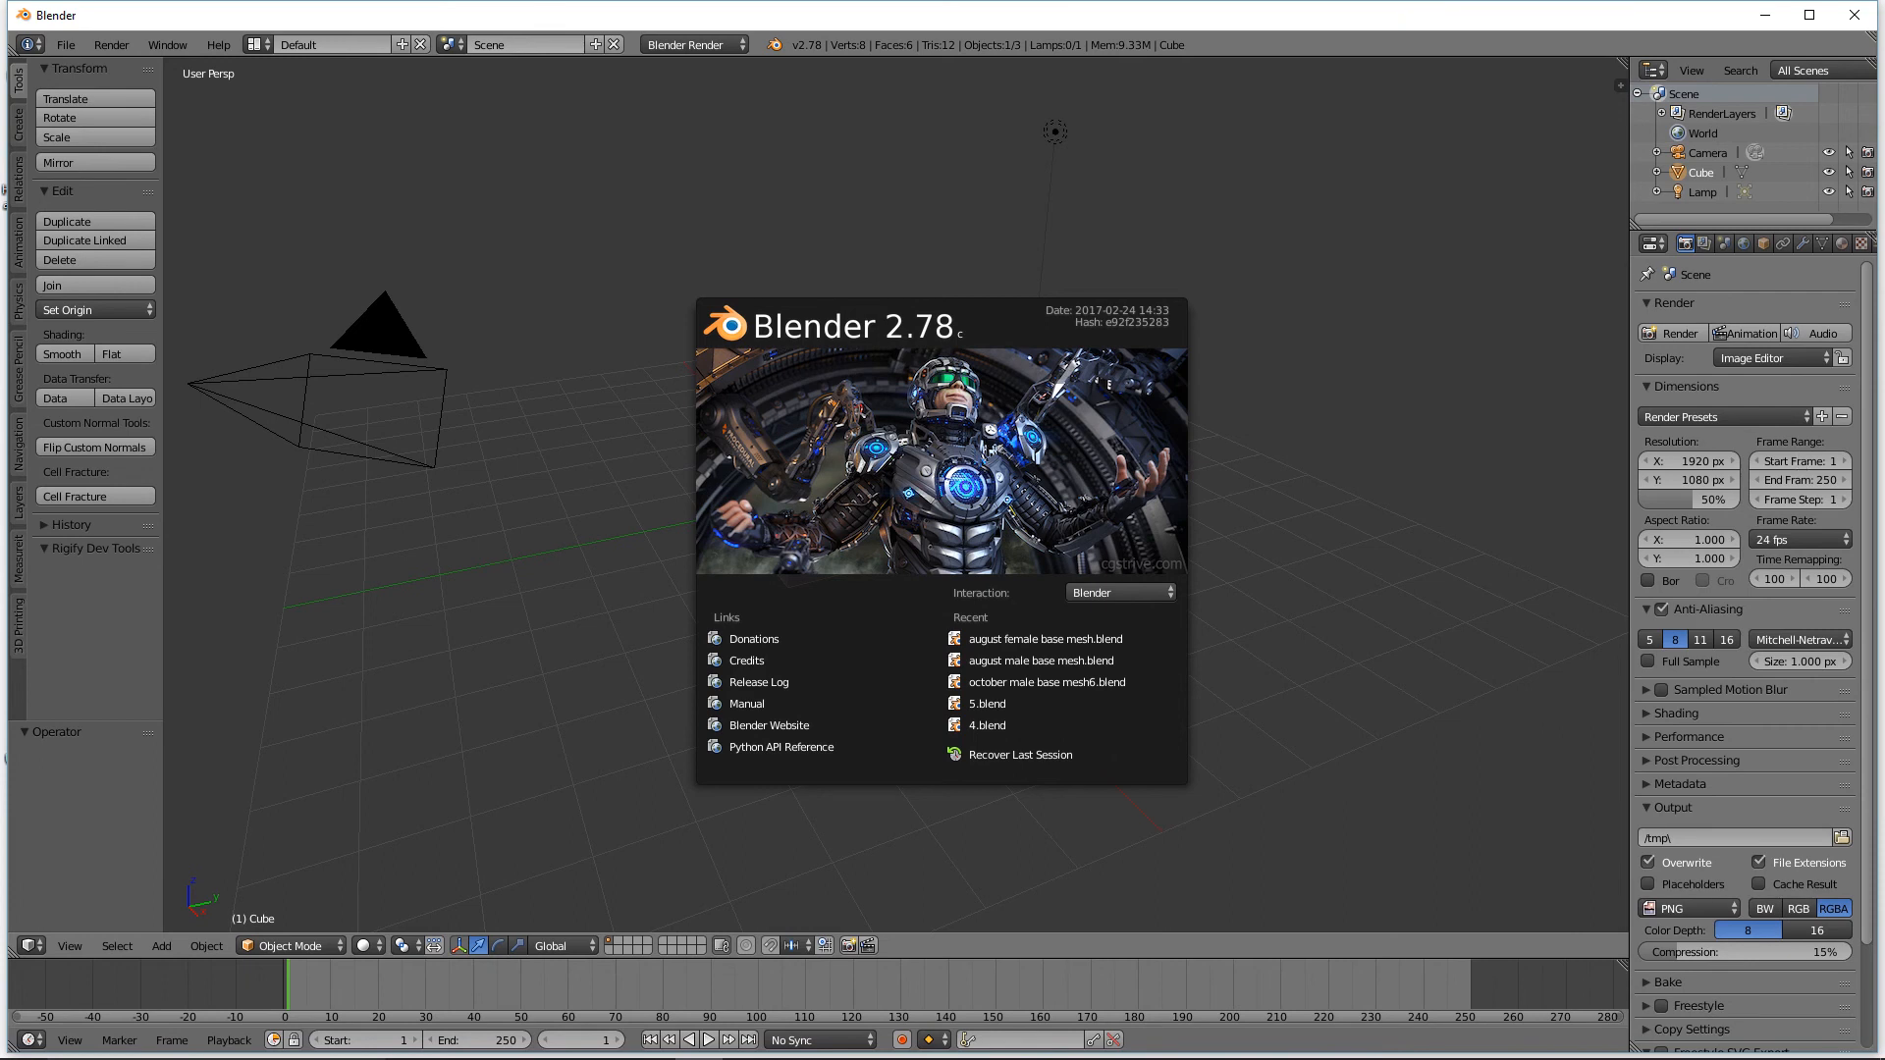
# Open the user preferences and review the input settings, including which mouse button selects.
pyautogui.click(1260, 164)
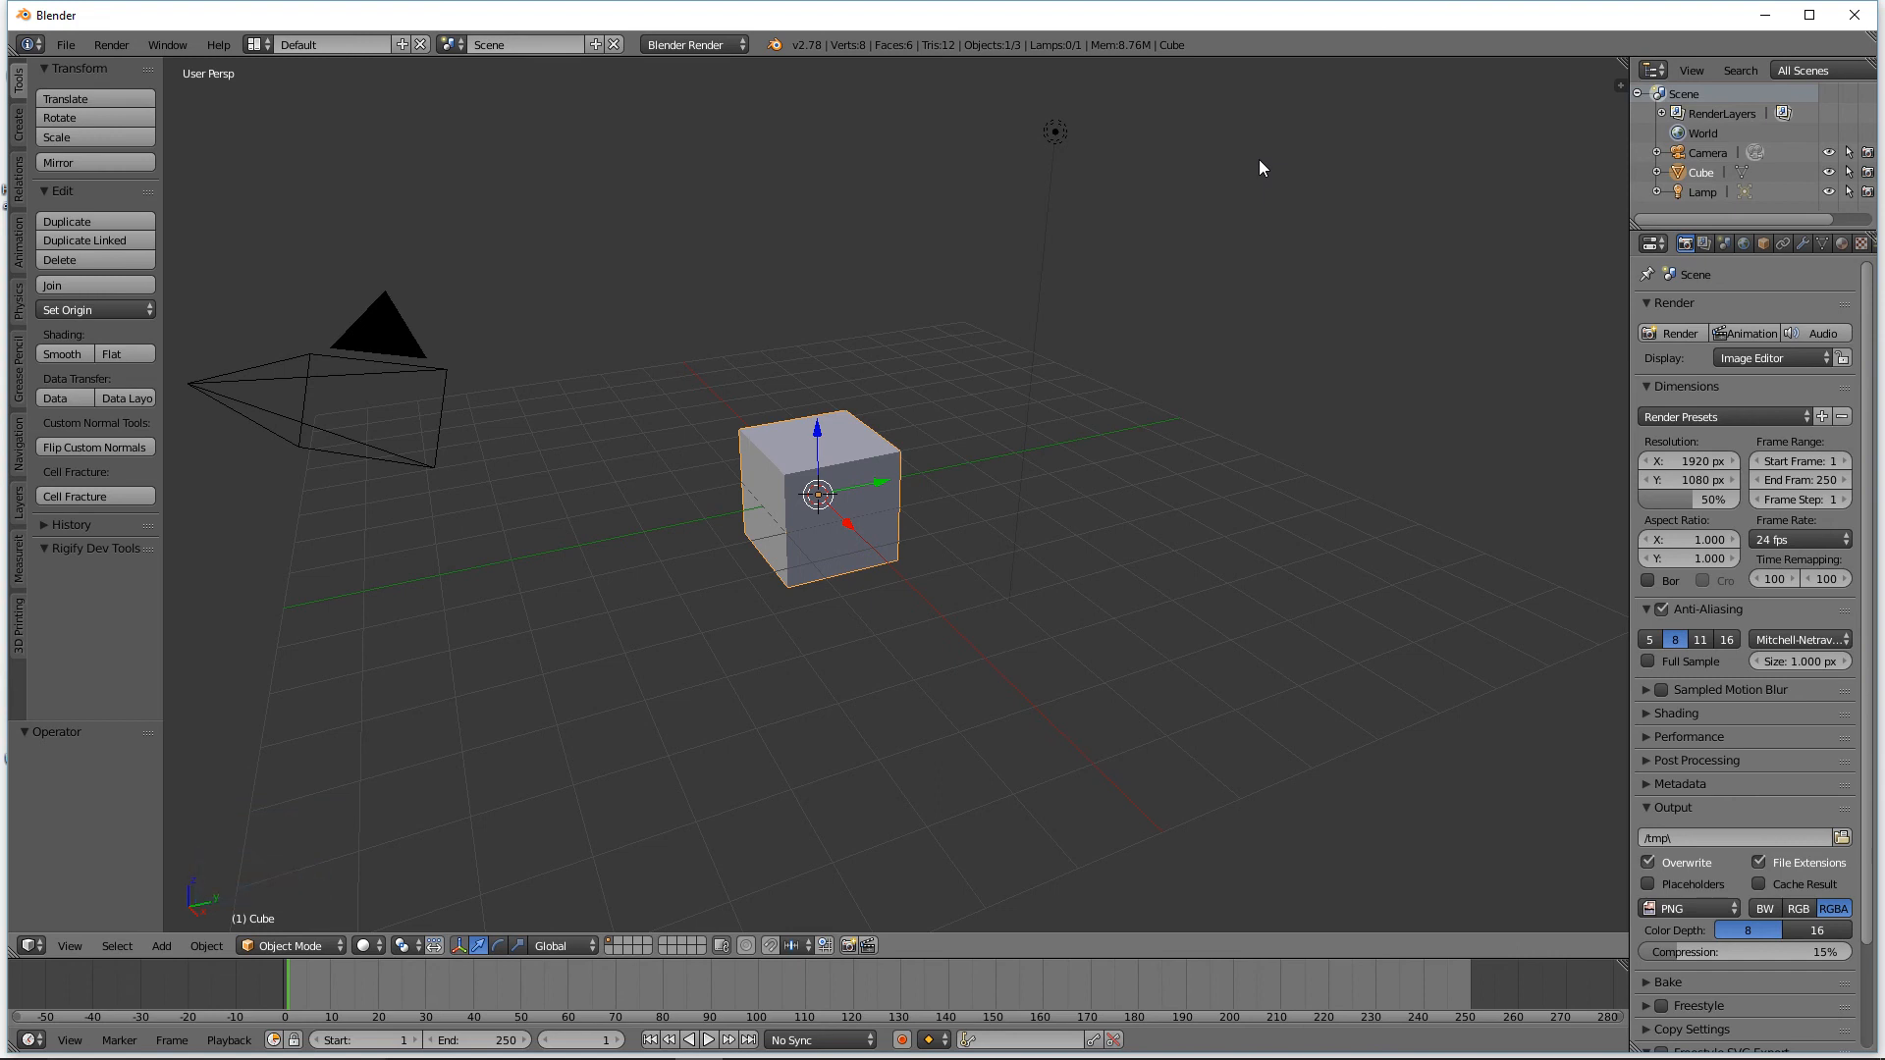
pyautogui.click(65, 49)
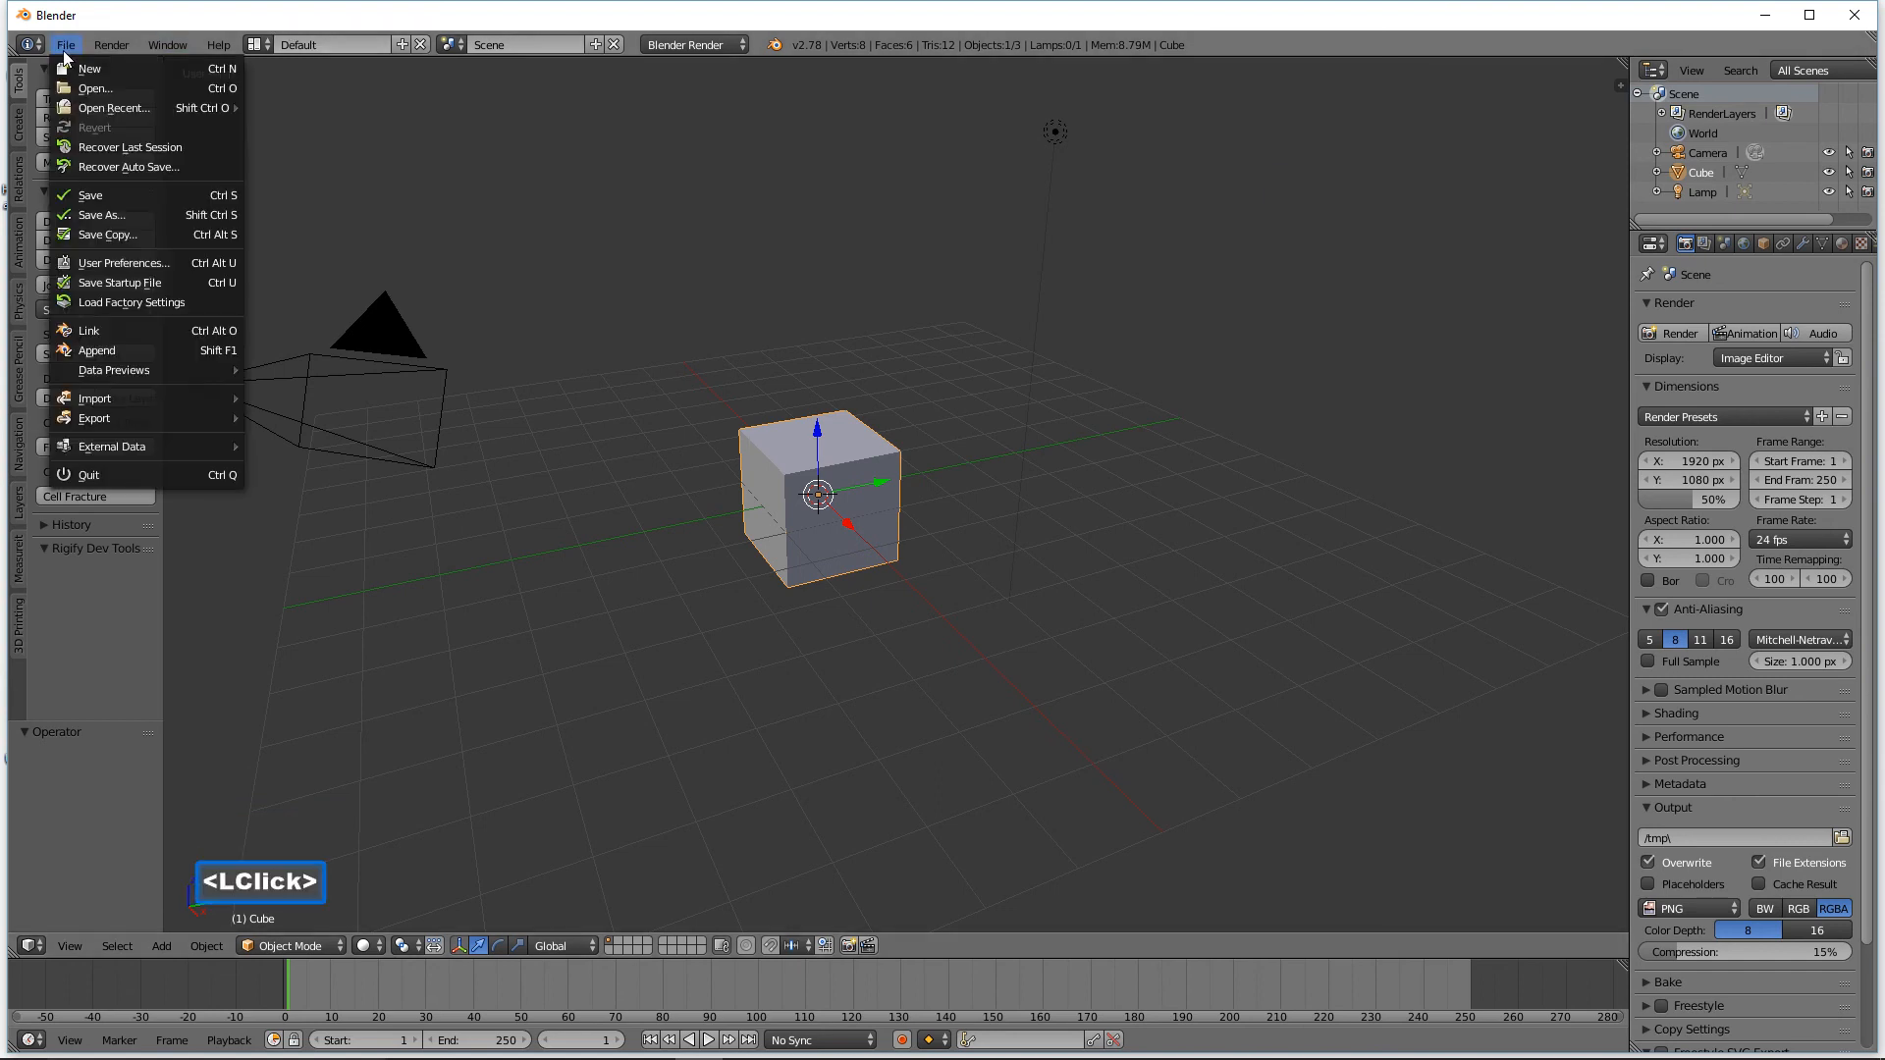
pyautogui.click(140, 261)
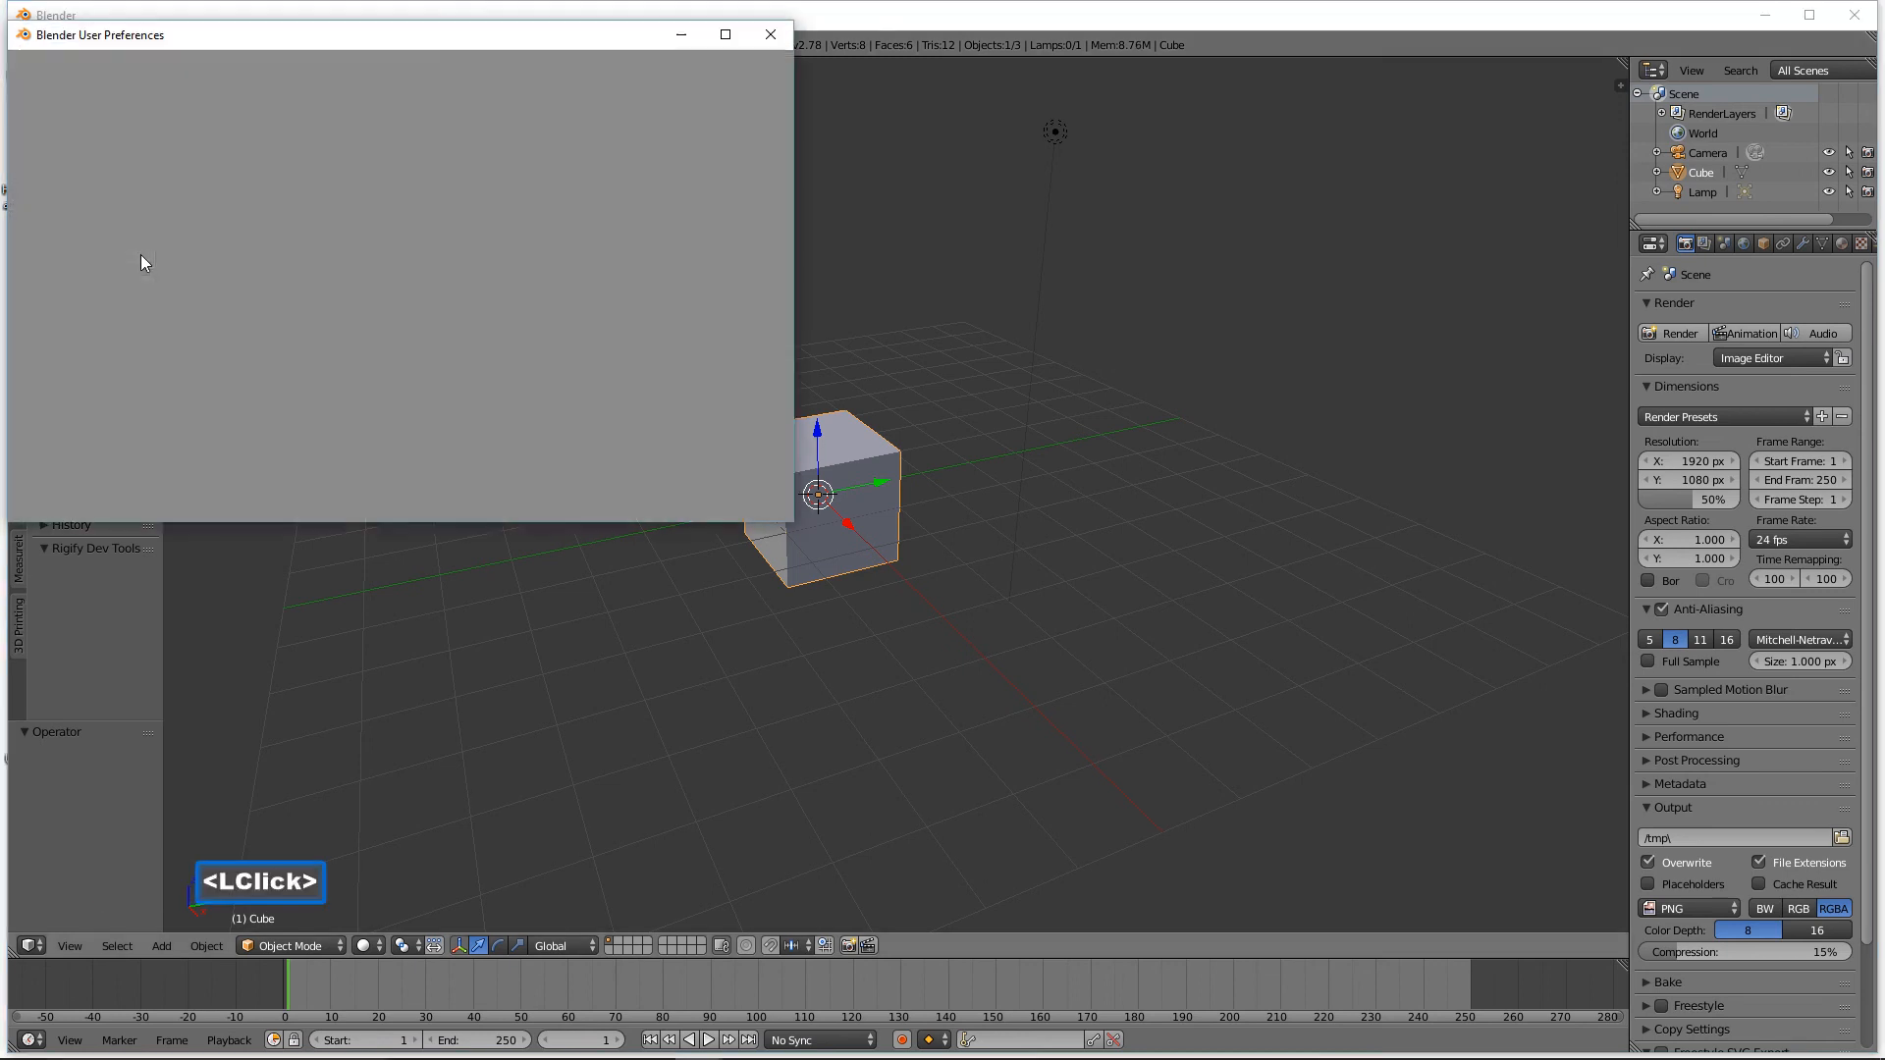
pyautogui.click(314, 67)
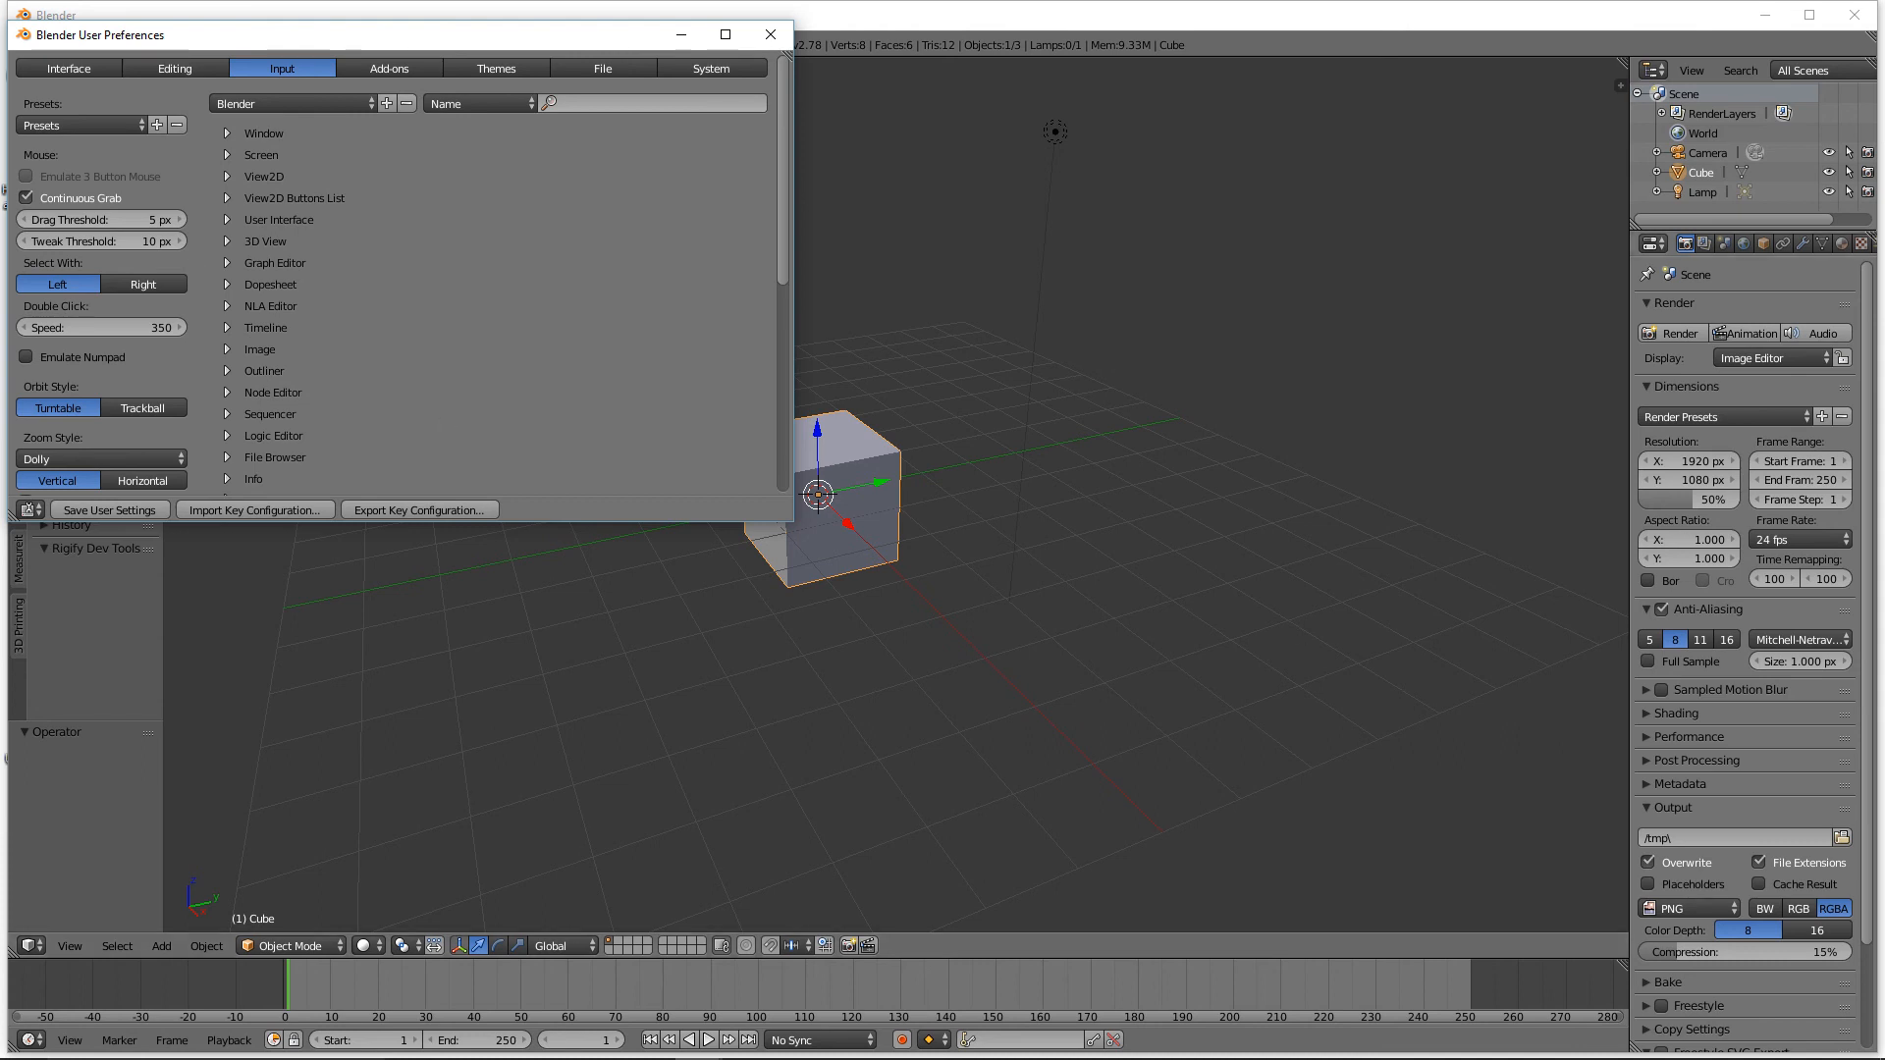
pyautogui.click(594, 42)
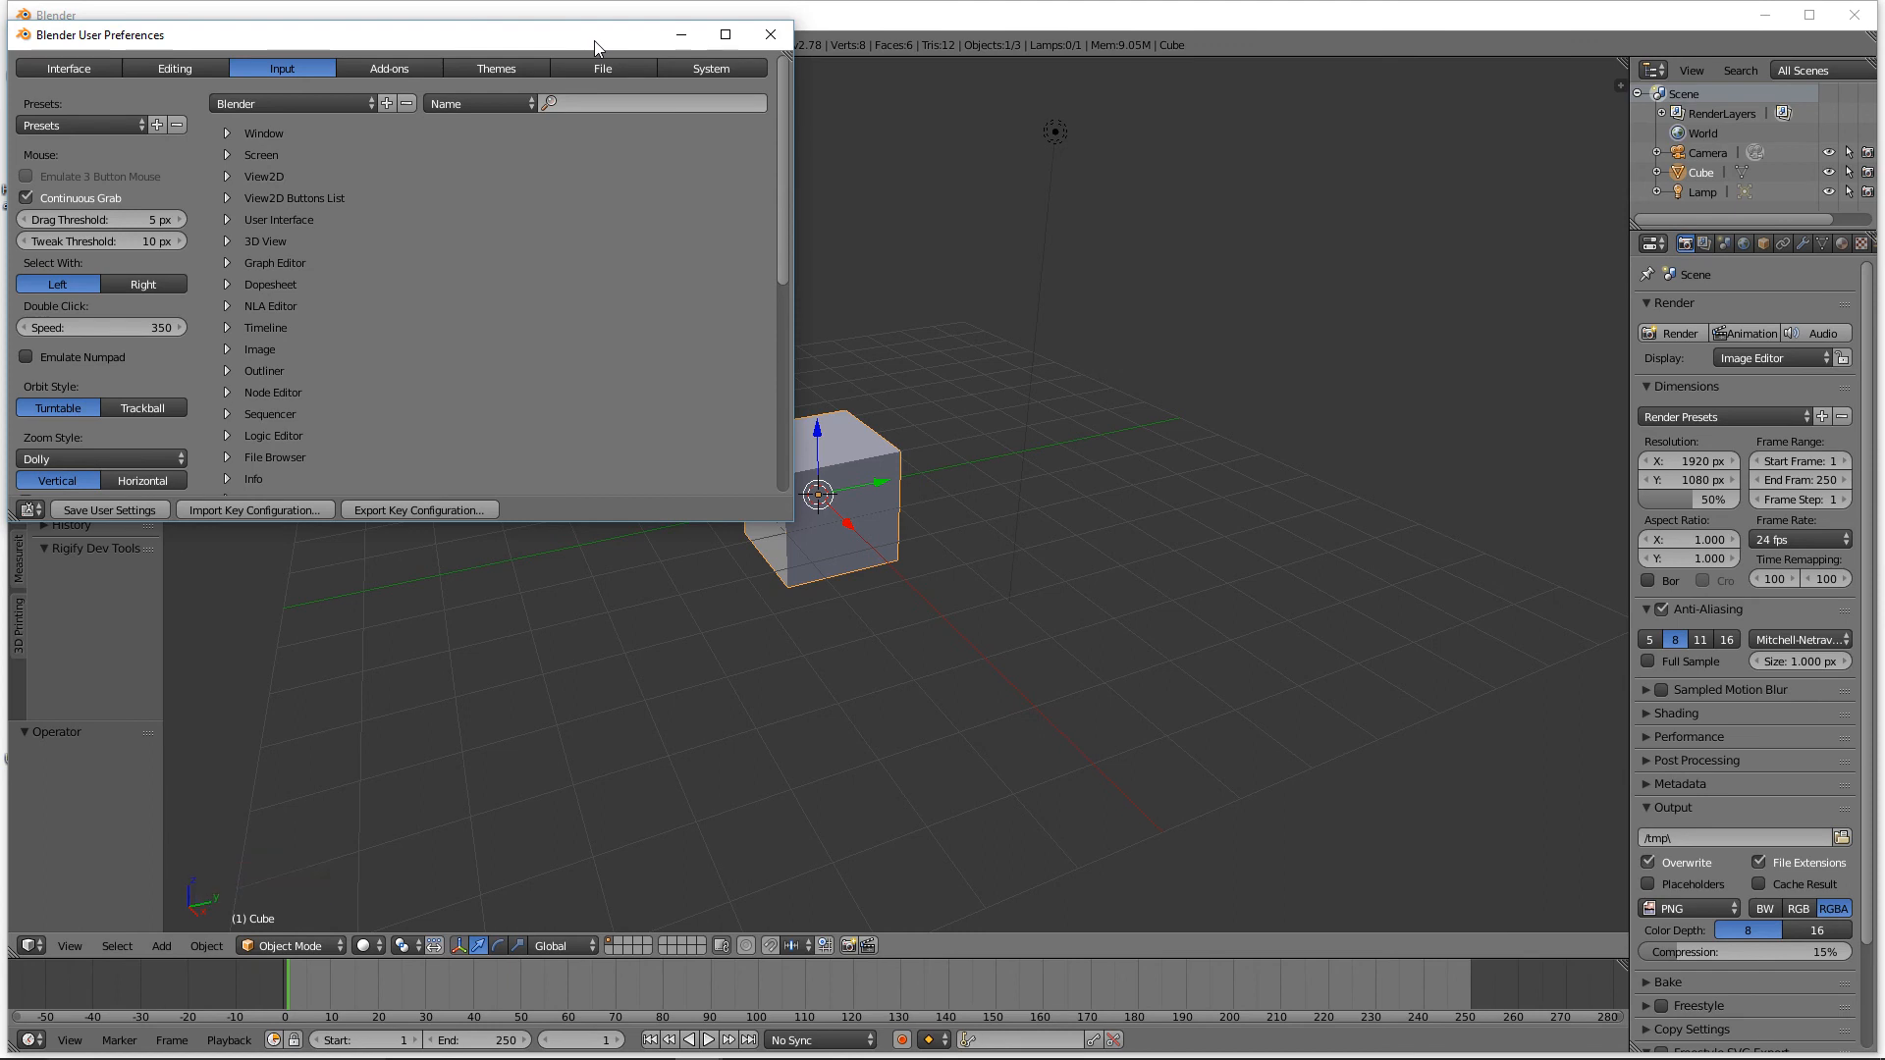
# Look through the list of add-ons in the user preferences and close the preferences window.
pyautogui.click(414, 67)
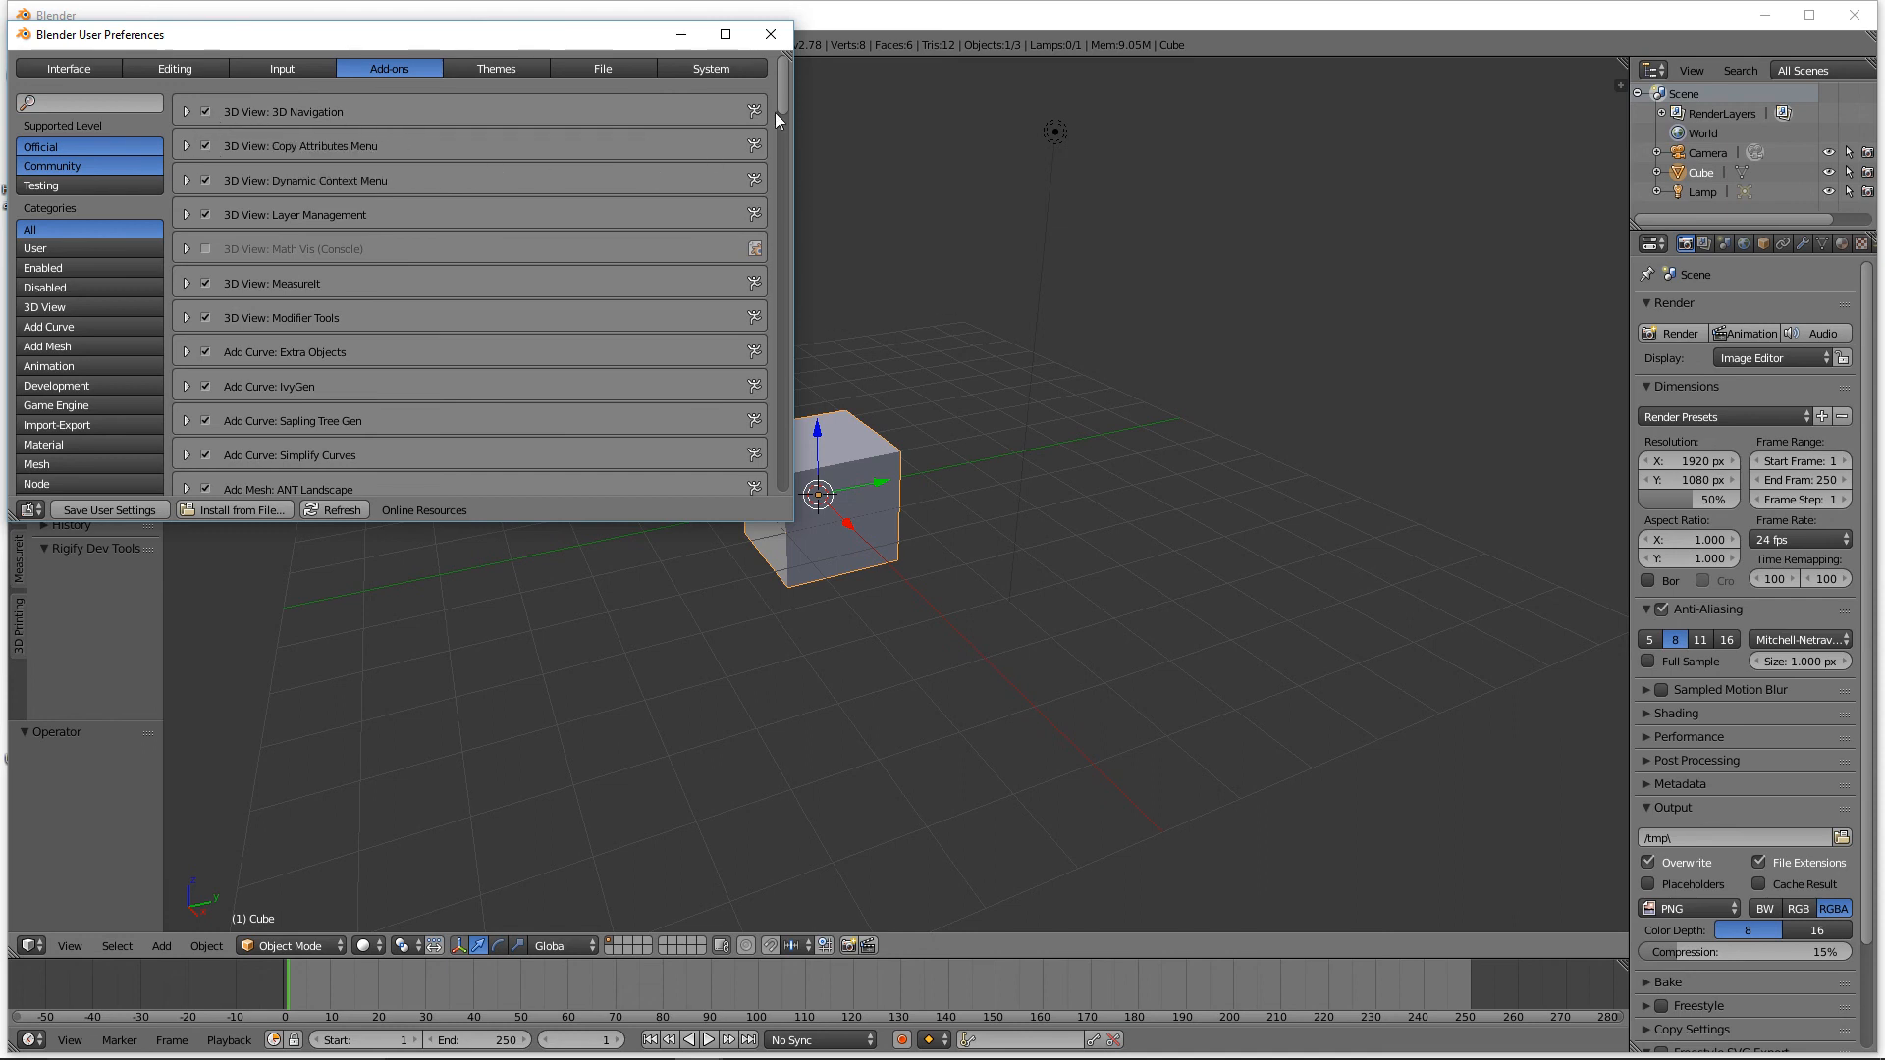
pyautogui.moveTo(781, 86); pyautogui.dragTo(521, 348)
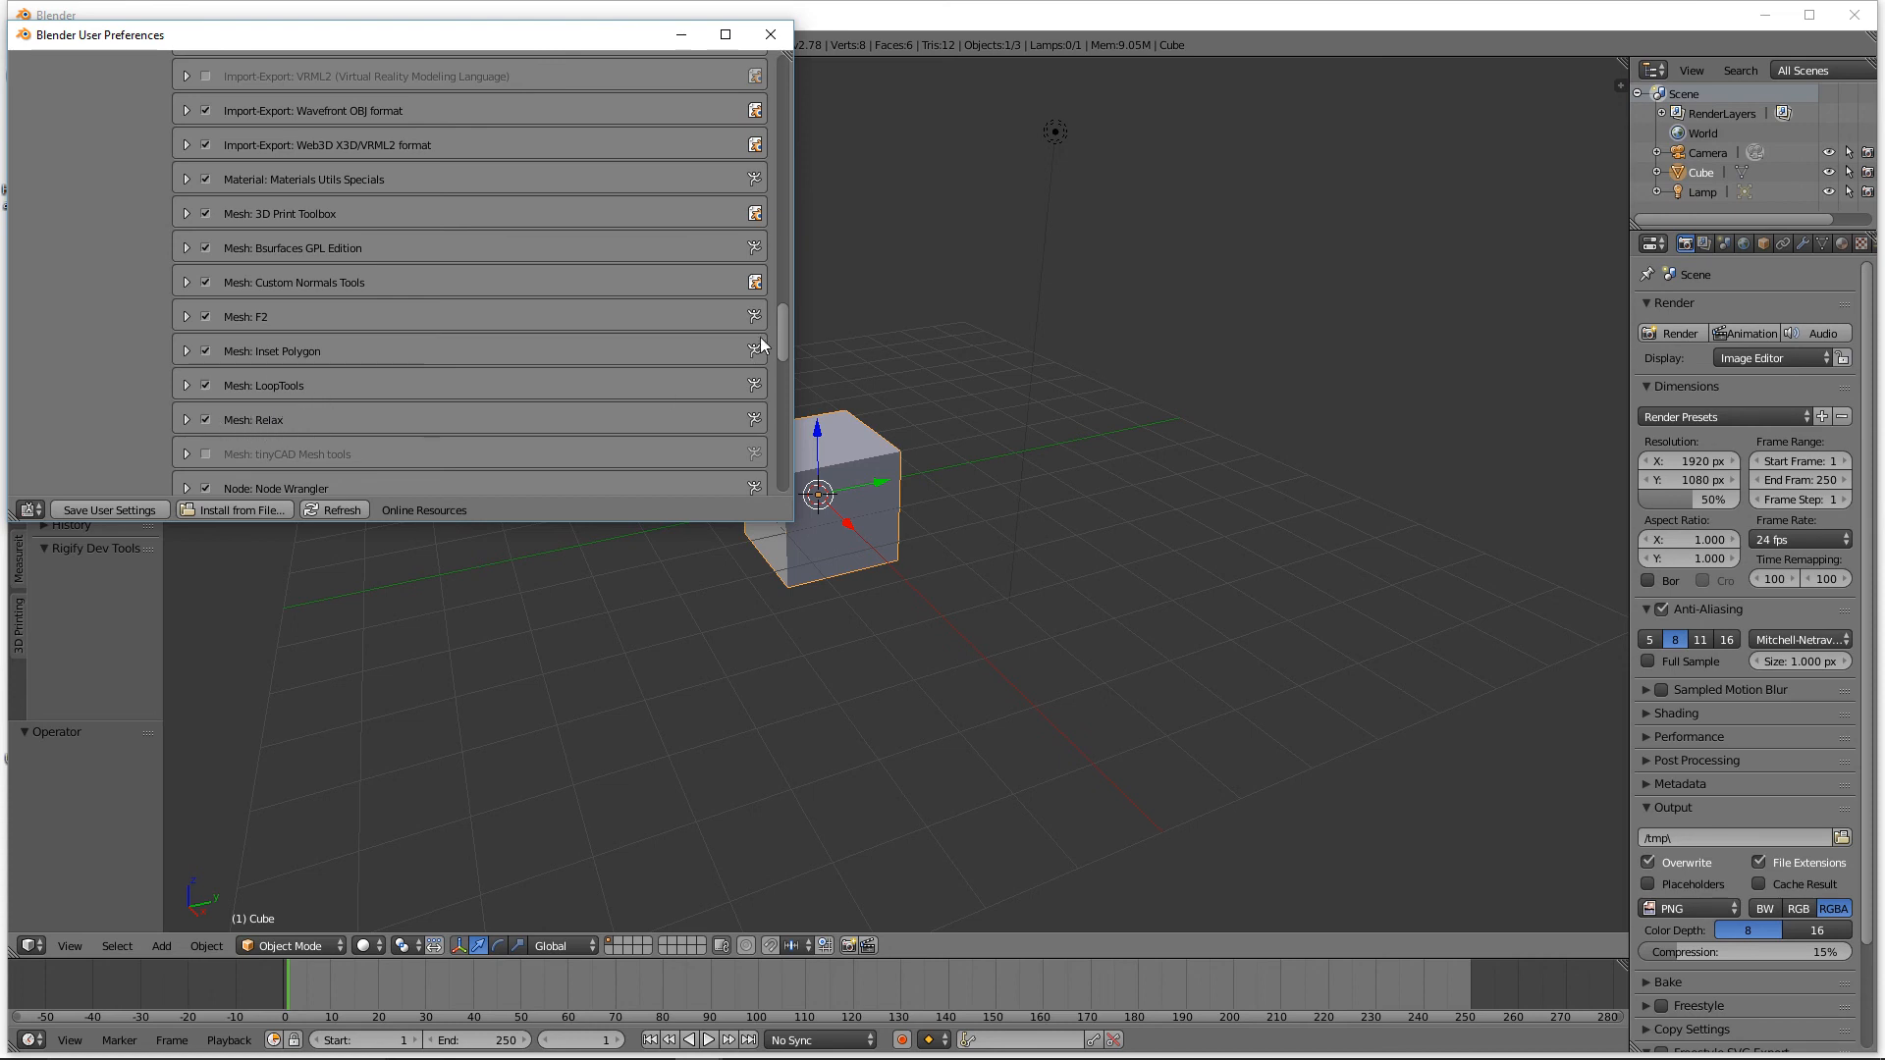
pyautogui.moveTo(780, 314); pyautogui.dragTo(762, 398)
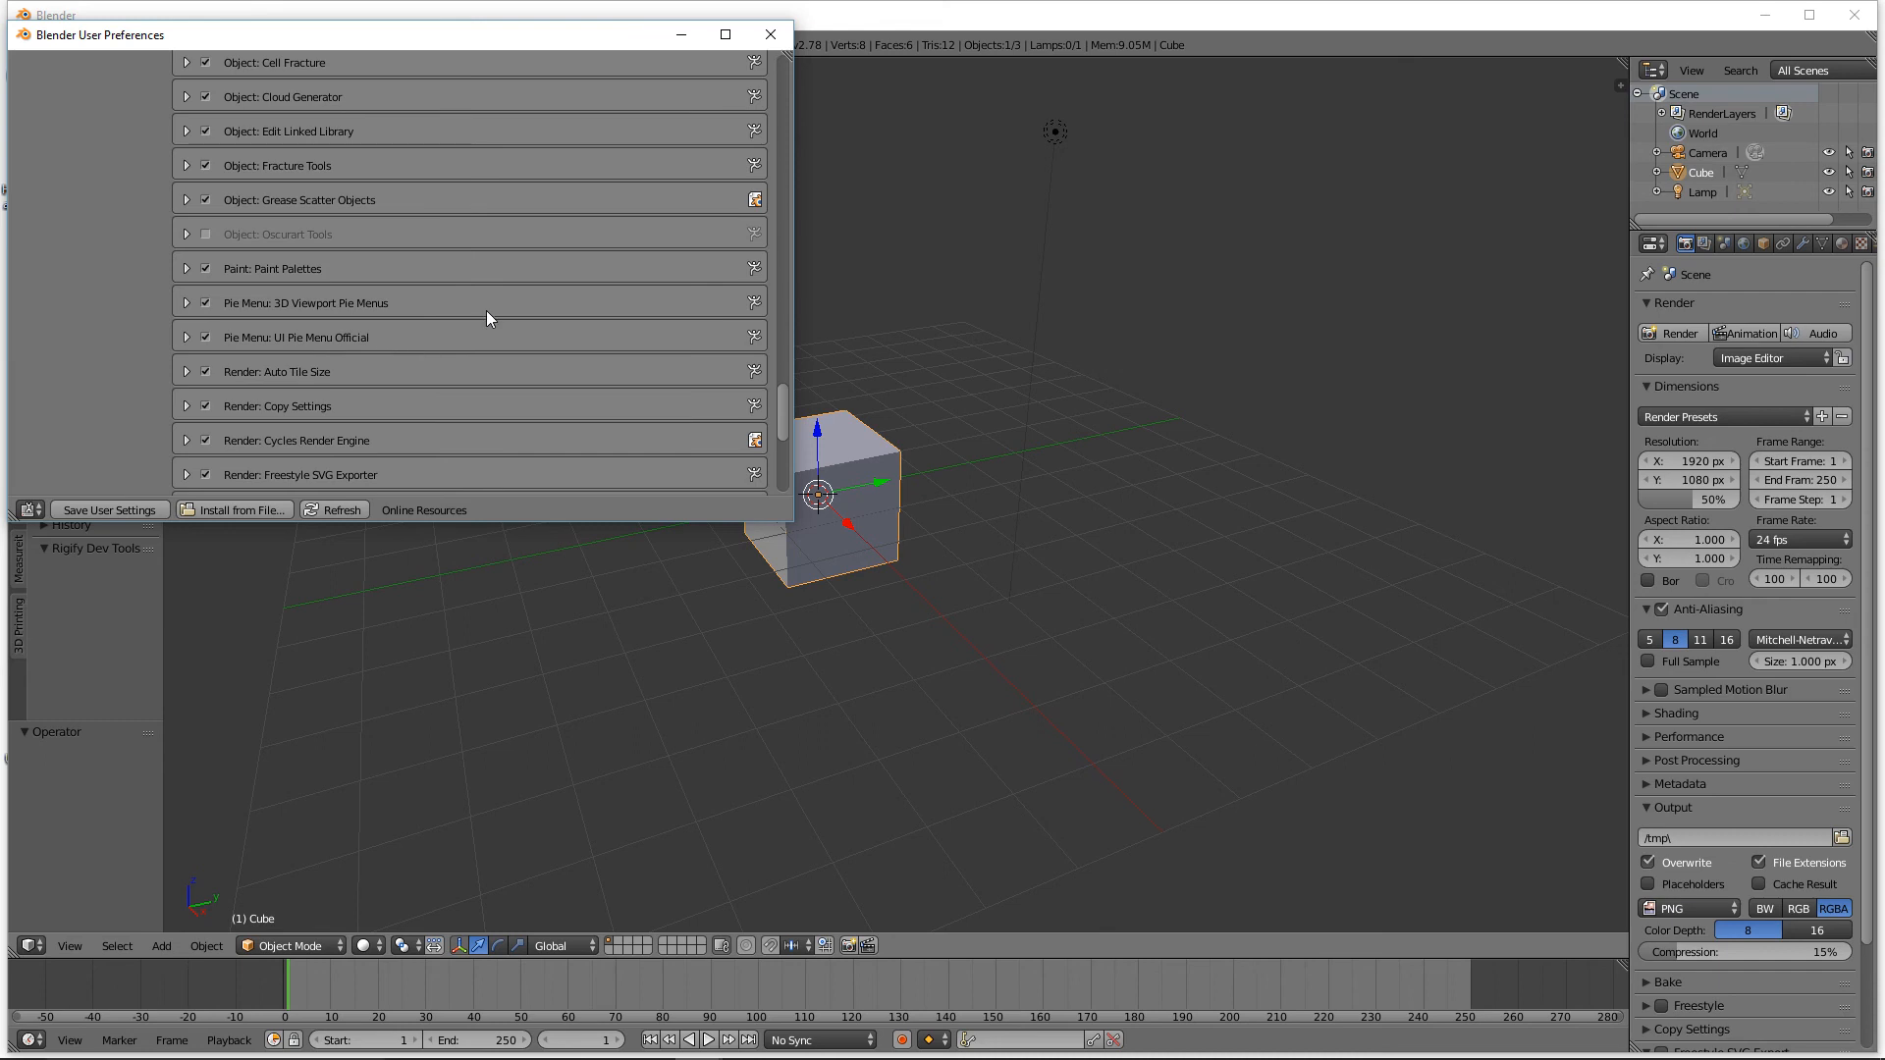
pyautogui.click(767, 36)
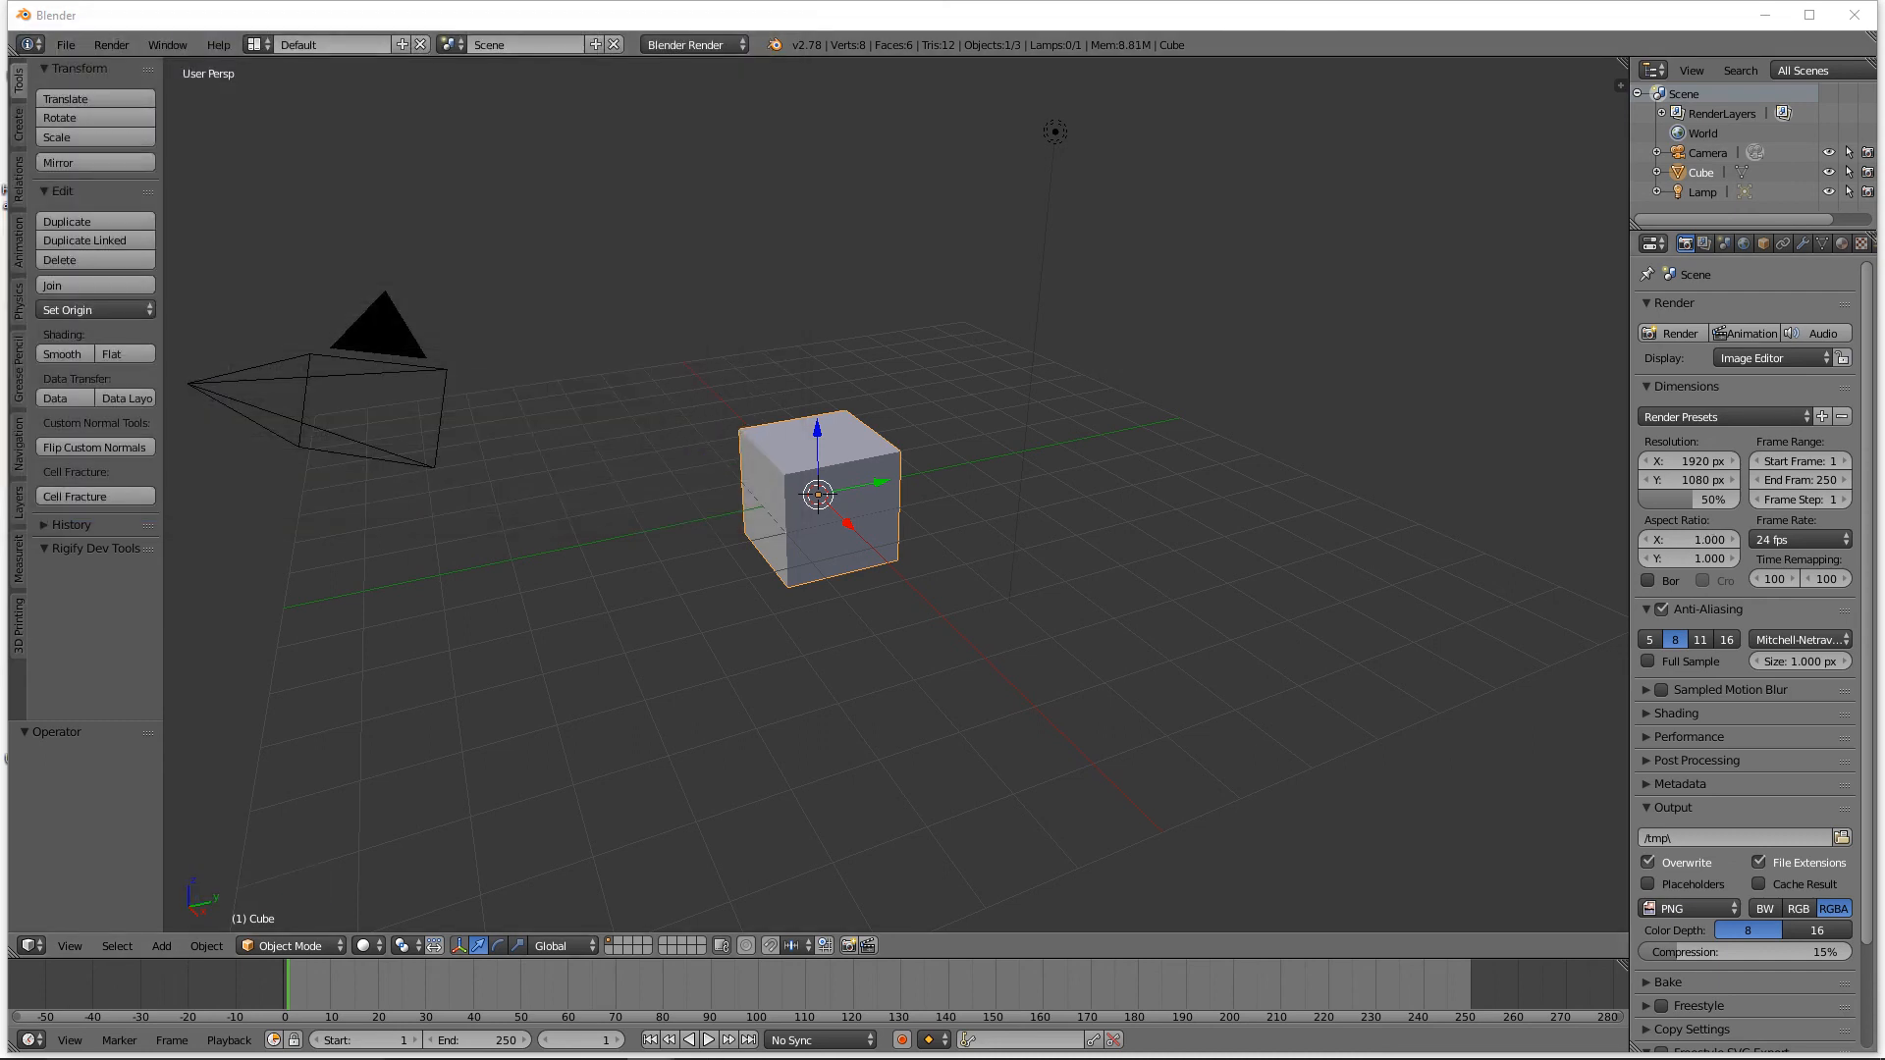
pyautogui.click(1256, 191)
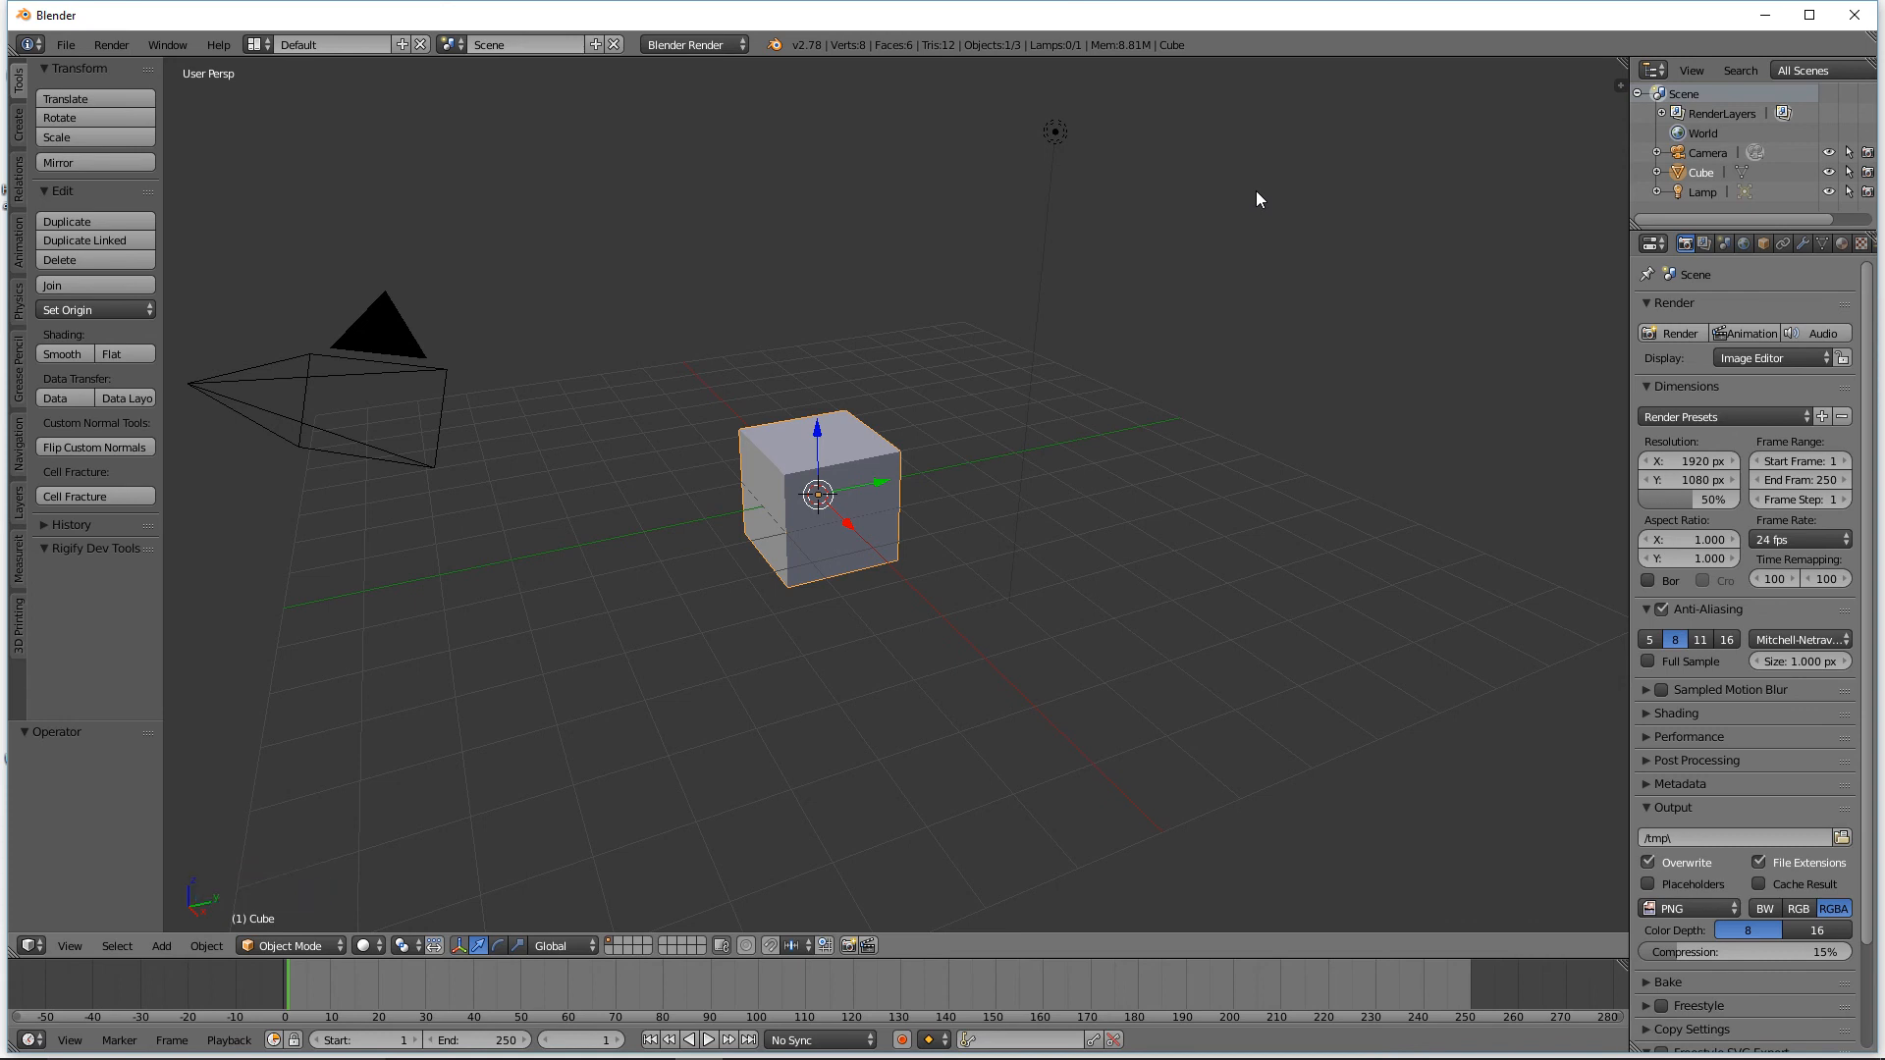
# View the cube from the back, left, right, top, bottom and front preset viewpoints.
pyautogui.moveTo(1259, 239); pyautogui.dragTo(1388, 298, button='middle')
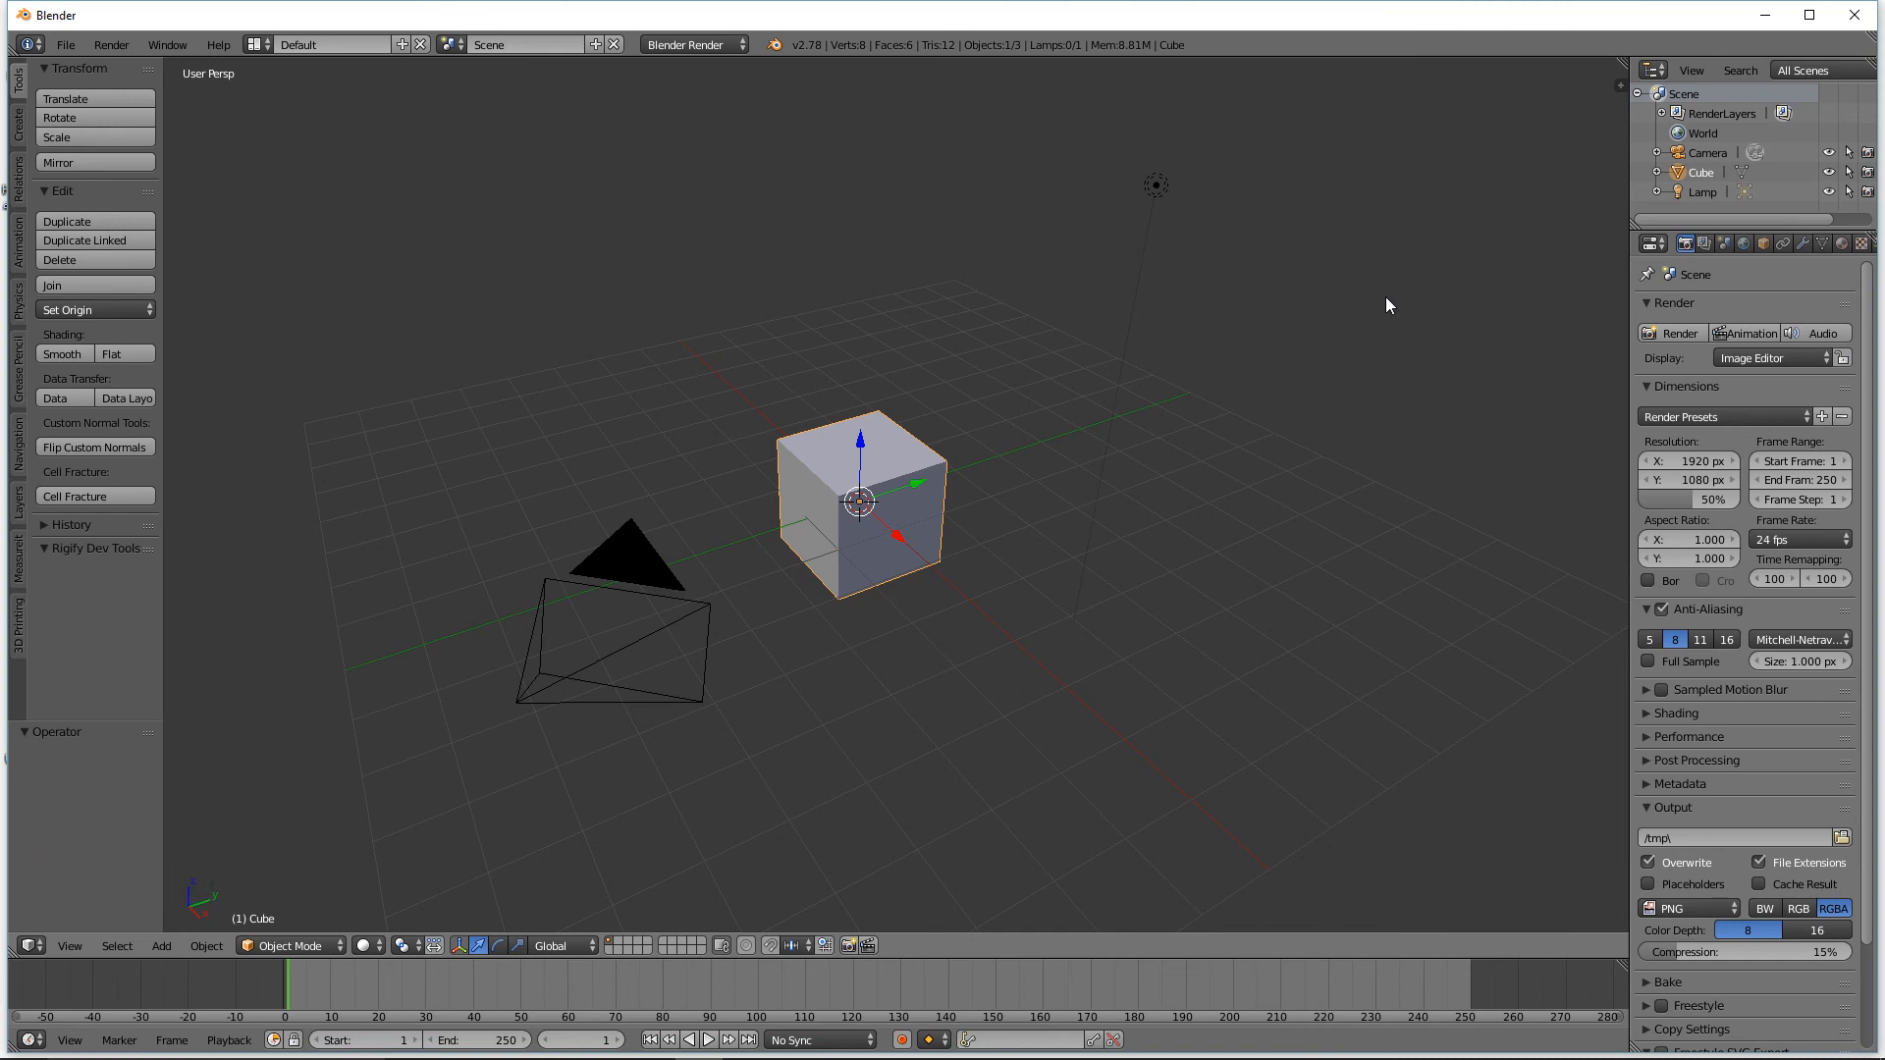
pyautogui.click(17, 446)
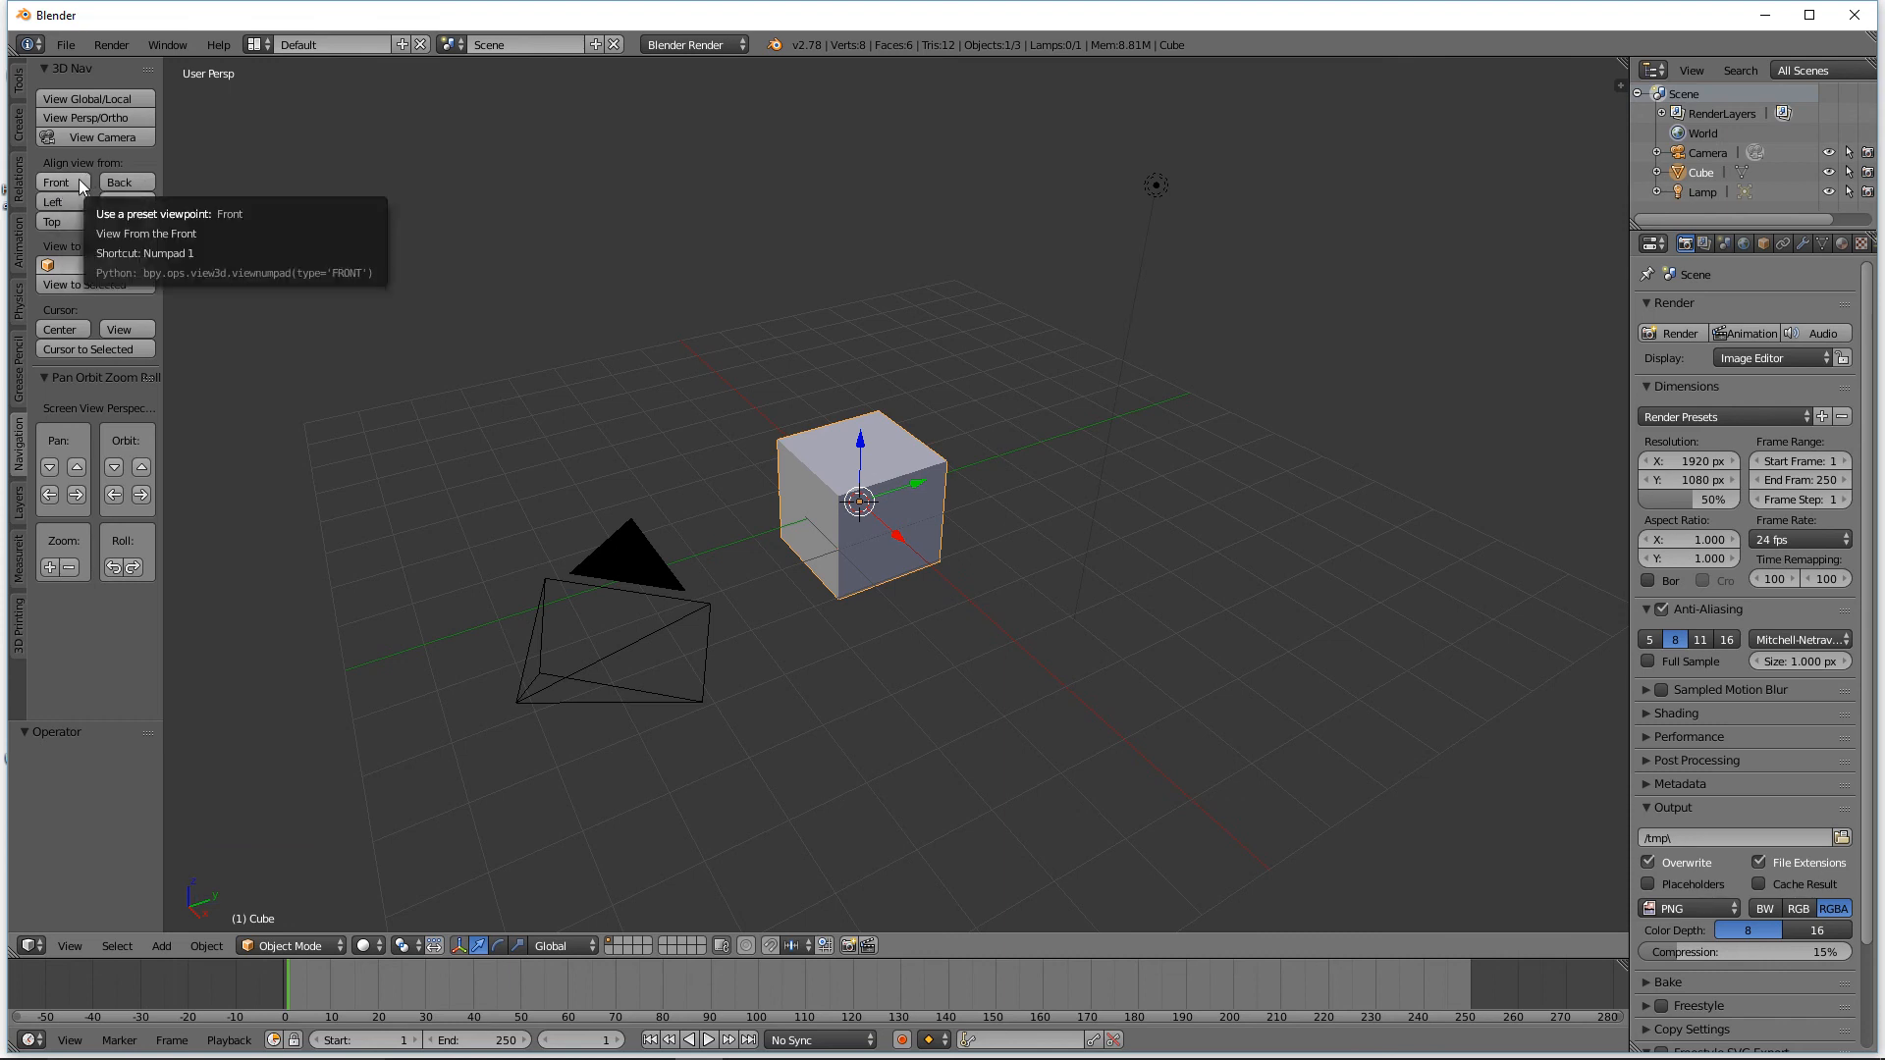
pyautogui.click(116, 182)
pyautogui.click(55, 203)
pyautogui.click(112, 203)
pyautogui.click(69, 222)
pyautogui.click(112, 223)
pyautogui.click(71, 181)
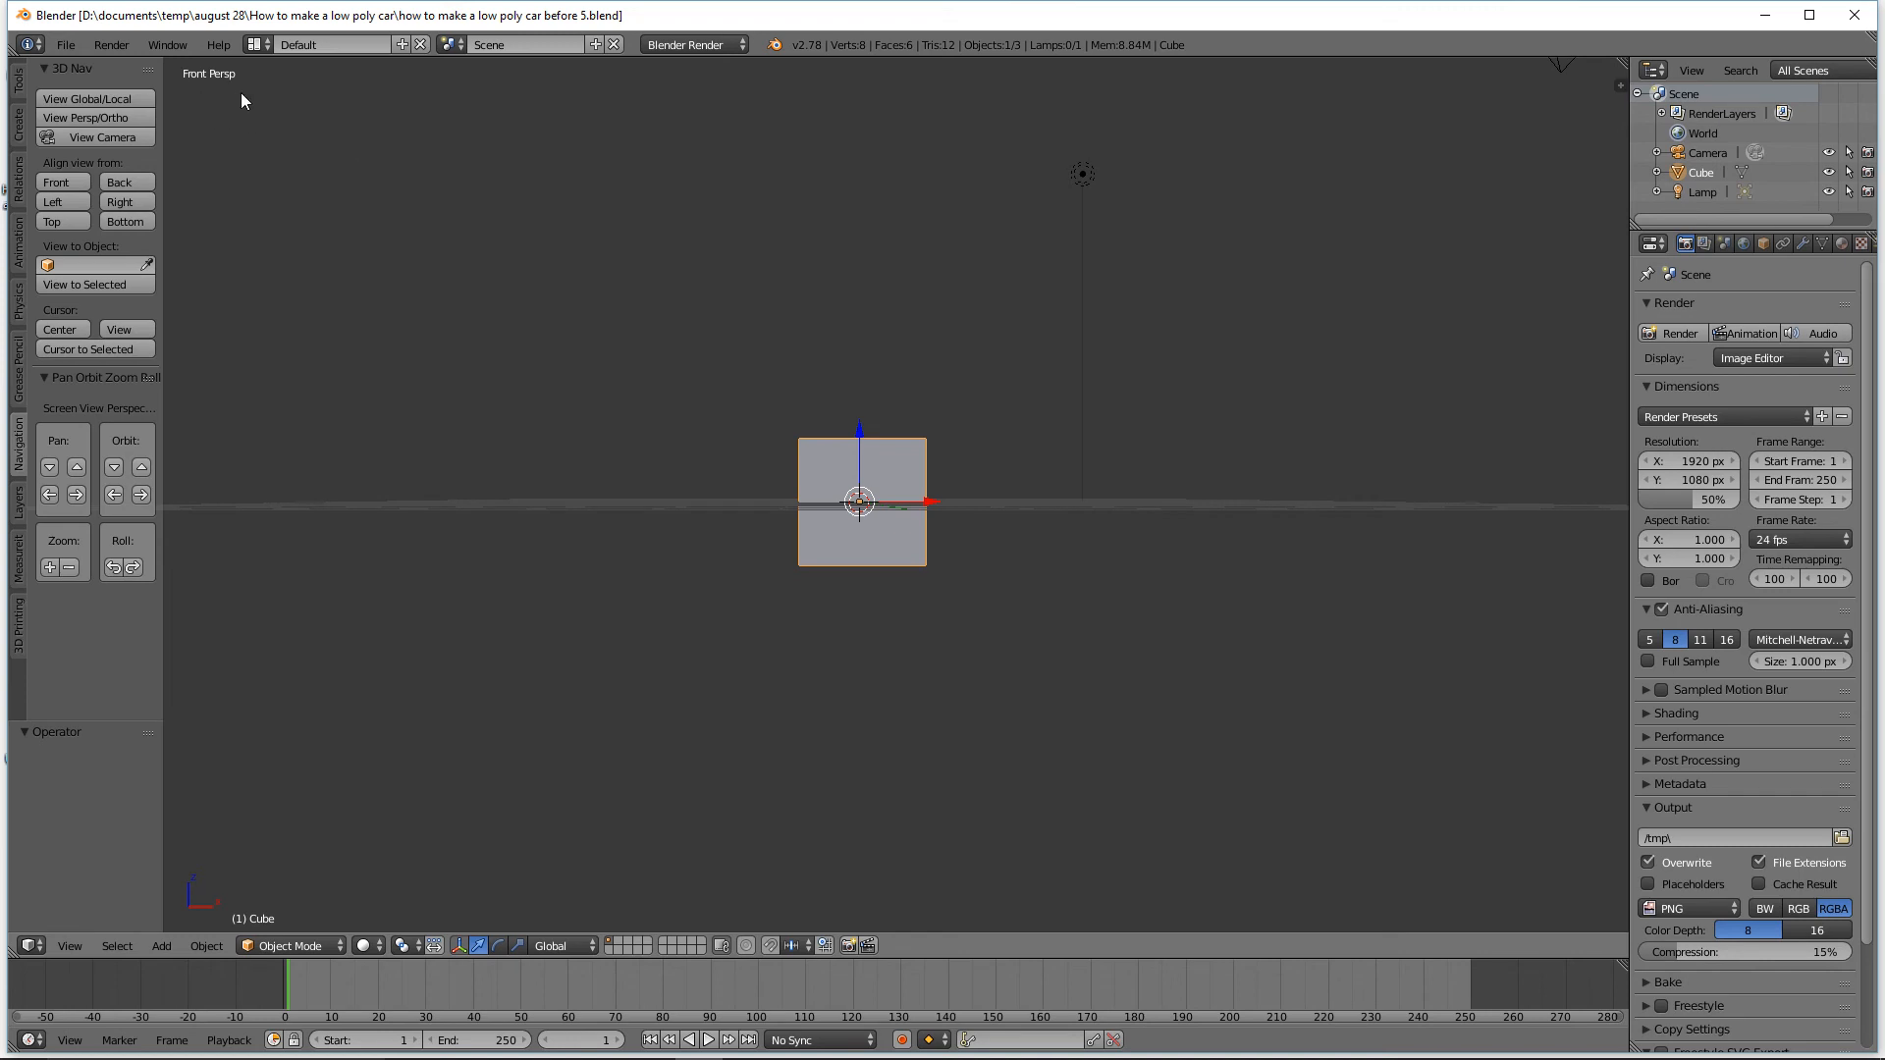
# Switch the 3D view to orthographic projection and align it to the front.
pyautogui.moveTo(927, 326); pyautogui.dragTo(986, 350, button='middle')
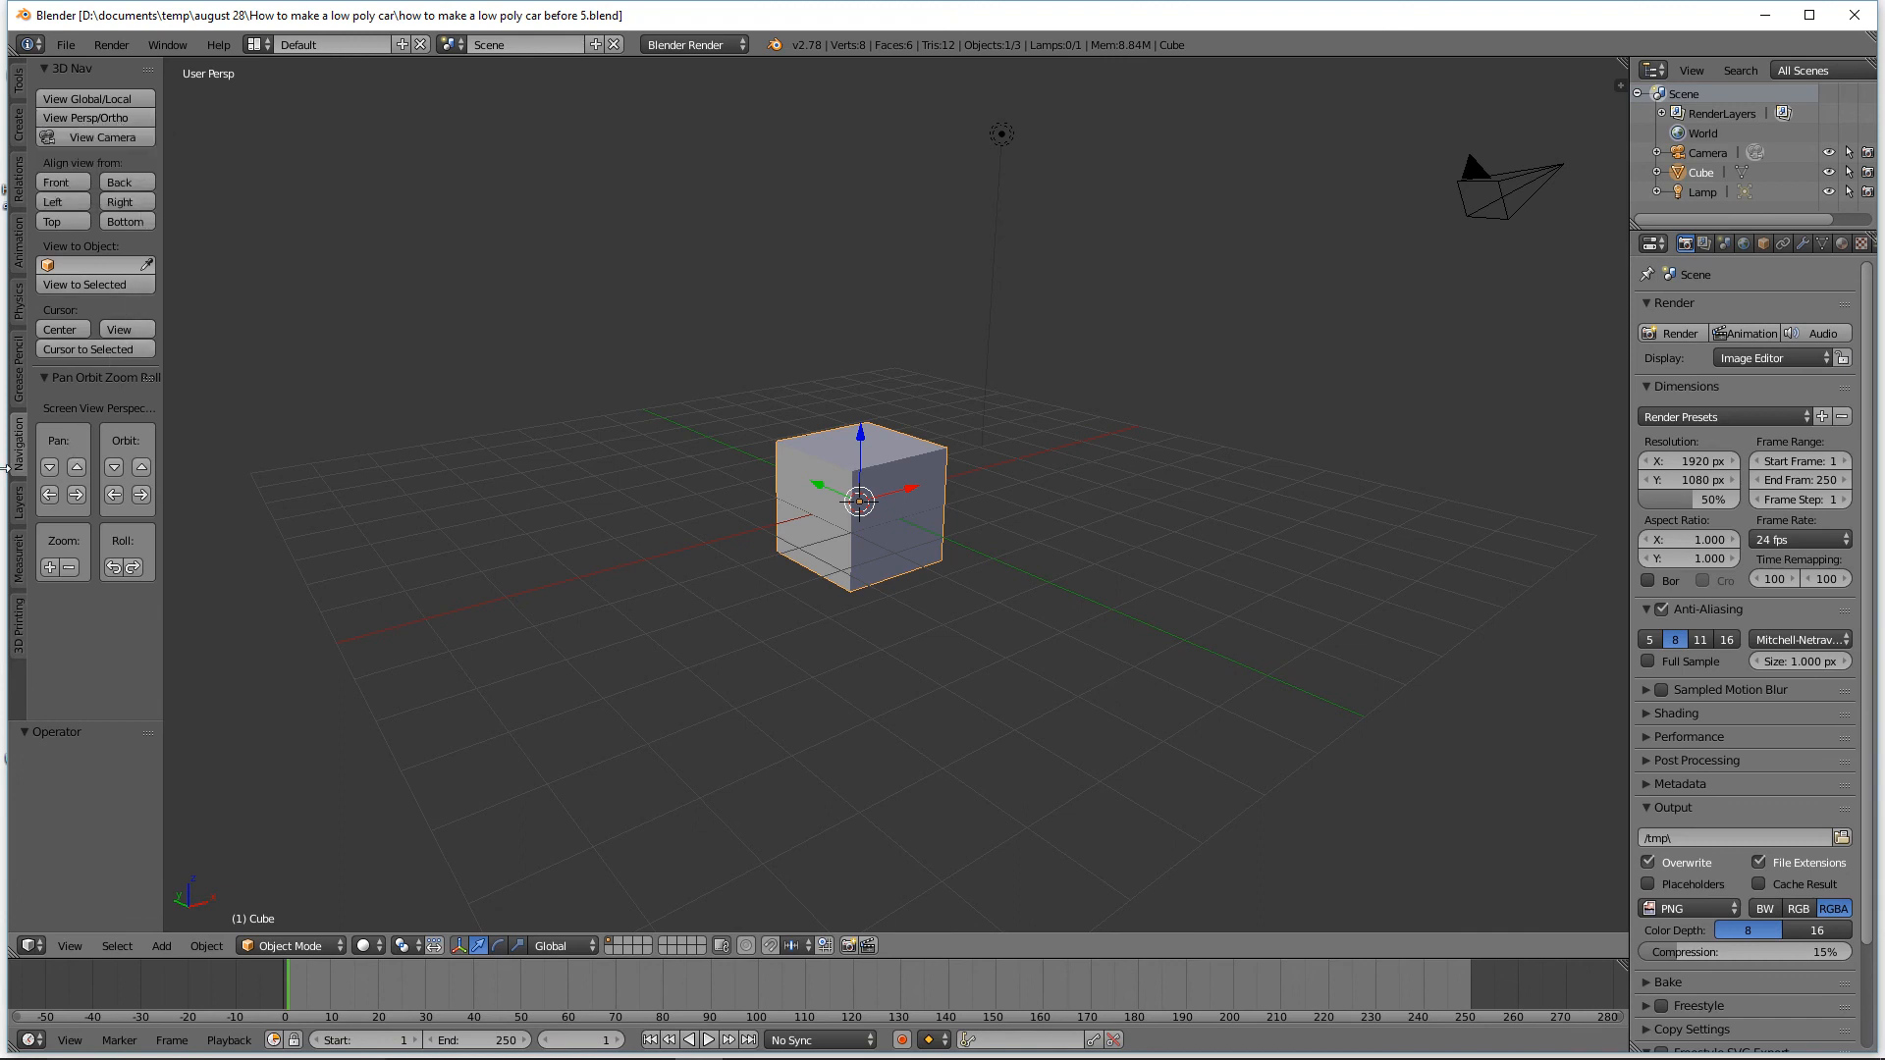
pyautogui.click(114, 116)
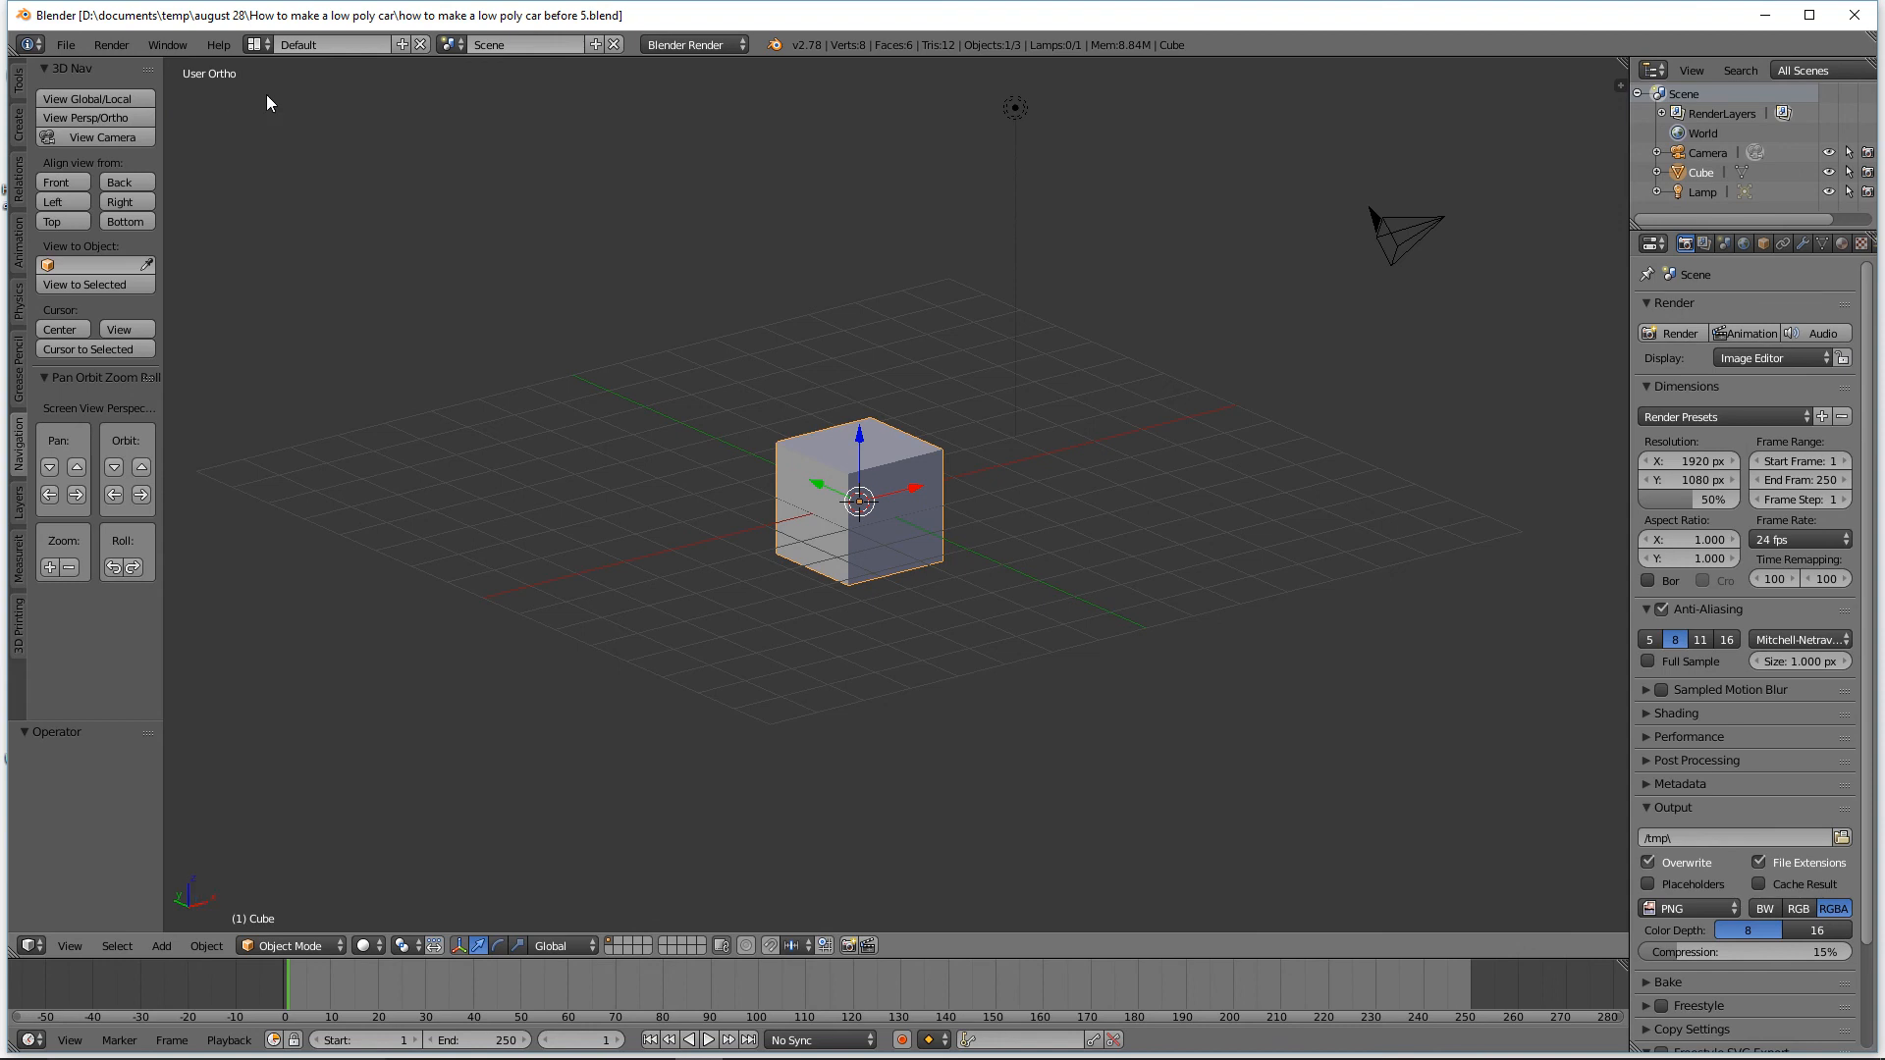
pyautogui.click(70, 178)
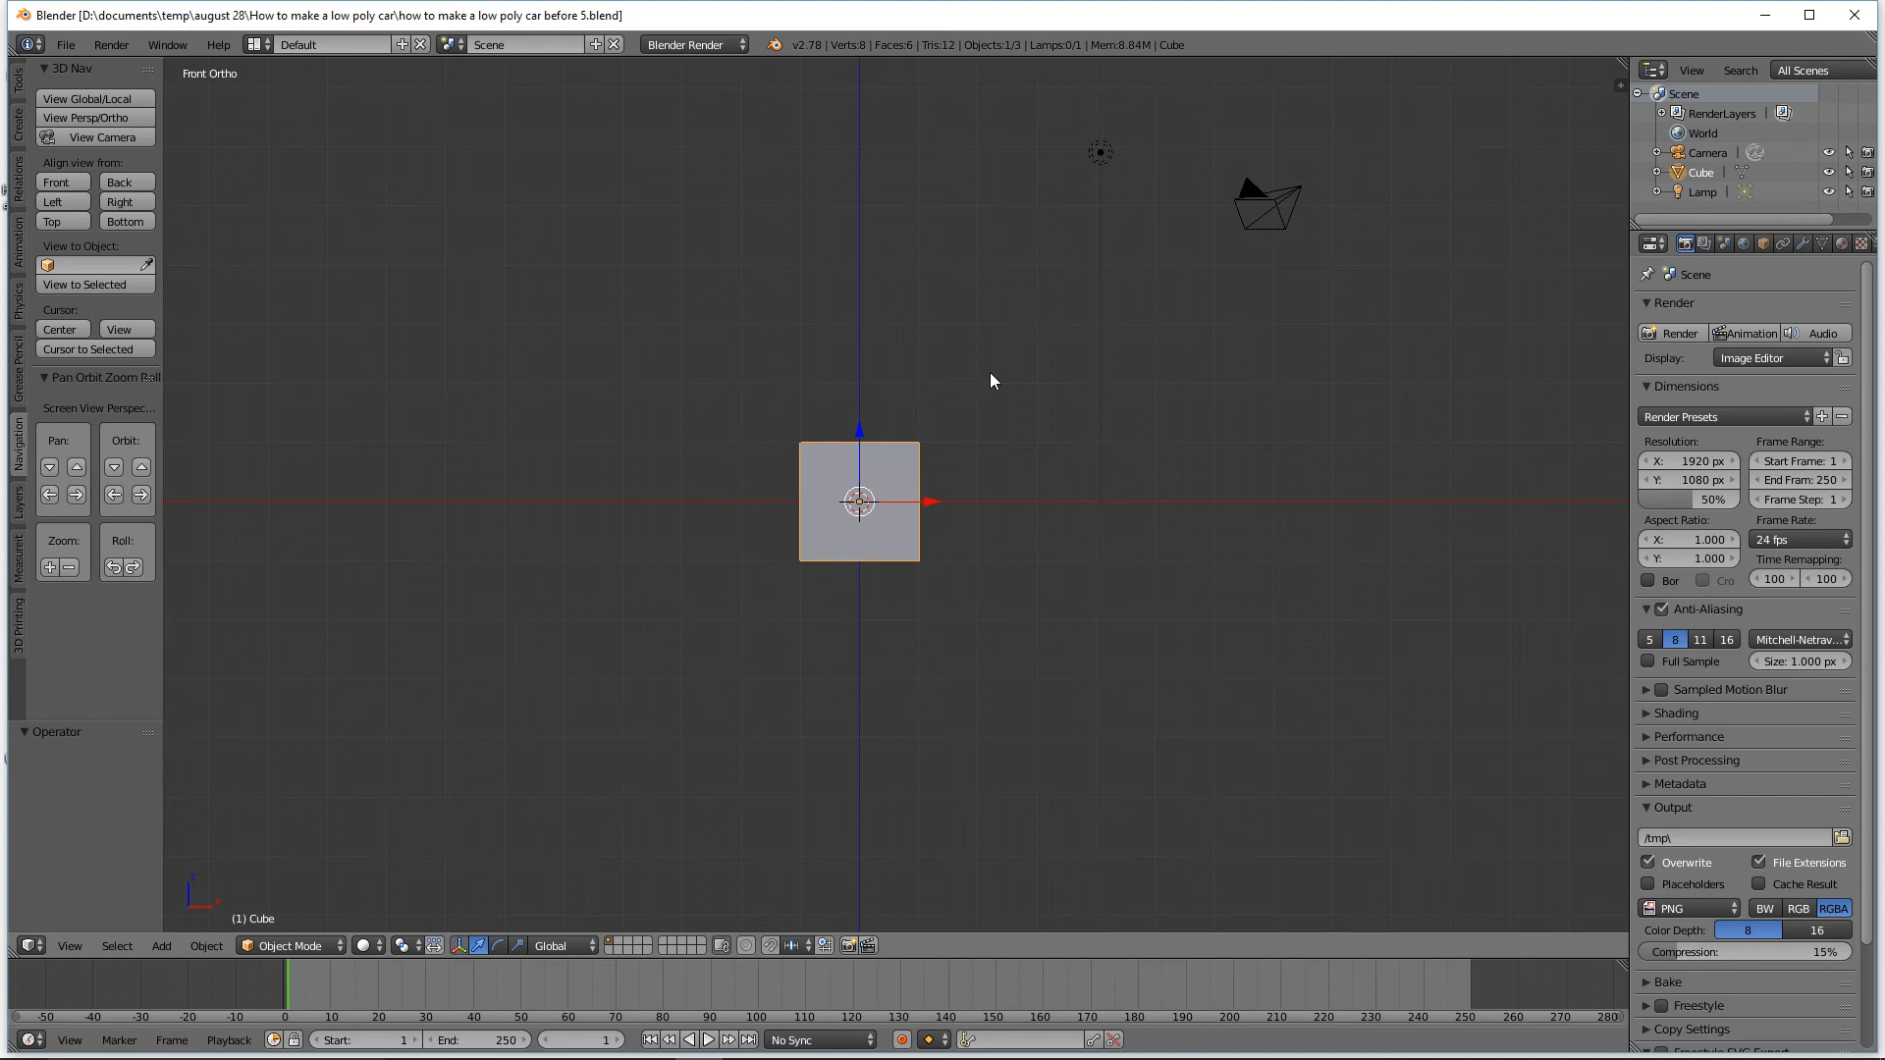
pyautogui.click(1133, 21)
# Show the 3D view's properties region, widen it, and enable and expand the Background Images settings.
pyautogui.press('n')
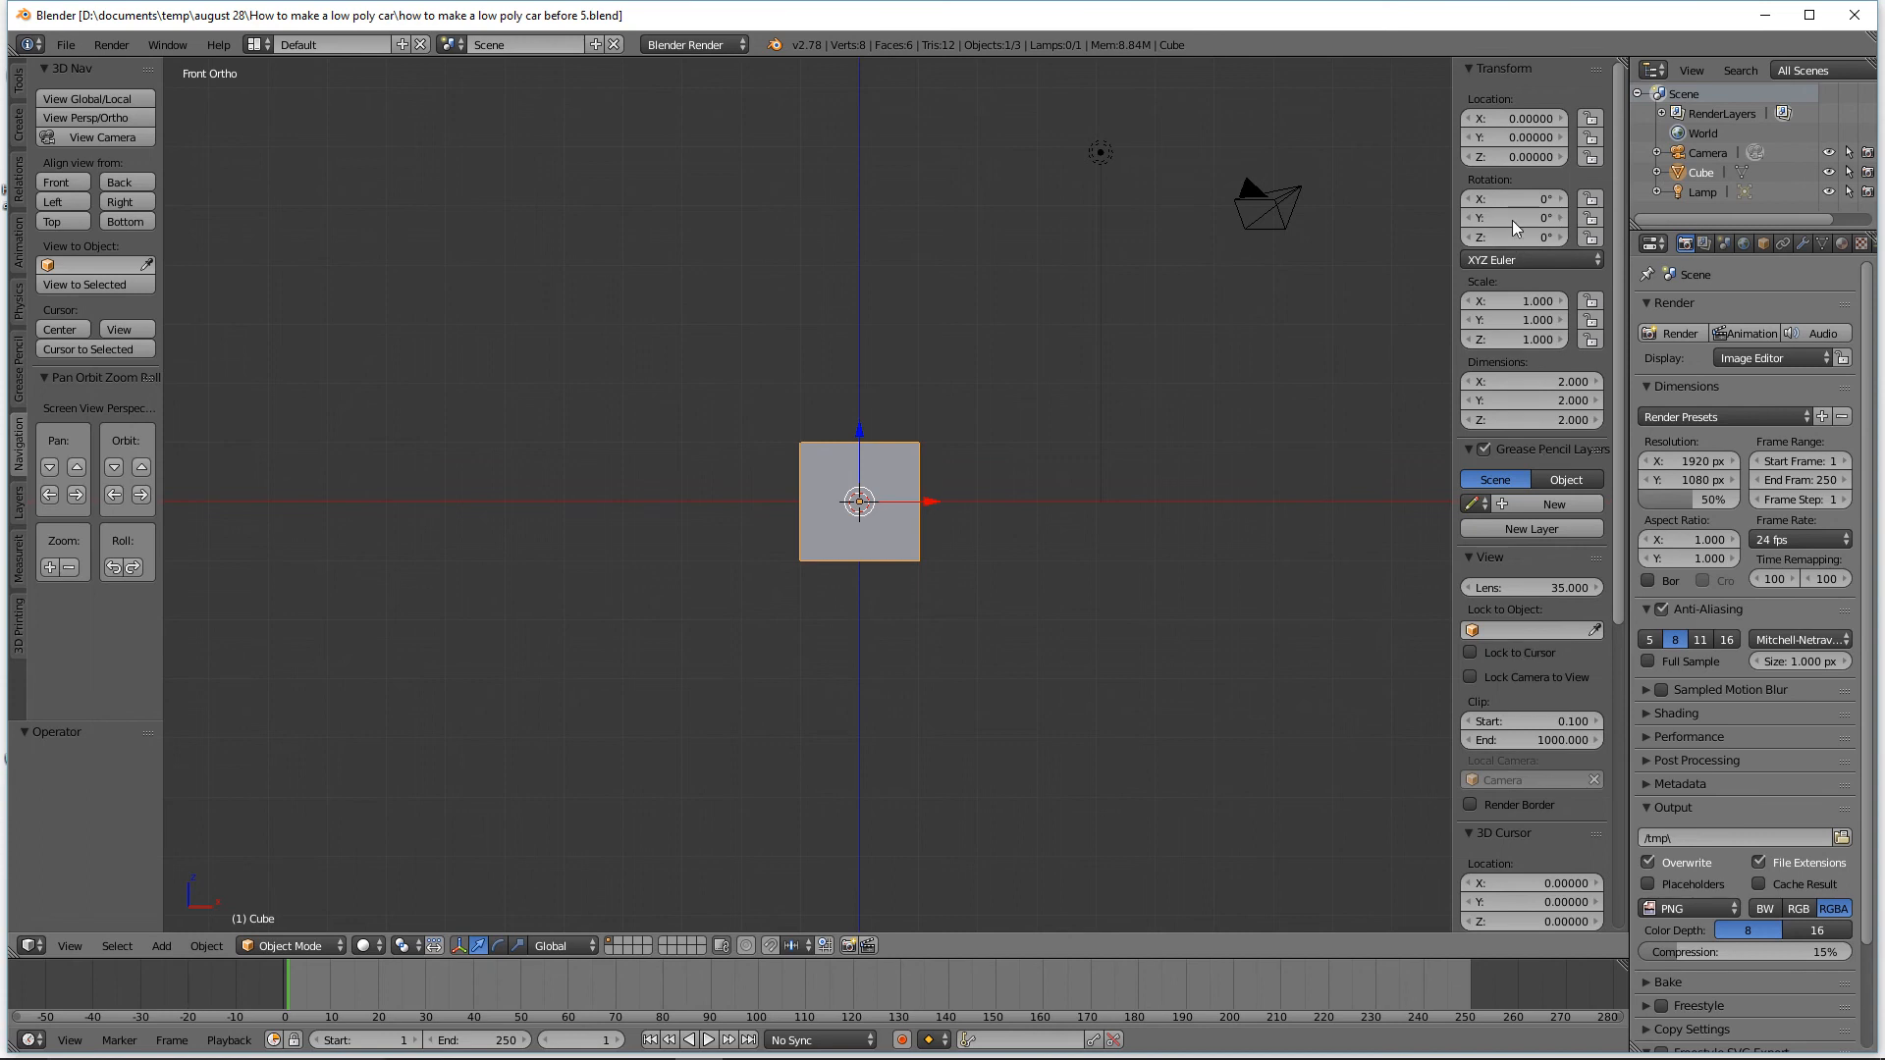
pyautogui.moveTo(1617, 403); pyautogui.dragTo(1594, 724)
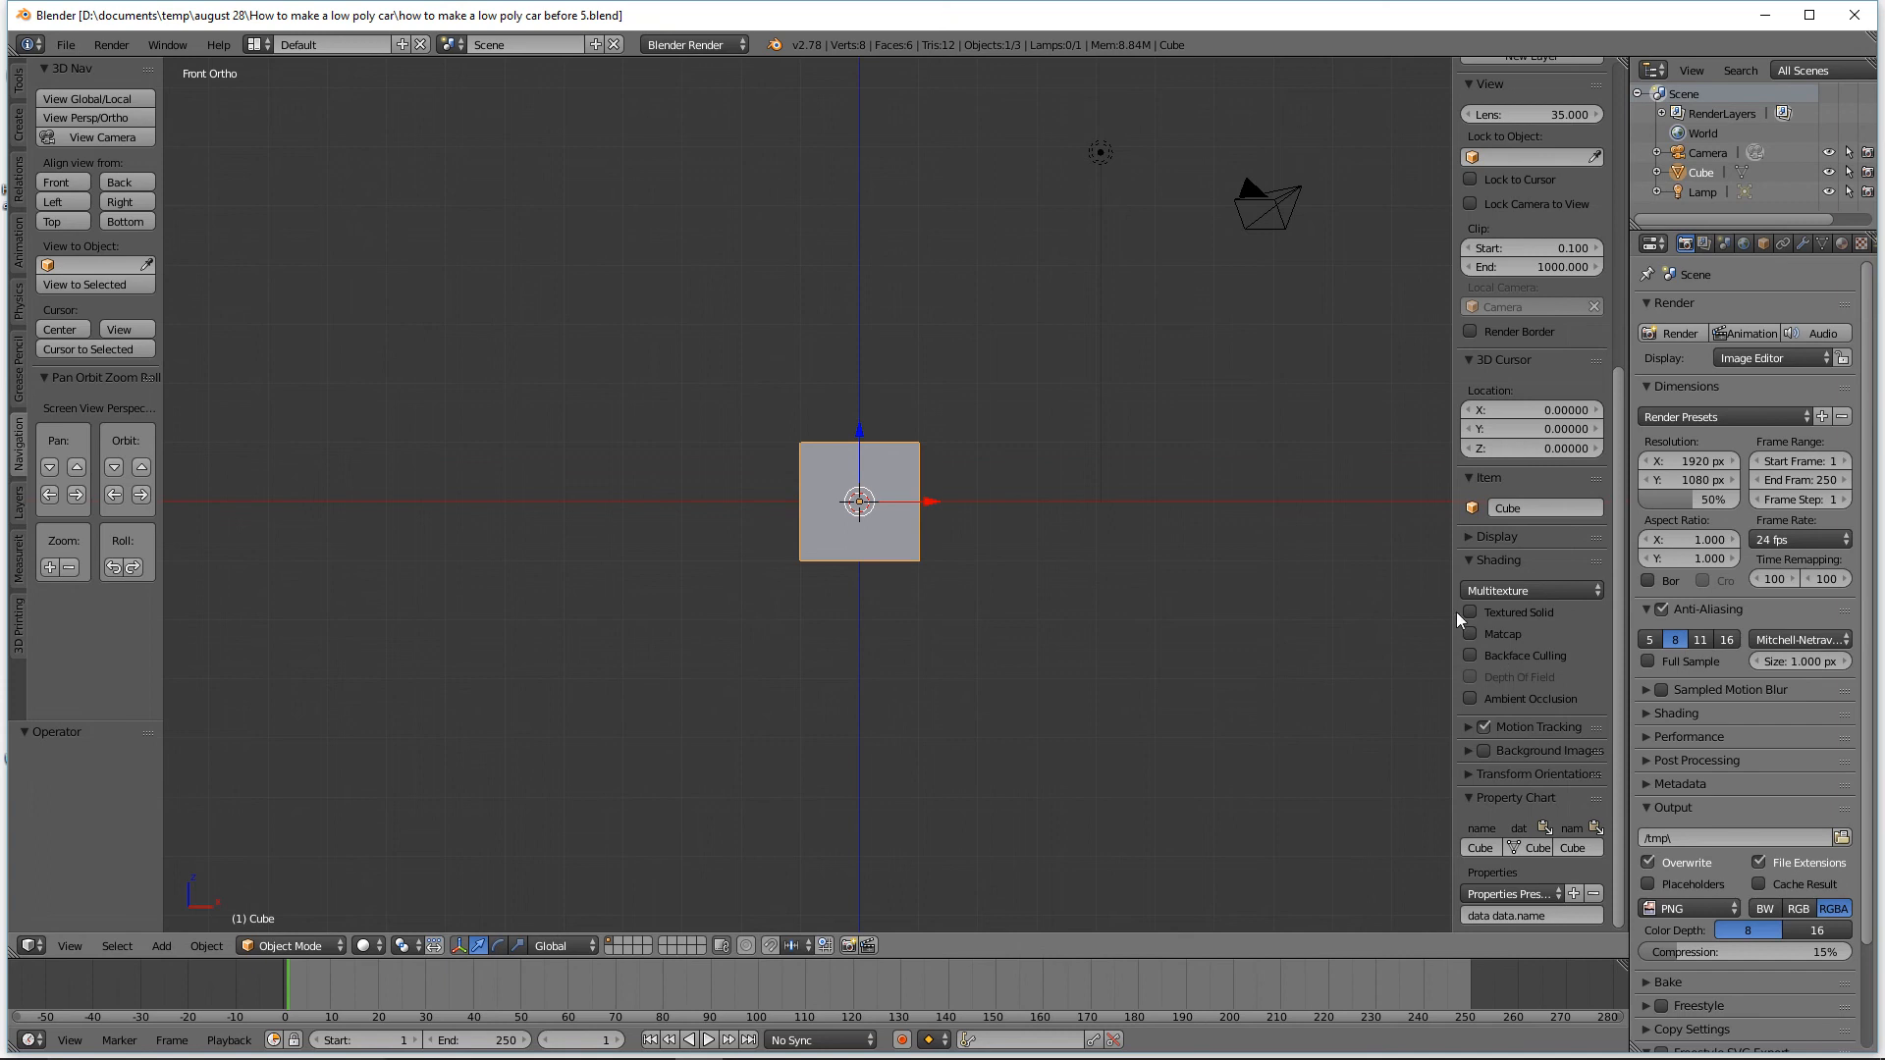
pyautogui.moveTo(1452, 580); pyautogui.dragTo(1422, 580)
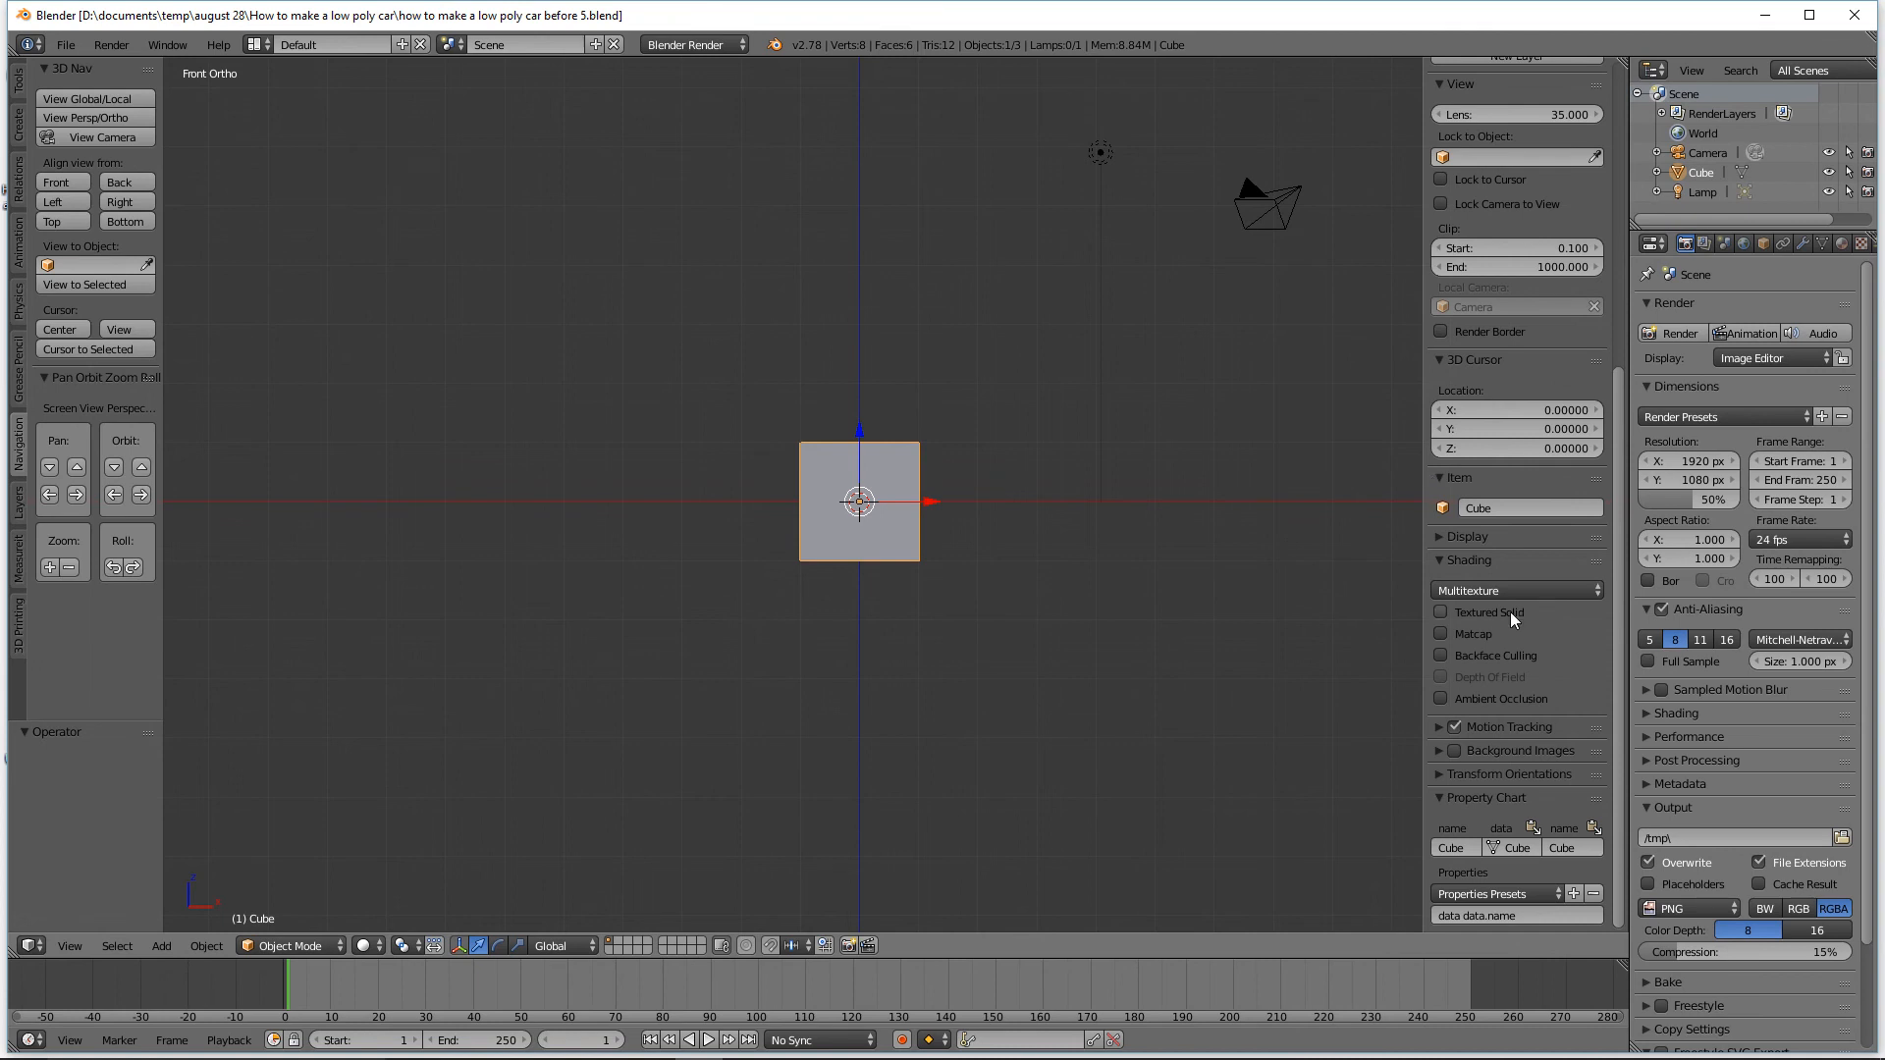
pyautogui.click(1455, 751)
pyautogui.click(1437, 750)
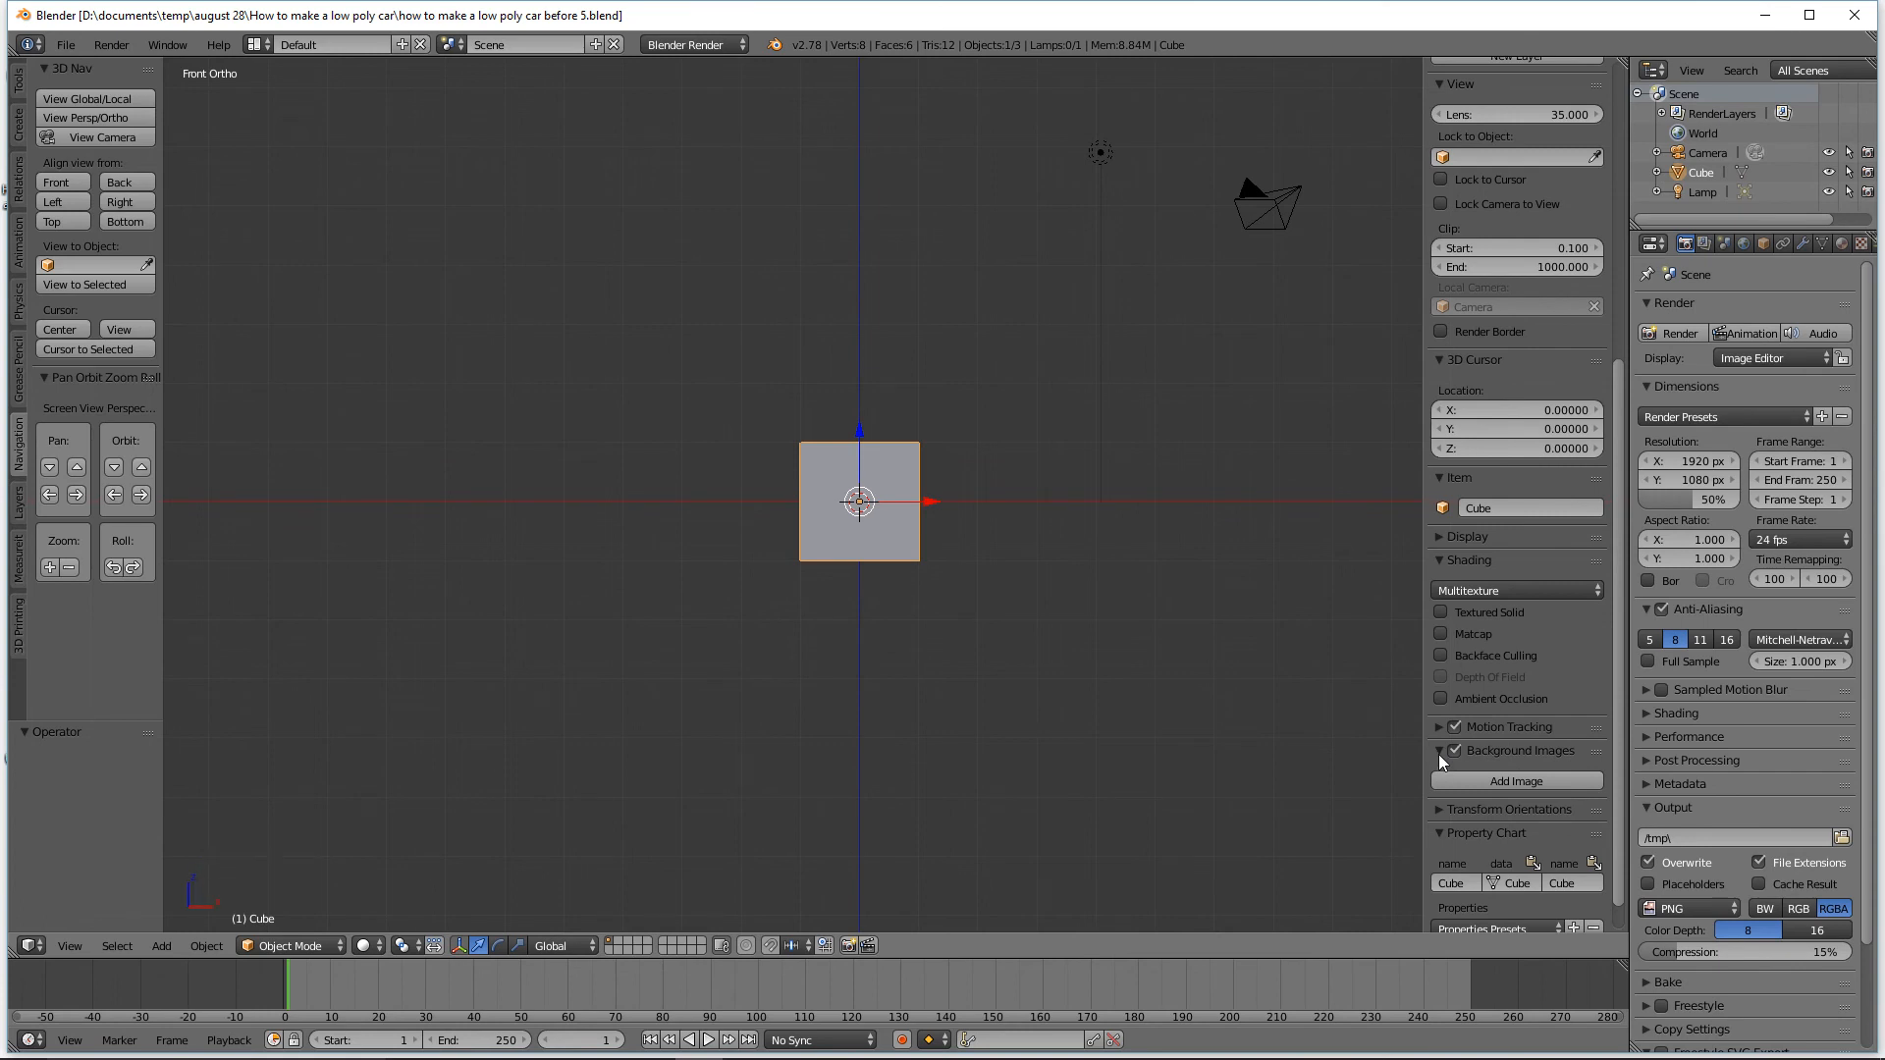
# Add a background image and load ford-mustang.png from the Desktop folder, using thumbnails to find it.
pyautogui.click(1138, 587)
pyautogui.click(1569, 779)
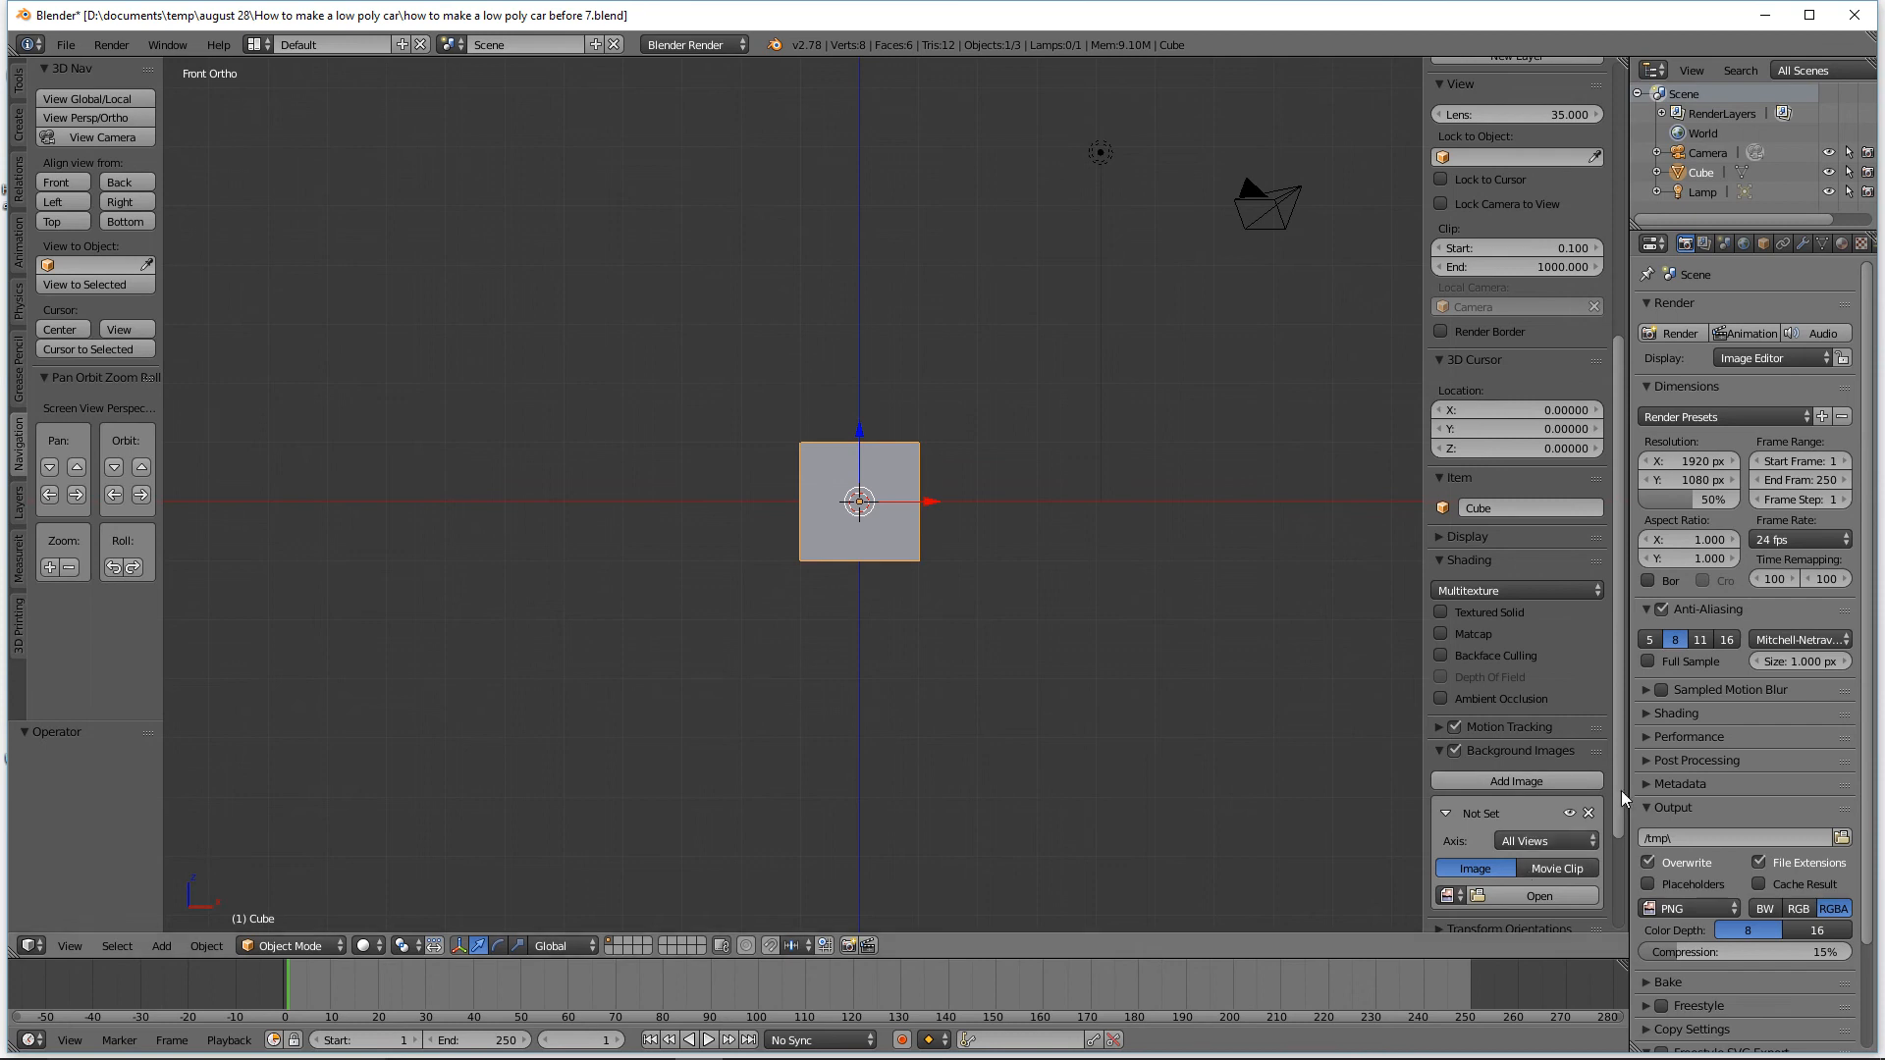
pyautogui.moveTo(1617, 781); pyautogui.dragTo(1618, 876)
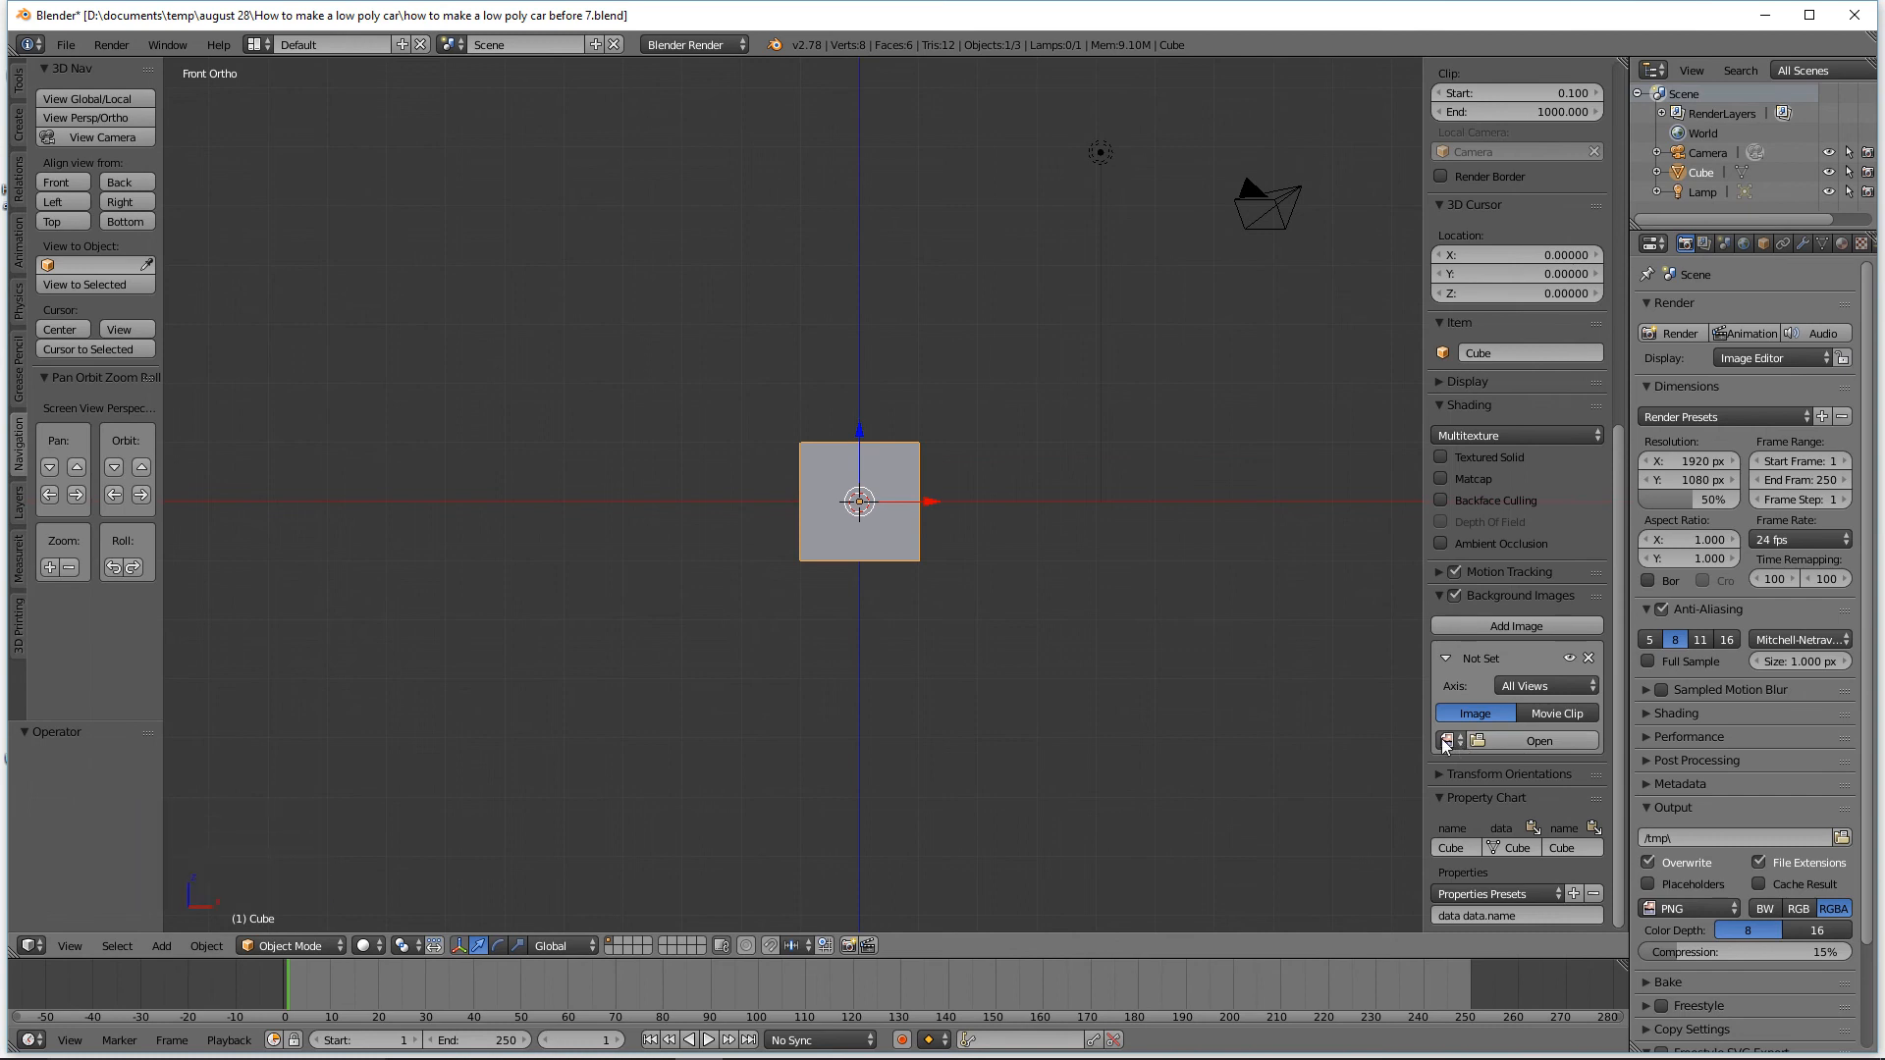
pyautogui.click(1561, 743)
pyautogui.click(62, 271)
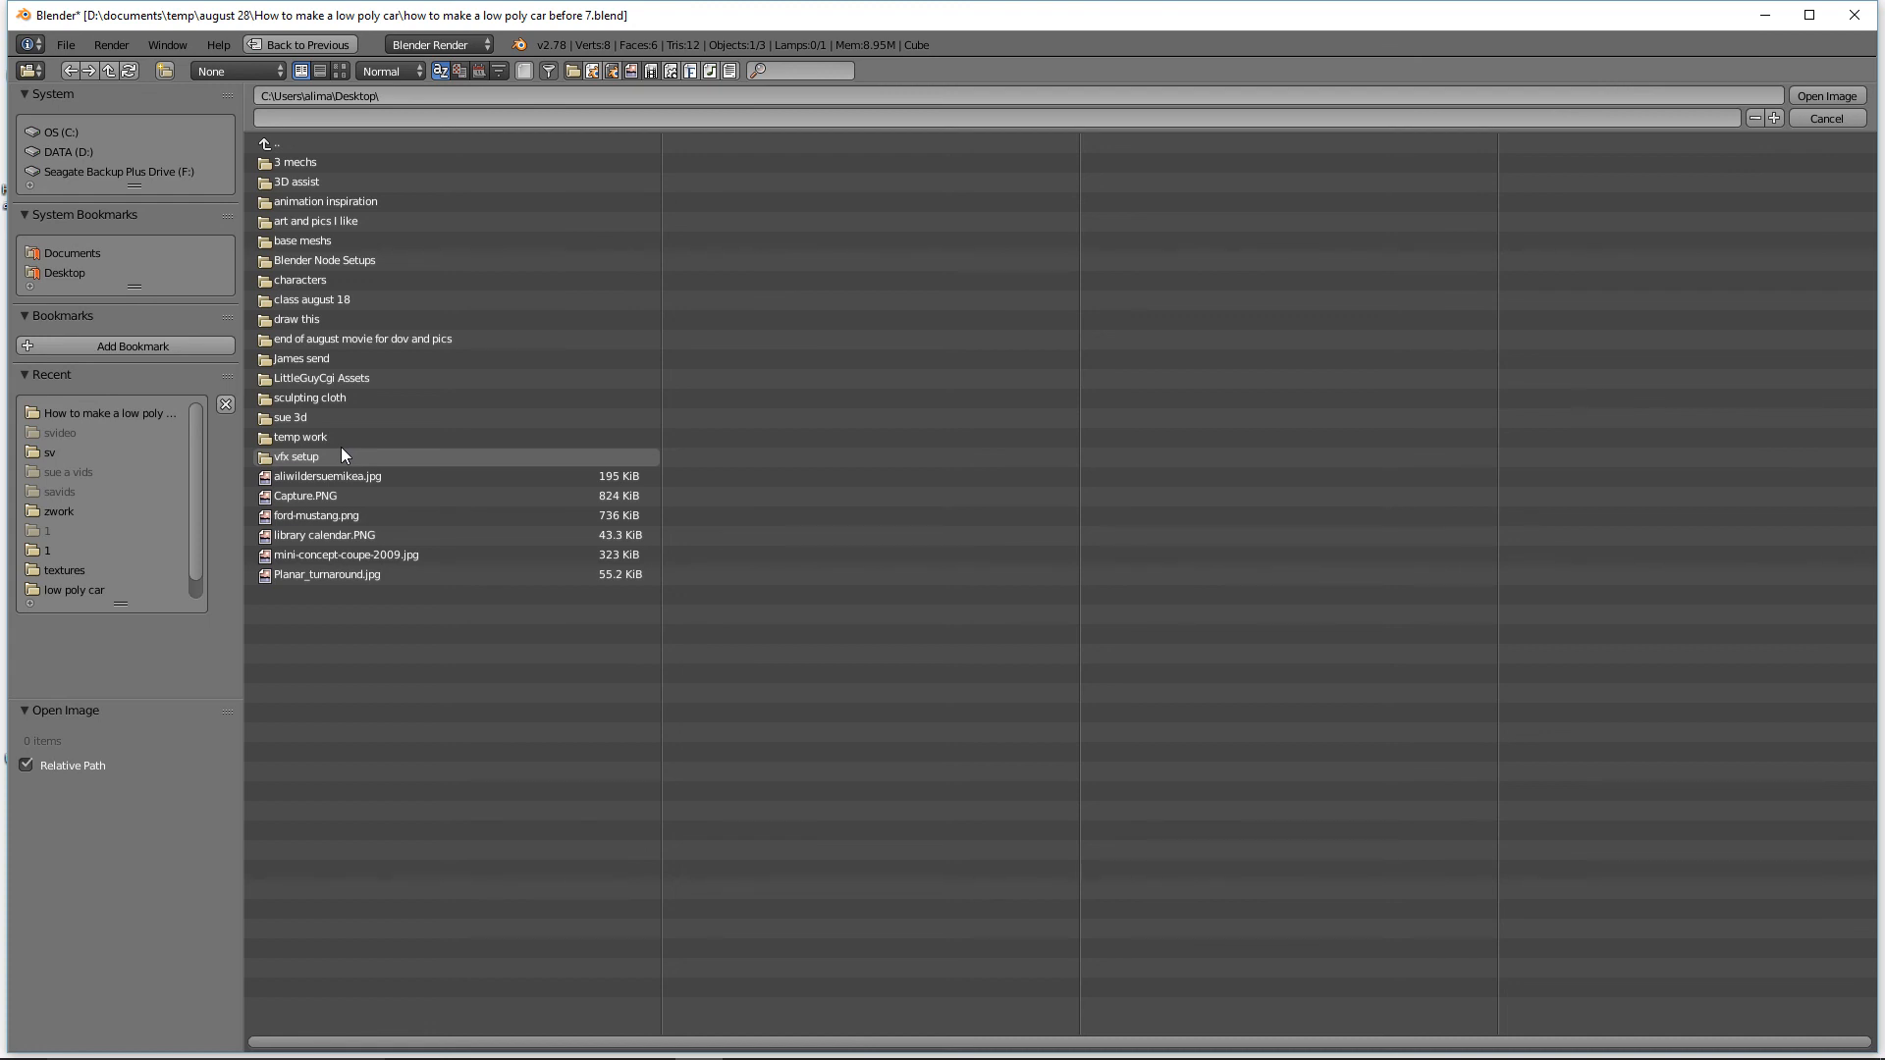
pyautogui.click(340, 71)
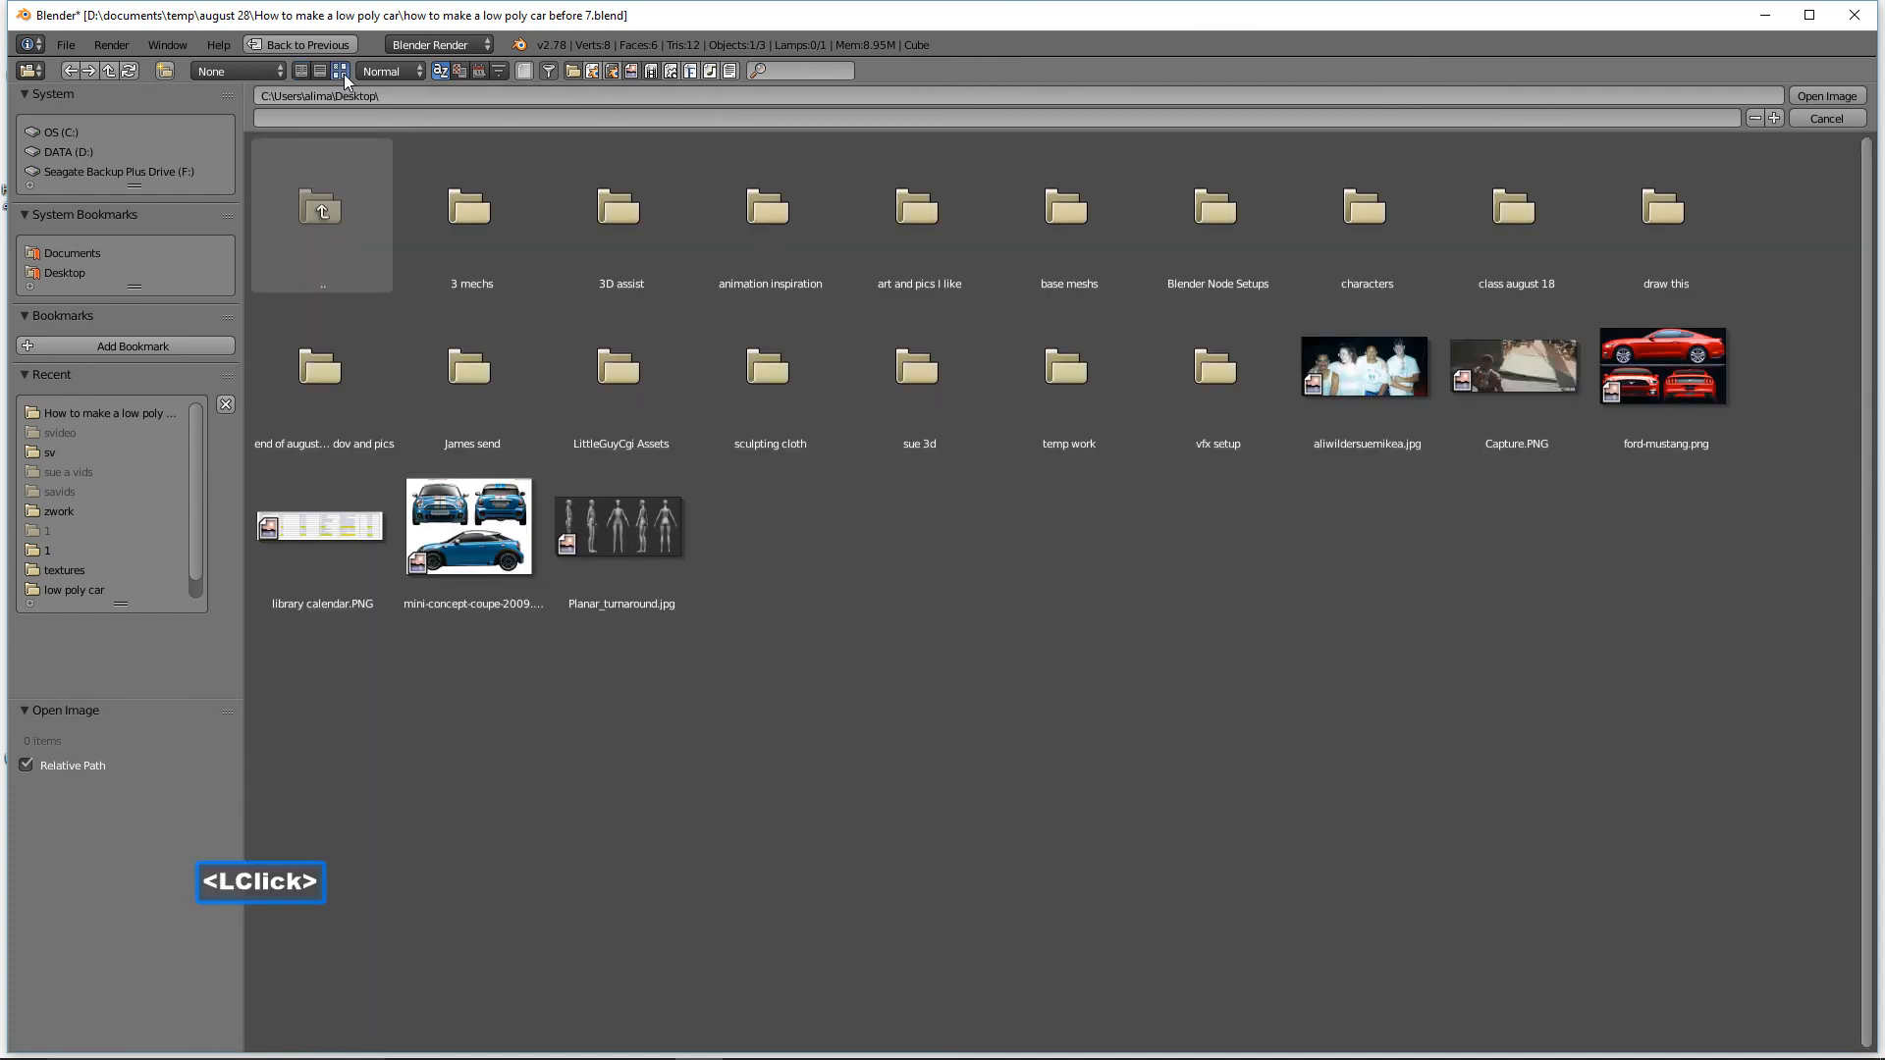
pyautogui.click(1714, 385)
pyautogui.click(1808, 98)
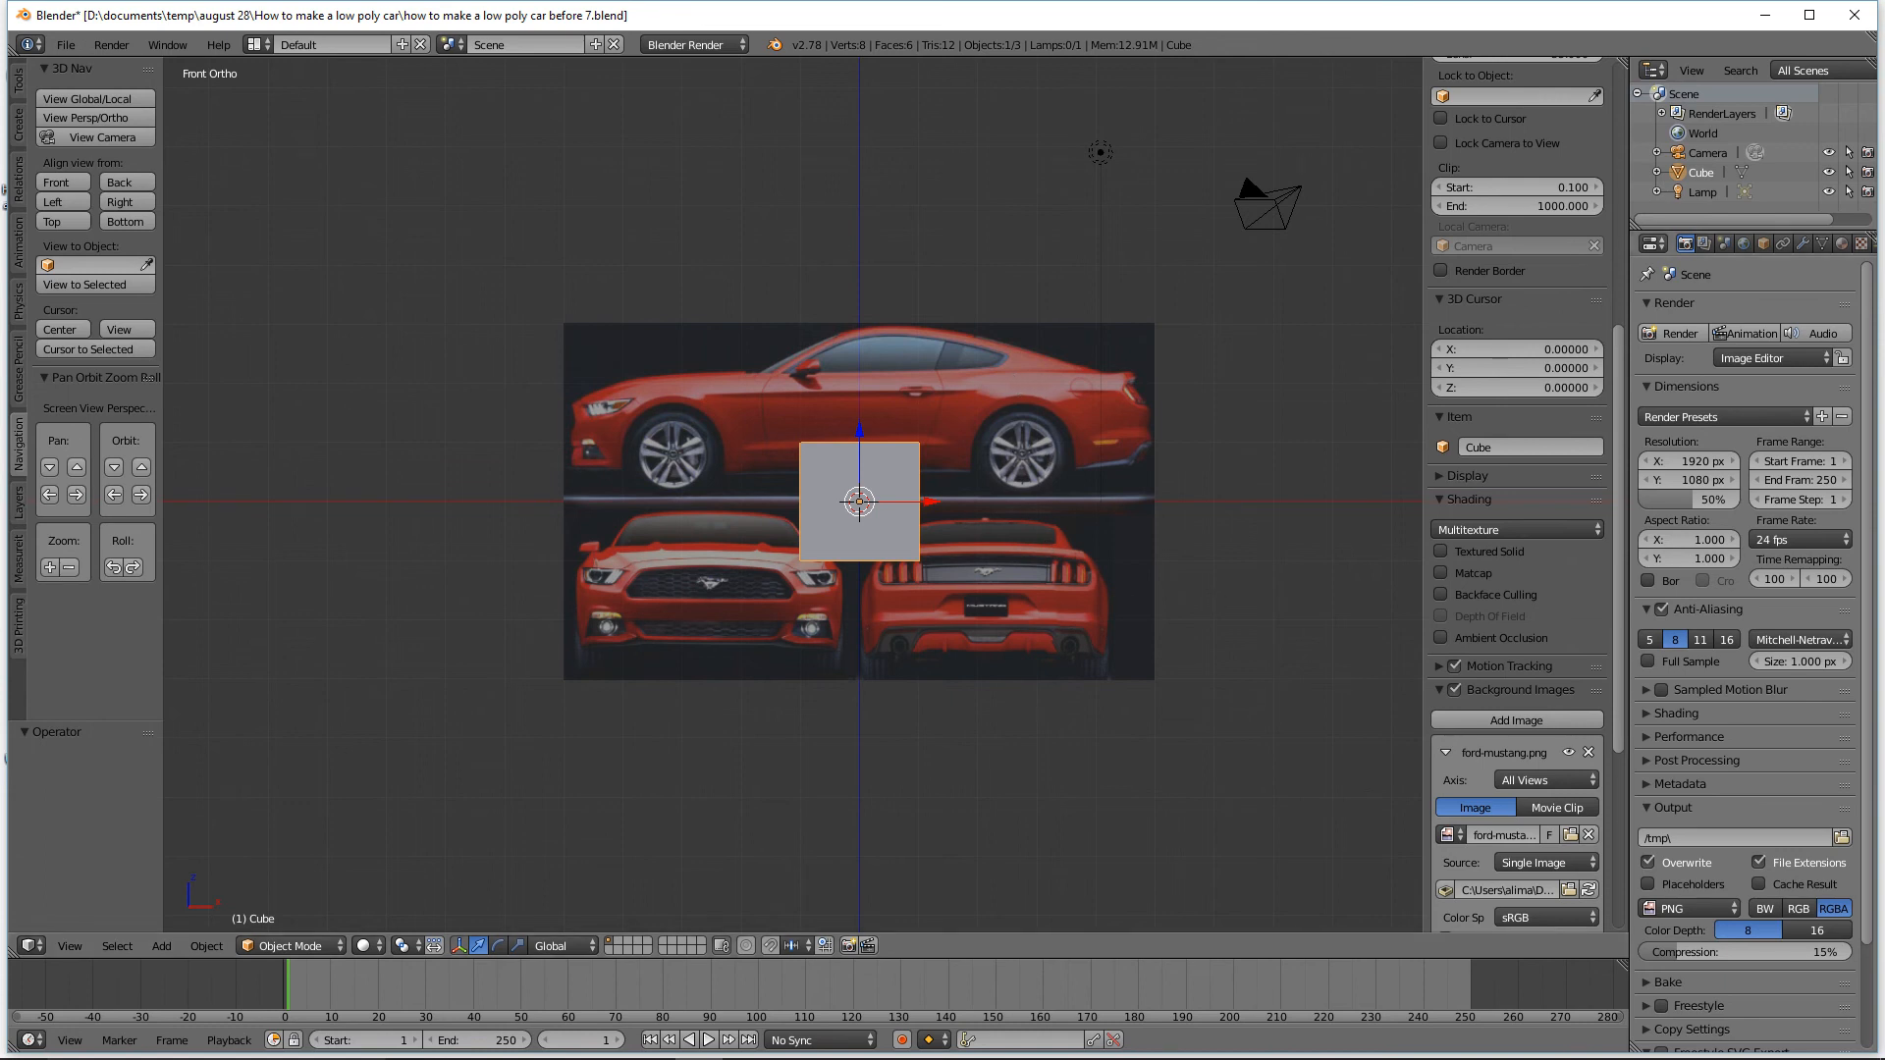
# Switch the cube from Object Mode to Edit Mode.
pyautogui.click(1240, 14)
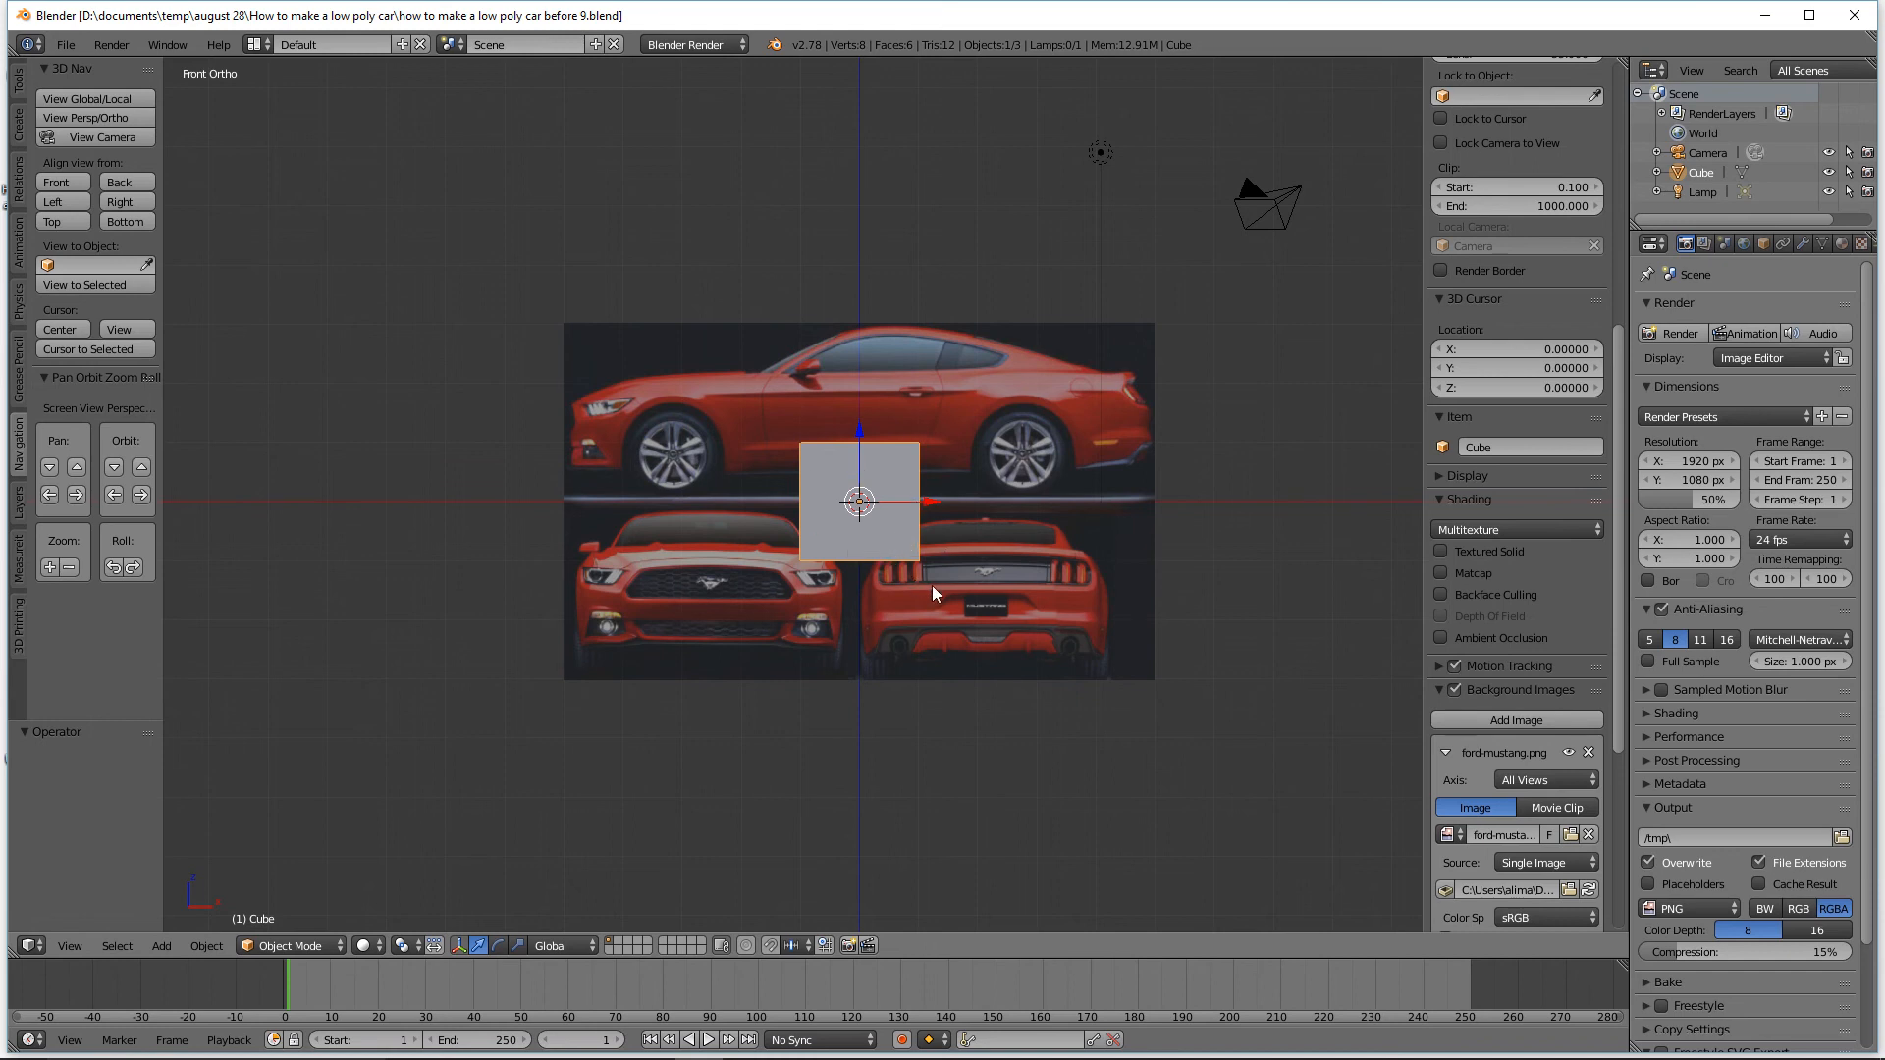
pyautogui.click(339, 948)
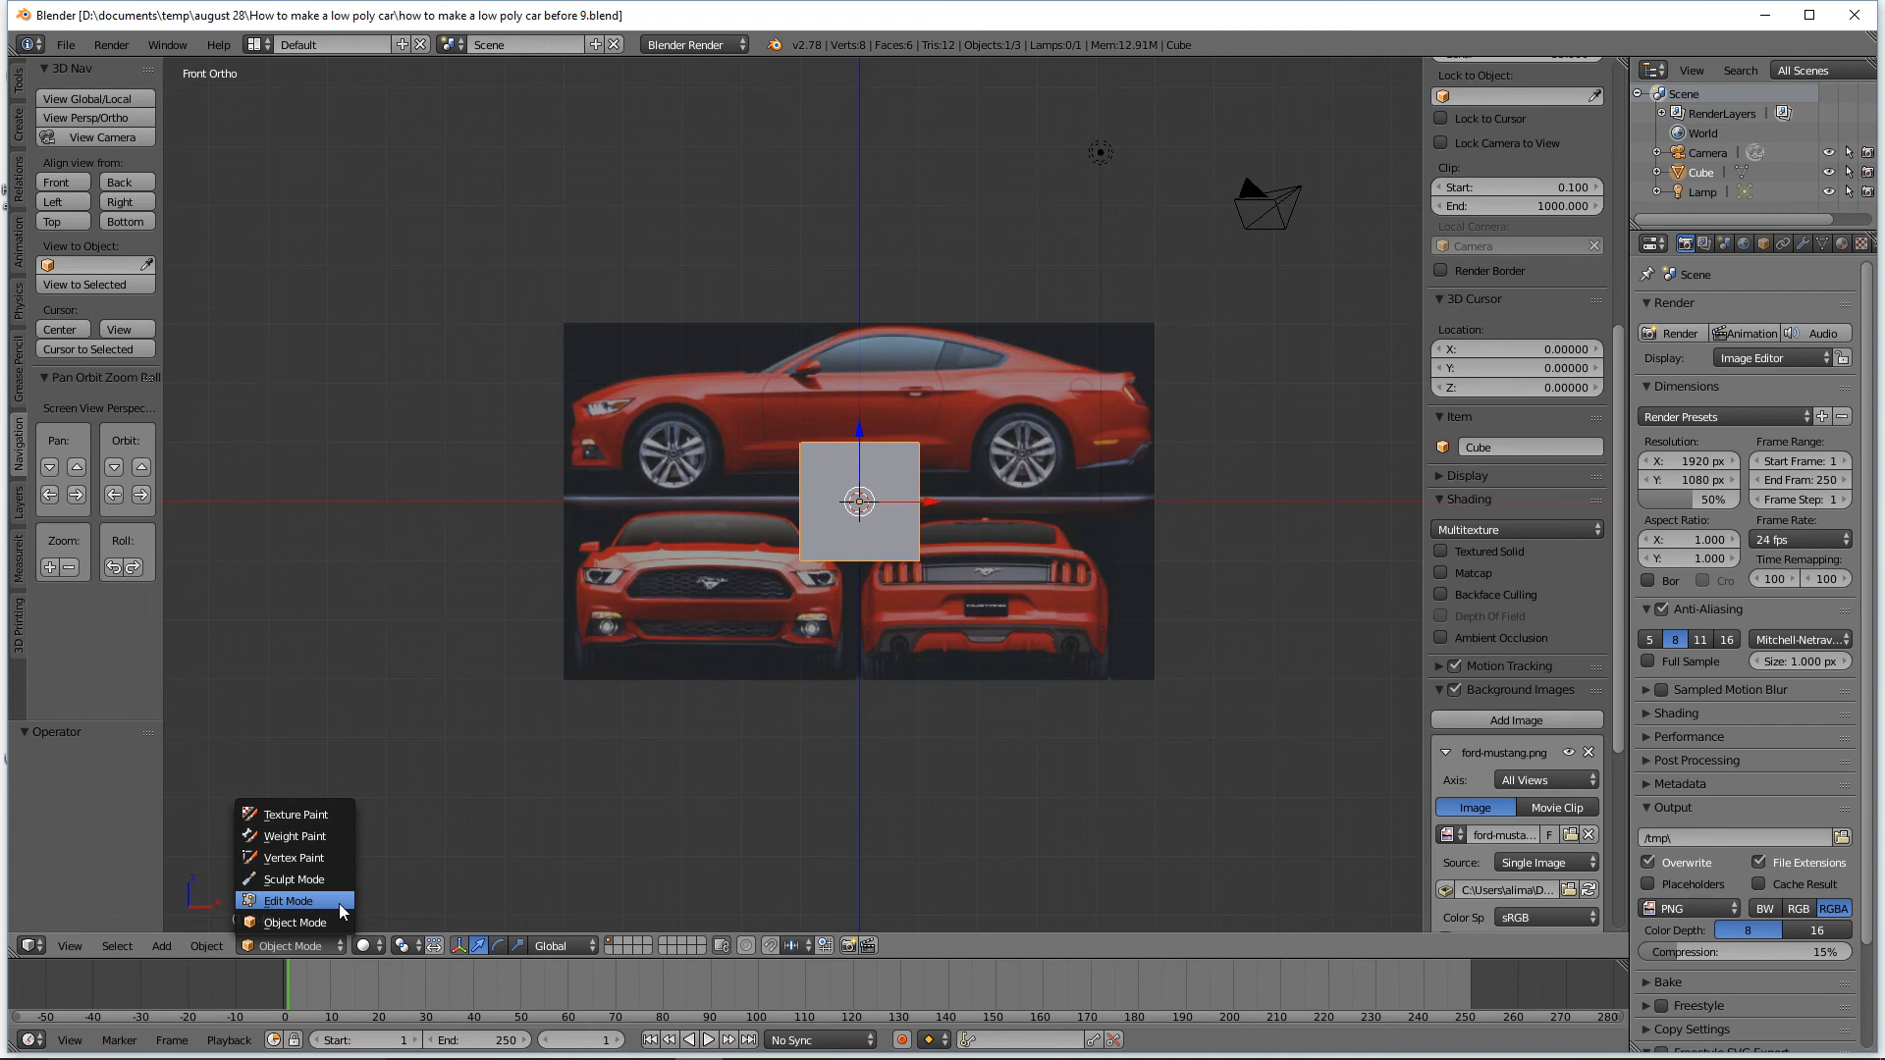
pyautogui.click(339, 902)
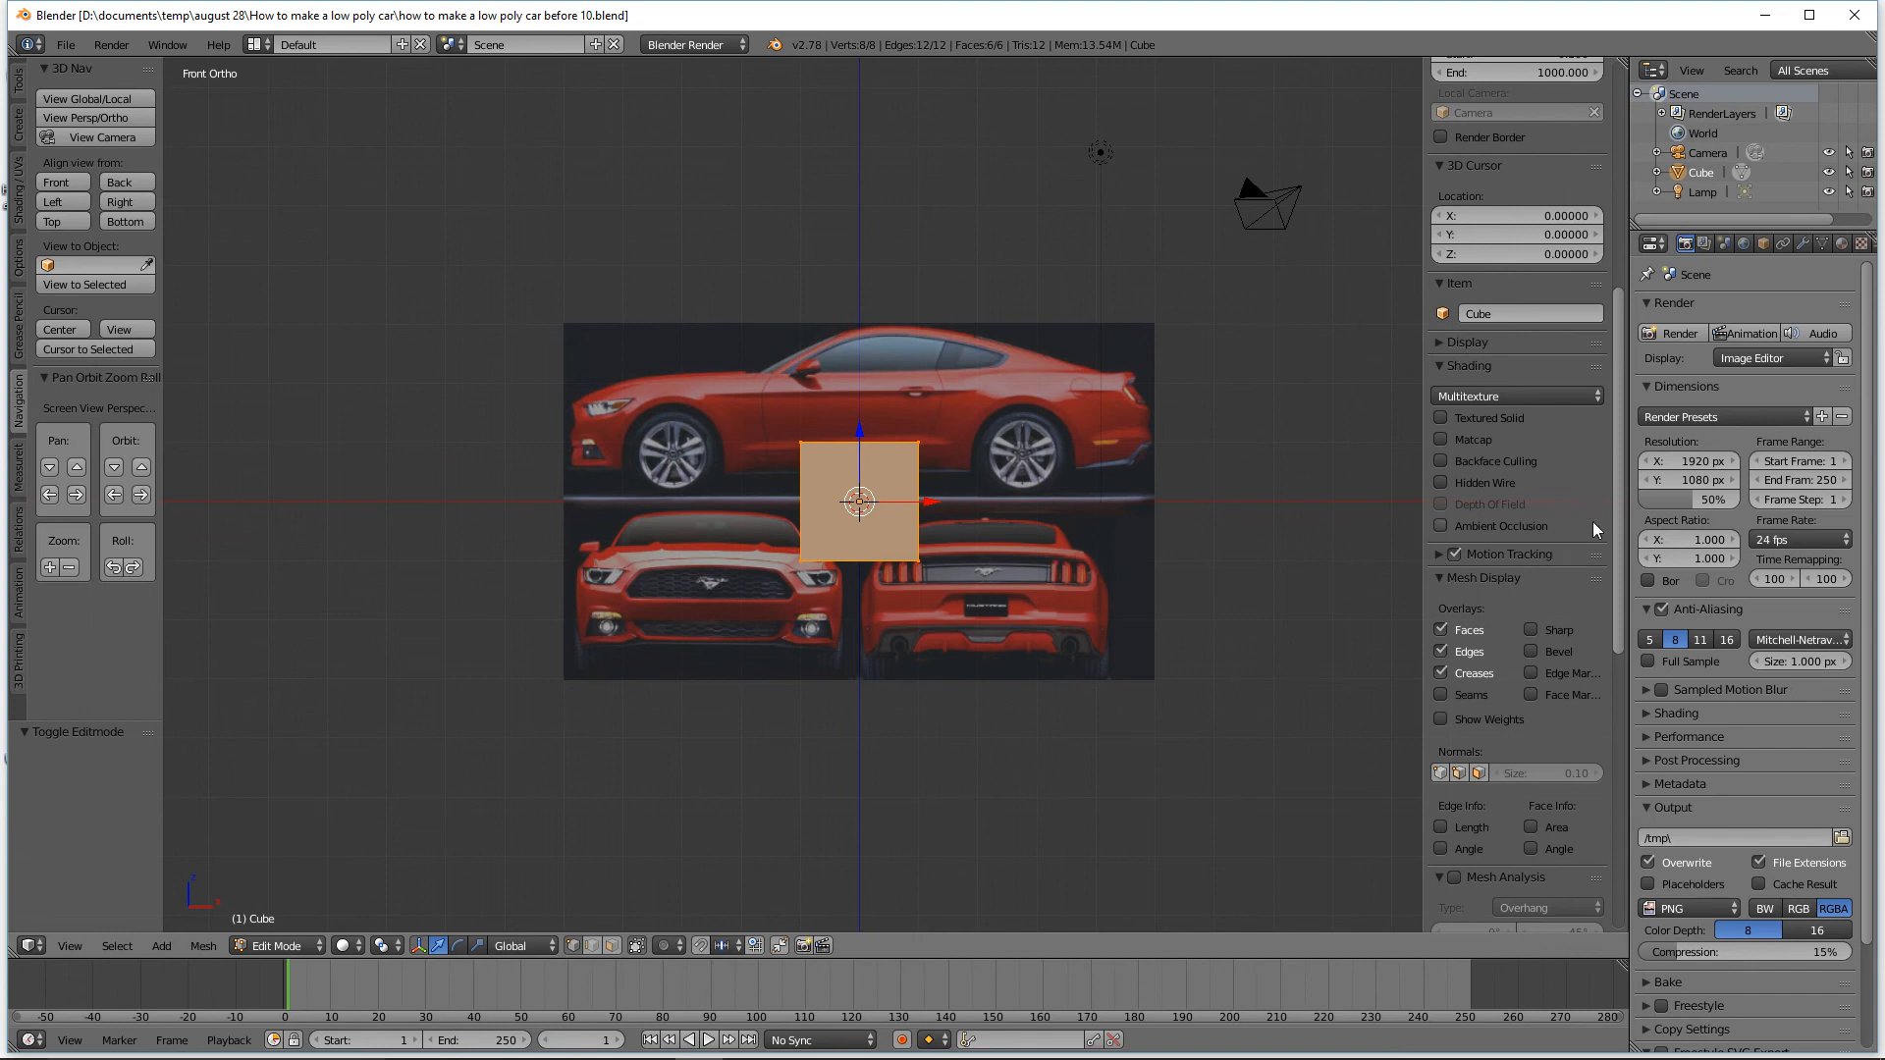
# Set the ford-mustang.png background image's axis to Right and check it in the right and front views.
pyautogui.moveTo(1620, 476); pyautogui.dragTo(1569, 770)
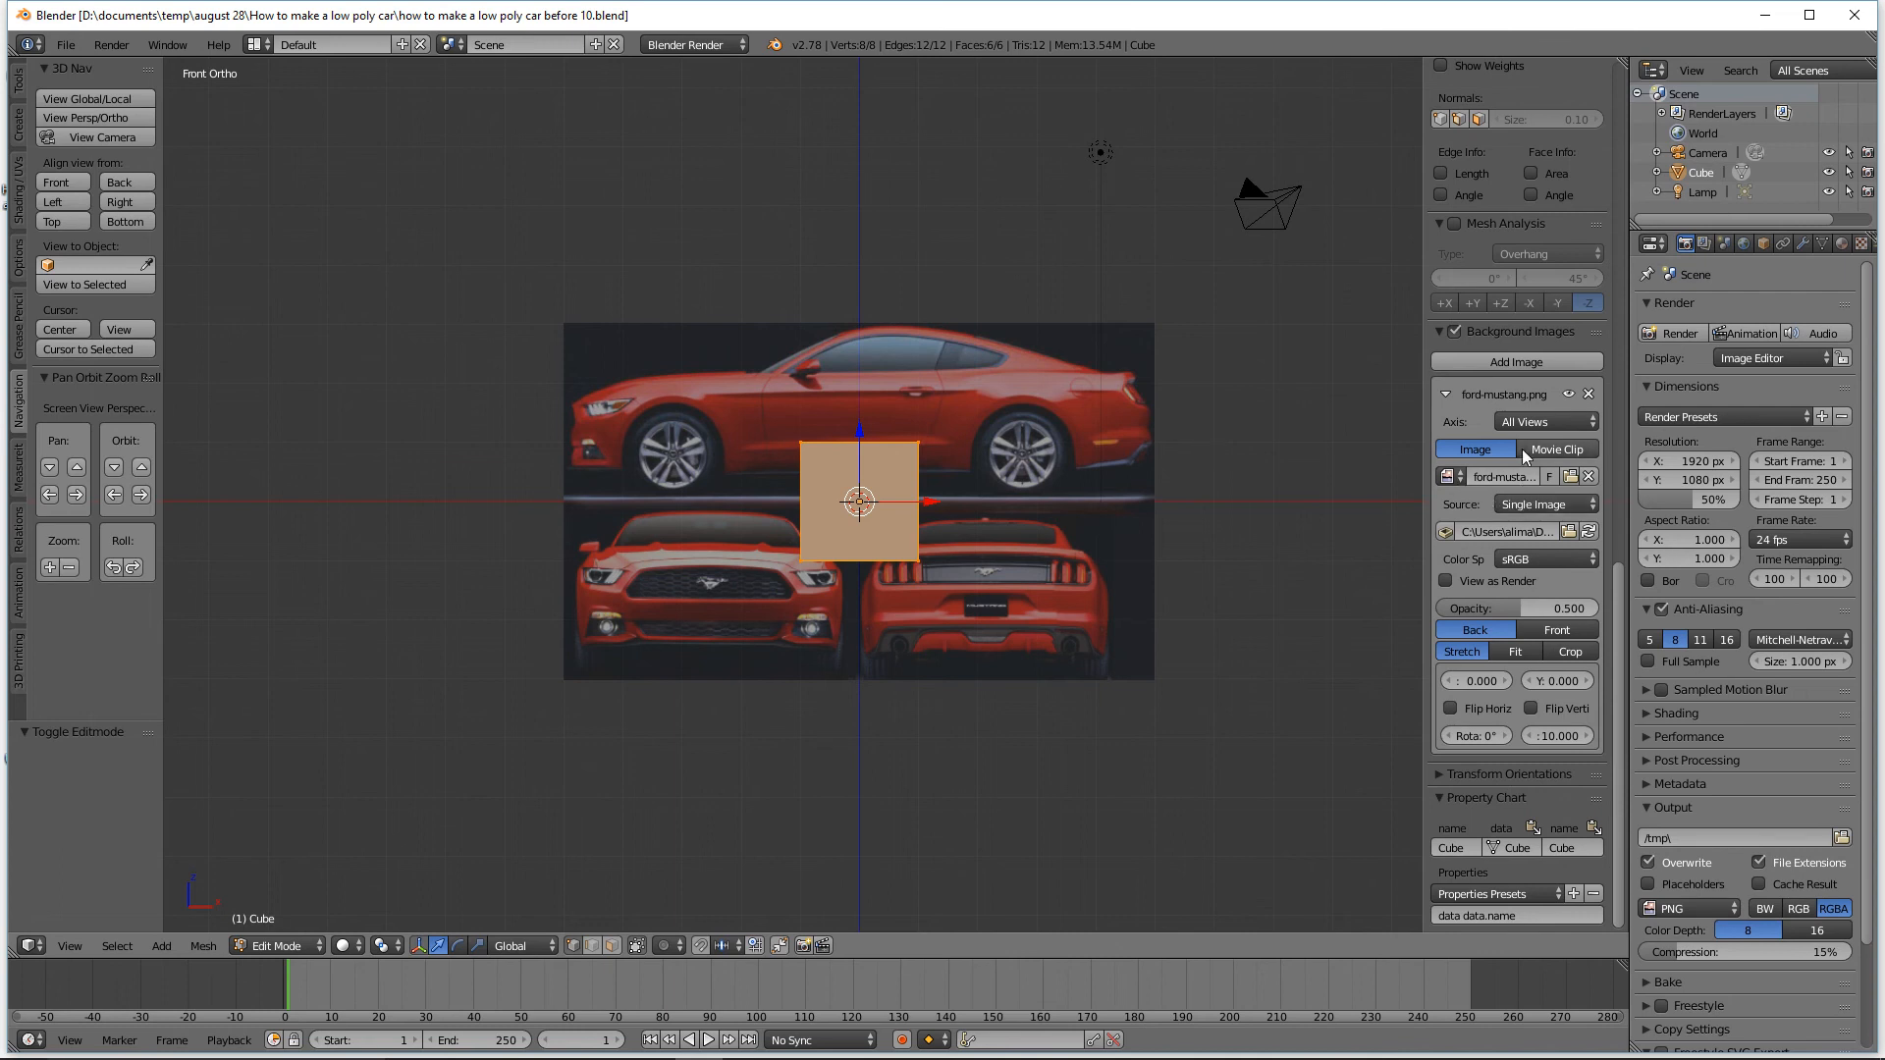
pyautogui.click(1588, 422)
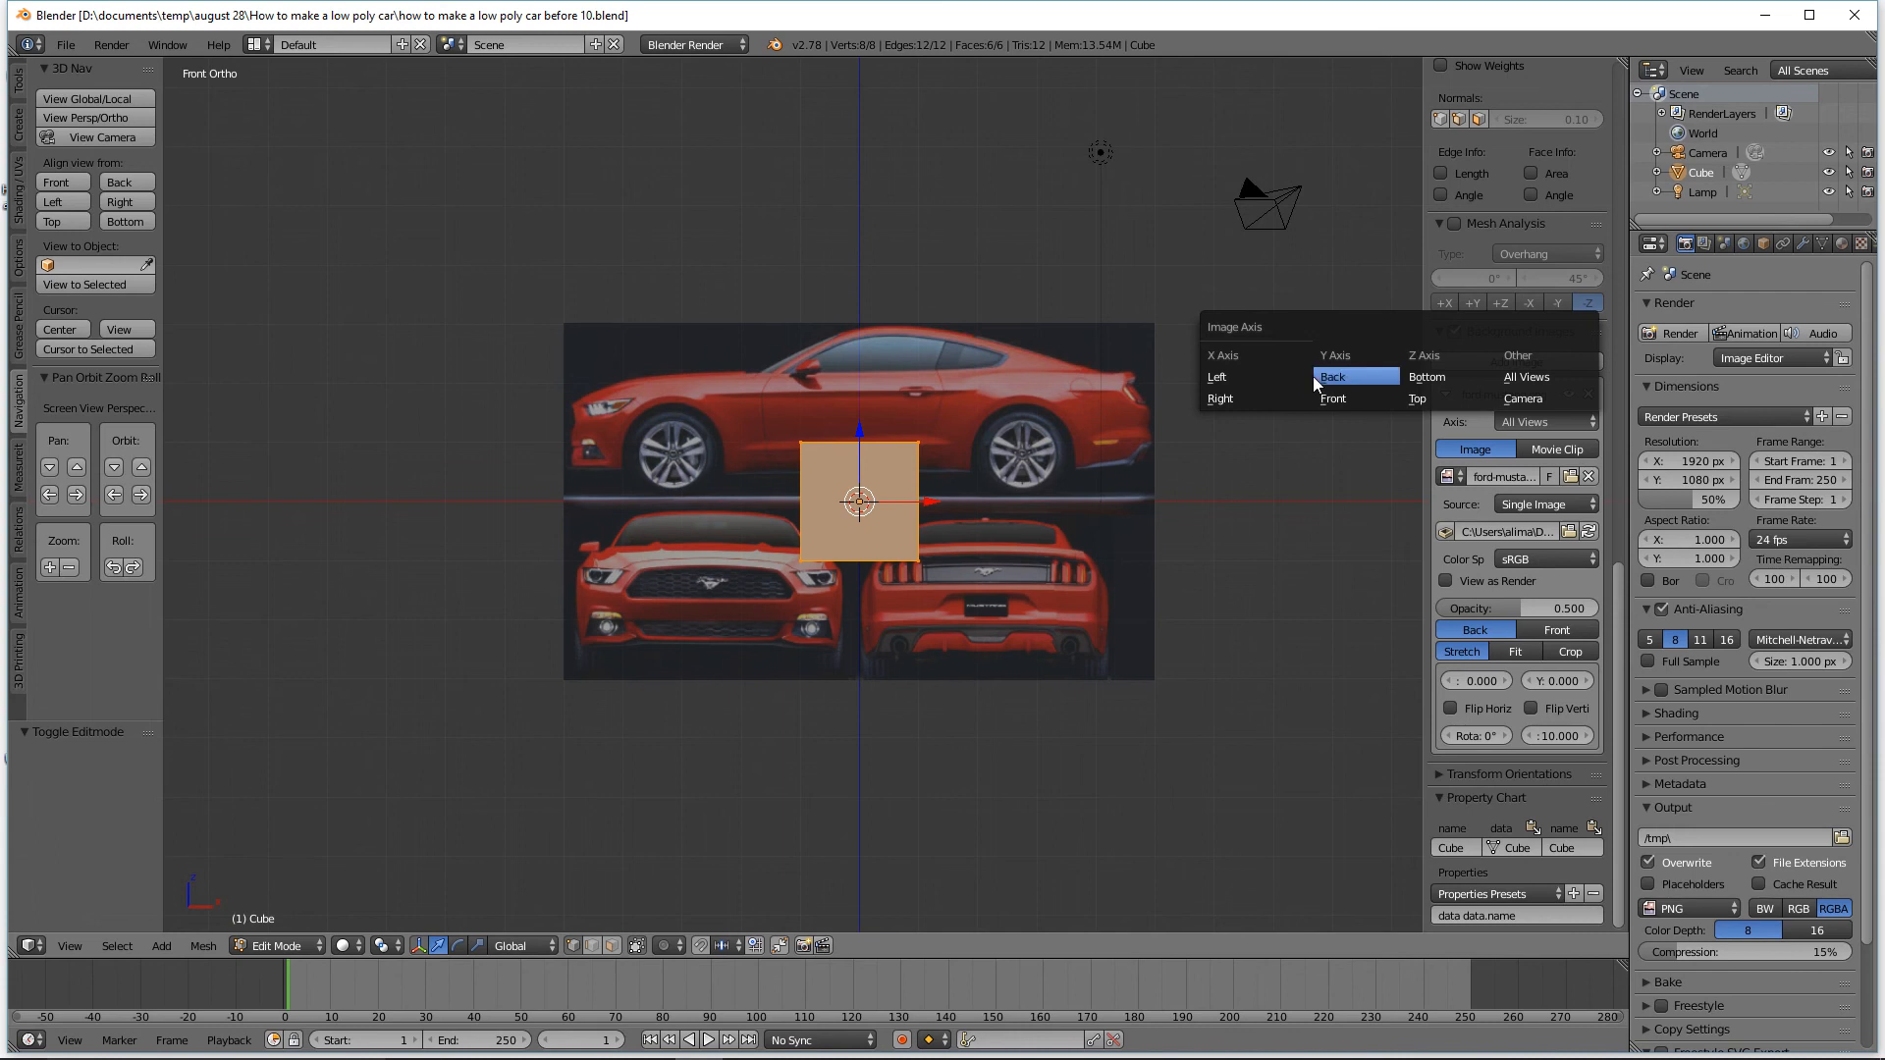
pyautogui.click(1249, 397)
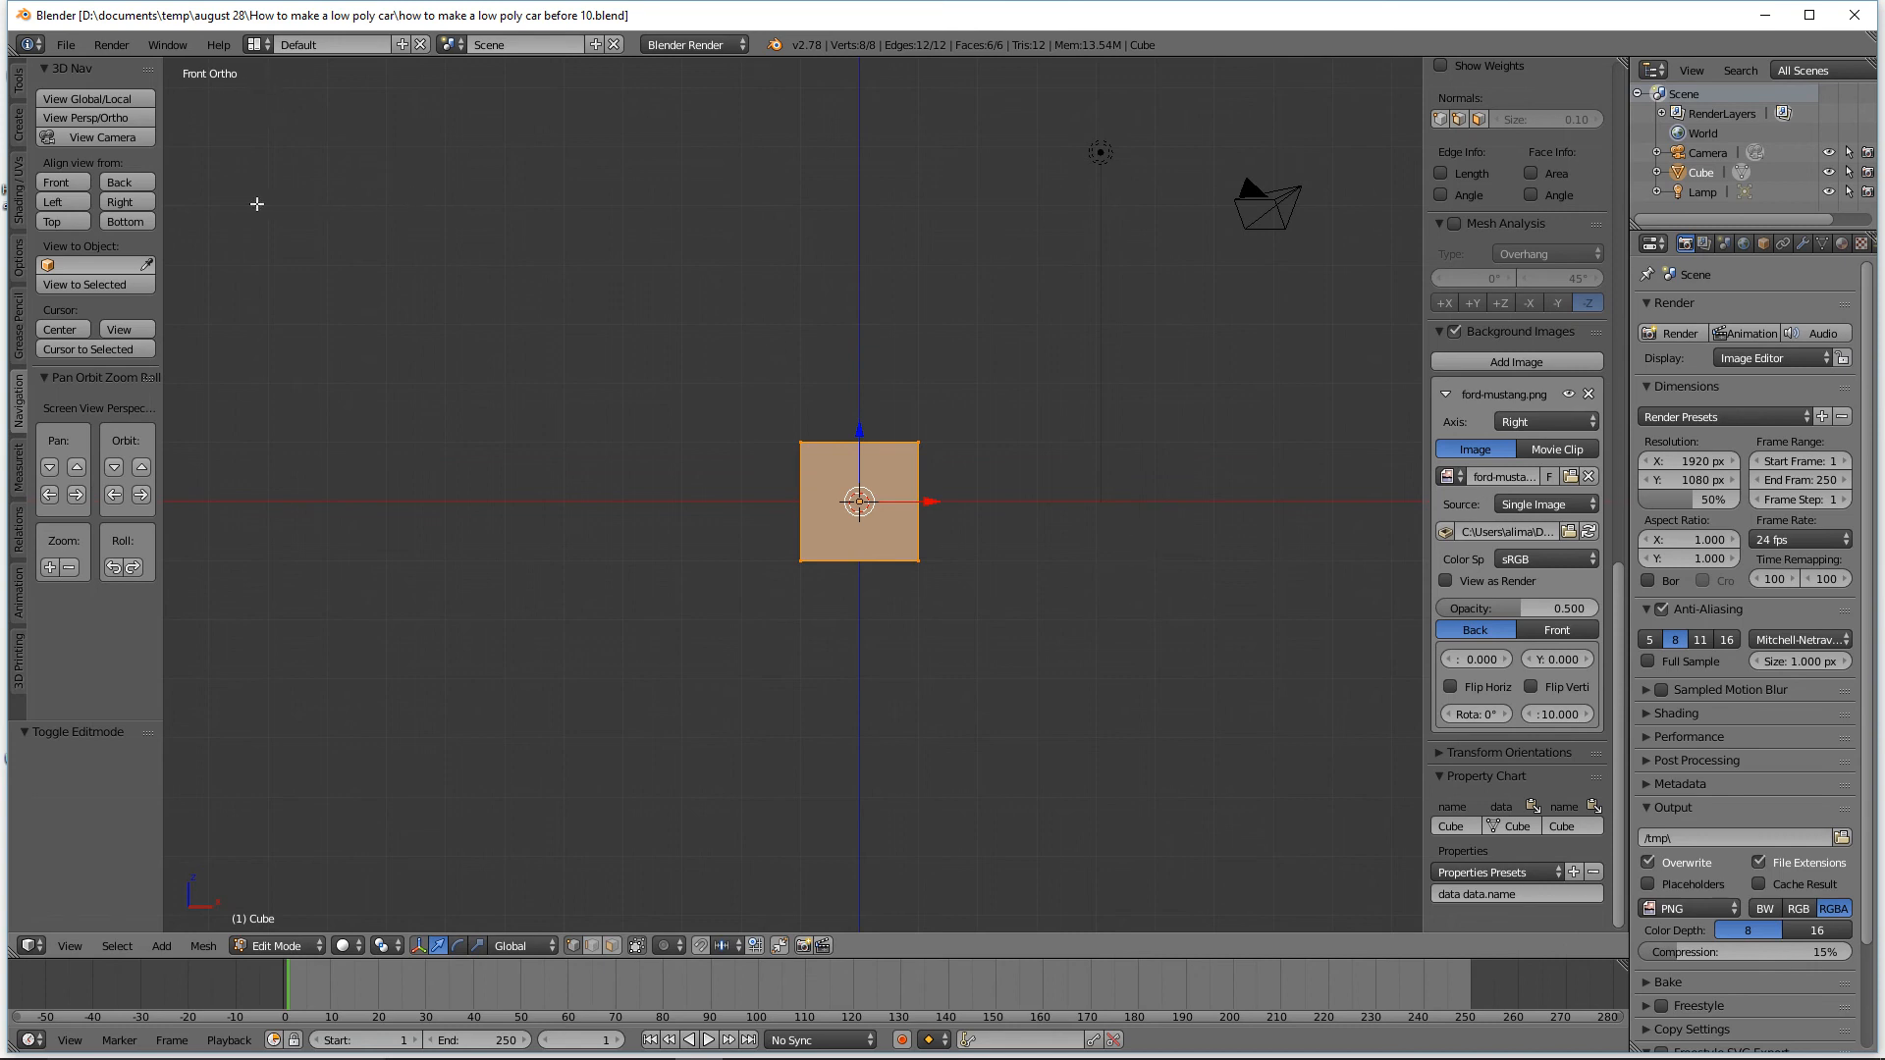
pyautogui.click(144, 203)
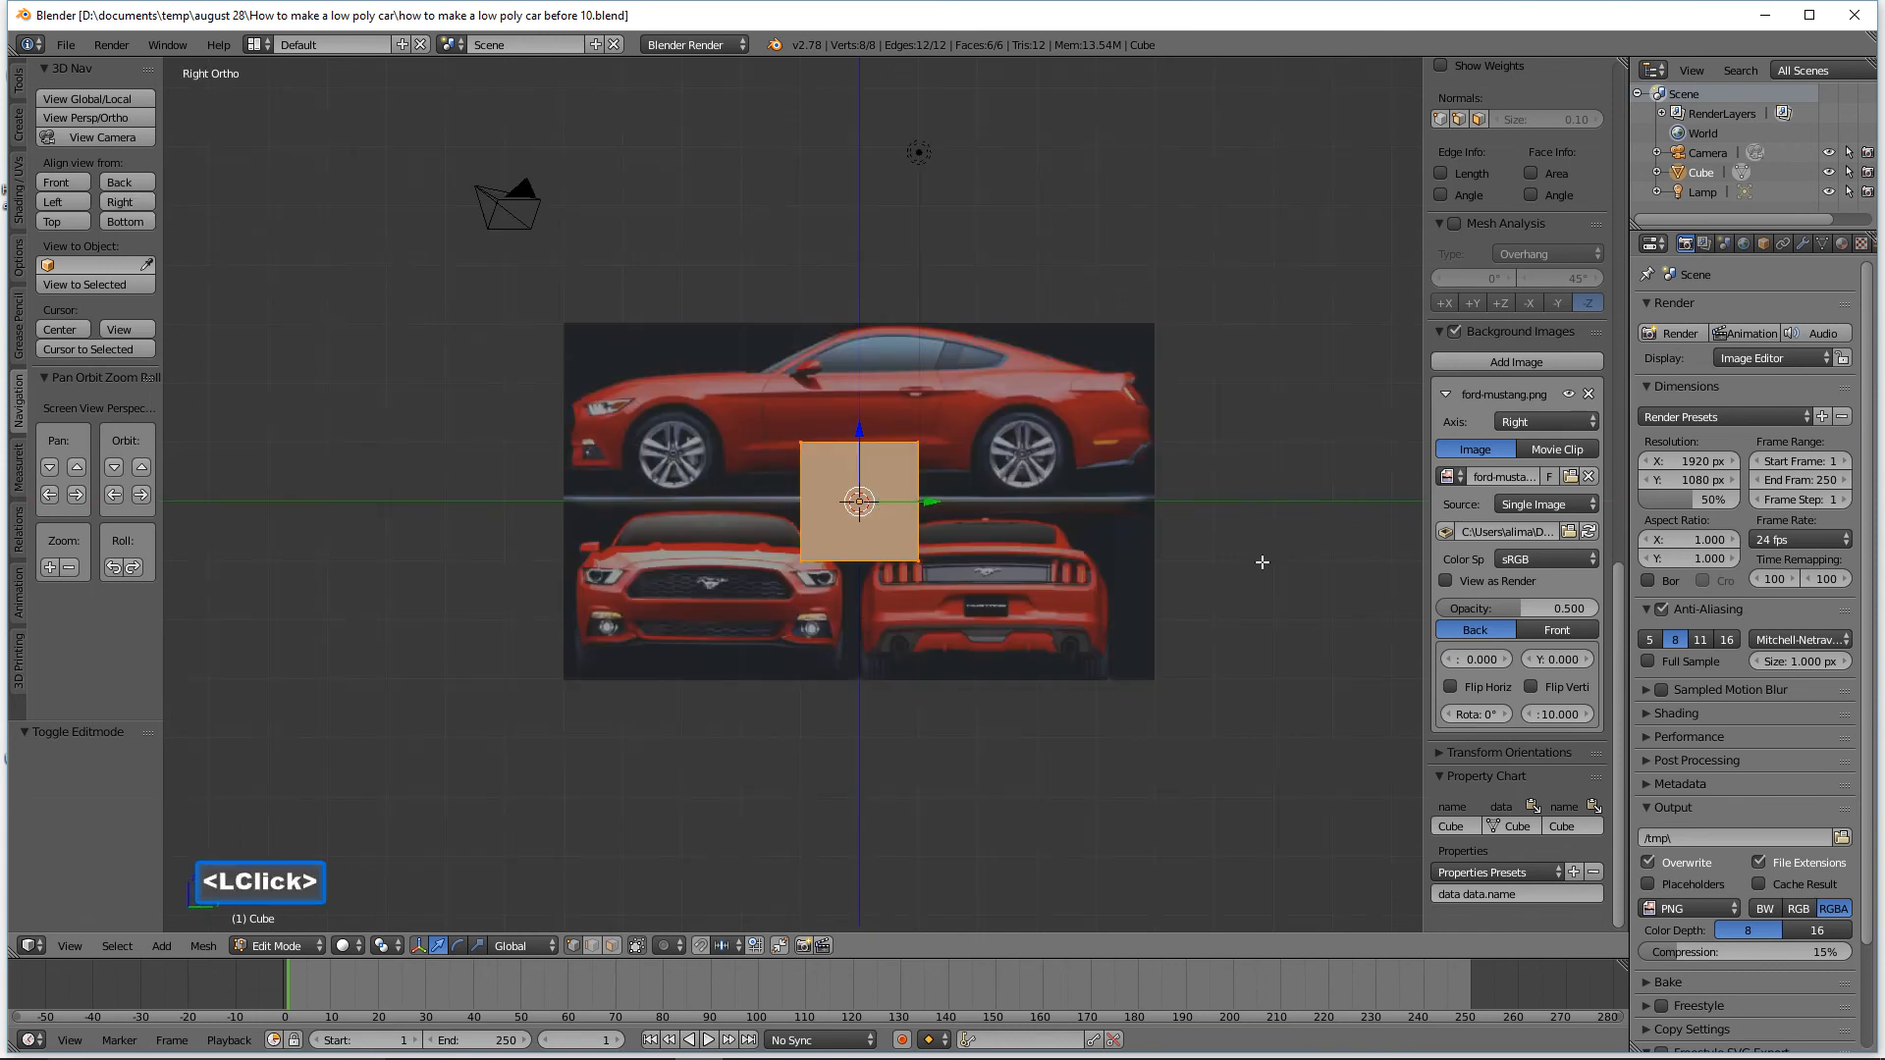
pyautogui.click(82, 182)
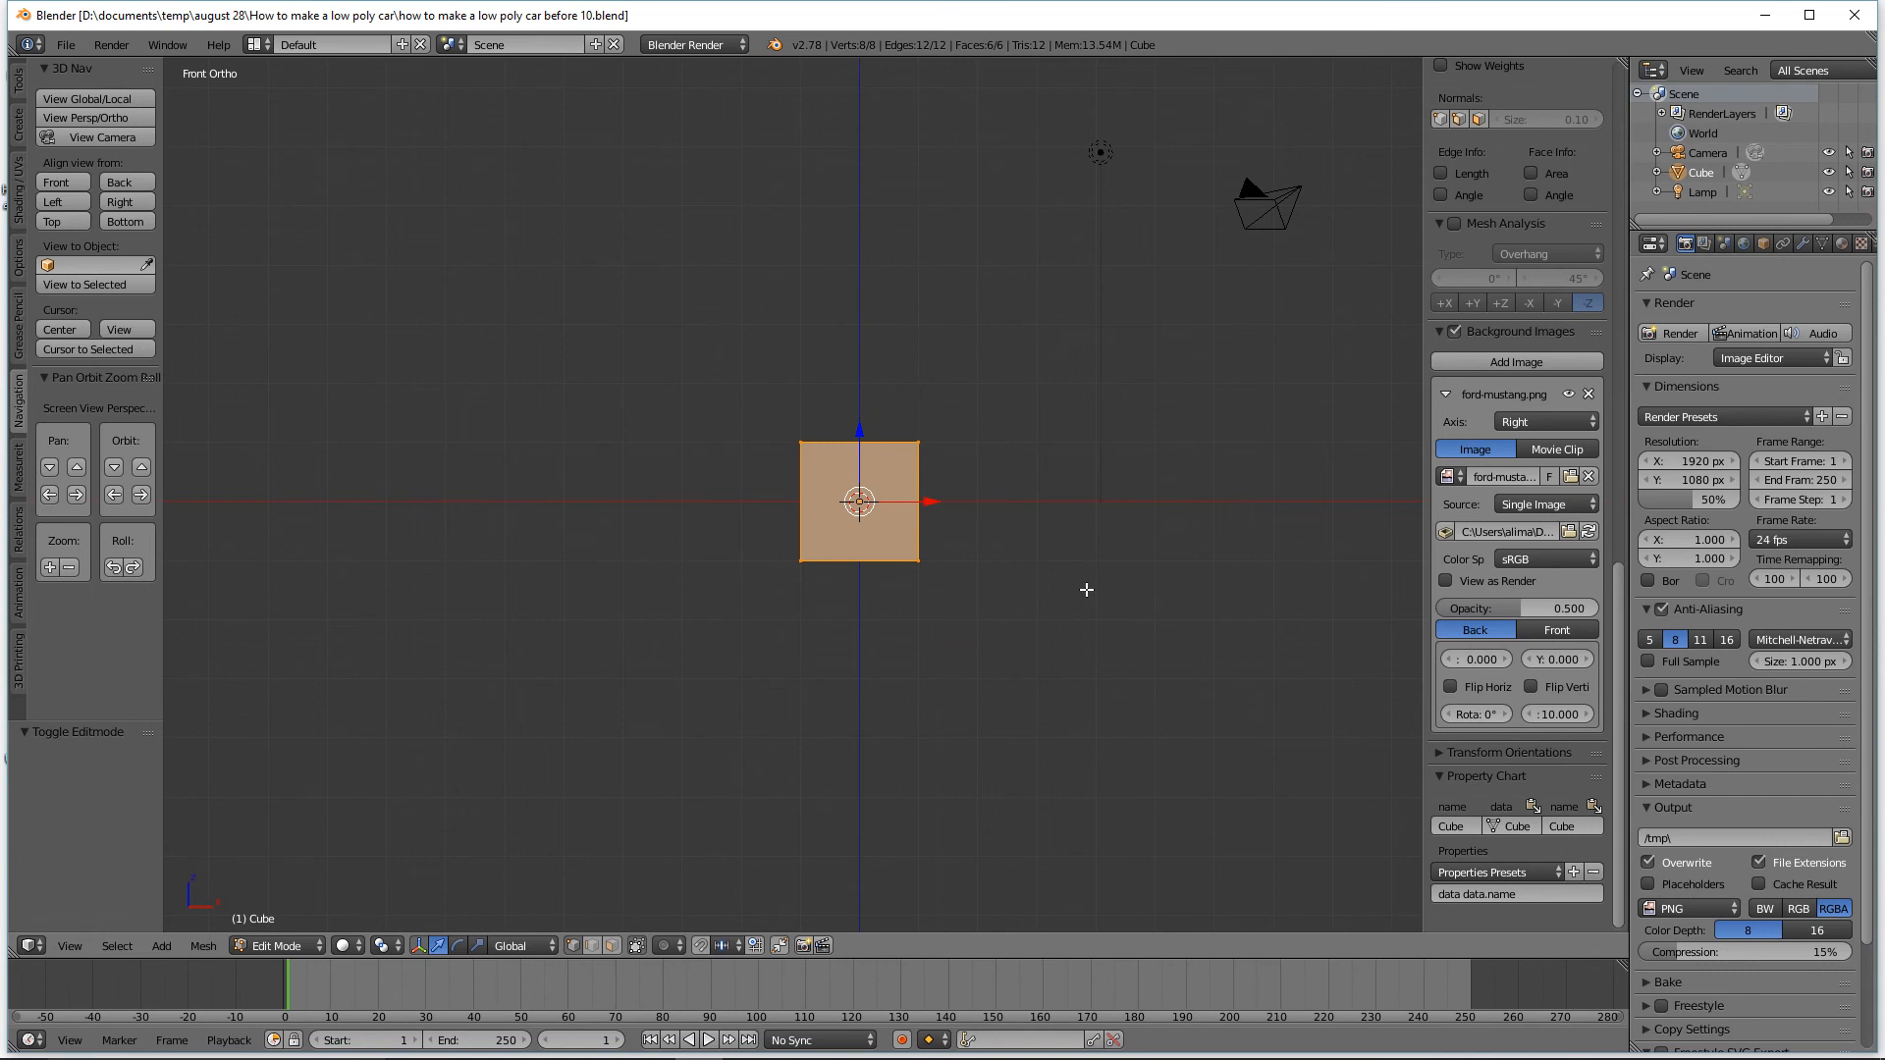
# Orbit away from the front view and switch the 3D view to perspective projection.
pyautogui.click(1197, 13)
pyautogui.moveTo(1164, 340); pyautogui.dragTo(1133, 383, button='middle')
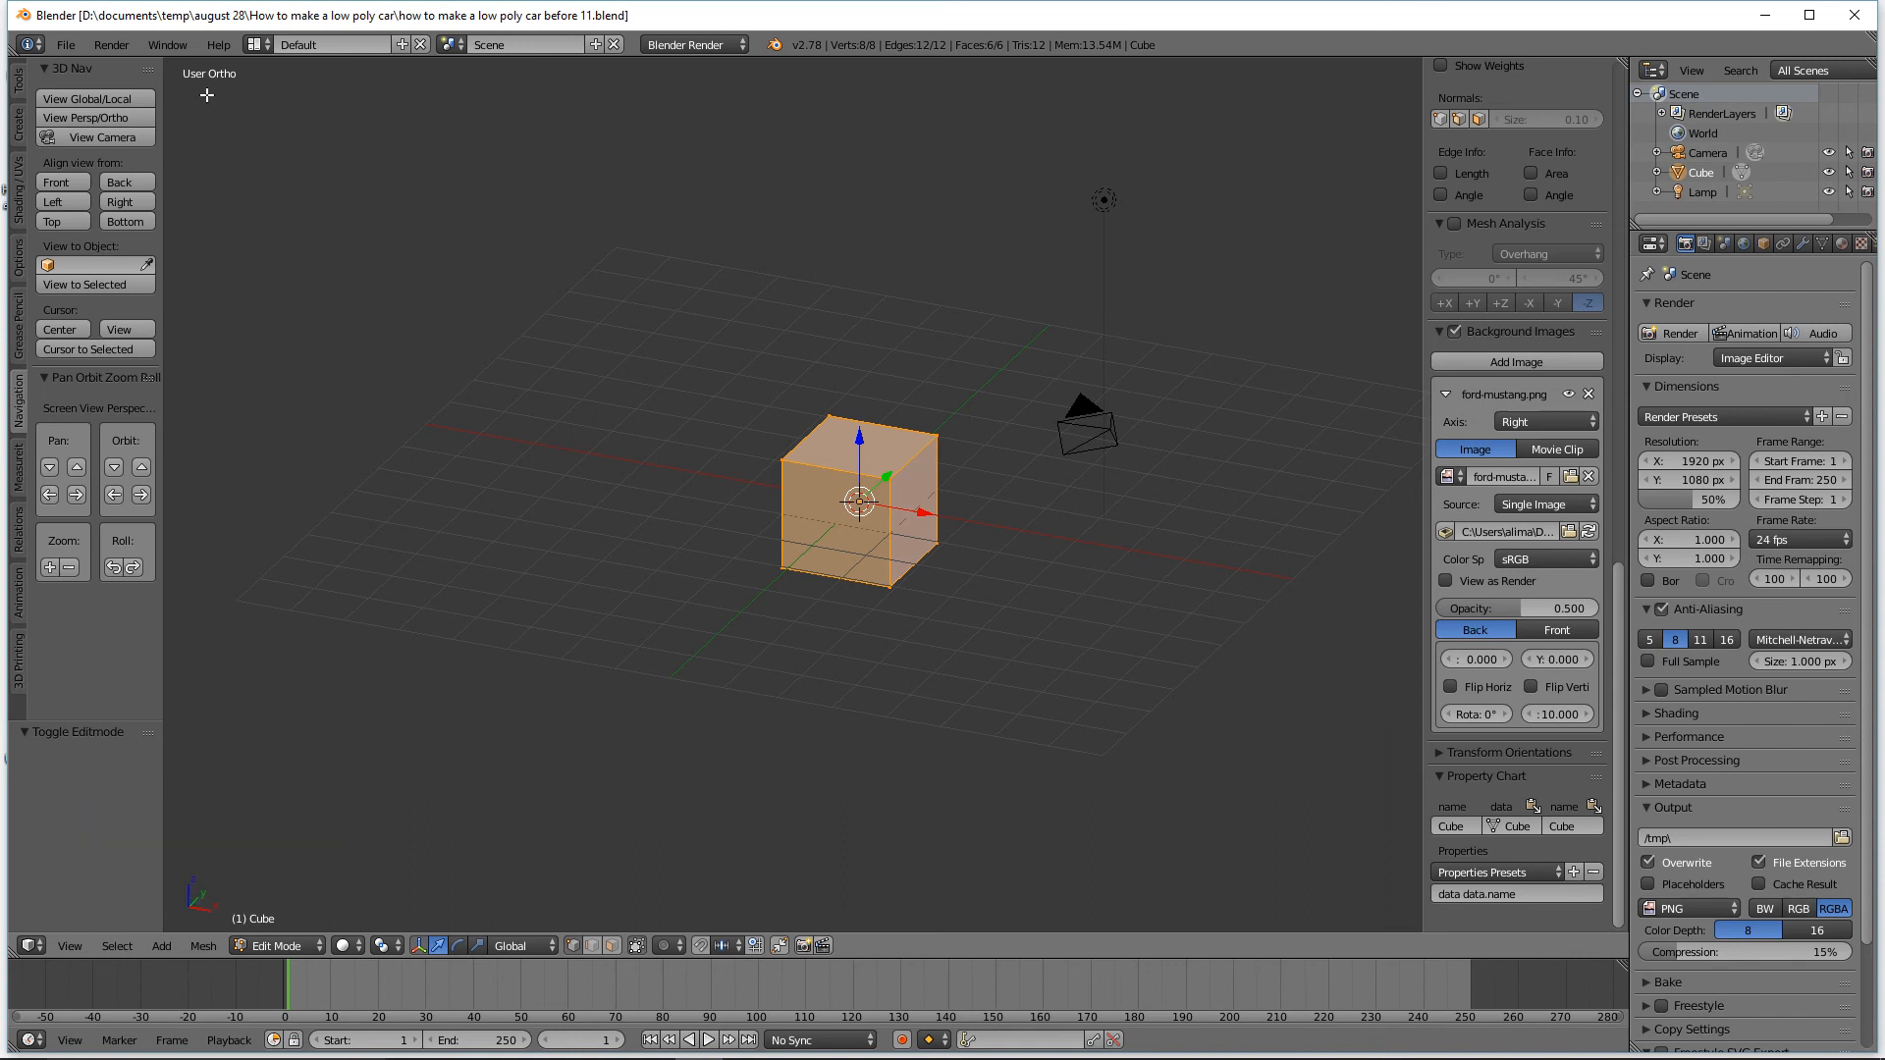
pyautogui.click(140, 120)
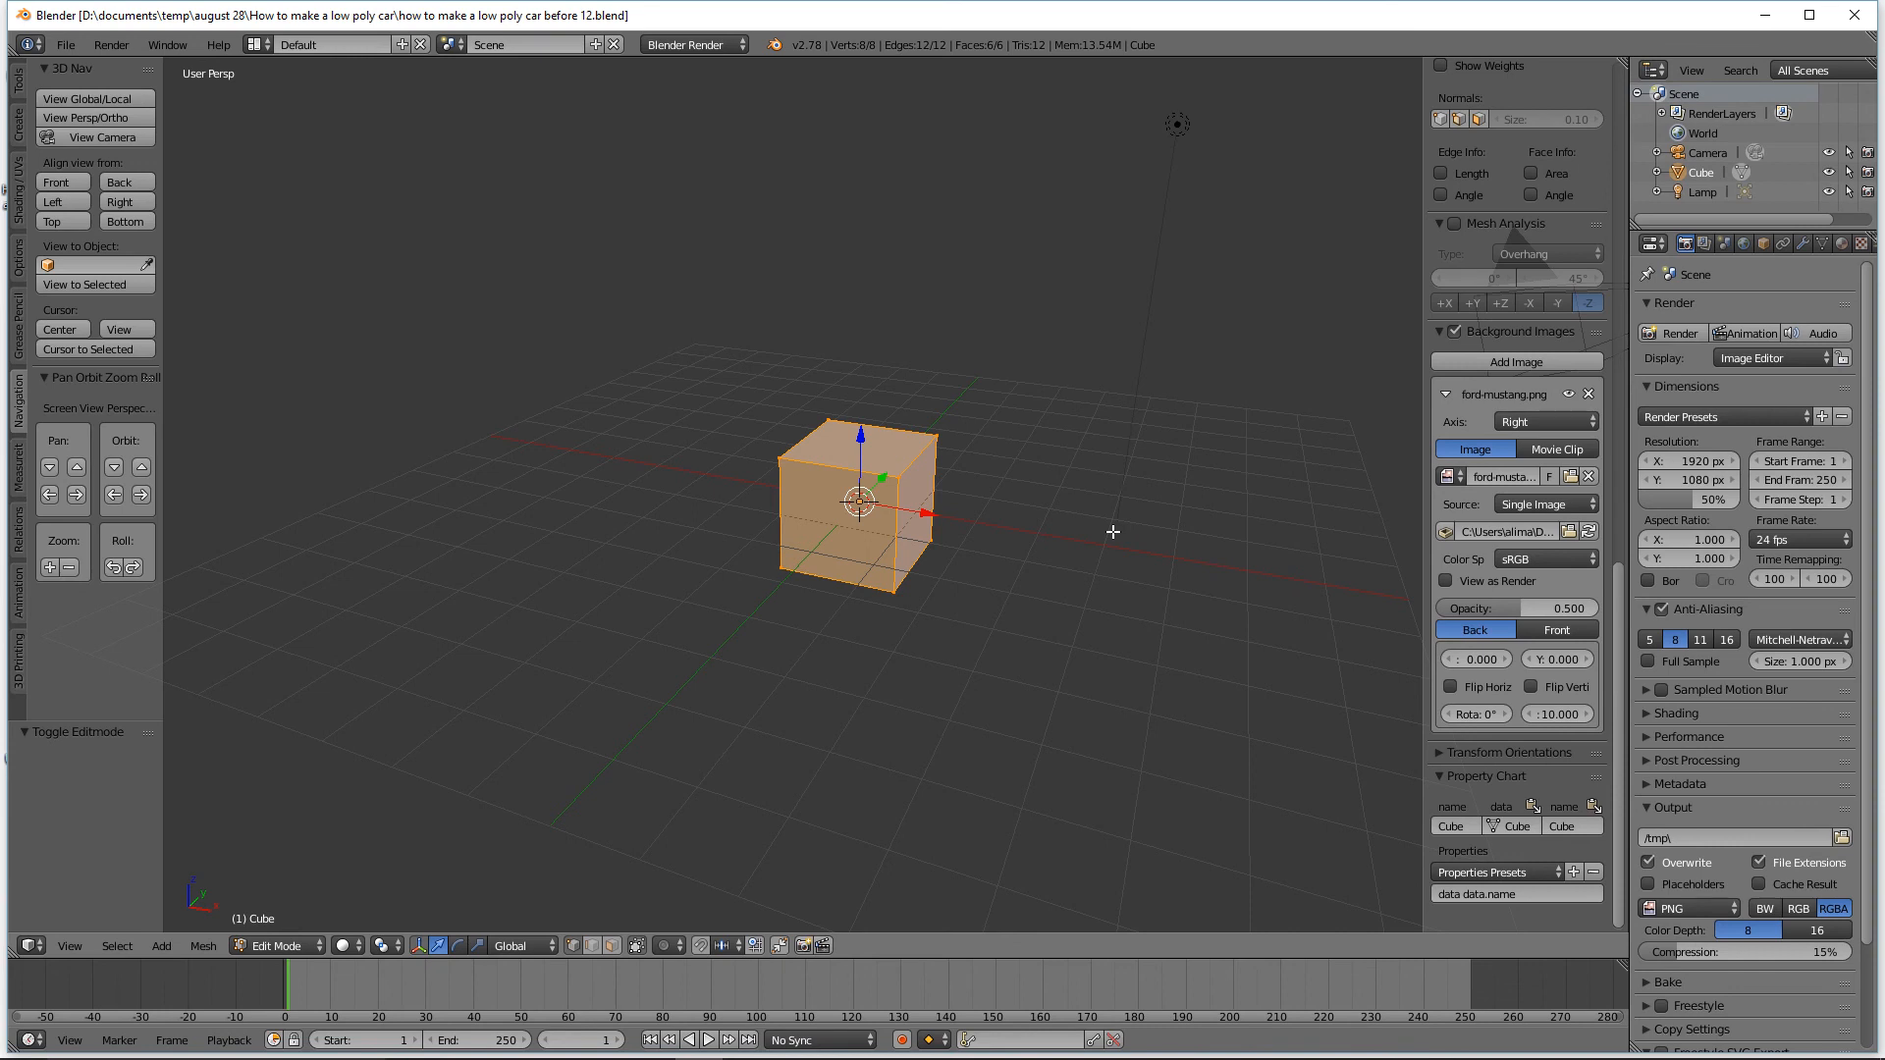
# Switch to face selection and select the cube's front, top and back faces together, with everything else deselected.
pyautogui.press('a')
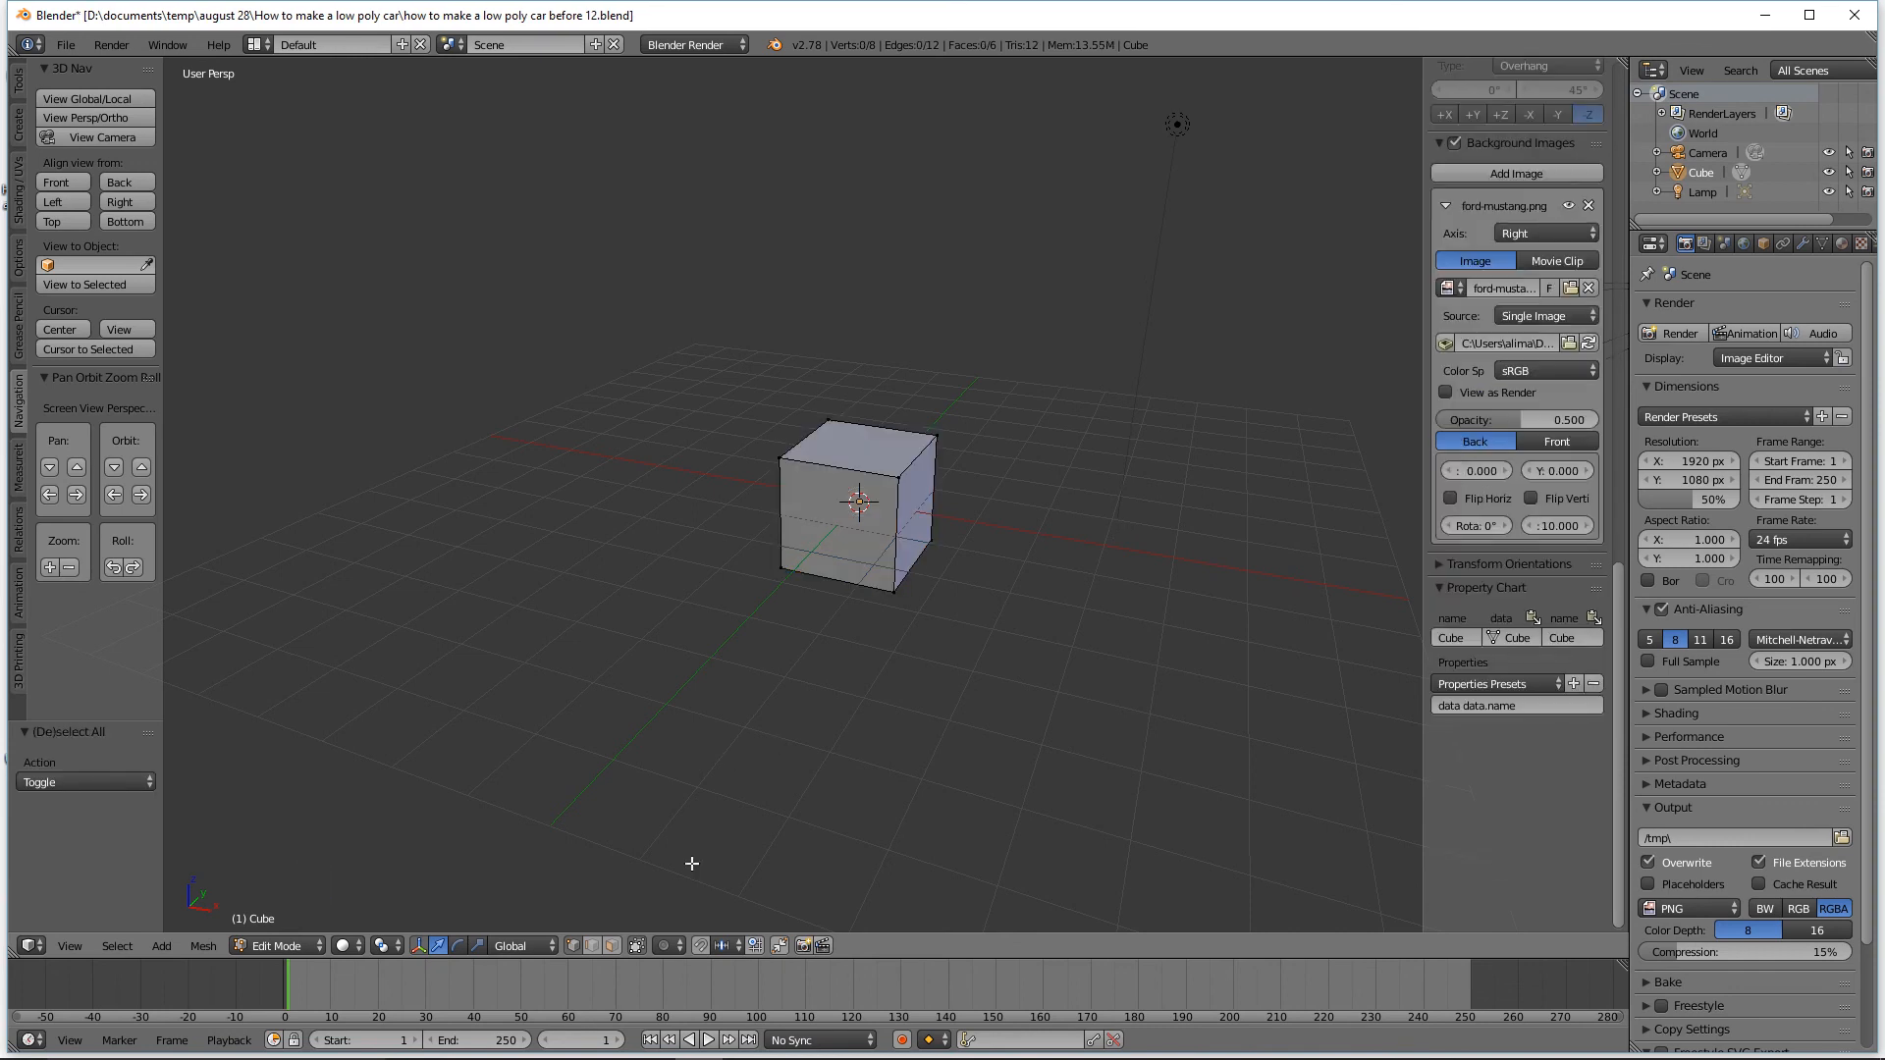
pyautogui.click(611, 945)
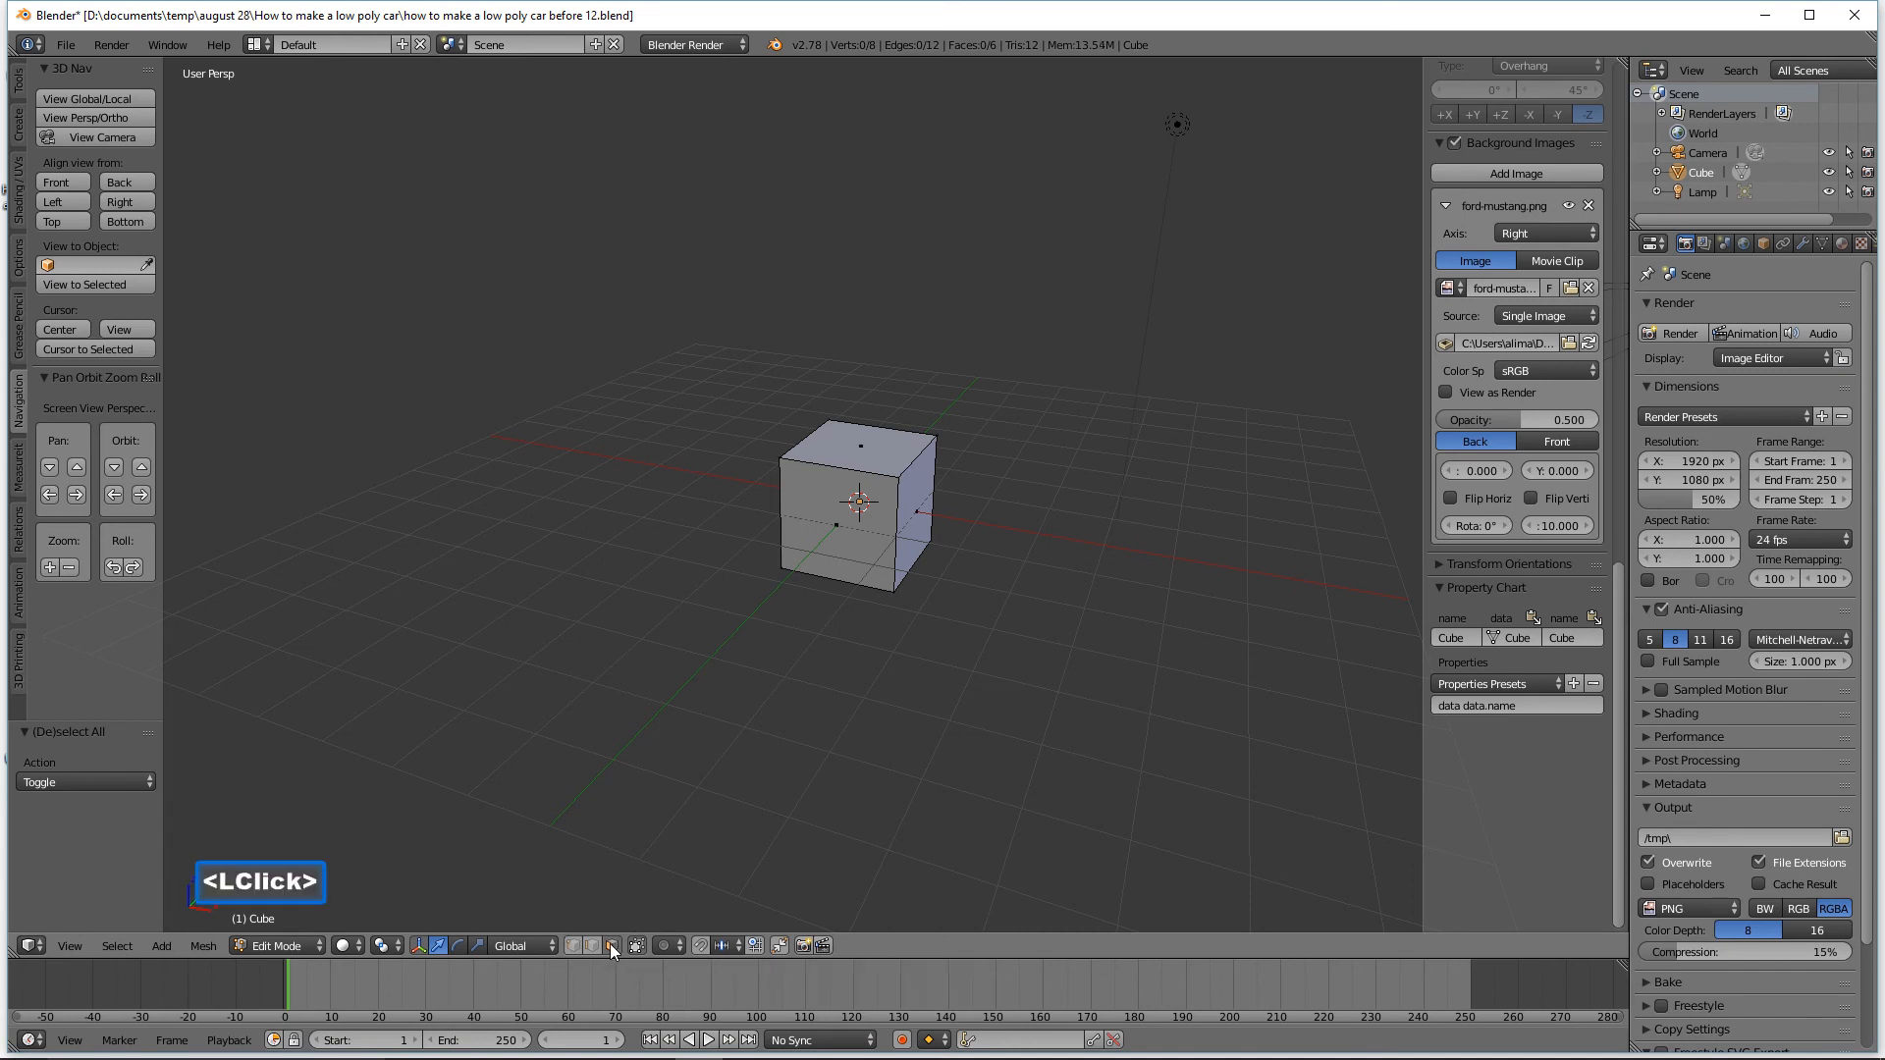
pyautogui.click(832, 550)
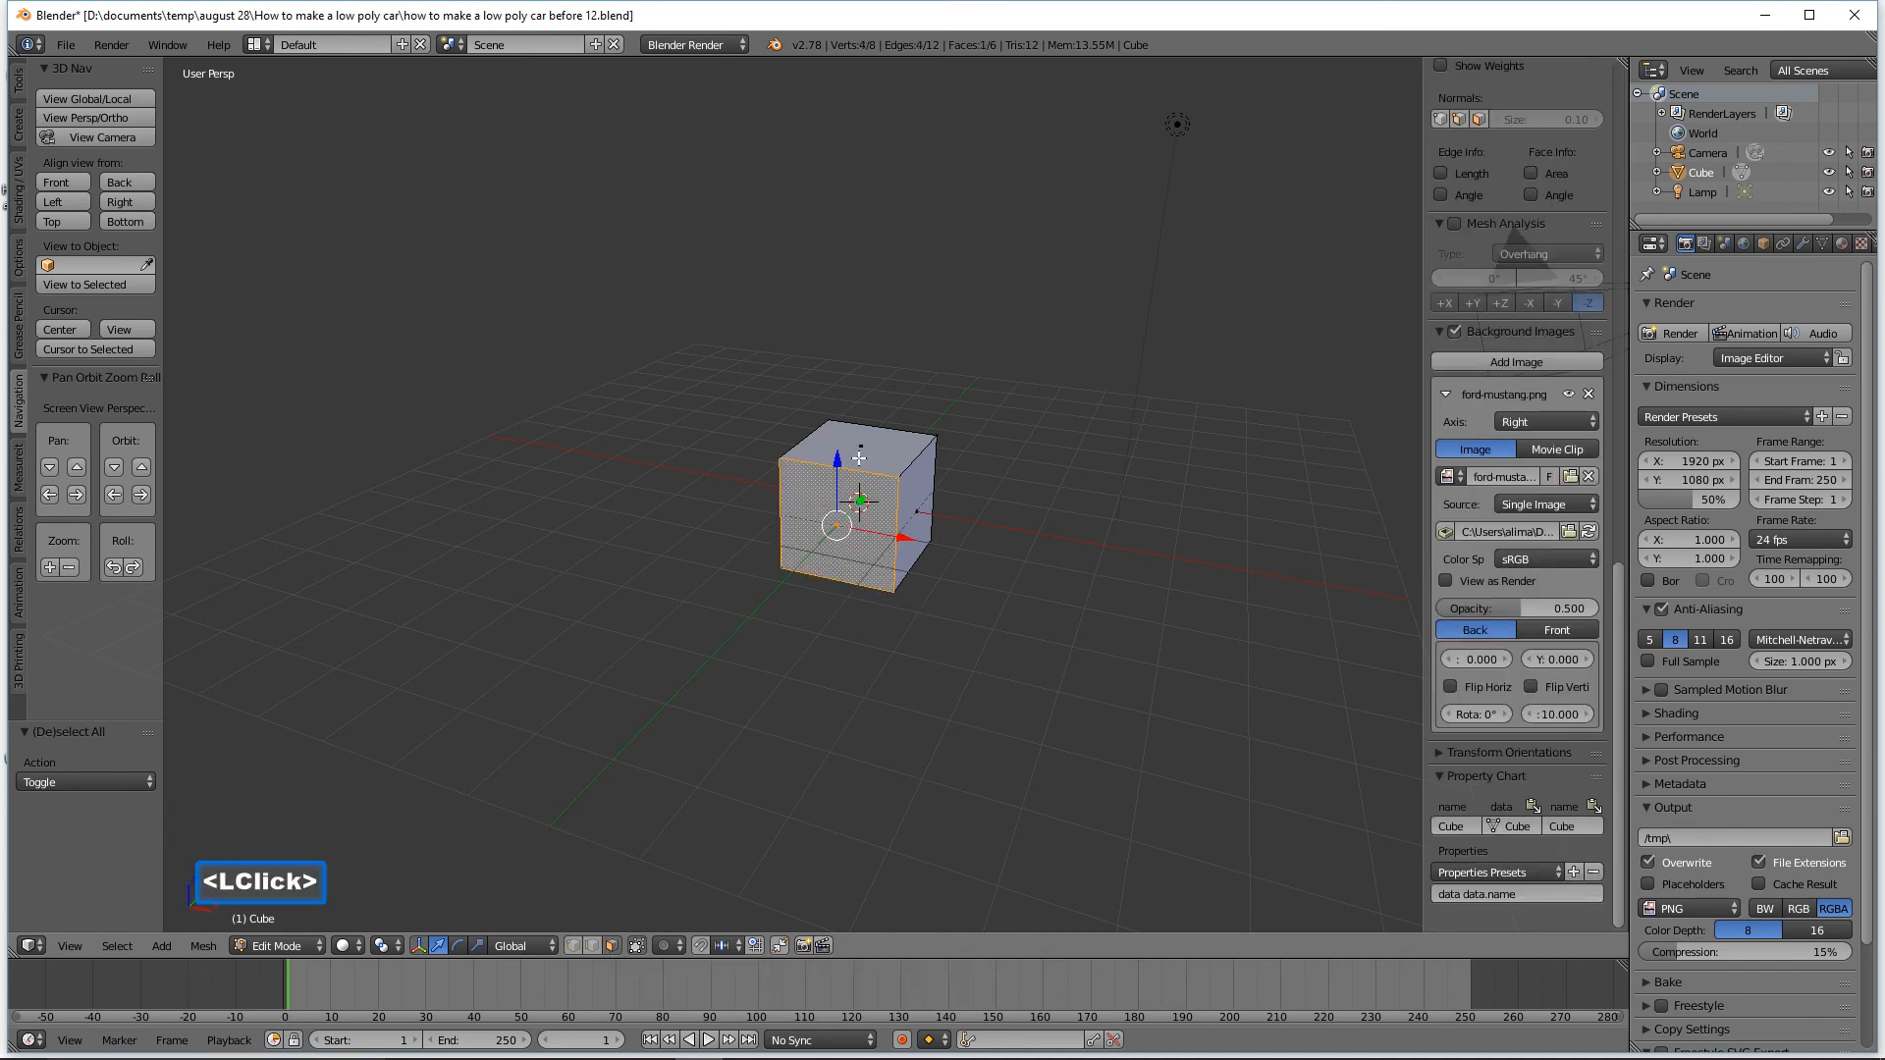
pyautogui.keyDown('shift'); pyautogui.click(899, 443); pyautogui.keyUp('shift')
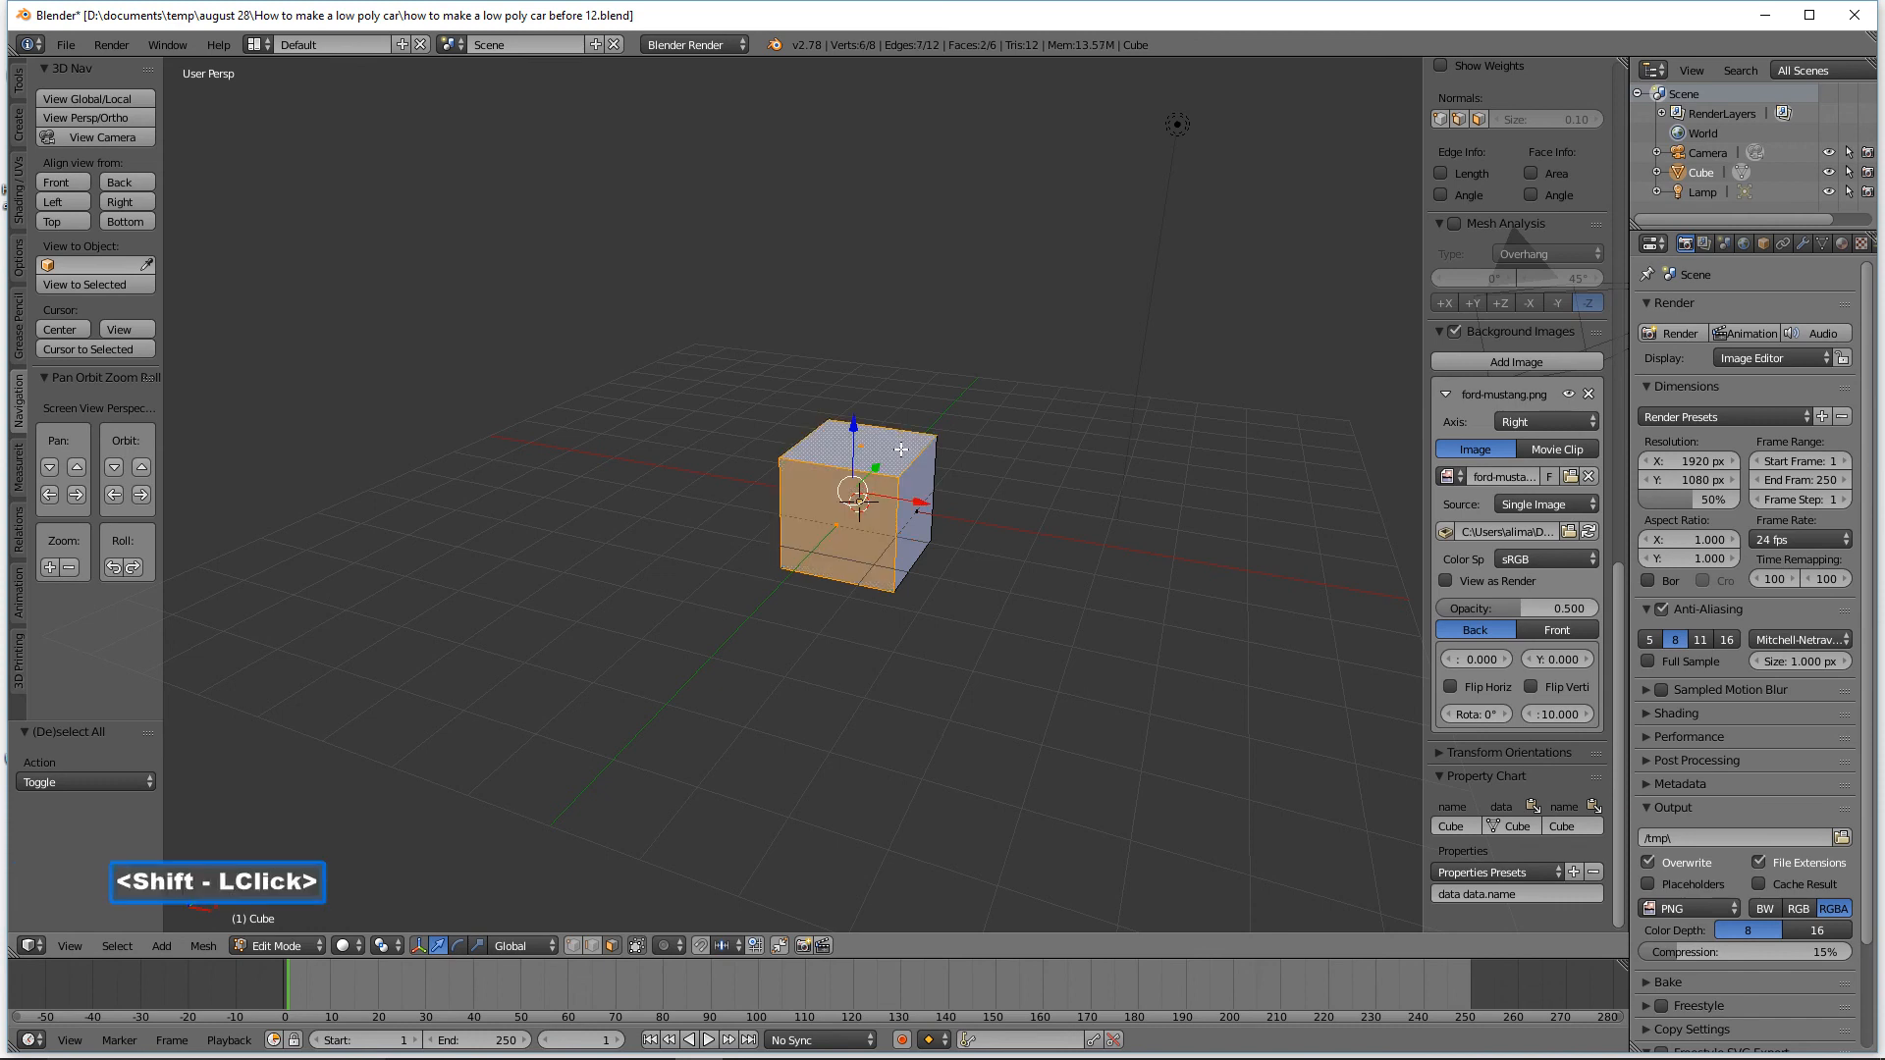
pyautogui.moveTo(1176, 544); pyautogui.dragTo(844, 572, button='middle')
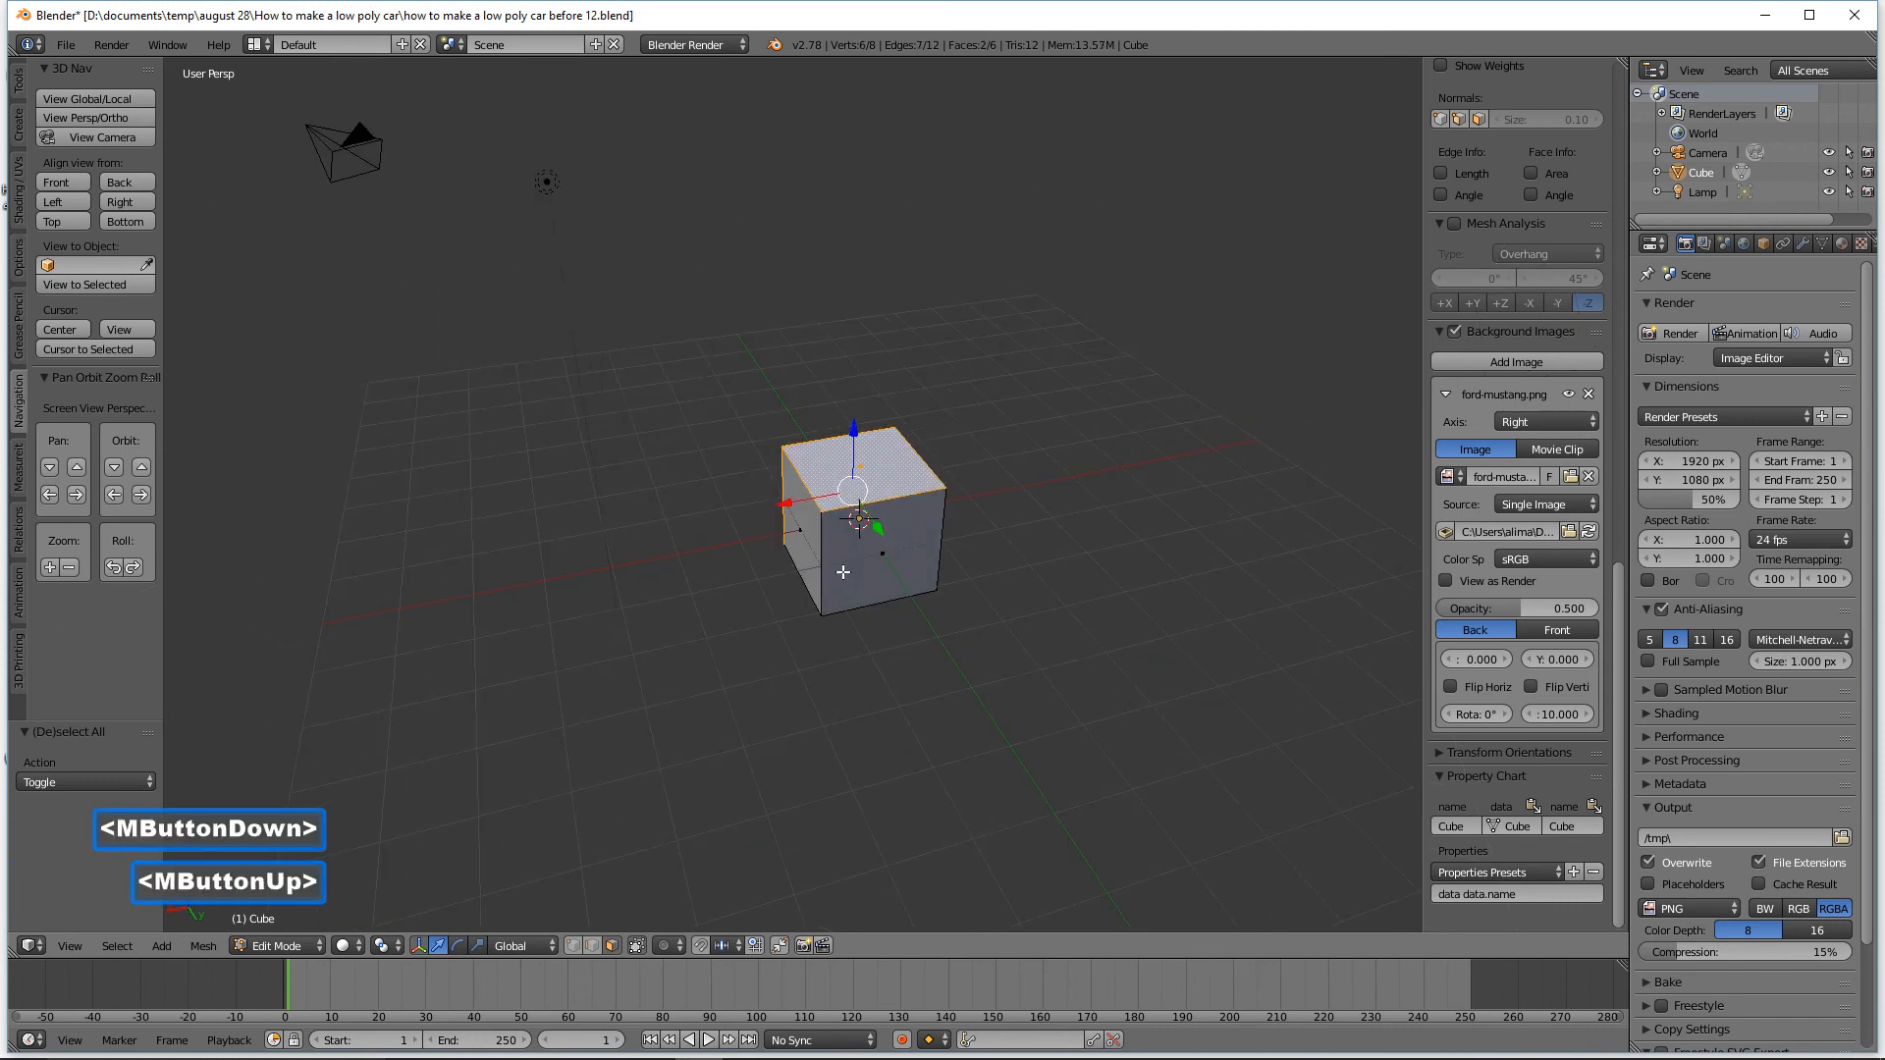
pyautogui.keyDown('shift'); pyautogui.click(862, 577); pyautogui.keyUp('shift')
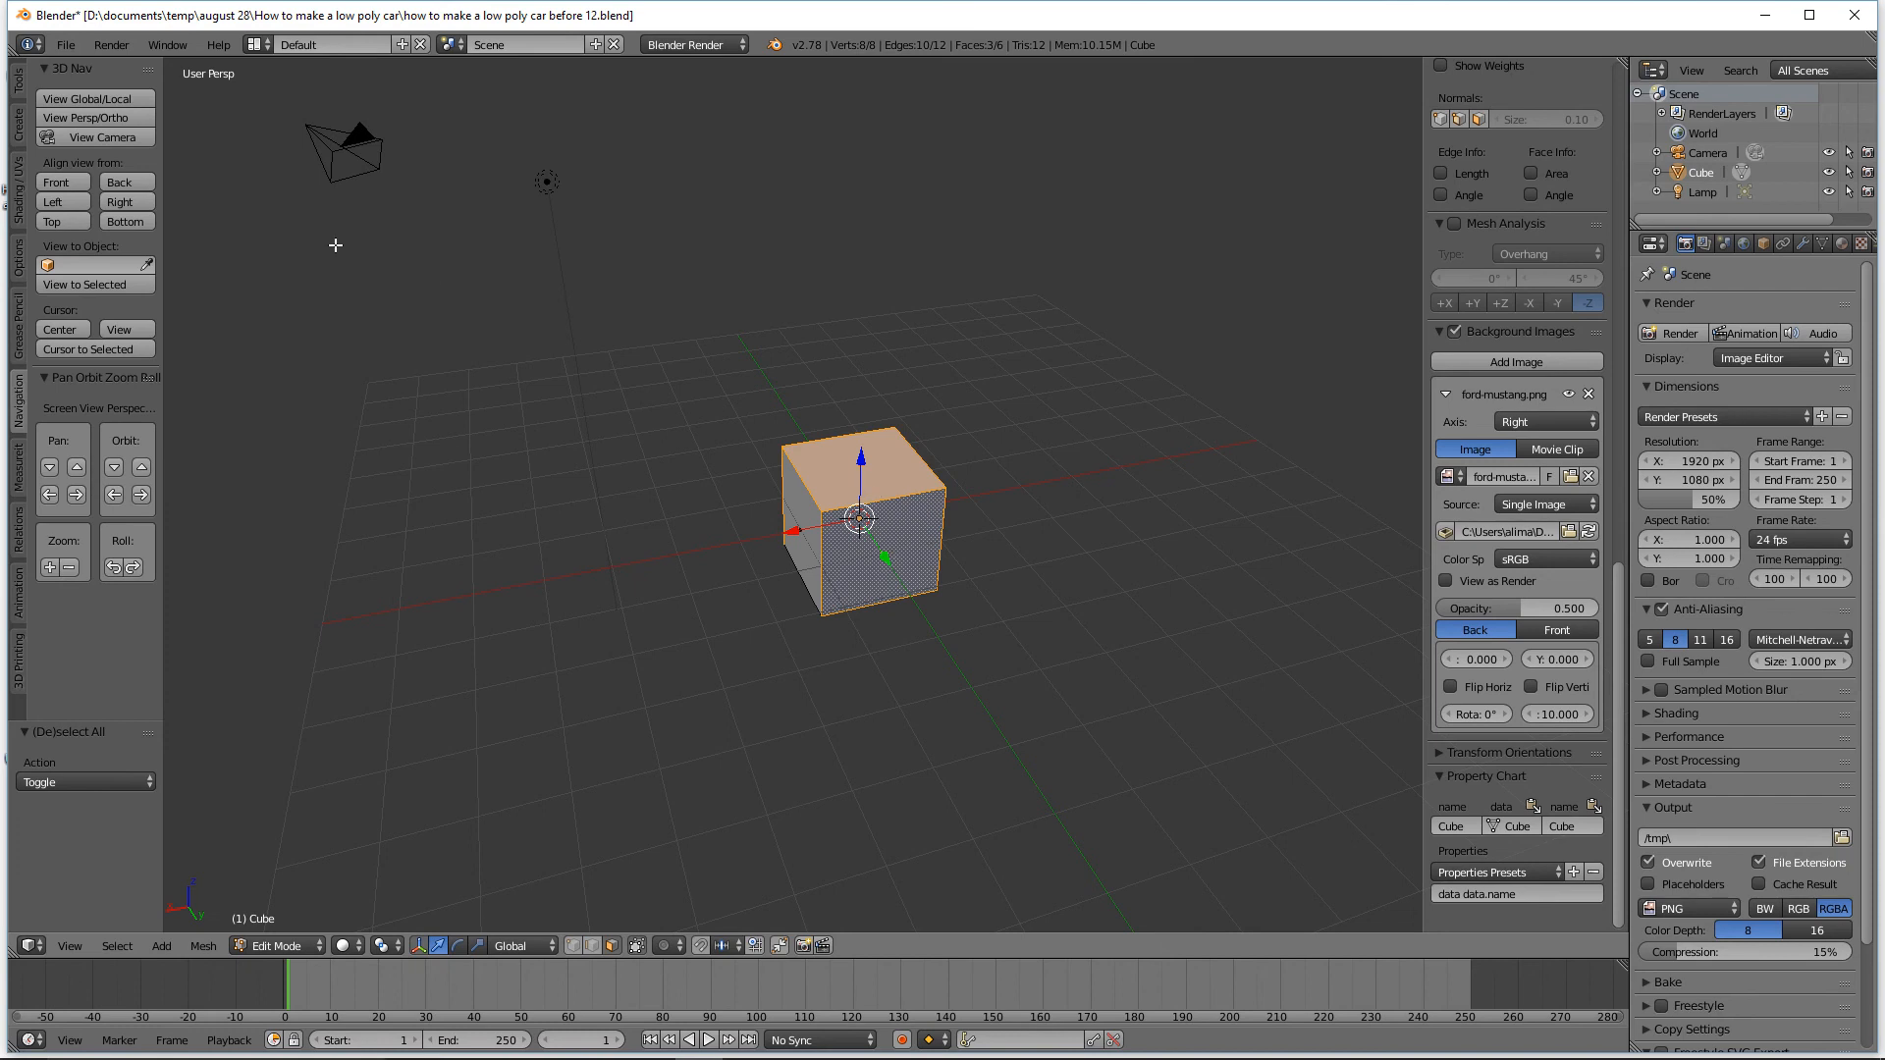
# Extrude the cube's three selected faces outward as individual faces by about 1.96.
pyautogui.click(60, 183)
pyautogui.moveTo(996, 530); pyautogui.dragTo(869, 594, button='middle')
pyautogui.scroll(-2, 869, 594)
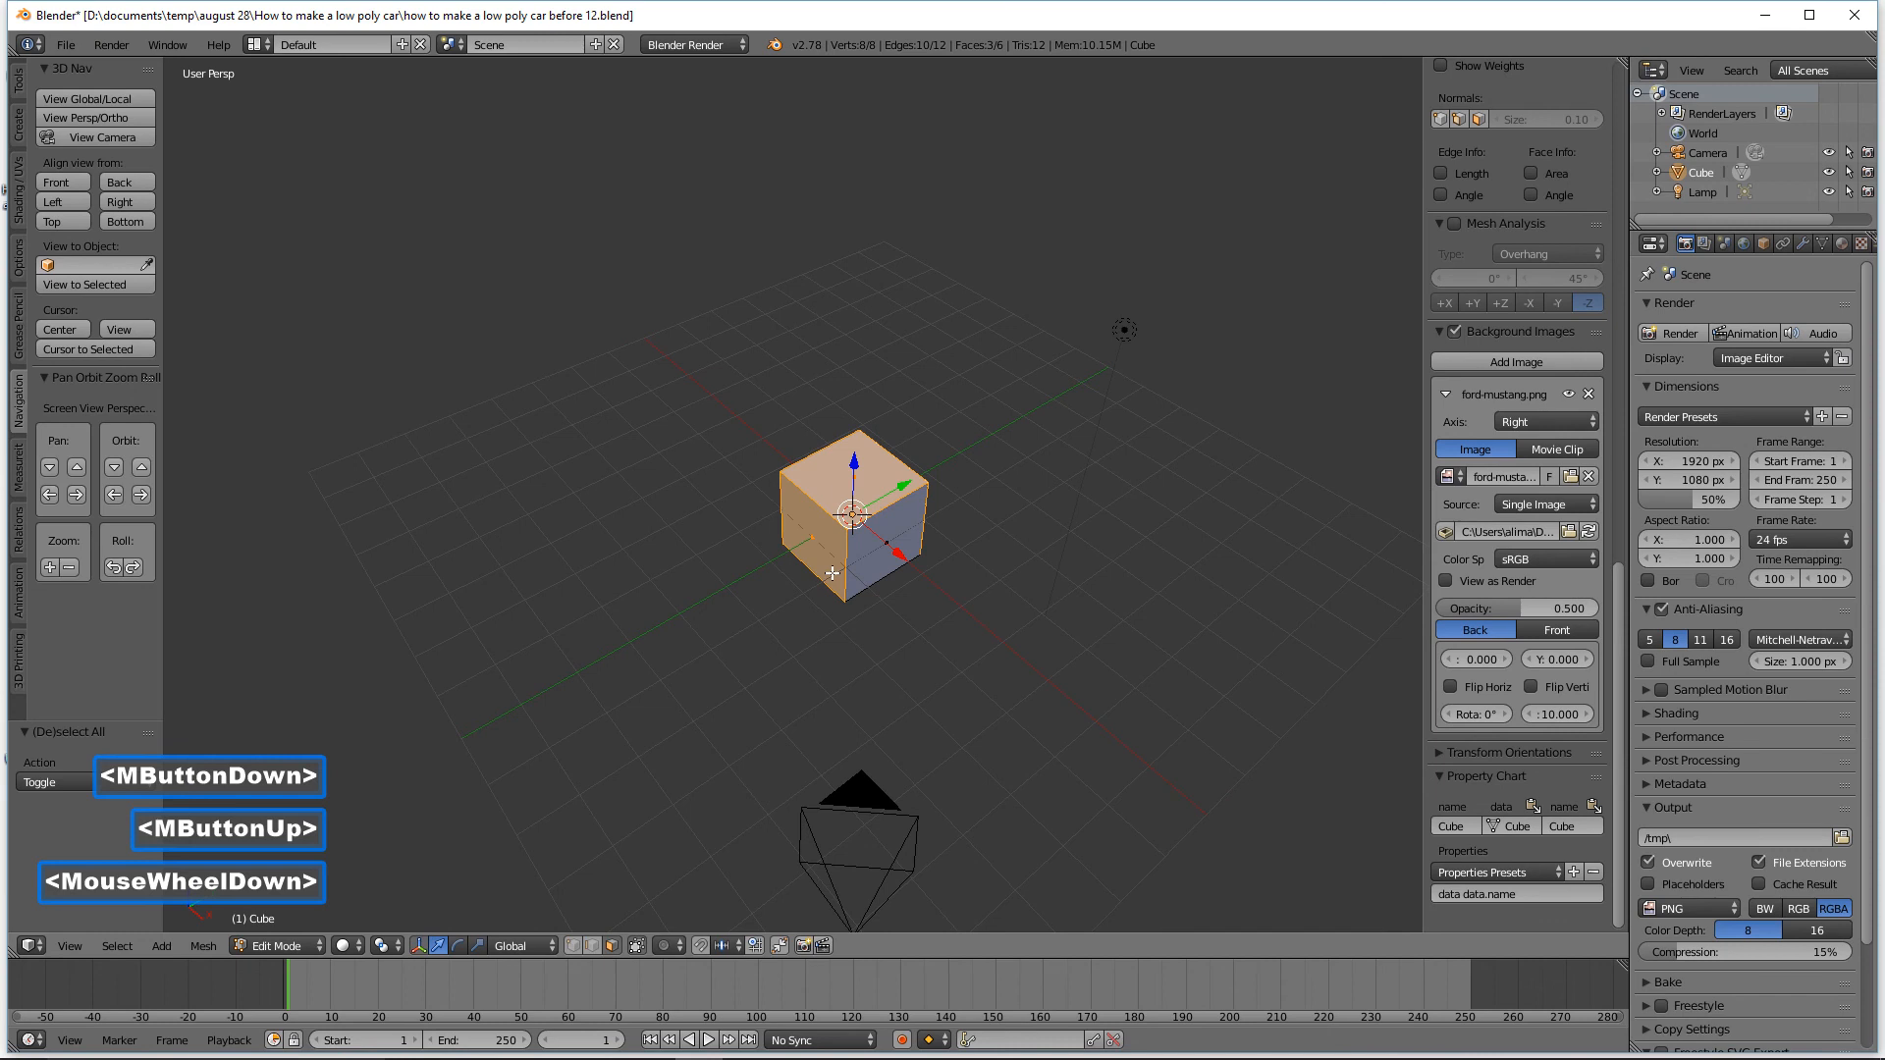
pyautogui.moveTo(1041, 589); pyautogui.dragTo(1068, 513, button='middle')
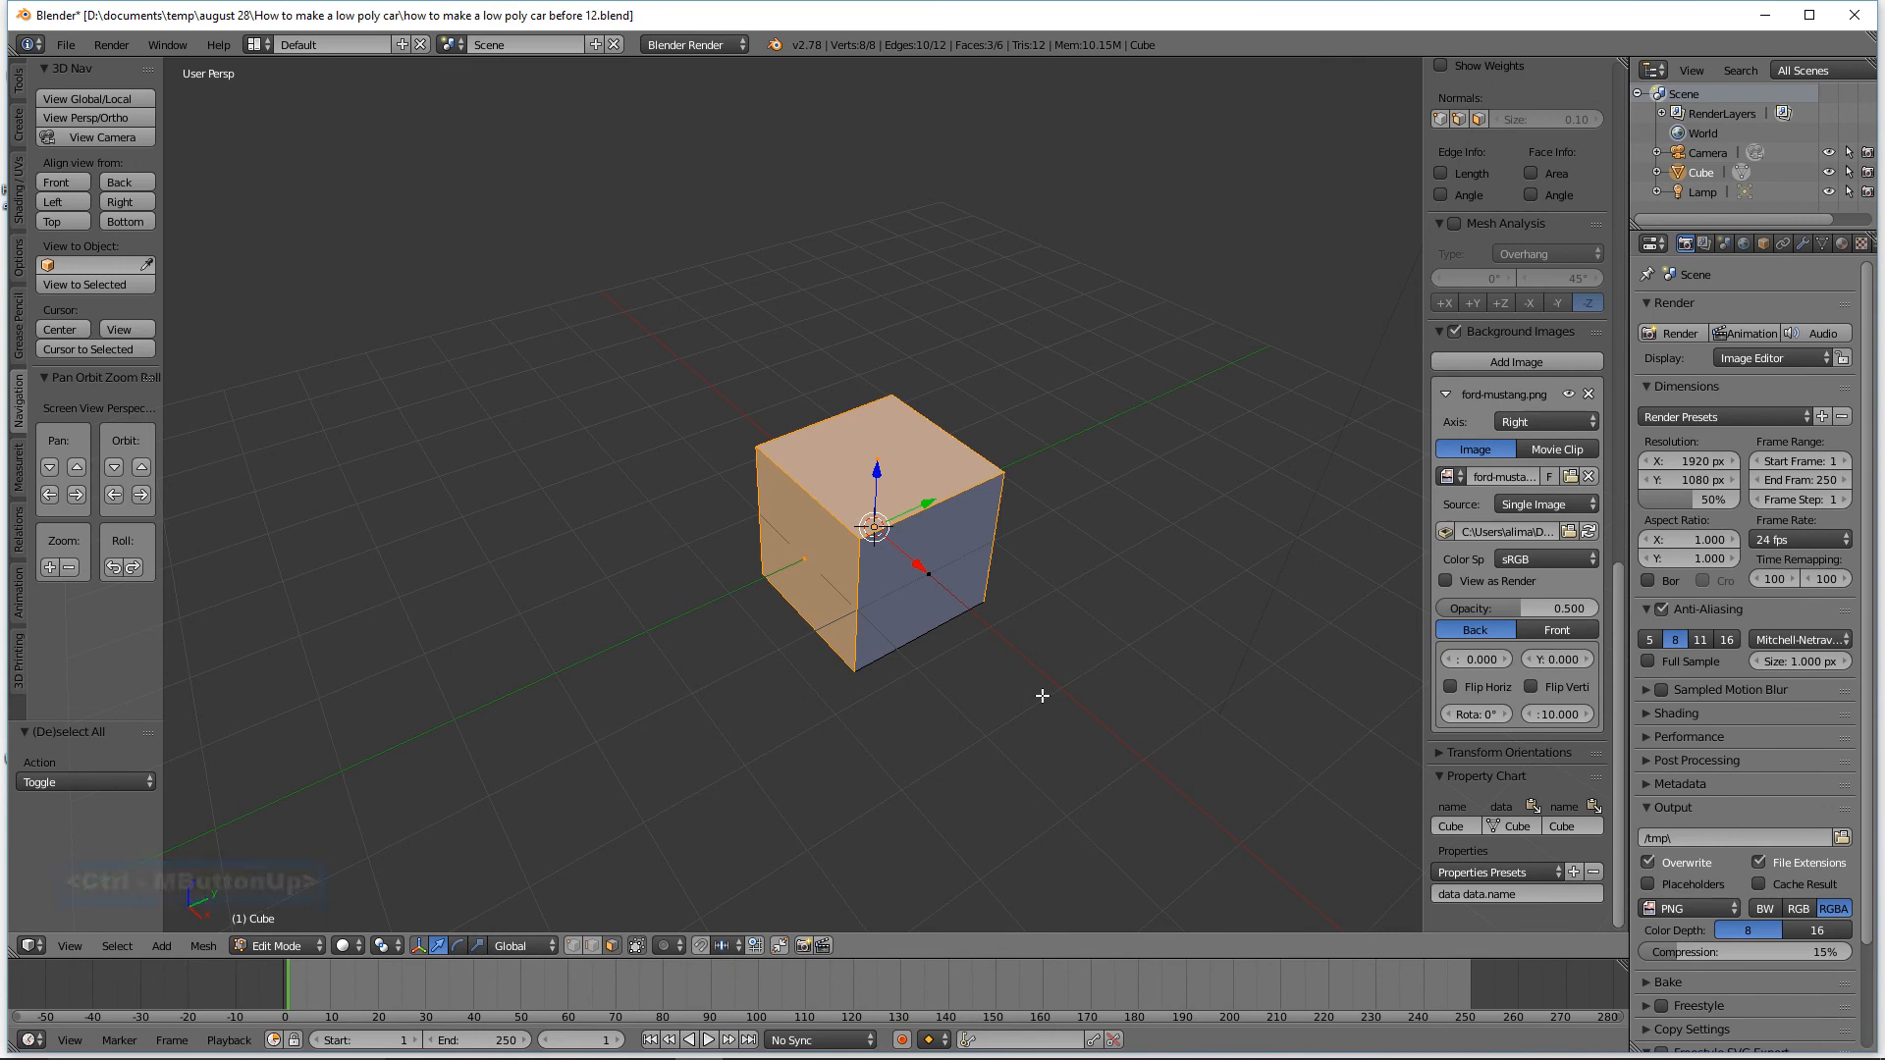
pyautogui.press('alt')
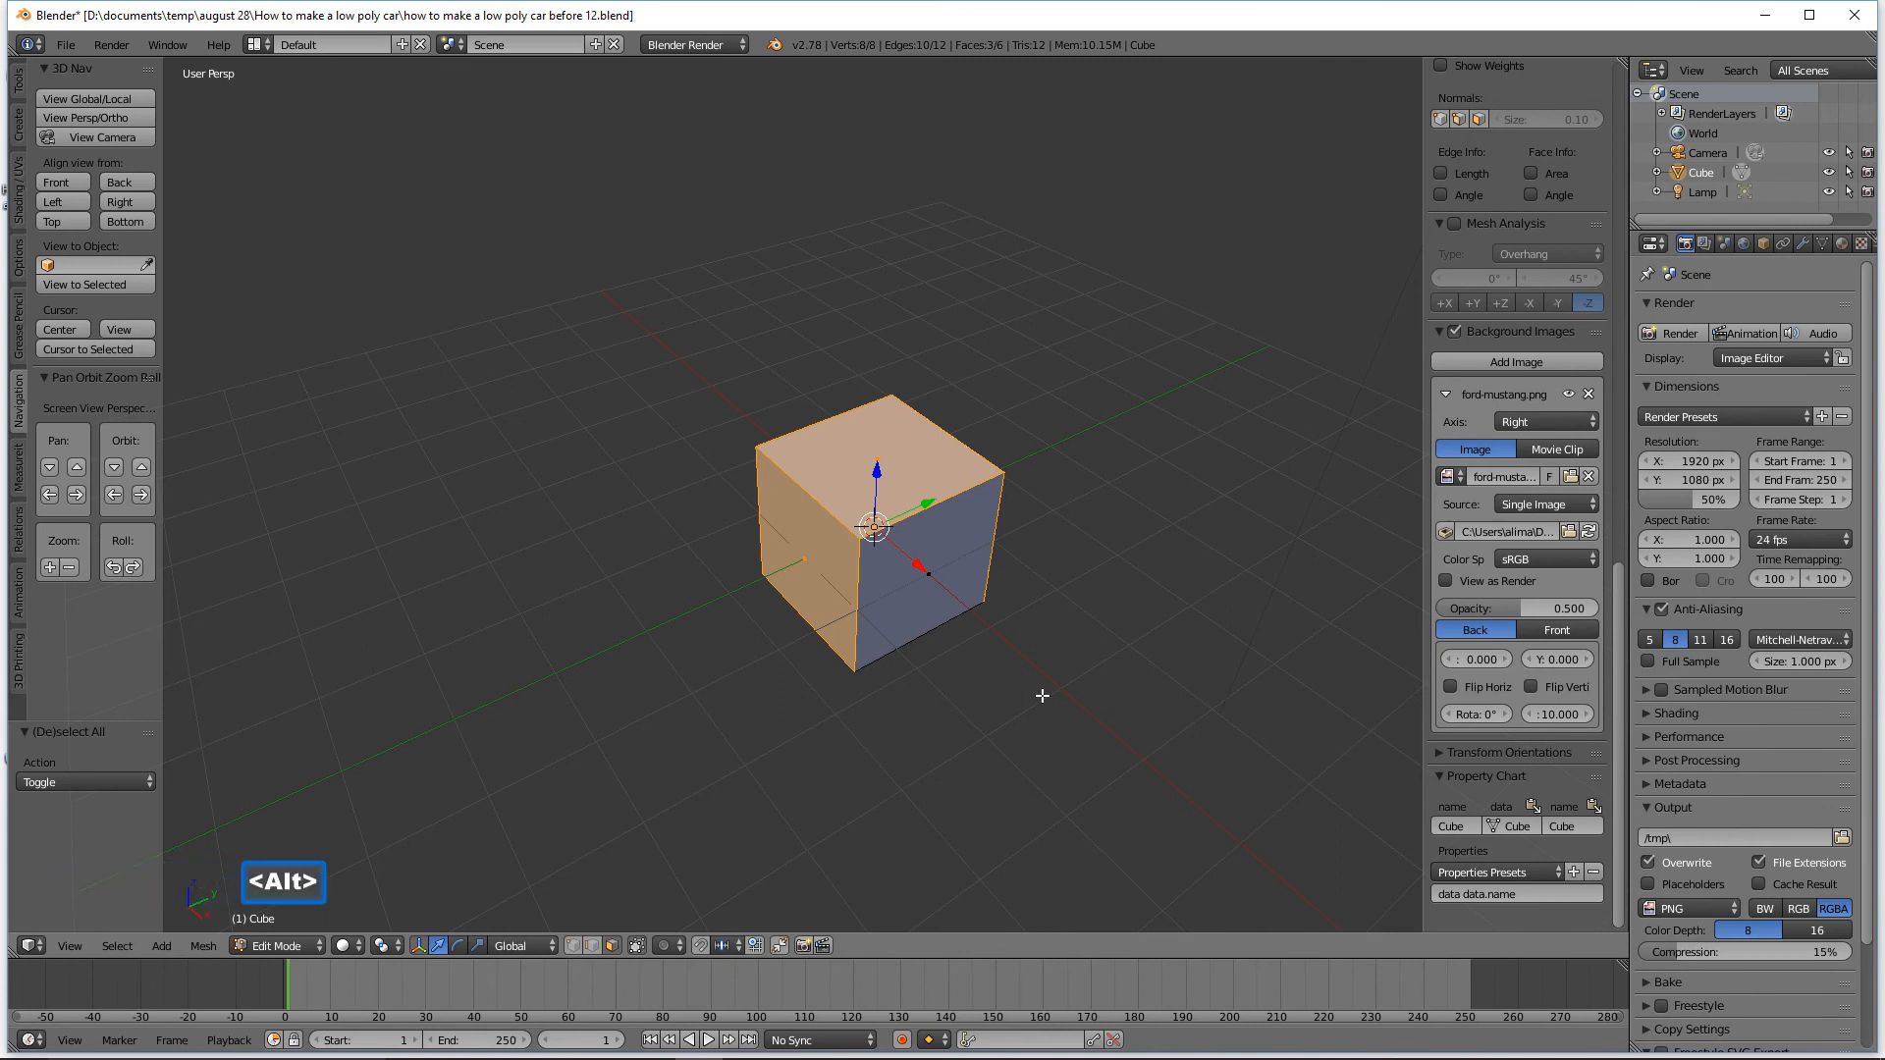
pyautogui.hotkey('alt', 'e')
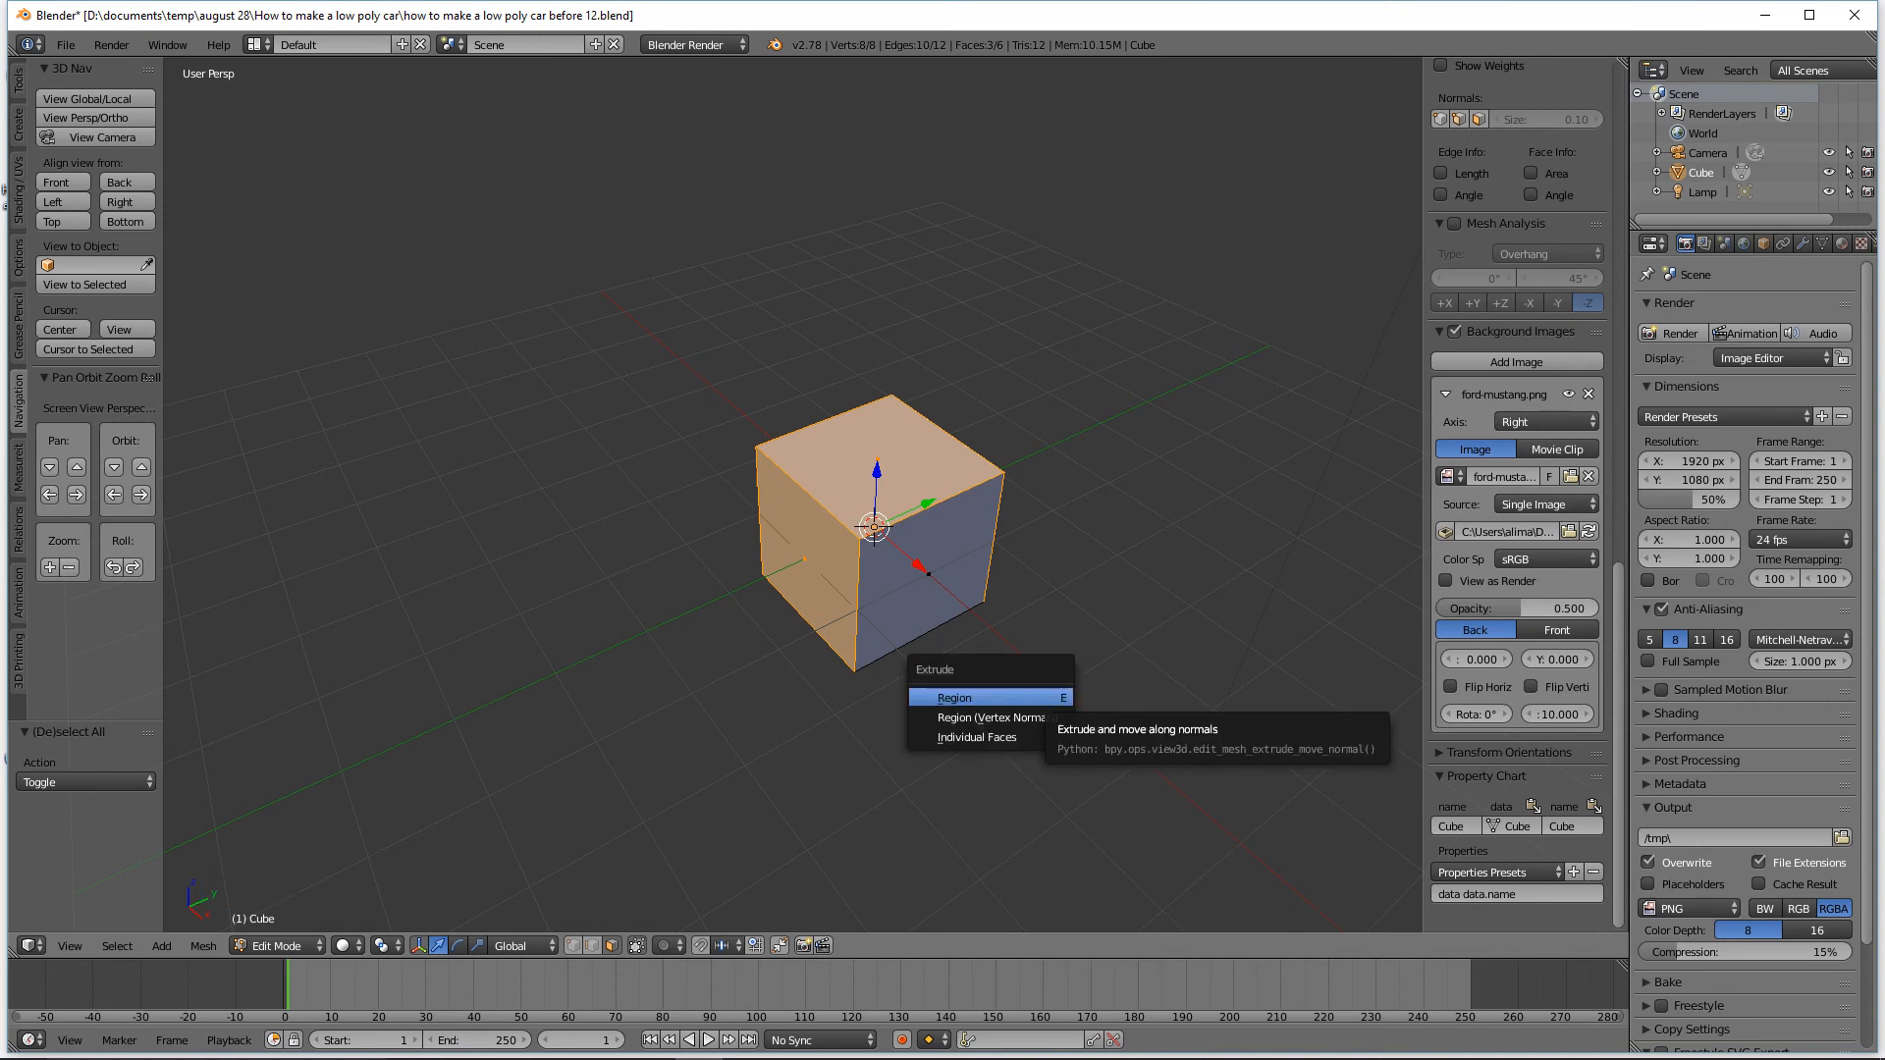
pyautogui.click(1028, 738)
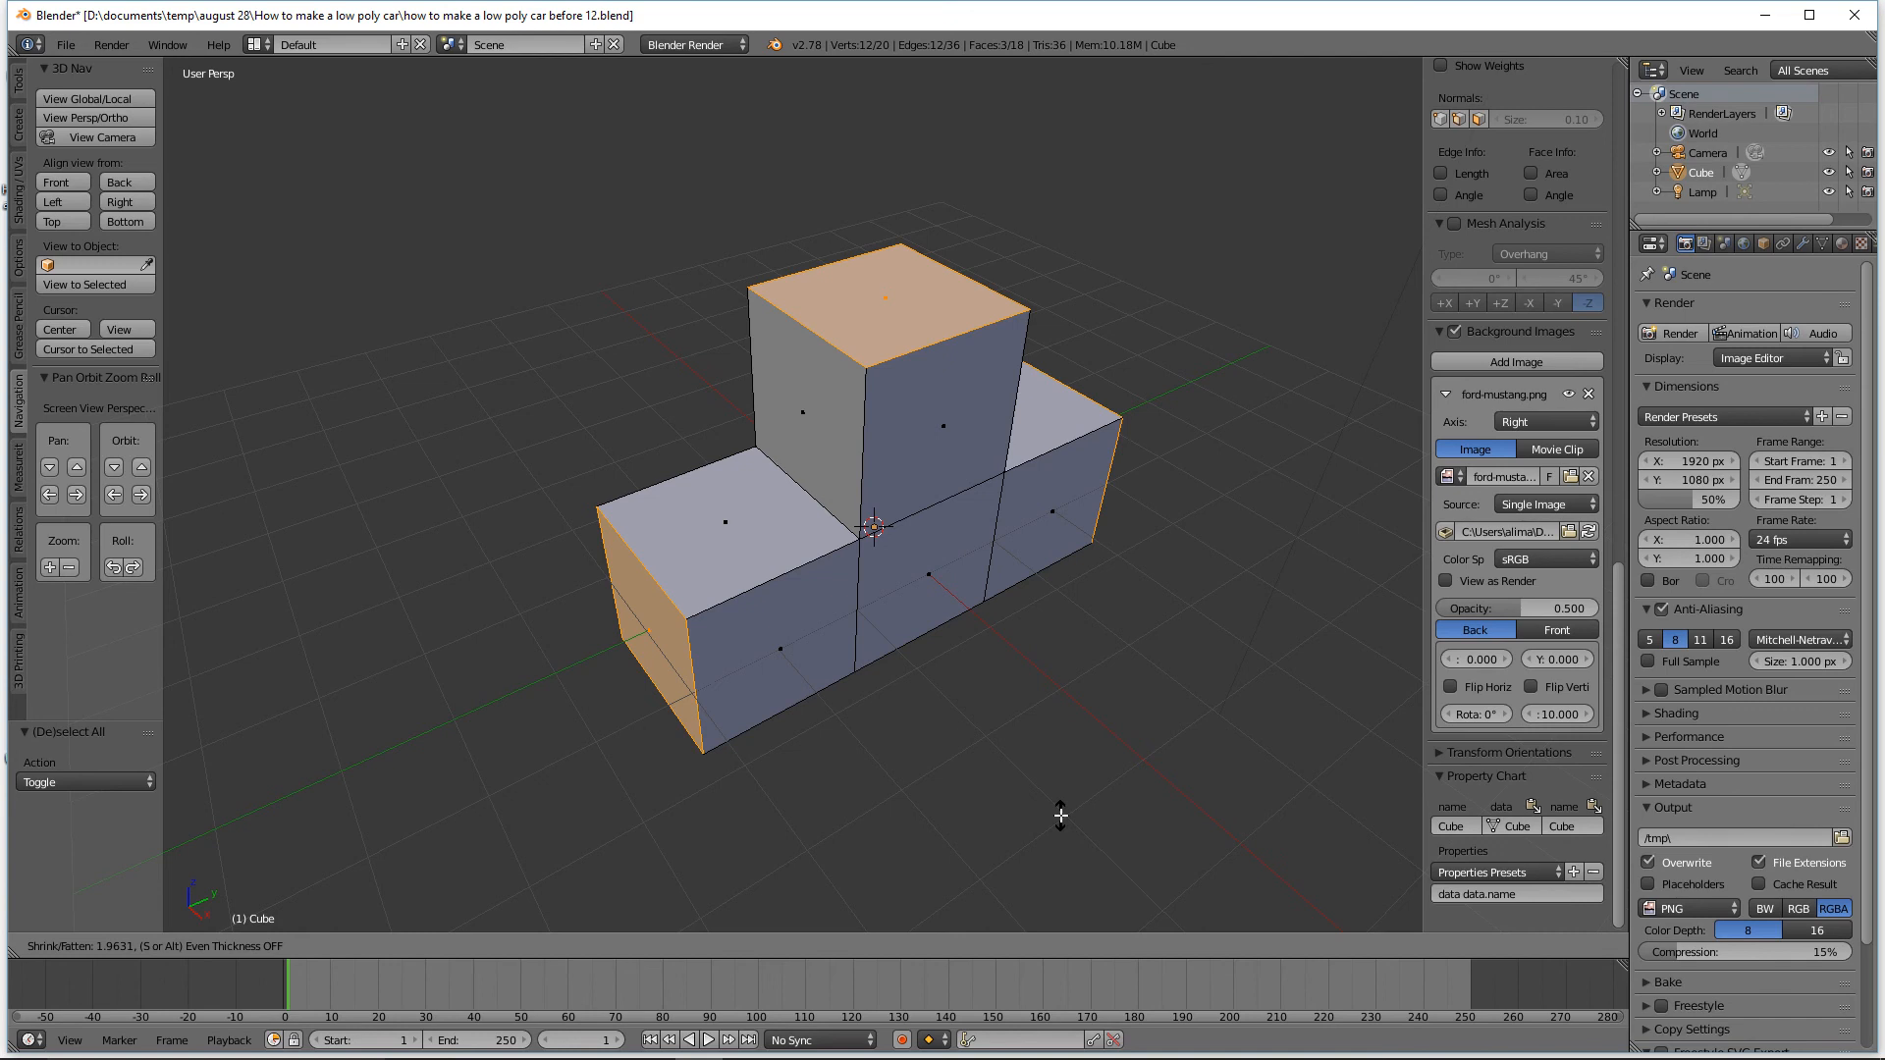
pyautogui.click(1060, 815)
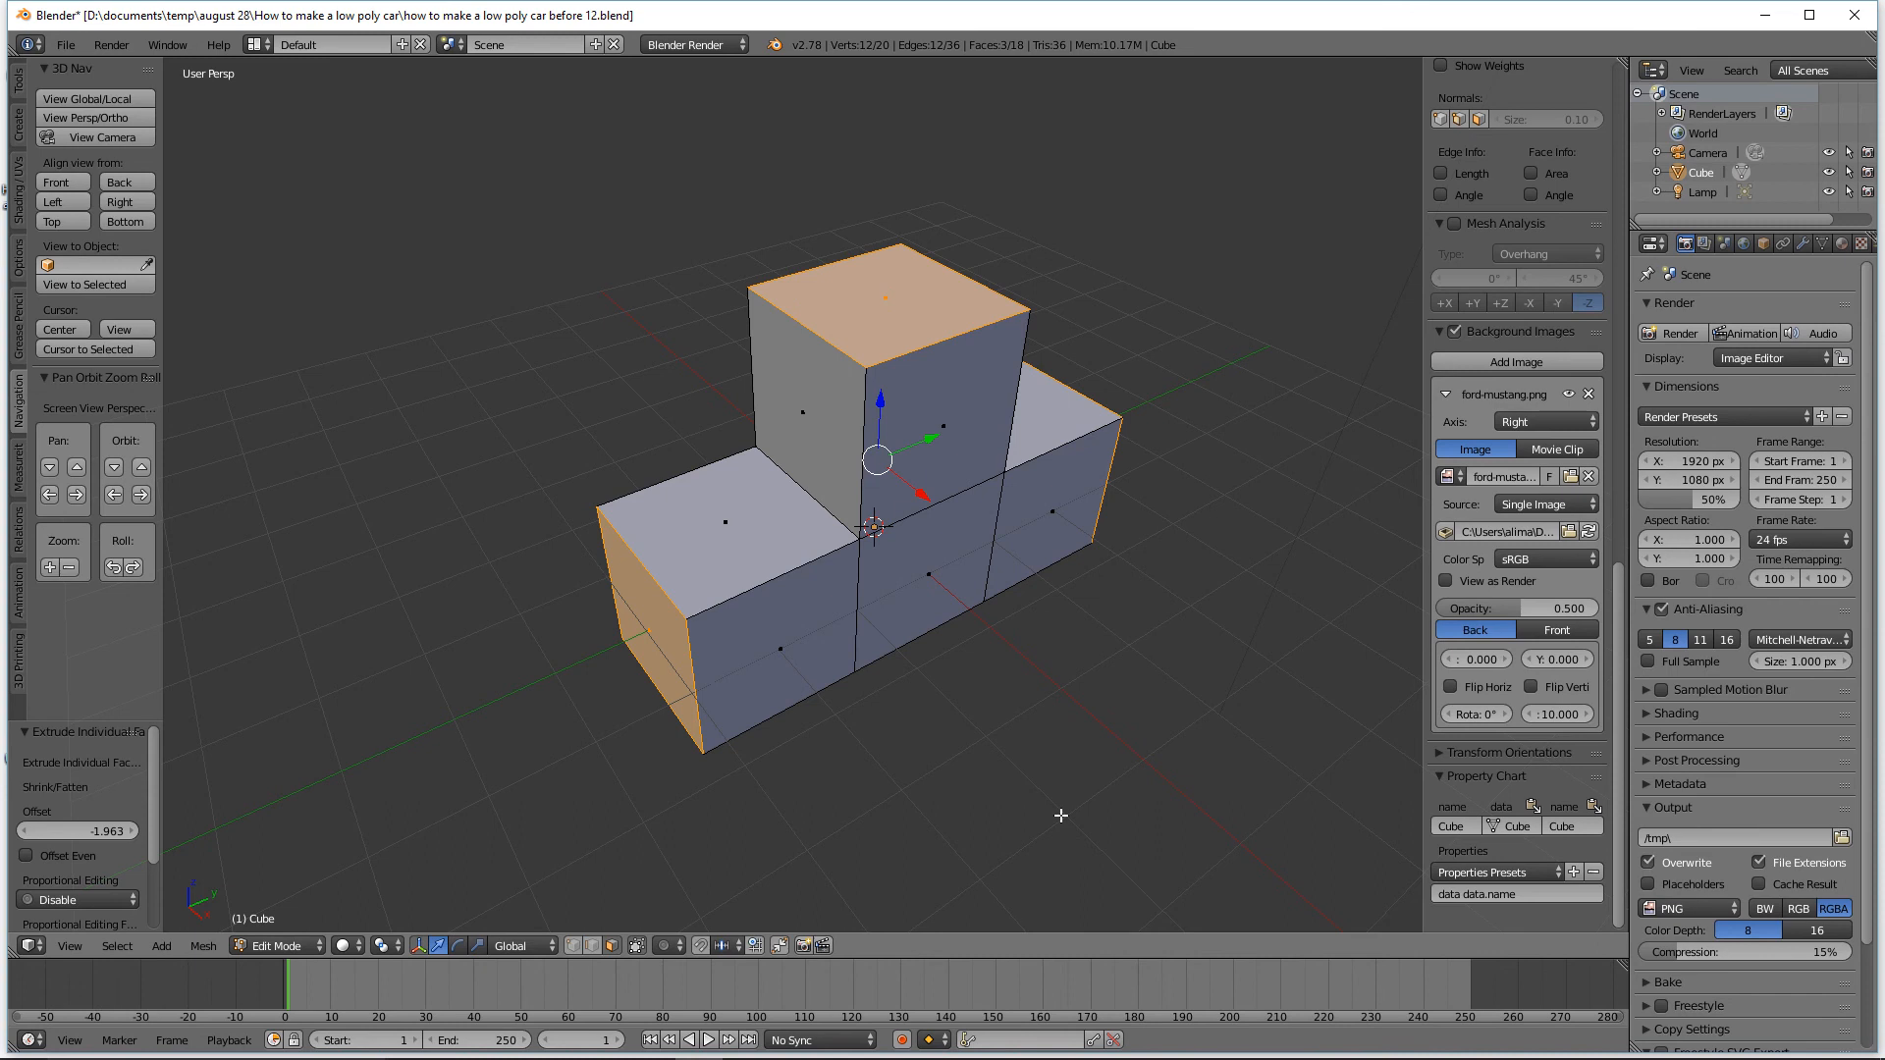
pyautogui.click(1747, 935)
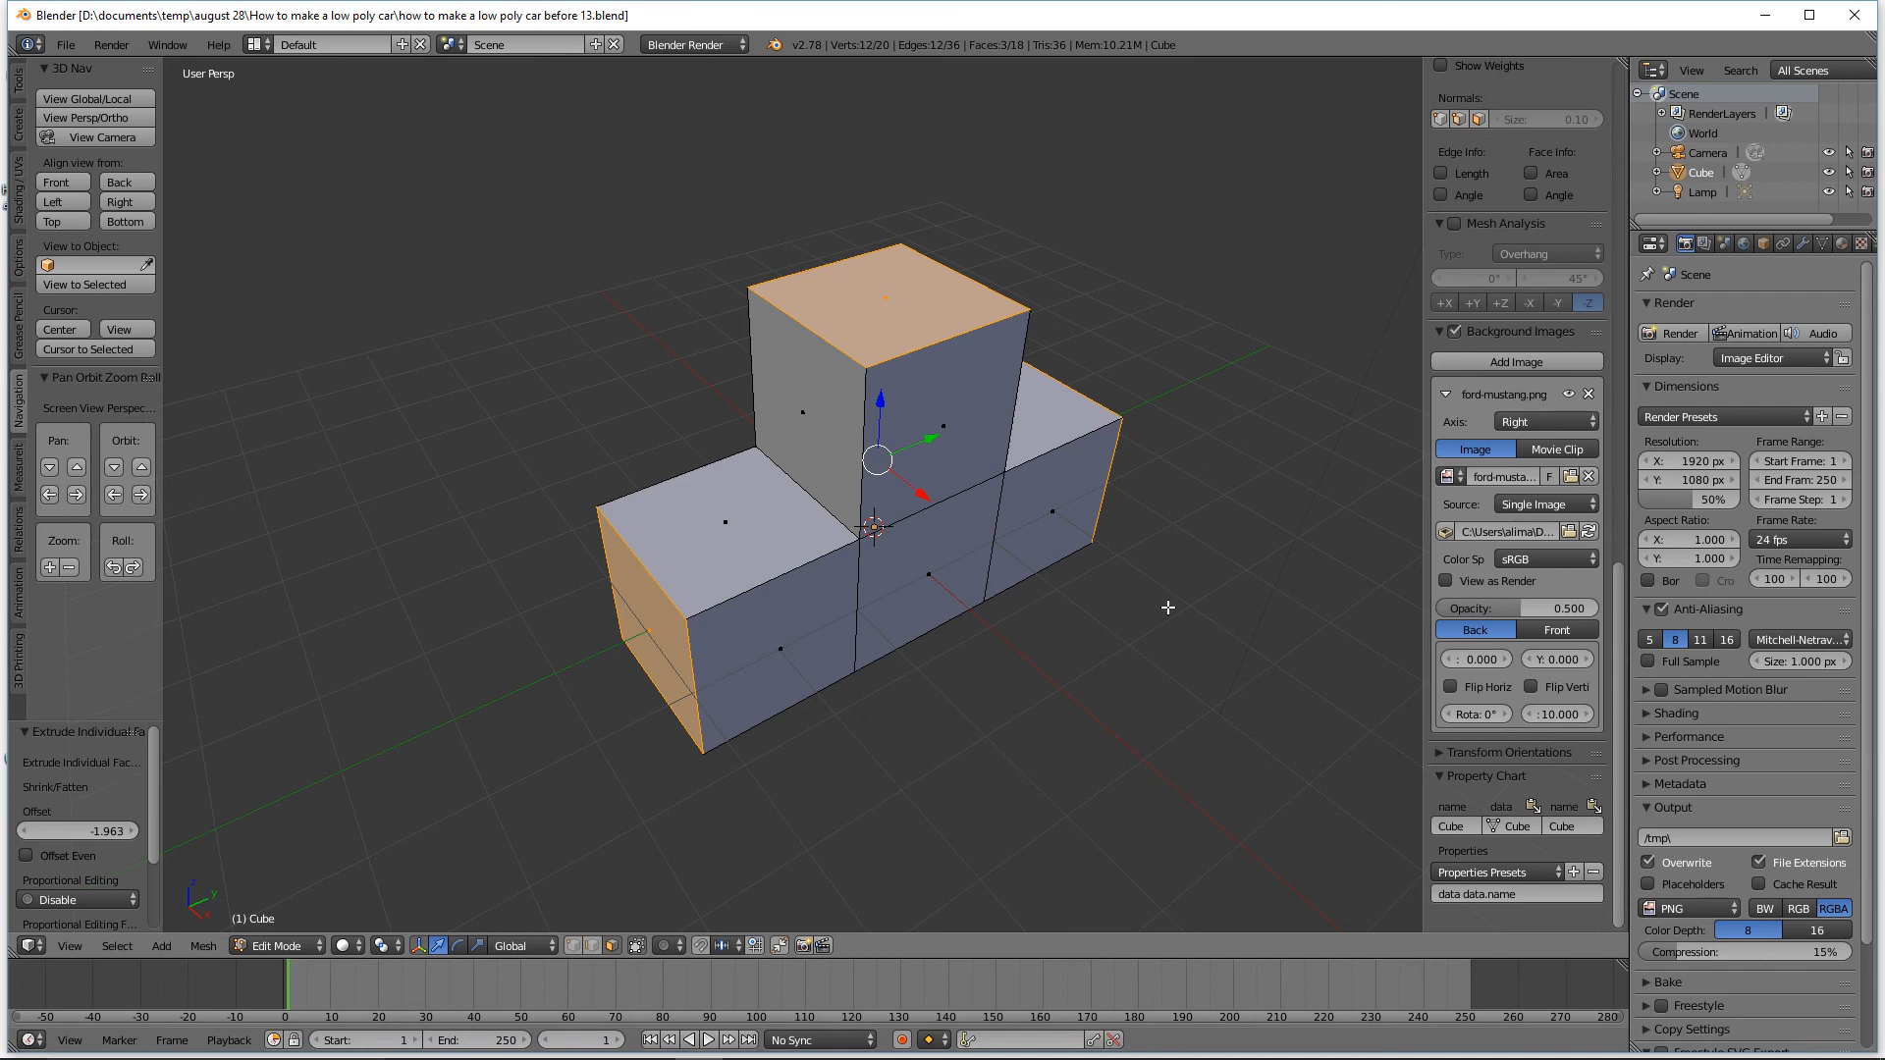
# Select only the top face of the raised middle block and lower it along the Z axis.
pyautogui.click(888, 314)
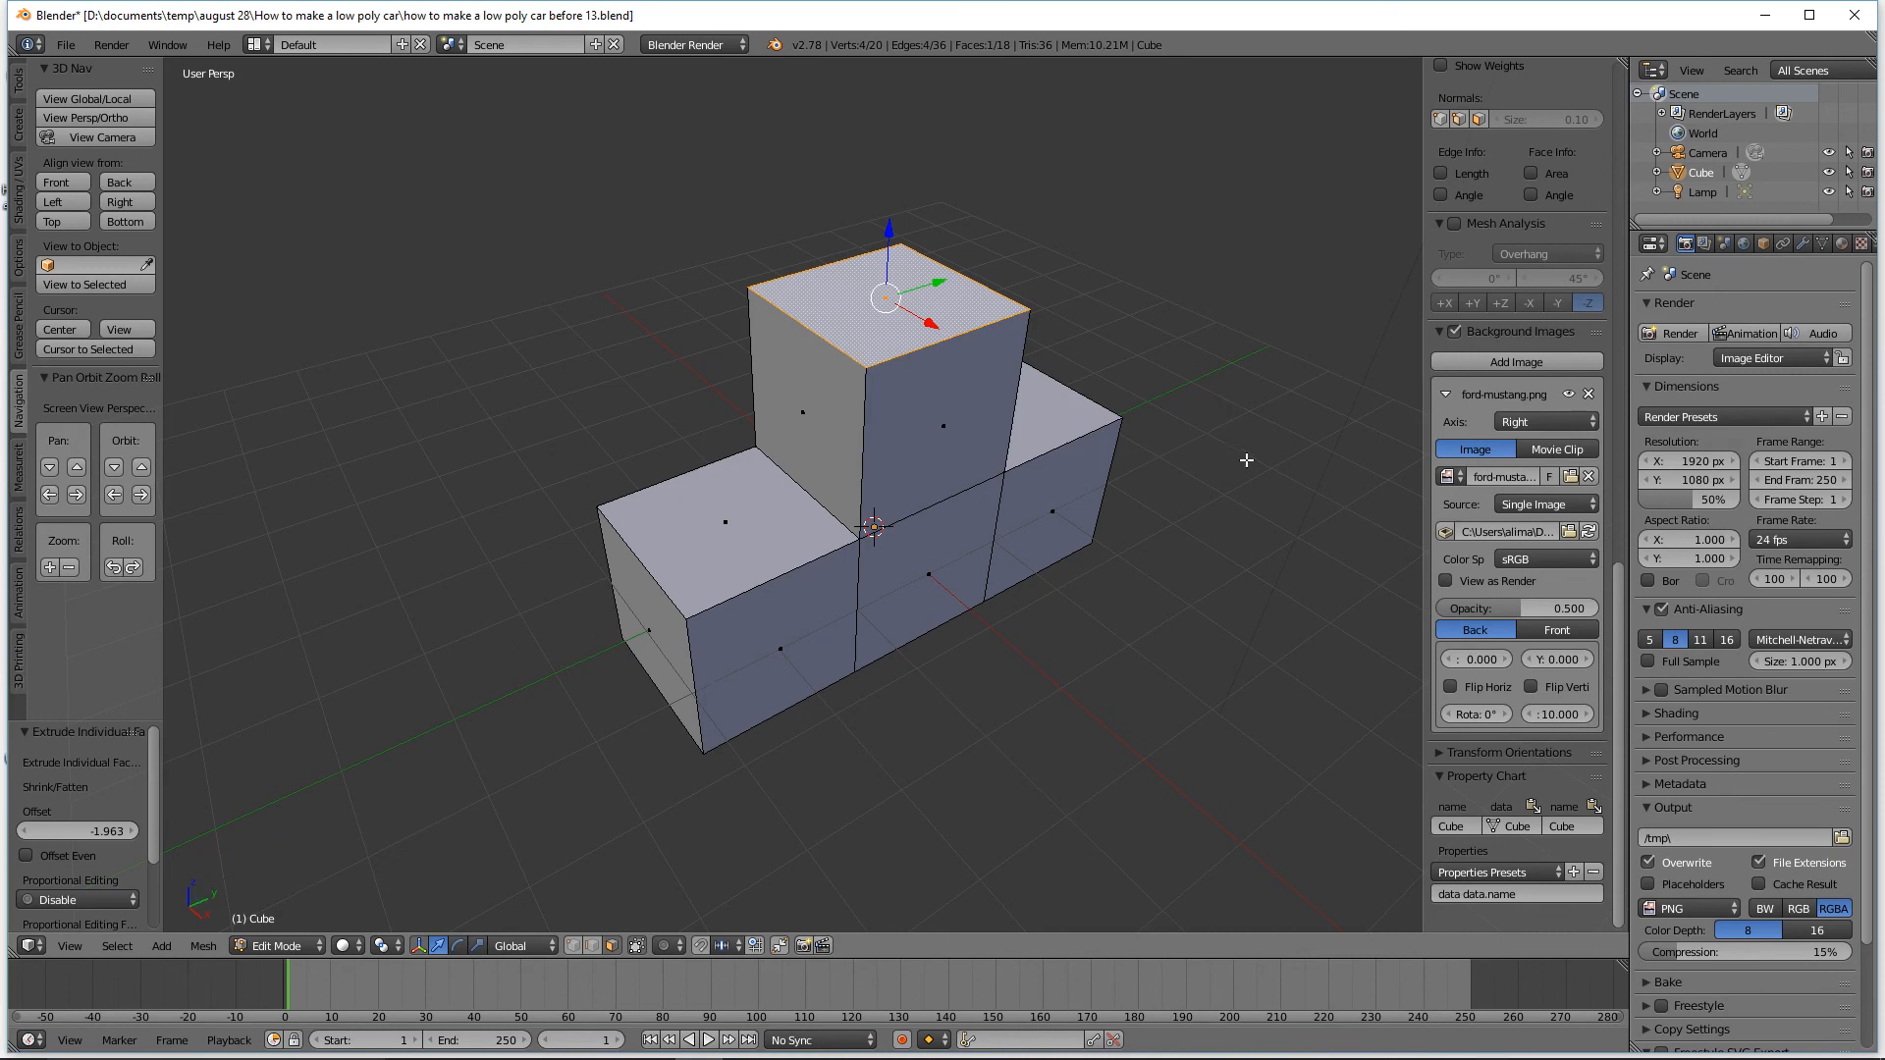
pyautogui.moveTo(888, 231); pyautogui.dragTo(889, 297)
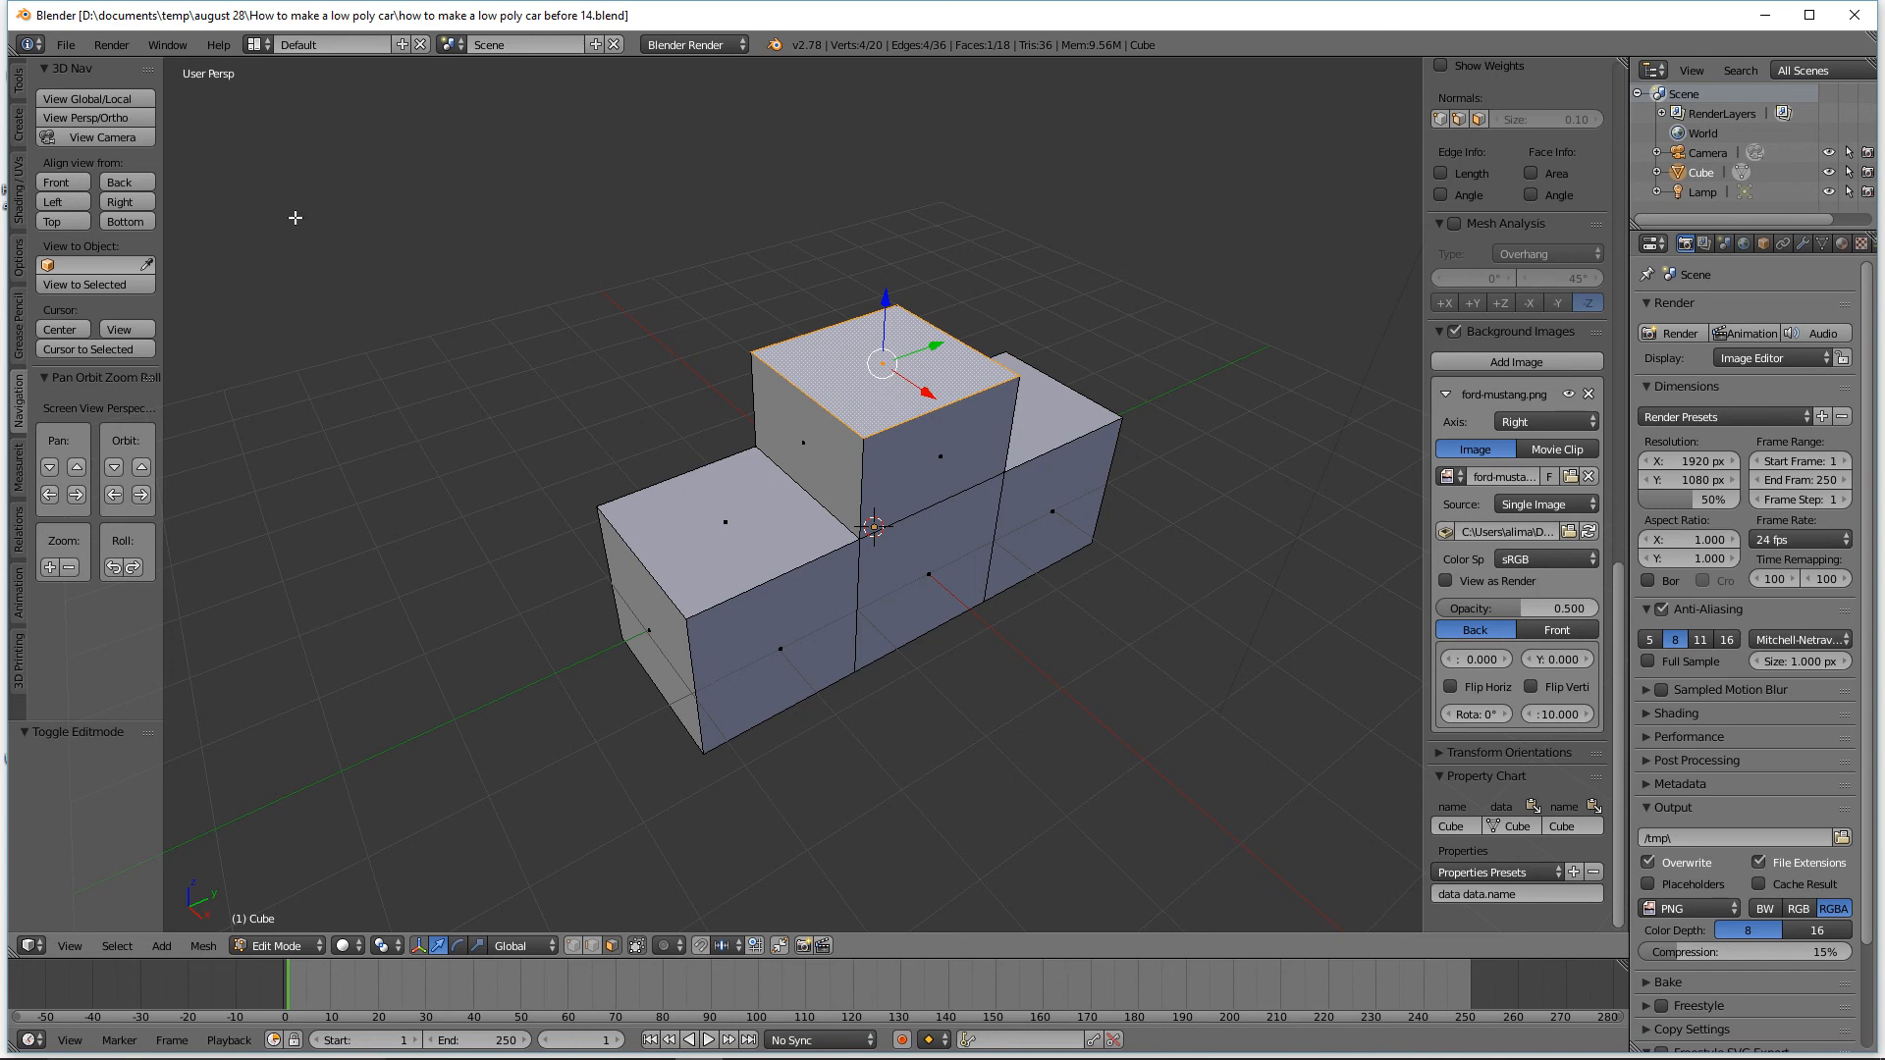
# Show the right orthographic view and display the background image in front of the mesh.
pyautogui.click(143, 200)
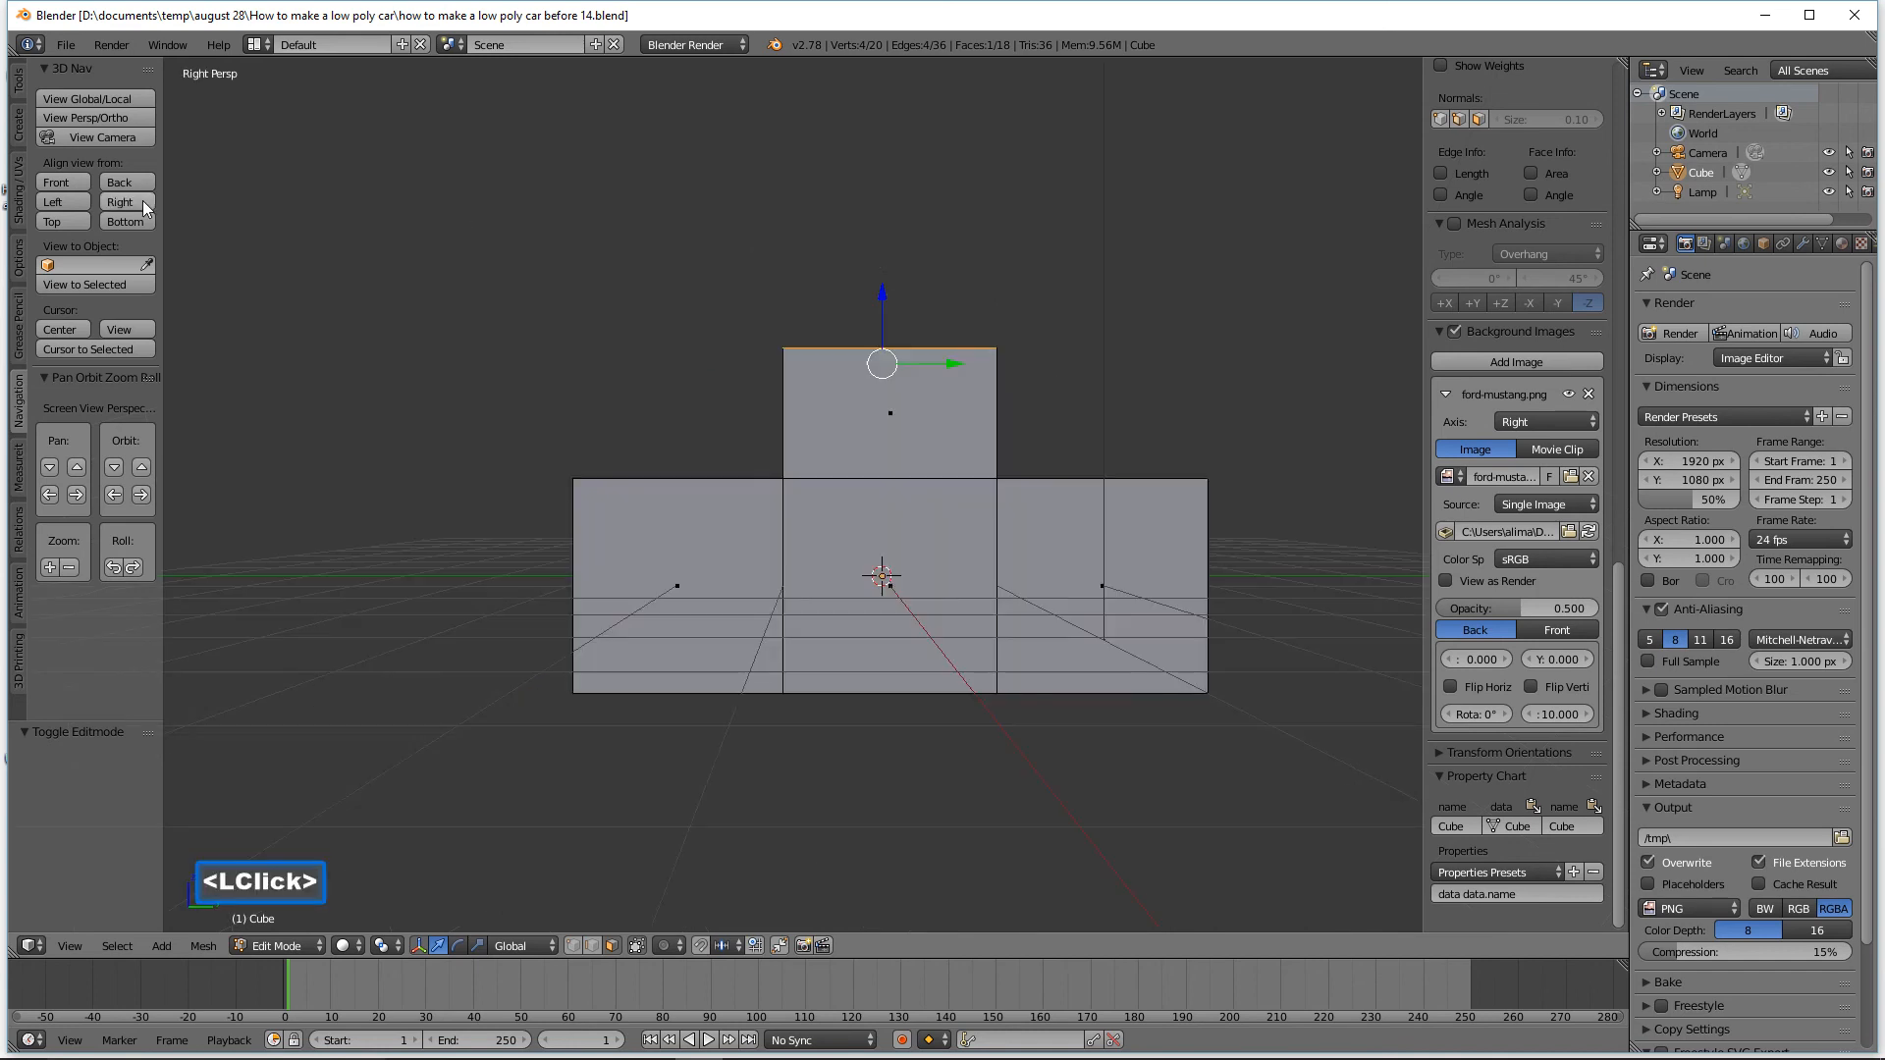
pyautogui.click(148, 122)
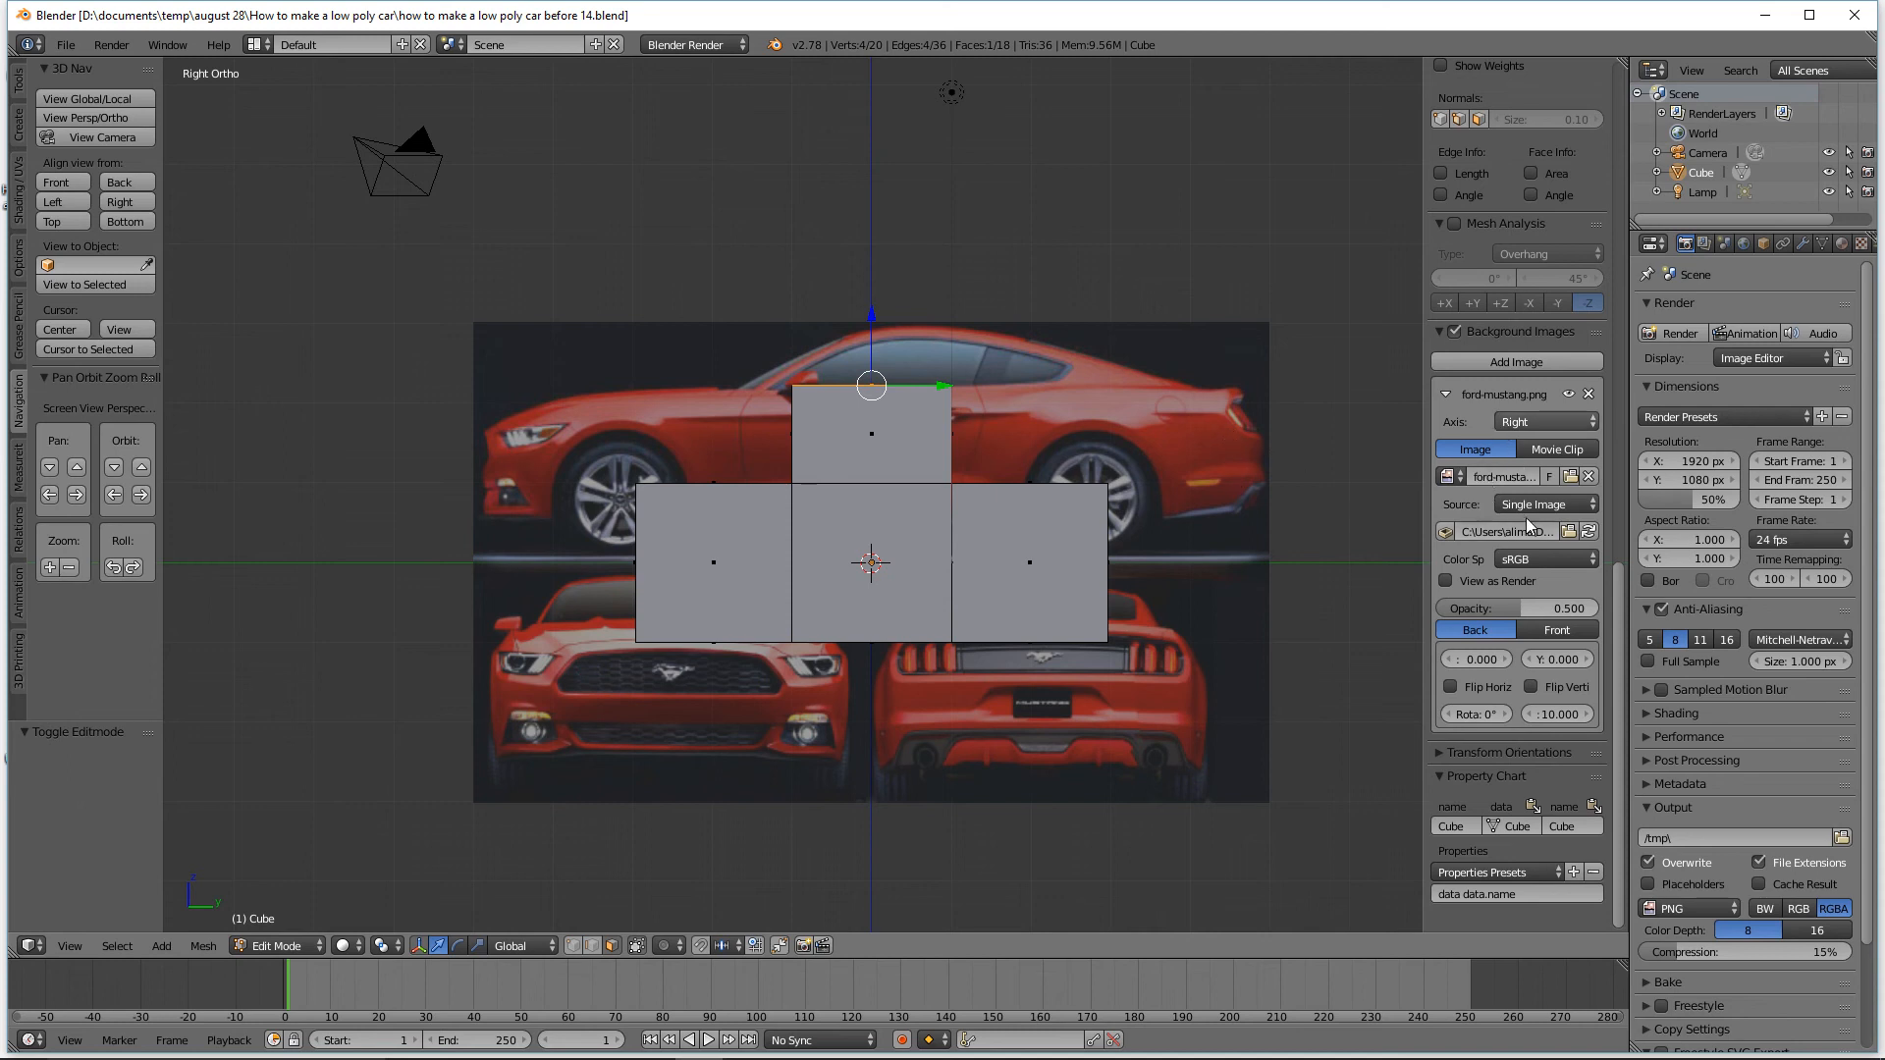
pyautogui.click(1575, 637)
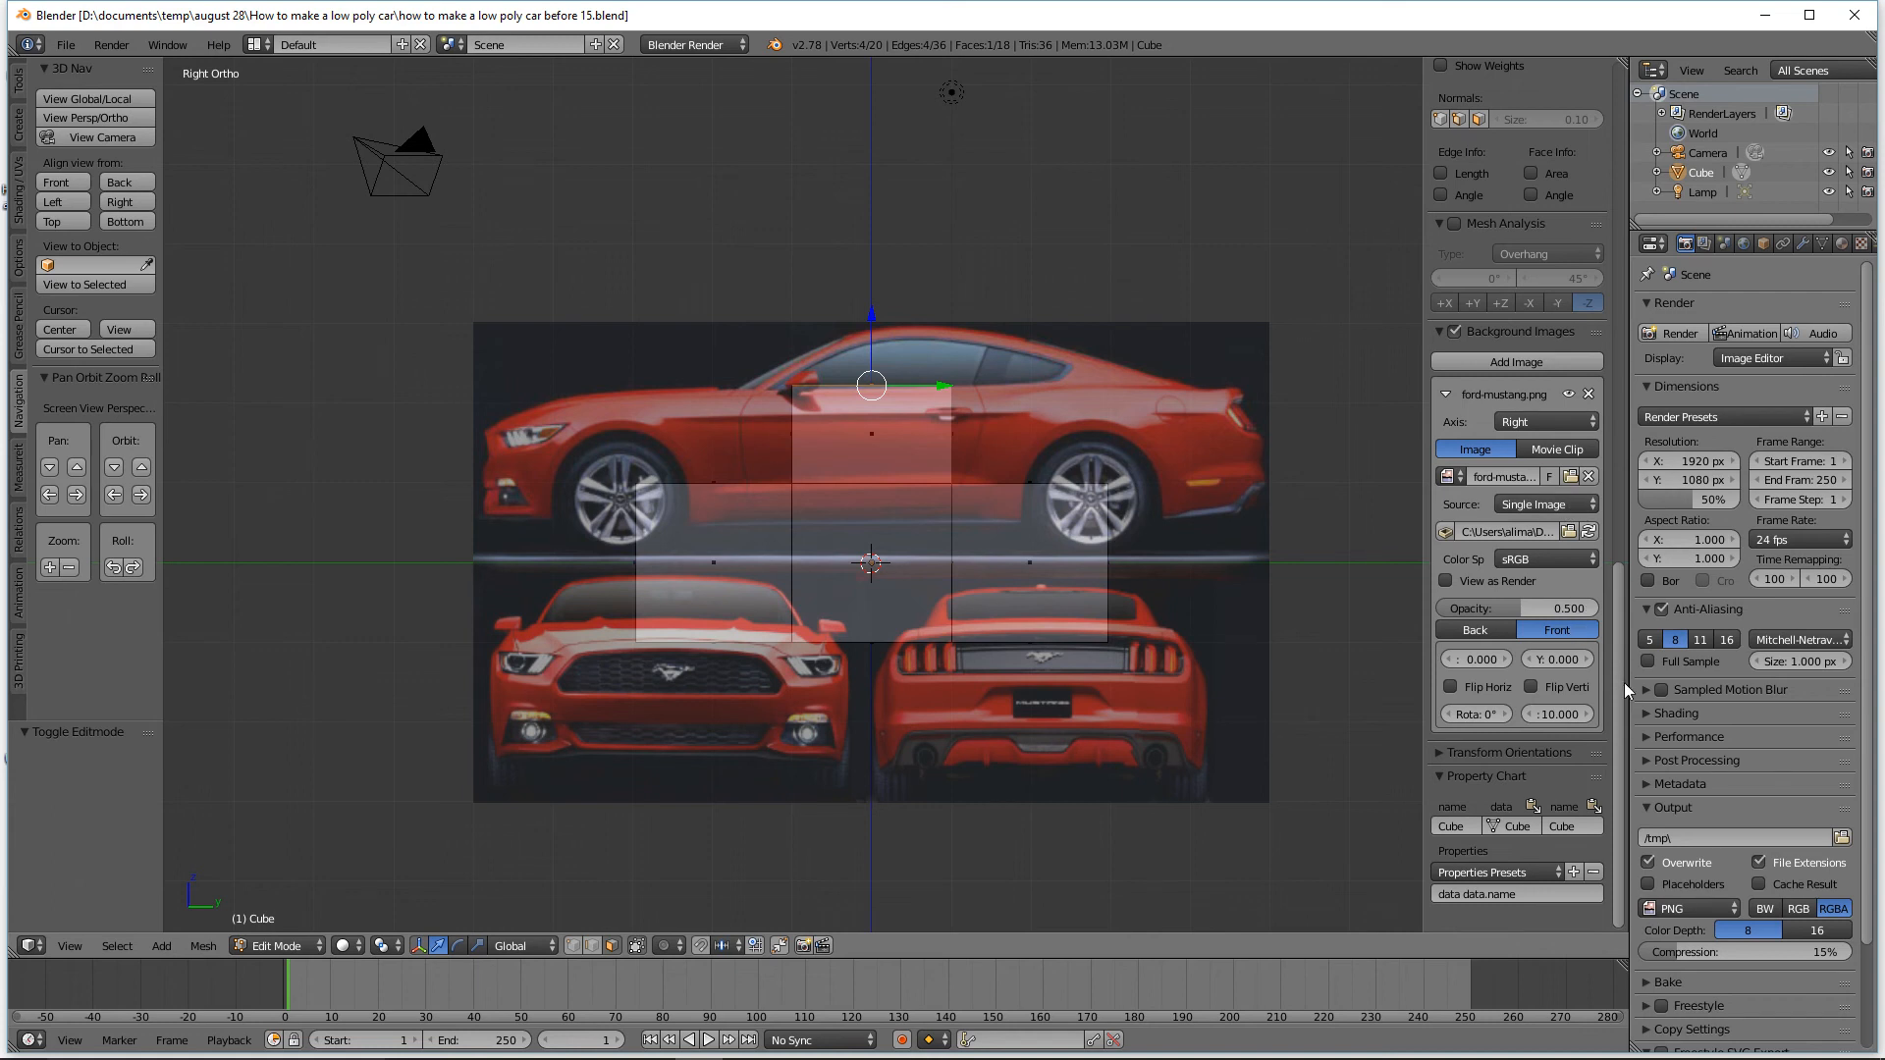
# Widen the background image settings region and set the image's Y offset to -0.200.
pyautogui.moveTo(1622, 662); pyautogui.dragTo(1618, 709)
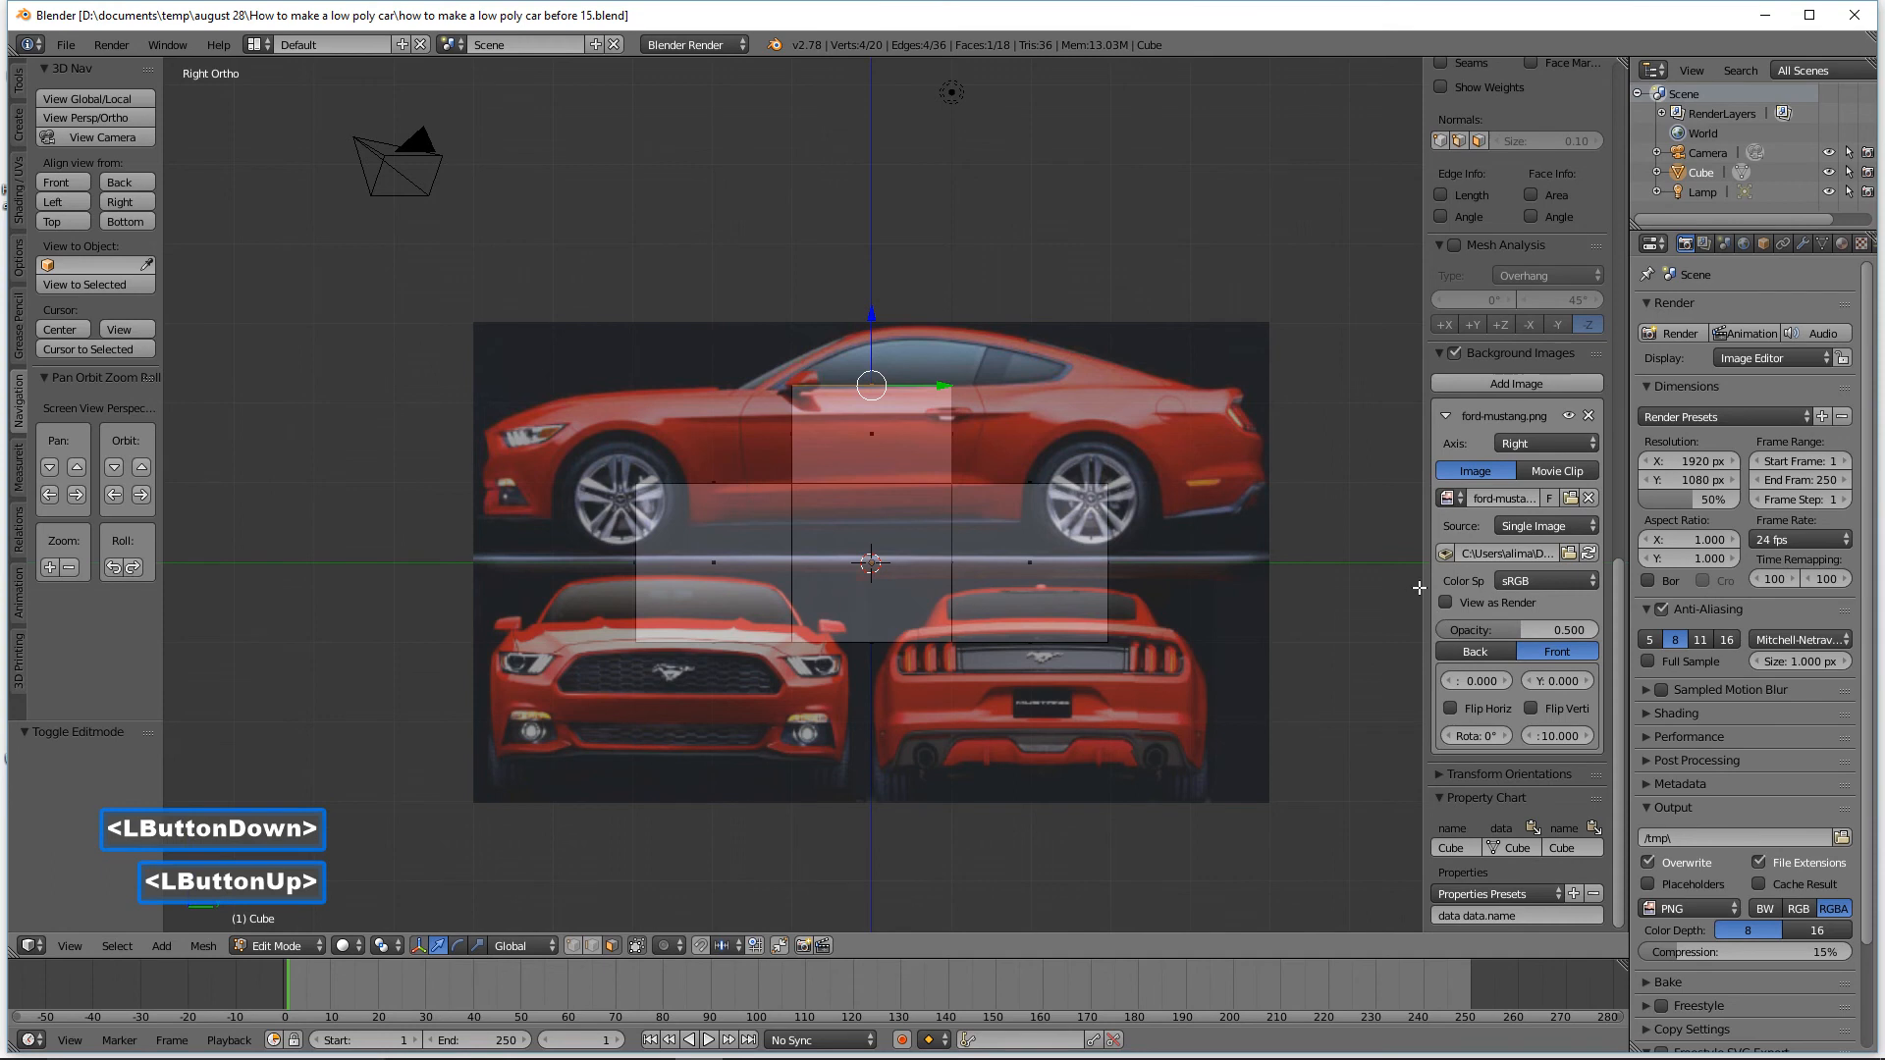
pyautogui.moveTo(1422, 581); pyautogui.dragTo(1375, 589)
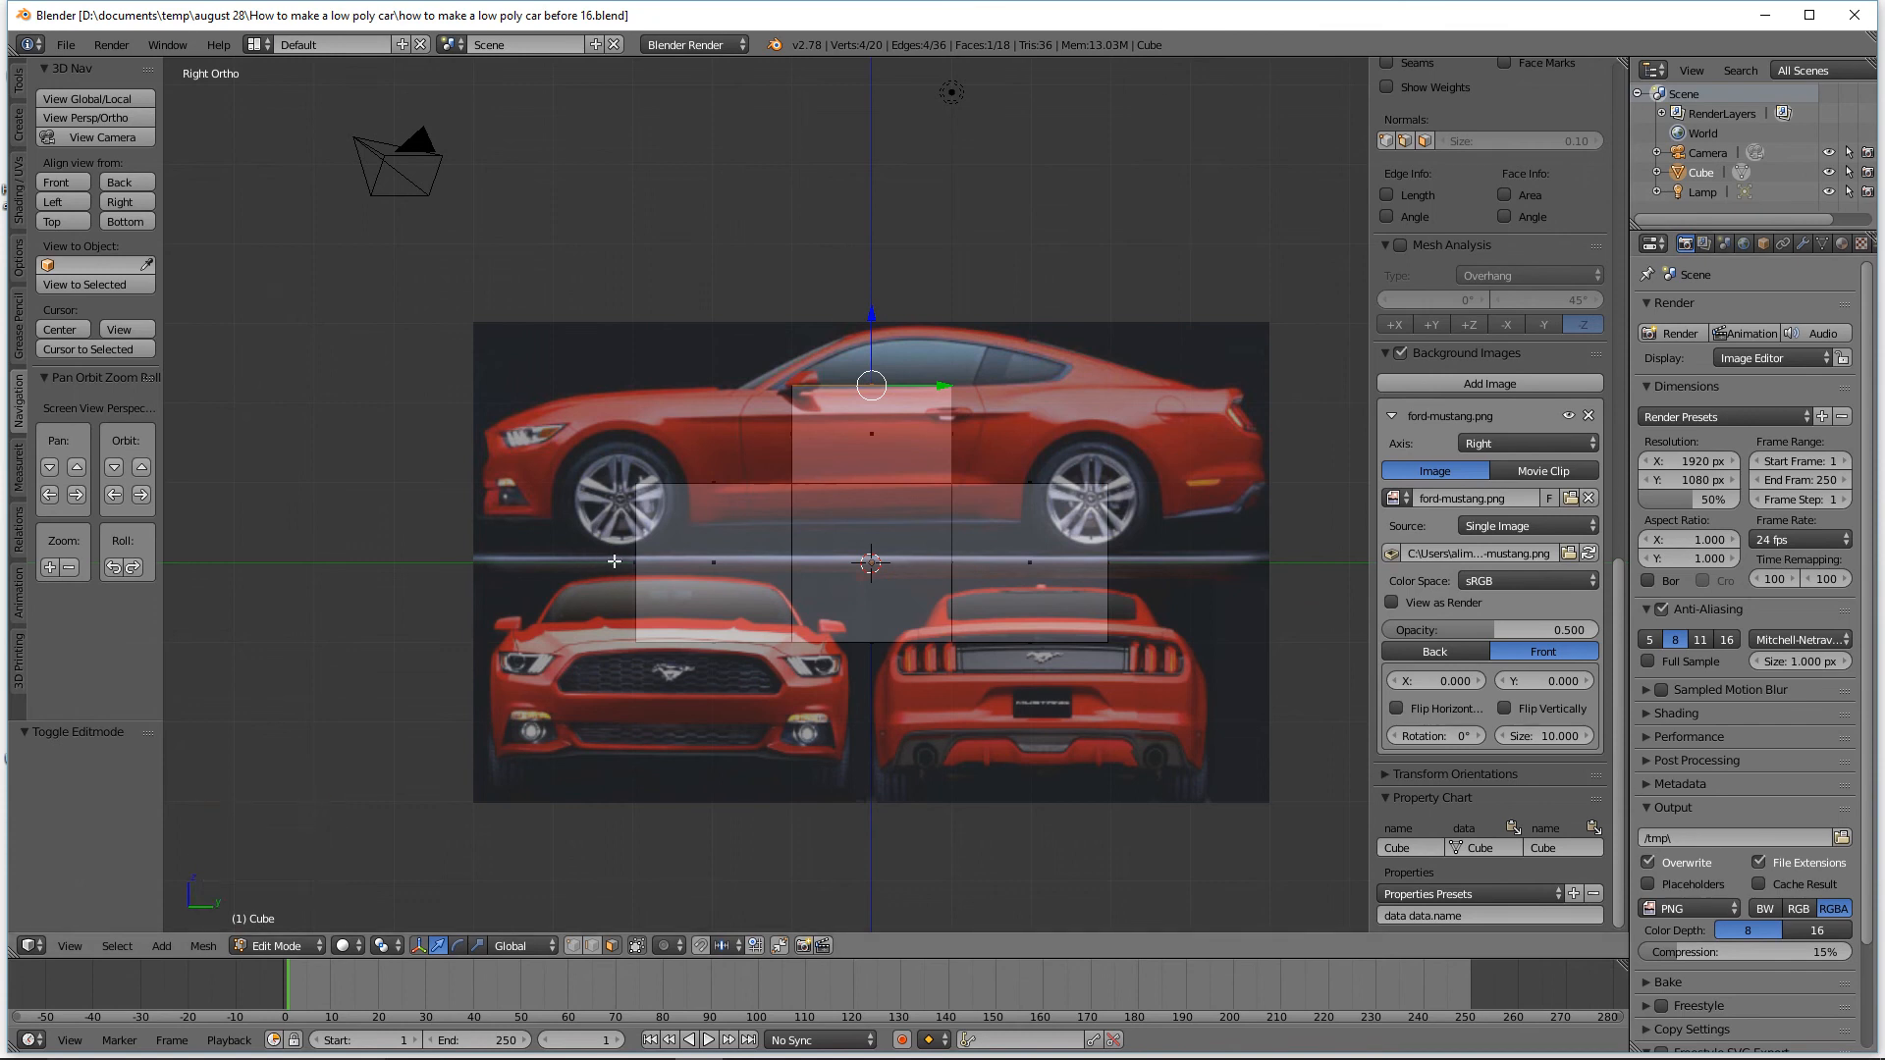
pyautogui.click(1539, 683)
pyautogui.moveTo(1543, 683); pyautogui.dragTo(1547, 679)
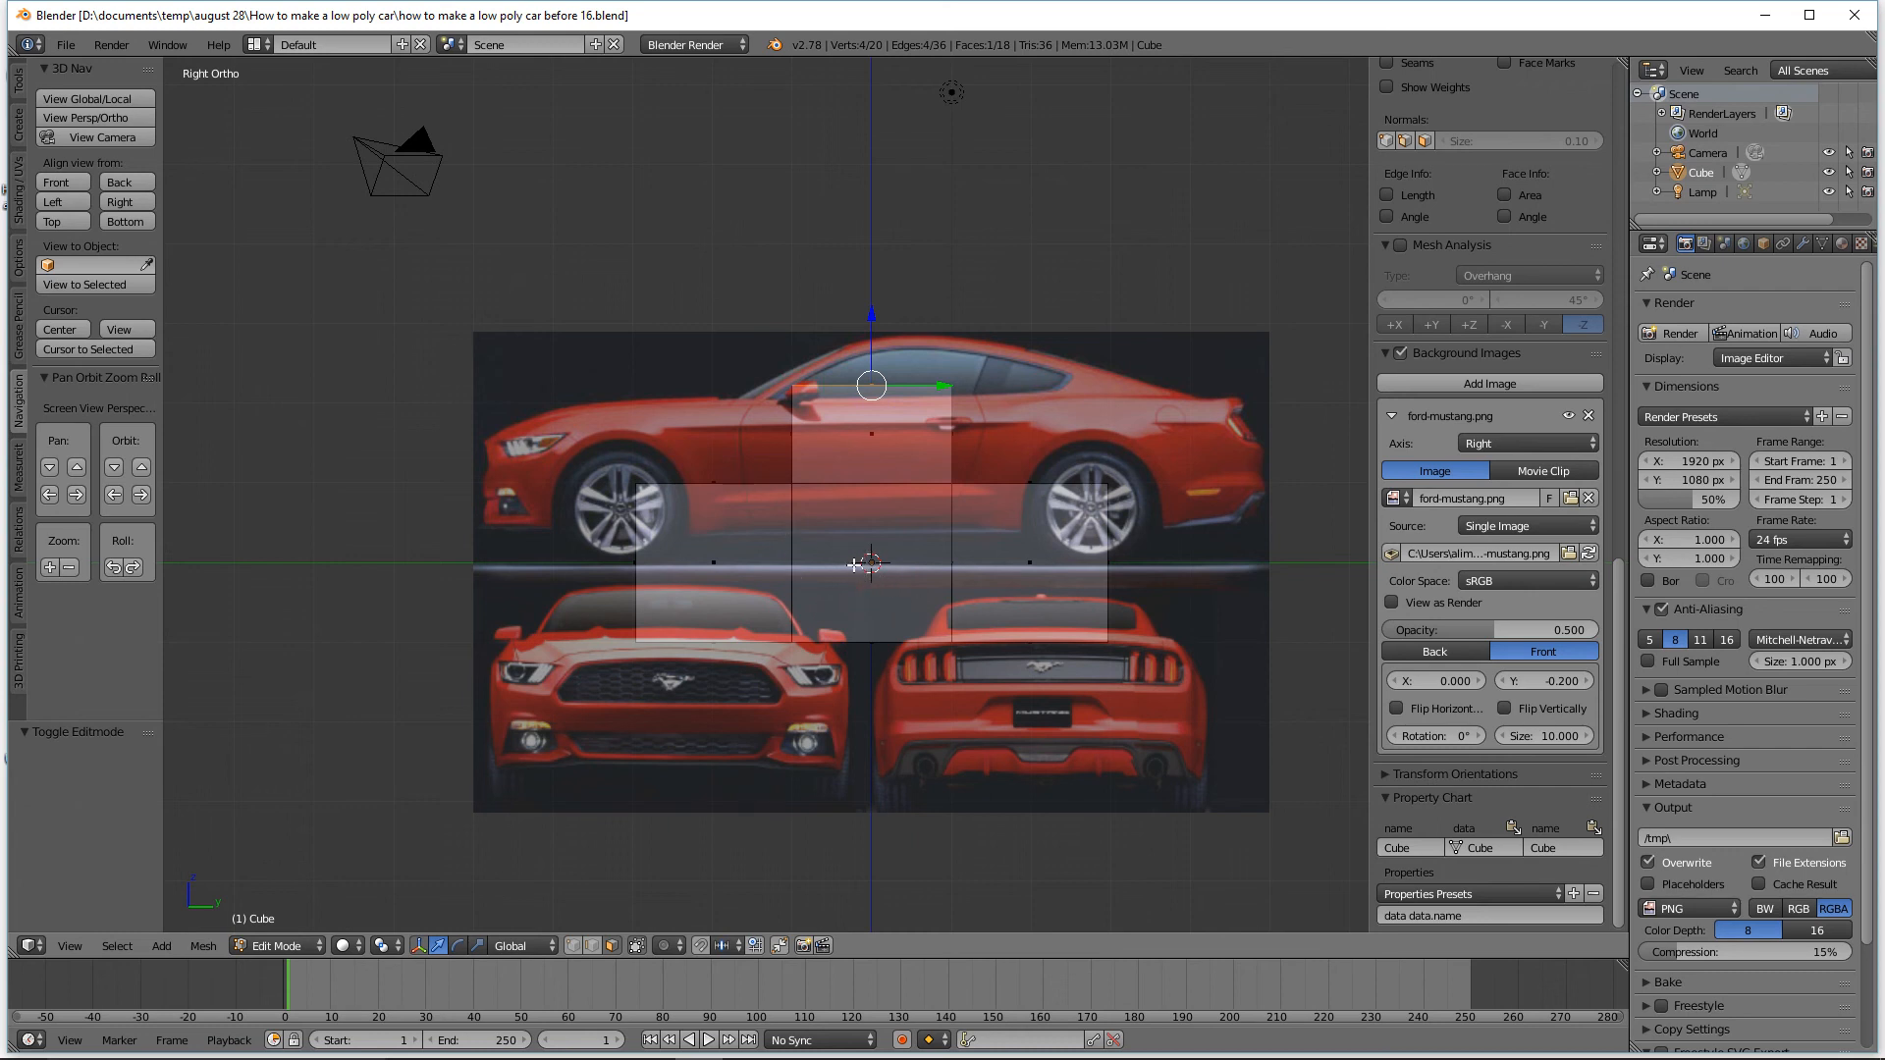
# Switch to Object Mode and move the whole car mesh up along Z by about 1.37, onto the side-view car.
pyautogui.click(300, 950)
pyautogui.click(287, 923)
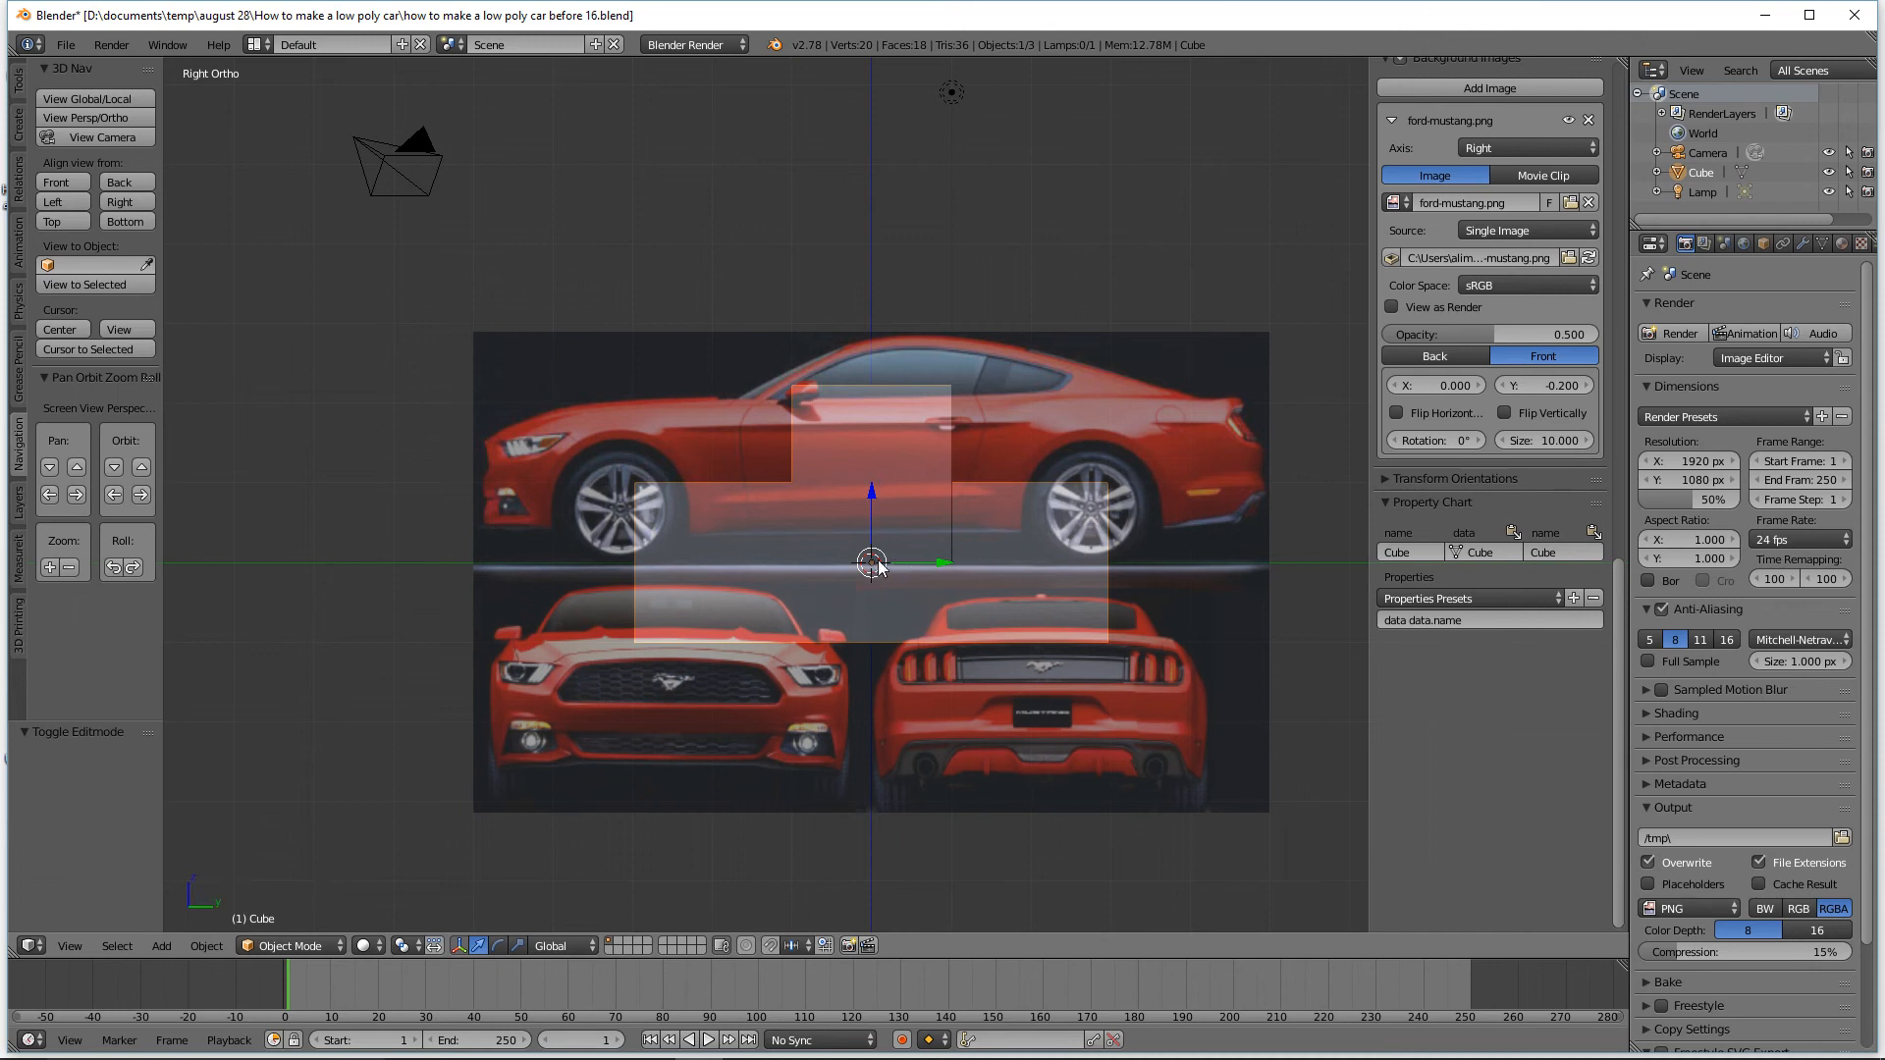
pyautogui.moveTo(870, 491); pyautogui.dragTo(865, 381)
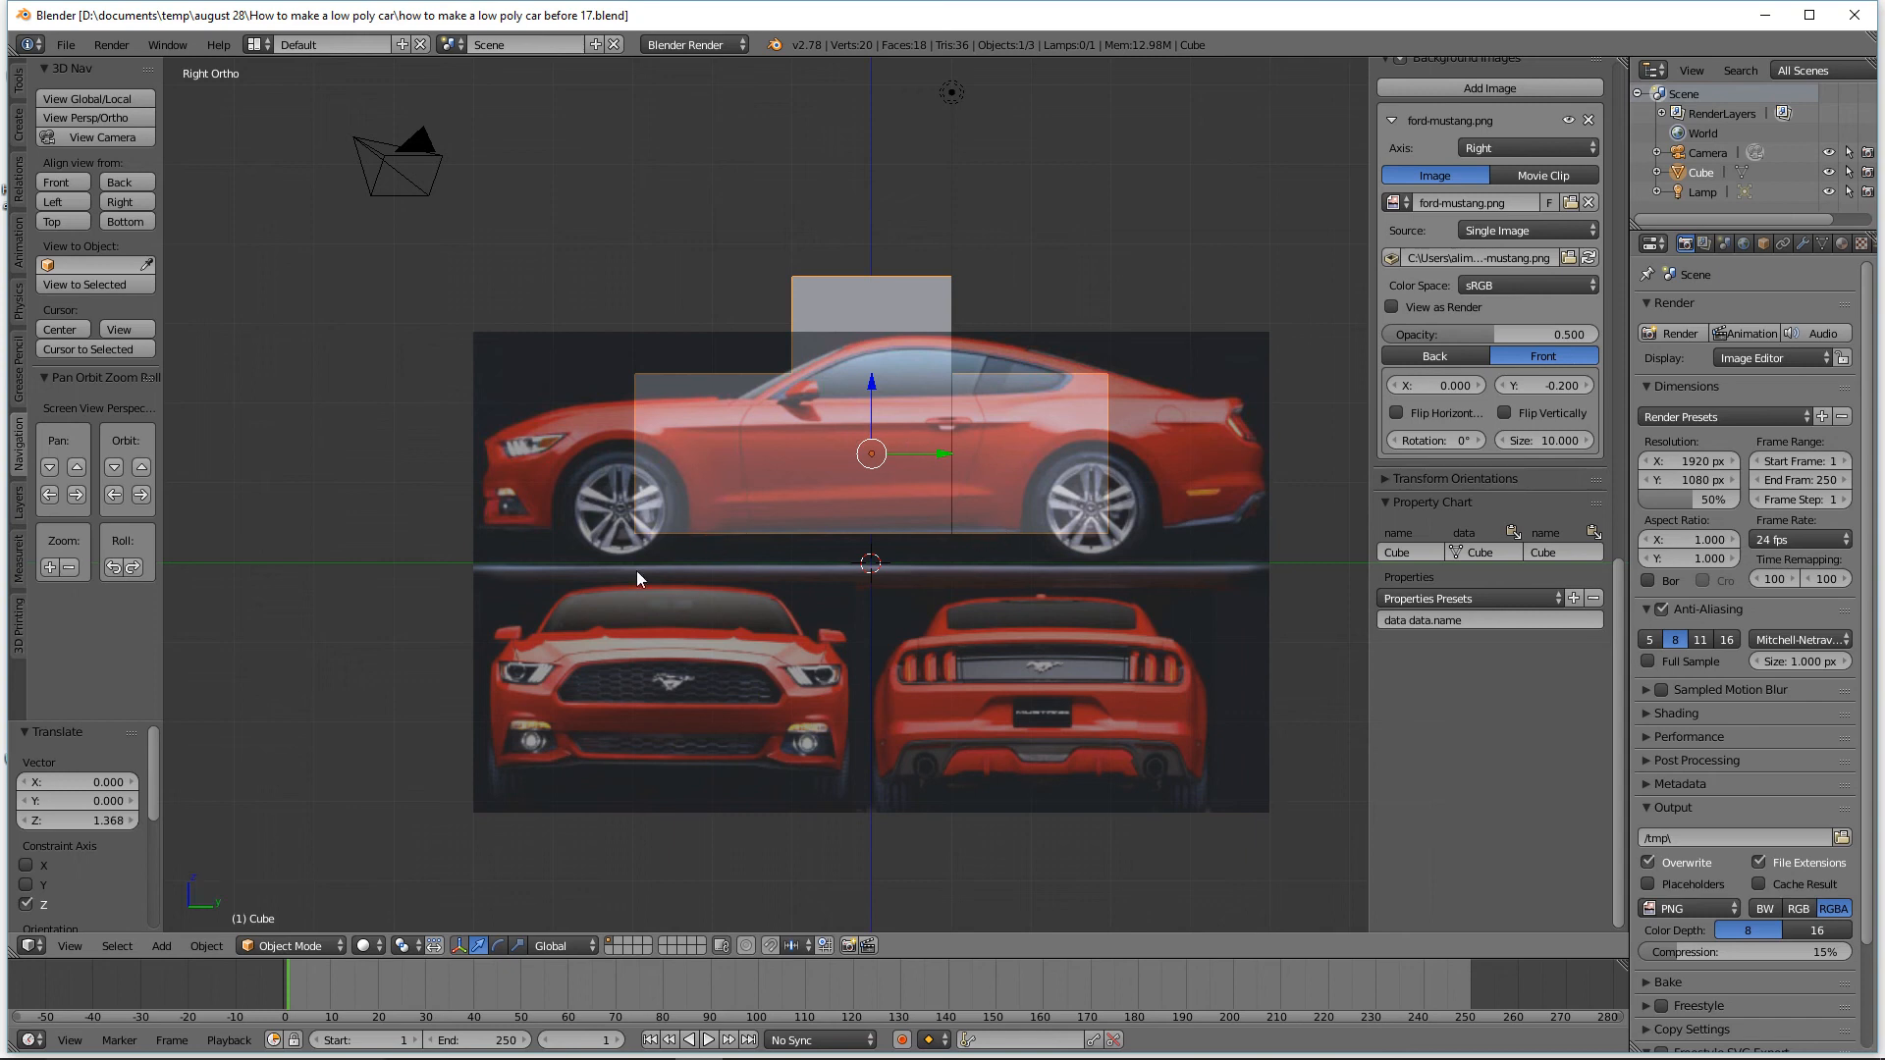
# In Edit Mode, select the top faces of the two lower end blocks and lower them slightly in the right view.
pyautogui.click(285, 945)
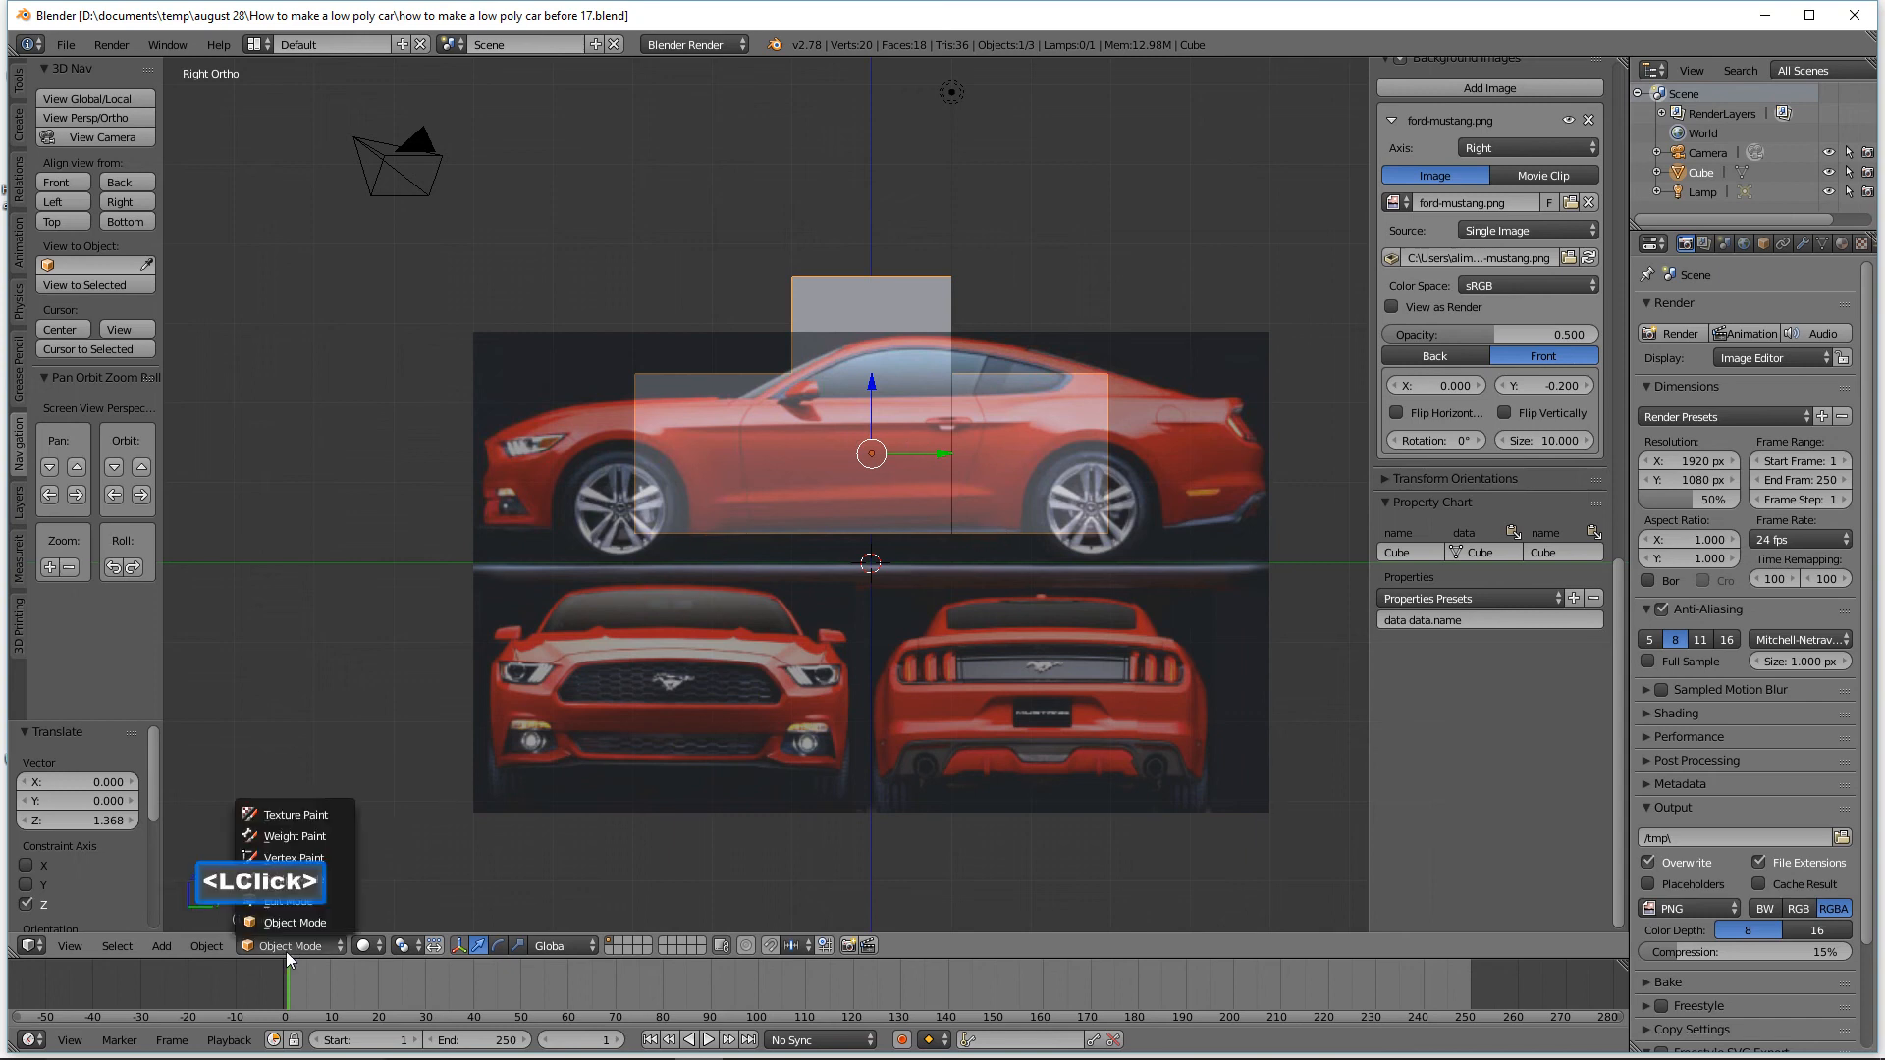
pyautogui.click(338, 896)
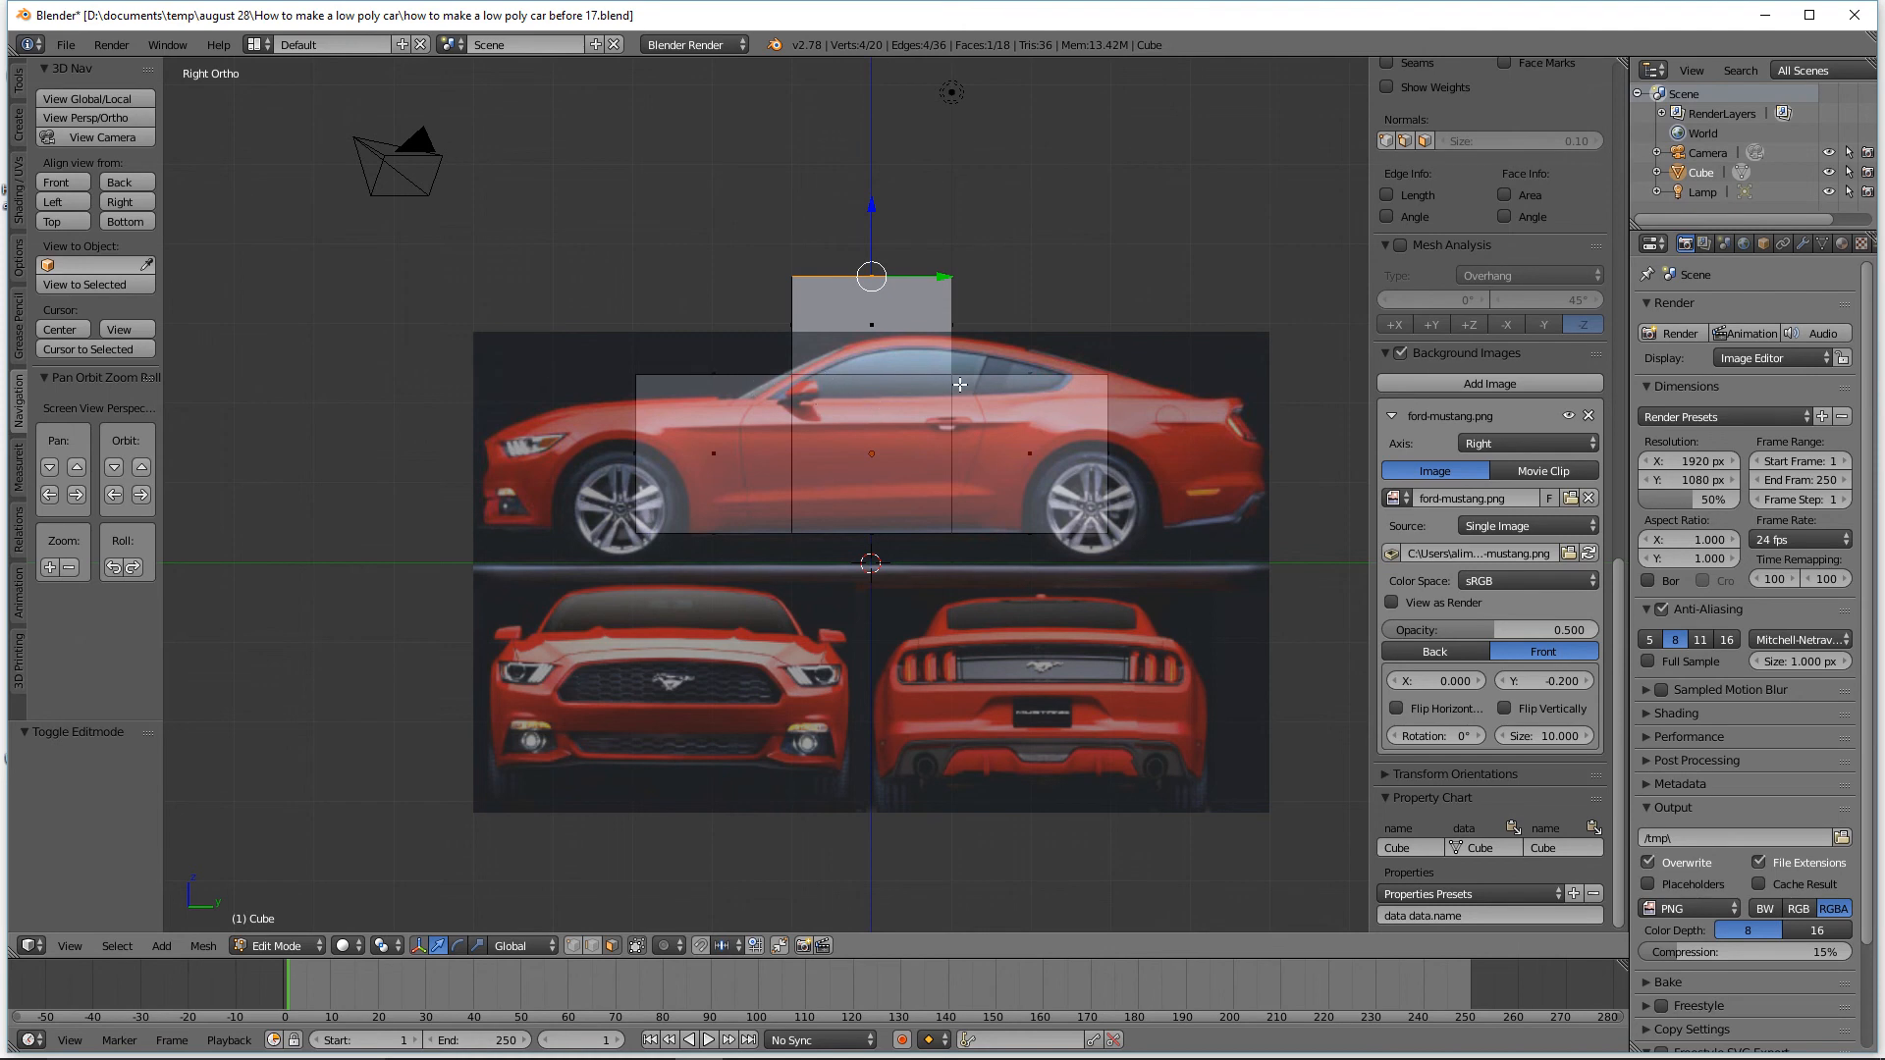
pyautogui.press('a')
pyautogui.moveTo(962, 384); pyautogui.dragTo(763, 450, button='middle')
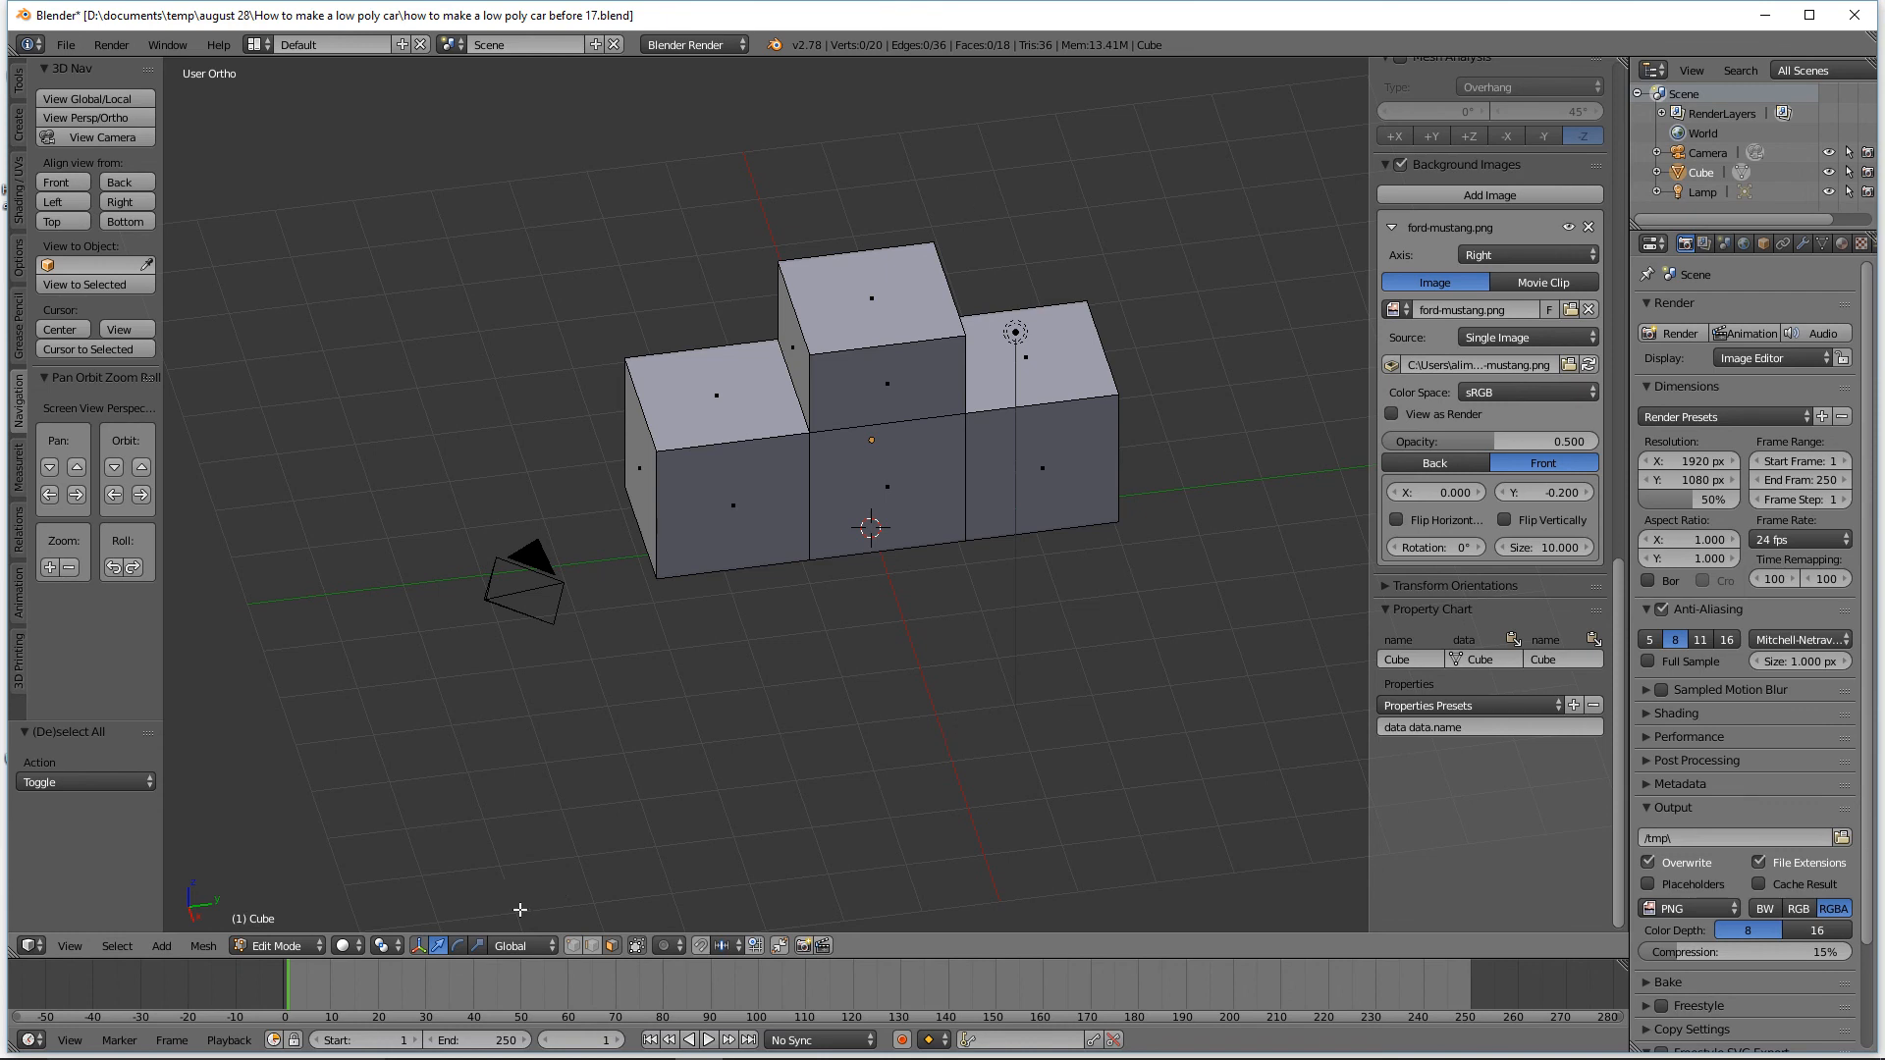
pyautogui.click(727, 413)
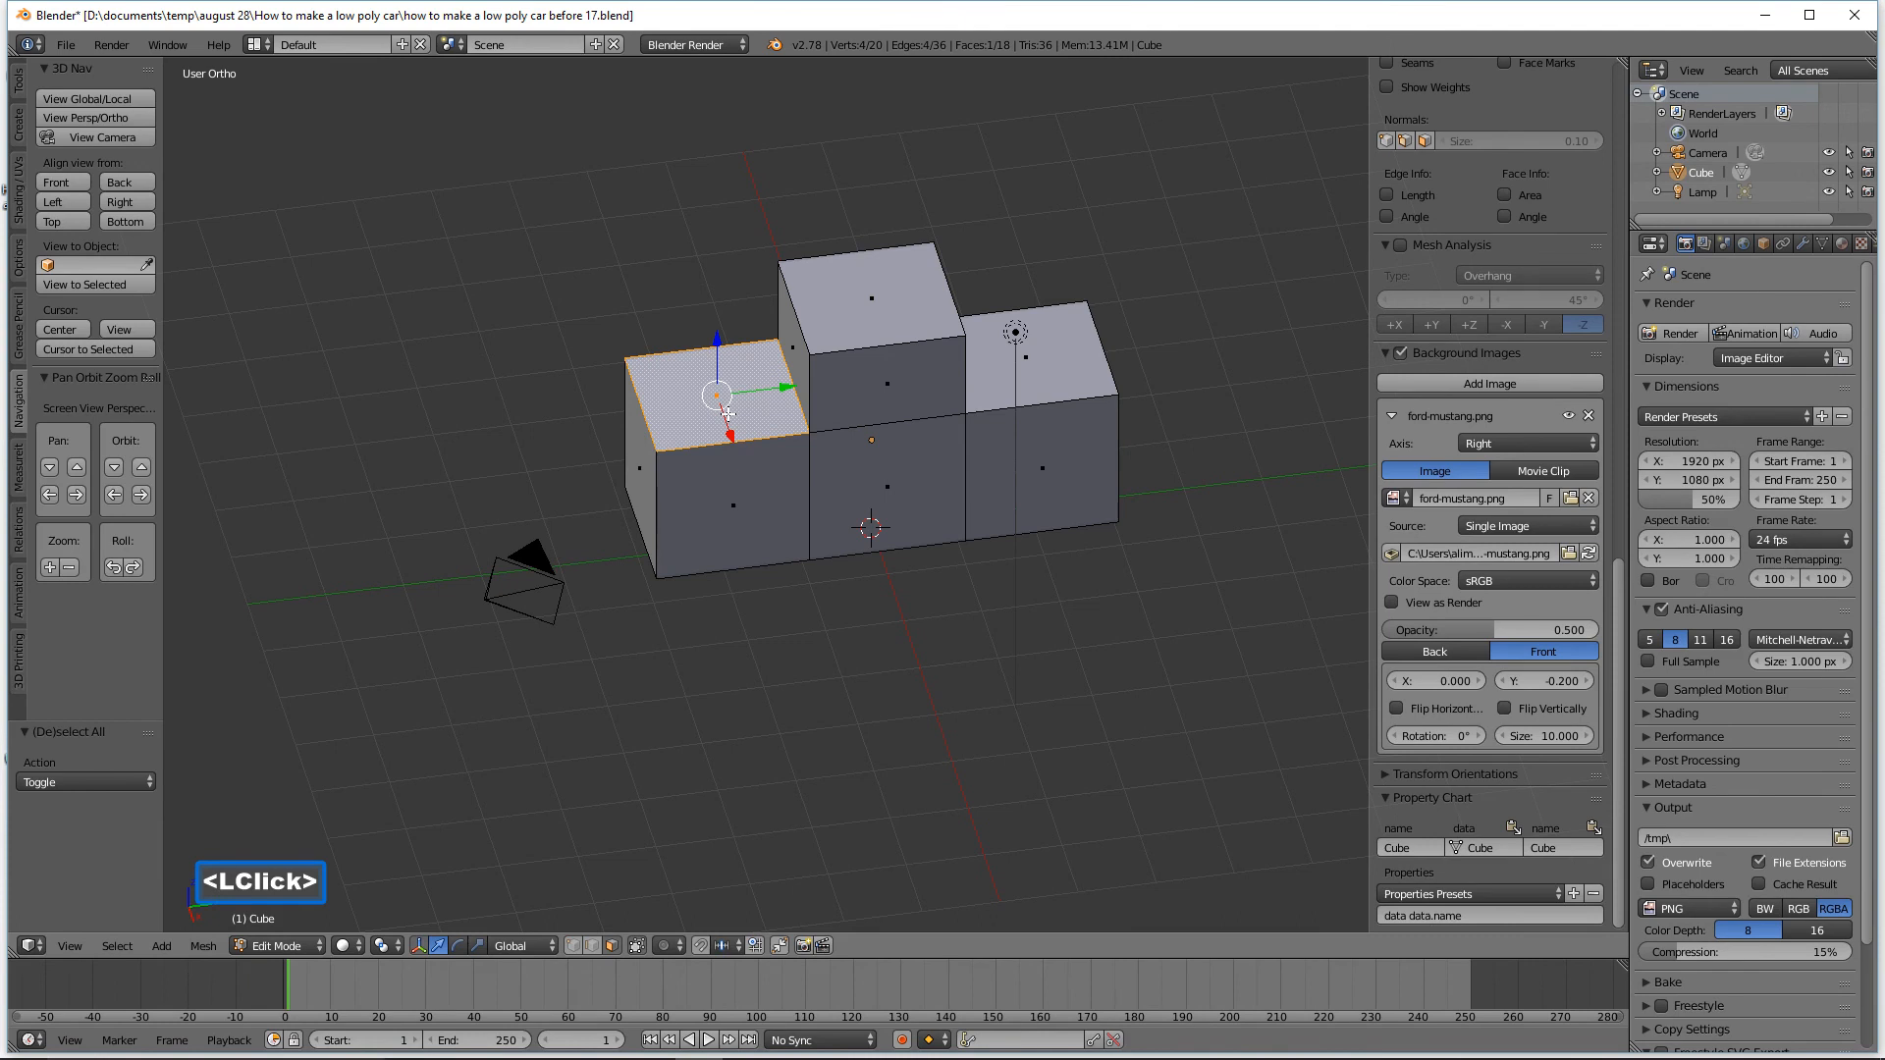
pyautogui.keyDown('shift'); pyautogui.click(1093, 381); pyautogui.keyUp('shift')
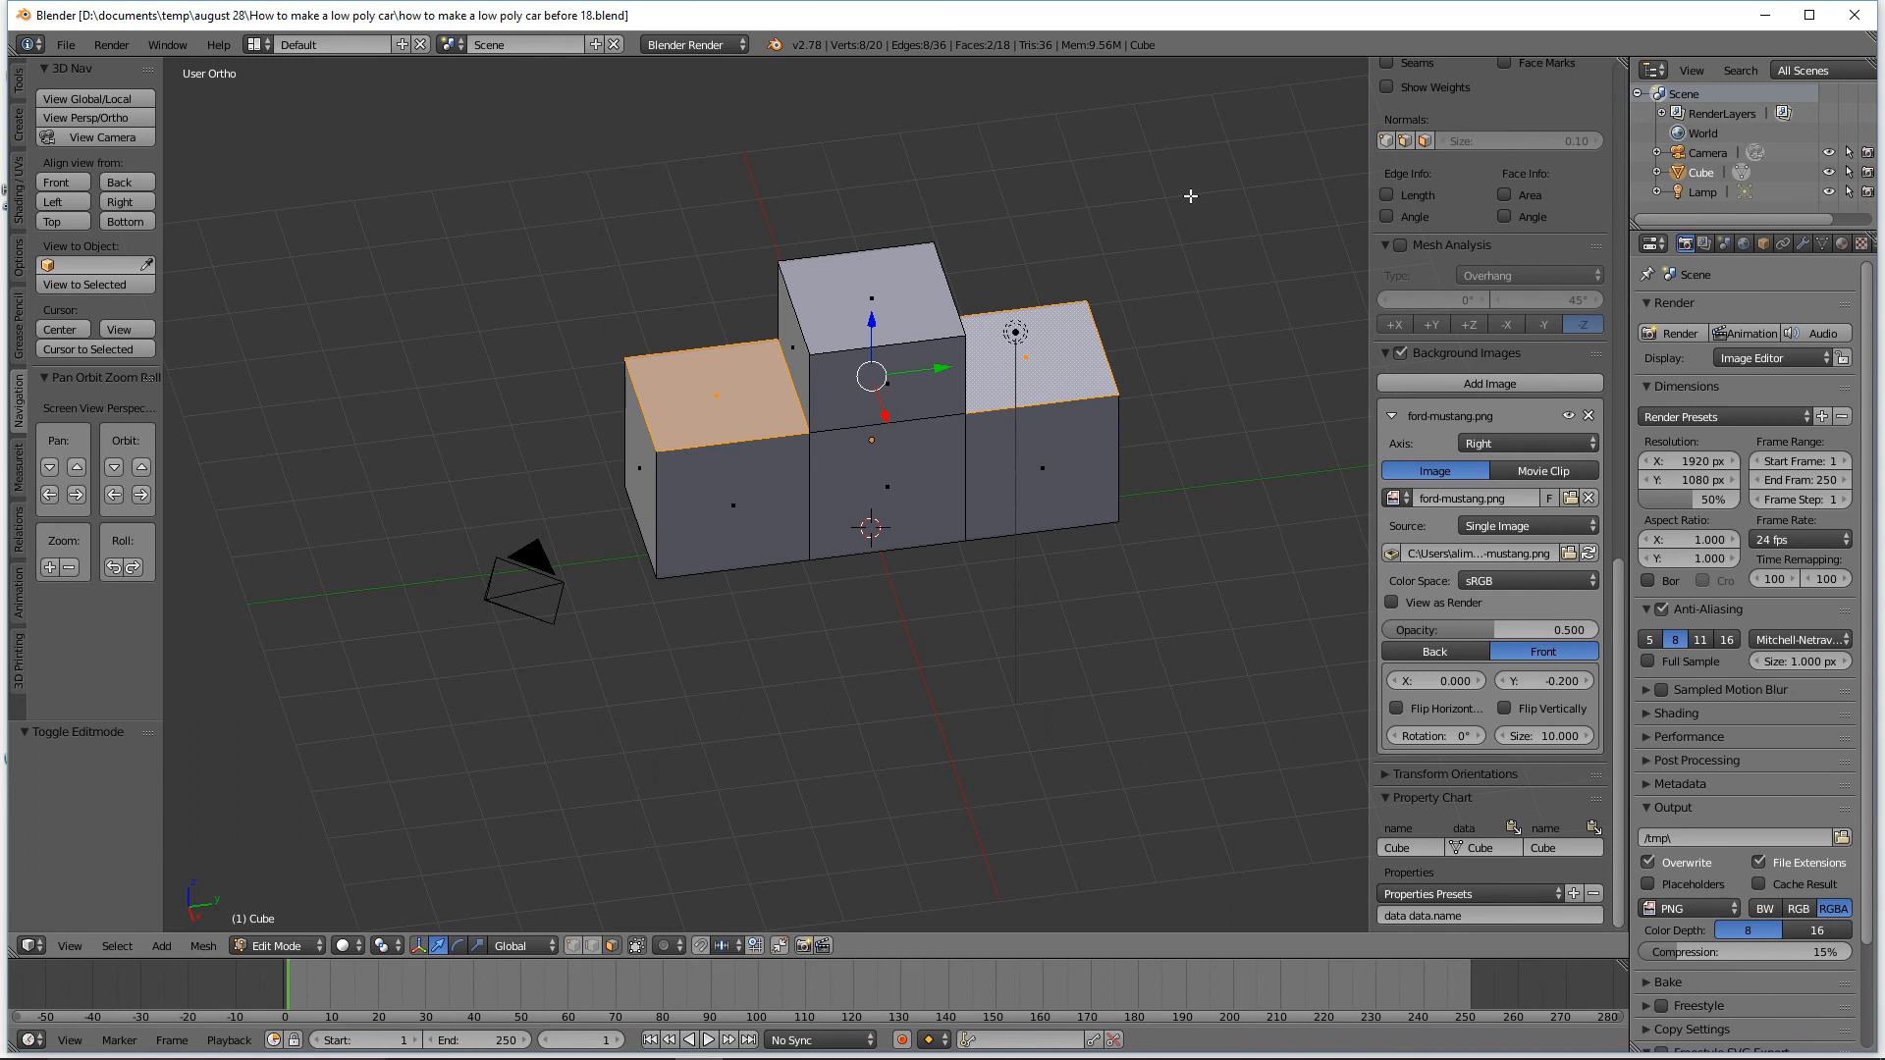
pyautogui.click(147, 204)
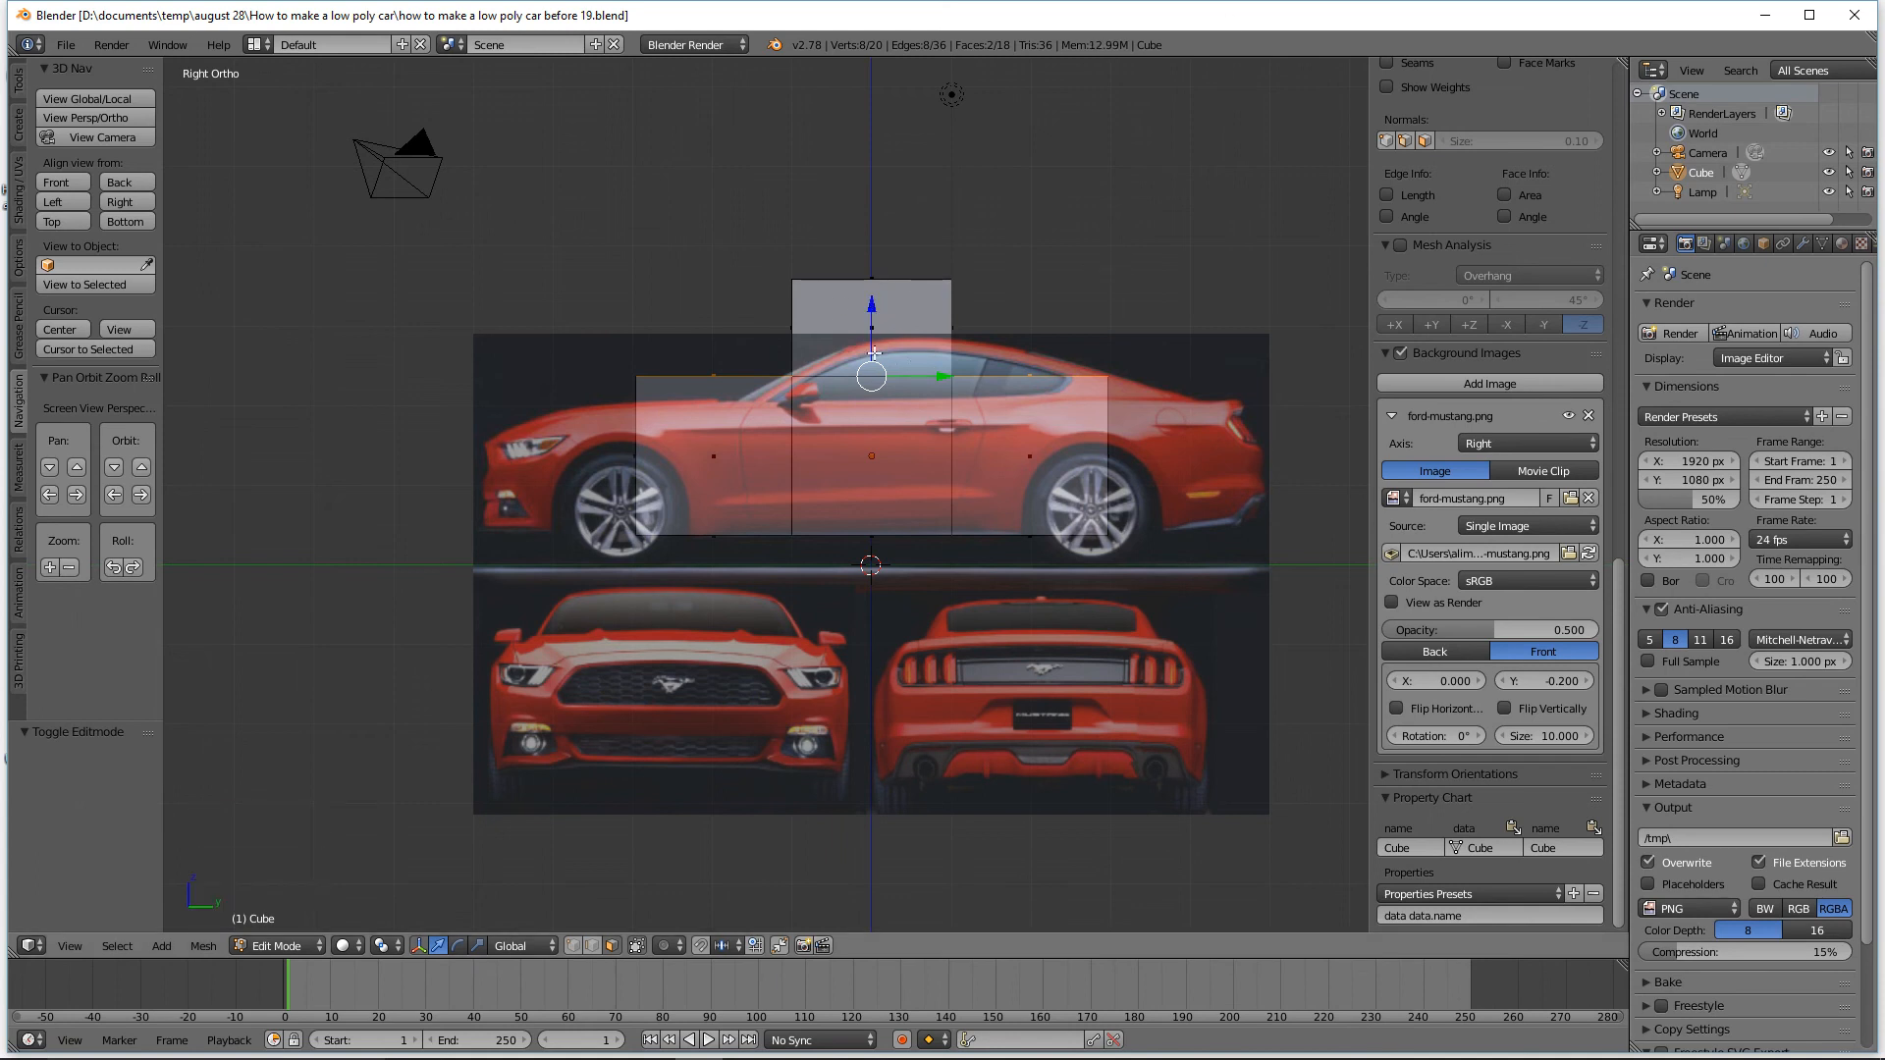
pyautogui.moveTo(871, 305); pyautogui.dragTo(872, 328)
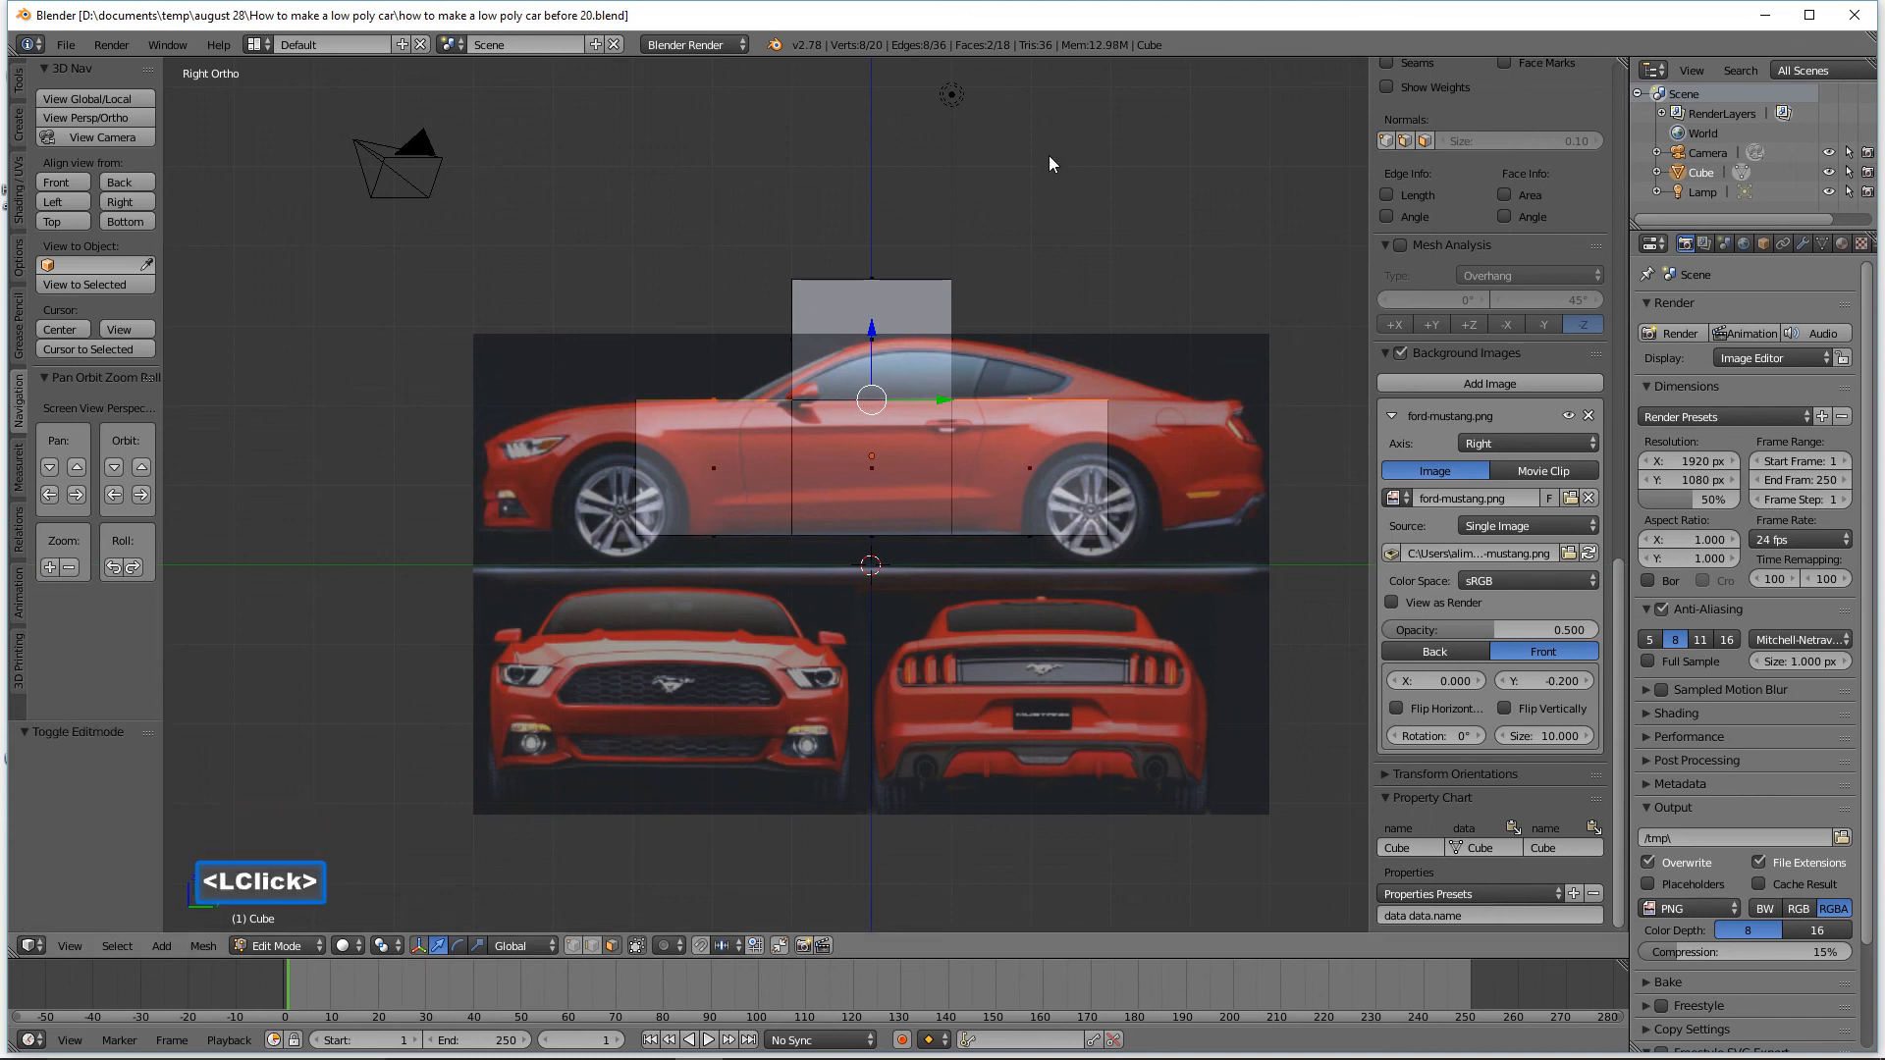
# Select the front block's surrounding face loop and its end face, and move them along Y by about -0.665 in the right view.
pyautogui.moveTo(922, 210); pyautogui.dragTo(904, 247, button='middle')
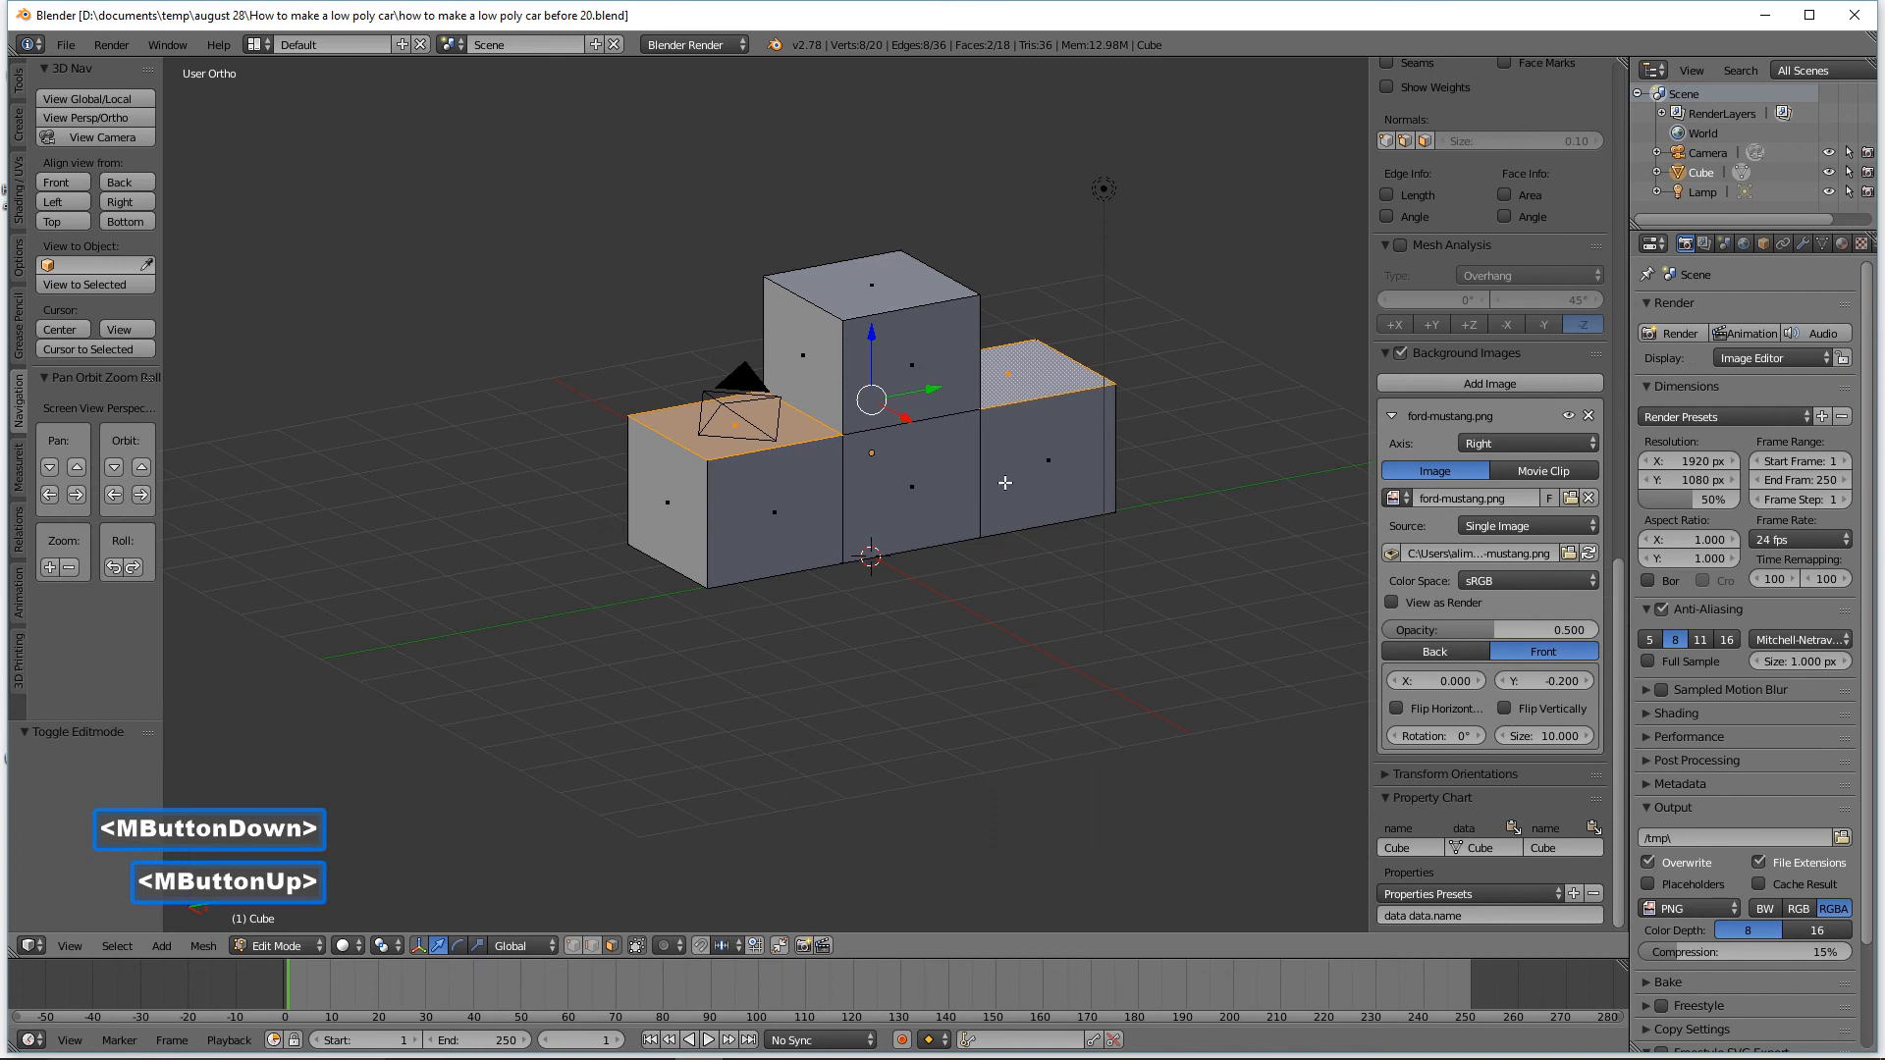
pyautogui.press('a')
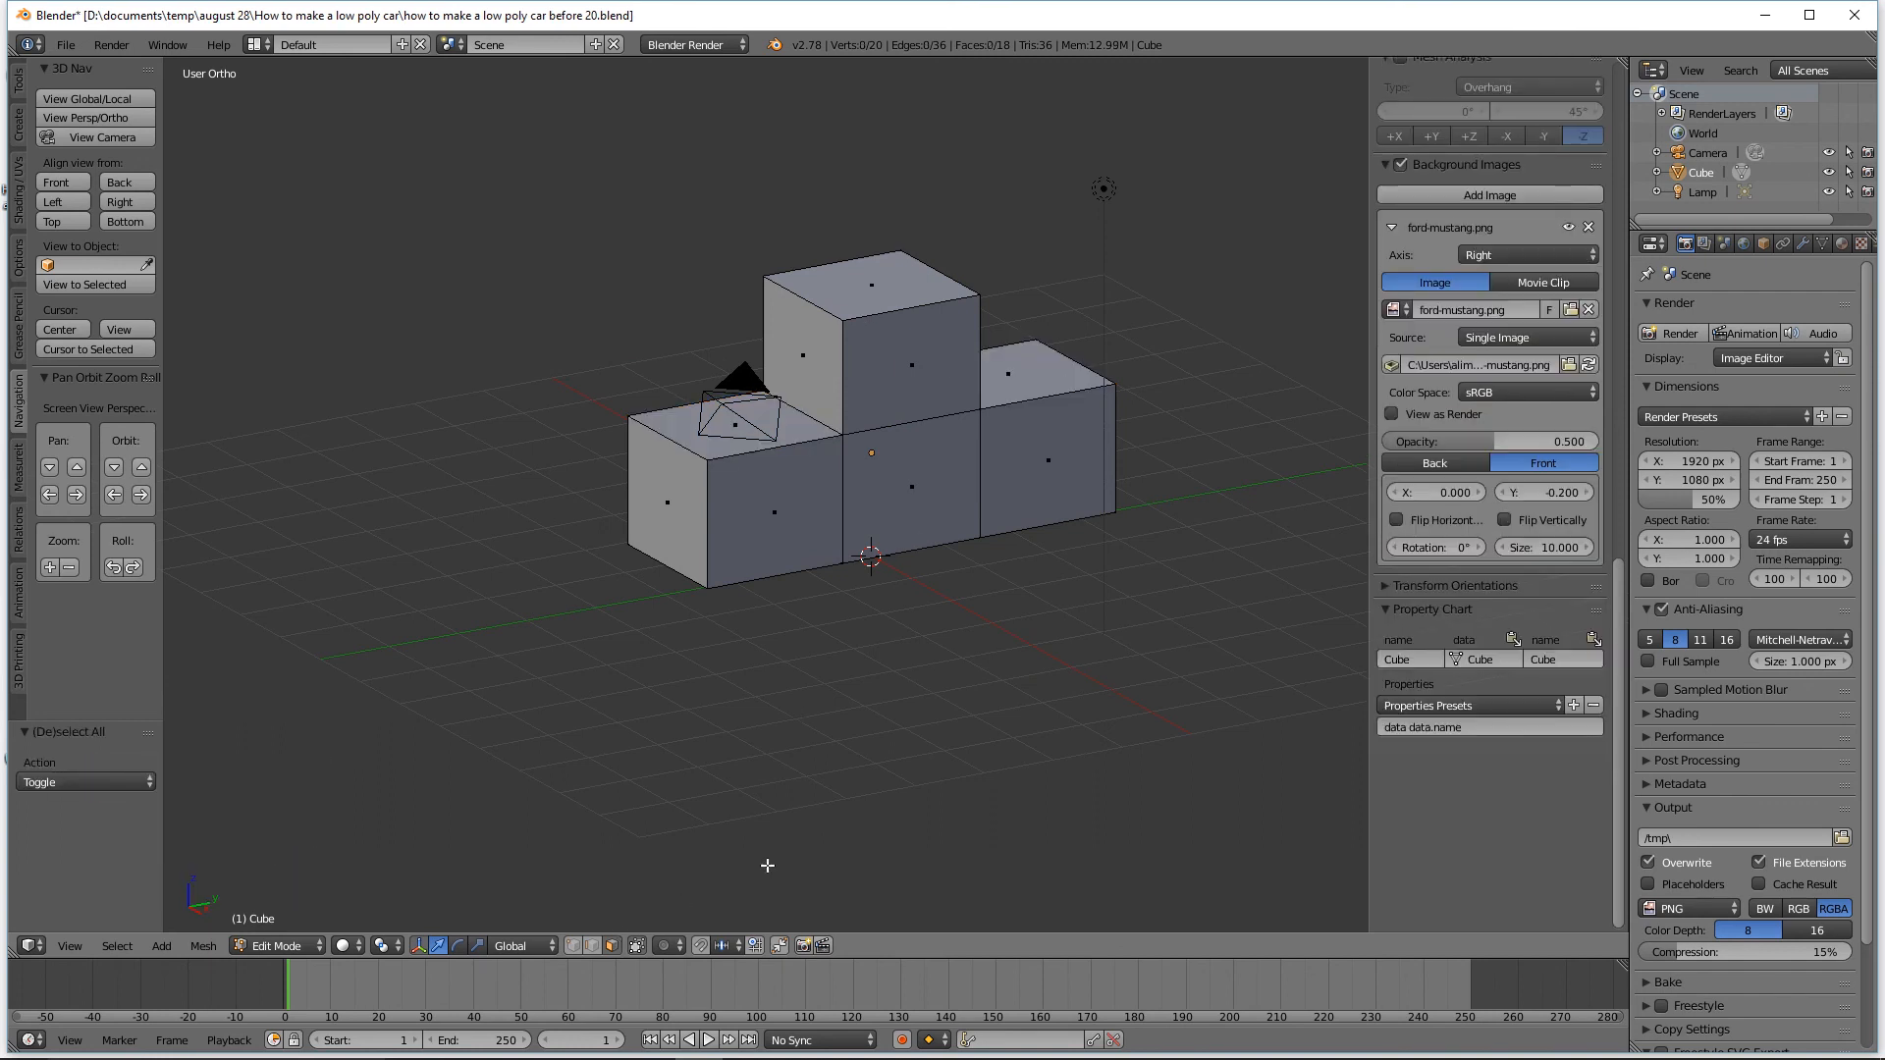
pyautogui.press('alt')
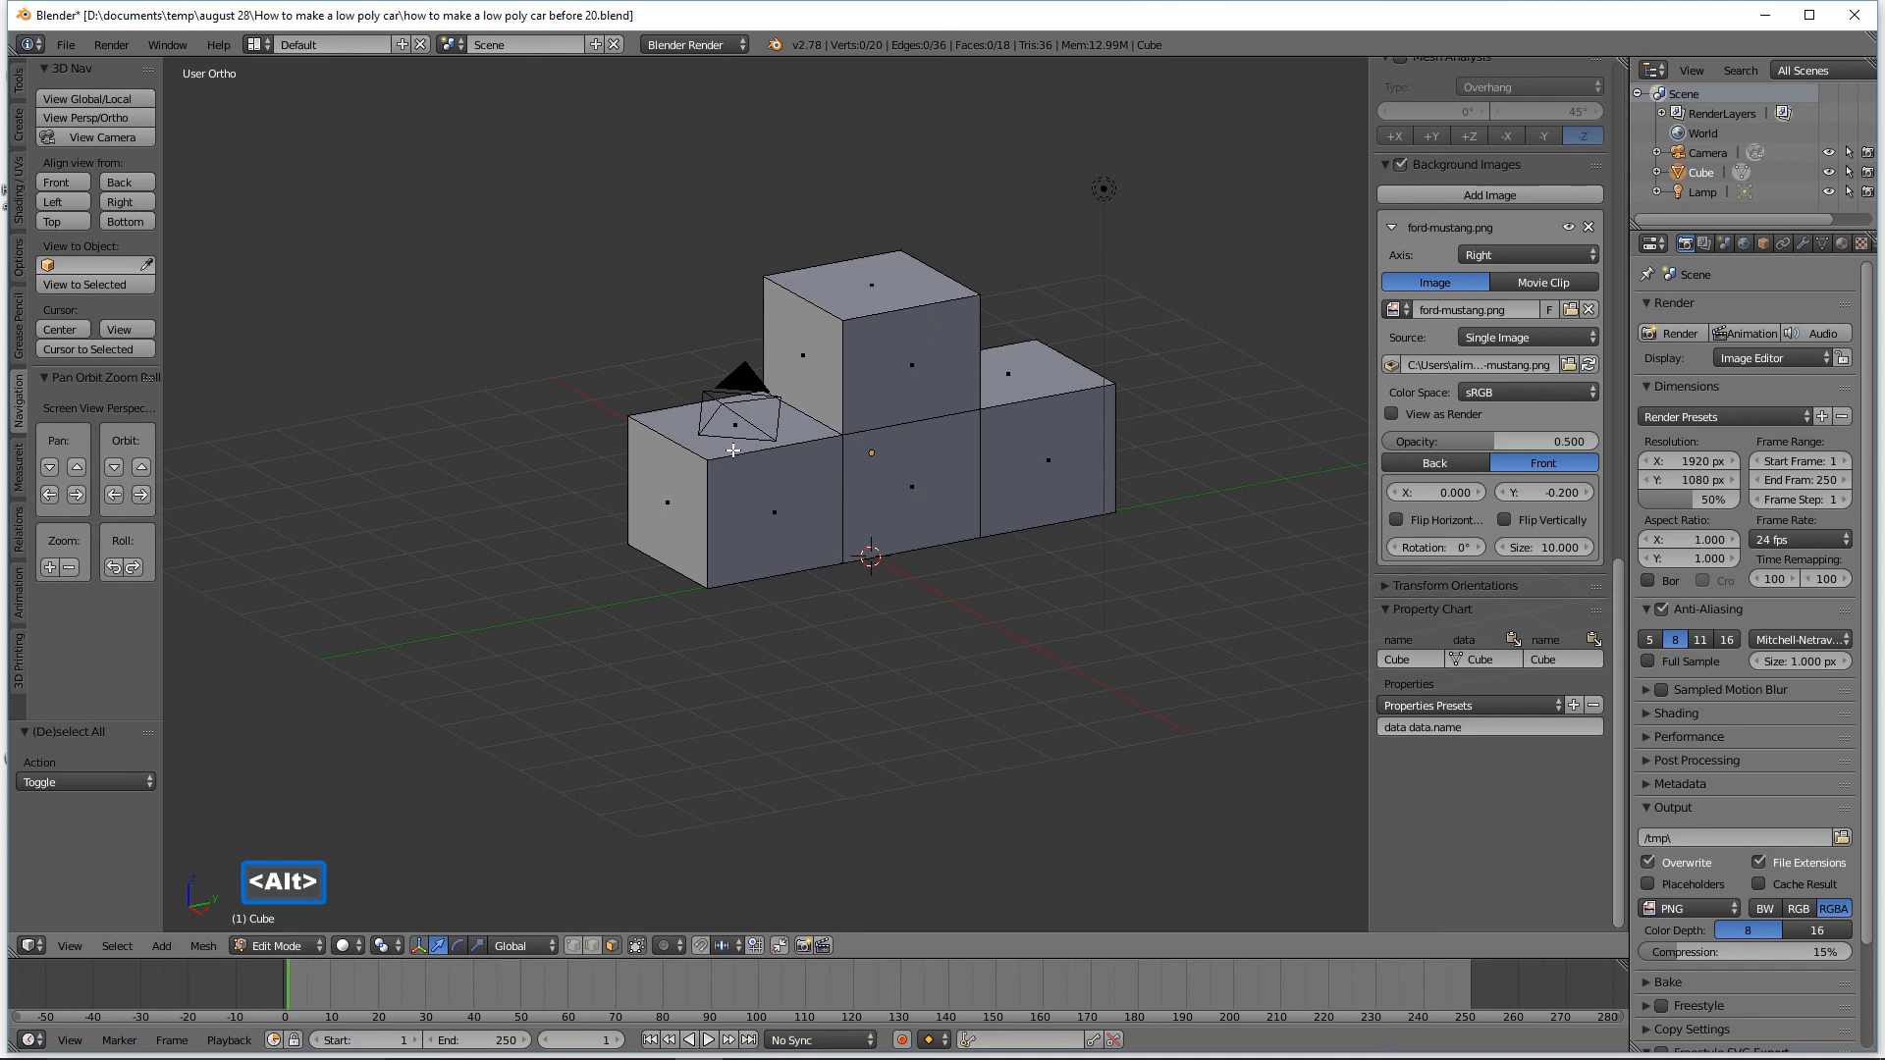
pyautogui.keyDown('alt'); pyautogui.click(802, 442); pyautogui.keyUp('alt')
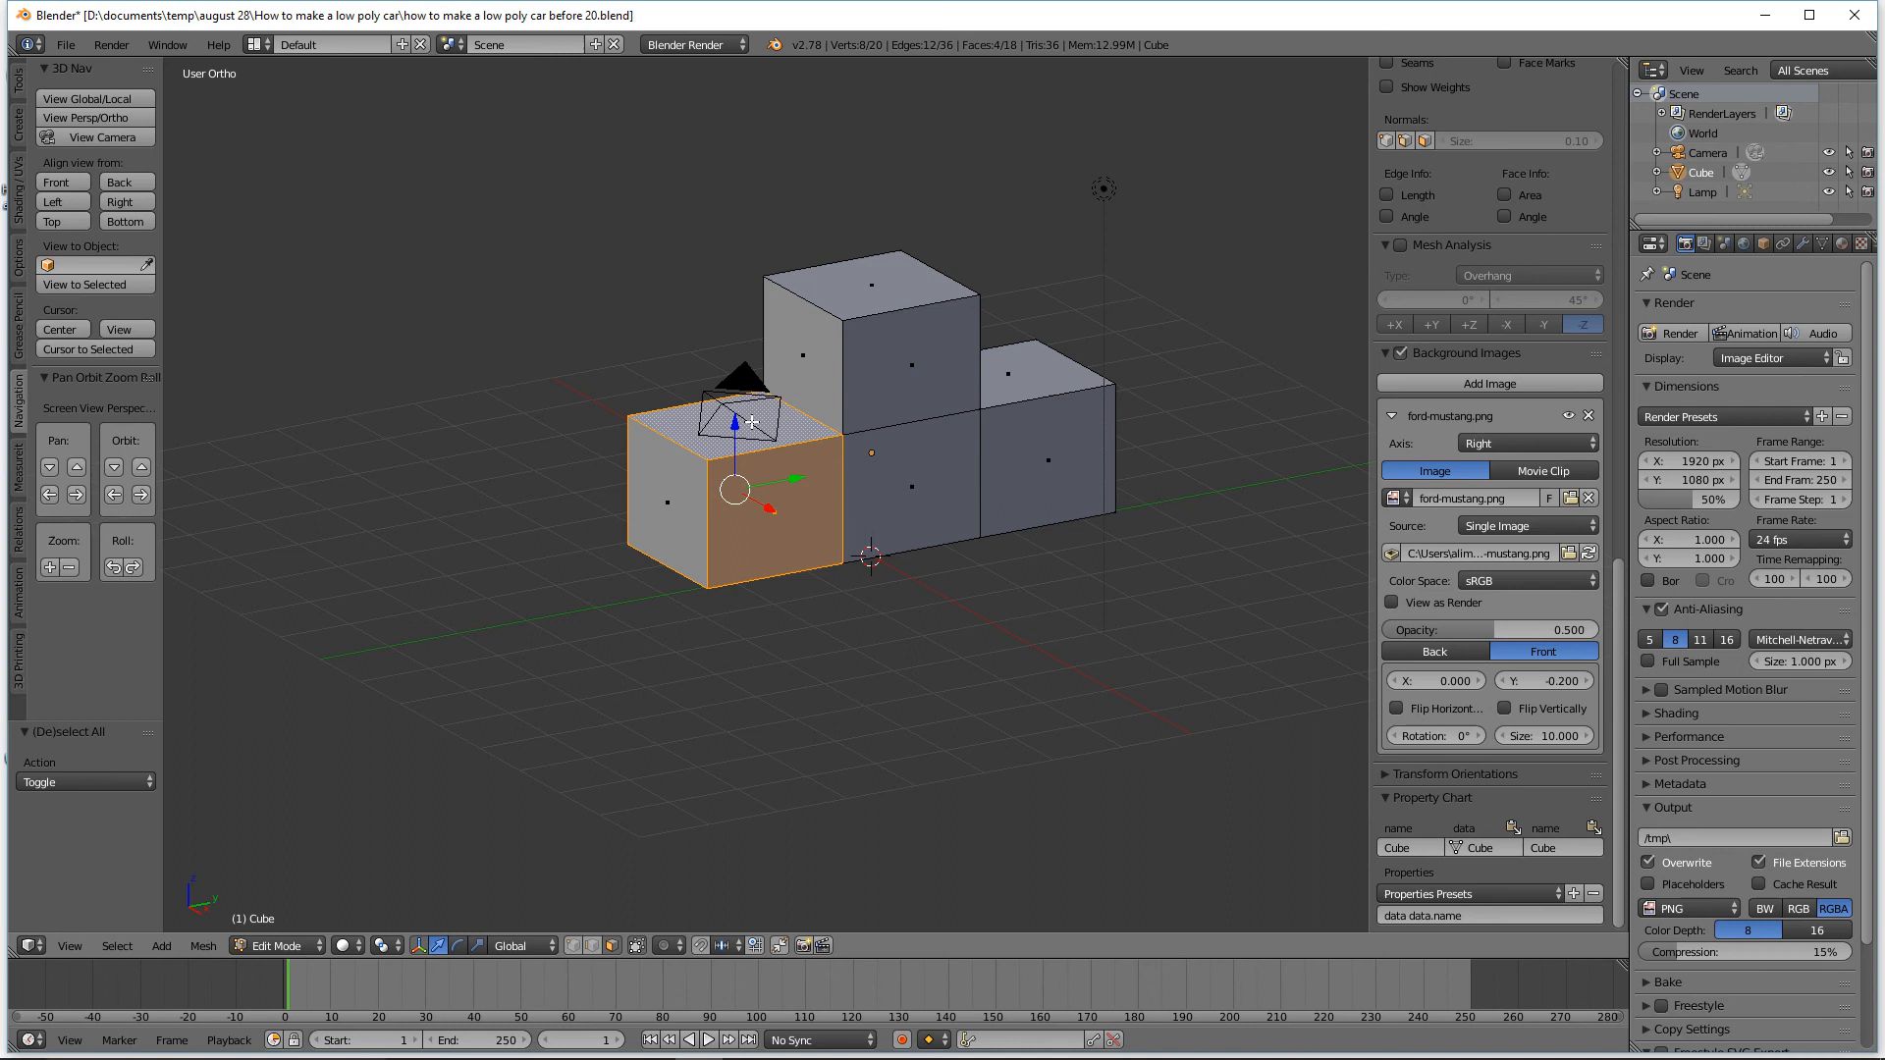
pyautogui.keyDown('shift'); pyautogui.click(688, 533); pyautogui.keyUp('shift')
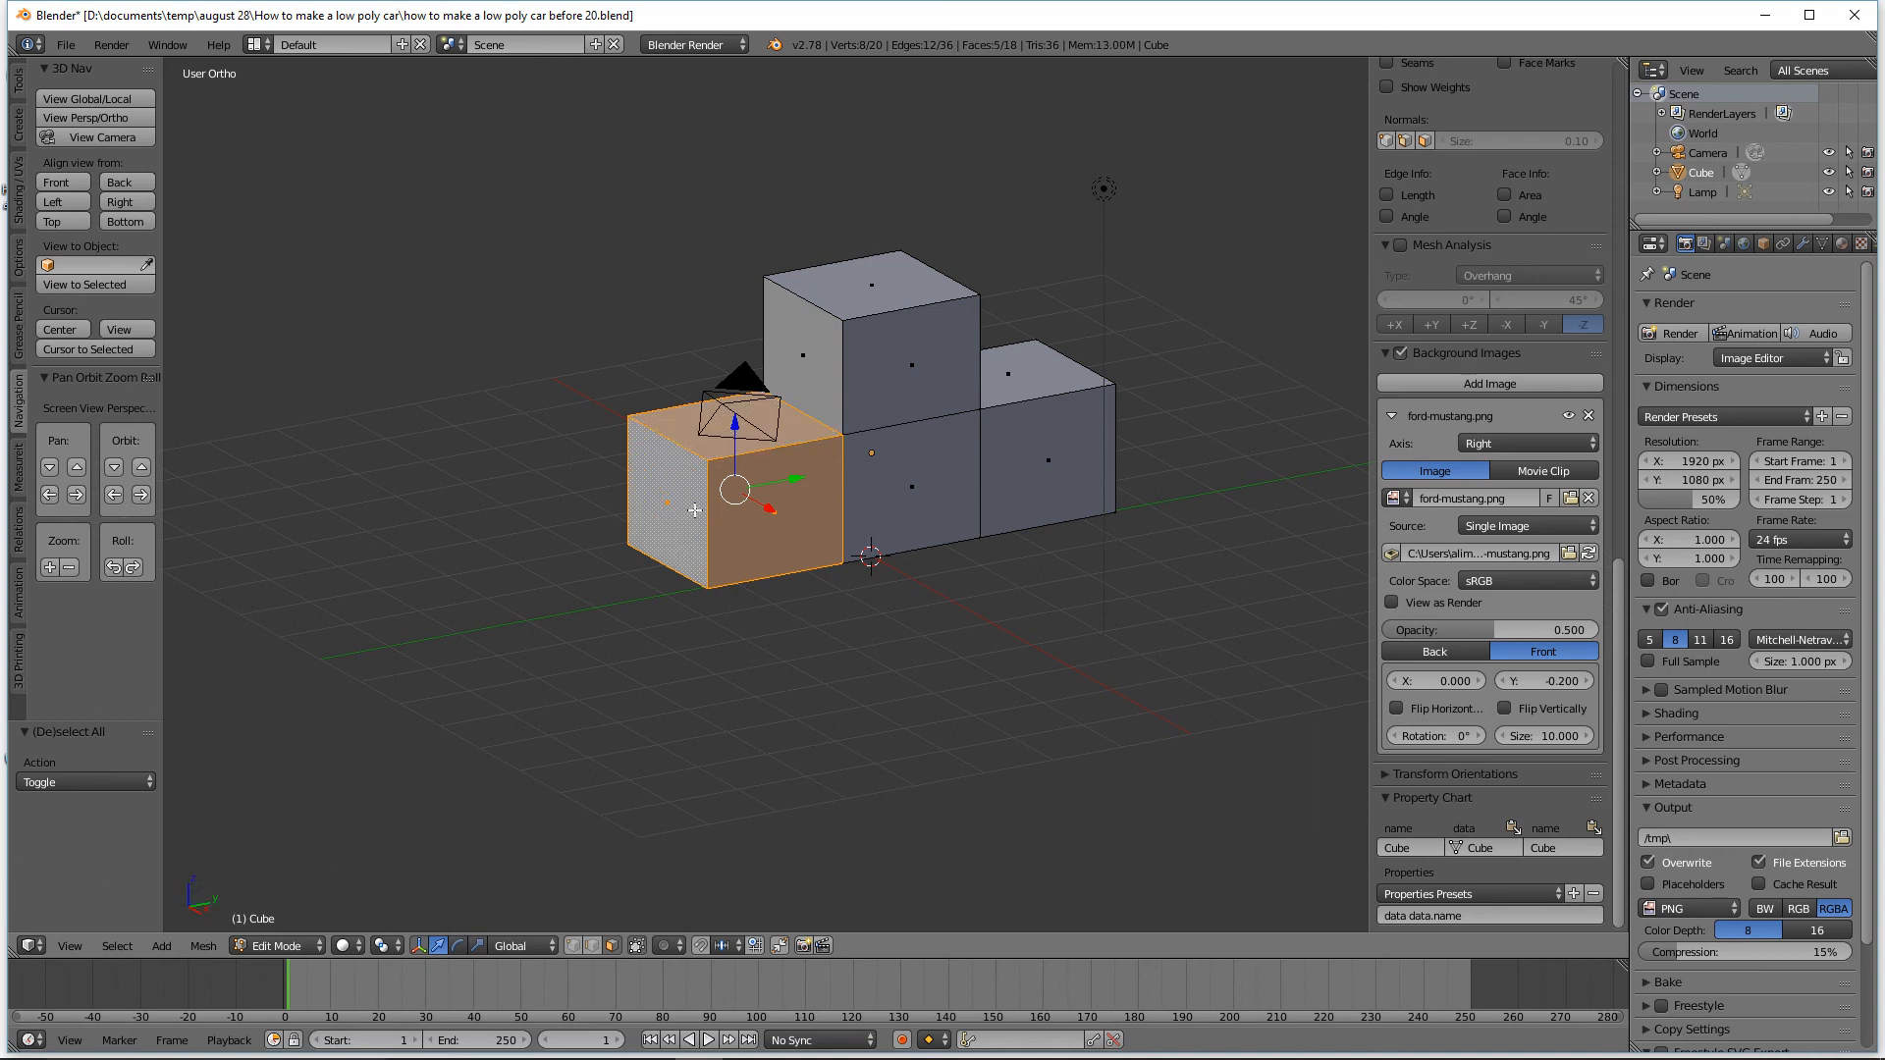
pyautogui.click(145, 202)
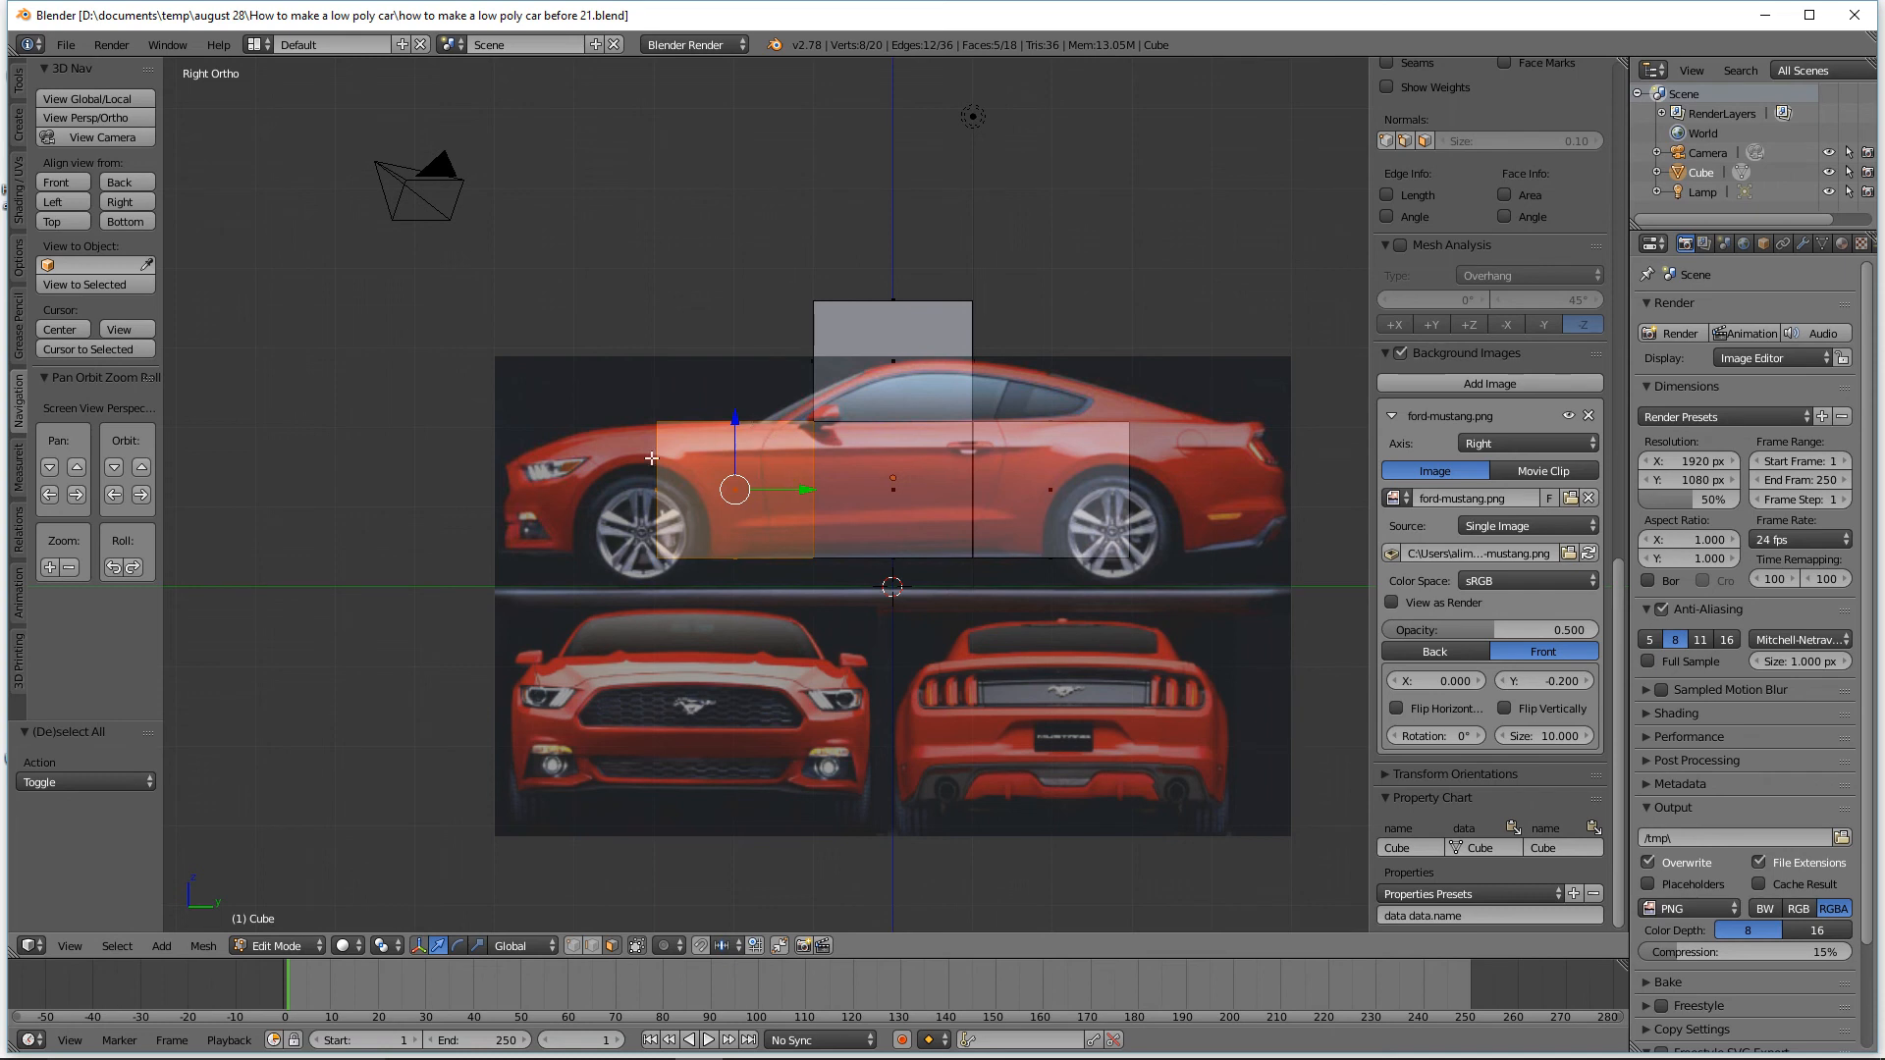
pyautogui.moveTo(809, 492); pyautogui.dragTo(759, 493)
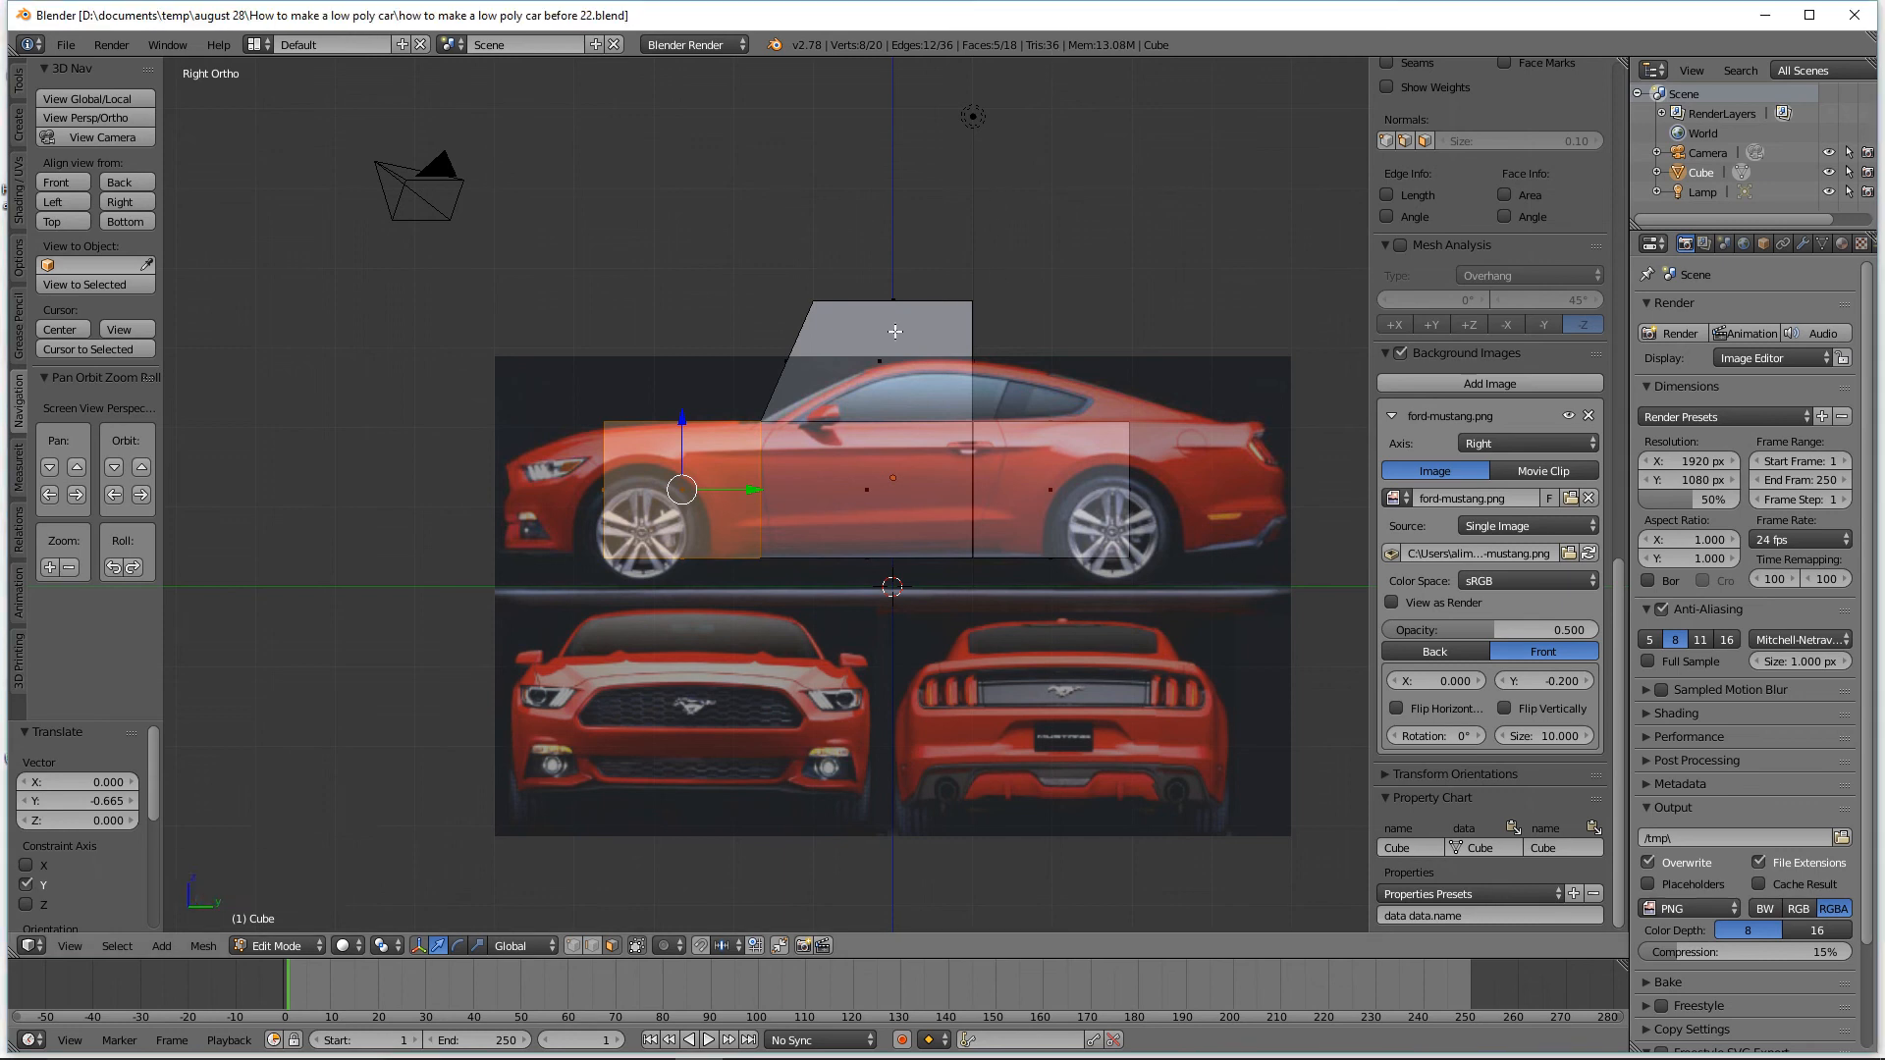
# Select only the front block's end face and move it along Y by about -0.505 in the right view.
pyautogui.moveTo(728, 348); pyautogui.dragTo(816, 378, button='middle')
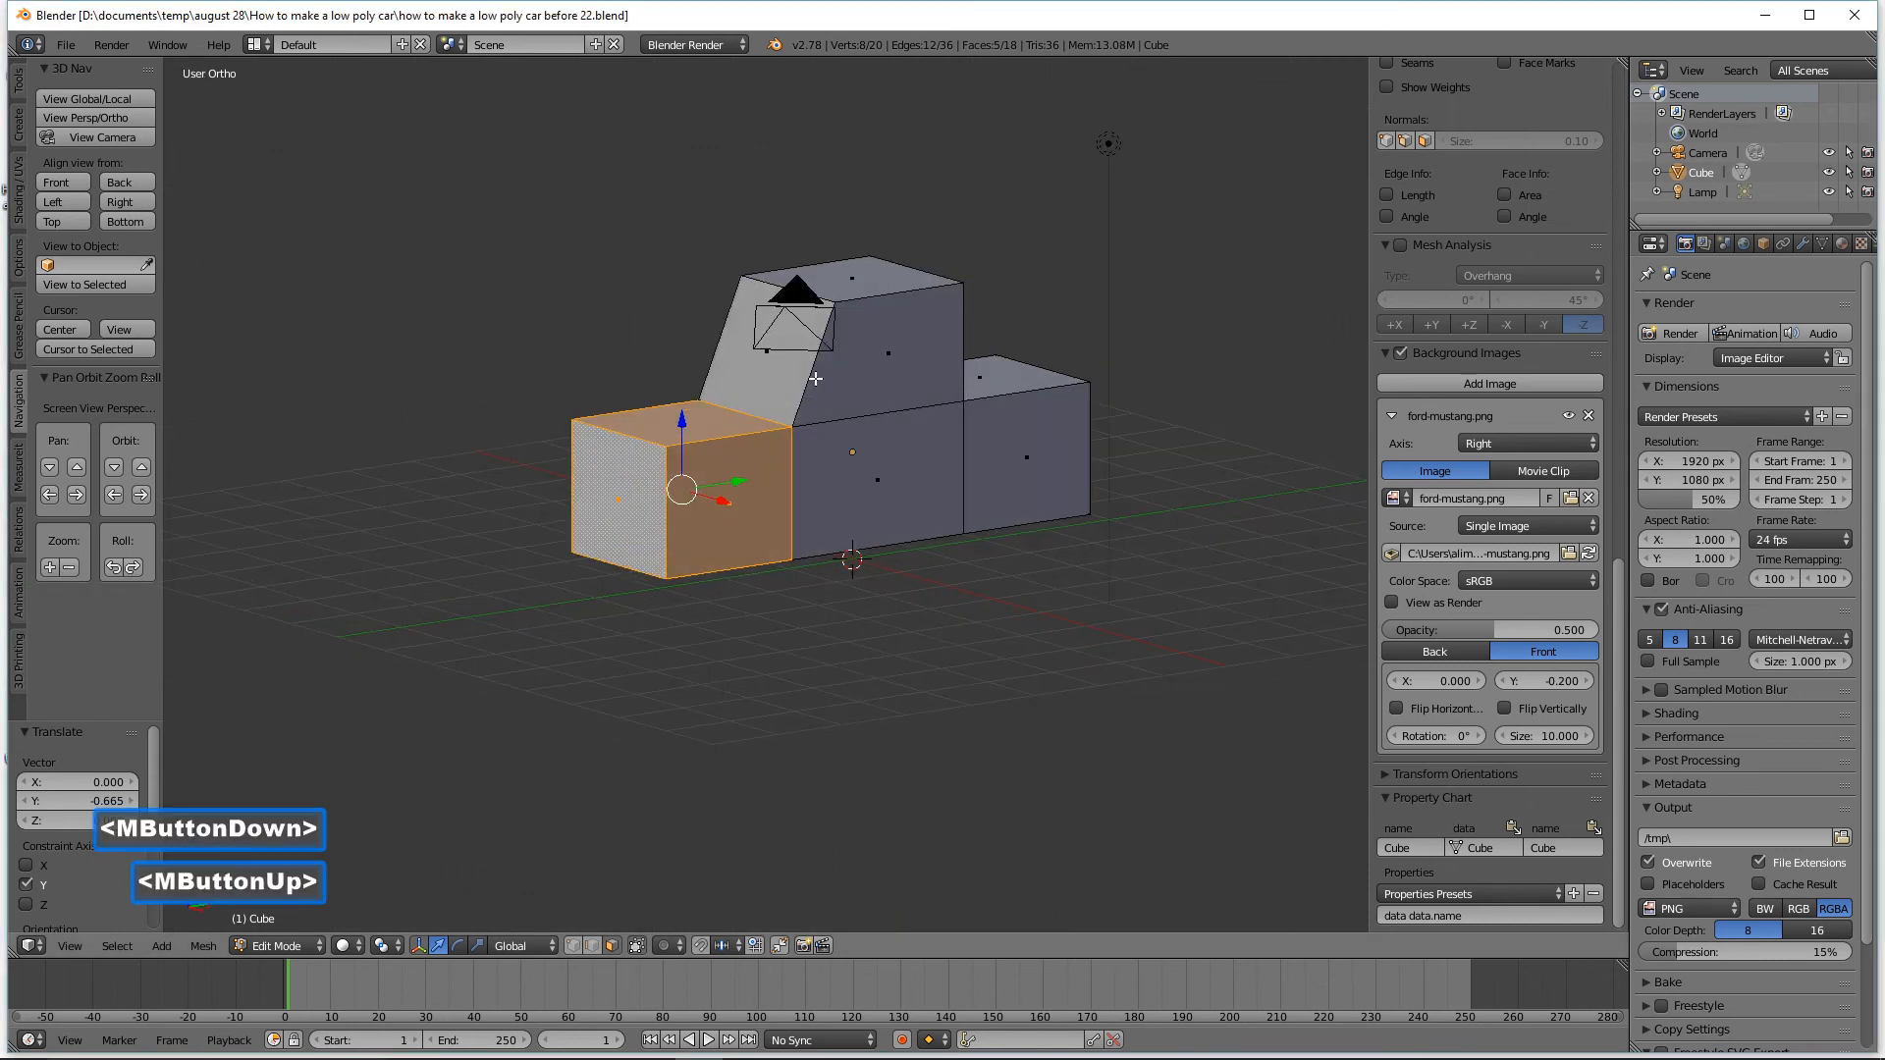
pyautogui.press('a')
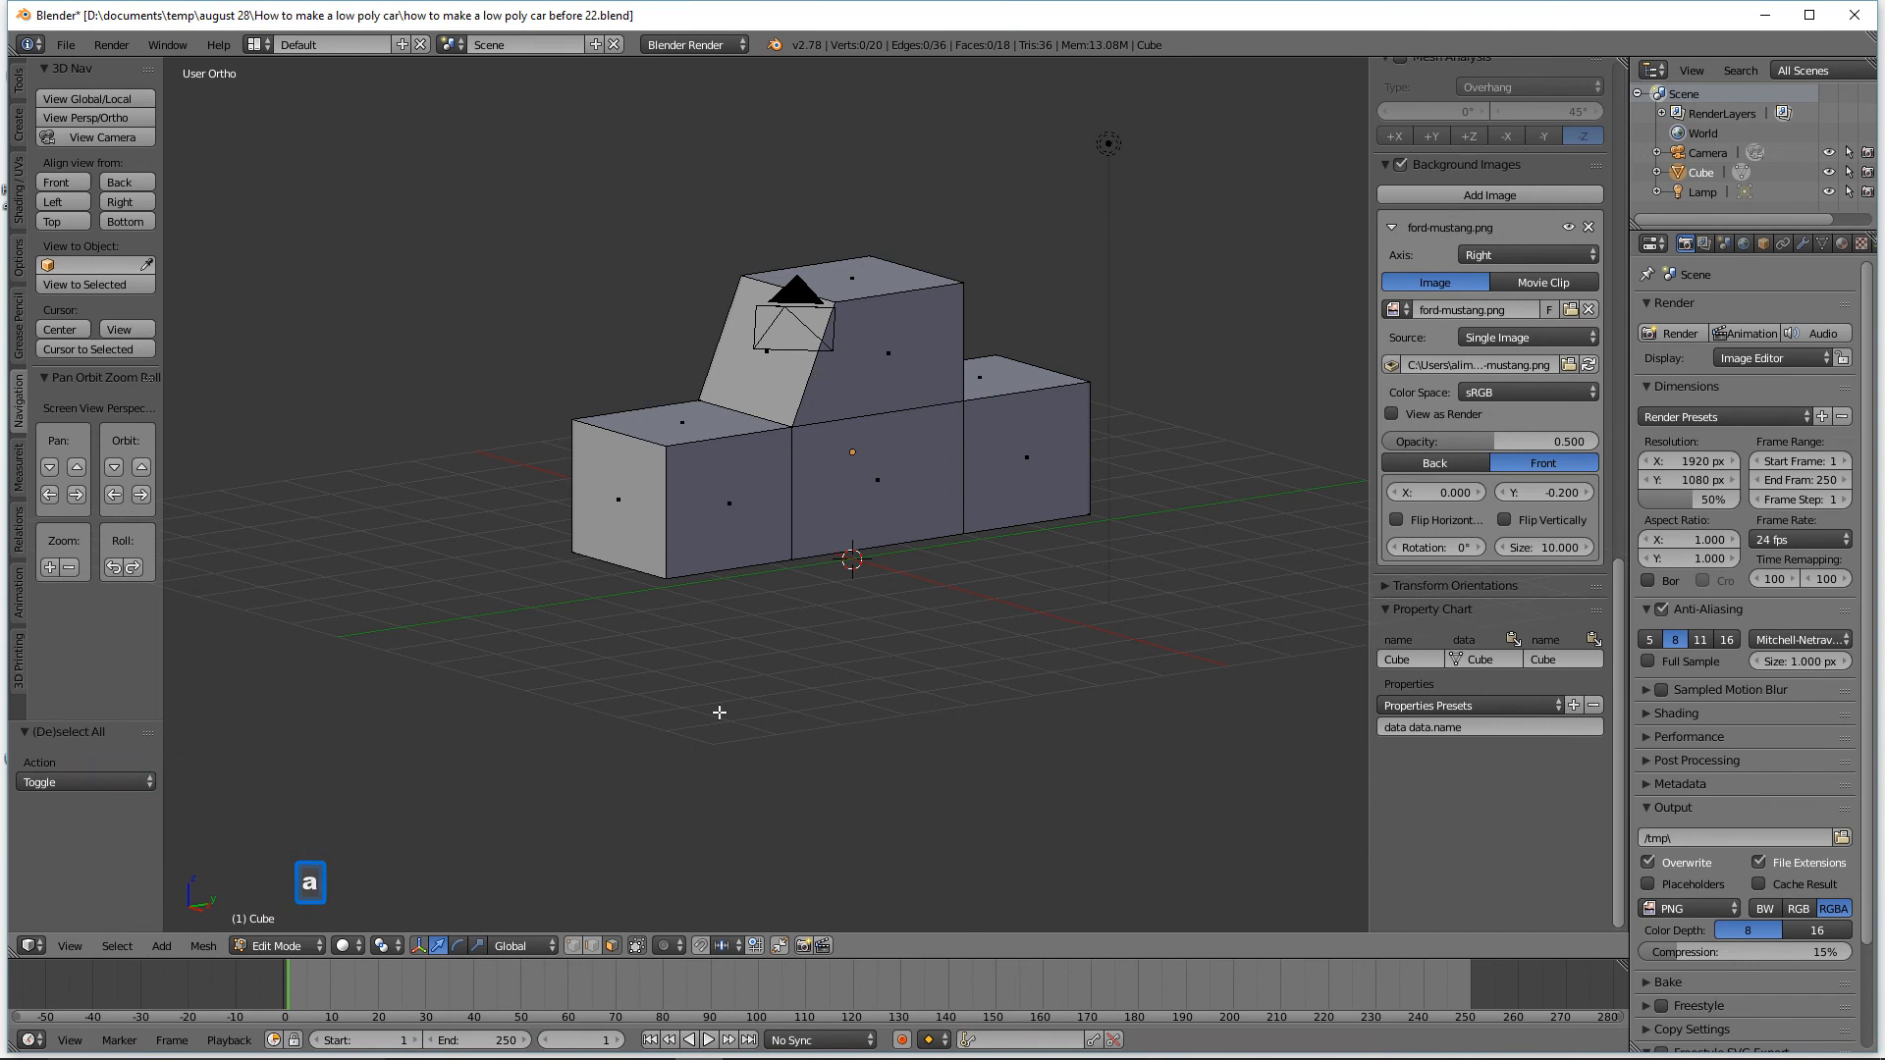
pyautogui.click(649, 482)
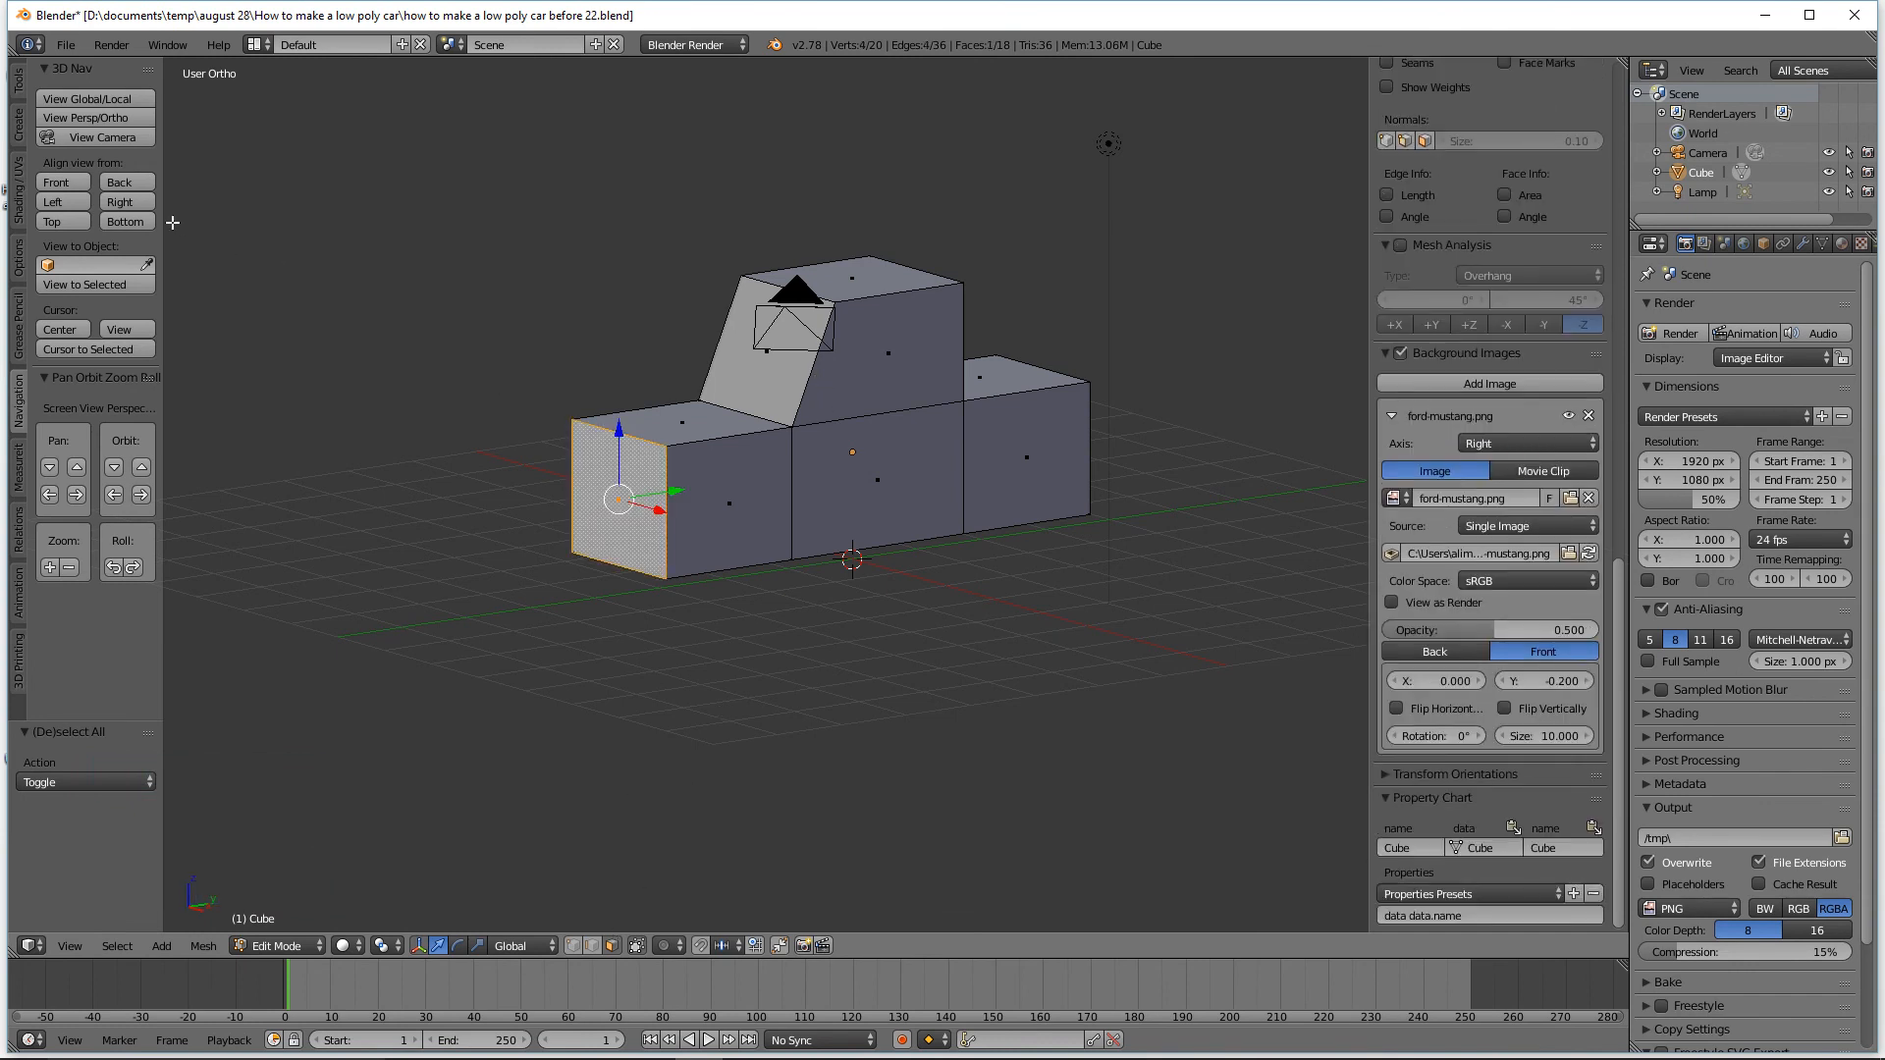
pyautogui.click(119, 202)
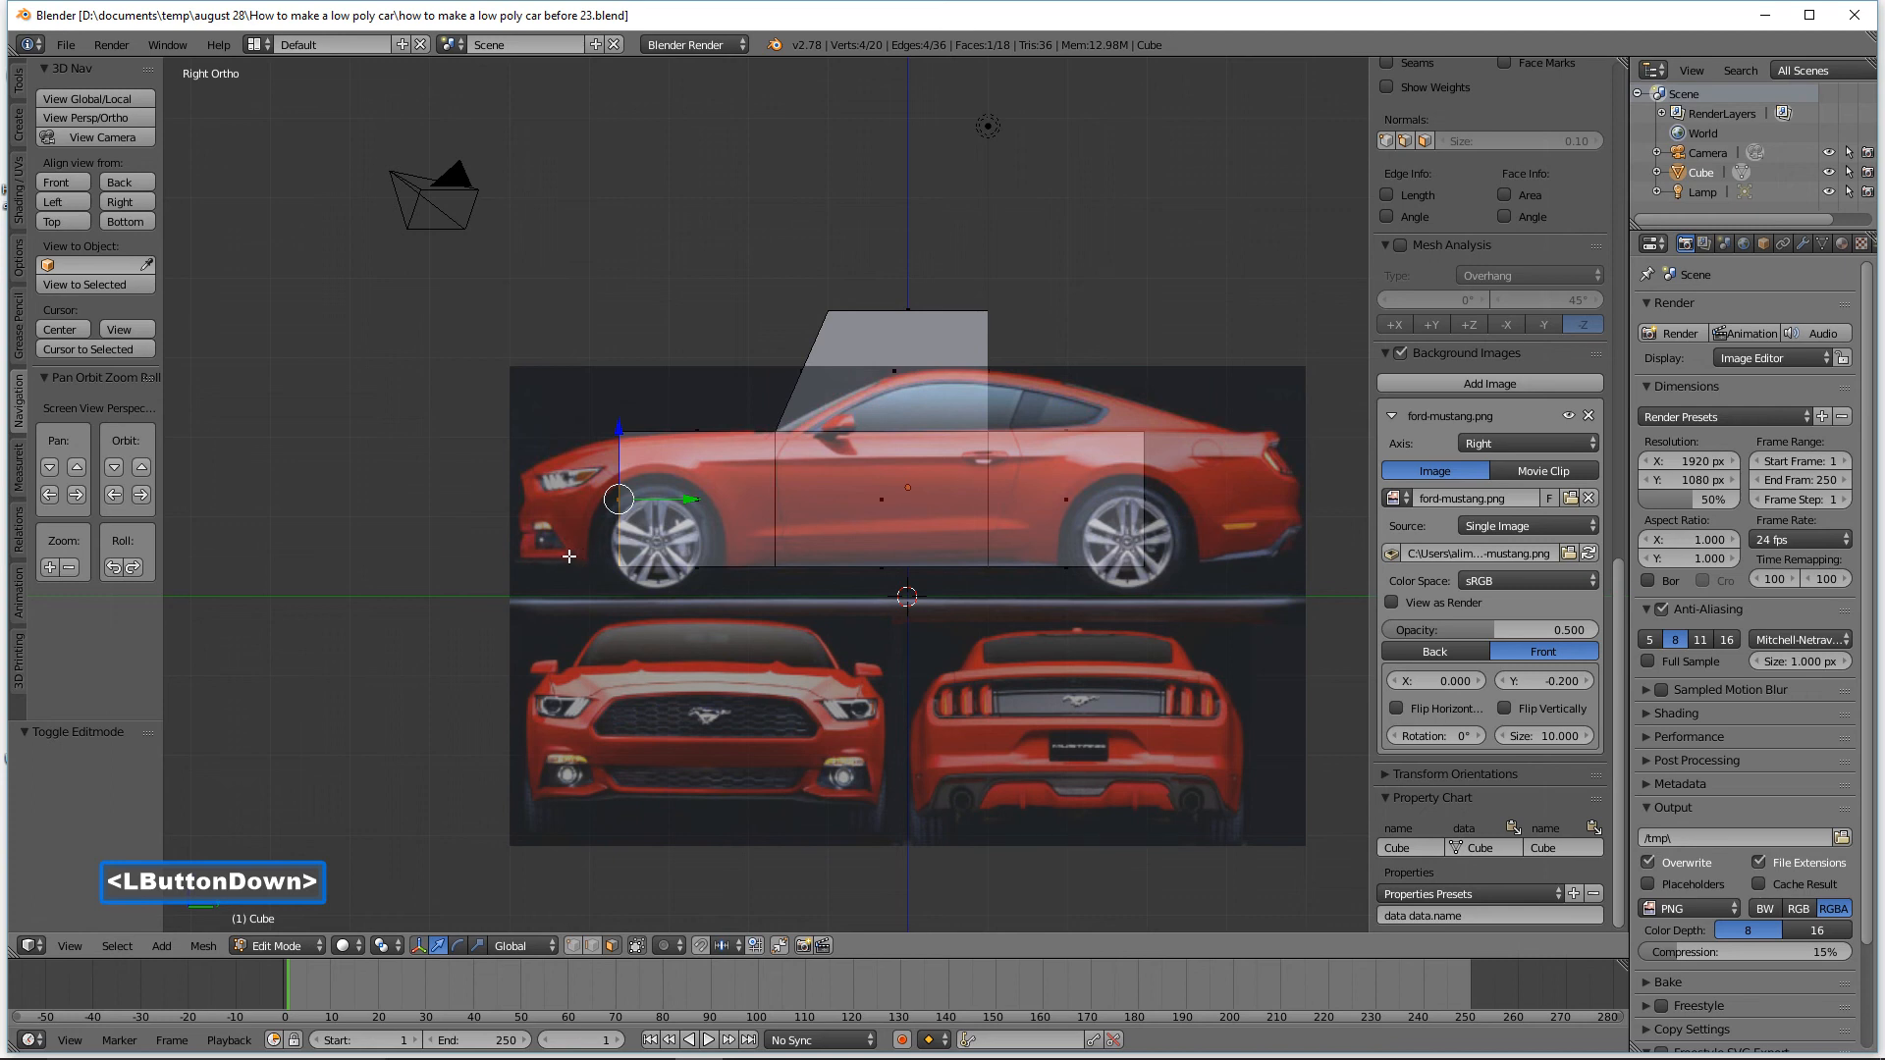
pyautogui.moveTo(697, 499); pyautogui.dragTo(657, 509)
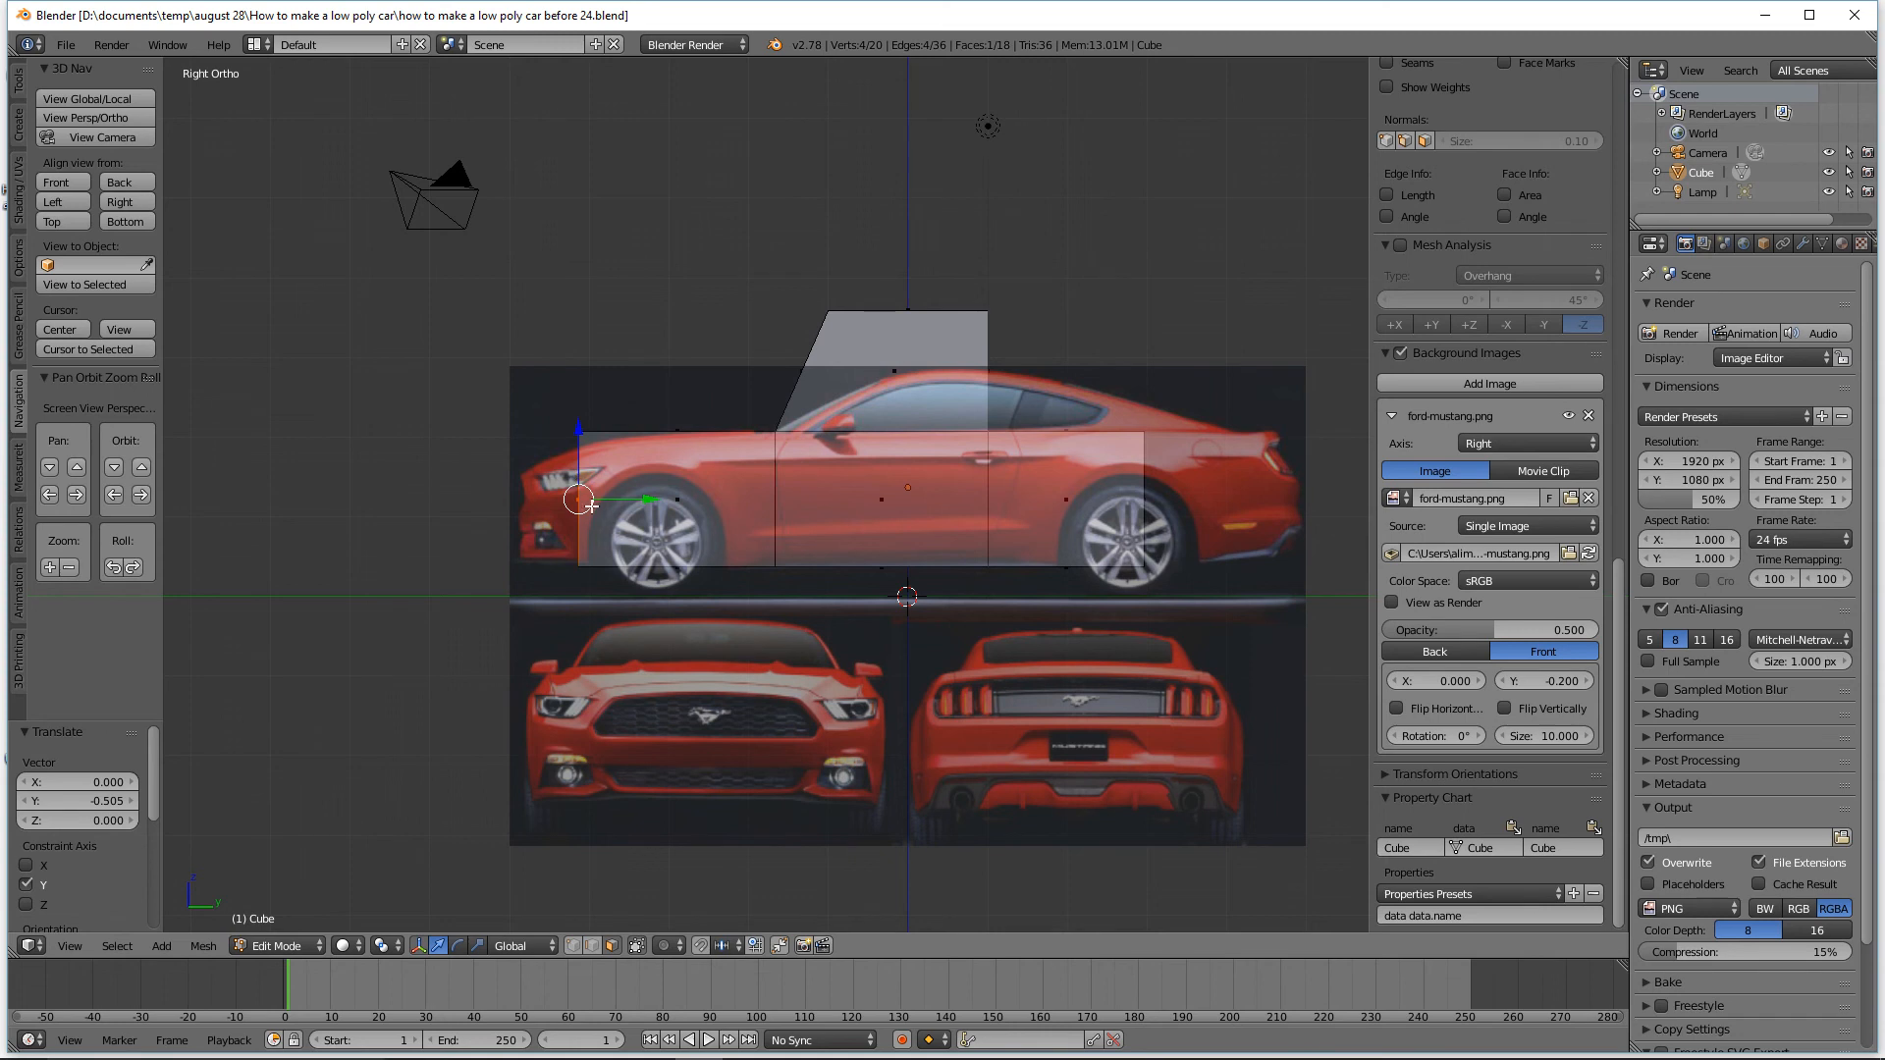
# Extrude the front end face and move the new face along Y by about -0.739 to the car's front bumper.
pyautogui.moveTo(688, 488); pyautogui.dragTo(703, 542, button='middle')
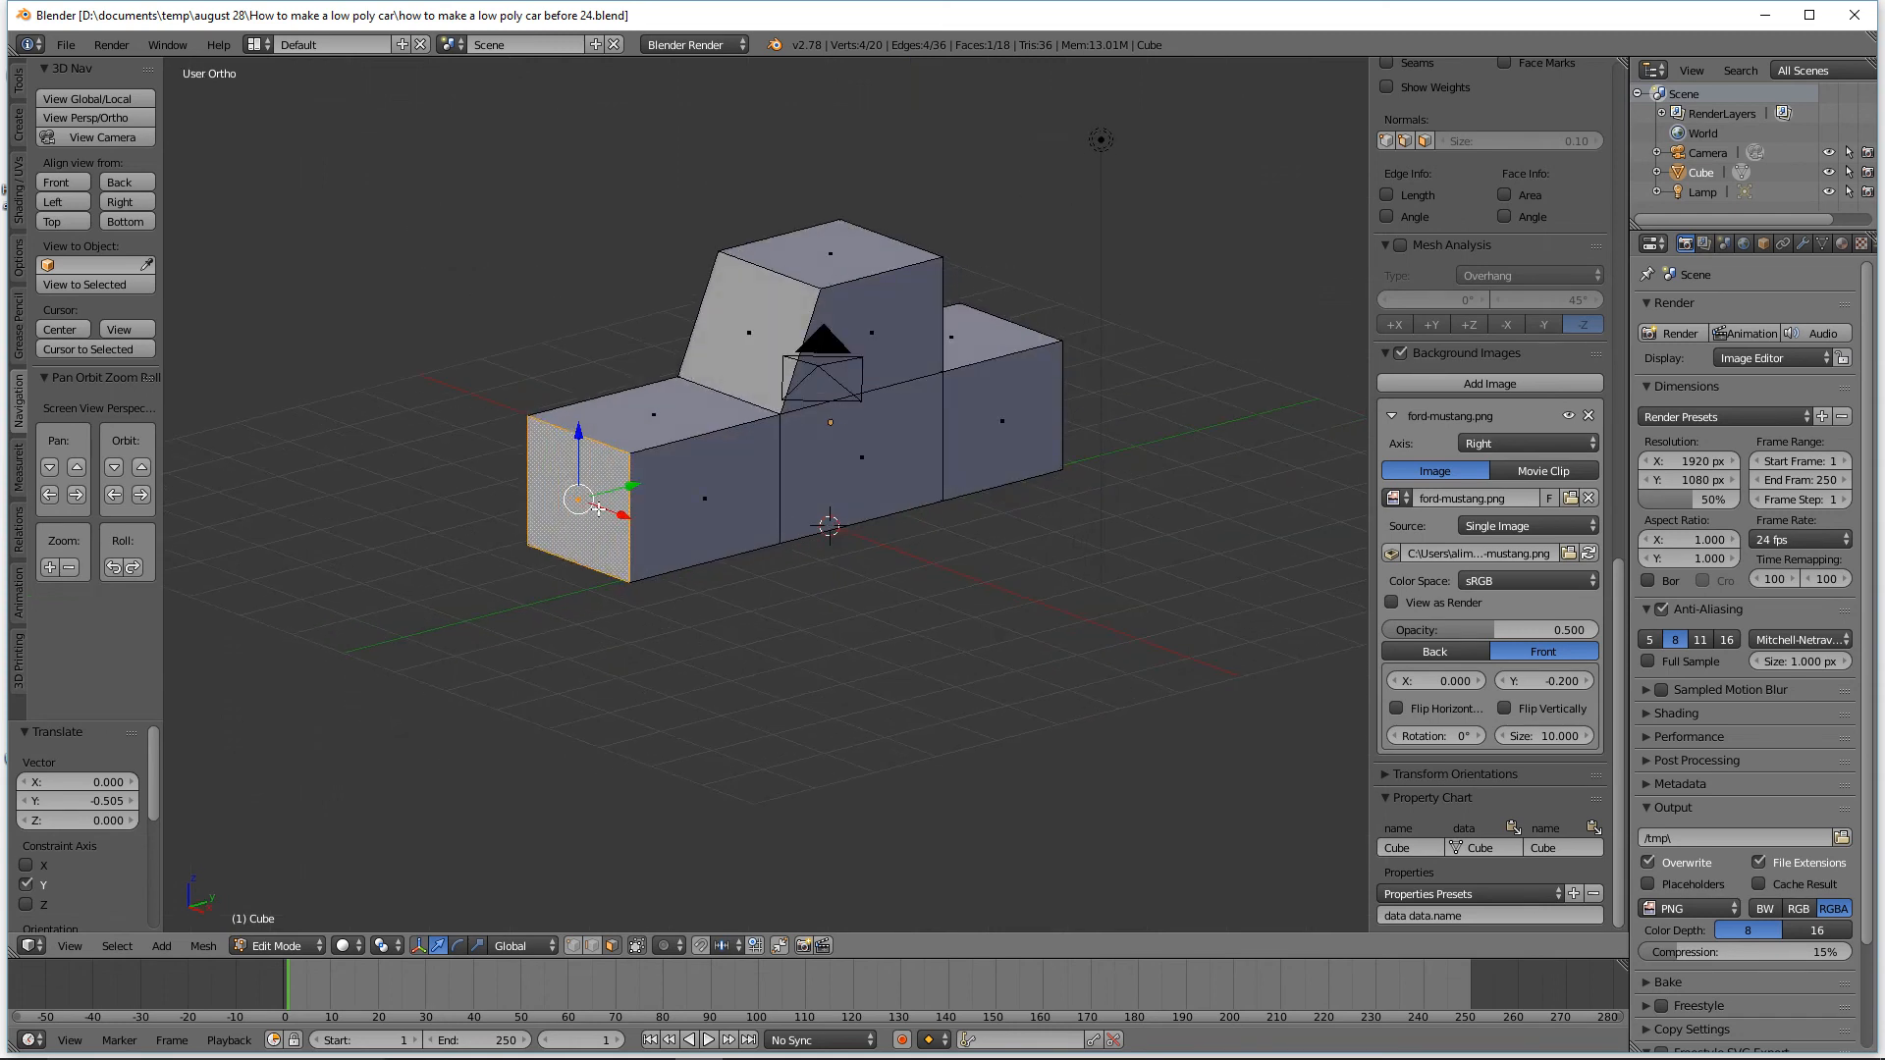
pyautogui.click(142, 207)
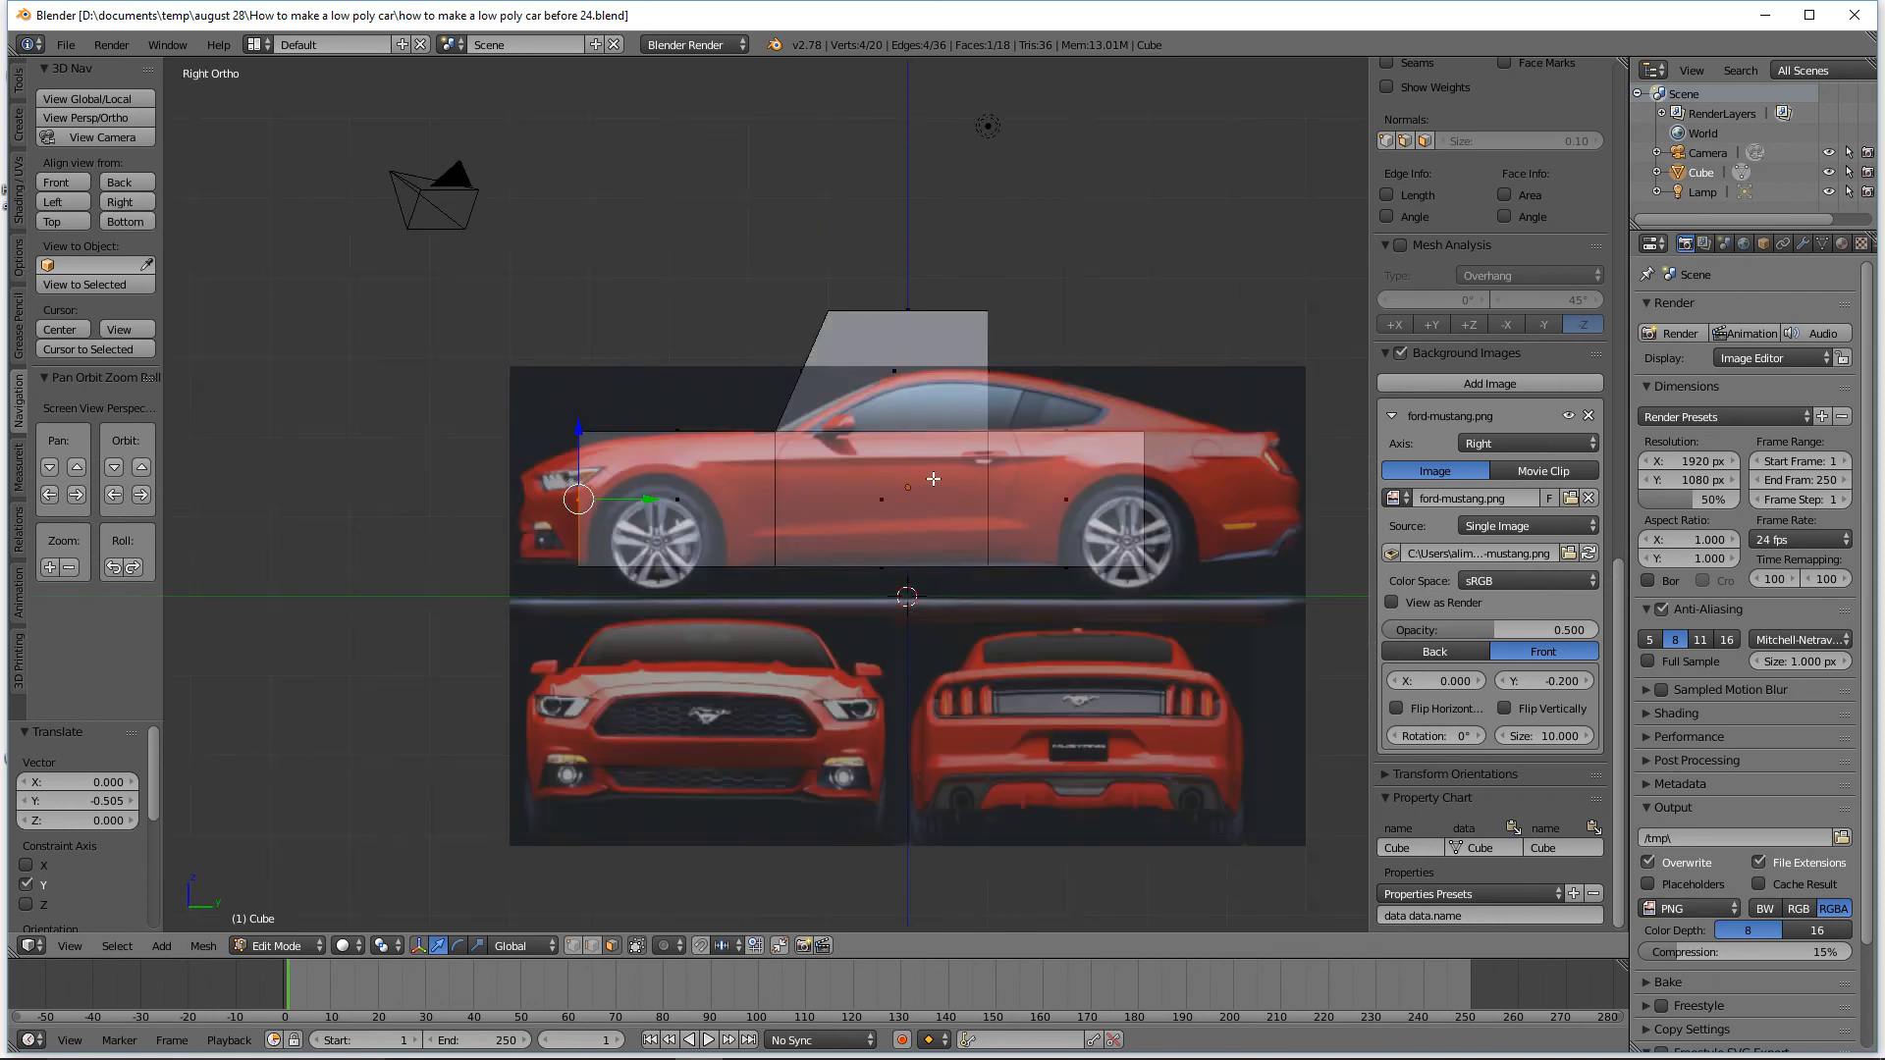
pyautogui.press('e')
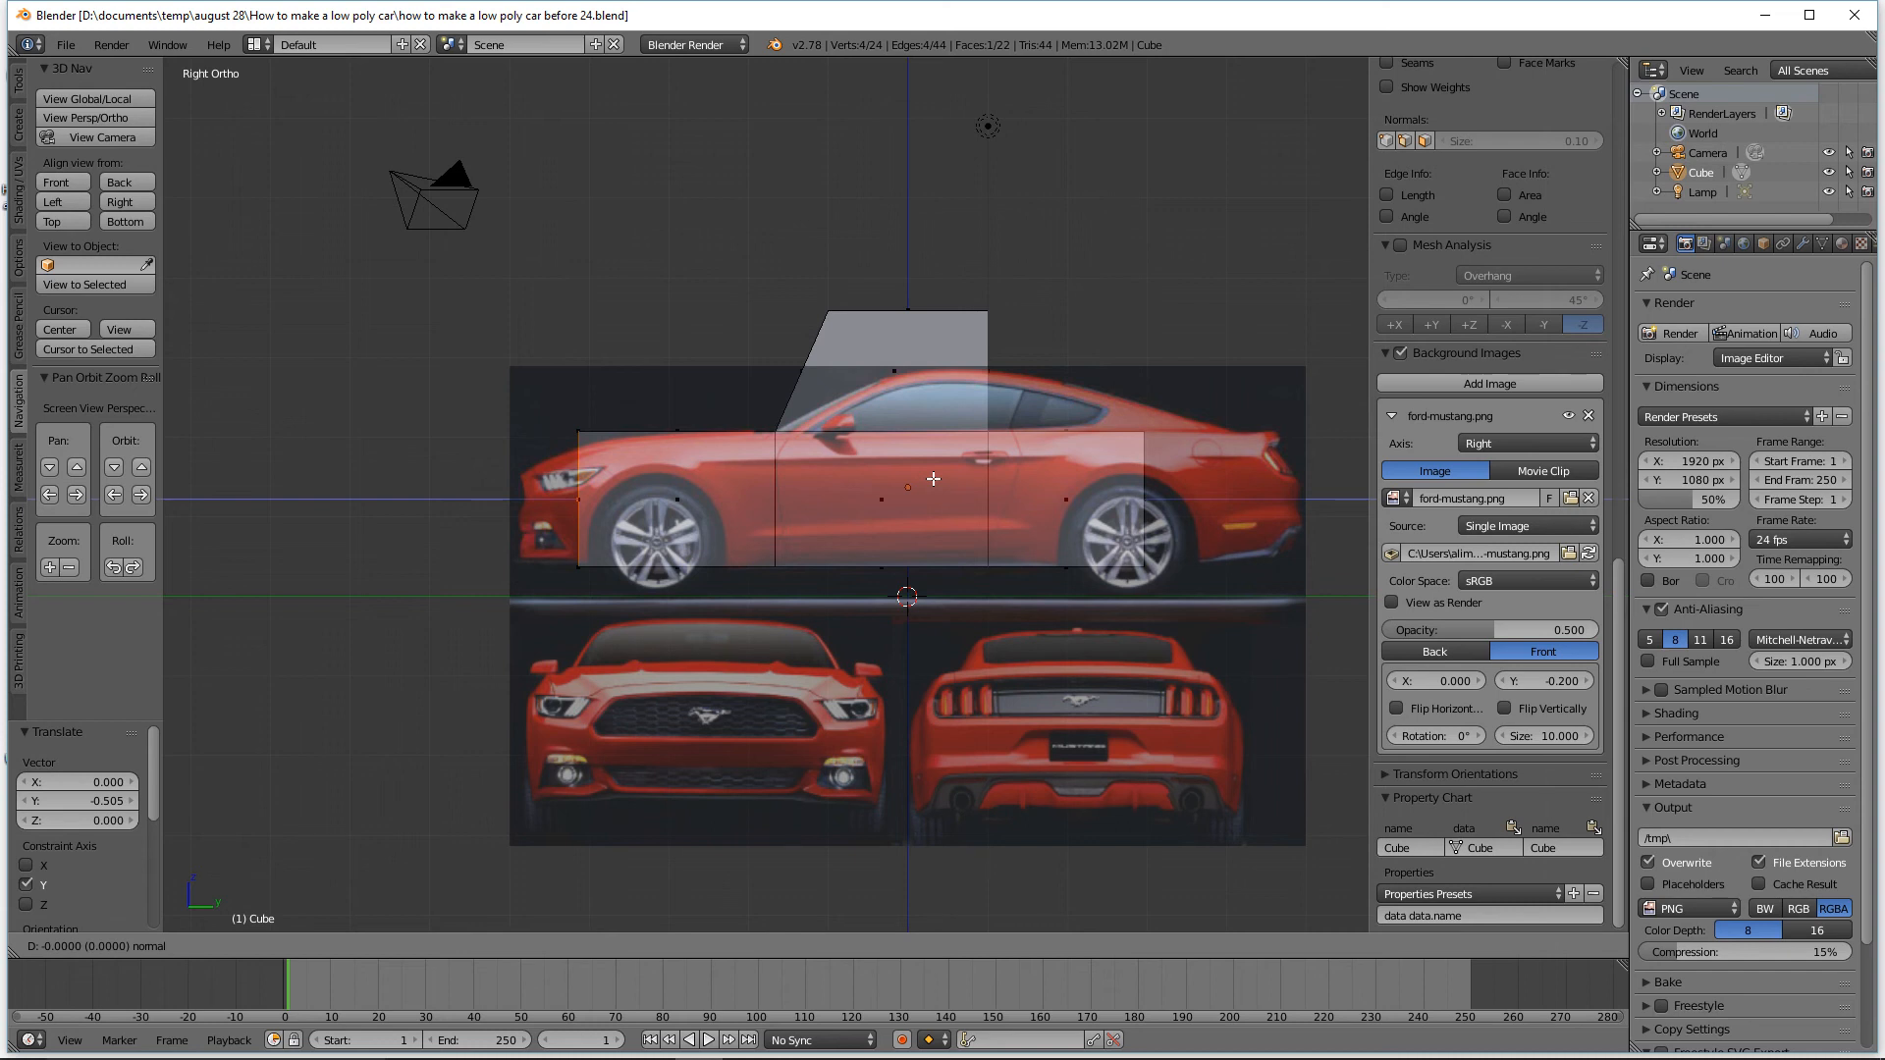
pyautogui.click(933, 479)
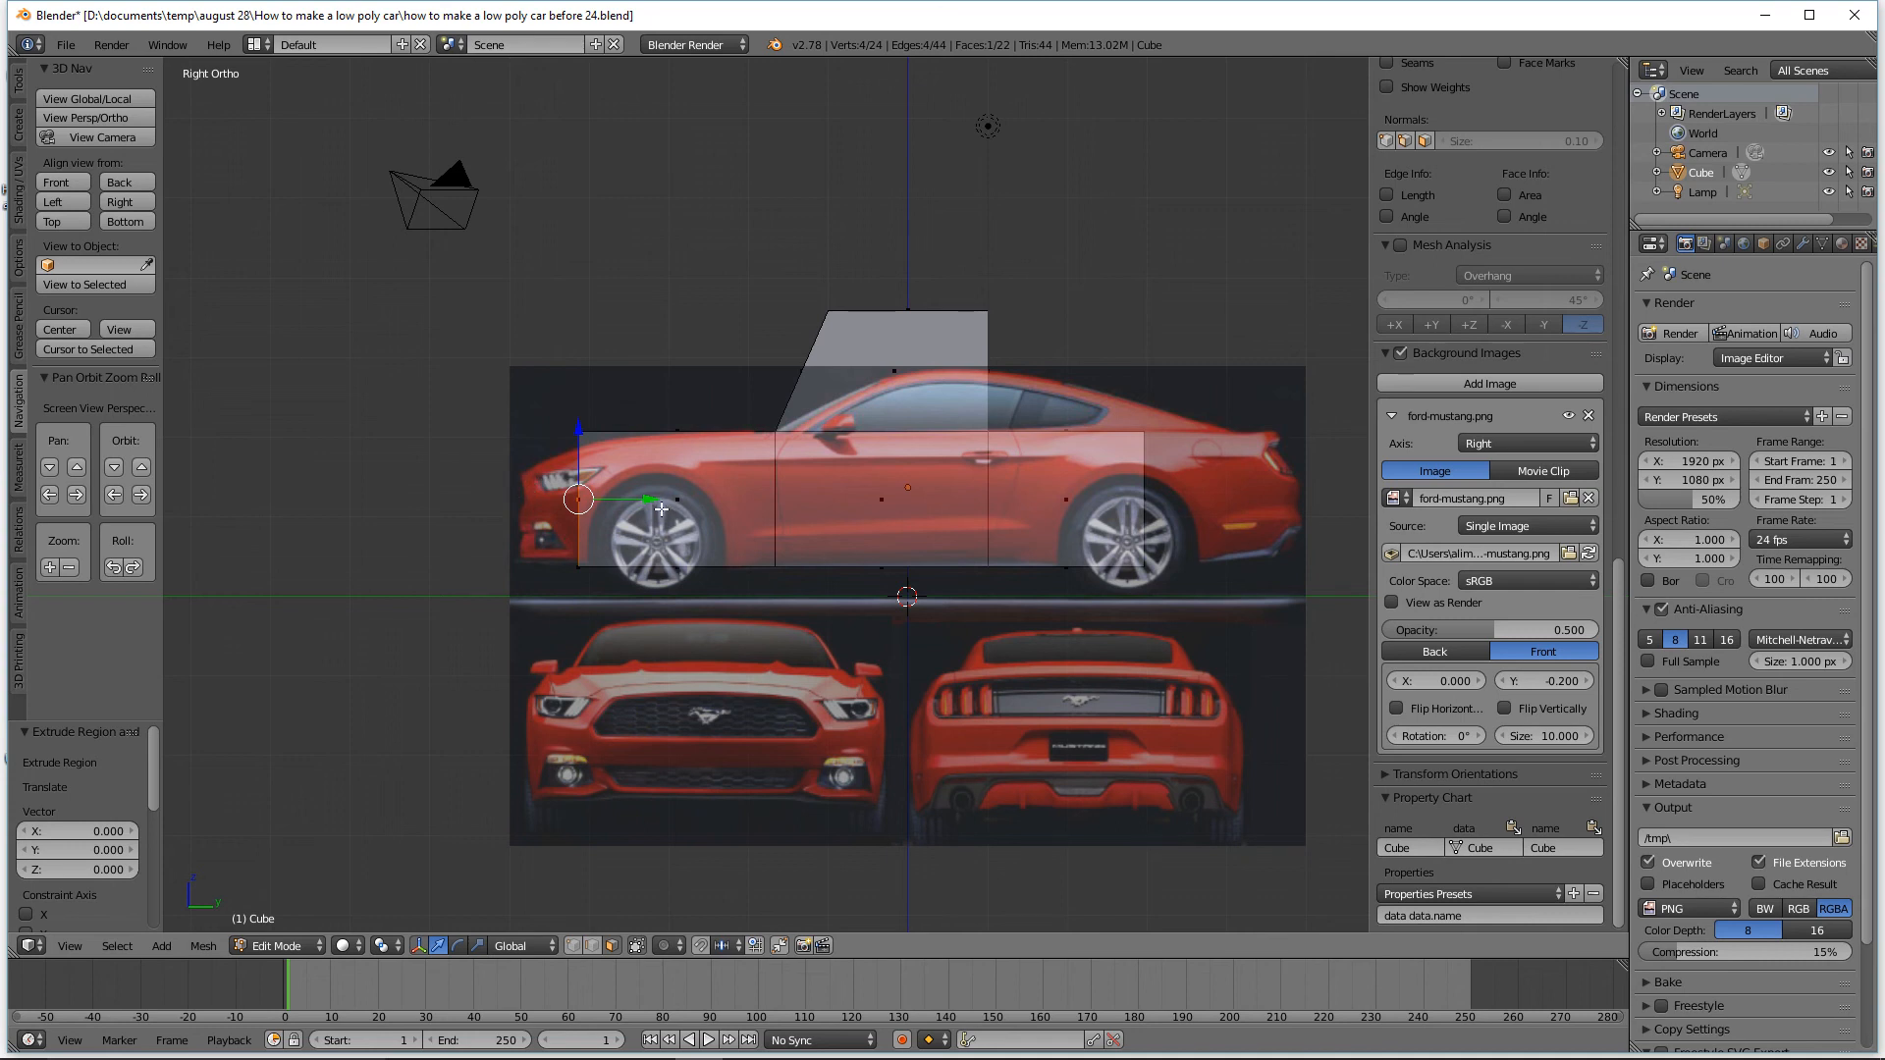
pyautogui.moveTo(653, 502); pyautogui.dragTo(595, 502)
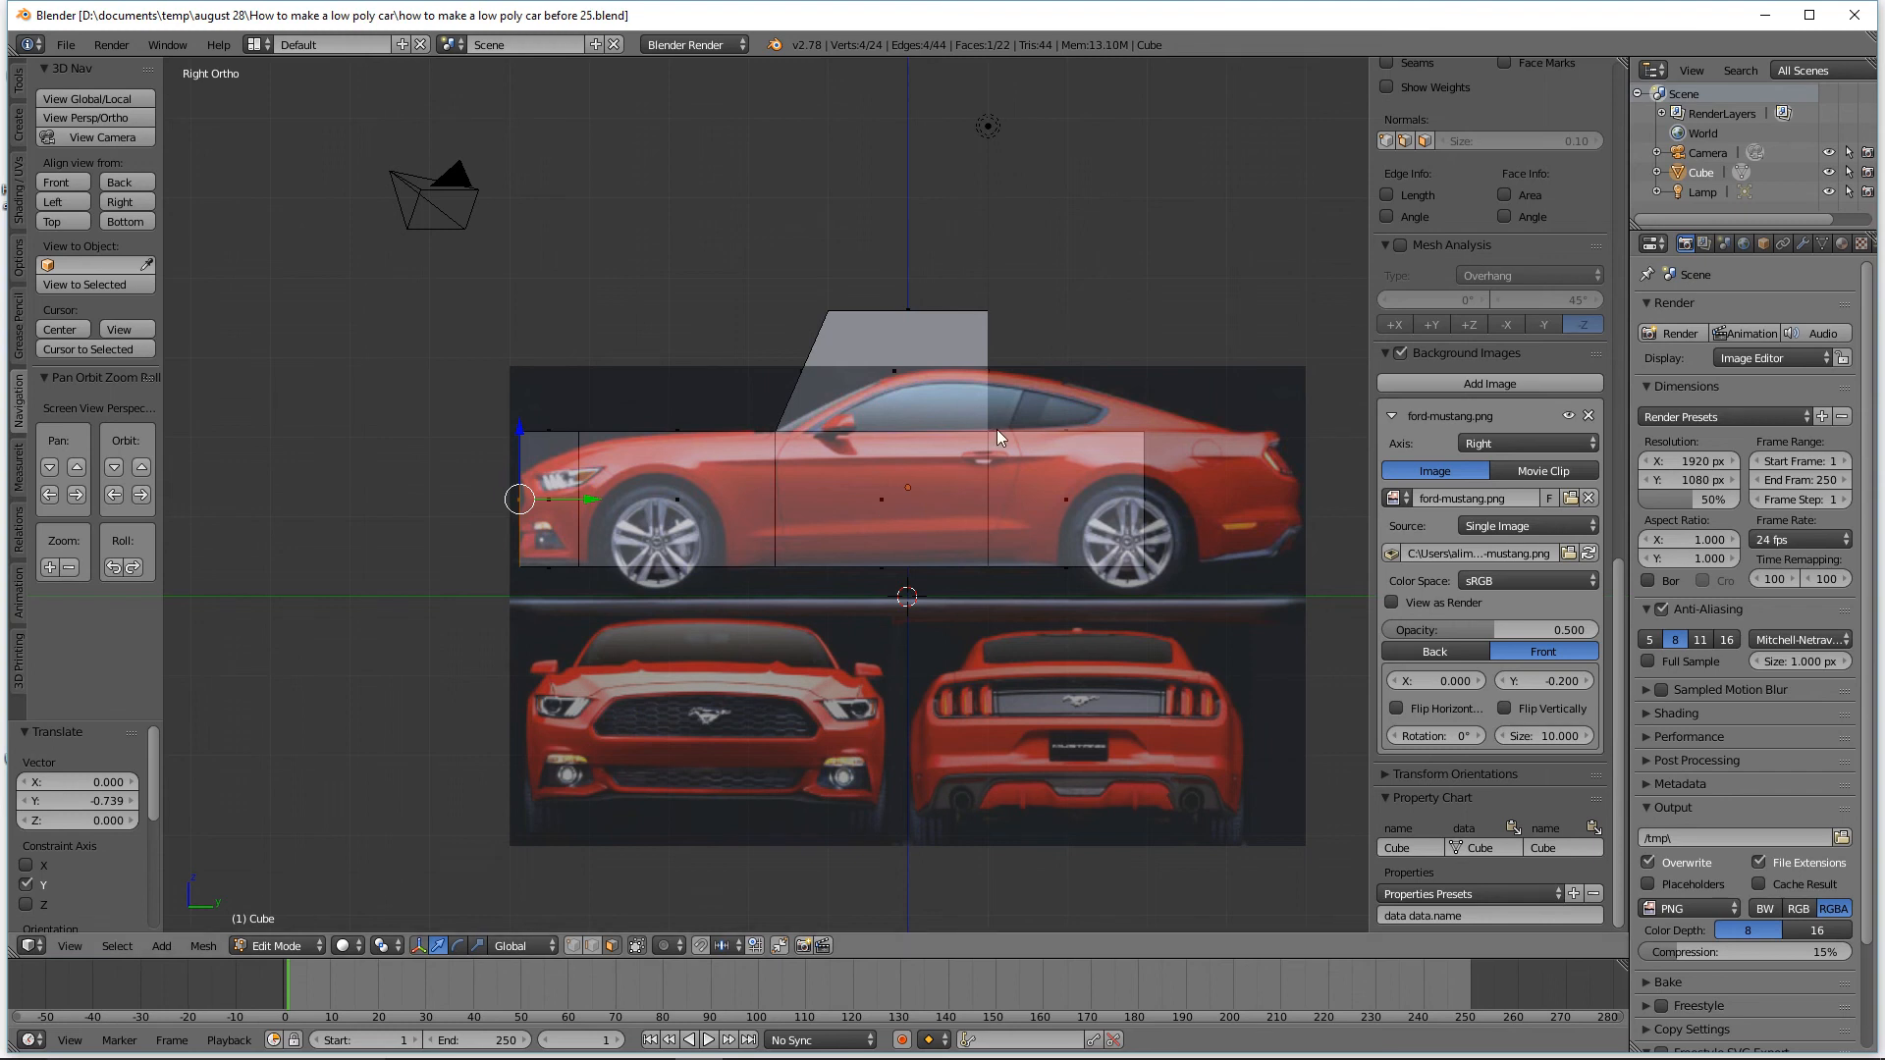
# Select the top front edge of the nose and lower it along Z by about 0.493 to match the headlight slope.
pyautogui.moveTo(804, 509); pyautogui.dragTo(712, 555, button='middle')
pyautogui.press('a')
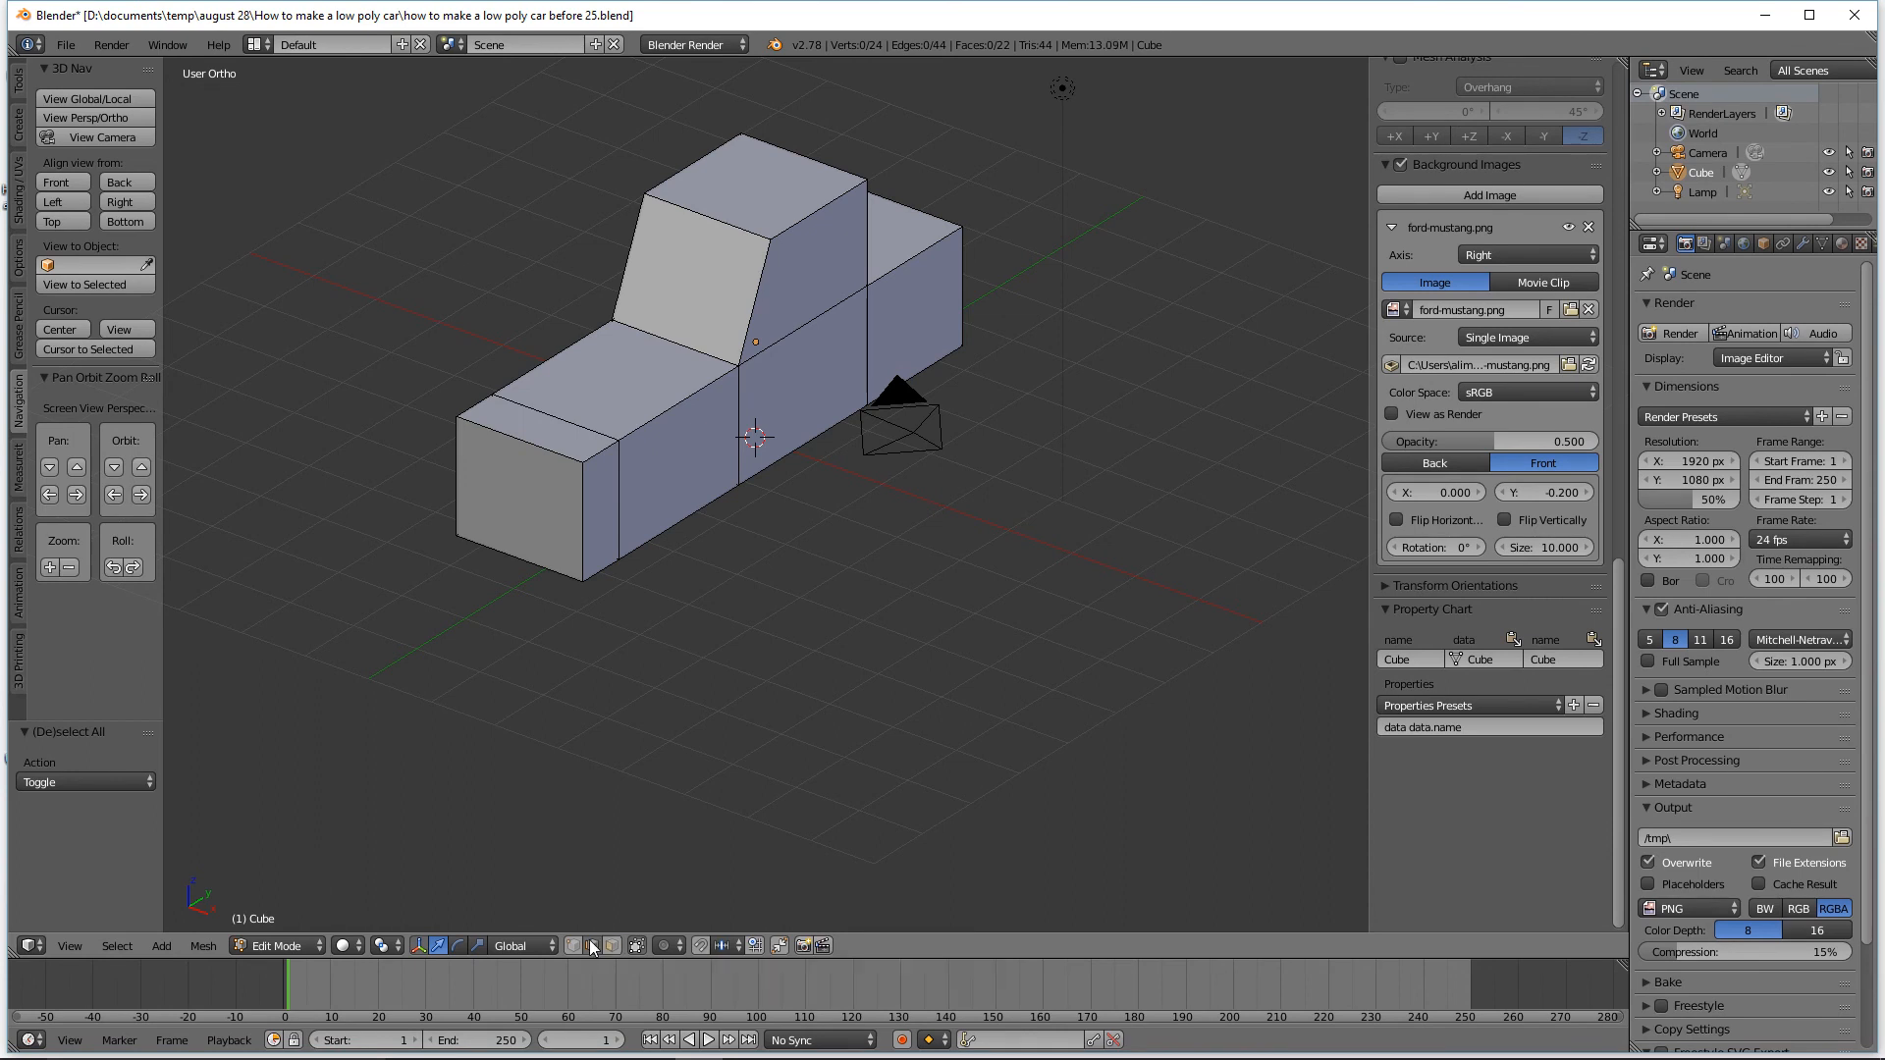
pyautogui.rightClick(545, 444)
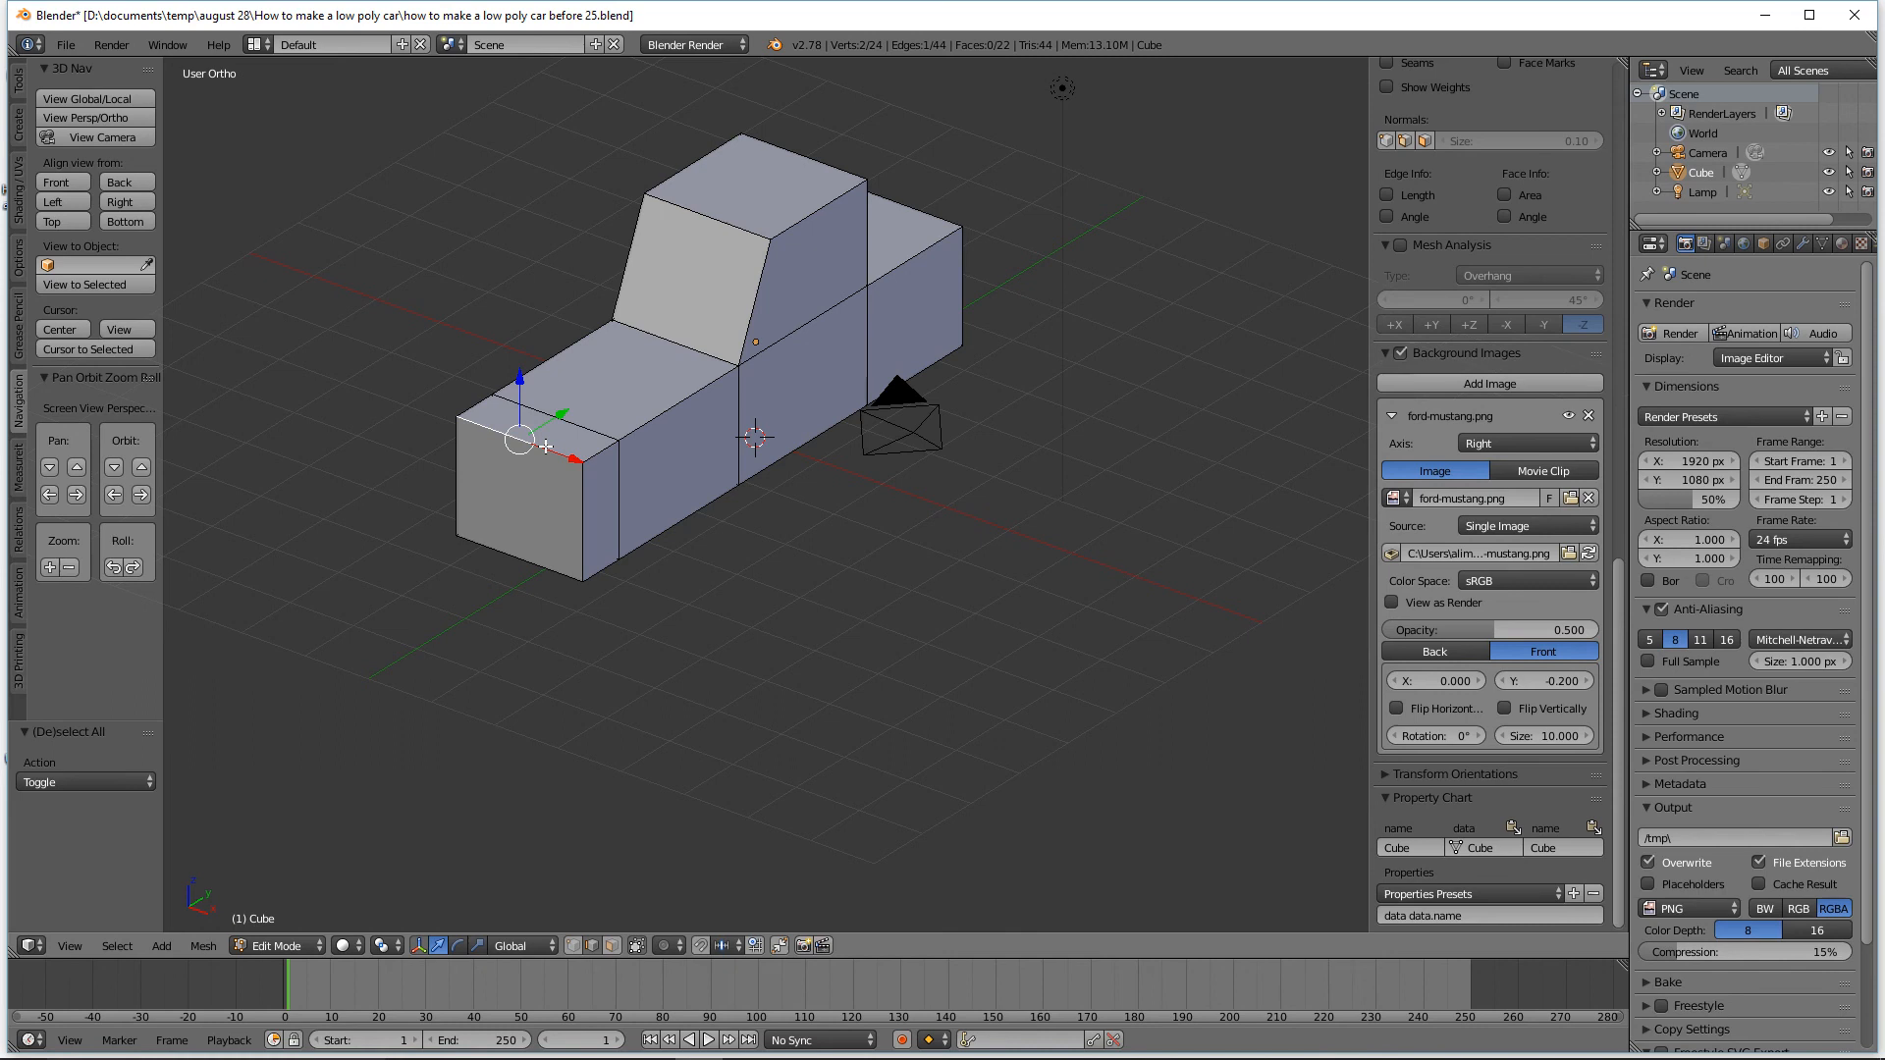
pyautogui.click(141, 201)
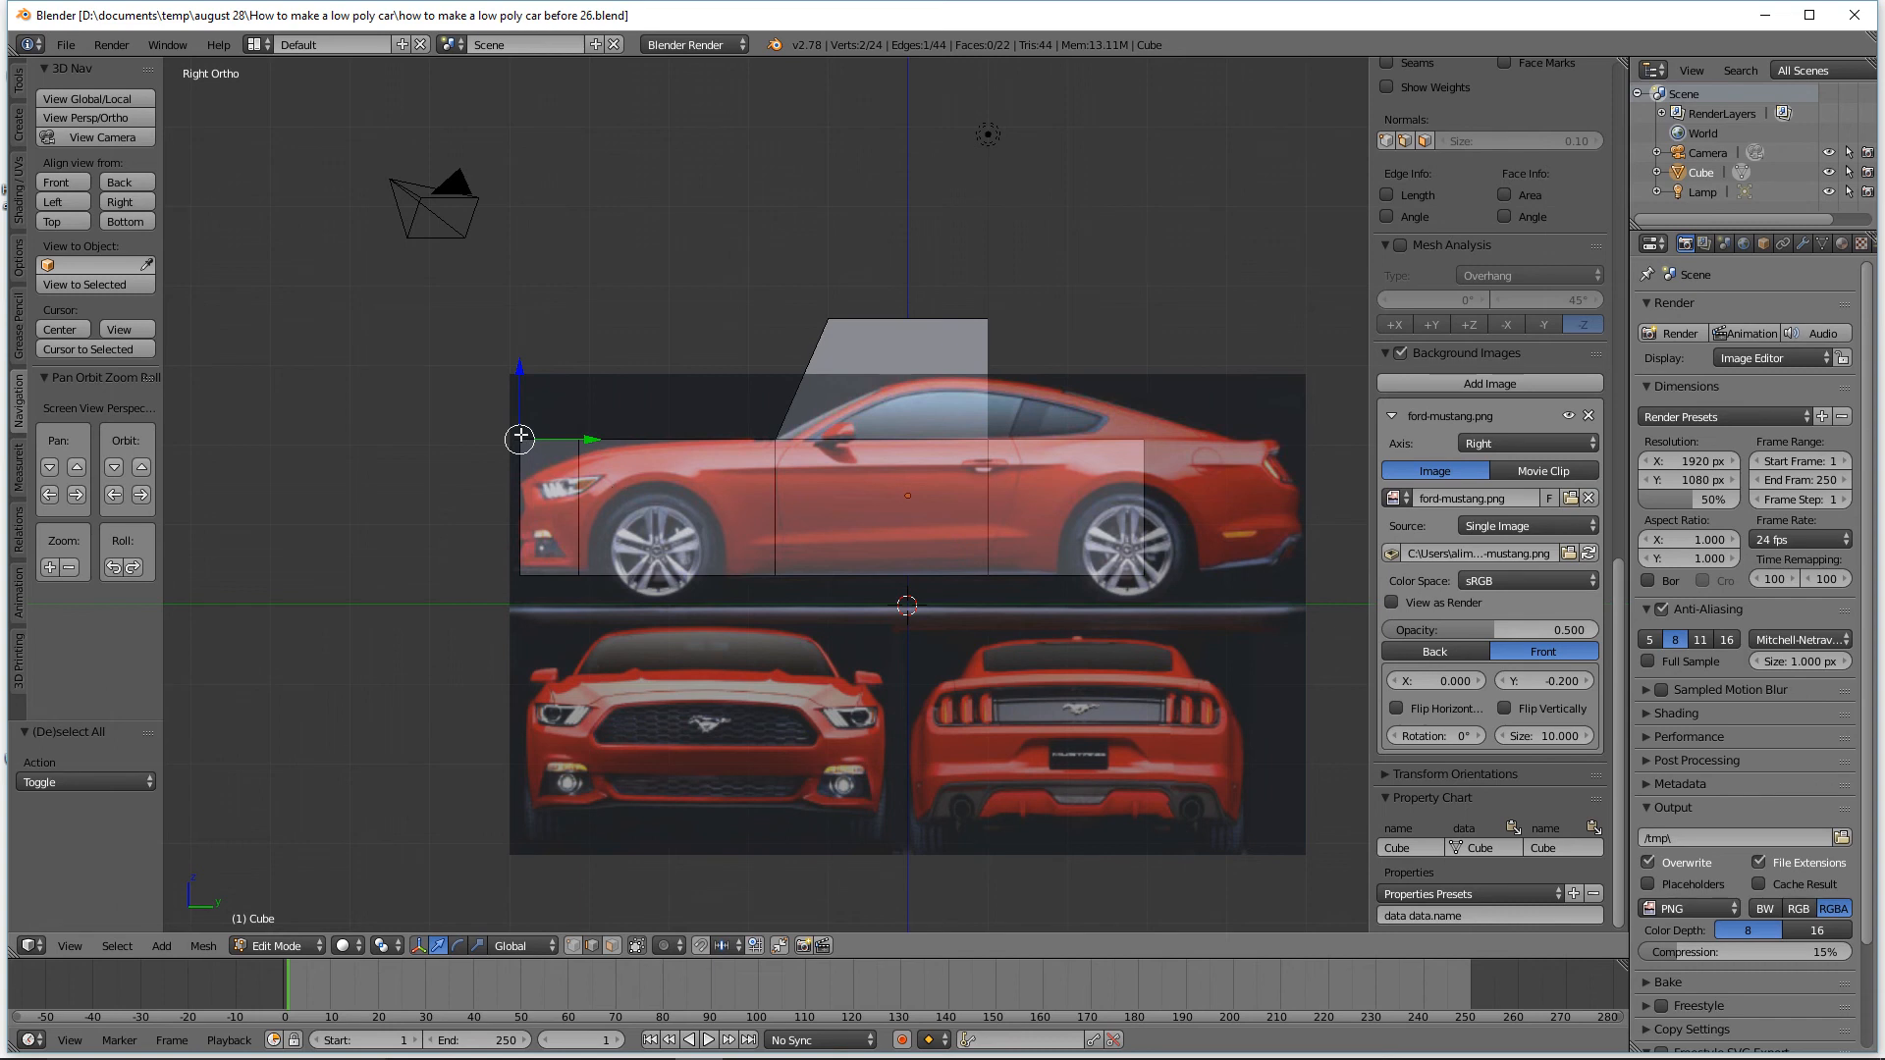
pyautogui.moveTo(522, 371); pyautogui.dragTo(521, 407)
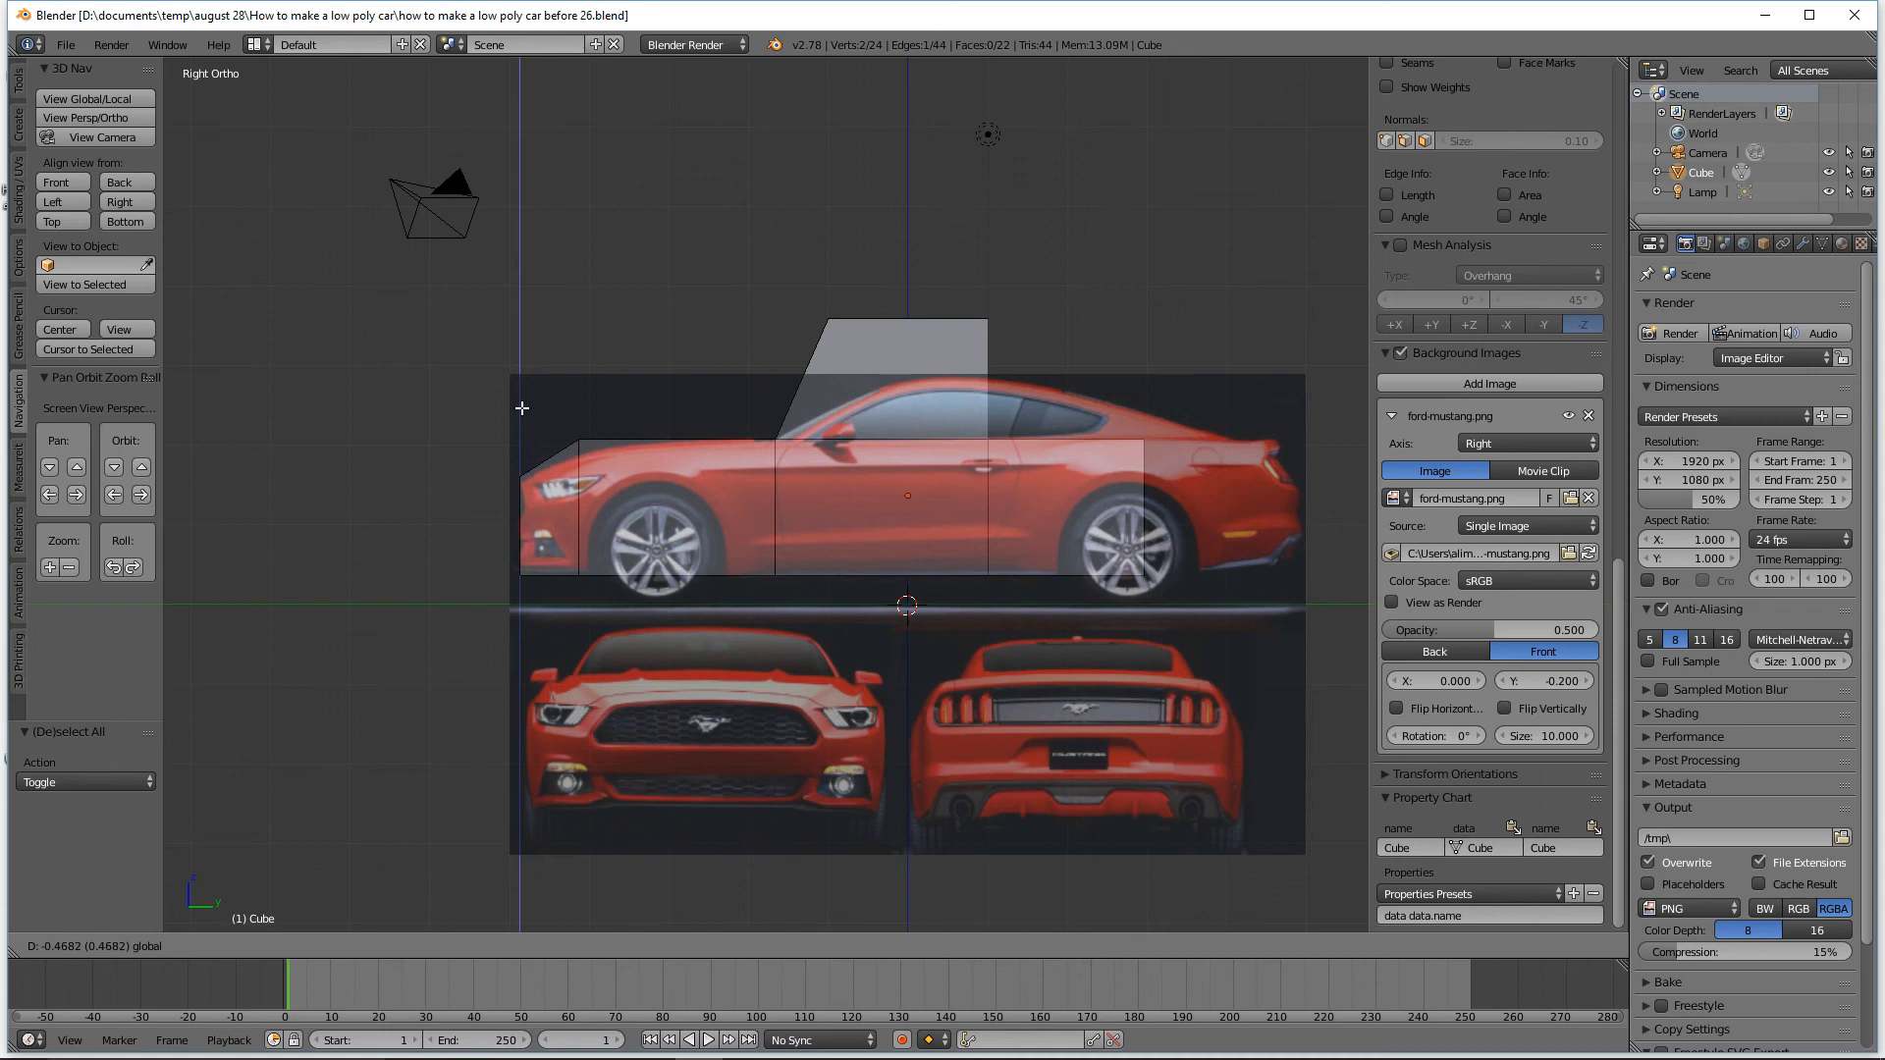
pyautogui.moveTo(522, 409); pyautogui.dragTo(523, 410)
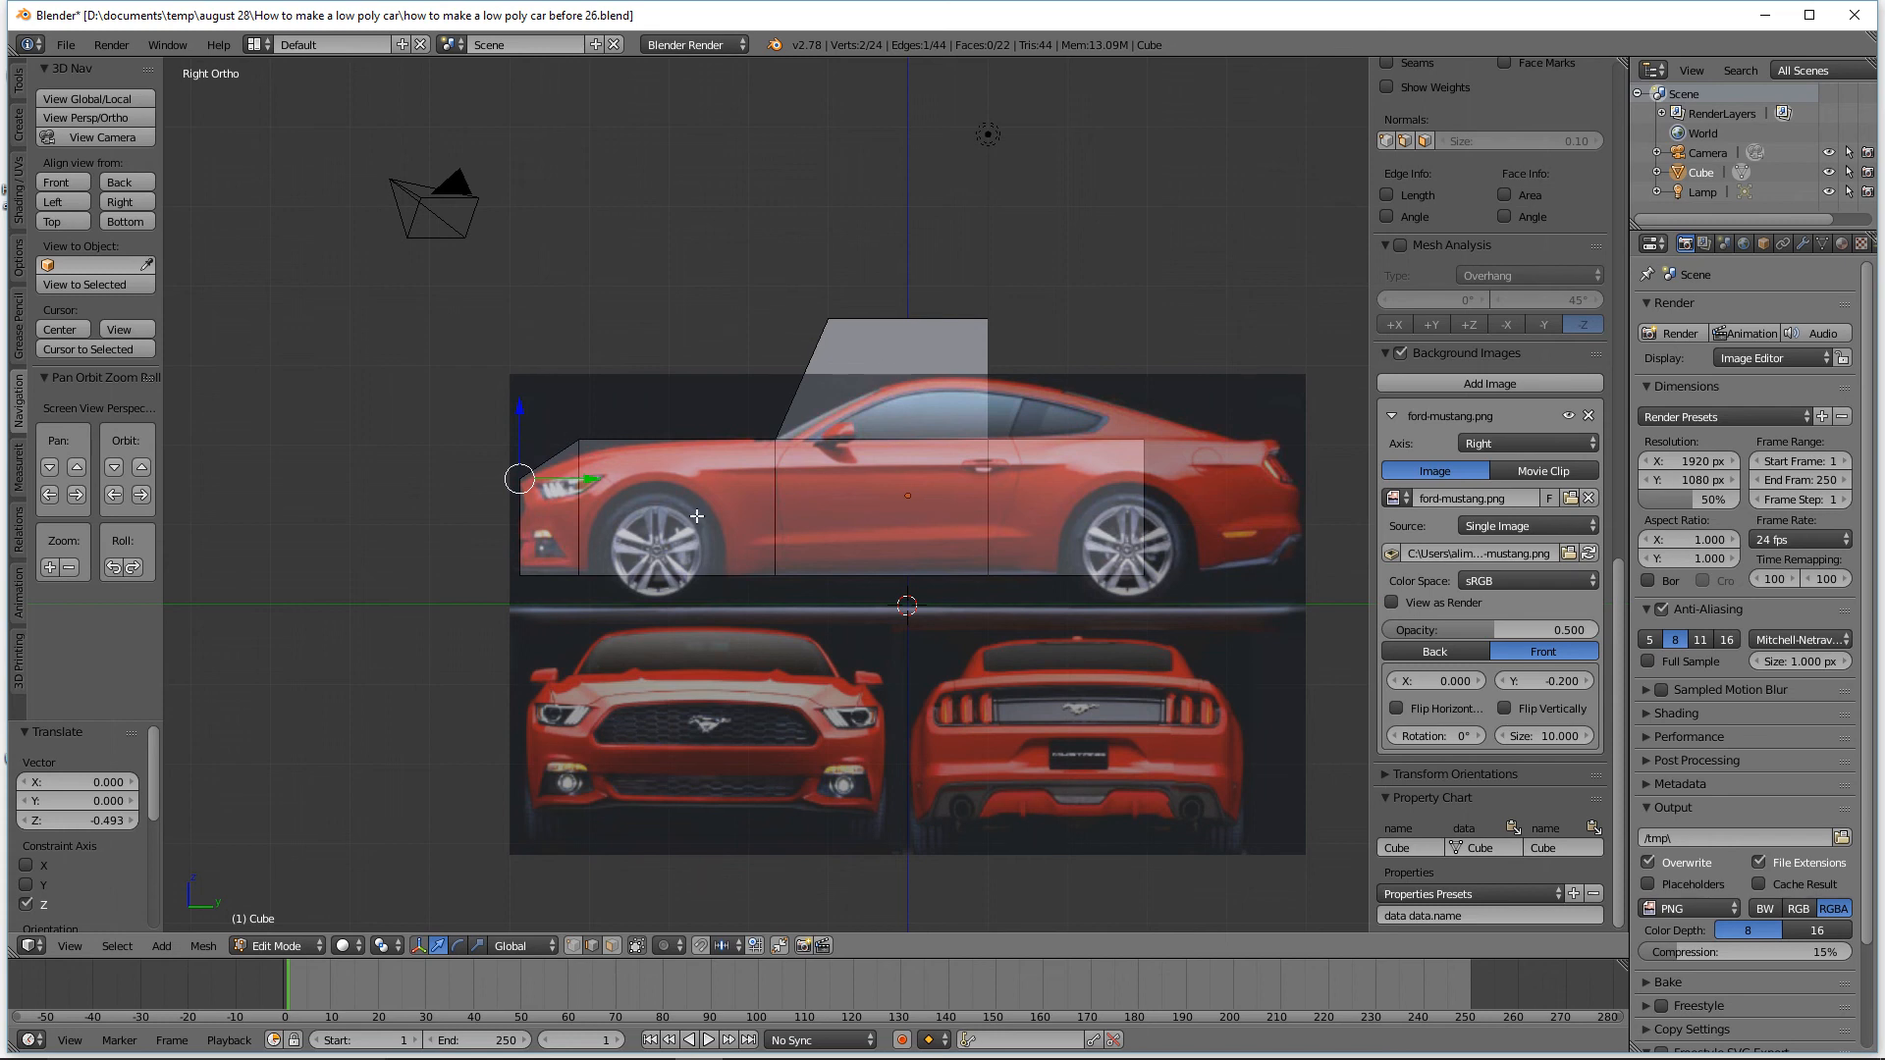
# Lower the edge between hood and nose by about 0.148 along Z, and save the file as "how to make a low poly car before 27.blend".
pyautogui.moveTo(629, 411); pyautogui.dragTo(710, 467, button='middle')
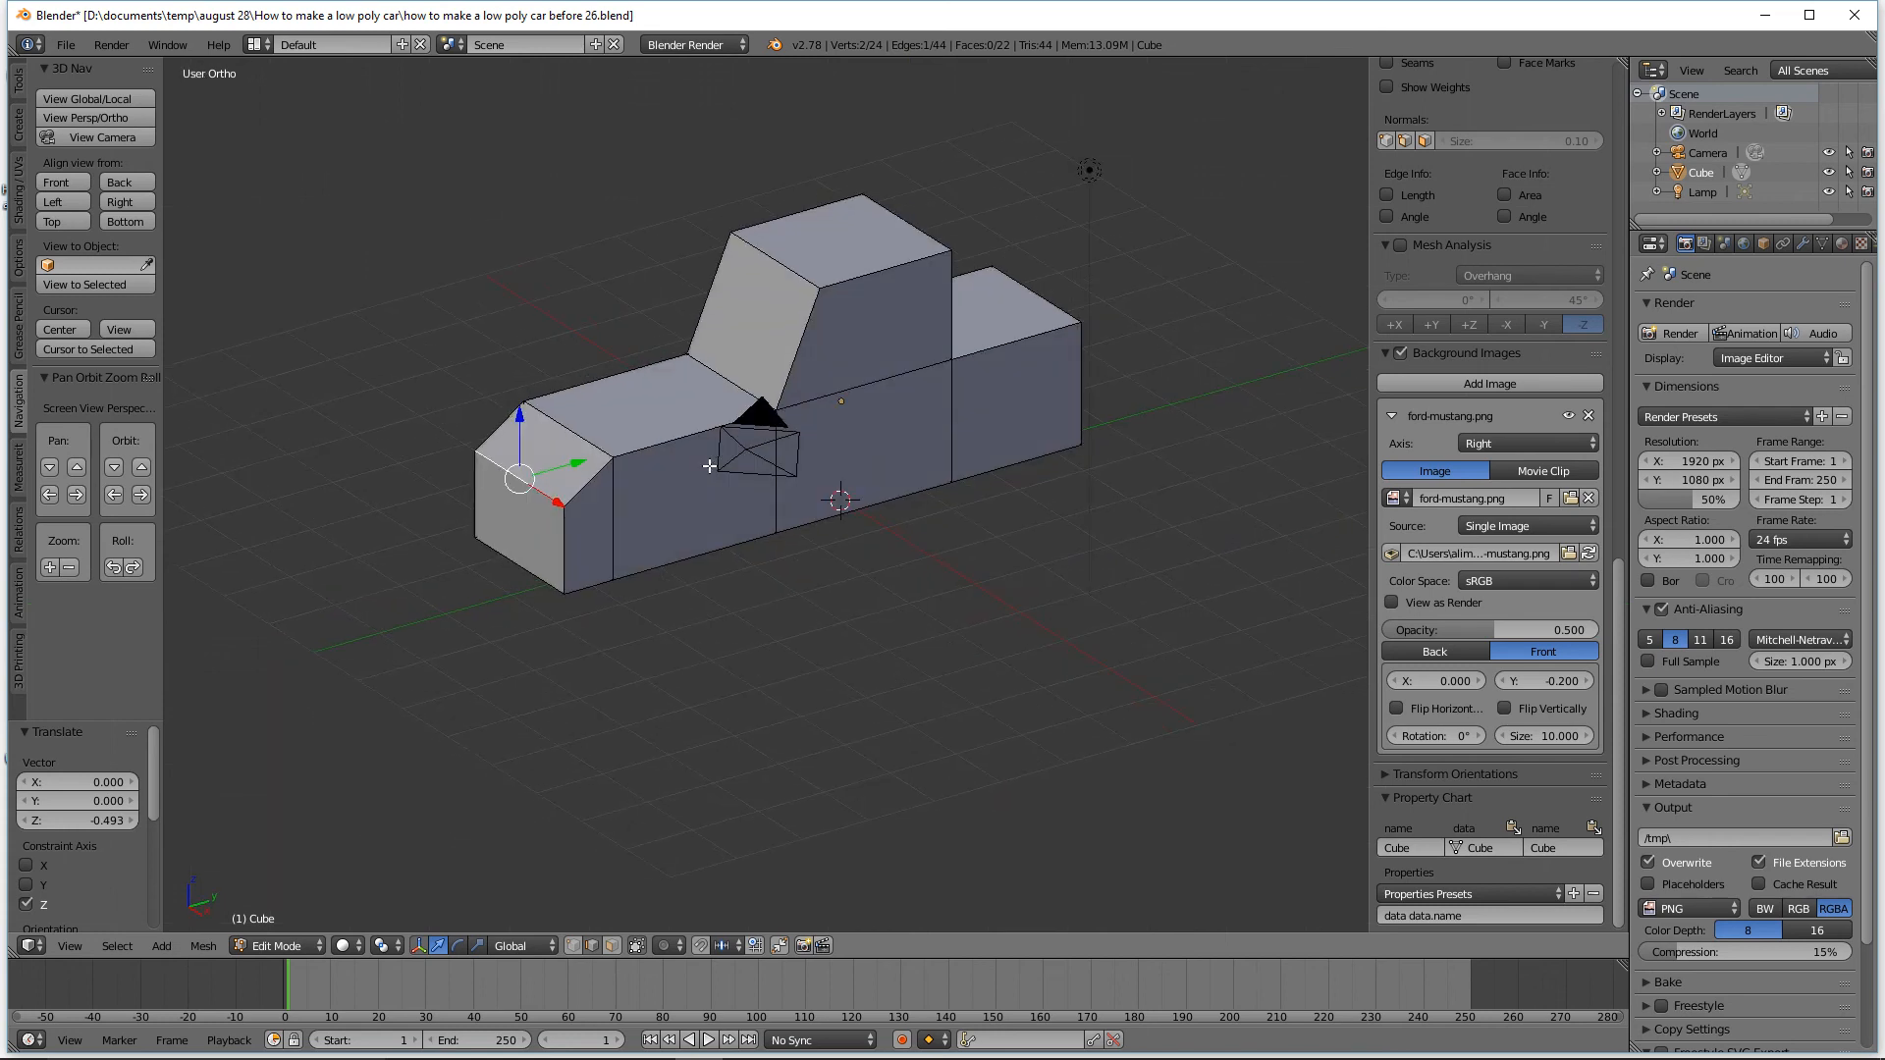
pyautogui.press('a')
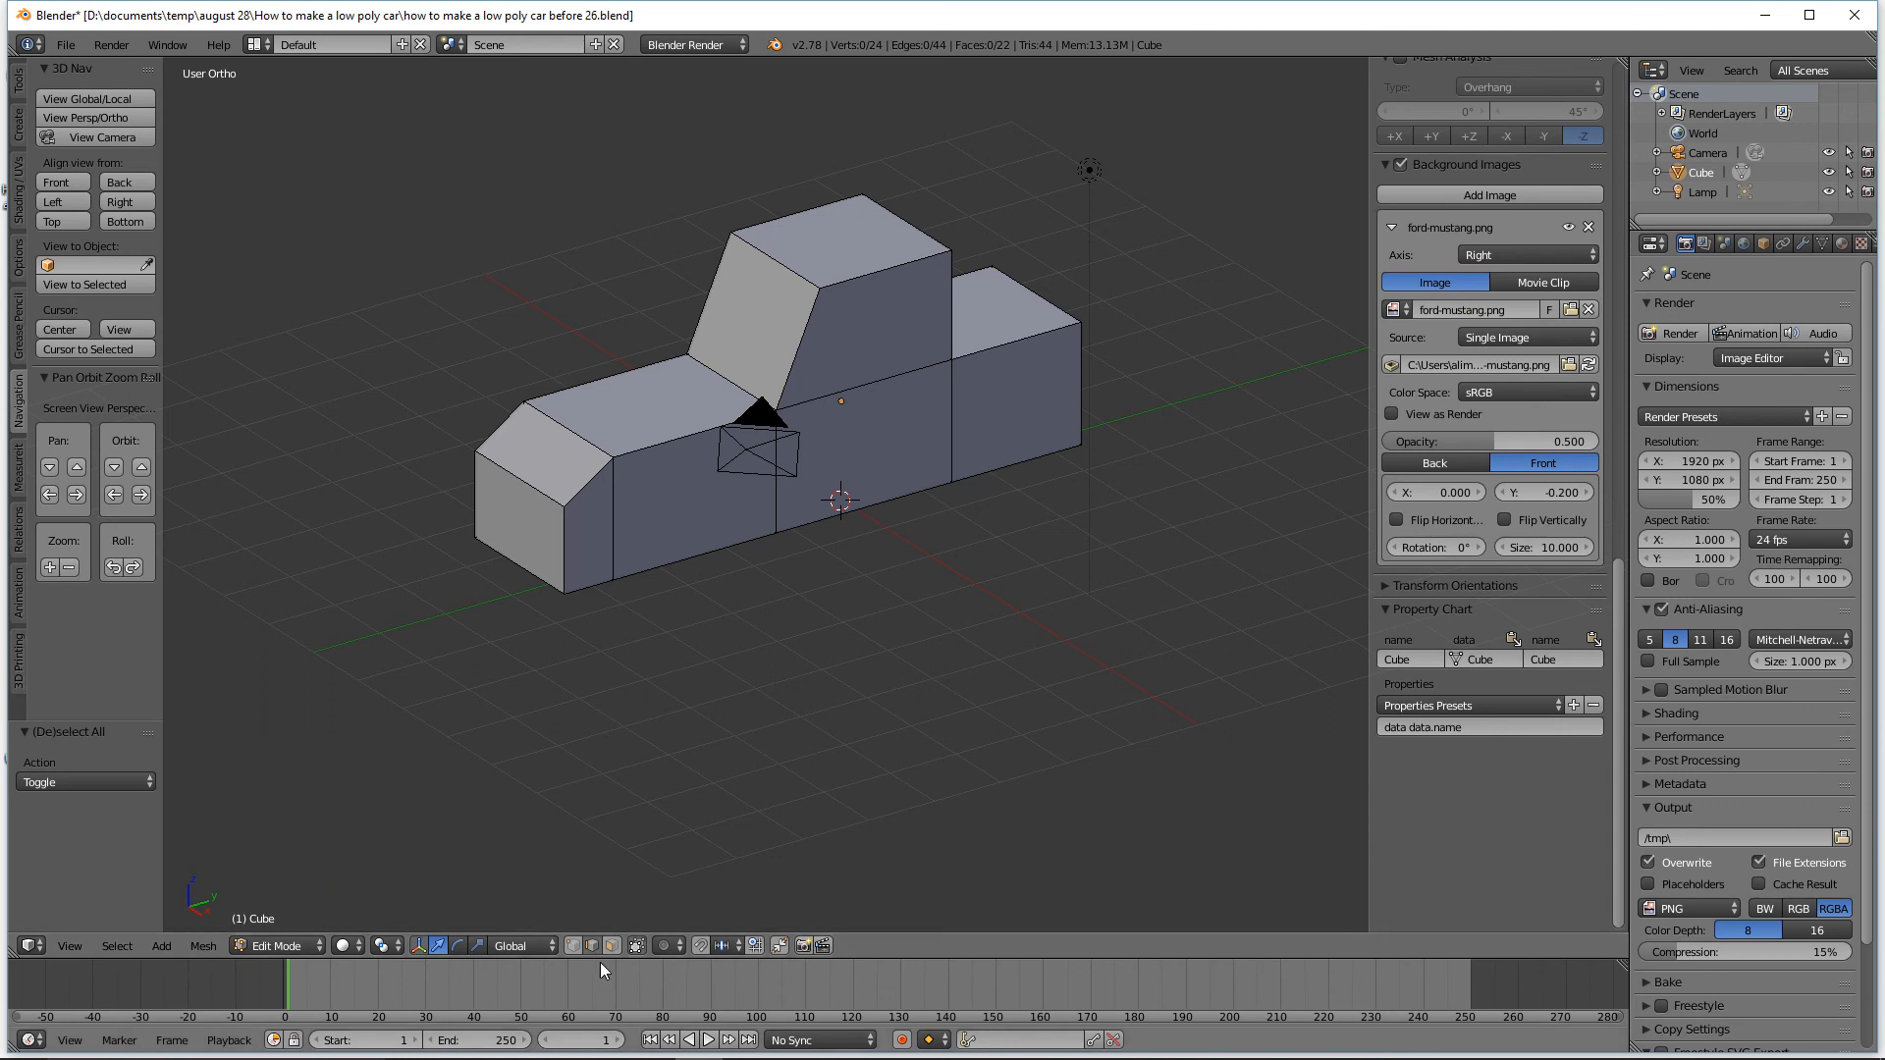
pyautogui.rightClick(597, 449)
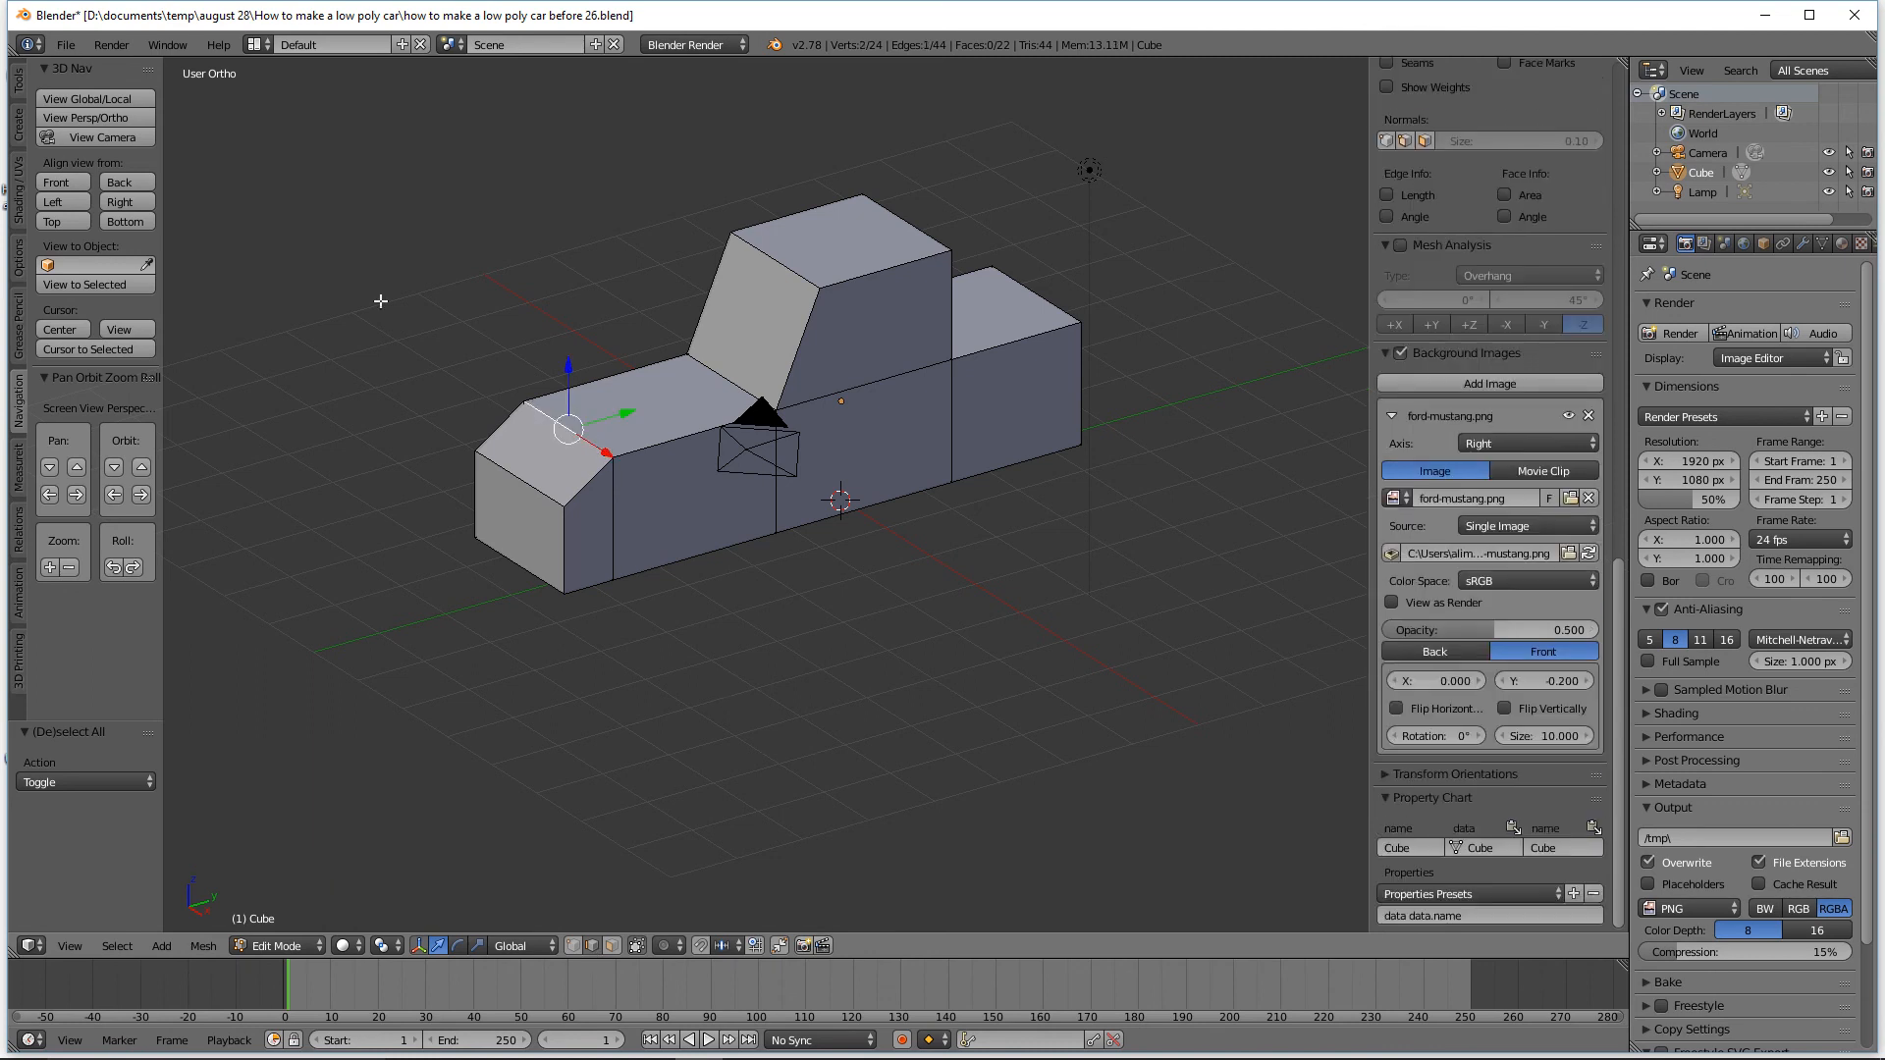
pyautogui.click(134, 201)
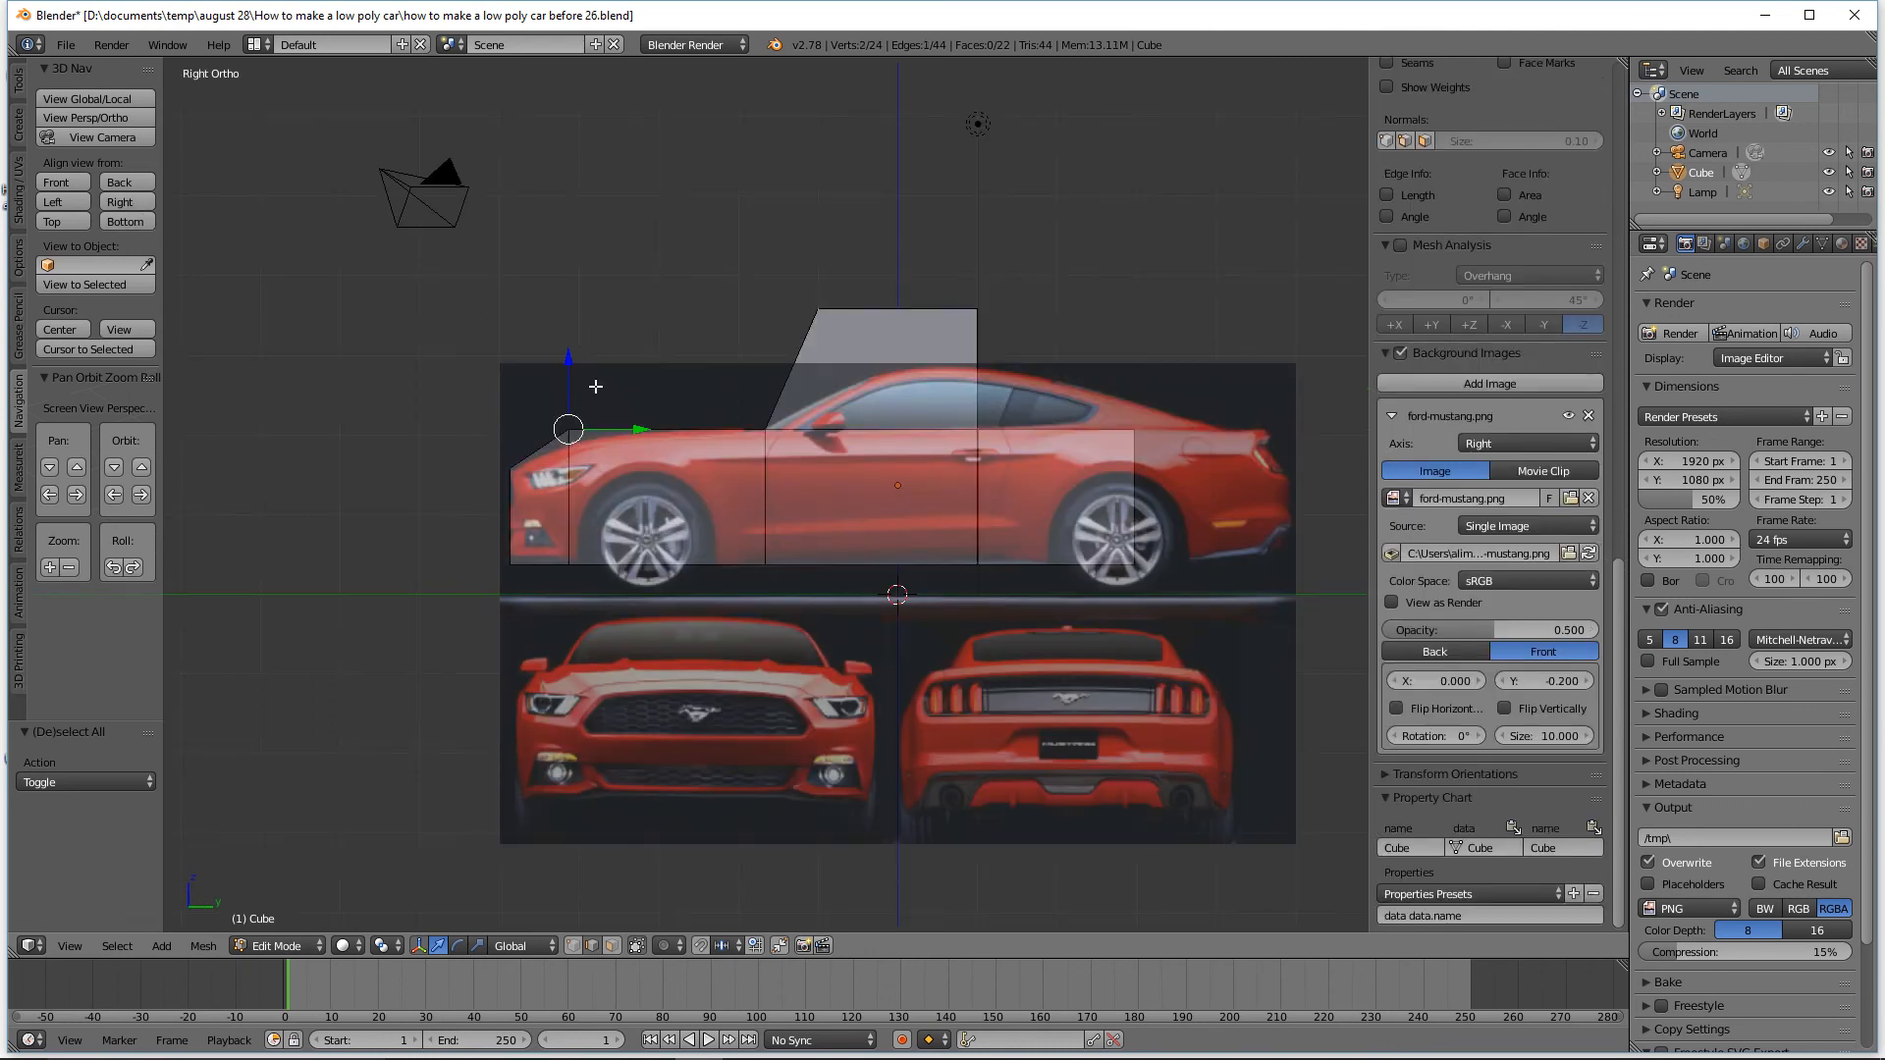
pyautogui.press('g')
pyautogui.press('z')
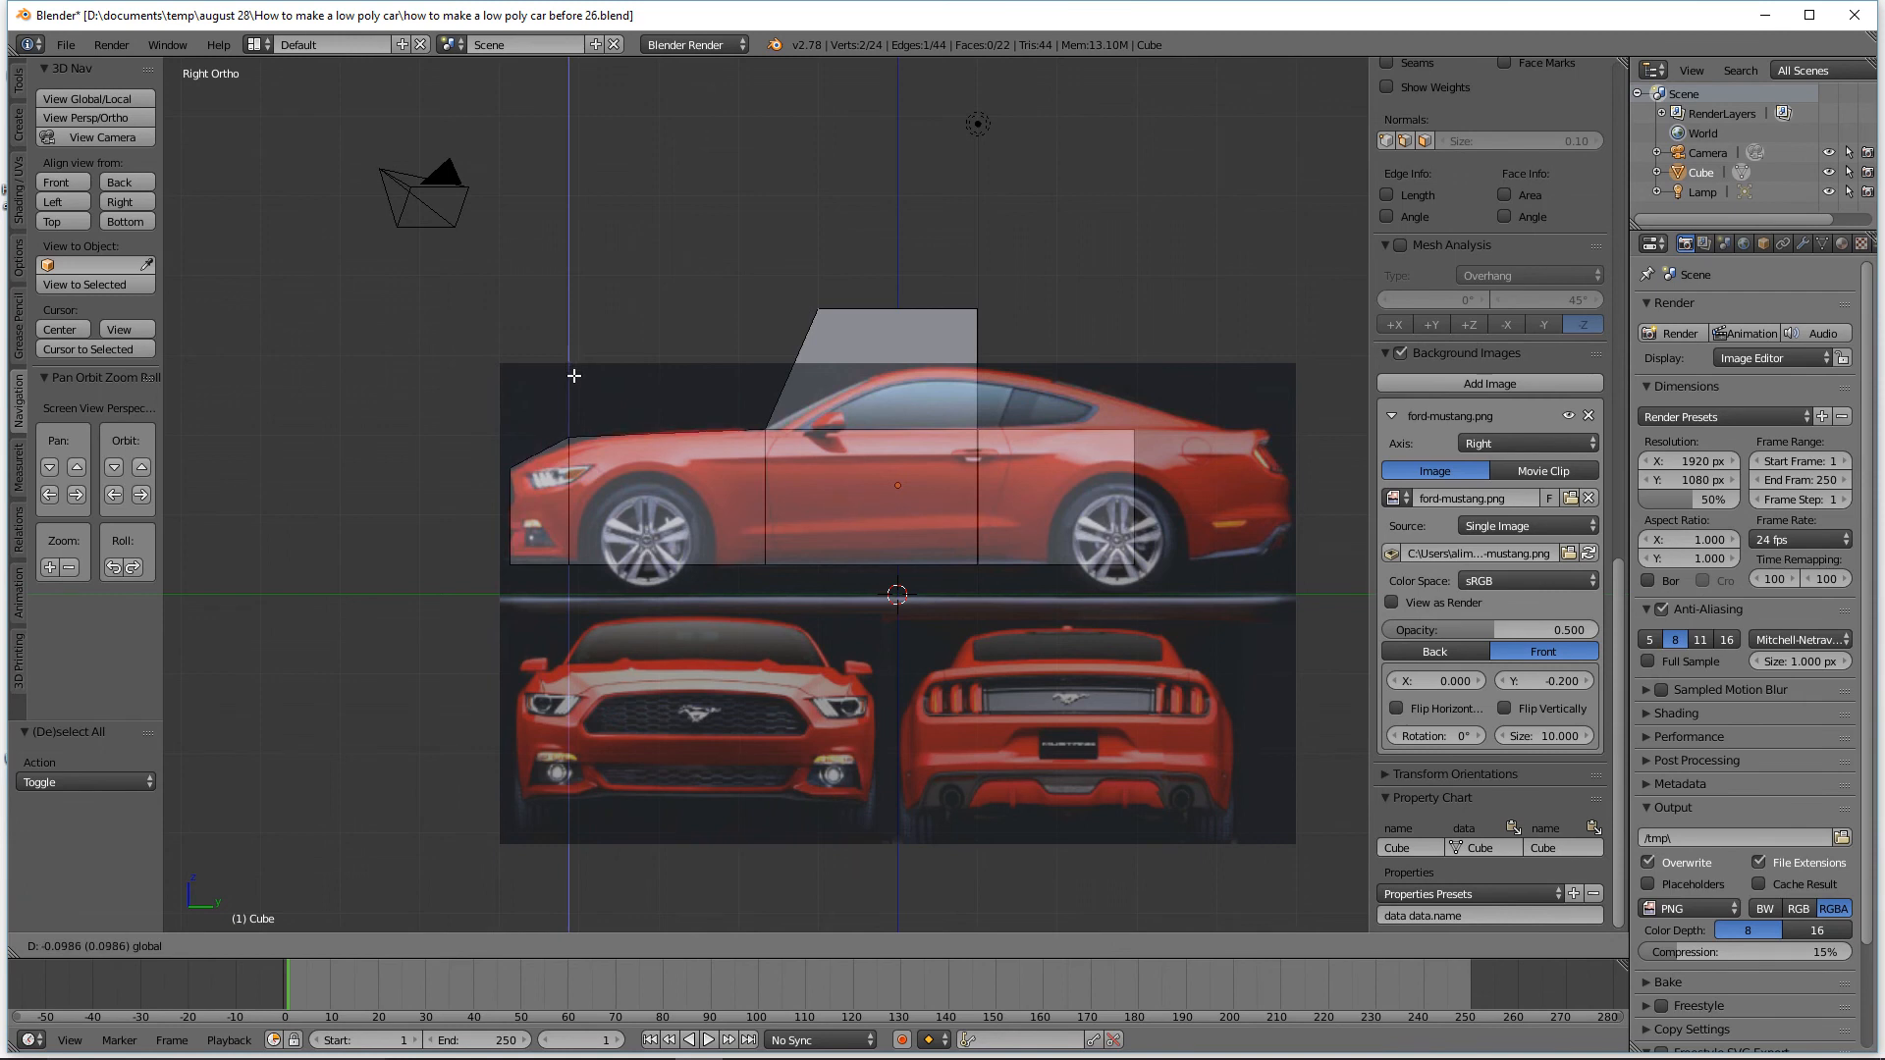
pyautogui.click(574, 379)
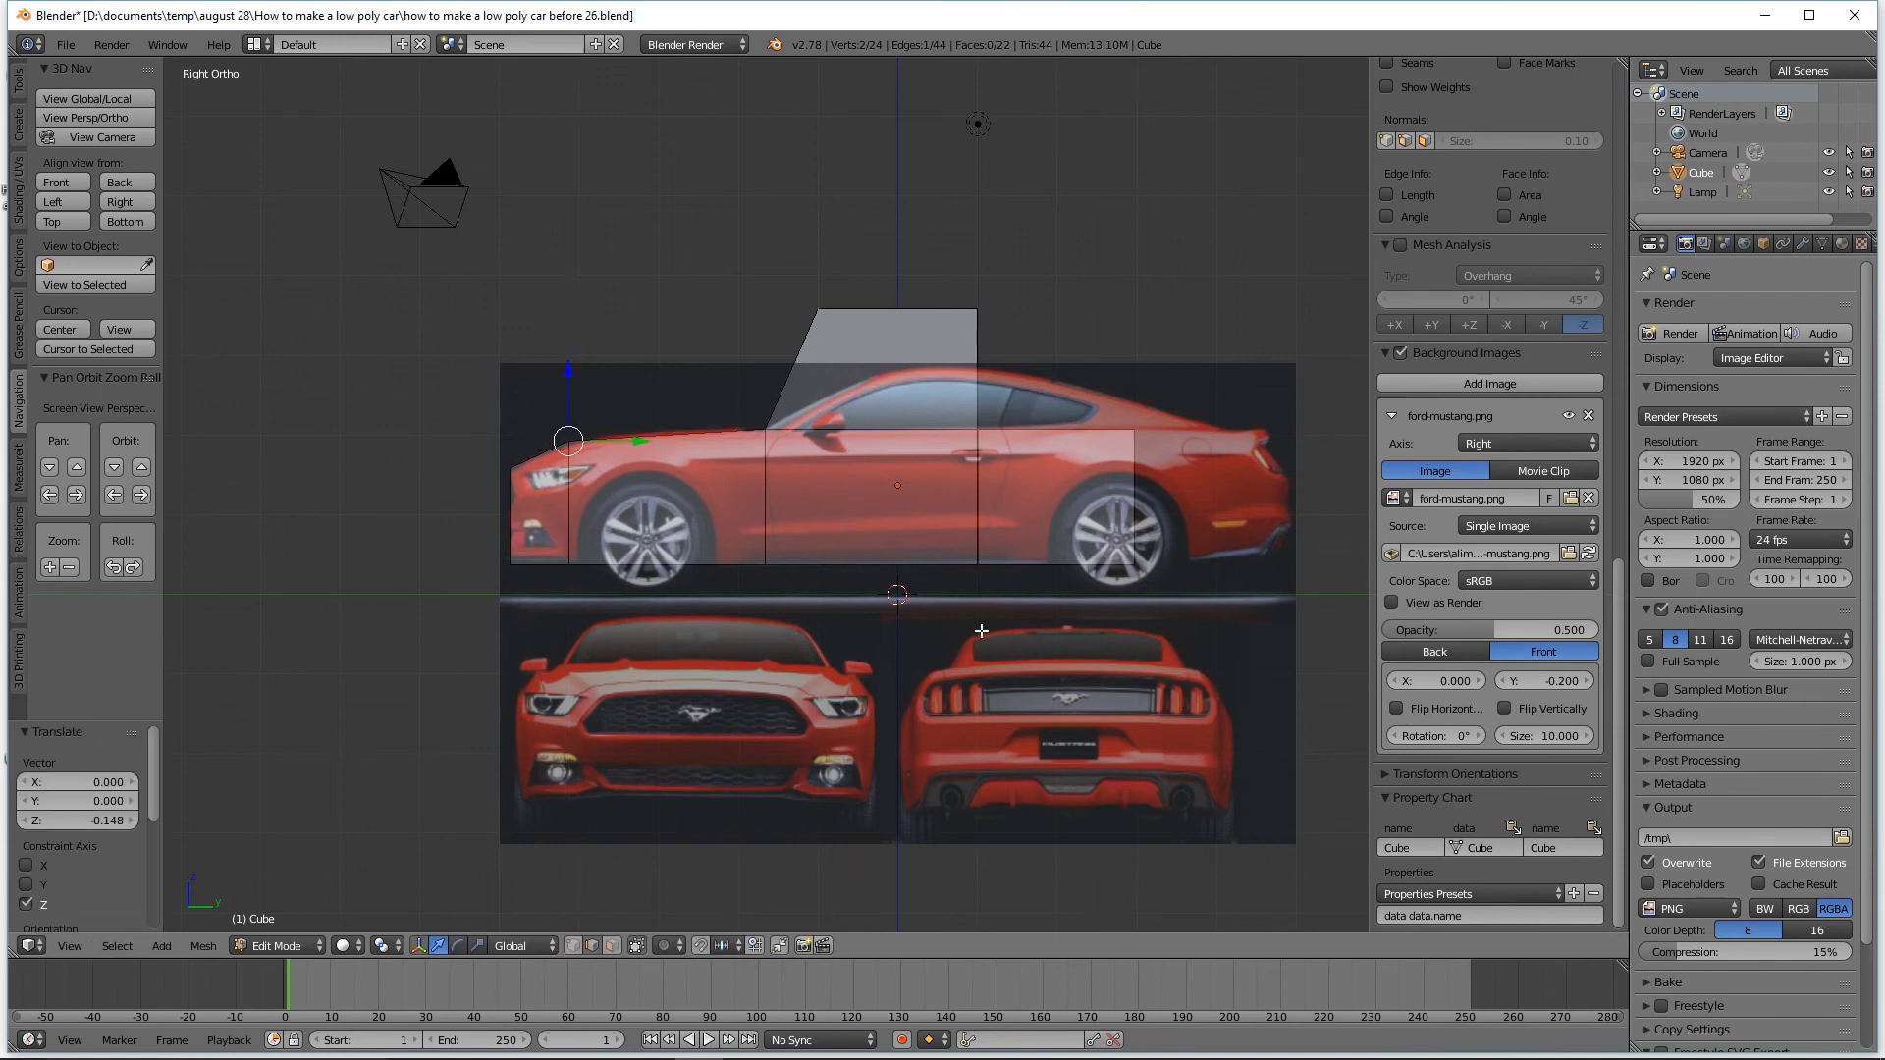
pyautogui.press('a')
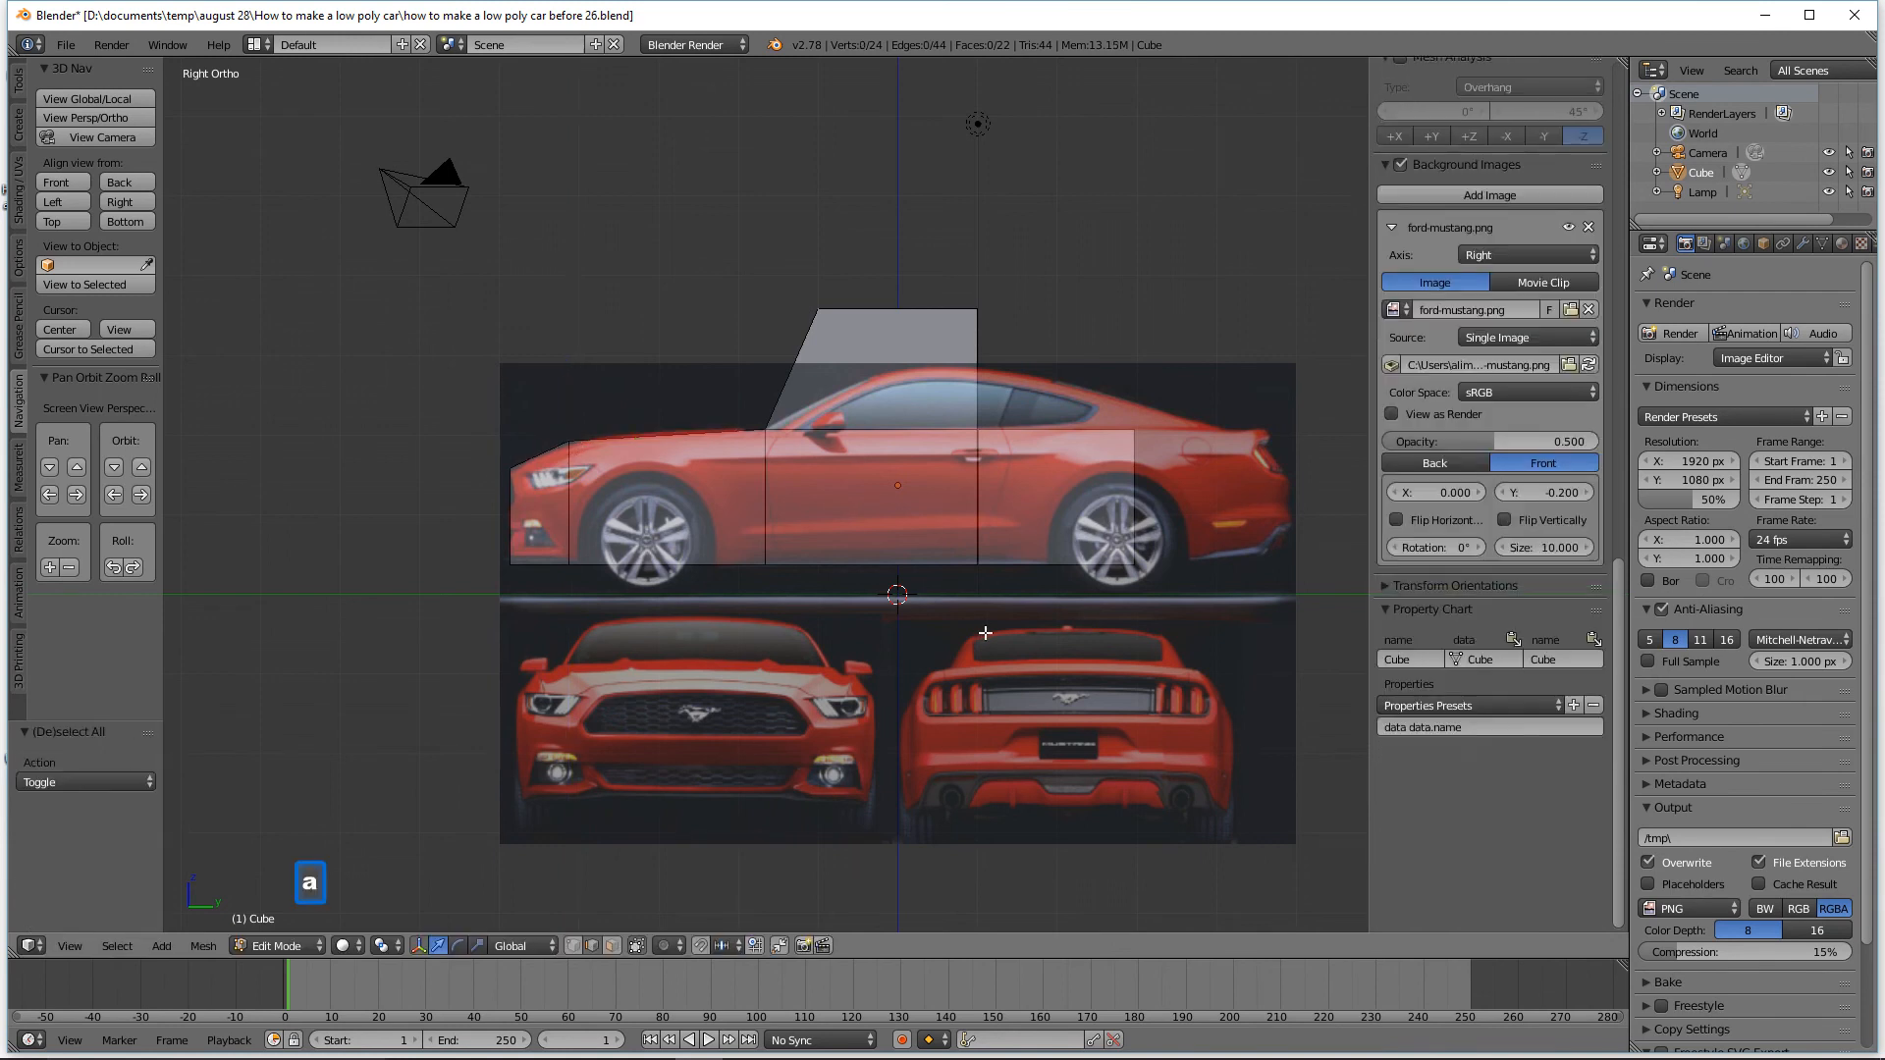
pyautogui.hotkey('ctrl', 'alt', 's')
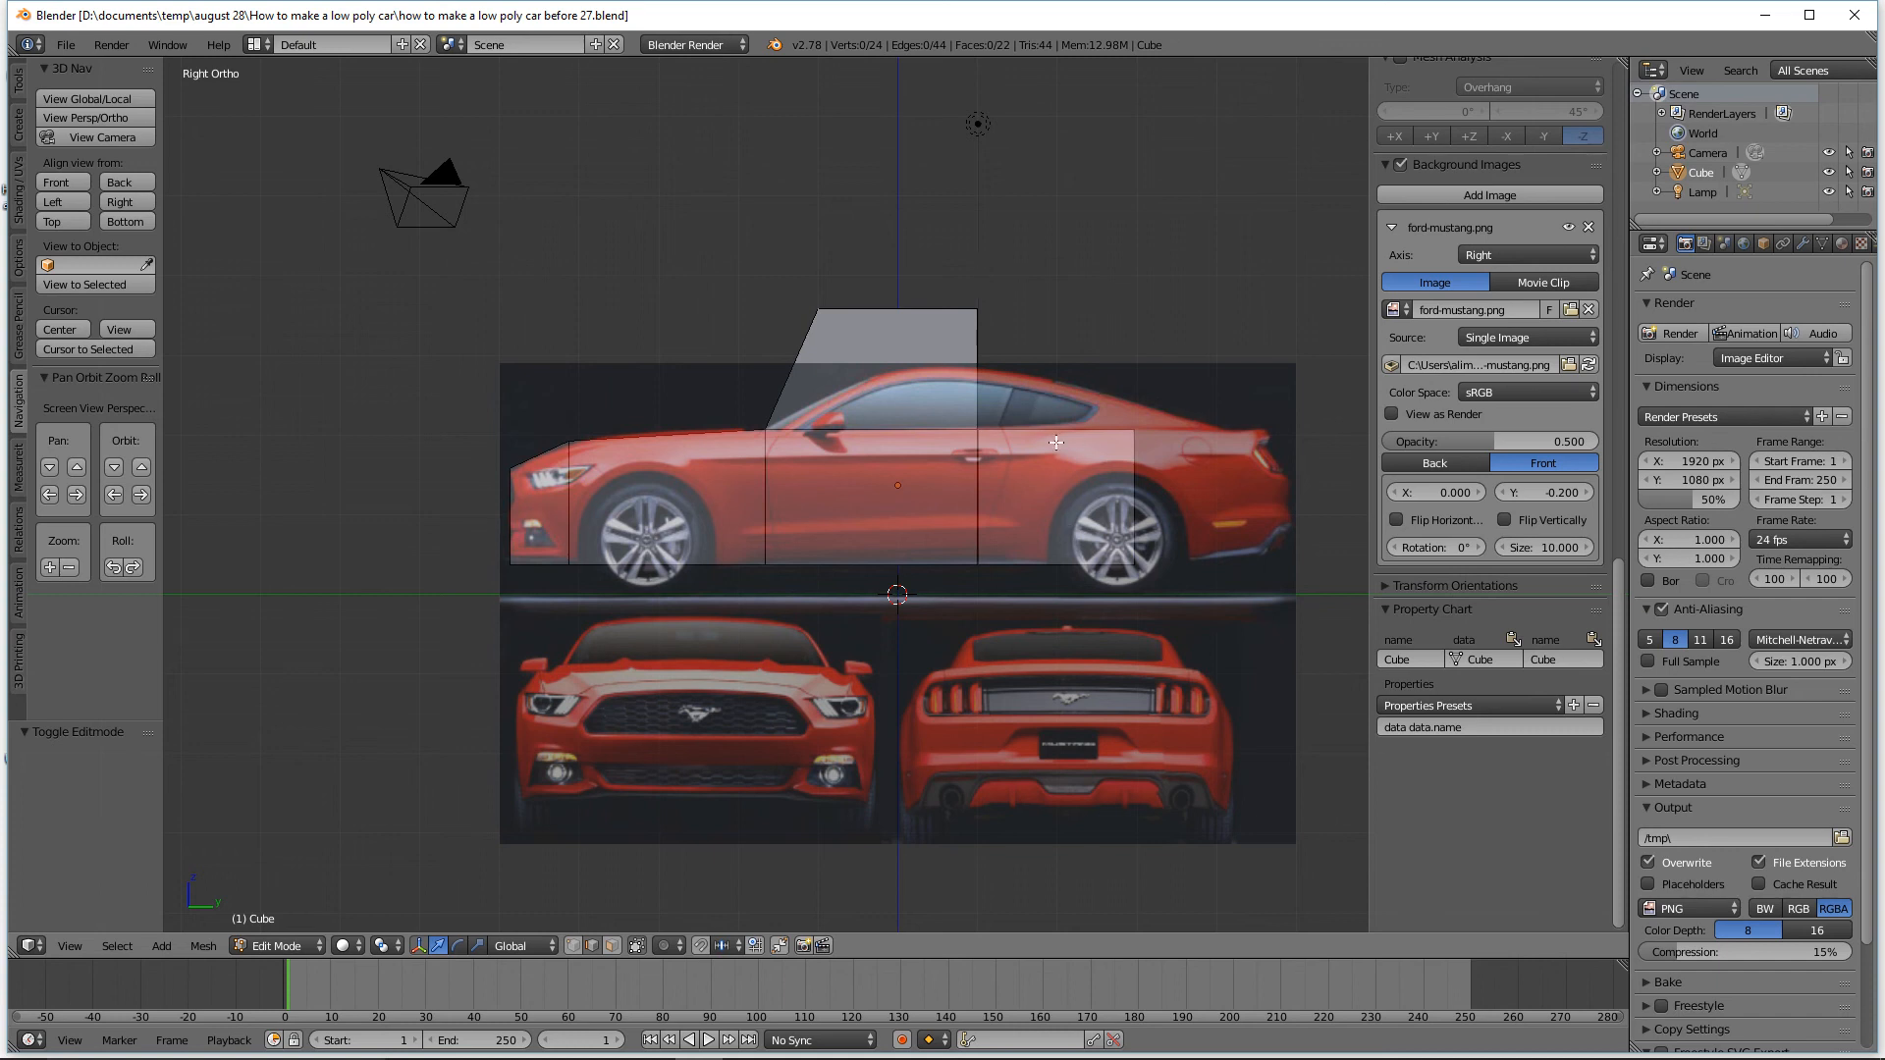
# Select the rear block's surrounding faces and its end face, and save the file as "how to make a low poly car before 28.blend".
pyautogui.moveTo(1187, 311); pyautogui.dragTo(1113, 372, button='middle')
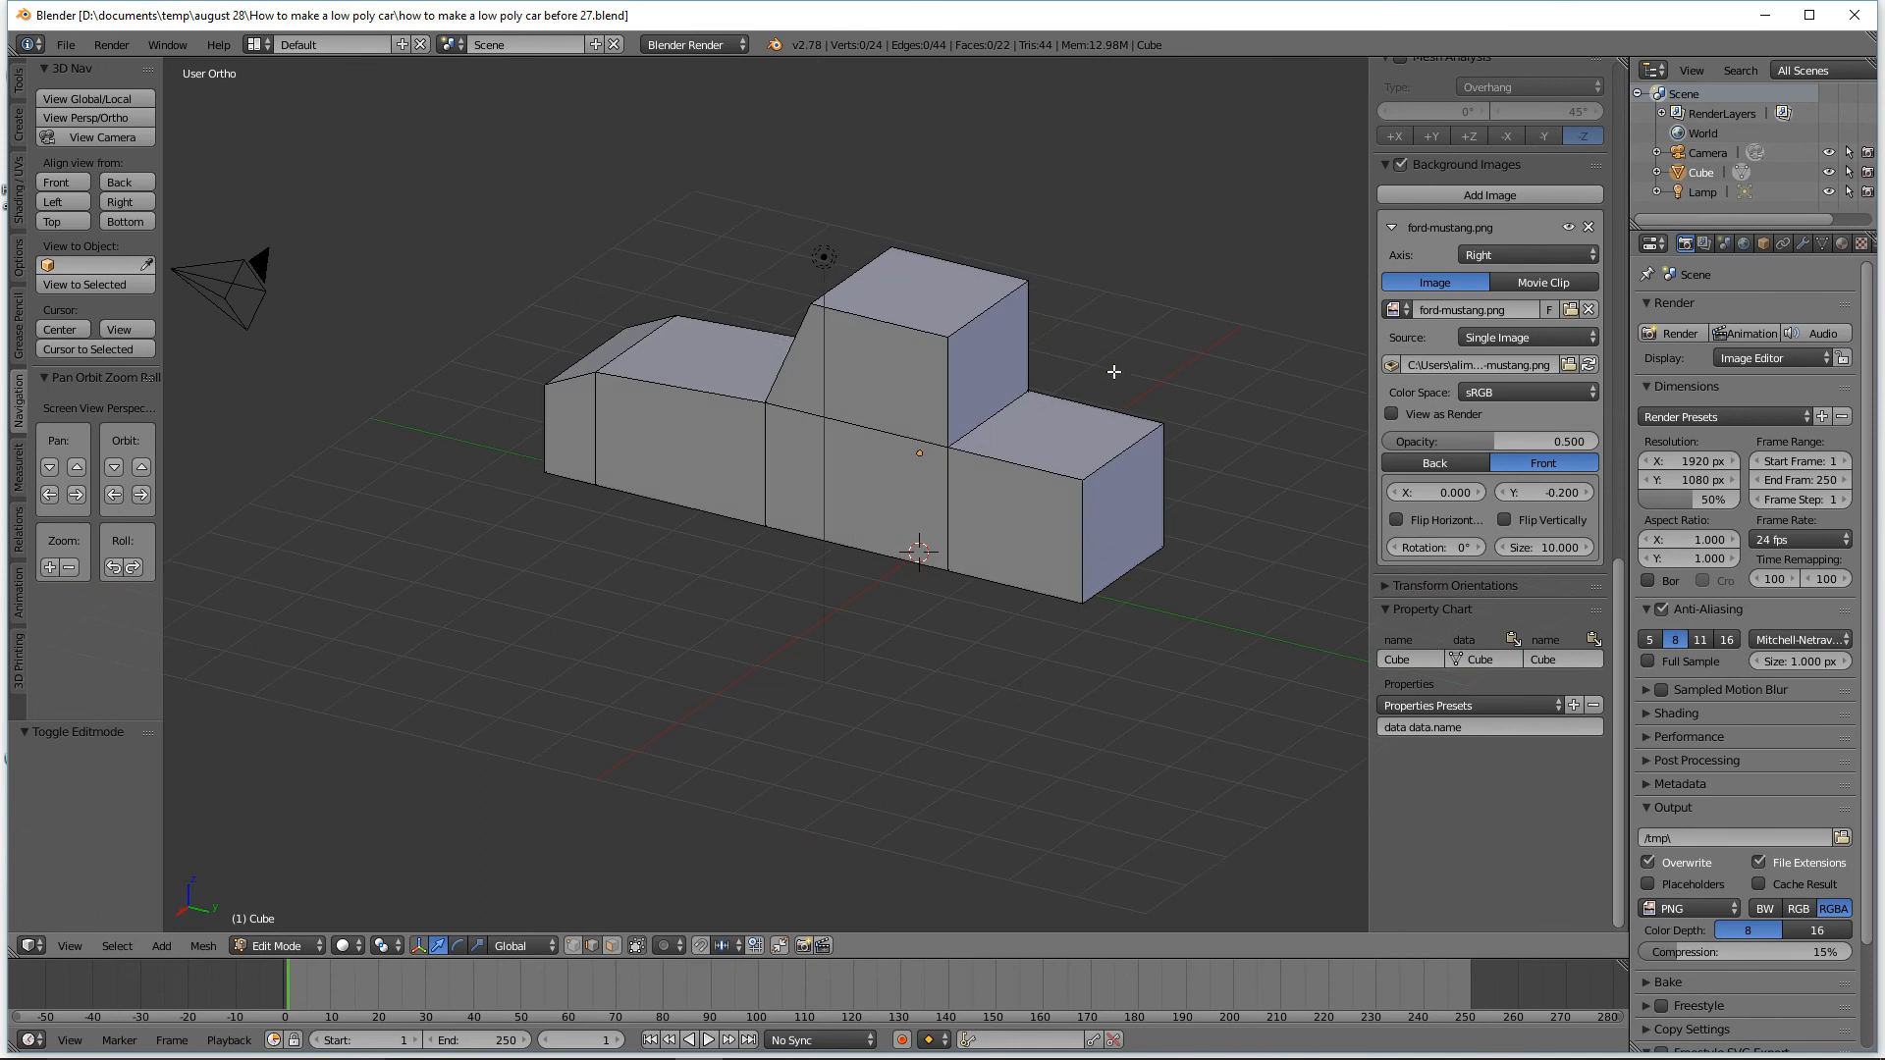
pyautogui.click(612, 944)
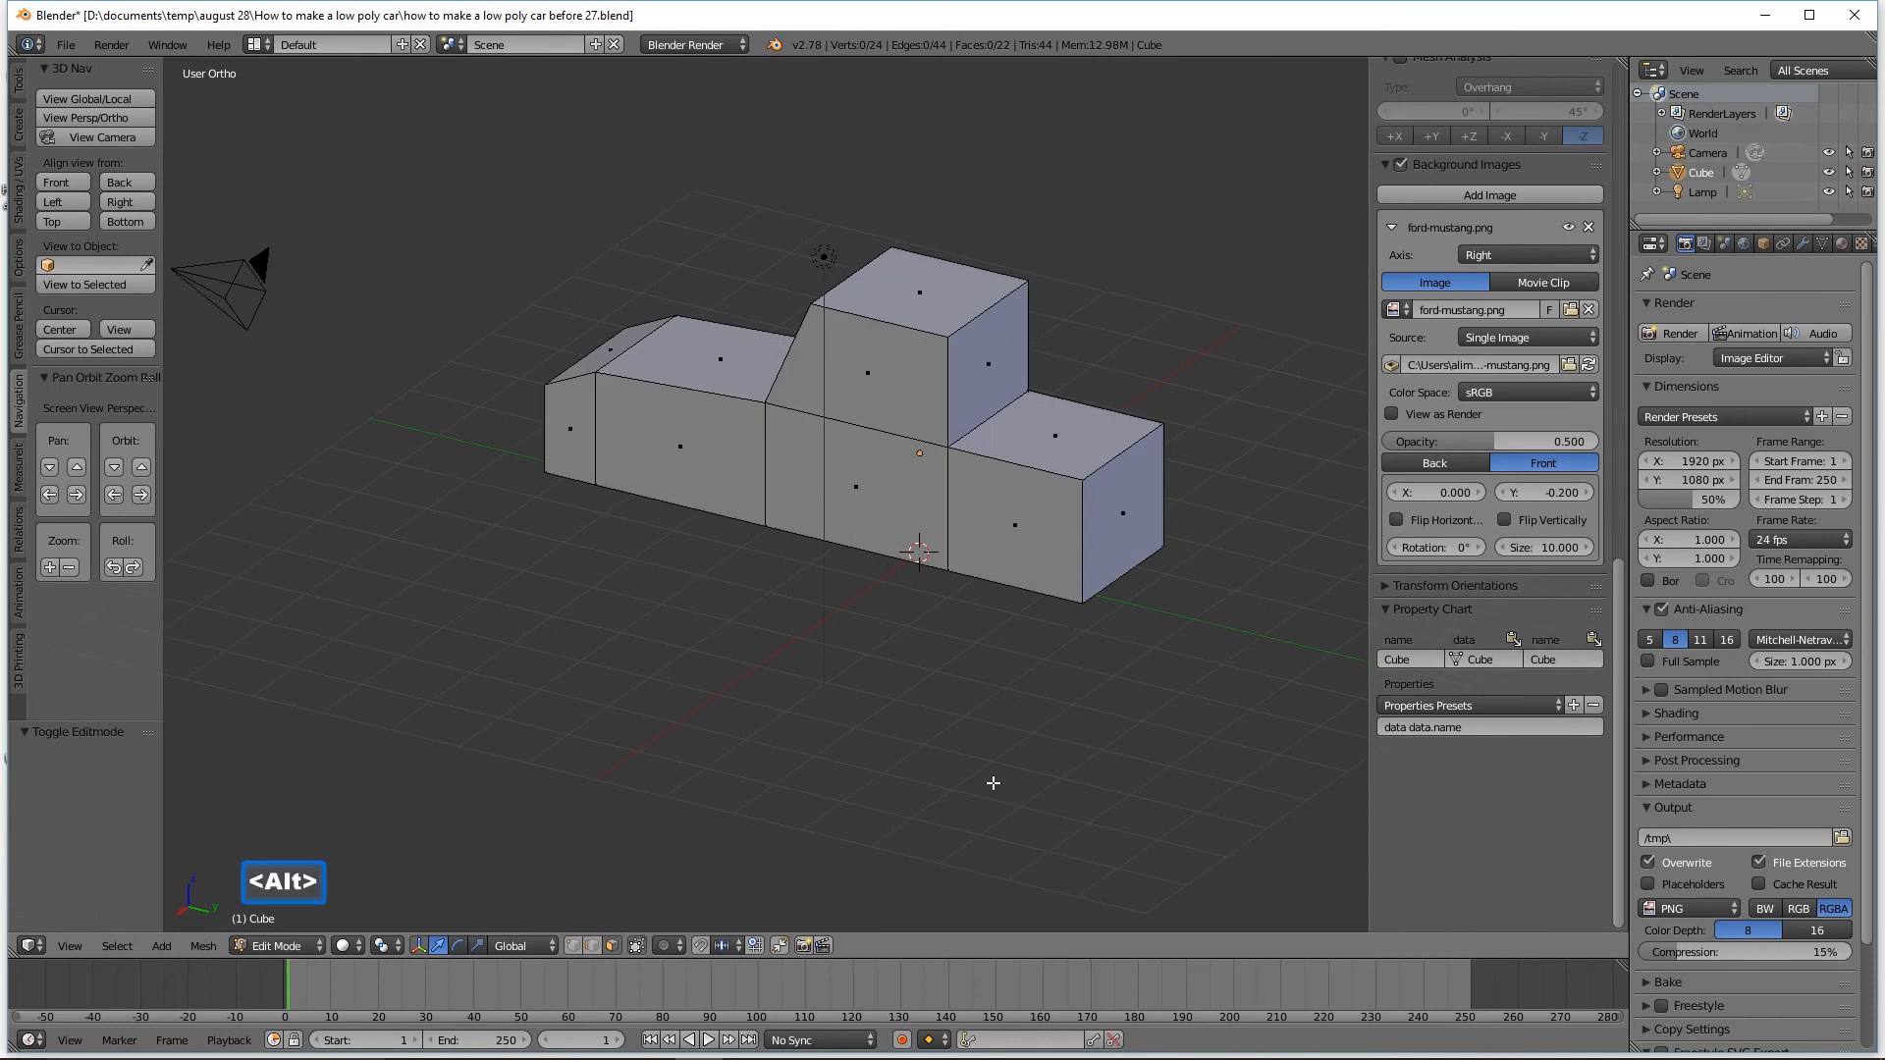
pyautogui.keyDown('alt'); pyautogui.click(1029, 463); pyautogui.keyUp('alt')
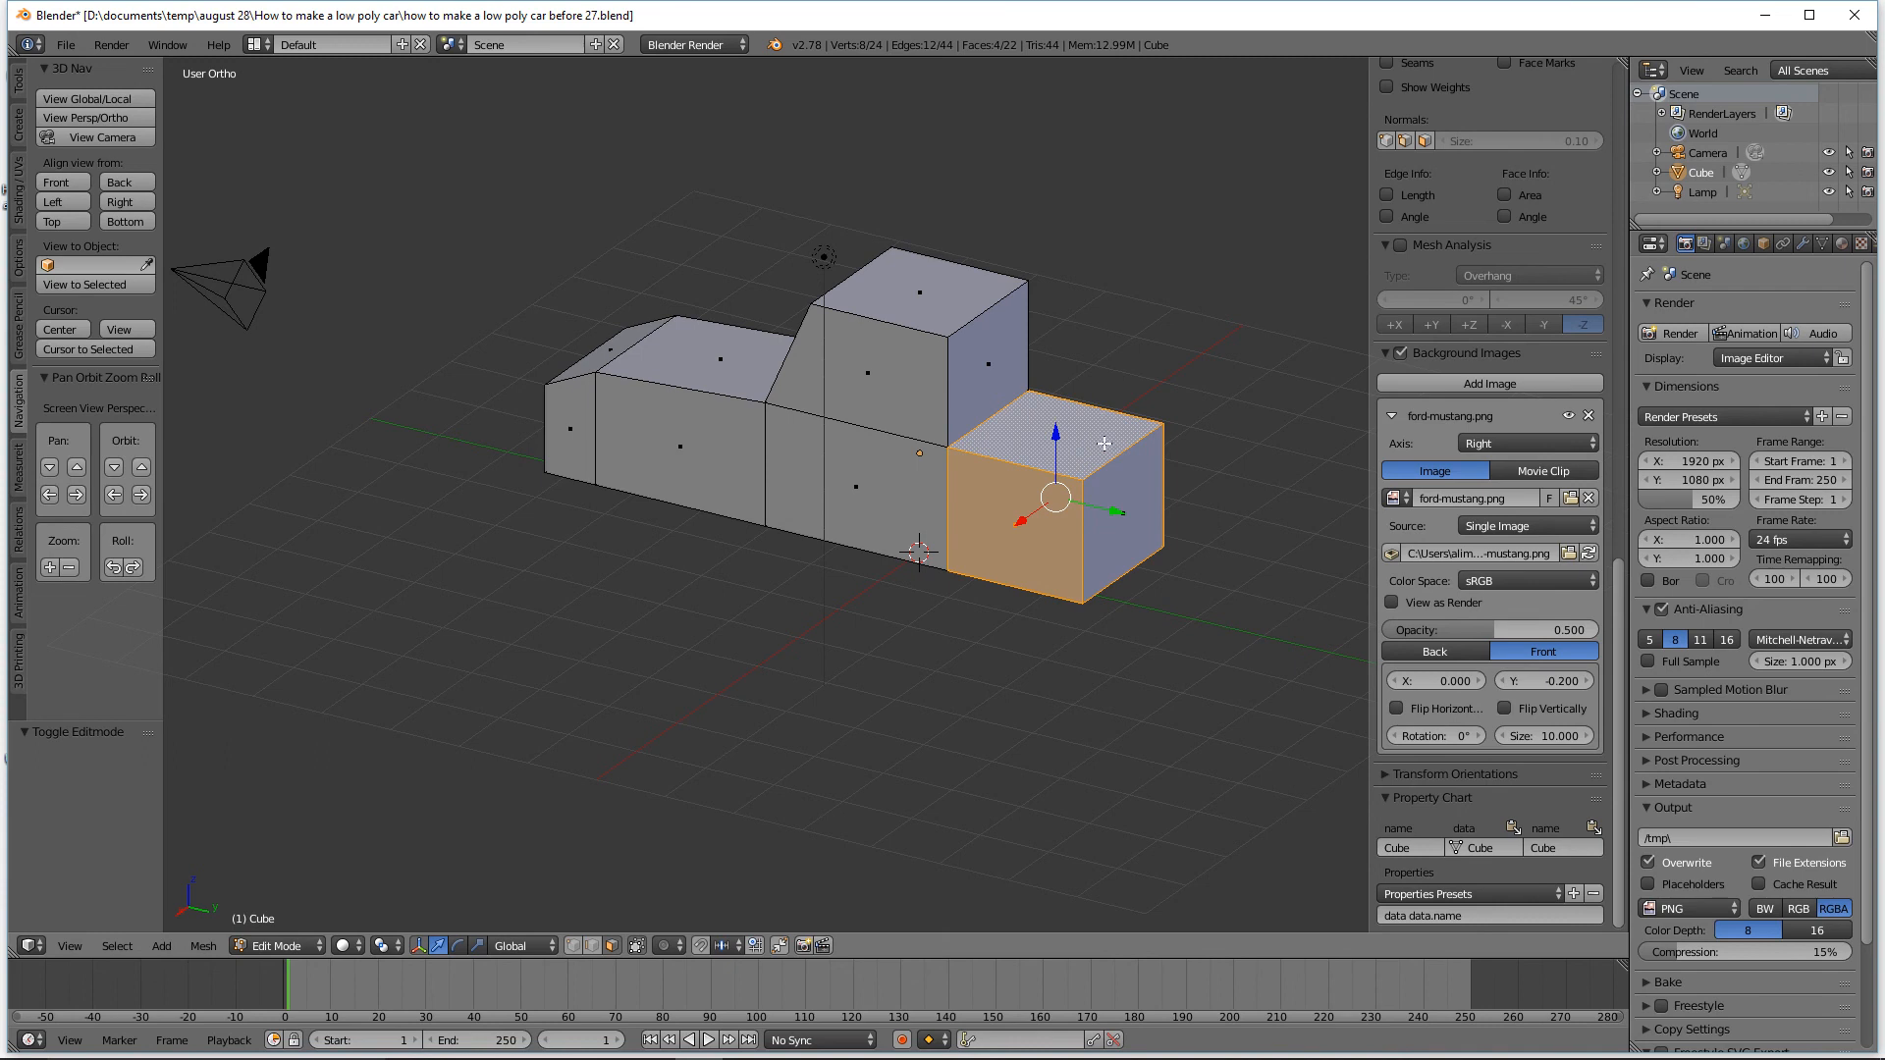
pyautogui.keyDown('shift'); pyautogui.rightClick(1141, 497); pyautogui.keyUp('shift')
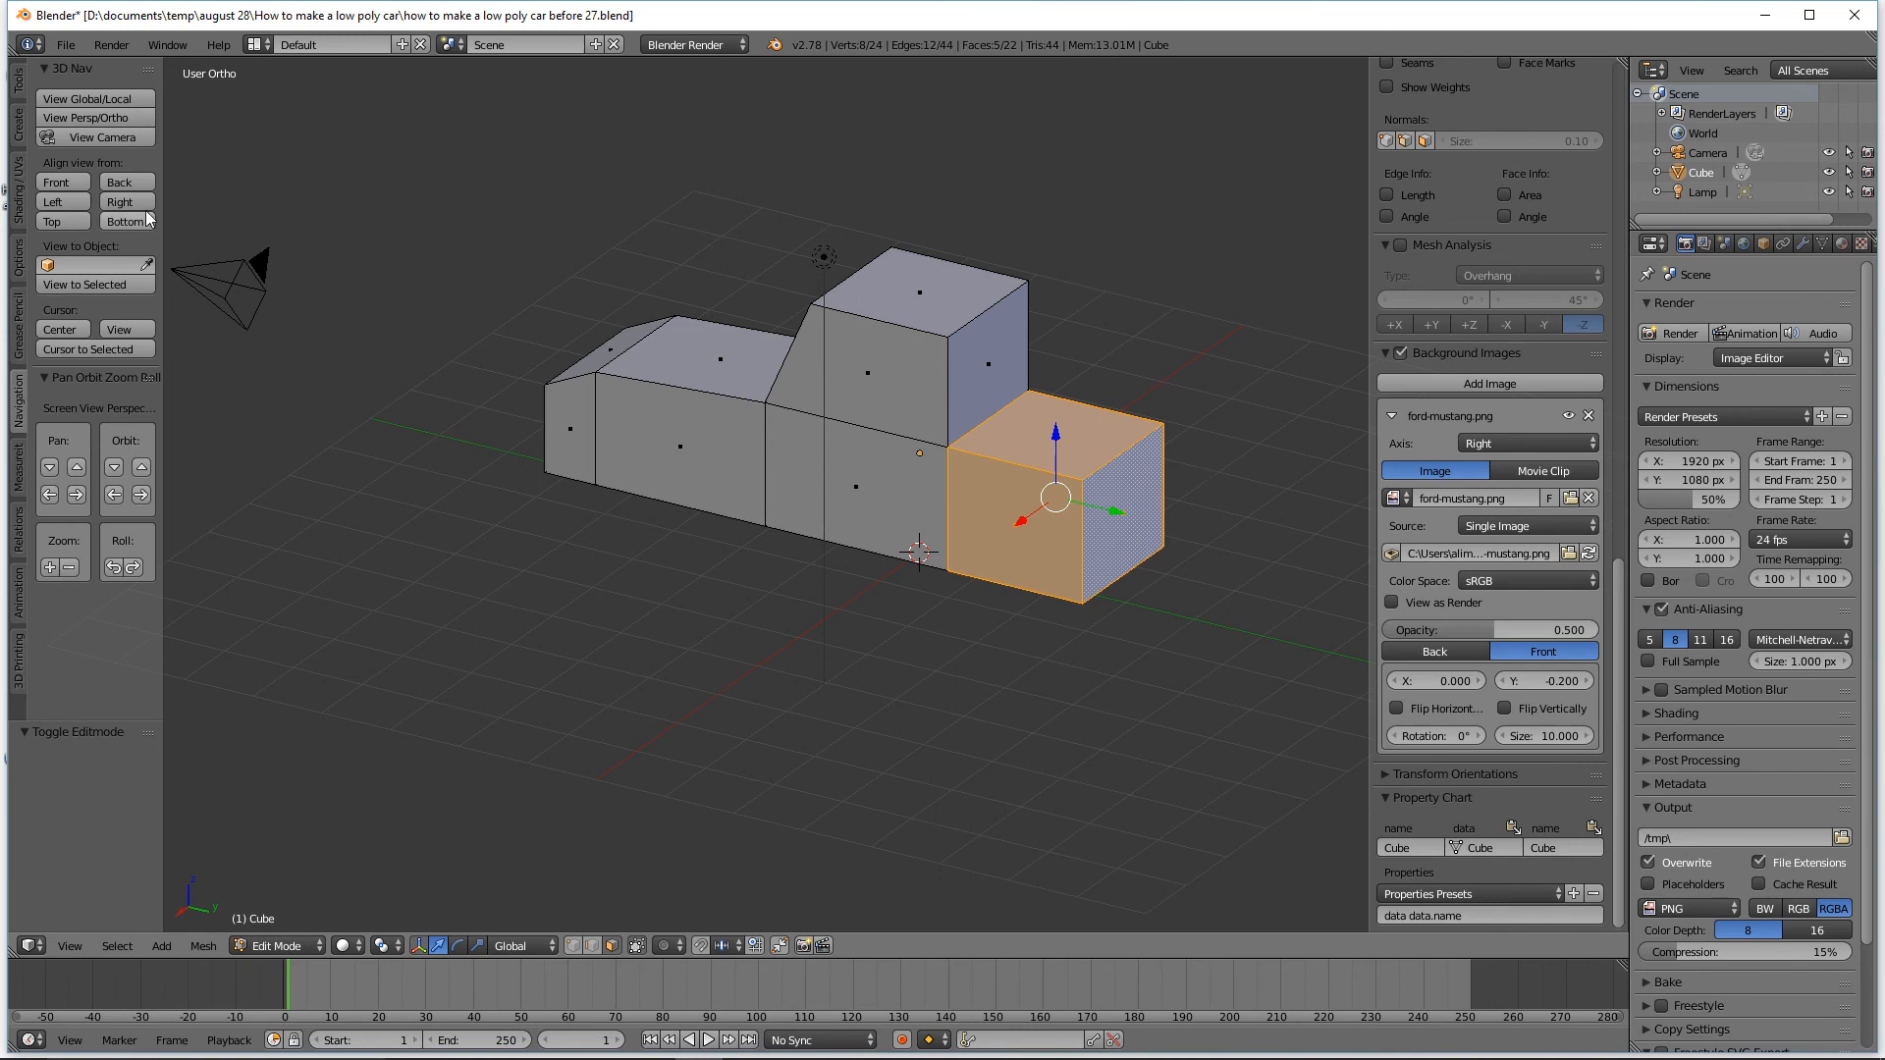
pyautogui.click(119, 203)
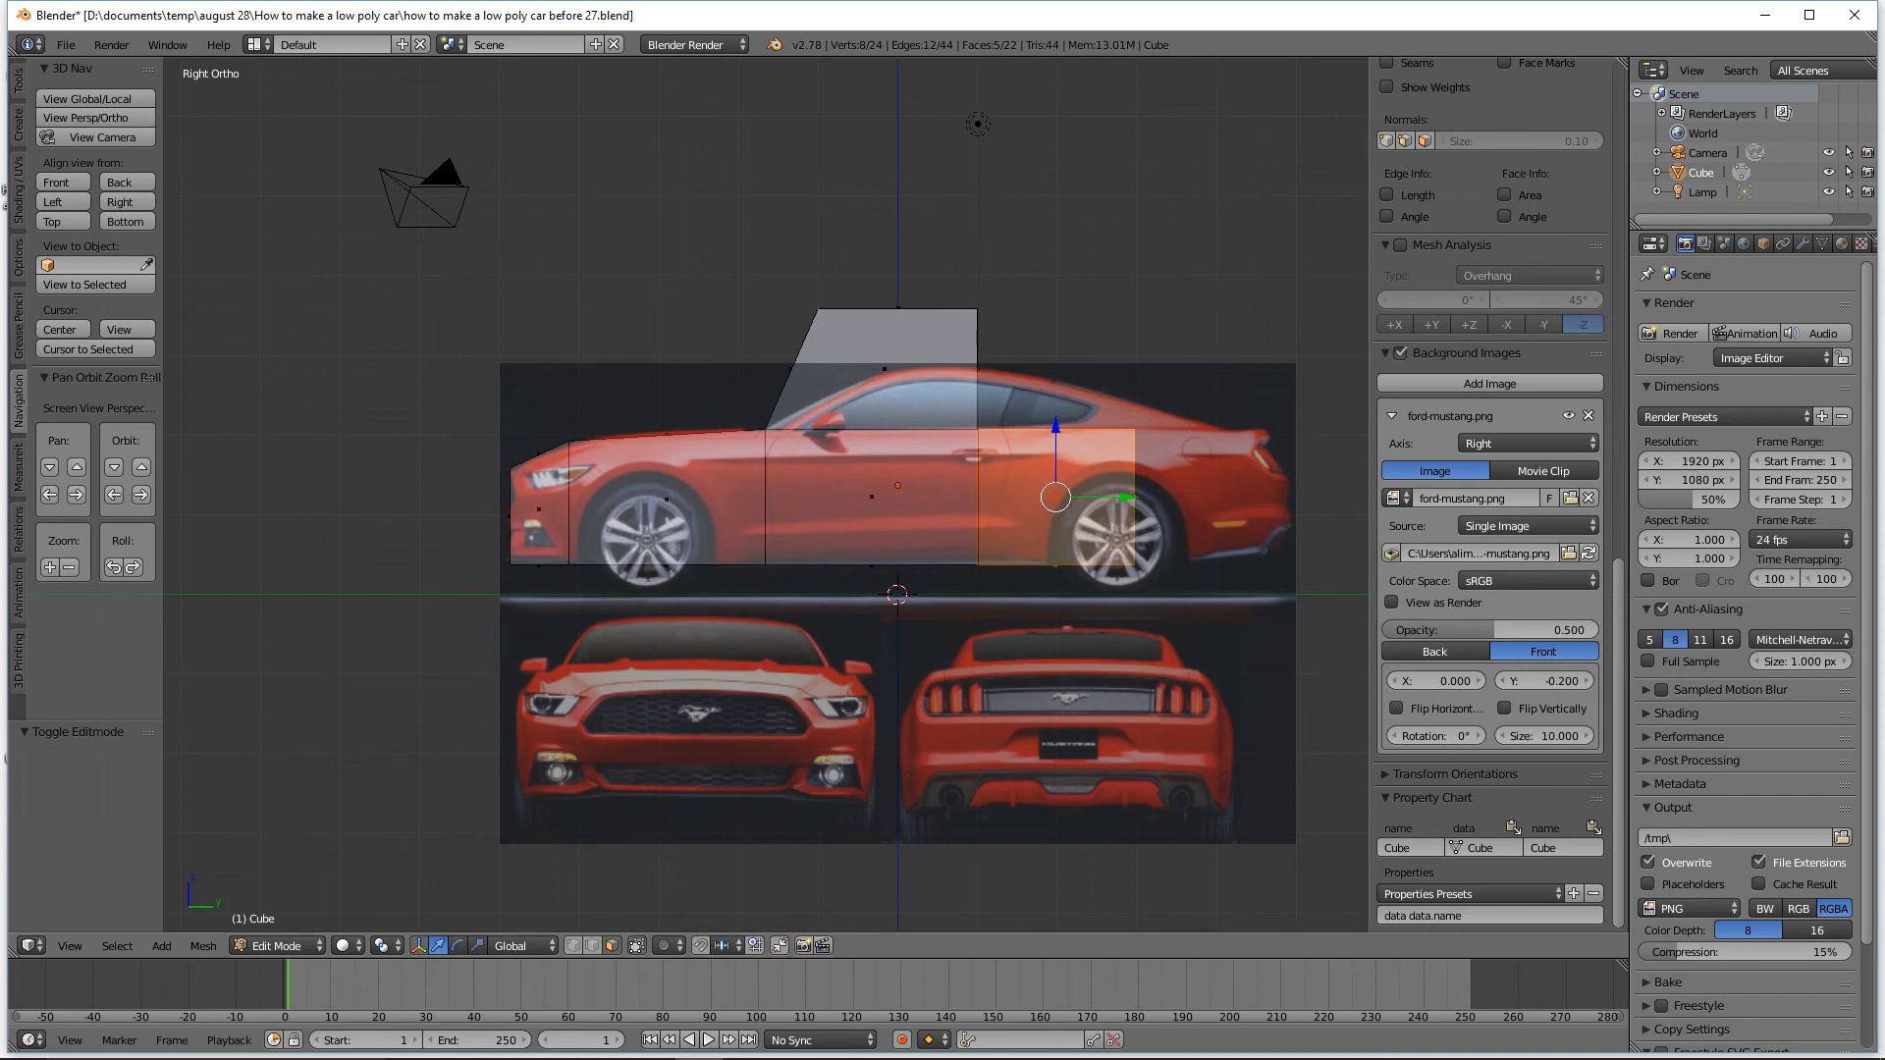
pyautogui.hotkey('ctrl', 'alt', 's')
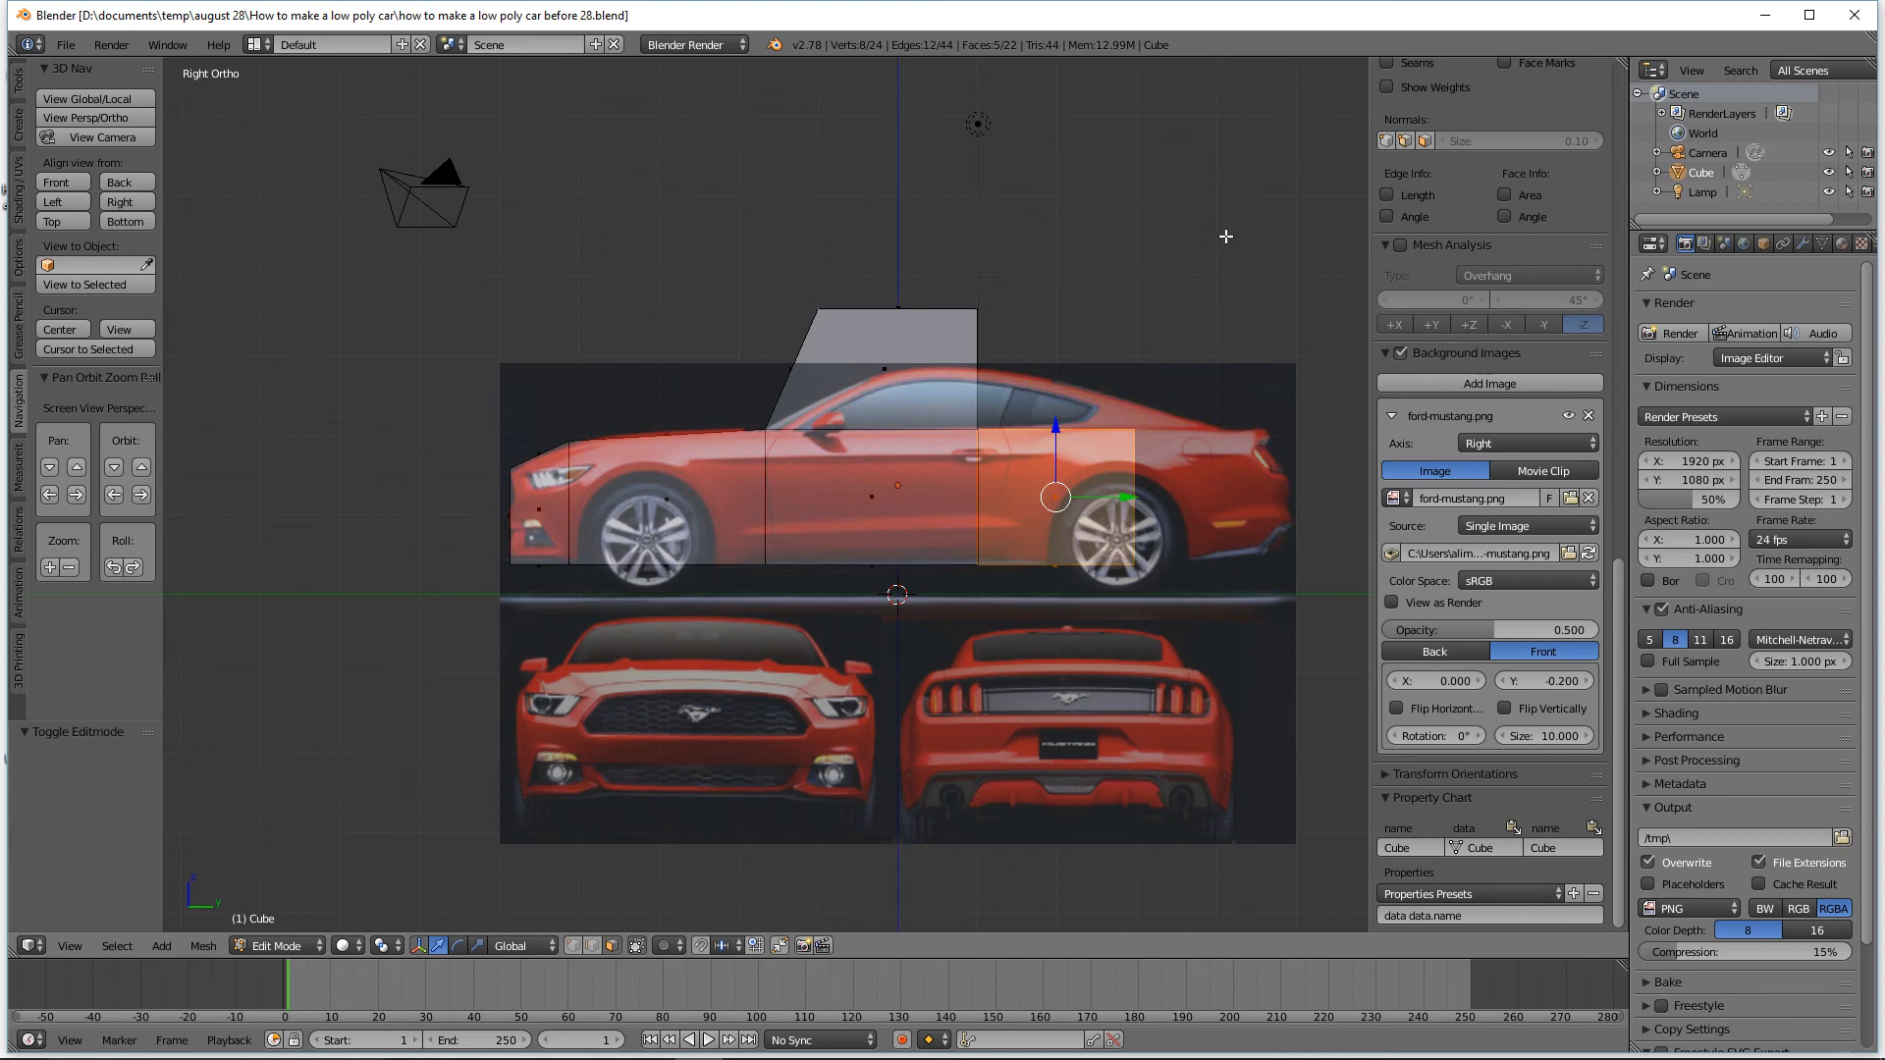
# Move the selected rear block faces along Y in the right view to reach the Mustang's rear bumper.
pyautogui.keyDown('shift'); pyautogui.moveTo(1226, 237); pyautogui.dragTo(980, 222, button='middle'); pyautogui.keyUp('shift')
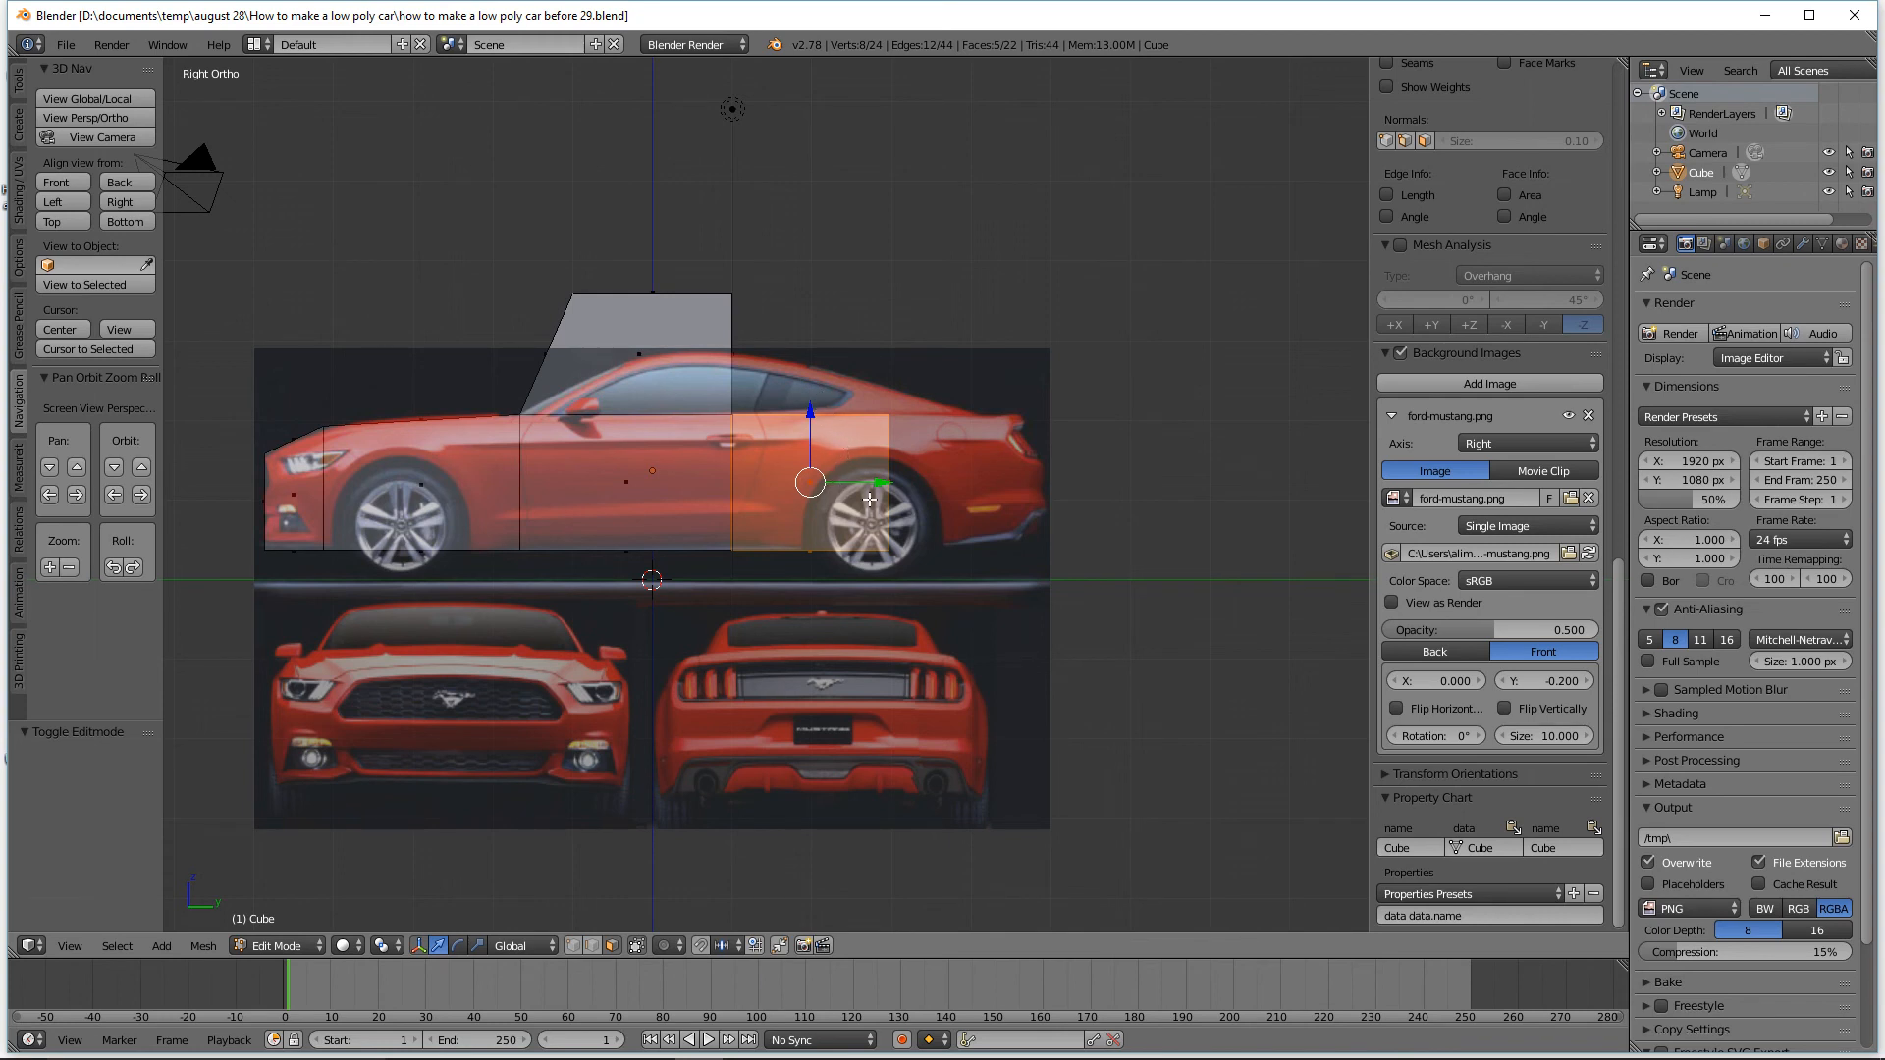
pyautogui.moveTo(882, 484); pyautogui.dragTo(1027, 486)
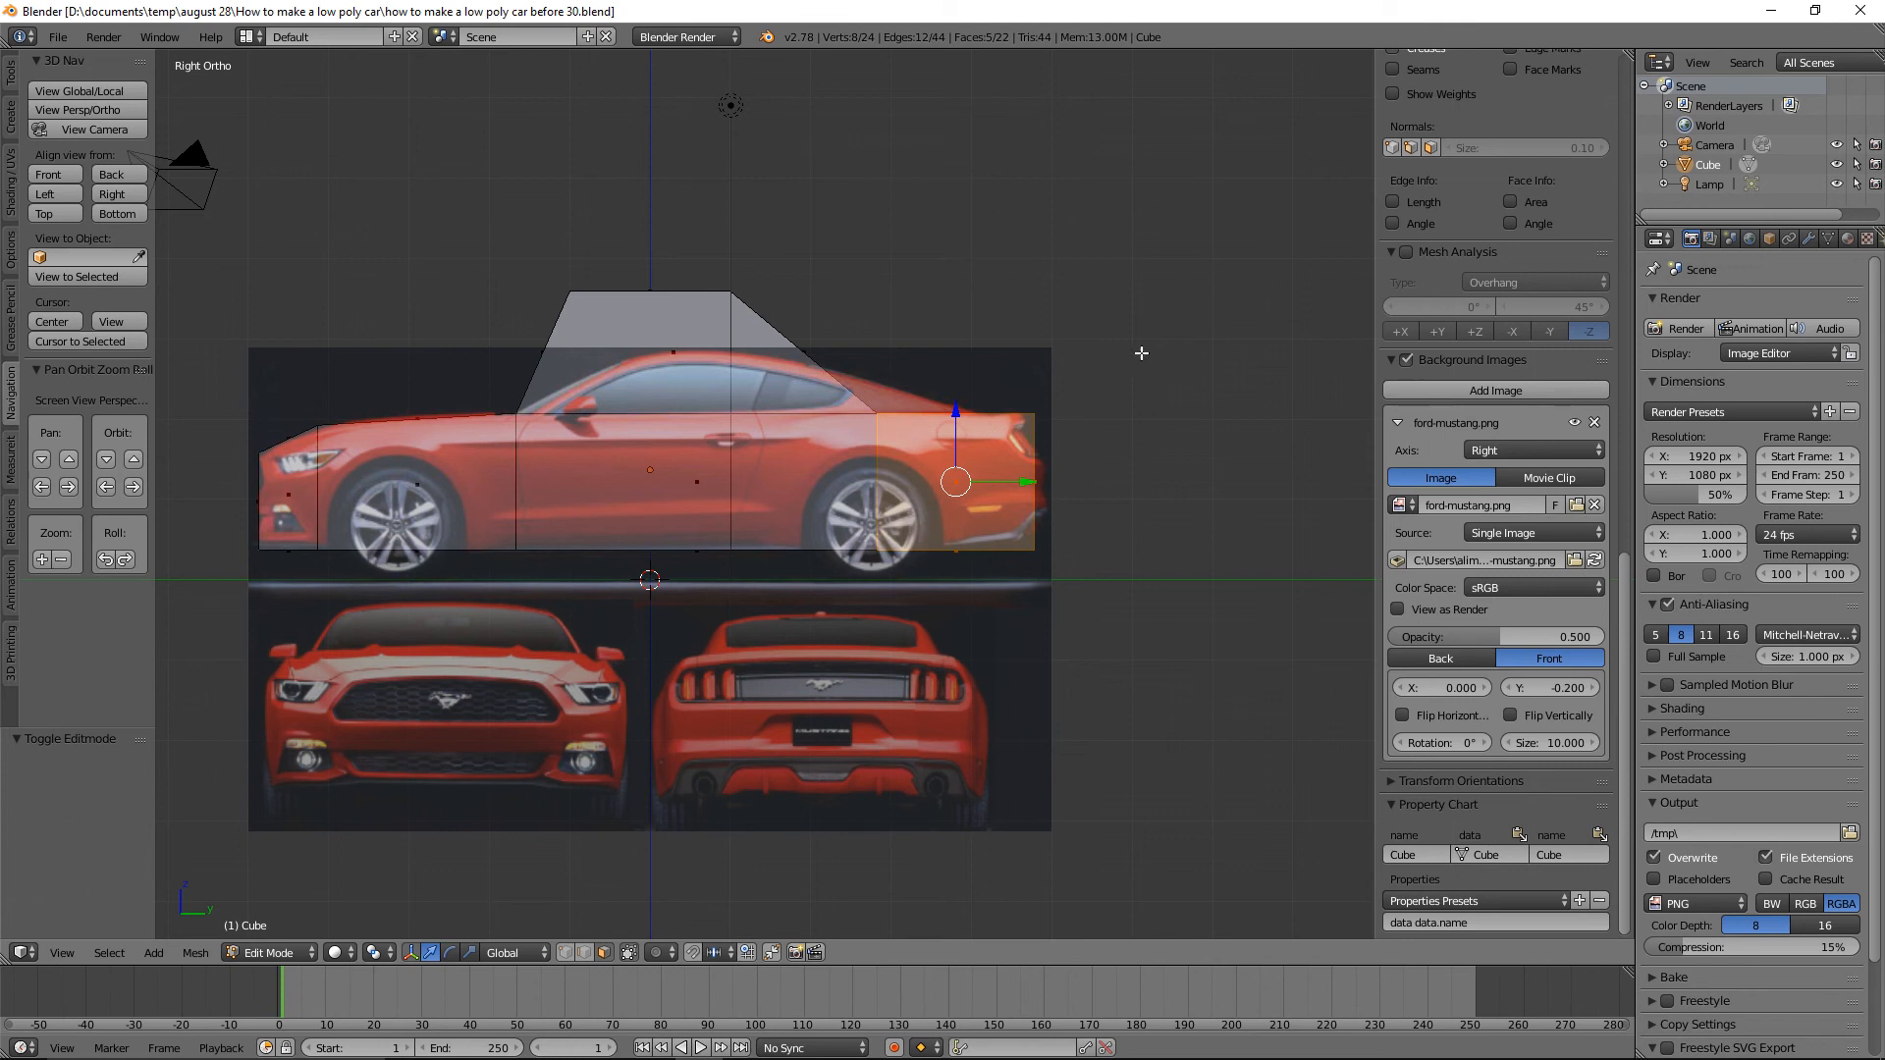
pyautogui.press('a')
# Move the edge loop between cabin and trunk along Y by about 1.185, and save as "how to make a low poly car before 32.blend".
pyautogui.moveTo(1165, 354); pyautogui.dragTo(1099, 398, button='middle')
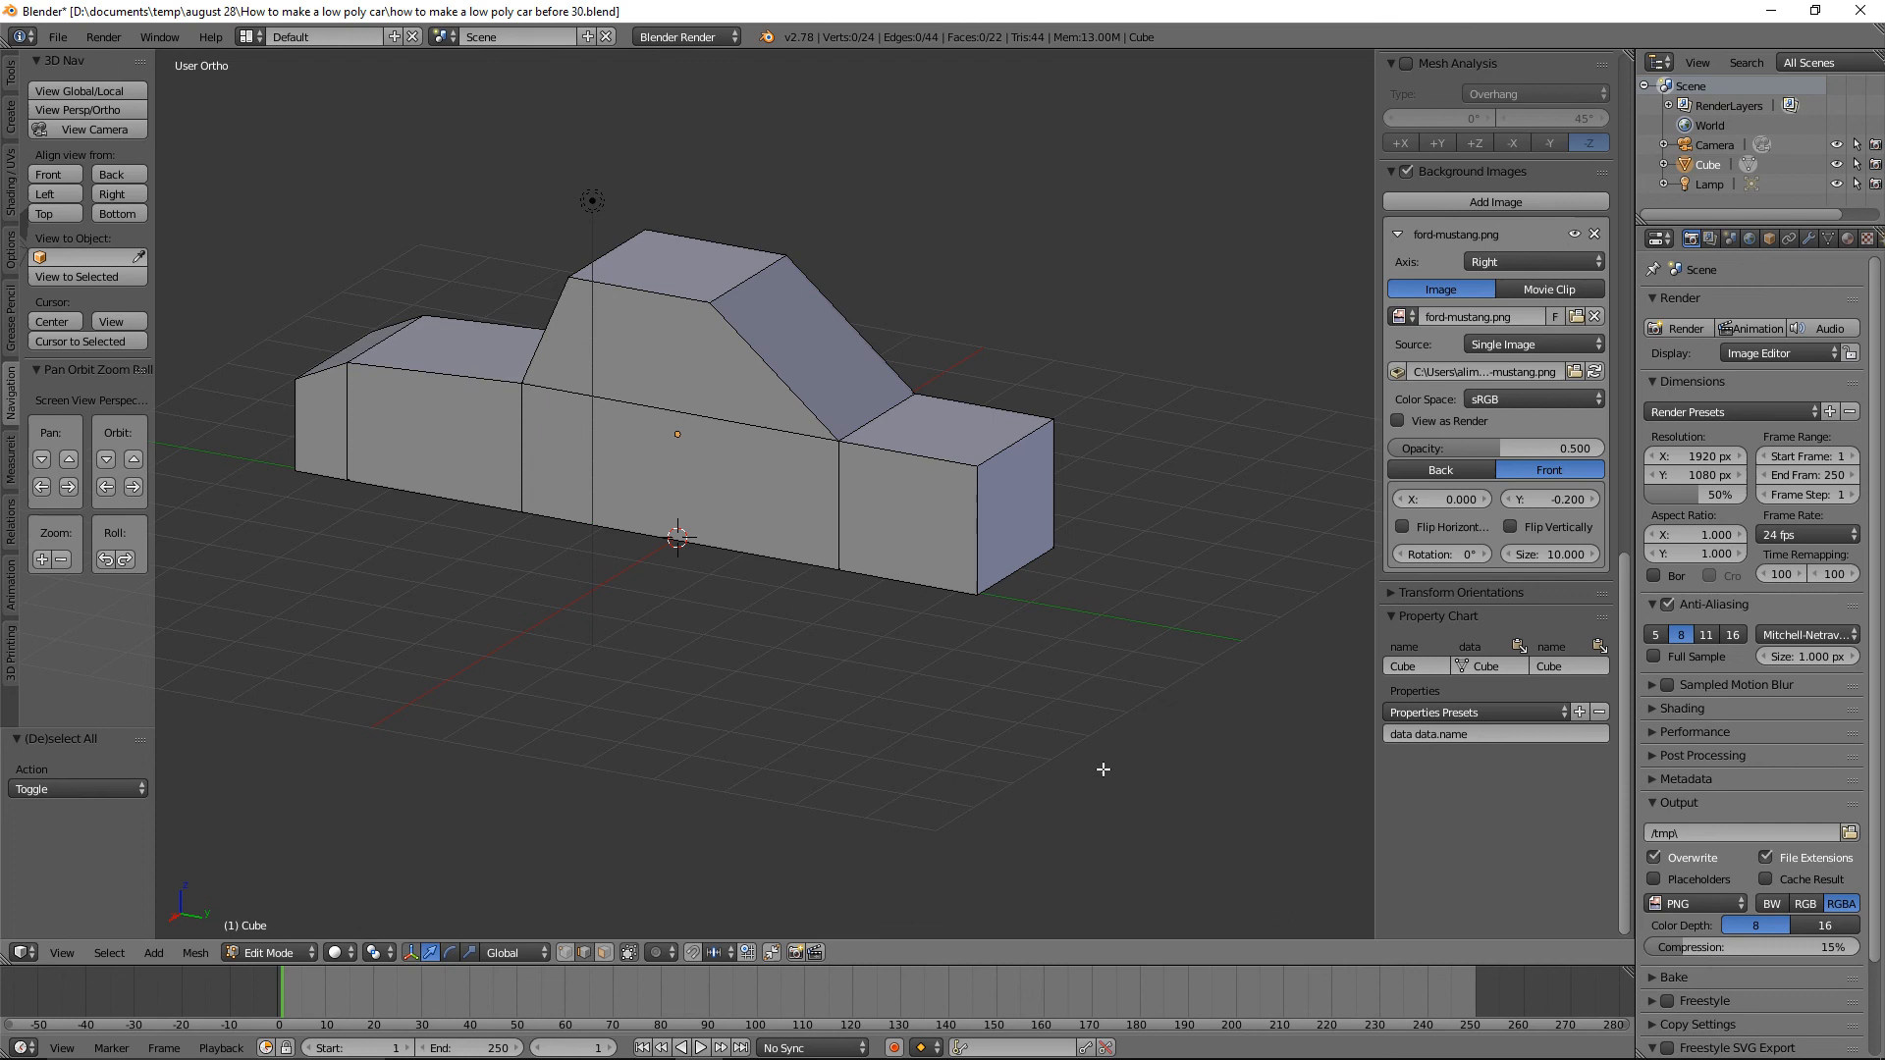
pyautogui.keyDown('alt'); pyautogui.rightClick(841, 517); pyautogui.keyUp('alt')
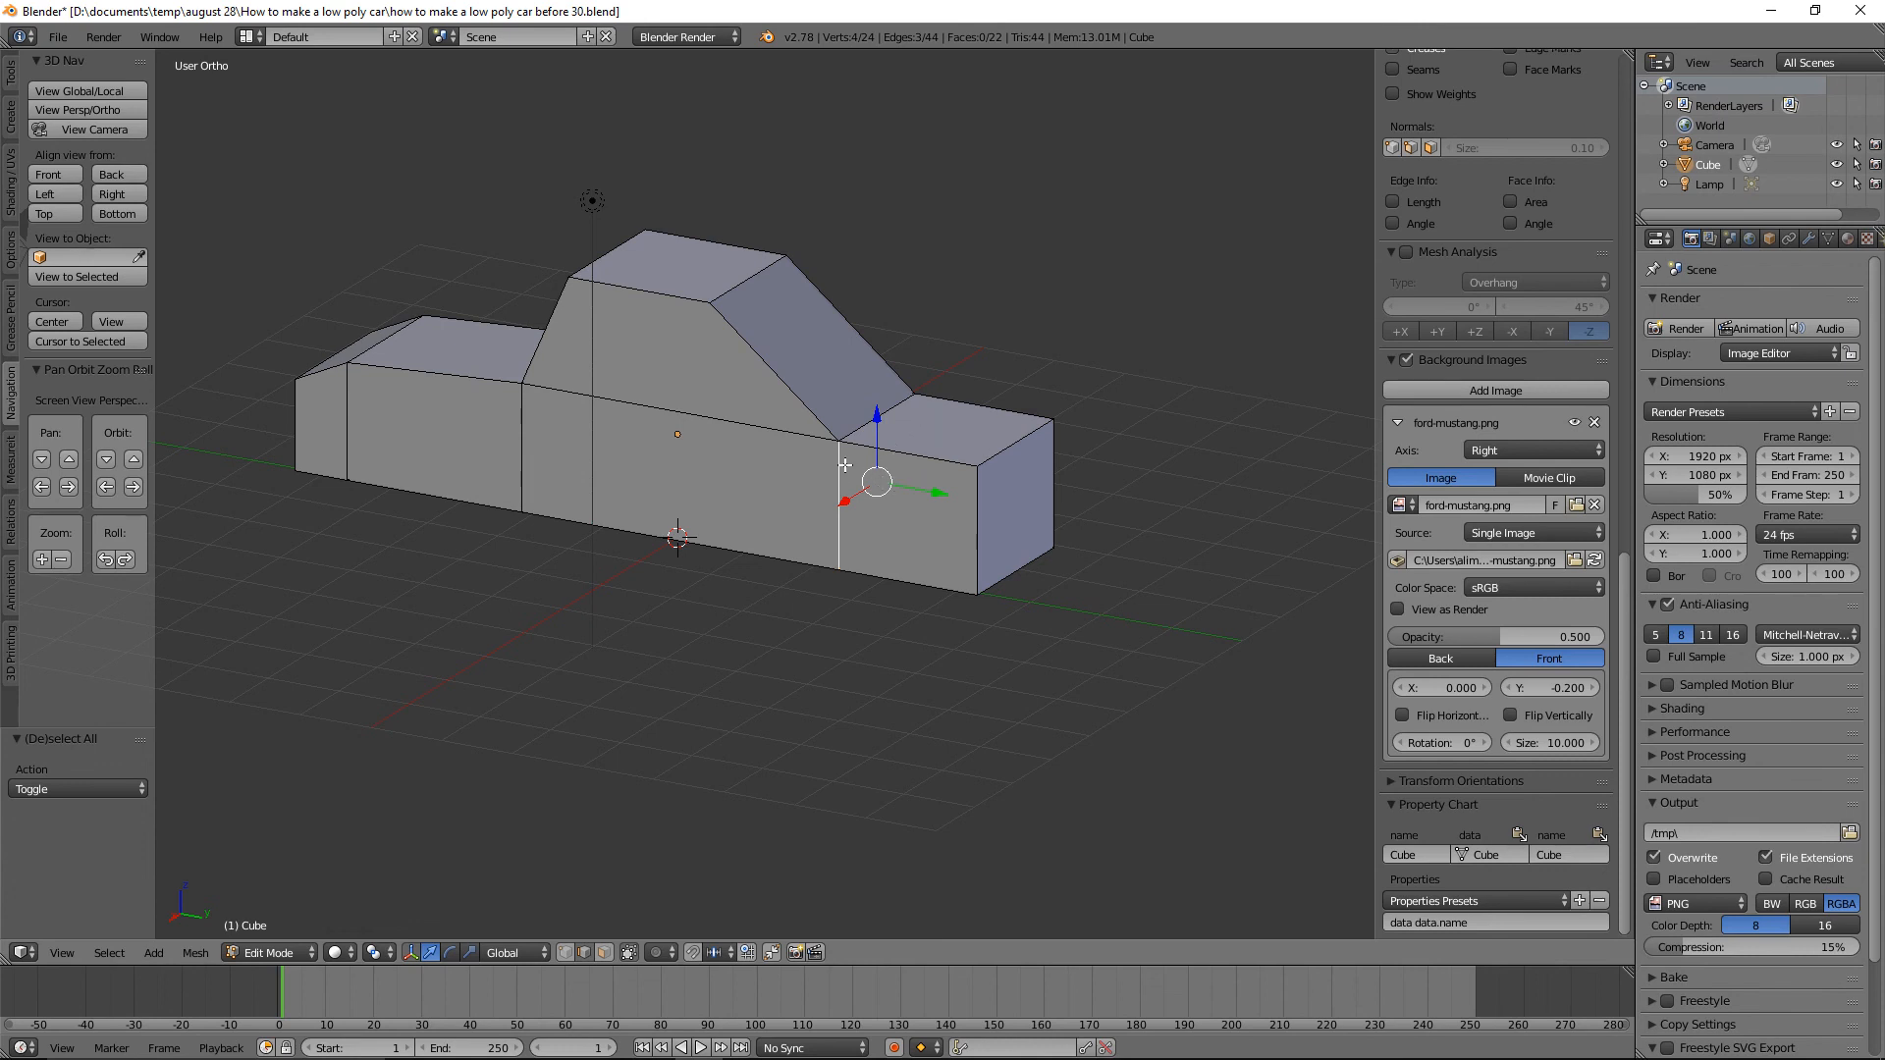
pyautogui.moveTo(1069, 434)
pyautogui.mouseDown(button='middle')
pyautogui.moveTo(1002, 451)
pyautogui.moveTo(1036, 513)
pyautogui.moveTo(1066, 442)
pyautogui.moveTo(1102, 433)
pyautogui.mouseUp(button='middle')
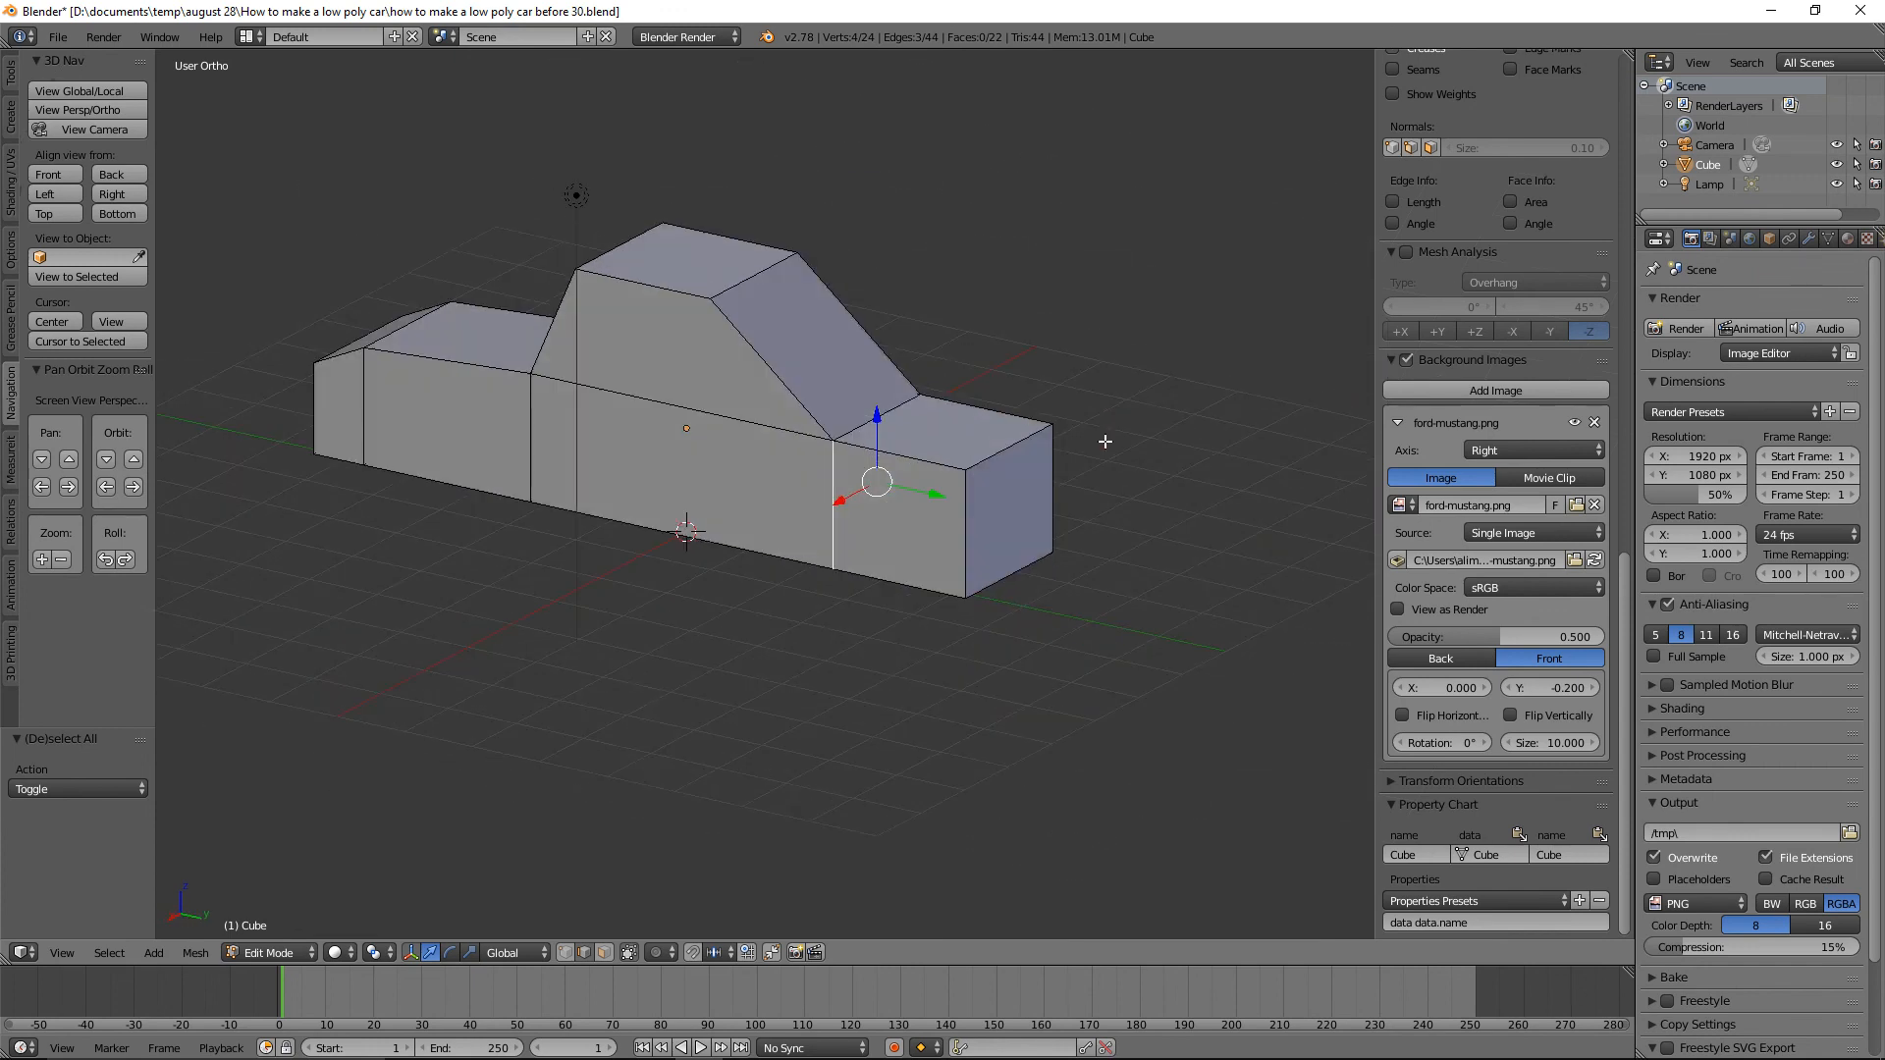
pyautogui.moveTo(1034, 491)
pyautogui.mouseDown(button='middle')
pyautogui.moveTo(1028, 427)
pyautogui.moveTo(1026, 519)
pyautogui.mouseUp(button='middle')
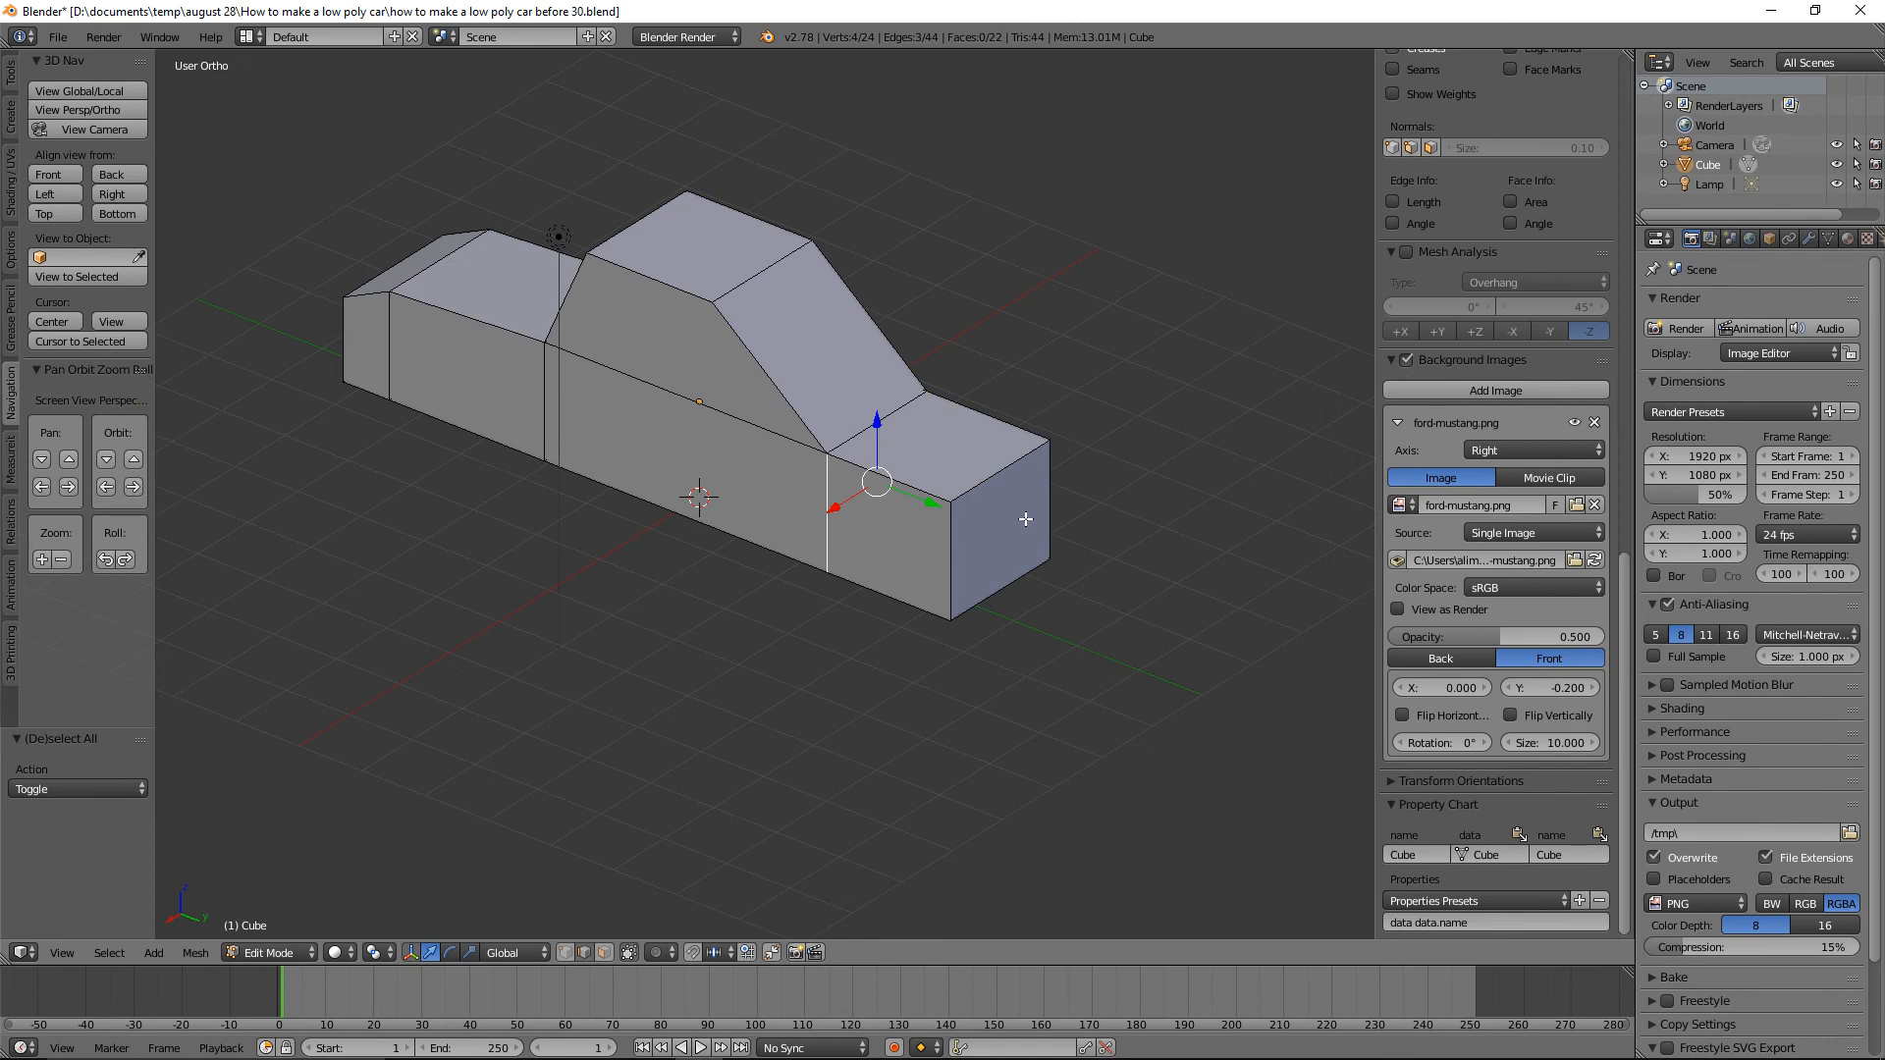
pyautogui.keyDown('shift'); pyautogui.rightClick(906, 403); pyautogui.keyUp('shift')
pyautogui.click(114, 194)
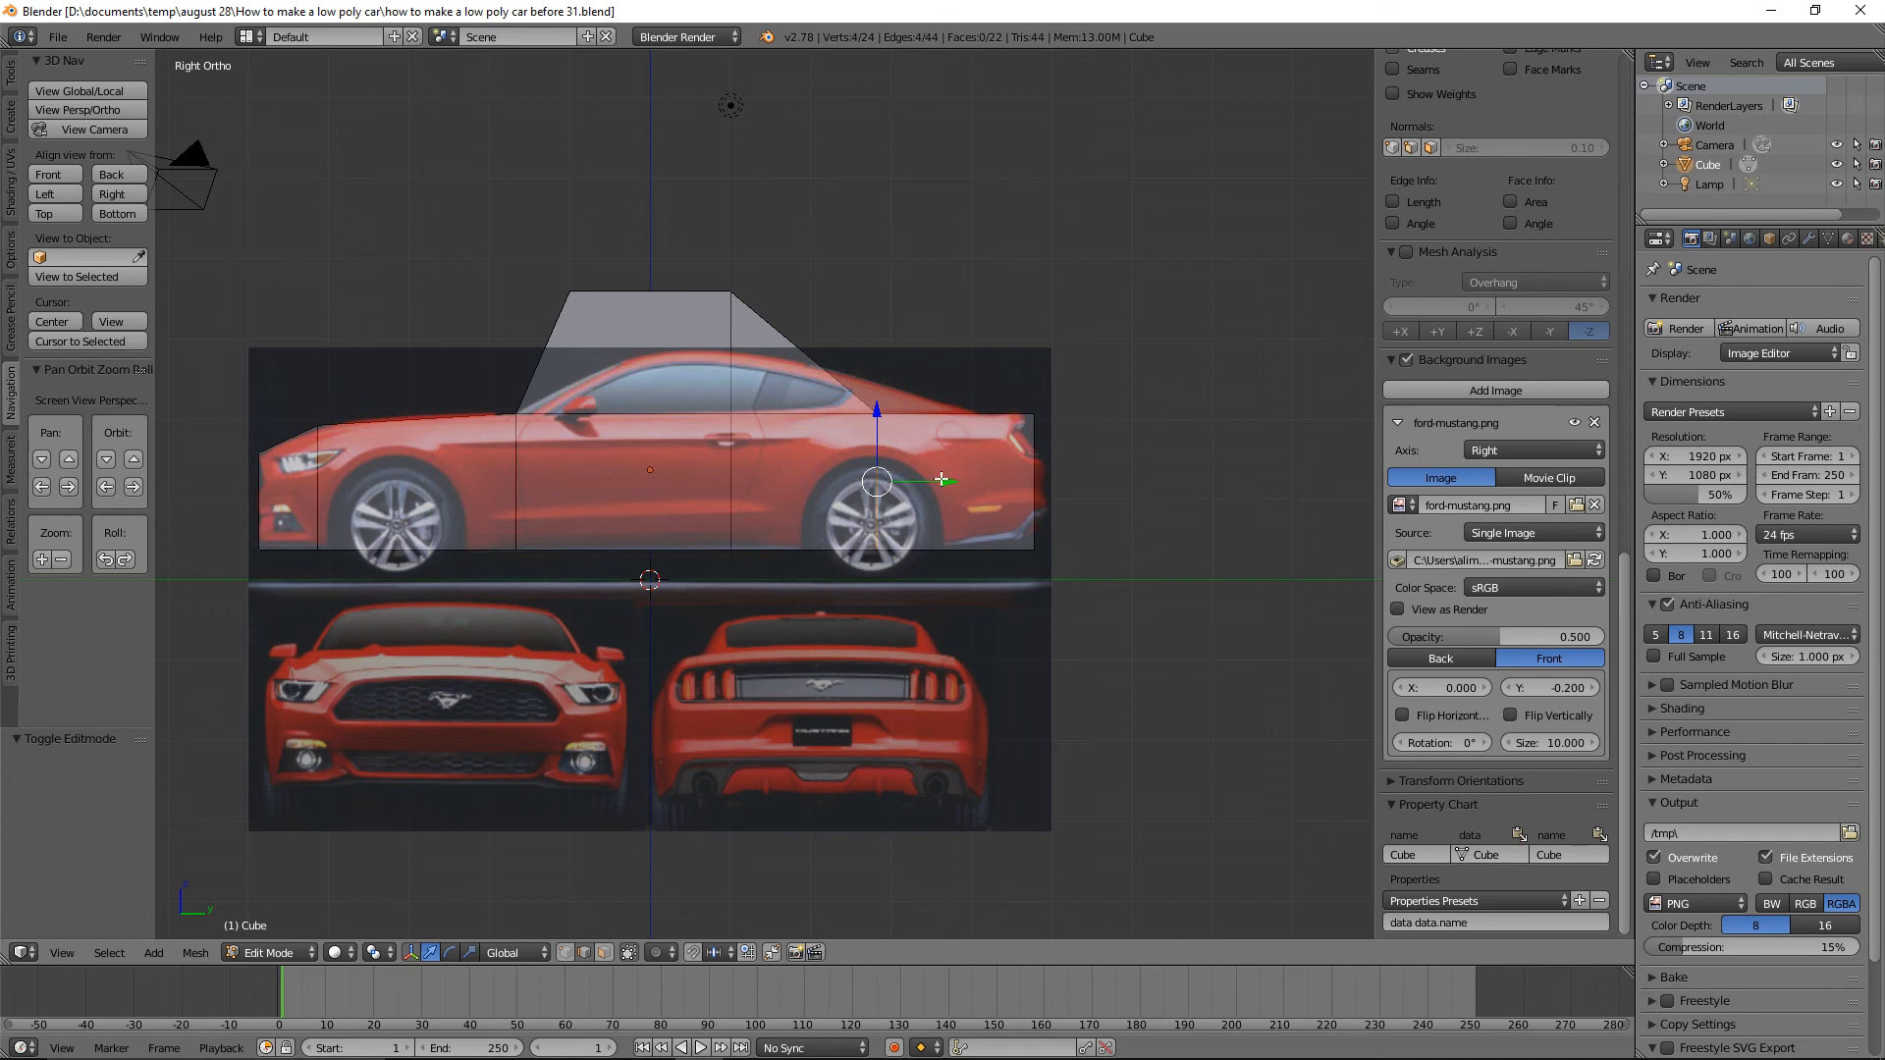
pyautogui.moveTo(941, 482); pyautogui.dragTo(1036, 483)
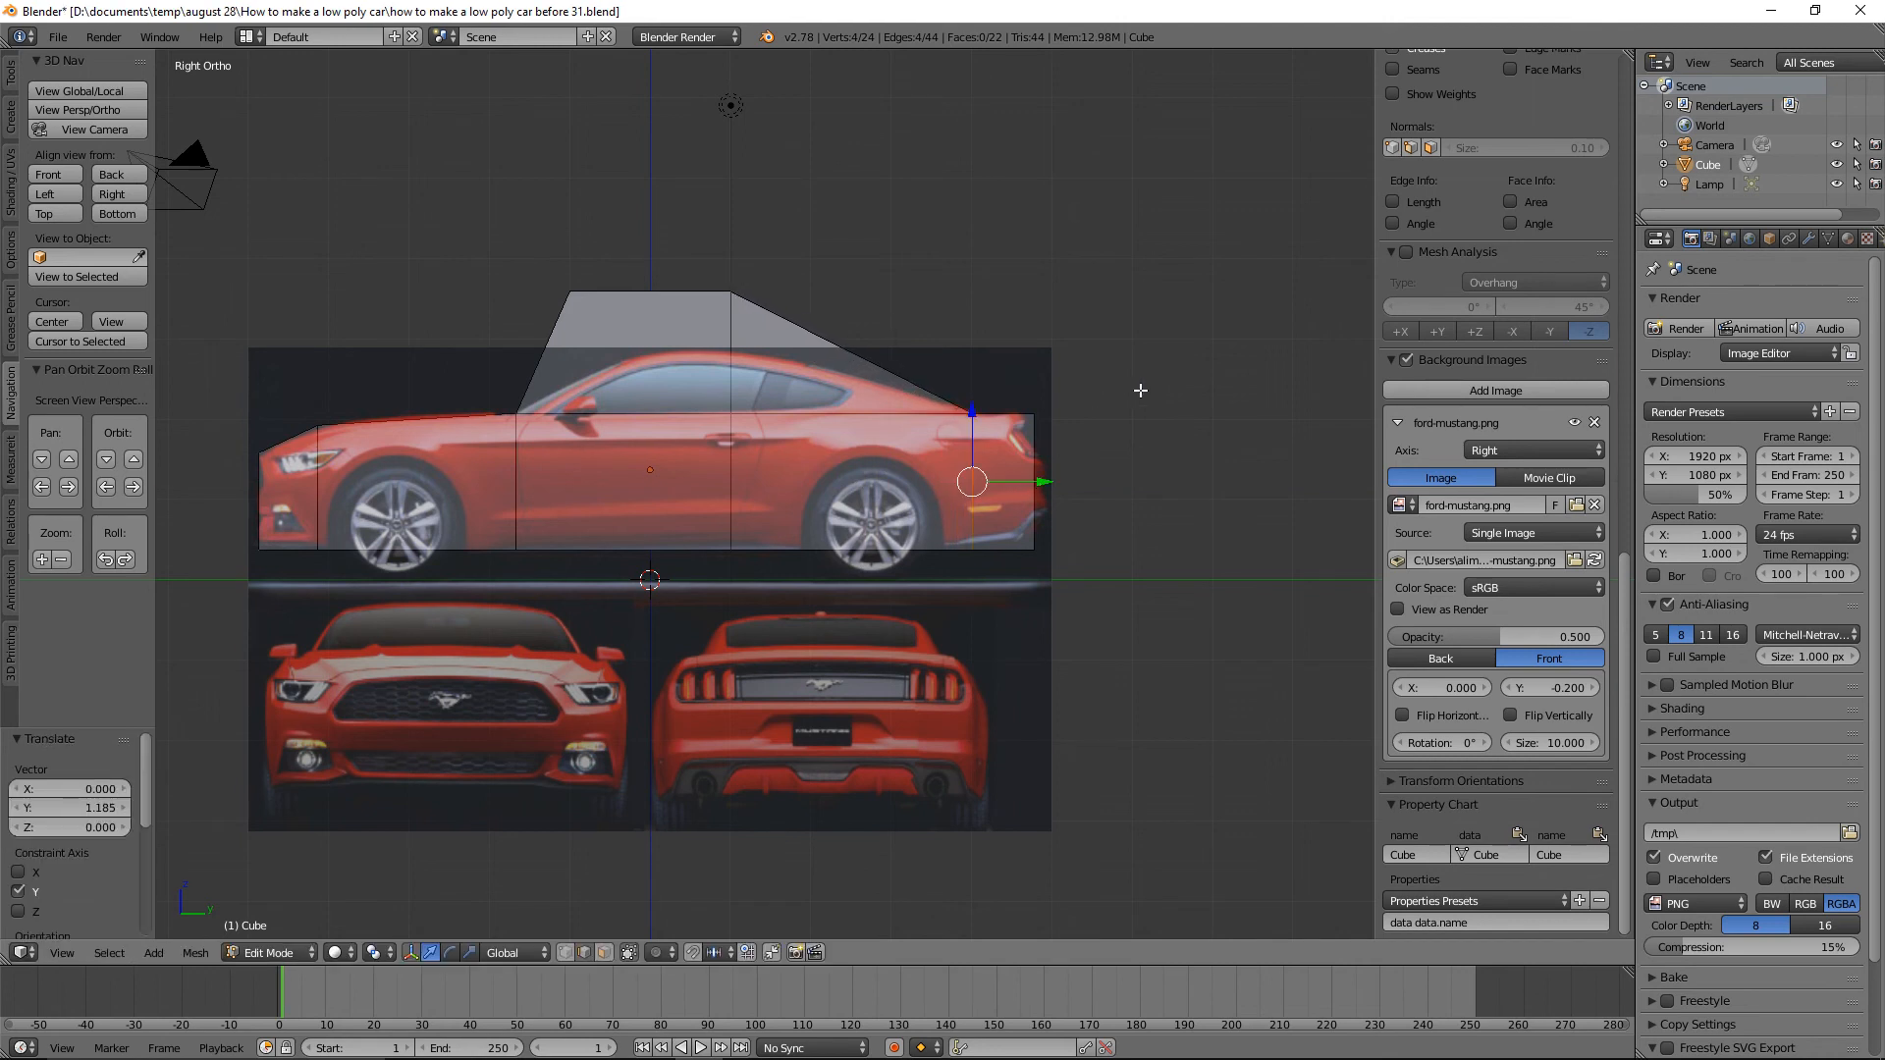
pyautogui.press('a')
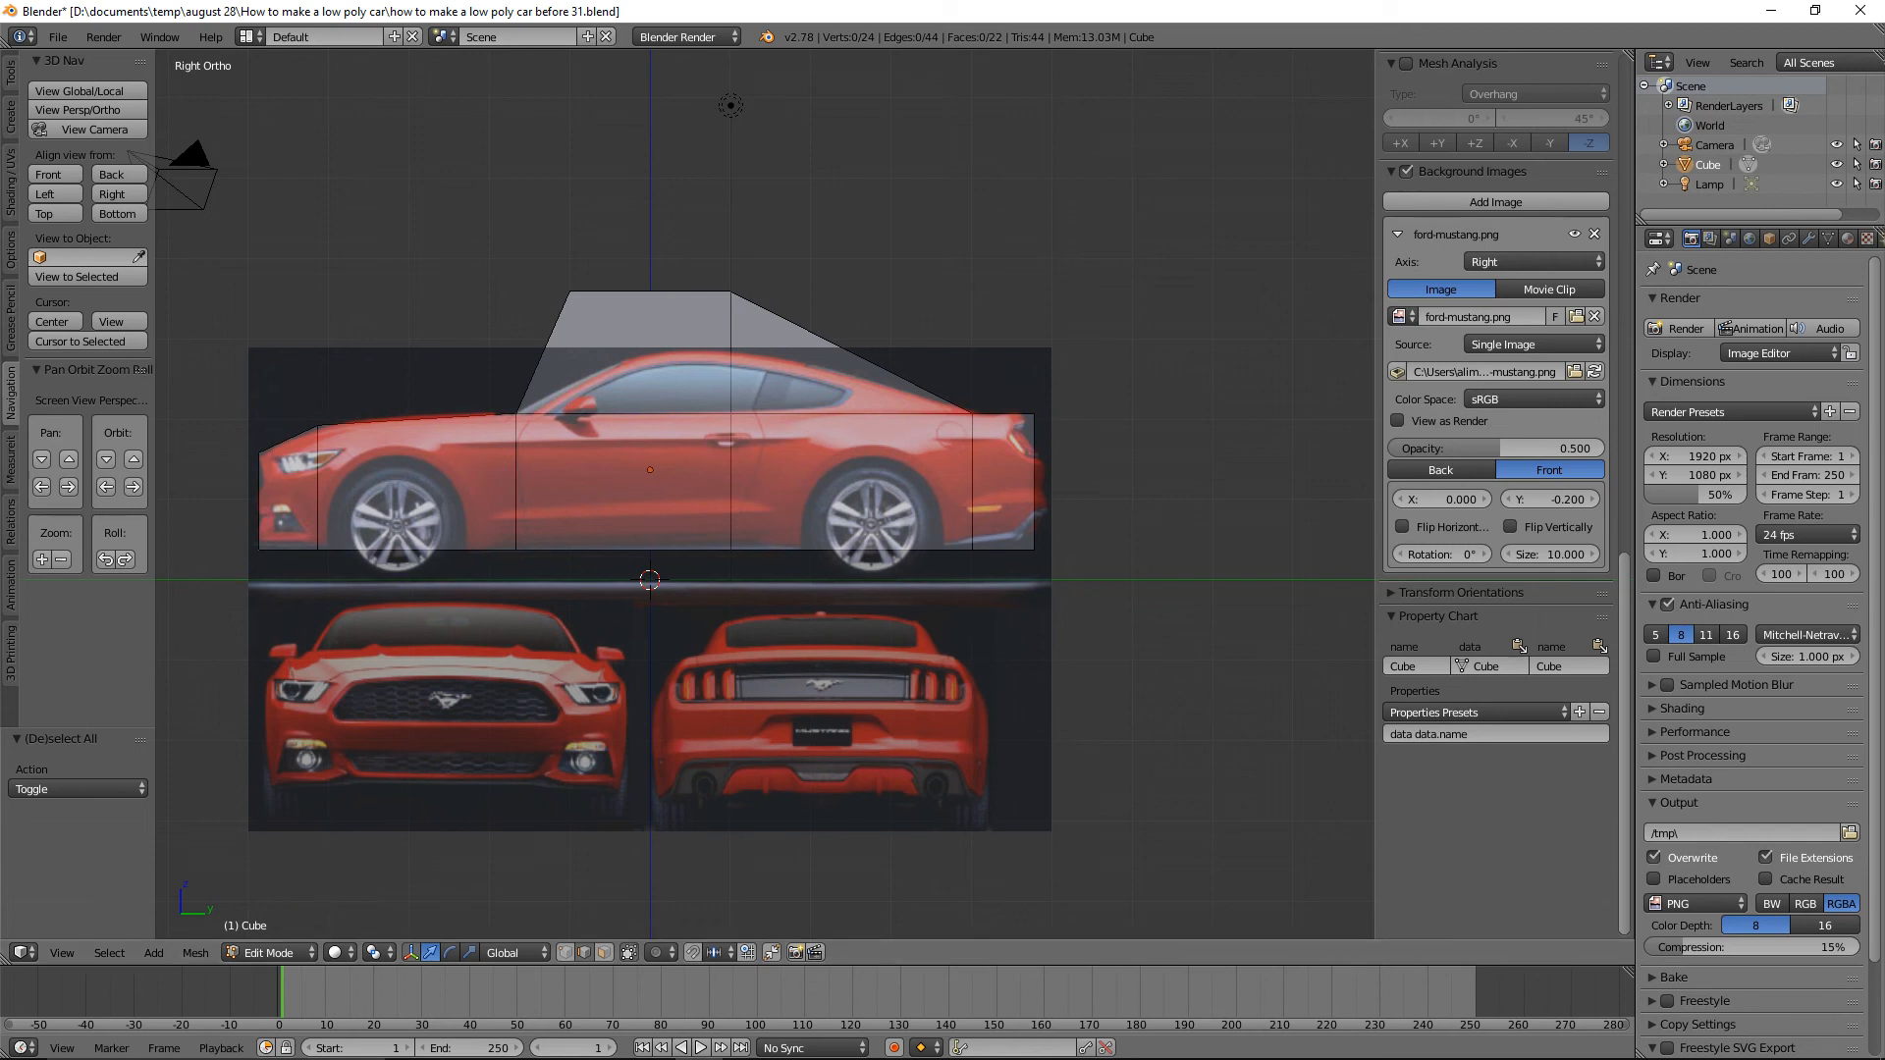
pyautogui.hotkey('ctrl', 'alt', 's')
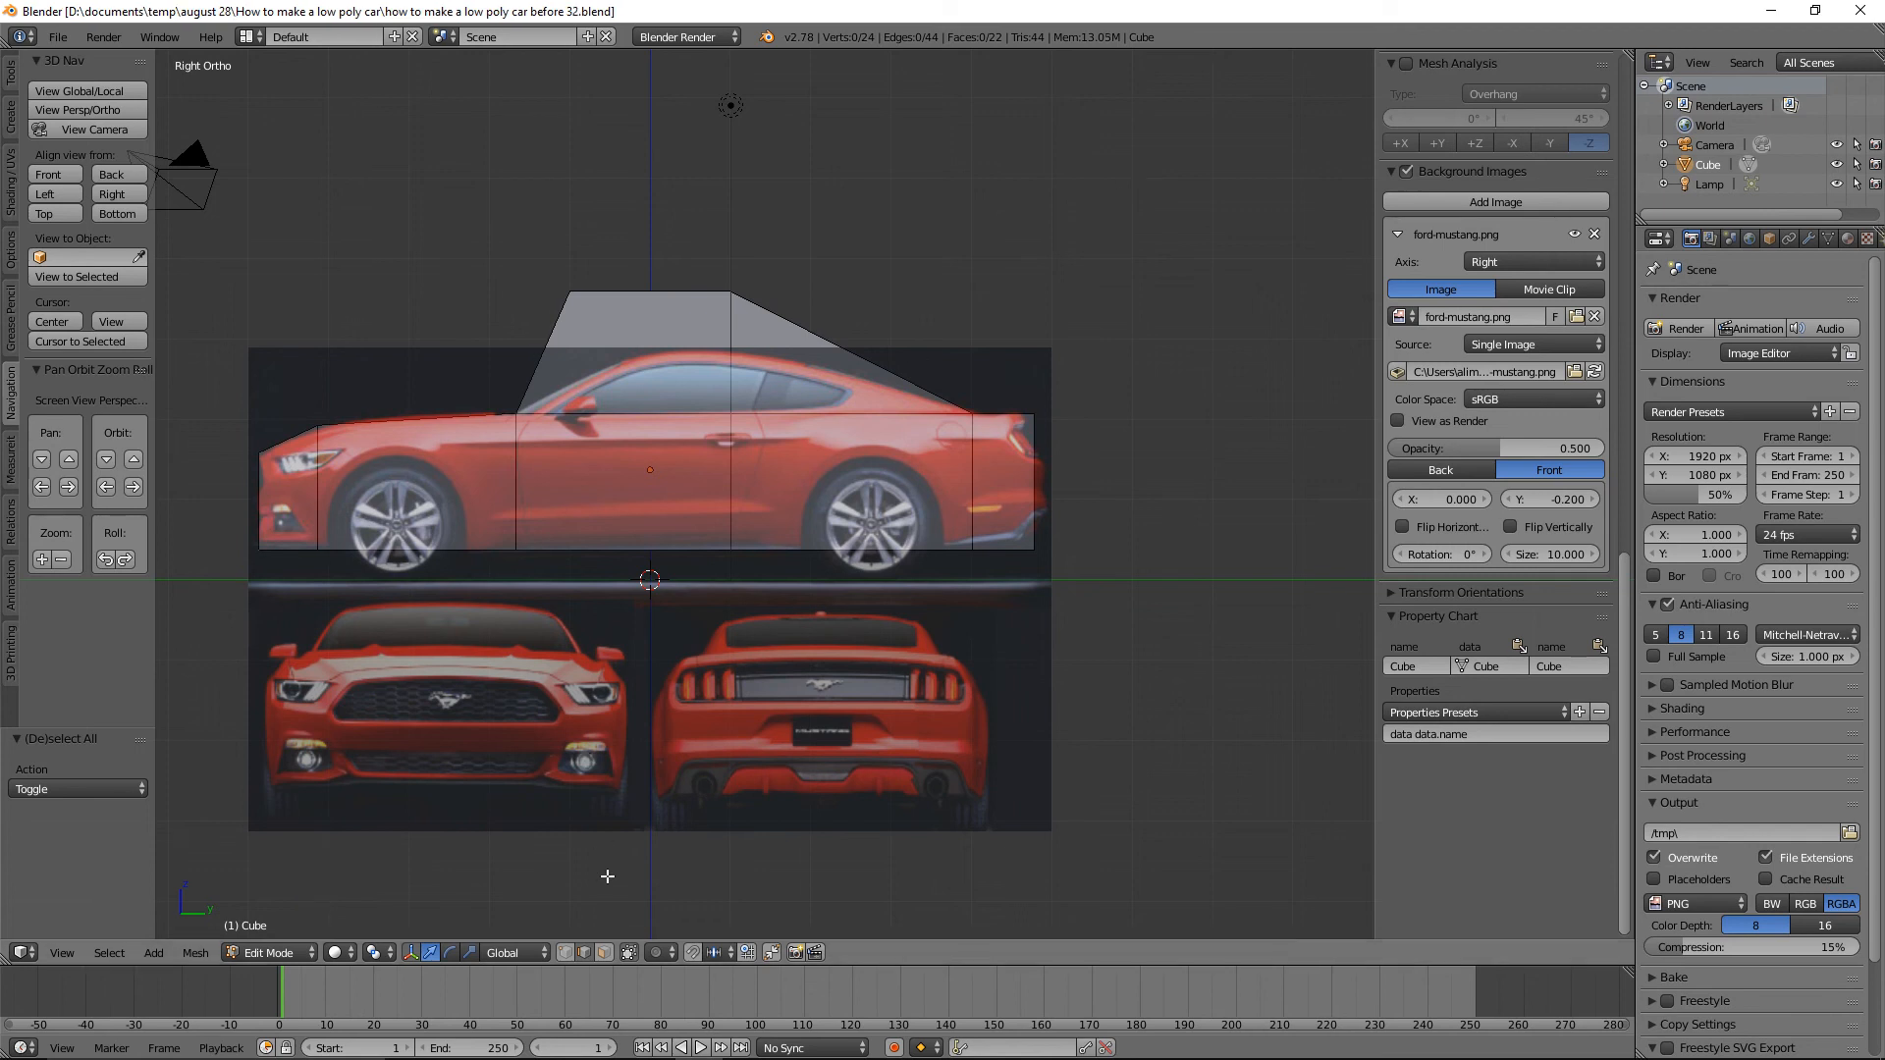
# Lower the roof face along Z by about 0.709 to the Mustang's roofline, and save as "how to make a low poly car before 33.blend".
pyautogui.click(605, 953)
pyautogui.moveTo(954, 295); pyautogui.dragTo(977, 373, button='middle')
pyautogui.rightClick(717, 370)
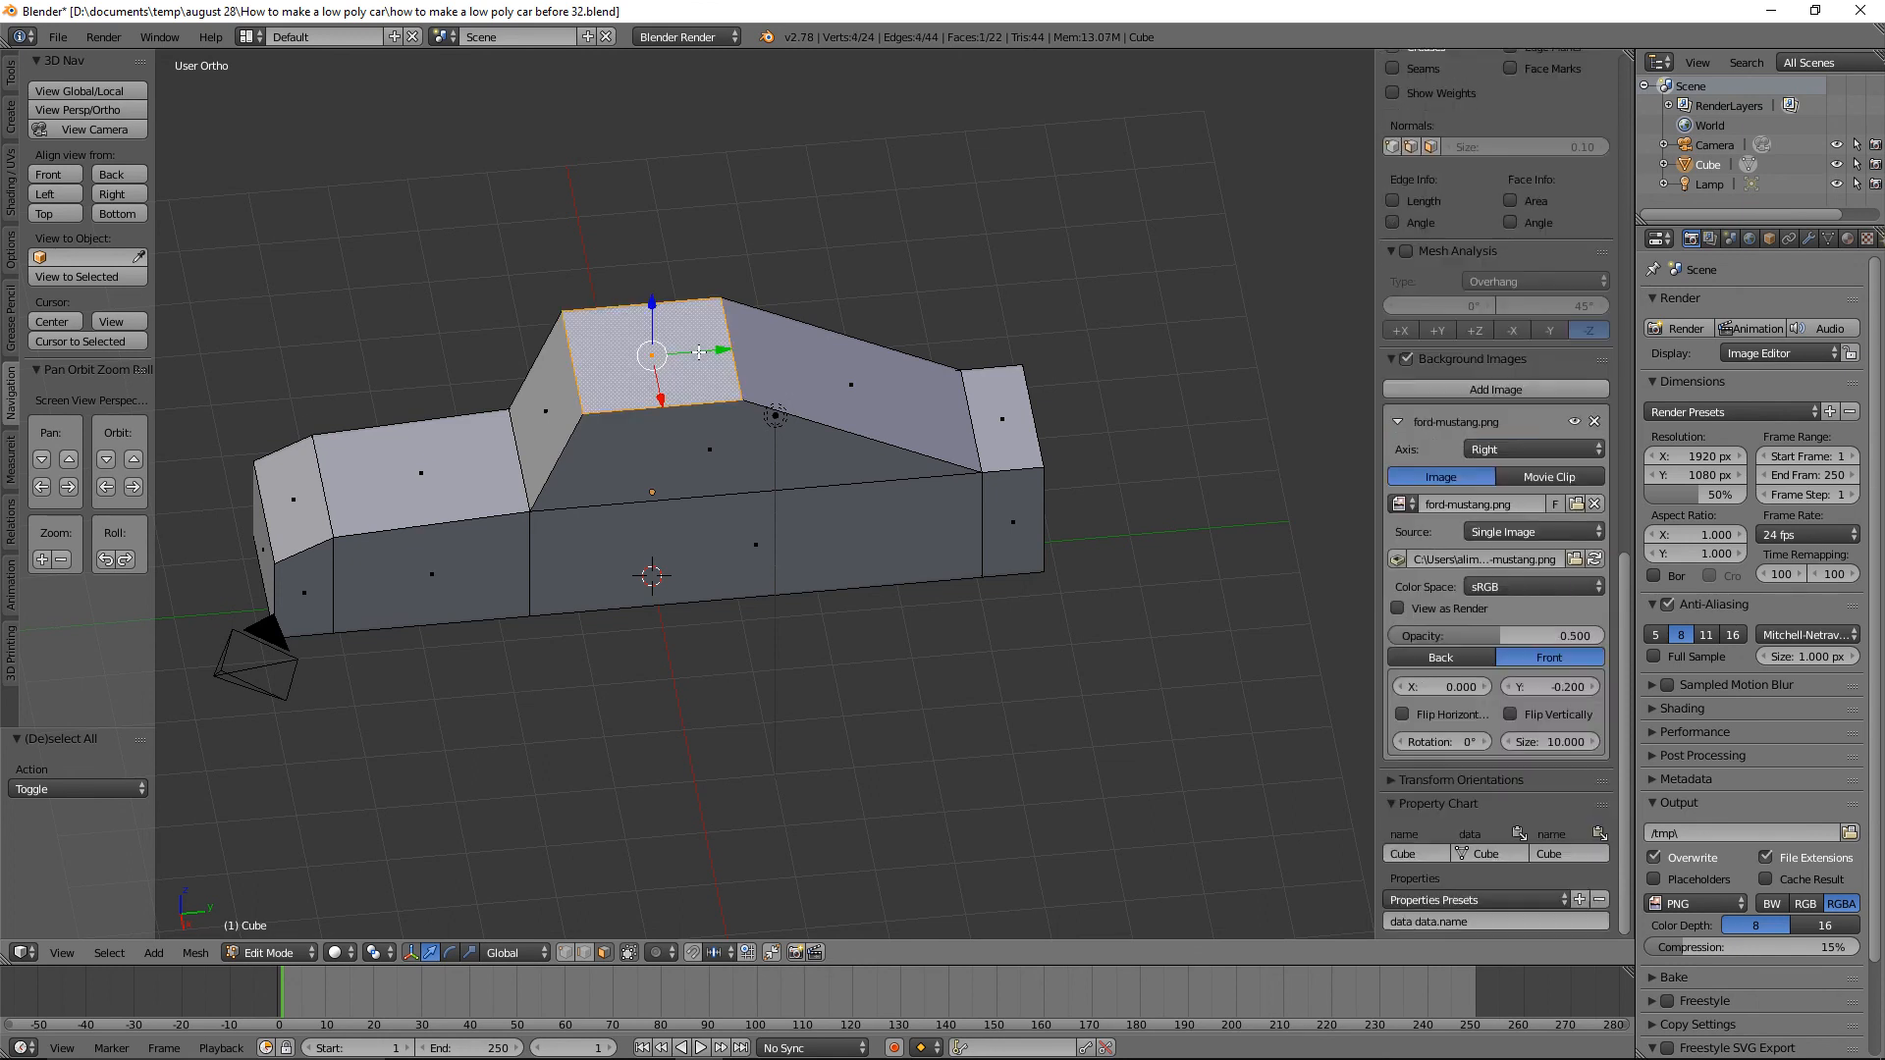
pyautogui.click(127, 197)
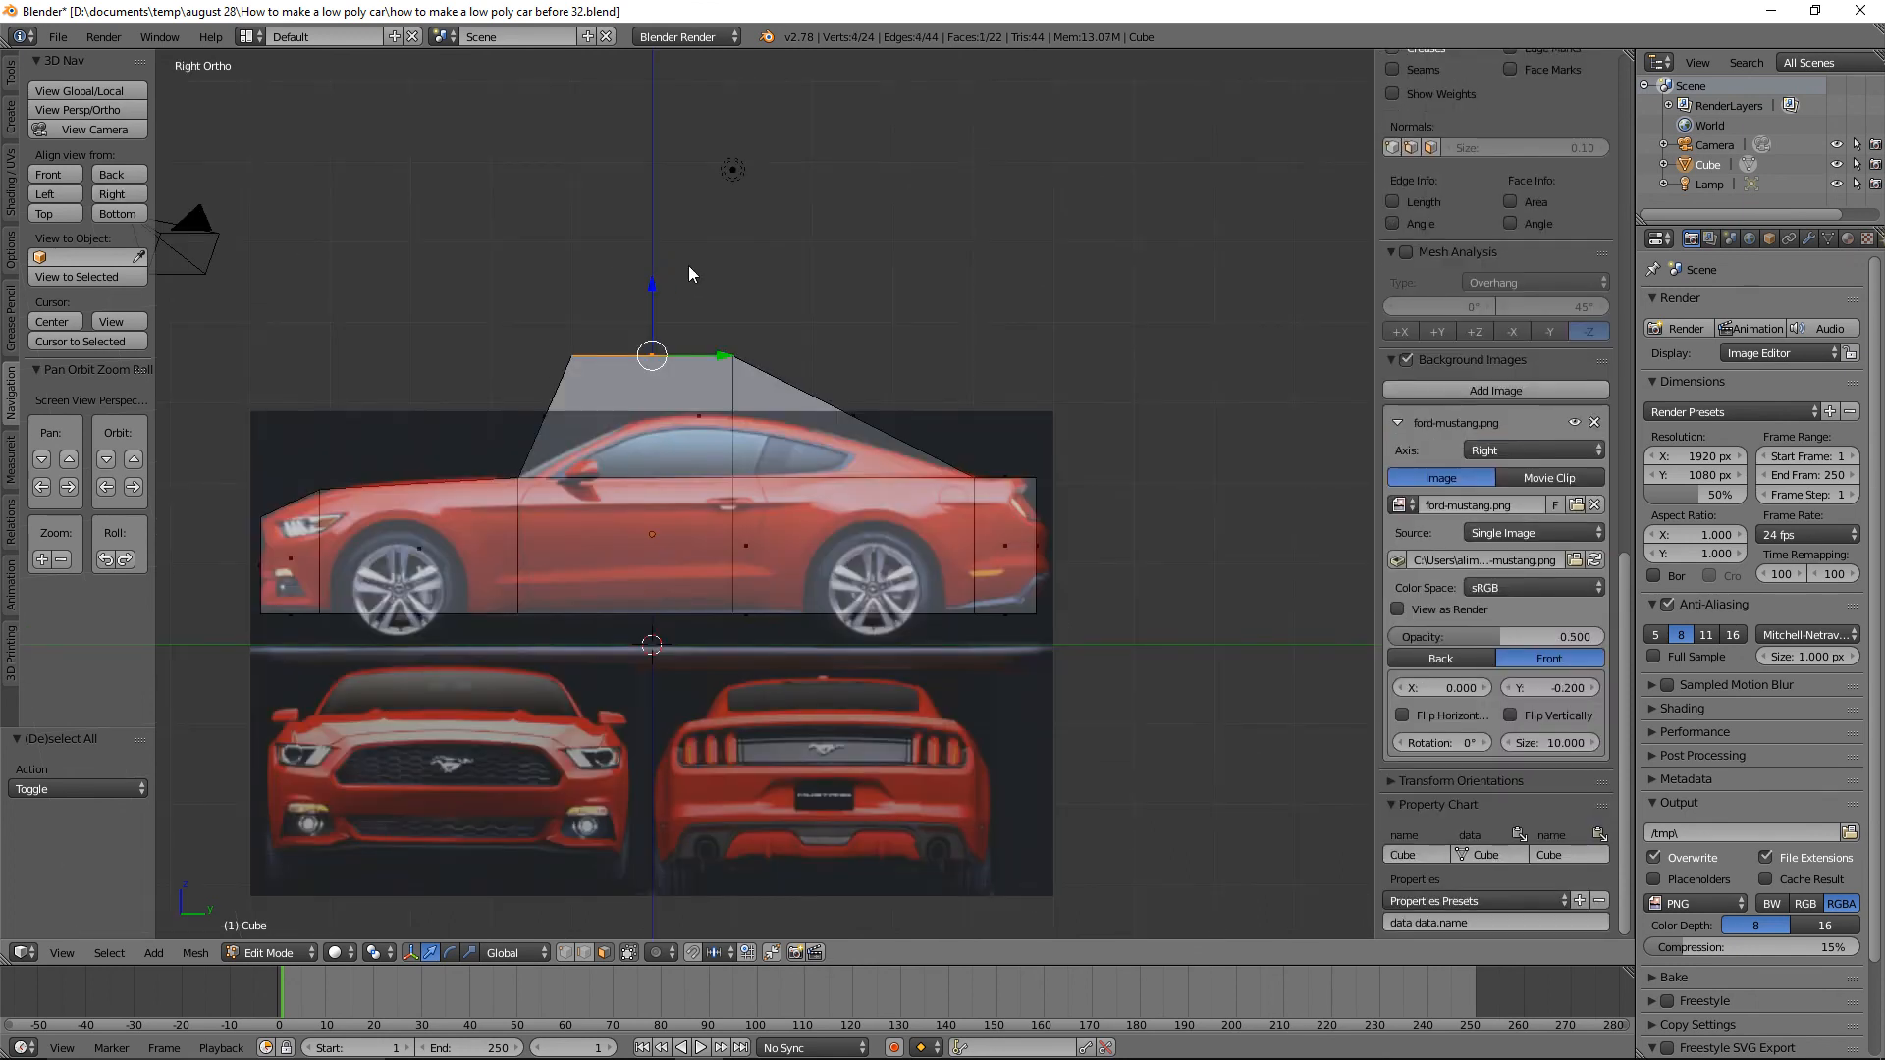
pyautogui.moveTo(654, 284); pyautogui.dragTo(667, 343)
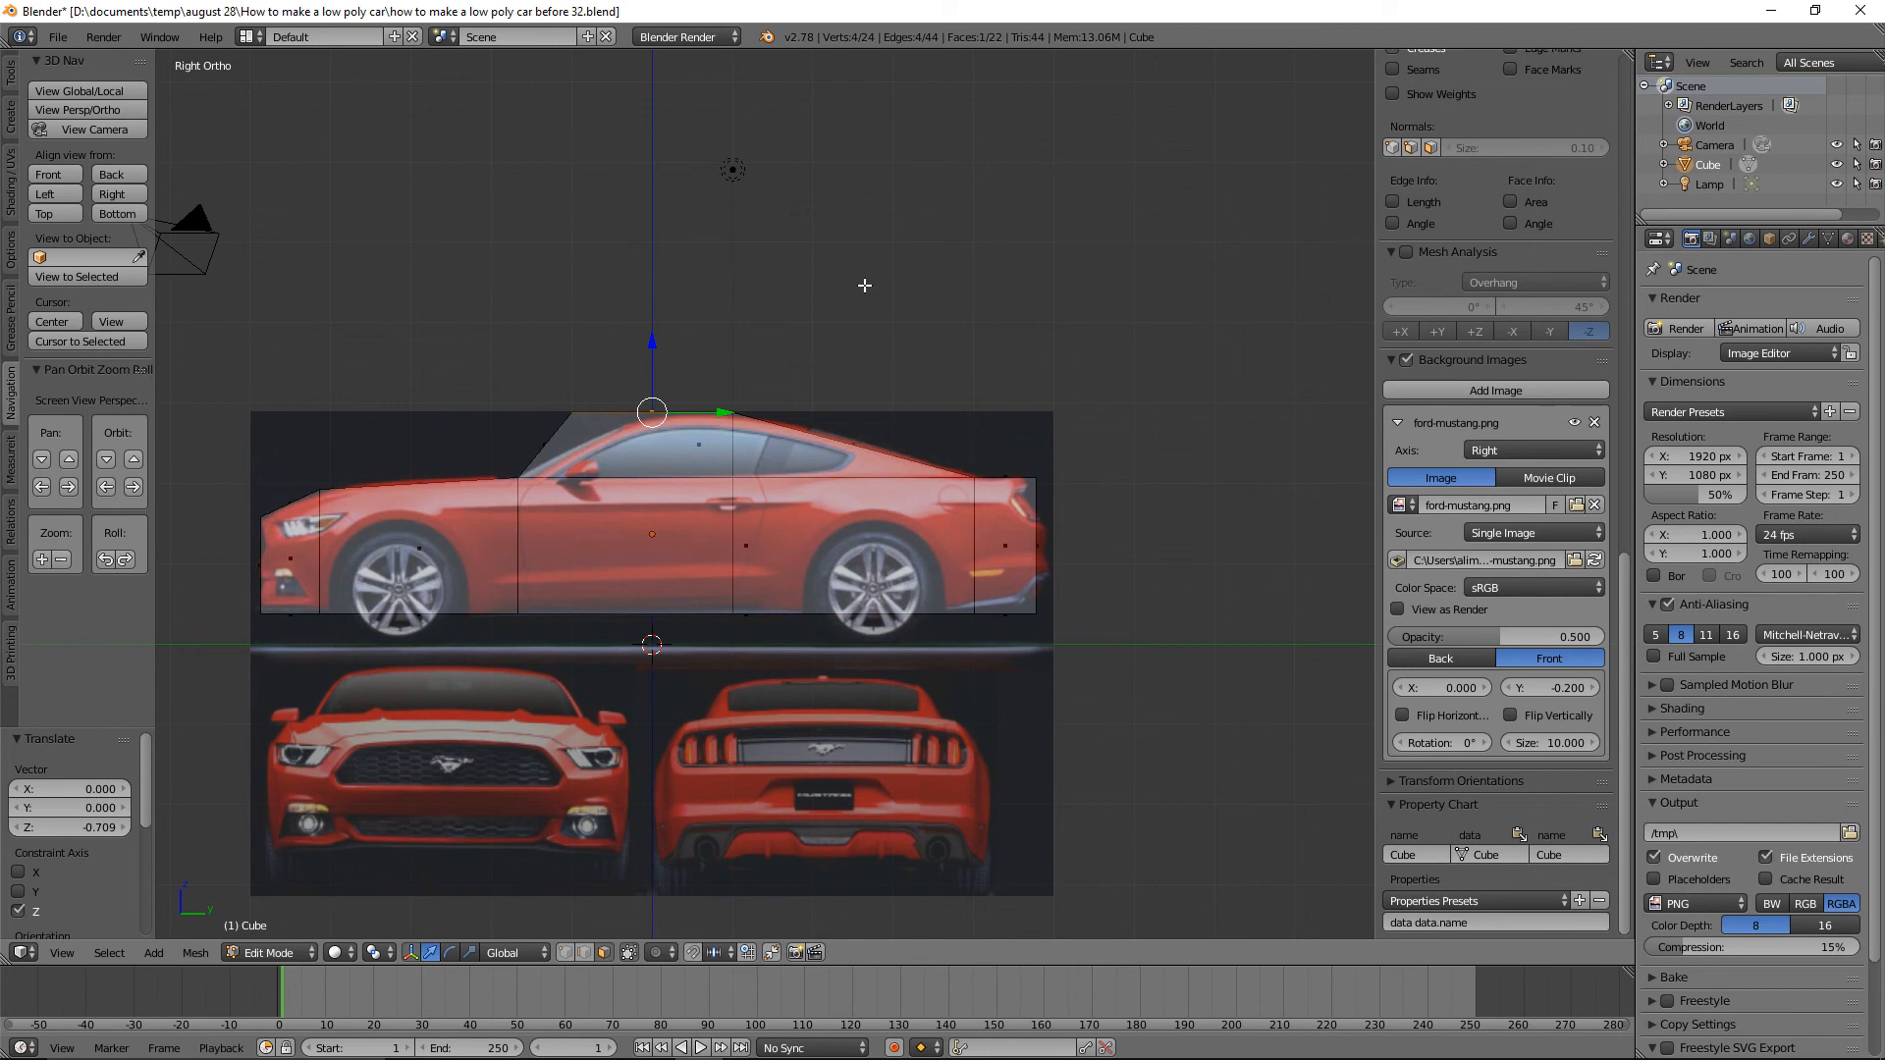
pyautogui.press('a')
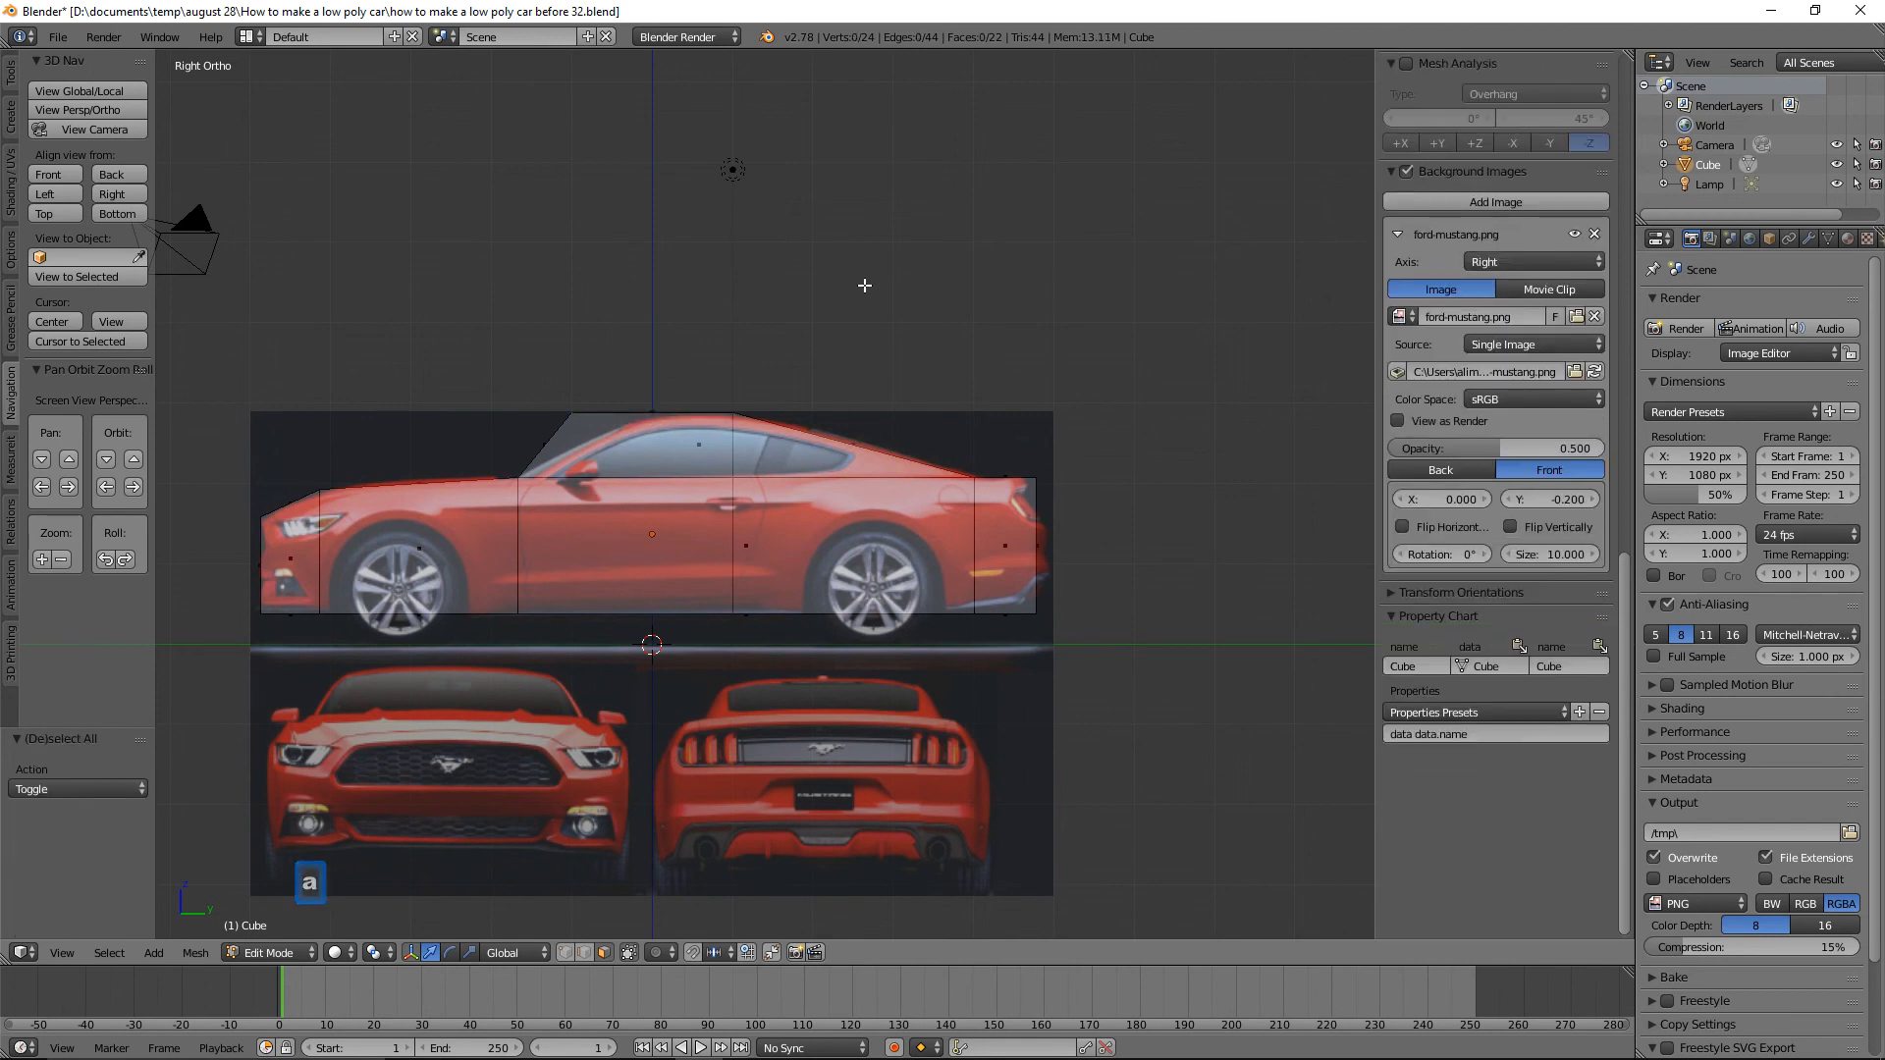
pyautogui.hotkey('ctrl', 'alt', 's')
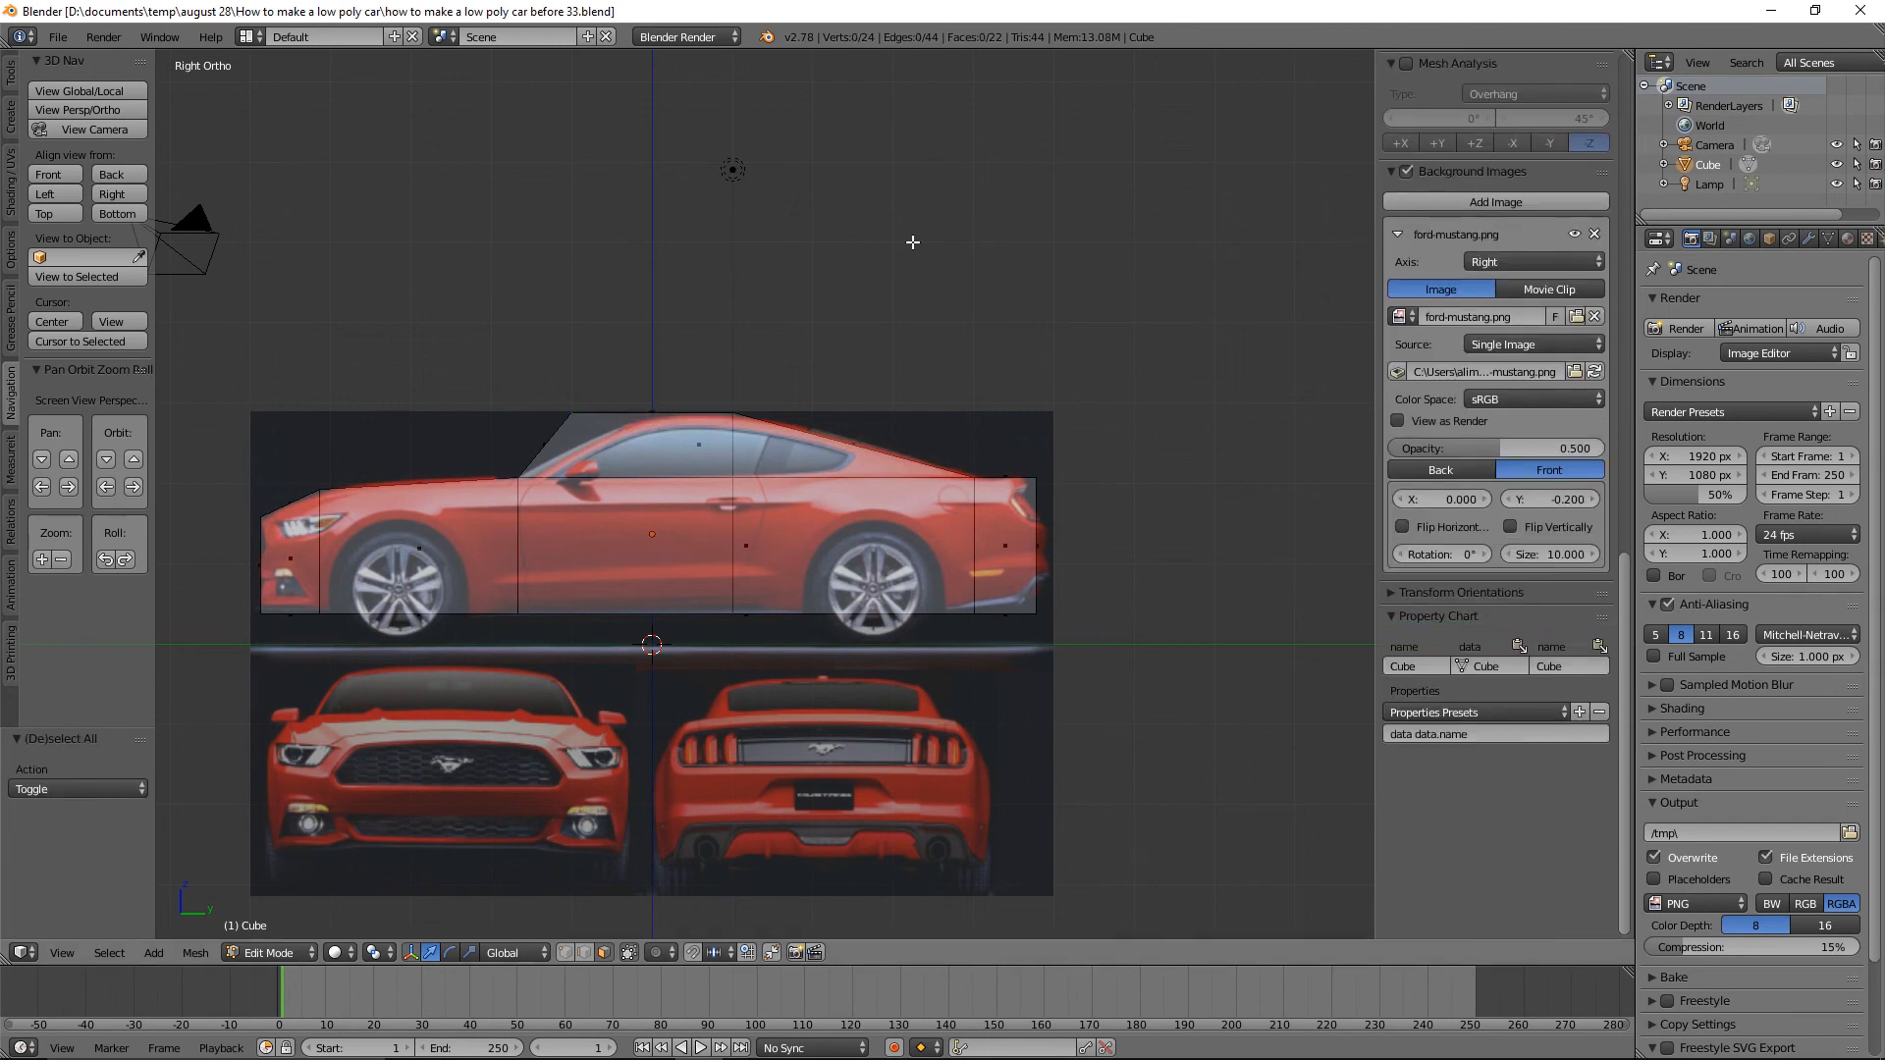
# Select the roof's front edge and move it along Y by about 0.977 to match the windshield slope.
pyautogui.moveTo(730, 285); pyautogui.dragTo(786, 441, button='middle')
pyautogui.click(585, 956)
pyautogui.rightClick(611, 432)
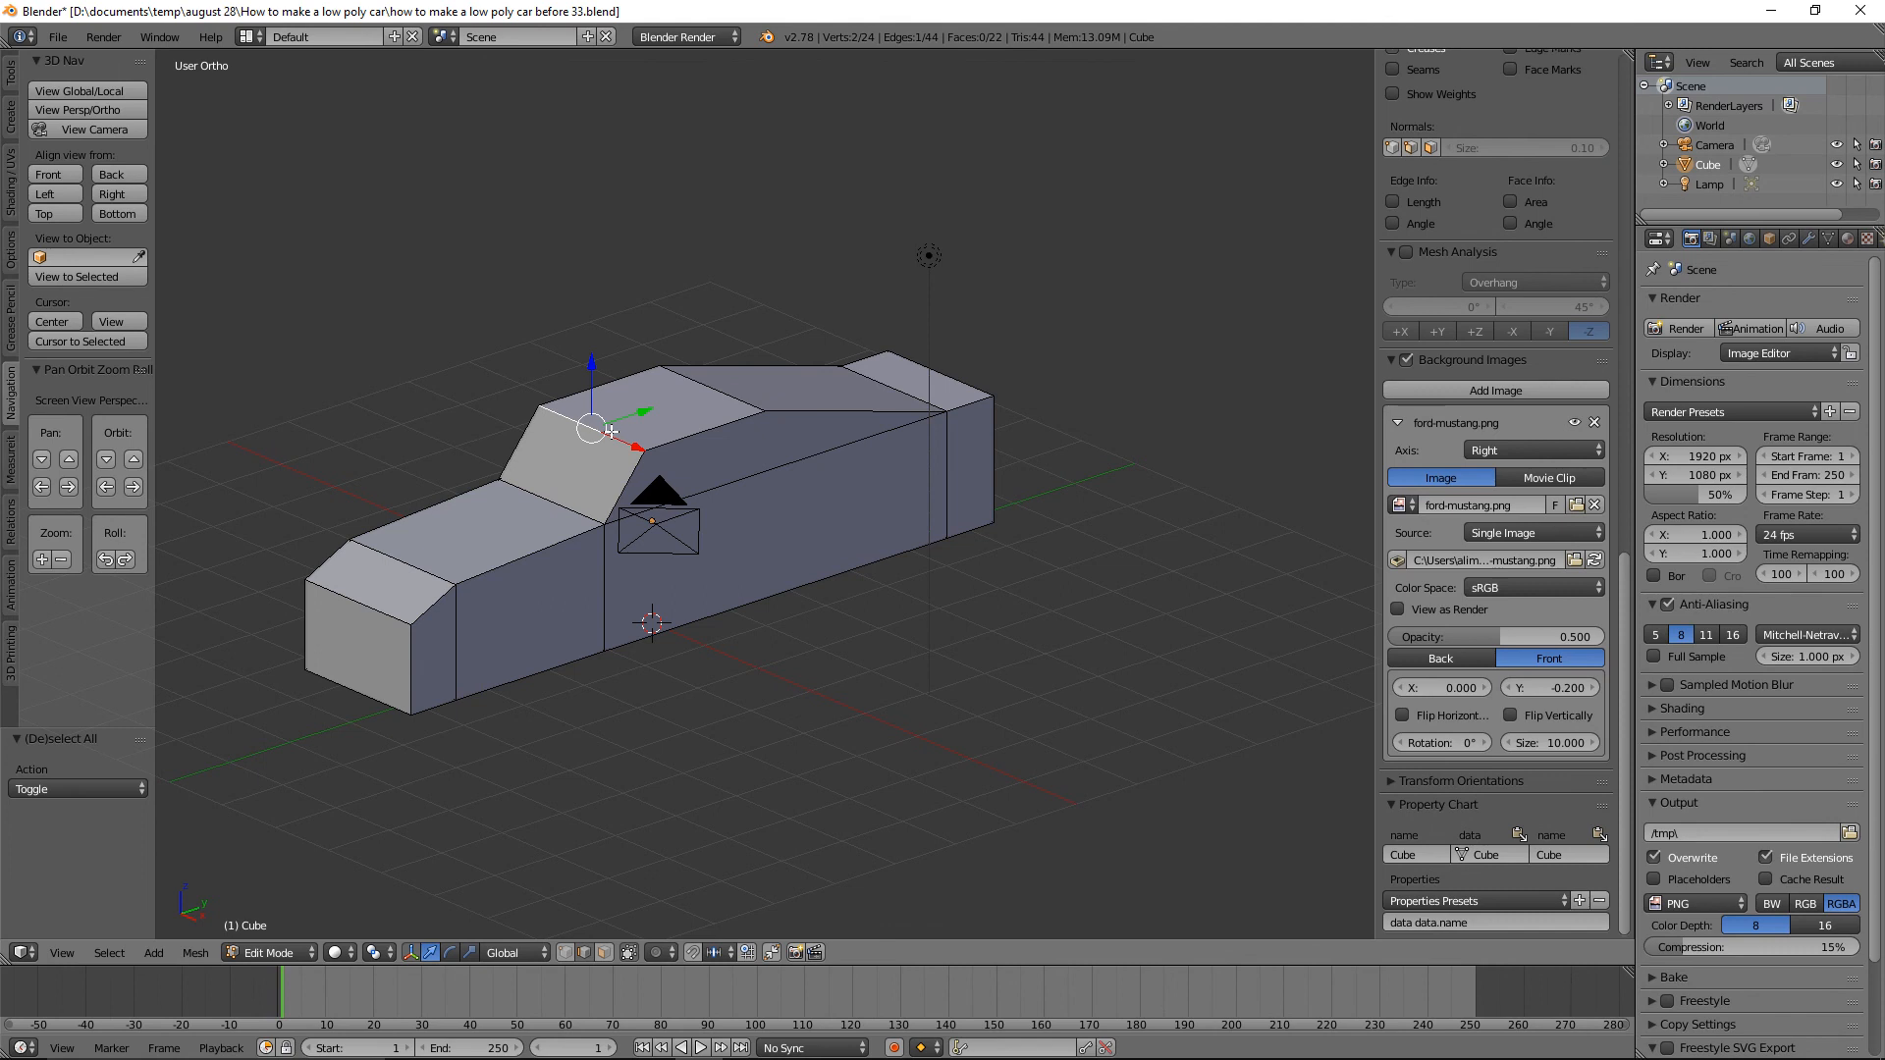
pyautogui.click(128, 193)
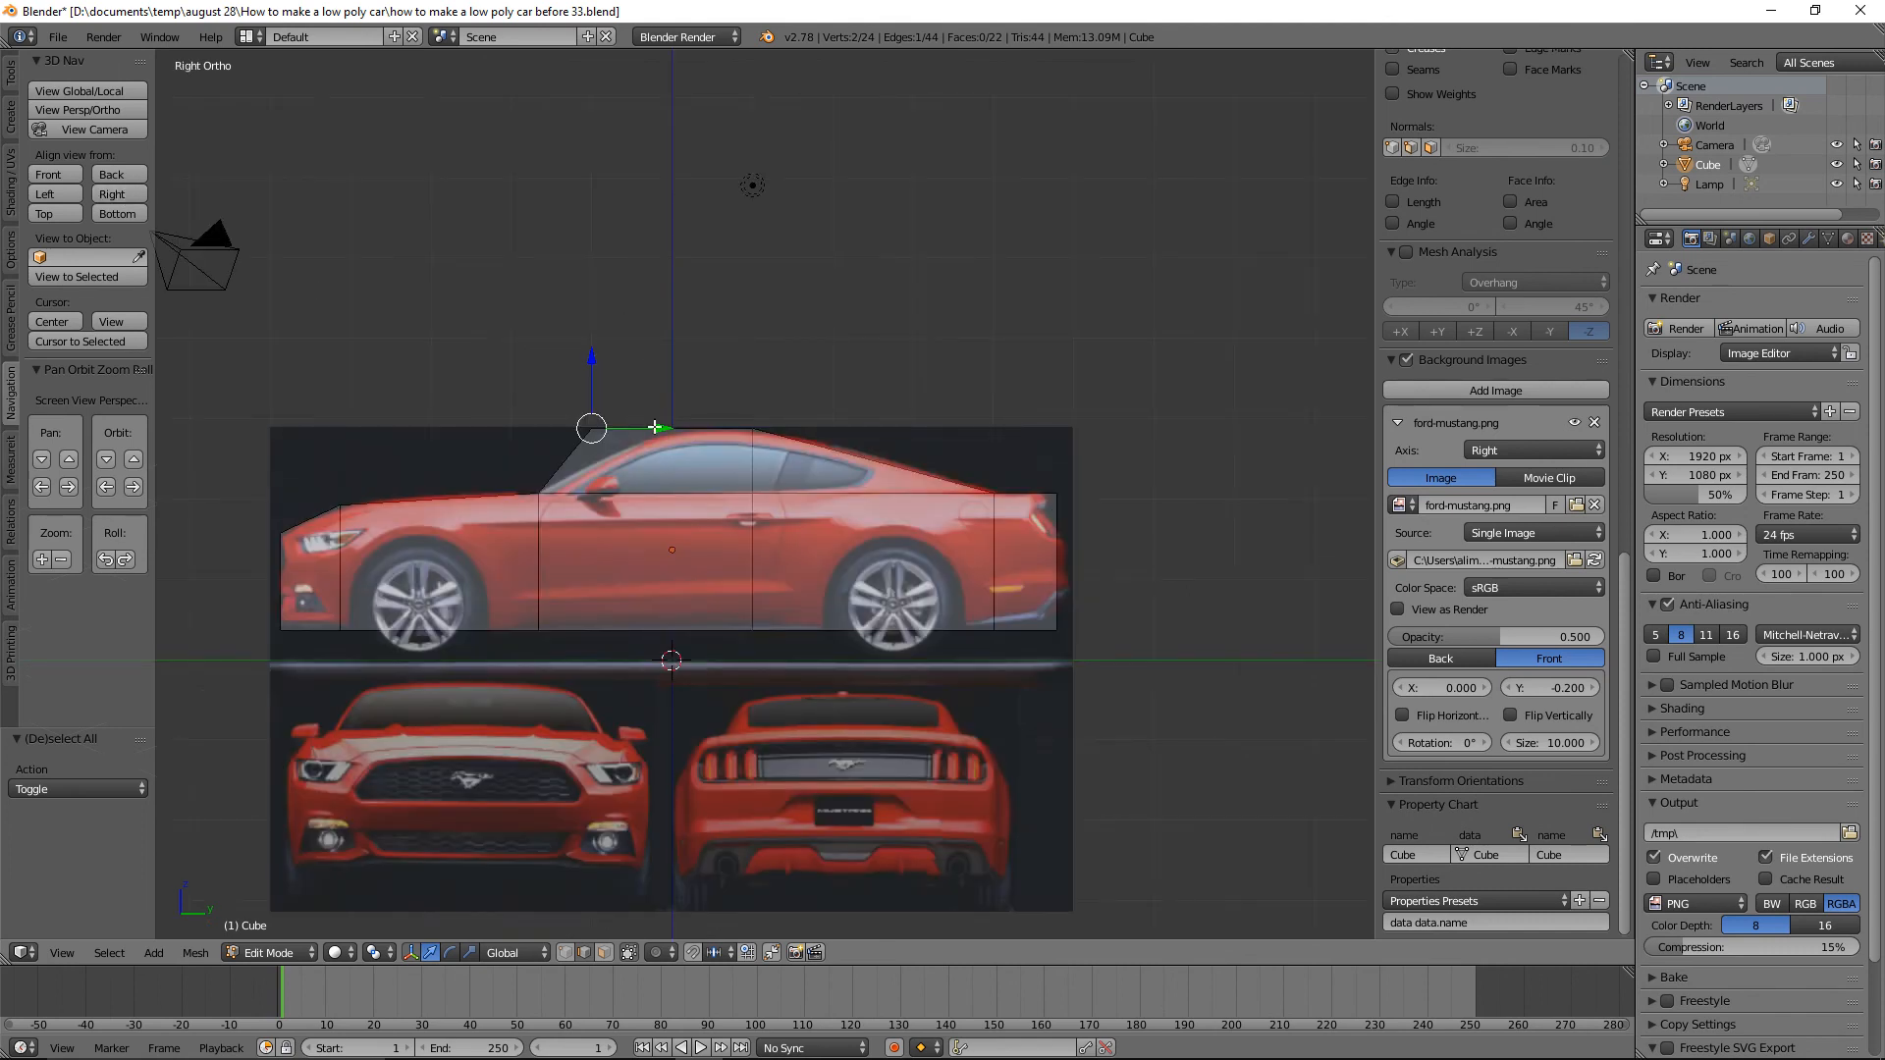
pyautogui.moveTo(655, 427); pyautogui.dragTo(740, 447)
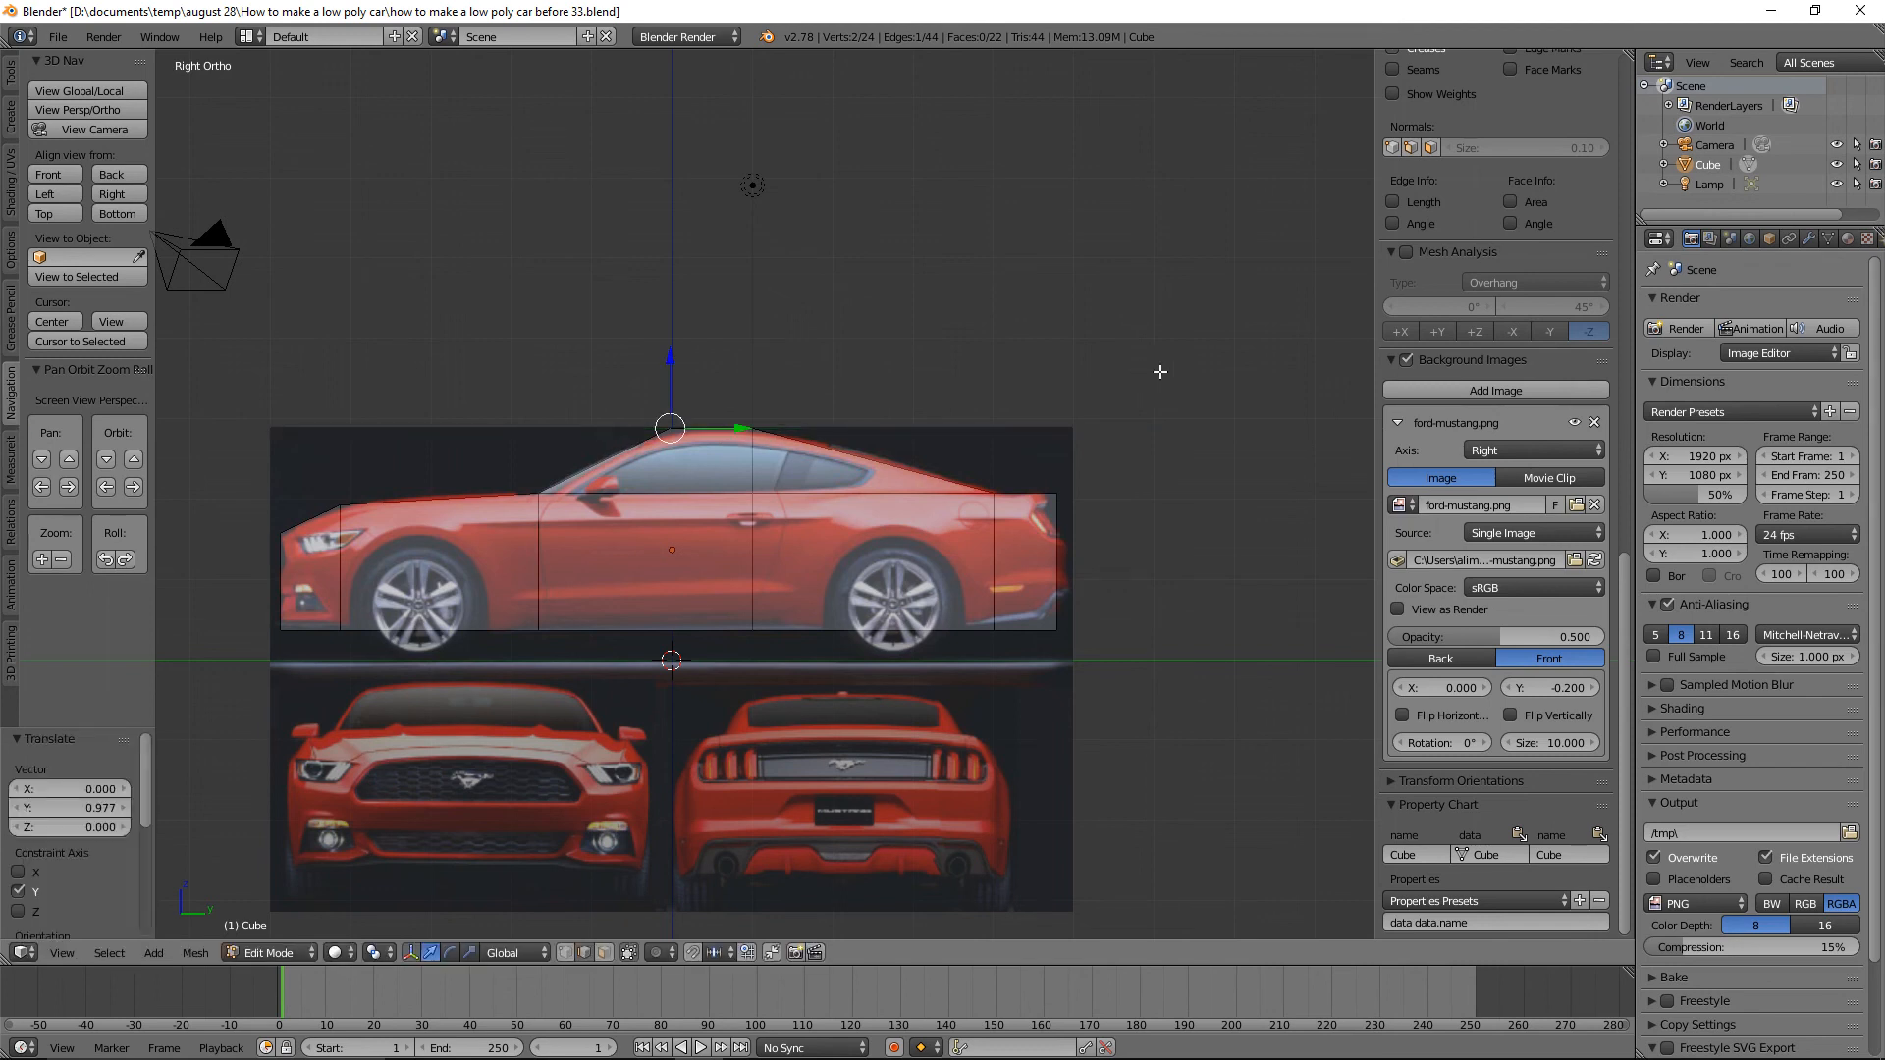
pyautogui.press('a')
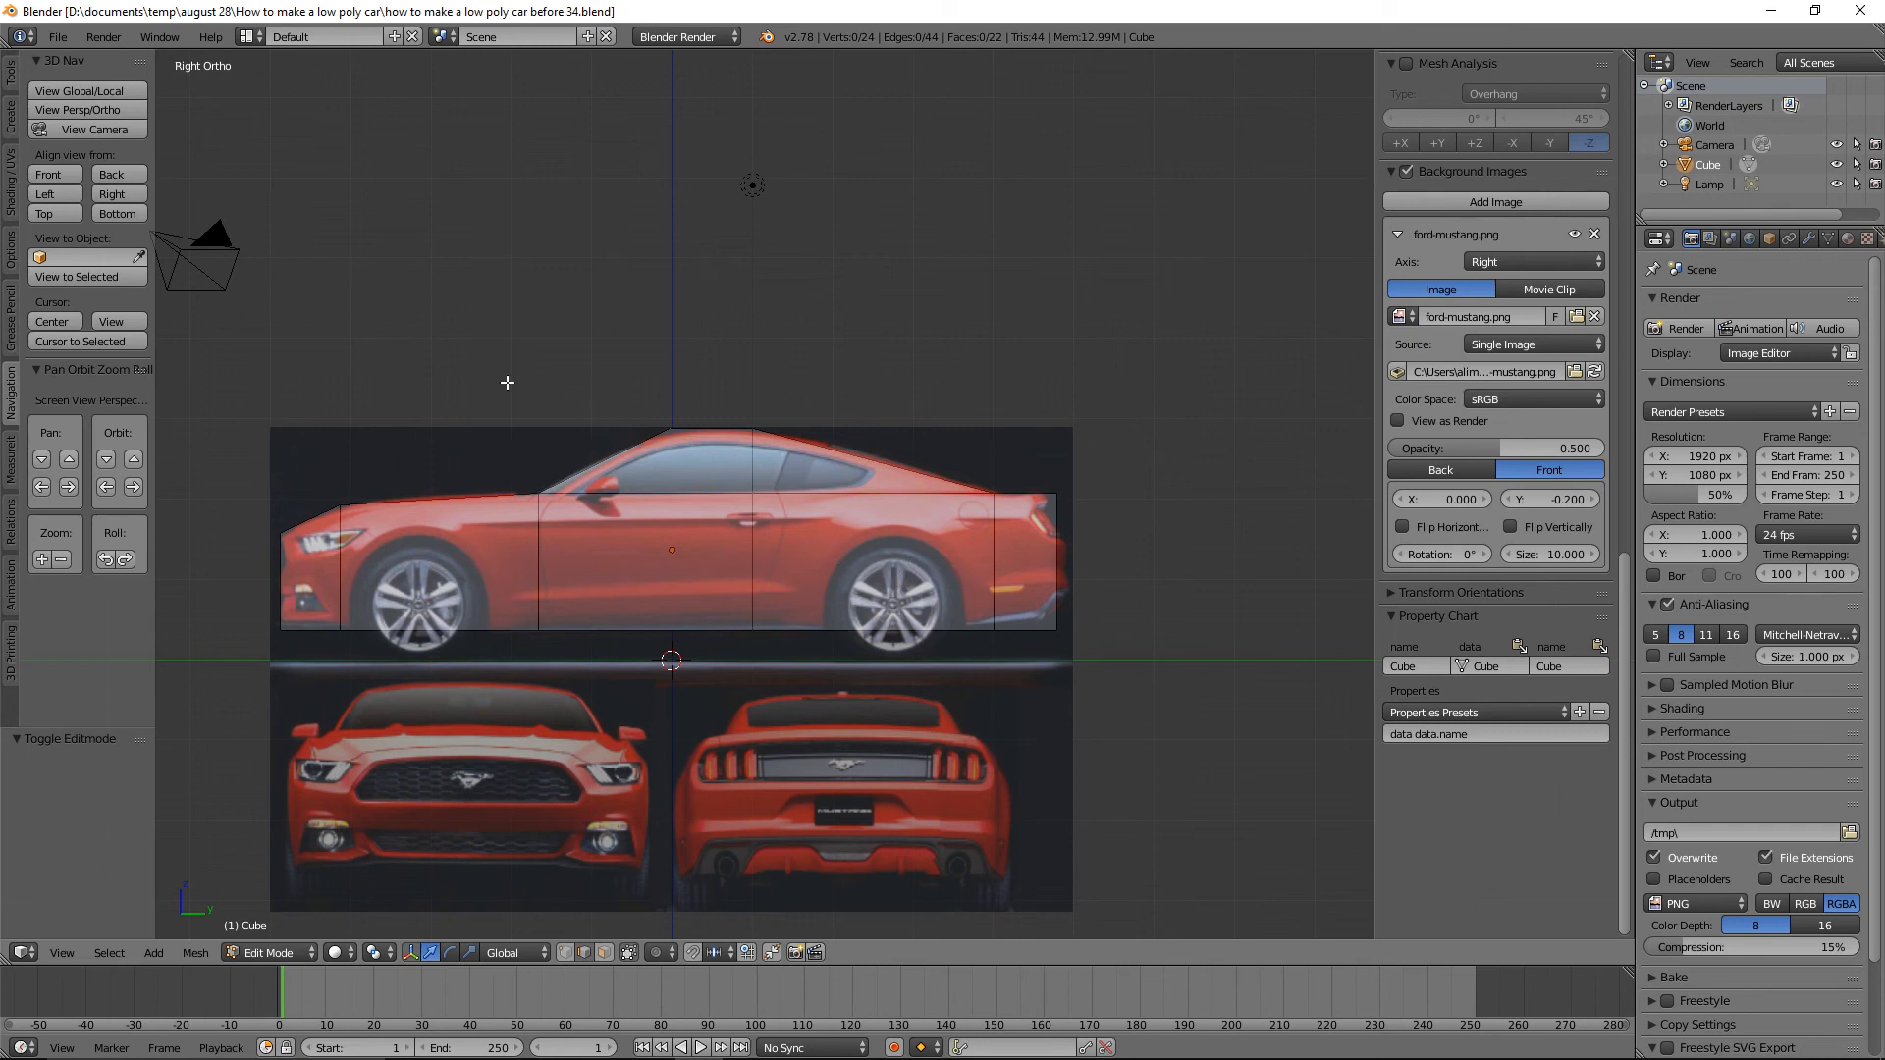
# Add a second background image in the front view using the already loaded ford-mustang.png.
pyautogui.click(72, 177)
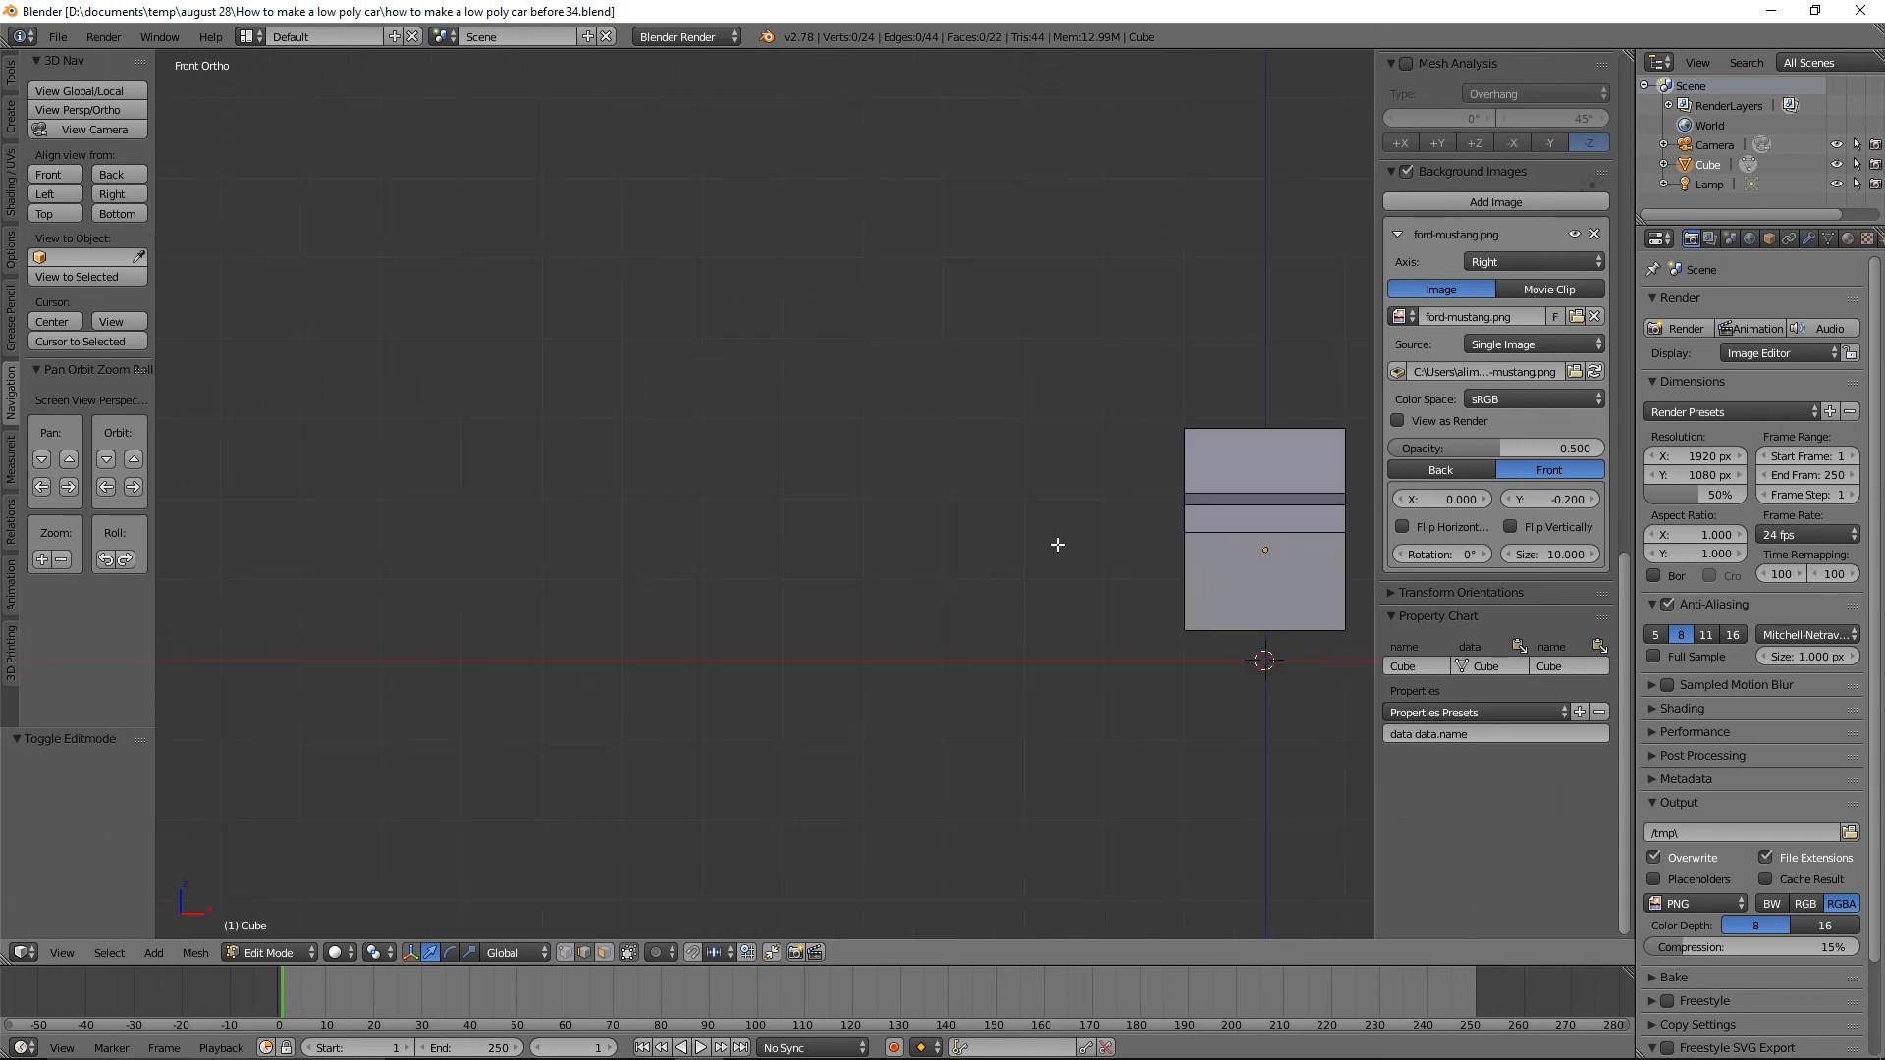
pyautogui.keyDown('shift'); pyautogui.moveTo(972, 521); pyautogui.dragTo(579, 506, button='middle'); pyautogui.keyUp('shift')
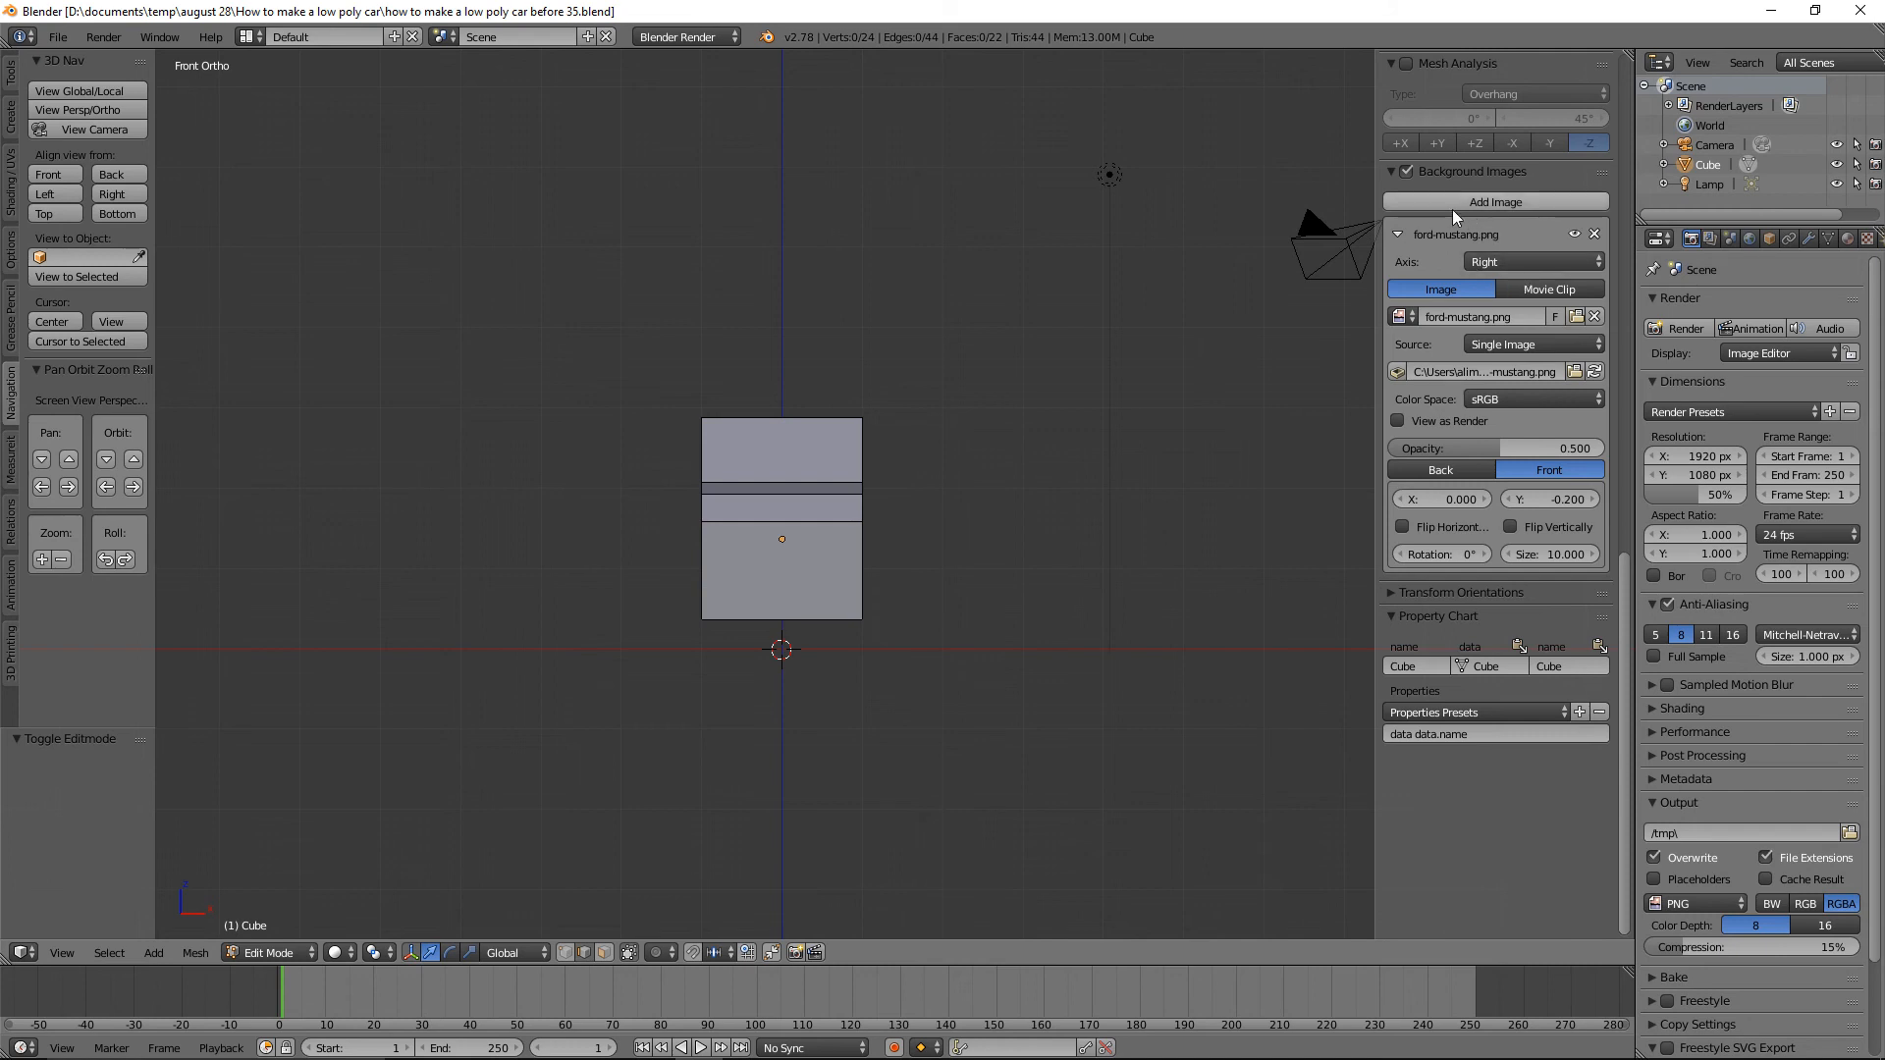
pyautogui.click(1545, 203)
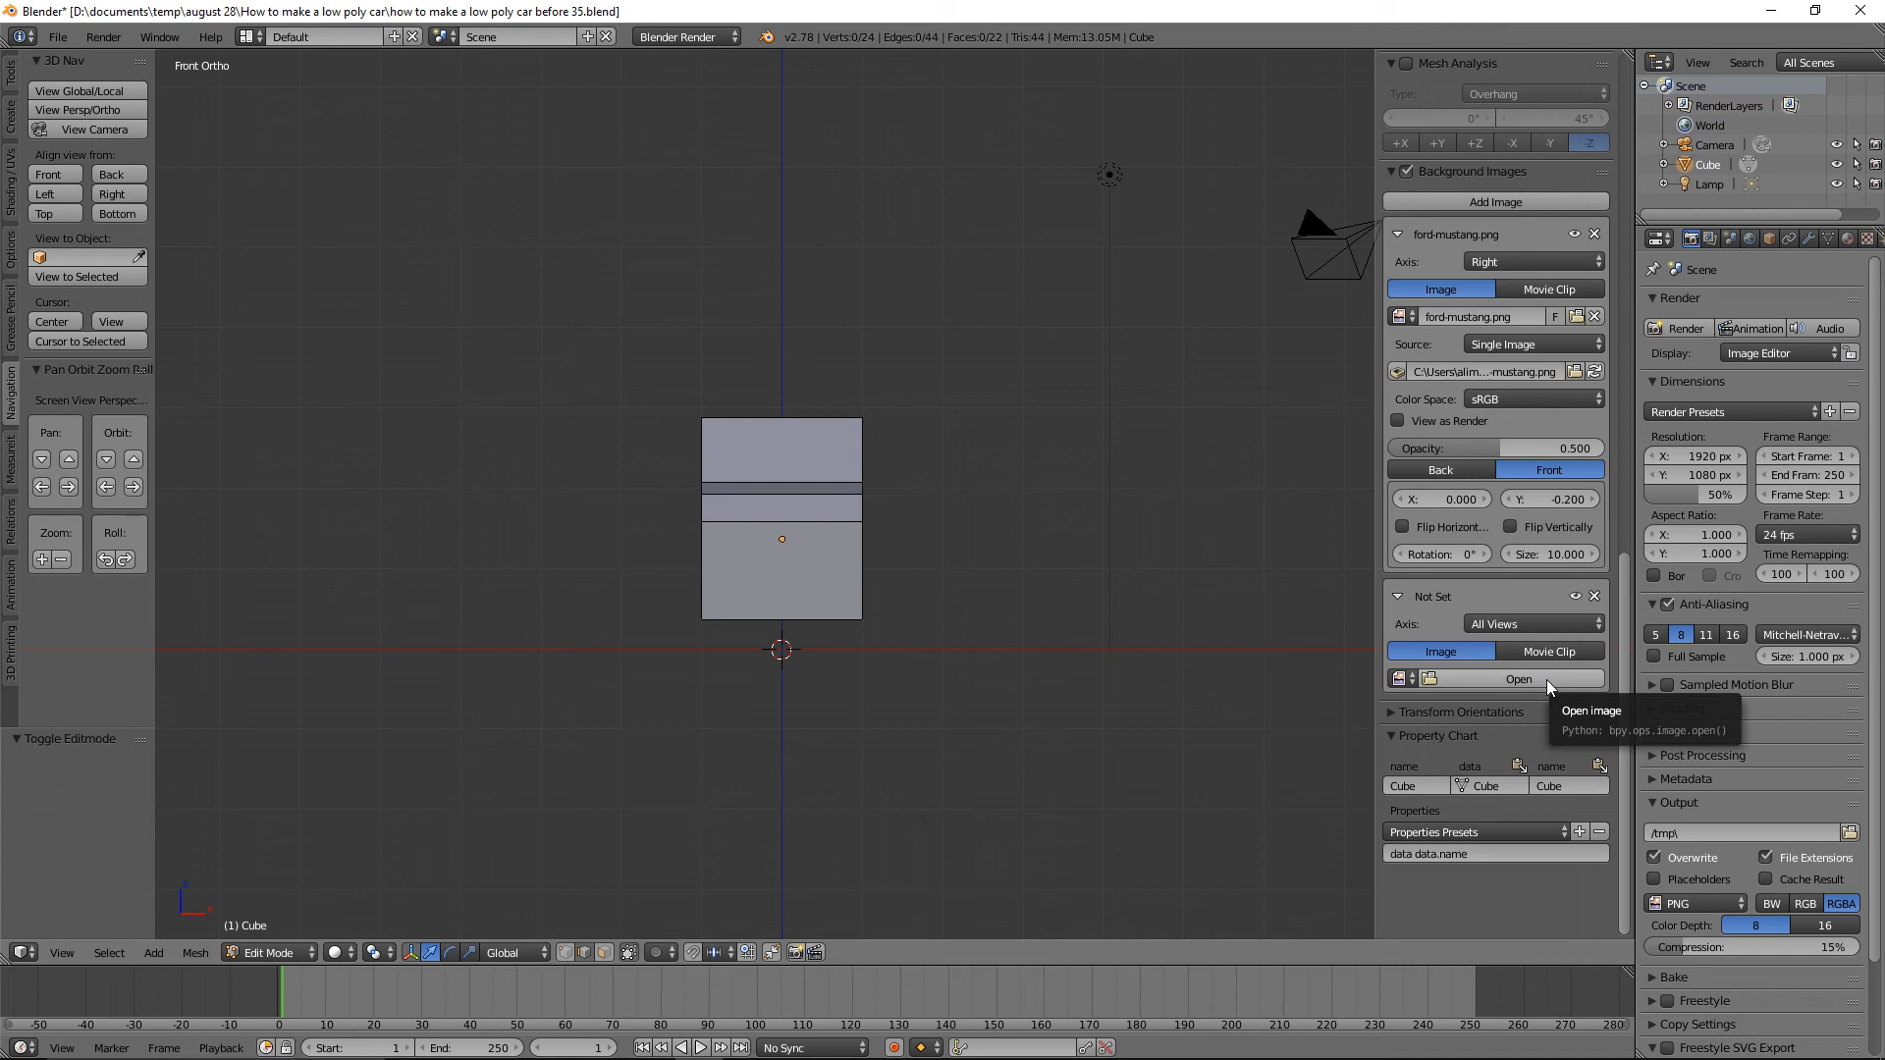
pyautogui.click(1411, 680)
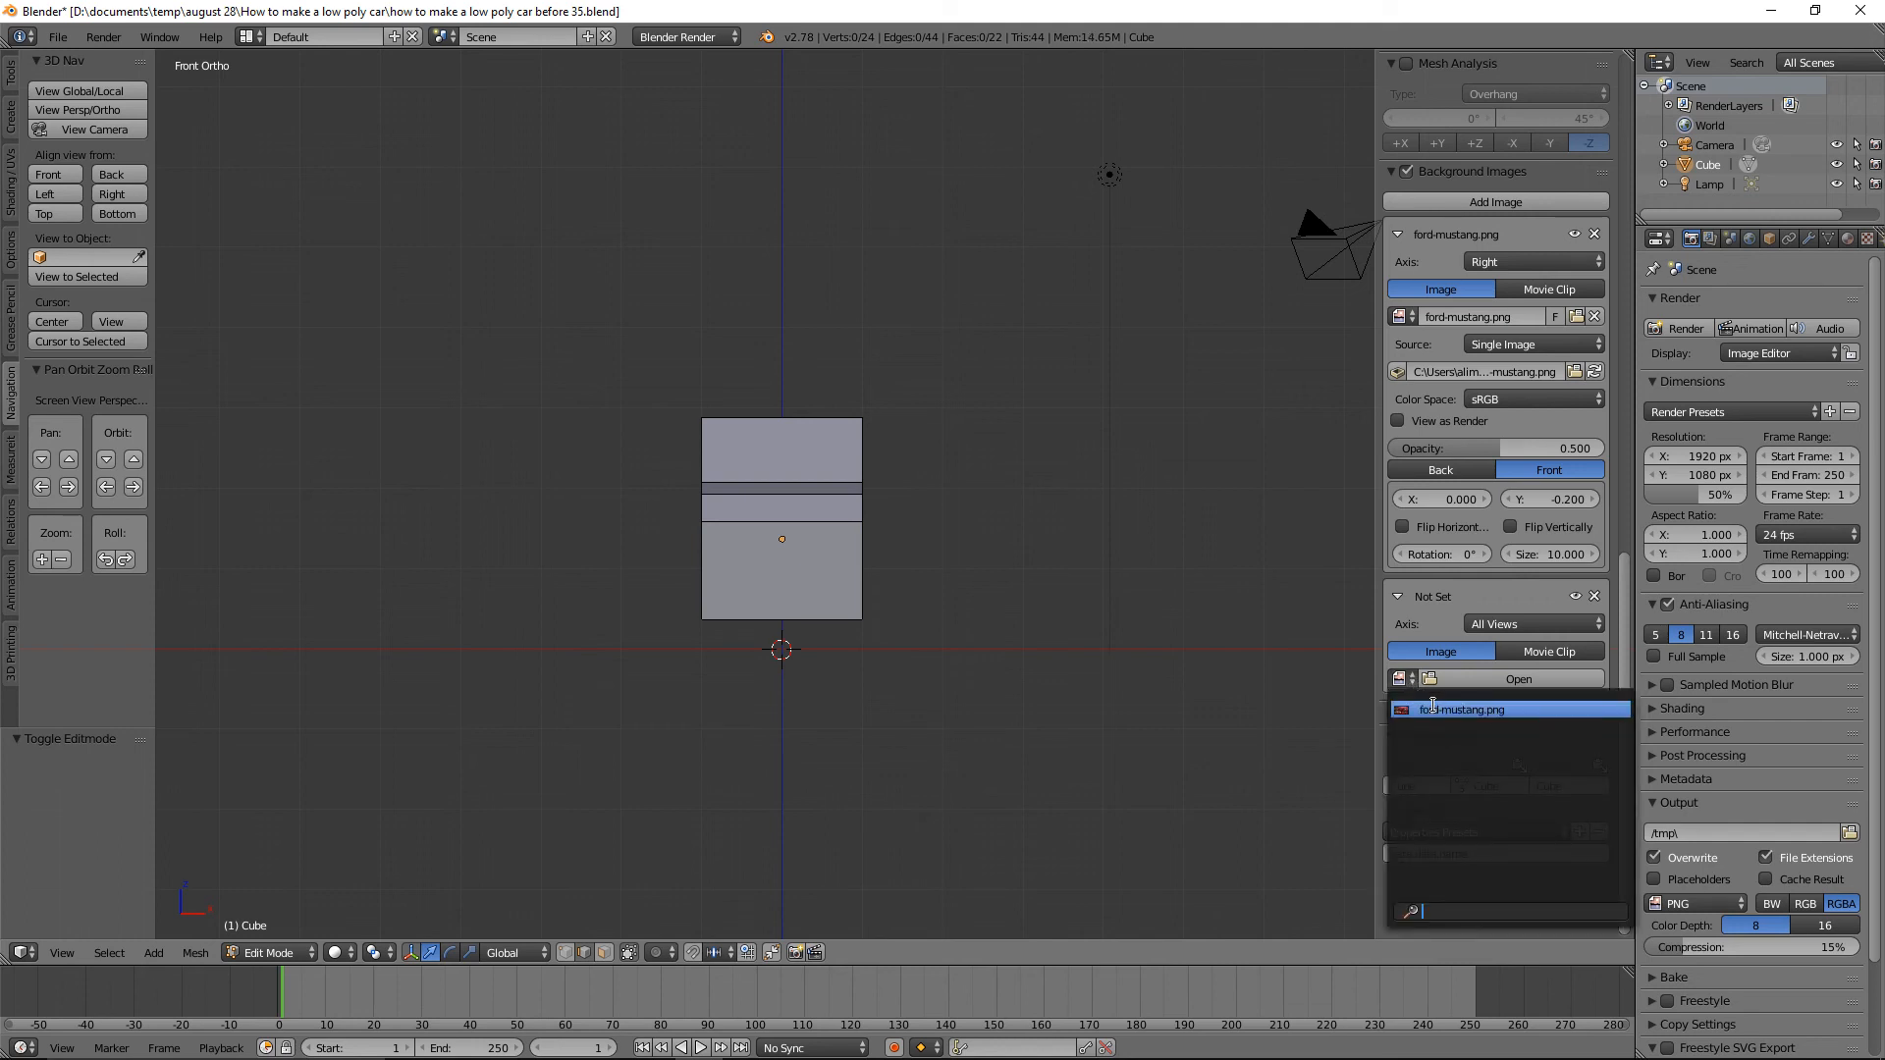
pyautogui.click(1532, 710)
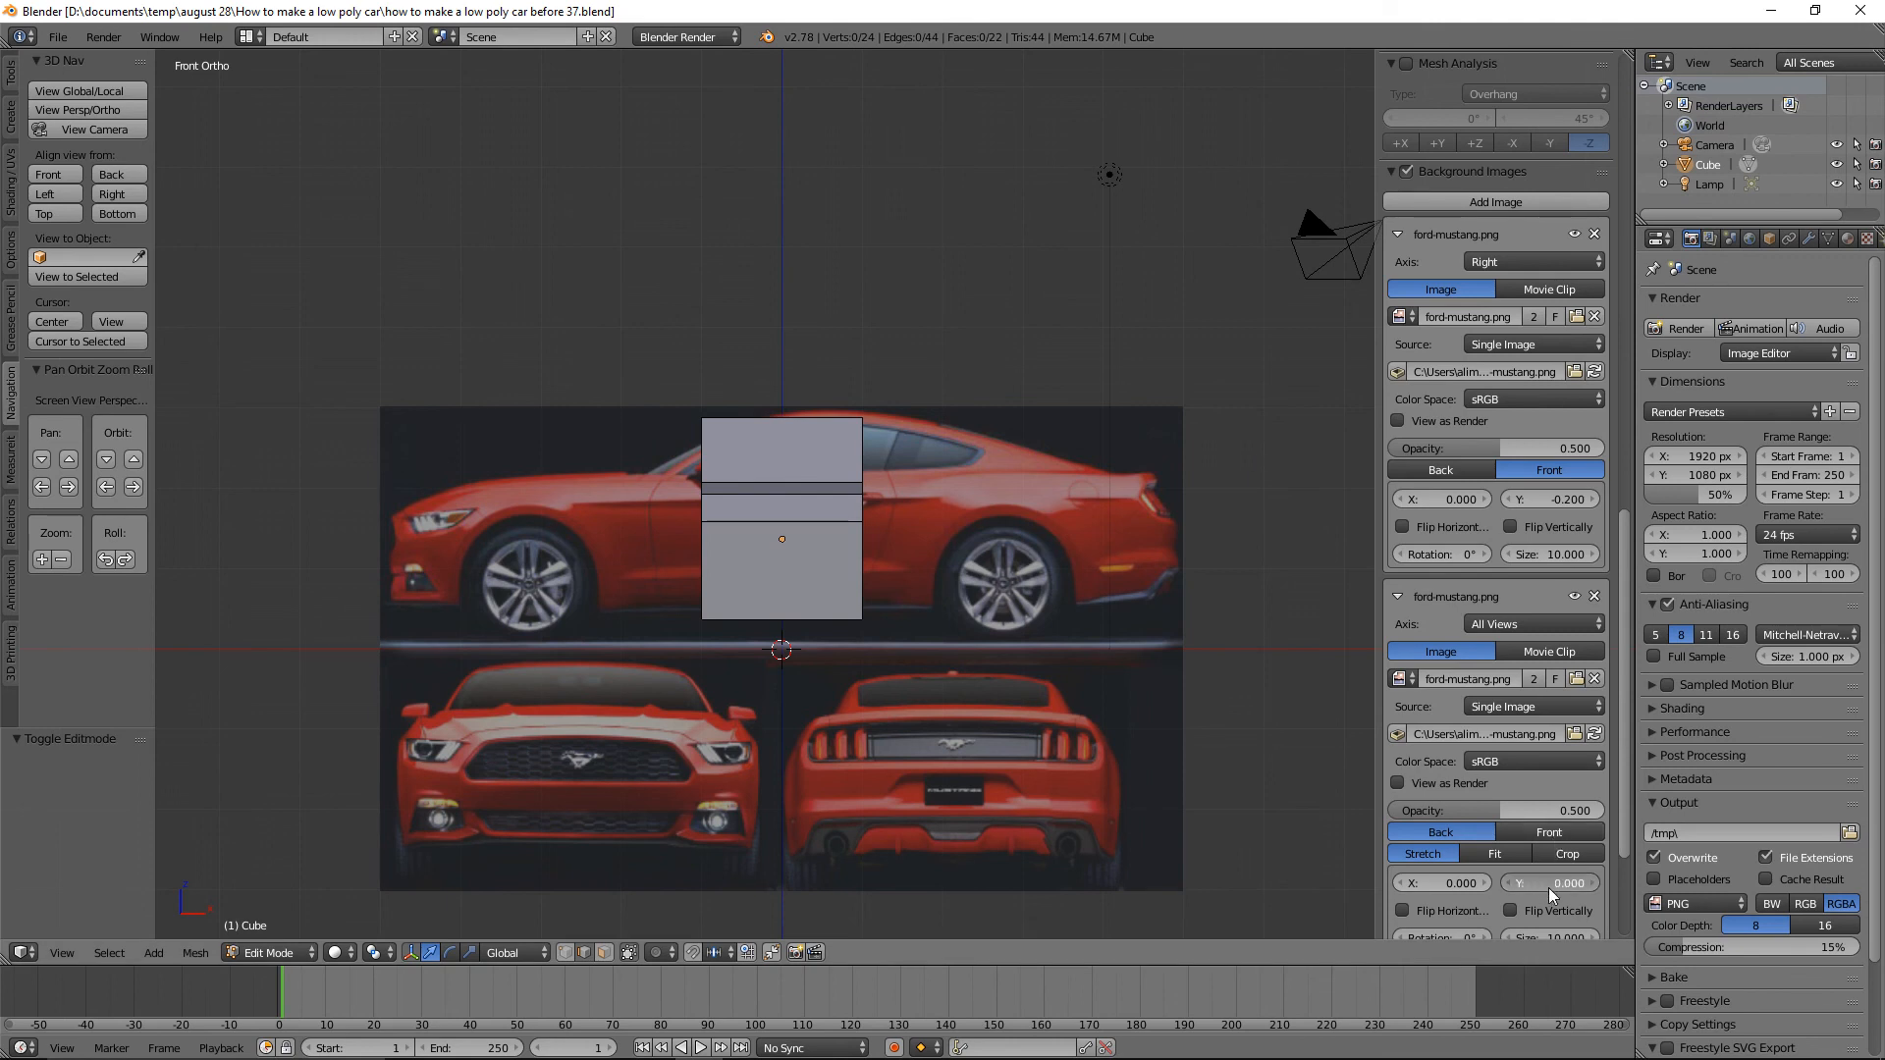
# Show the second background image in front of the model and offset it to X 2.520 and Y 4.800, aligning the car's front view.
pyautogui.moveTo(1563, 891); pyautogui.dragTo(1612, 881)
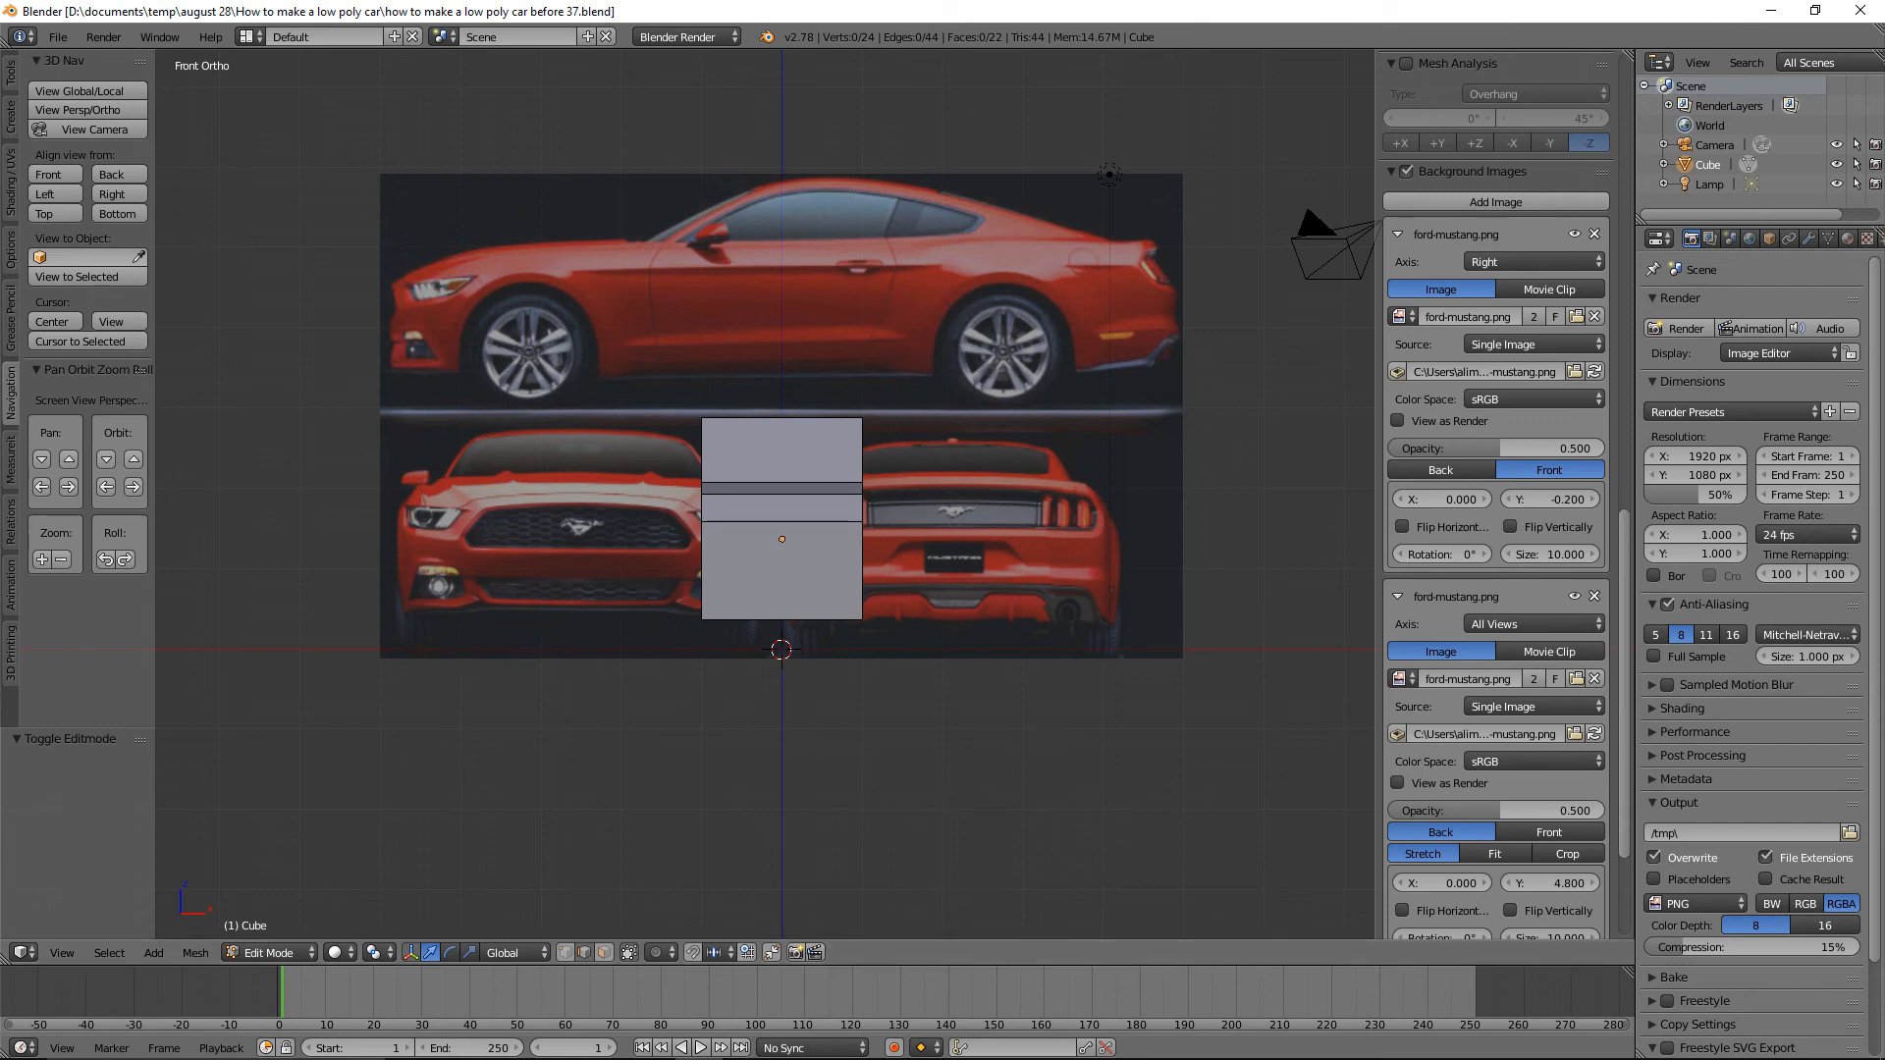
pyautogui.doubleClick(1162, 647)
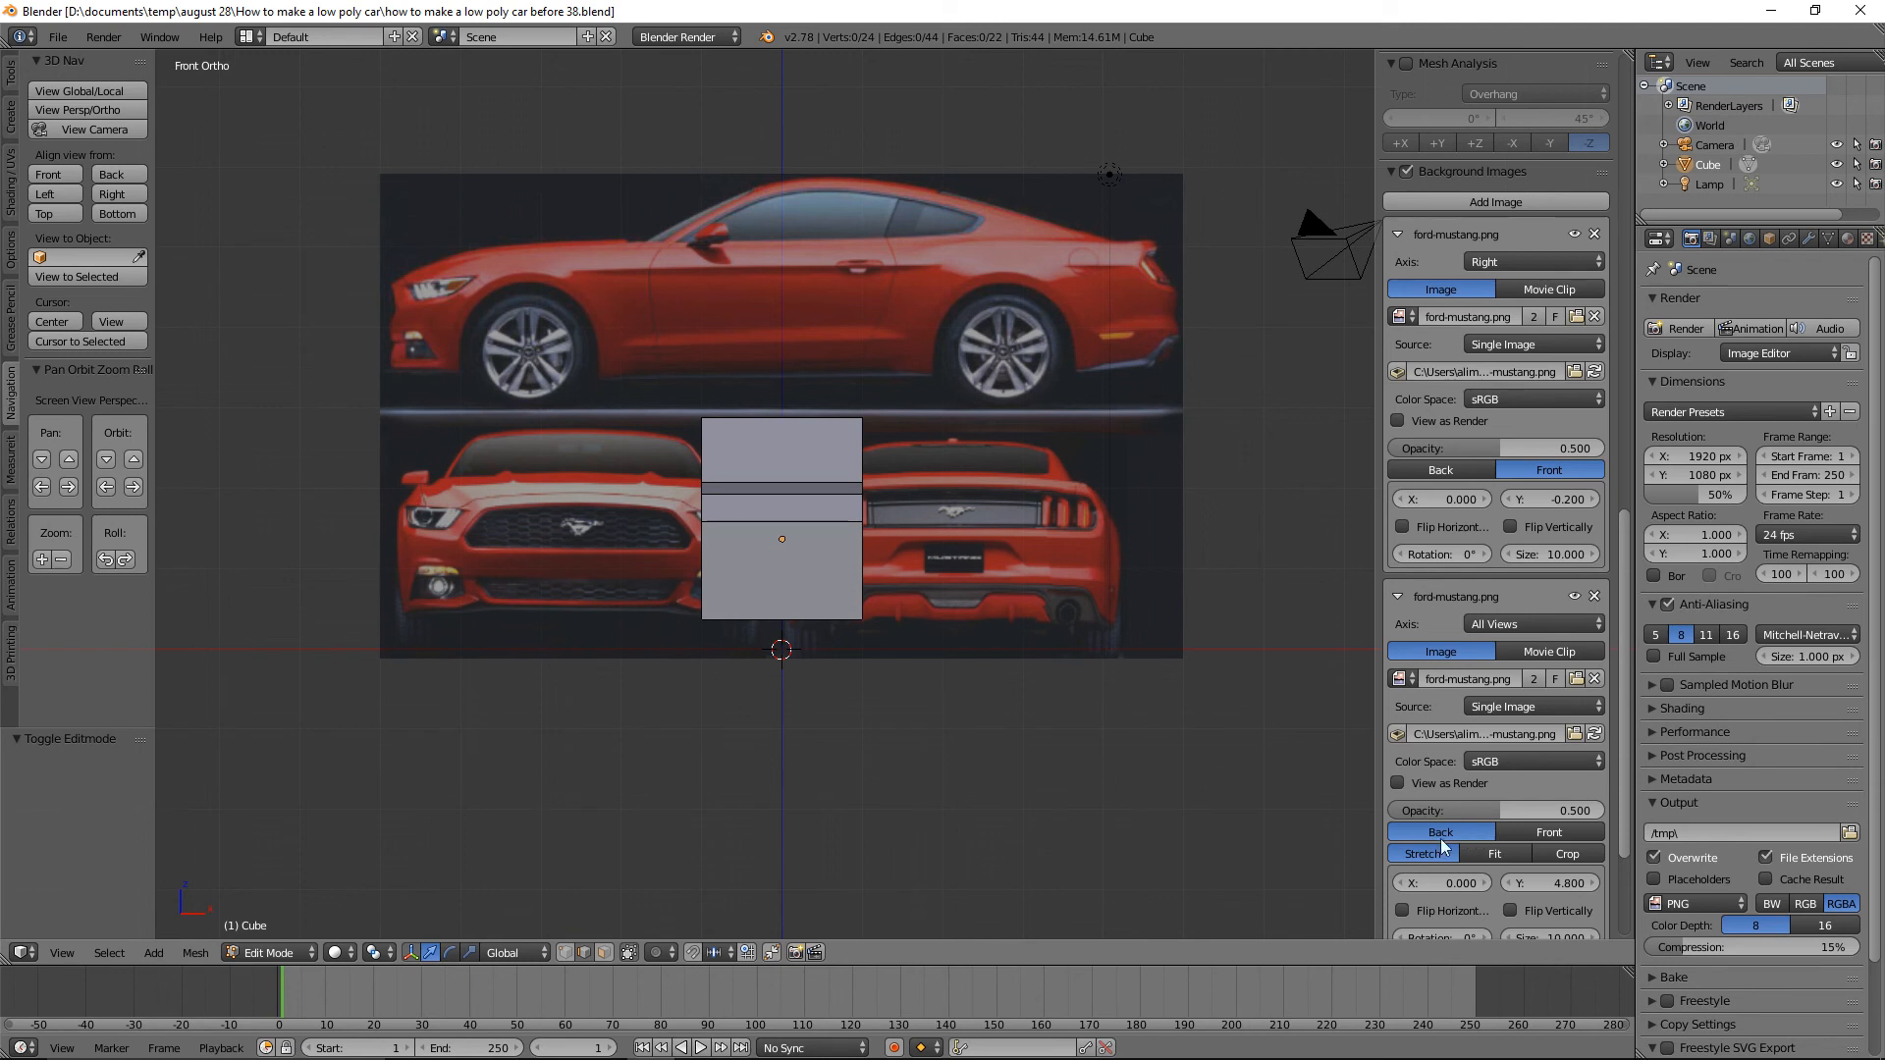
pyautogui.click(1565, 833)
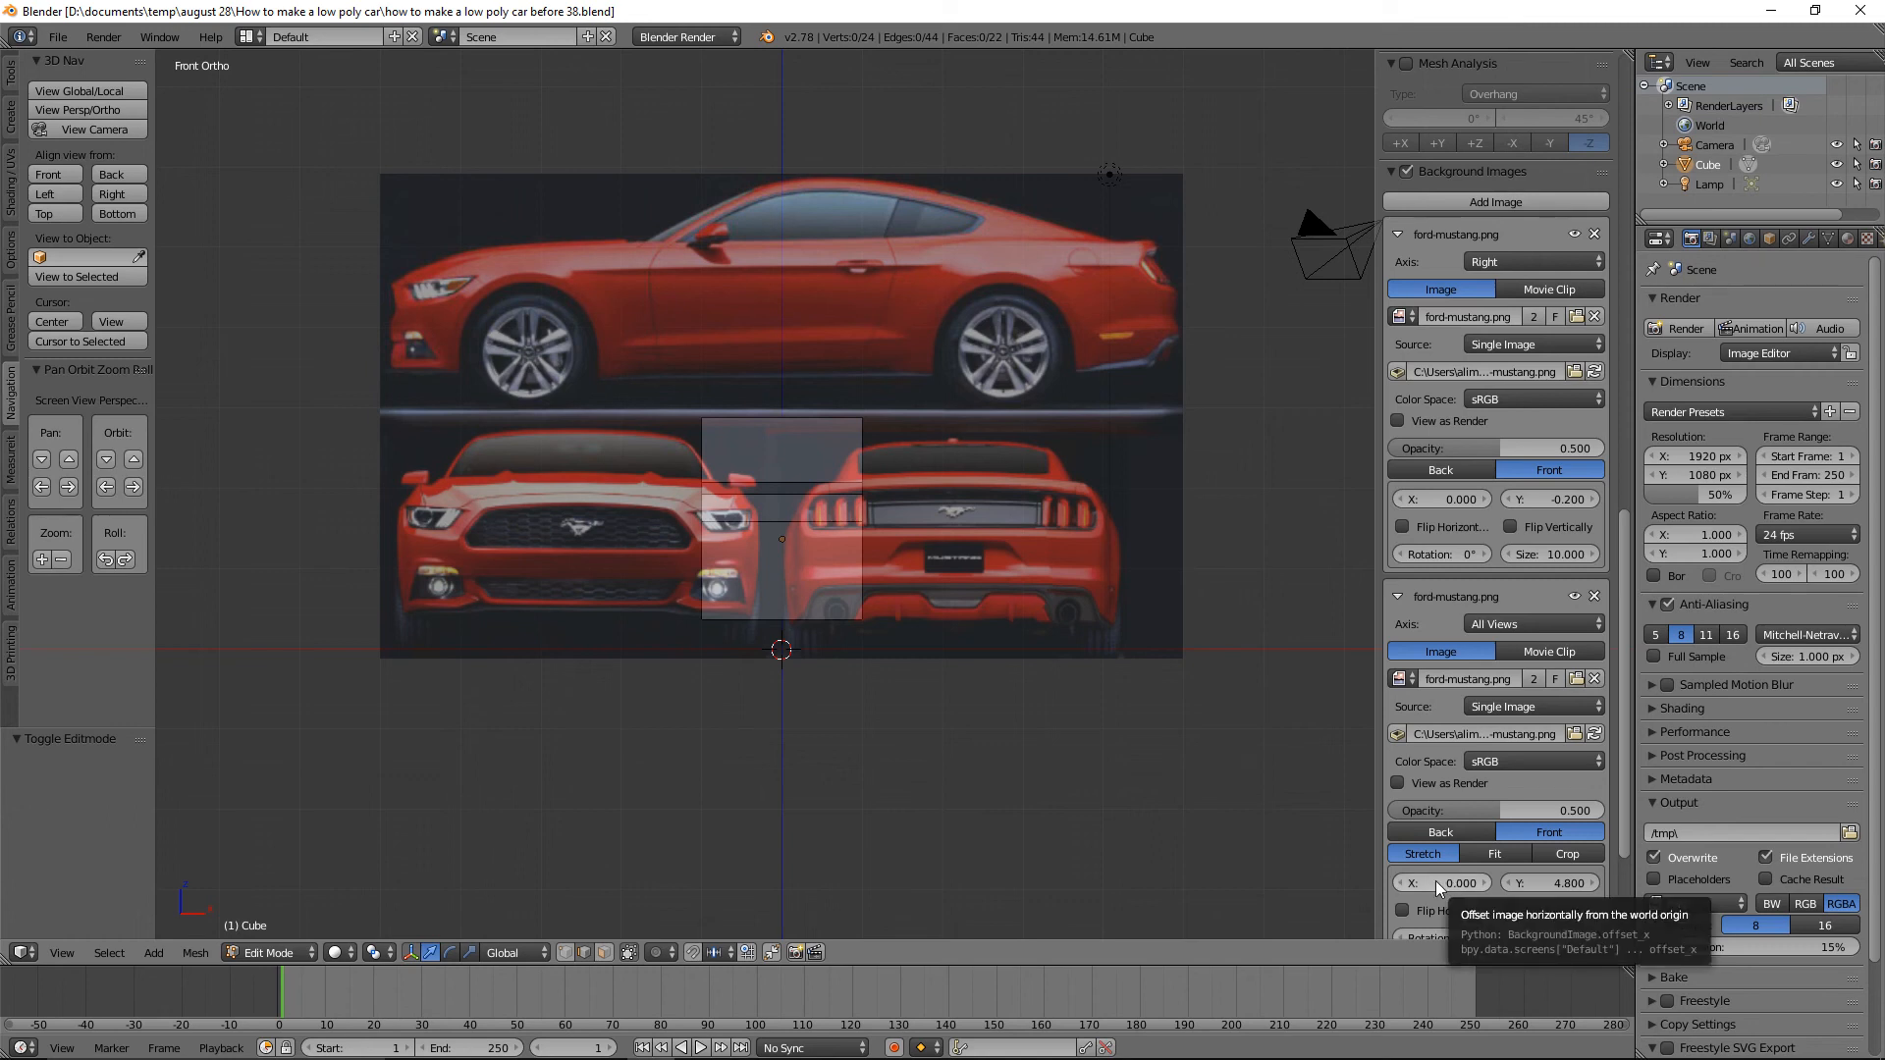
pyautogui.keyDown('shift'); pyautogui.moveTo(1436, 880); pyautogui.dragTo(1688, 904); pyautogui.keyUp('shift')
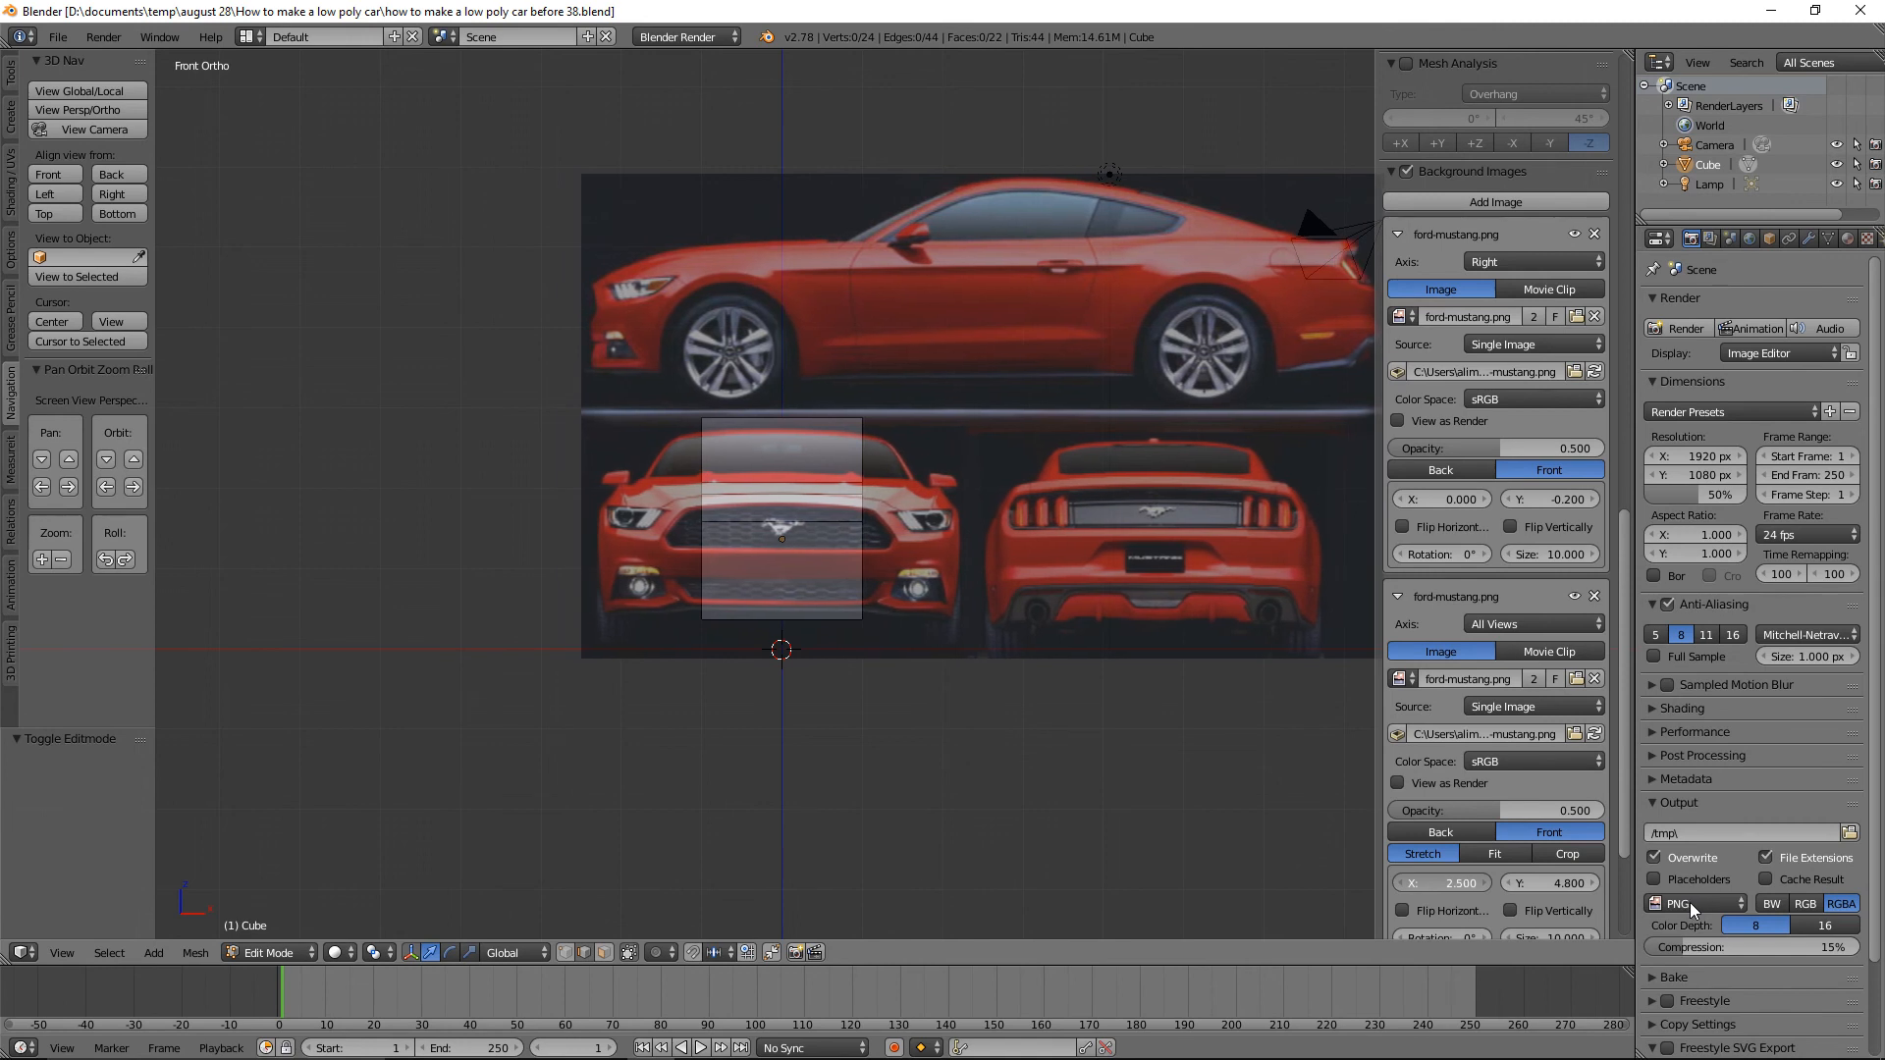
pyautogui.keyDown('shift'); pyautogui.moveTo(1688, 903); pyautogui.dragTo(1693, 903); pyautogui.keyUp('shift')
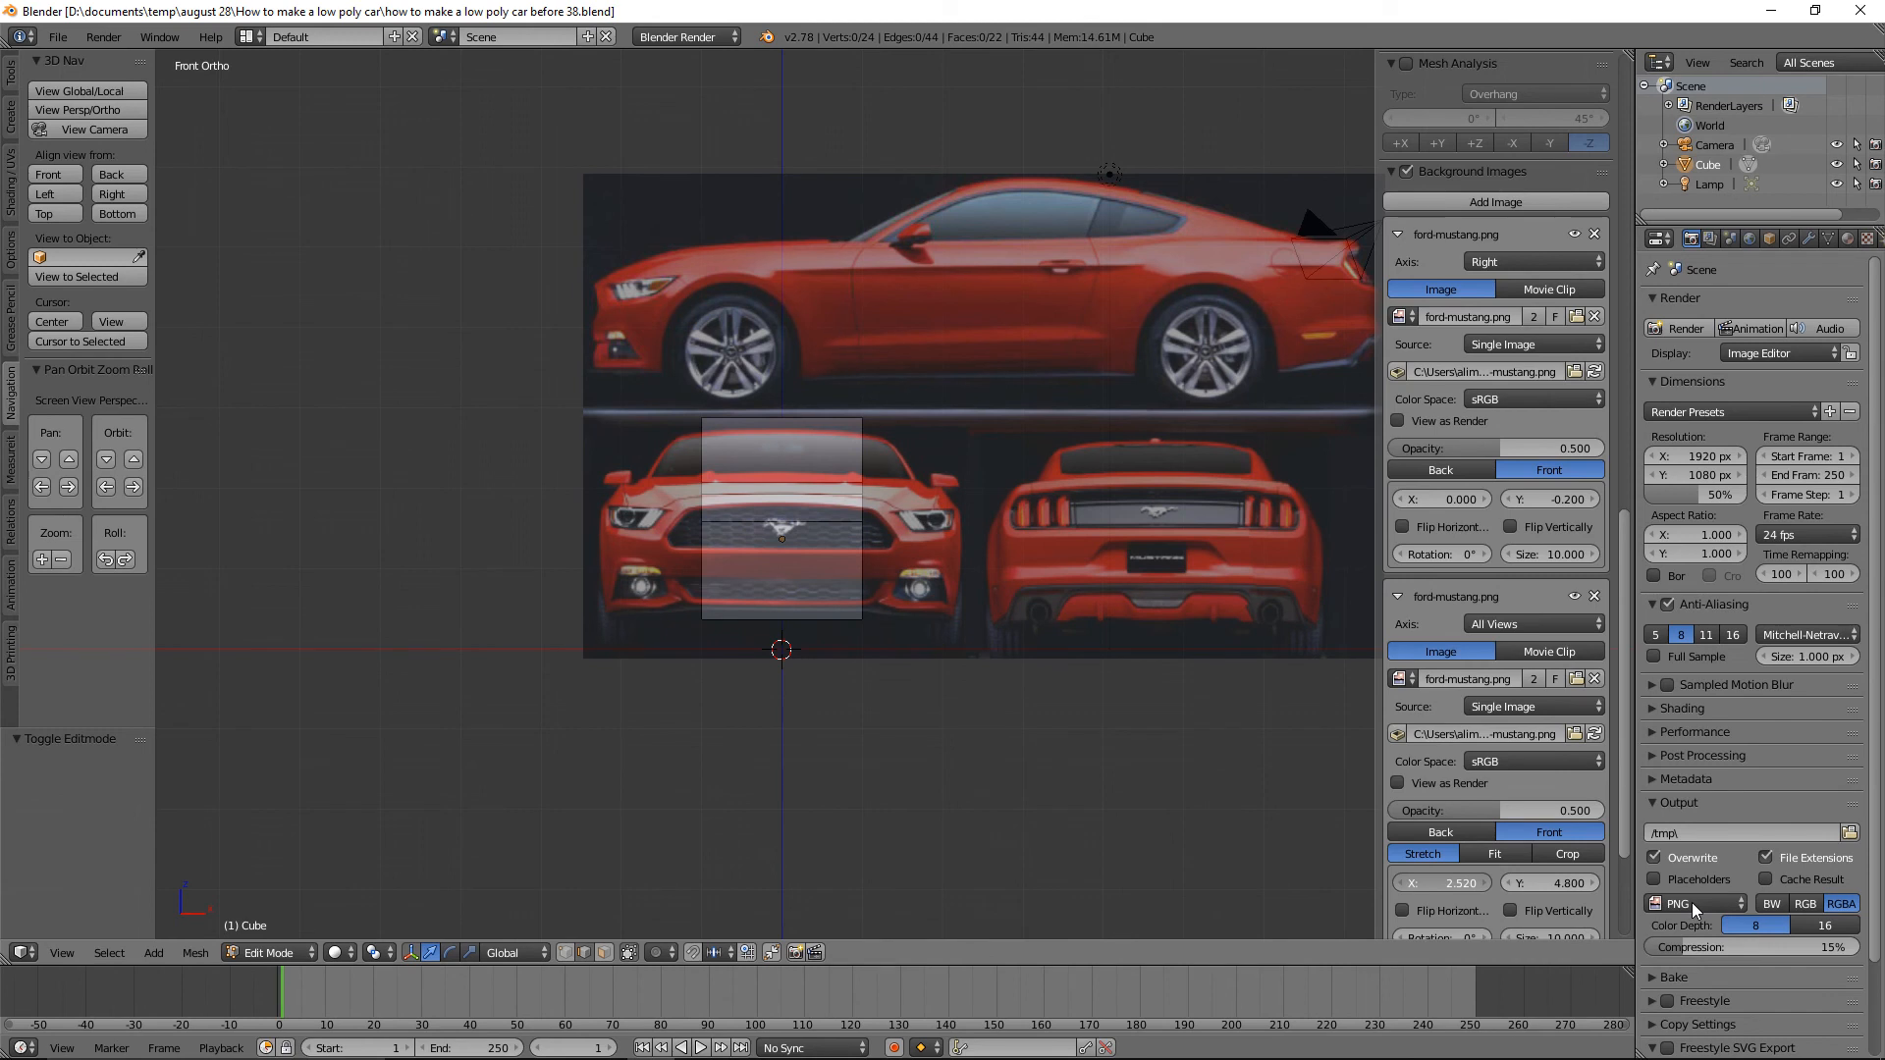
# Restrict the second background image to the Front axis, check the right view, and return to the front view.
pyautogui.keyDown('shift'); pyautogui.moveTo(1692, 903); pyautogui.dragTo(1693, 903); pyautogui.keyUp('shift')
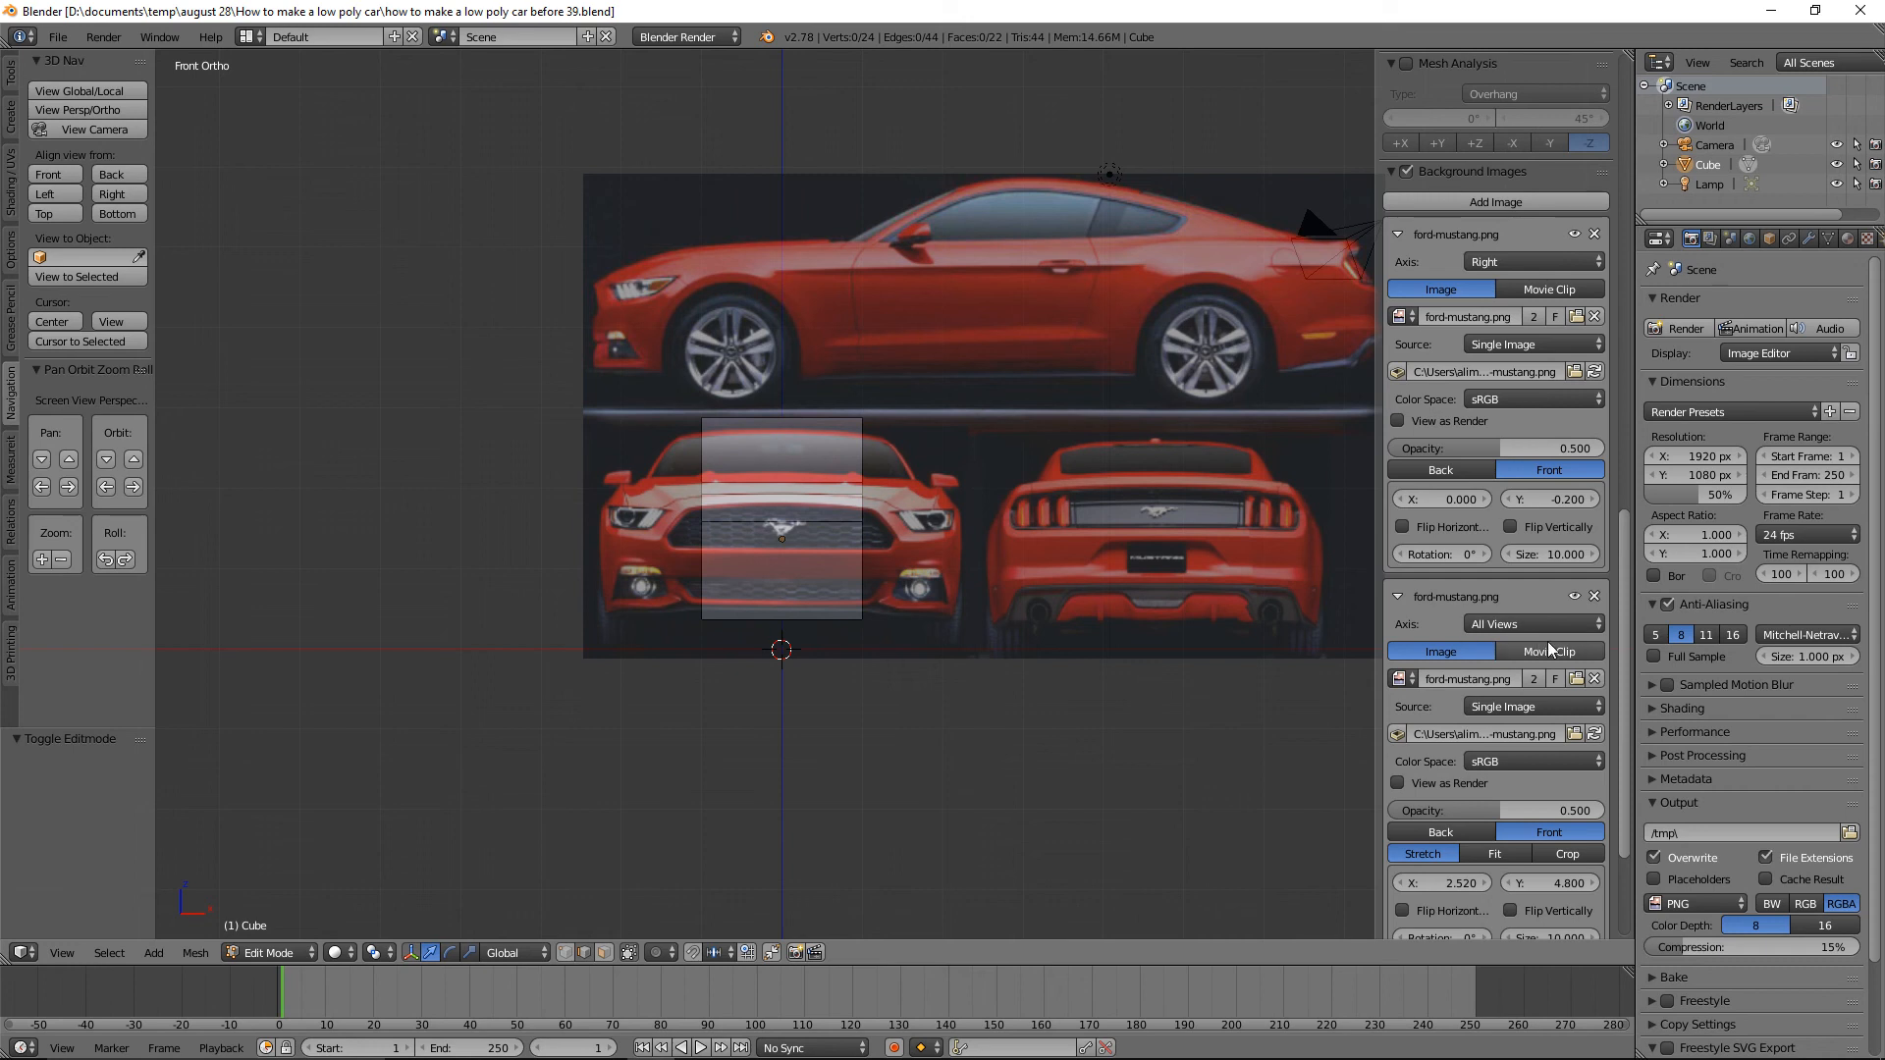
pyautogui.click(1582, 626)
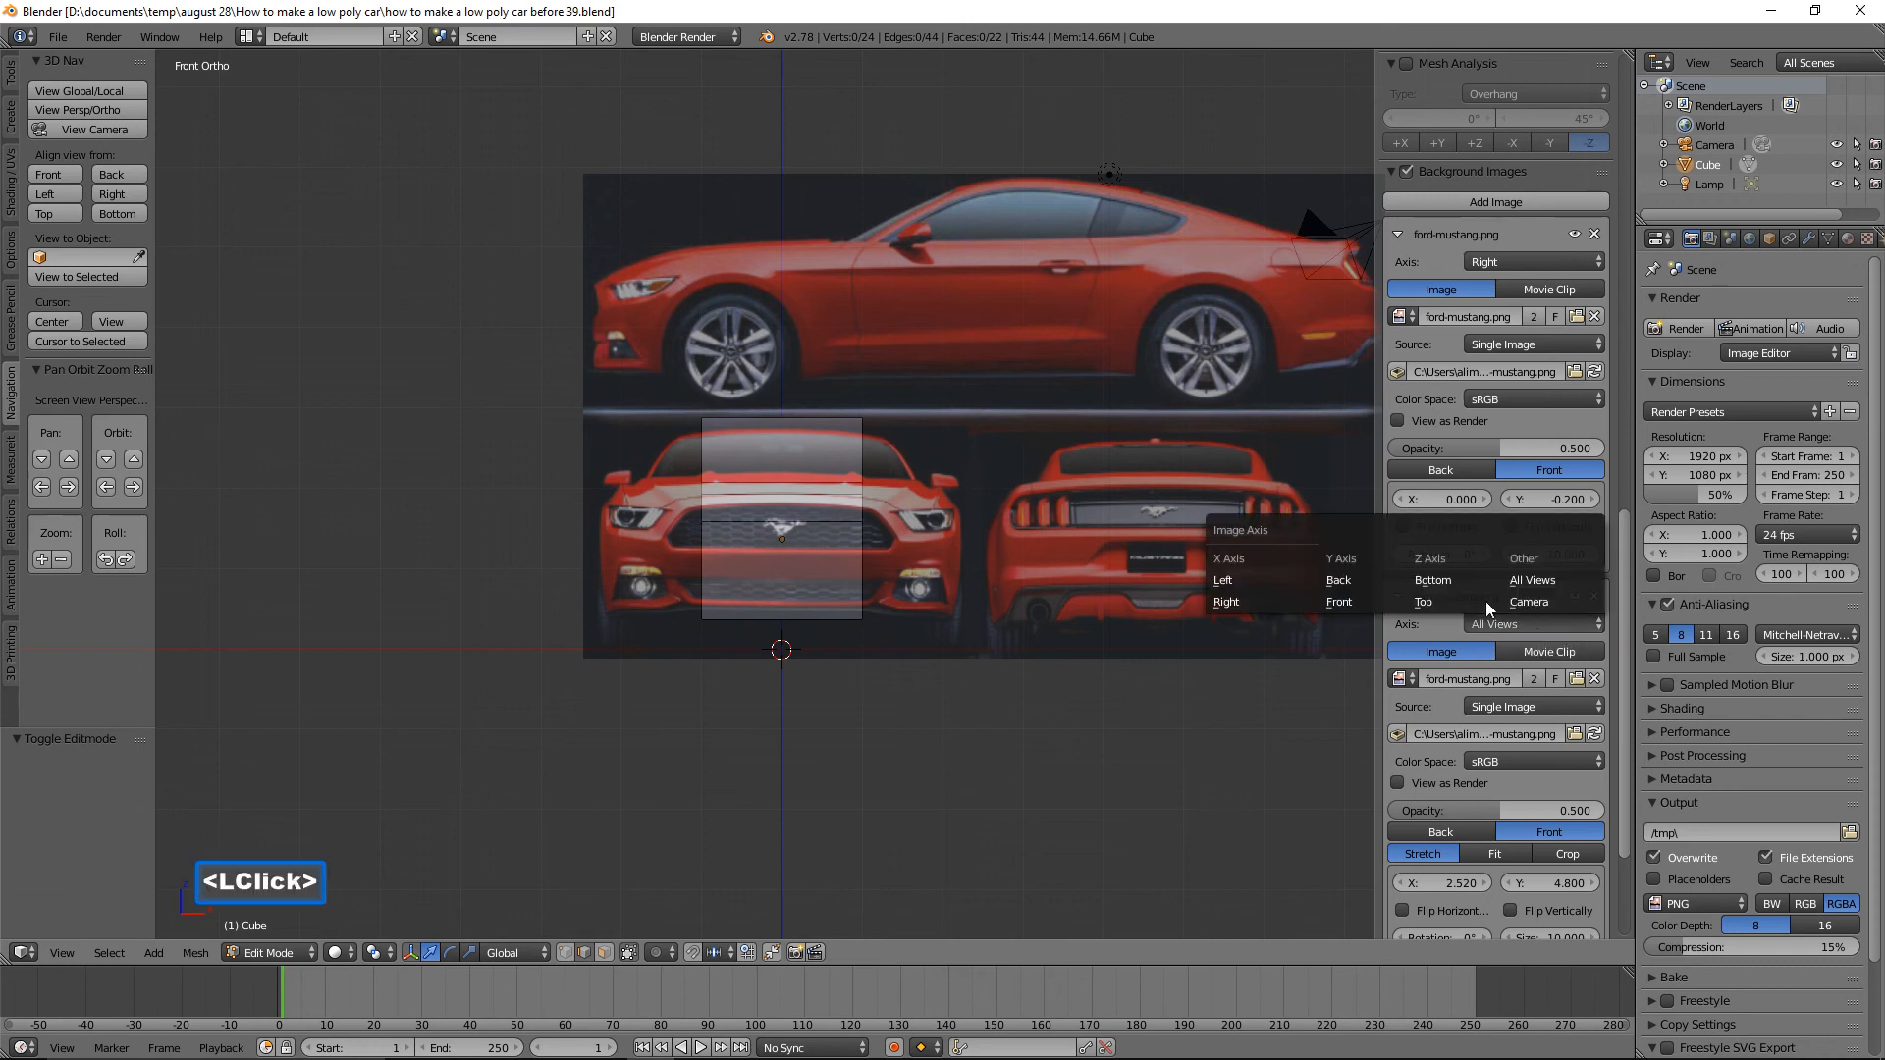
pyautogui.click(1369, 603)
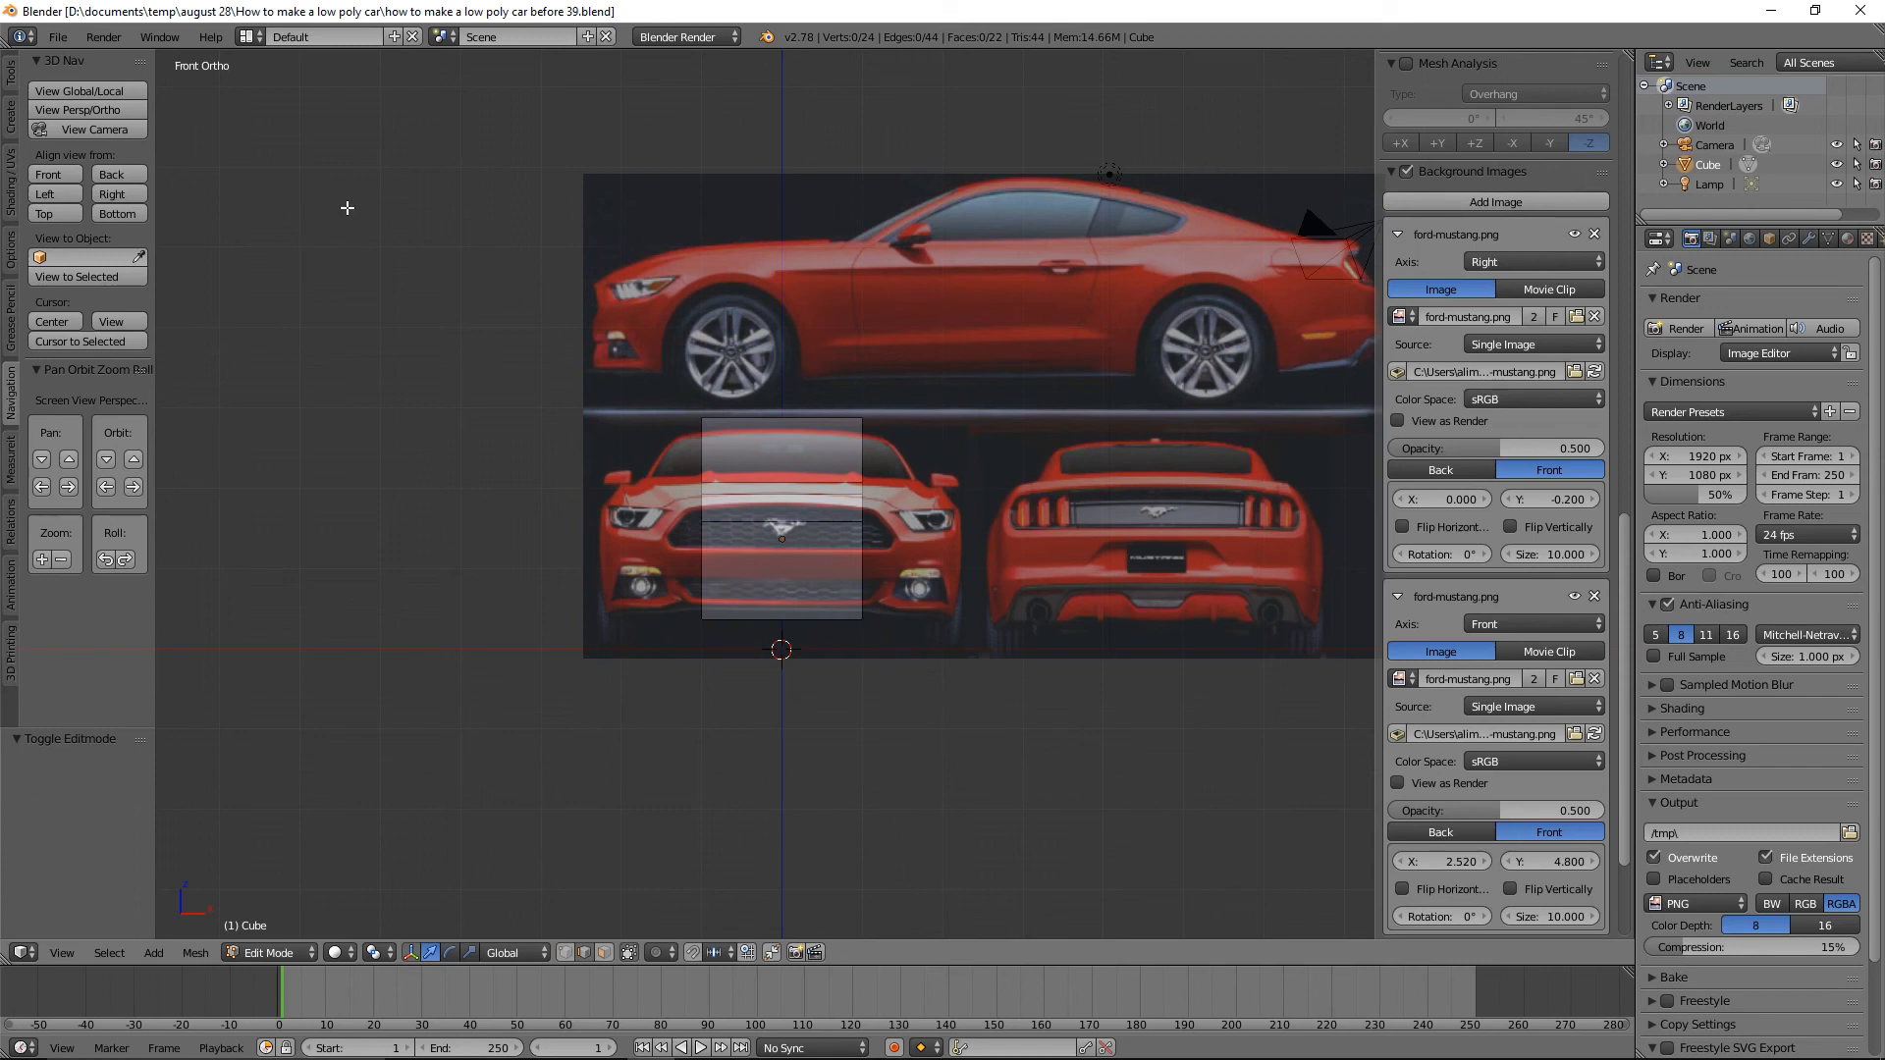
pyautogui.click(135, 194)
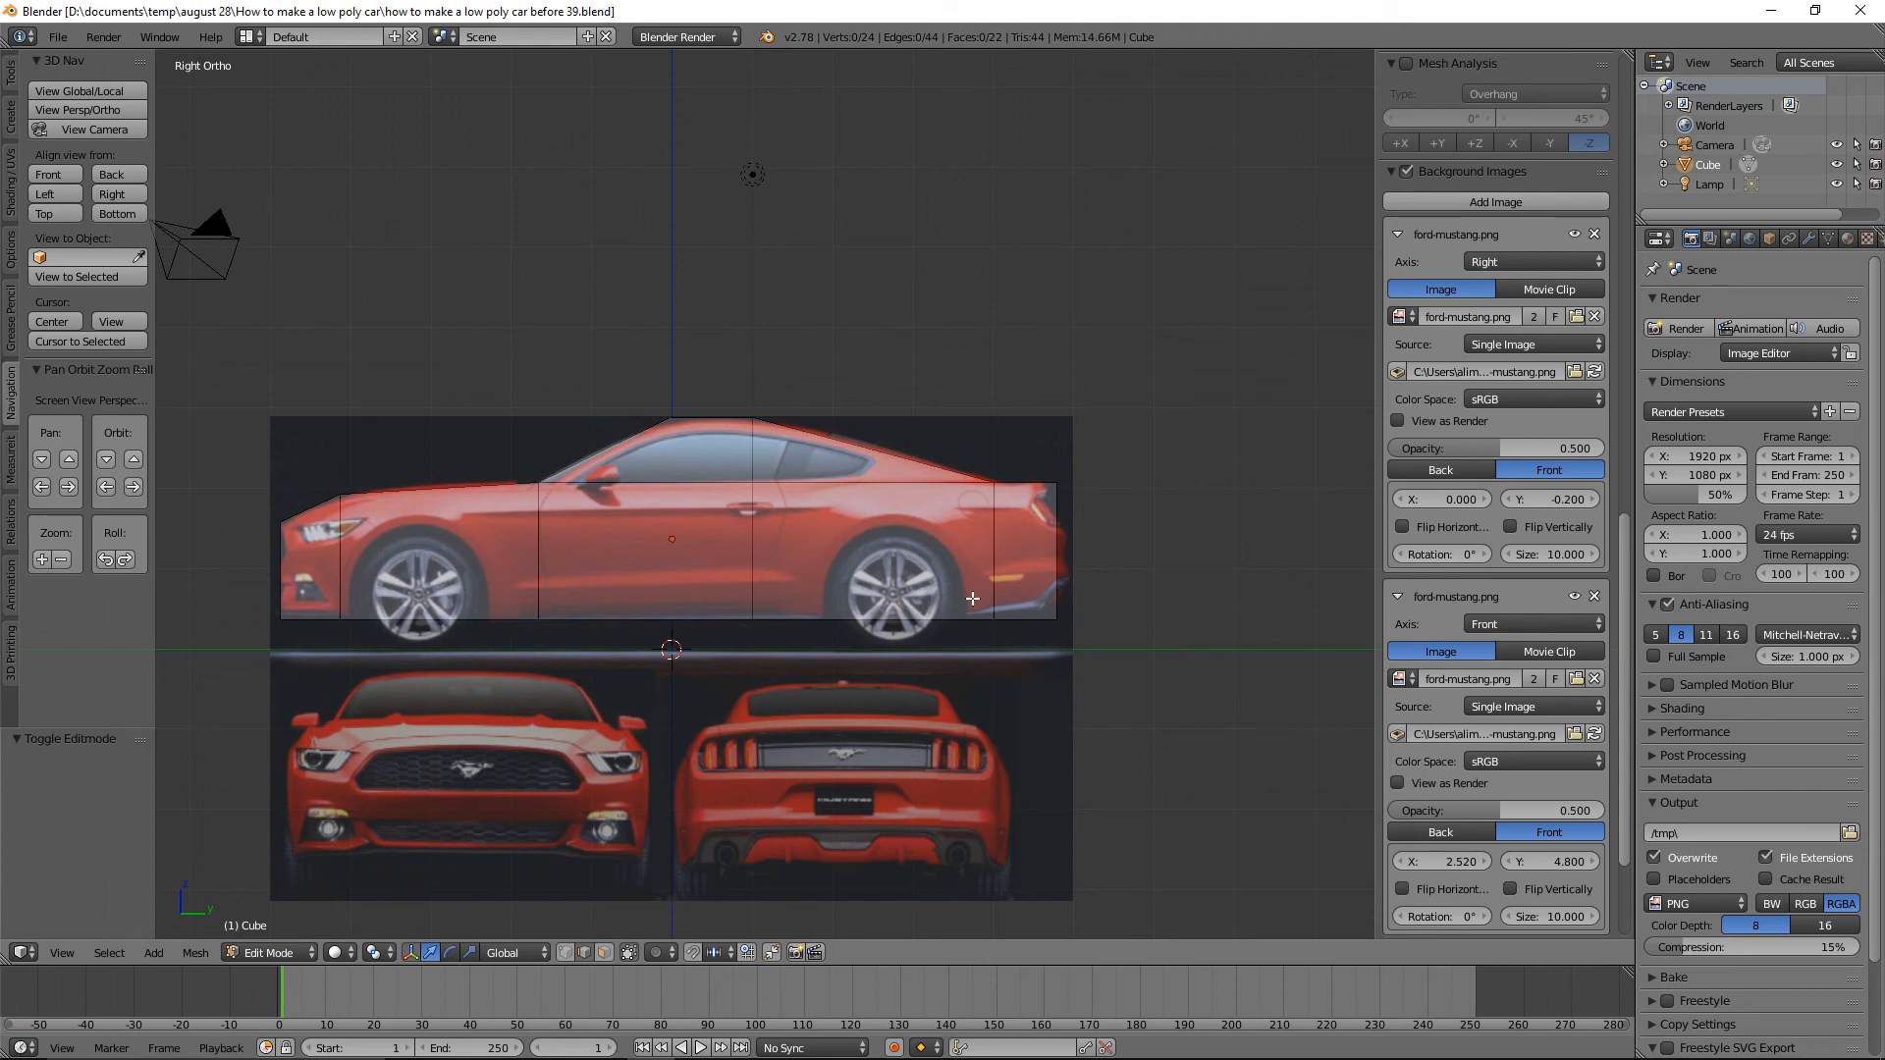
pyautogui.click(48, 174)
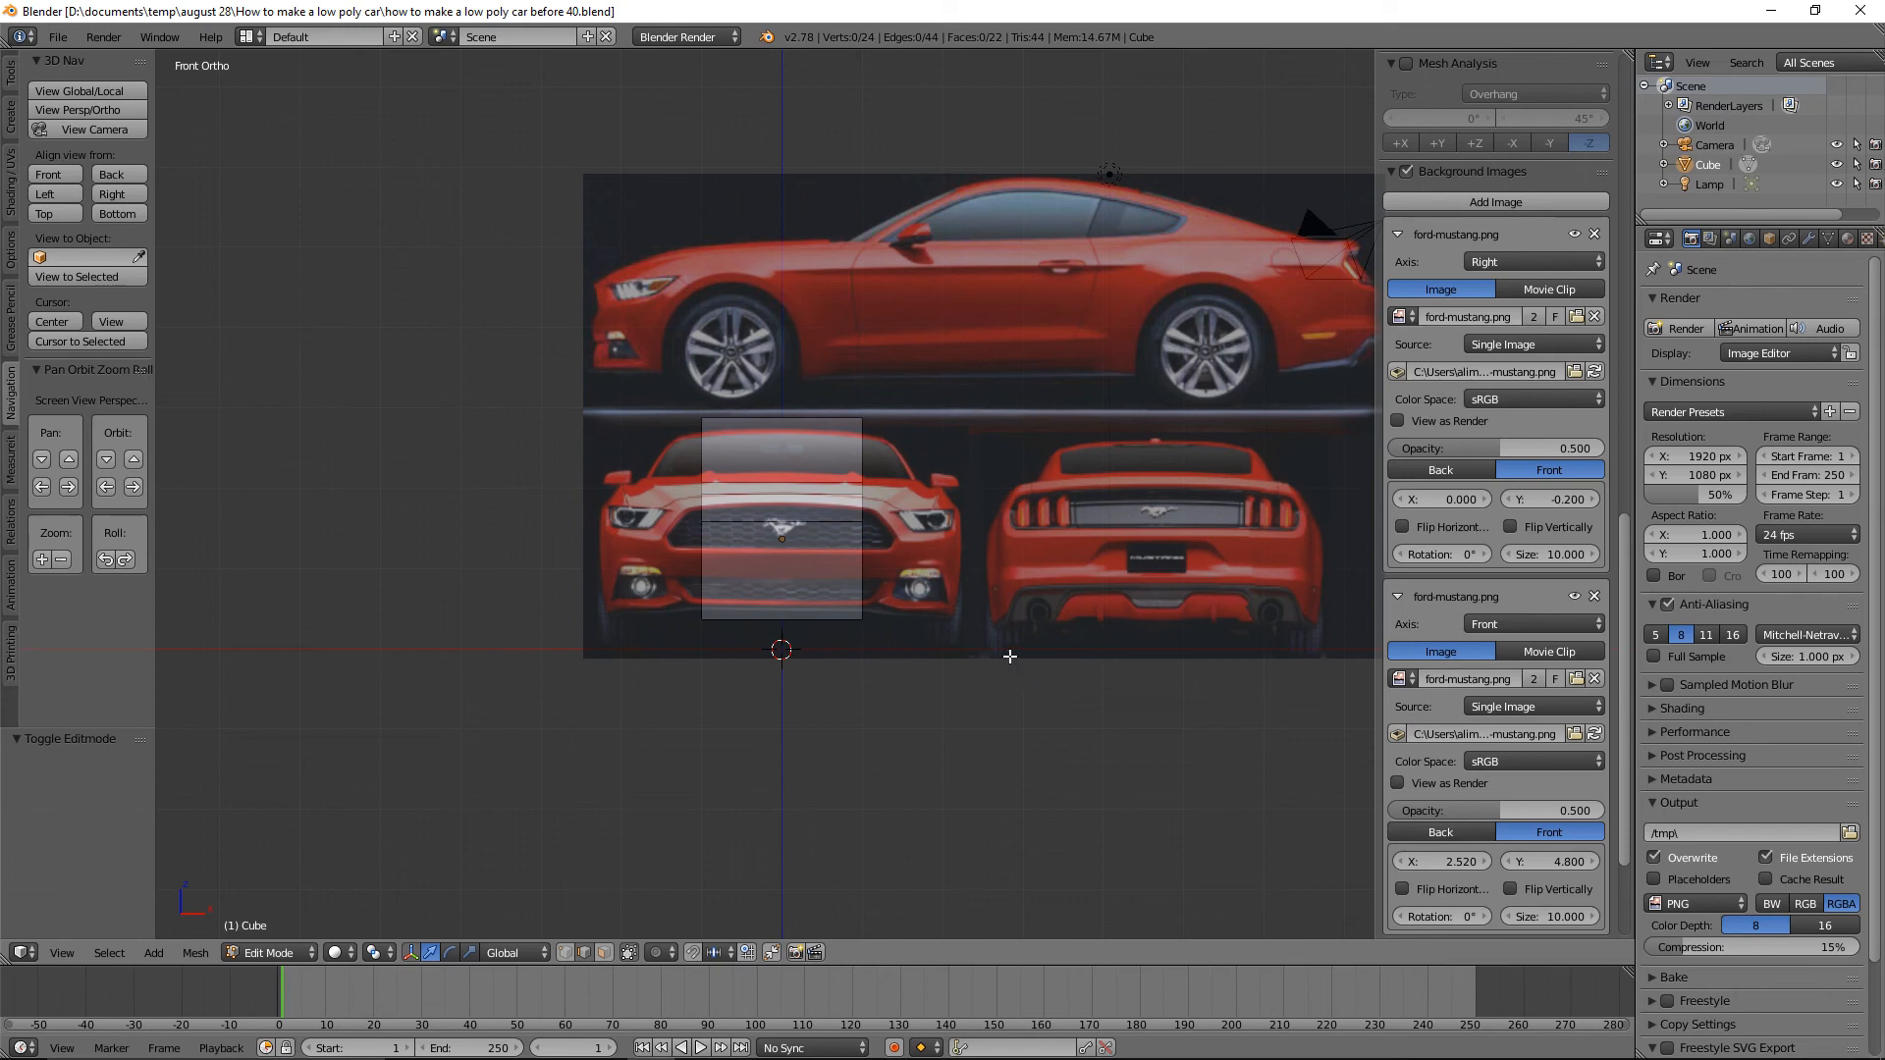
# Raise the front background image's Y offset to 5.000 so its tires meet the ground line, and copy that value.
pyautogui.scroll(3, 1039, 690)
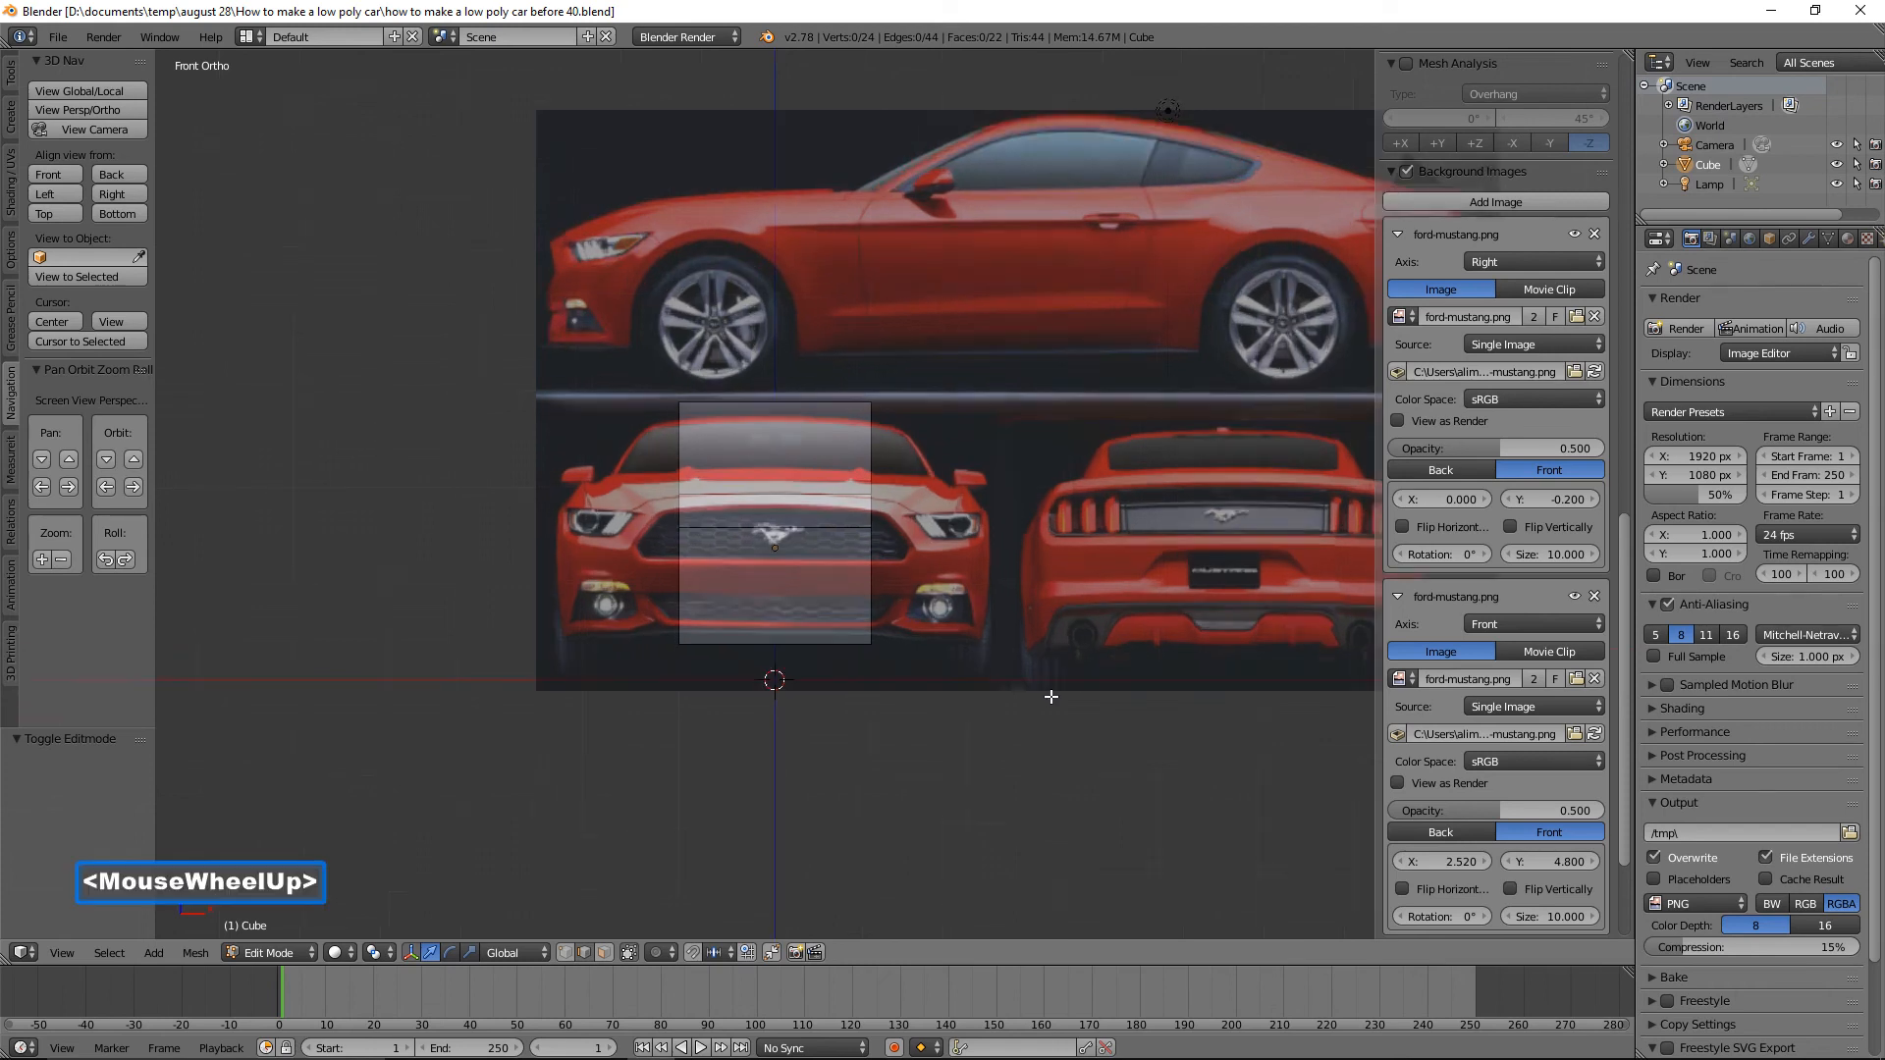
pyautogui.keyDown('shift'); pyautogui.moveTo(1119, 694); pyautogui.dragTo(926, 540, button='middle'); pyautogui.keyUp('shift')
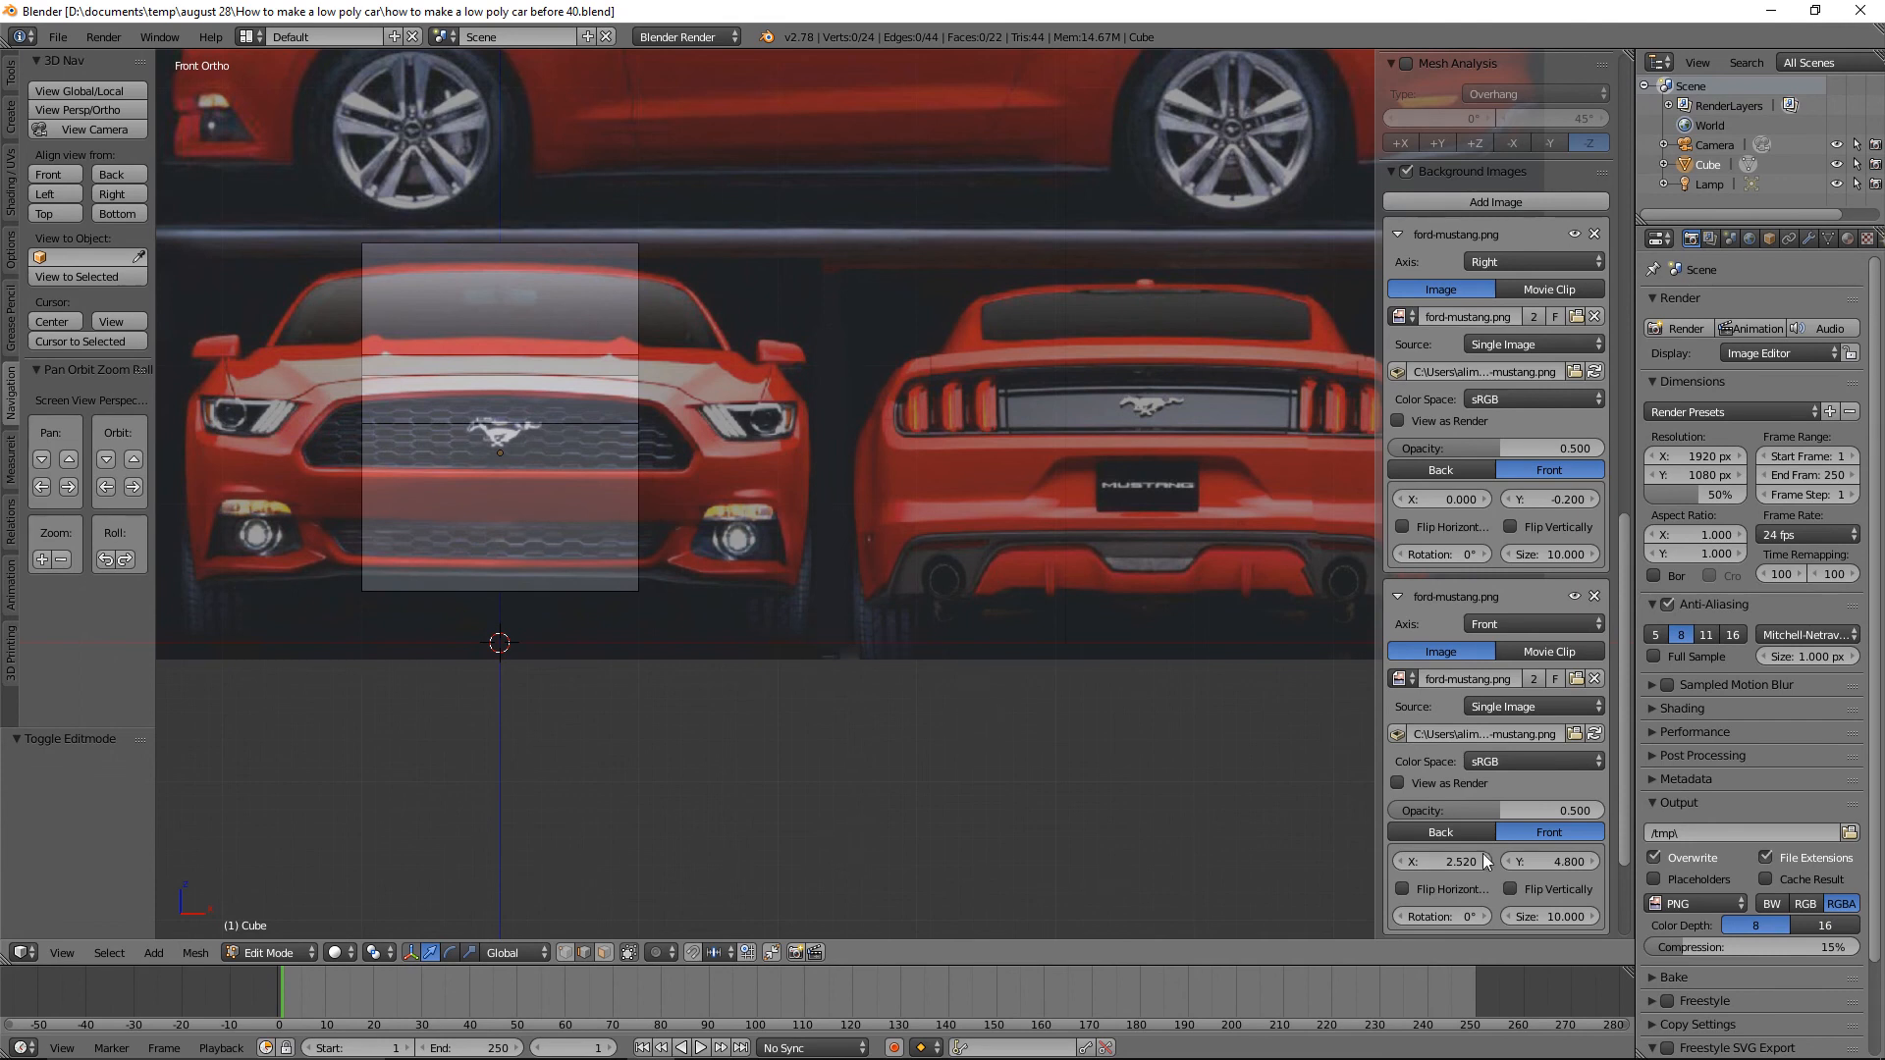
pyautogui.click(1595, 862)
pyautogui.click(1595, 862)
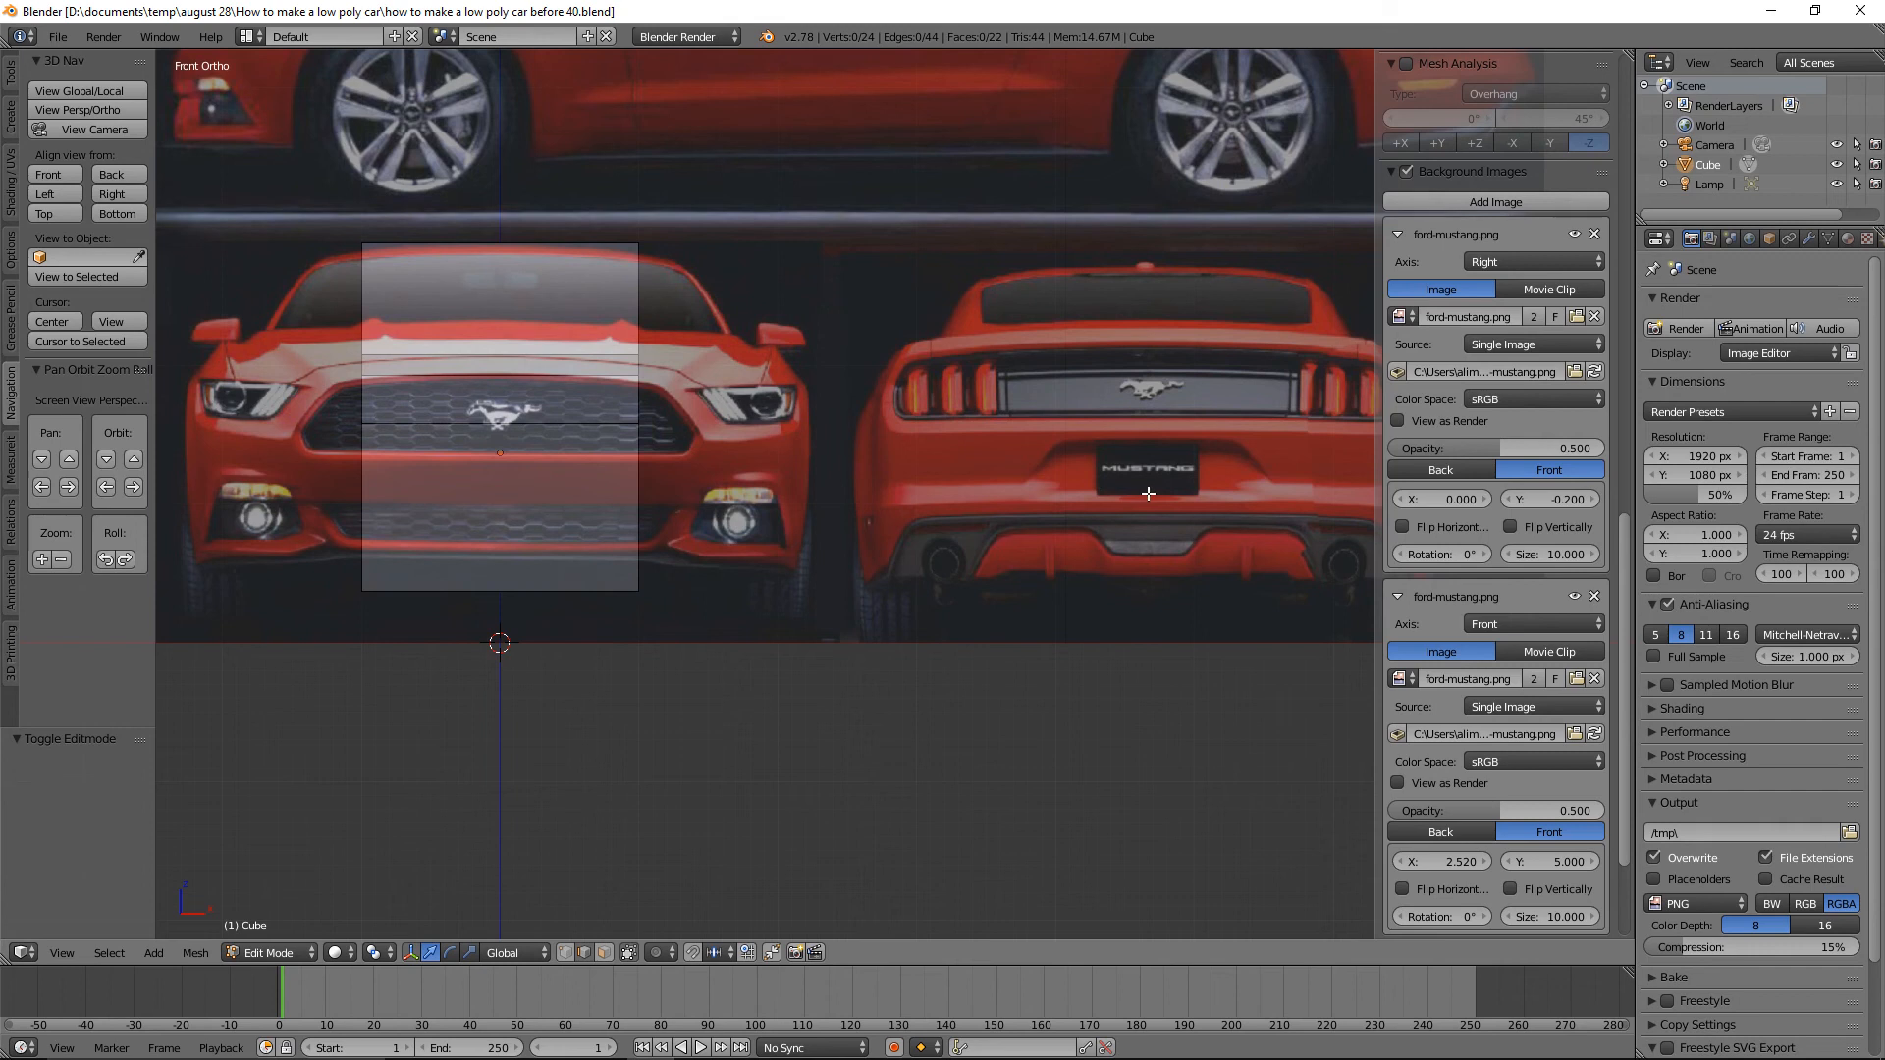
pyautogui.click(1547, 868)
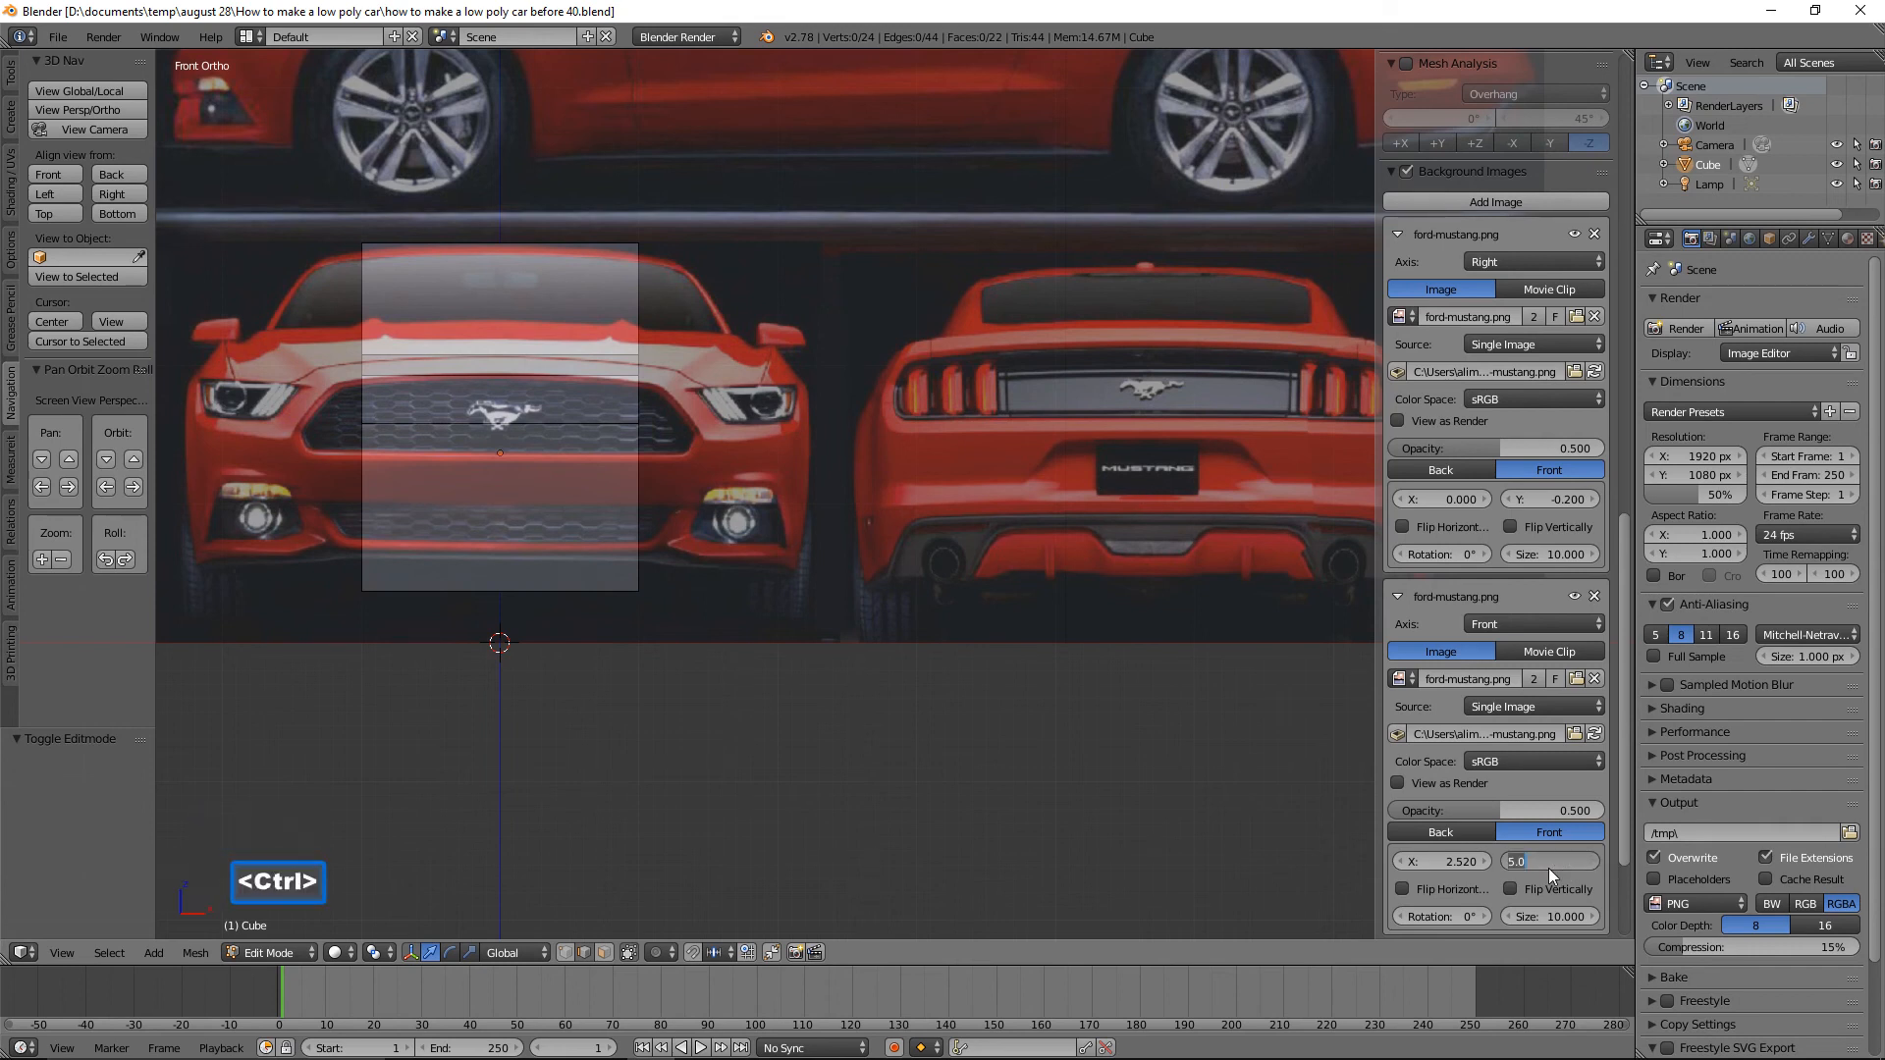
pyautogui.hotkey('ctrl', 'c')
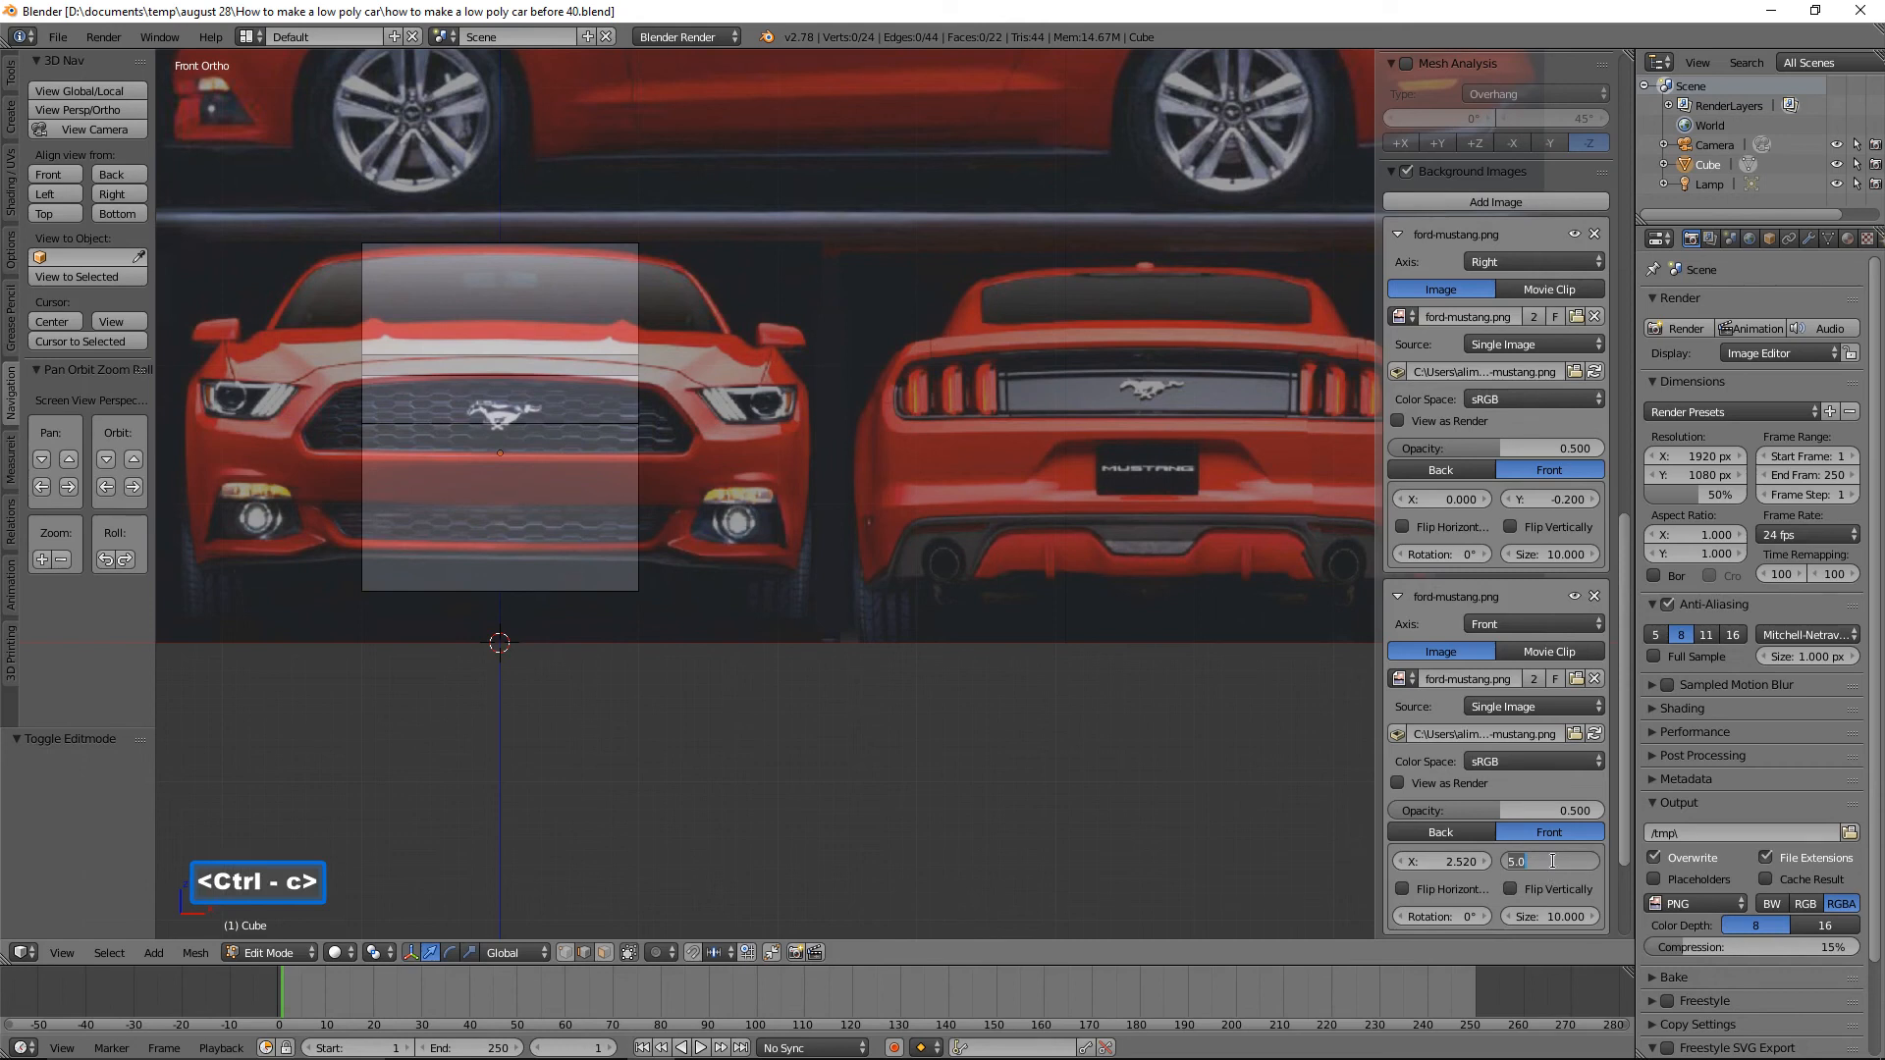
pyautogui.click(1290, 797)
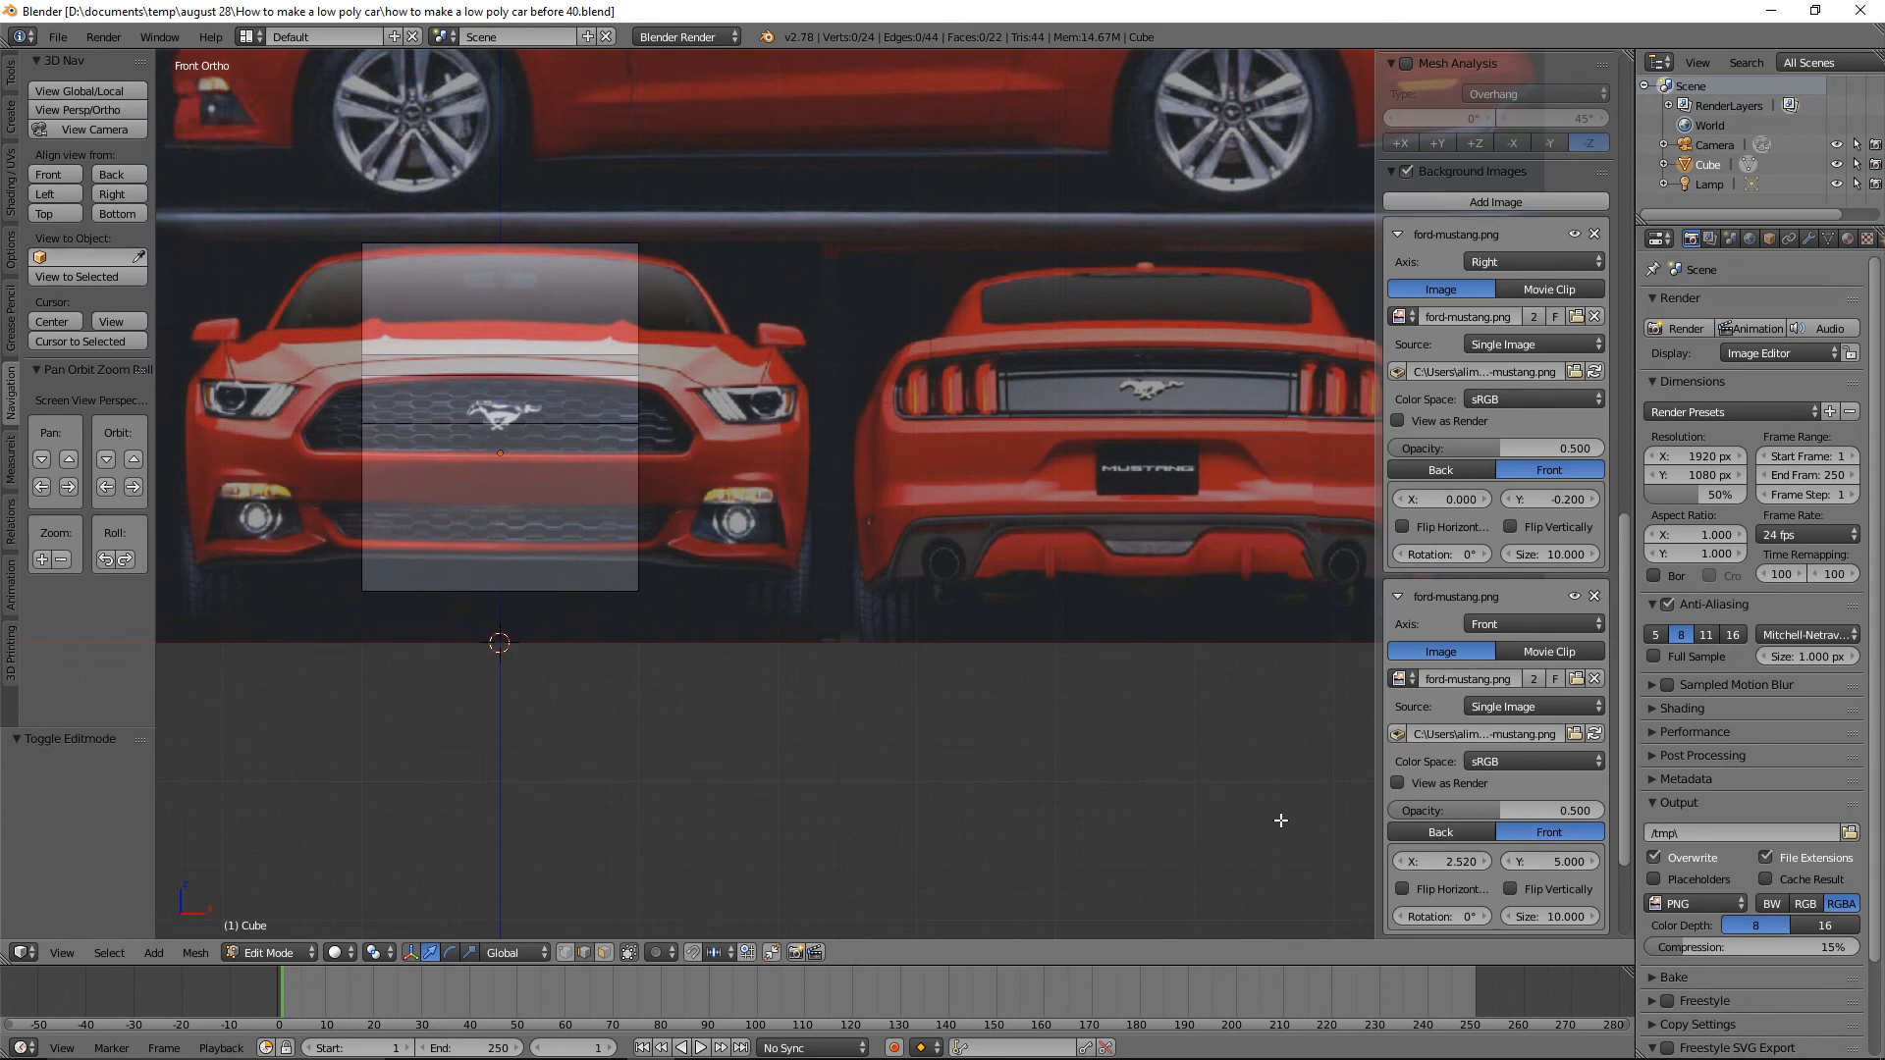
# Add a third background image using the already loaded ford-mustang.png.
pyautogui.click(1529, 199)
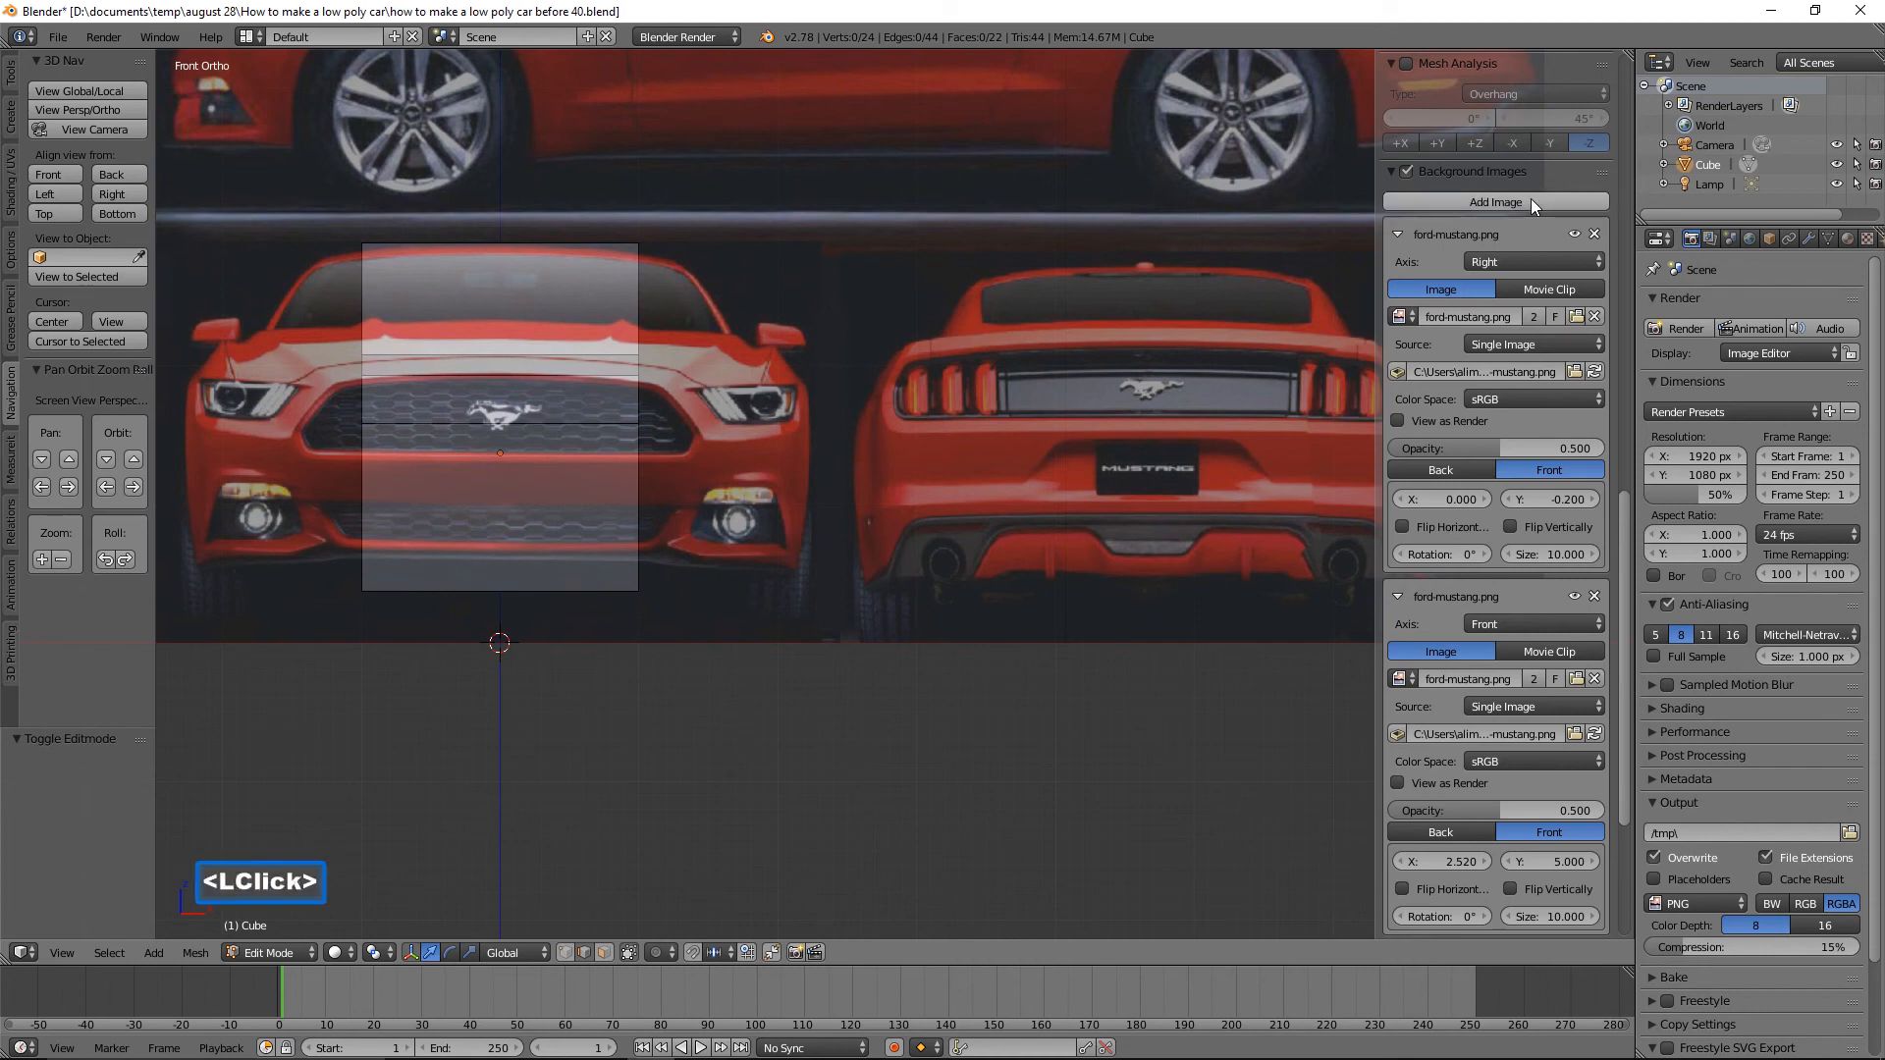
pyautogui.moveTo(1622, 496); pyautogui.dragTo(1608, 671)
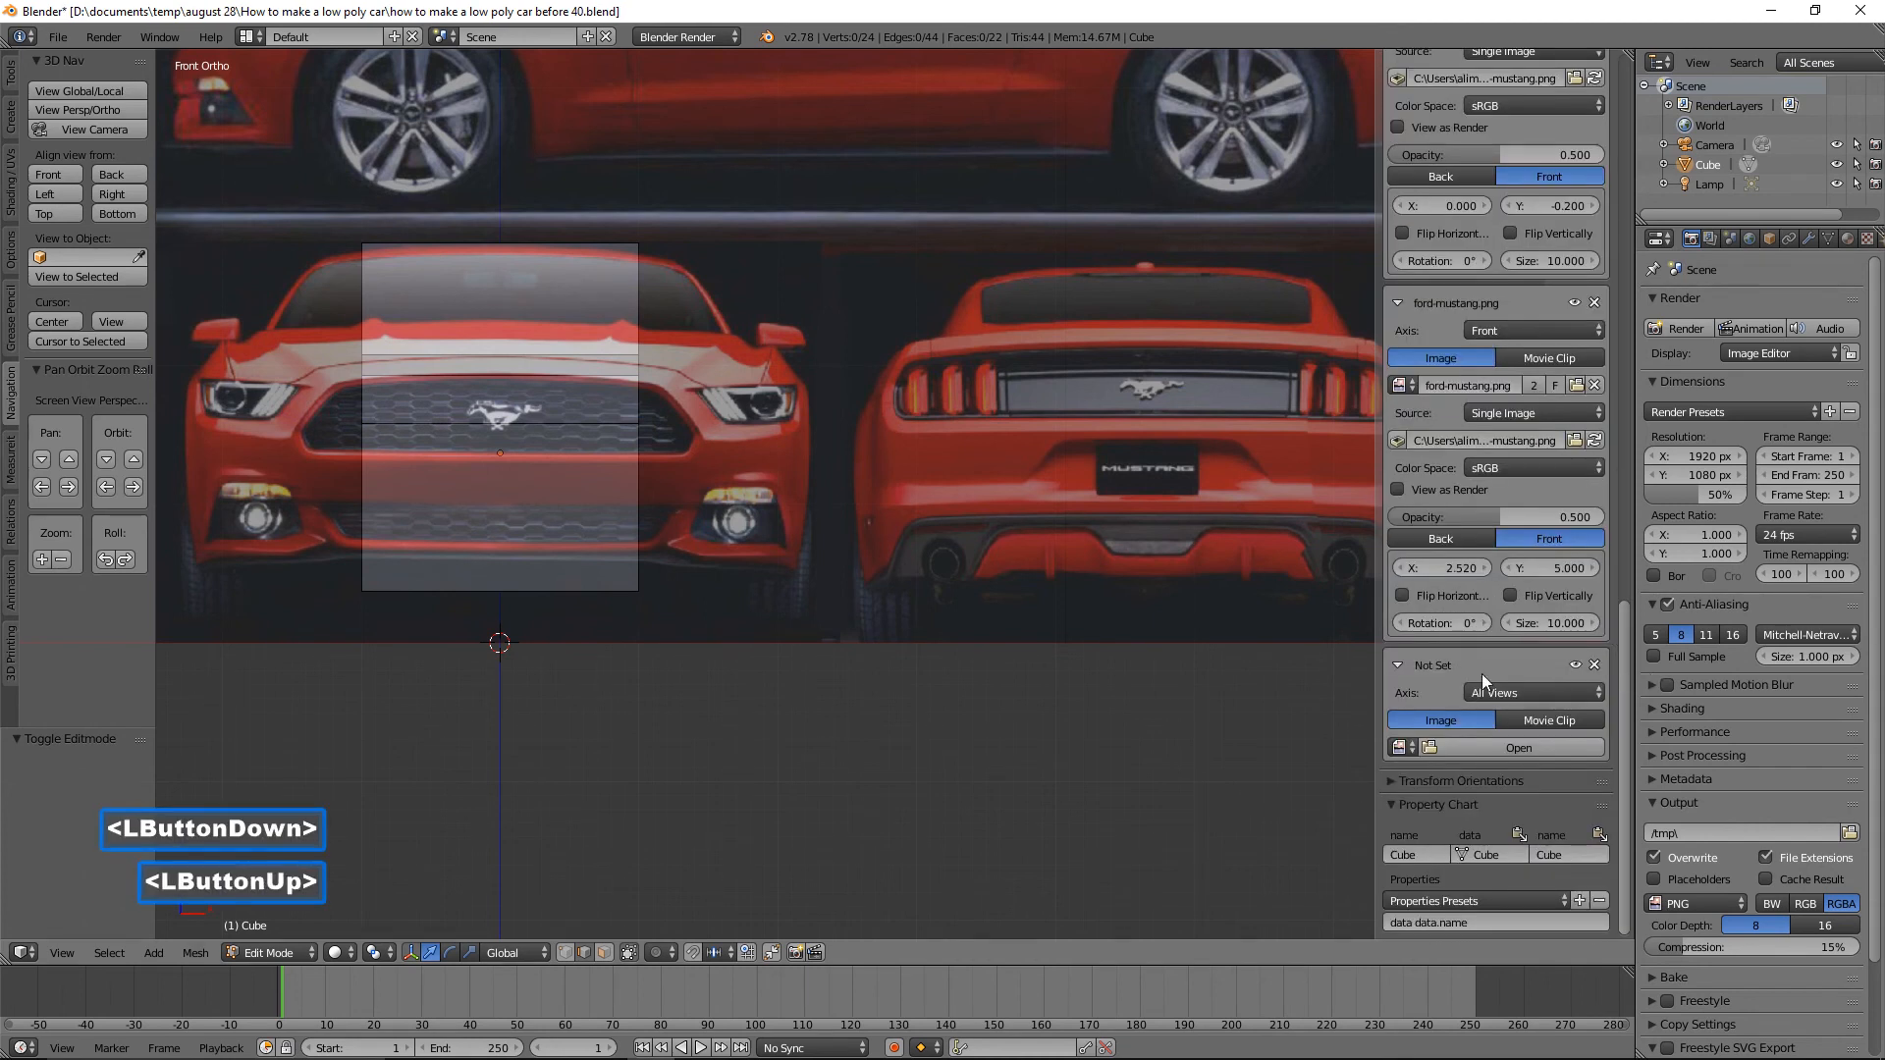
pyautogui.click(1414, 752)
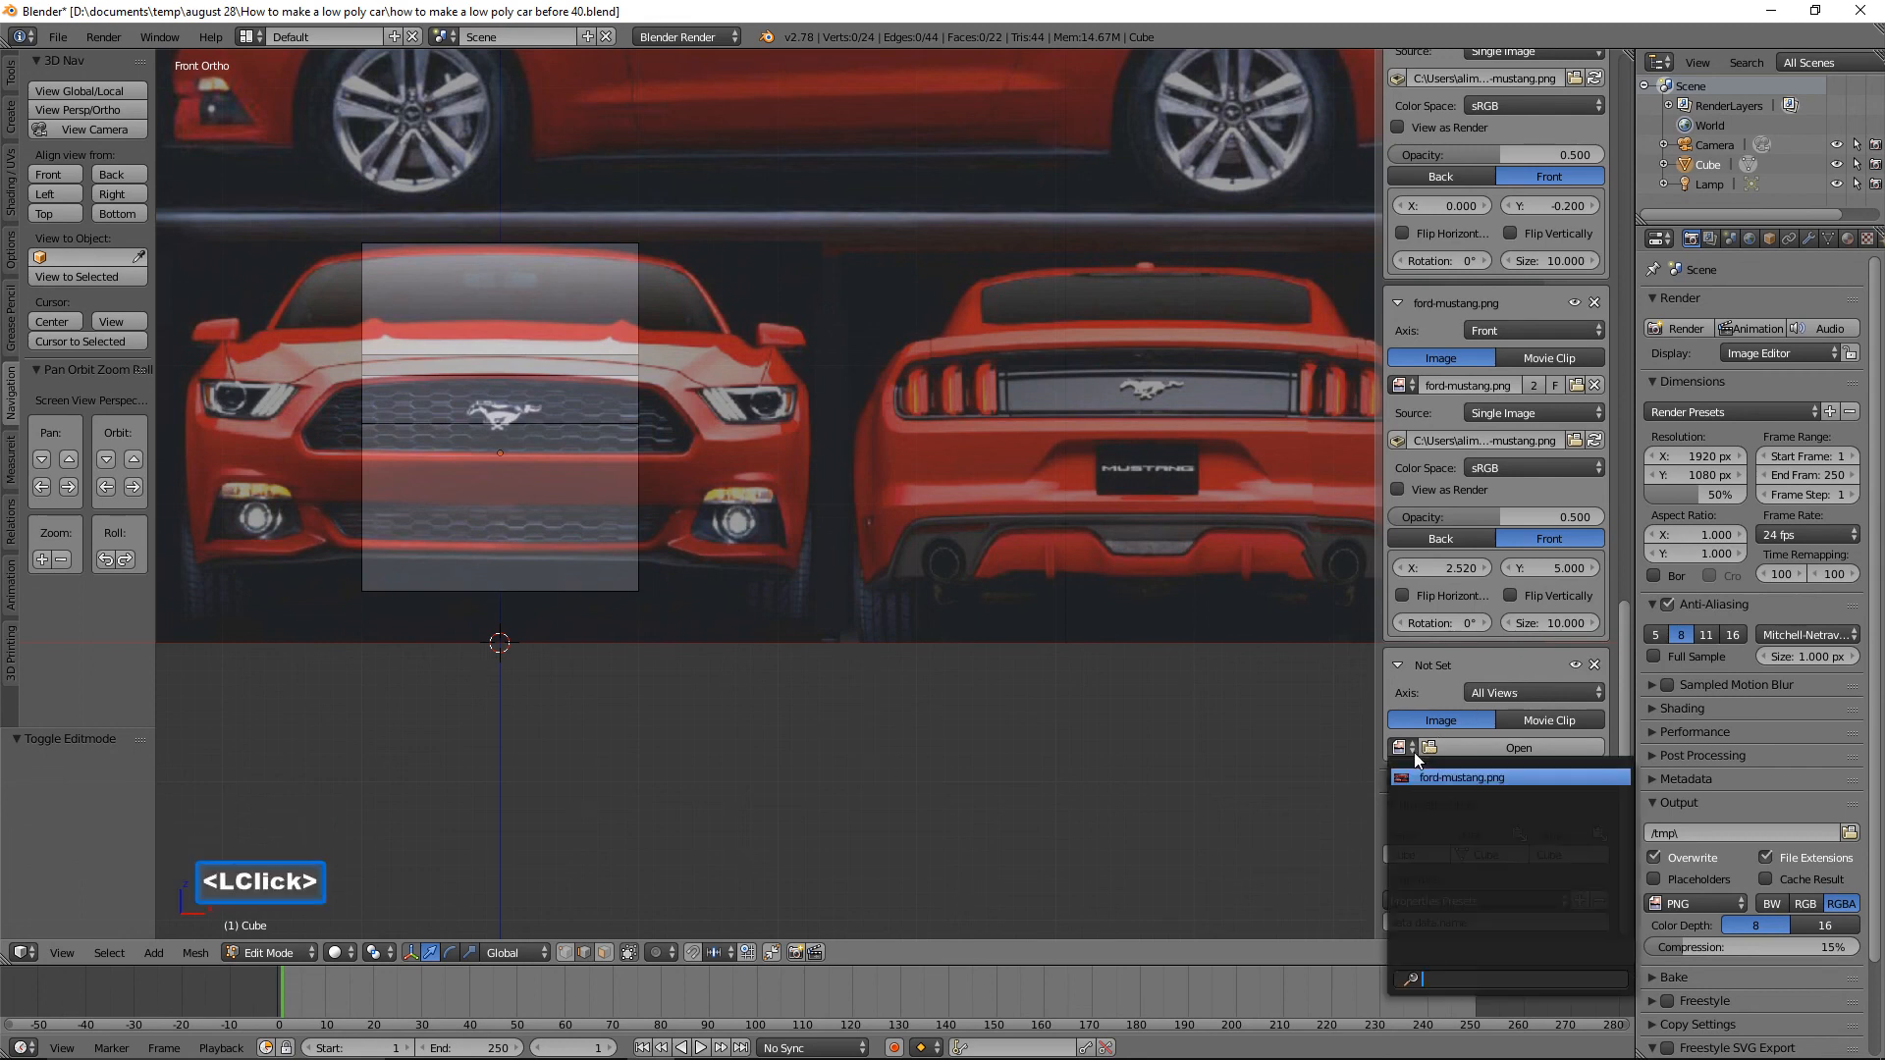
pyautogui.click(1551, 777)
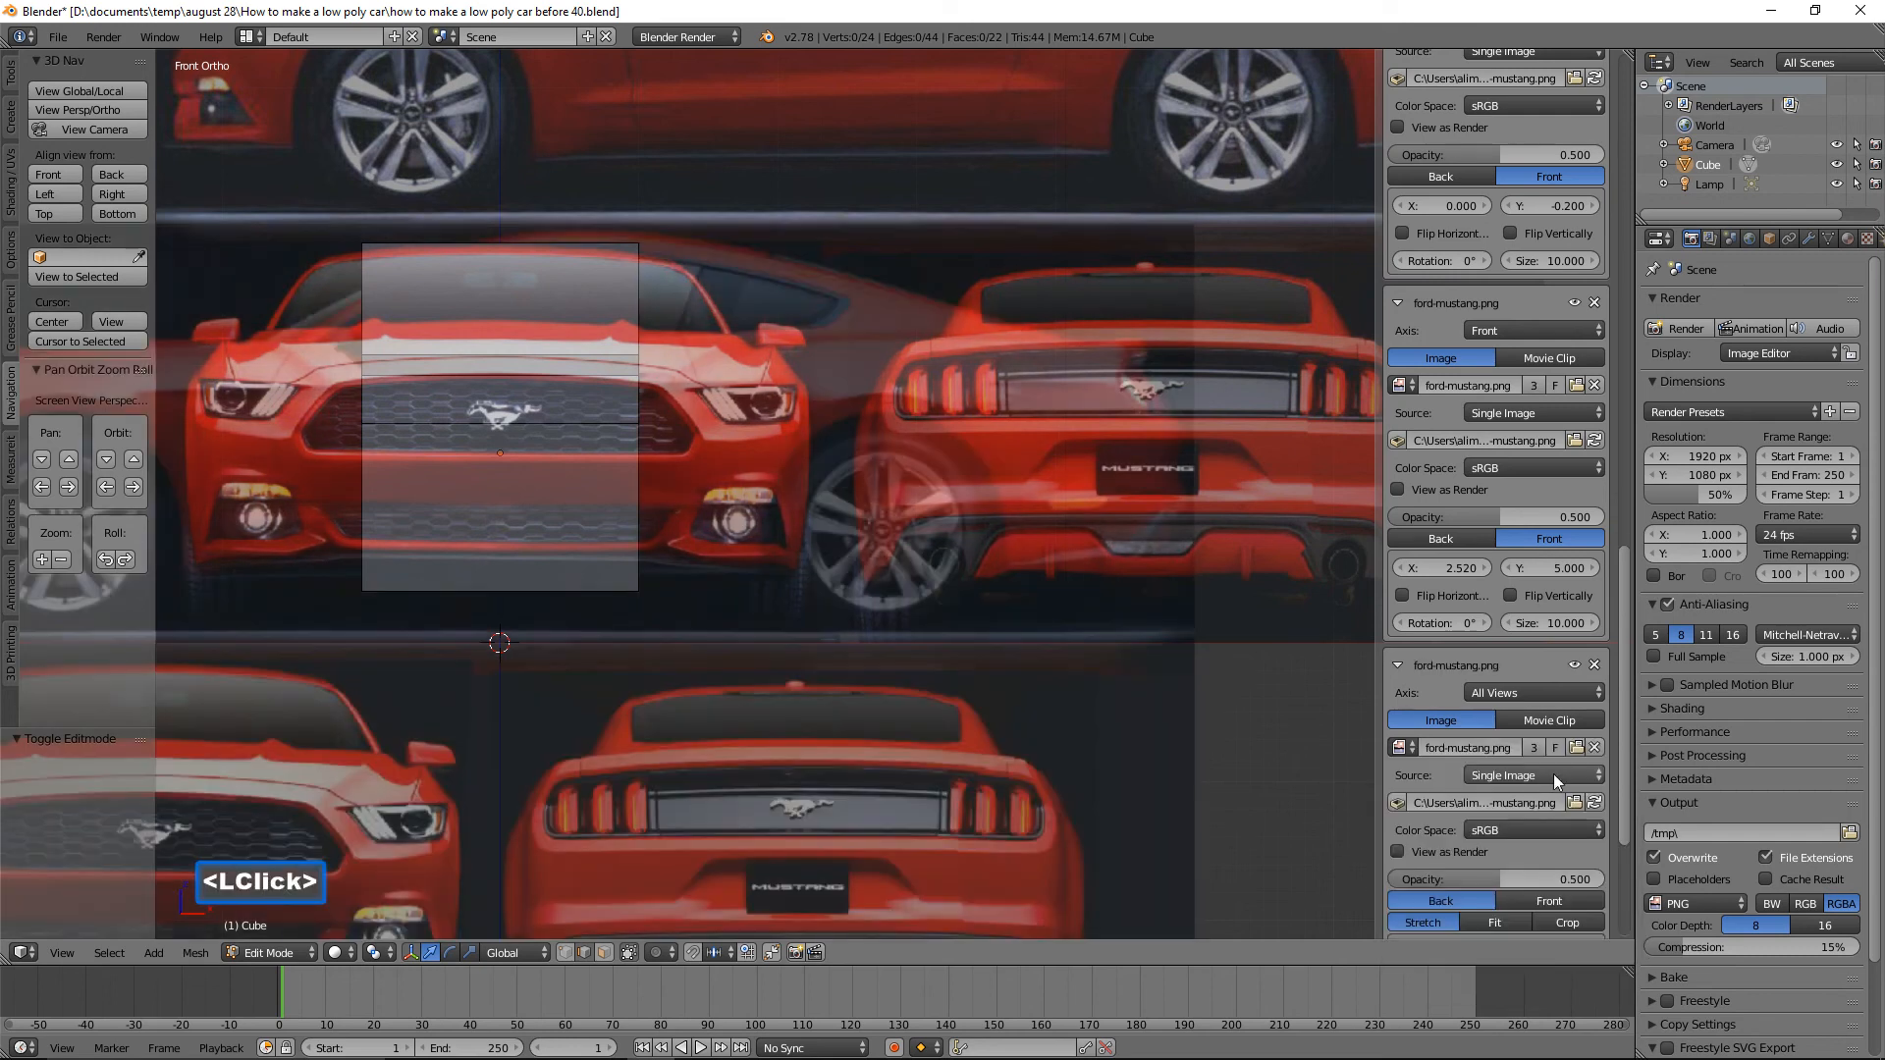
# Set the third background image's Y offset to the copied value of 5.0.
pyautogui.moveTo(1619, 751); pyautogui.dragTo(1608, 856)
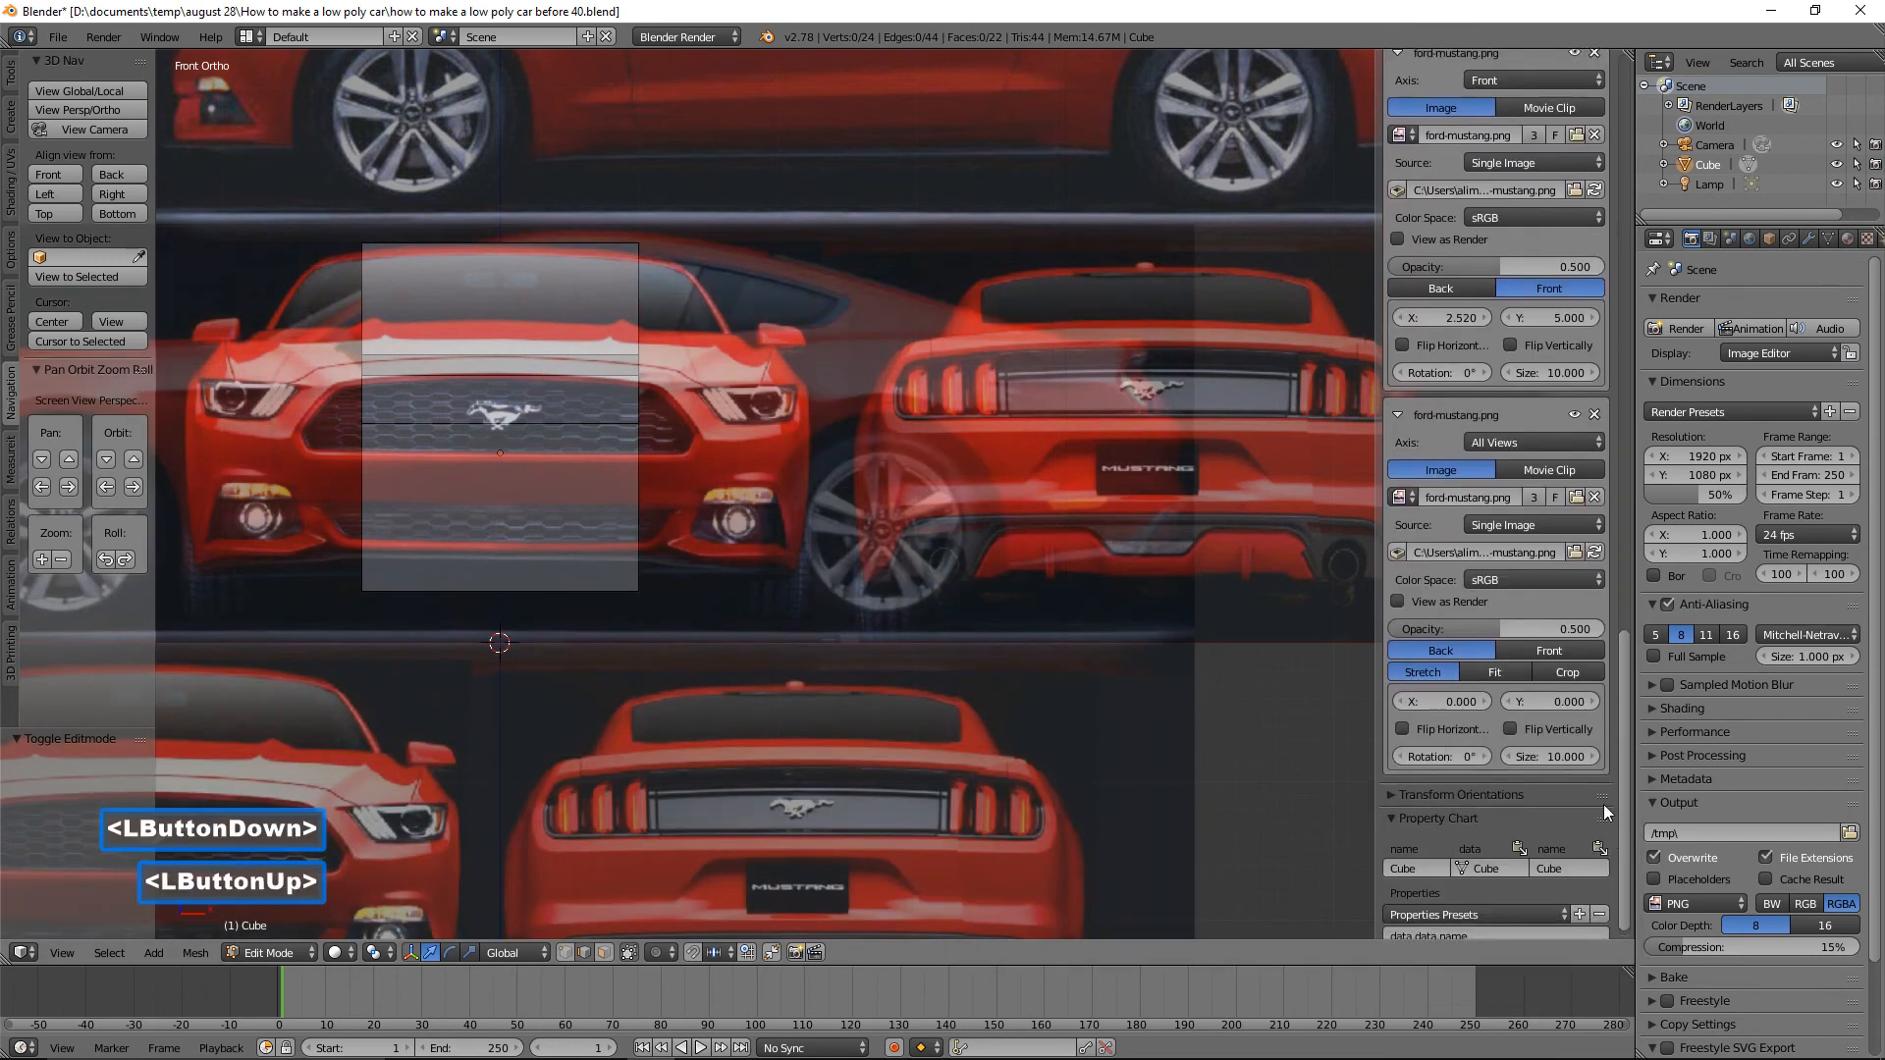
pyautogui.click(1546, 699)
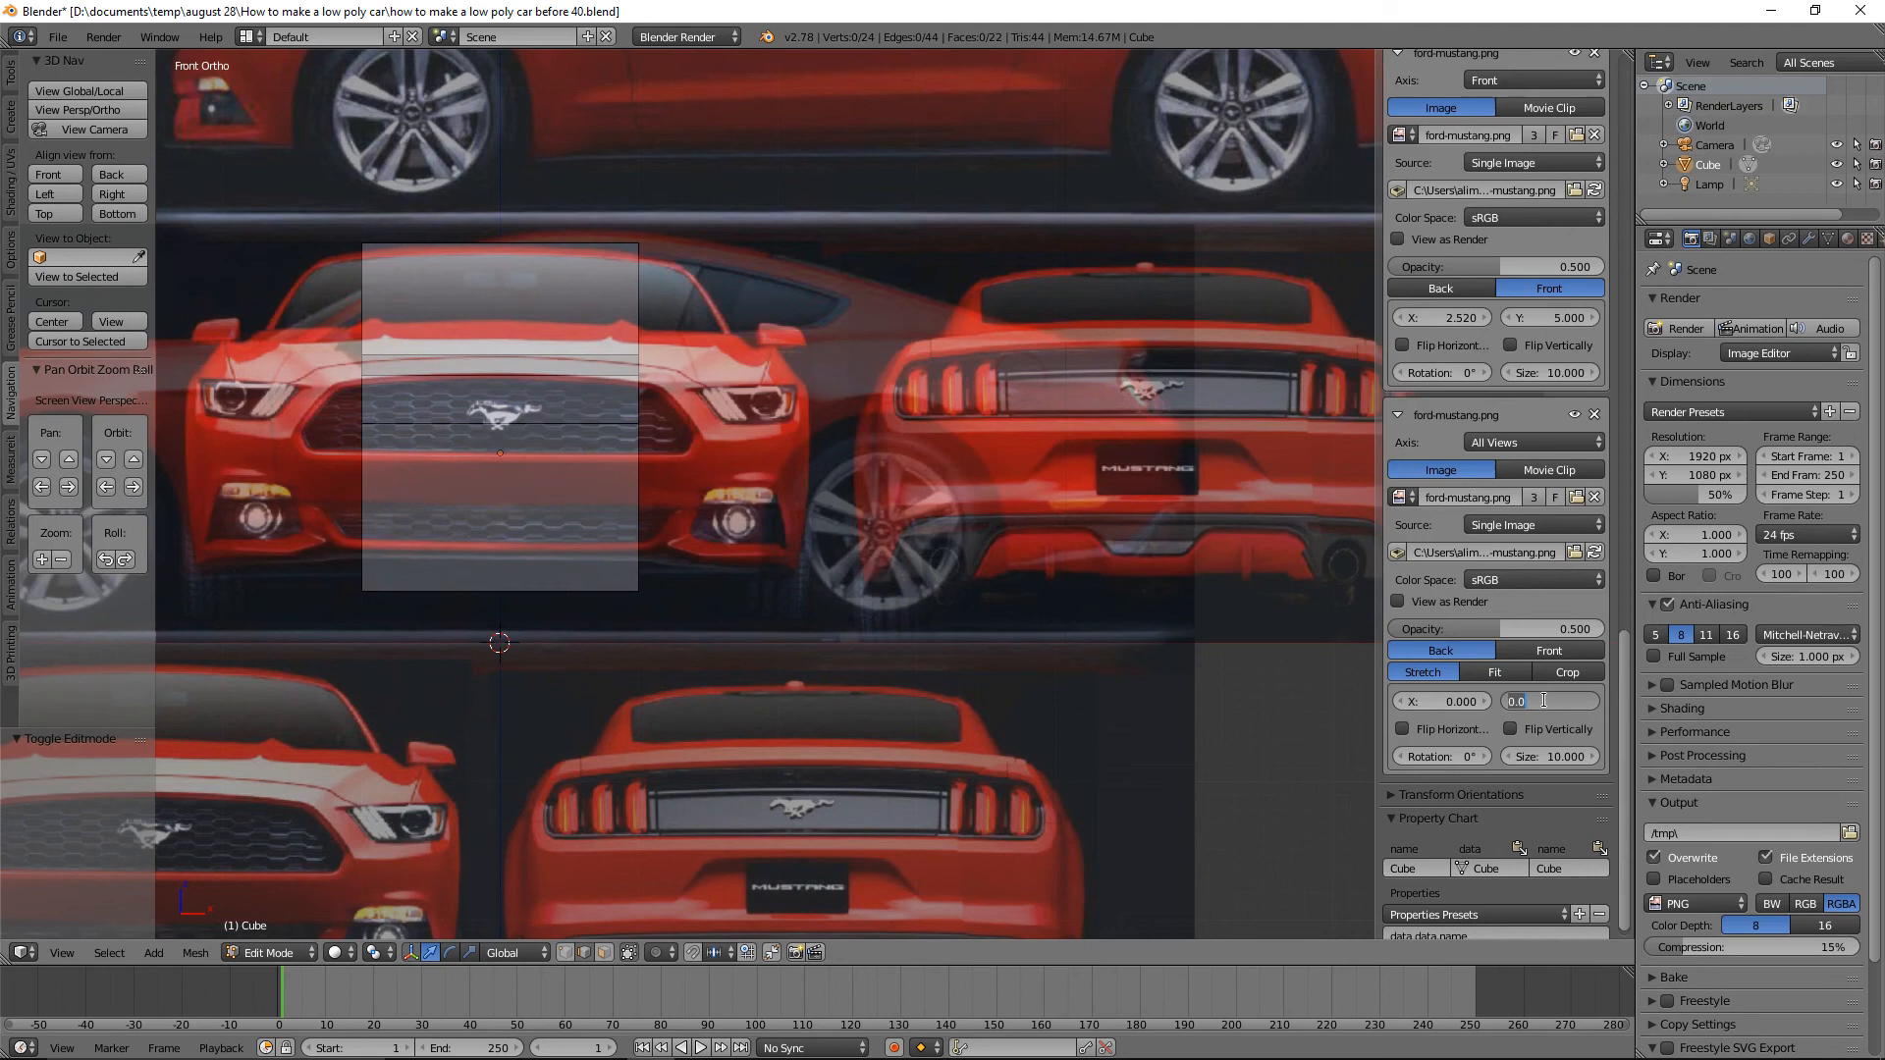
pyautogui.press('ctrl')
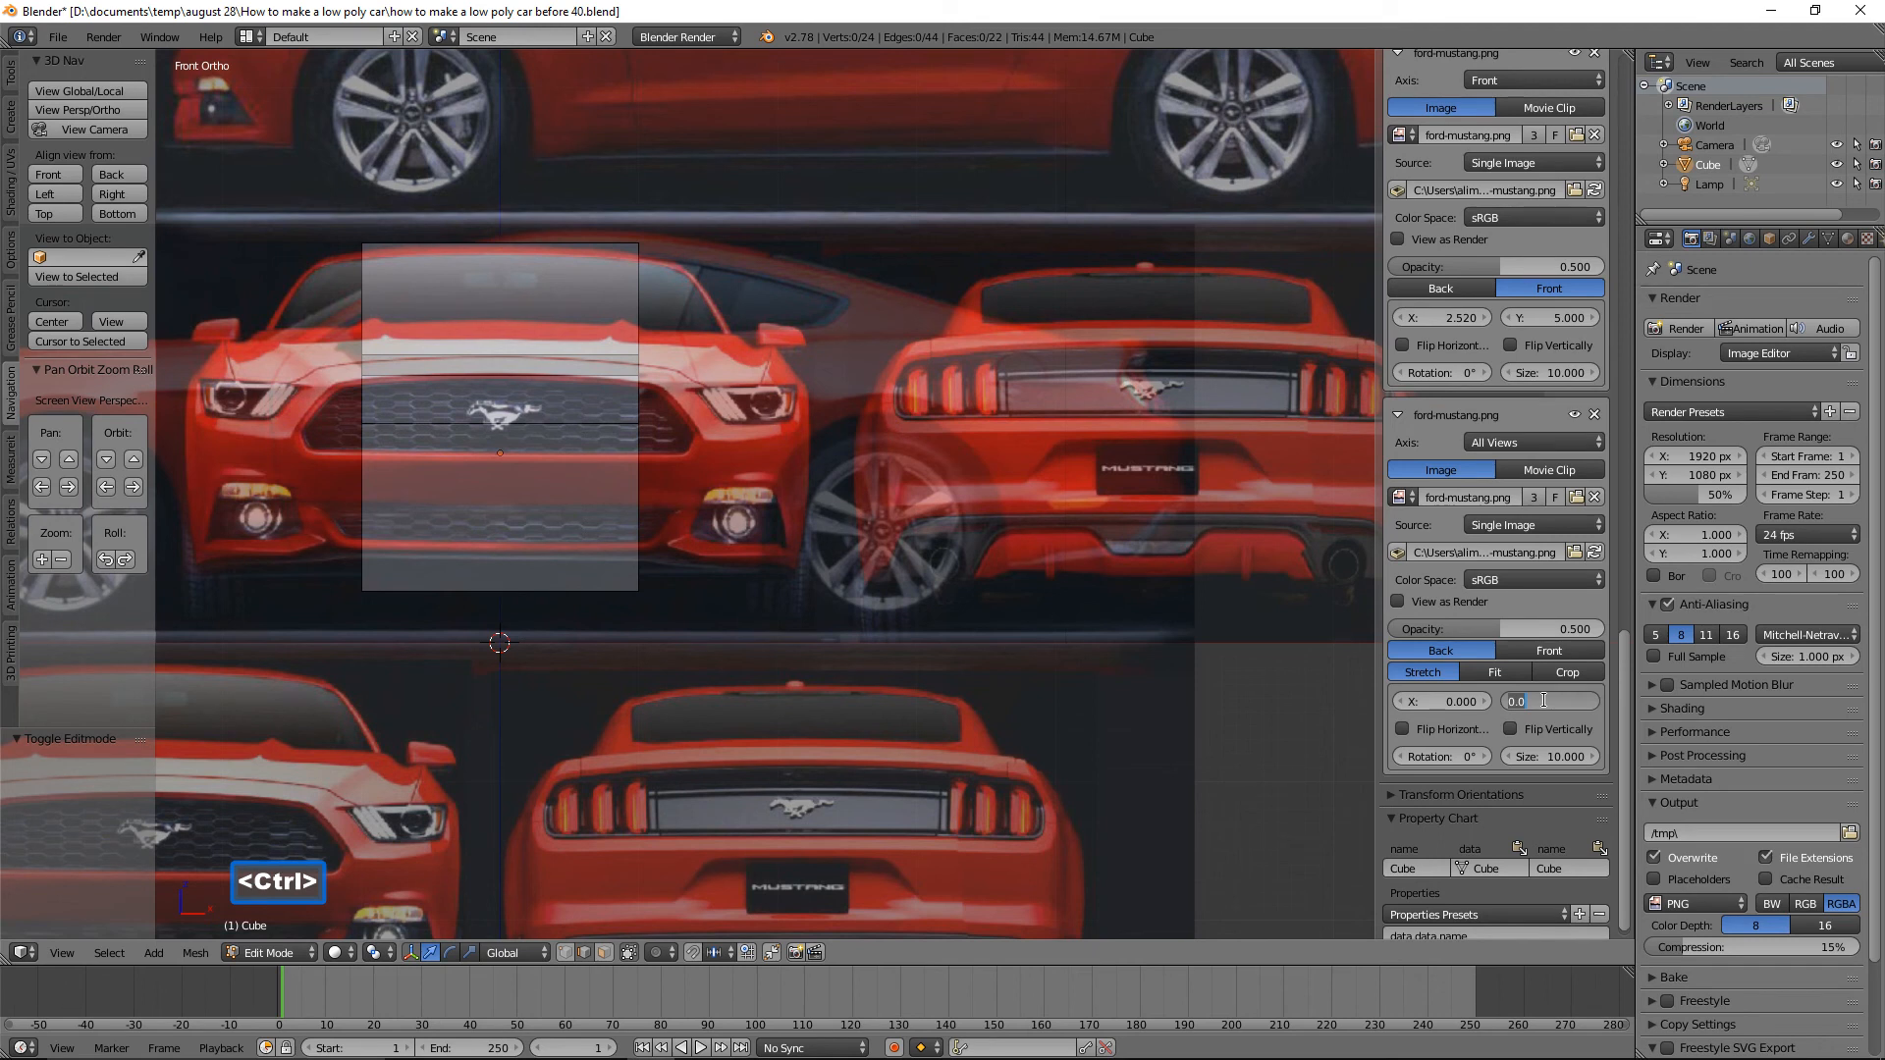
pyautogui.hotkey('ctrl', 'v')
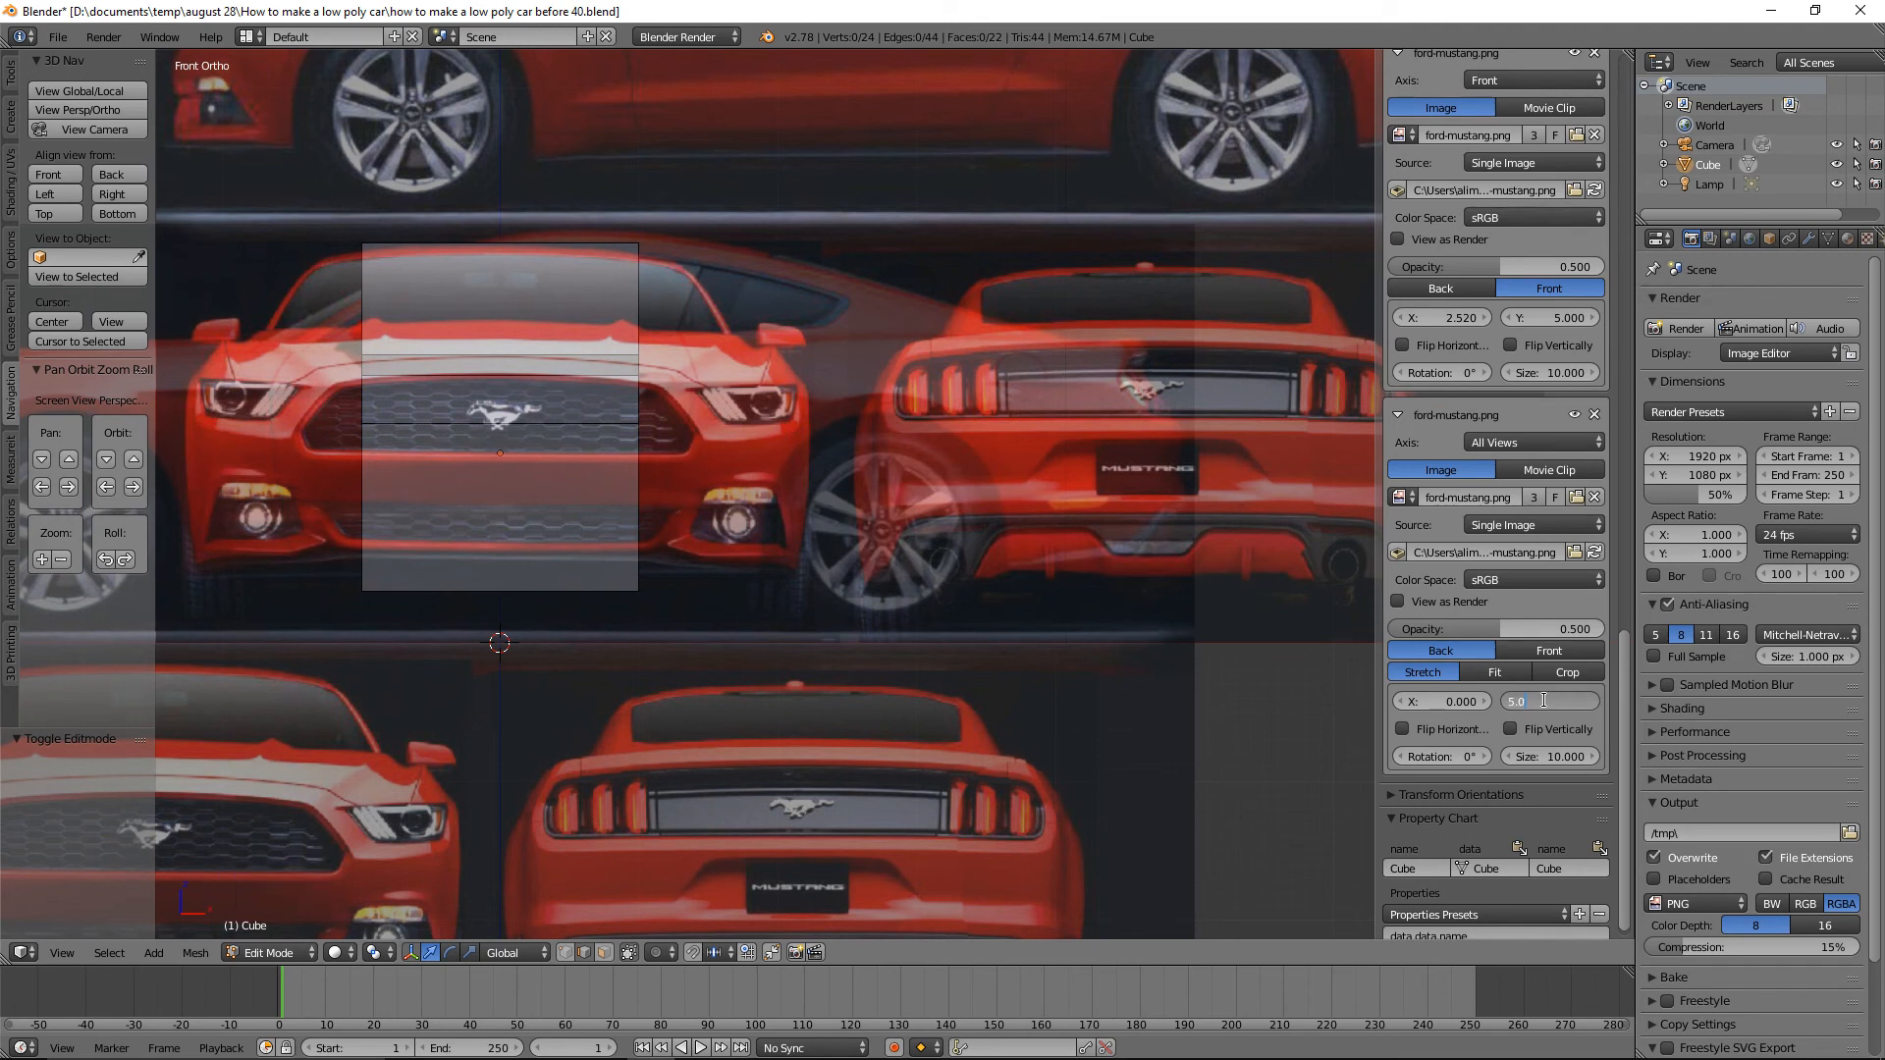
pyautogui.click(1324, 697)
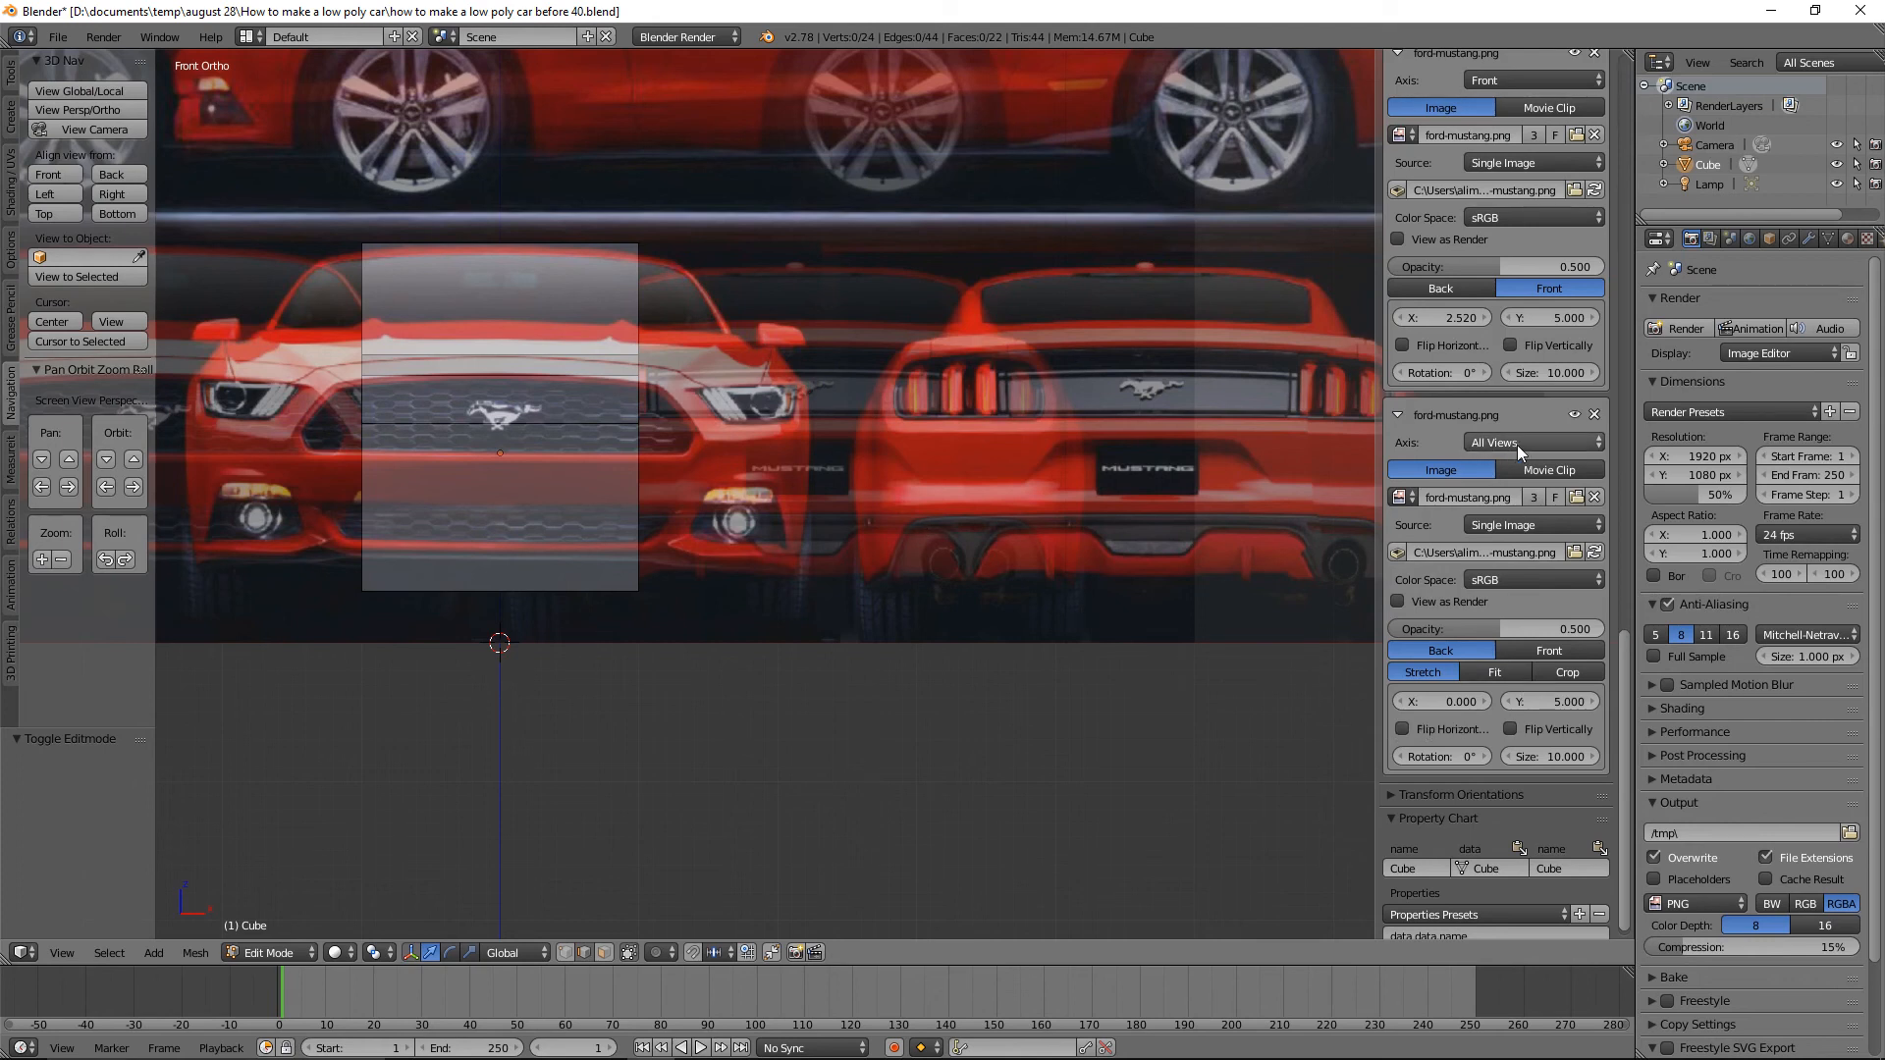
# Restrict the third background image to the Back axis and, in the back view, show it in front of the model.
pyautogui.click(1598, 445)
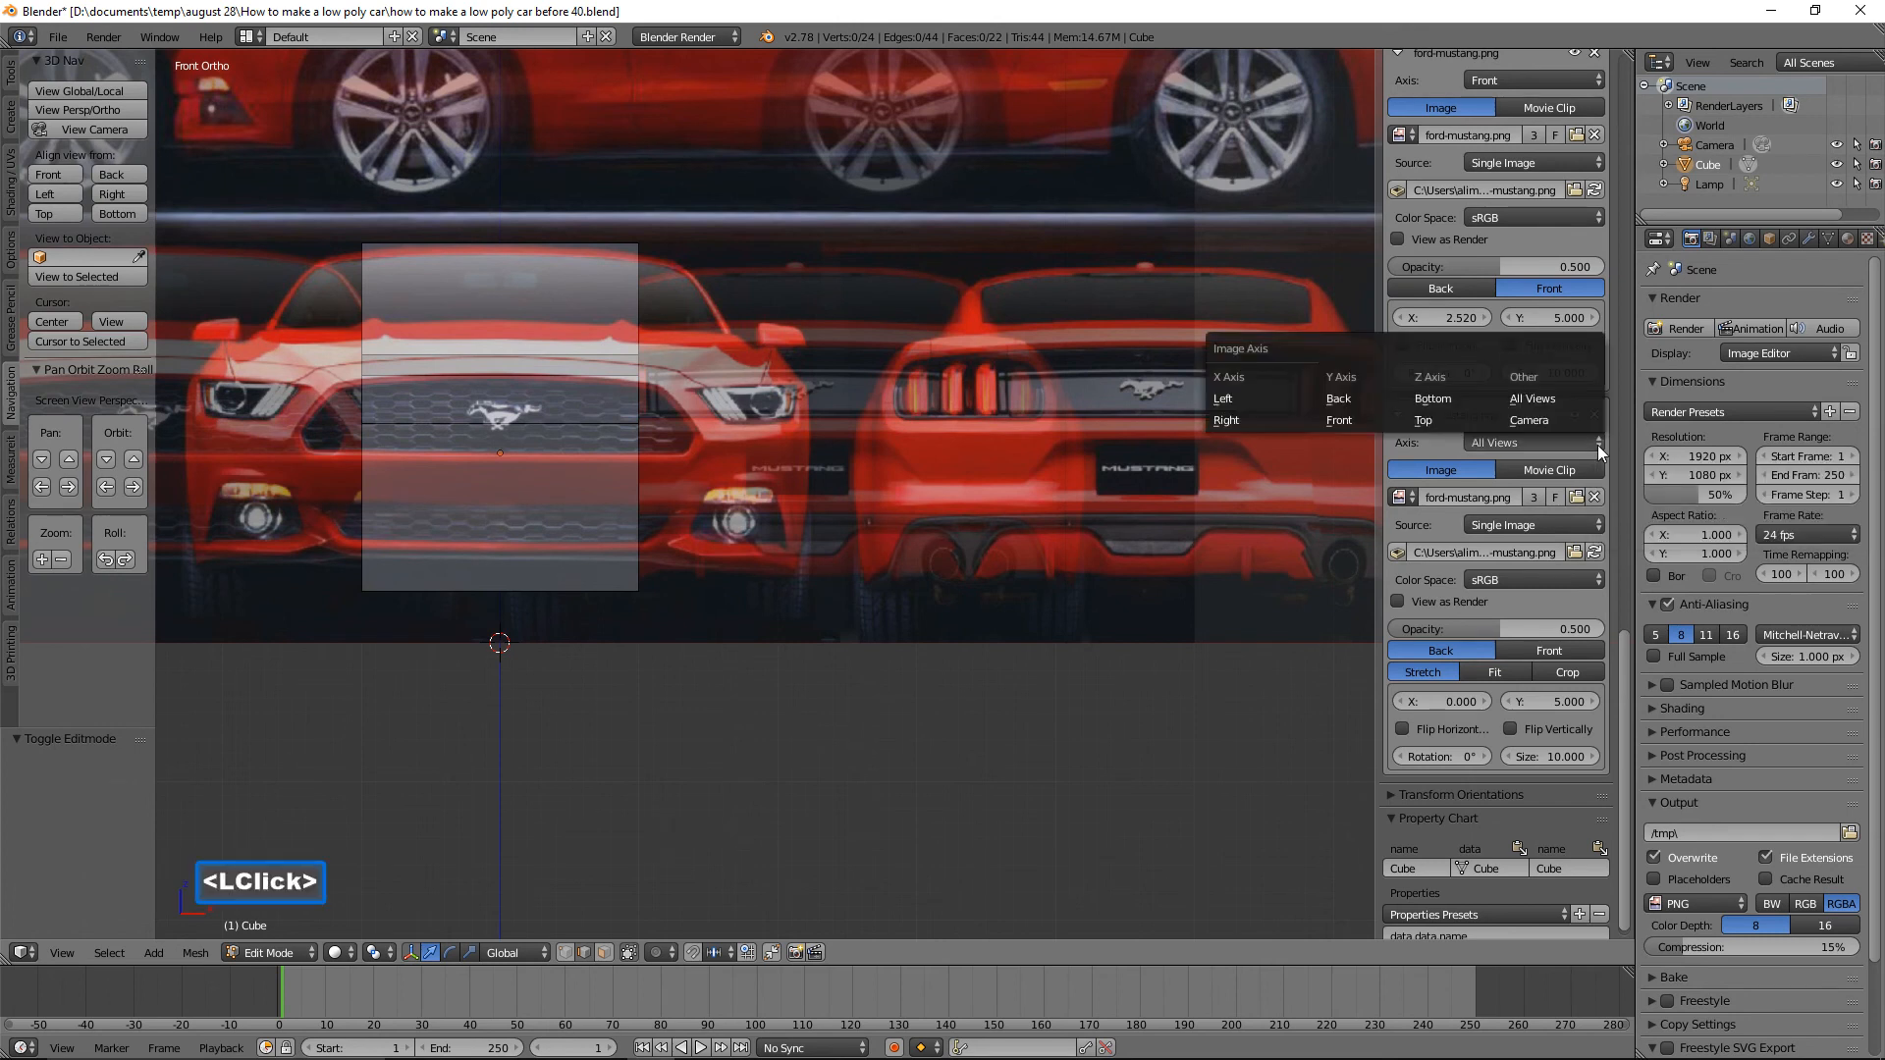
pyautogui.click(1374, 398)
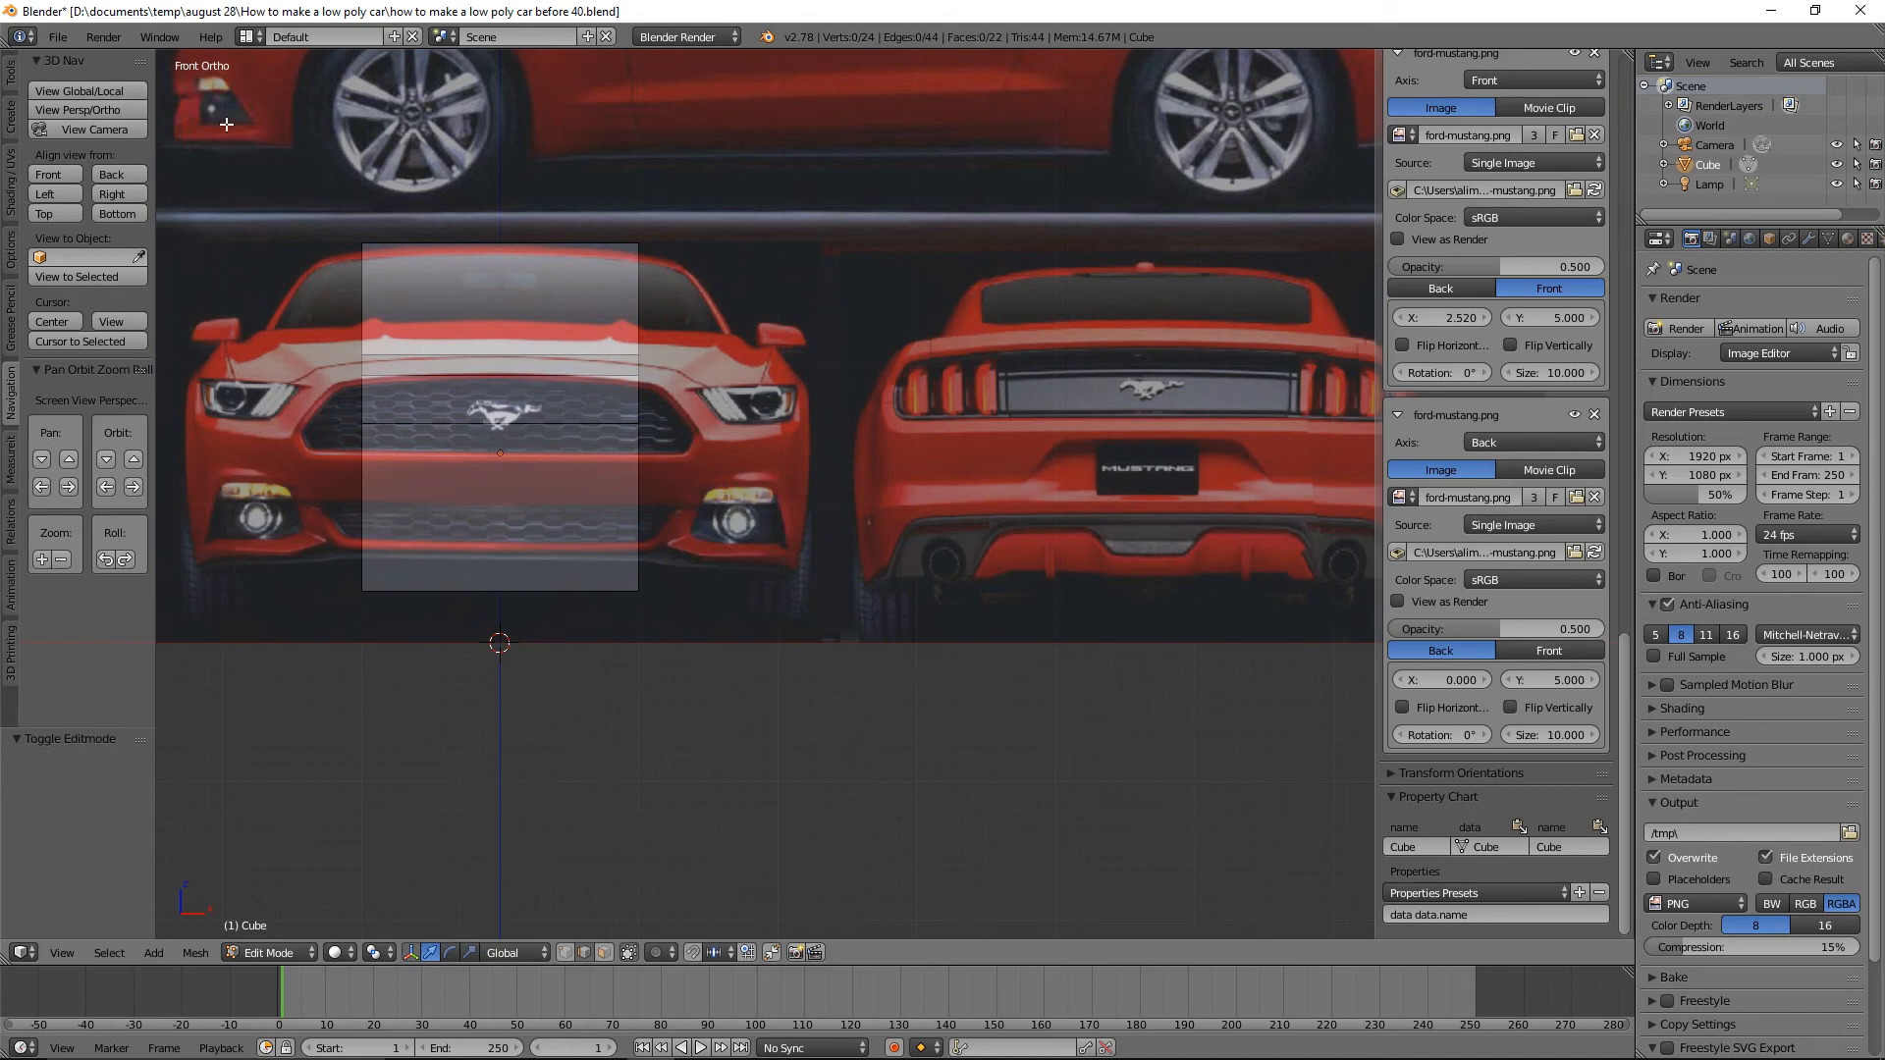
pyautogui.click(112, 173)
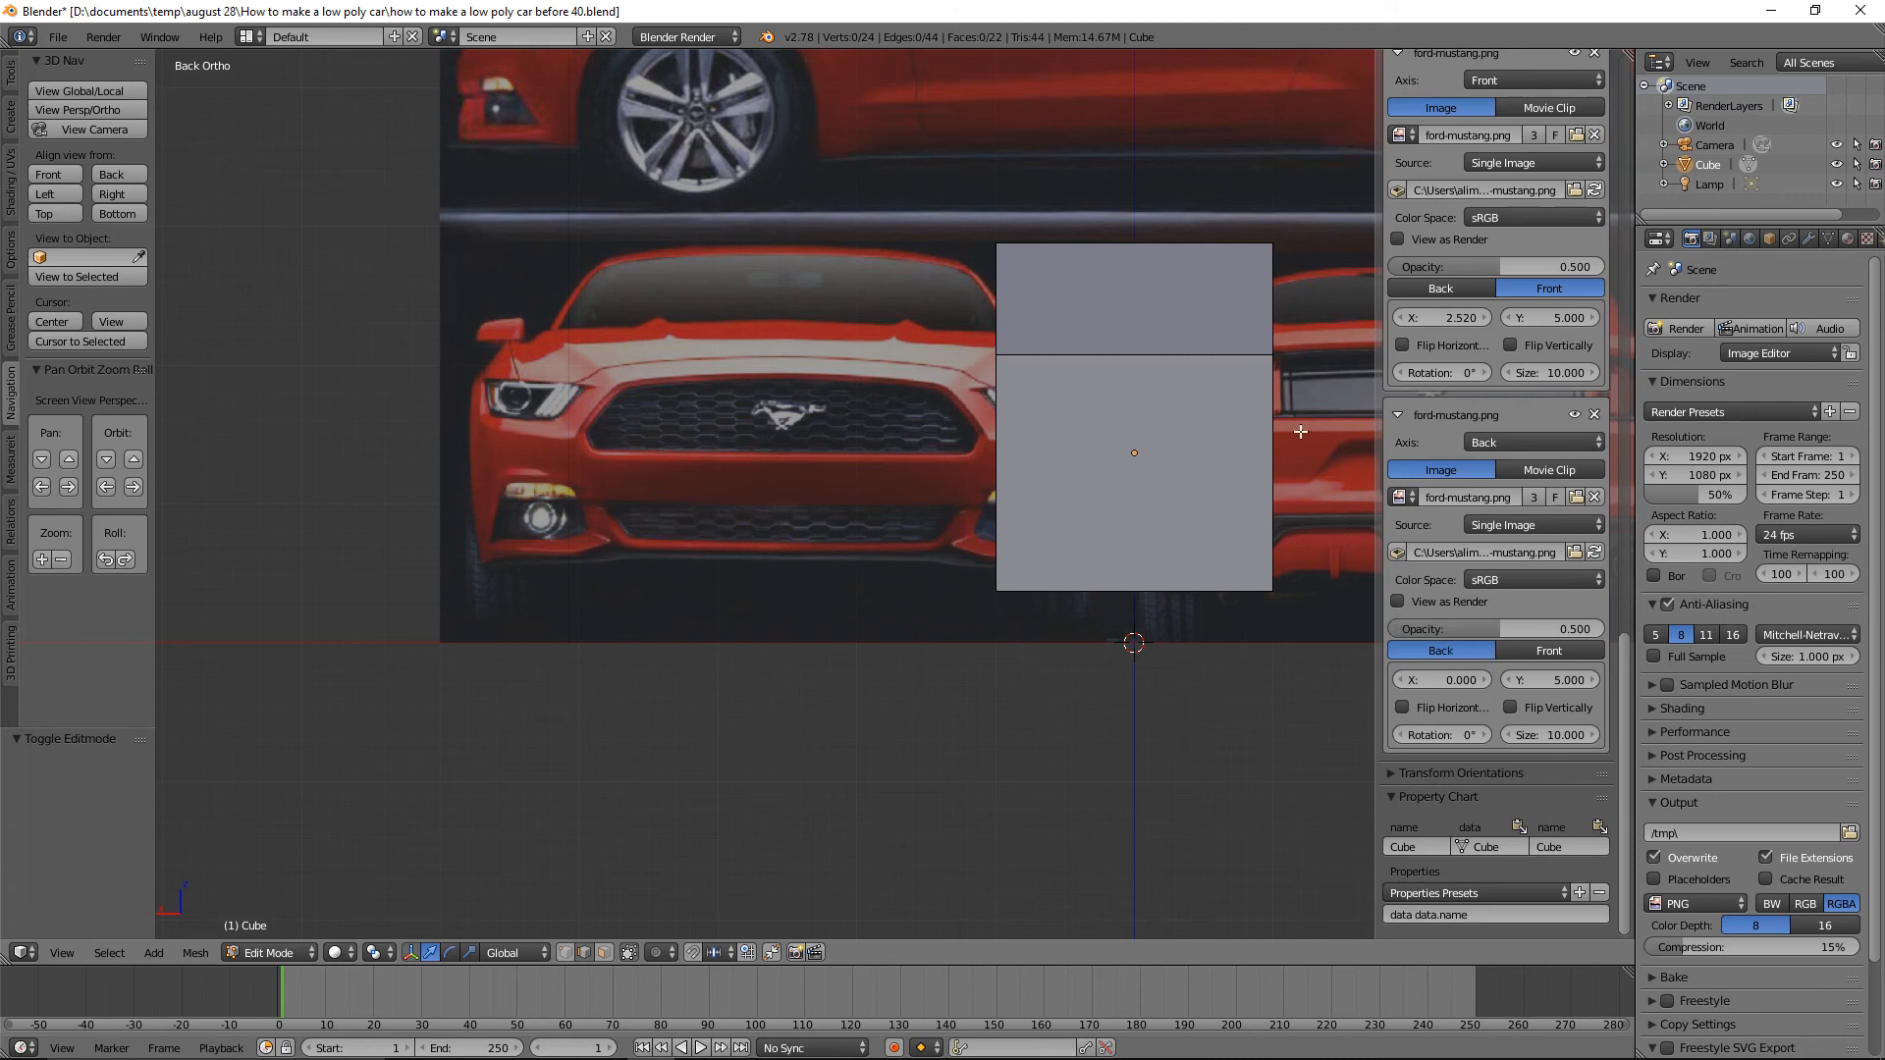
pyautogui.click(1571, 652)
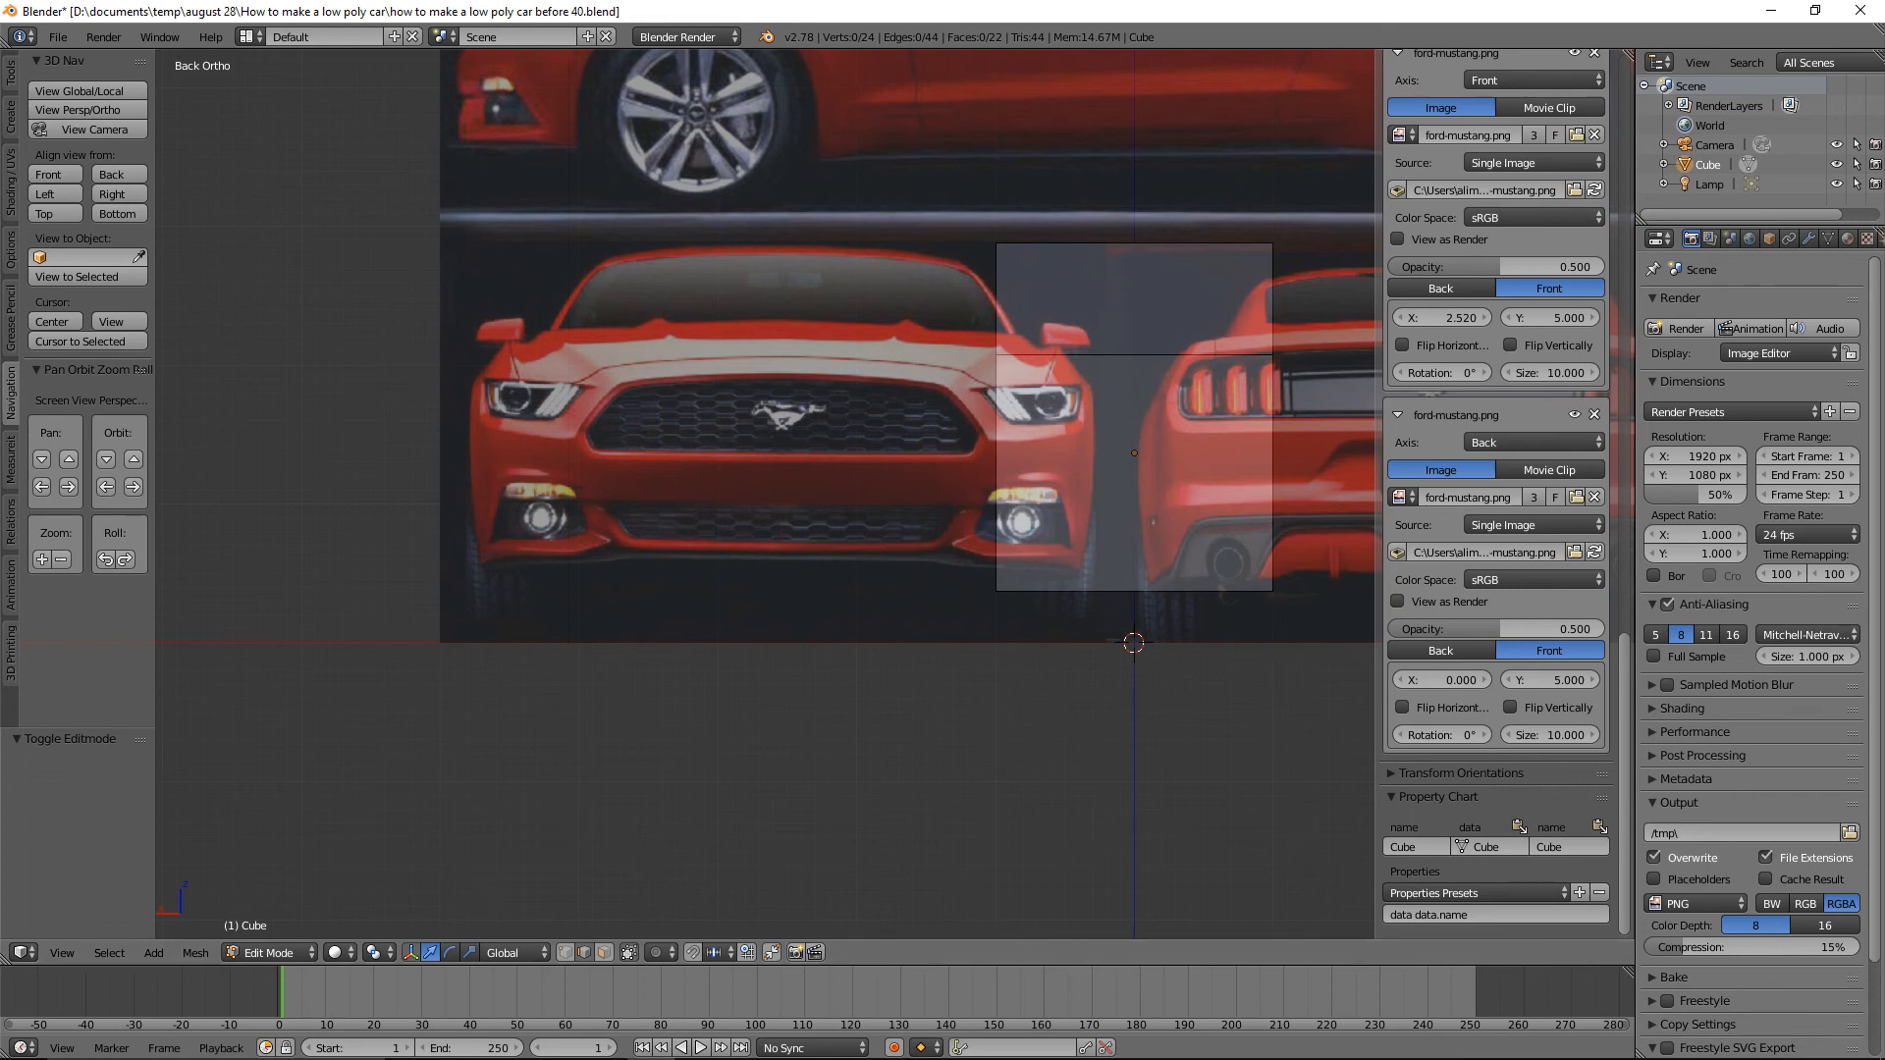
pyautogui.click(841, 622)
# Set the back background image's X offset to -2.130, centering the Mustang's rear view on the model.
pyautogui.scroll(-3, 922, 639)
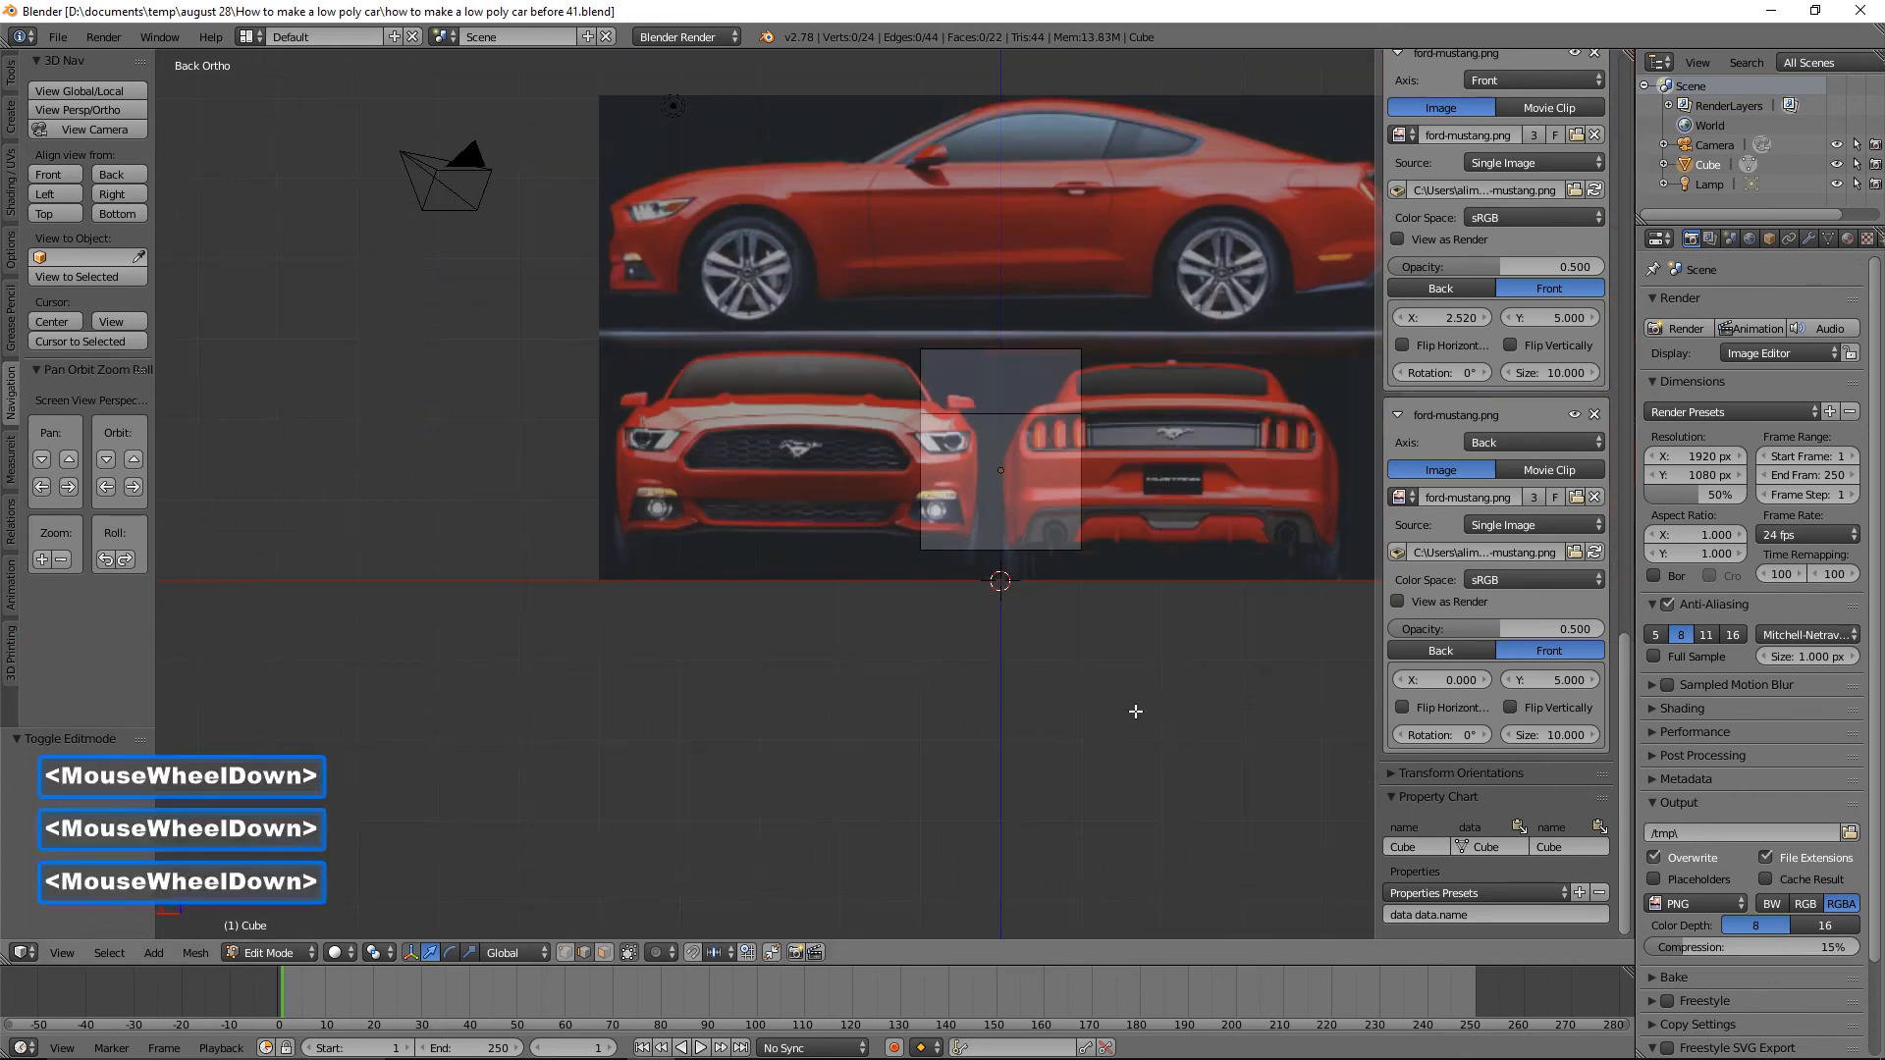
pyautogui.keyDown('shift'); pyautogui.moveTo(1198, 677); pyautogui.dragTo(932, 718, button='middle'); pyautogui.keyUp('shift')
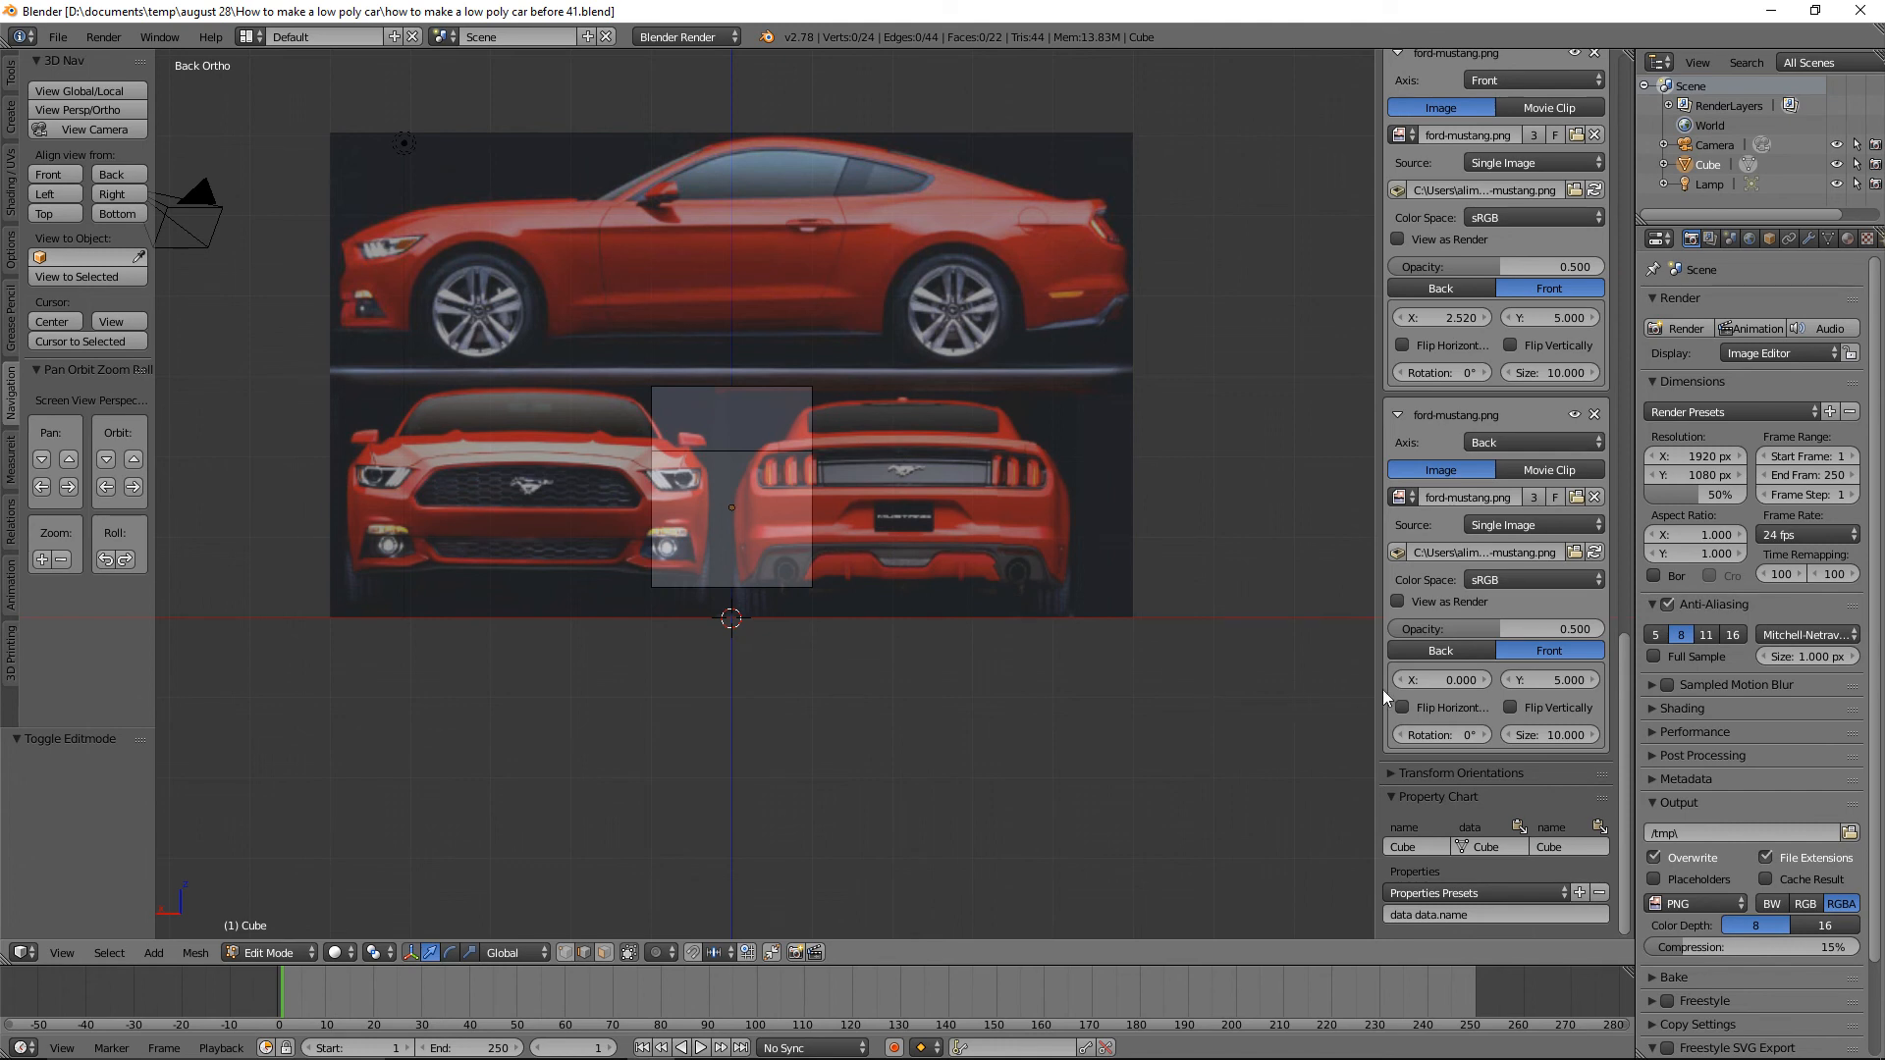
pyautogui.click(1452, 677)
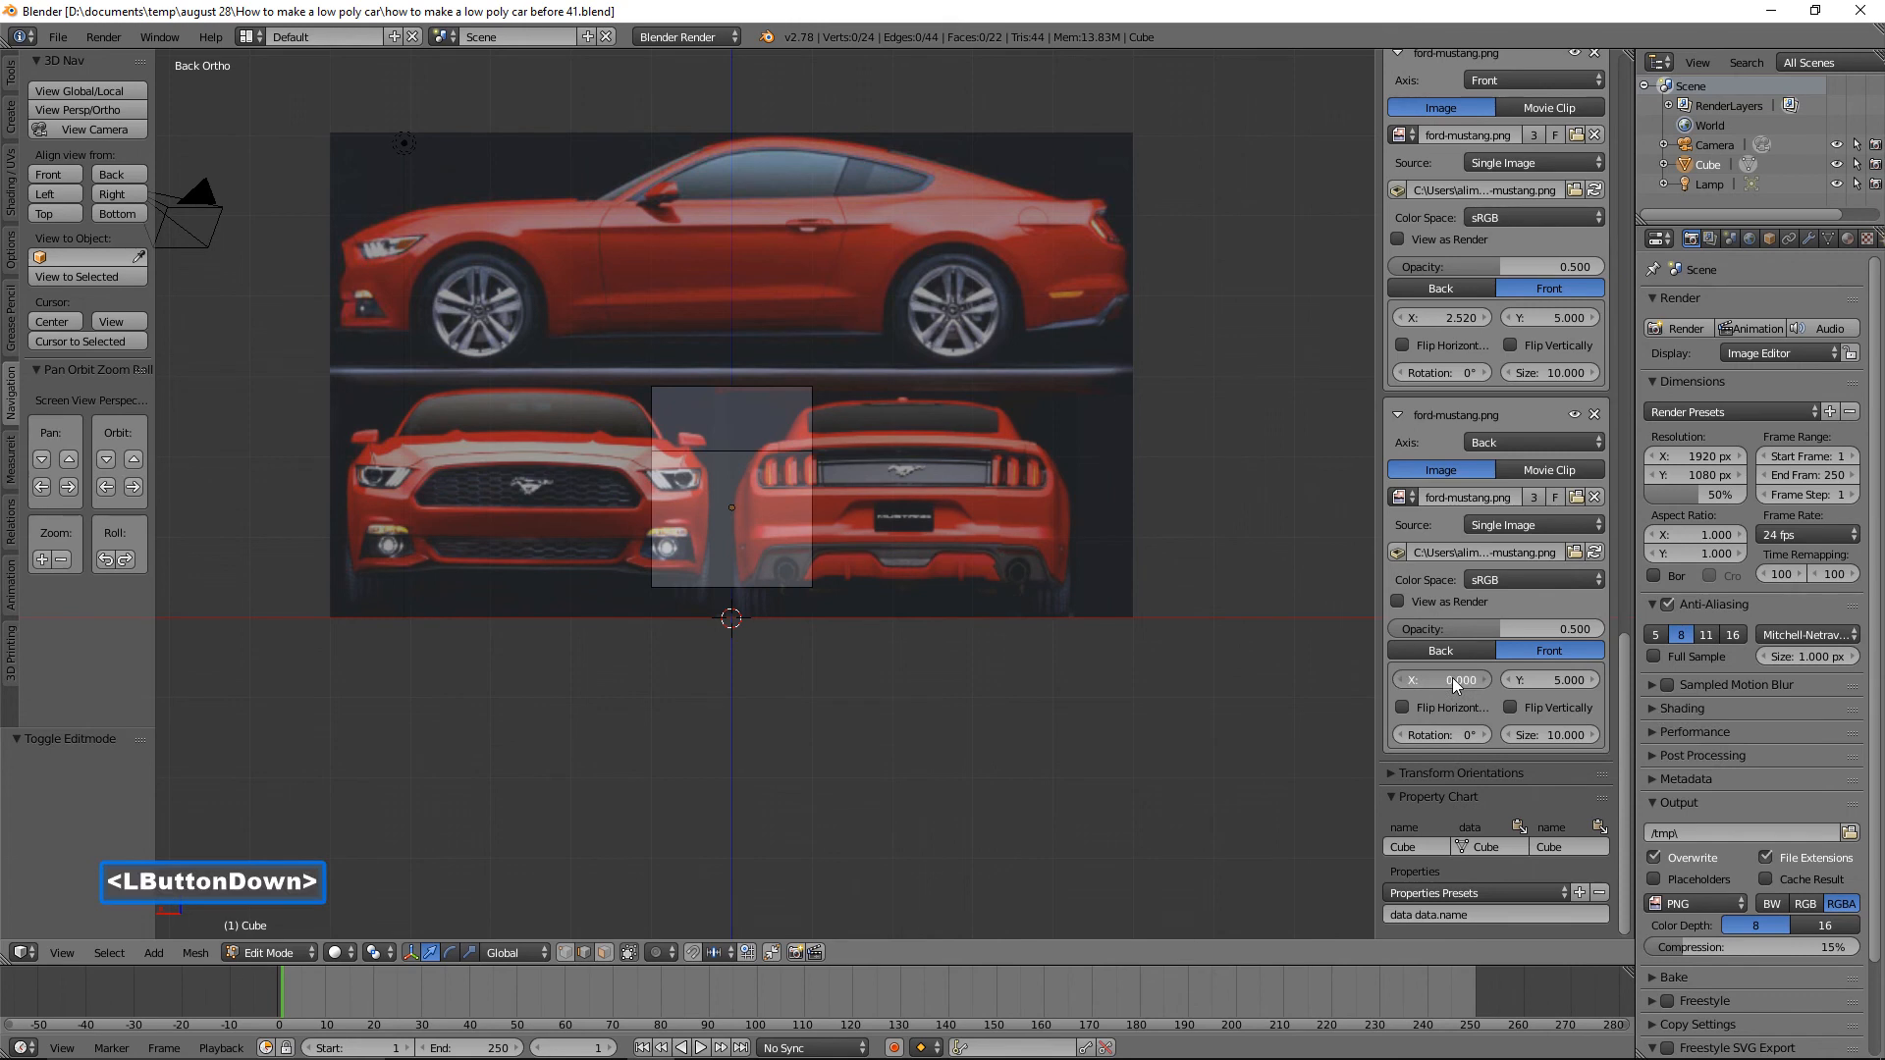
pyautogui.moveTo(1452, 677); pyautogui.dragTo(1239, 737)
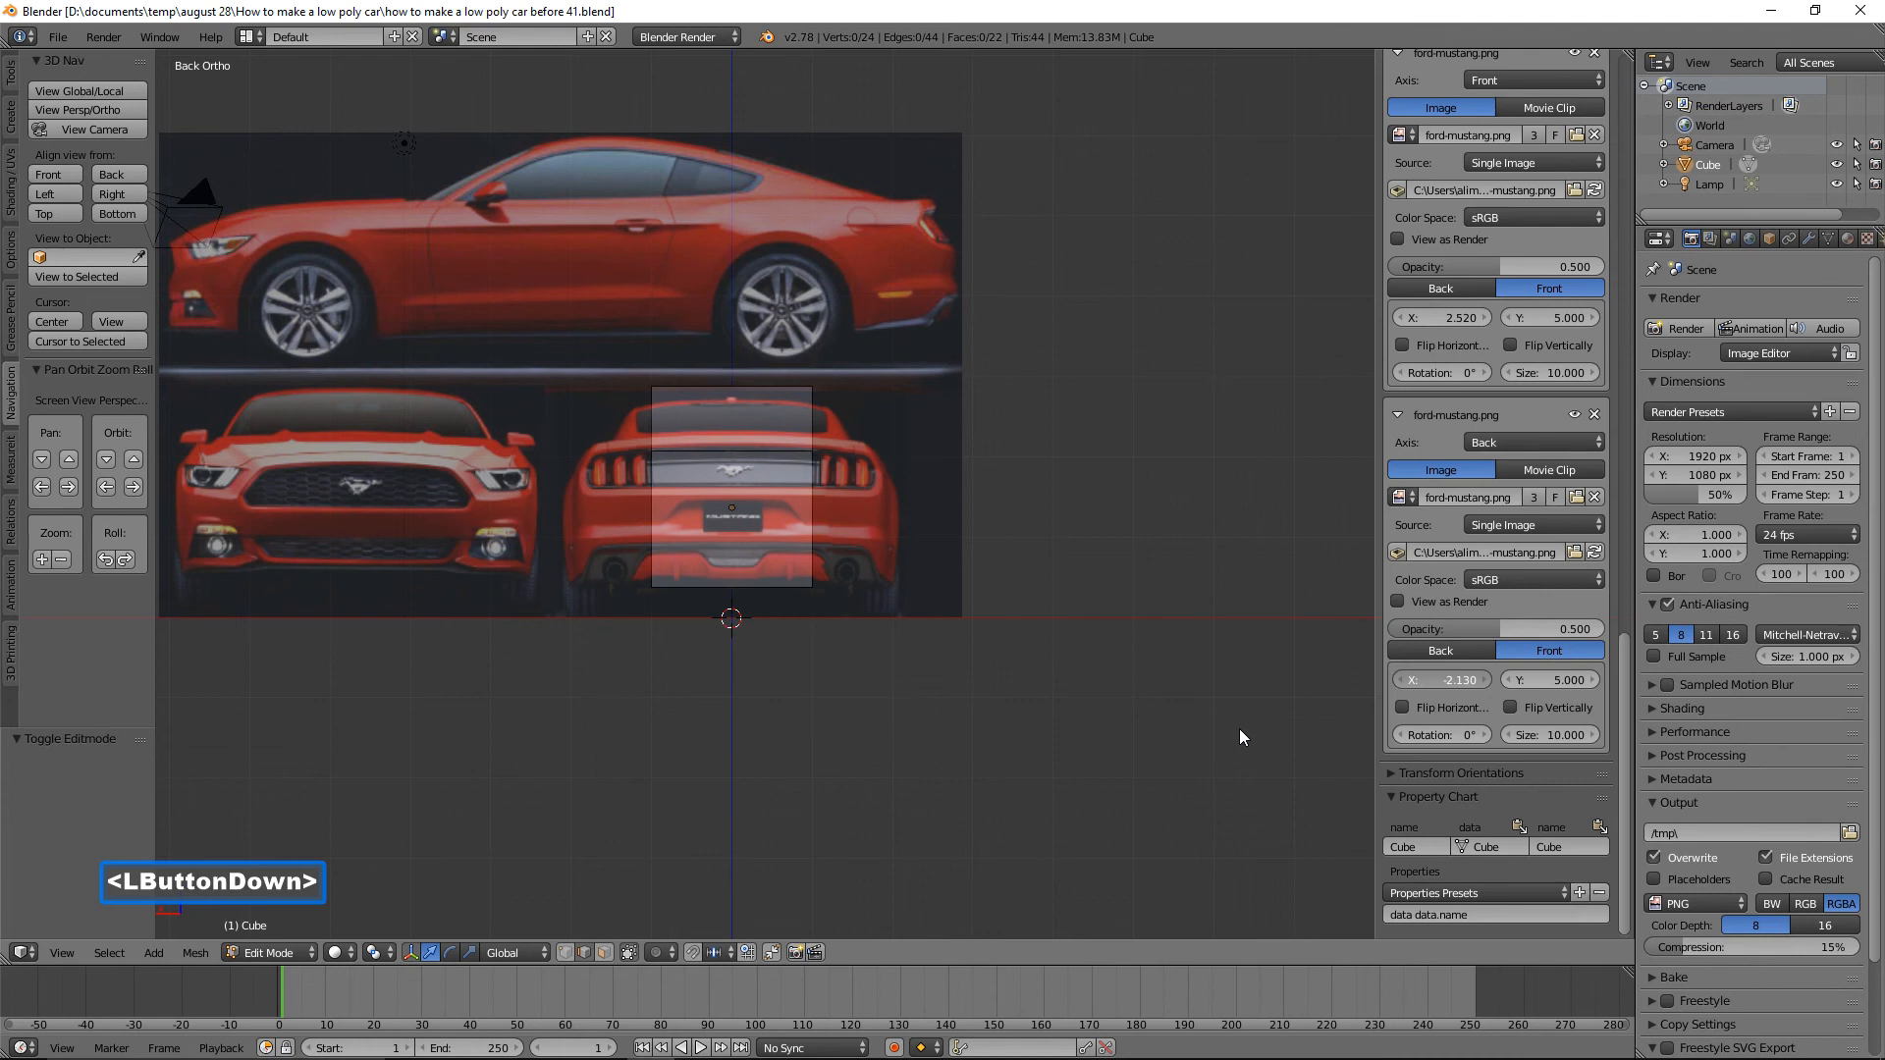
pyautogui.keyDown('shift'); pyautogui.moveTo(1241, 736); pyautogui.dragTo(1452, 678); pyautogui.keyUp('shift')
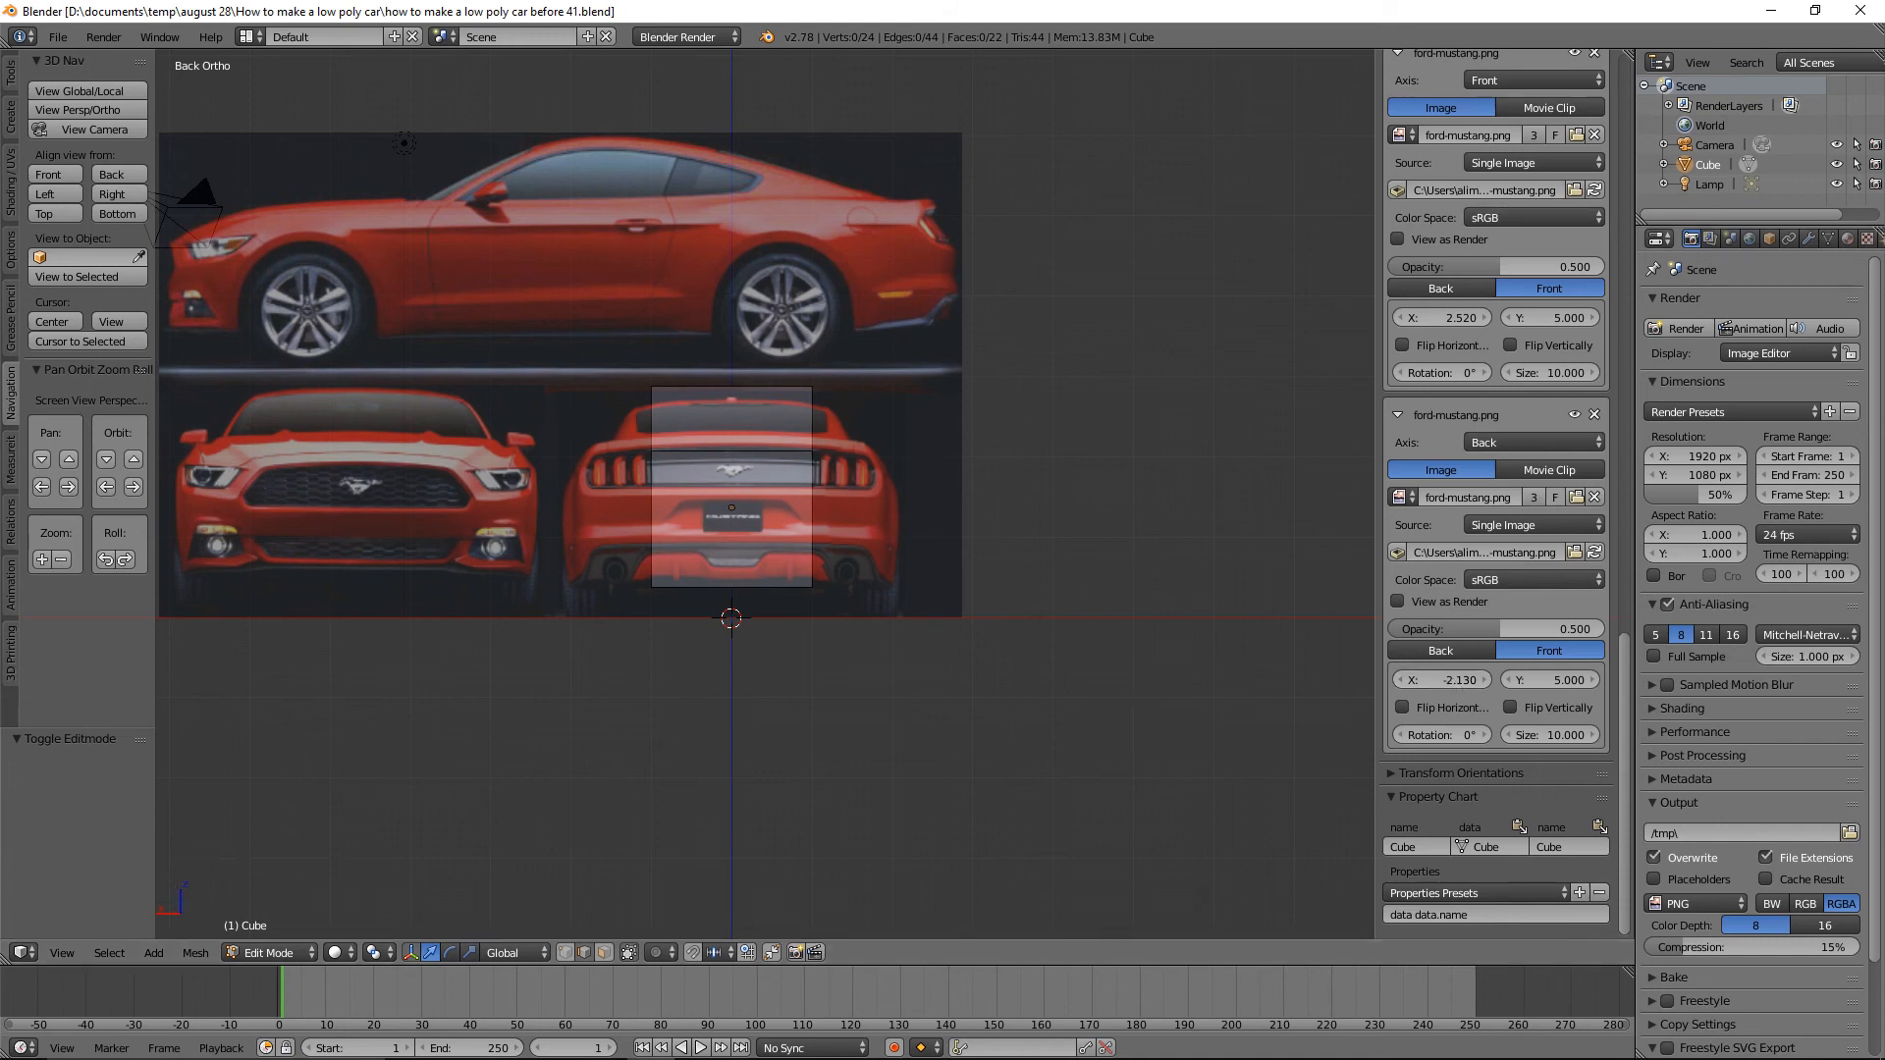
pyautogui.click(1204, 667)
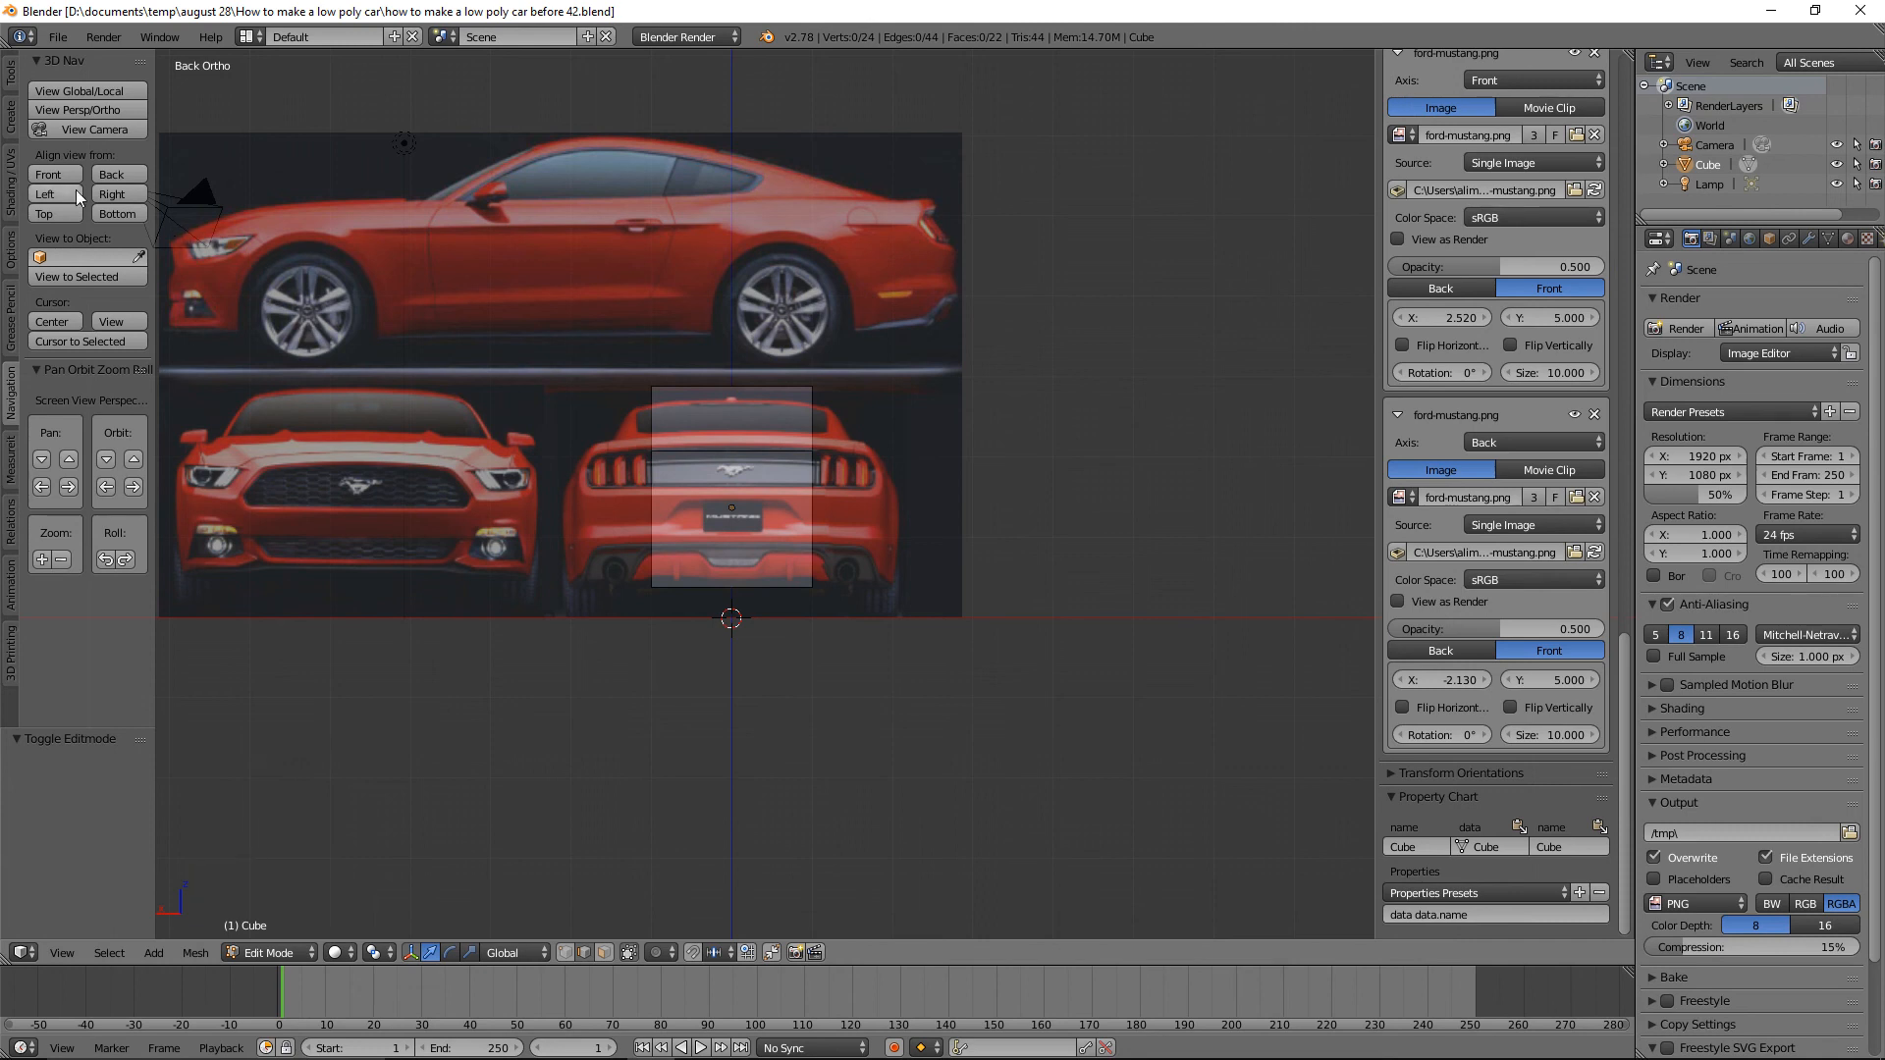
# In the front view, add a single centered loop cut splitting the car body lengthwise into left and right halves.
pyautogui.click(50, 174)
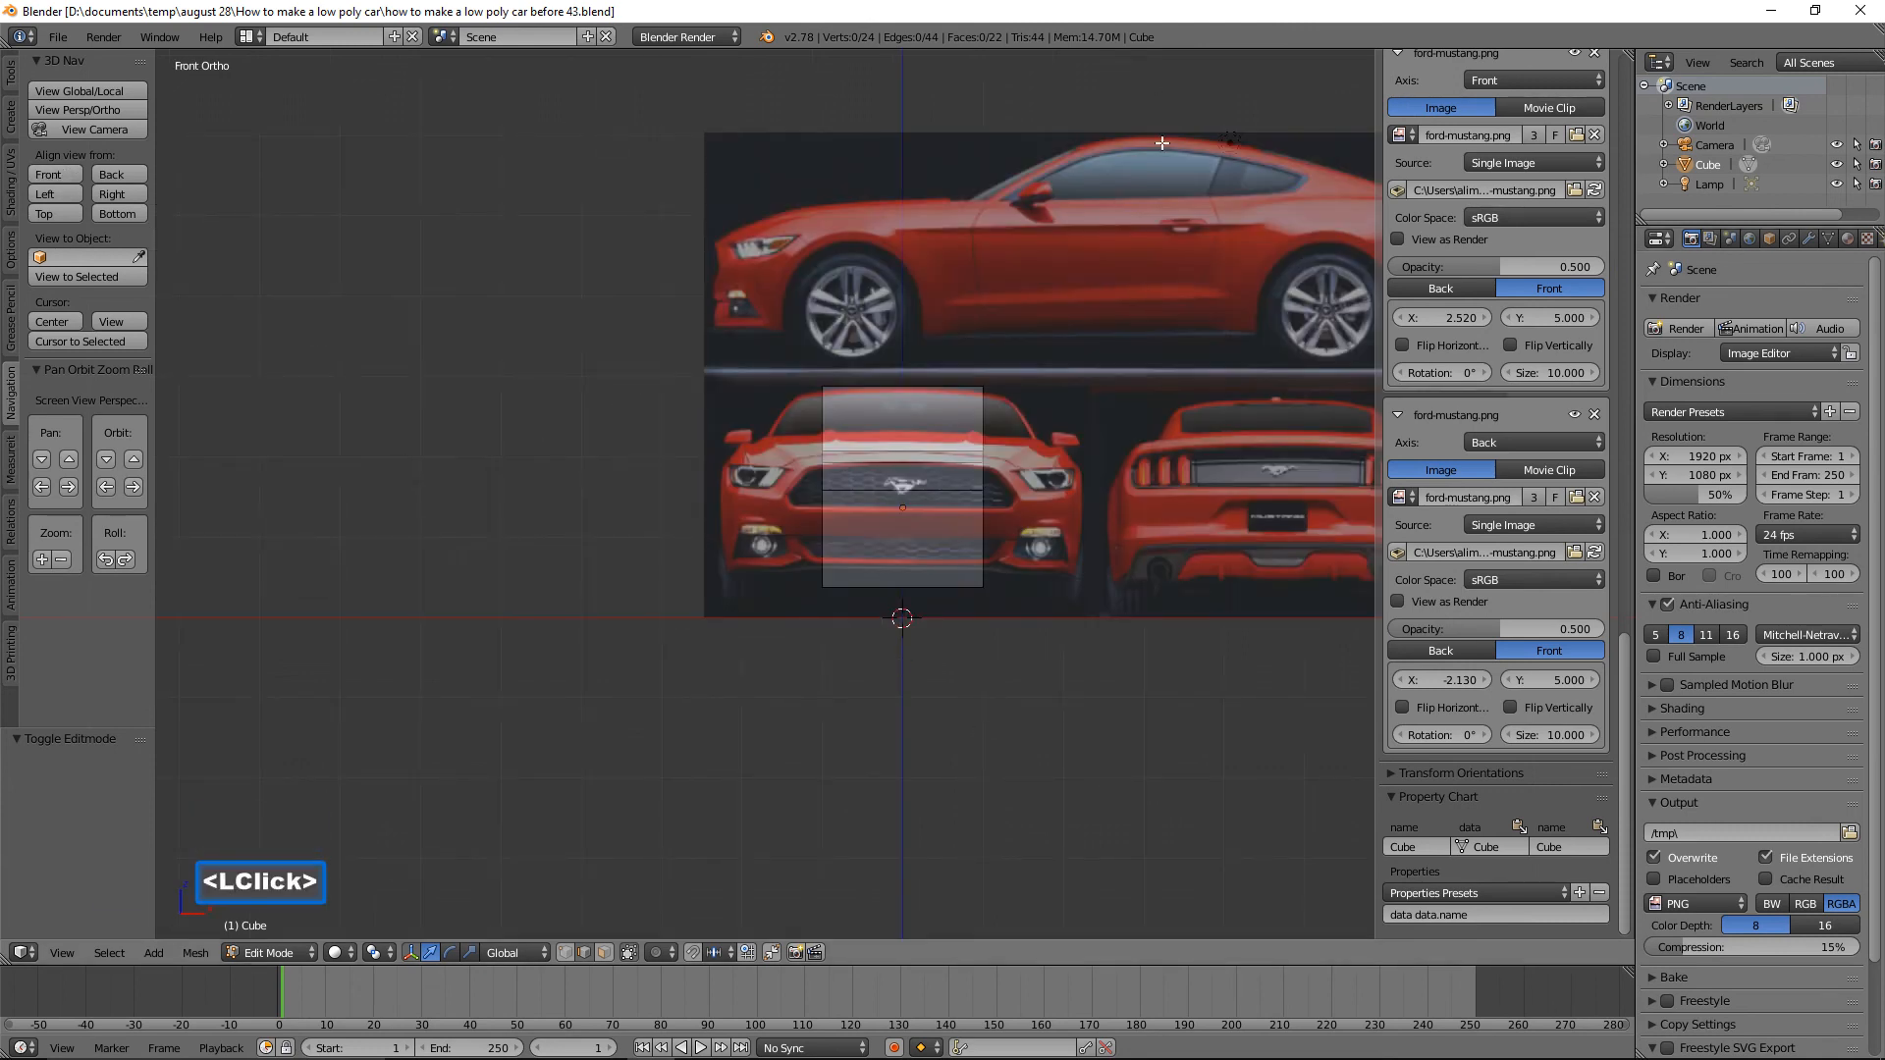
pyautogui.keyDown('shift'); pyautogui.moveTo(1214, 196); pyautogui.dragTo(882, 234, button='middle'); pyautogui.keyUp('shift')
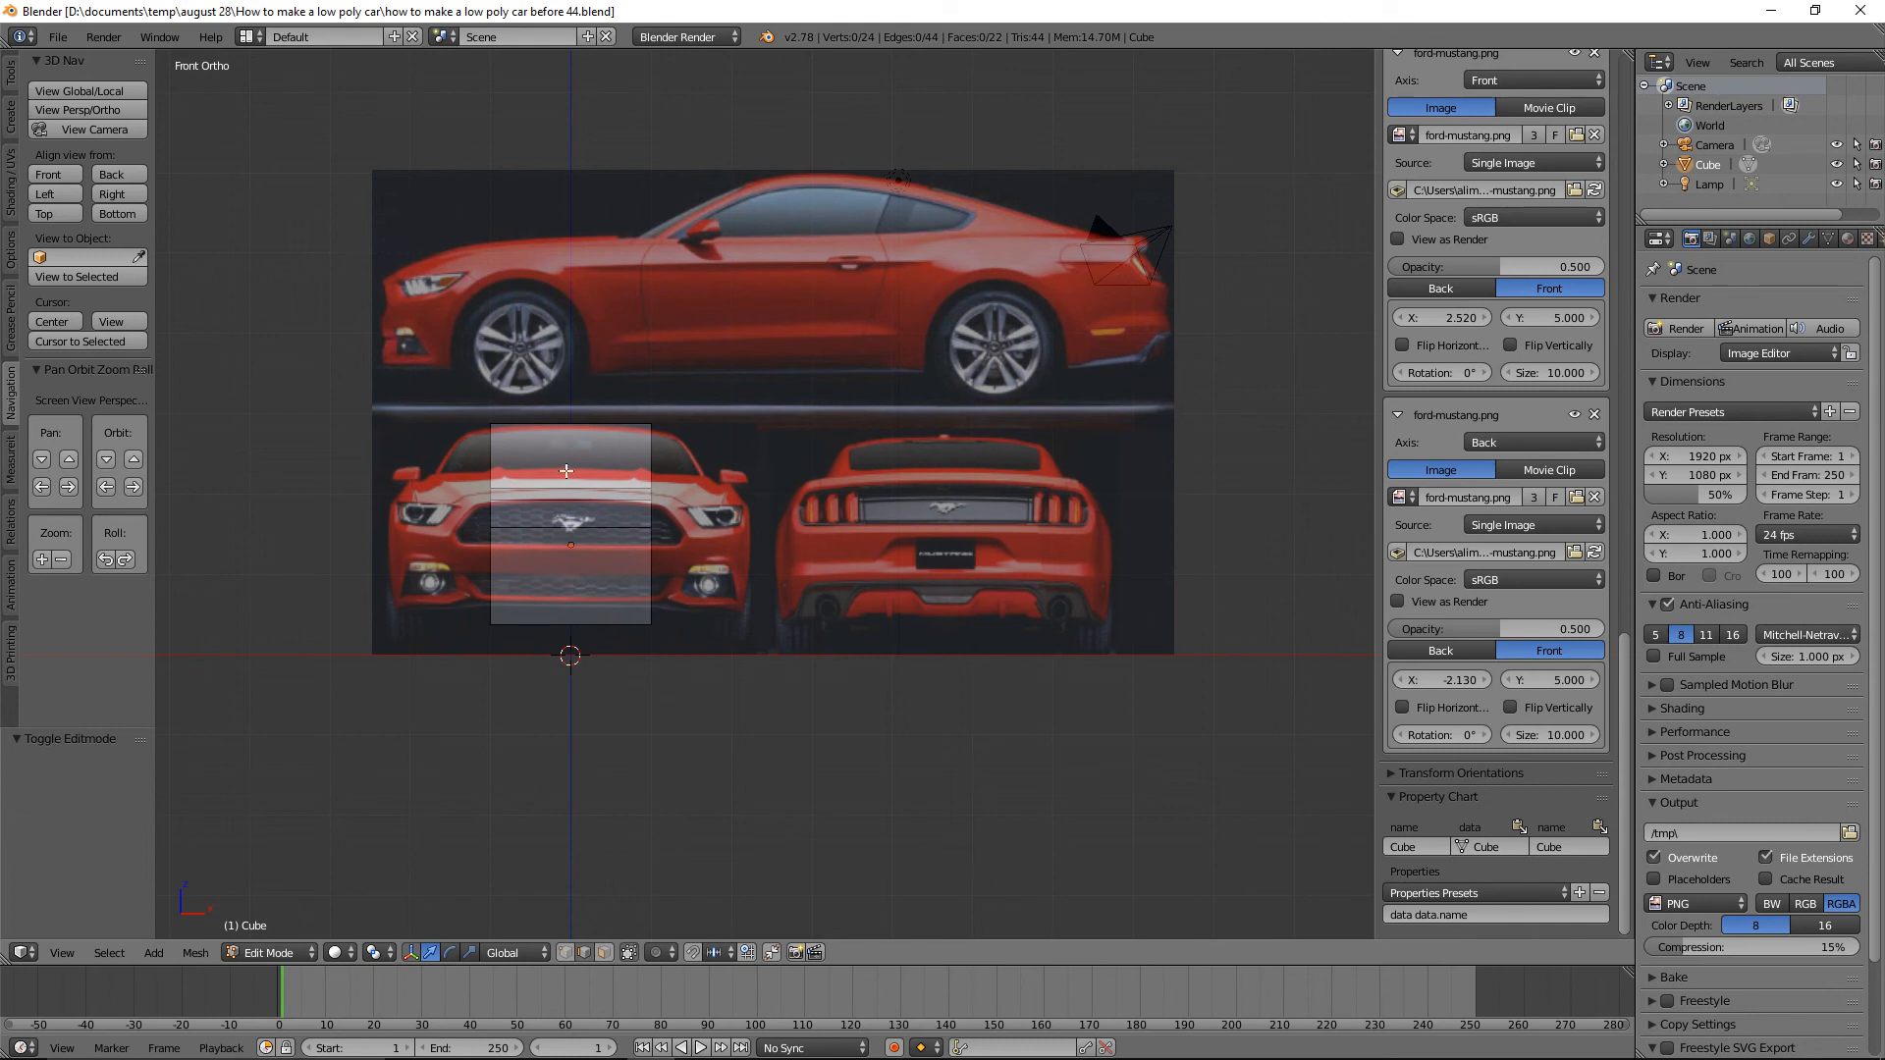
pyautogui.press('ctrl')
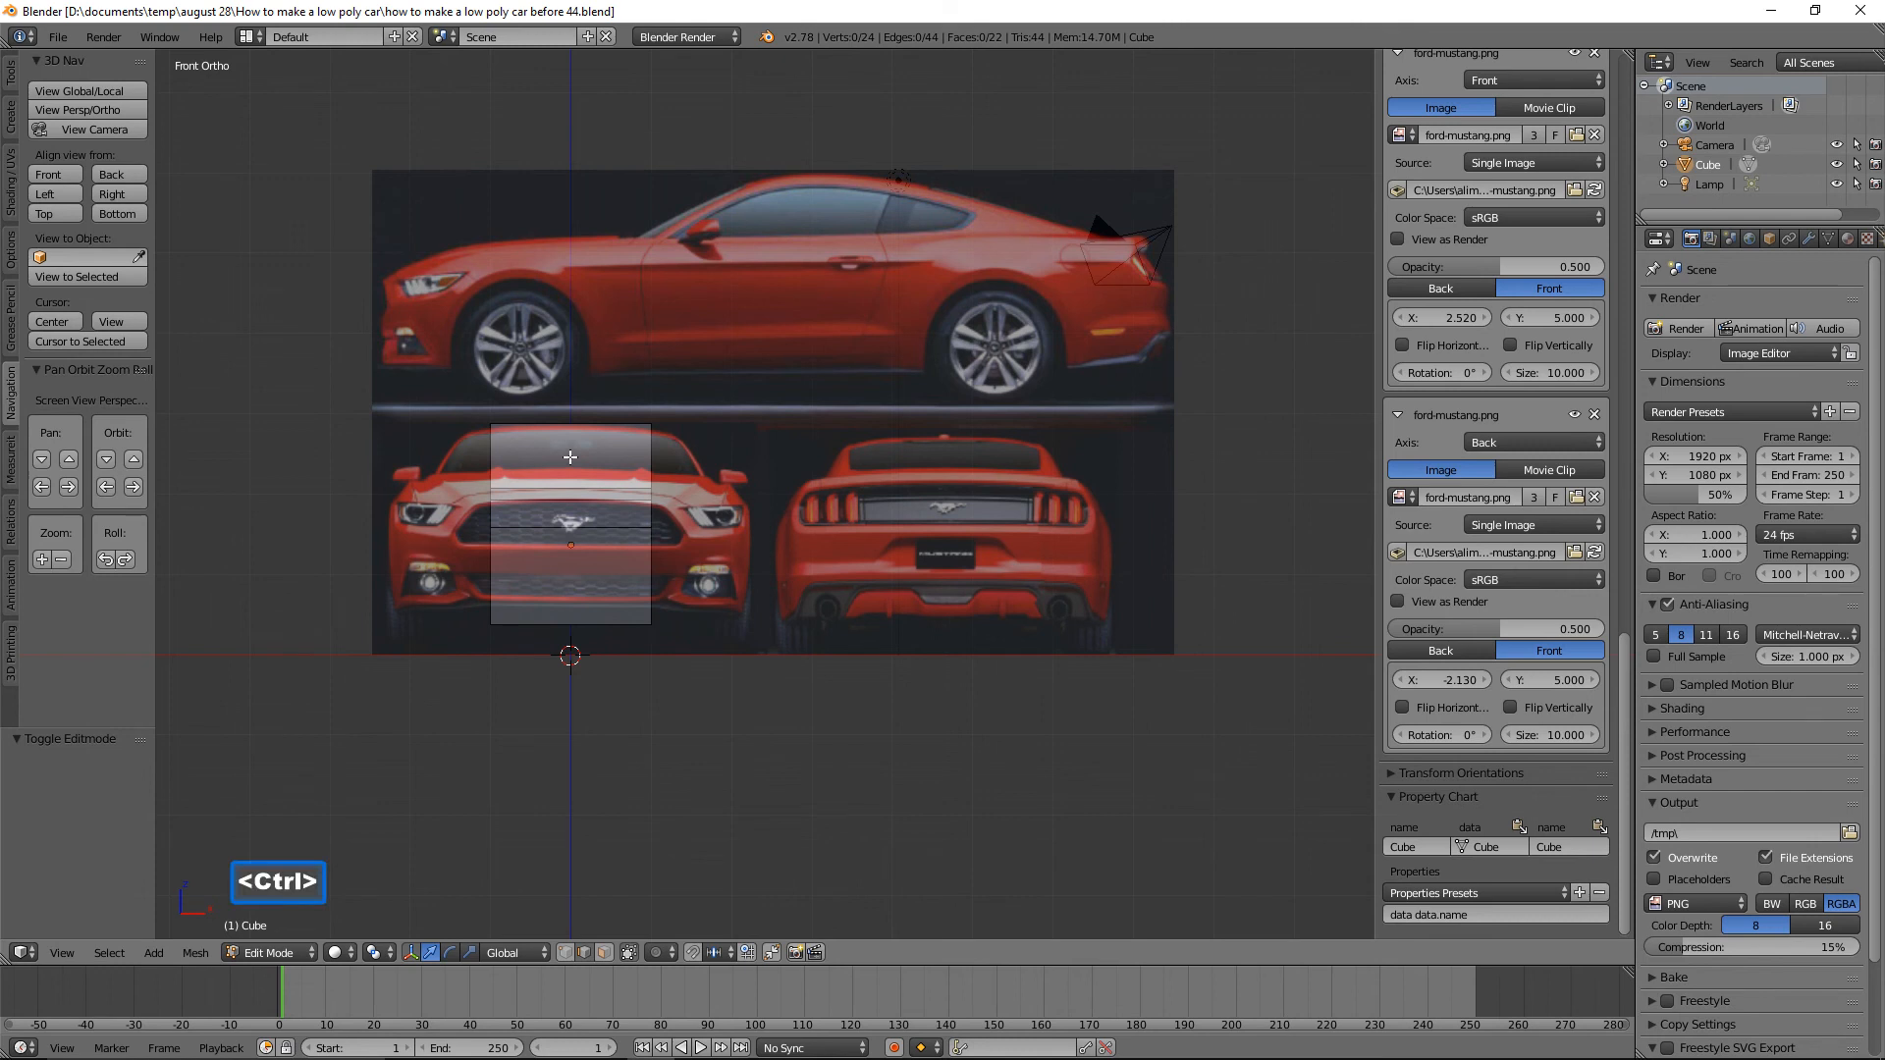
pyautogui.hotkey('ctrl', 'r')
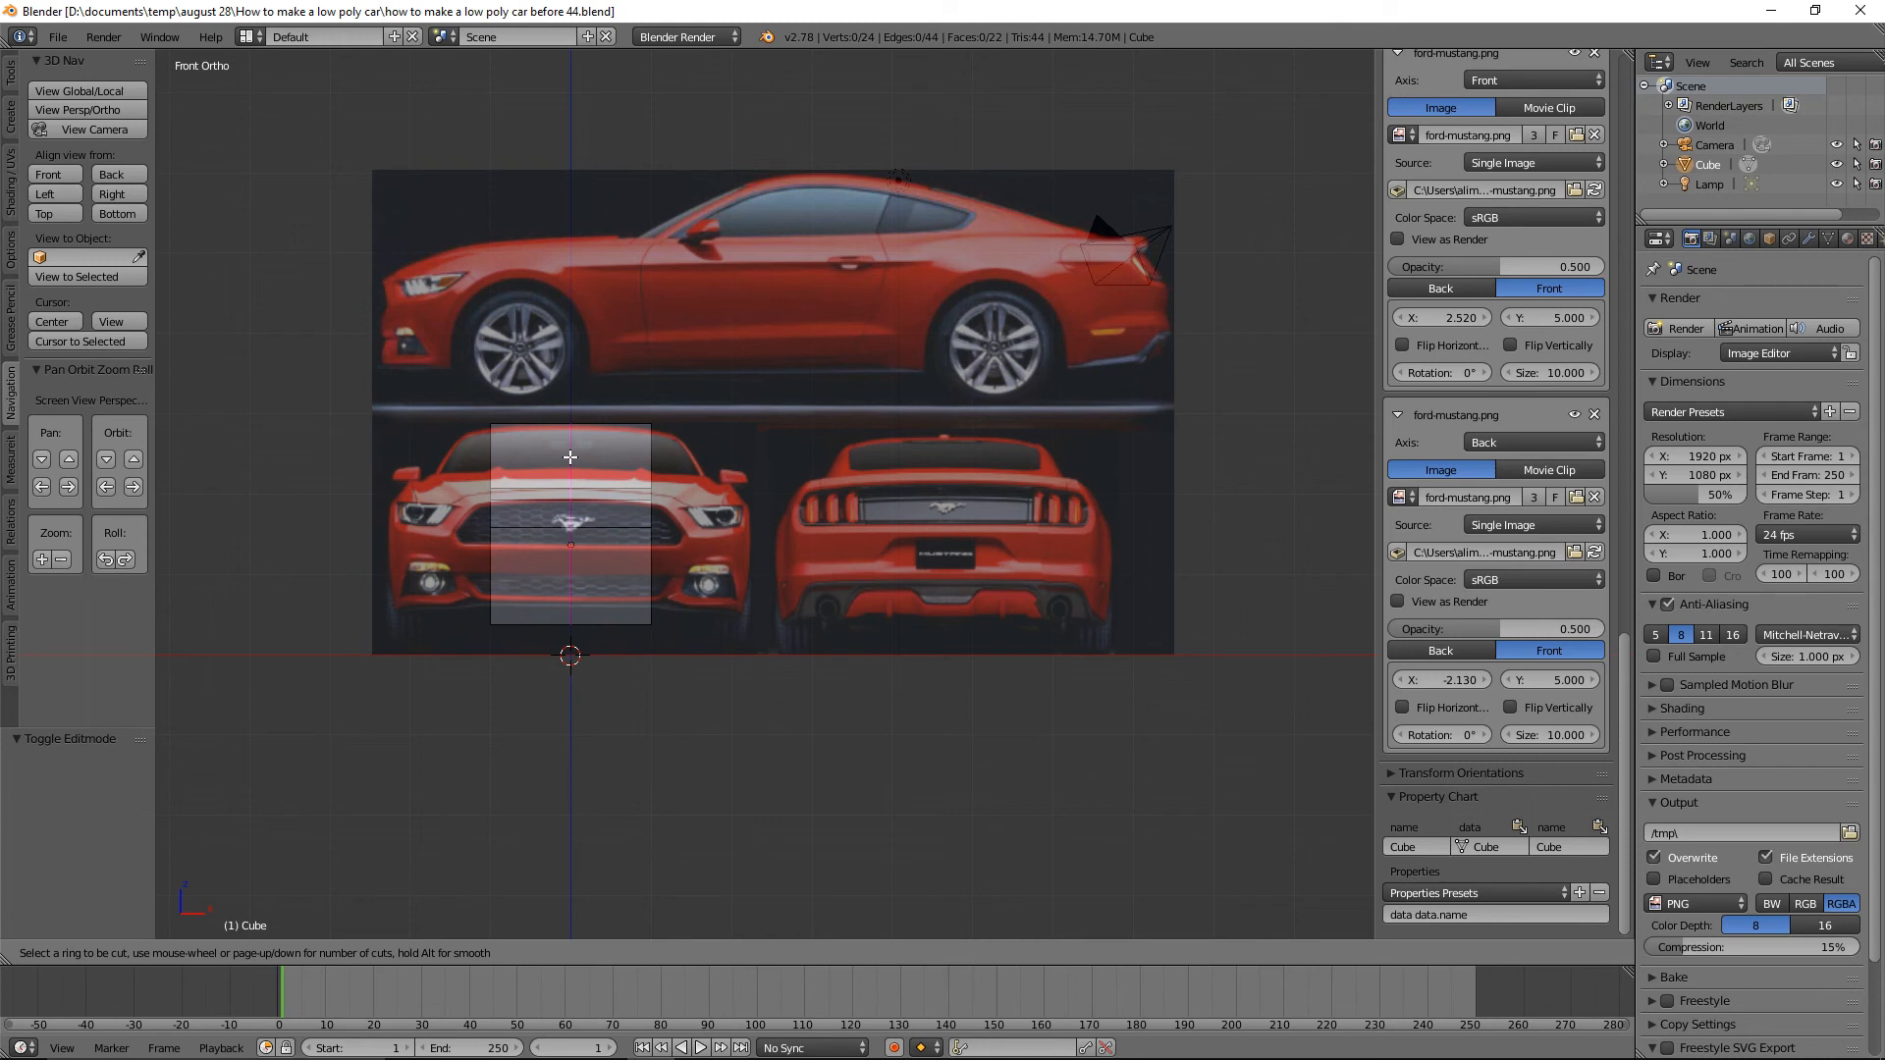
pyautogui.click(570, 458)
pyautogui.click(570, 457)
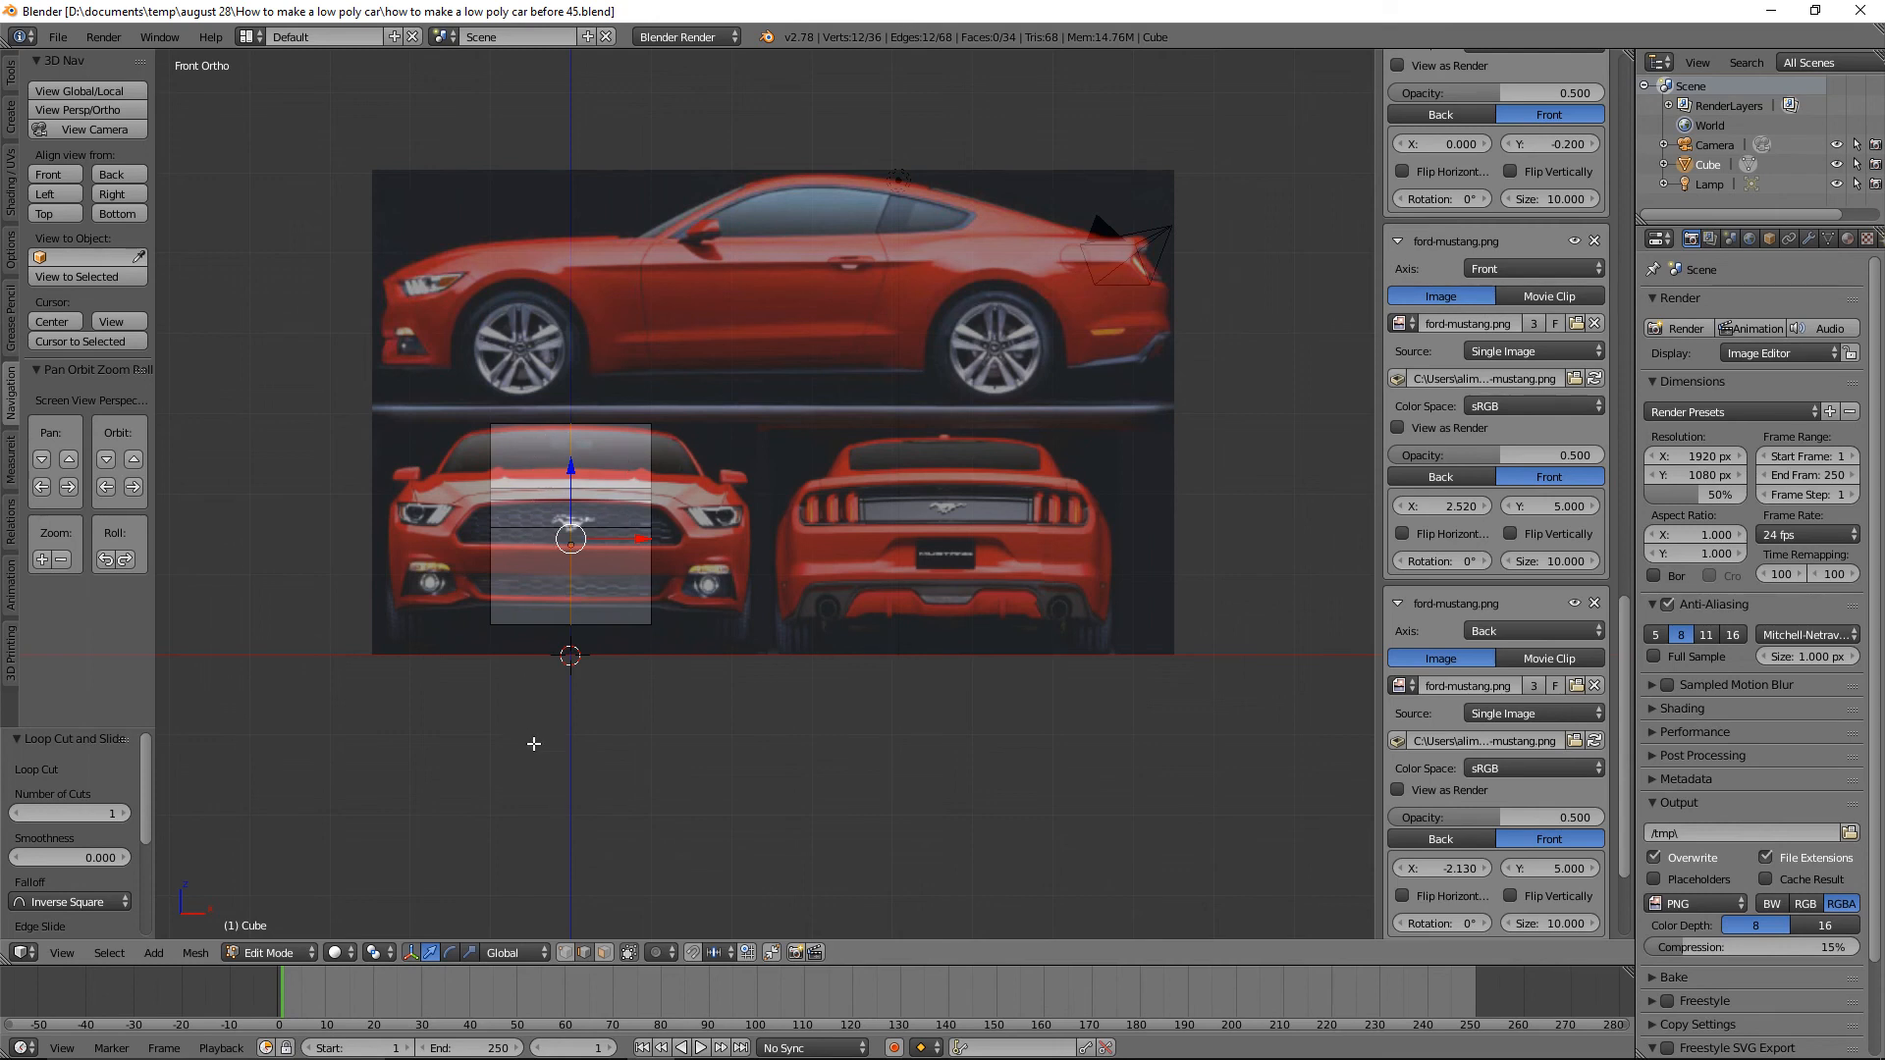
# In wireframe shading, box-select every face on the negative X half of the car body and delete those faces.
pyautogui.click(518, 845)
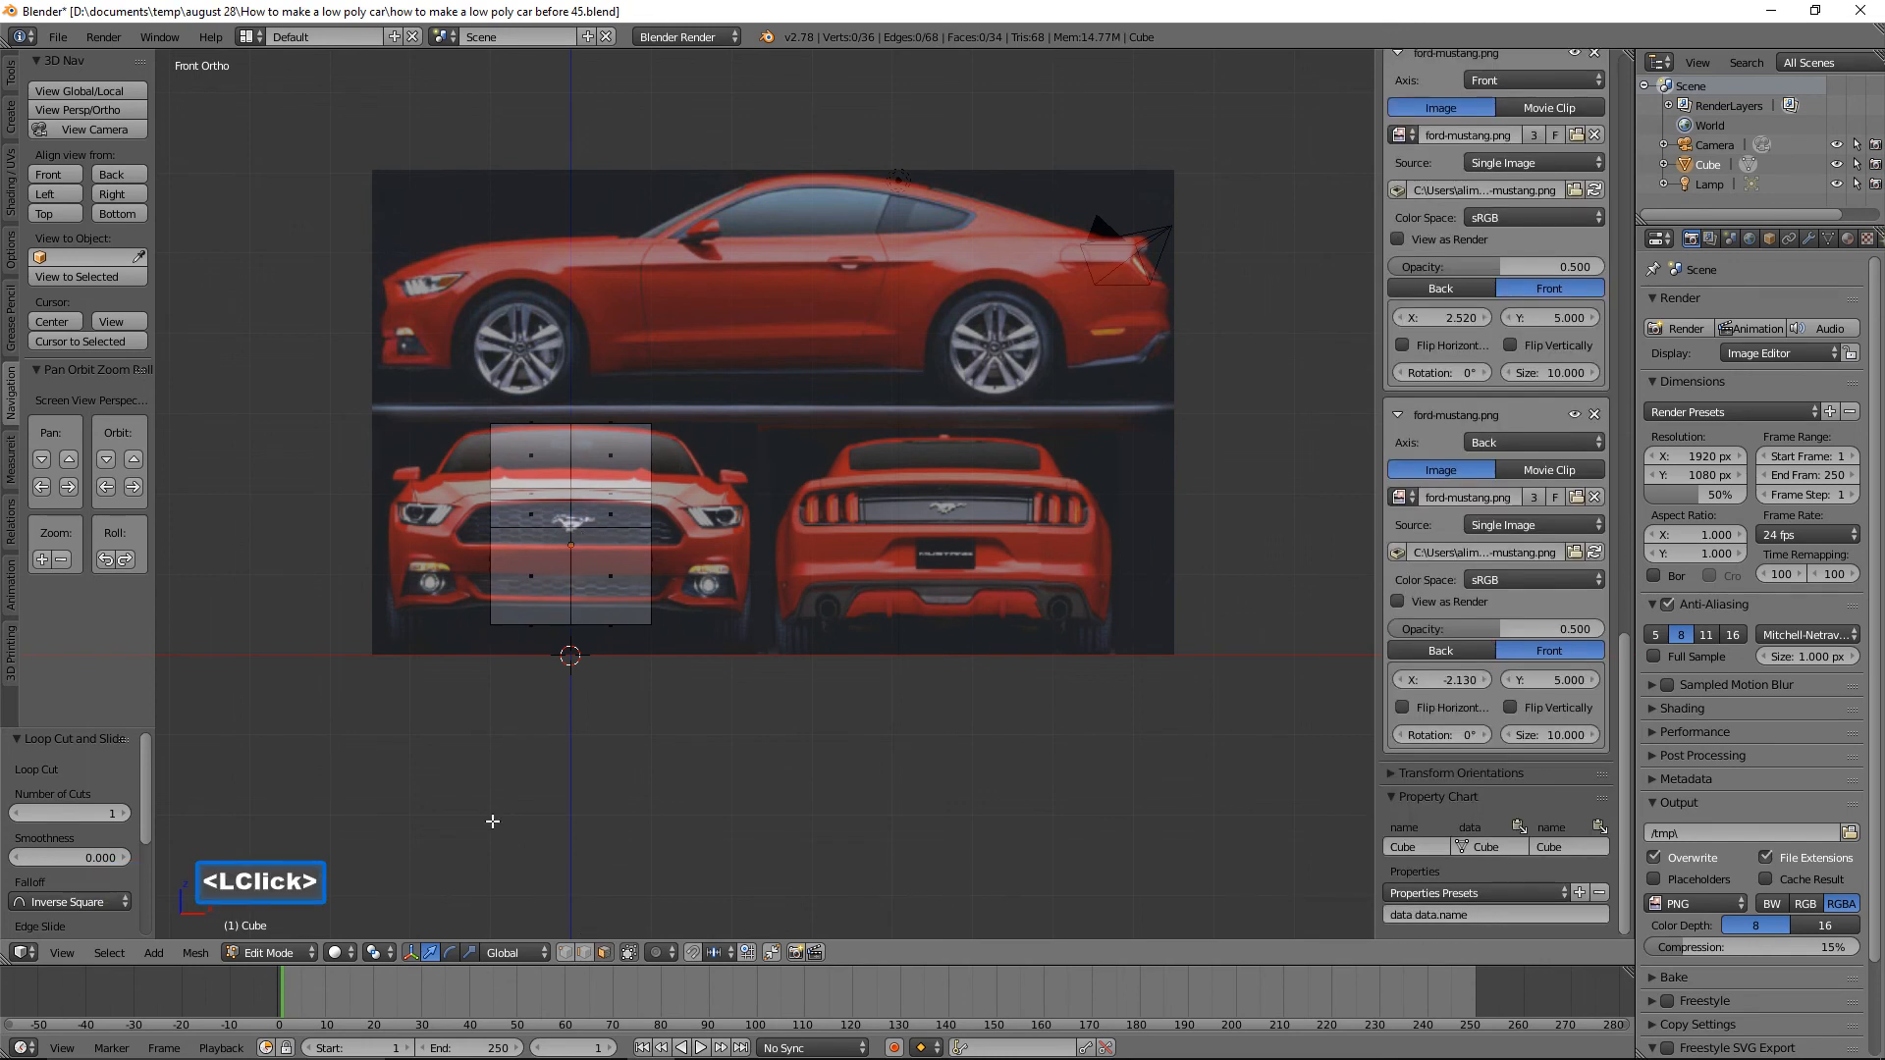
pyautogui.press('z')
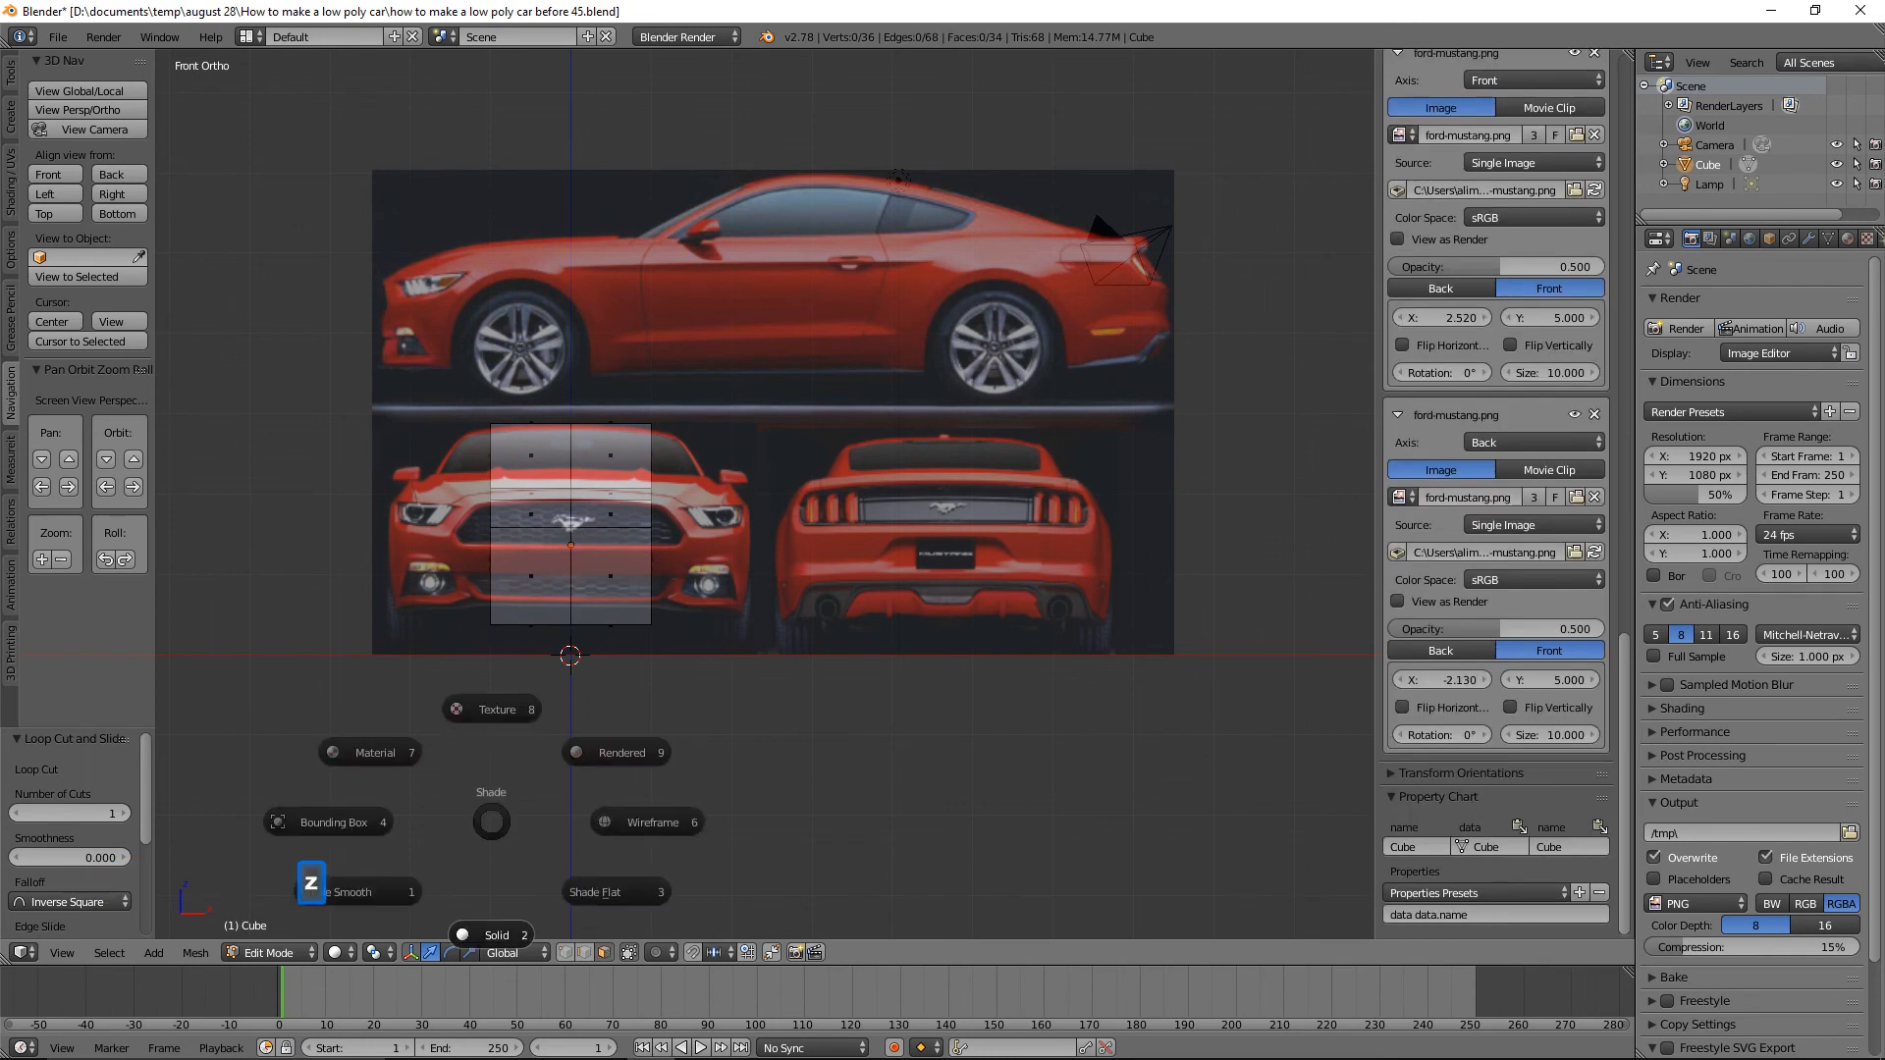
pyautogui.click(626, 820)
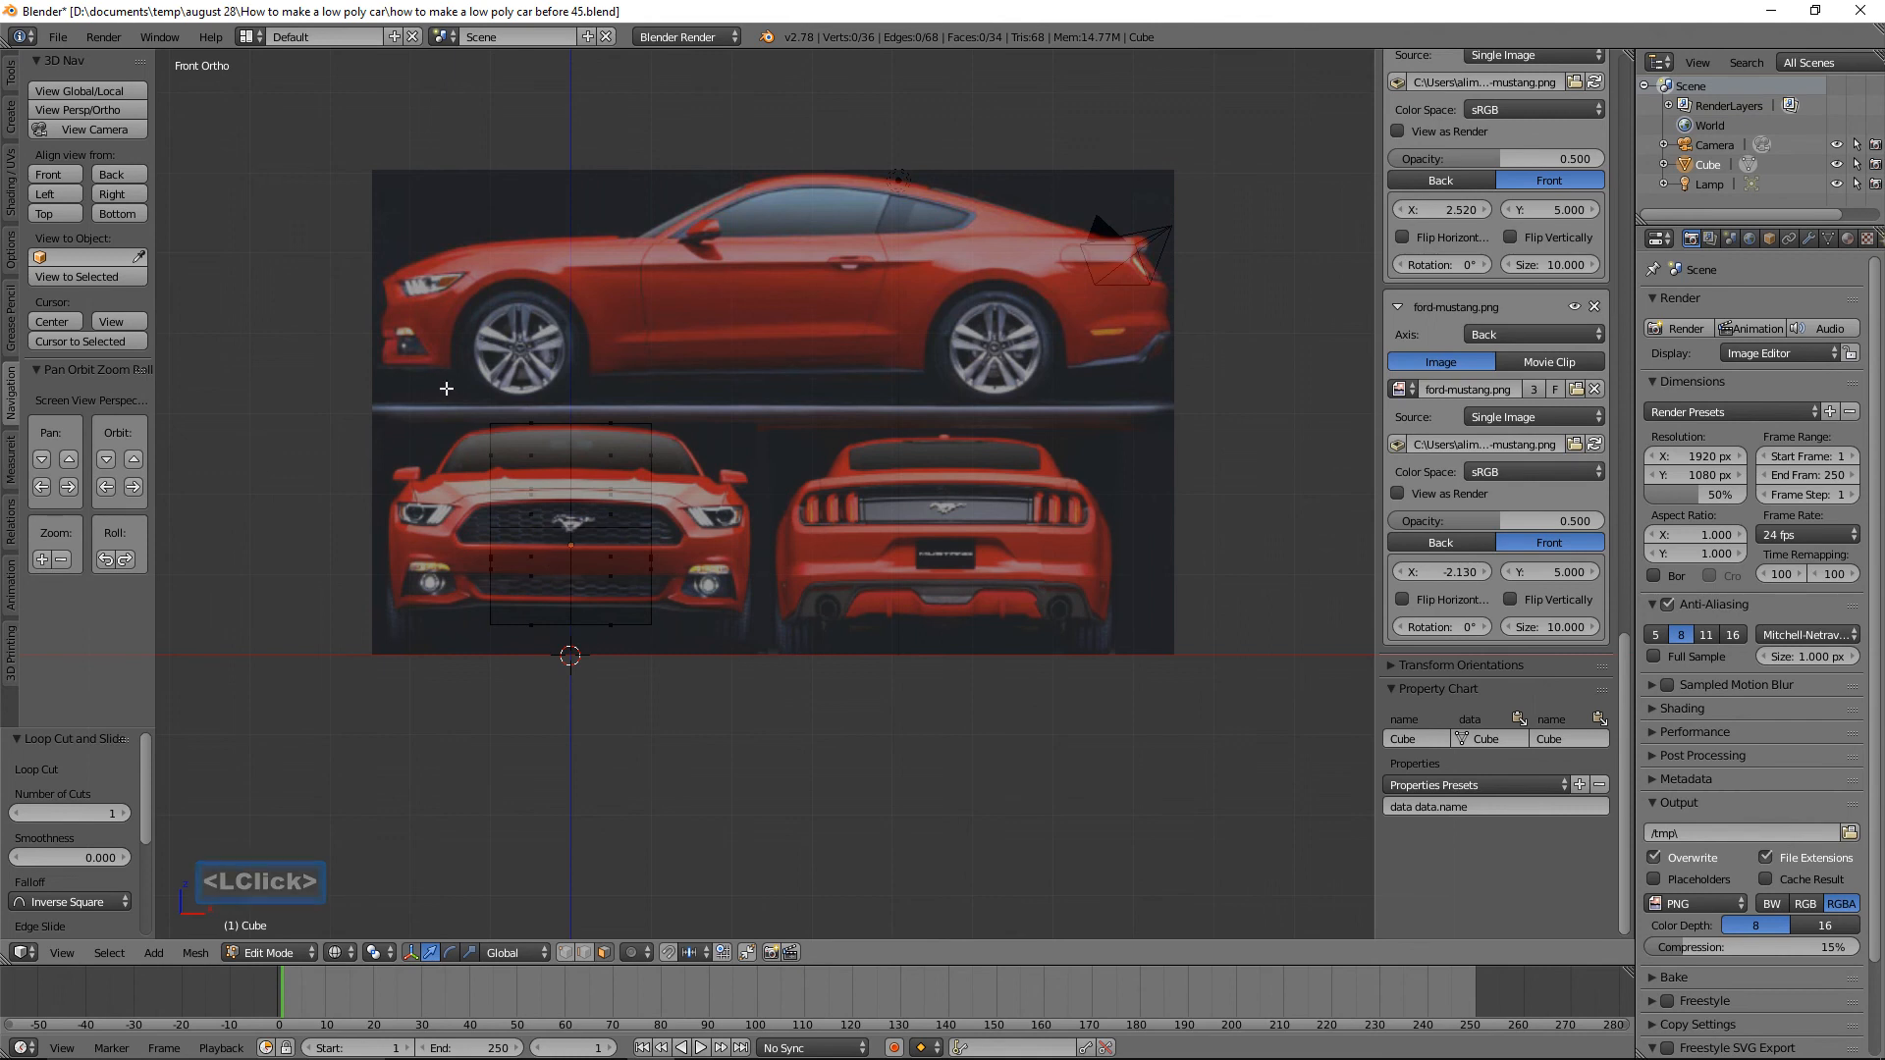
pyautogui.press('b')
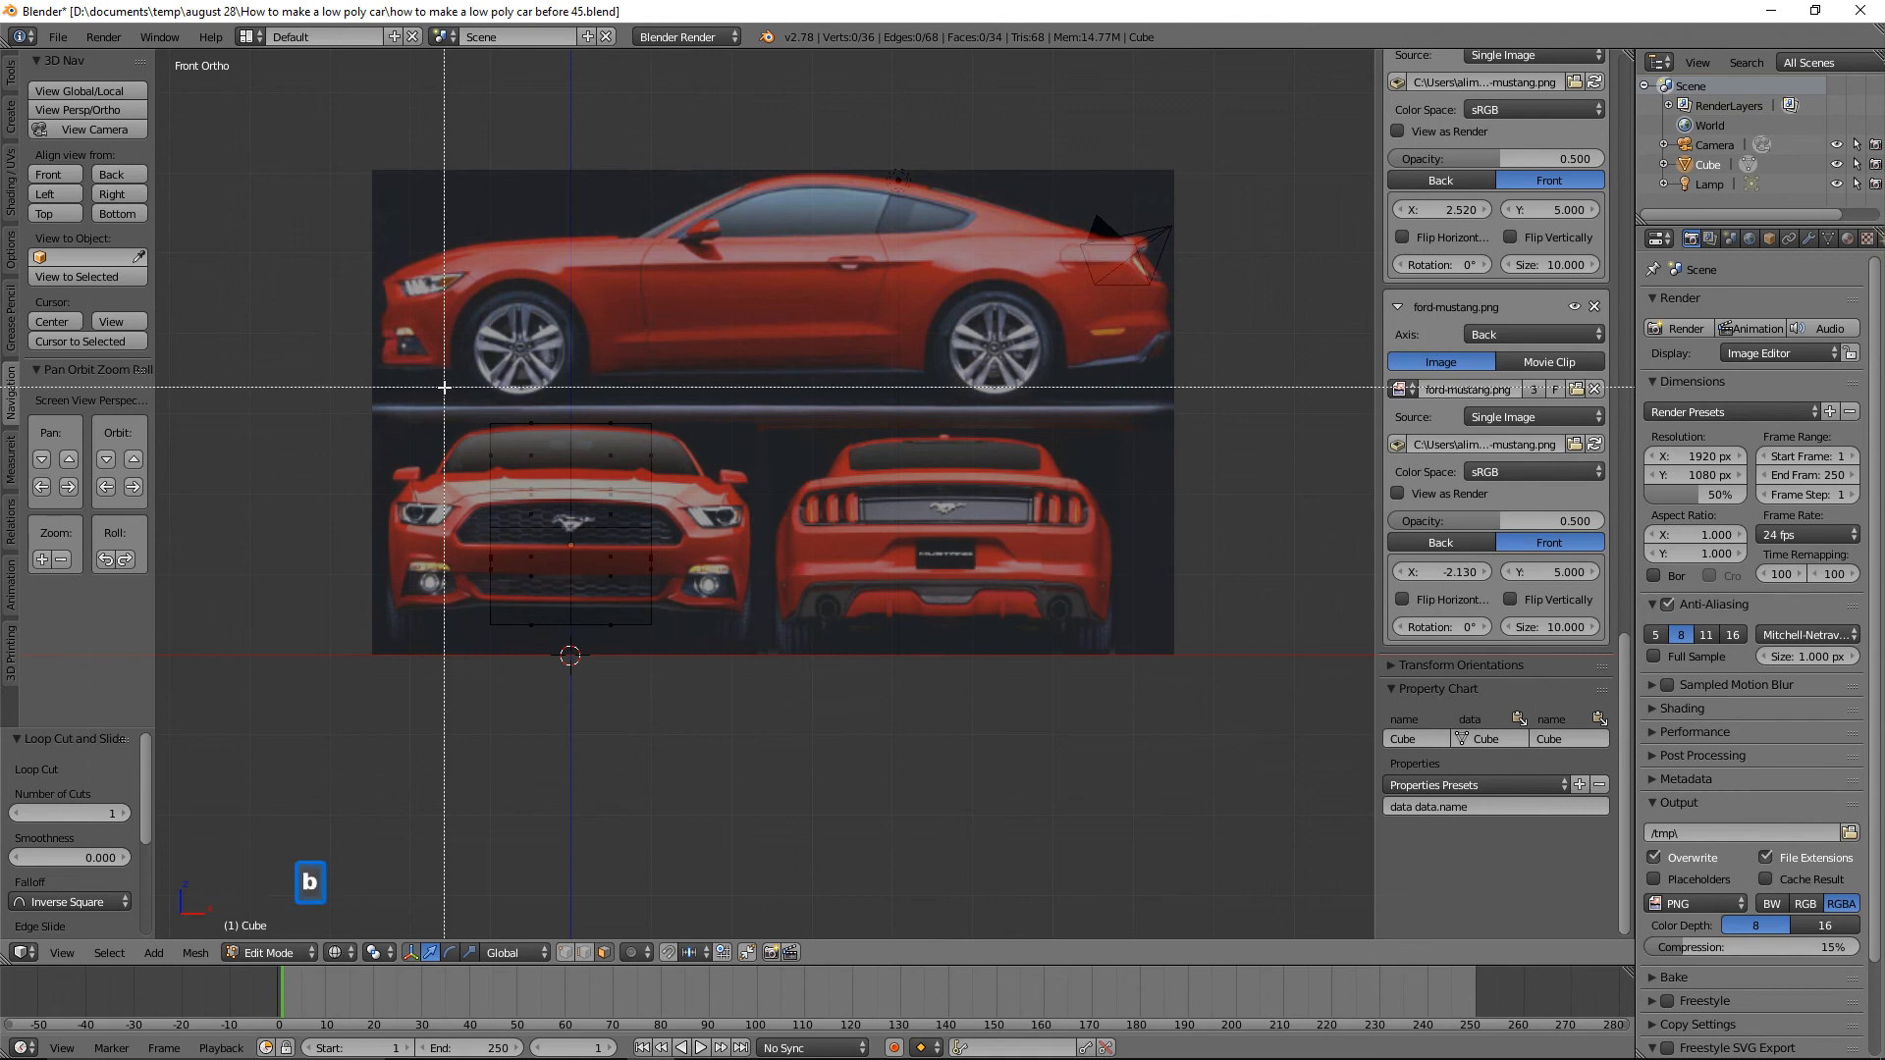
pyautogui.moveTo(445, 388); pyautogui.dragTo(573, 666)
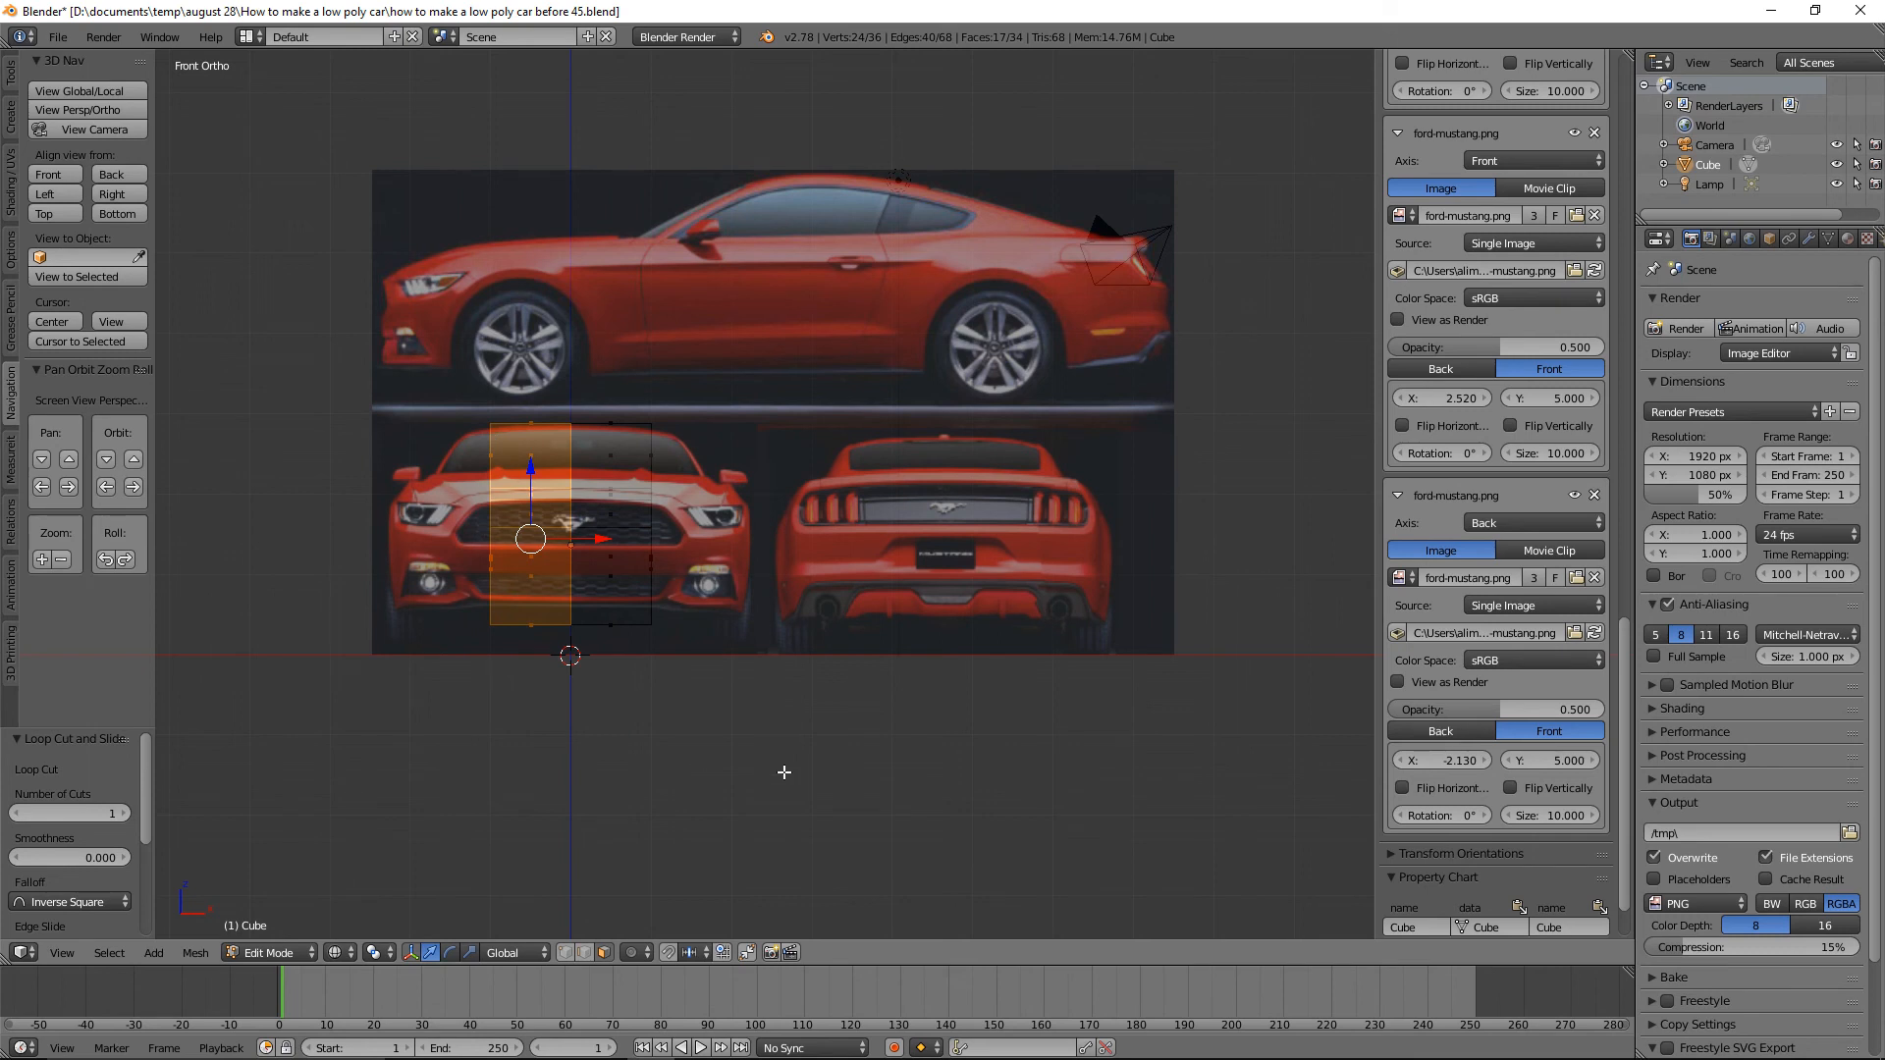
pyautogui.press('x')
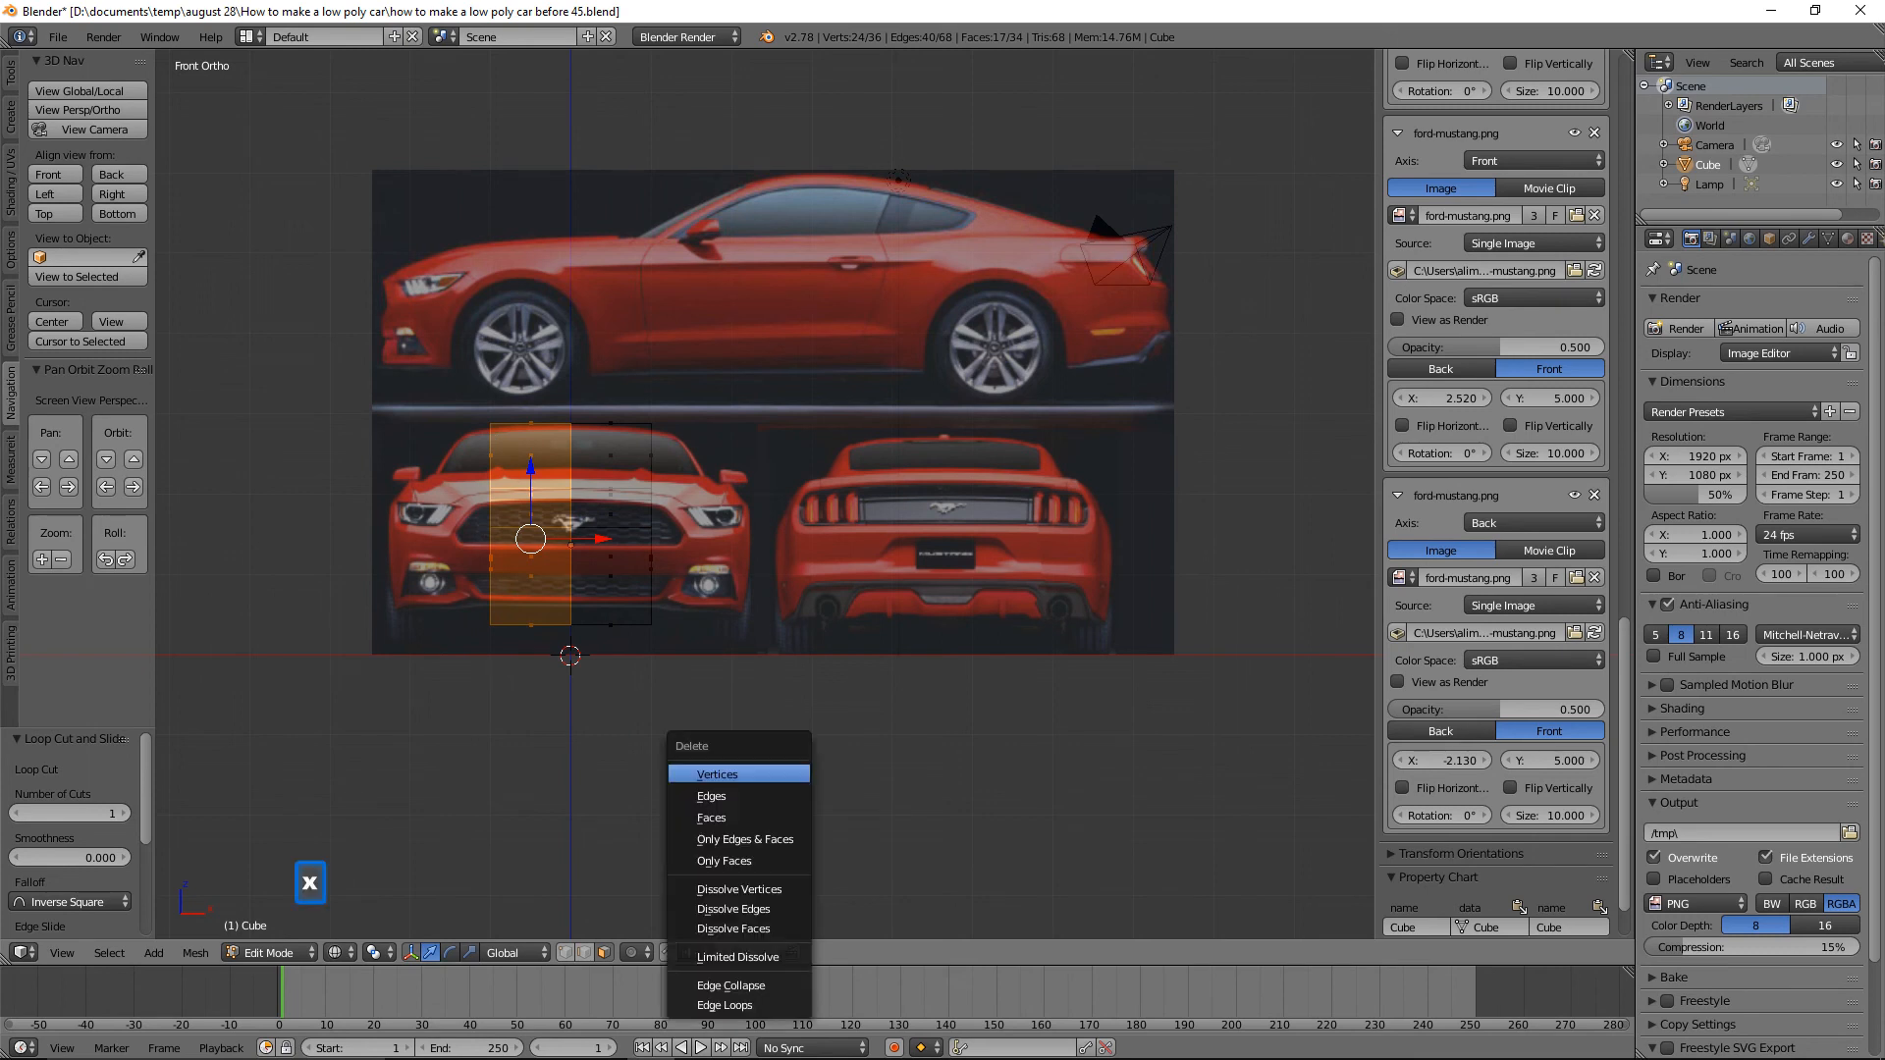
pyautogui.click(780, 817)
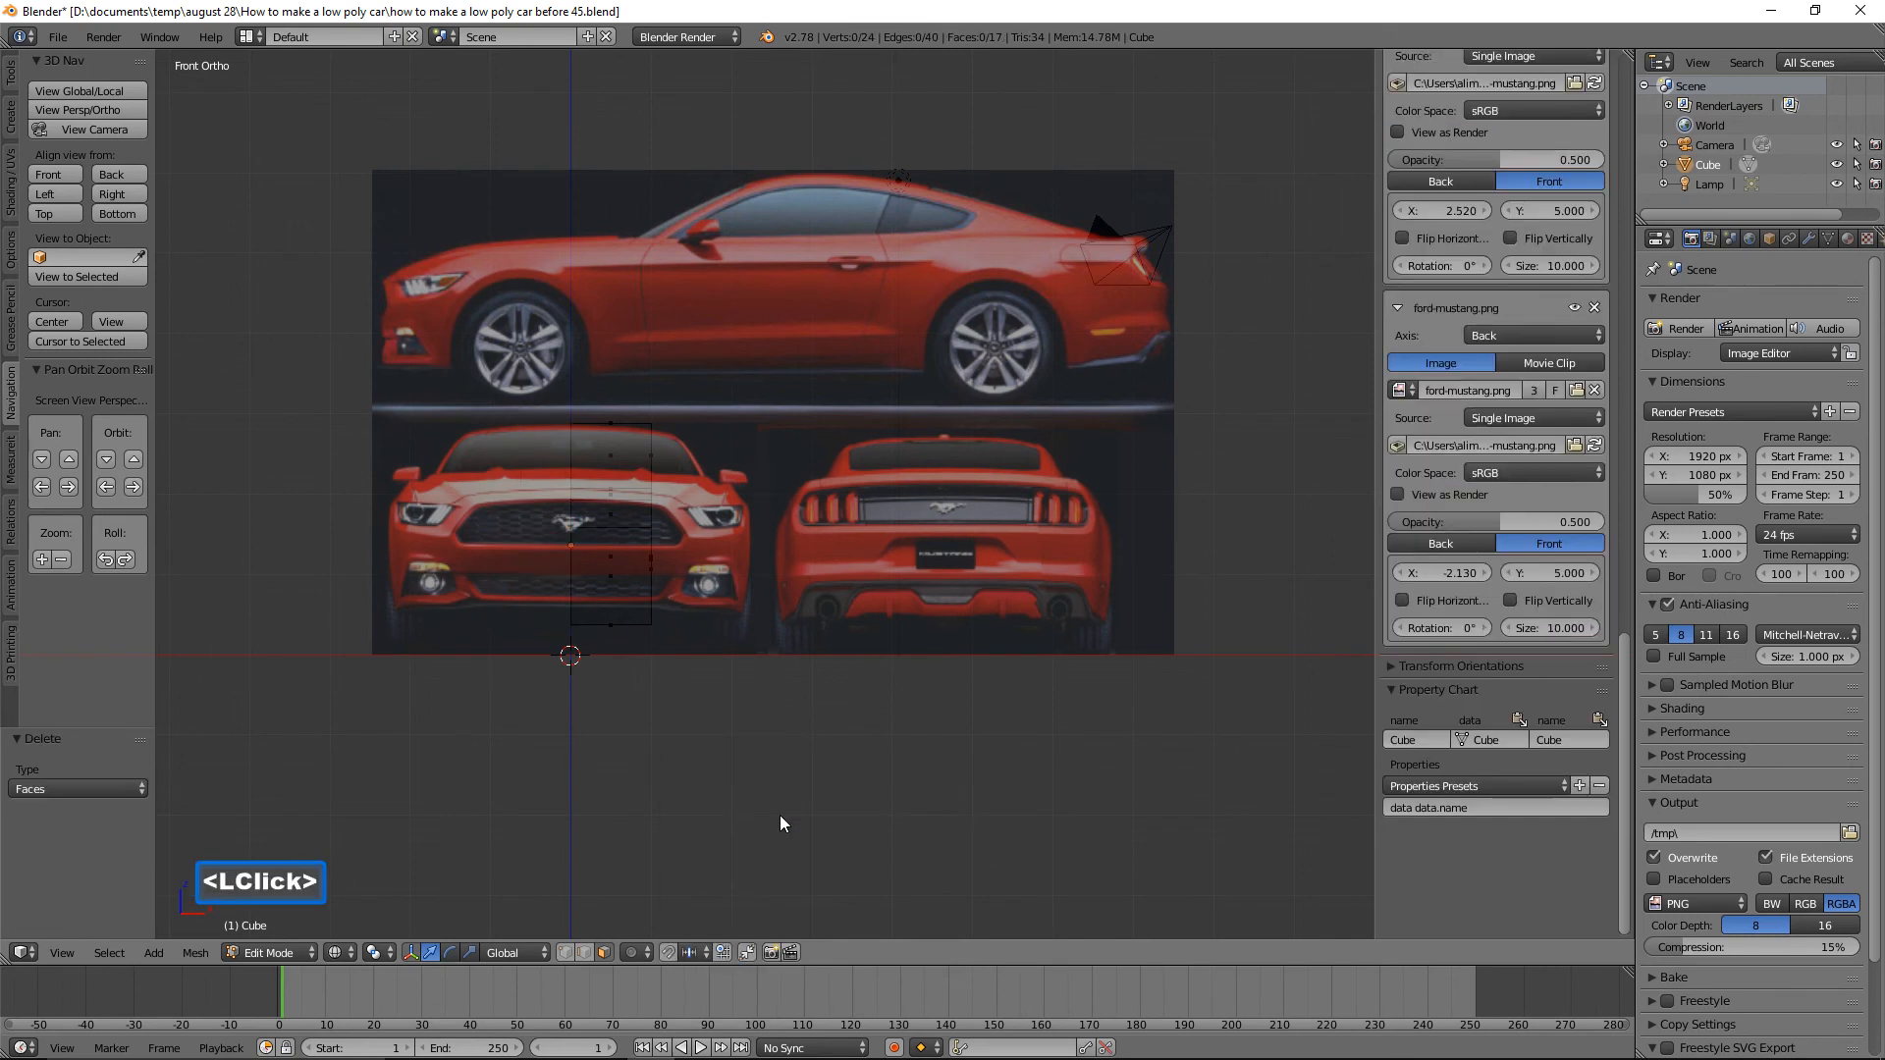
# Return the half car body to Object Mode and switch the viewport shading back to Solid.
pyautogui.click(308, 952)
pyautogui.click(310, 931)
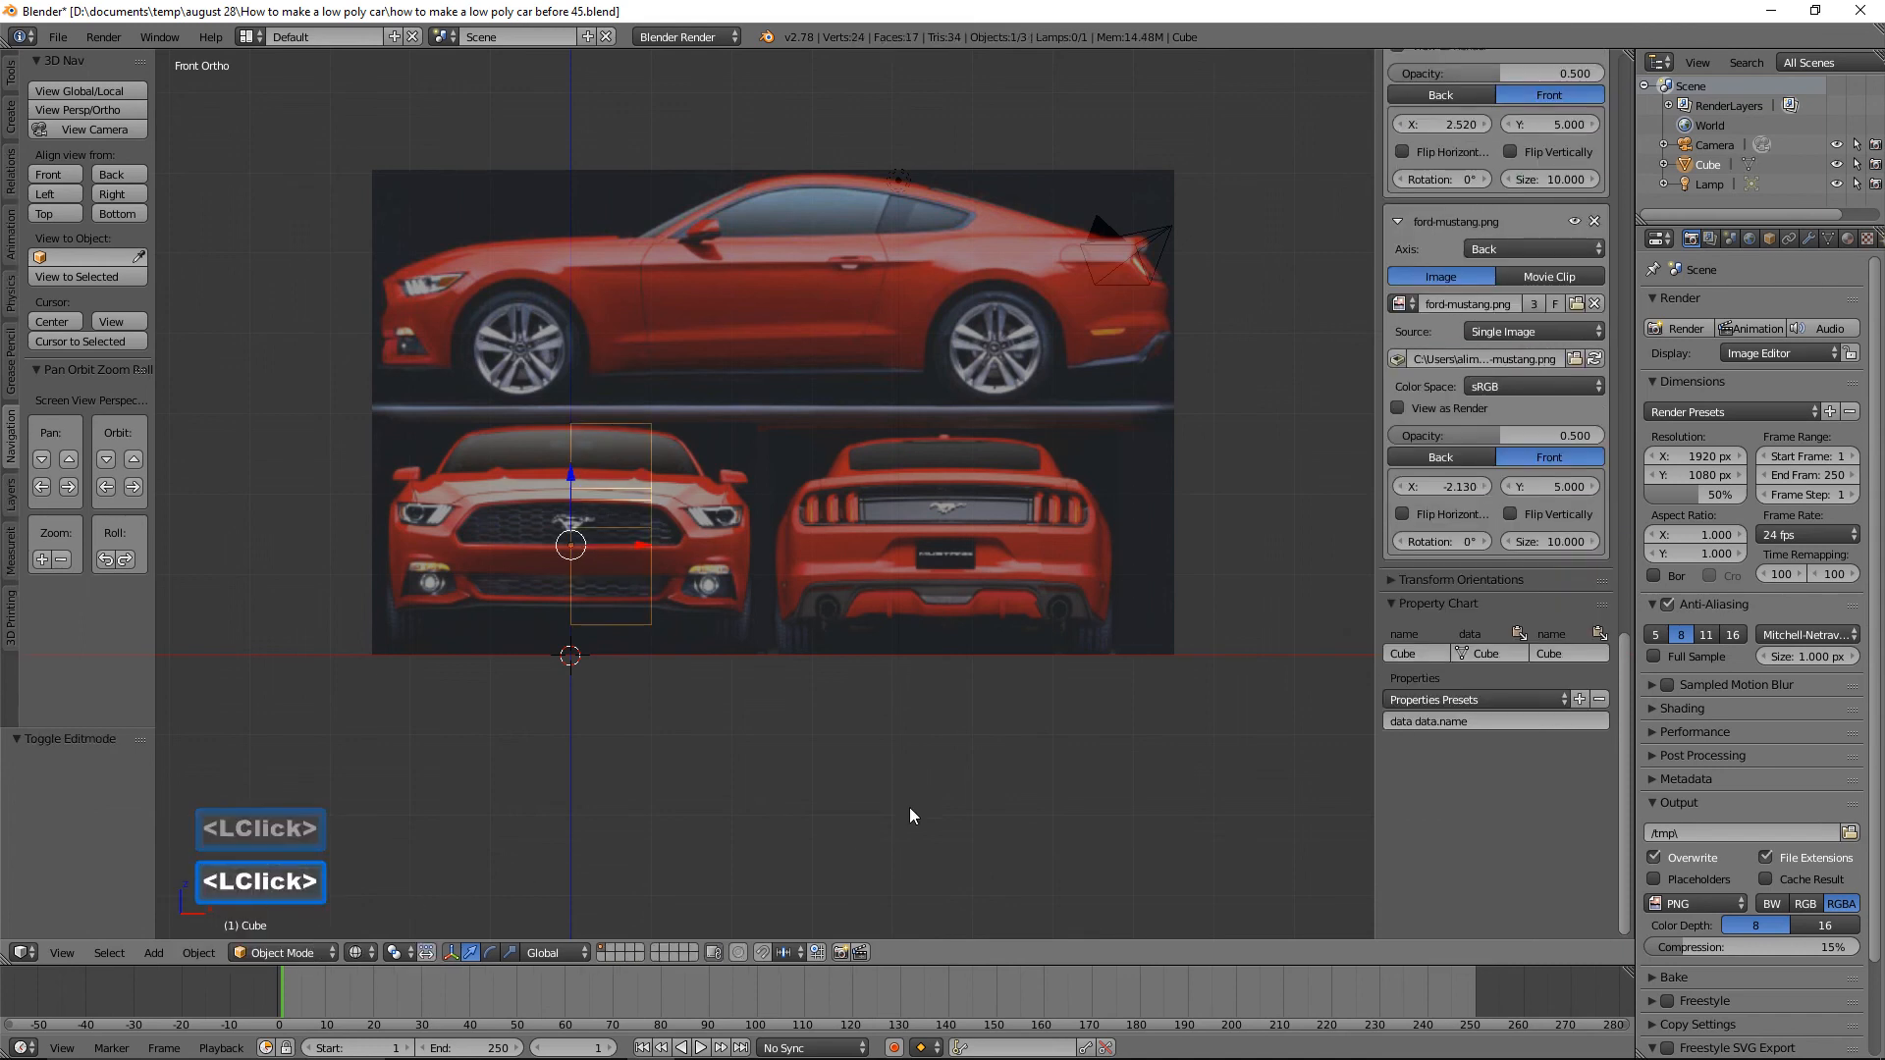
pyautogui.press('z')
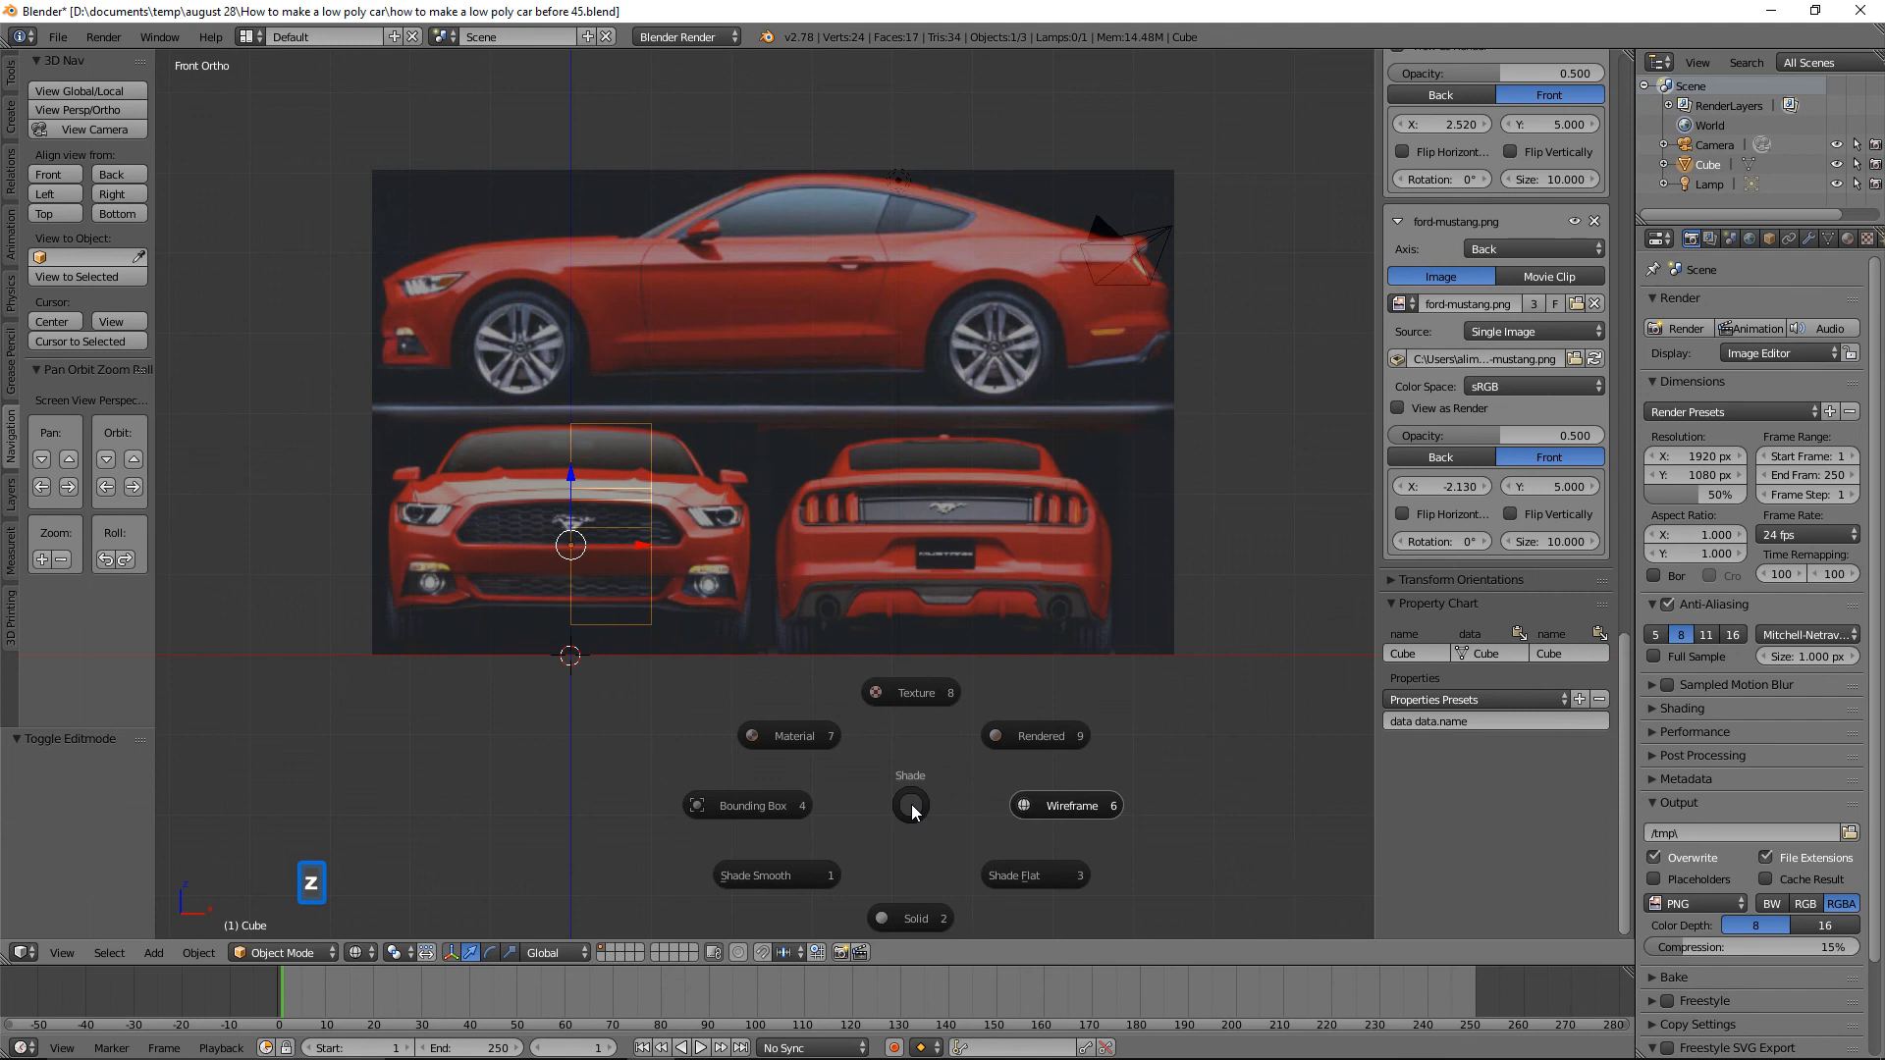
pyautogui.click(923, 920)
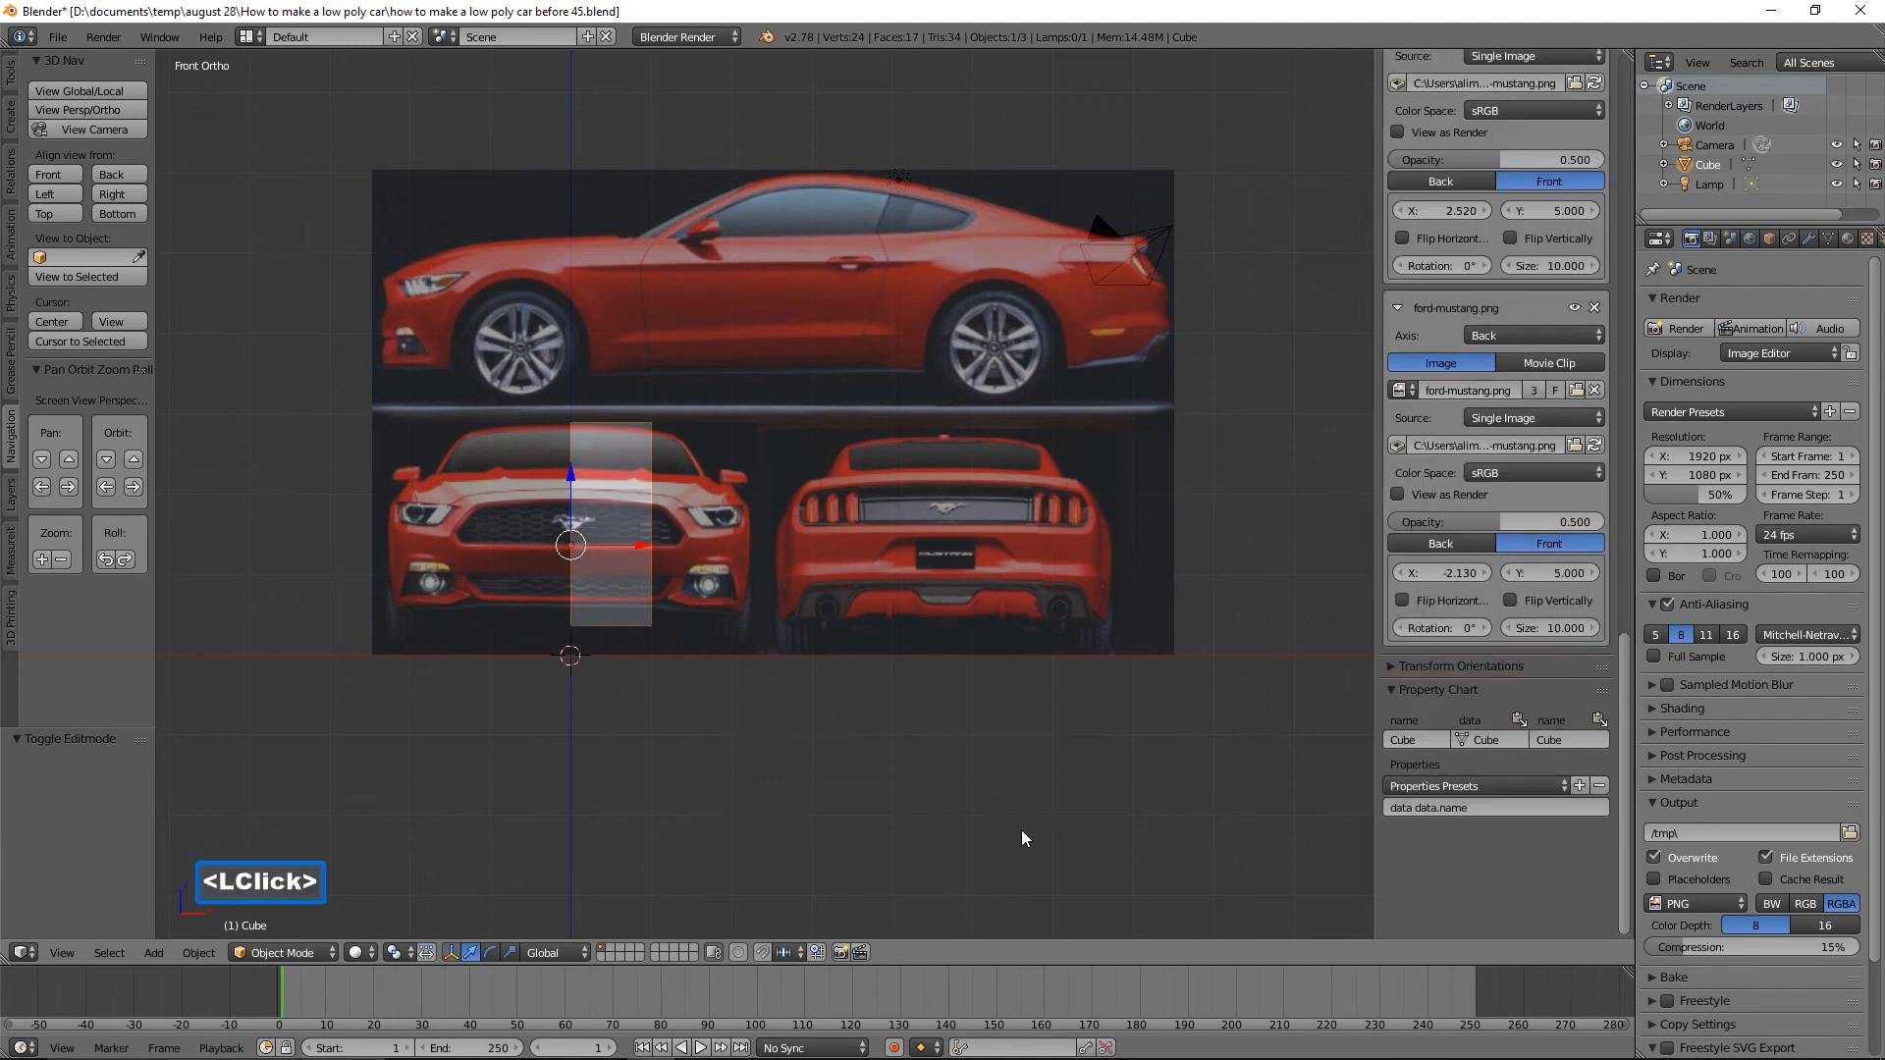
# Add a Mirror modifier to the half car body, mirroring across X with Clipping enabled.
pyautogui.click(1807, 240)
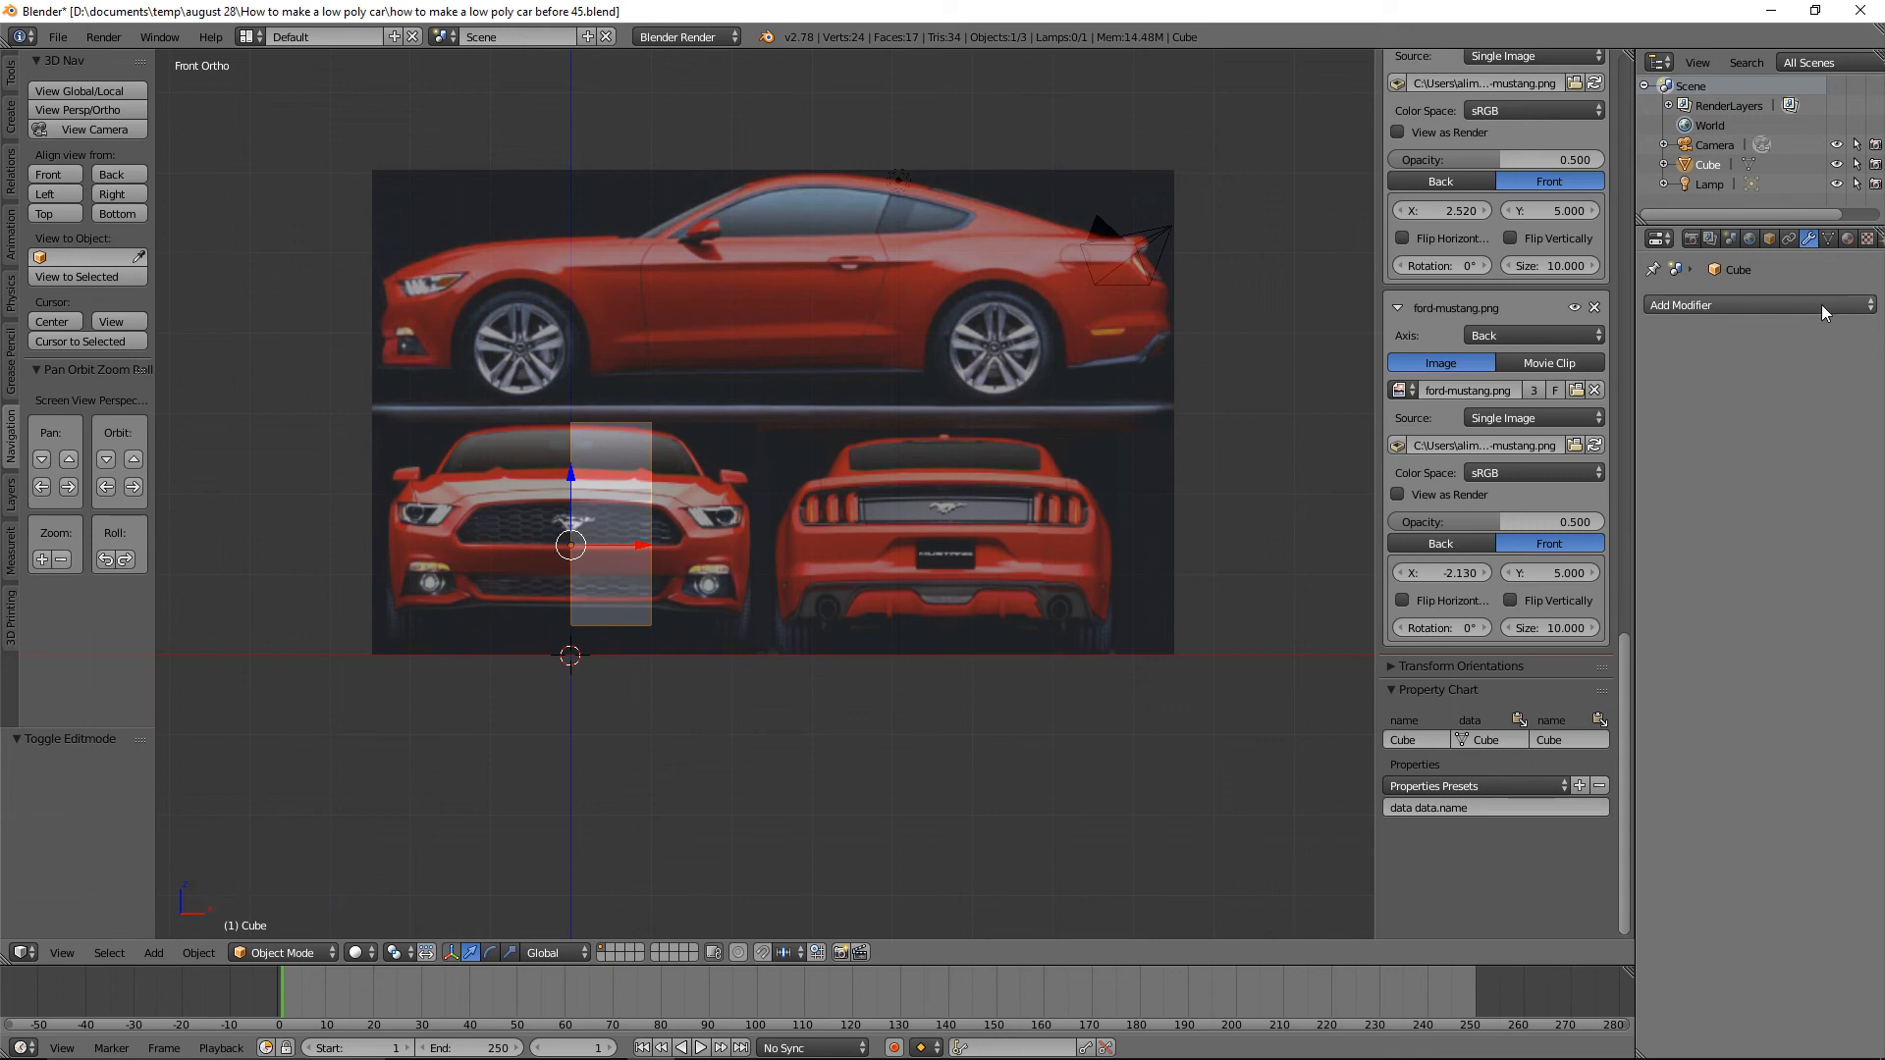
pyautogui.click(1873, 312)
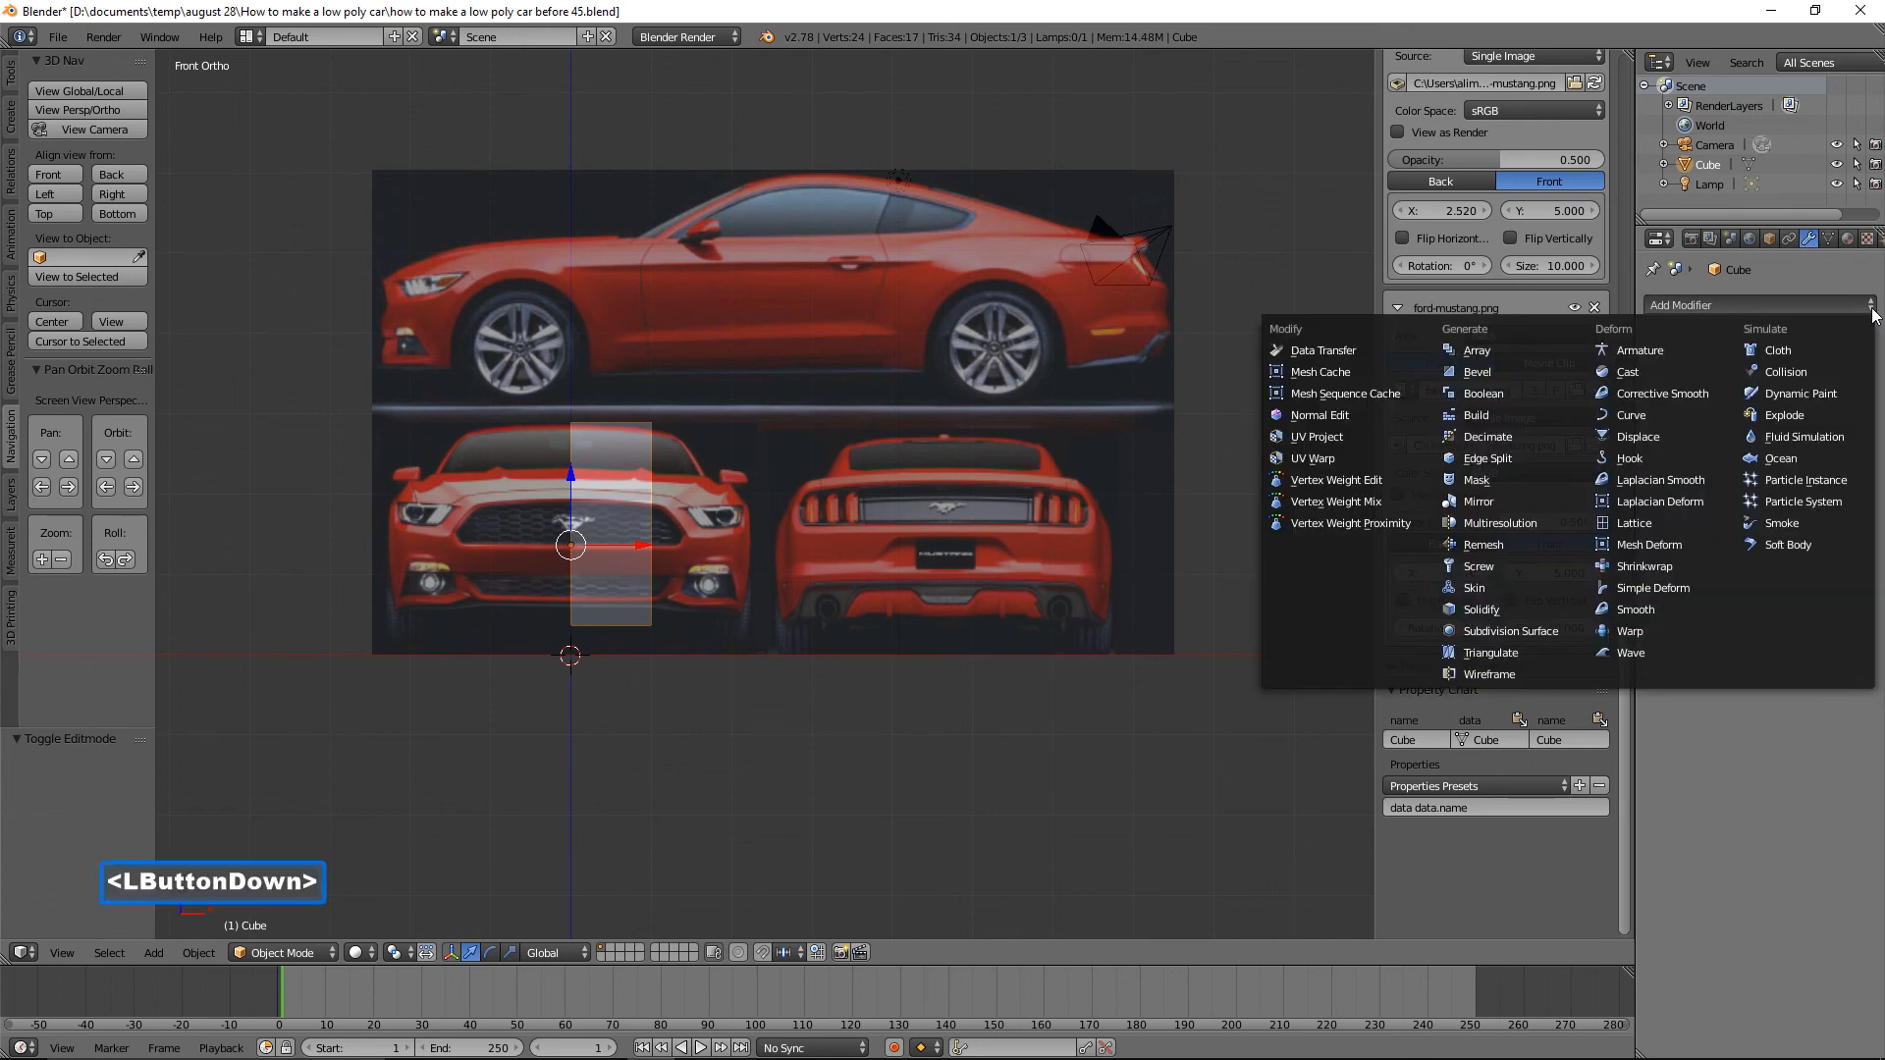
pyautogui.click(1530, 502)
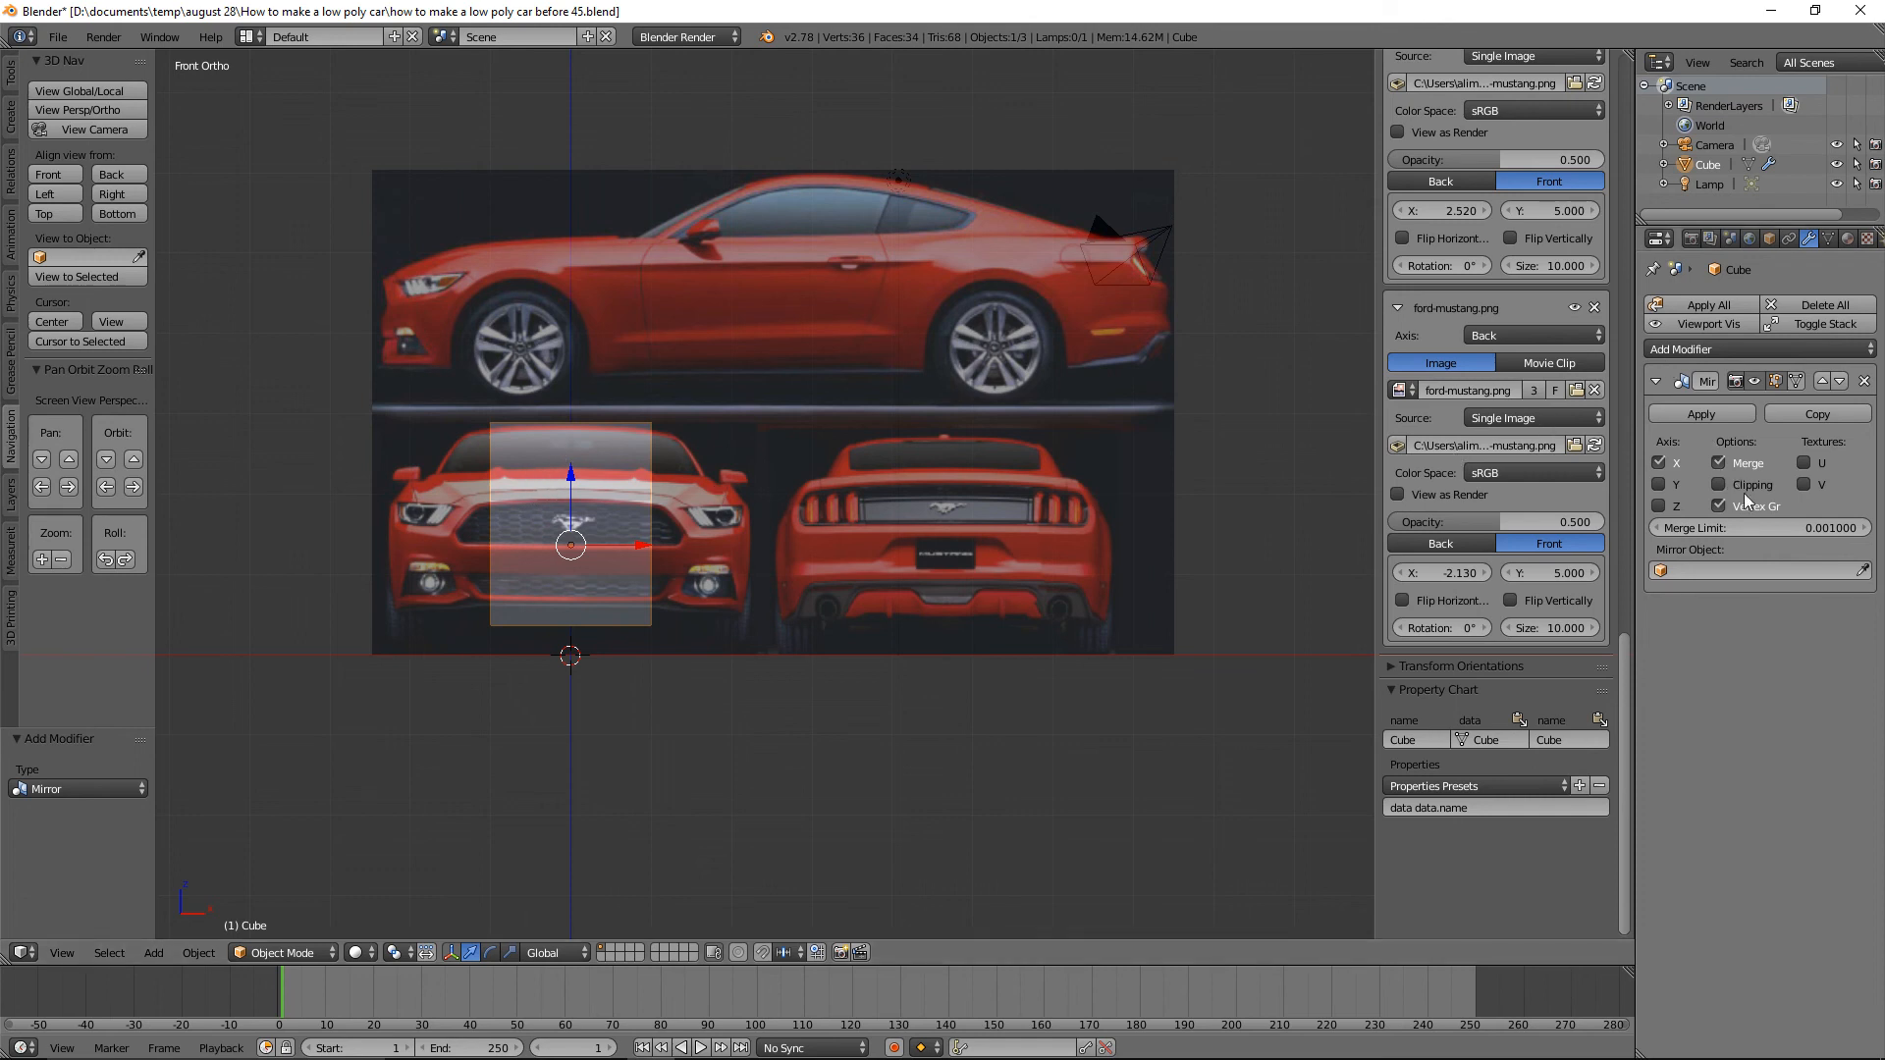
pyautogui.click(1720, 485)
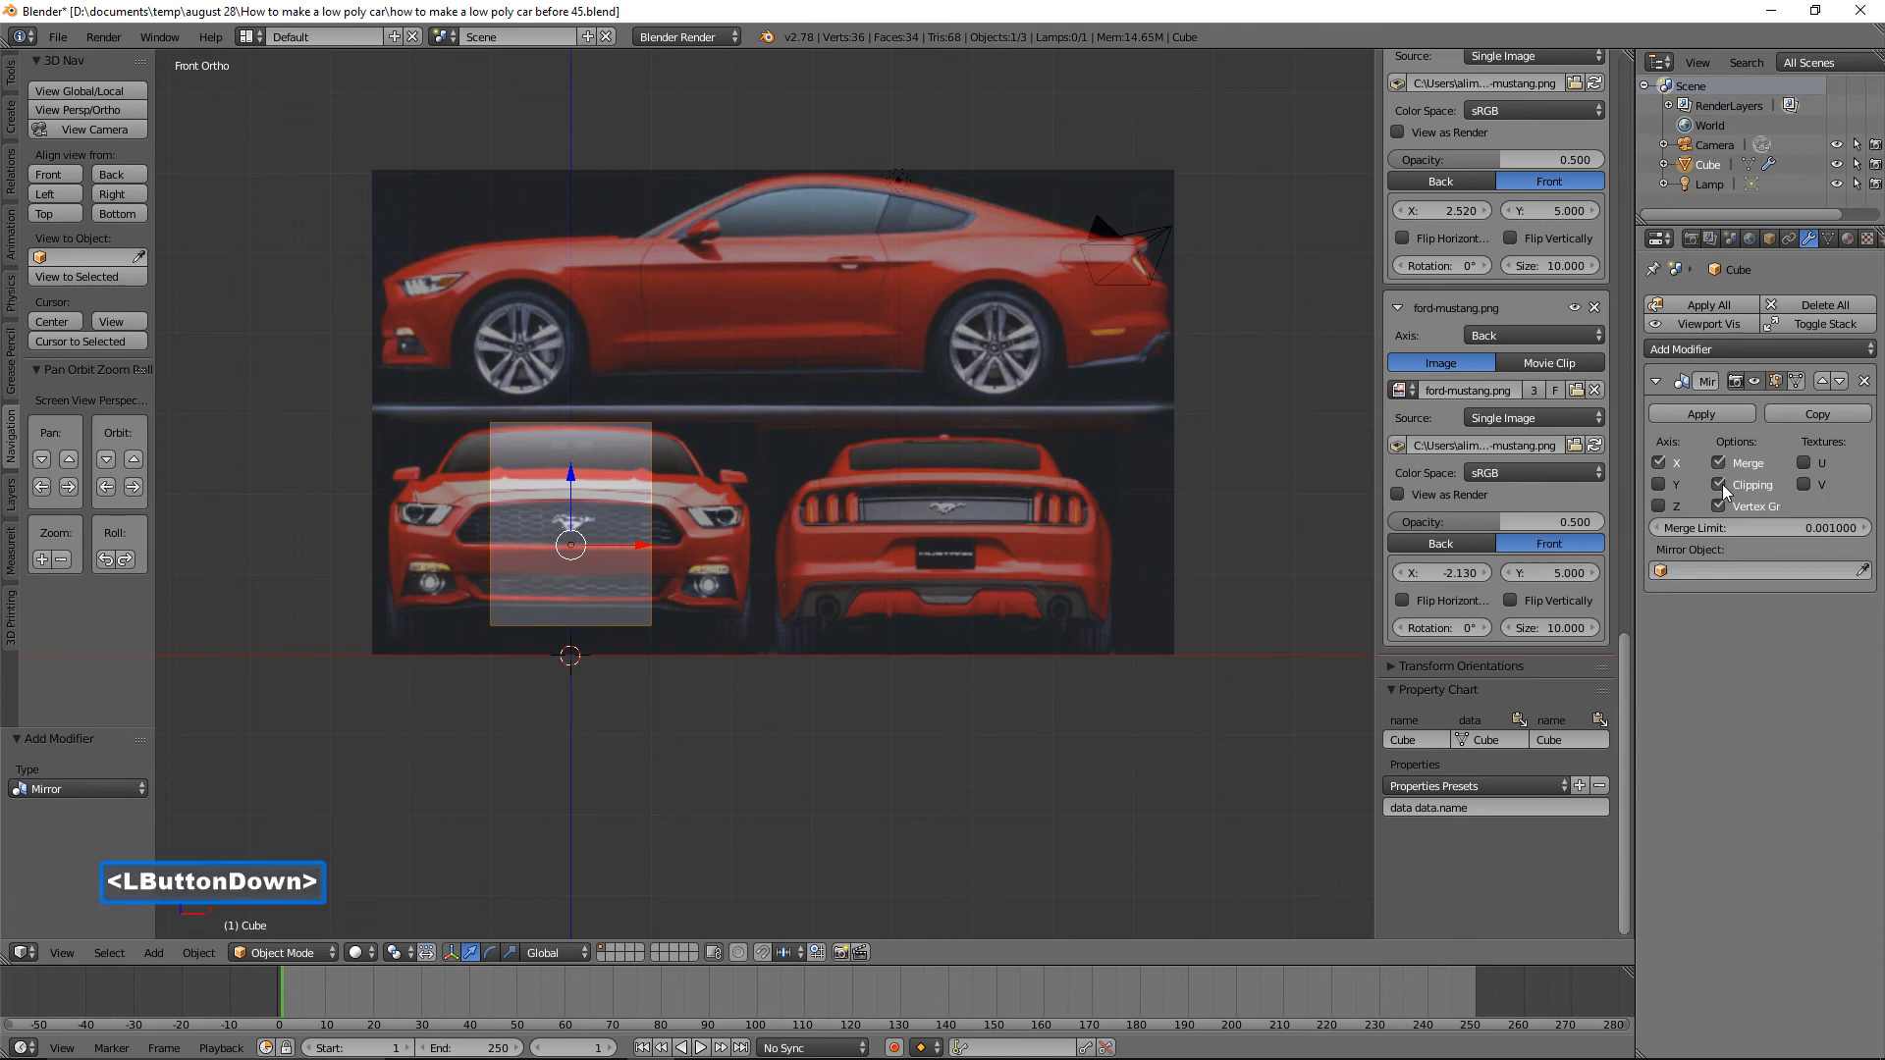
# Return to Edit Mode and adjust the edit cage to the Mirror modifier's result.
pyautogui.click(322, 951)
pyautogui.click(324, 913)
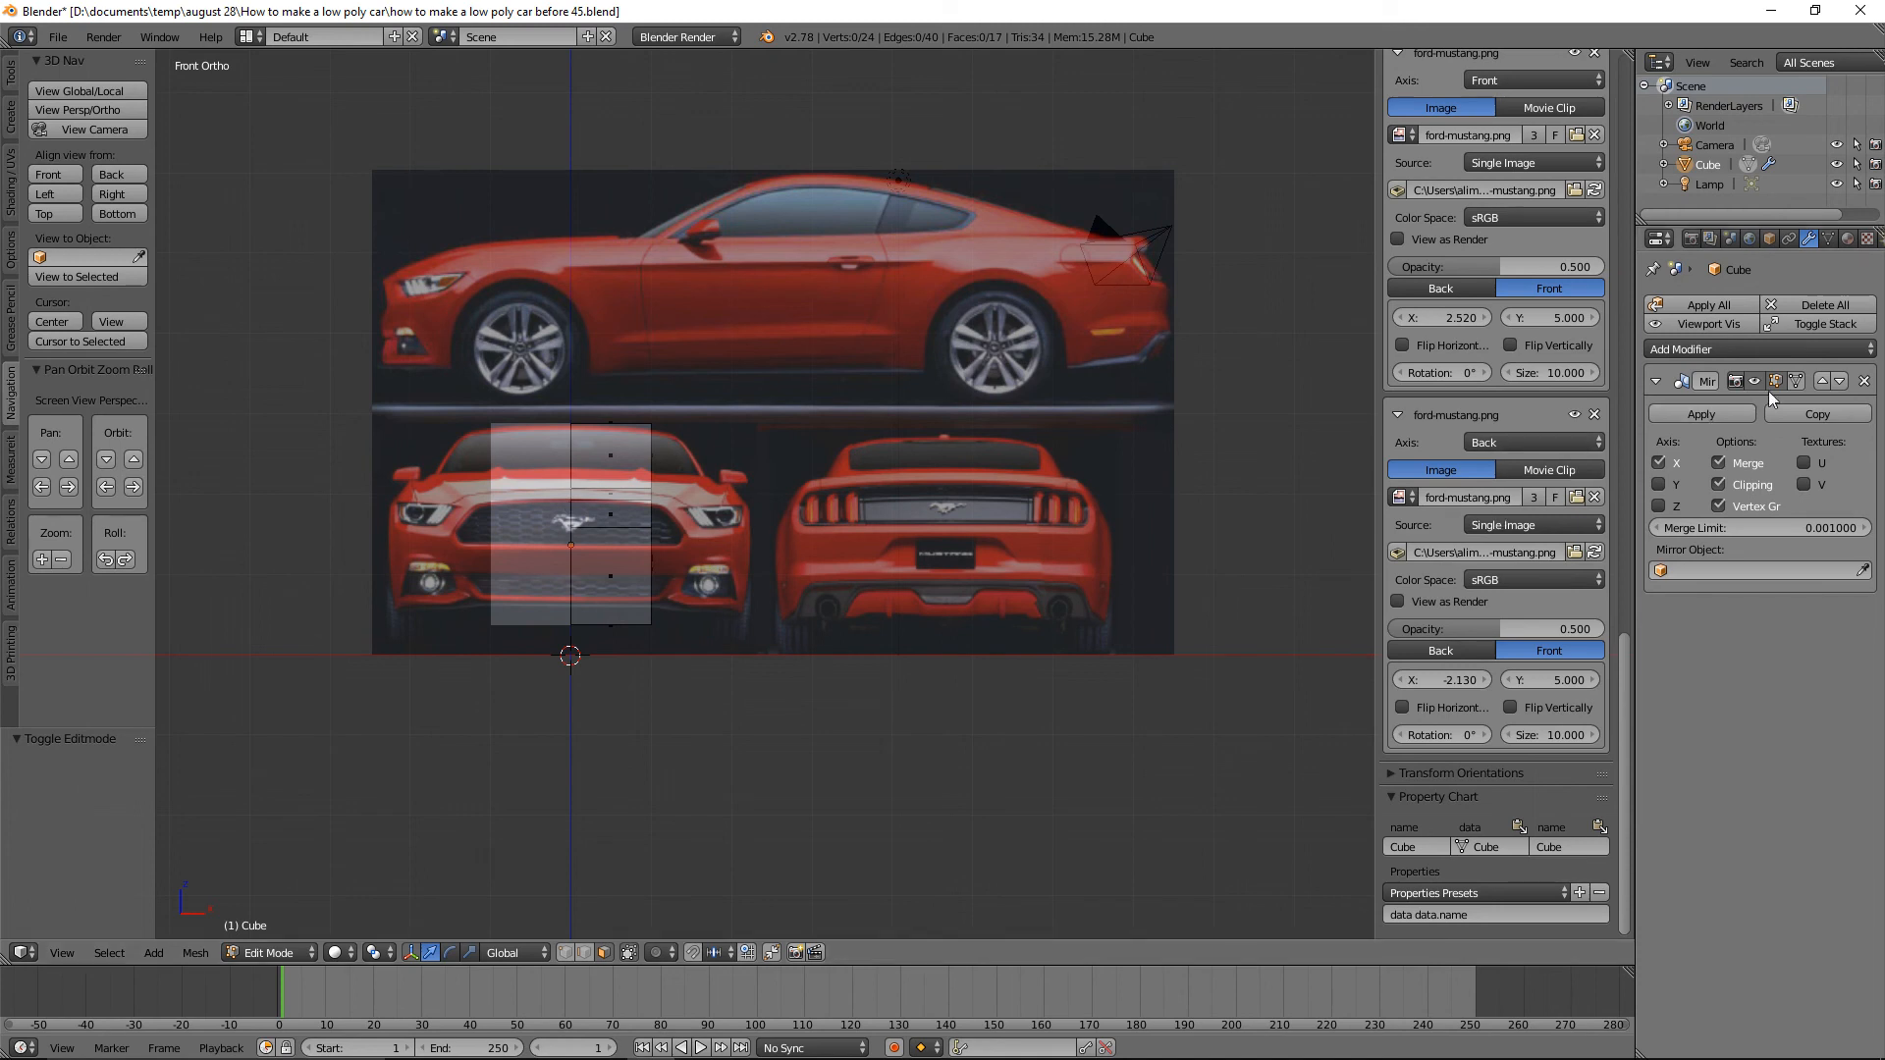
pyautogui.click(1800, 379)
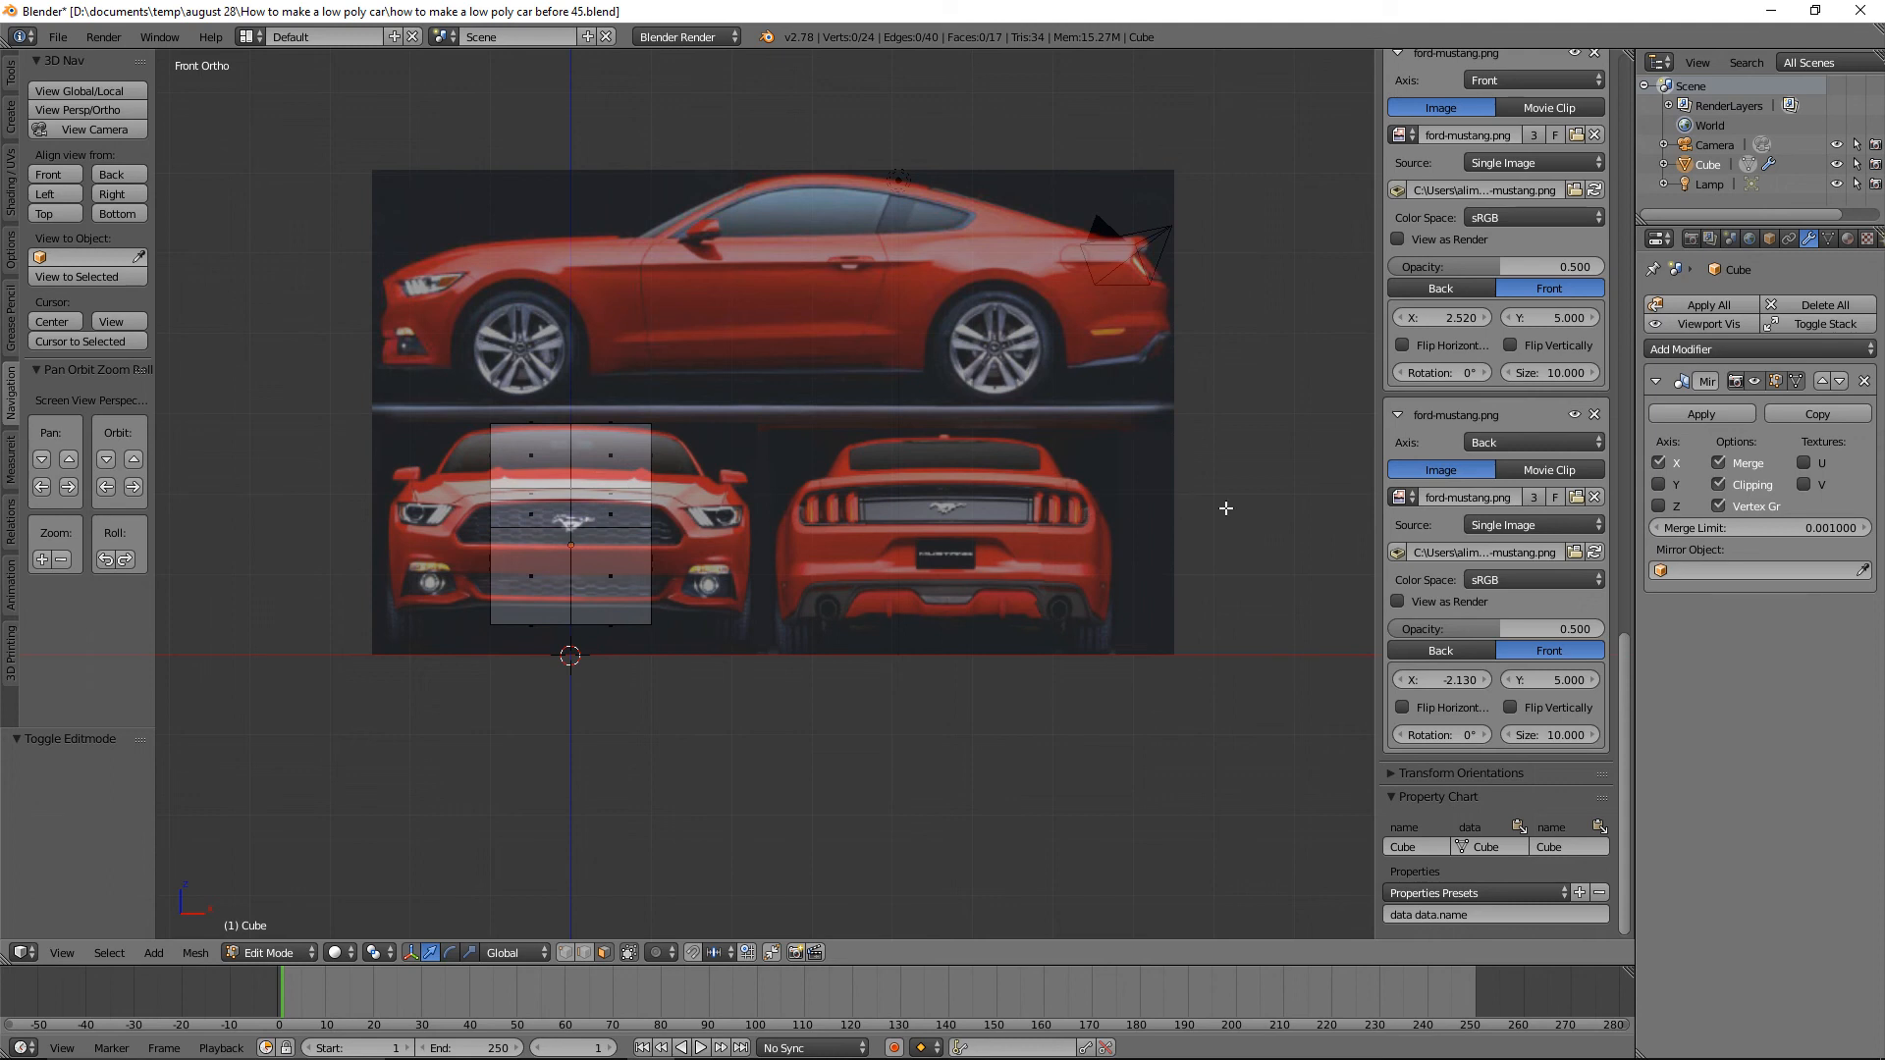
pyautogui.click(1122, 624)
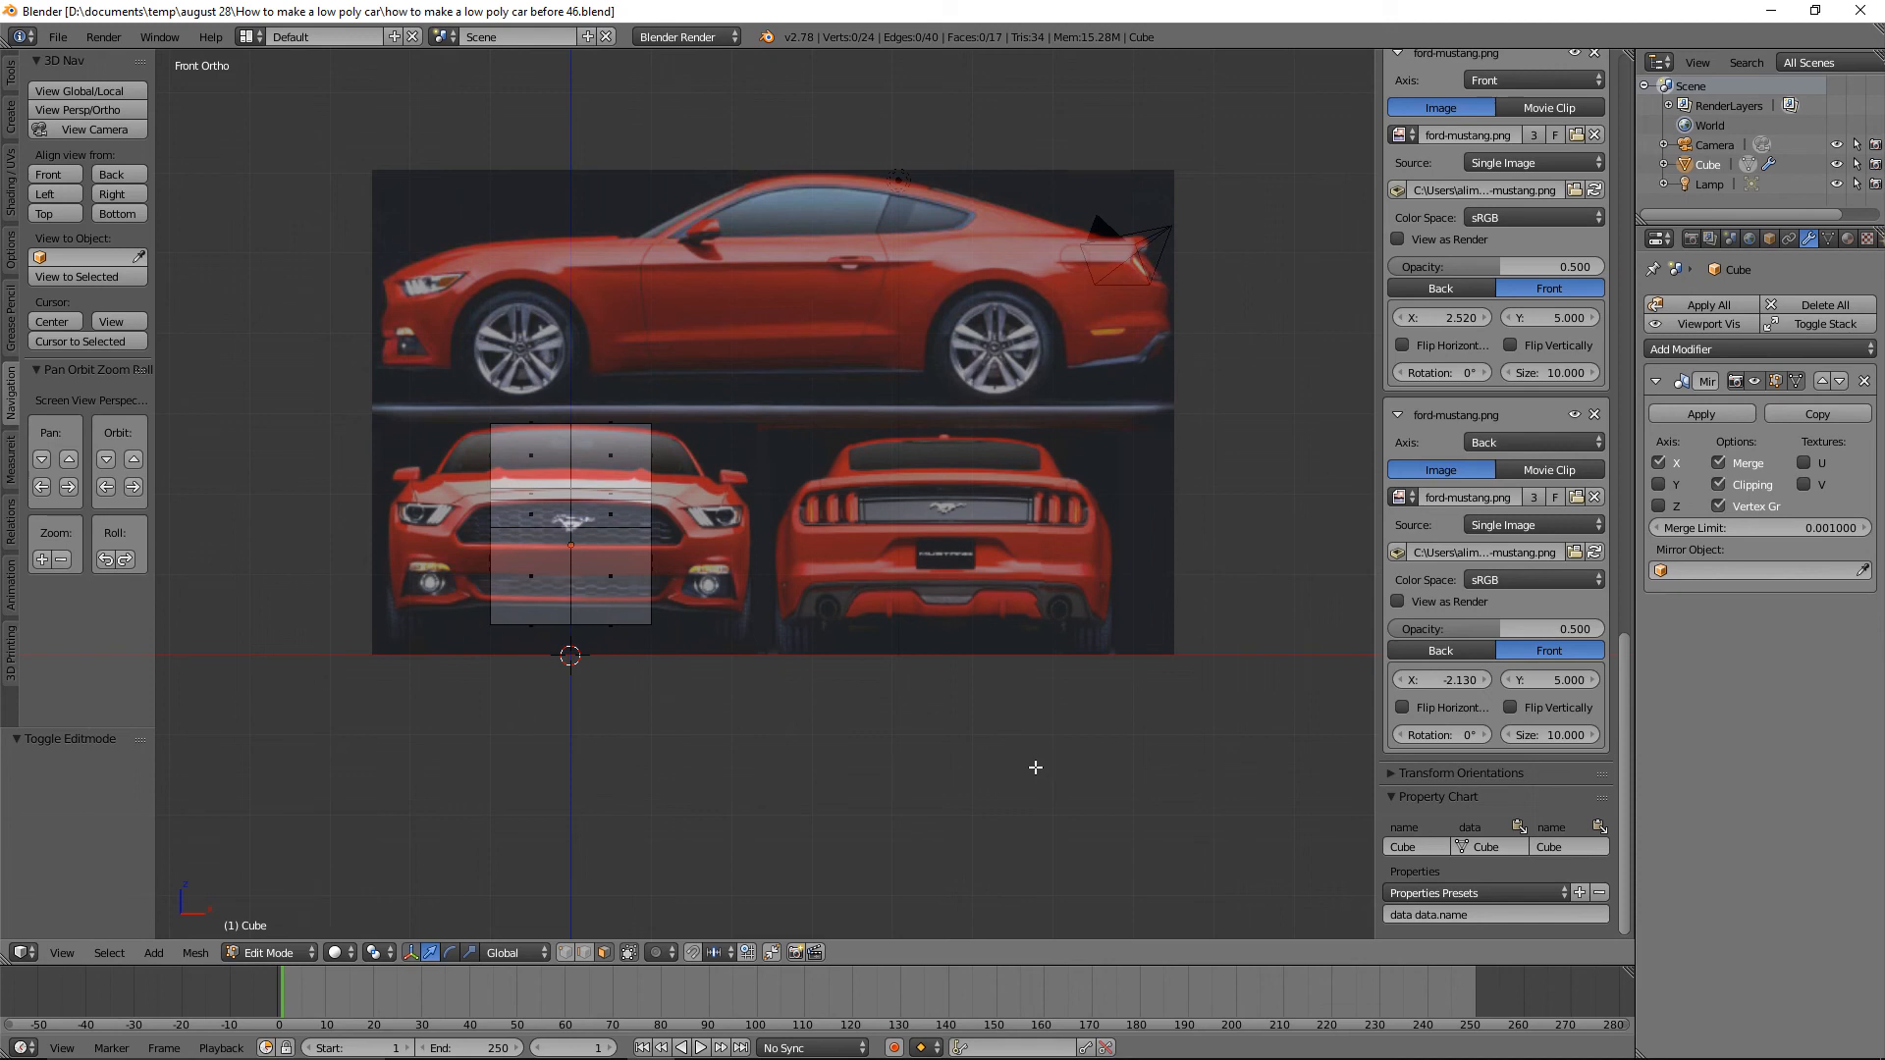
# Select the entire mesh and move it outward along X in the front view until the body matches the Mustang's full width.
pyautogui.press('a')
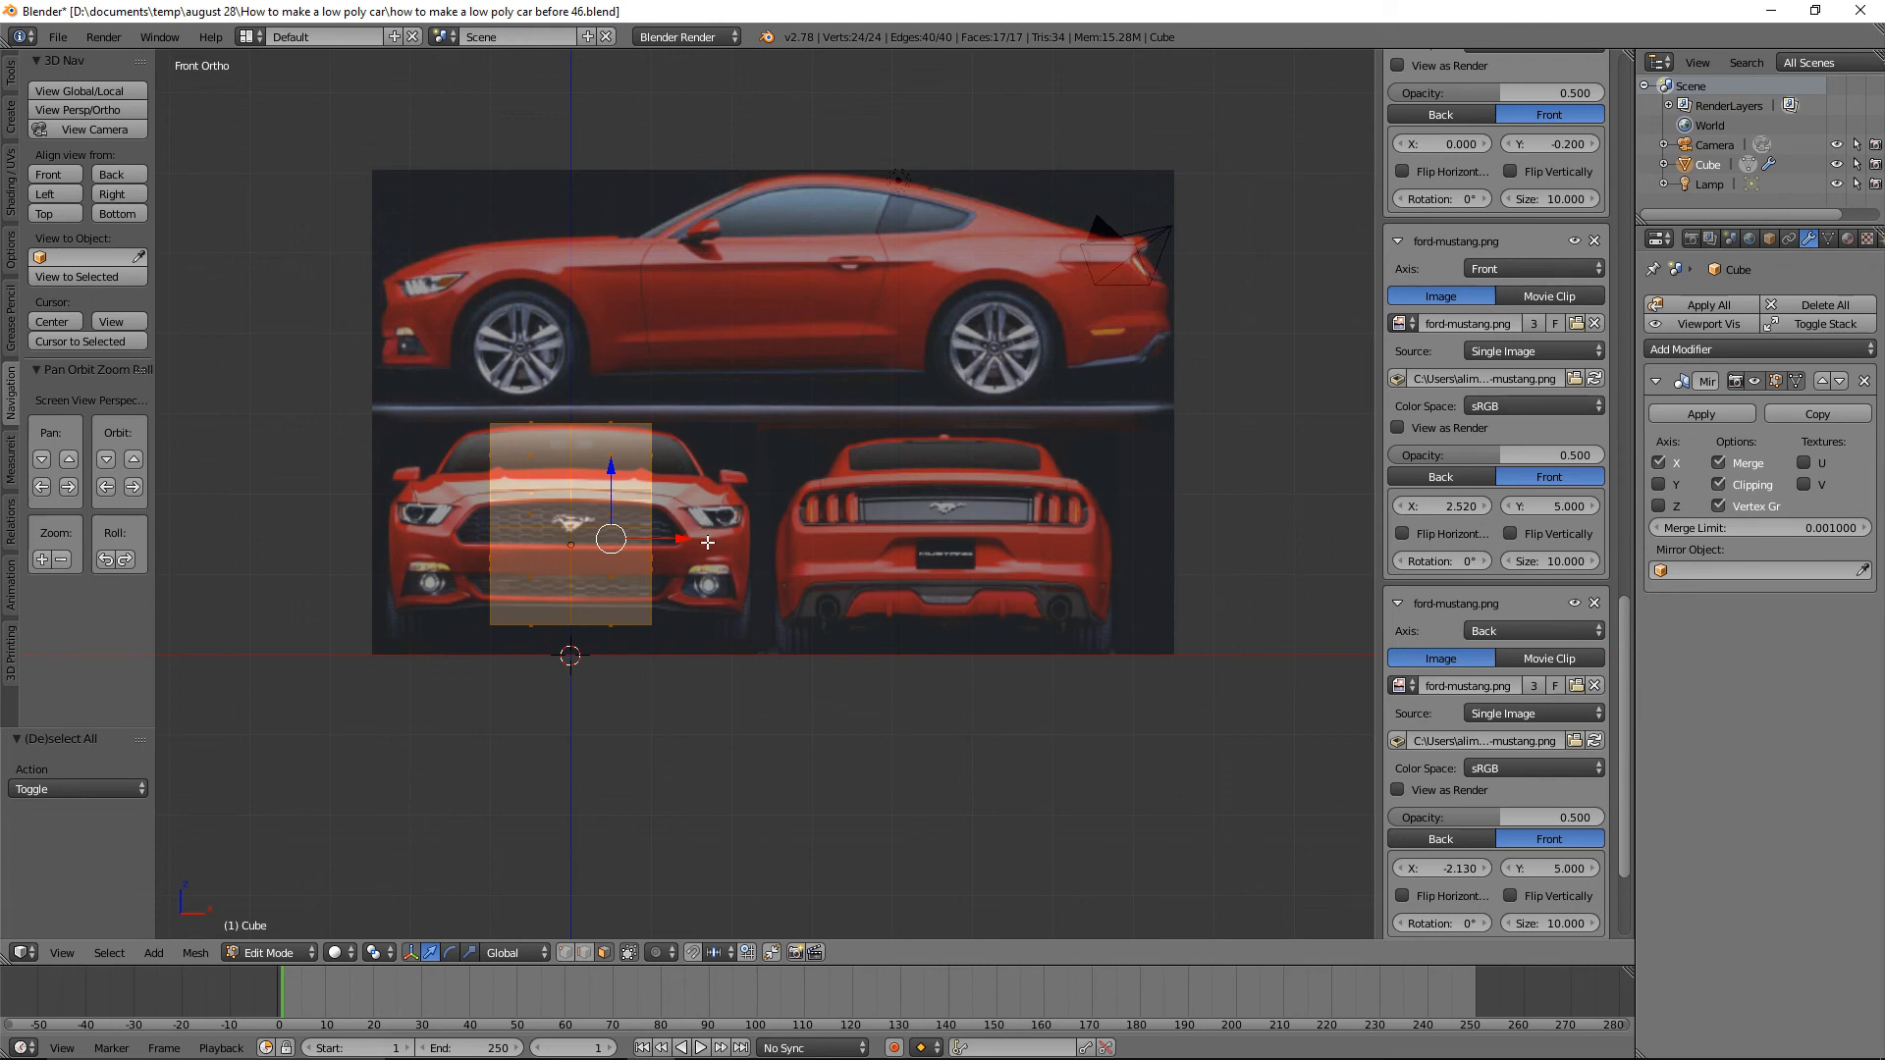
pyautogui.moveTo(683, 541); pyautogui.dragTo(780, 574)
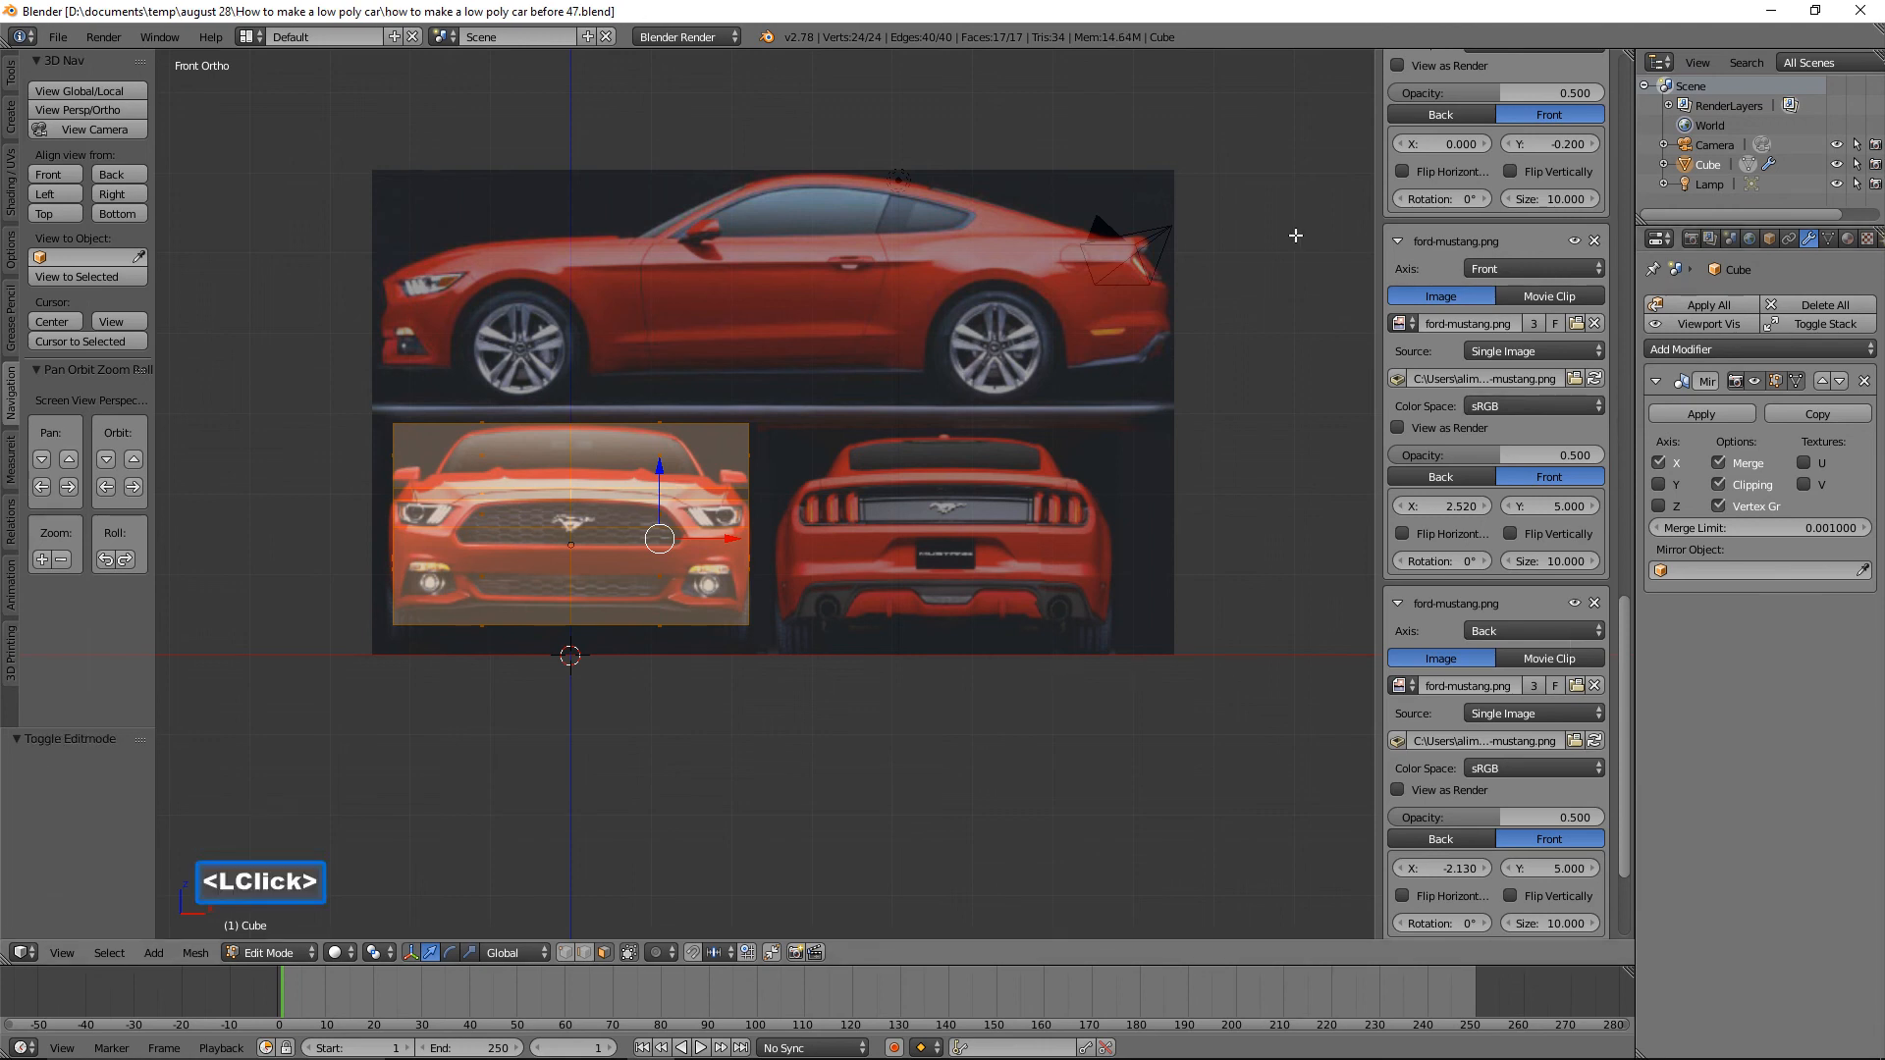
pyautogui.moveTo(1292, 224); pyautogui.dragTo(1220, 299, button='middle')
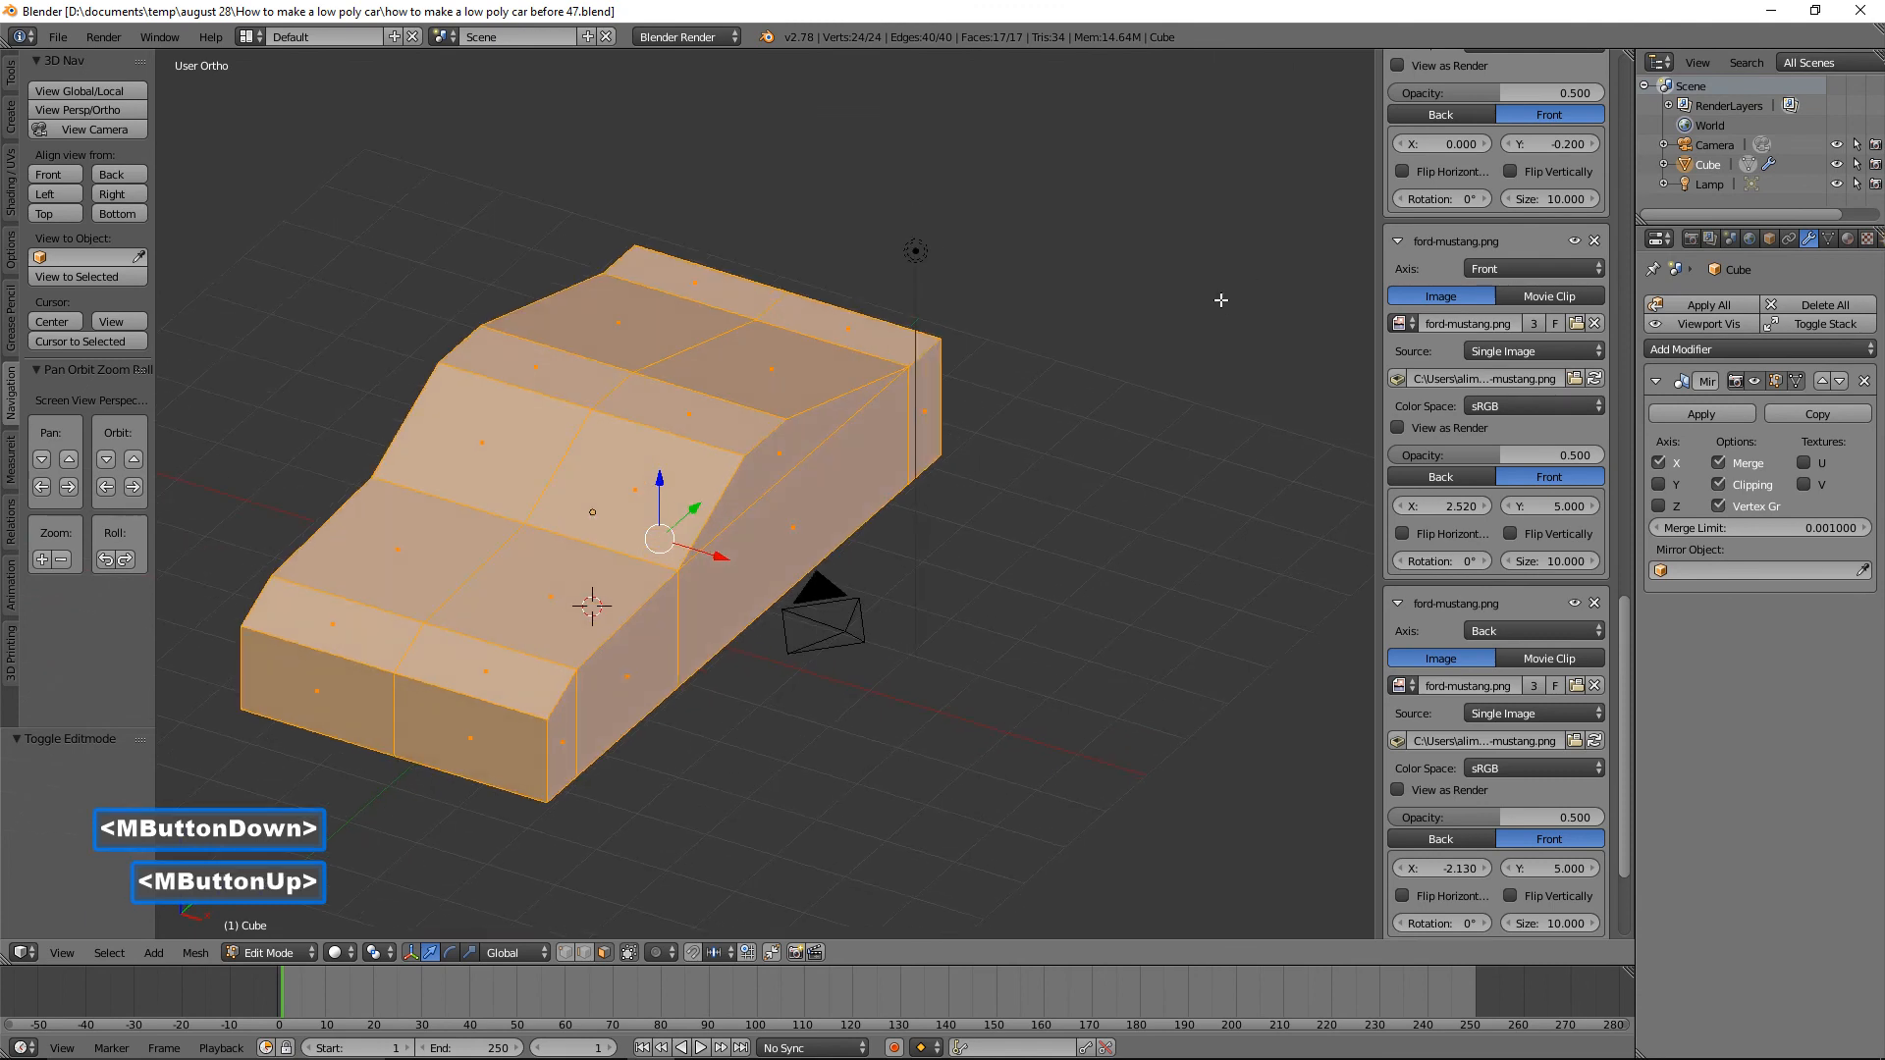
# Select only the roof face and, in the front view, move it about 0.94 inward along X to match the Mustang's roof width.
pyautogui.press('a')
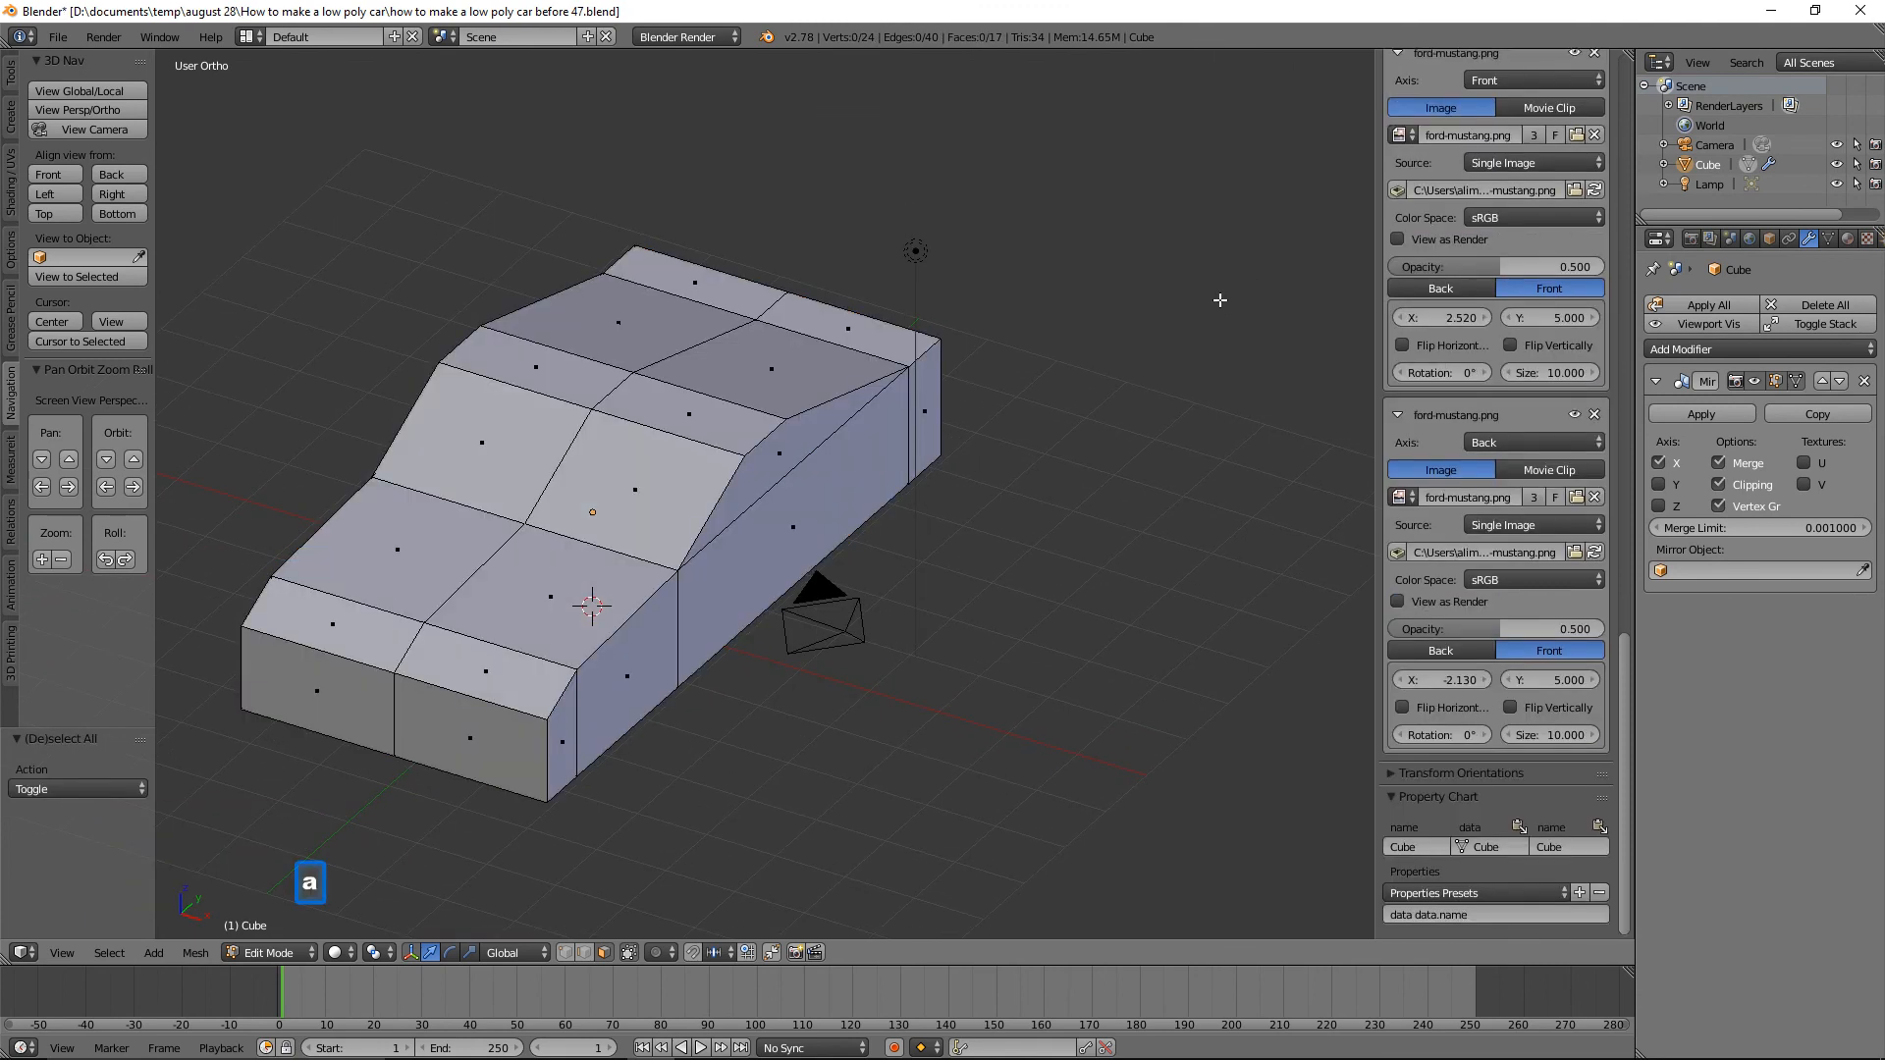
pyautogui.click(726, 415)
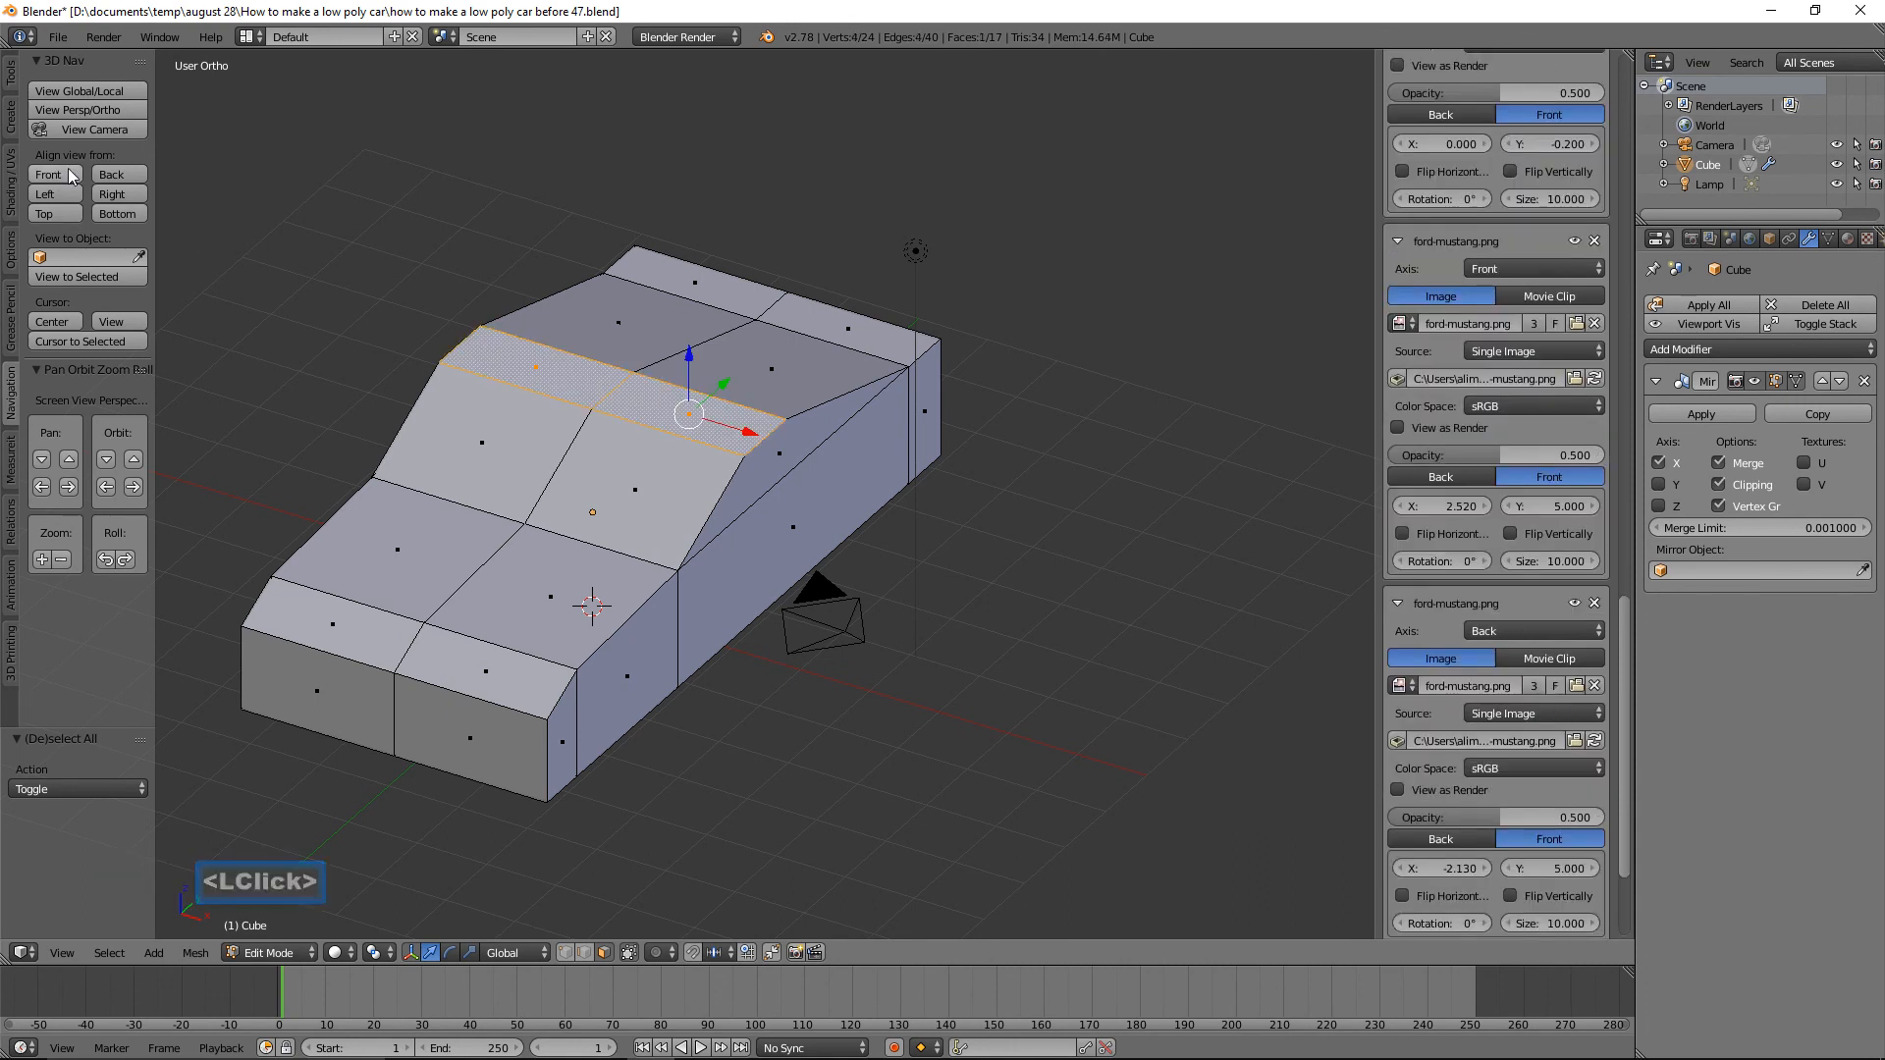
pyautogui.click(72, 174)
pyautogui.moveTo(763, 413); pyautogui.dragTo(687, 425)
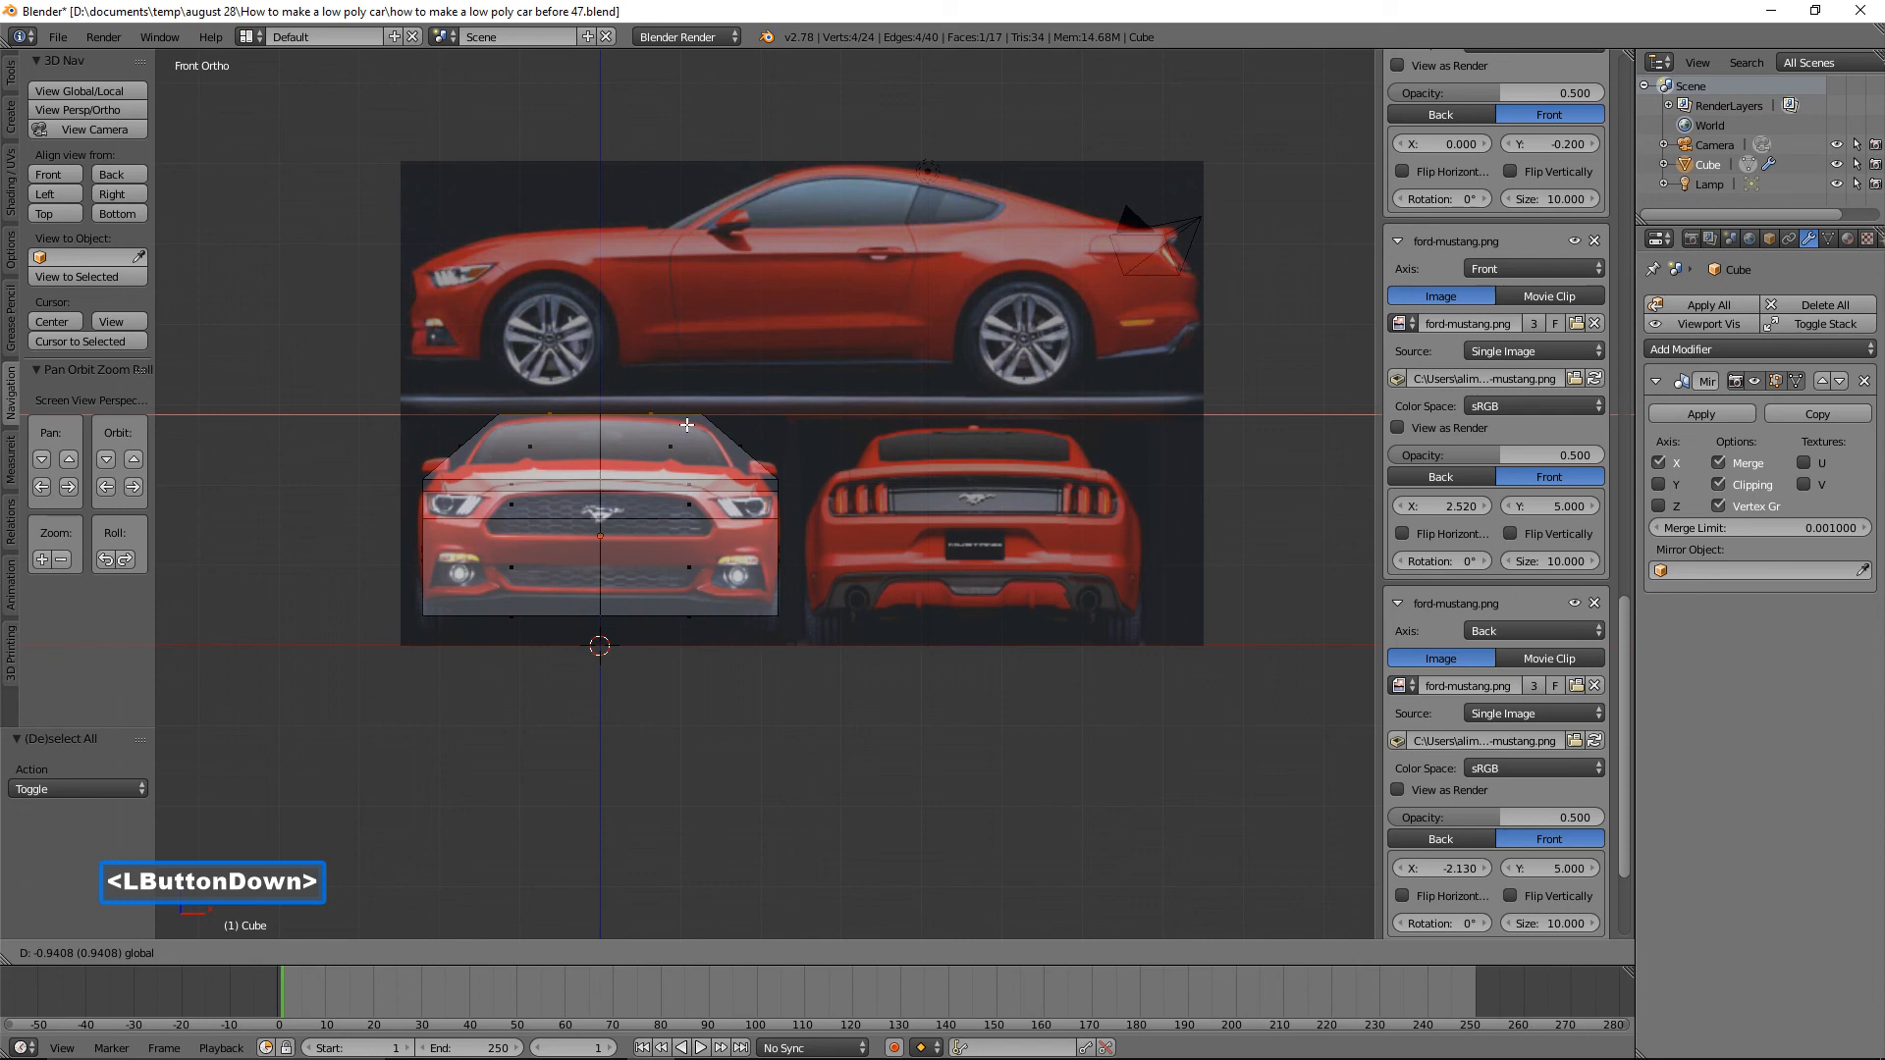
pyautogui.moveTo(687, 425); pyautogui.dragTo(687, 425)
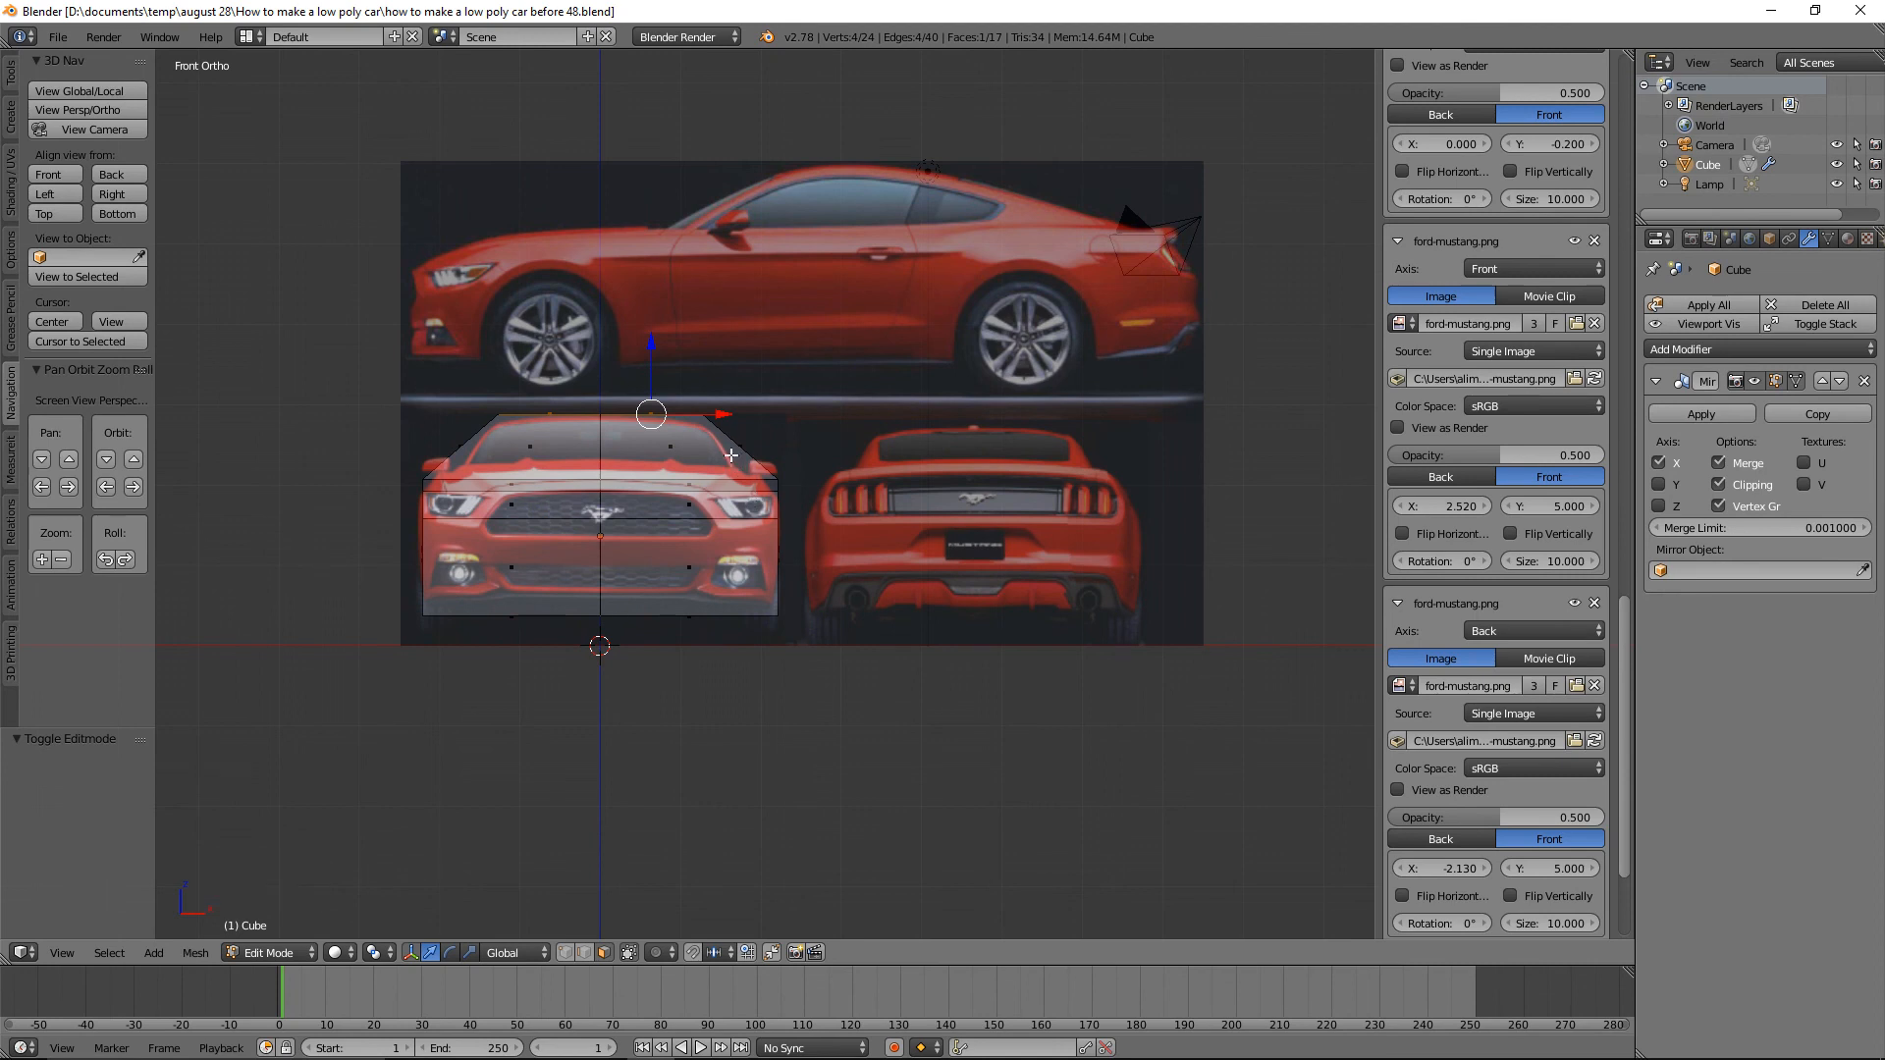
# Add one horizontal loop cut around the body's sides and slide it up to about 0.697, just below the upper side edge.
pyautogui.moveTo(1137, 533); pyautogui.dragTo(923, 574, button='middle')
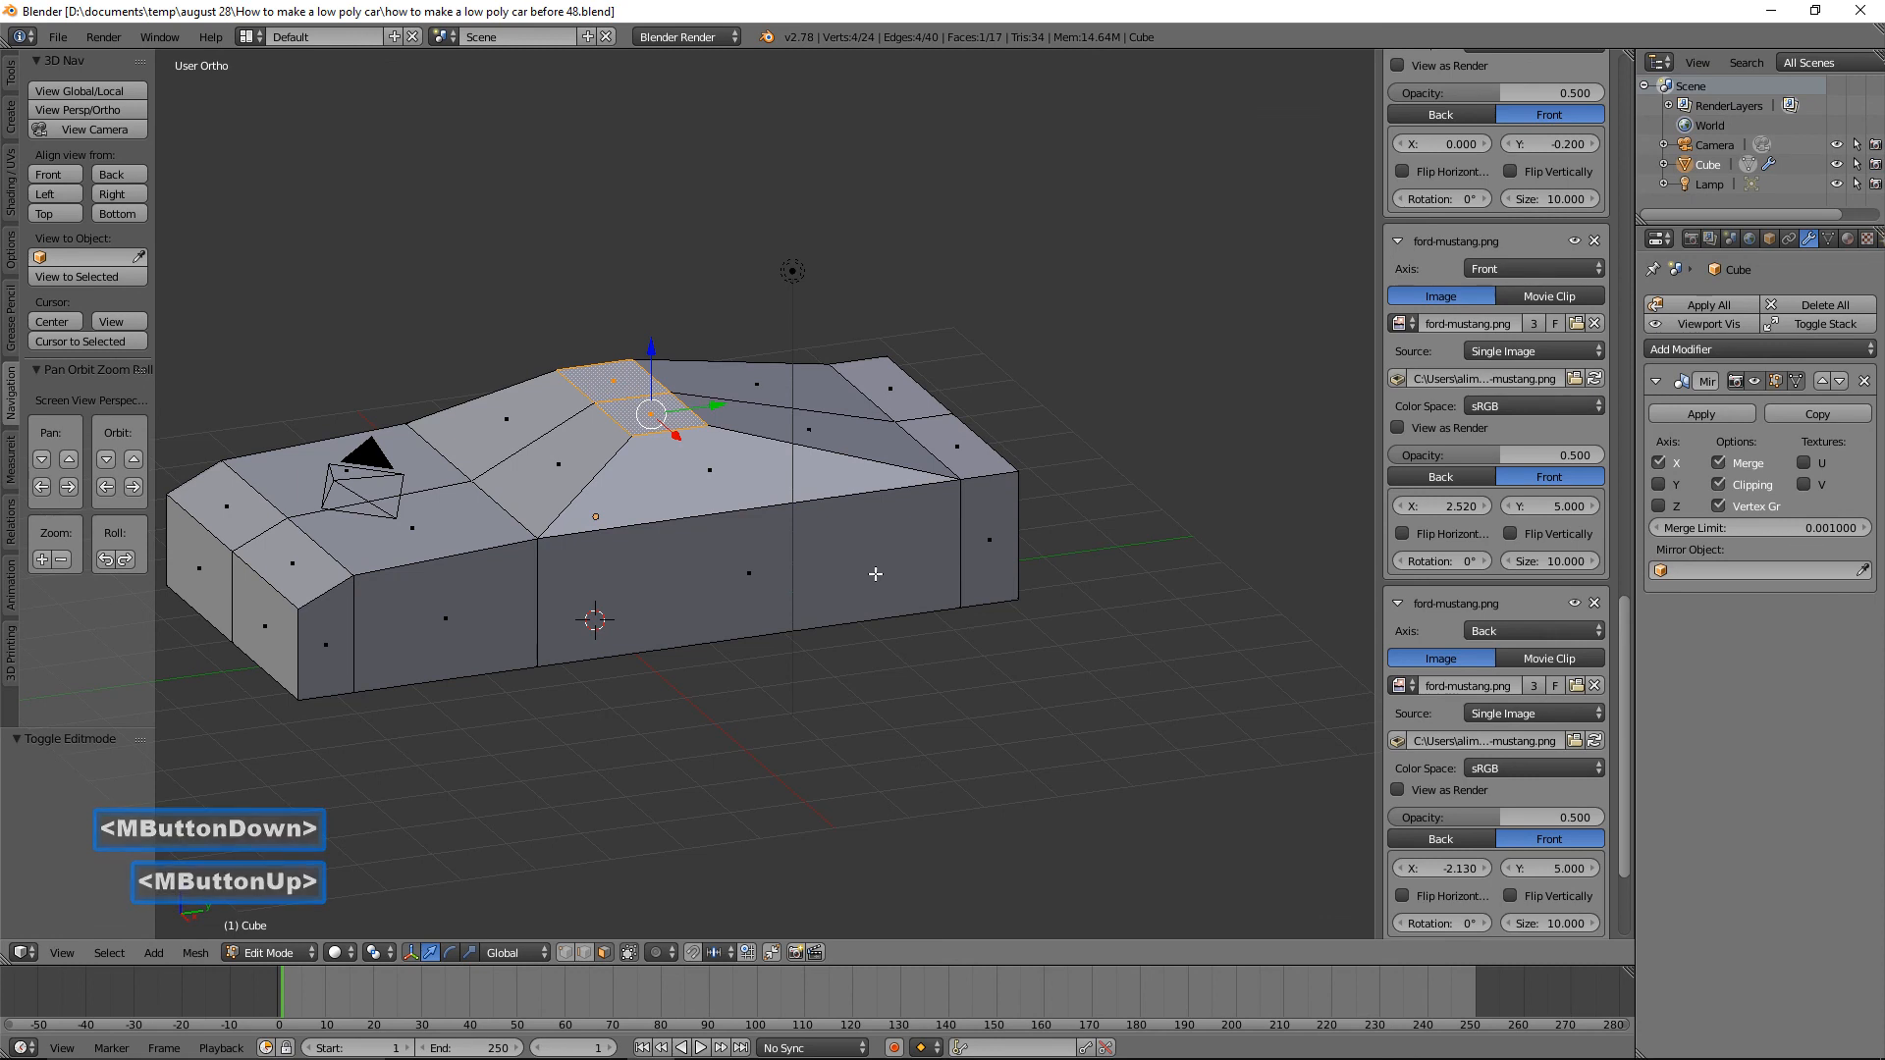
pyautogui.press('a')
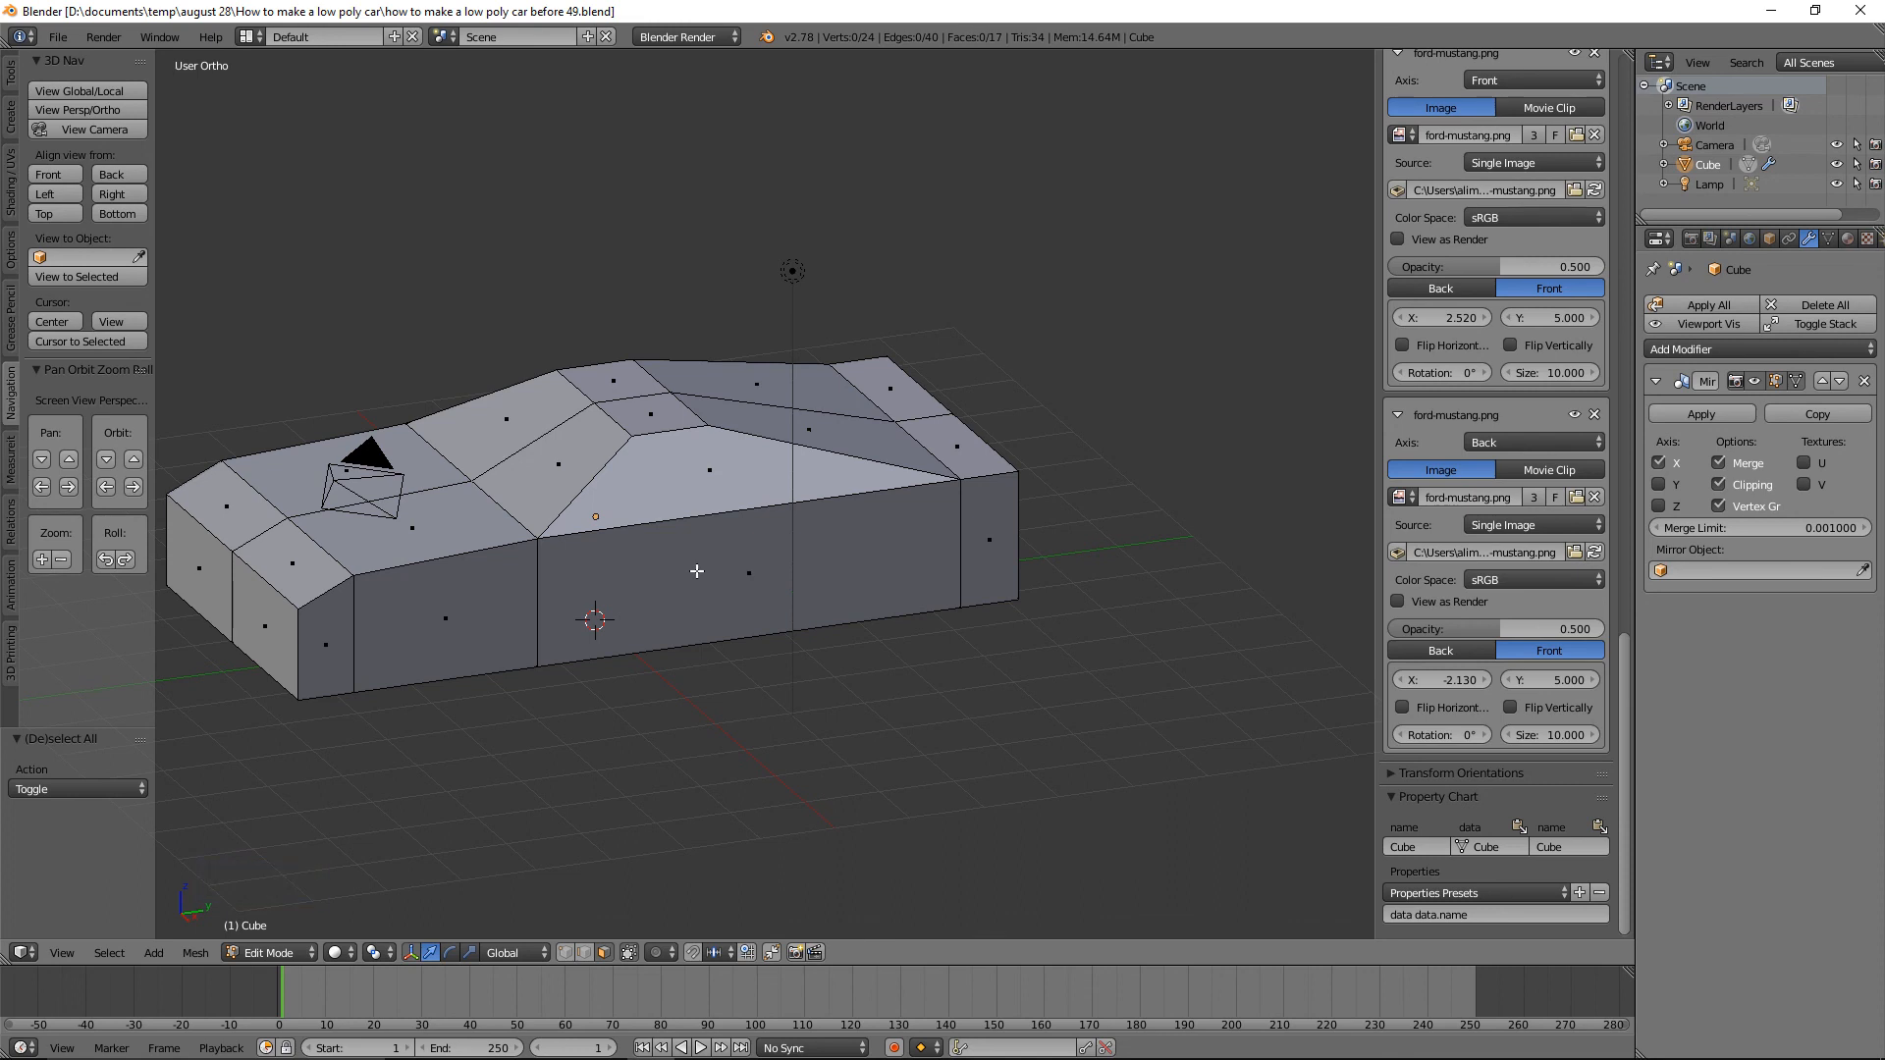
pyautogui.press('ctrl')
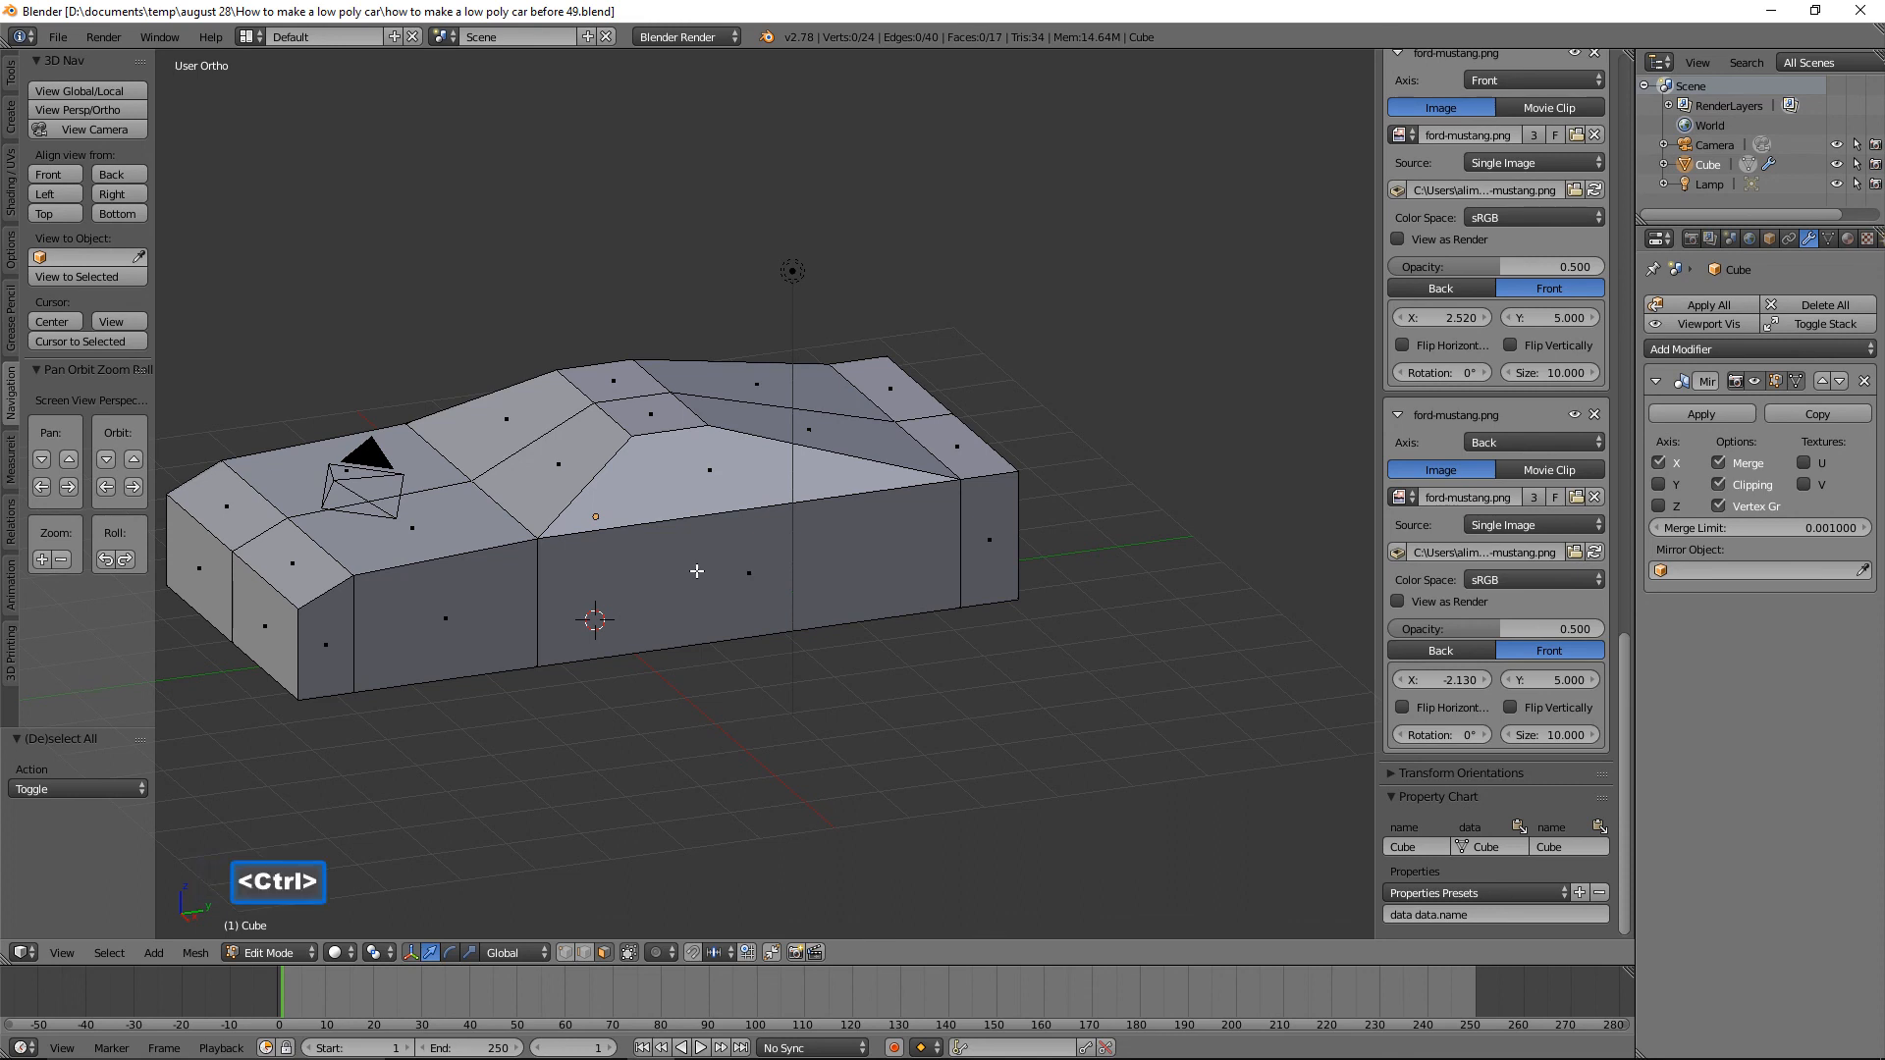
pyautogui.hotkey('ctrl', 'r')
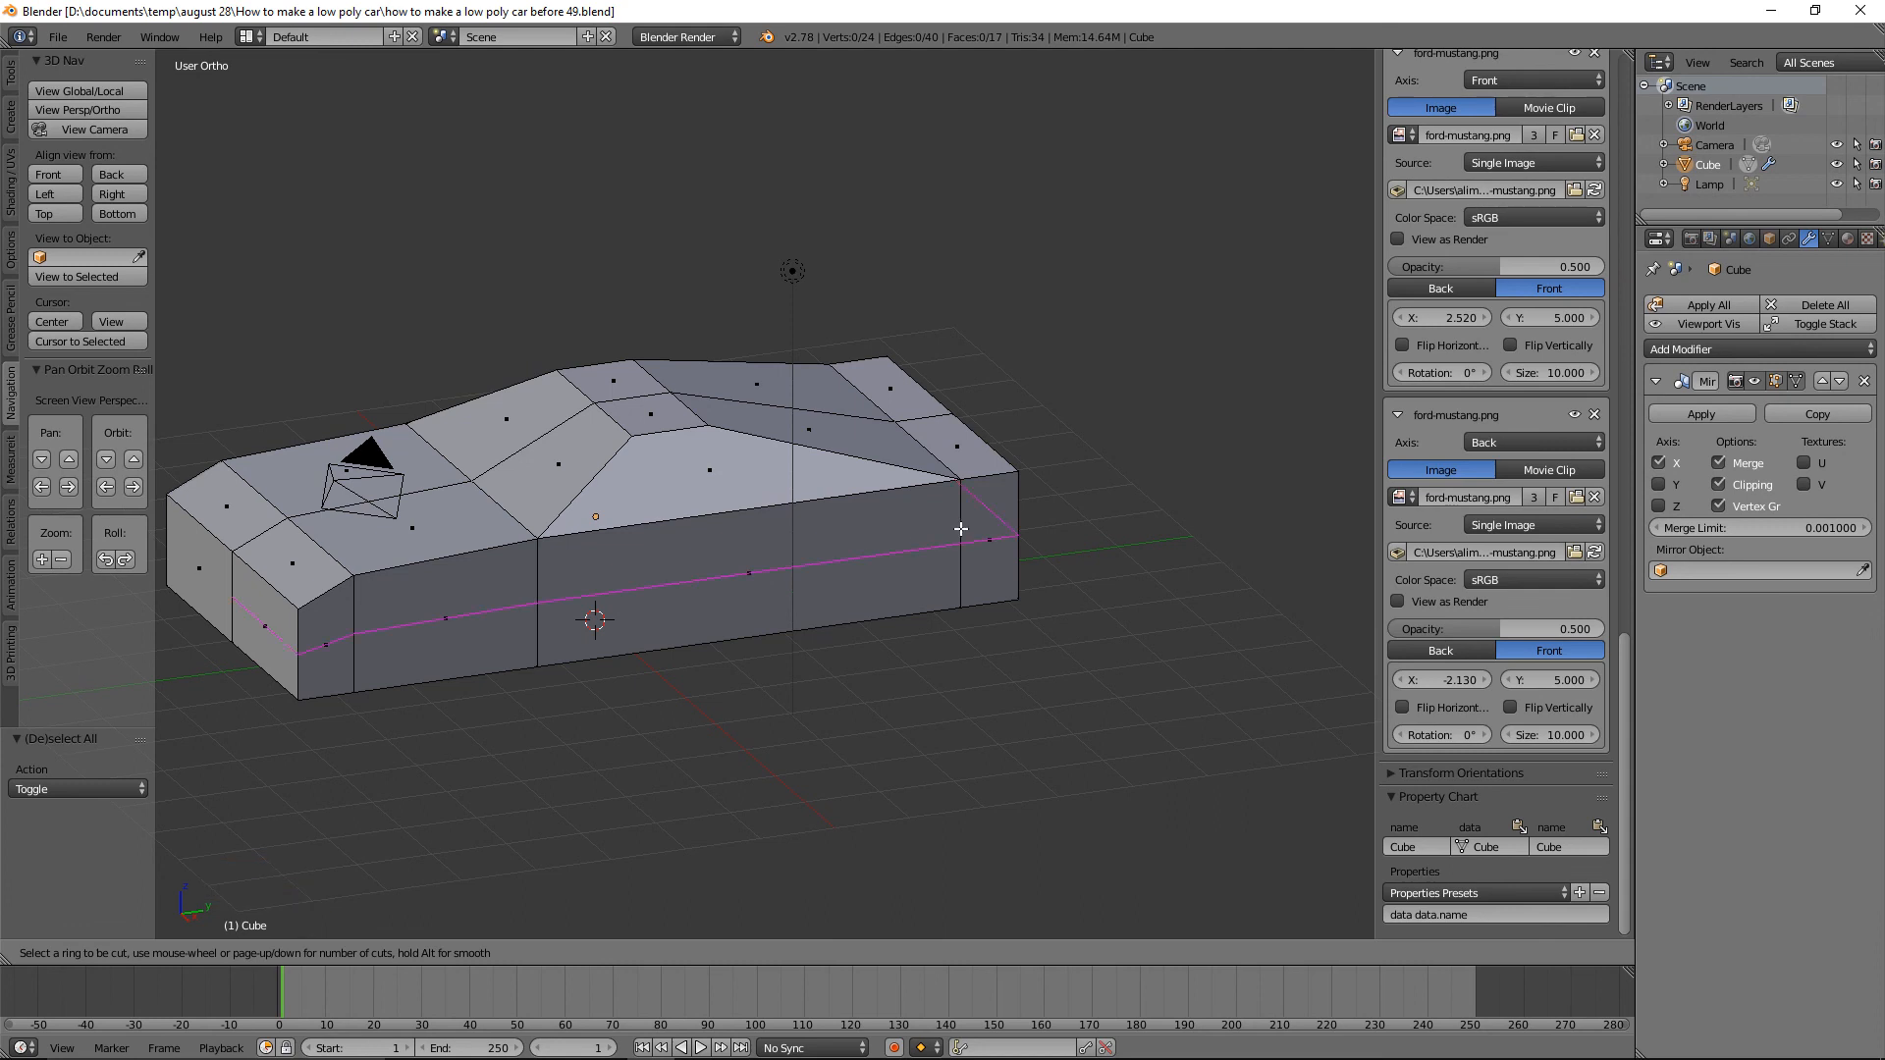
pyautogui.click(960, 528)
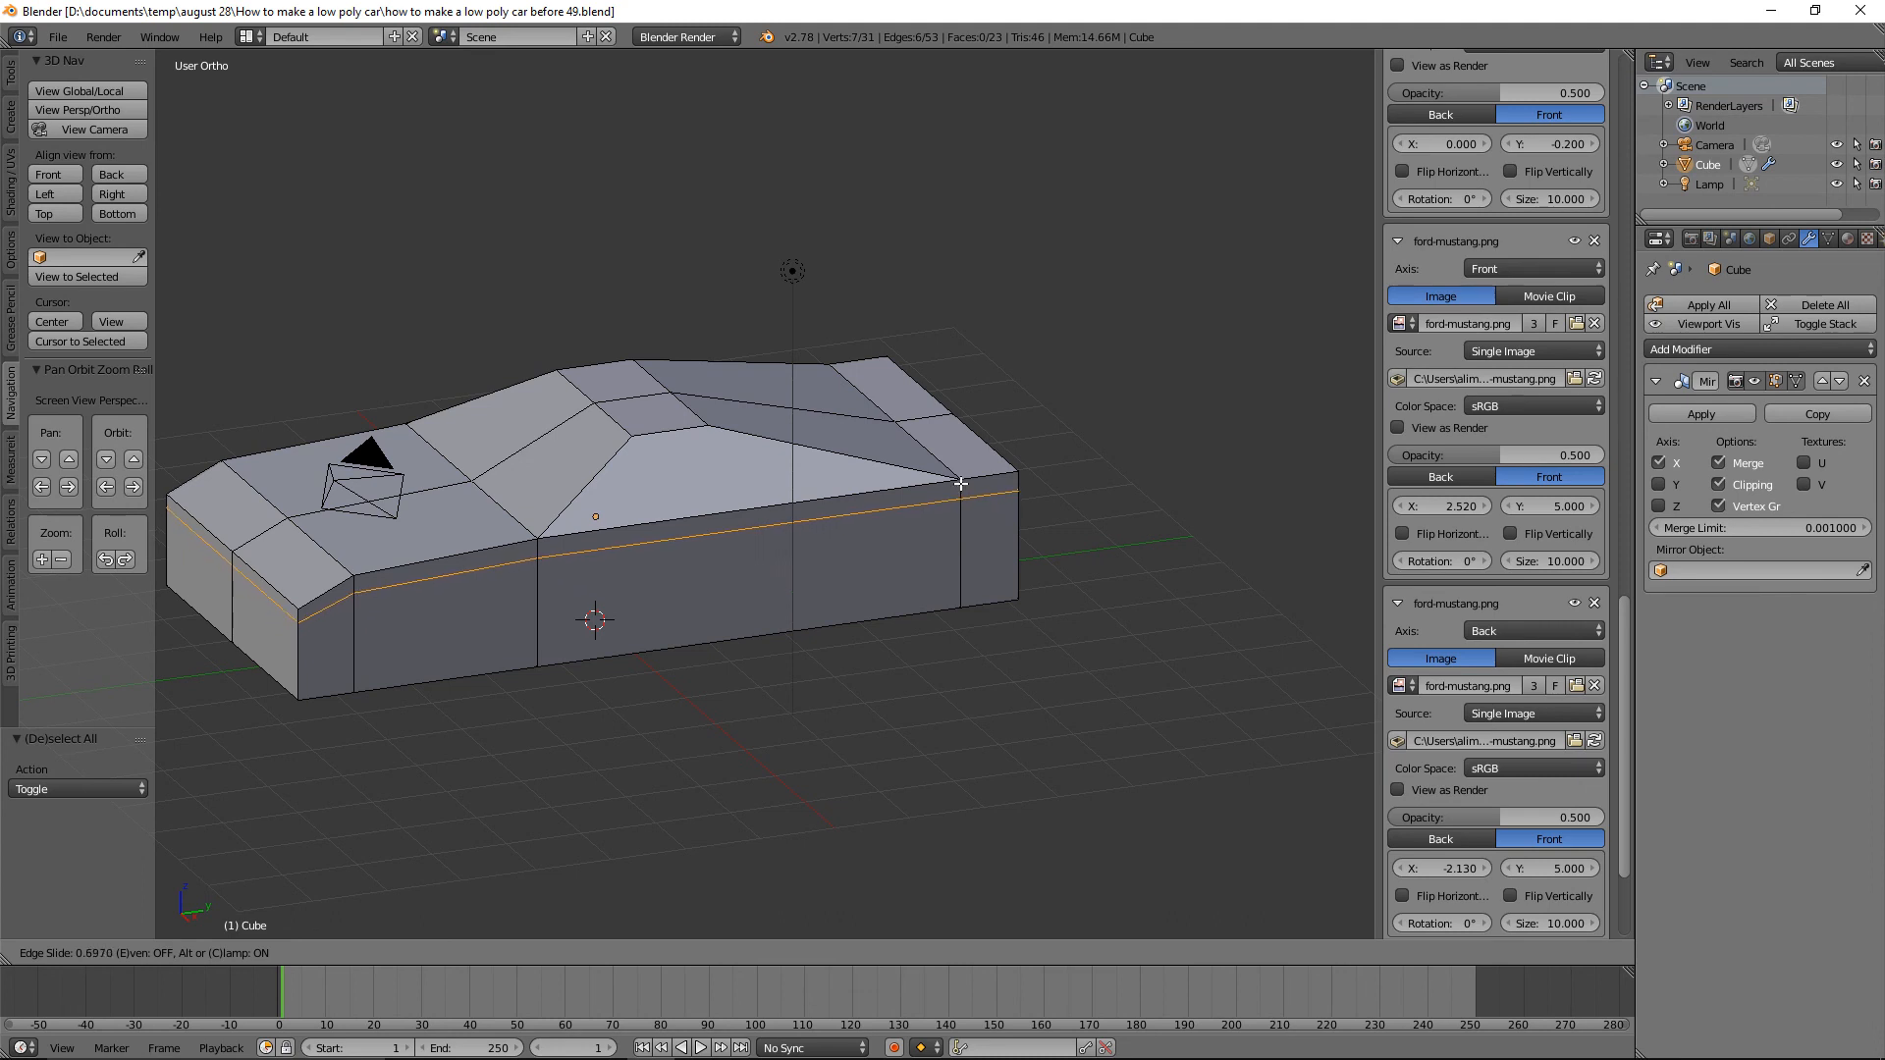
pyautogui.click(960, 483)
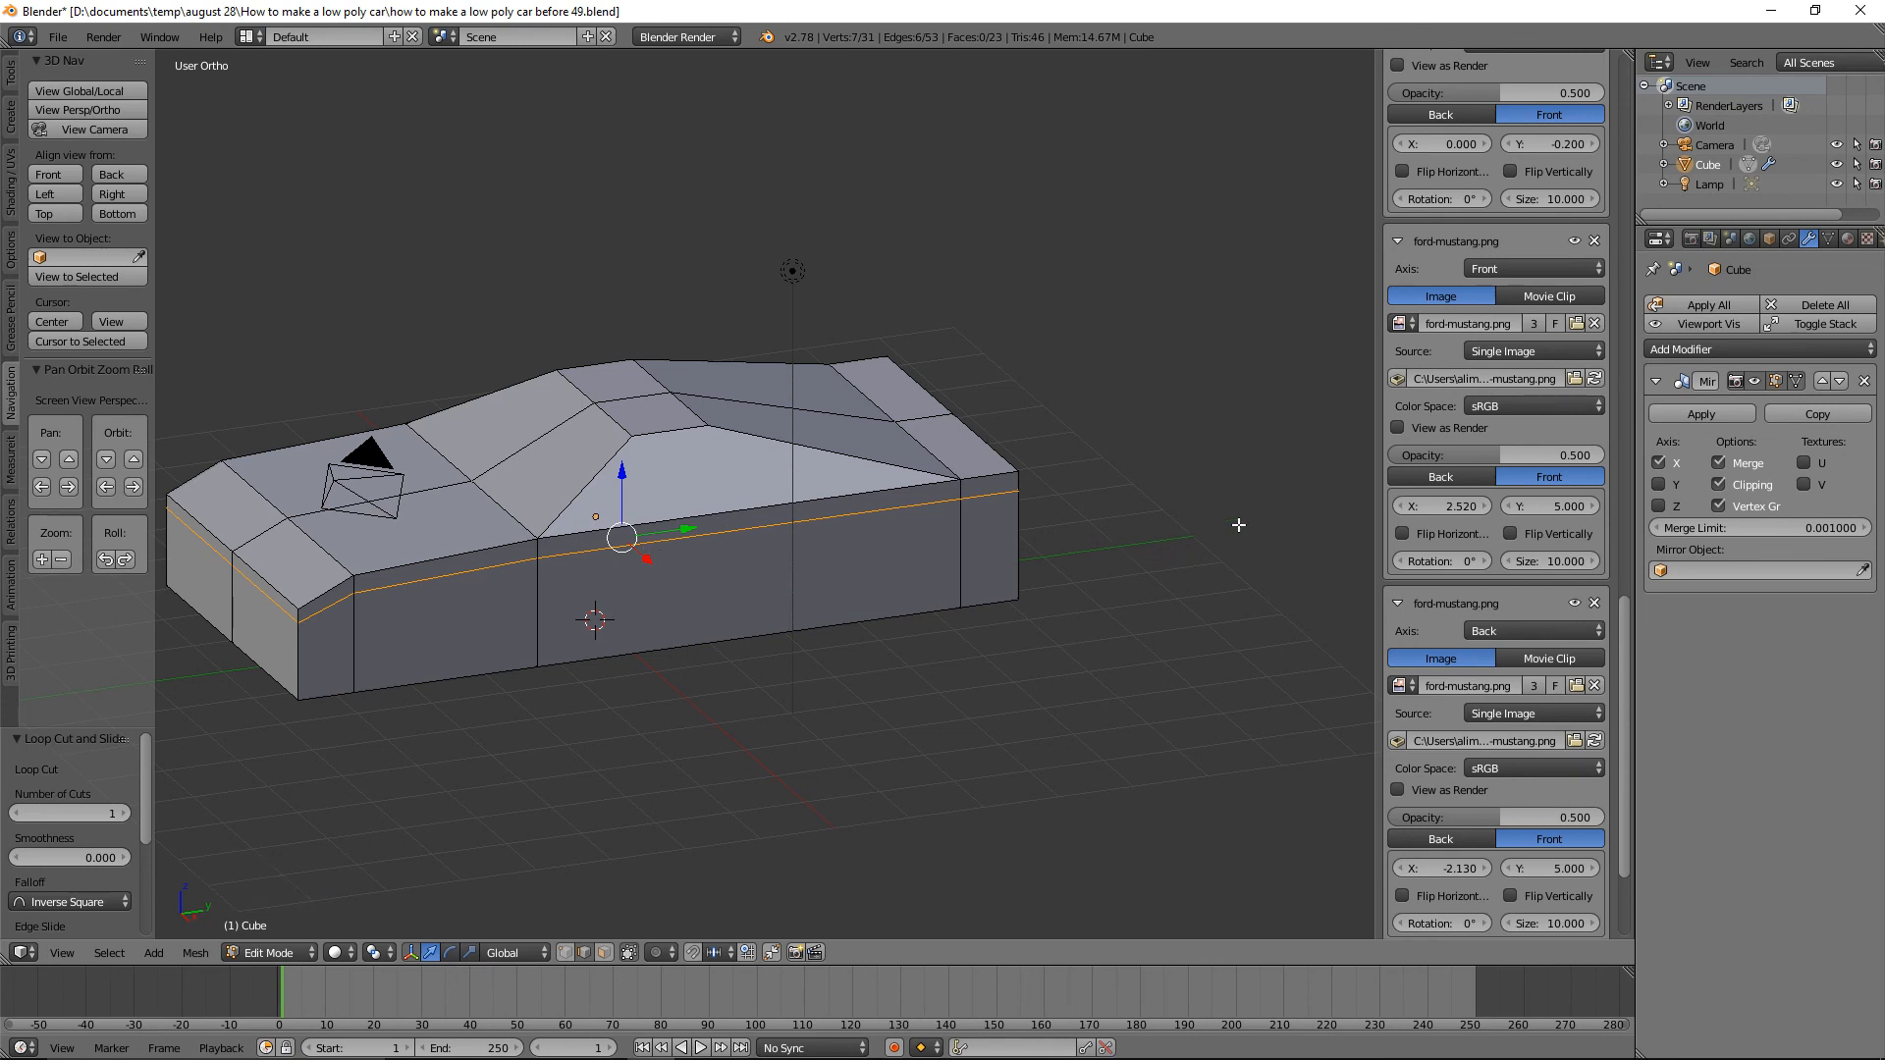
pyautogui.press('a')
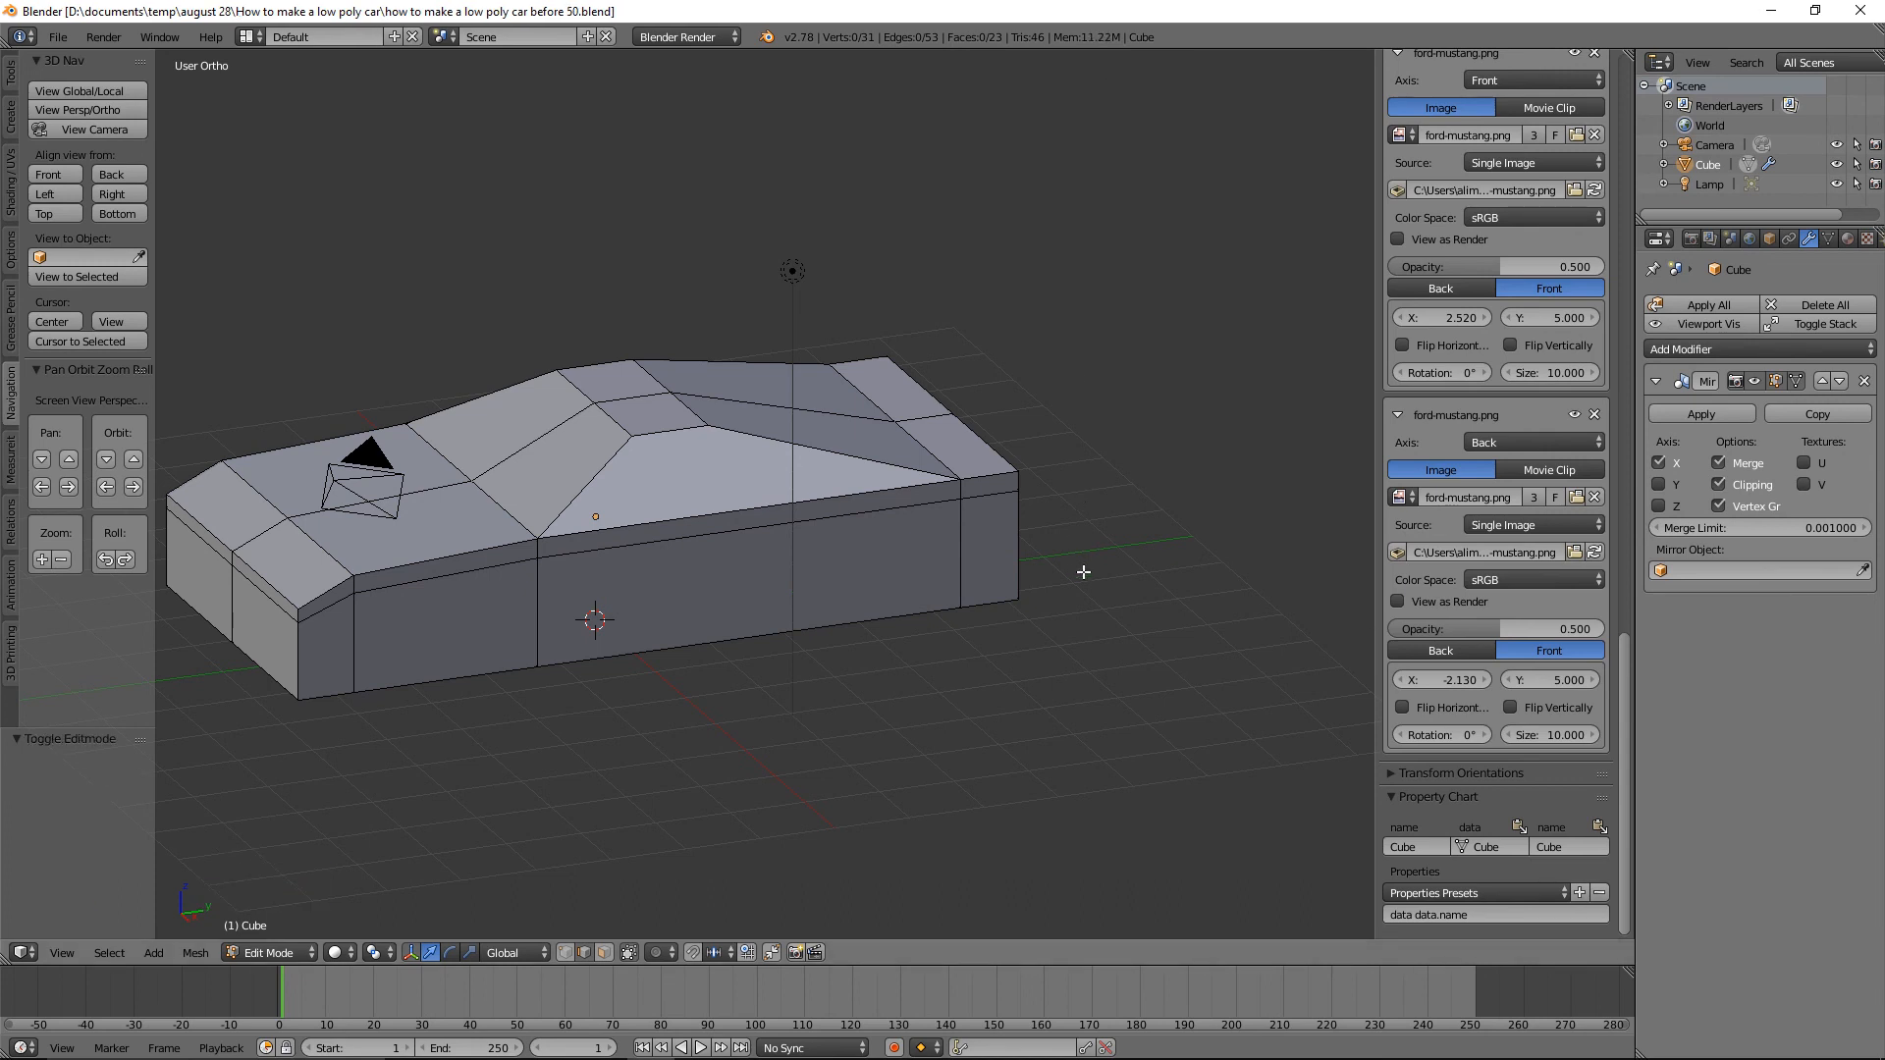
# Select the long side edge beneath the side window and move it slightly inward along X in the front view, following the Mustang's shoulder.
pyautogui.click(715, 510)
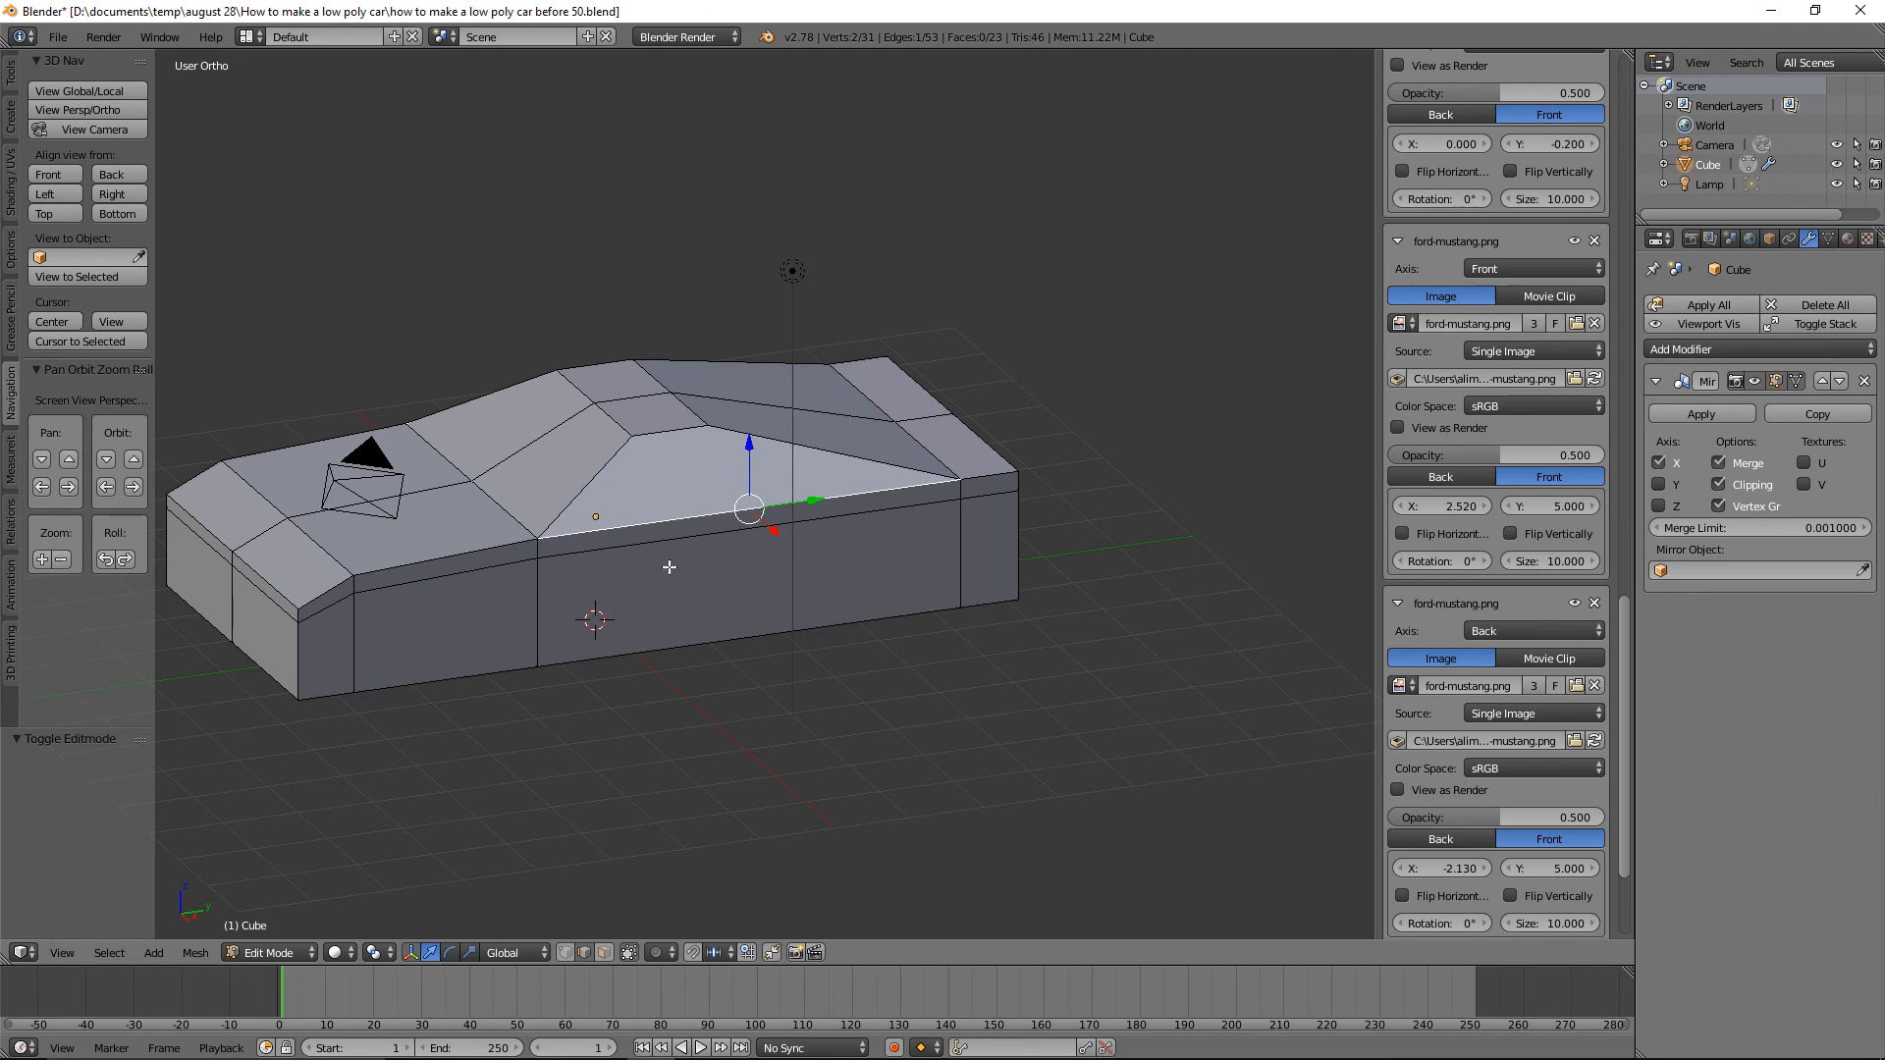
pyautogui.click(65, 175)
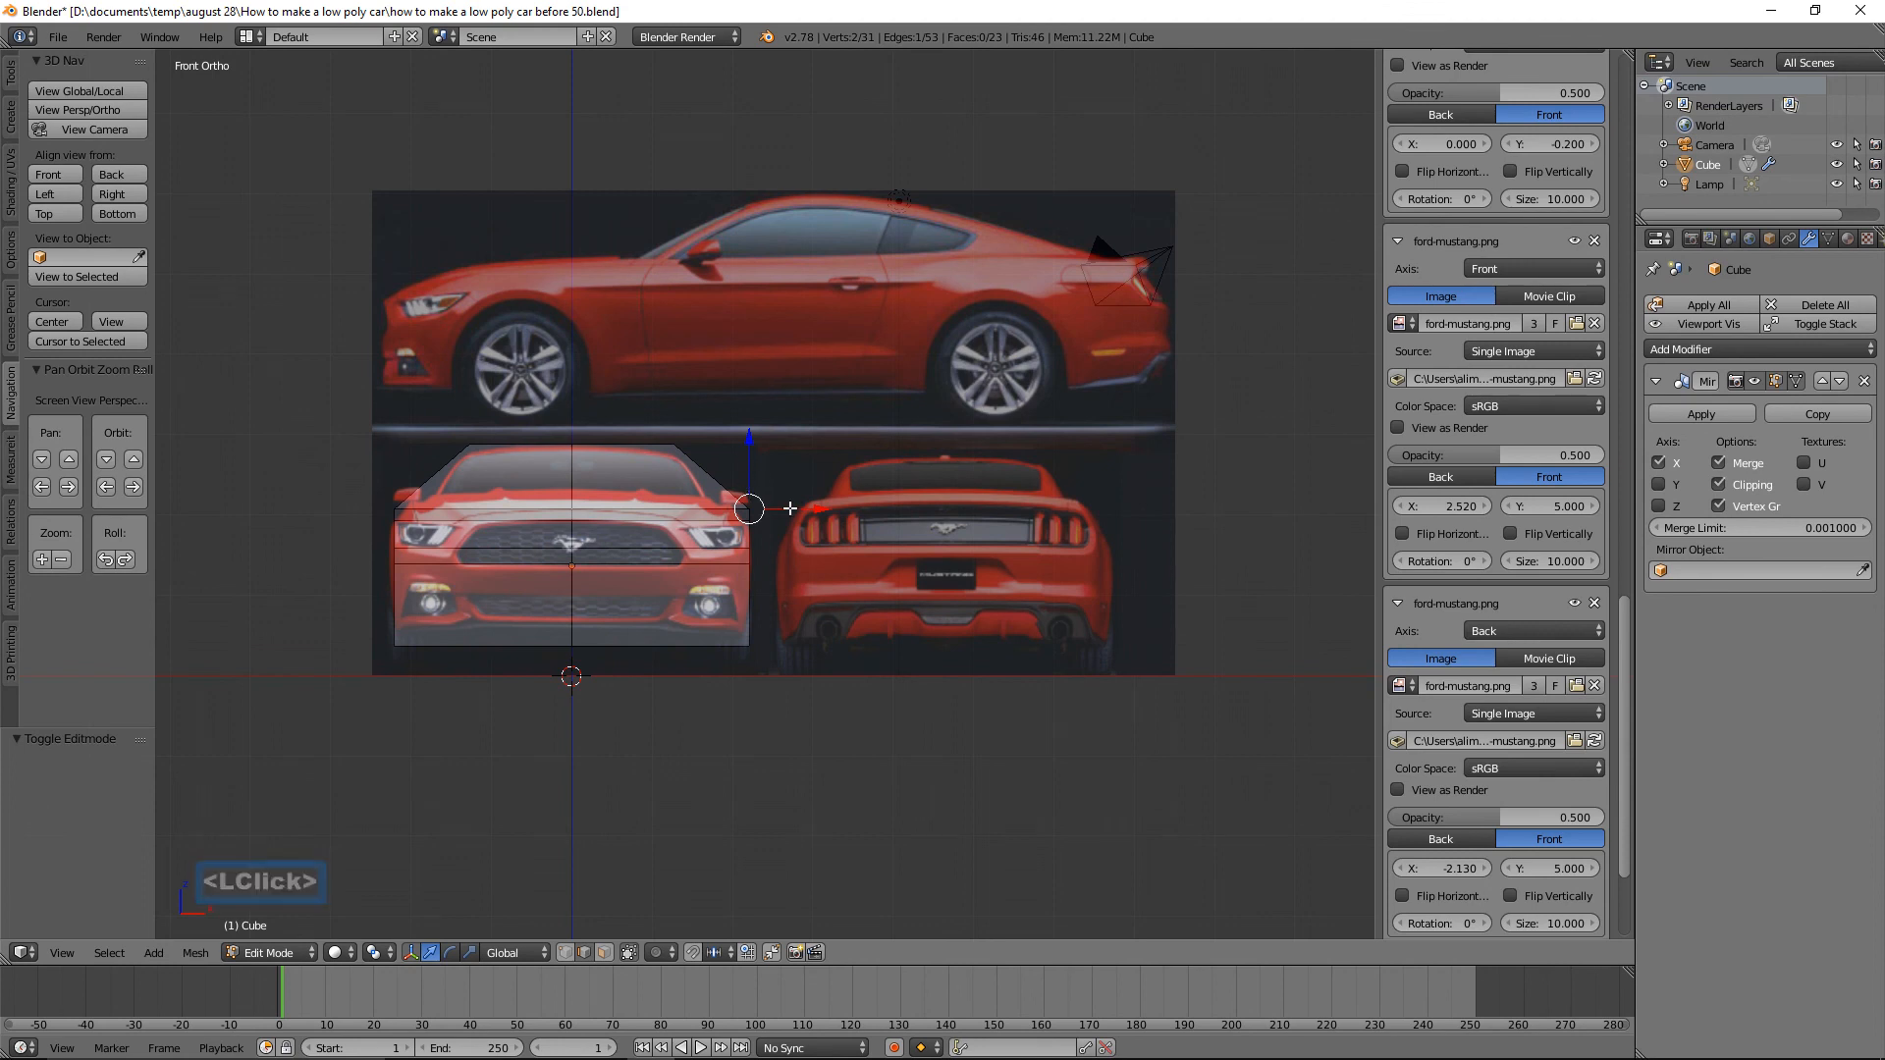
pyautogui.moveTo(807, 508); pyautogui.dragTo(779, 509)
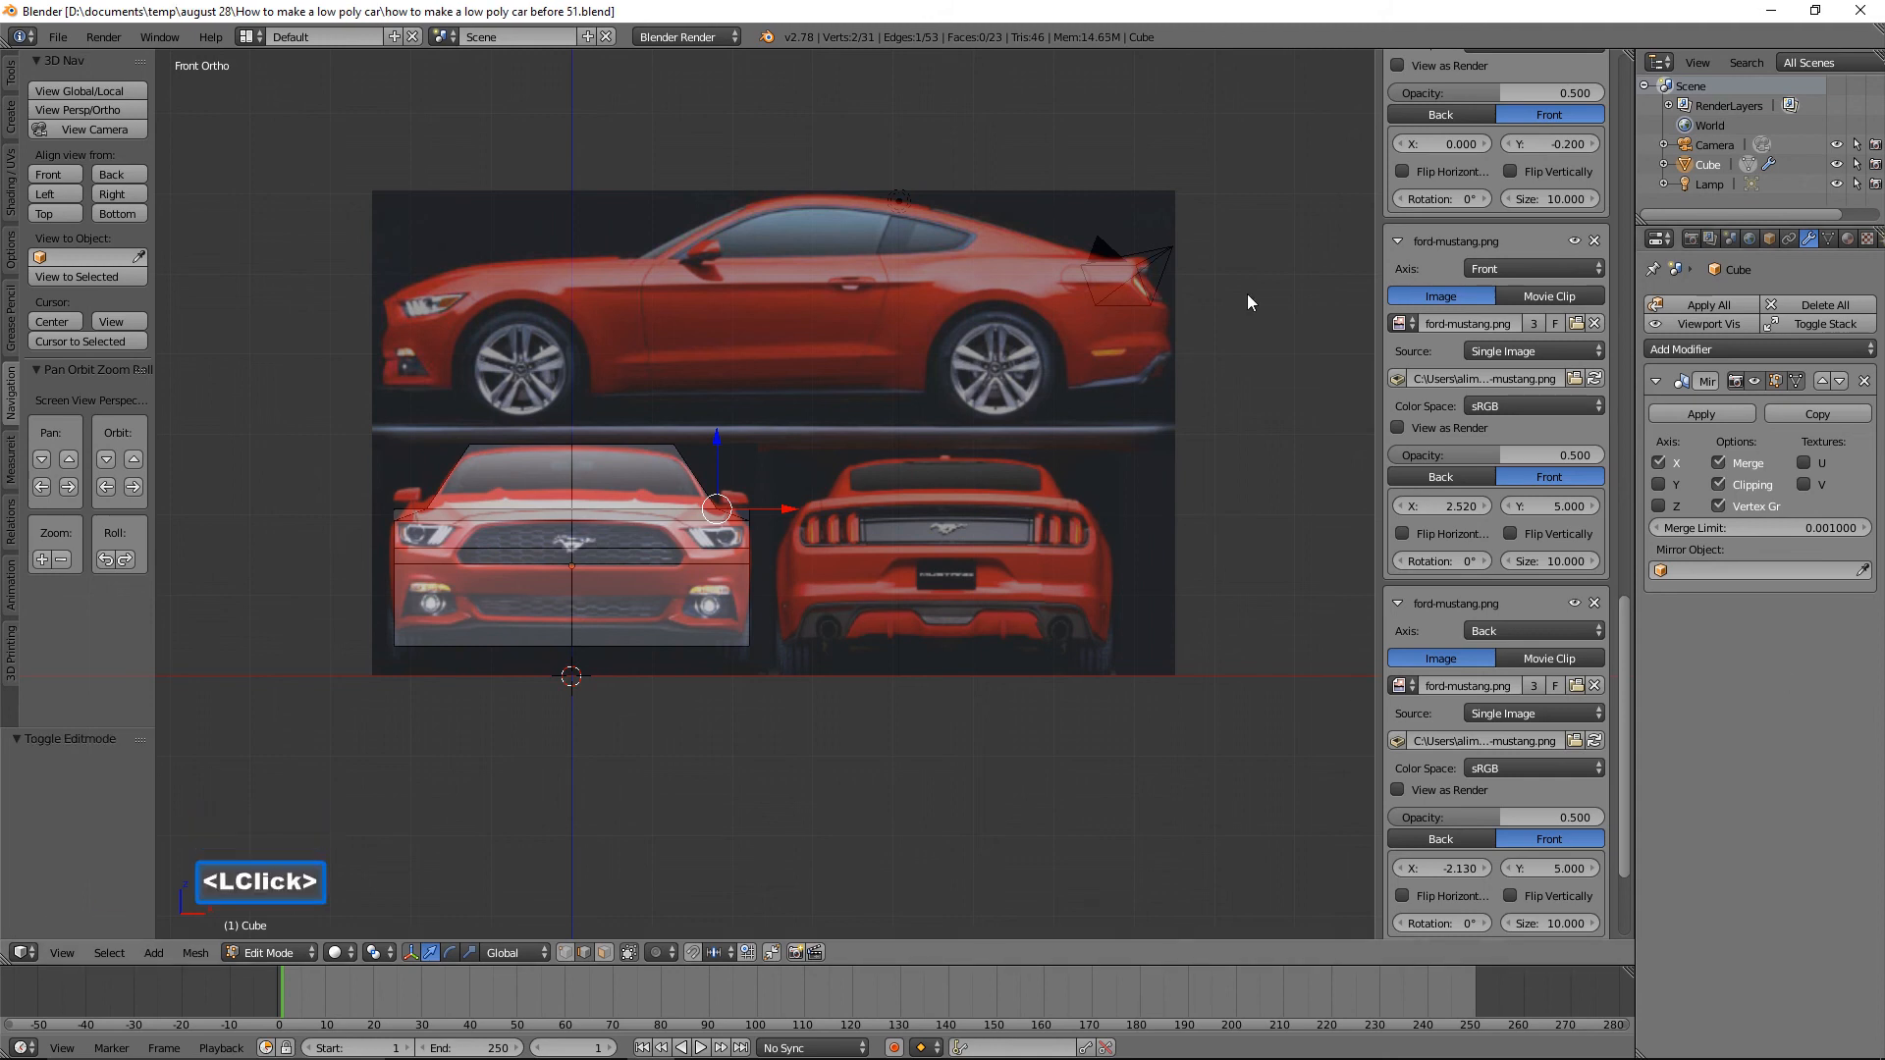
pyautogui.moveTo(870, 460); pyautogui.dragTo(844, 501, button='middle')
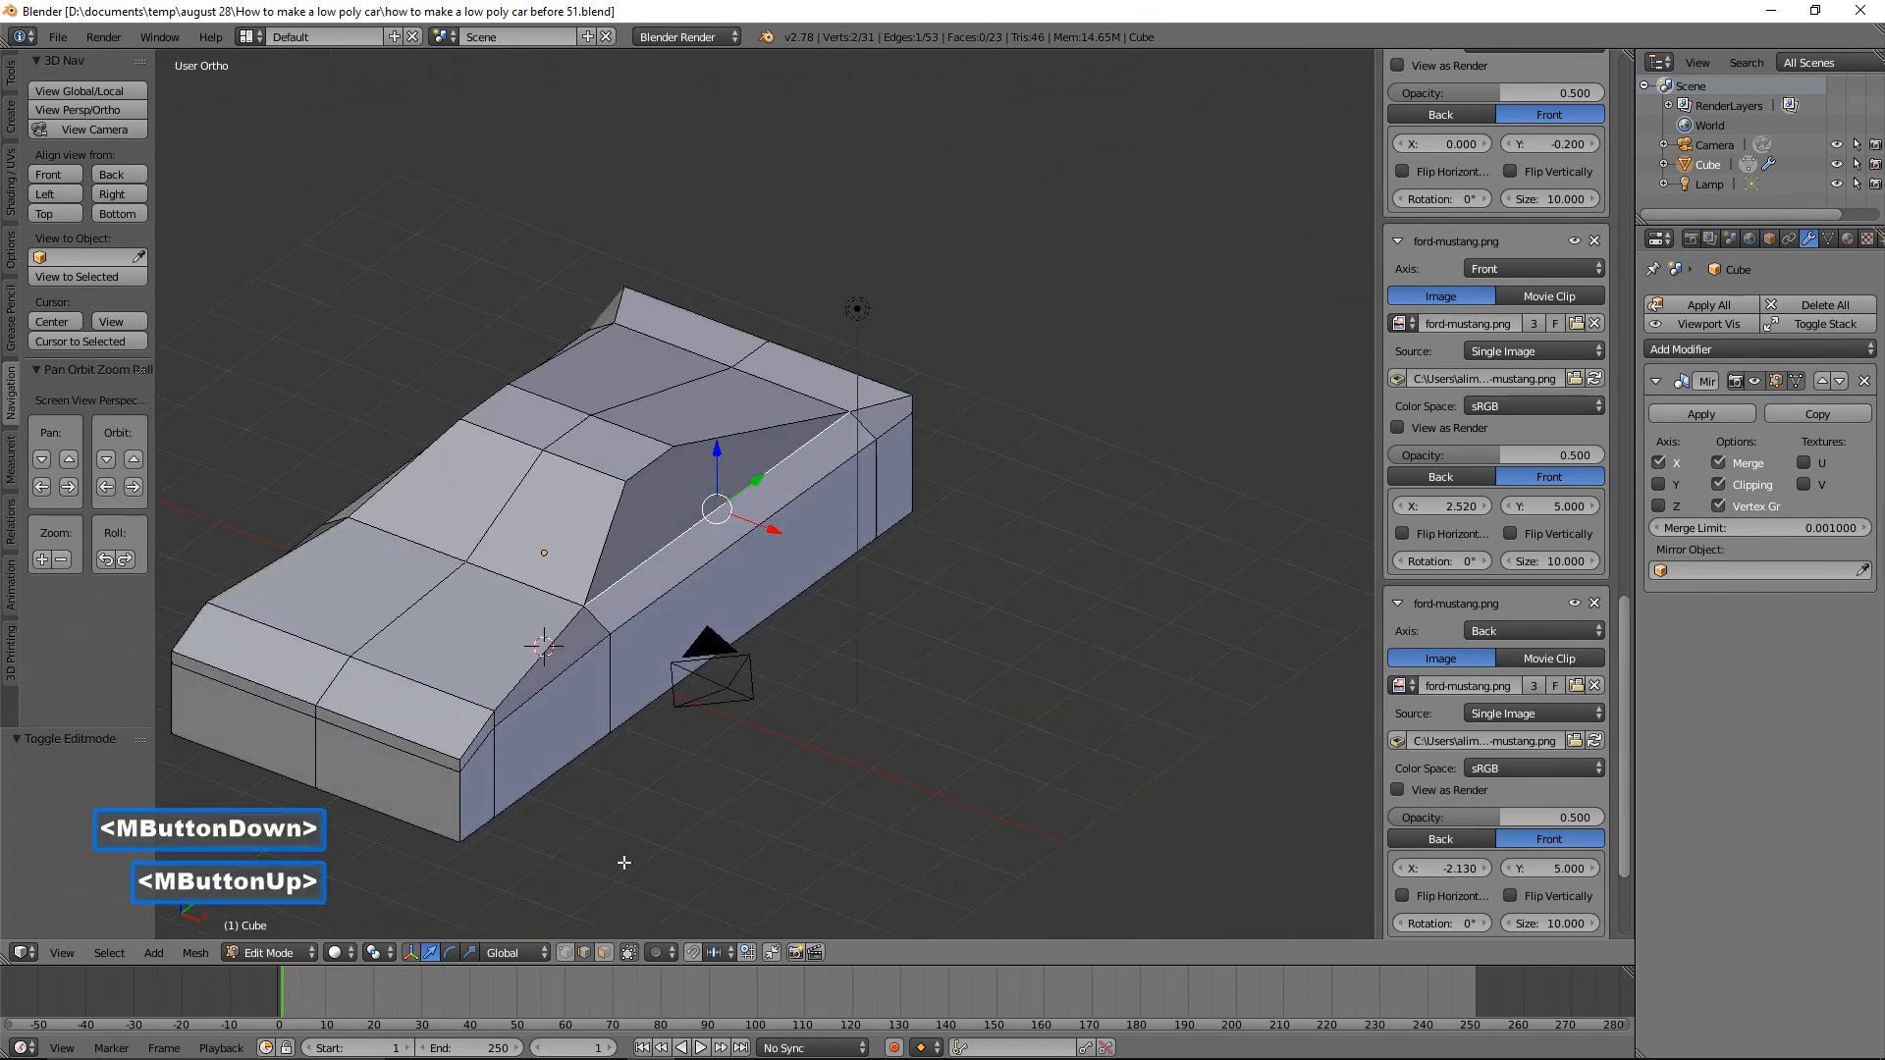
# Select the short upper edge at the body's rear outer corner and move it about 0.195 inward along X in the front view.
pyautogui.press('a')
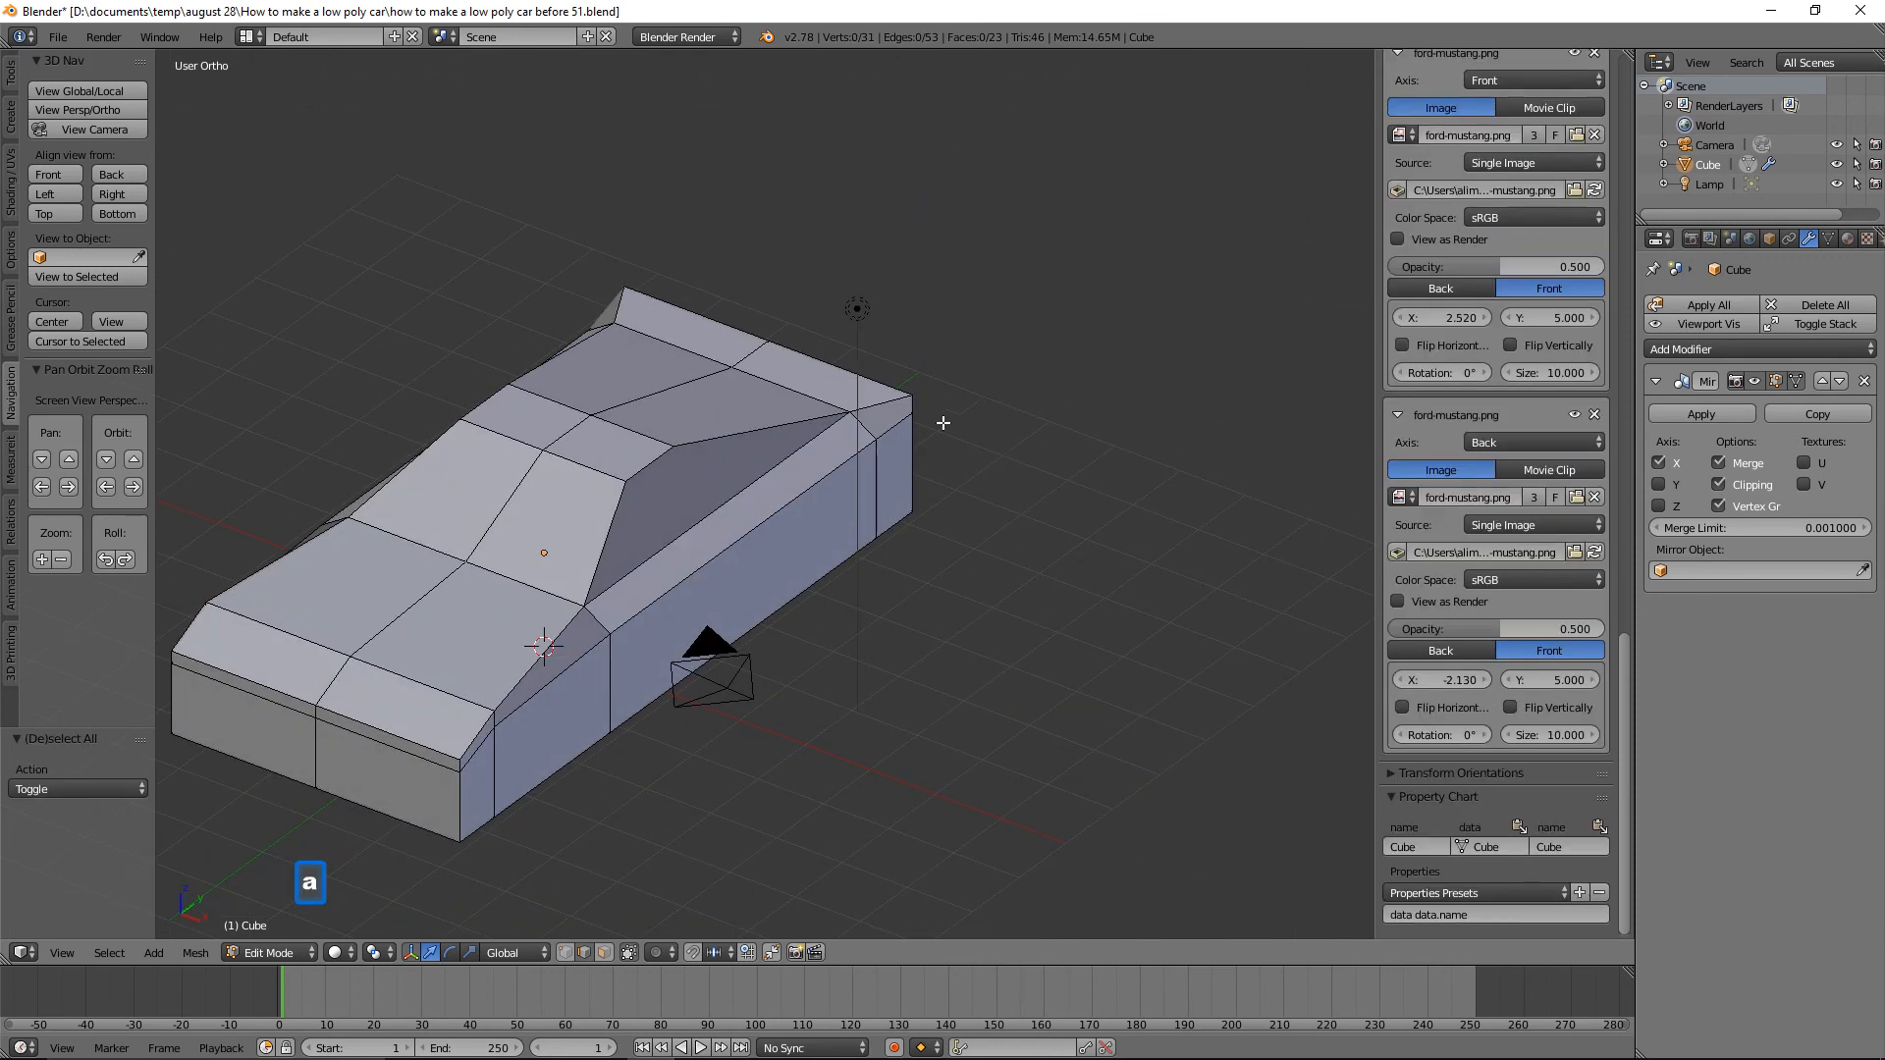
pyautogui.click(913, 403)
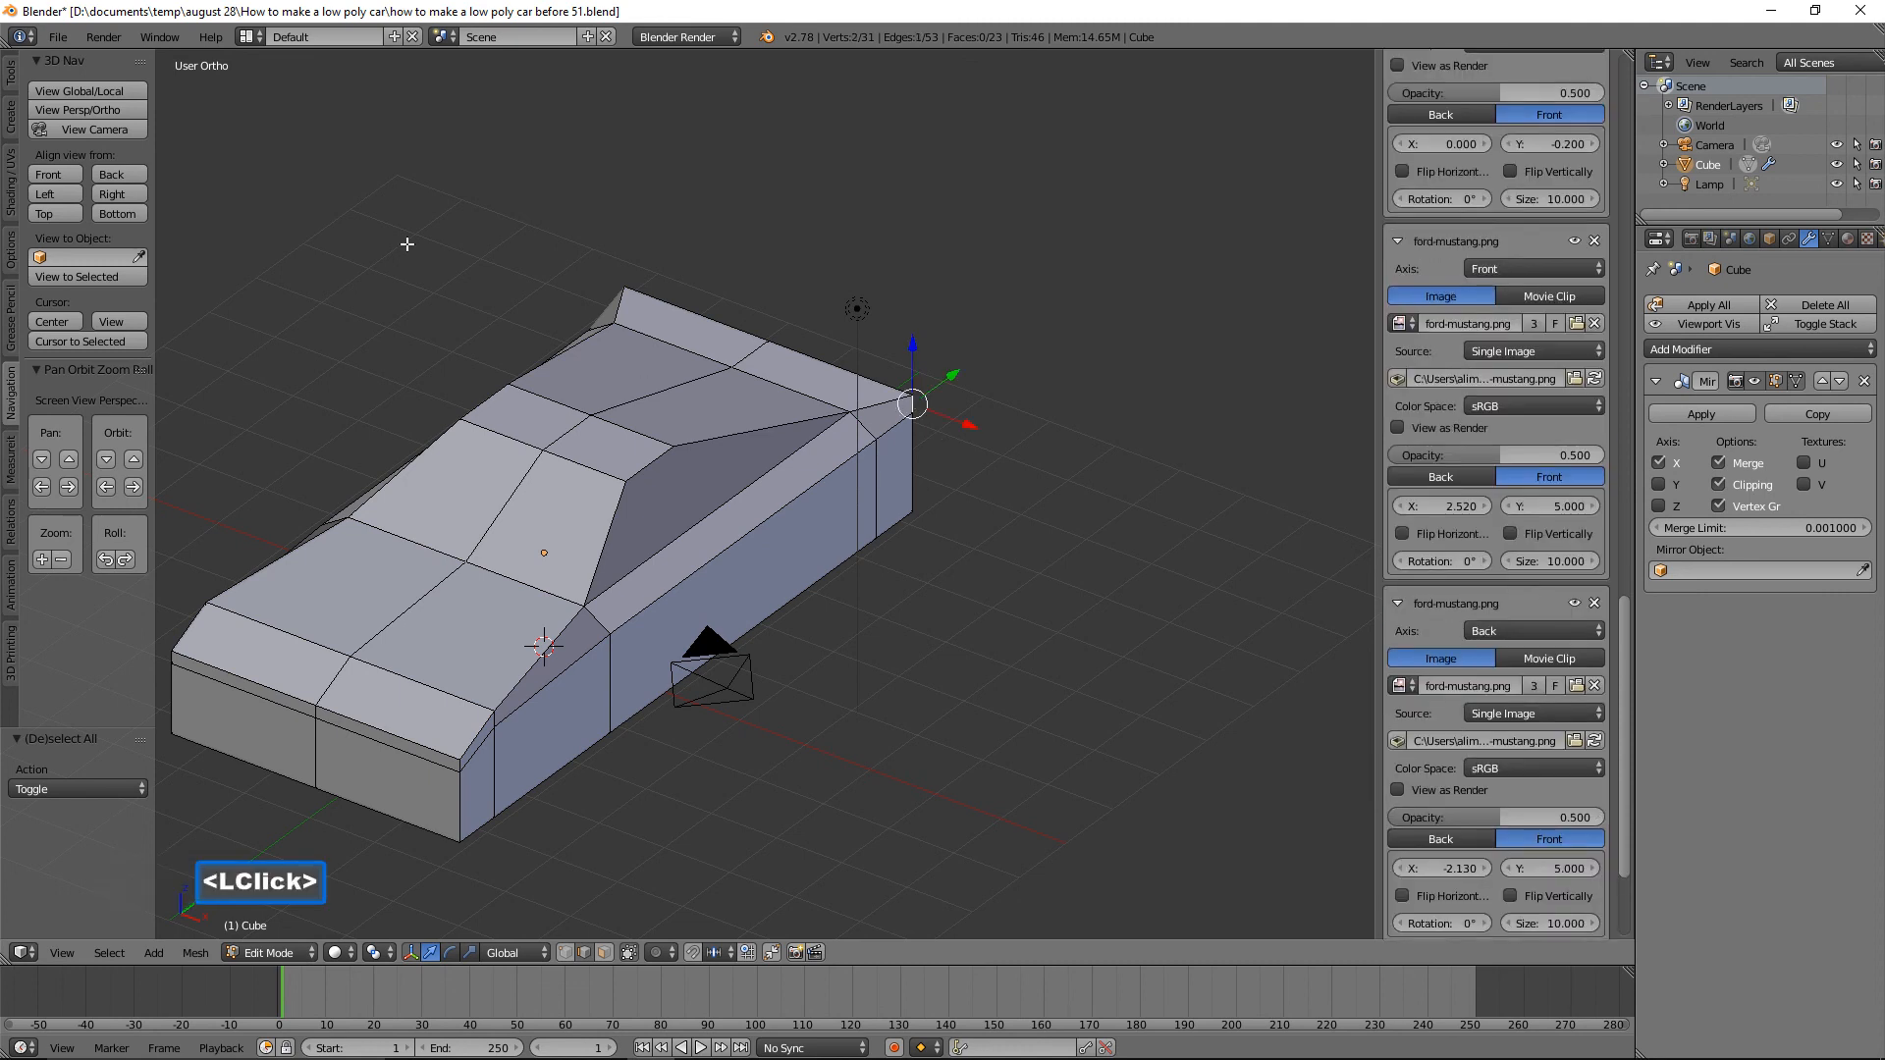
pyautogui.click(62, 175)
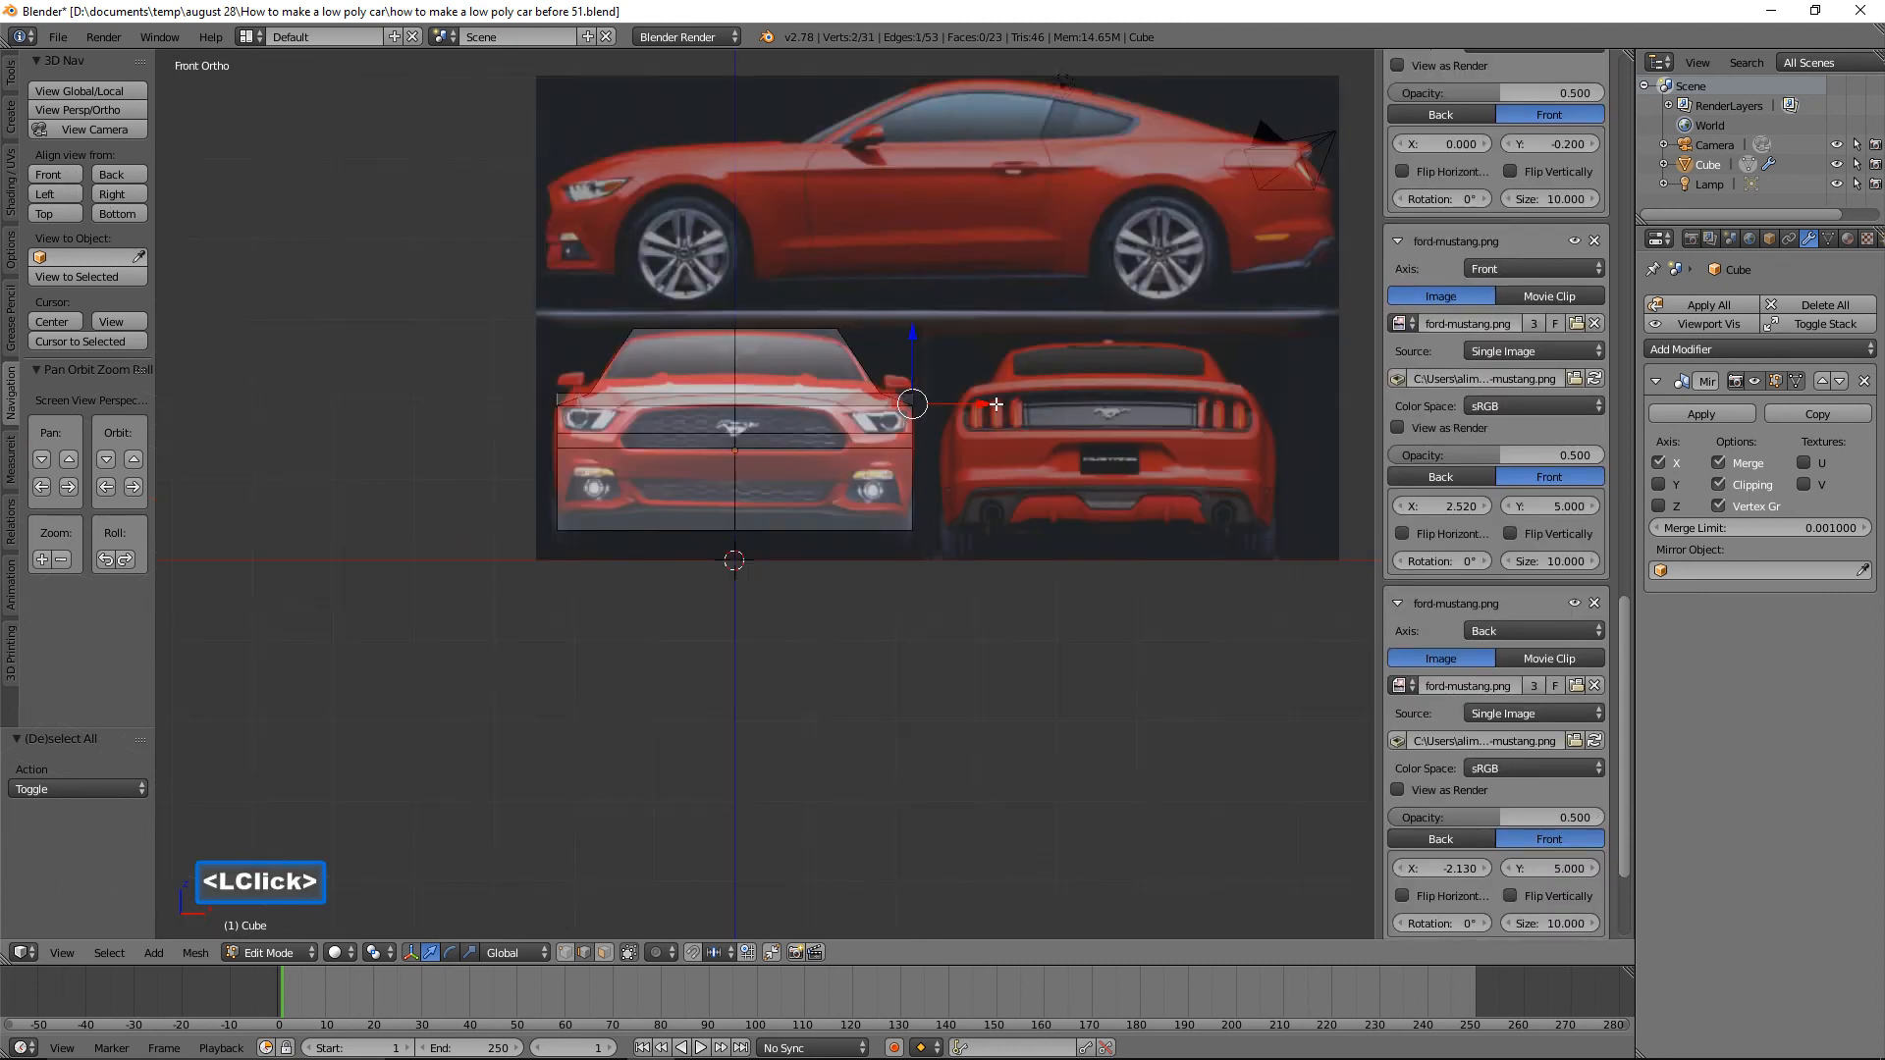
pyautogui.moveTo(987, 403); pyautogui.dragTo(970, 406)
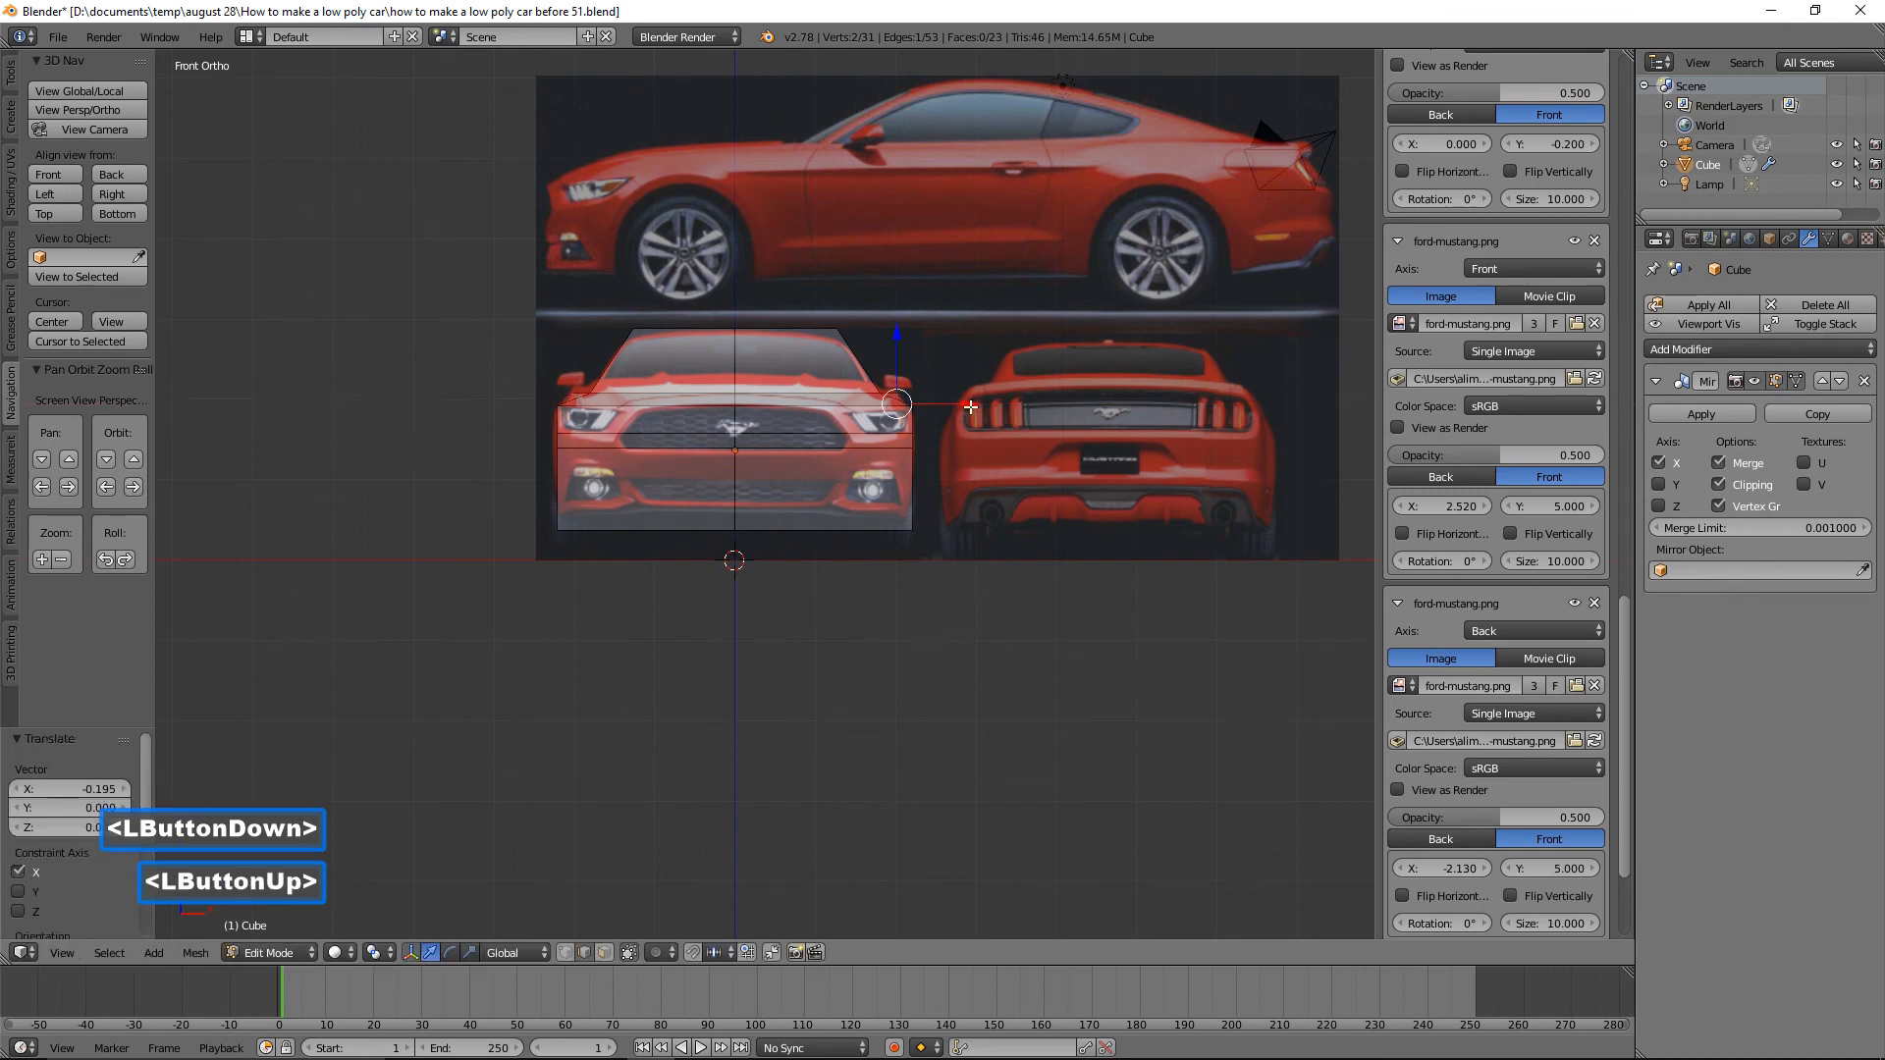
pyautogui.press('a')
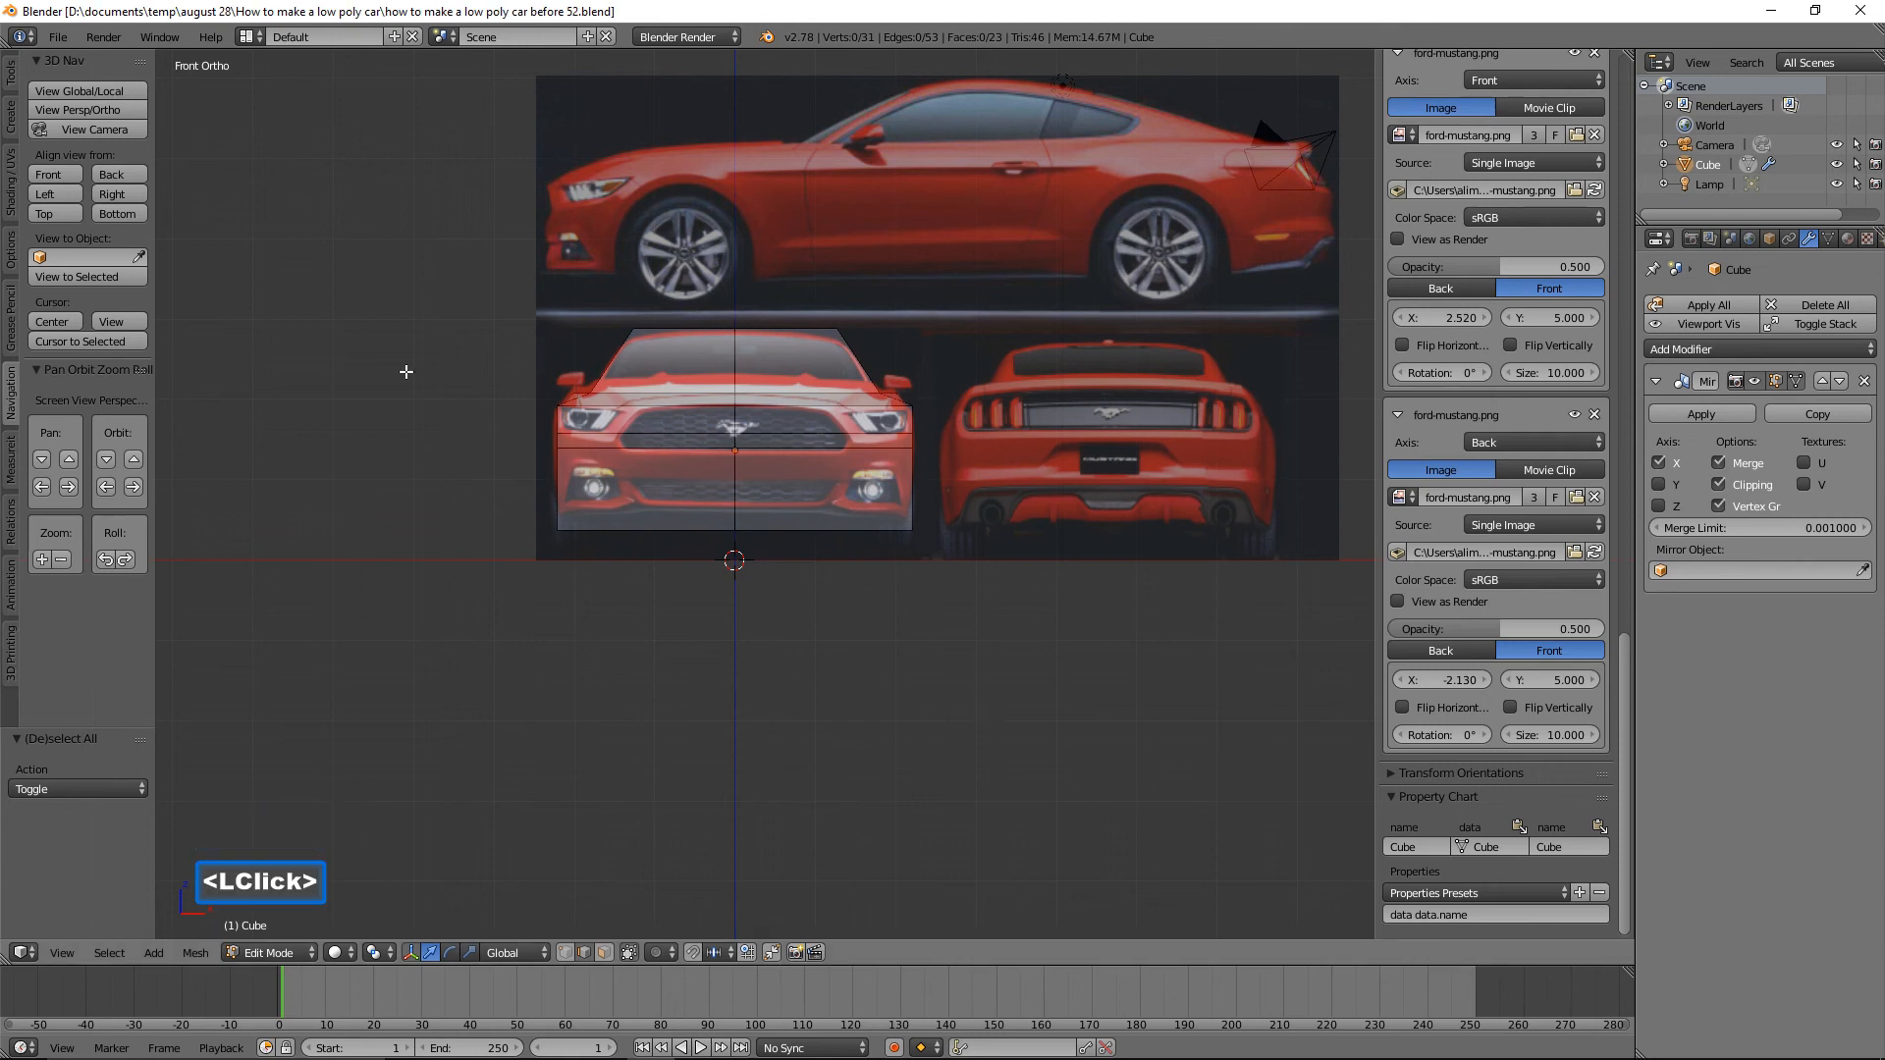
# In the right-side wireframe view, select all vertices along the body's underside and raise them about 0.134 along Z to match the Mustang's sill.
pyautogui.click(128, 193)
pyautogui.keyDown('shift'); pyautogui.moveTo(648, 593); pyautogui.dragTo(965, 527, button='middle'); pyautogui.keyUp('shift')
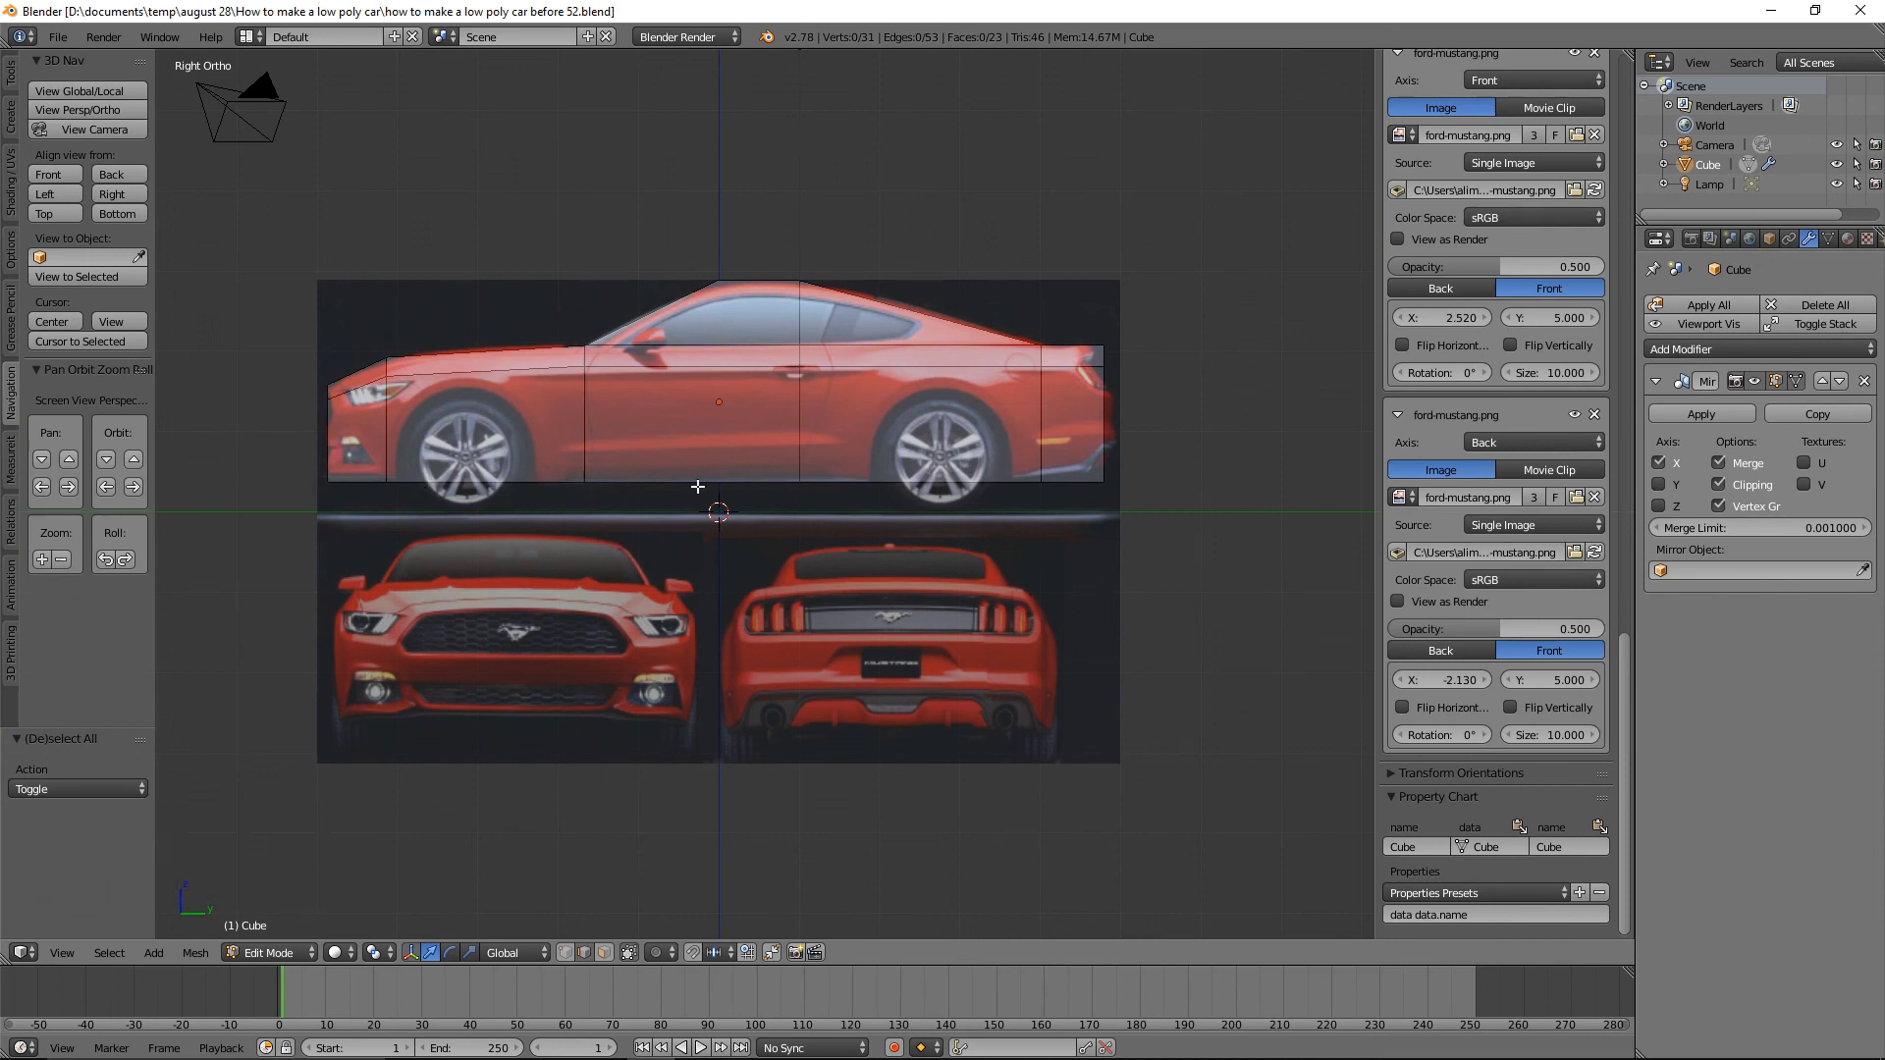
pyautogui.click(566, 953)
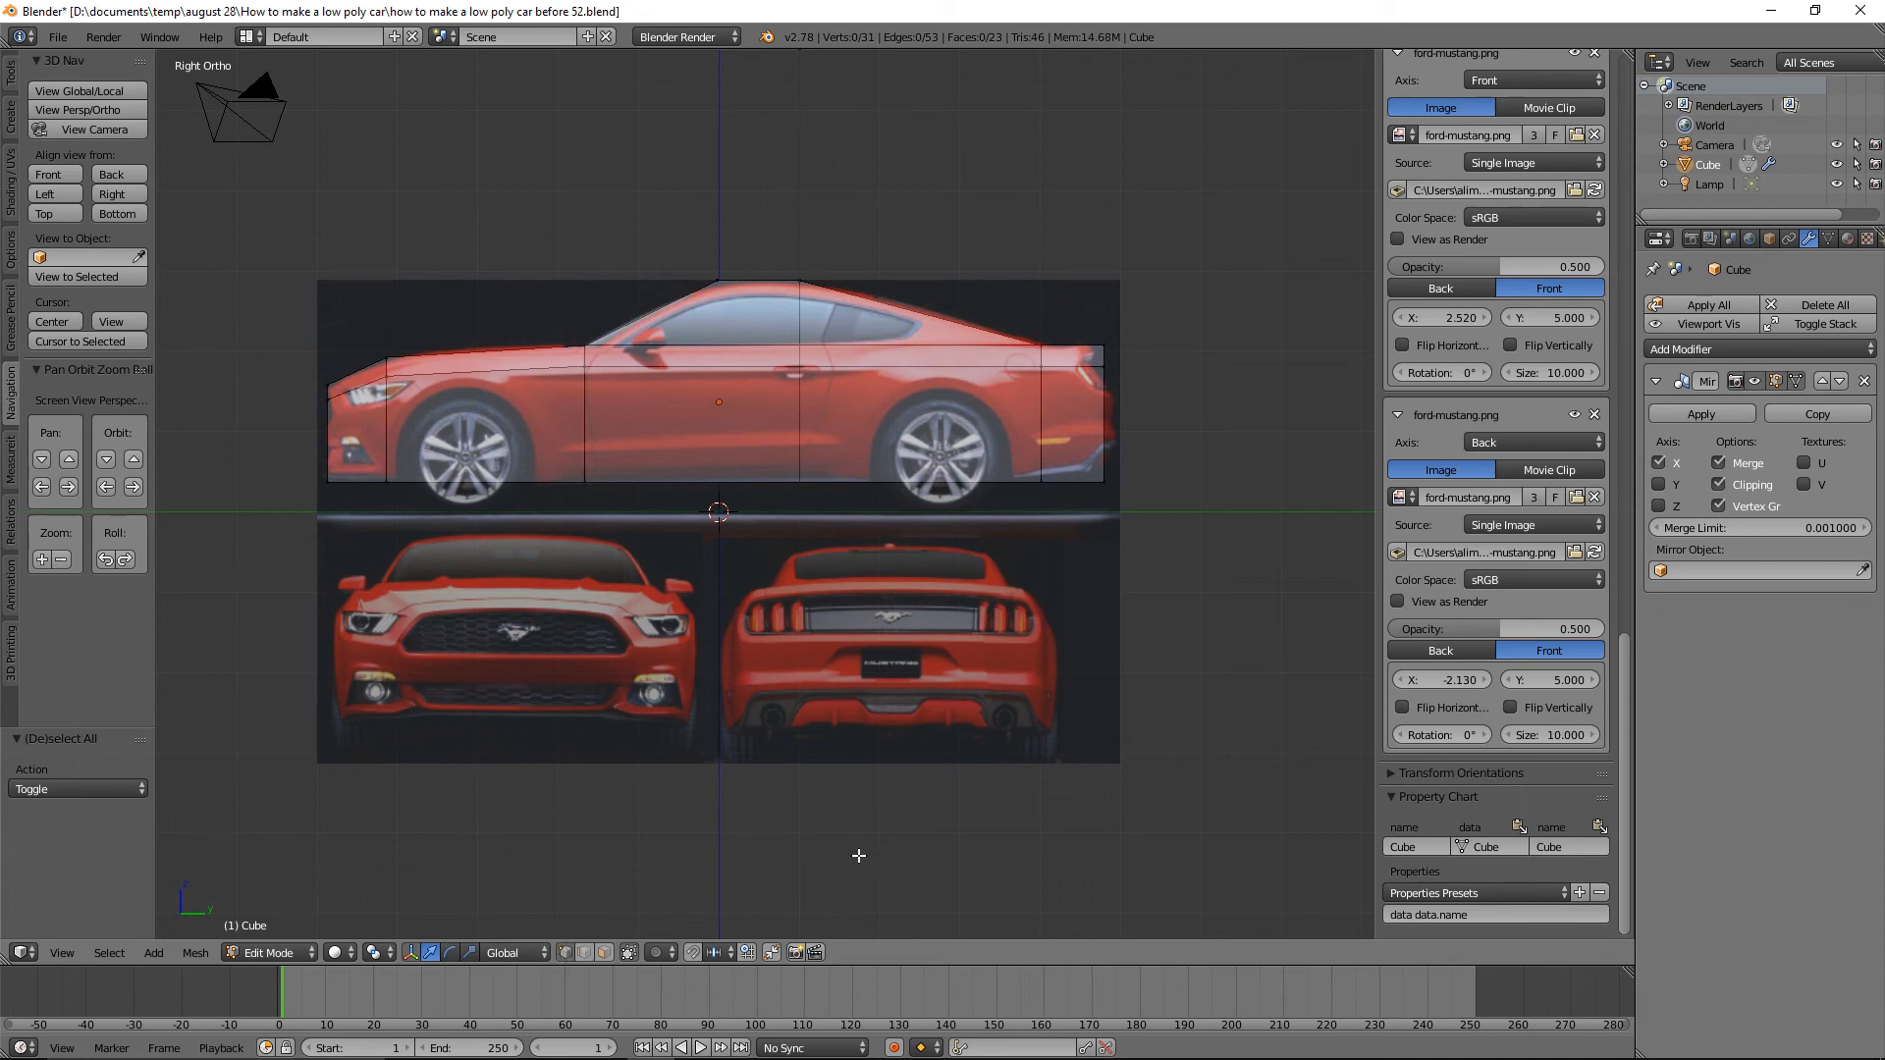
pyautogui.press('z')
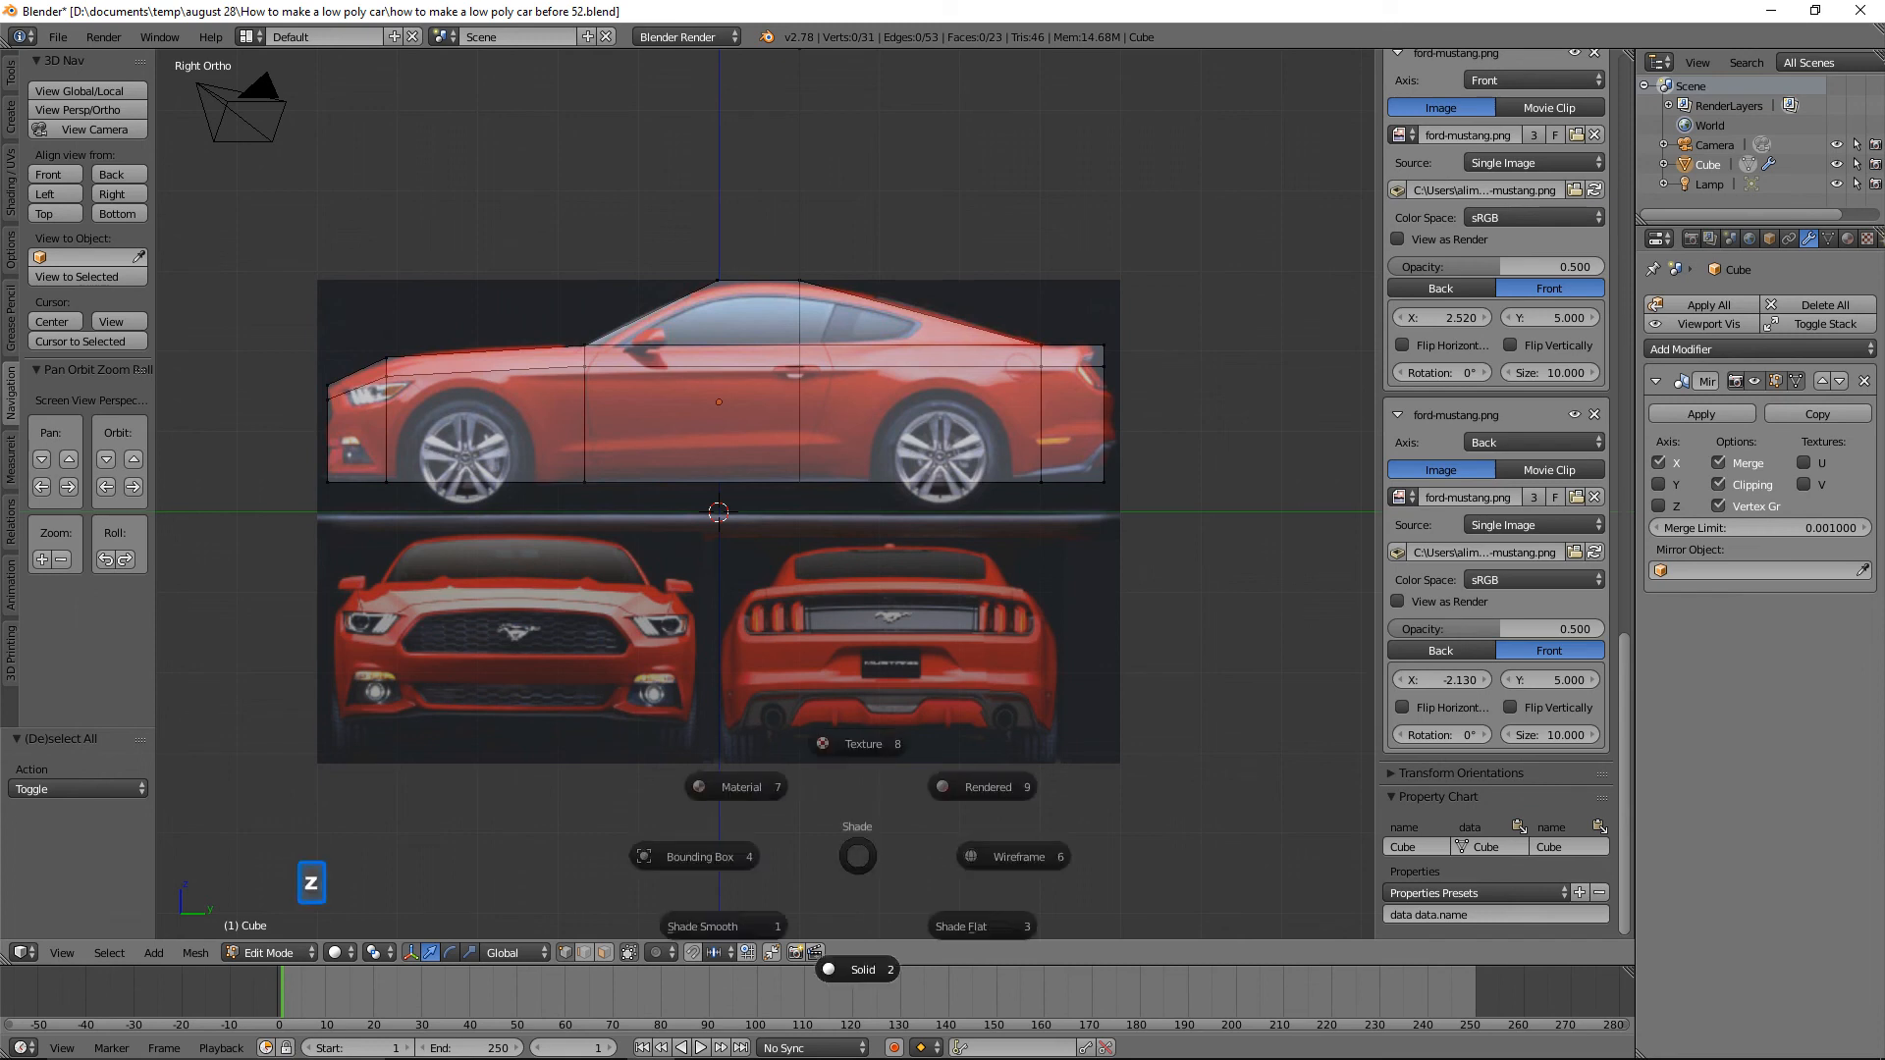
pyautogui.click(1021, 858)
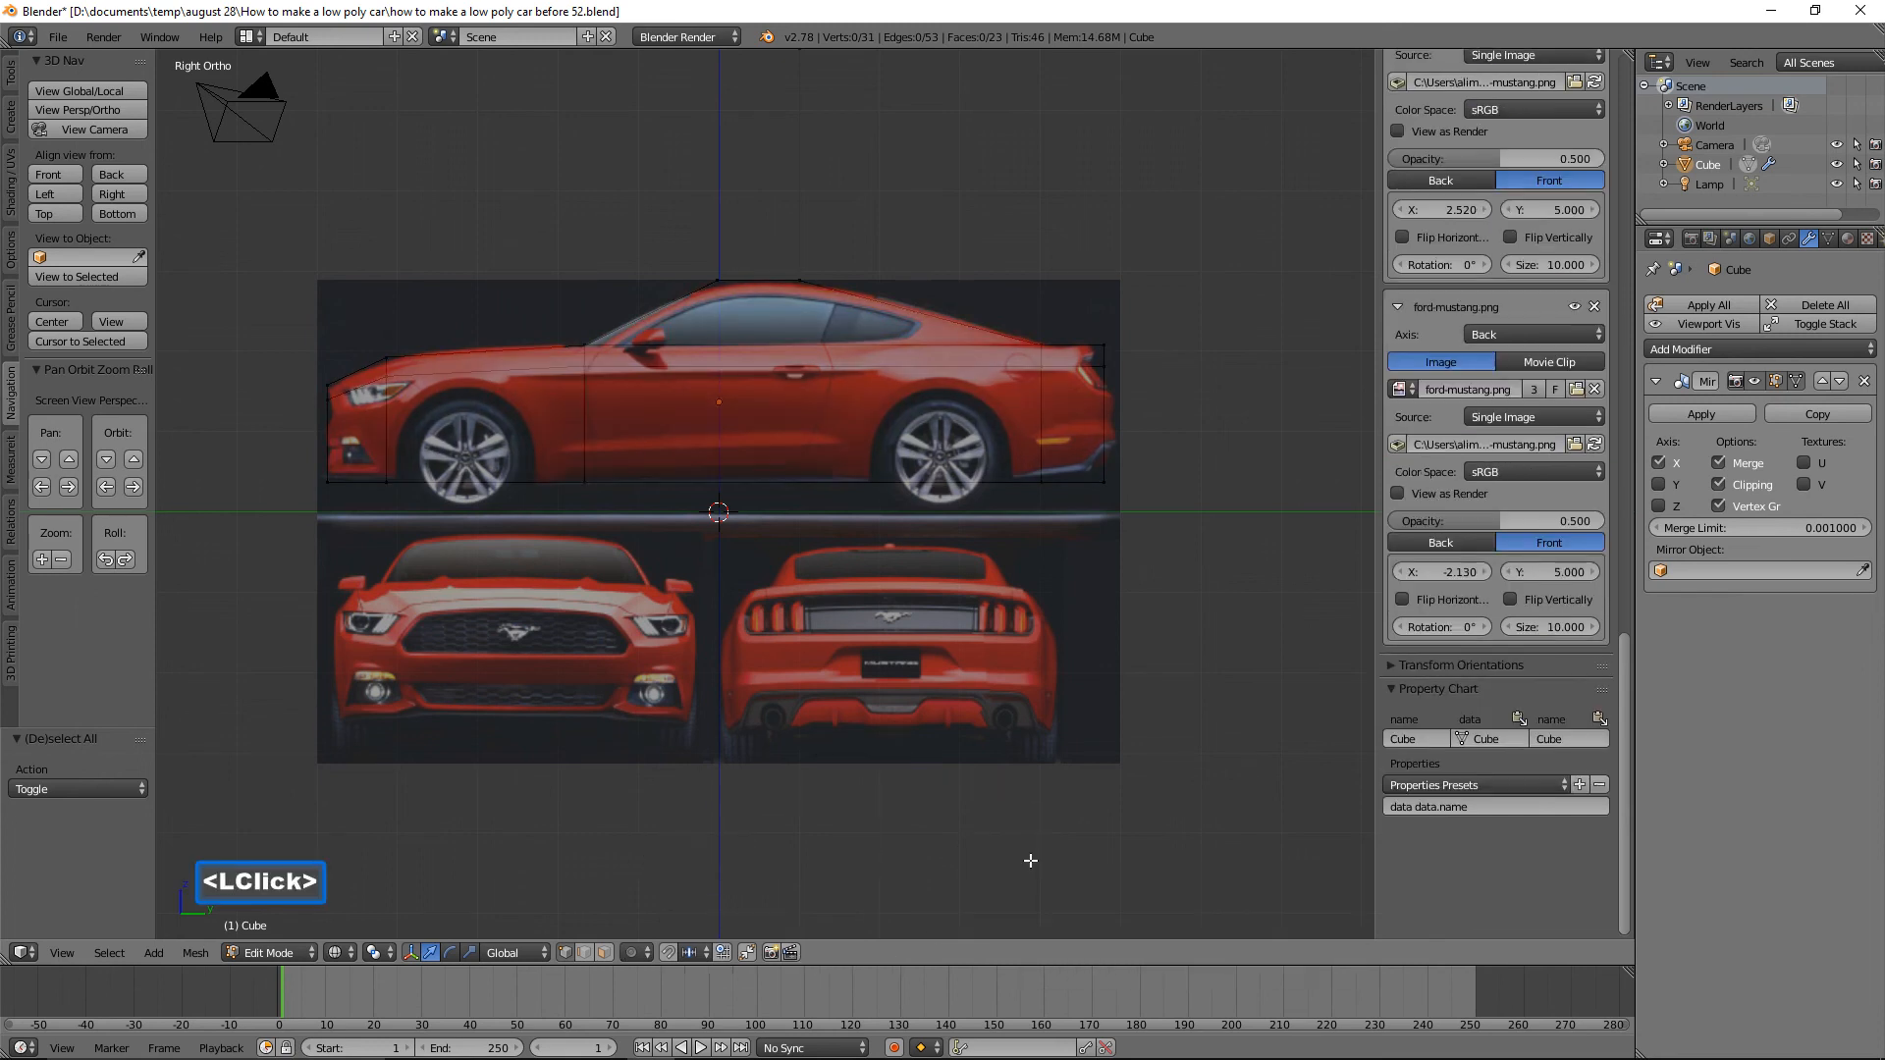
pyautogui.press('b')
pyautogui.moveTo(303, 468); pyautogui.dragTo(1149, 521)
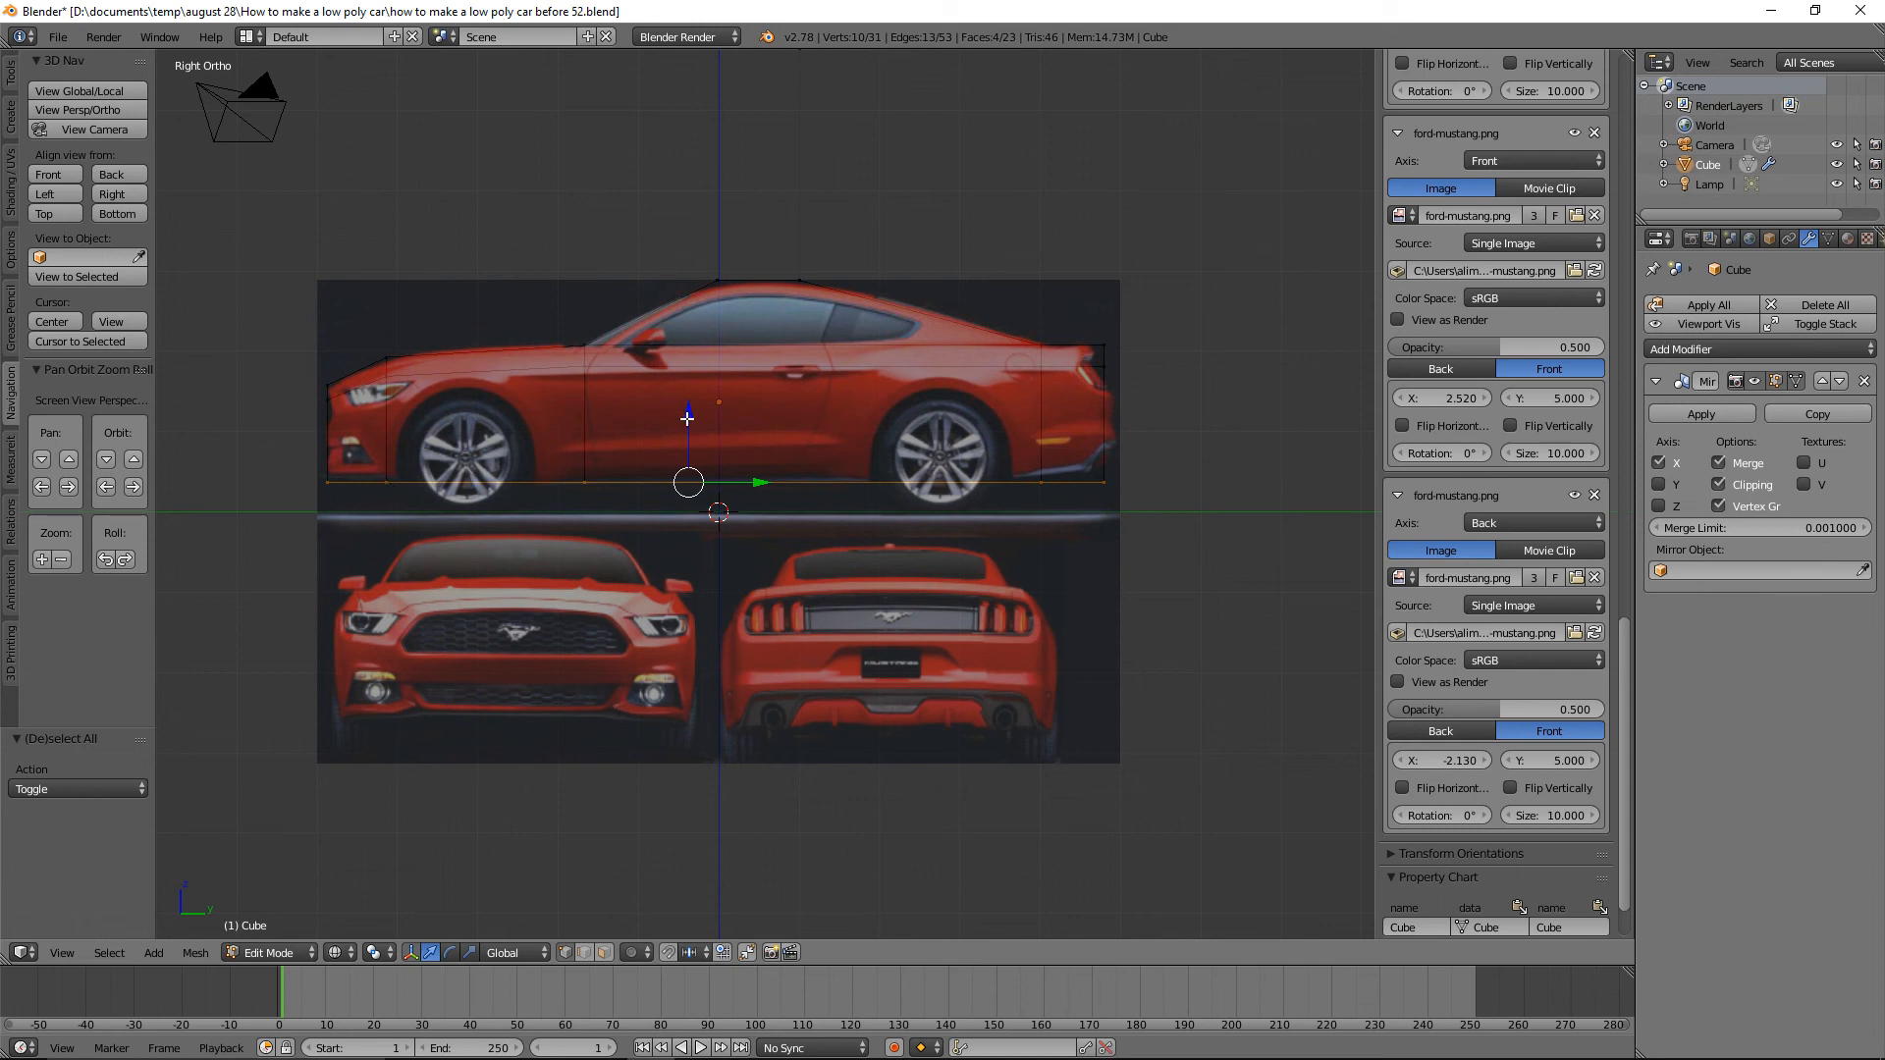
pyautogui.moveTo(689, 413); pyautogui.dragTo(691, 401)
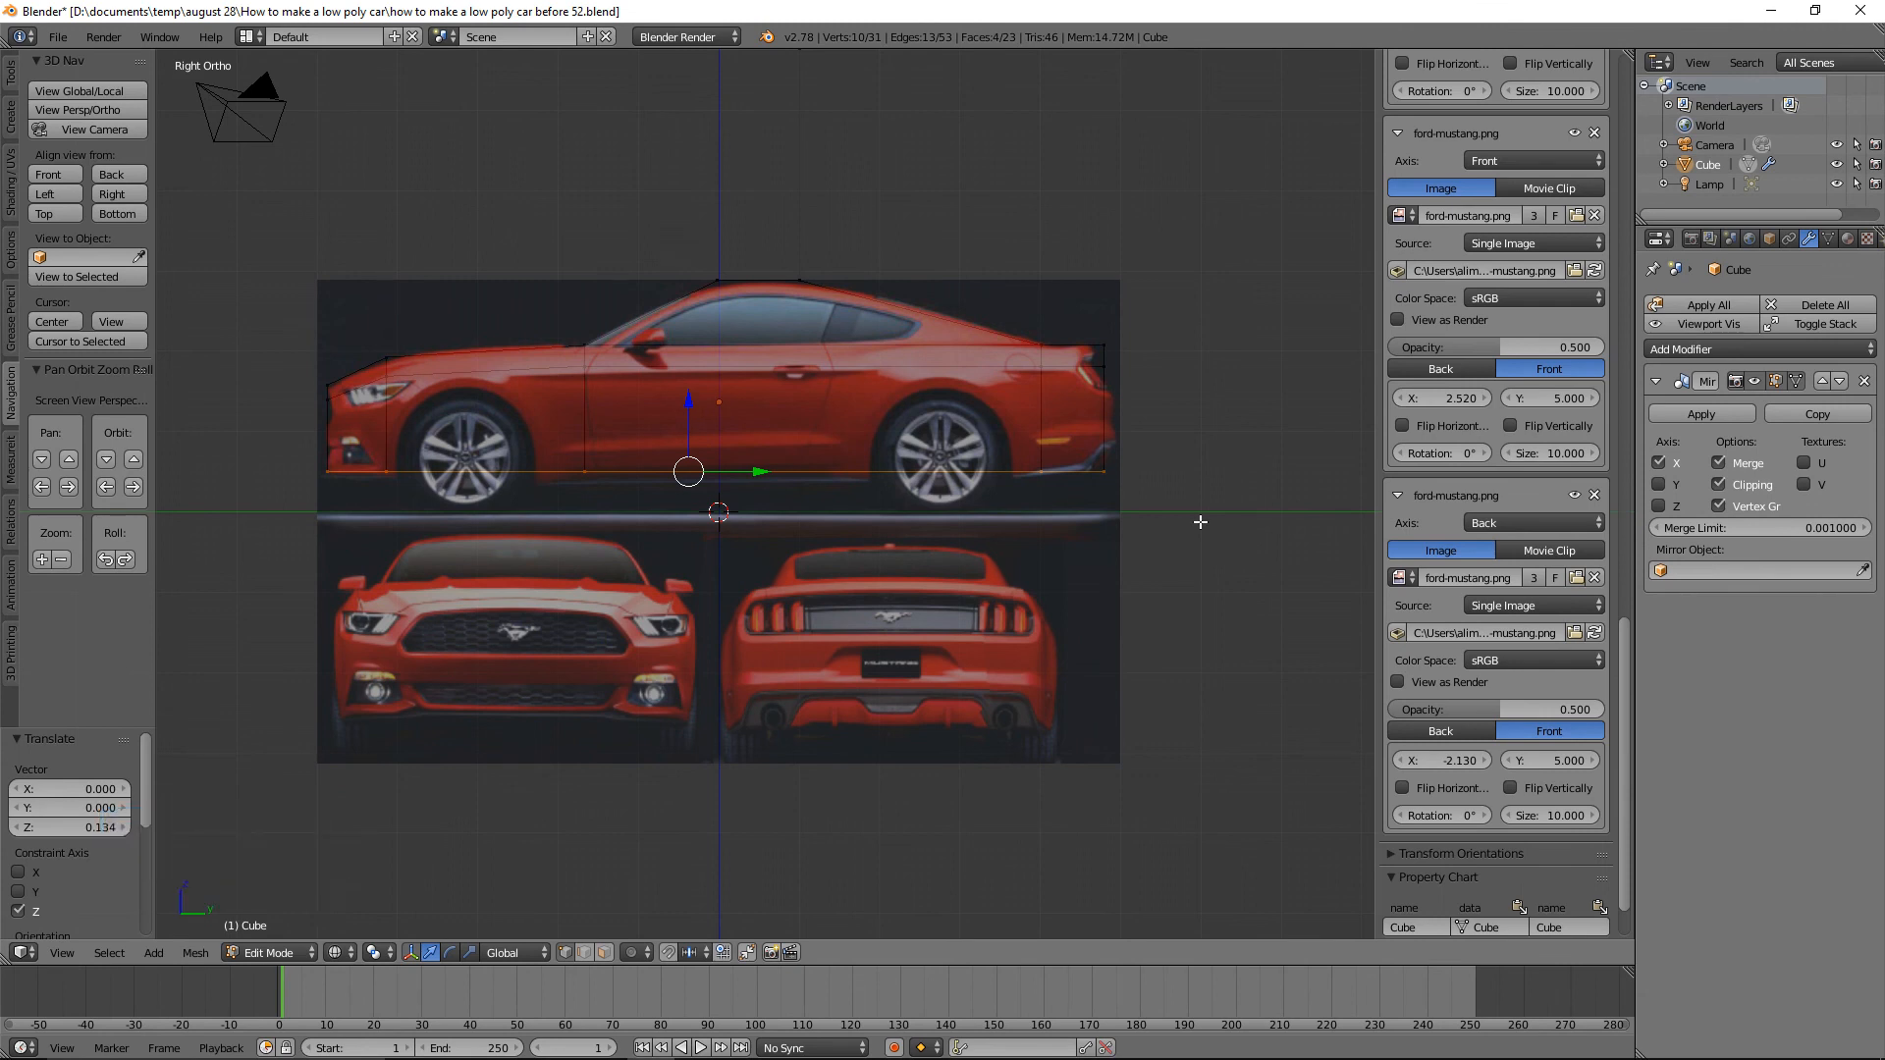
pyautogui.press('a')
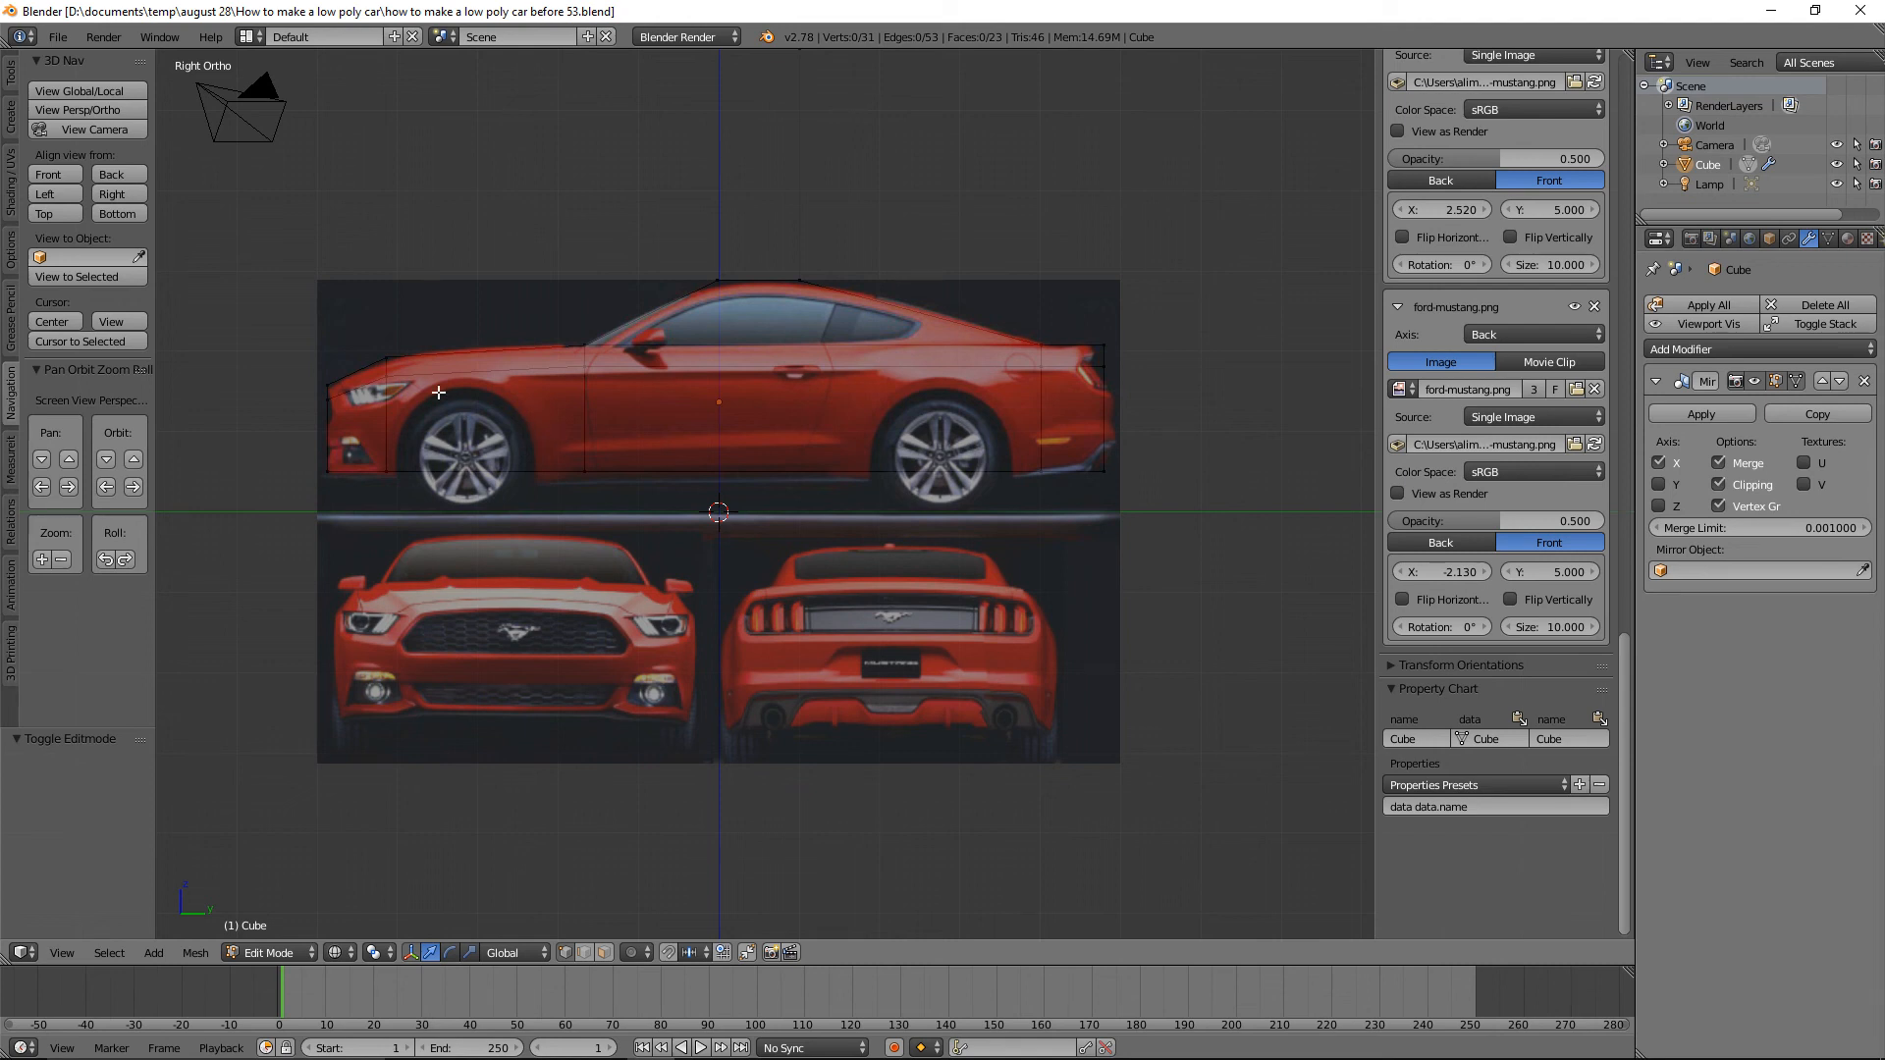
# Add one vertical loop cut through the front section and slide it forward to the front edge of the front wheel arch.
pyautogui.press('ctrl')
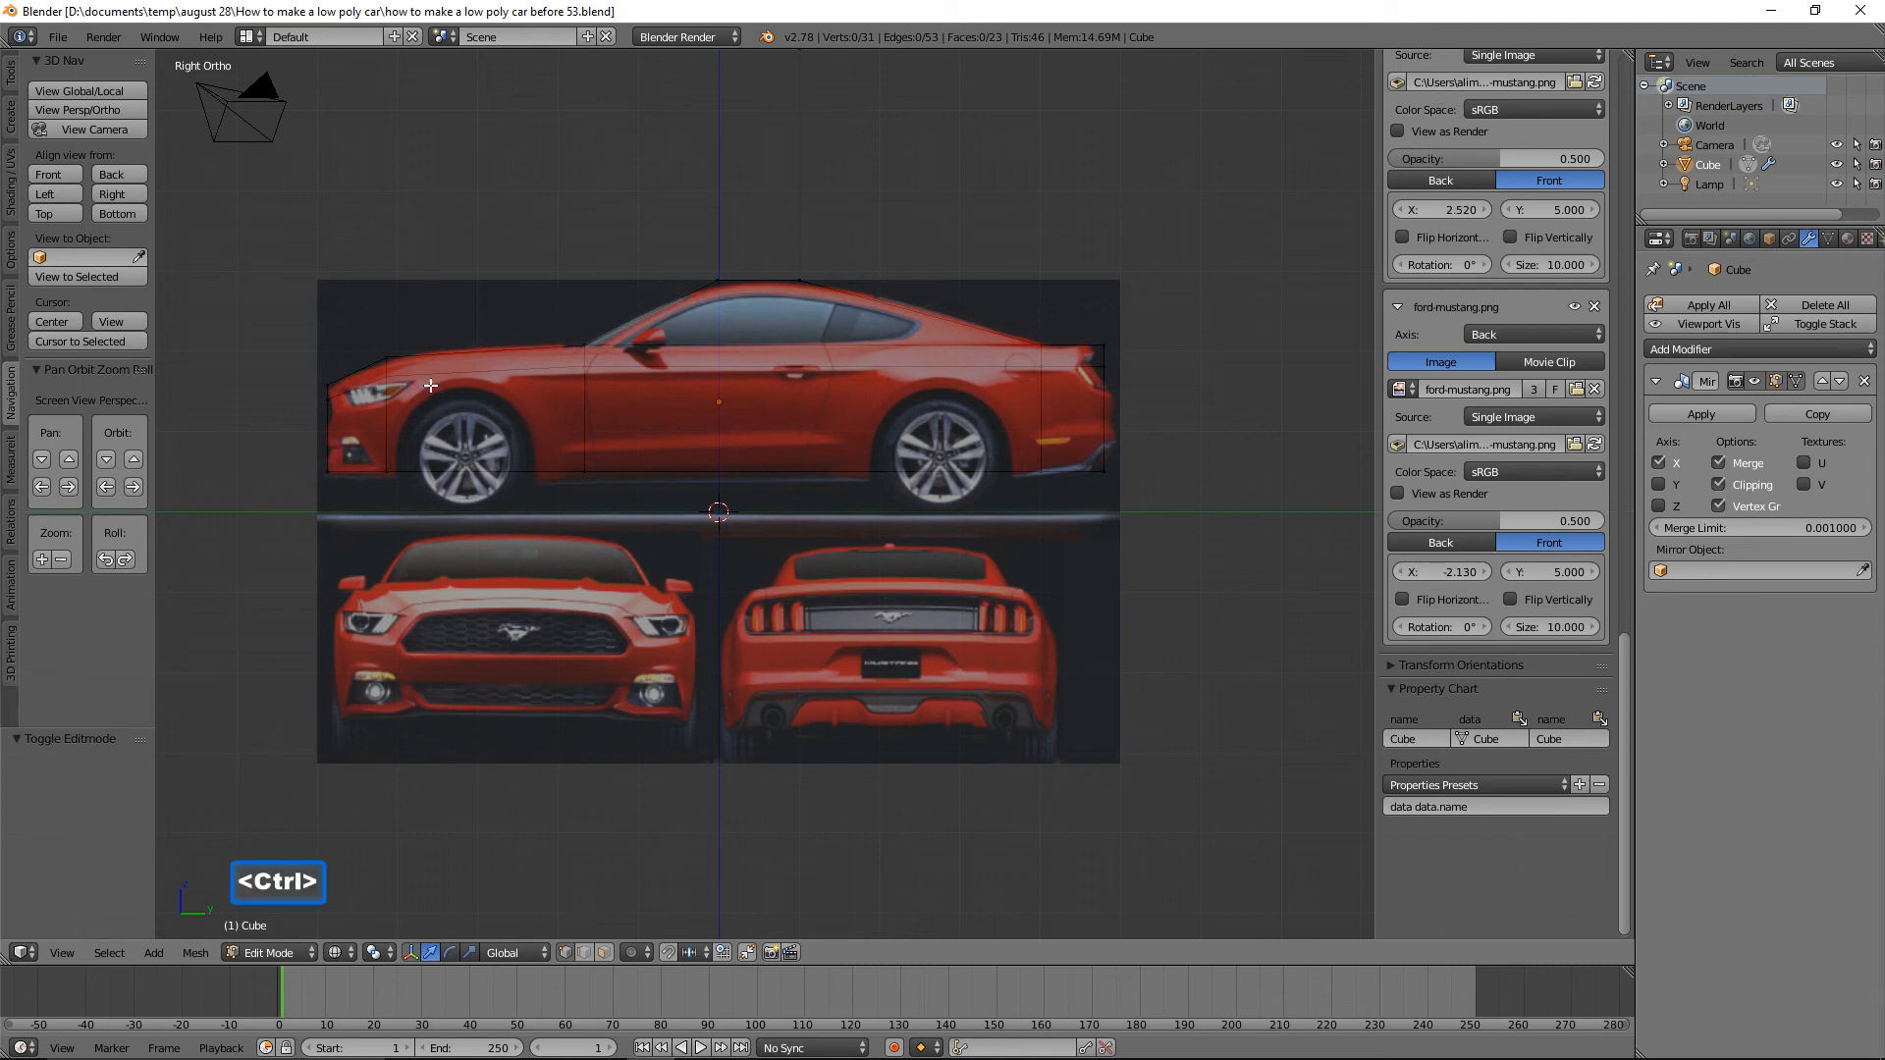
pyautogui.hotkey('ctrl', 'r')
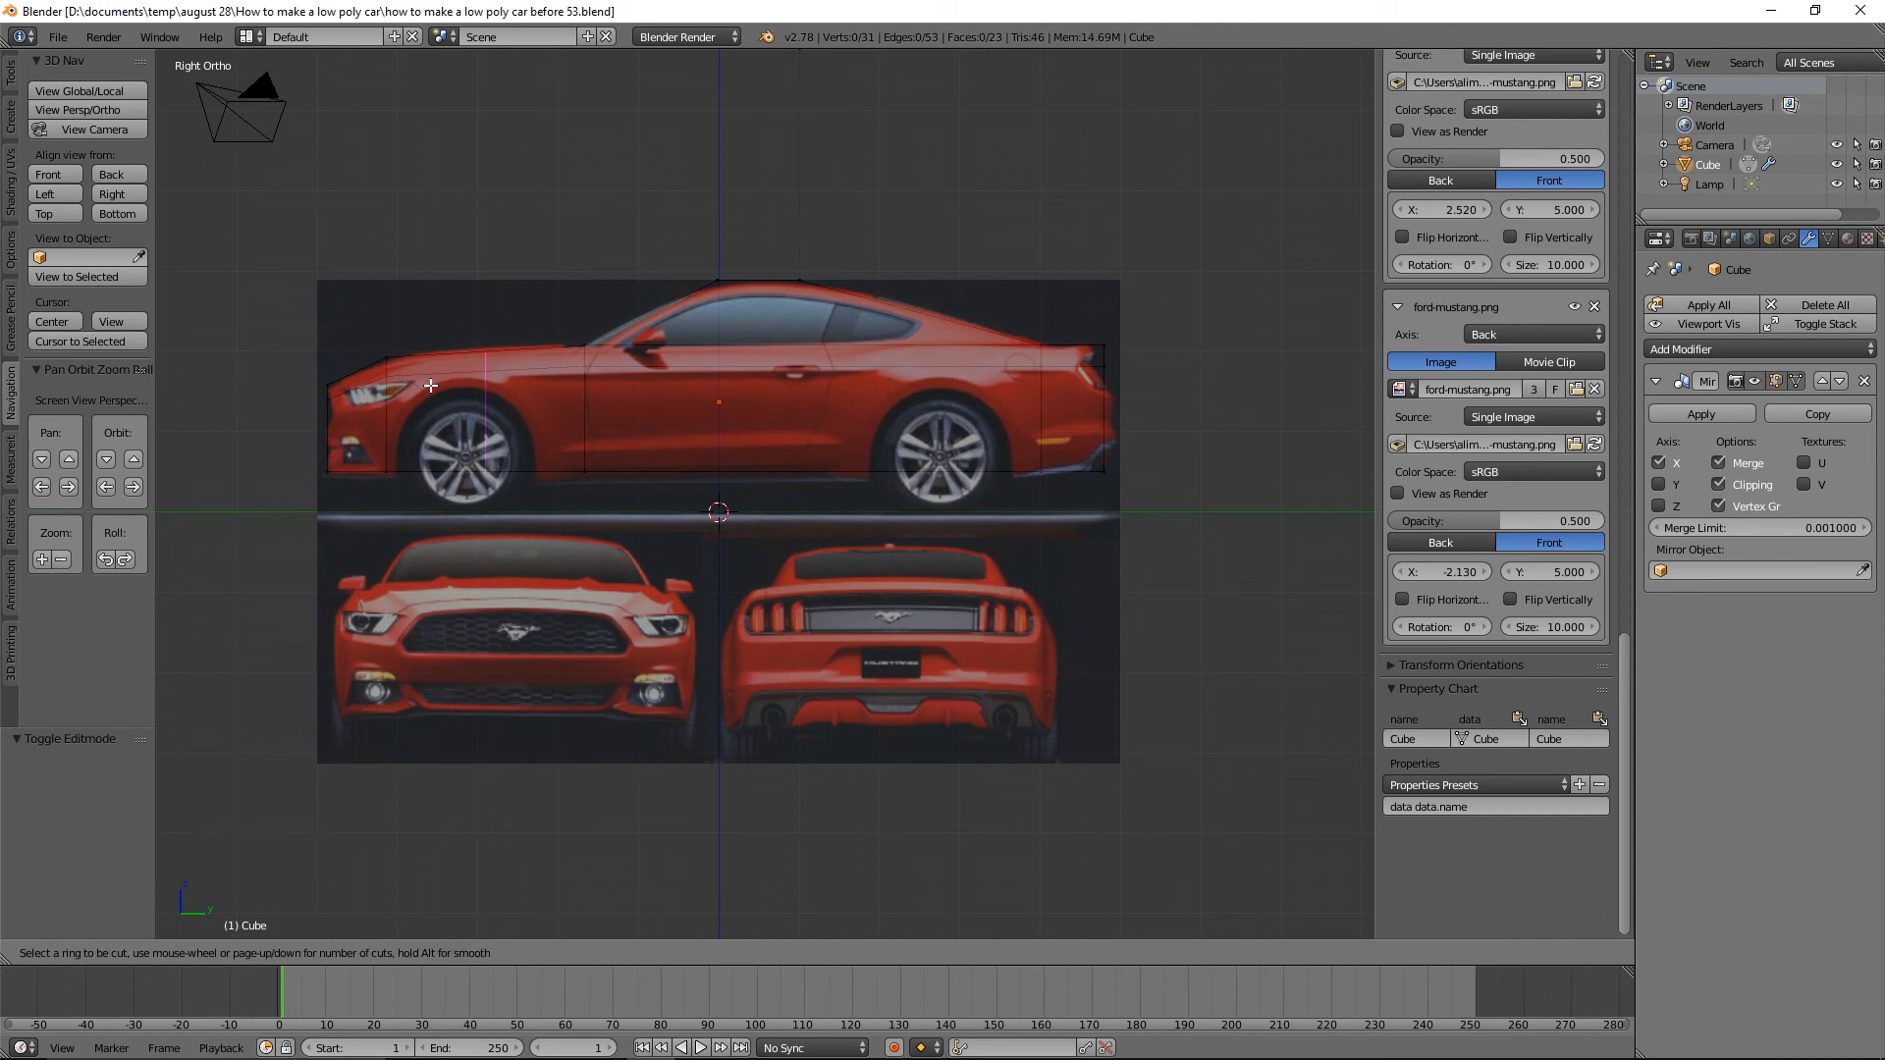
pyautogui.click(430, 386)
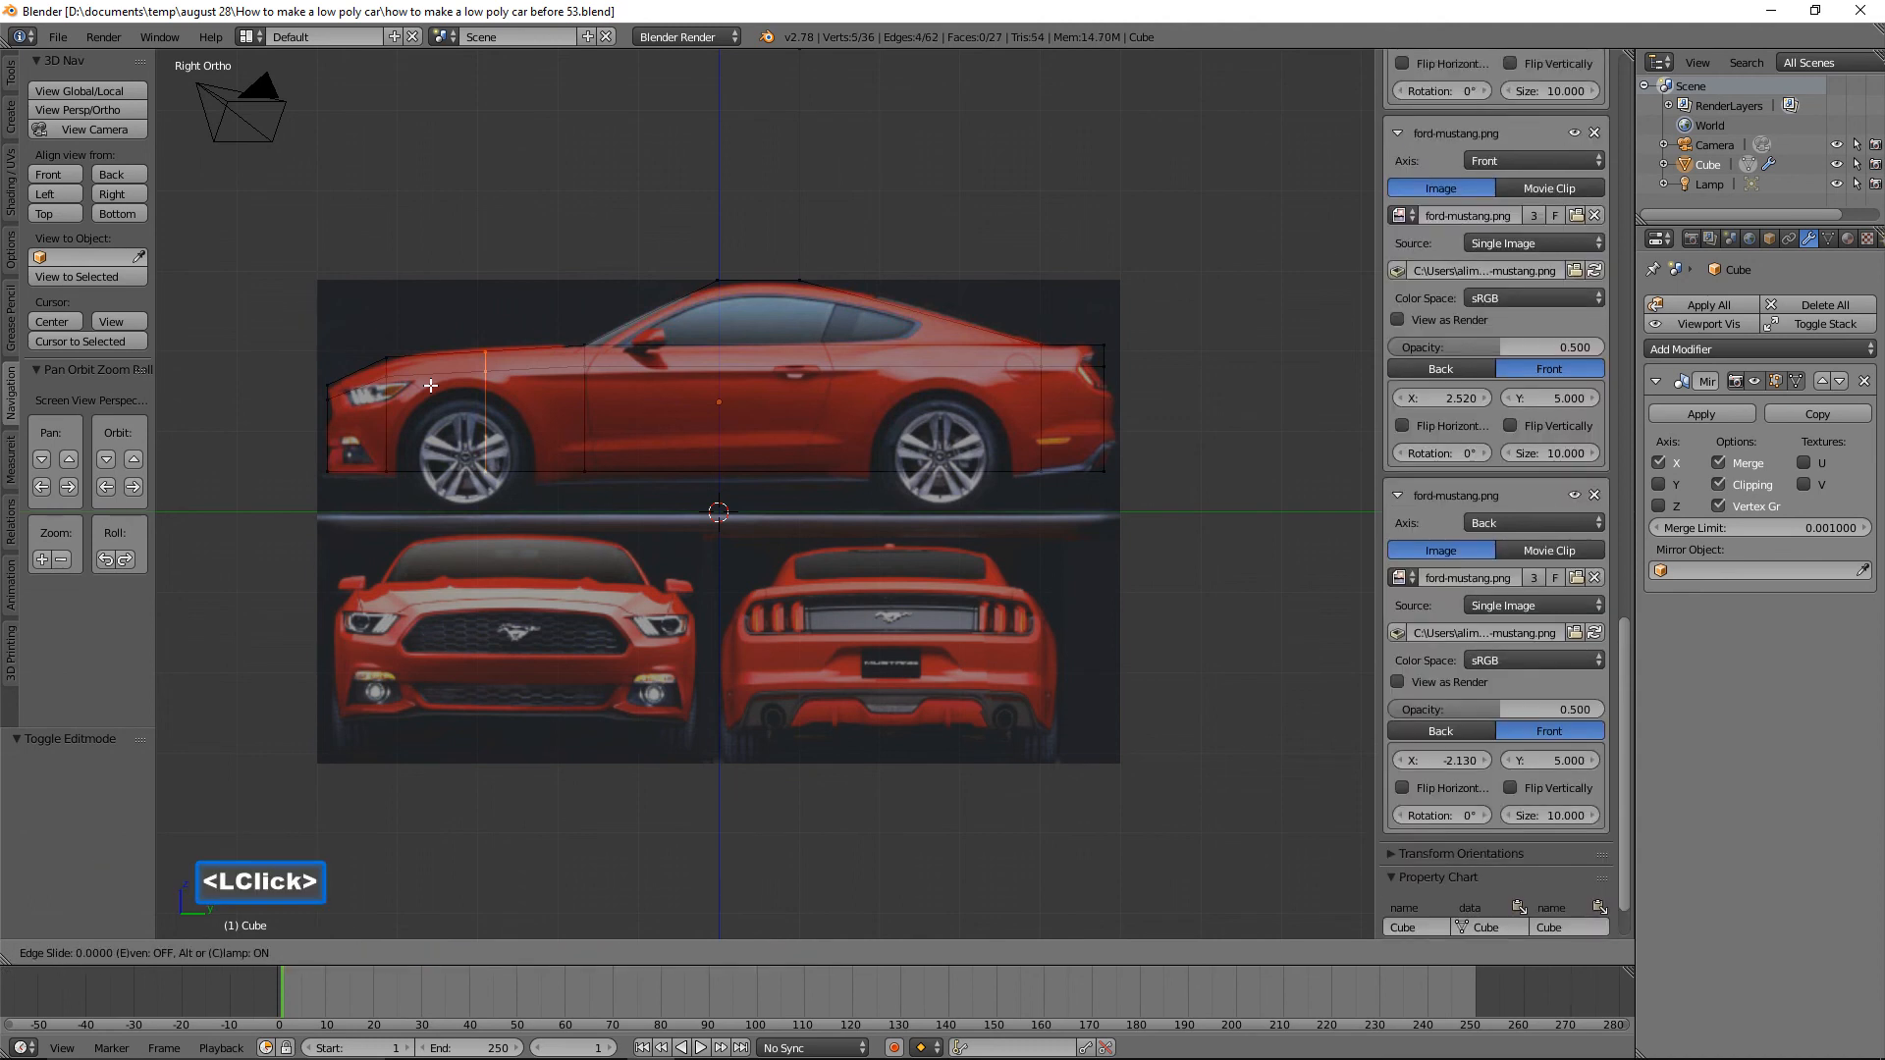
pyautogui.click(341, 398)
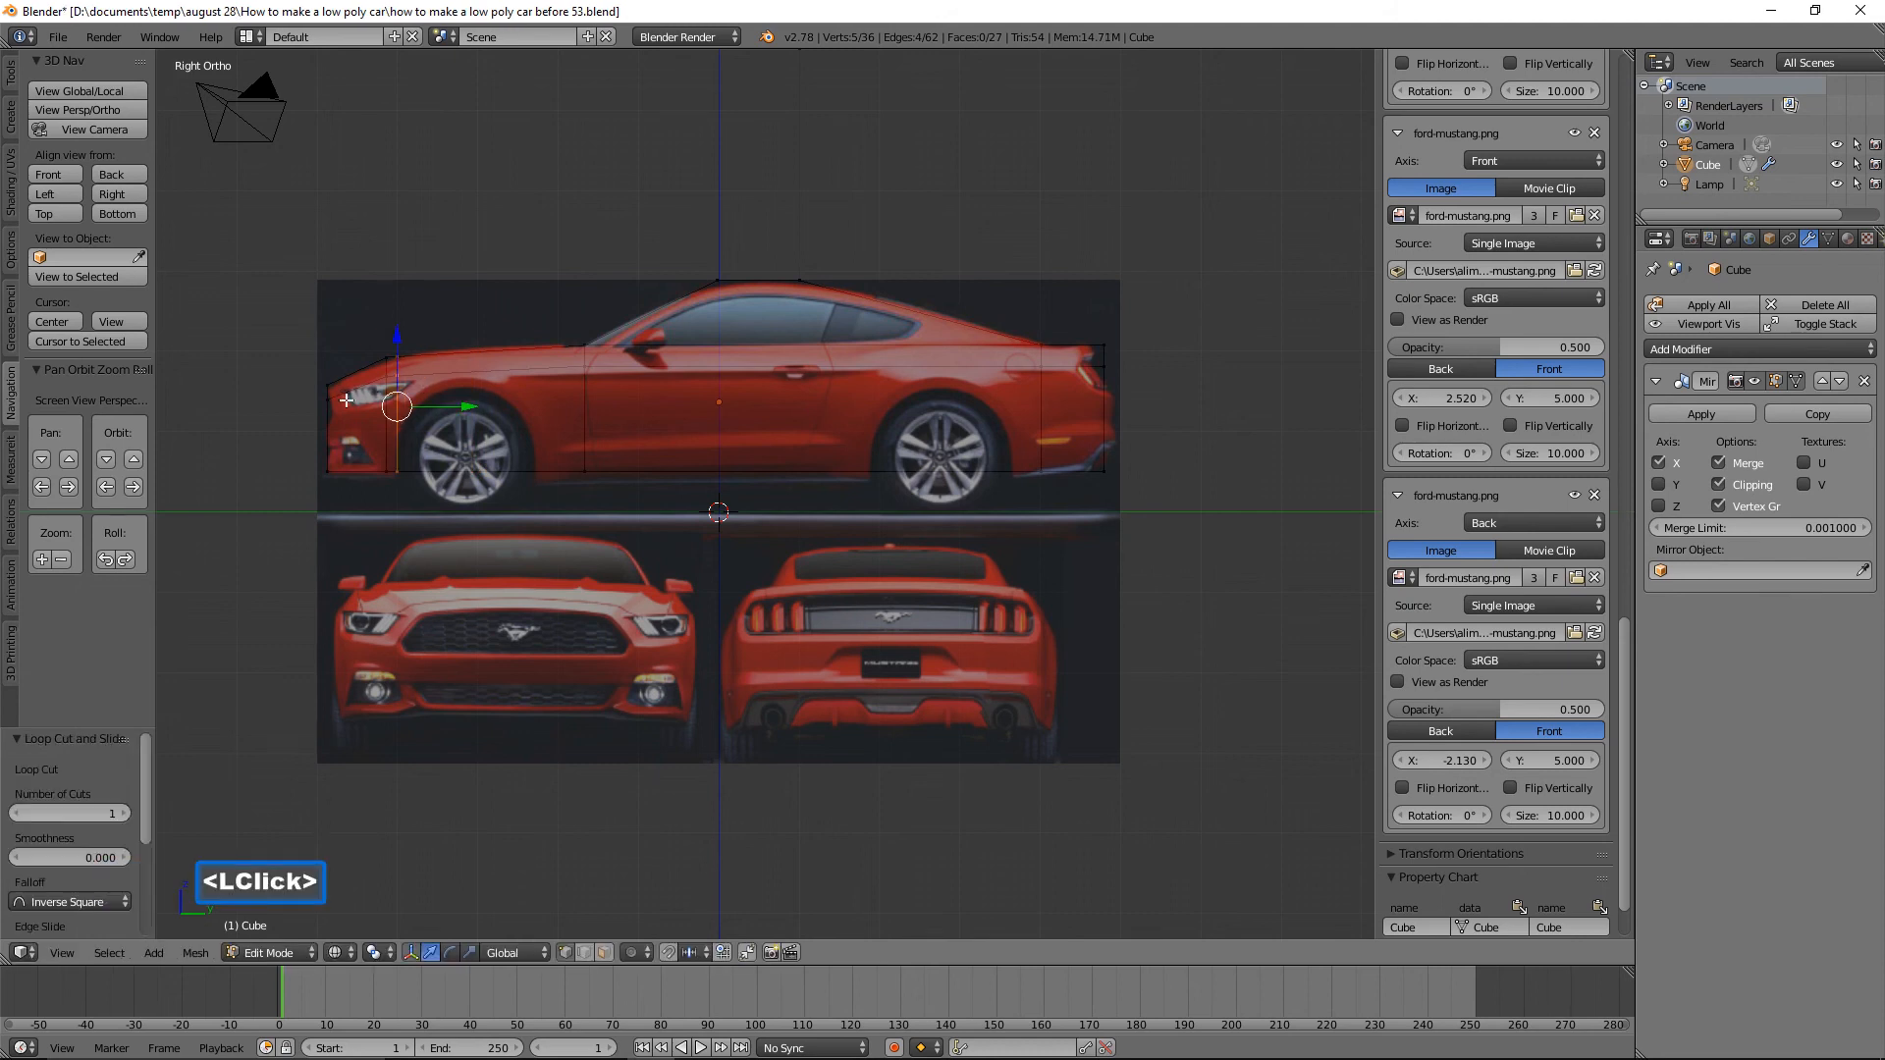
pyautogui.press('a')
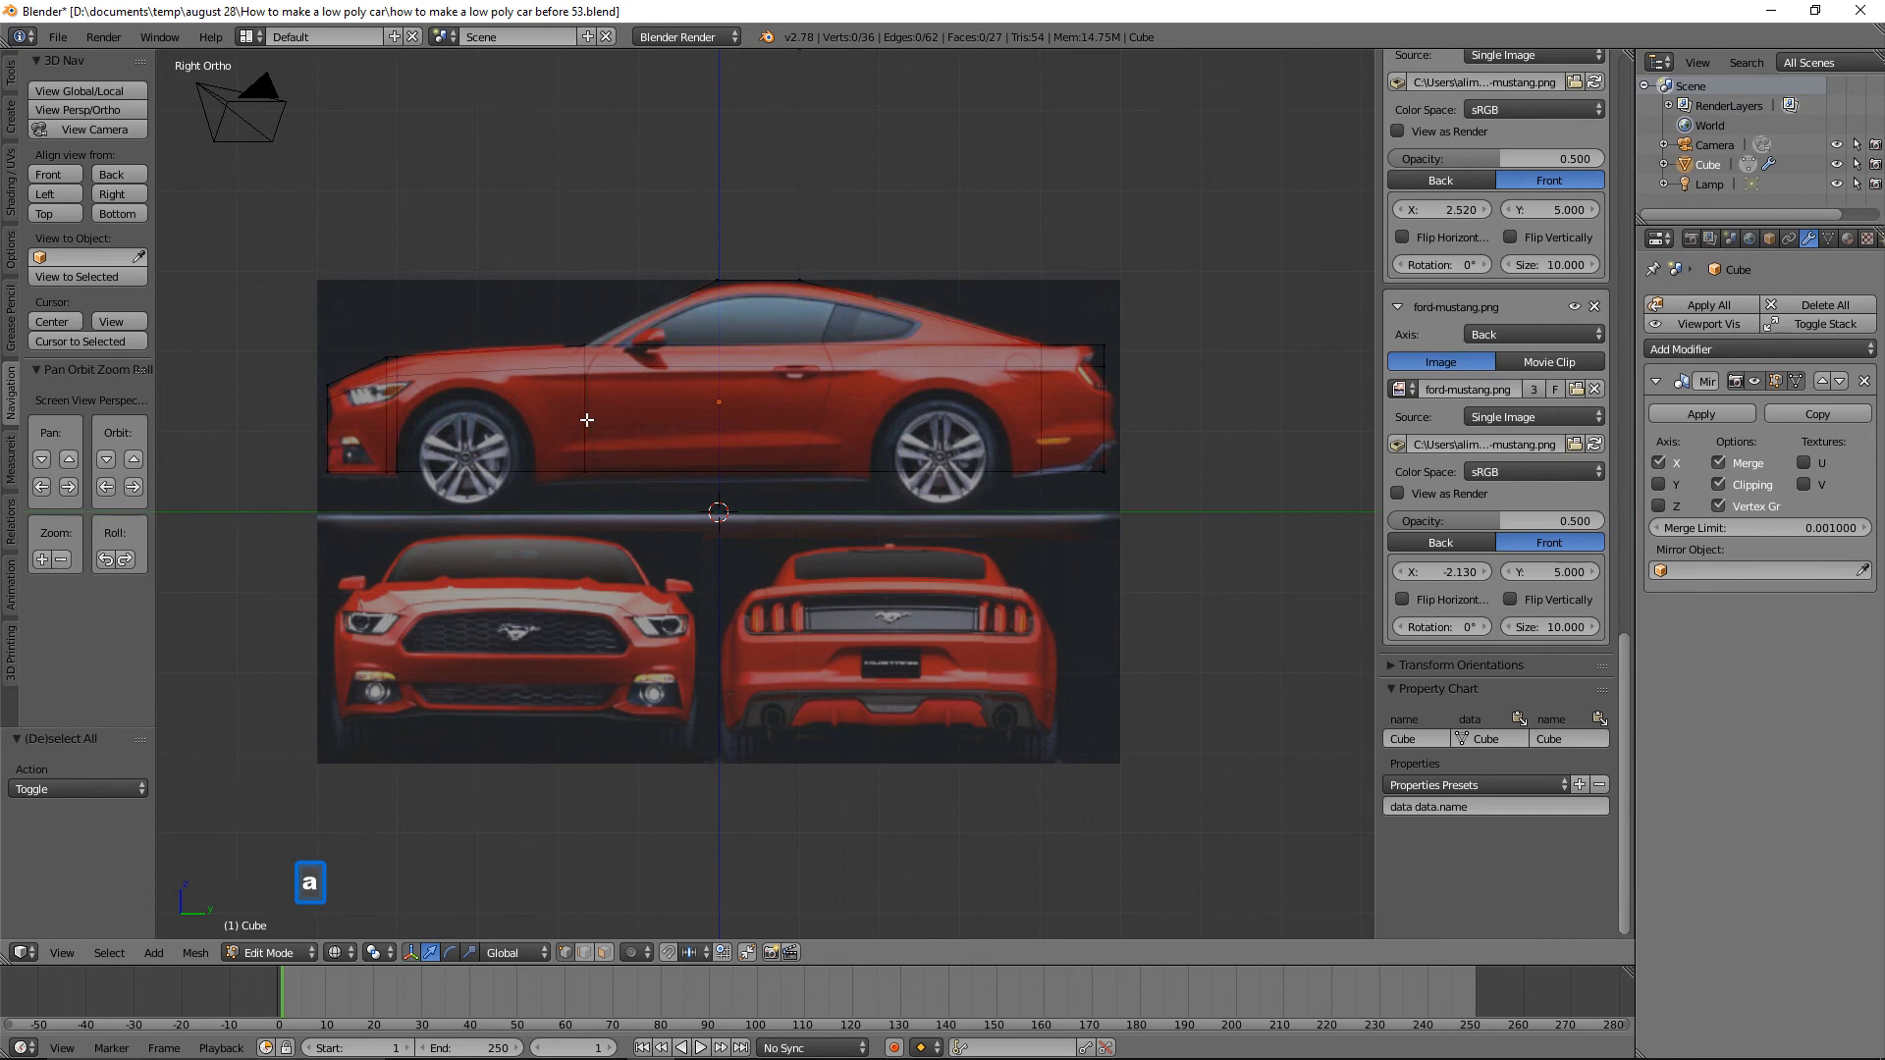
# Add another vertical loop cut between the front wheel and the door and slide it about 0.481 to the arch's rear edge.
pyautogui.press('ctrl')
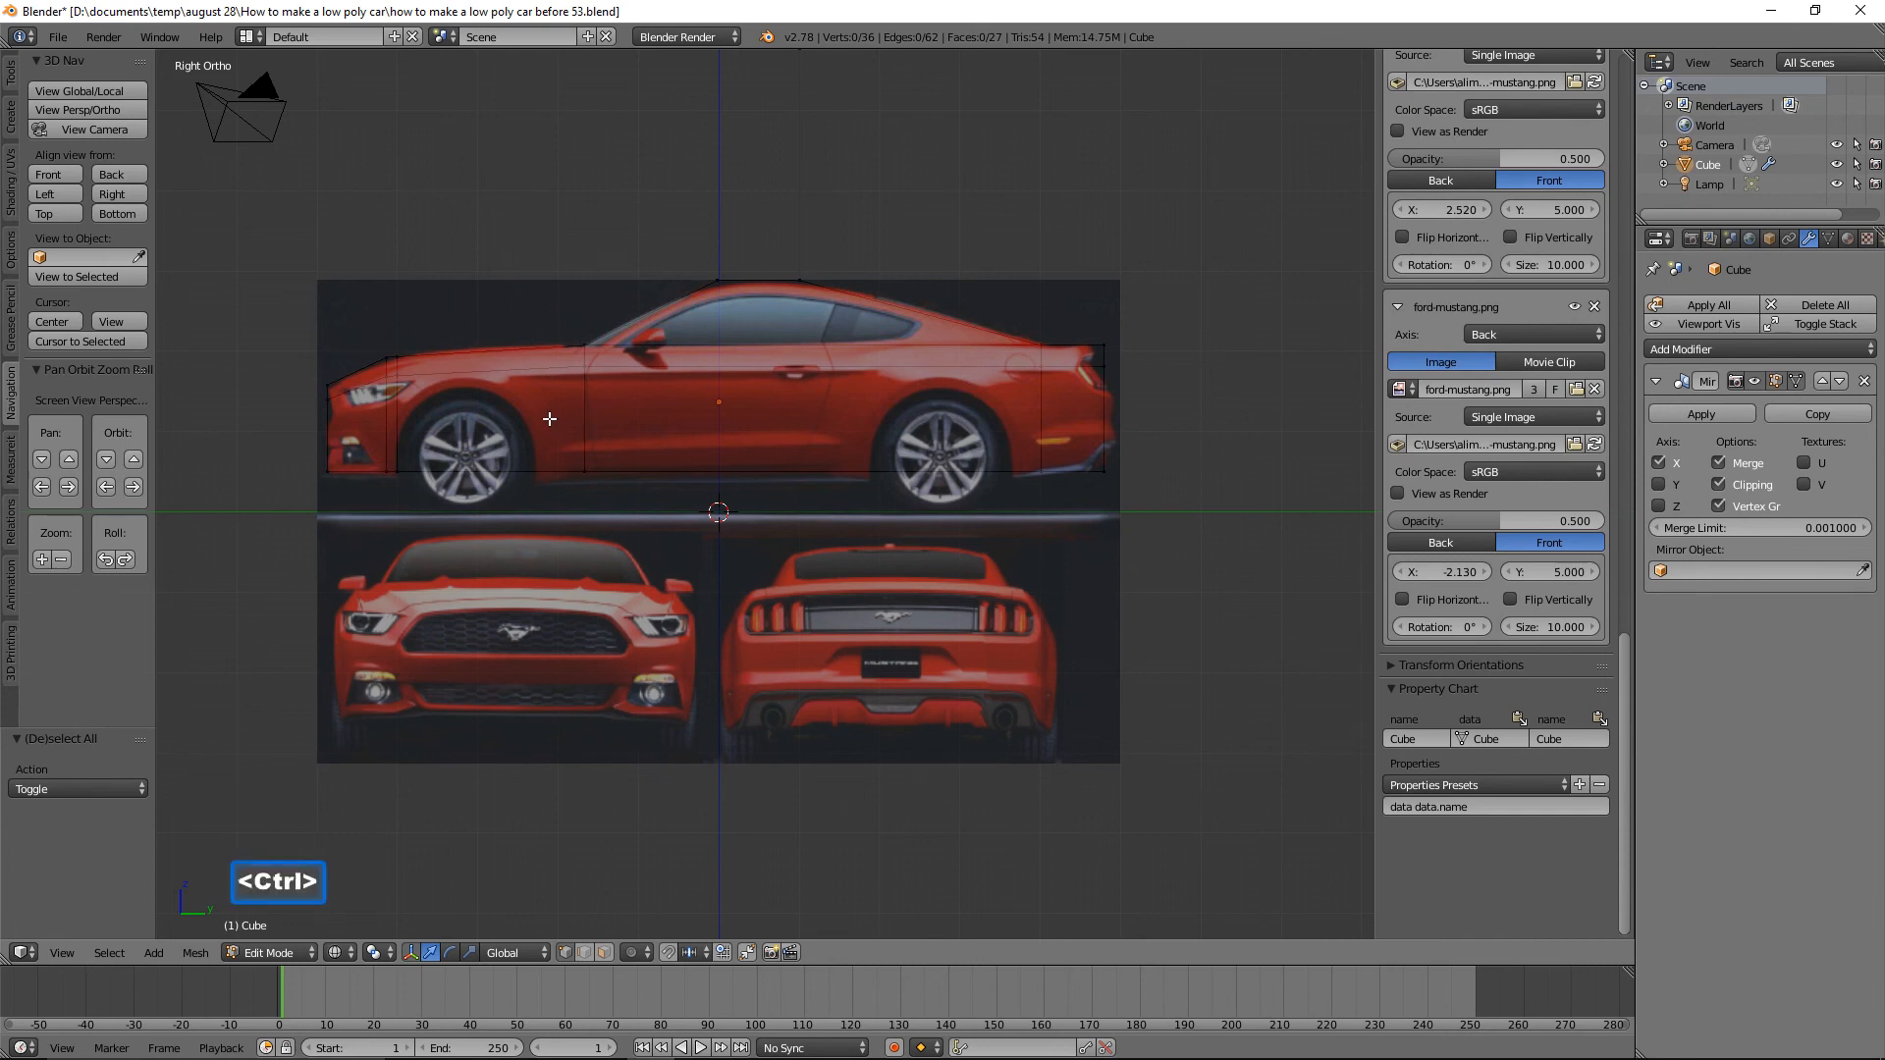
pyautogui.hotkey('ctrl', 'r')
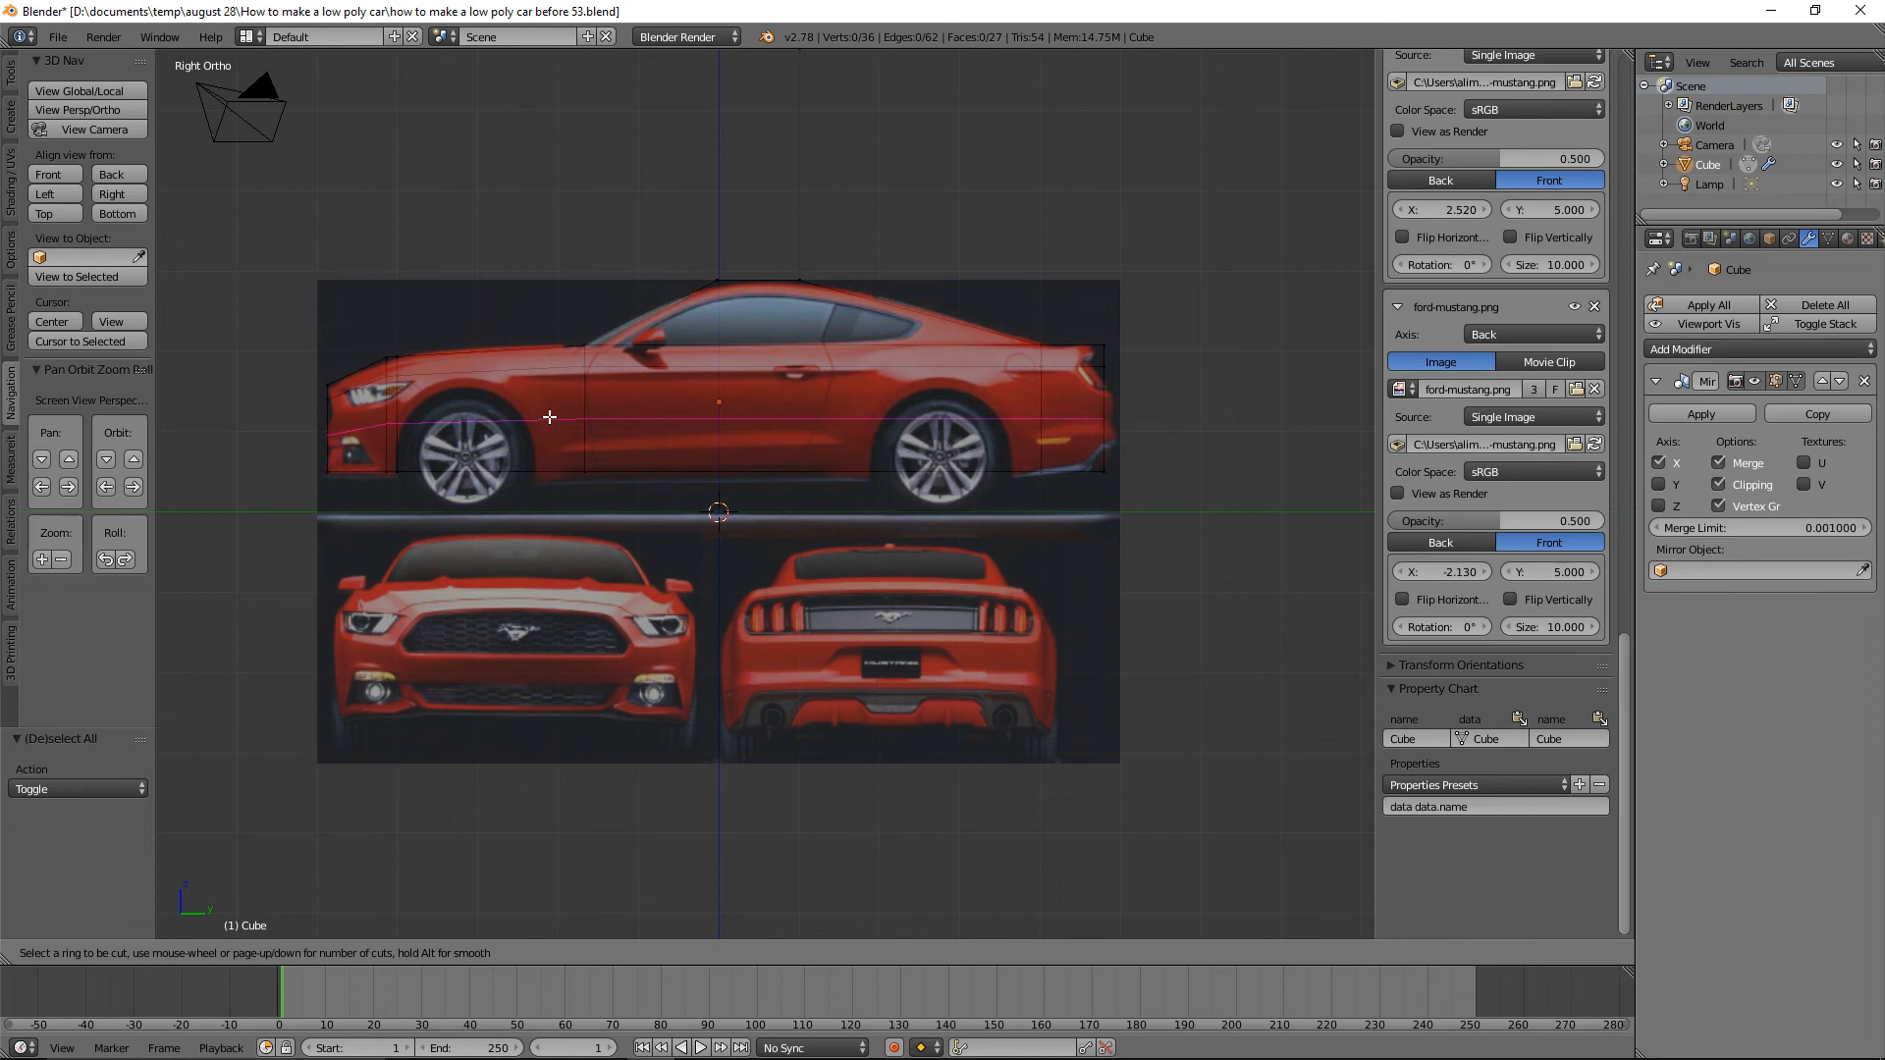
pyautogui.click(545, 372)
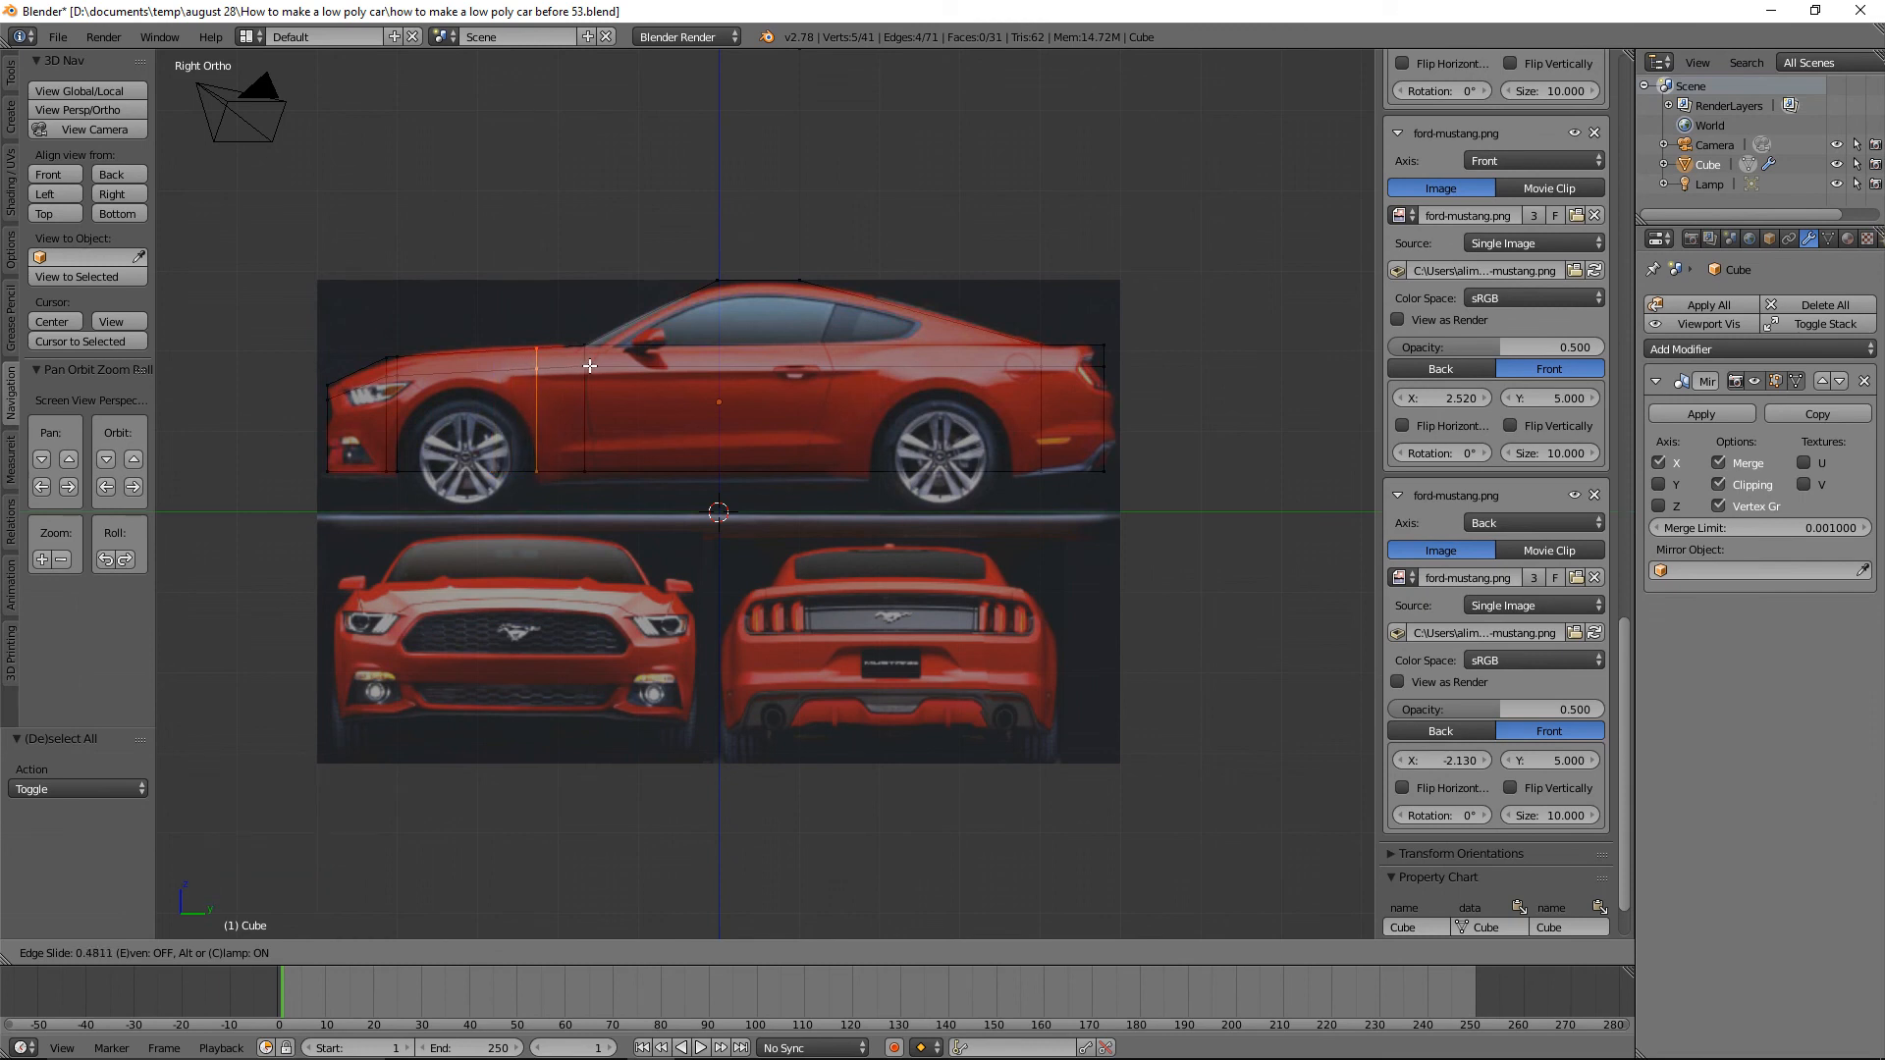
pyautogui.click(589, 365)
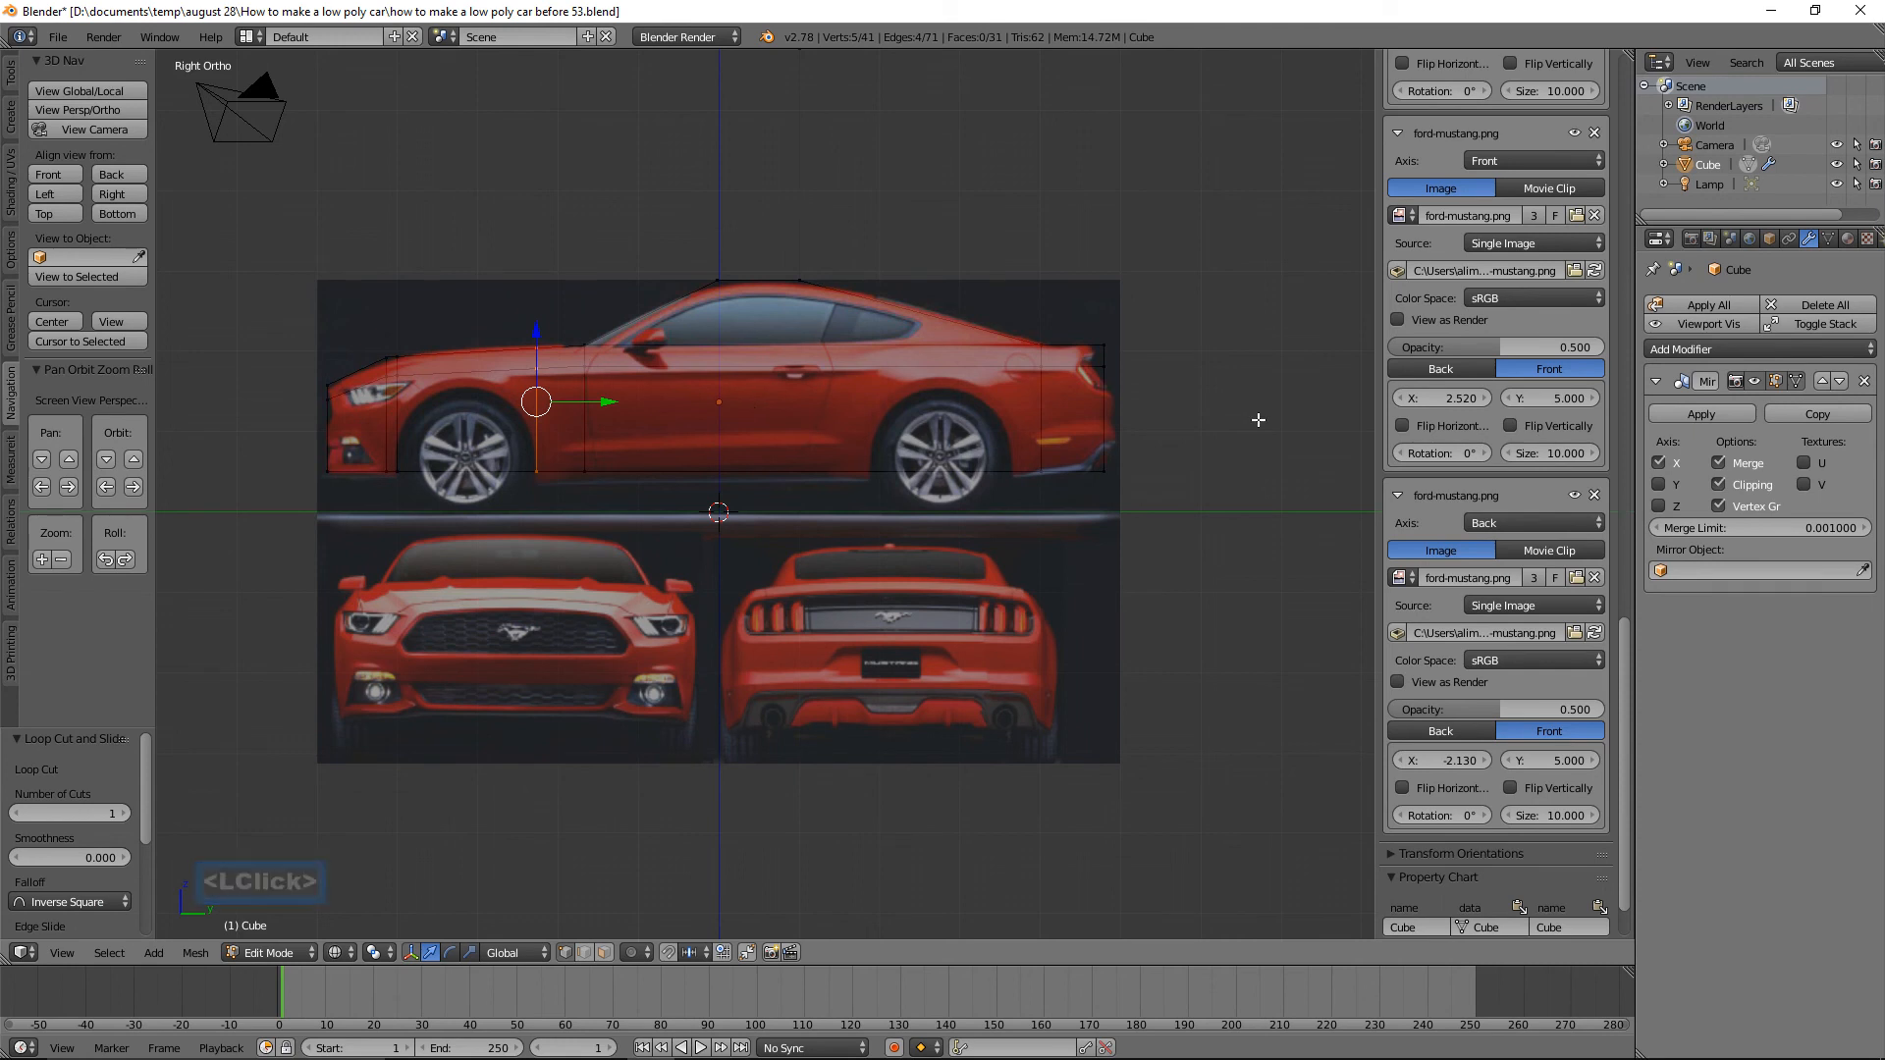
pyautogui.press('a')
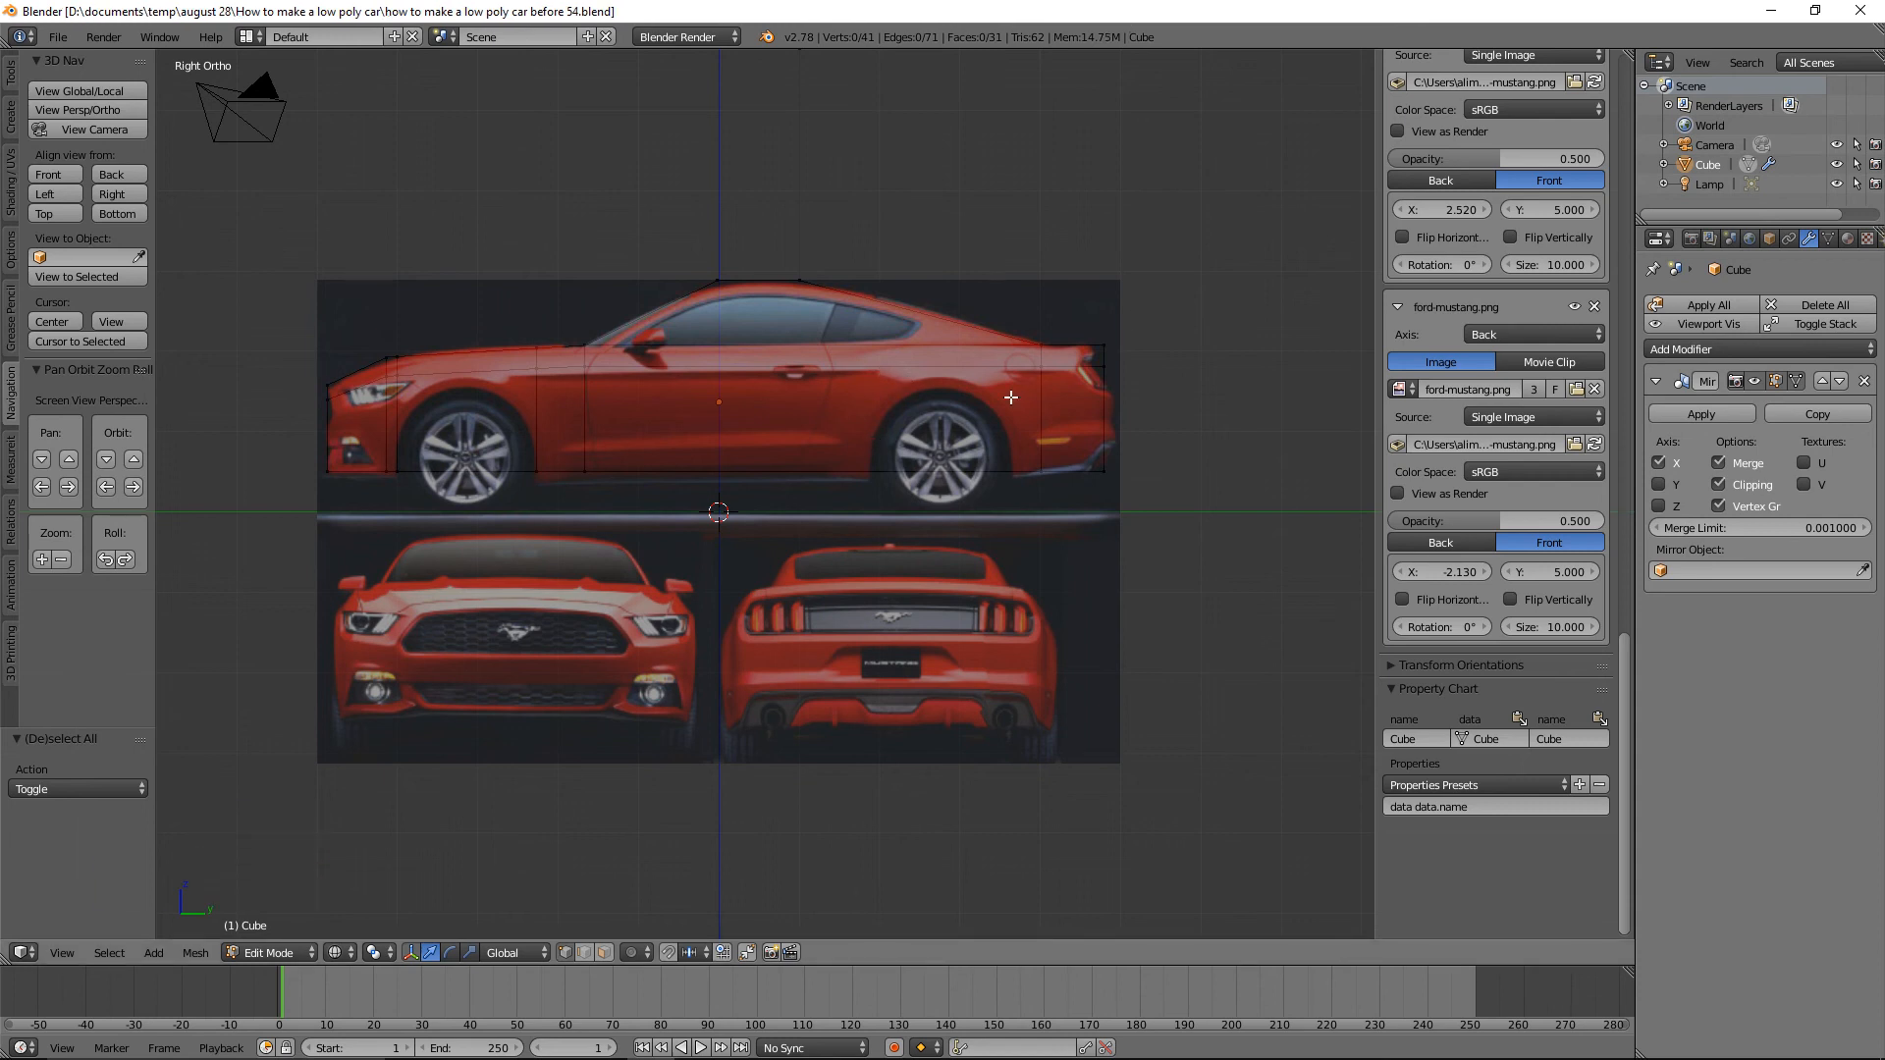
# Return to solid shading and hide the long narrow side face directly beneath the side window.
pyautogui.moveTo(872, 360); pyautogui.dragTo(889, 433, button='middle')
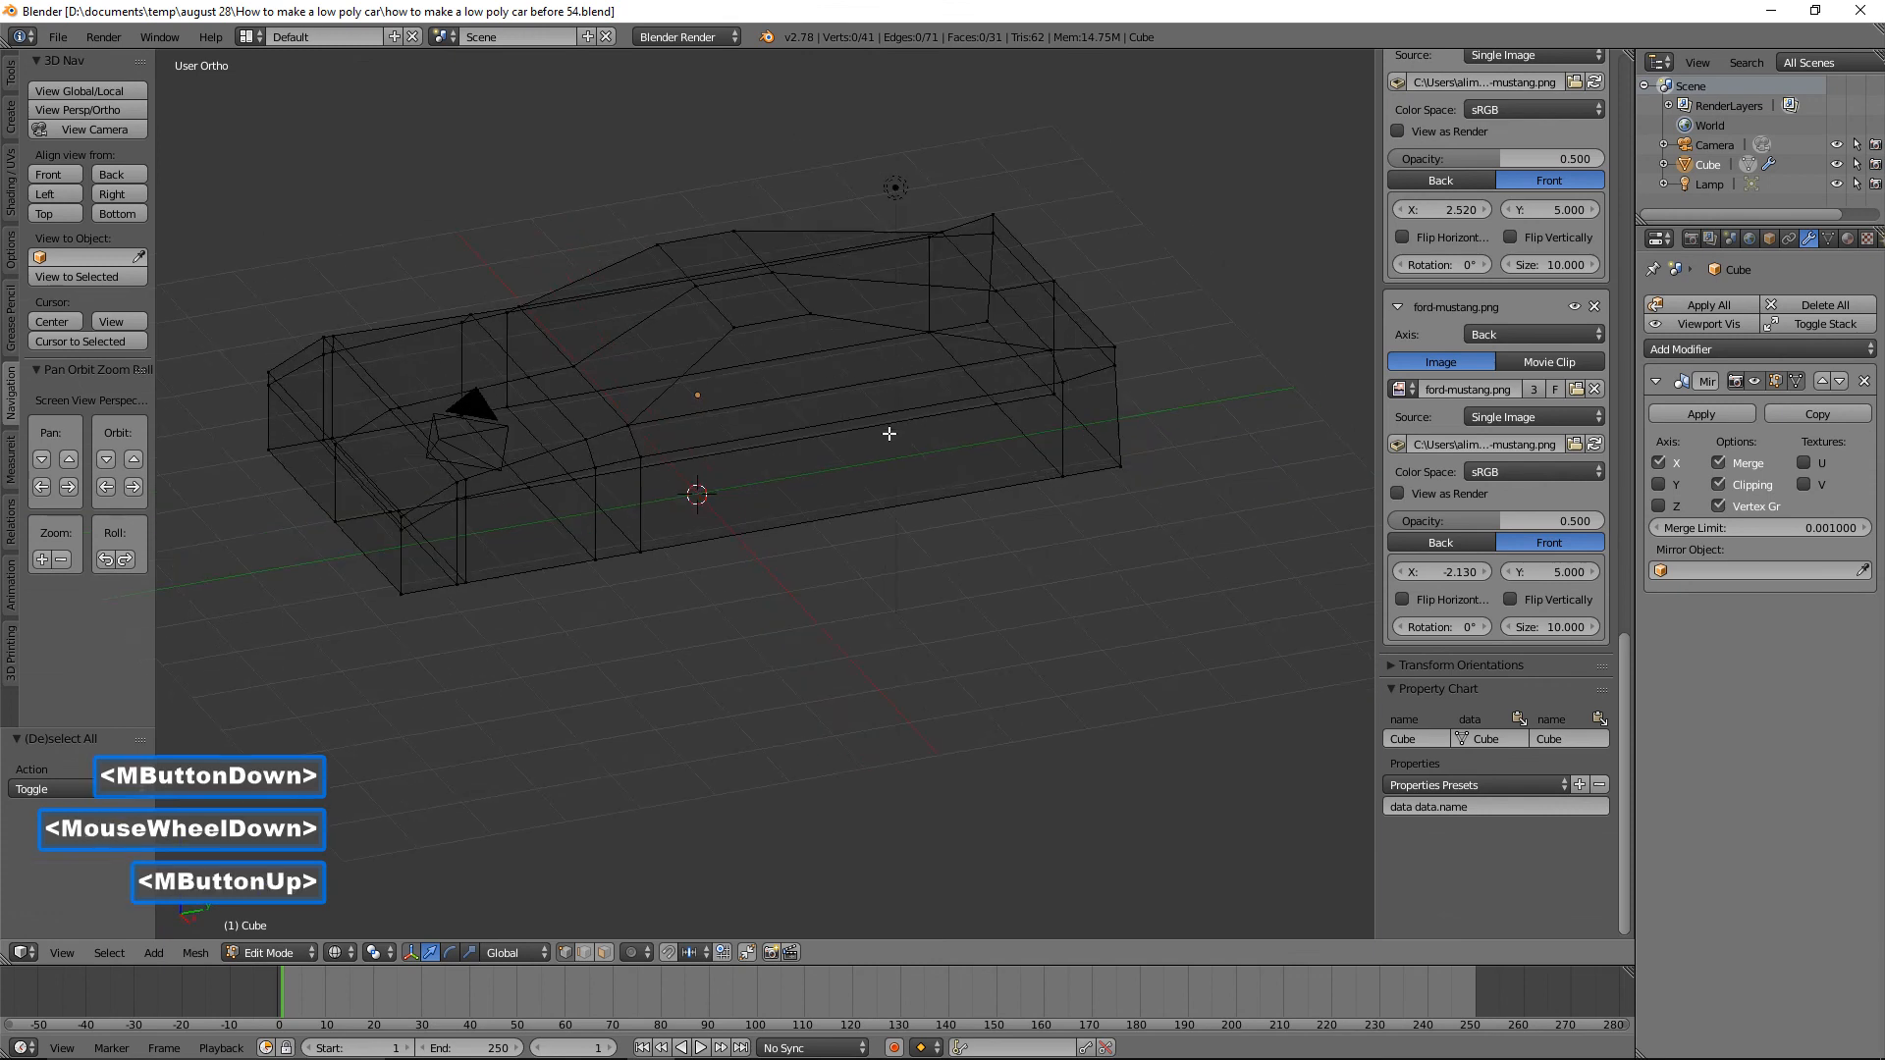
pyautogui.press('z')
pyautogui.click(939, 561)
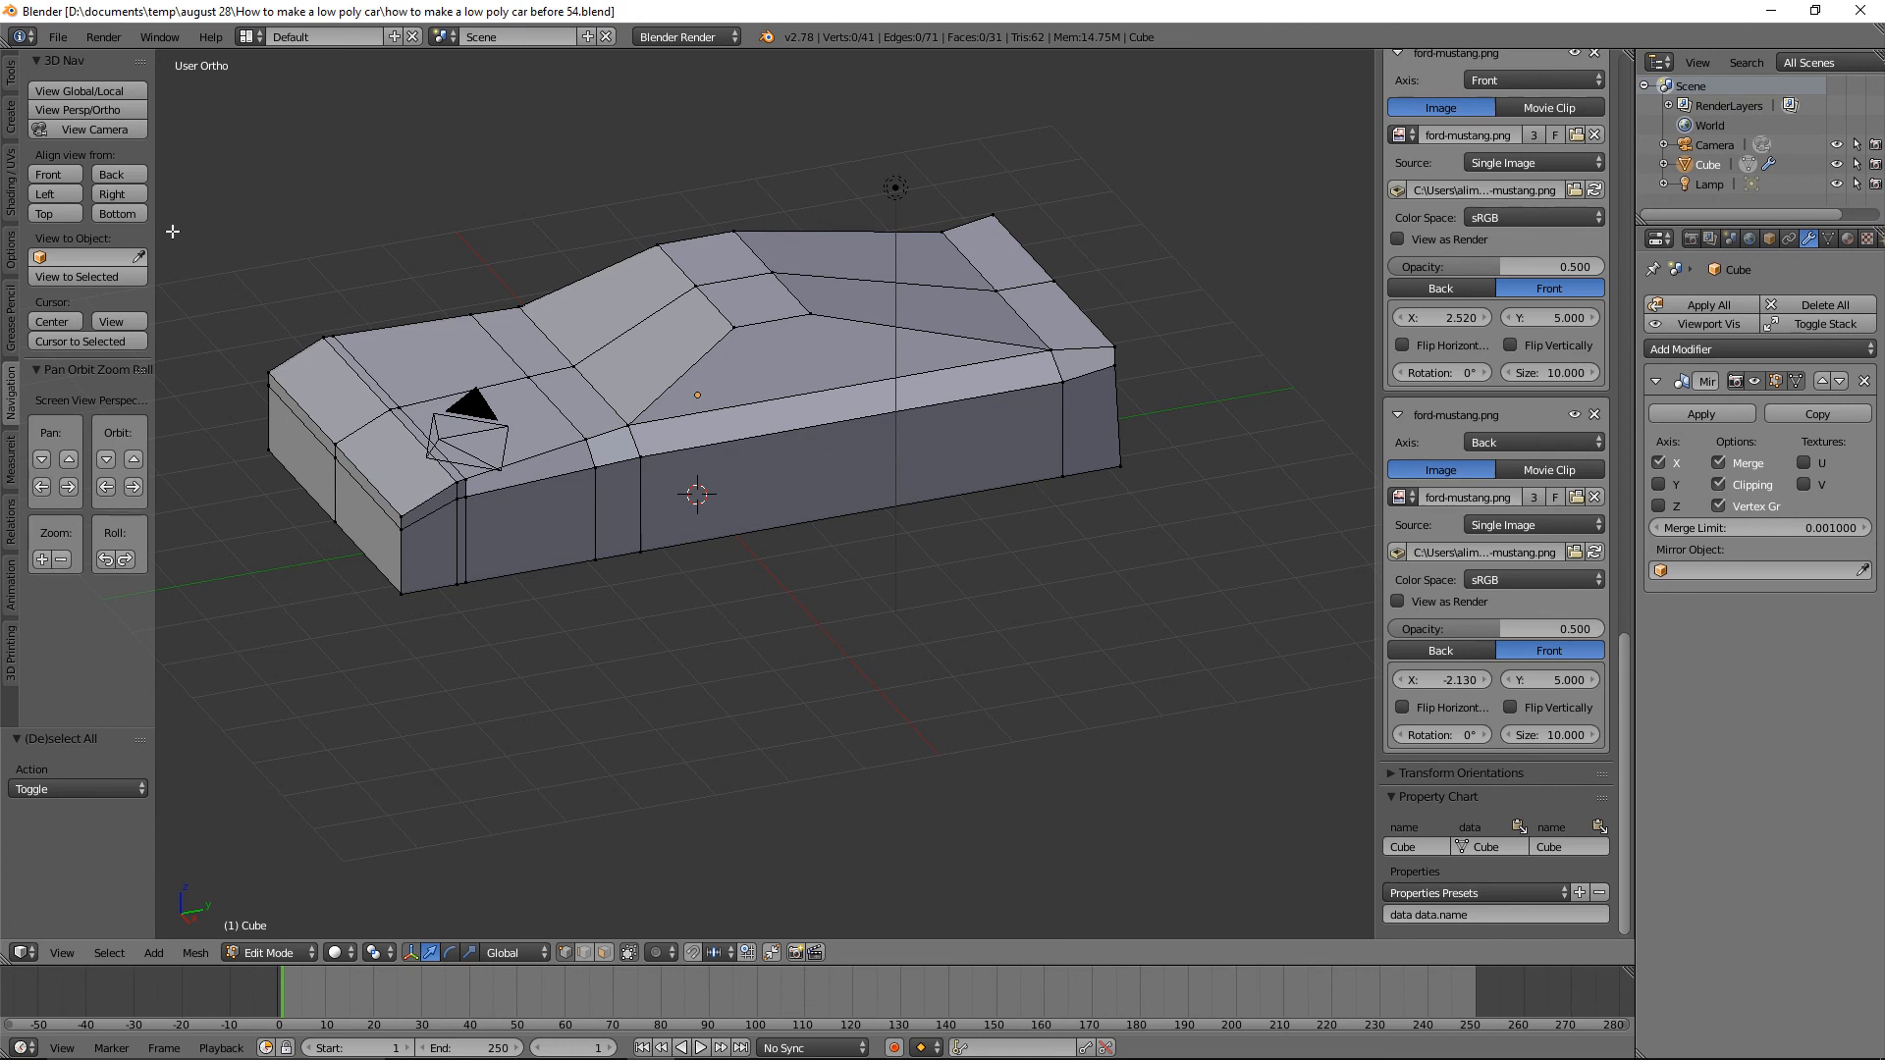
pyautogui.click(144, 197)
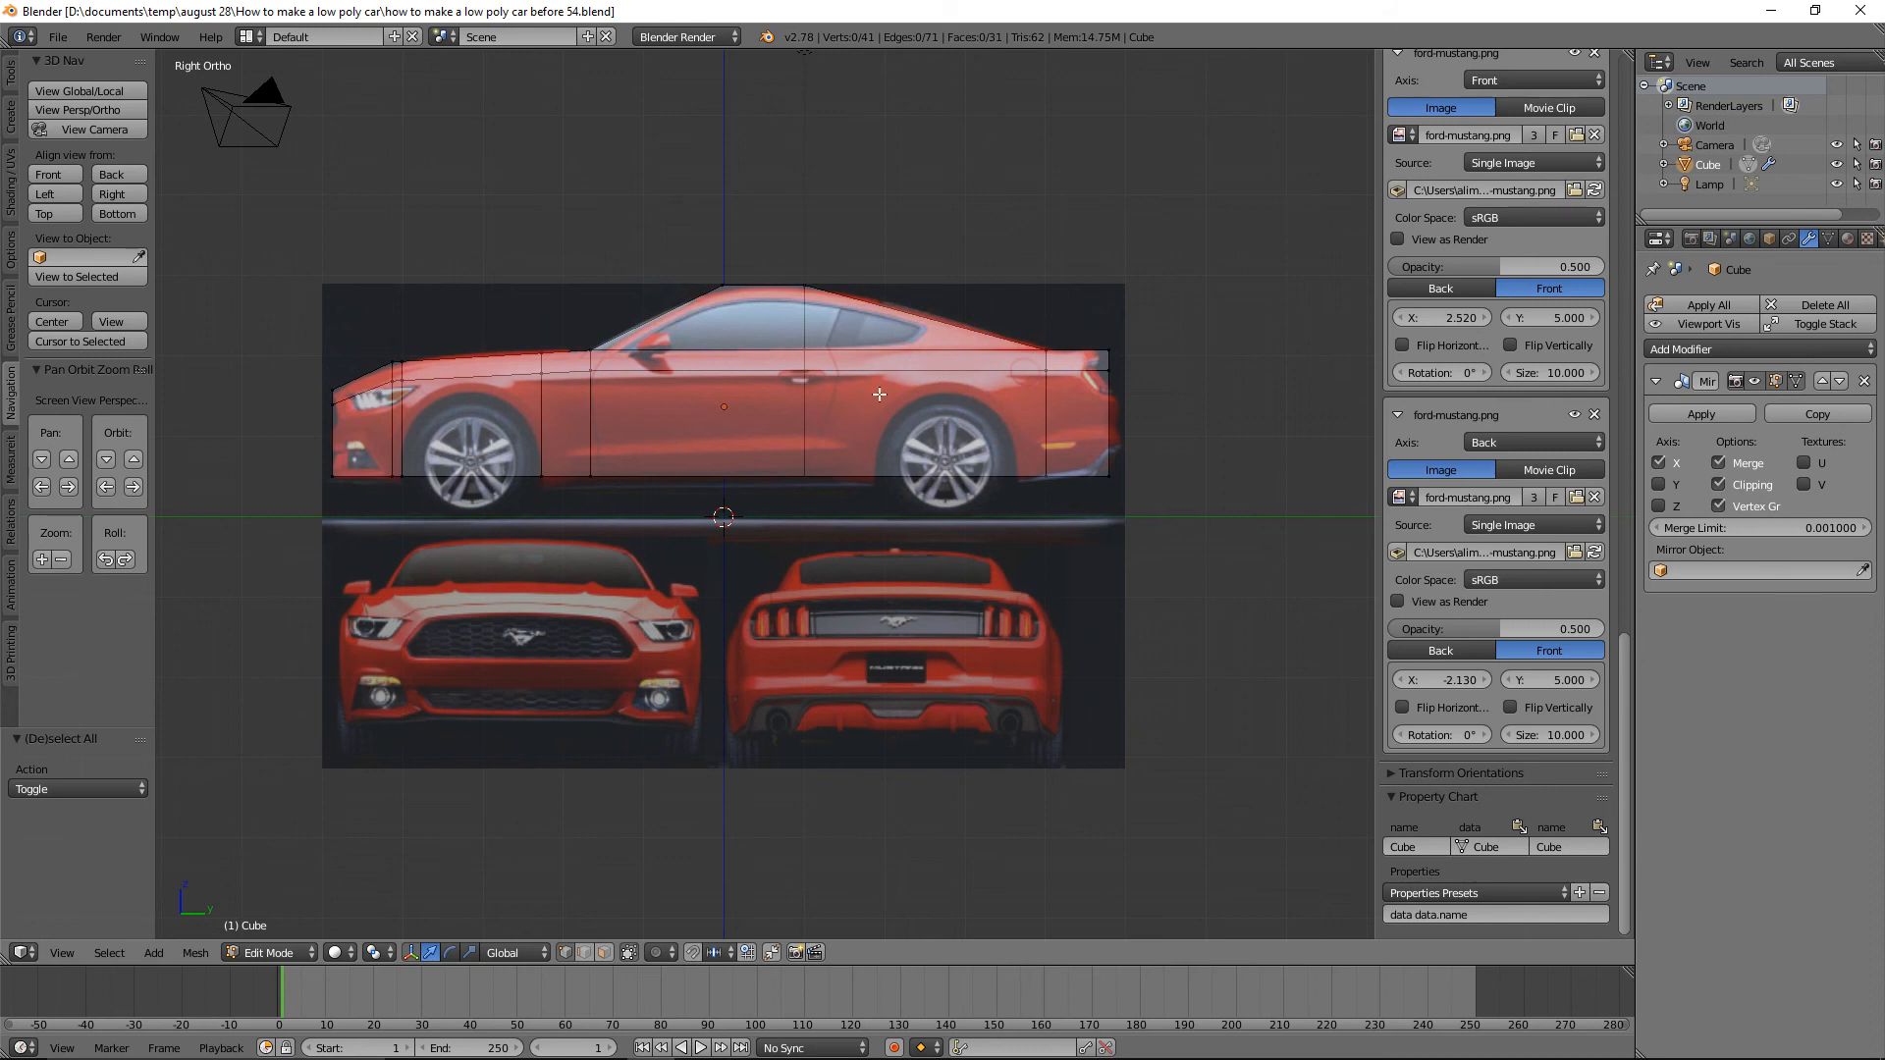
pyautogui.moveTo(843, 460); pyautogui.dragTo(900, 517, button='middle')
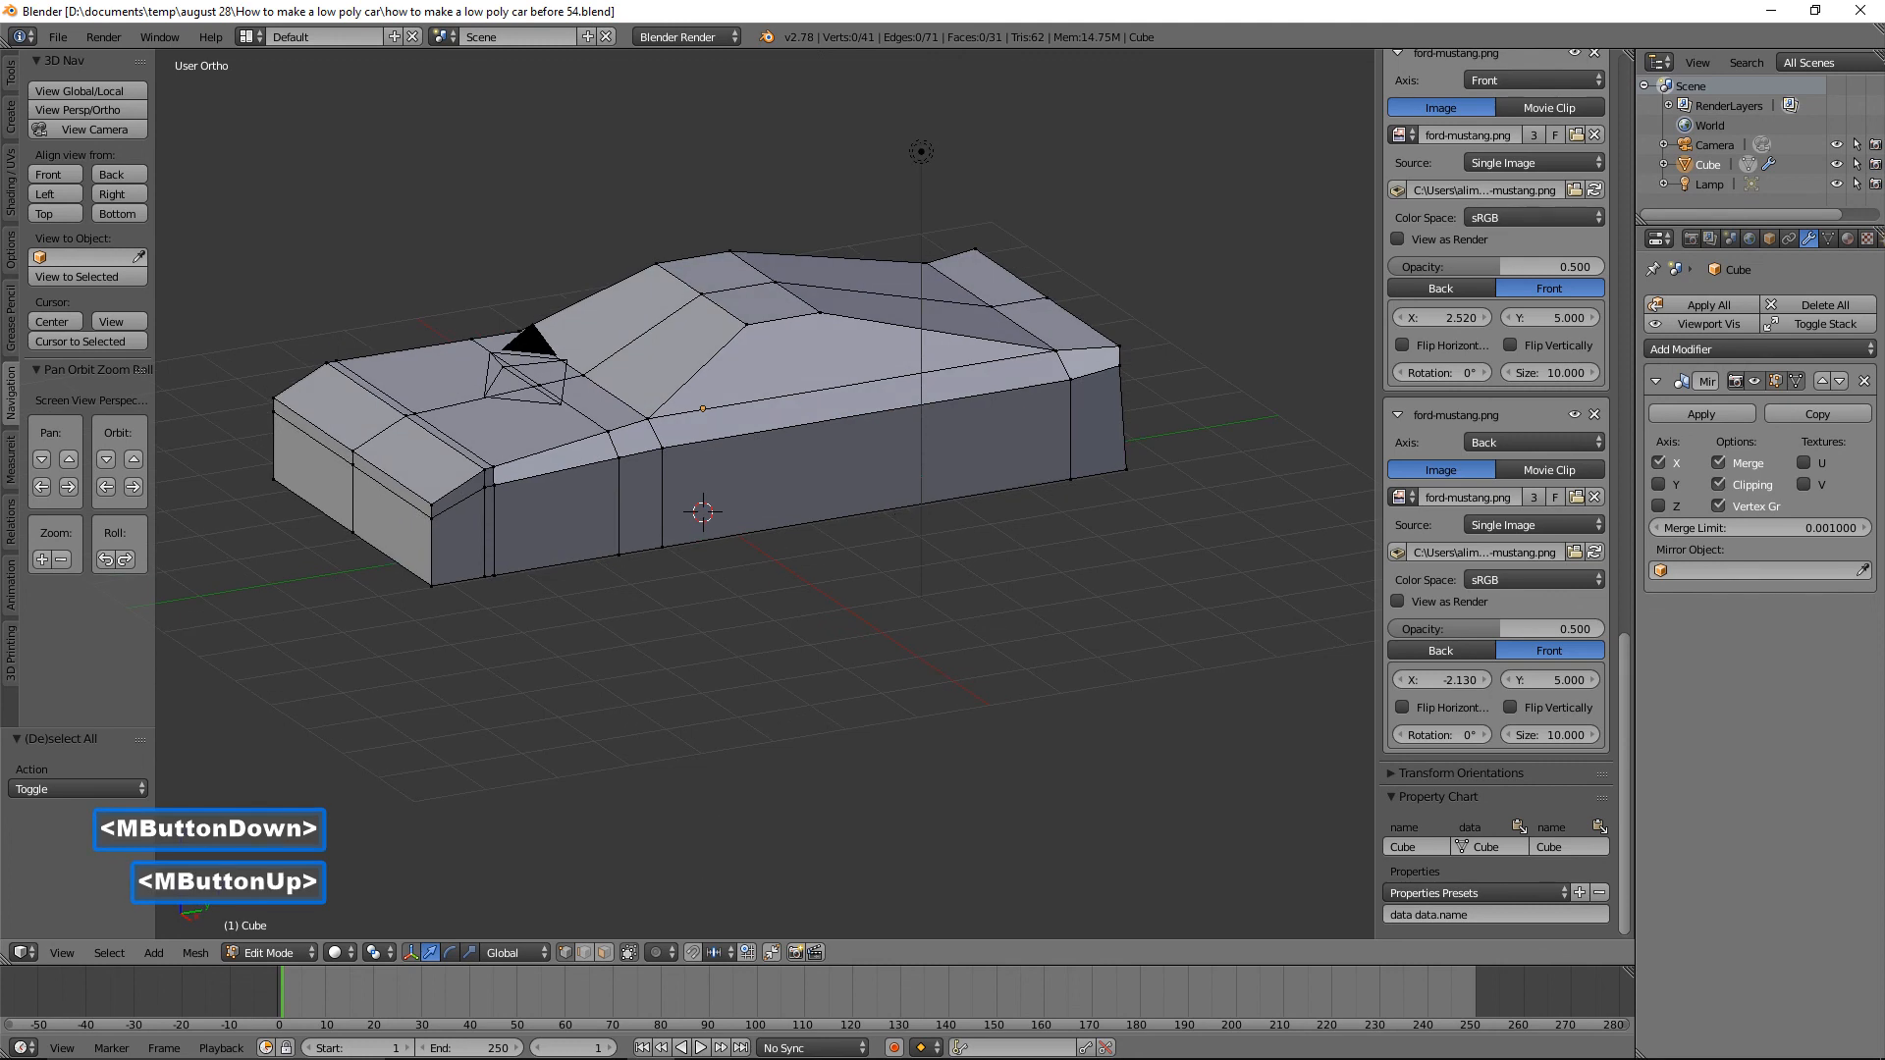
pyautogui.click(604, 952)
pyautogui.click(980, 388)
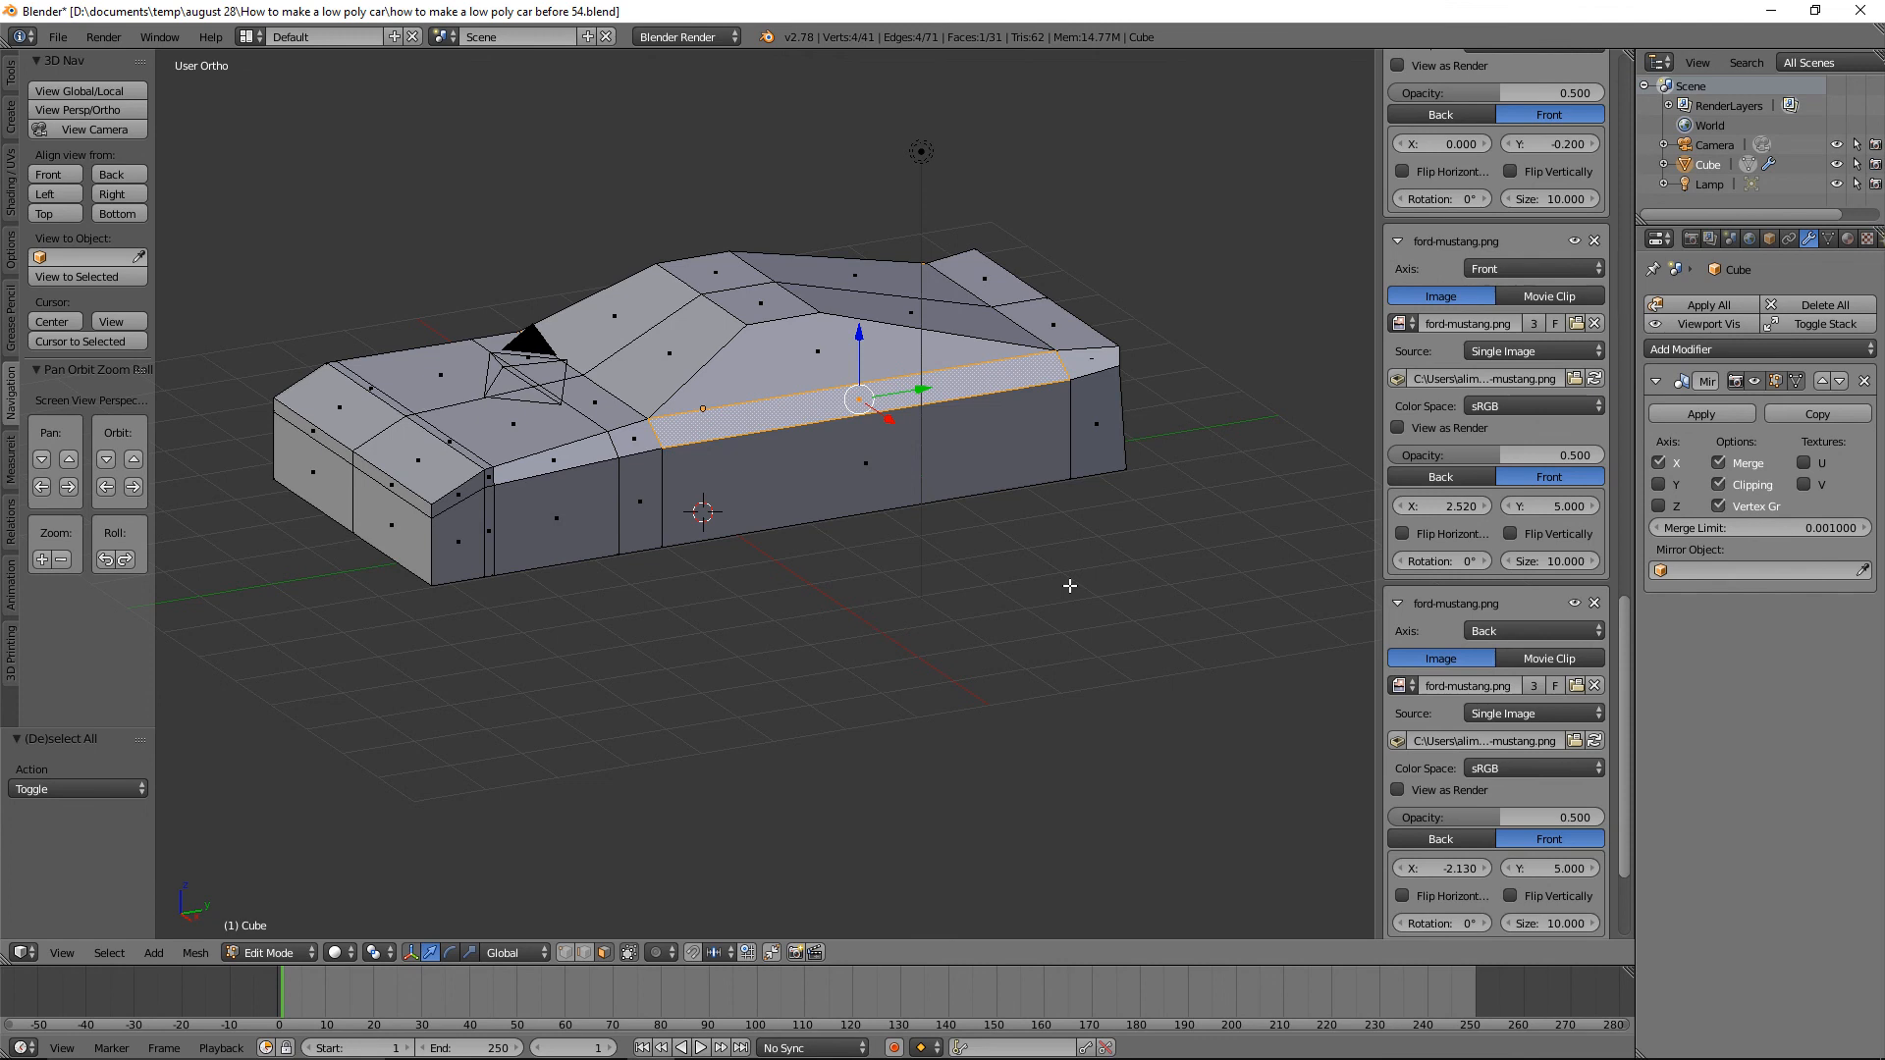
pyautogui.press('h')
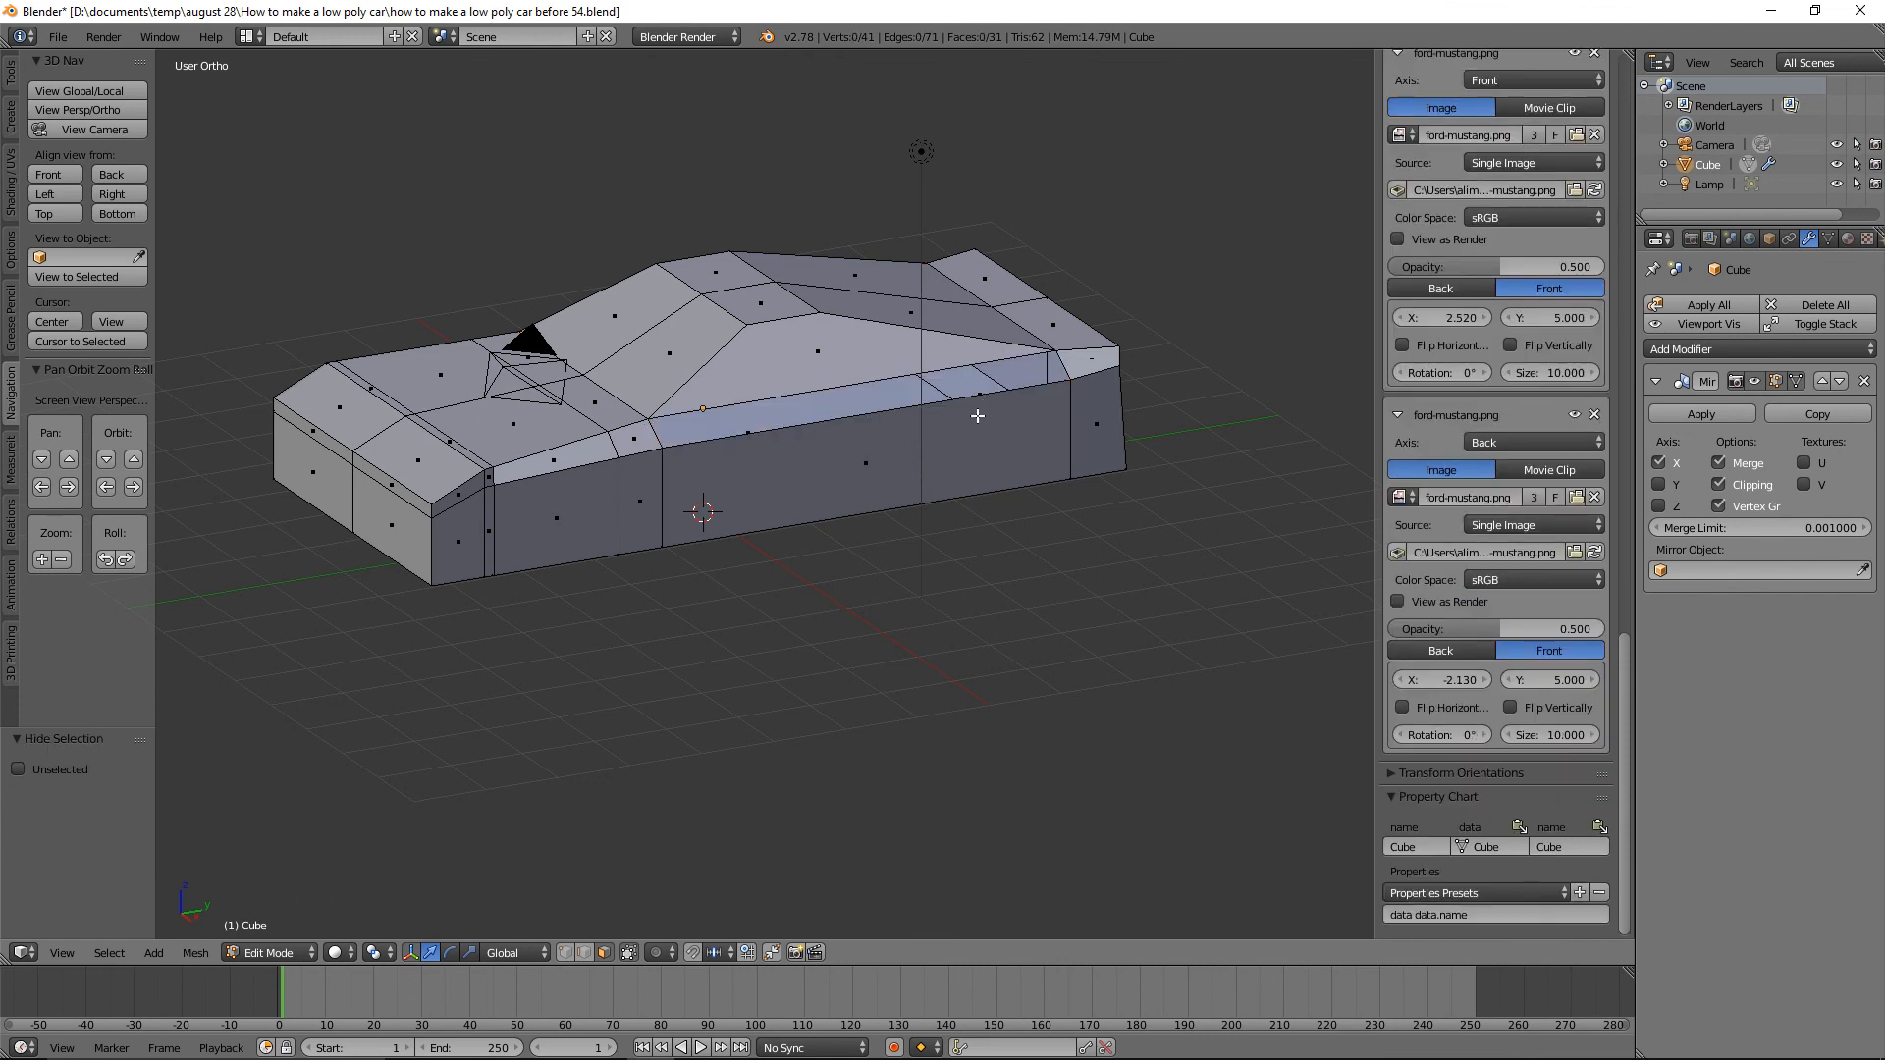
# In the right view, add one vertical loop cut through the long lower side face and slide it about 0.228 to the rear wheel arch's front edge.
pyautogui.click(113, 194)
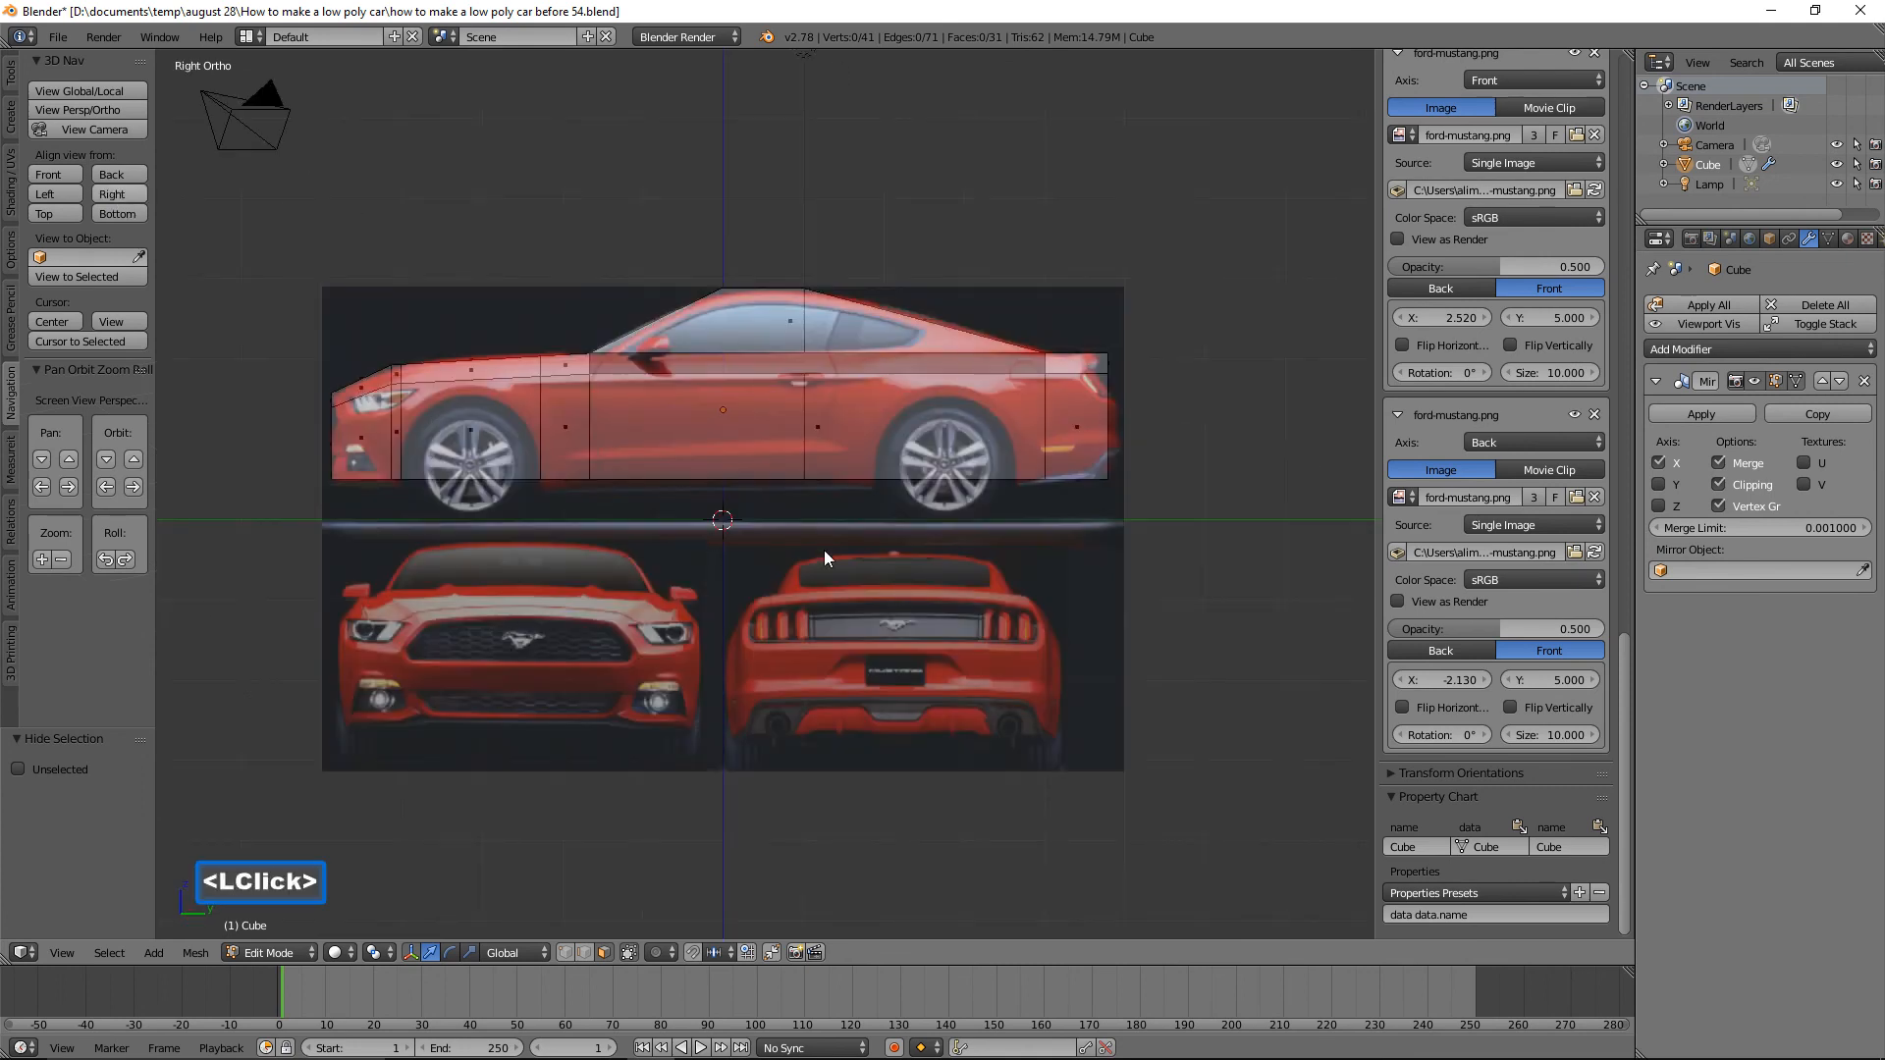
pyautogui.press('ctrl')
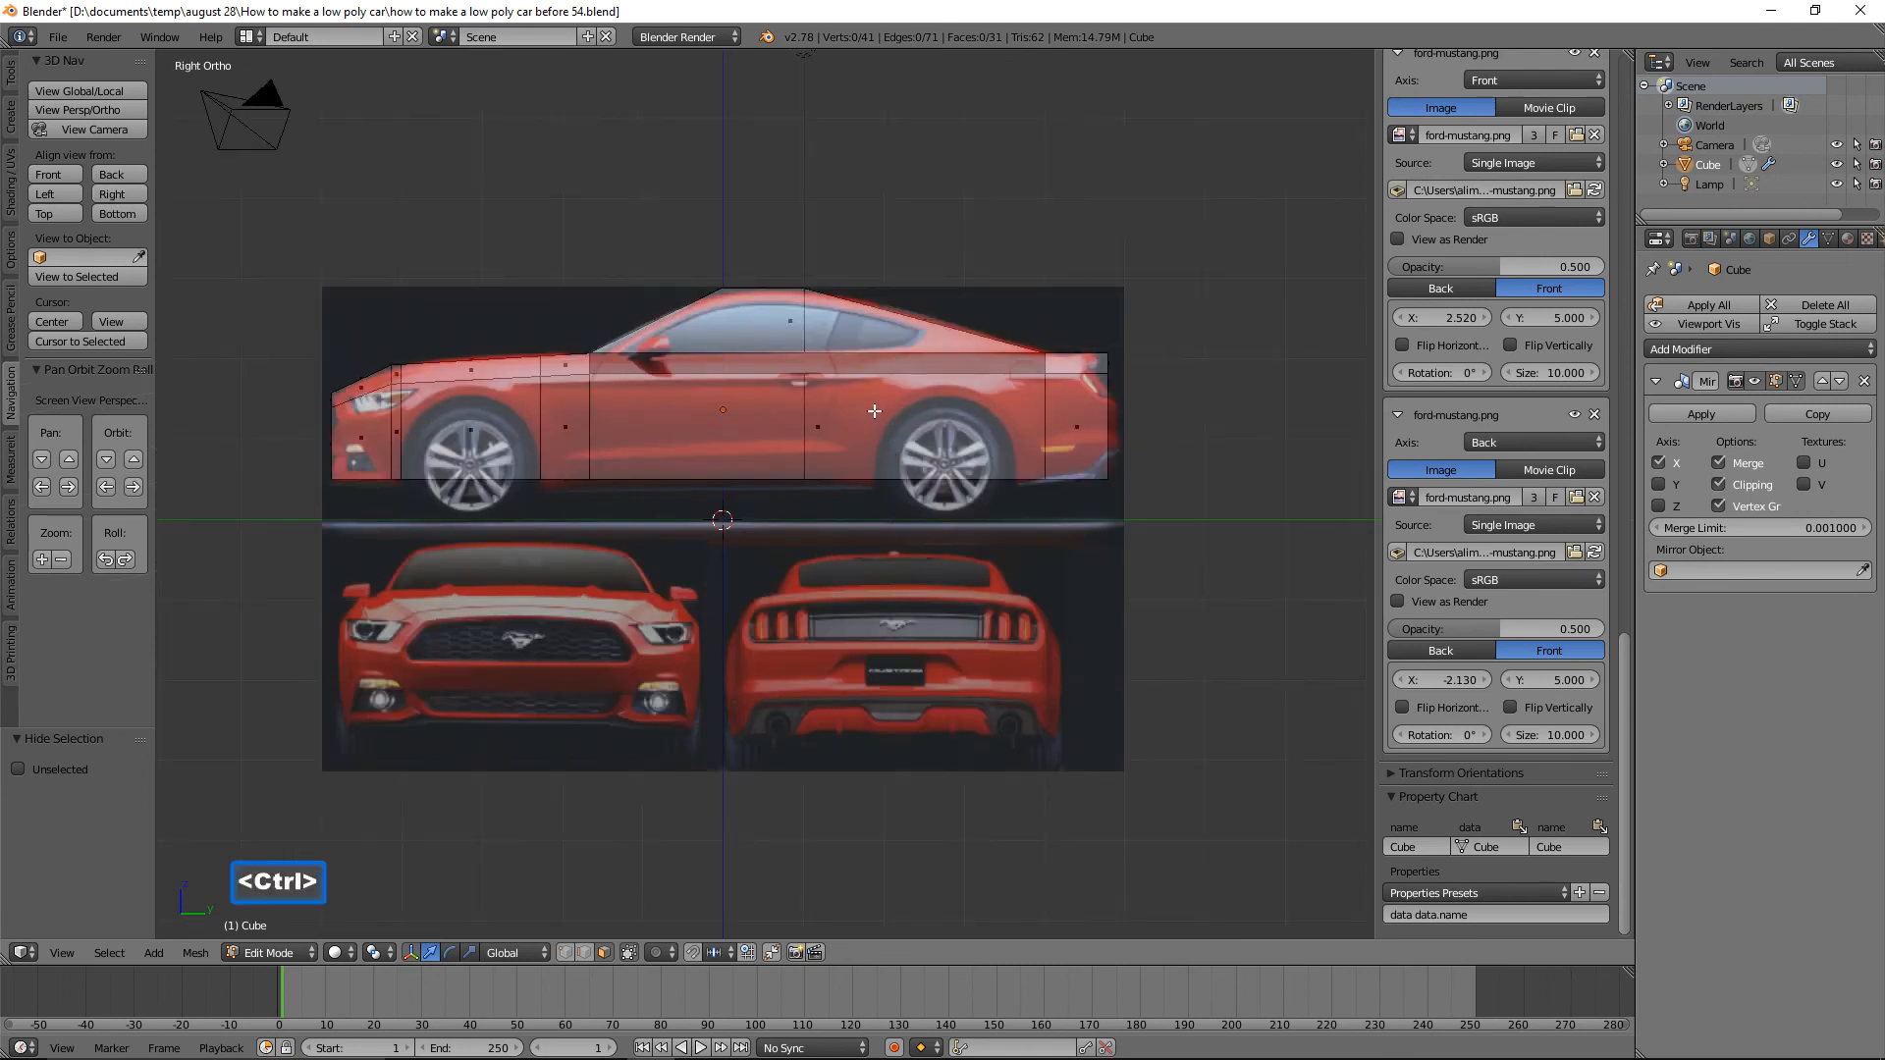
pyautogui.hotkey('ctrl', 'r')
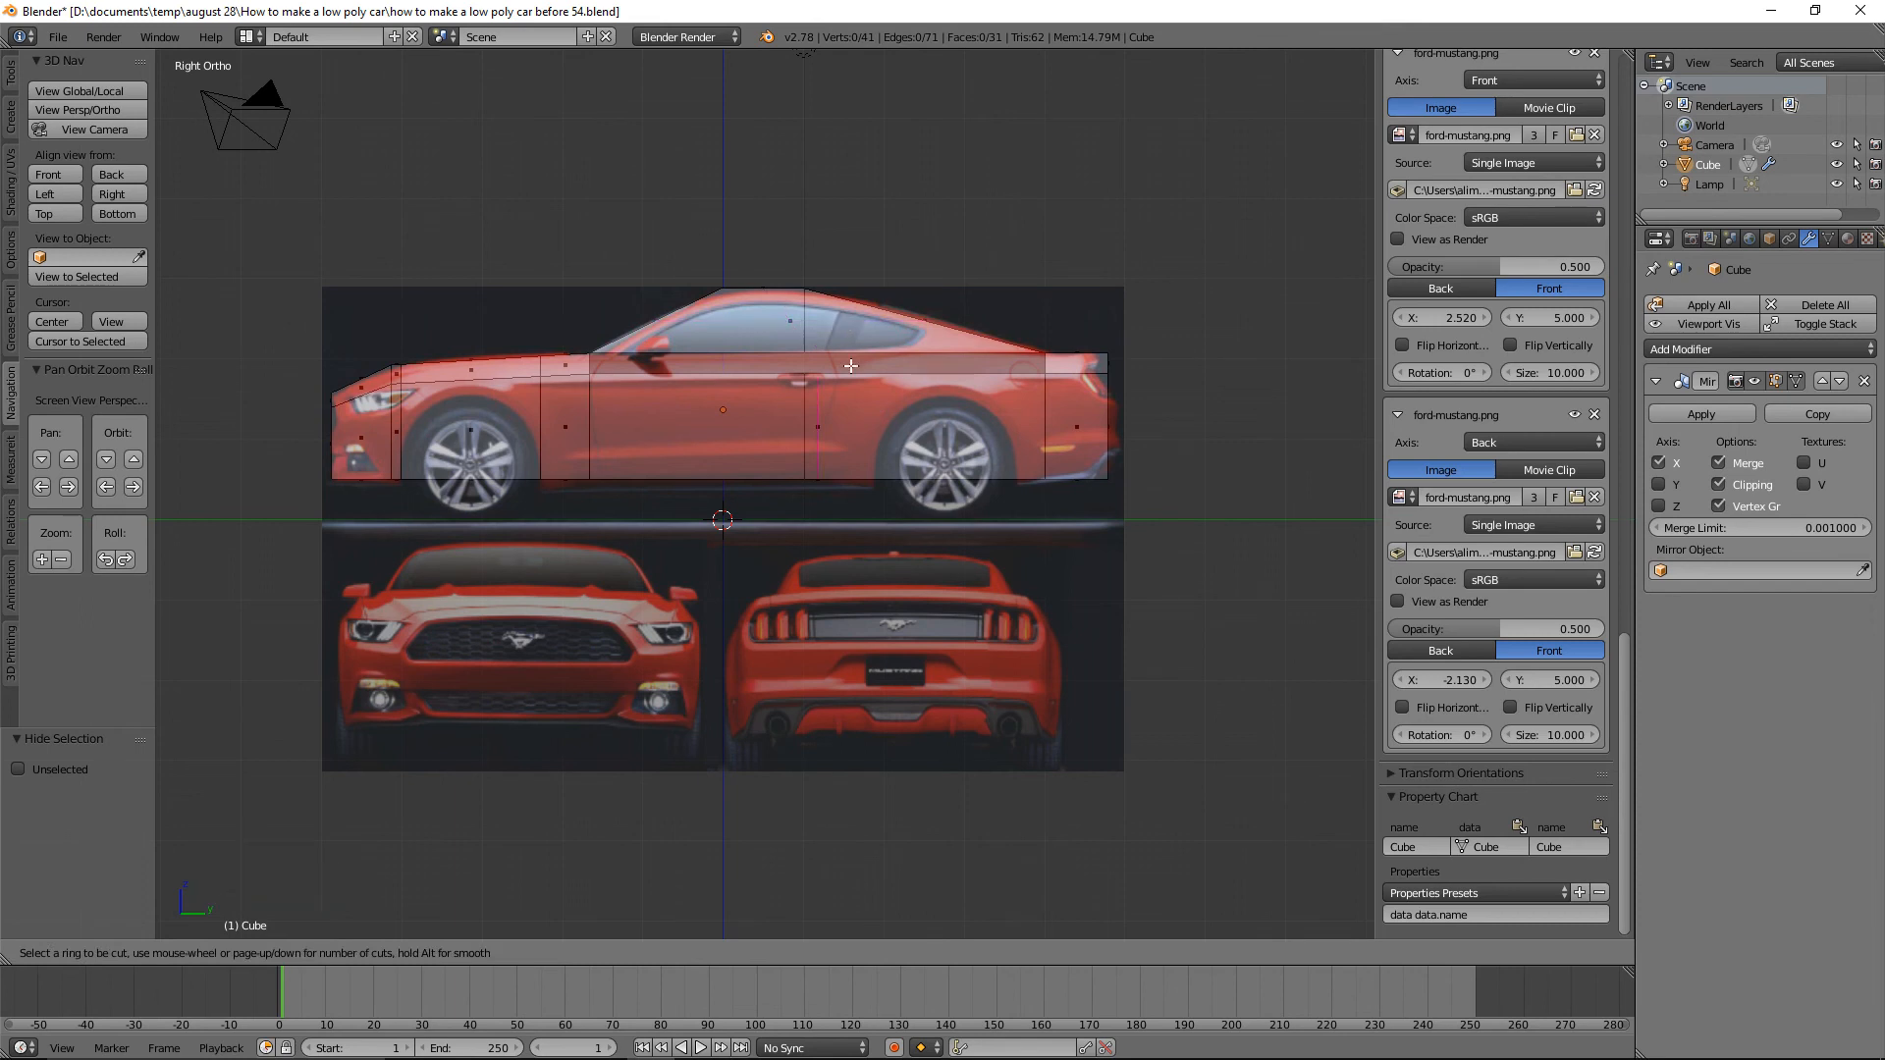
pyautogui.click(850, 365)
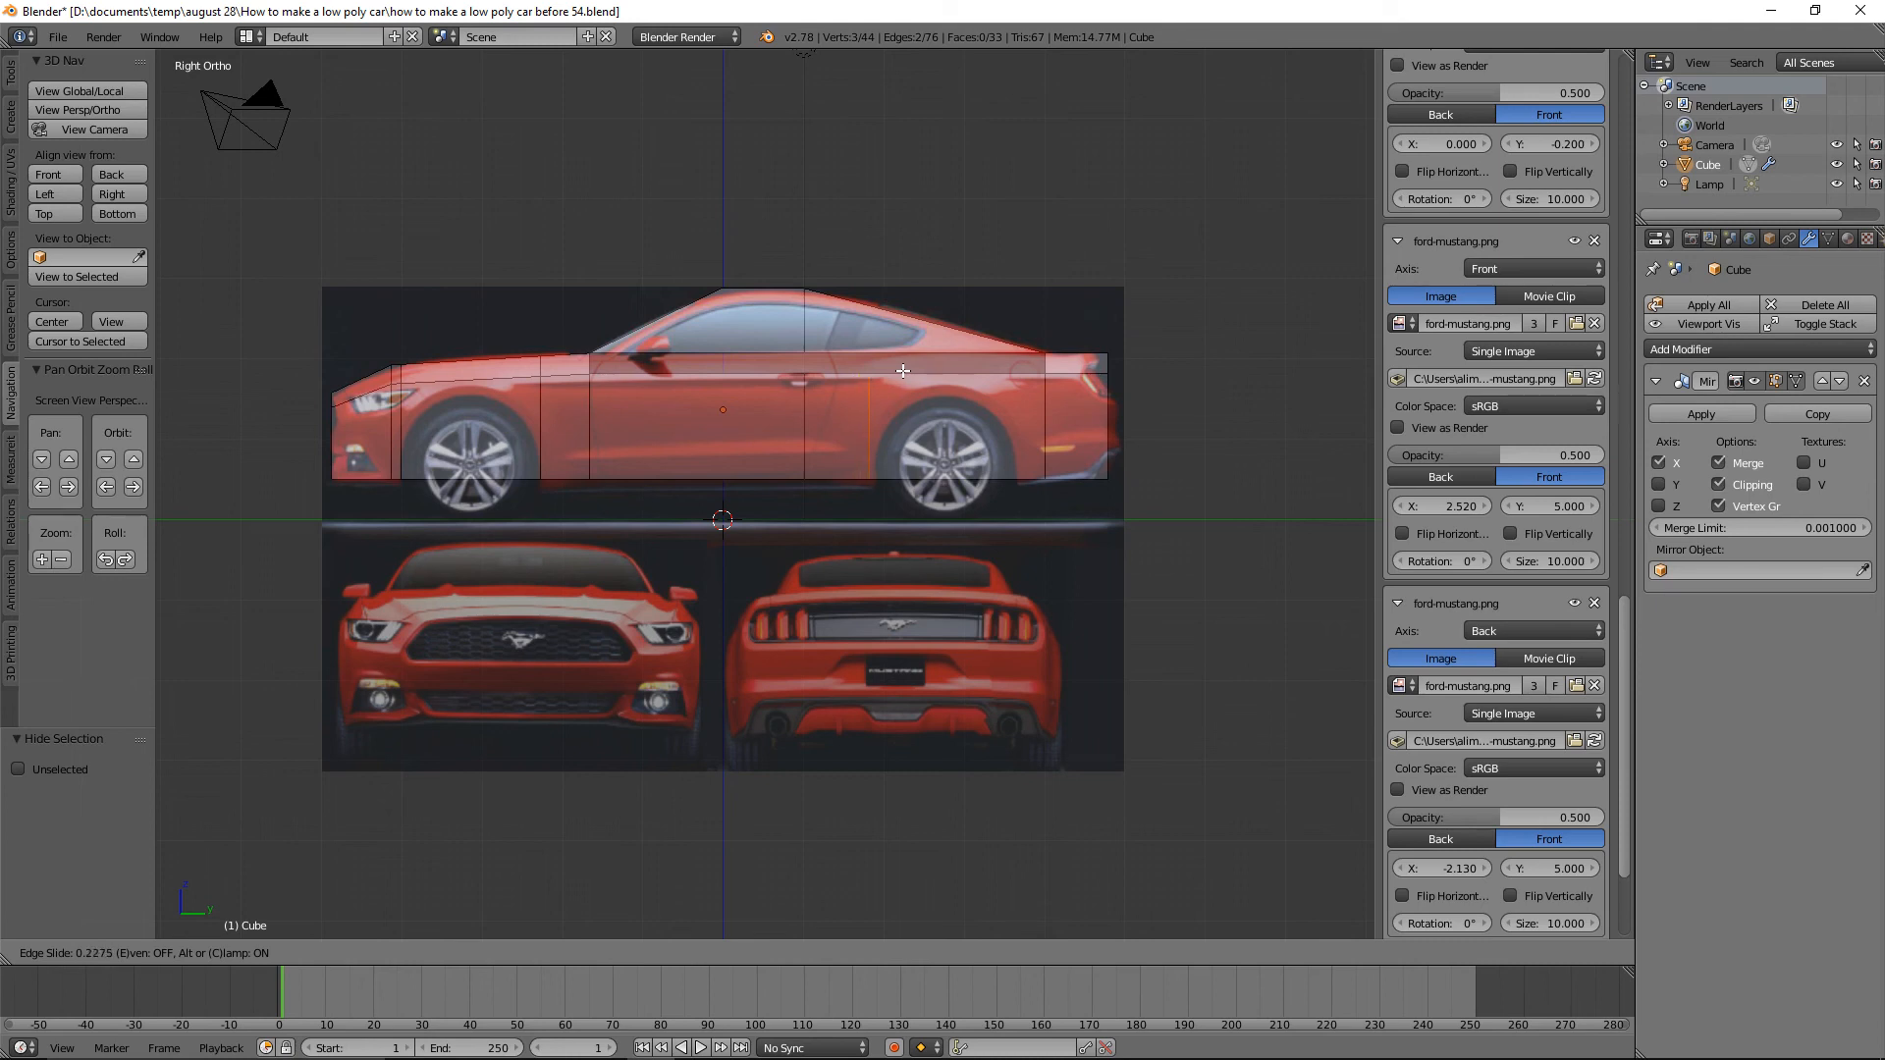
pyautogui.click(903, 370)
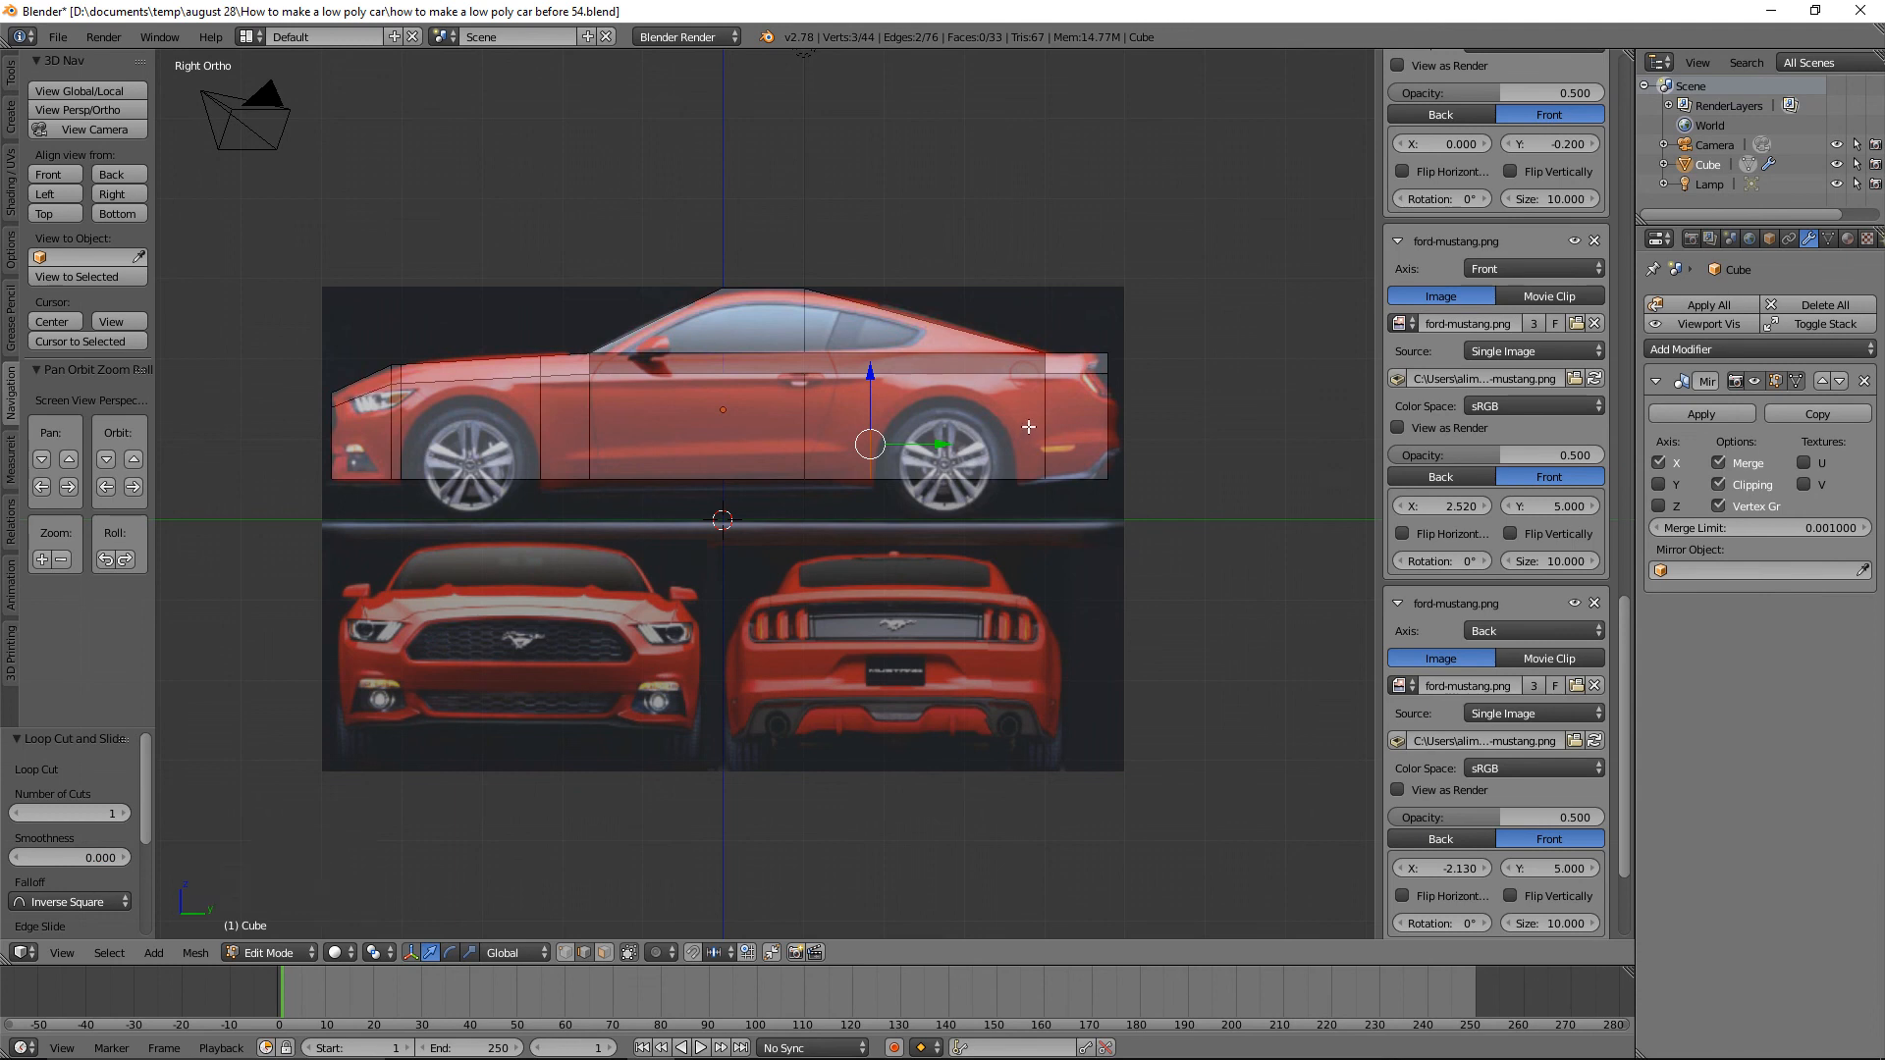
pyautogui.press('a')
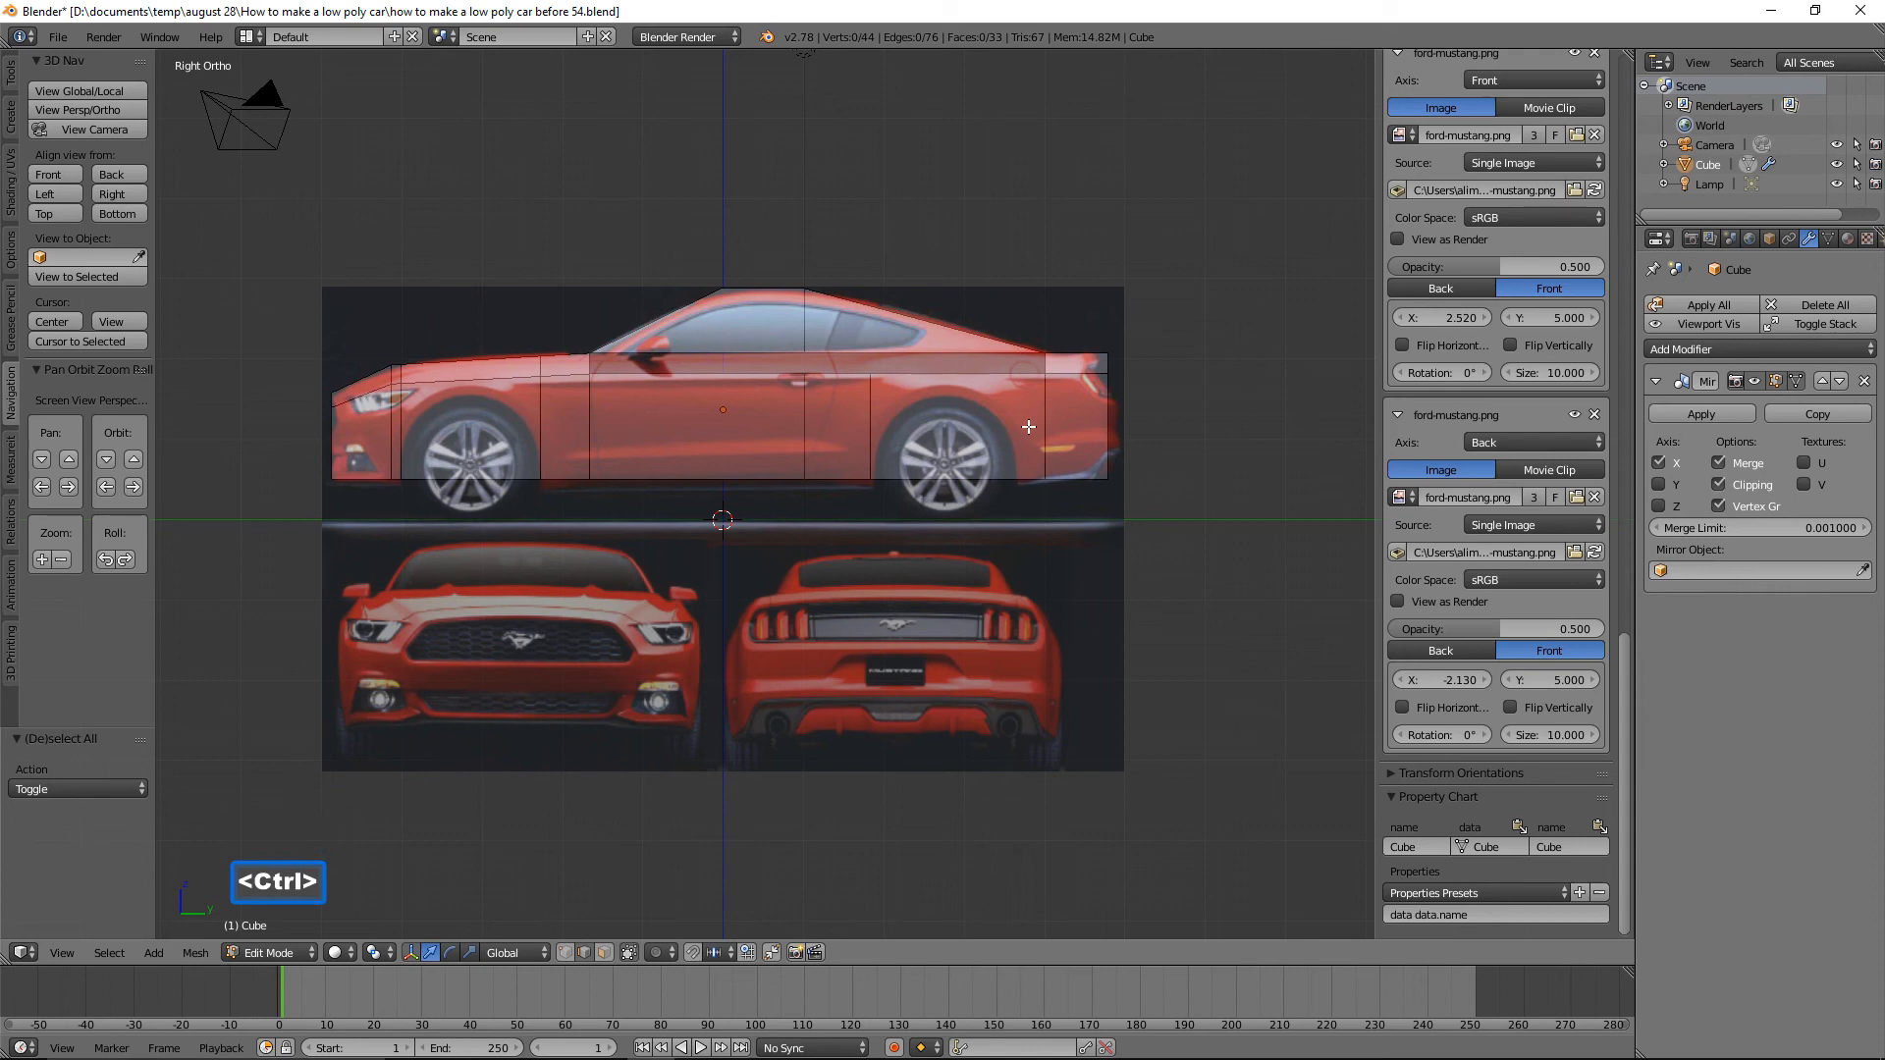
# Add one vertical loop cut through the lower side section over the rear wheel and slide it about 0.7 to the arch's rear edge.
pyautogui.hotkey('ctrl', 'r')
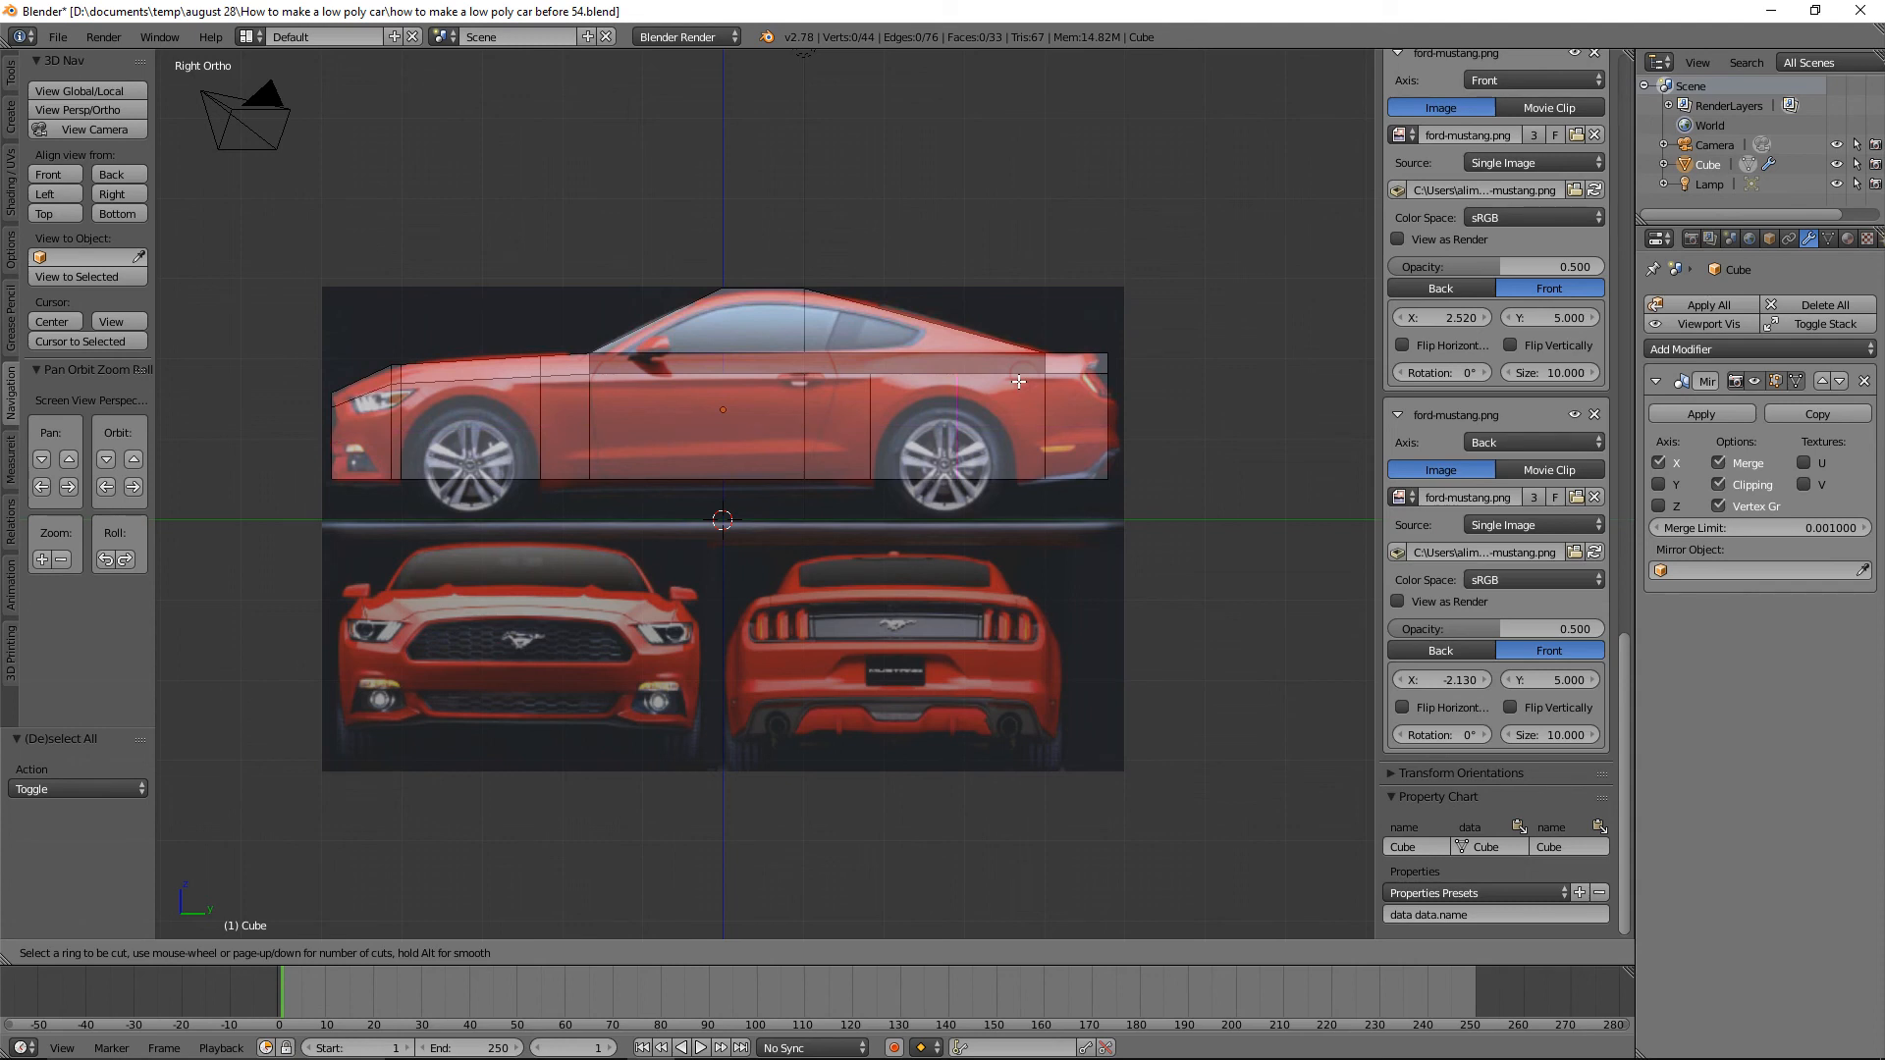
pyautogui.click(1018, 381)
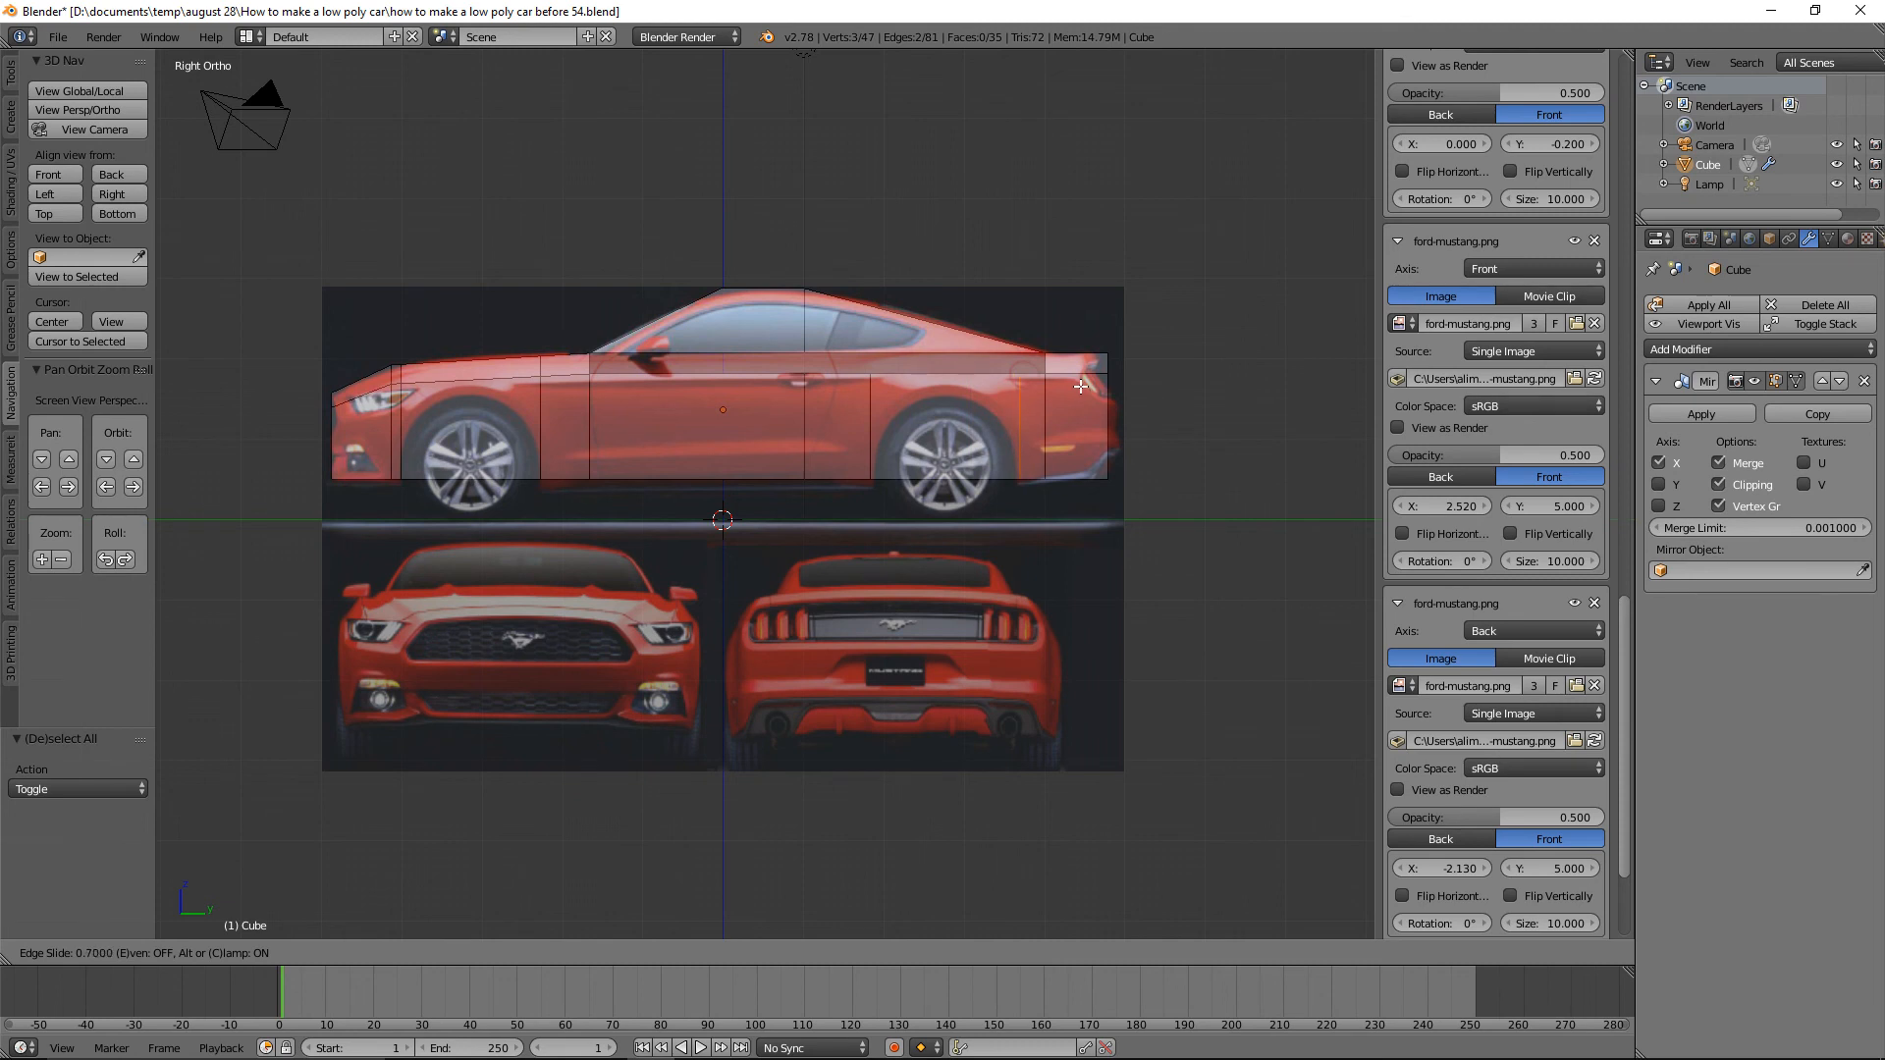
pyautogui.click(1080, 387)
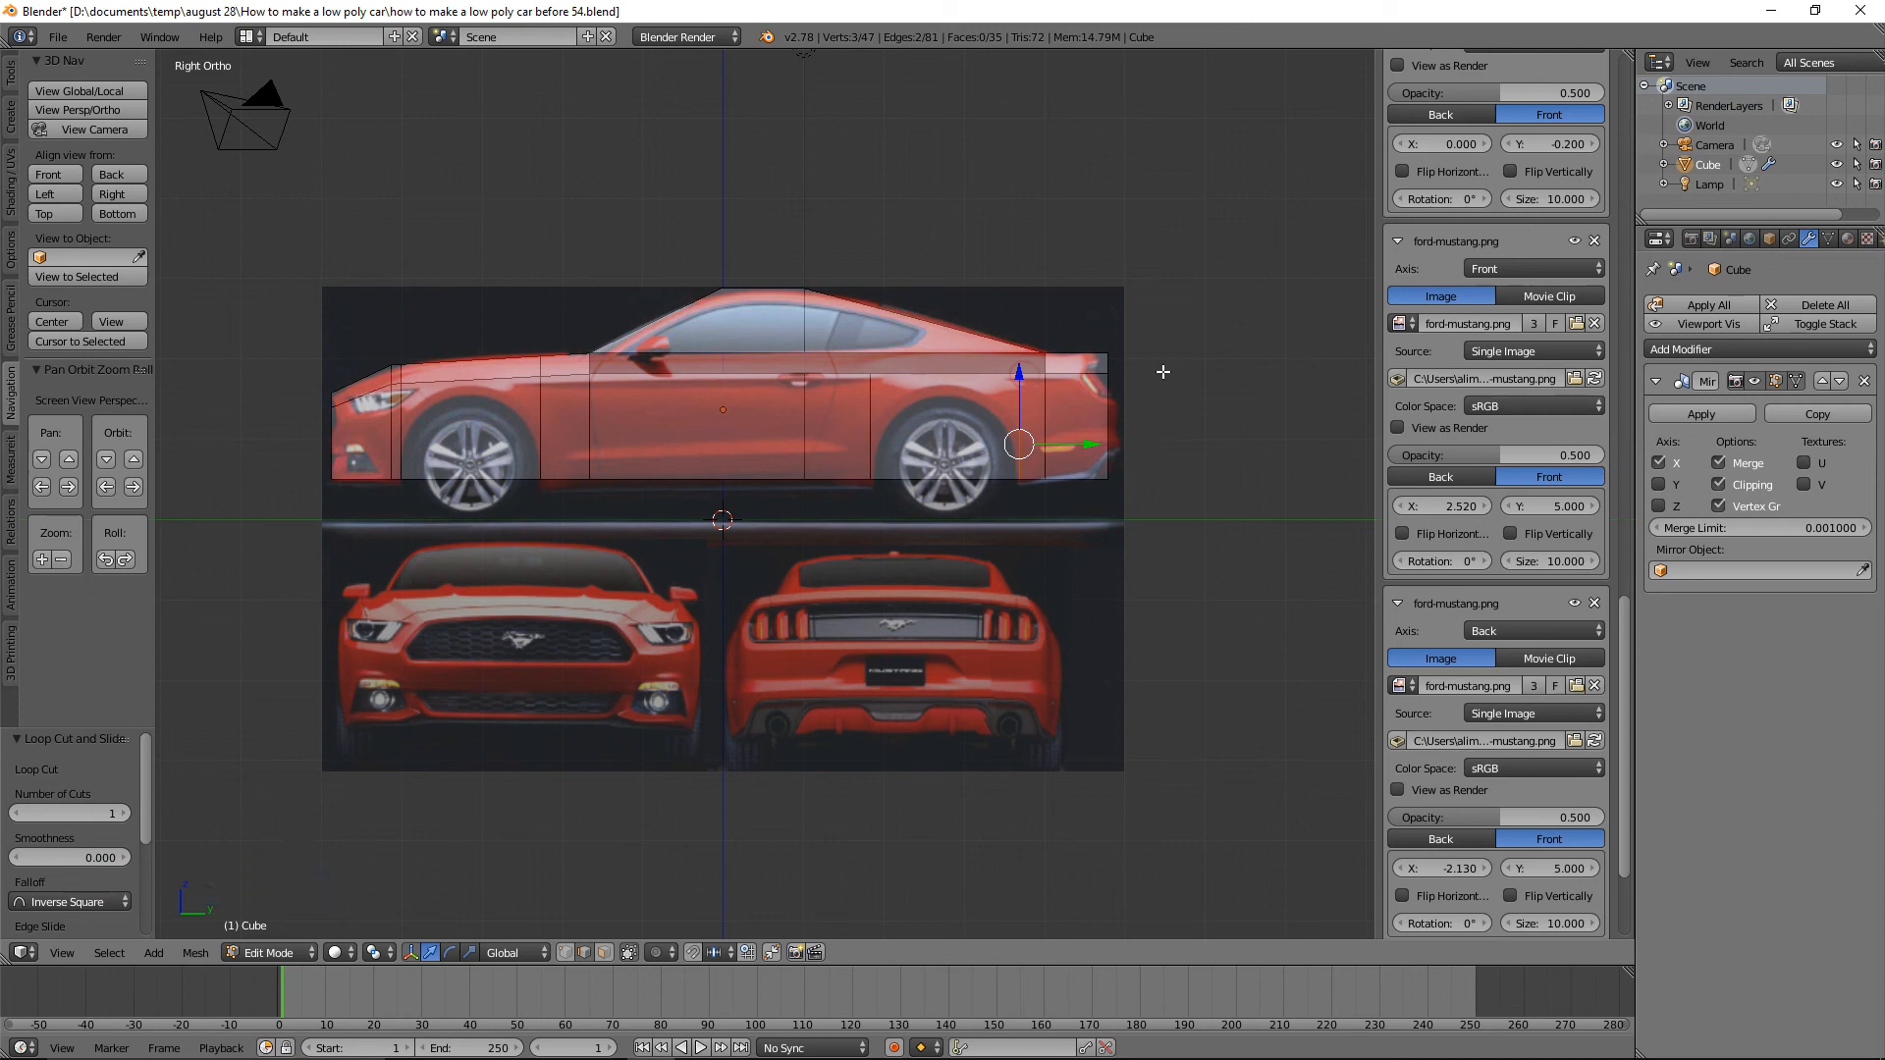
pyautogui.press('a')
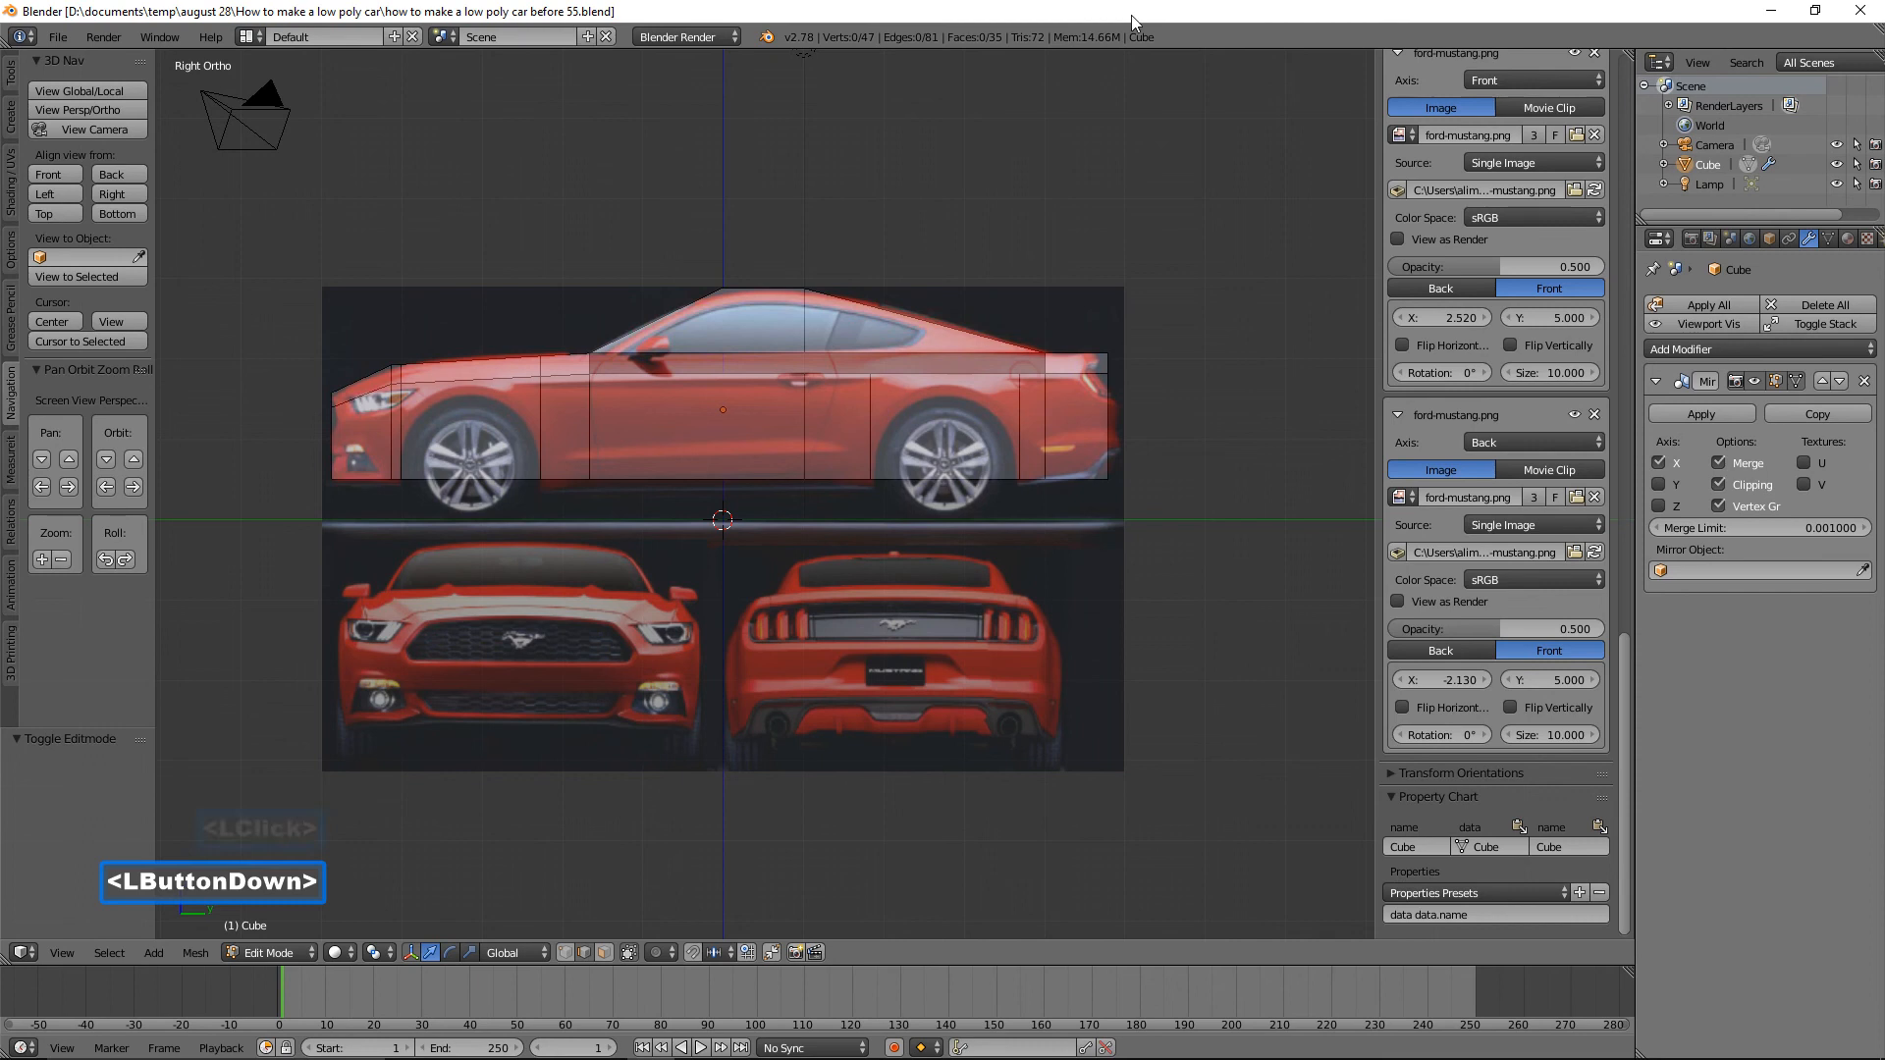
# Reveal the hidden side face beneath the side window and inspect the car body from a perspective angle.
pyautogui.middleClick(840, 165)
pyautogui.moveTo(840, 165); pyautogui.dragTo(930, 210, button='middle')
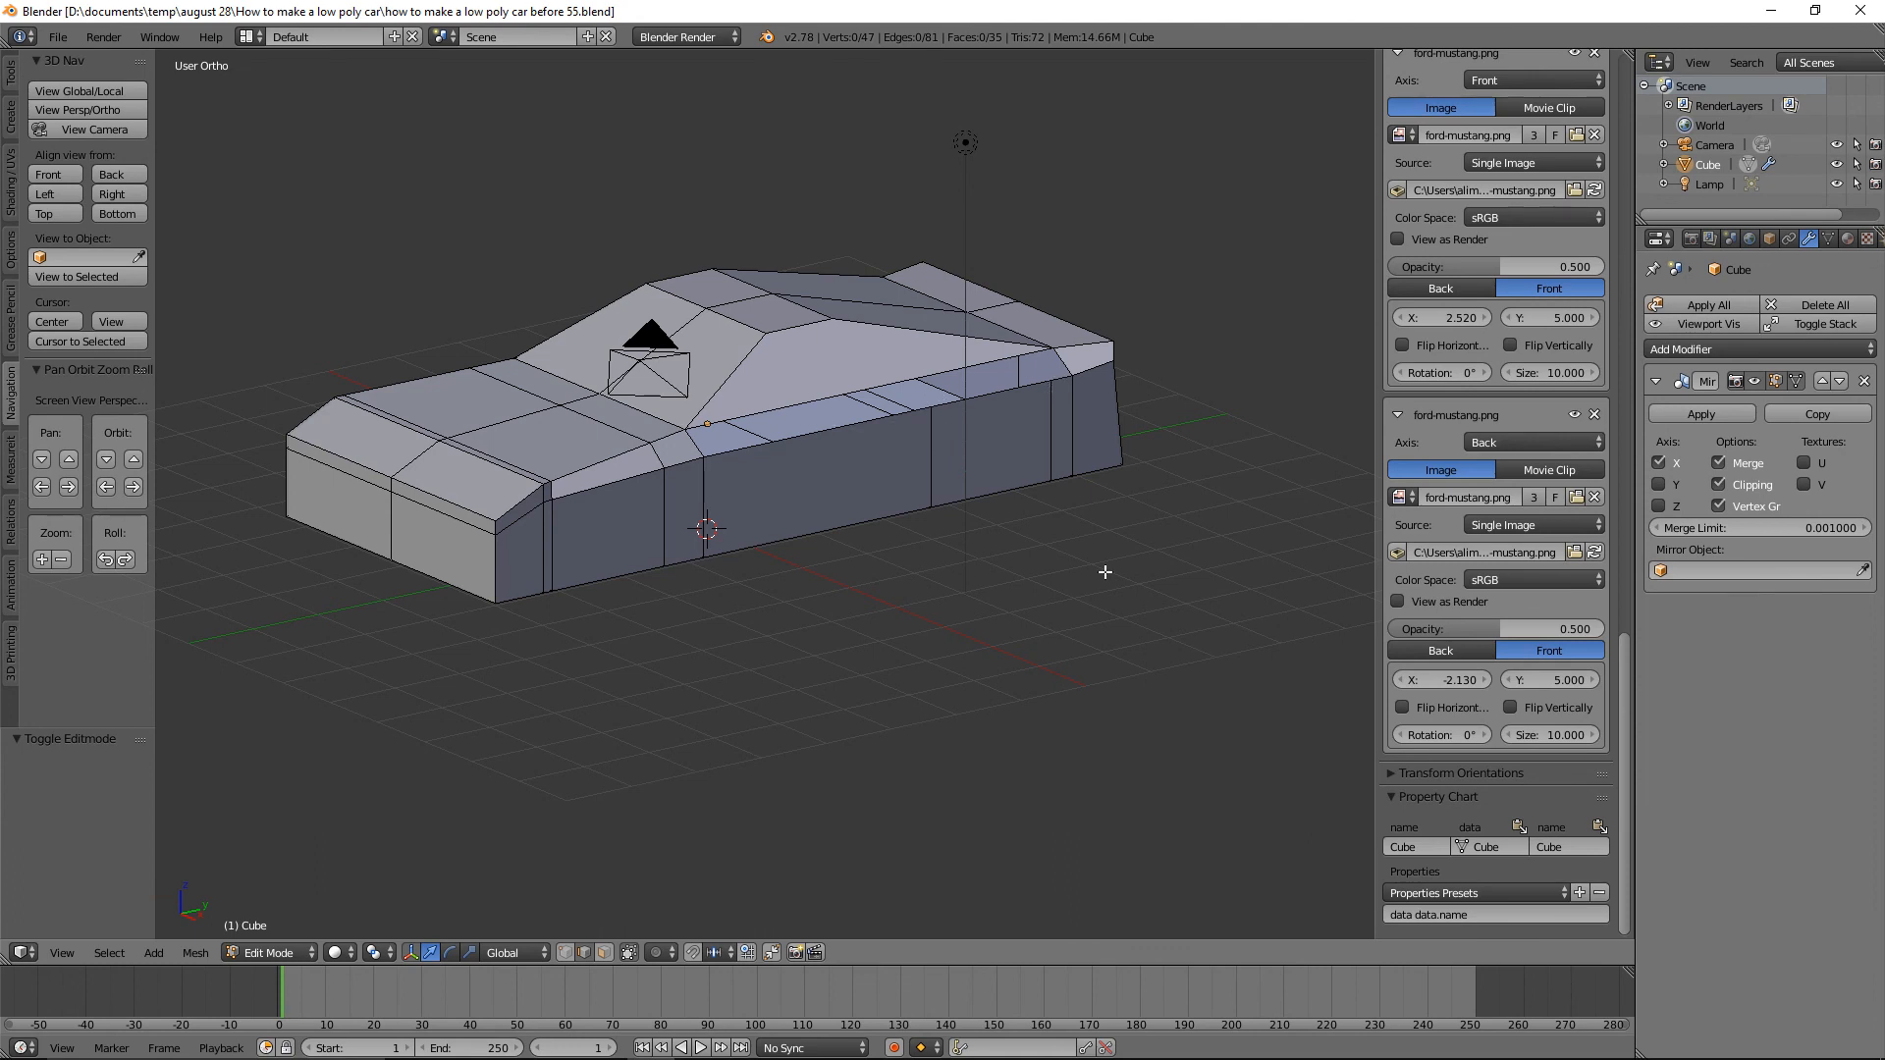
pyautogui.press('alt')
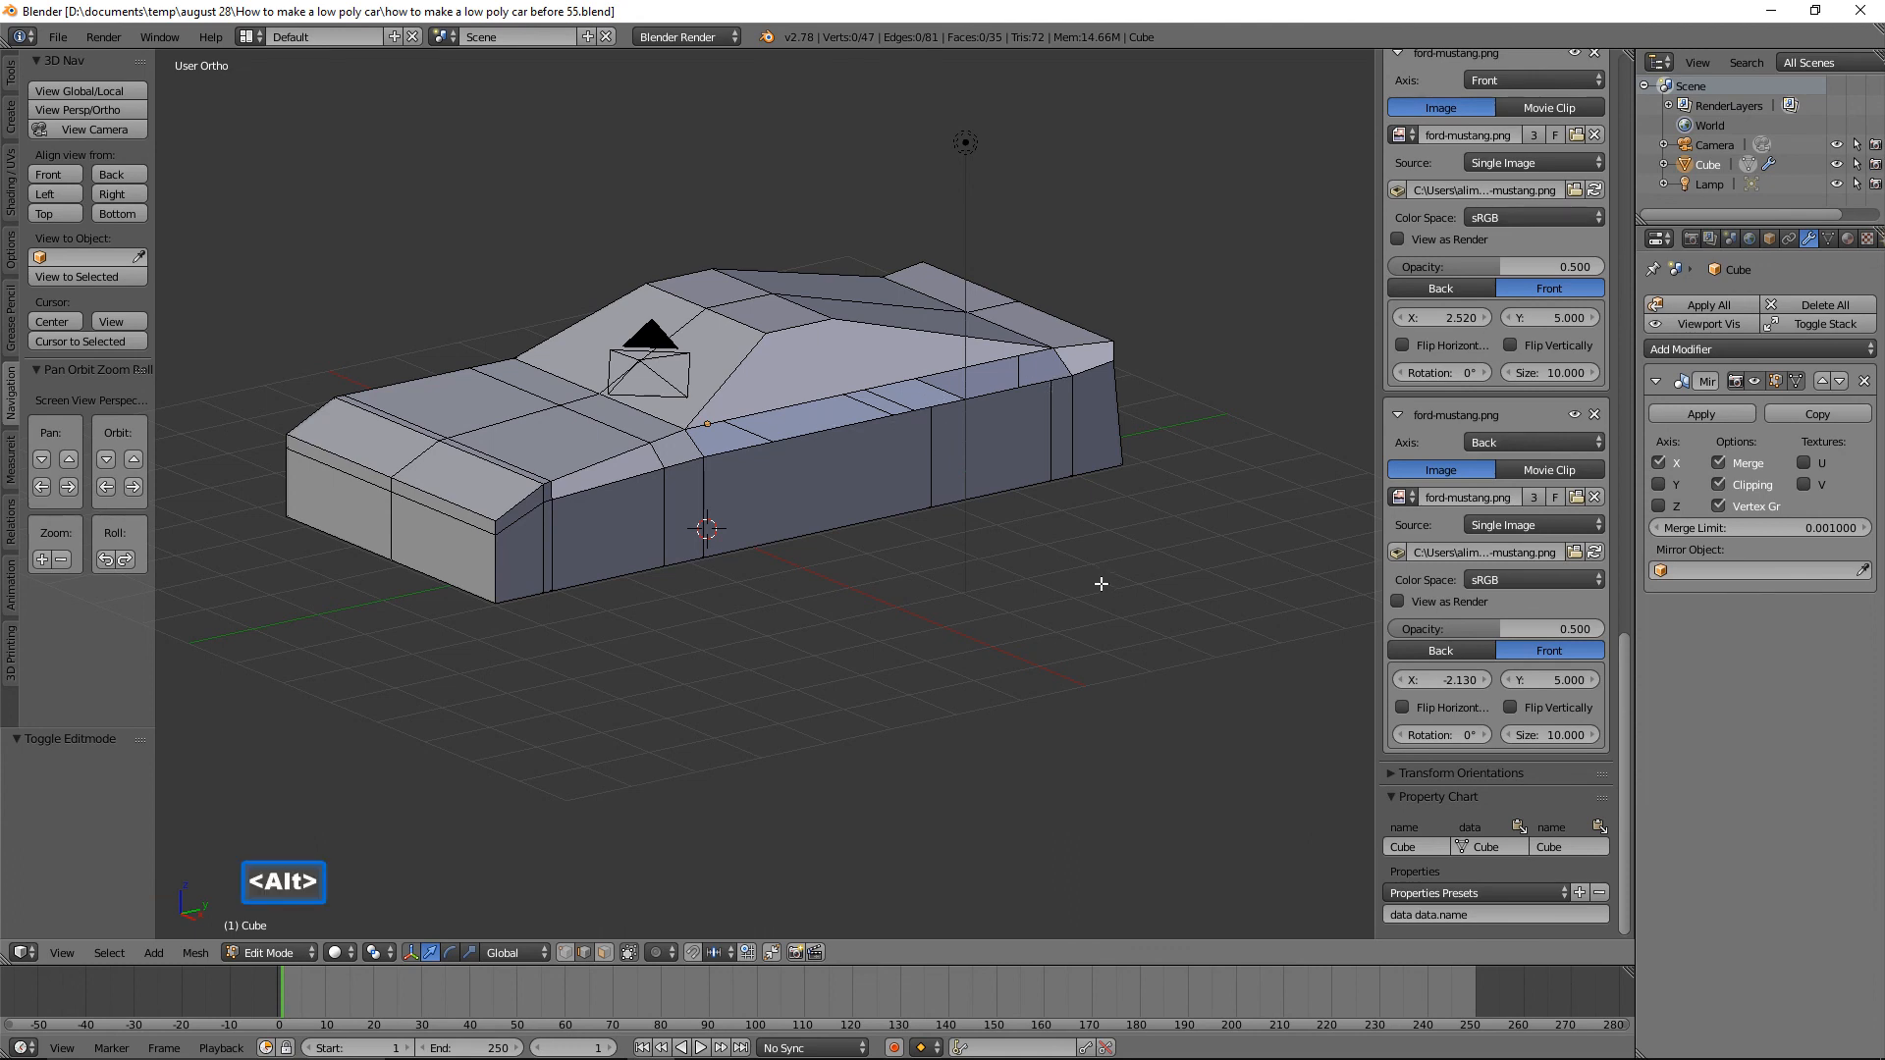
pyautogui.hotkey('alt', 'h')
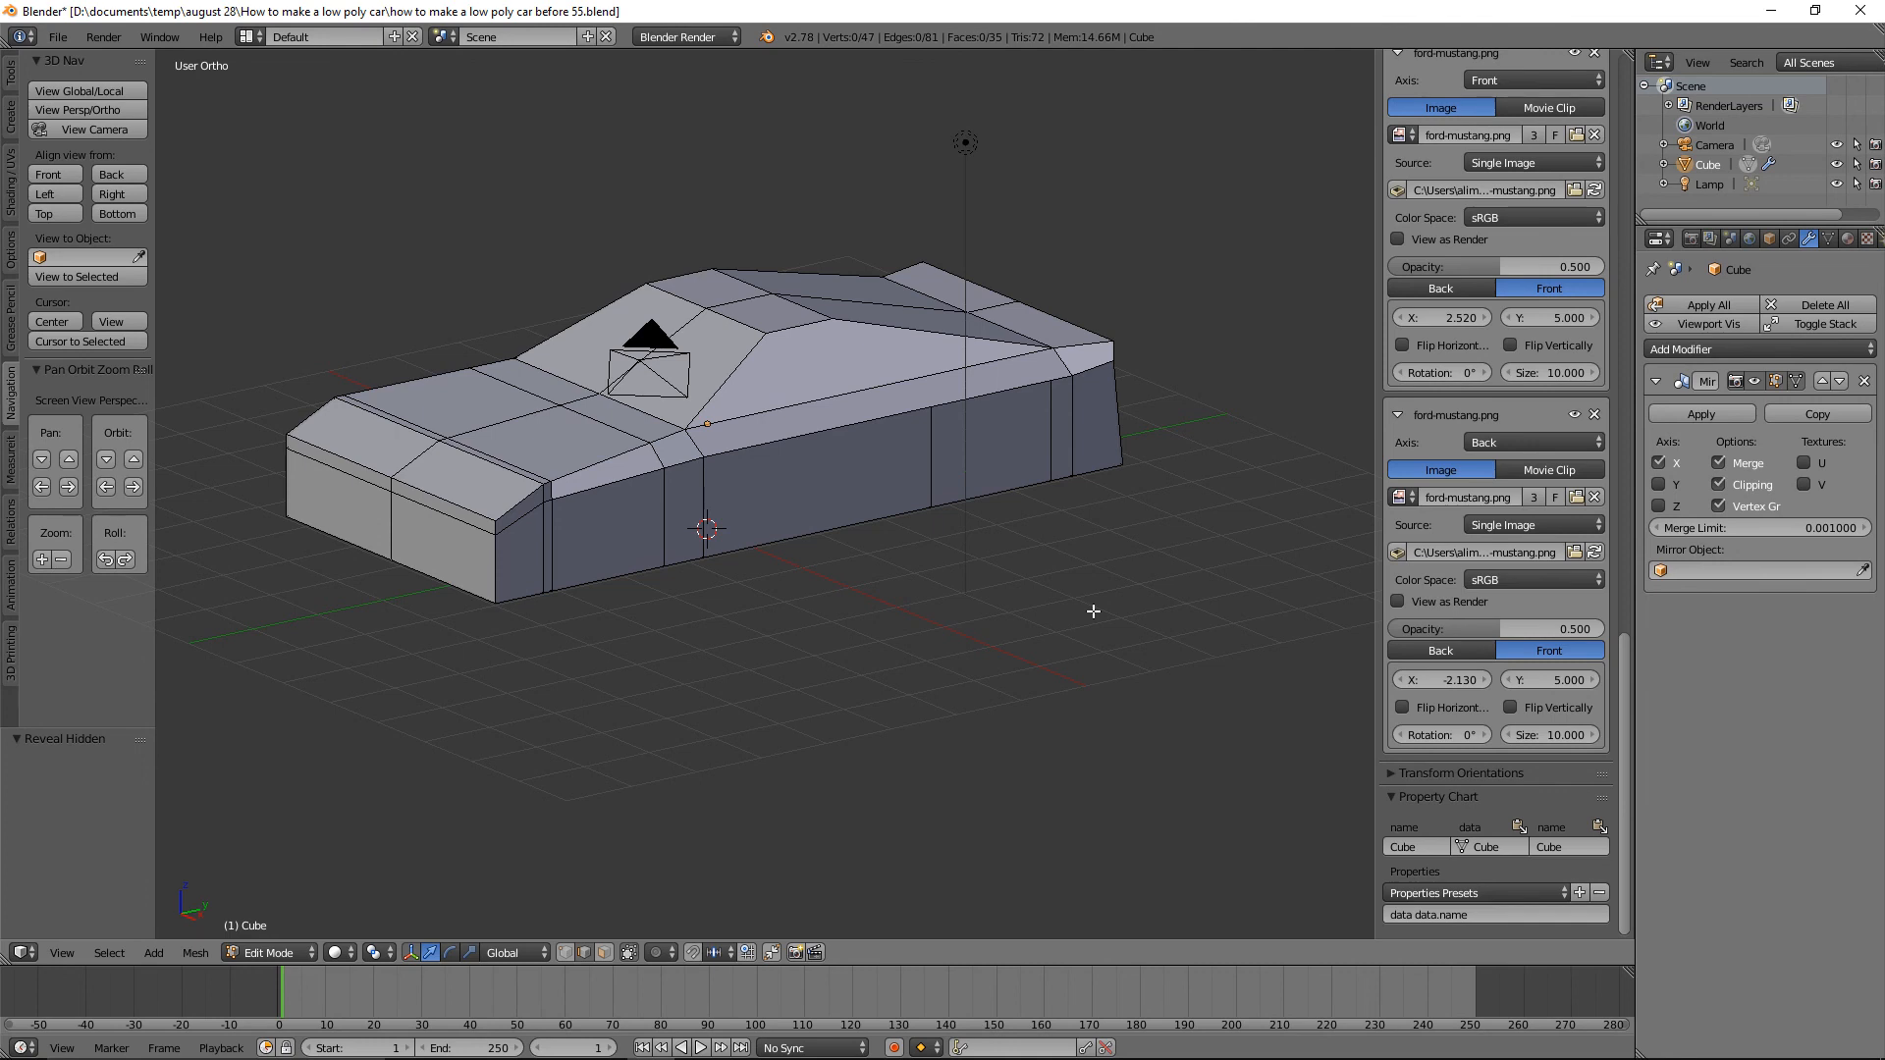
pyautogui.moveTo(1093, 611); pyautogui.dragTo(999, 609, button='middle')
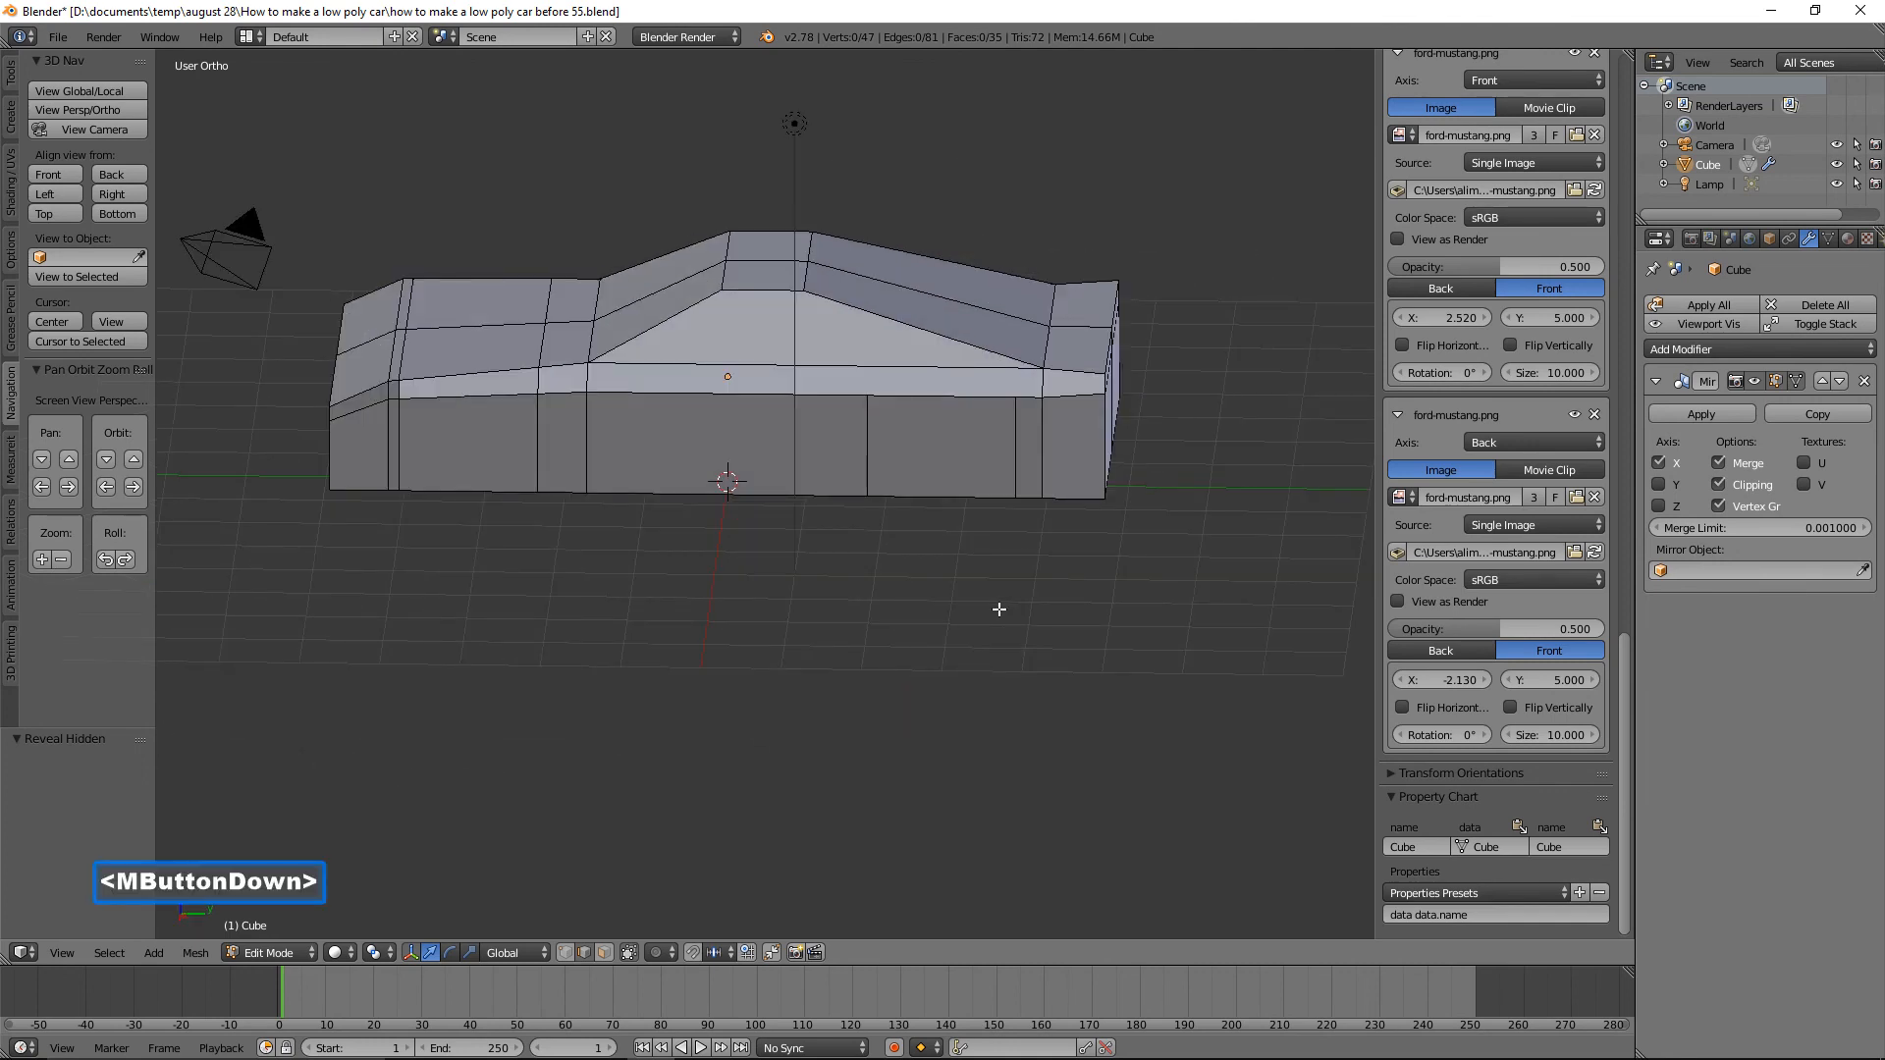
pyautogui.moveTo(999, 609); pyautogui.dragTo(999, 609, button='middle')
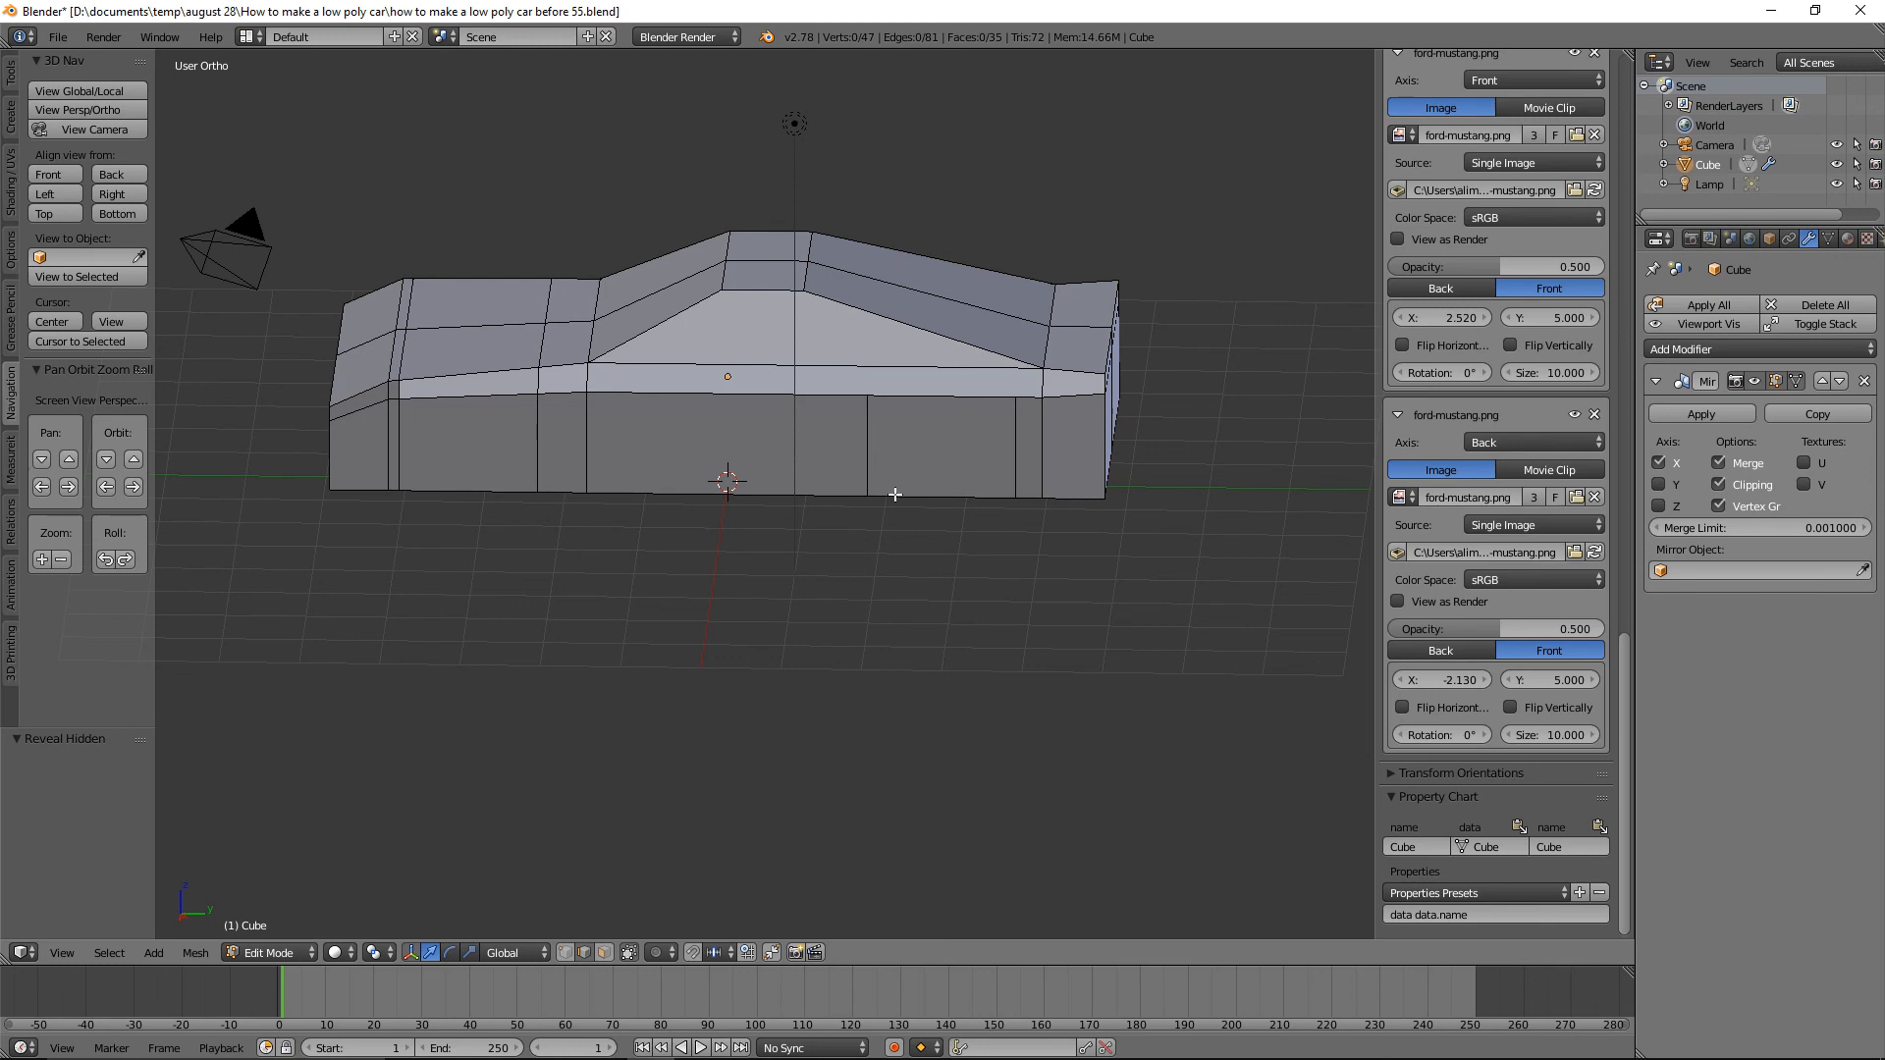
pyautogui.moveTo(610, 527); pyautogui.dragTo(678, 522, button='middle')
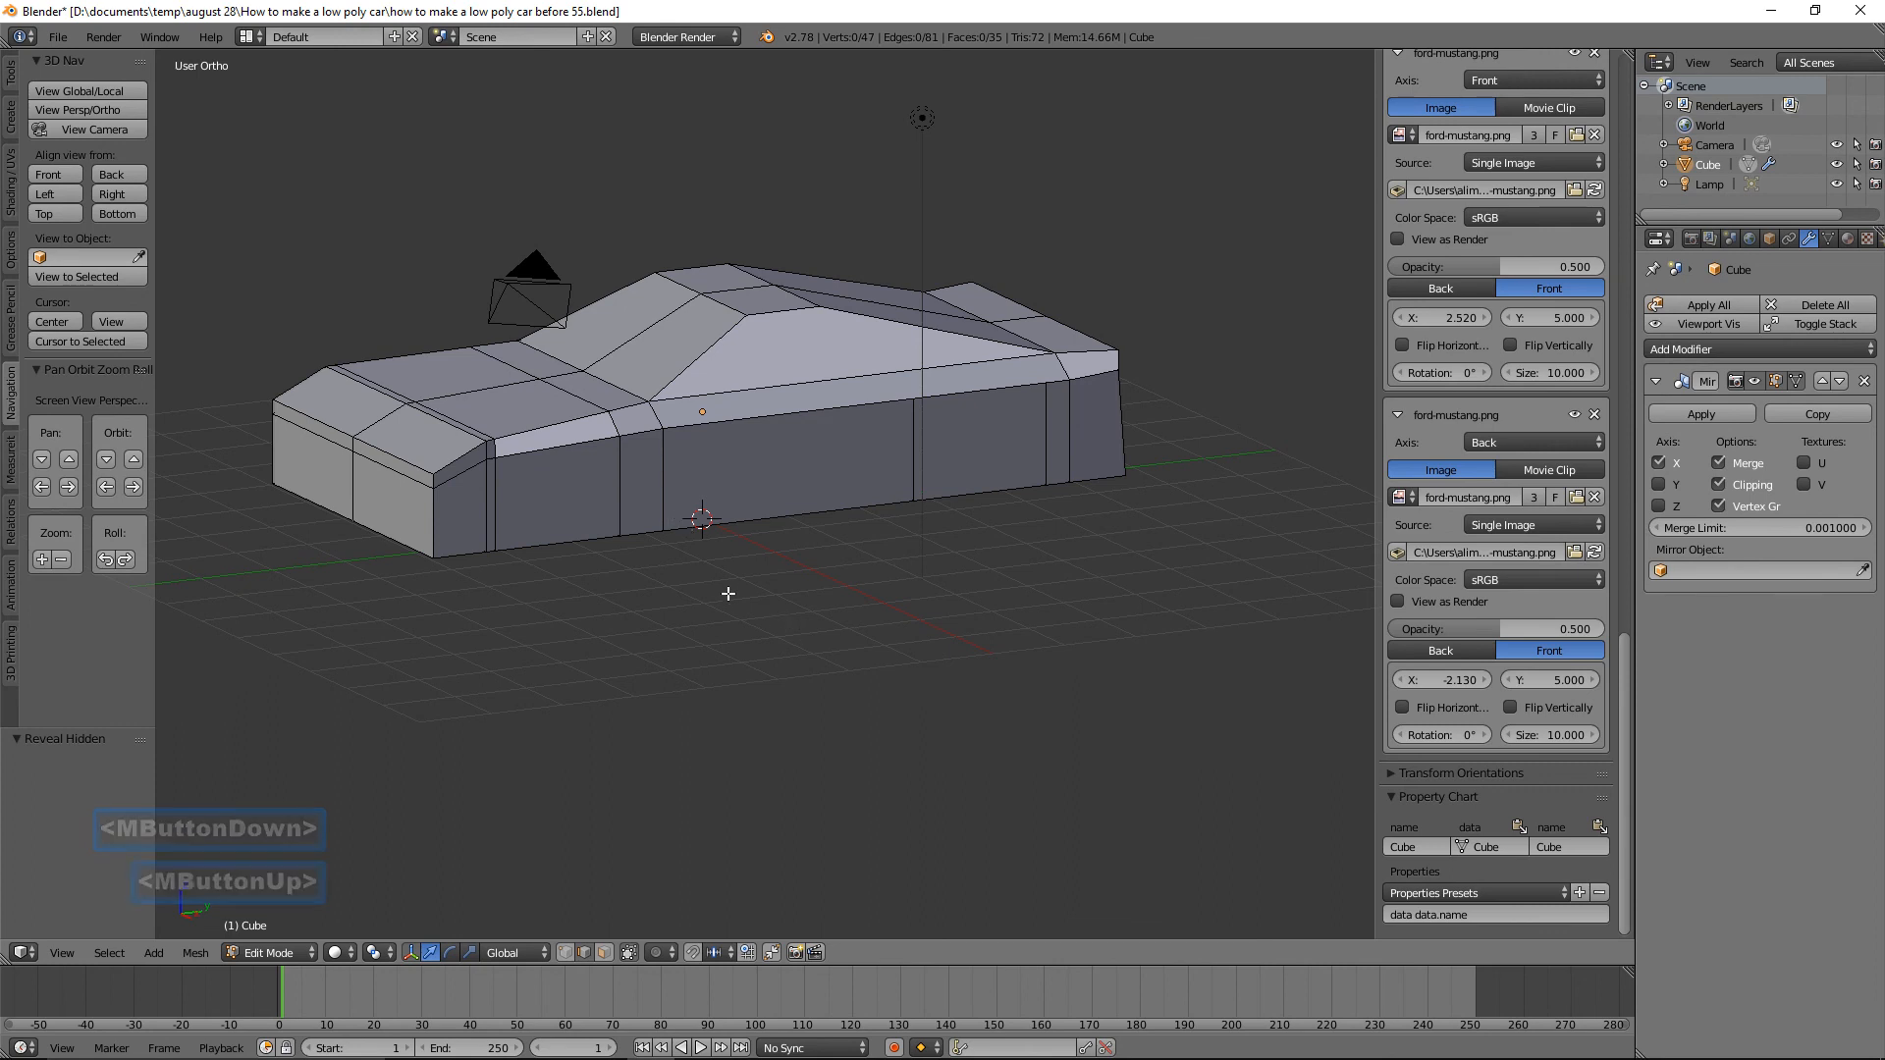
# In face select mode, select the side face at the front wheel and snap the 3D cursor to it.
pyautogui.click(562, 514)
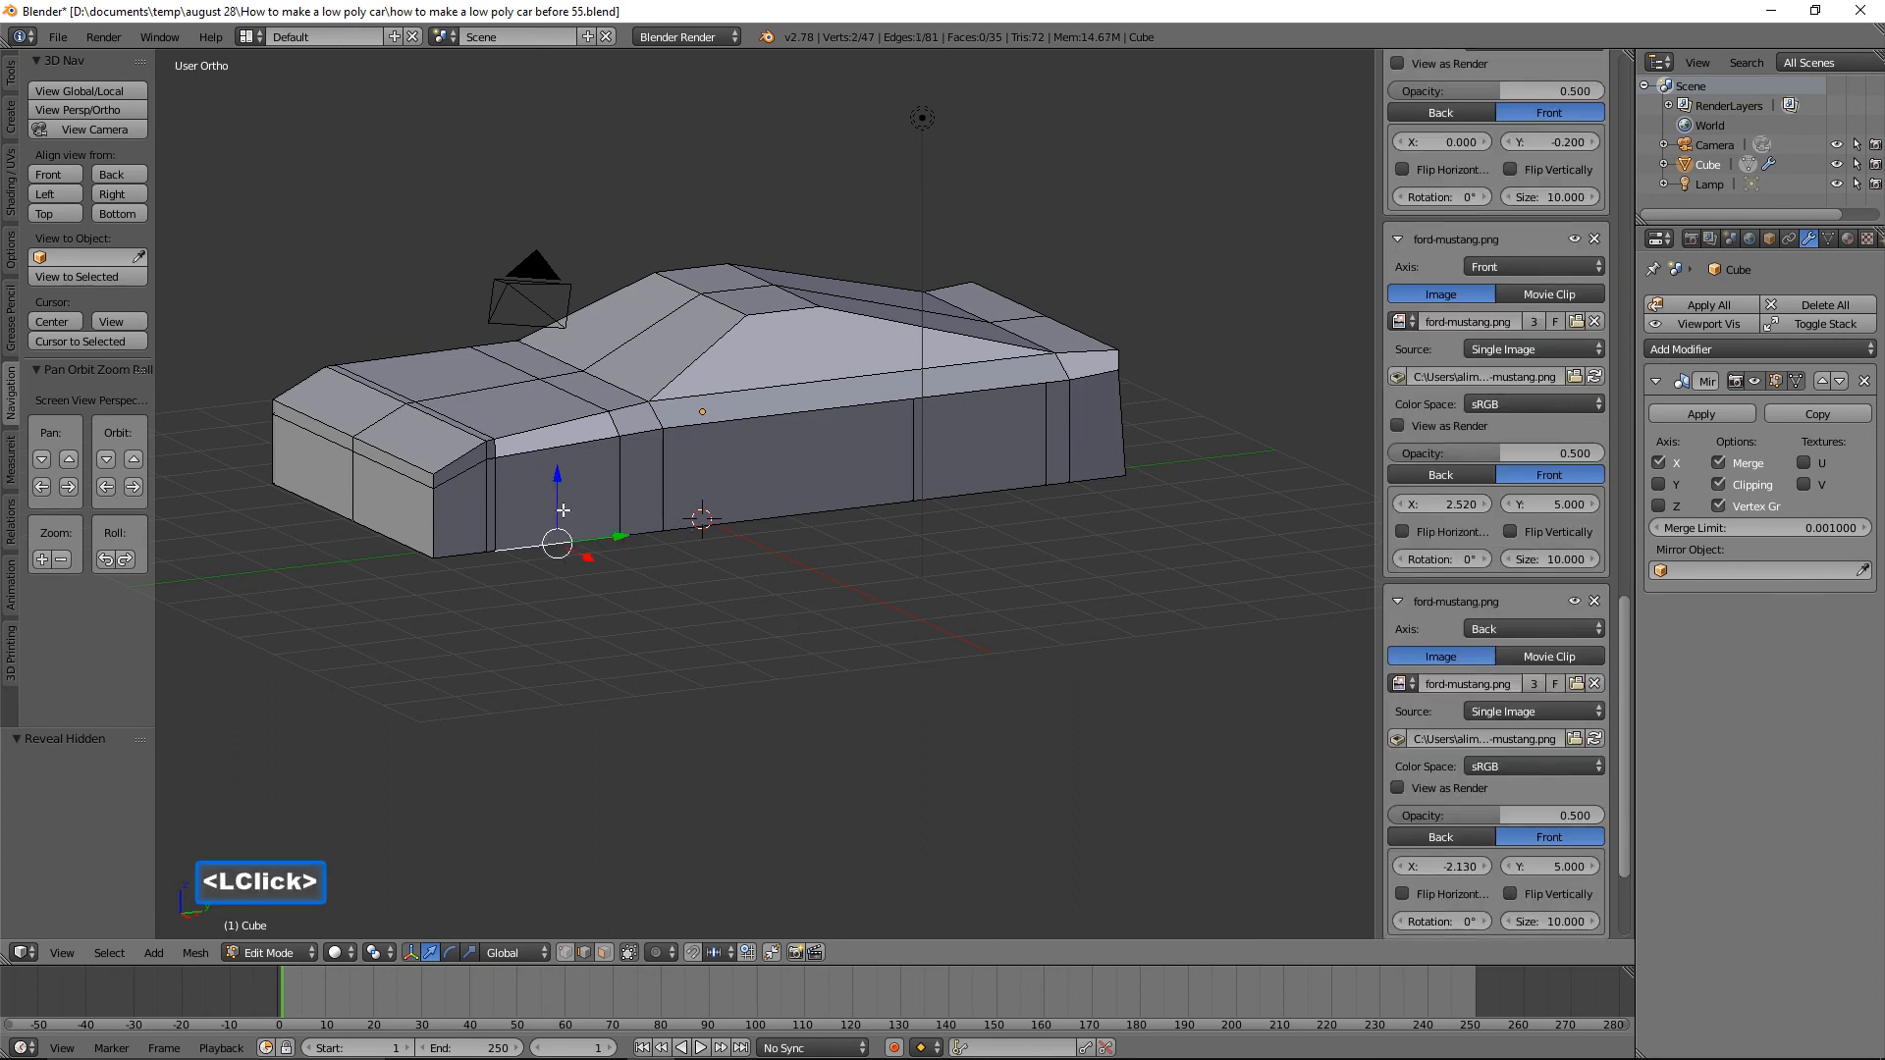
pyautogui.click(605, 952)
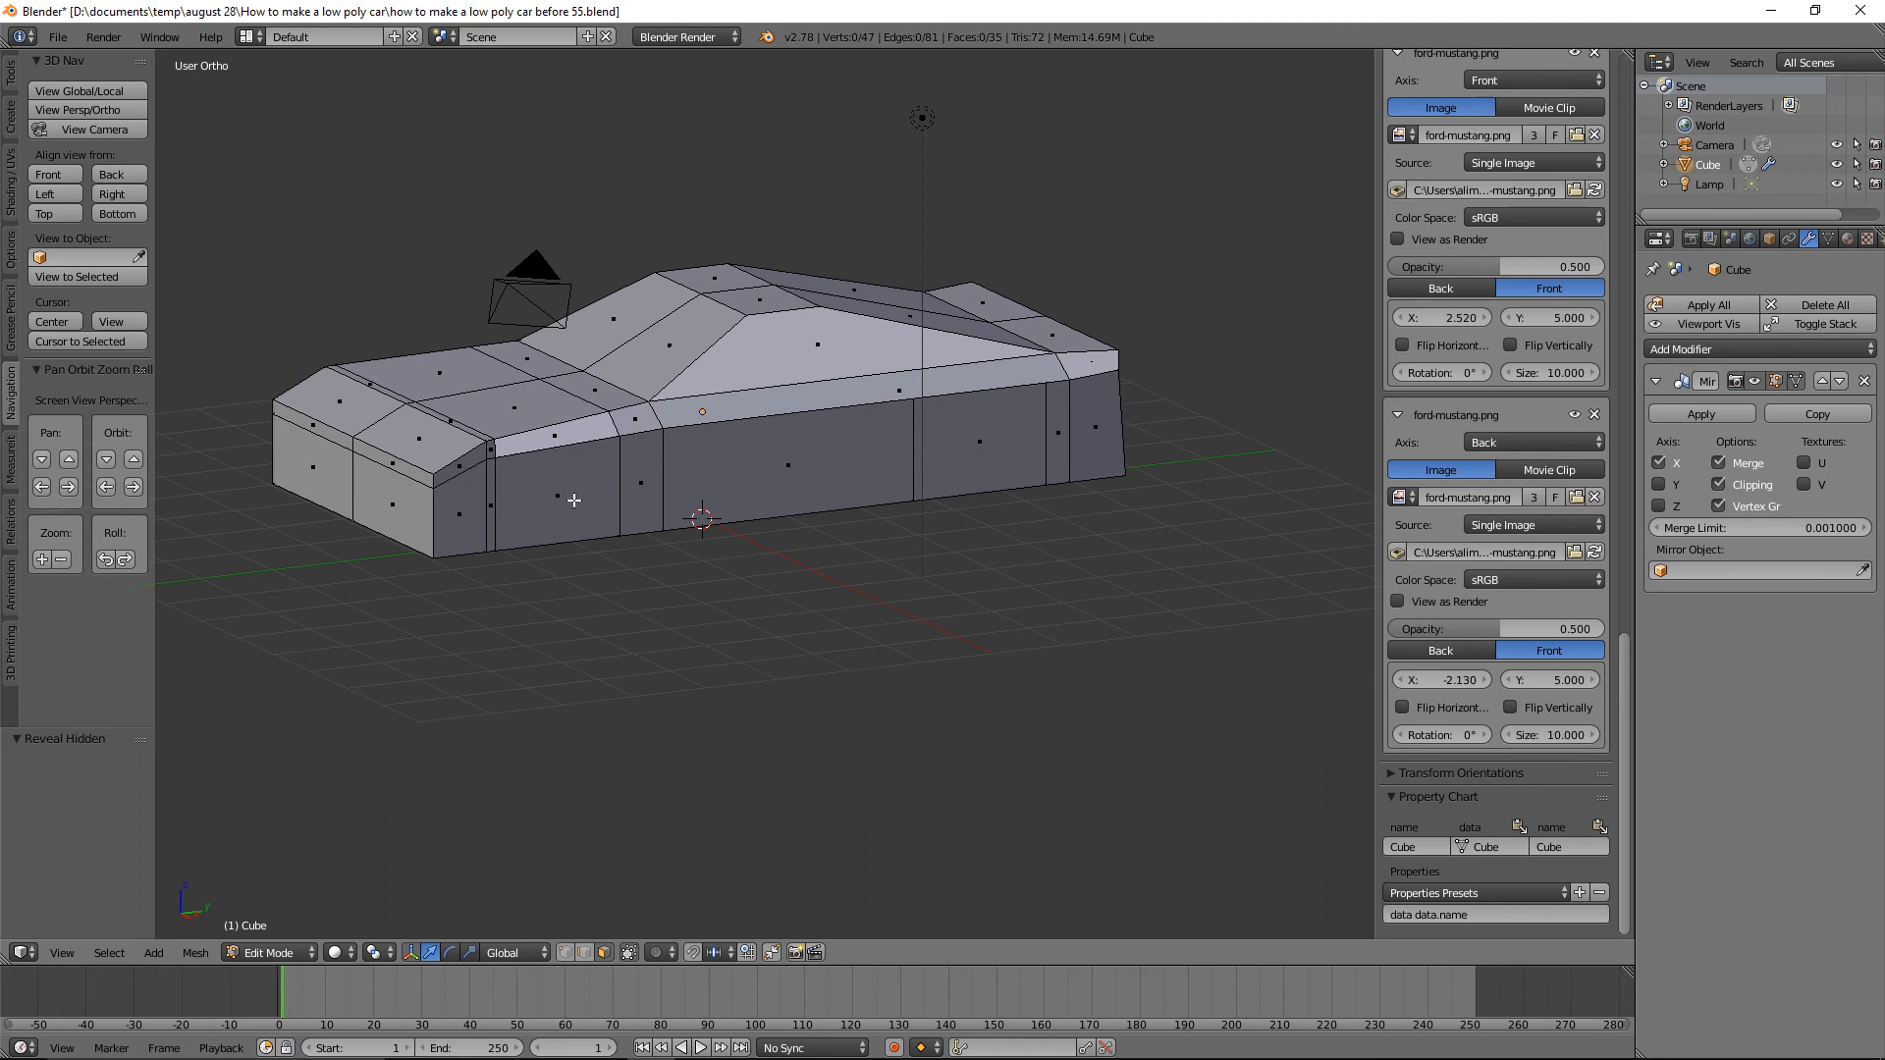
pyautogui.click(574, 500)
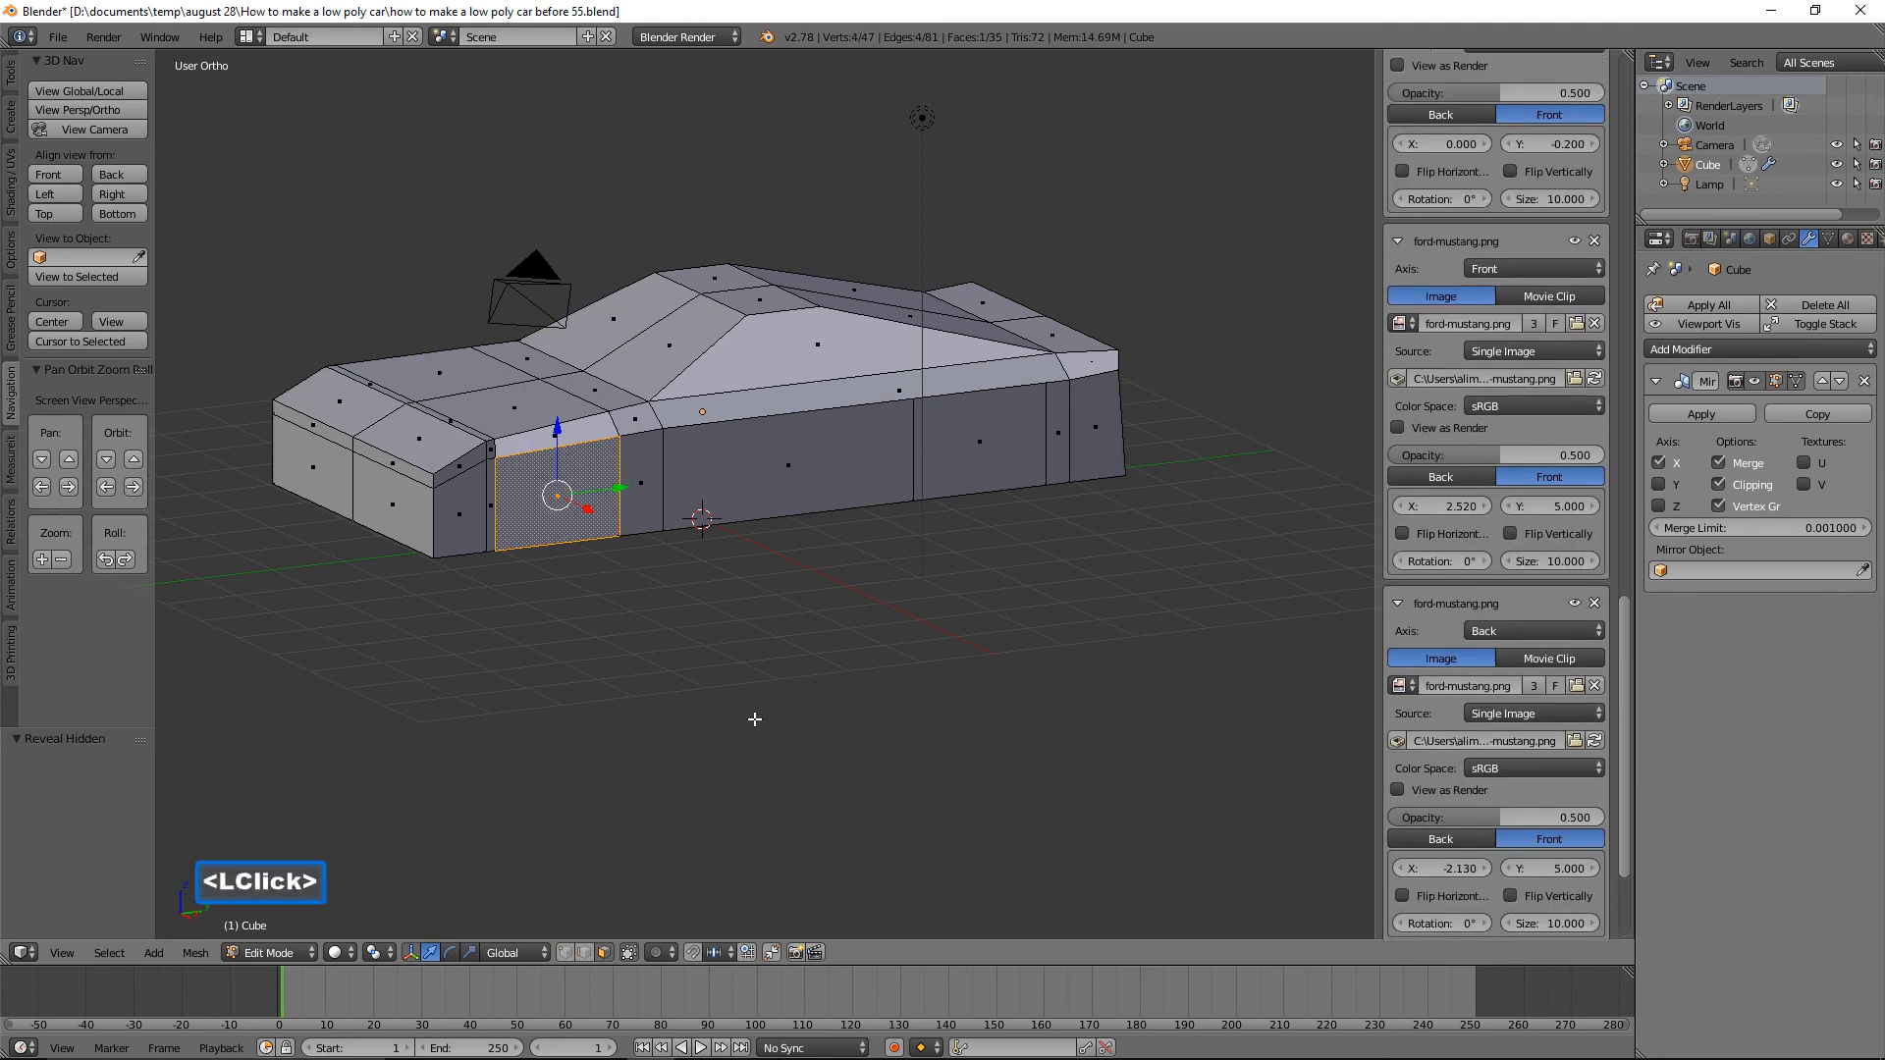
pyautogui.hotkey('shift', 's')
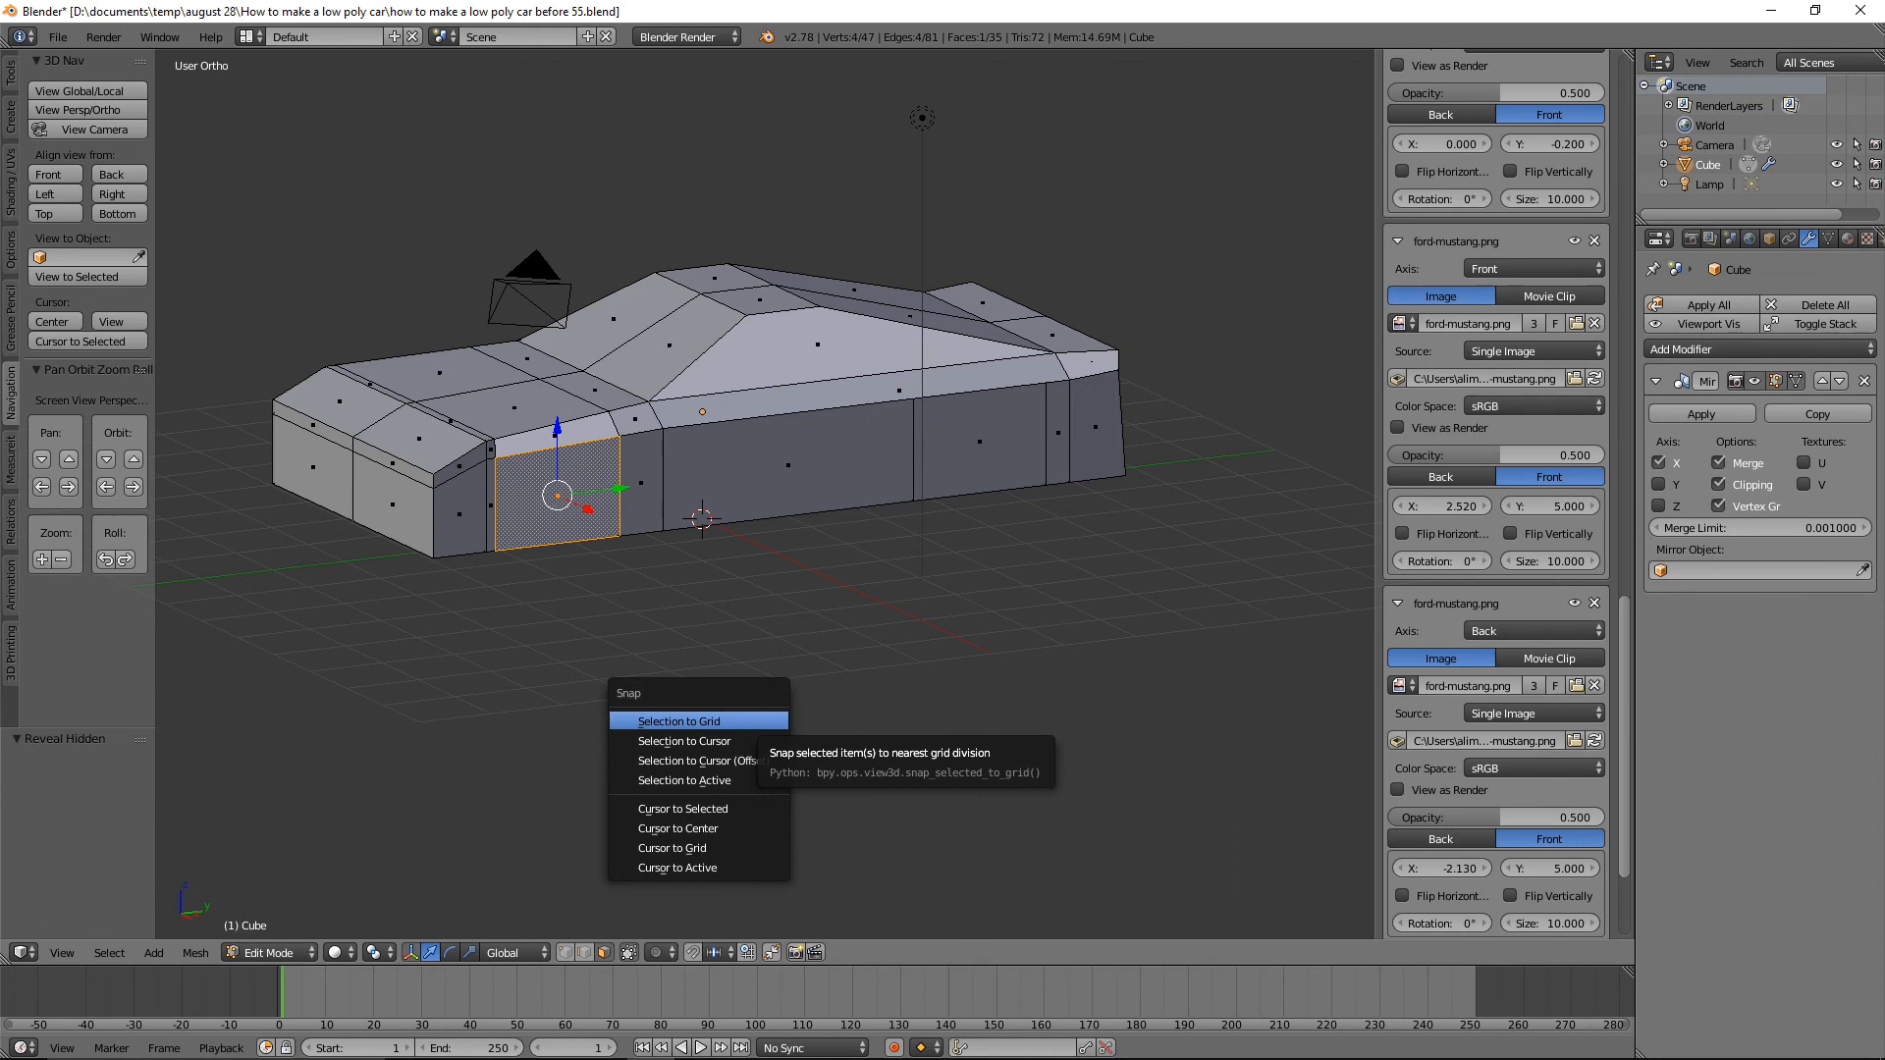
pyautogui.click(754, 816)
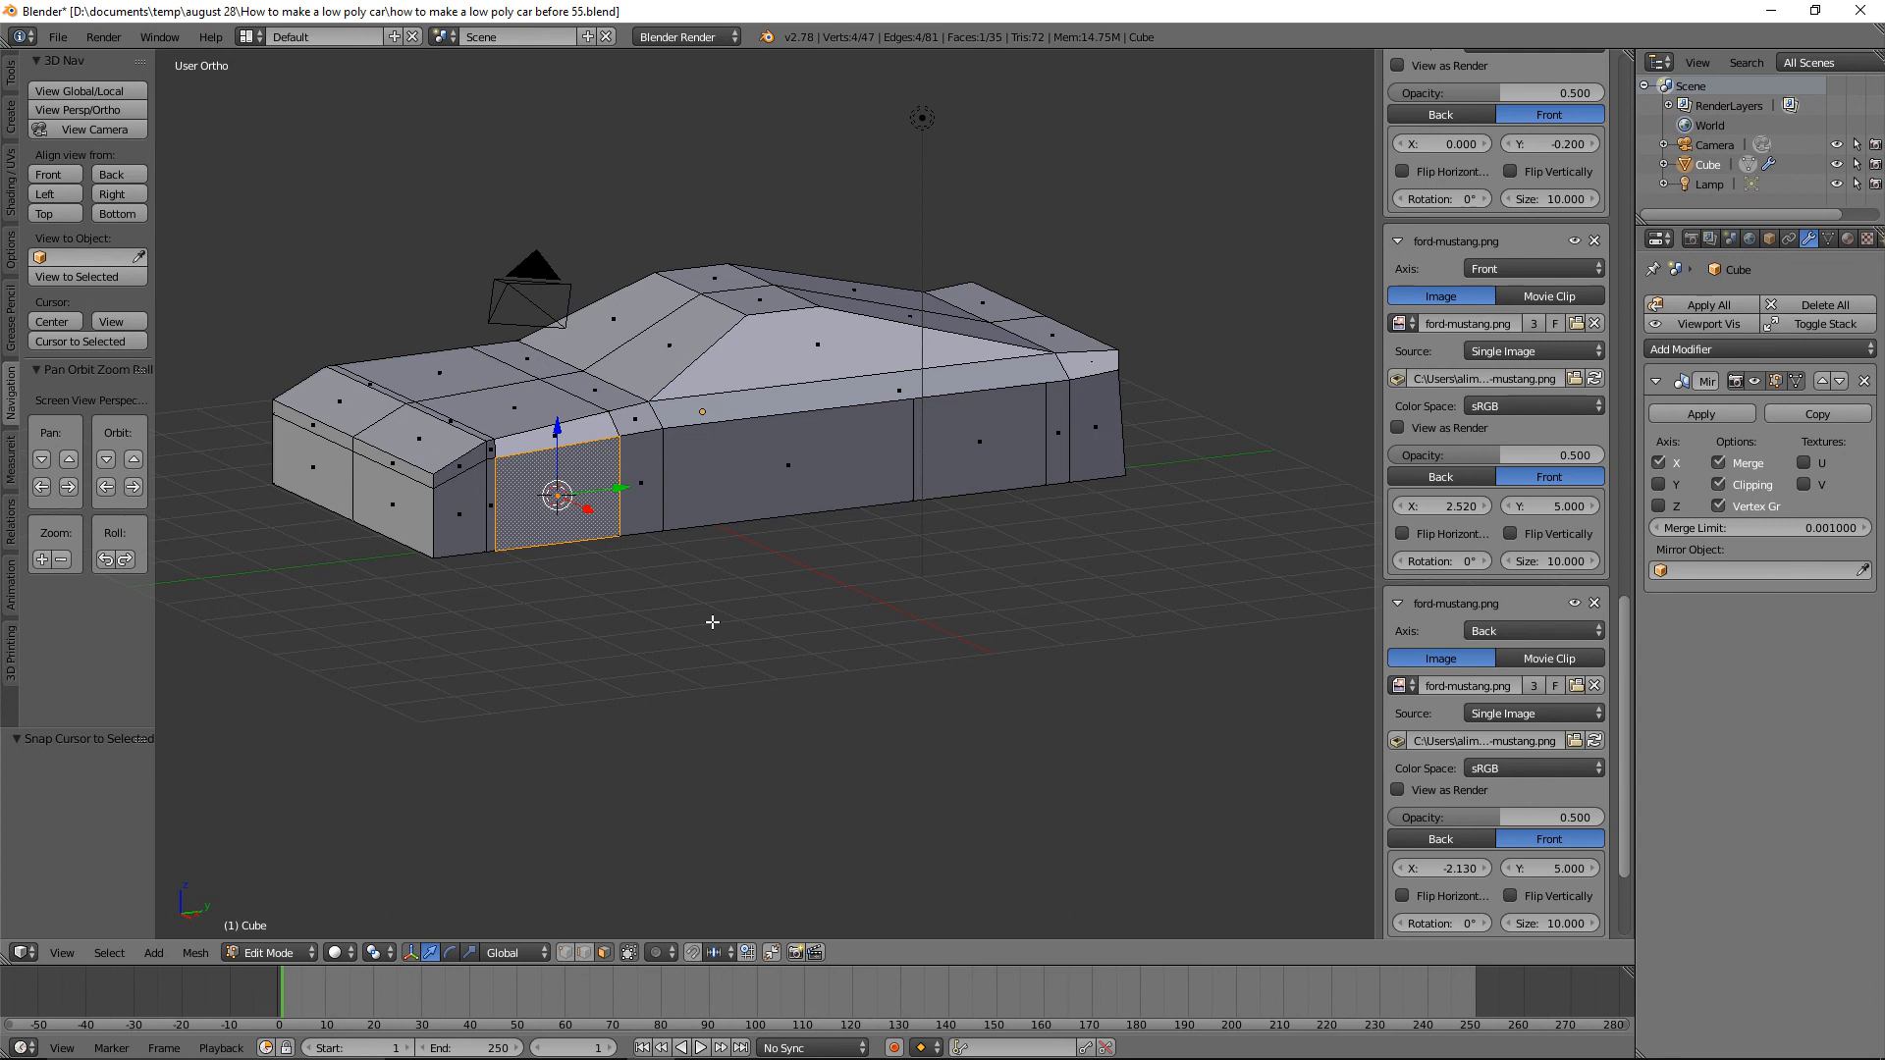
# Add a cylinder mesh with 8 vertices at the 3D cursor as the front wheel.
pyautogui.hotkey('shift', 'a')
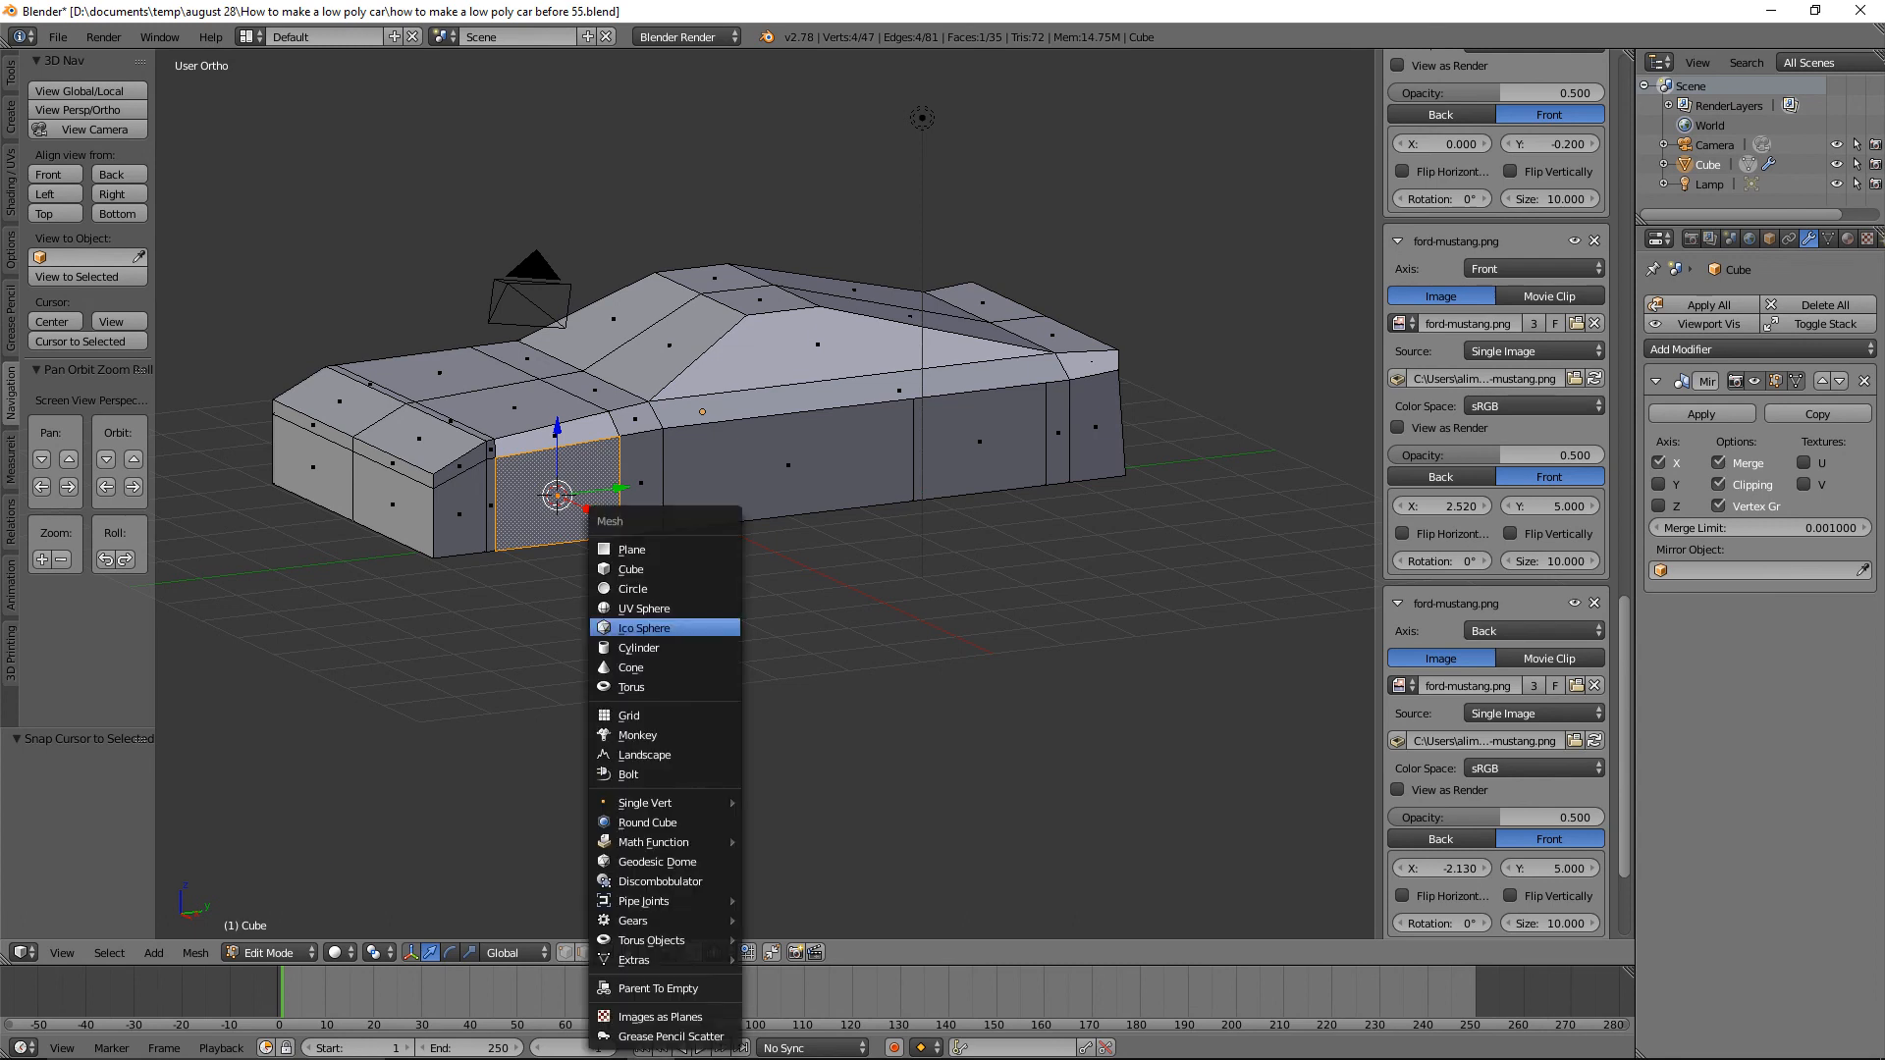
pyautogui.click(715, 646)
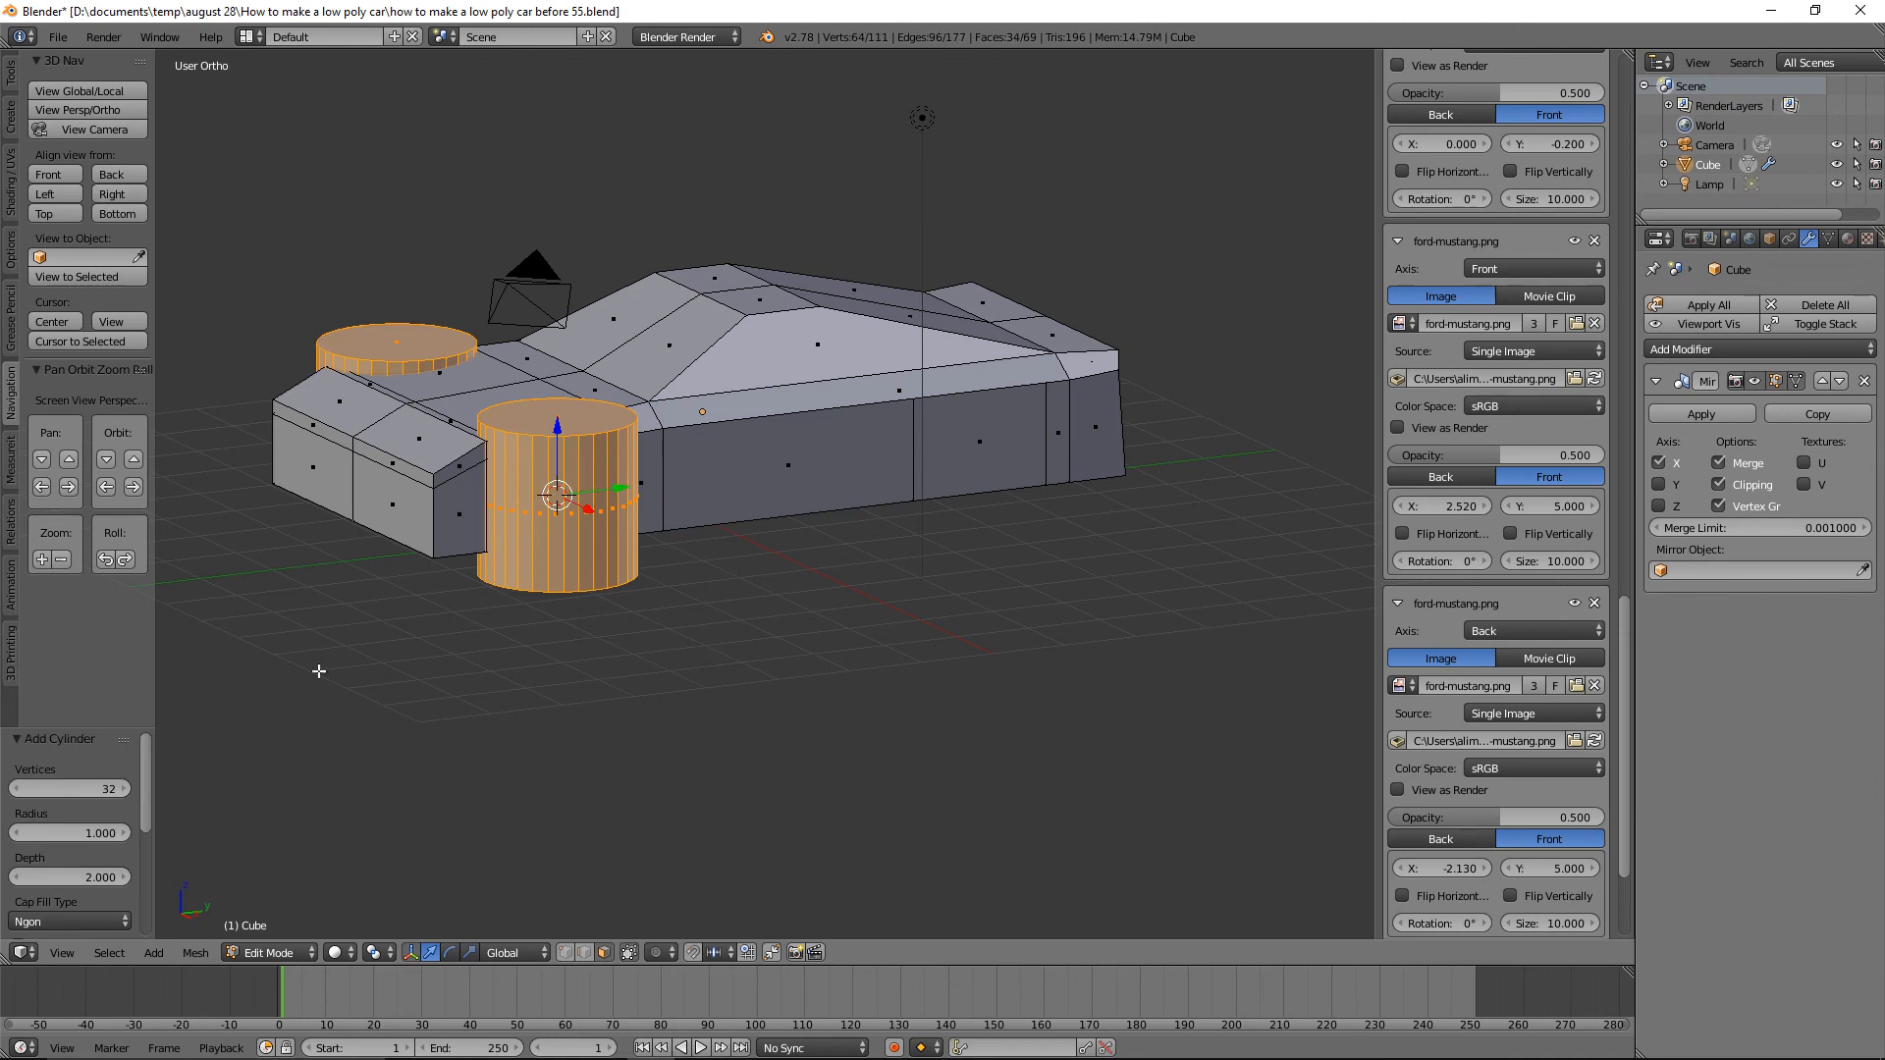
pyautogui.click(102, 791)
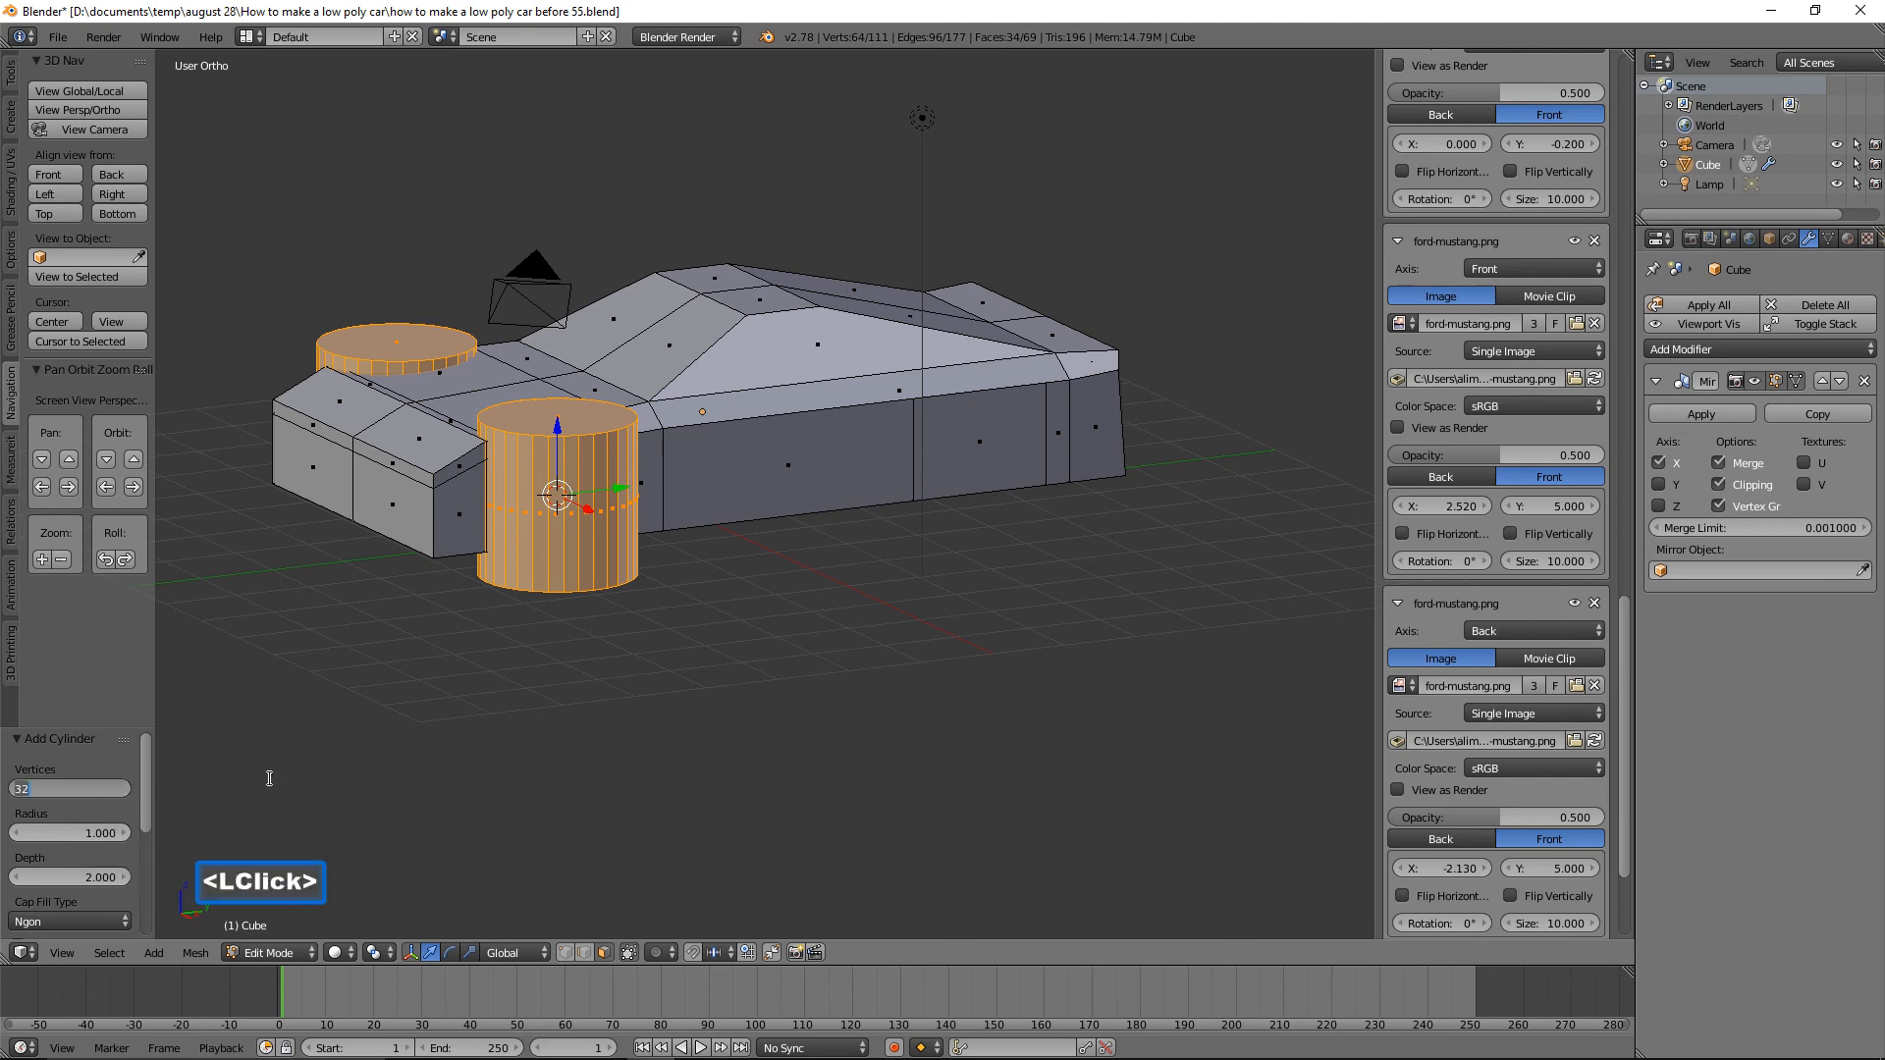
pyautogui.write('8')
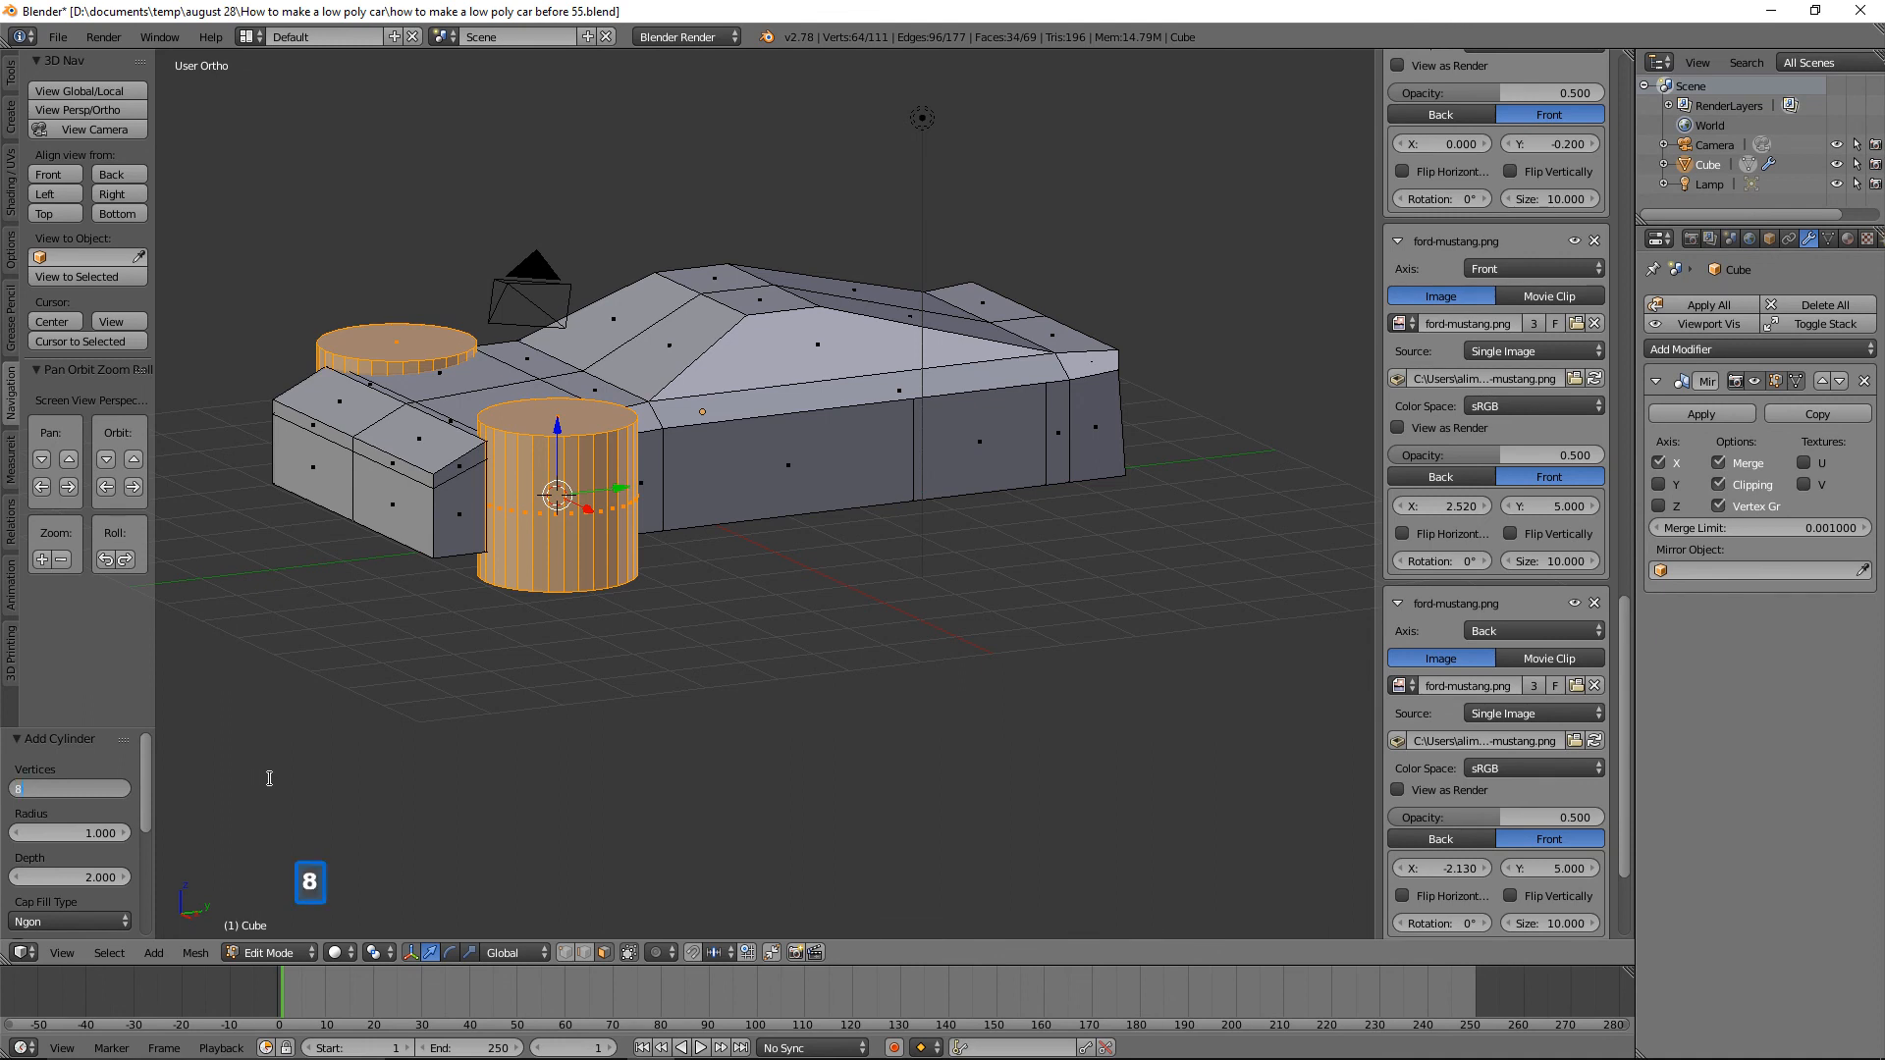
pyautogui.press('Return')
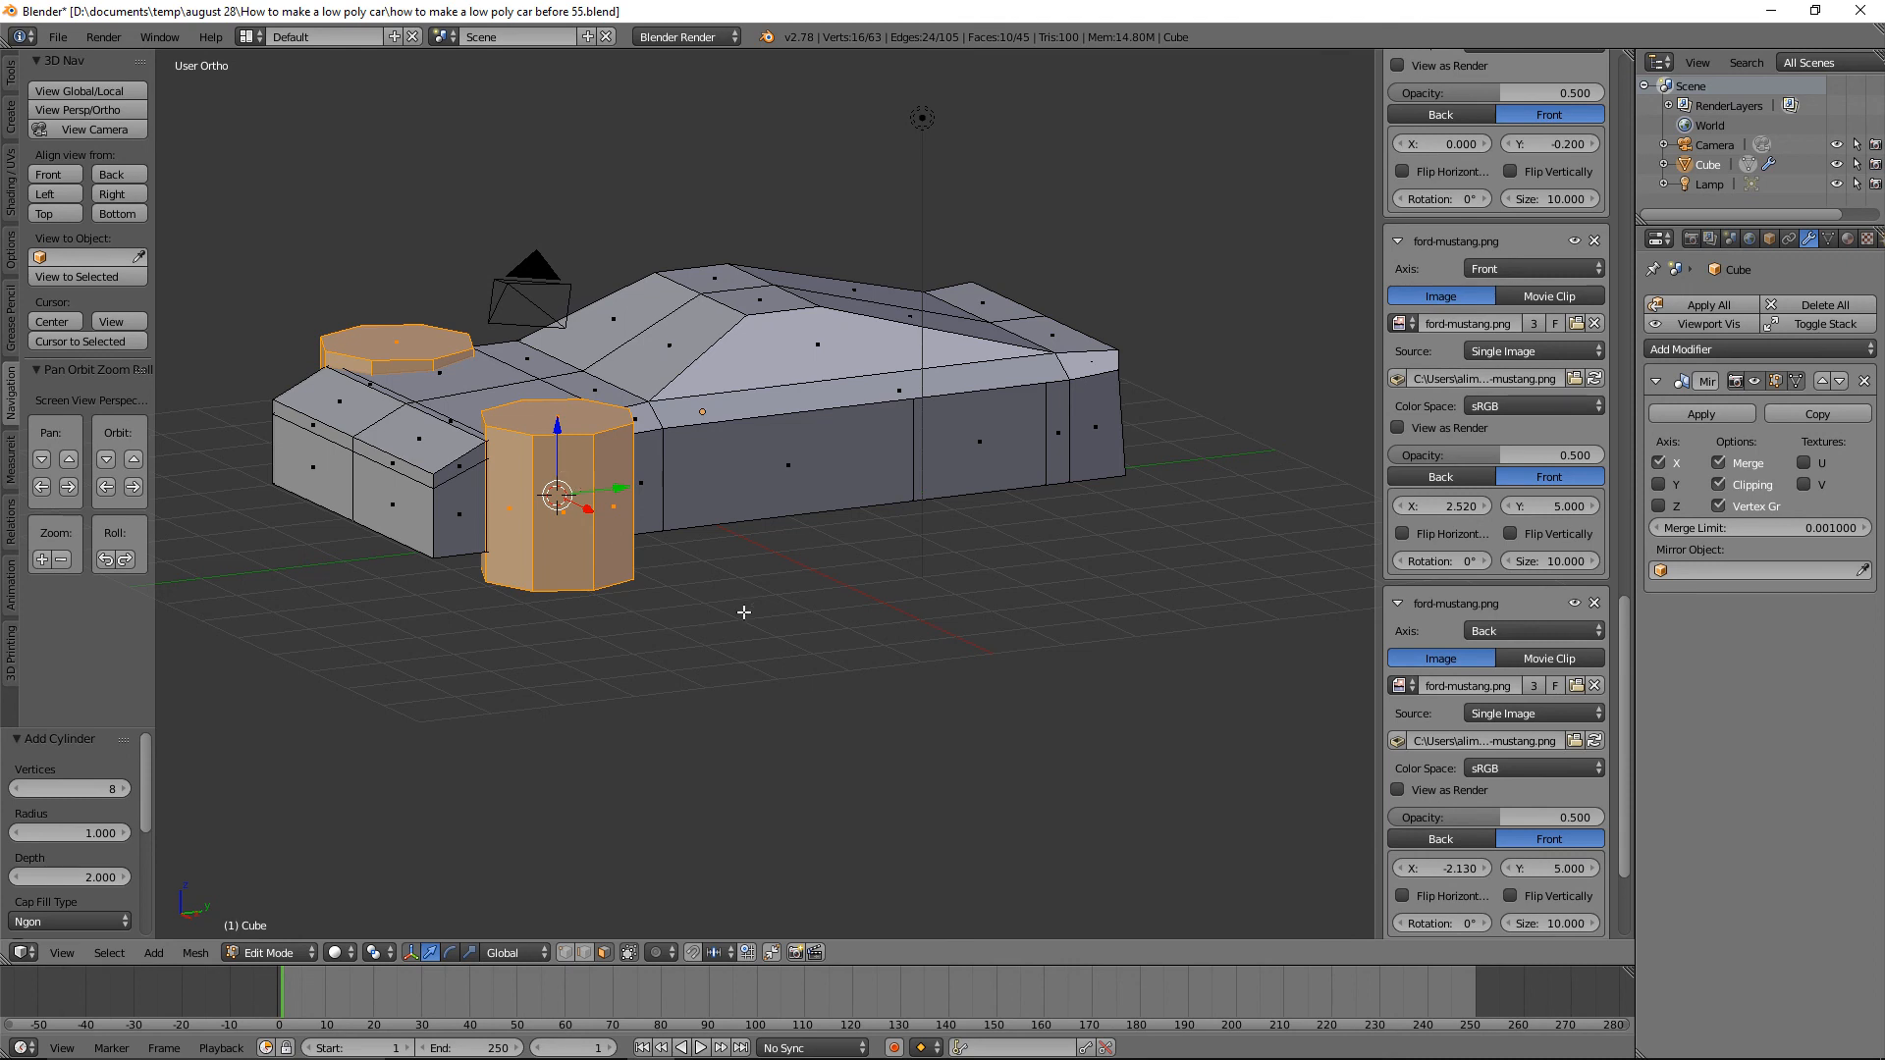
# Rotate the new cylinder 90° around the global Y axis so its flat cap faces sideways.
pyautogui.press('r')
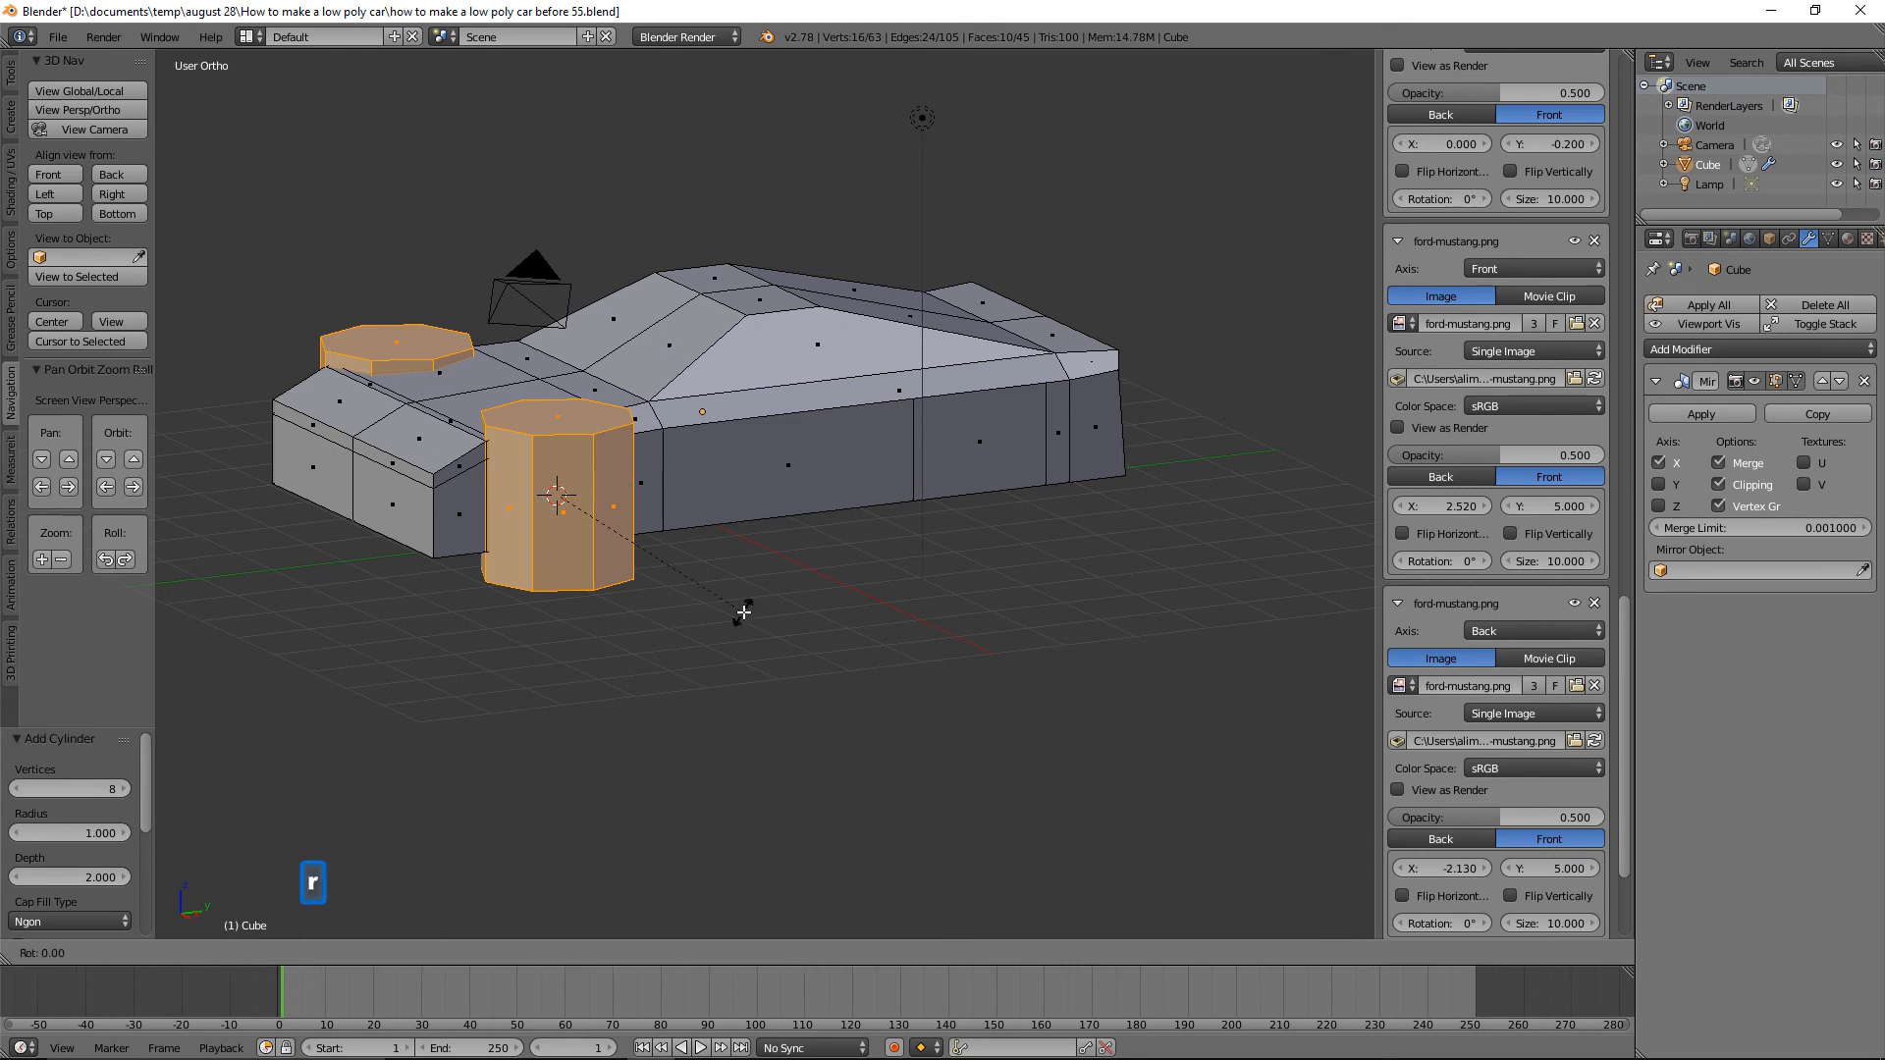
pyautogui.press('y')
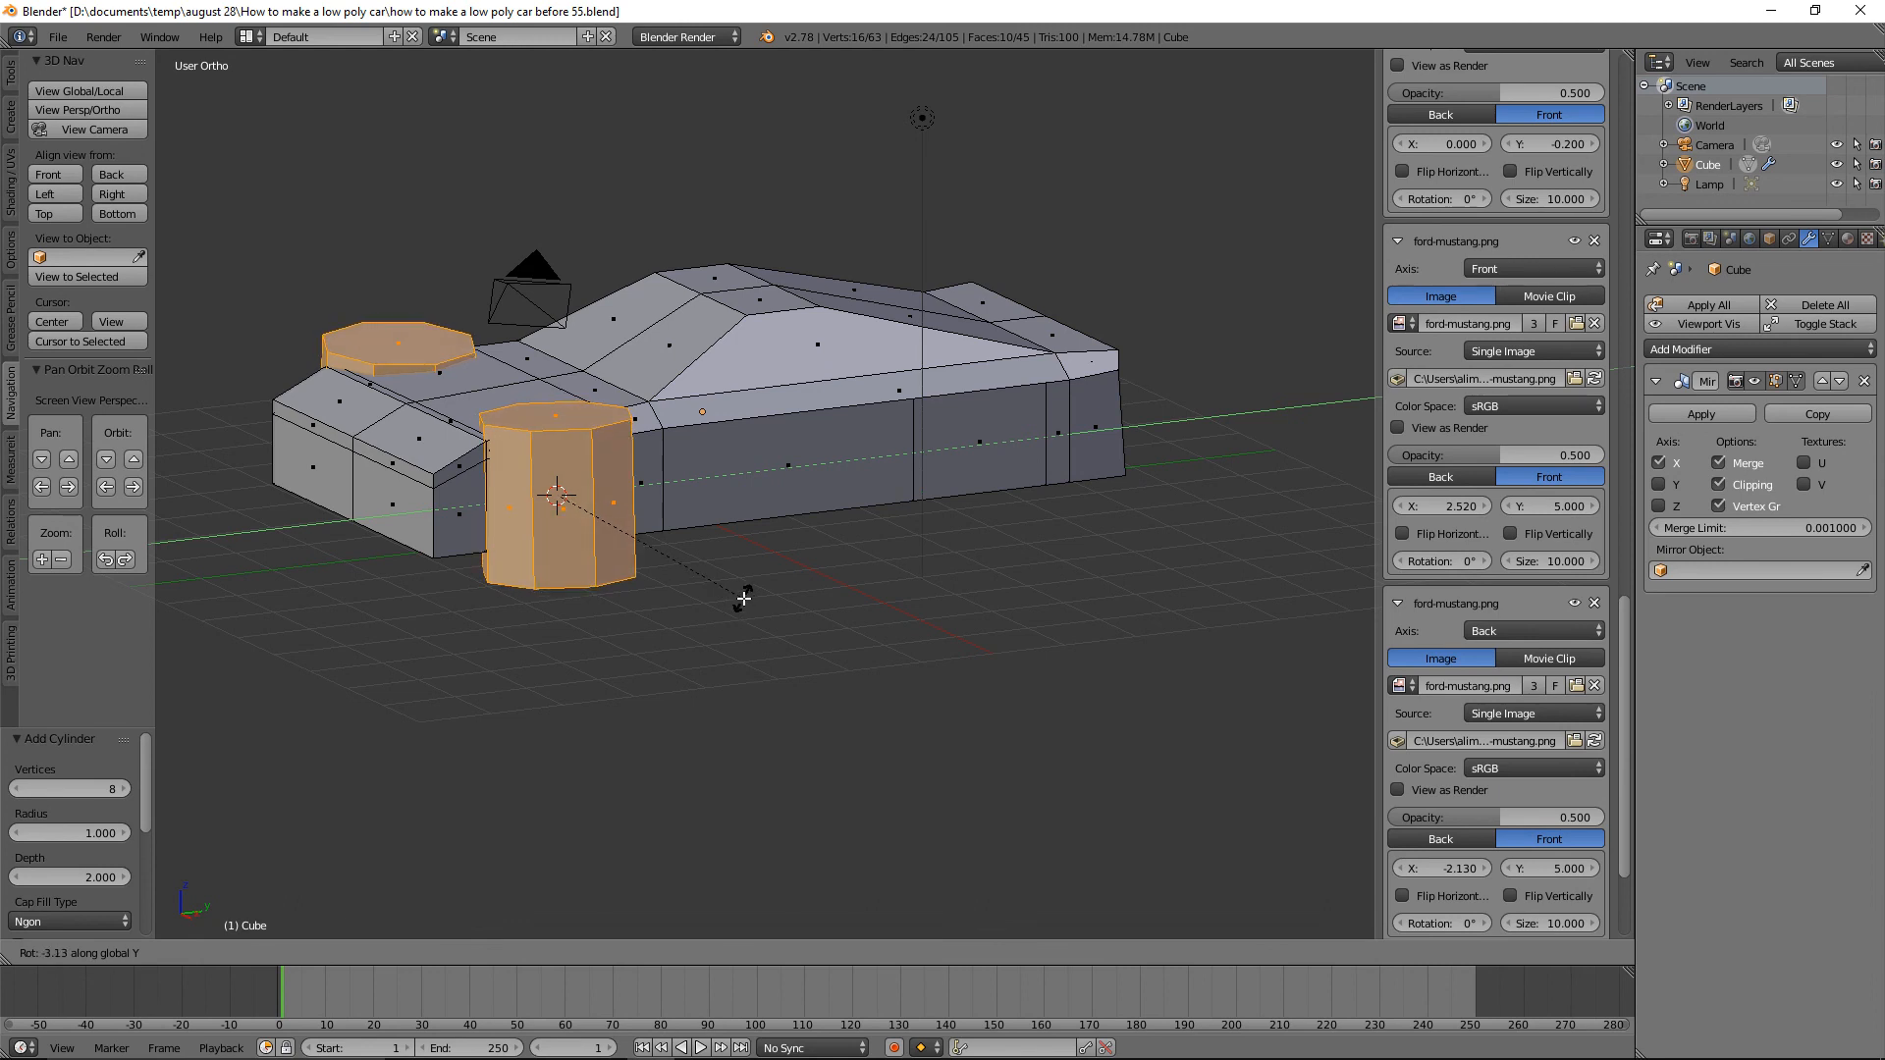
pyautogui.write('90')
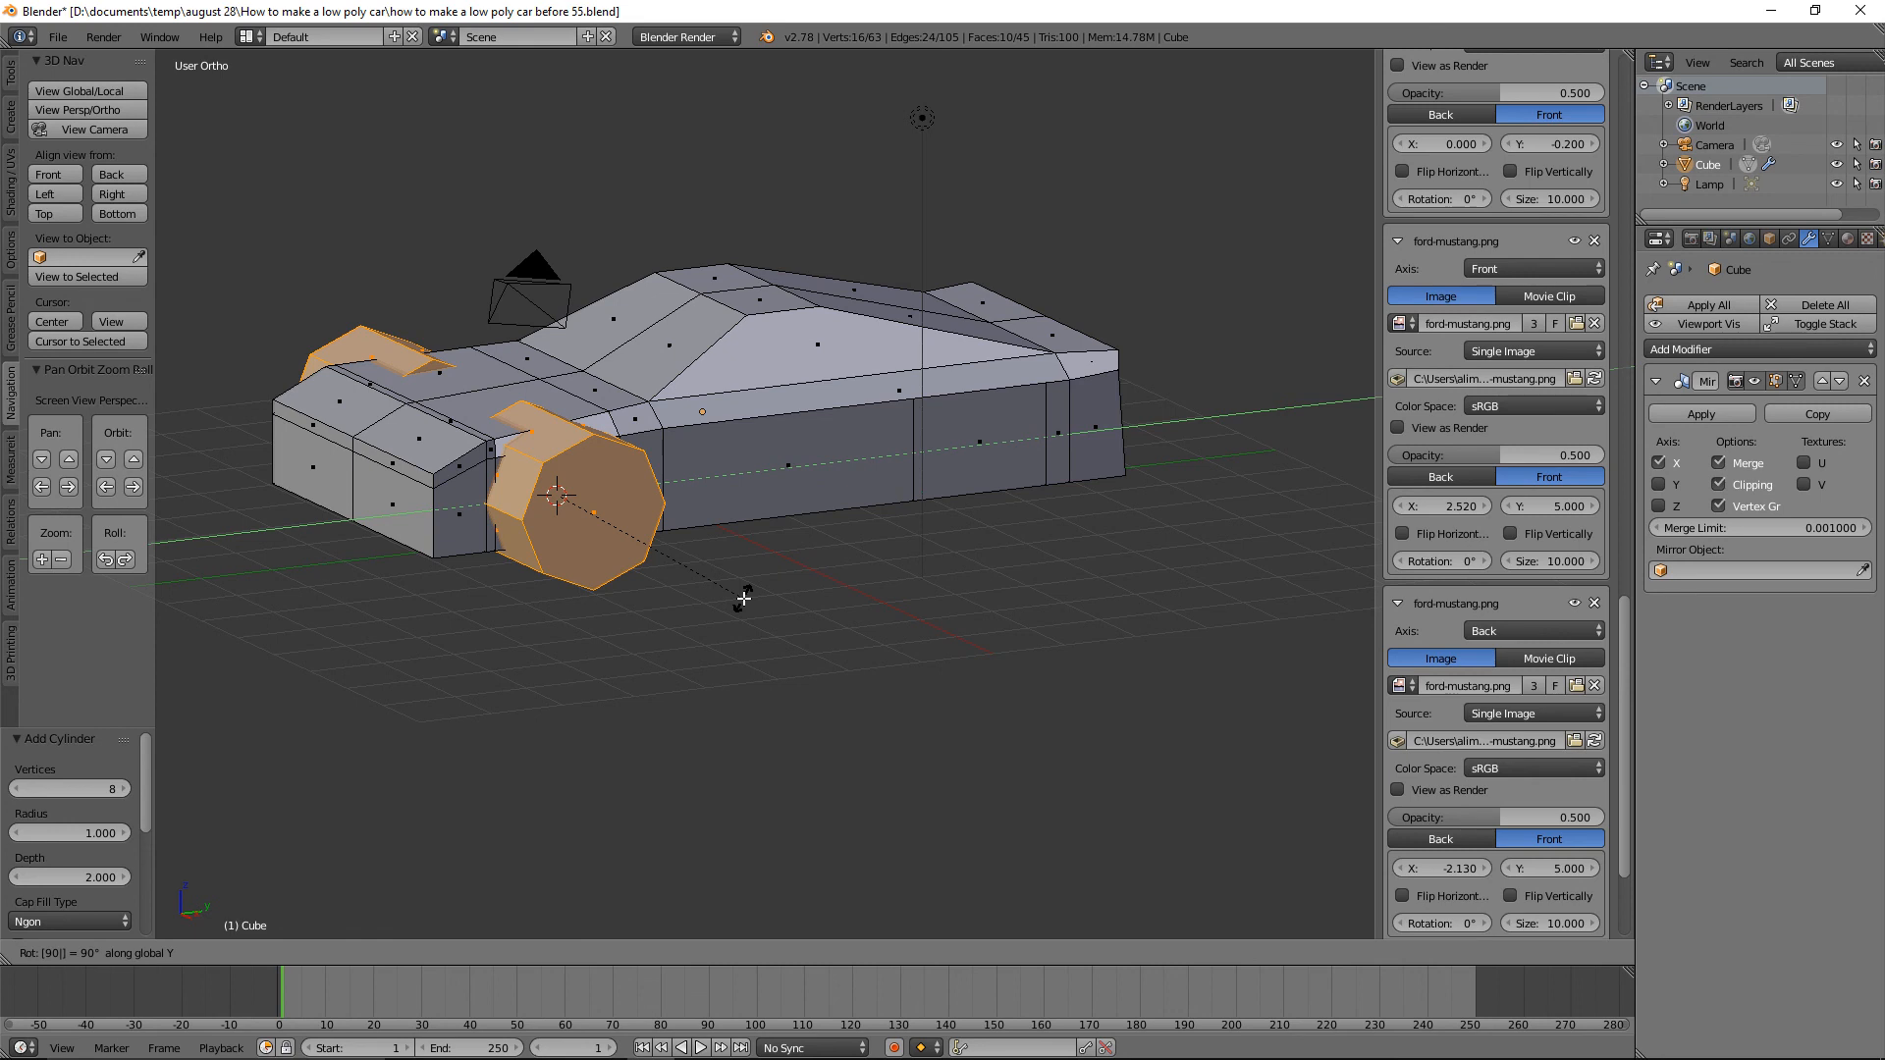
pyautogui.click(743, 598)
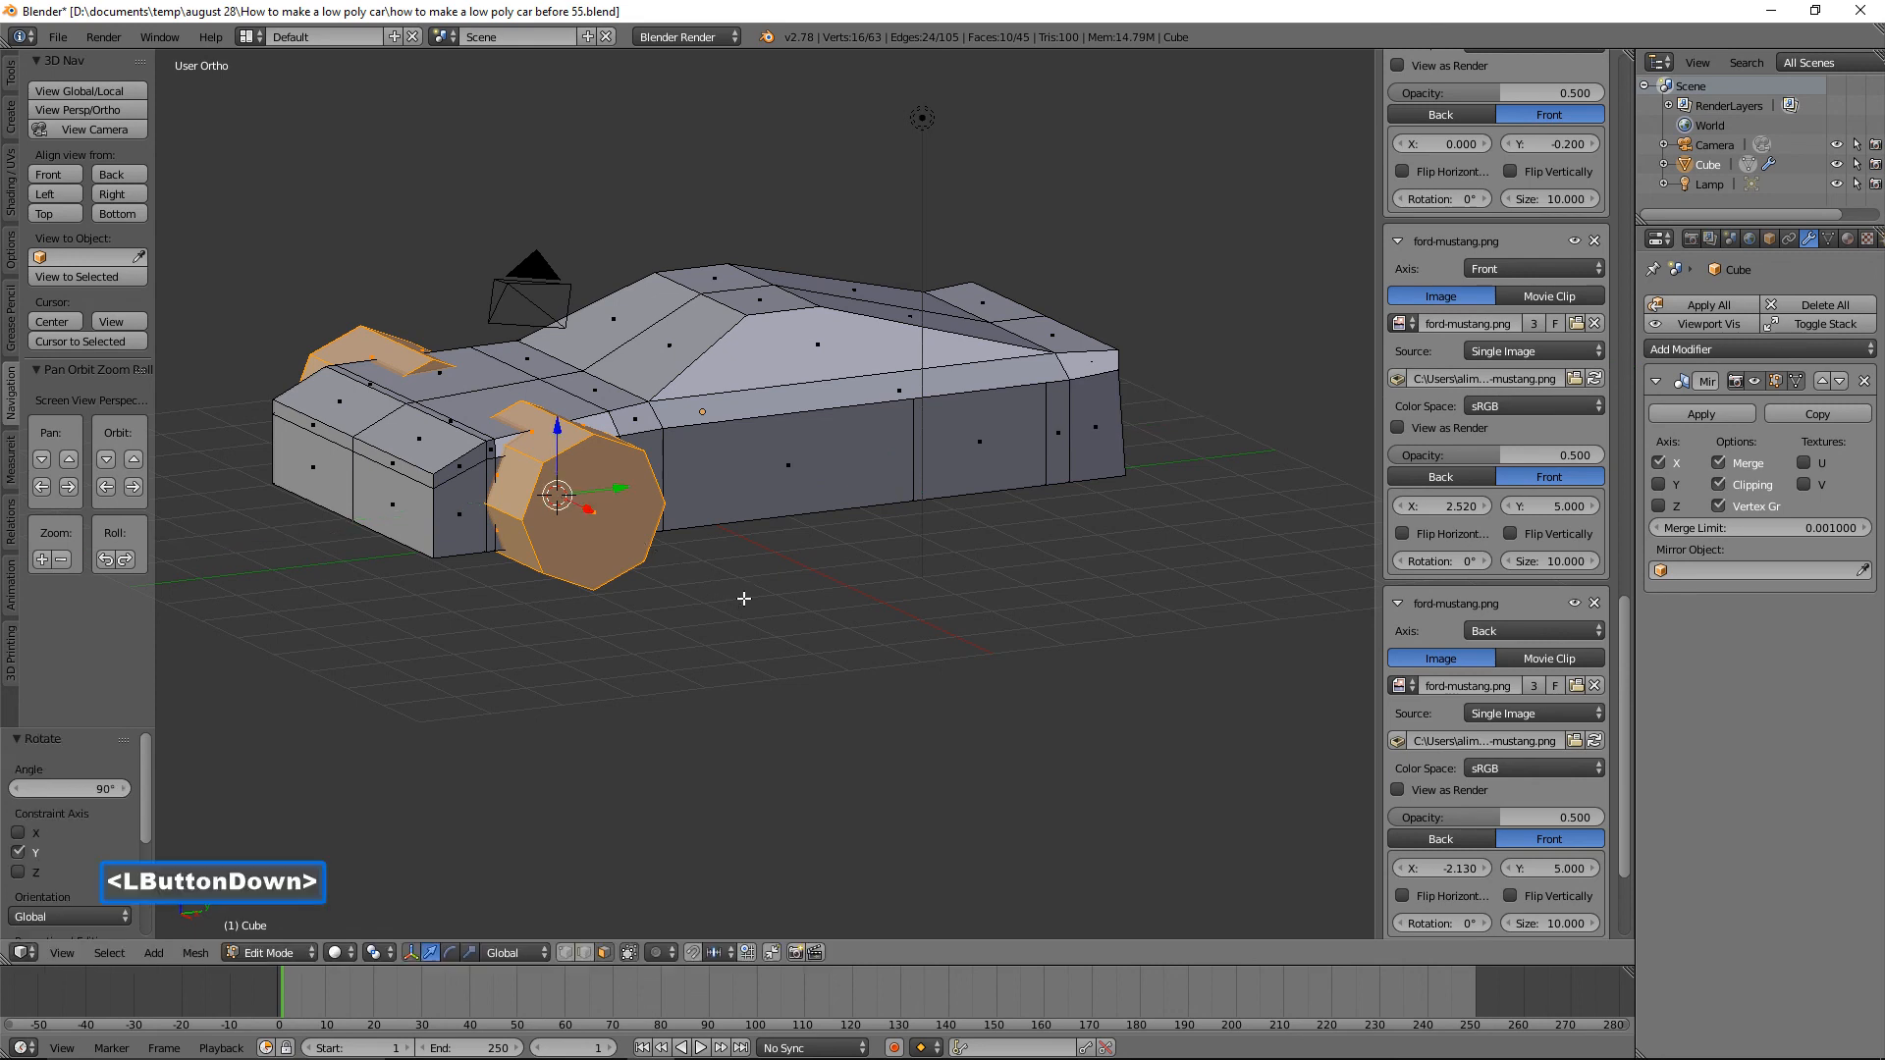
# In the right view, scale the cylinder to about 0.736 and move it about -0.415 along Z onto the front wheel image.
pyautogui.click(131, 193)
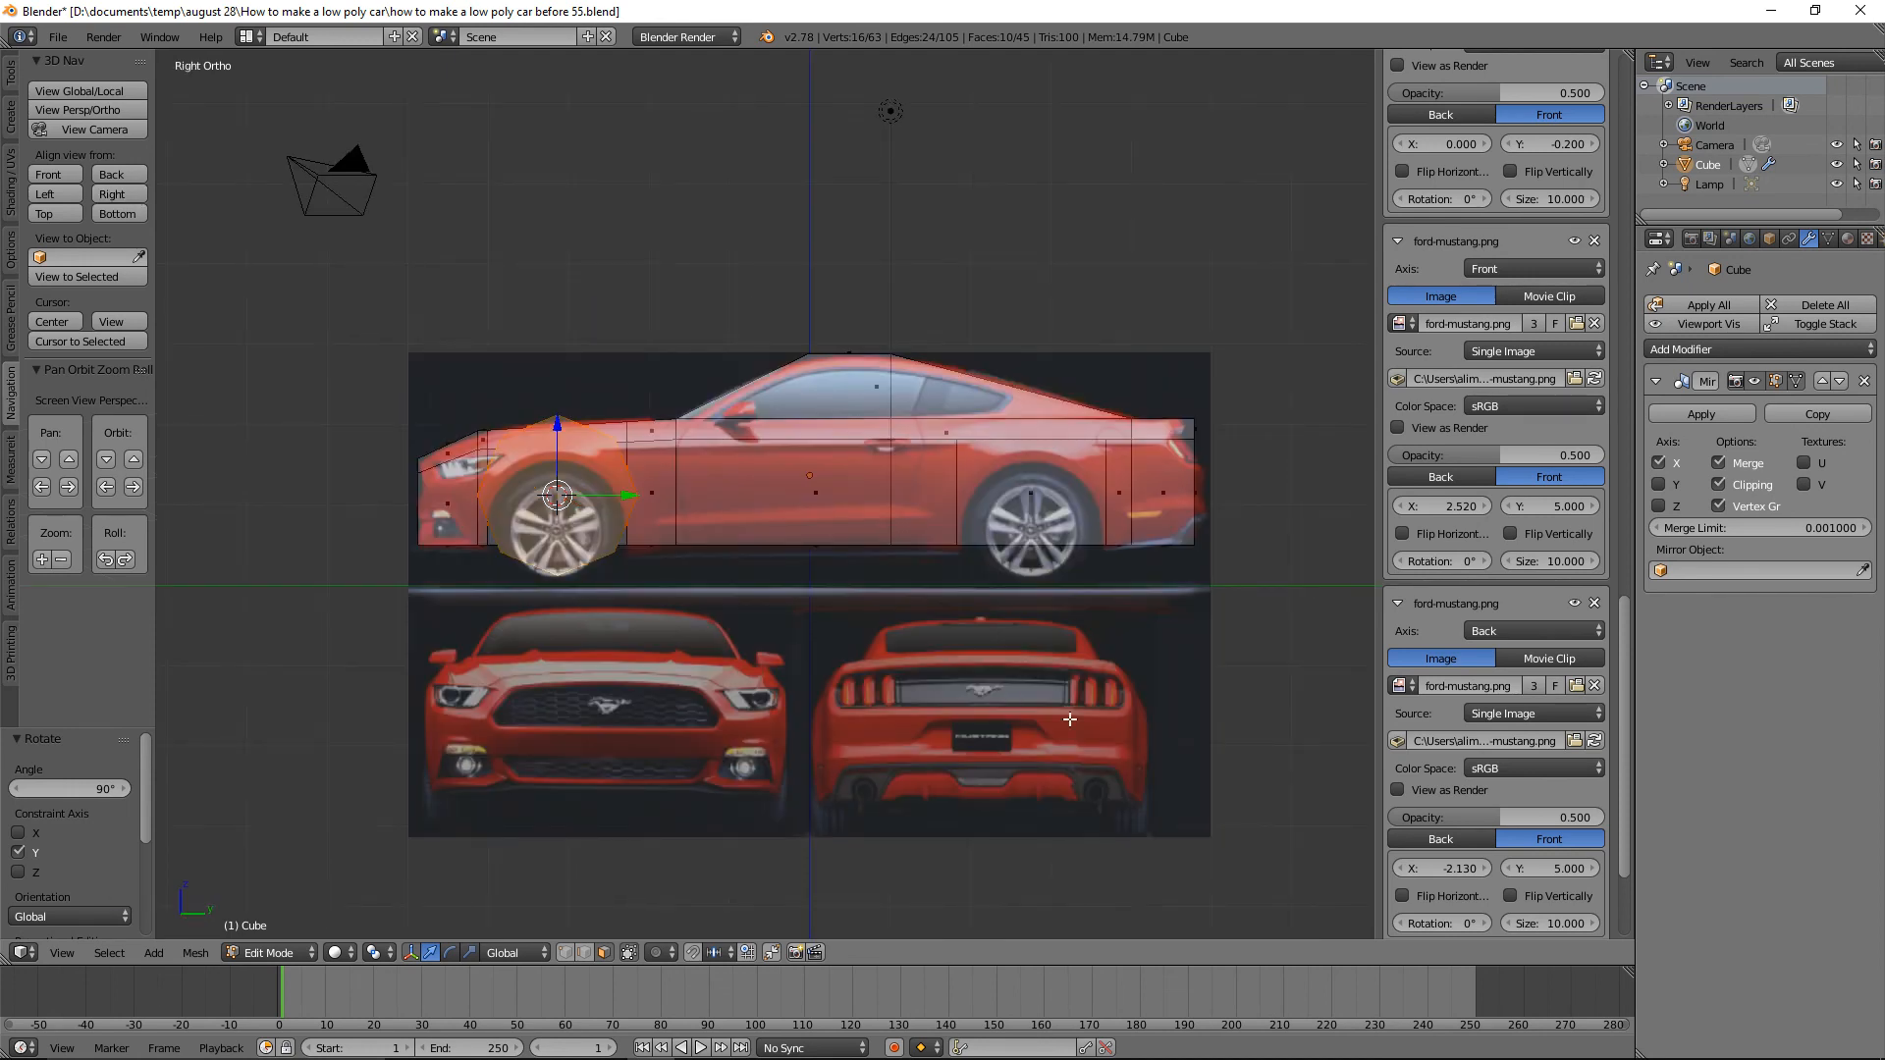
pyautogui.press('s')
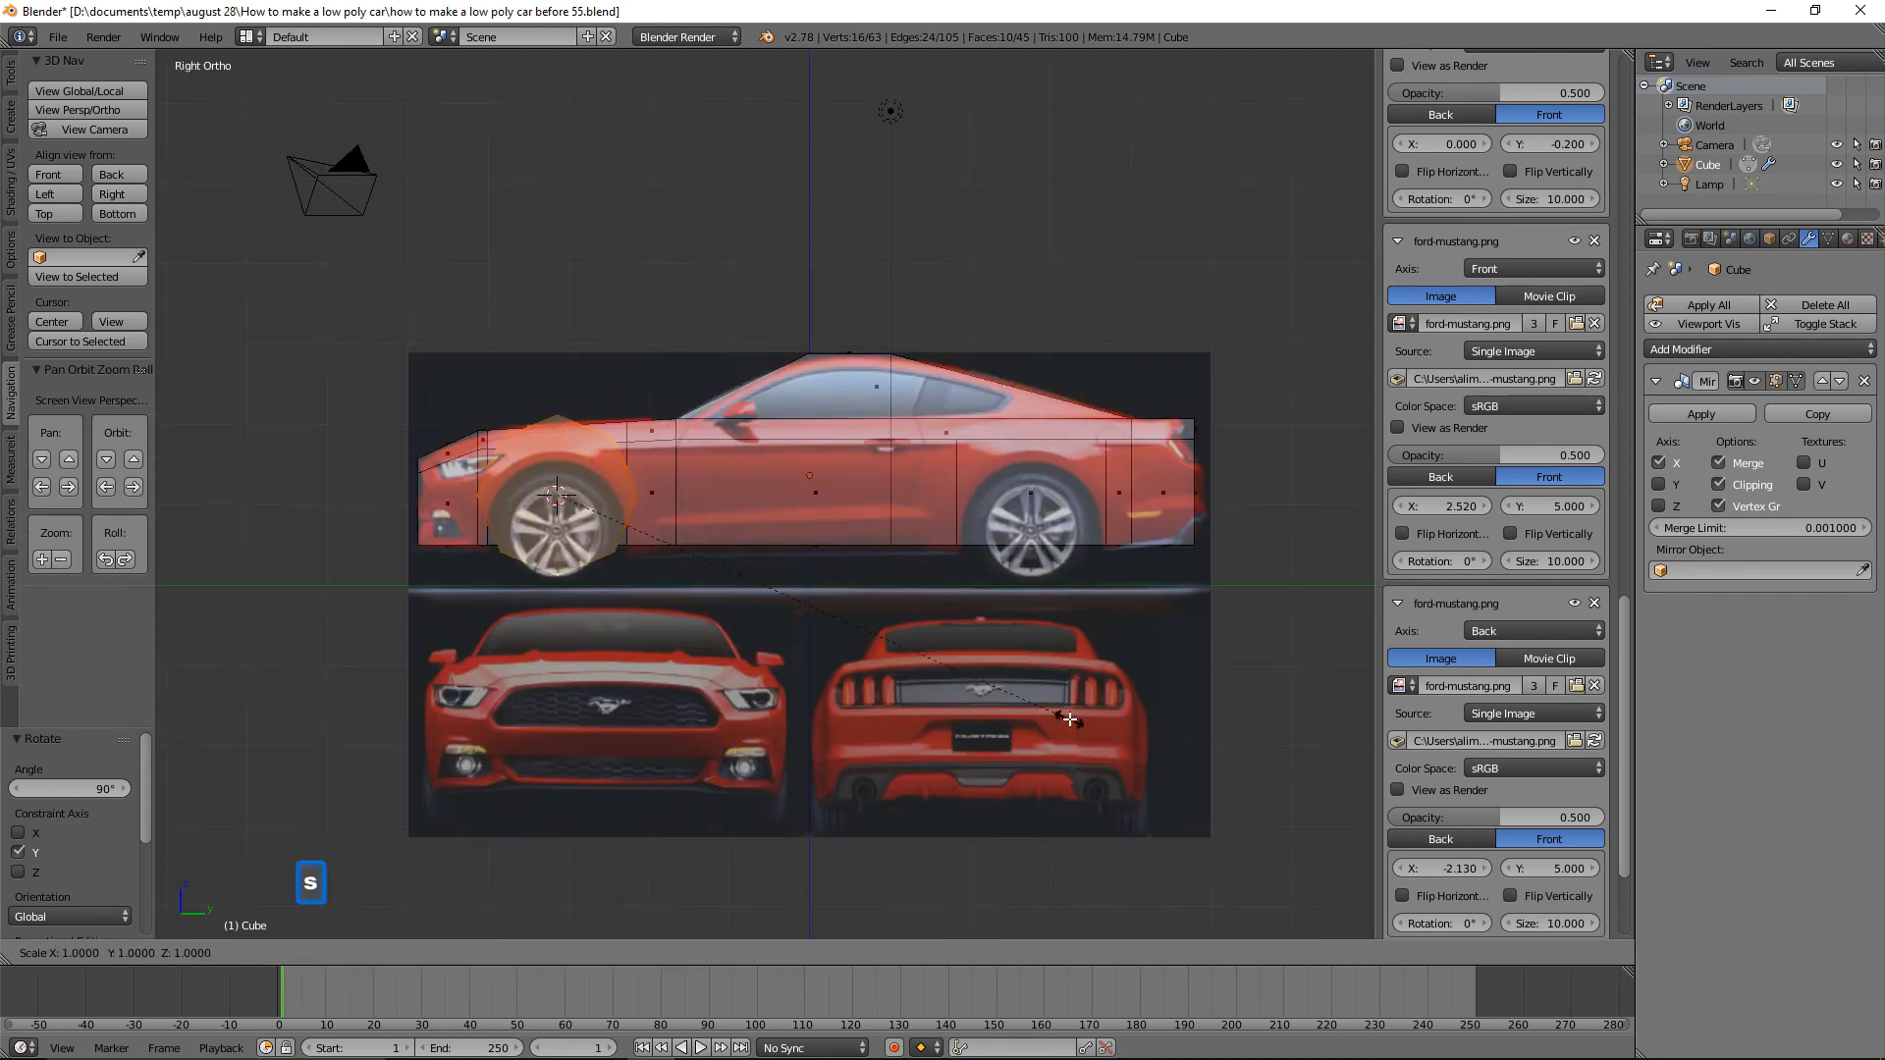
pyautogui.click(930, 669)
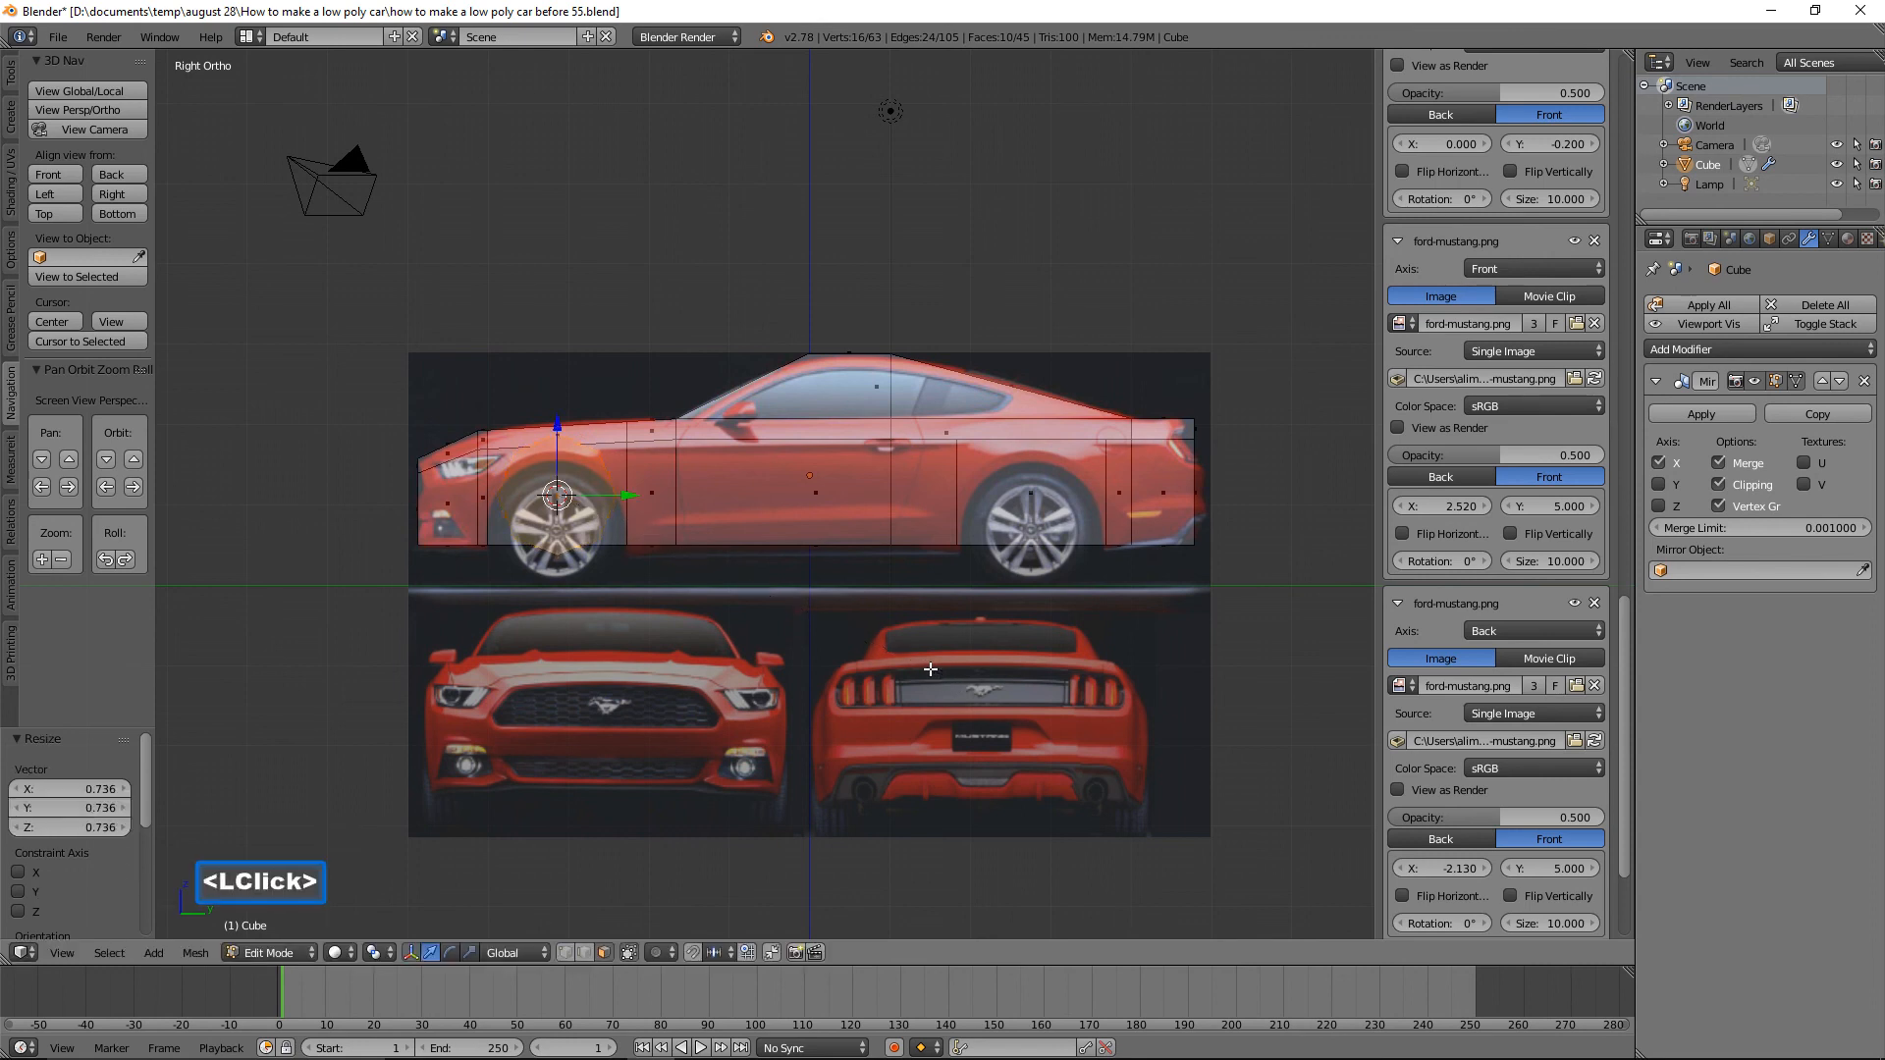
pyautogui.moveTo(557, 427); pyautogui.dragTo(569, 460)
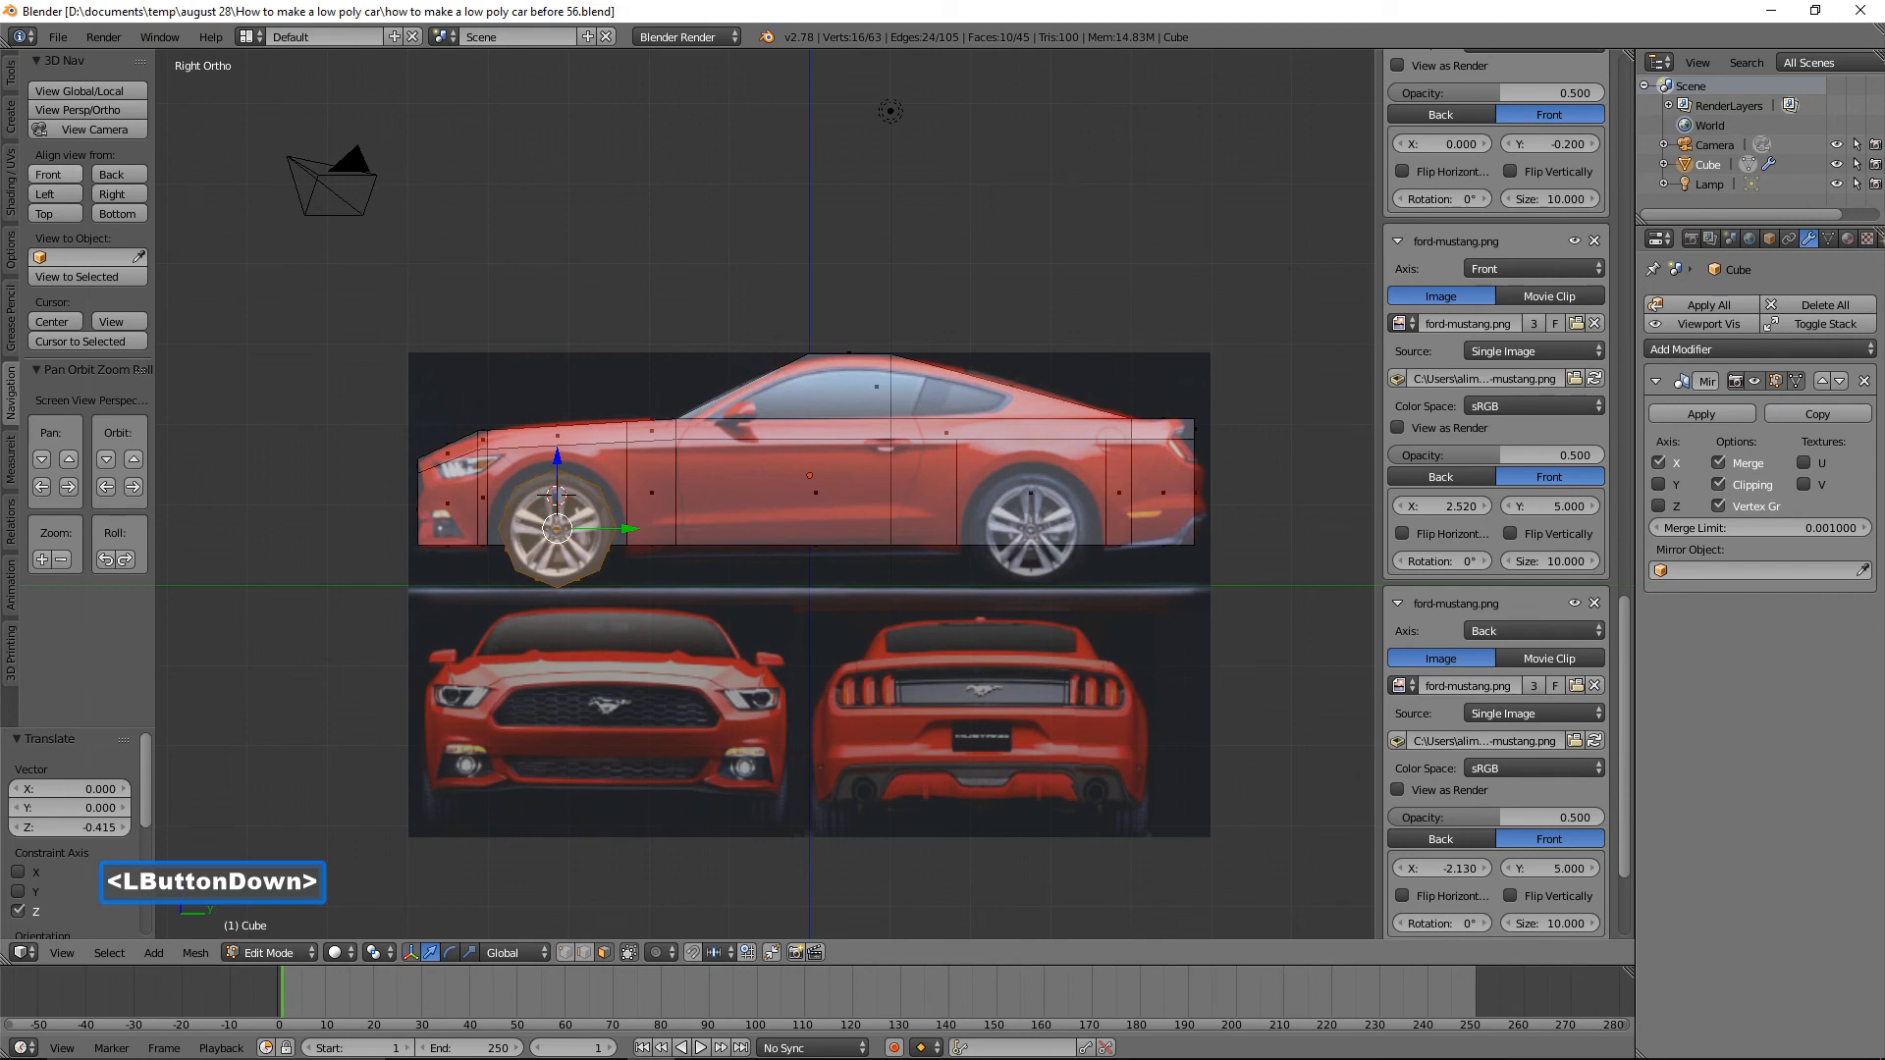
# In the front view, scale the wheel to about 0.347 along X, move it about -0.269 along X to the body's edge, and deselect everything.
pyautogui.click(47, 174)
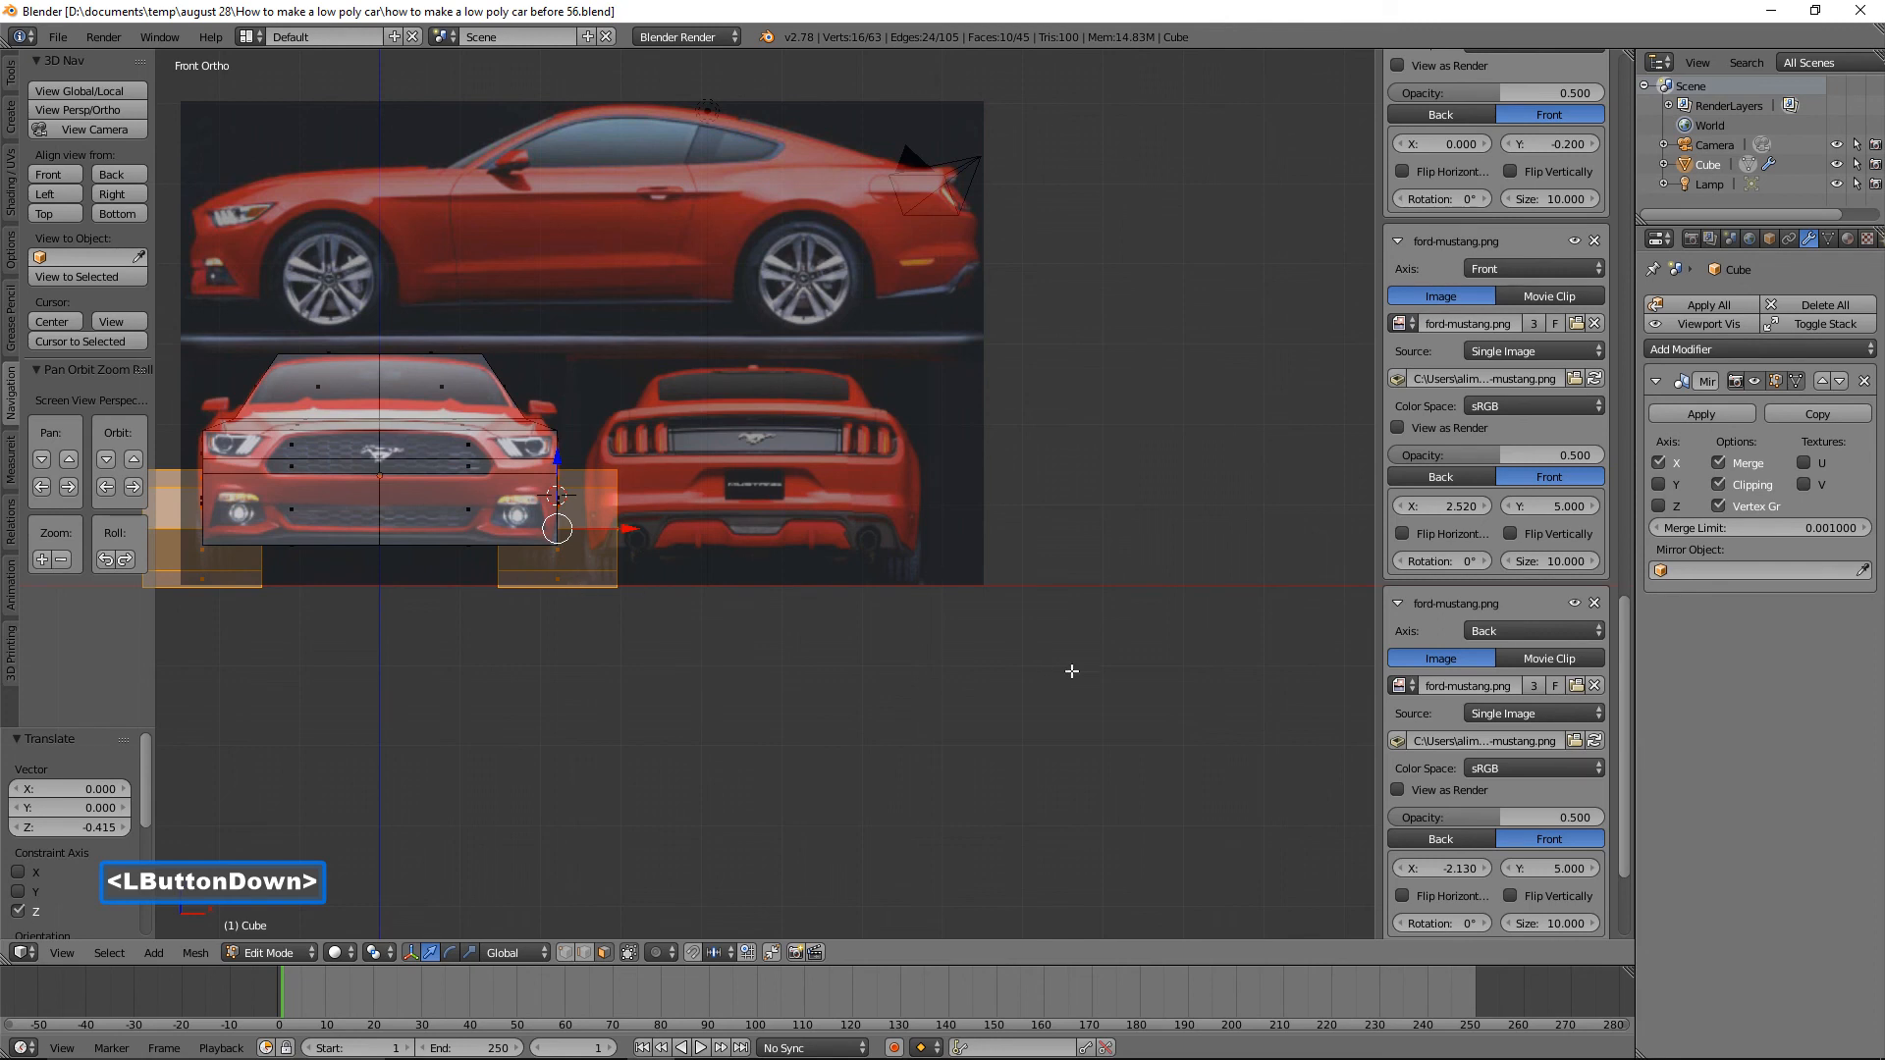
pyautogui.press('s')
pyautogui.press('x')
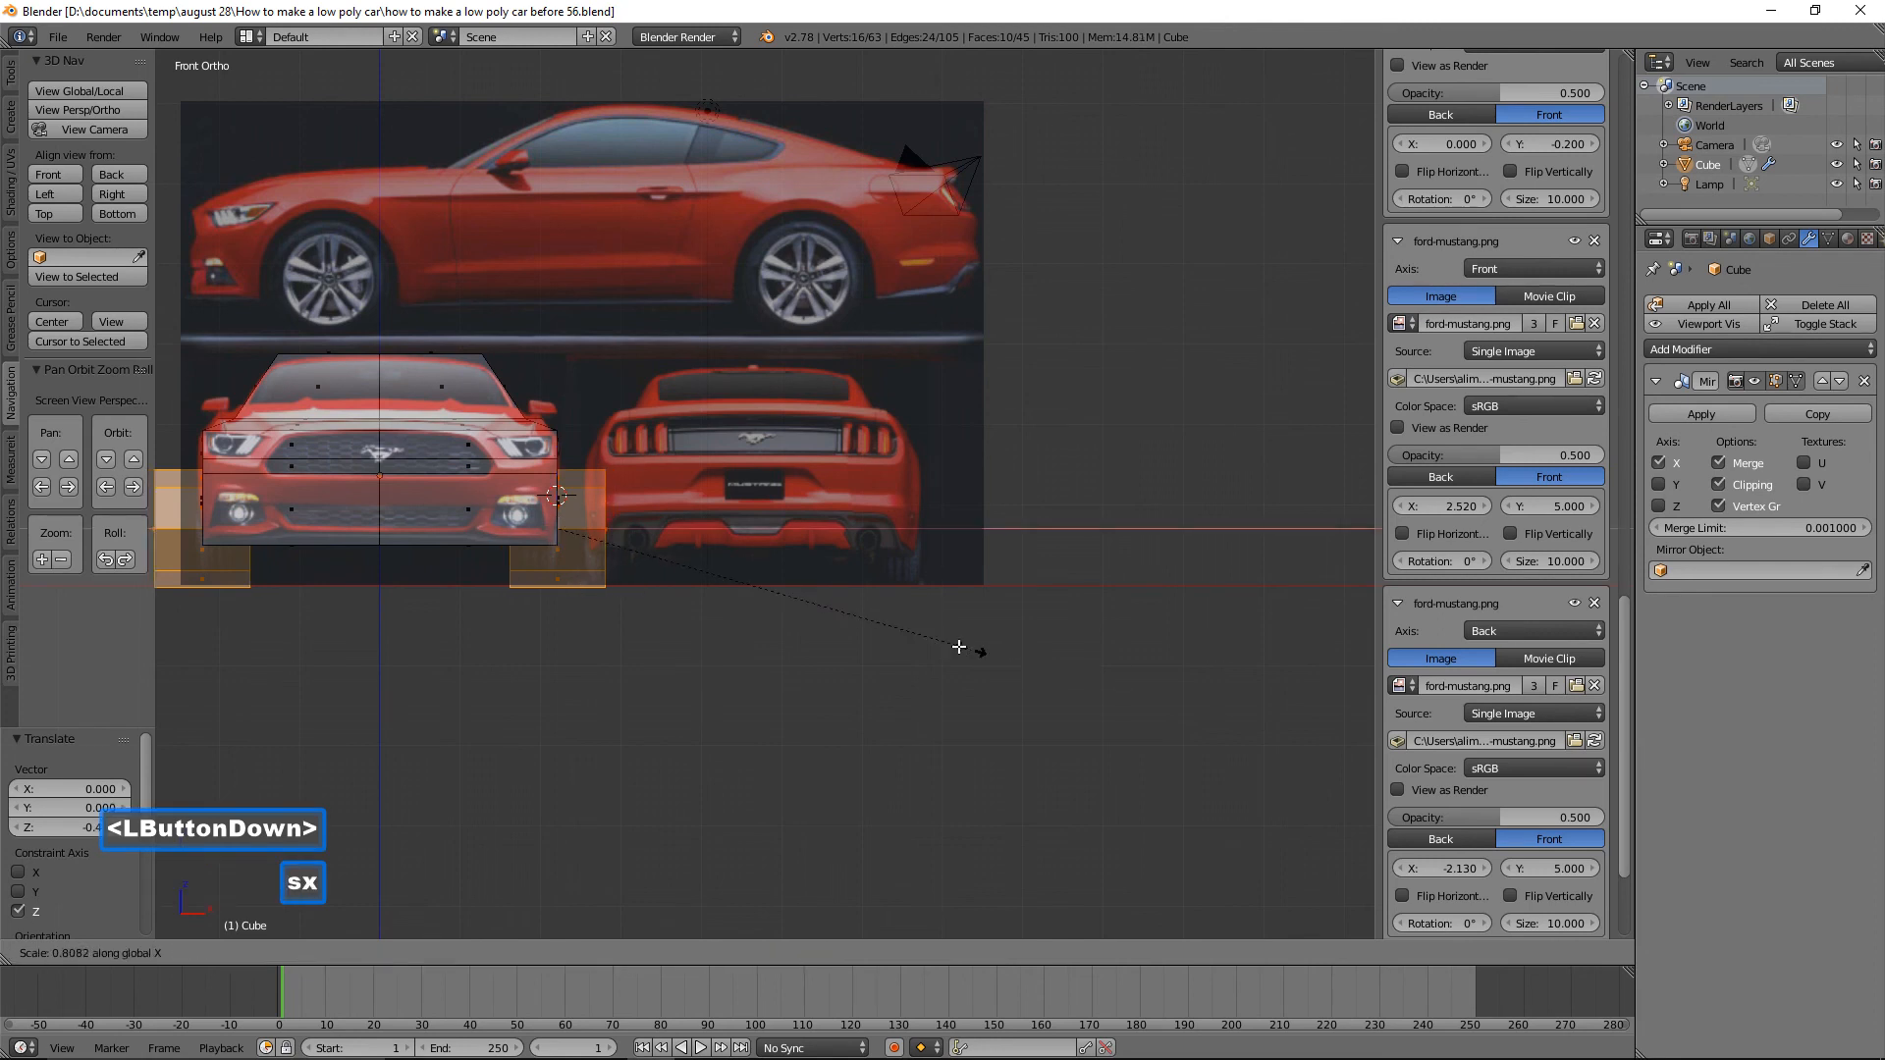
pyautogui.click(735, 583)
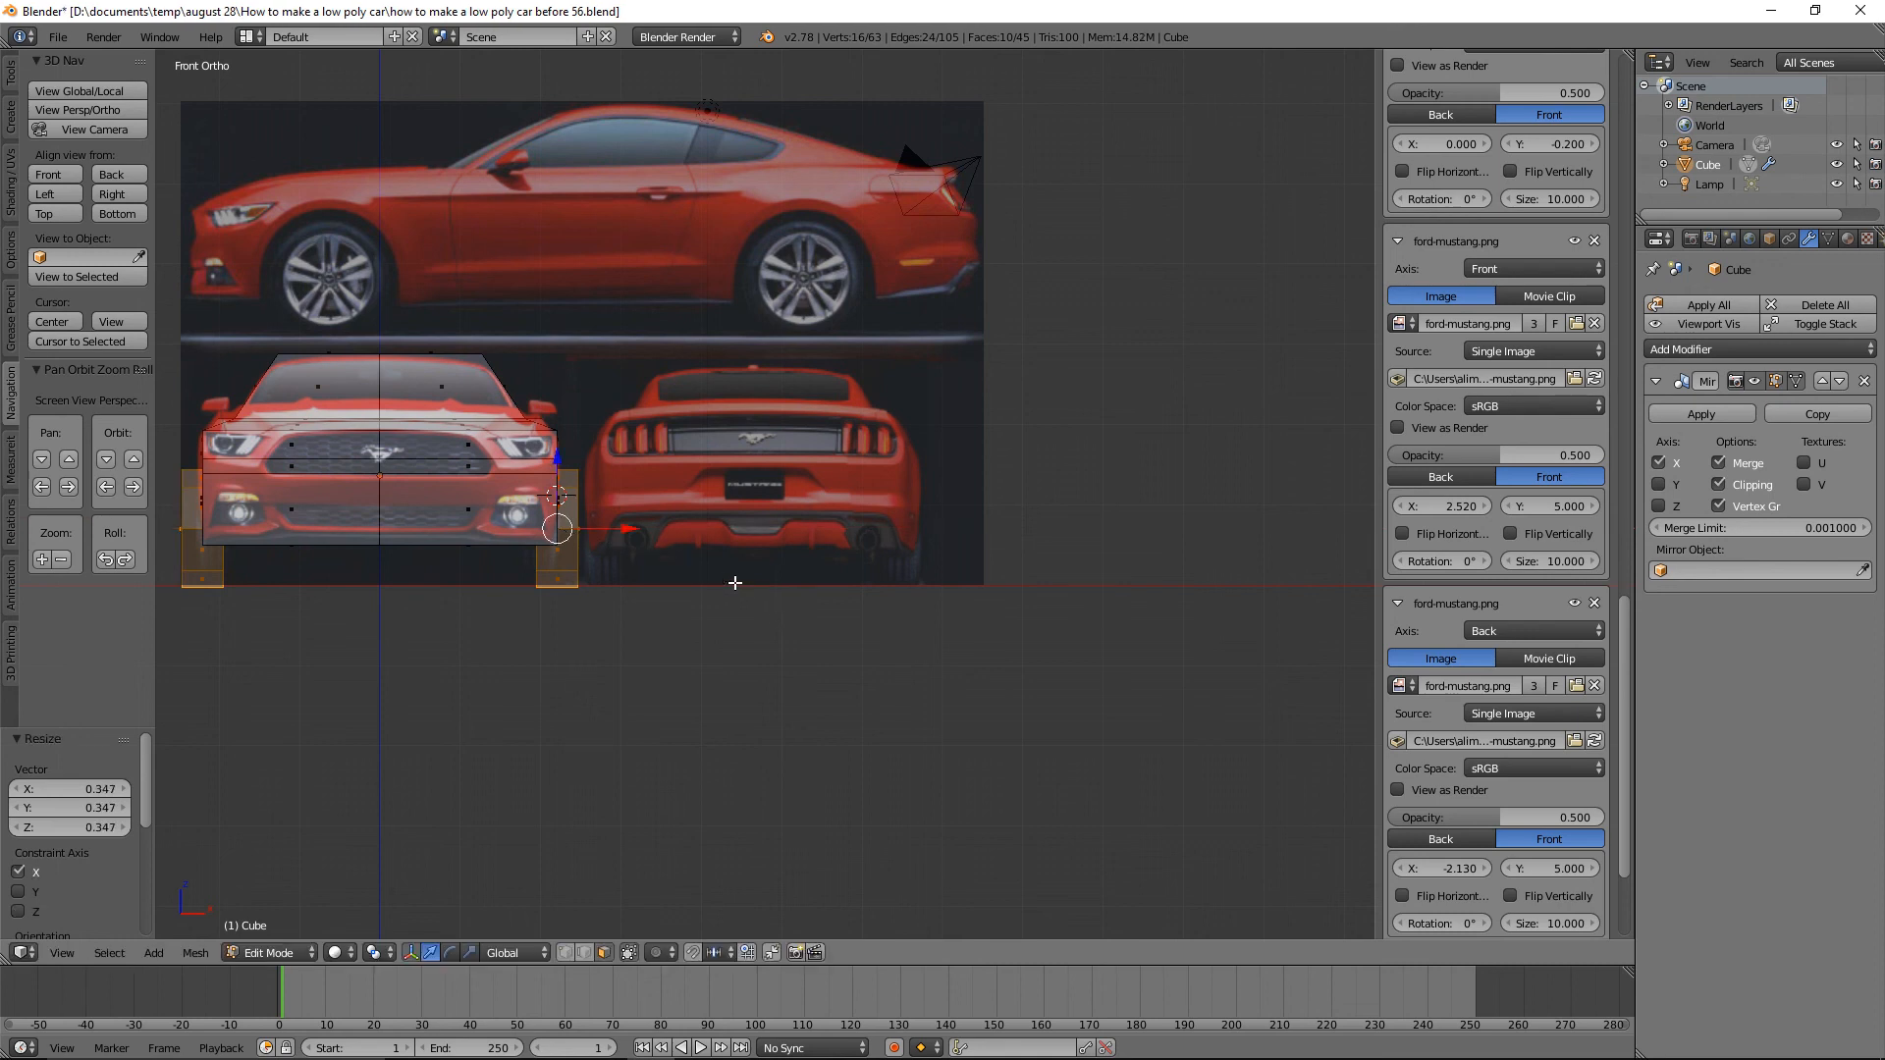
pyautogui.moveTo(639, 529); pyautogui.dragTo(616, 540)
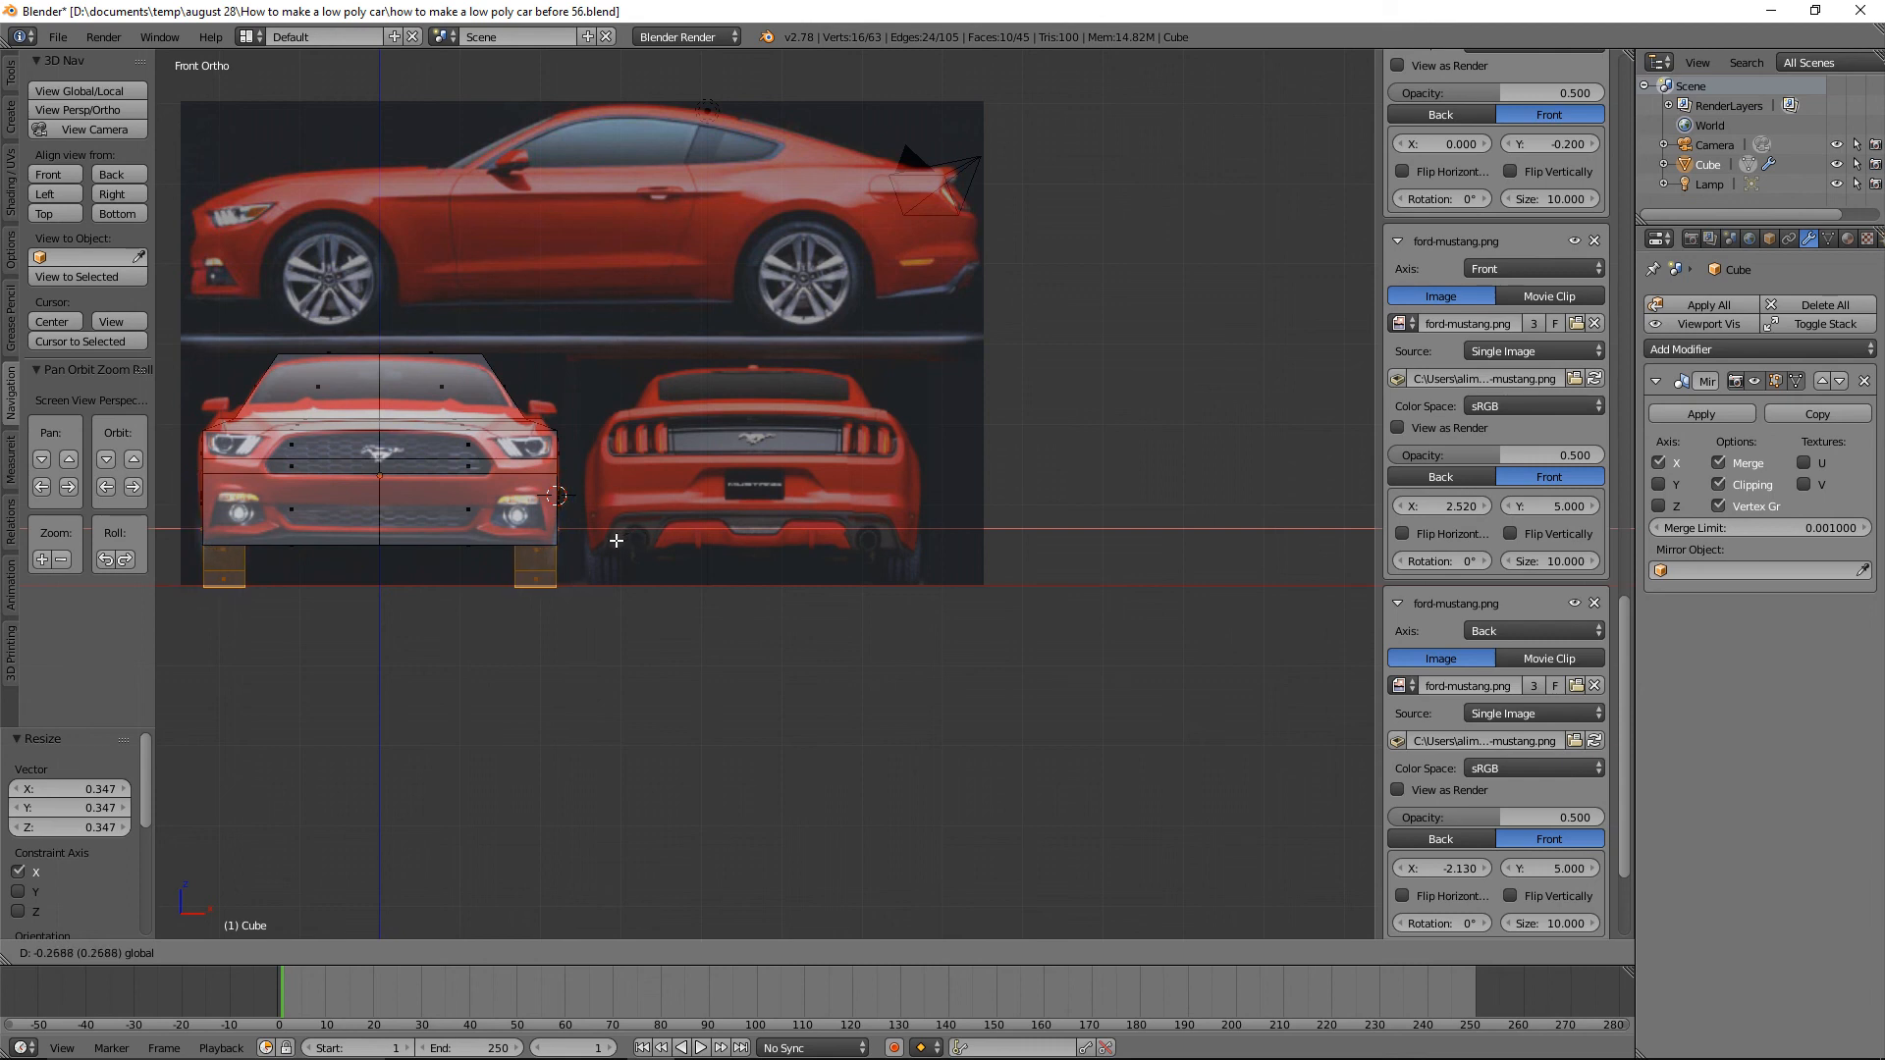
pyautogui.moveTo(615, 540); pyautogui.dragTo(615, 540)
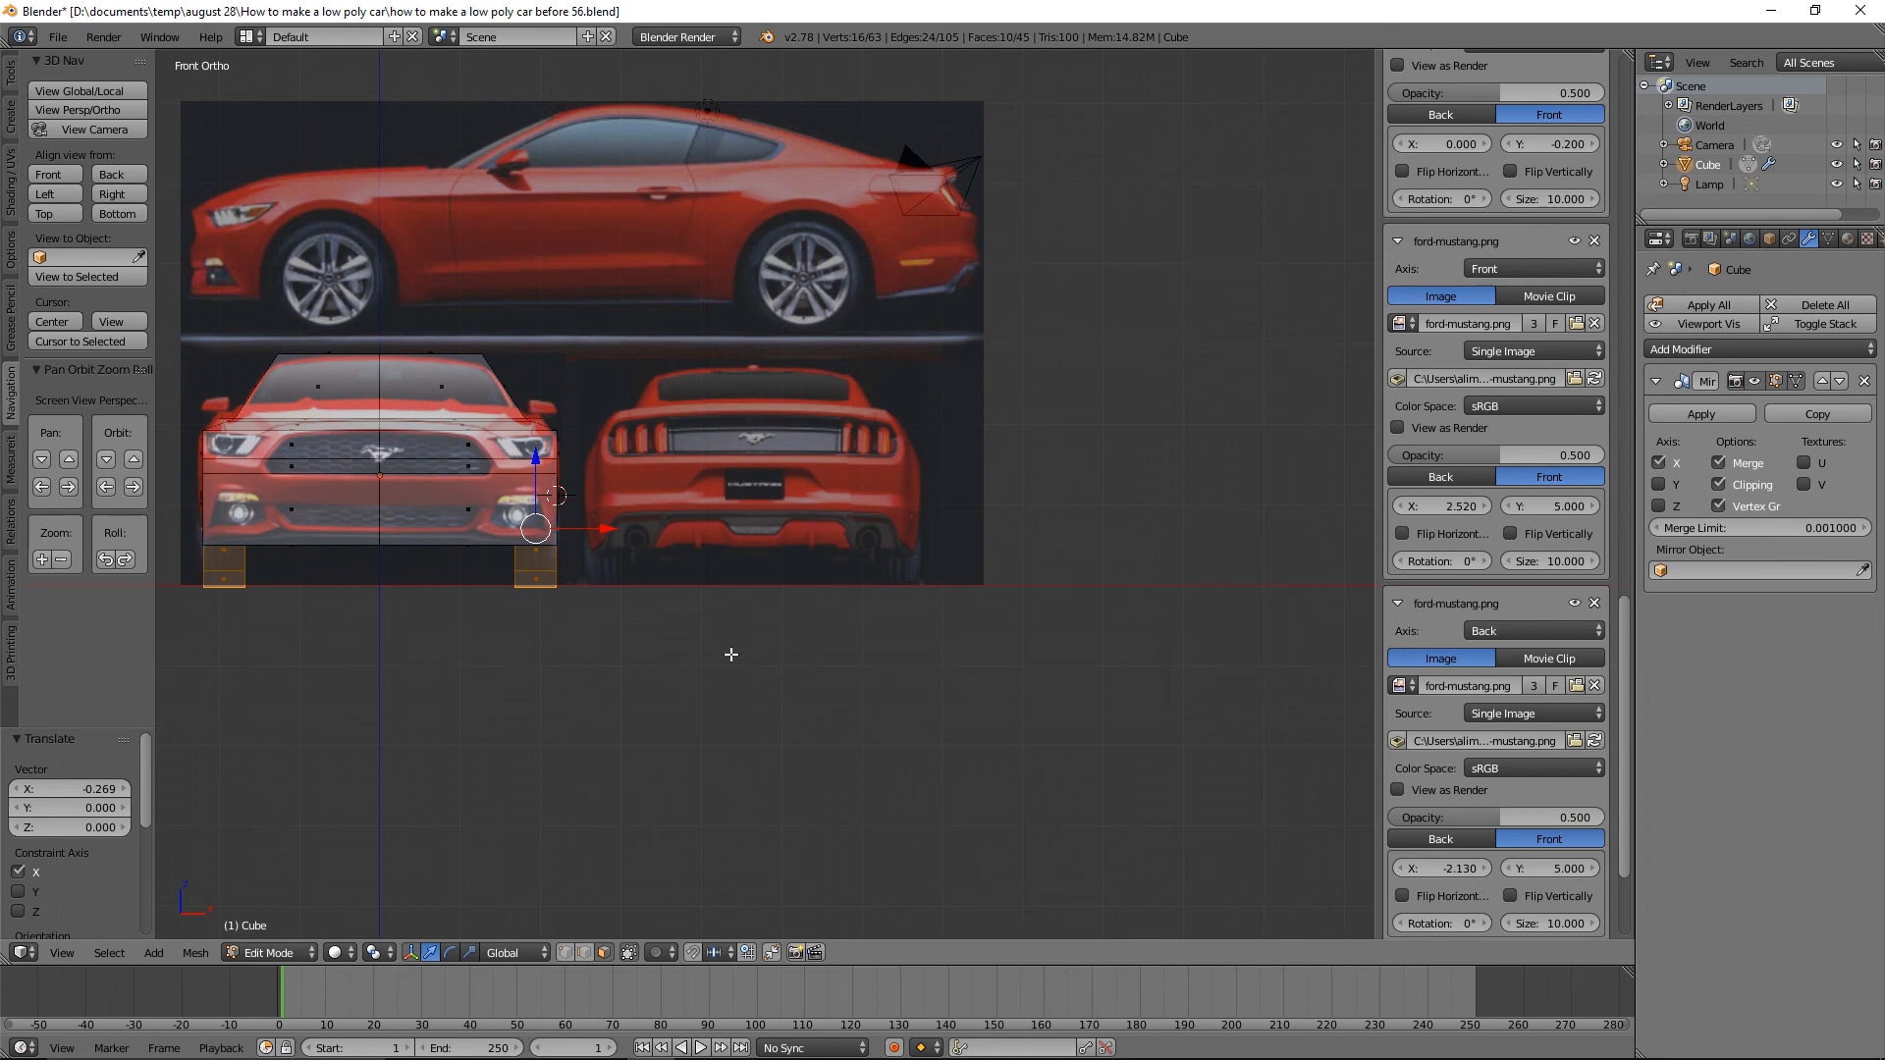
pyautogui.moveTo(1116, 455); pyautogui.dragTo(970, 484, button='middle')
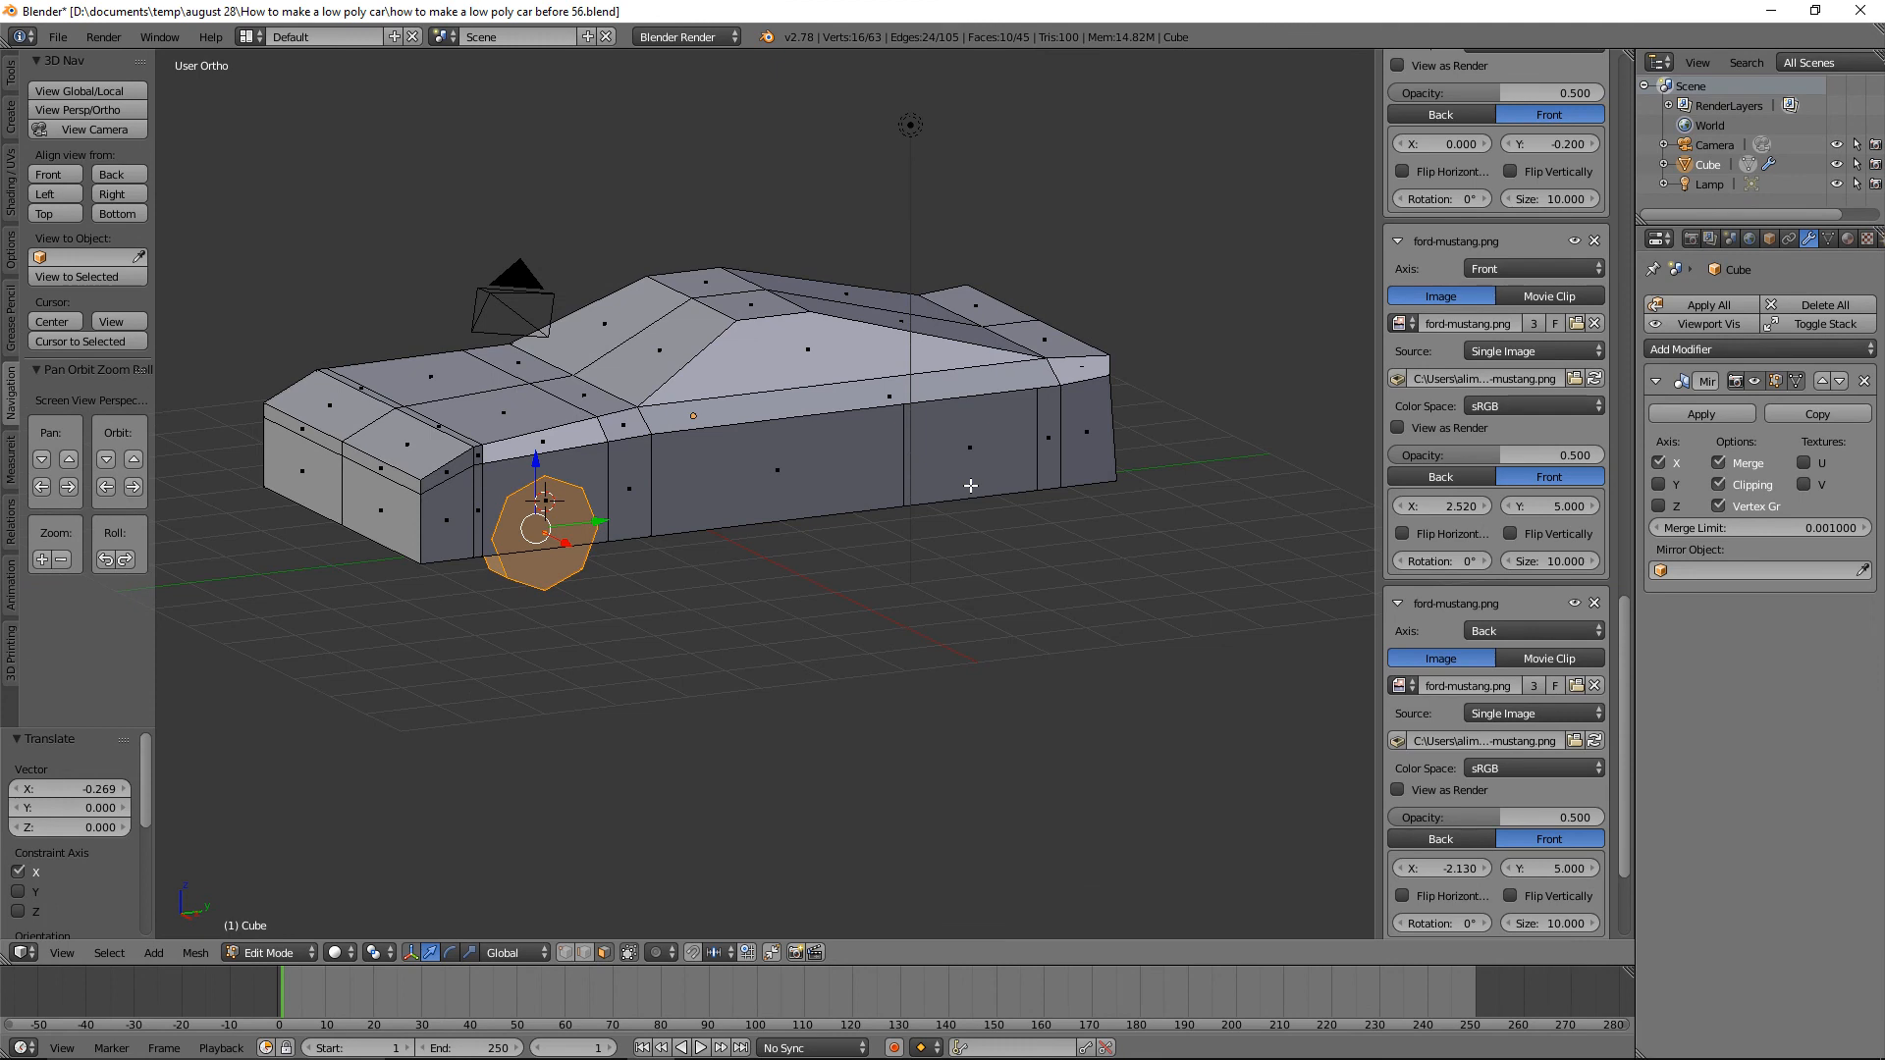
pyautogui.press('a')
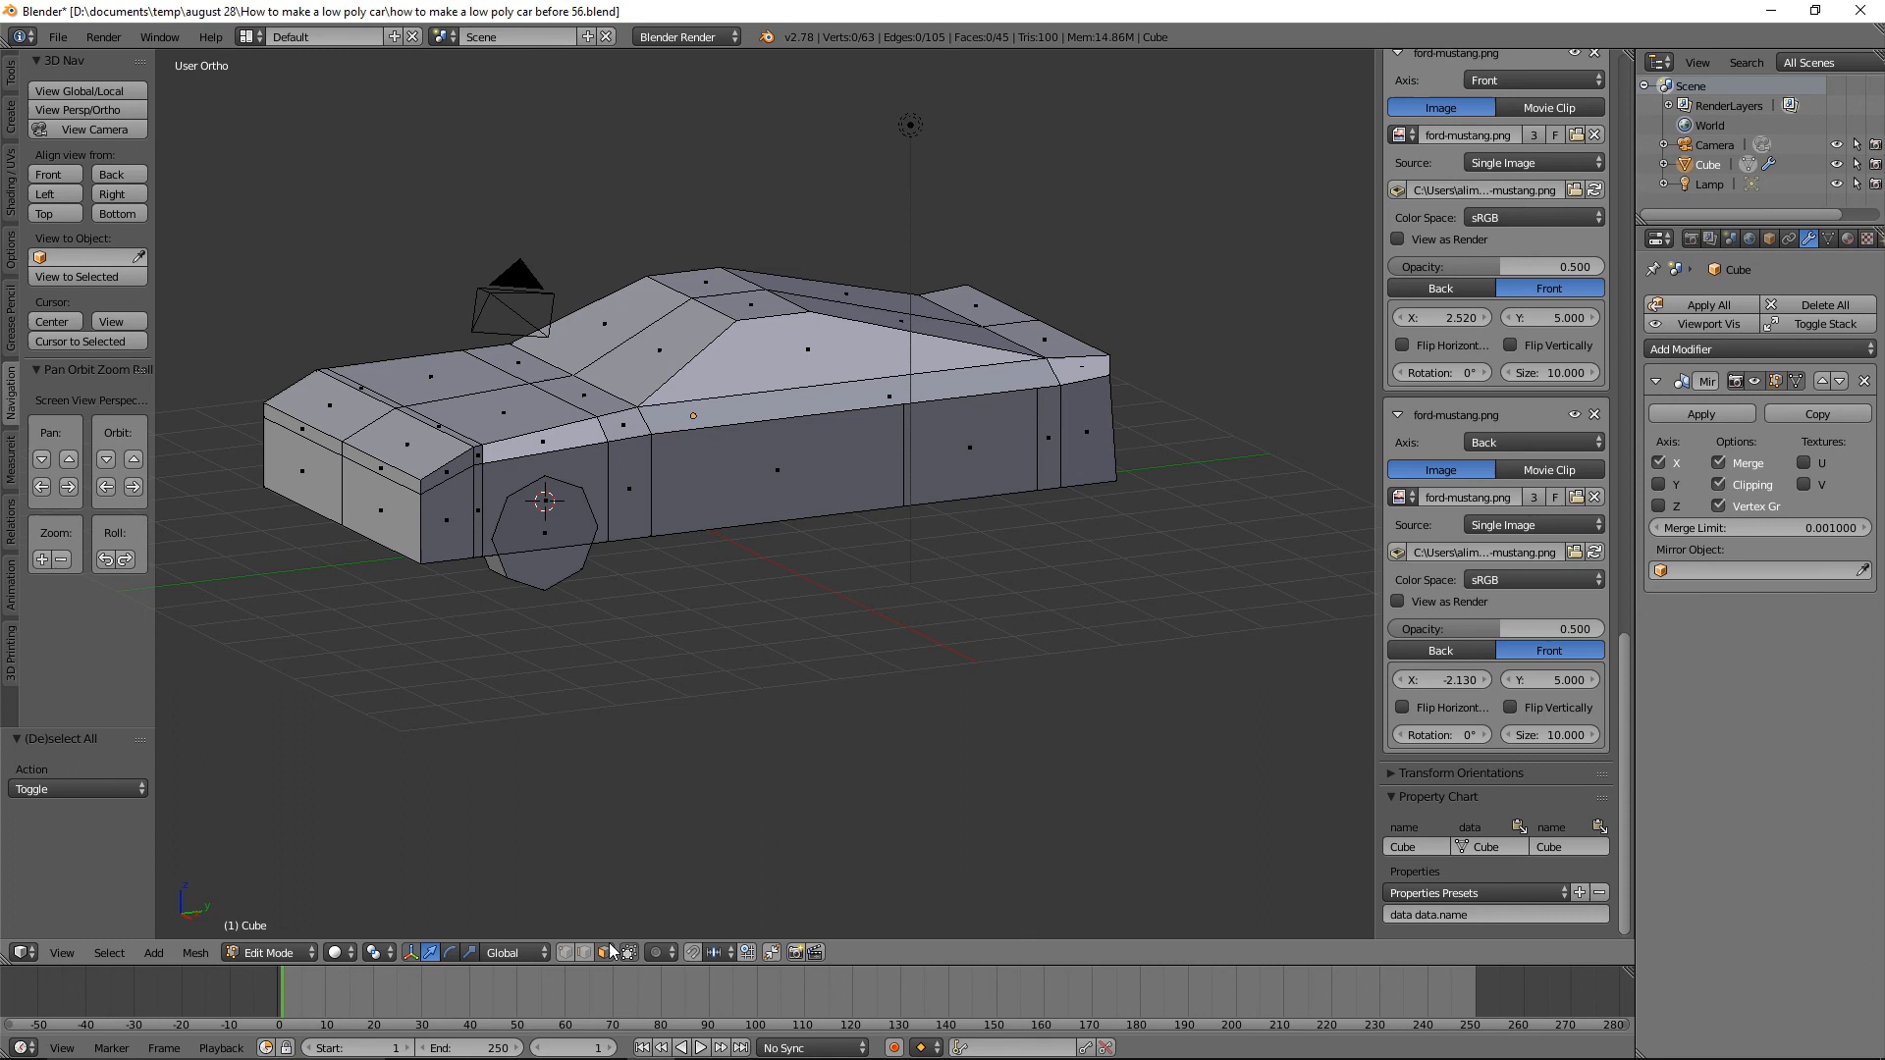
# Duplicate the front wheel's outer eight-sided cap face in place without moving the copy.
pyautogui.rightClick(574, 522)
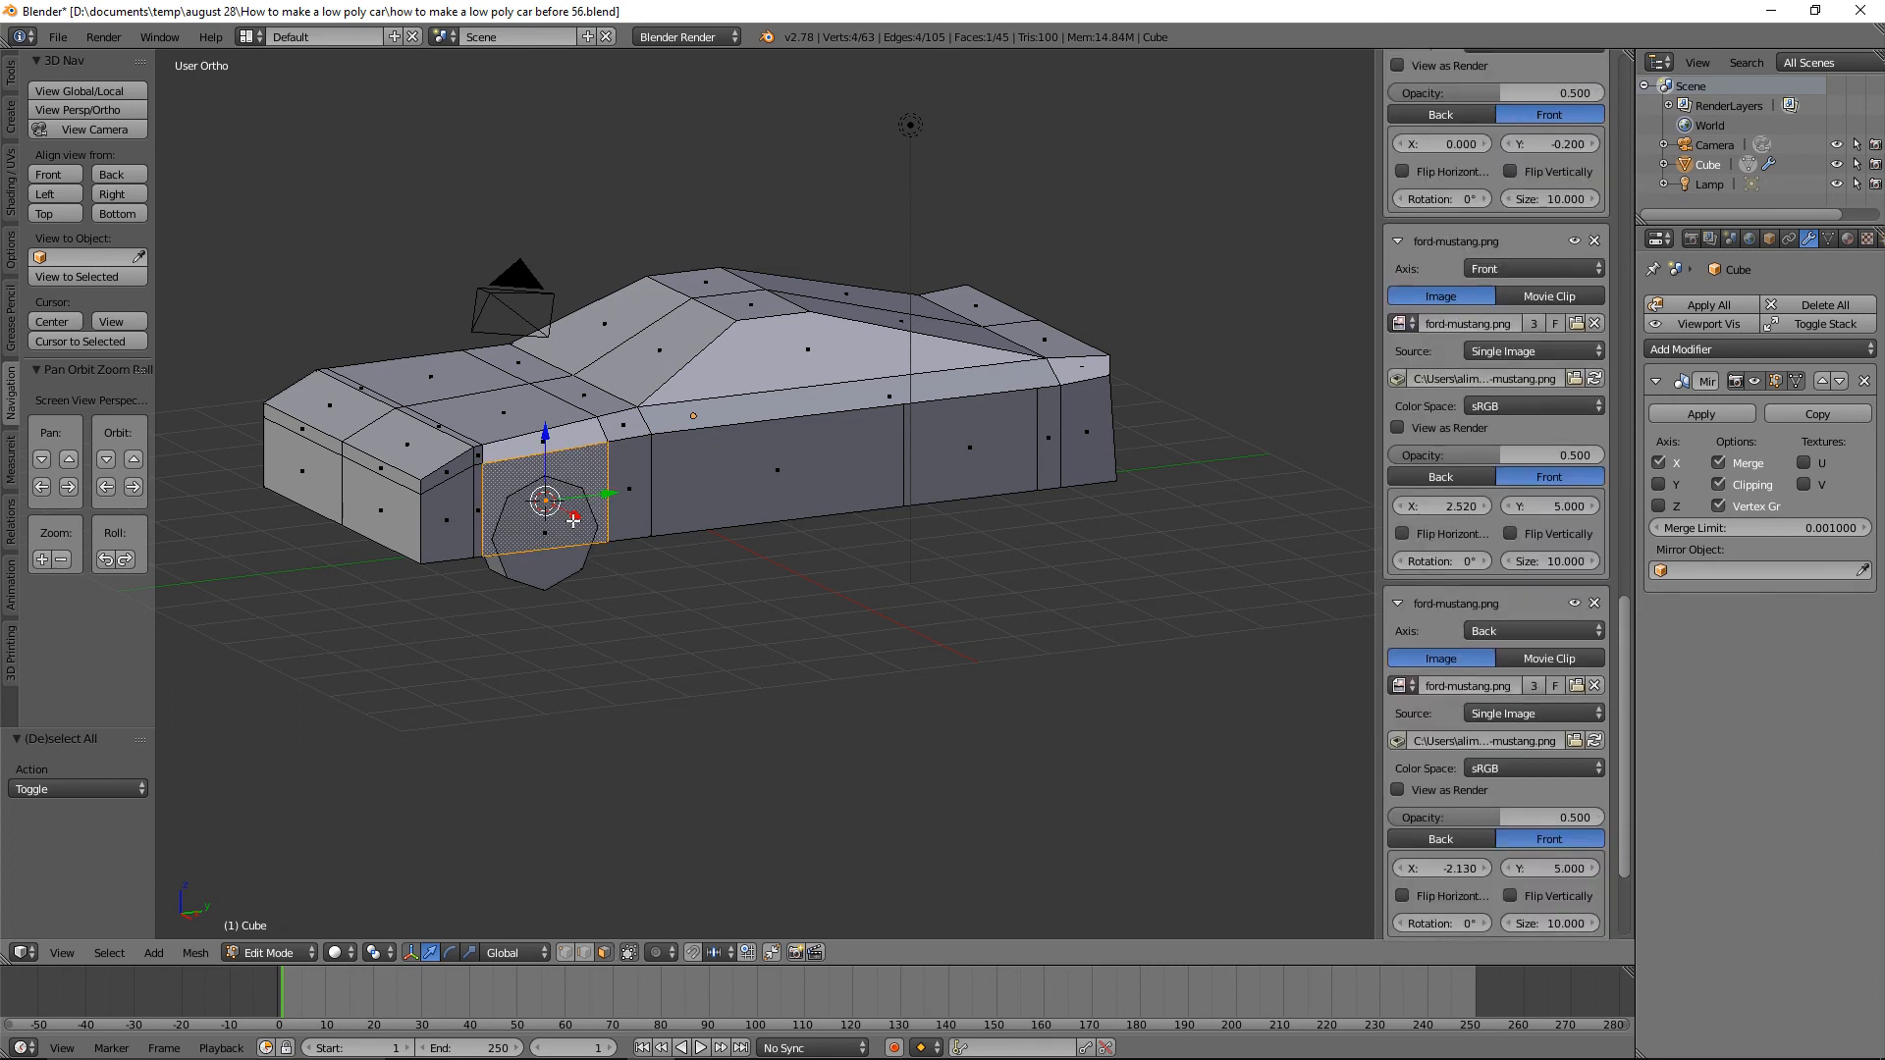
pyautogui.rightClick(558, 569)
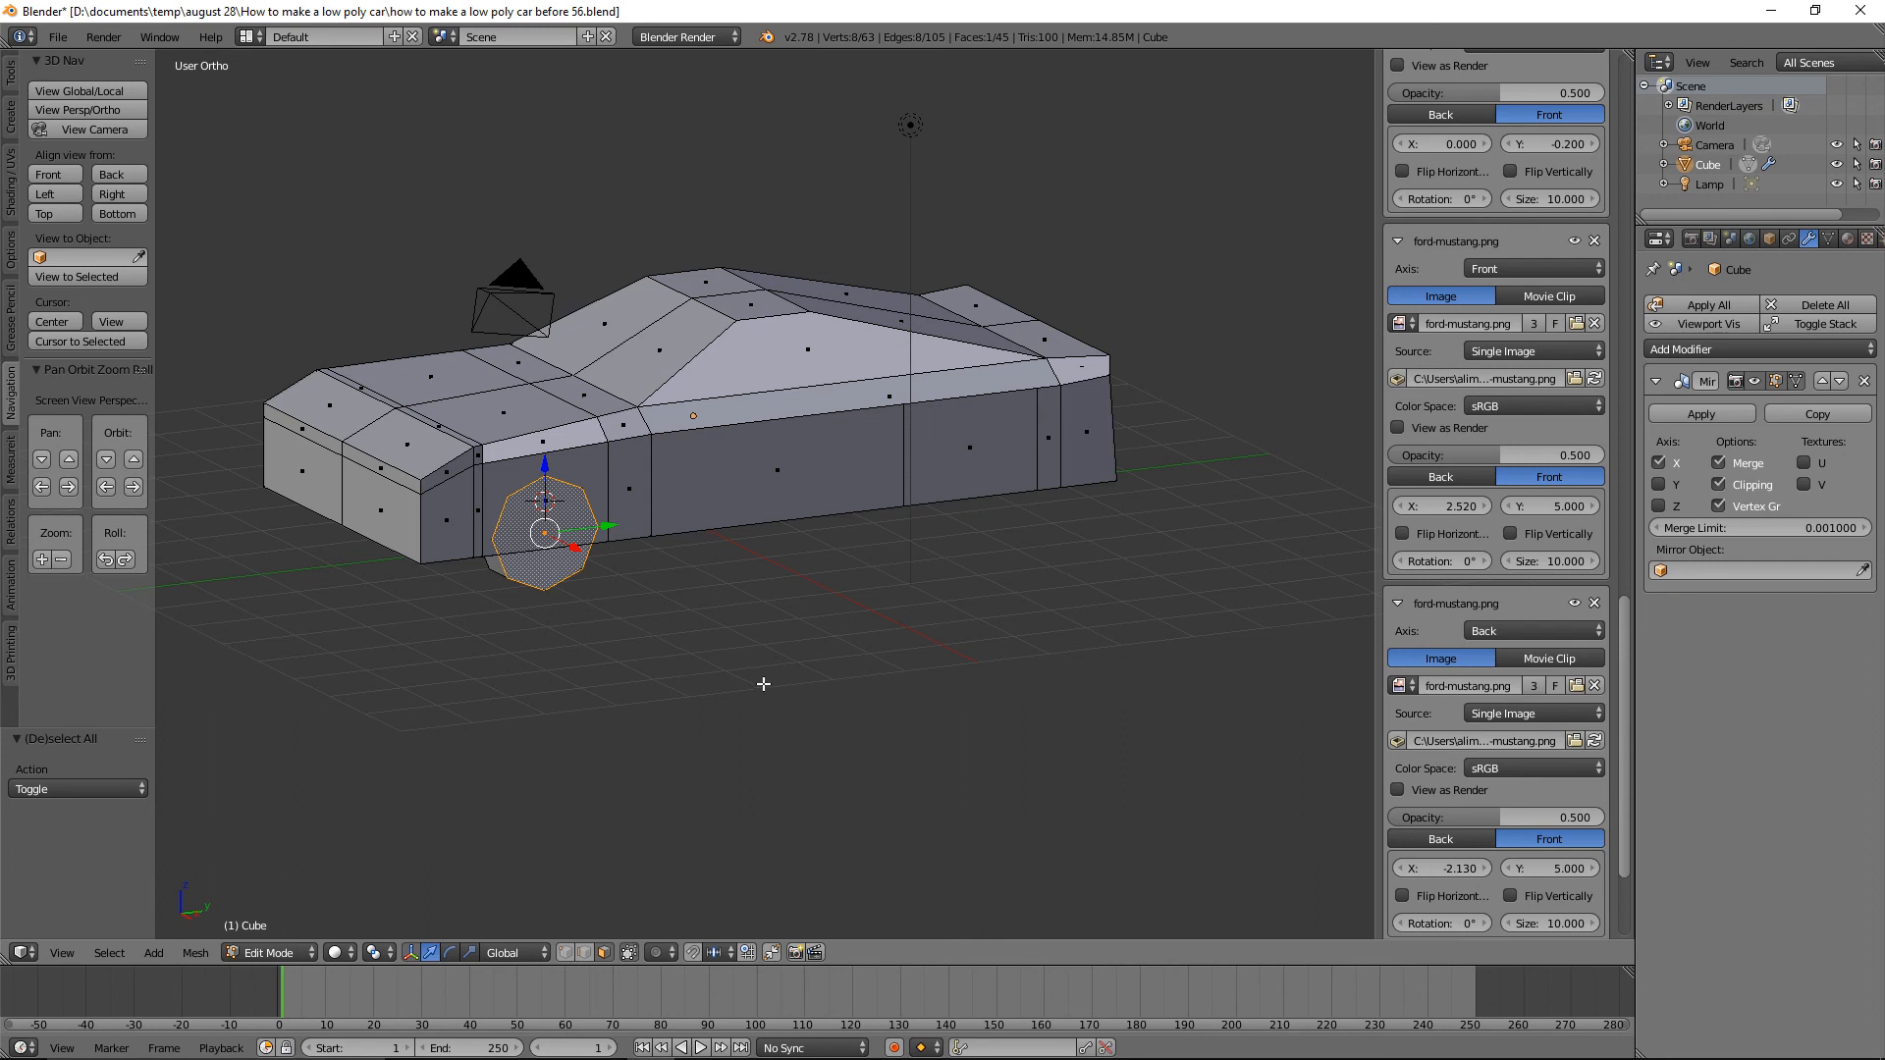
pyautogui.press('a')
pyautogui.press('a')
pyautogui.hotkey('shift', 'd')
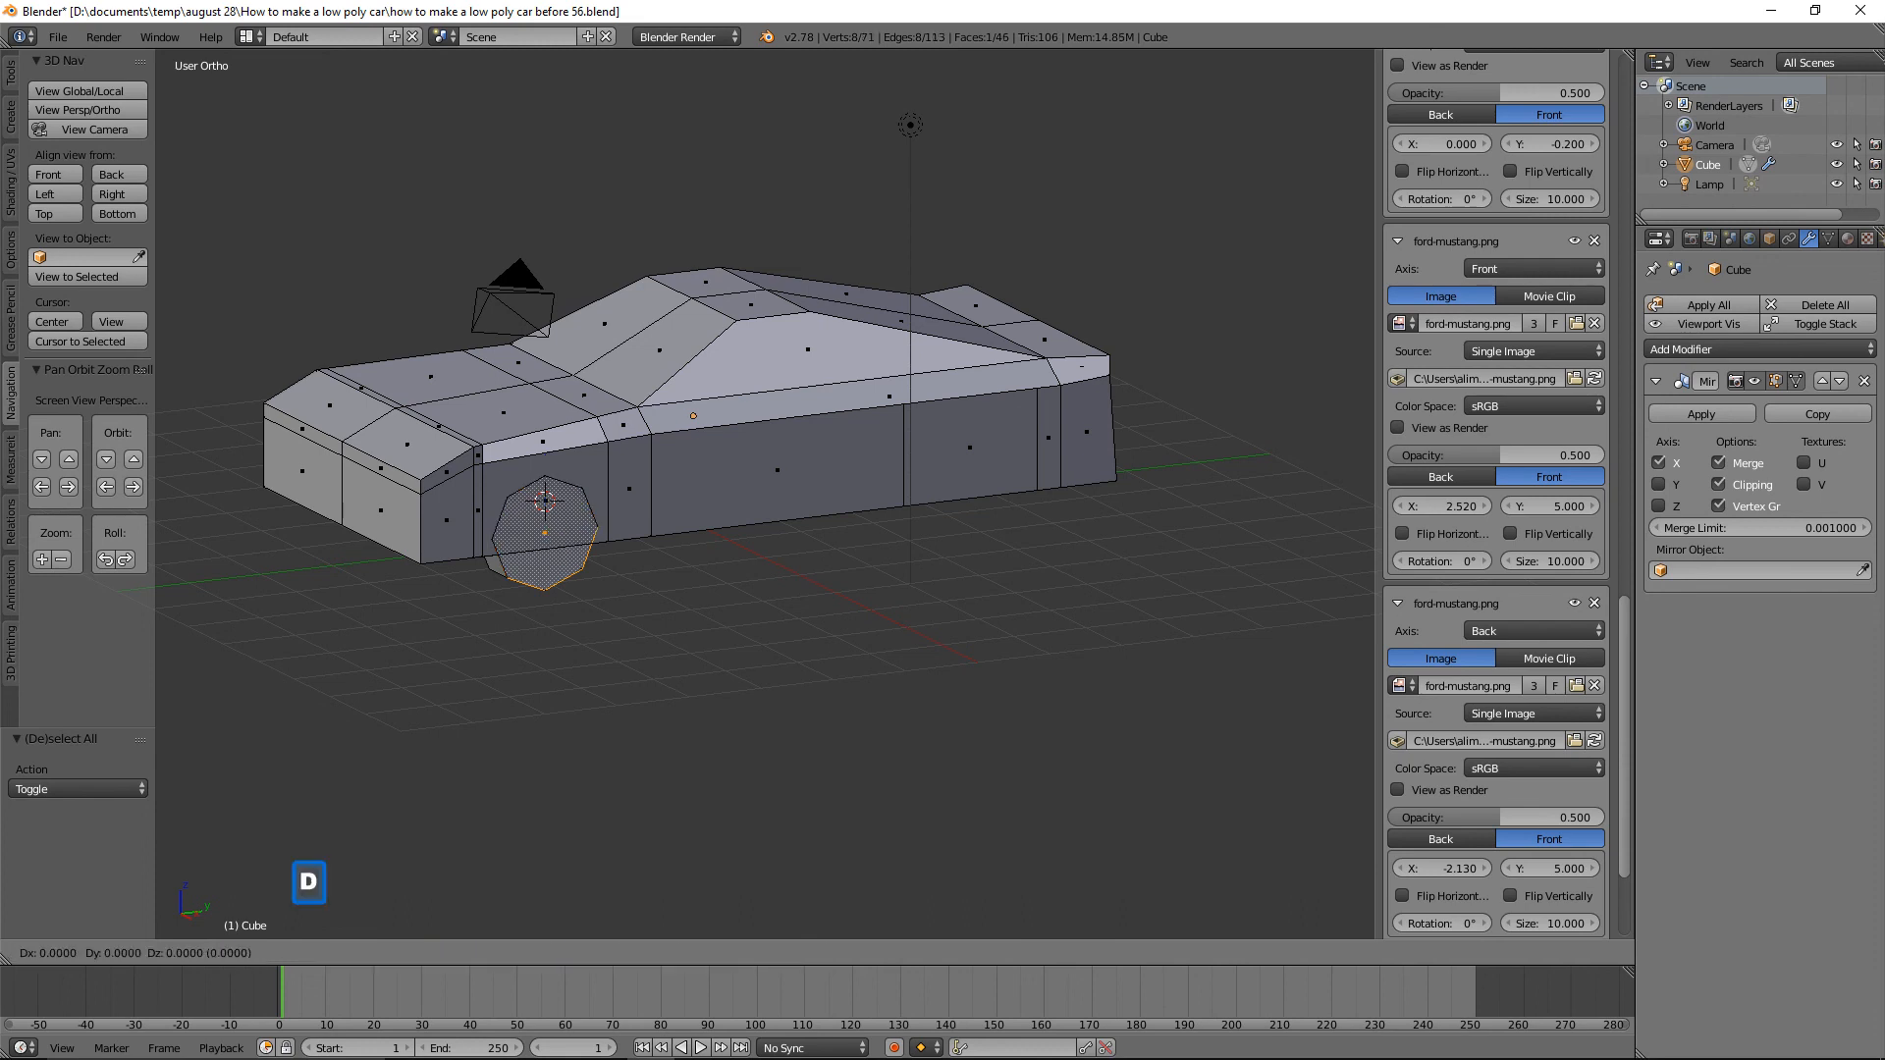
pyautogui.rightClick(576, 562)
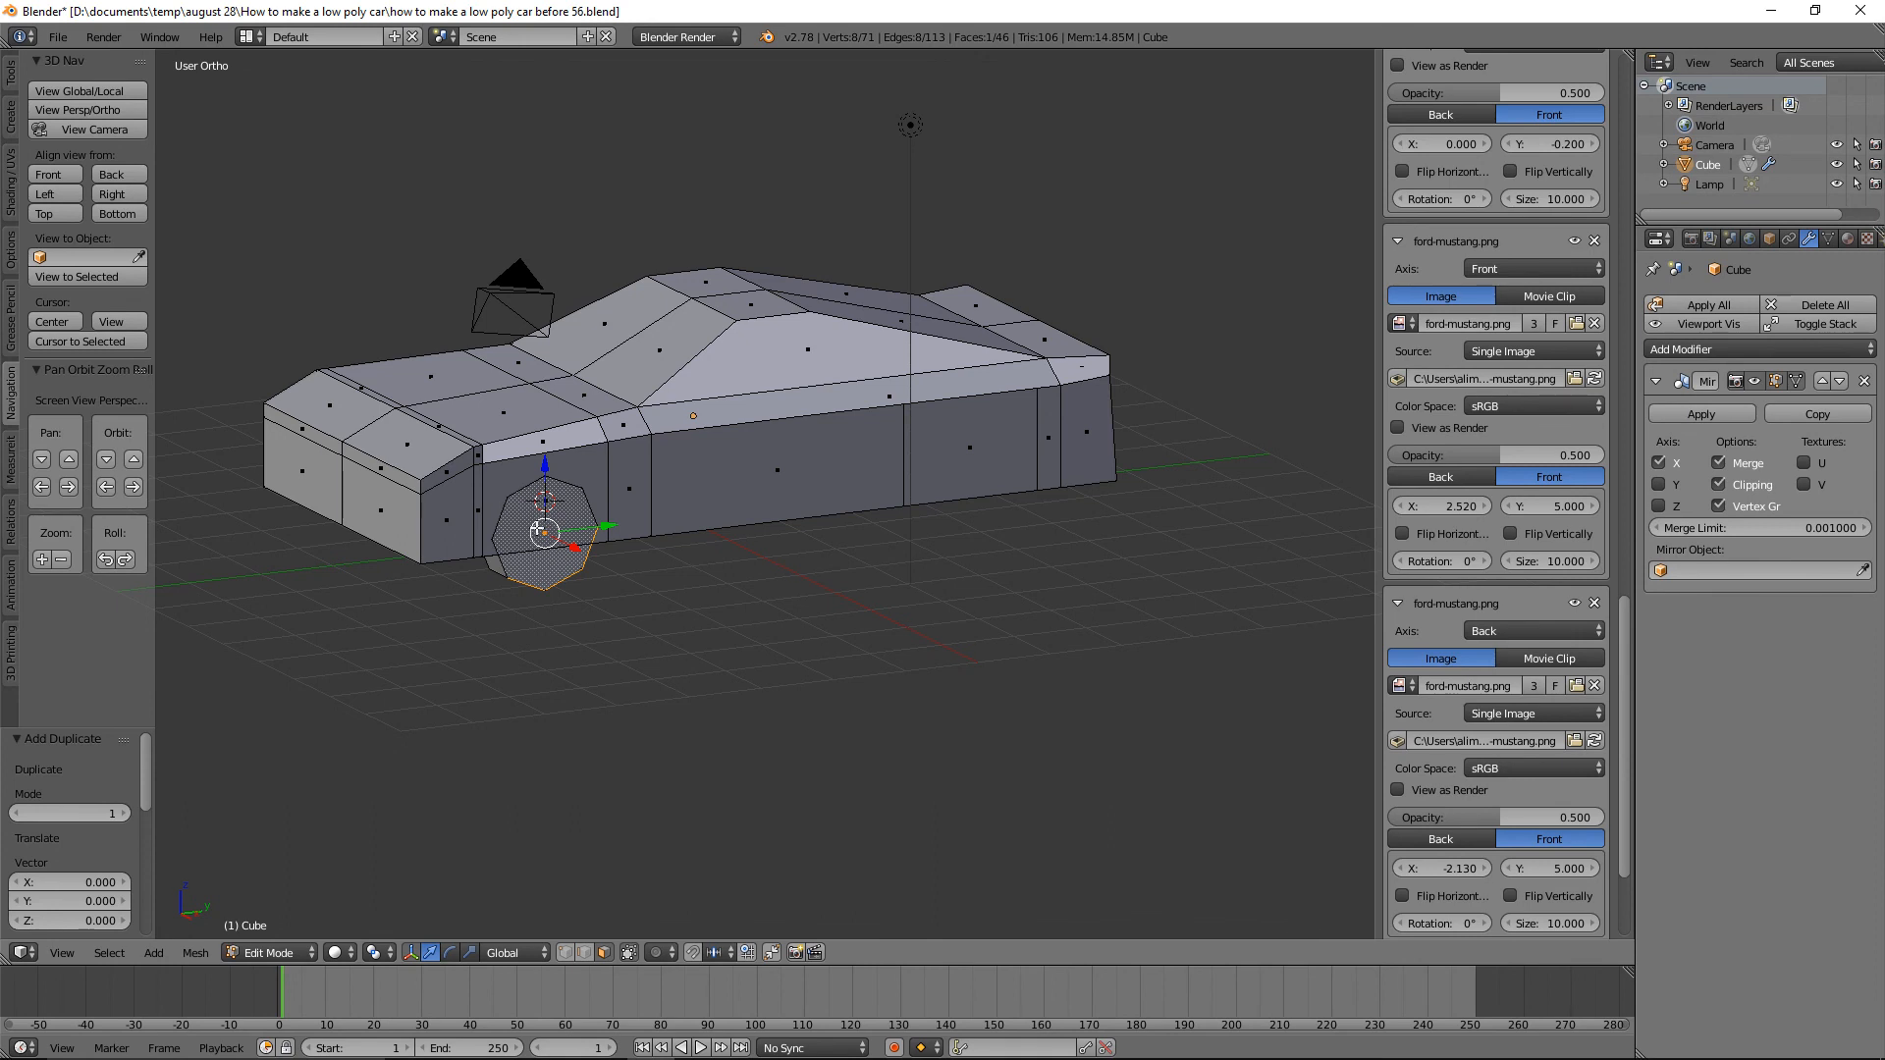
# Select the whole linked wheel cylinder from below and hide it, keeping only the duplicated cap face visible.
pyautogui.moveTo(538, 624); pyautogui.dragTo(648, 561, button='middle')
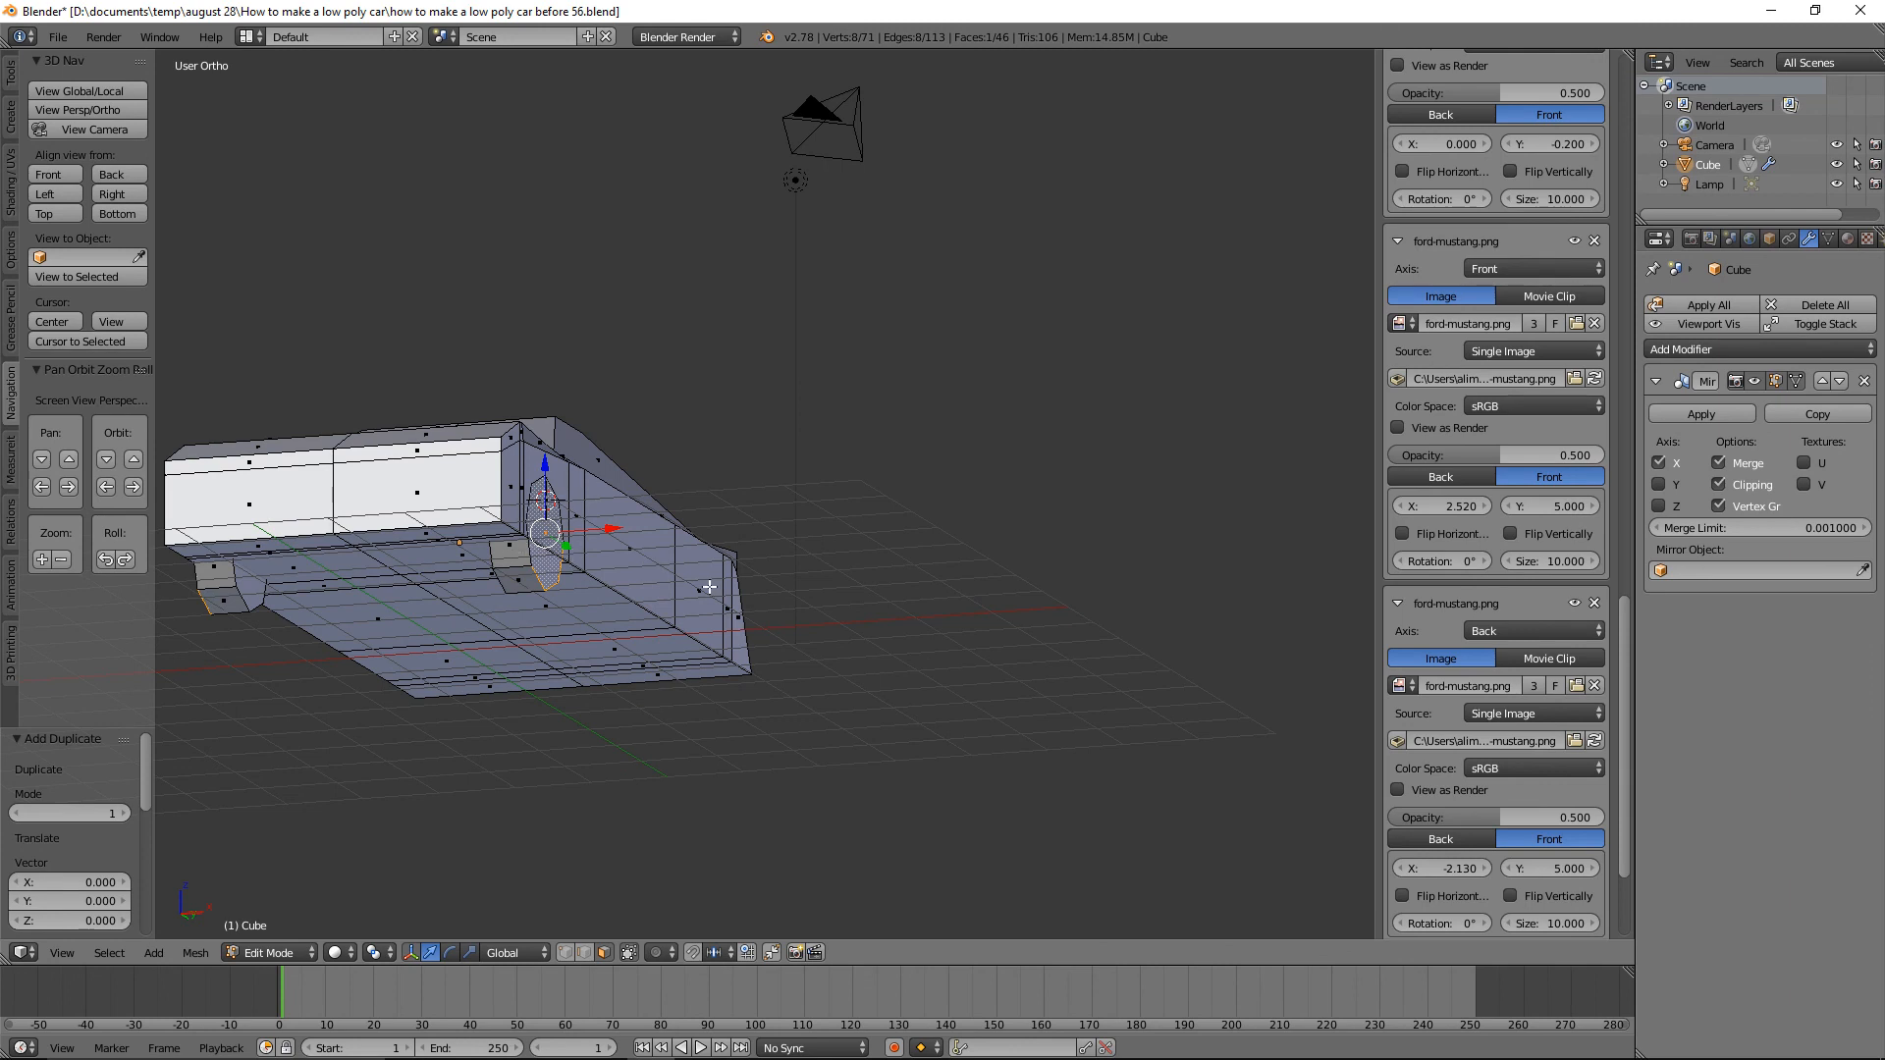
pyautogui.press('a')
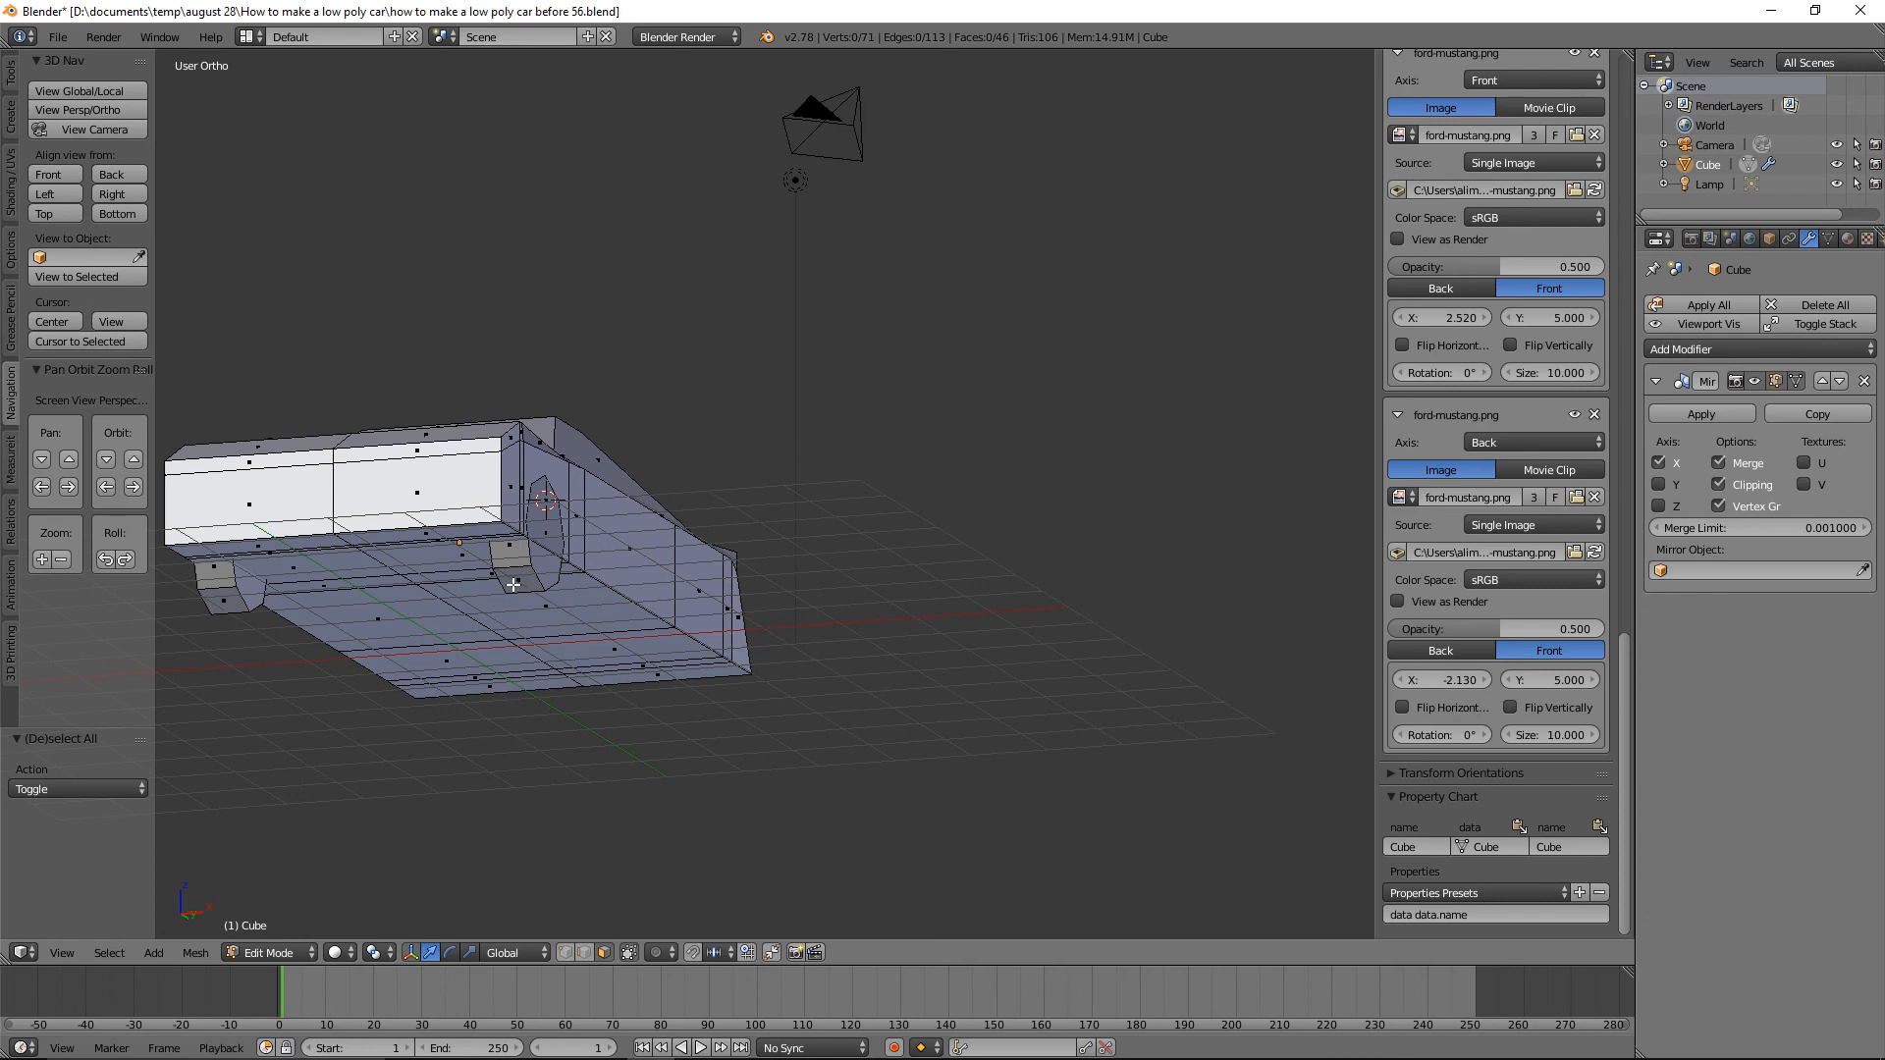
pyautogui.press('l')
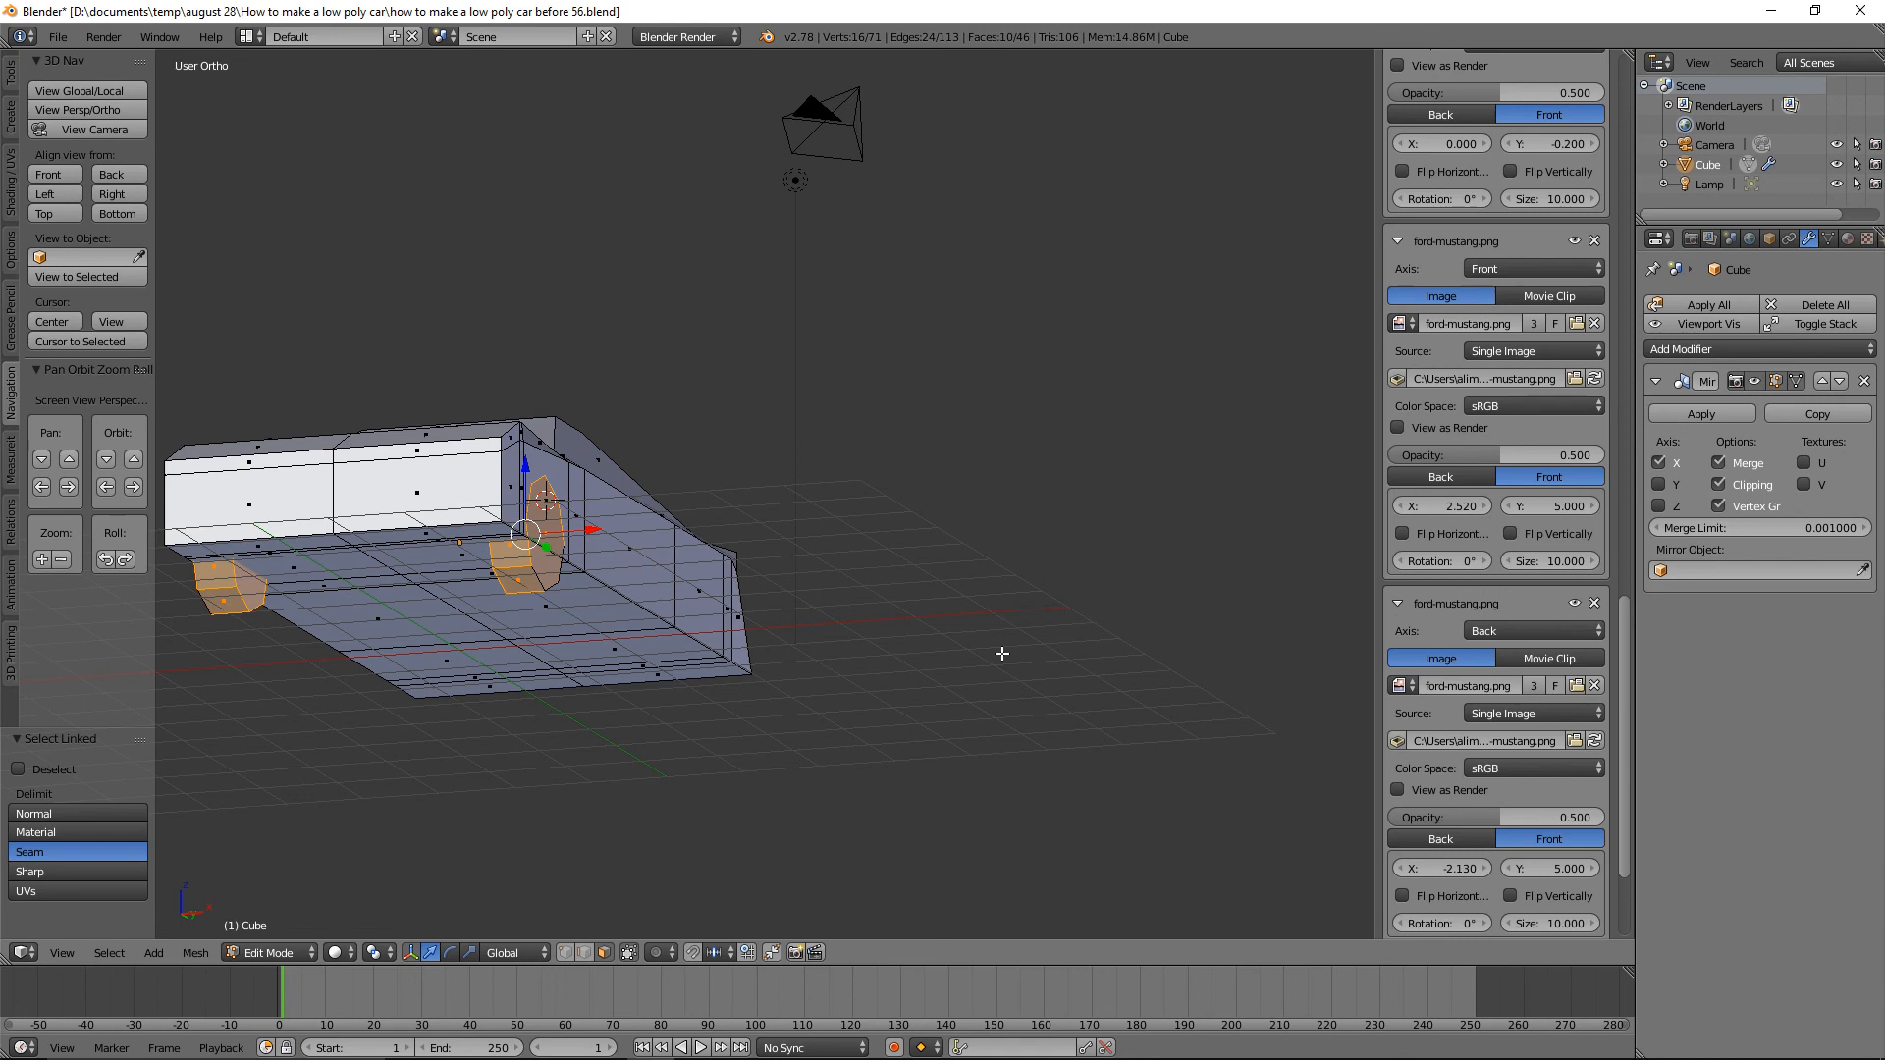
pyautogui.press('h')
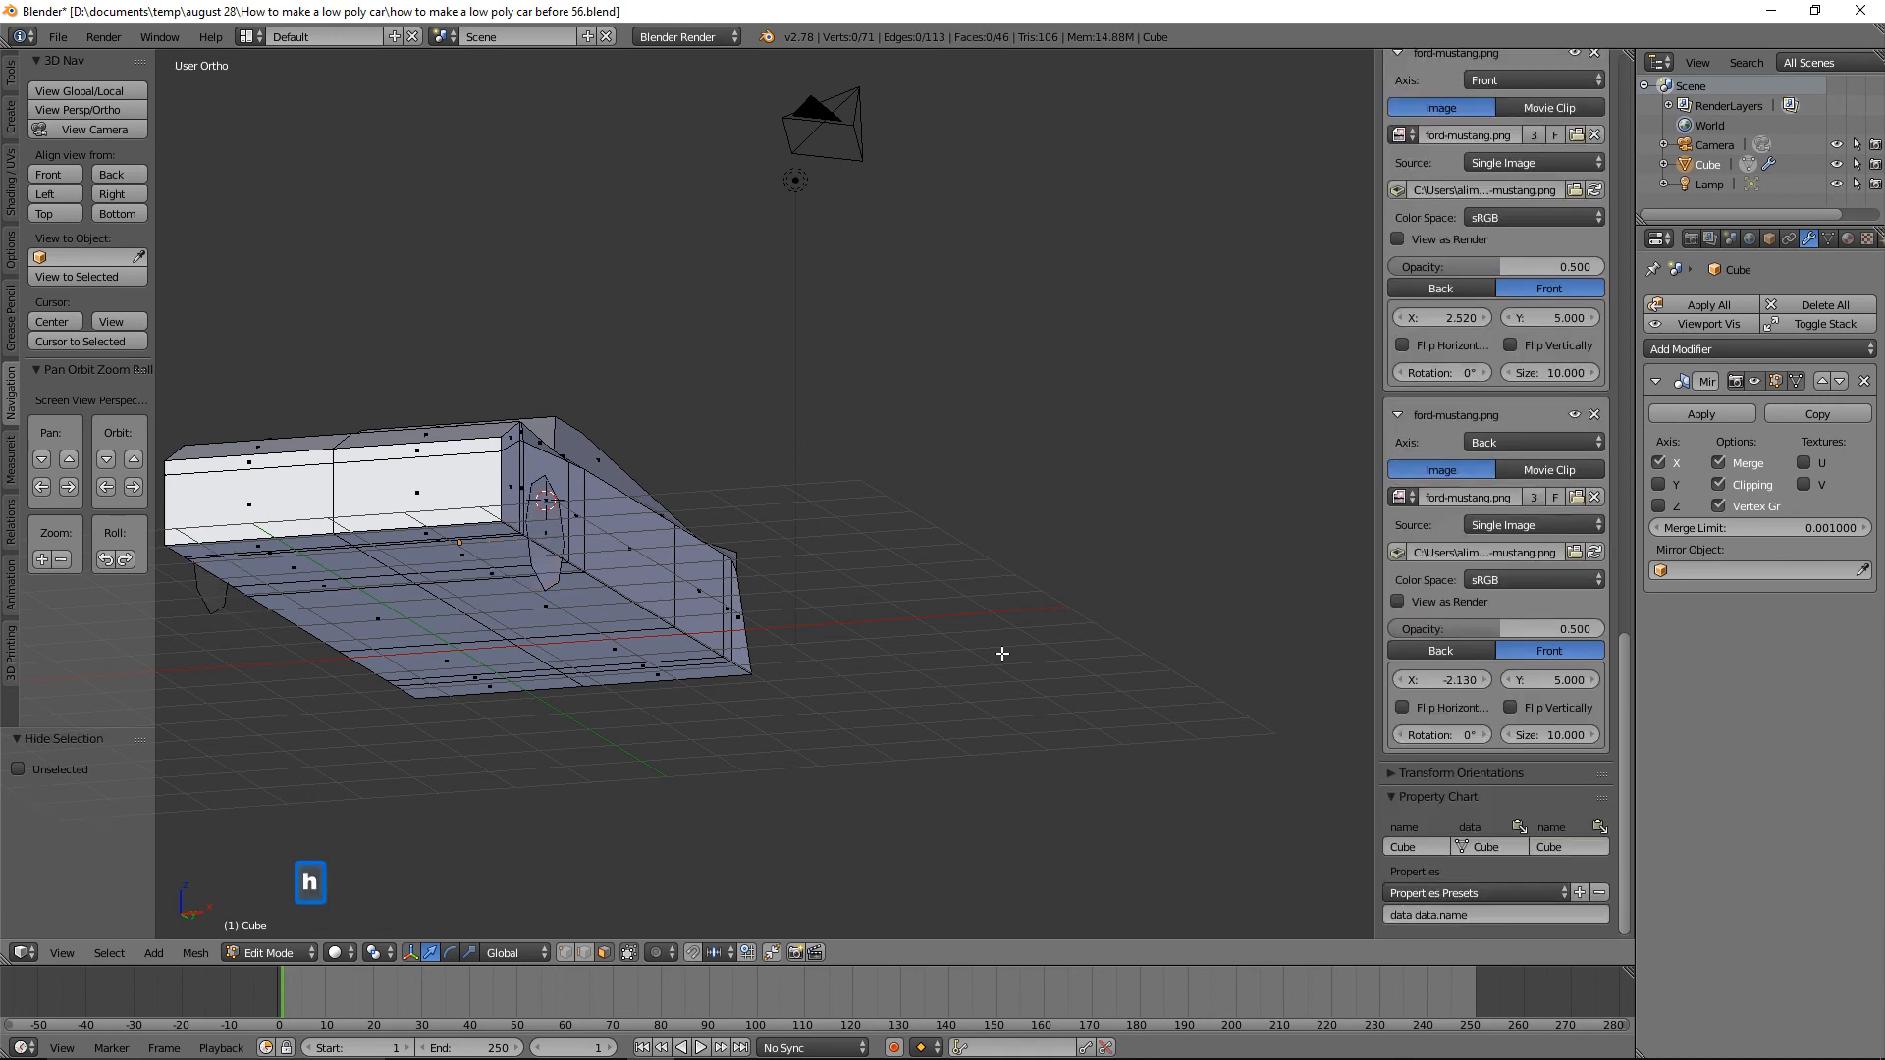
# In the right view, add one horizontal loop cut around the body, slide it about -0.604 to just above the front wheel, and deselect everything.
pyautogui.click(133, 195)
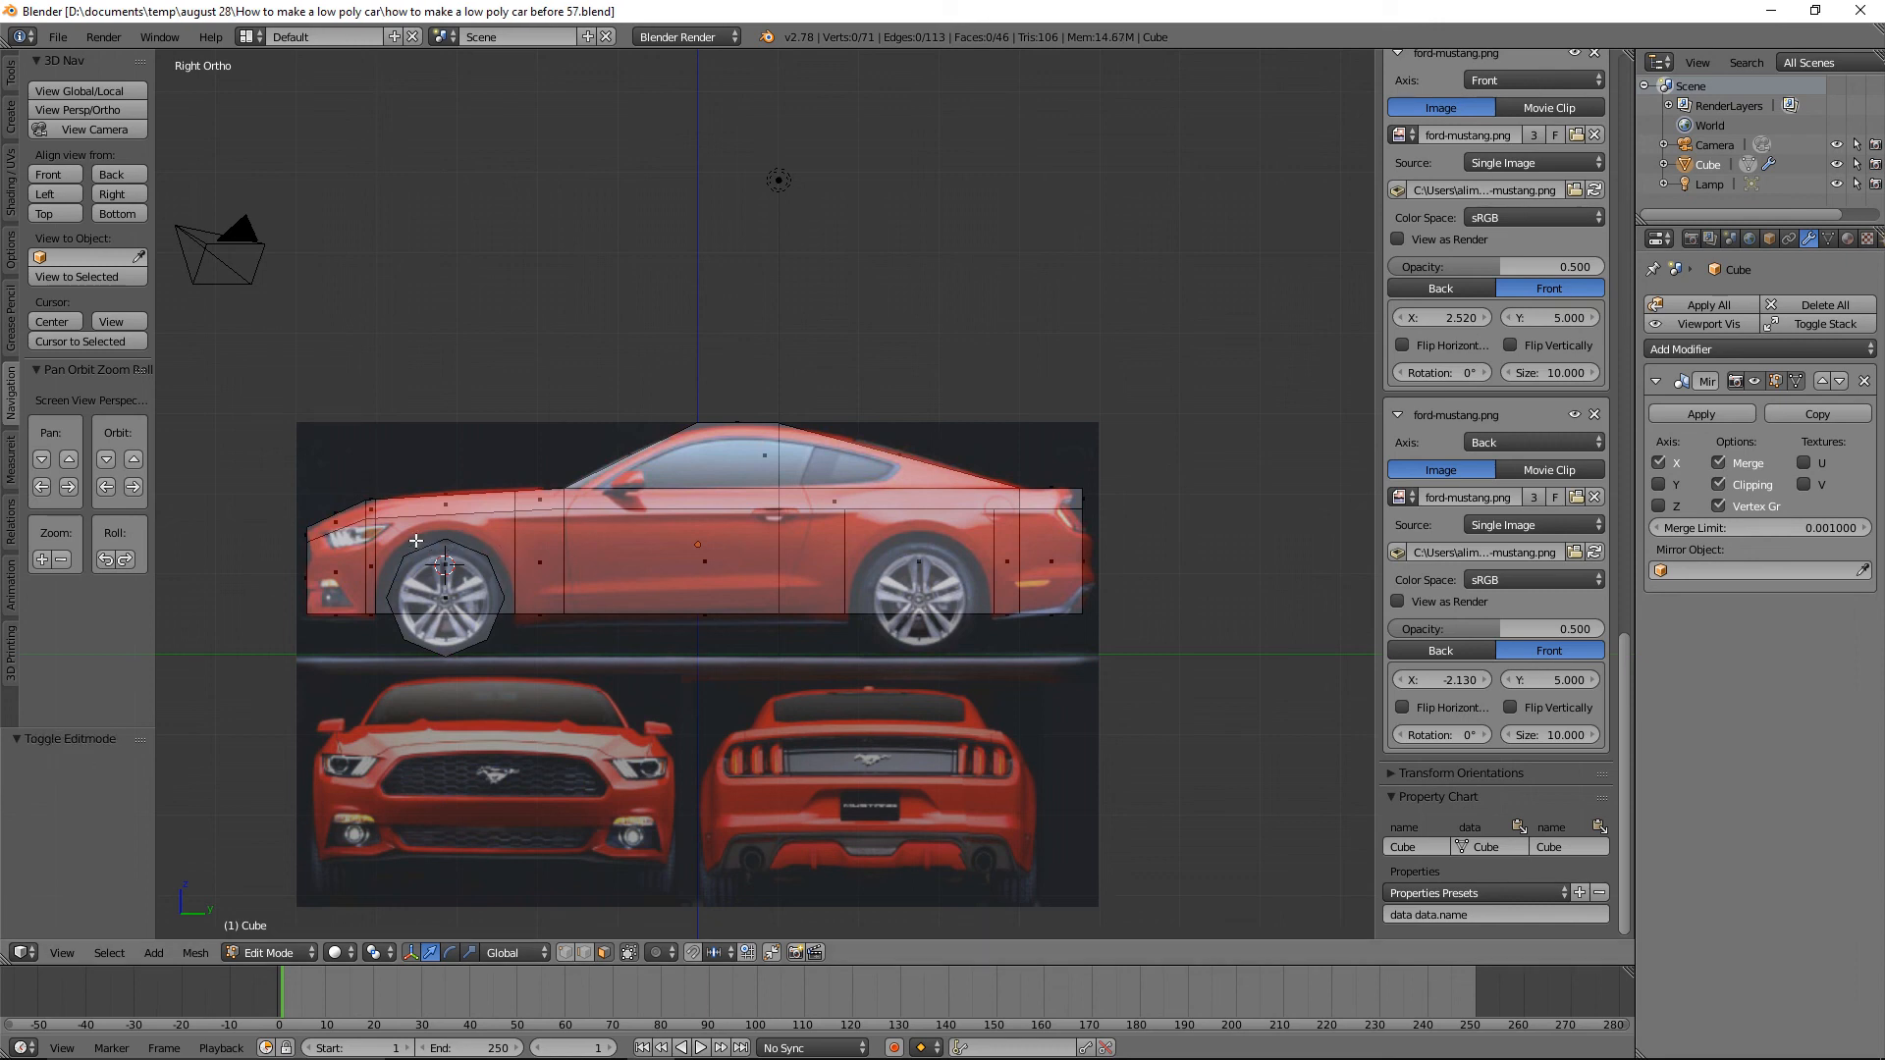
pyautogui.press('ctrl')
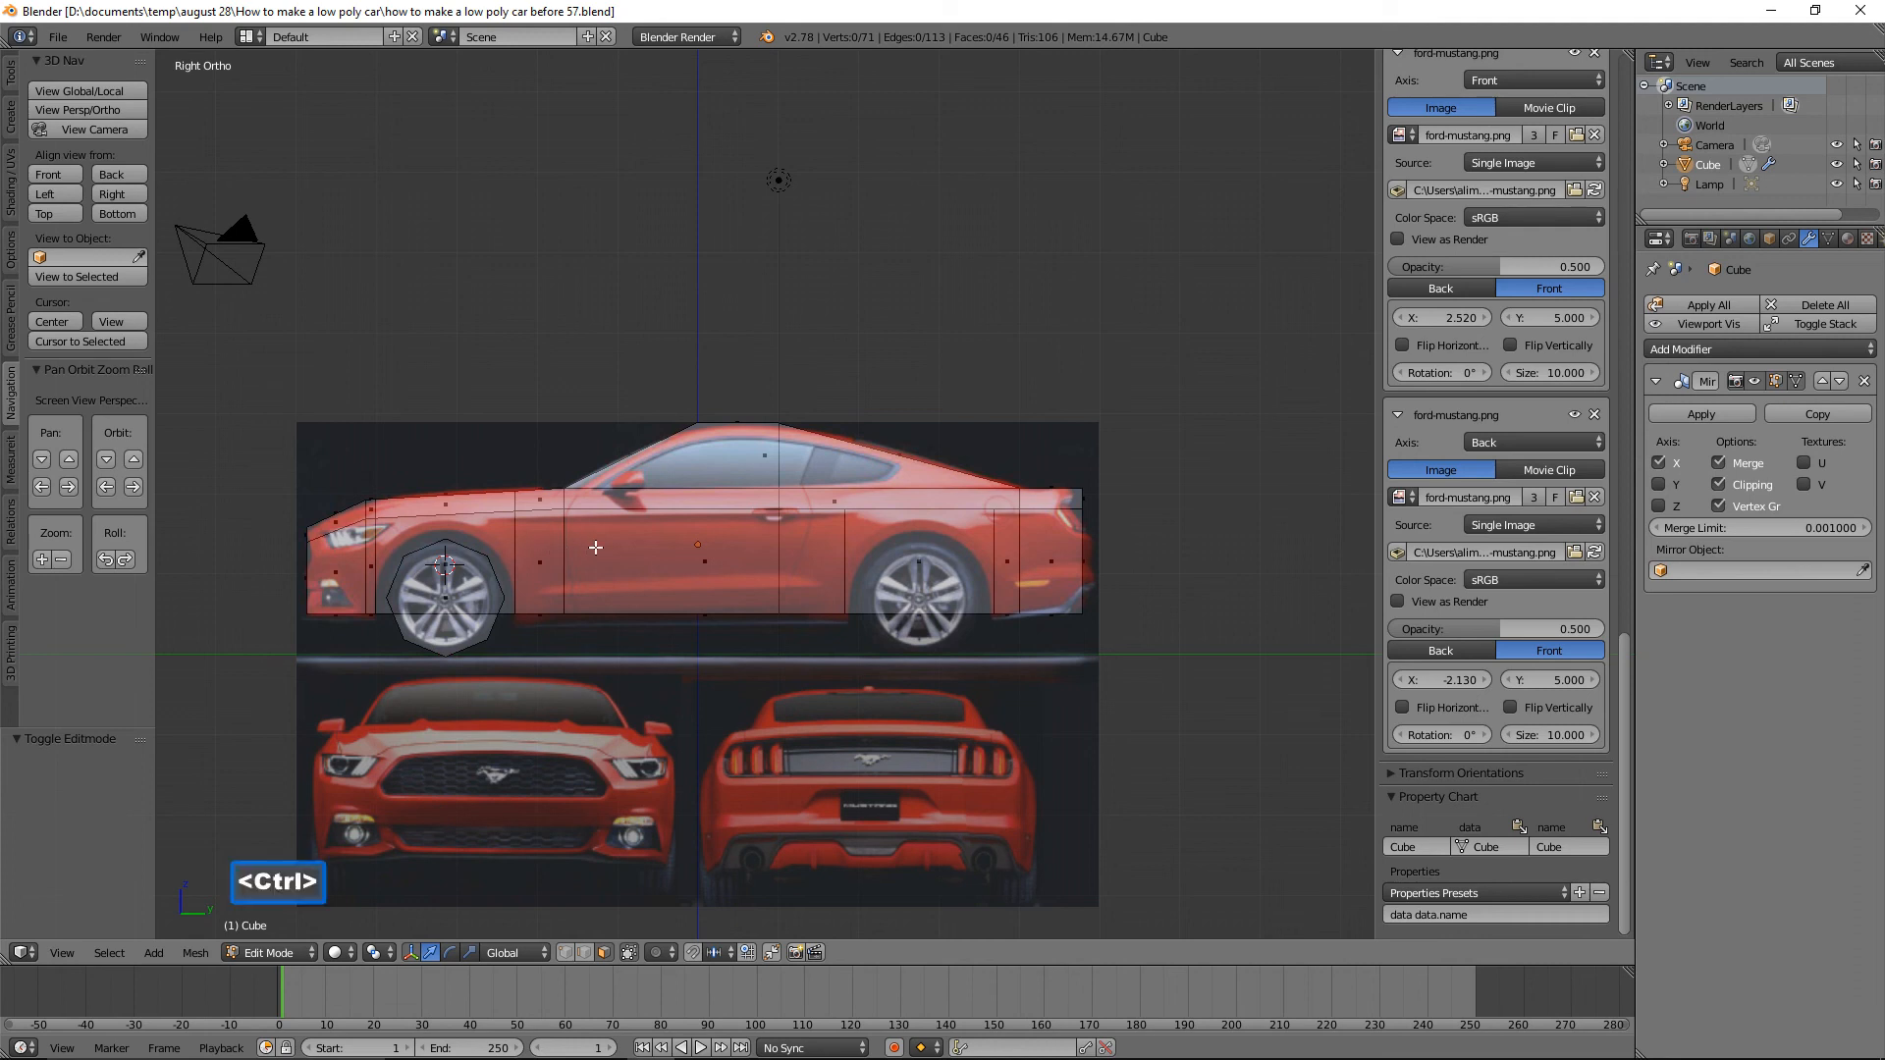
pyautogui.hotkey('ctrl', 'r')
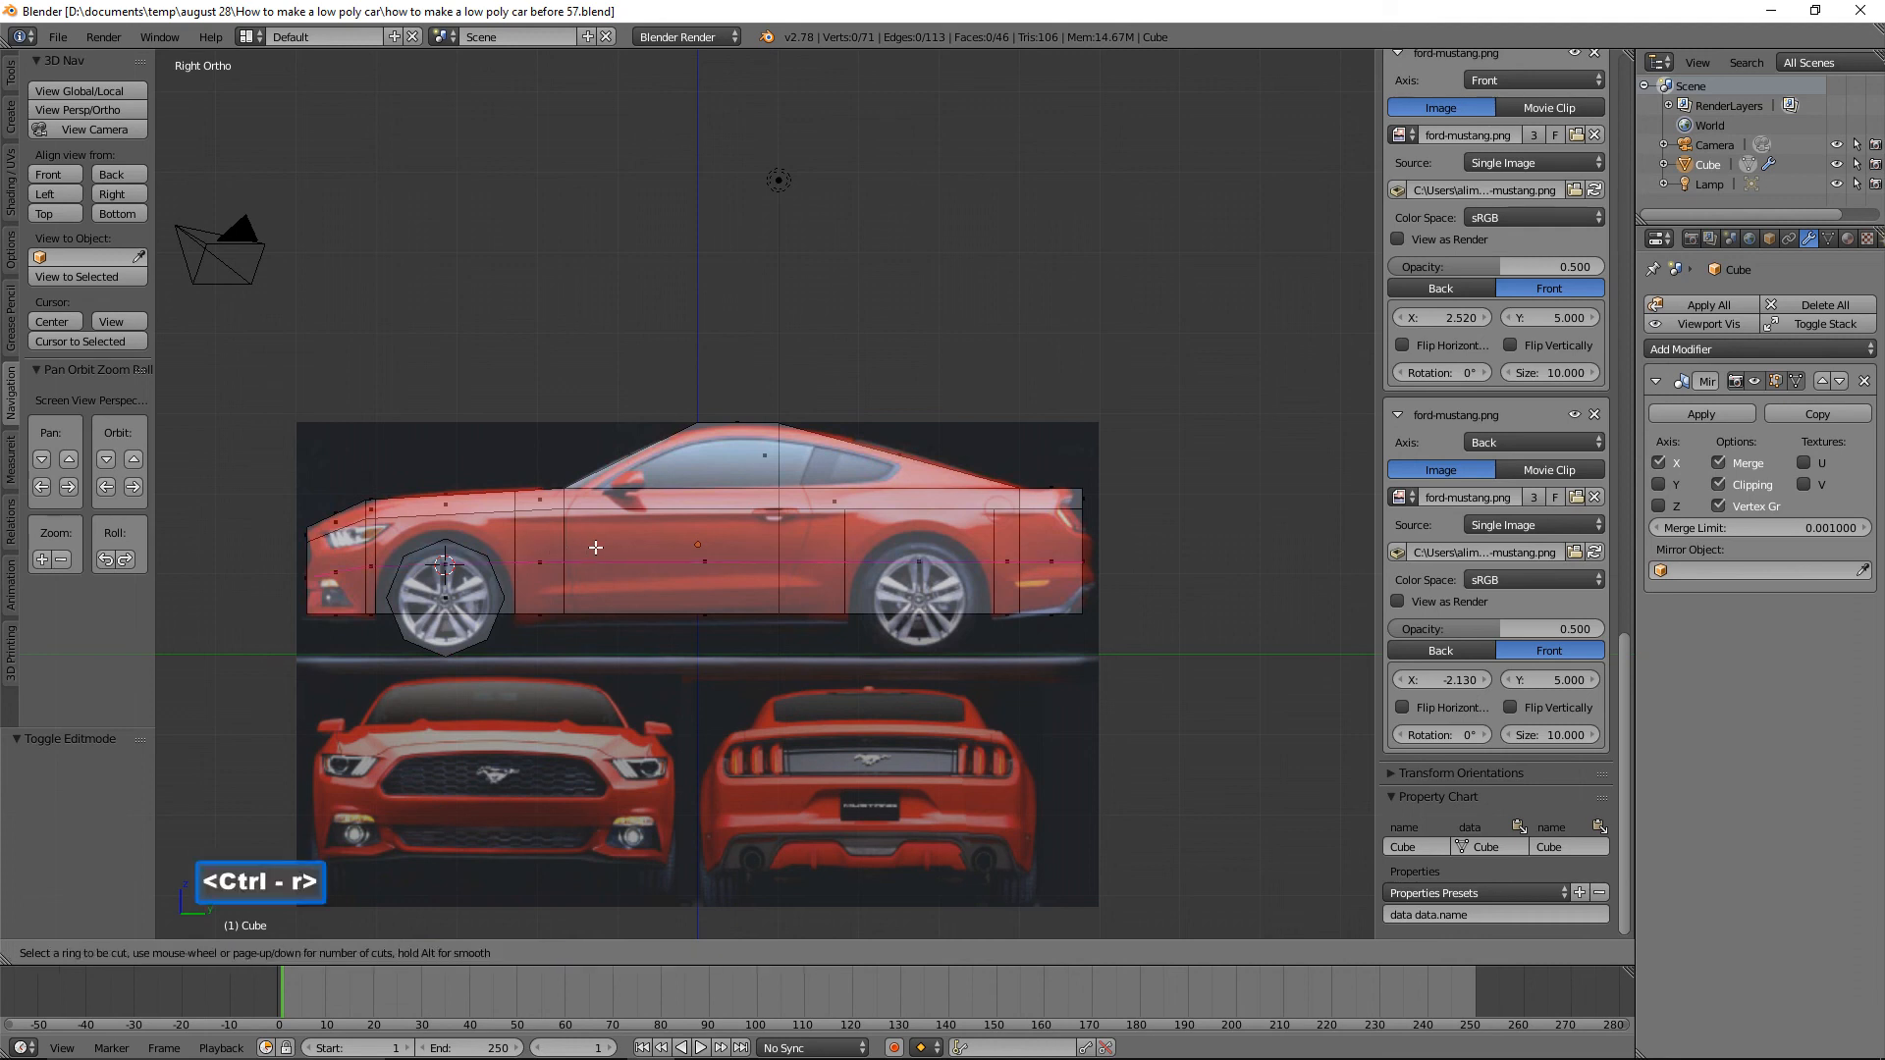
pyautogui.click(595, 547)
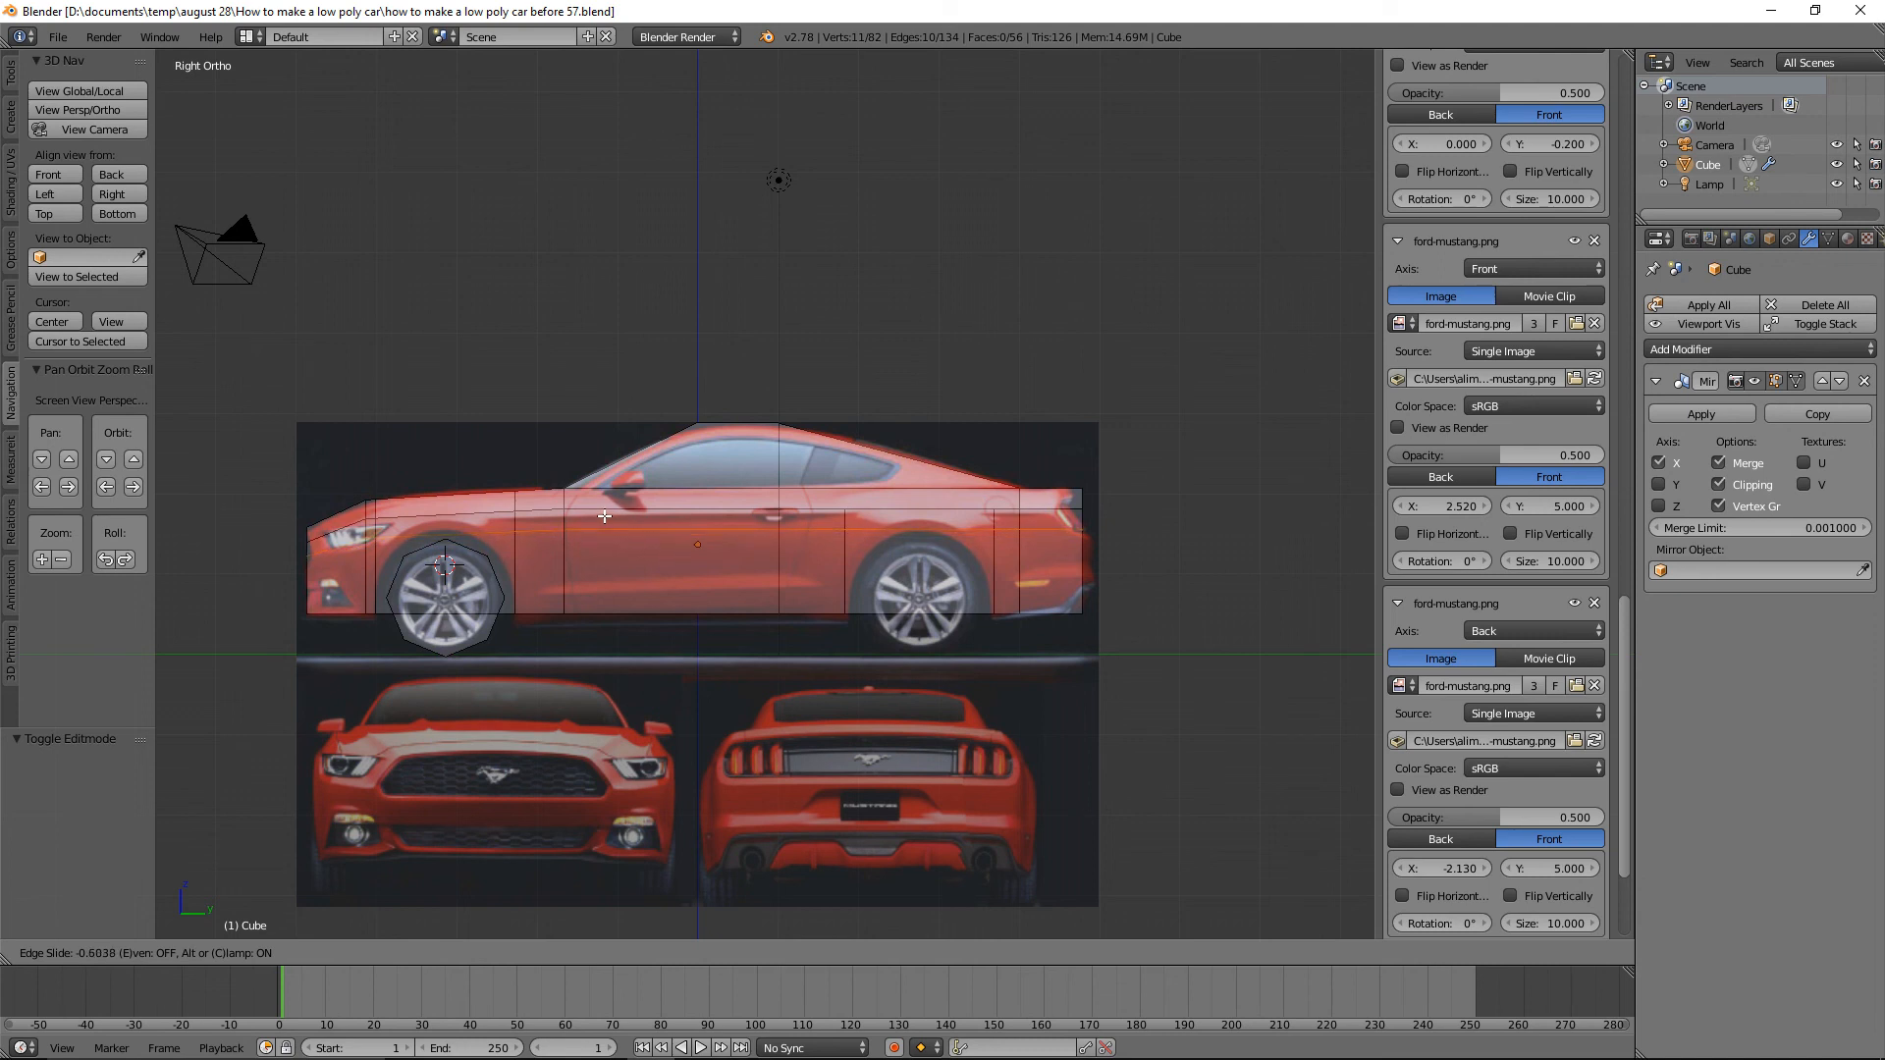
pyautogui.click(604, 516)
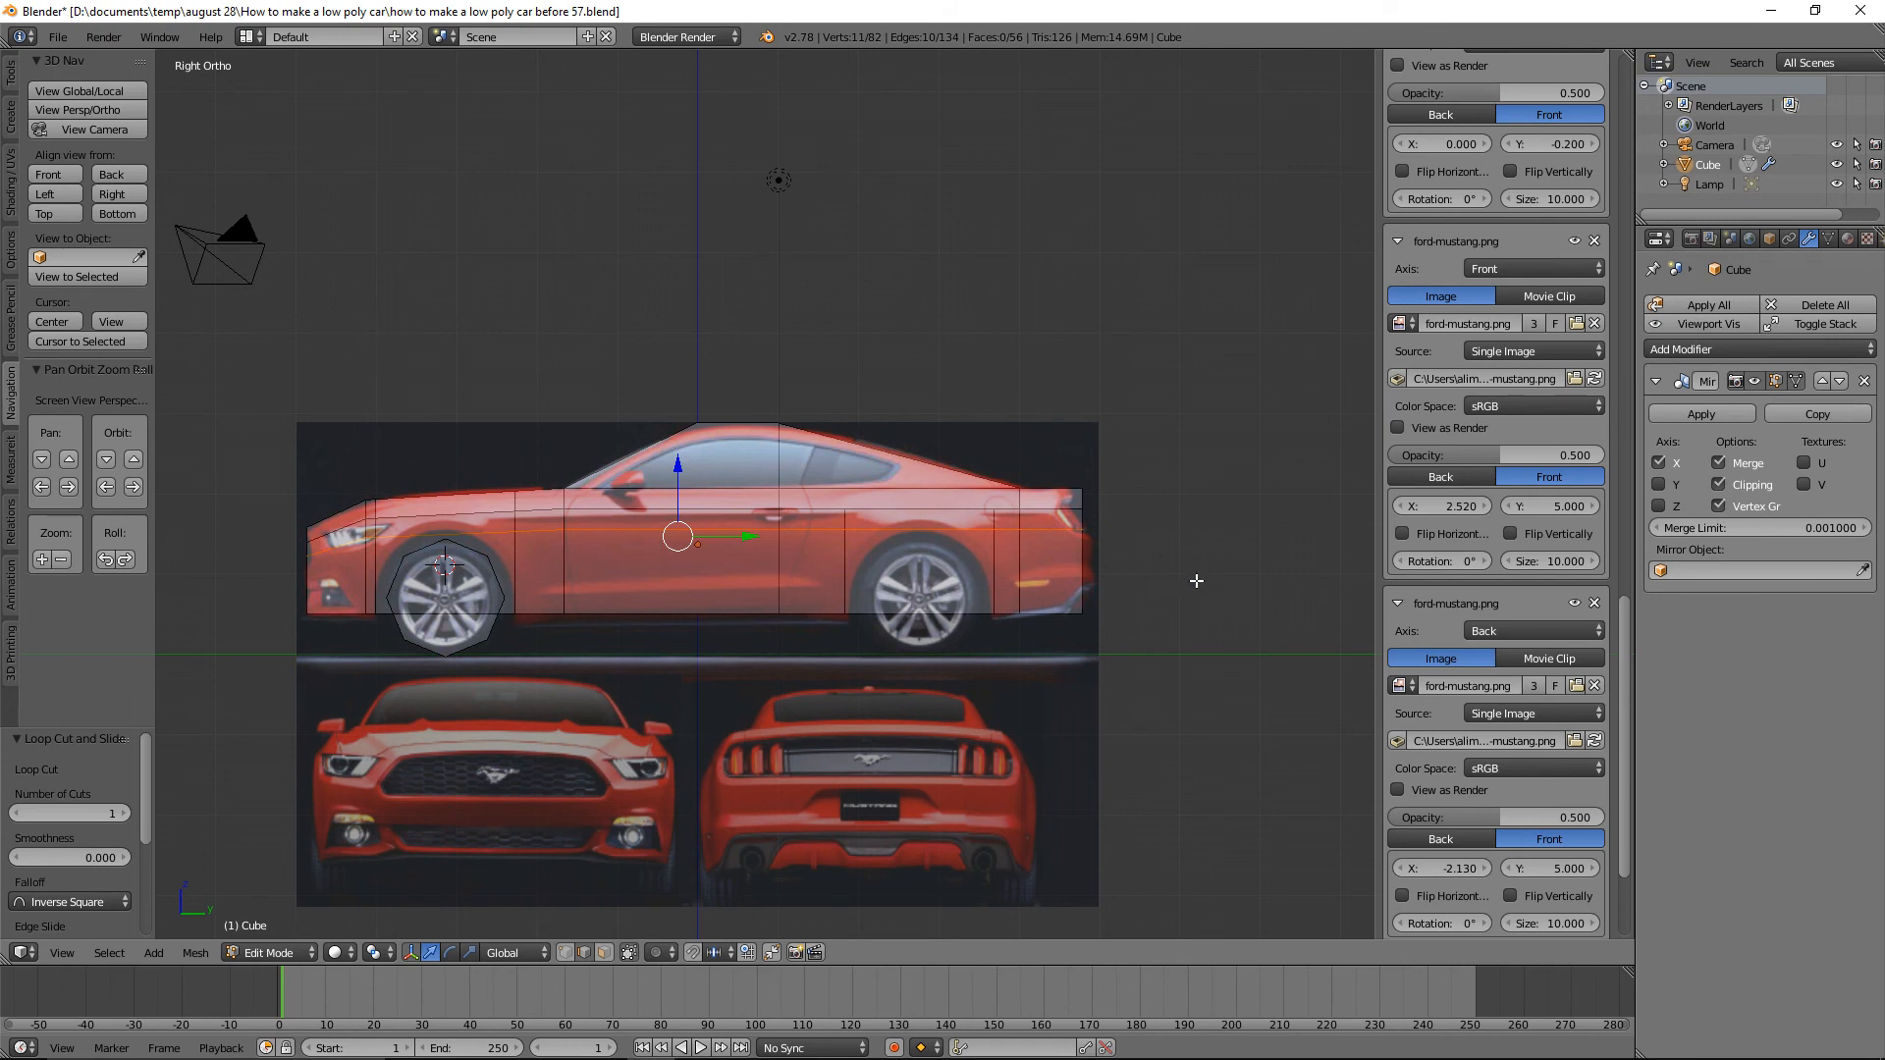
pyautogui.press('a')
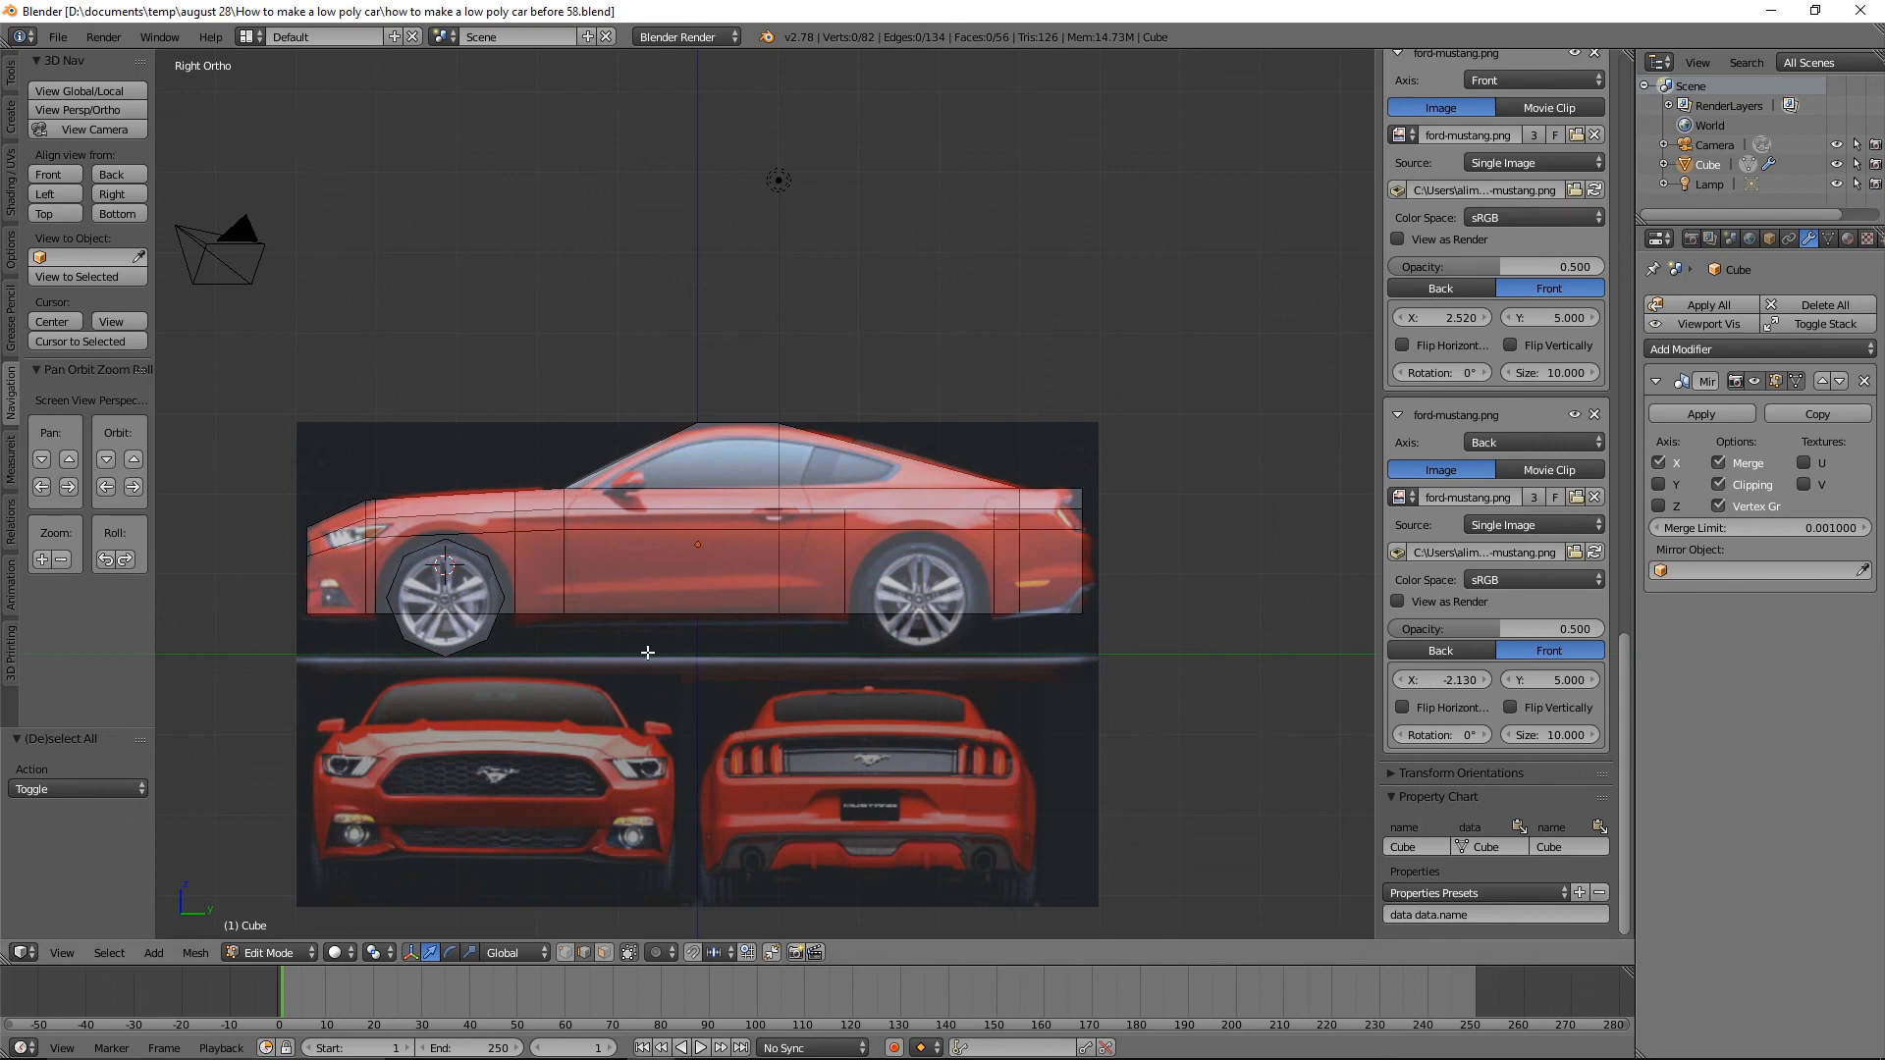
# Delete the body side face behind the front wheel outline and its adjoining underside face, and save as "How to make a low poly car before 59.blend".
pyautogui.moveTo(483, 664); pyautogui.dragTo(609, 622, button='middle')
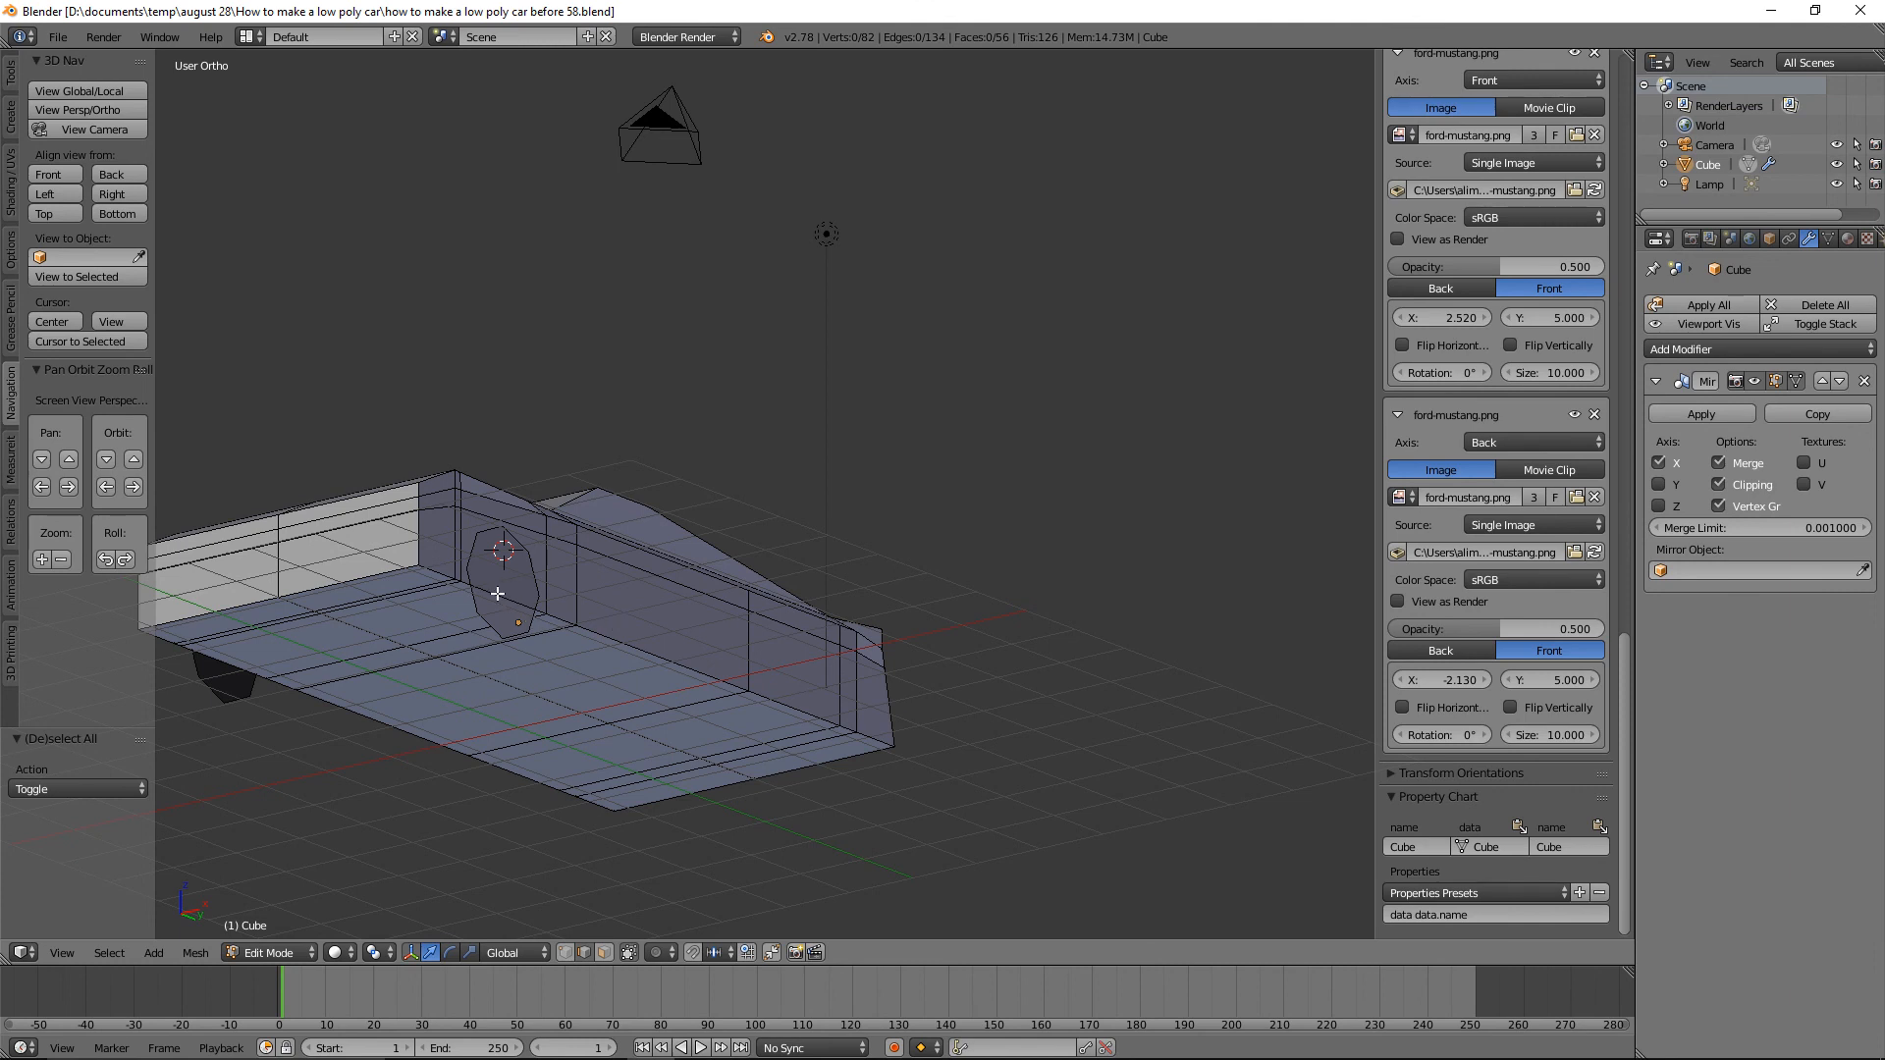
pyautogui.moveTo(592, 600); pyautogui.dragTo(584, 664, button='middle')
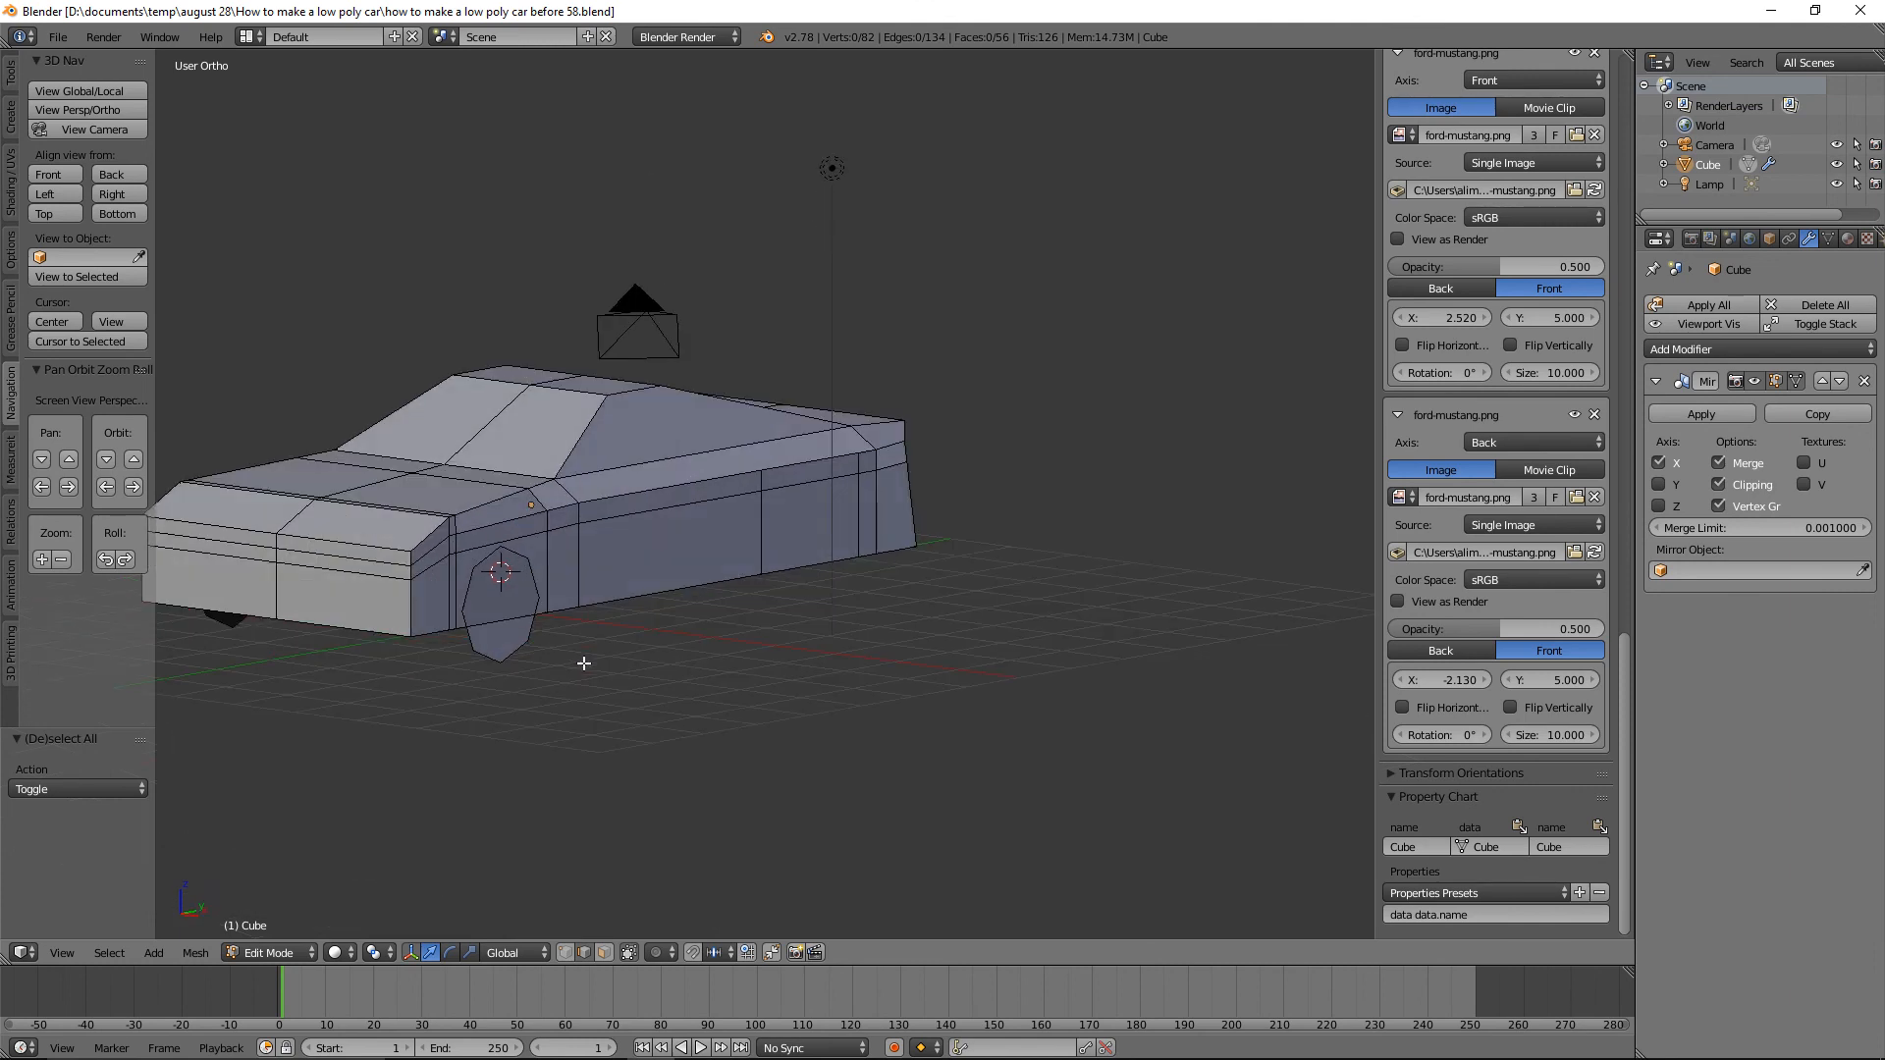
pyautogui.click(604, 954)
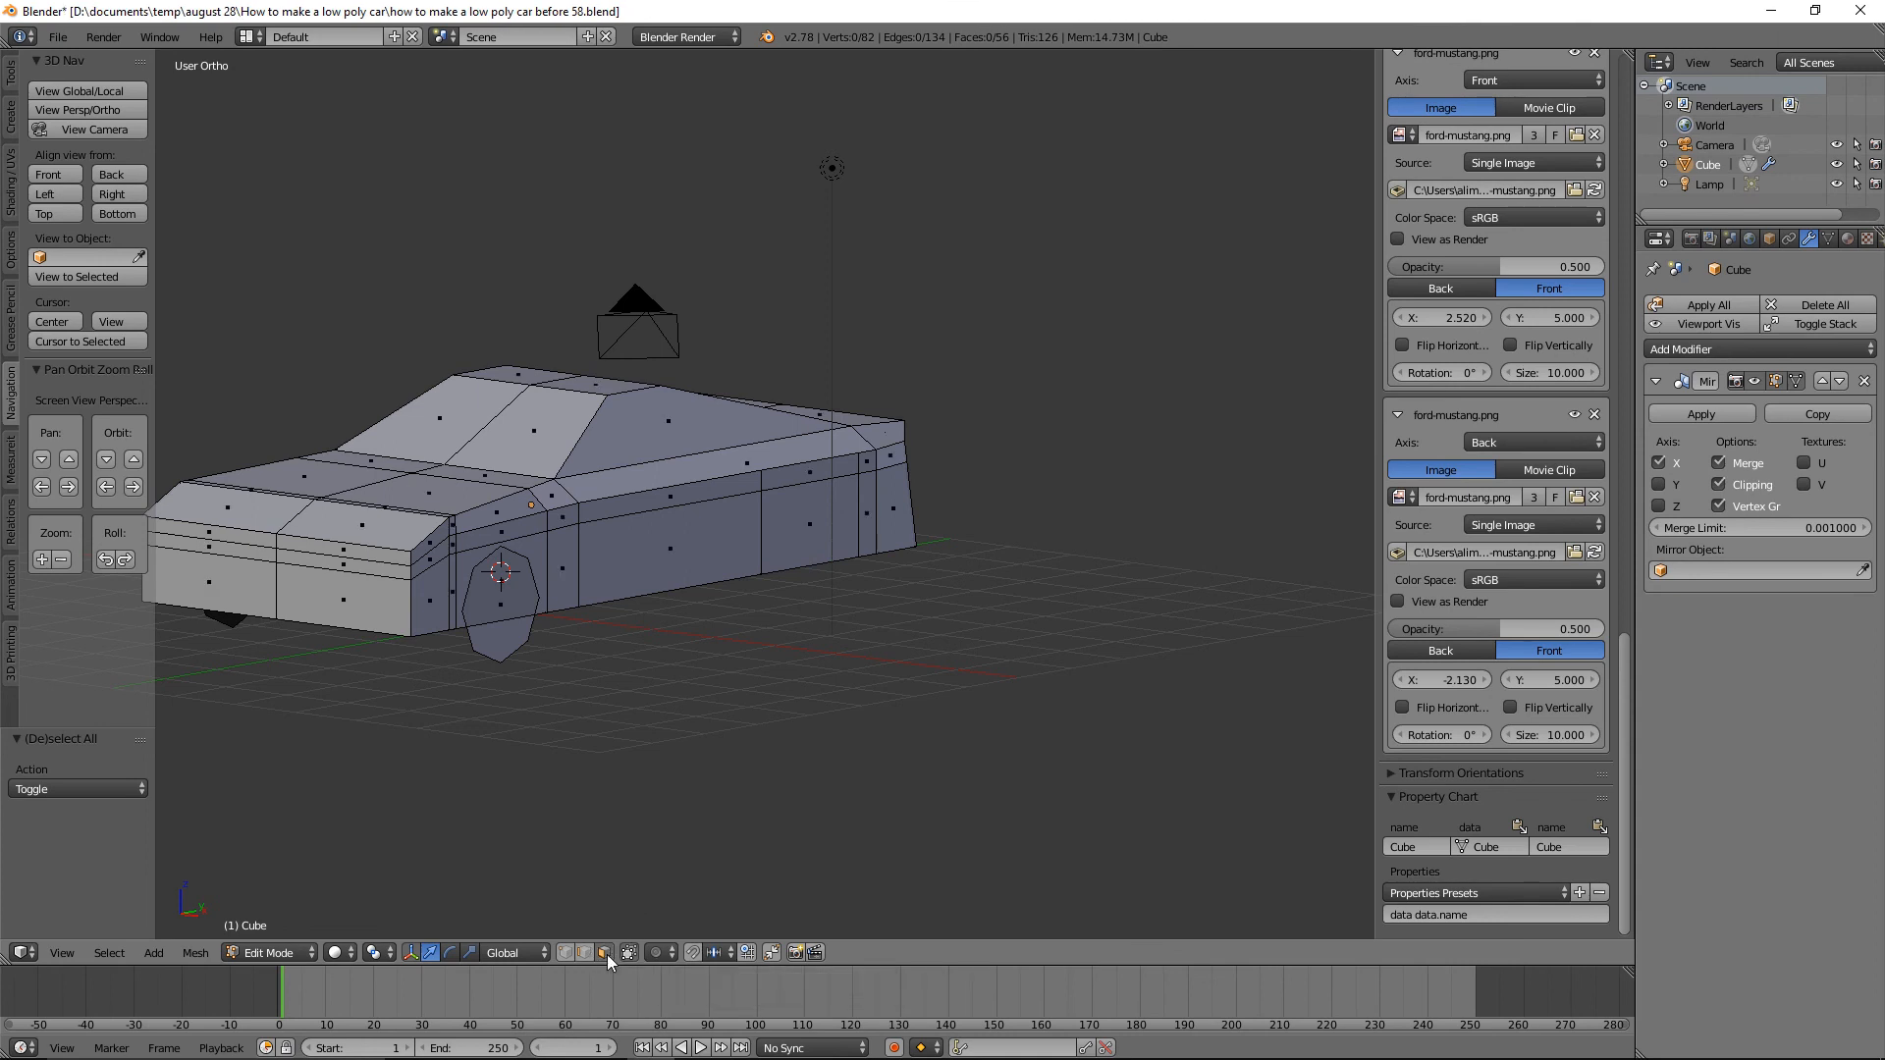
pyautogui.rightClick(458, 560)
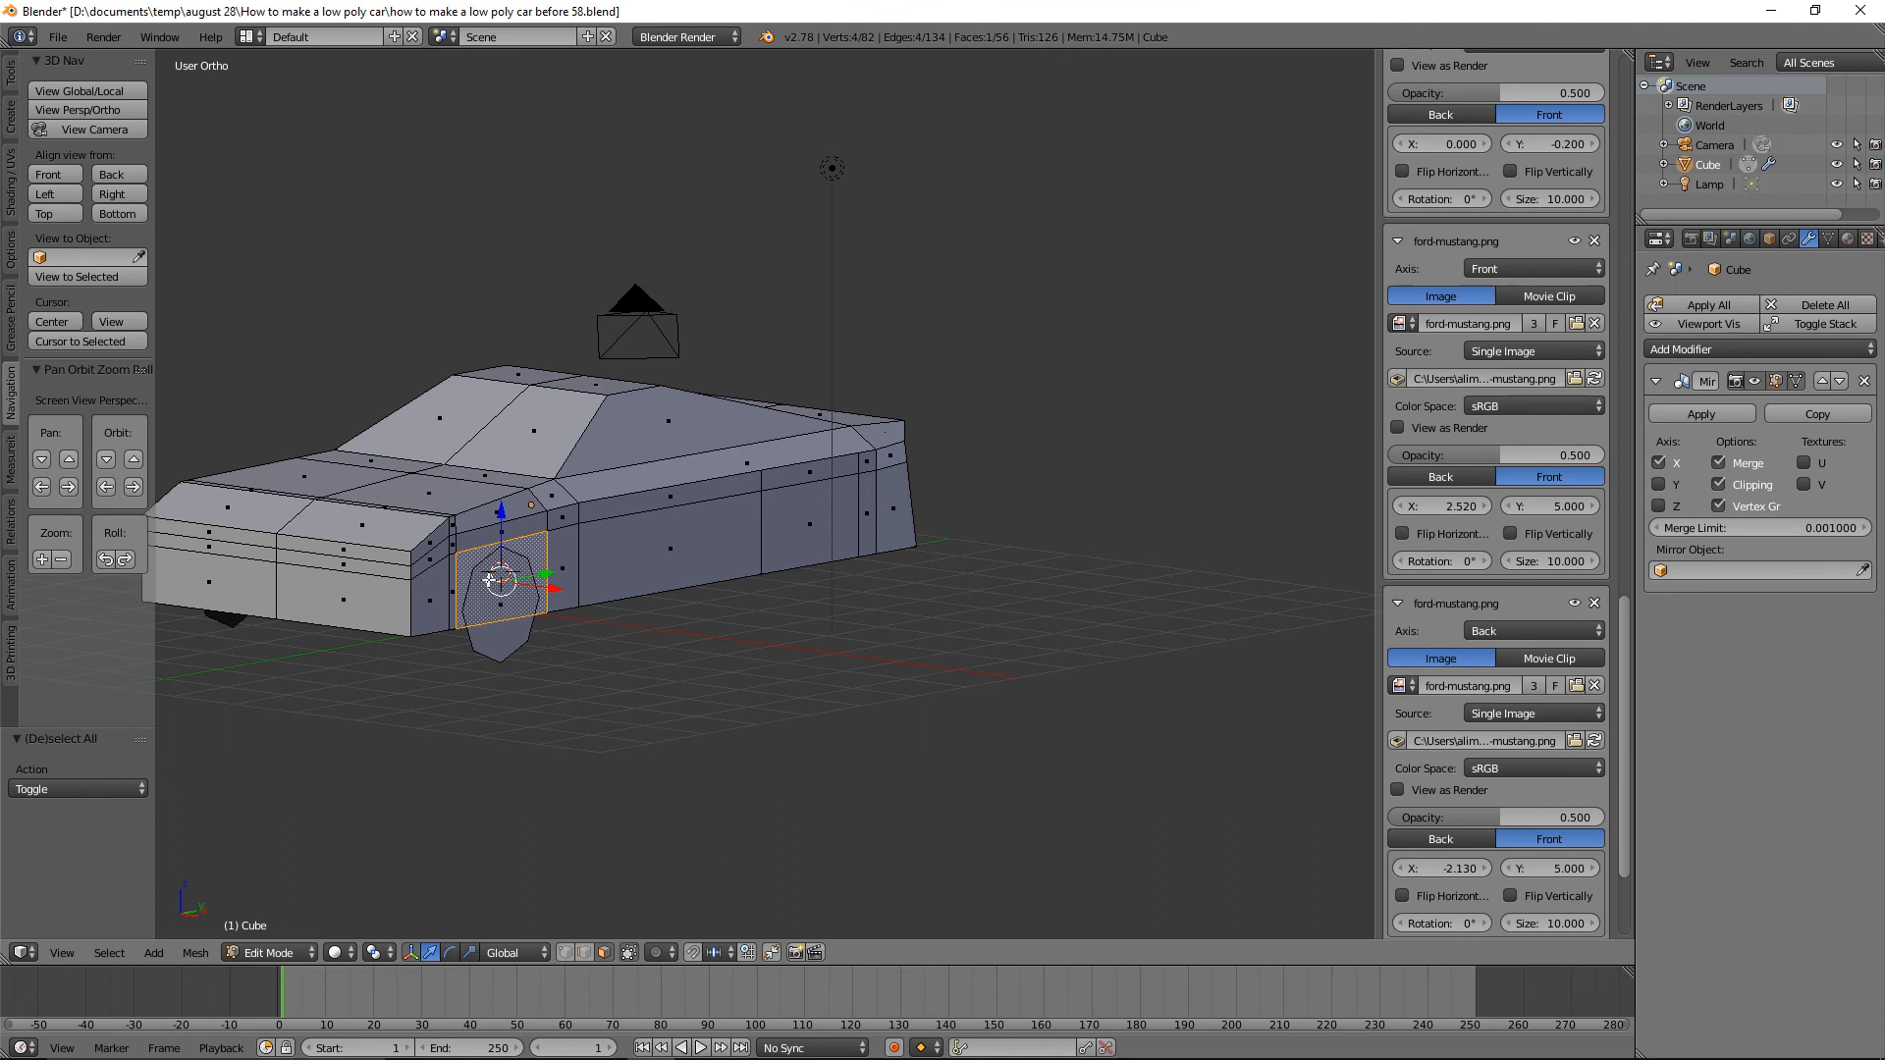
pyautogui.moveTo(582, 727); pyautogui.dragTo(636, 664, button='middle')
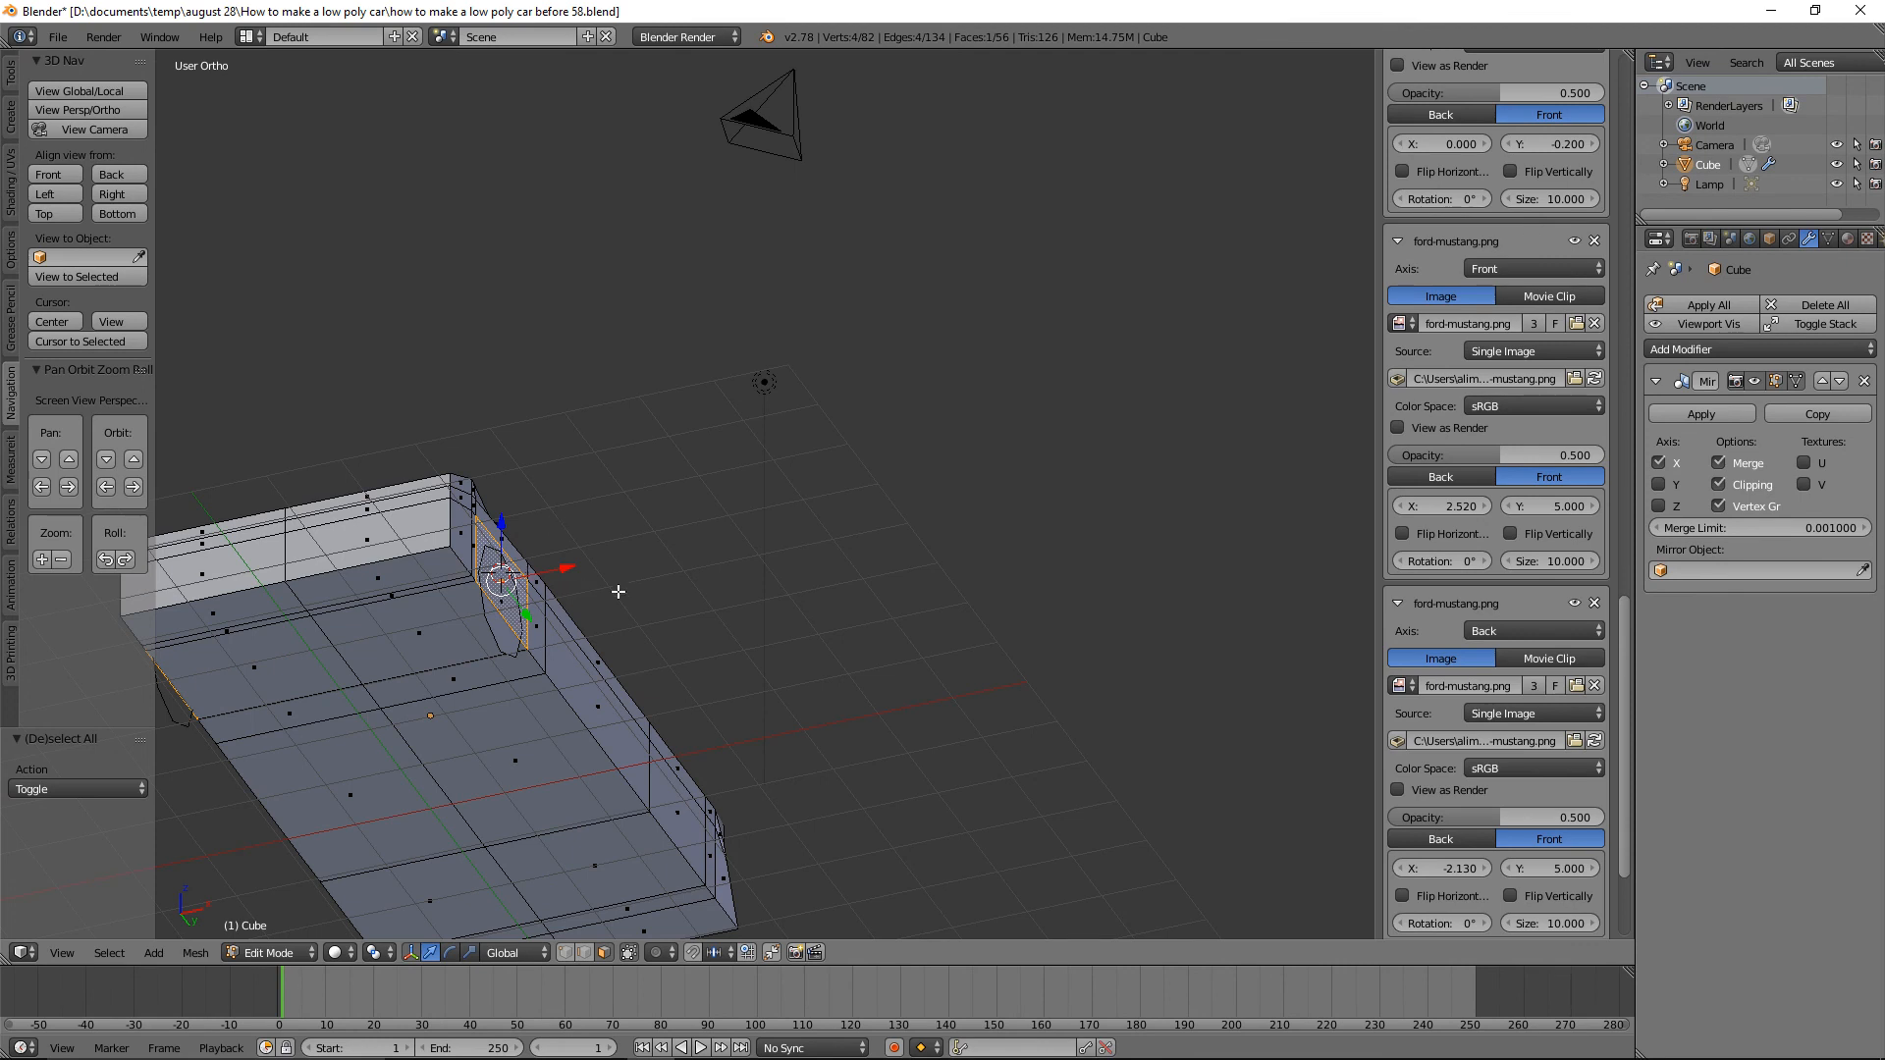
pyautogui.keyDown('shift'); pyautogui.rightClick(451, 637); pyautogui.keyUp('shift')
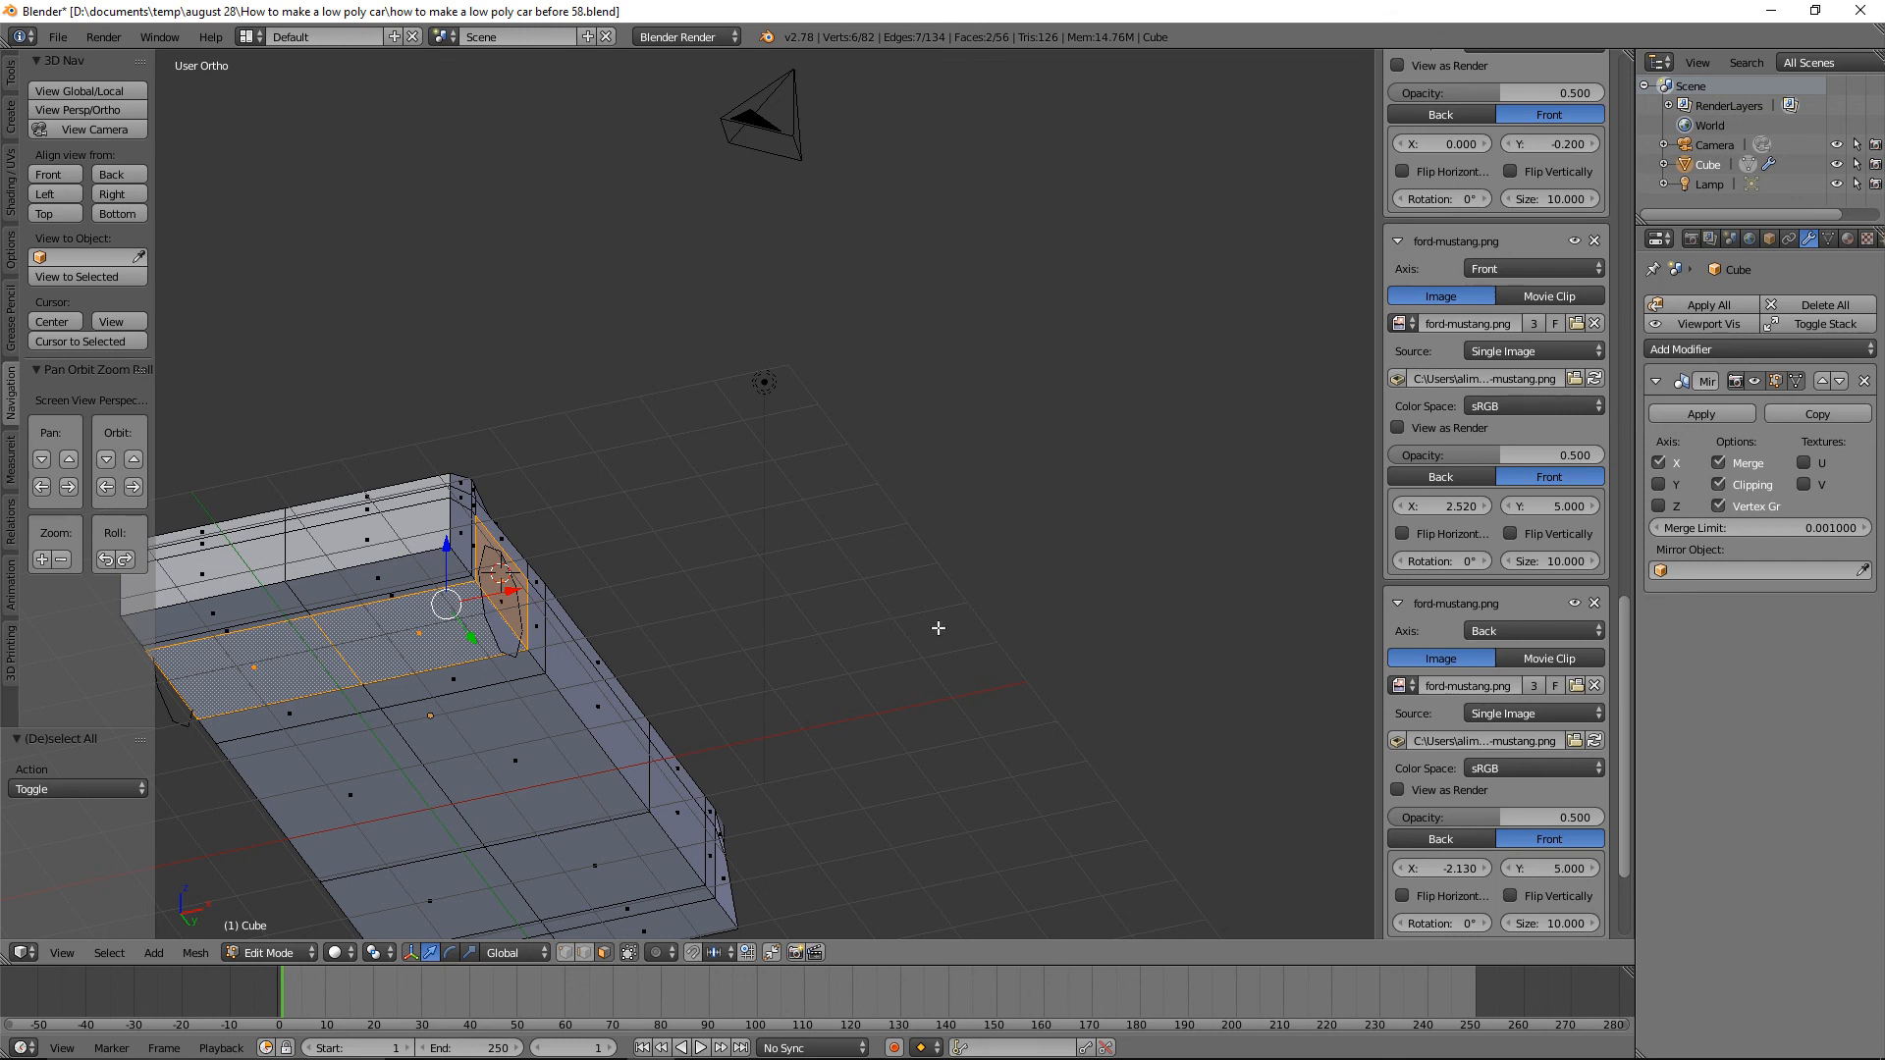
pyautogui.press('x')
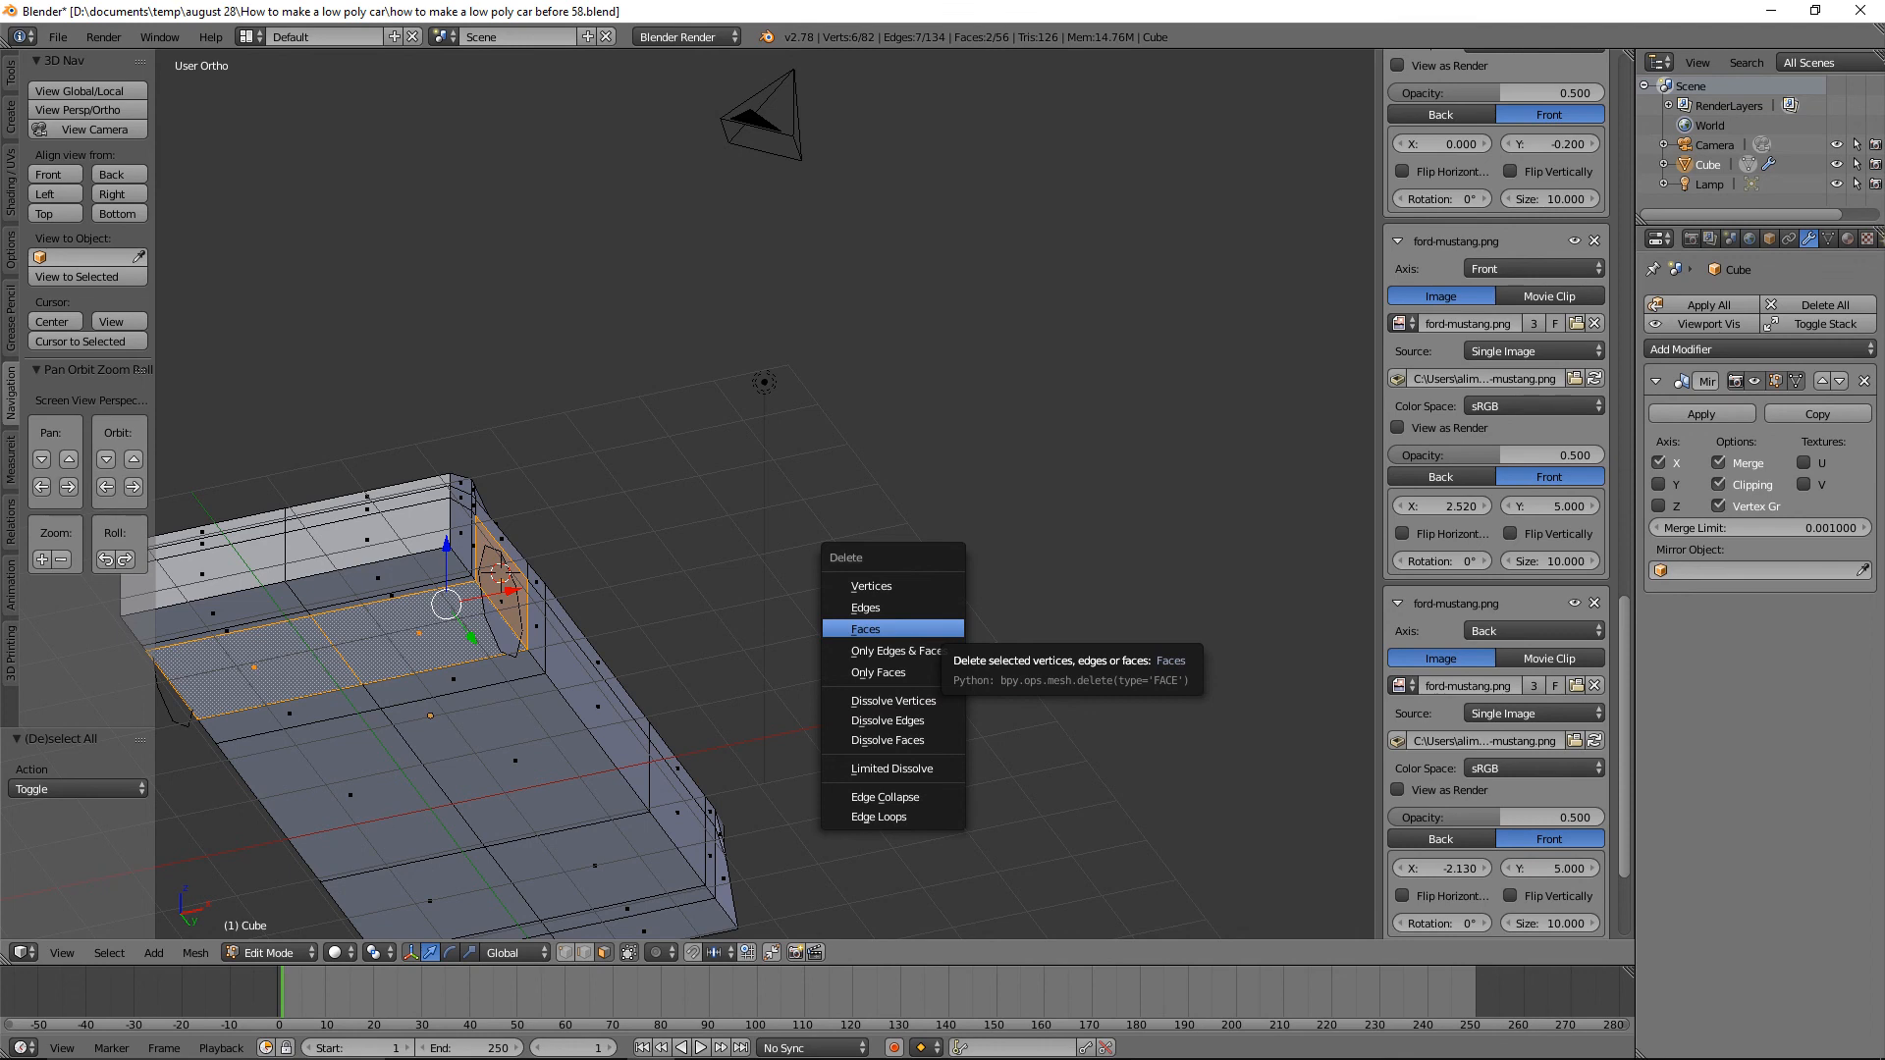
pyautogui.click(879, 629)
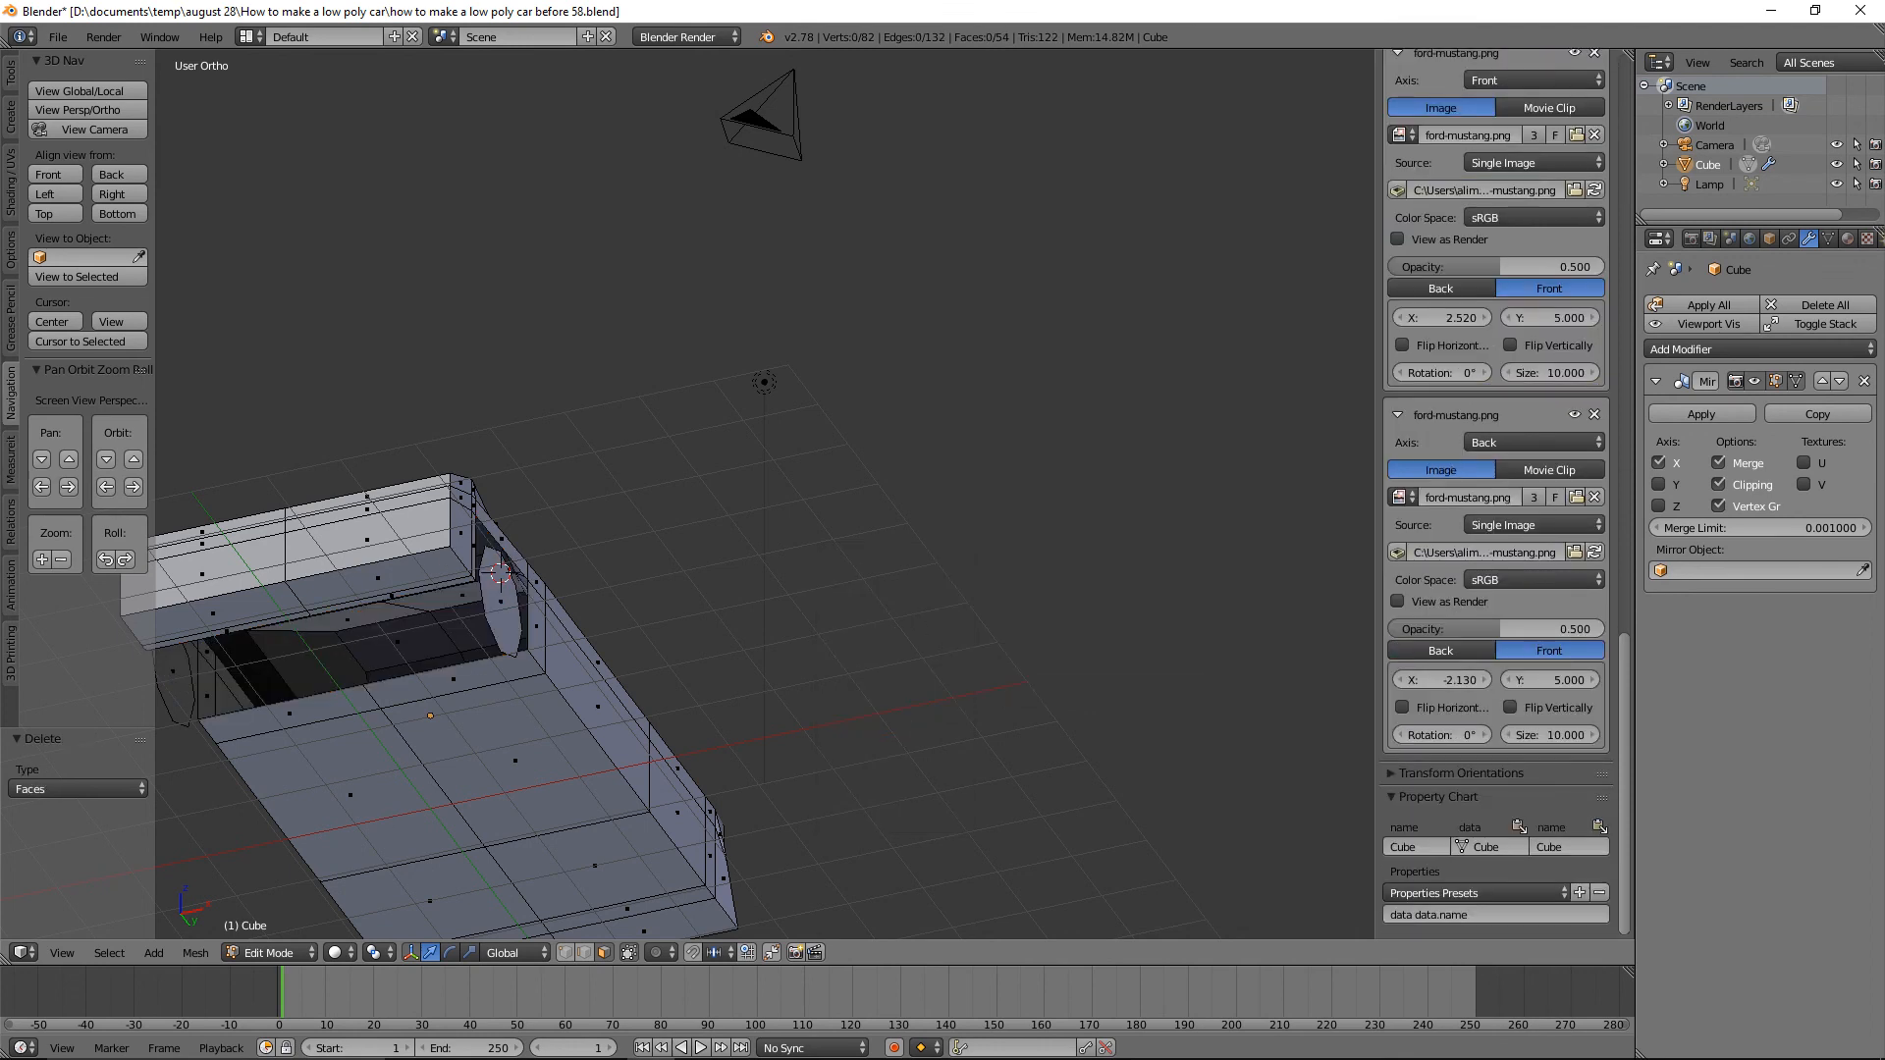
pyautogui.hotkey('ctrl', 'alt', 's')
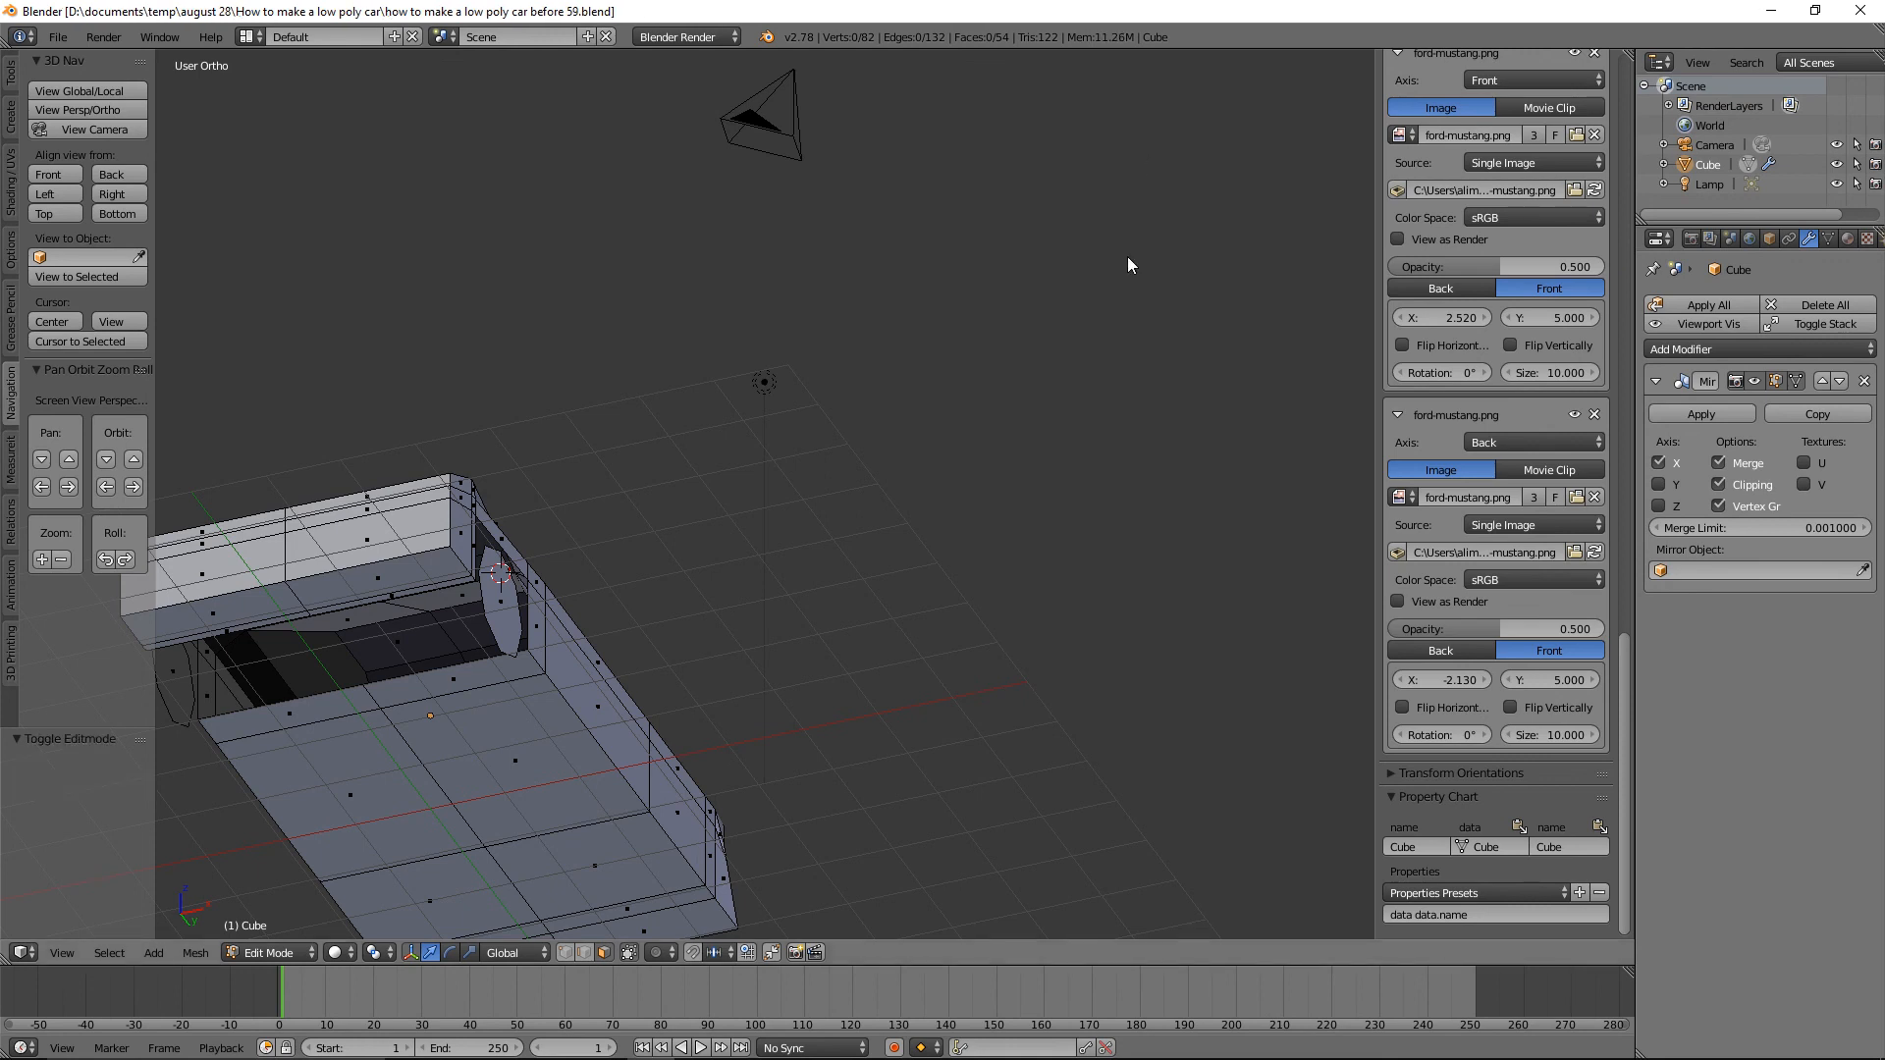
# In the right view, add one centred vertical loop cut through the fender faces above the front wheel and deselect everything.
pyautogui.click(112, 194)
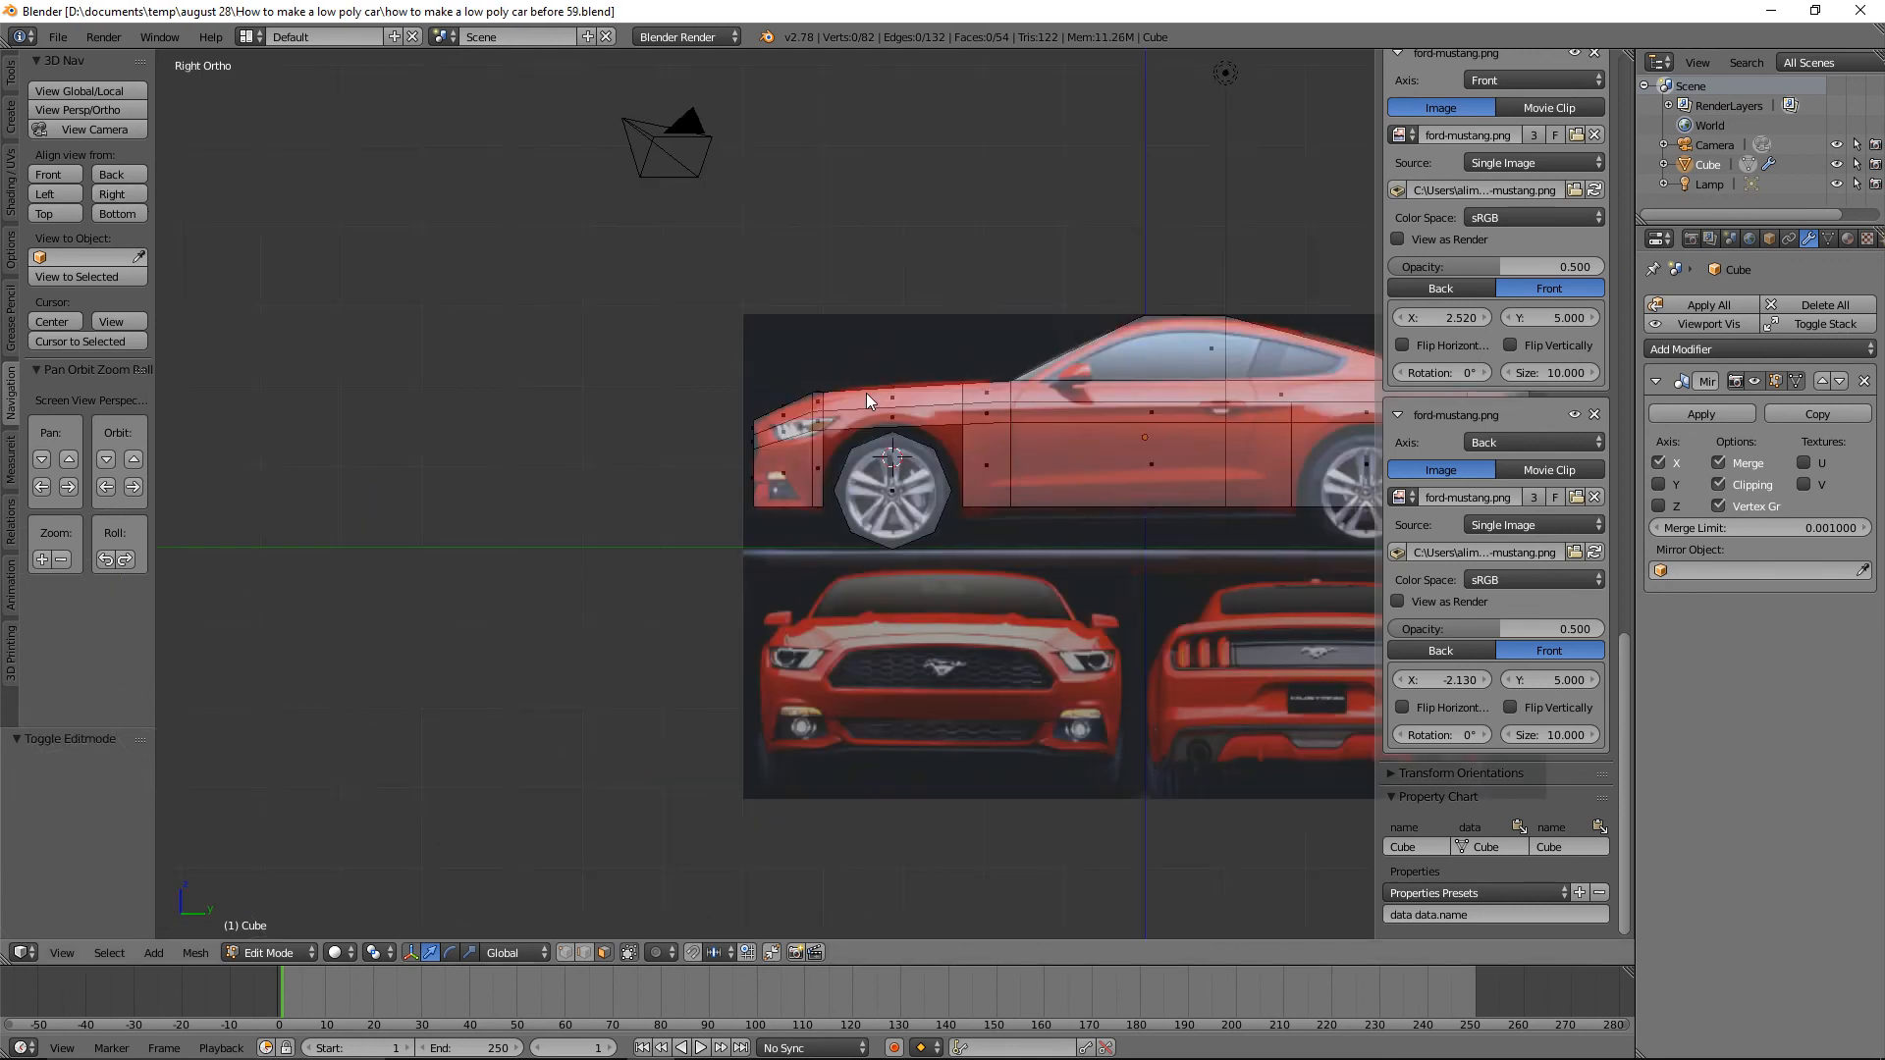
pyautogui.keyDown('shift'); pyautogui.moveTo(1278, 465); pyautogui.dragTo(1093, 493, button='middle'); pyautogui.keyUp('shift')
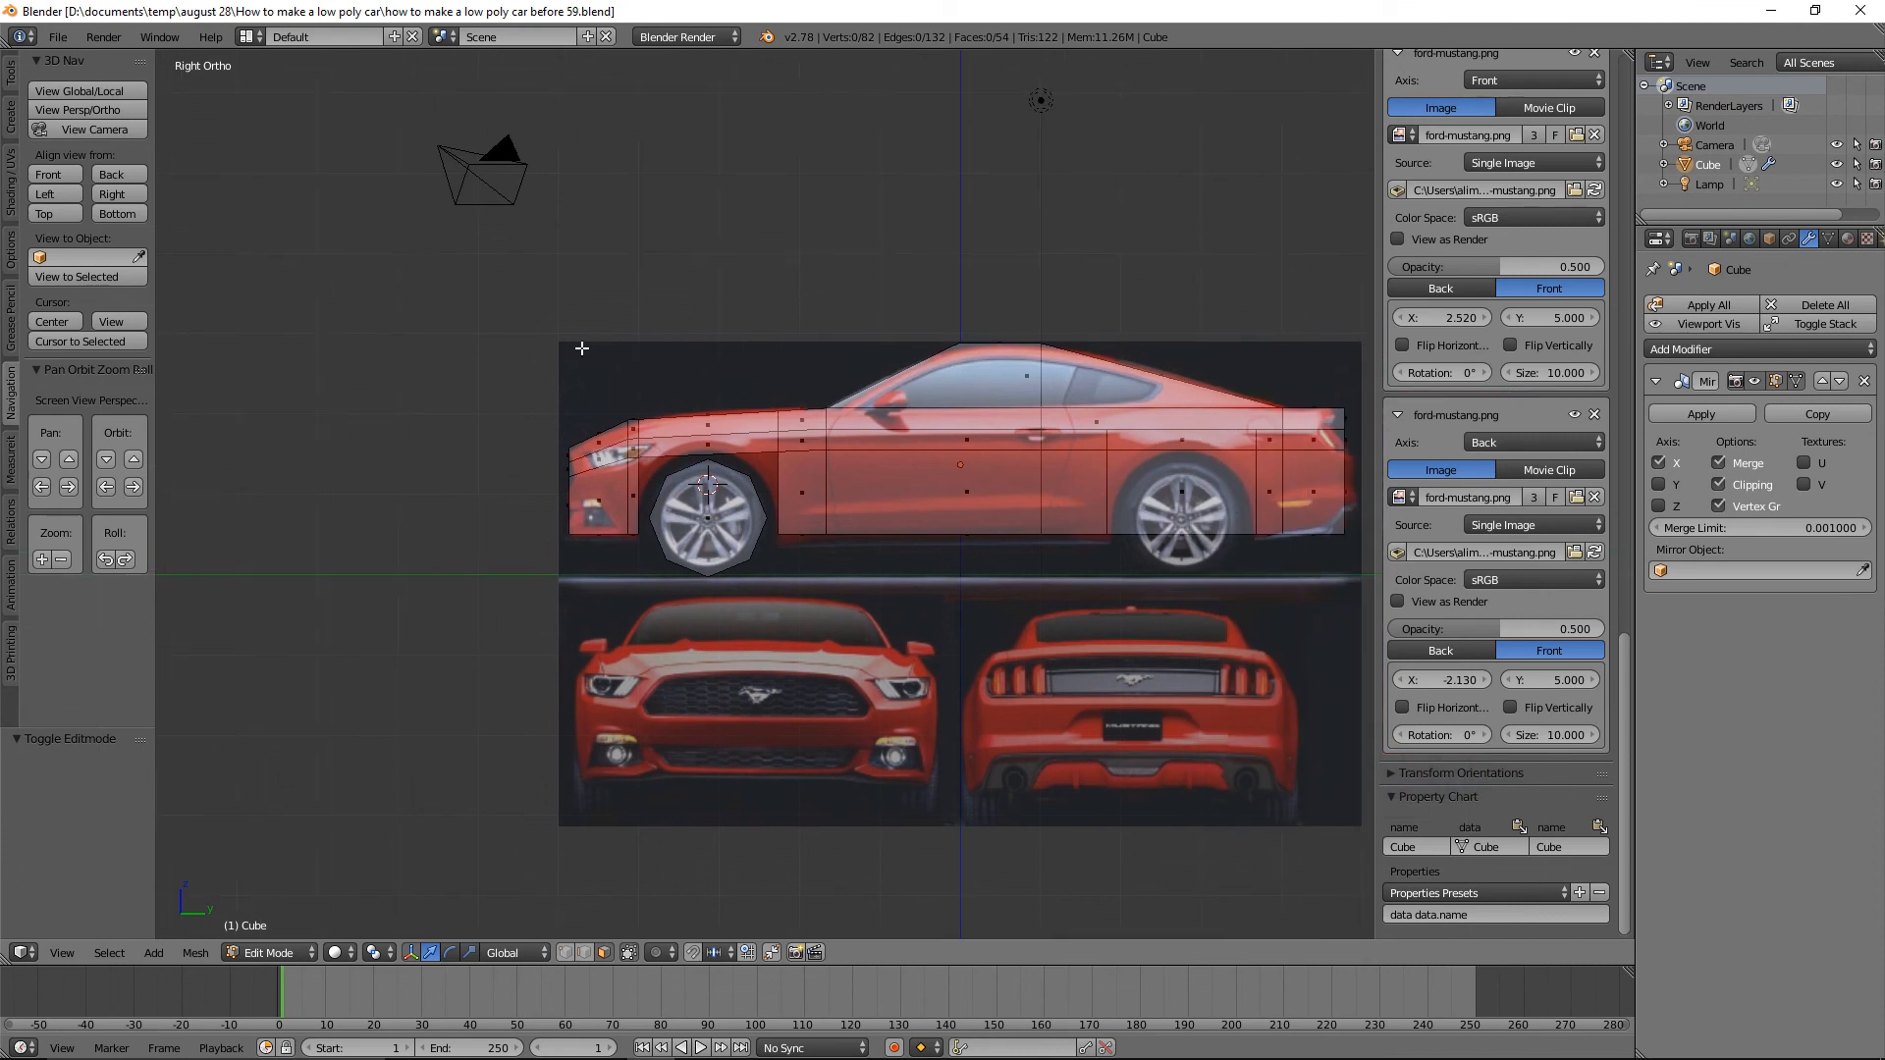
pyautogui.press('b')
pyautogui.moveTo(582, 348); pyautogui.dragTo(817, 601)
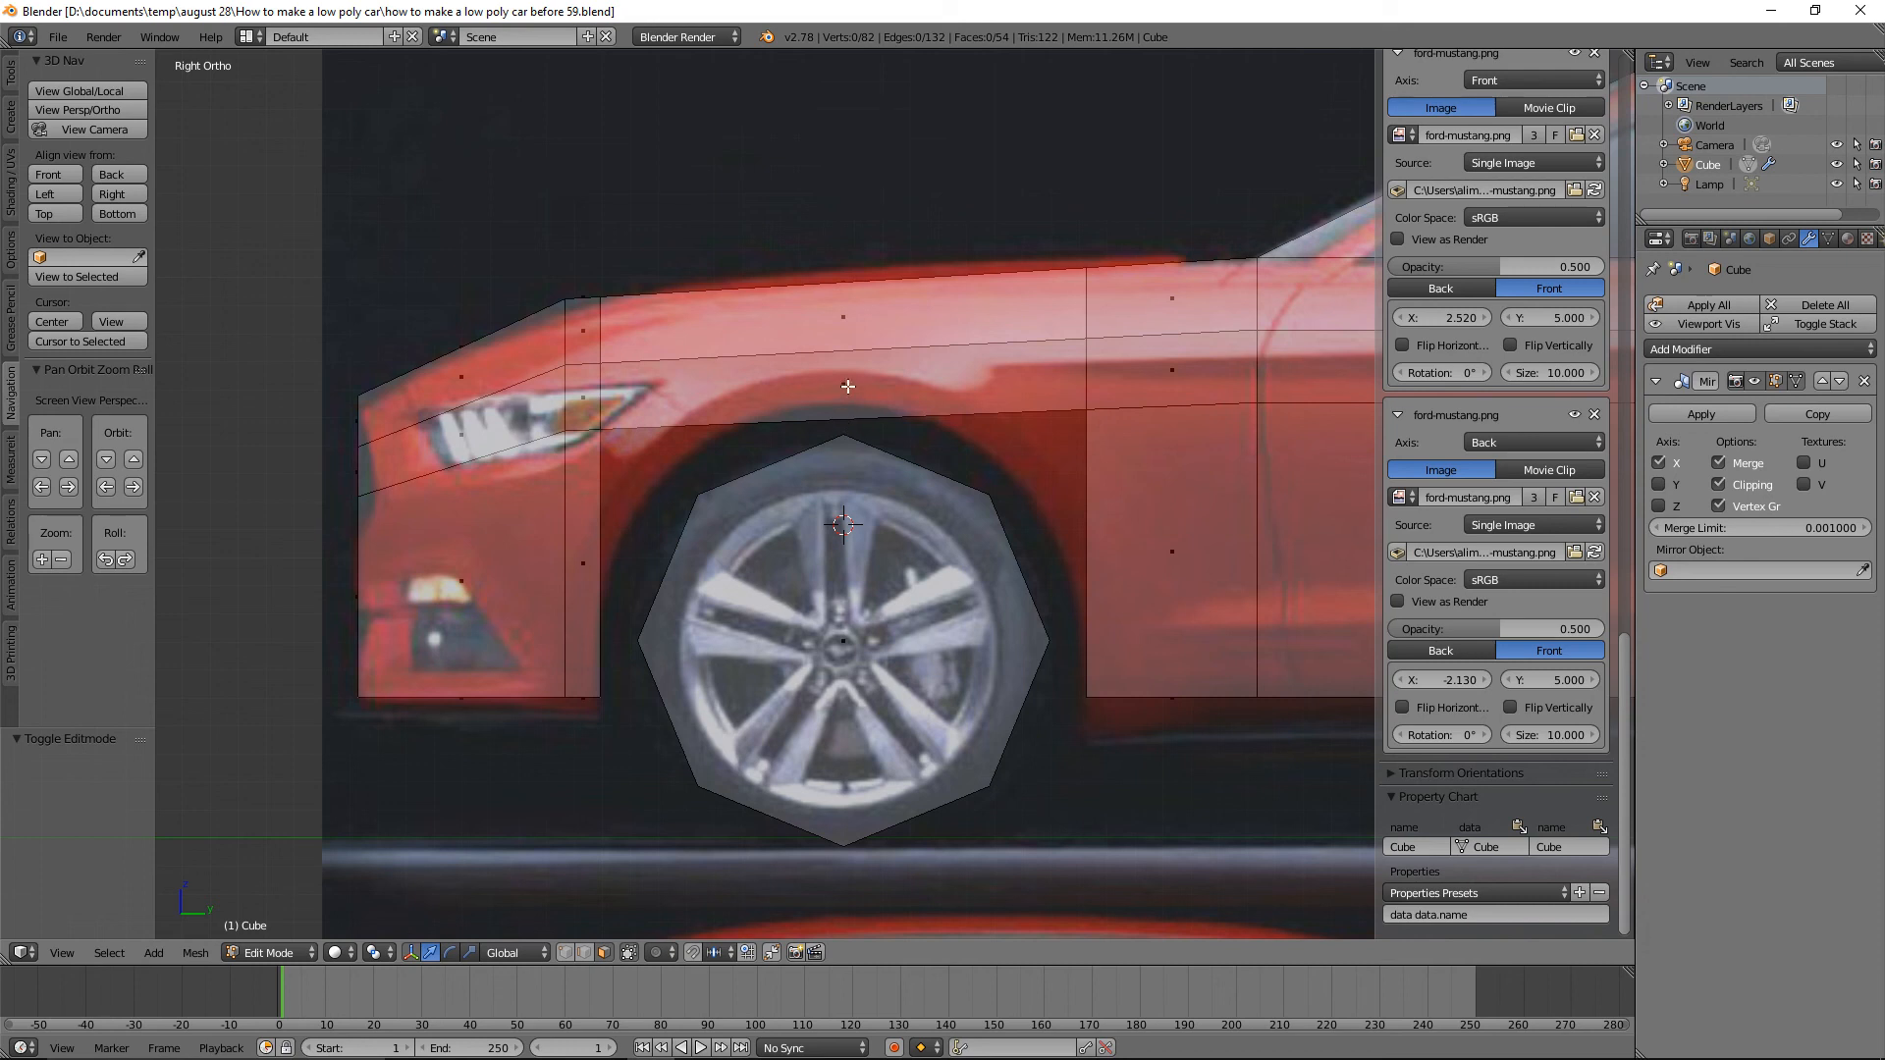
pyautogui.press('ctrl')
pyautogui.hotkey('ctrl', 'r')
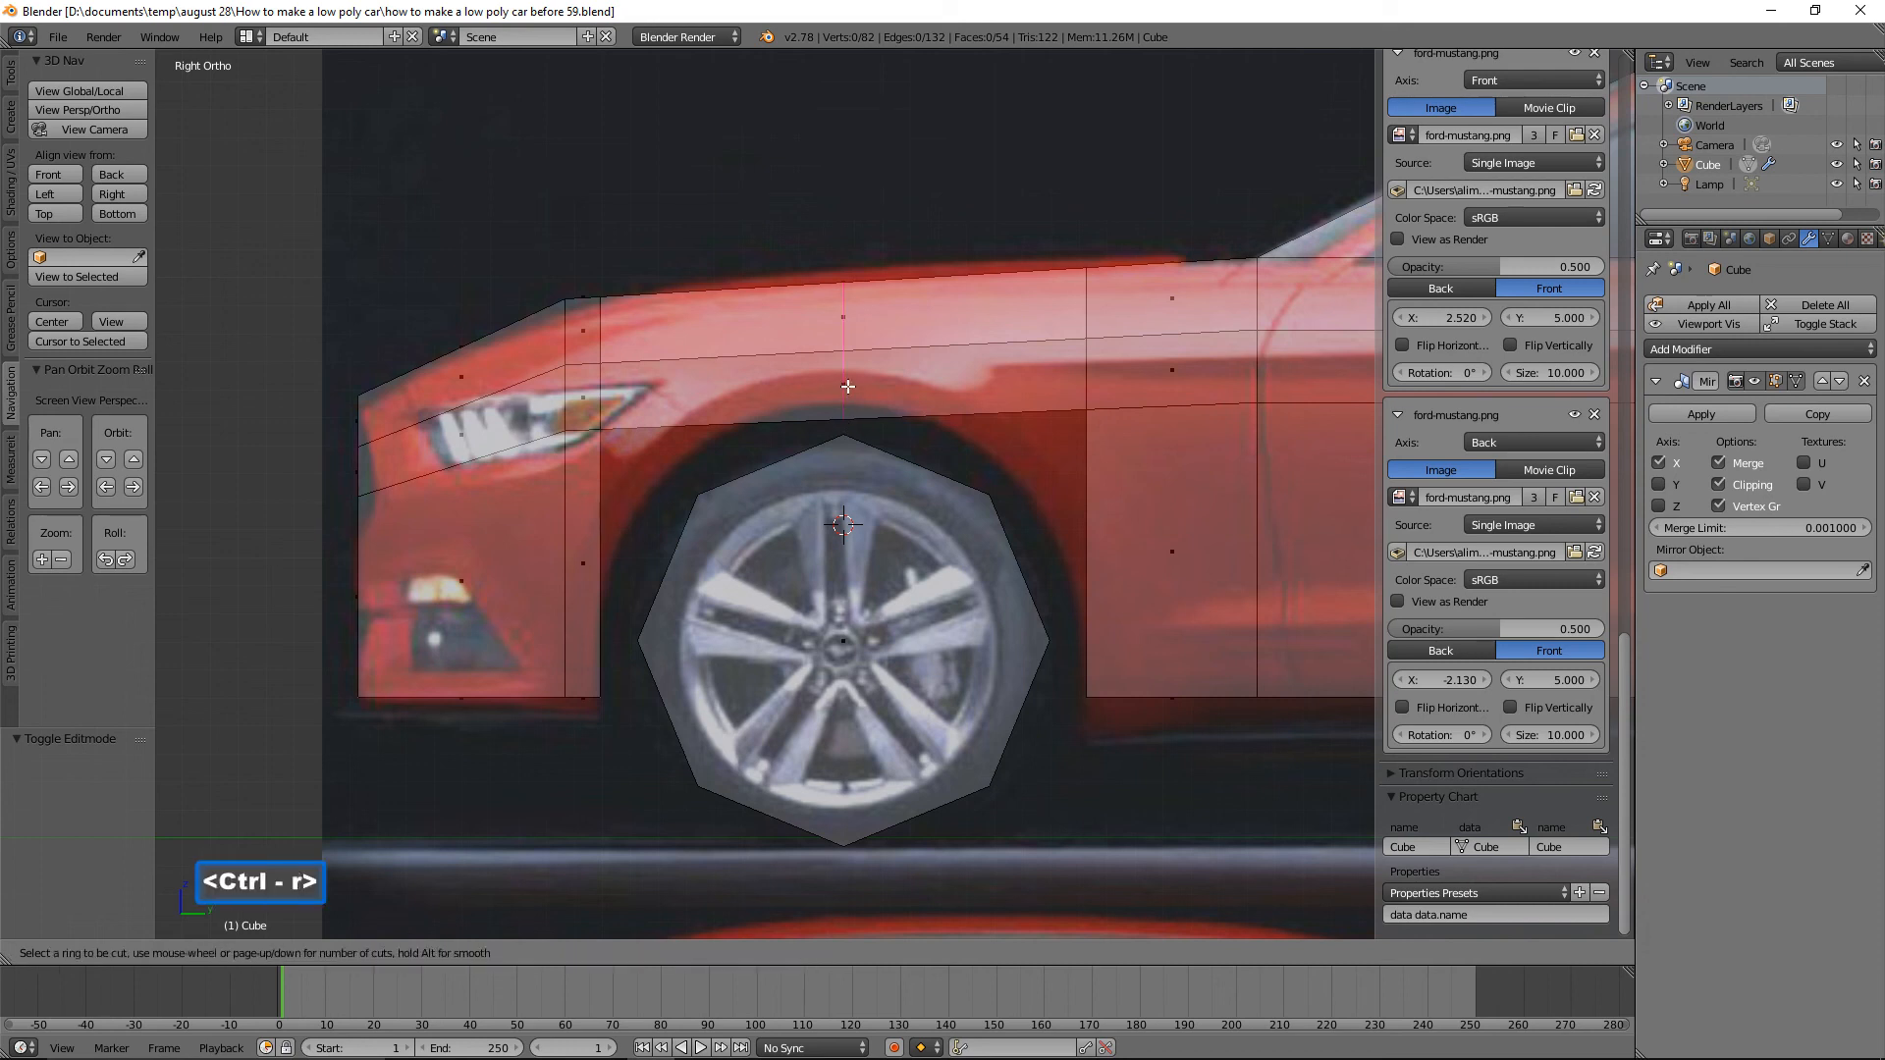
pyautogui.click(847, 386)
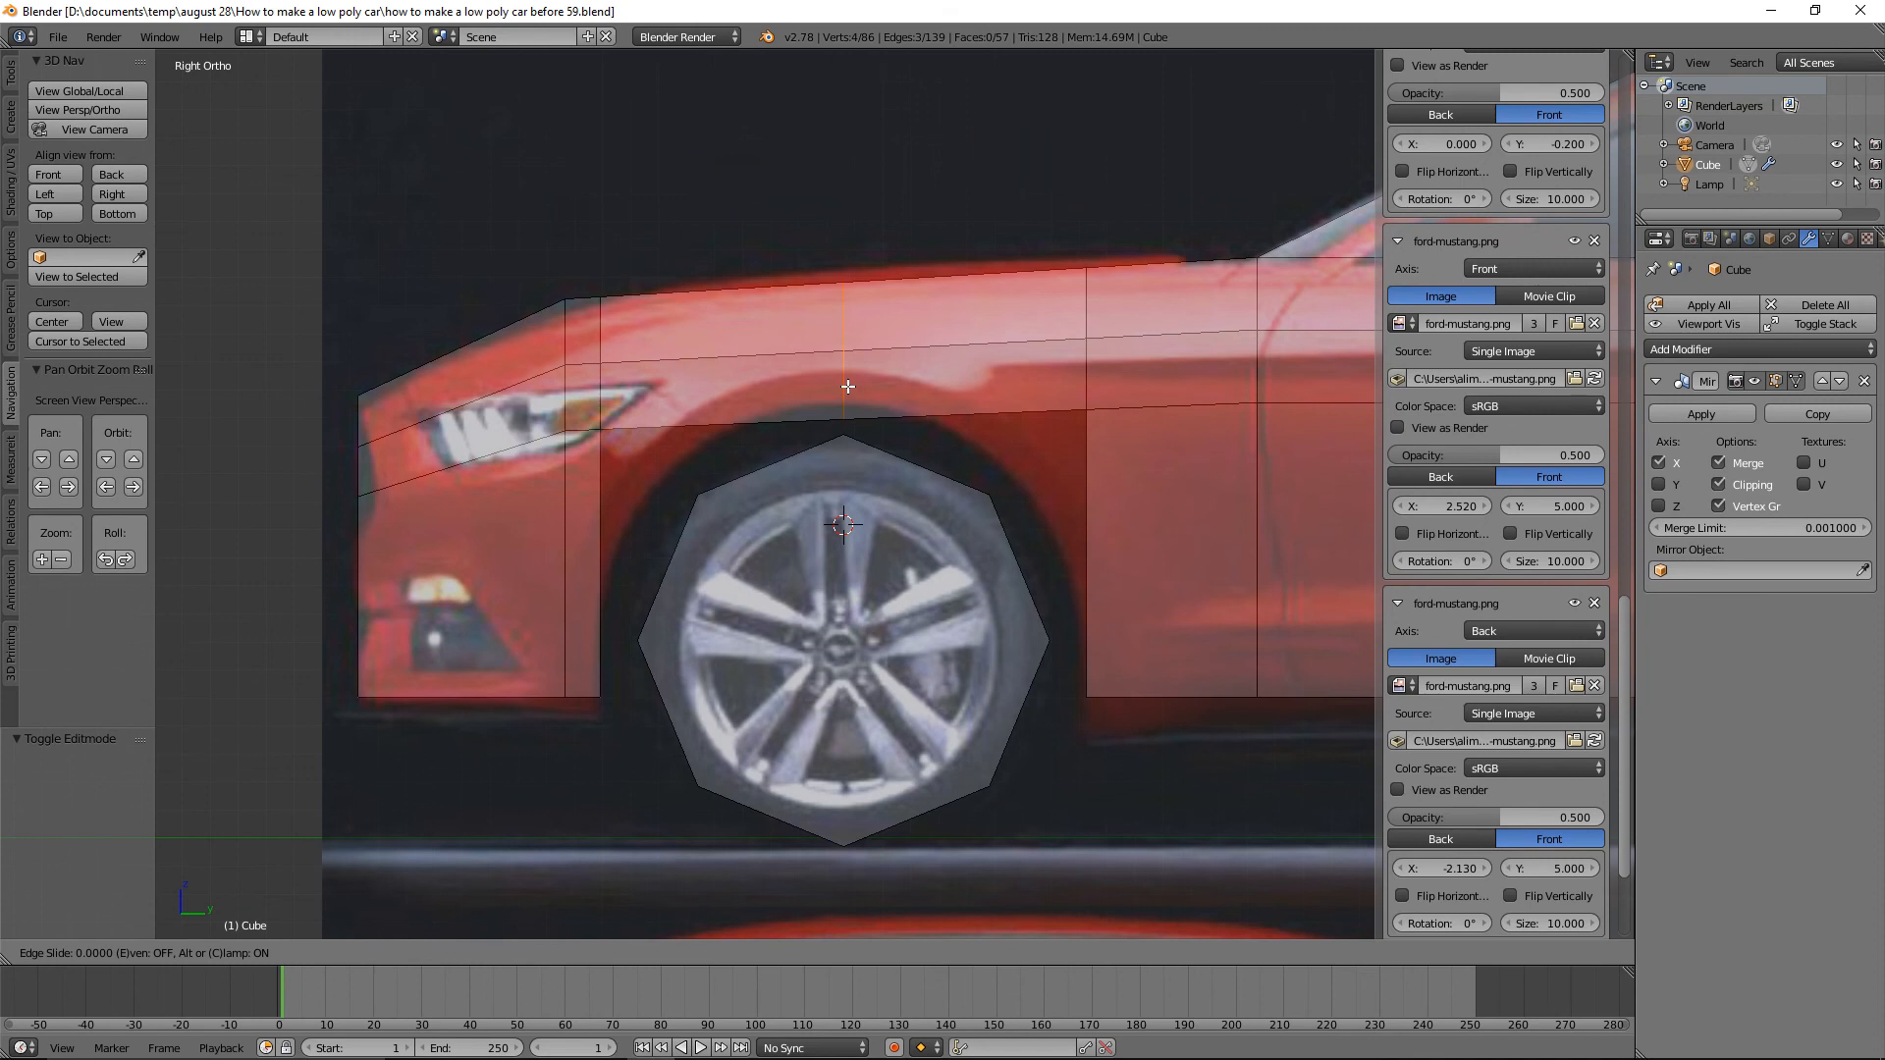
pyautogui.rightClick(847, 386)
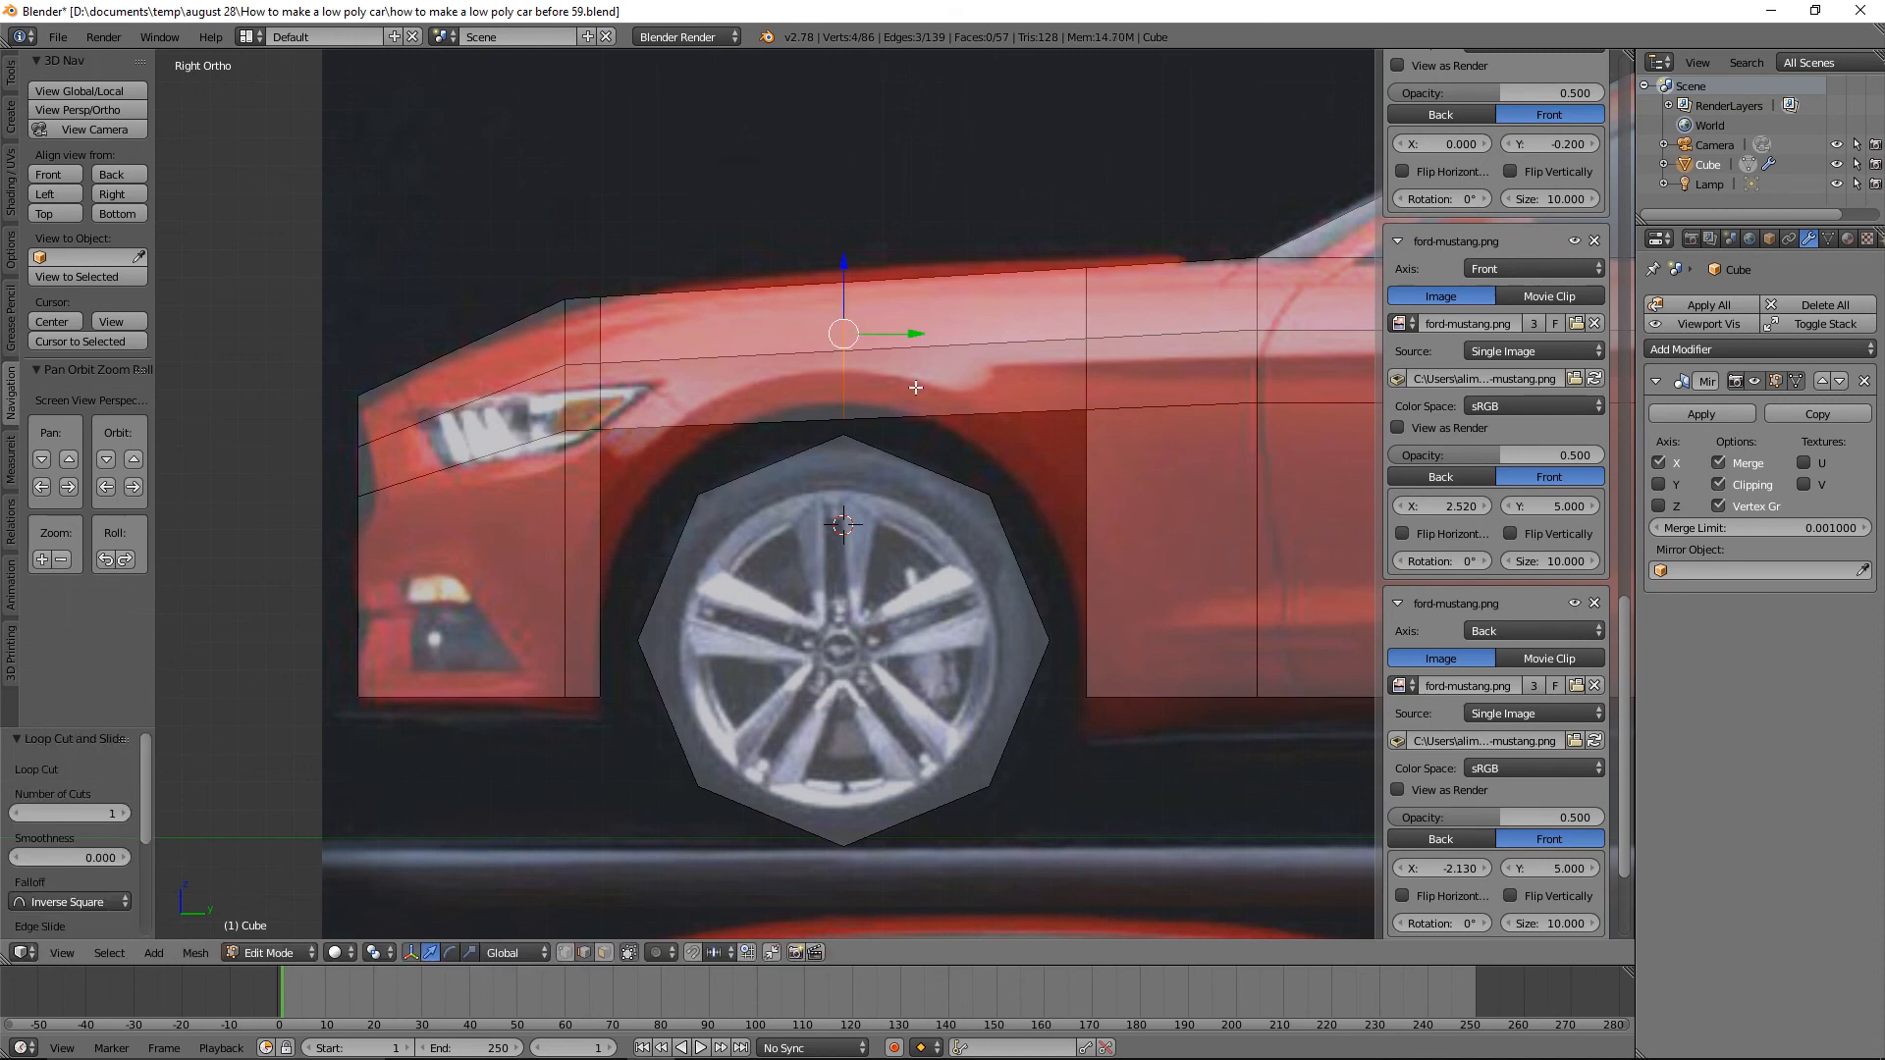
pyautogui.press('a')
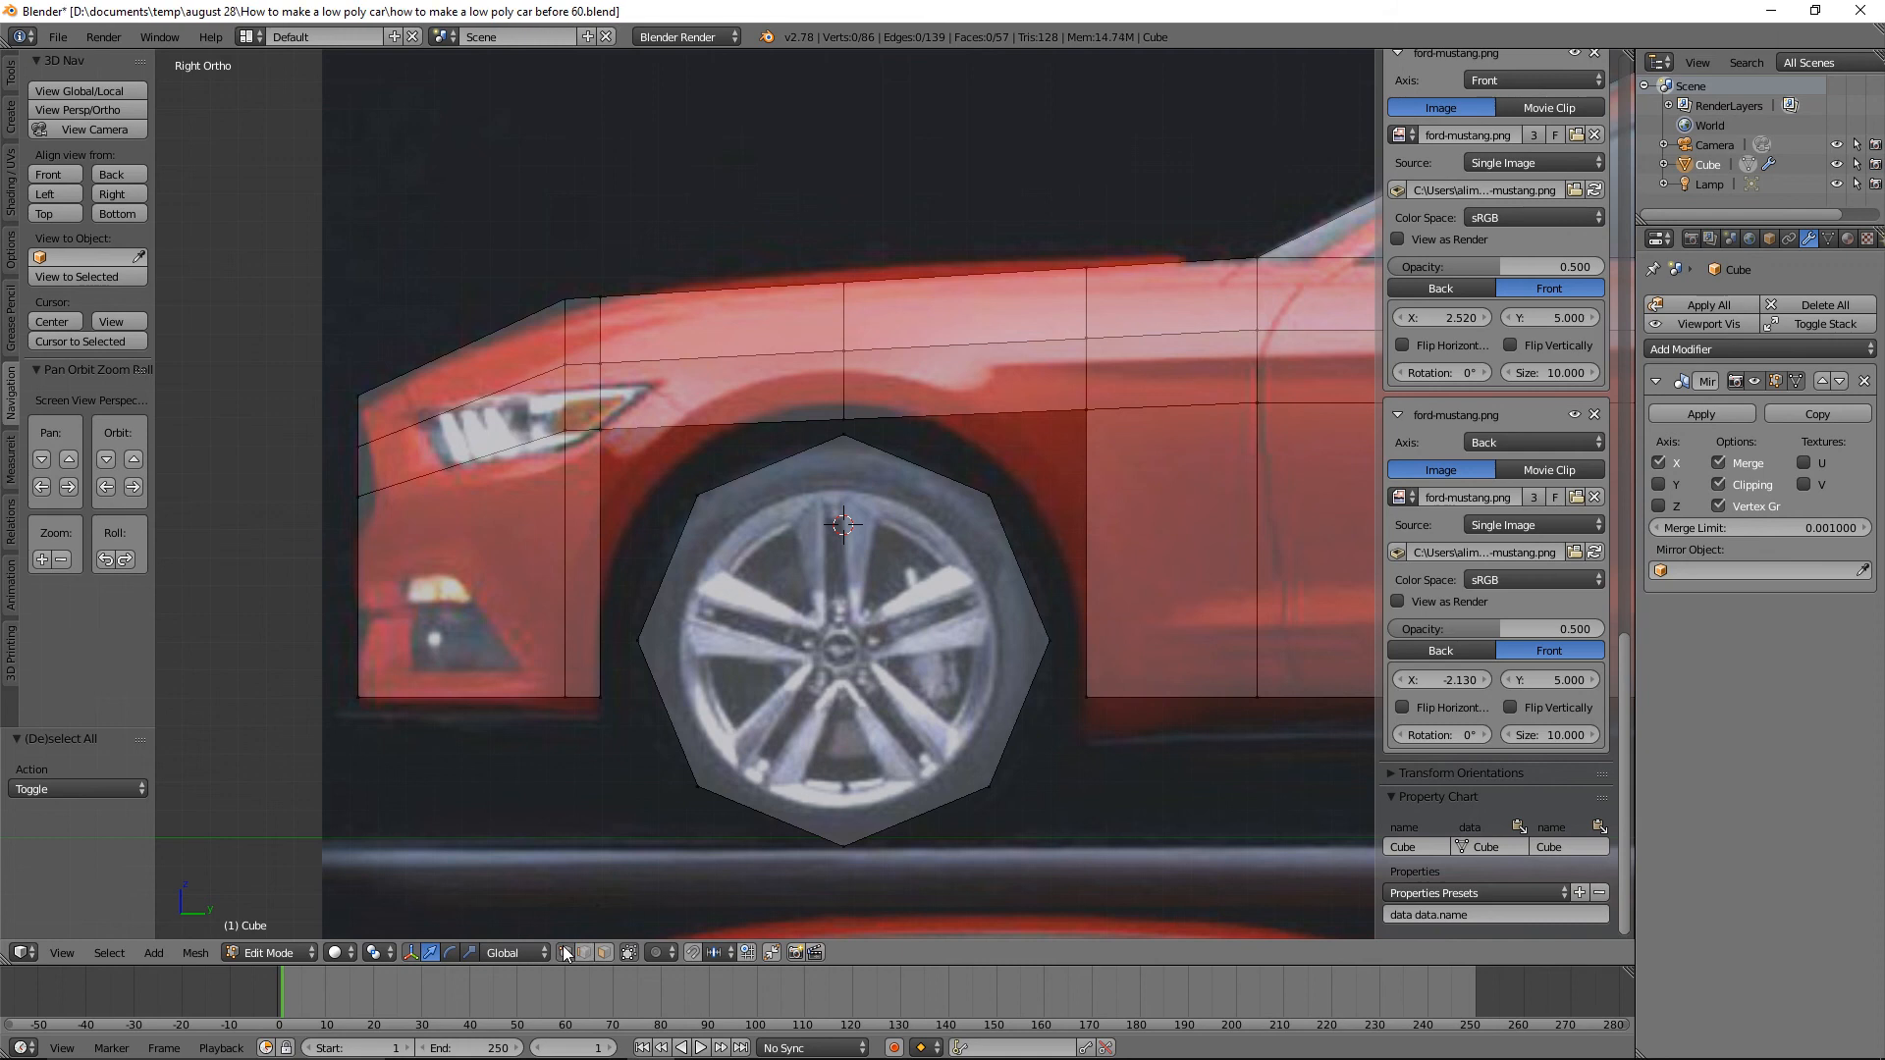
# Turn off the transform manipulator and join the wheel outline's top vertex to the fender vertex directly above it with an edge.
pyautogui.rightClick(846, 440)
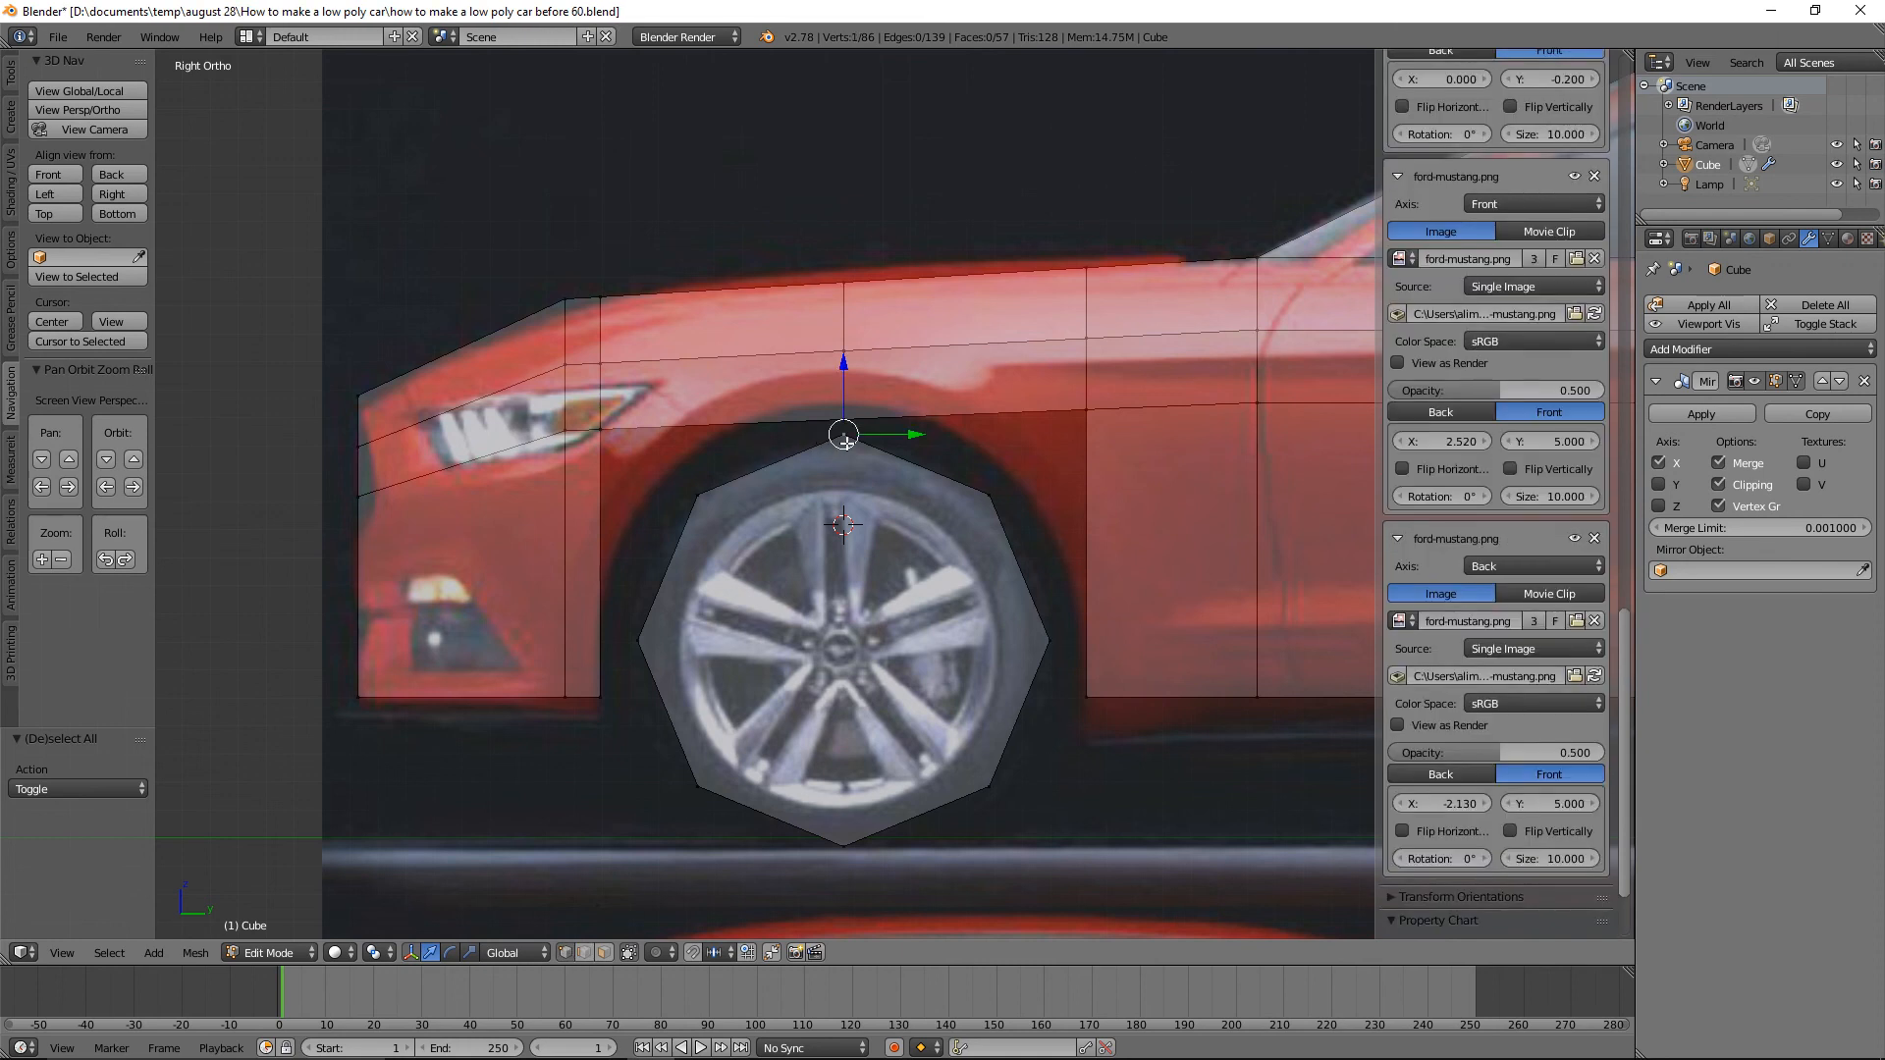
pyautogui.scroll(7, 846, 442)
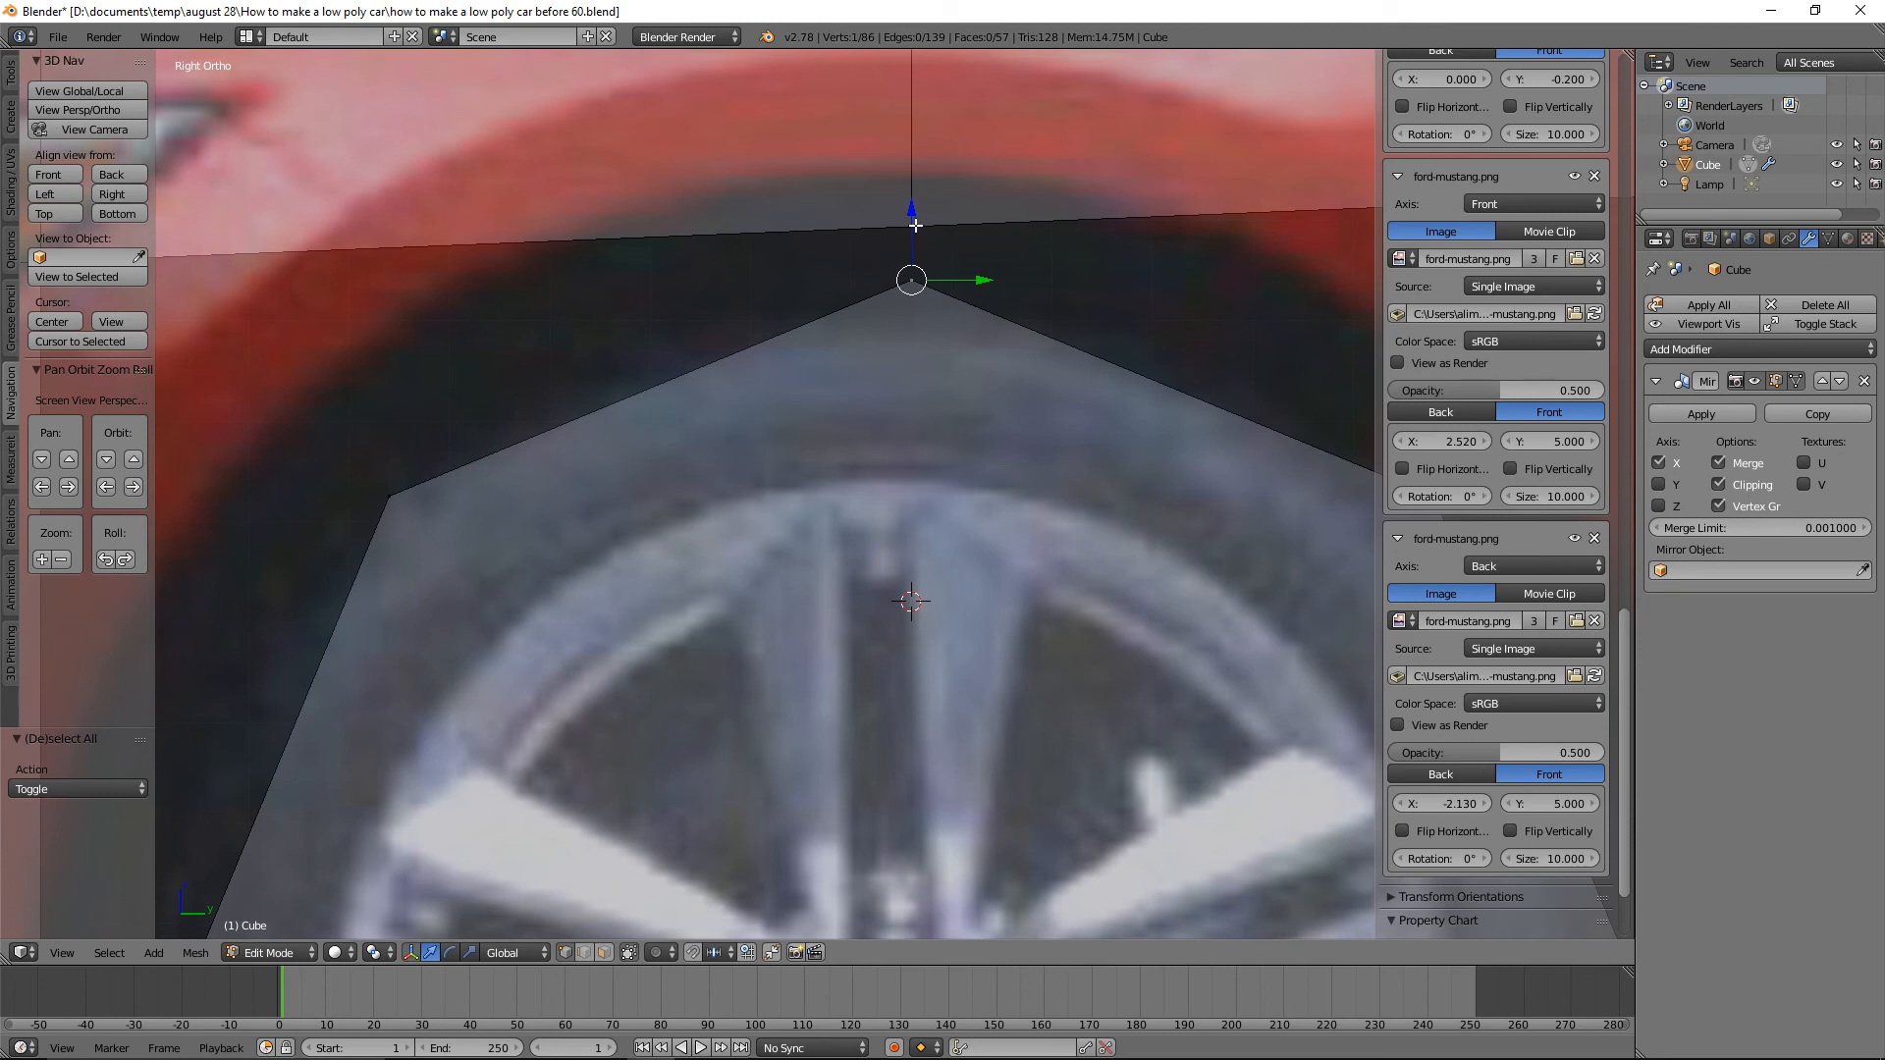
pyautogui.click(411, 953)
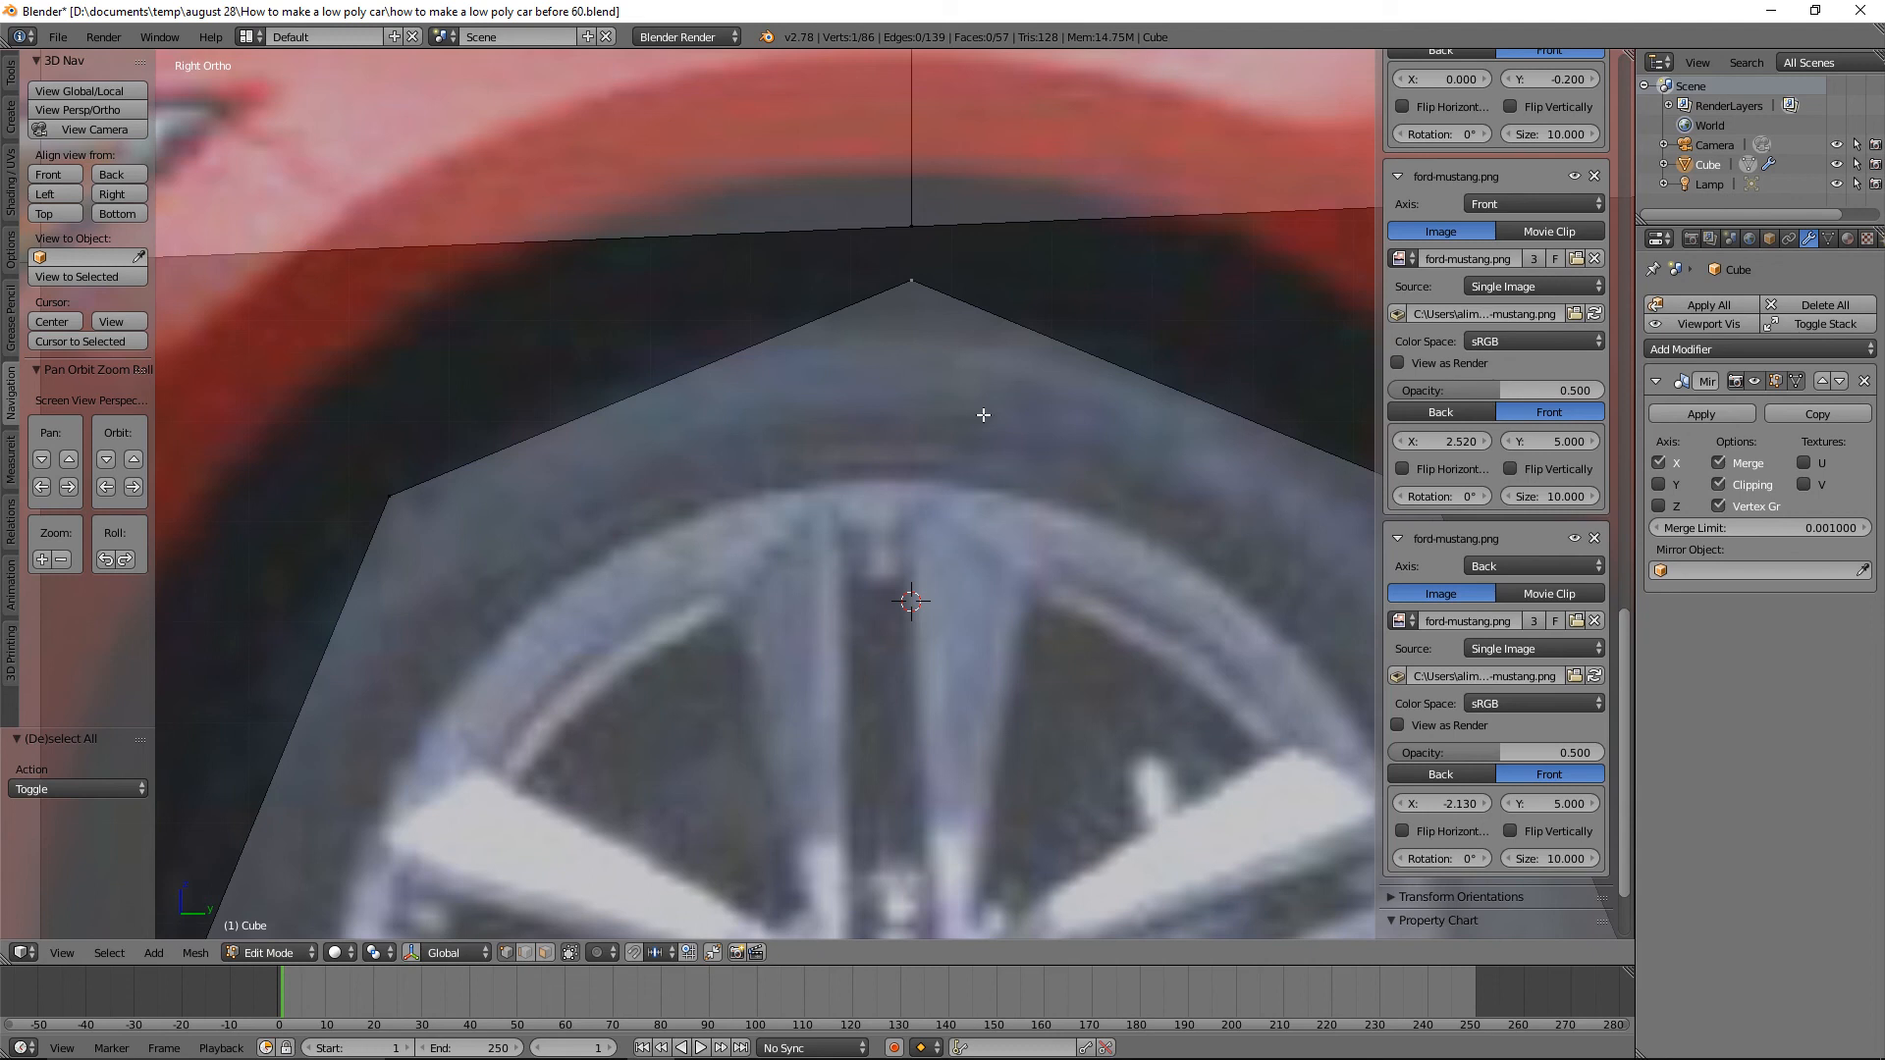
pyautogui.keyDown('shift'); pyautogui.rightClick(911, 226); pyautogui.keyUp('shift')
pyautogui.press('f')
pyautogui.scroll(-4, 989, 381)
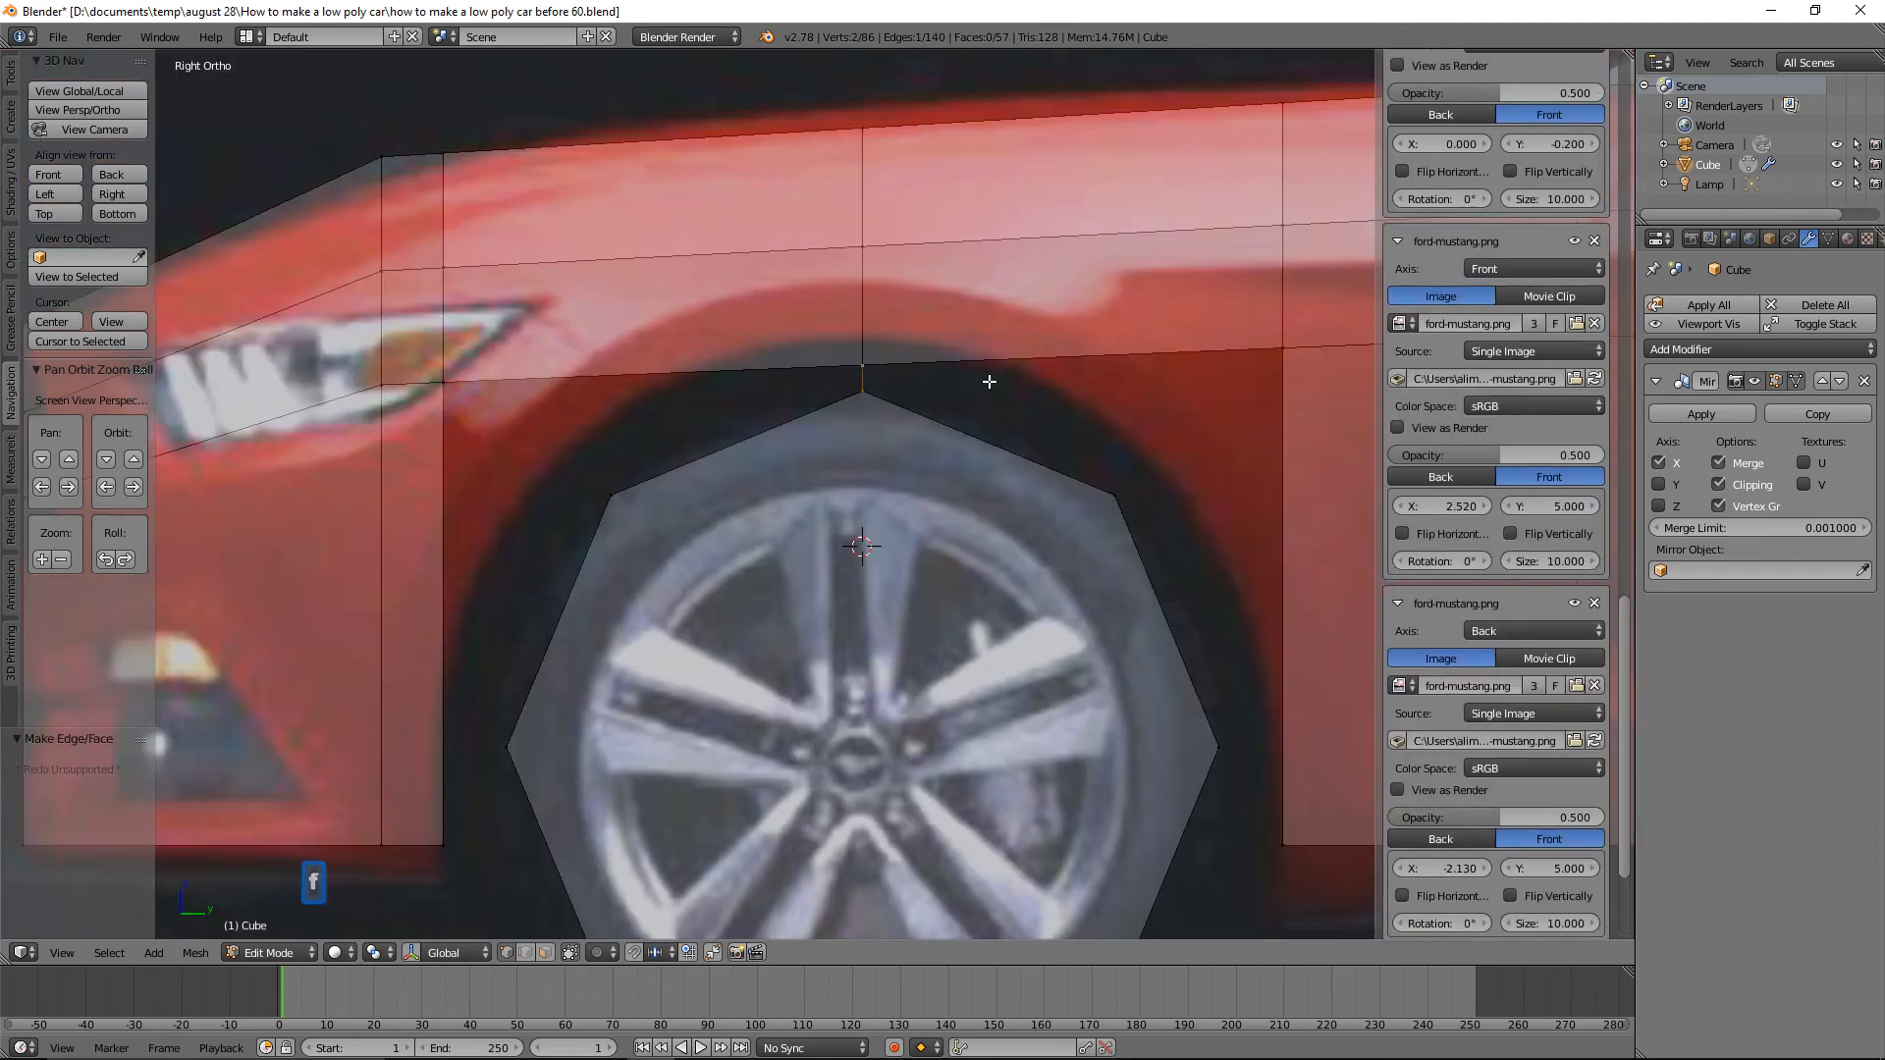
# Join the wheel outline's upper rear vertex to the body vertex above and behind it with an edge.
pyautogui.rightClick(606, 501)
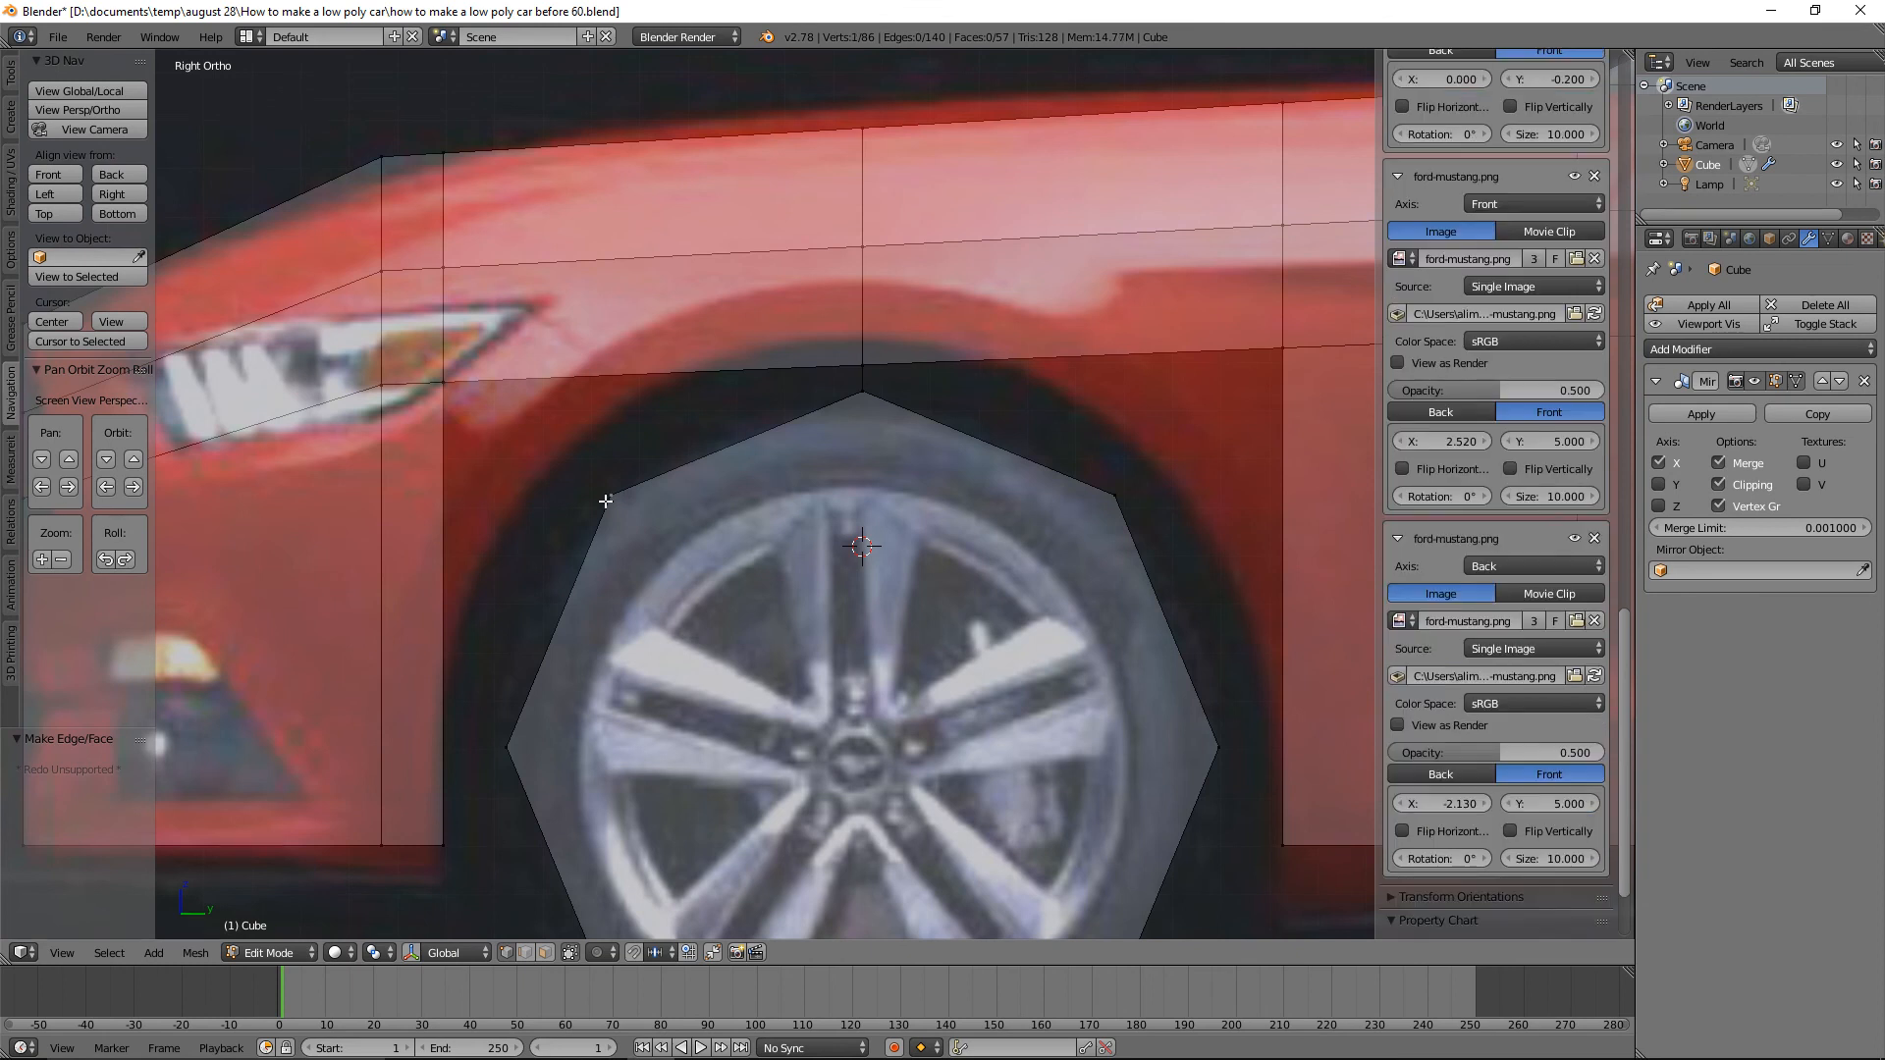
pyautogui.keyDown('shift'); pyautogui.rightClick(446, 386); pyautogui.keyUp('shift')
pyautogui.rightClick(1116, 499)
pyautogui.press('f')
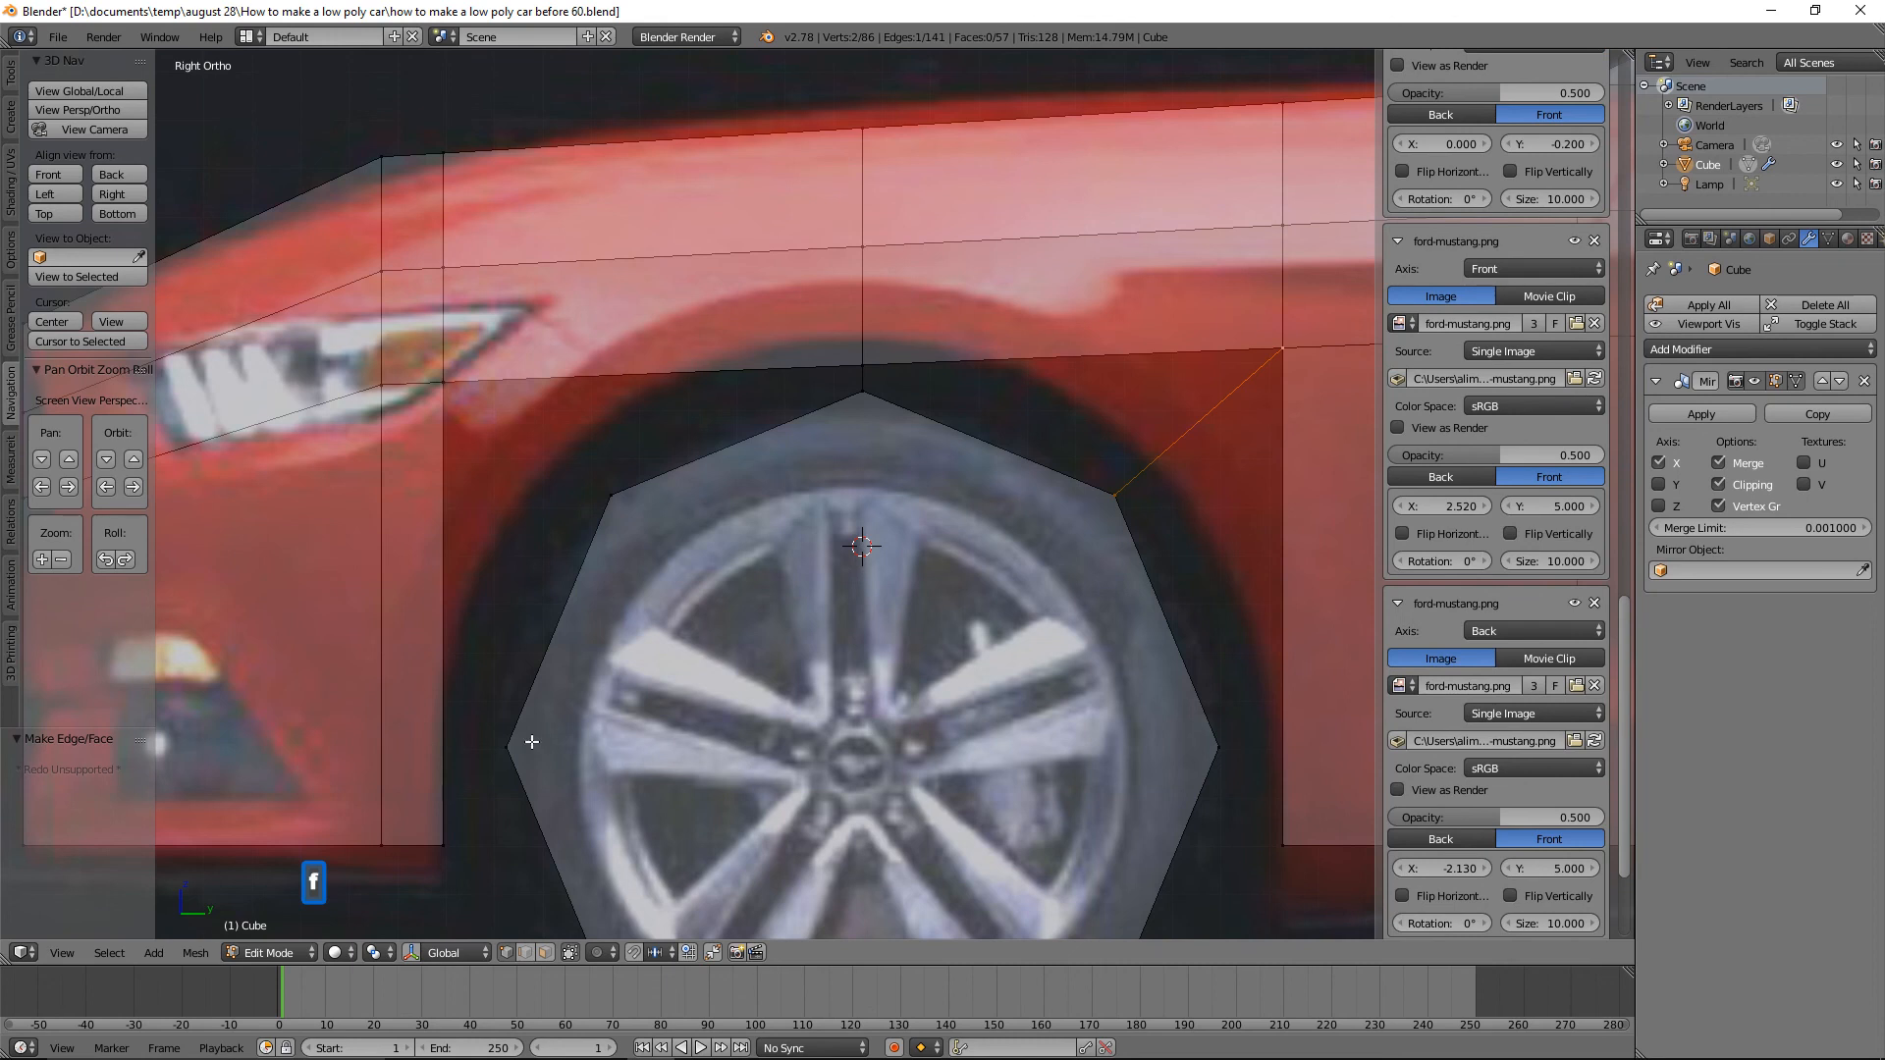
# Connect the wheel outline's frontmost and rearmost vertices to the adjacent lower body corners, and its upper front vertex to the fender corner.
pyautogui.rightClick(505, 749)
pyautogui.keyDown('shift'); pyautogui.rightClick(443, 843); pyautogui.keyUp('shift')
pyautogui.press('f')
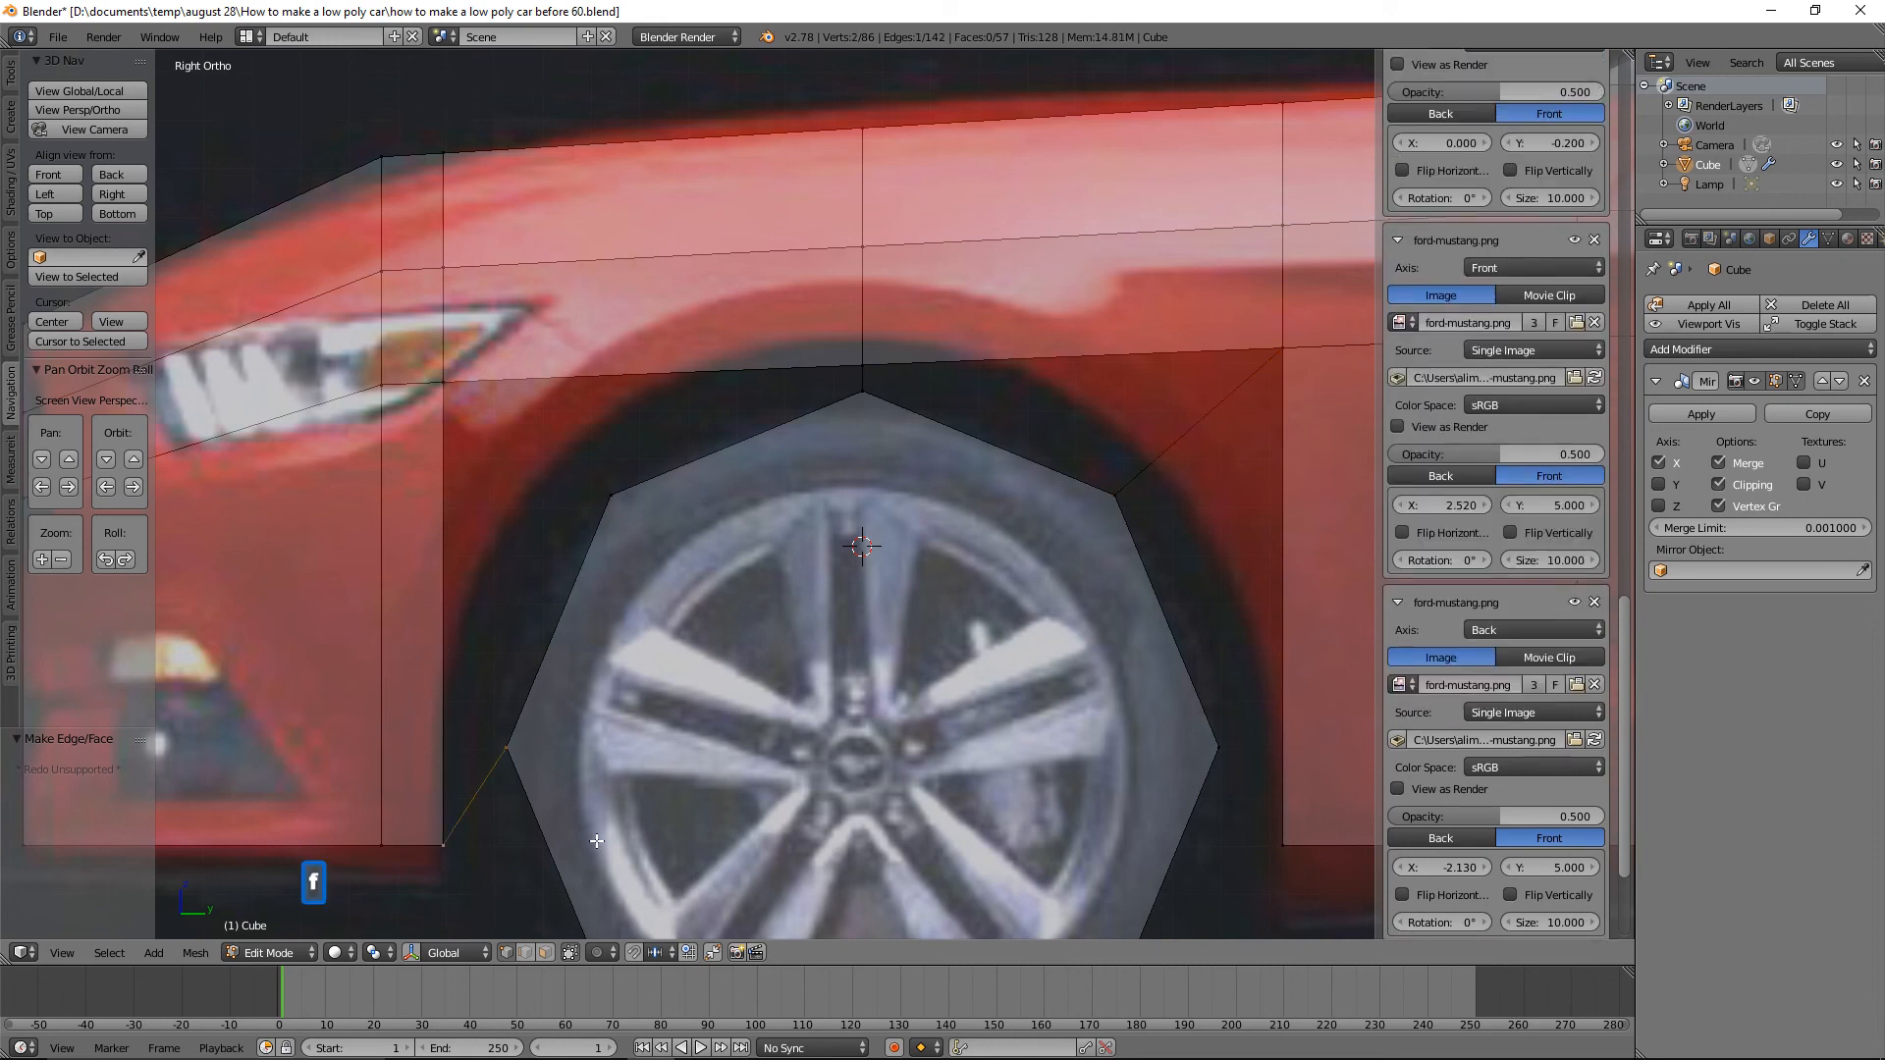
pyautogui.rightClick(1216, 737)
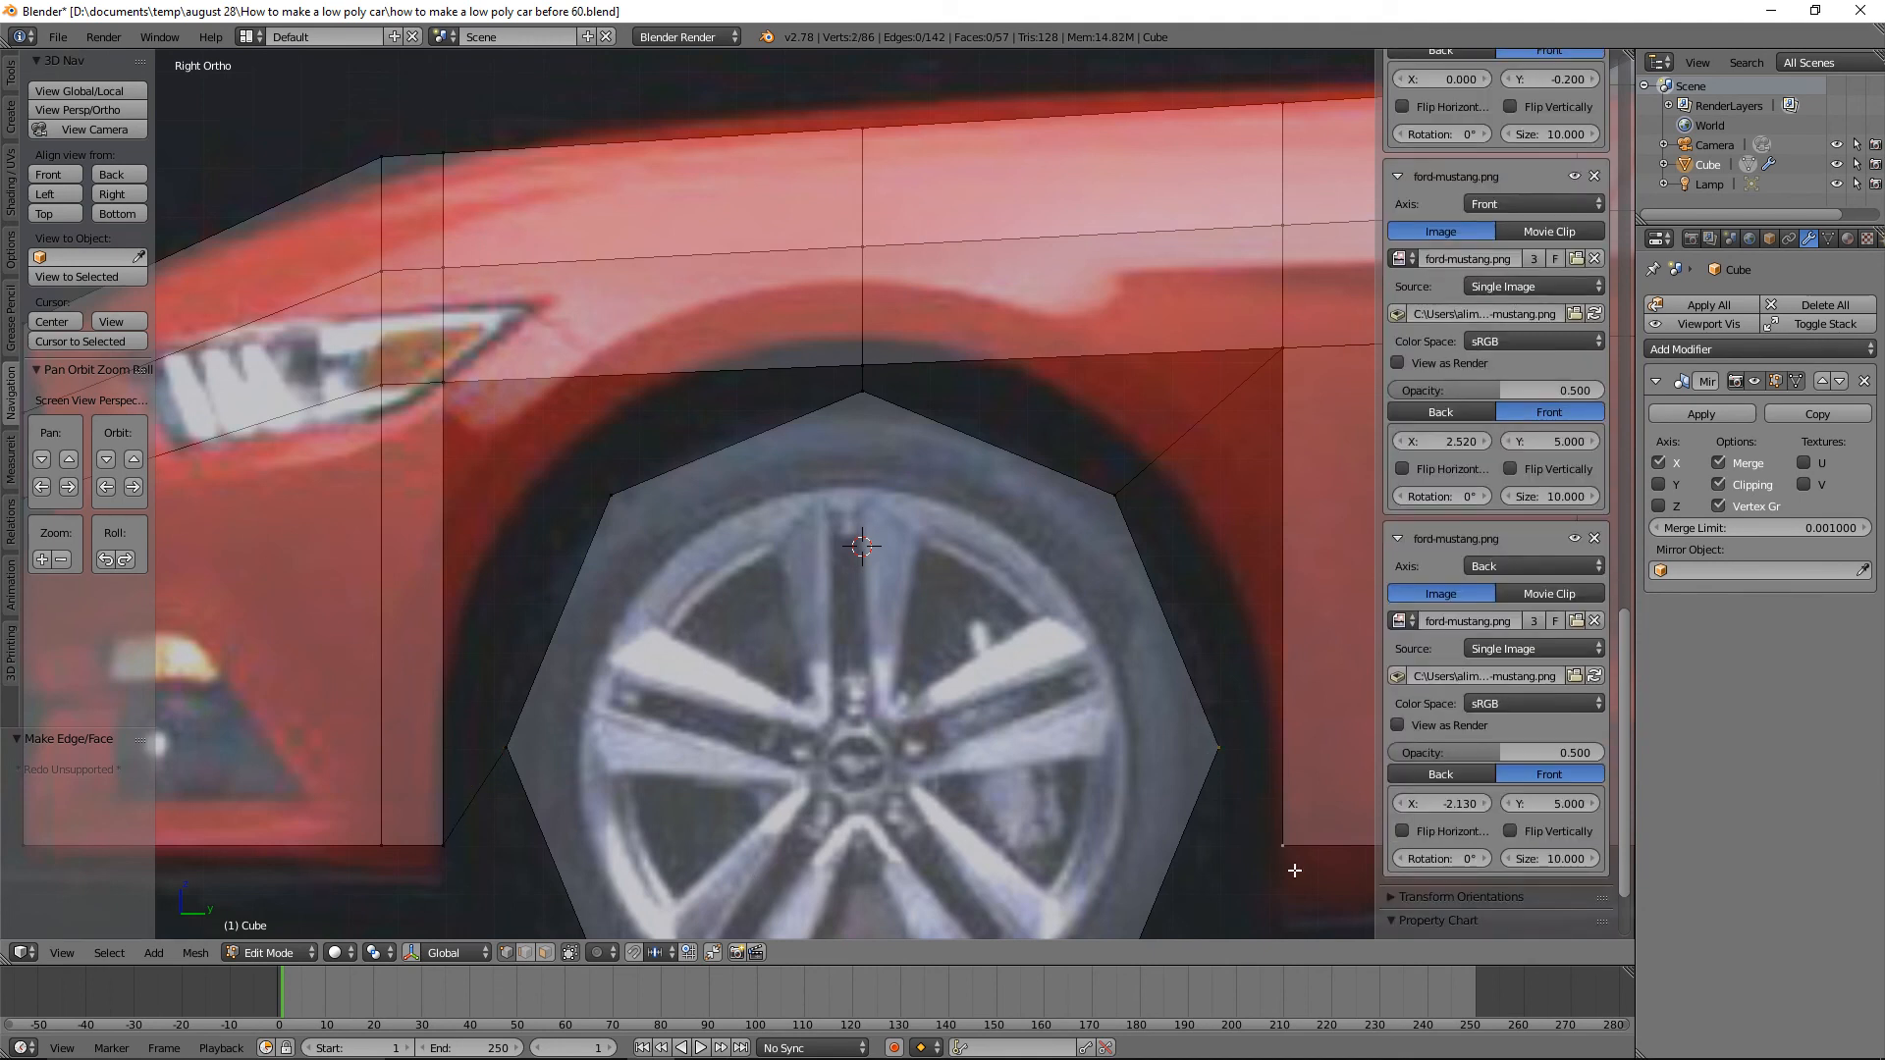
pyautogui.press('f')
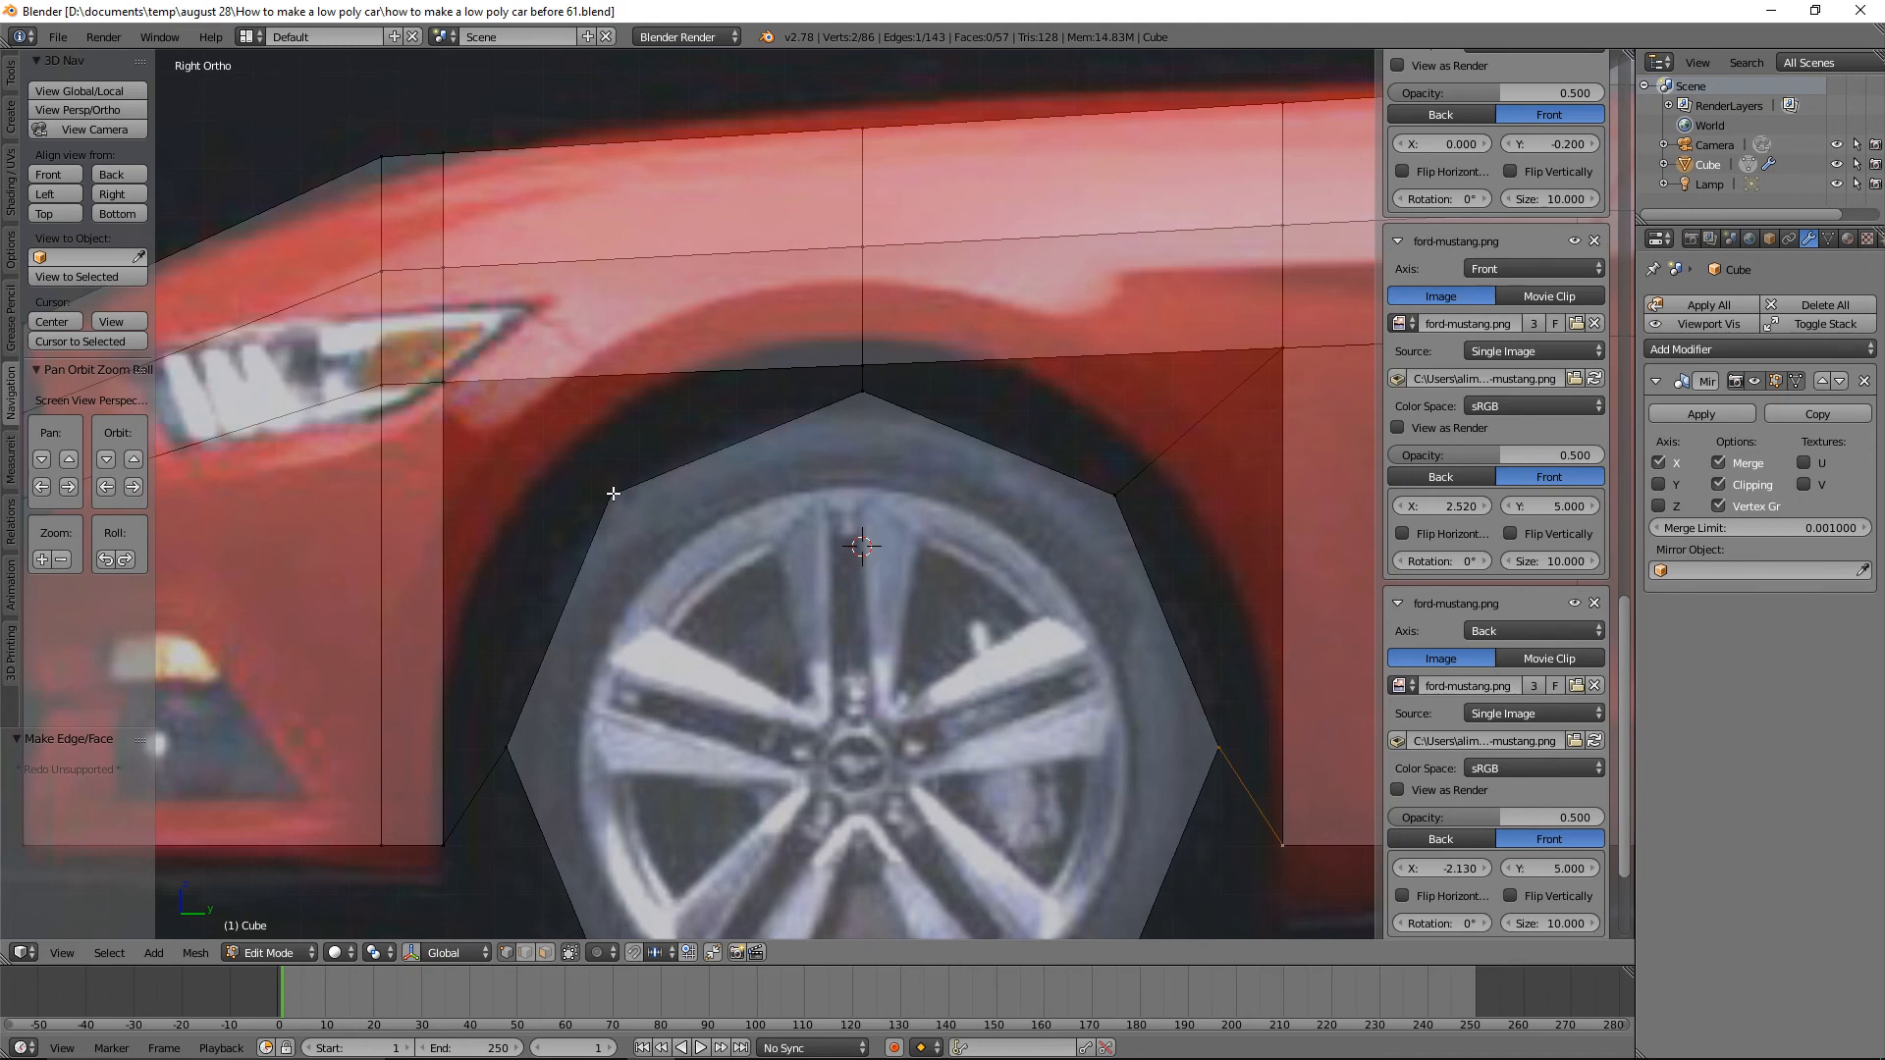
pyautogui.rightClick(489, 412)
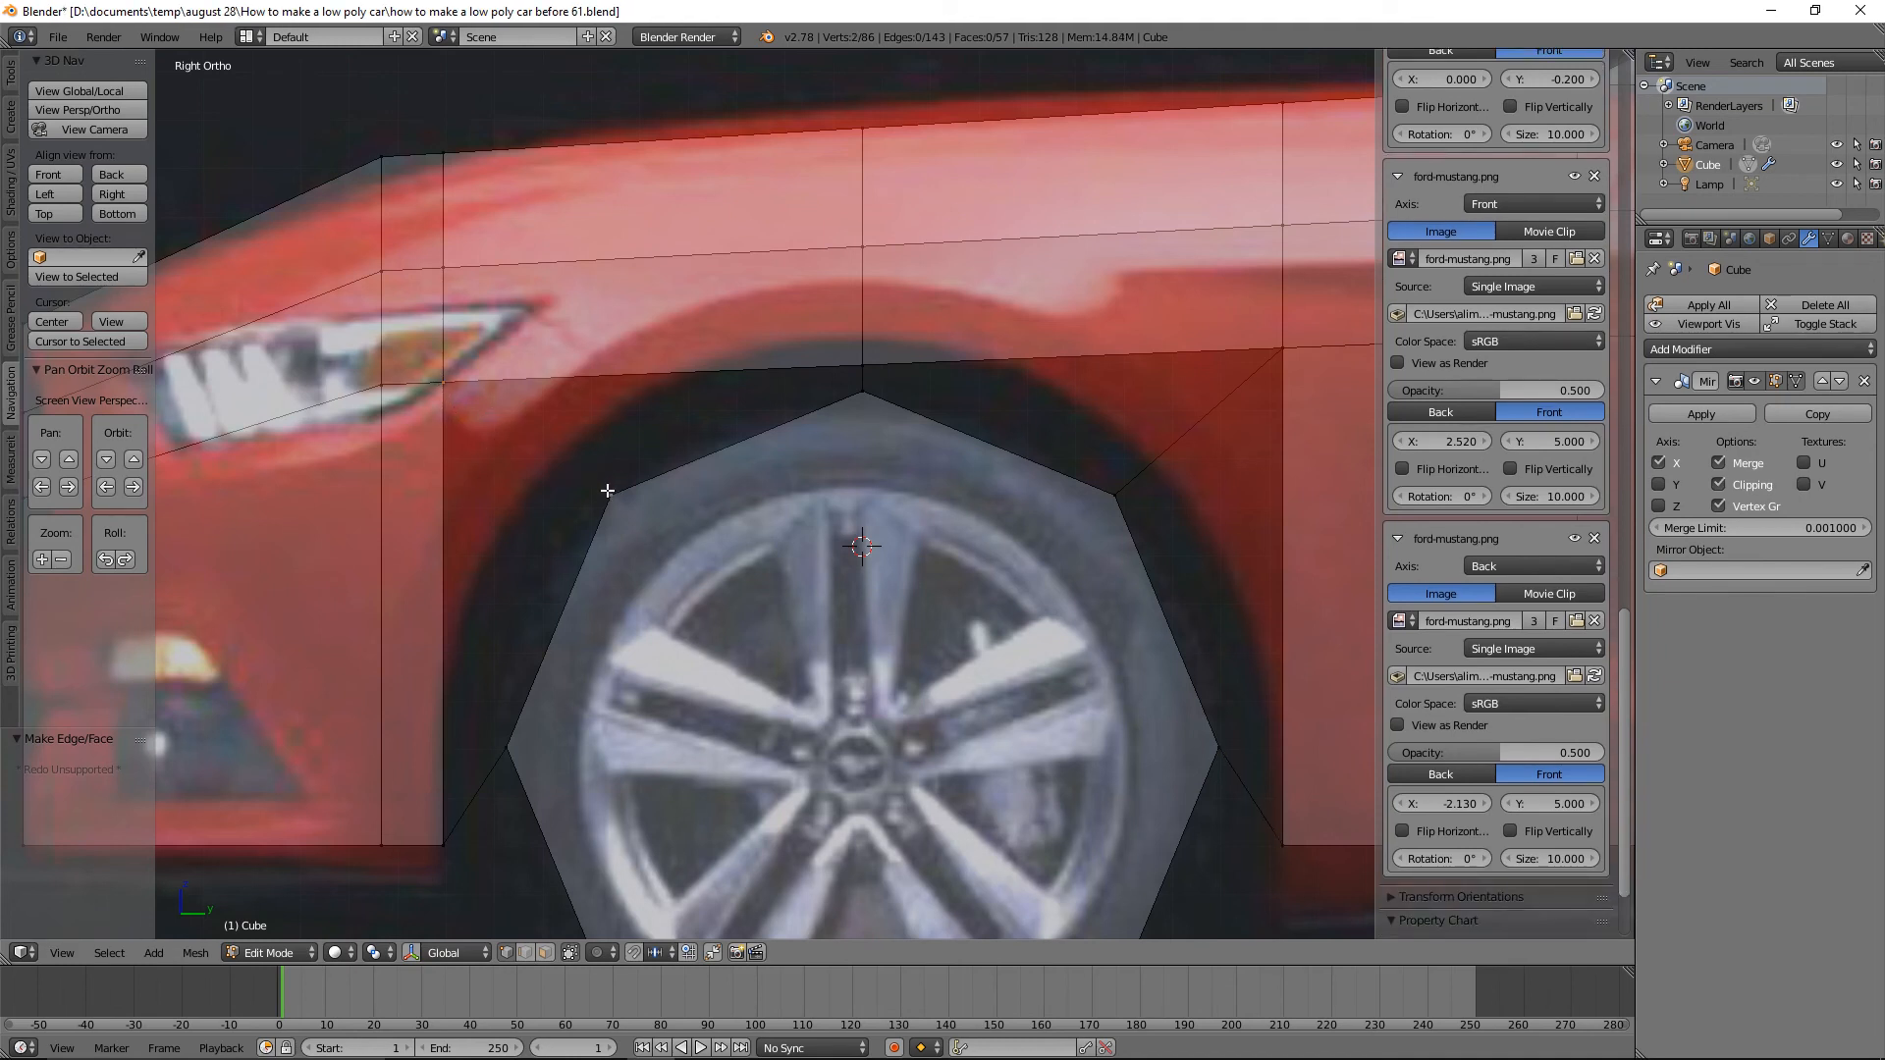
pyautogui.press('f')
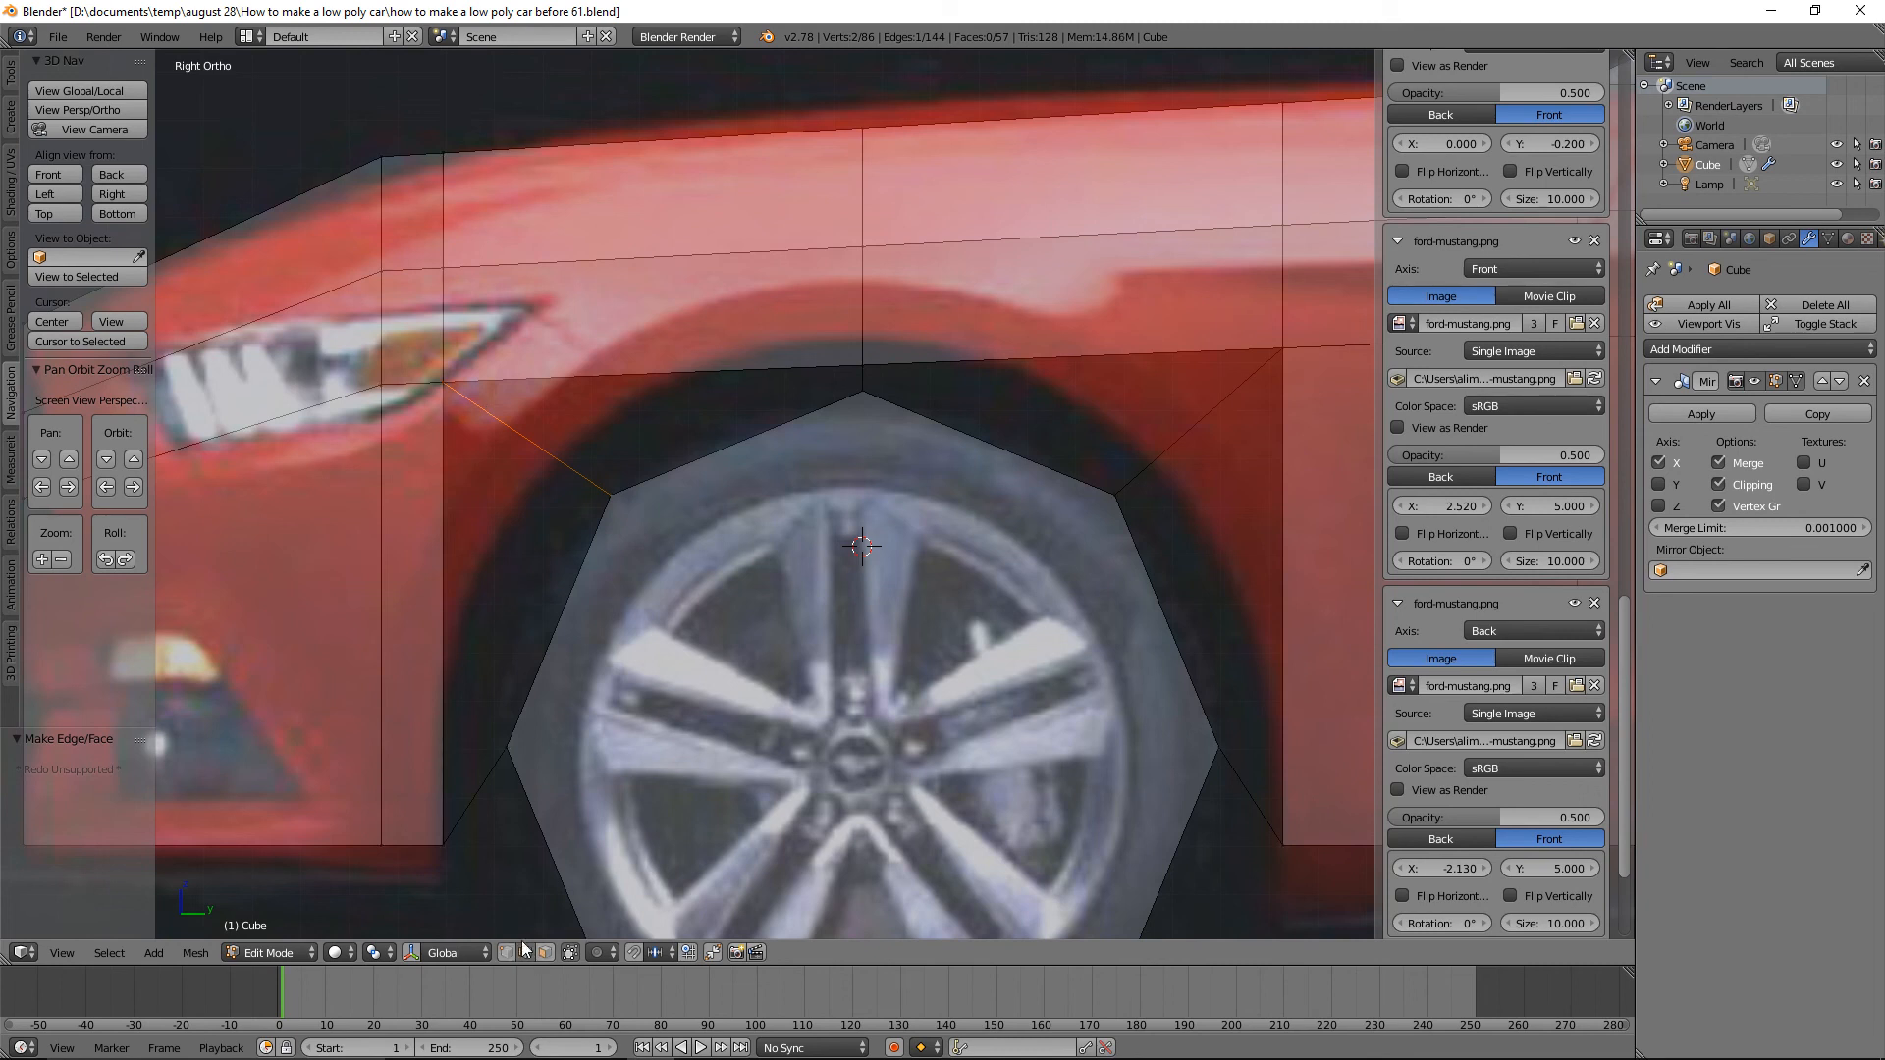
# Fill the gap between the body's front edge and the front of the wheel outline with a face.
pyautogui.rightClick(469, 789)
pyautogui.keyDown('shift'); pyautogui.rightClick(443, 558); pyautogui.keyUp('shift')
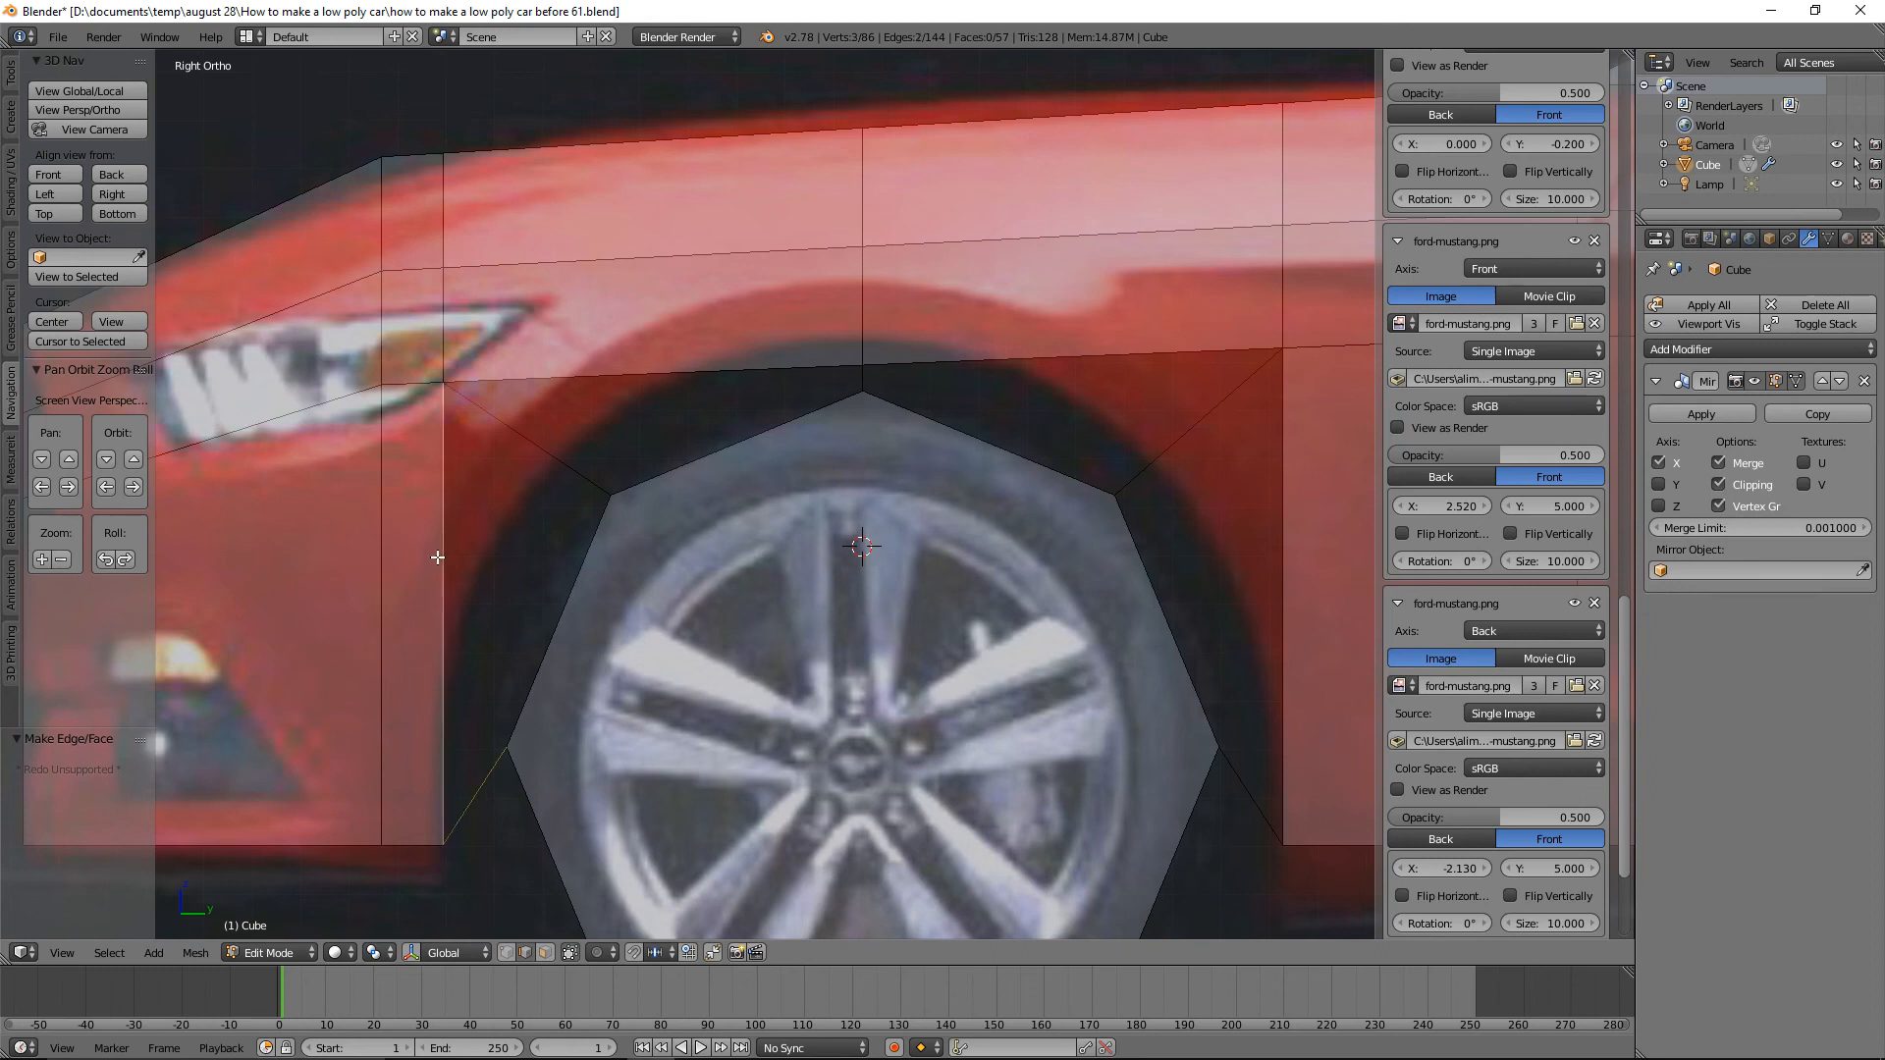
pyautogui.keyDown('shift'); pyautogui.rightClick(579, 581); pyautogui.keyUp('shift')
pyautogui.keyDown('shift'); pyautogui.rightClick(557, 459); pyautogui.keyUp('shift')
pyautogui.press('f')
# Fill the gap between the fender's lower edge and the upper front segment of the wheel outline with a face.
pyautogui.rightClick(539, 451)
pyautogui.keyDown('shift'); pyautogui.rightClick(640, 371); pyautogui.keyUp('shift')
pyautogui.keyDown('shift'); pyautogui.rightClick(865, 380); pyautogui.keyUp('shift')
pyautogui.keyDown('shift'); pyautogui.rightClick(810, 414); pyautogui.keyUp('shift')
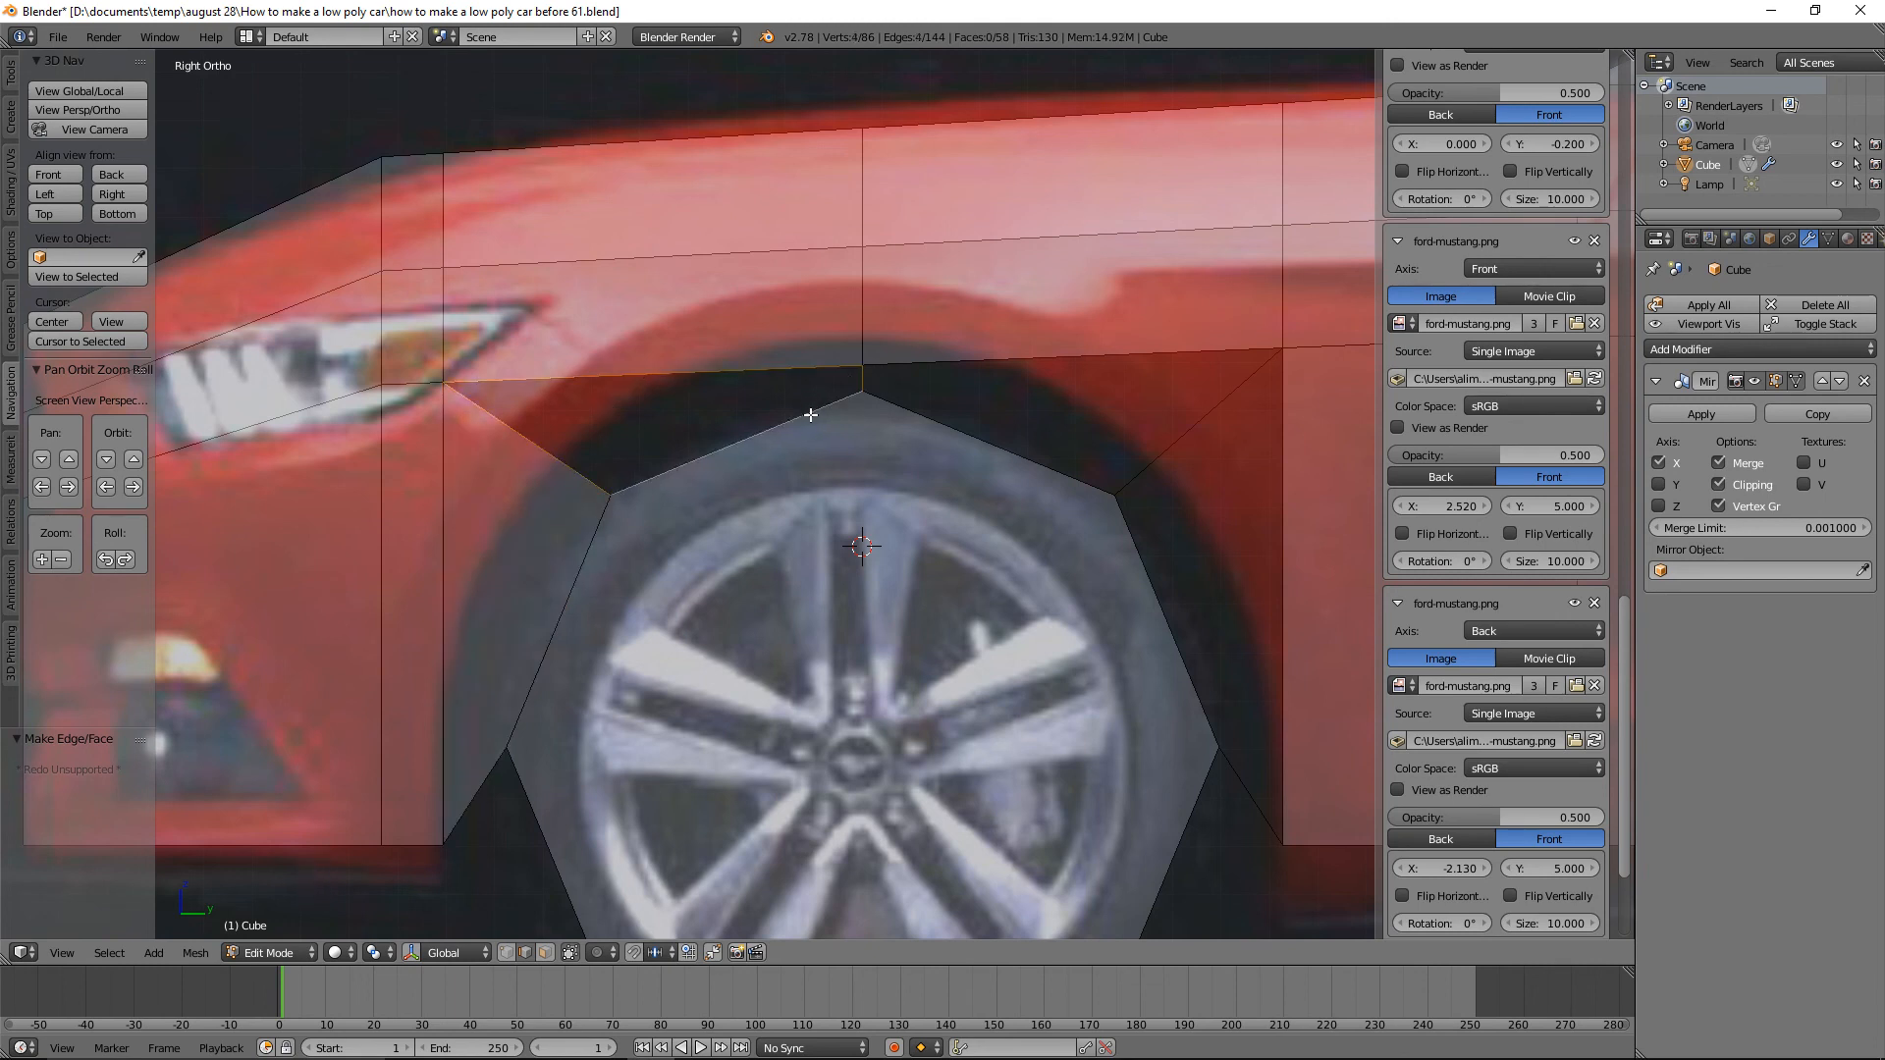
pyautogui.press('f')
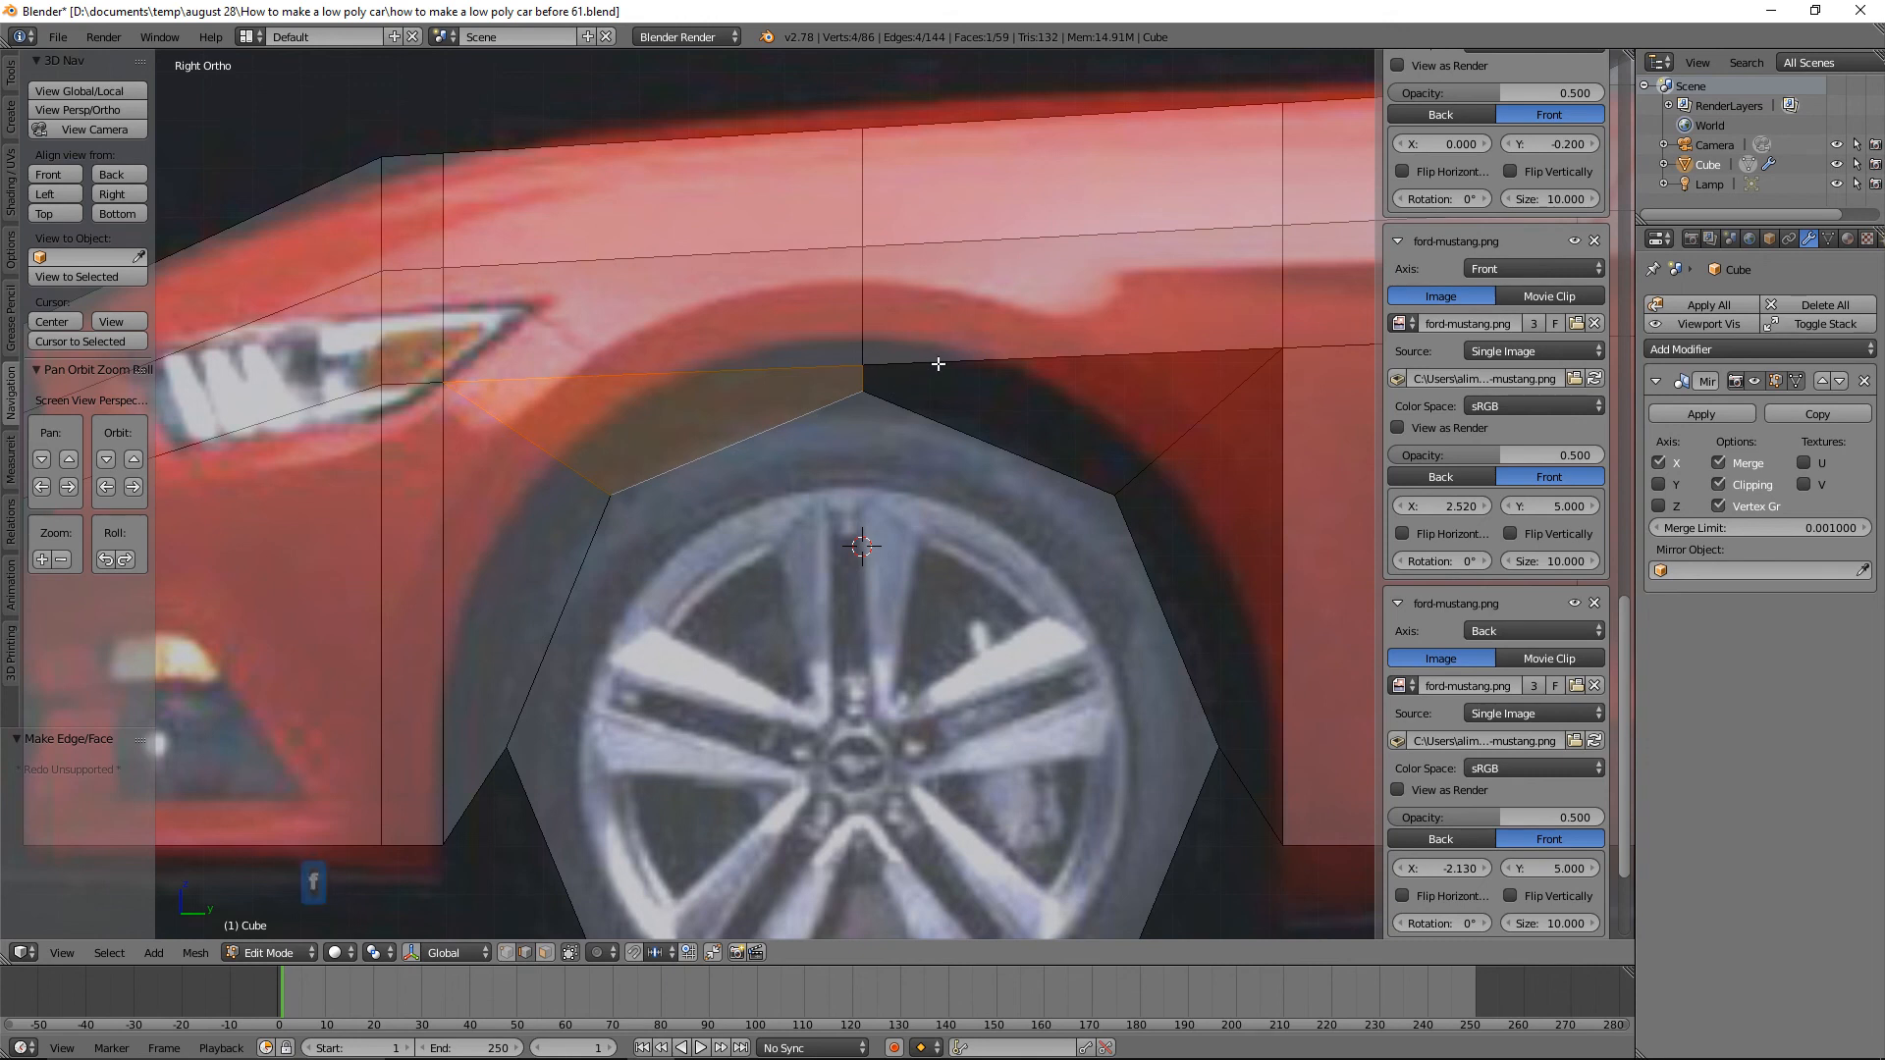
# Fill the gap between the fender's lower edge and the upper rear segment of the wheel outline, and deselect everything.
pyautogui.rightClick(864, 381)
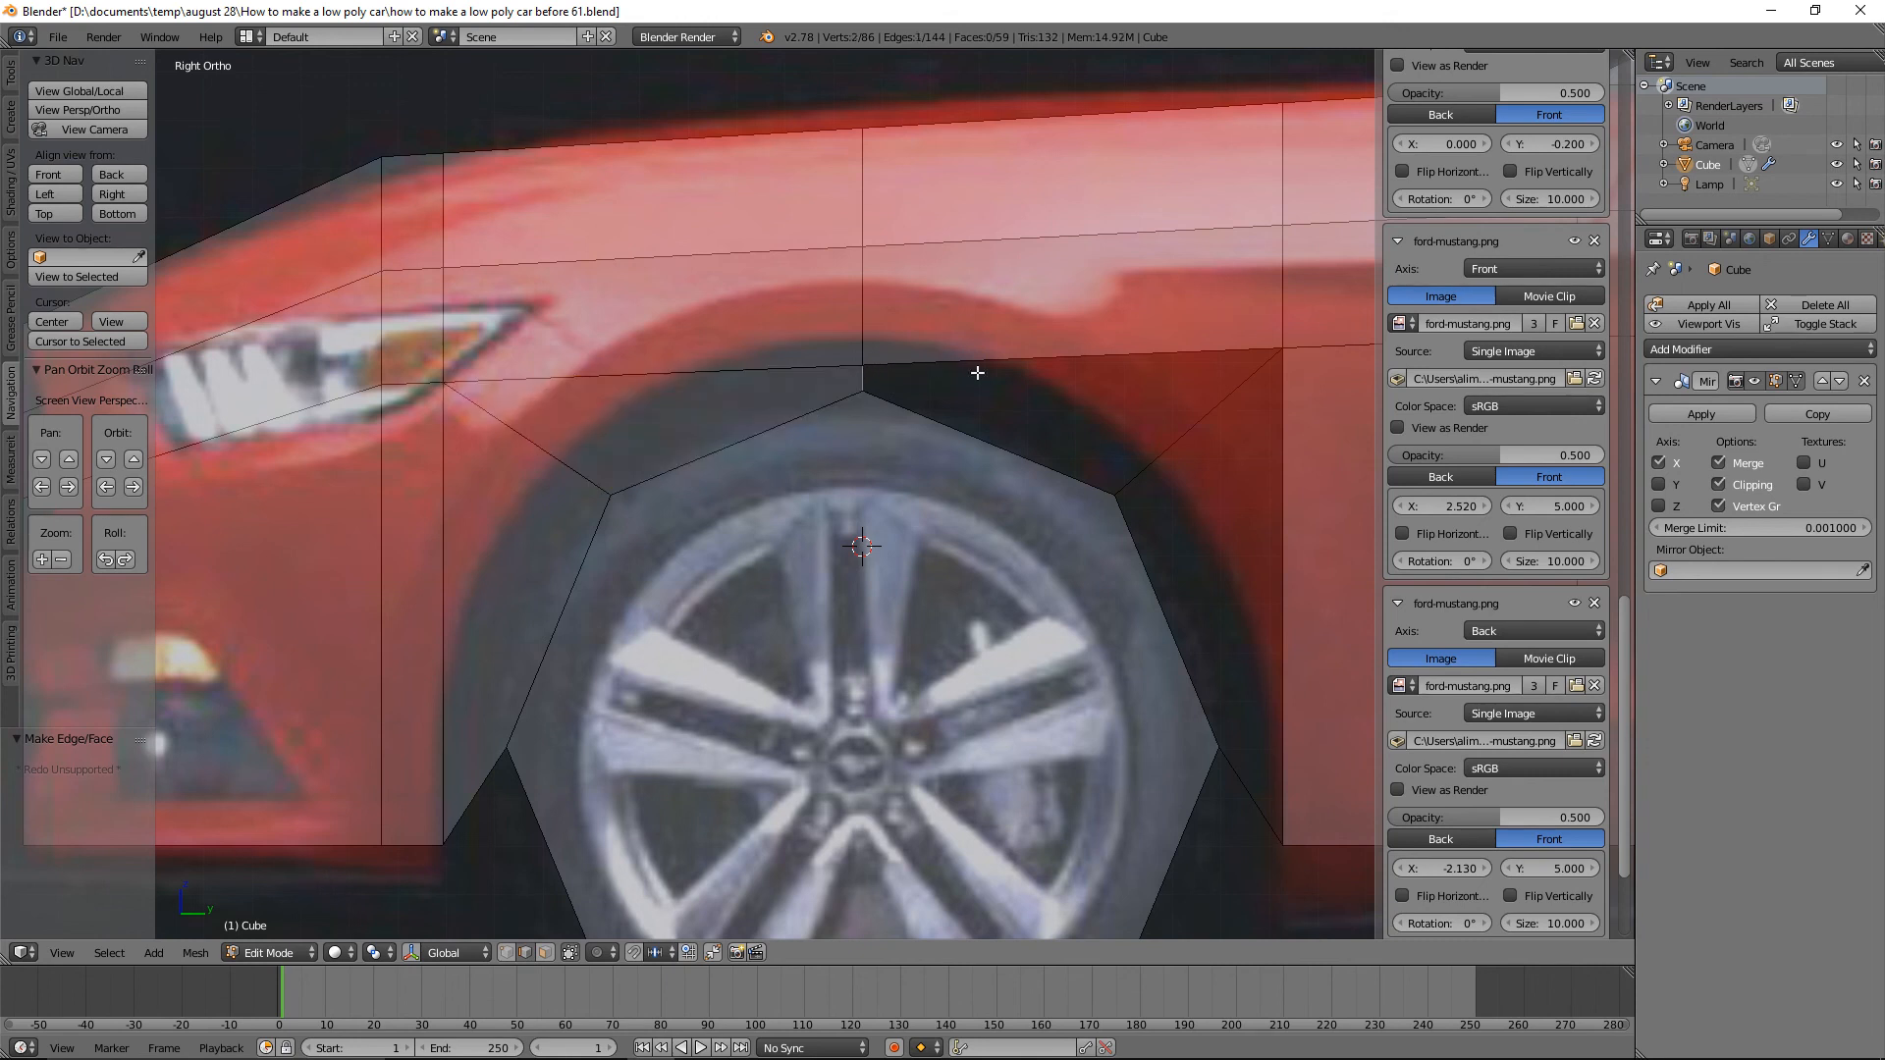
pyautogui.keyDown('shift'); pyautogui.rightClick(1009, 363); pyautogui.keyUp('shift')
pyautogui.keyDown('shift'); pyautogui.rightClick(1181, 433); pyautogui.keyUp('shift')
pyautogui.keyDown('shift'); pyautogui.rightClick(1040, 467); pyautogui.keyUp('shift')
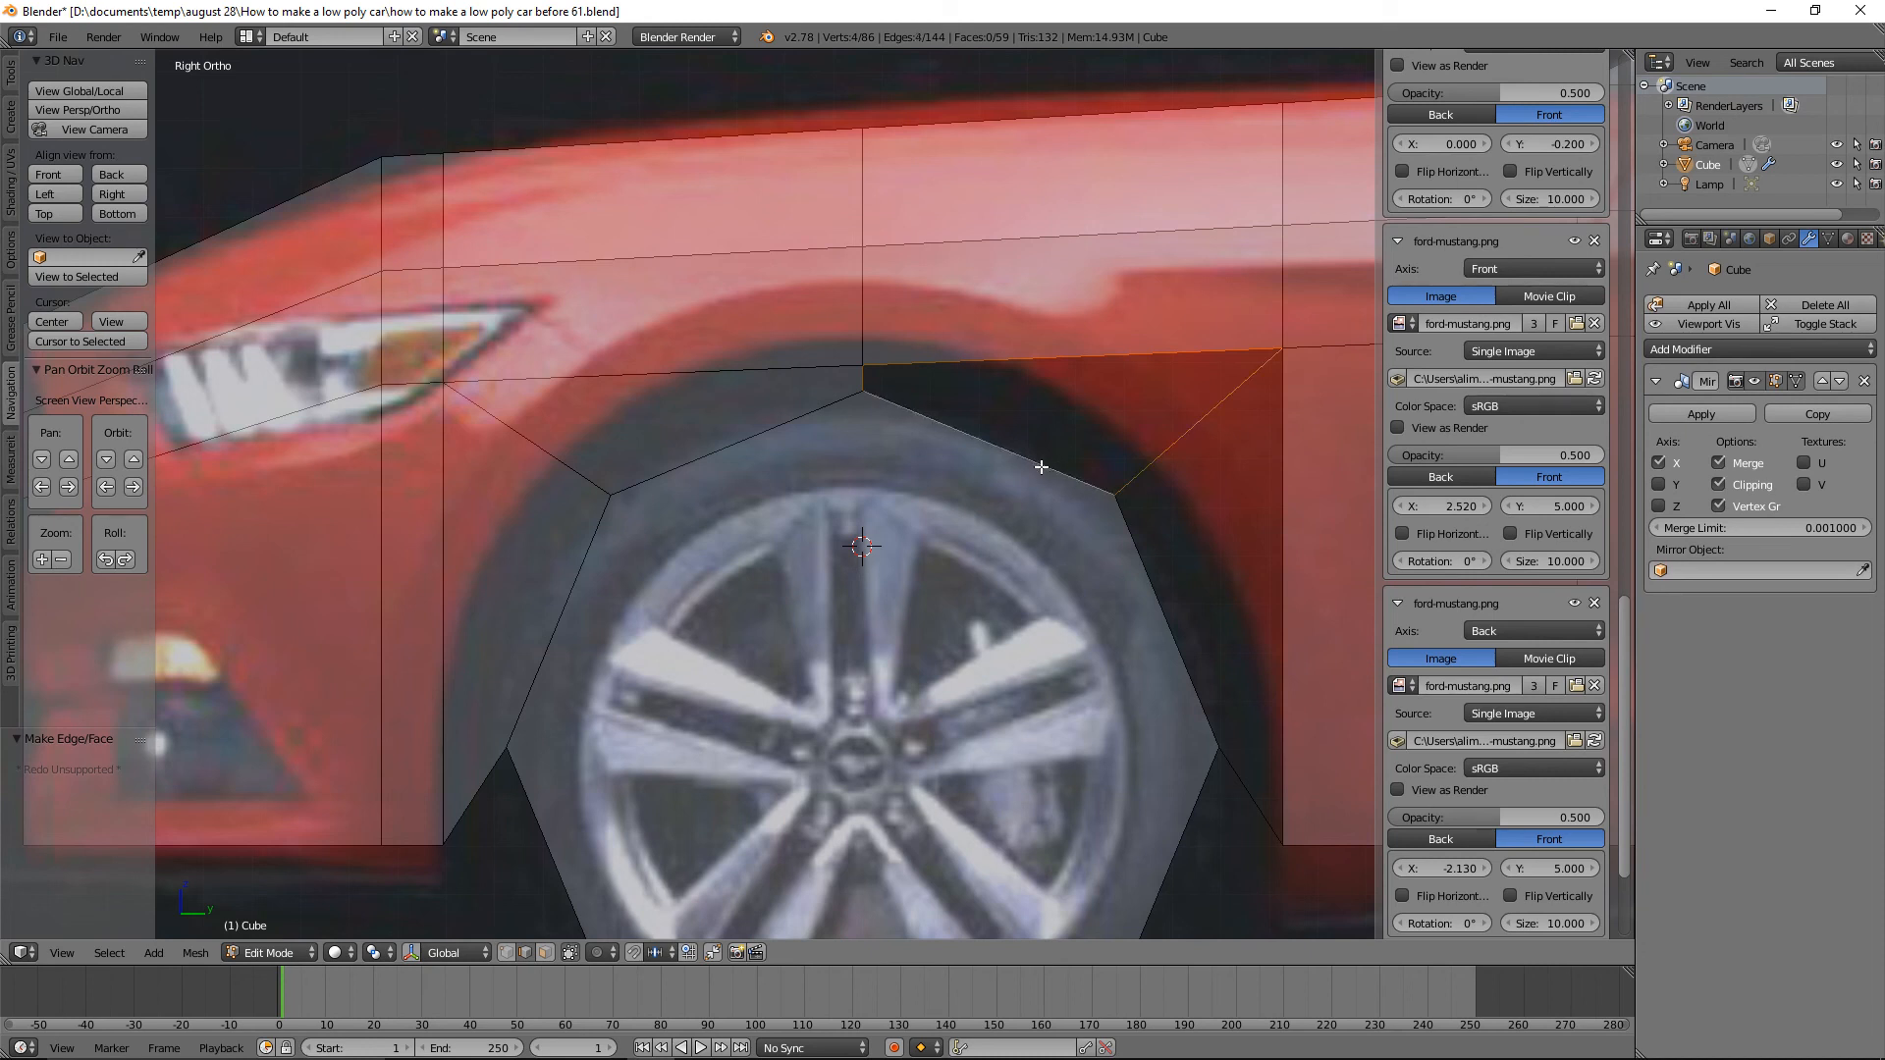
pyautogui.press('f')
pyautogui.keyDown('shift'); pyautogui.moveTo(1038, 466); pyautogui.dragTo(832, 364, button='middle'); pyautogui.keyUp('shift')
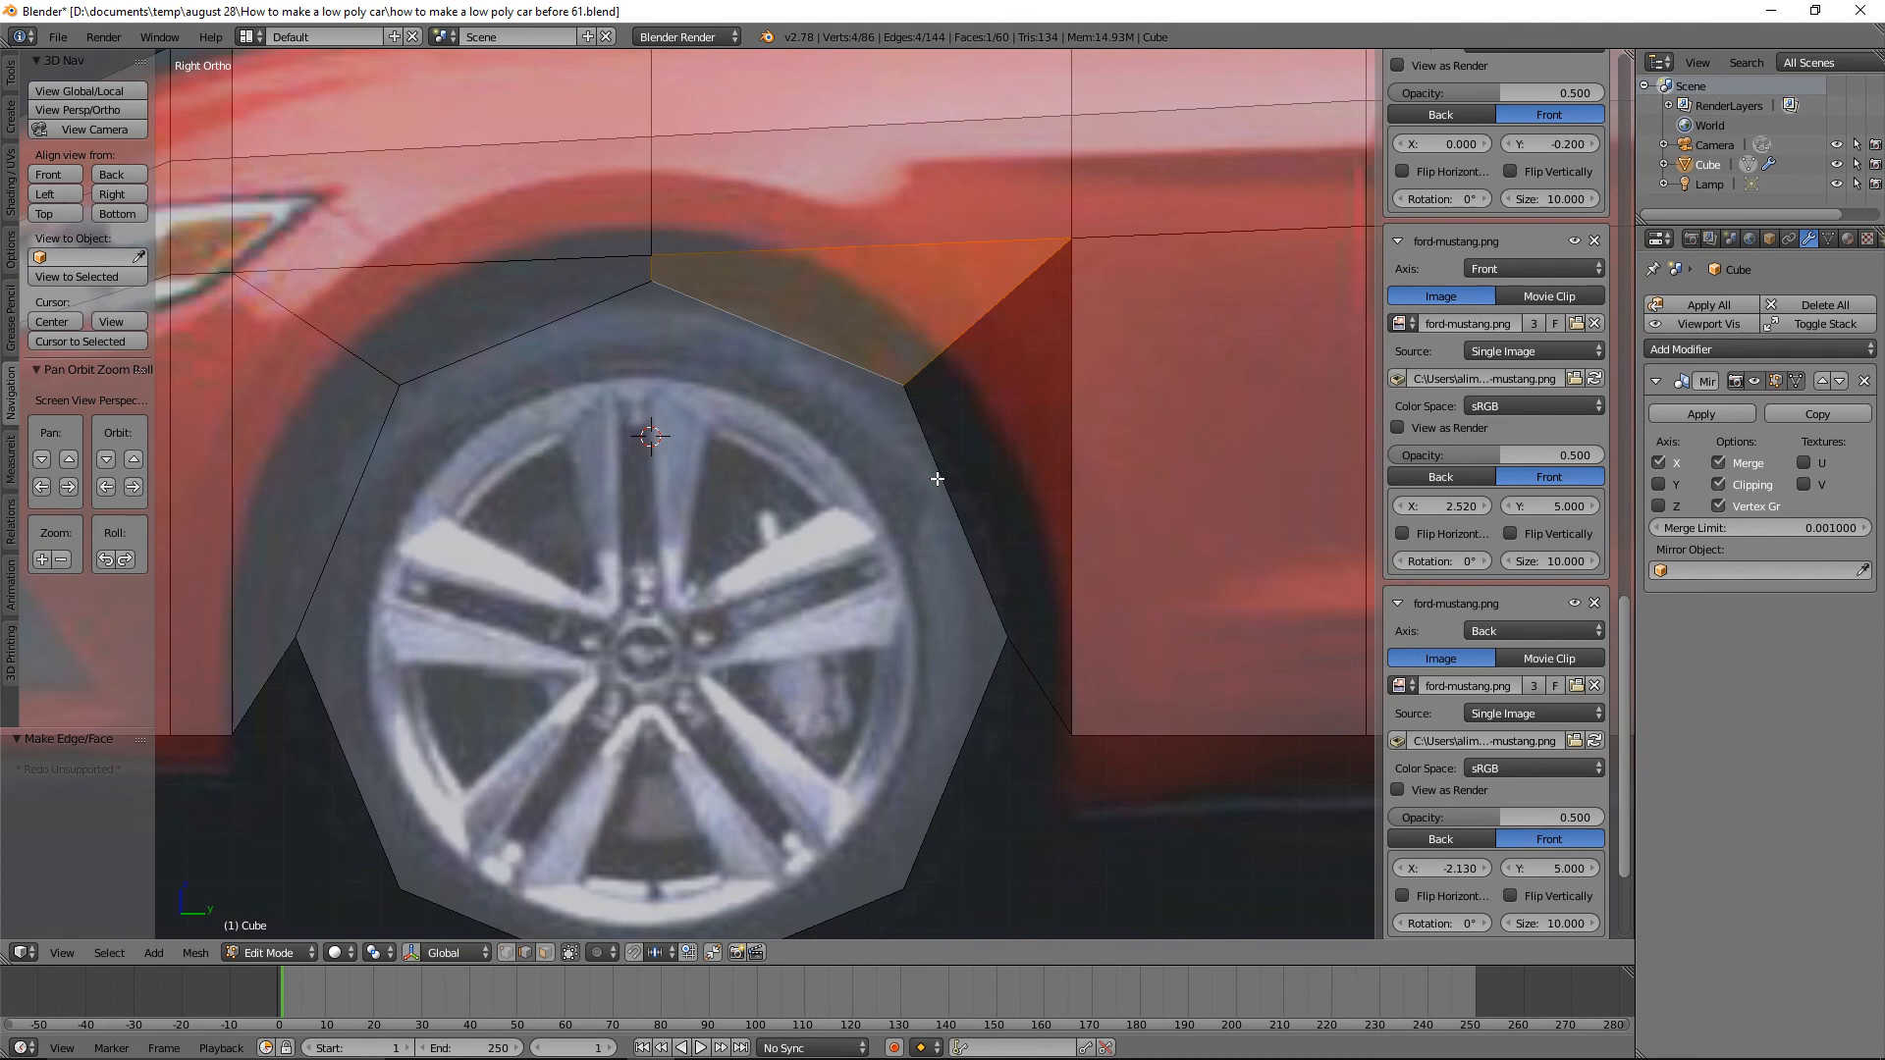
pyautogui.press('a')
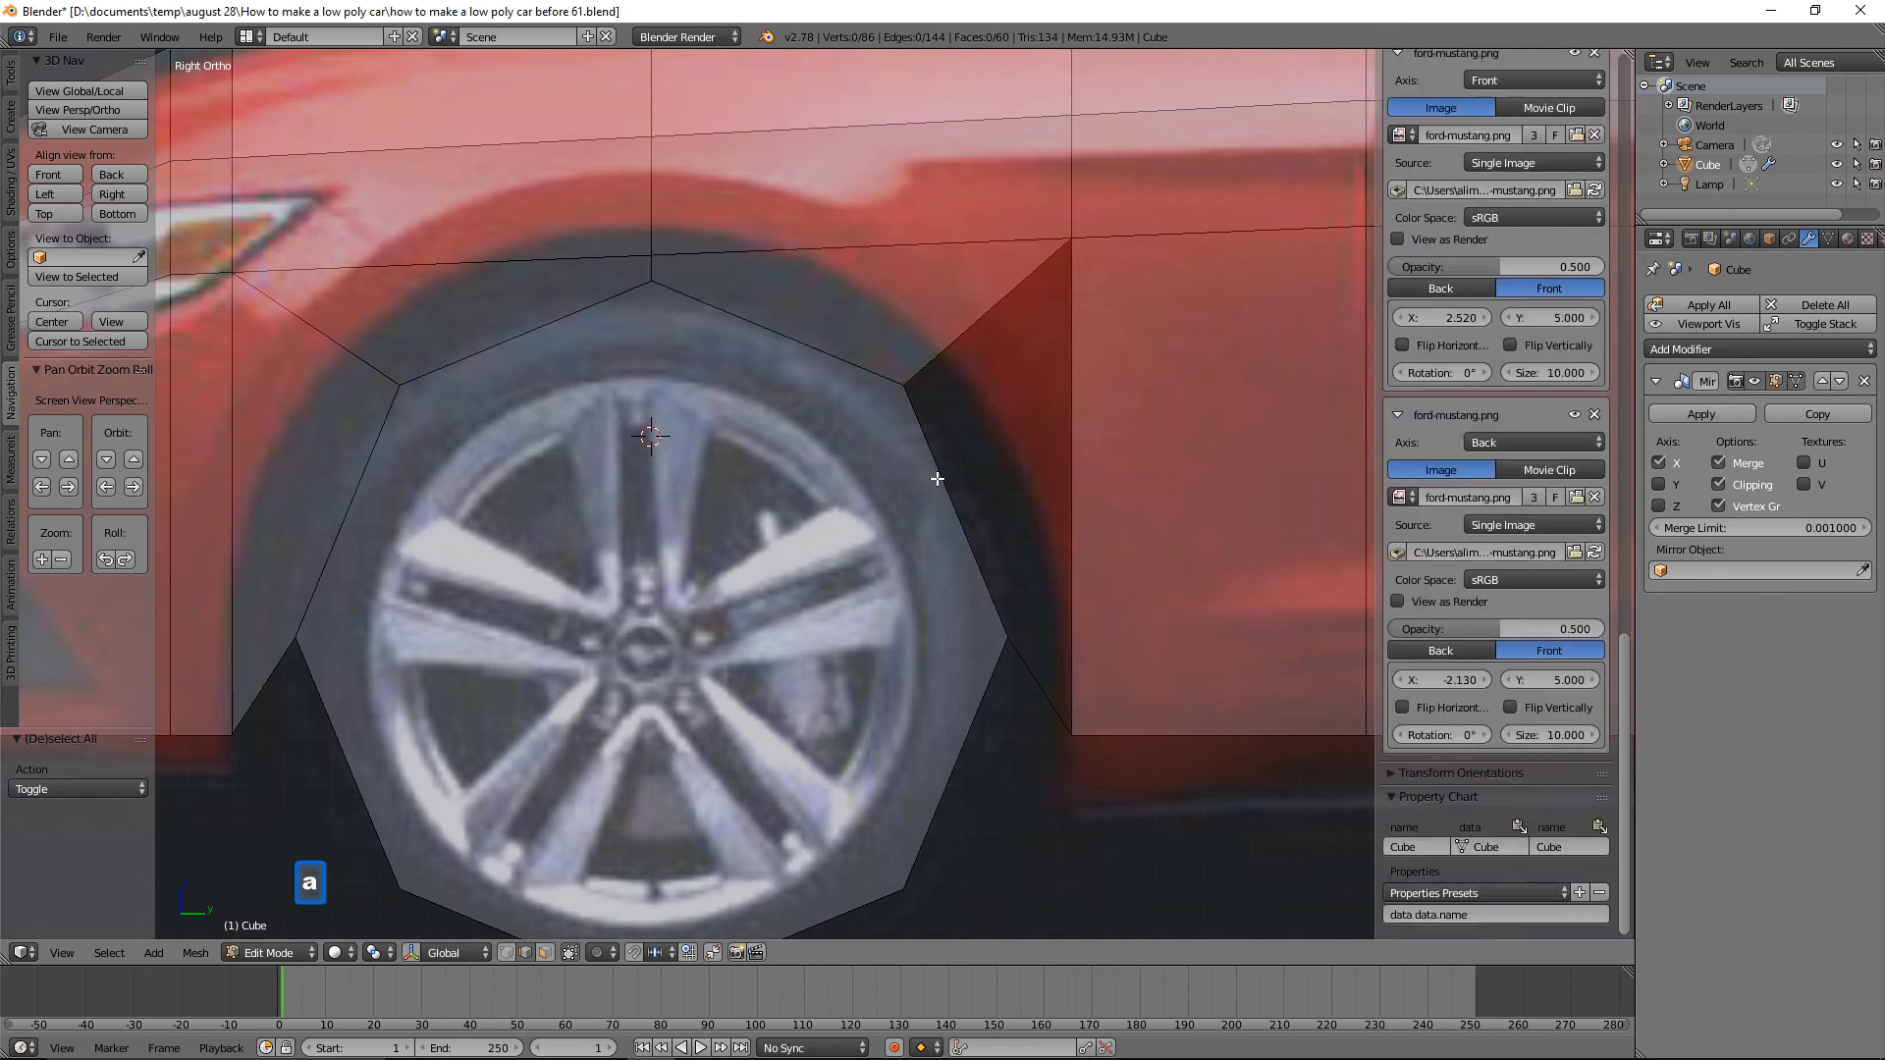
# Fill the gap between the rear of the wheel outline and the body side behind it with a face, and deselect everything.
pyautogui.rightClick(992, 306)
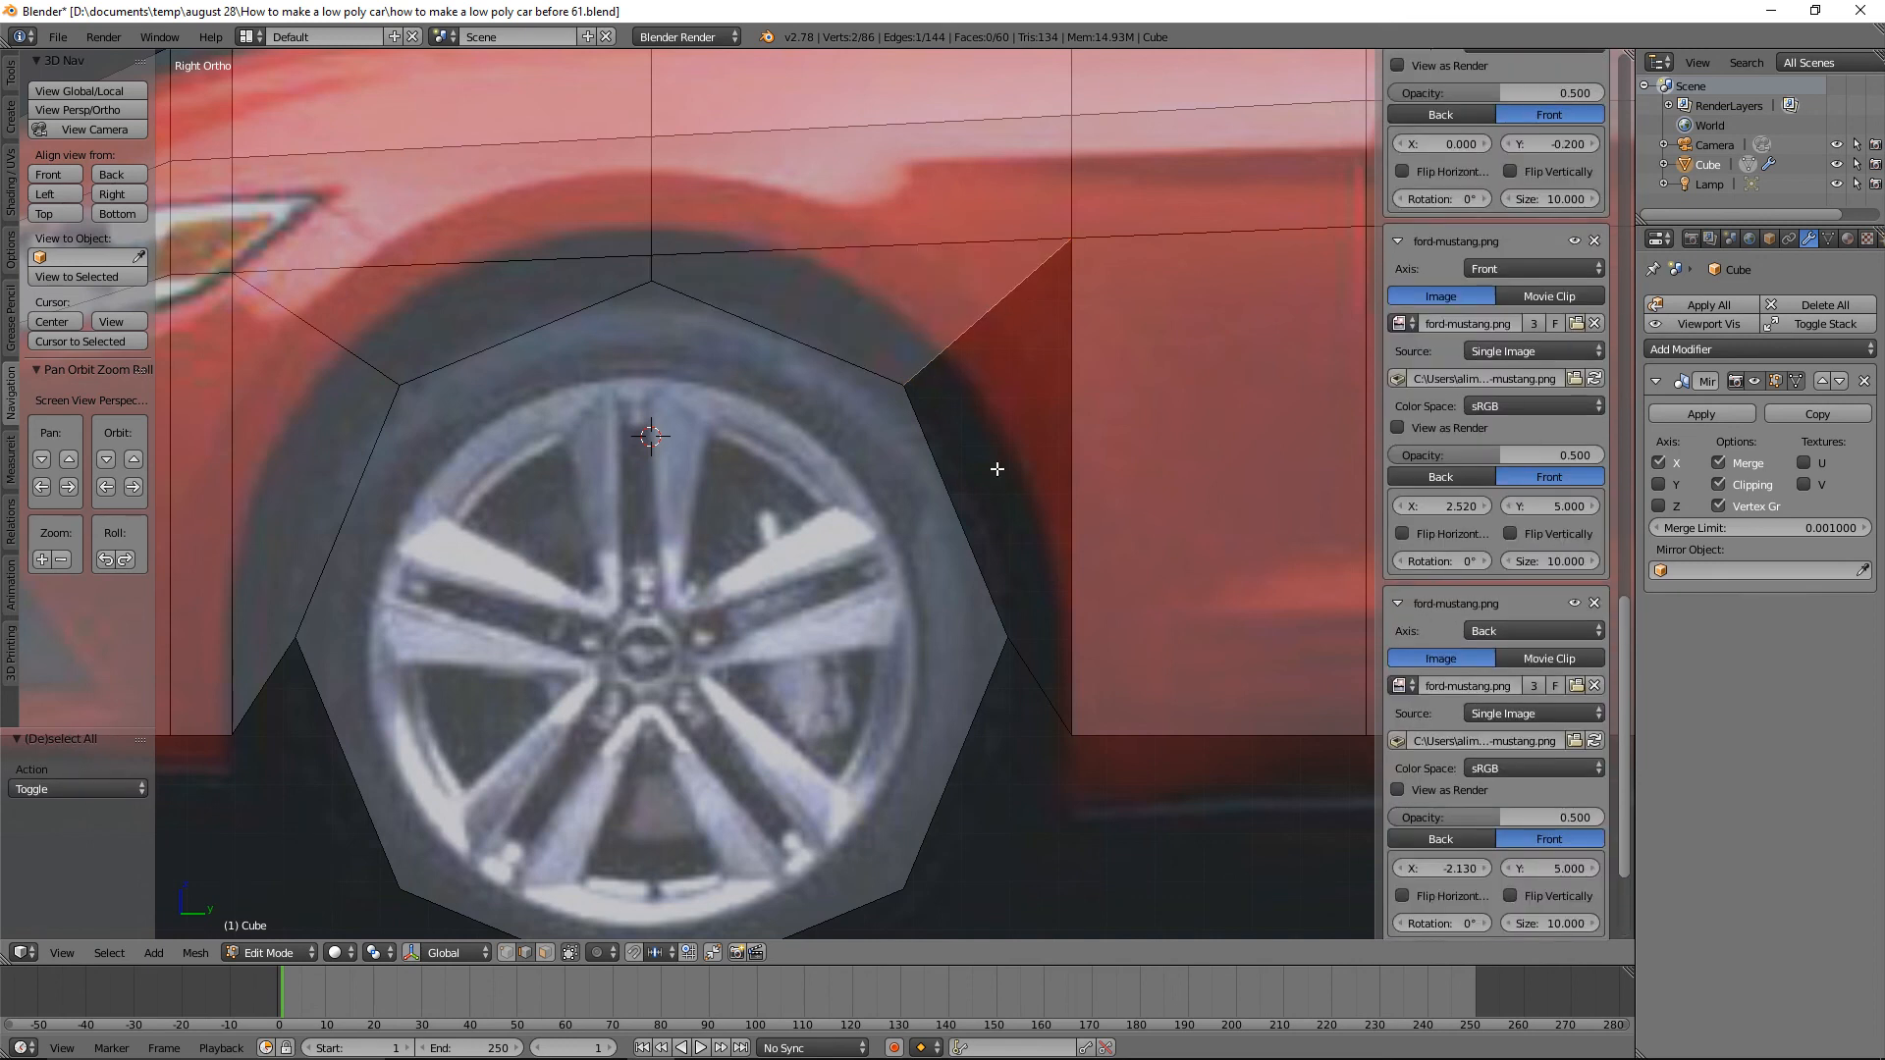
pyautogui.keyDown('shift'); pyautogui.rightClick(961, 520); pyautogui.keyUp('shift')
pyautogui.keyDown('shift'); pyautogui.rightClick(1031, 673); pyautogui.keyUp('shift')
pyautogui.keyDown('shift'); pyautogui.rightClick(1070, 578); pyautogui.keyUp('shift')
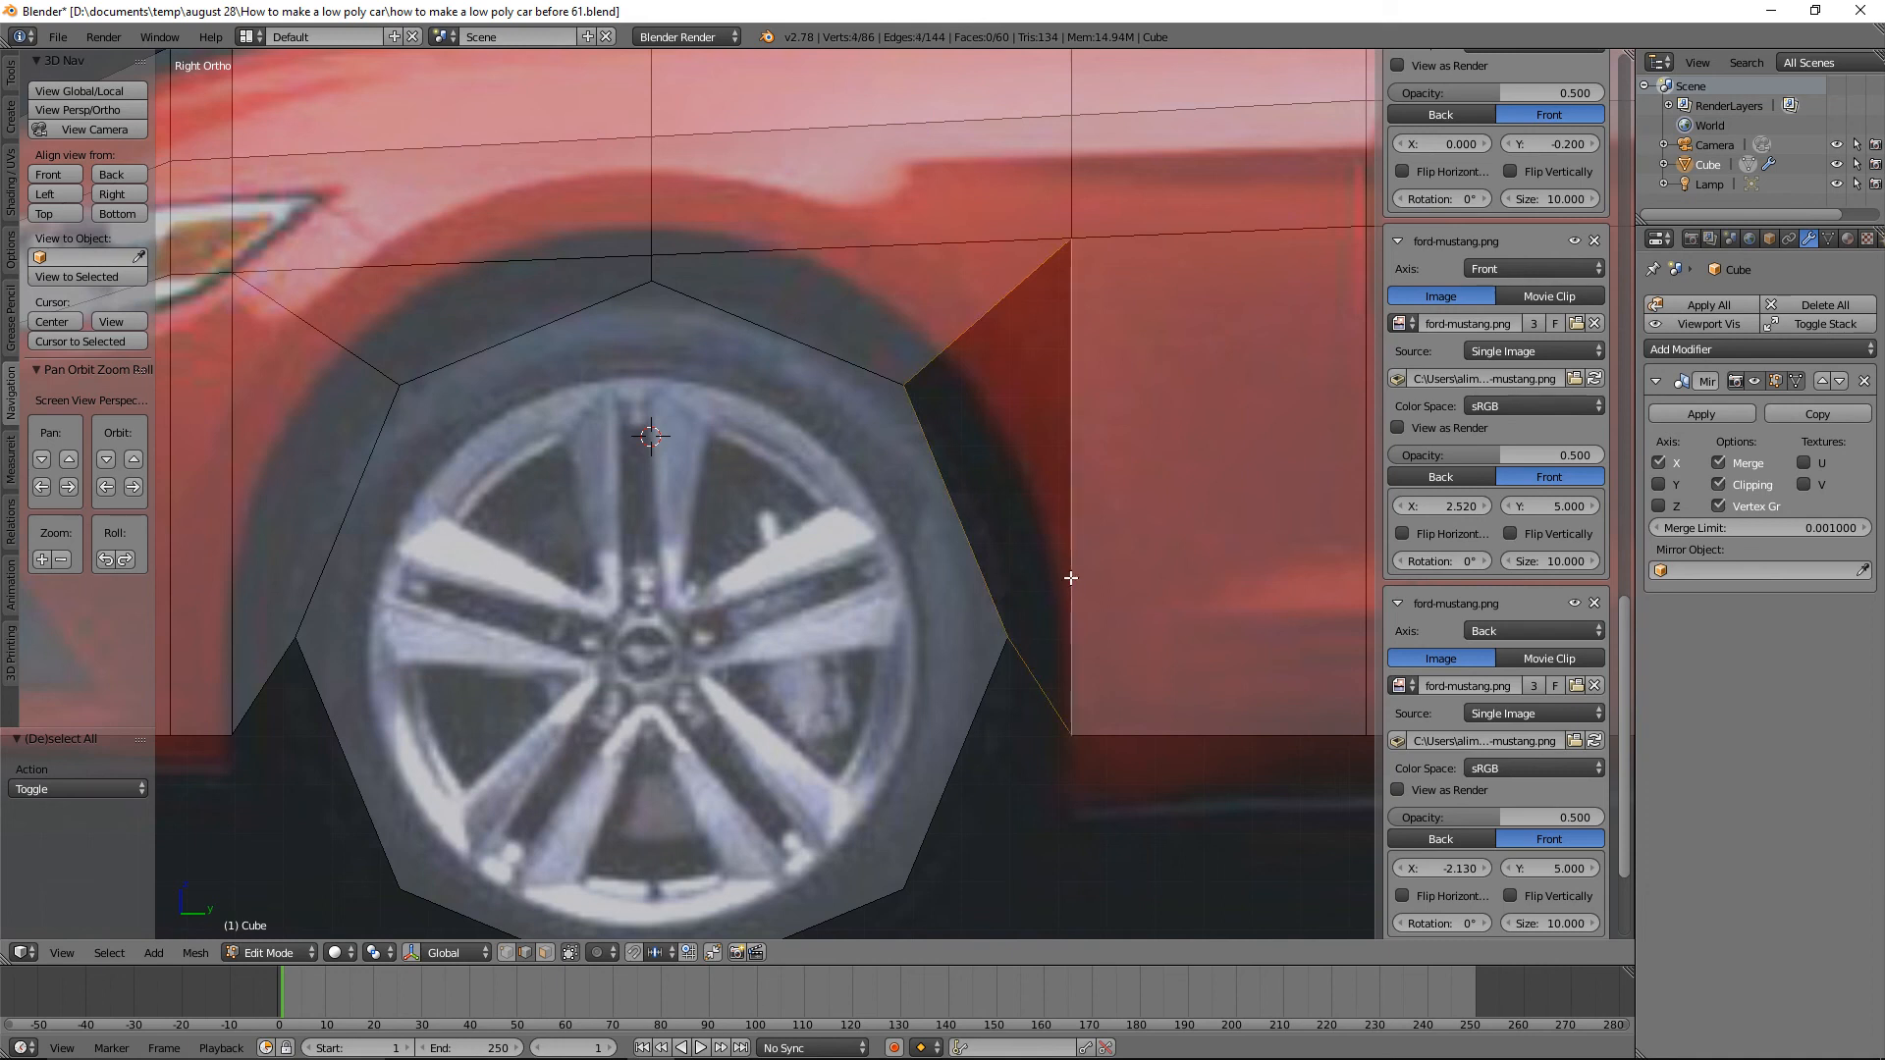
pyautogui.press('f')
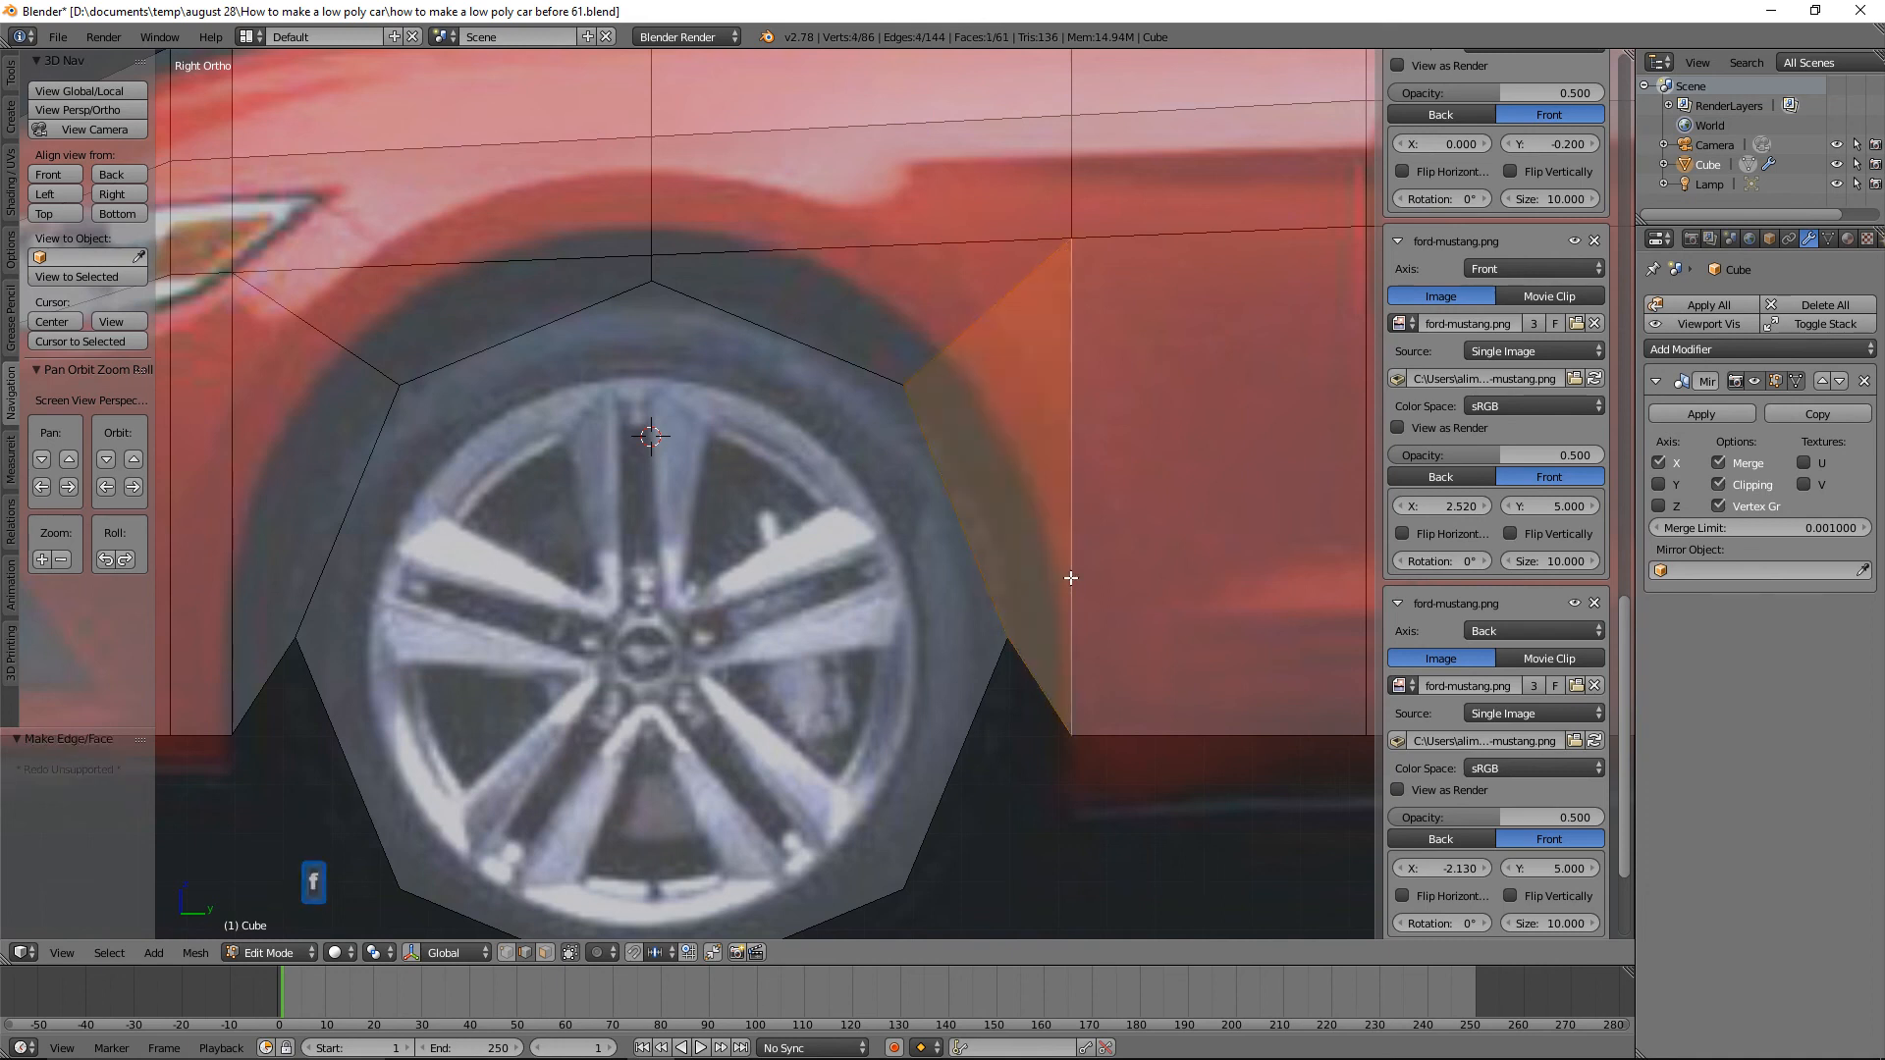
pyautogui.press('a')
# Delete the octagonal wheel outline face inside the arch in face select mode, and save as "how to make a low poly car before 62.blend".
pyautogui.scroll(-2, 1056, 569)
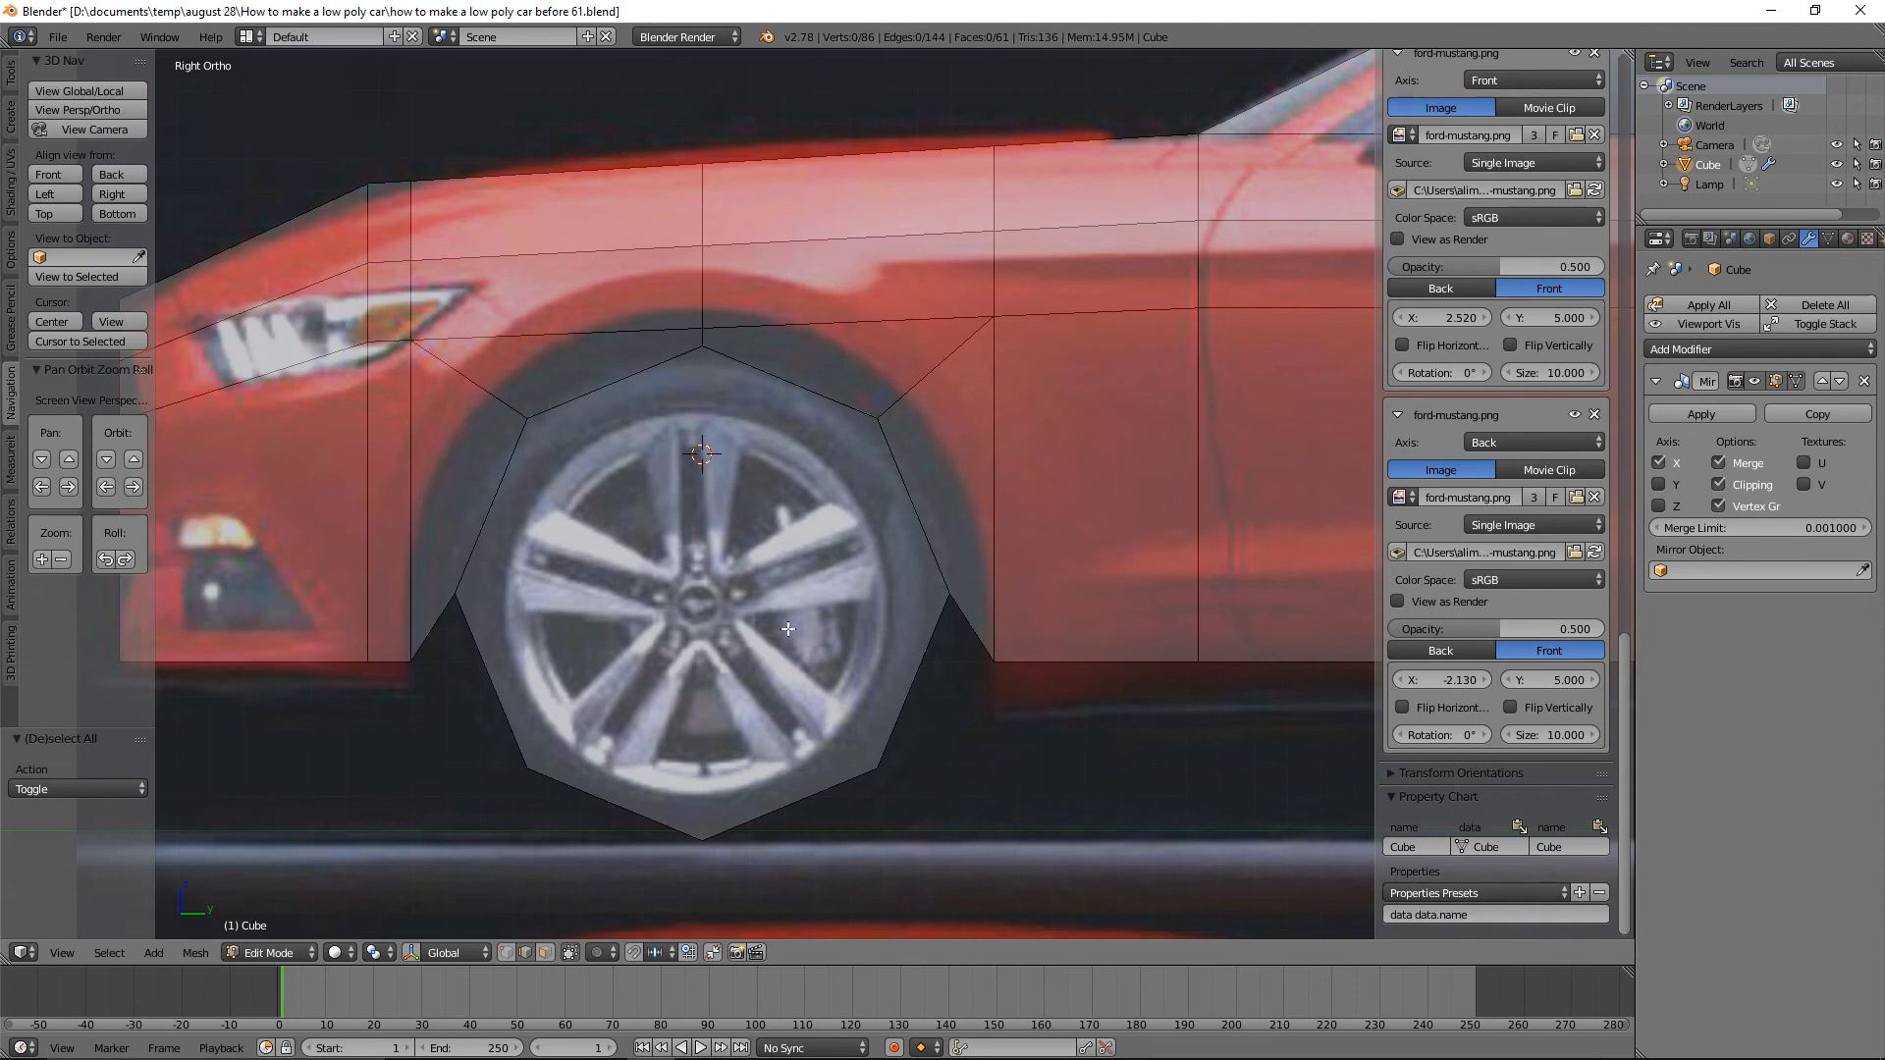
pyautogui.click(548, 952)
pyautogui.rightClick(821, 650)
pyautogui.press('x')
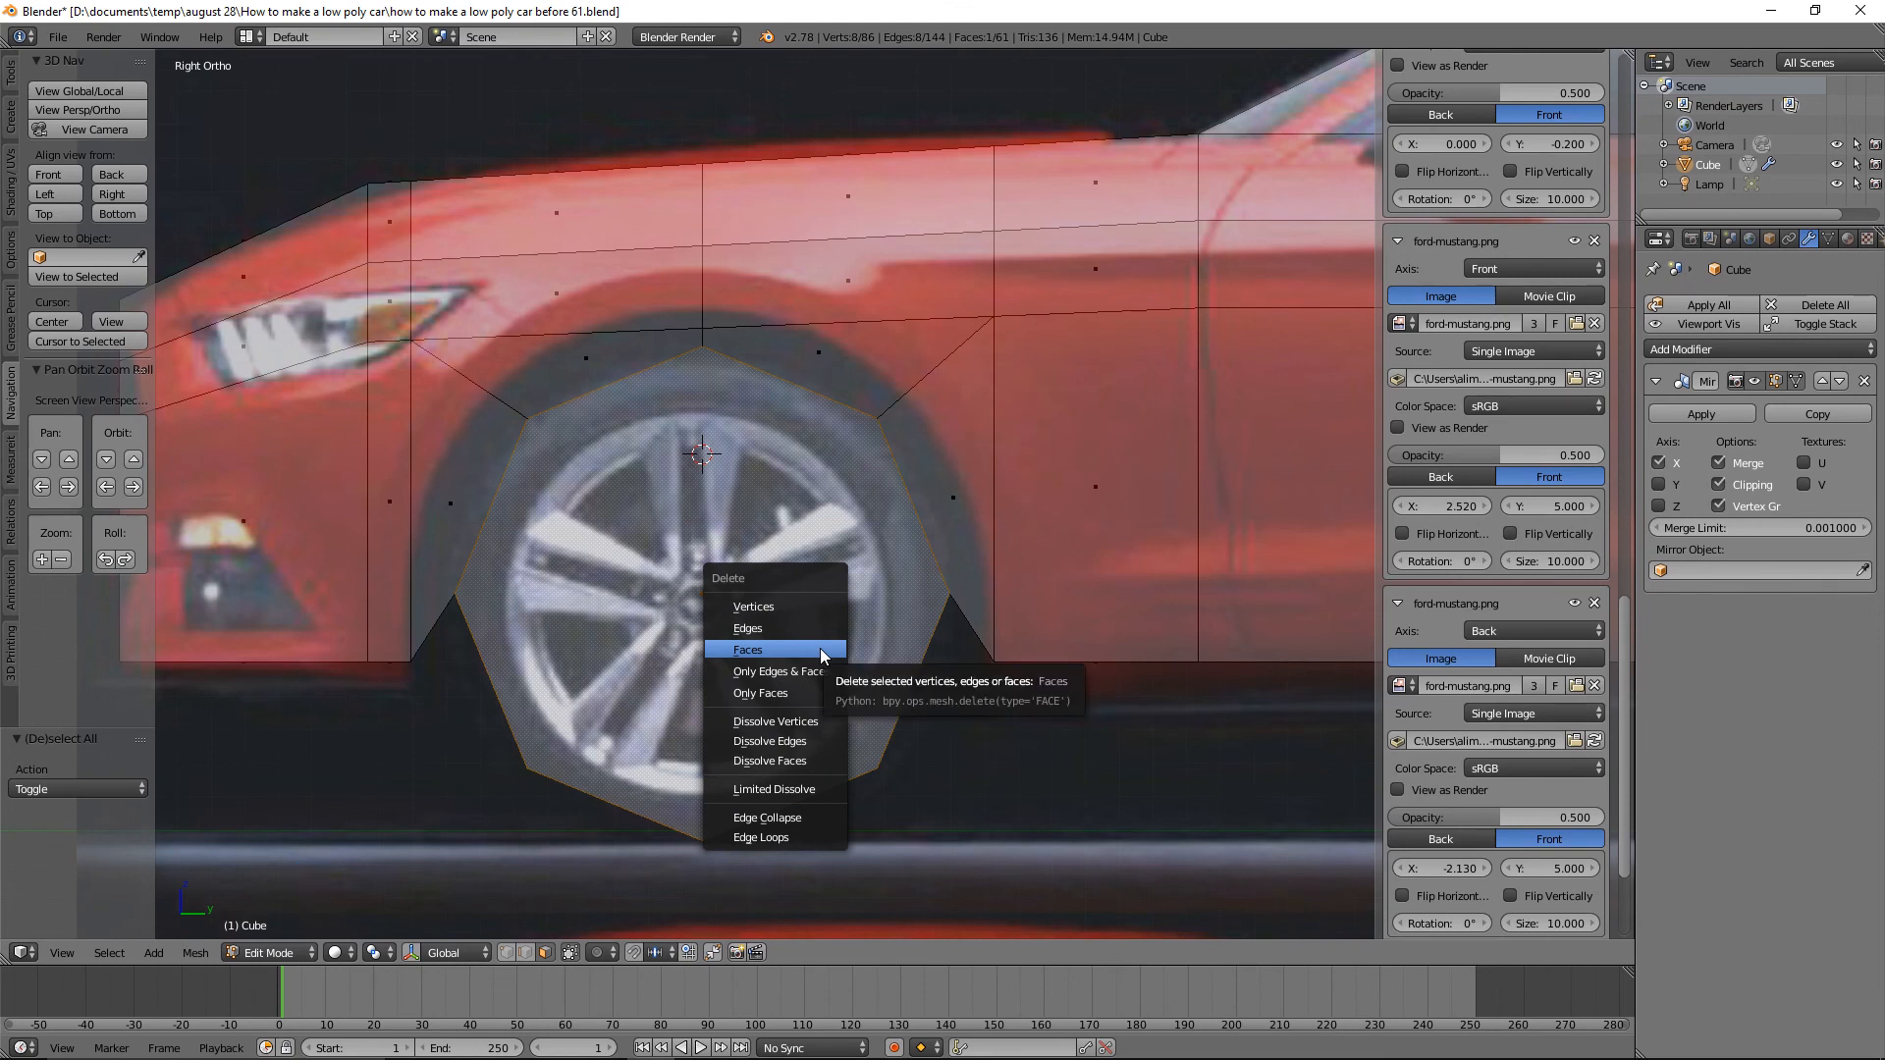
pyautogui.click(821, 648)
pyautogui.scroll(-1, 795, 520)
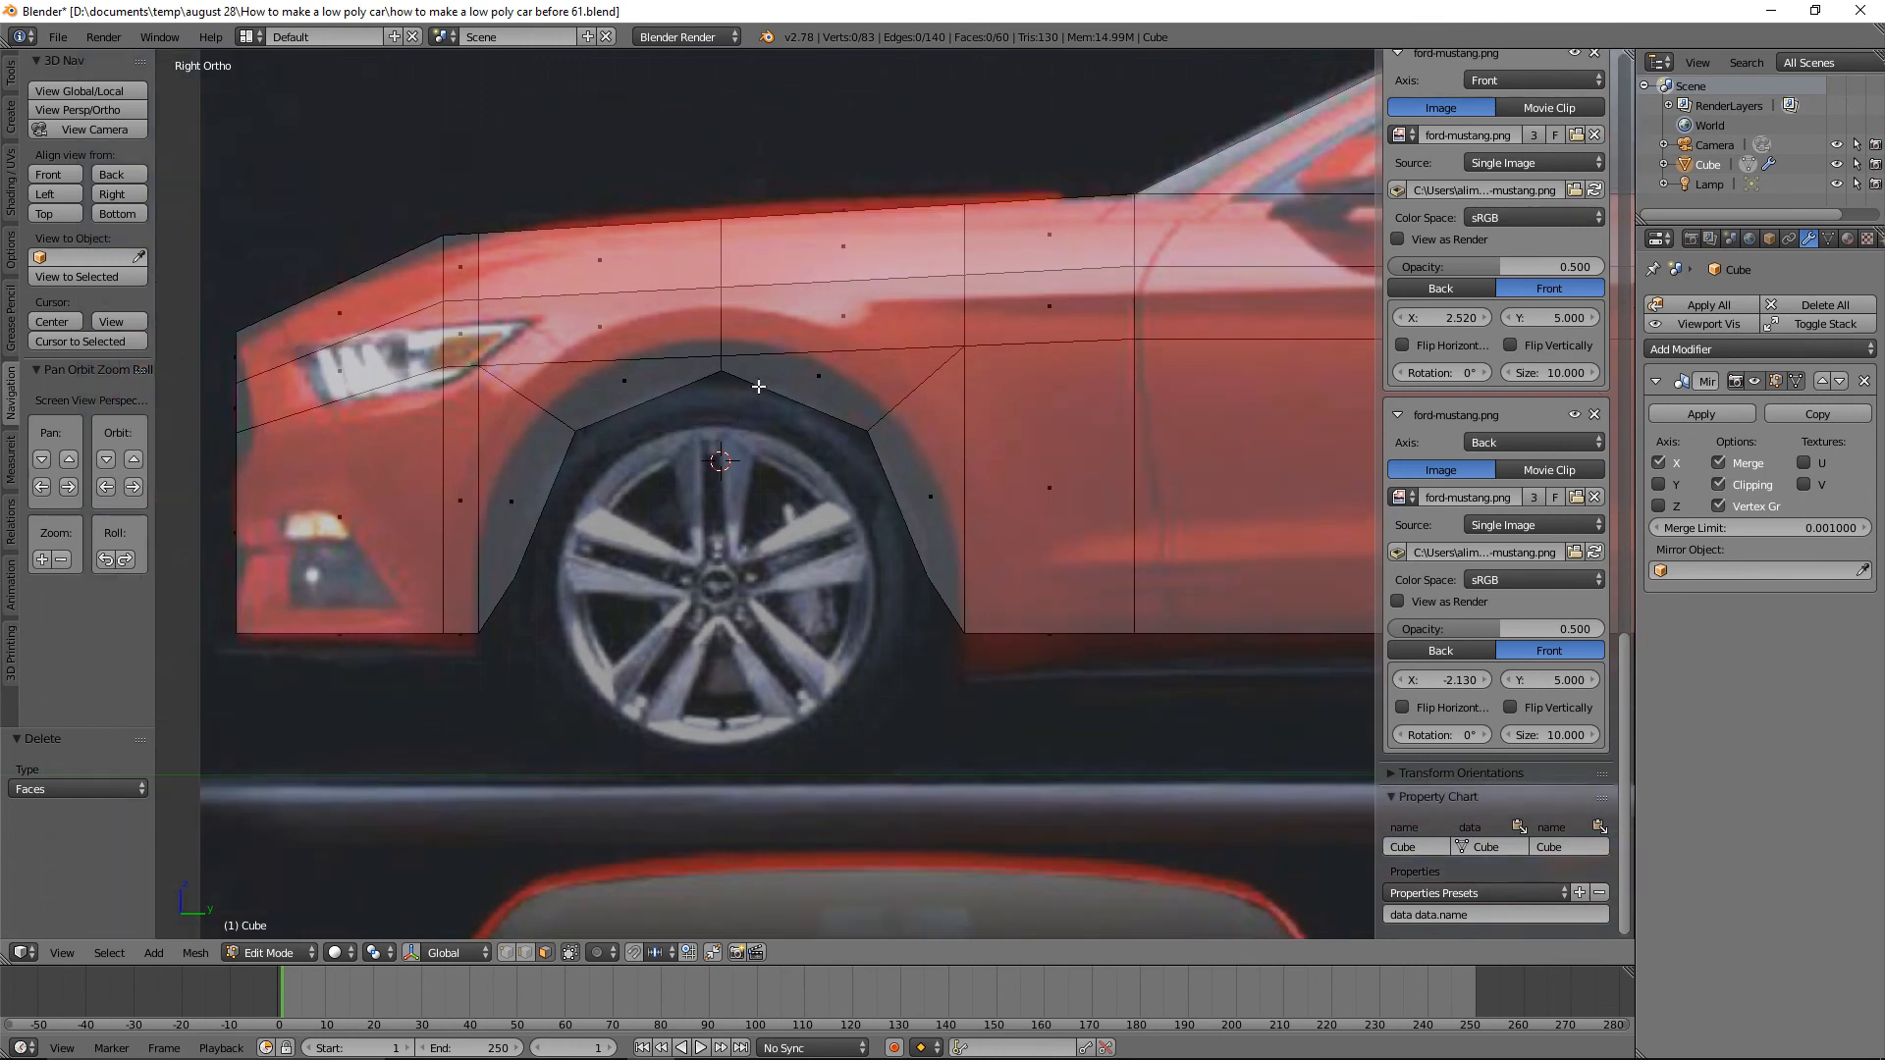
pyautogui.hotkey('ctrl', 'alt', 's')
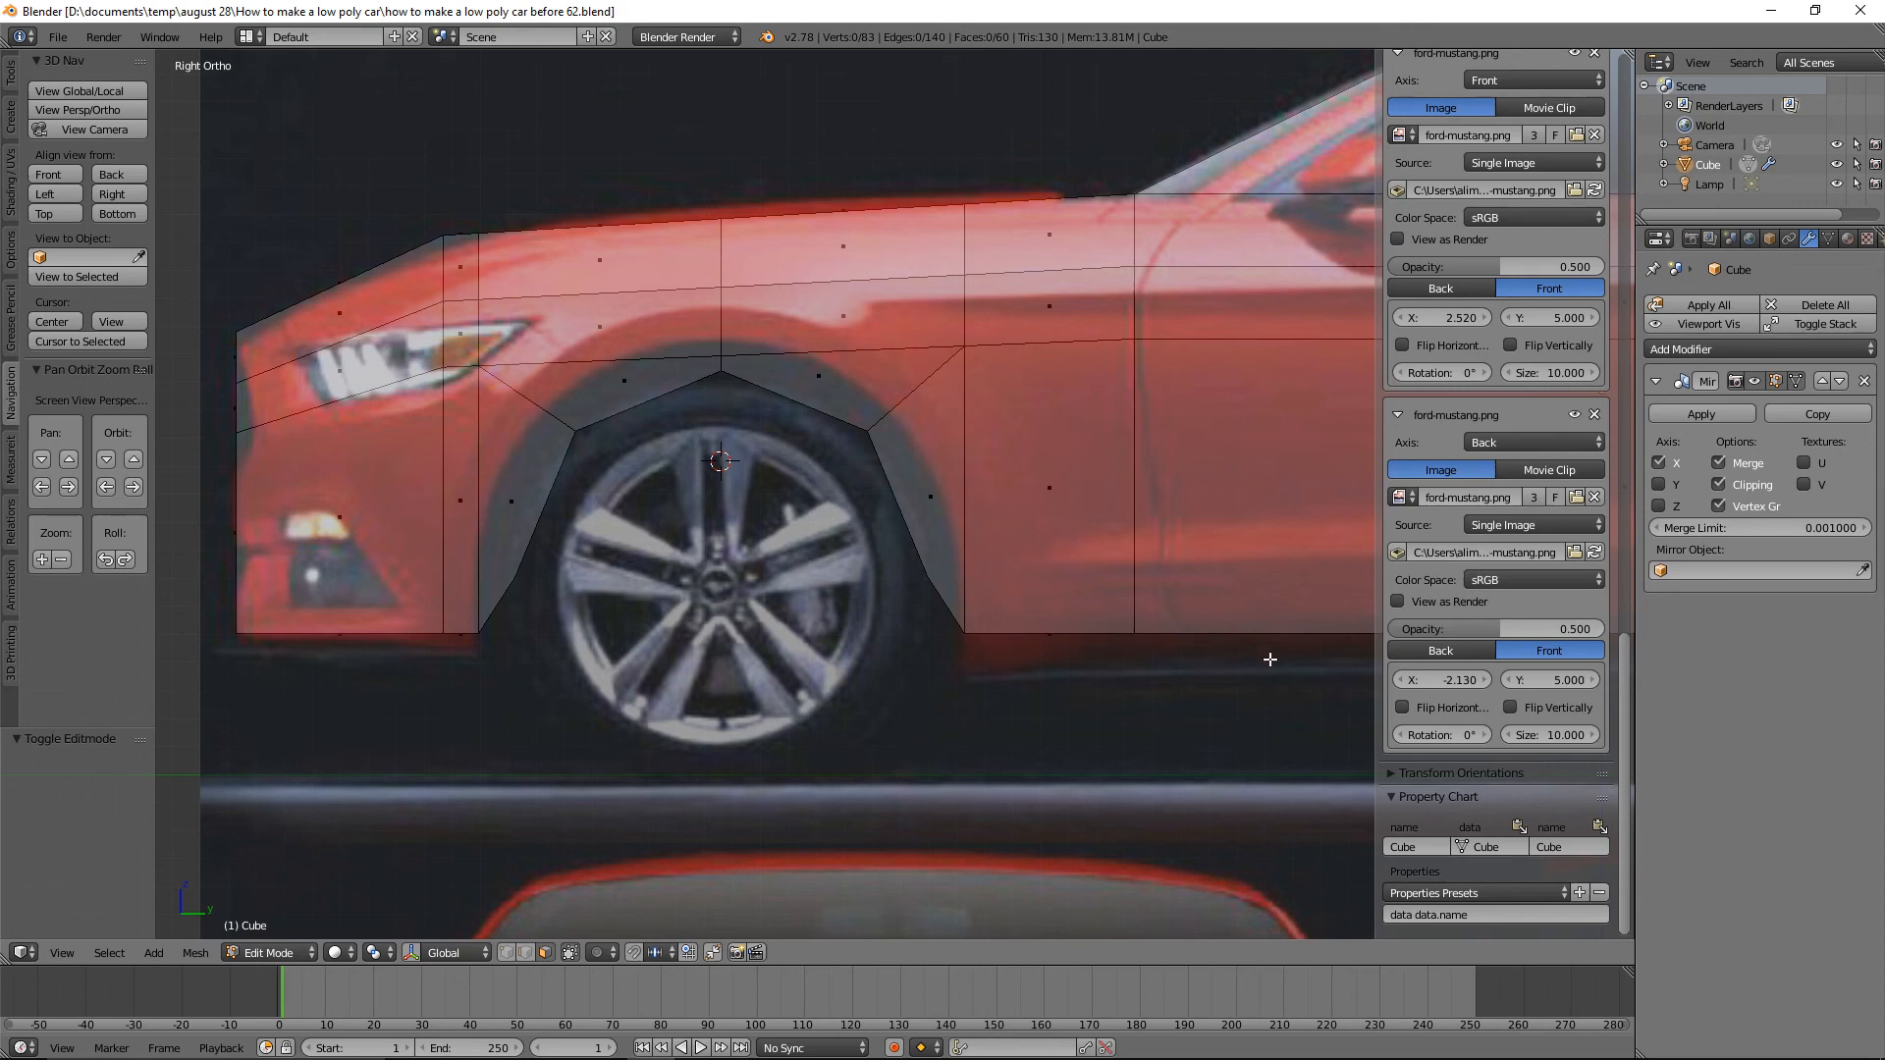
# Reveal the hidden wheel cylinder, clear the selection and select all linked faces of the front wheel.
pyautogui.press('alt')
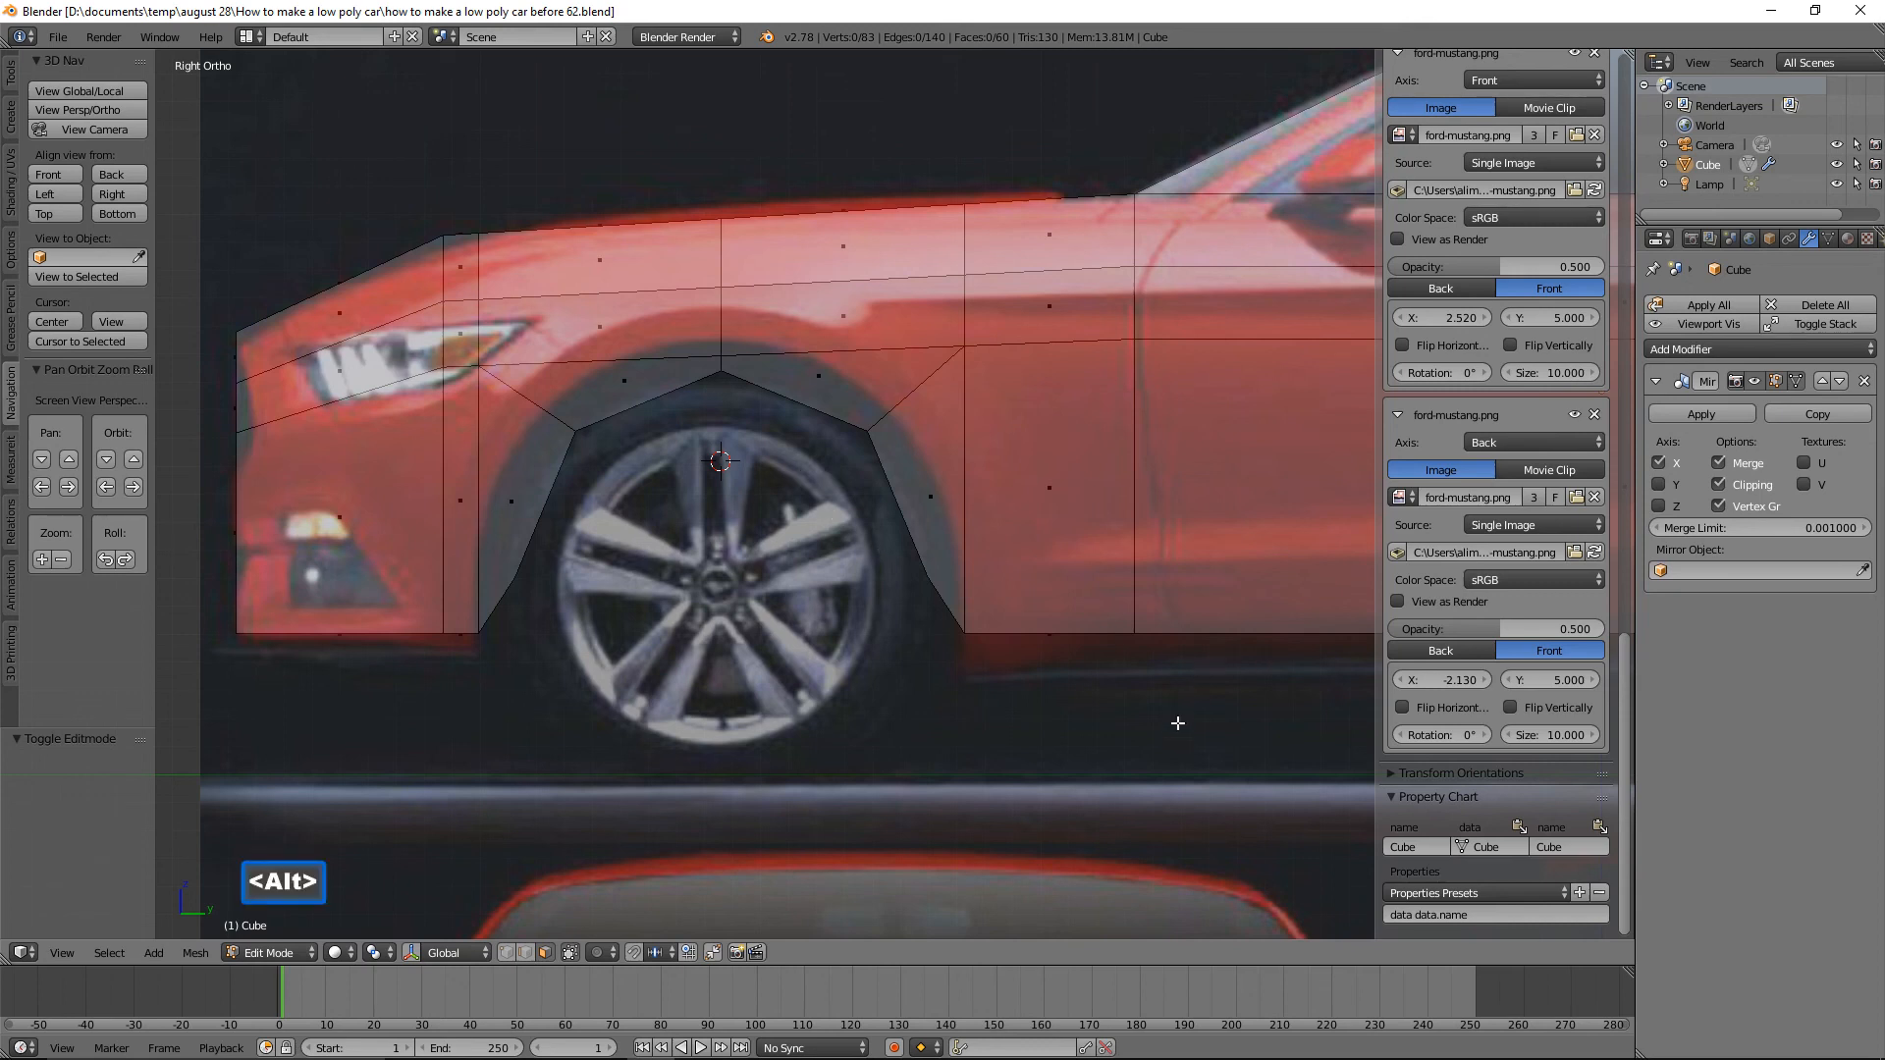
pyautogui.hotkey('alt', 'h')
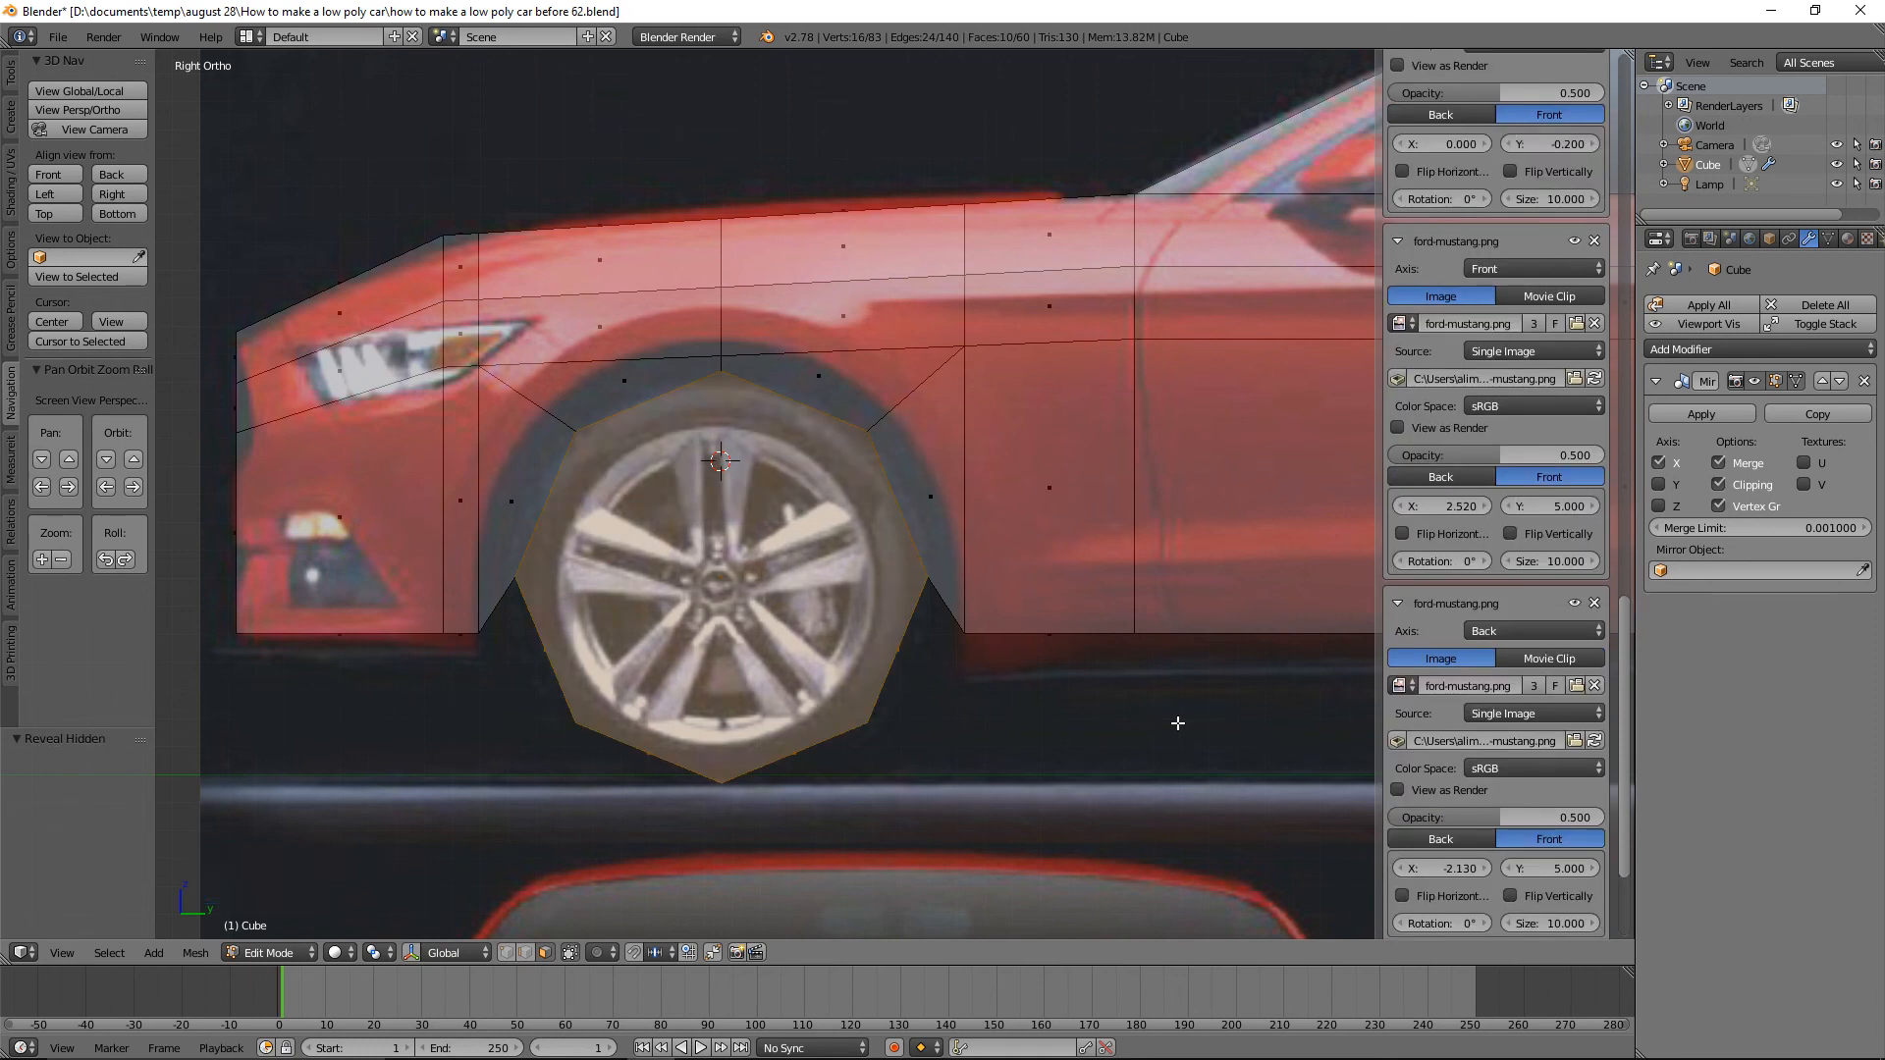
pyautogui.press('a')
pyautogui.moveTo(698, 652); pyautogui.dragTo(660, 639, button='middle')
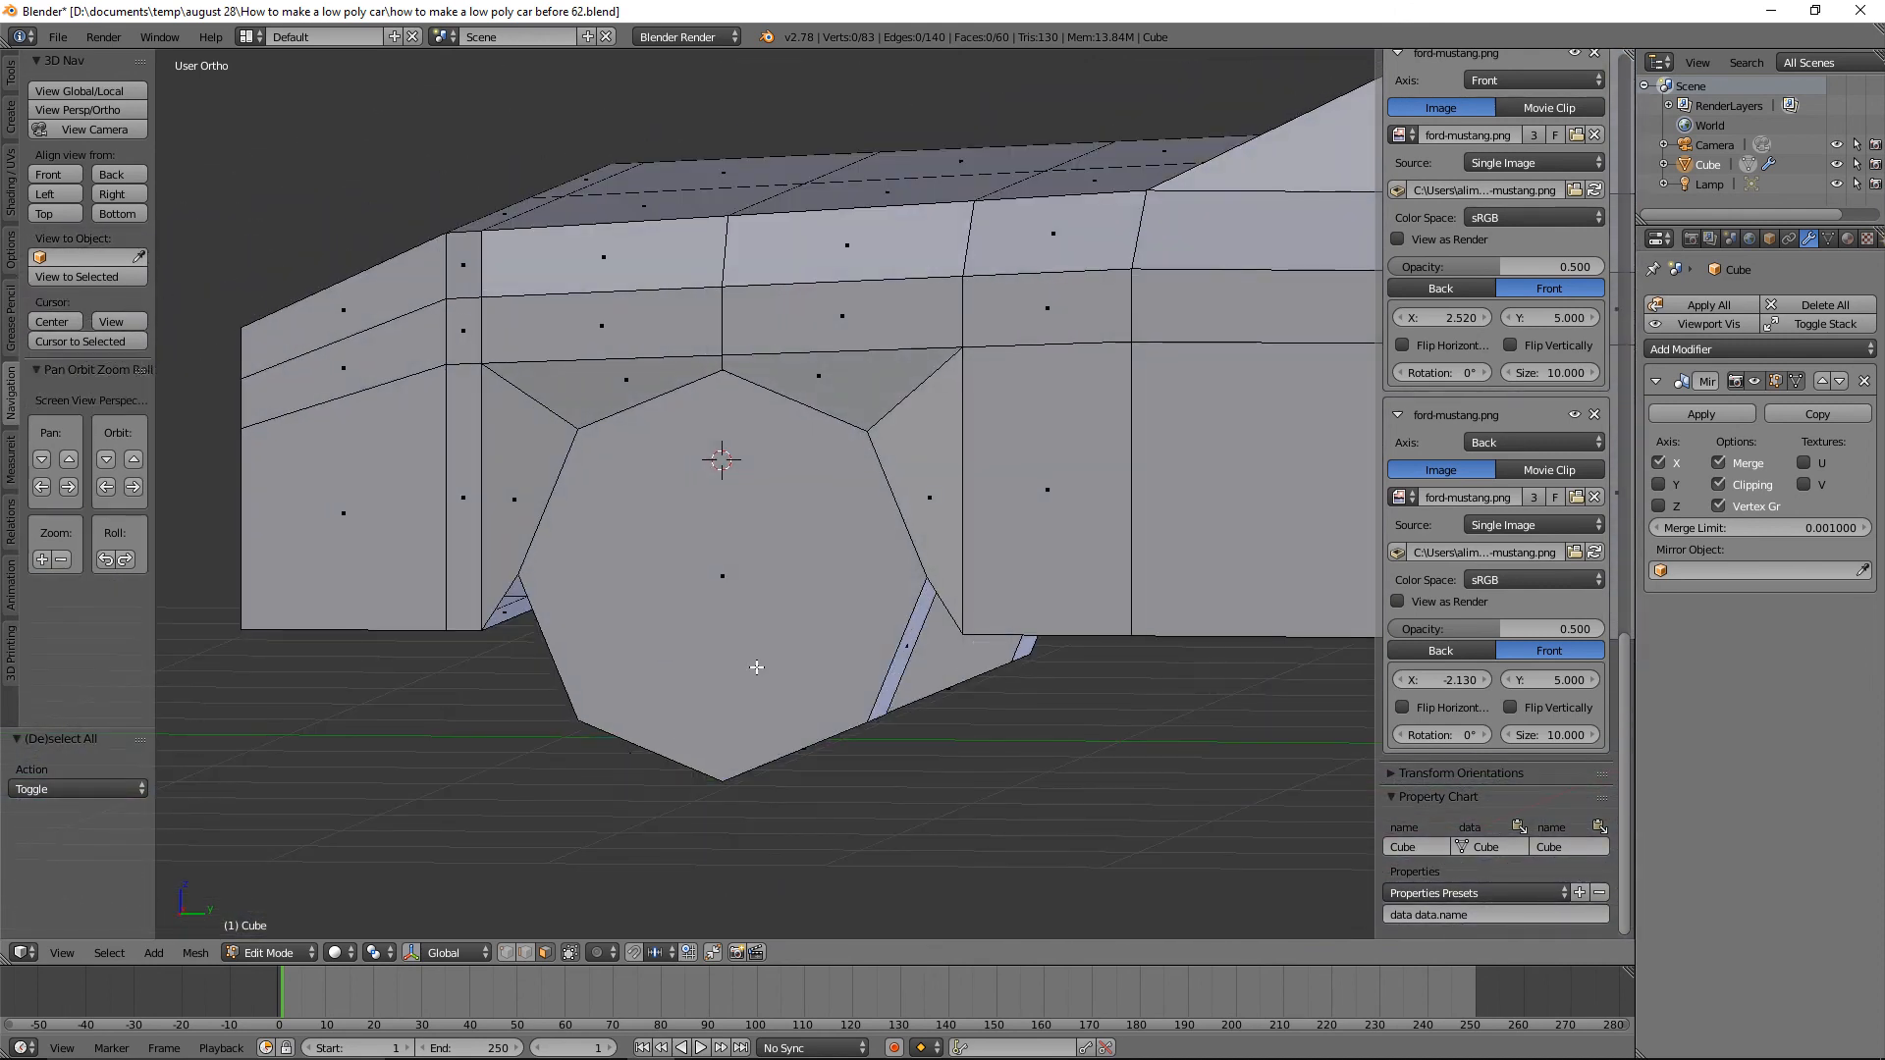
pyautogui.press('l')
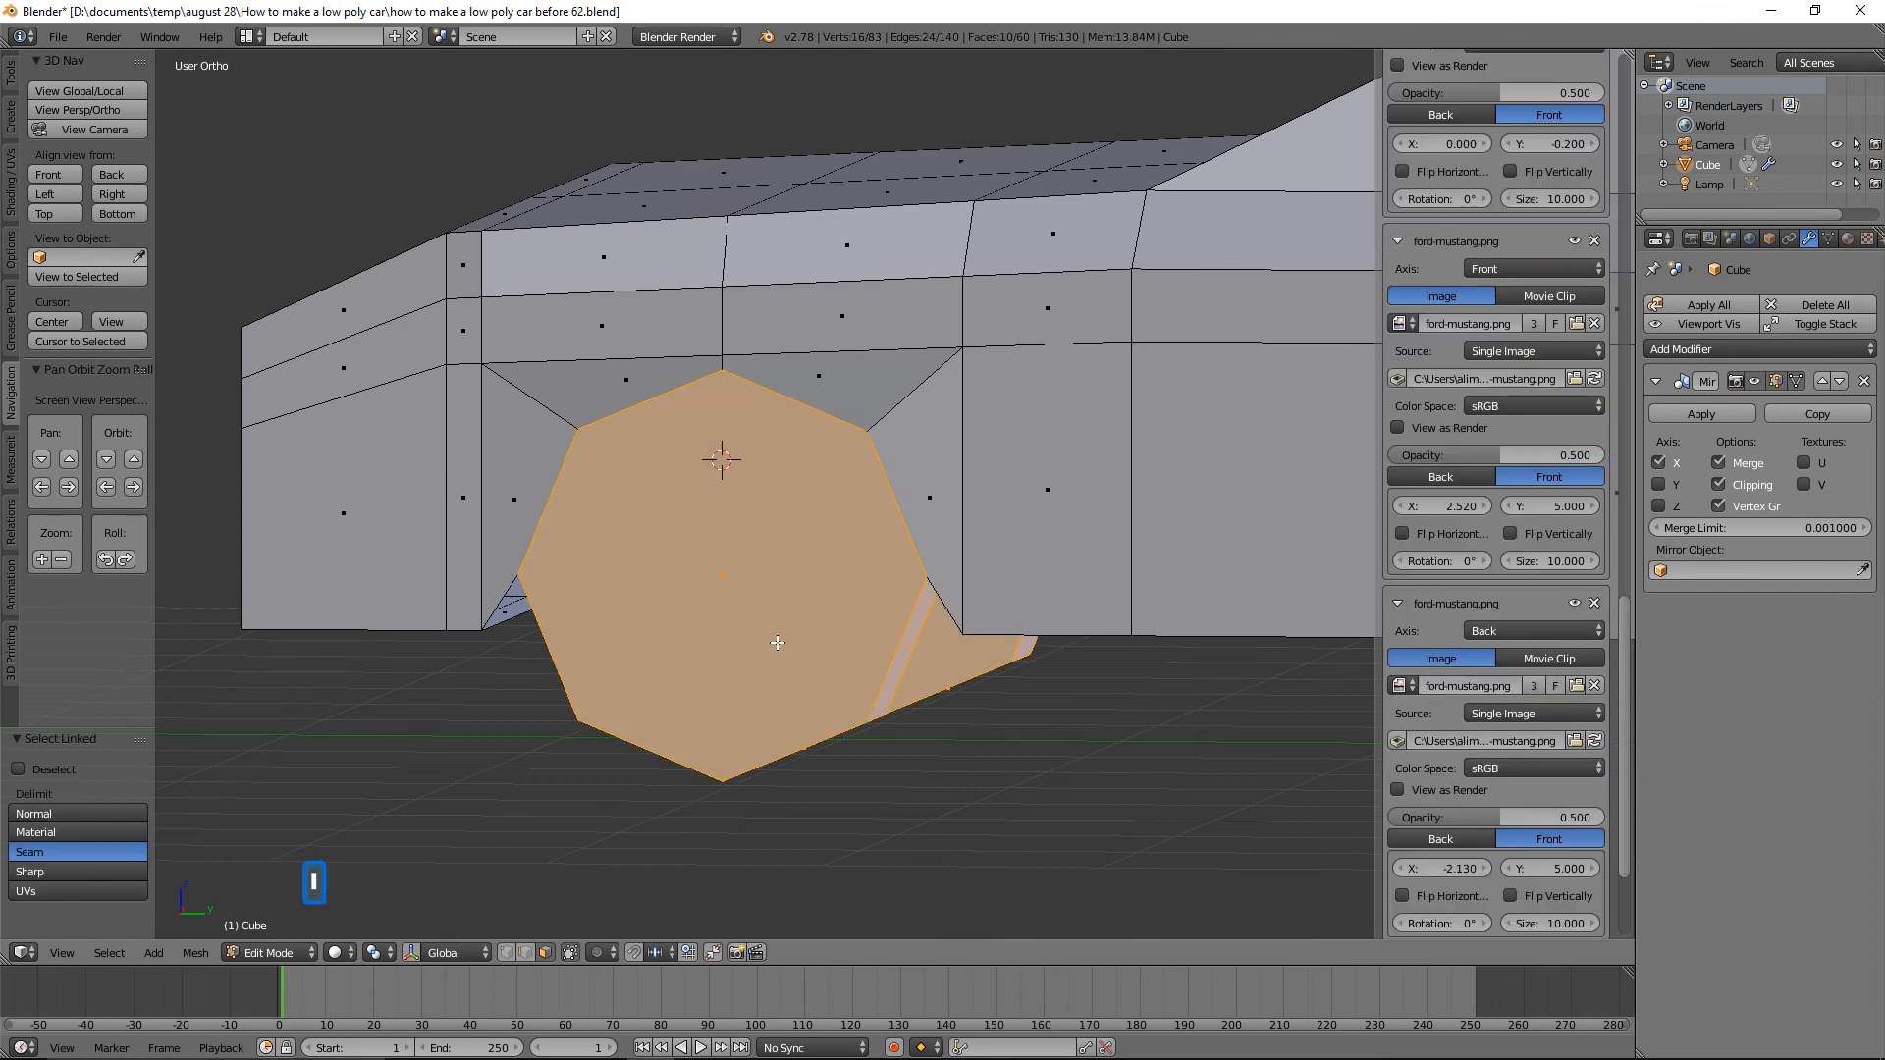
# Return to the right view showing the whole car and save as "how to make a low poly car before 63.blend".
pyautogui.scroll(-2, 777, 643)
pyautogui.scroll(-1, 778, 643)
pyautogui.scroll(-1, 774, 639)
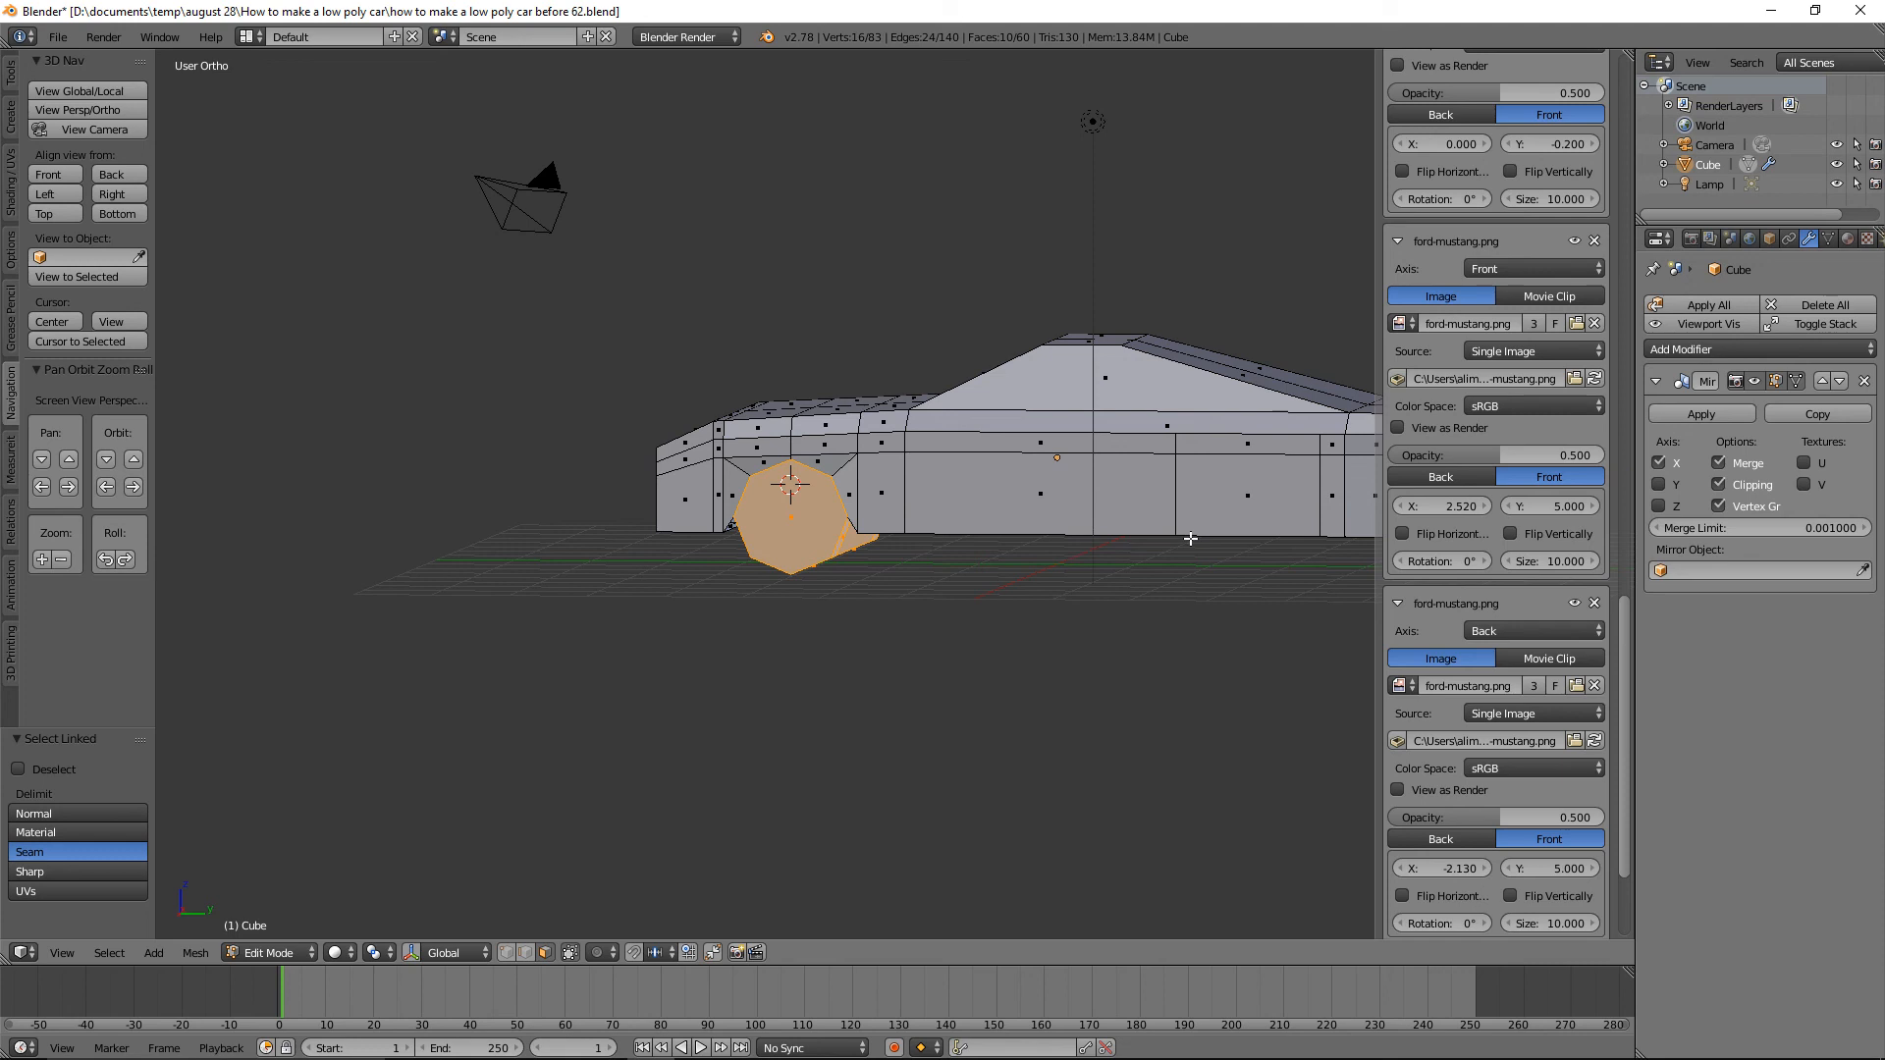
pyautogui.keyDown('shift'); pyautogui.moveTo(1165, 534); pyautogui.dragTo(913, 526, button='middle'); pyautogui.keyUp('shift')
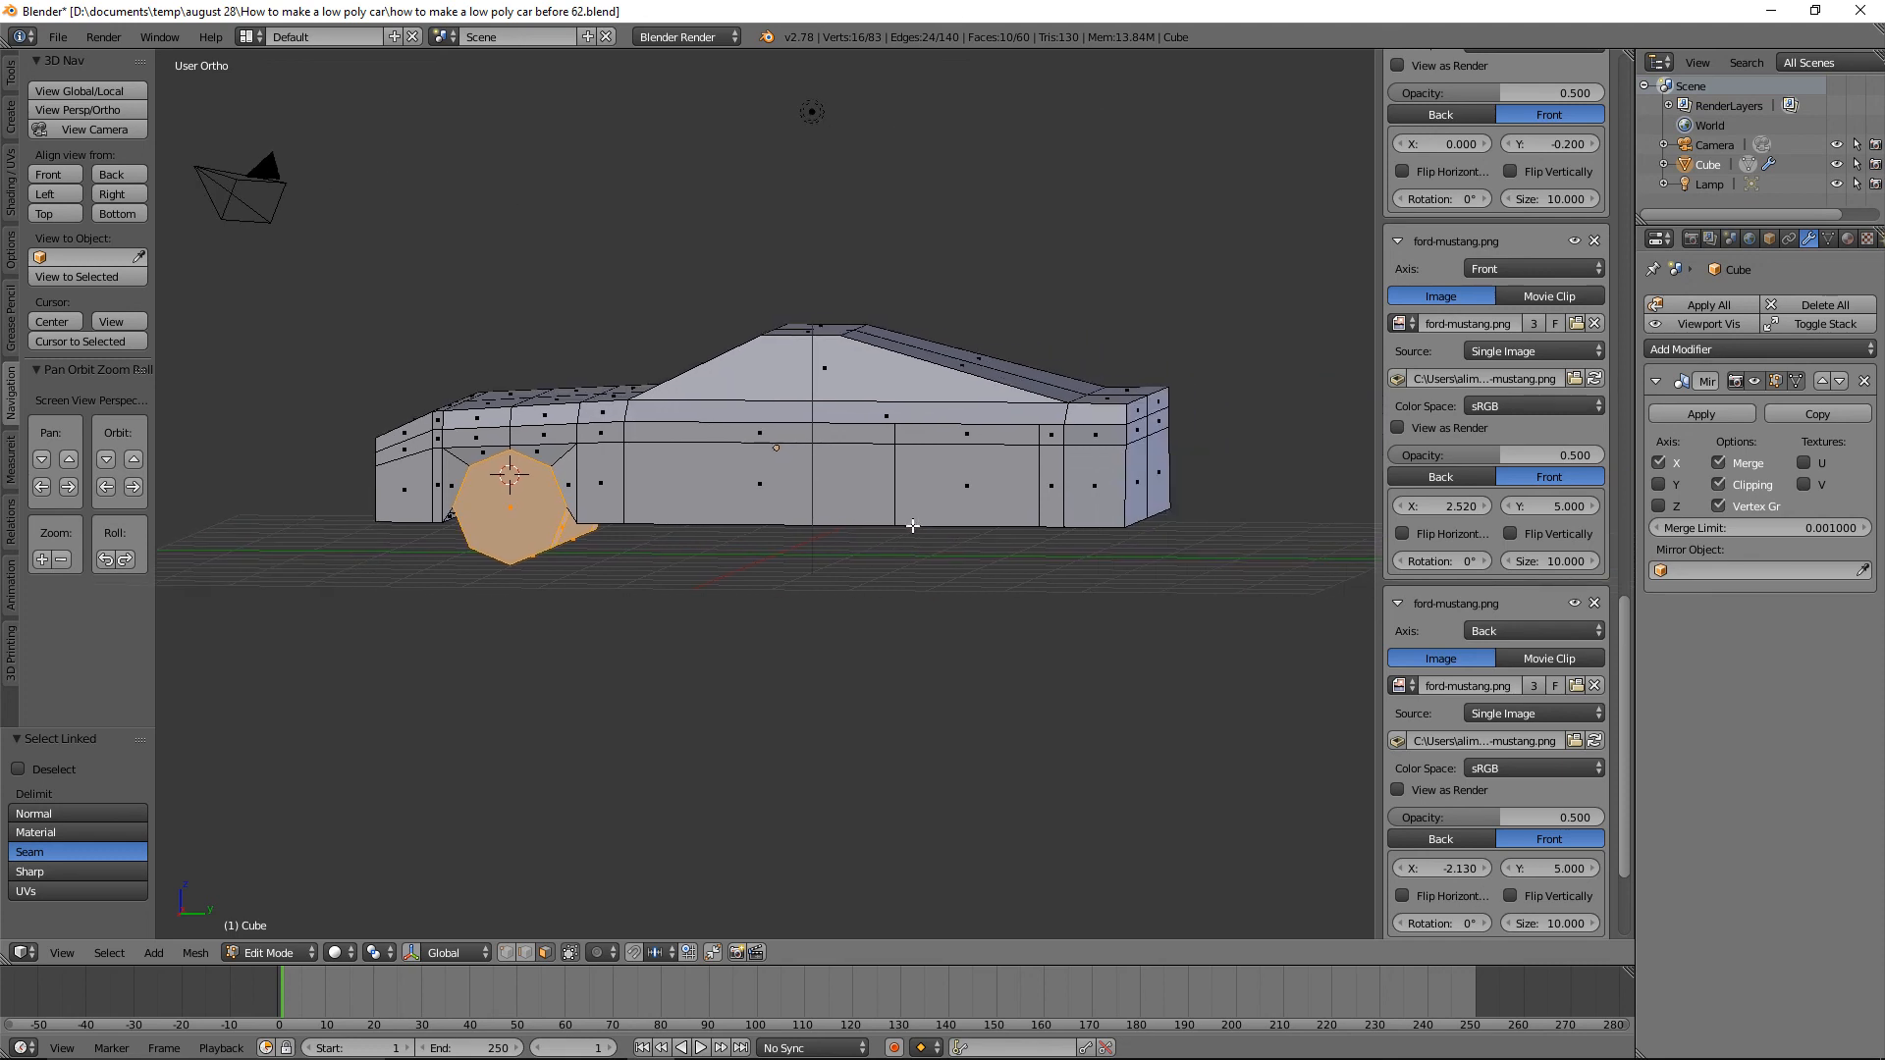
pyautogui.click(142, 196)
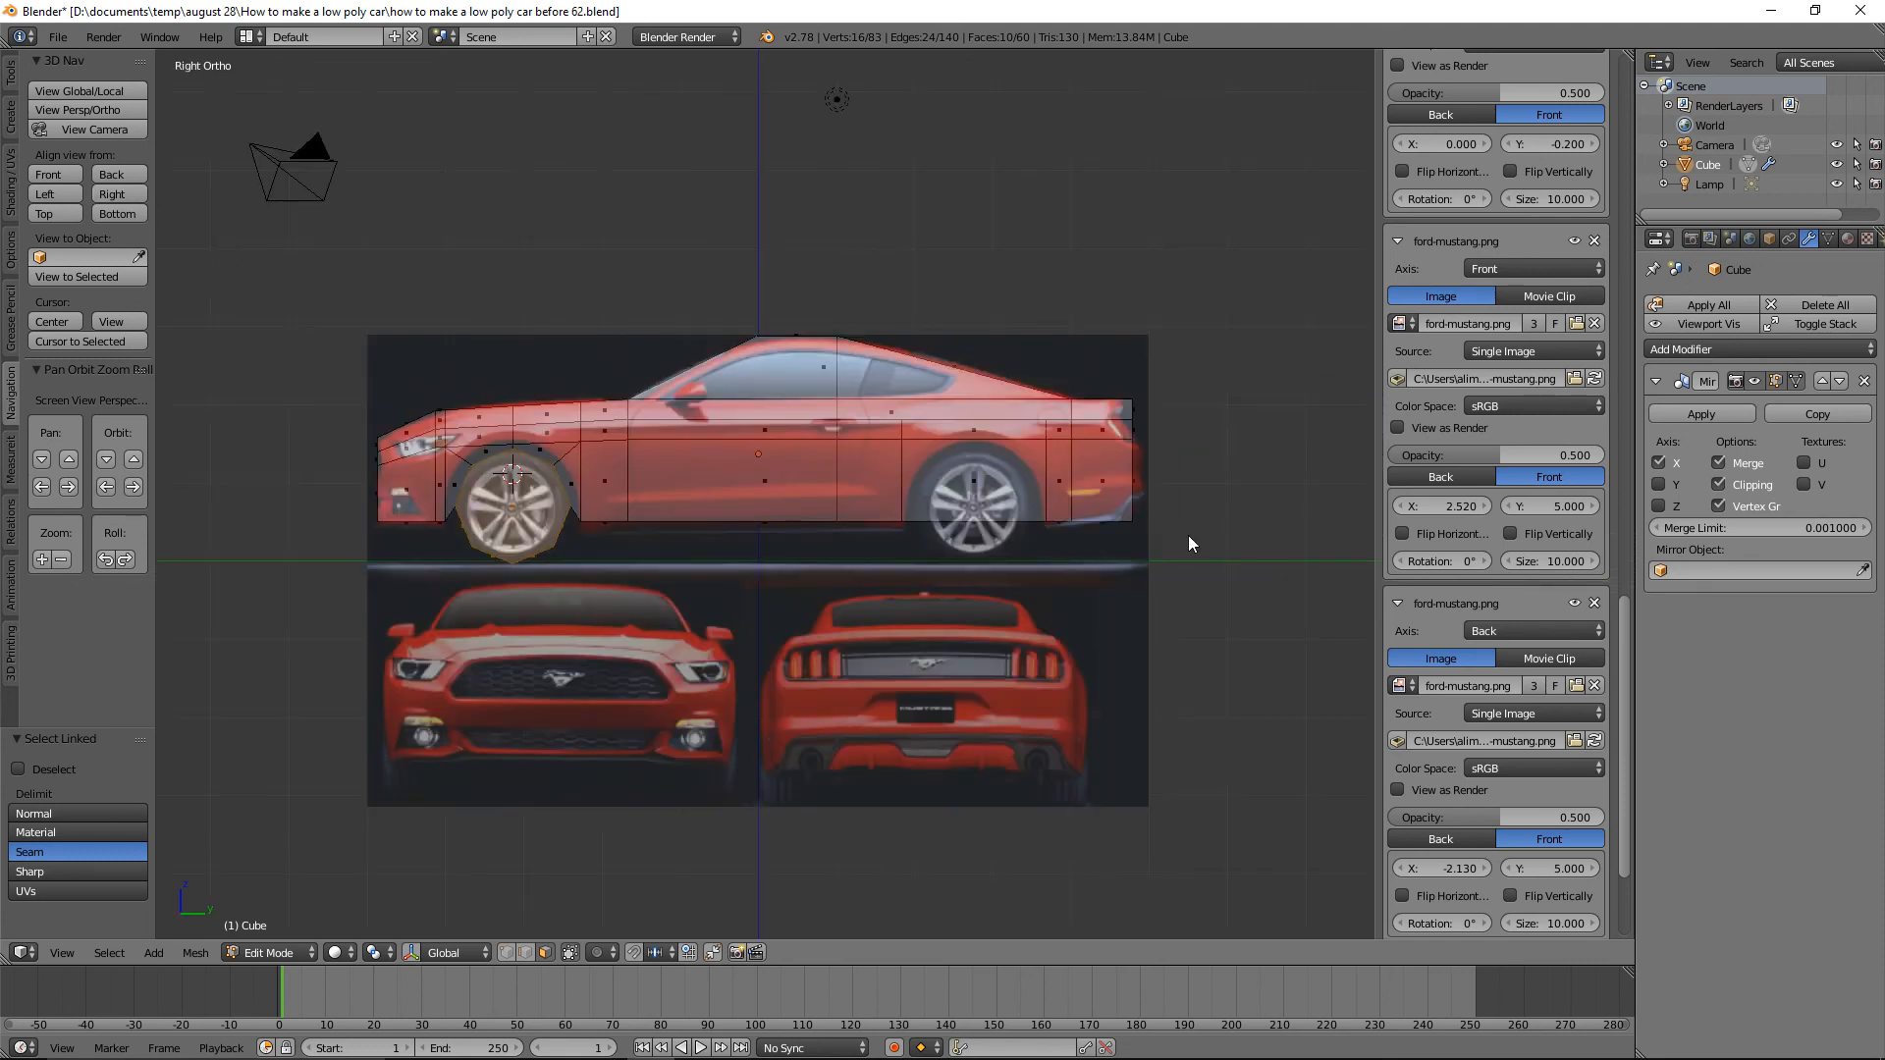
pyautogui.hotkey('ctrl', 'alt', 's')
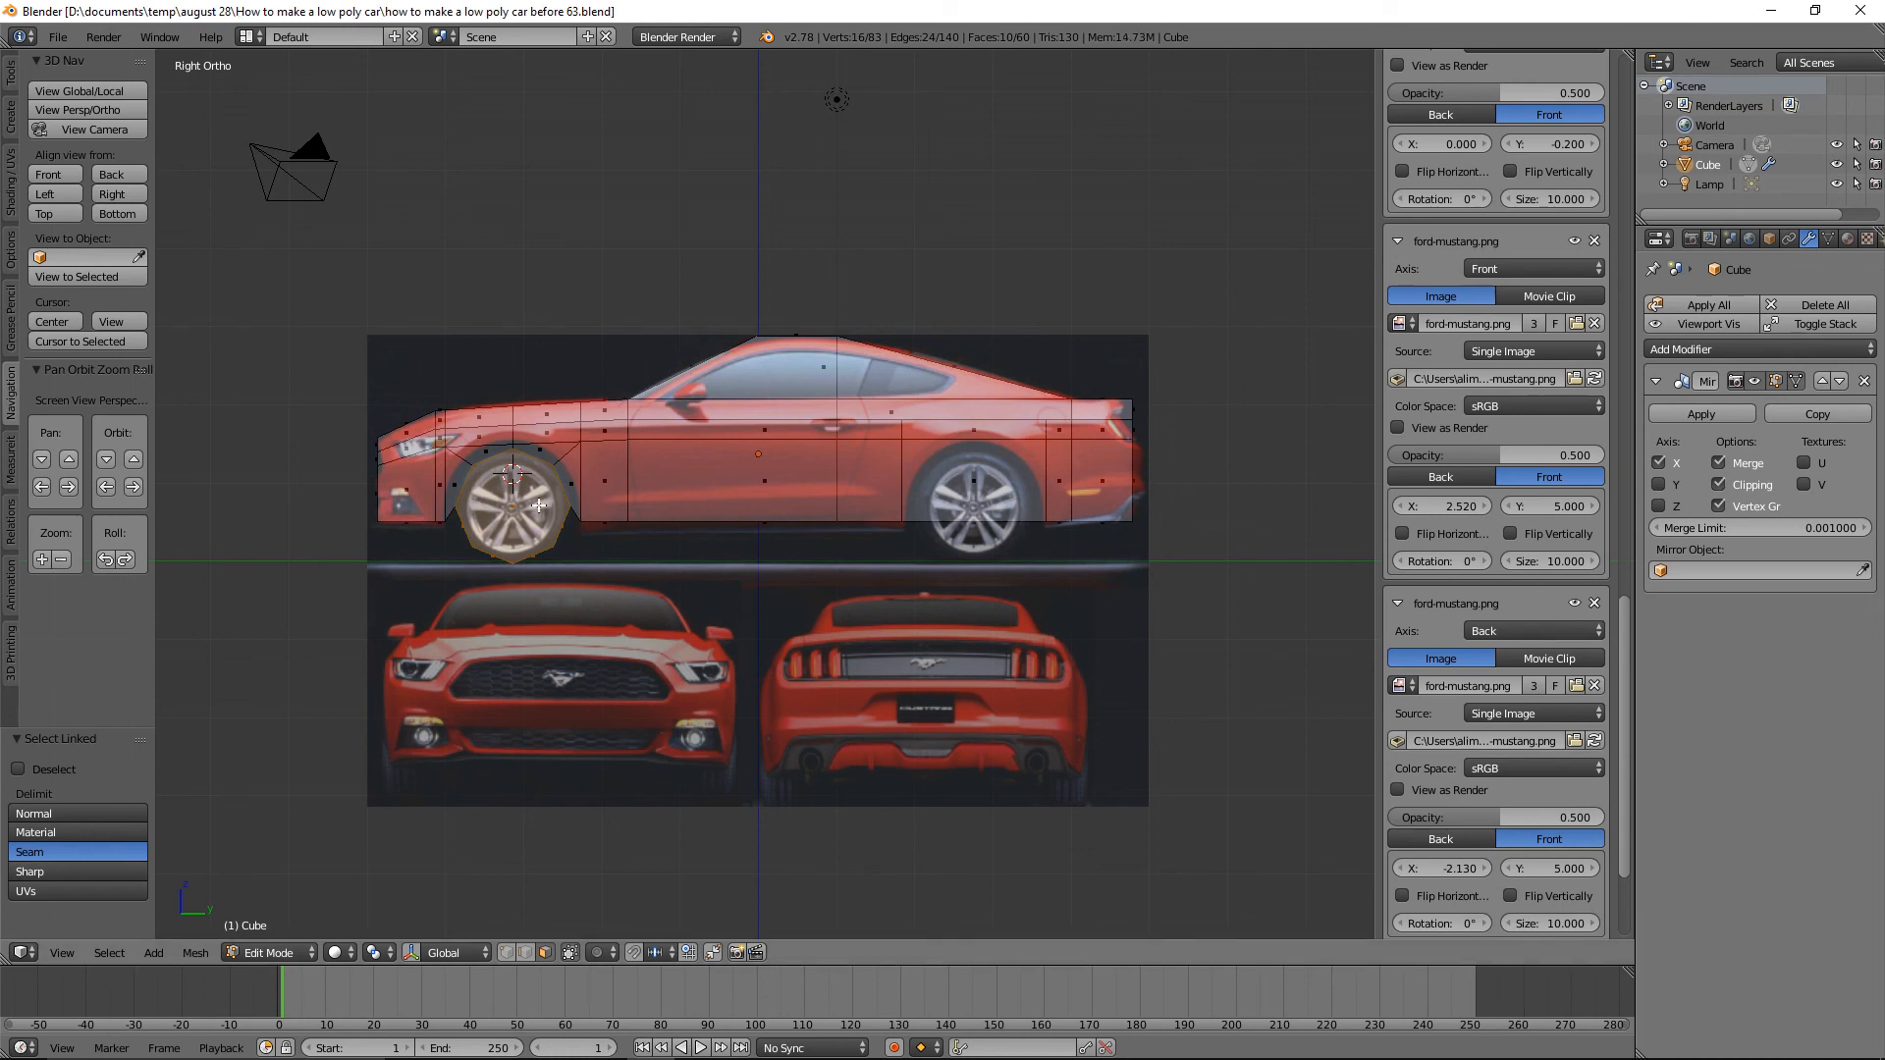
# Duplicate the front wheel in place, turn on the transform manipulator and move the copy 5.874 along Y onto the rear wheel.
pyautogui.hotkey('shift', 'd')
pyautogui.rightClick(504, 504)
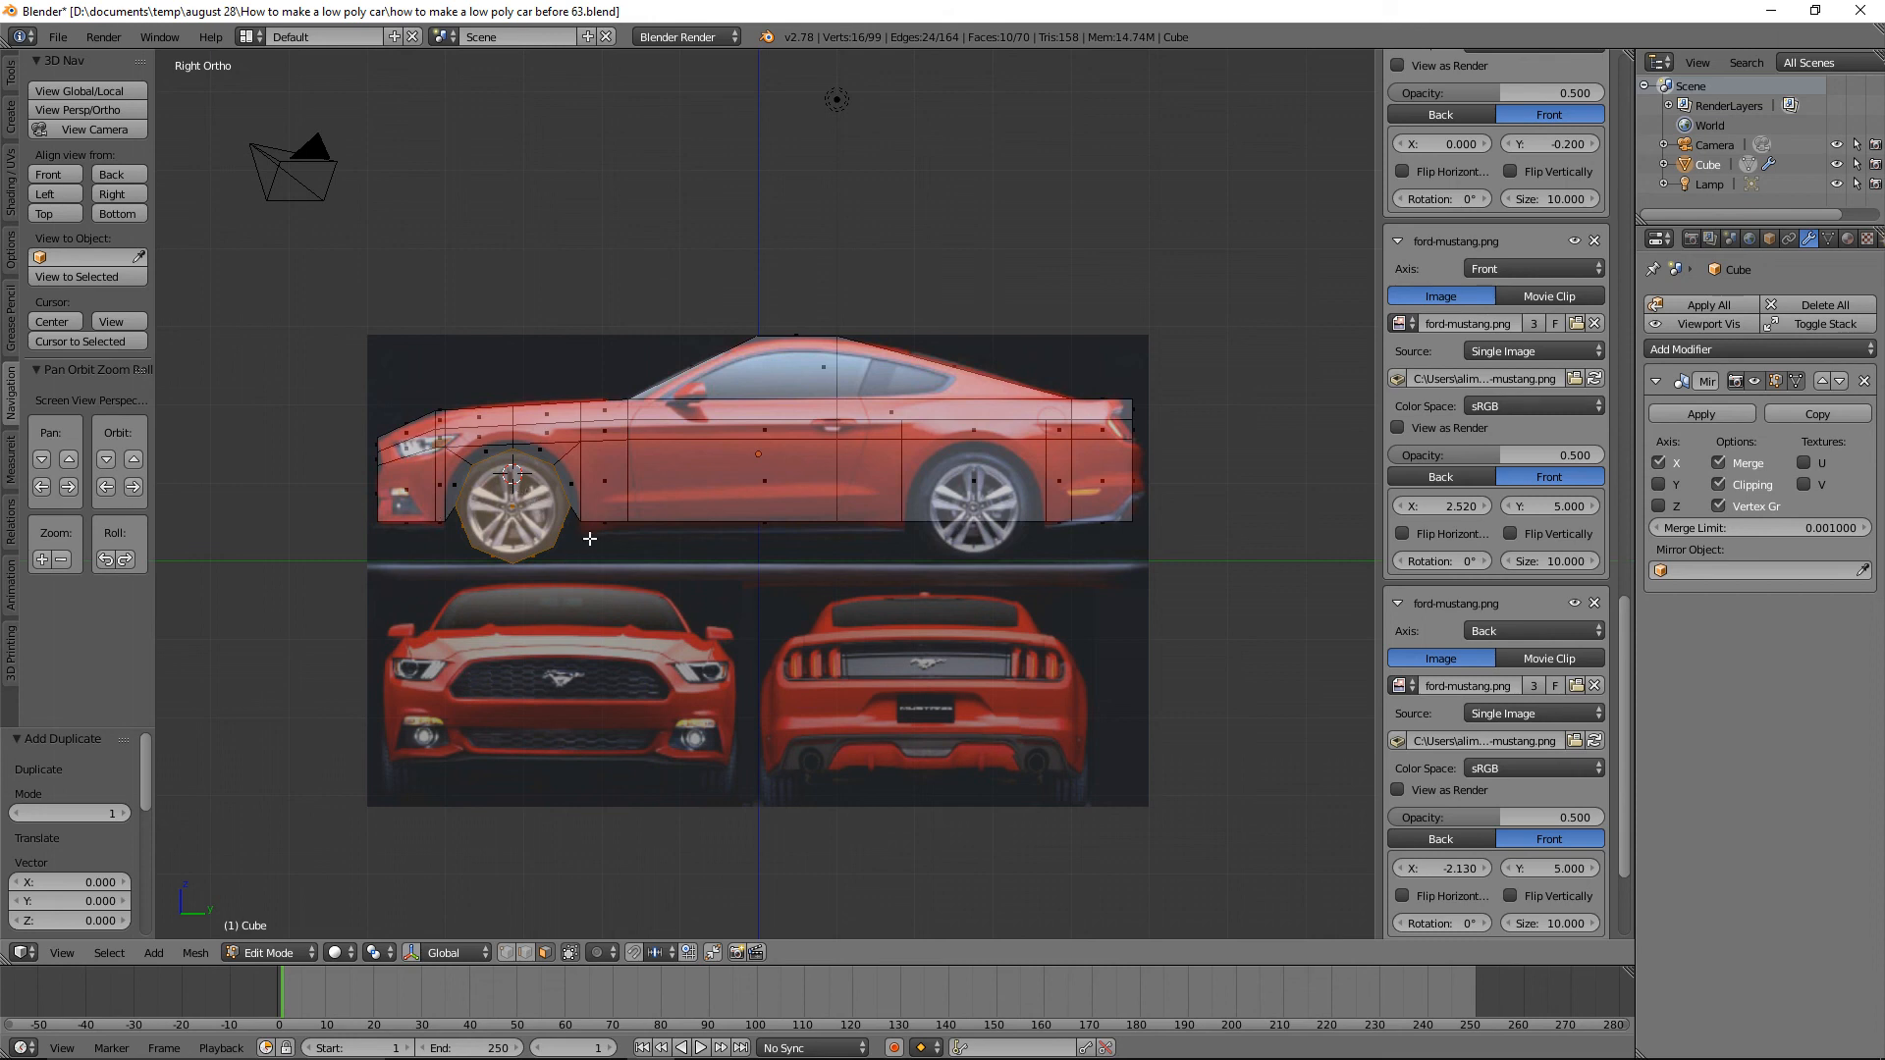
pyautogui.click(412, 953)
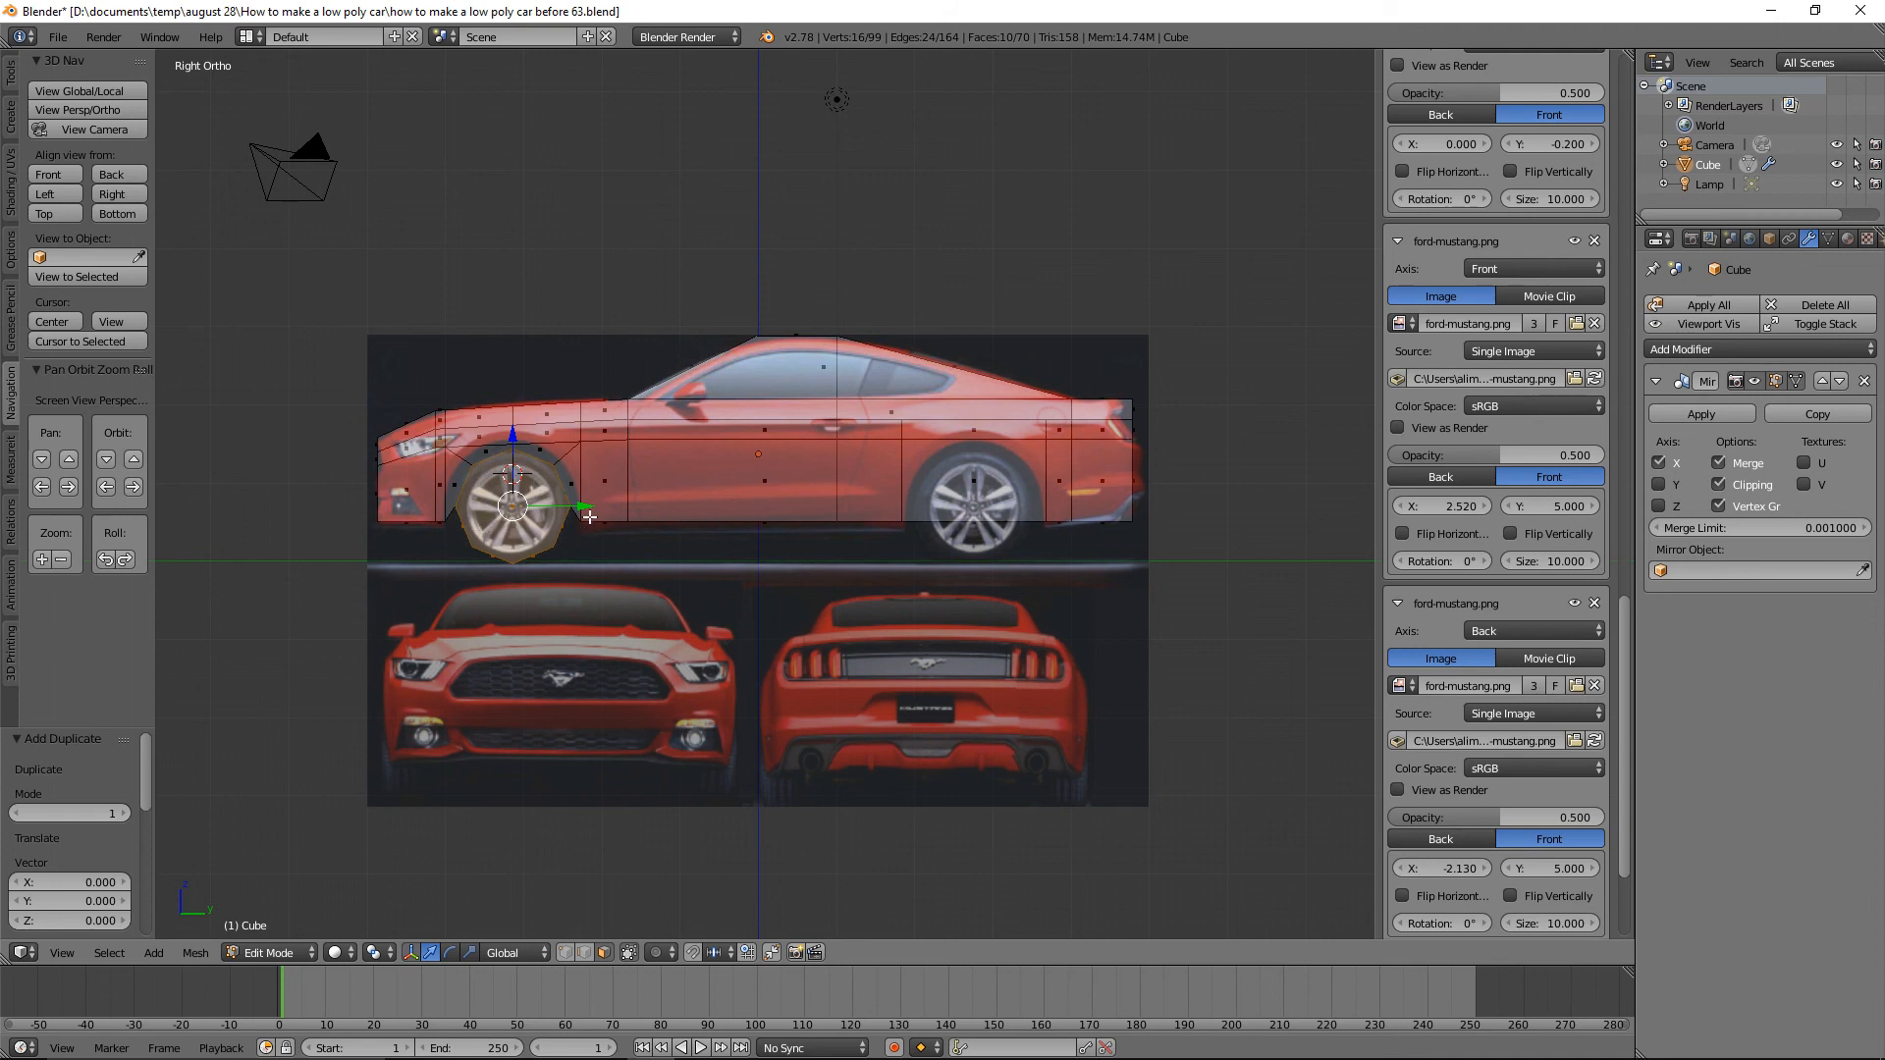
pyautogui.moveTo(589, 516); pyautogui.dragTo(1047, 554)
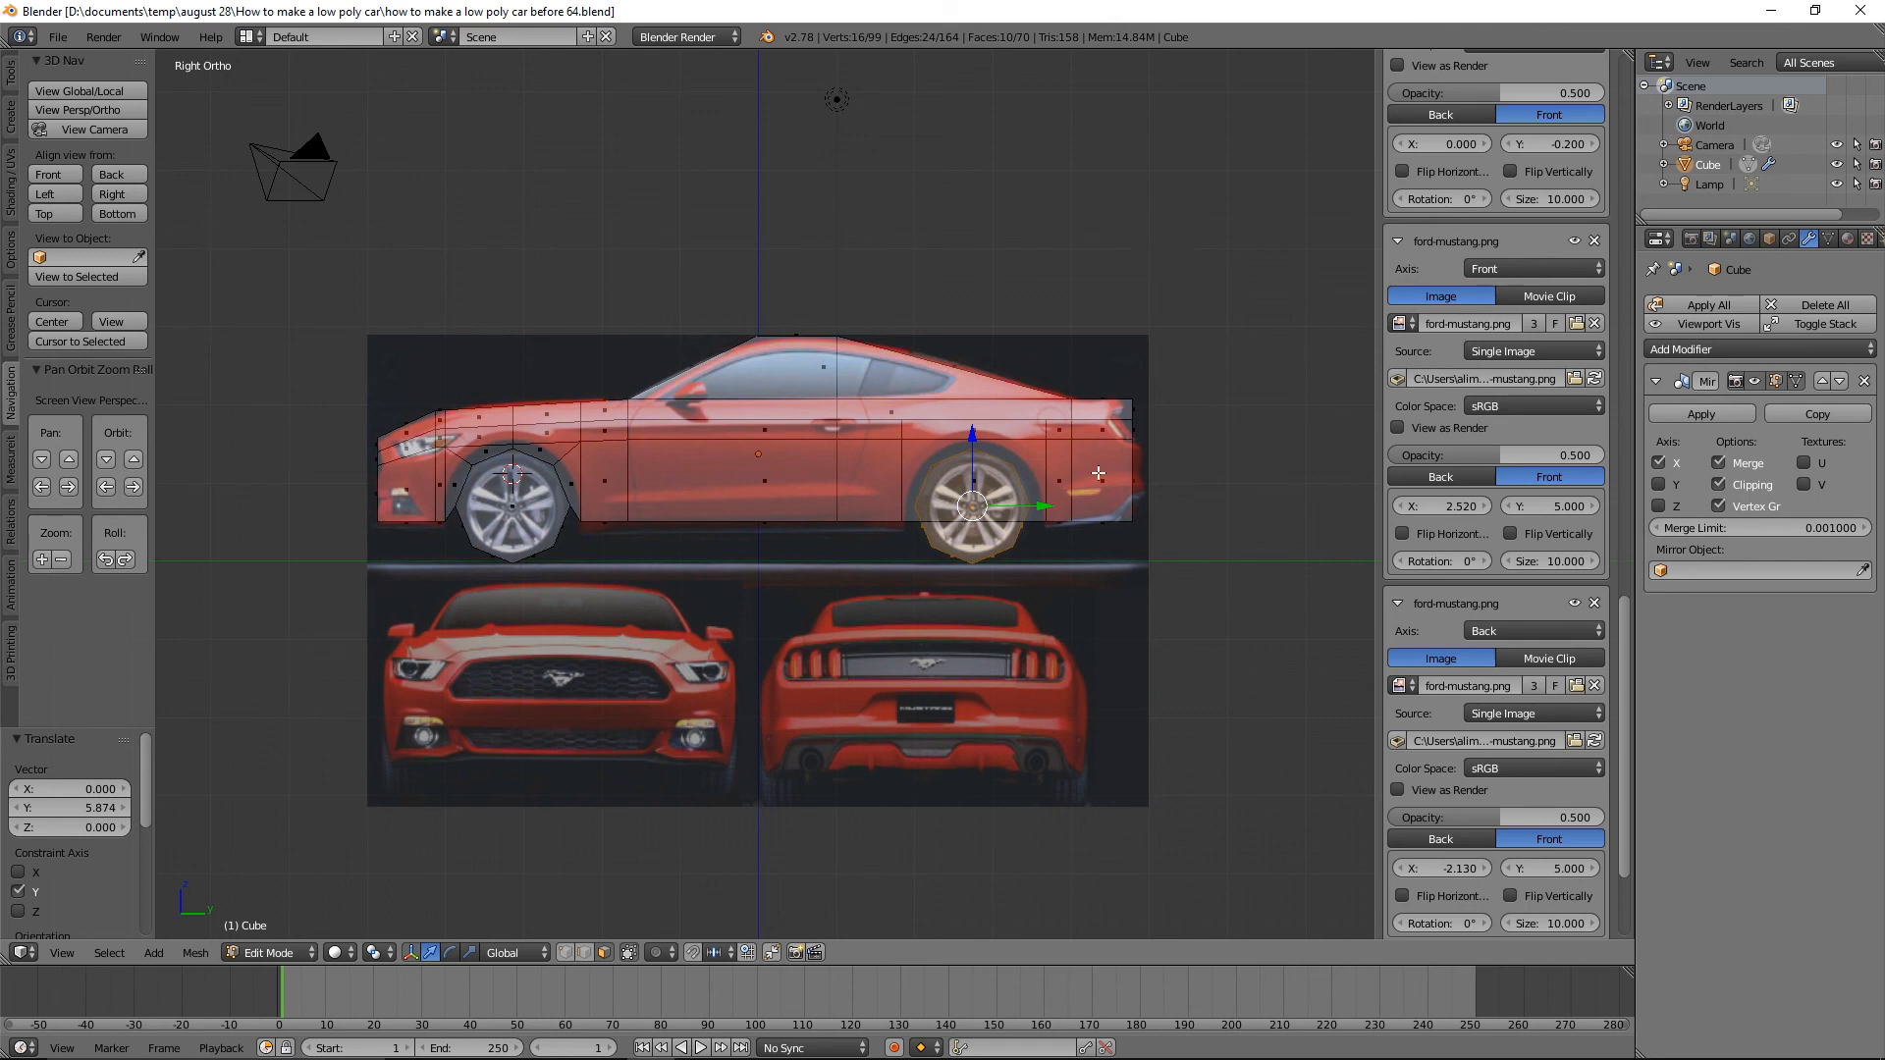
# Clear the selection and duplicate the rear wheel's outer octagonal face in place.
pyautogui.moveTo(792, 555); pyautogui.dragTo(895, 559, button='middle')
pyautogui.press('a')
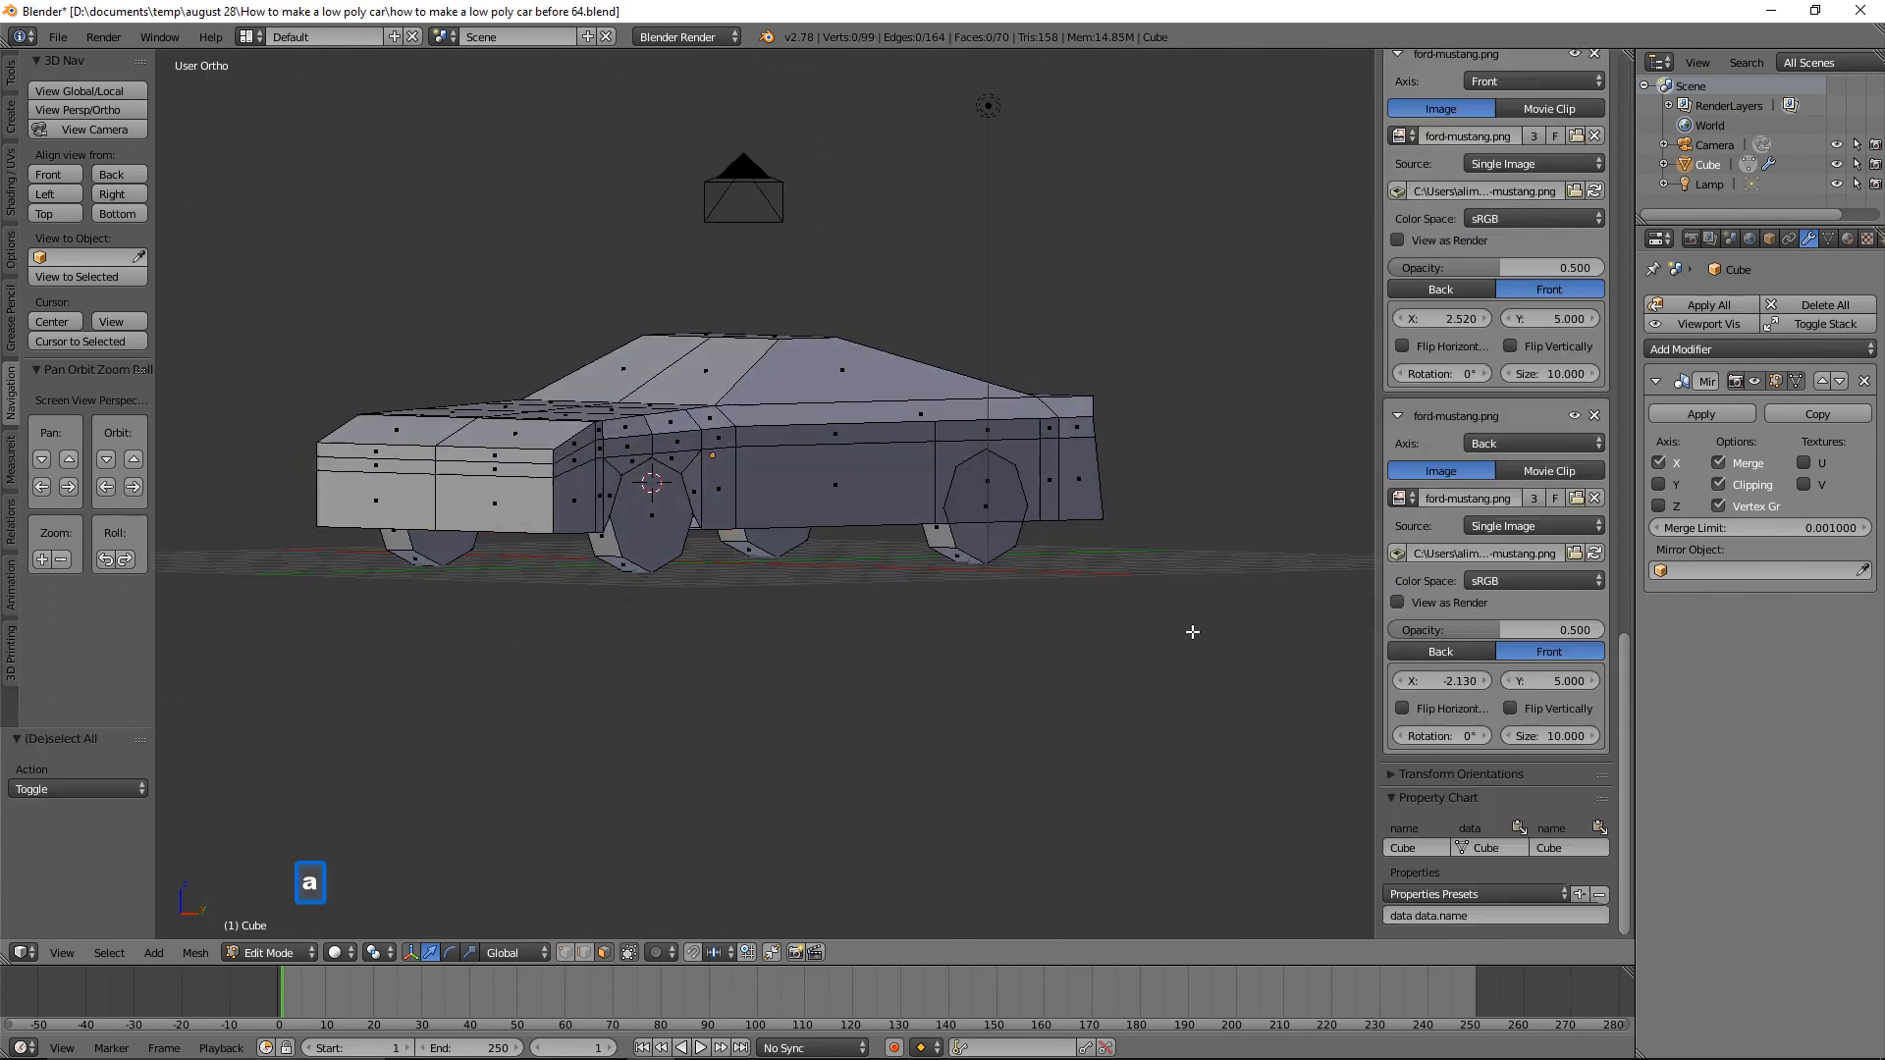
pyautogui.rightClick(969, 539)
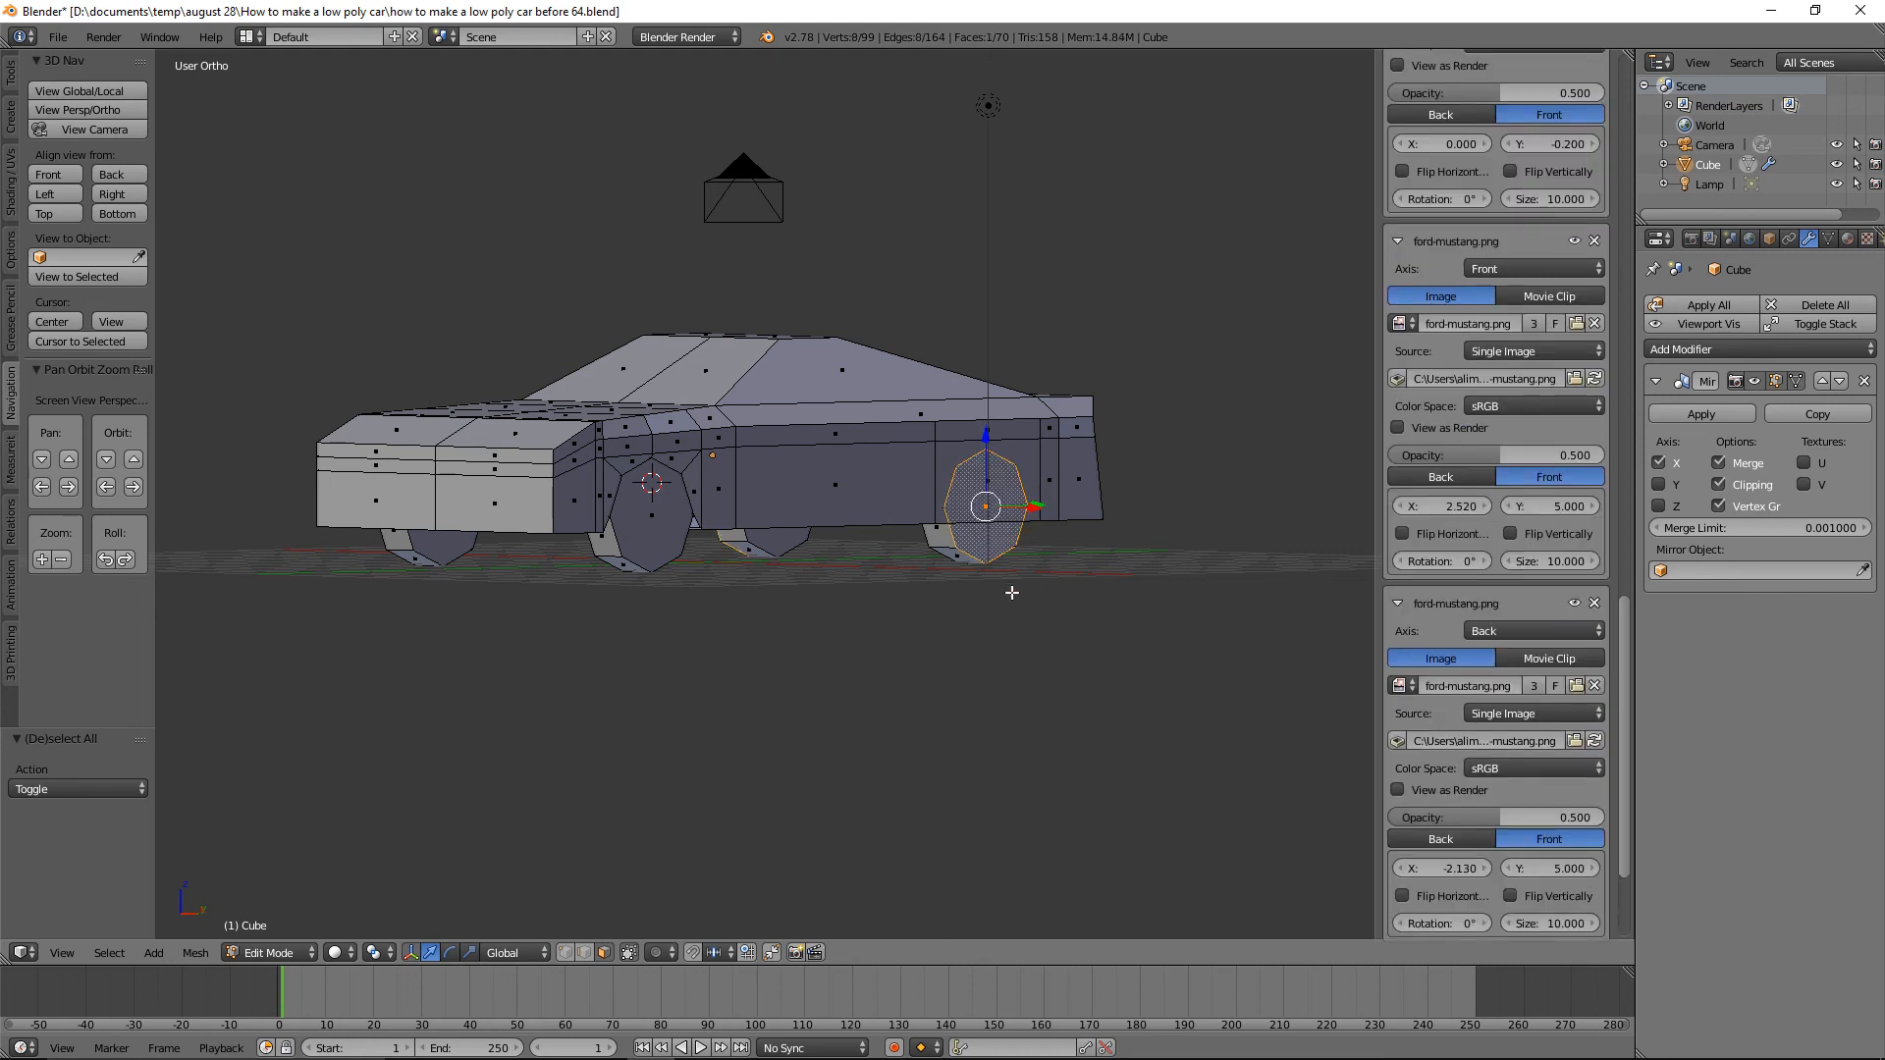
pyautogui.hotkey('shift', 'd')
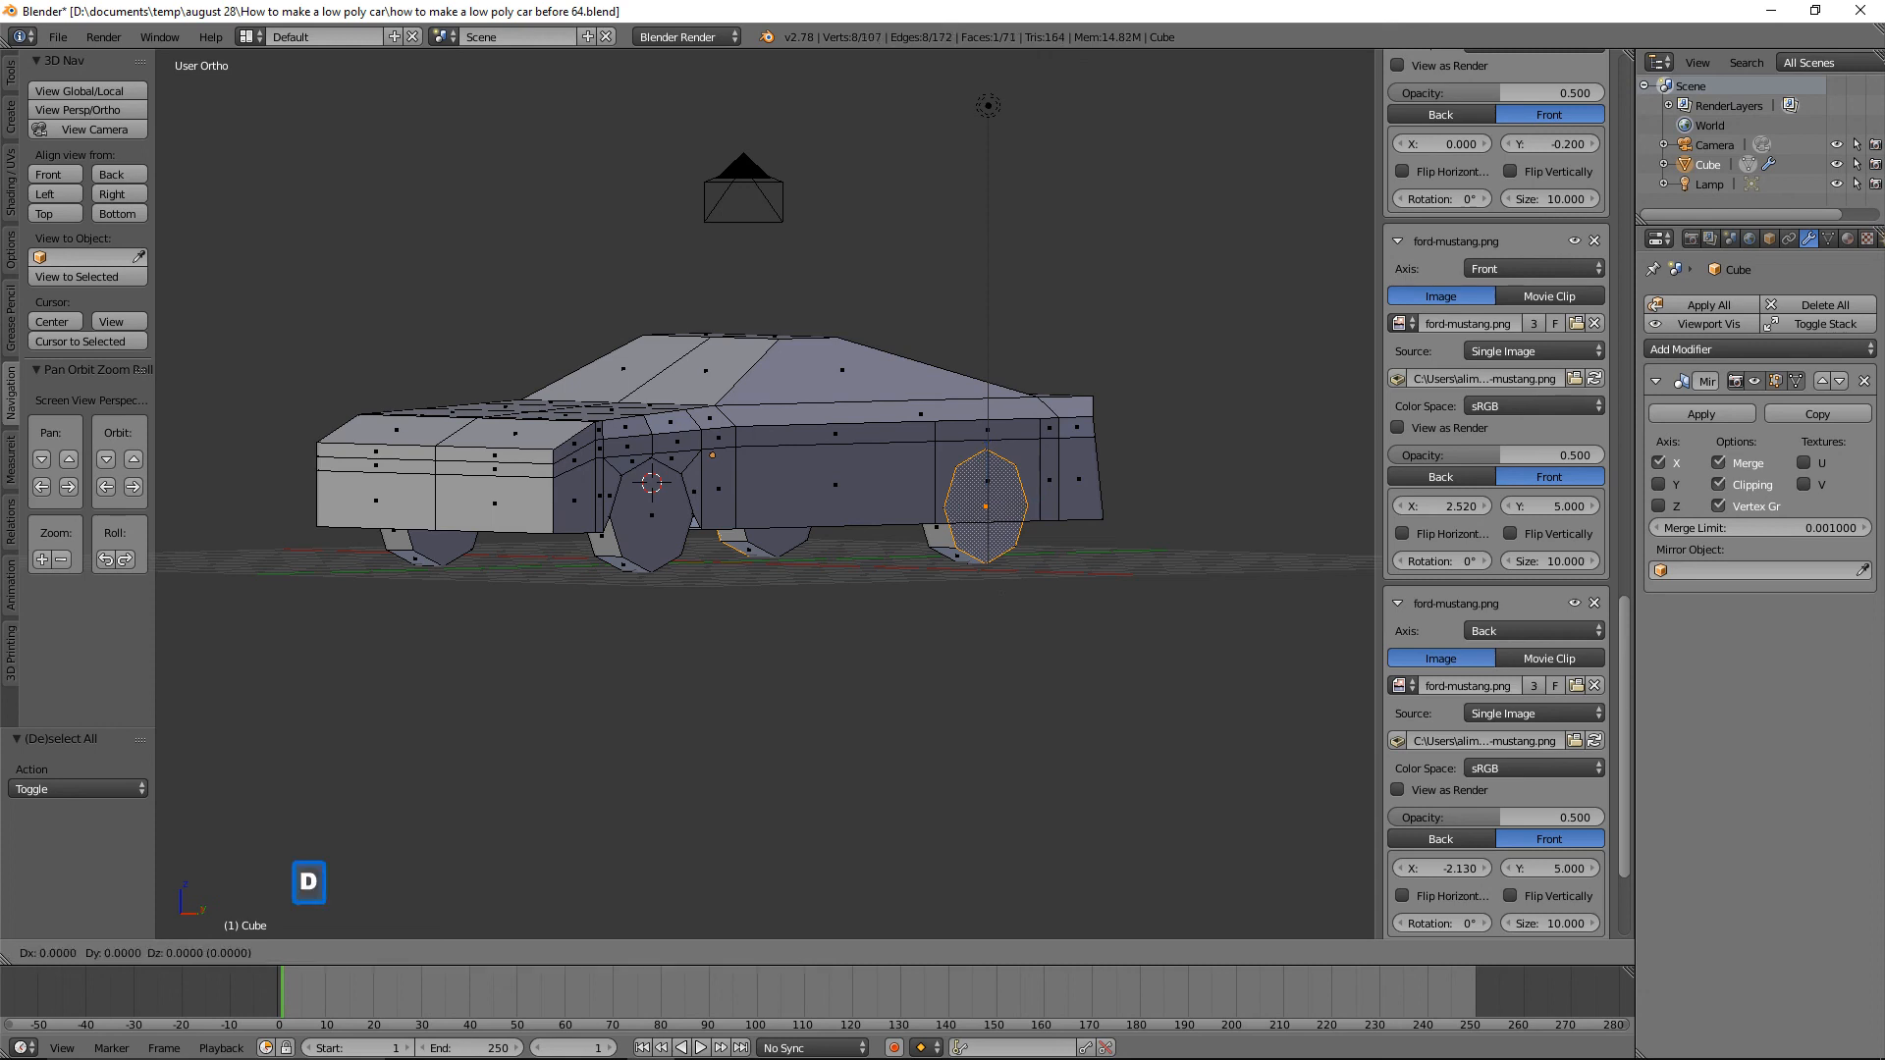
pyautogui.rightClick(1011, 592)
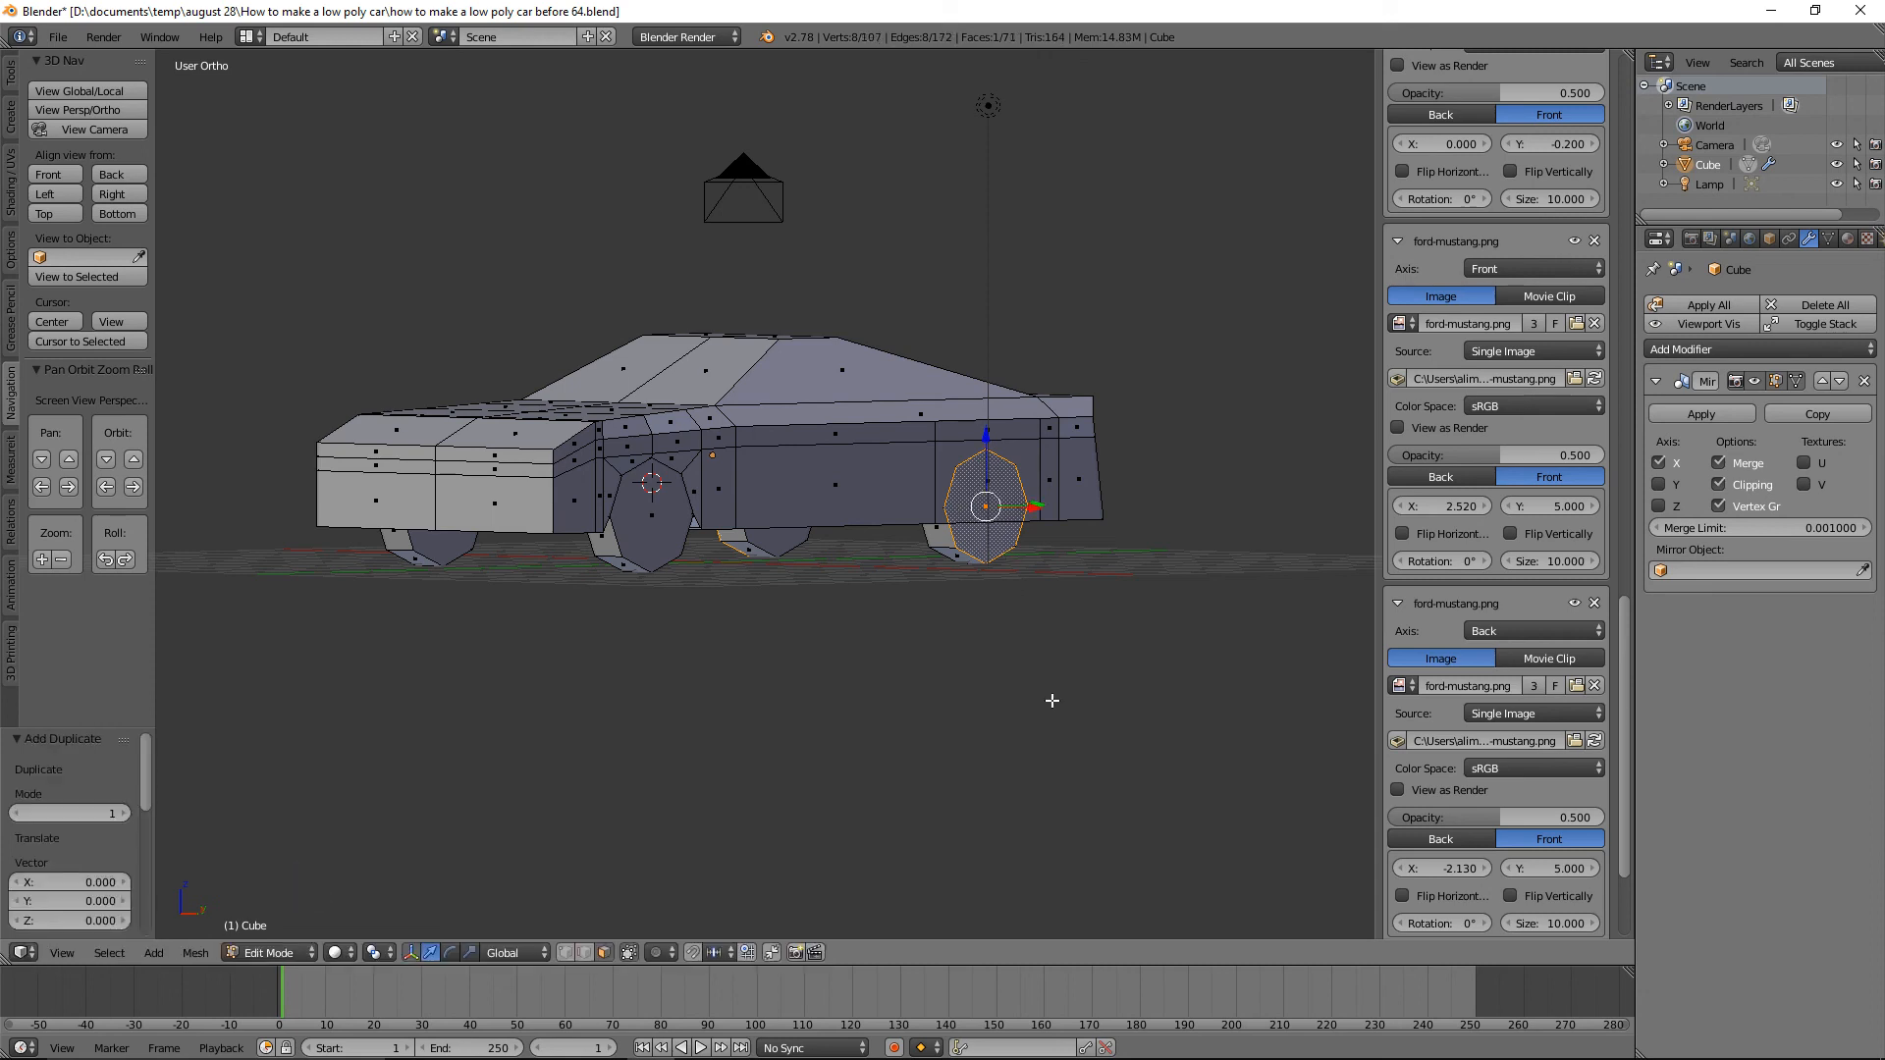
# Select all linked faces of the rear wheel cylinder, hide them, and save as "how to make a low poly car before 65.blend".
pyautogui.press('a')
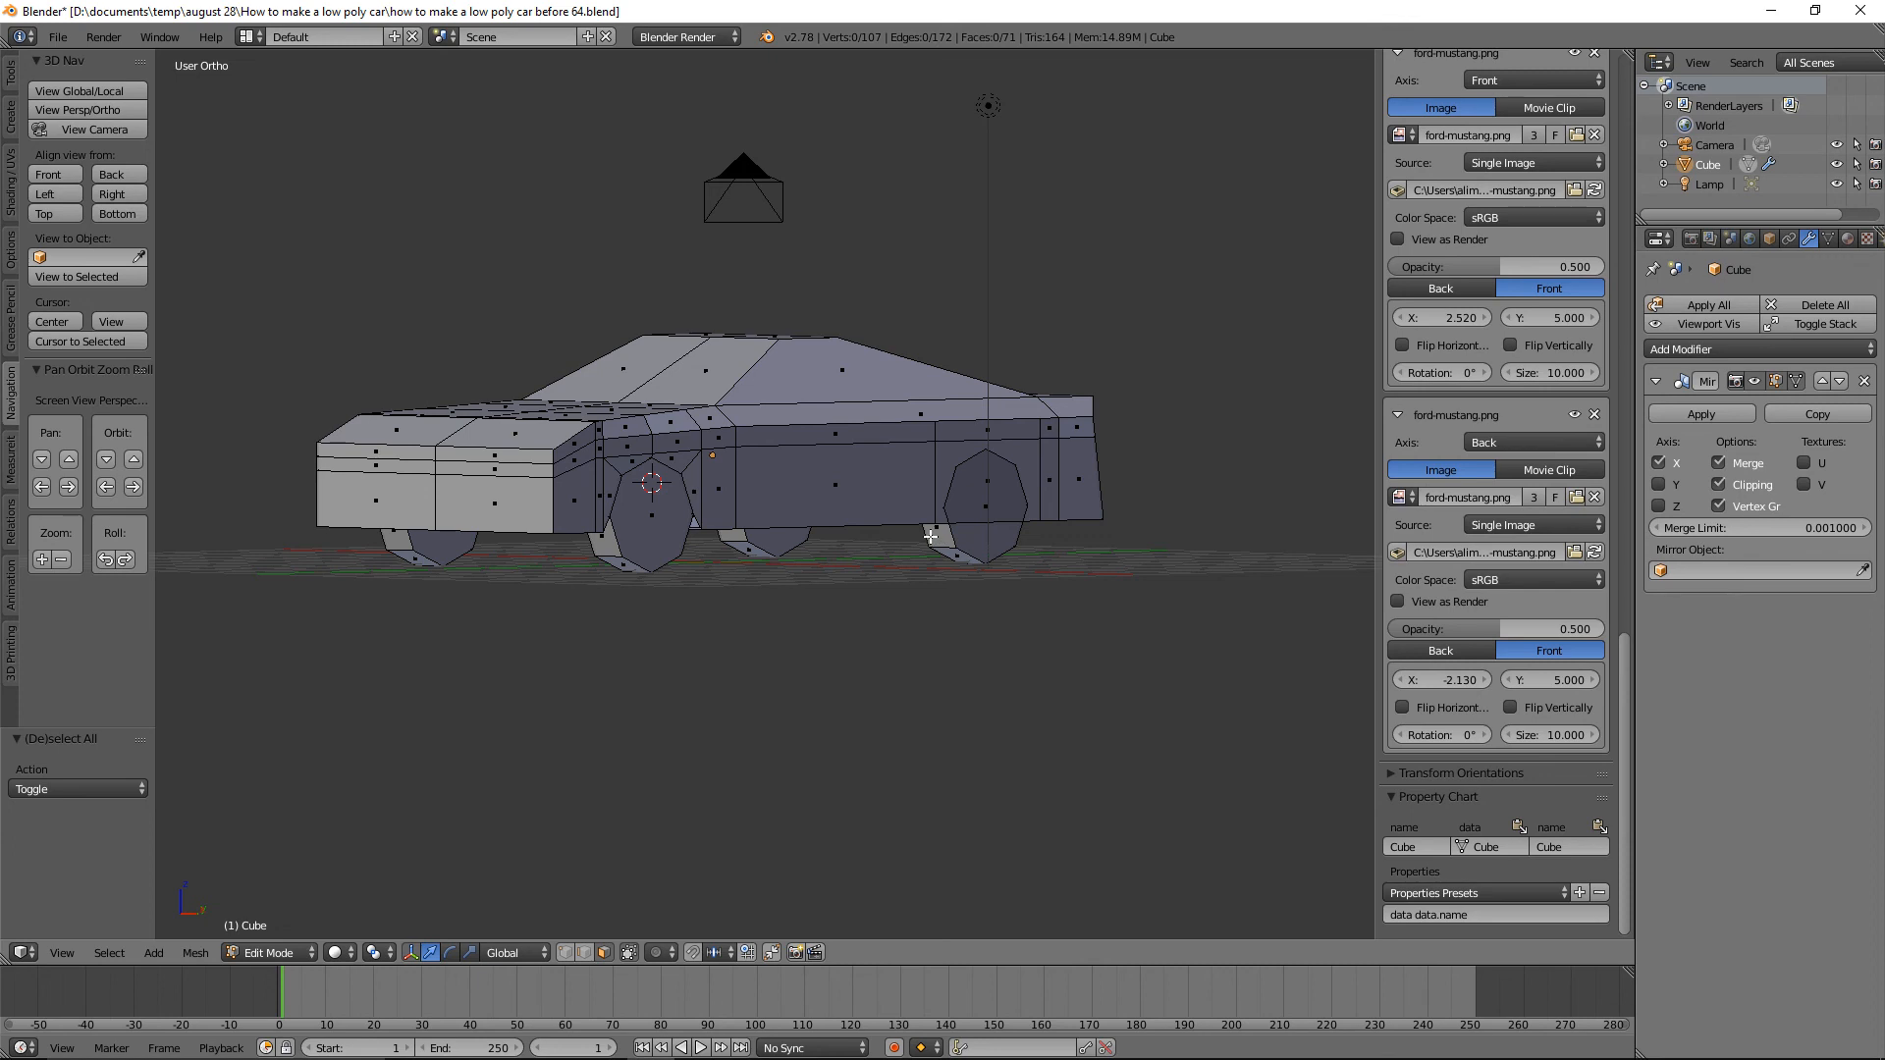
pyautogui.press('l')
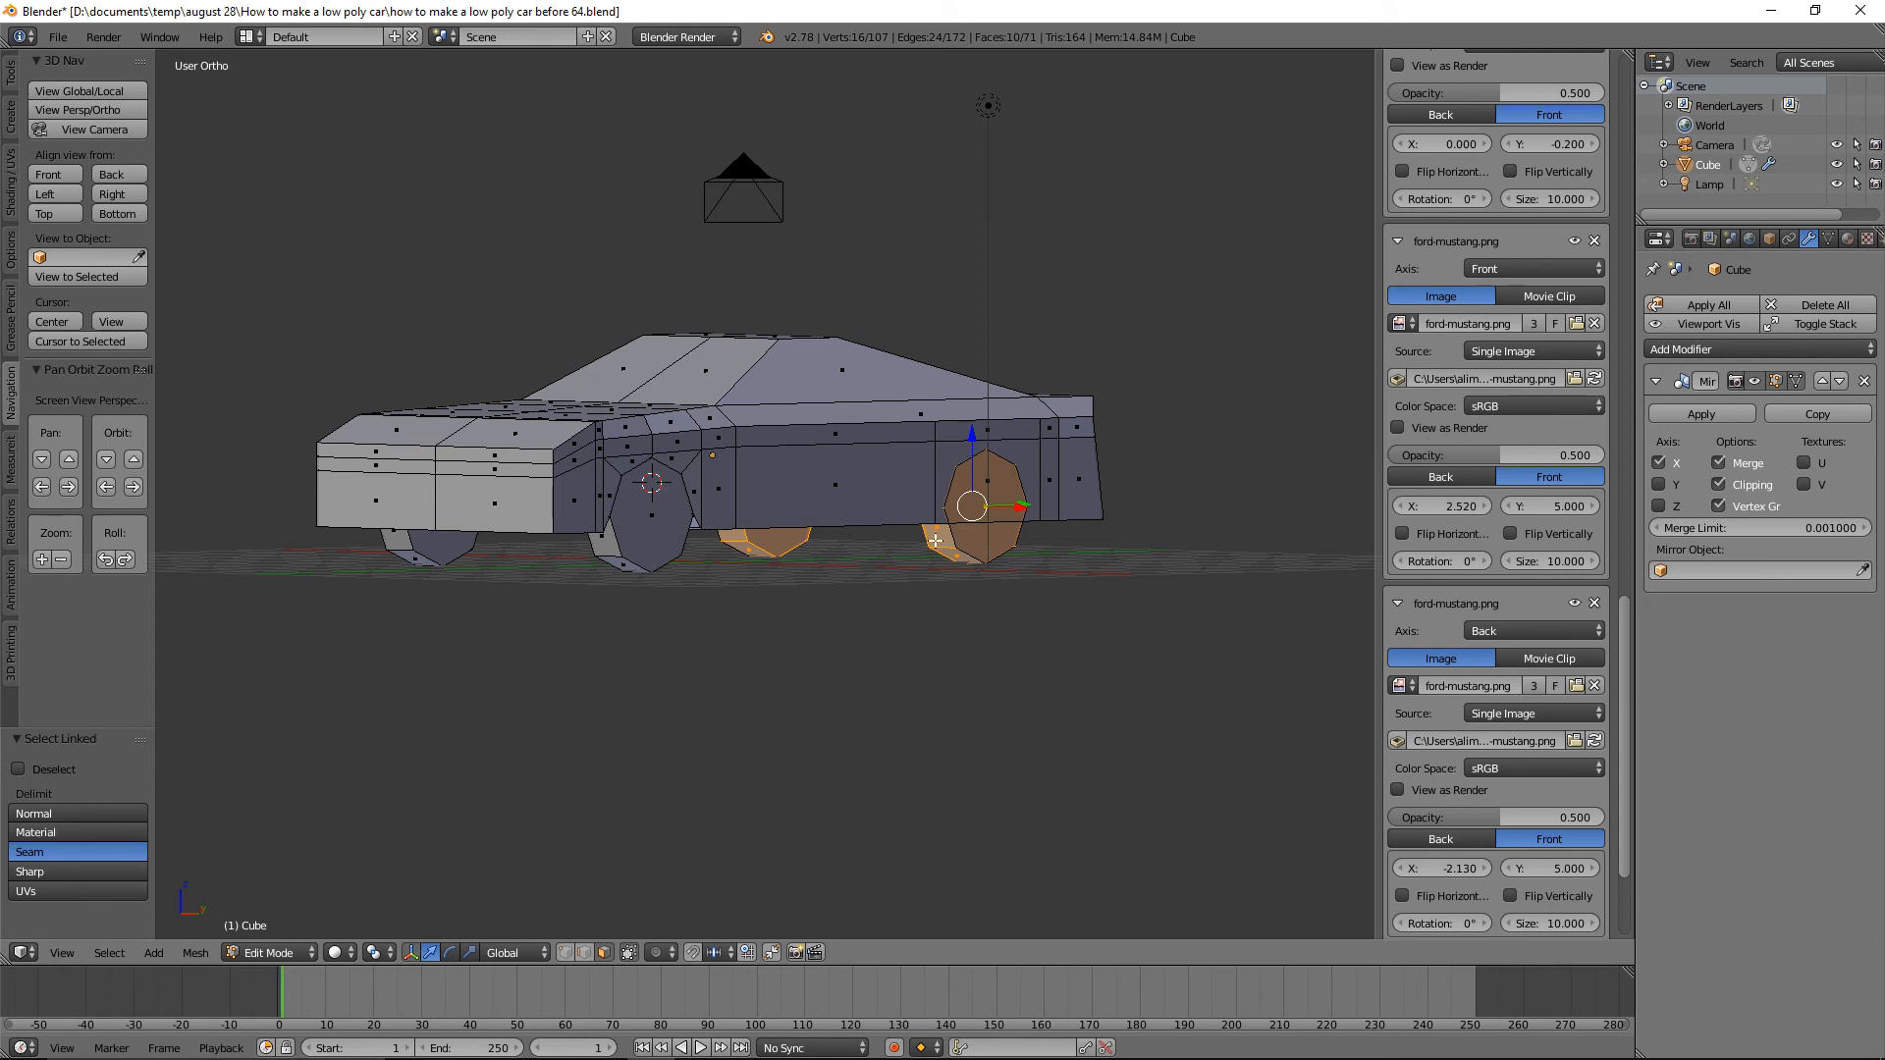
pyautogui.press('h')
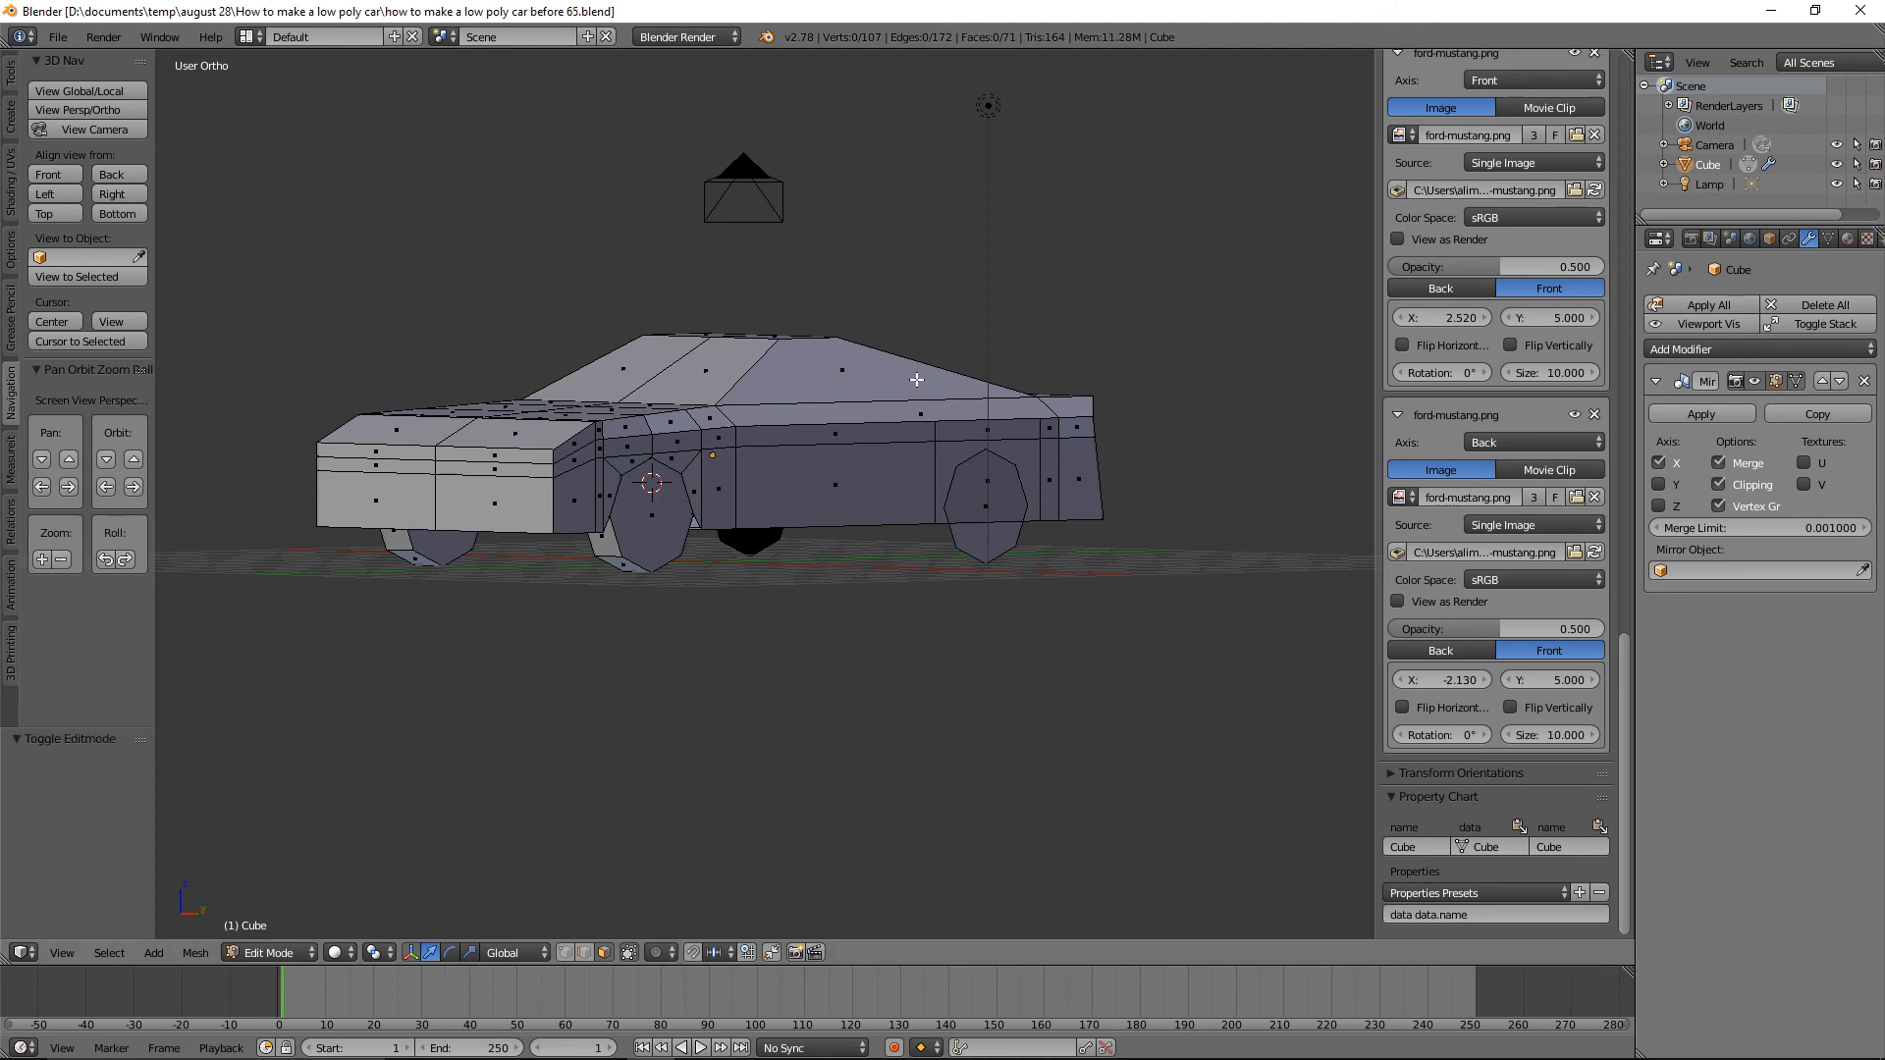
# Delete the lower body side face that covers the rear wheel area.
pyautogui.press('b')
pyautogui.moveTo(916, 380); pyautogui.dragTo(1098, 606)
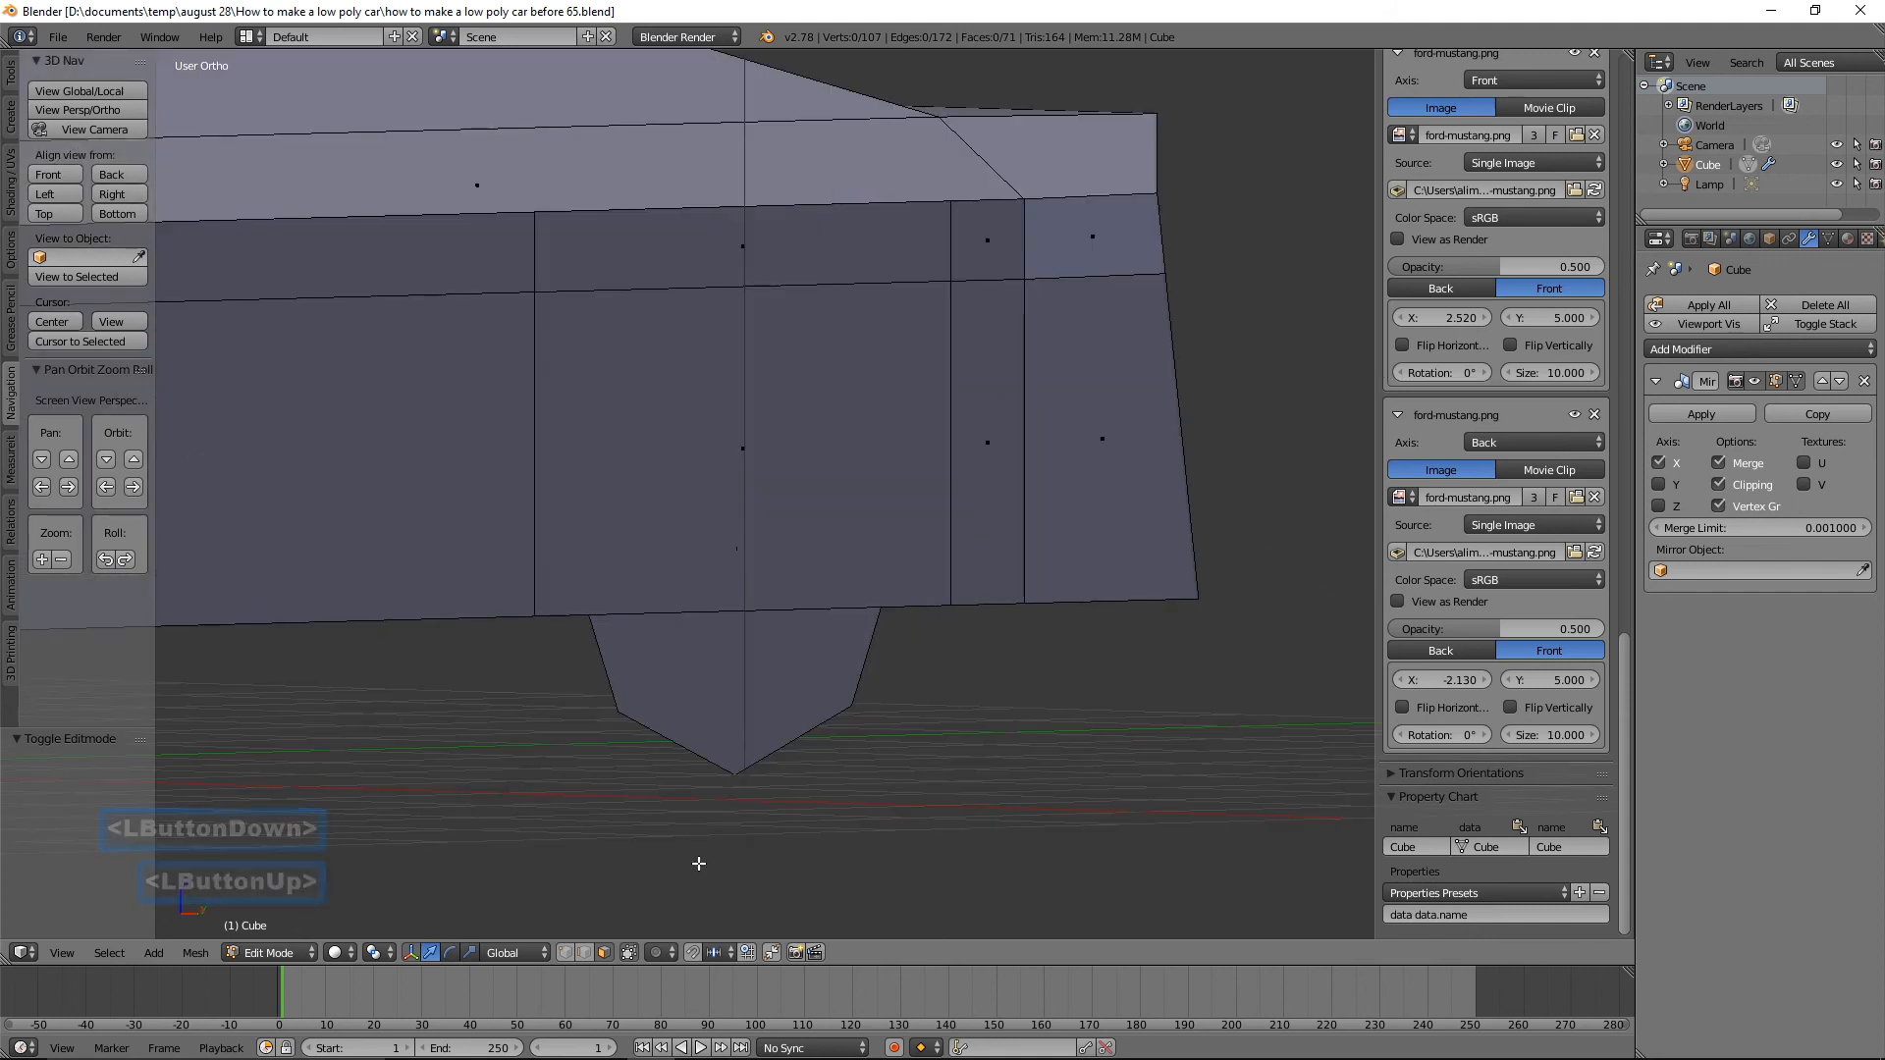
pyautogui.click(869, 513)
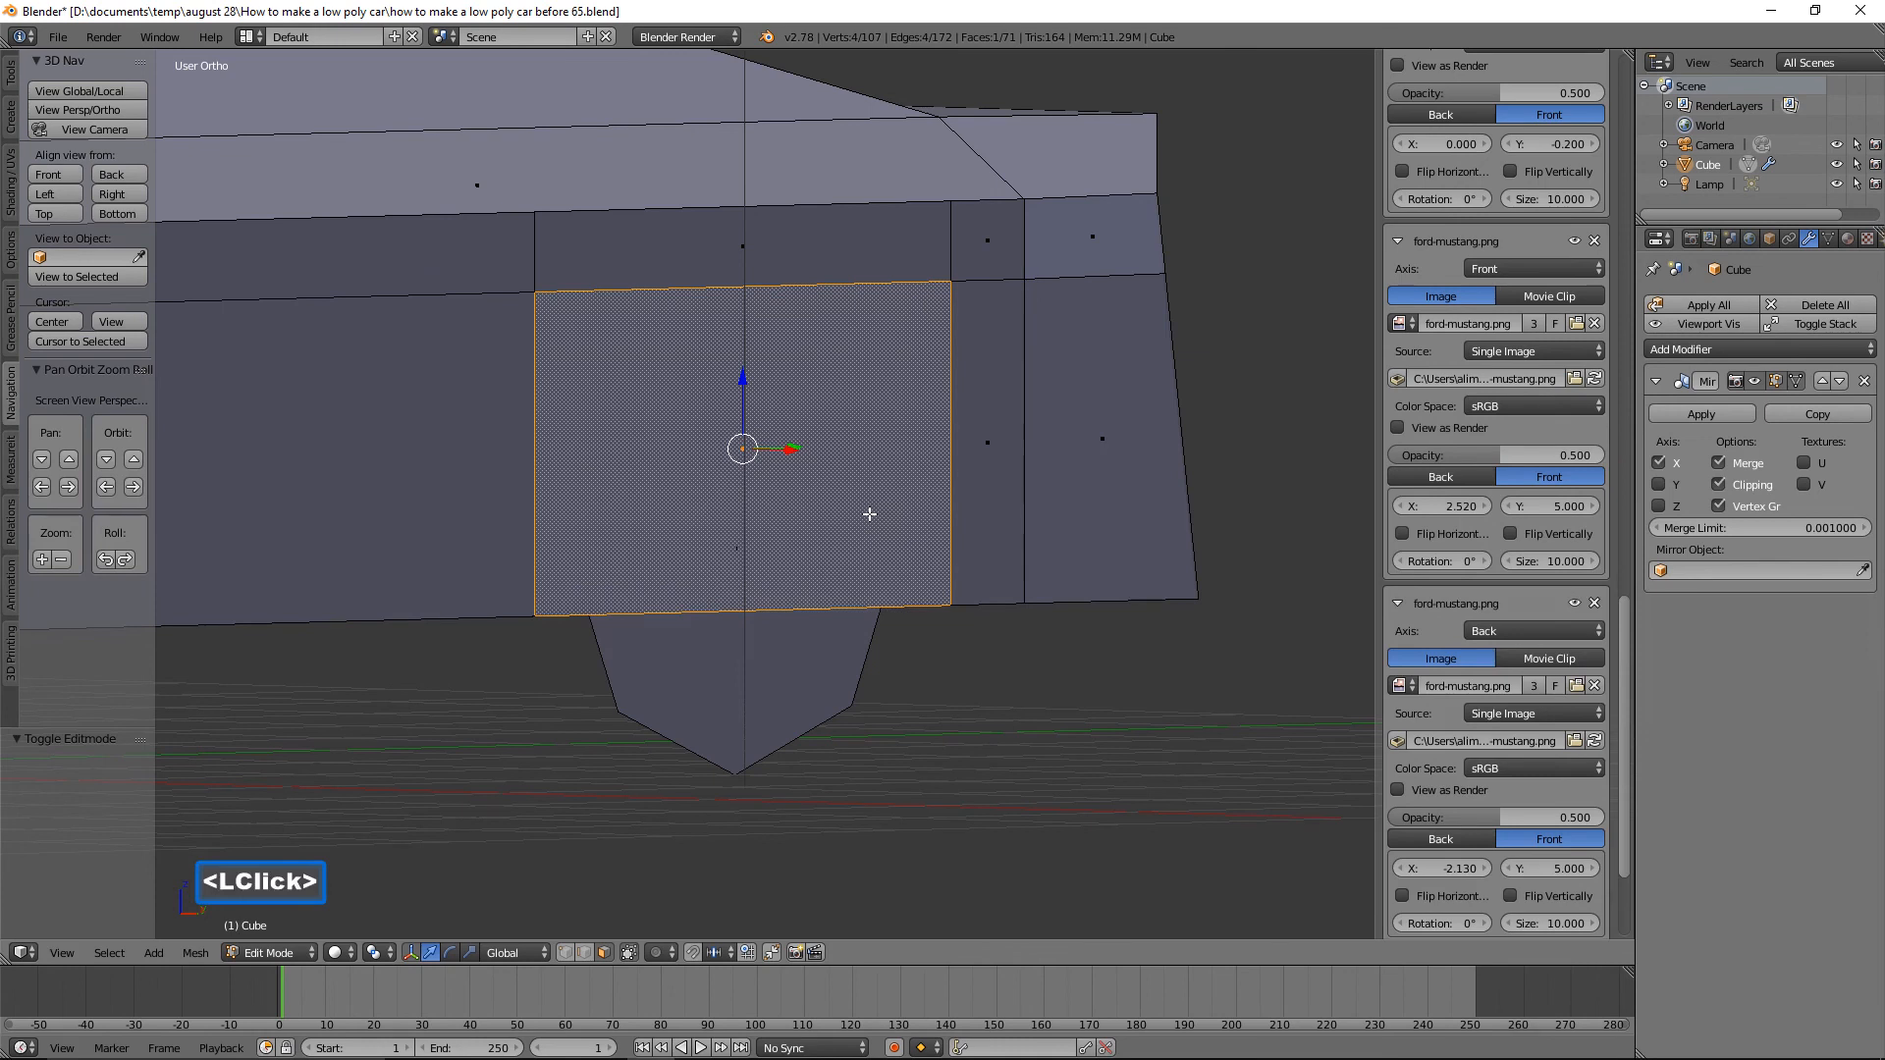
pyautogui.press('x')
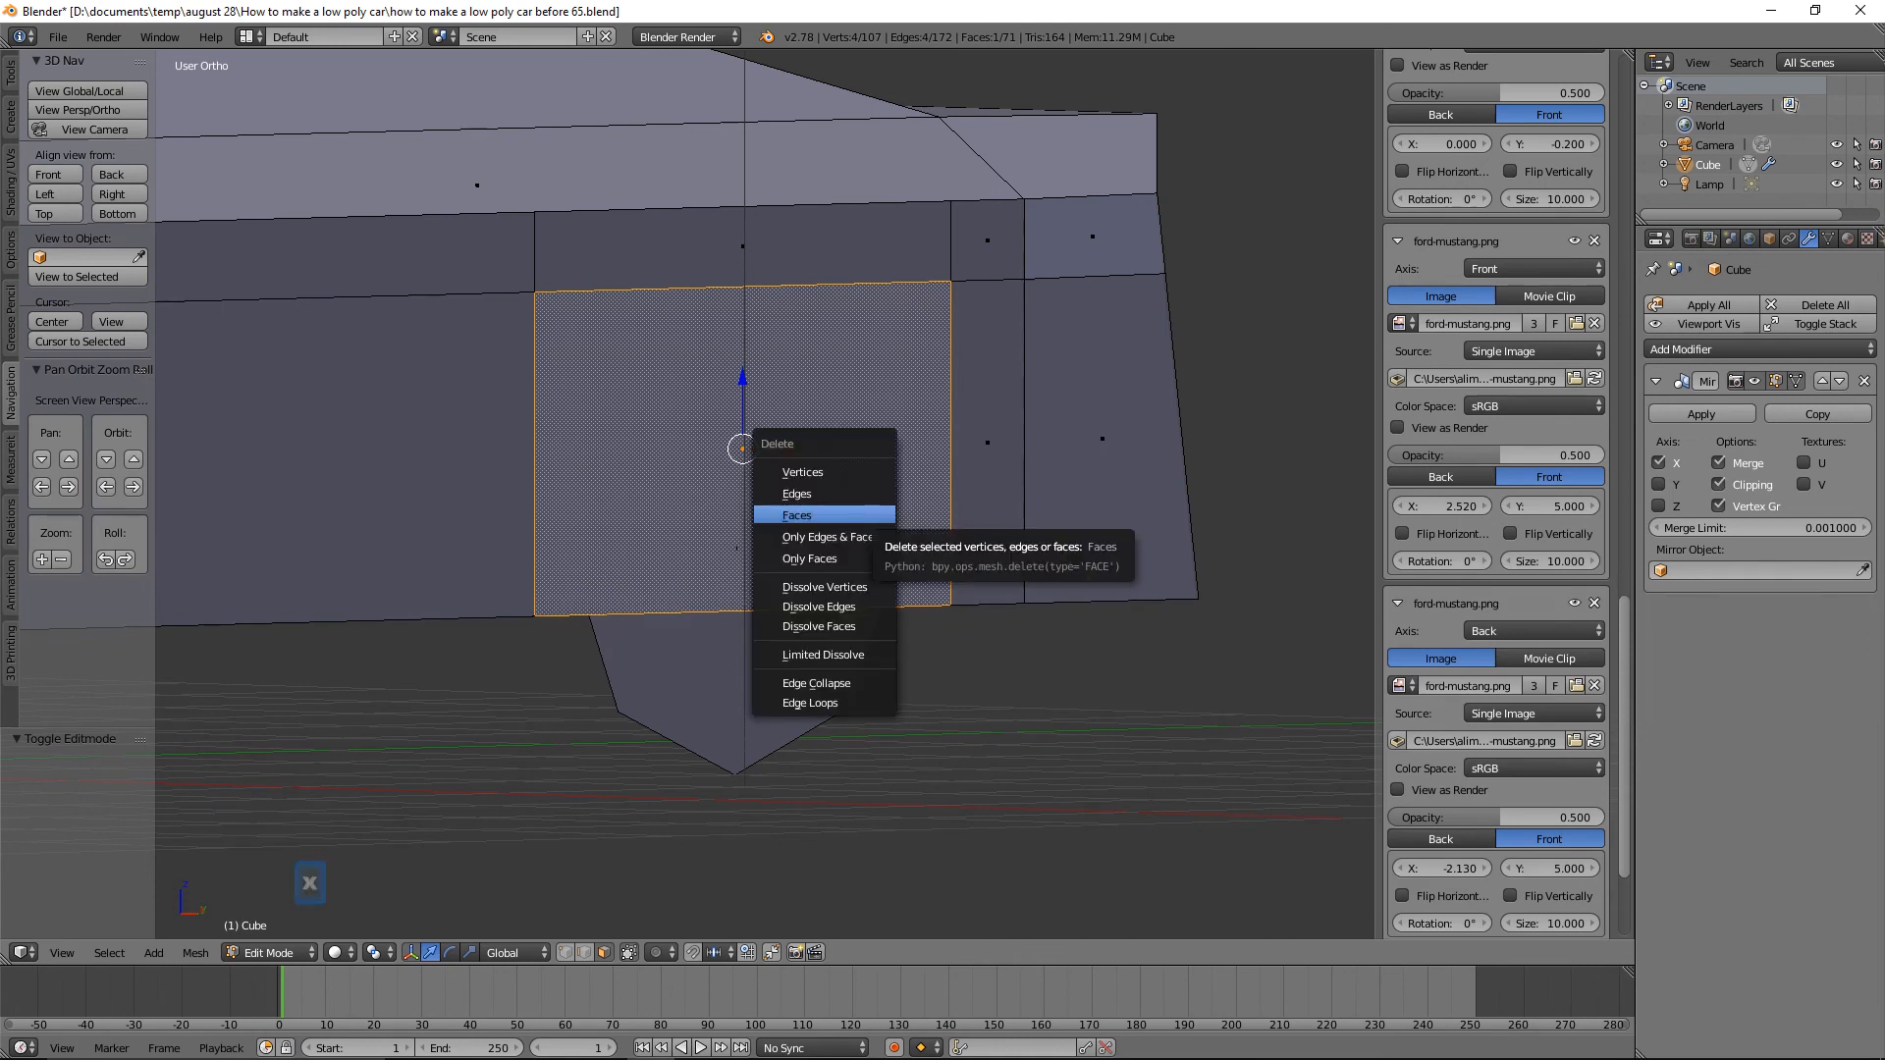
pyautogui.click(830, 515)
# Delete the underbody face between the rear wheels and save as "how to make a low poly car before 66.blend" in the right view.
pyautogui.moveTo(668, 721); pyautogui.dragTo(701, 650, button='middle')
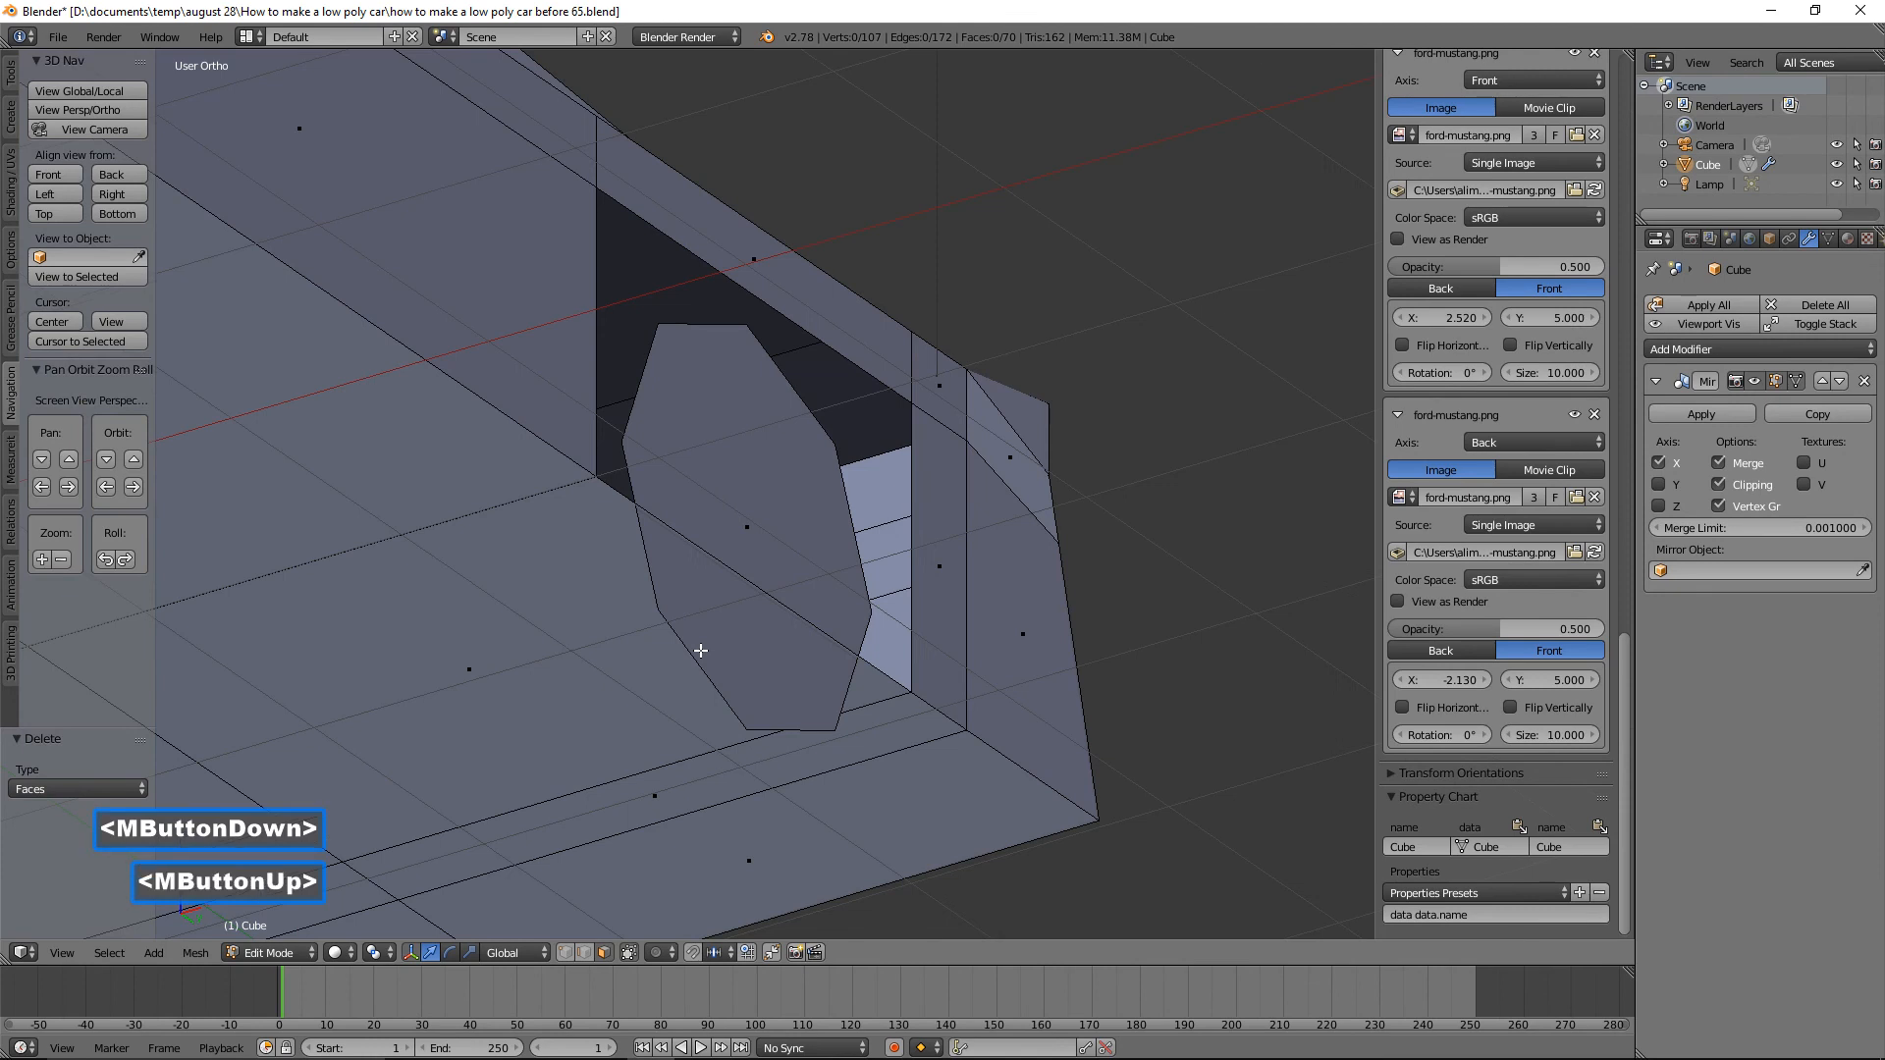
pyautogui.click(628, 636)
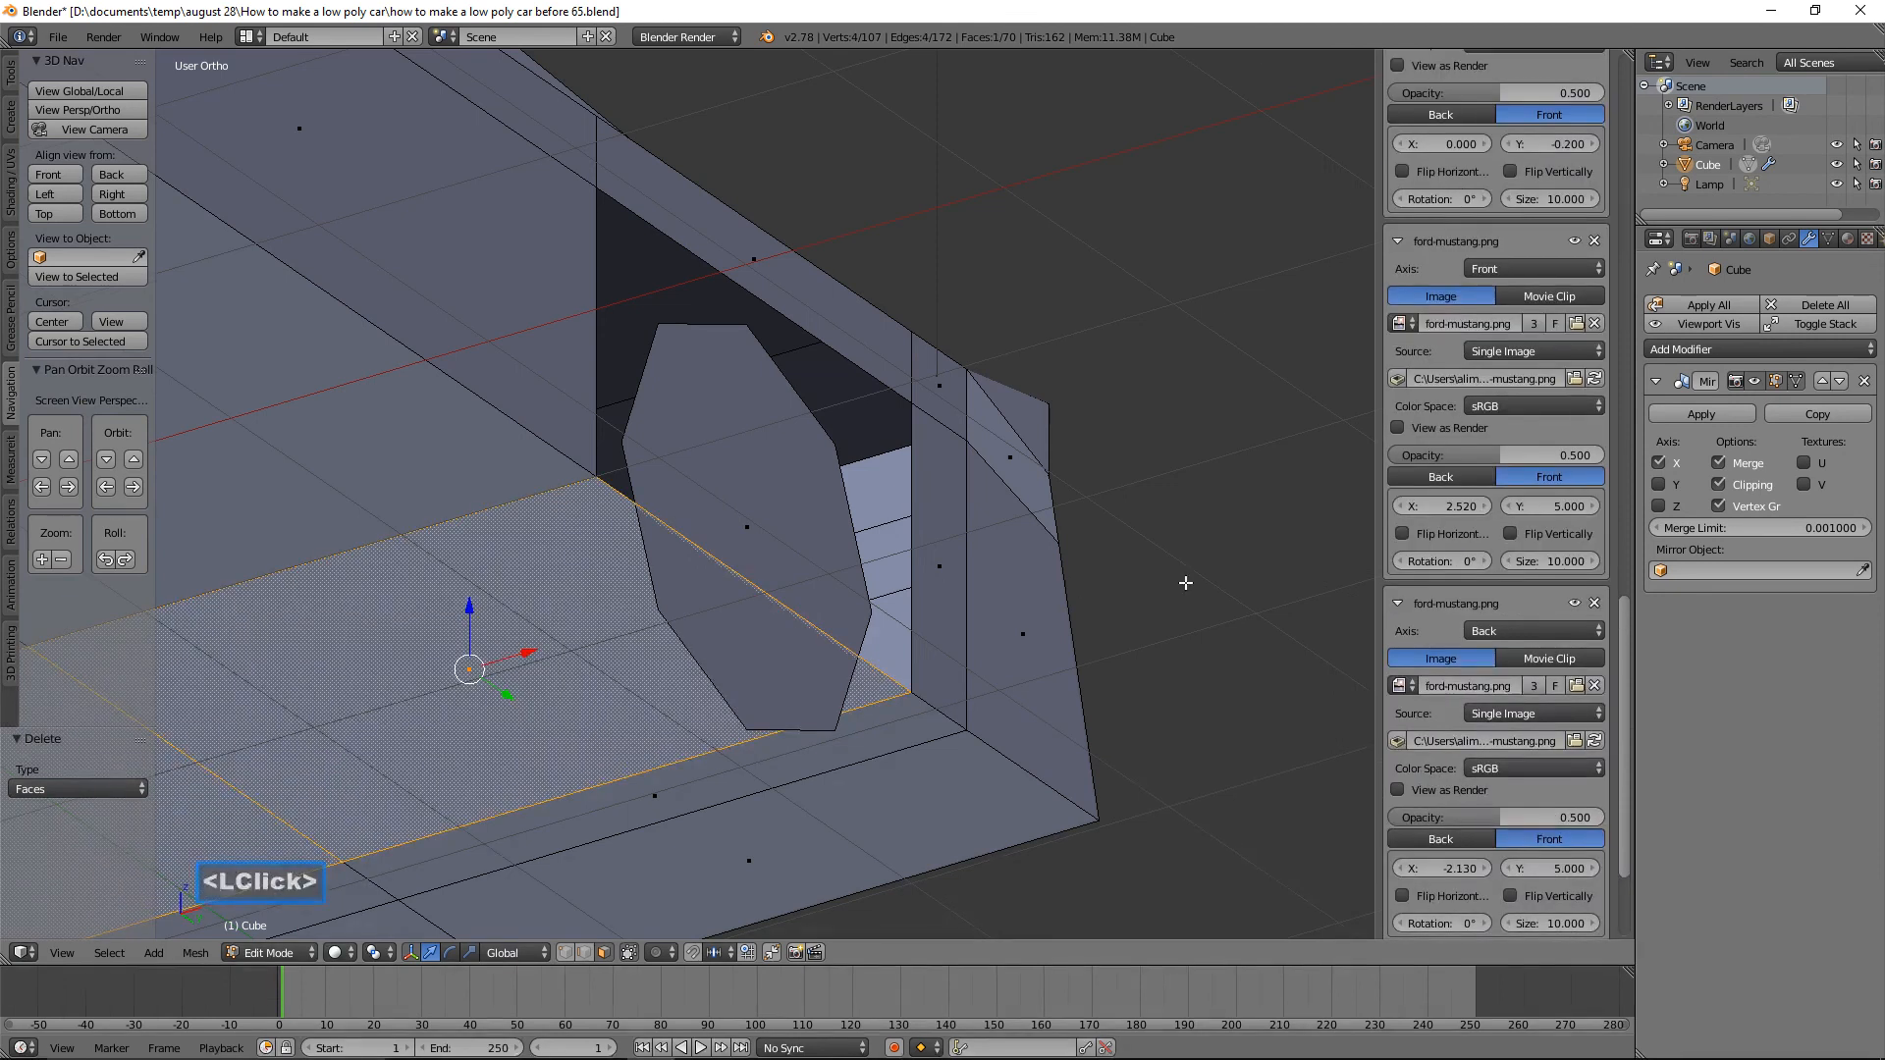
pyautogui.press('x')
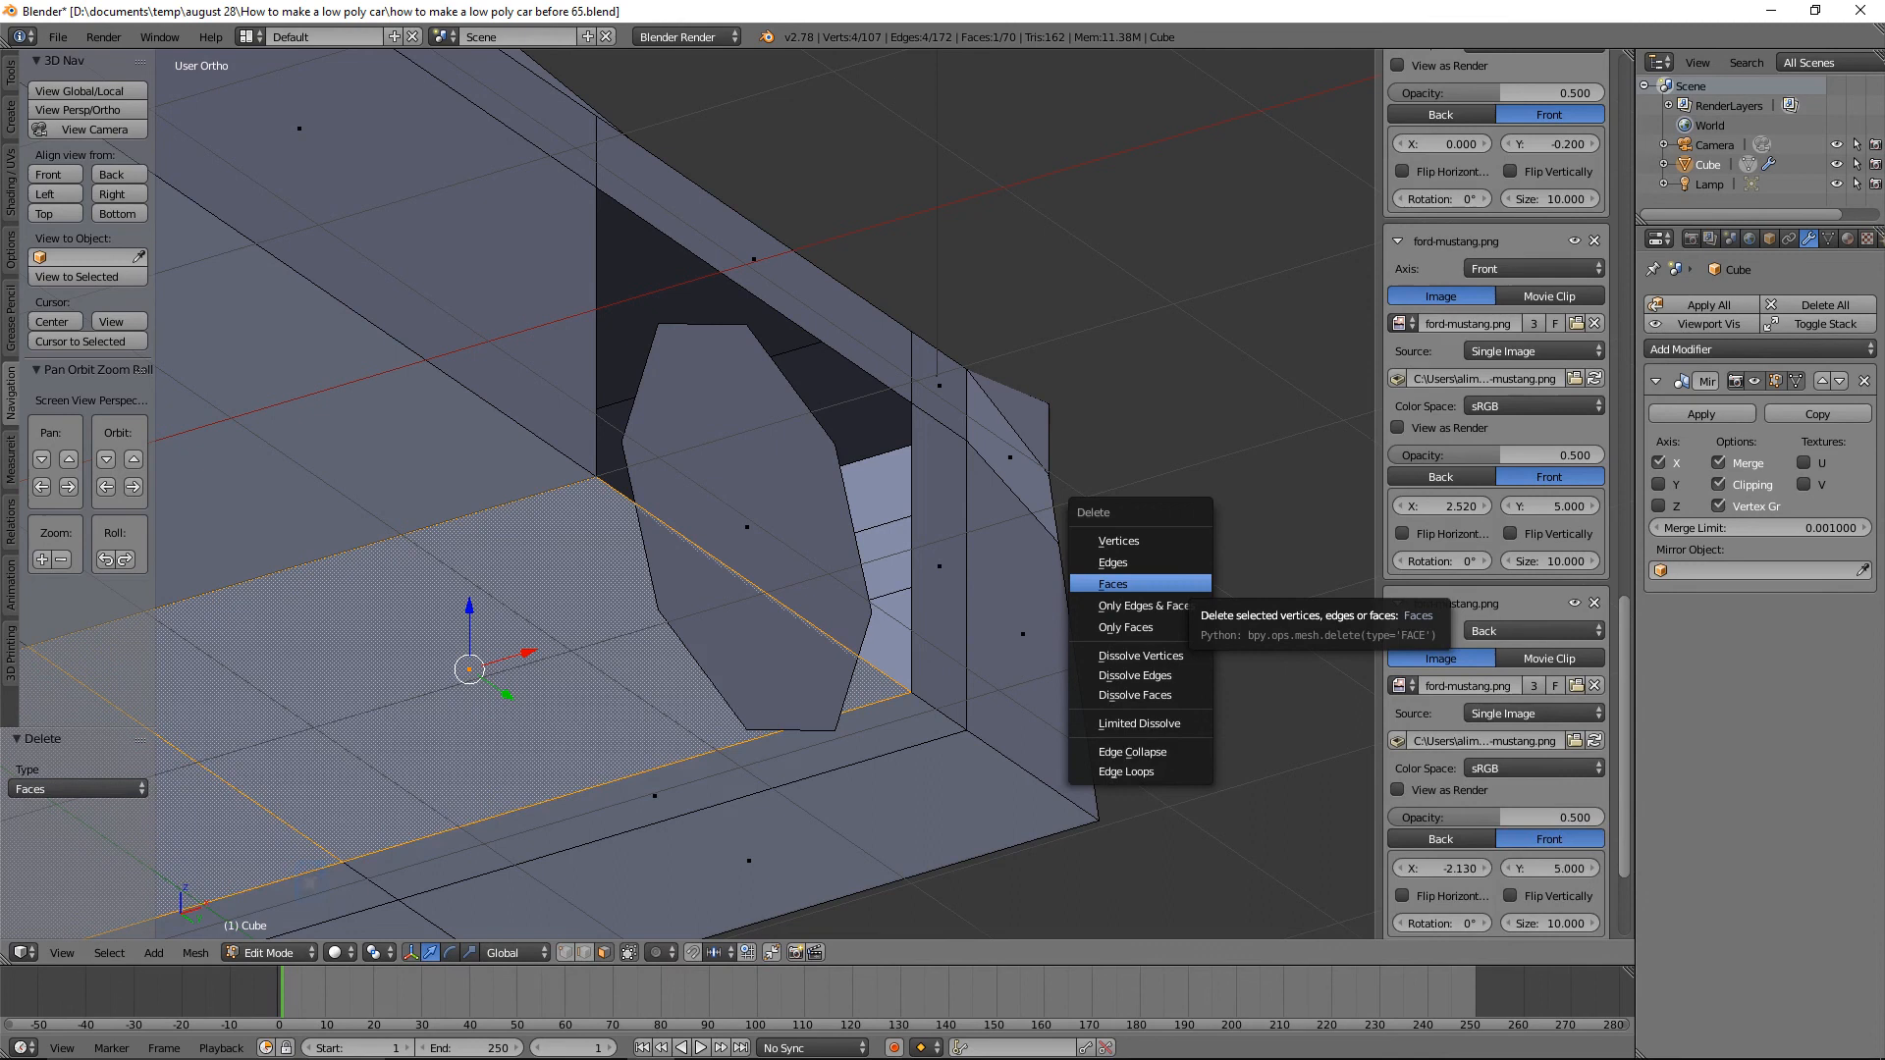
pyautogui.click(1119, 584)
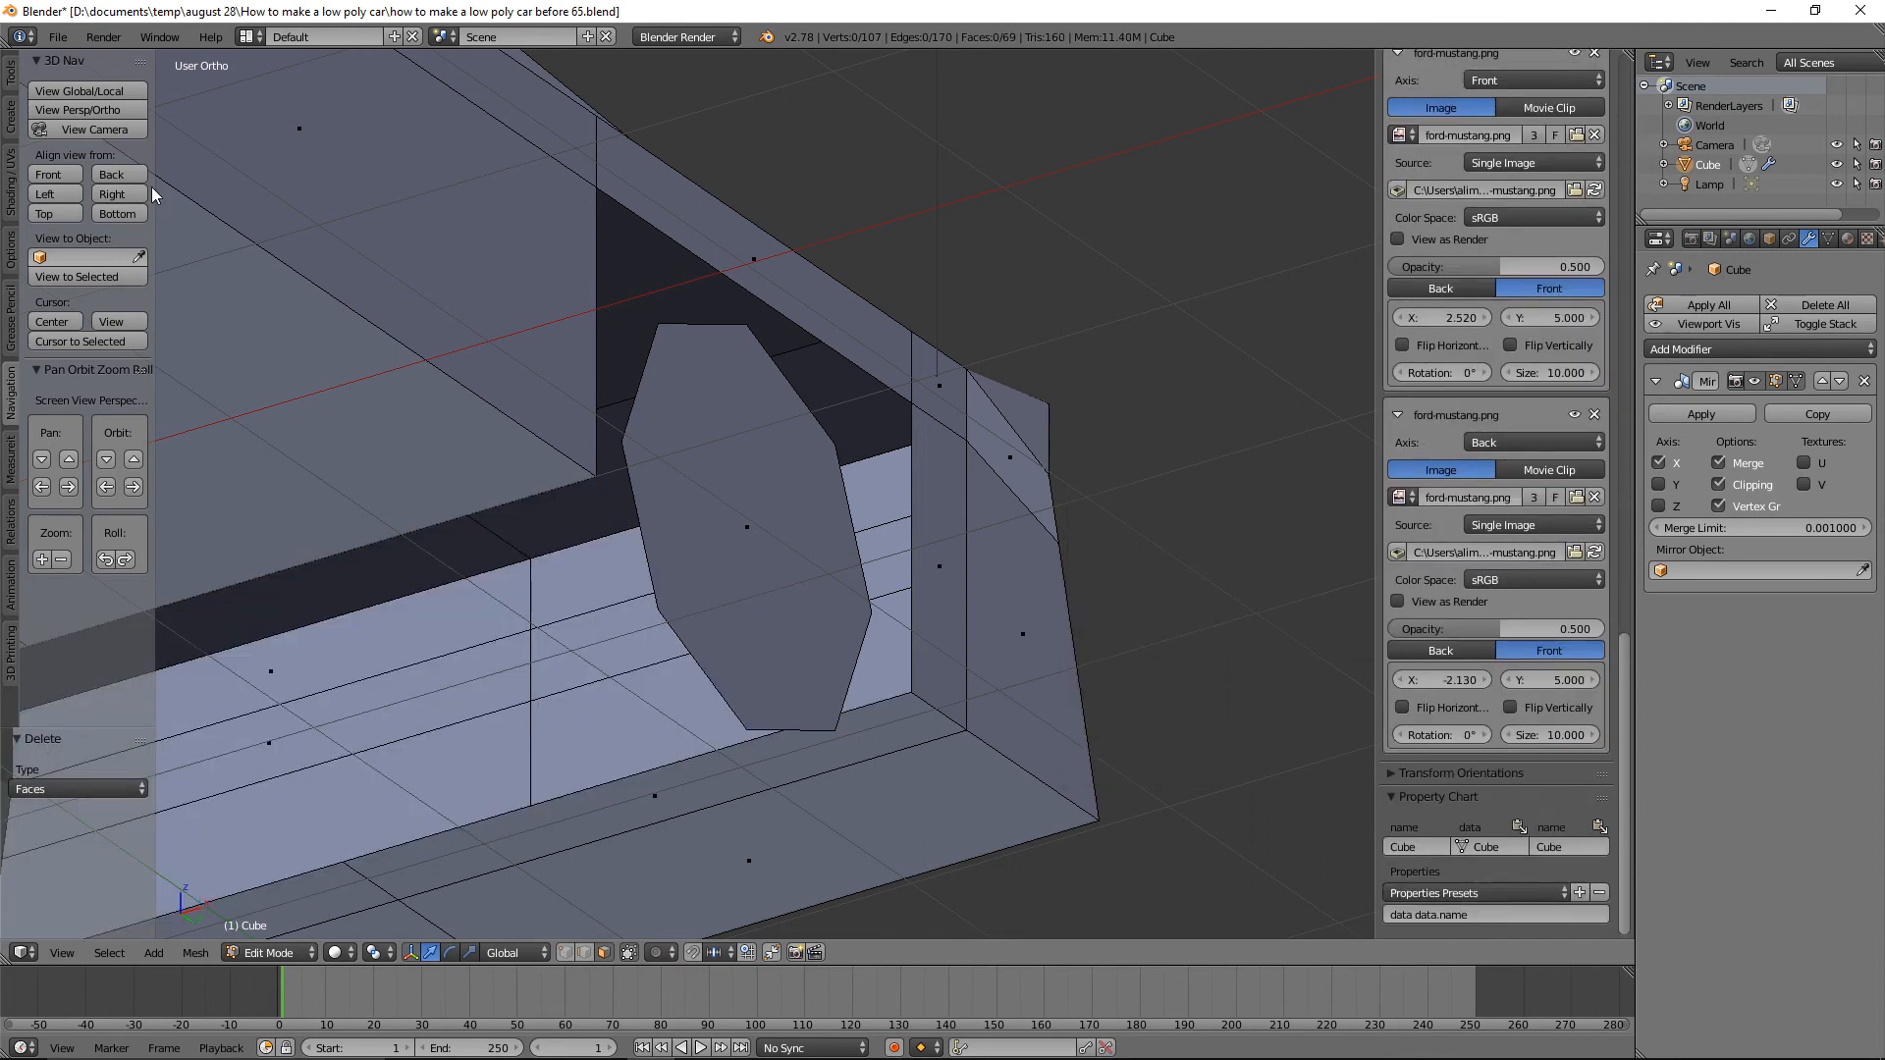
pyautogui.click(137, 196)
pyautogui.keyDown('shift'); pyautogui.moveTo(1181, 370); pyautogui.dragTo(544, 727, button='middle'); pyautogui.keyUp('shift')
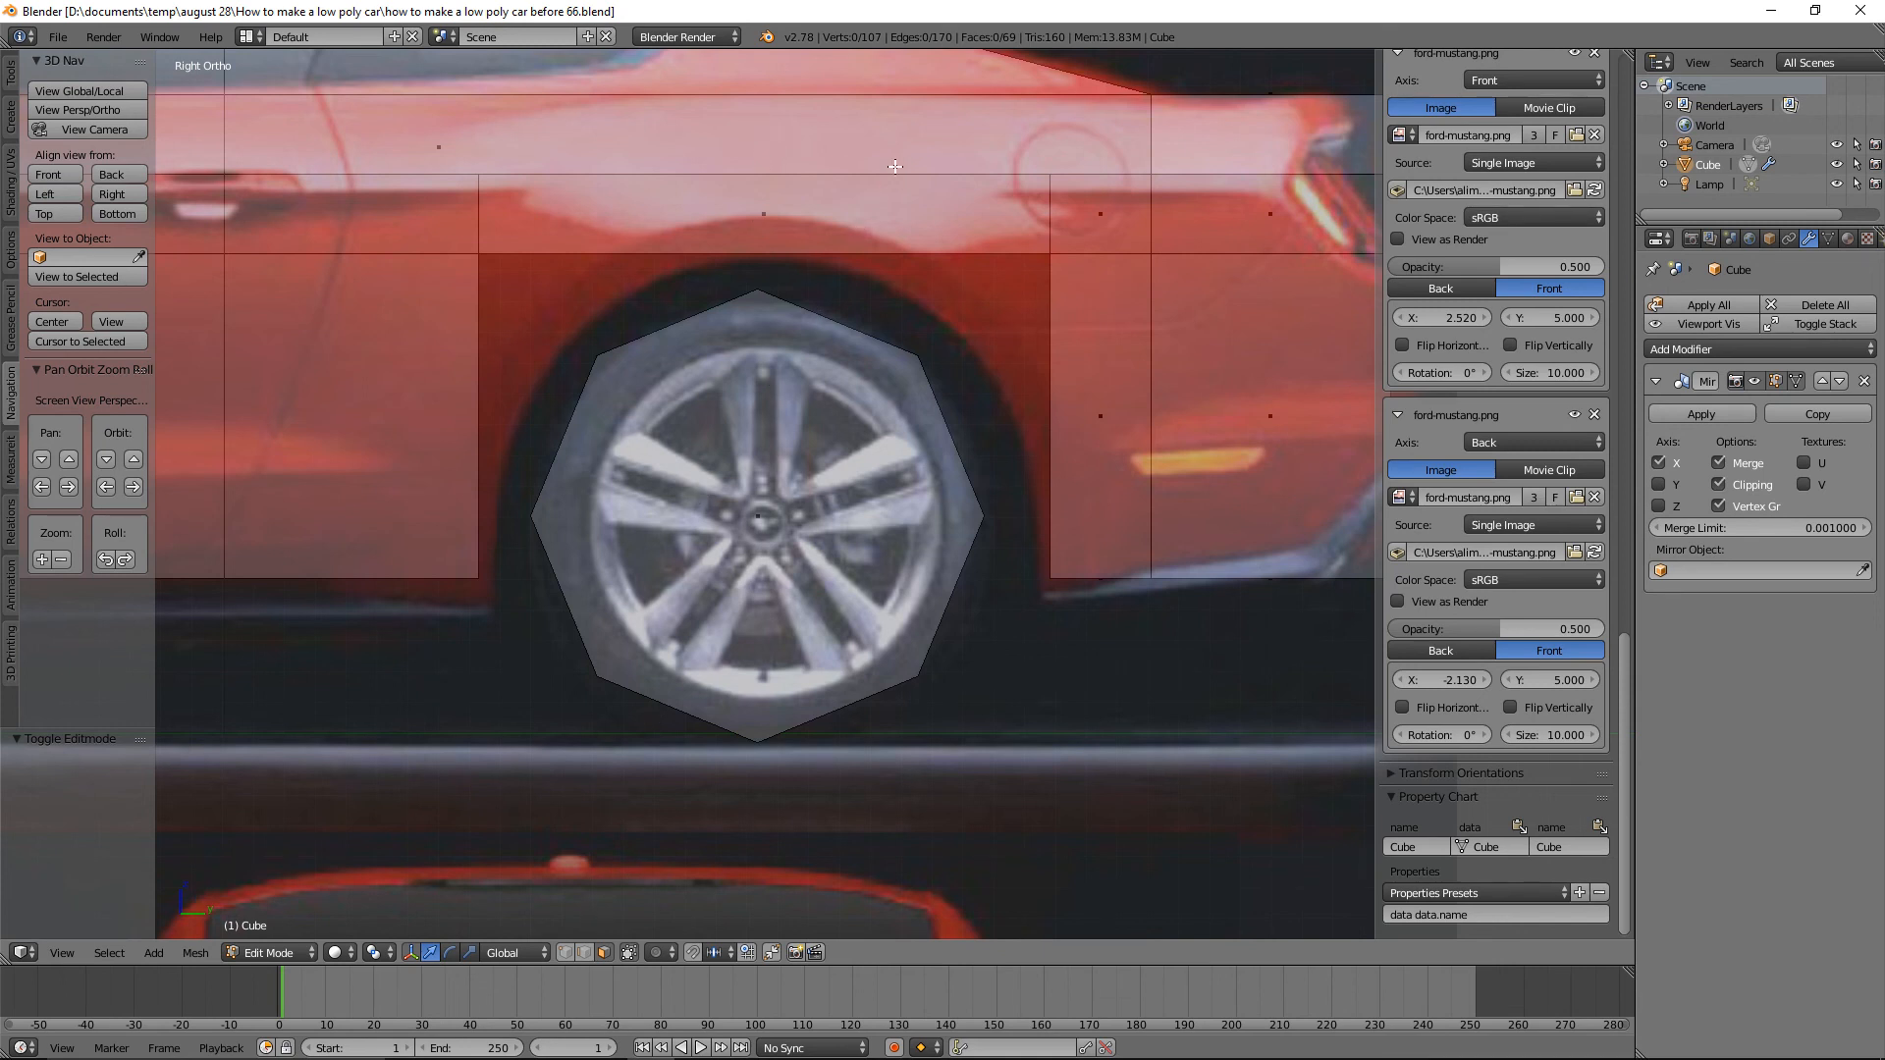
# Hide the long side face above the rear arch and add one centred vertical loop cut to the face directly over the wheel.
pyautogui.click(903, 145)
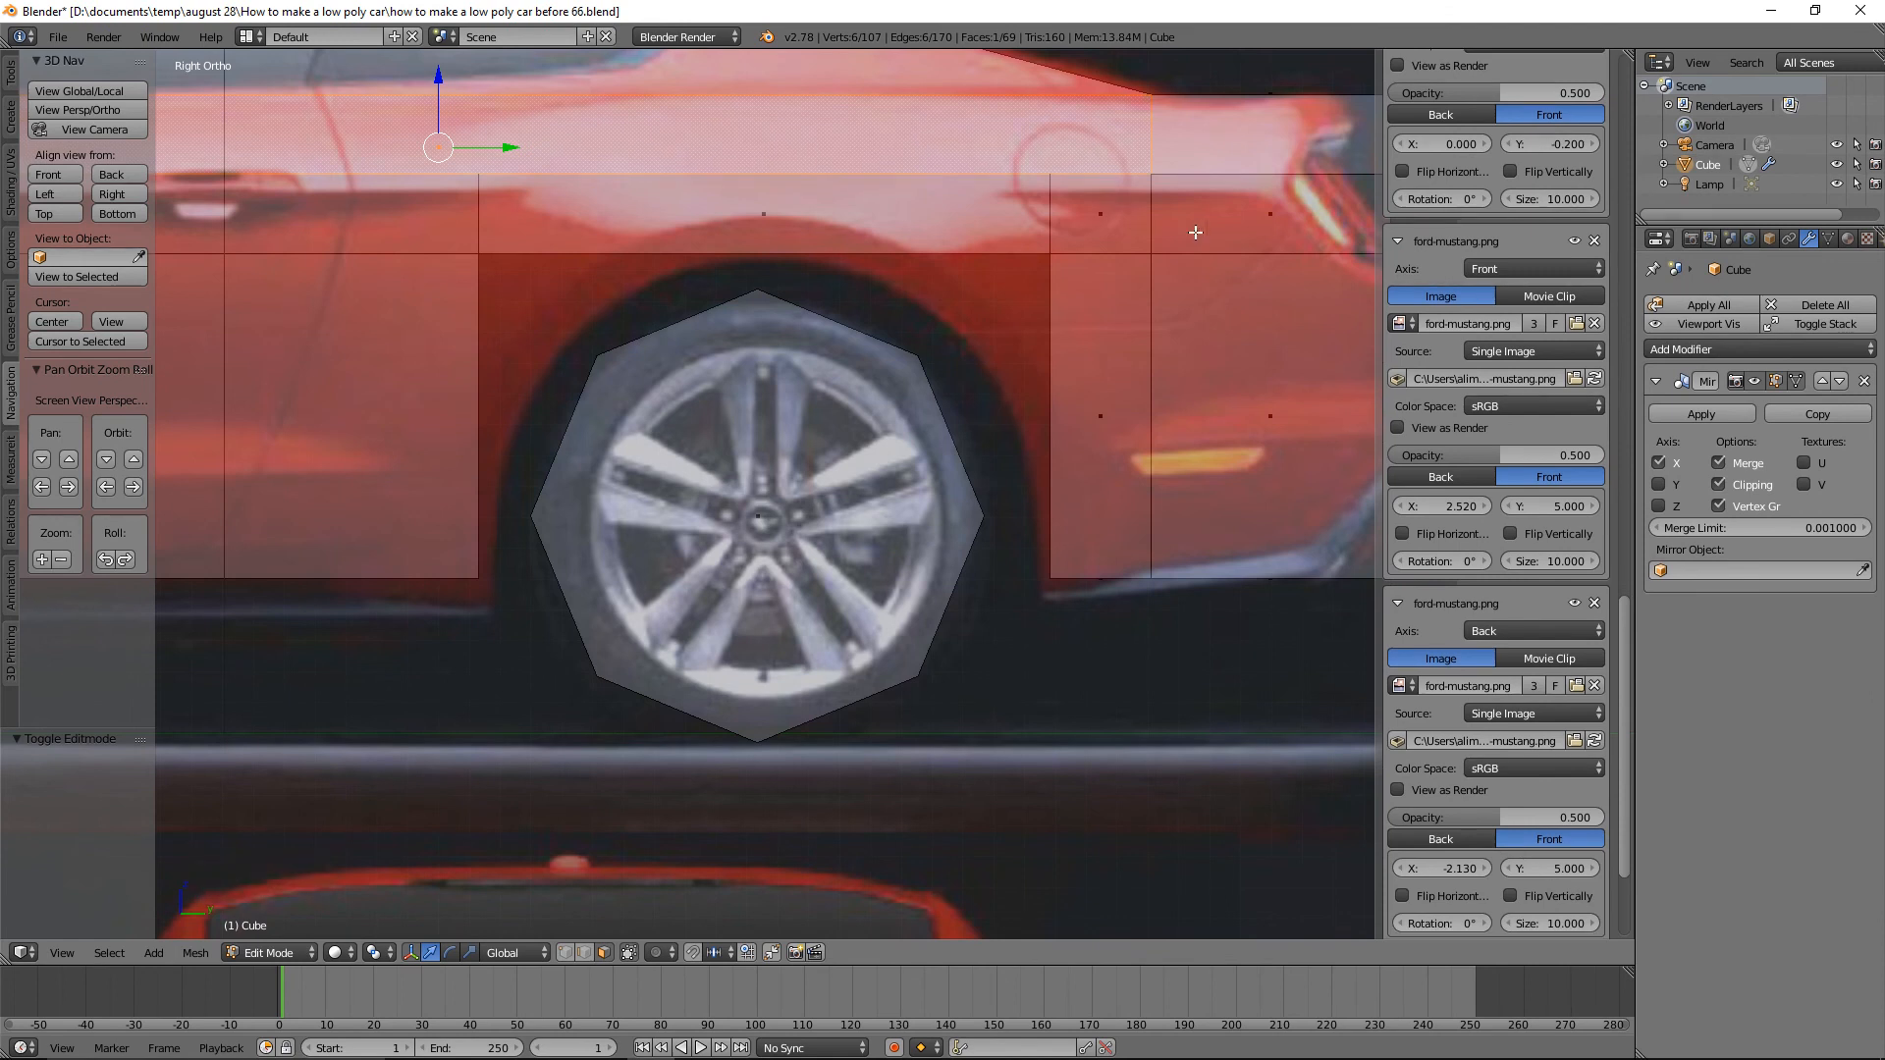
pyautogui.press('h')
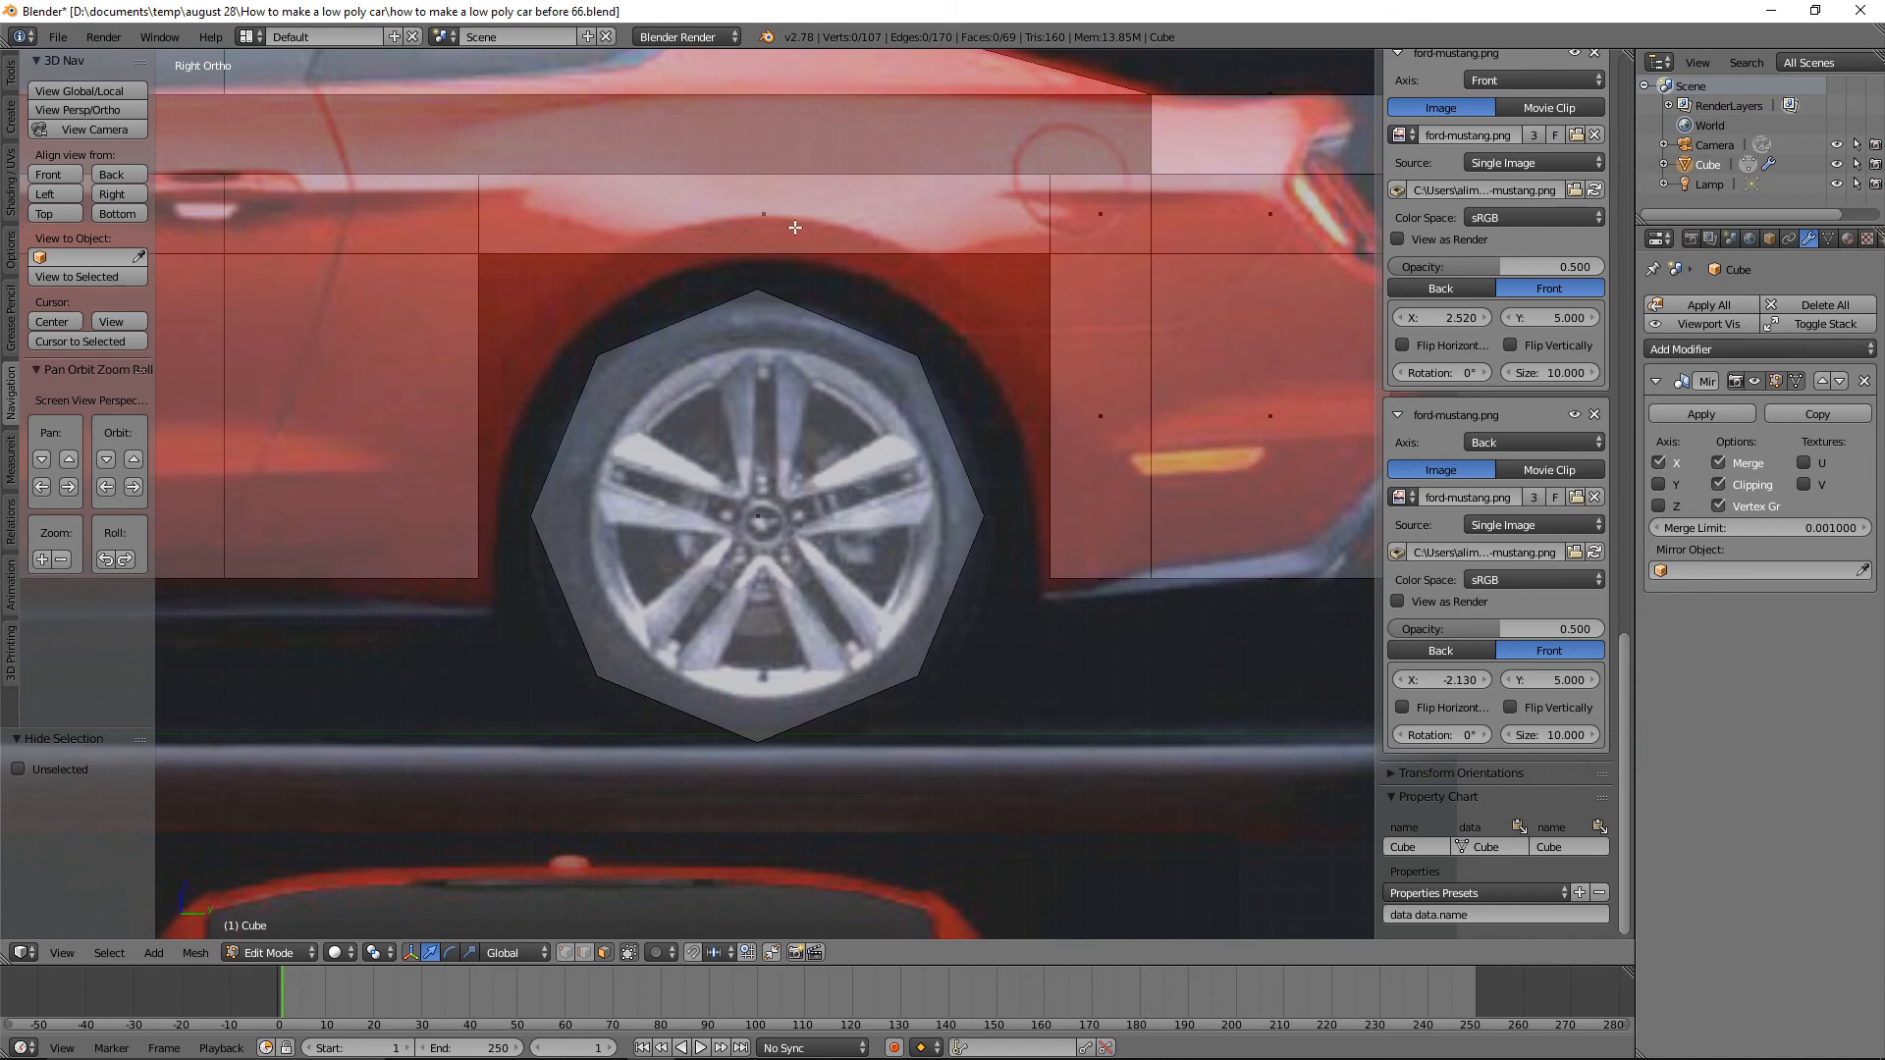
pyautogui.press('ctrl')
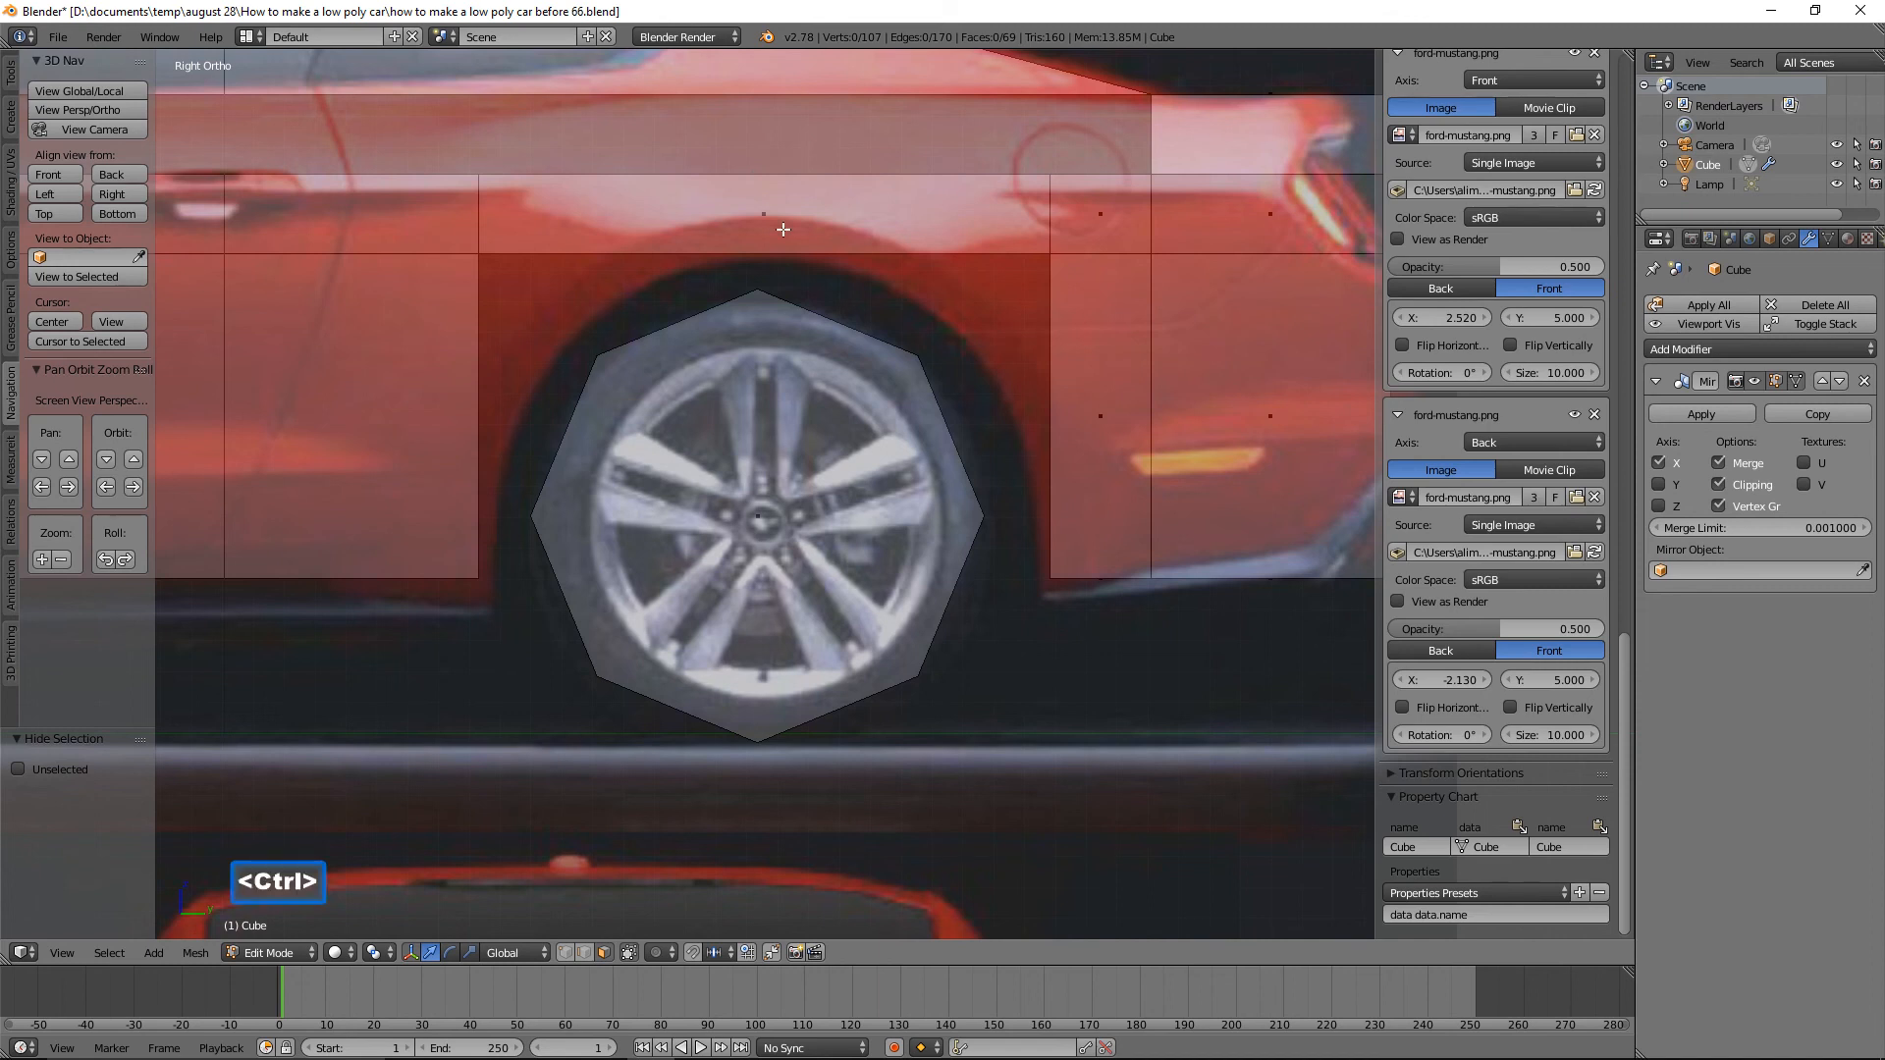
pyautogui.hotkey('ctrl', 'r')
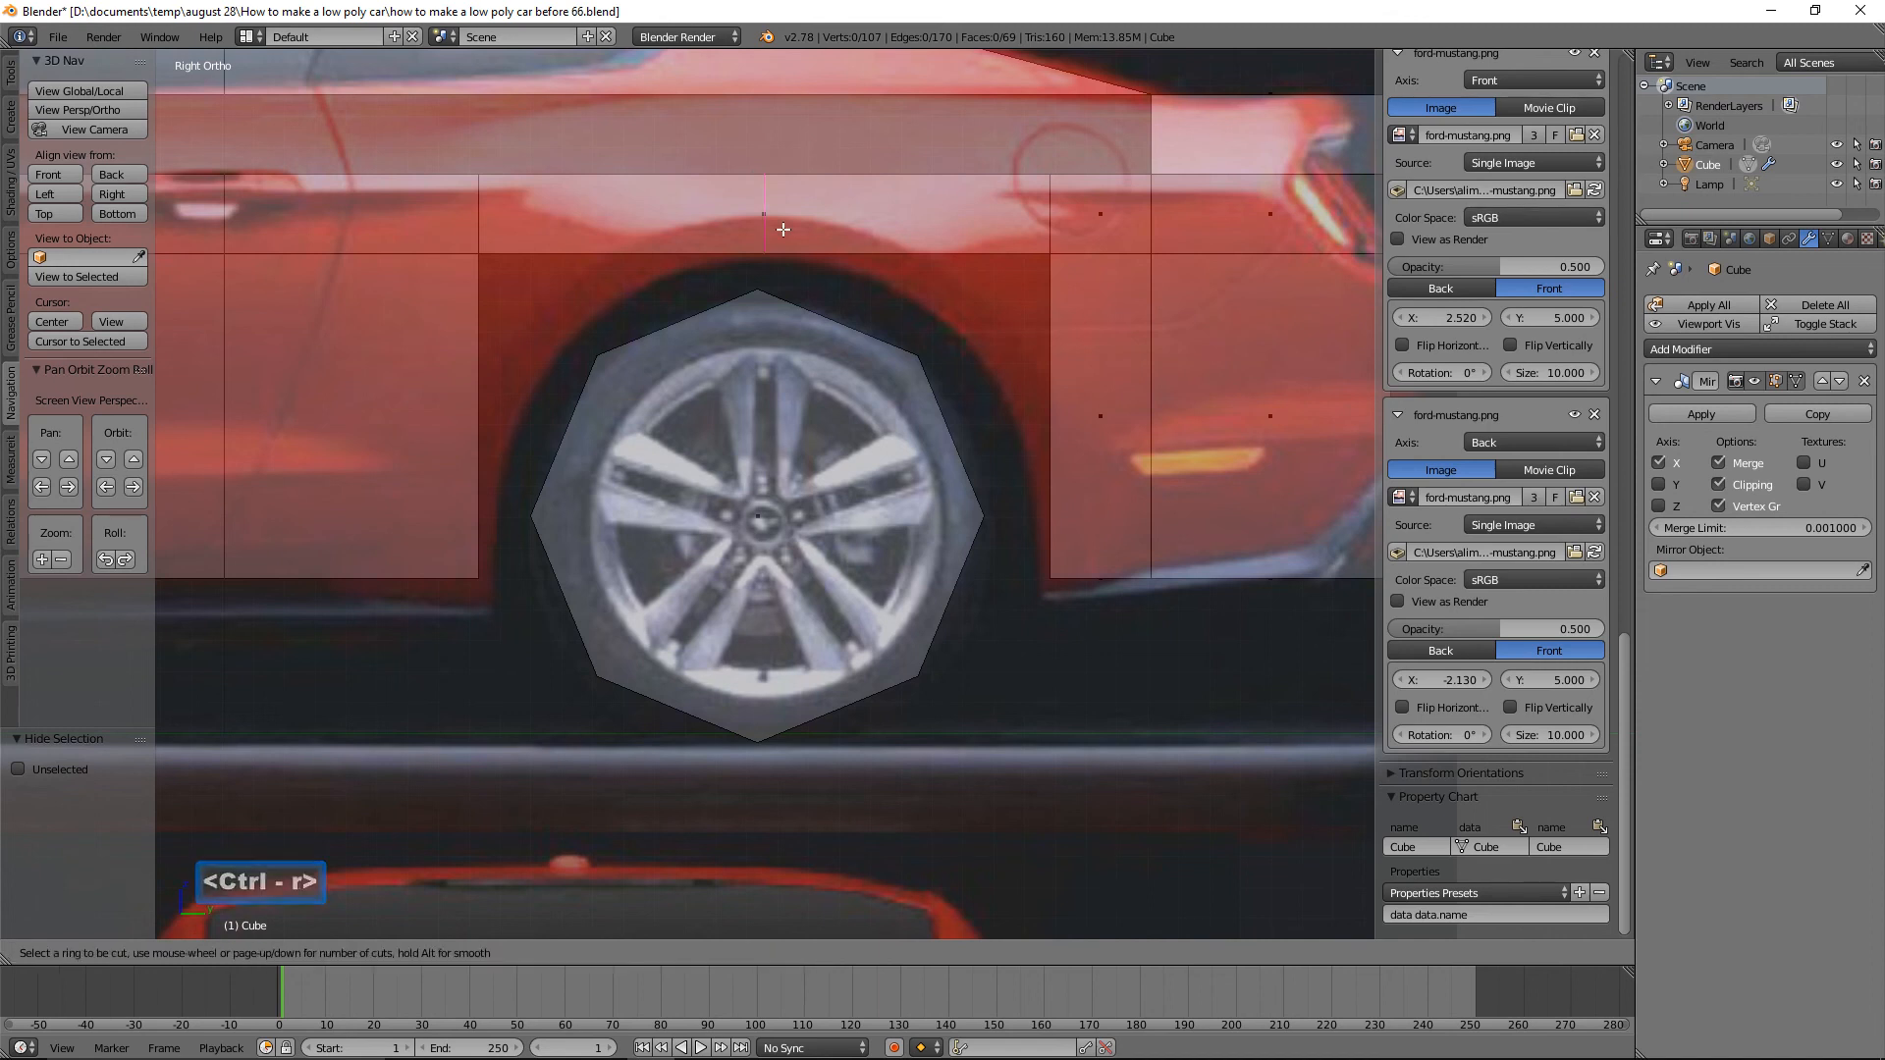
pyautogui.click(783, 229)
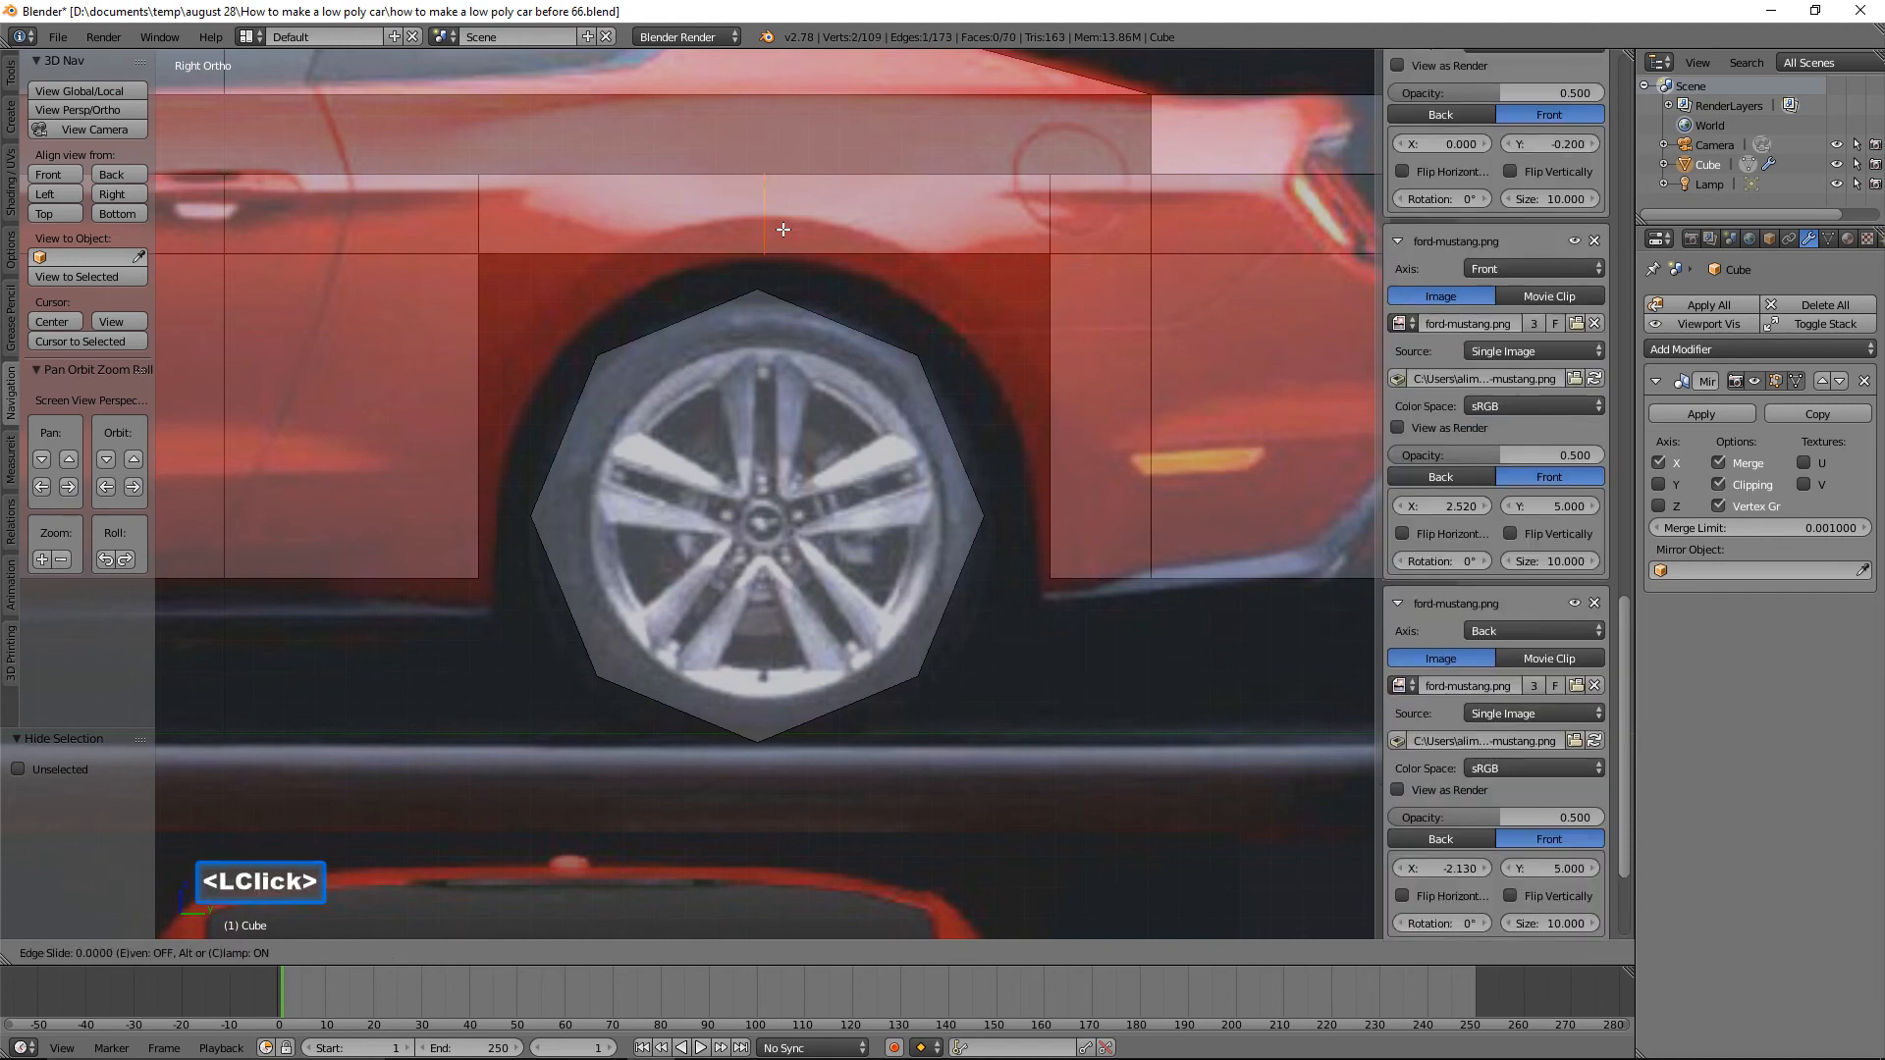
pyautogui.click(782, 229)
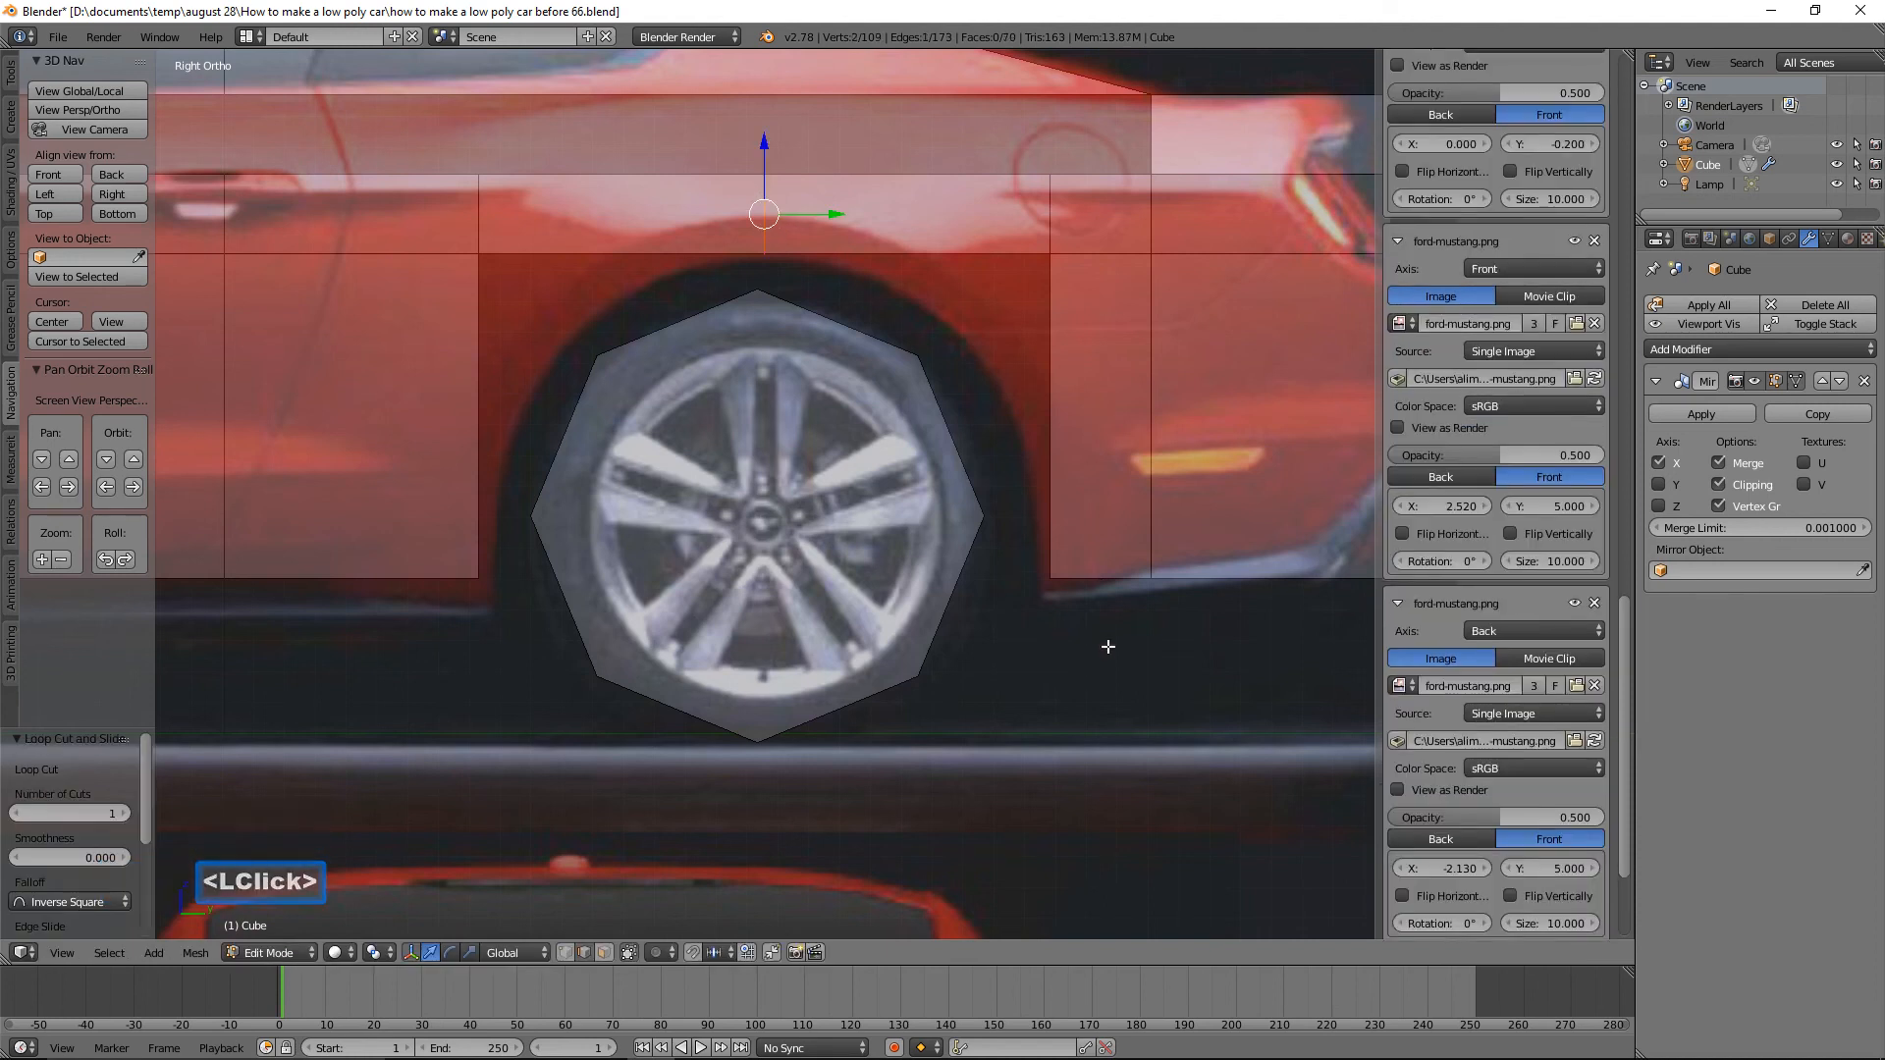
# Reveal all hidden faces, clear the selection, switch to vertex select mode and save as "how to make a low poly car before 67.blend".
pyautogui.press('a')
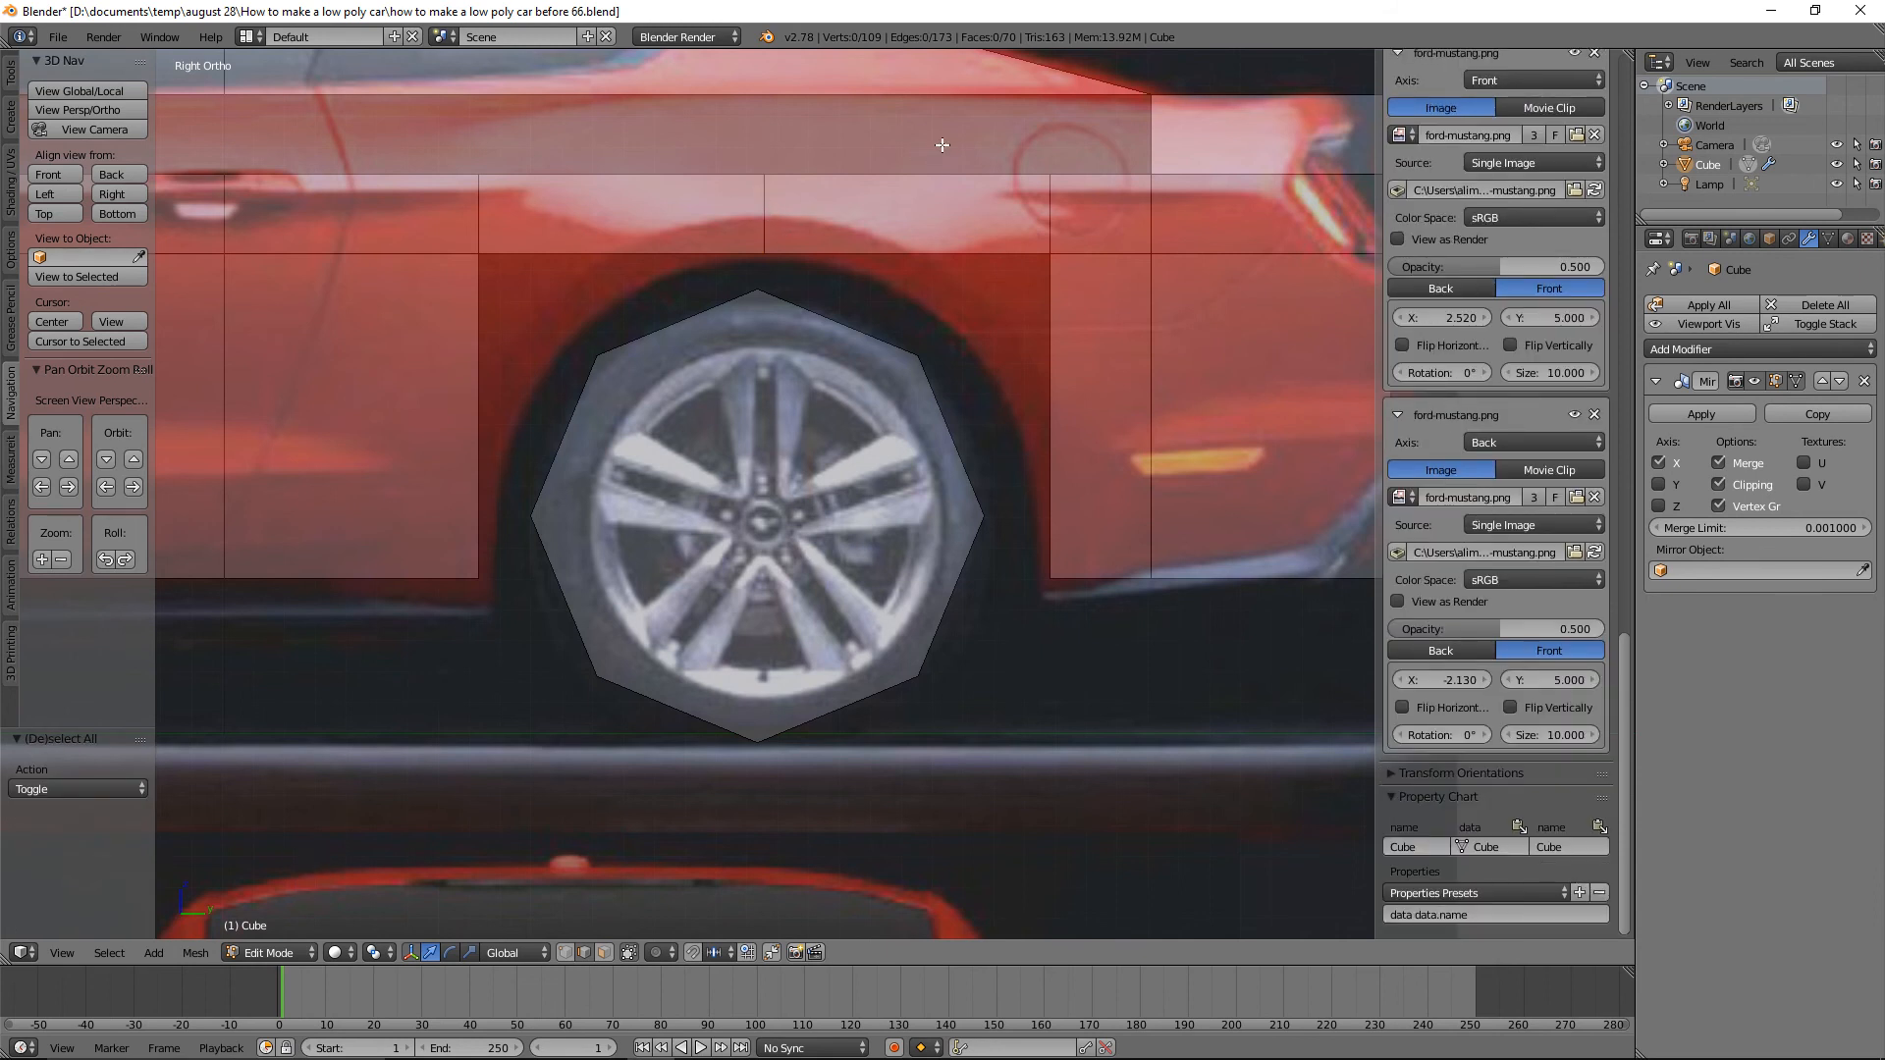
pyautogui.hotkey('alt', 'h')
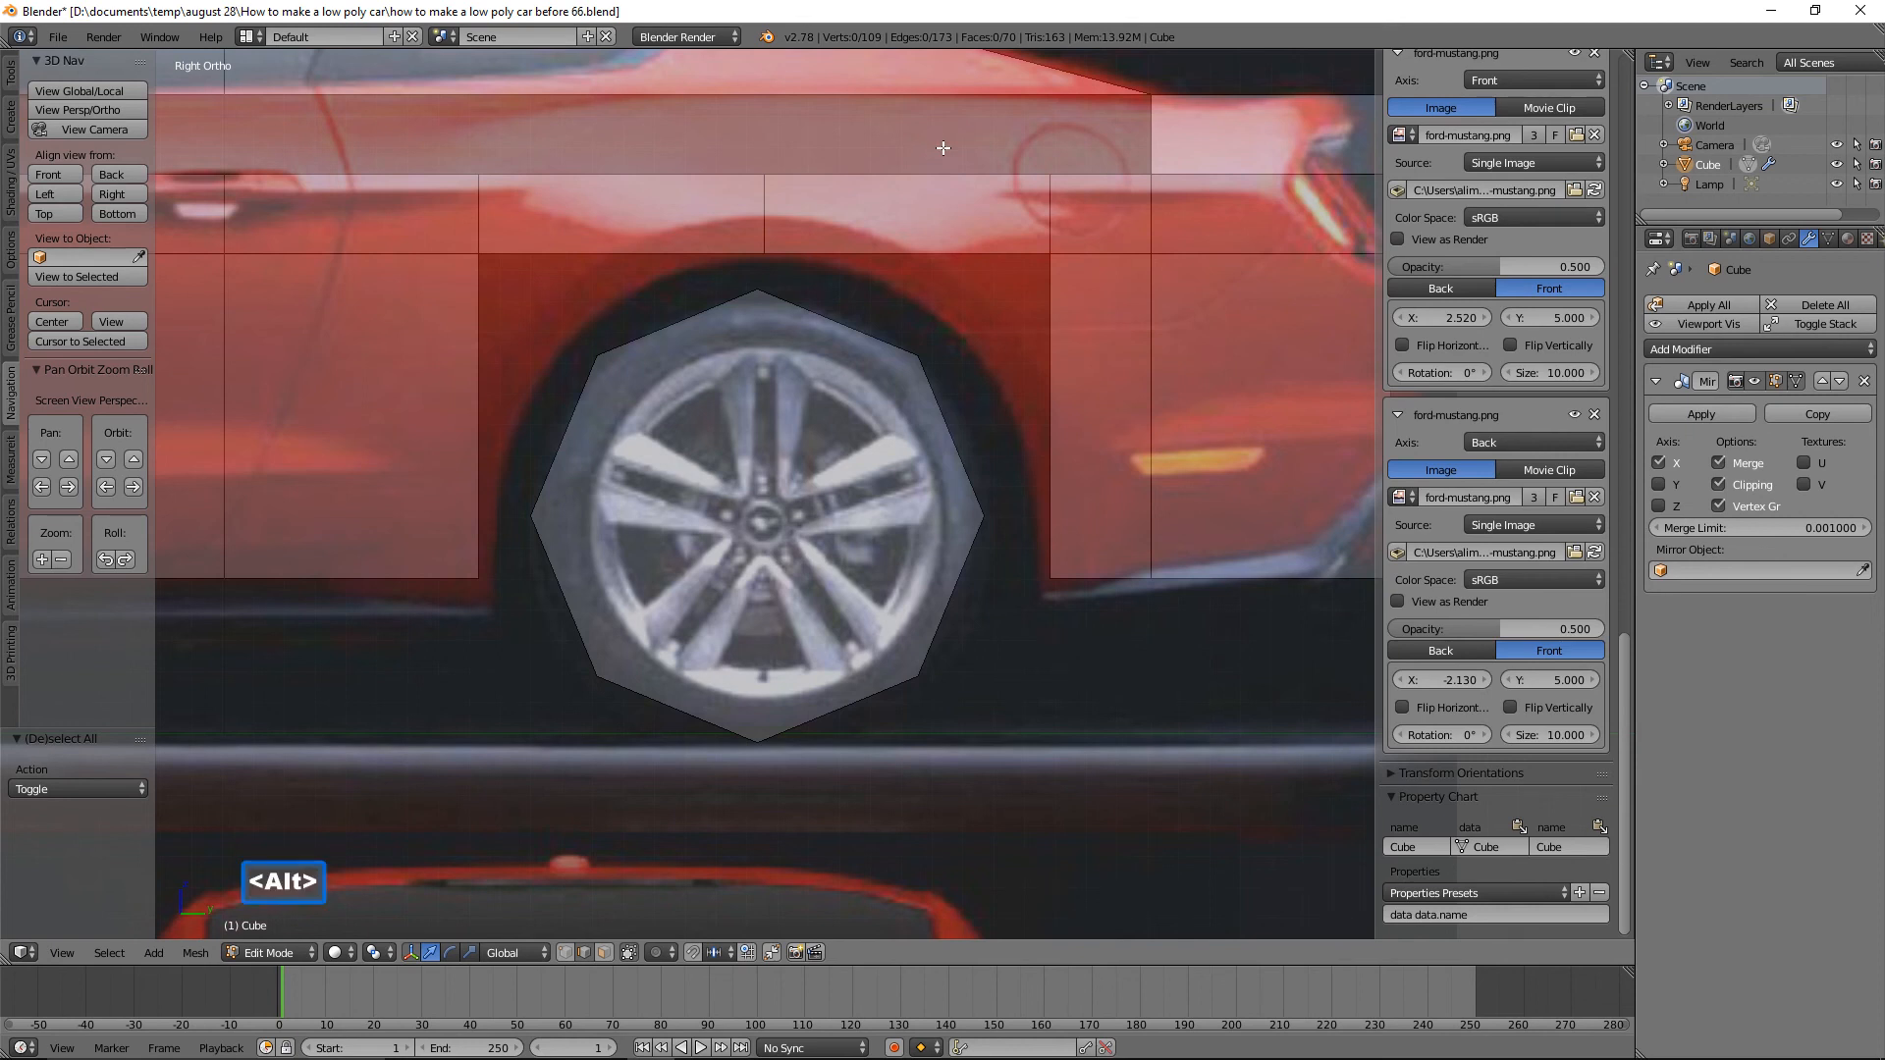
pyautogui.press('a')
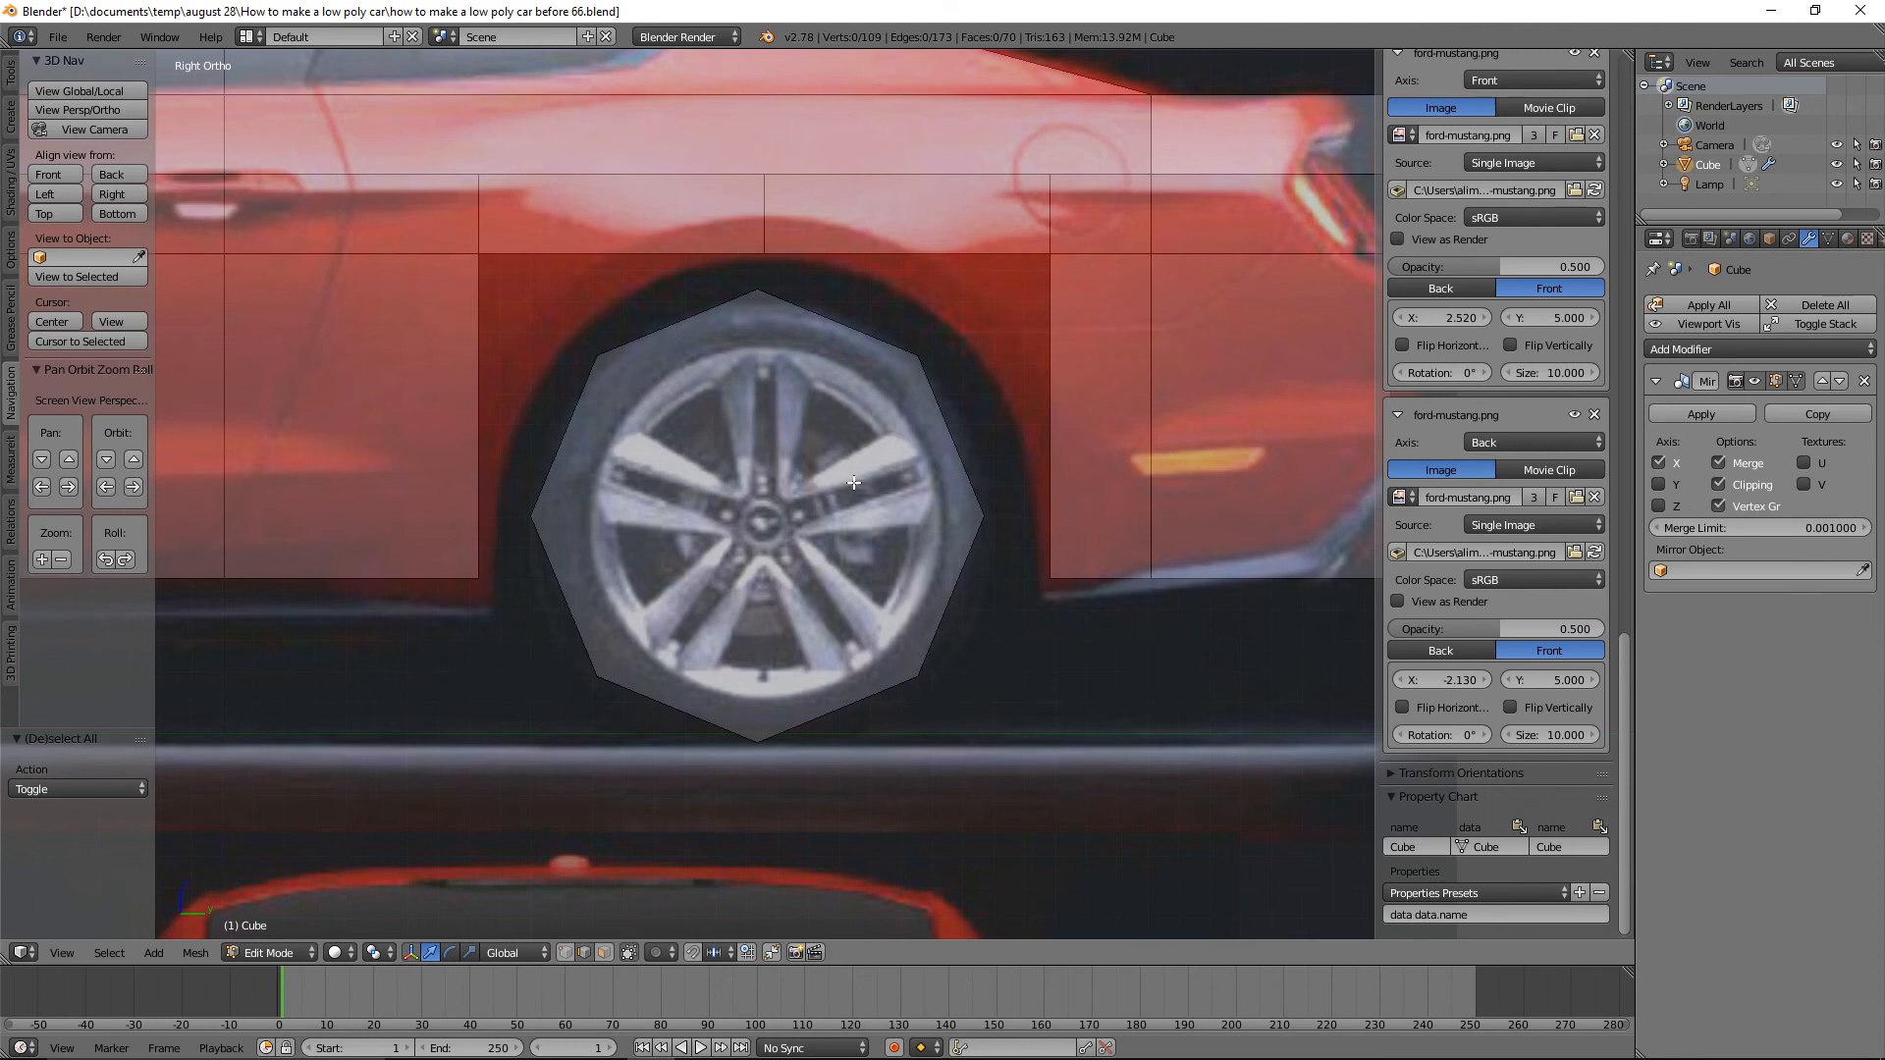
pyautogui.click(565, 953)
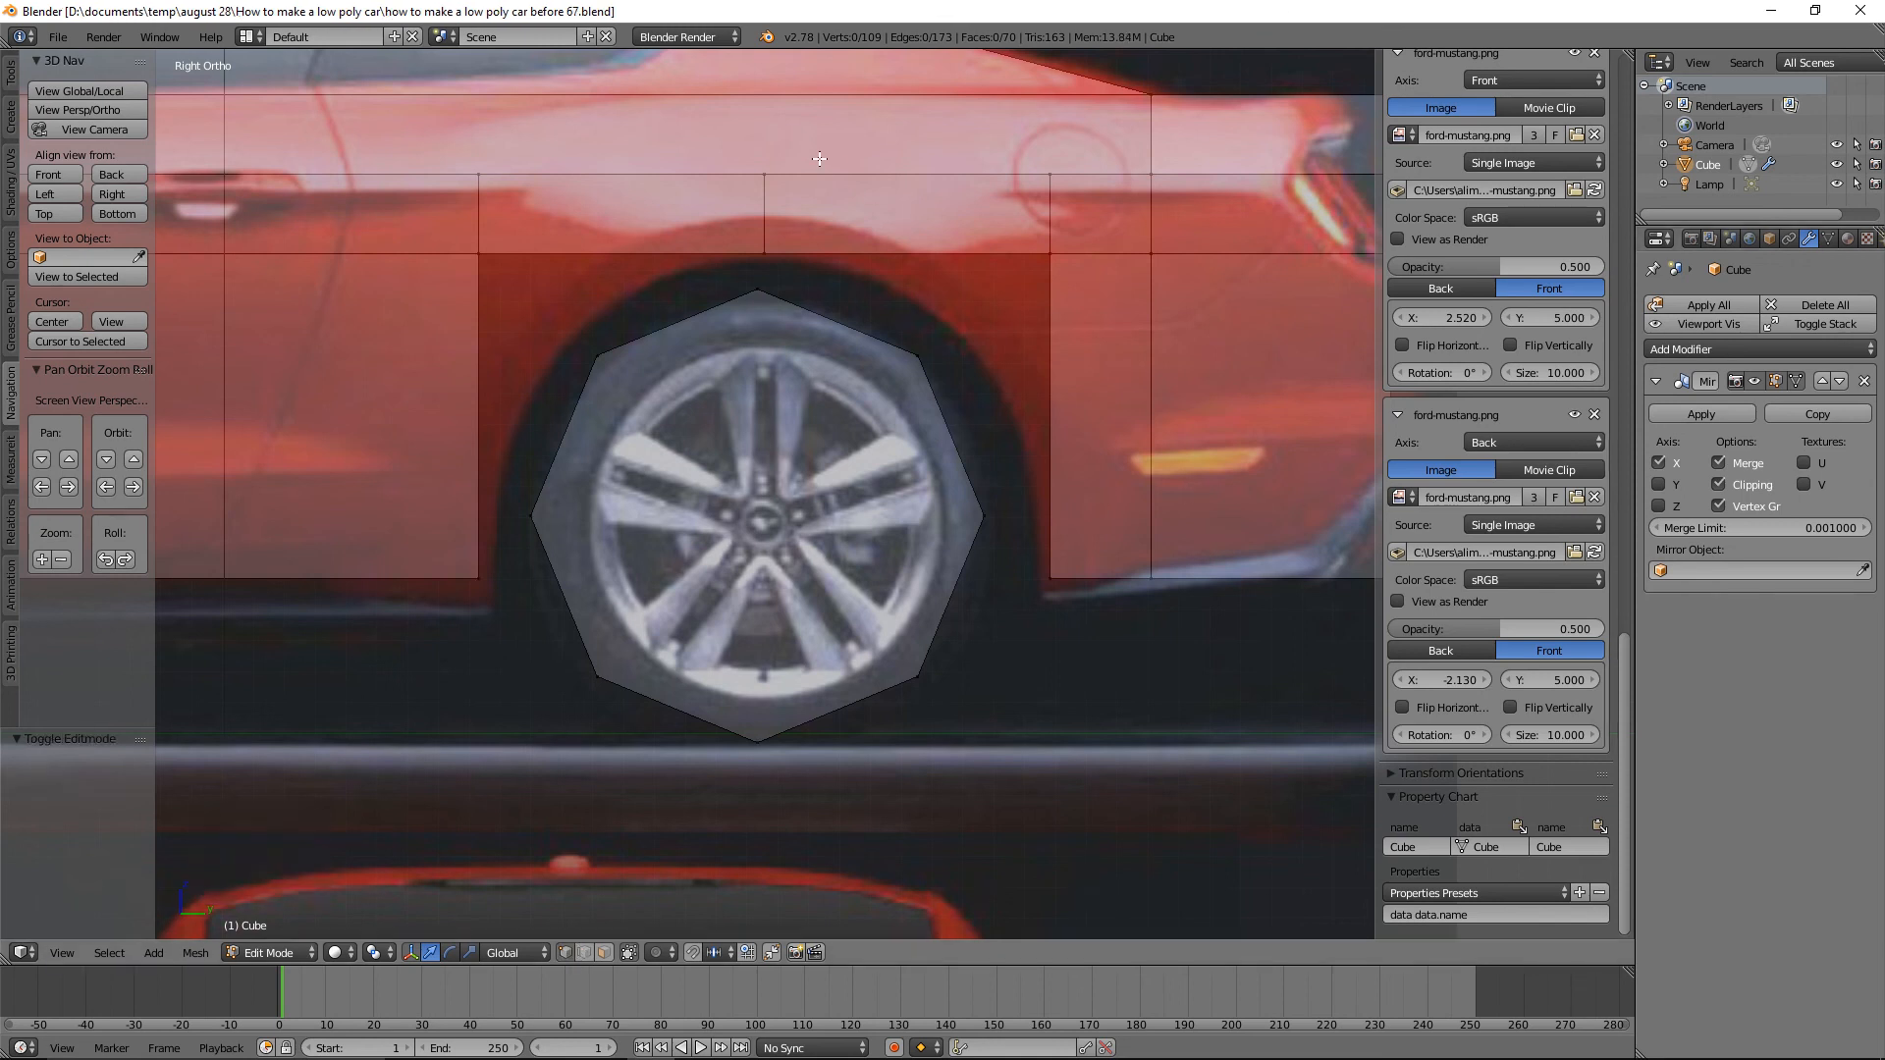
# Select the linked rear wheel cylinder in face select mode and hide it, keeping the octagonal outline face in view.
pyautogui.moveTo(745, 409); pyautogui.dragTo(579, 653, button='middle')
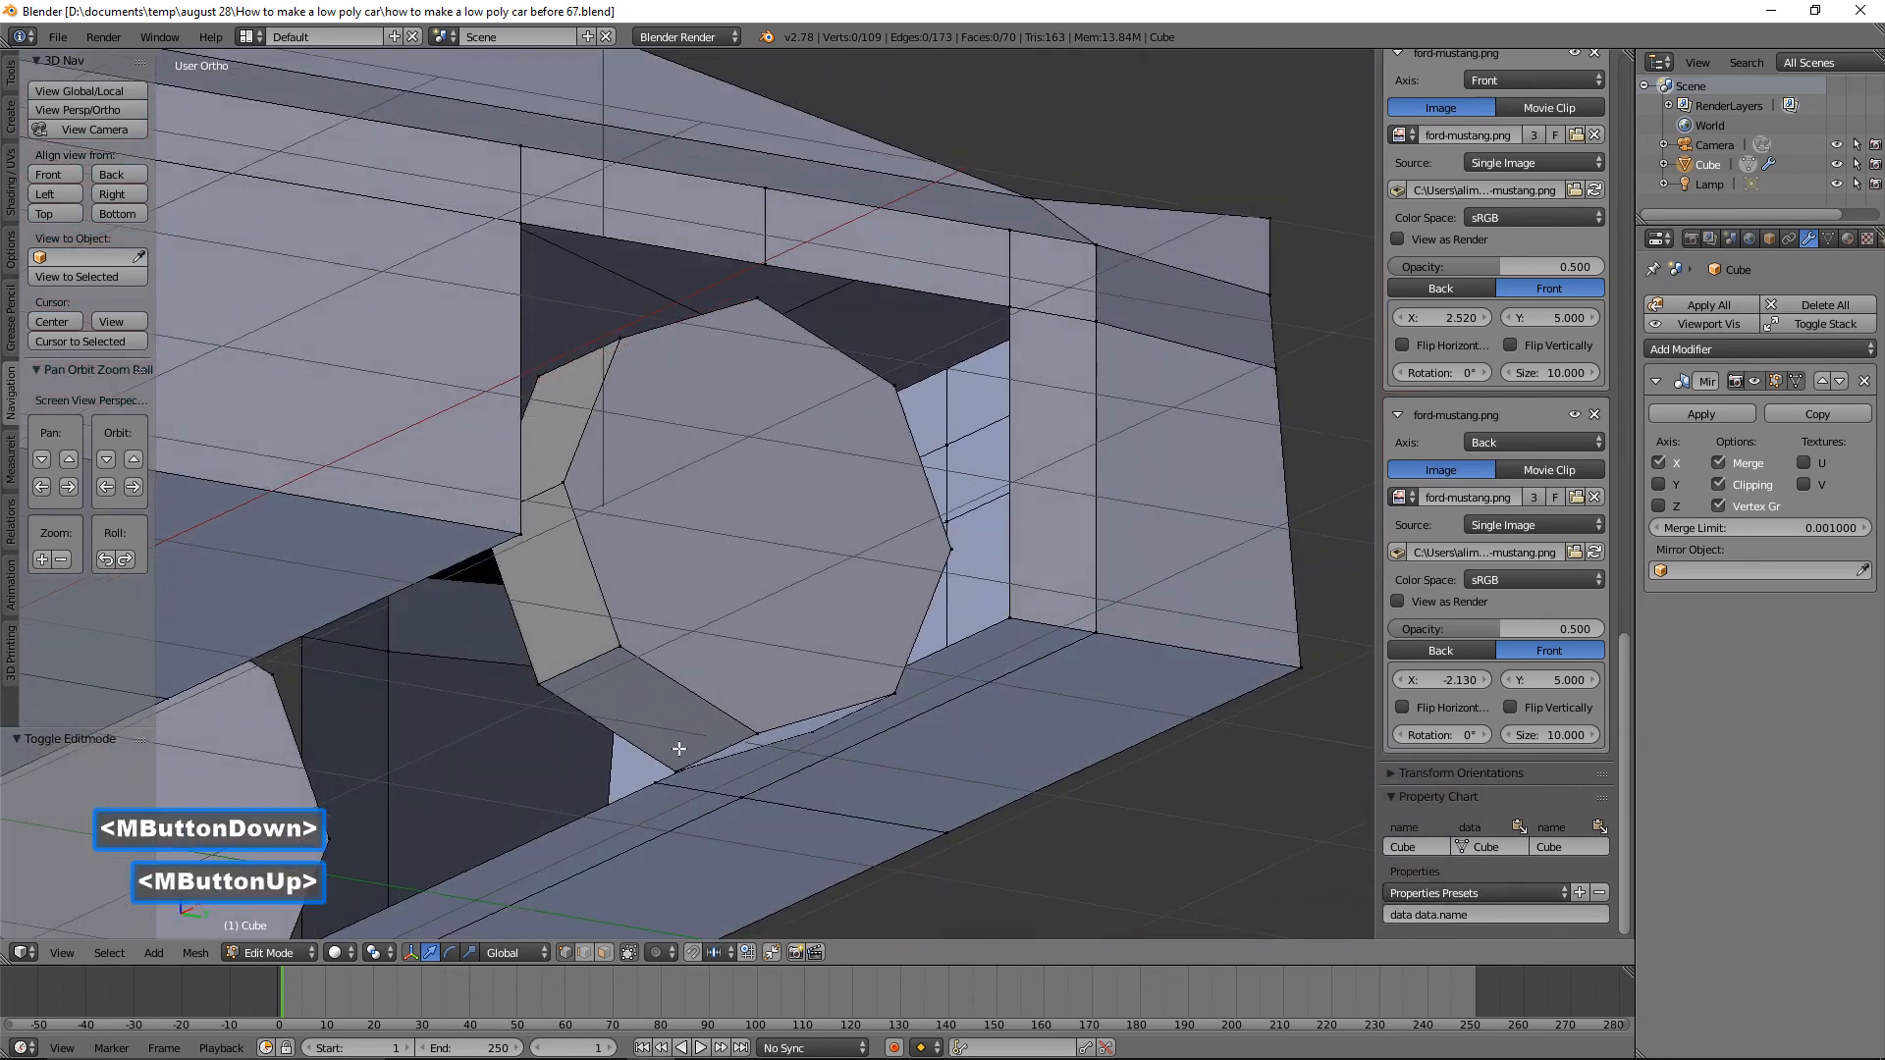
pyautogui.click(606, 951)
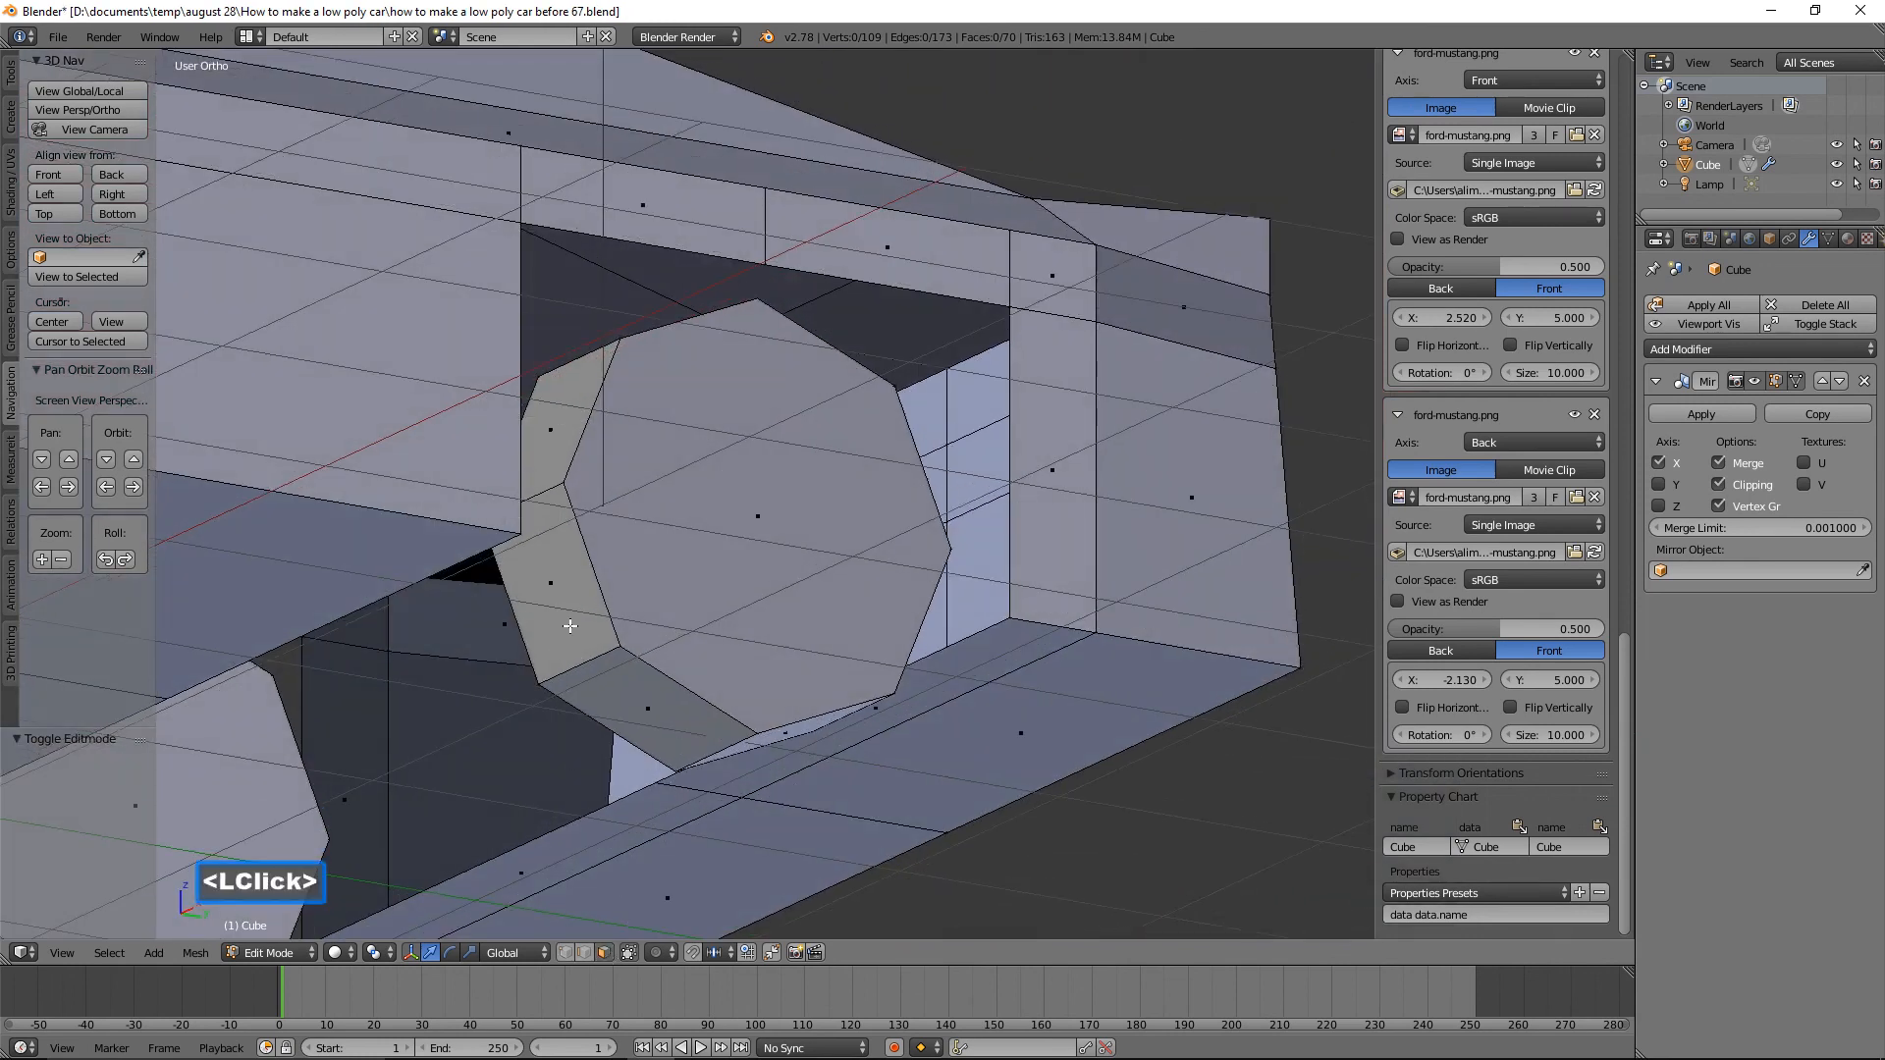
pyautogui.press('l')
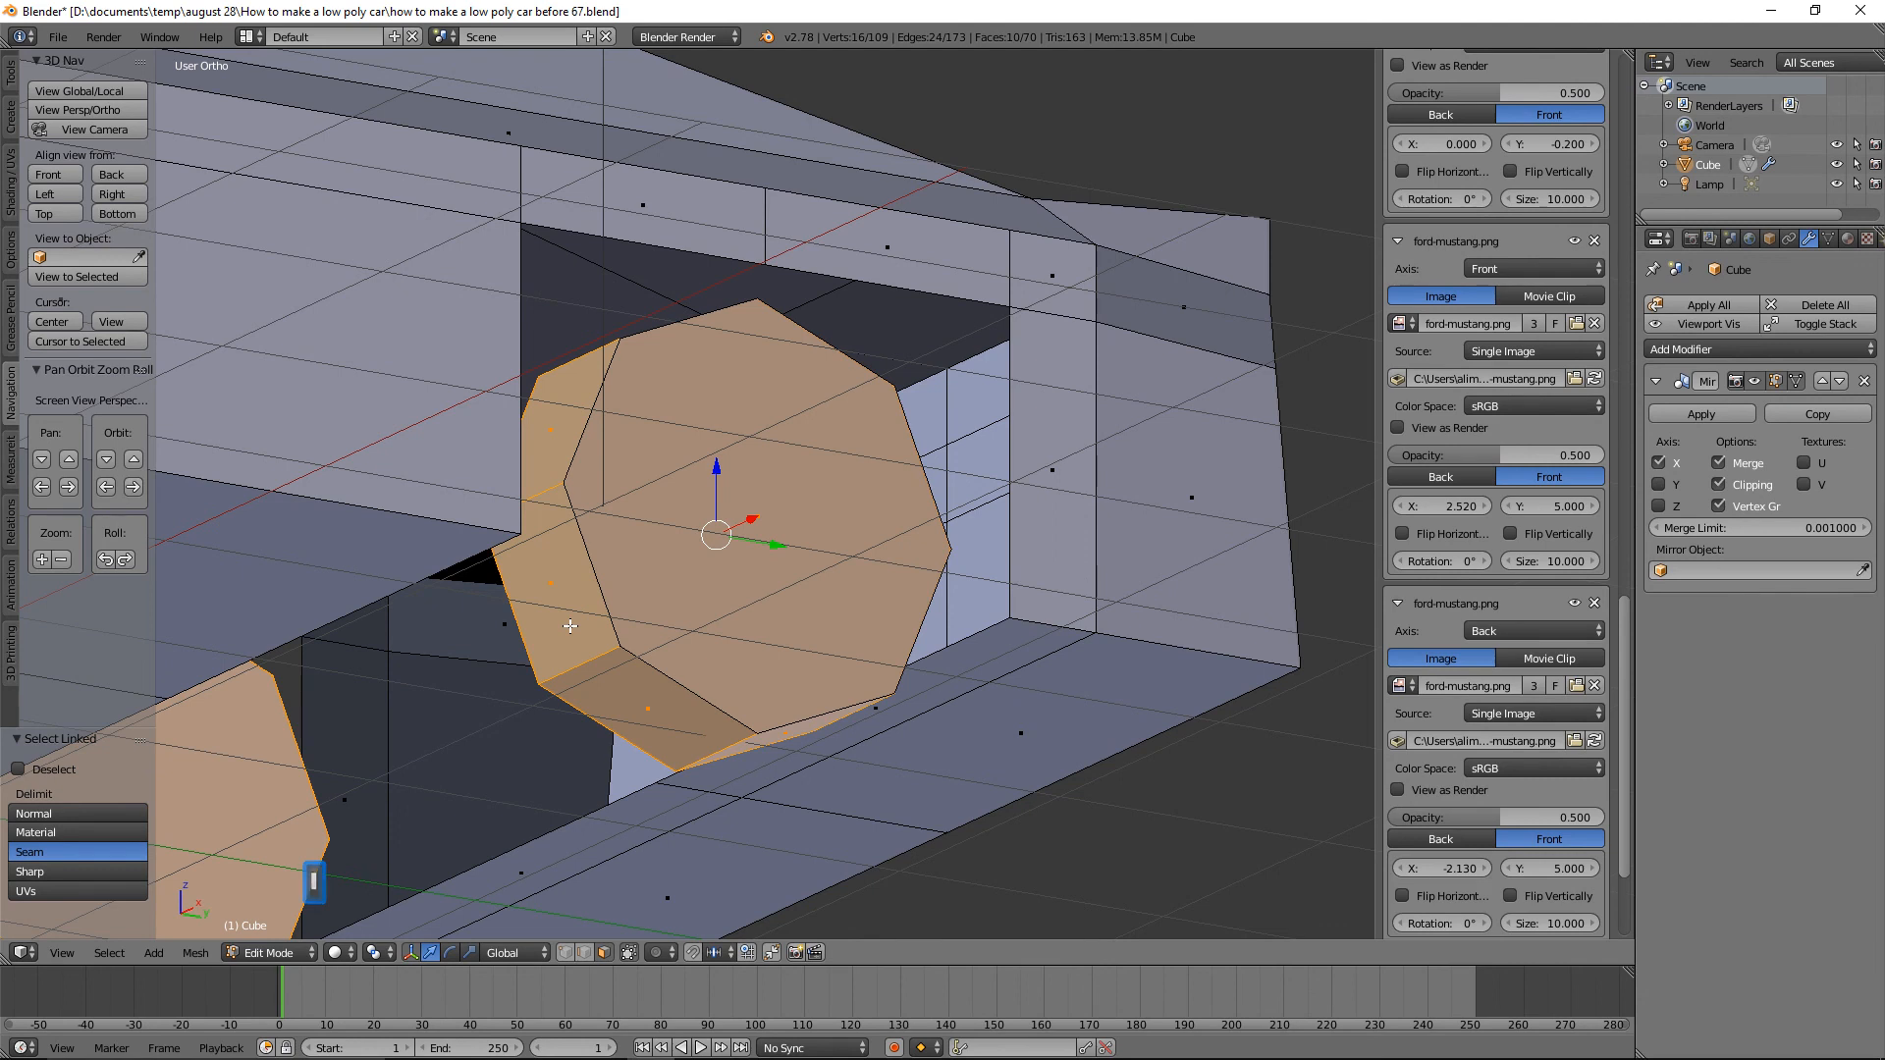
pyautogui.press('h')
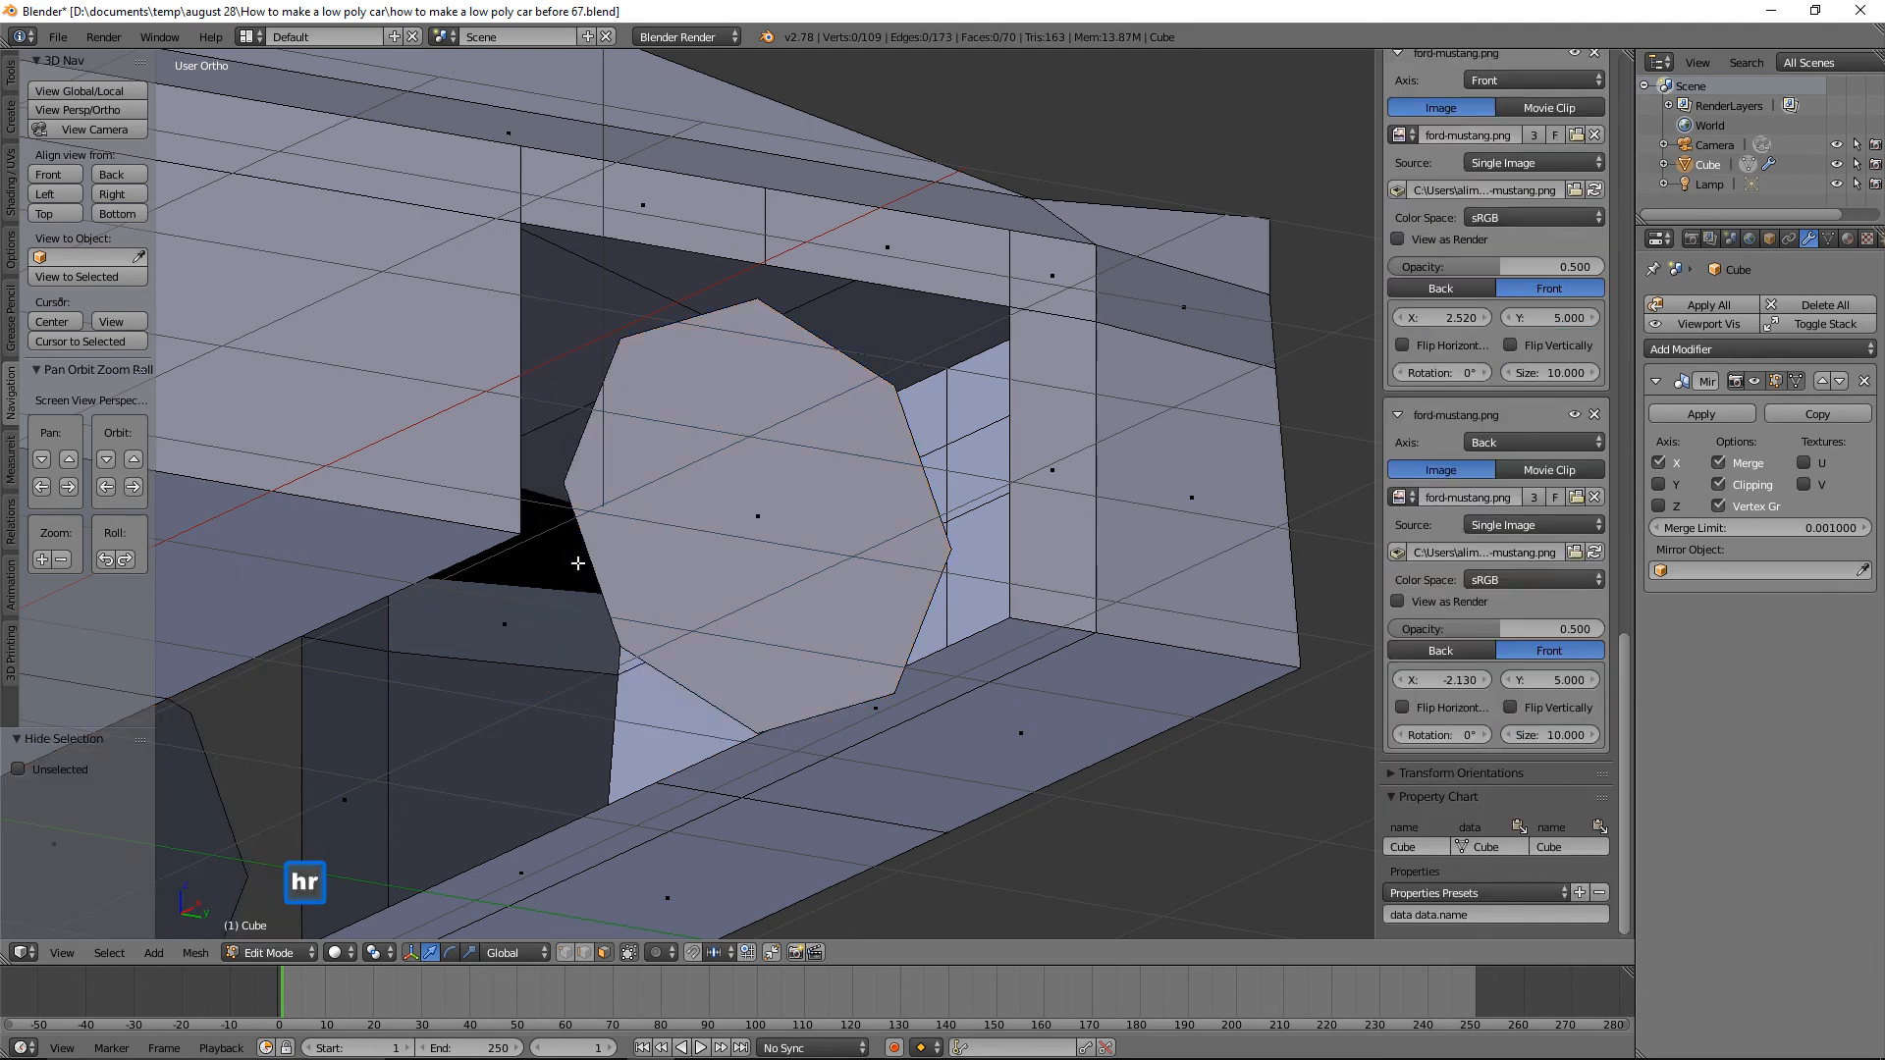
# In the right view, move the rear octagonal outline face 0.023 along Y to align with the centre cut, and clear the selection.
pyautogui.click(114, 194)
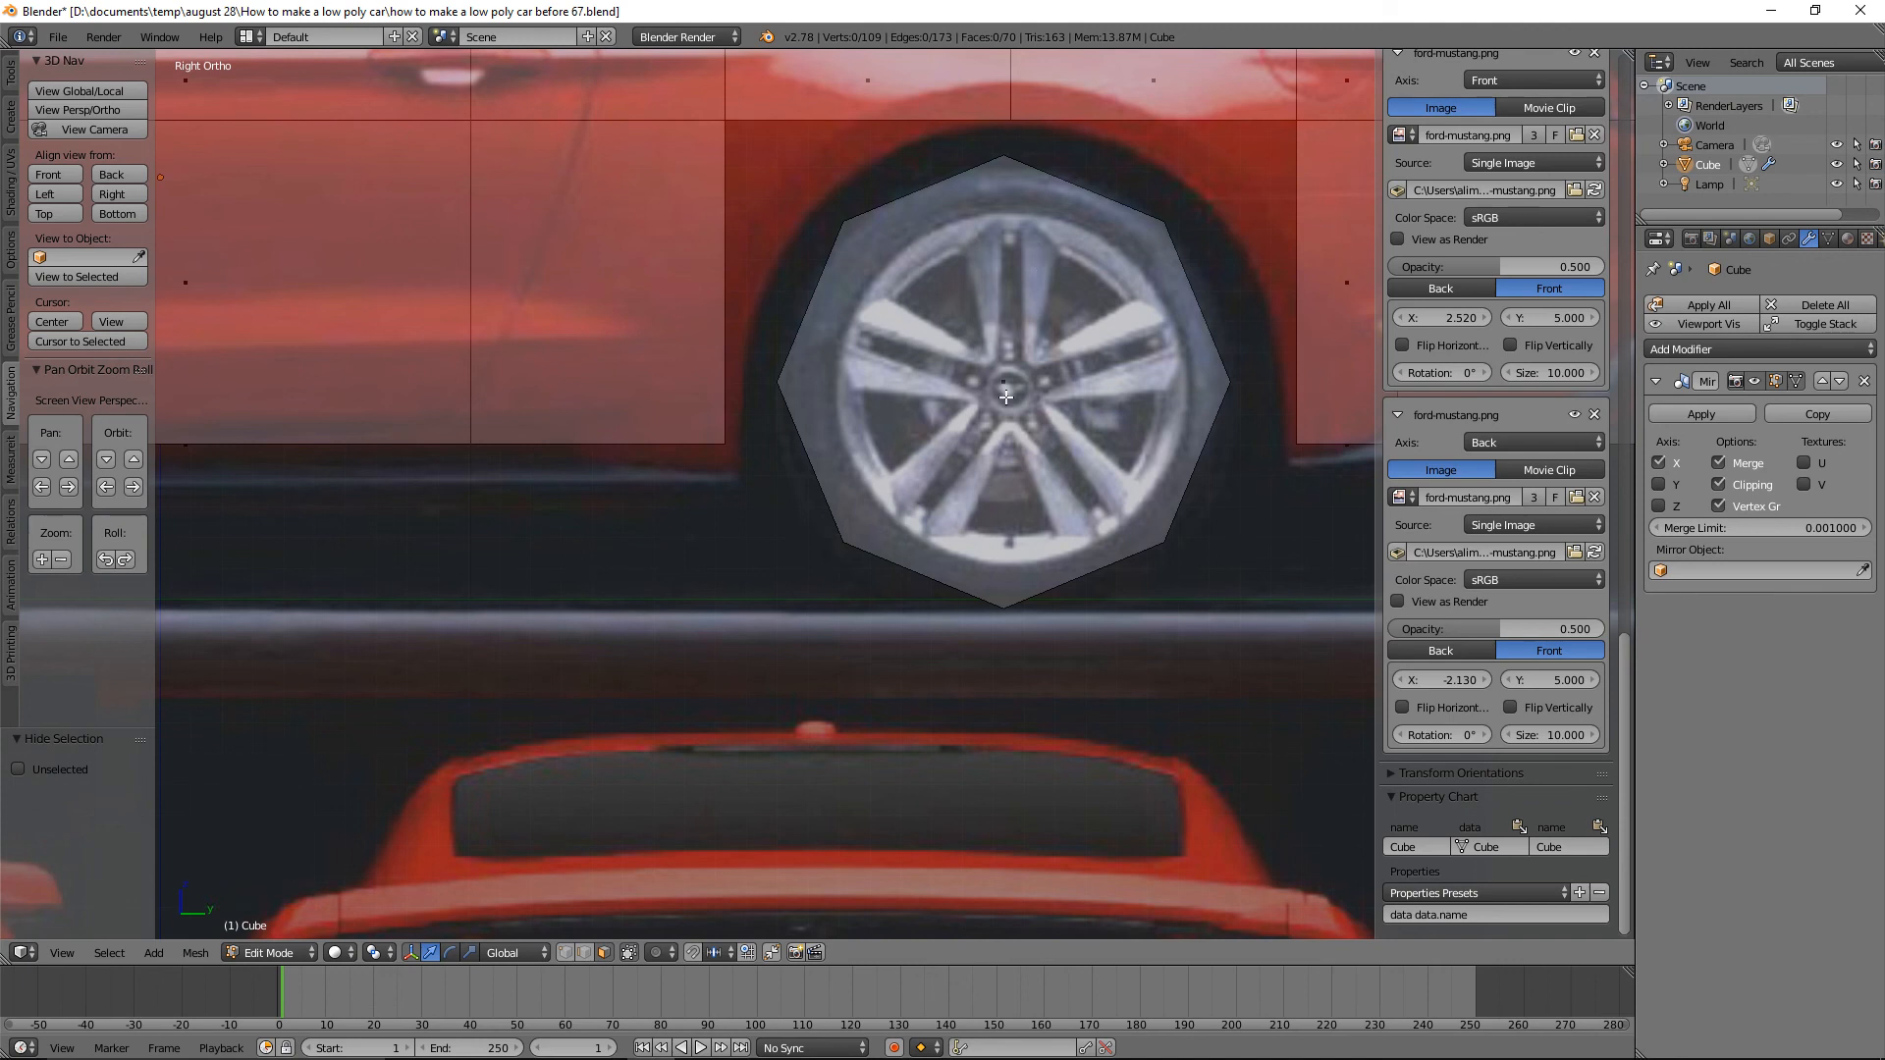
pyautogui.press('l')
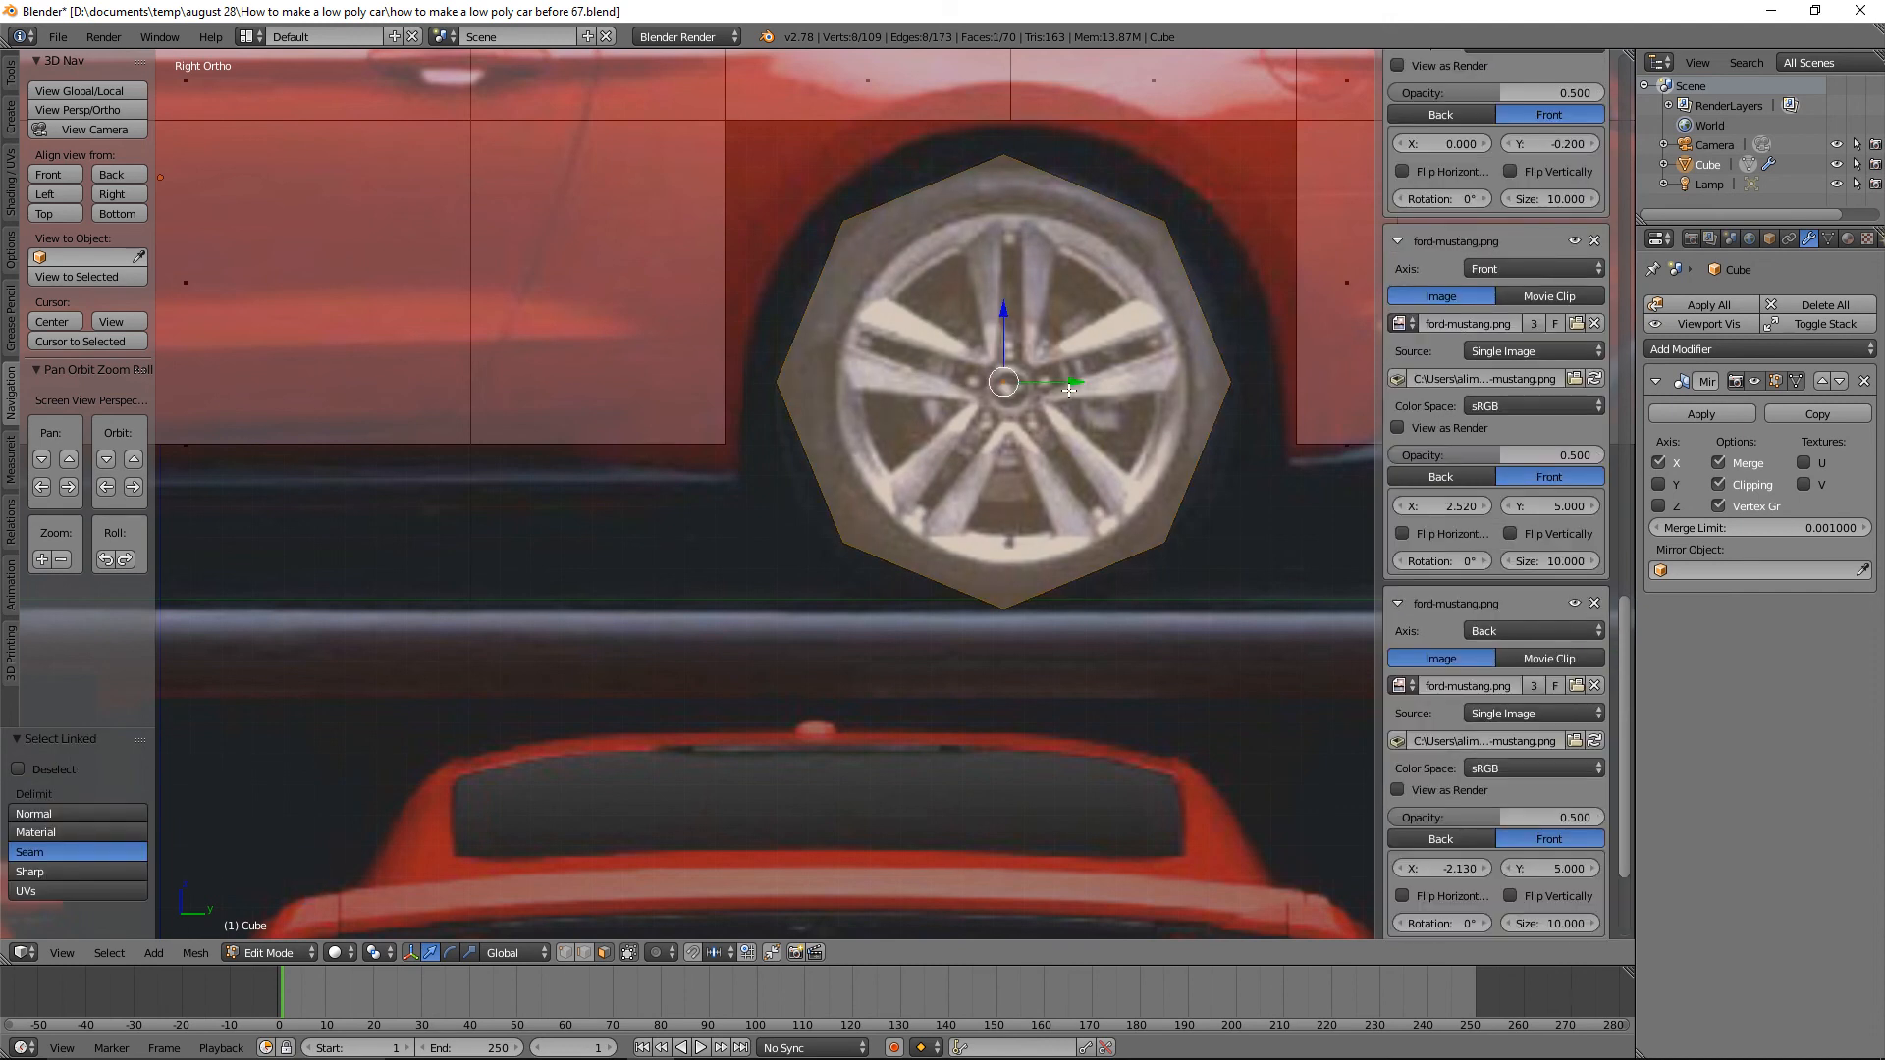
pyautogui.press('g')
pyautogui.press('y')
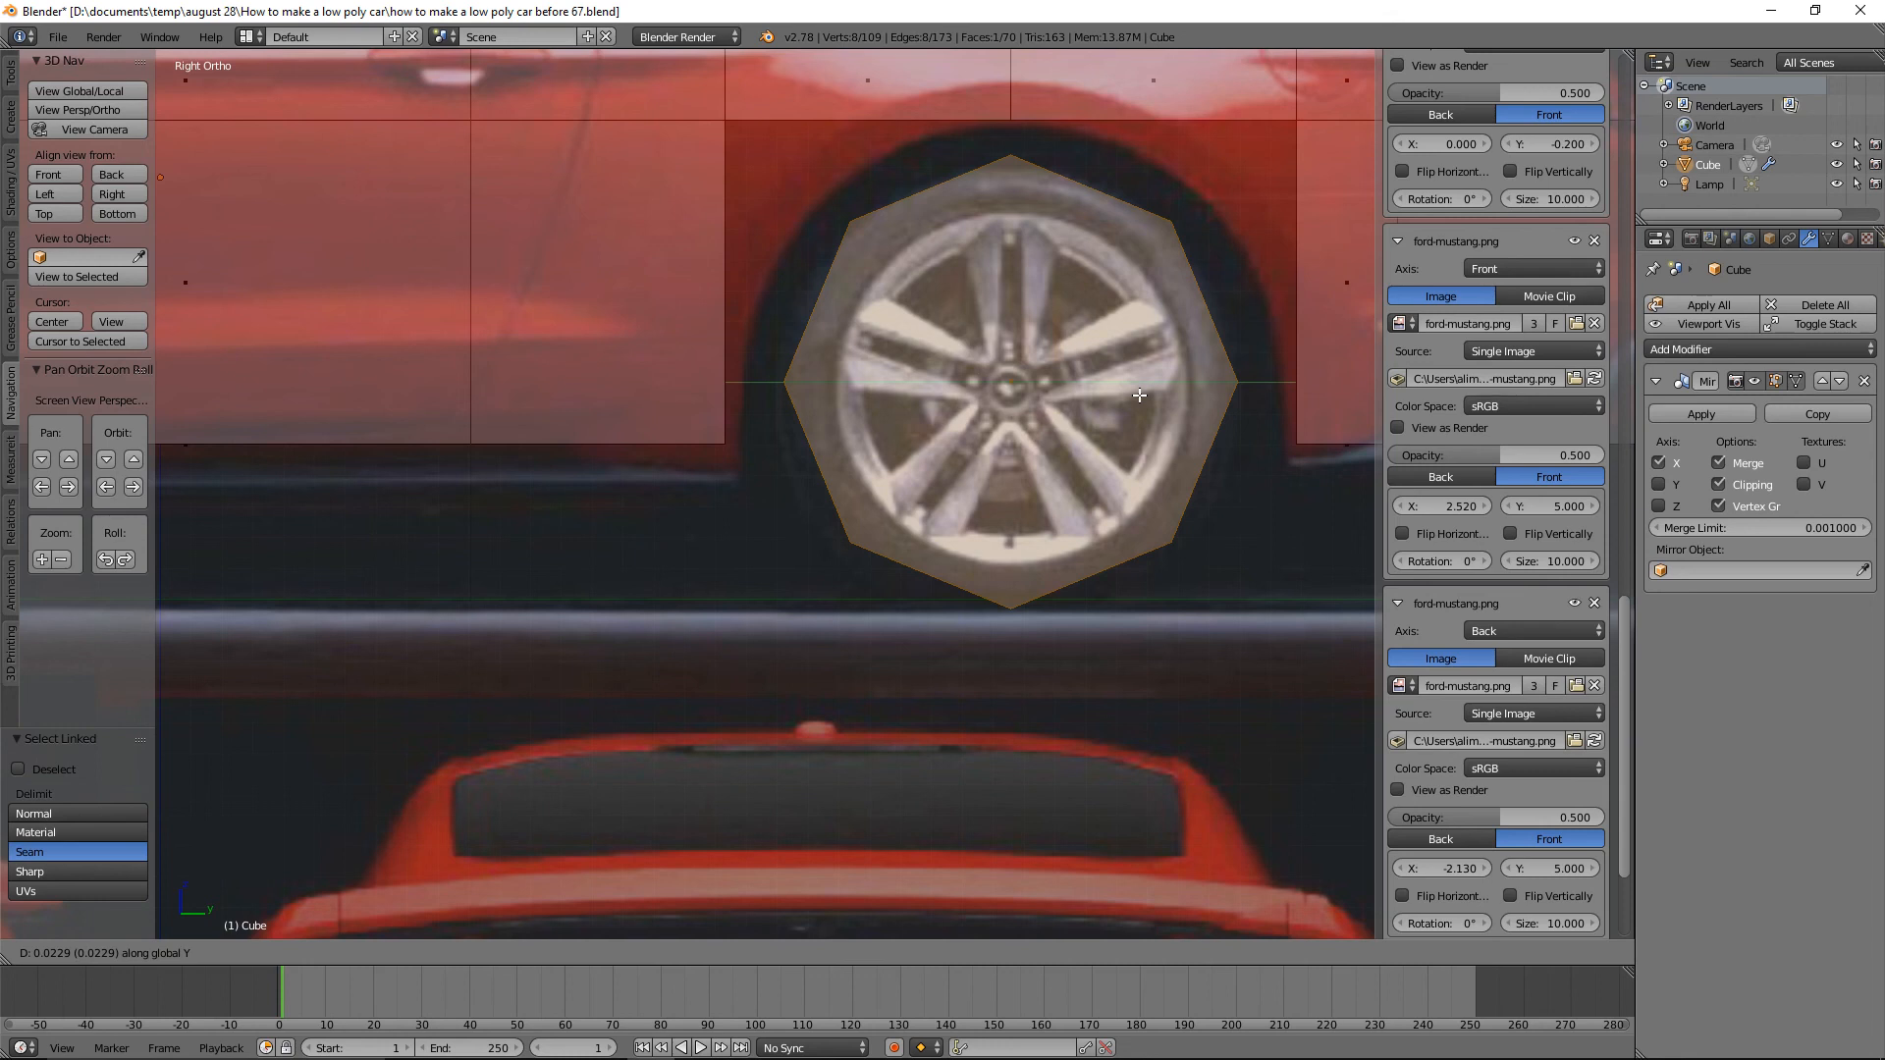
pyautogui.keyDown('shift'); pyautogui.click(1139, 395); pyautogui.keyUp('shift')
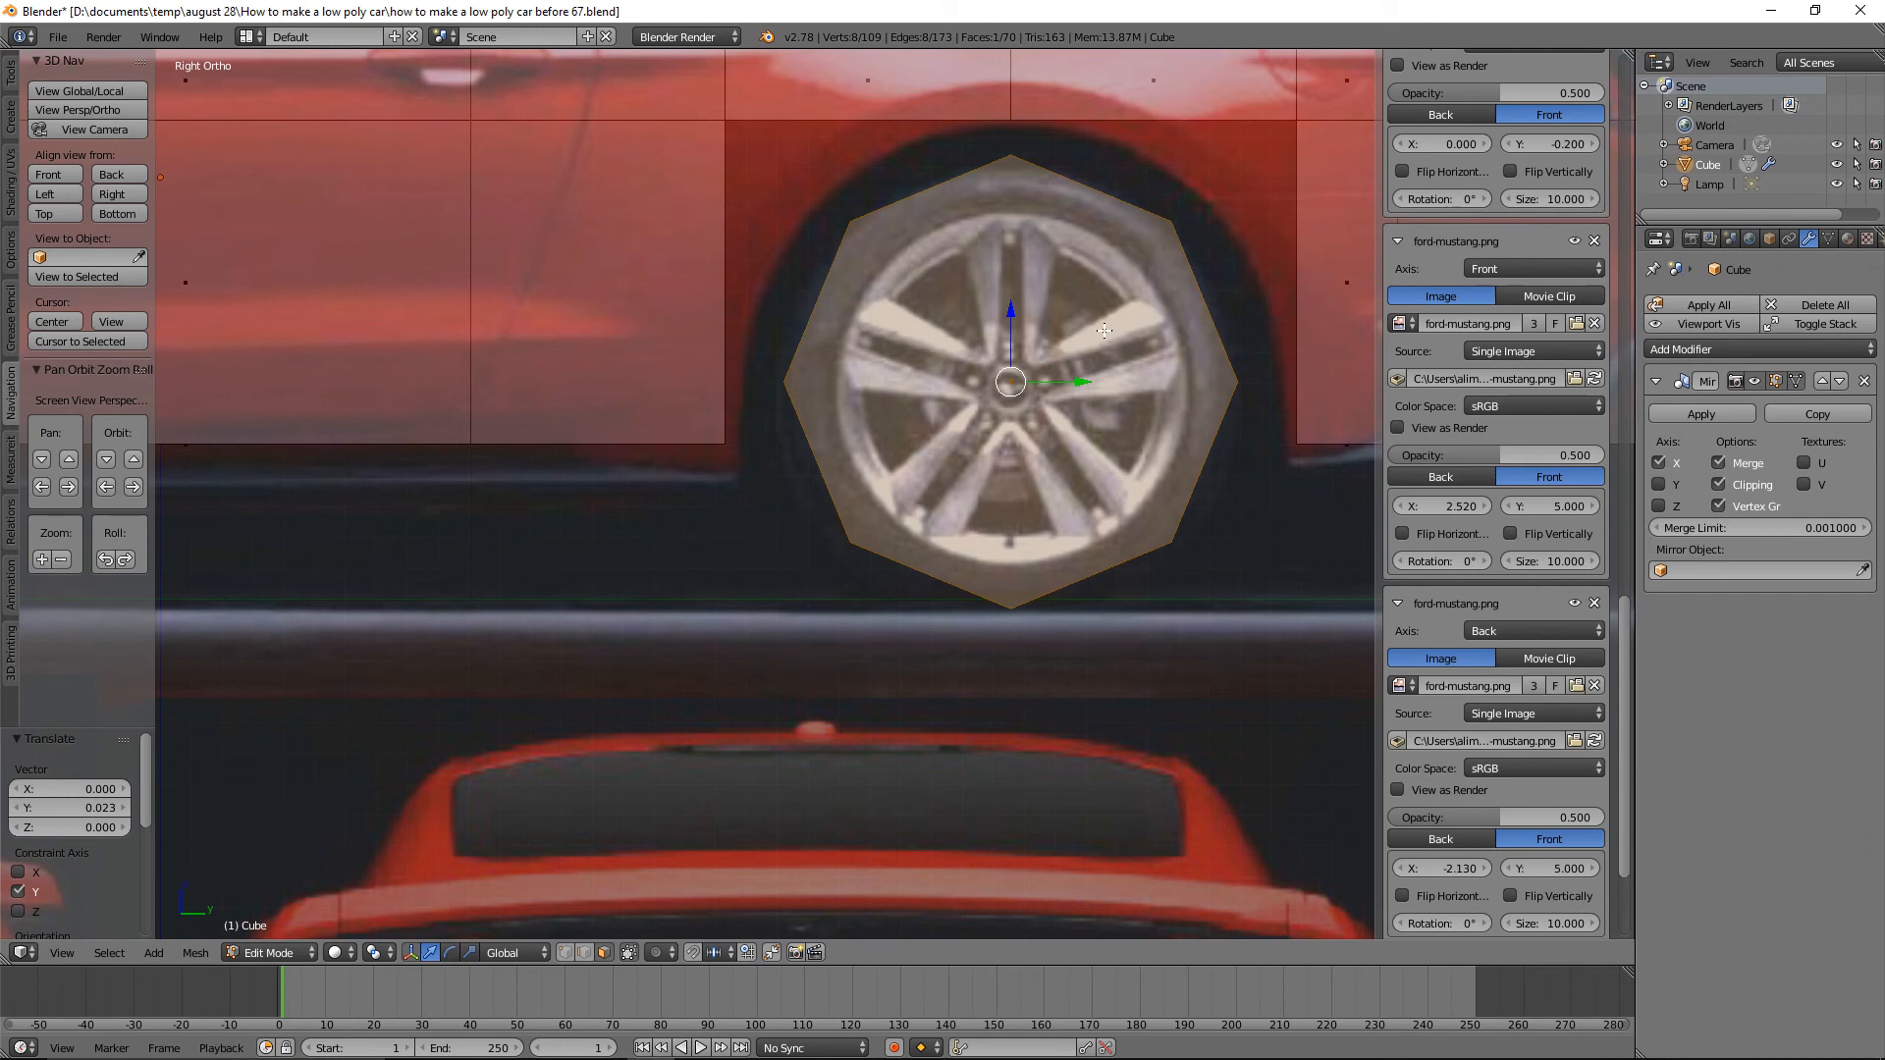
pyautogui.press('a')
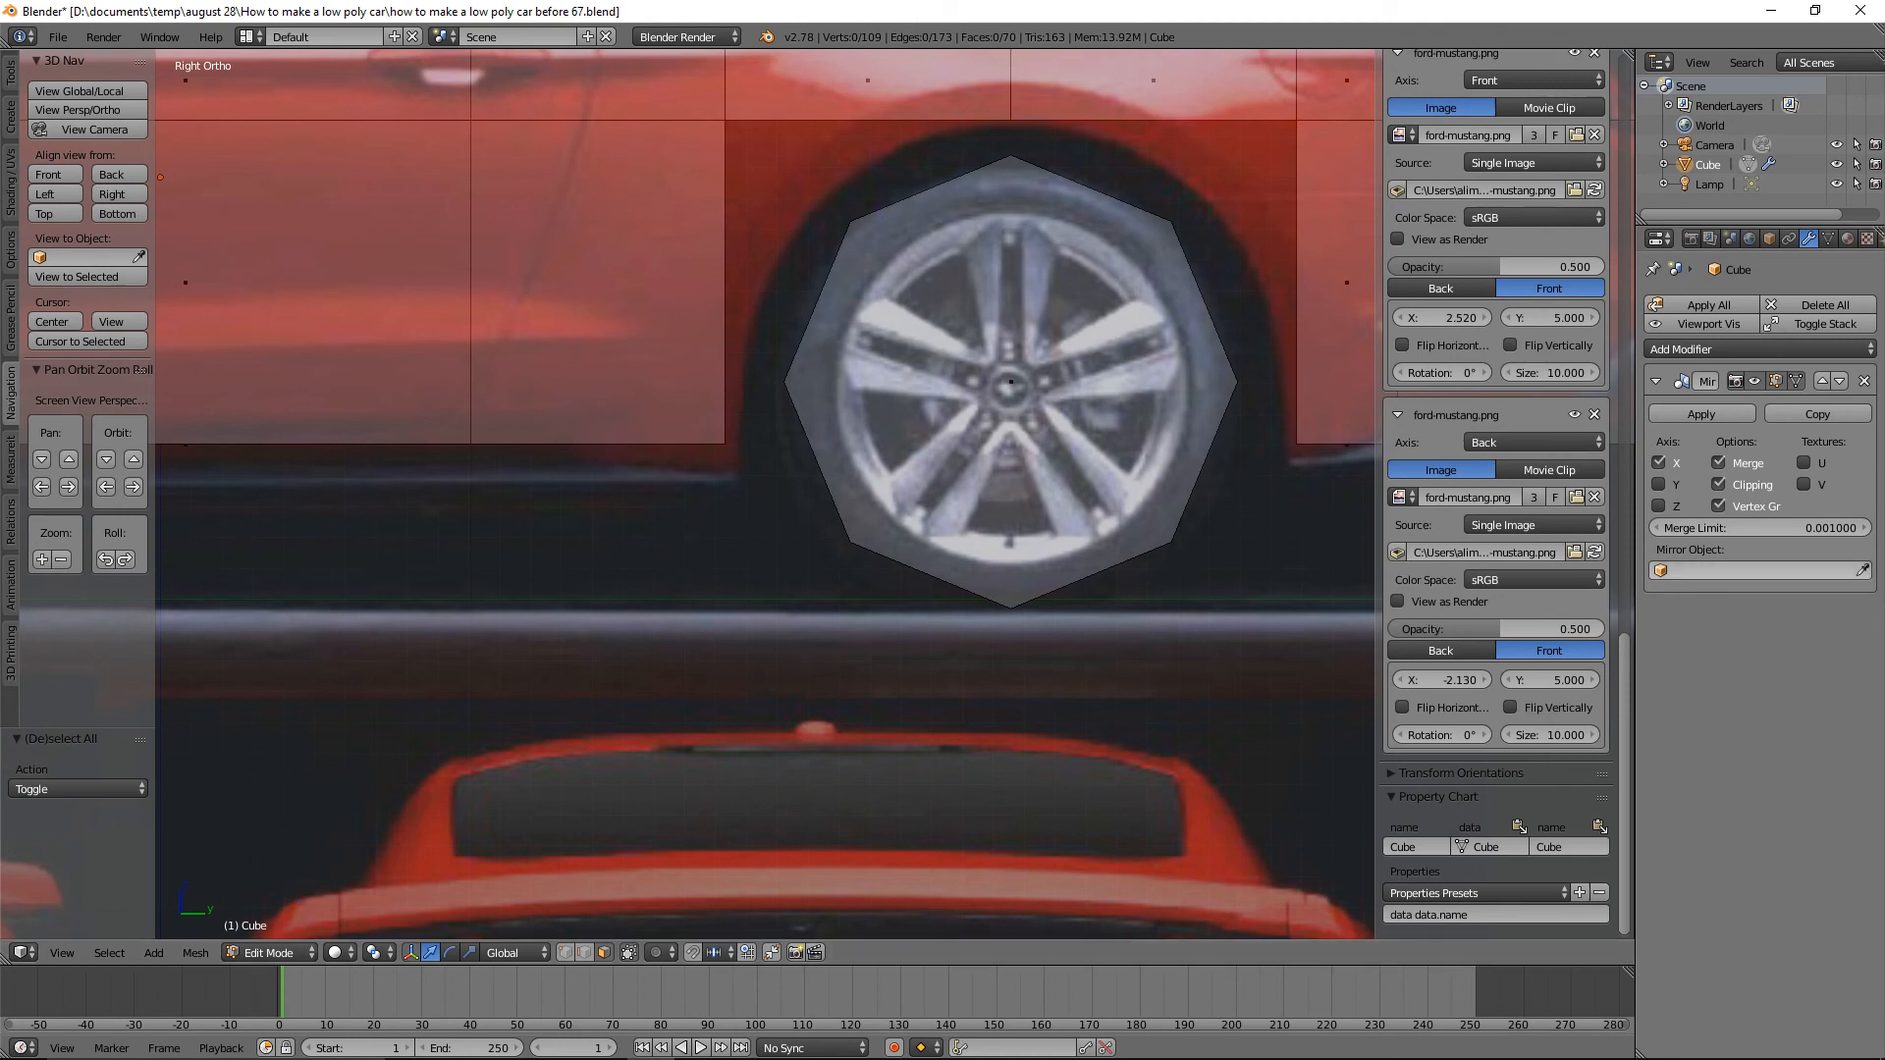
# In vertex select mode, hide the transform manipulator and join the rear wheel outline's top vertex to the body vertex directly above with an edge.
pyautogui.click(1250, 265)
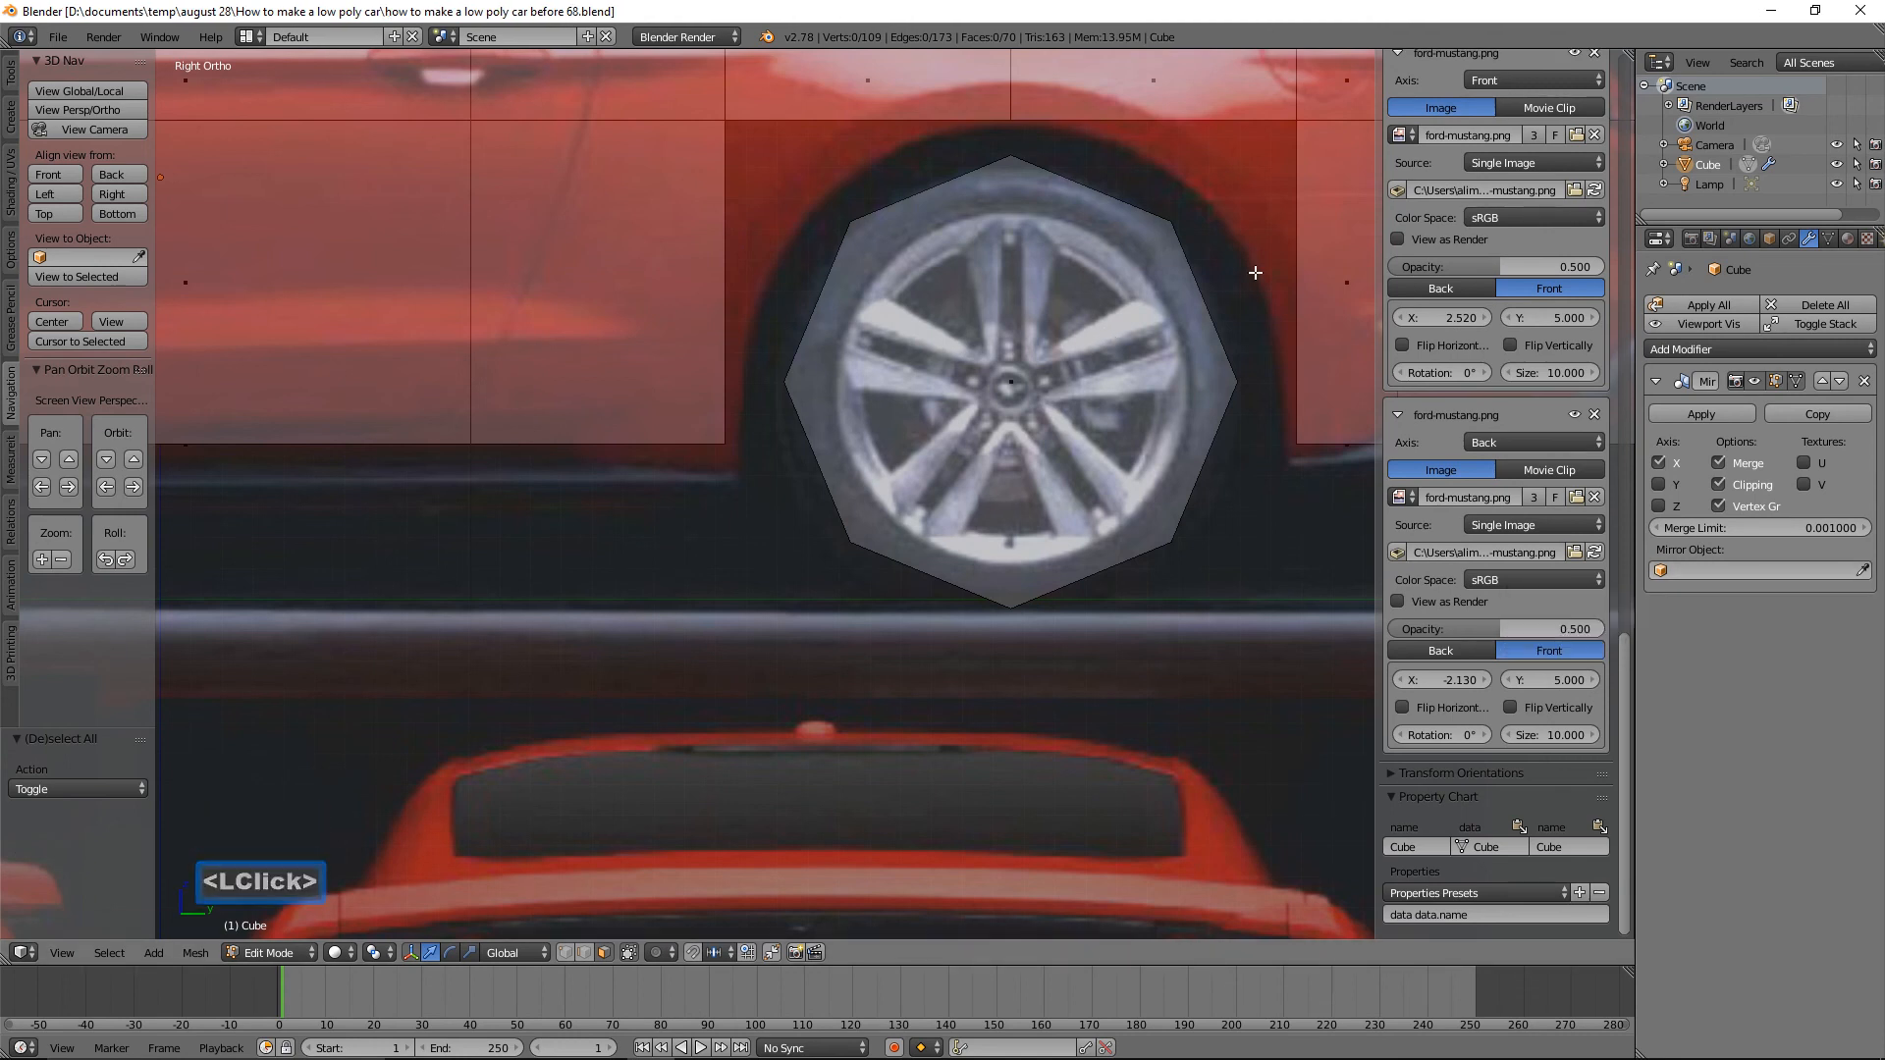
pyautogui.click(567, 952)
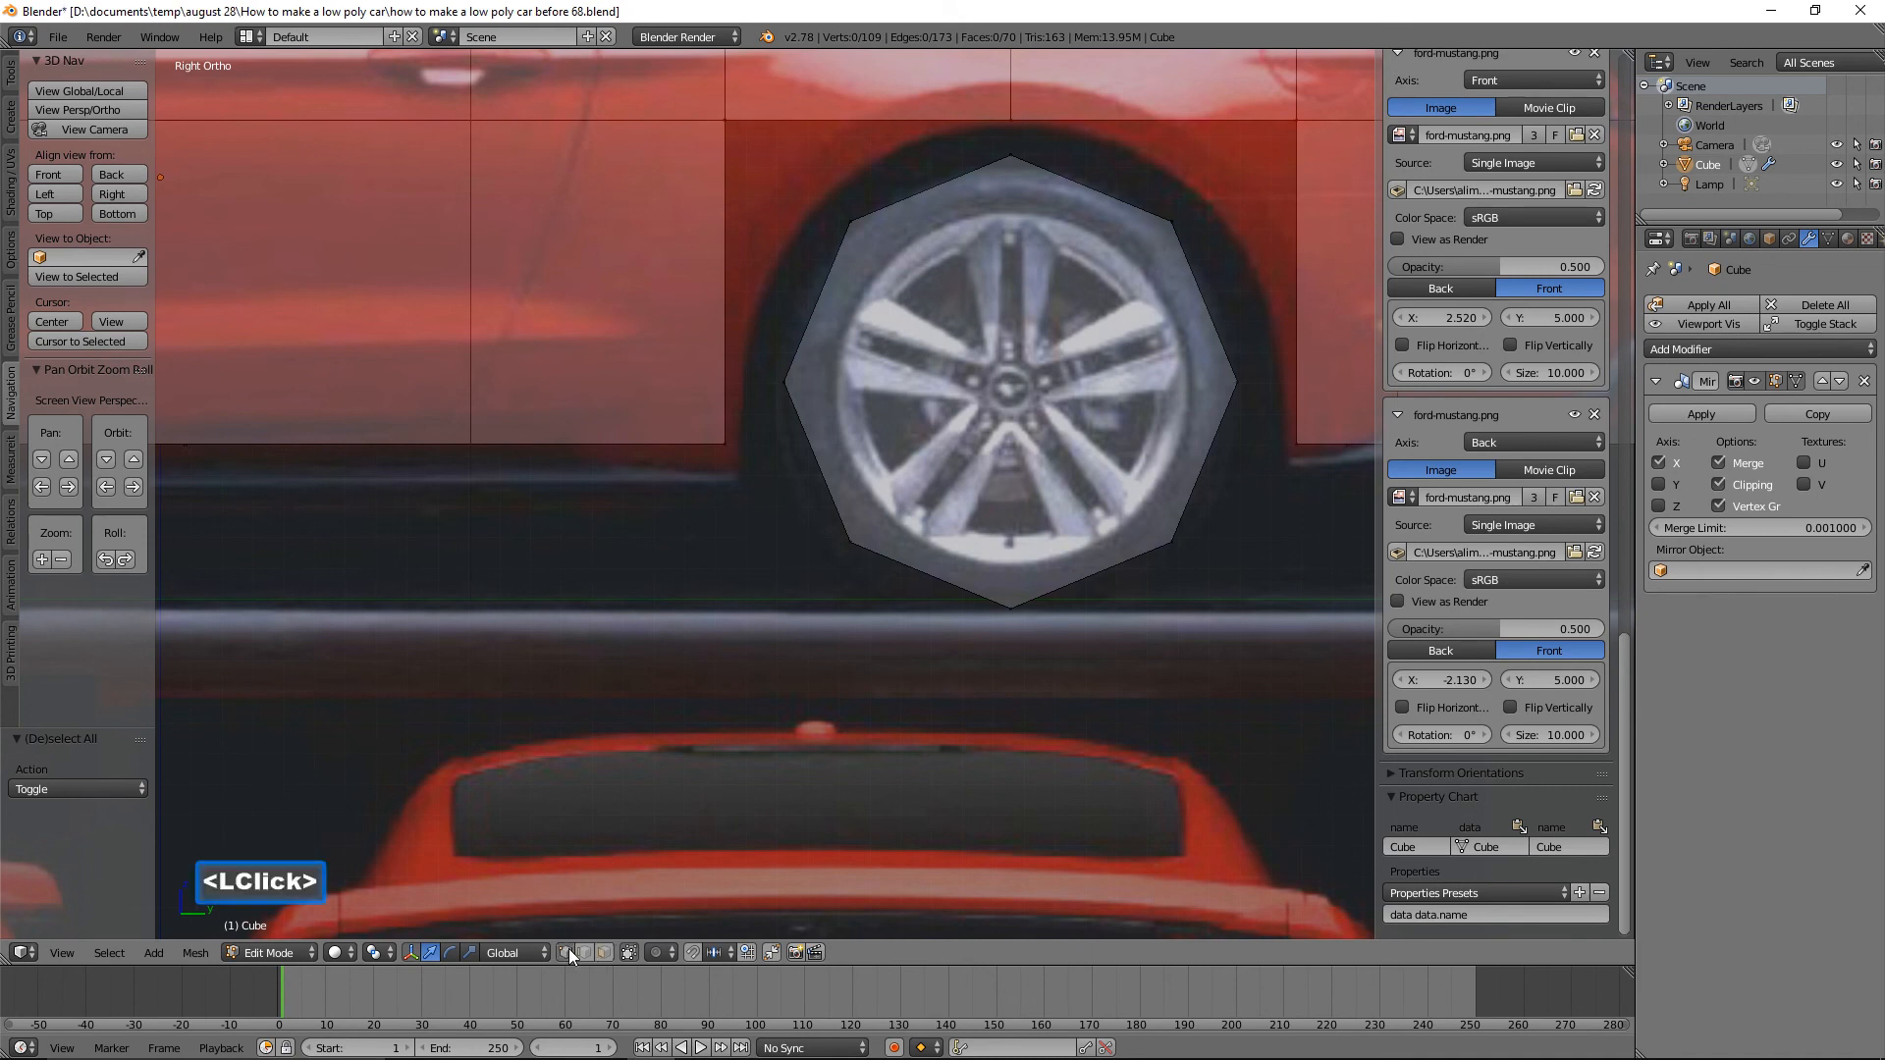
pyautogui.click(1014, 164)
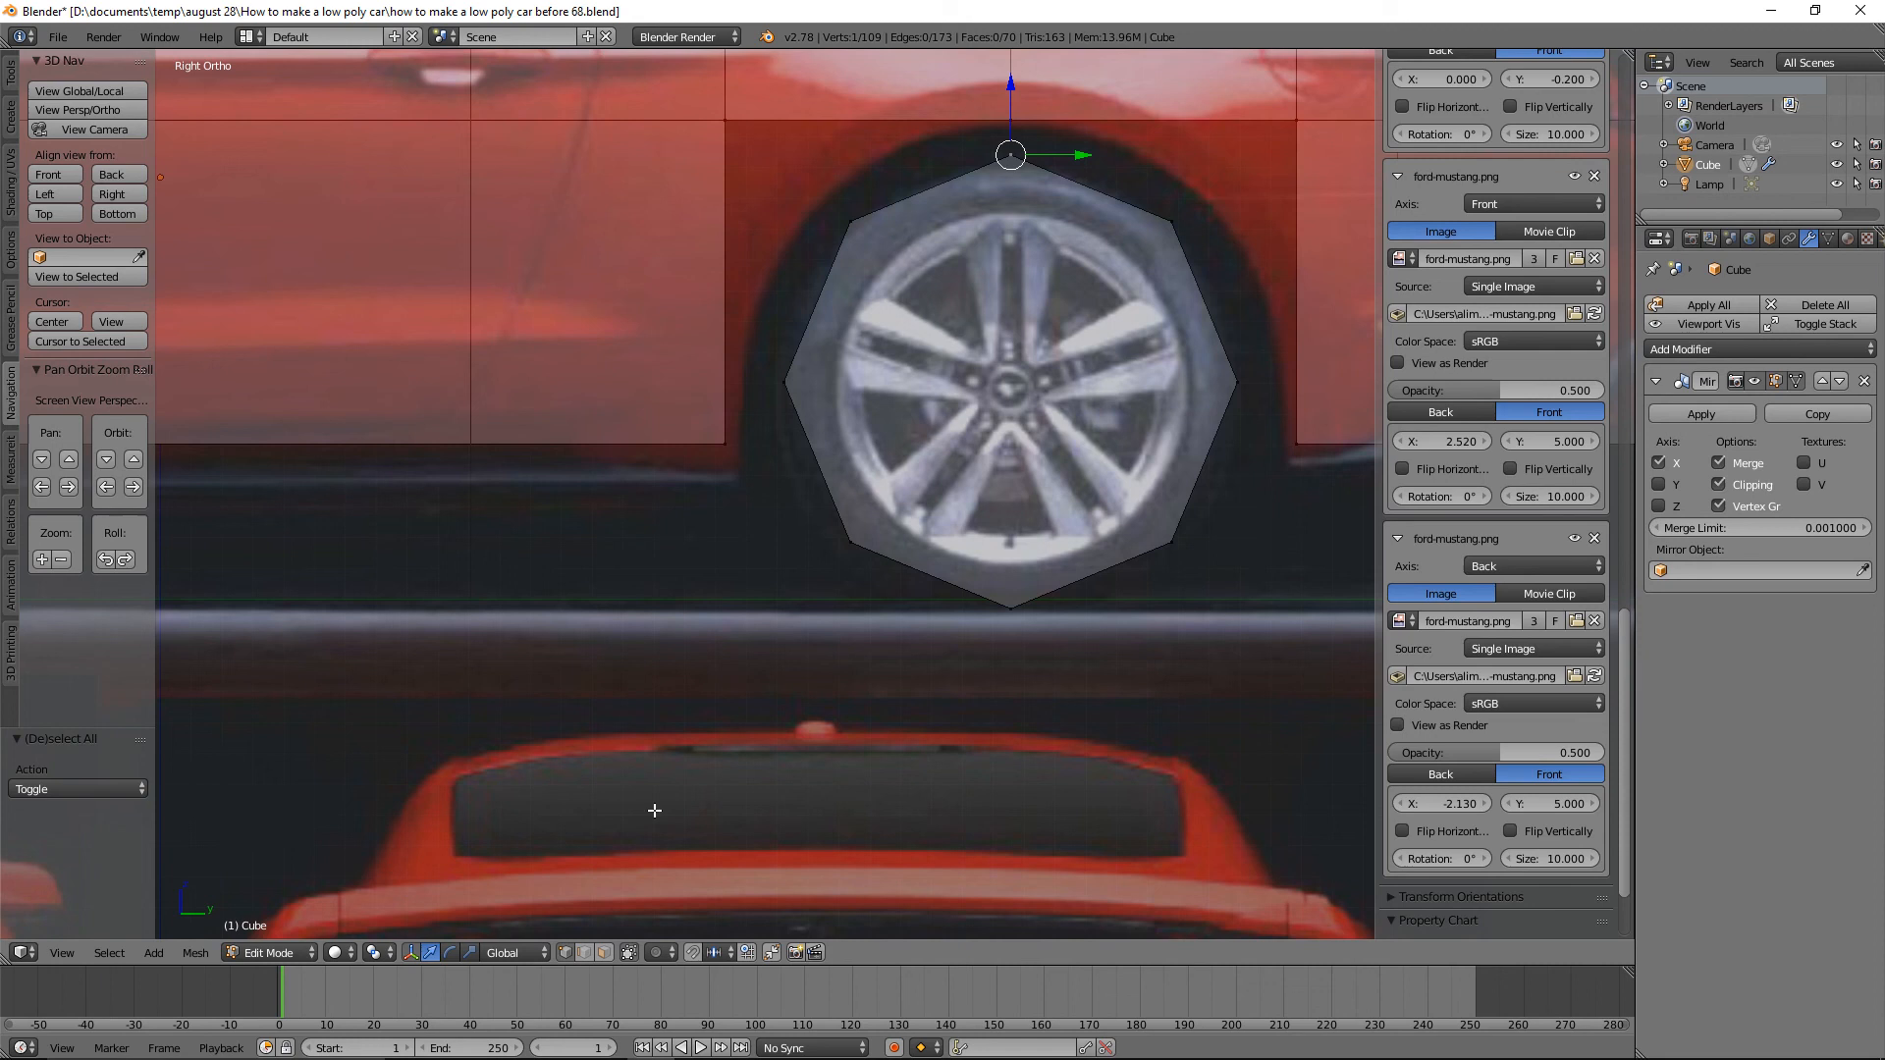
pyautogui.click(412, 953)
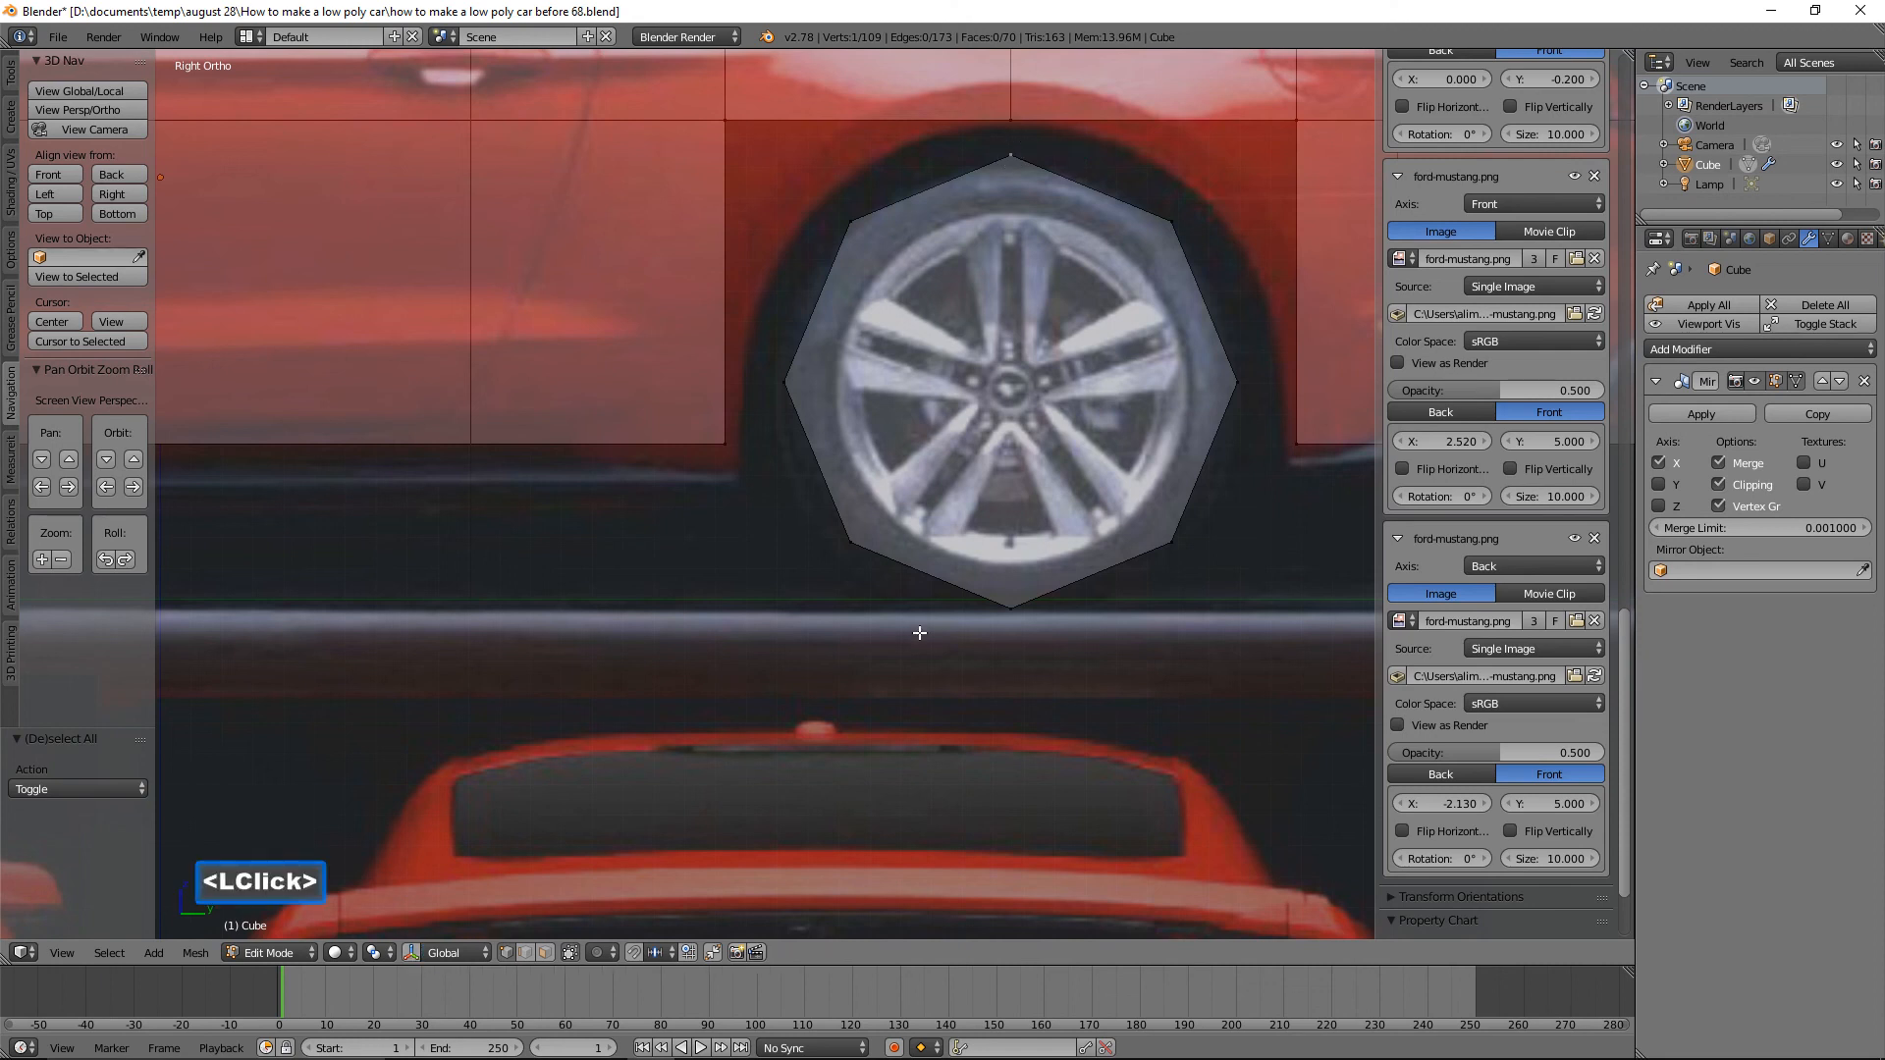
pyautogui.keyDown('shift'); pyautogui.click(1019, 114); pyautogui.keyUp('shift')
pyautogui.press('a')
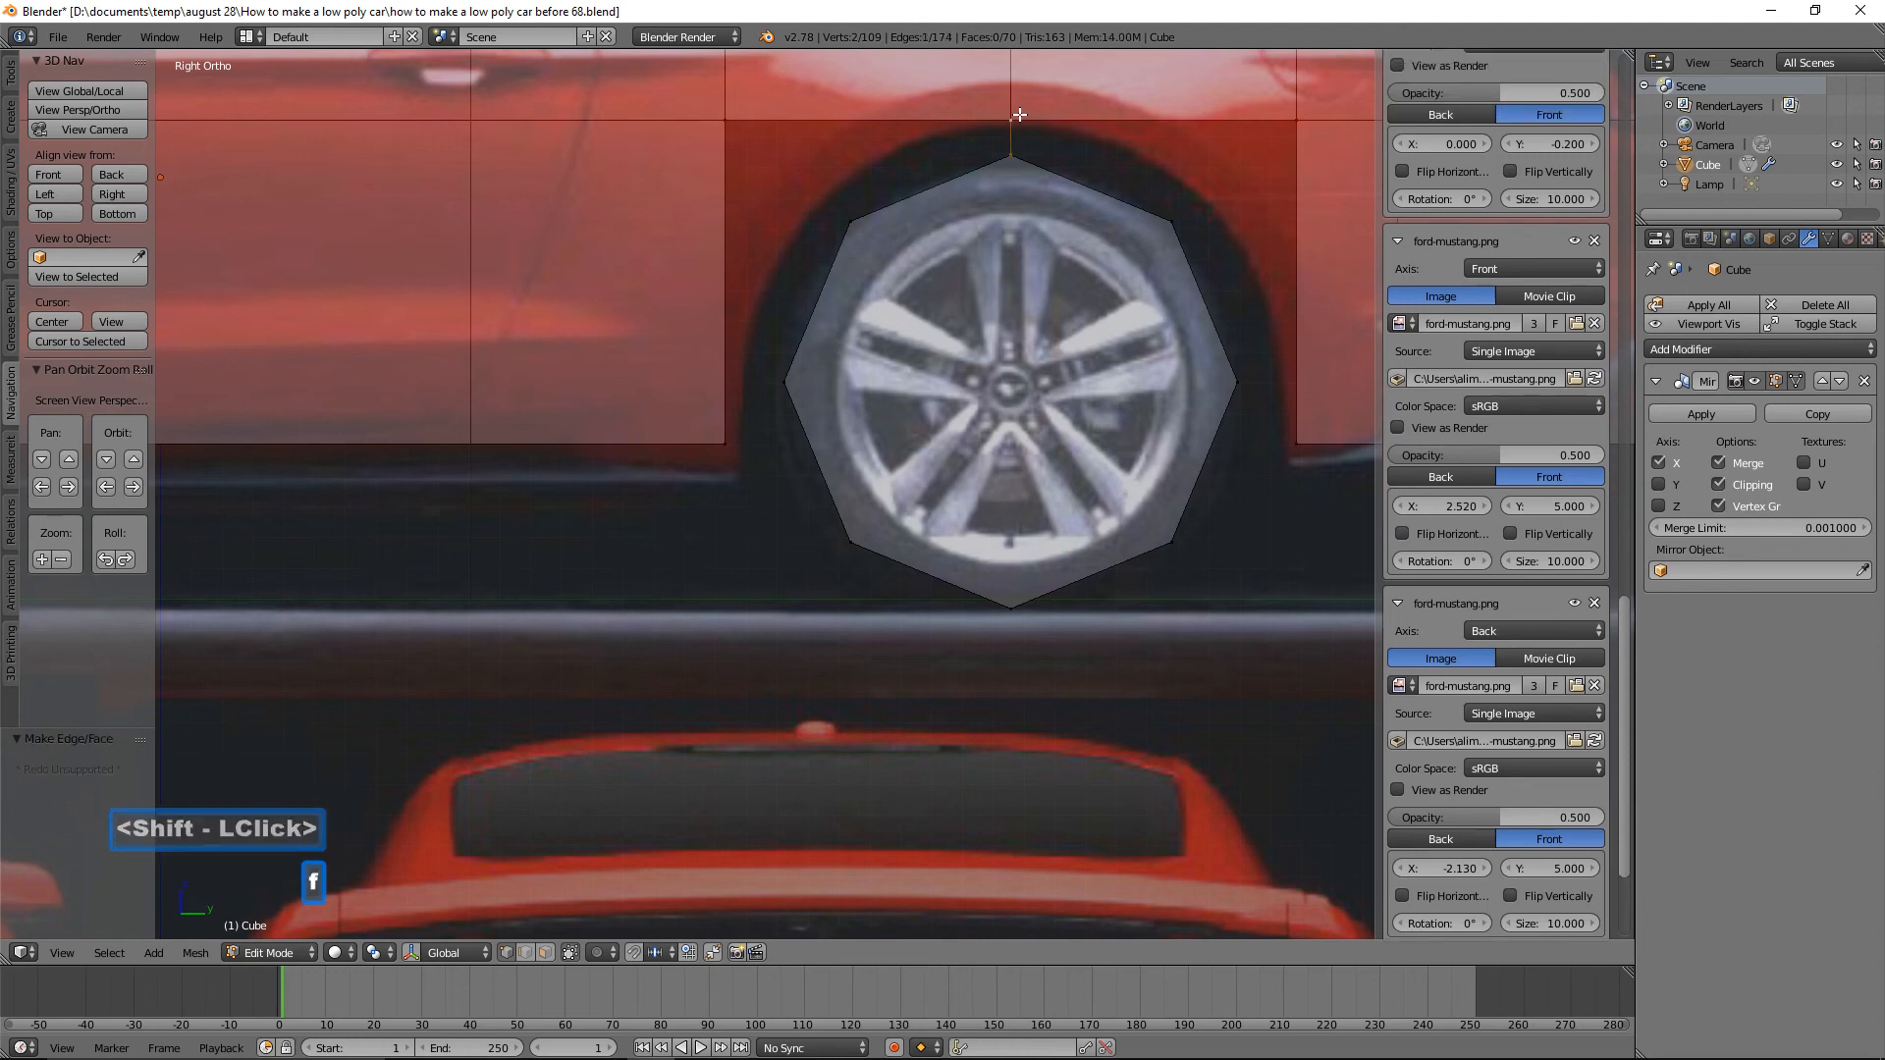
# Create edges from the rear wheel outline's upper-left and left vertices to the upper and lower front-side corners of the wheel opening.
pyautogui.click(853, 223)
pyautogui.keyDown('shift'); pyautogui.click(724, 121); pyautogui.keyUp('shift')
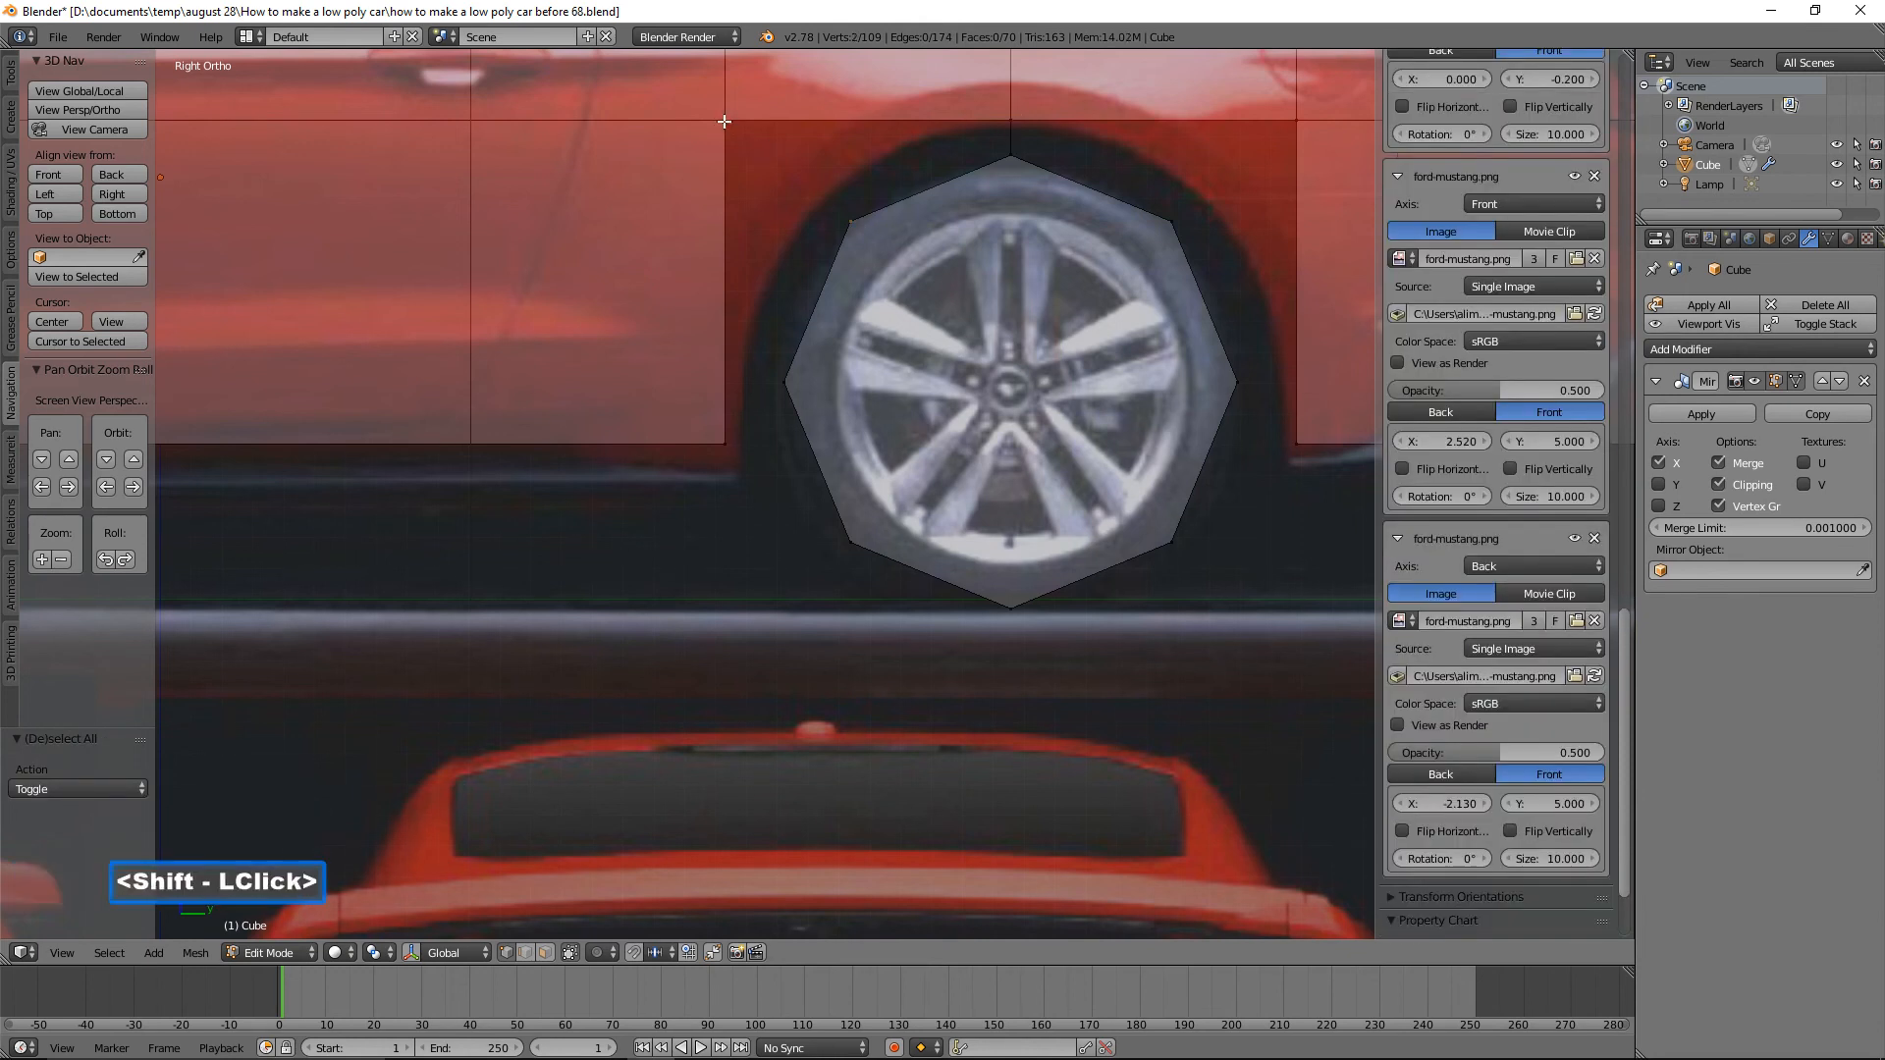
pyautogui.press('f')
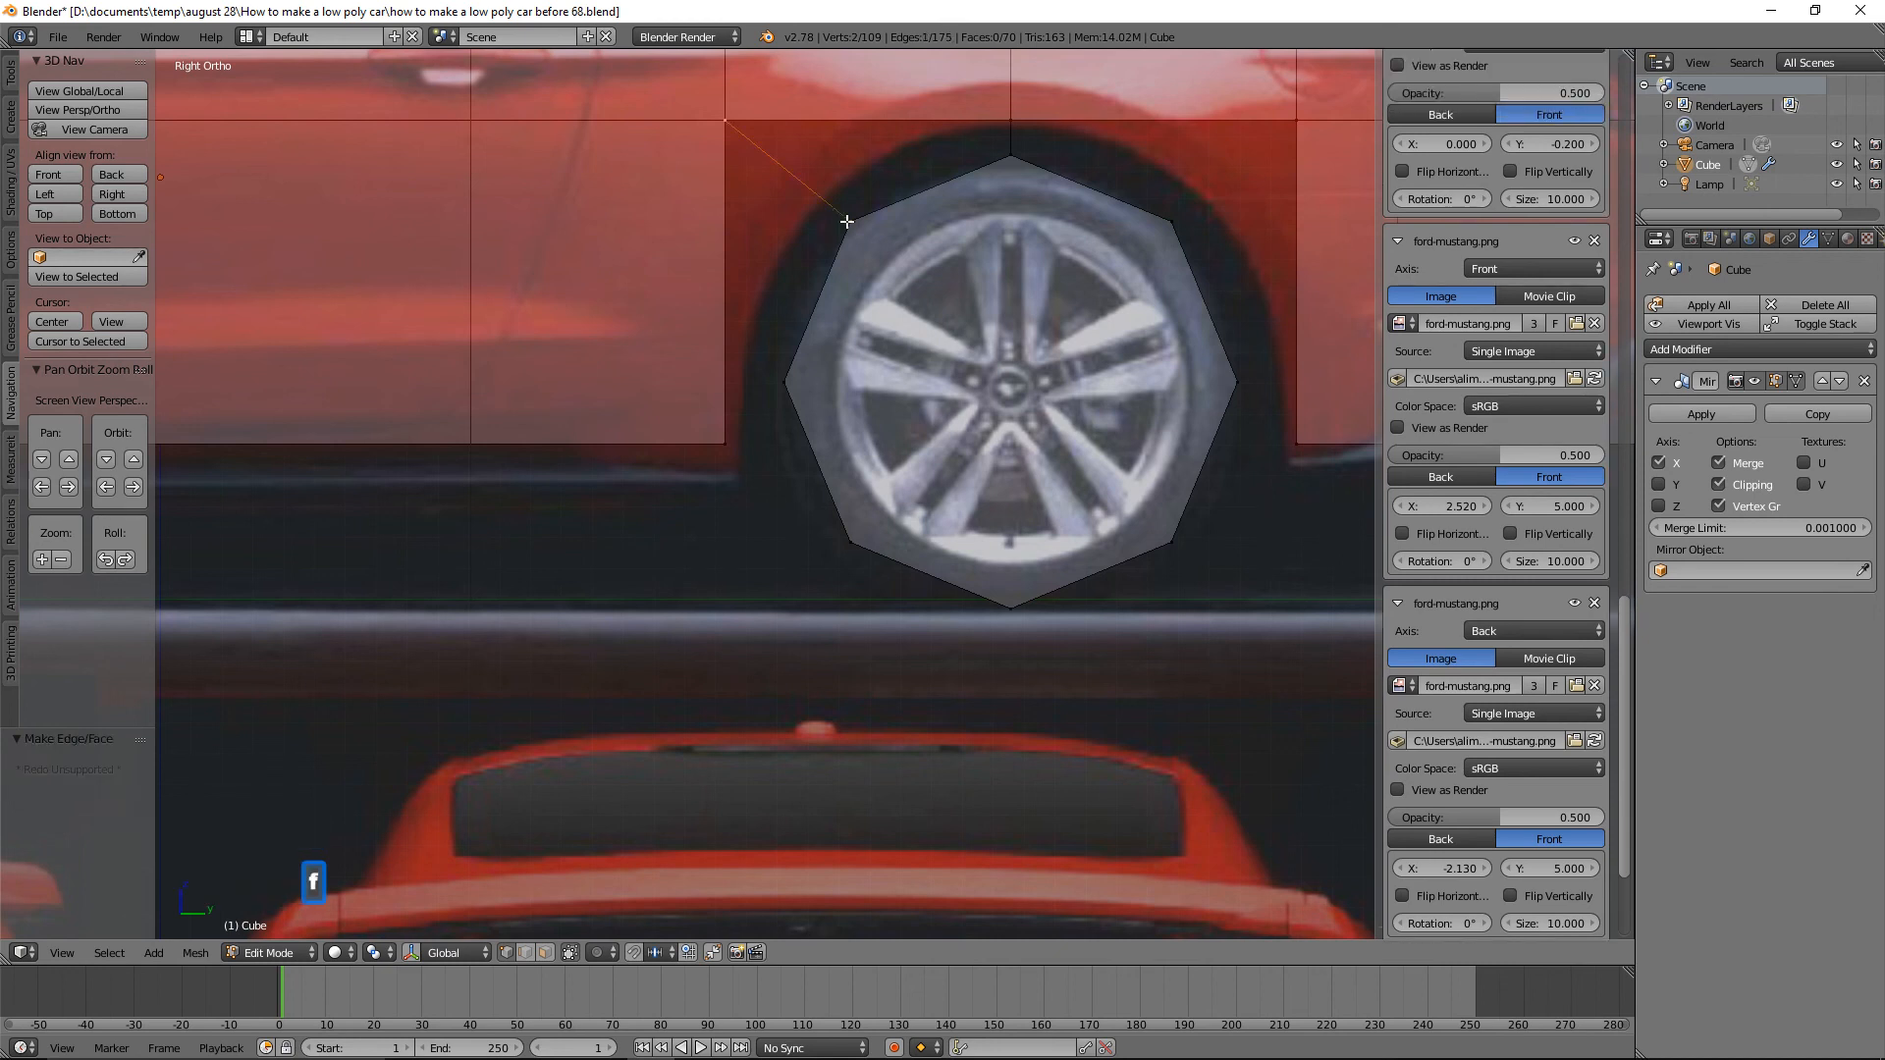
pyautogui.press('a')
pyautogui.click(787, 379)
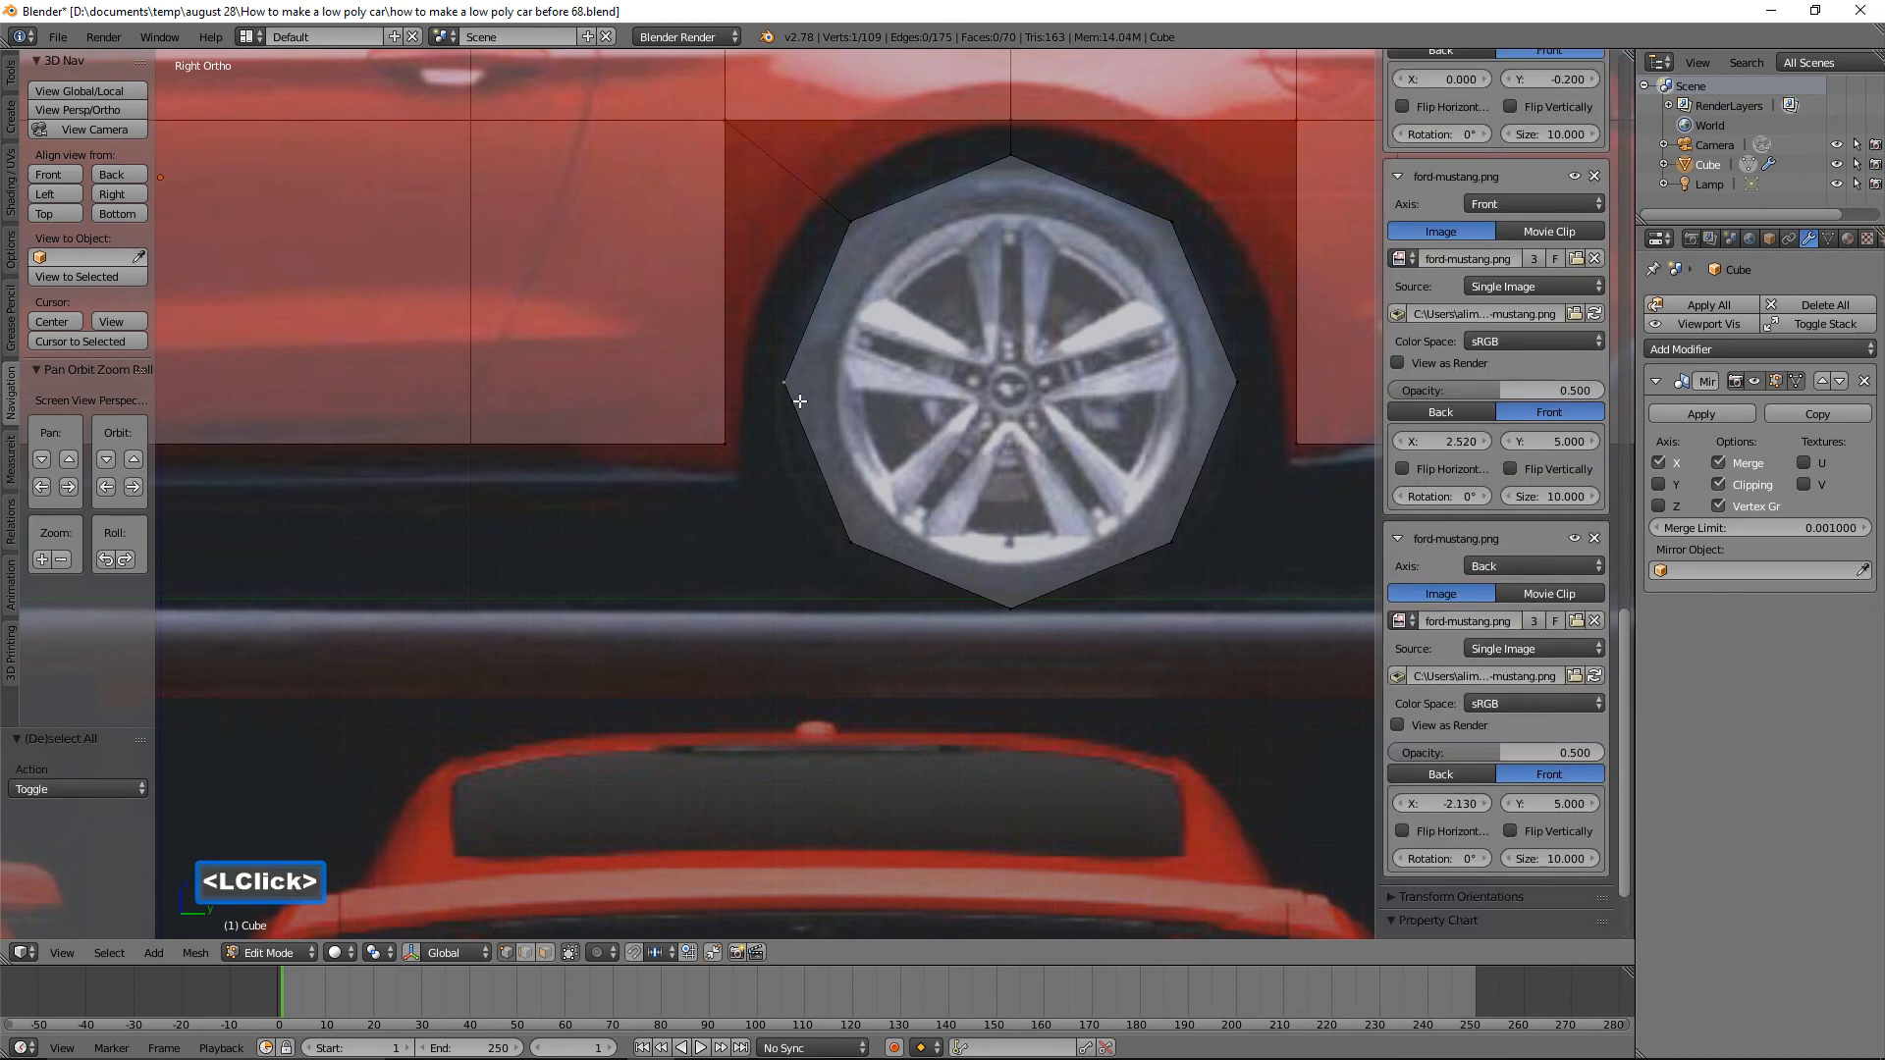
pyautogui.keyDown('shift'); pyautogui.click(725, 434); pyautogui.keyUp('shift')
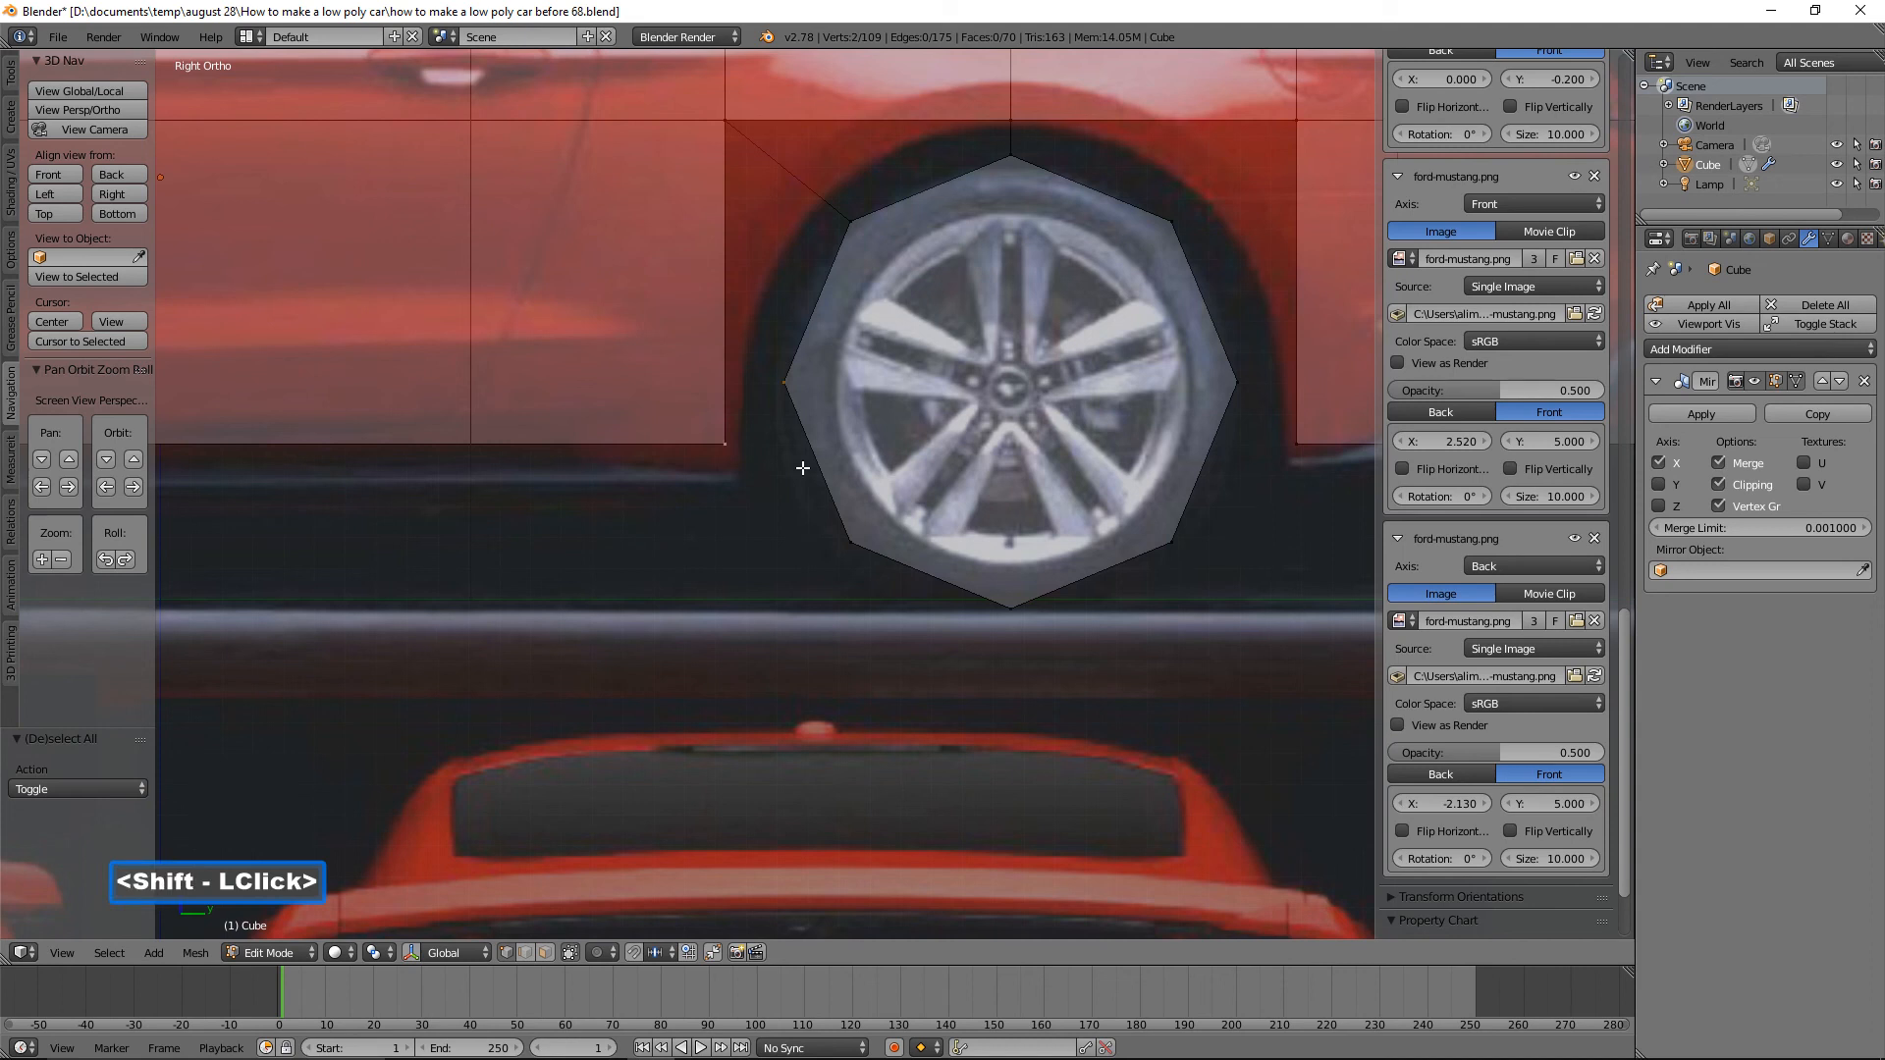
pyautogui.press('f')
pyautogui.press('a')
# Create edges from the rear wheel outline's upper-right and right vertices to the upper and lower rear-side corners of the wheel opening.
pyautogui.click(1171, 222)
pyautogui.keyDown('shift'); pyautogui.click(1298, 122); pyautogui.keyUp('shift')
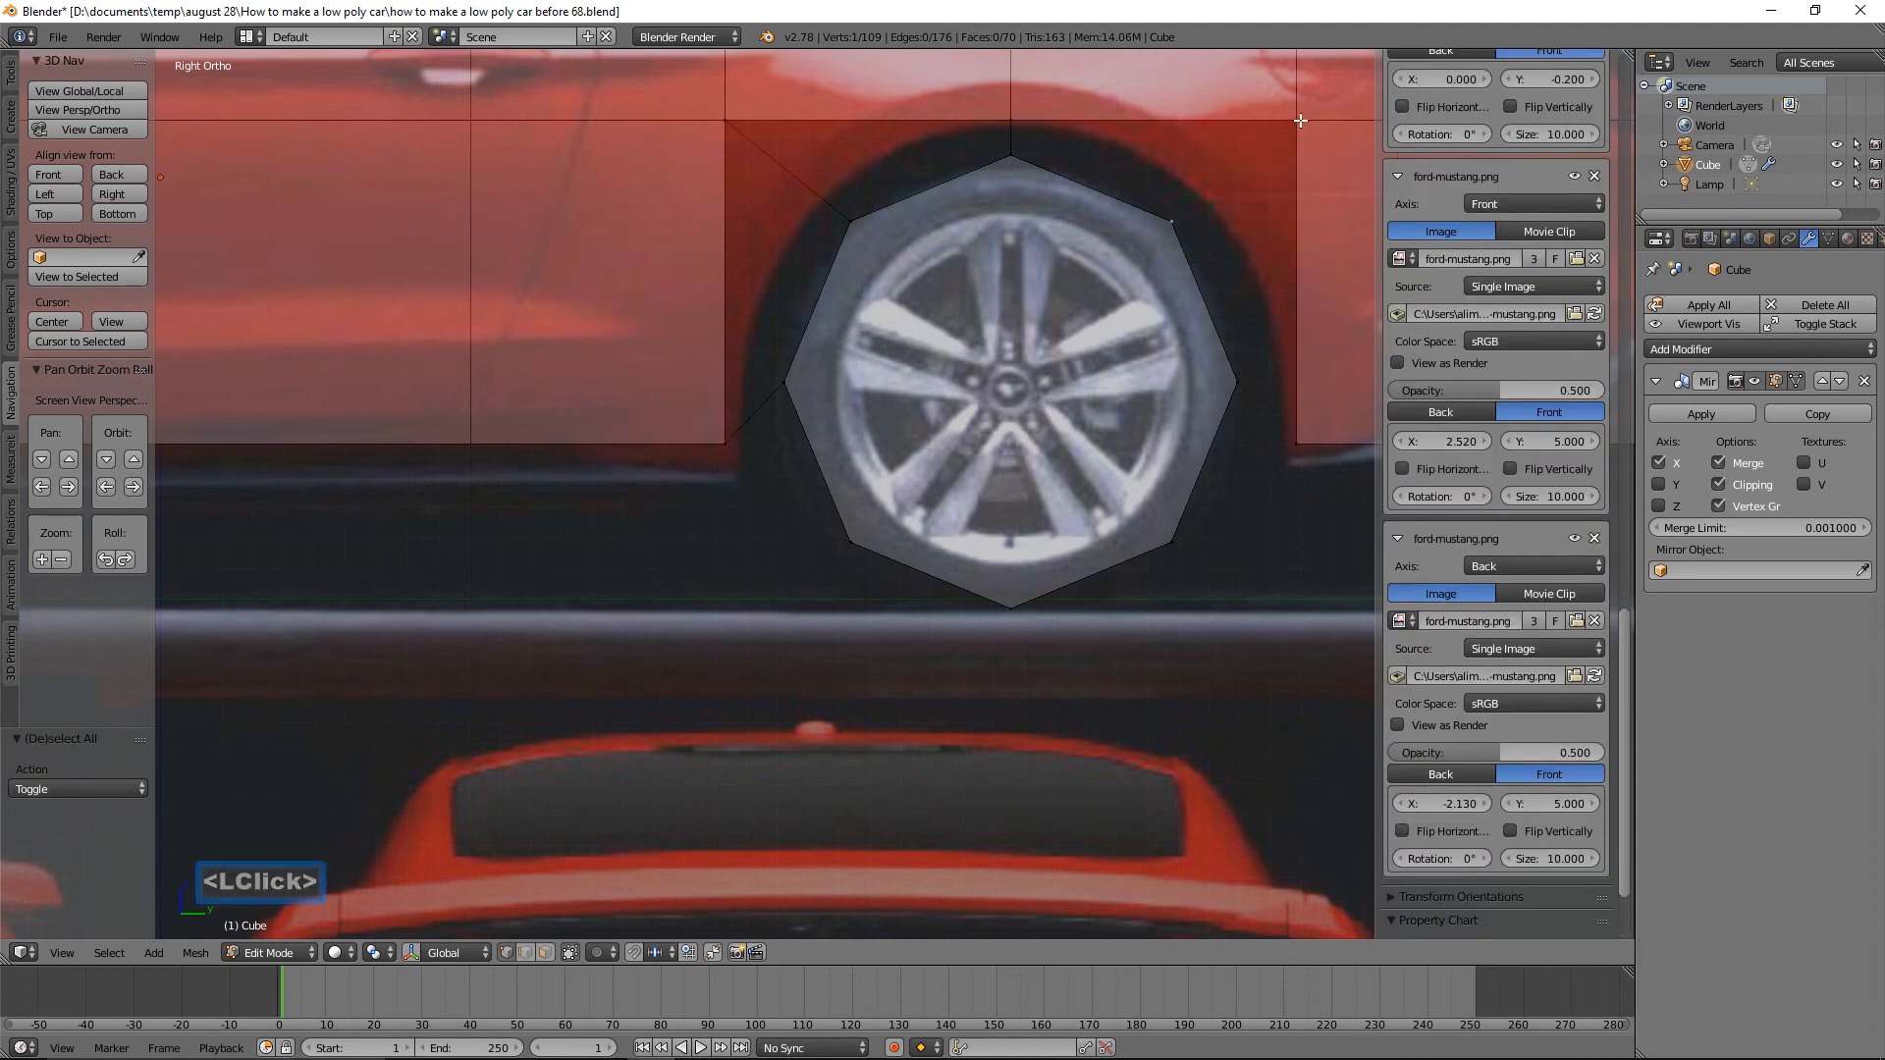
pyautogui.press('f')
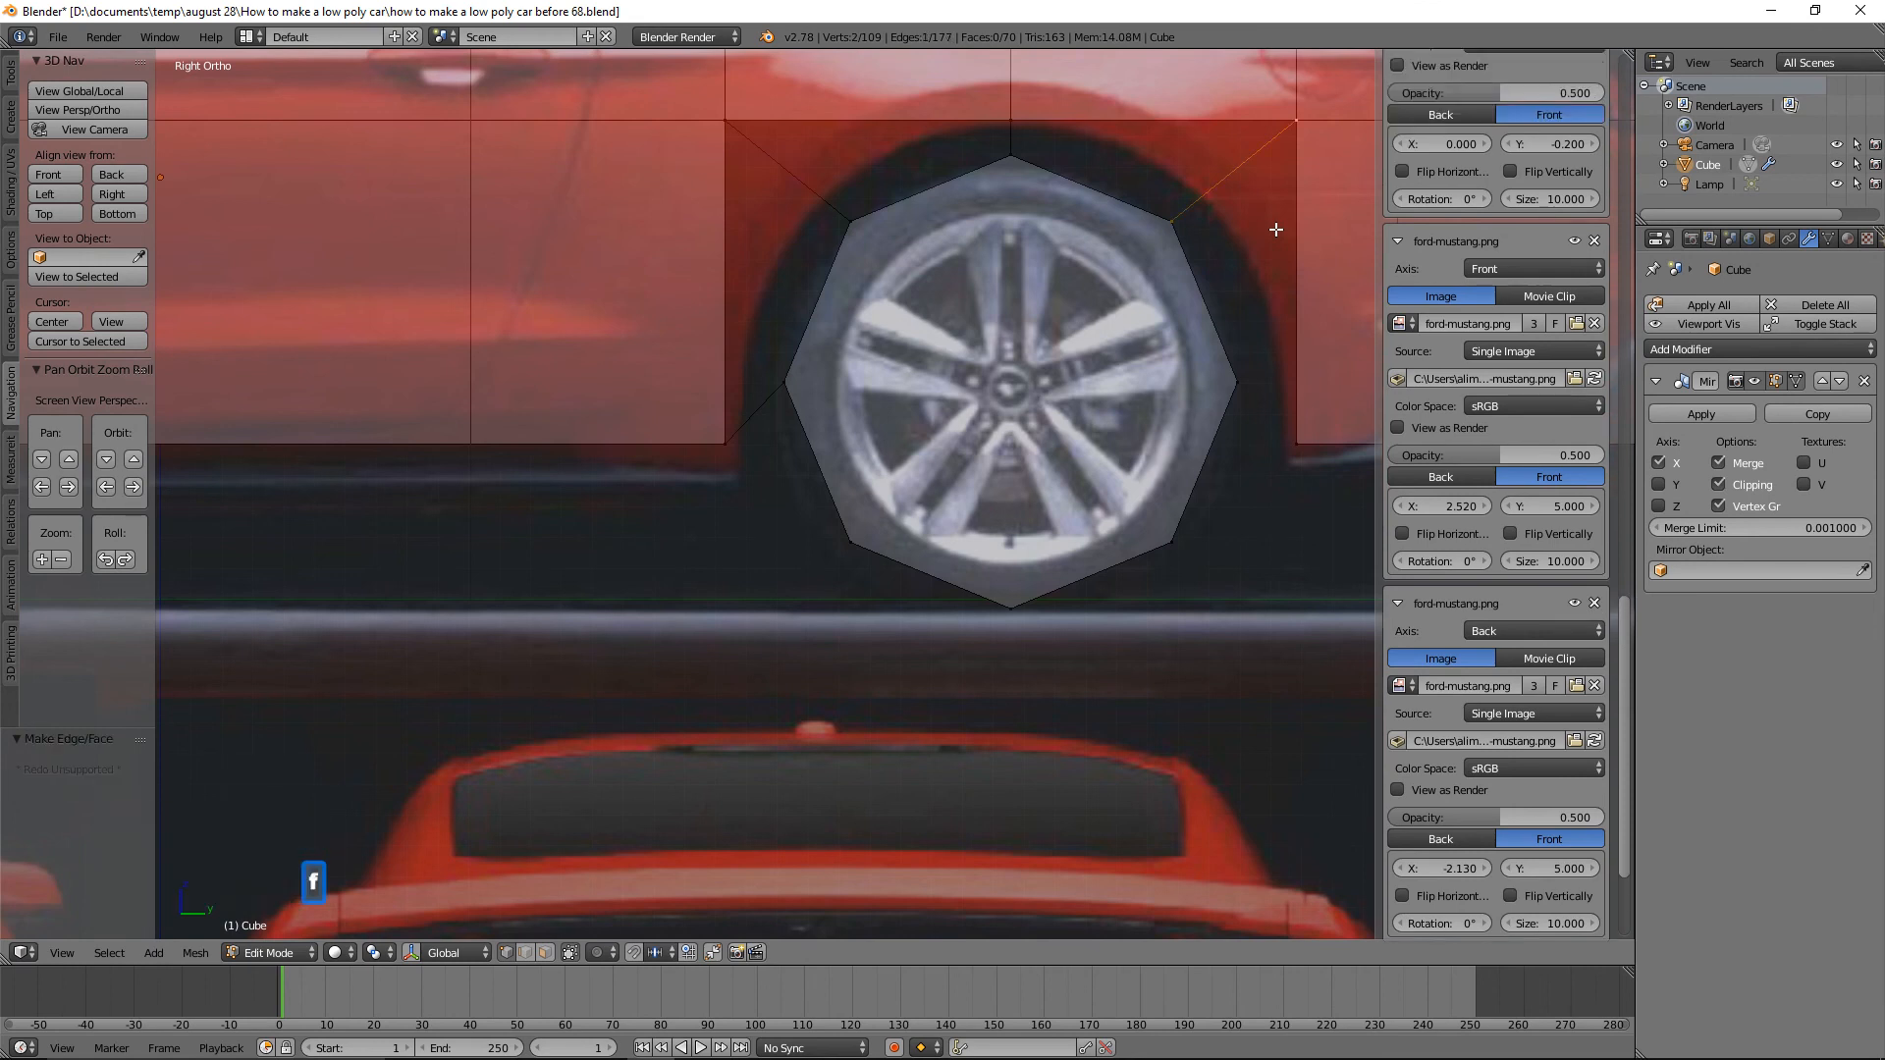
pyautogui.press('a')
pyautogui.click(1235, 379)
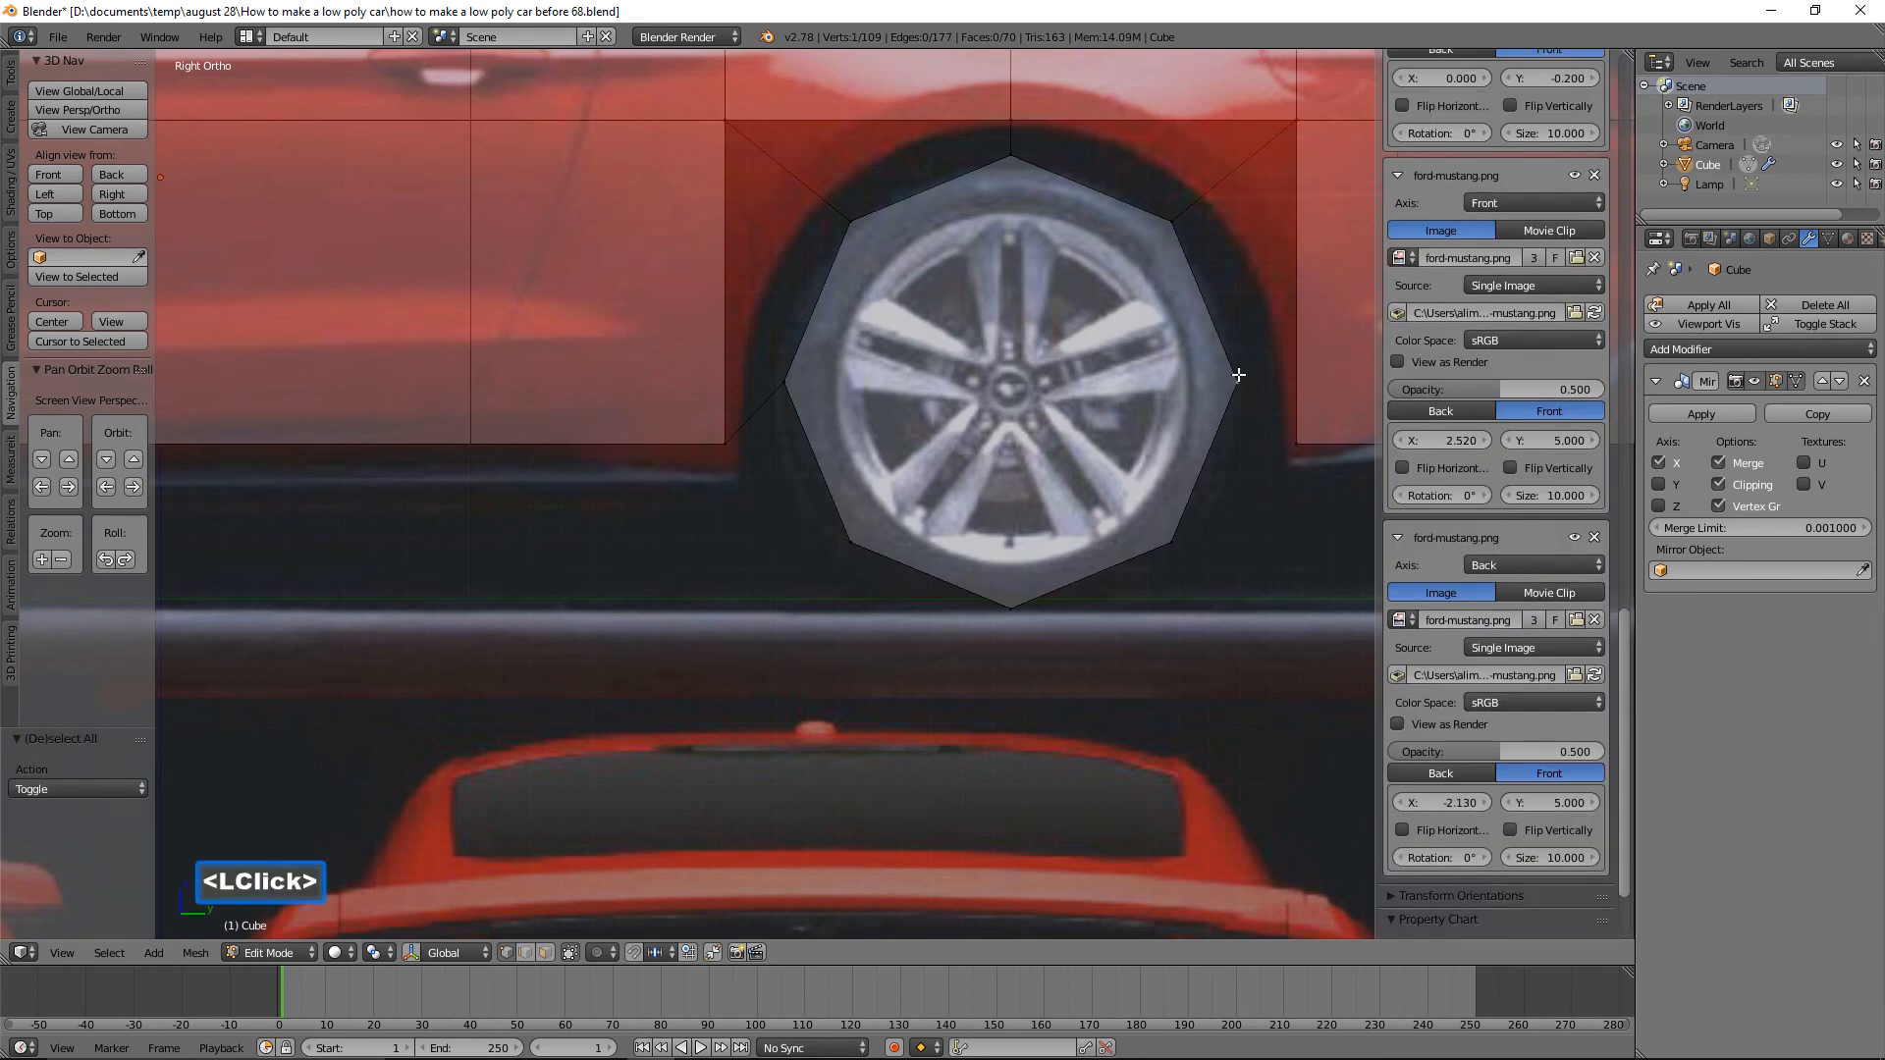
pyautogui.keyDown('shift'); pyautogui.click(1299, 437); pyautogui.keyUp('shift')
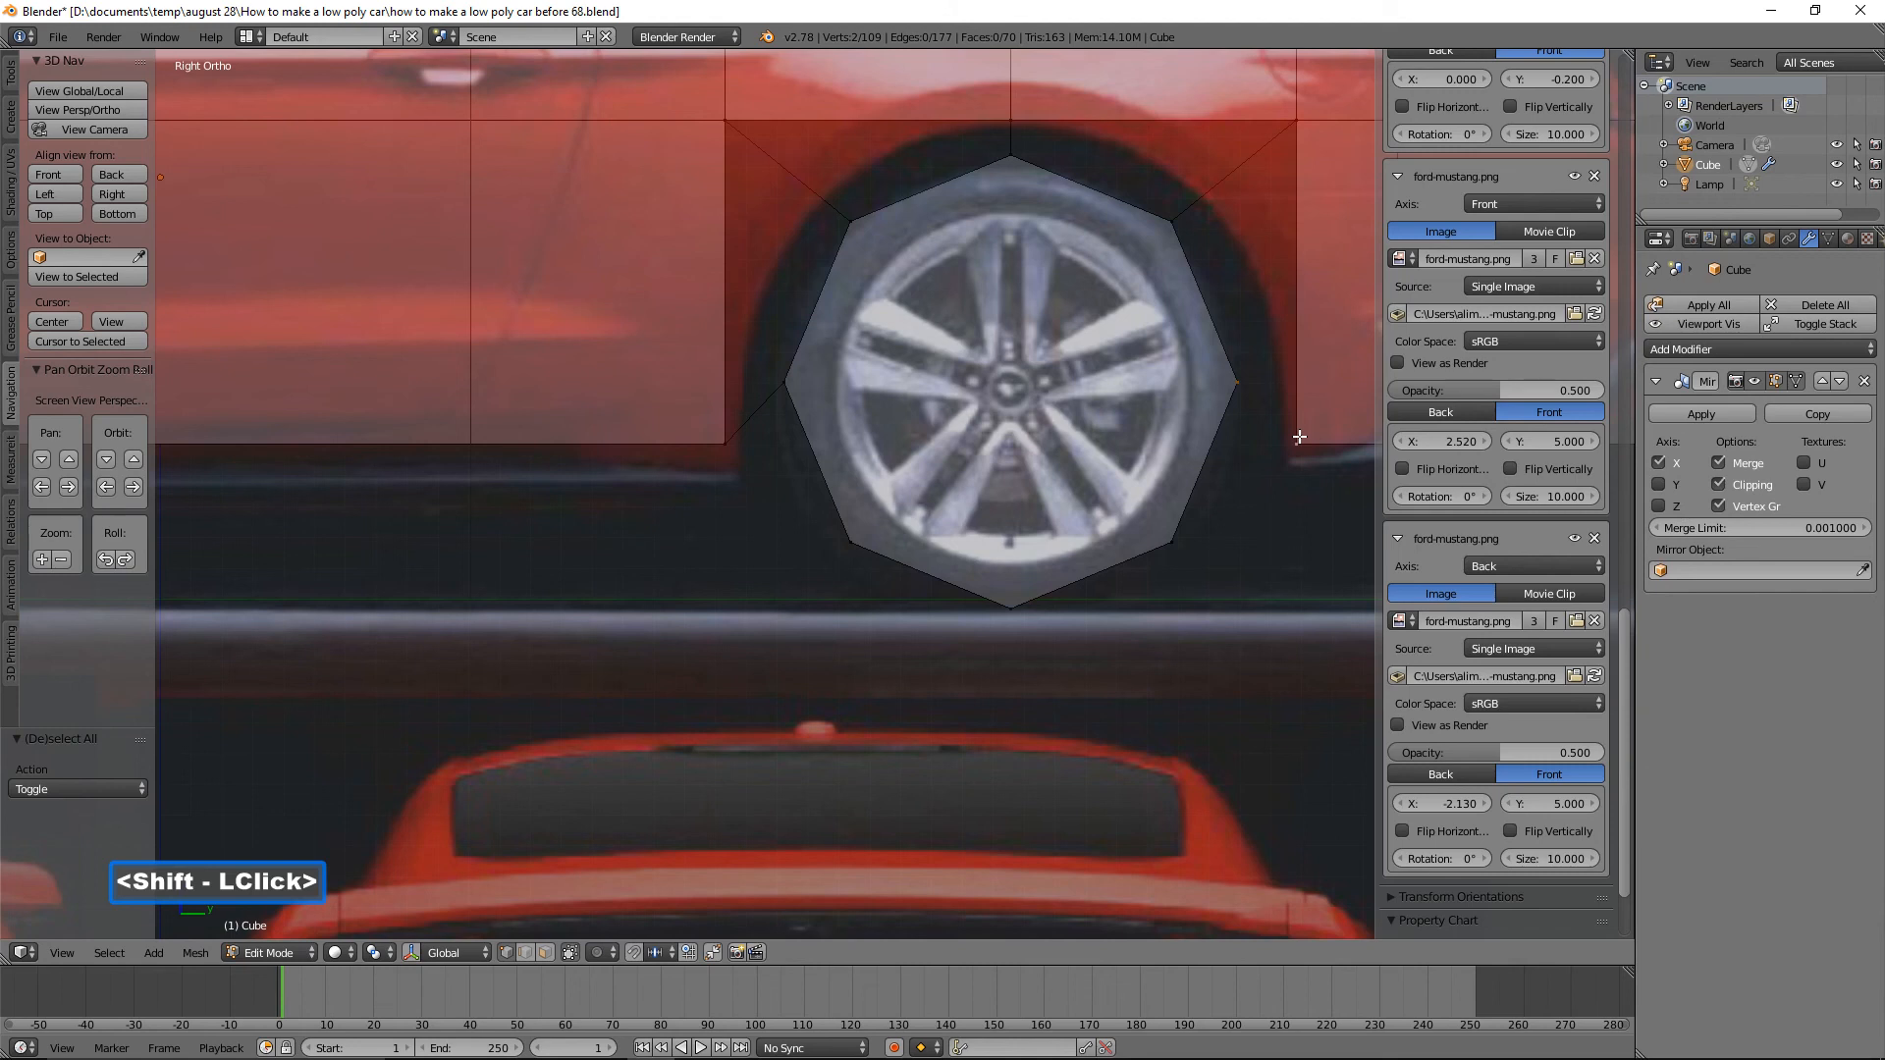
pyautogui.press('f')
pyautogui.press('a')
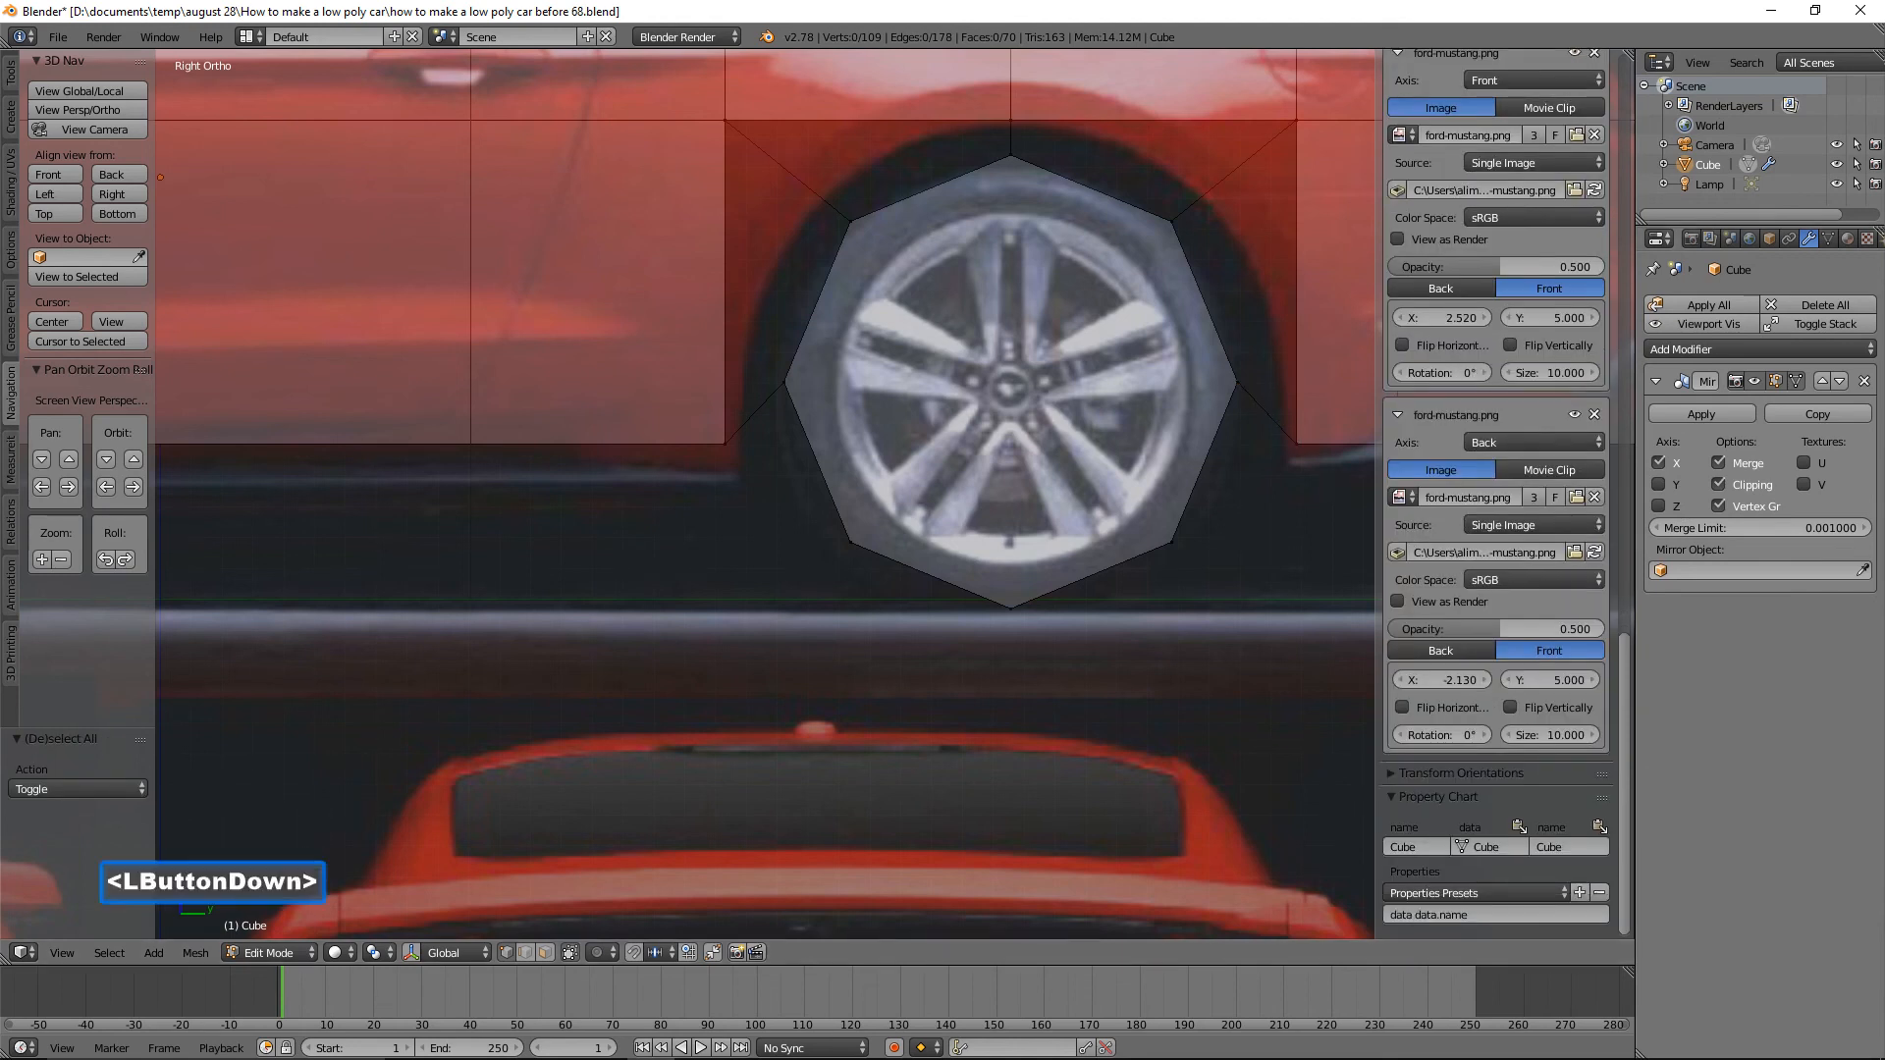
# In edge select mode, fill the front-side gap between the body and the rear wheel outline with a face from its four surrounding edges.
pyautogui.click(1234, 279)
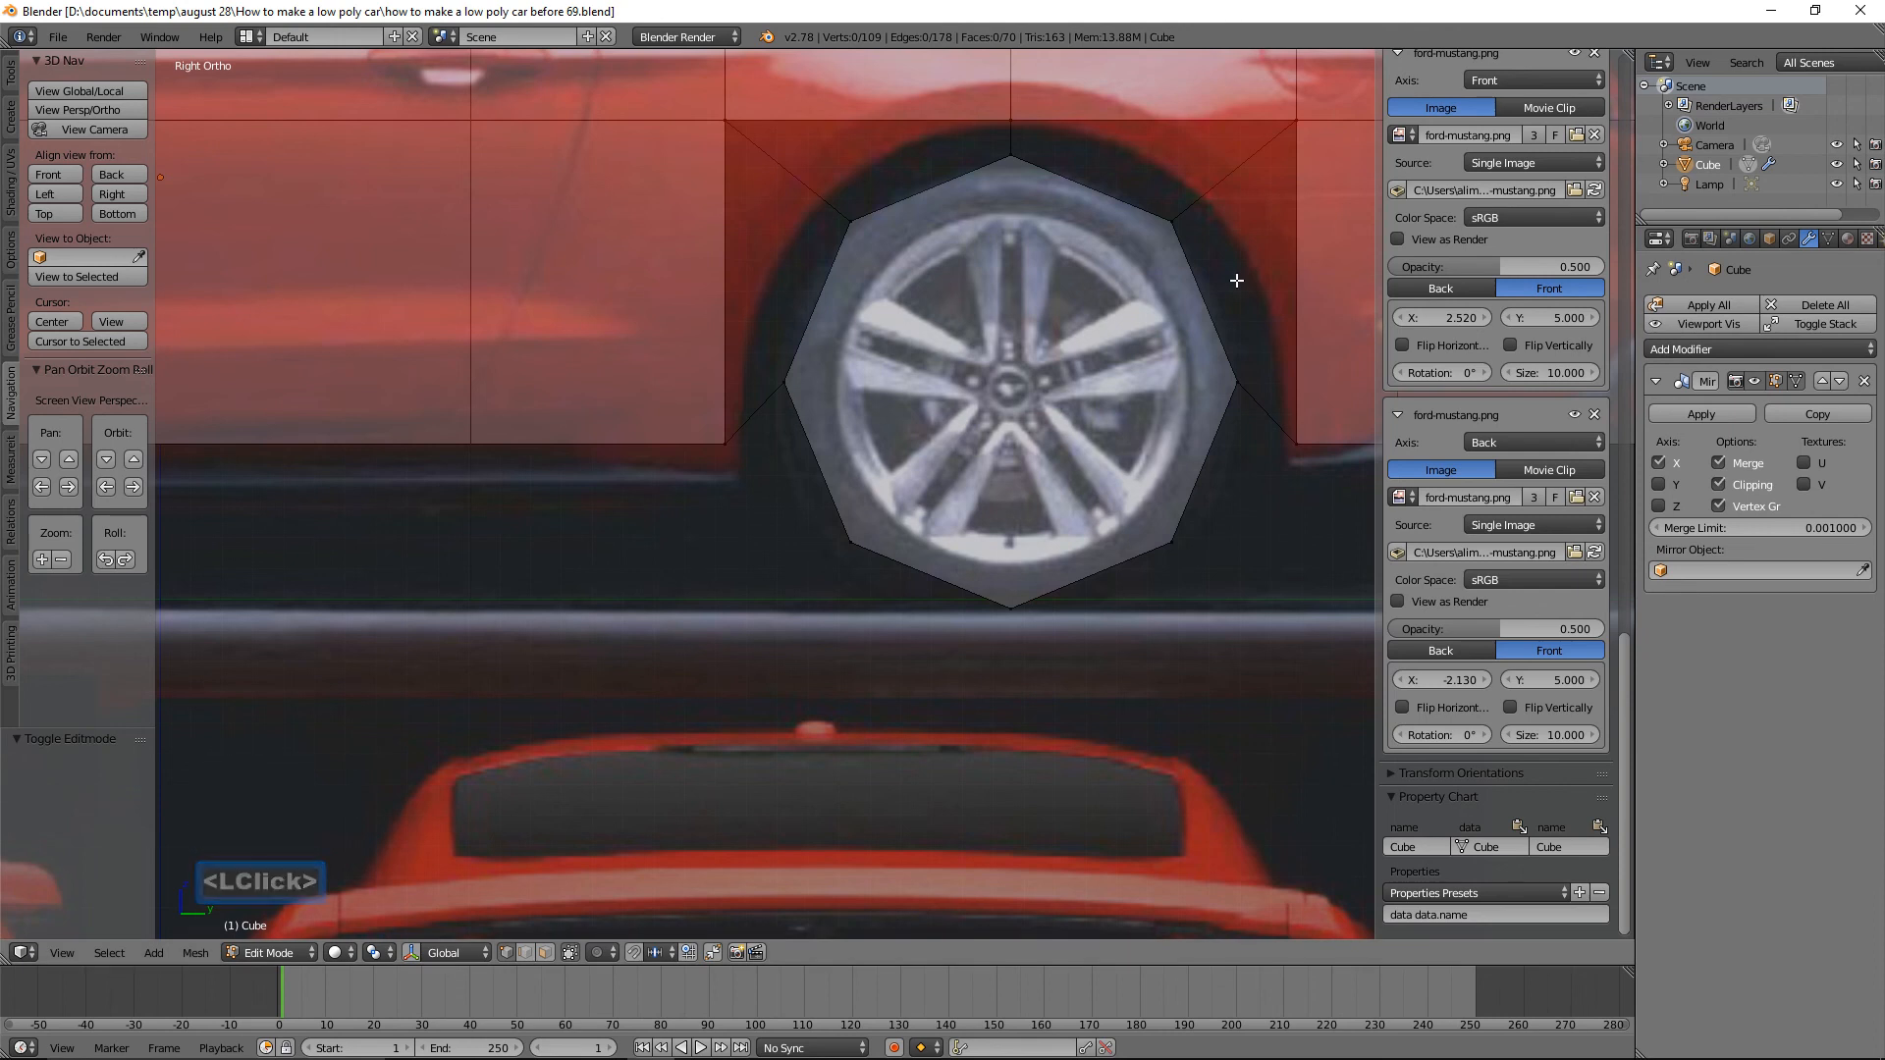
pyautogui.click(528, 954)
pyautogui.click(763, 401)
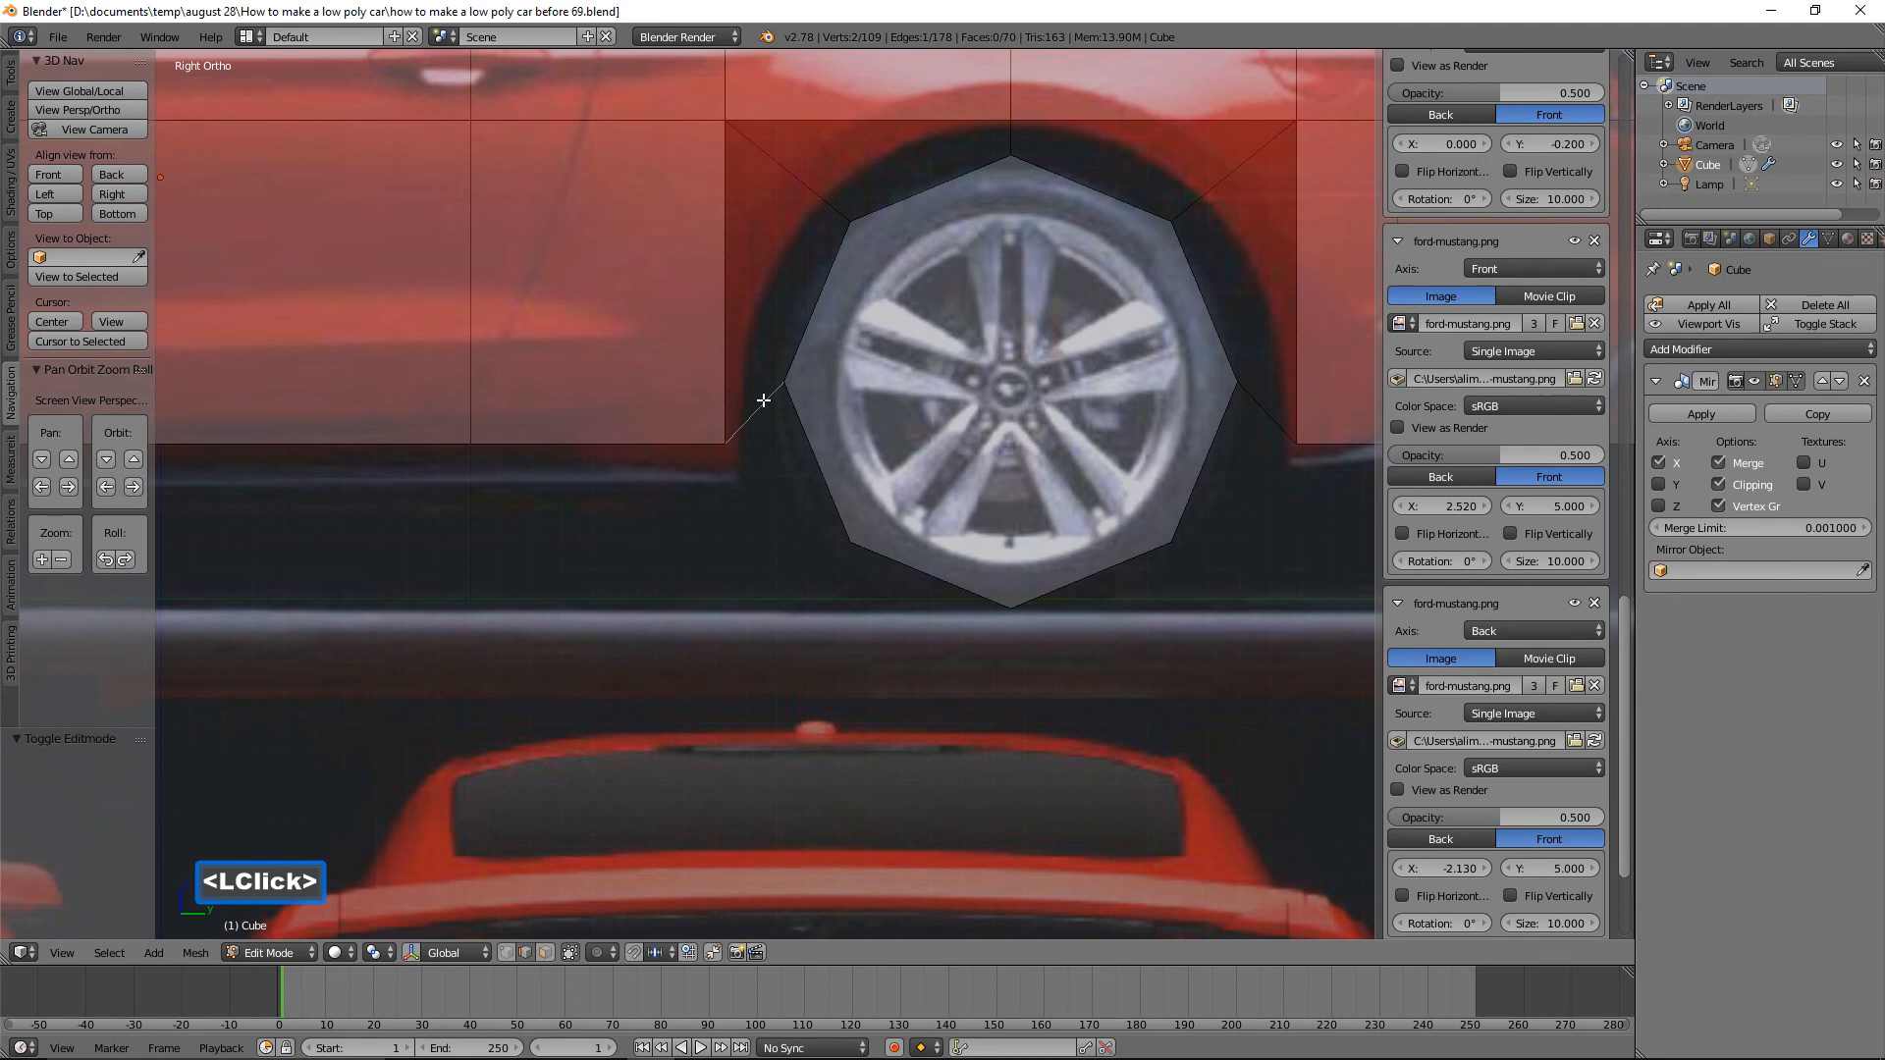
pyautogui.keyDown('shift'); pyautogui.click(725, 295); pyautogui.keyUp('shift')
pyautogui.keyDown('shift'); pyautogui.click(787, 169); pyautogui.keyUp('shift')
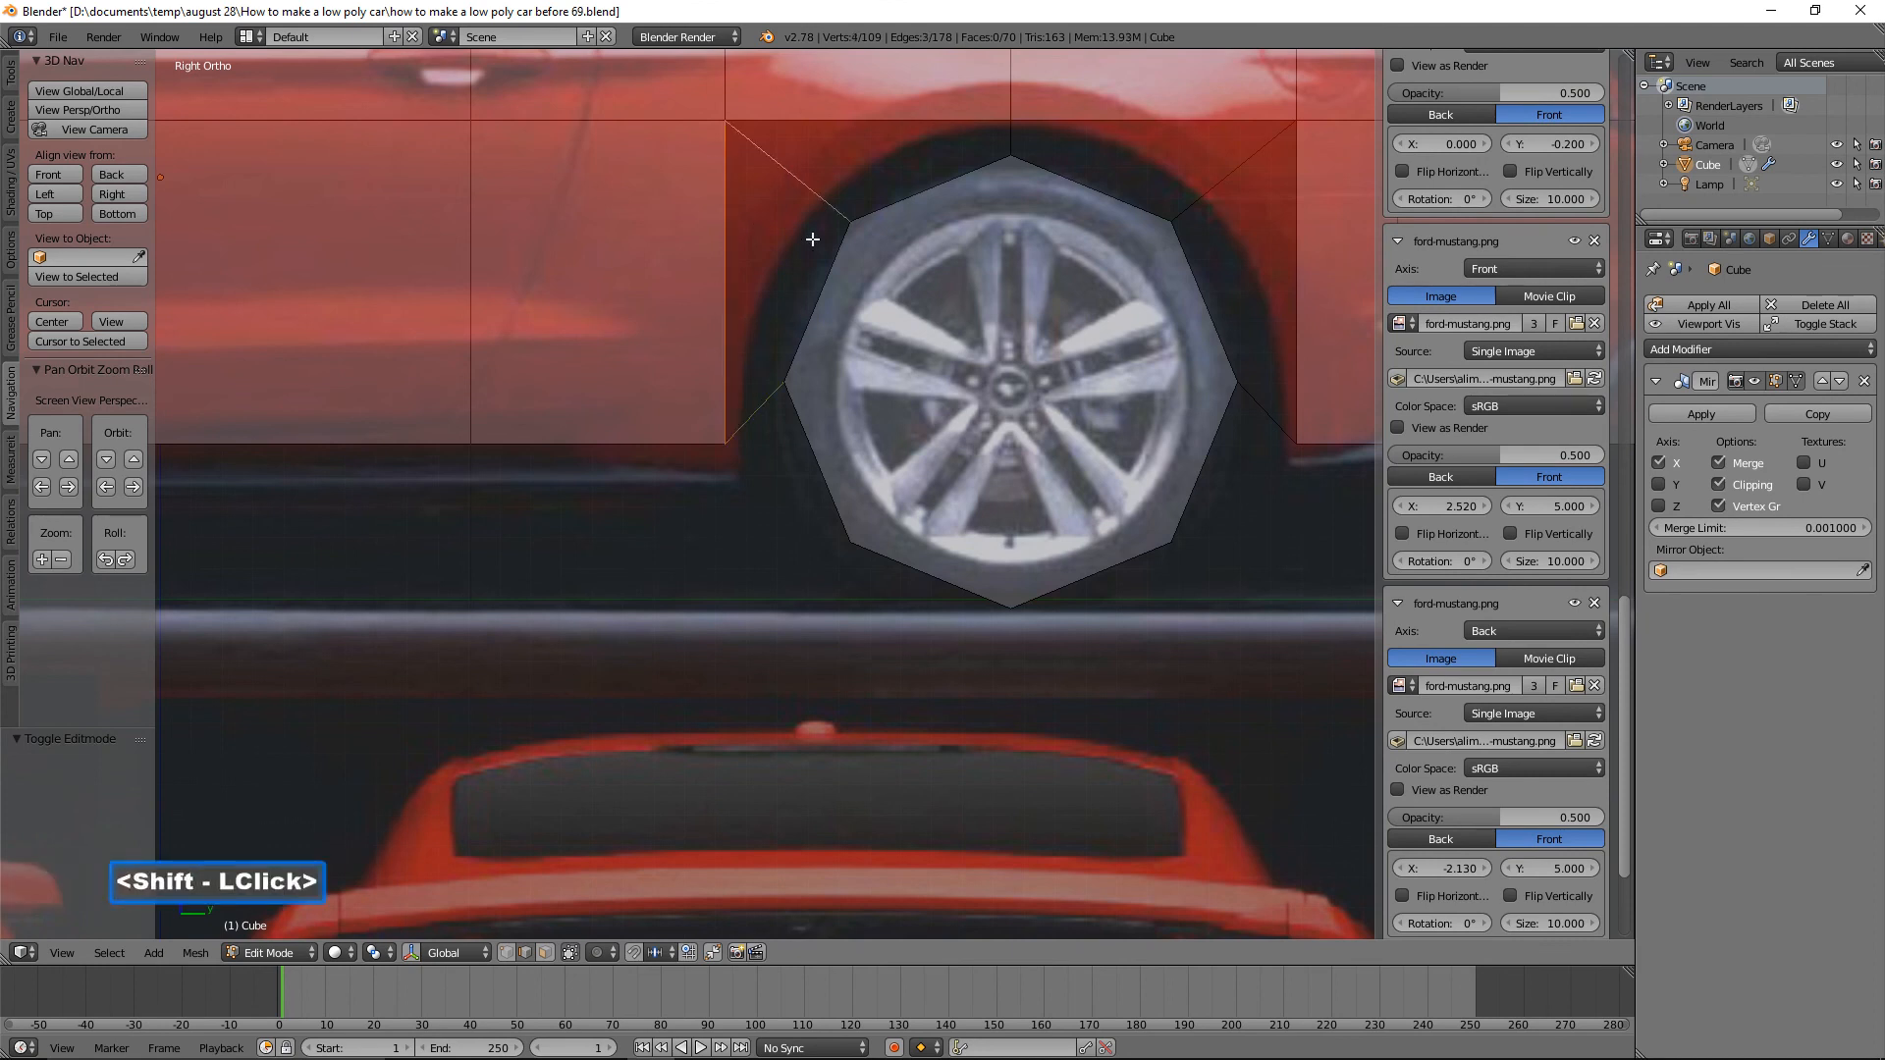
pyautogui.keyDown('shift'); pyautogui.click(827, 264); pyautogui.keyUp('shift')
pyautogui.press('f')
pyautogui.press('a')
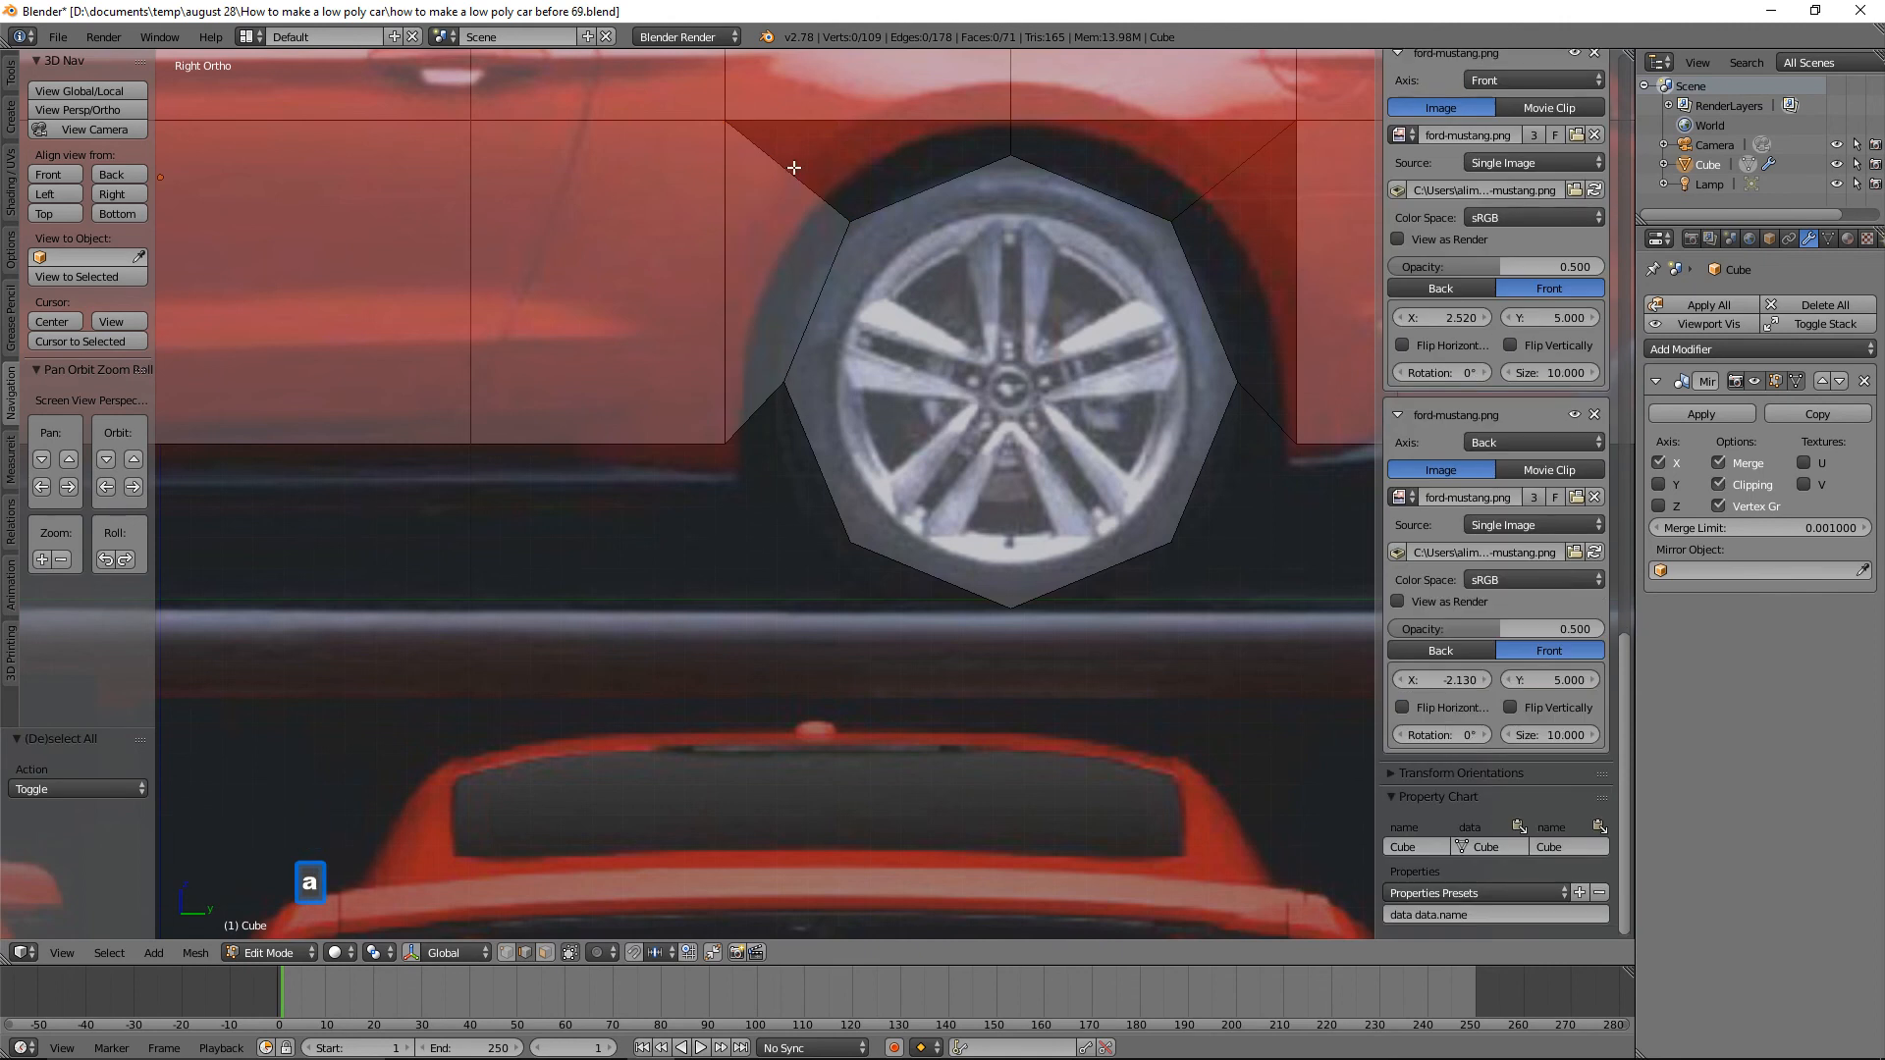
# Fill the upper-left gap above the rear wheel outline with a face from its four boundary edges.
pyautogui.click(853, 126)
pyautogui.keyDown('shift'); pyautogui.click(868, 119); pyautogui.keyUp('shift')
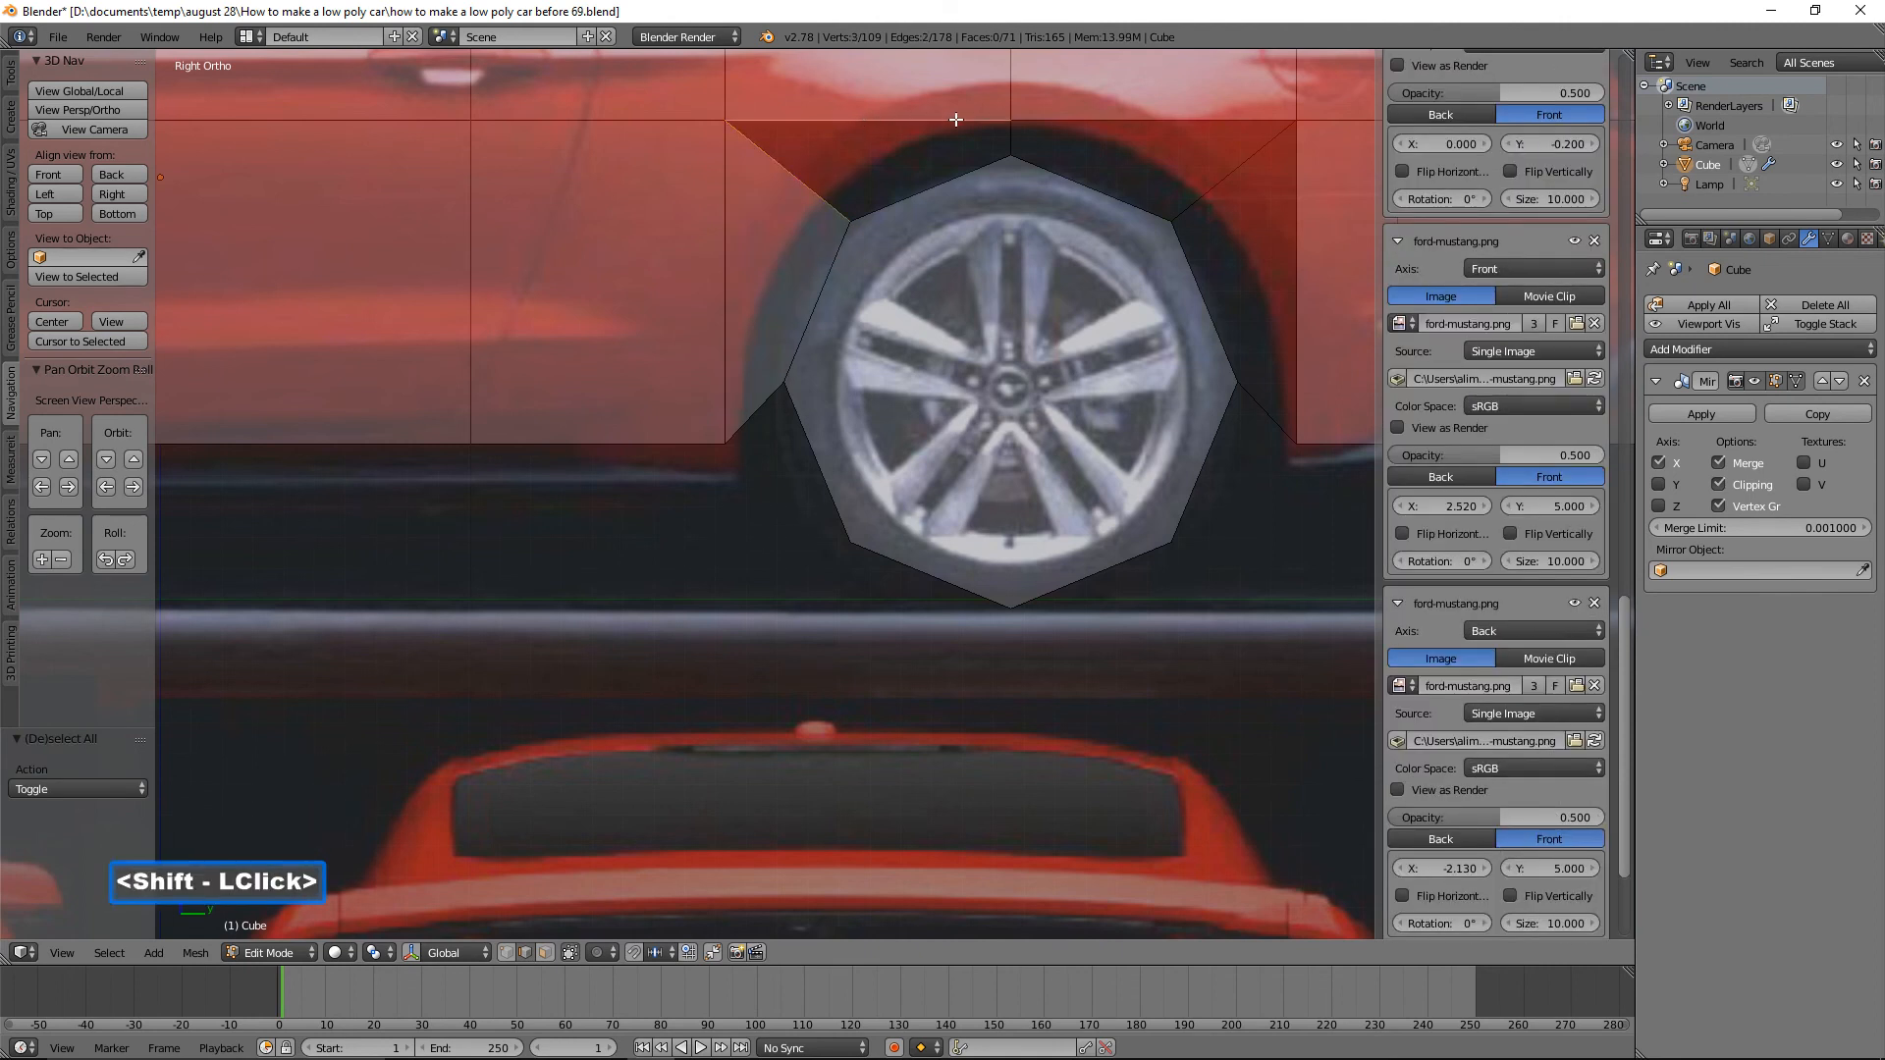
pyautogui.keyDown('shift'); pyautogui.click(1011, 138); pyautogui.keyUp('shift')
pyautogui.keyDown('shift'); pyautogui.click(959, 178); pyautogui.keyUp('shift')
pyautogui.press('f')
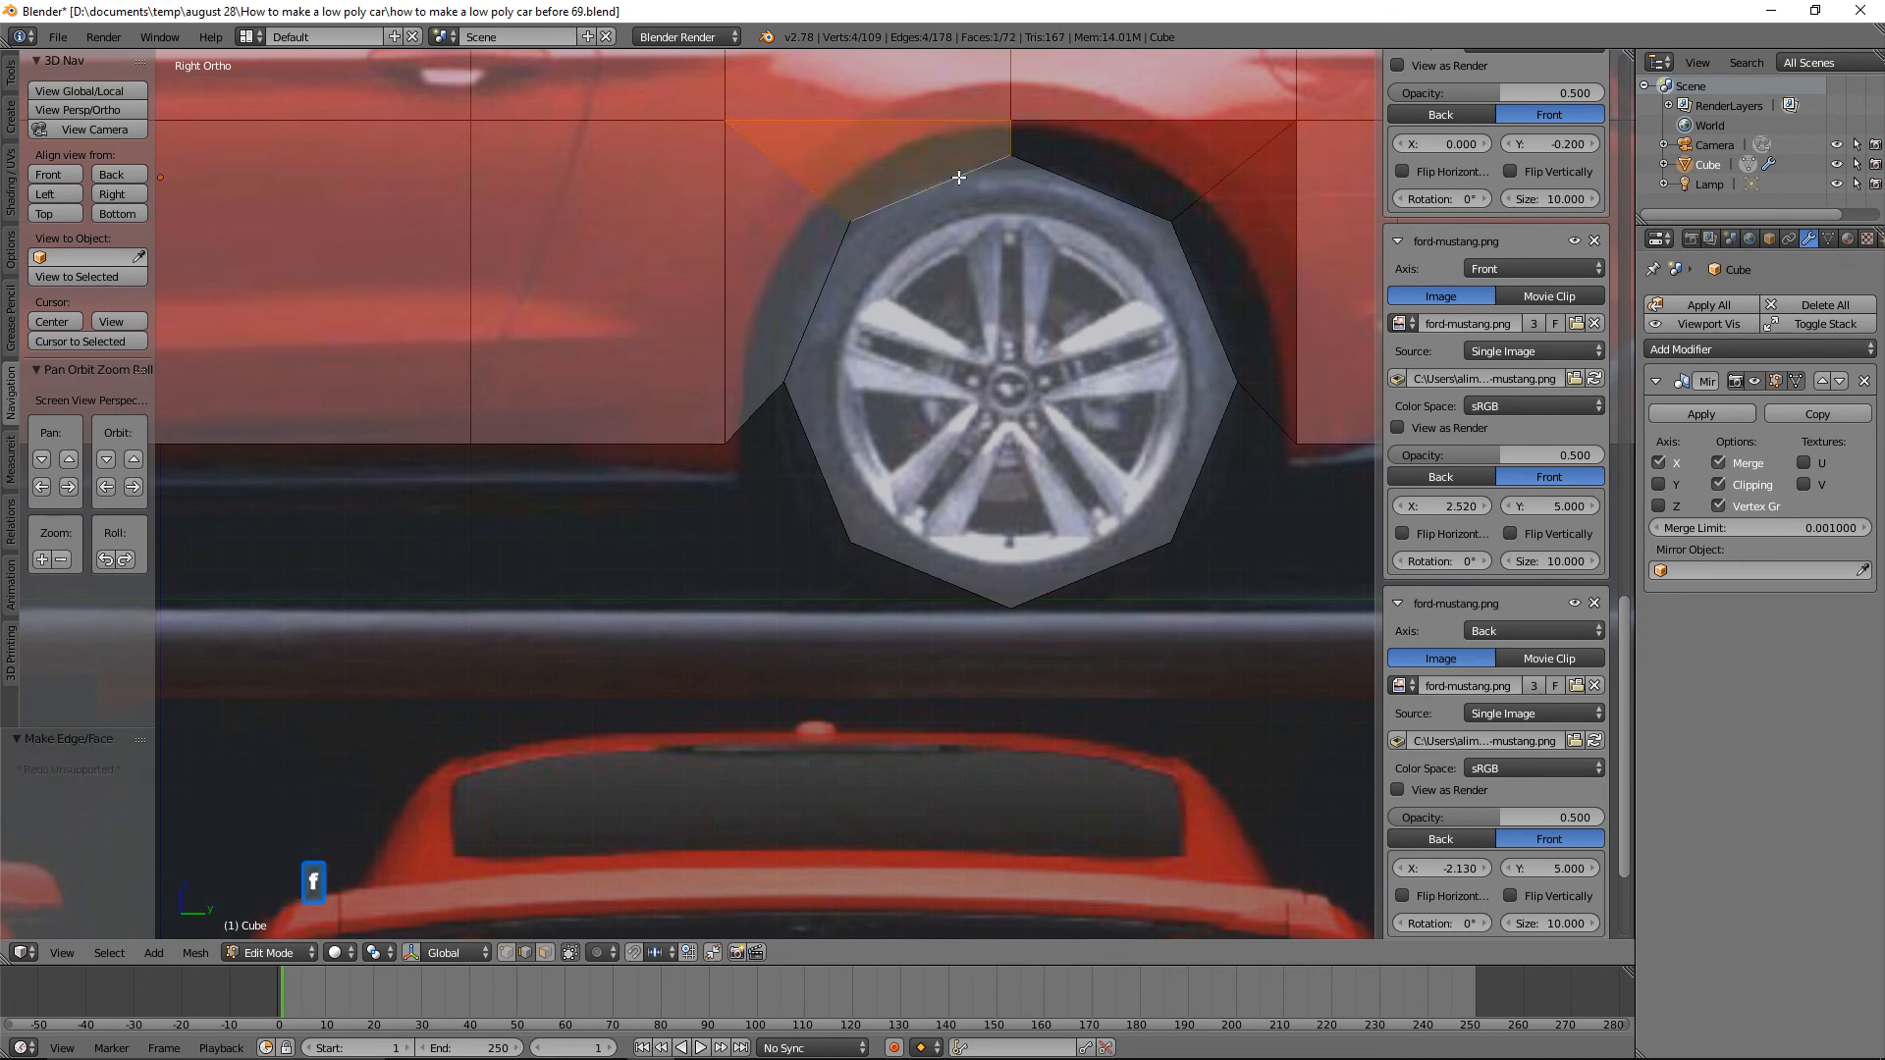
pyautogui.press('a')
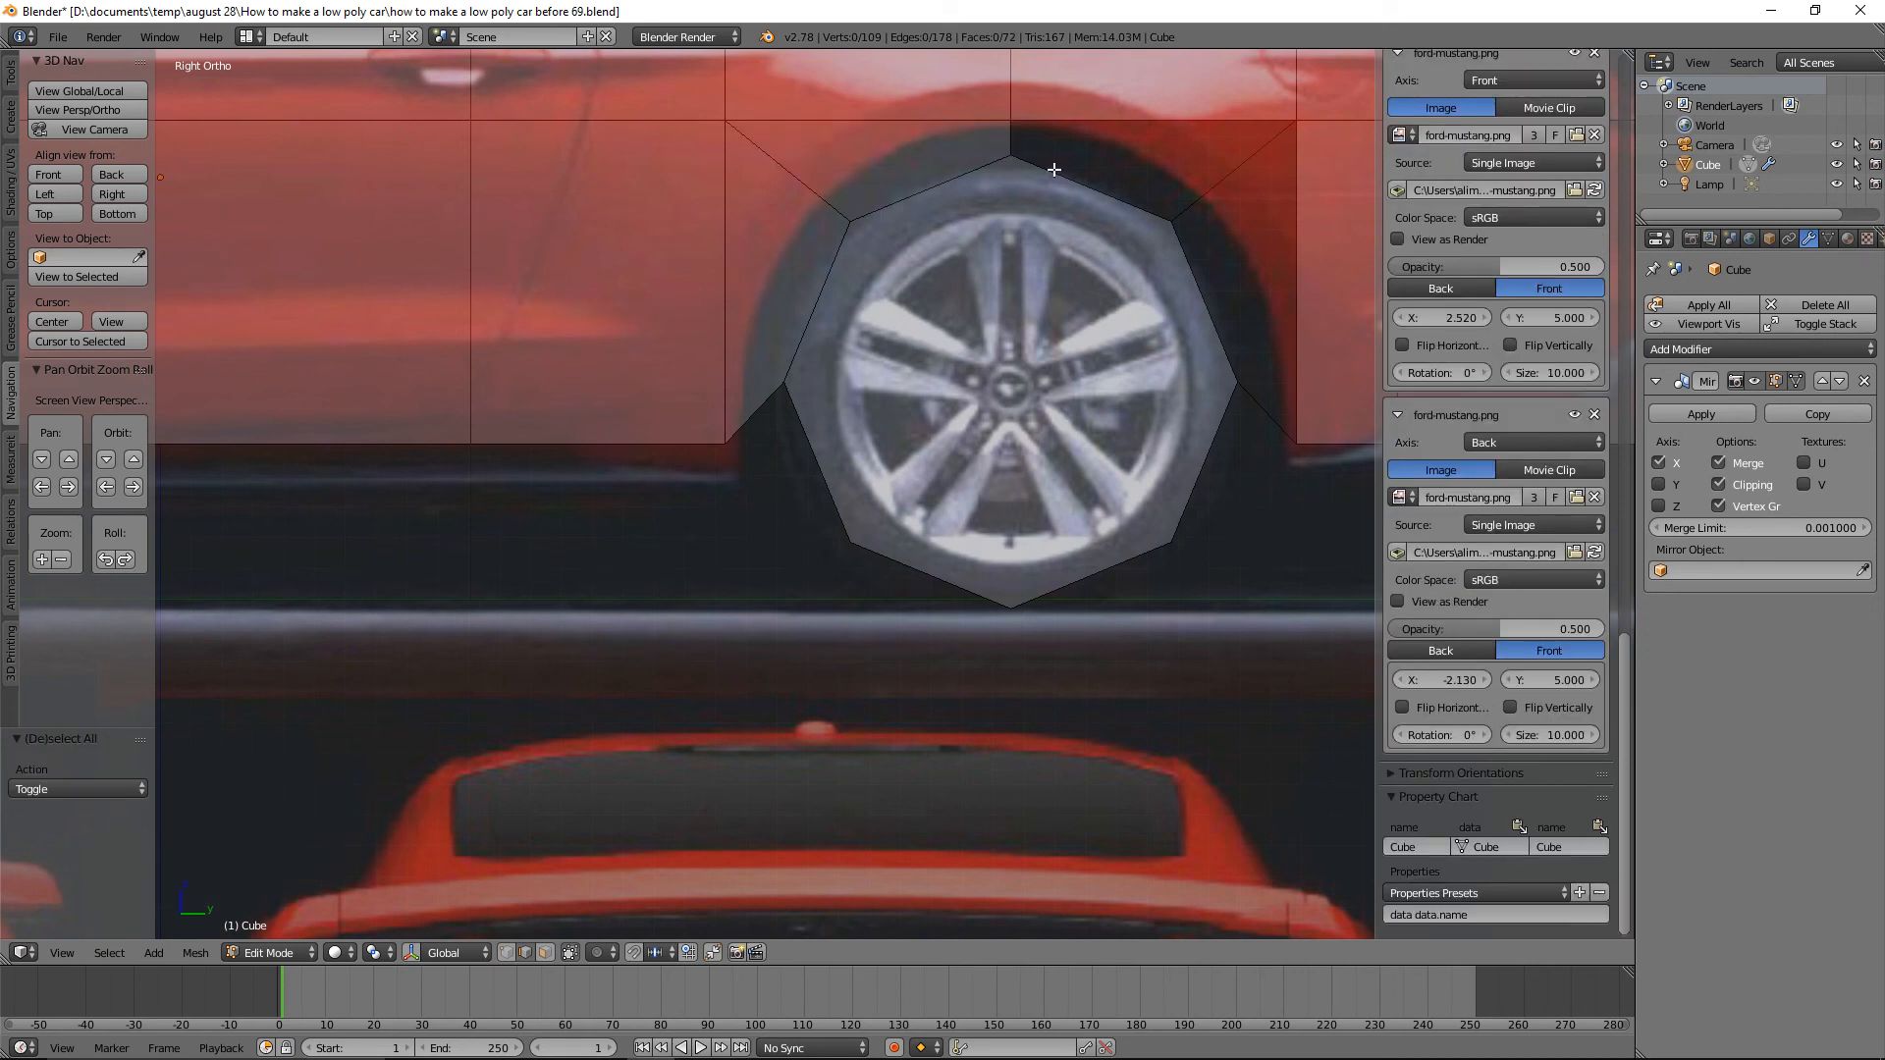
# Fill the upper-right gap above the rear wheel outline with a face from its four boundary edges.
pyautogui.click(1012, 143)
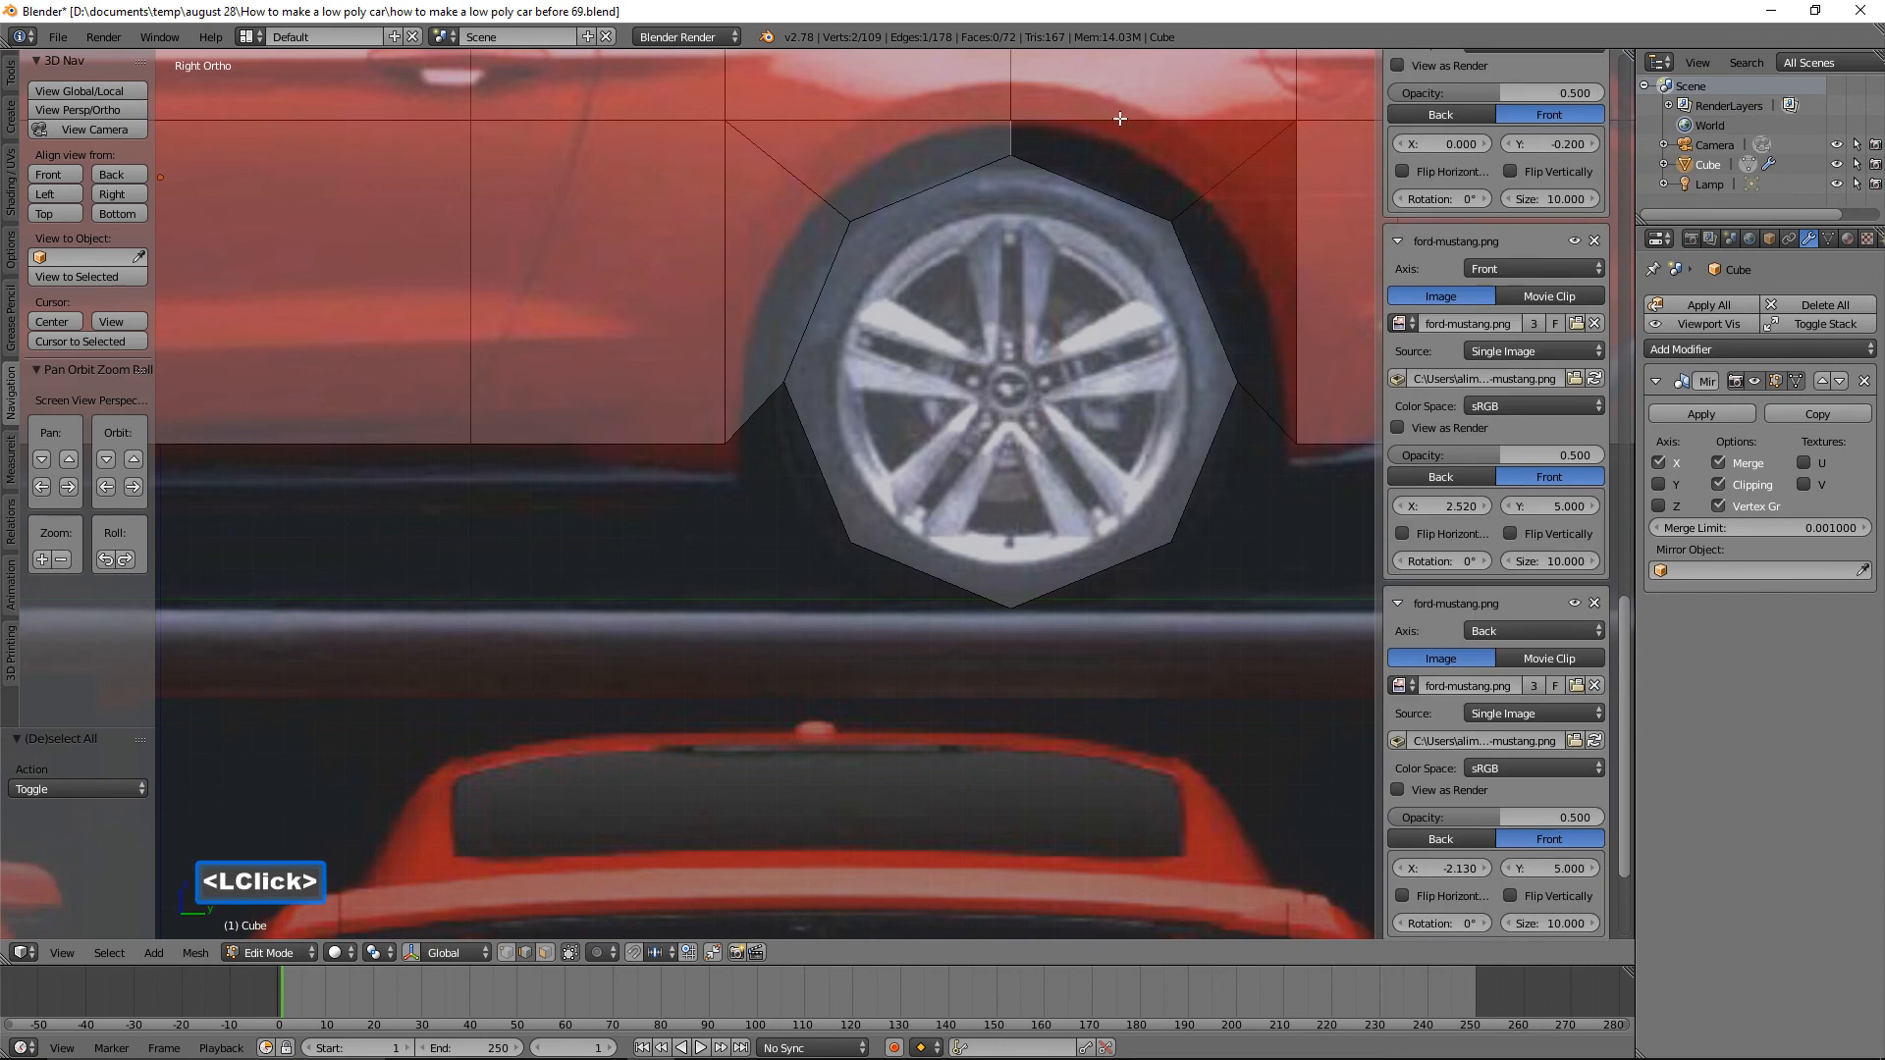
pyautogui.keyDown('shift'); pyautogui.click(1120, 118); pyautogui.keyUp('shift')
pyautogui.keyDown('shift'); pyautogui.click(1225, 166); pyautogui.keyUp('shift')
pyautogui.keyDown('shift'); pyautogui.click(1111, 196); pyautogui.keyUp('shift')
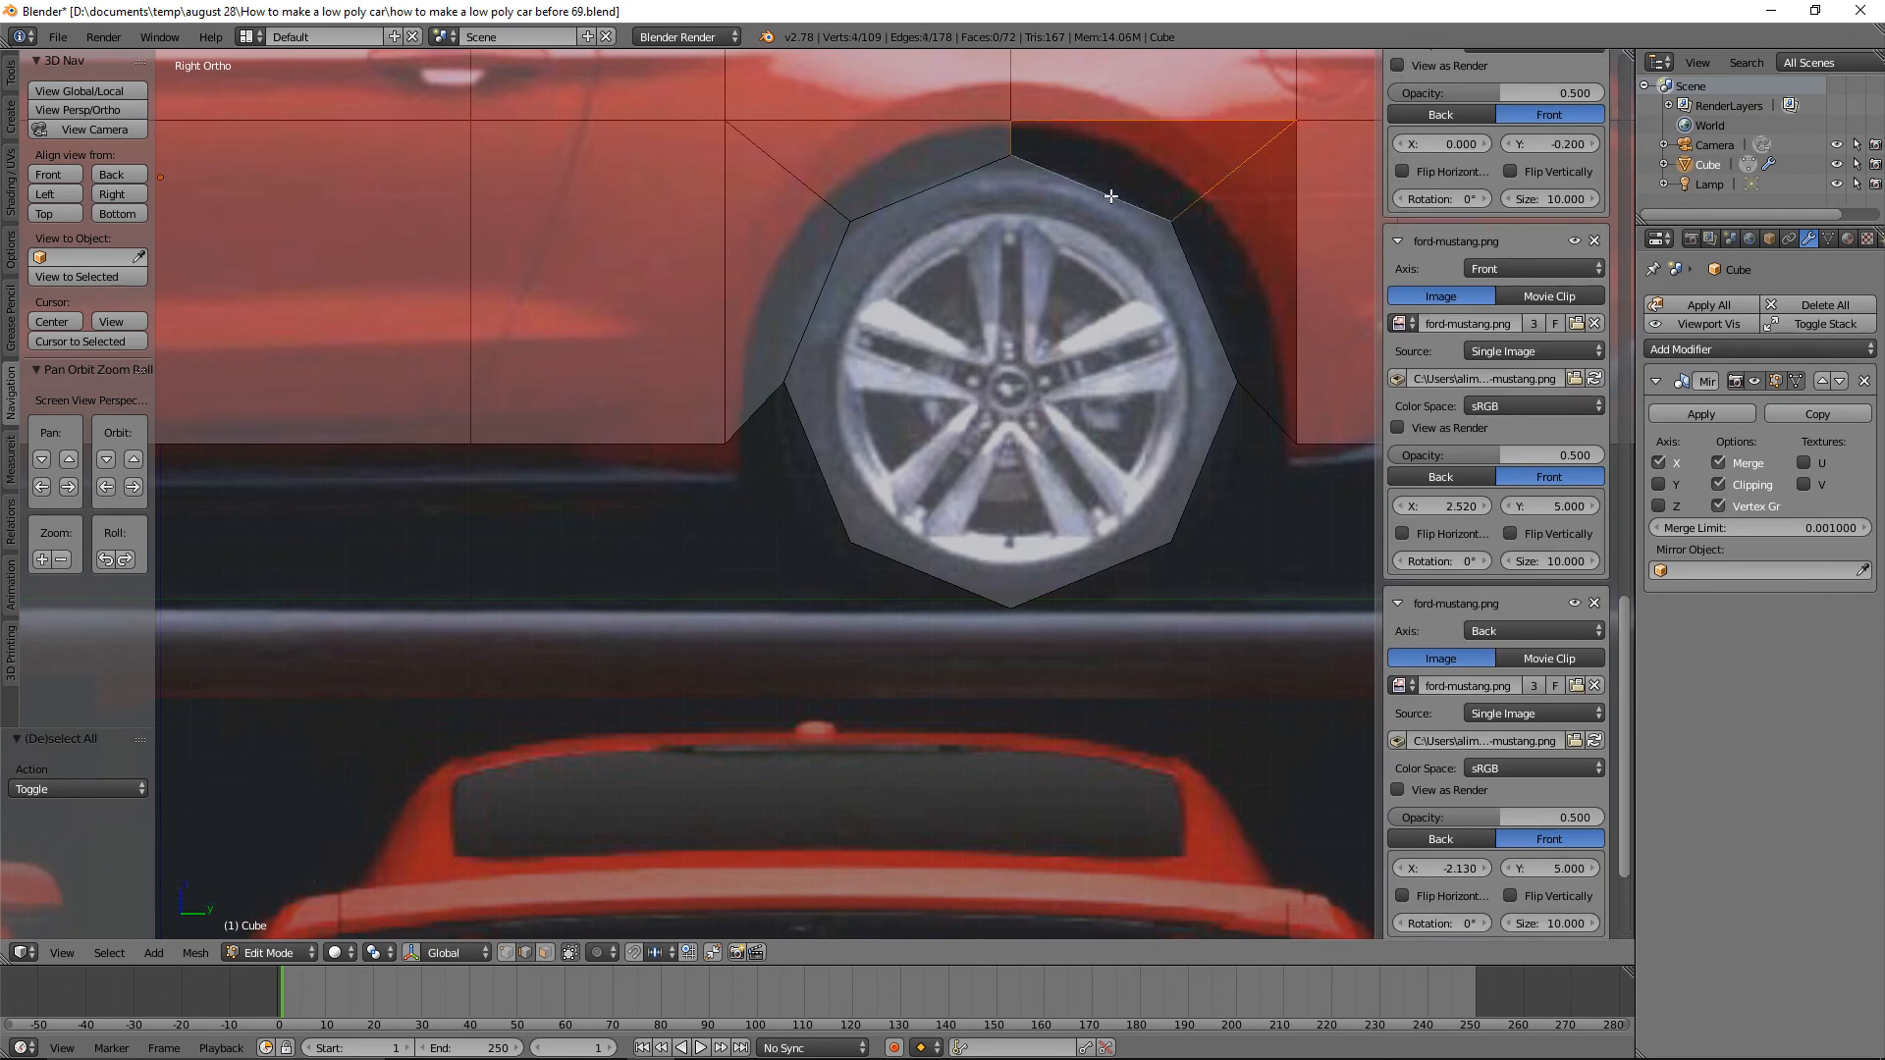
pyautogui.press('f')
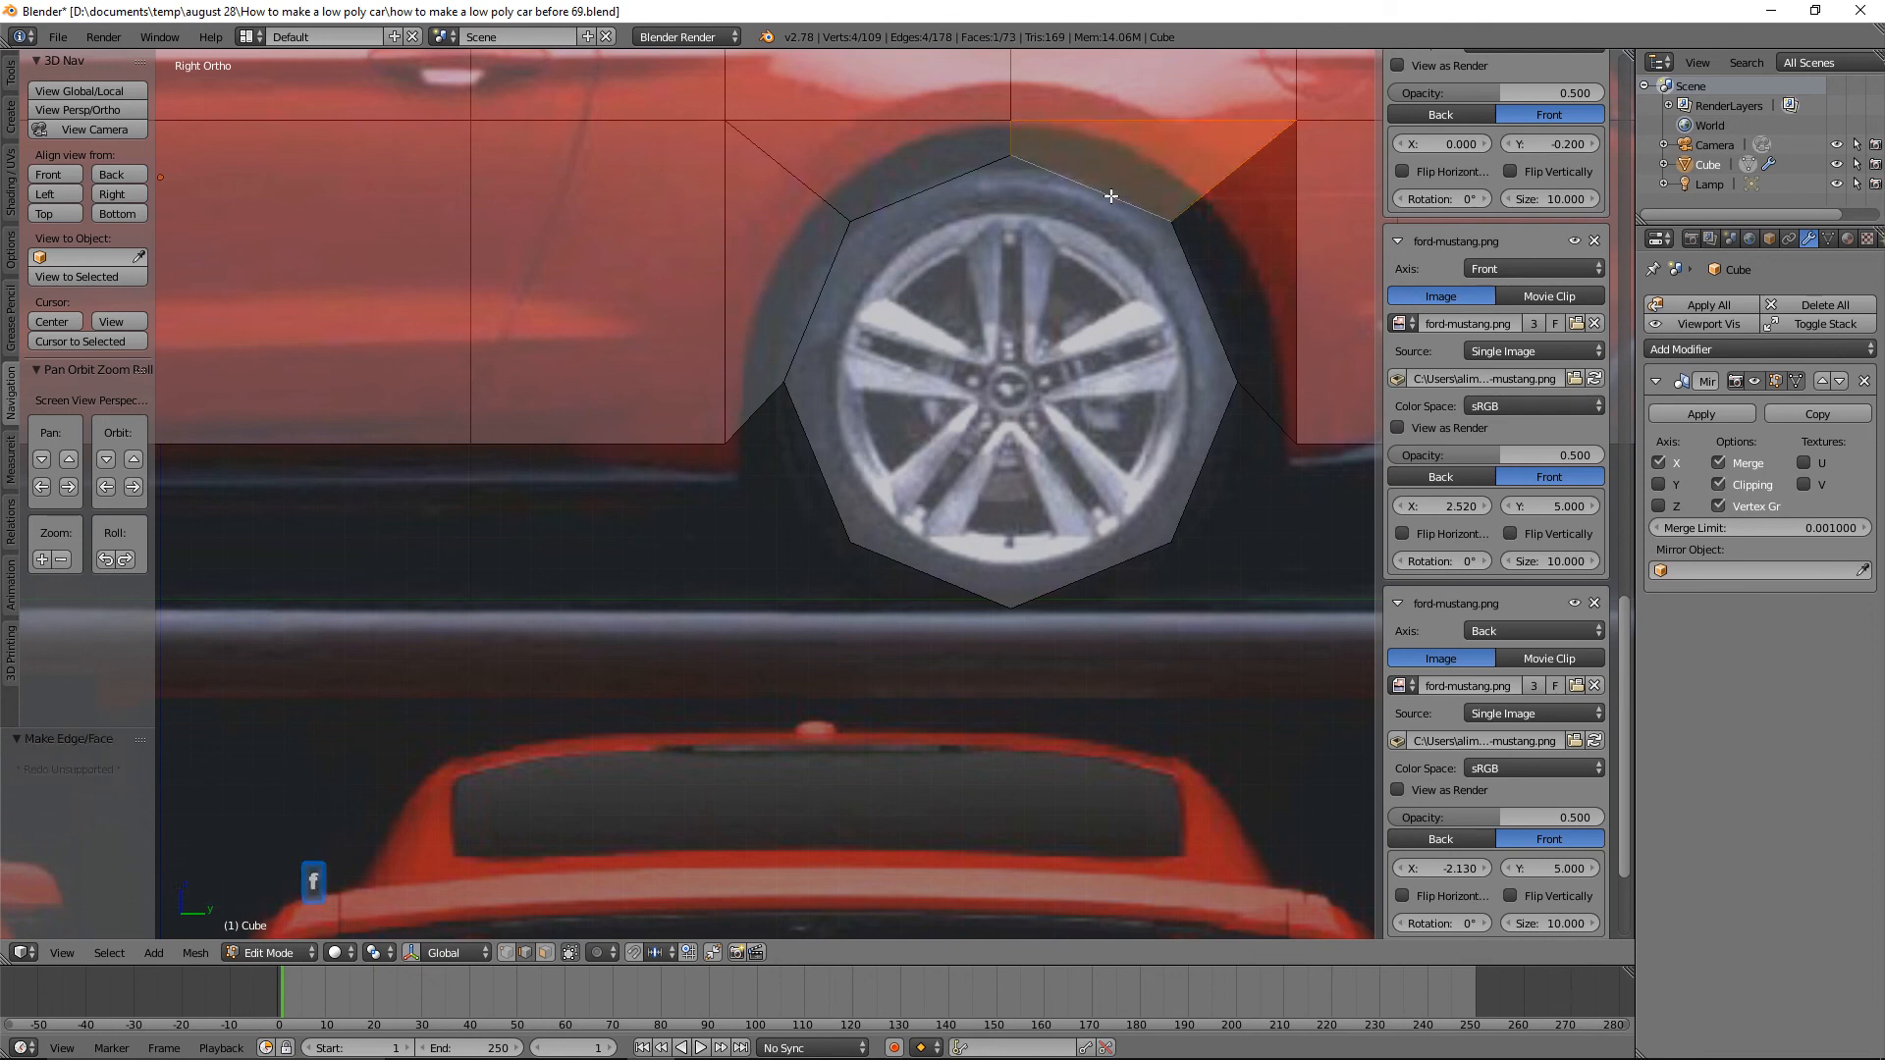
pyautogui.press('a')
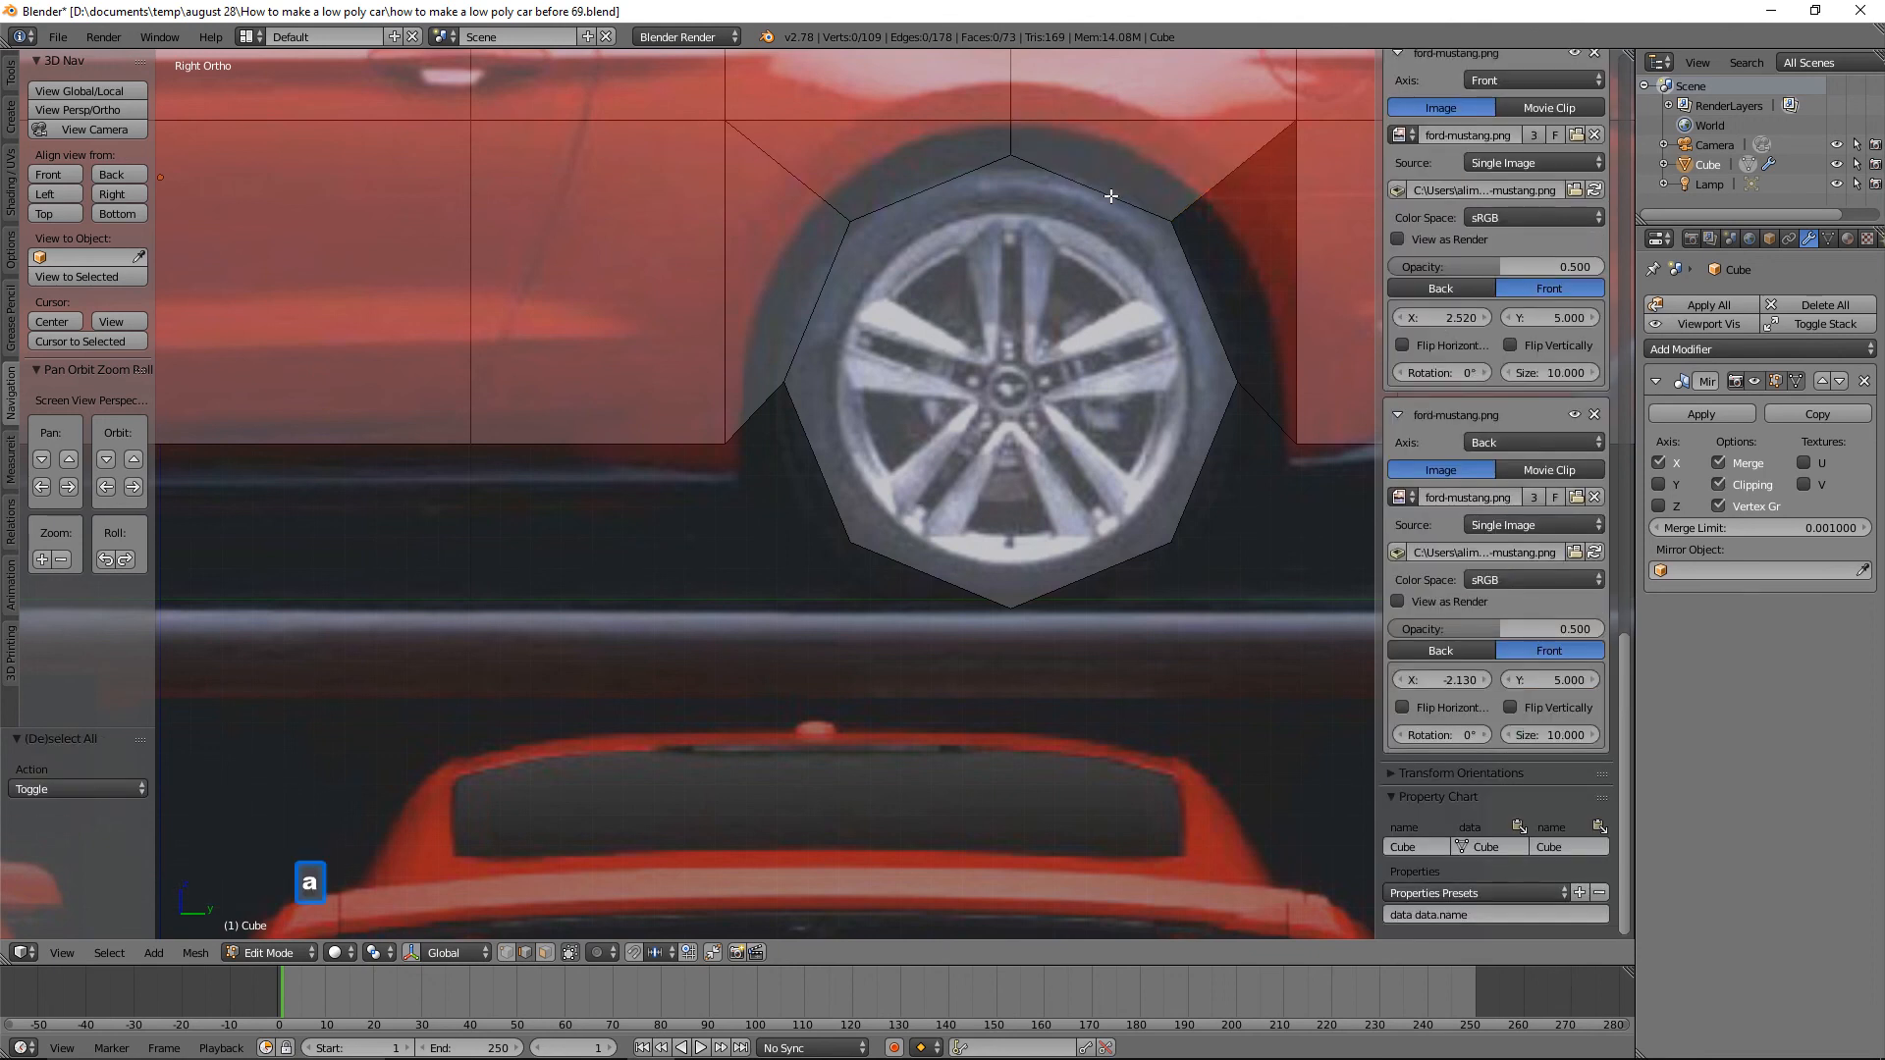
# Fill the rear-side gap between the rear wheel outline and the body with a face from its four boundary edges.
pyautogui.click(1223, 184)
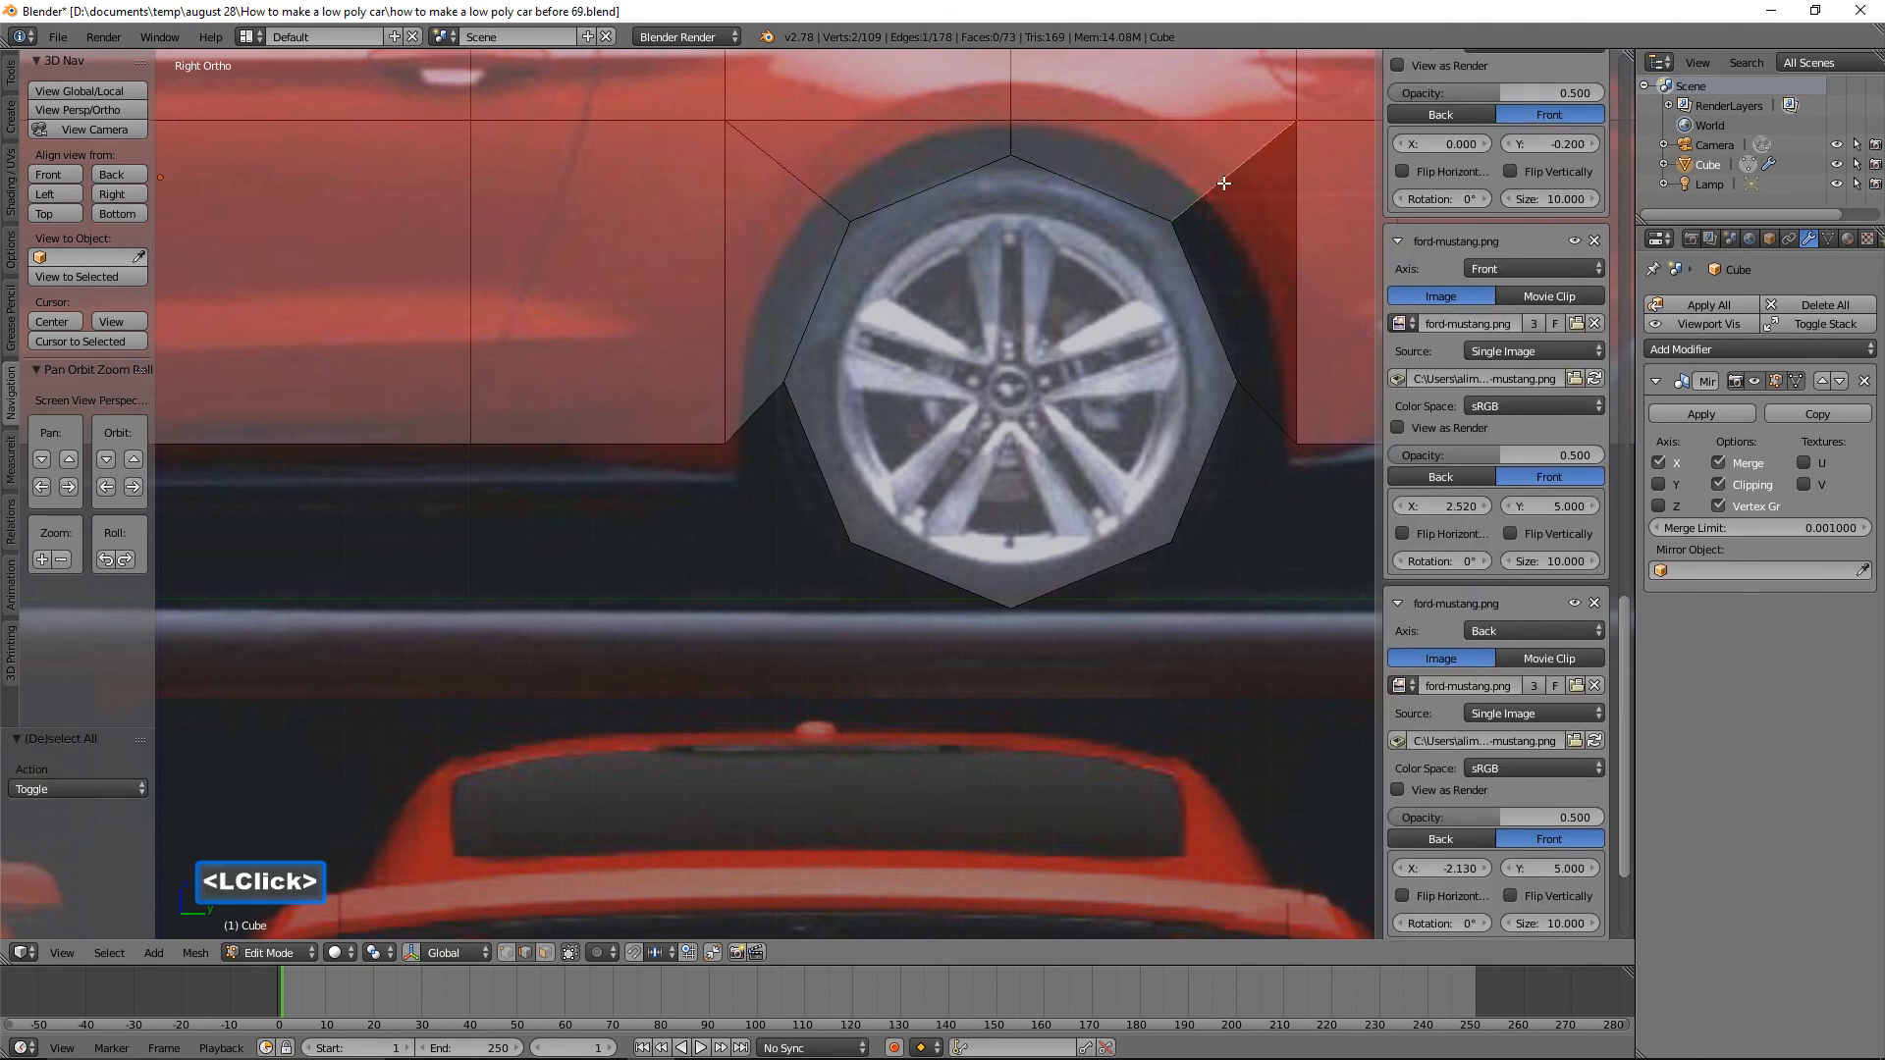
pyautogui.keyDown('shift'); pyautogui.click(1294, 206); pyautogui.keyUp('shift')
pyautogui.keyDown('shift'); pyautogui.click(1269, 412); pyautogui.keyUp('shift')
pyautogui.keyDown('shift'); pyautogui.click(1199, 288); pyautogui.keyUp('shift')
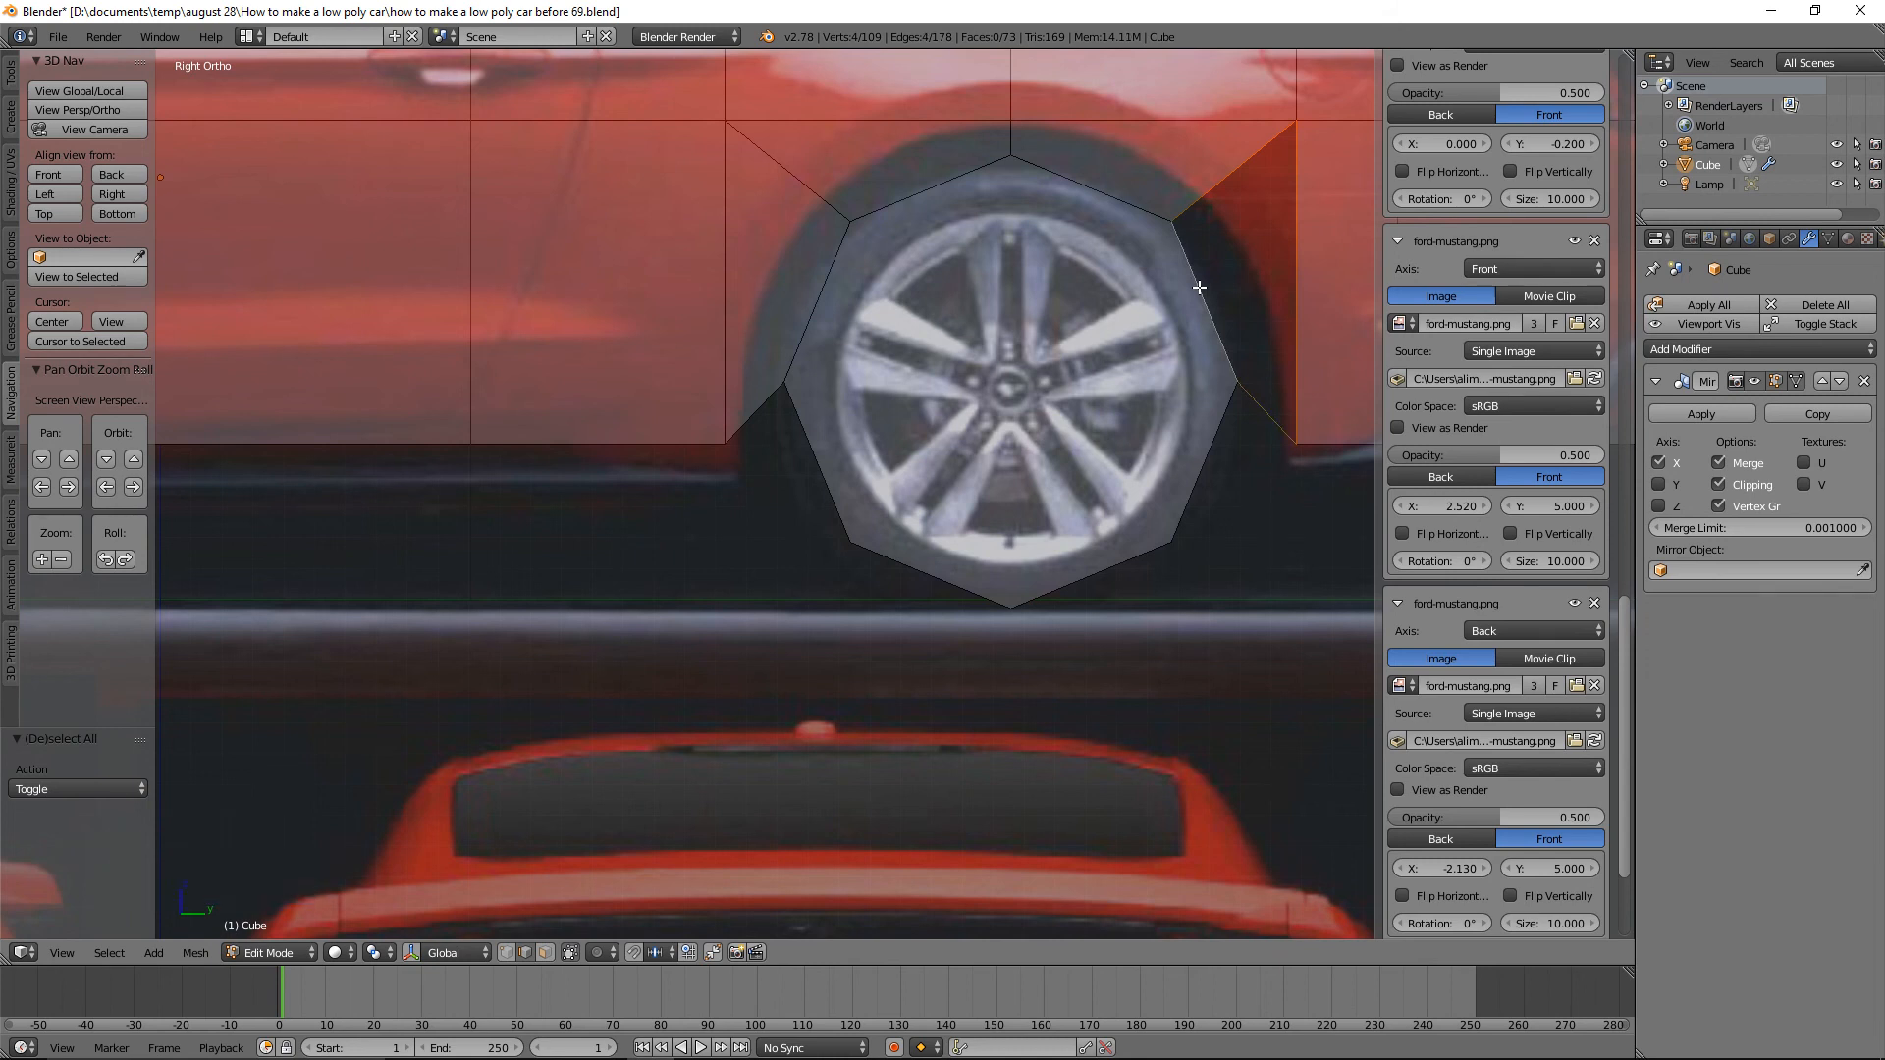
pyautogui.press('f')
pyautogui.press('a')
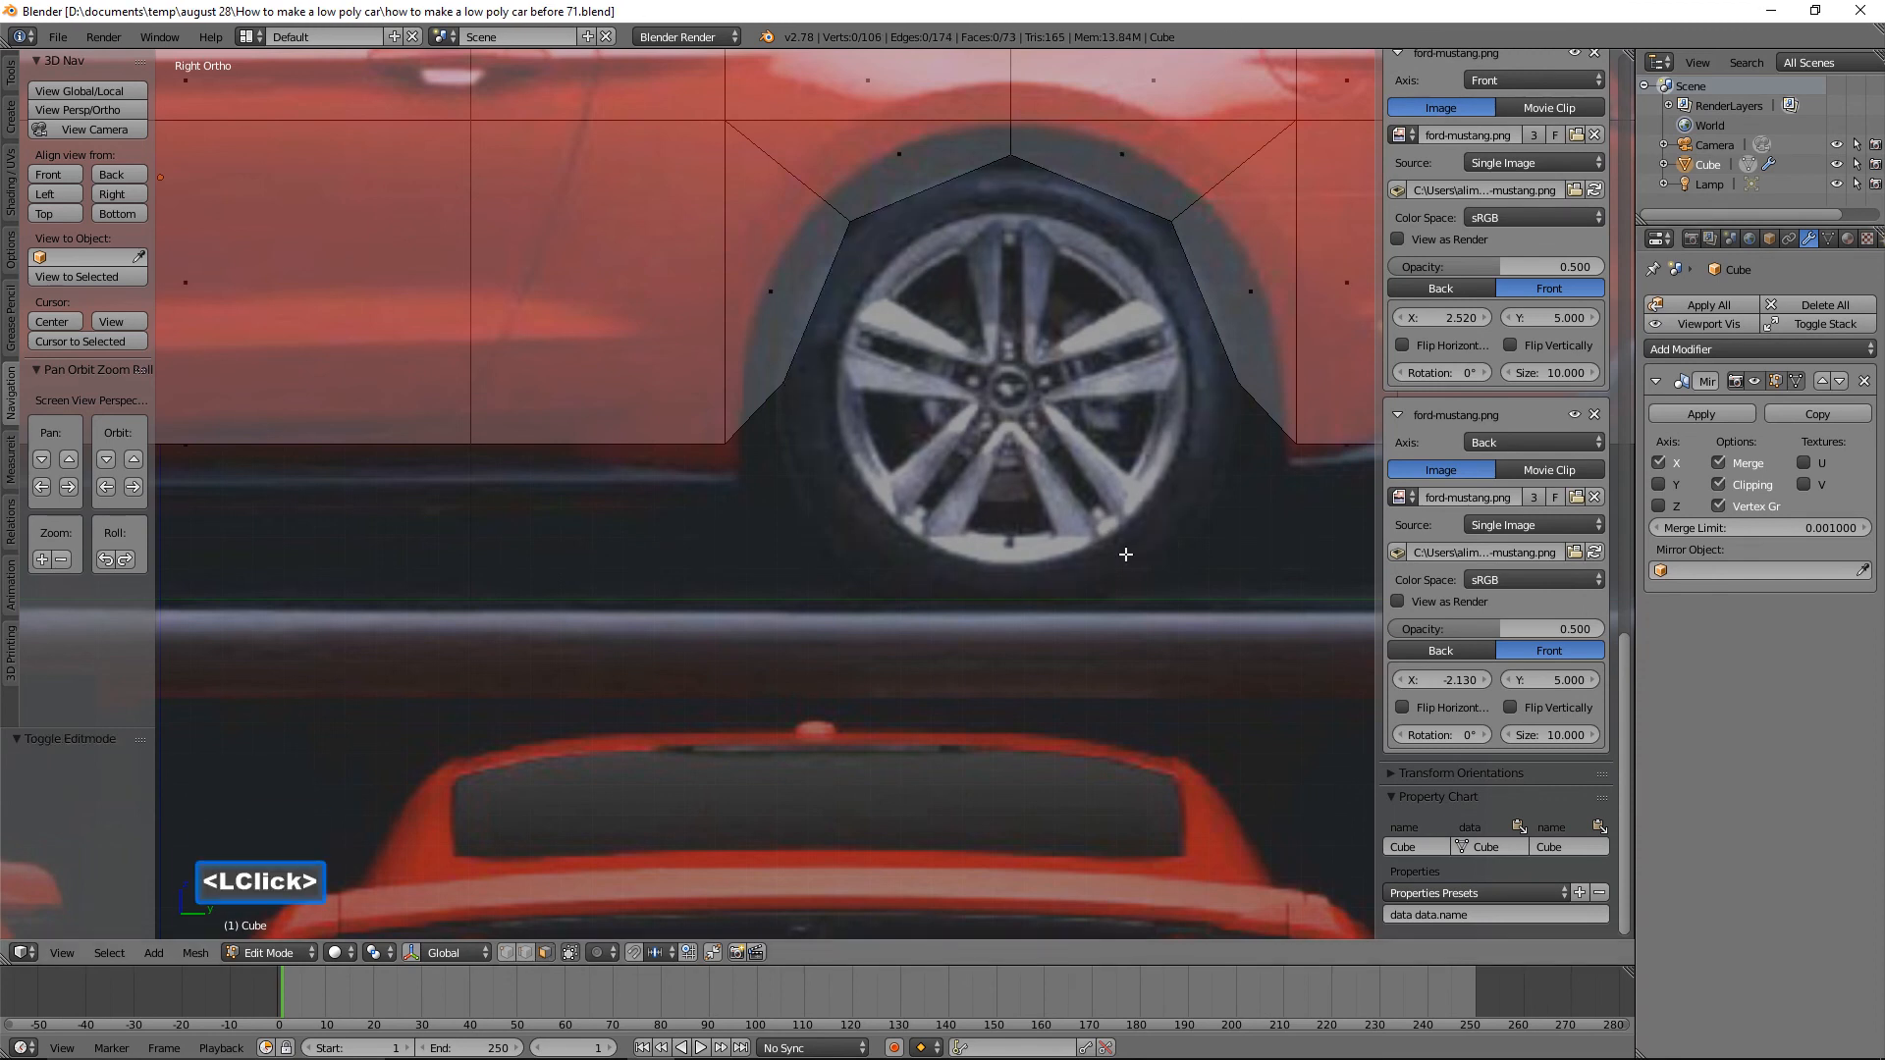
# Select the front wheel's linked geometry and hide it.
pyautogui.keyDown('ctrl'); pyautogui.moveTo(1172, 565); pyautogui.dragTo(1180, 854, button='middle'); pyautogui.keyUp('ctrl')
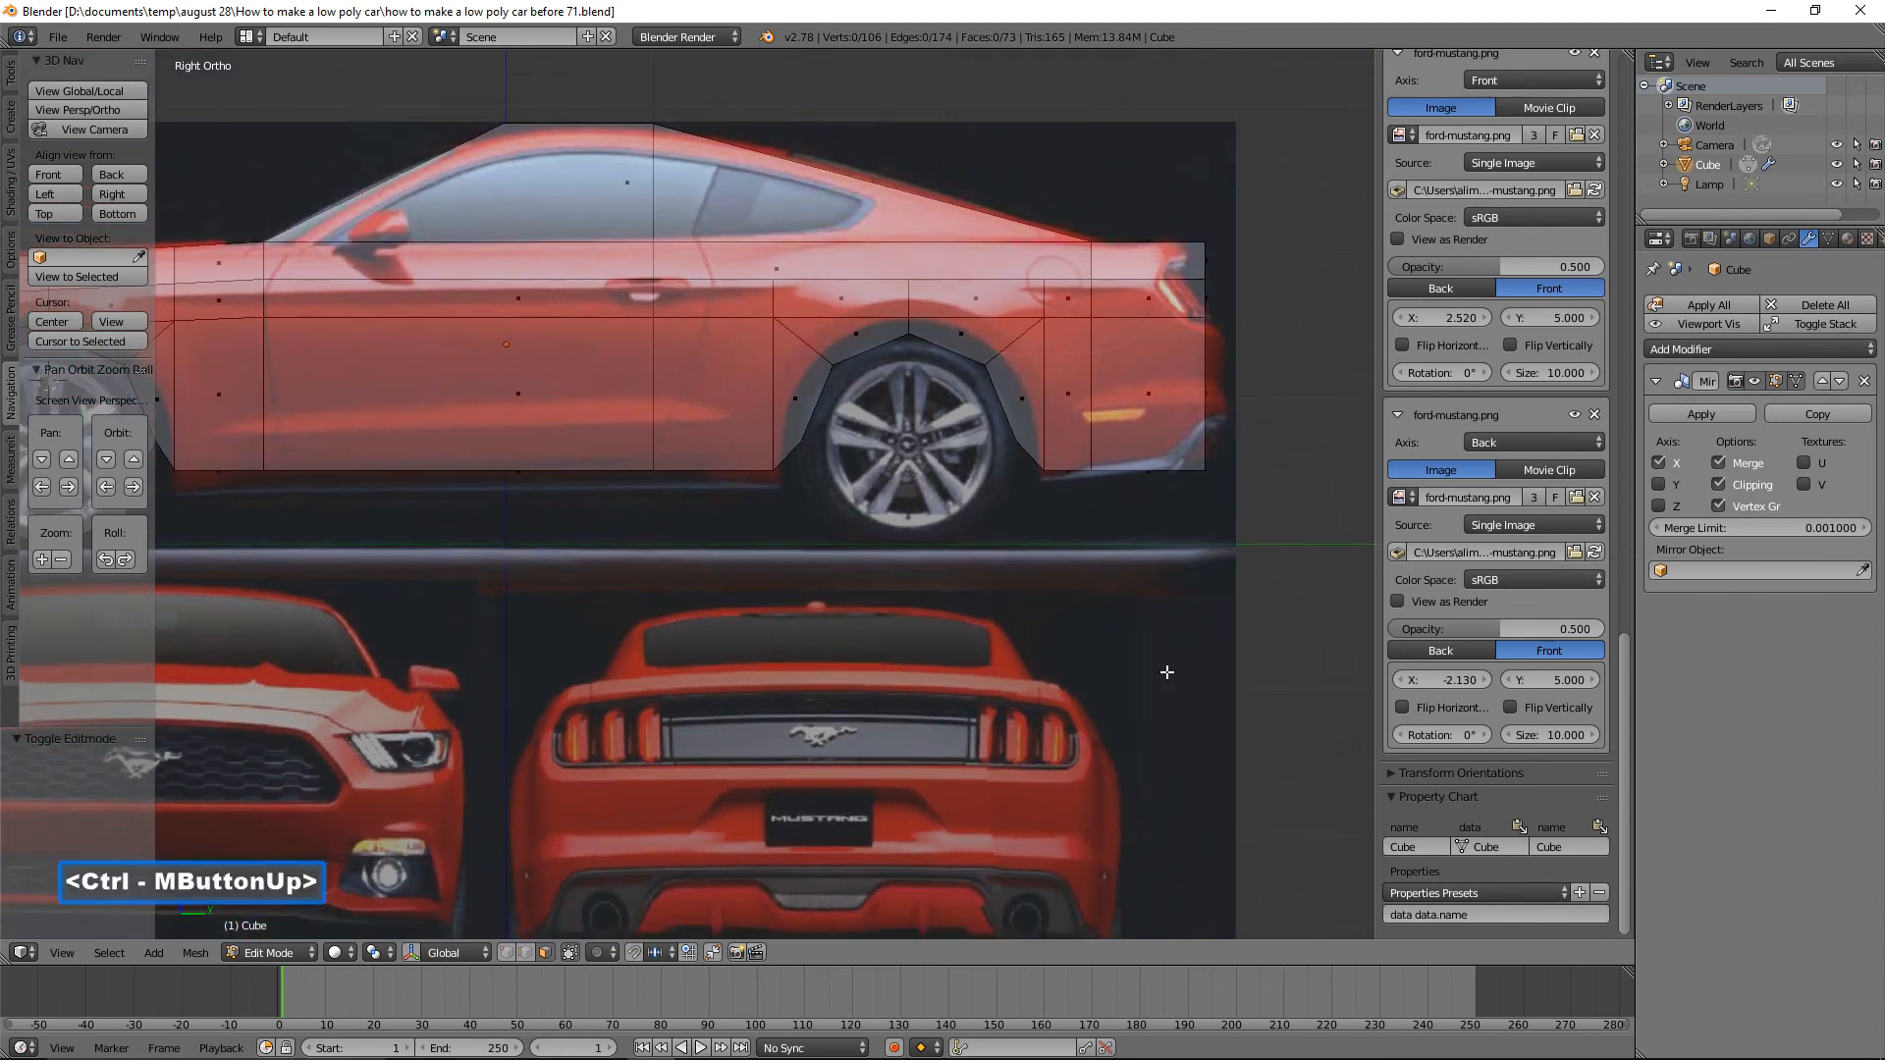
pyautogui.keyDown('ctrl'); pyautogui.moveTo(1131, 551); pyautogui.dragTo(1152, 686, button='middle'); pyautogui.keyUp('ctrl')
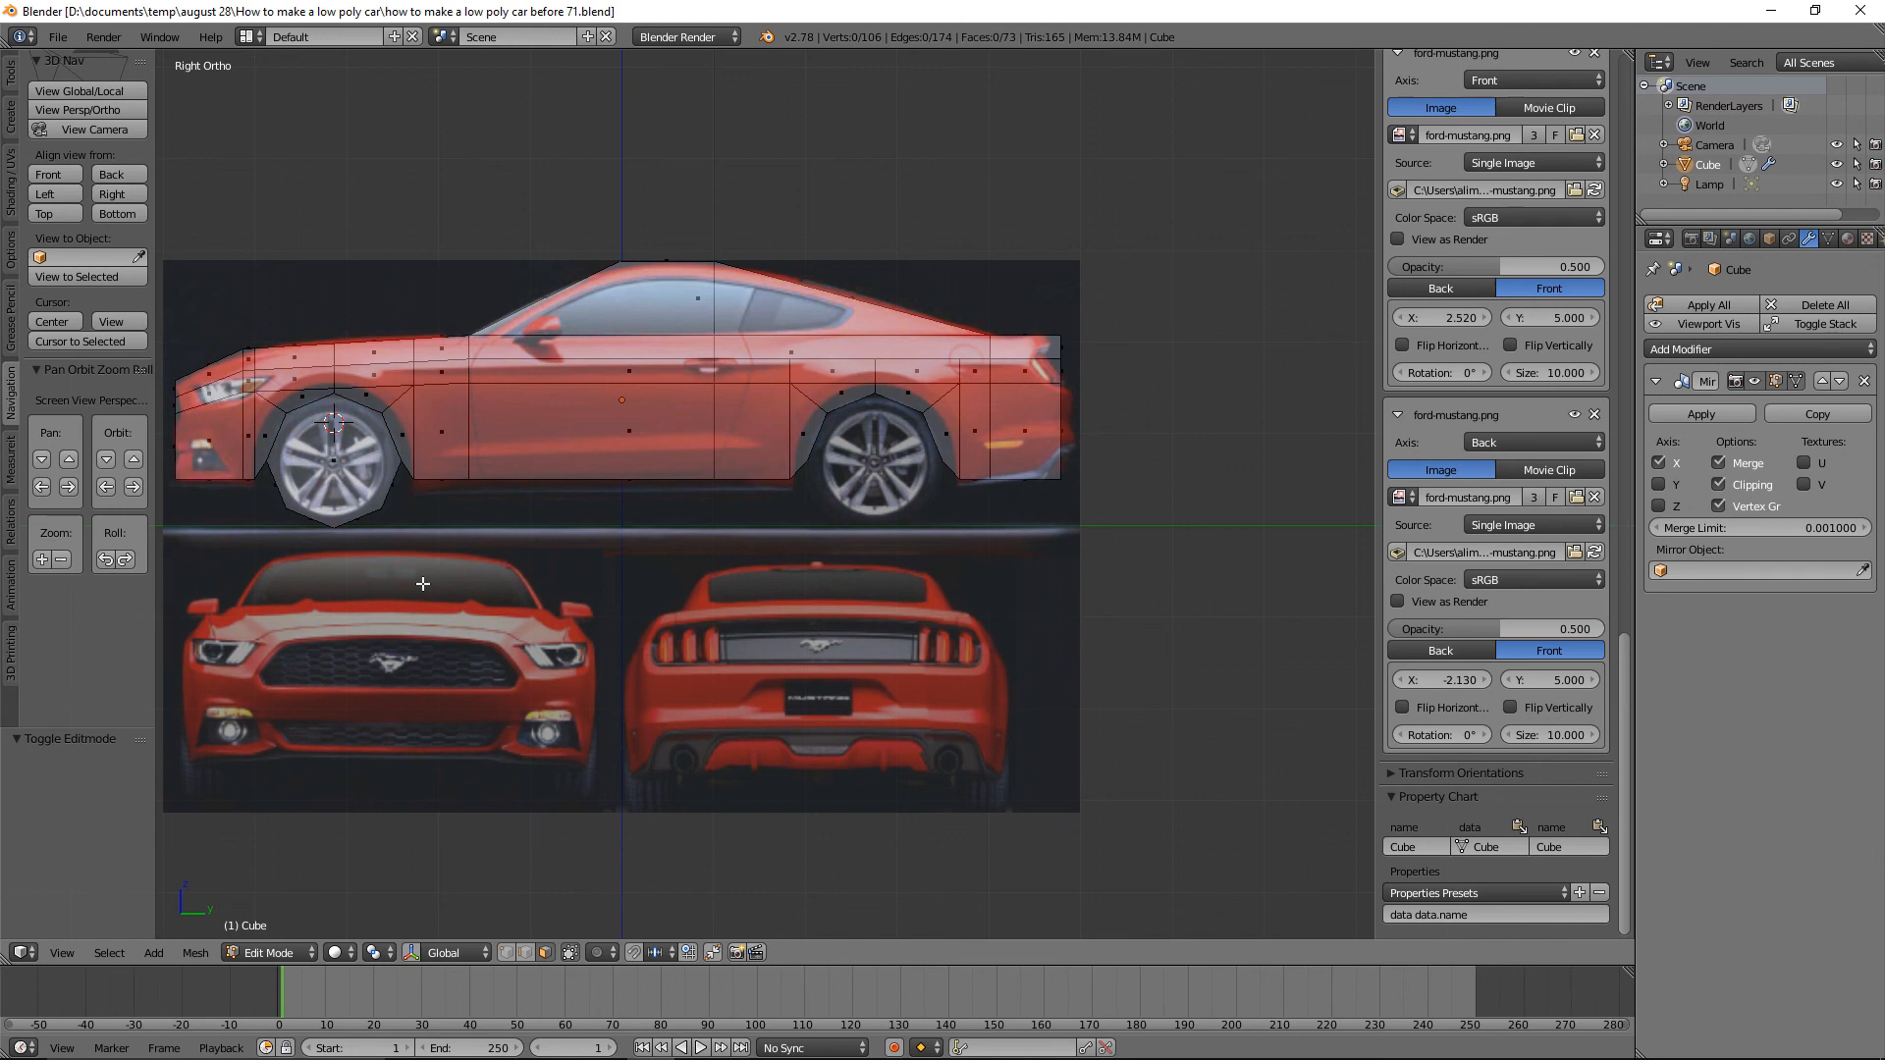
pyautogui.press('l')
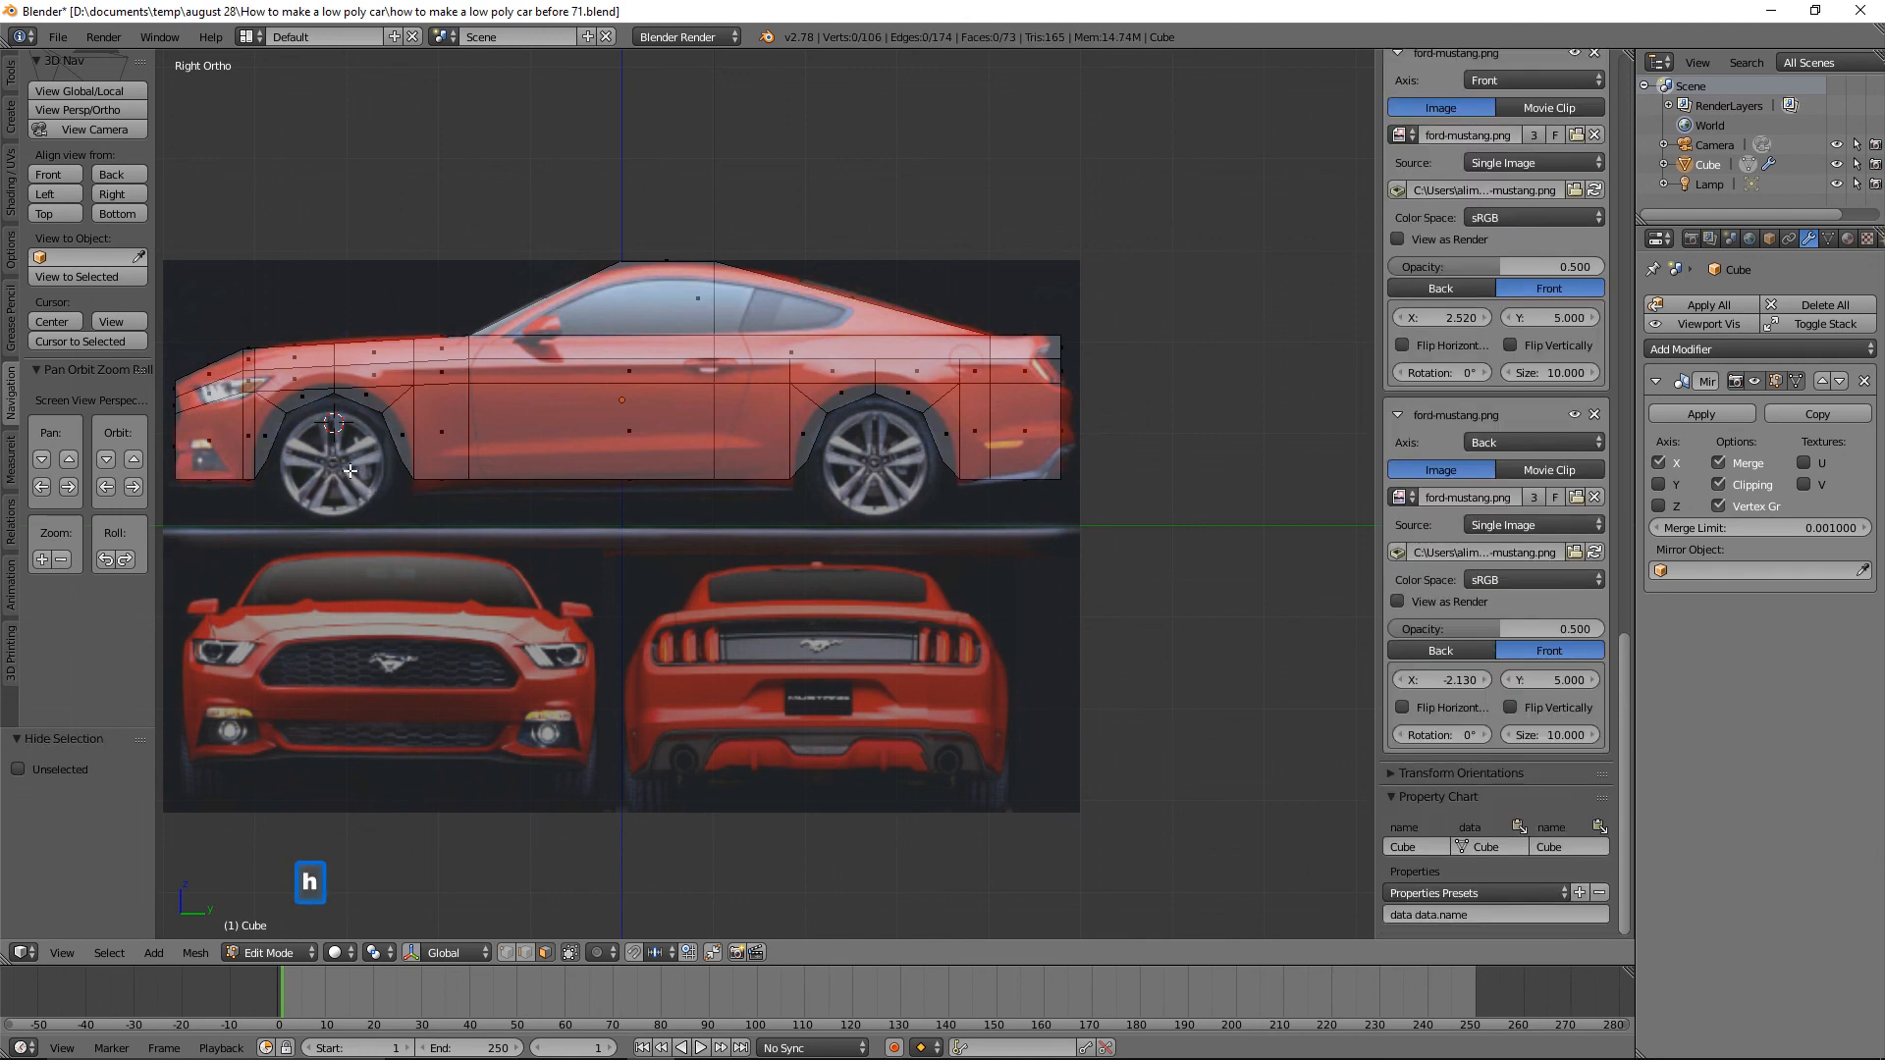
# In vertex select mode with the transform manipulator on, move the front wheel arch's two front-side vertices toward the bumper, the upper one about 0.2 units.
pyautogui.keyDown('shift'); pyautogui.moveTo(407, 491); pyautogui.dragTo(671, 528, button='middle'); pyautogui.keyUp('shift')
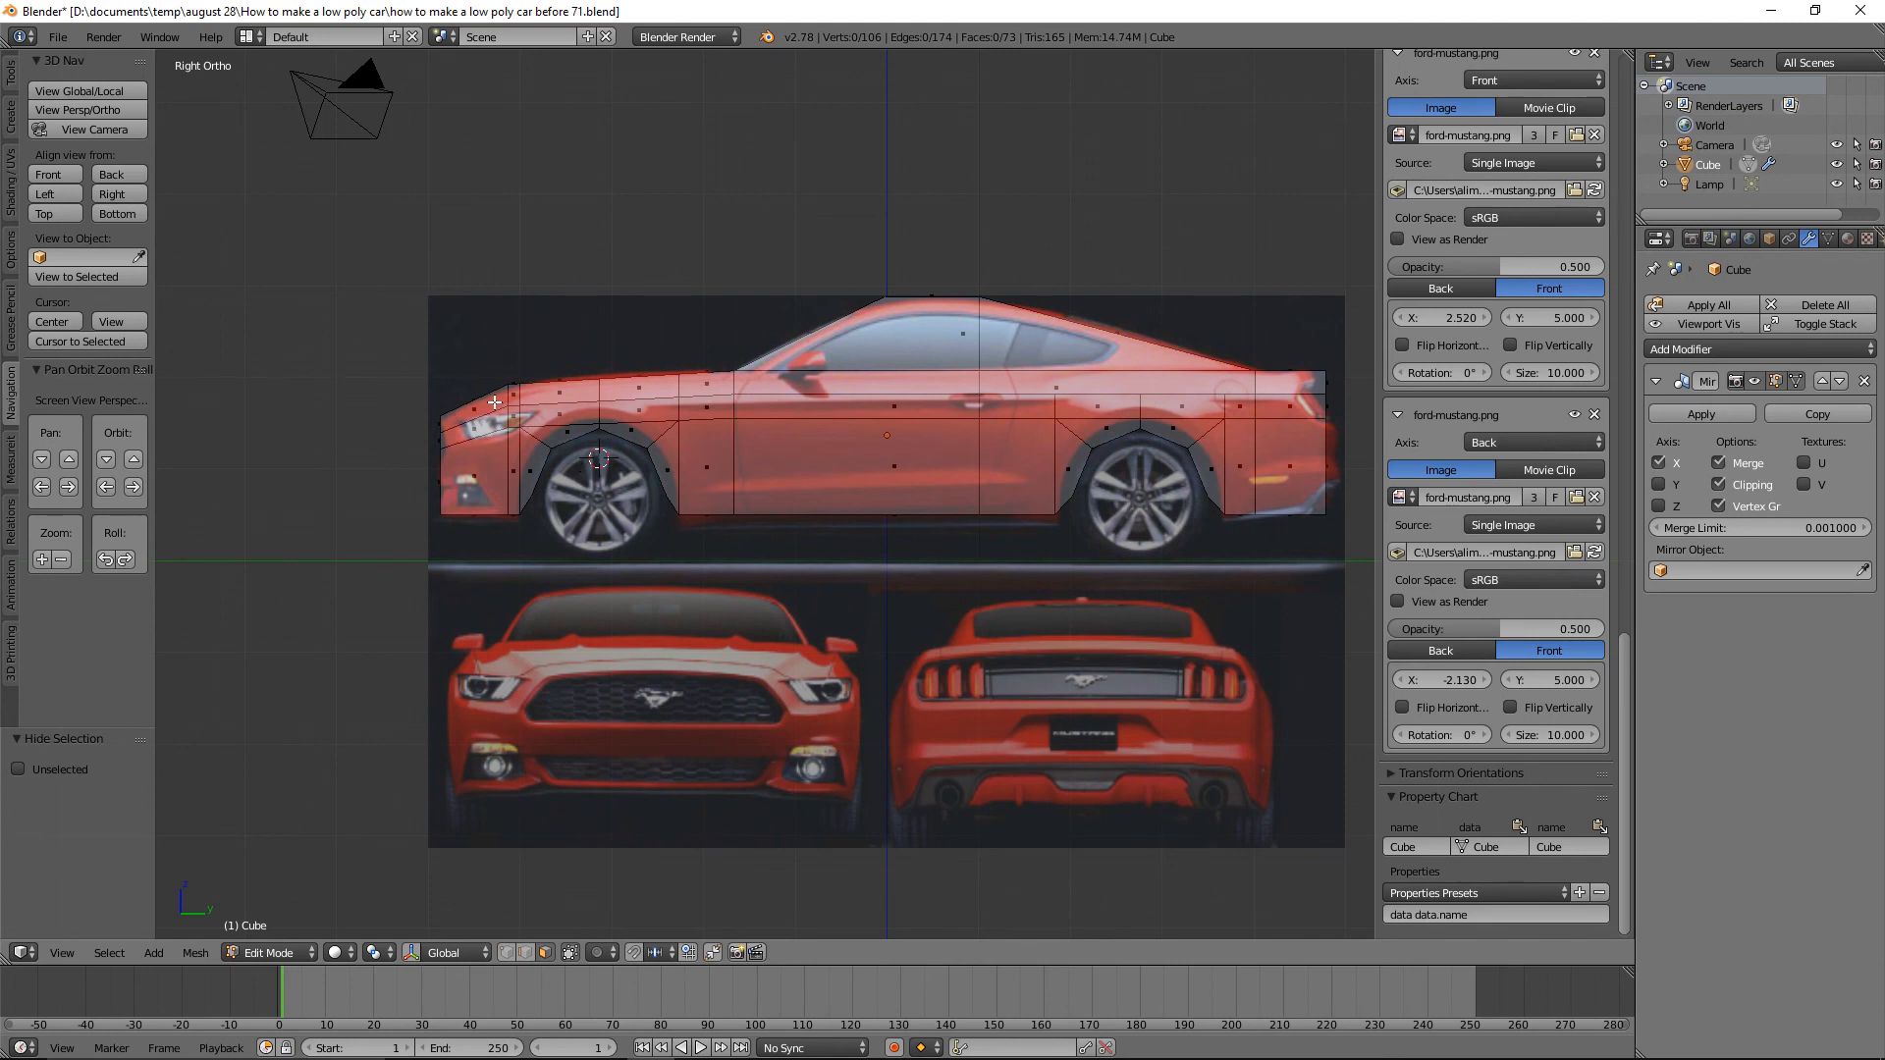
pyautogui.hotkey('shift', 'b')
pyautogui.moveTo(492, 404); pyautogui.dragTo(719, 617)
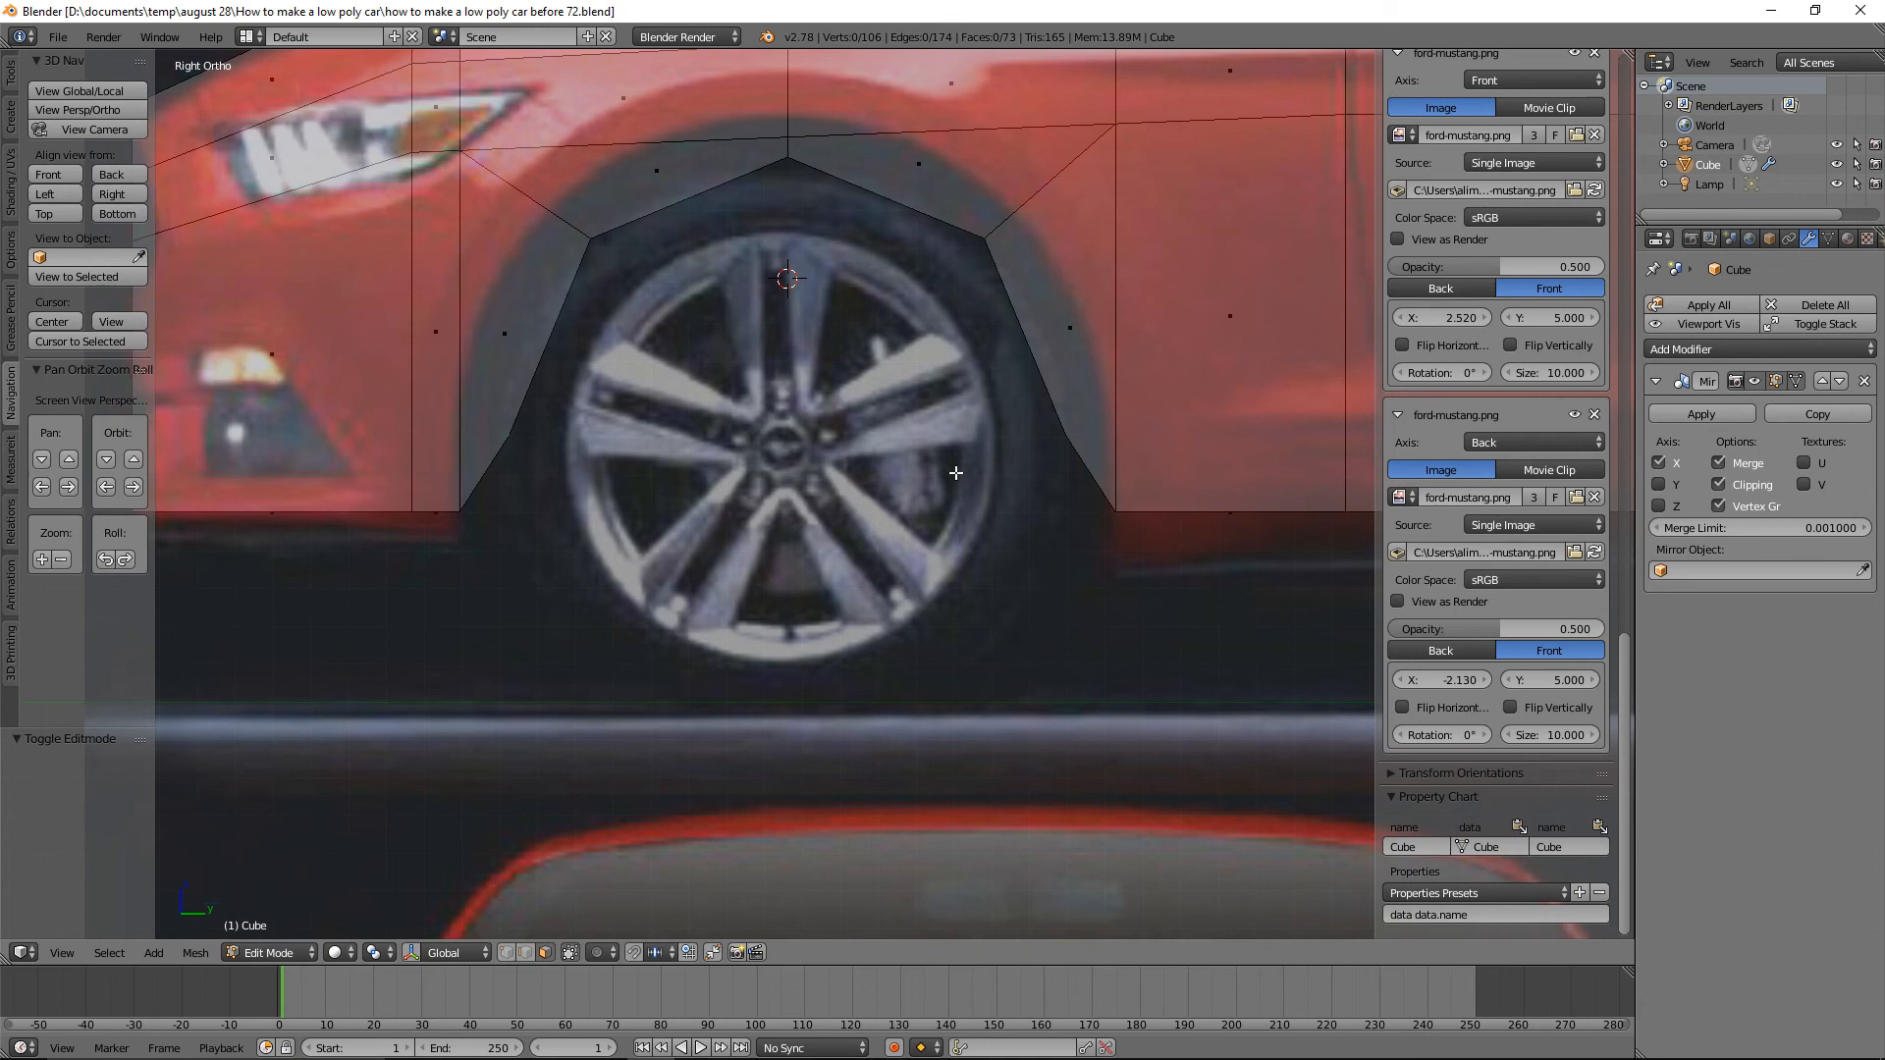
pyautogui.click(506, 950)
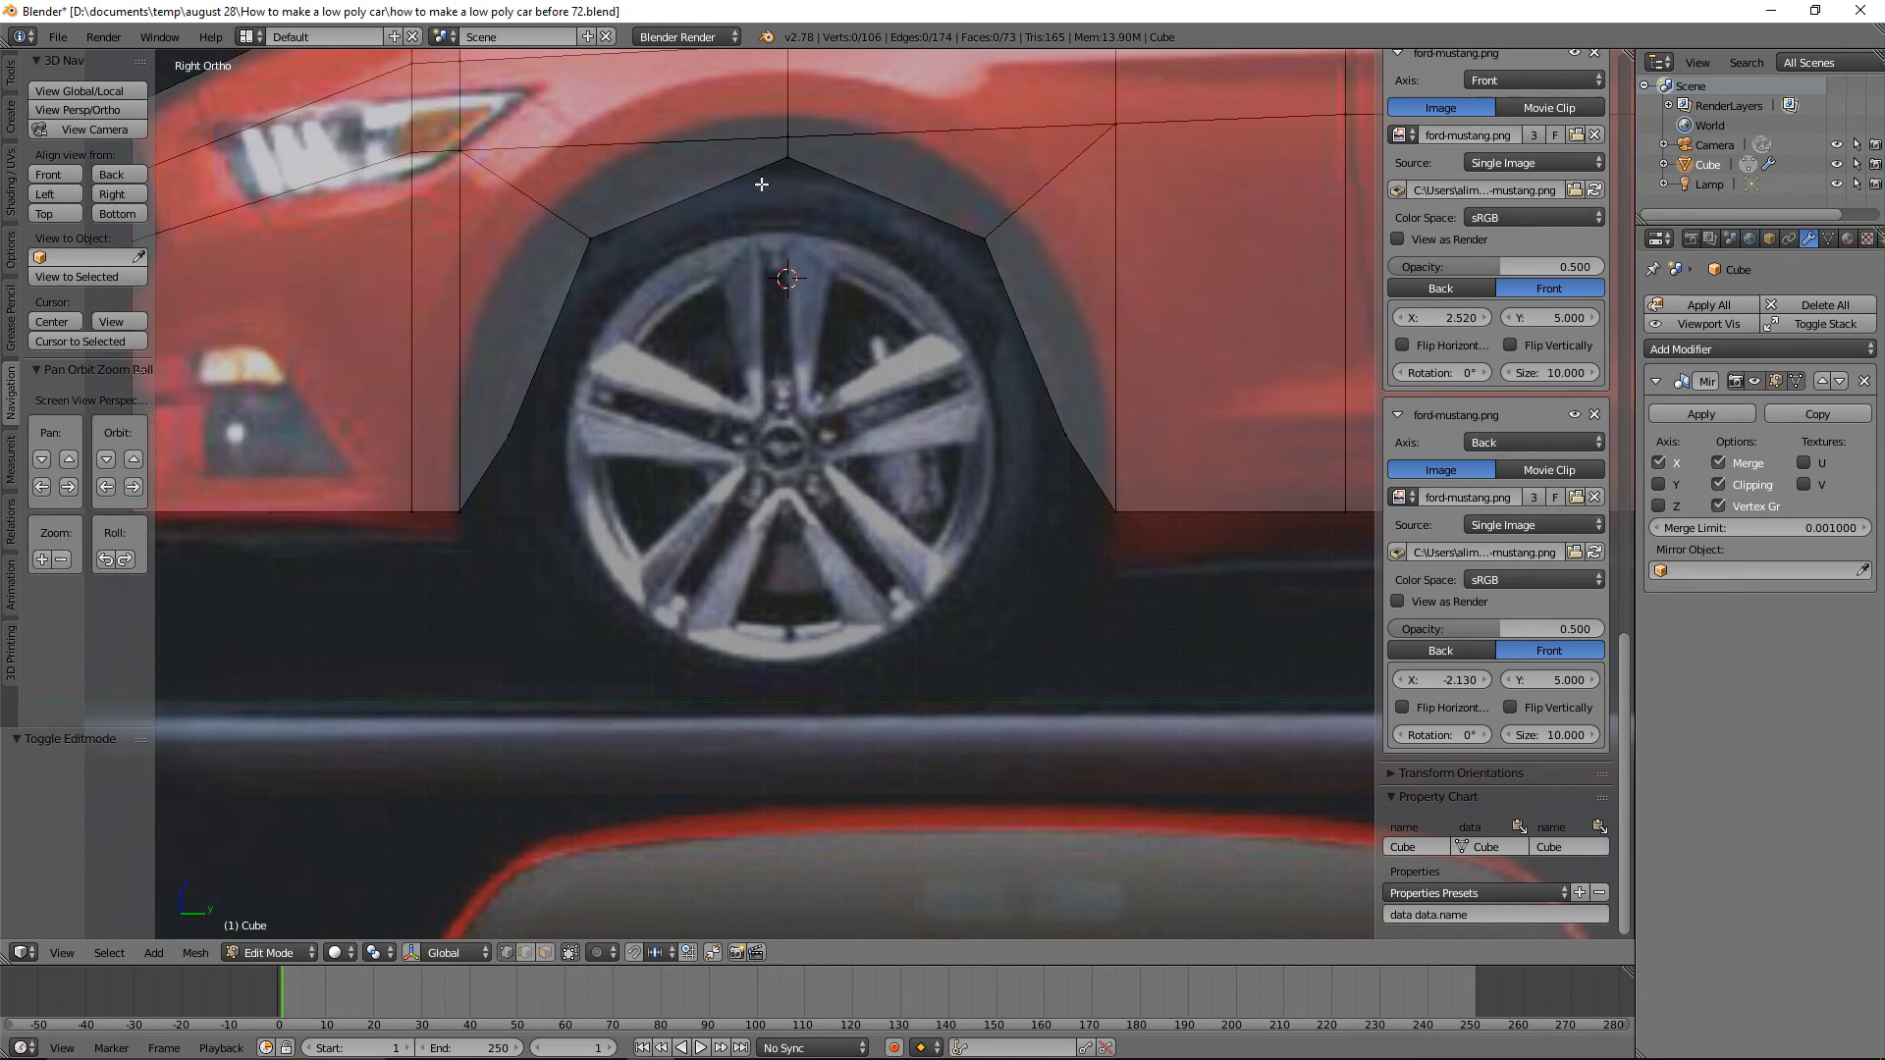
pyautogui.click(518, 435)
pyautogui.click(411, 953)
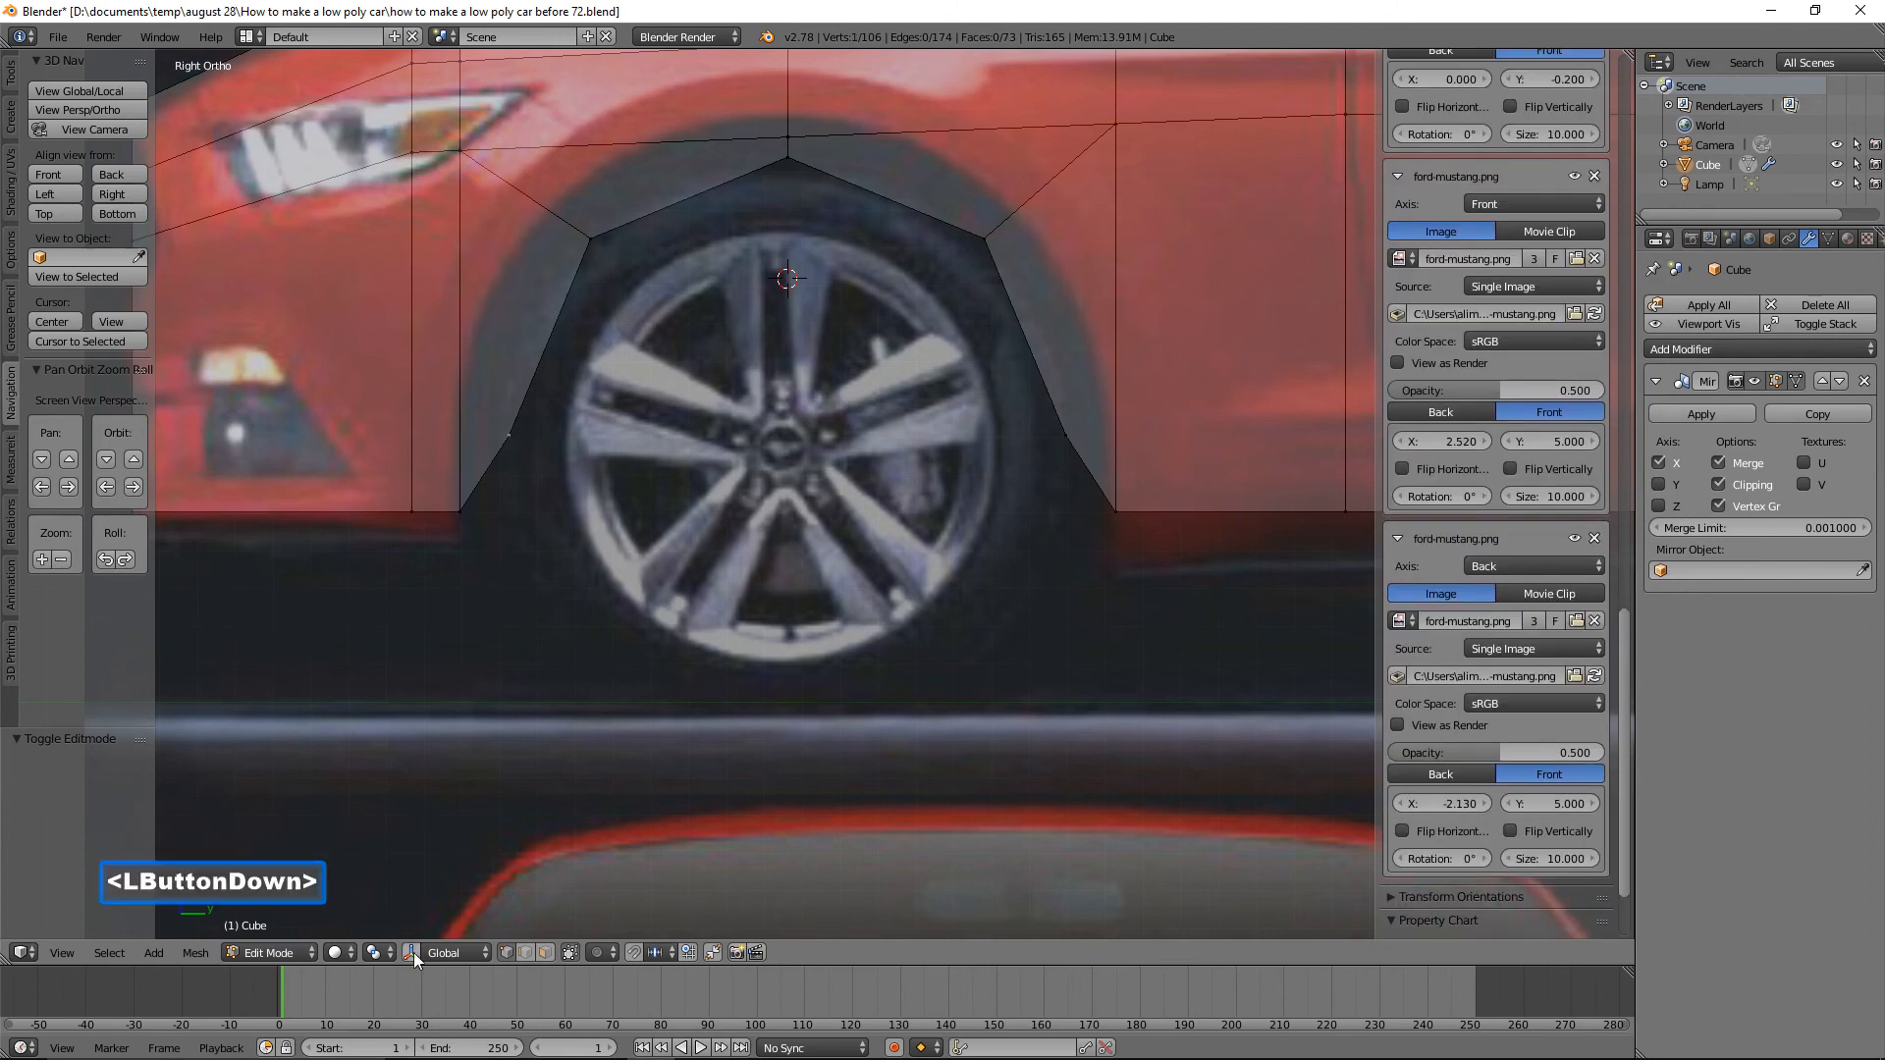
pyautogui.moveTo(578, 441); pyautogui.dragTo(561, 442)
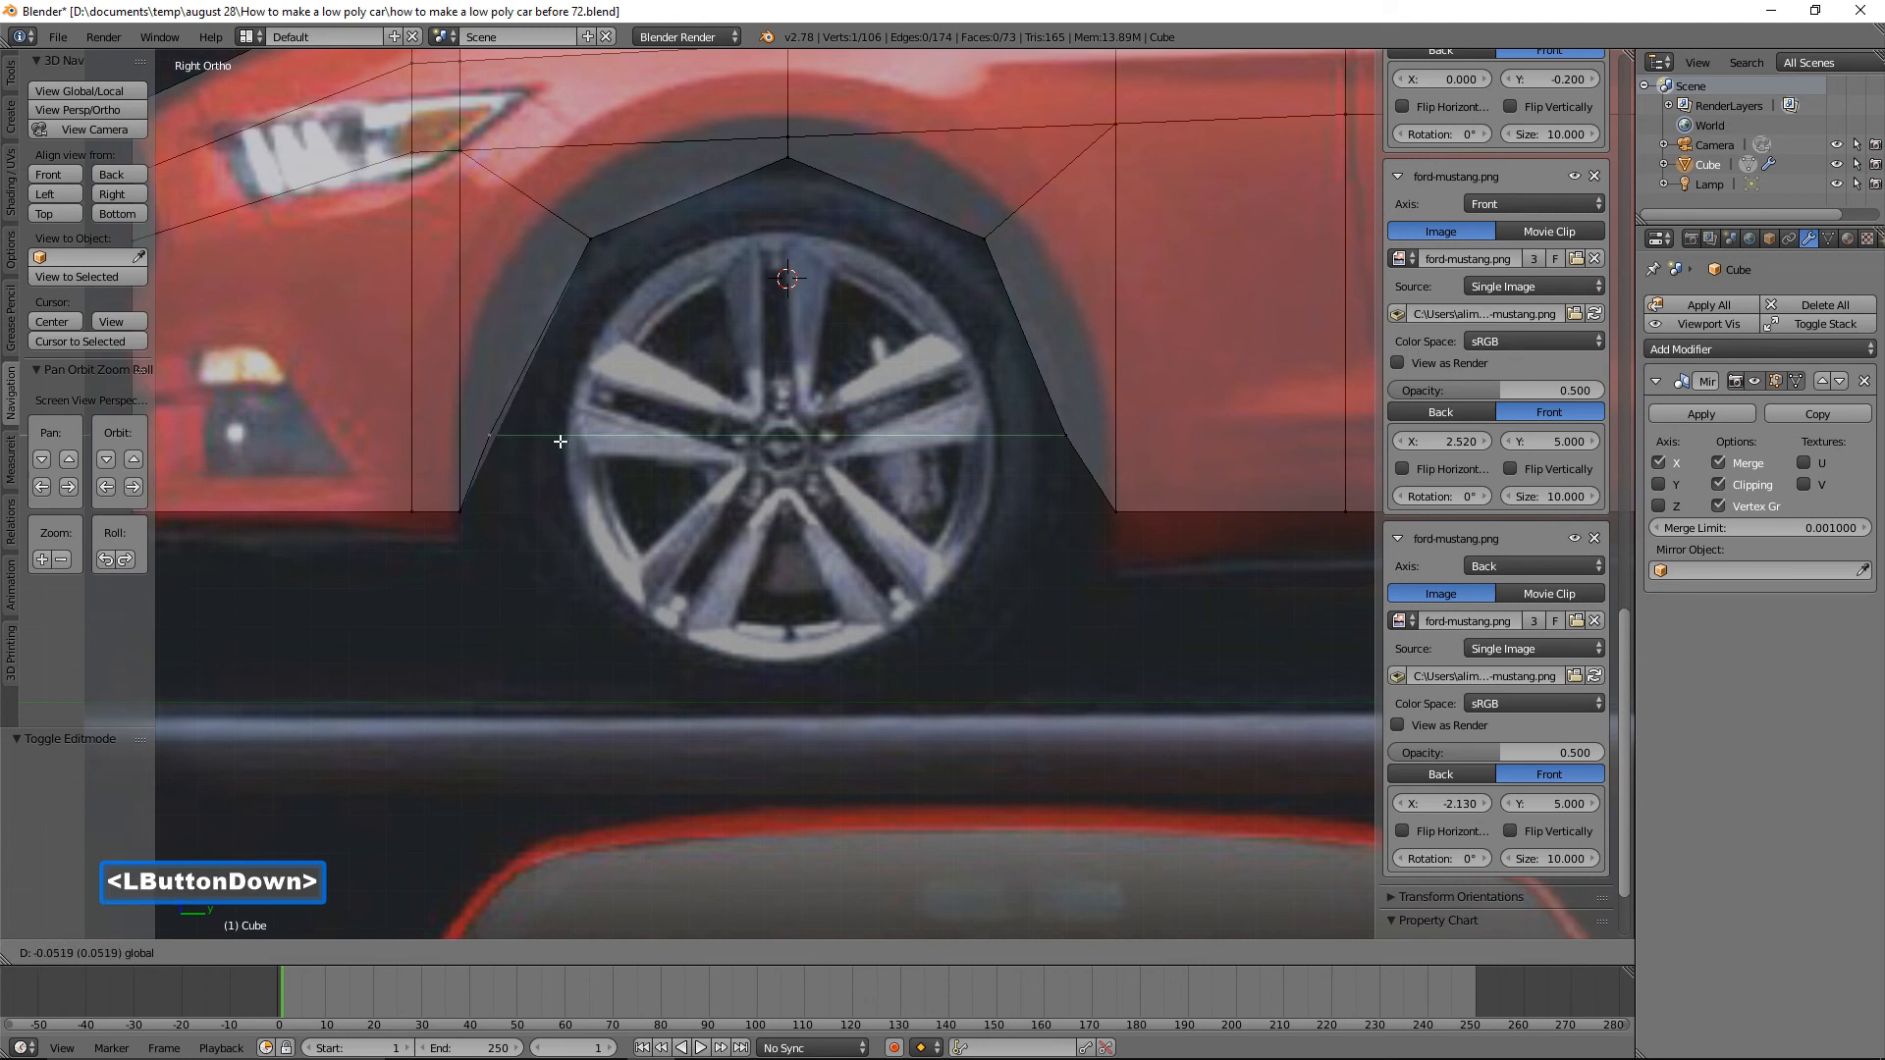
pyautogui.moveTo(561, 442); pyautogui.dragTo(568, 448)
pyautogui.click(586, 236)
pyautogui.moveTo(657, 236); pyautogui.dragTo(582, 243)
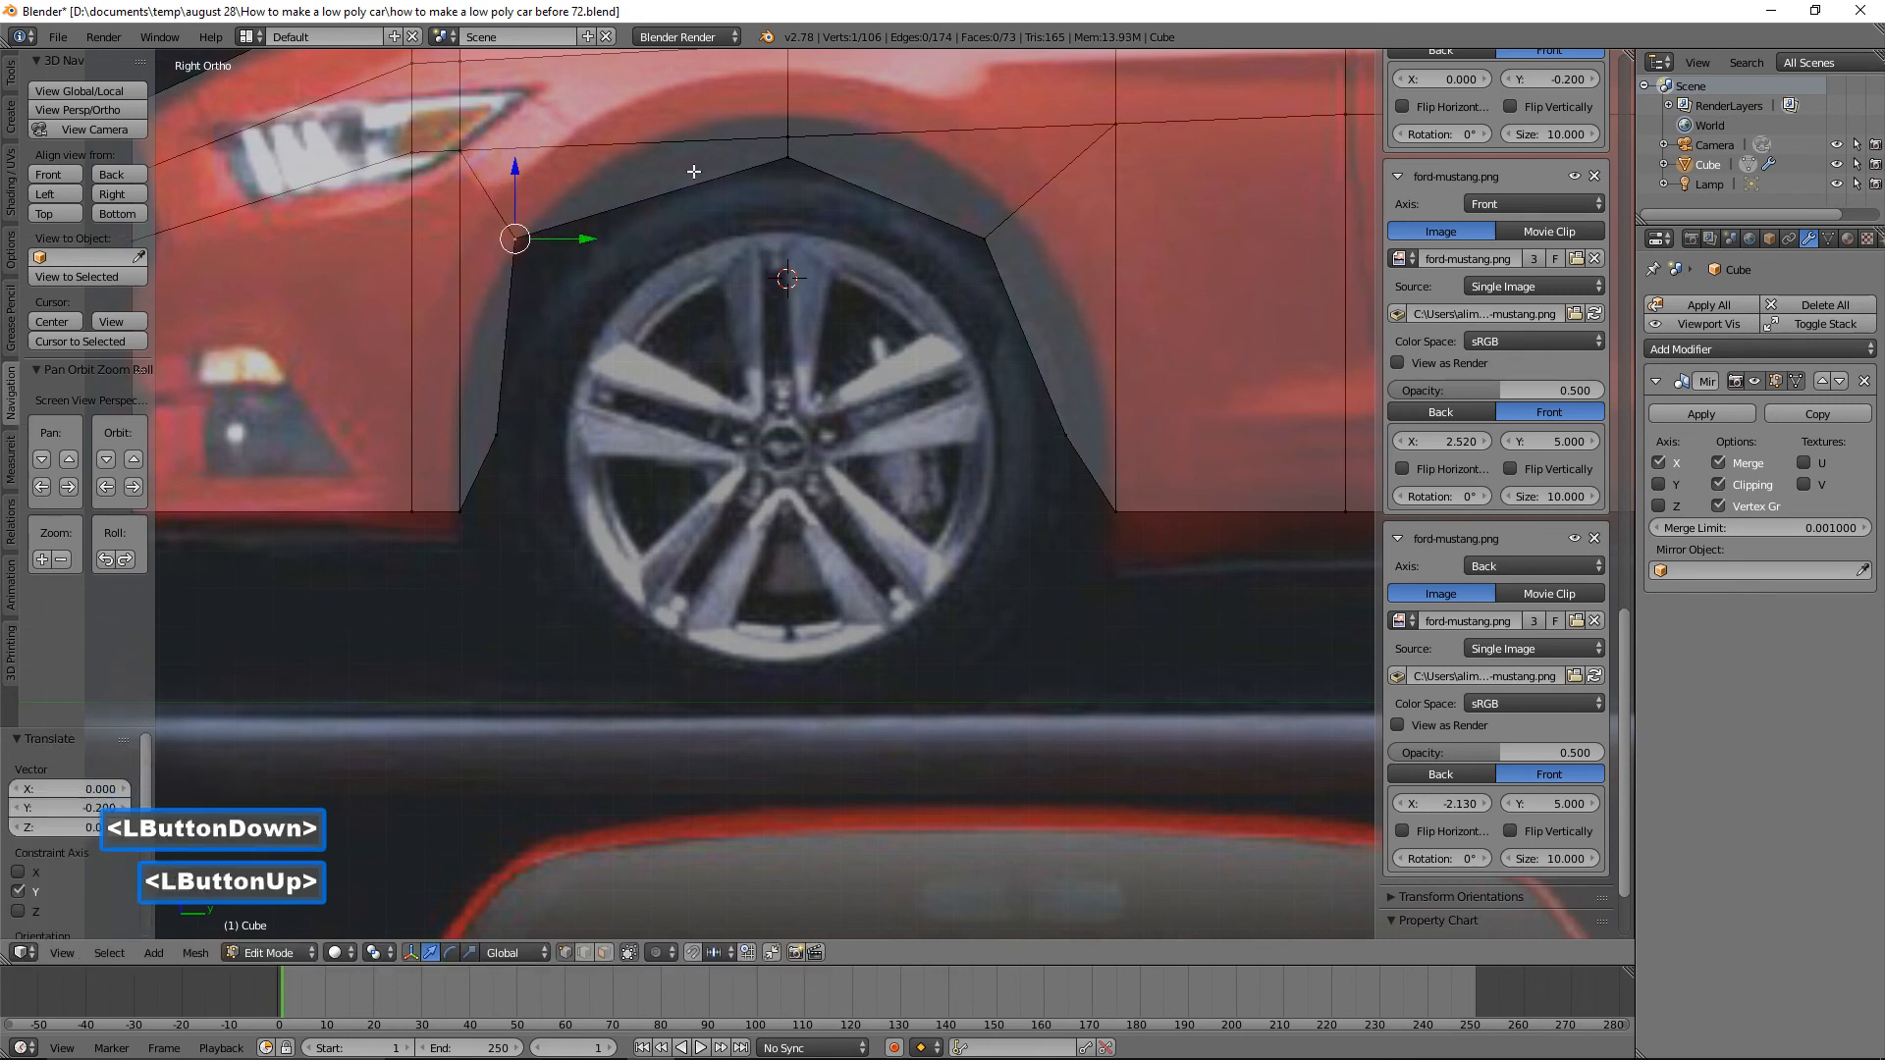
# Raise the front arch's top vertex about 0.018 units and shift its two rear-side vertices rearward, the lower one about 0.083 units.
pyautogui.click(787, 157)
pyautogui.moveTo(791, 126); pyautogui.dragTo(785, 114)
pyautogui.click(984, 238)
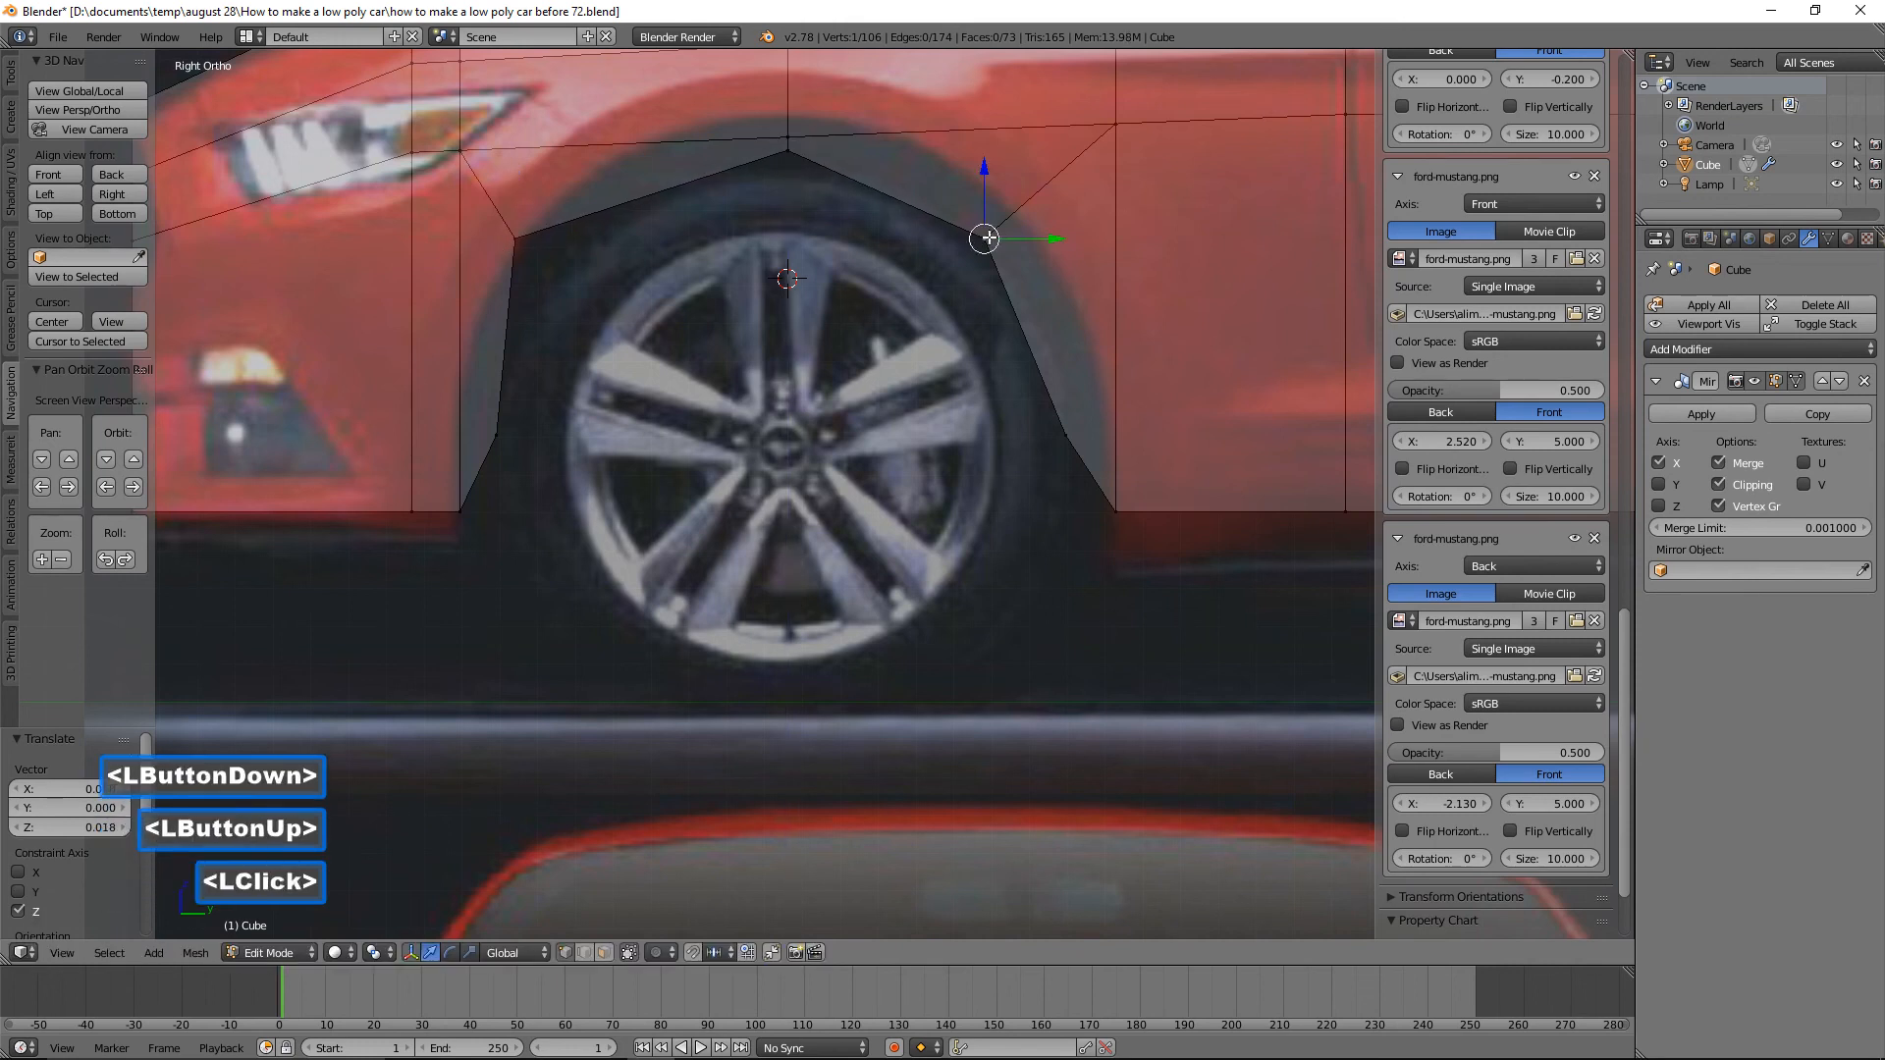
pyautogui.moveTo(1019, 236); pyautogui.dragTo(1059, 238)
pyautogui.click(1066, 434)
pyautogui.moveTo(1102, 434); pyautogui.dragTo(1133, 433)
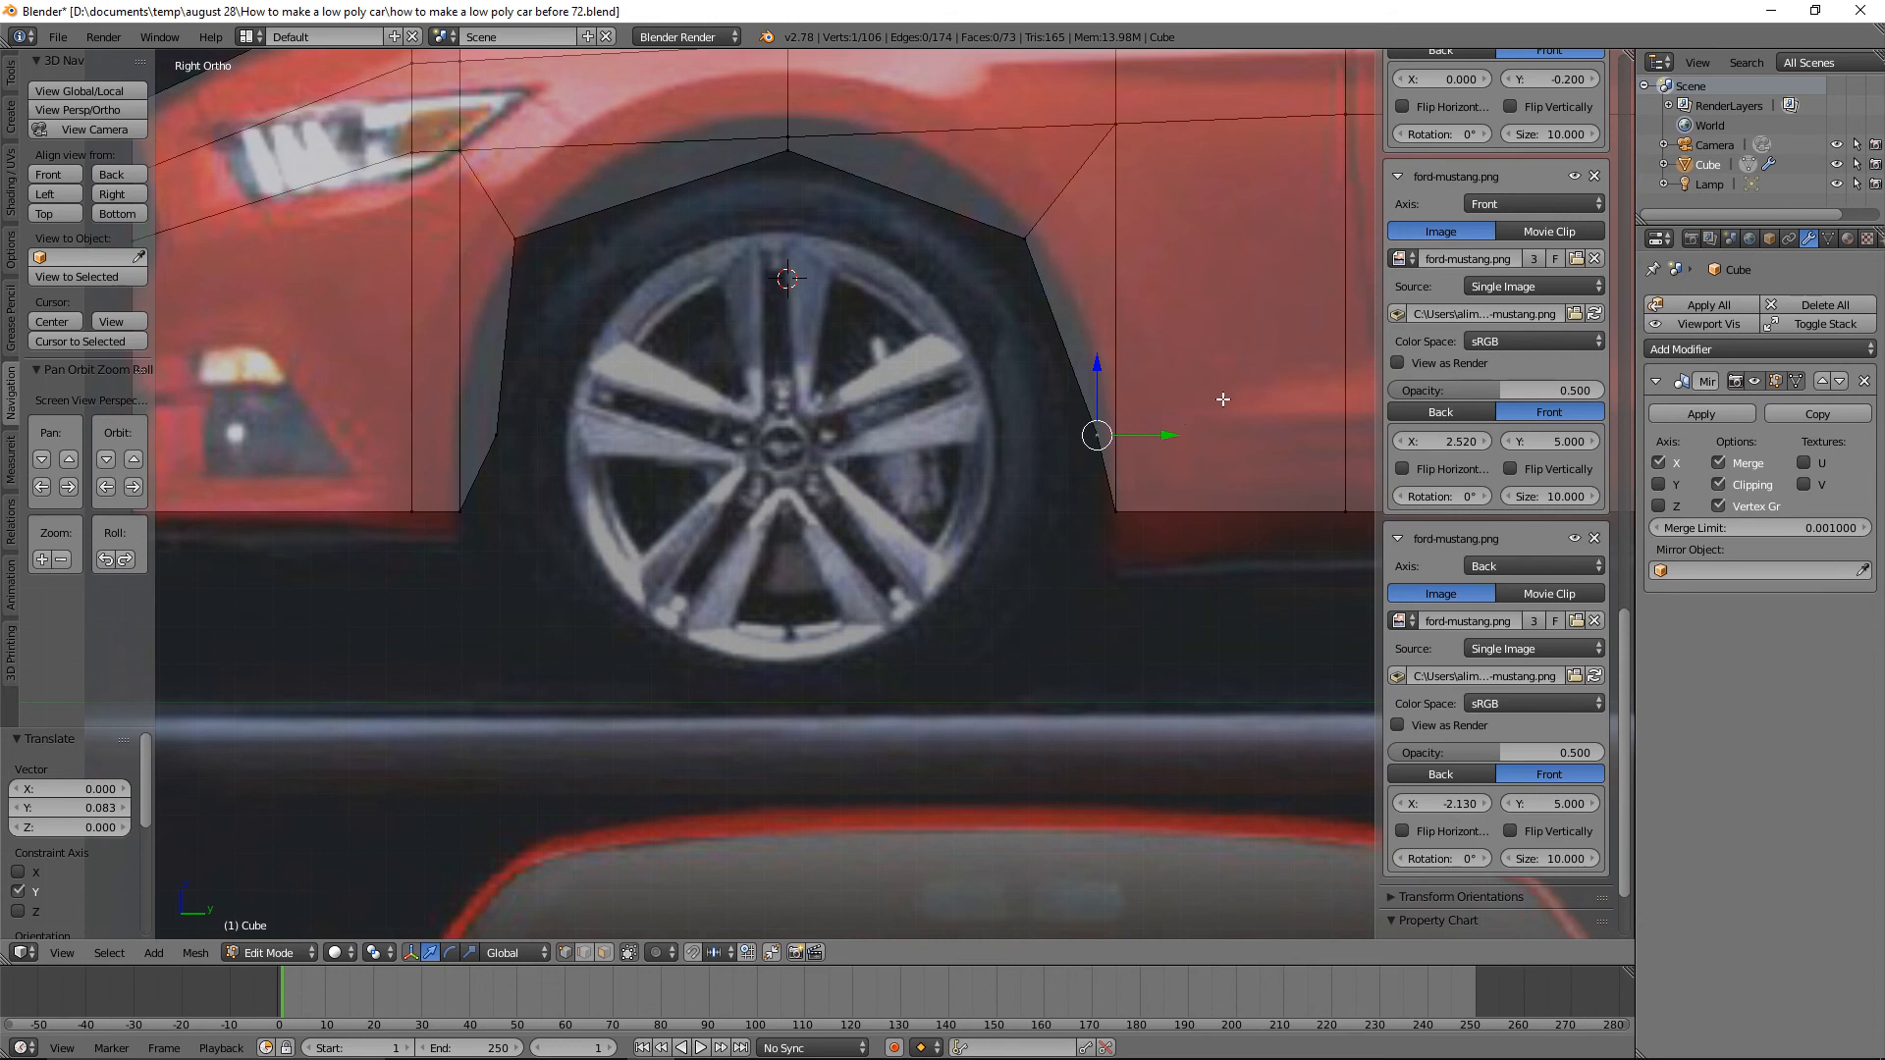
pyautogui.press('a')
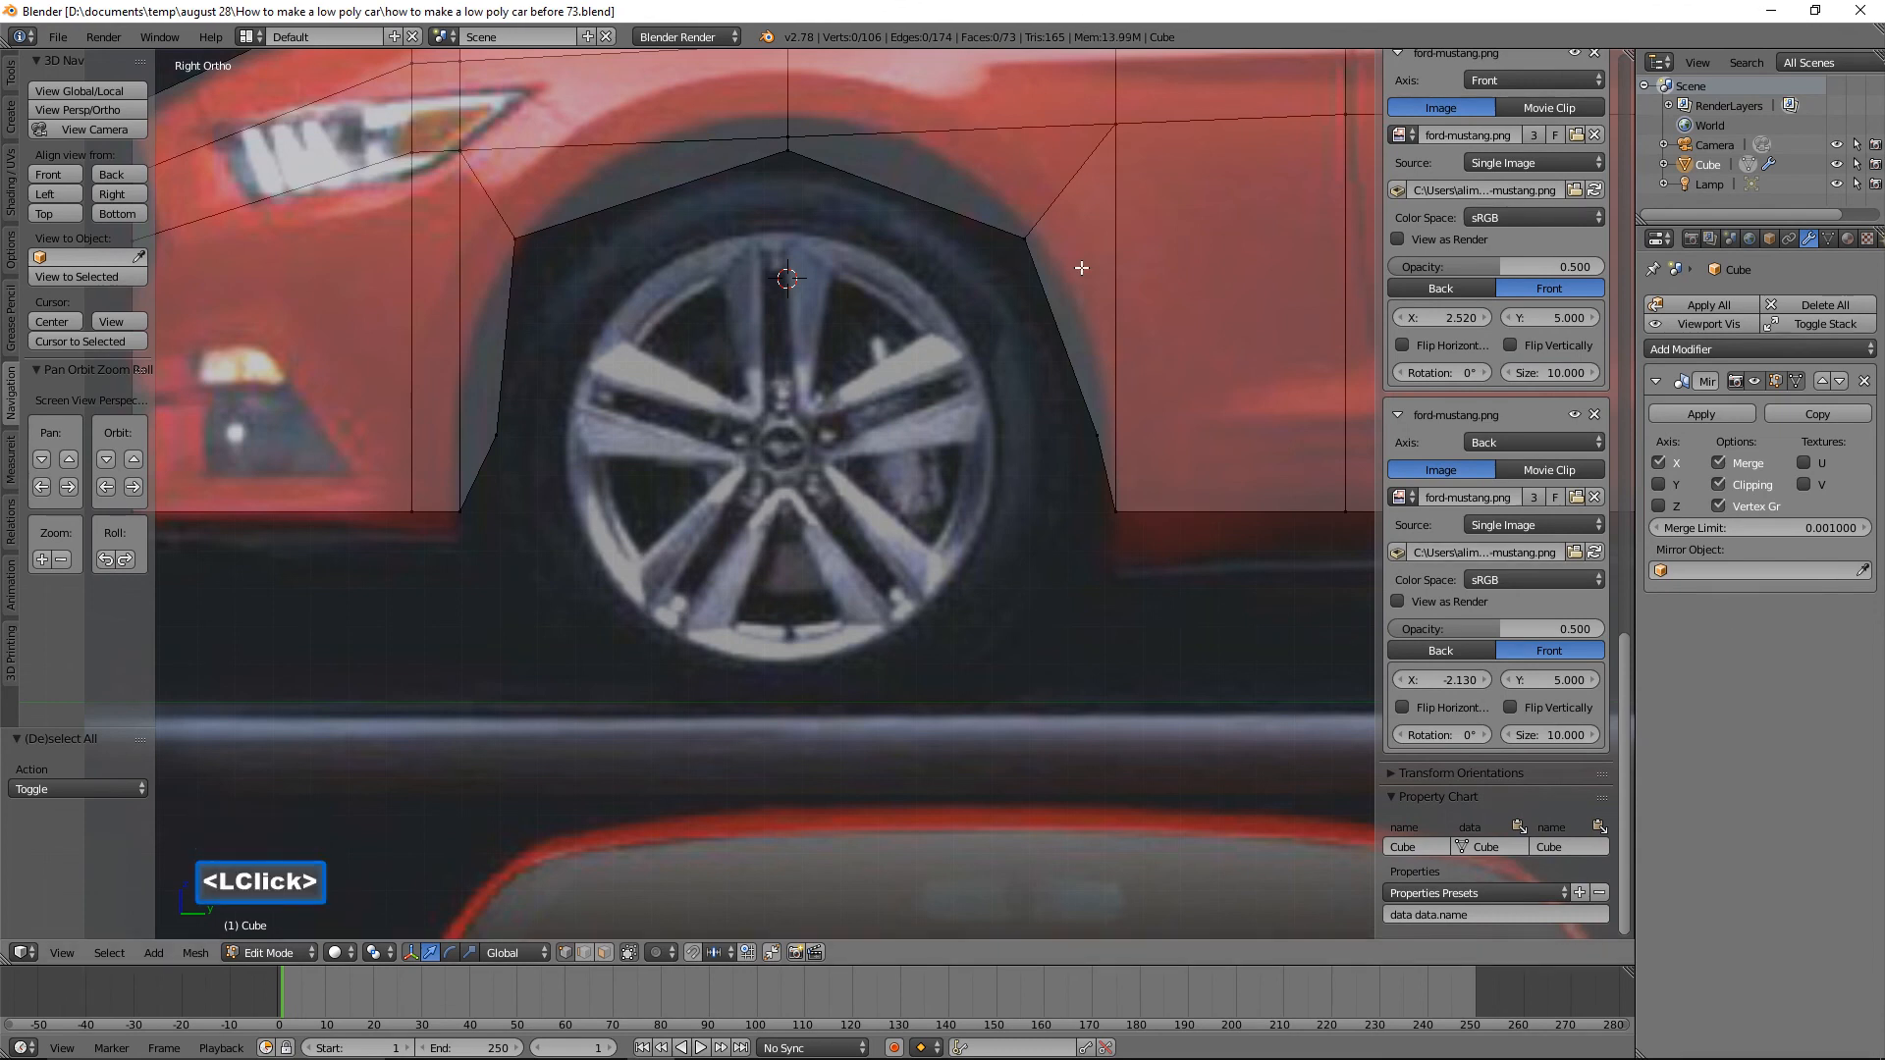
# Move the rear wheel arch's two front-side vertices forward to follow the reference opening, the upper one by about 0.145 units.
pyautogui.keyDown('ctrl'); pyautogui.moveTo(1080, 268); pyautogui.dragTo(1086, 617, button='middle'); pyautogui.keyUp('ctrl')
pyautogui.keyDown('shift'); pyautogui.moveTo(1209, 491); pyautogui.dragTo(903, 454, button='middle'); pyautogui.keyUp('shift')
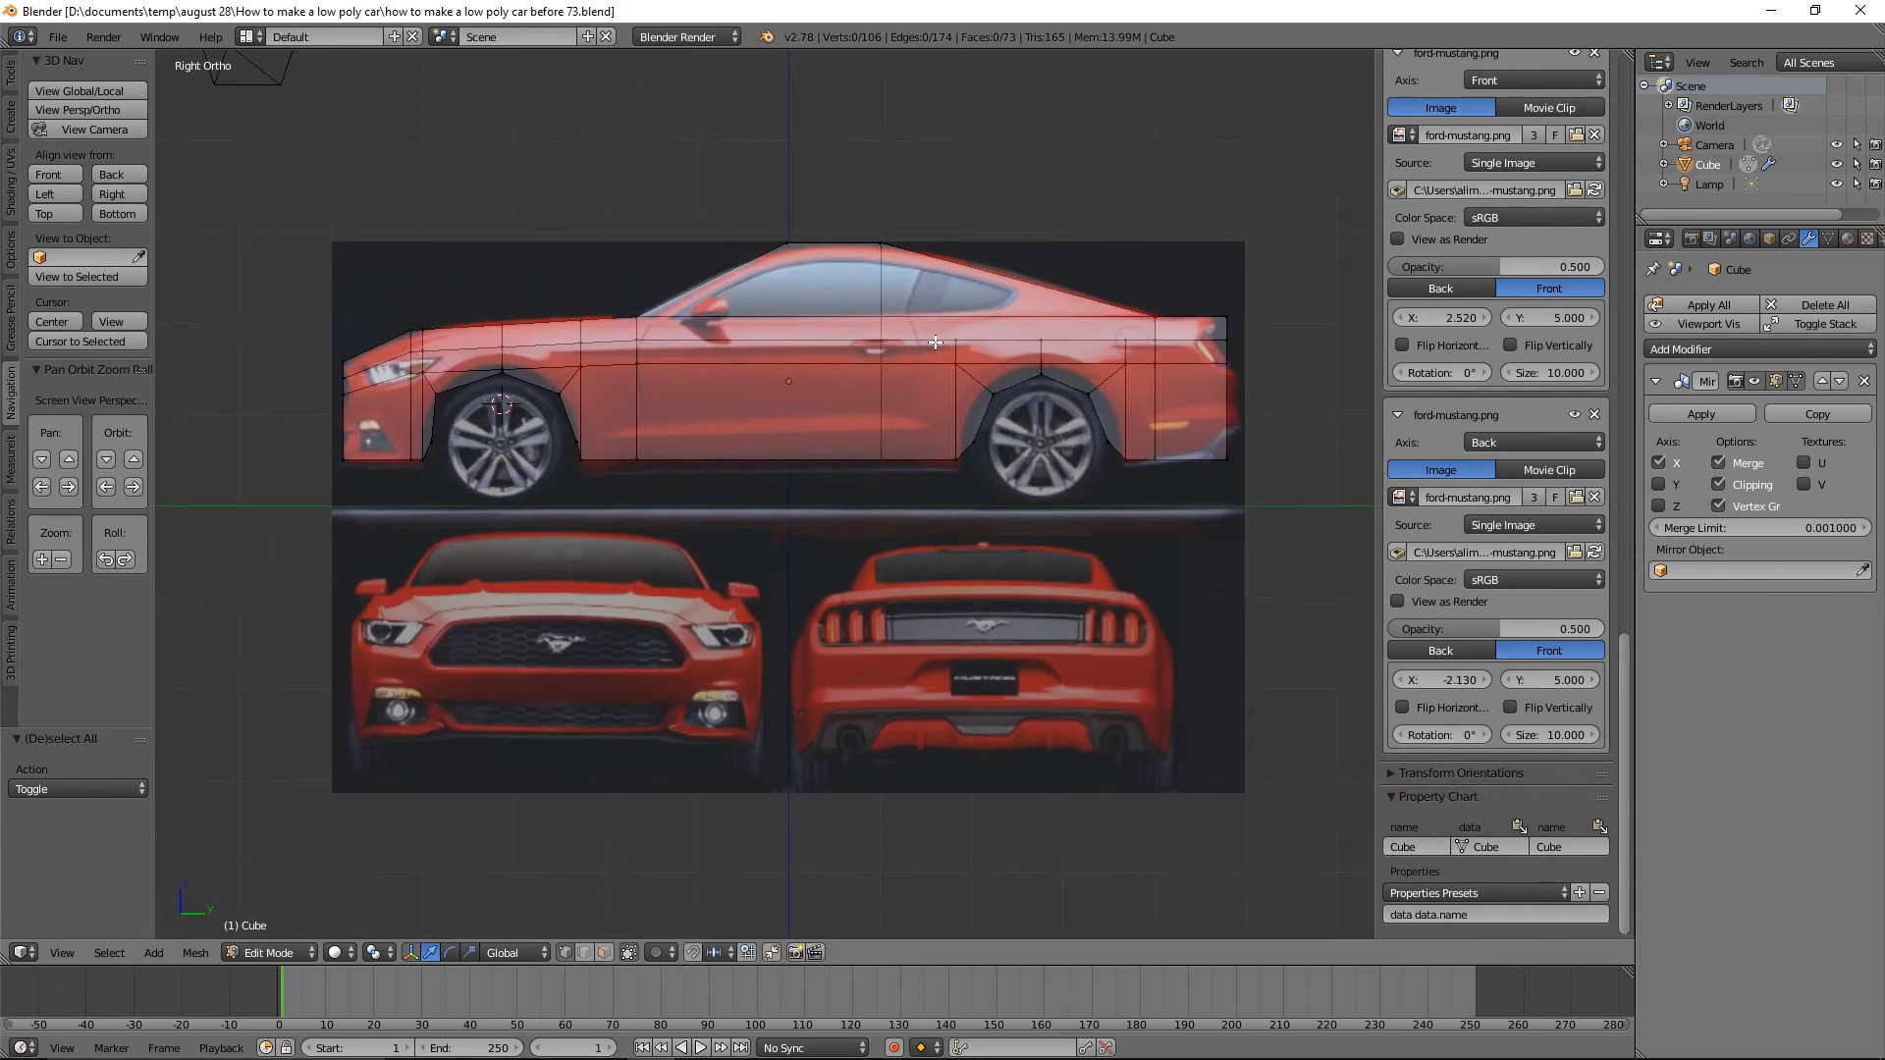
pyautogui.press('b')
pyautogui.moveTo(936, 342); pyautogui.dragTo(1141, 523)
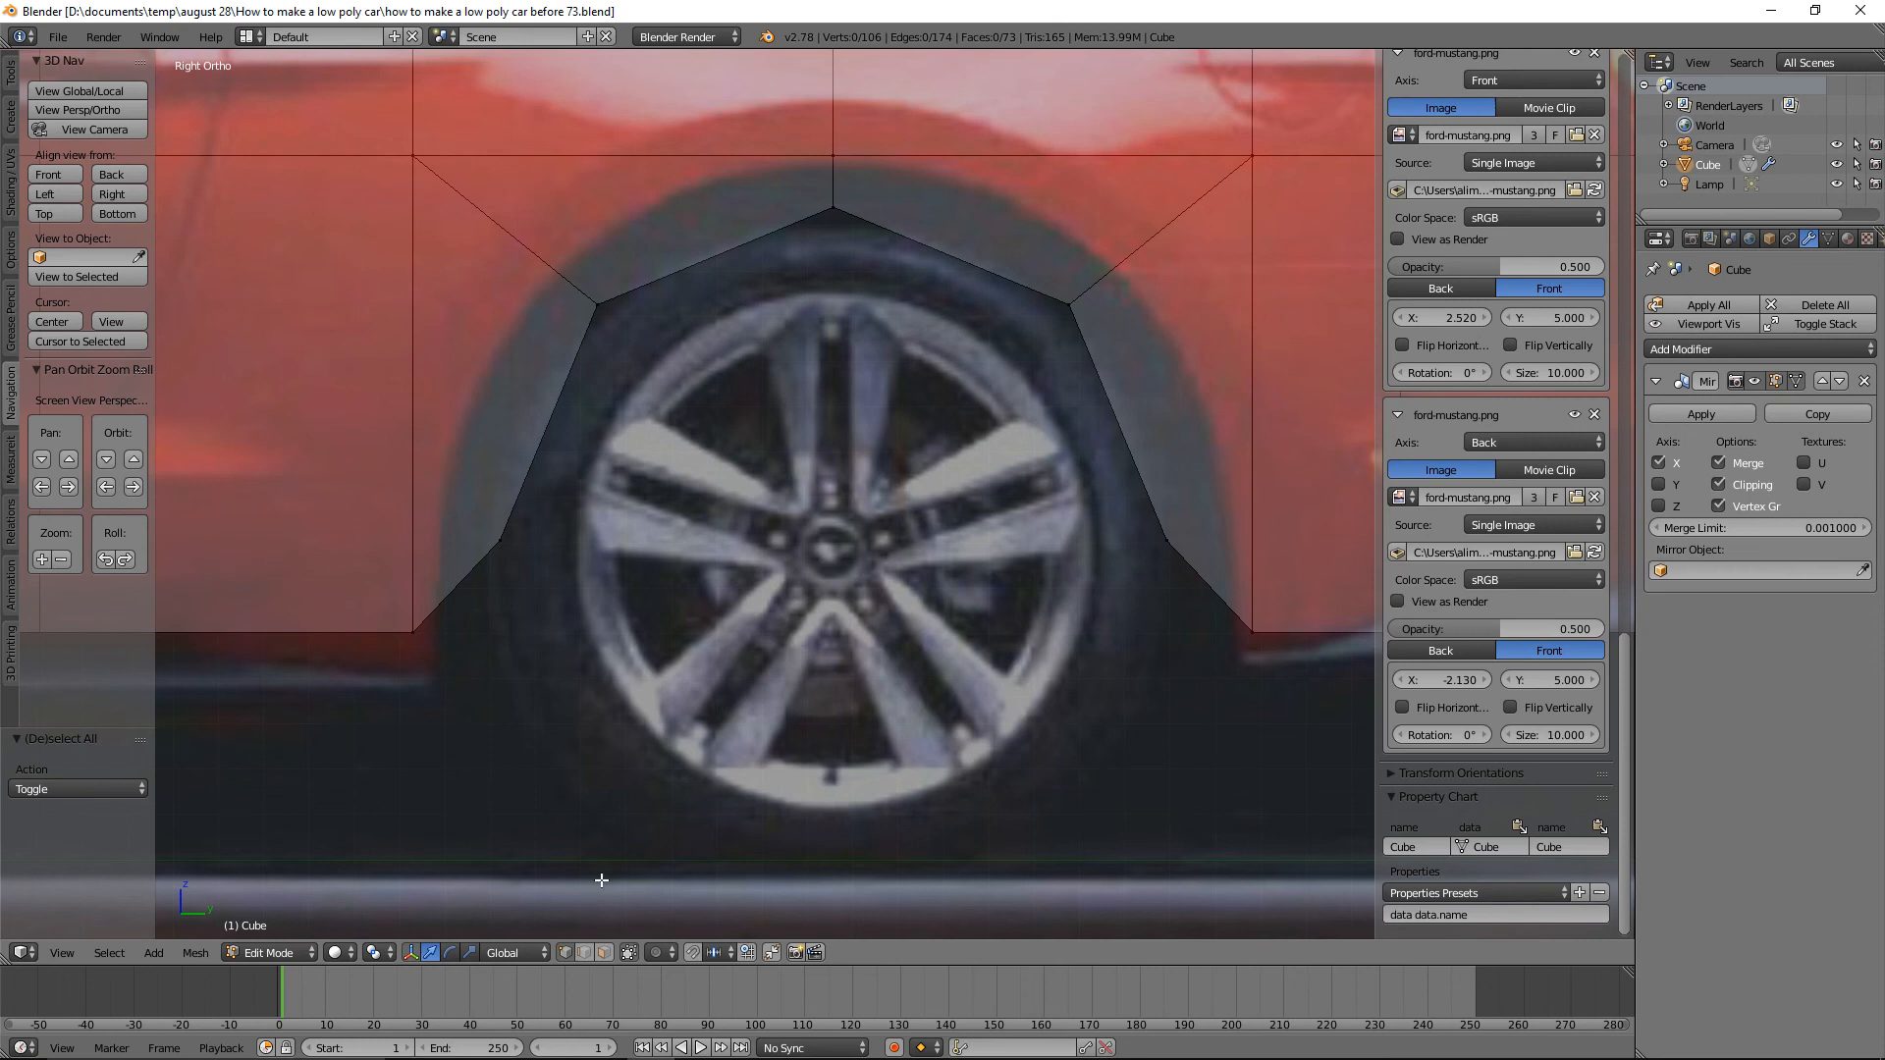
pyautogui.click(496, 535)
pyautogui.moveTo(571, 543); pyautogui.dragTo(539, 566)
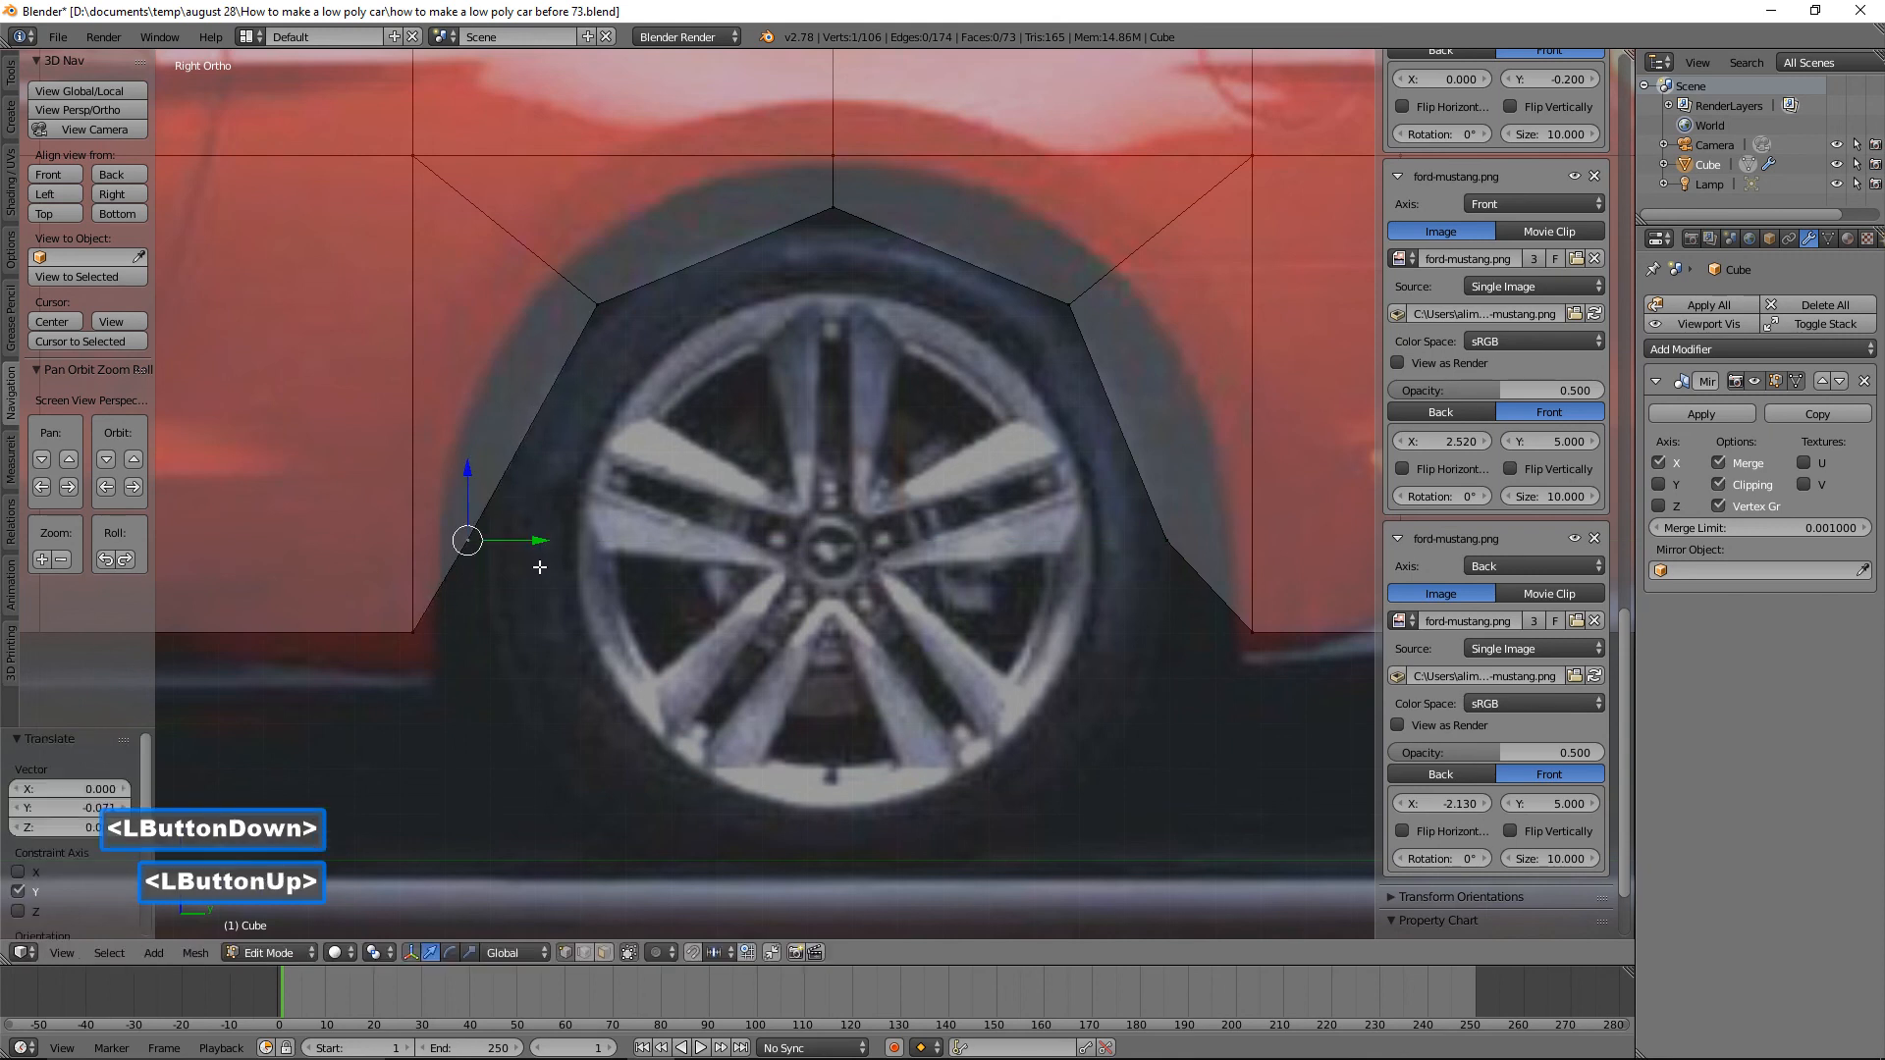
pyautogui.click(591, 298)
pyautogui.moveTo(660, 302); pyautogui.dragTo(594, 311)
# Raise the rear arch's top vertex and shift its two rear-side vertices rearward to follow the wheel opening, the upper one about 0.15 units.
pyautogui.click(833, 204)
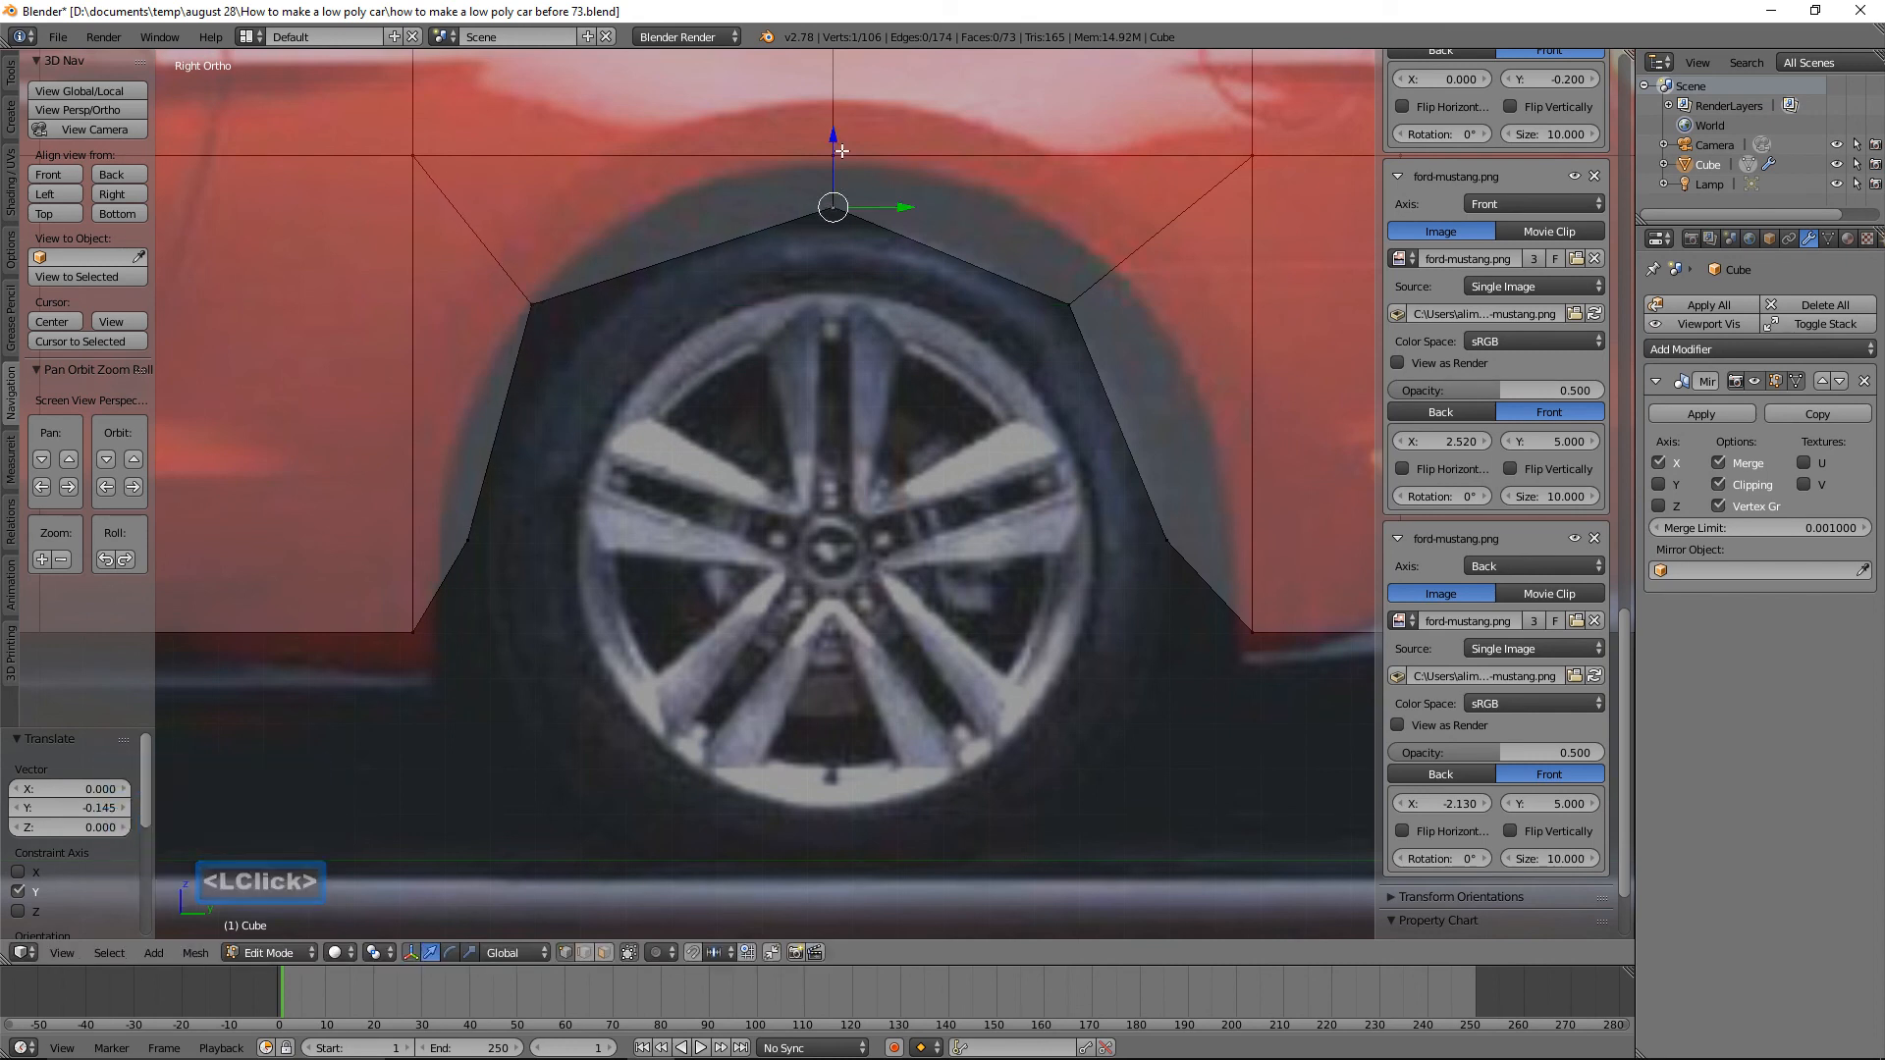
pyautogui.moveTo(837, 149); pyautogui.dragTo(832, 112)
pyautogui.click(1069, 304)
pyautogui.moveTo(1112, 306); pyautogui.dragTo(1183, 307)
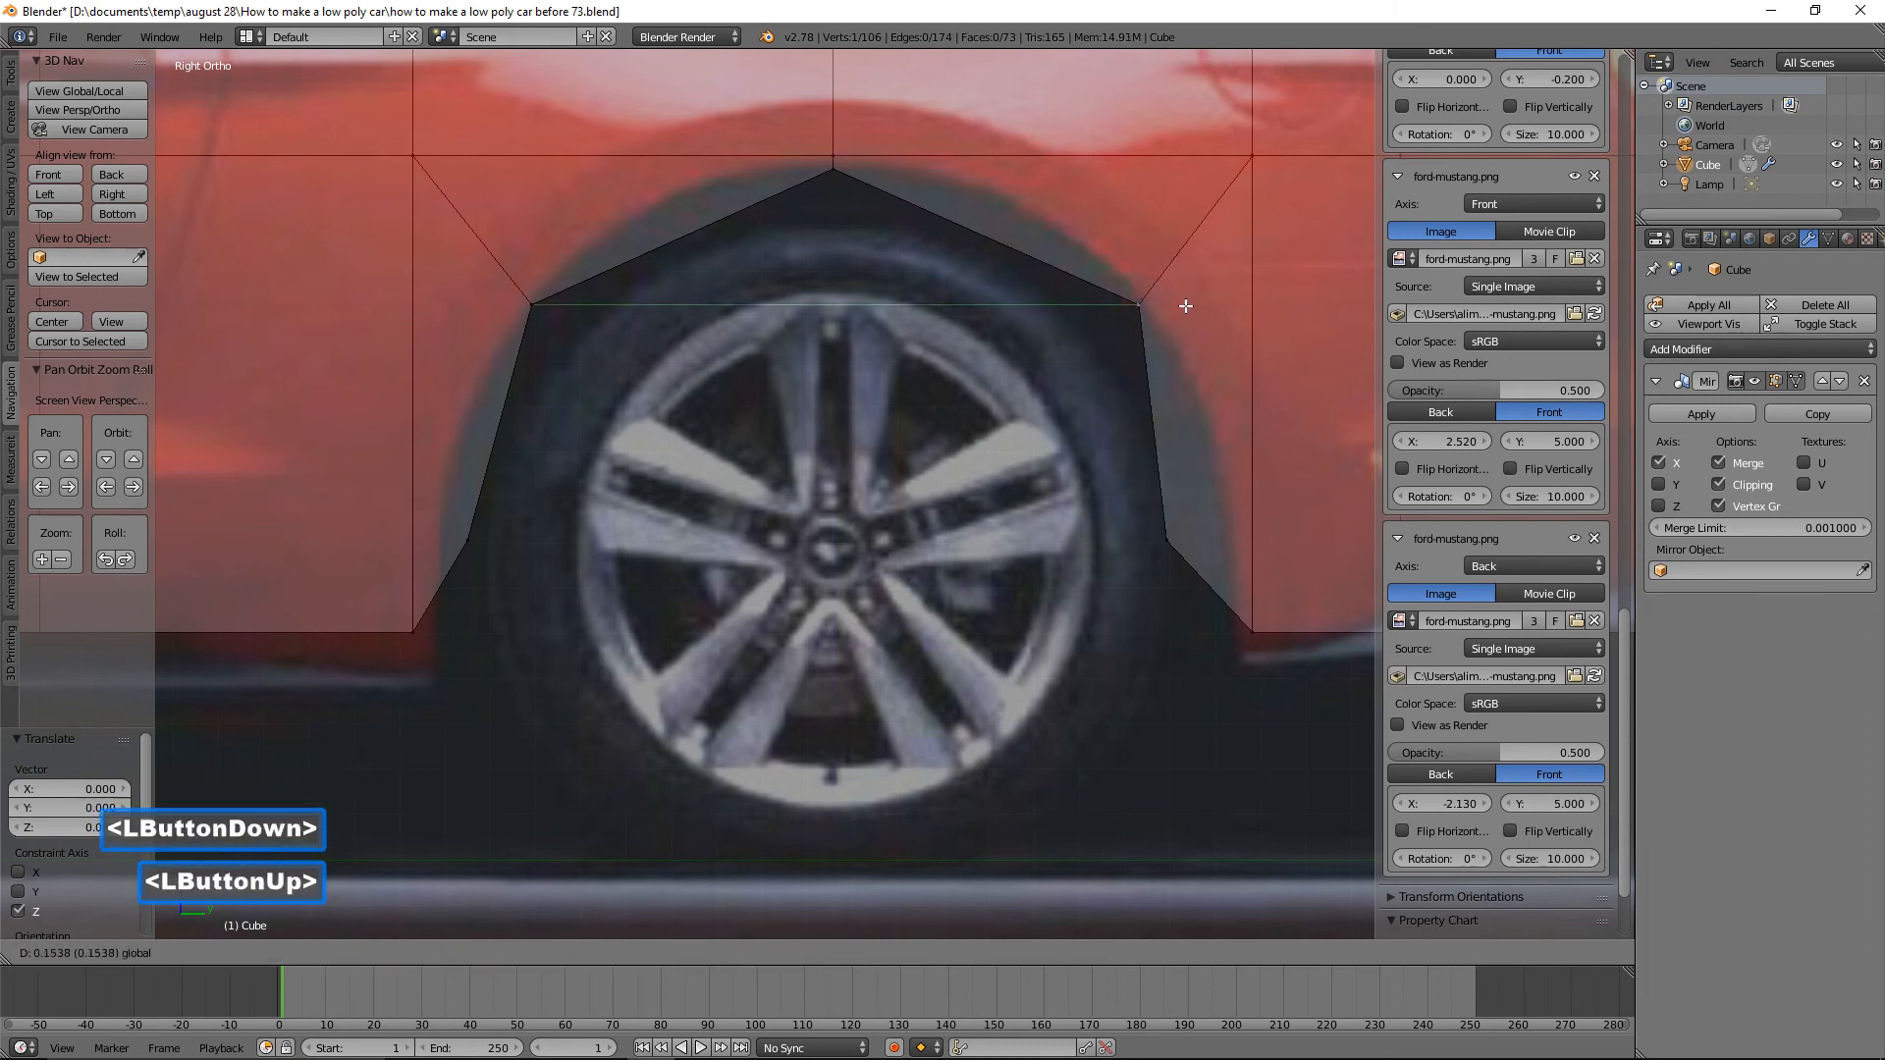
pyautogui.click(1168, 536)
pyautogui.moveTo(1193, 540); pyautogui.dragTo(1254, 551)
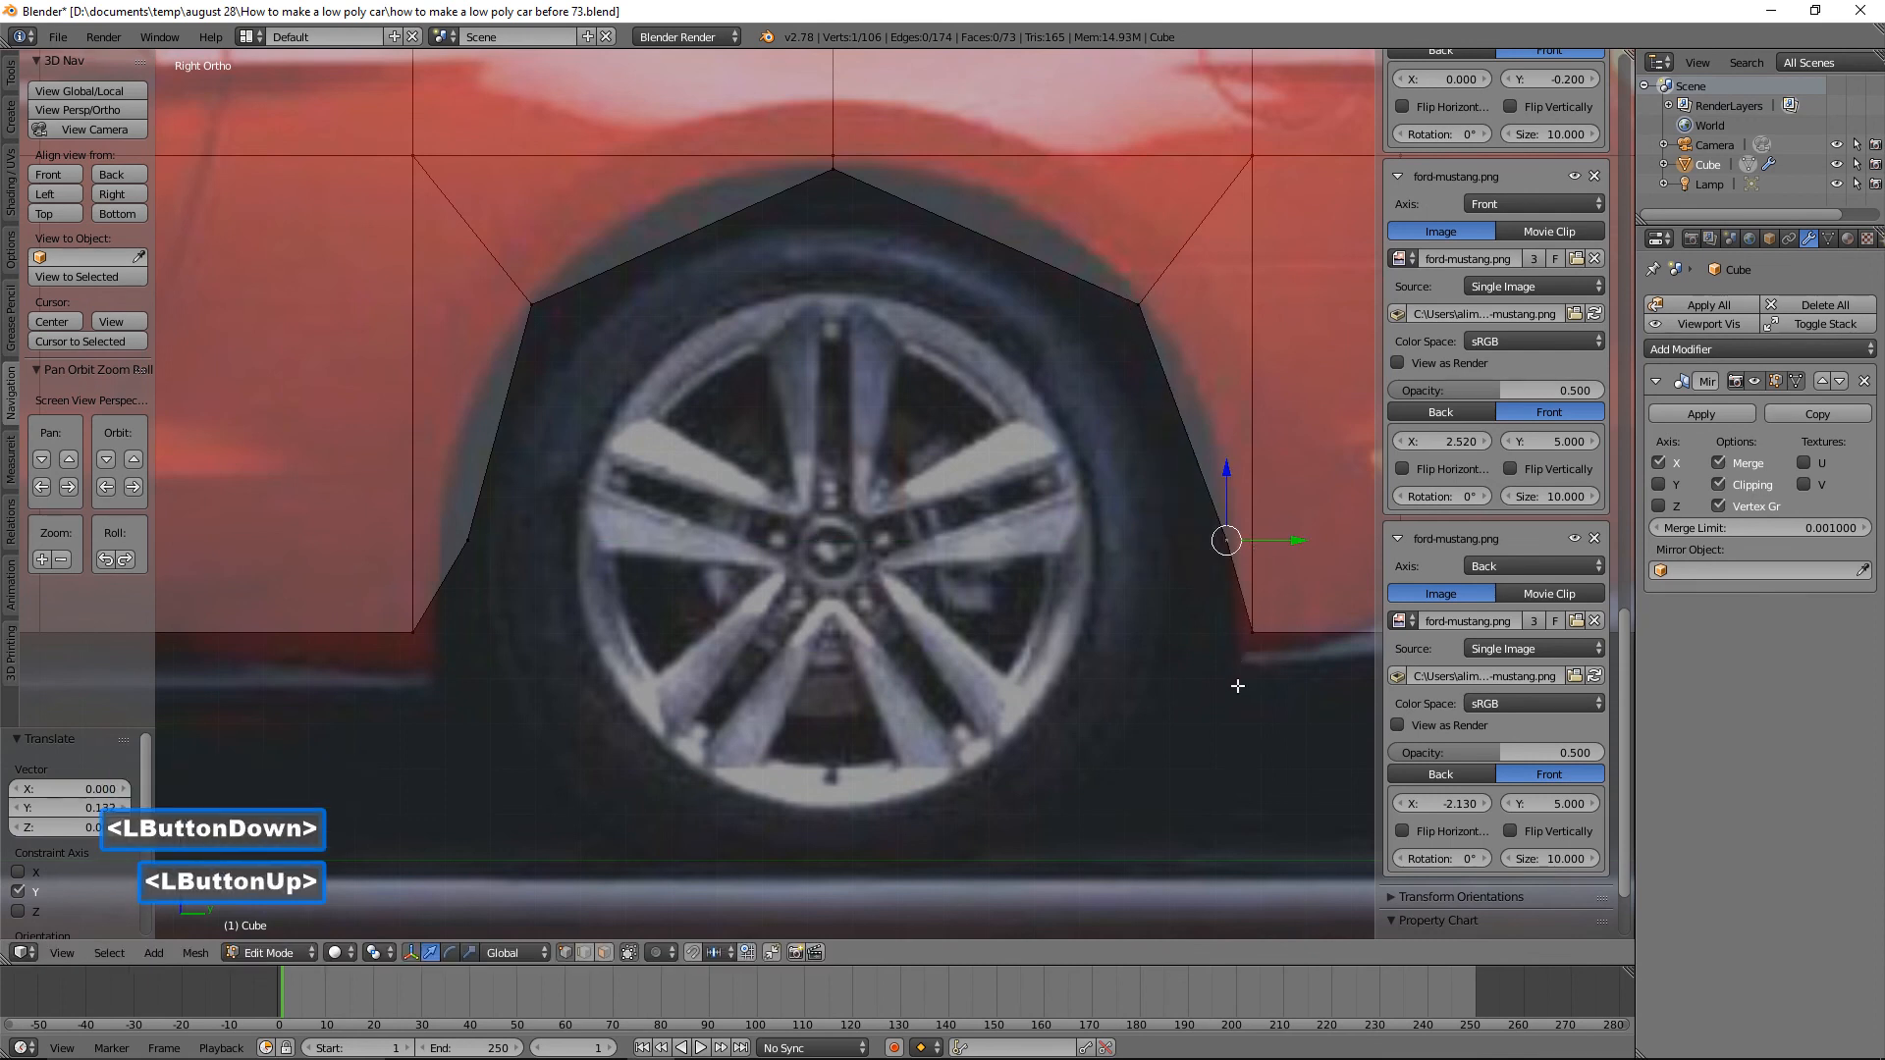
pyautogui.press('a')
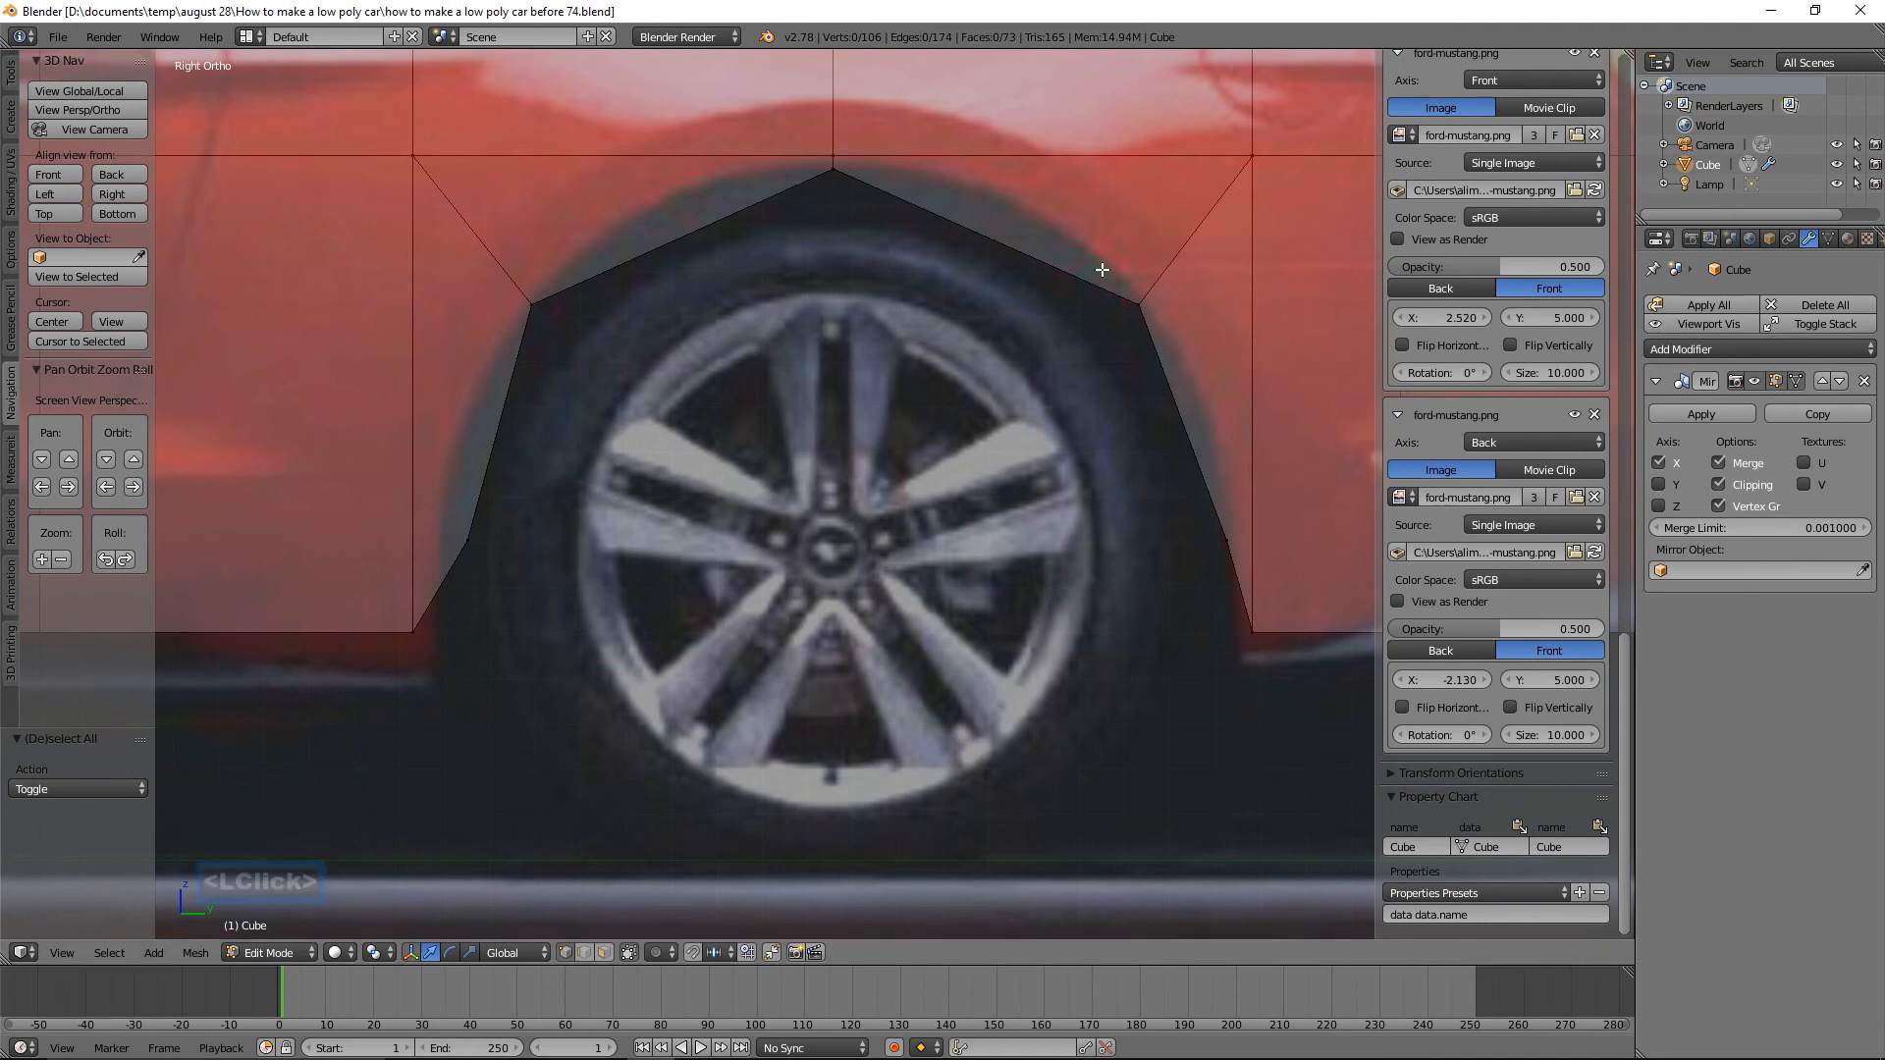
# Reveal the hidden wheels and deselect all geometry.
pyautogui.scroll(-5, 1102, 269)
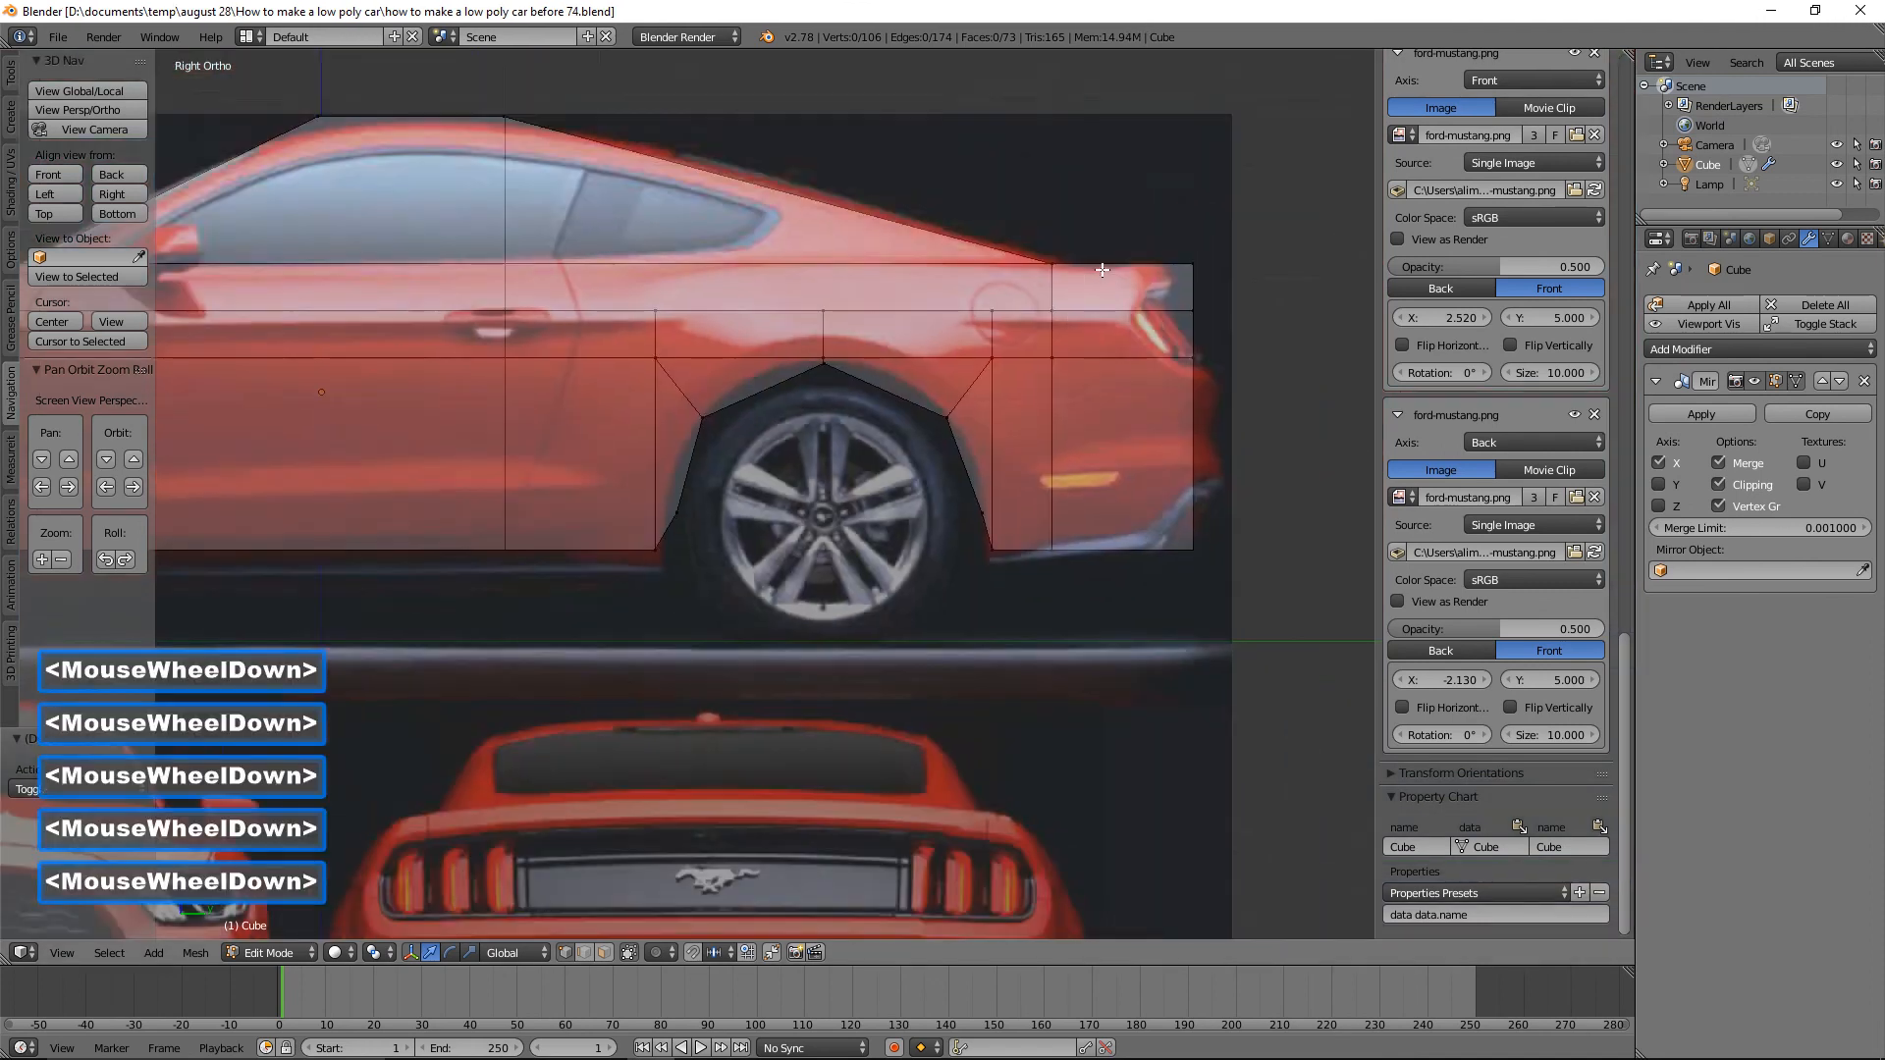
pyautogui.scroll(-4, 1102, 269)
pyautogui.keyDown('shift'); pyautogui.moveTo(841, 324); pyautogui.dragTo(1087, 283, button='middle'); pyautogui.keyUp('shift')
pyautogui.moveTo(725, 358); pyautogui.dragTo(767, 425, button='middle')
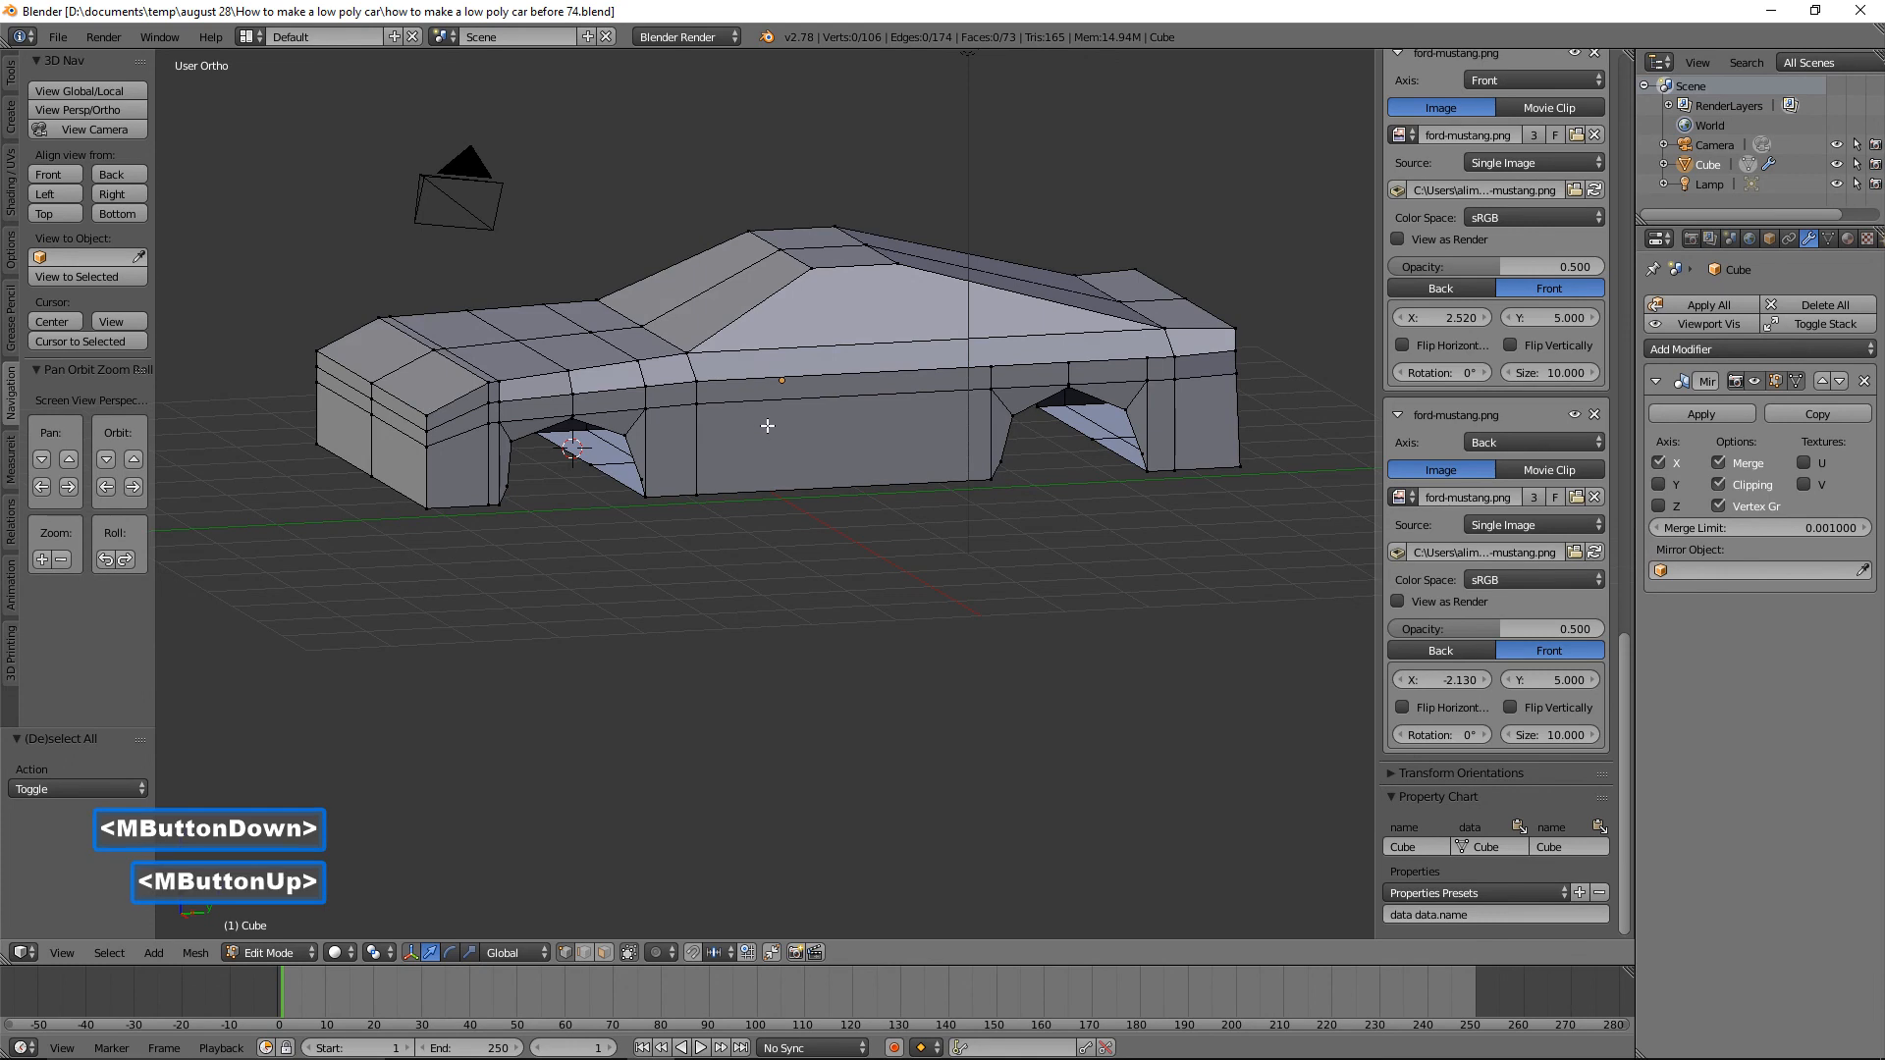
pyautogui.press('alt')
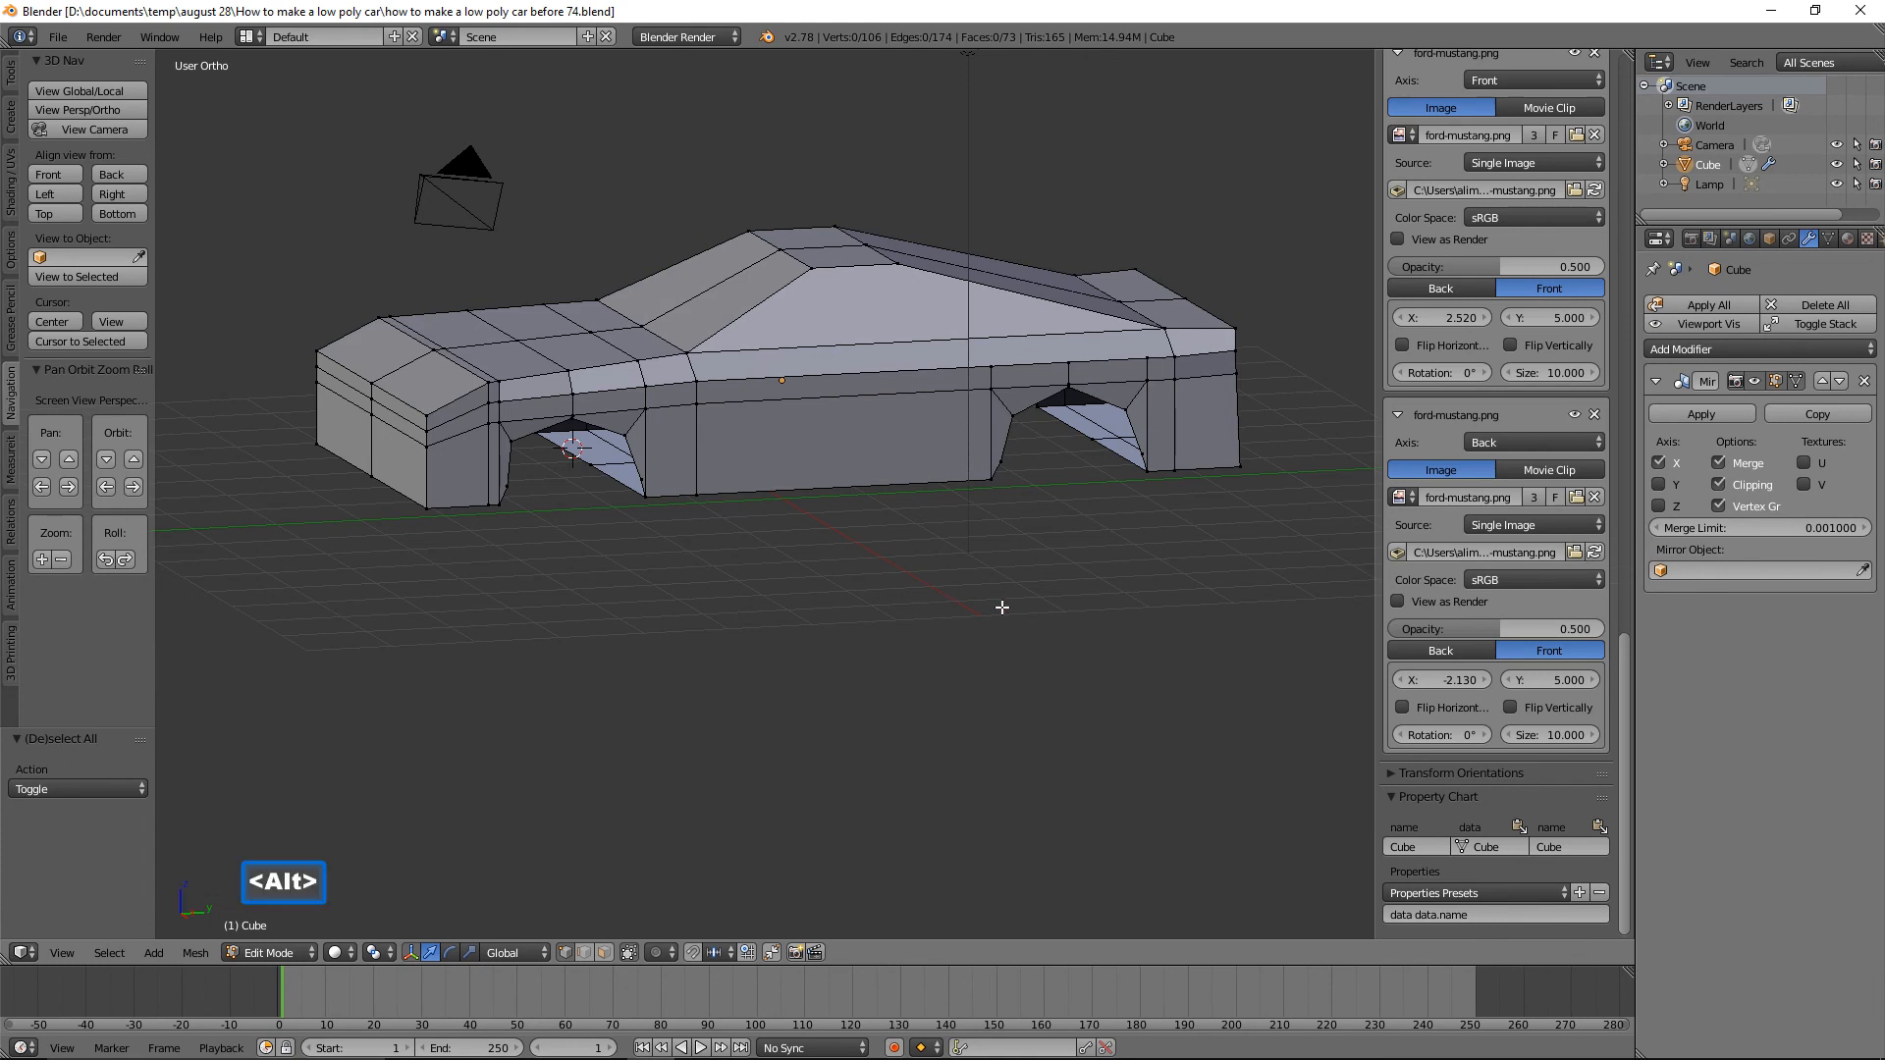
pyautogui.hotkey('alt', 'h')
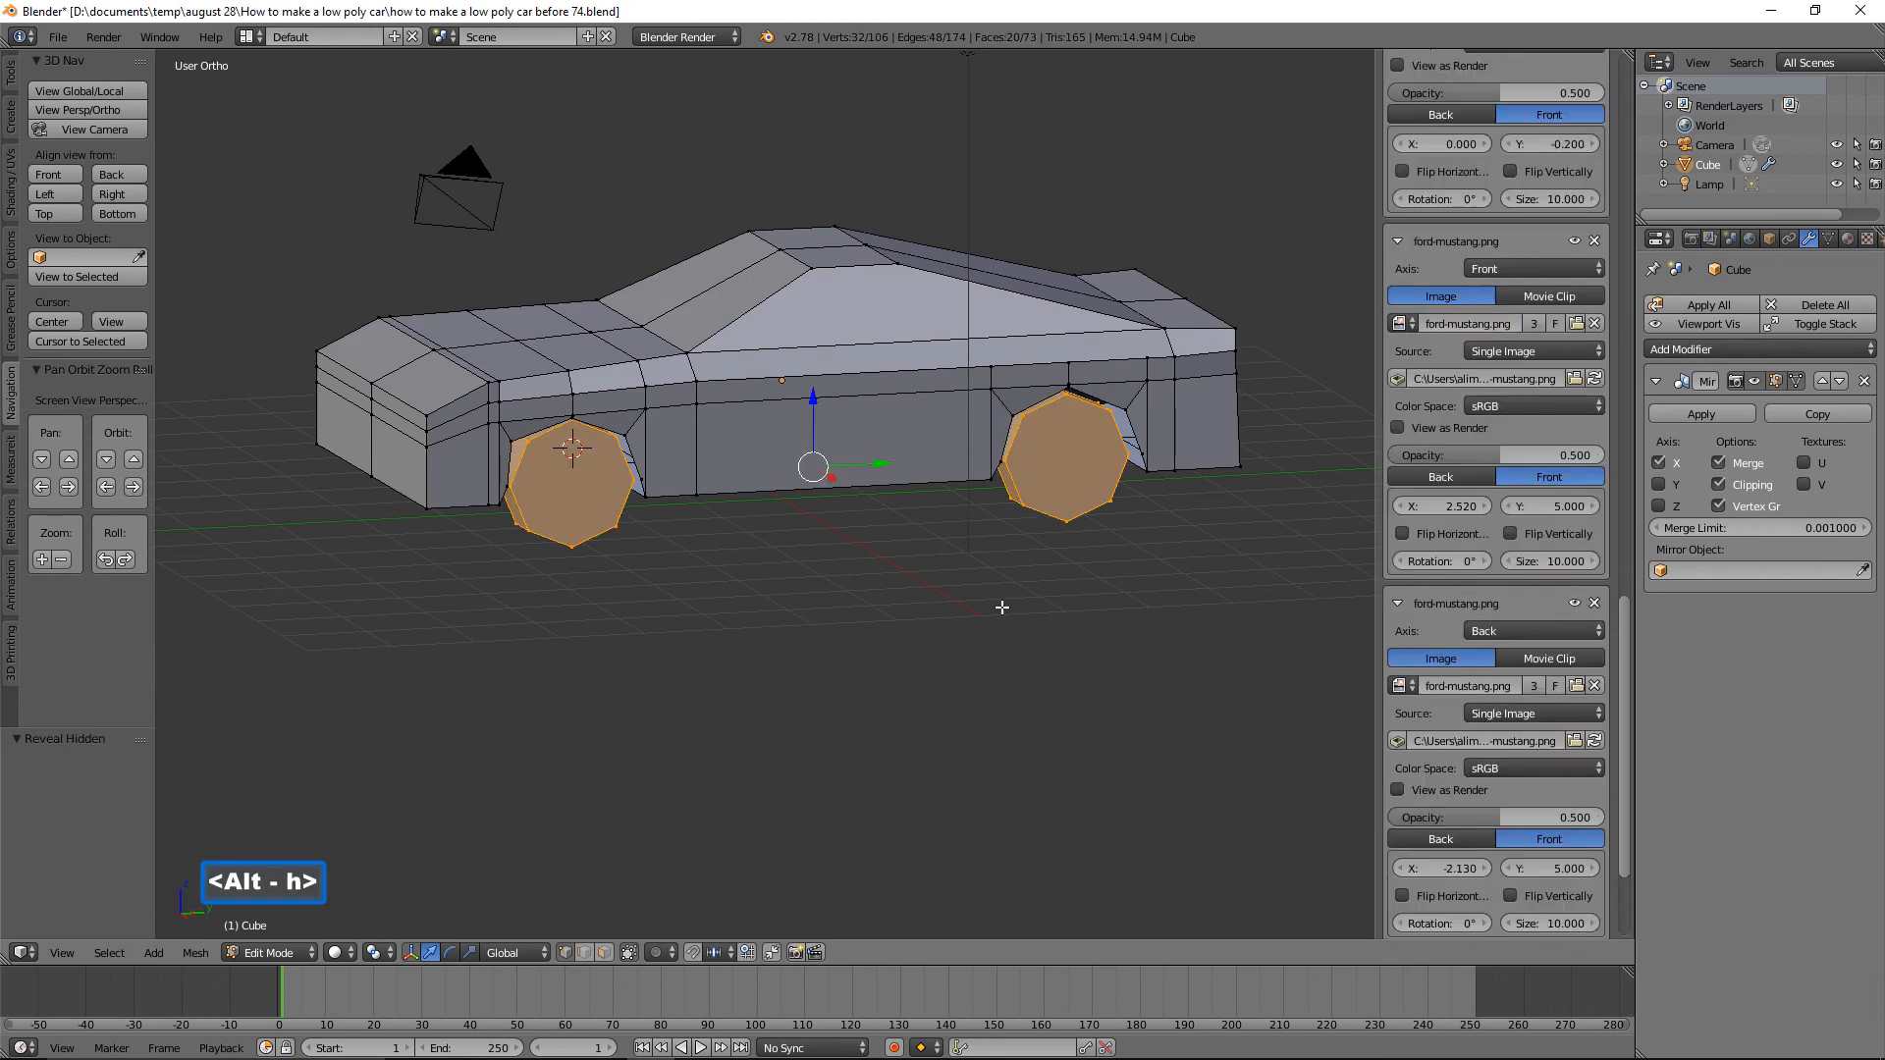
pyautogui.press('a')
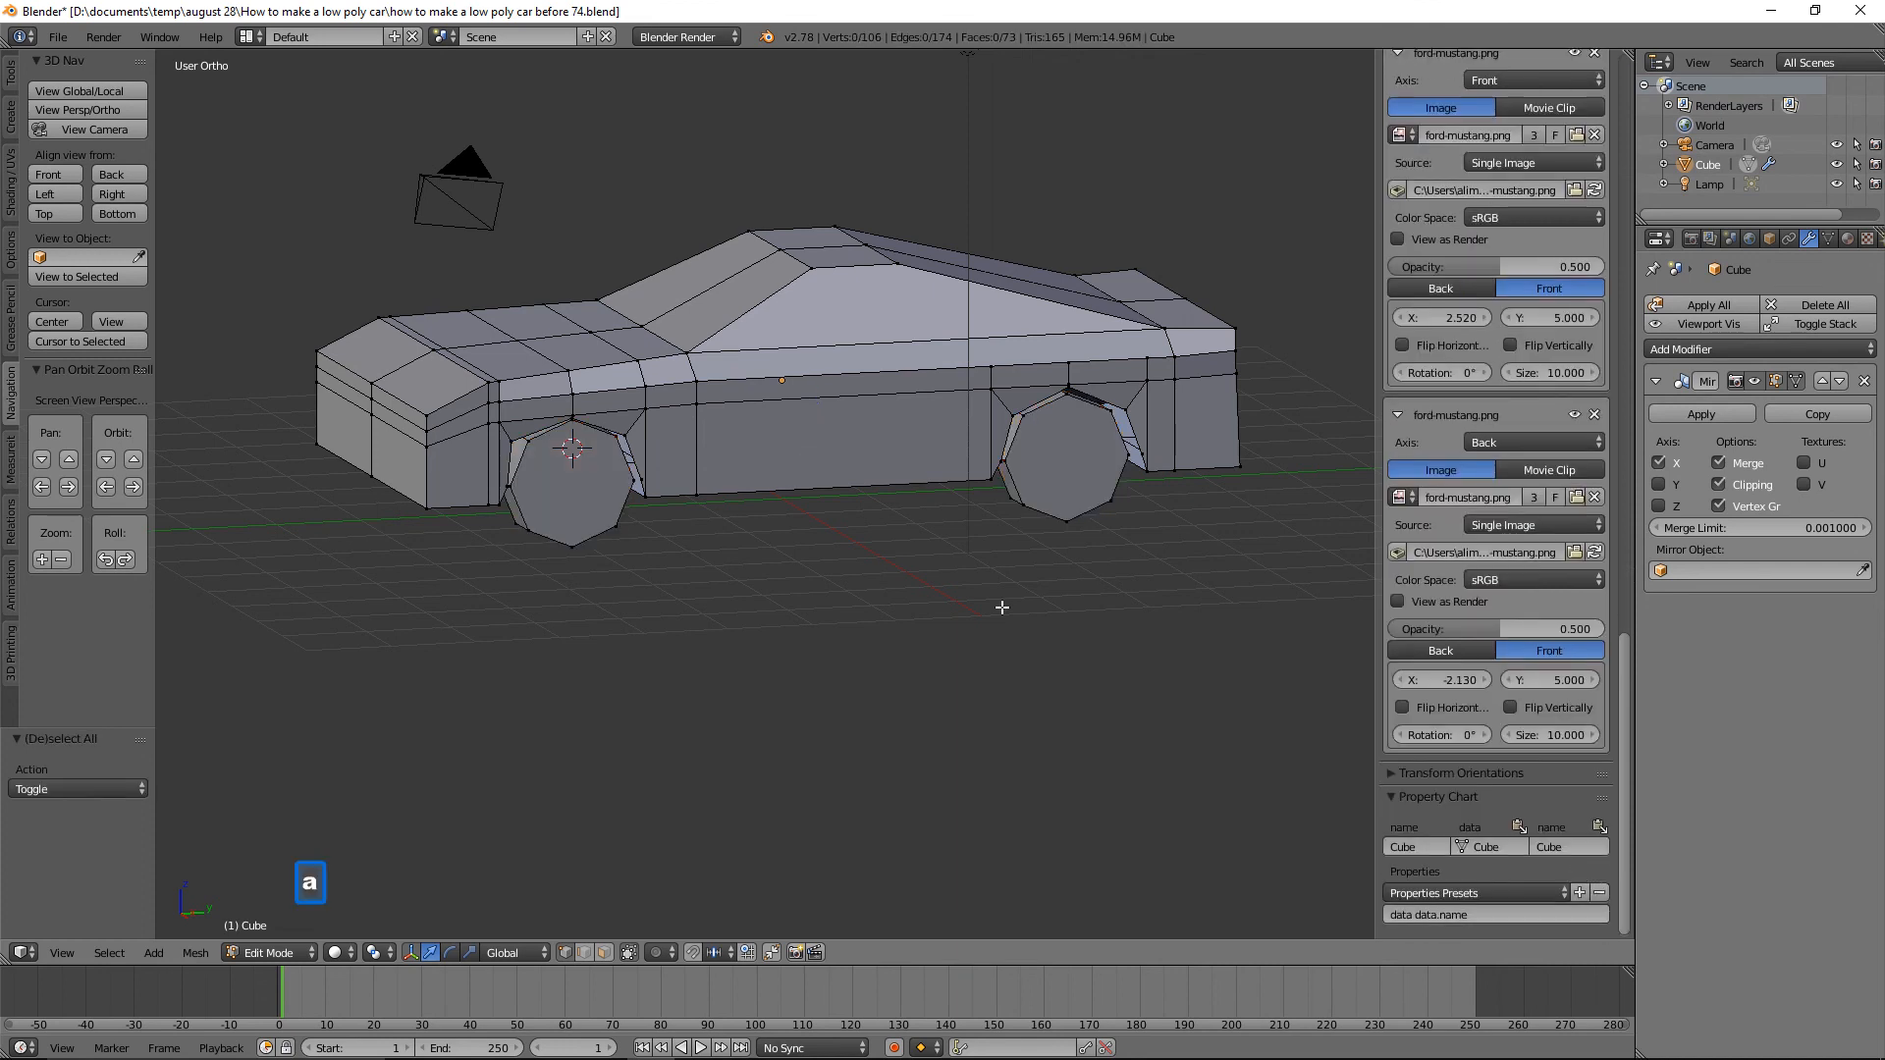
# Select the underside faces at the car's front, middle and rear in face select mode and delete them as faces.
pyautogui.moveTo(993, 614); pyautogui.dragTo(923, 503, button='middle')
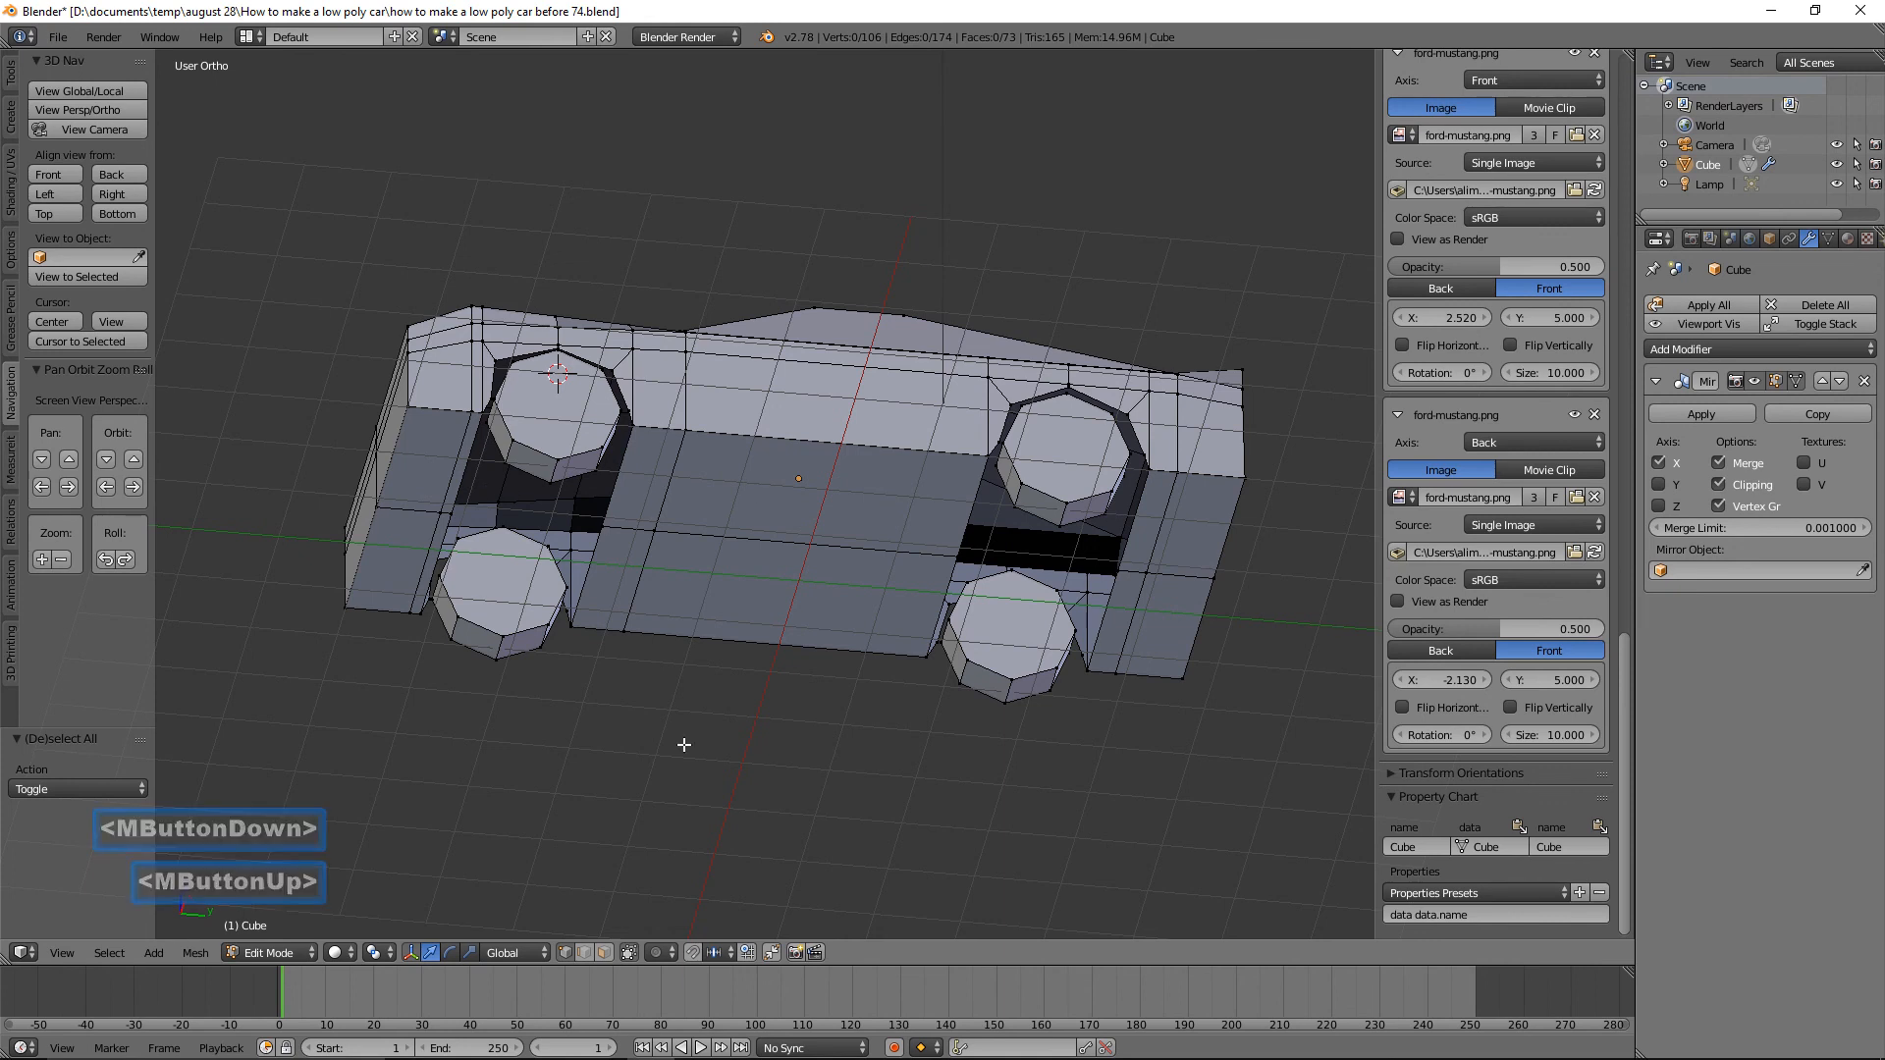
pyautogui.click(603, 951)
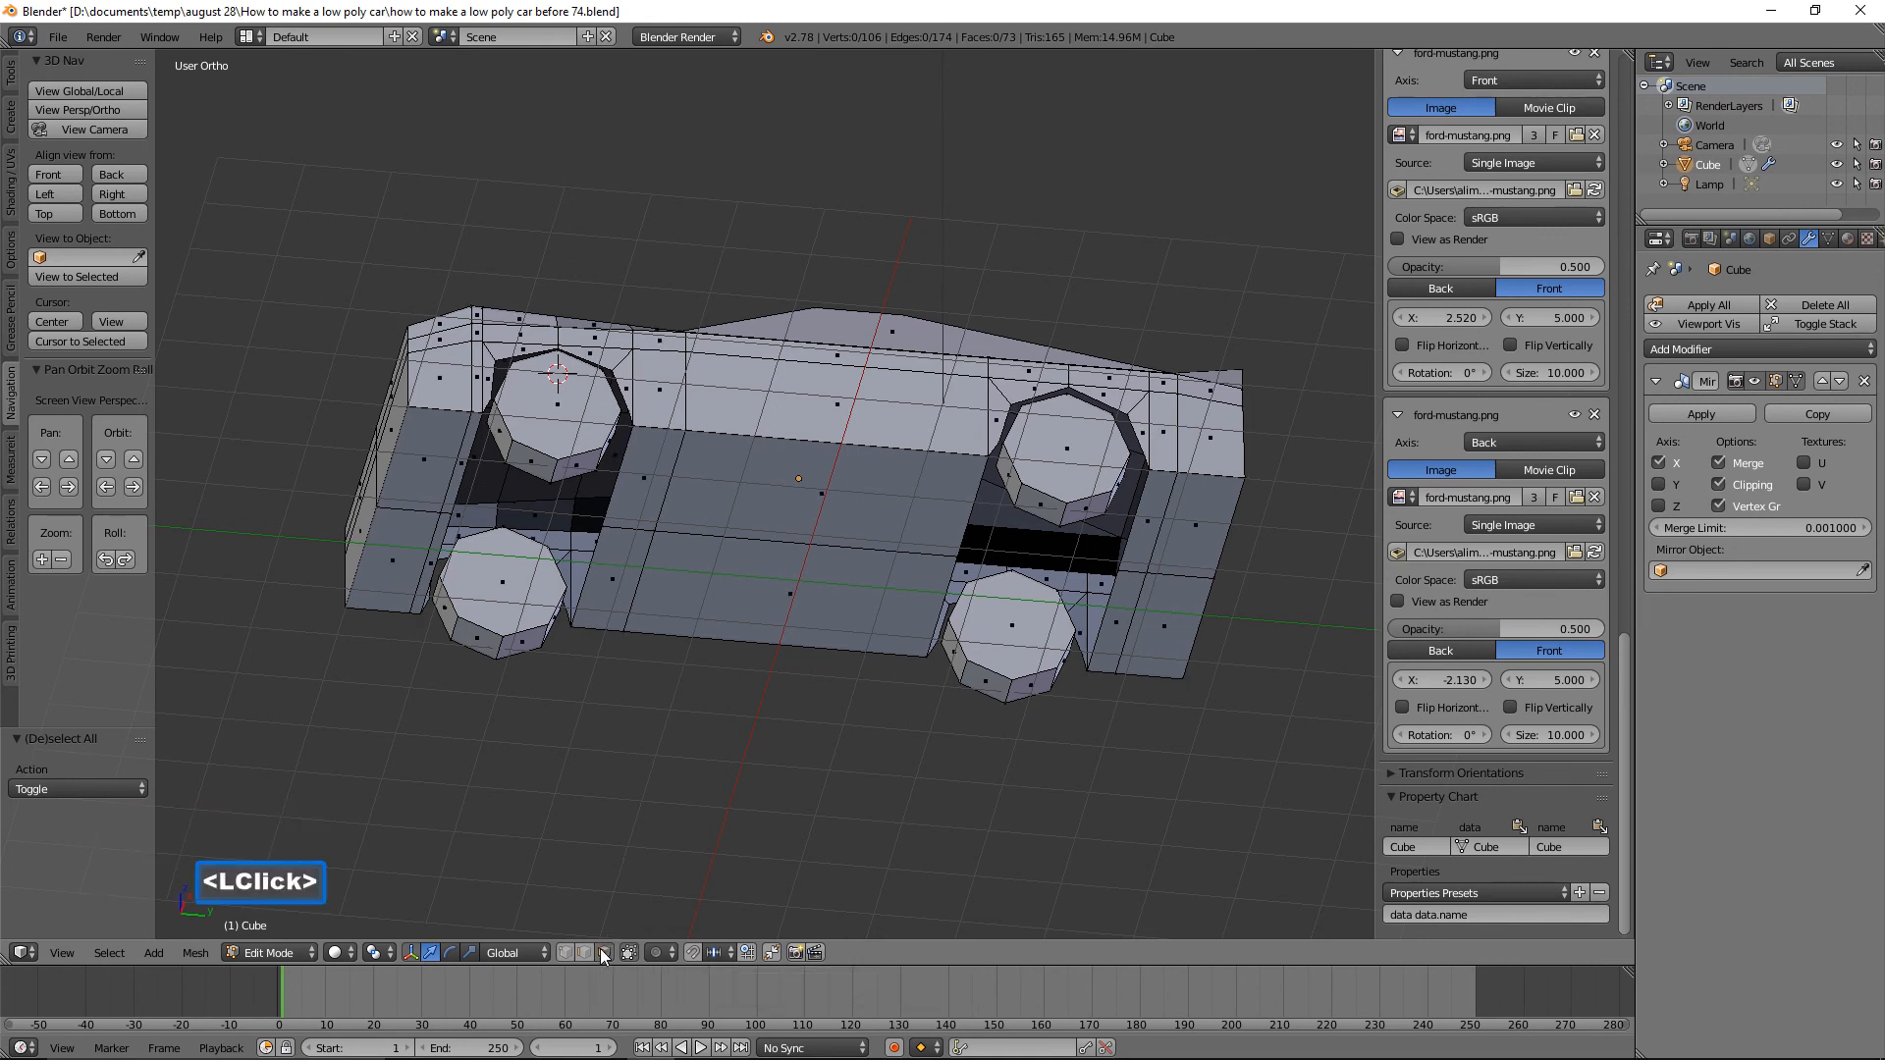
pyautogui.click(432, 486)
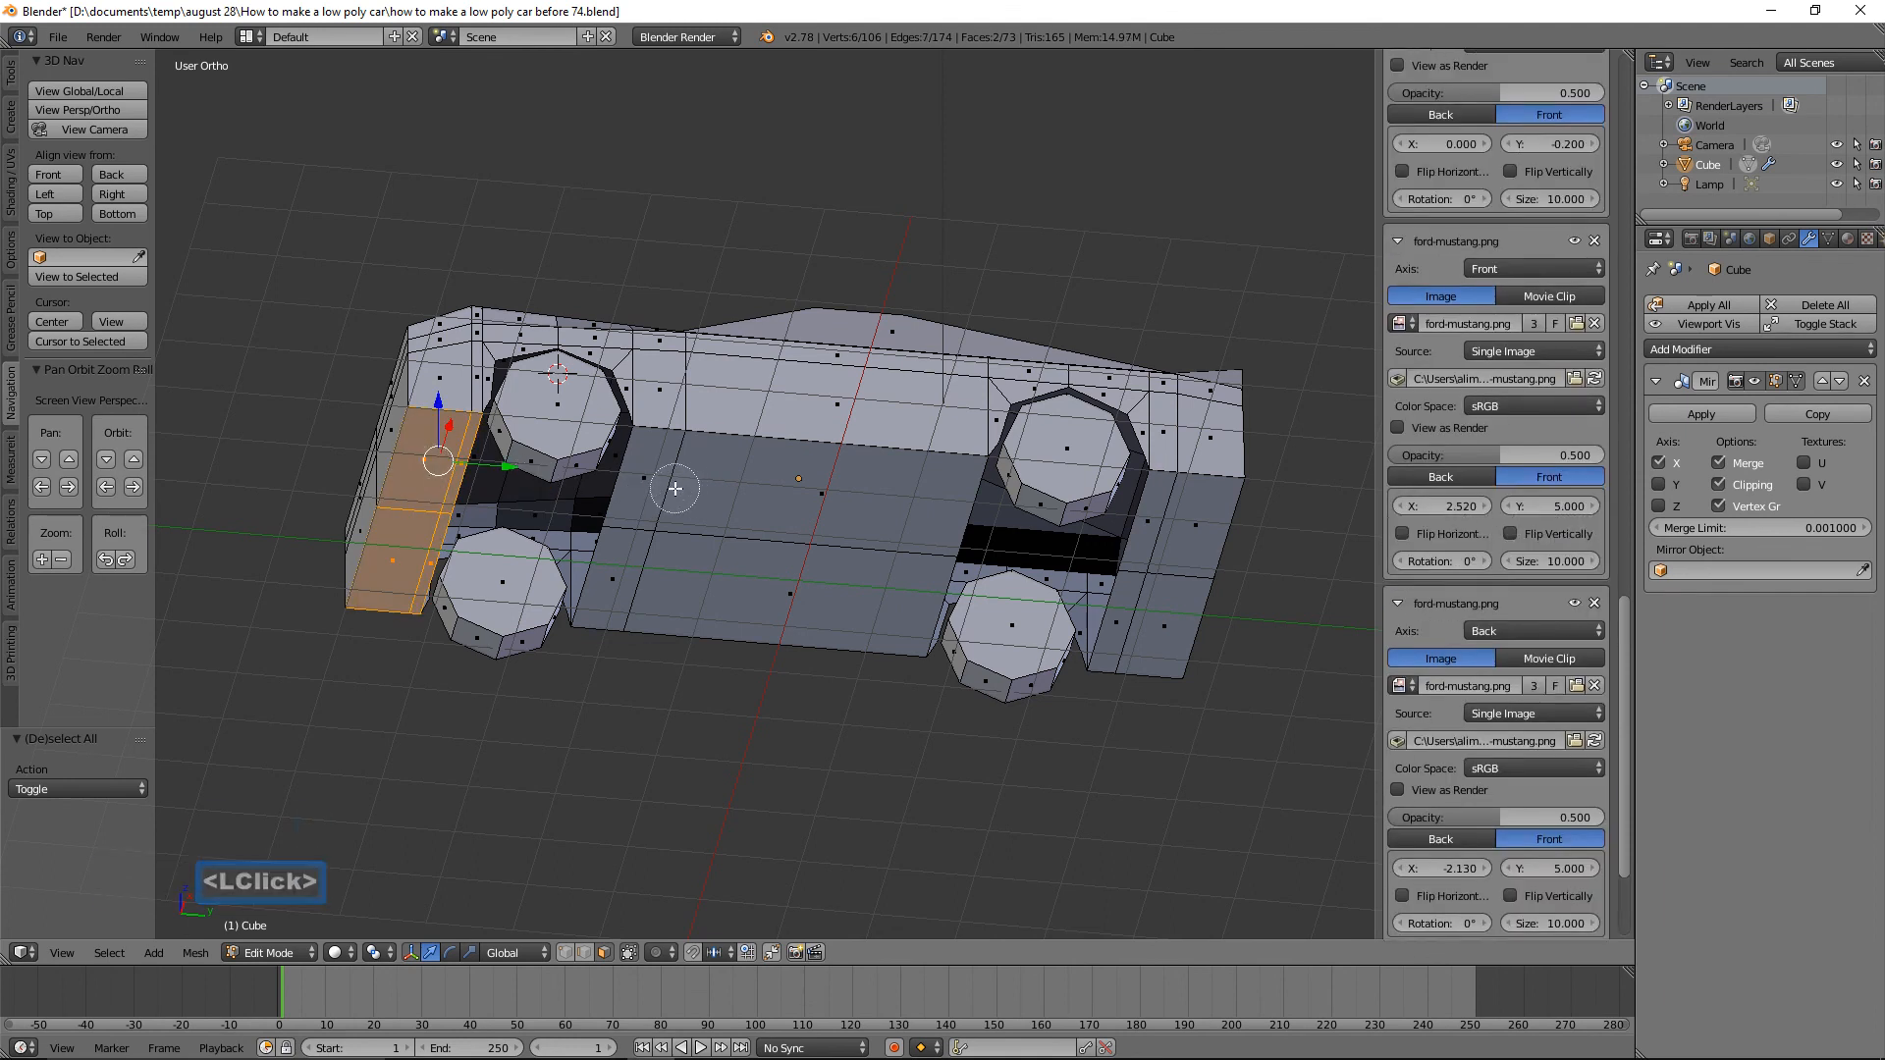
pyautogui.keyDown('shift'); pyautogui.click(714, 488); pyautogui.keyUp('shift')
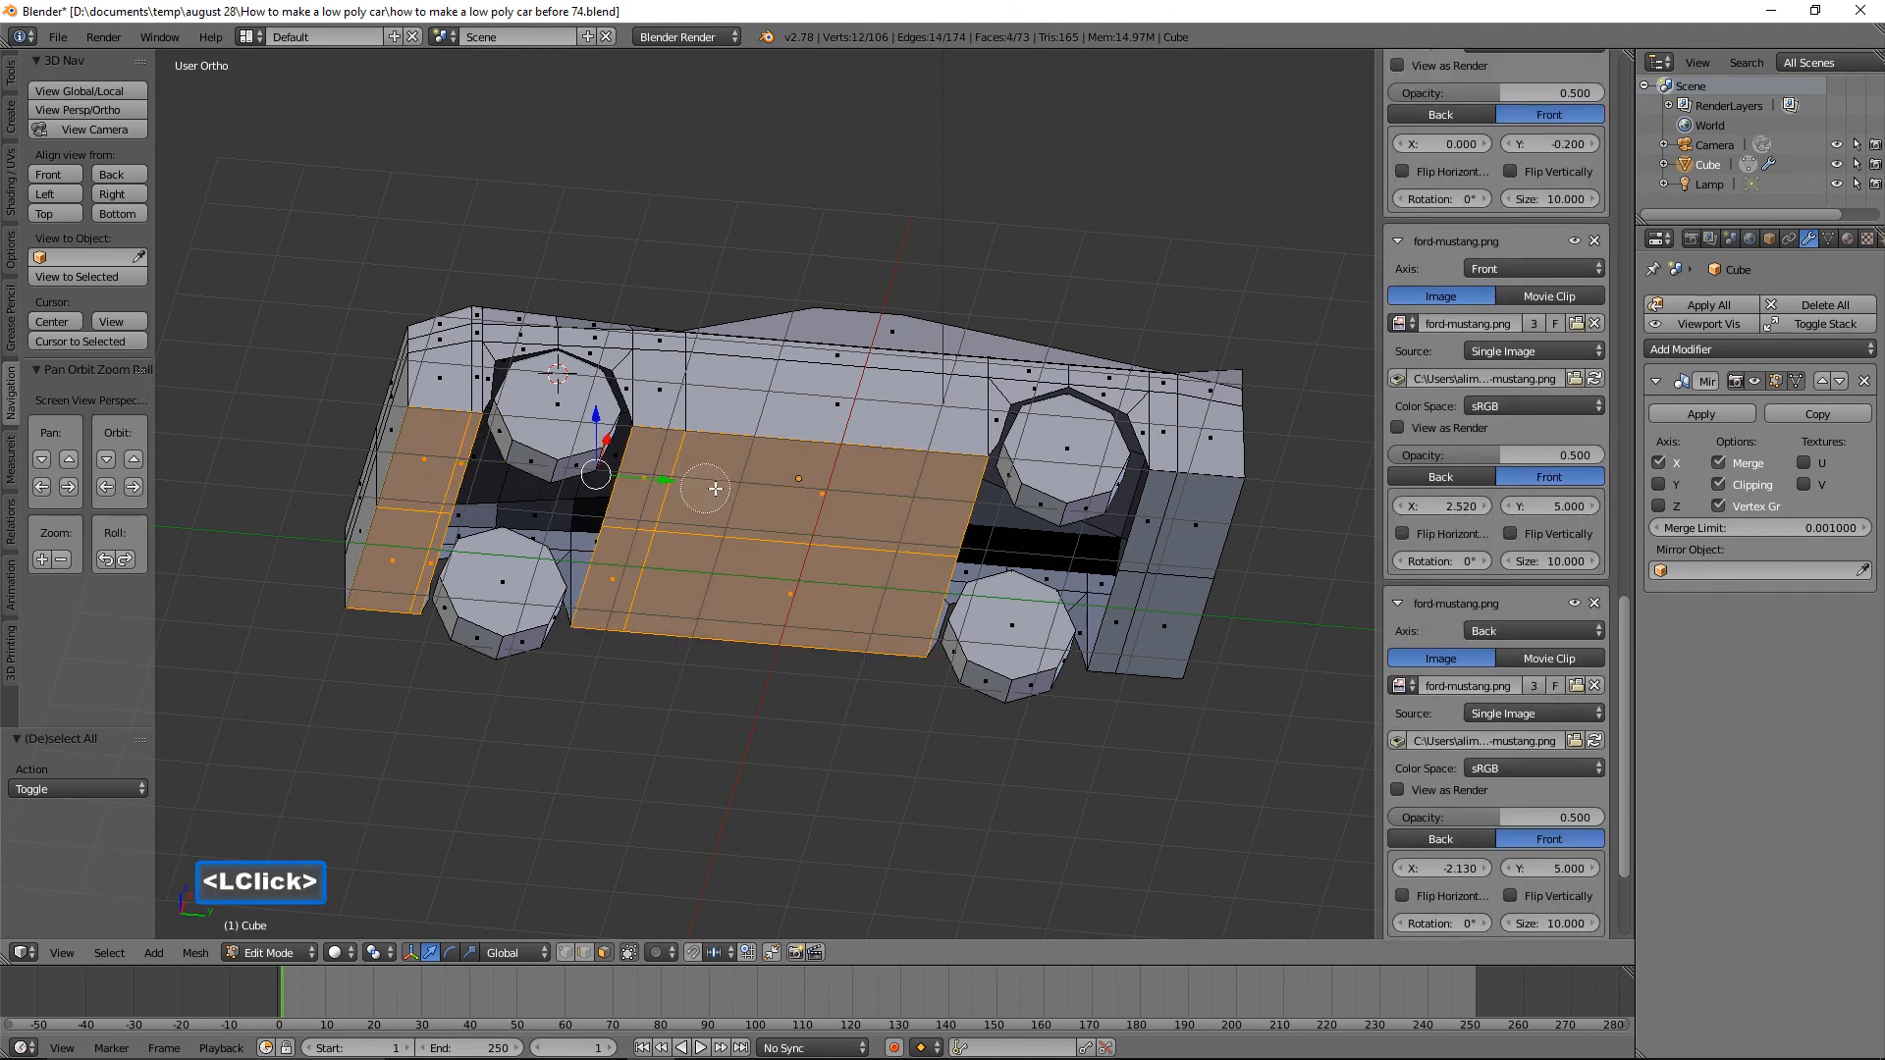
pyautogui.keyDown('shift'); pyautogui.click(1171, 532); pyautogui.keyUp('shift')
pyautogui.rightClick(1171, 531)
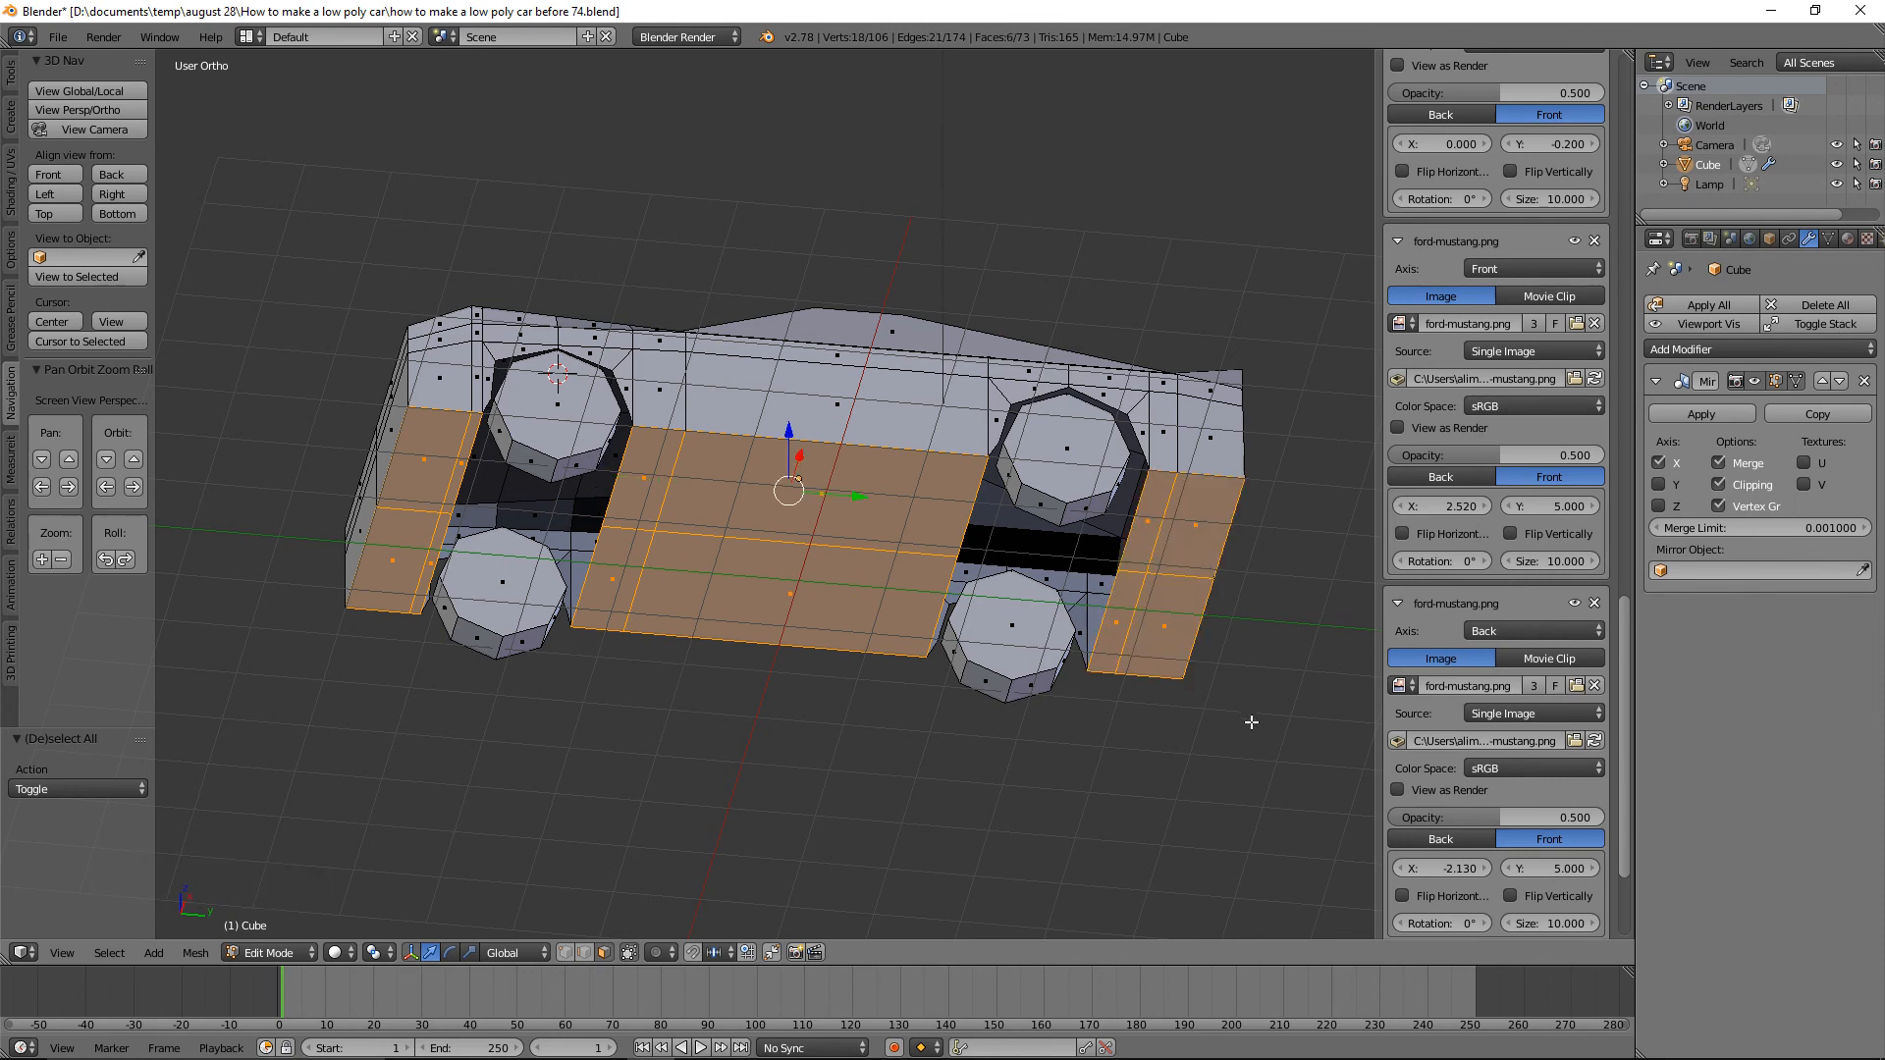
pyautogui.press('x')
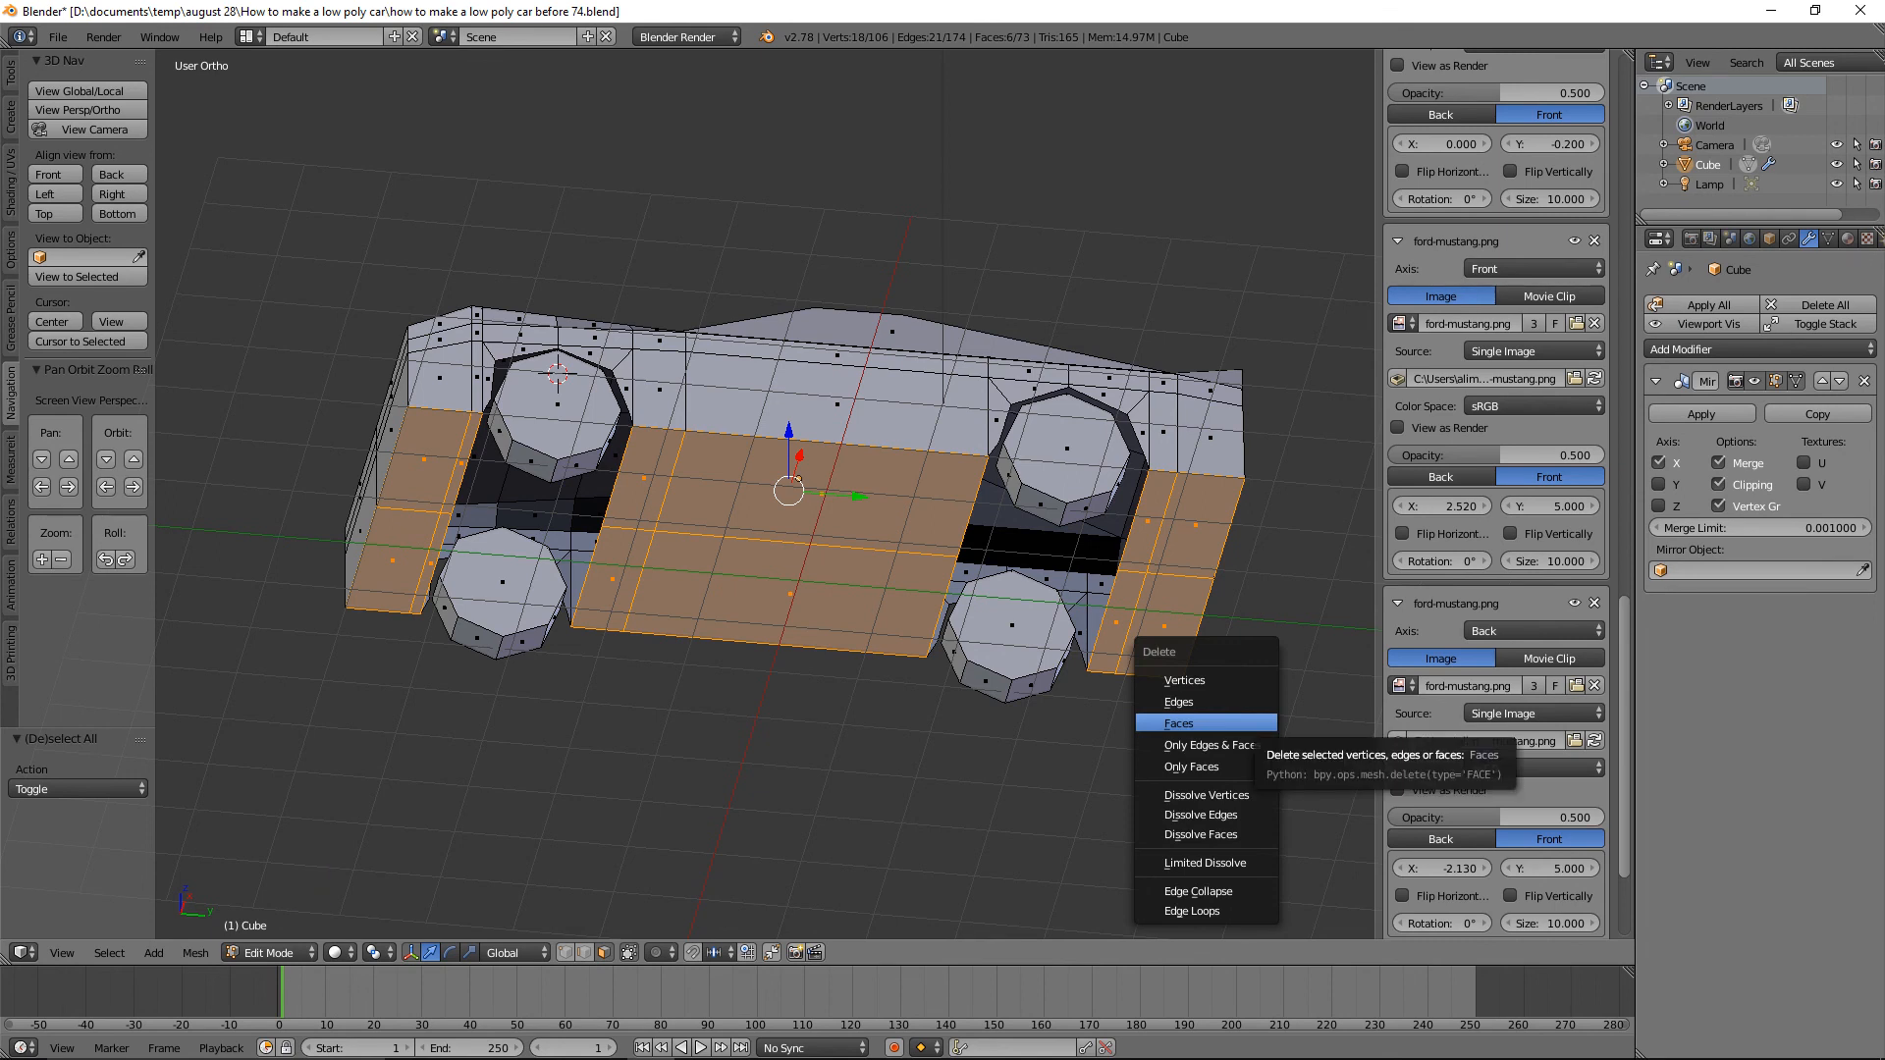
pyautogui.click(1208, 724)
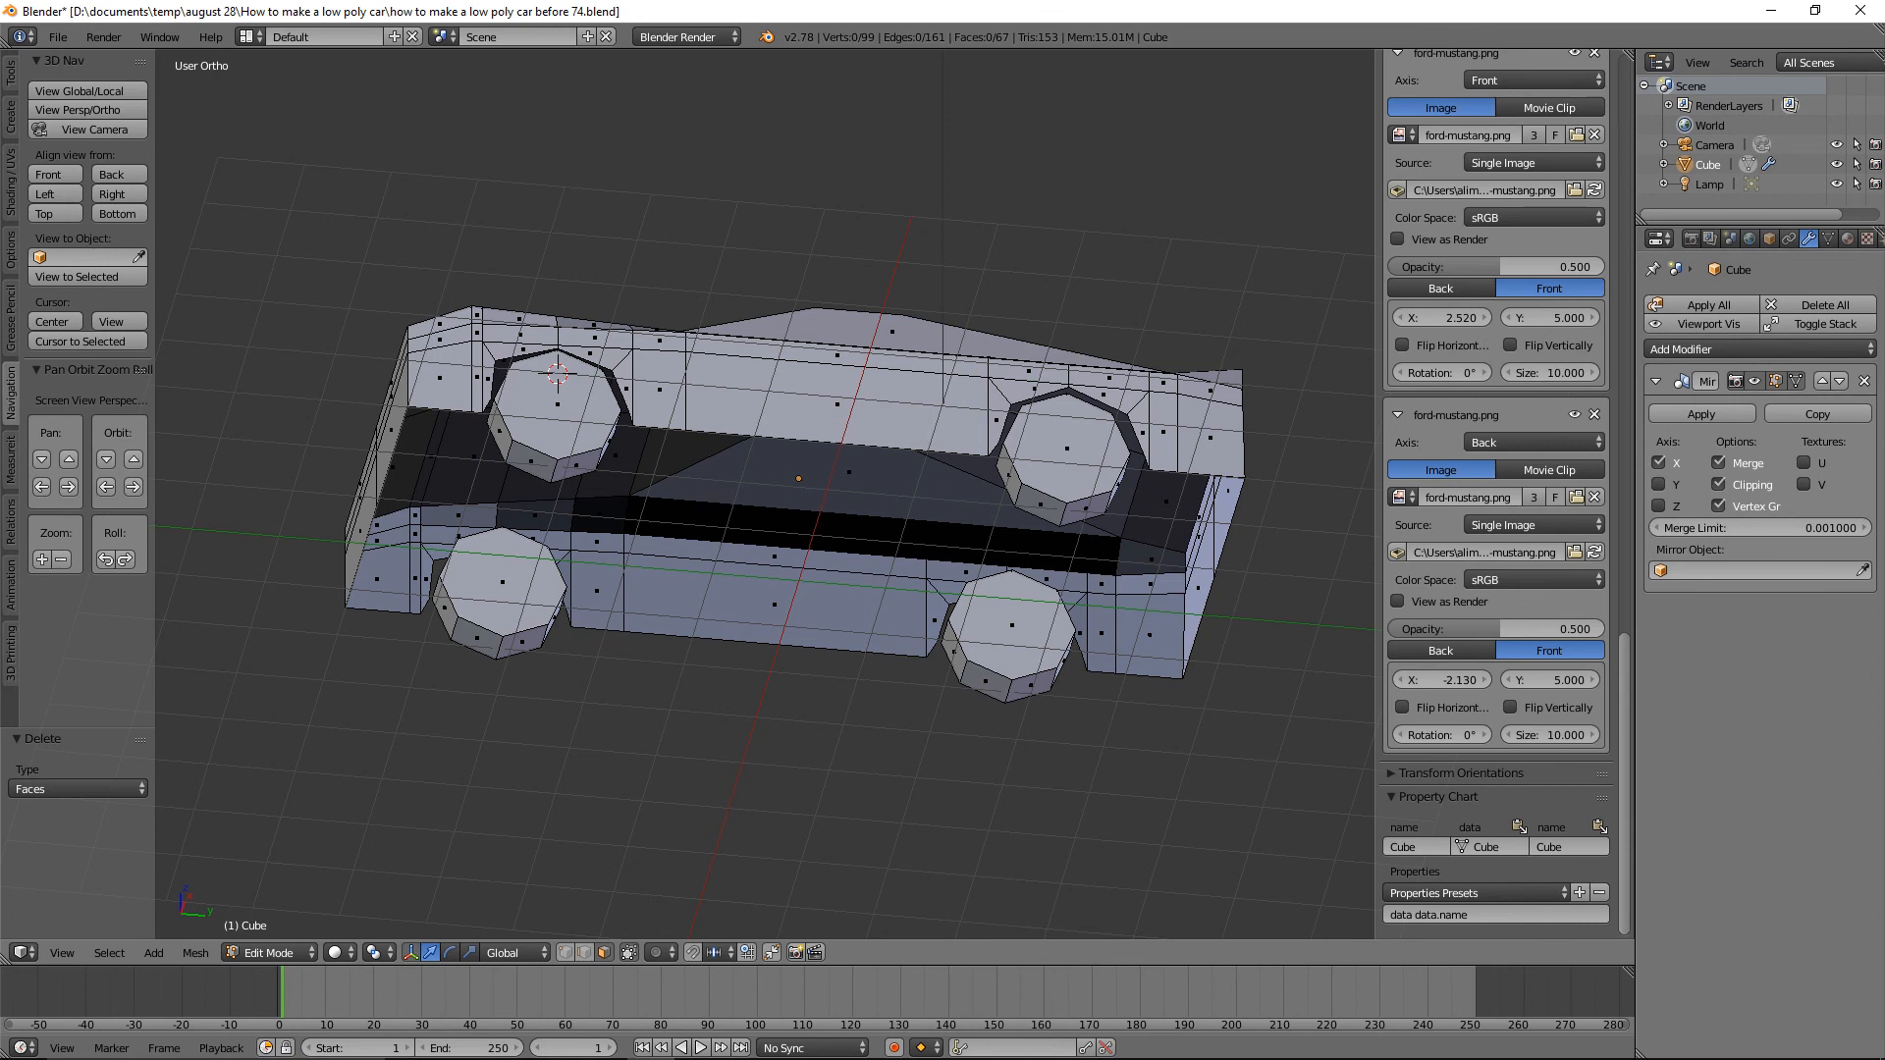
# Save the model as a new file version named "how to make a low poly car before 75.blend".
pyautogui.click(138, 194)
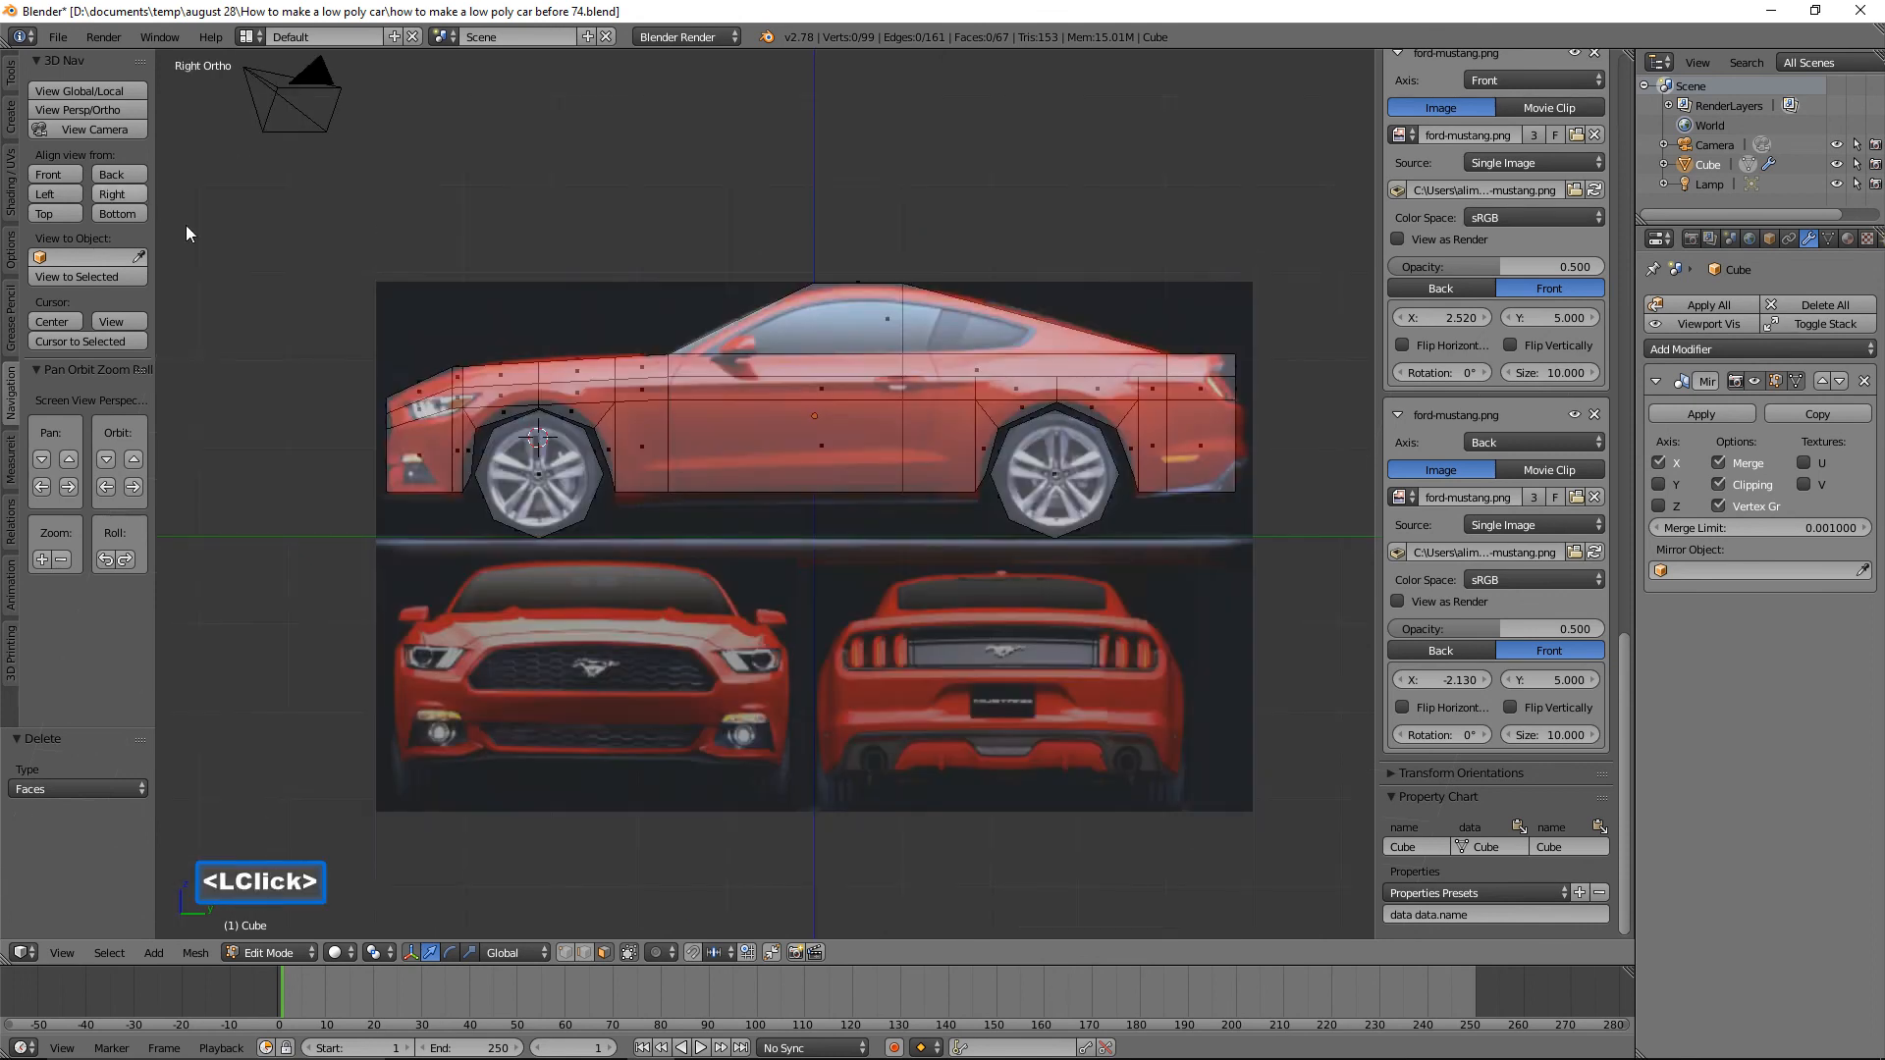
pyautogui.moveTo(386, 294); pyautogui.dragTo(523, 339, button='middle')
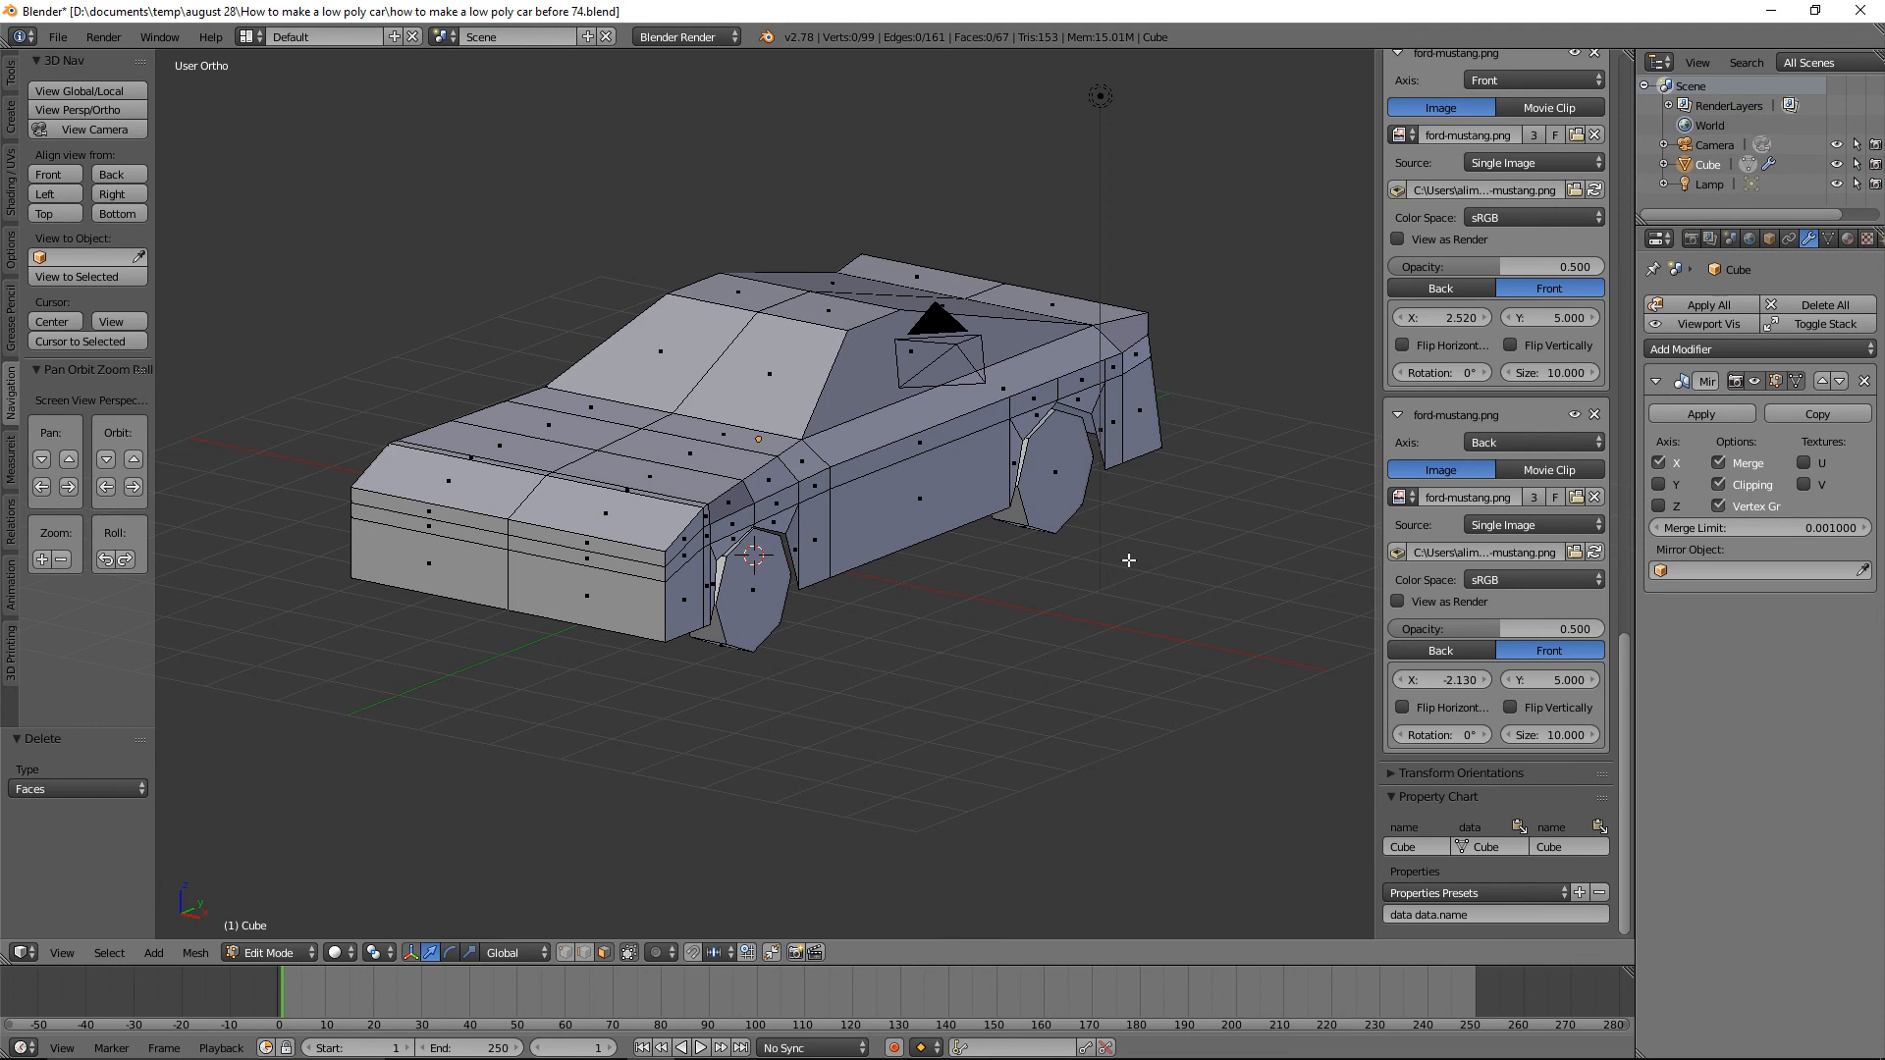
pyautogui.hotkey('ctrl', 'shift', 's')
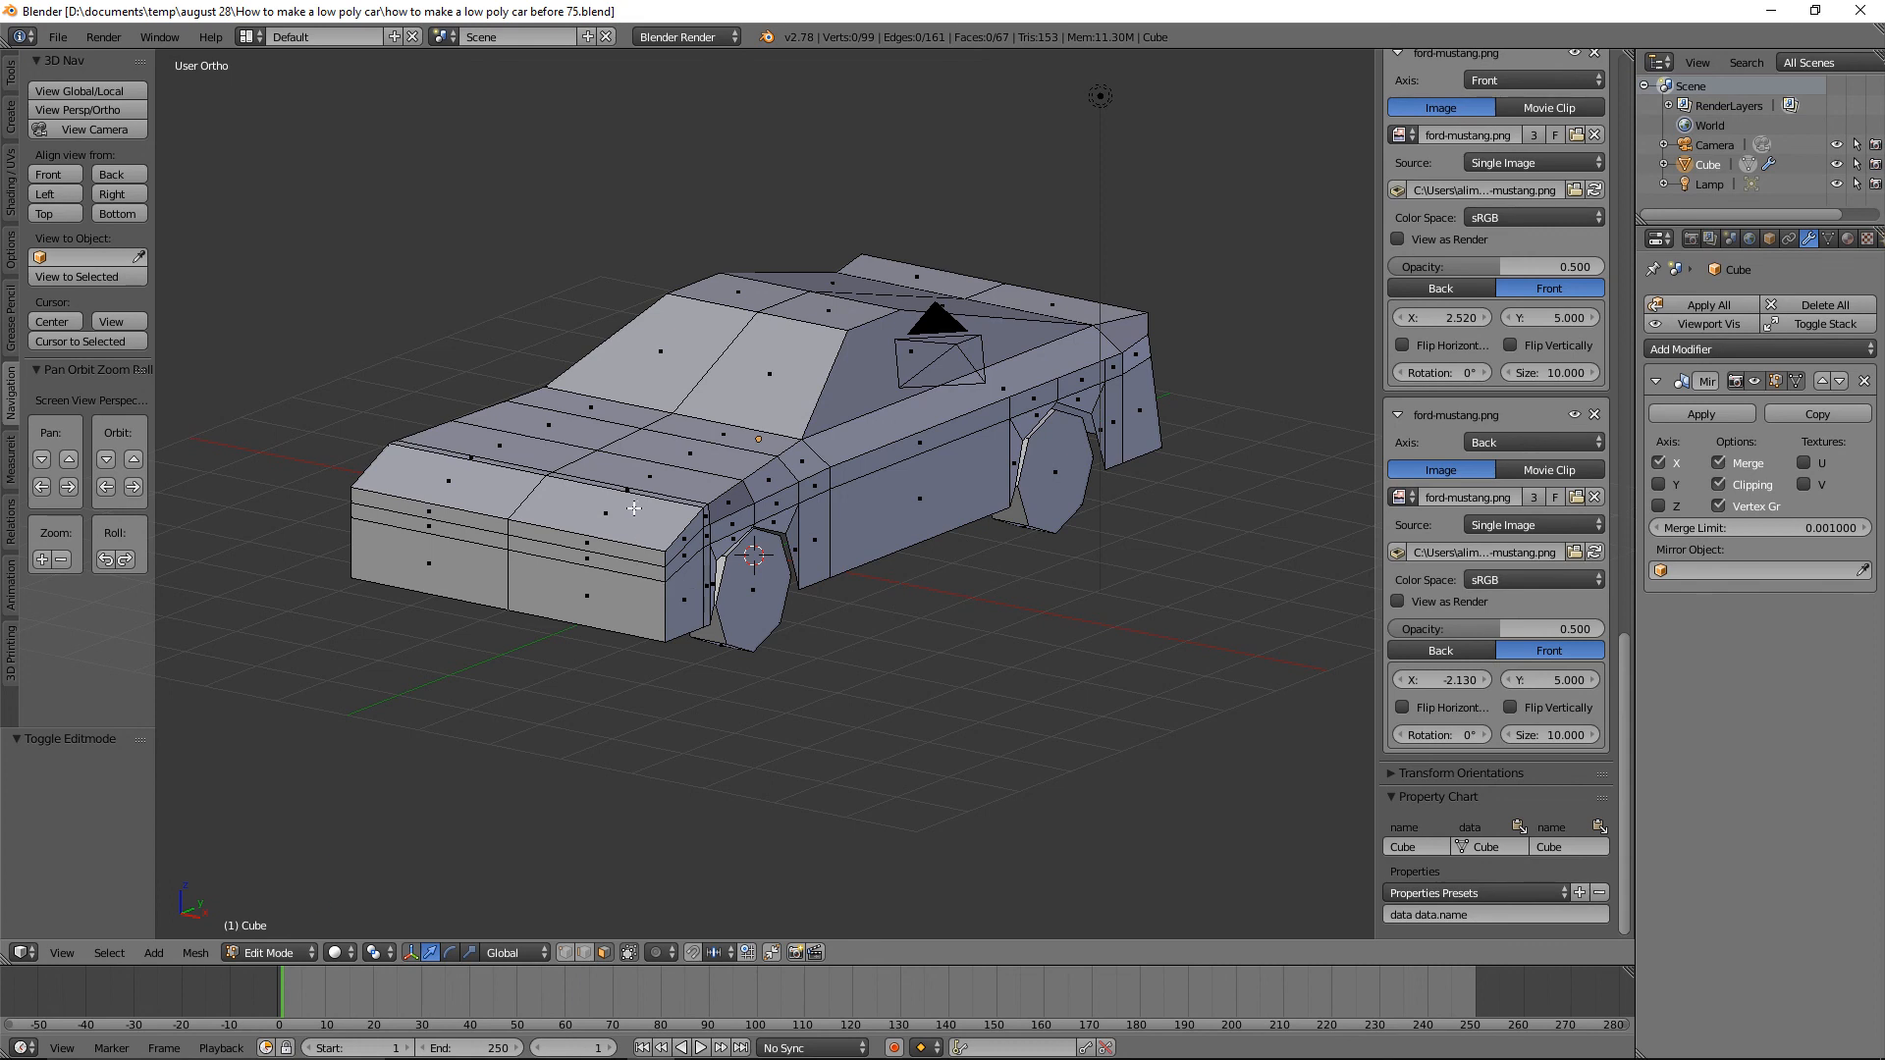
# Add one centred lengthwise loop cut through the hood, windshield, roof and trunk on the mirrored half, and deselect everything.
pyautogui.press('ctrl')
pyautogui.hotkey('ctrl', 'r')
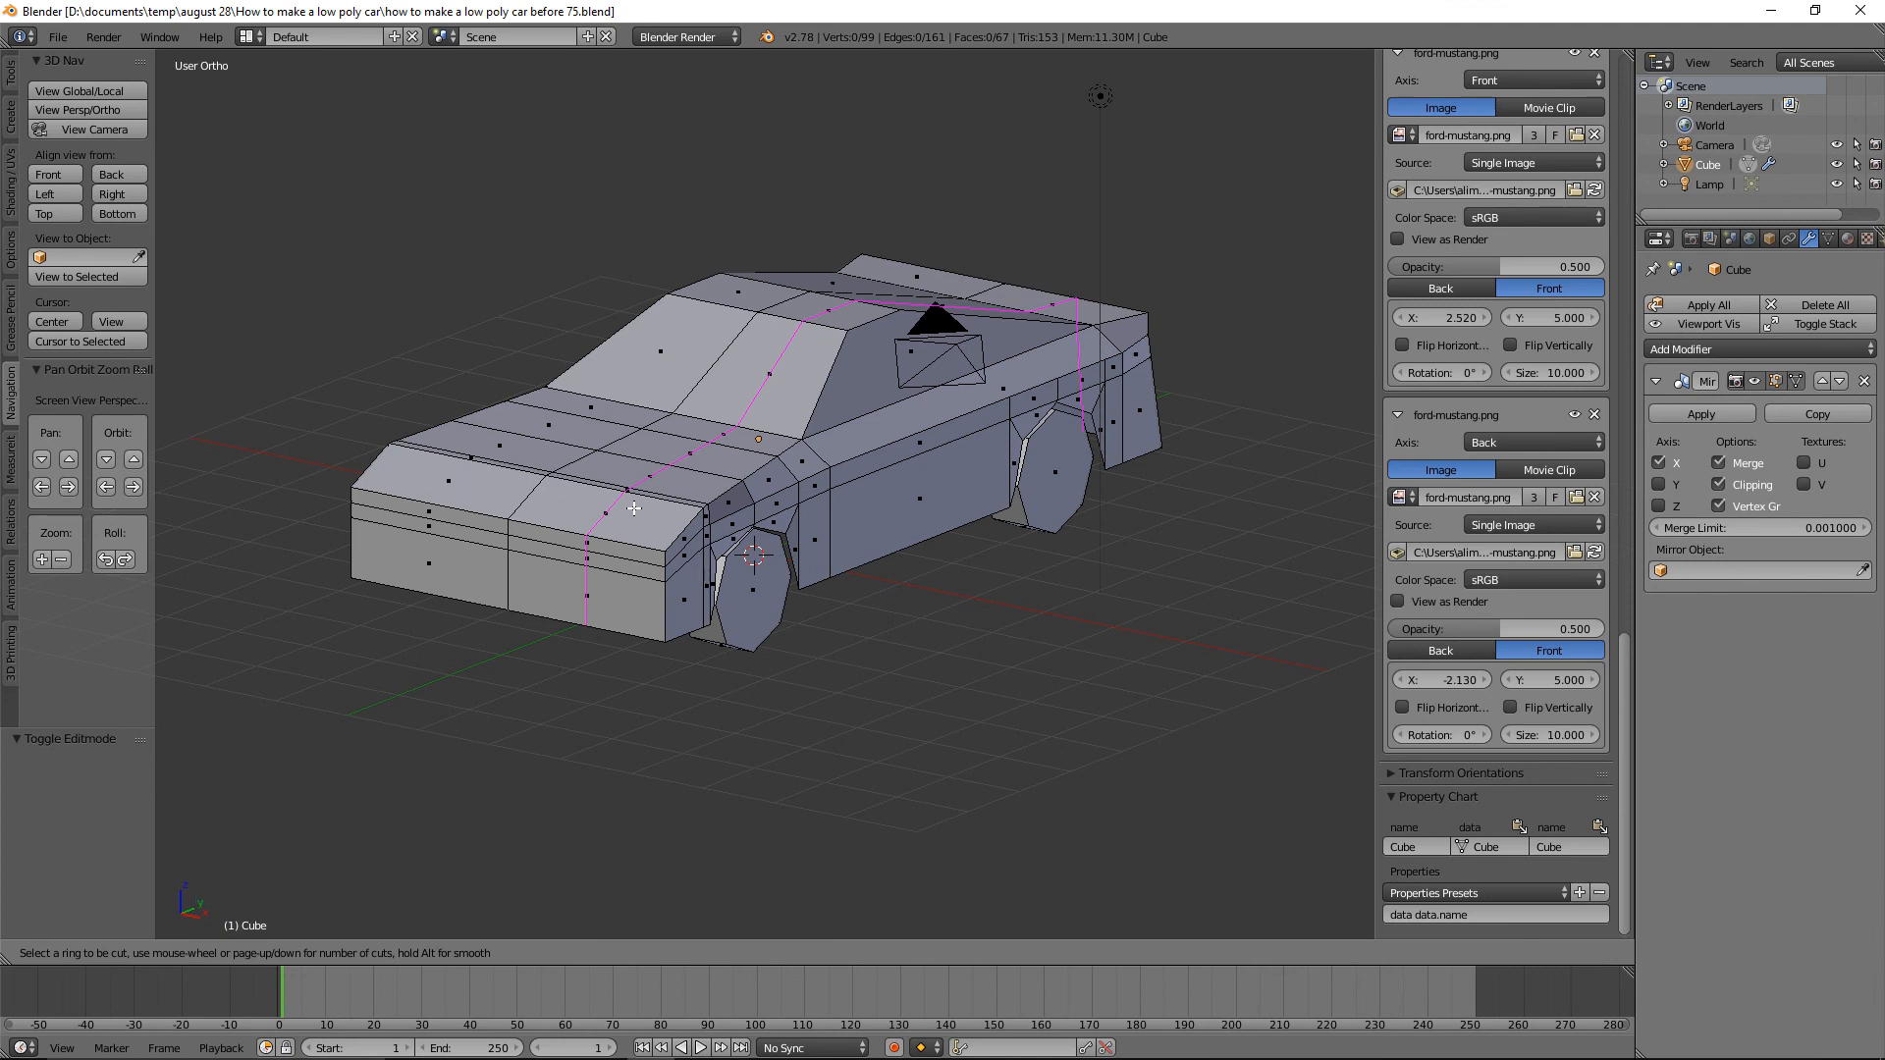
pyautogui.click(634, 507)
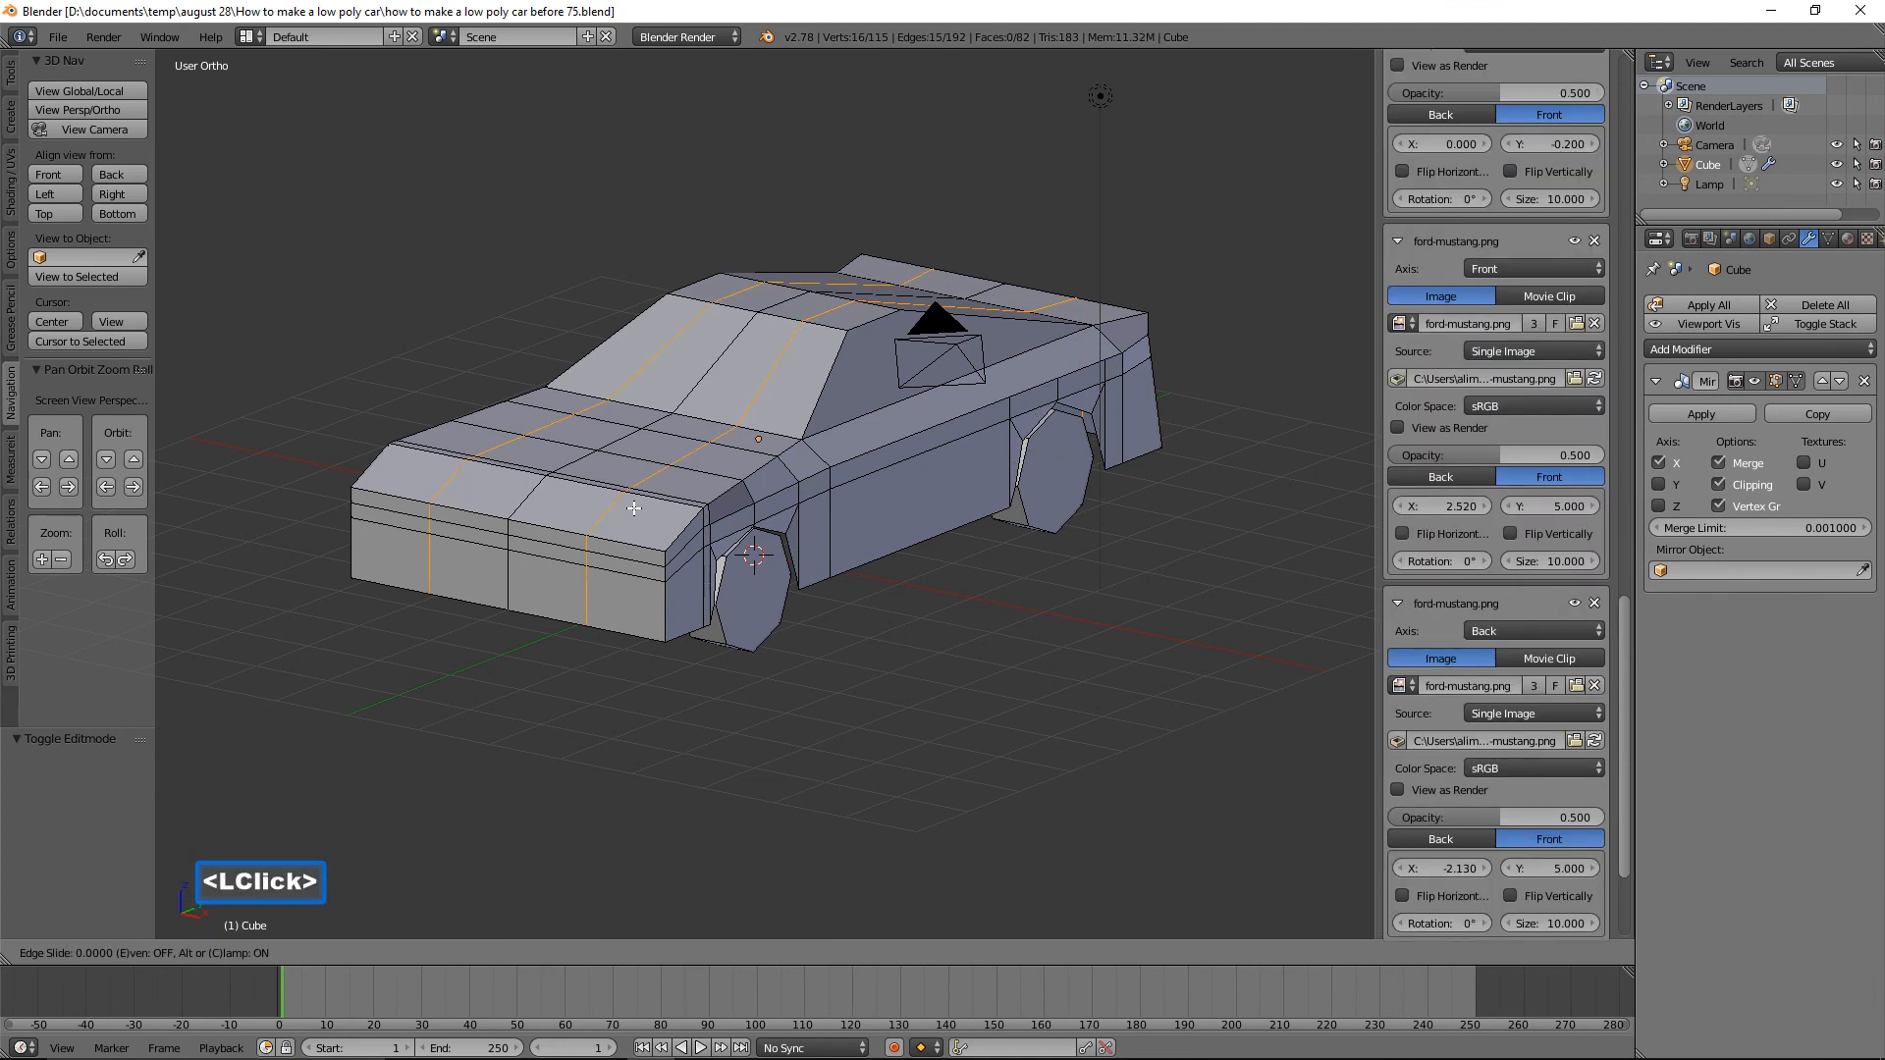
pyautogui.click(635, 507)
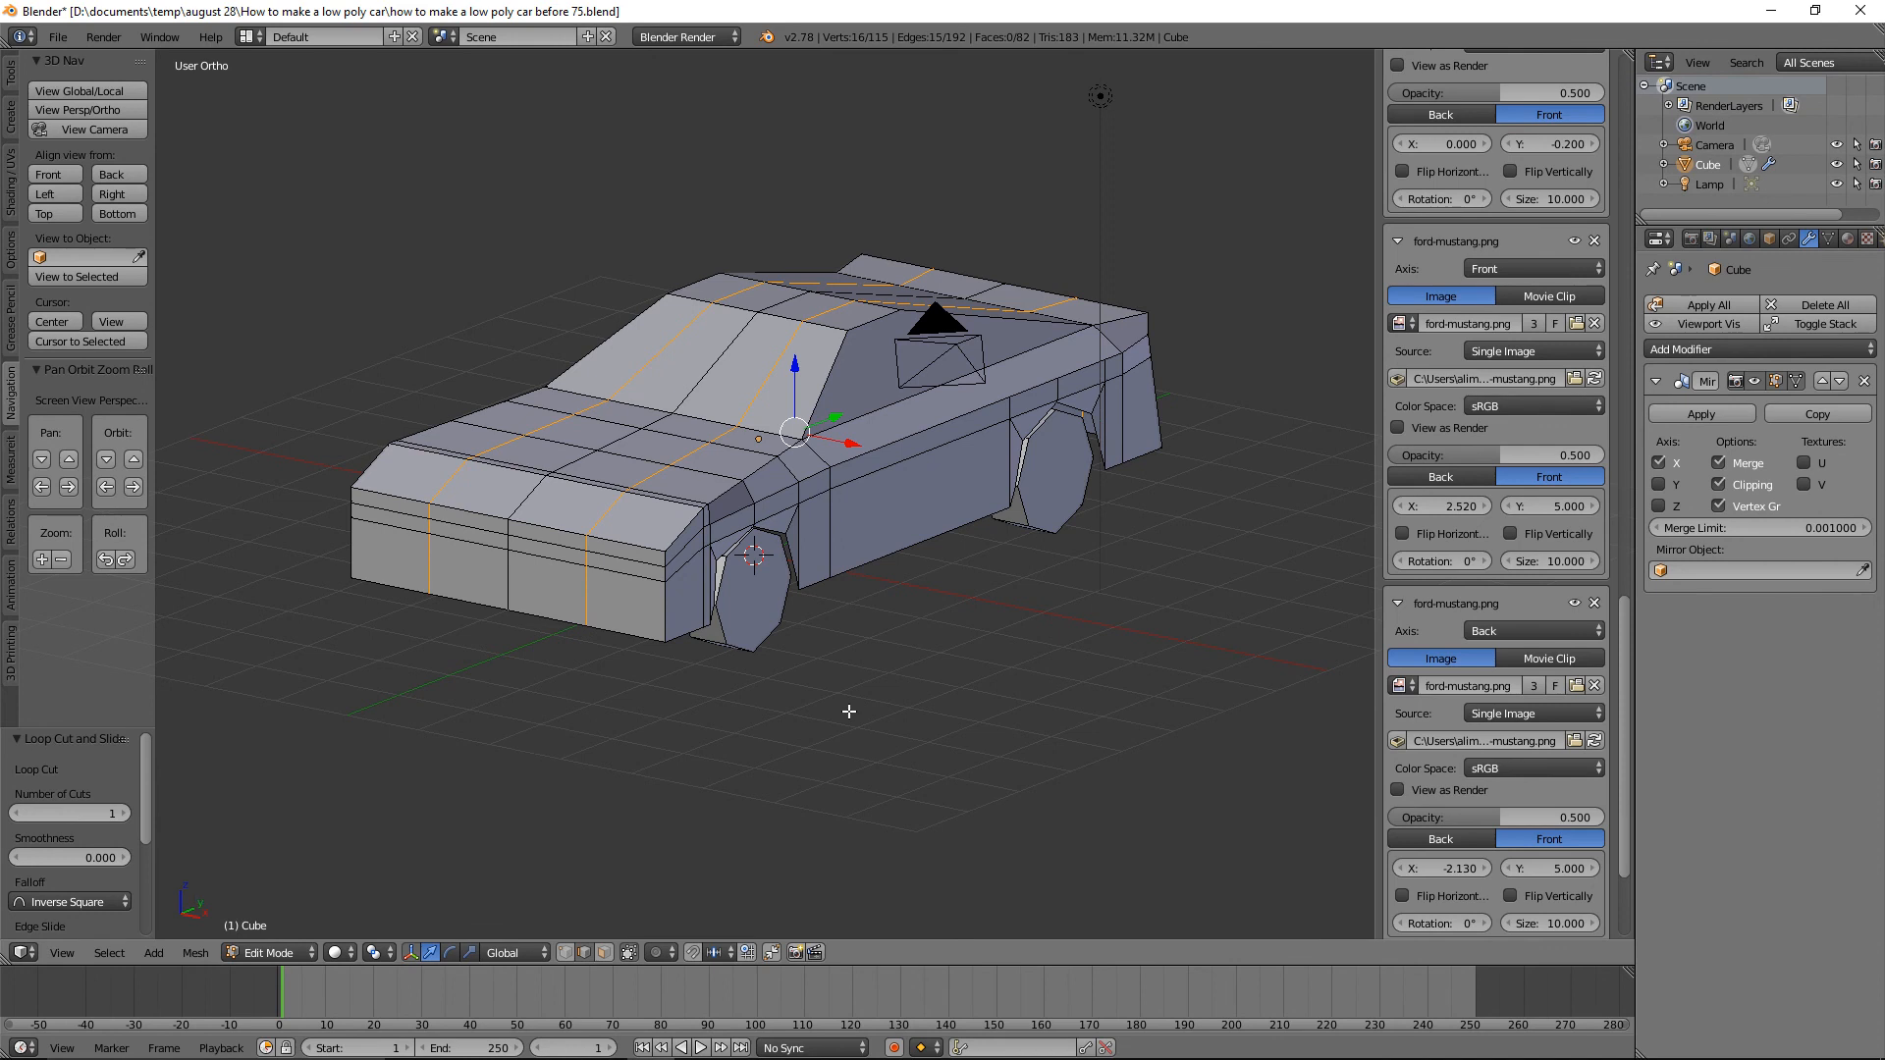
pyautogui.press('a')
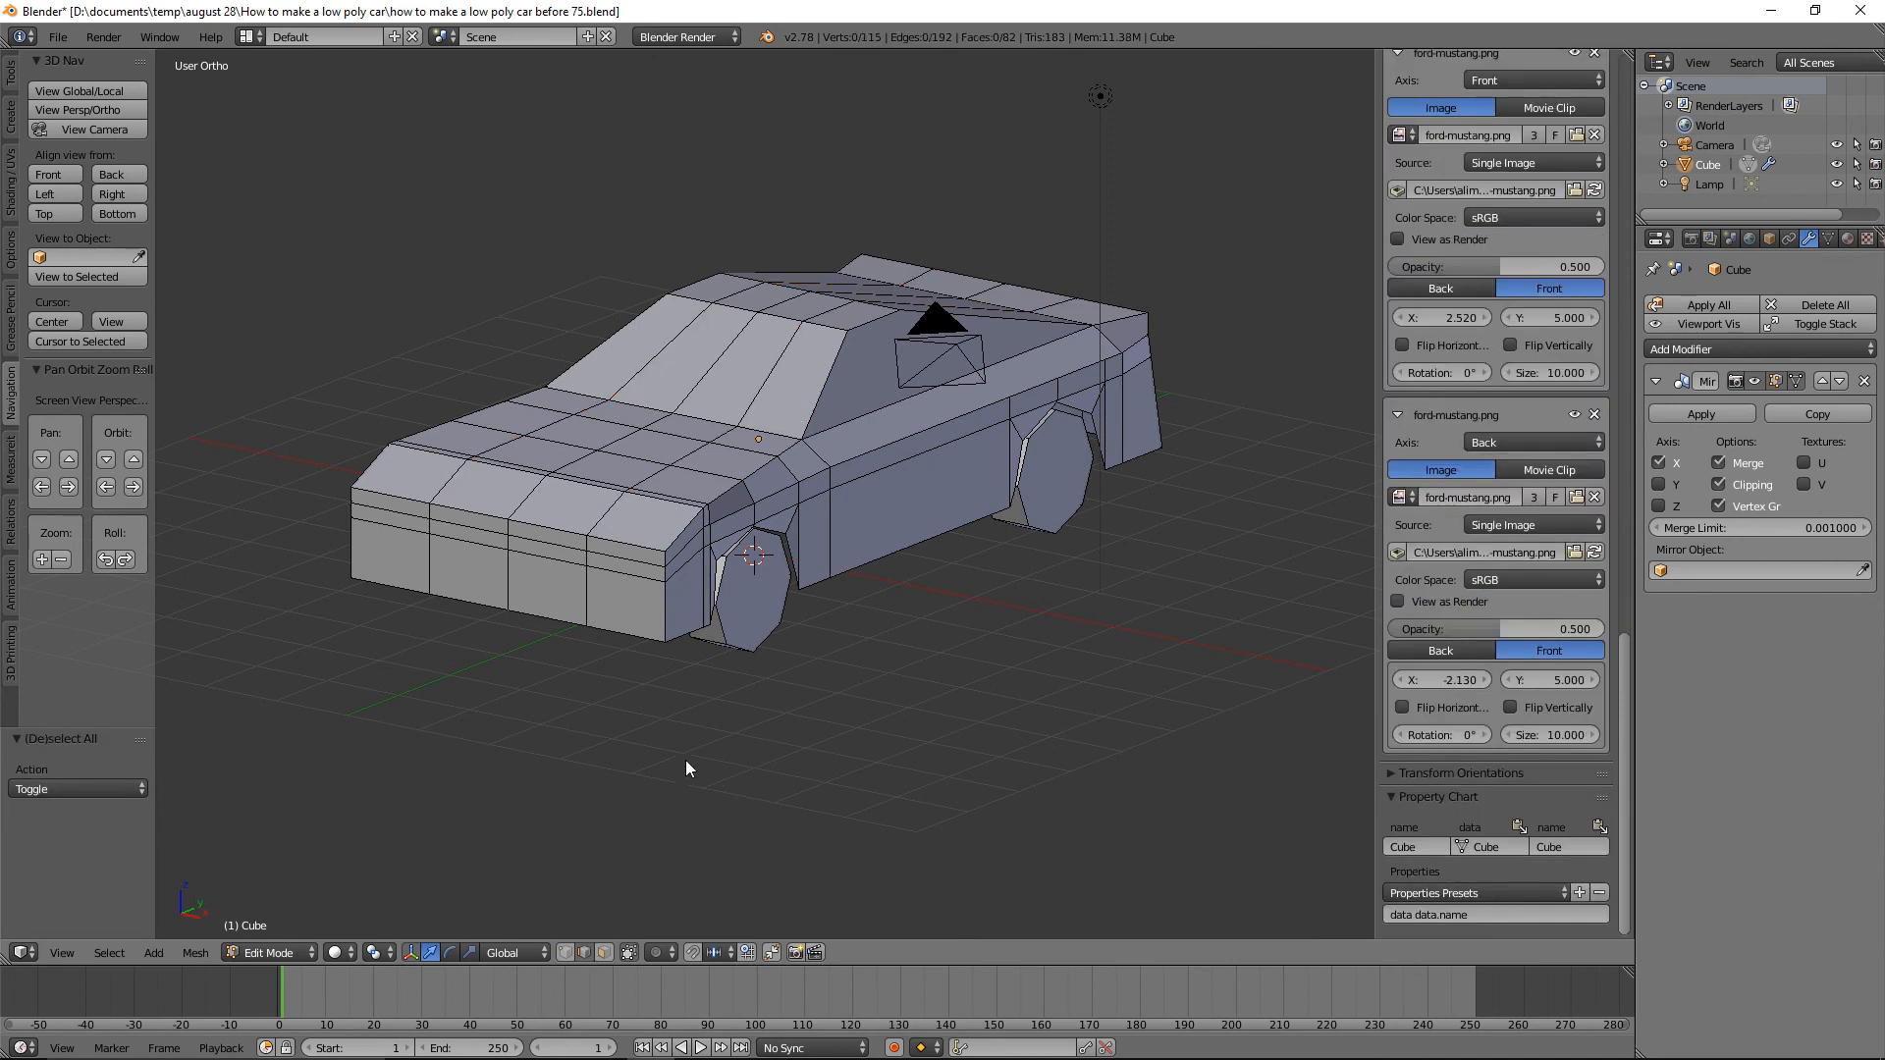
# Move the front bumper corner's vertical edges back along Y and inward about 0.144 along X, then deselect everything.
pyautogui.click(664, 554)
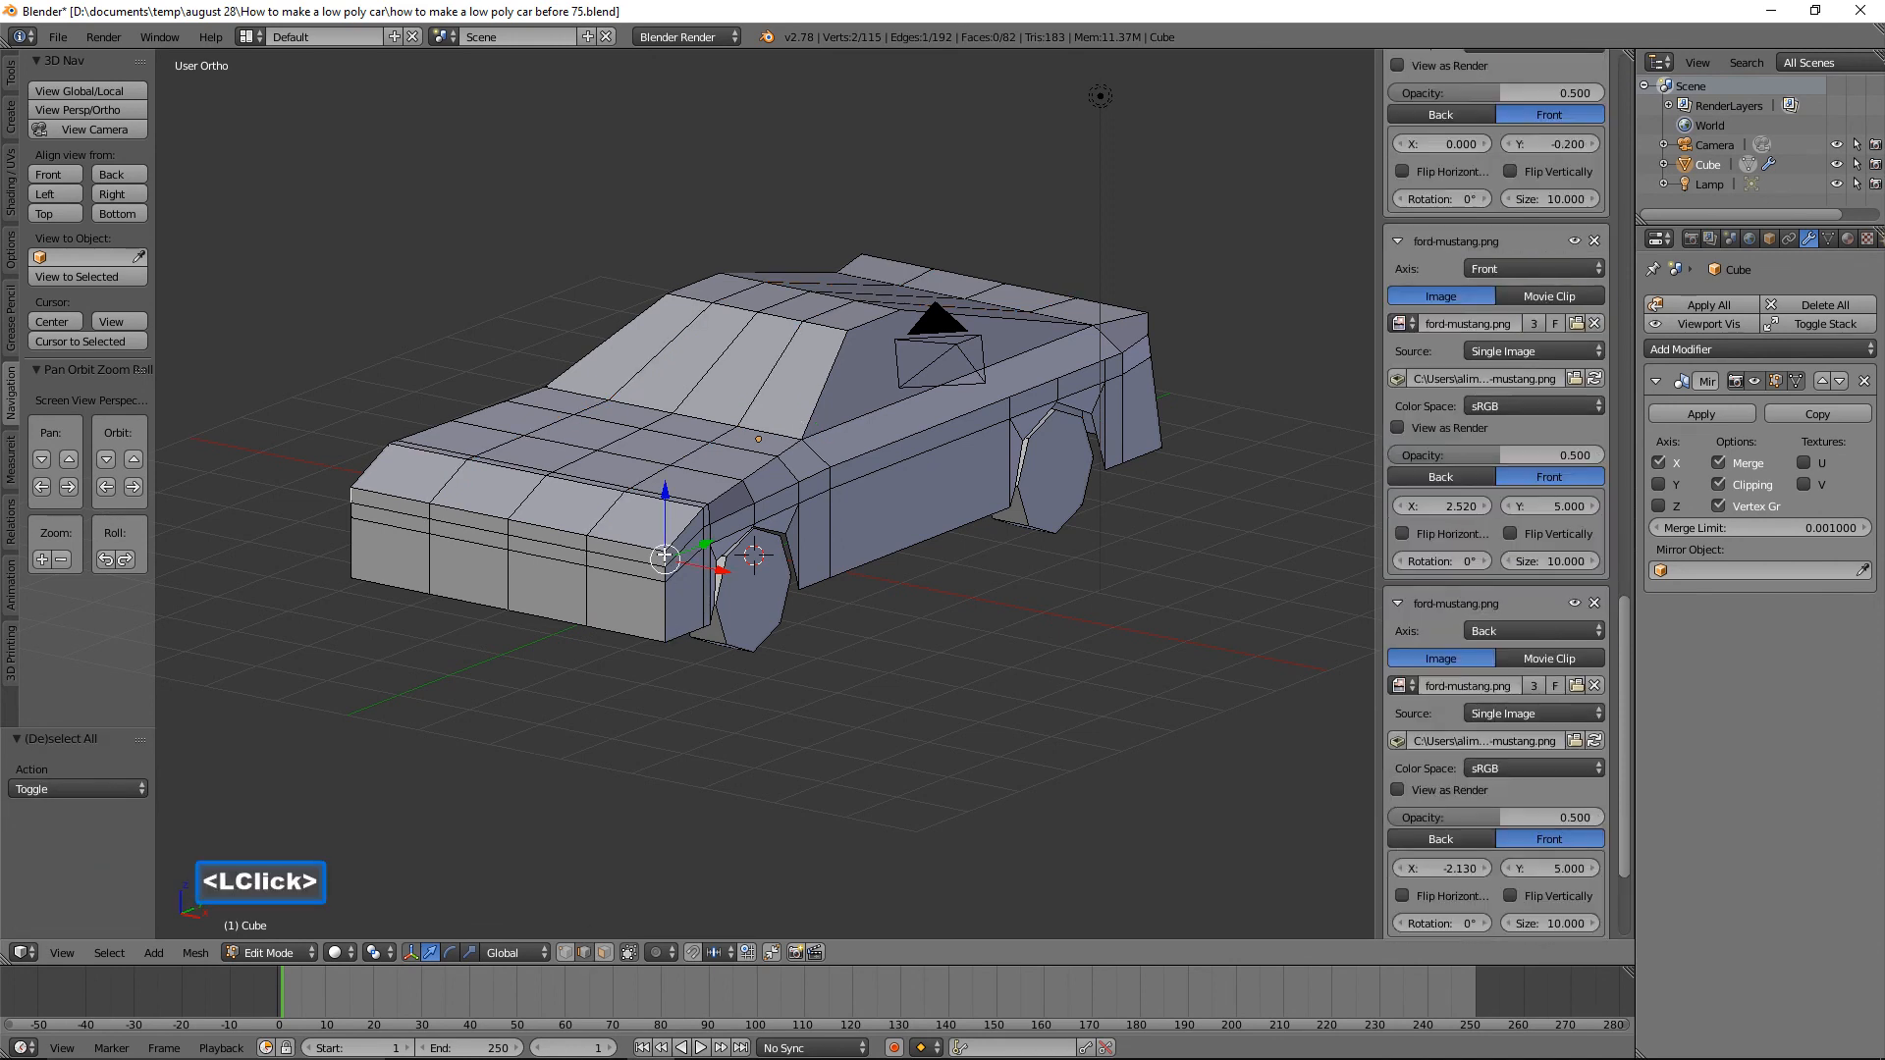
pyautogui.keyDown('ctrl'); pyautogui.click(669, 620); pyautogui.keyUp('ctrl')
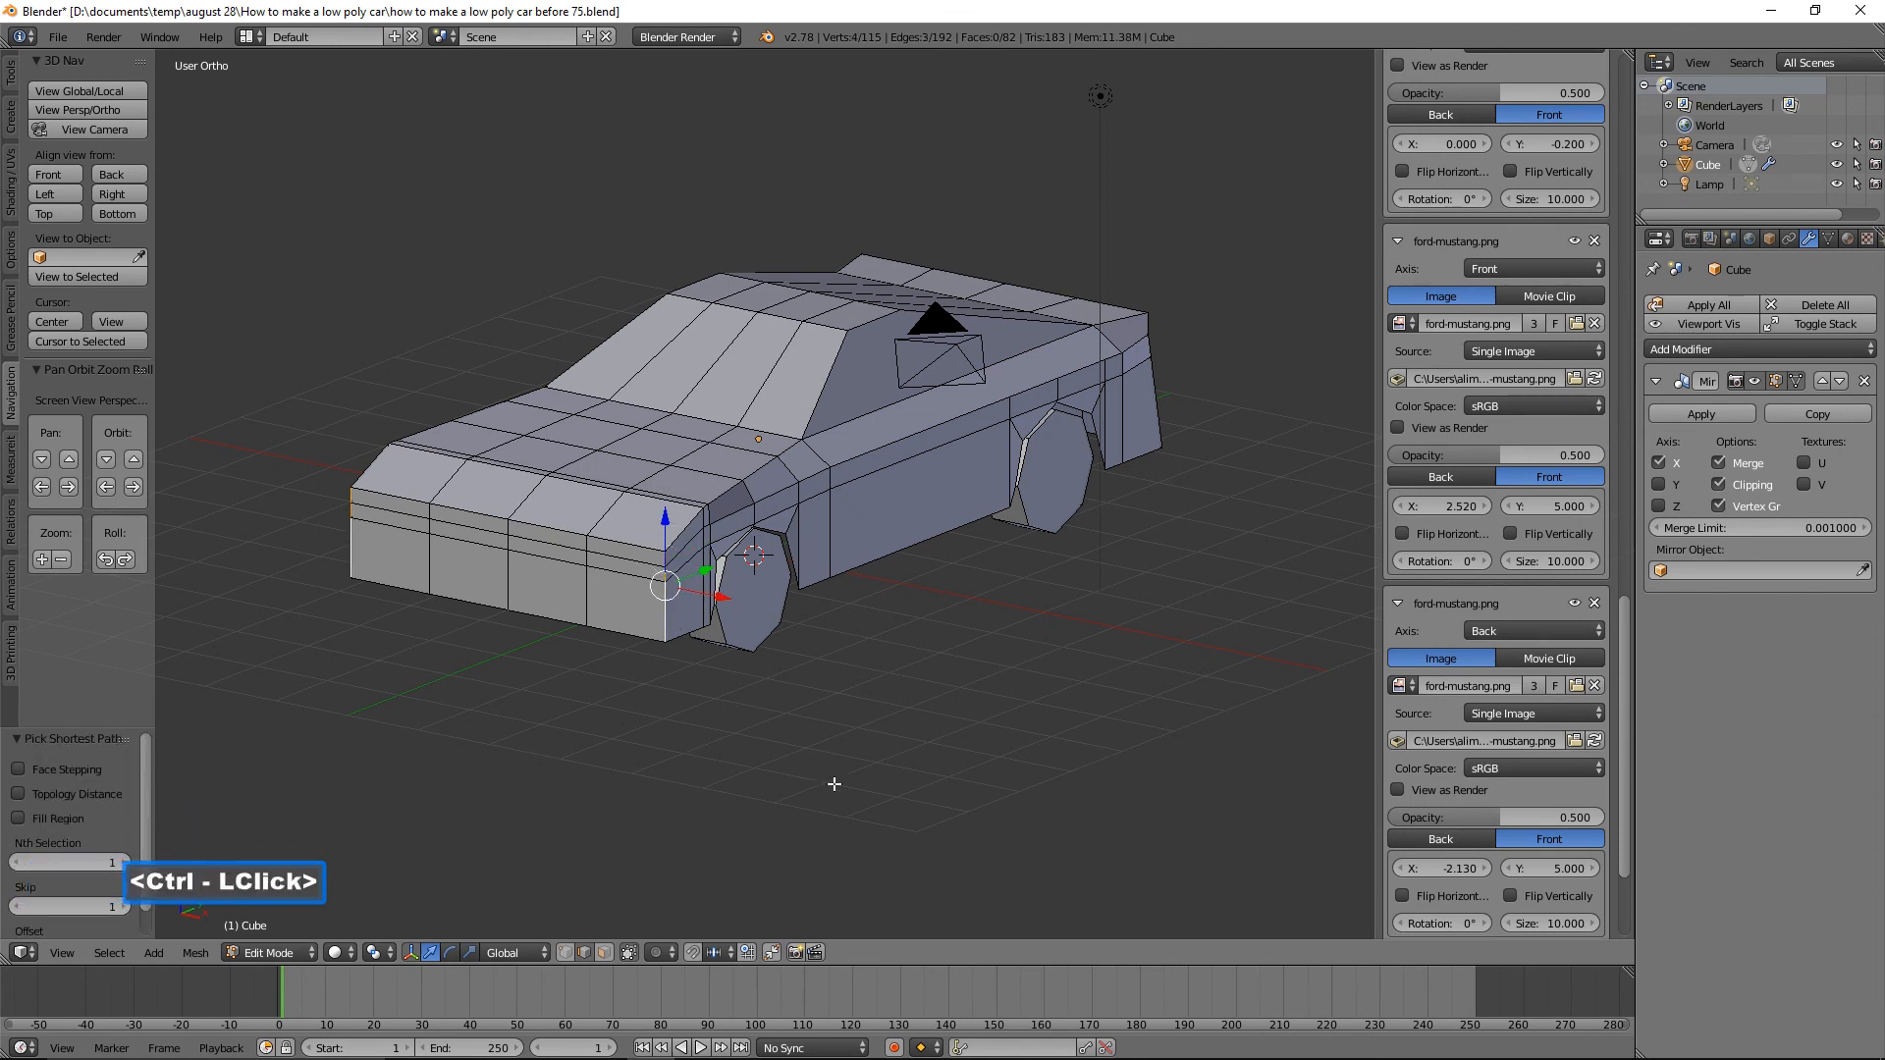
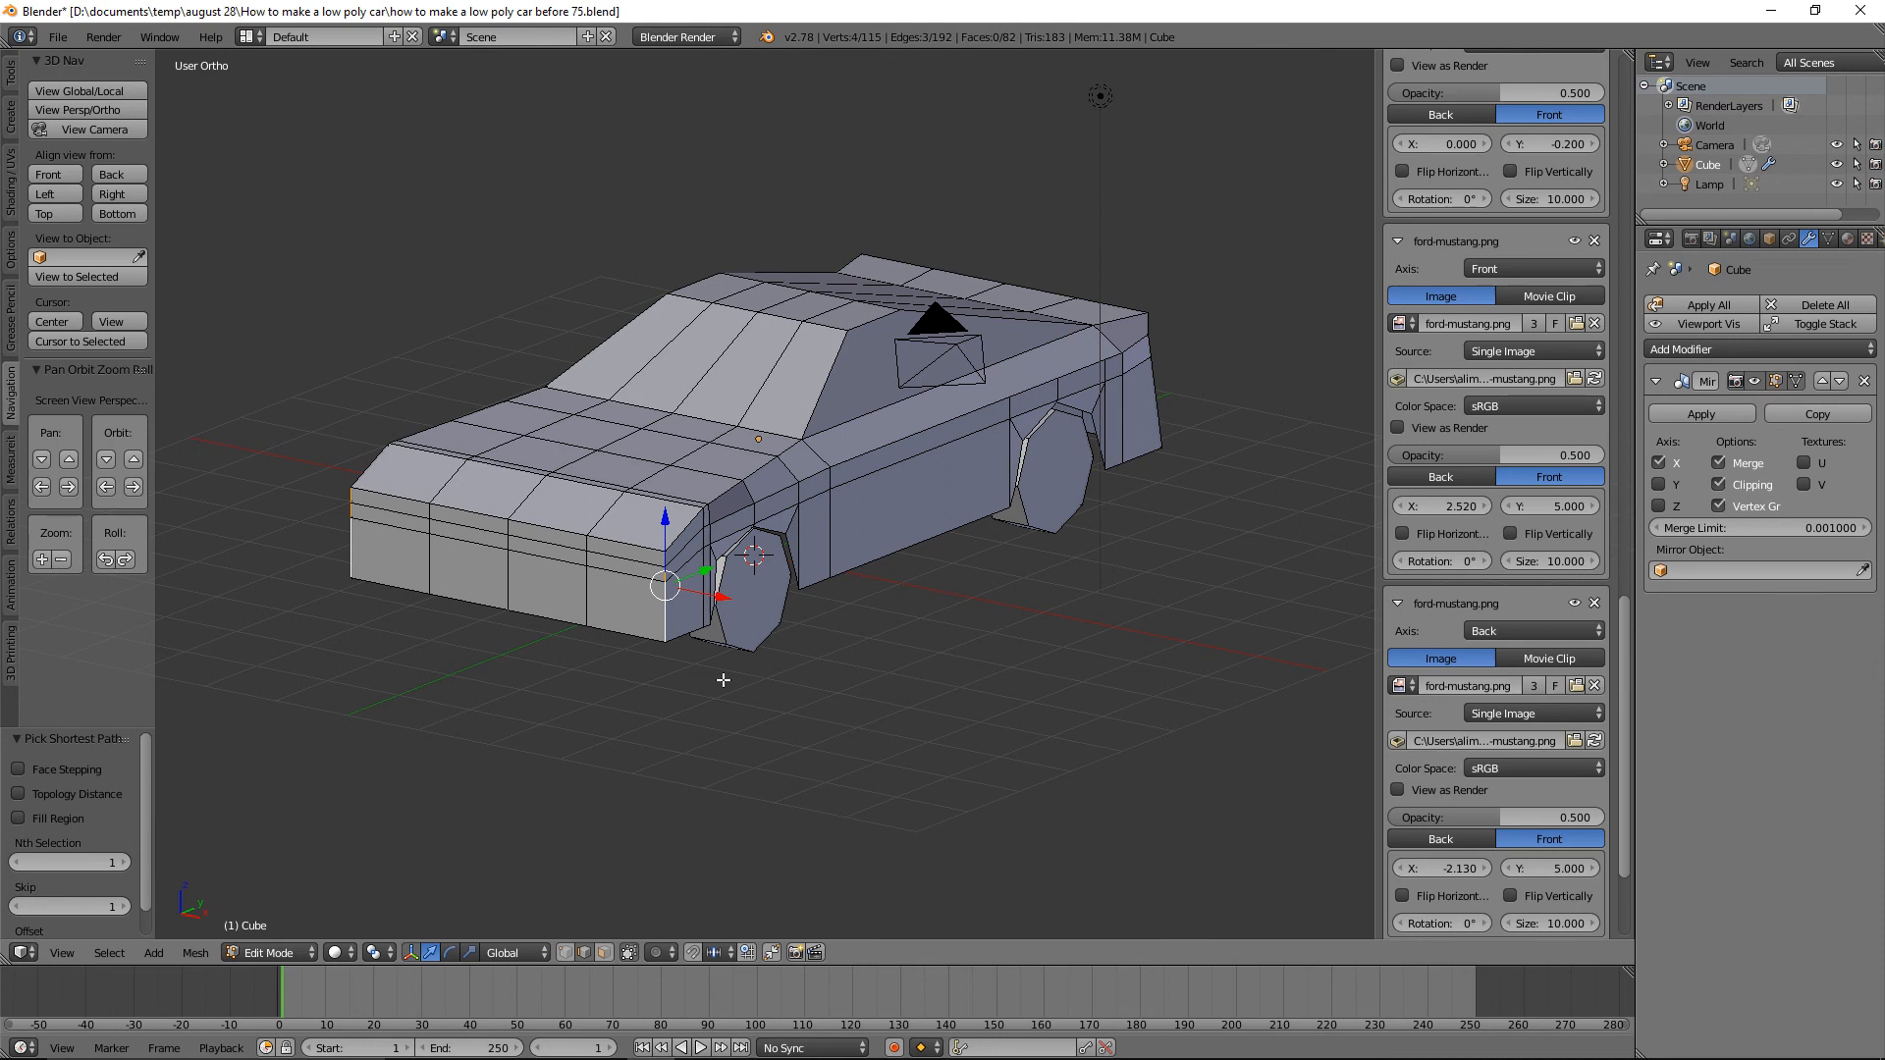
pyautogui.moveTo(706, 567); pyautogui.dragTo(726, 563)
pyautogui.moveTo(707, 538); pyautogui.dragTo(735, 587, button='middle')
pyautogui.moveTo(751, 586); pyautogui.dragTo(736, 585)
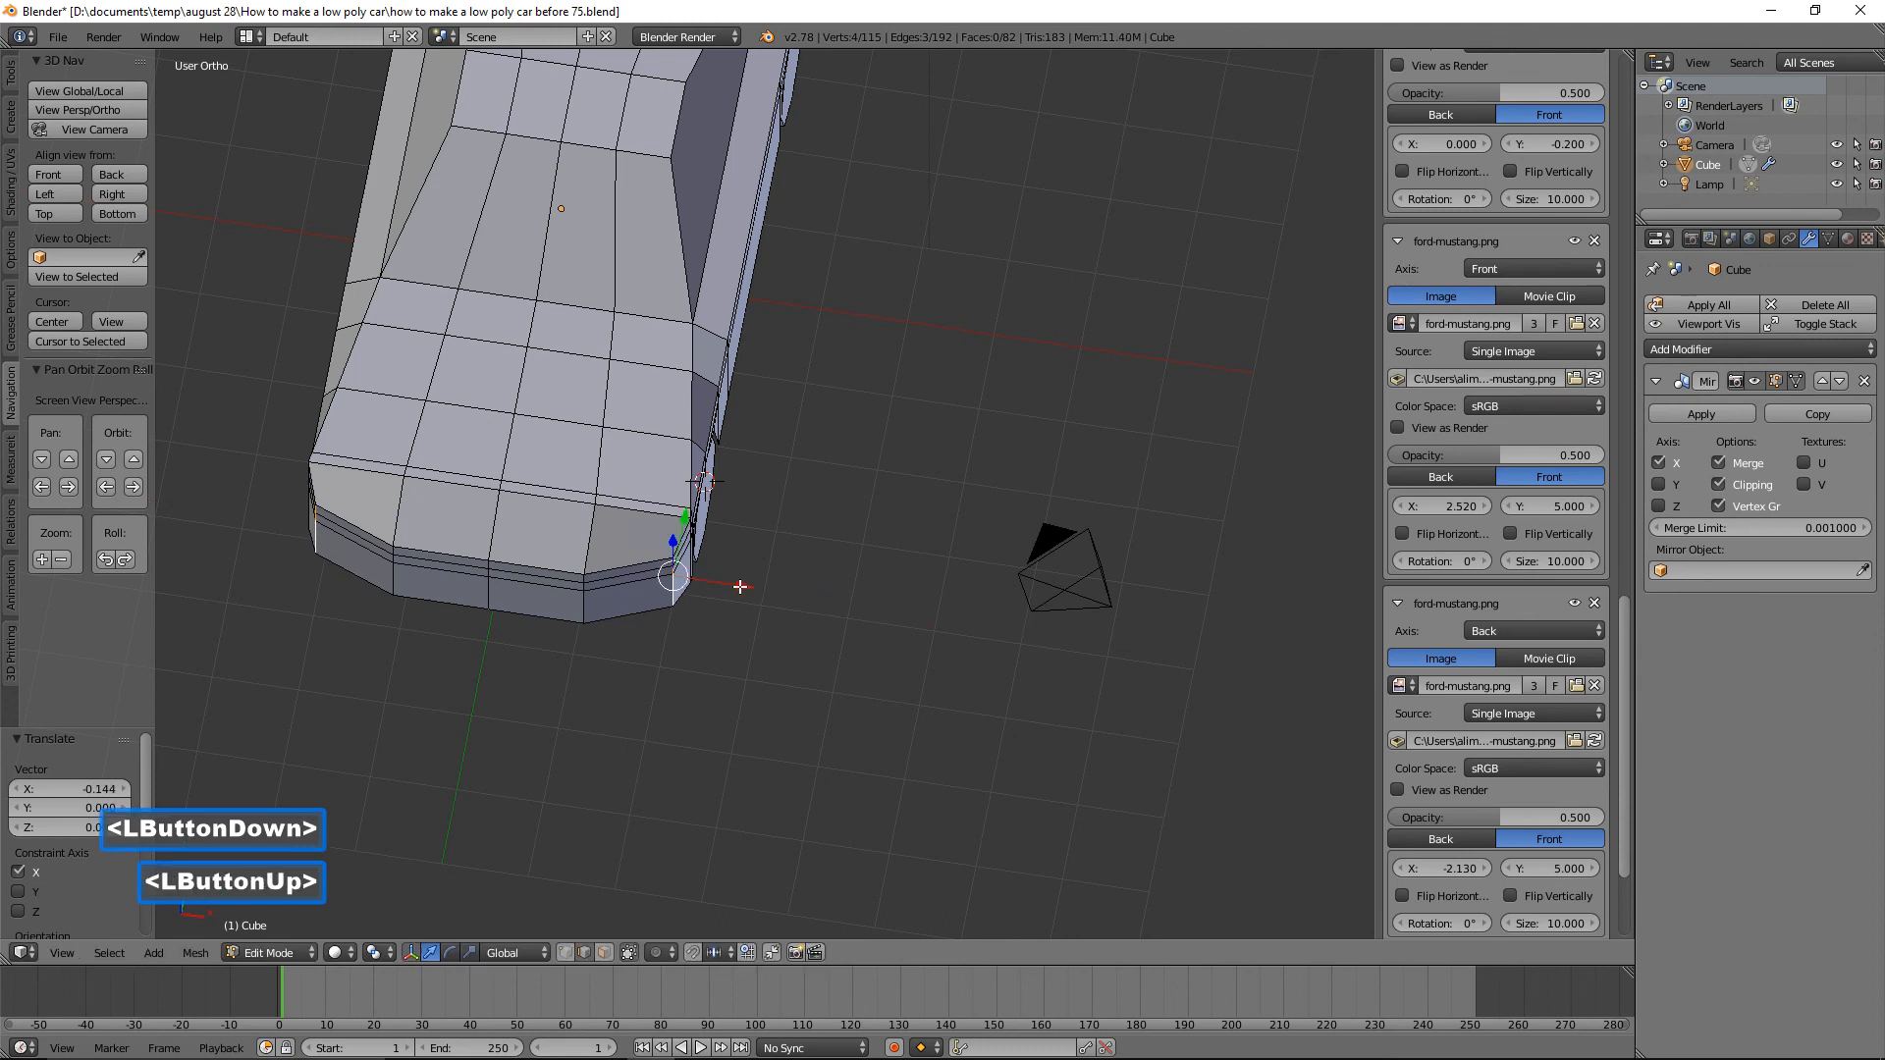
pyautogui.press('a')
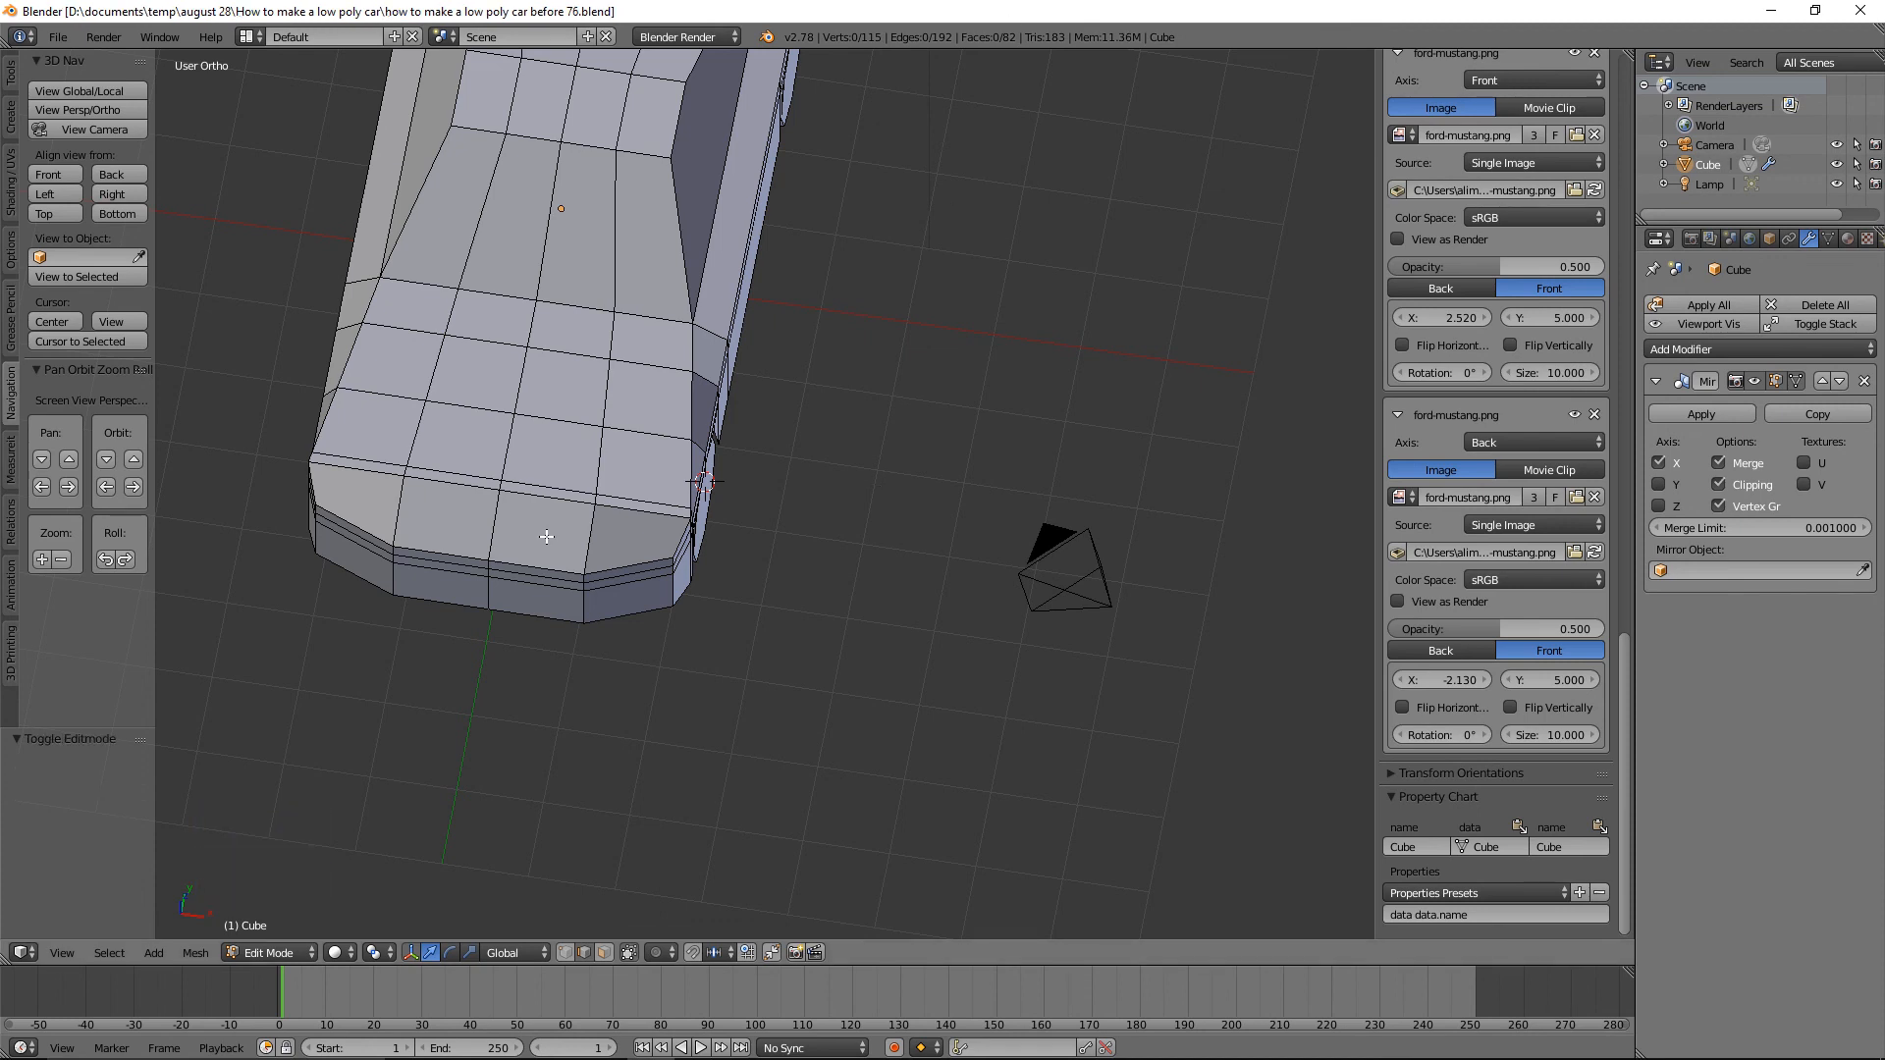
# Add one centred lengthwise loop cut between the car's centreline and the neighbouring loop, and deselect everything.
pyautogui.press('ctrl')
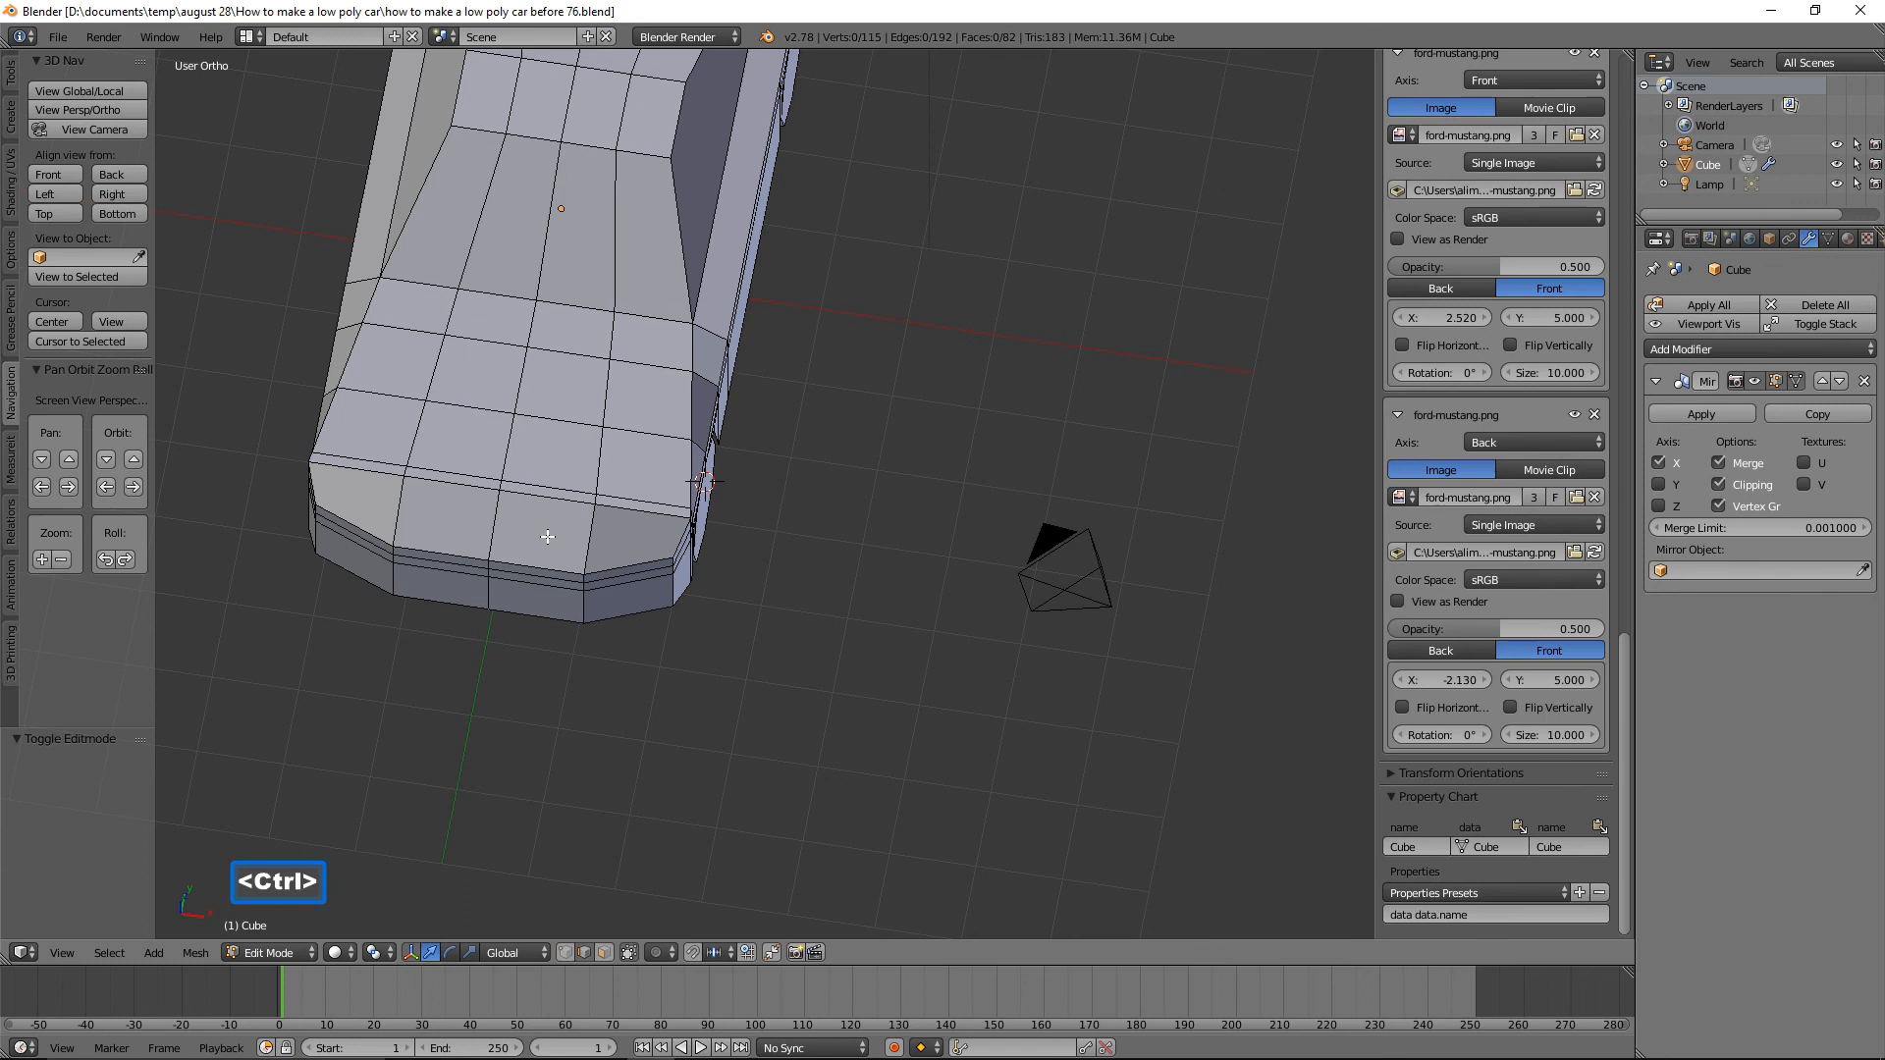
pyautogui.hotkey('ctrl', 'r')
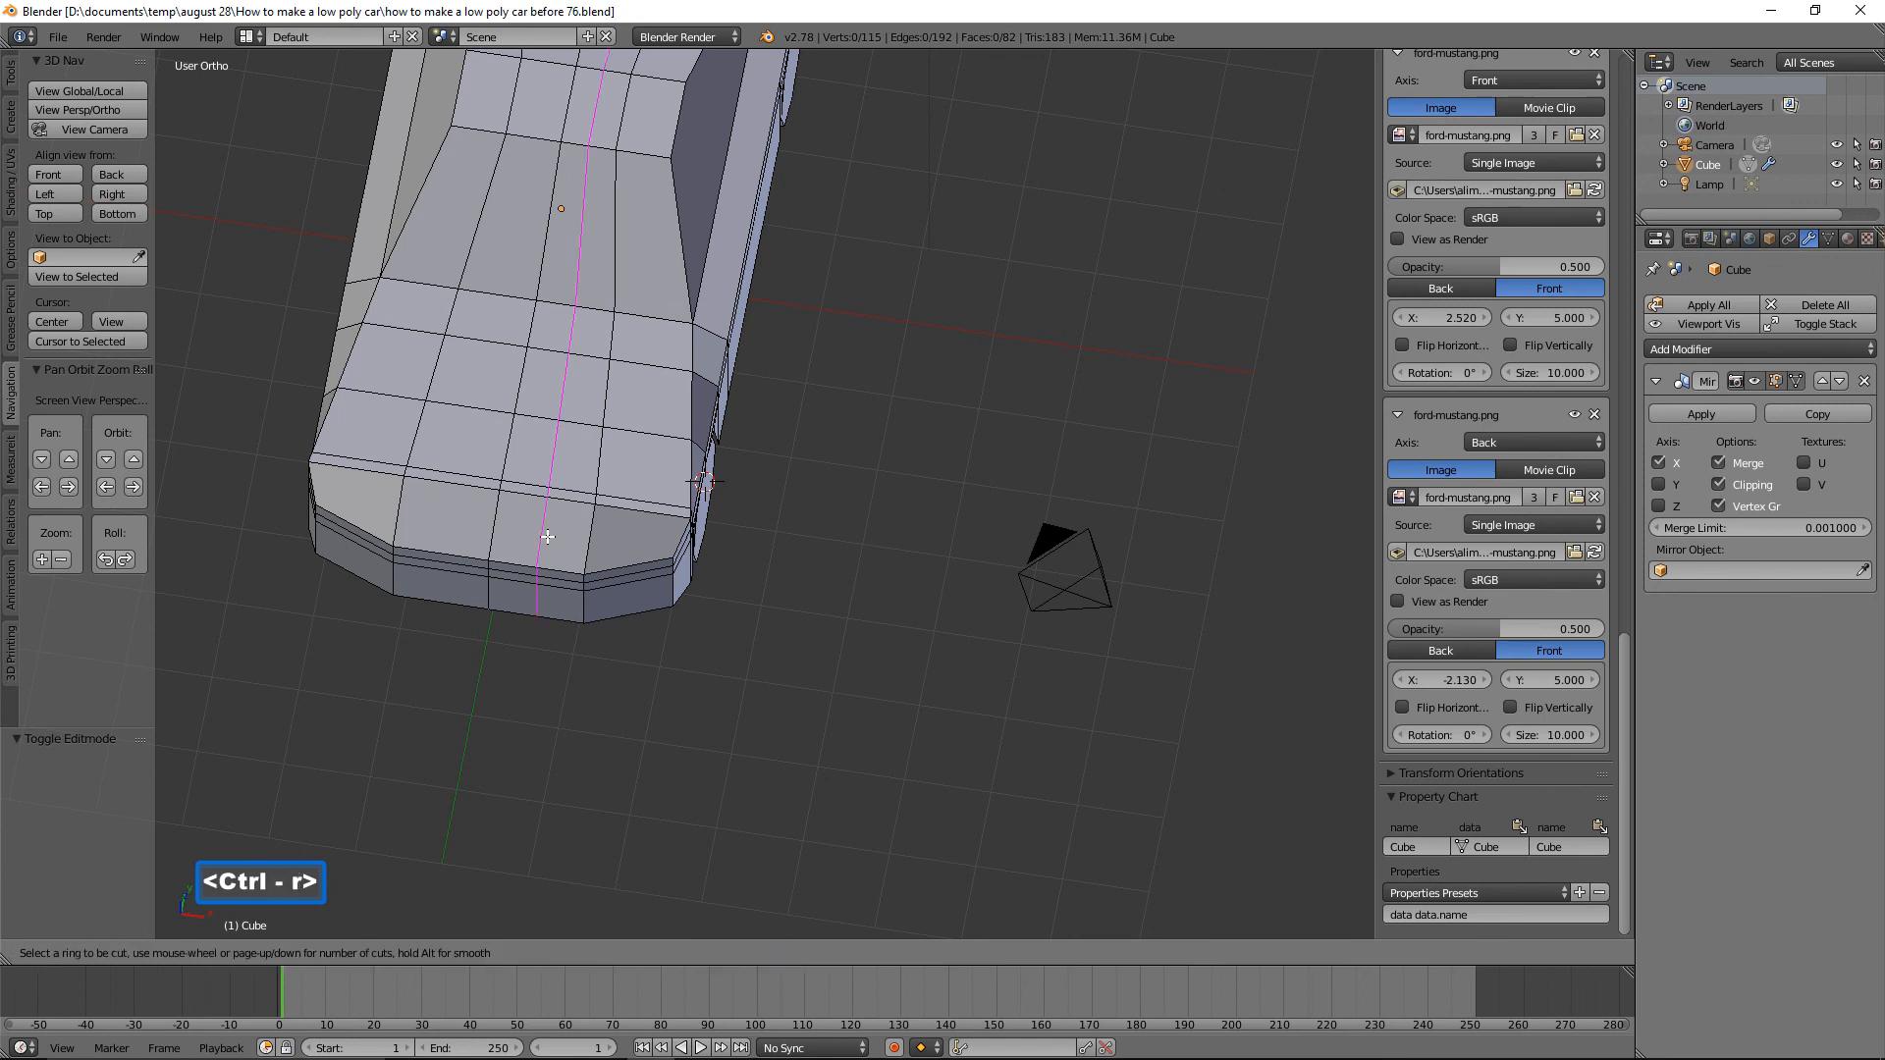
pyautogui.click(548, 537)
pyautogui.click(548, 537)
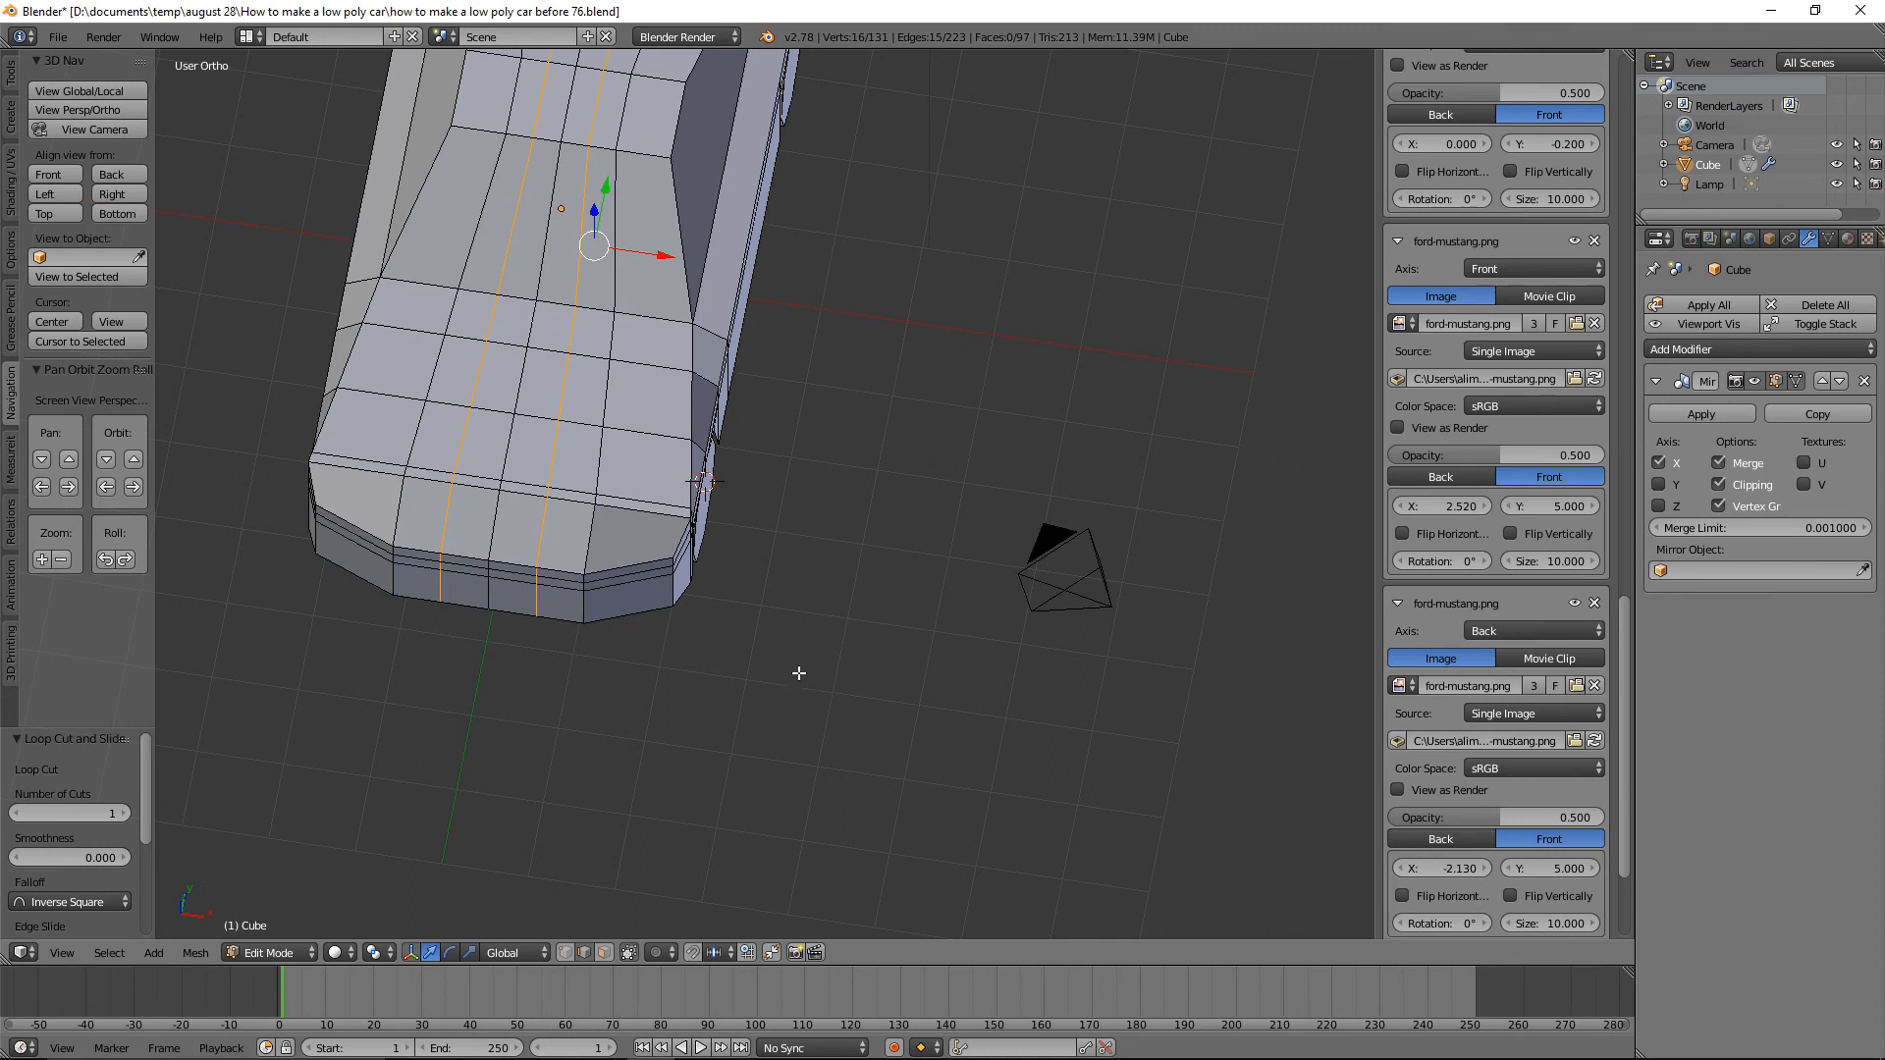
pyautogui.press('a')
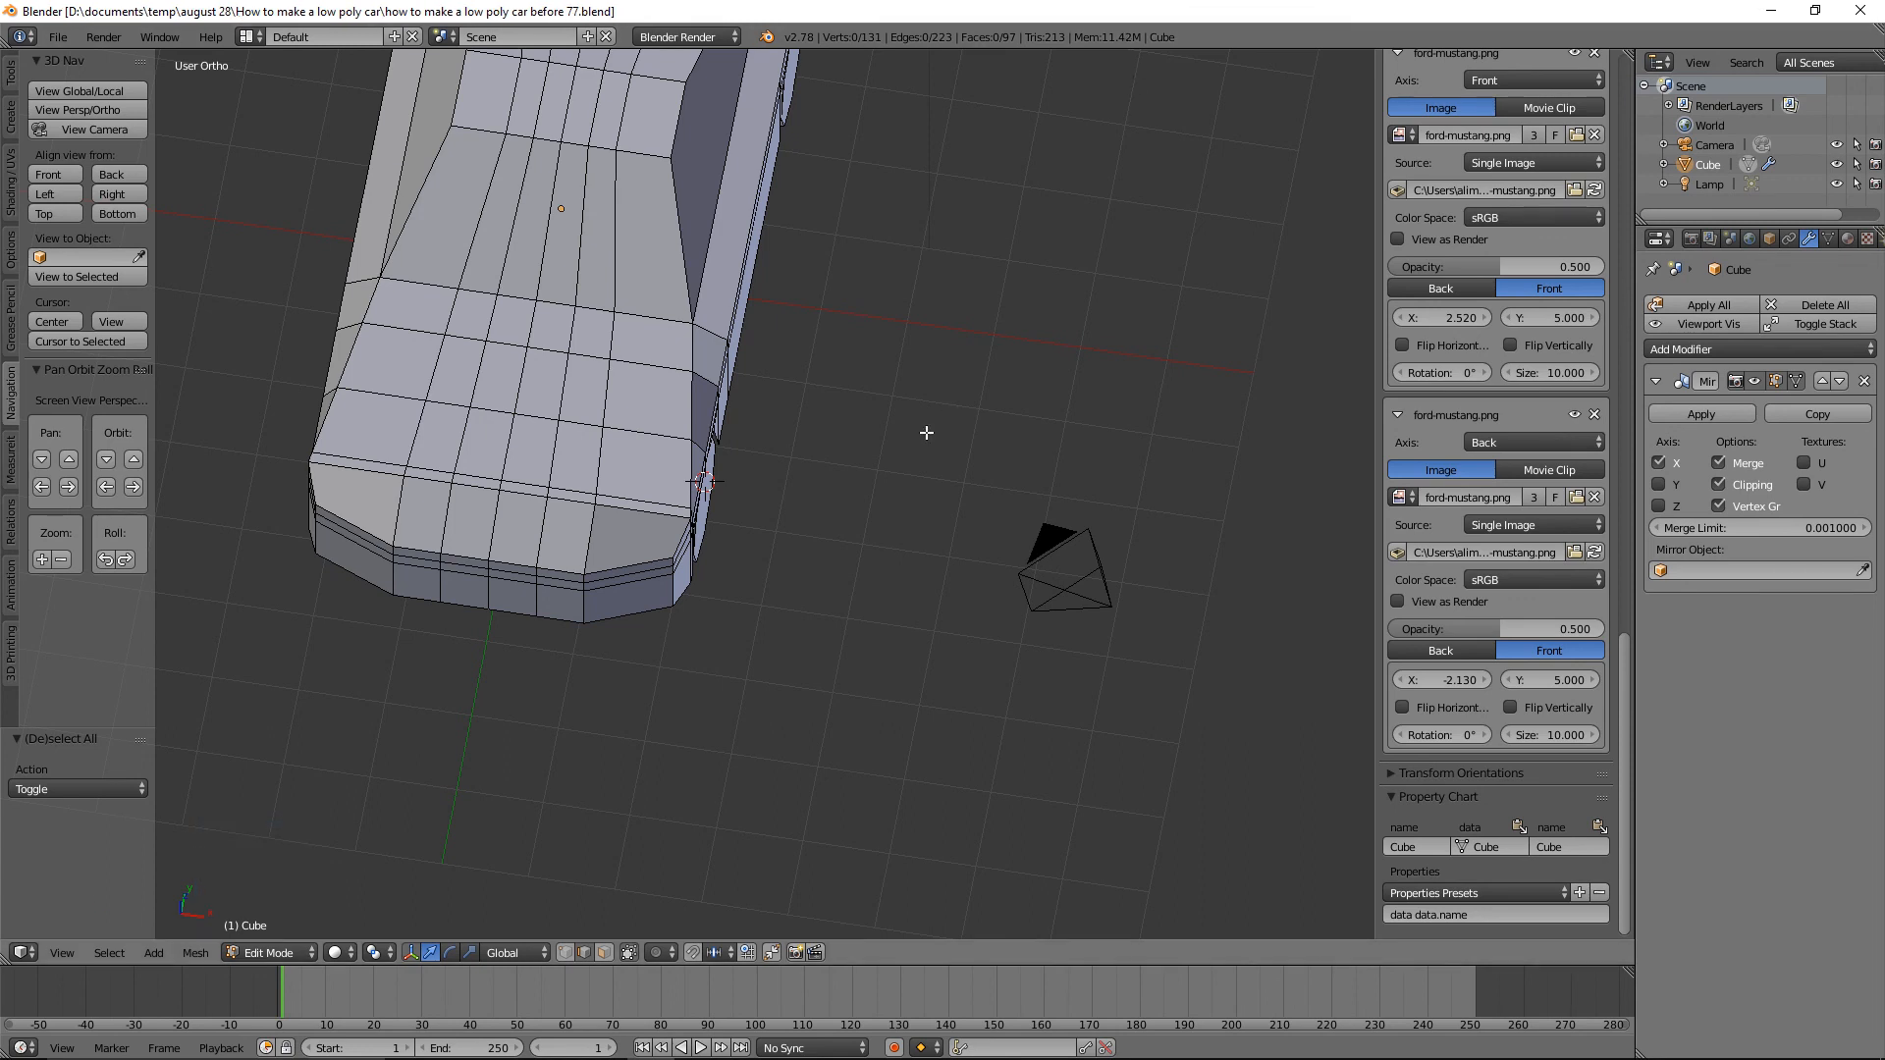
# Select the centre vertical edges and the adjacent inner ones on the front bumper, move them about 0.317 forward along Y, and deselect.
pyautogui.scroll(2, 609, 800)
pyautogui.moveTo(579, 808); pyautogui.dragTo(601, 740, button='middle')
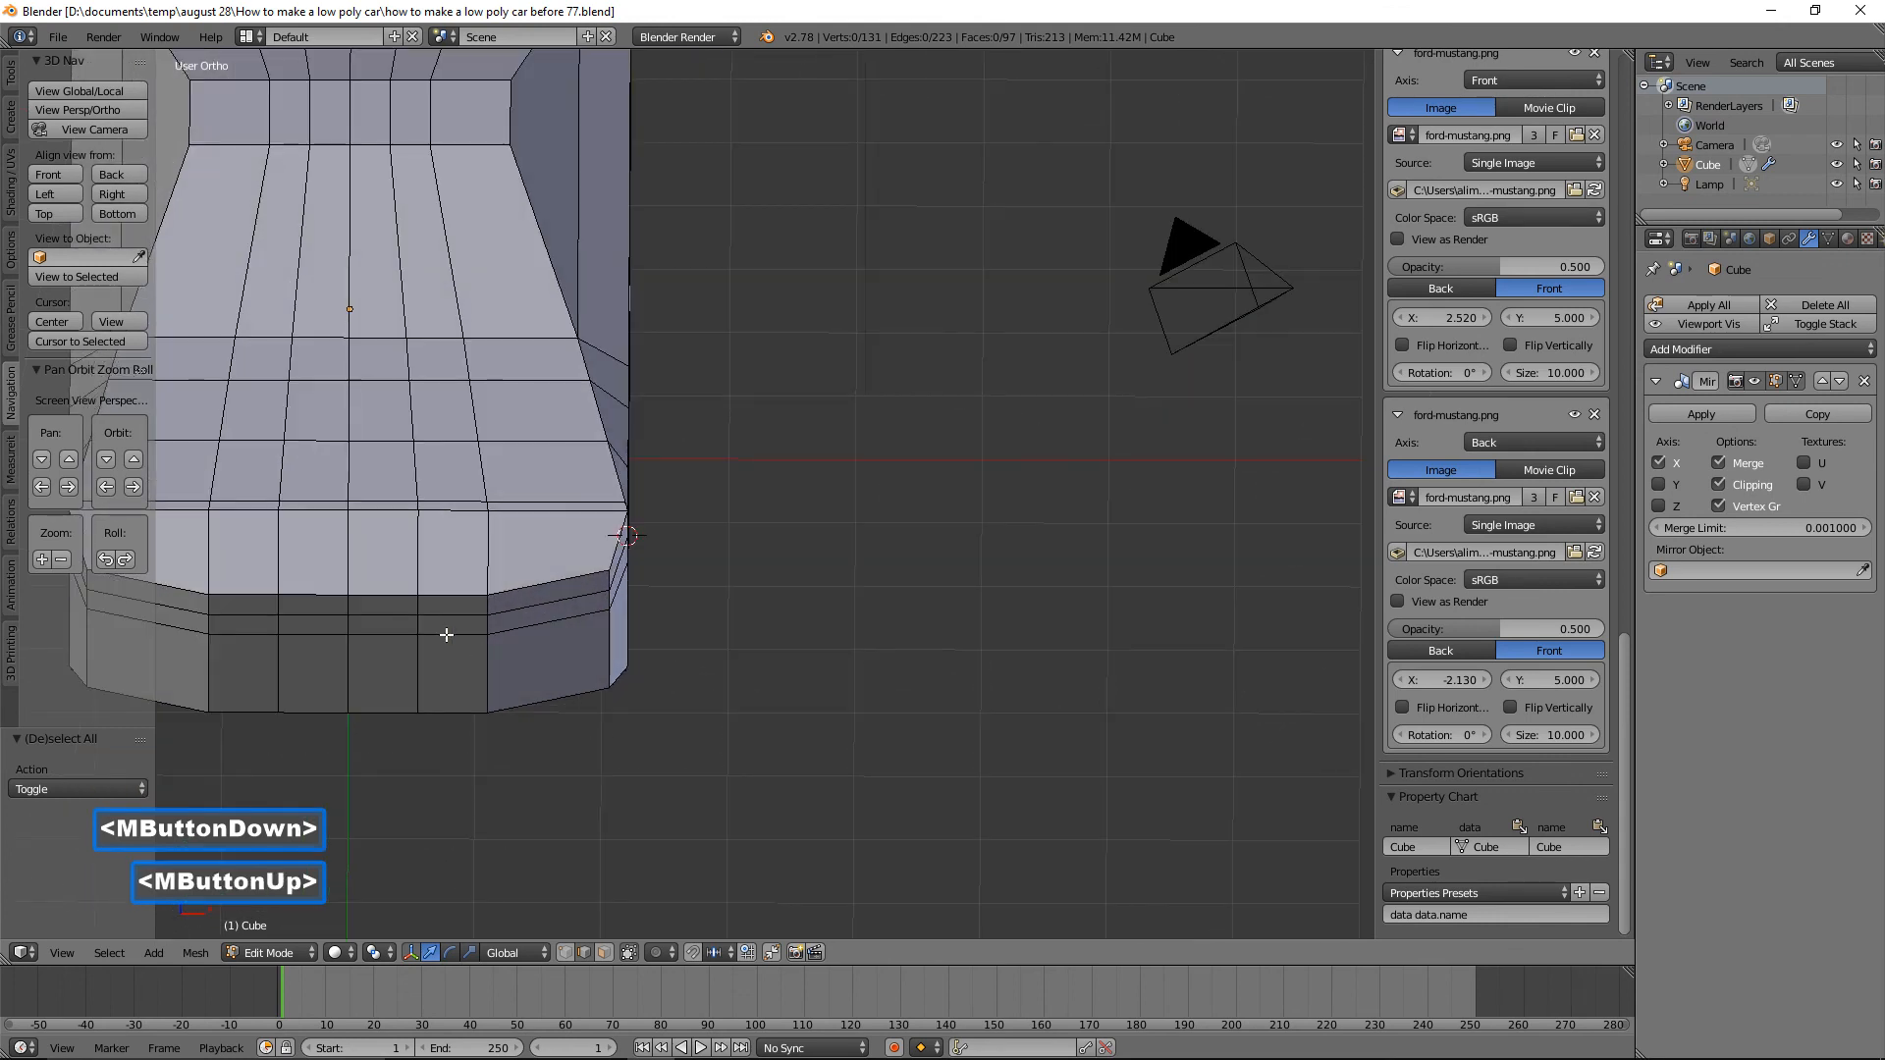
pyautogui.click(419, 606)
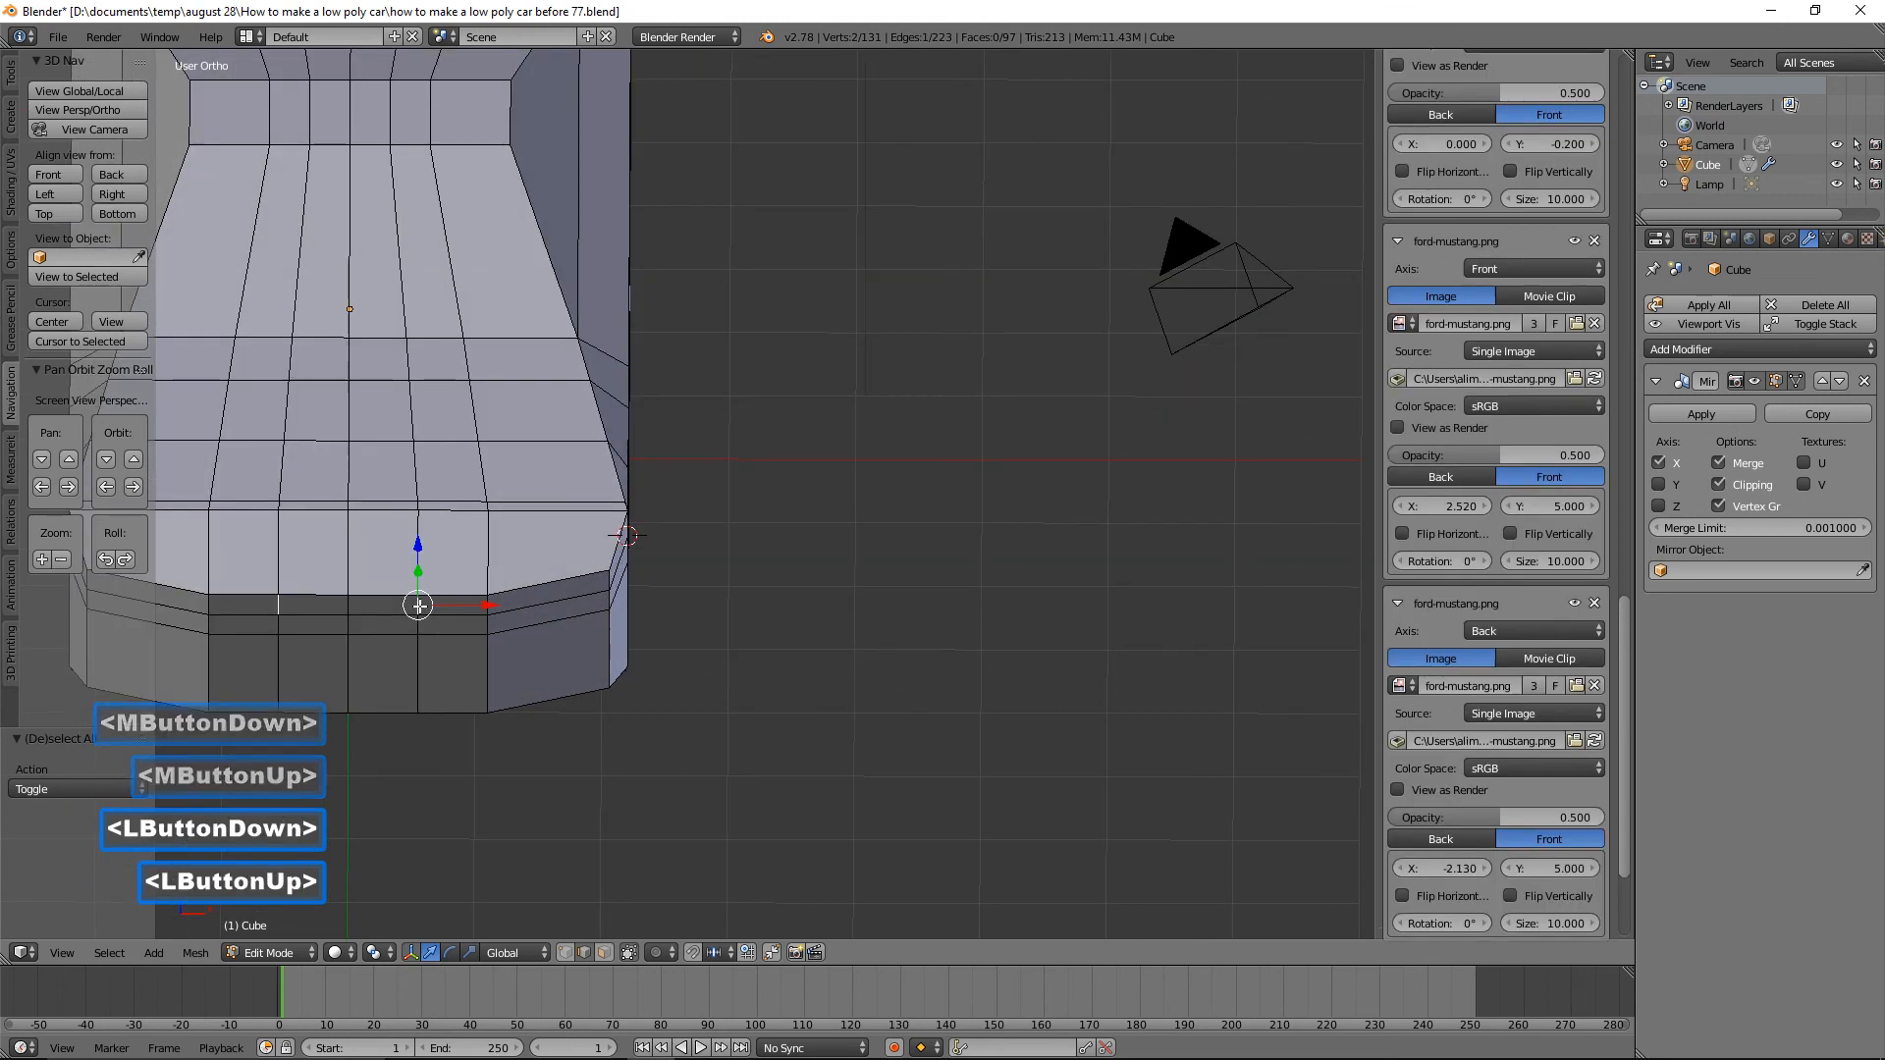
pyautogui.keyDown('ctrl'); pyautogui.click(421, 669); pyautogui.keyUp('ctrl')
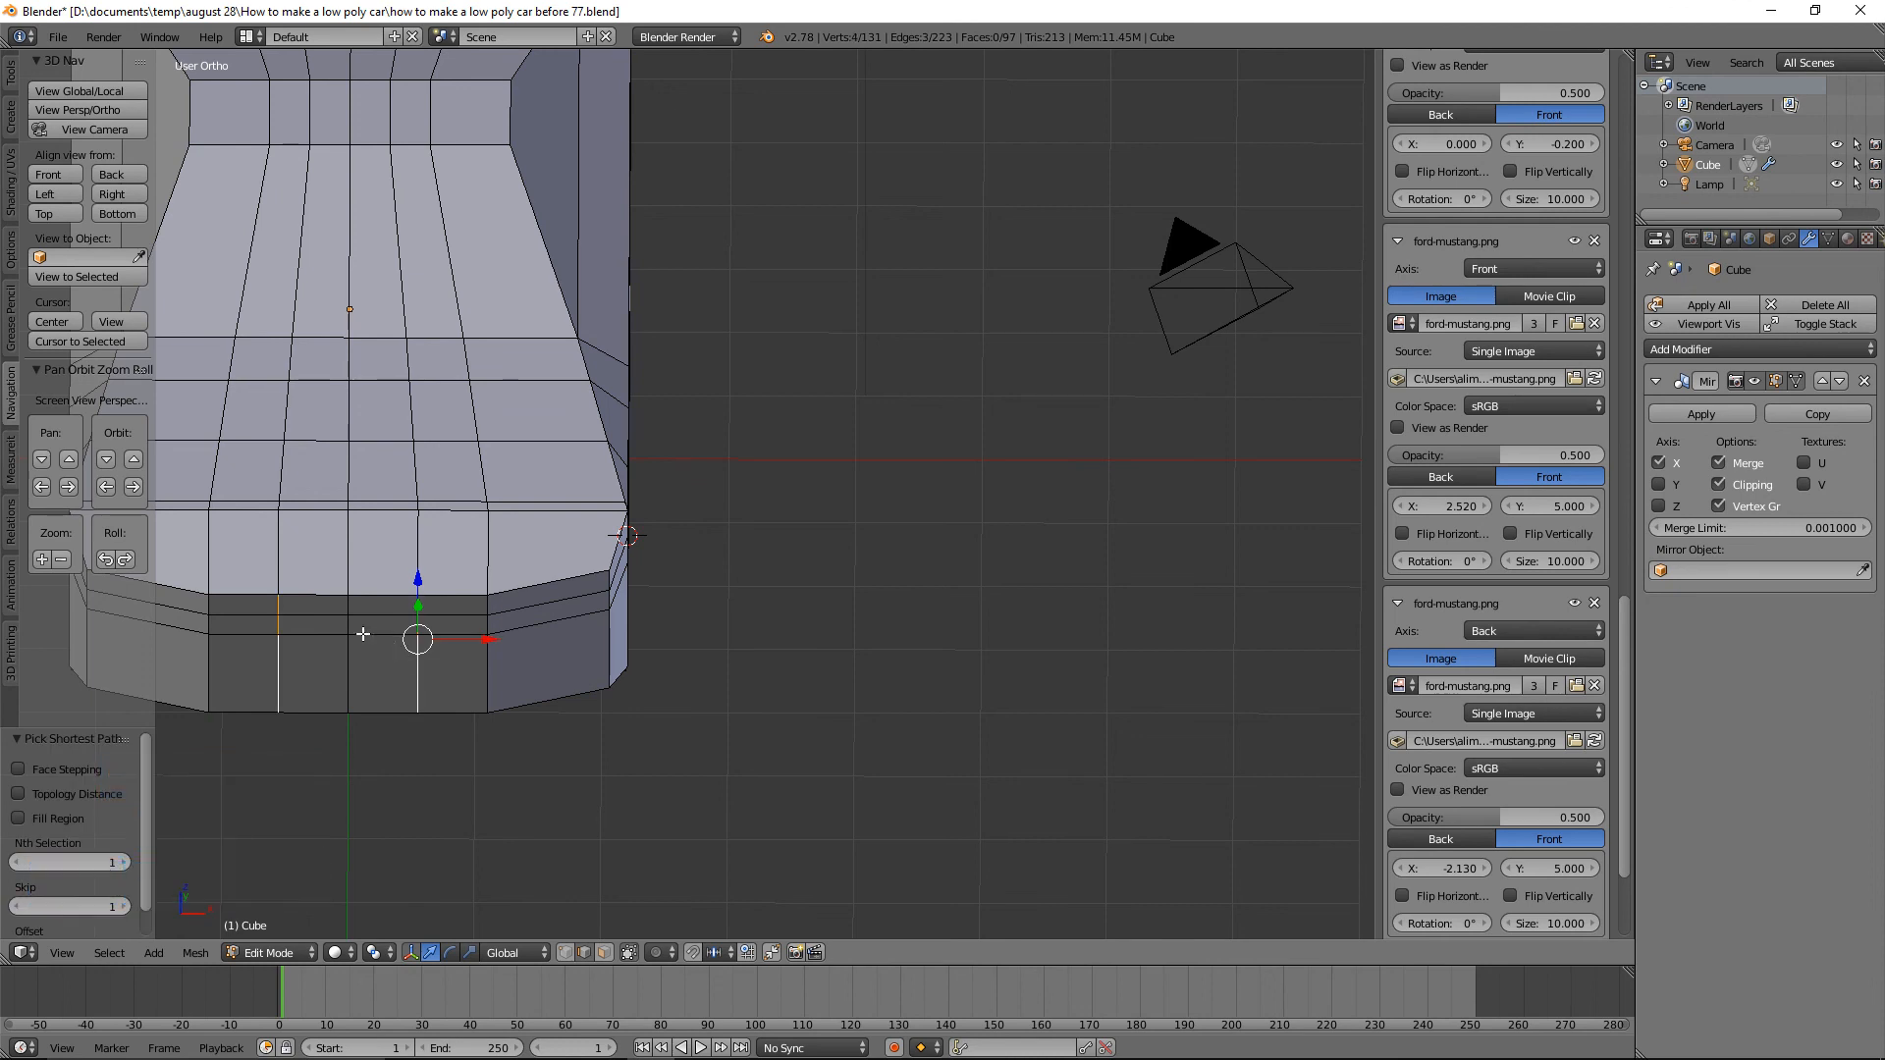
pyautogui.keyDown('shift'); pyautogui.click(347, 606); pyautogui.keyUp('shift')
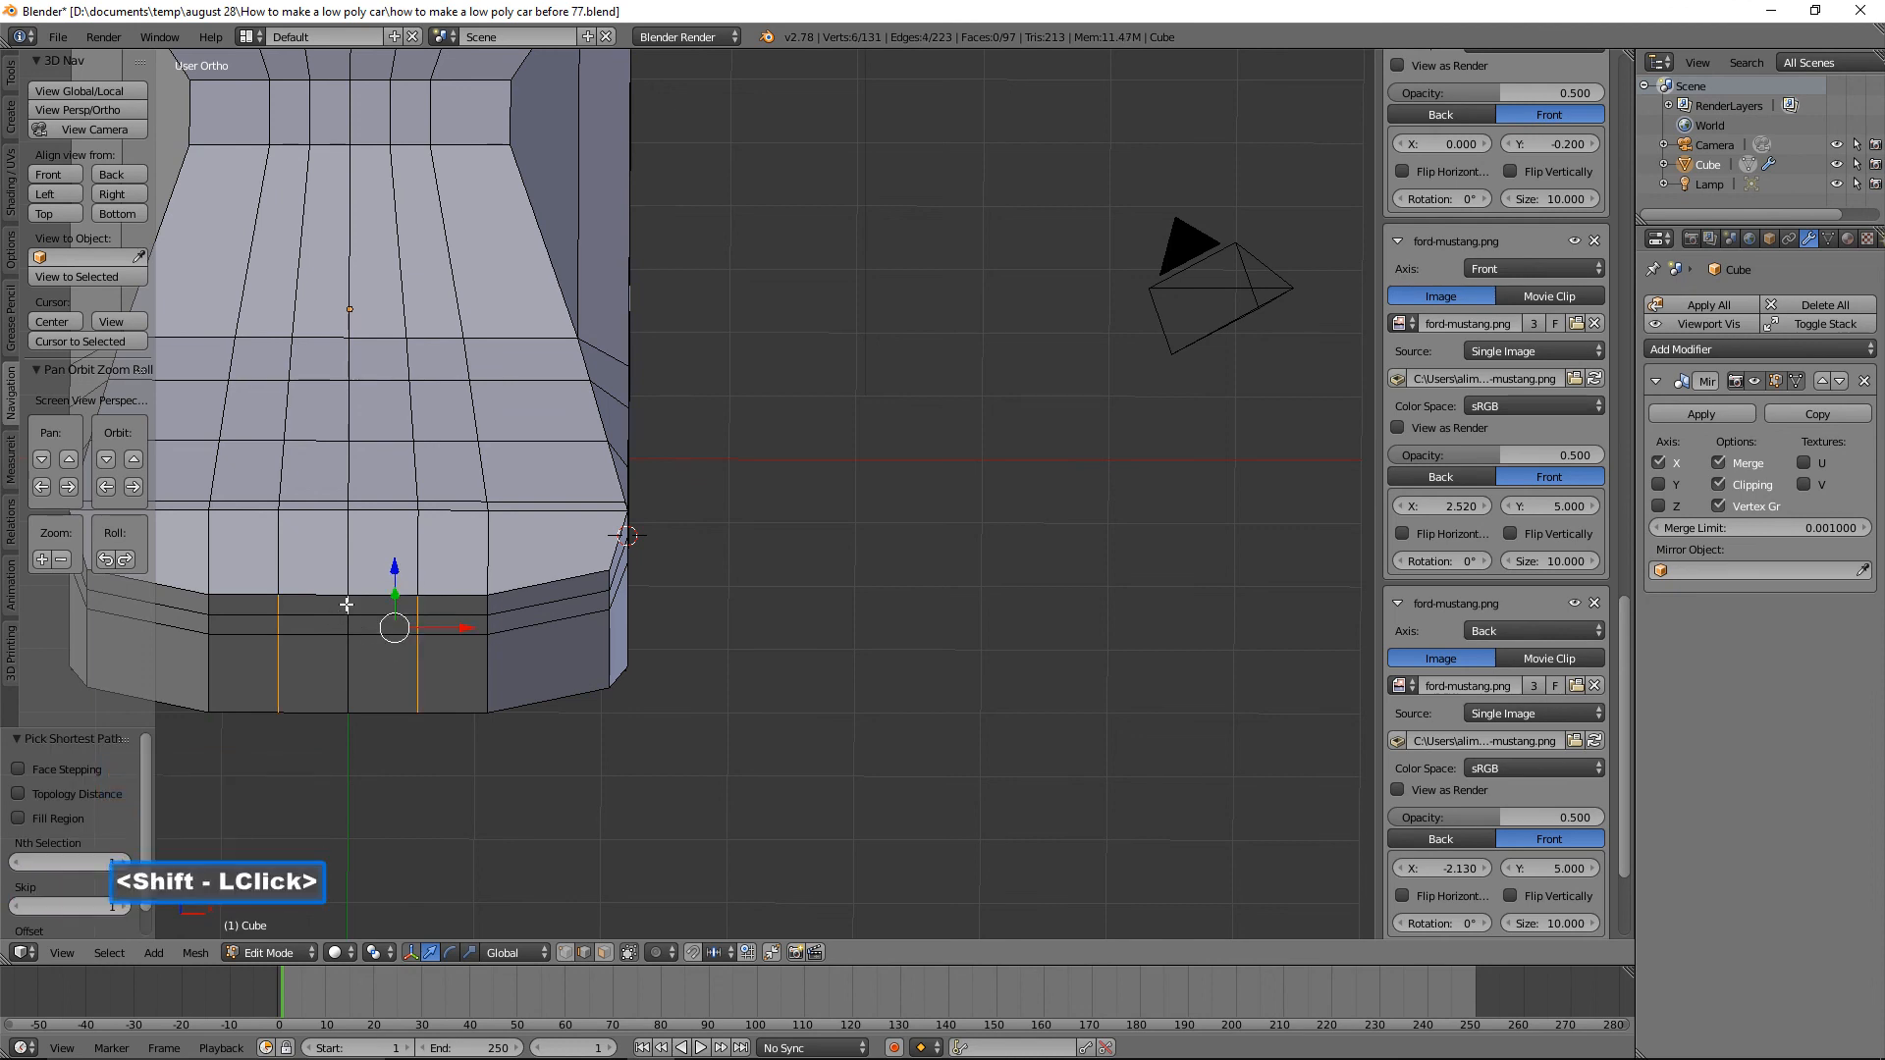
pyautogui.keyDown('ctrl'); pyautogui.click(350, 682); pyautogui.keyUp('ctrl')
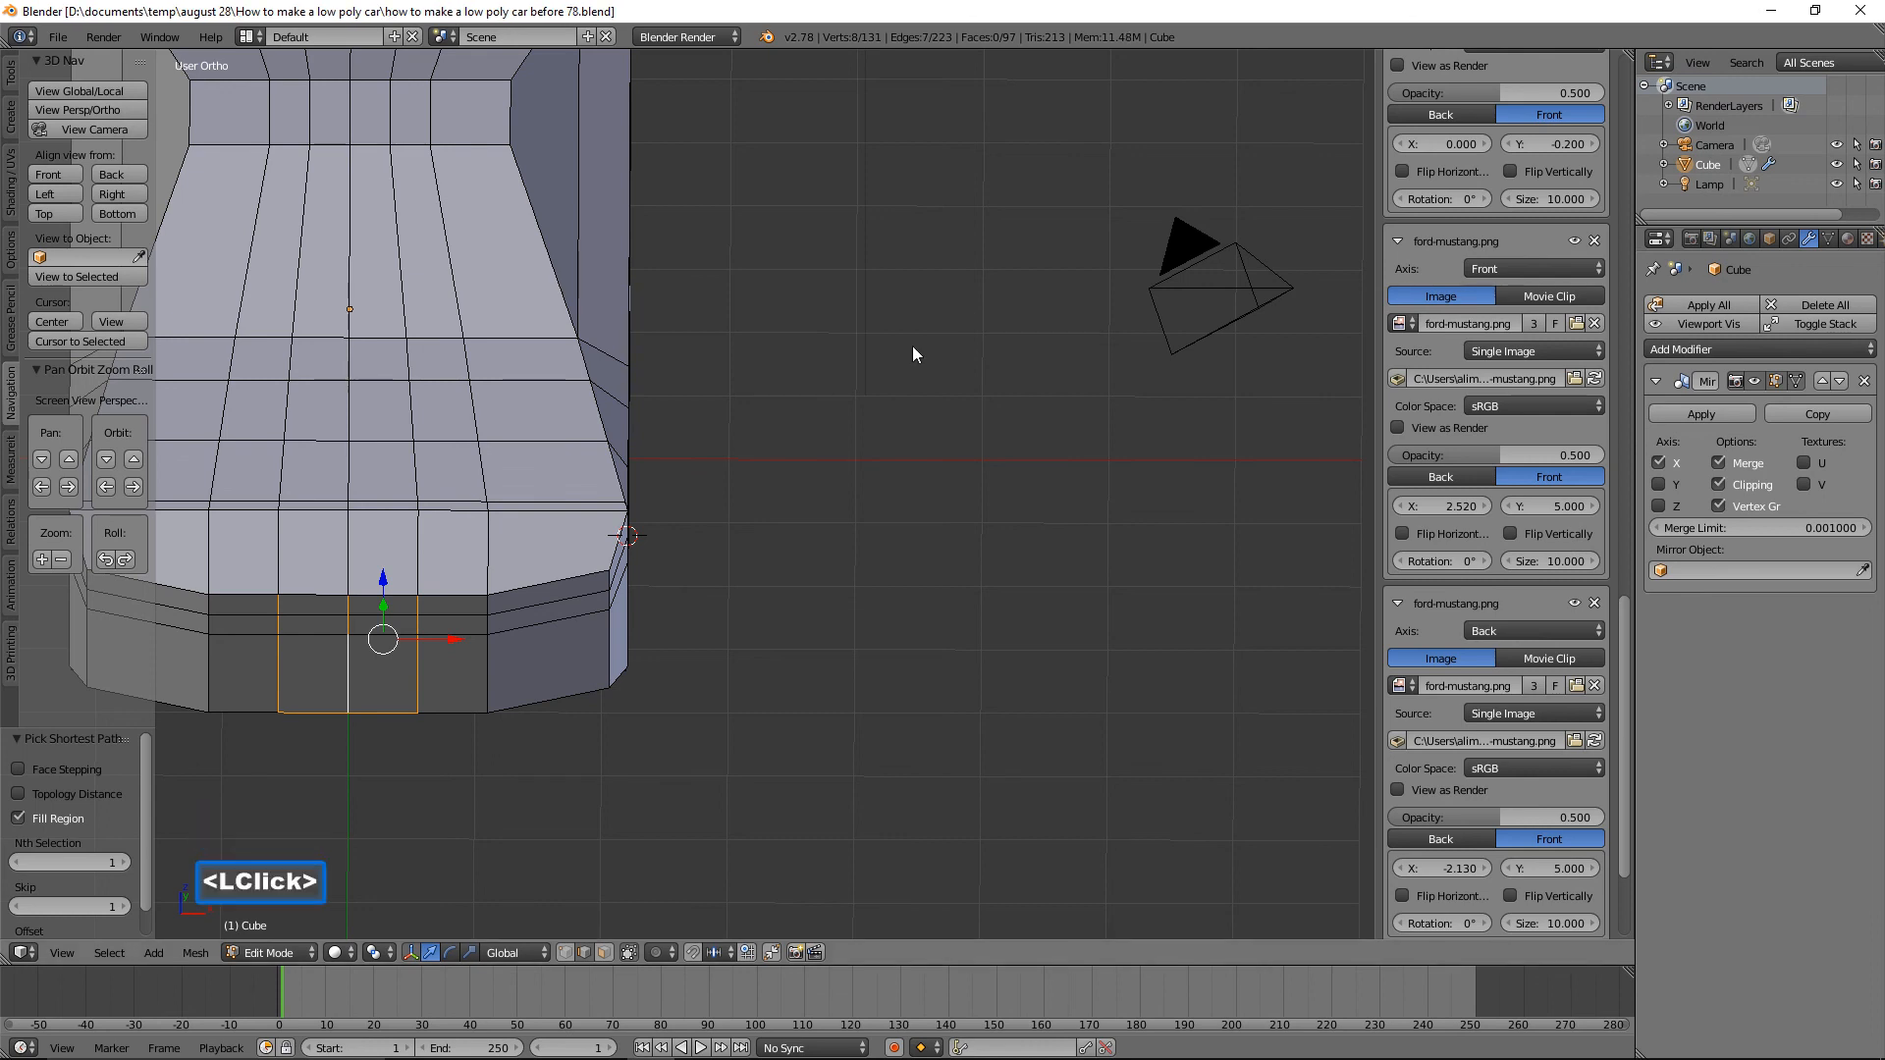
pyautogui.keyDown('shift'); pyautogui.moveTo(835, 351); pyautogui.dragTo(1115, 330, button='middle'); pyautogui.keyUp('shift')
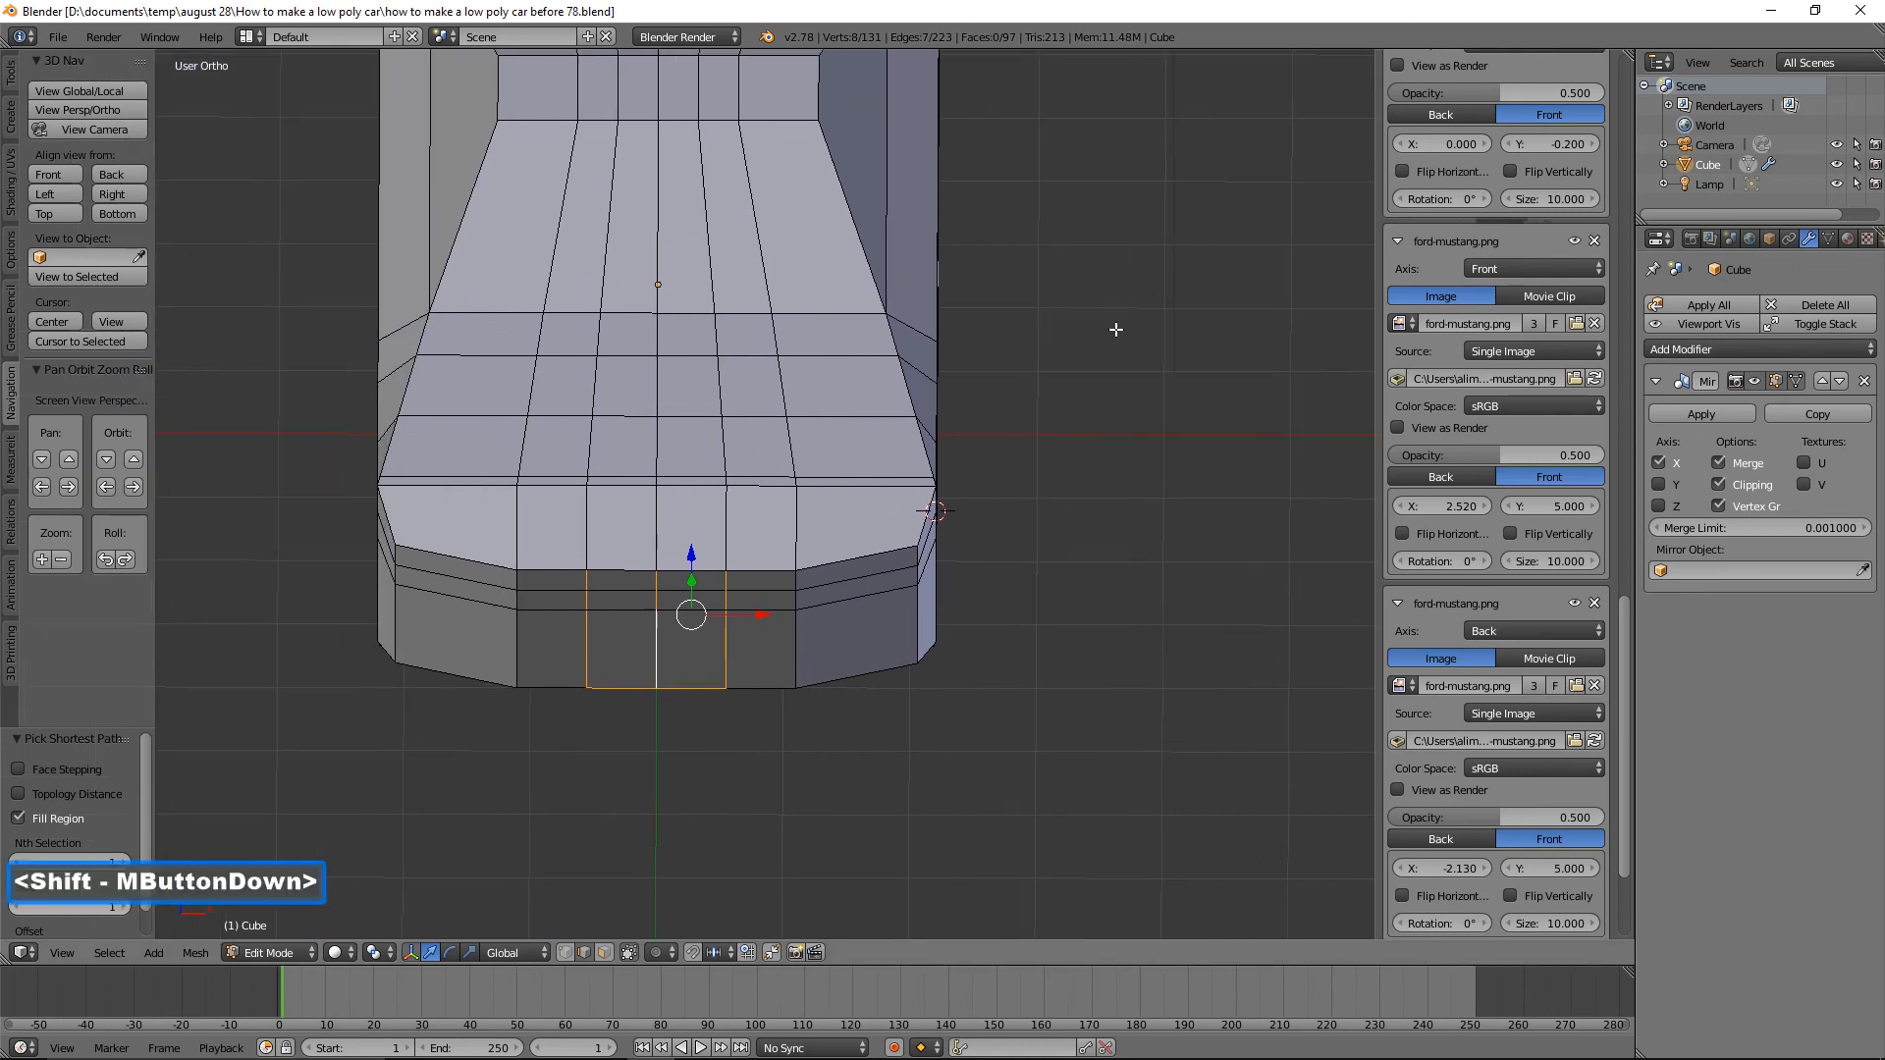
pyautogui.moveTo(1178, 410); pyautogui.dragTo(1081, 429, button='middle')
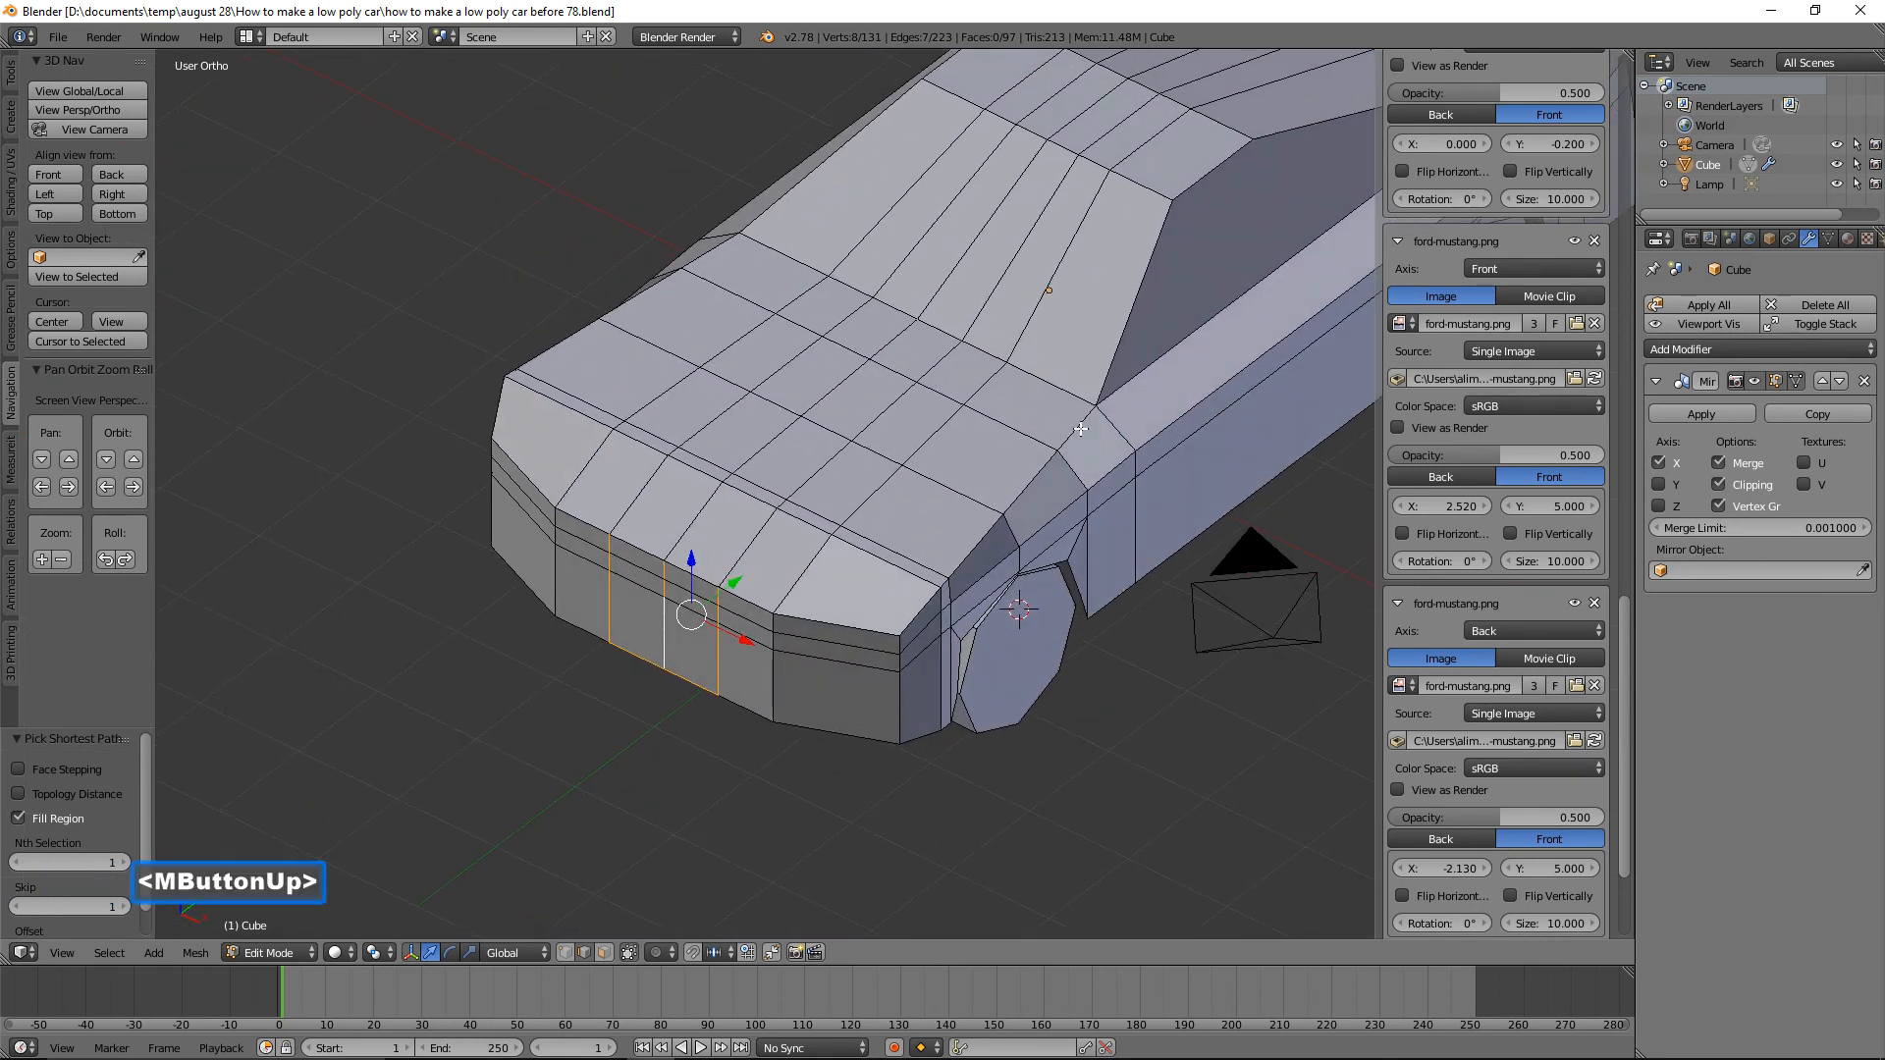
pyautogui.moveTo(735, 582); pyautogui.dragTo(717, 599)
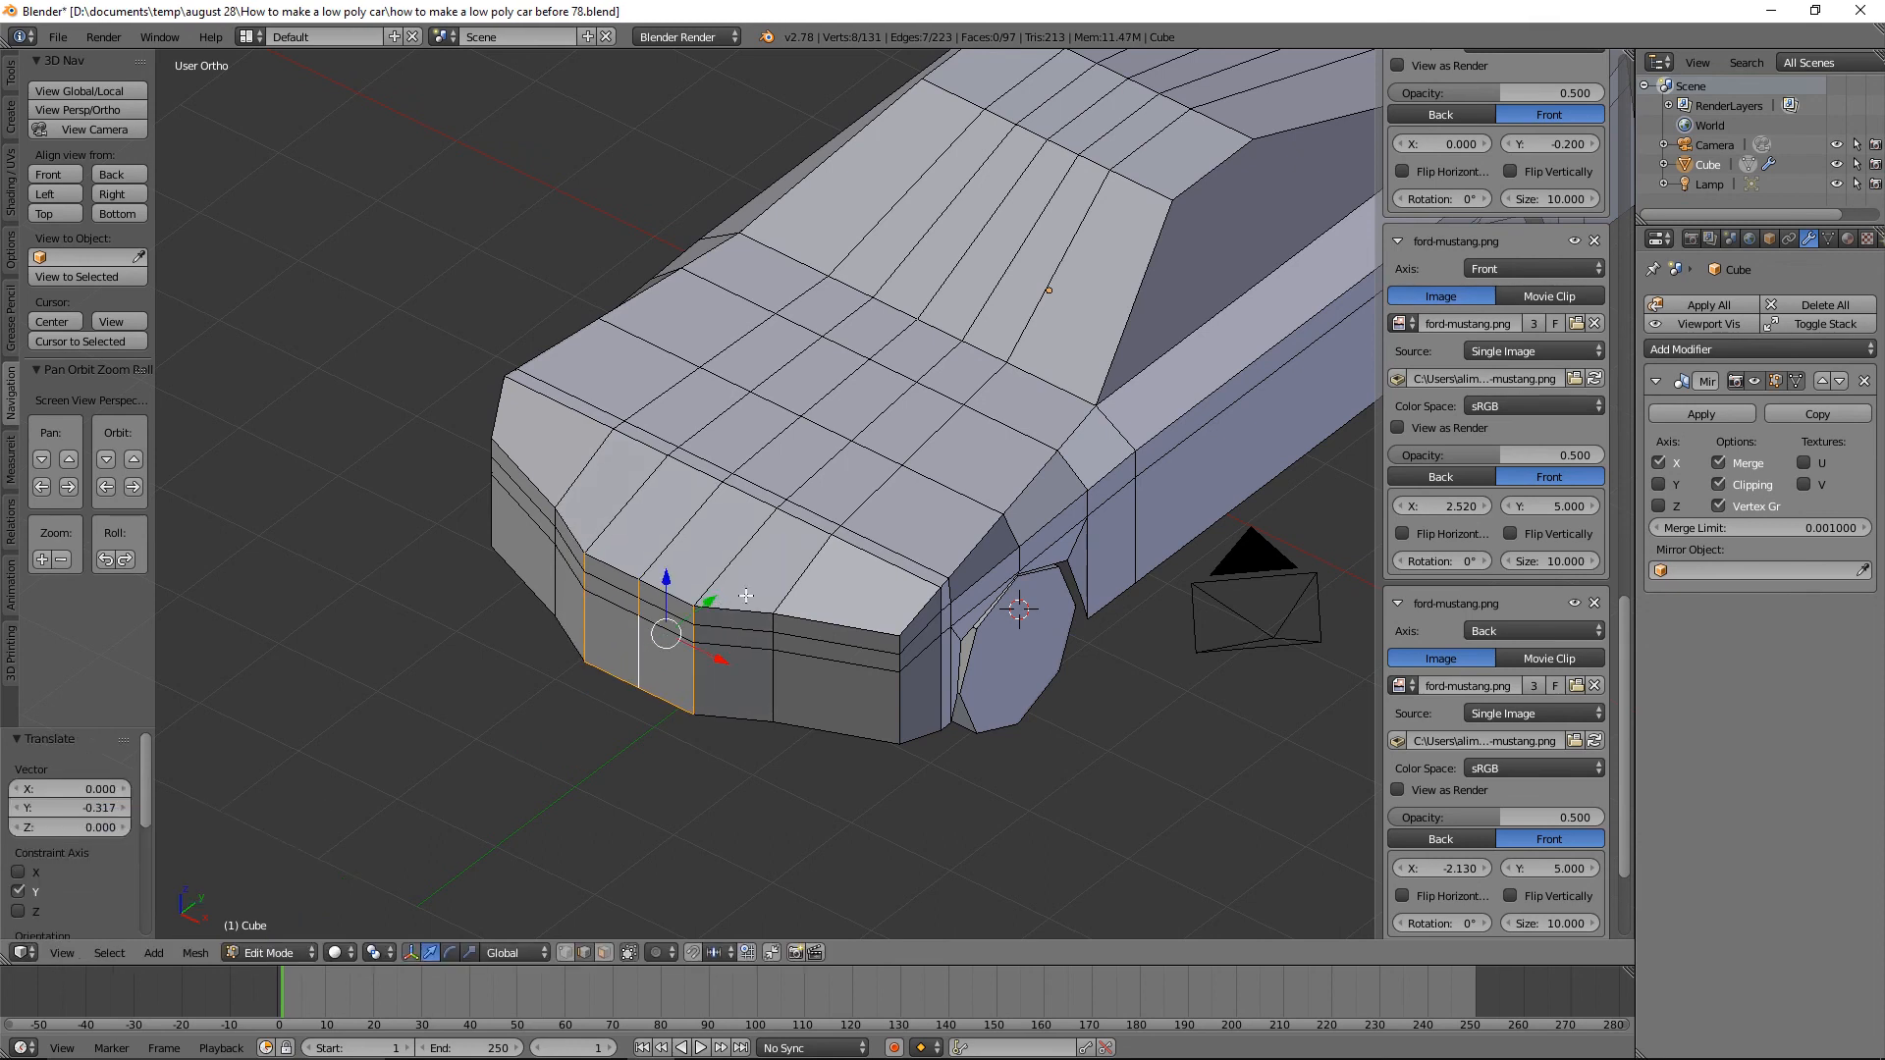
pyautogui.press('a')
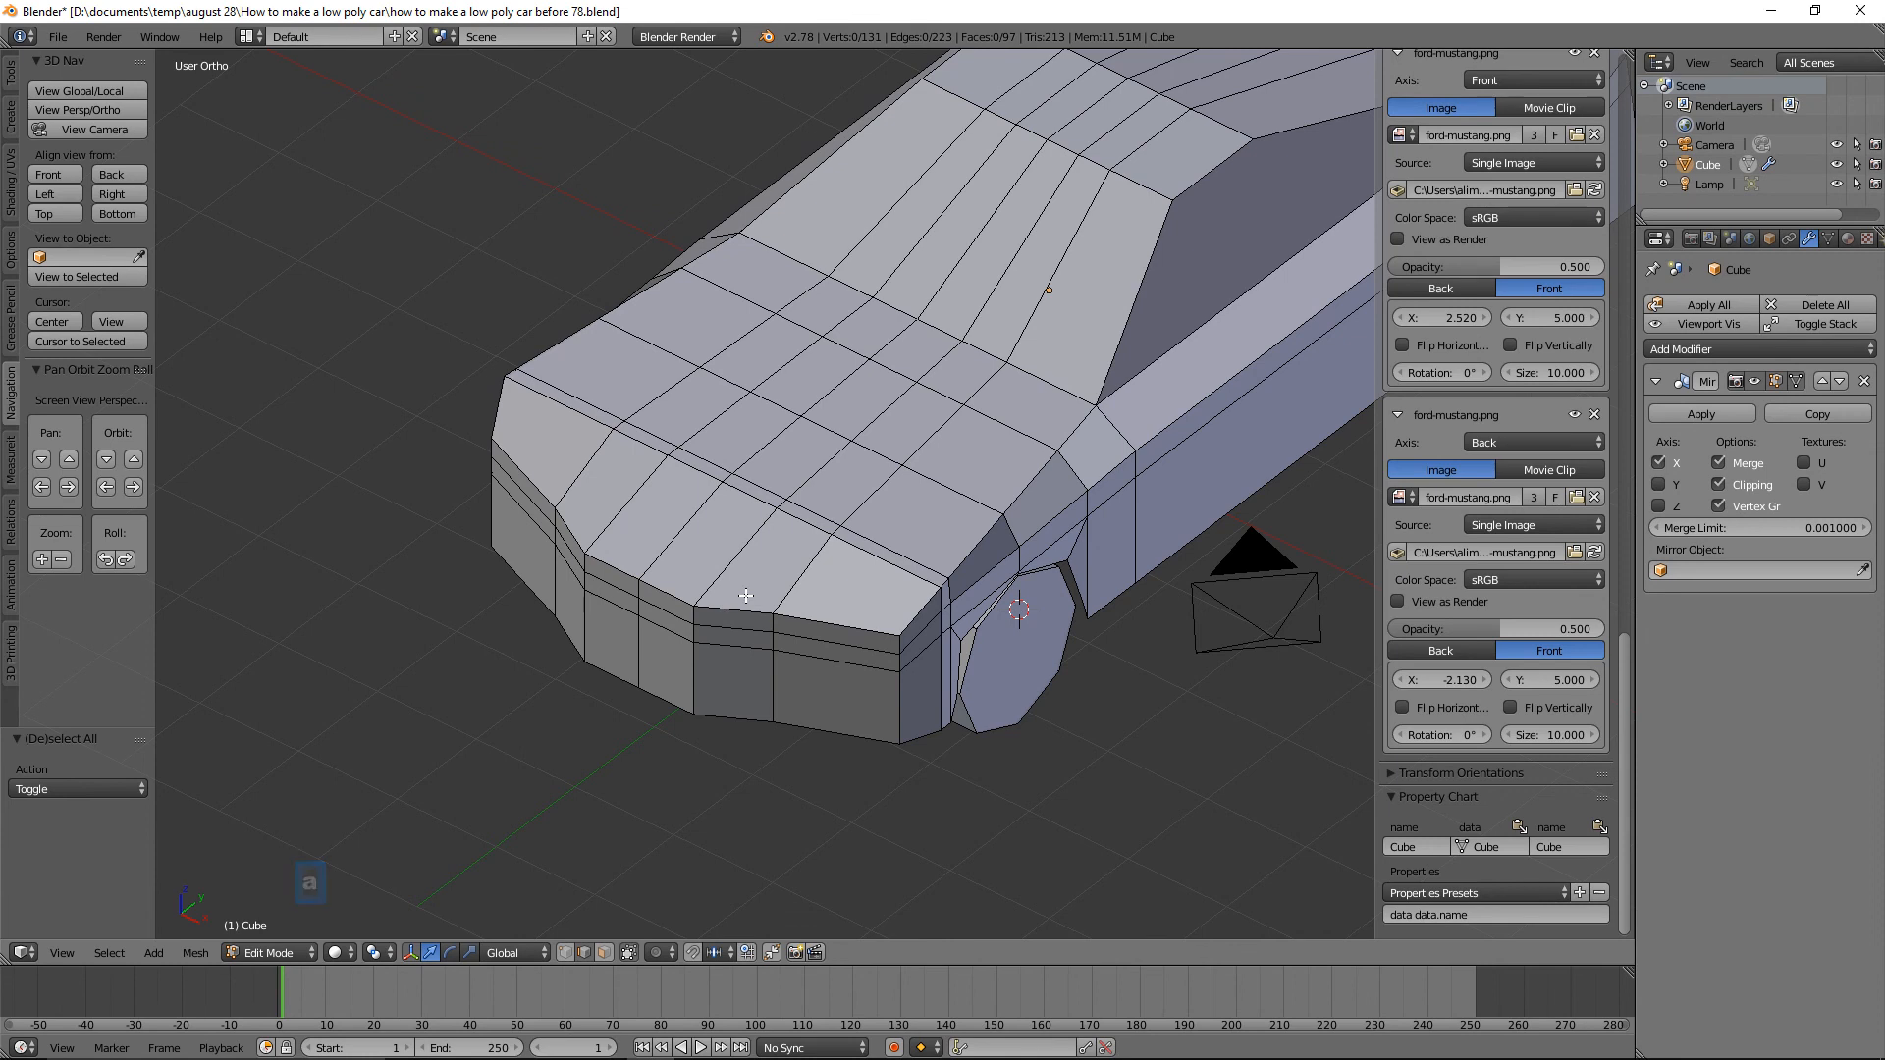
# Push the front bumper's centre vertical edges slightly farther forward, move the outer vertical edges about 0.129 forward along Y, and deselect.
pyautogui.click(639, 589)
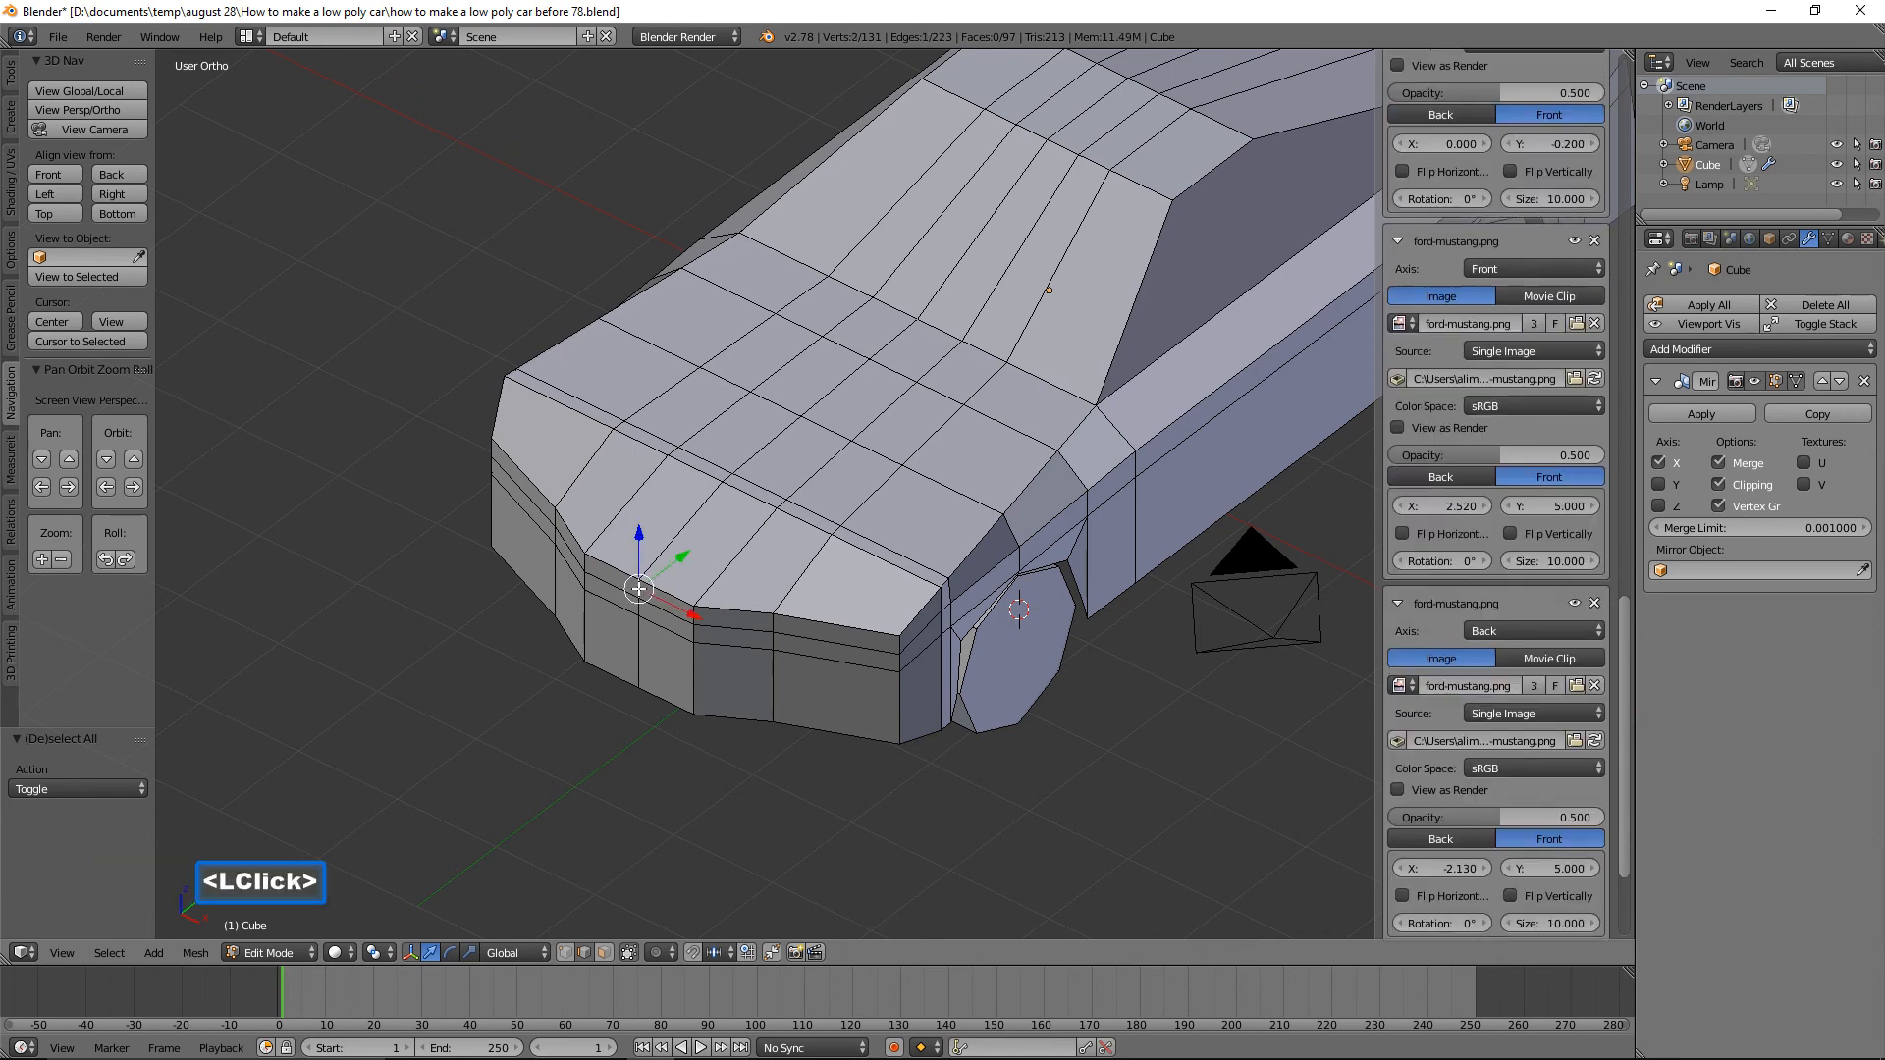
pyautogui.keyDown('ctrl'); pyautogui.click(688, 592); pyautogui.keyUp('ctrl')
pyautogui.moveTo(691, 586); pyautogui.dragTo(684, 589)
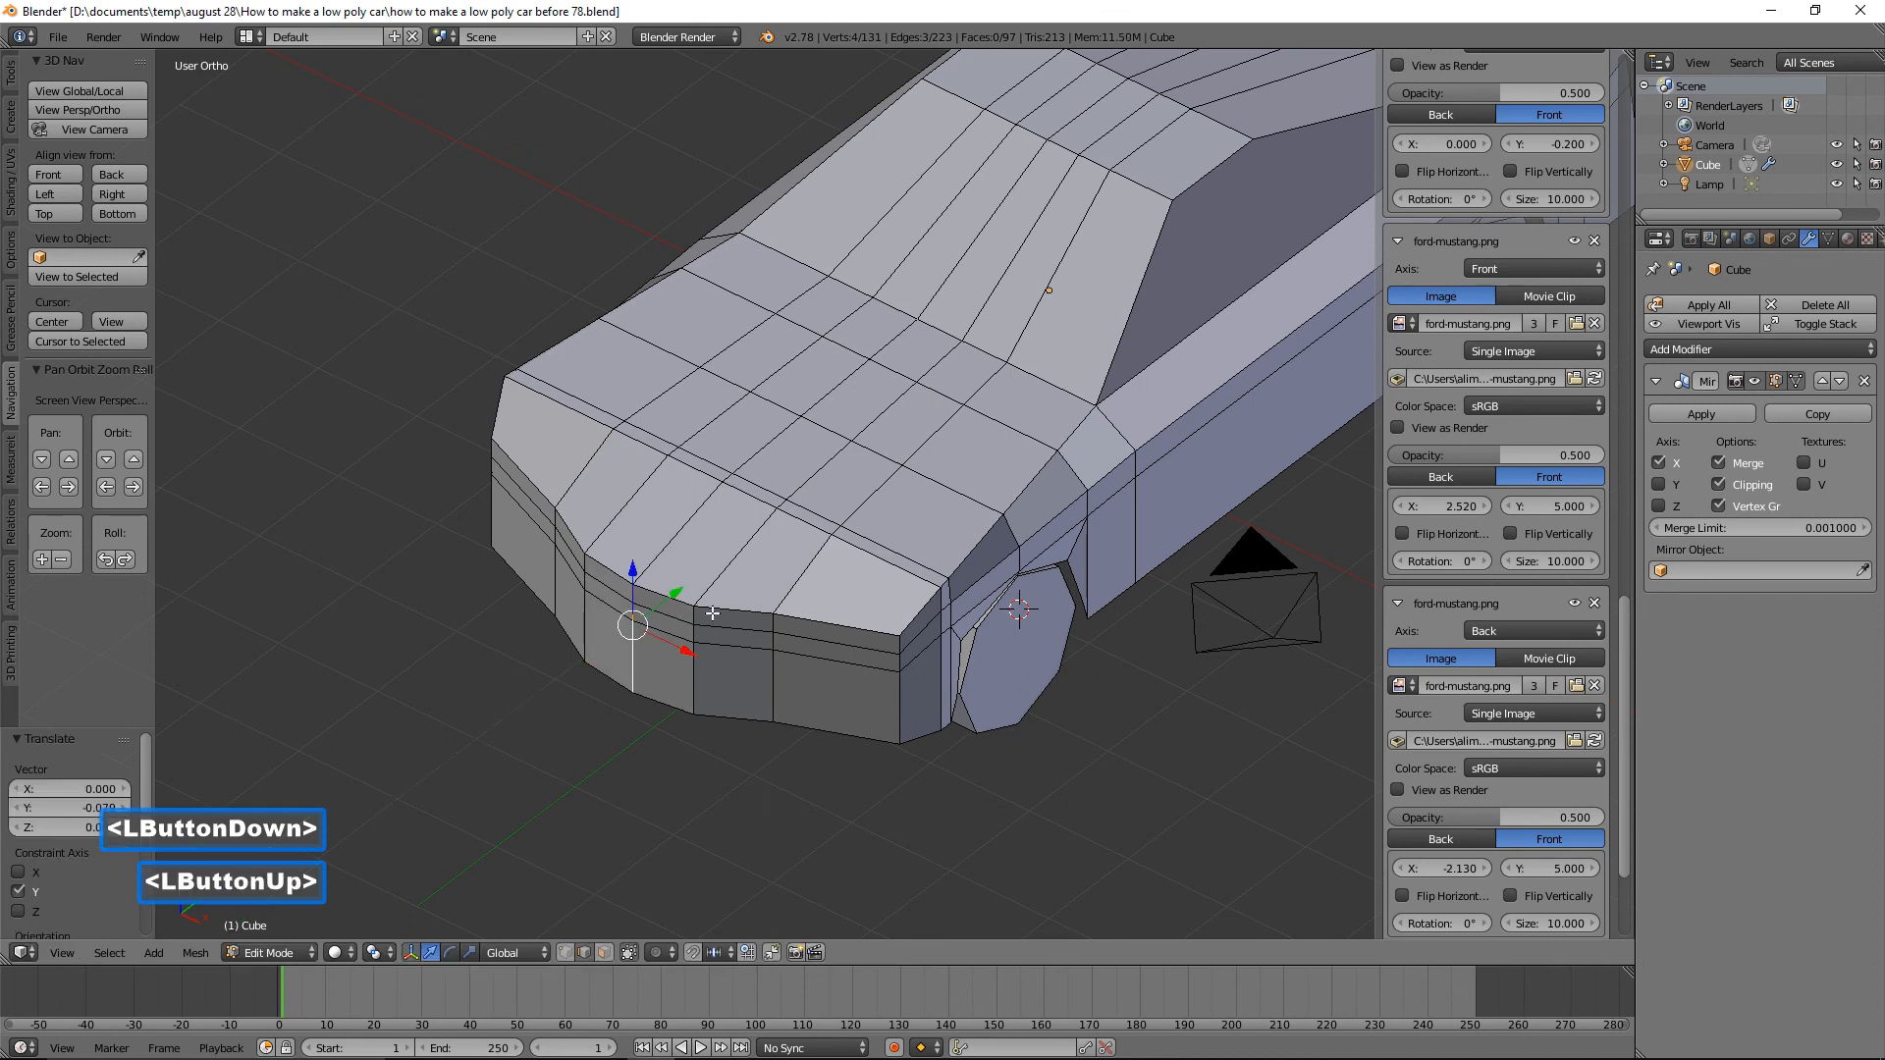
pyautogui.press('a')
pyautogui.click(775, 623)
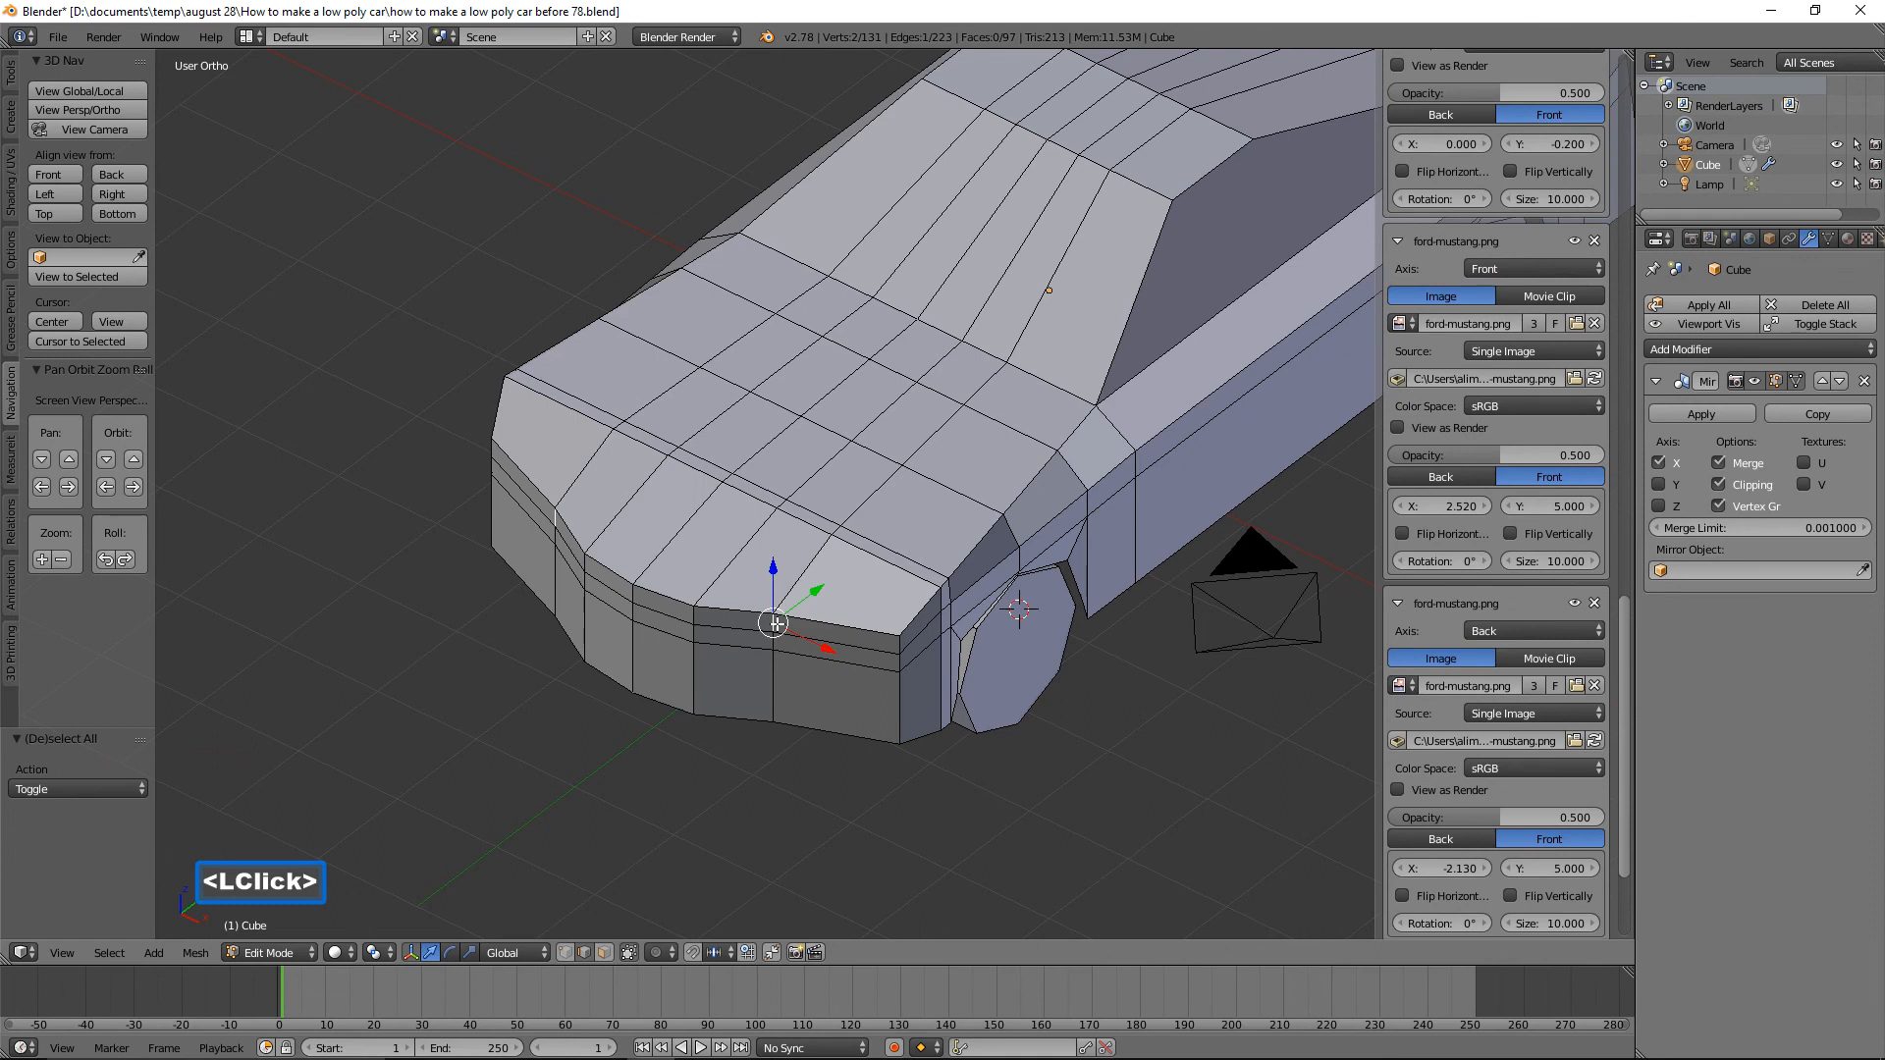
pyautogui.keyDown('ctrl'); pyautogui.click(775, 662); pyautogui.keyUp('ctrl')
pyautogui.moveTo(821, 617); pyautogui.dragTo(811, 621)
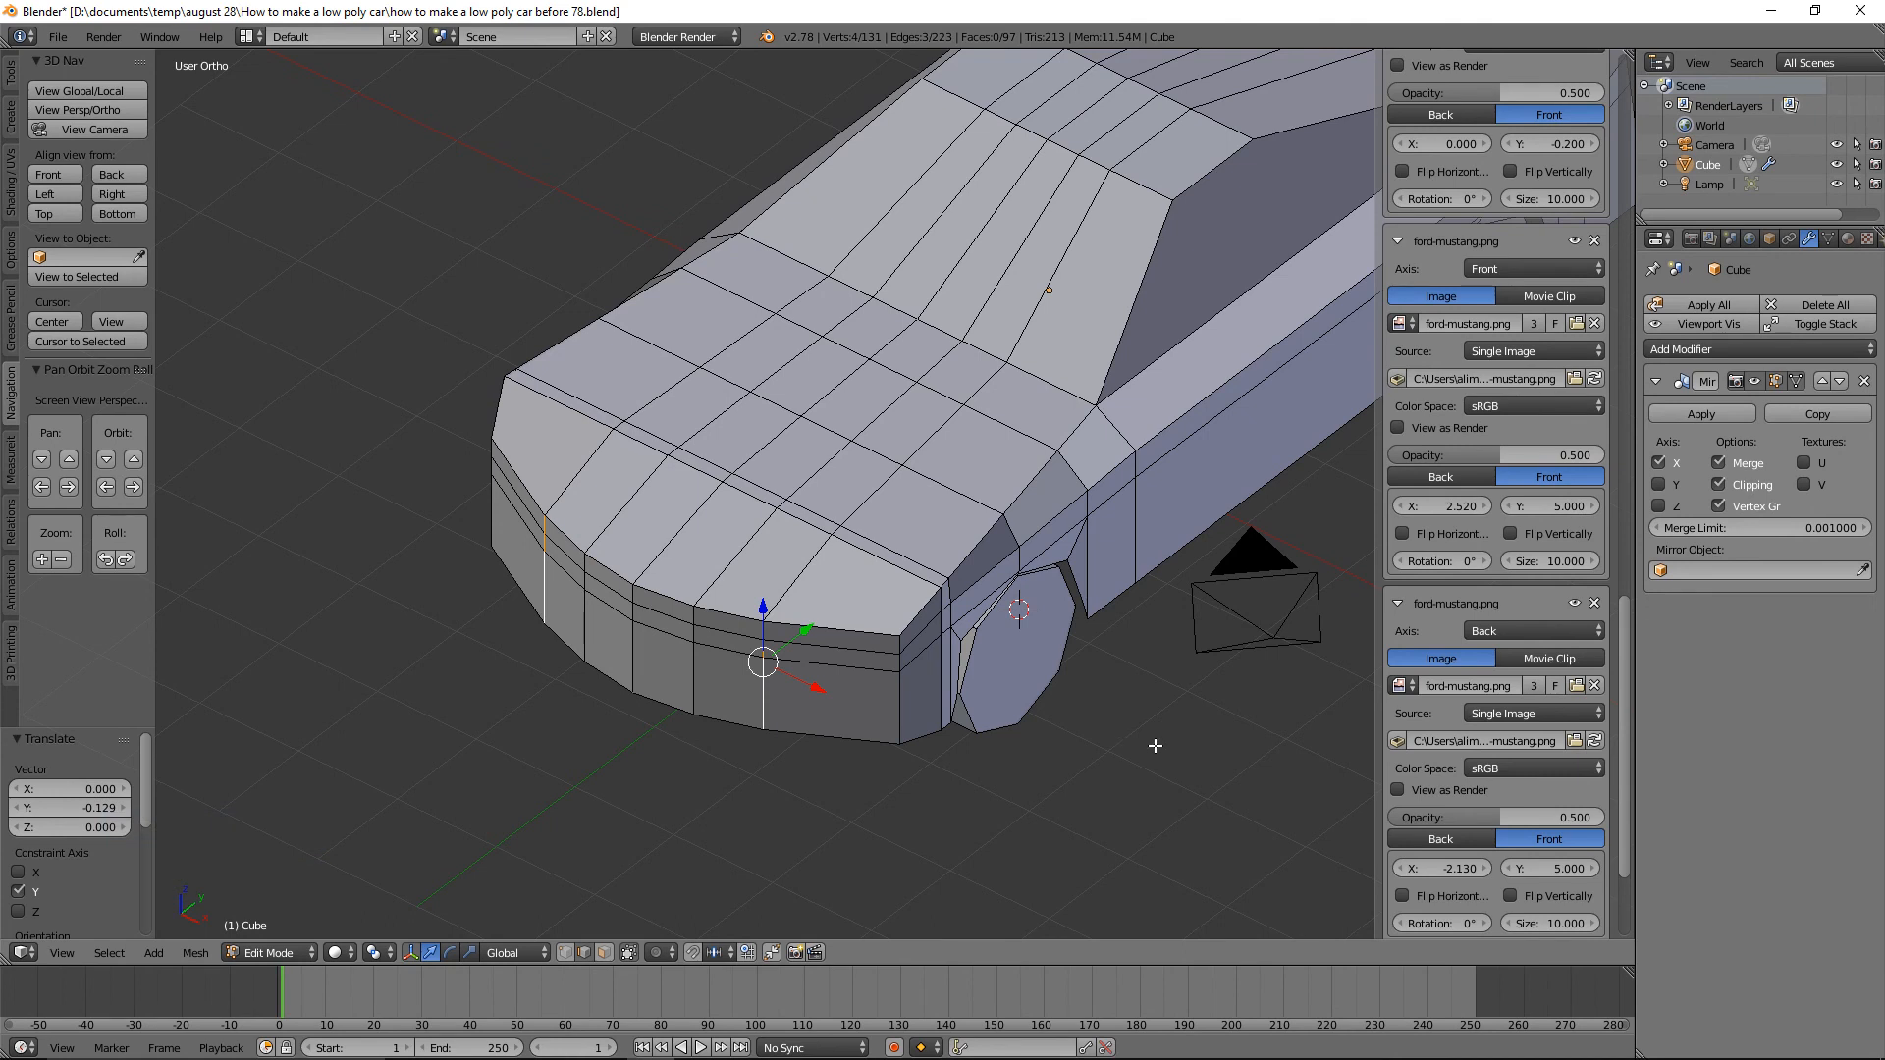
pyautogui.press('a')
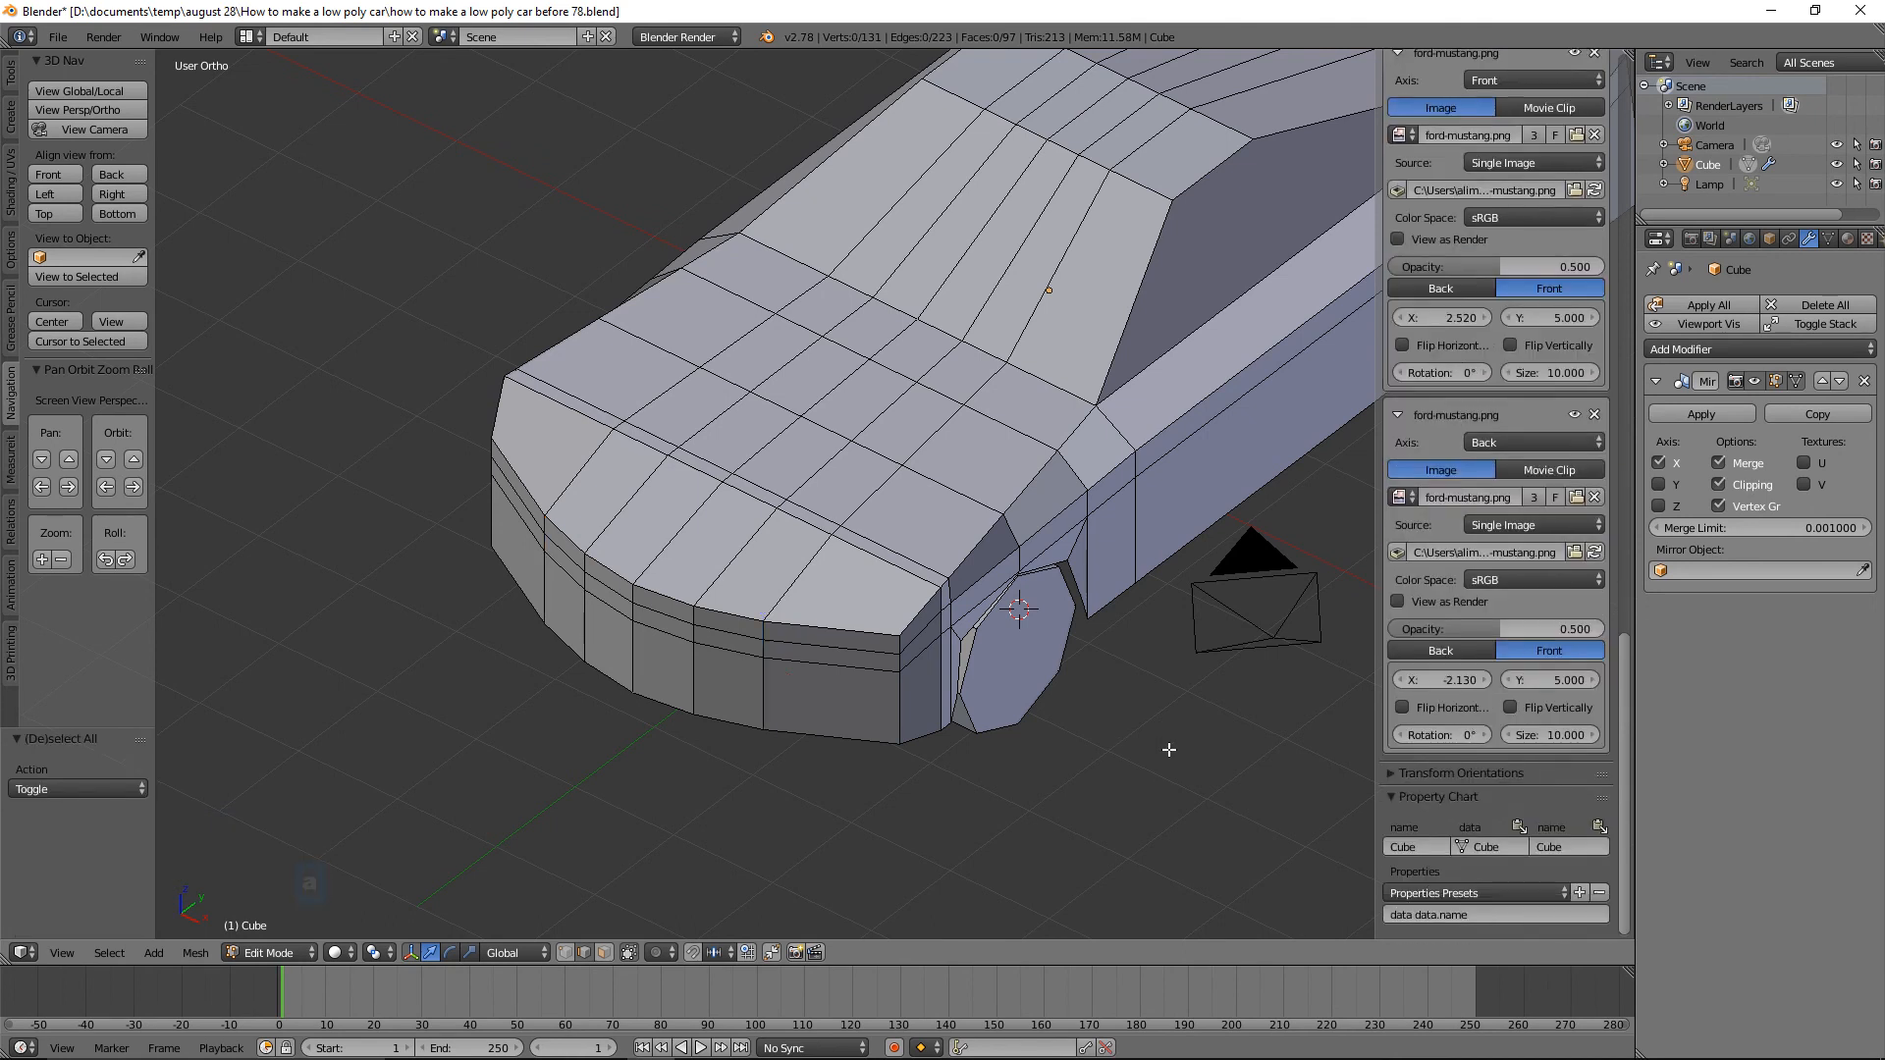
# Select the centre and adjacent inner vertical edges on the car's rear face and move them about 0.332 rearward along Y.
pyautogui.keyDown('ctrl'); pyautogui.moveTo(1215, 716); pyautogui.dragTo(1208, 775, button='middle'); pyautogui.keyUp('ctrl')
pyautogui.keyDown('shift'); pyautogui.moveTo(1250, 580); pyautogui.dragTo(1079, 616, button='middle'); pyautogui.keyUp('shift')
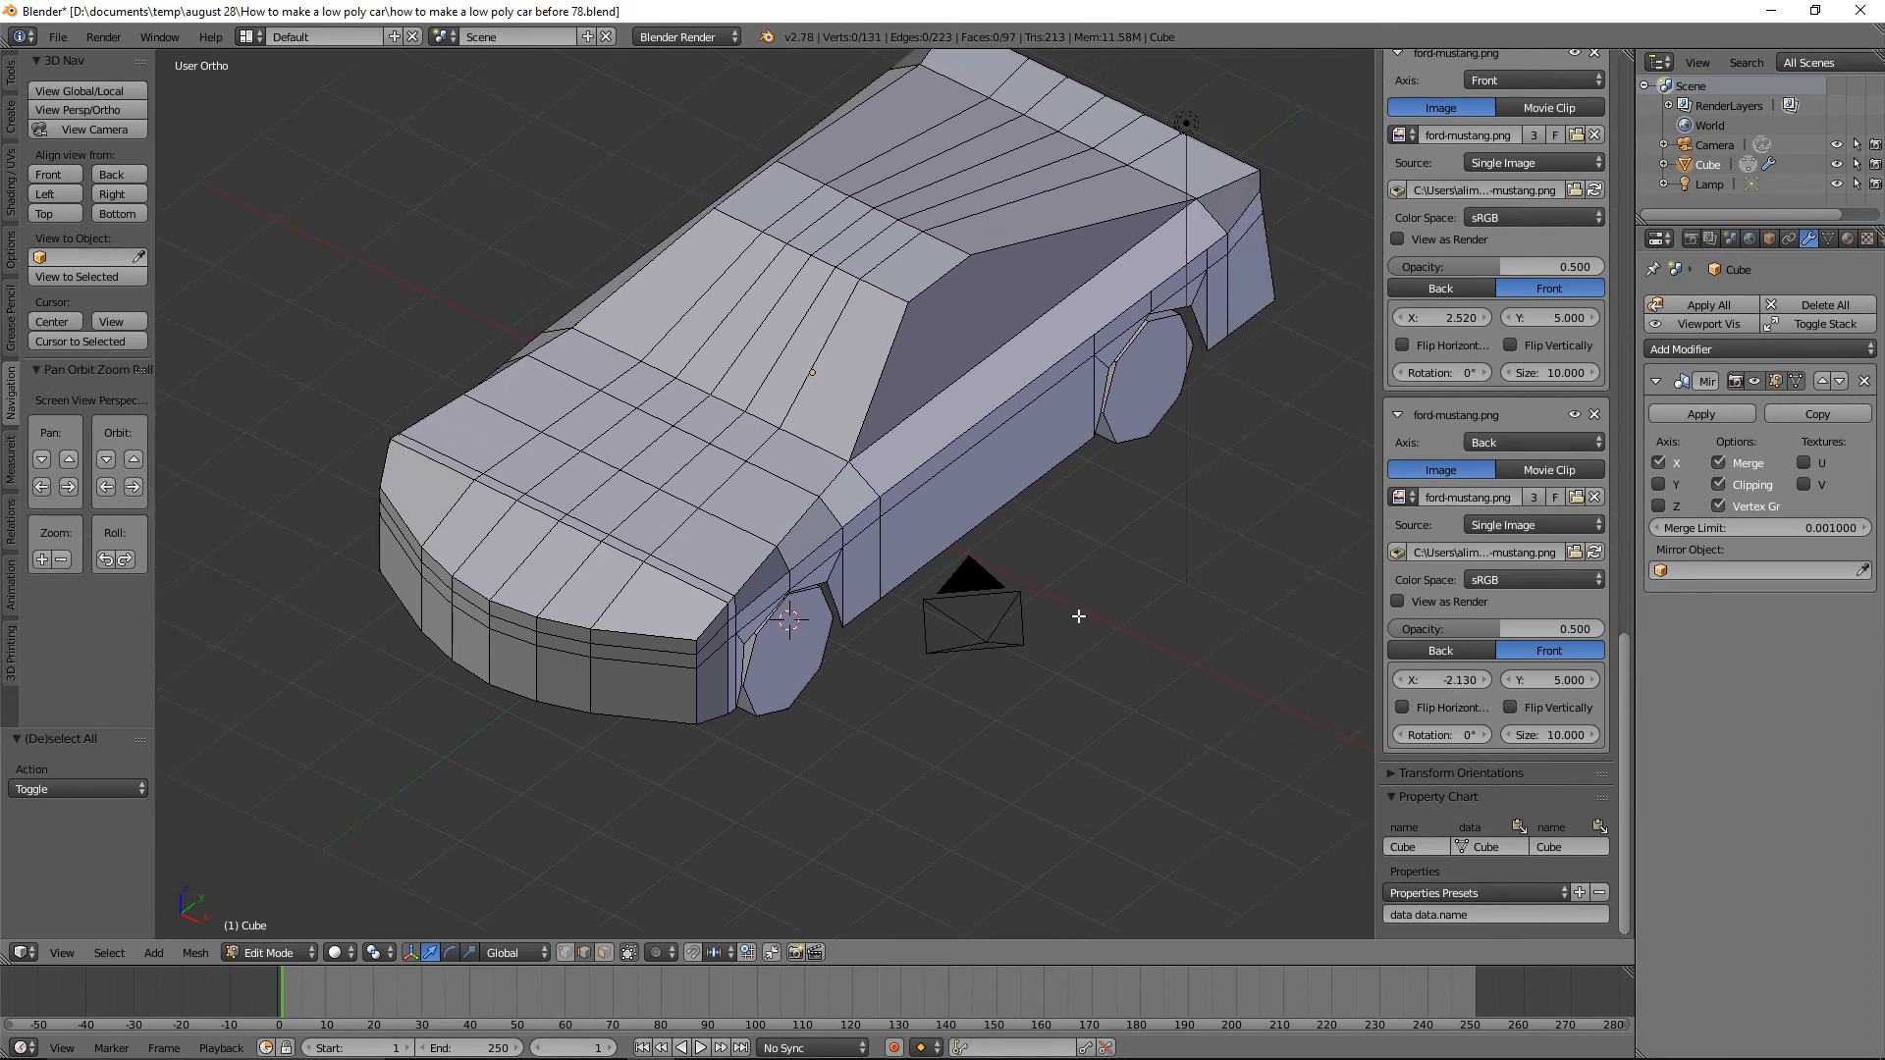
pyautogui.moveTo(1079, 617); pyautogui.dragTo(1064, 619, button='middle')
pyautogui.moveTo(1198, 593); pyautogui.dragTo(1080, 540, button='middle')
pyautogui.keyDown('shift'); pyautogui.moveTo(1080, 539); pyautogui.dragTo(988, 496, button='middle'); pyautogui.keyUp('shift')
pyautogui.moveTo(1174, 533); pyautogui.dragTo(978, 440, button='middle')
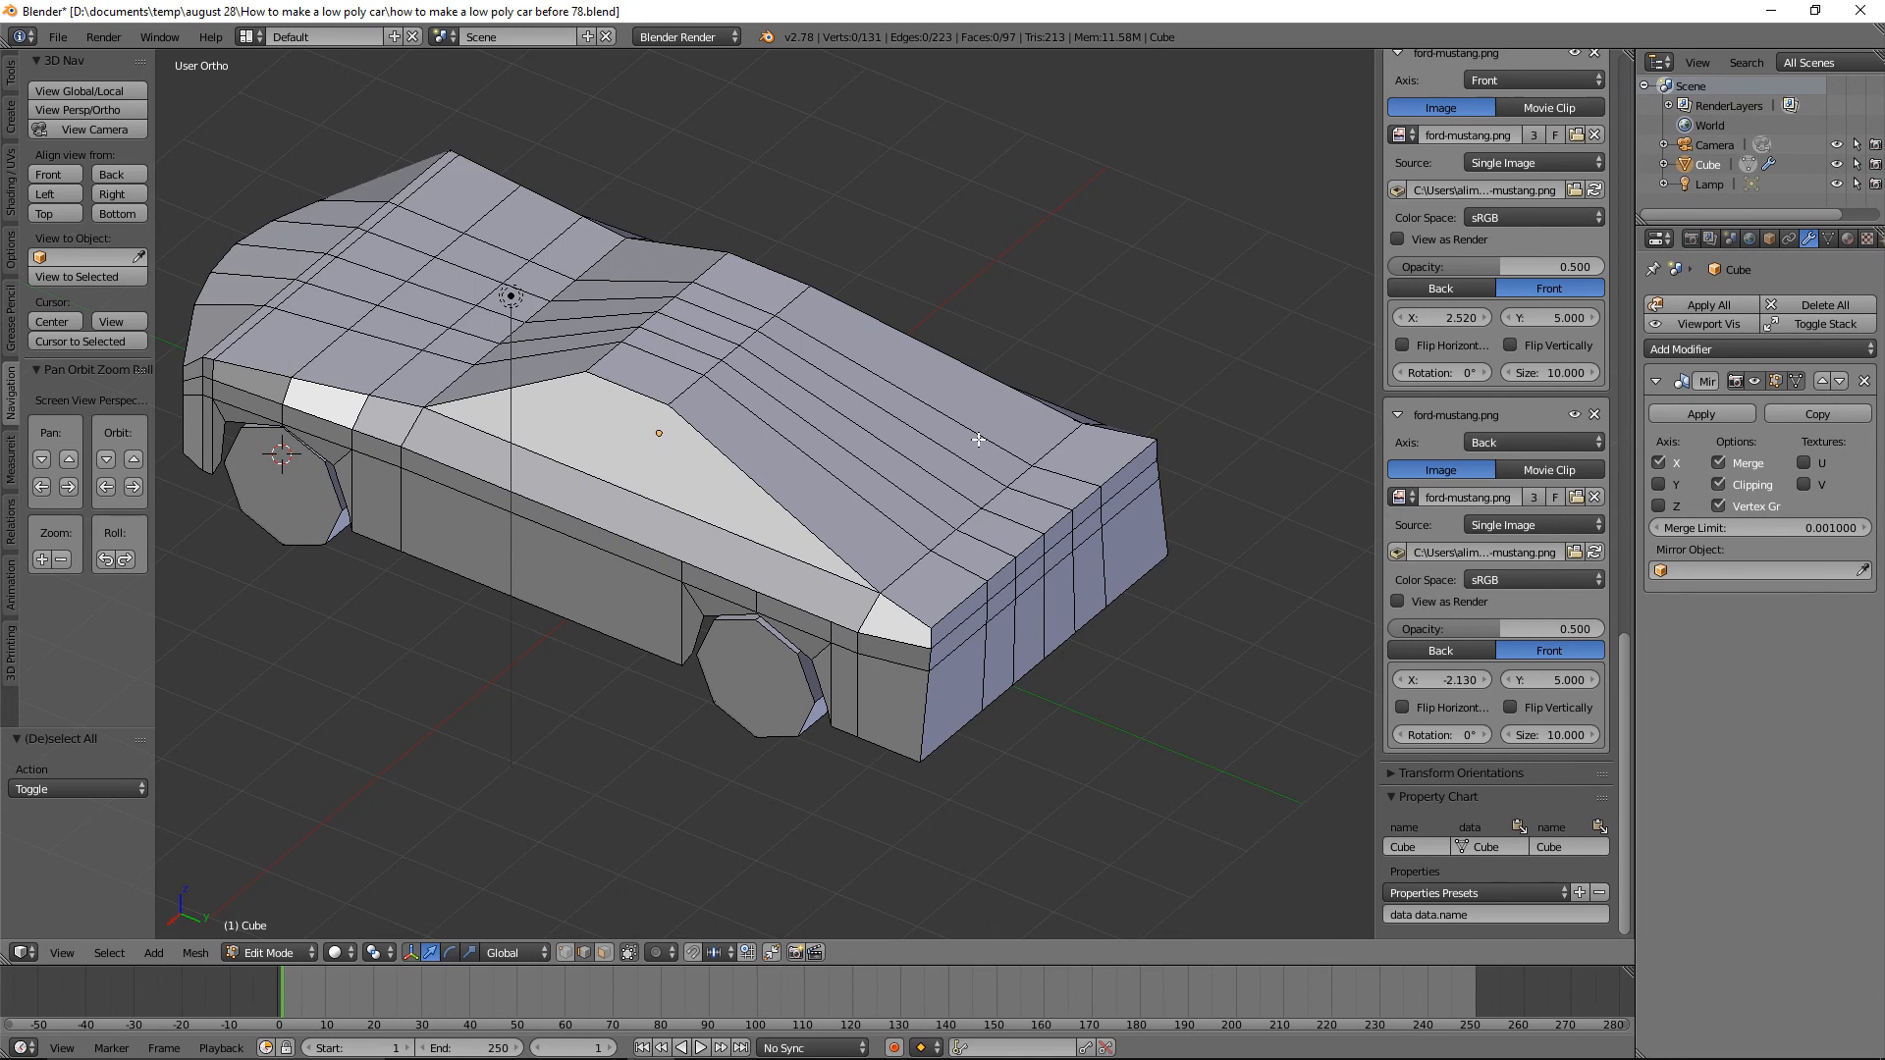
pyautogui.keyDown('shift'); pyautogui.middleClick(979, 440); pyautogui.keyUp('shift')
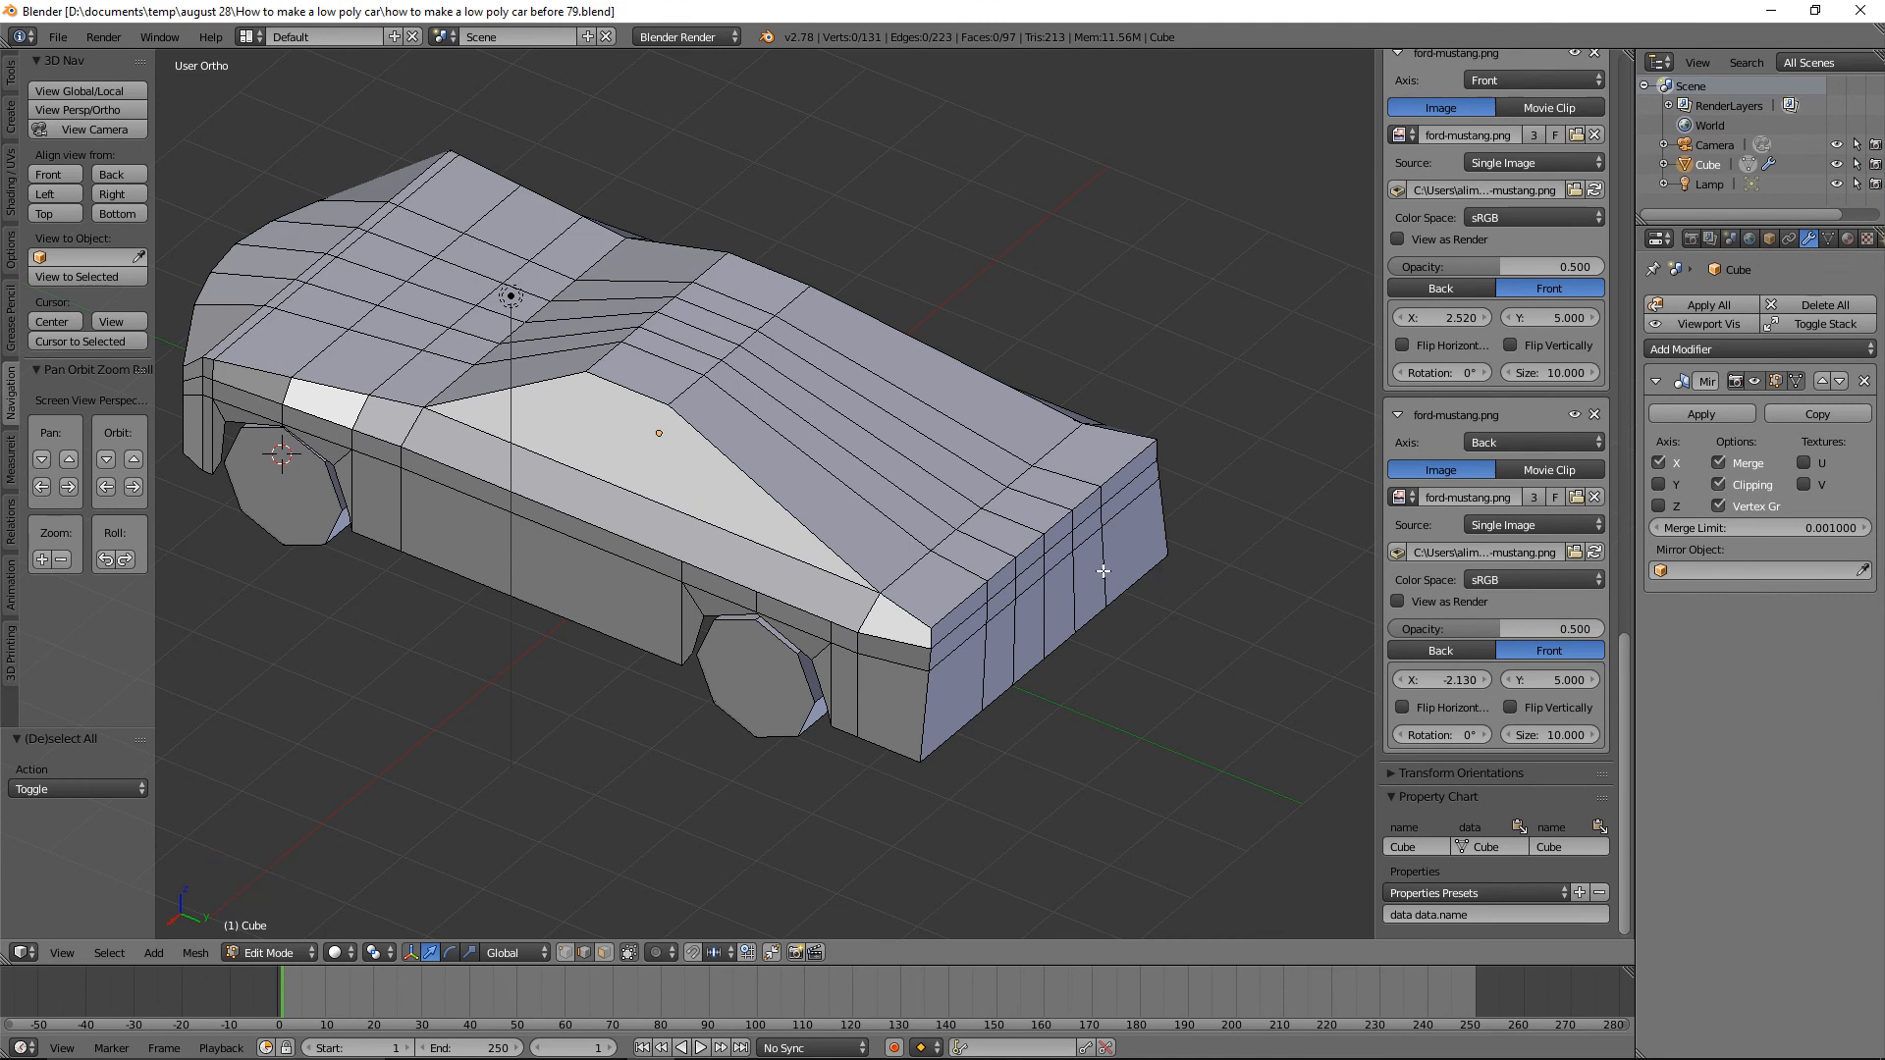
pyautogui.click(1044, 542)
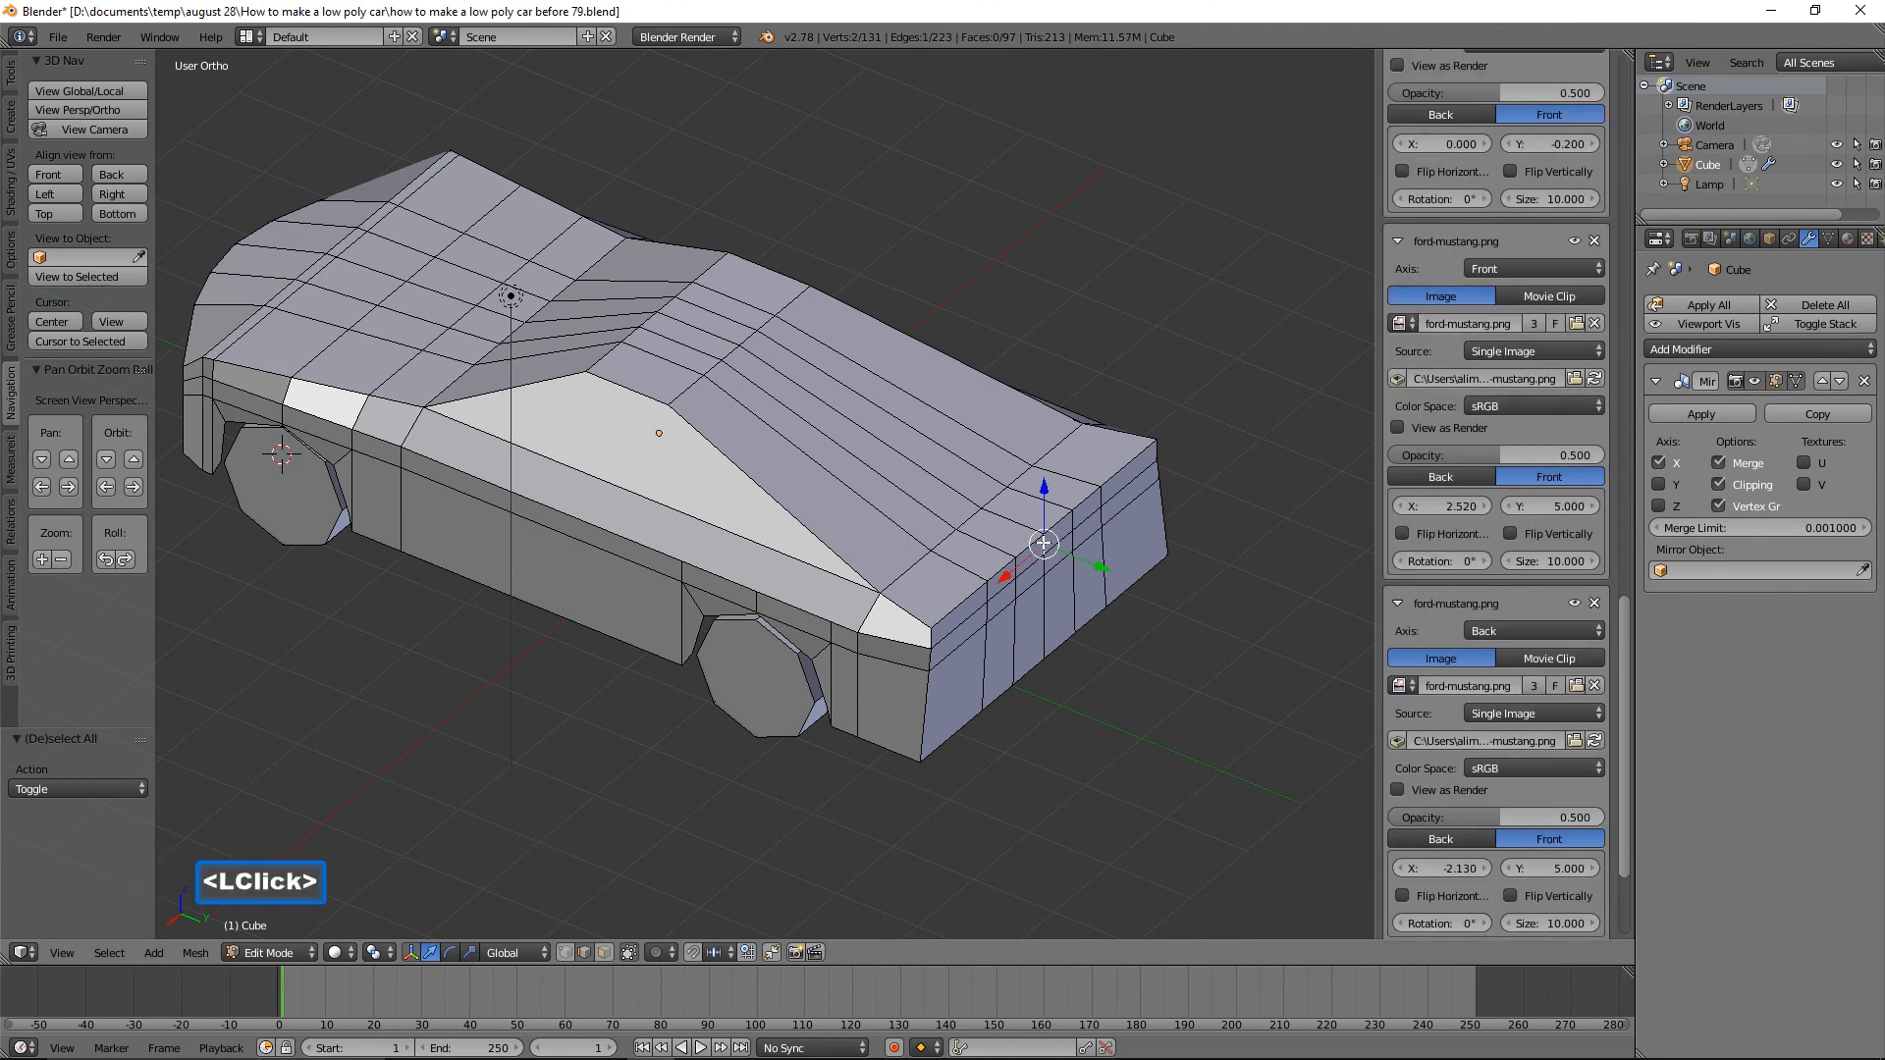
pyautogui.keyDown('ctrl'); pyautogui.click(1049, 630); pyautogui.keyUp('ctrl')
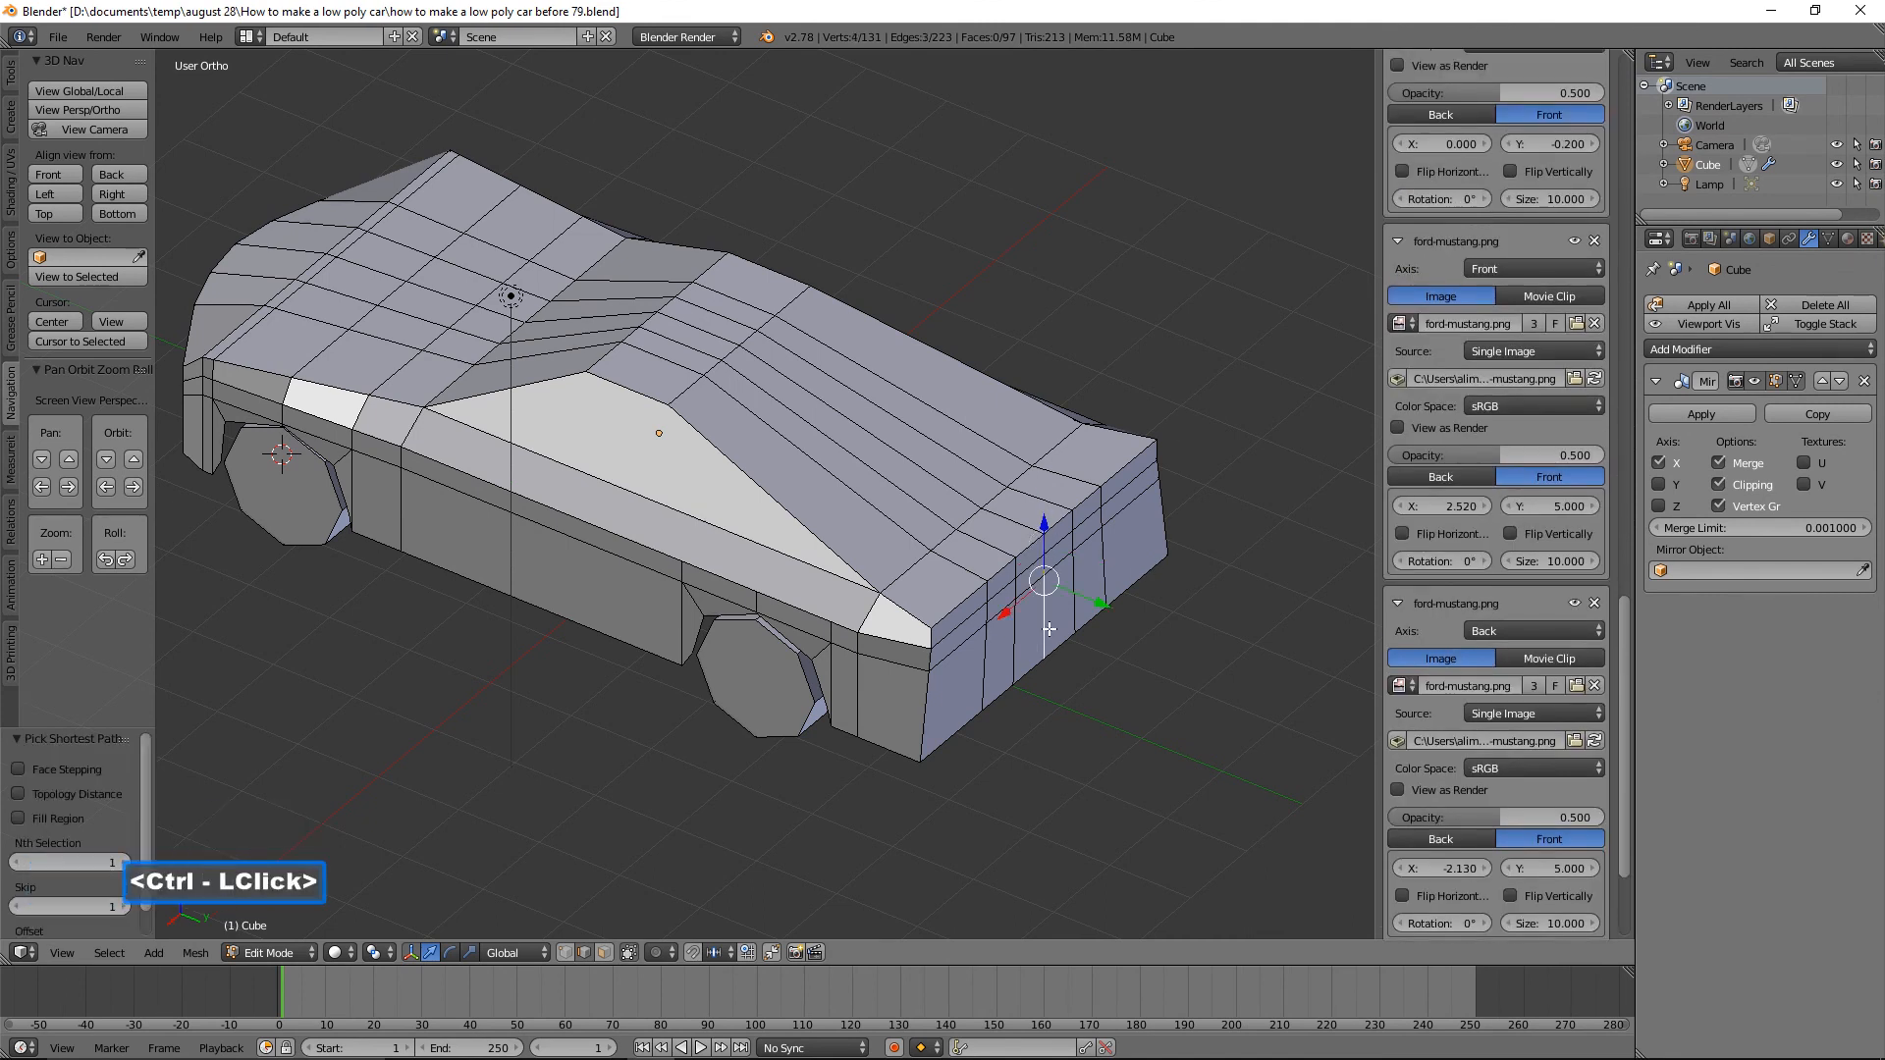
pyautogui.keyDown('shift'); pyautogui.click(1017, 567); pyautogui.keyUp('shift')
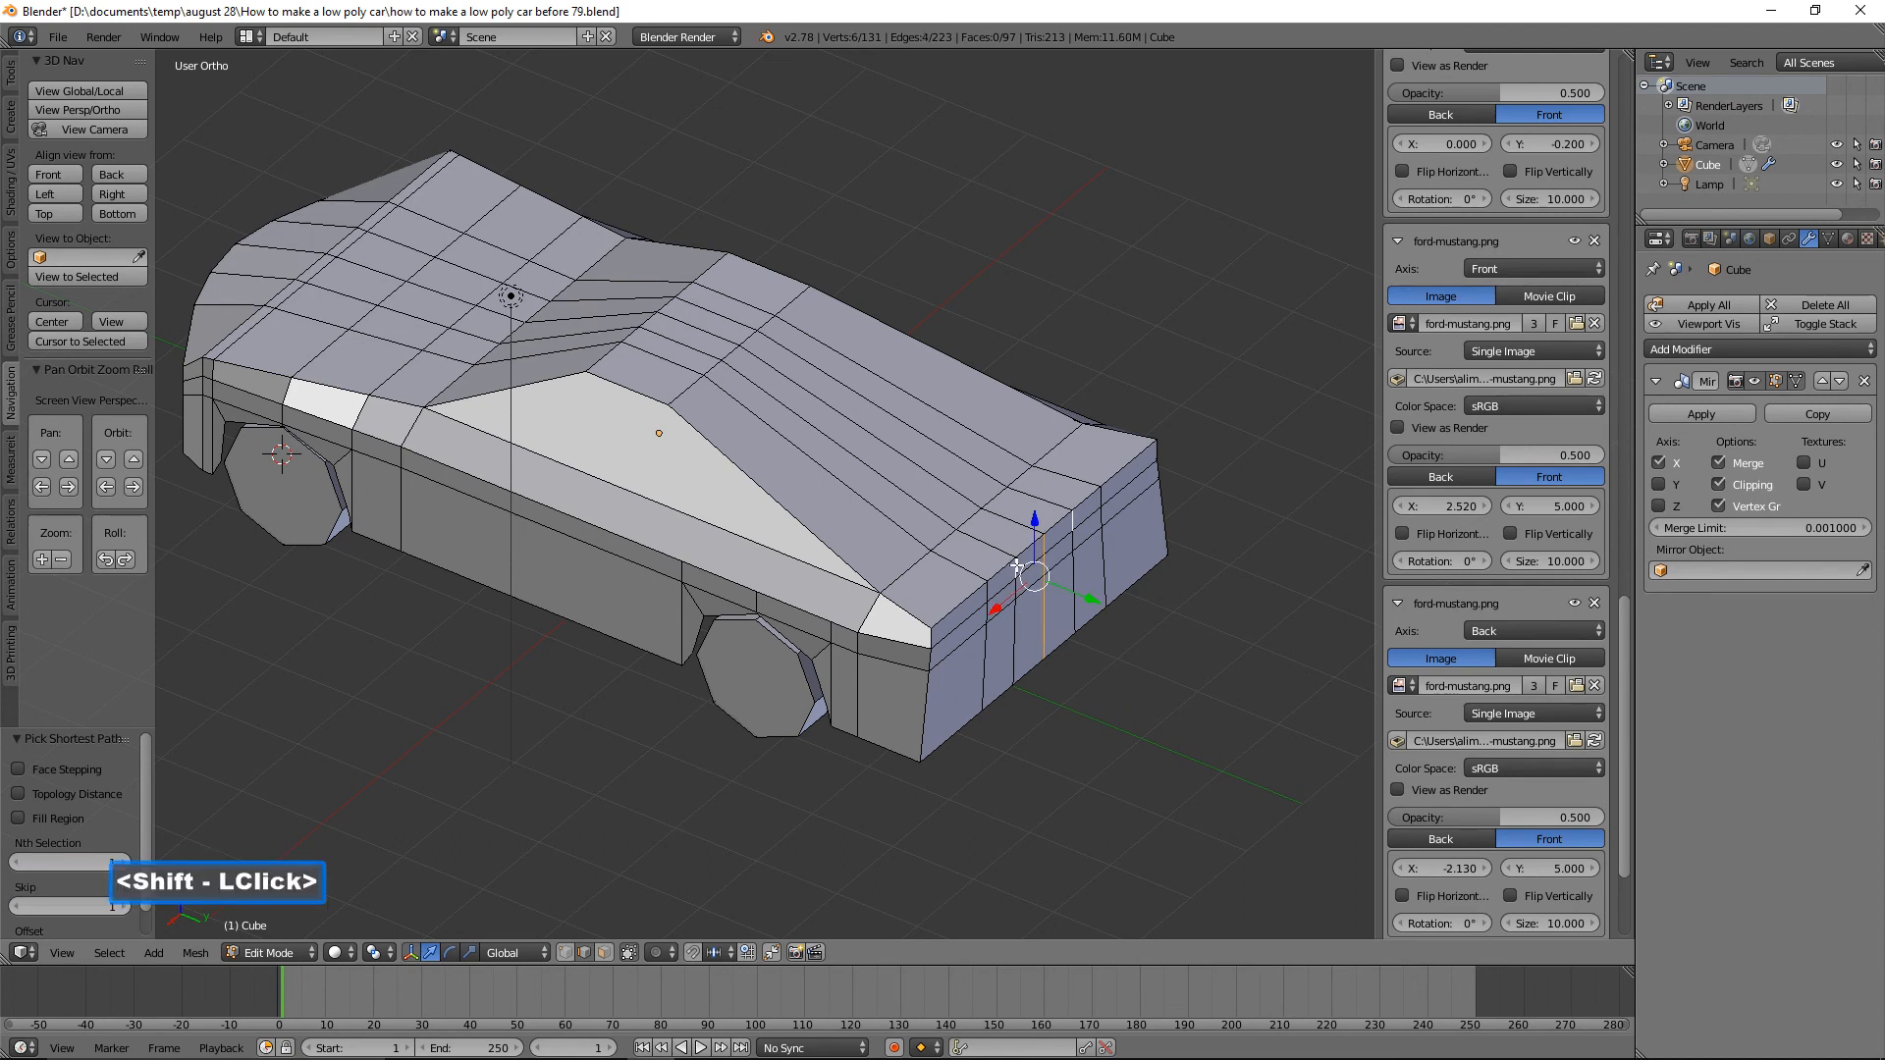
pyautogui.keyDown('ctrl'); pyautogui.click(1015, 651); pyautogui.keyUp('ctrl')
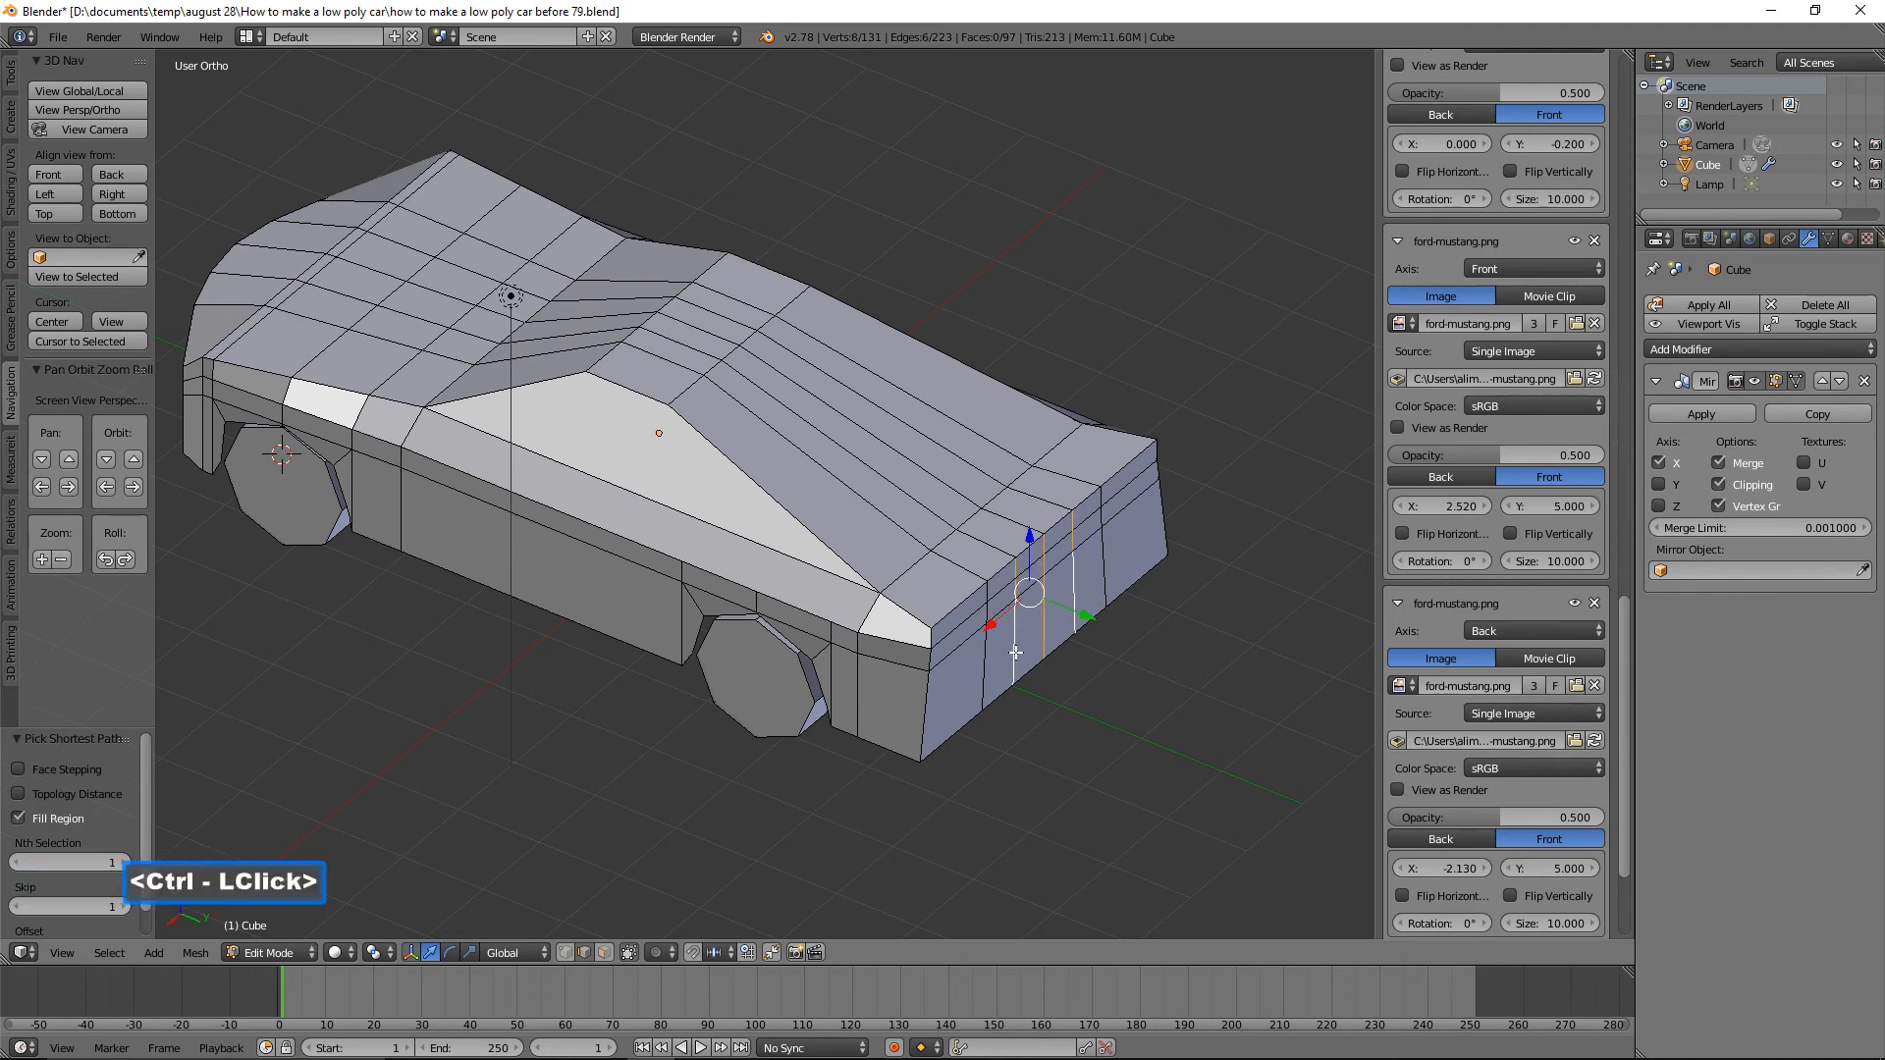
pyautogui.moveTo(1088, 620); pyautogui.dragTo(1111, 632)
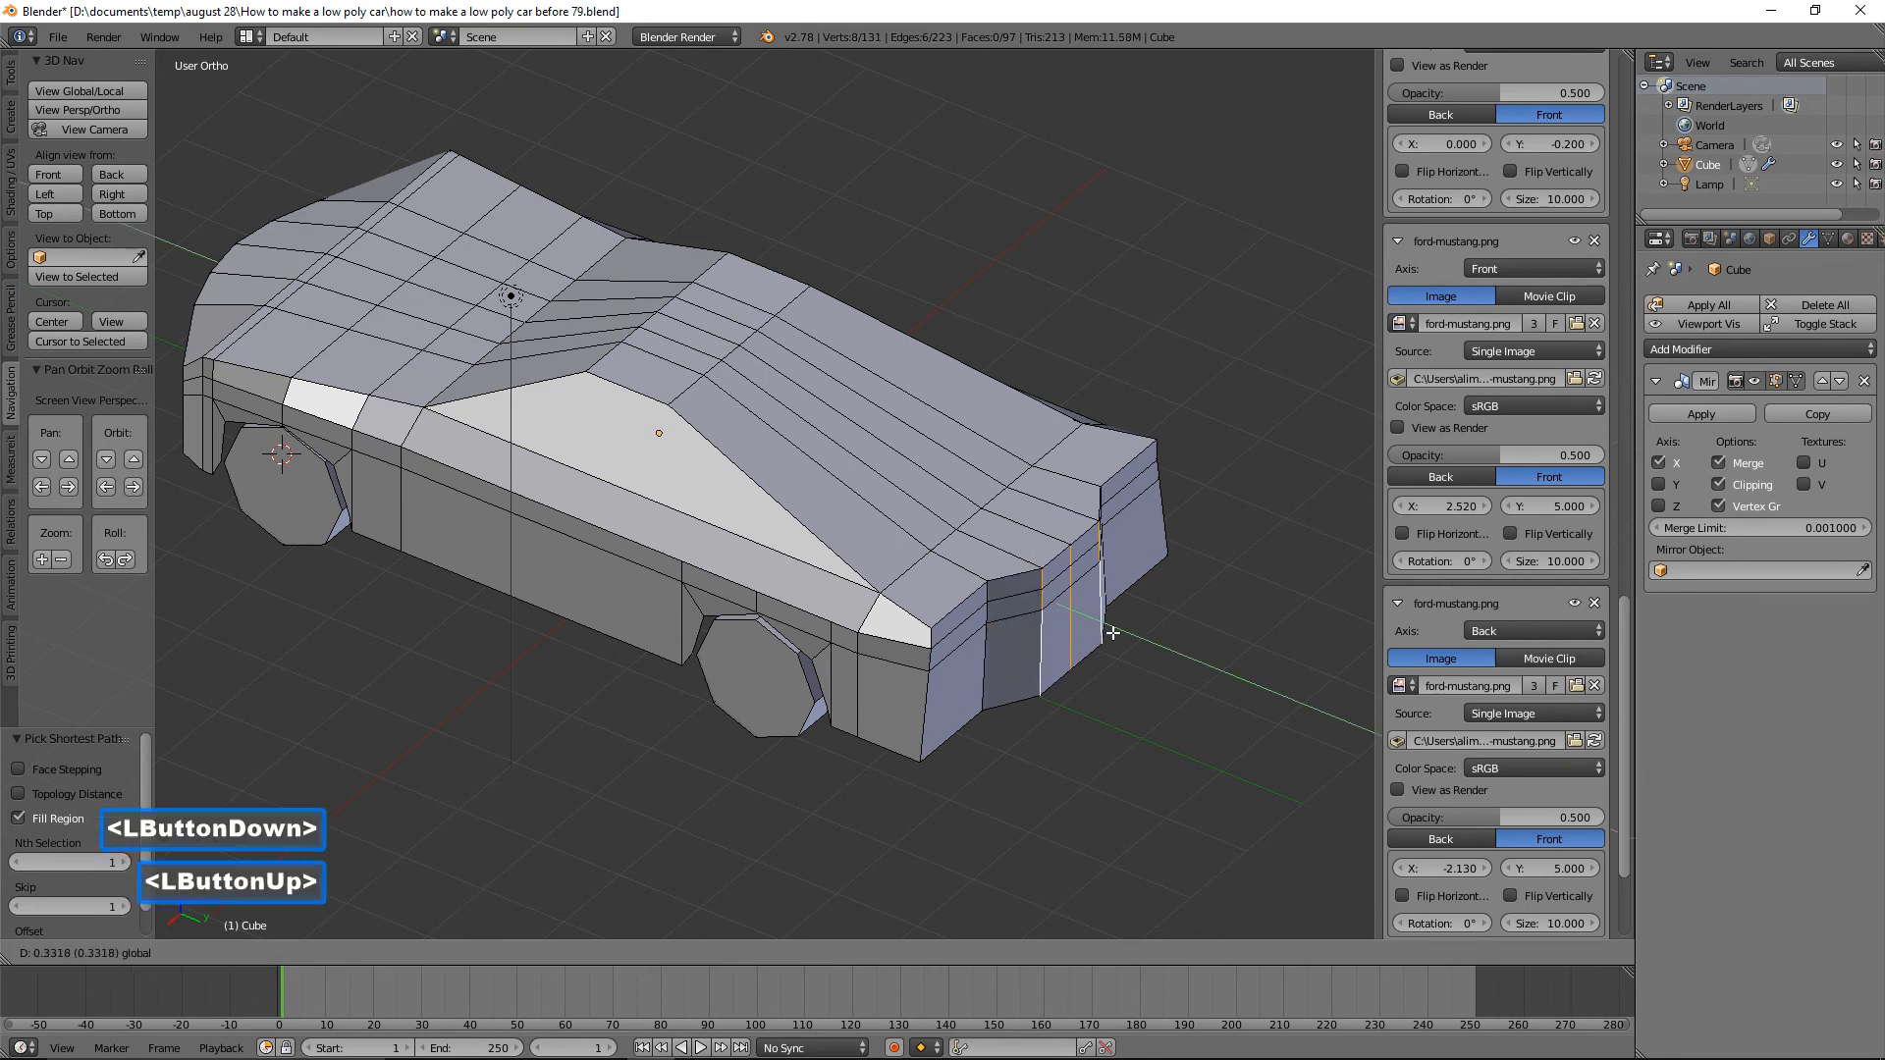
# Select the outer vertical edges between the rear corner and the inner edges and move them rearward along Y.
pyautogui.click(992, 594)
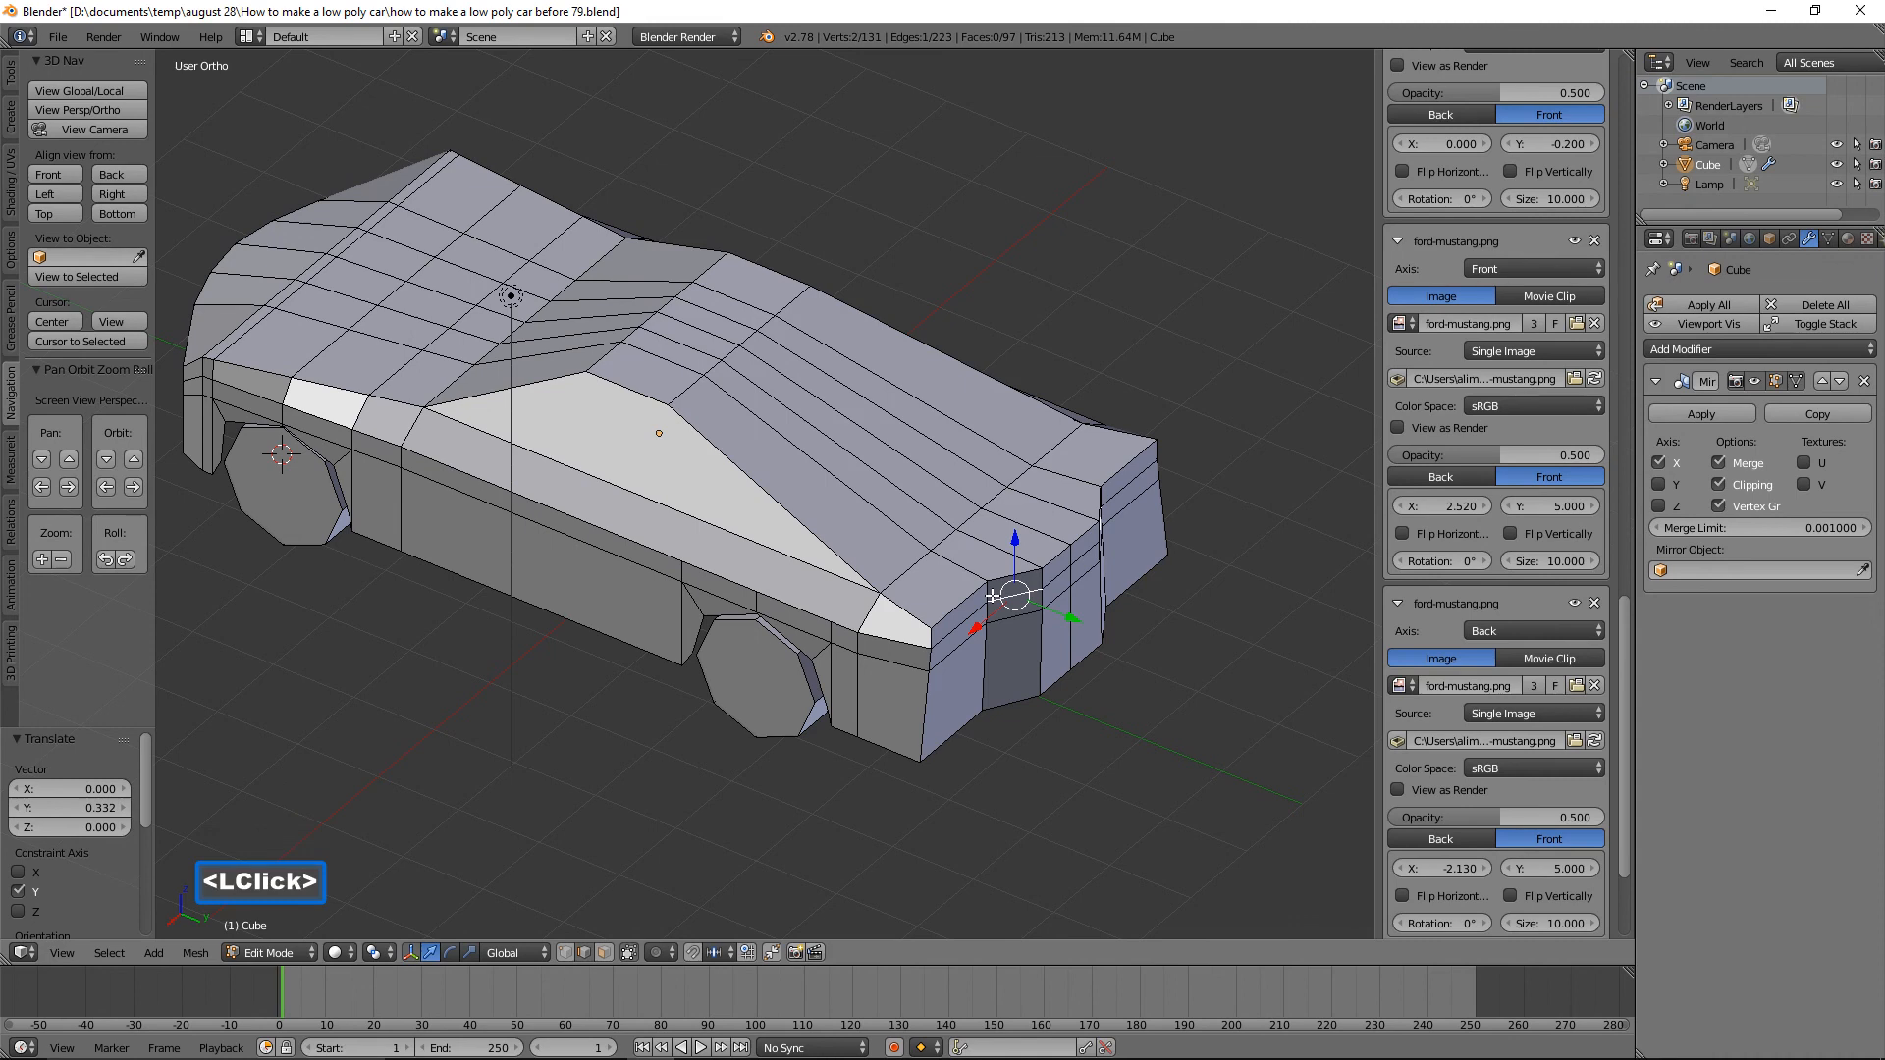
pyautogui.click(987, 593)
pyautogui.keyDown('ctrl'); pyautogui.click(984, 648); pyautogui.keyUp('ctrl')
pyautogui.moveTo(1034, 651); pyautogui.dragTo(1154, 623)
pyautogui.moveTo(1155, 623); pyautogui.dragTo(1041, 667, button='middle')
pyautogui.moveTo(1031, 685); pyautogui.dragTo(1033, 697)
# Move the rear face's centre vertical edges about 0.127 farther rearward along Y and adjust the adjacent inner vertical edges along Y.
pyautogui.moveTo(1194, 640); pyautogui.dragTo(1180, 546, button='middle')
pyautogui.click(1100, 667)
pyautogui.keyDown('ctrl'); pyautogui.click(1119, 654); pyautogui.keyUp('ctrl')
pyautogui.moveTo(1127, 652); pyautogui.dragTo(1125, 660)
pyautogui.moveTo(1125, 660); pyautogui.dragTo(1136, 596, button='middle')
pyautogui.click(1150, 574)
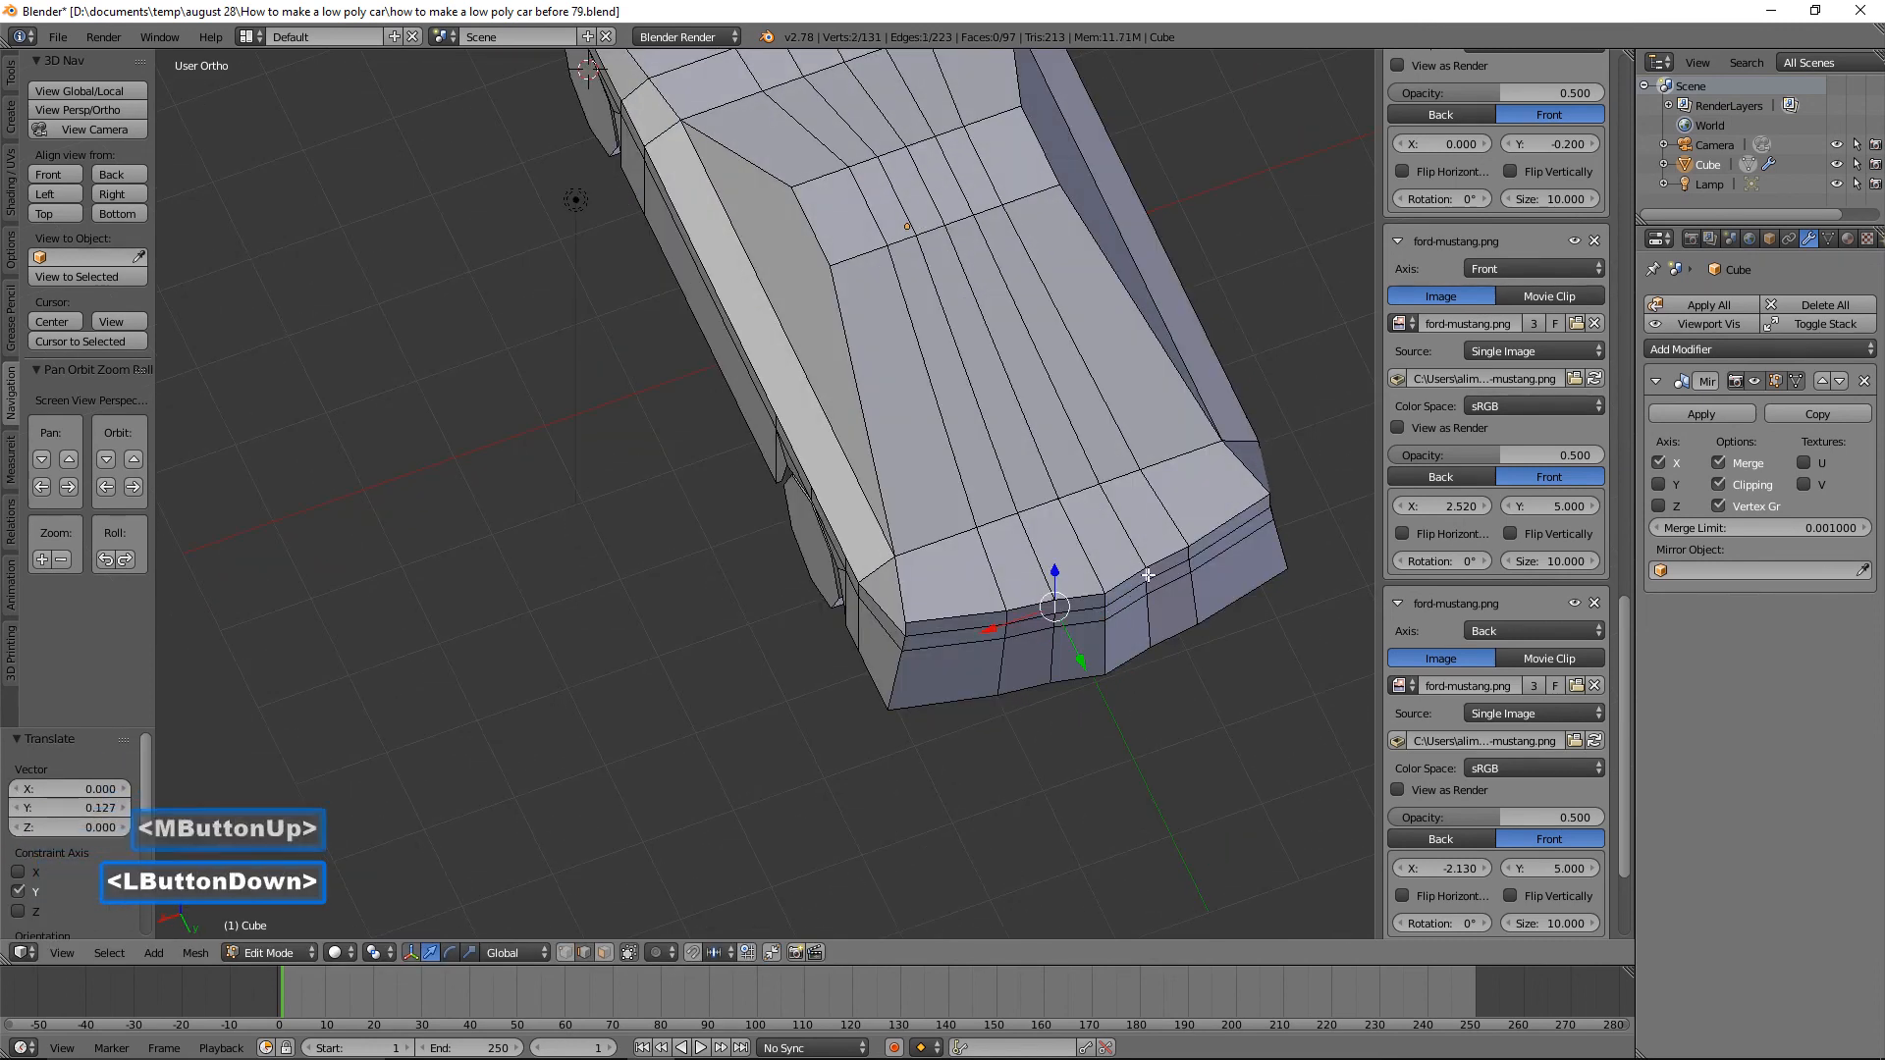
pyautogui.keyDown('ctrl'); pyautogui.click(1154, 626); pyautogui.keyUp('ctrl')
pyautogui.moveTo(1080, 685); pyautogui.dragTo(1080, 687)
# Move the outer vertical edges beside the rear corner slightly farther rearward to smooth the curve, and deselect everything.
pyautogui.moveTo(1080, 687); pyautogui.dragTo(1150, 629, button='middle')
pyautogui.click(1210, 632)
pyautogui.keyDown('ctrl'); pyautogui.click(1205, 632); pyautogui.keyUp('ctrl')
pyautogui.moveTo(1053, 684); pyautogui.dragTo(1054, 689)
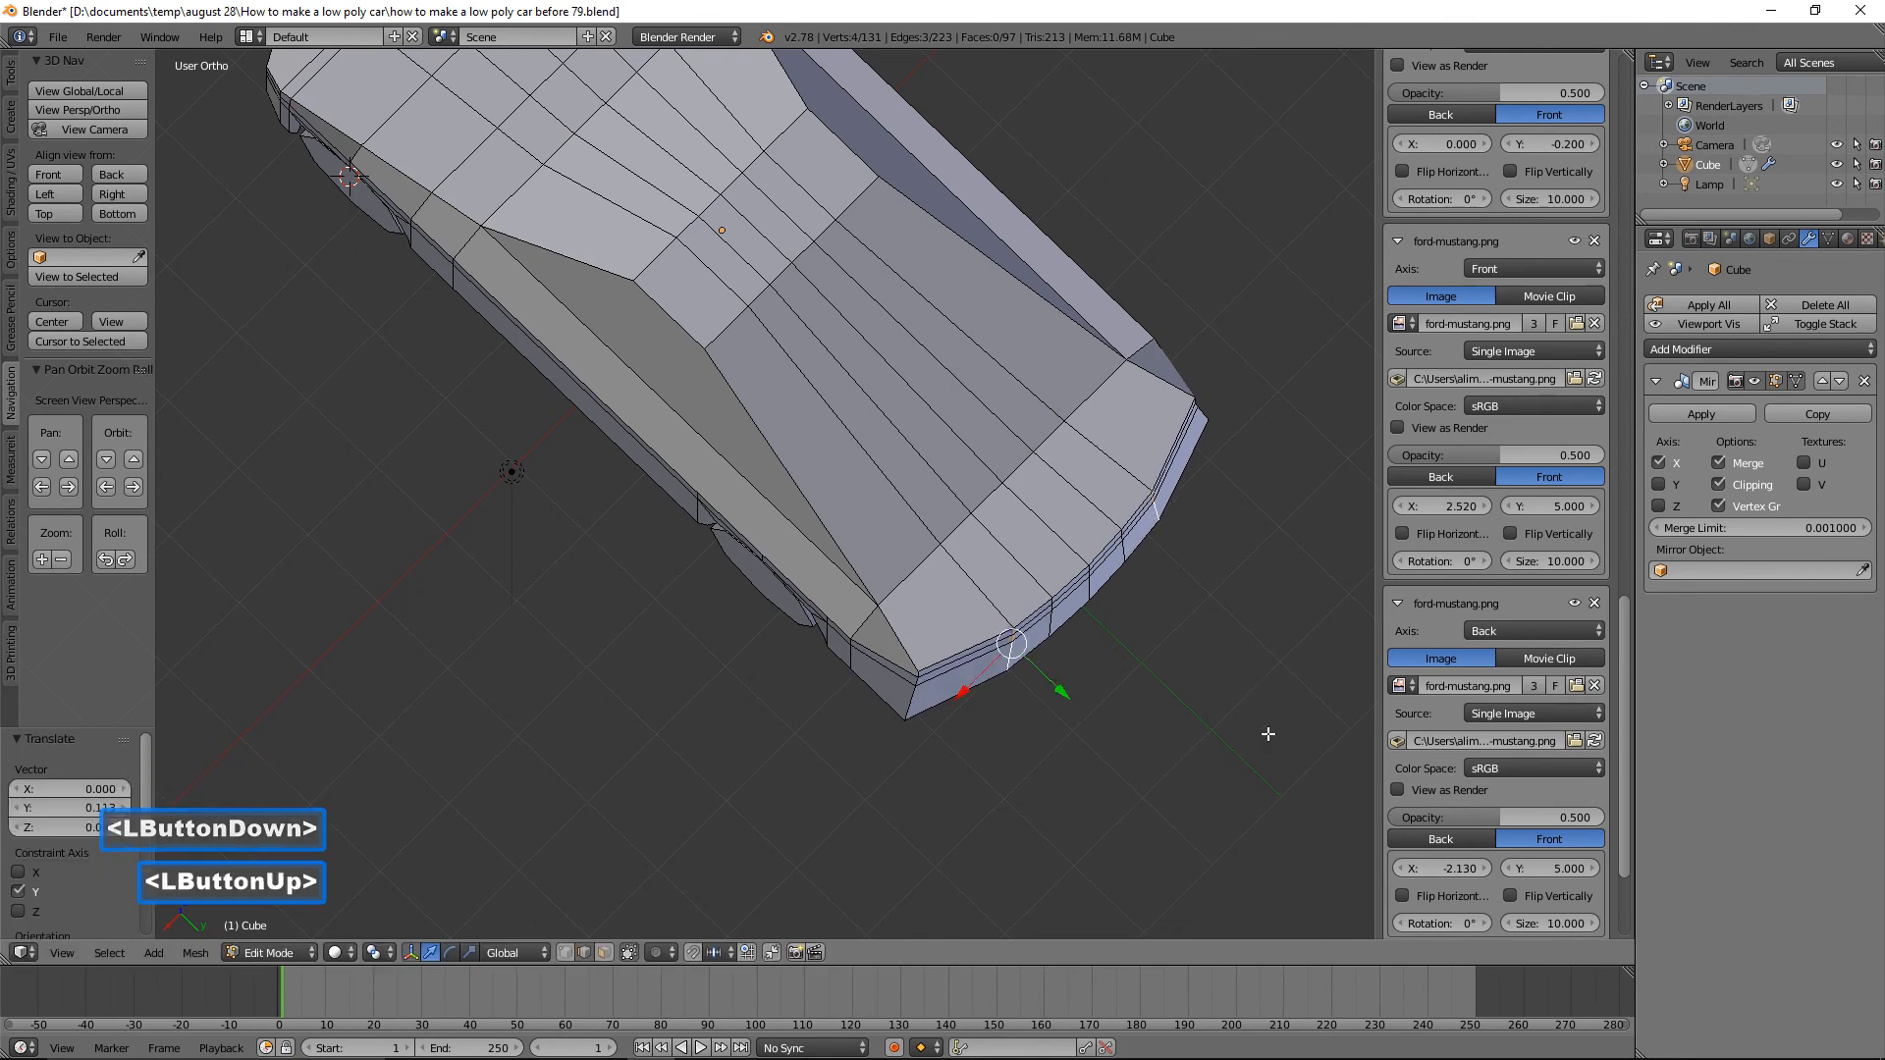
pyautogui.press('a')
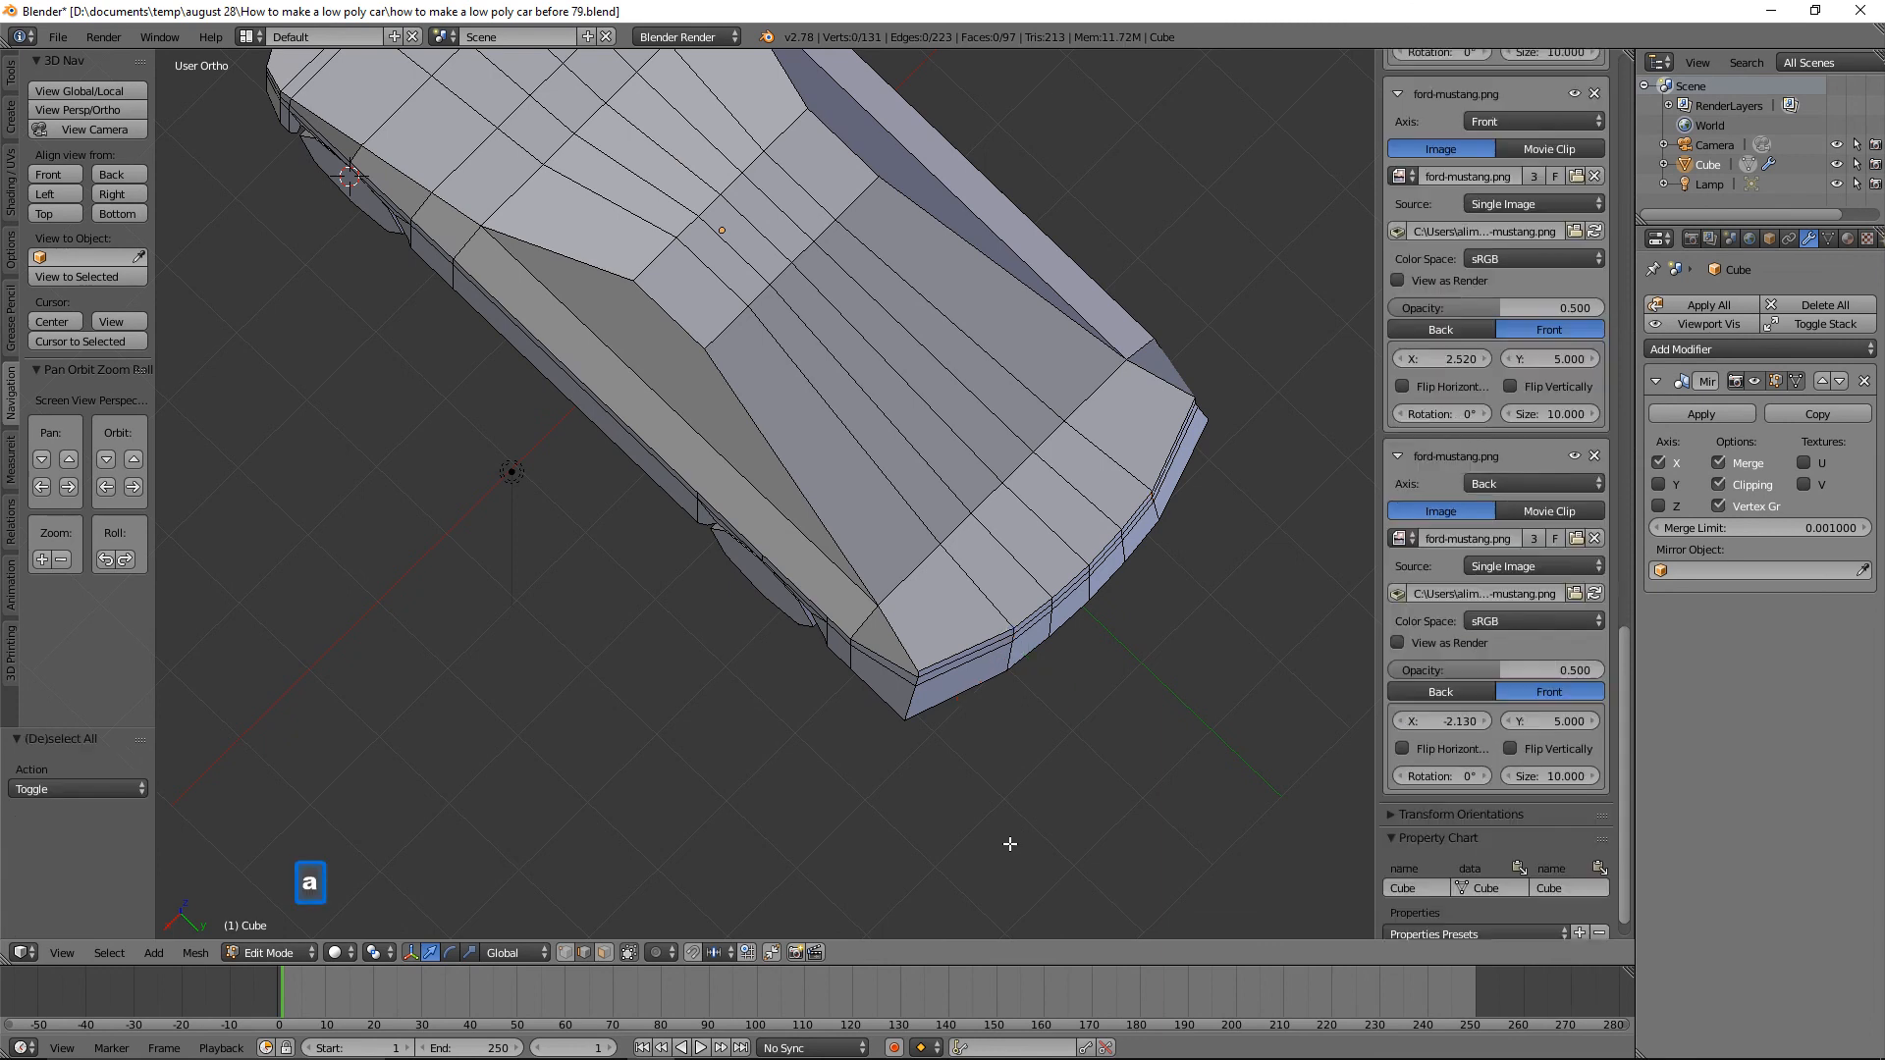
# In the right-side wireframe view, select all the rear-end vertices and move them about 0.250 forward along Y to match the reference, leaving nothing selected.
pyautogui.moveTo(1010, 842); pyautogui.dragTo(1037, 677, button='middle')
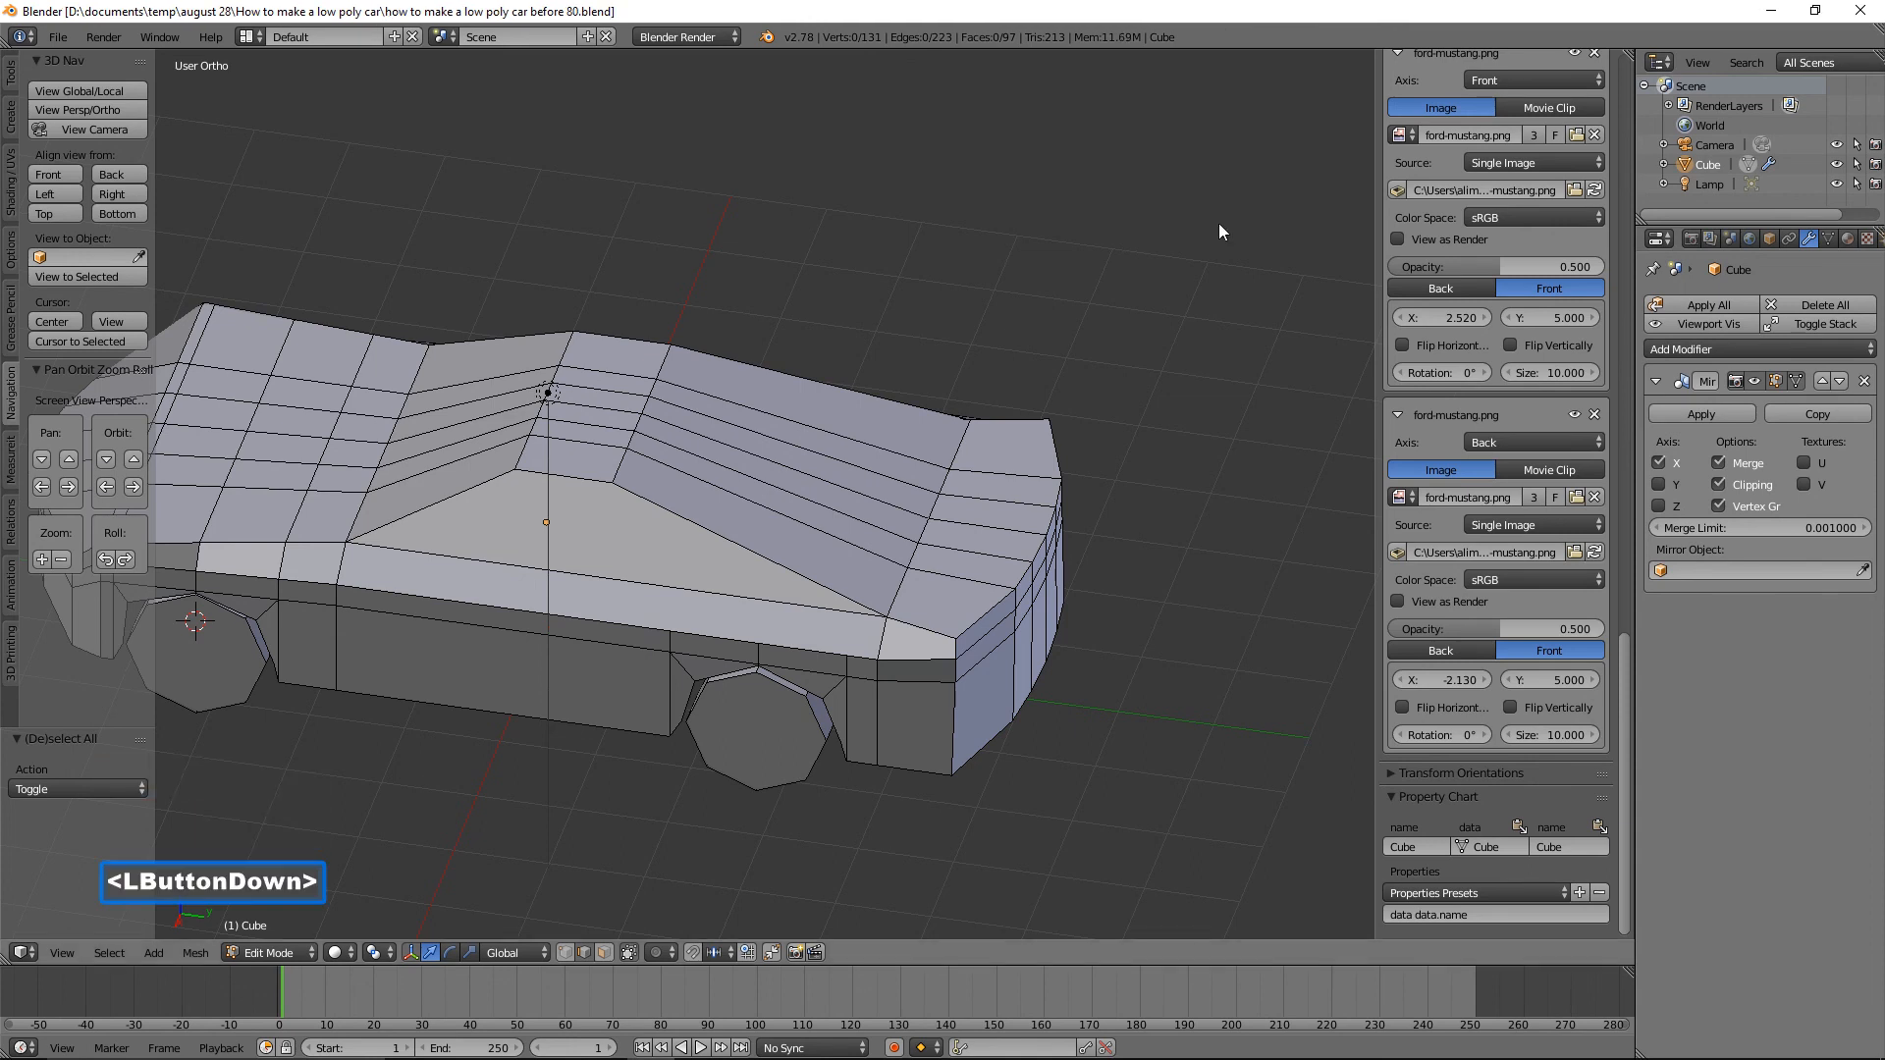
pyautogui.click(122, 193)
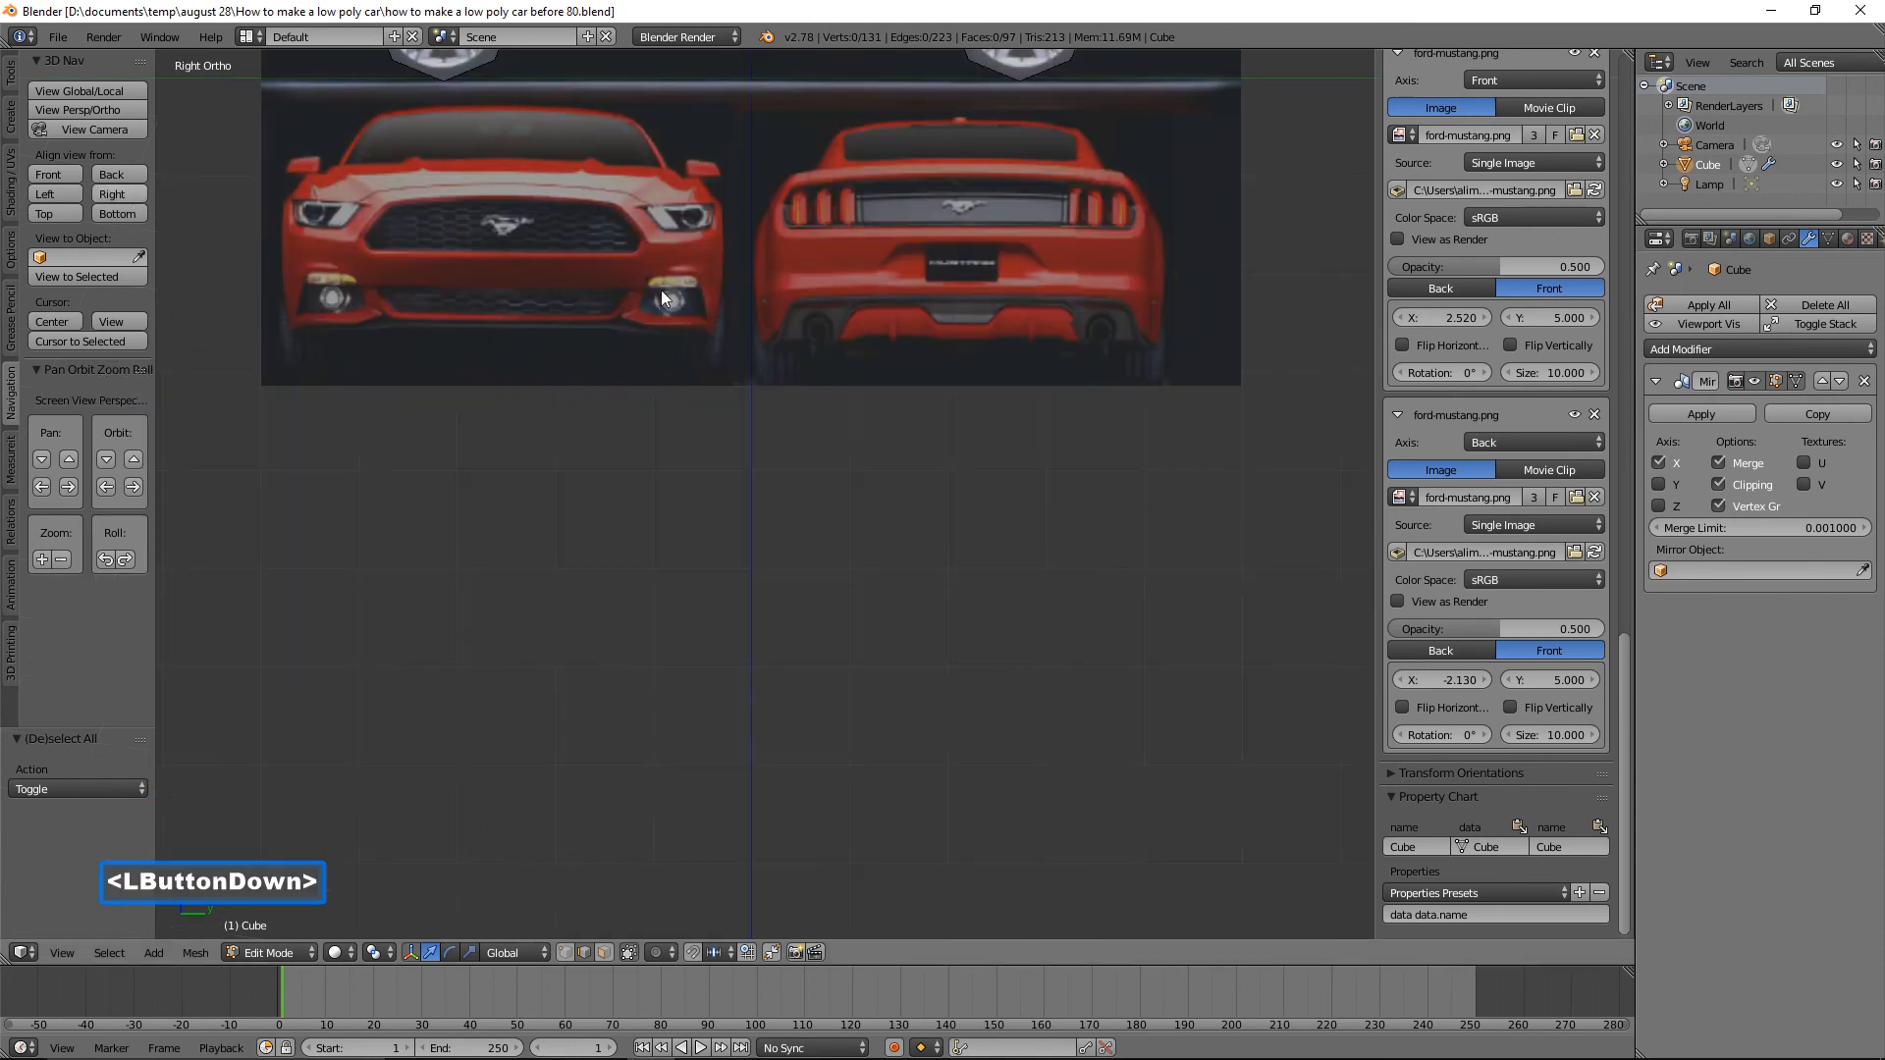
pyautogui.keyDown('shift'); pyautogui.moveTo(999, 325); pyautogui.dragTo(967, 654, button='middle'); pyautogui.keyUp('shift')
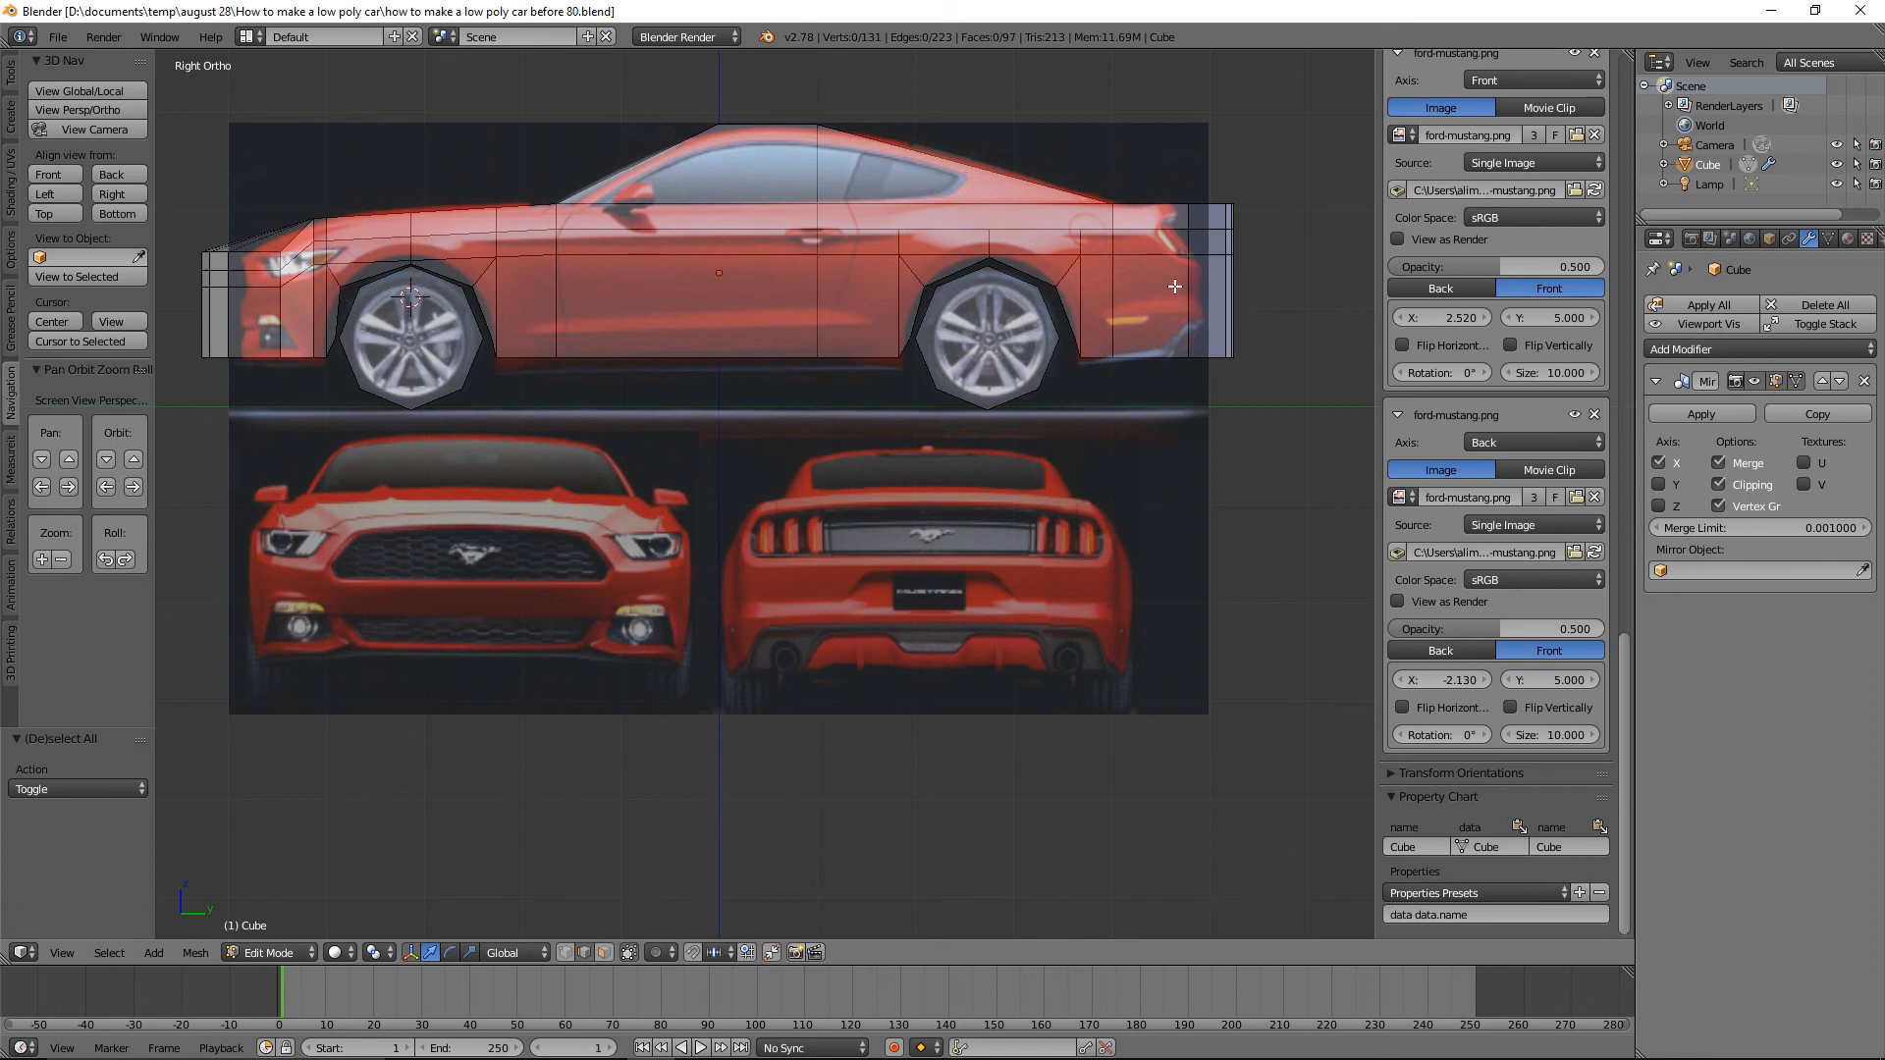
pyautogui.click(565, 957)
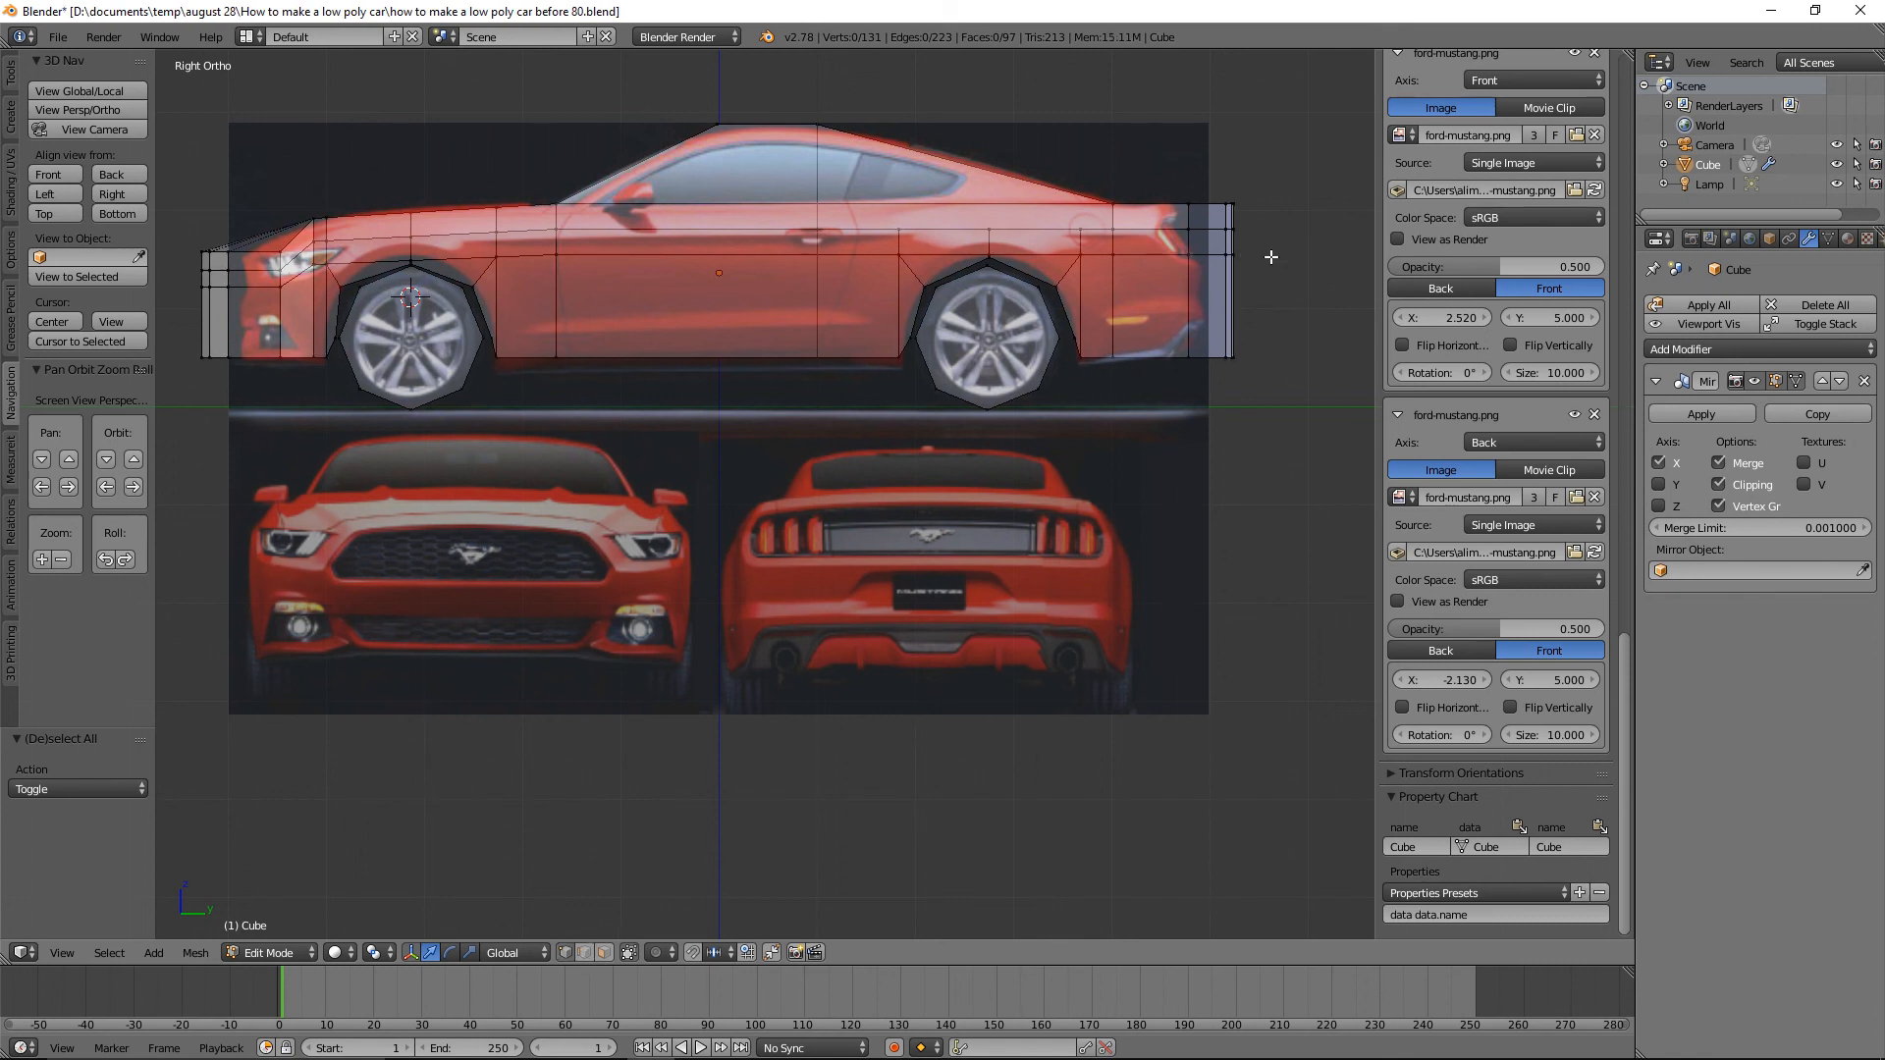
pyautogui.press('z')
pyautogui.click(1345, 262)
pyautogui.scroll(-3, 1443, 255)
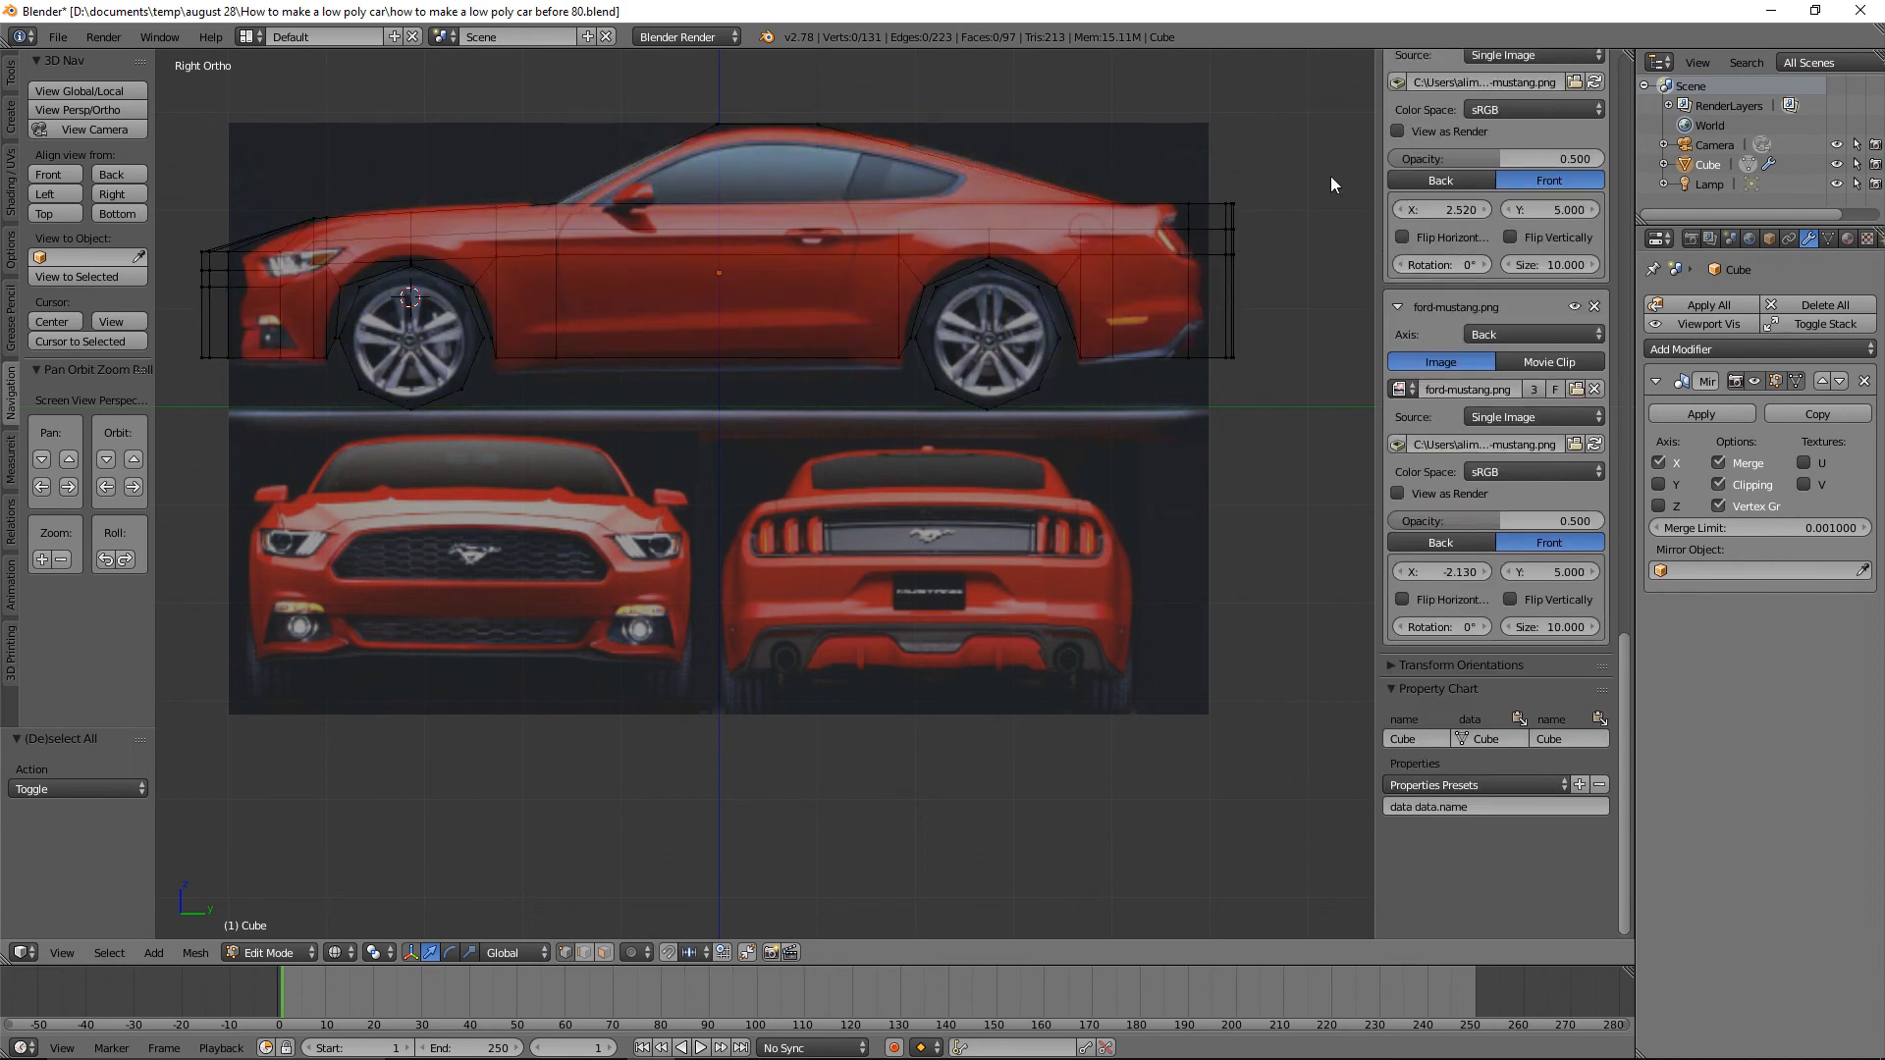
pyautogui.press('b')
pyautogui.moveTo(1318, 176); pyautogui.dragTo(1177, 462)
pyautogui.moveTo(1301, 261); pyautogui.dragTo(1276, 266)
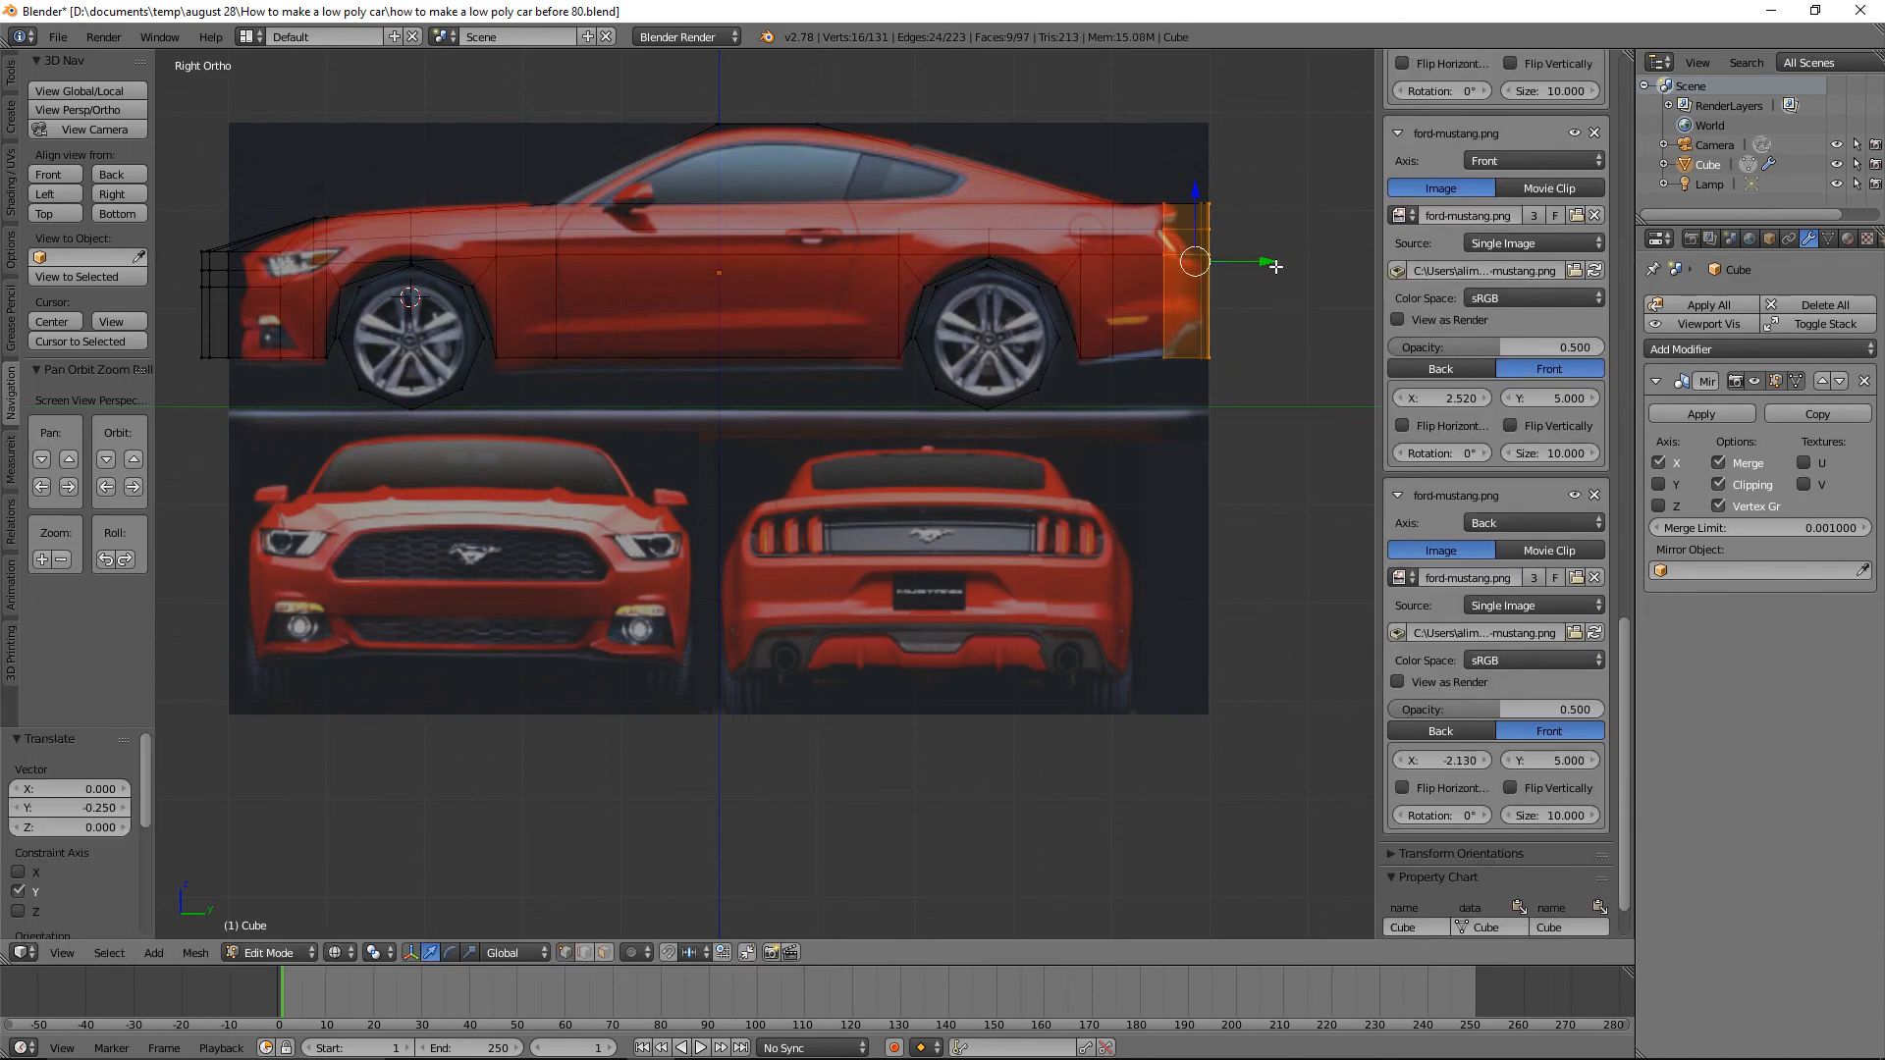
pyautogui.press('a')
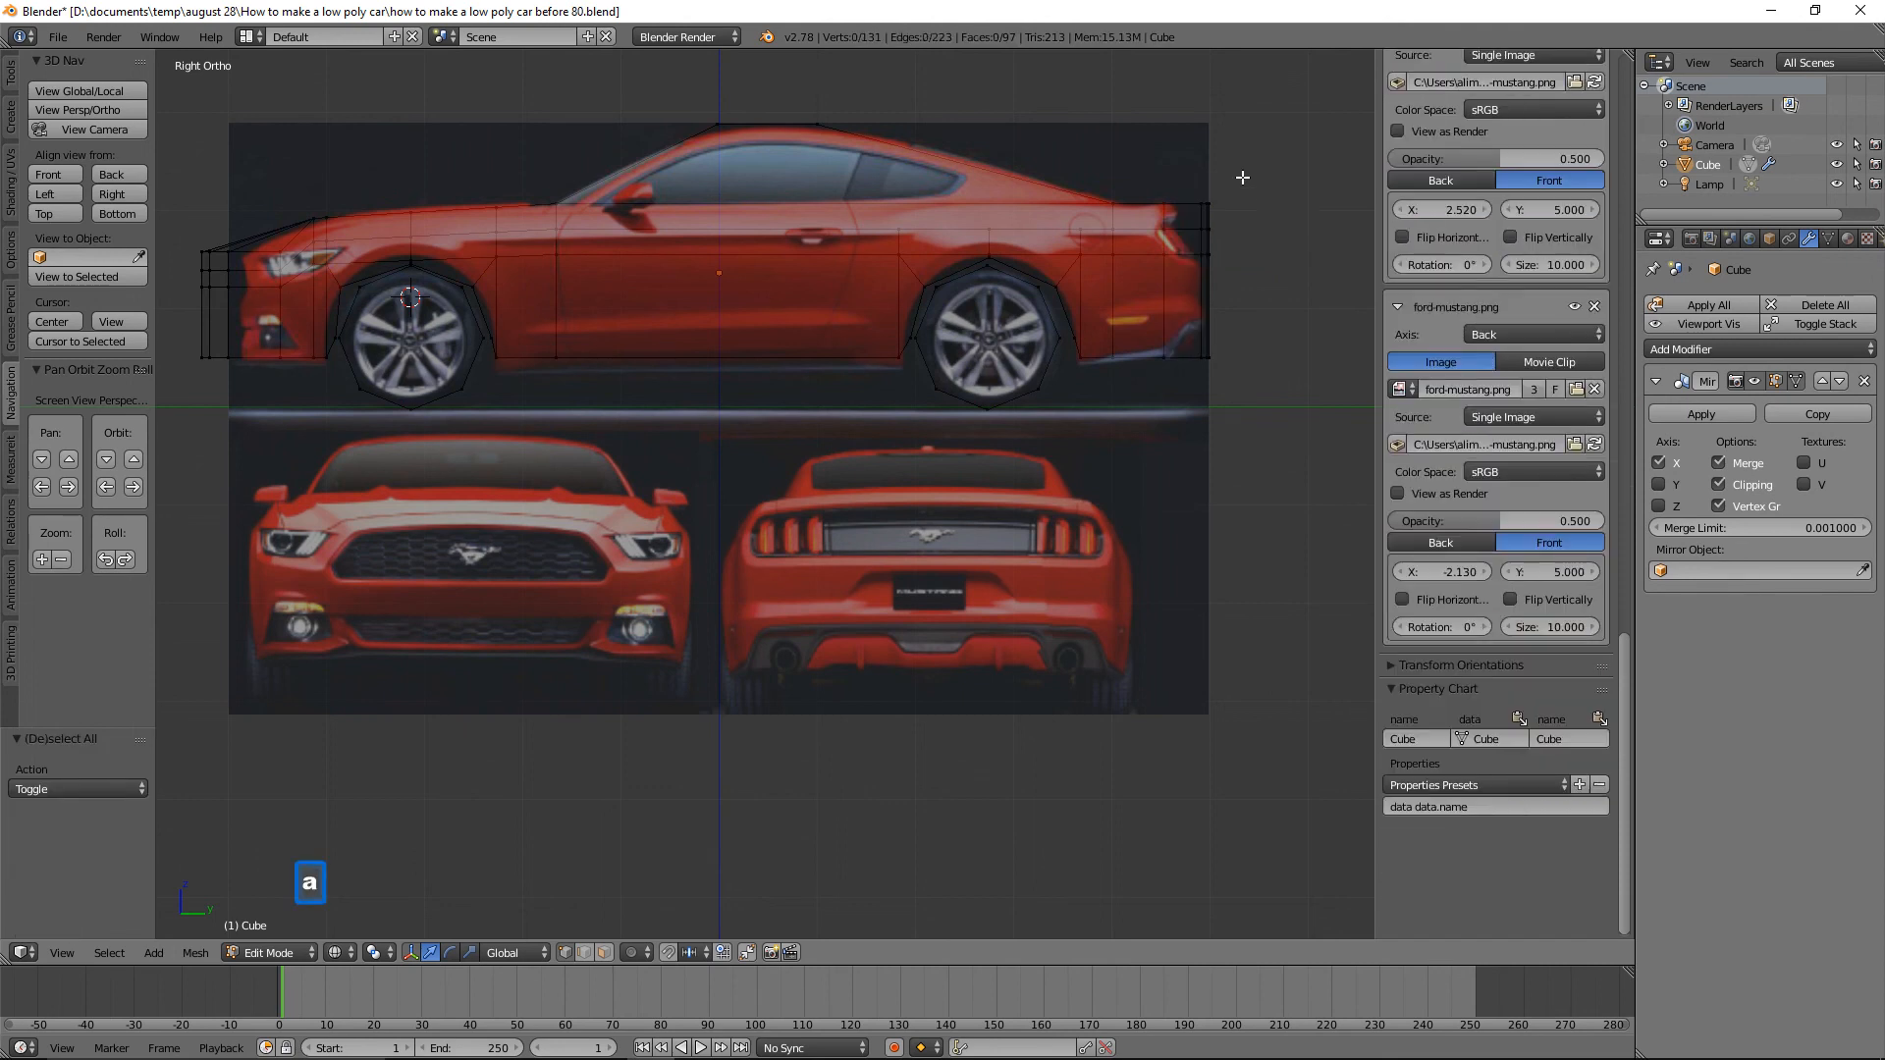
# Select the top rear-end vertices in the side view, move them about 0.230 forward along Y, and clear the selection.
pyautogui.press('b')
pyautogui.moveTo(1243, 178); pyautogui.dragTo(1188, 225)
pyautogui.moveTo(1277, 203); pyautogui.dragTo(1254, 210)
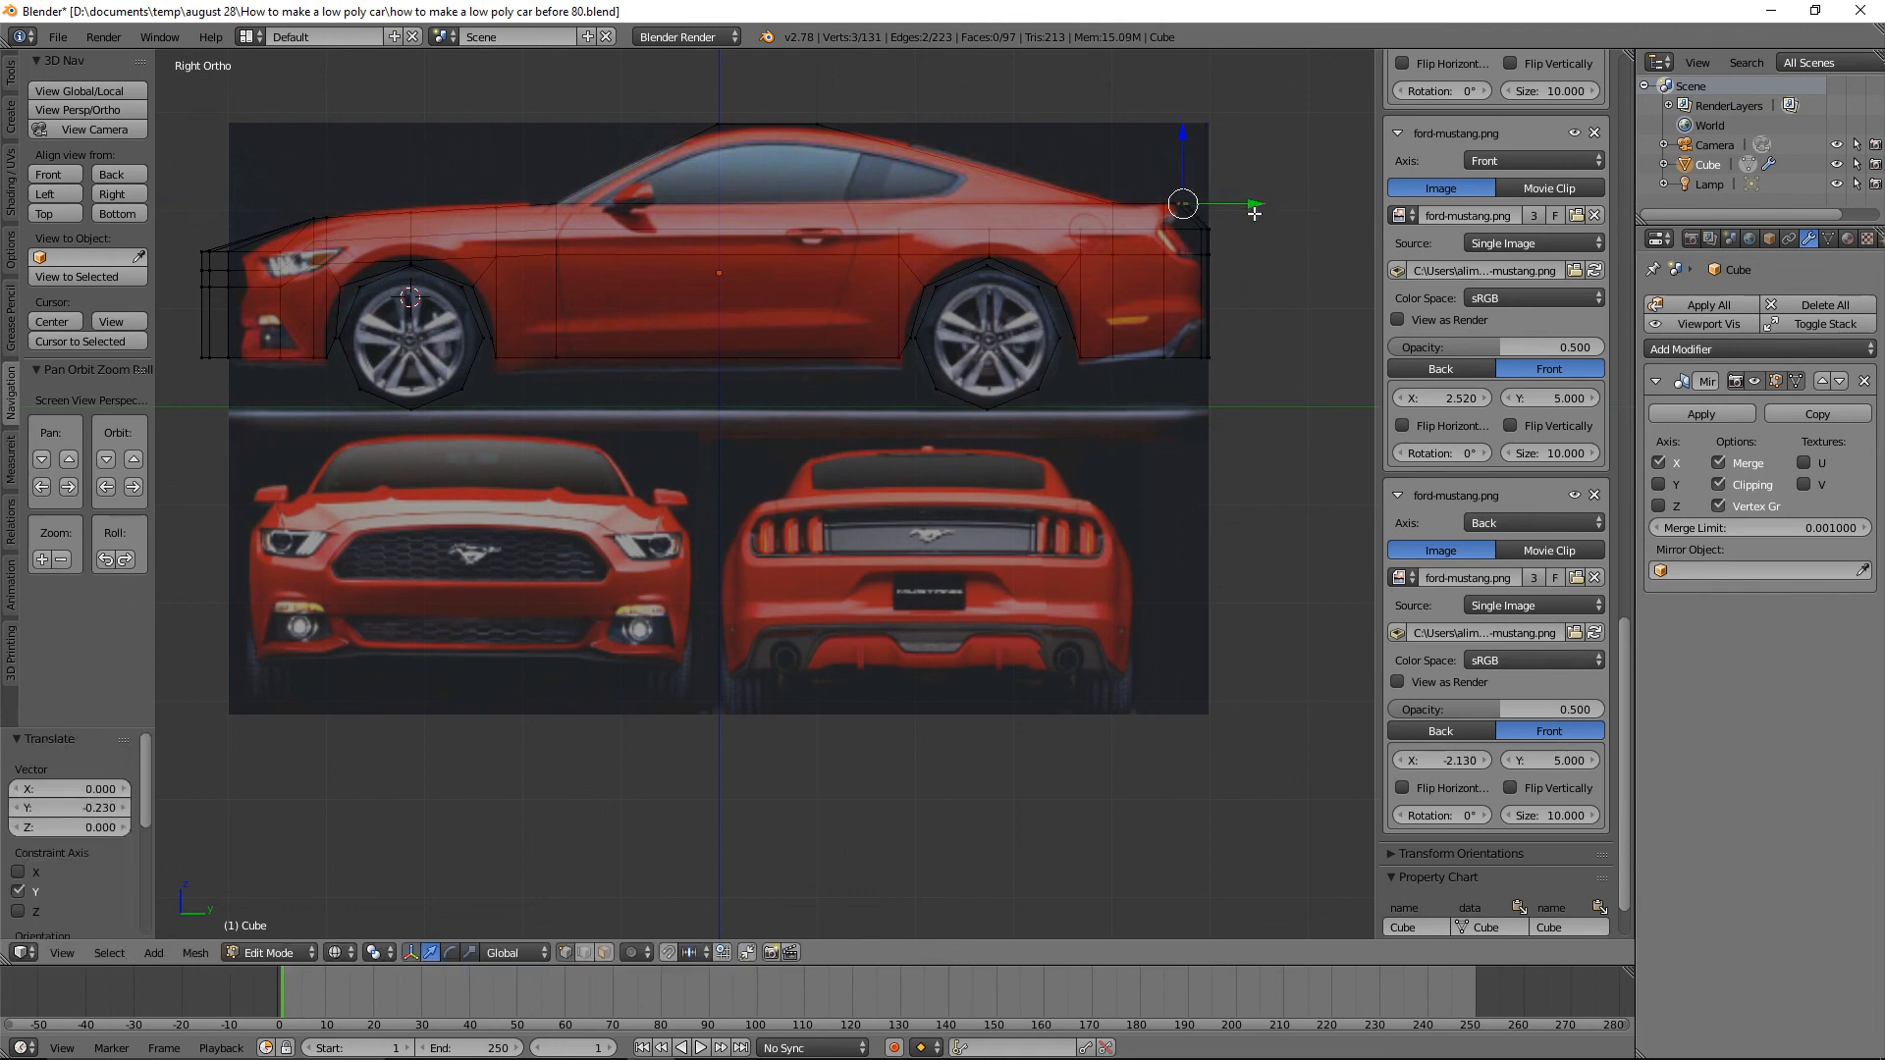
pyautogui.press('a')
# Adjust the rear vertices just below the top row along Y and move the bottom rear vertices about 0.270 forward, leaving nothing selected.
pyautogui.press('b')
pyautogui.moveTo(1249, 208)
pyautogui.mouseDown()
pyautogui.moveTo(1192, 250)
pyautogui.moveTo(1254, 234)
pyautogui.mouseUp()
pyautogui.press('a')
pyautogui.press('b')
pyautogui.moveTo(1240, 343)
pyautogui.mouseDown()
pyautogui.moveTo(1187, 380)
pyautogui.moveTo(1260, 363)
pyautogui.mouseUp()
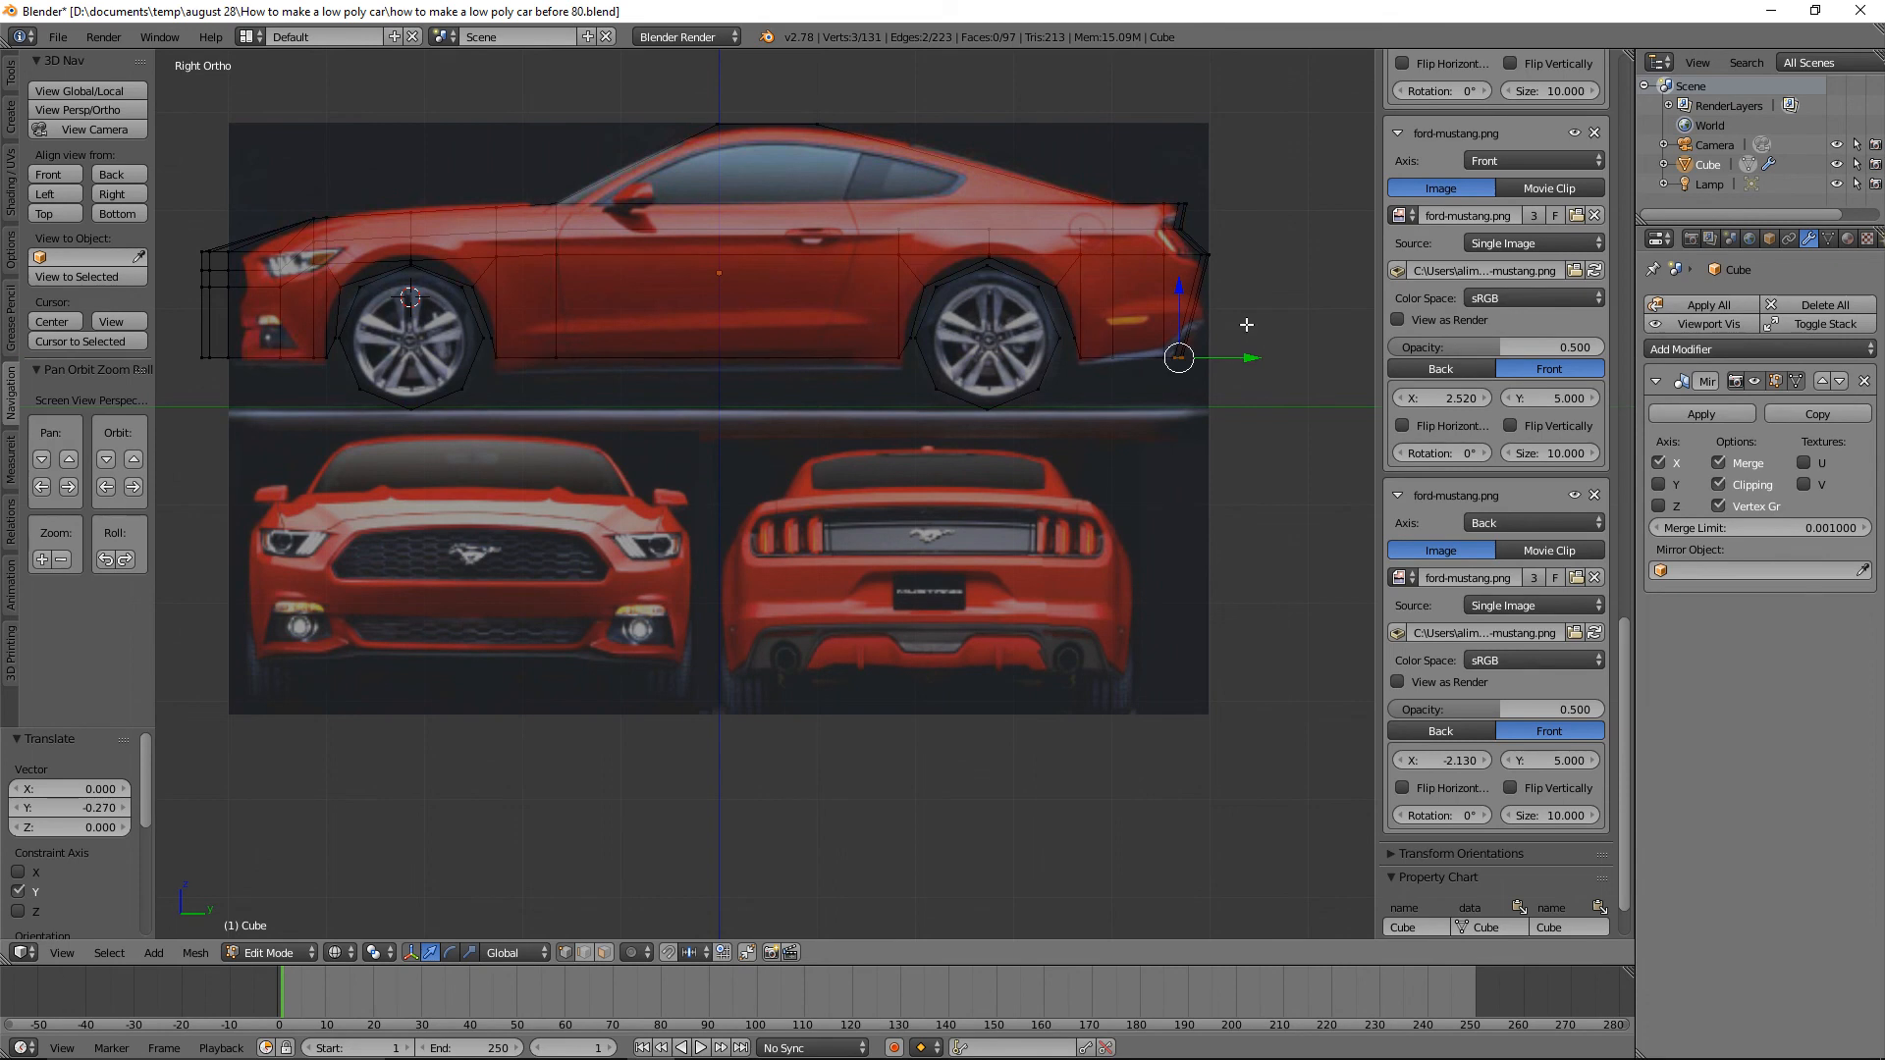
pyautogui.press('a')
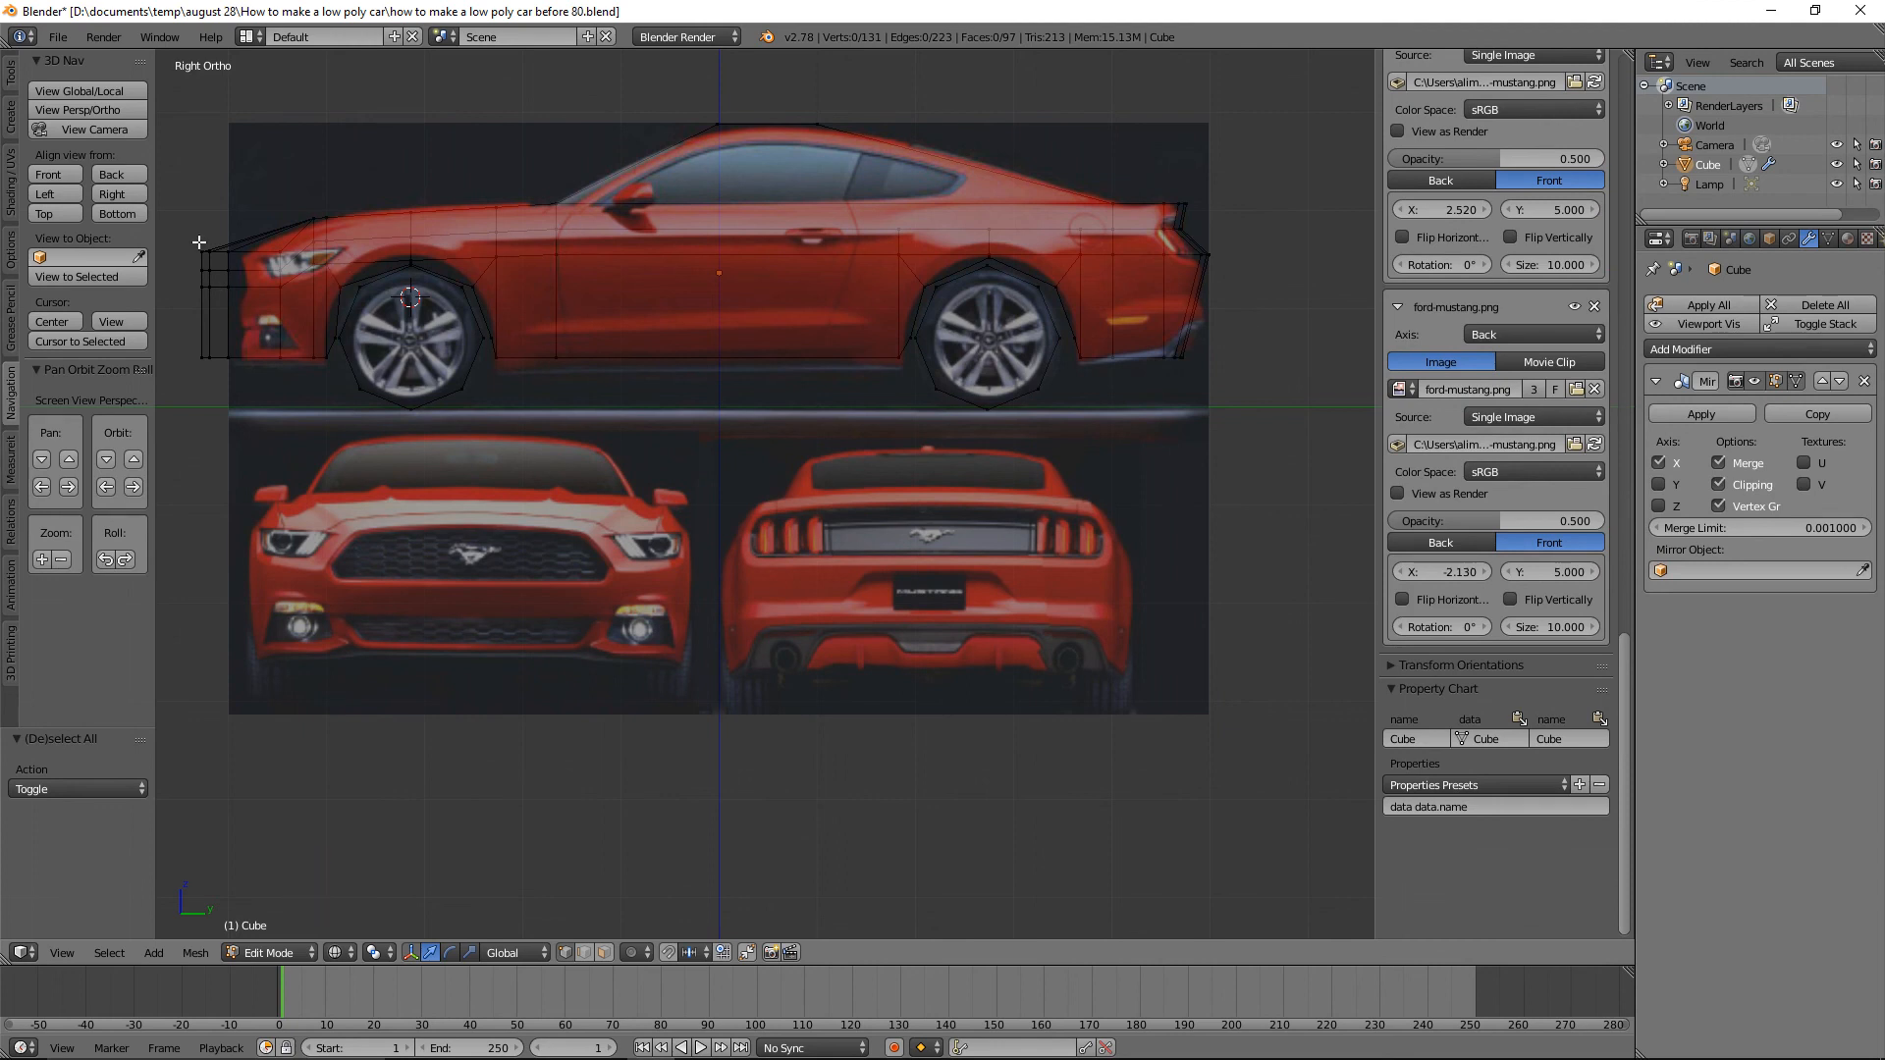
# Select all the front-end vertices and move them about 0.420 rearward along Y to match the reference bumper, leaving nothing selected.
pyautogui.press('b')
pyautogui.moveTo(183, 212); pyautogui.dragTo(263, 385)
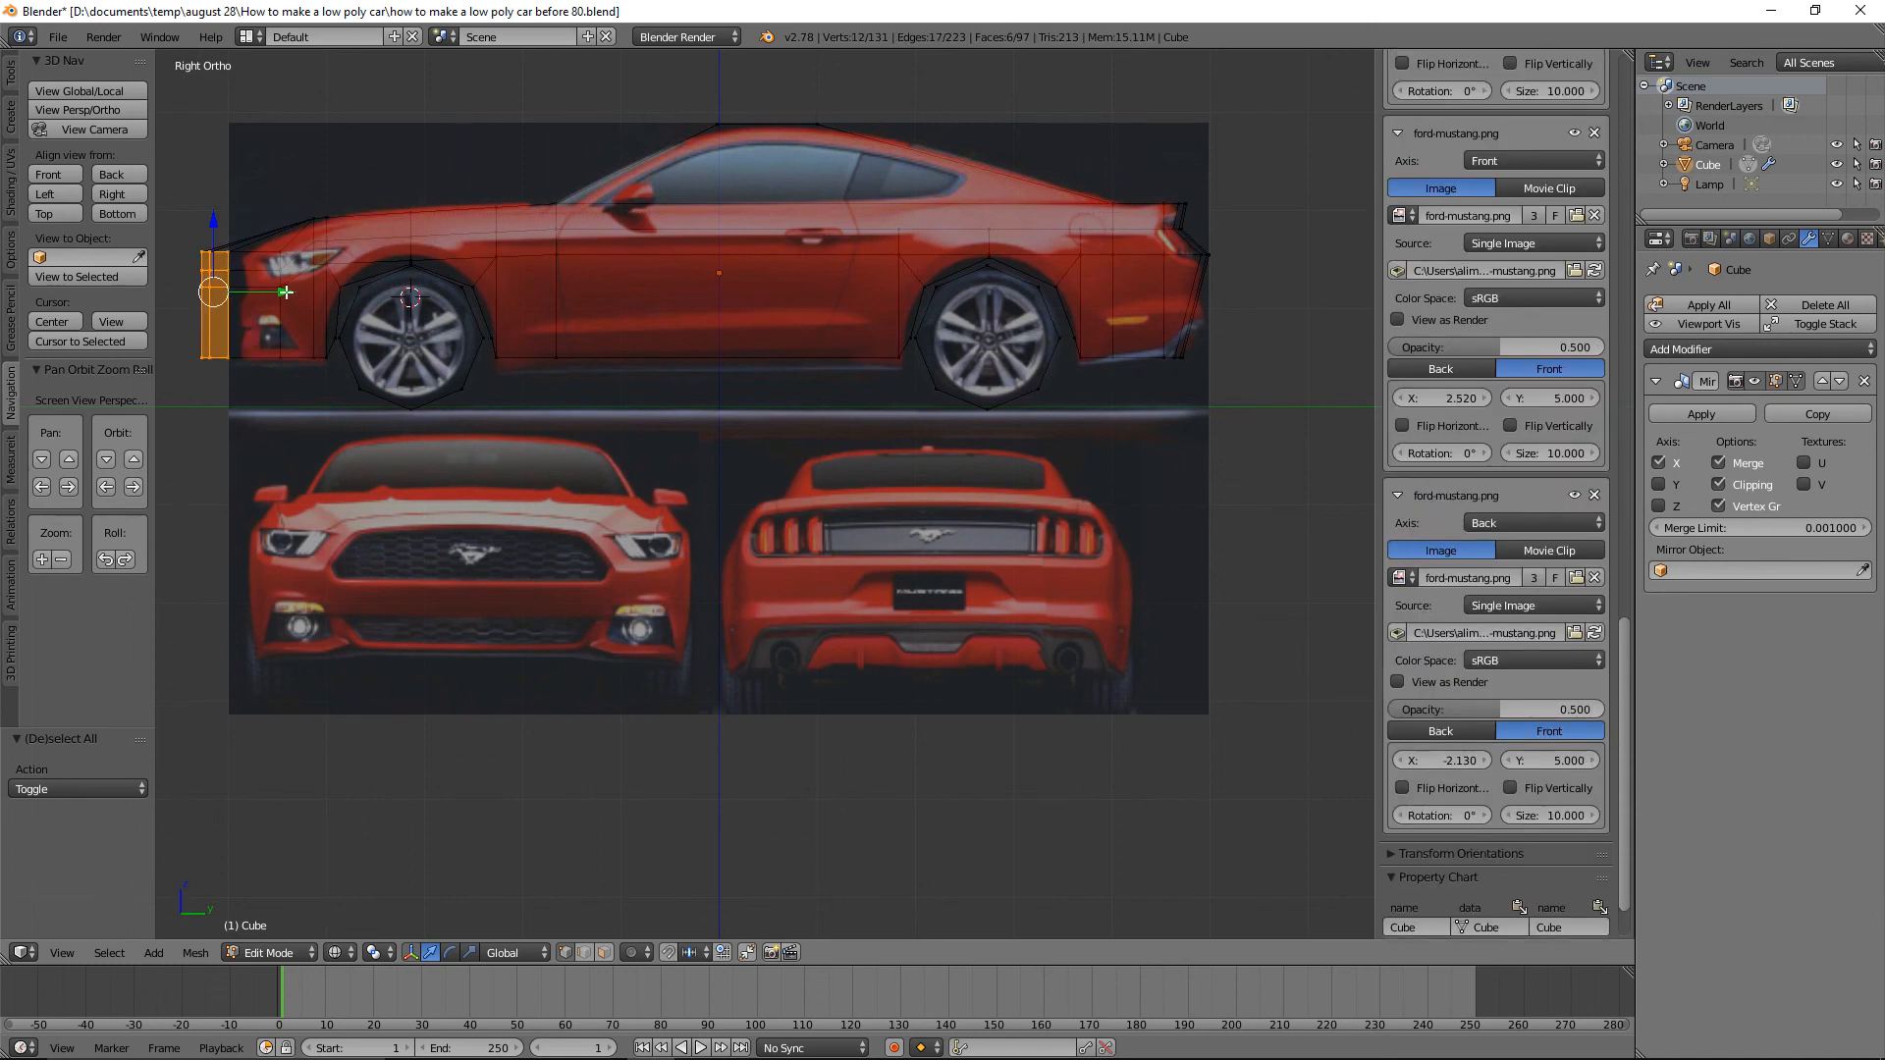
pyautogui.press('g')
pyautogui.press('y')
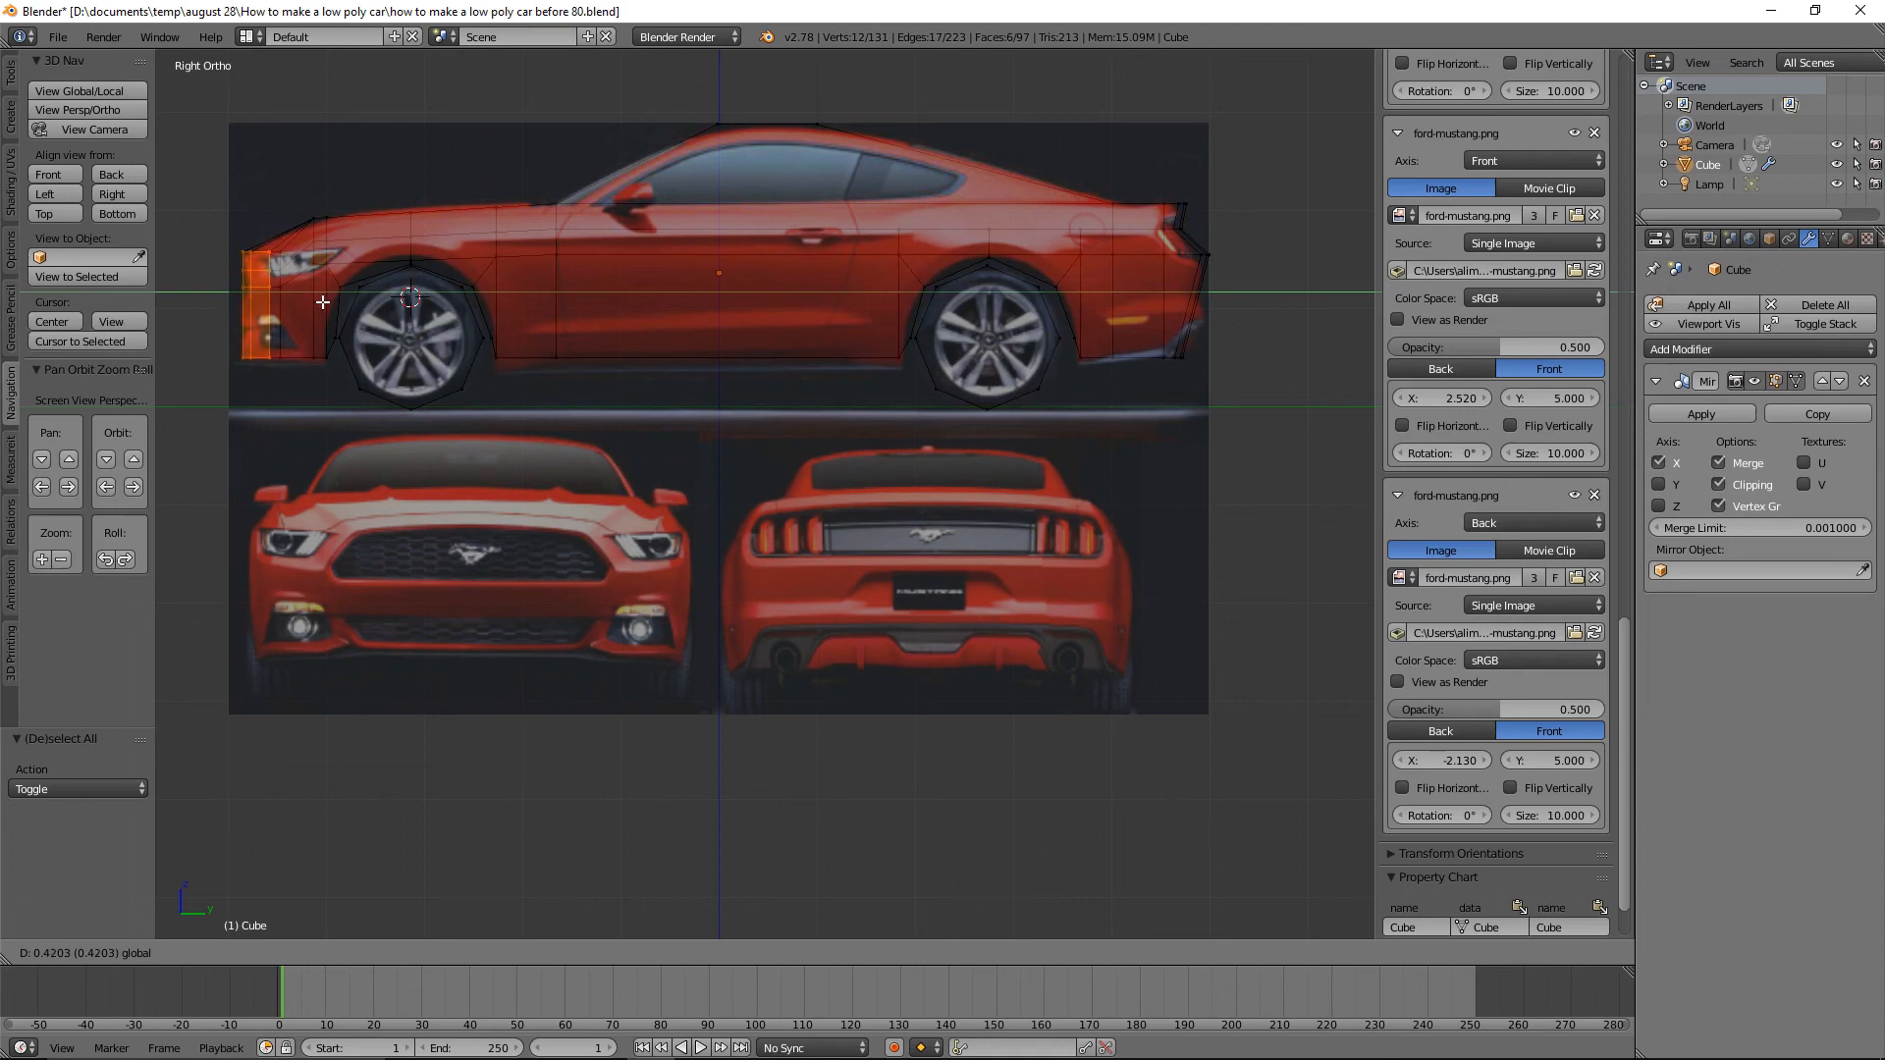
pyautogui.click(323, 302)
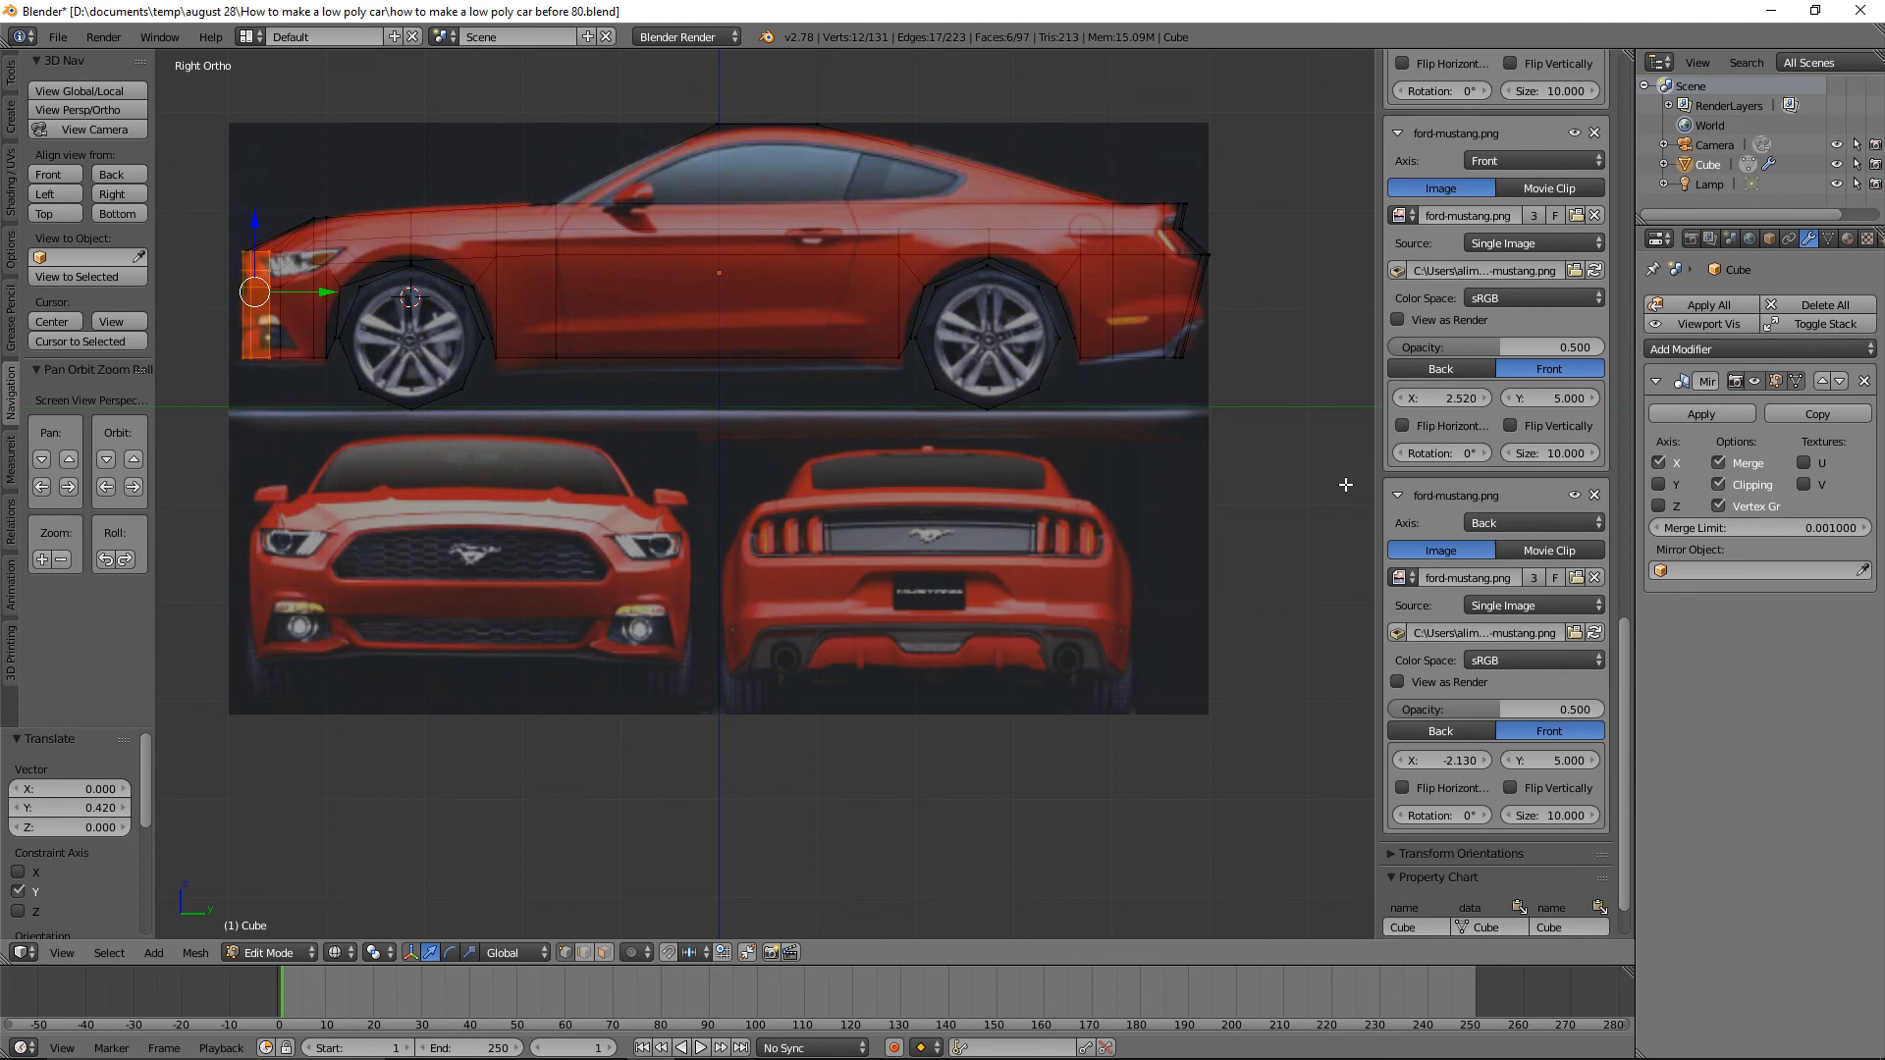
pyautogui.press('a')
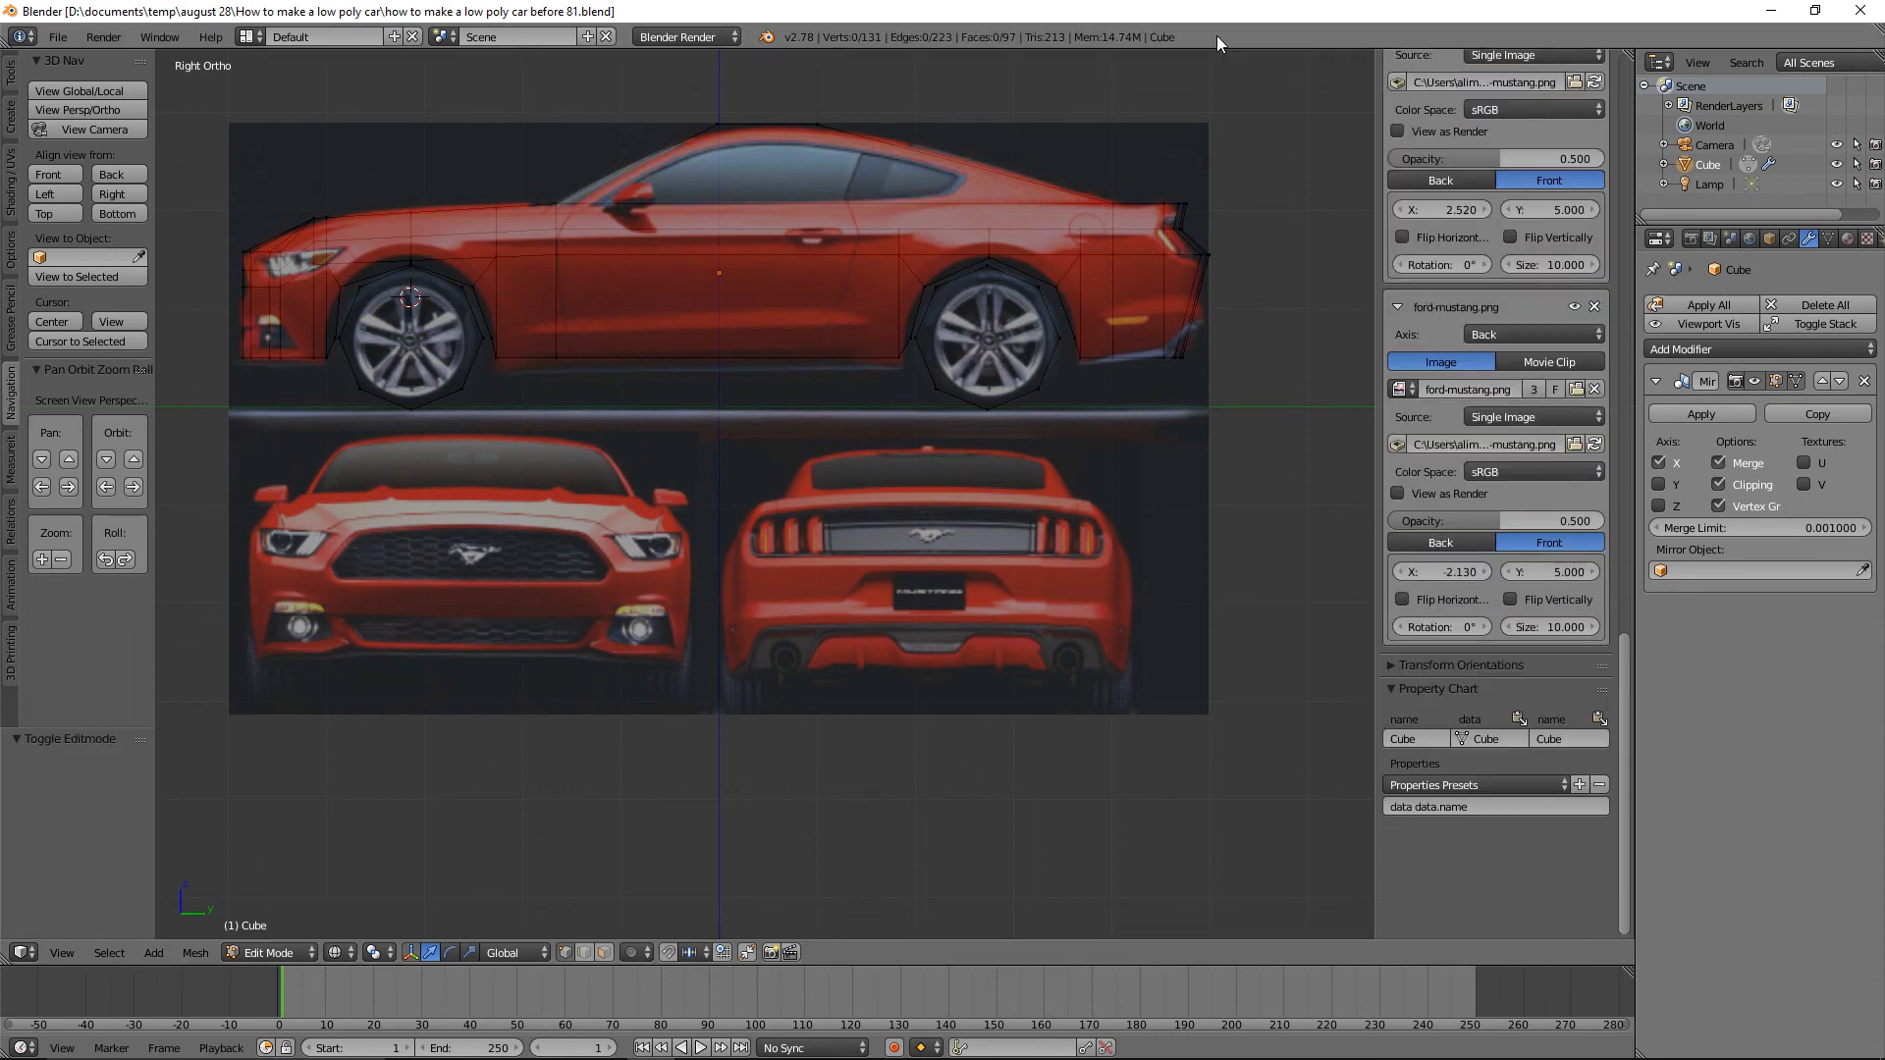
# Return to solid shading, select the front bumper corner's vertical edges, move them about 0.164 rearward along Y, and deselect everything.
pyautogui.press('z')
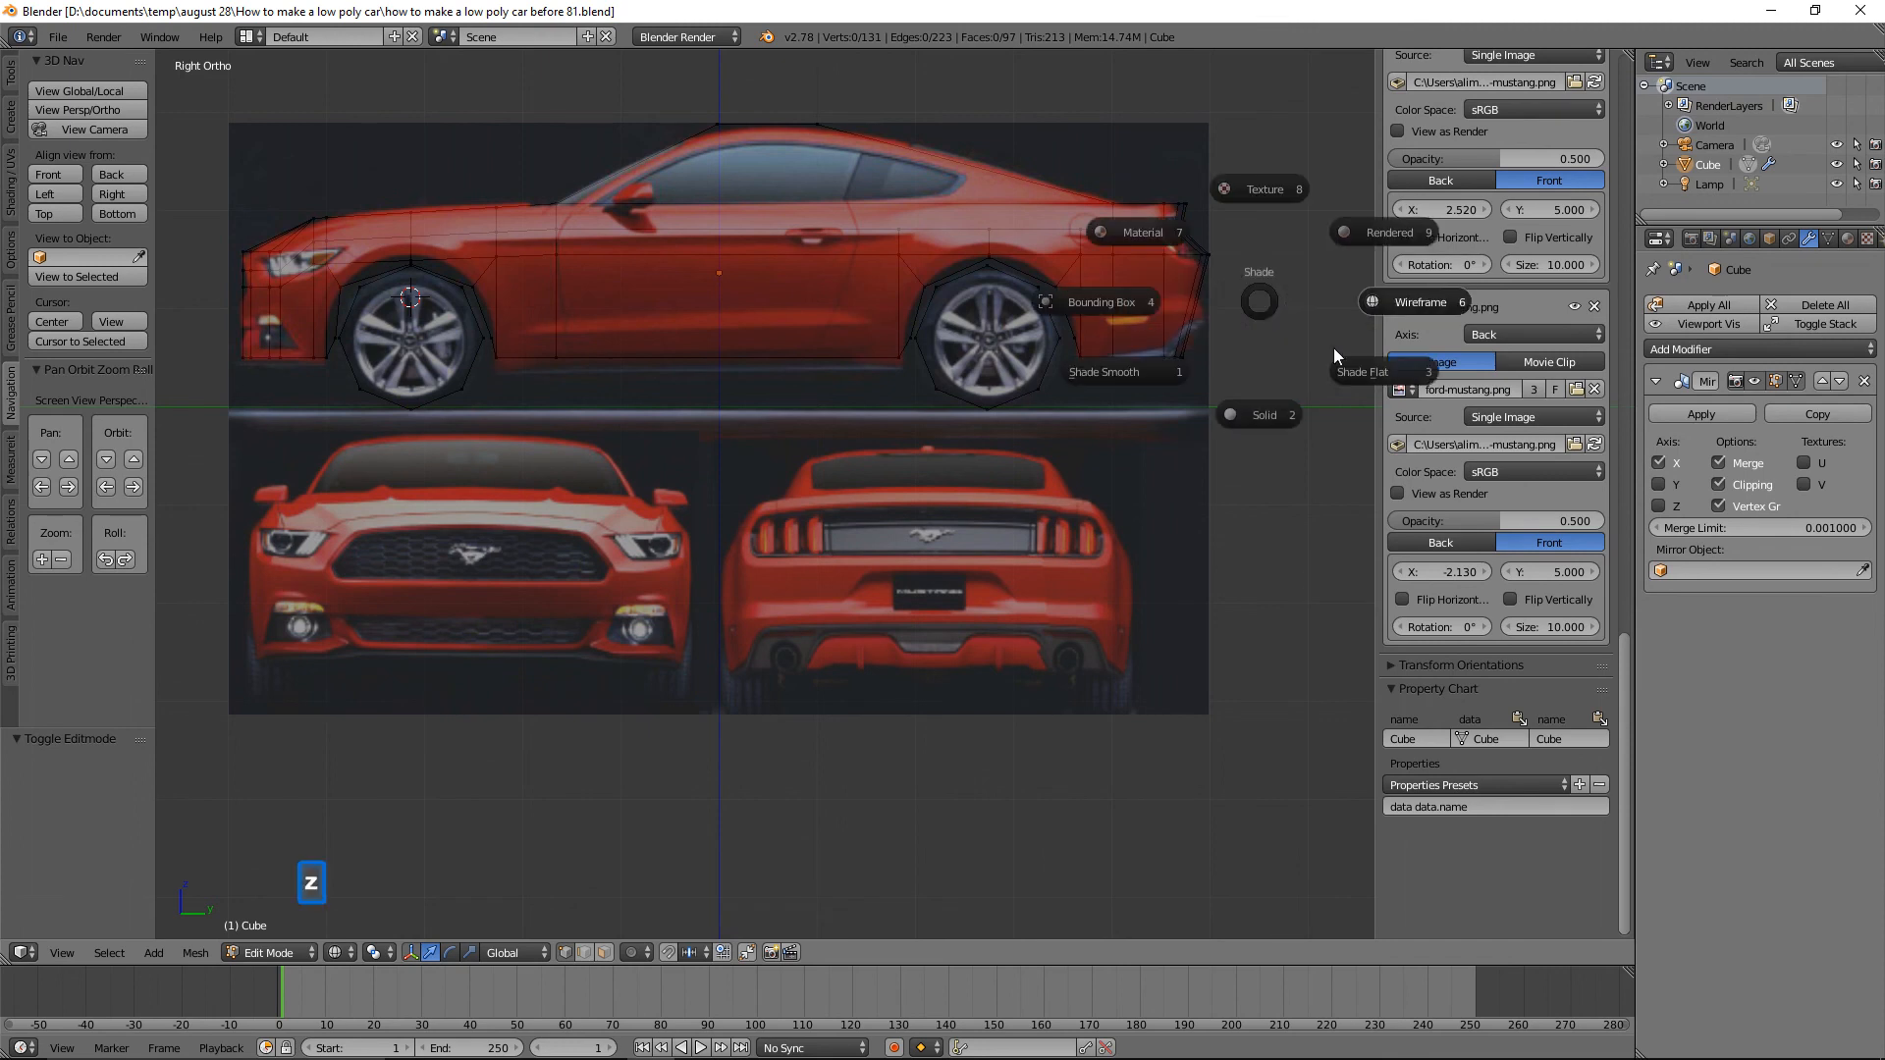
pyautogui.click(1279, 408)
pyautogui.moveTo(771, 443)
pyautogui.mouseDown(button='middle')
pyautogui.moveTo(888, 473)
pyautogui.moveTo(986, 539)
pyautogui.moveTo(1141, 552)
pyautogui.moveTo(1099, 539)
pyautogui.moveTo(1075, 581)
pyautogui.mouseUp(button='middle')
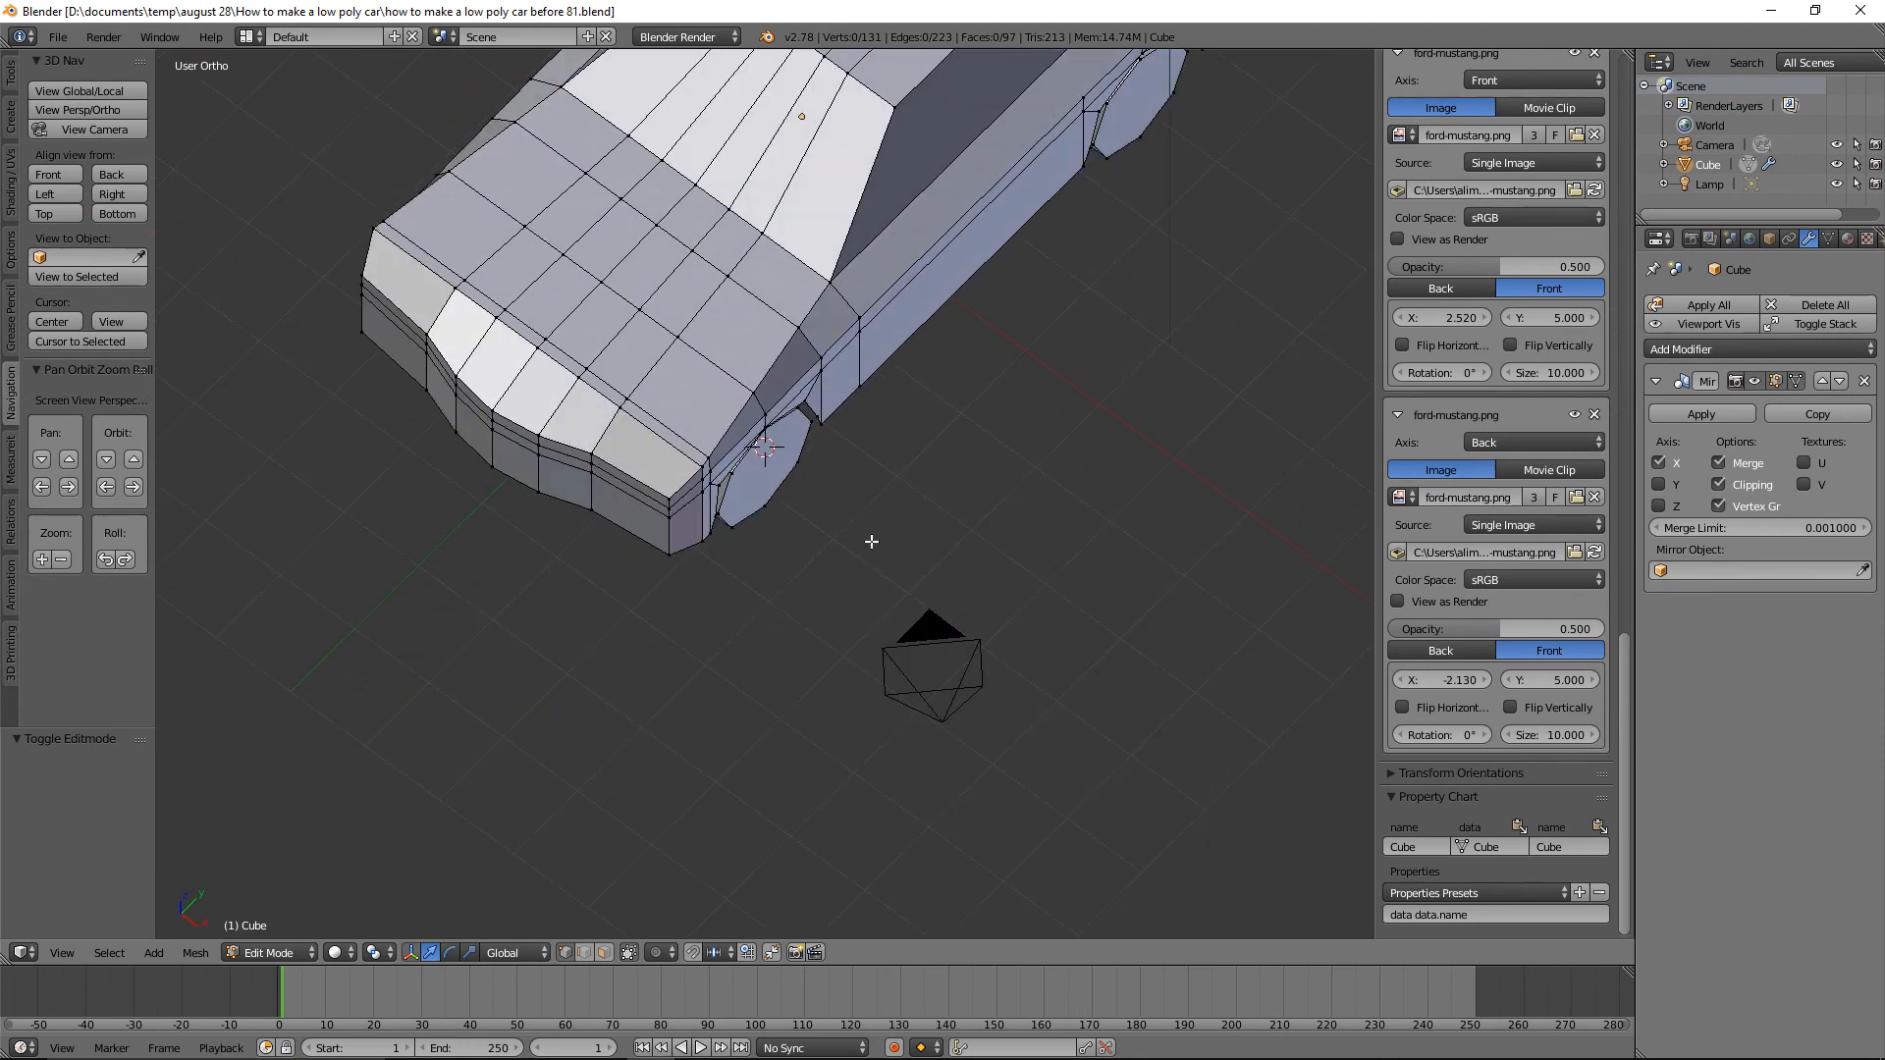
pyautogui.scroll(4, 871, 538)
pyautogui.rightClick(513, 515)
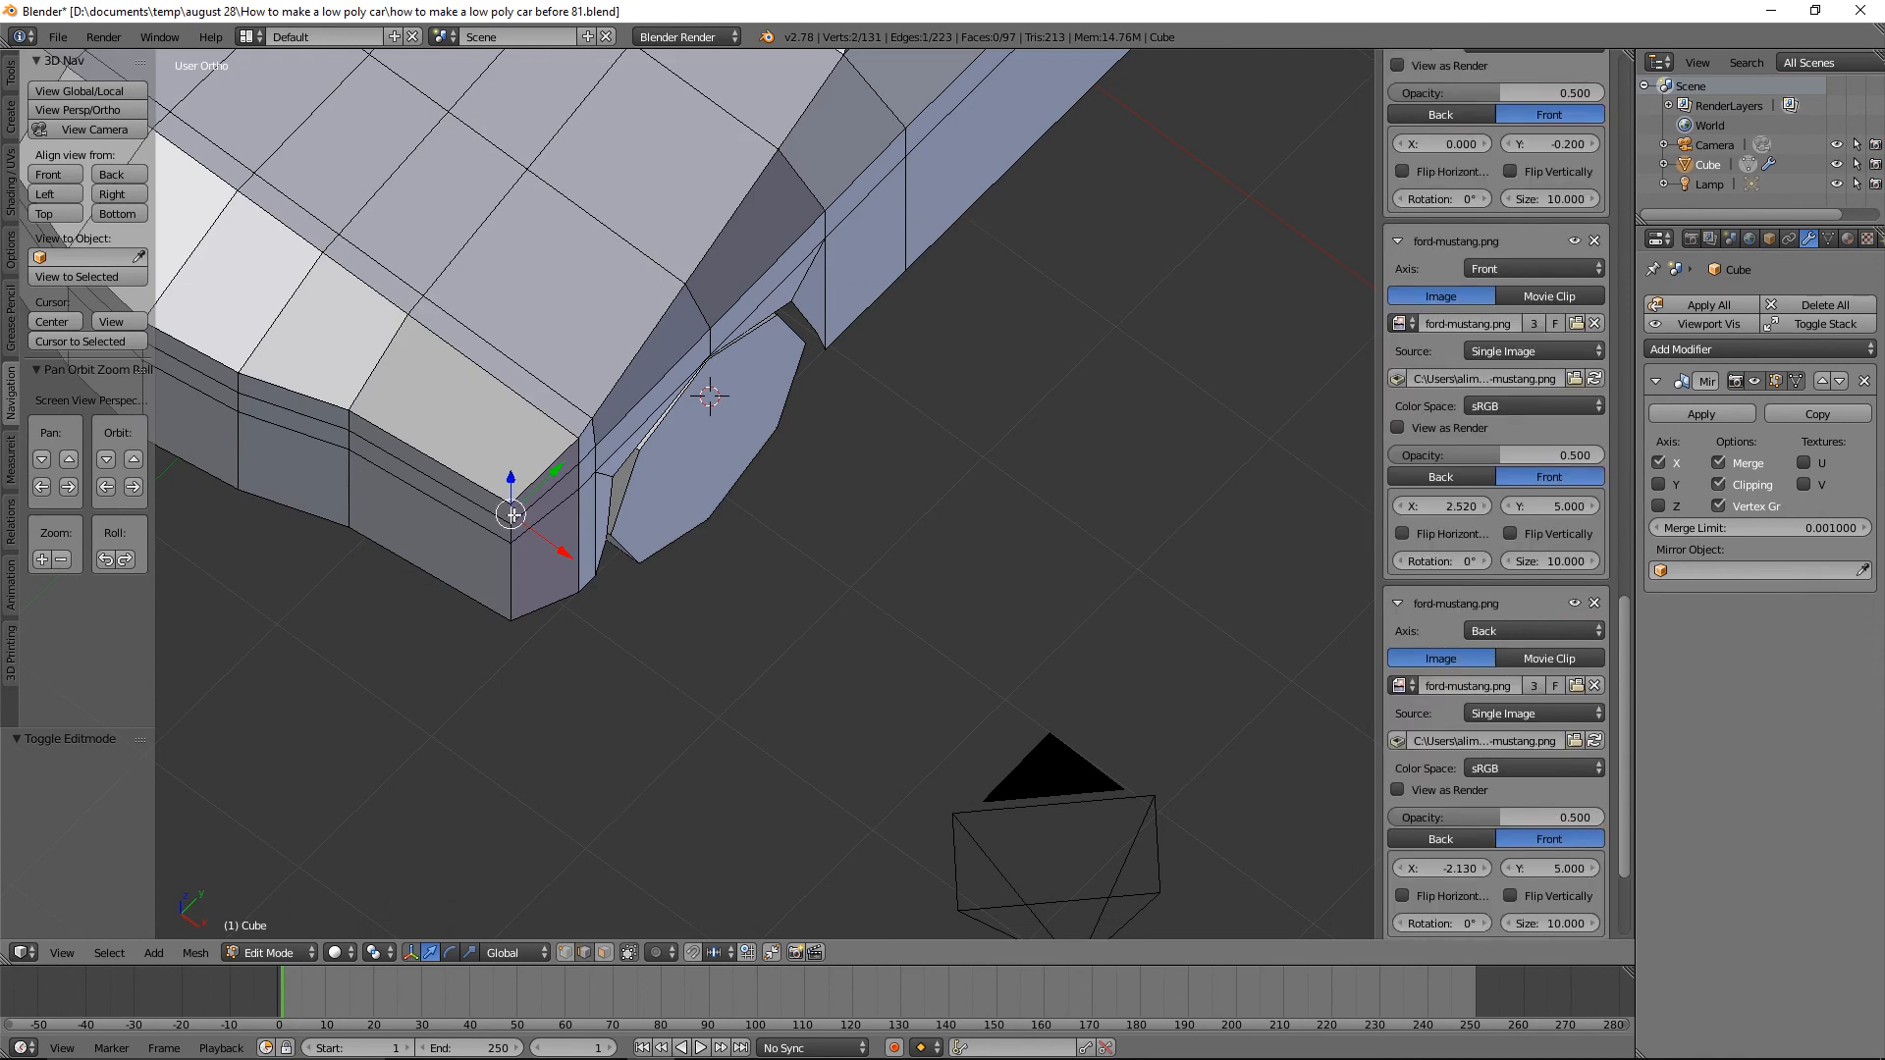
pyautogui.keyDown('ctrl'); pyautogui.rightClick(505, 574); pyautogui.keyUp('ctrl')
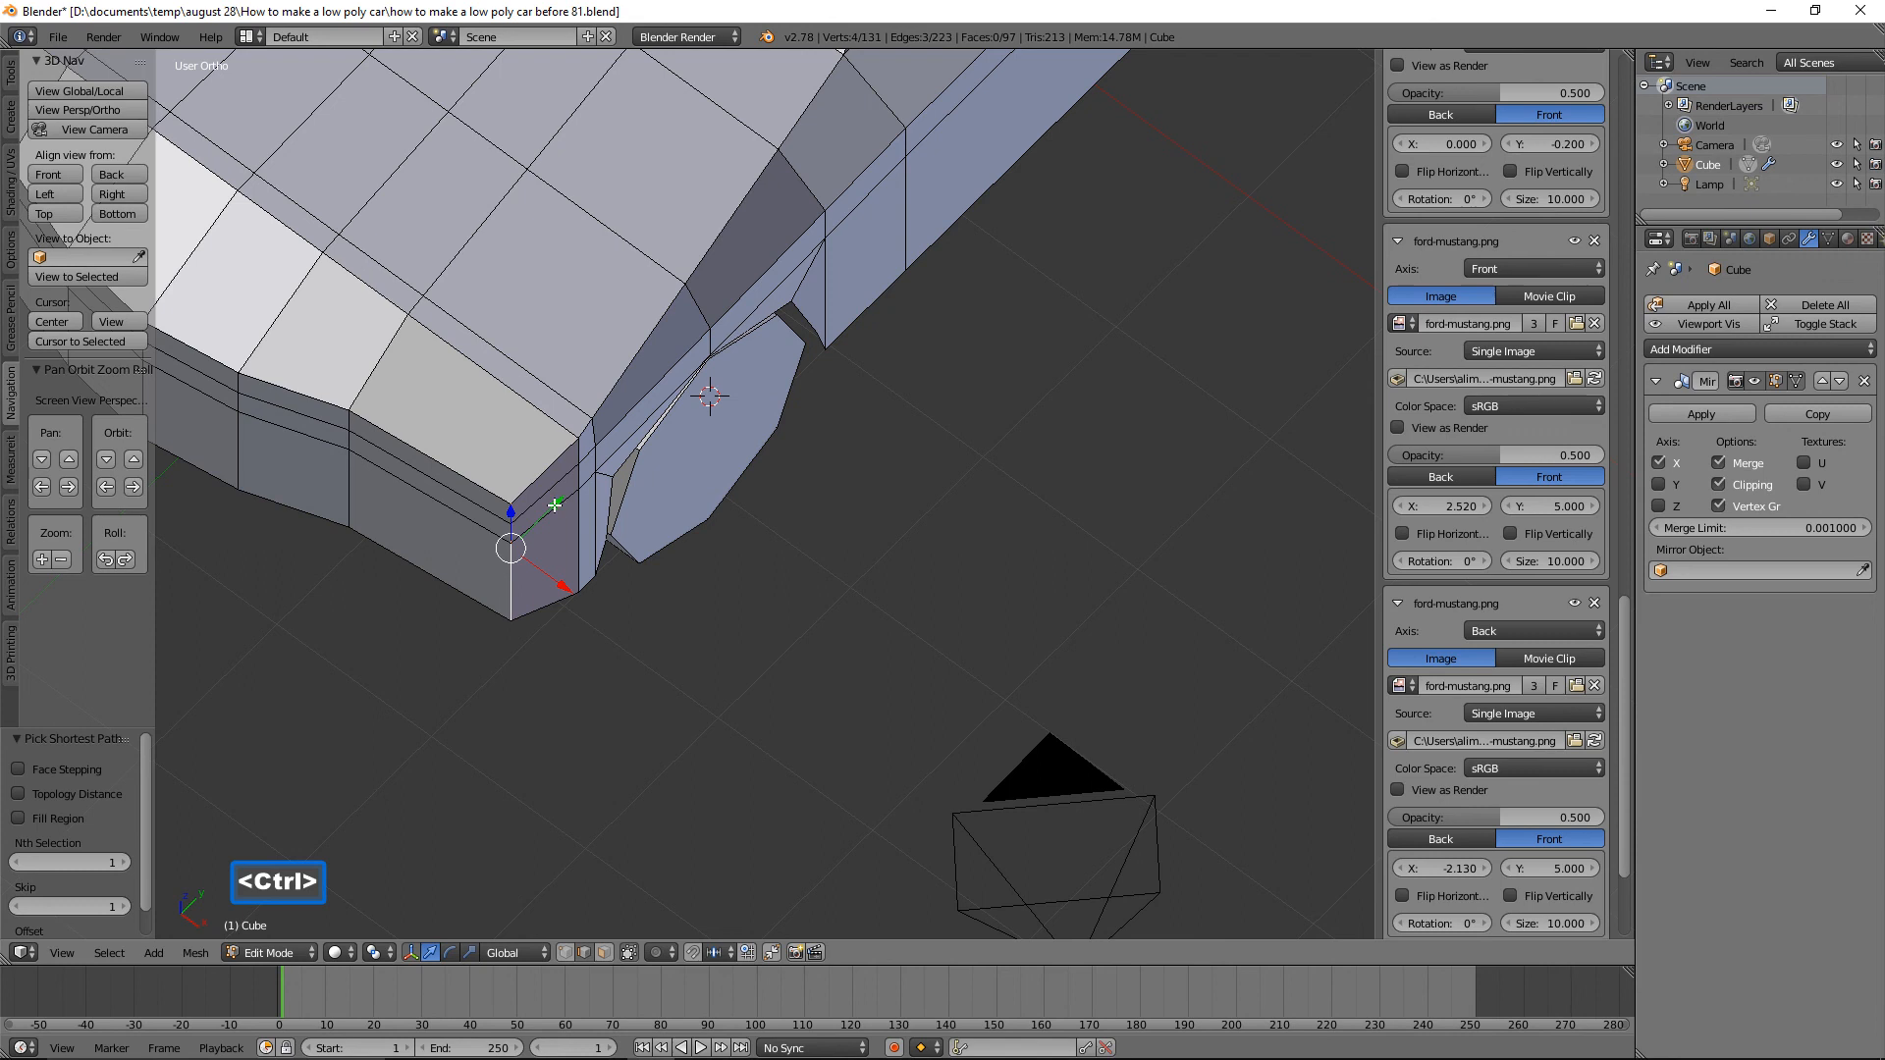
pyautogui.press('g')
pyautogui.press('y')
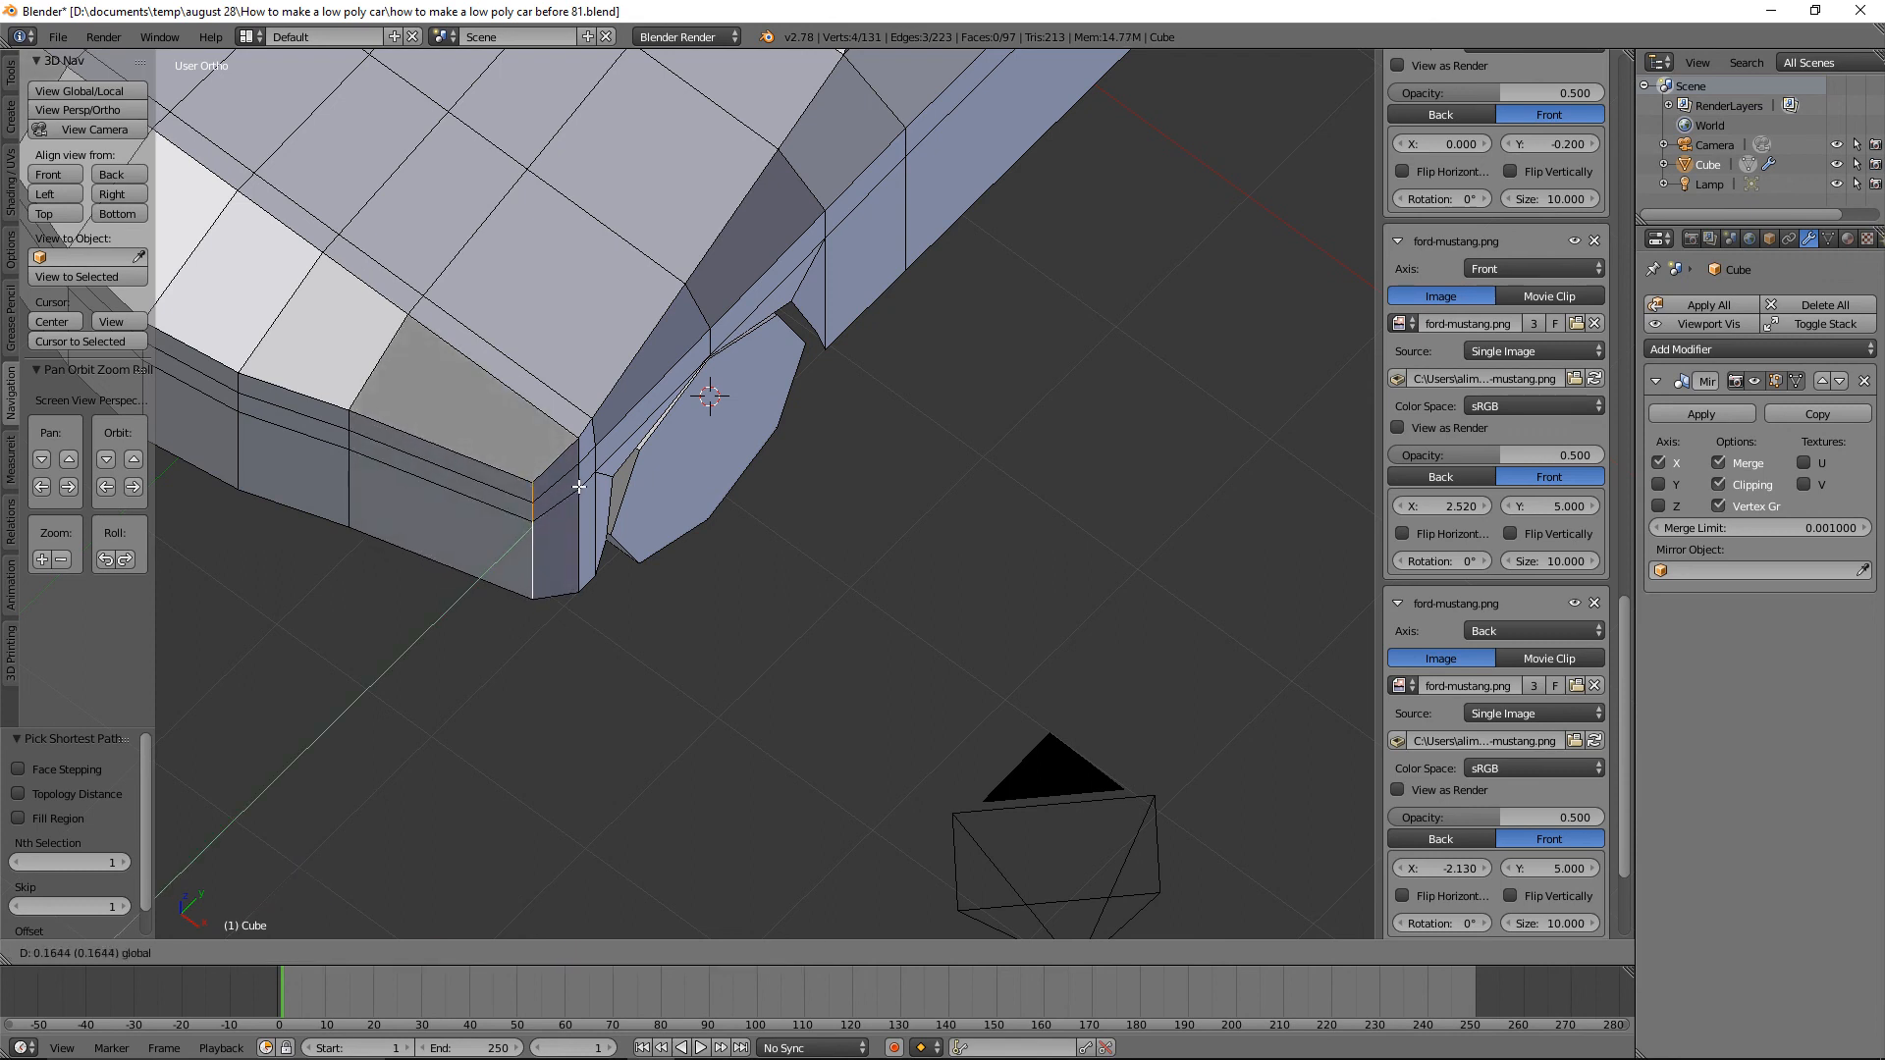
pyautogui.click(579, 486)
pyautogui.moveTo(771, 522); pyautogui.dragTo(695, 408, button='middle')
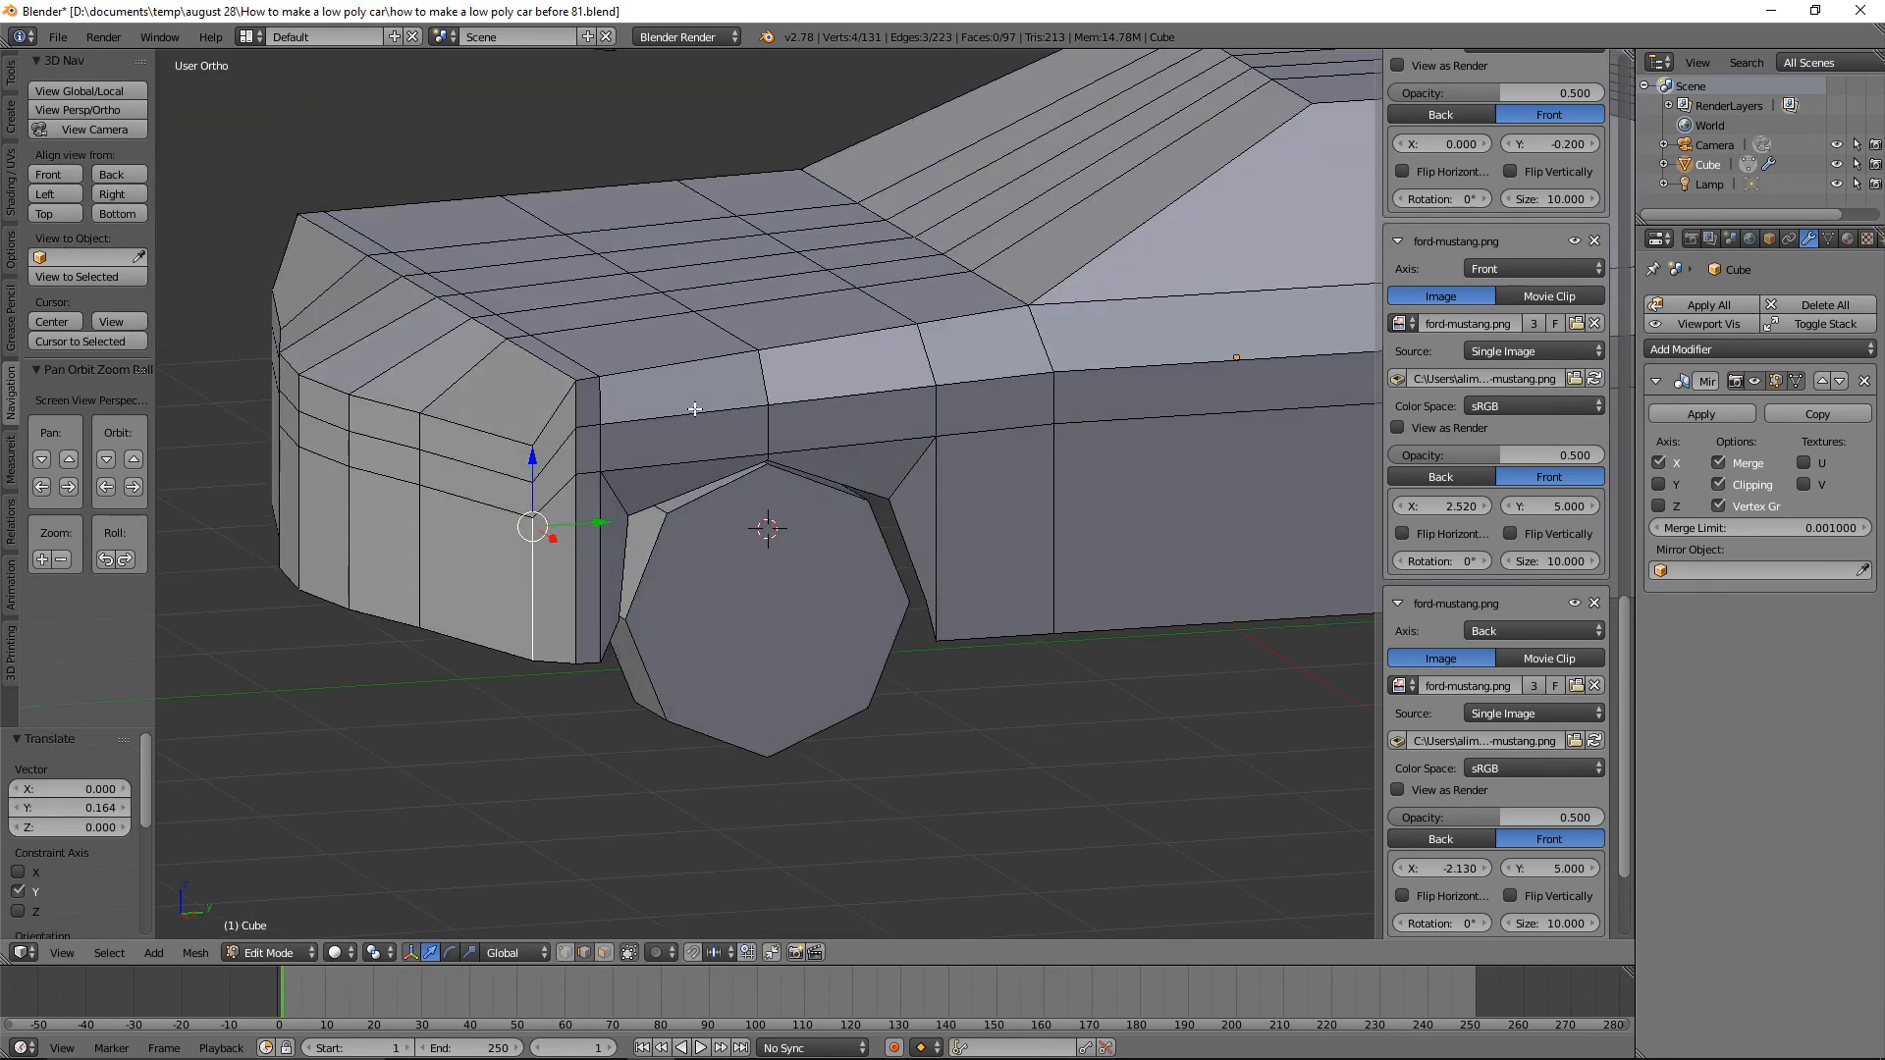
pyautogui.press('a')
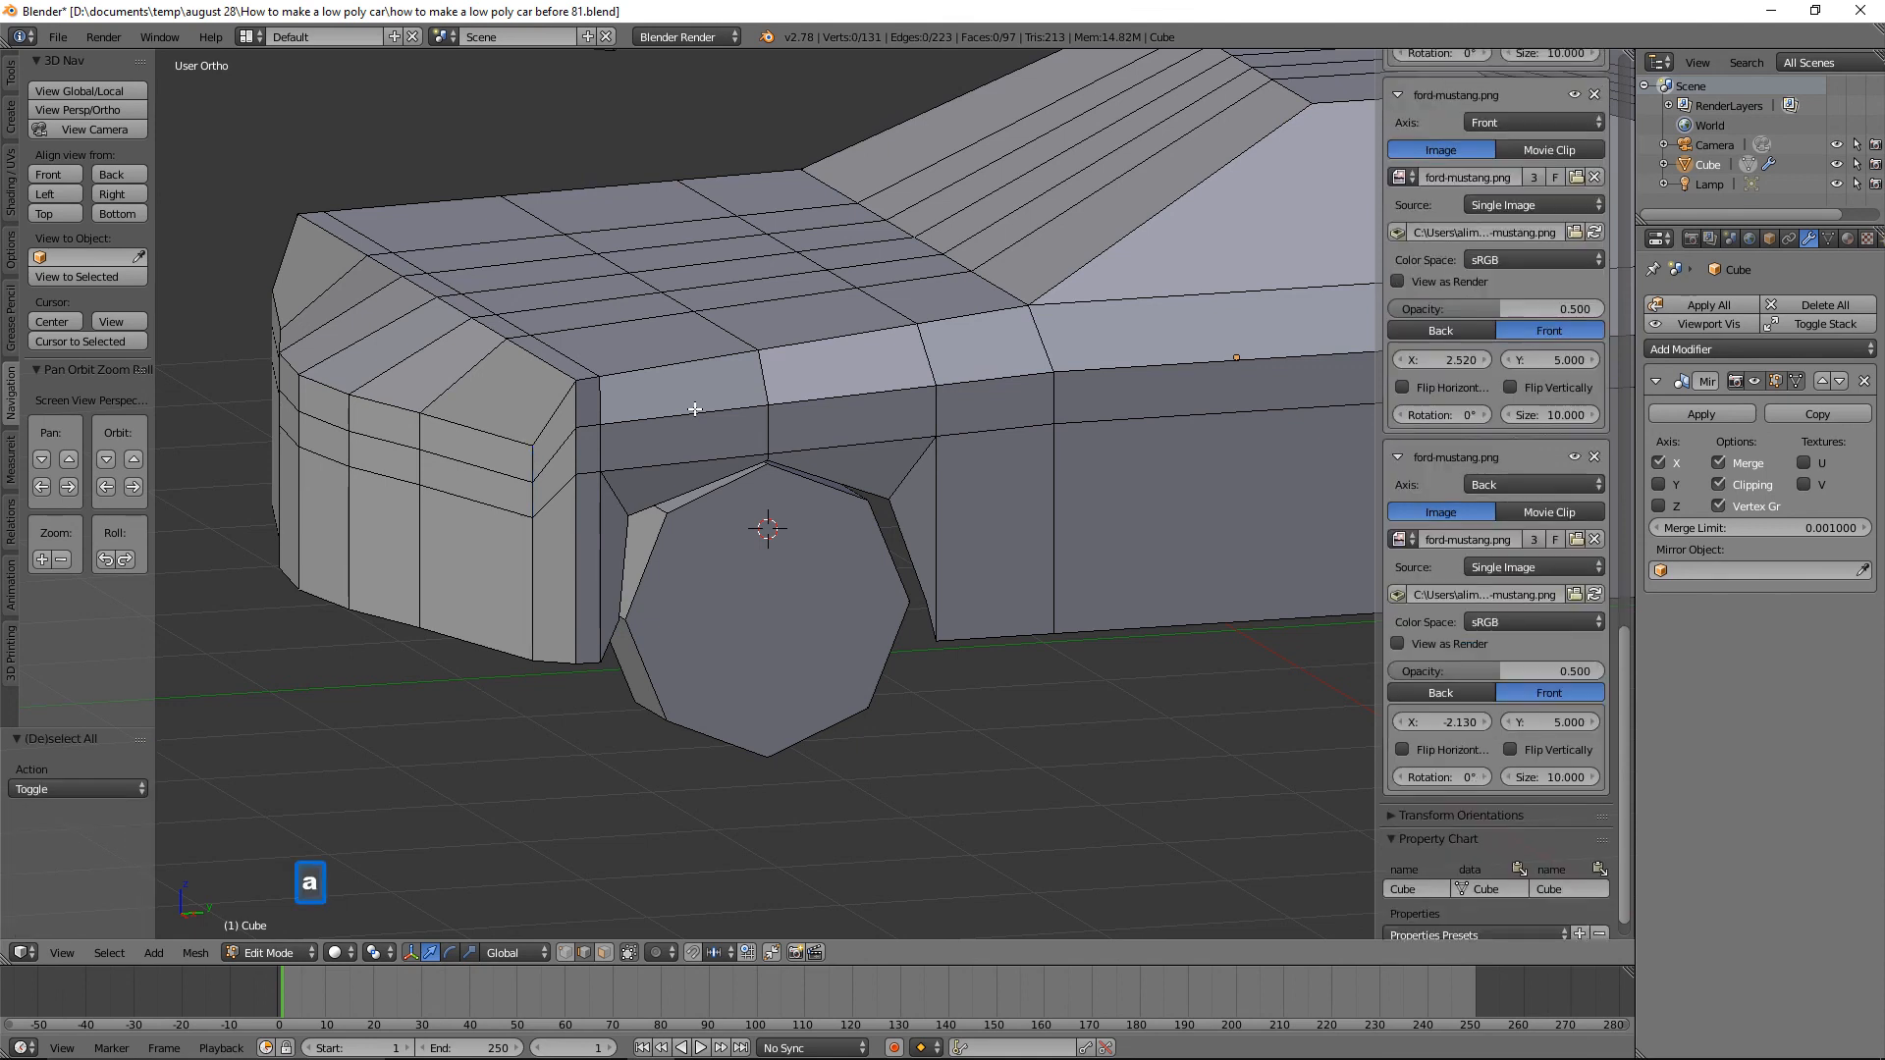
# Select the short edge at the hood's front outer corner and lower it about 0.128 along Z.
pyautogui.rightClick(580, 374)
pyautogui.press('g')
pyautogui.press('z')
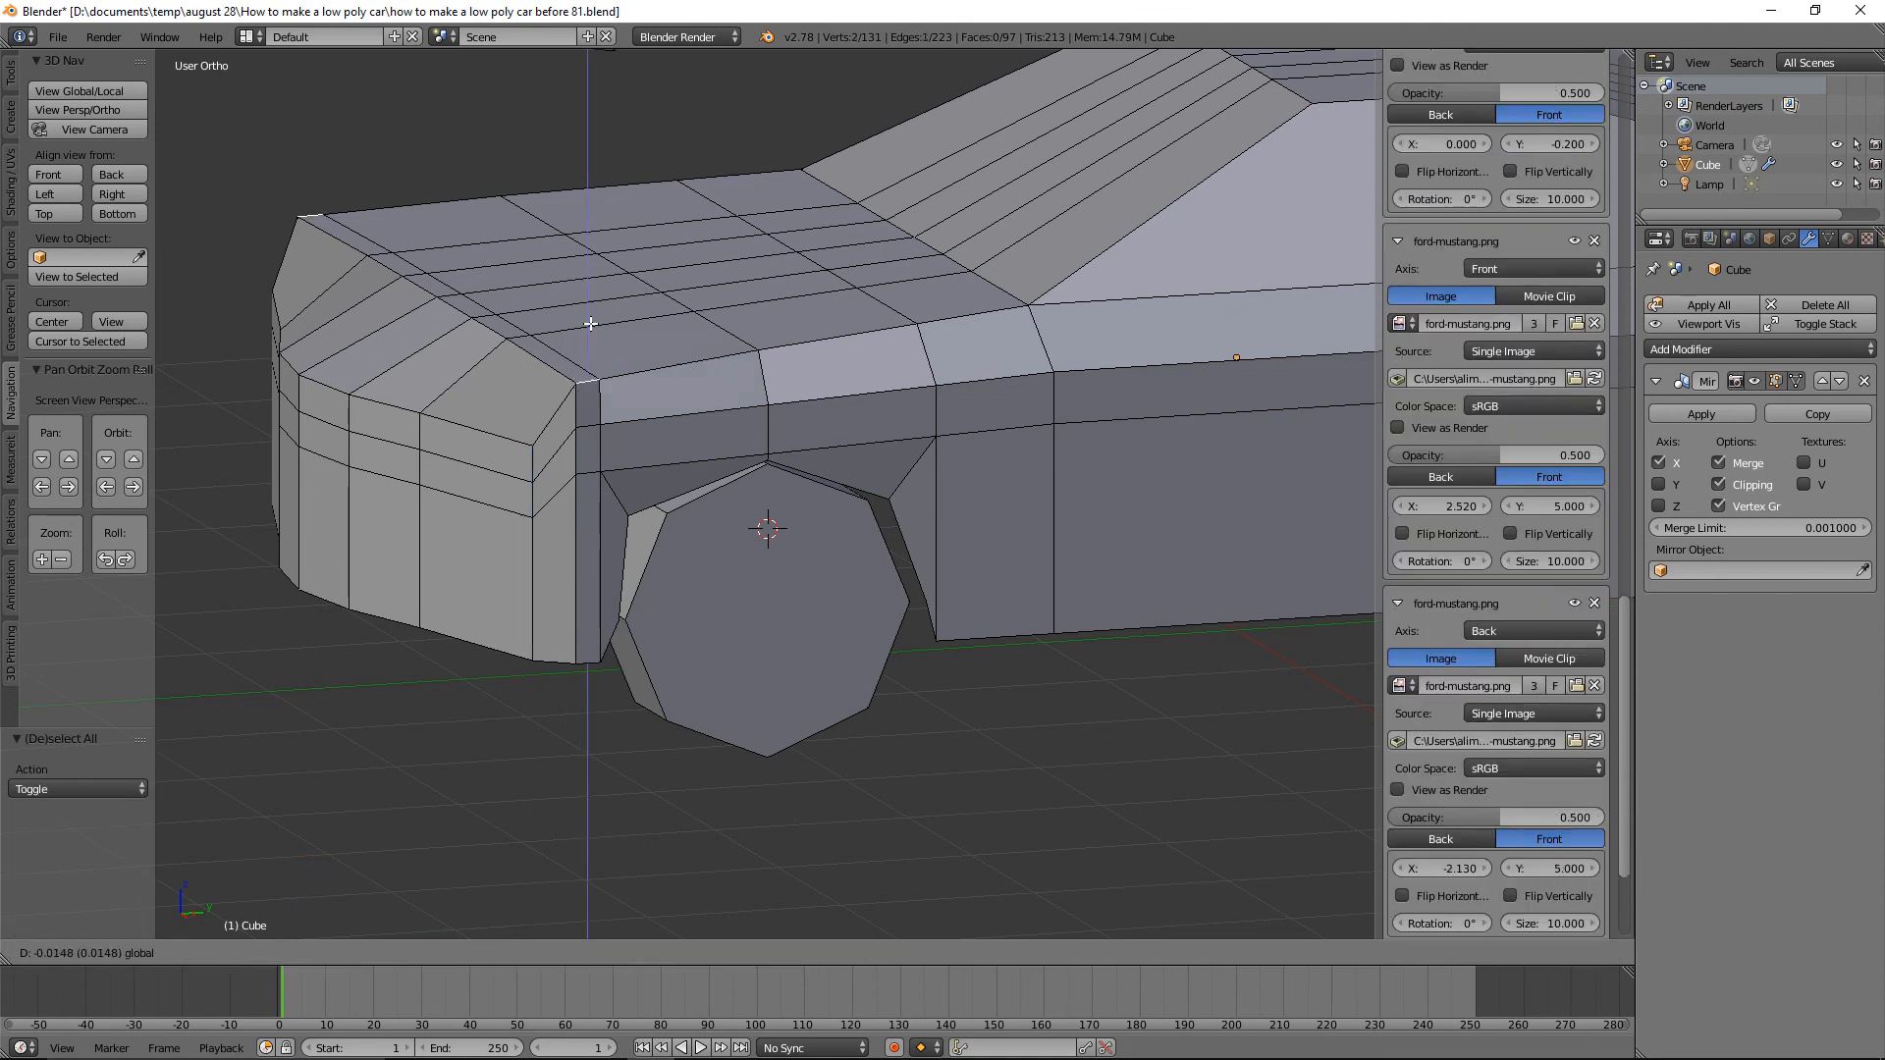
pyautogui.click(590, 345)
# Select the hood's side edge above the front wheel, lower it about 0.078 along Z, and deselect everything.
pyautogui.moveTo(590, 346); pyautogui.dragTo(1010, 439, button='middle')
pyautogui.rightClick(919, 371)
pyautogui.press('g')
pyautogui.press('z')
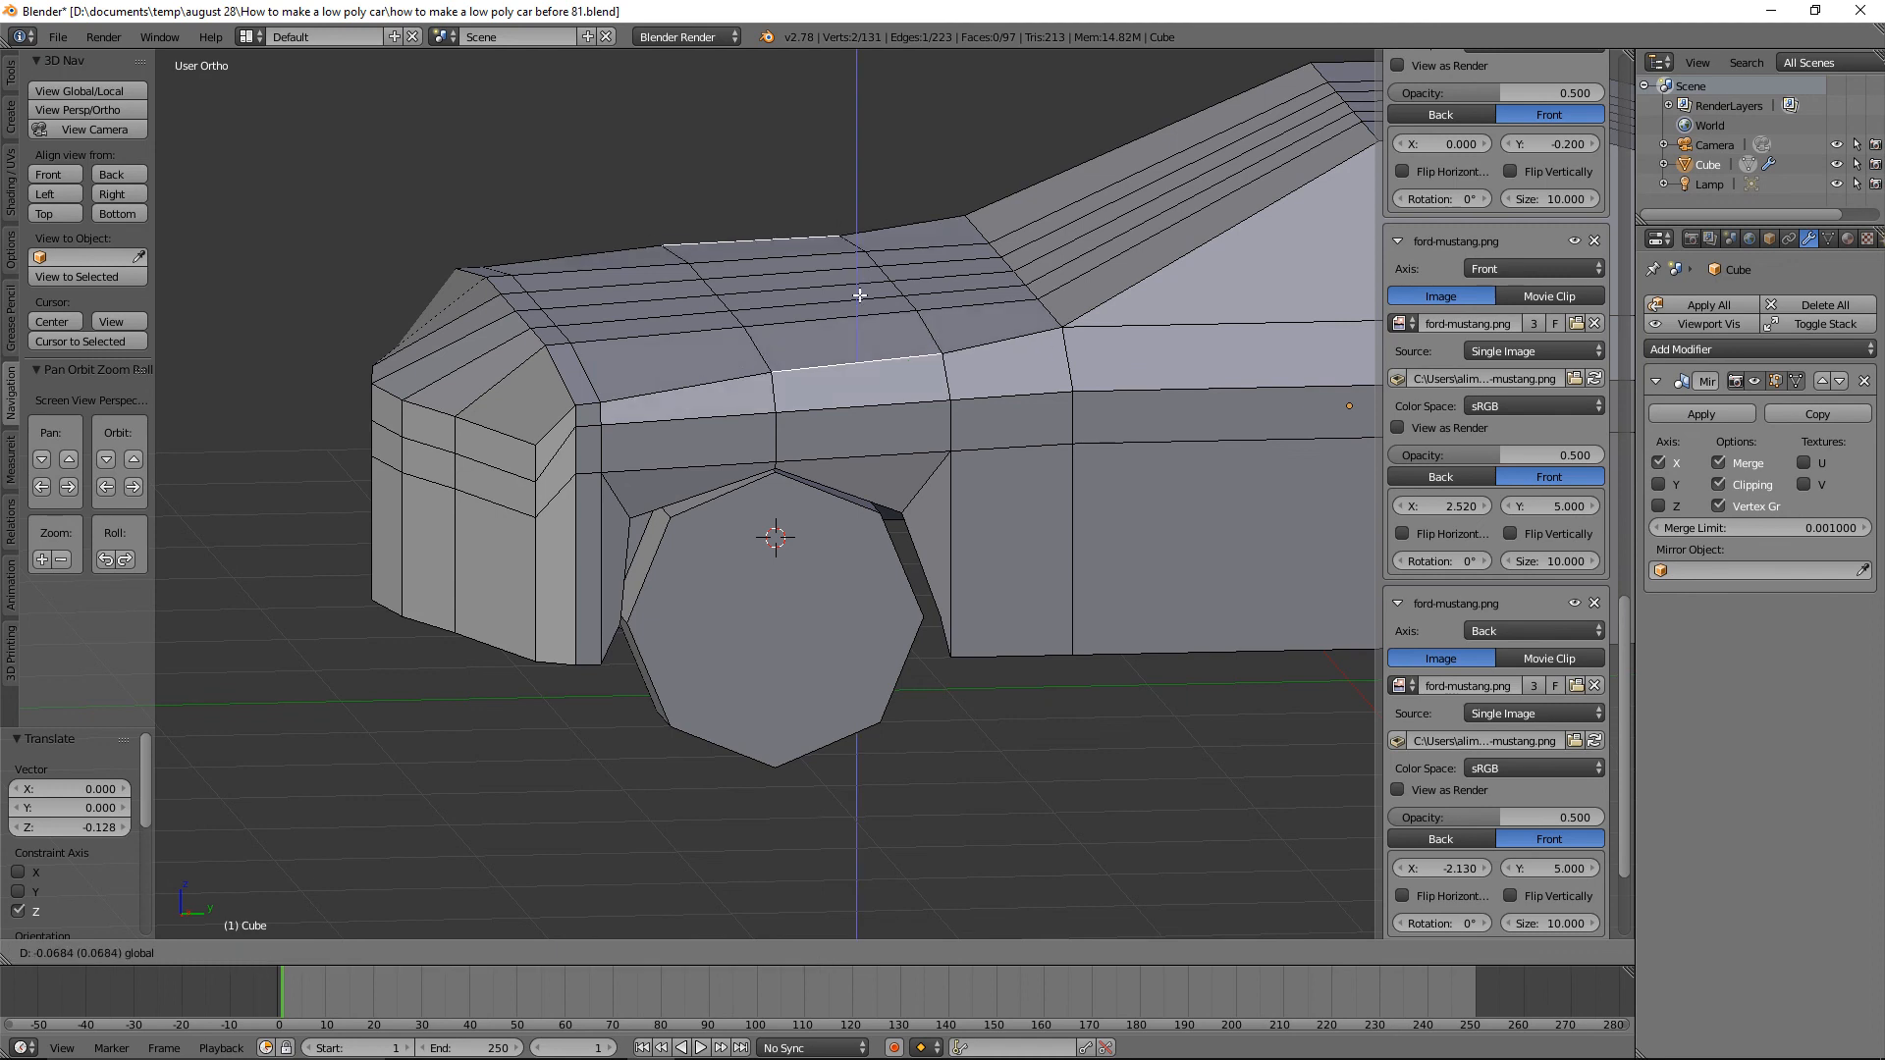
pyautogui.click(858, 298)
pyautogui.moveTo(999, 340); pyautogui.dragTo(1052, 340, button='middle')
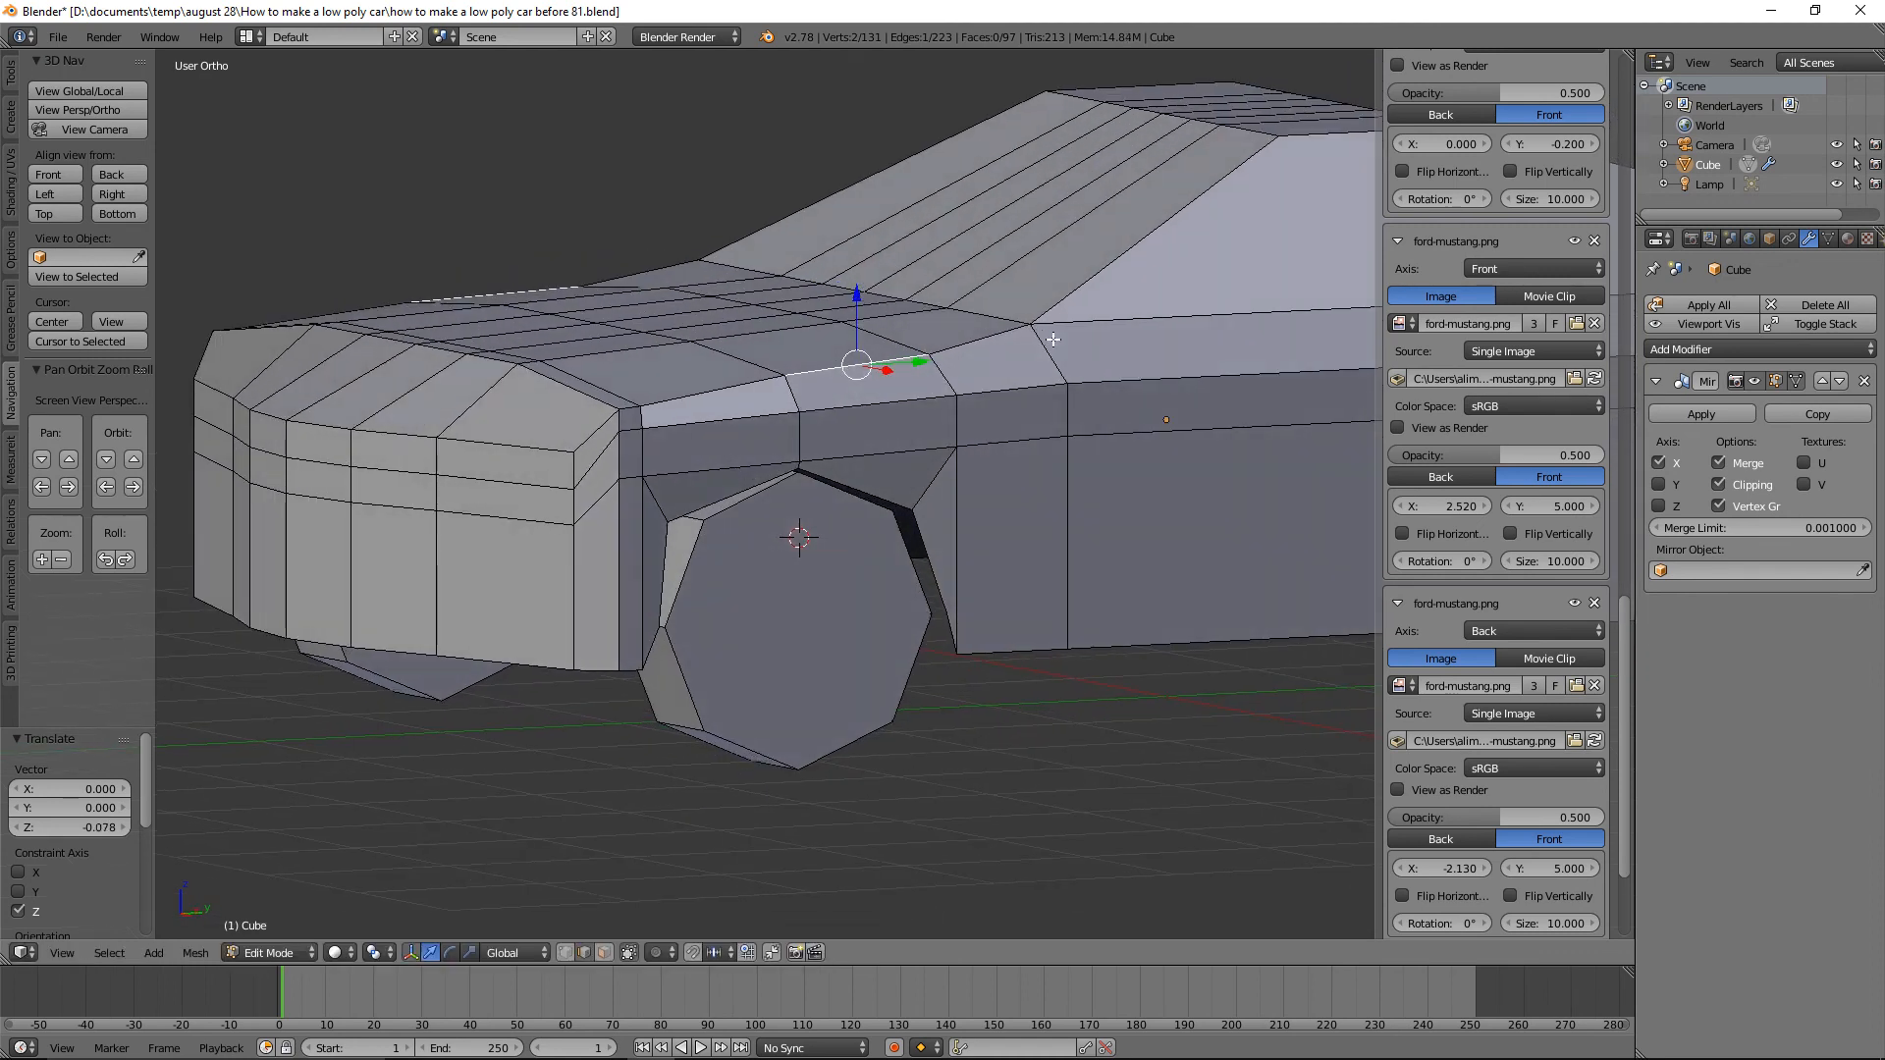
pyautogui.press('a')
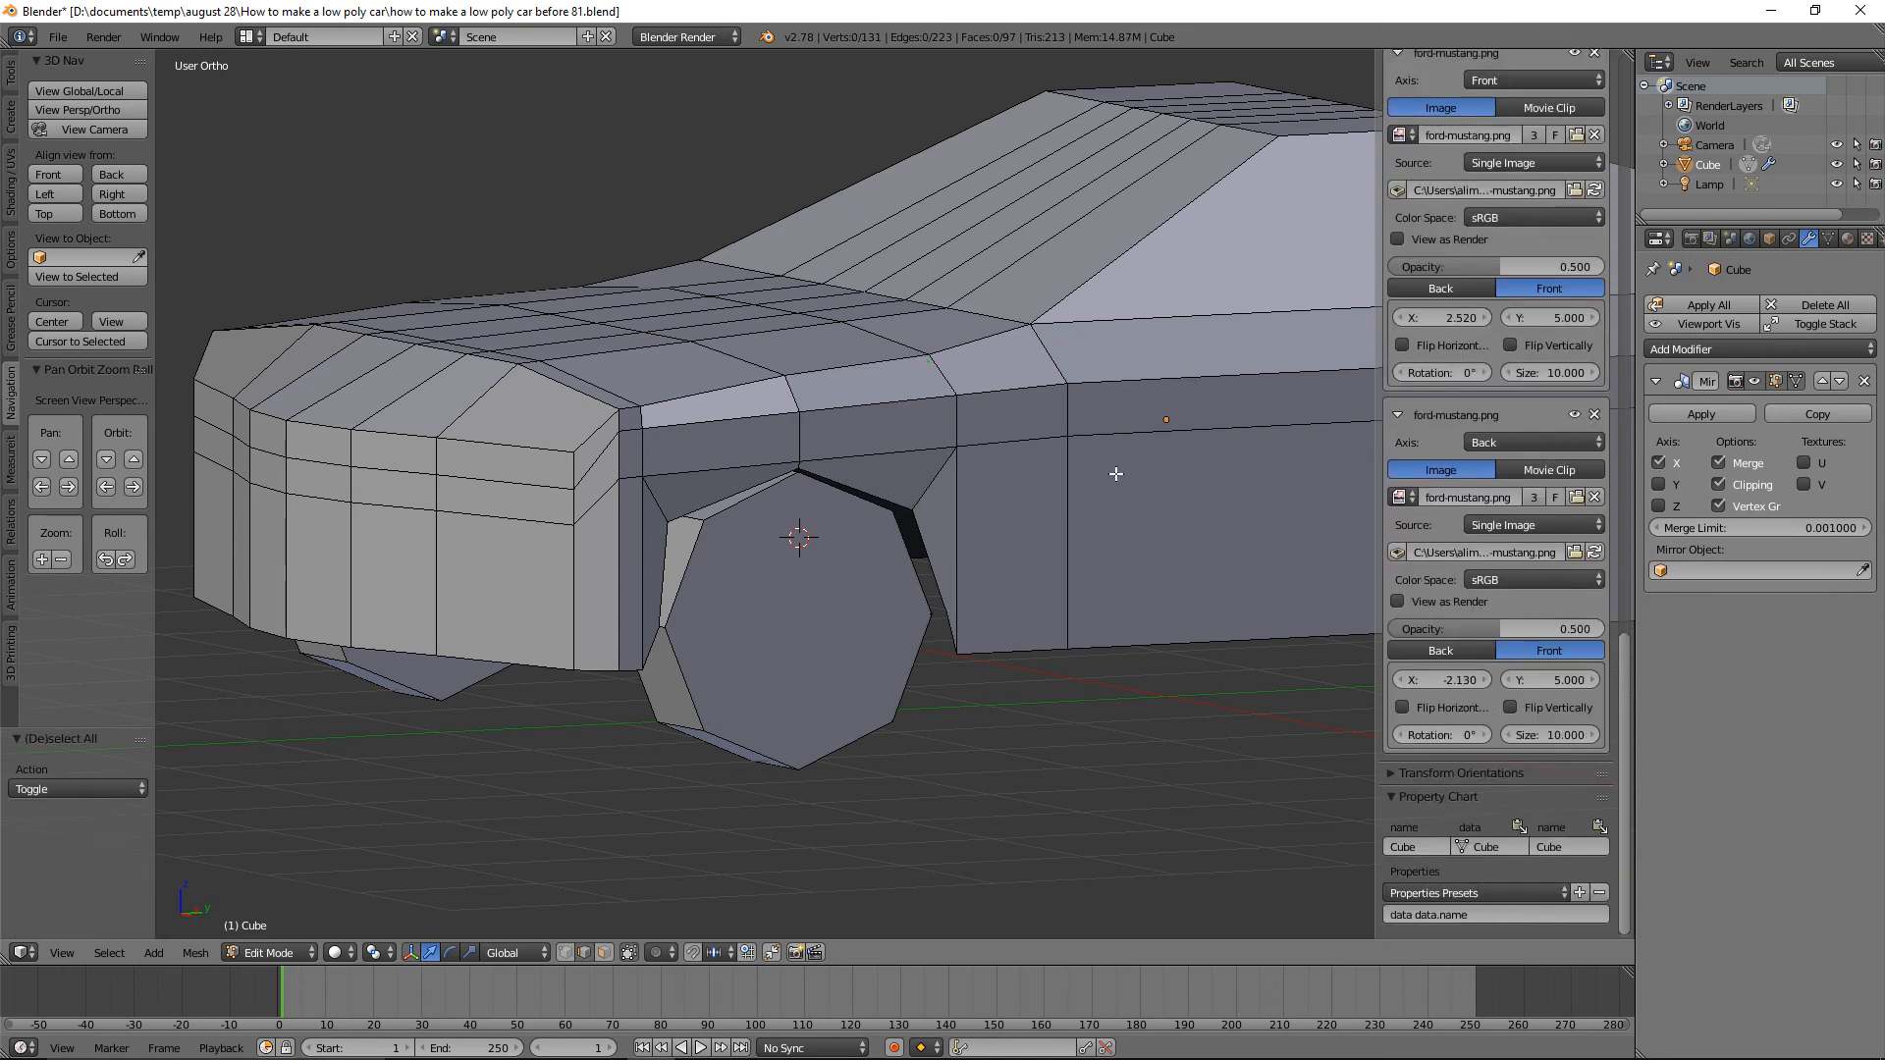
pyautogui.moveTo(1064, 488)
pyautogui.mouseDown(button='middle')
pyautogui.moveTo(1010, 475)
pyautogui.moveTo(1050, 494)
pyautogui.mouseUp(button='middle')
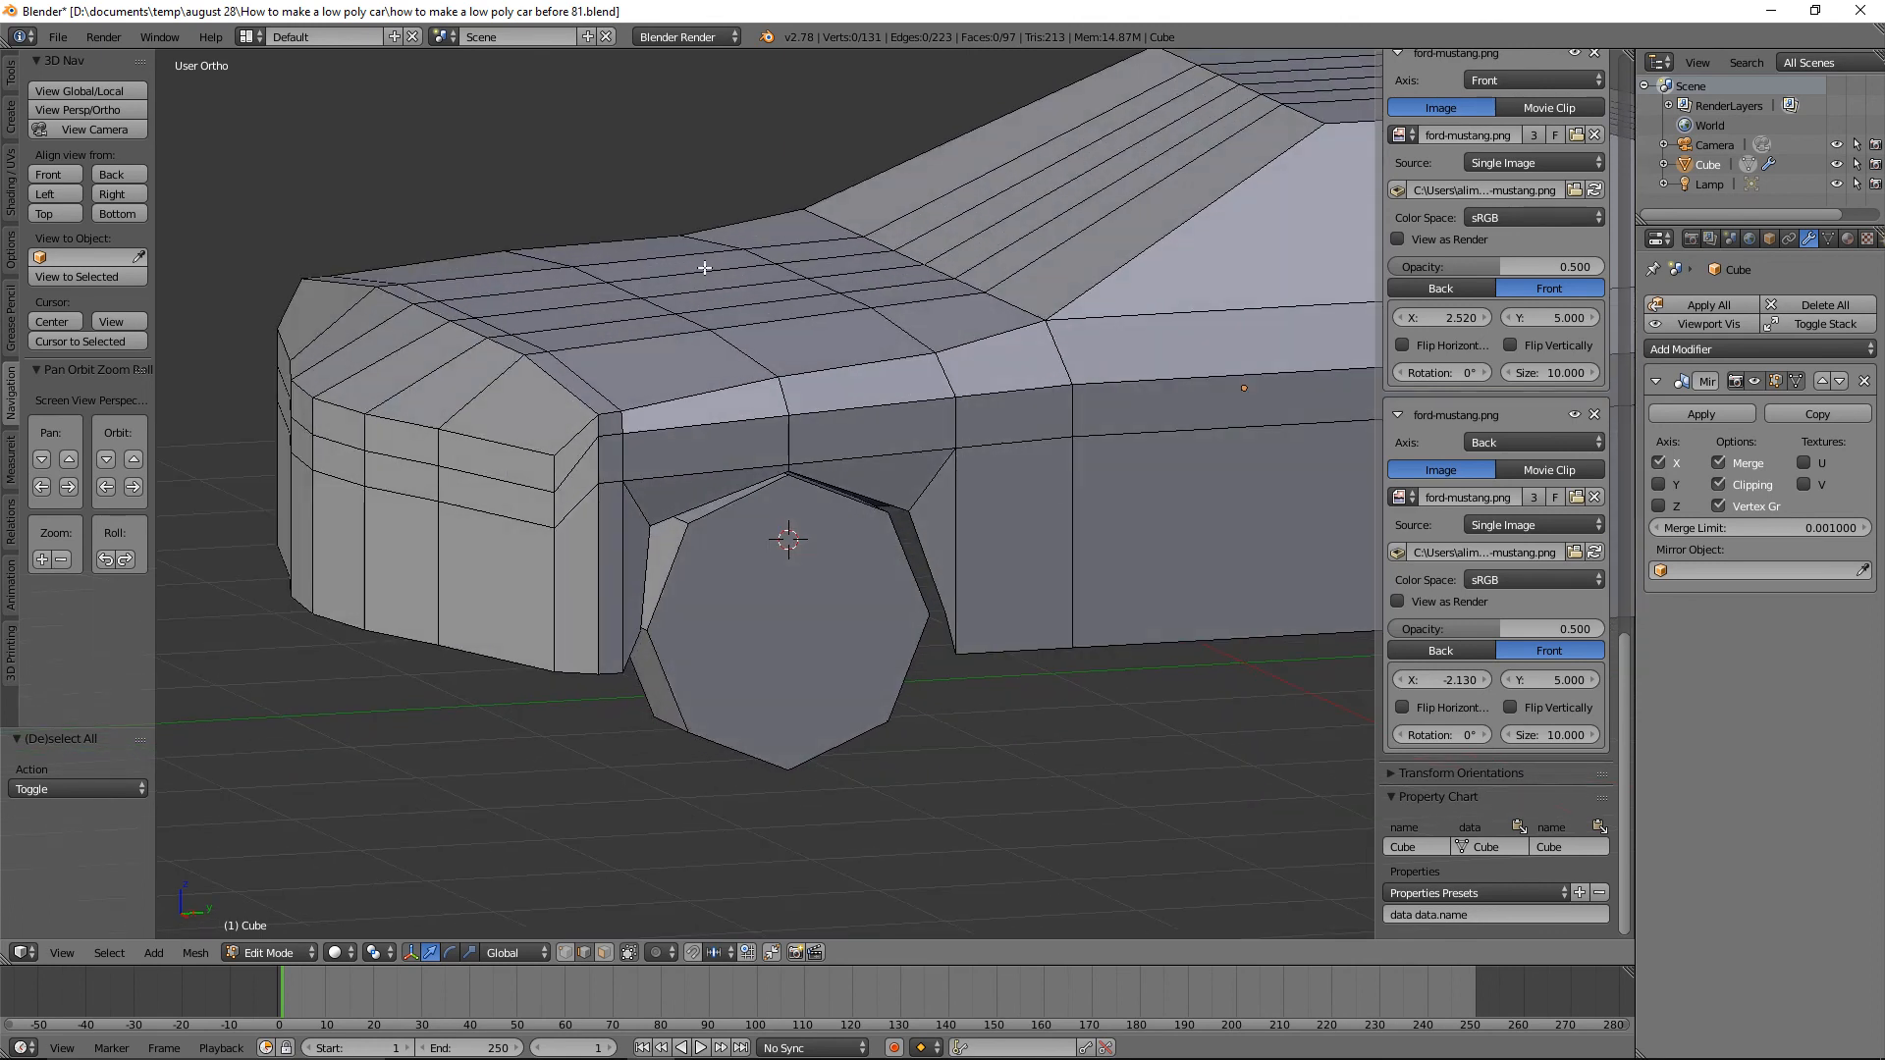
pyautogui.moveTo(767, 365)
pyautogui.mouseDown(button='middle')
pyautogui.moveTo(821, 350)
pyautogui.moveTo(766, 366)
pyautogui.mouseUp(button='middle')
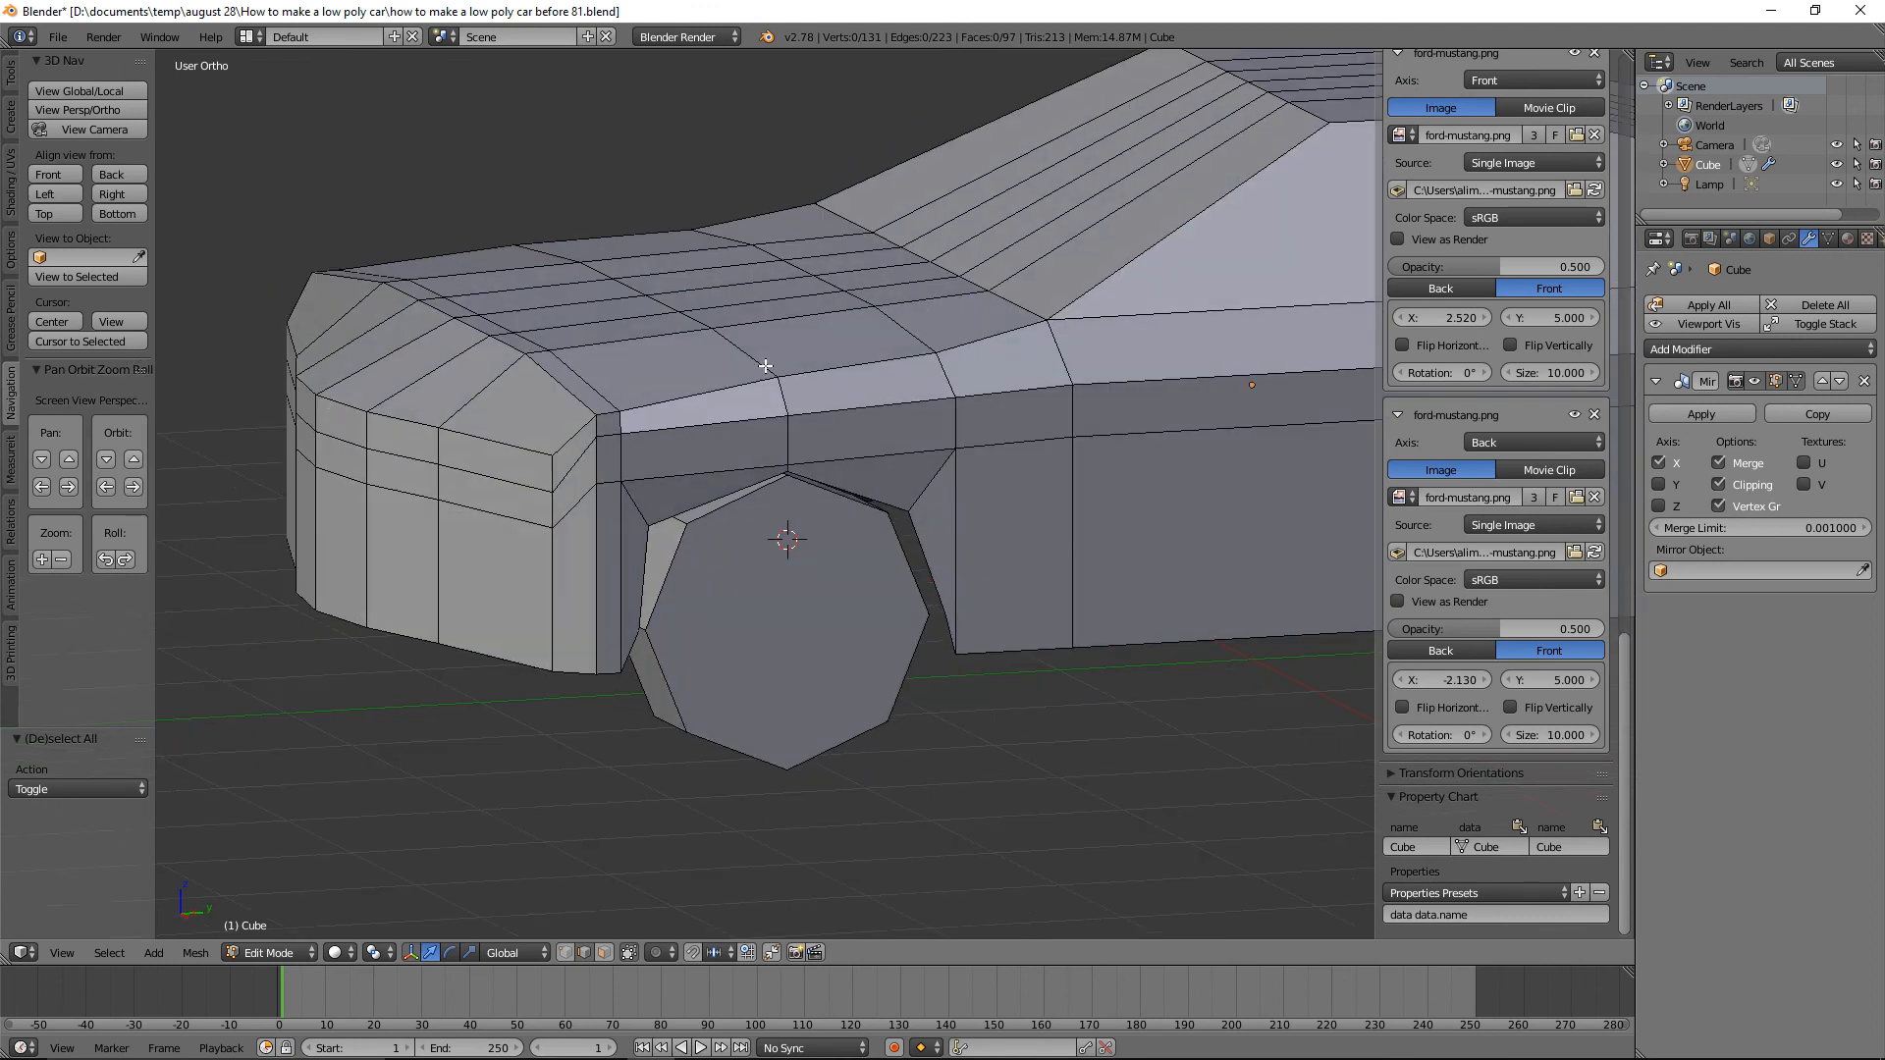
pyautogui.click(143, 195)
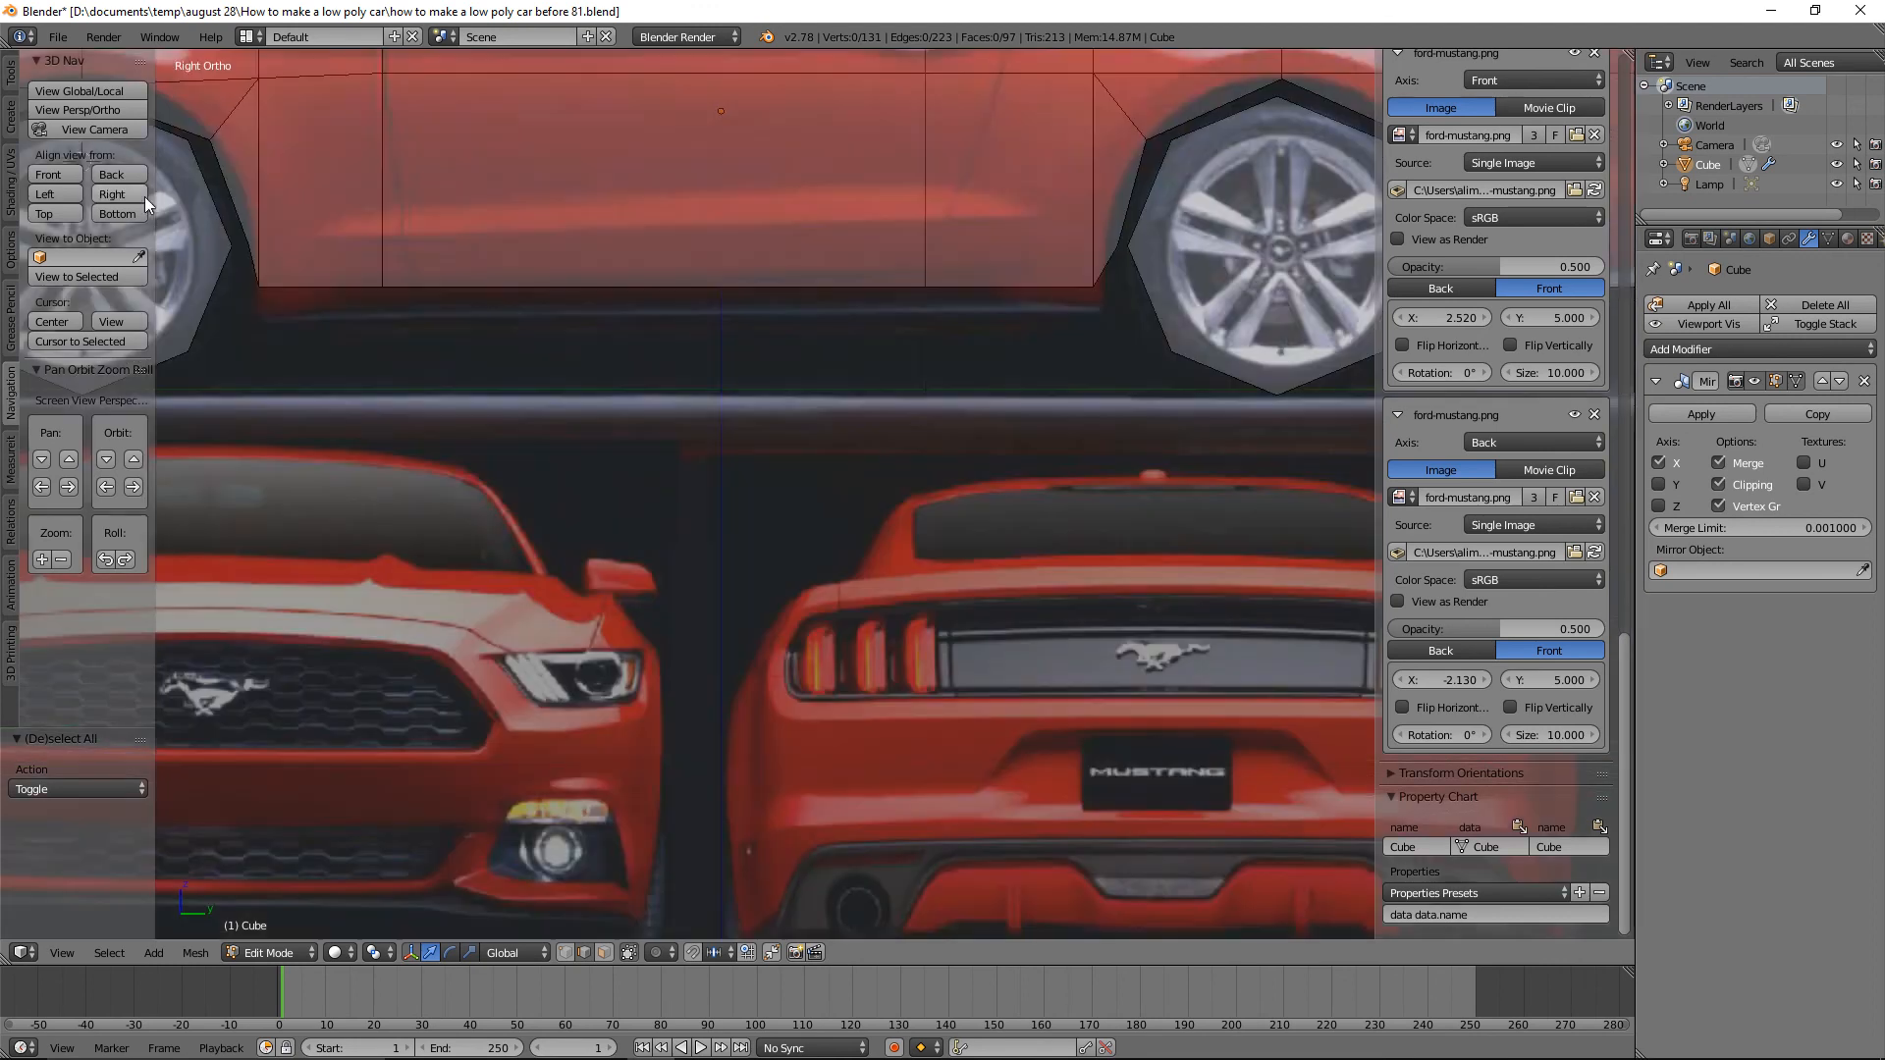
pyautogui.scroll(-1, 962, 404)
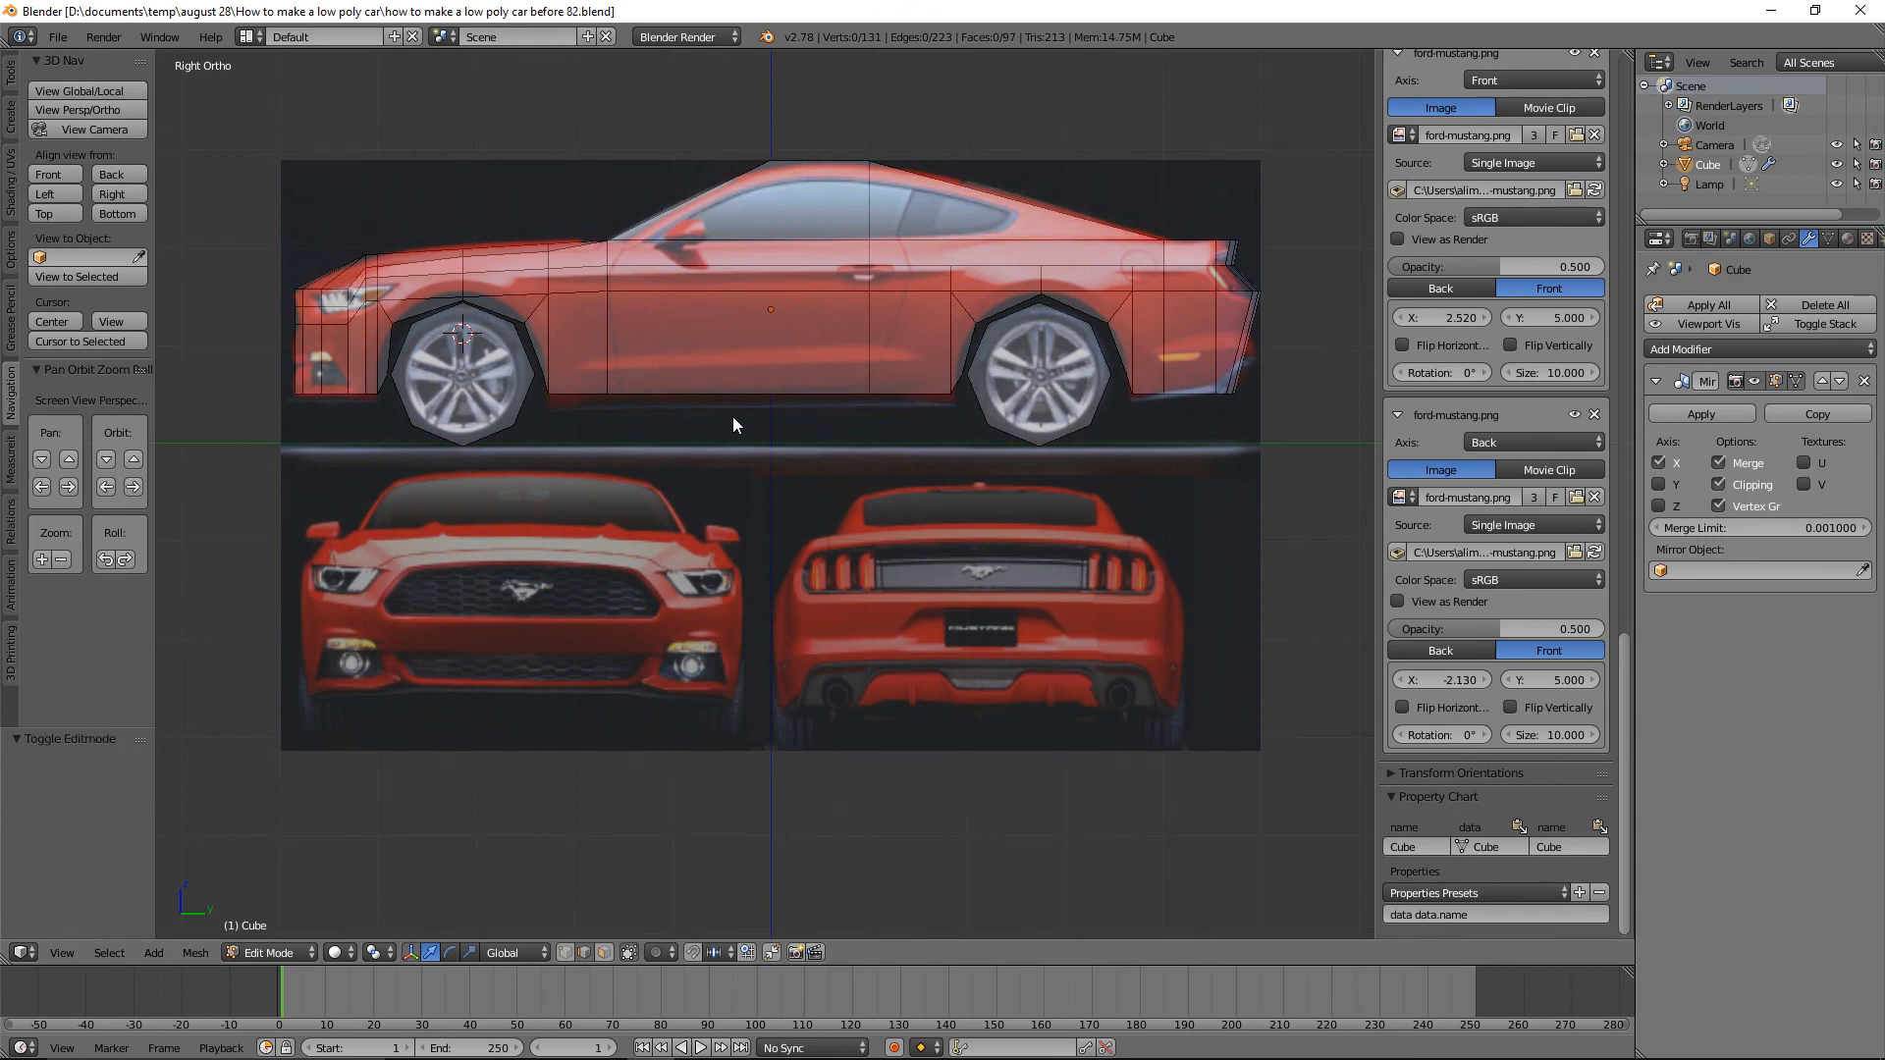
pyautogui.moveTo(736, 420); pyautogui.dragTo(854, 469, button='middle')
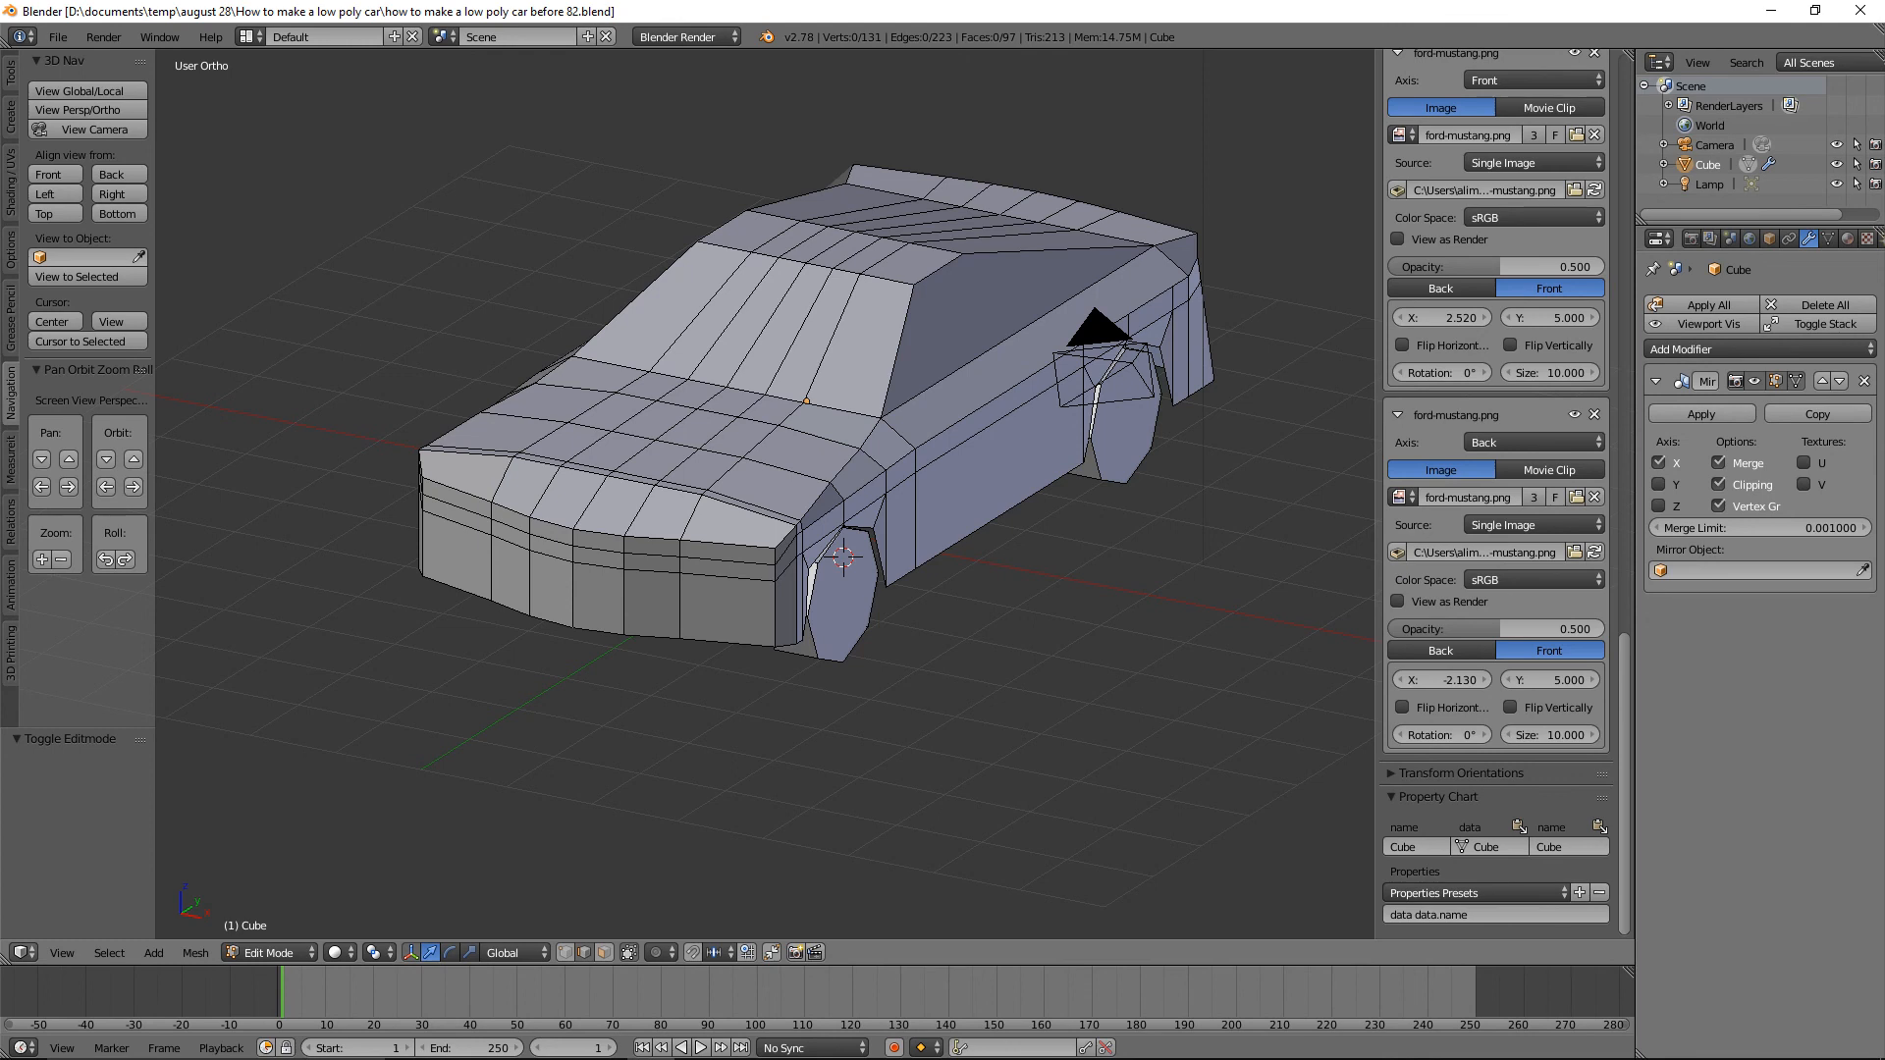
# Split the 3D viewport into two side-by-side areas and change the left one to the UV/Image Editor.
pyautogui.moveTo(4, 962); pyautogui.dragTo(752, 920)
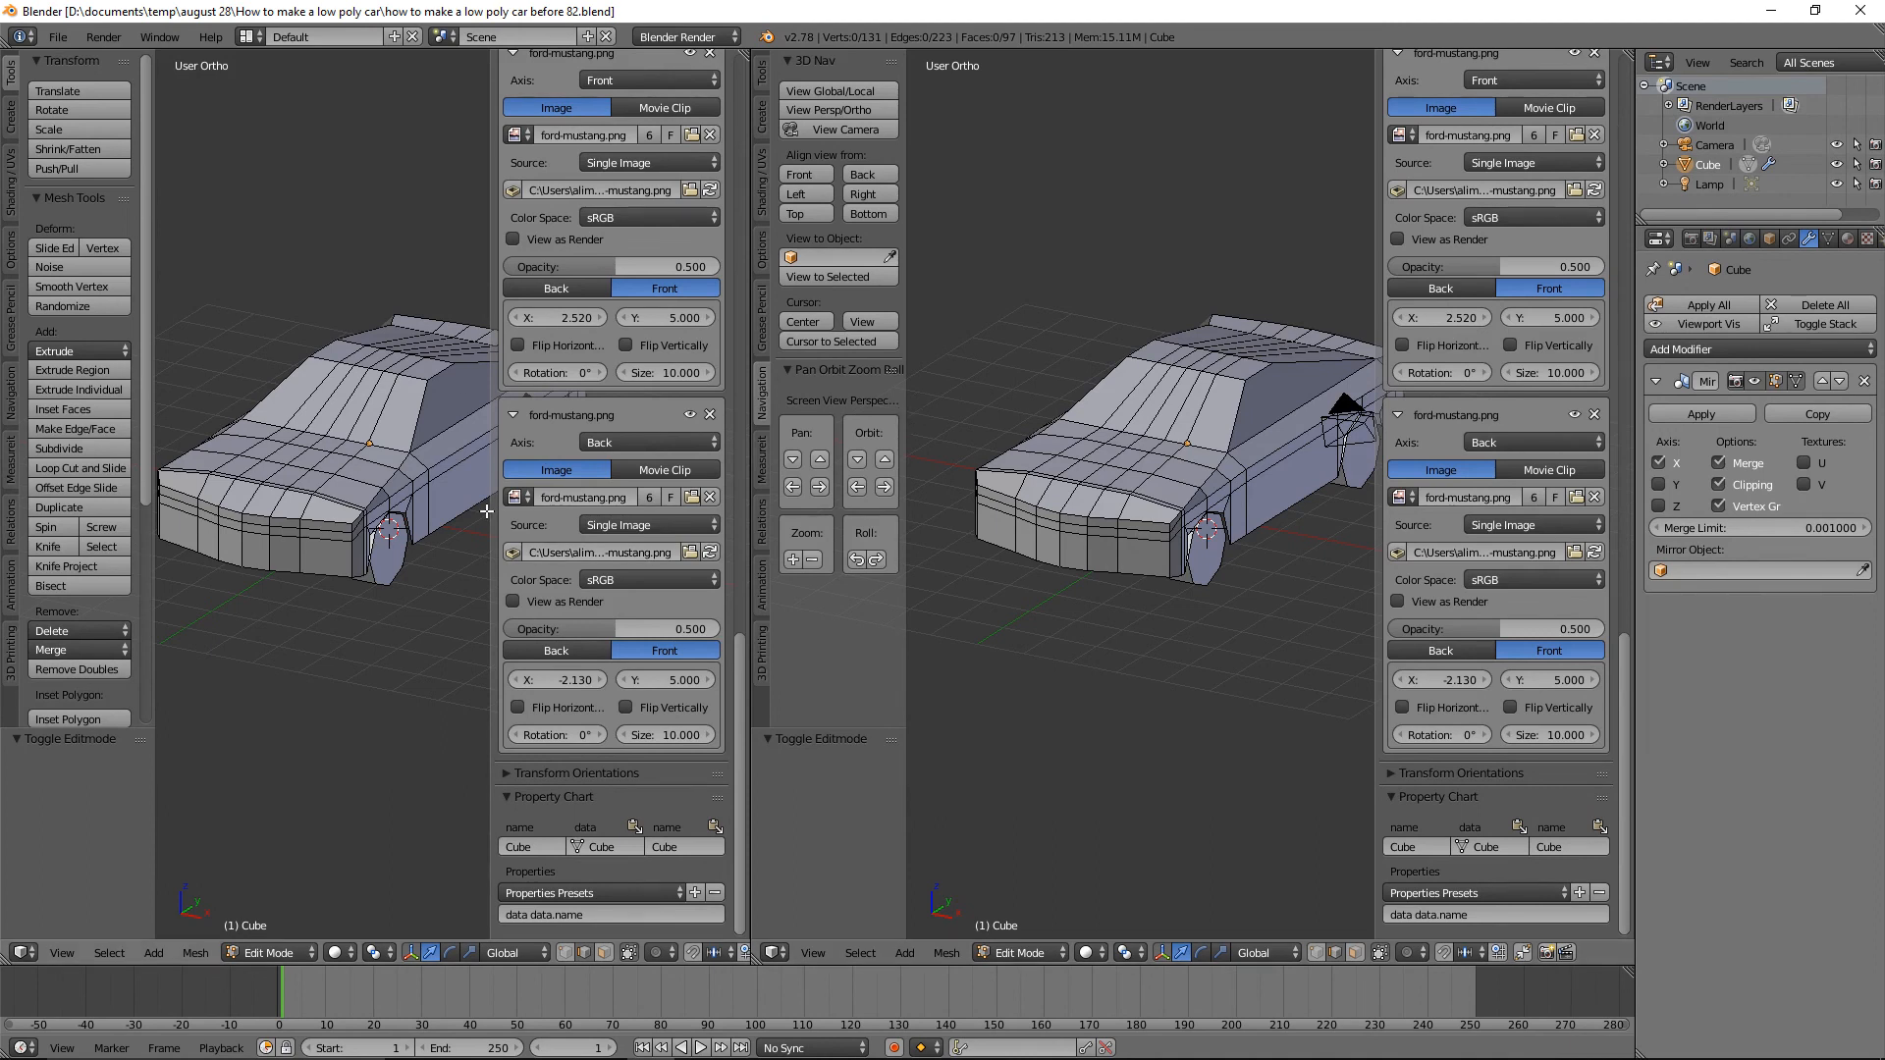
pyautogui.click(33, 955)
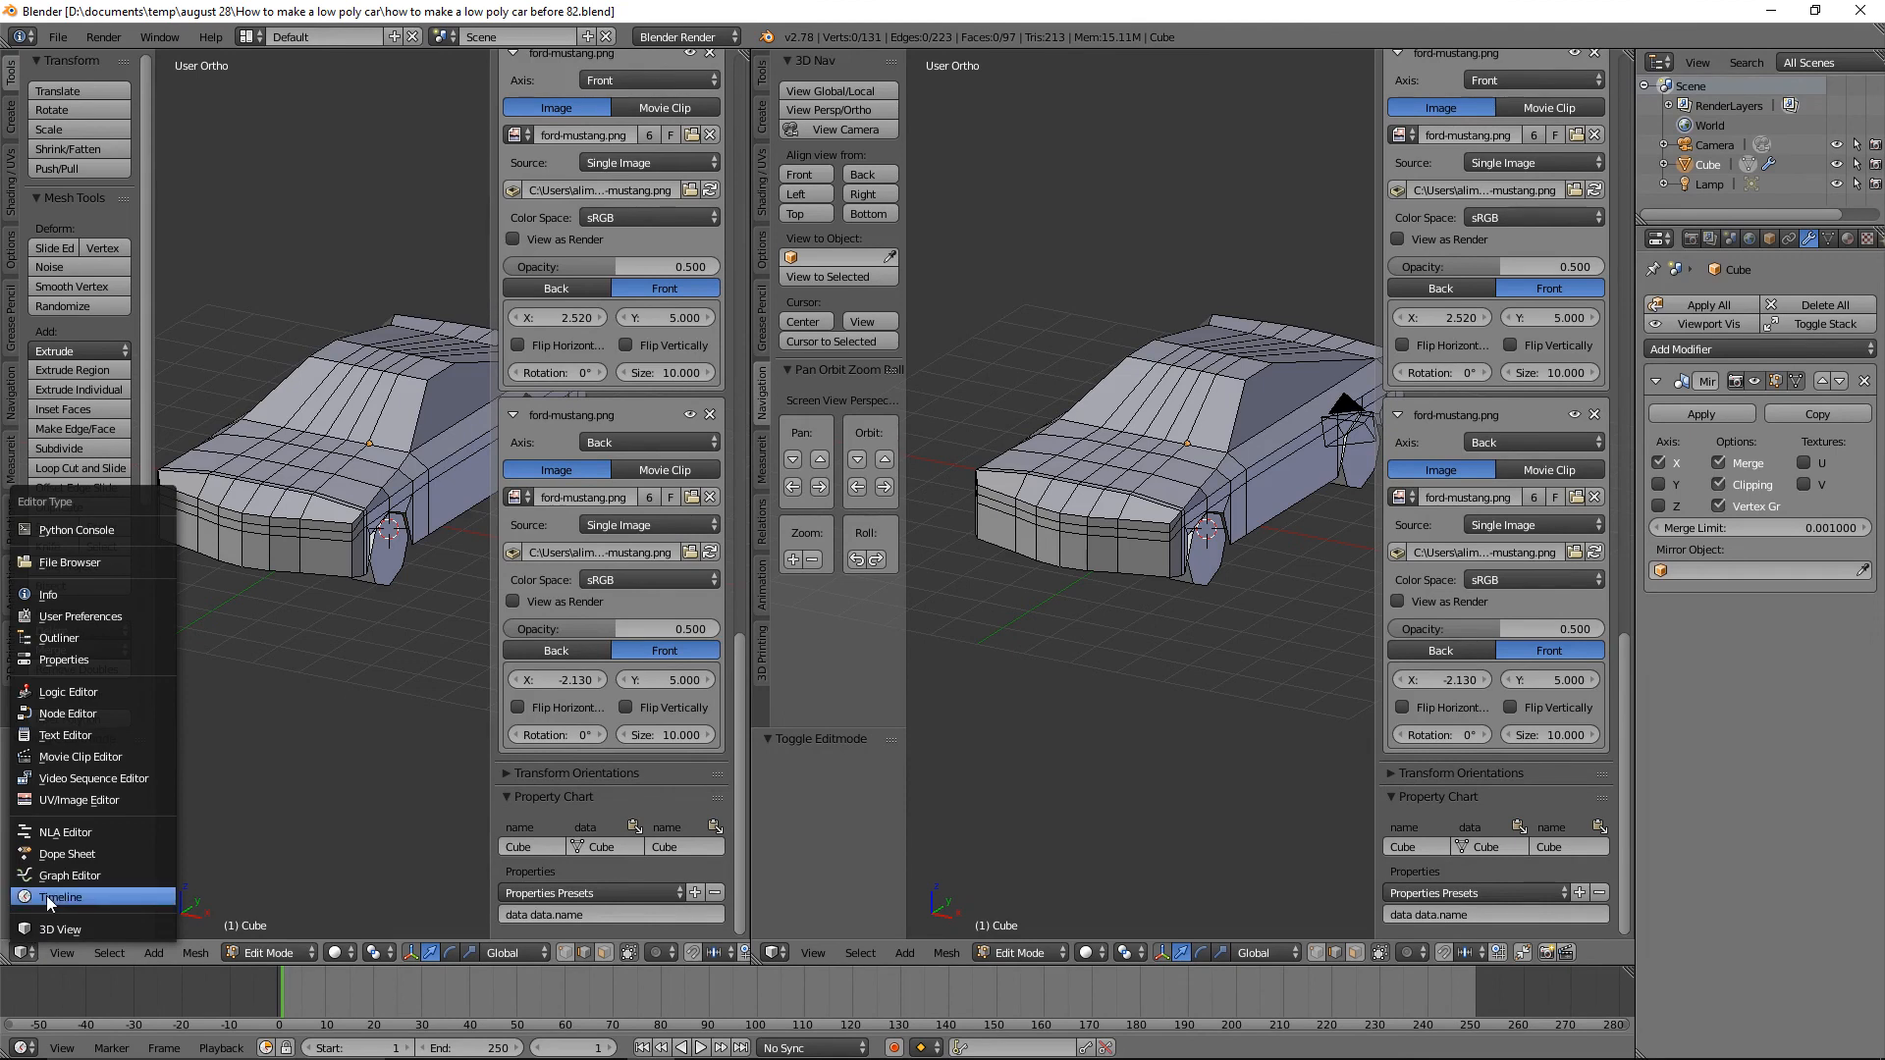
pyautogui.click(141, 800)
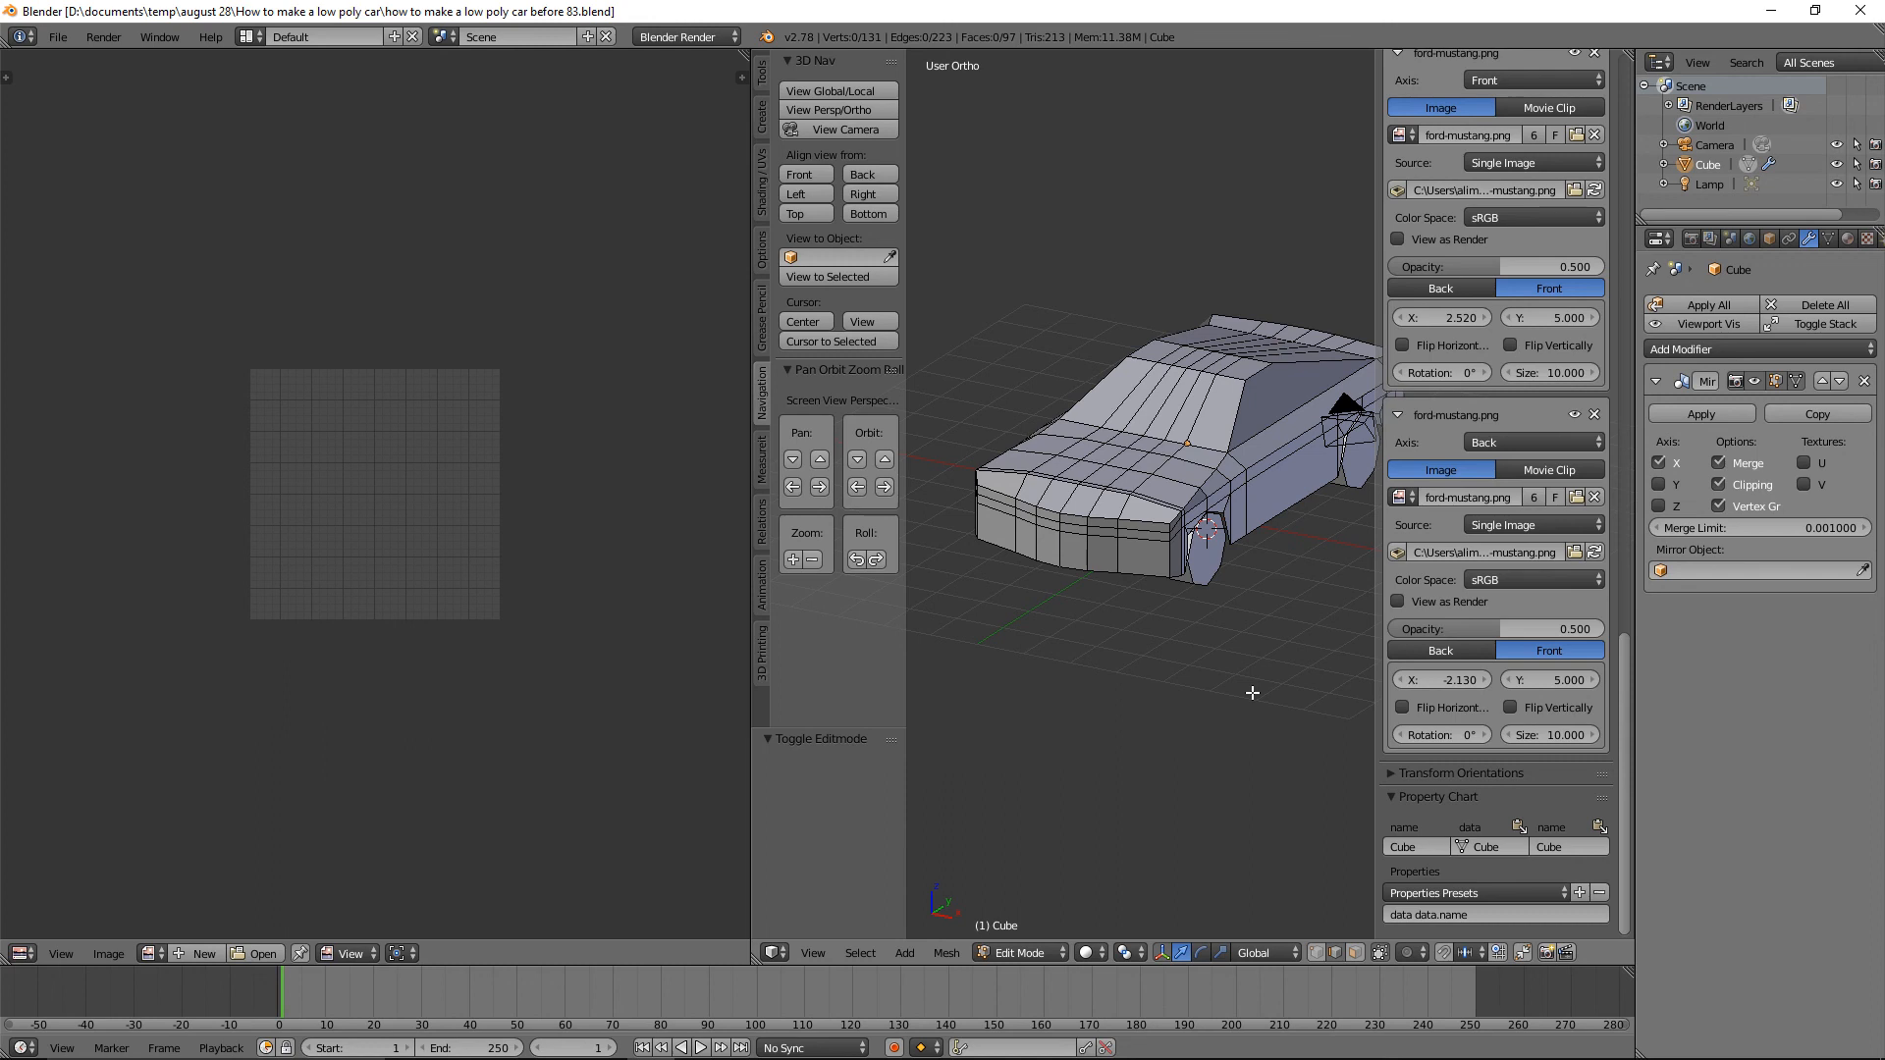
# Select the entire car mesh, unwrap it with Smart UV Project at a 66 degree angle limit, and save the file as version 84.
pyautogui.press('a')
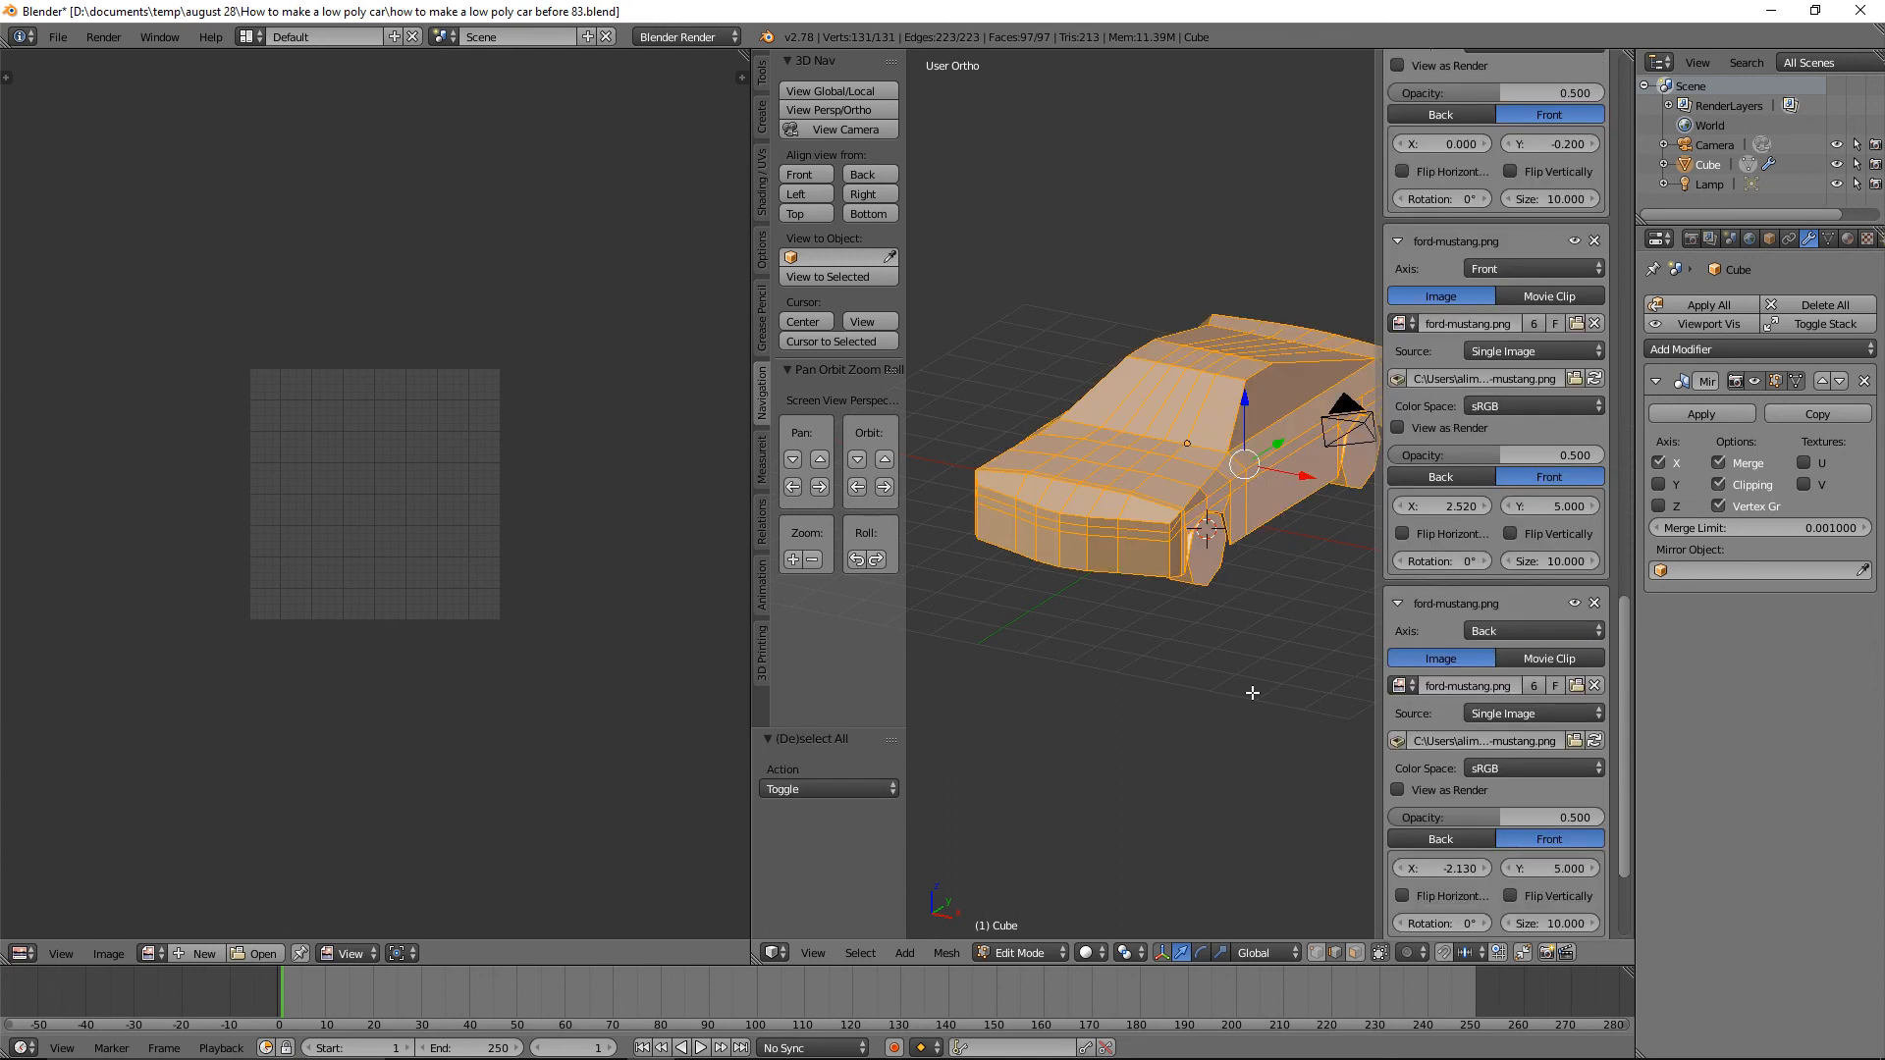
pyautogui.press('u')
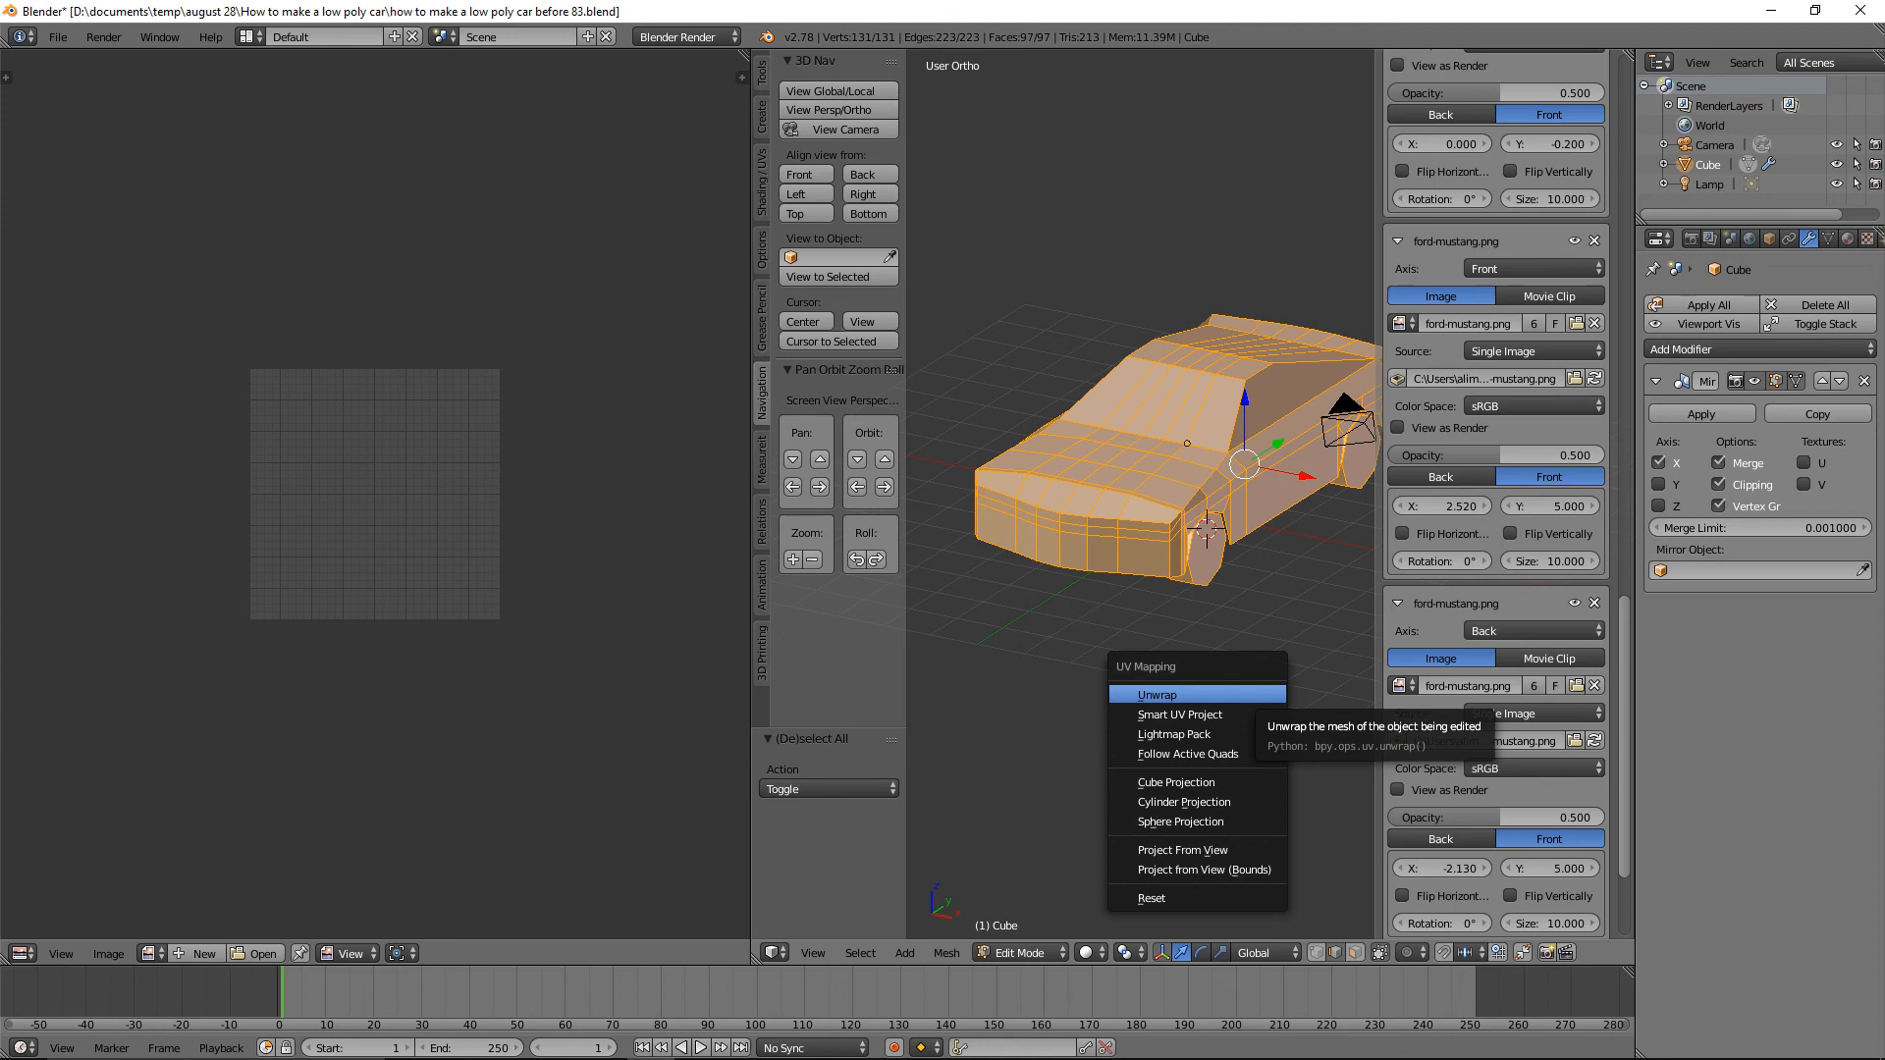
pyautogui.click(1249, 717)
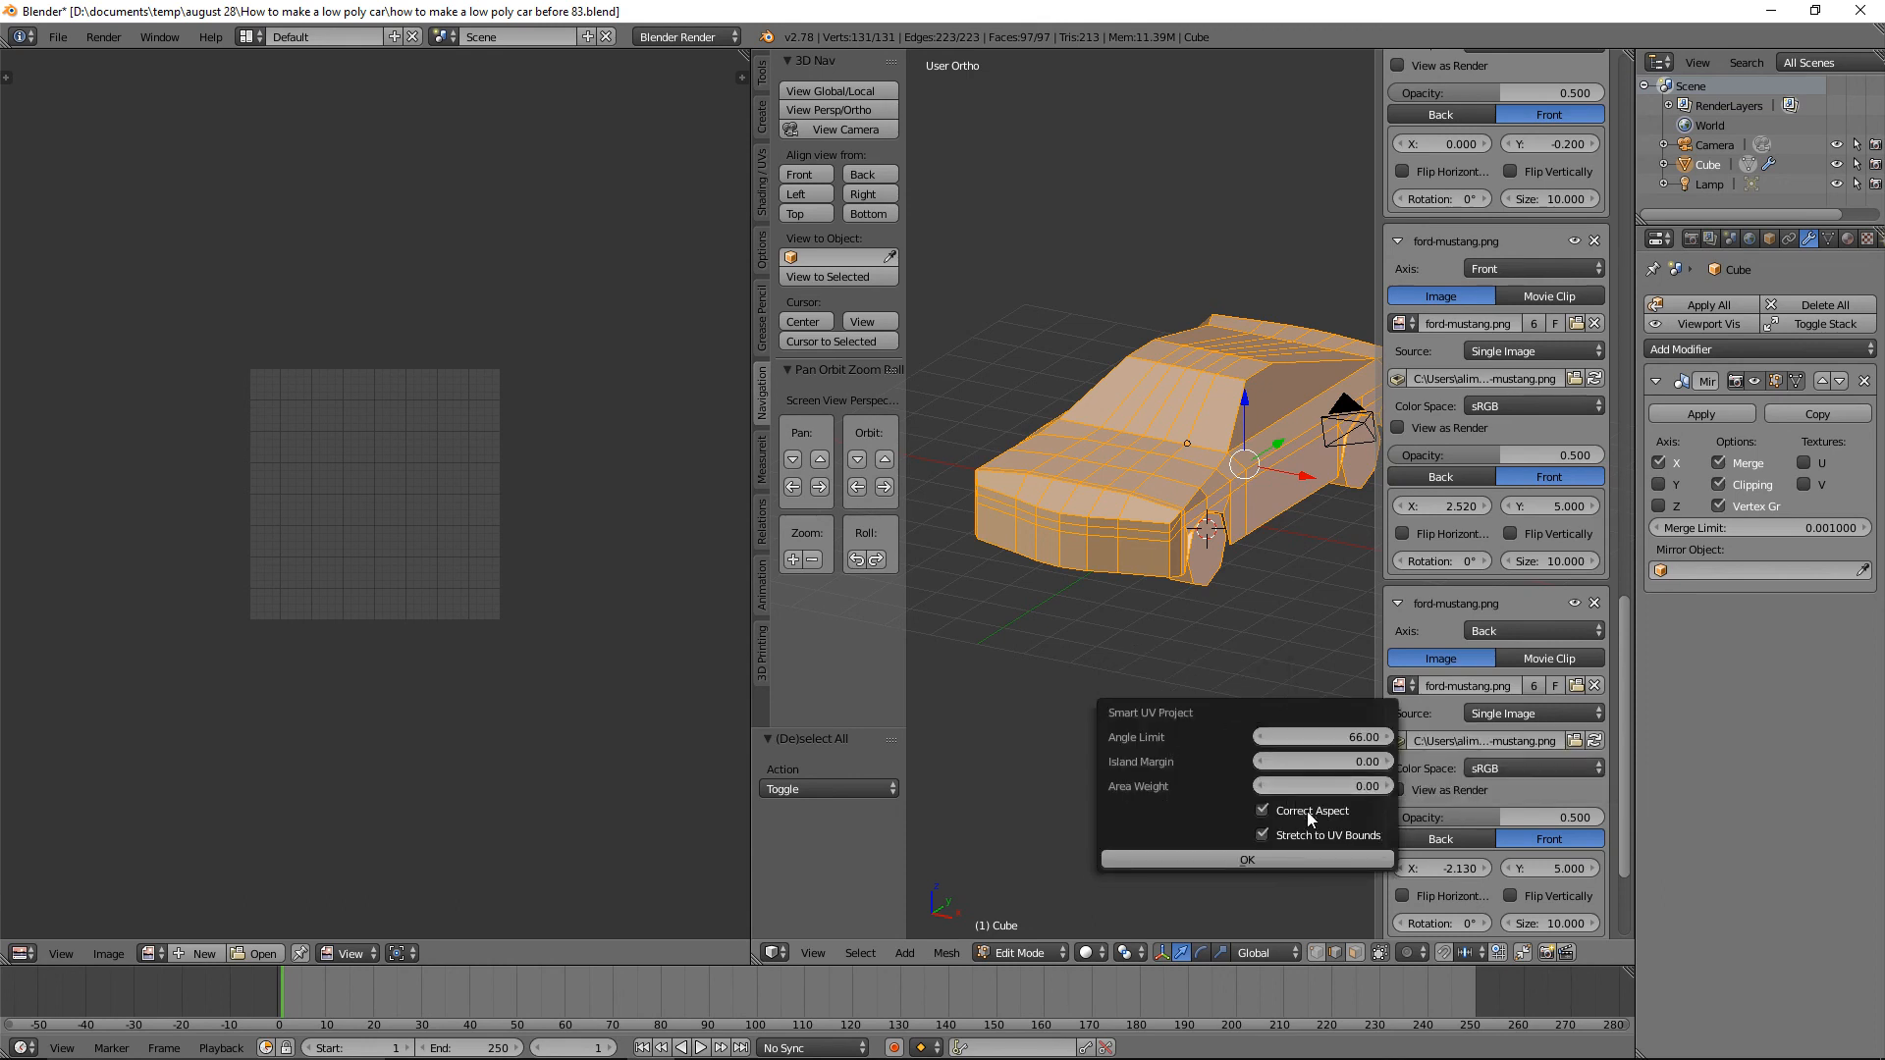
pyautogui.click(1339, 858)
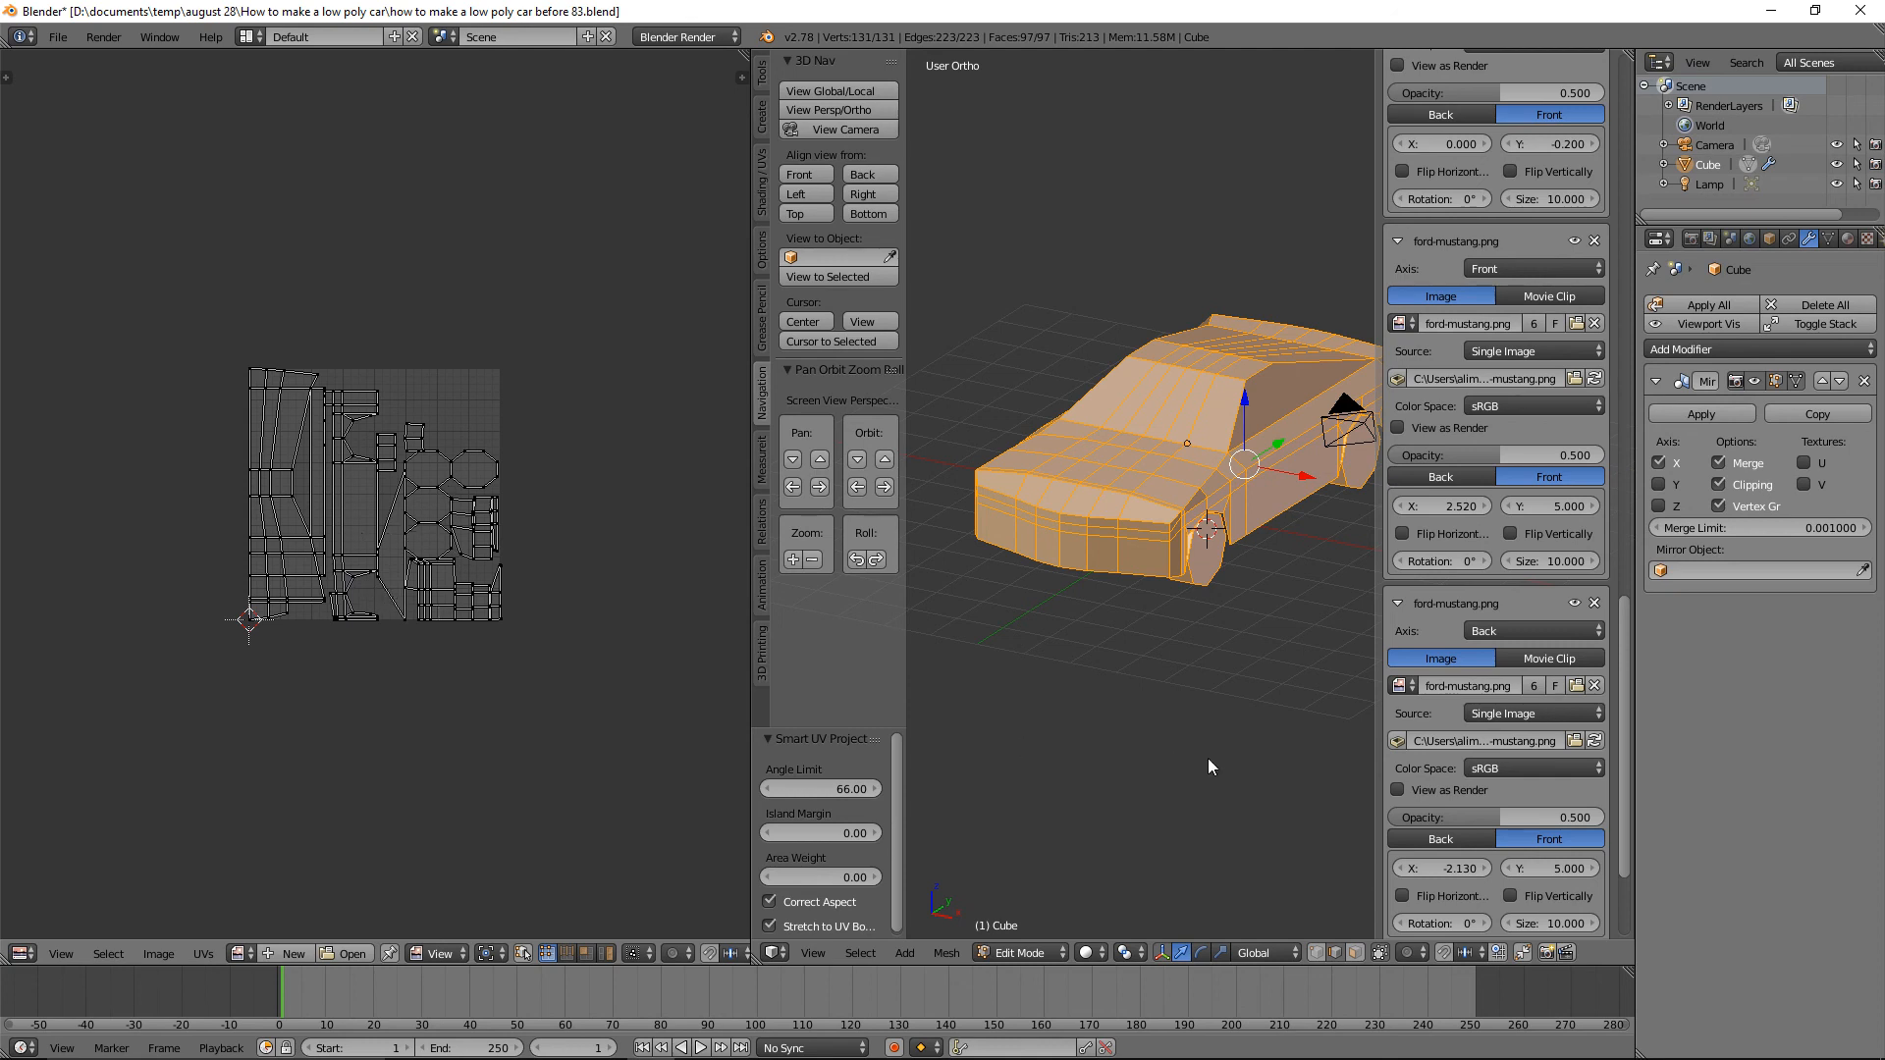
pyautogui.hotkey('ctrl', 'alt', 's')
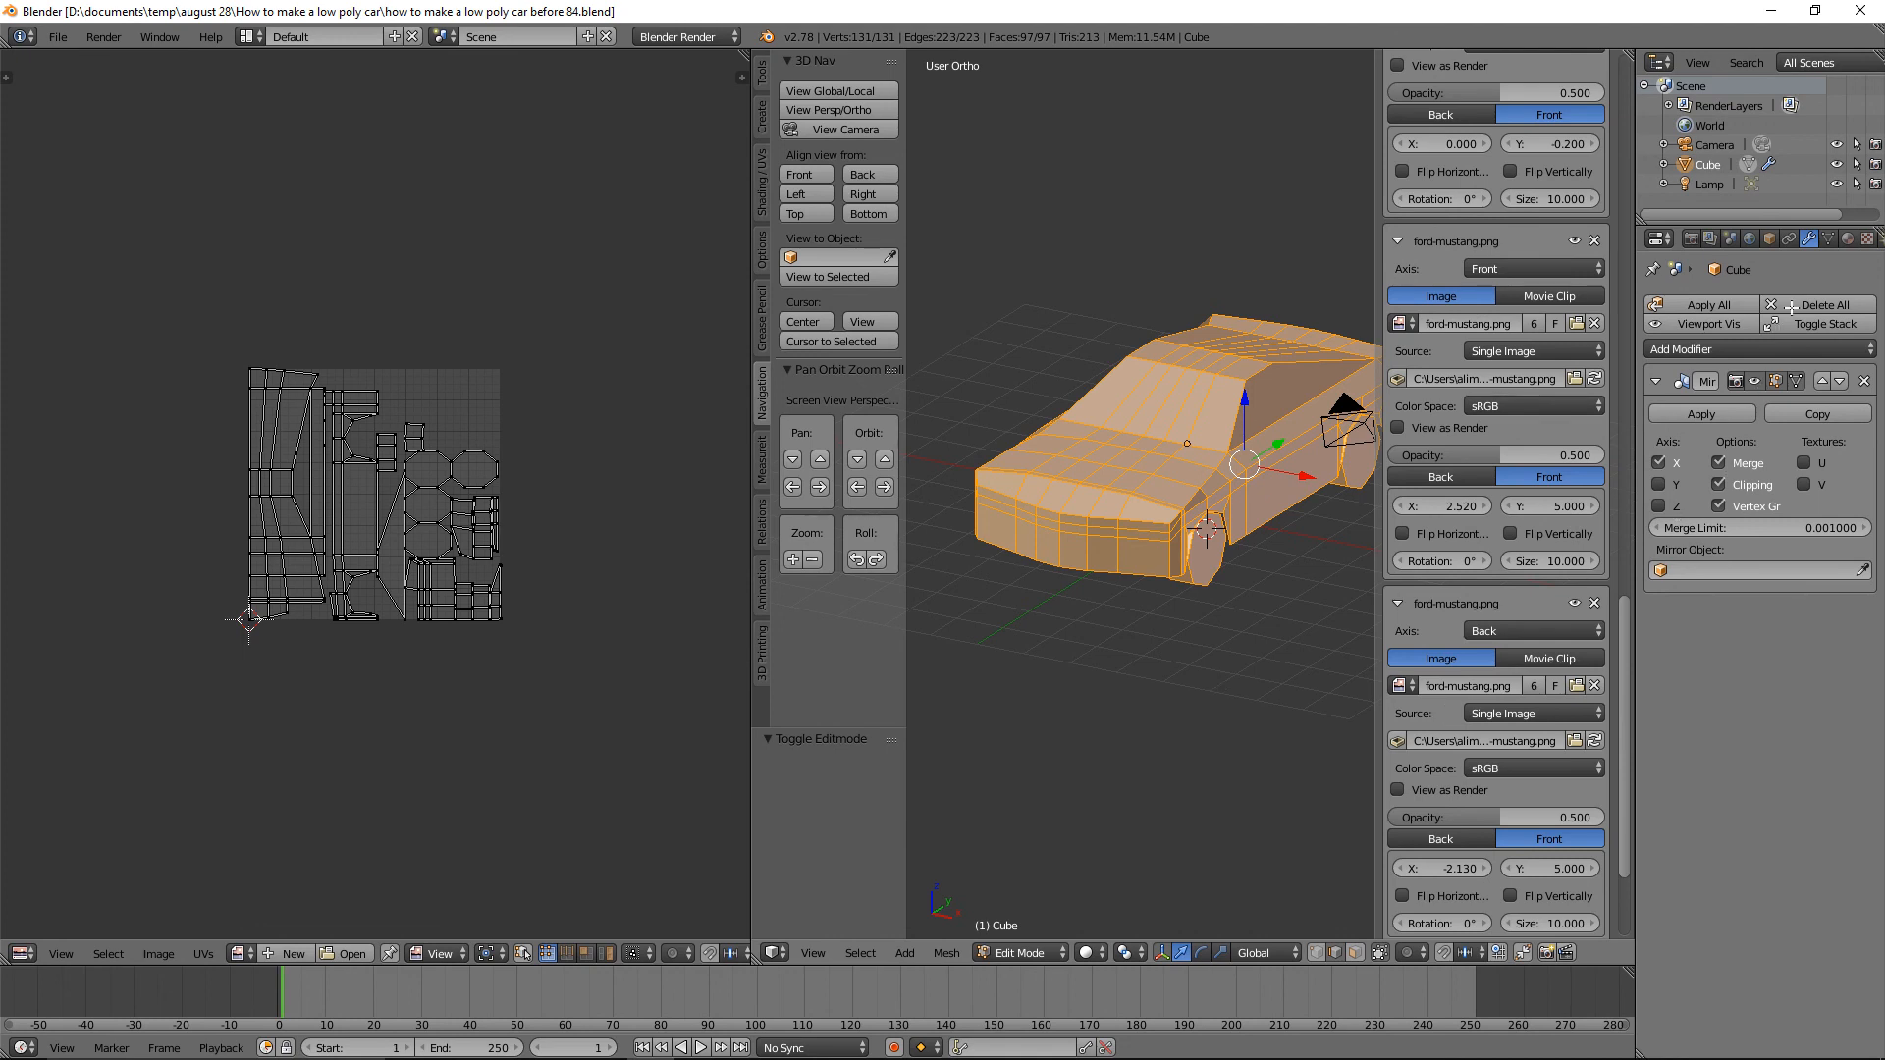
# Rename the car mesh's existing UV map to "main".
pyautogui.click(1829, 241)
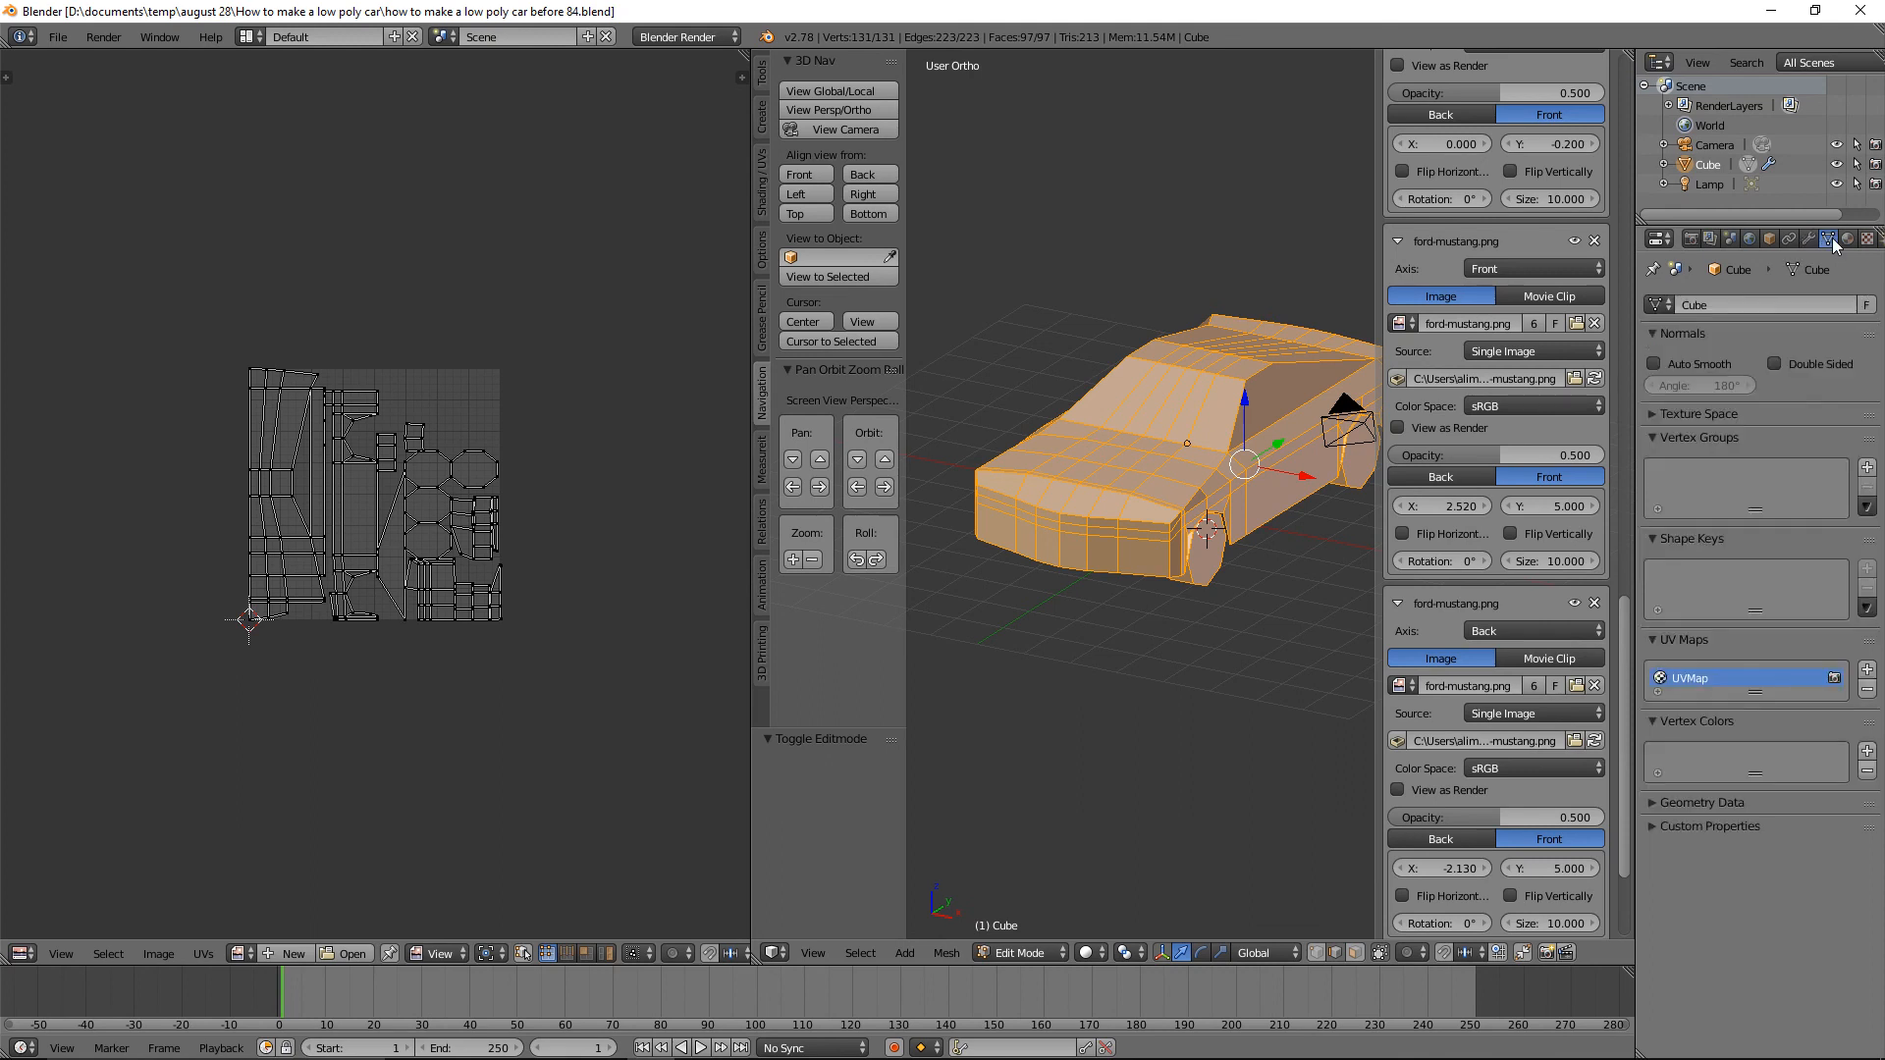
pyautogui.doubleClick(1688, 678)
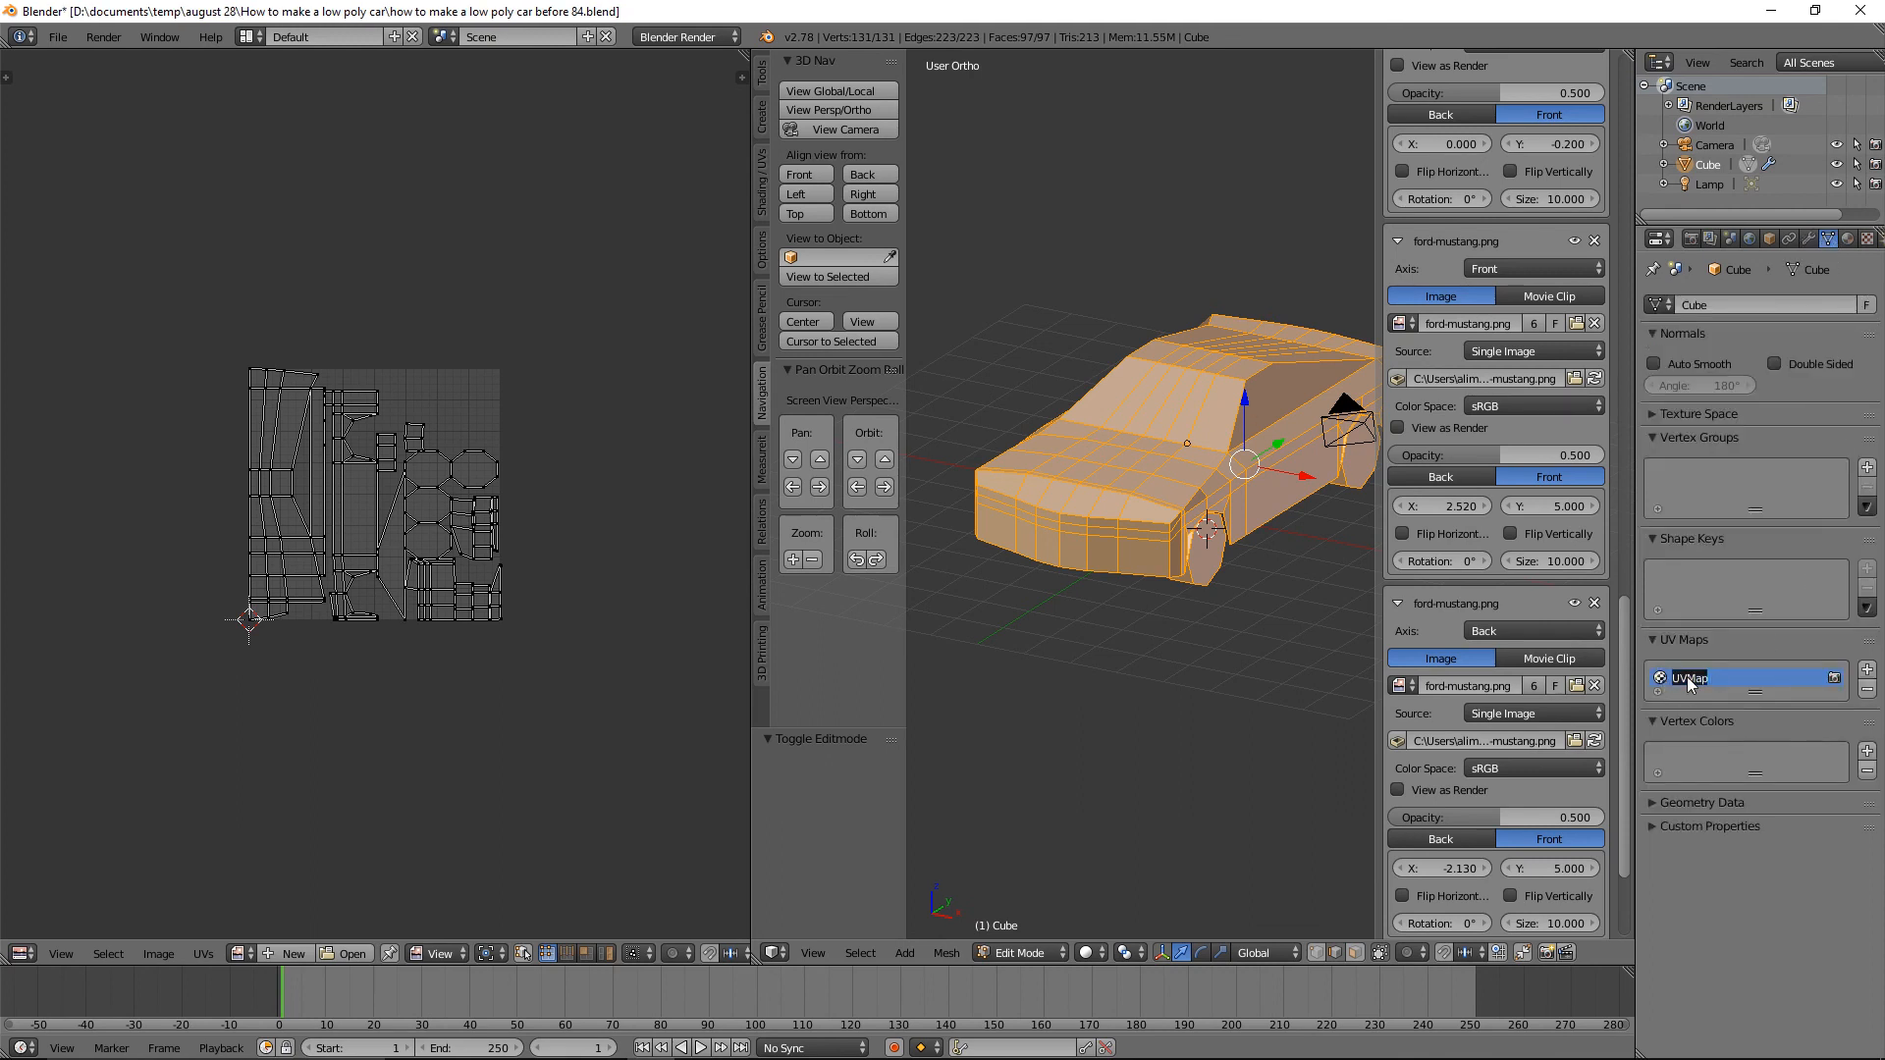
pyautogui.write('main')
pyautogui.press('Return')
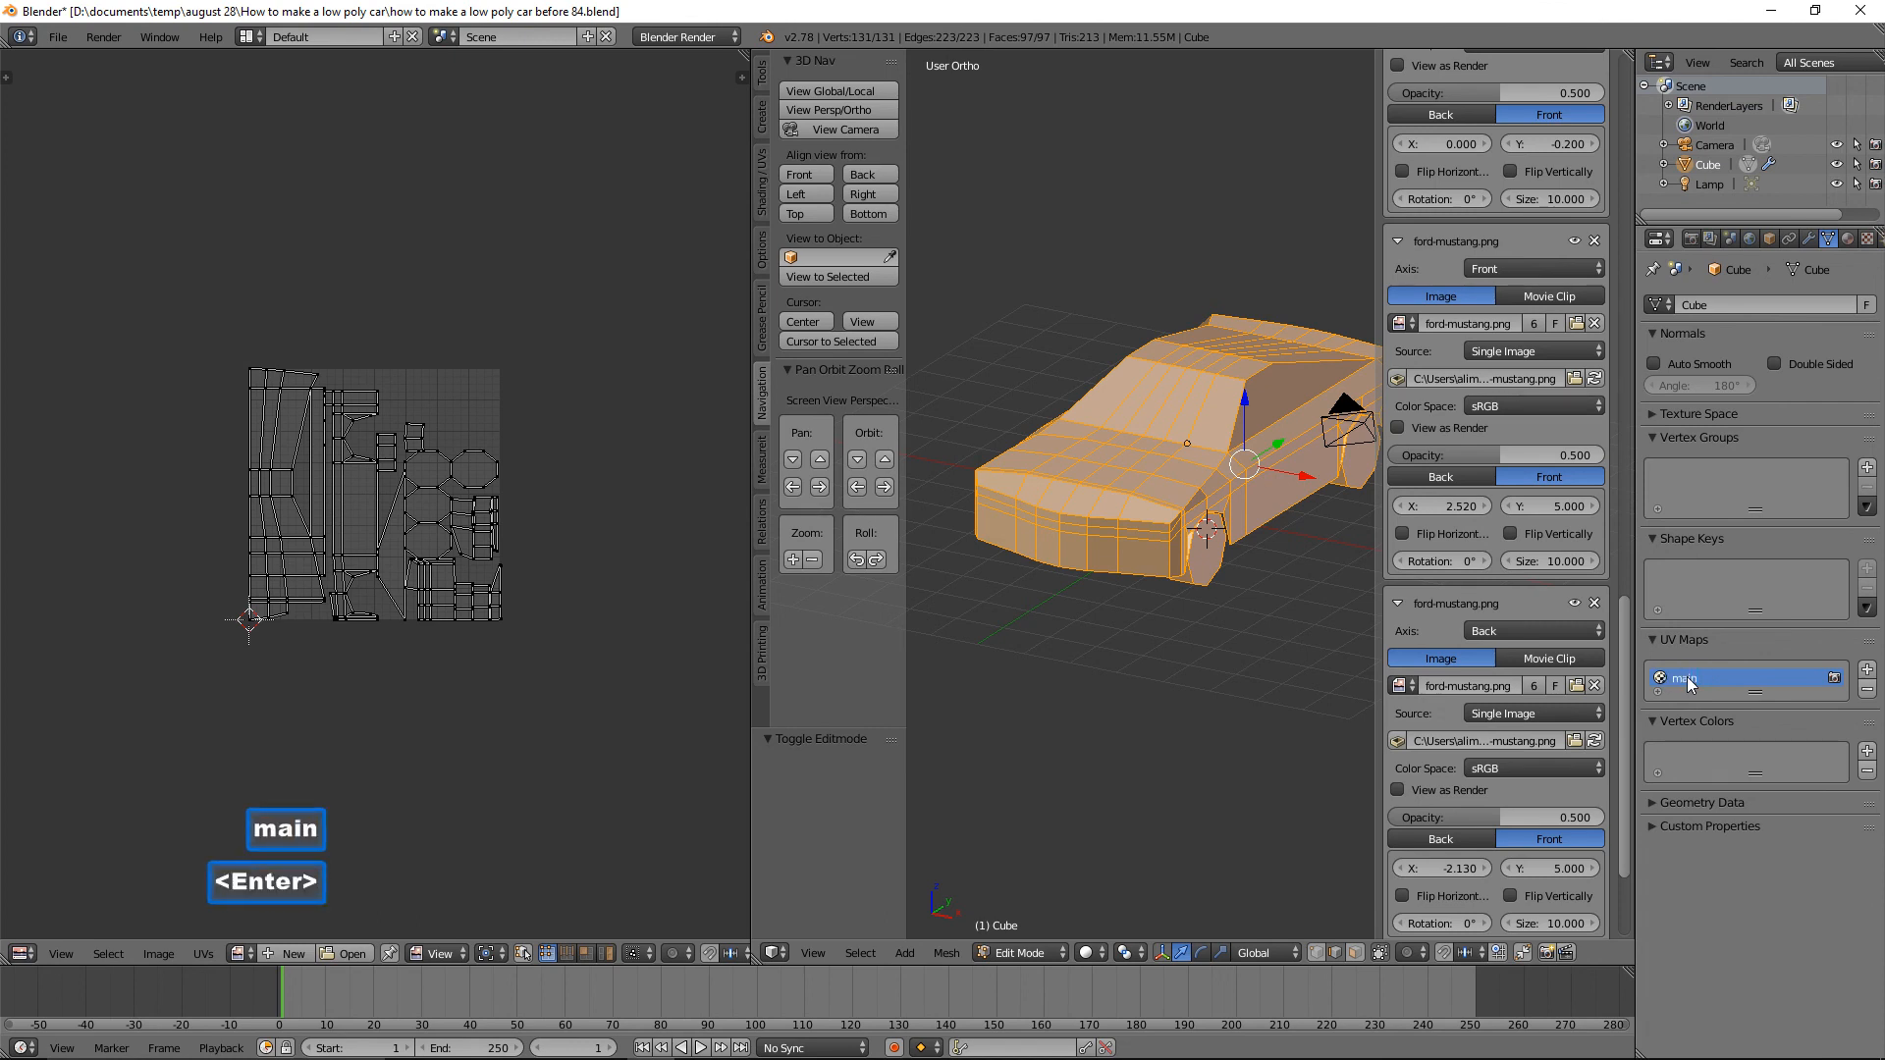
# Add a second UV map to the car mesh and name it "right".
pyautogui.click(1869, 670)
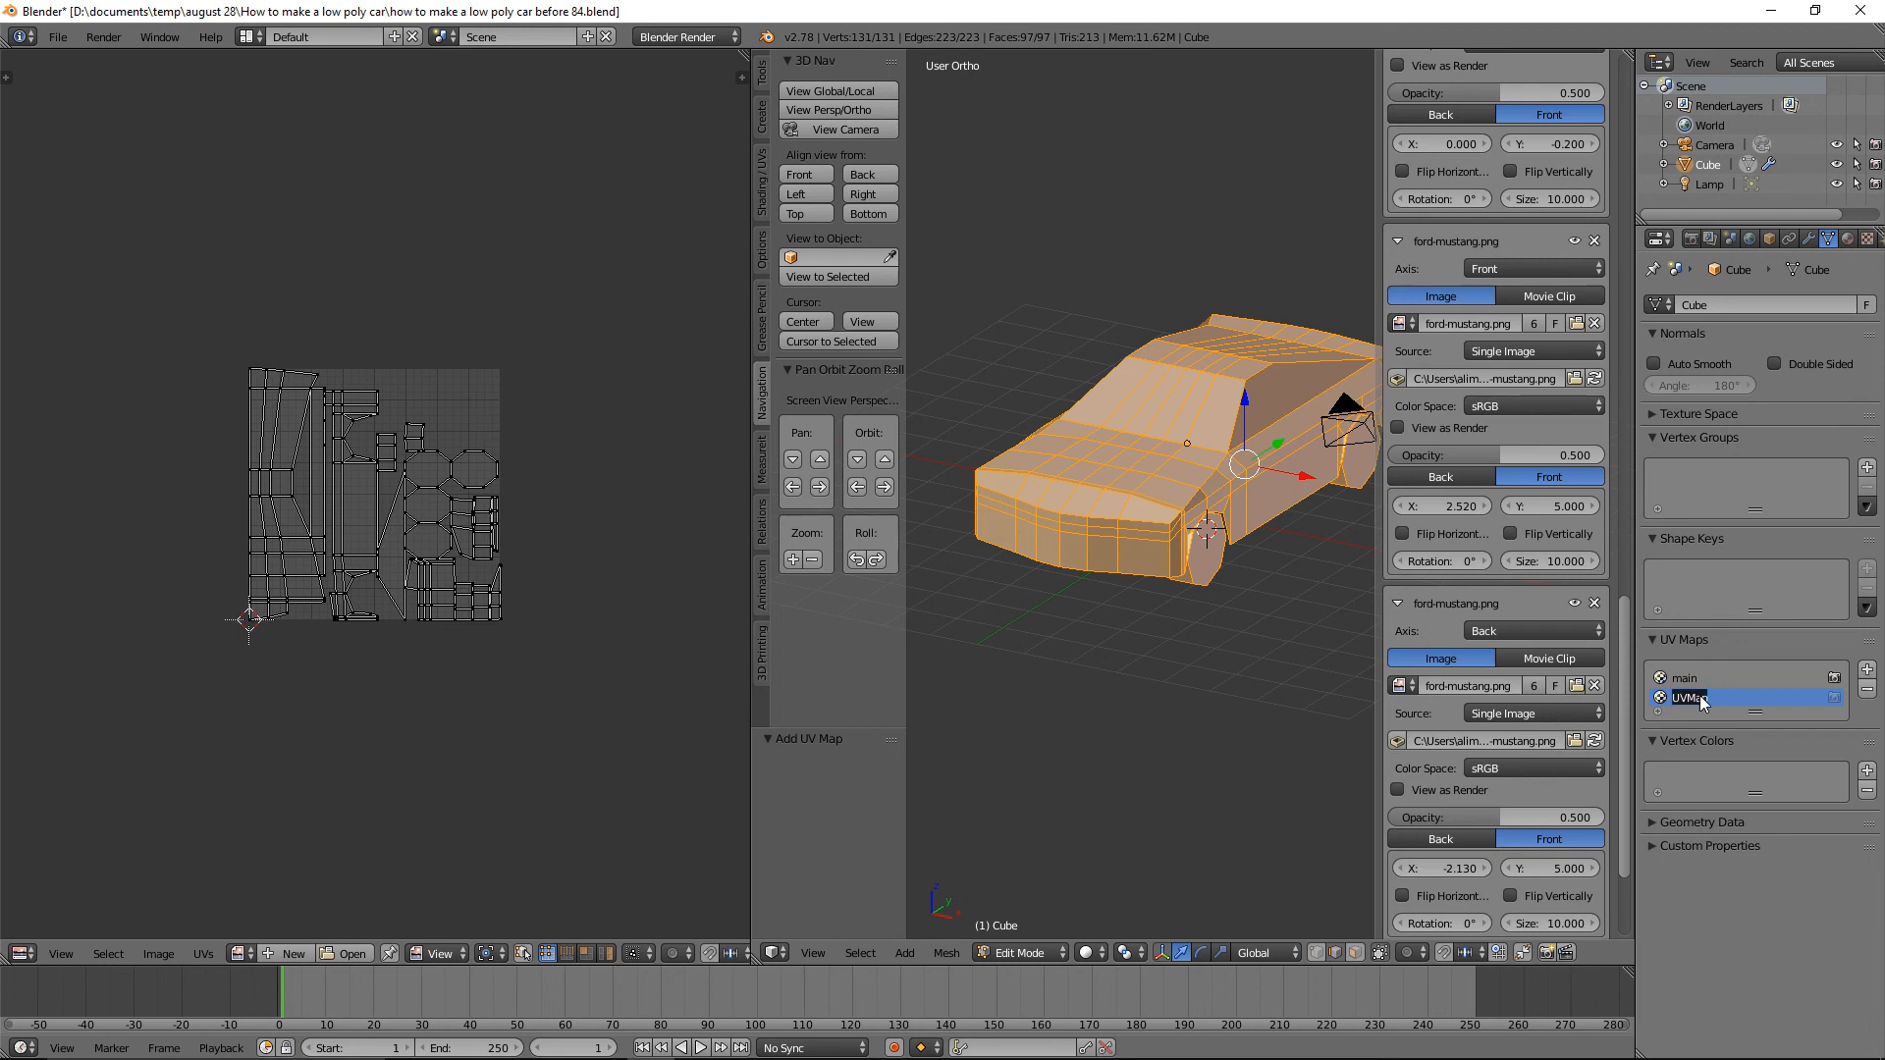
pyautogui.write('right')
pyautogui.press('Return')
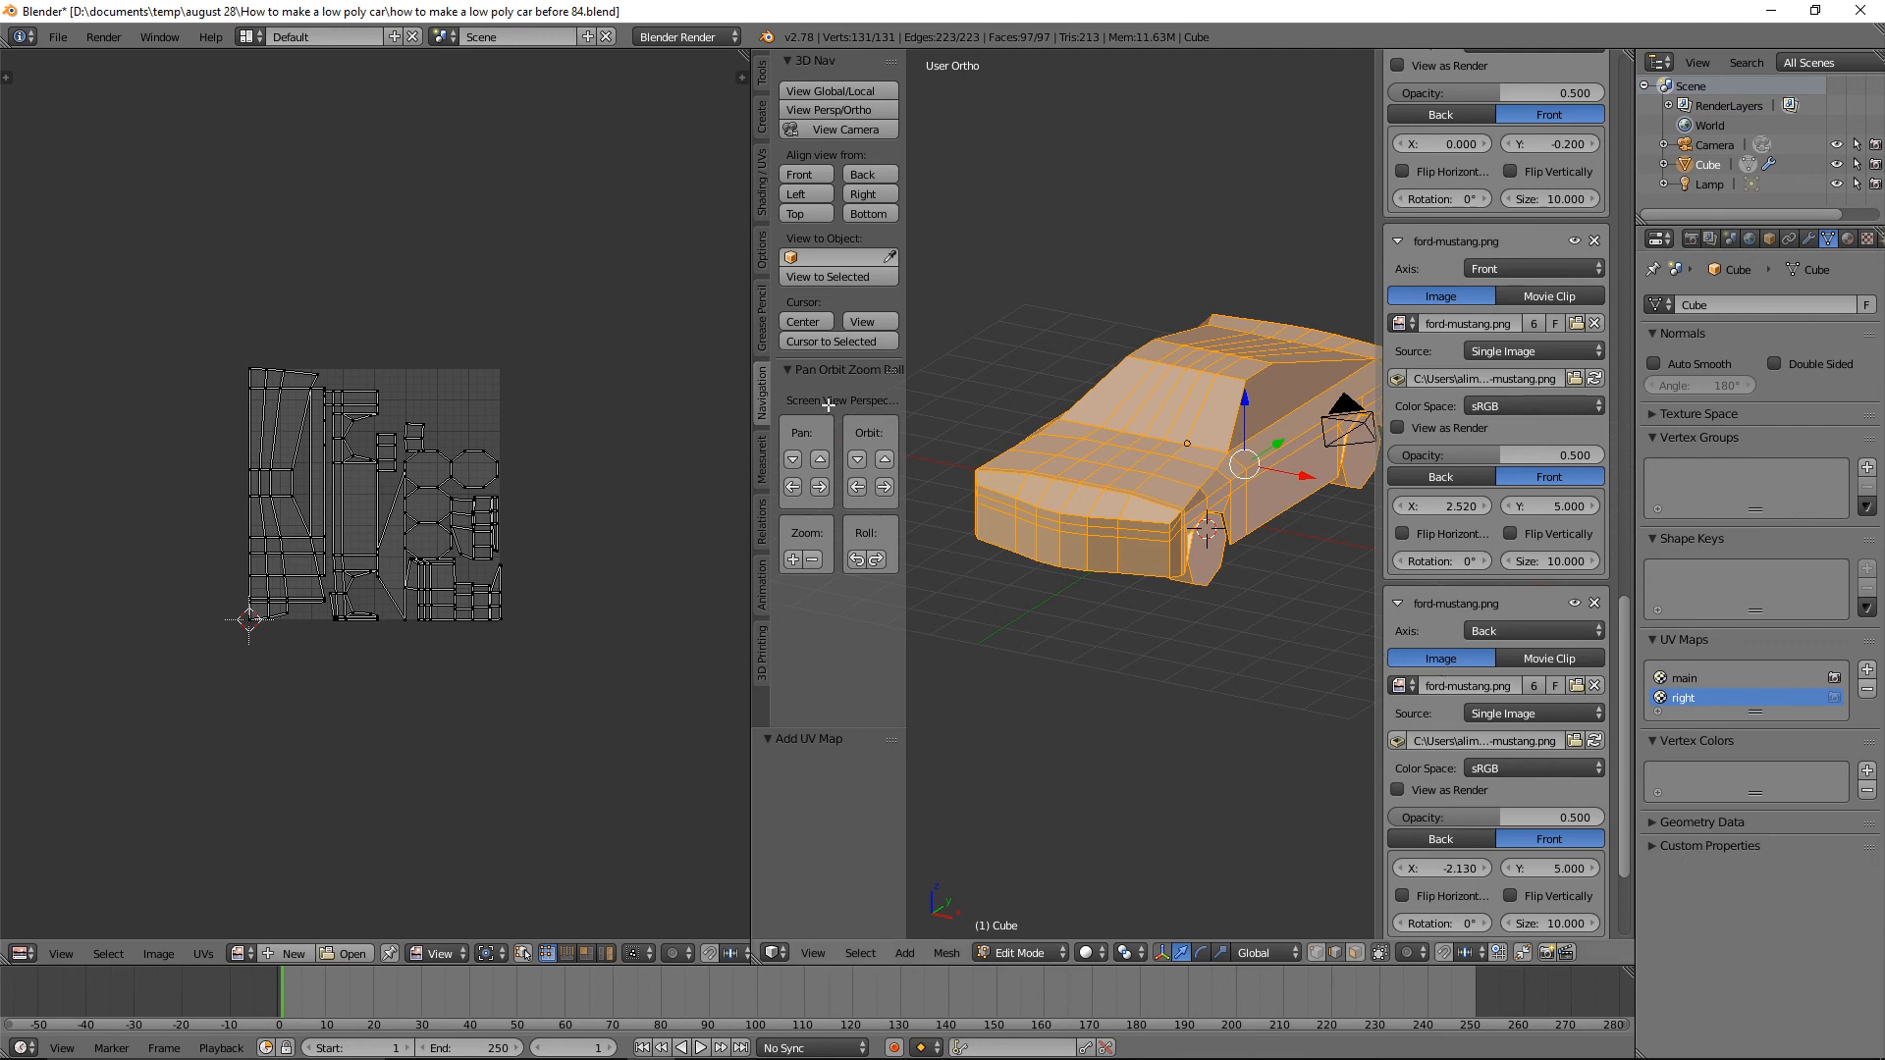
# Project the car's UVs from the right orthographic view into the "right" map, and compare it with the "main" layout.
pyautogui.click(892, 192)
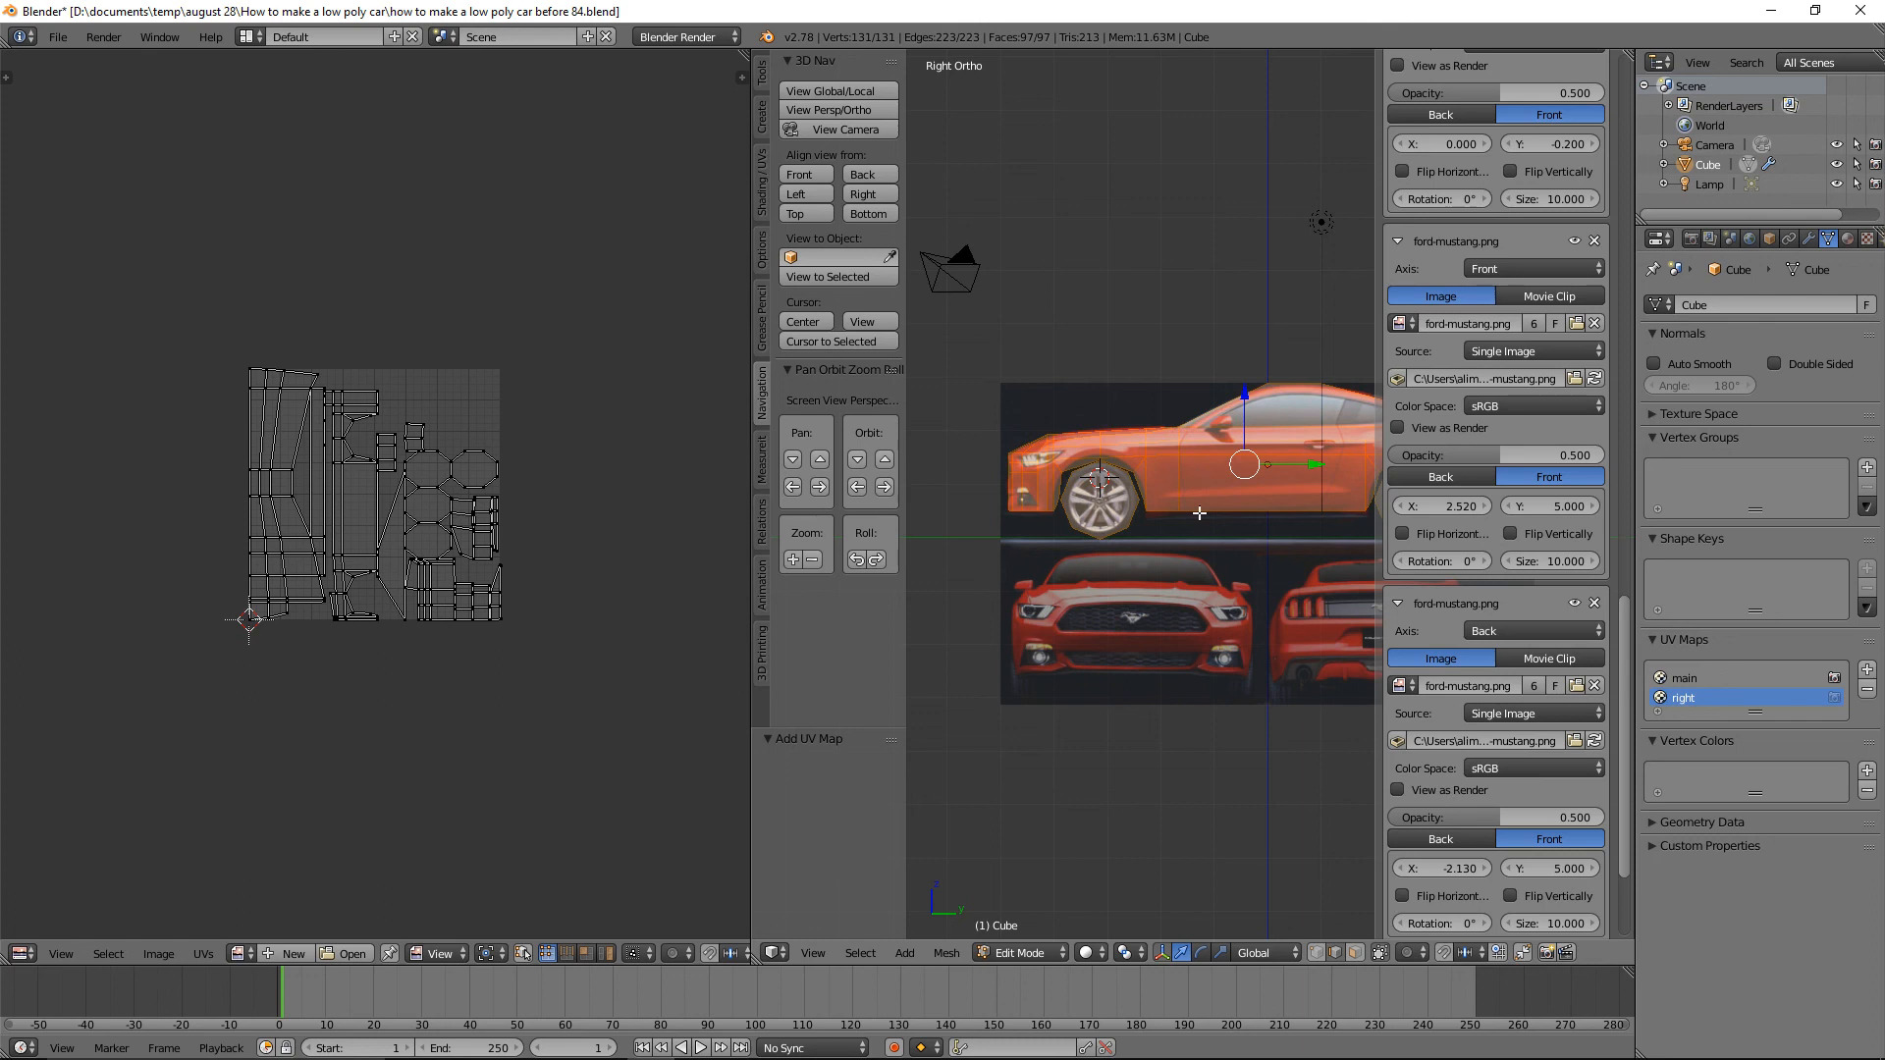
pyautogui.press('u')
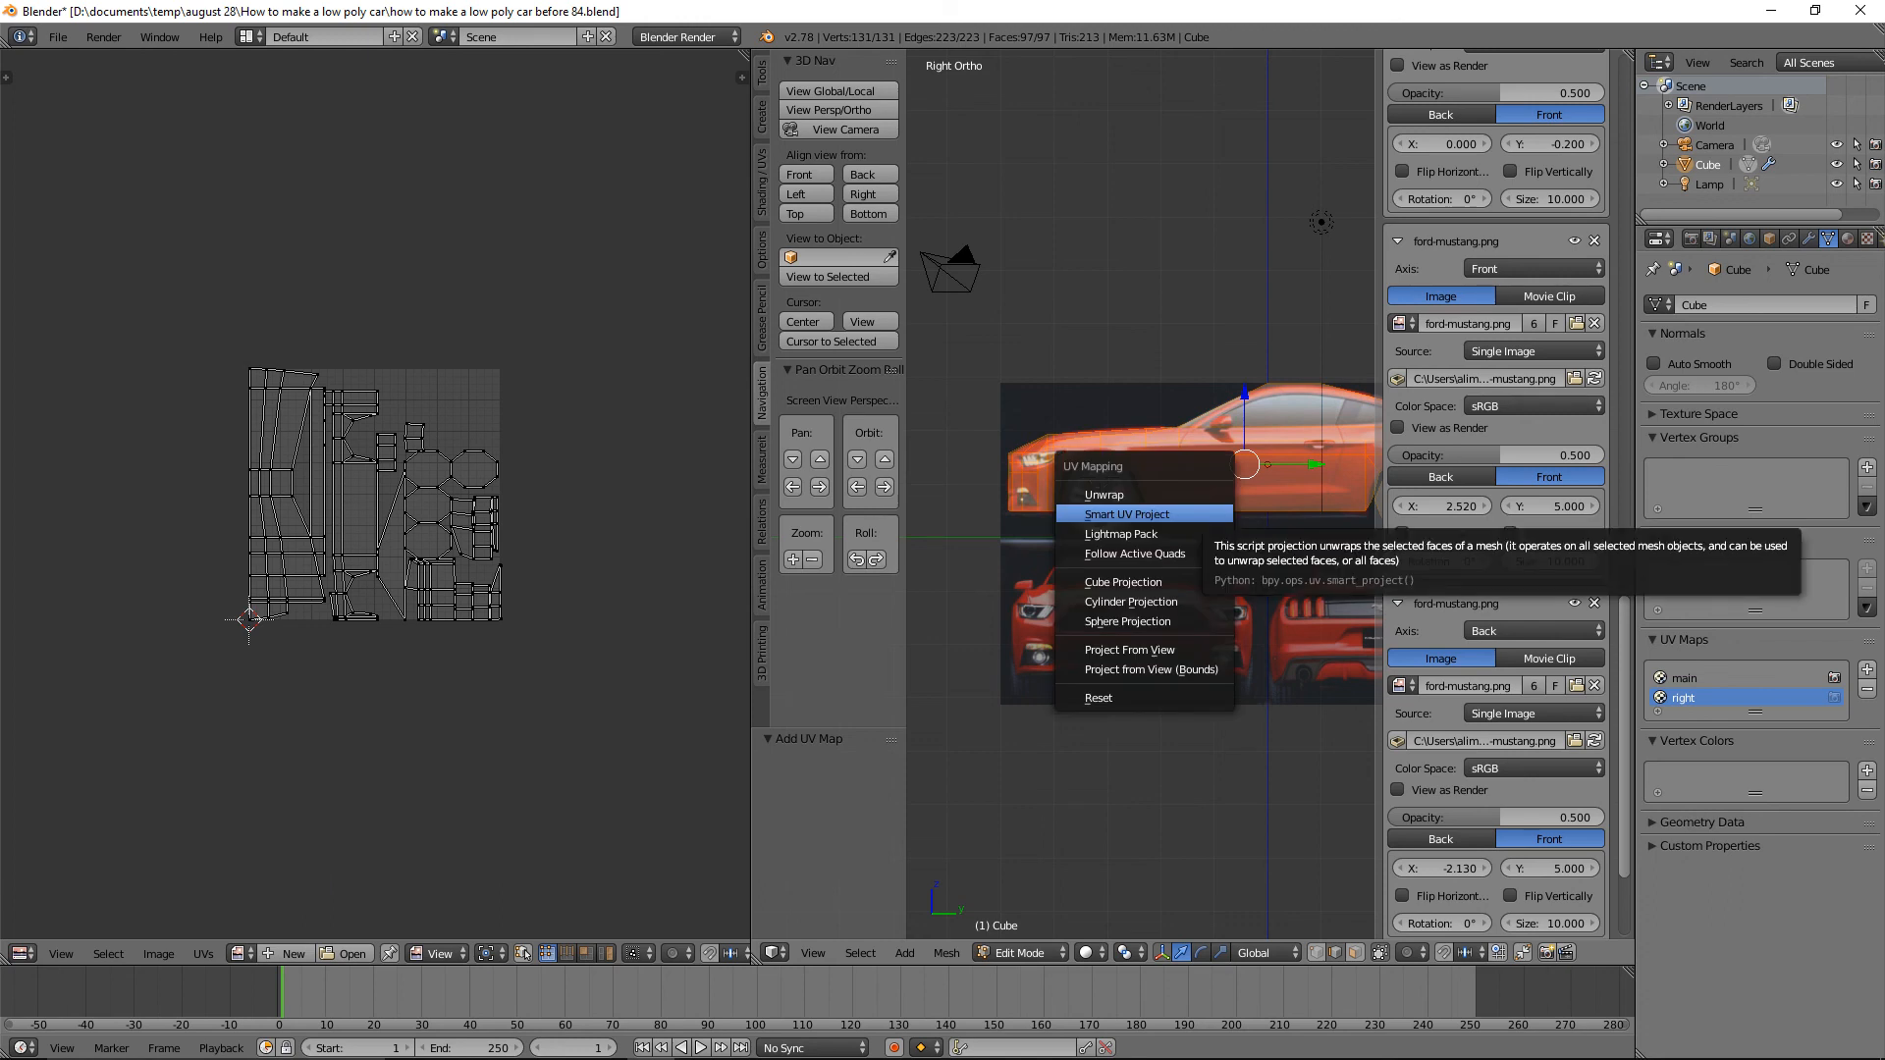
pyautogui.click(1203, 644)
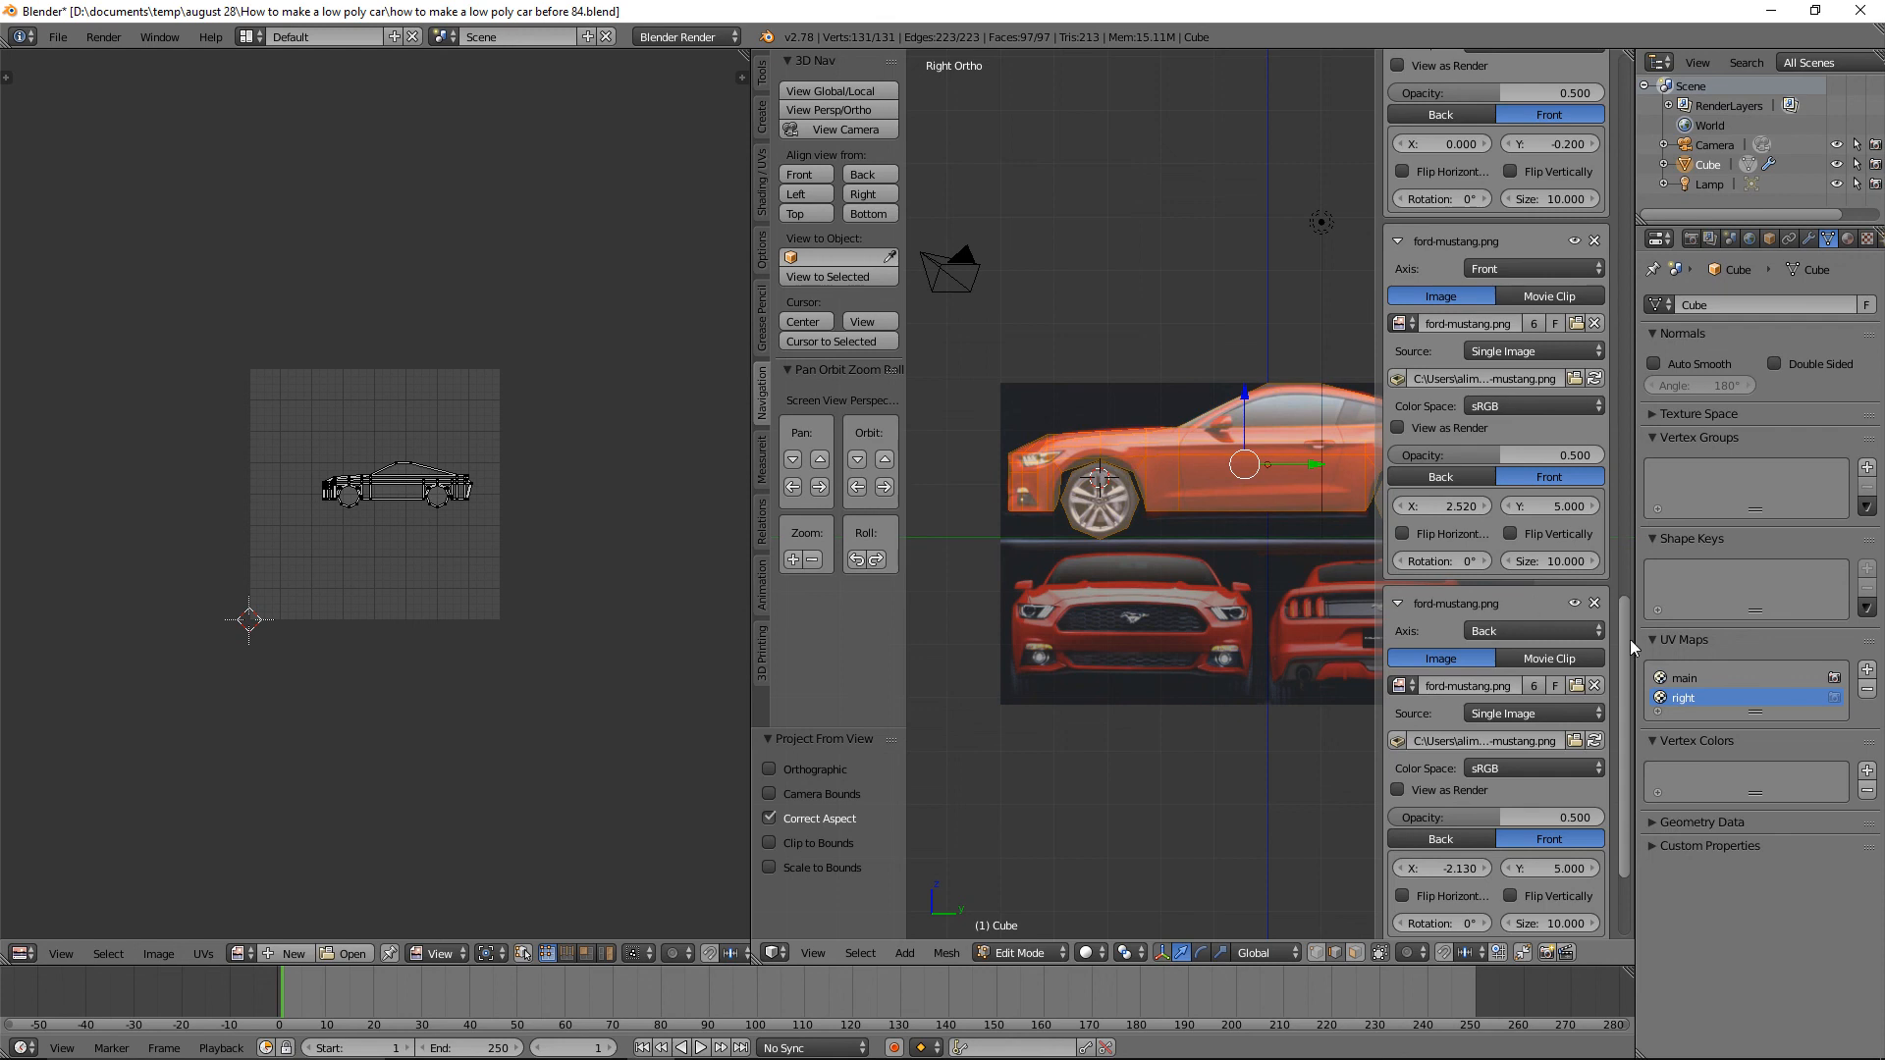
pyautogui.click(1693, 679)
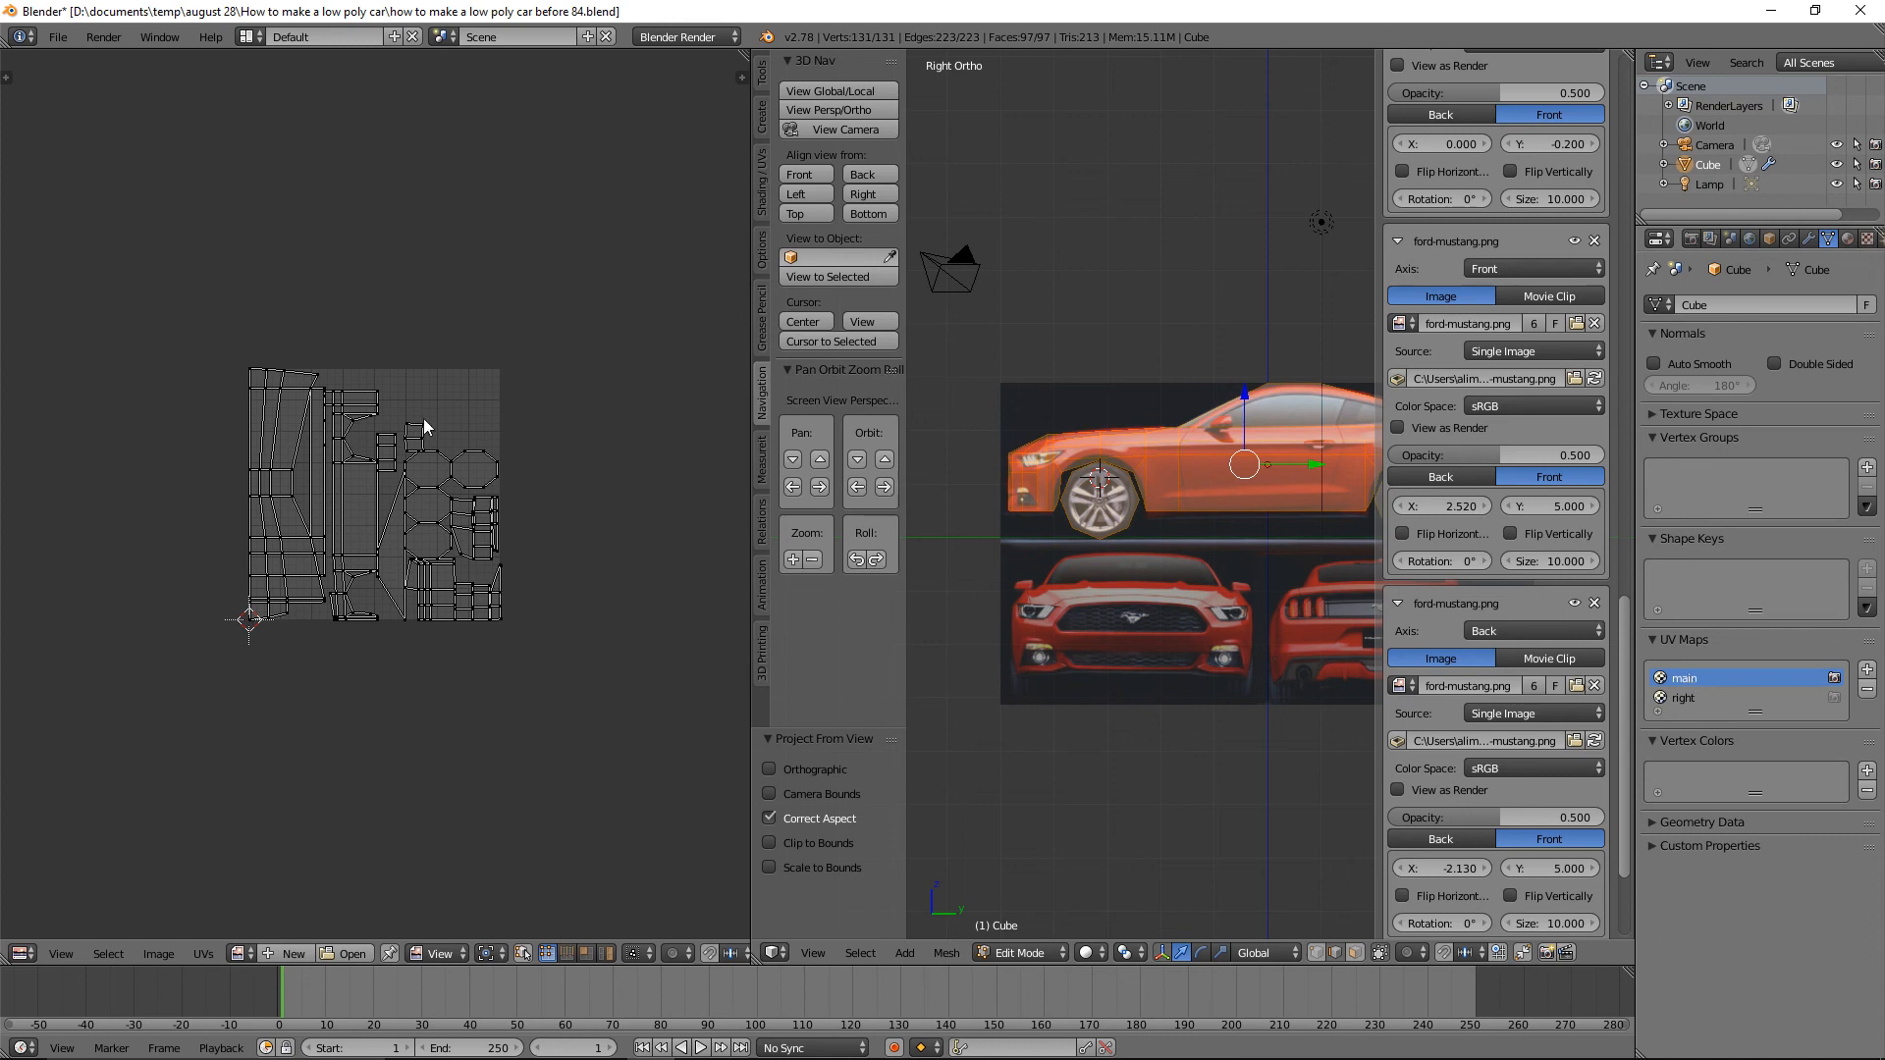
pyautogui.click(1692, 698)
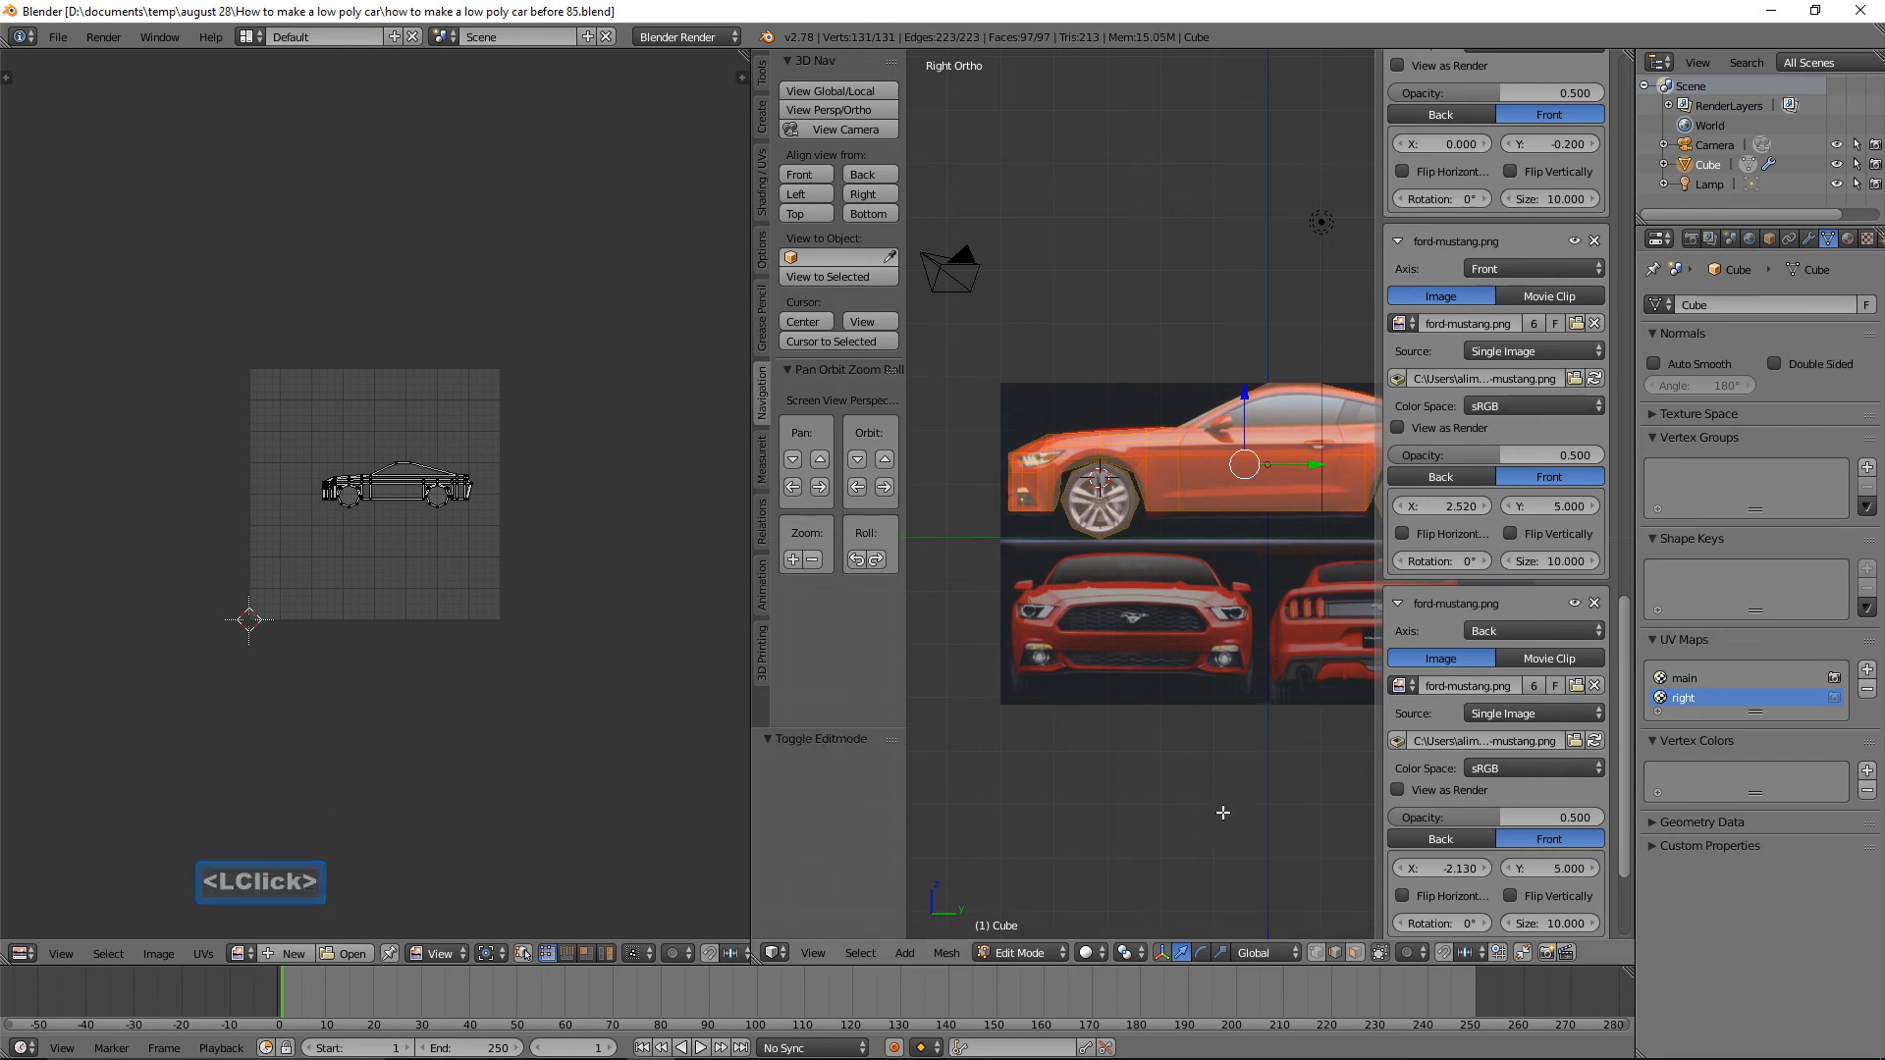
# Add a third UV map to the car mesh and name it "front".
pyautogui.click(1865, 670)
pyautogui.doubleClick(1699, 716)
pyautogui.write('front')
pyautogui.press('Return')
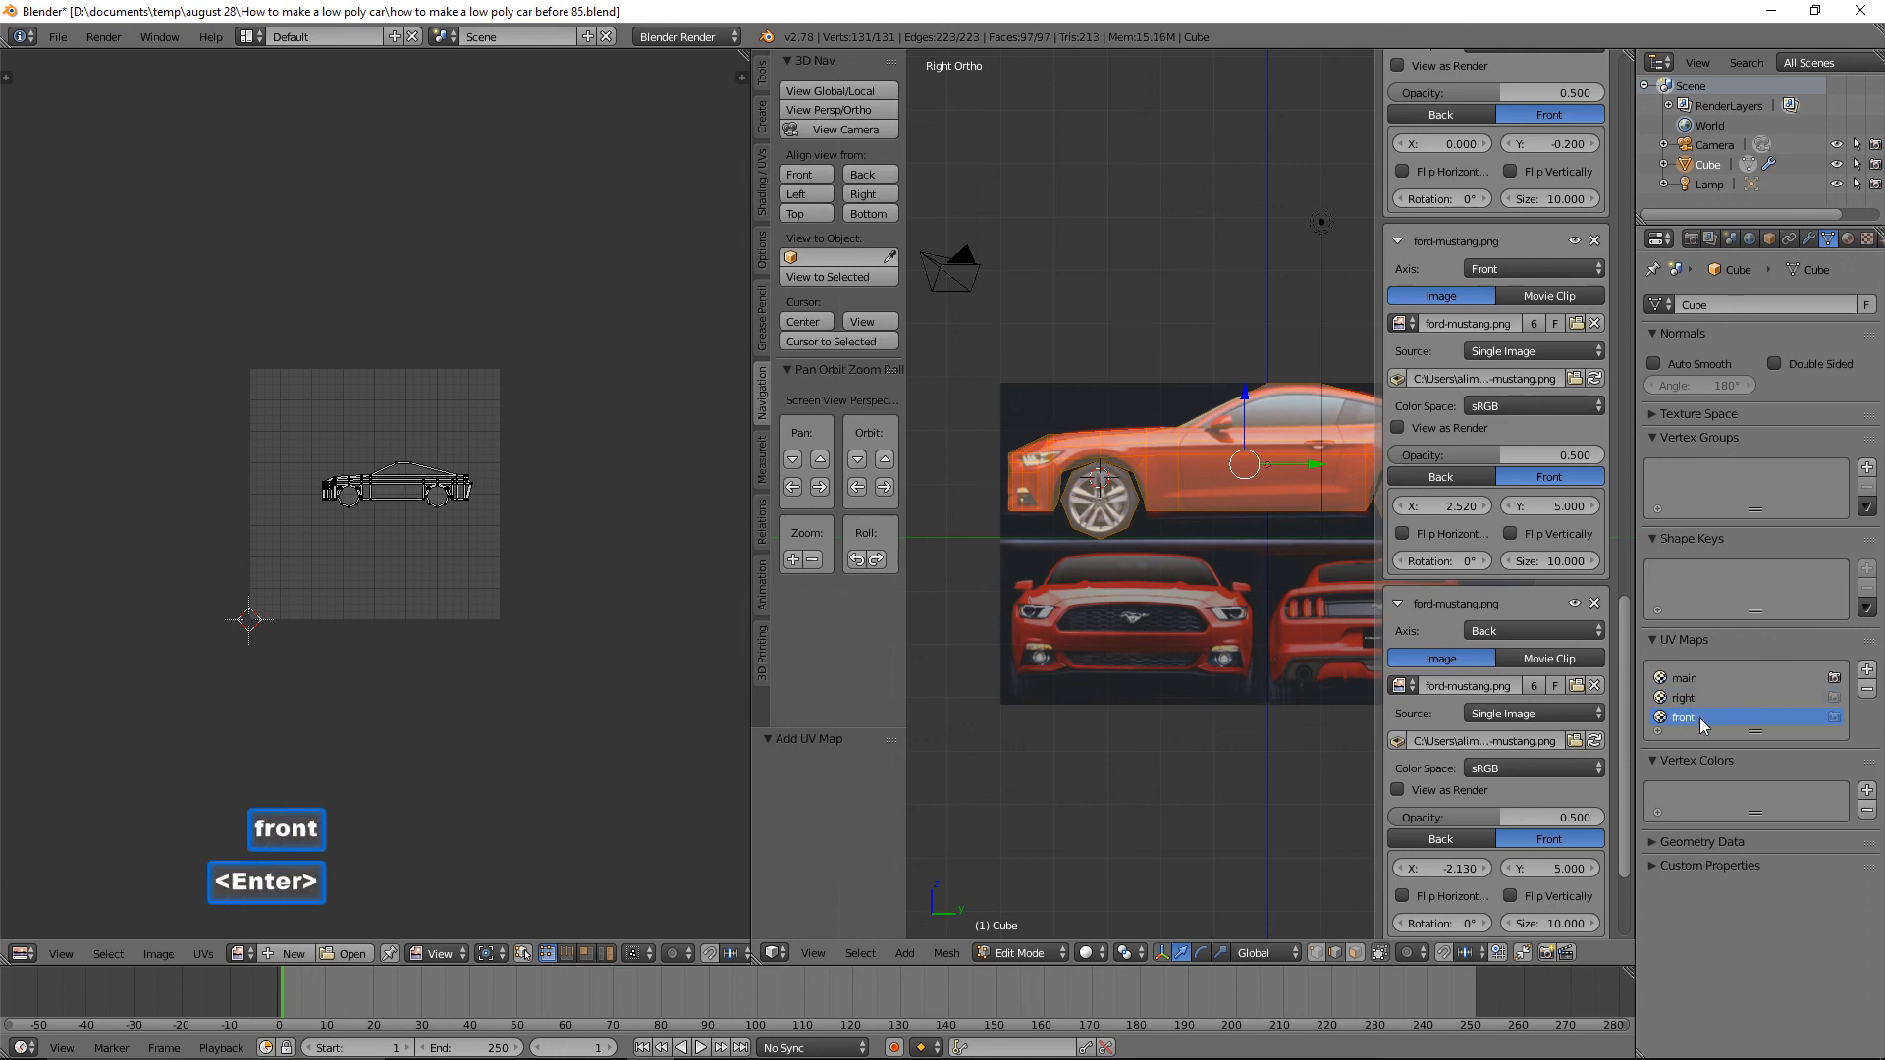
# Project the car's UVs from the front orthographic view into the "front" map.
pyautogui.click(819, 174)
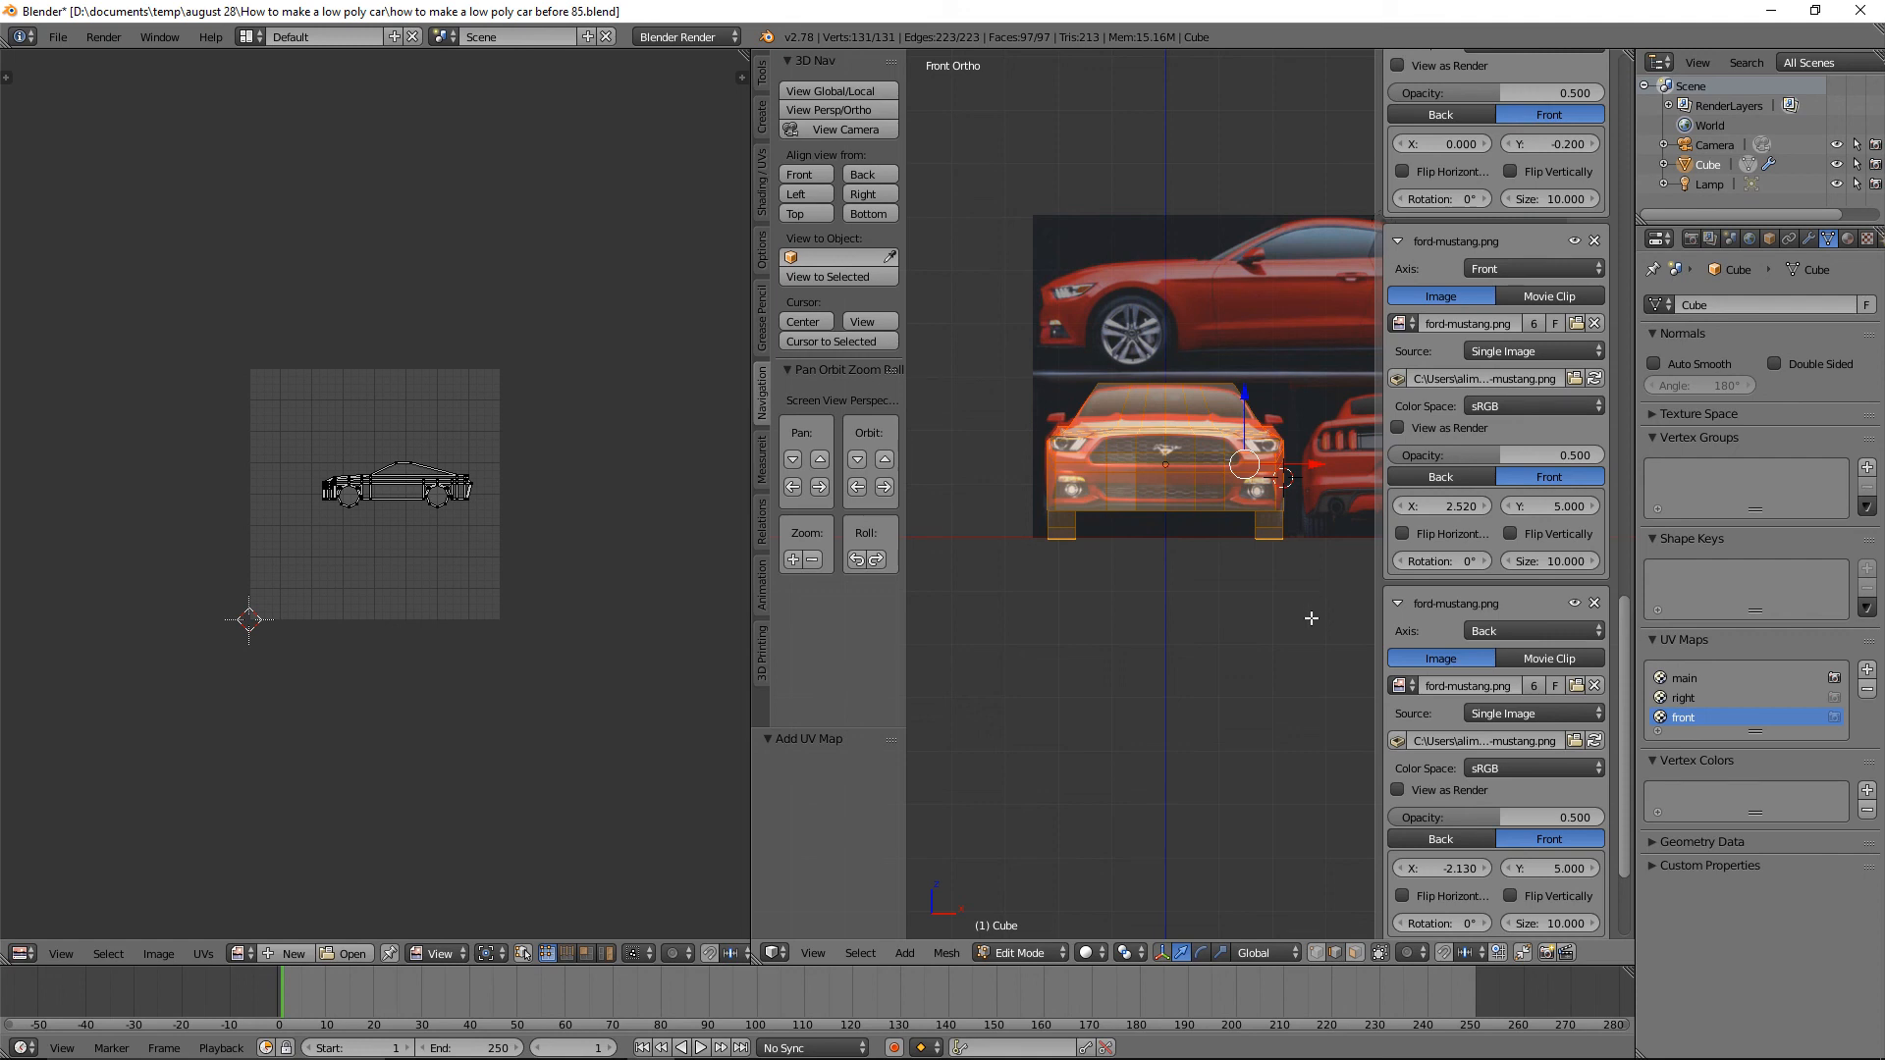
pyautogui.press('u')
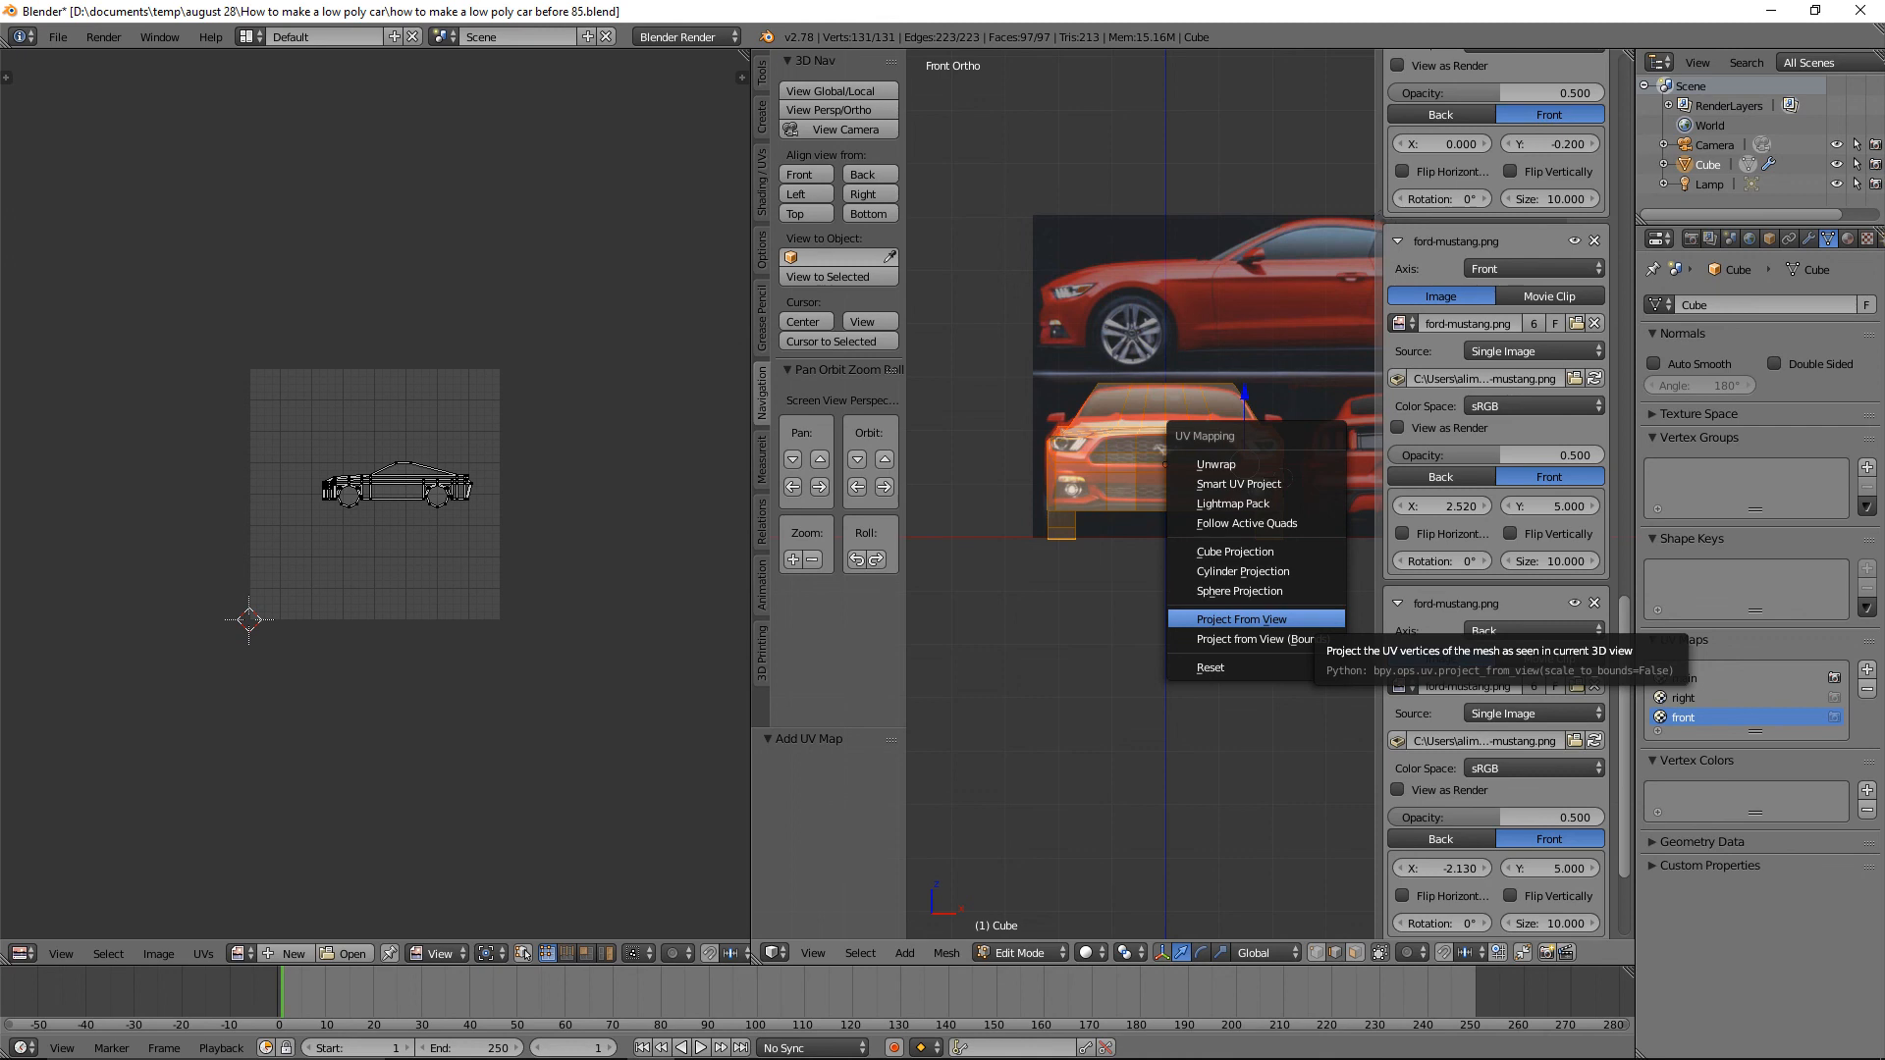
pyautogui.click(1244, 619)
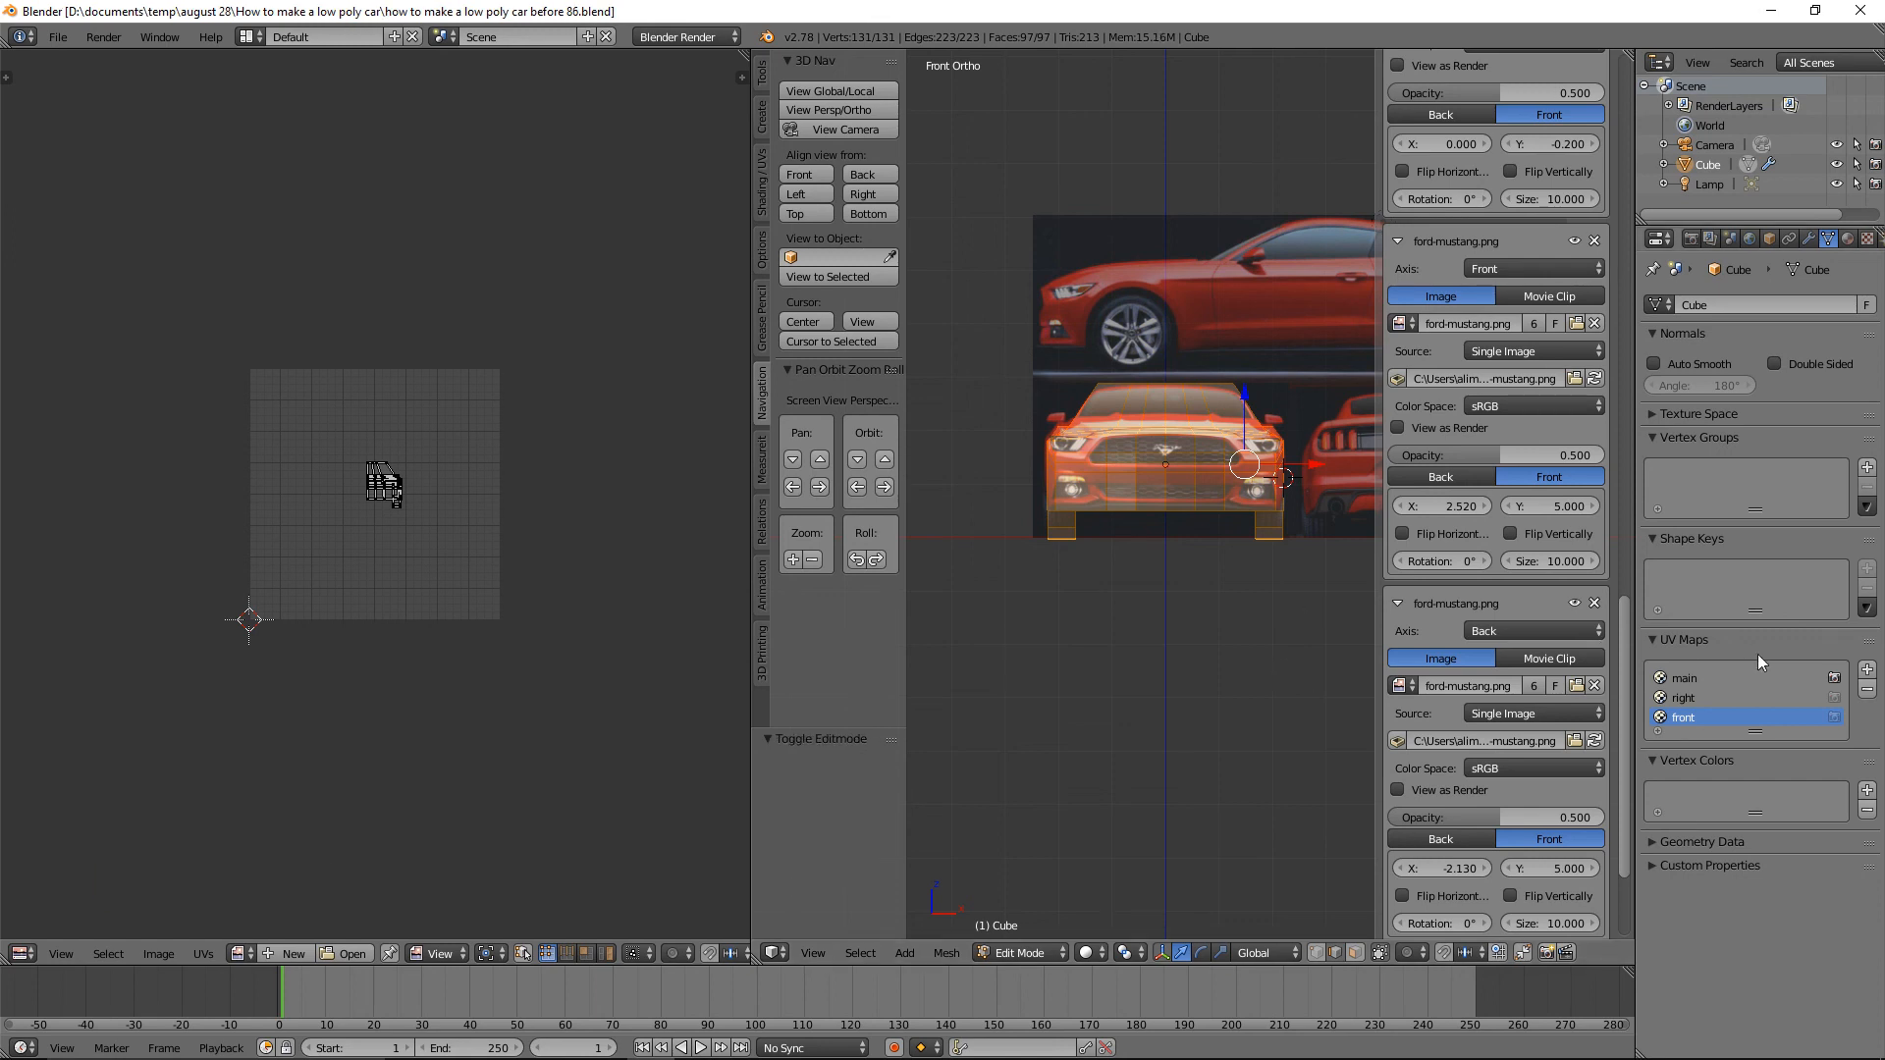
# Add a fourth UV map to the car mesh and name it "back".
pyautogui.click(1866, 672)
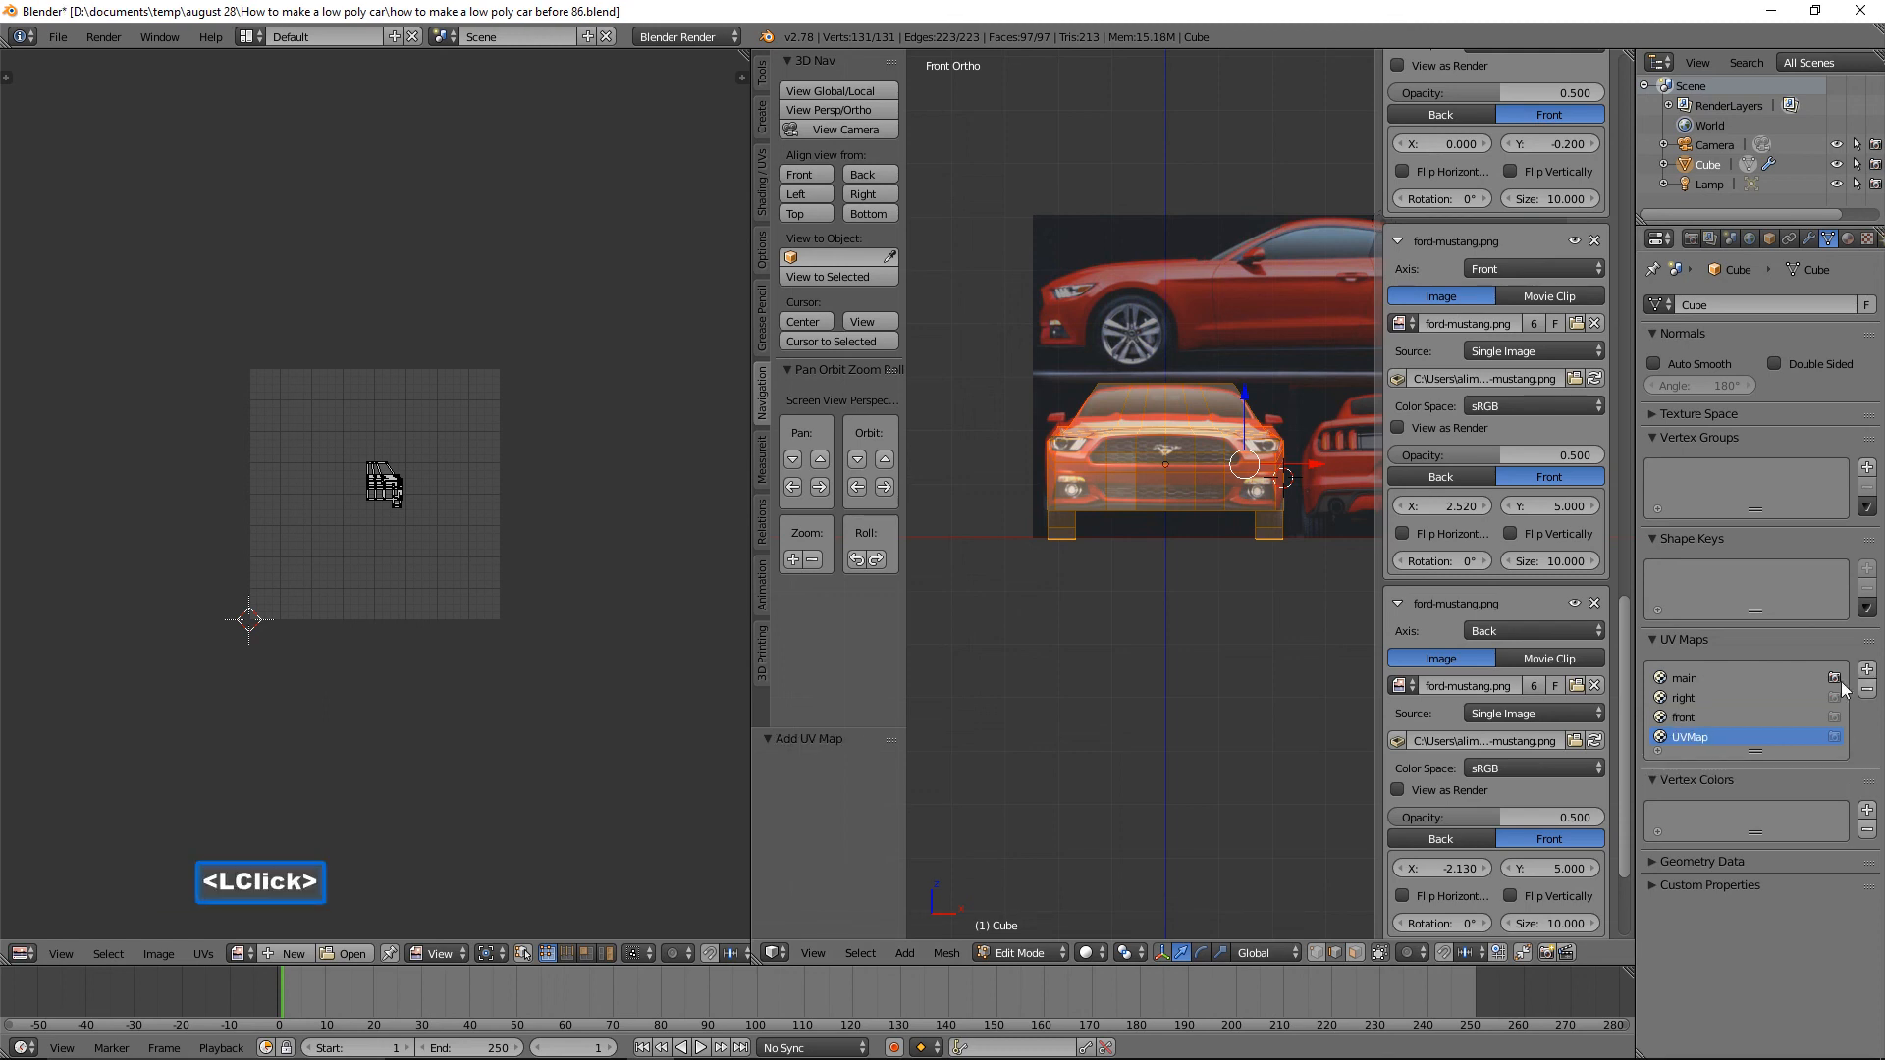
pyautogui.doubleClick(1690, 738)
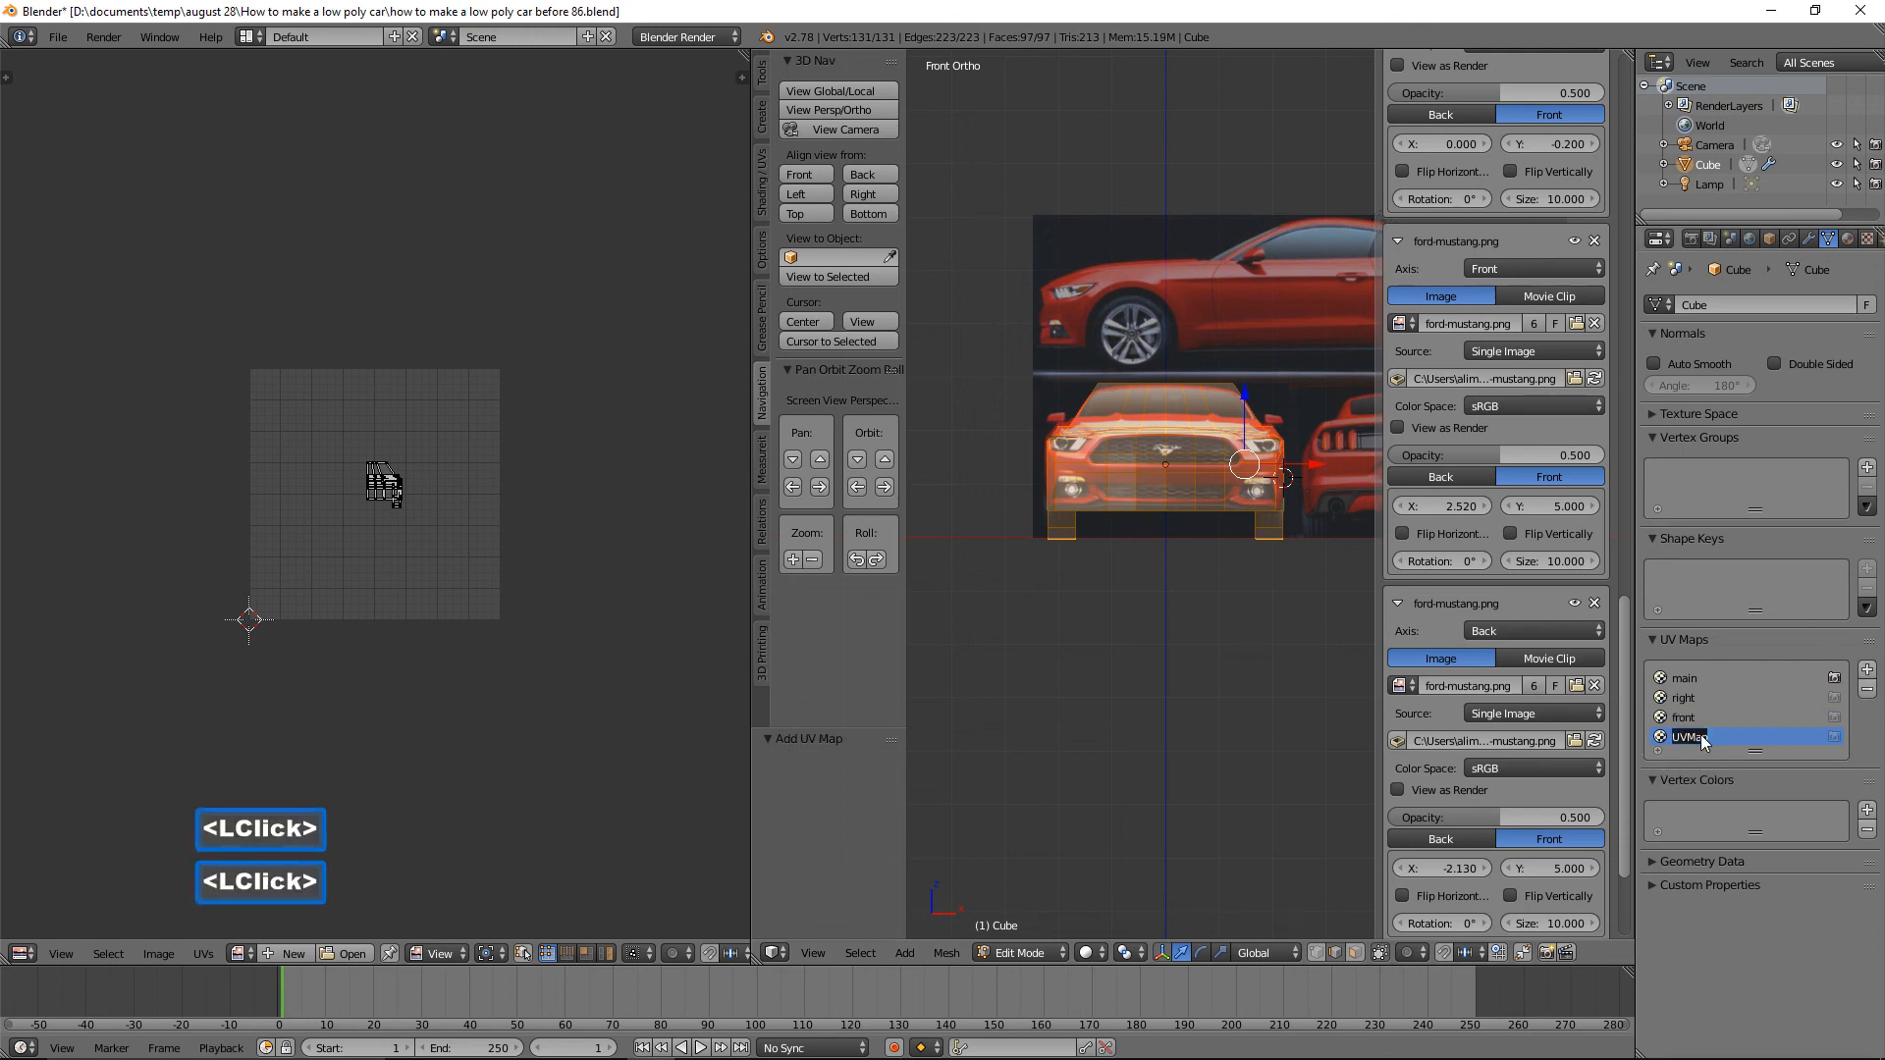
pyautogui.write('back')
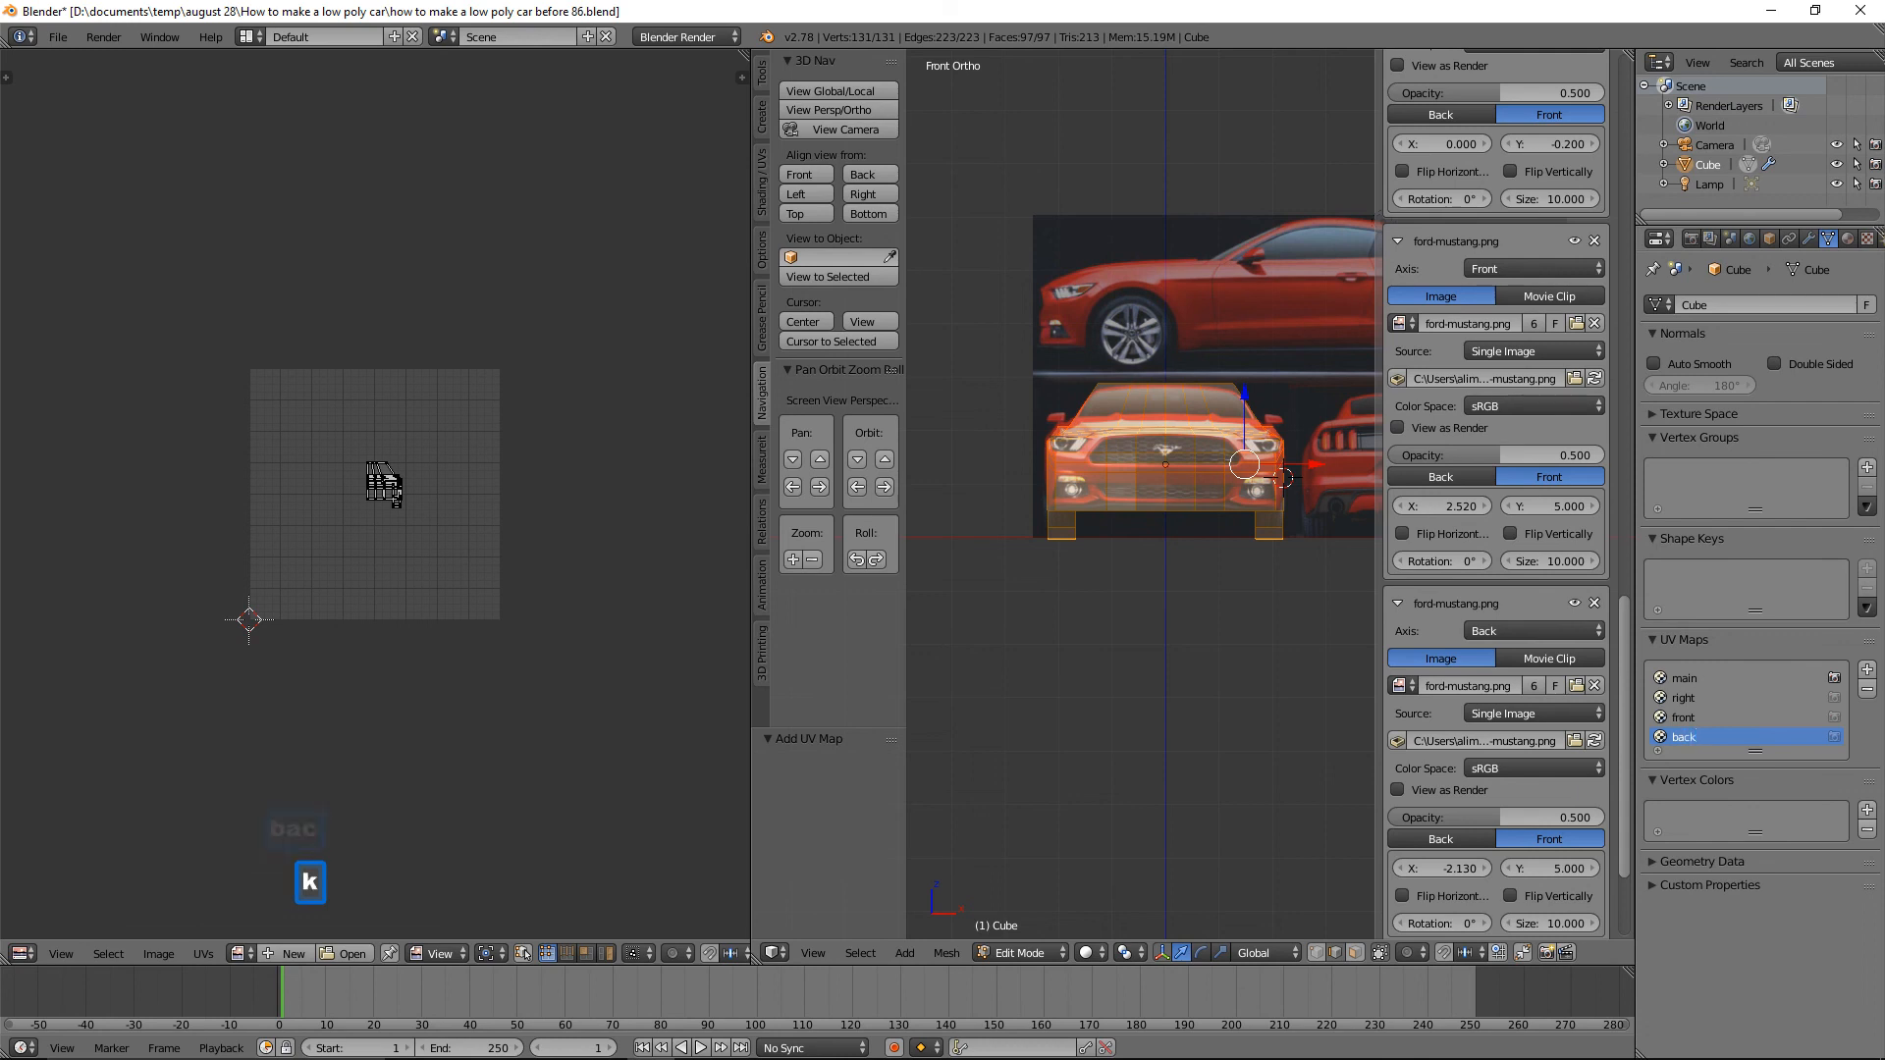
pyautogui.press('Return')
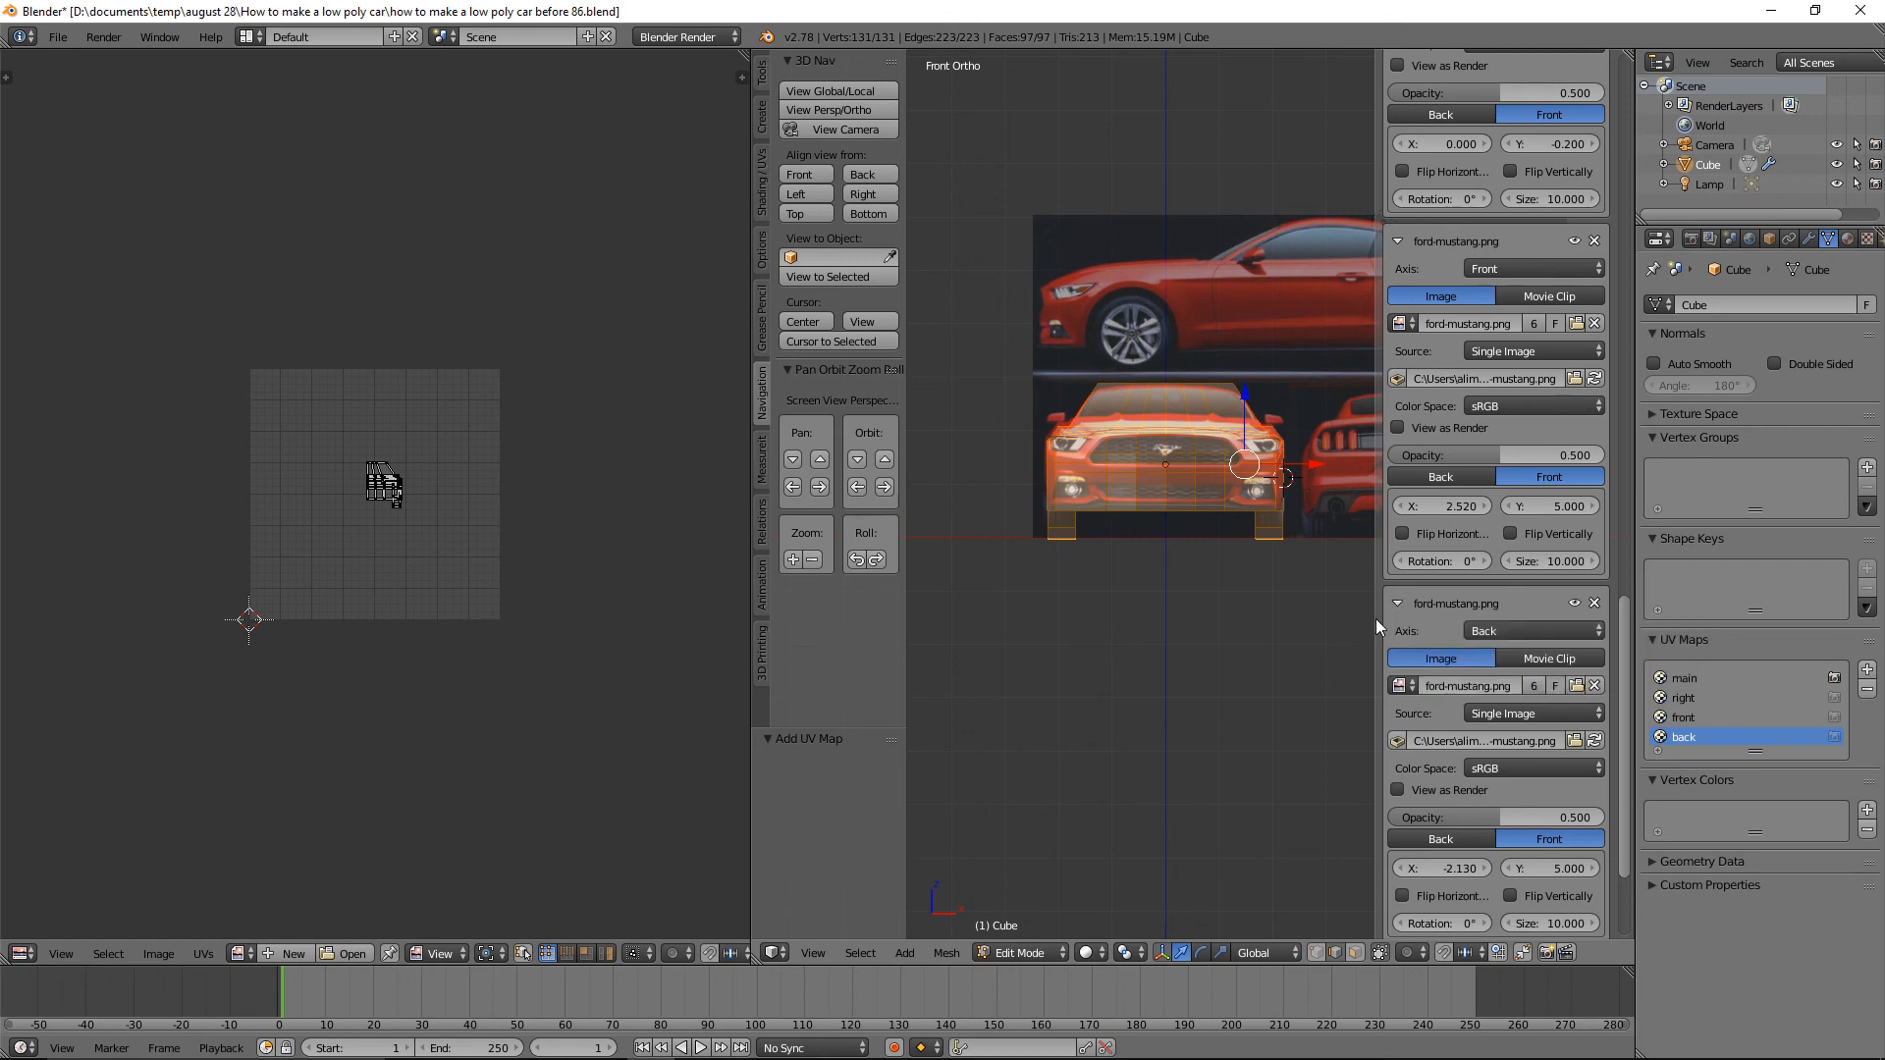
# Hide the 3D view's properties region and project the car's UVs from the back orthographic view into the "back" map.
pyautogui.press('n')
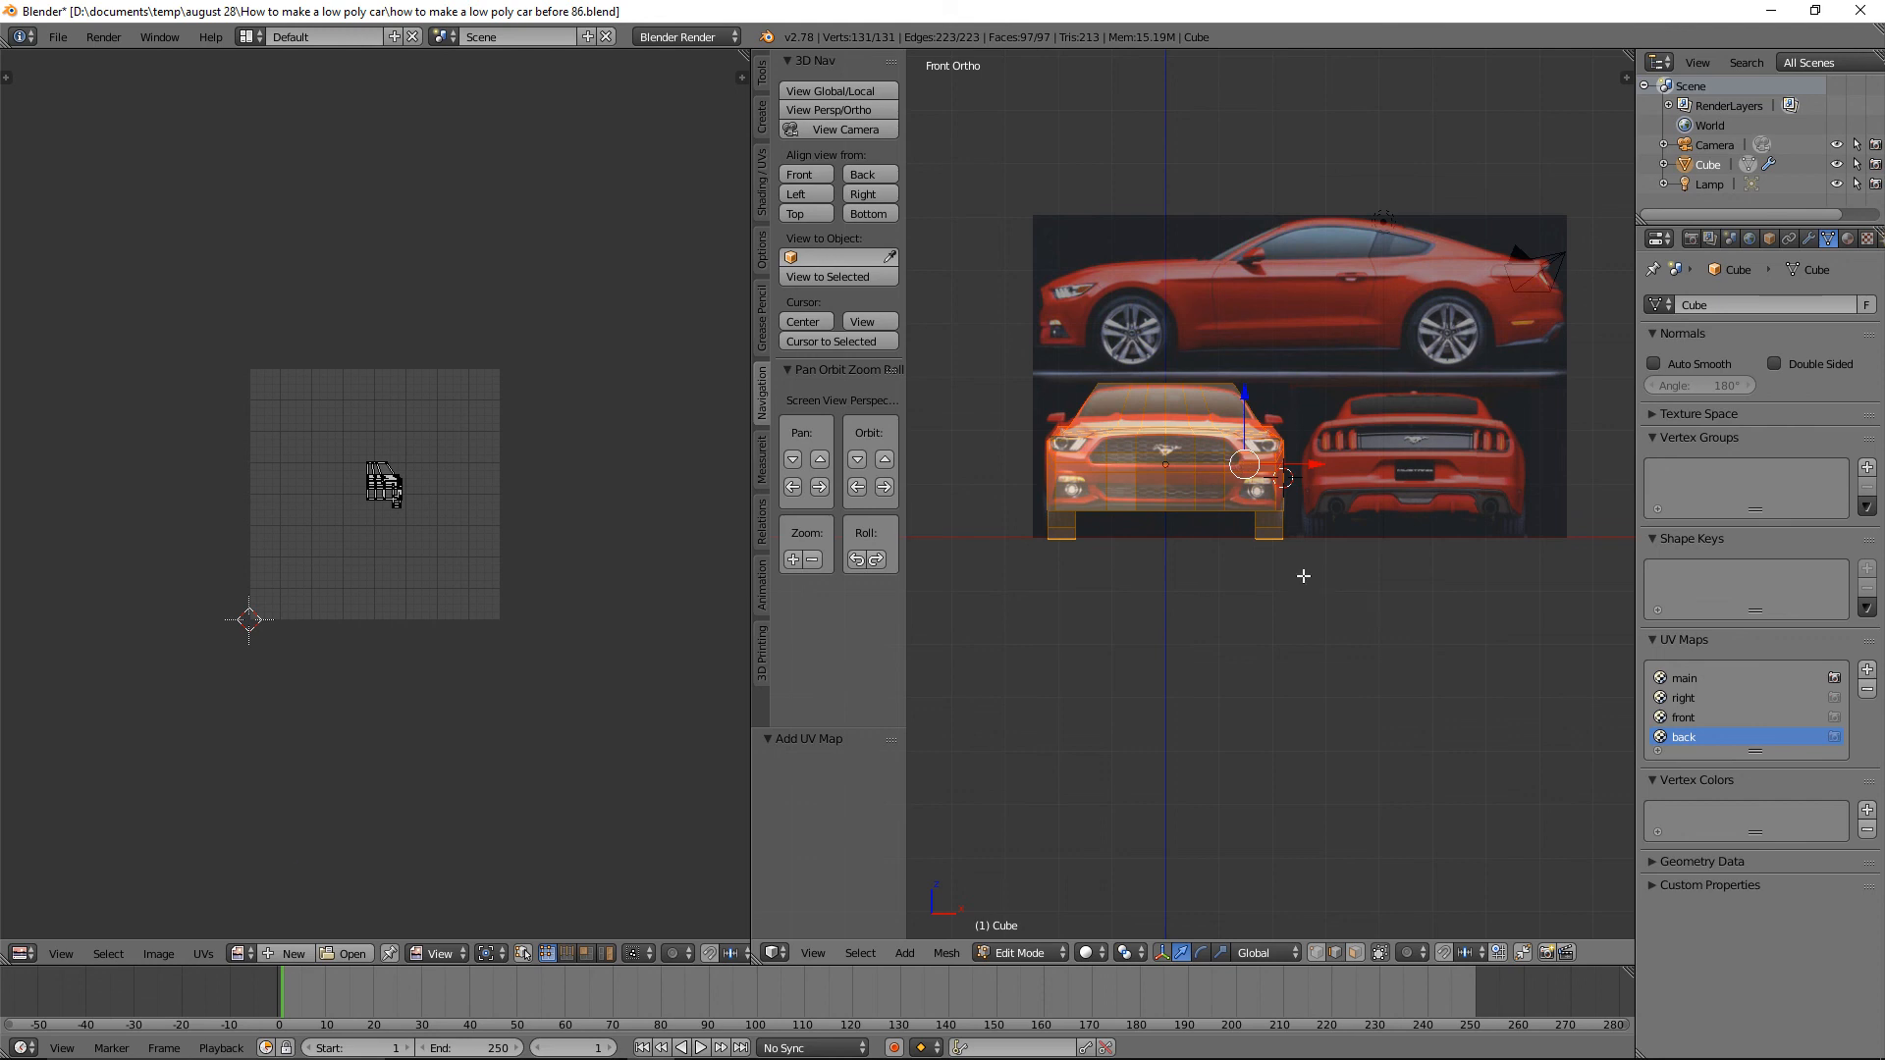
pyautogui.click(889, 172)
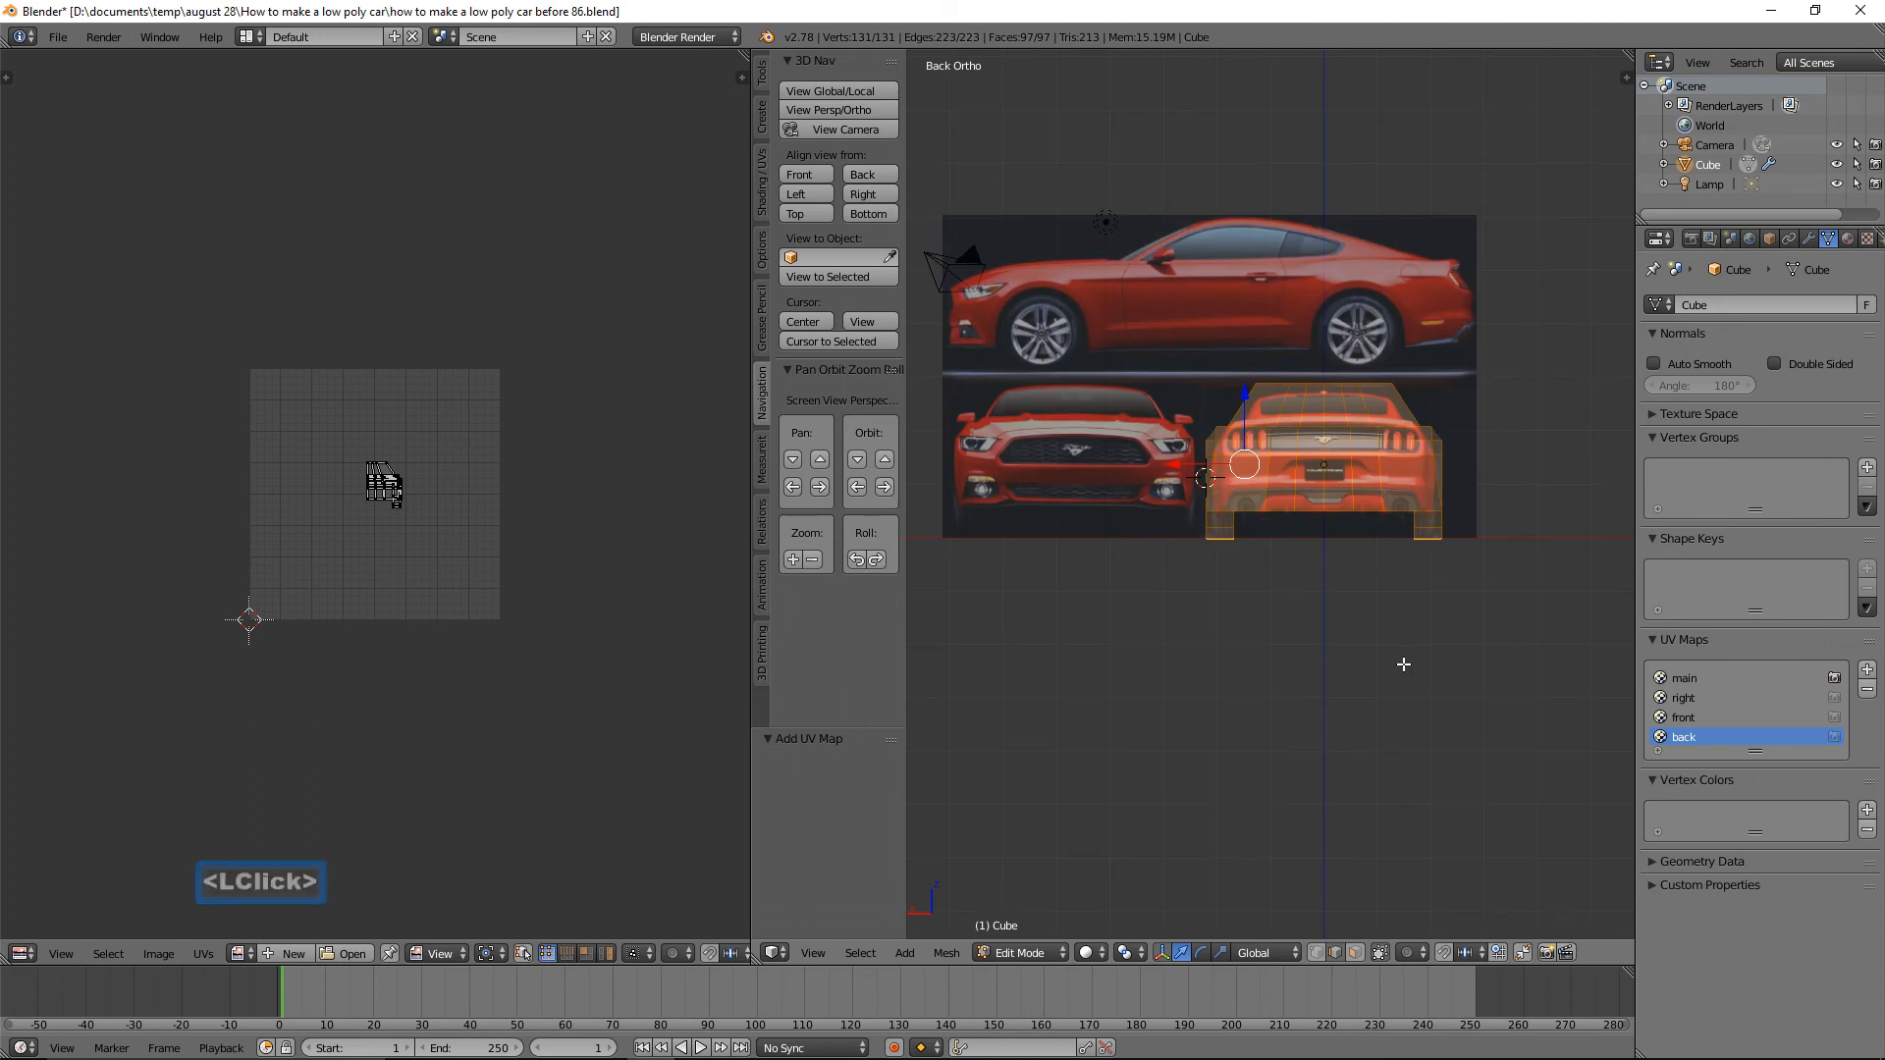
pyautogui.press('u')
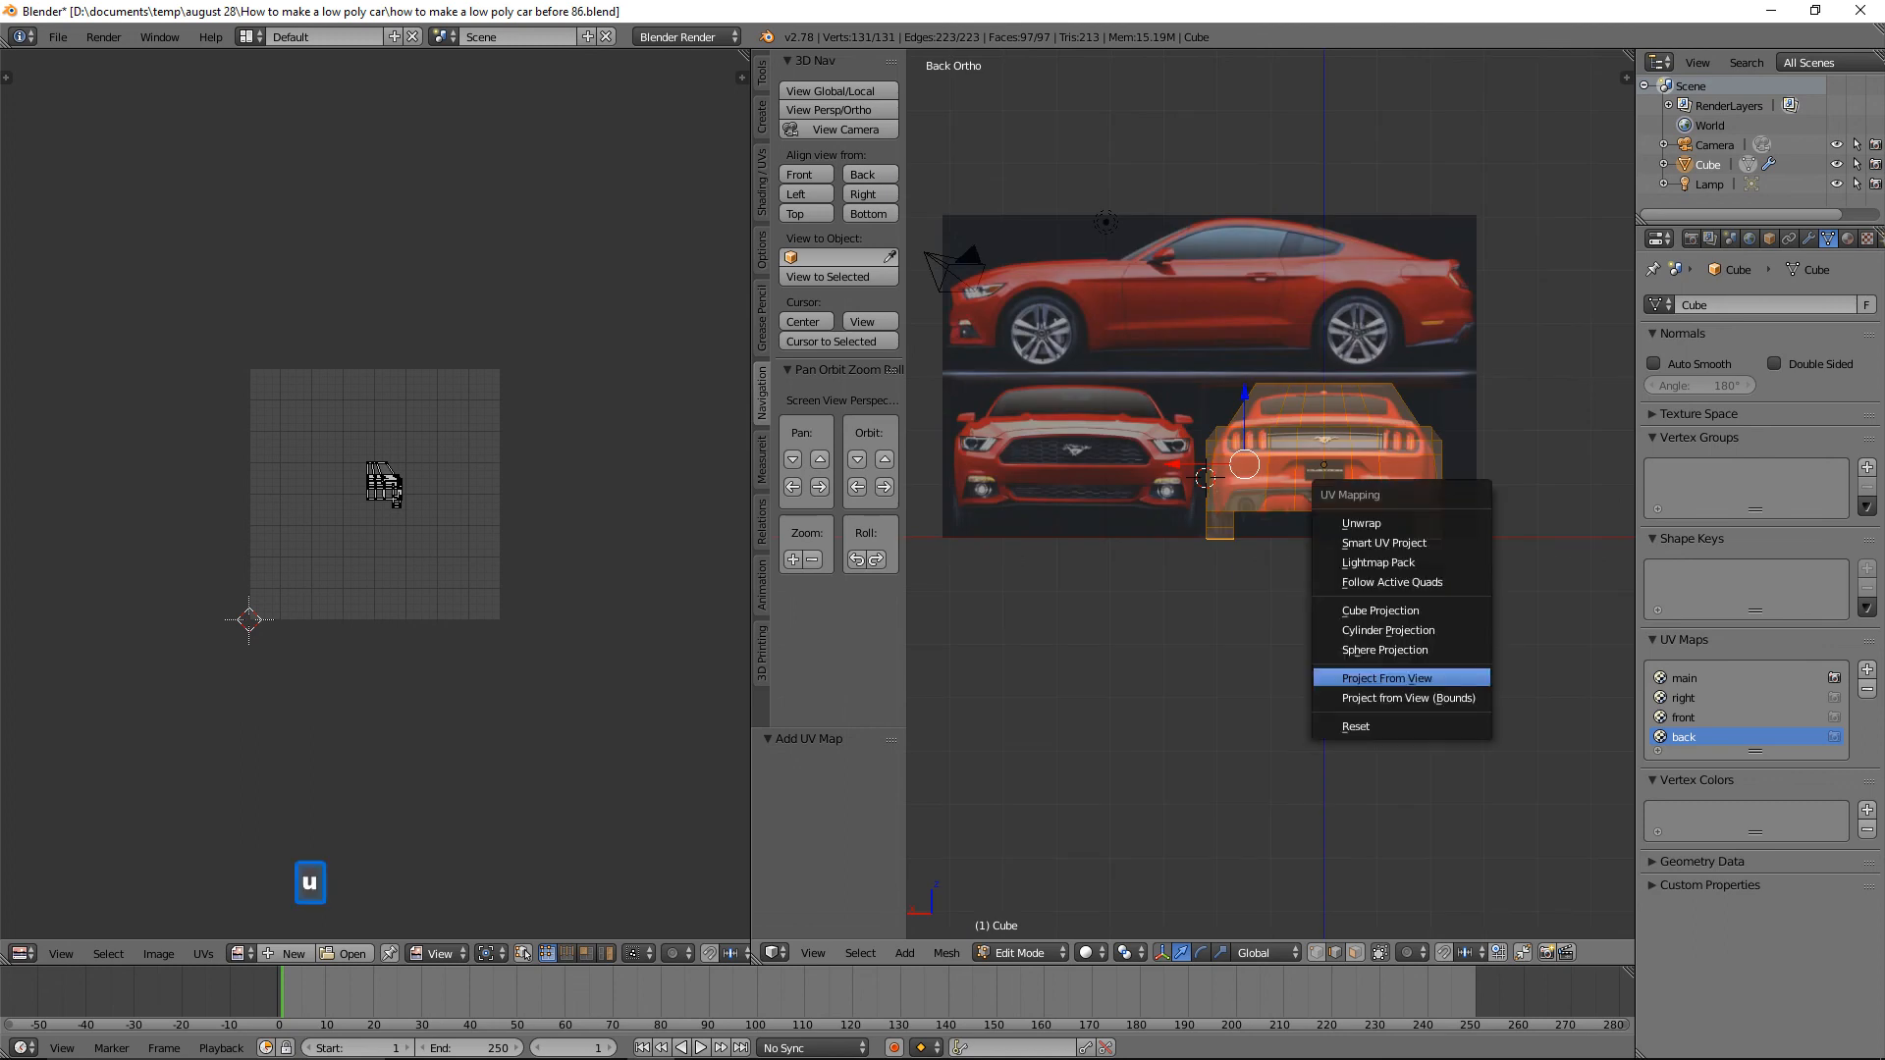
pyautogui.click(1458, 677)
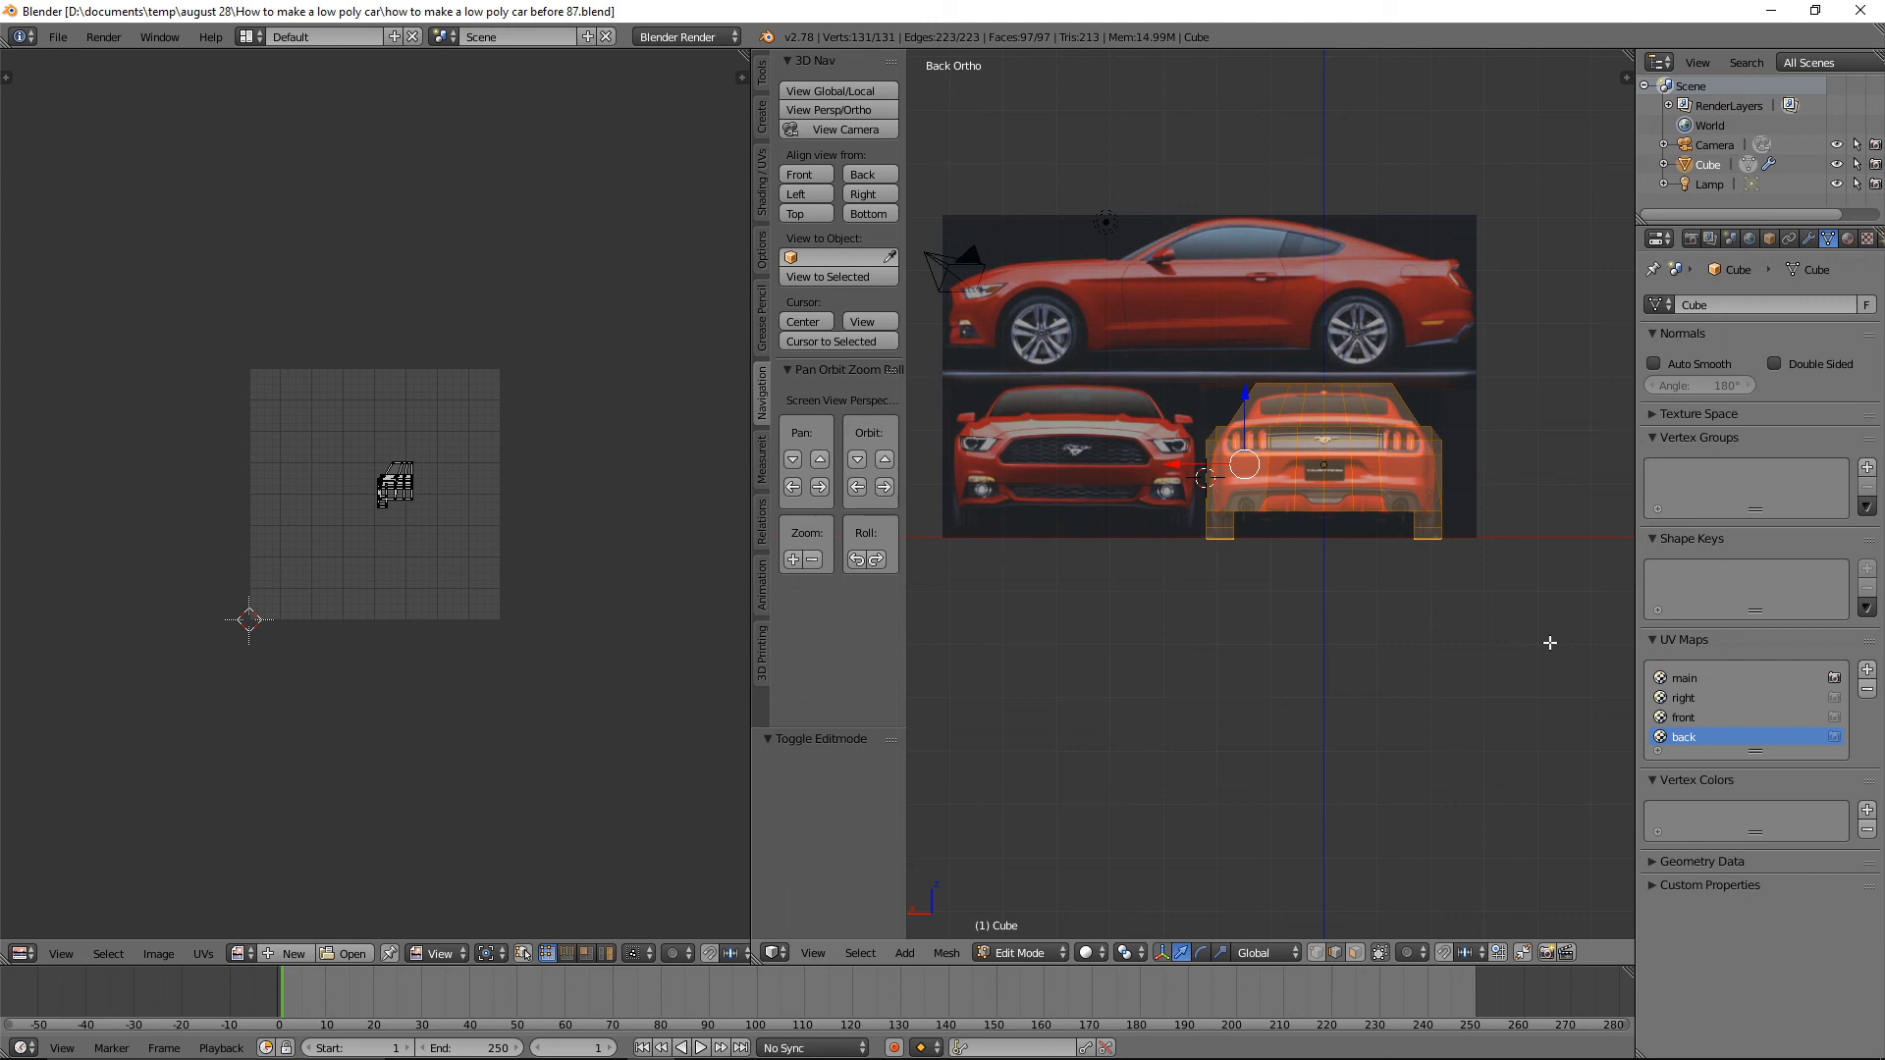
# Make "main" the active UV map and switch the car to Texture Paint mode.
pyautogui.click(1734, 678)
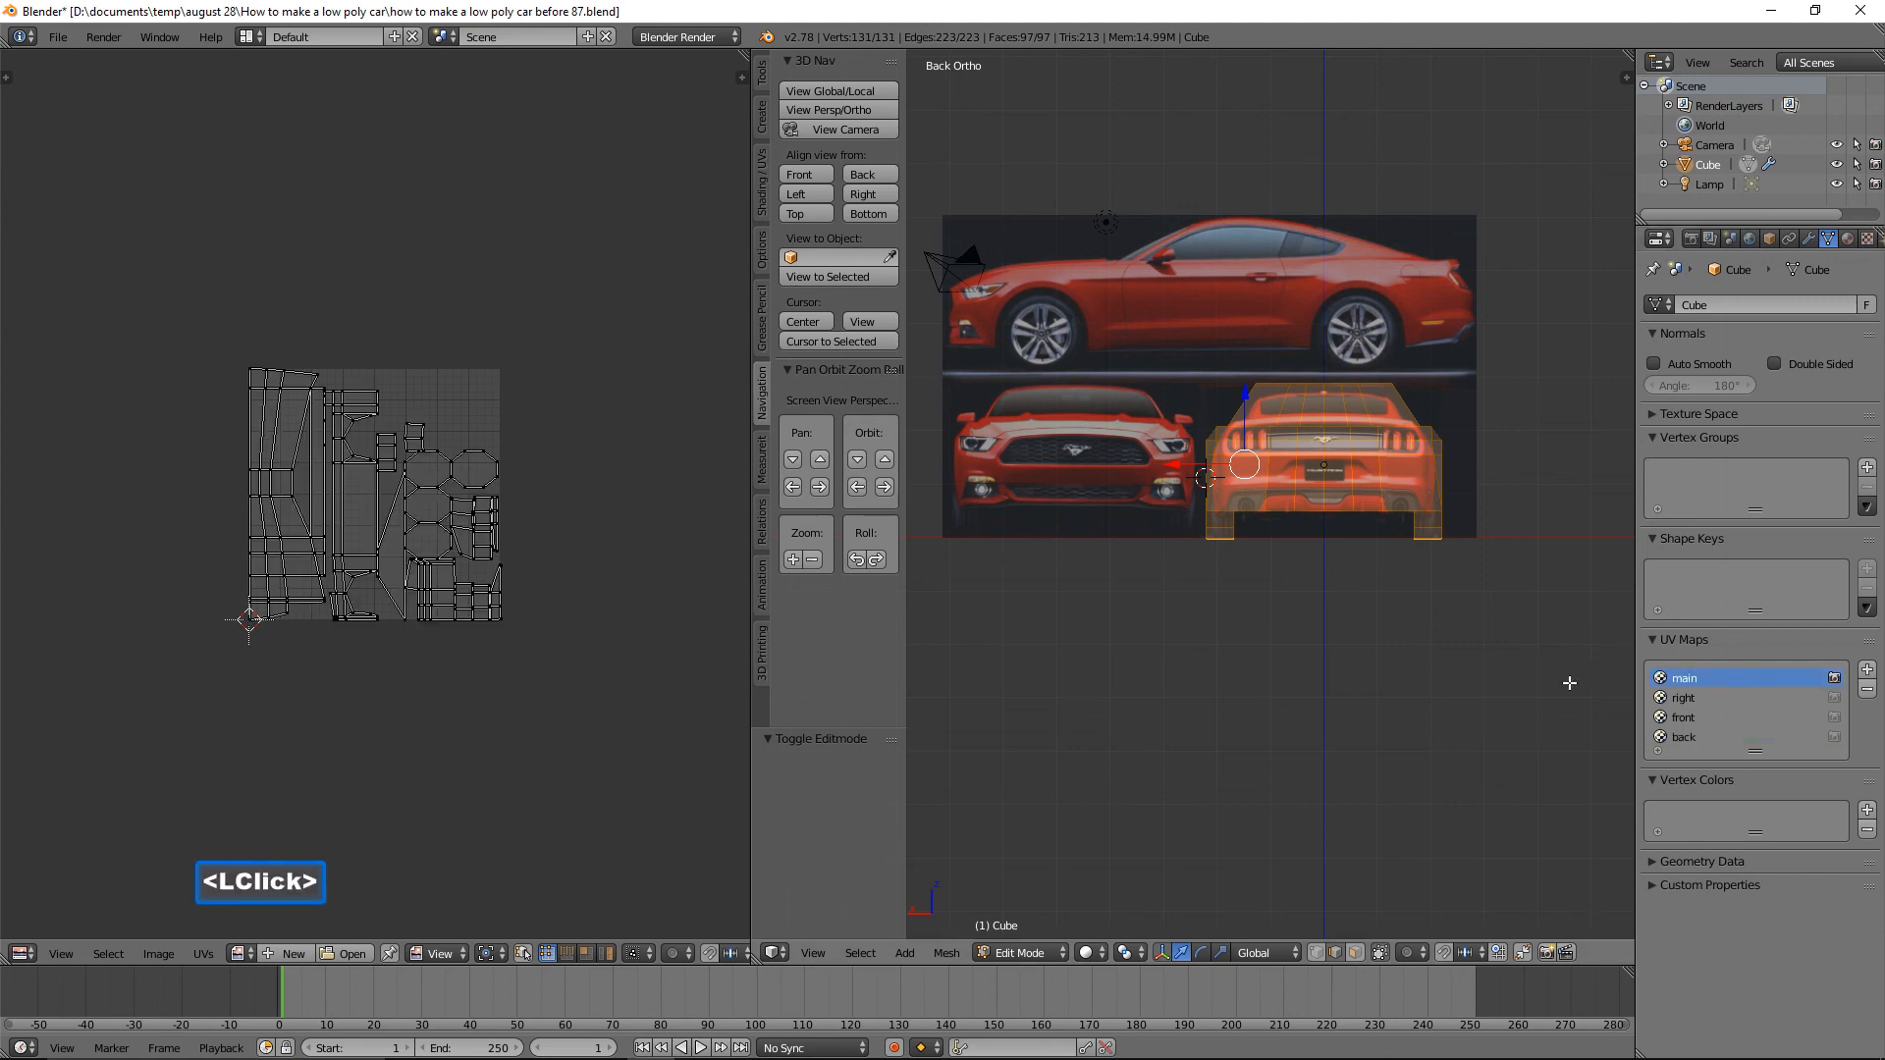
pyautogui.click(1062, 956)
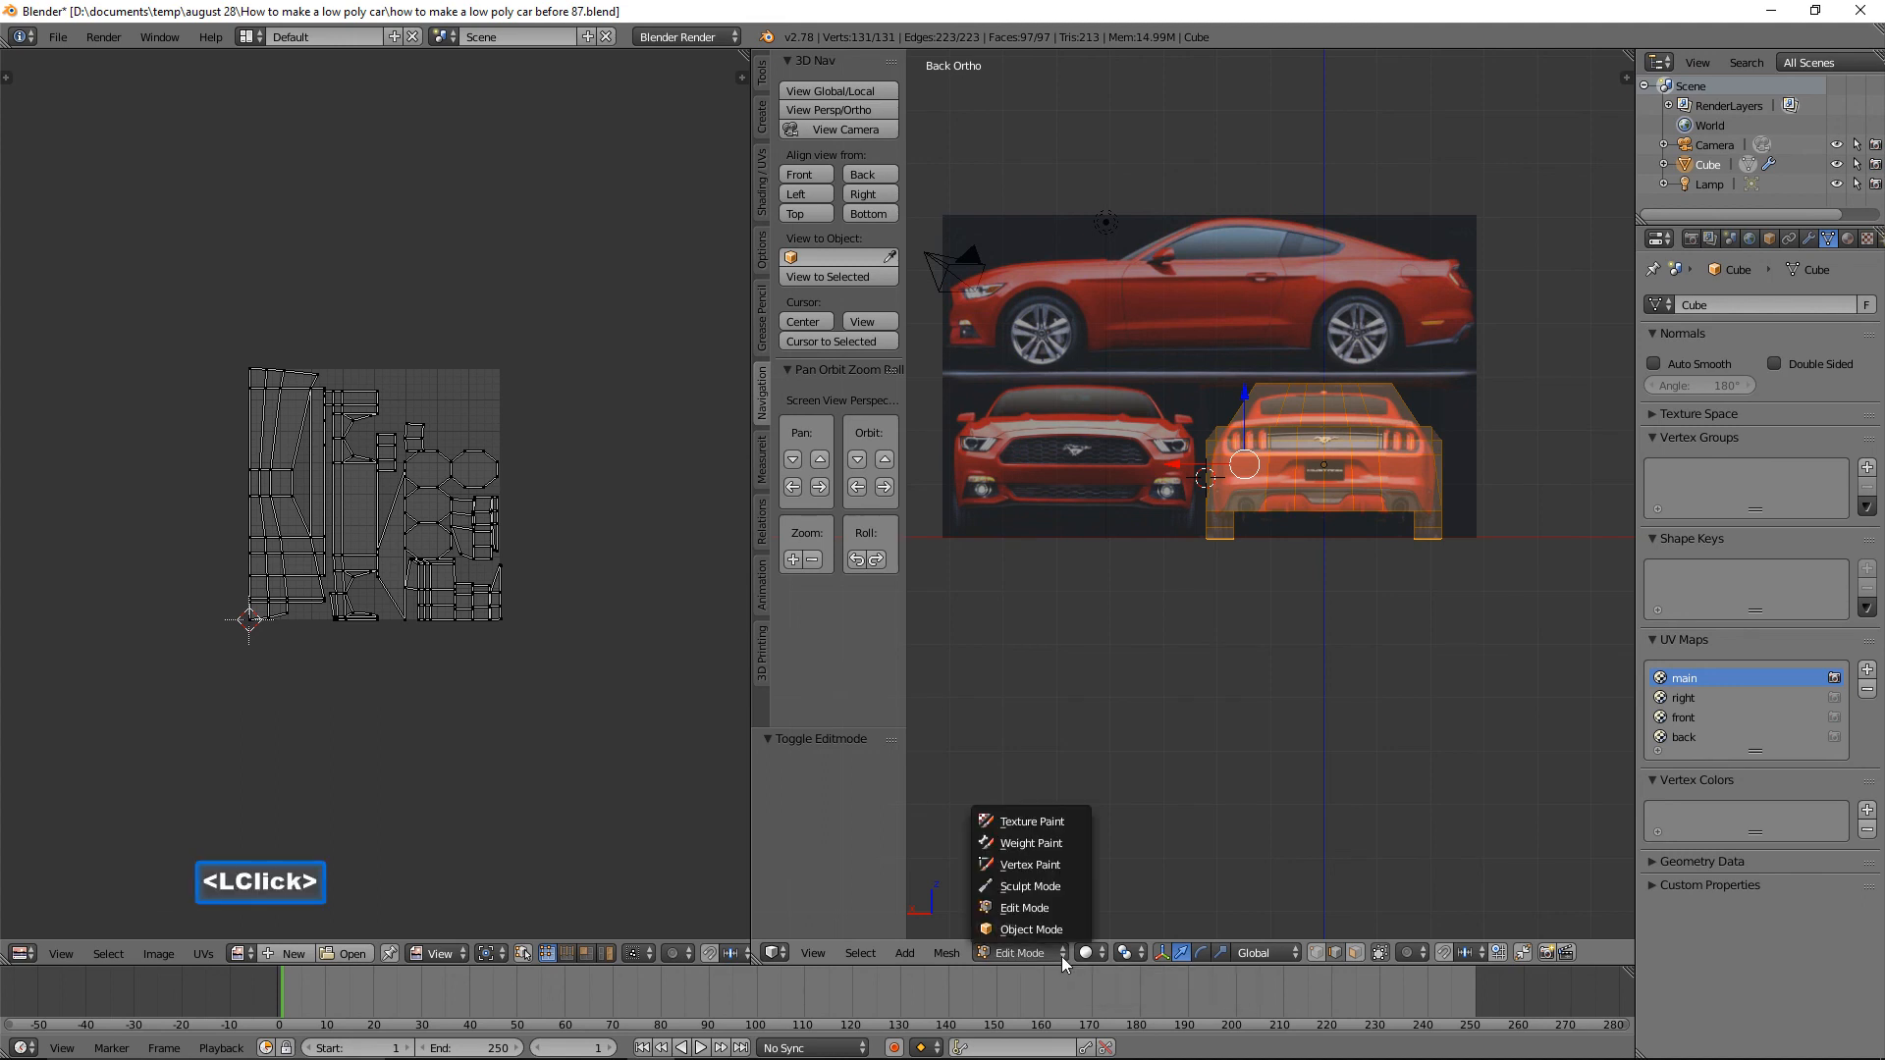
pyautogui.click(1081, 821)
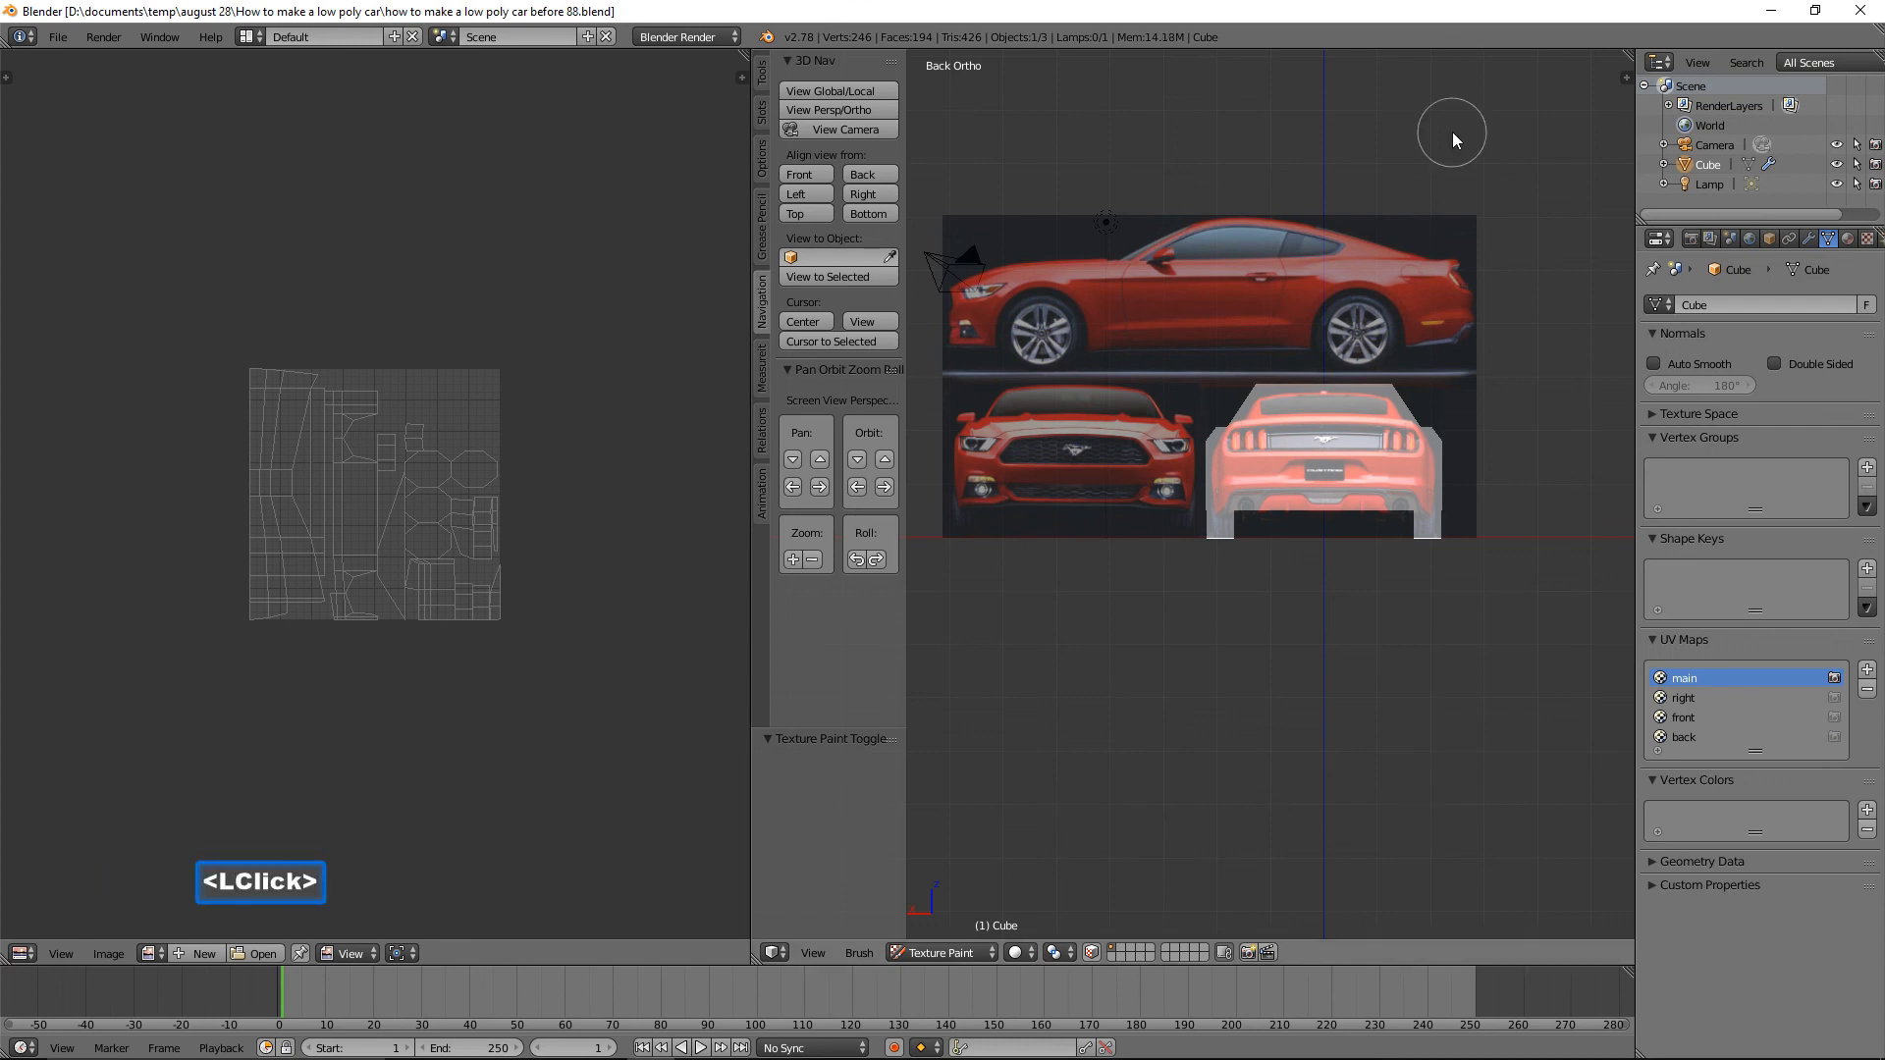
# Add a Diffuse Color texture paint slot for the car and name it "main texture".
pyautogui.click(763, 81)
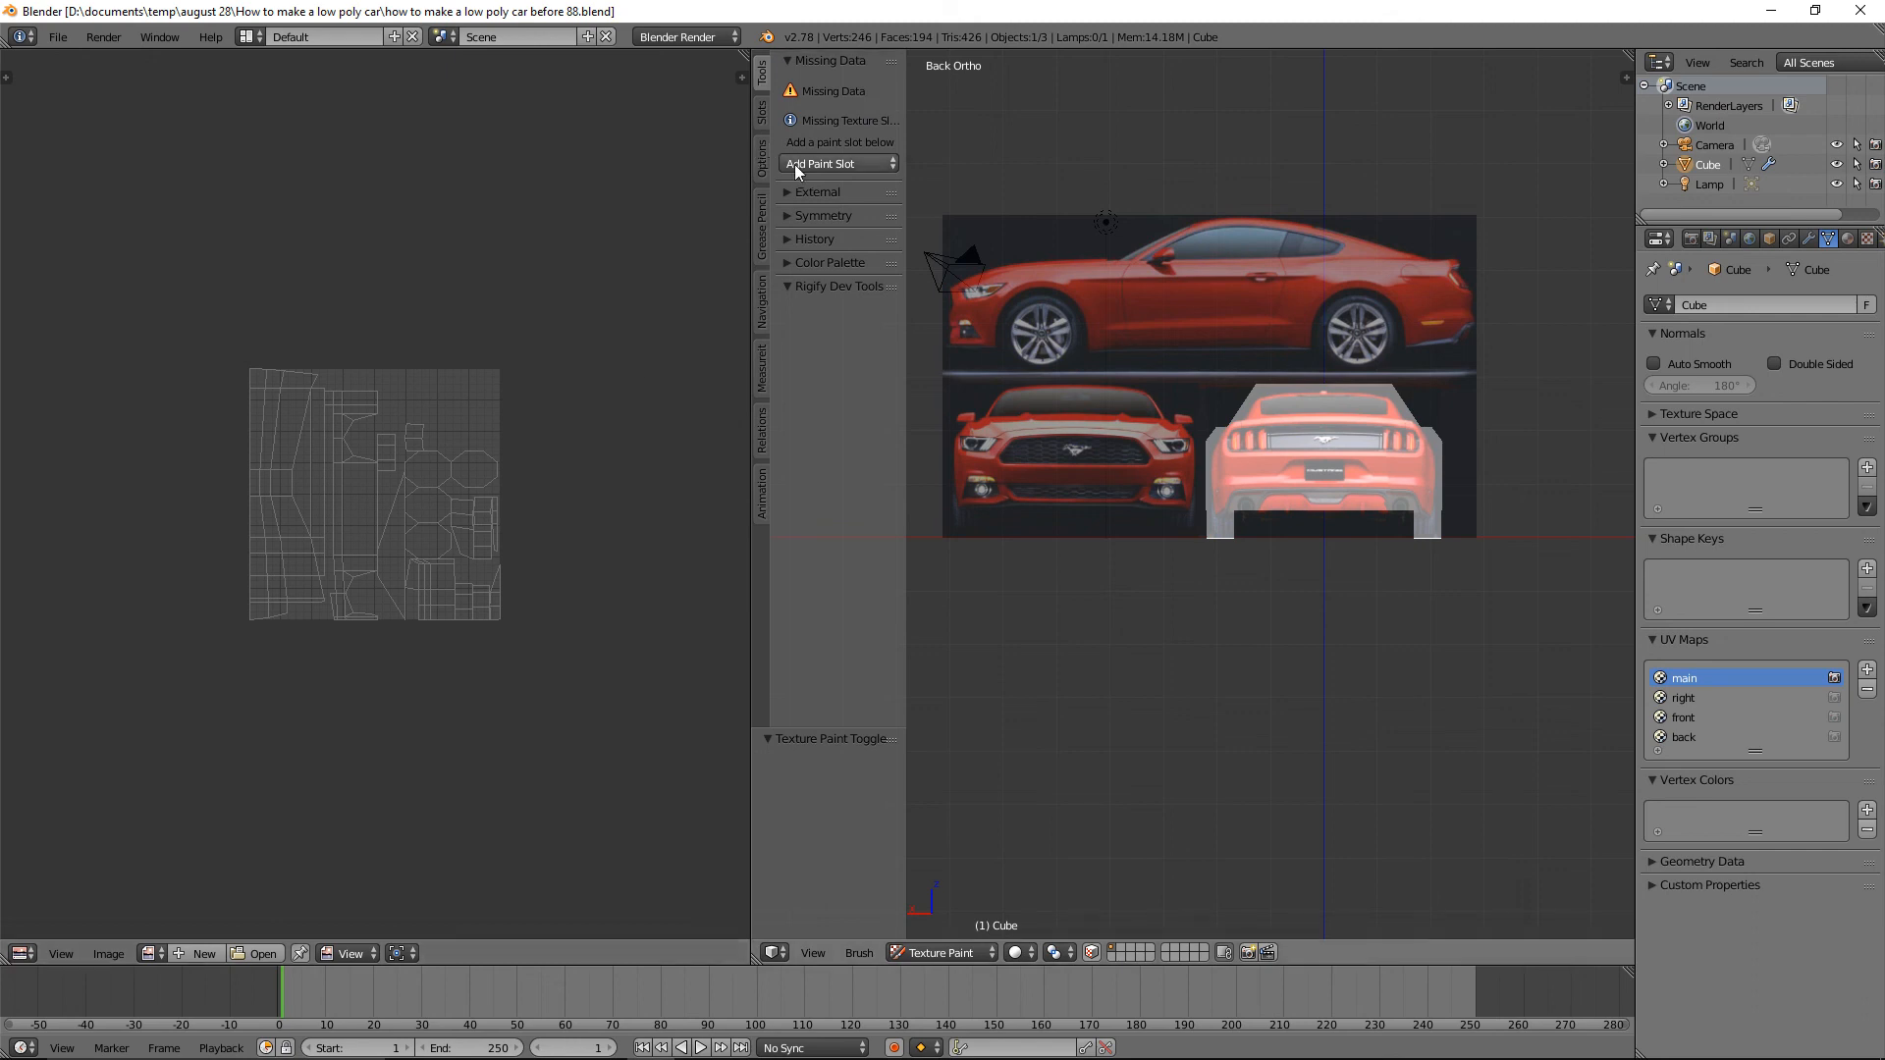
pyautogui.click(886, 167)
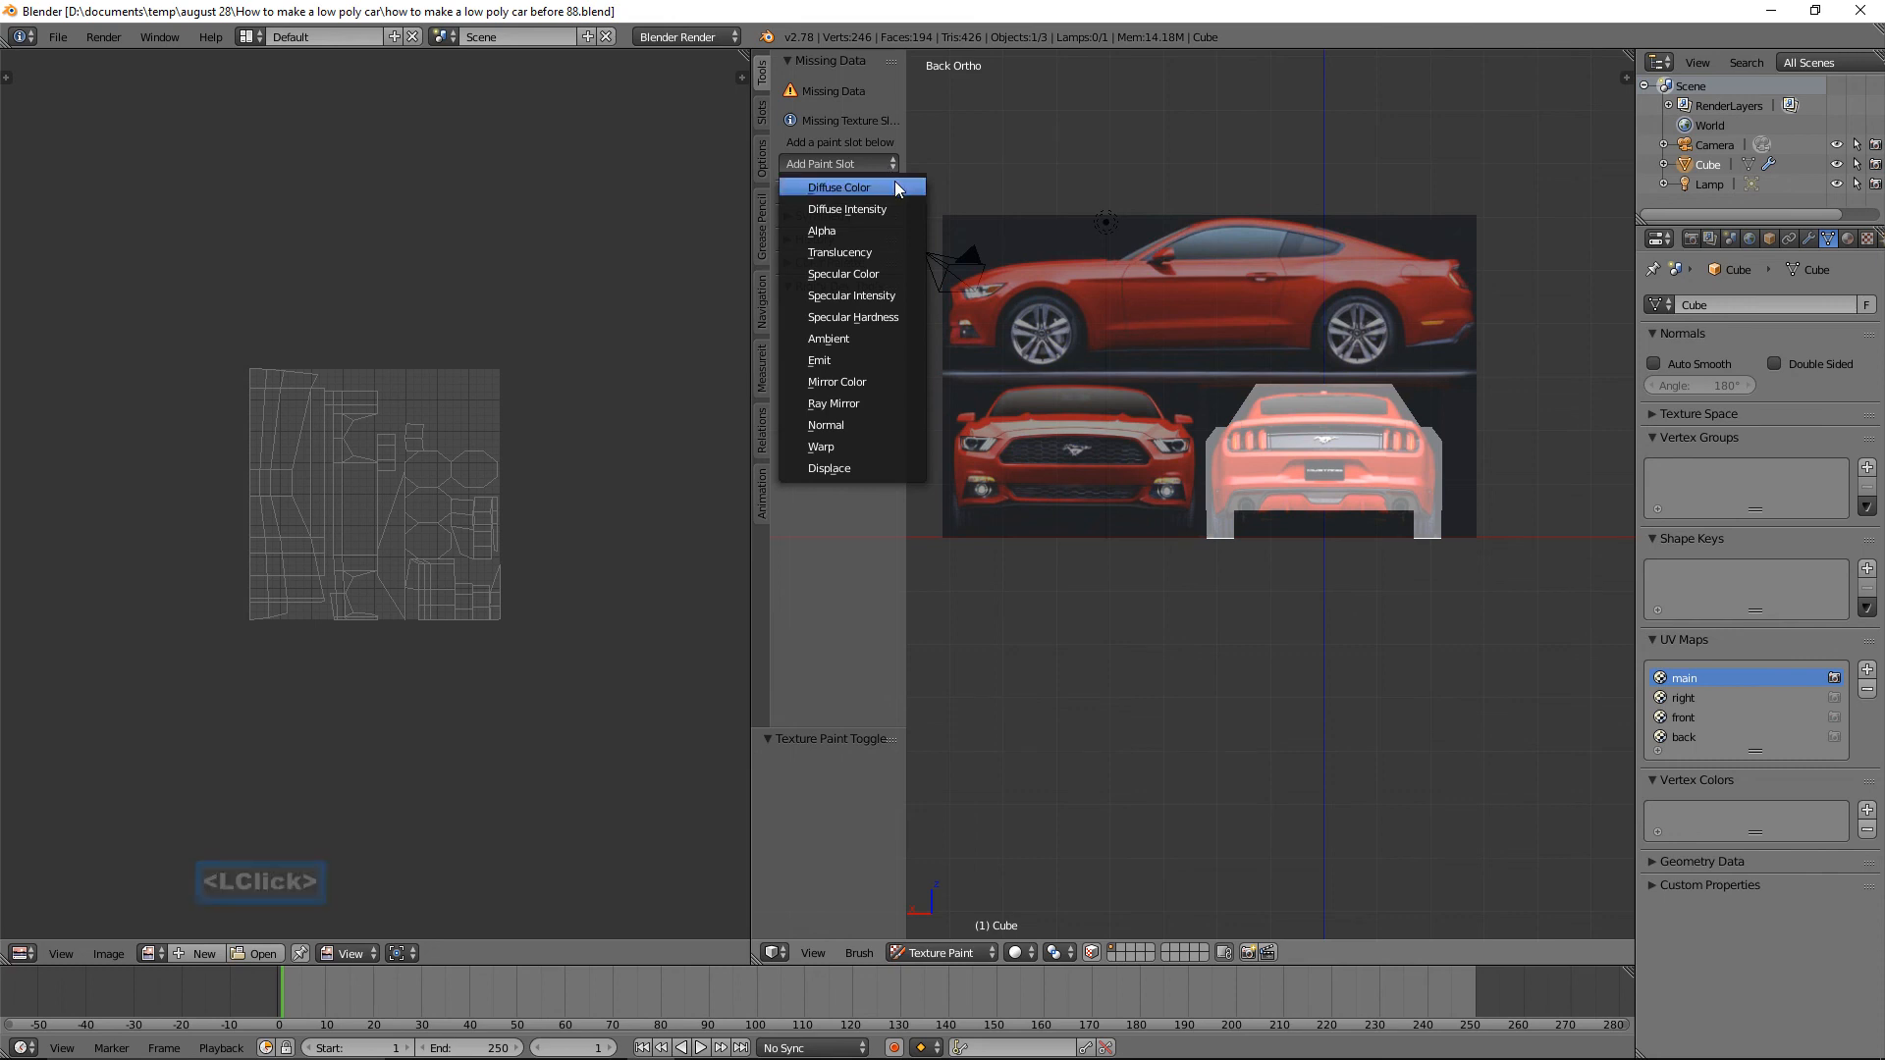
pyautogui.click(893, 183)
pyautogui.click(940, 169)
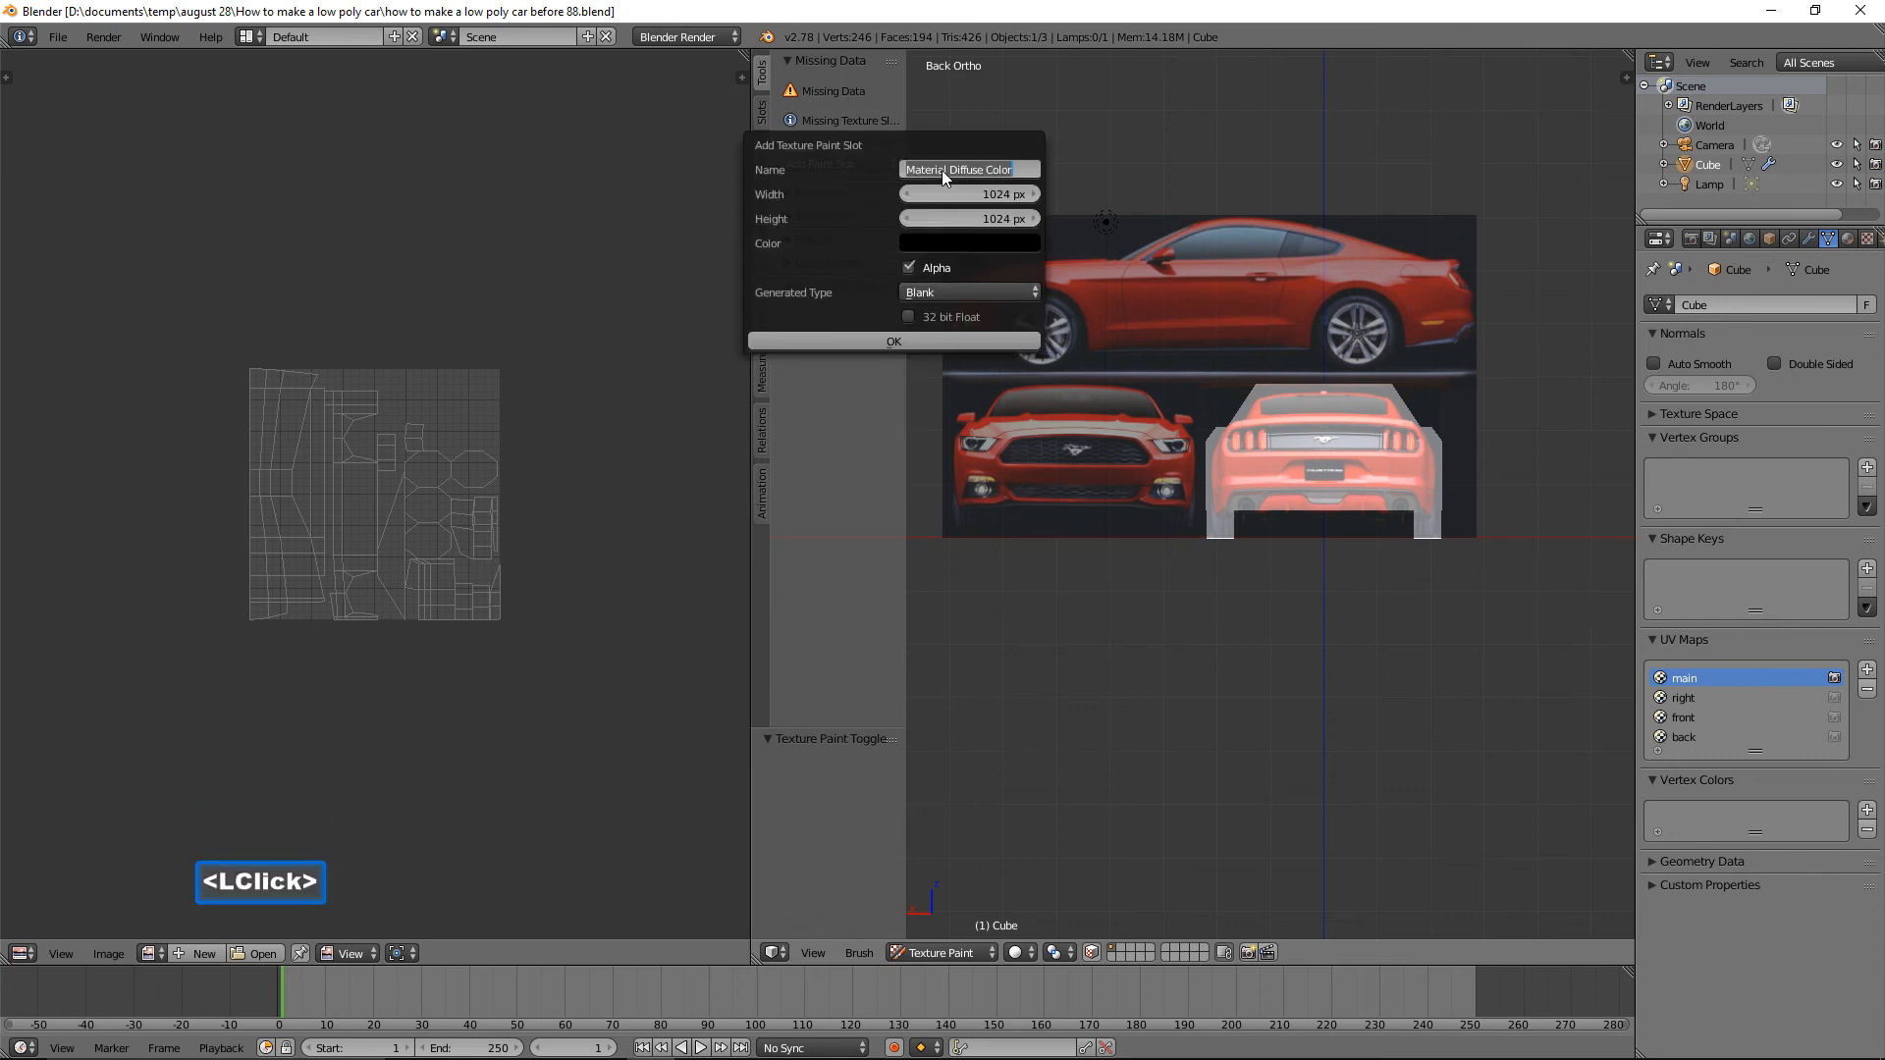
pyautogui.write('mai')
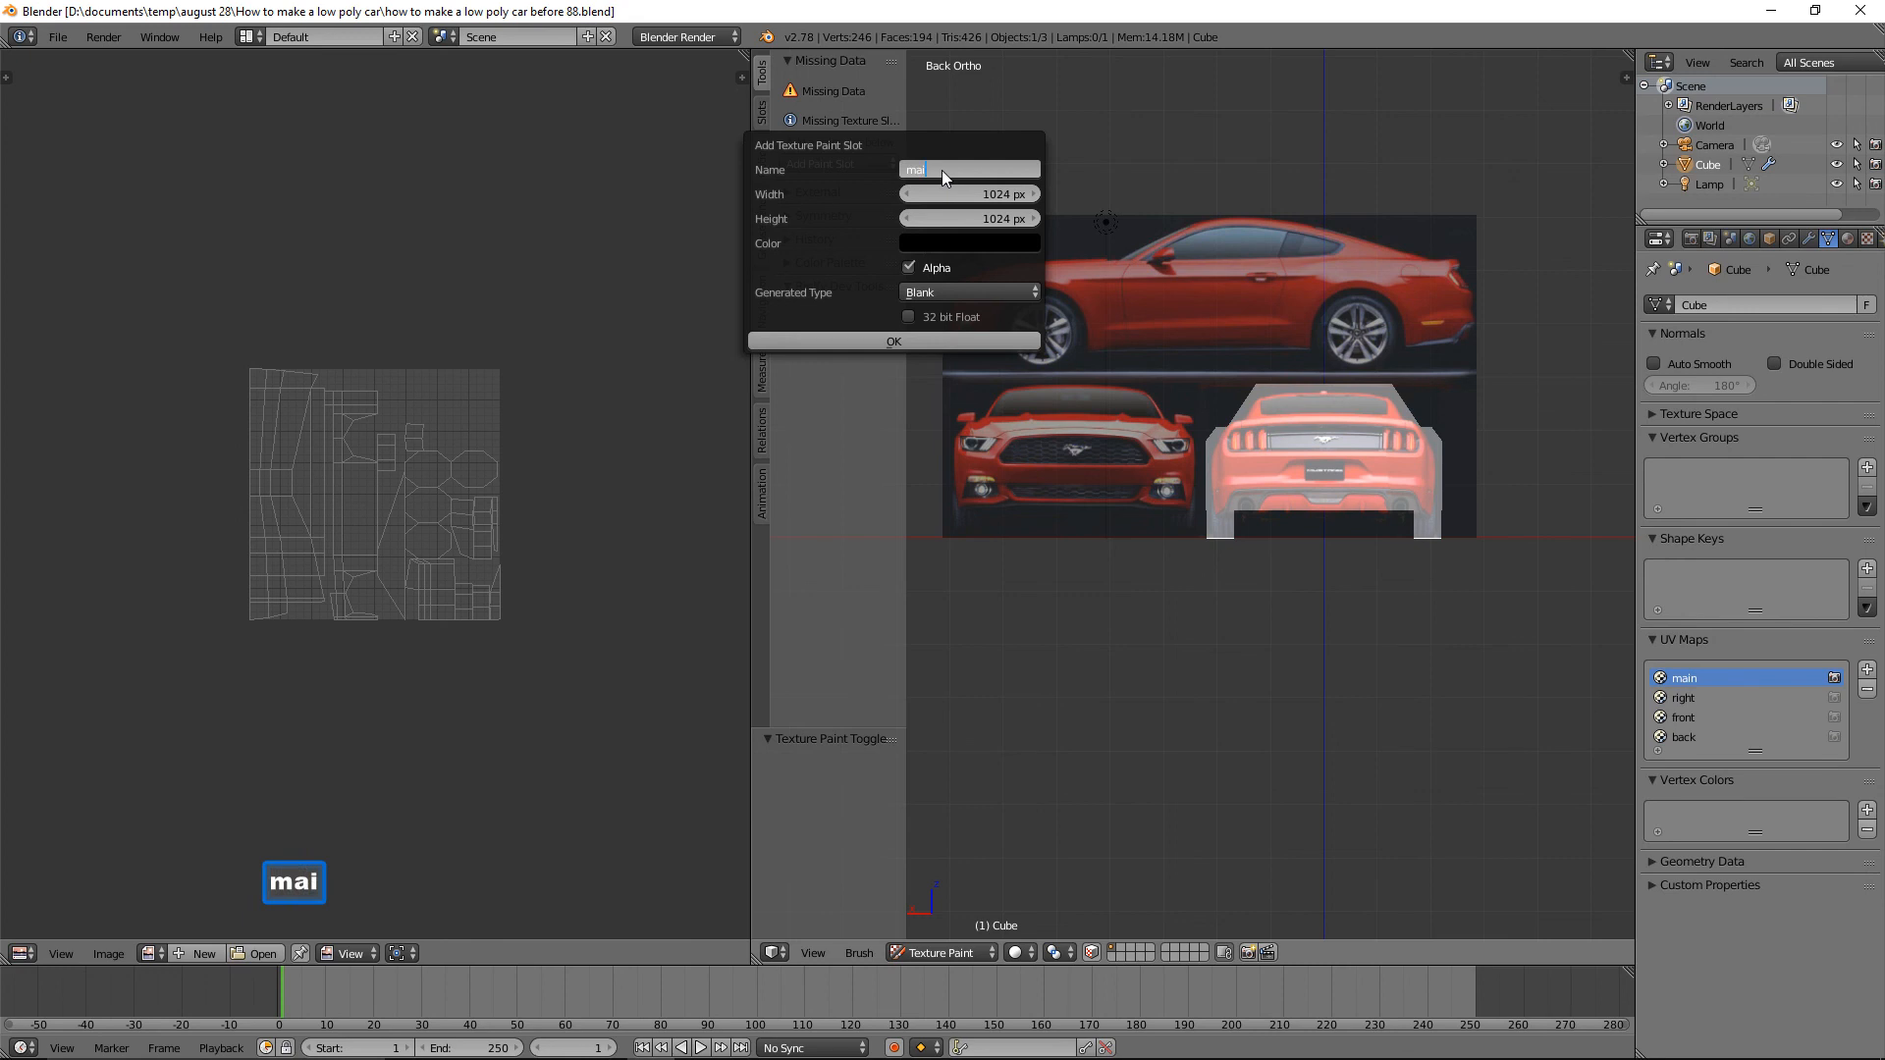
pyautogui.write('n texture')
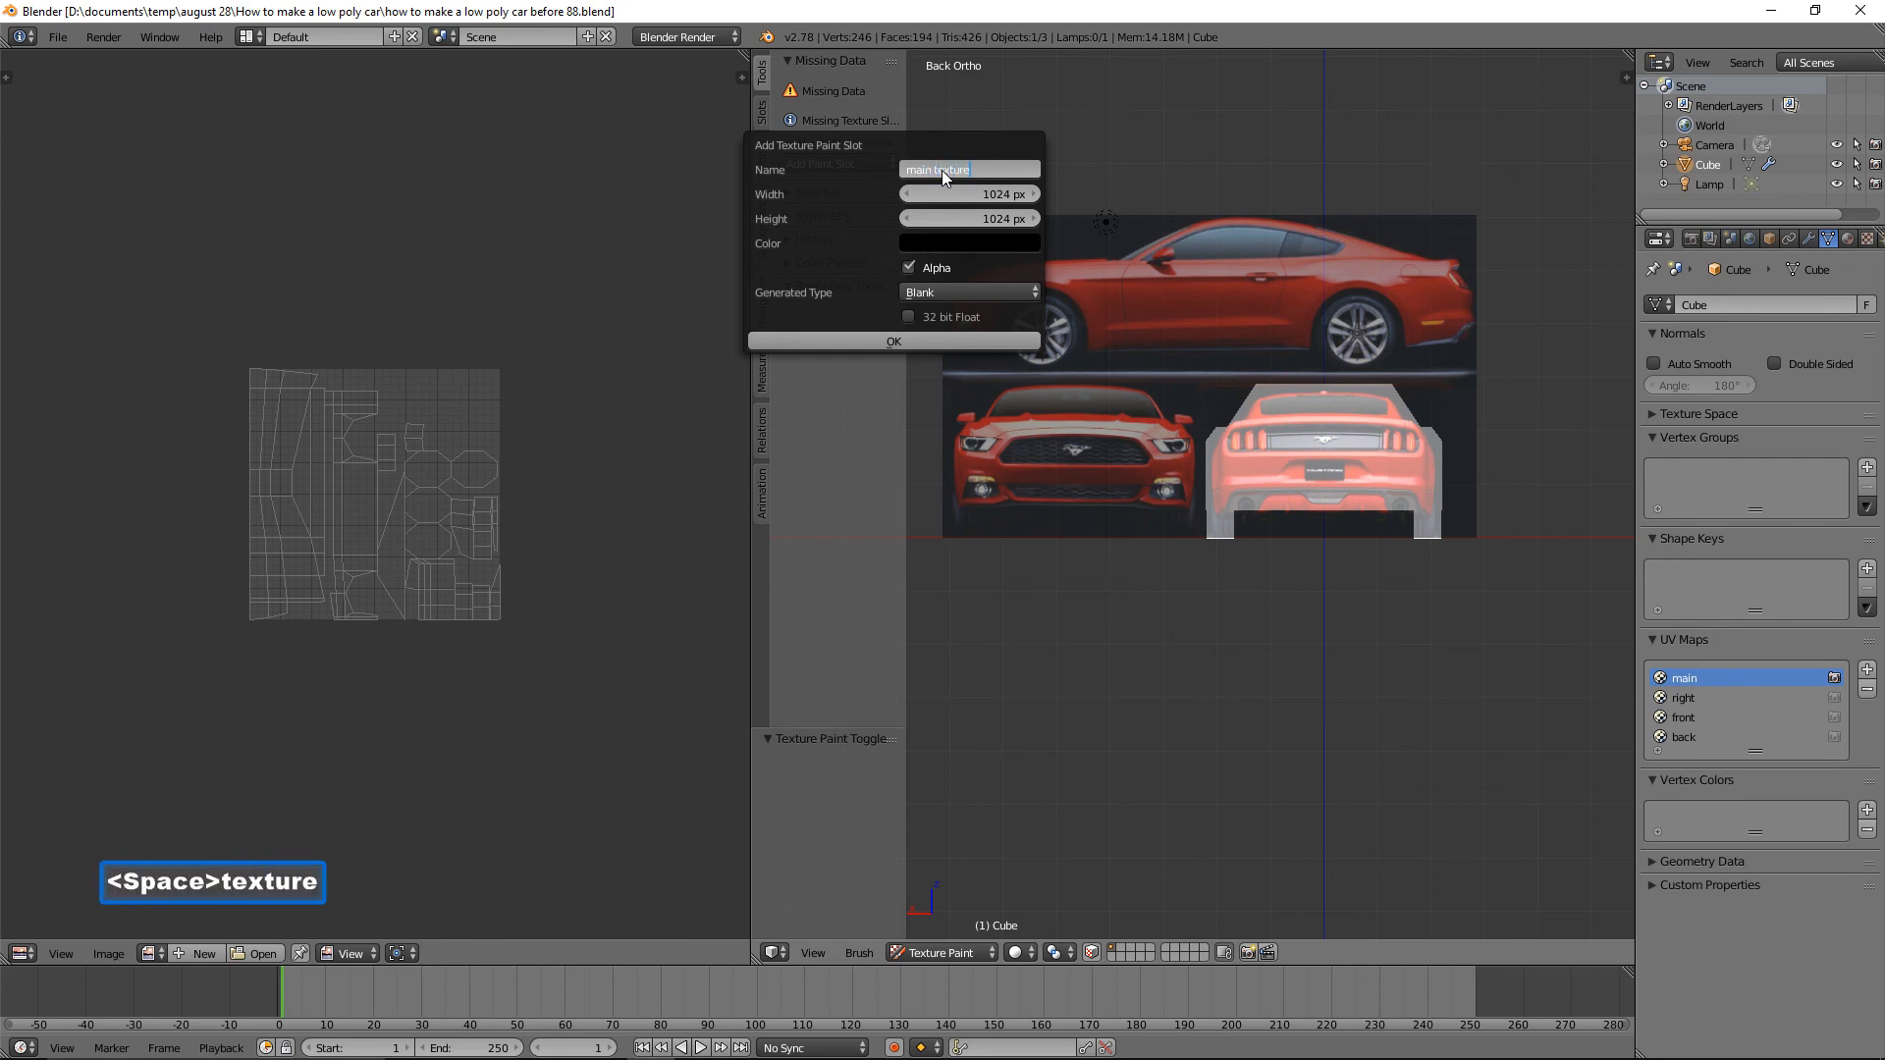
# Set the new texture's fill color to dark red, about R 0.477, G 0.144, B 0.077, and create the slot.
pyautogui.click(962, 236)
pyautogui.click(962, 241)
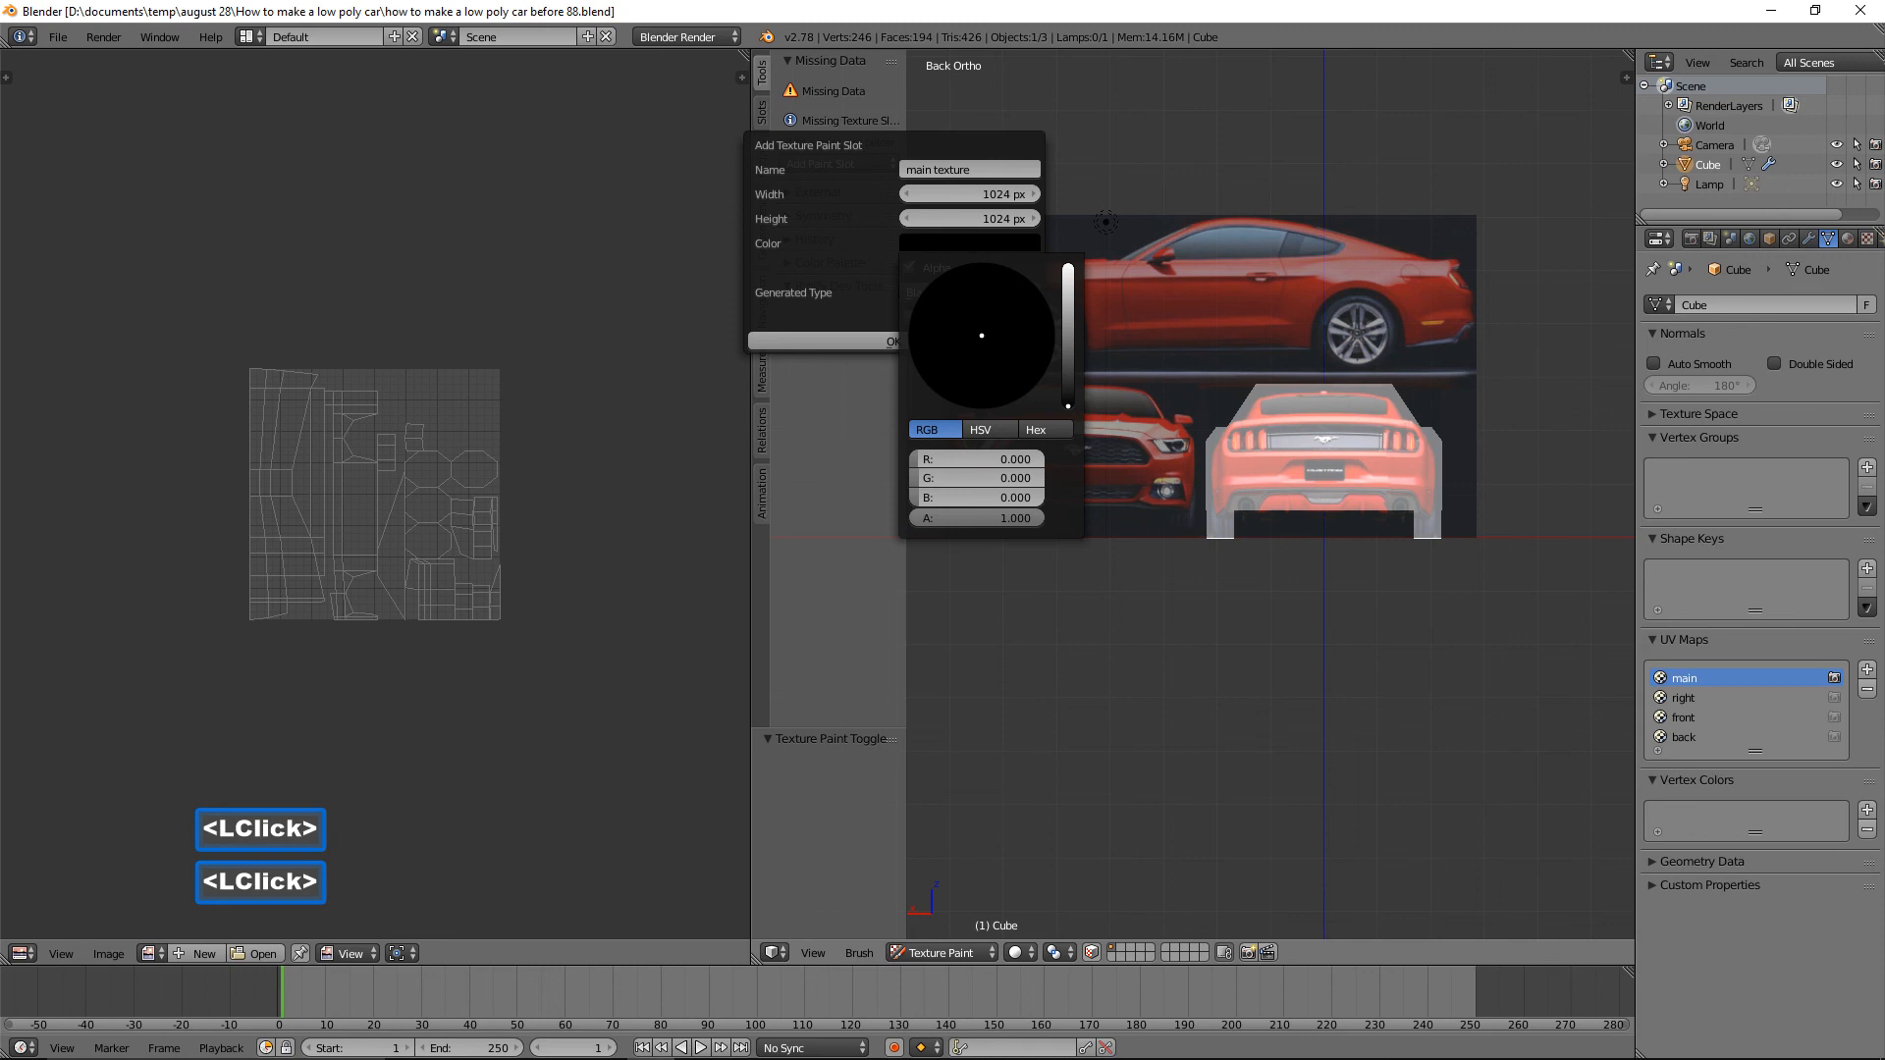
pyautogui.click(1068, 305)
pyautogui.moveTo(986, 338); pyautogui.dragTo(970, 397)
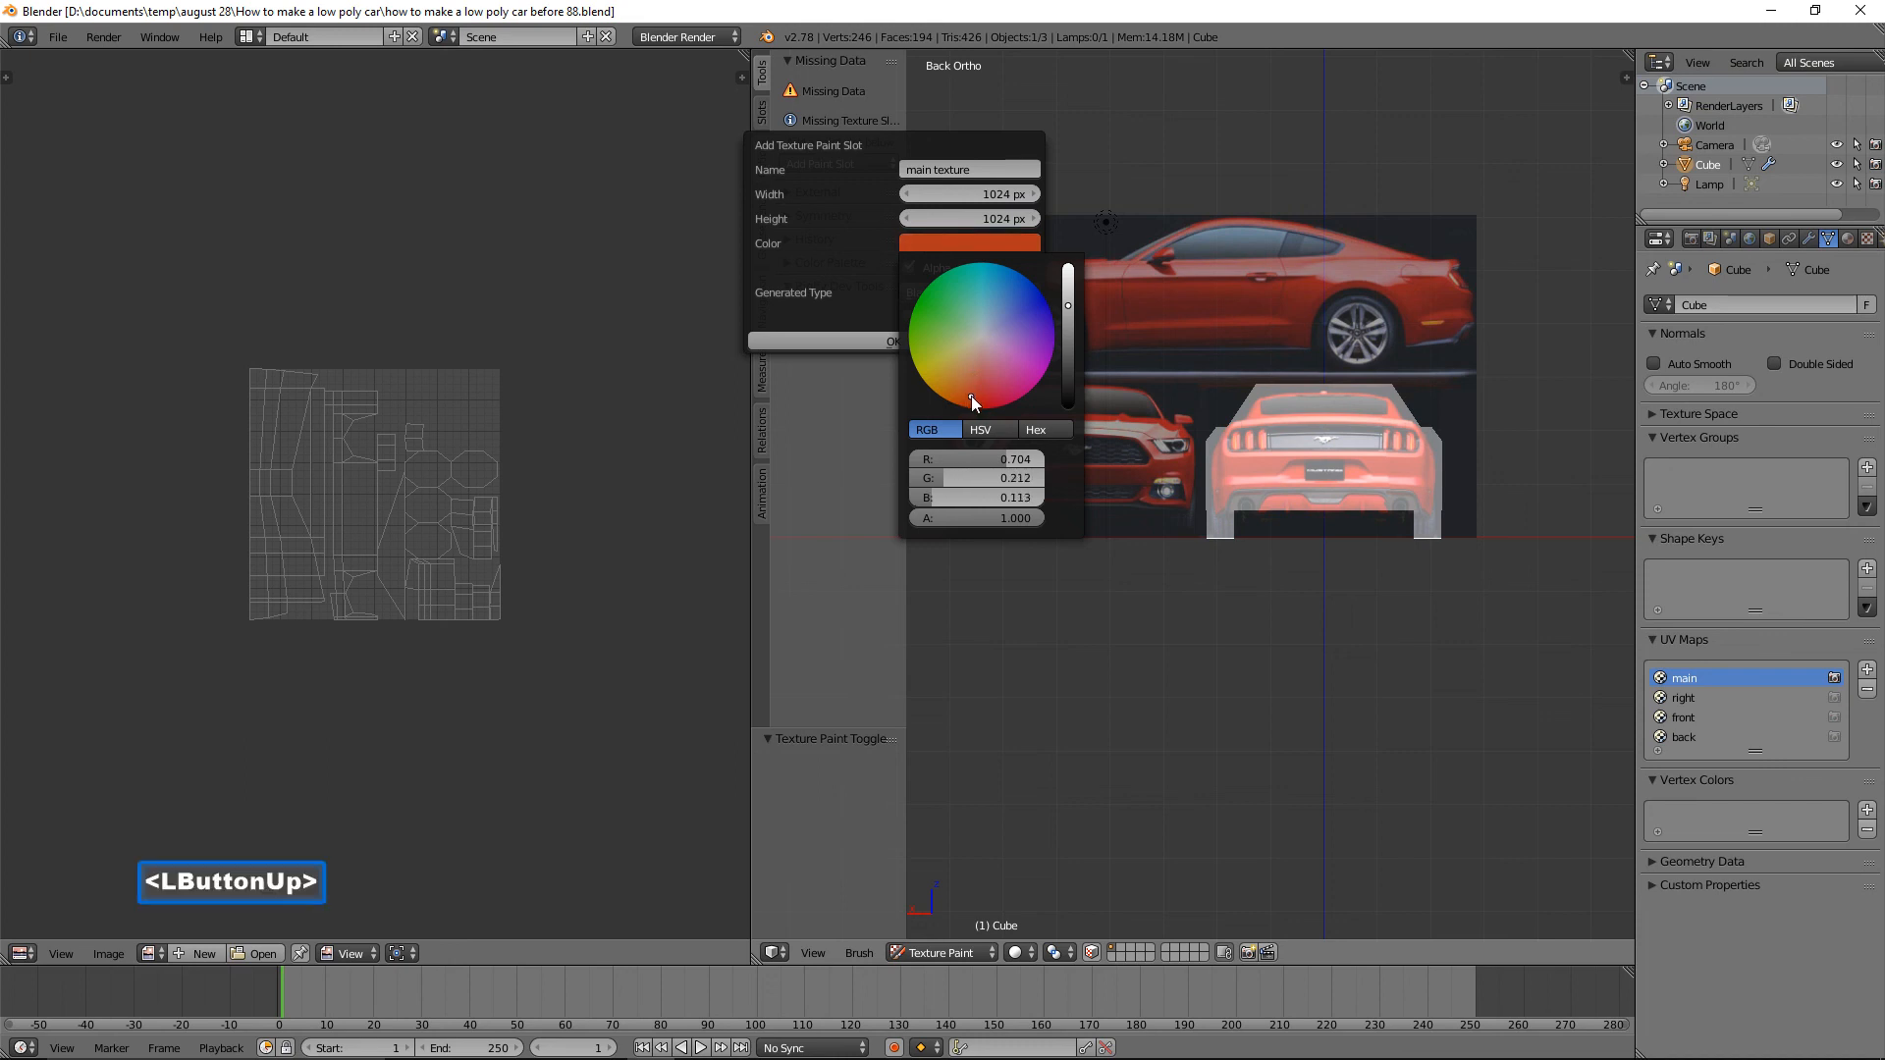
pyautogui.moveTo(1066, 298); pyautogui.dragTo(1066, 338)
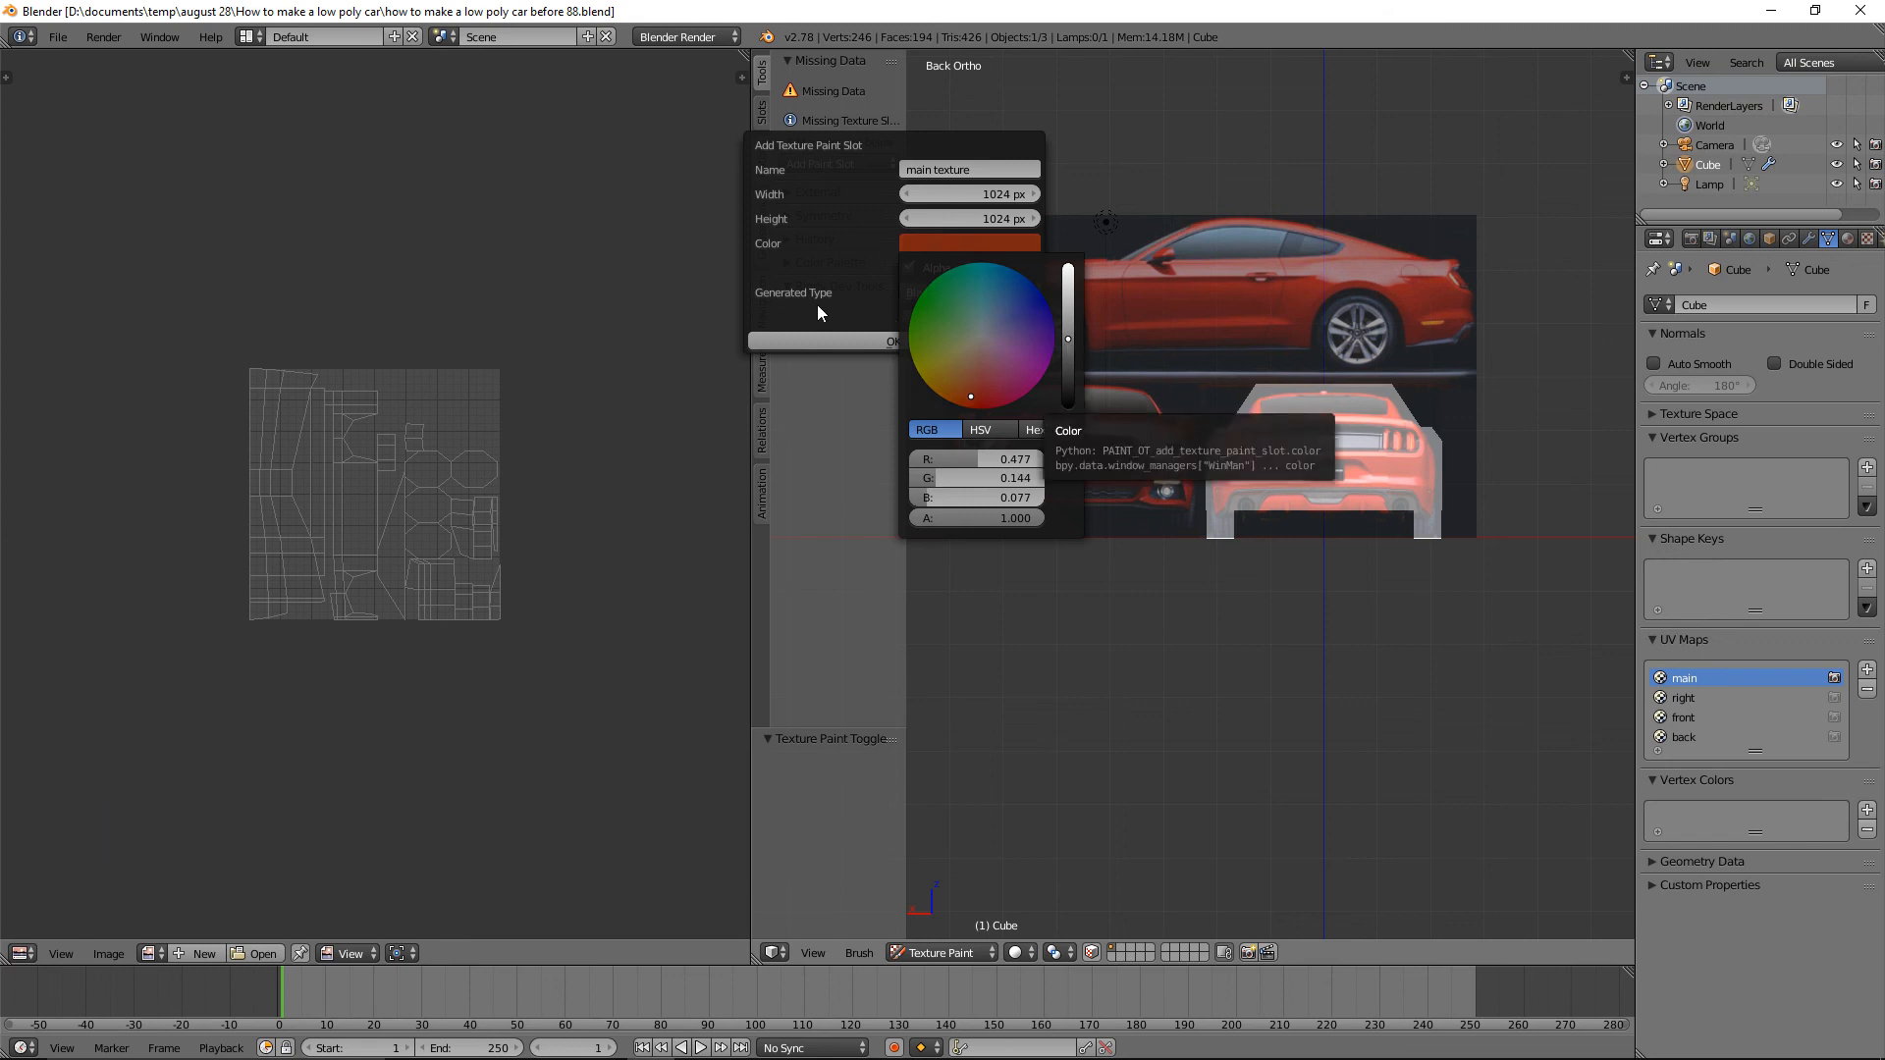
pyautogui.click(962, 341)
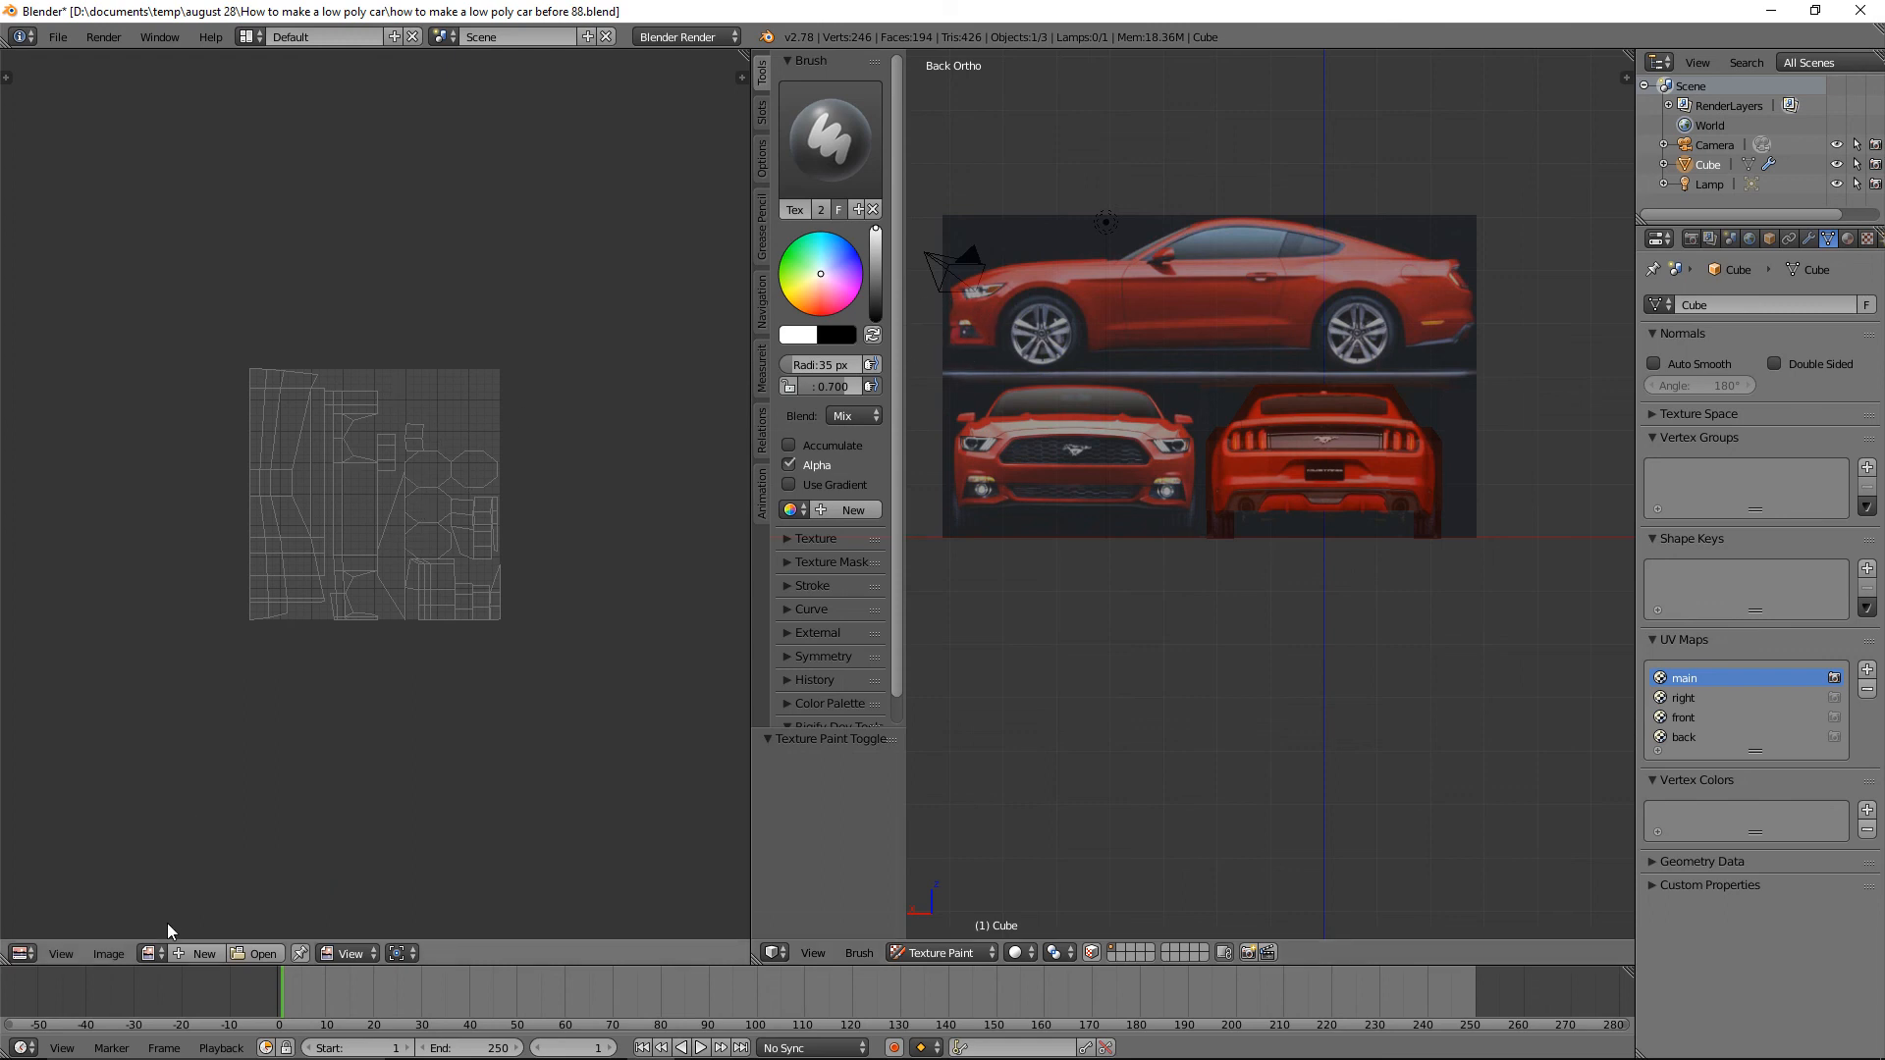
# Display the "main texture" image in the image editor behind the car's UV layout.
pyautogui.click(163, 957)
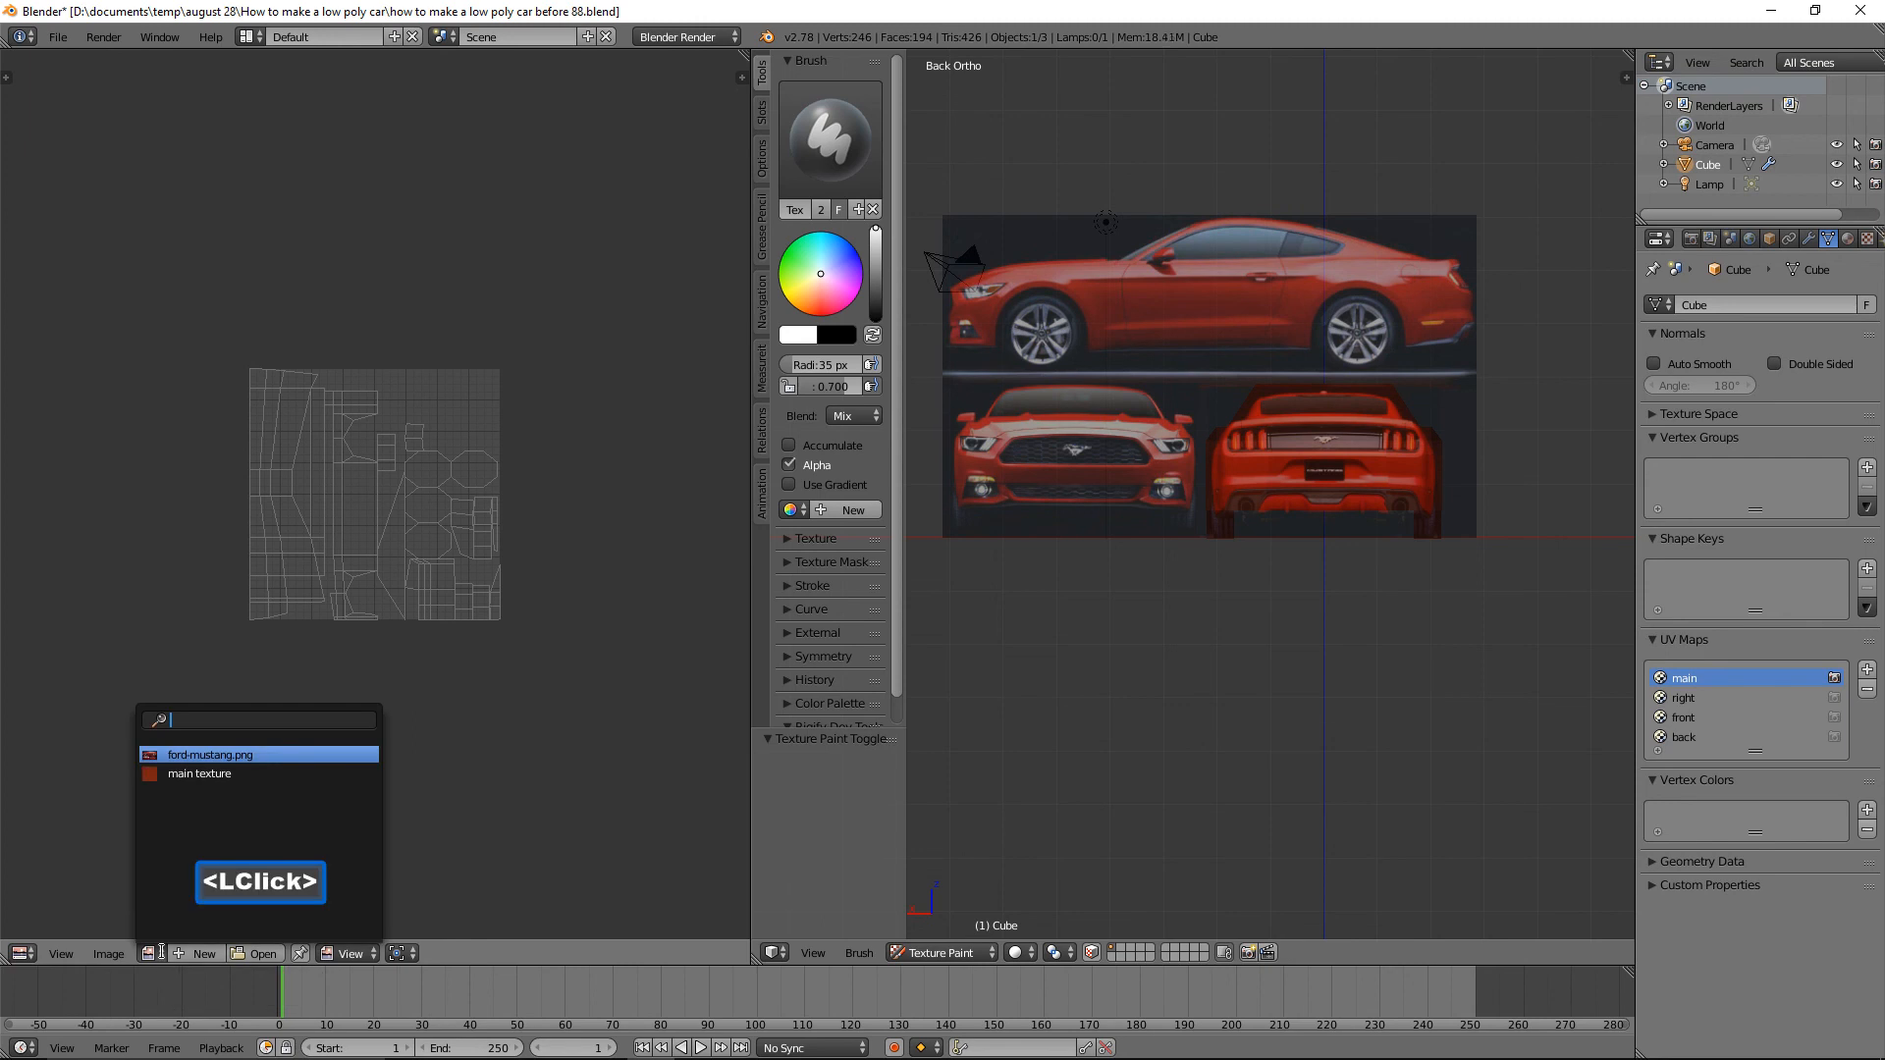
pyautogui.click(281, 784)
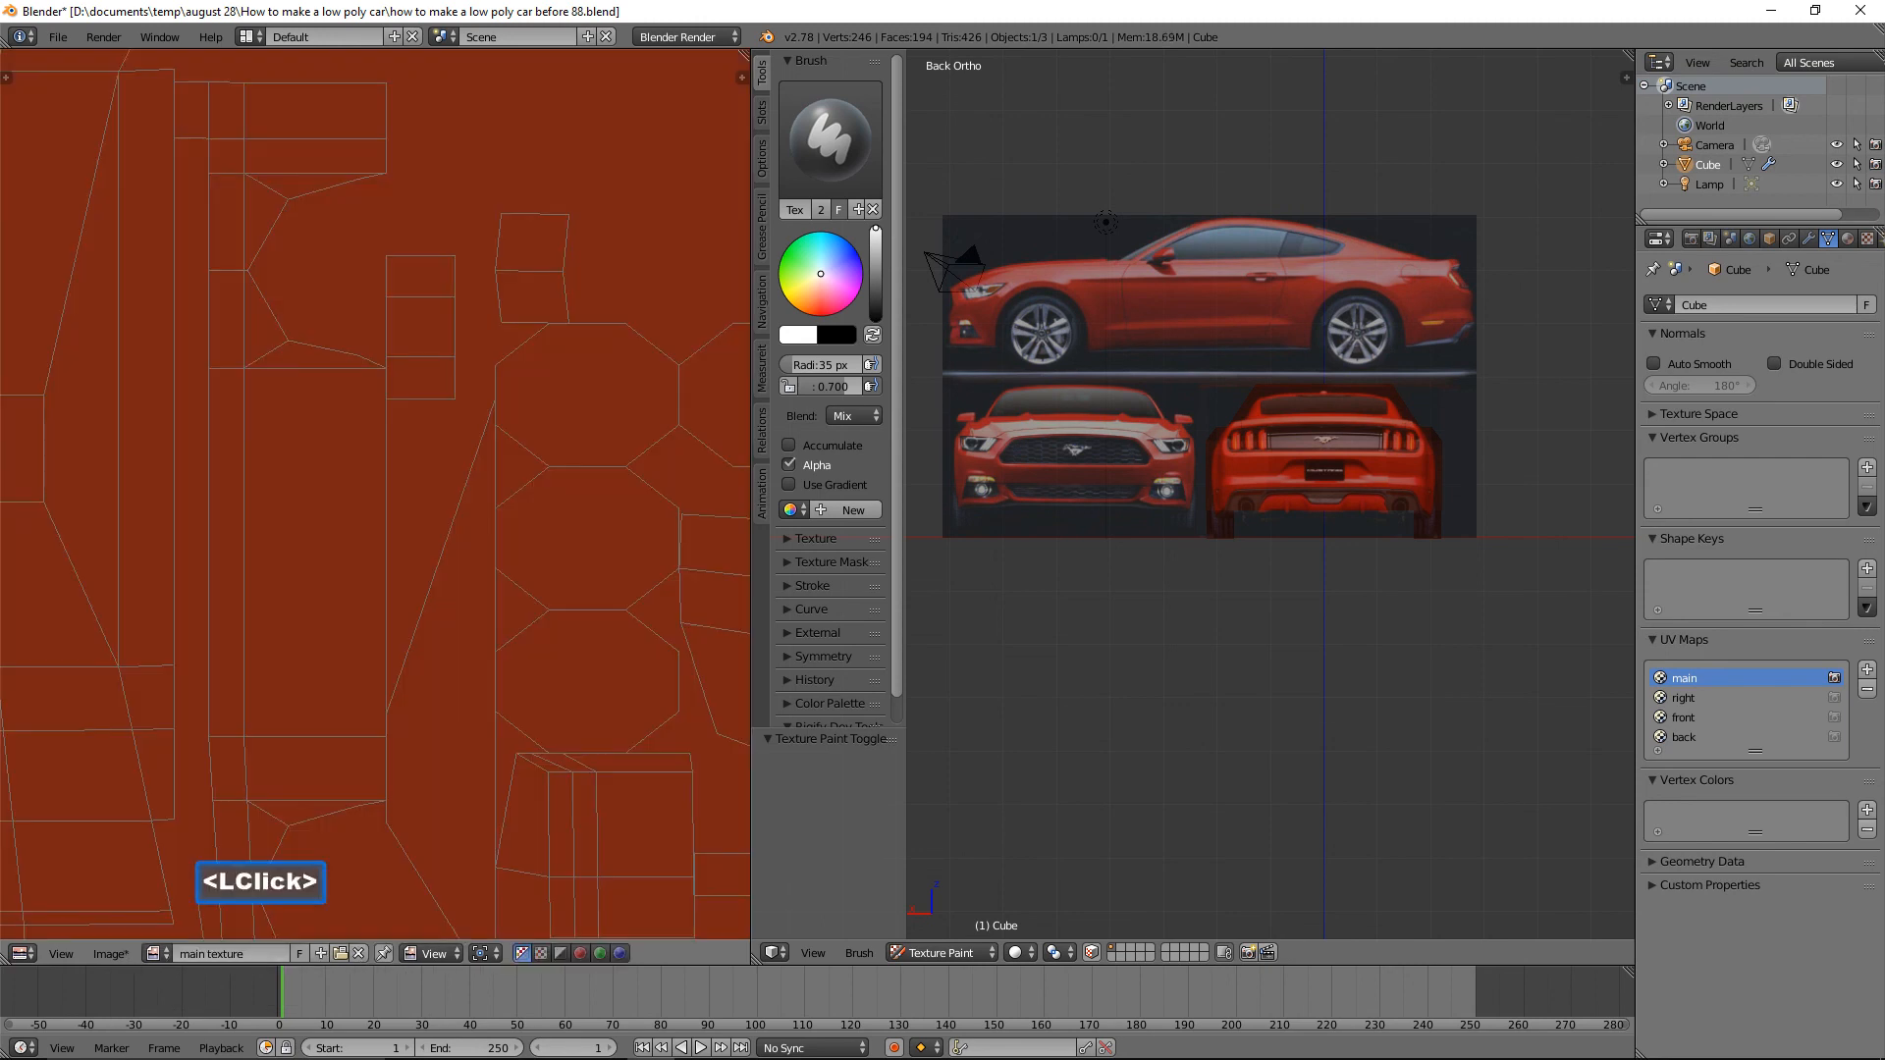
pyautogui.scroll(-5, 568, 516)
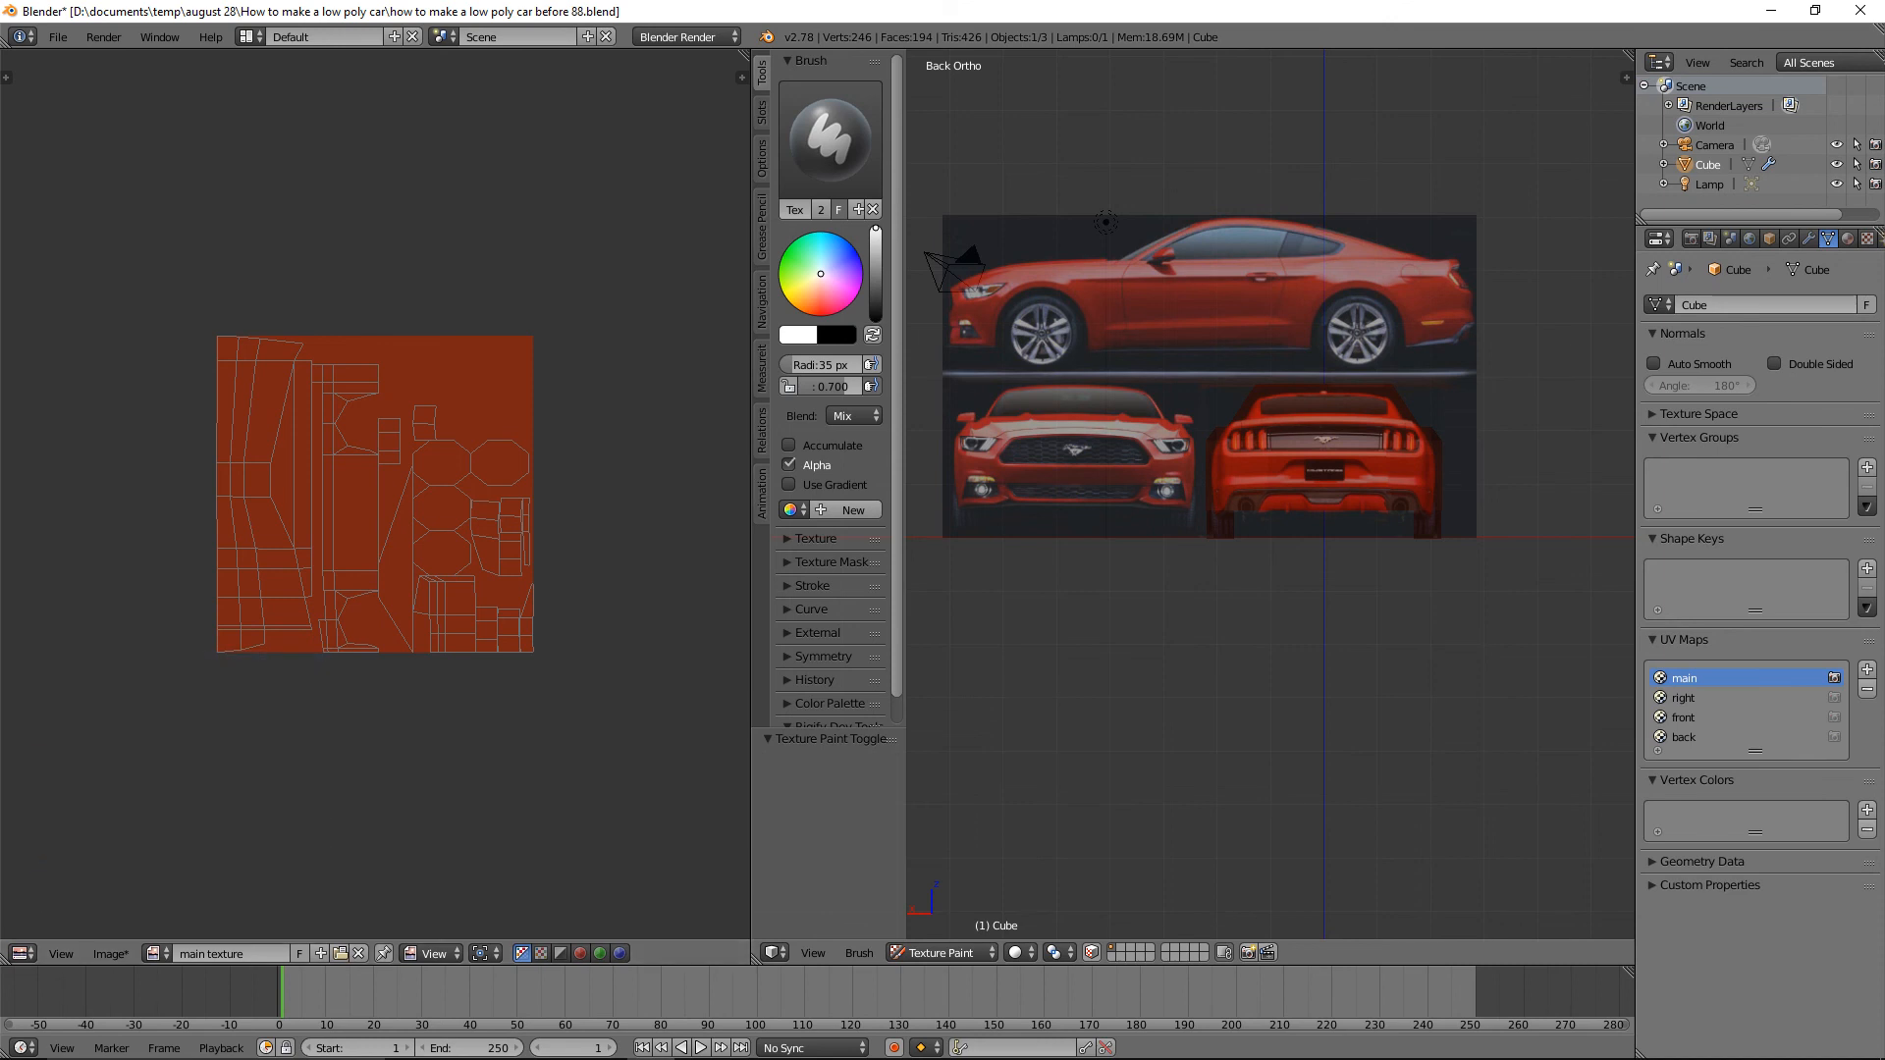
# Choose the Clone brush for texture painting.
pyautogui.click(1356, 97)
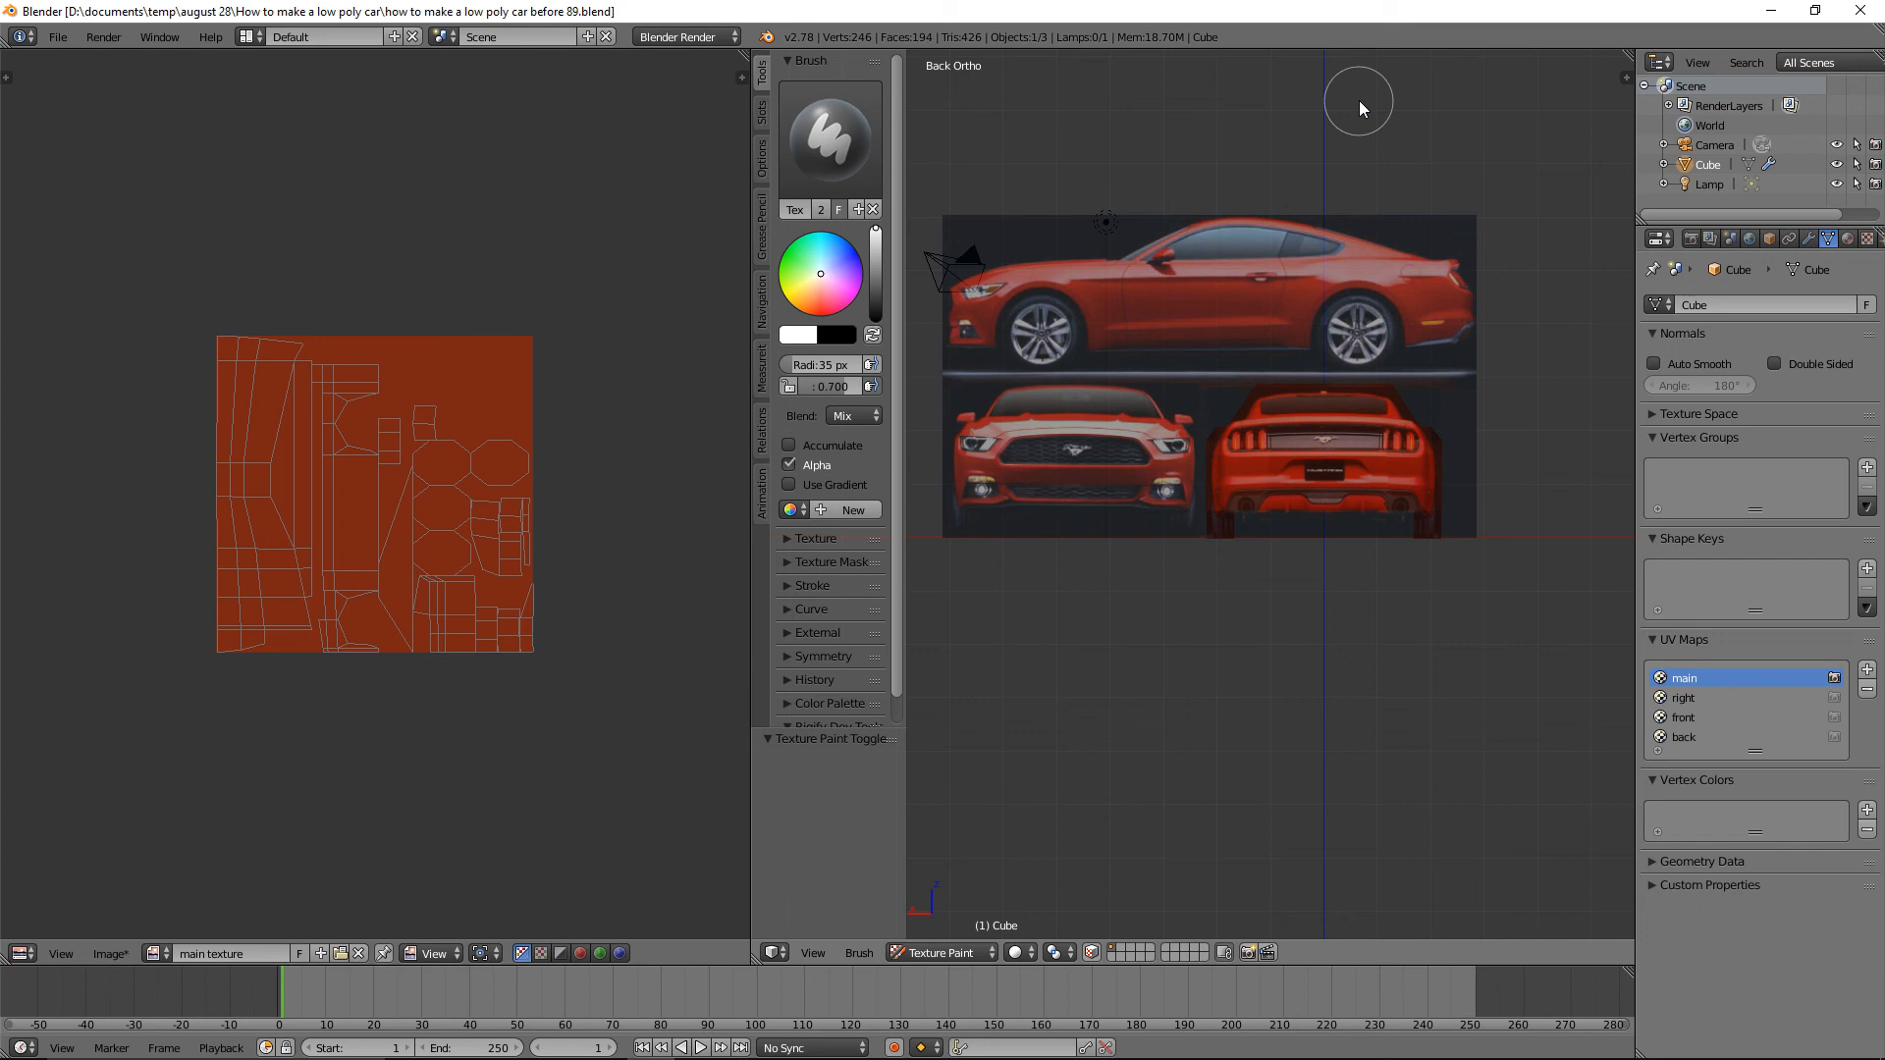
pyautogui.click(852, 147)
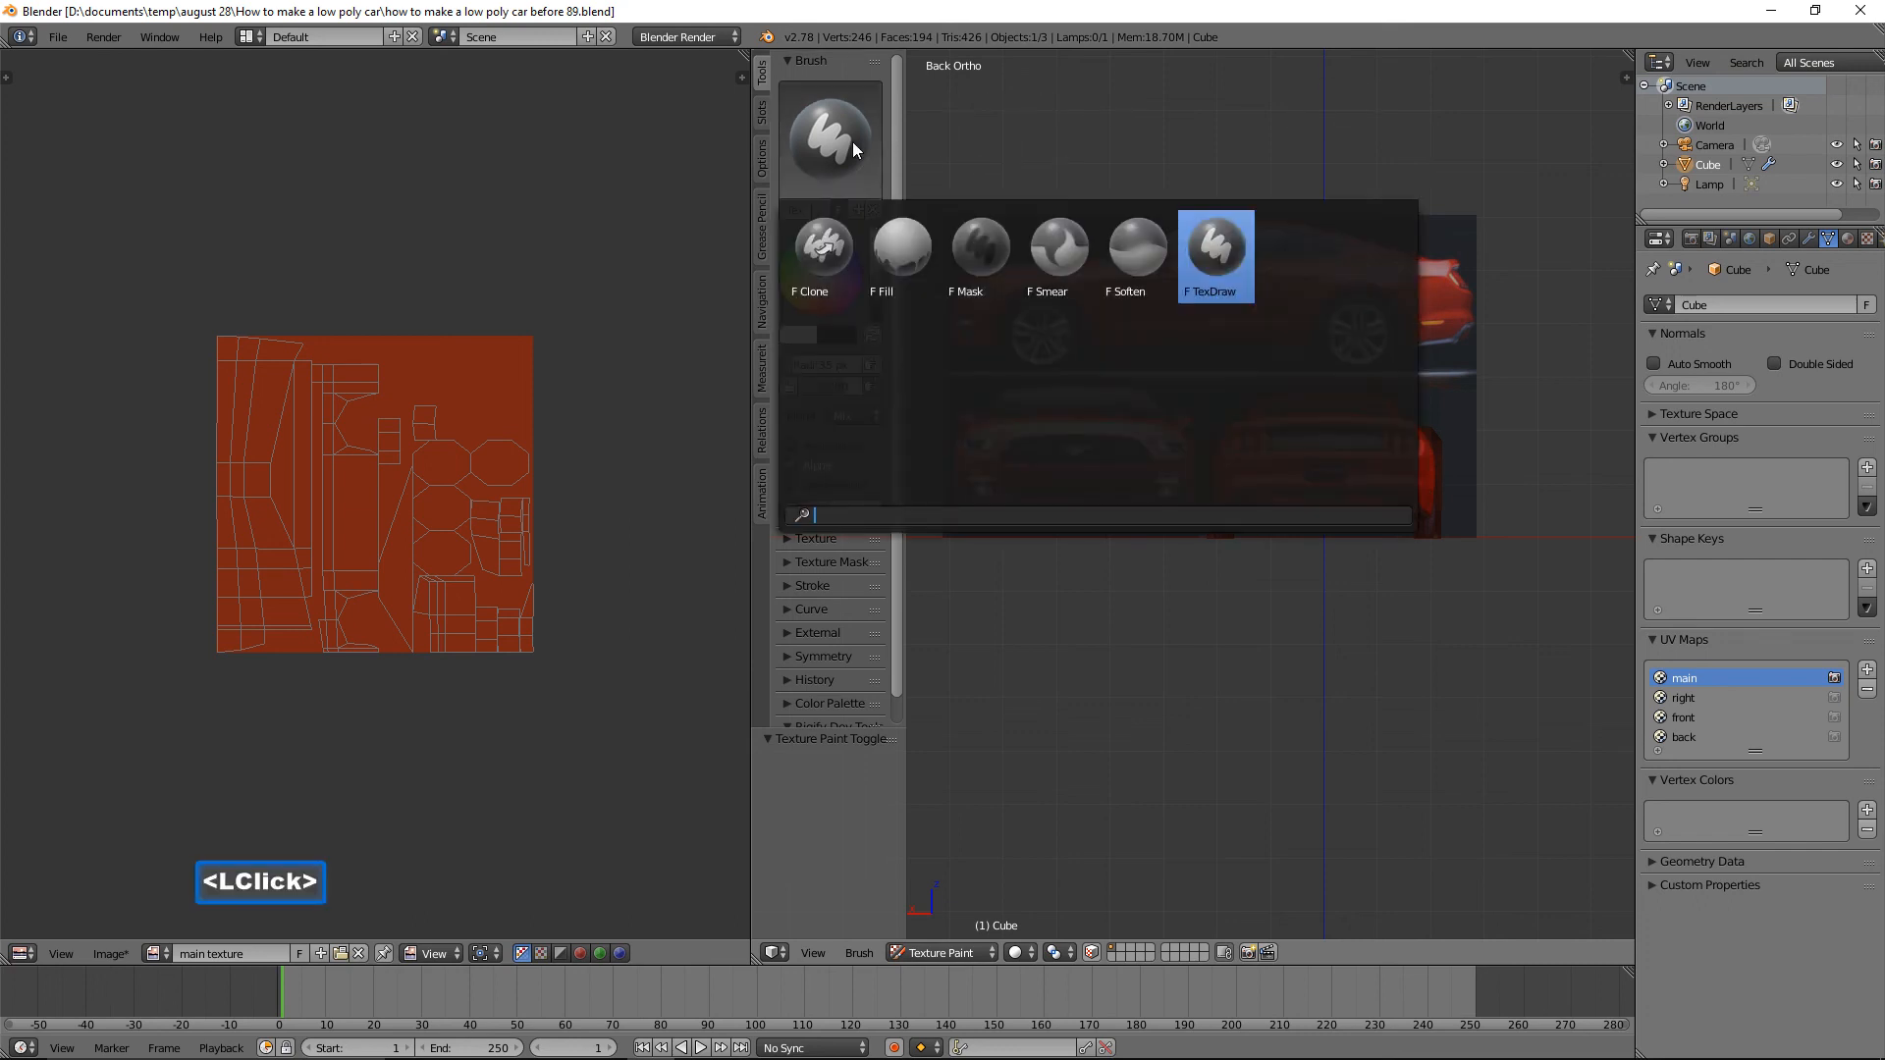
pyautogui.click(856, 257)
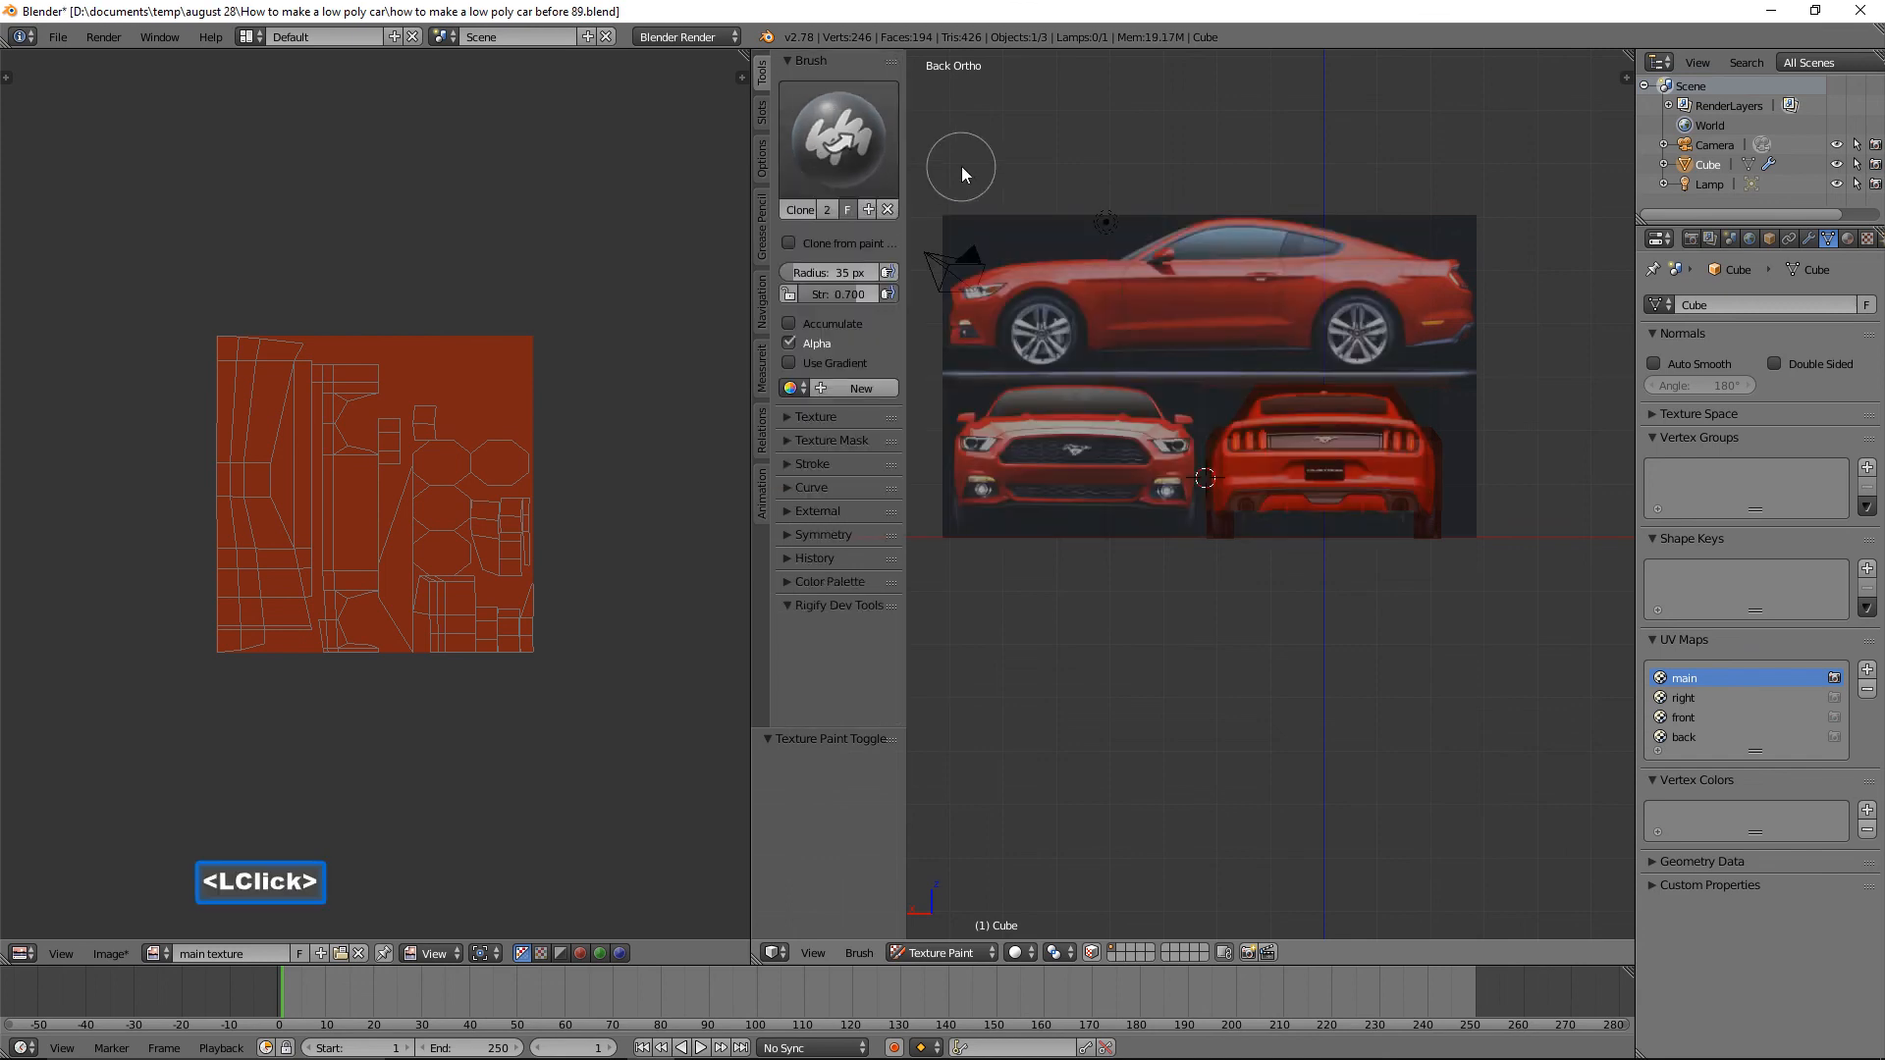
# Set the painting mode to Image and use "main texture" as the canvas image.
pyautogui.click(759, 112)
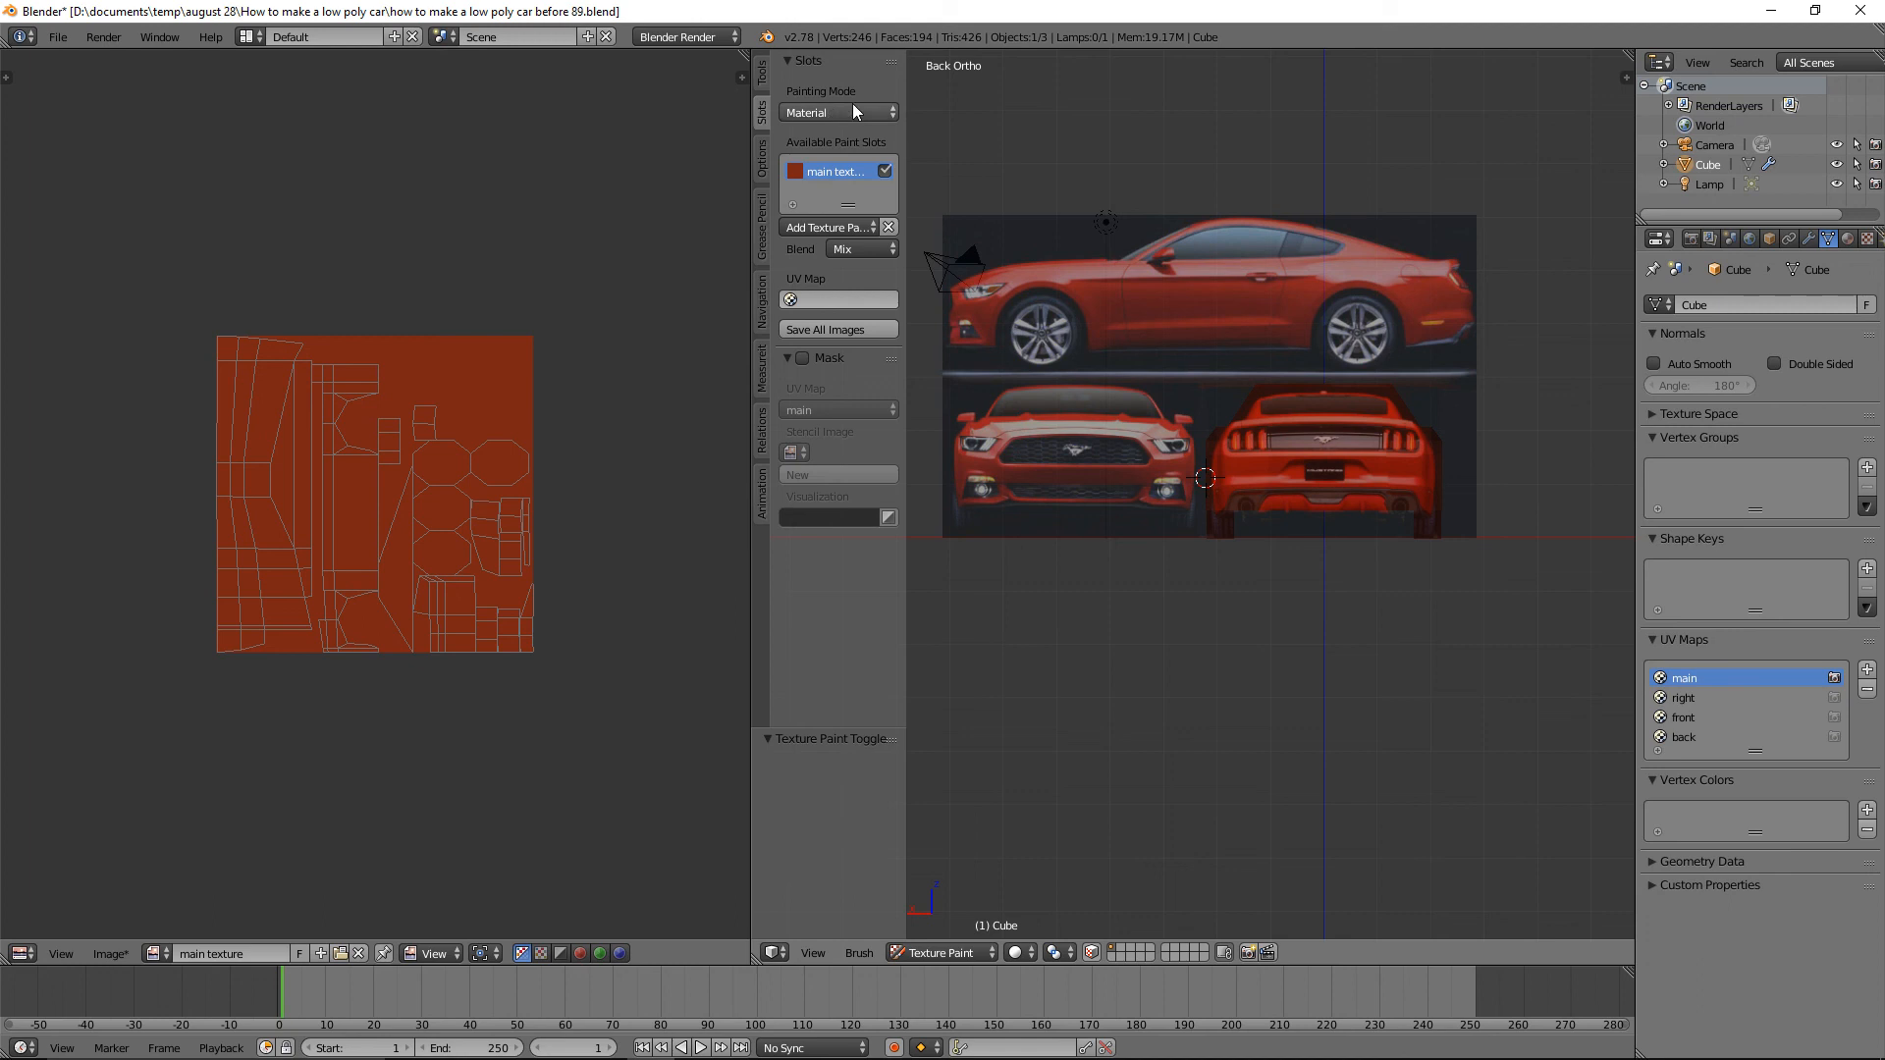
pyautogui.click(888, 118)
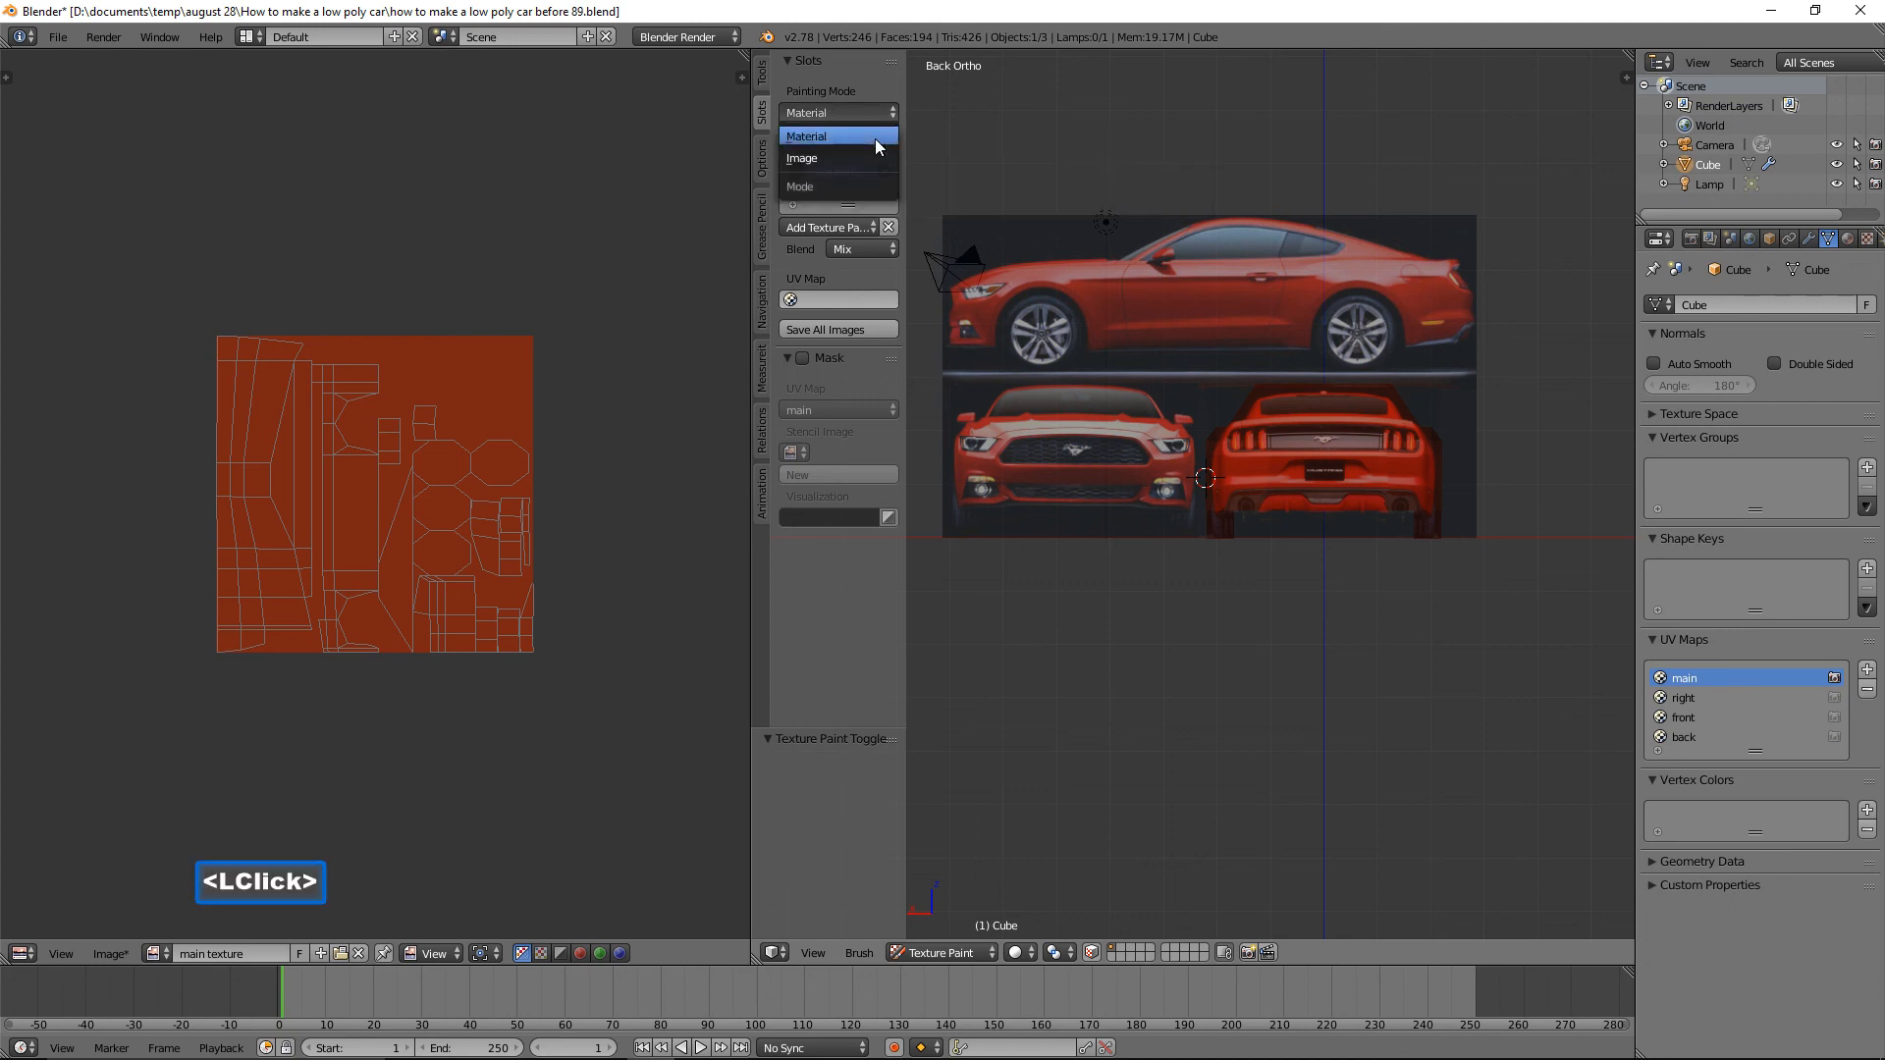
pyautogui.click(870, 161)
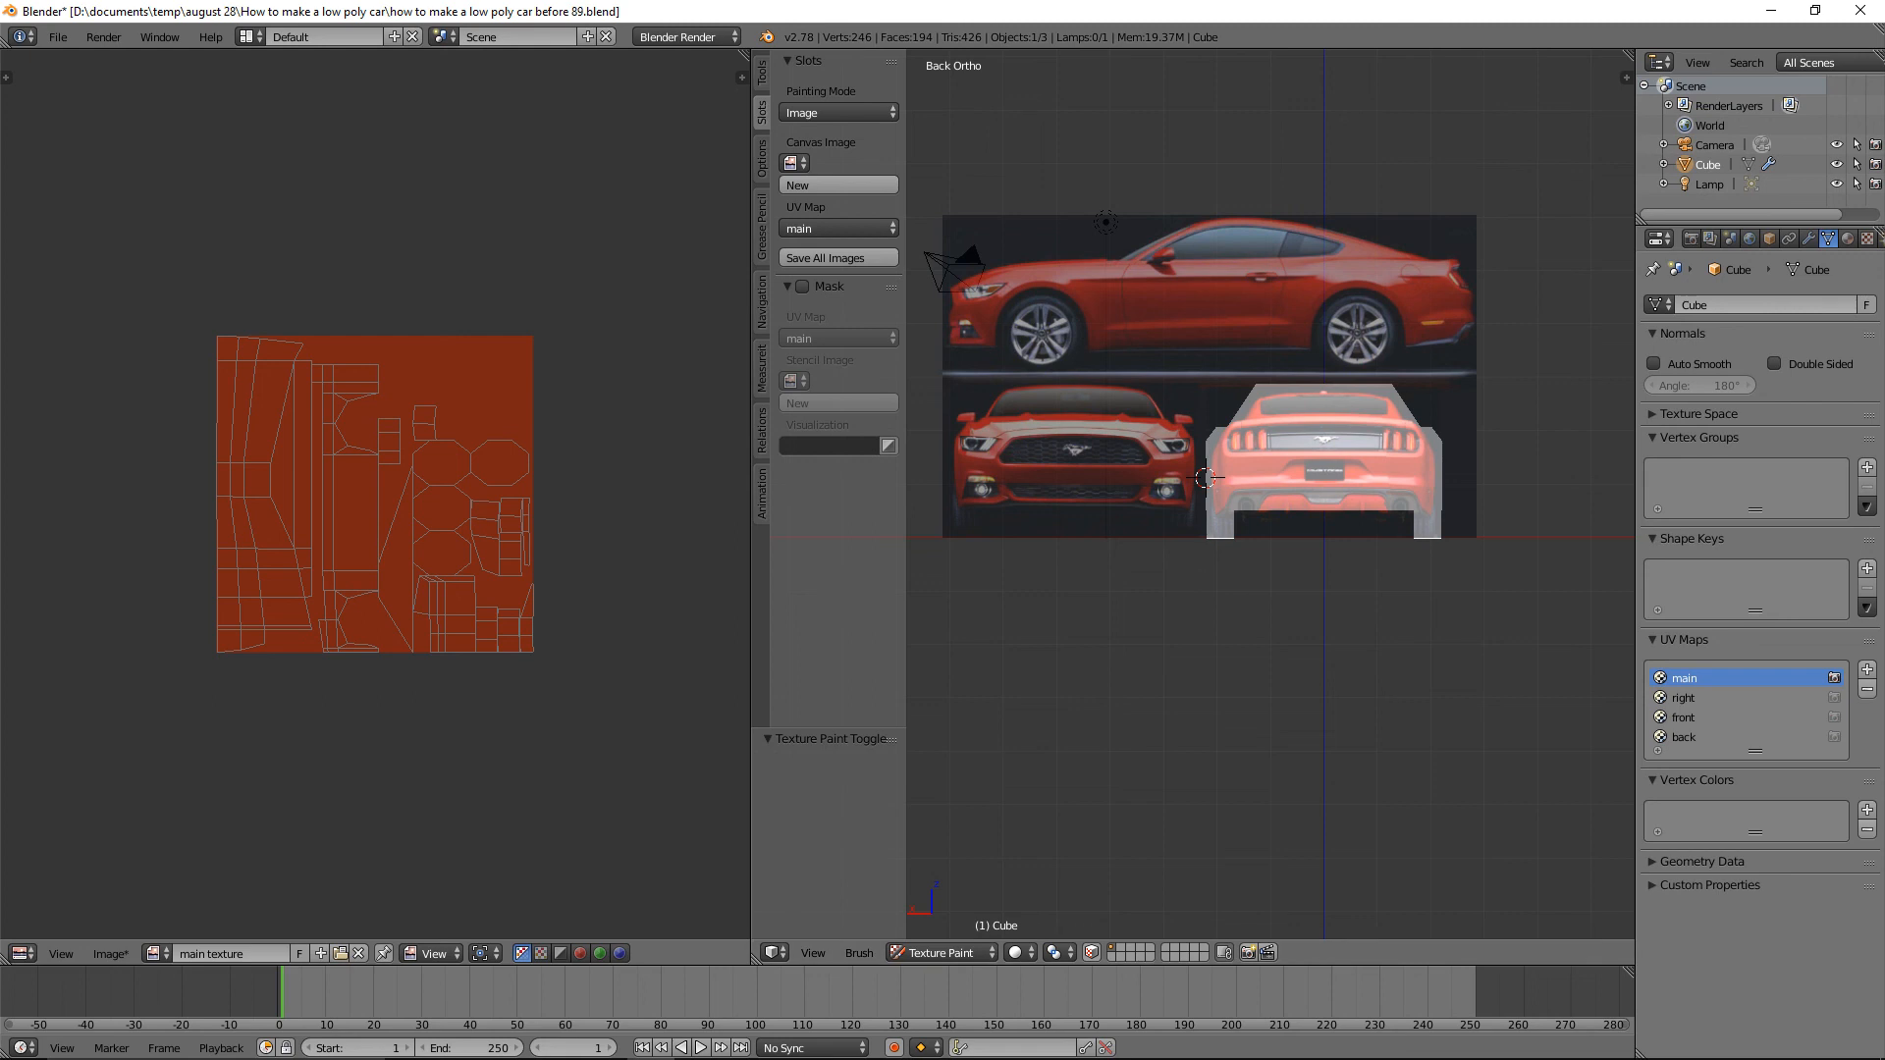
pyautogui.click(804, 167)
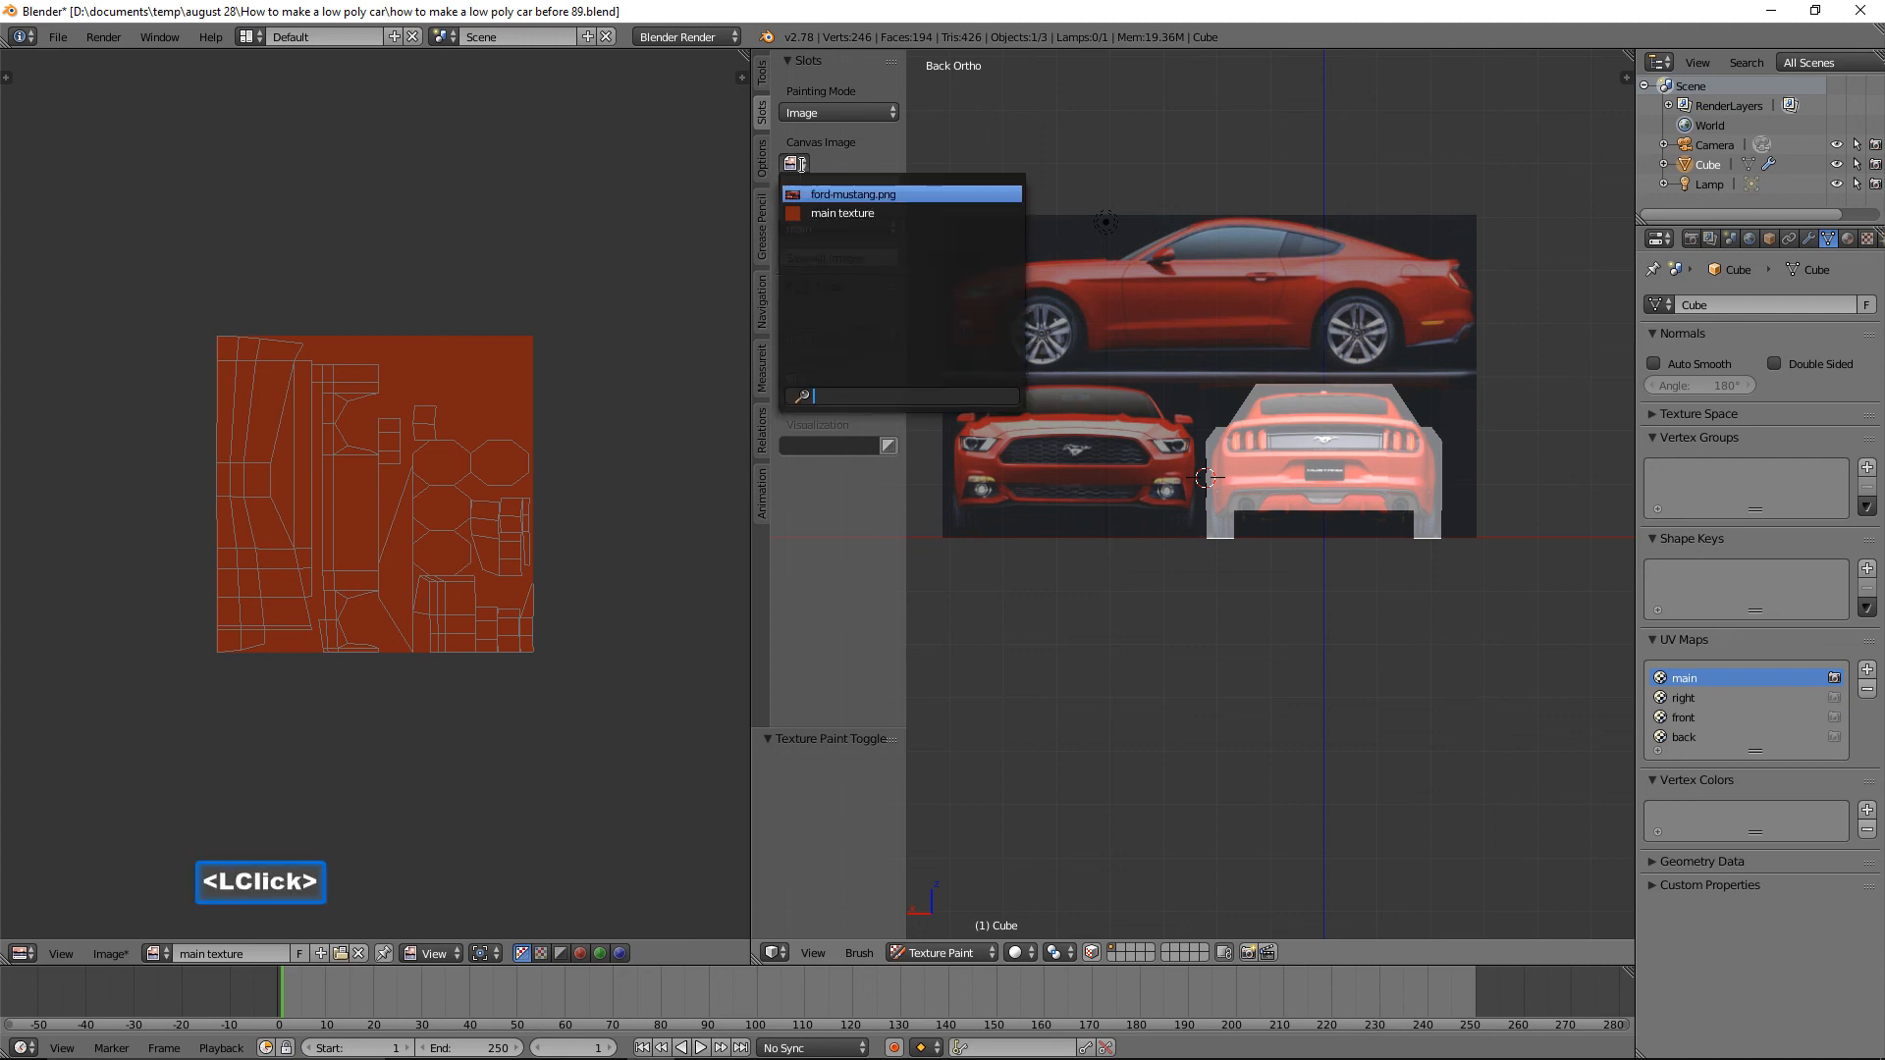
pyautogui.click(854, 212)
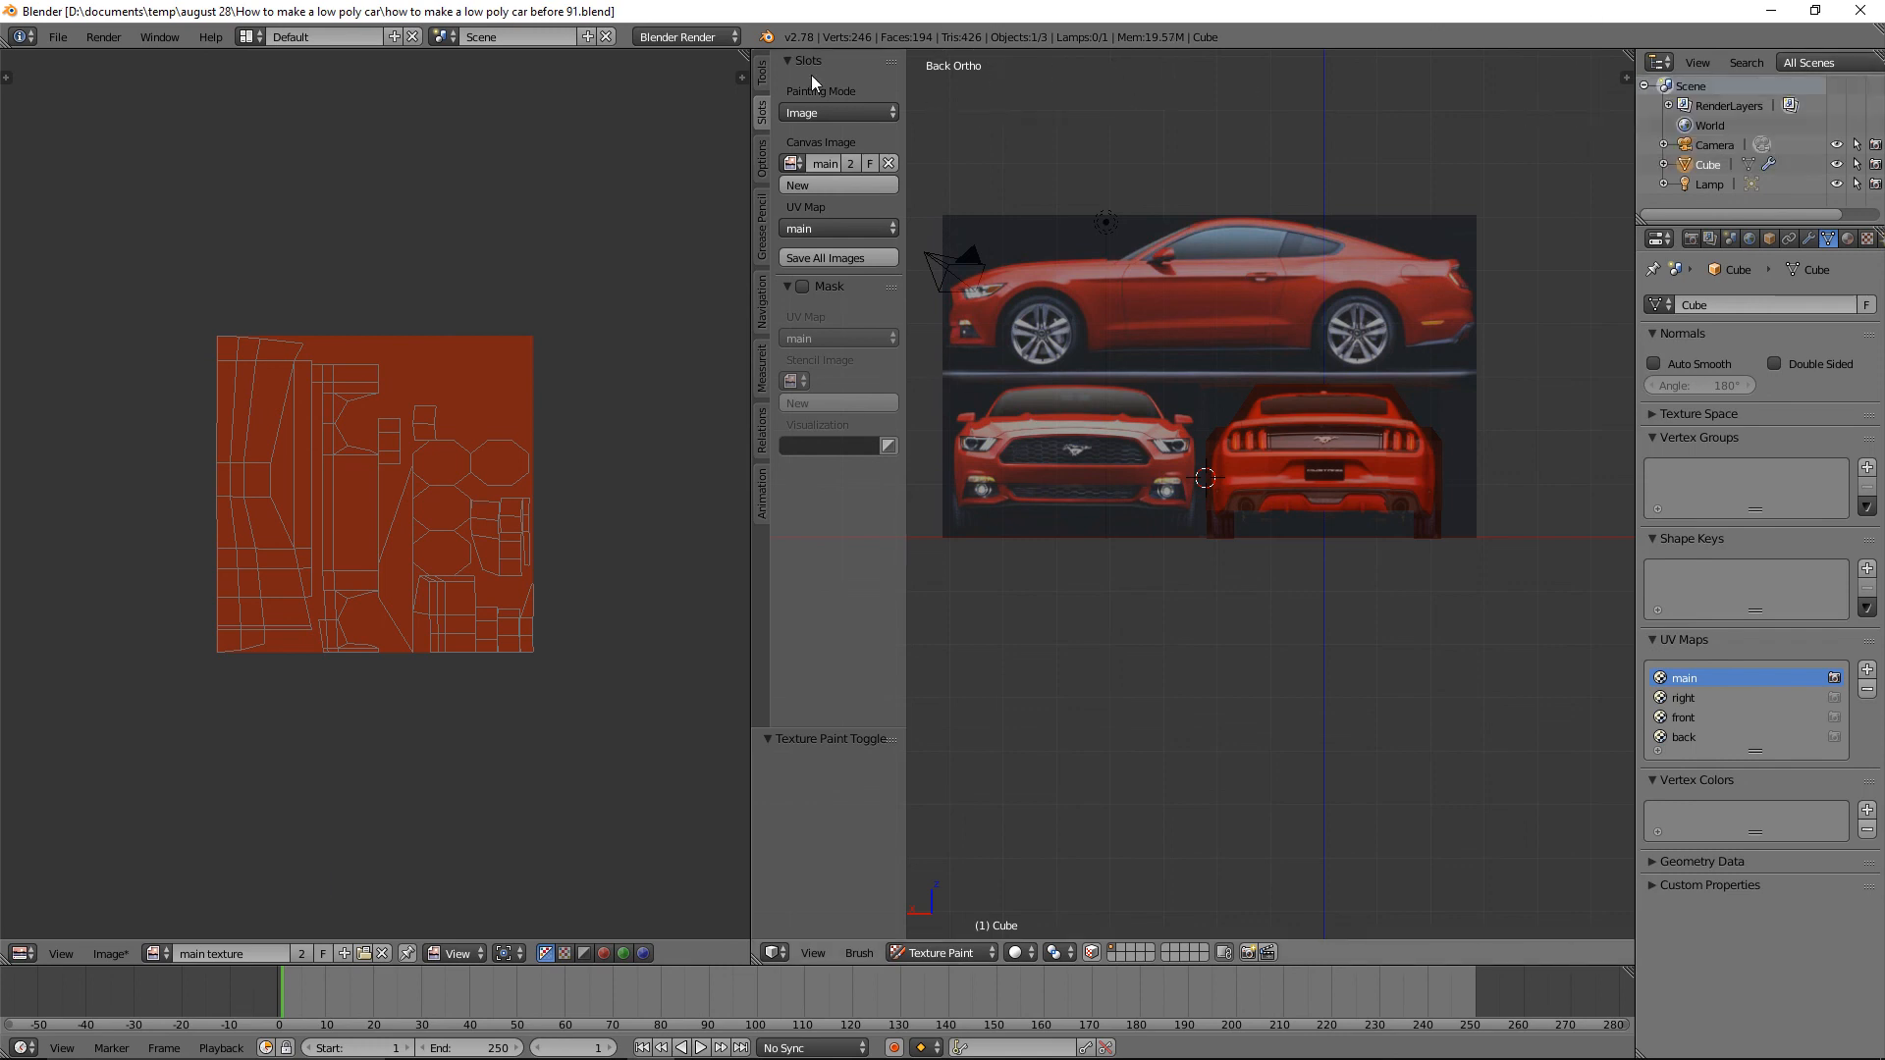
# Enable cloning from an image for the Clone brush and set ford-mustang.png as the source clone image.
pyautogui.click(763, 72)
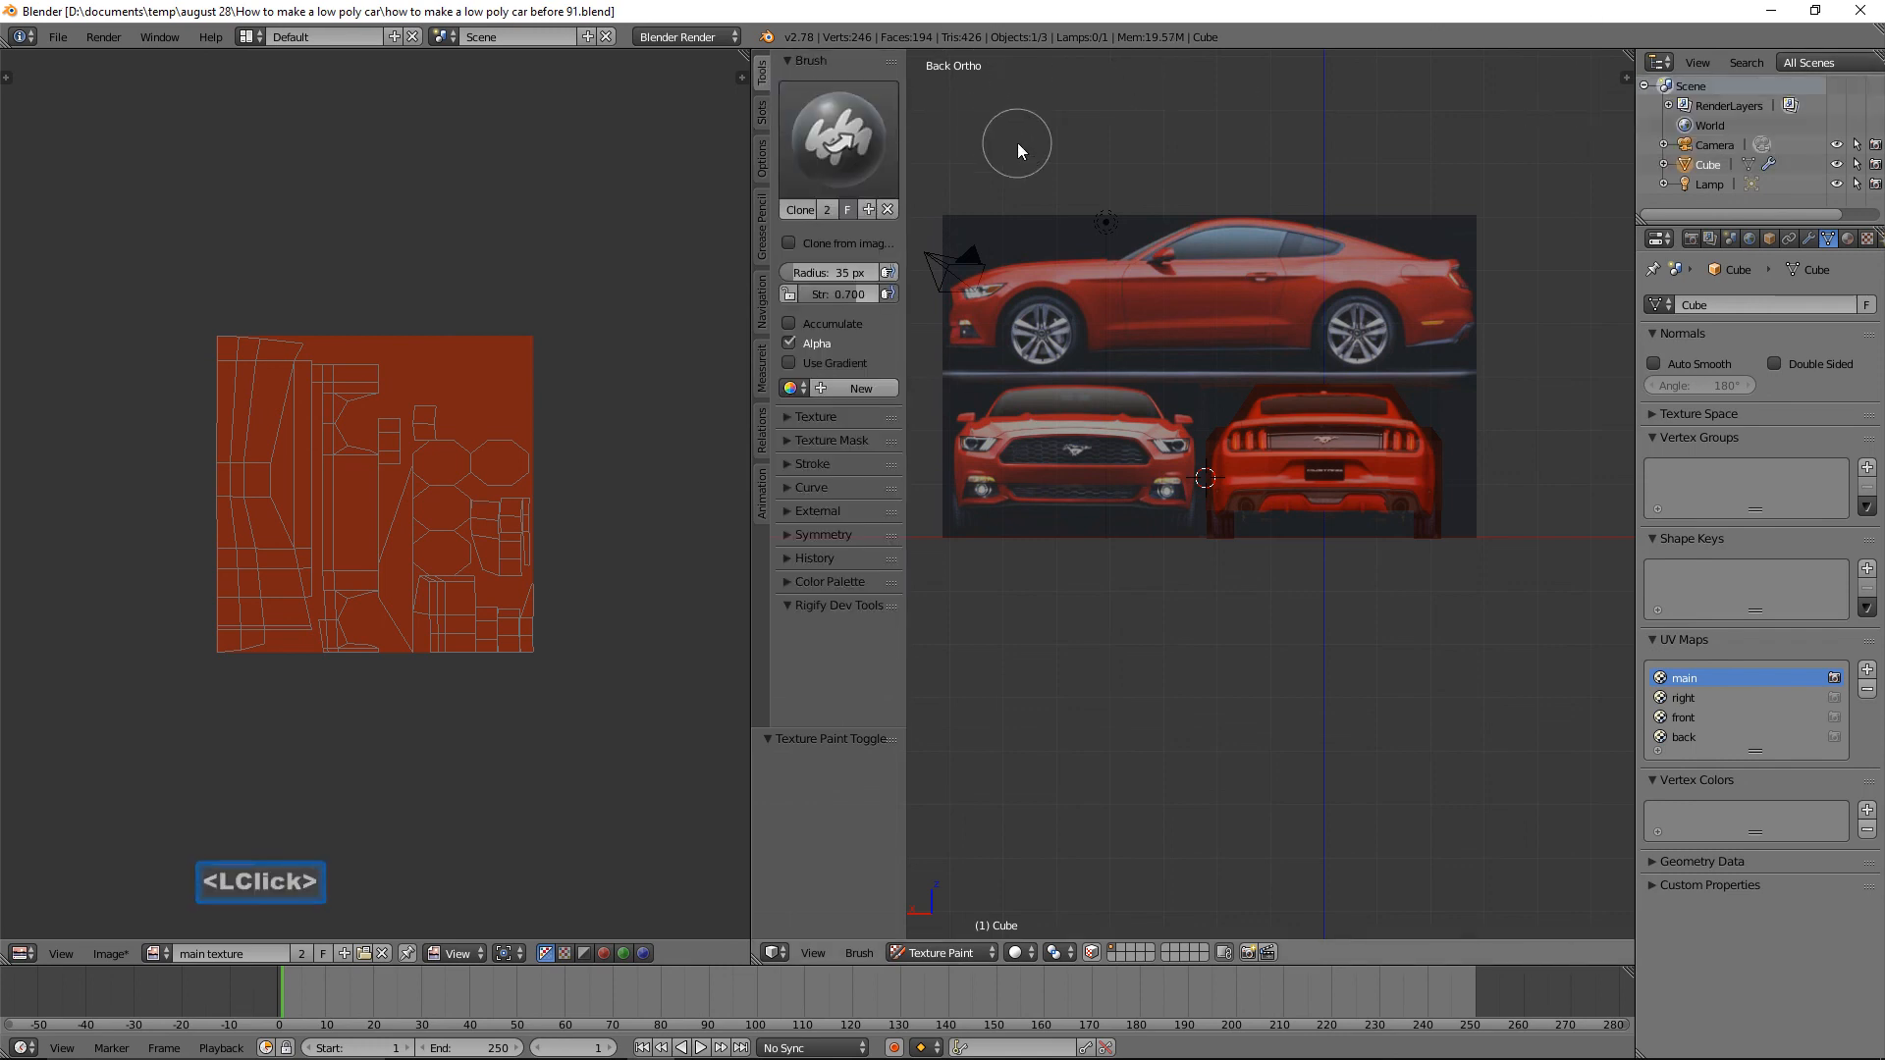
pyautogui.click(791, 244)
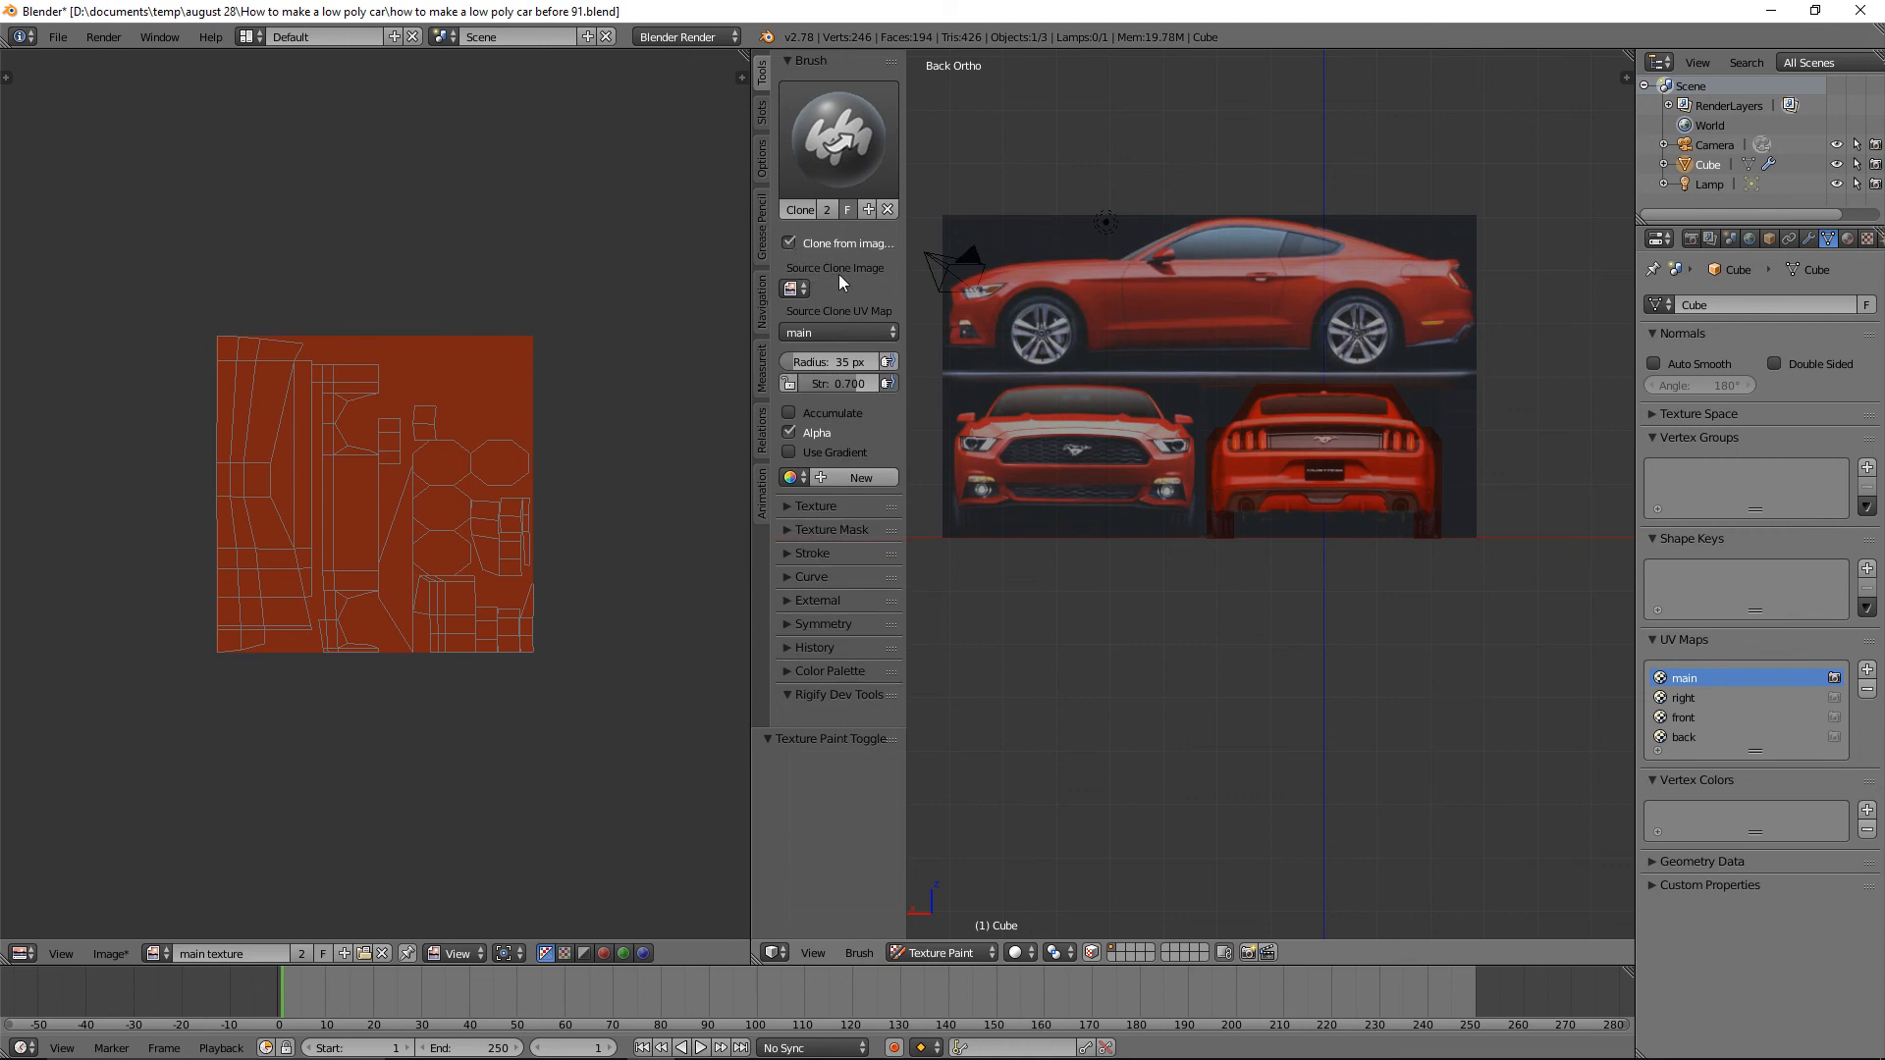
pyautogui.click(807, 289)
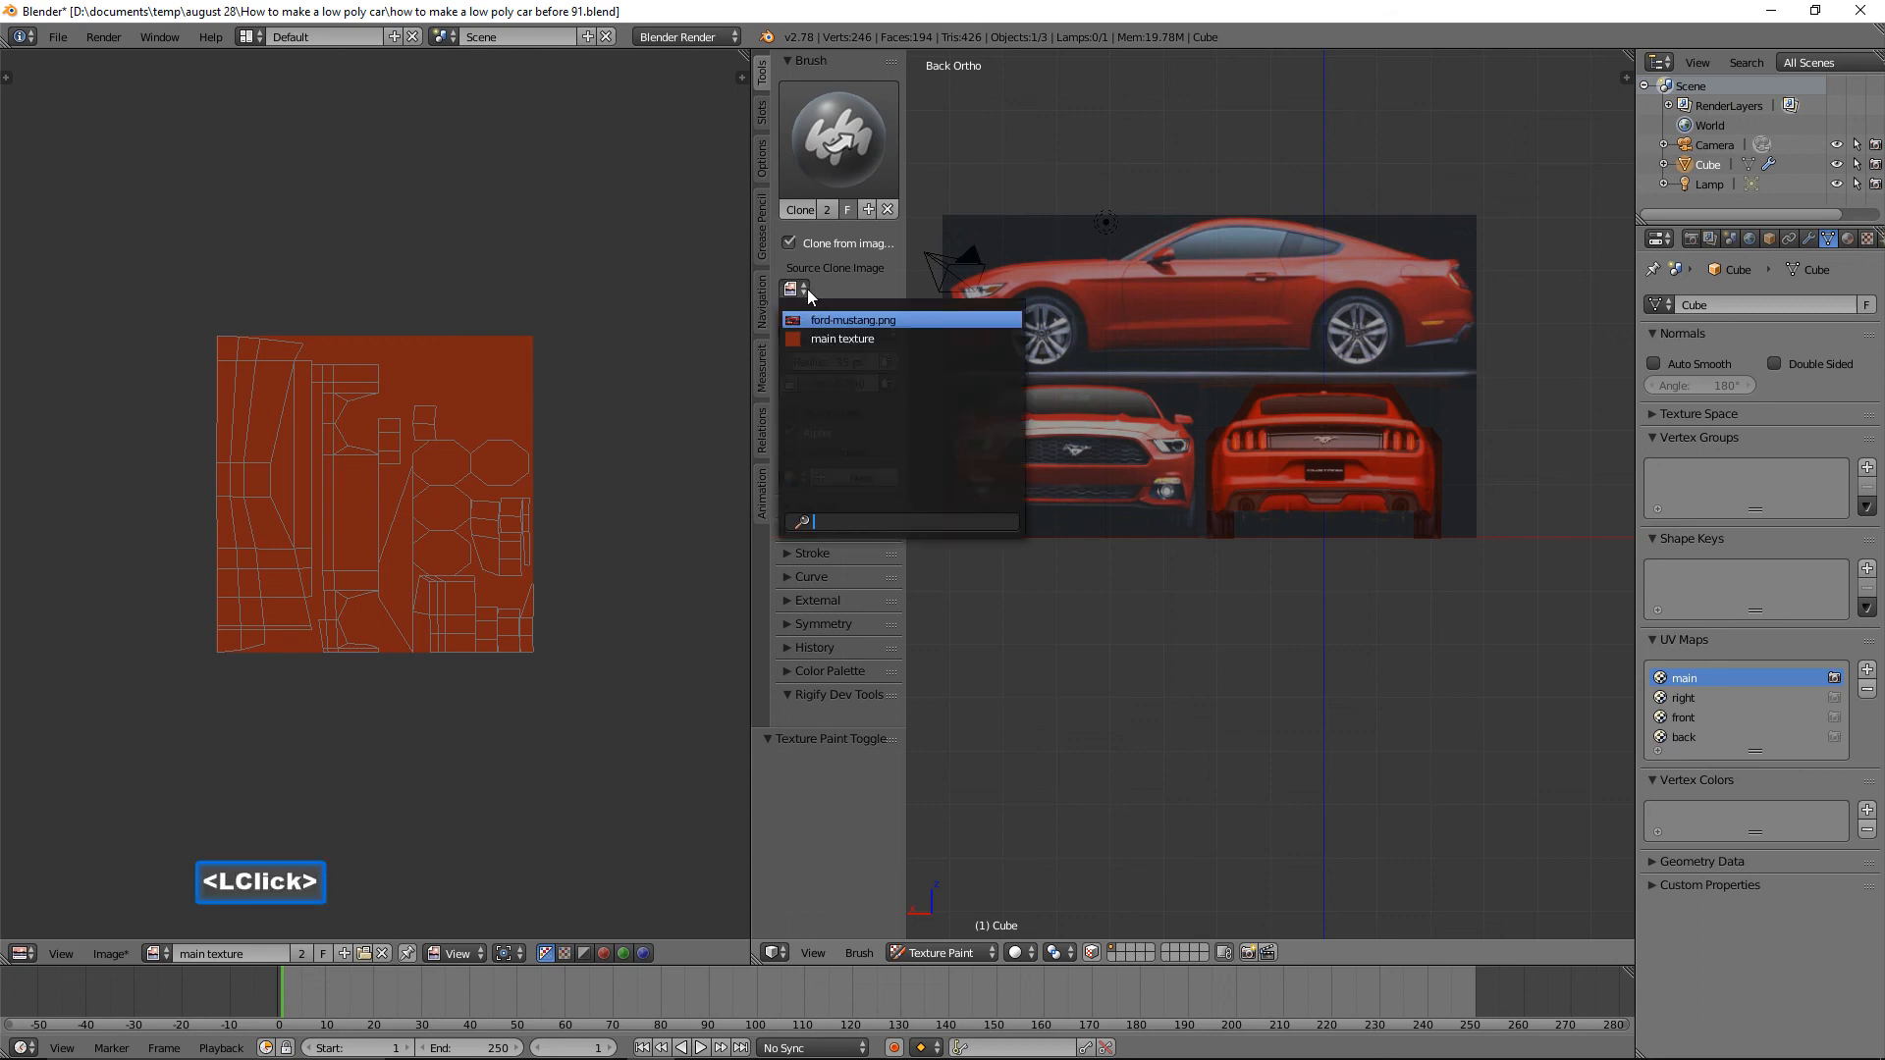
pyautogui.click(923, 321)
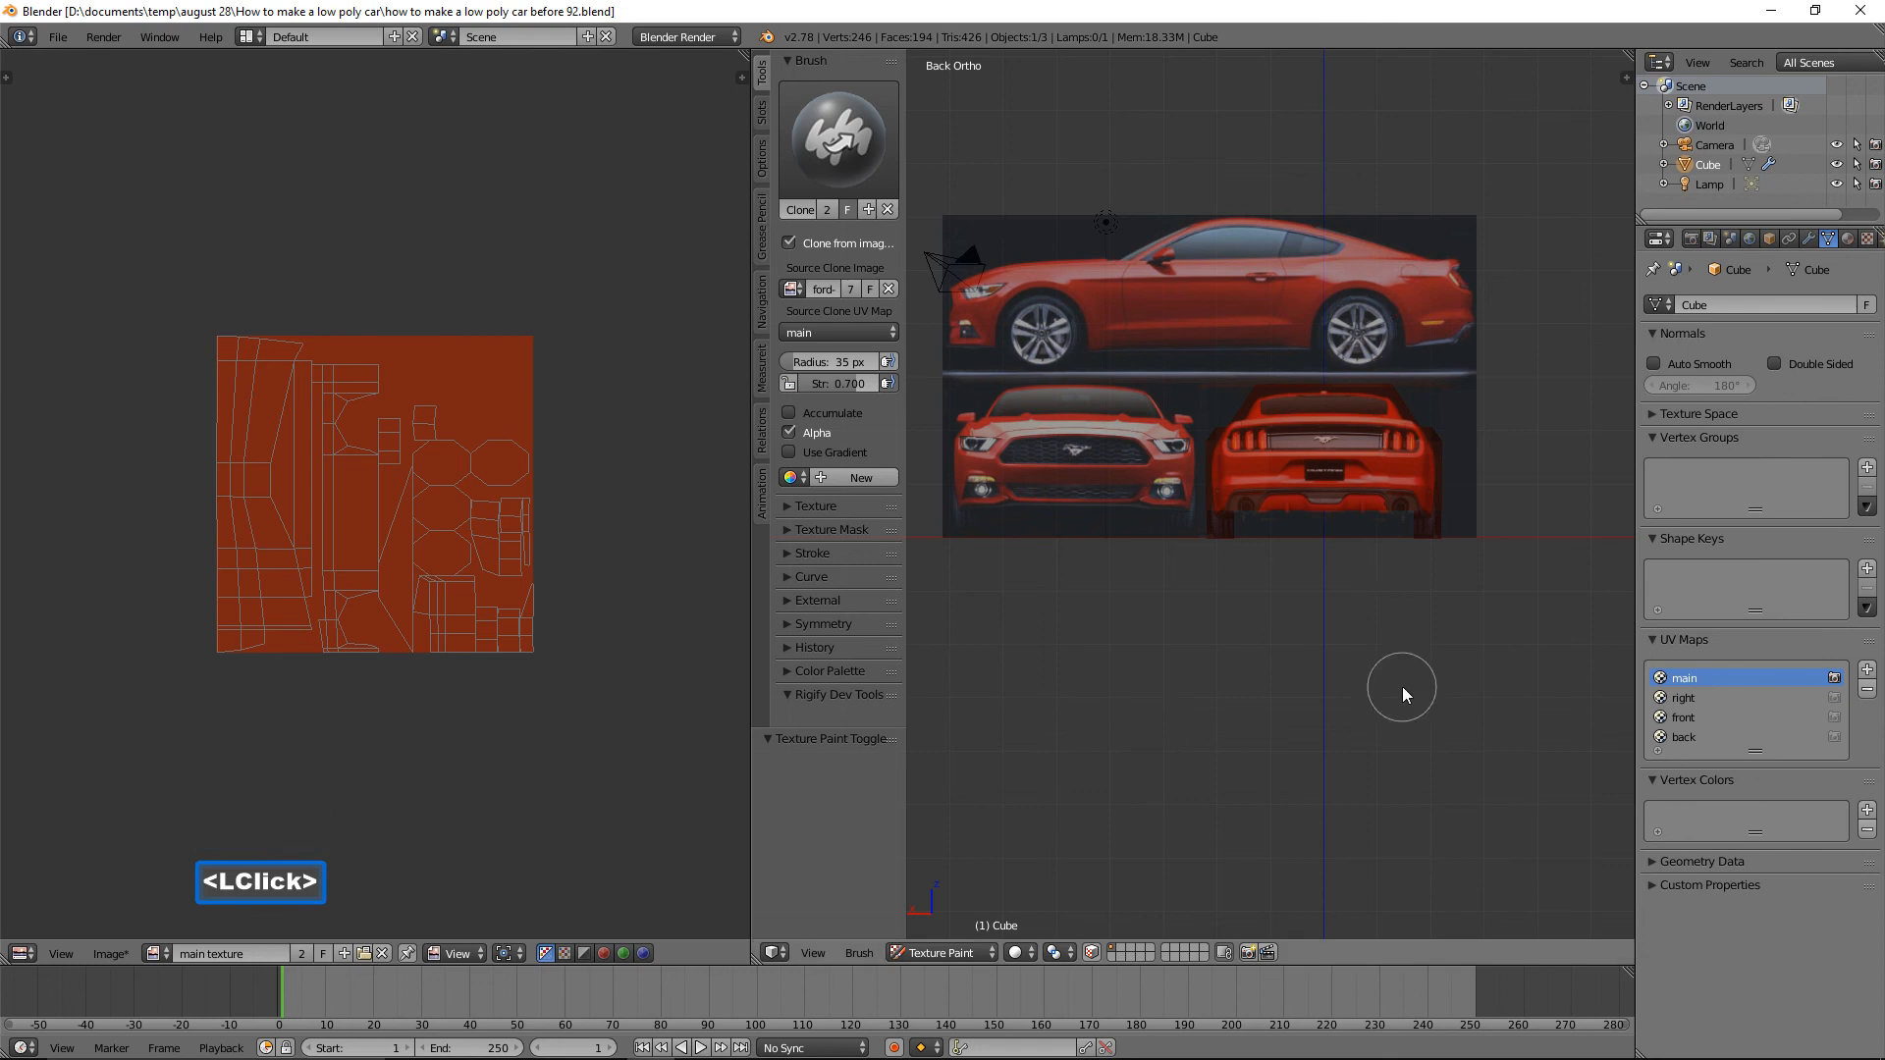
# Turn off the background images in the 3D view, leaving its properties region hidden.
pyautogui.press('n')
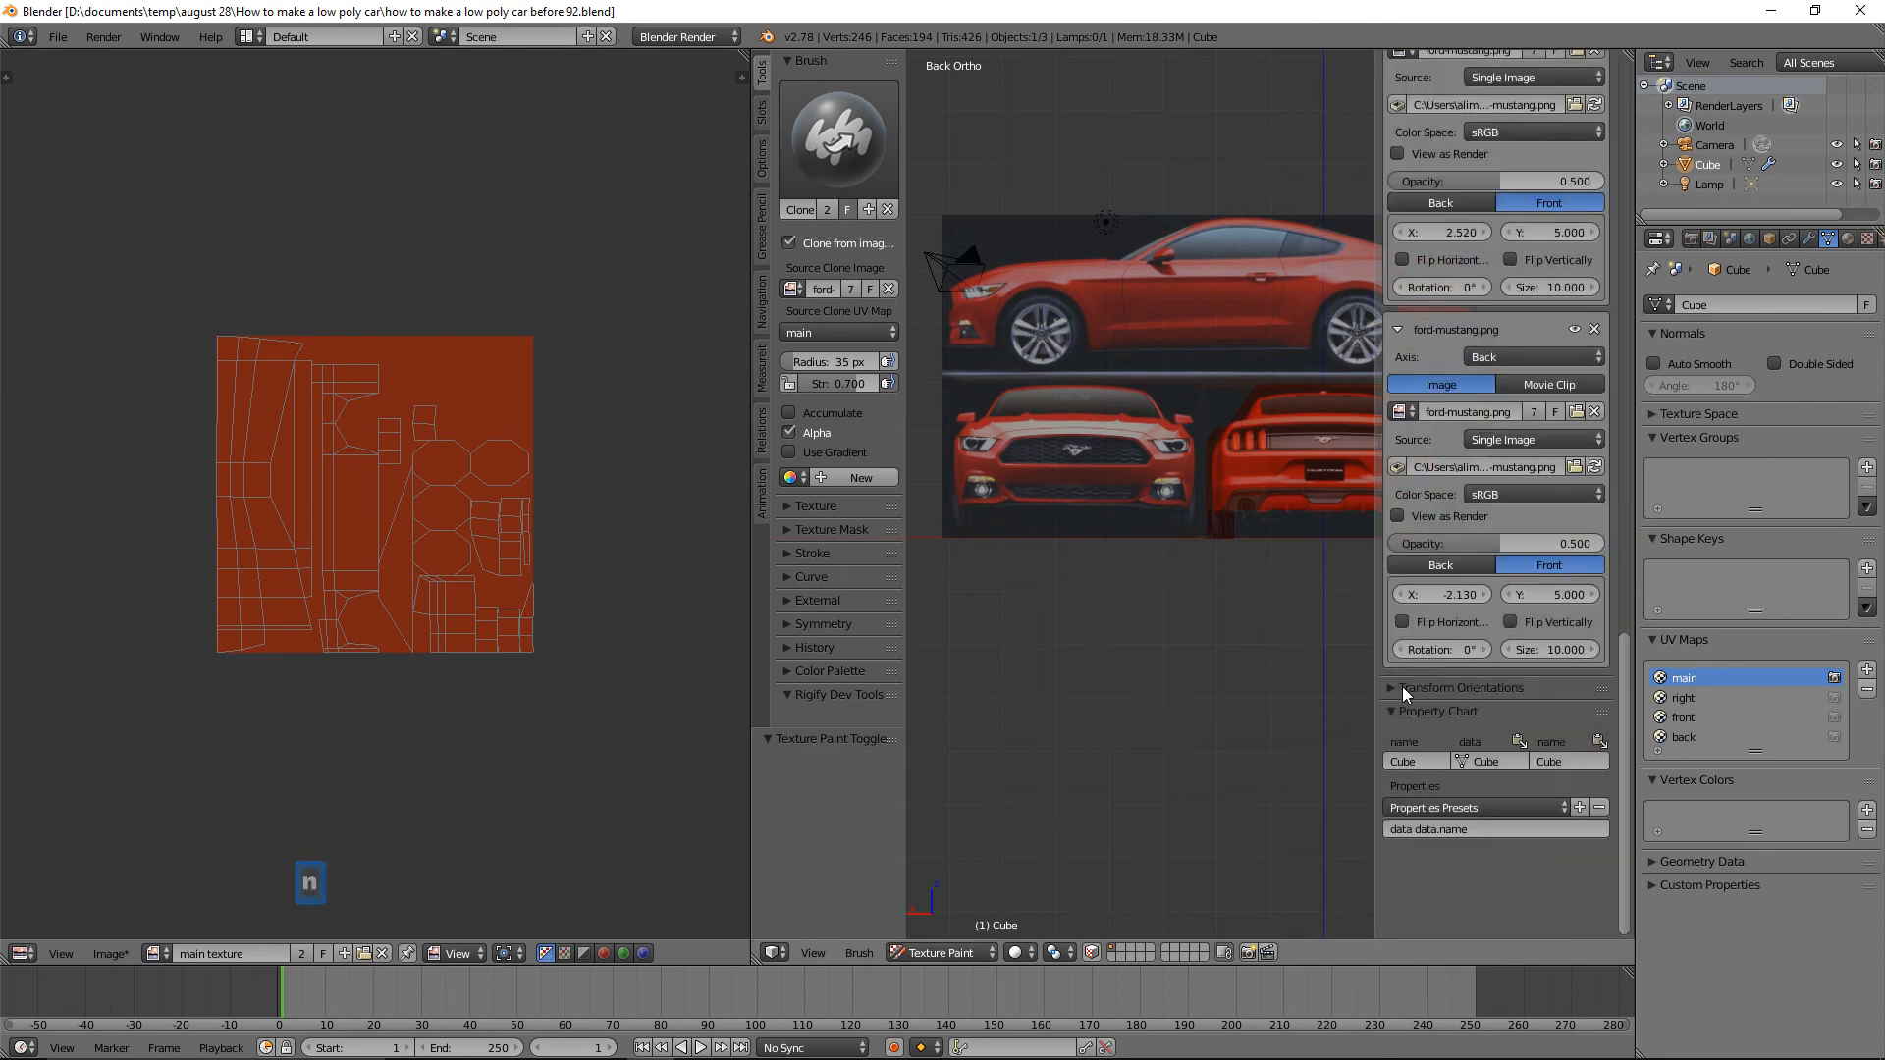
pyautogui.scroll(10, 1467, 580)
pyautogui.scroll(7, 1467, 579)
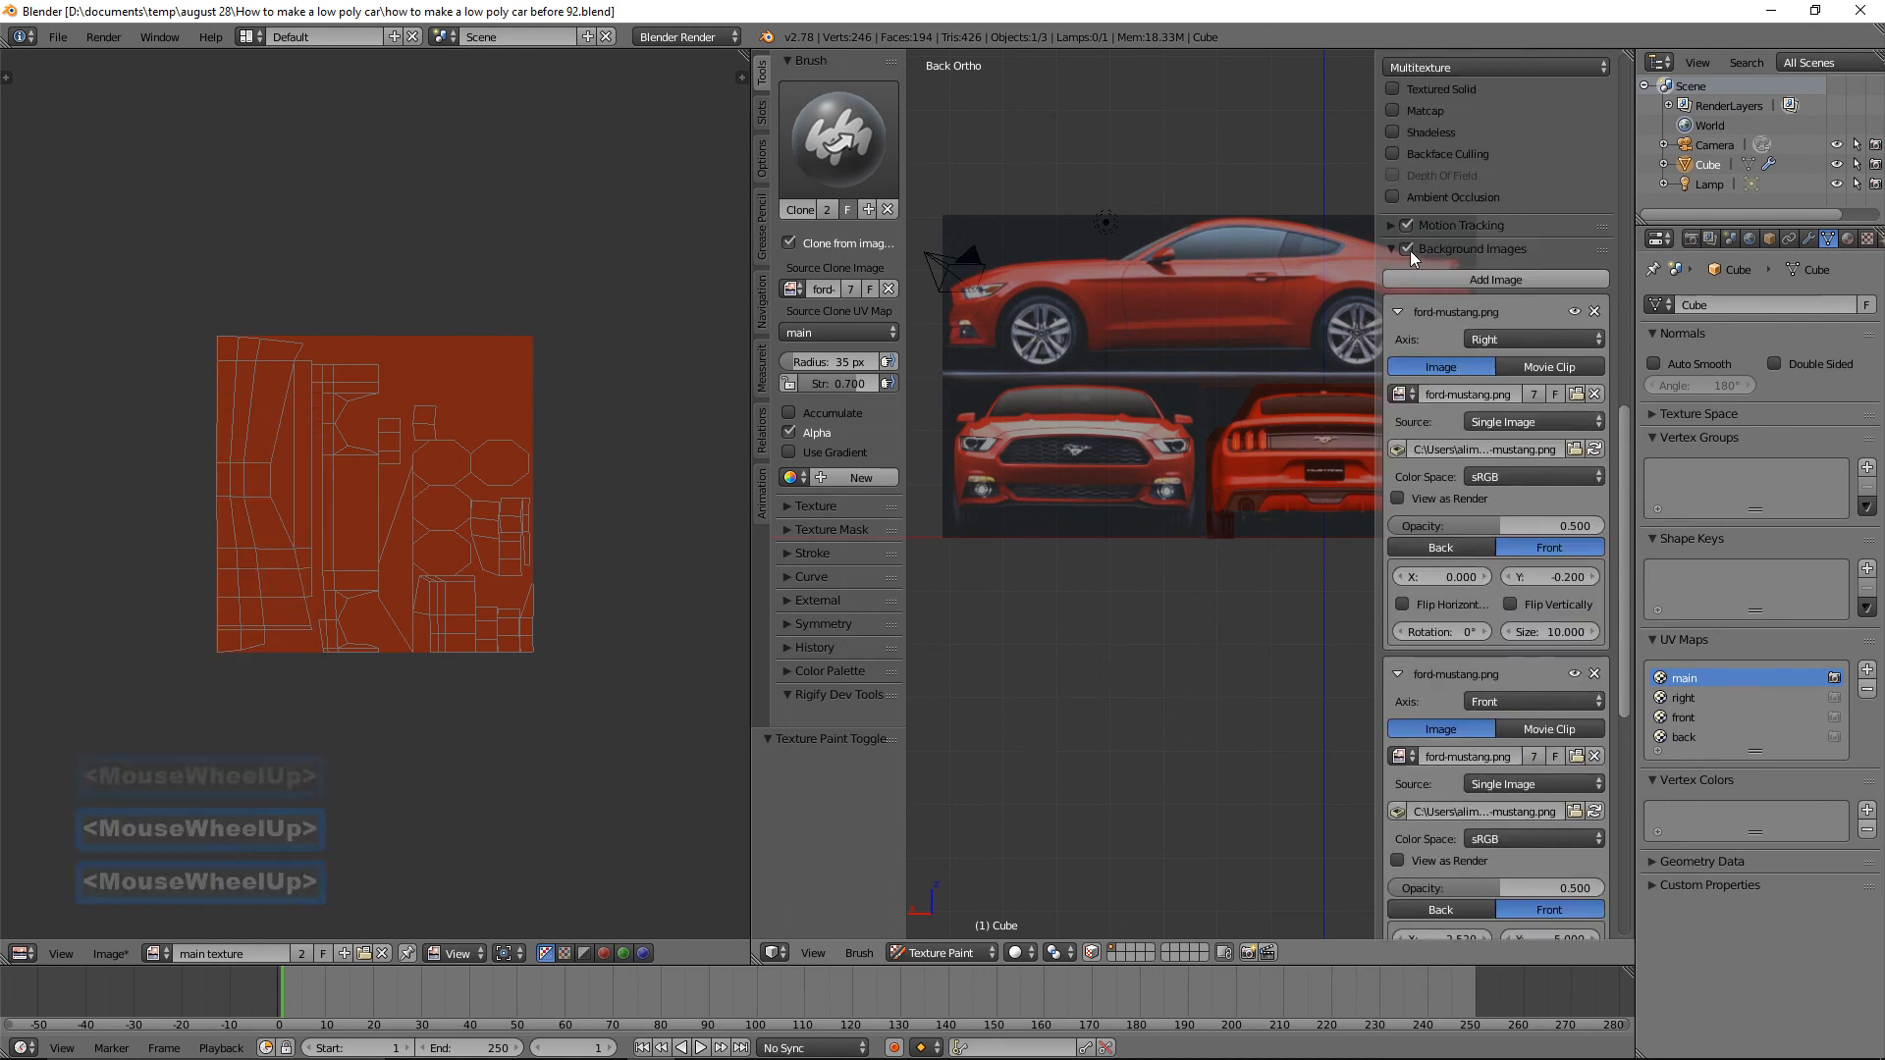
pyautogui.click(1406, 249)
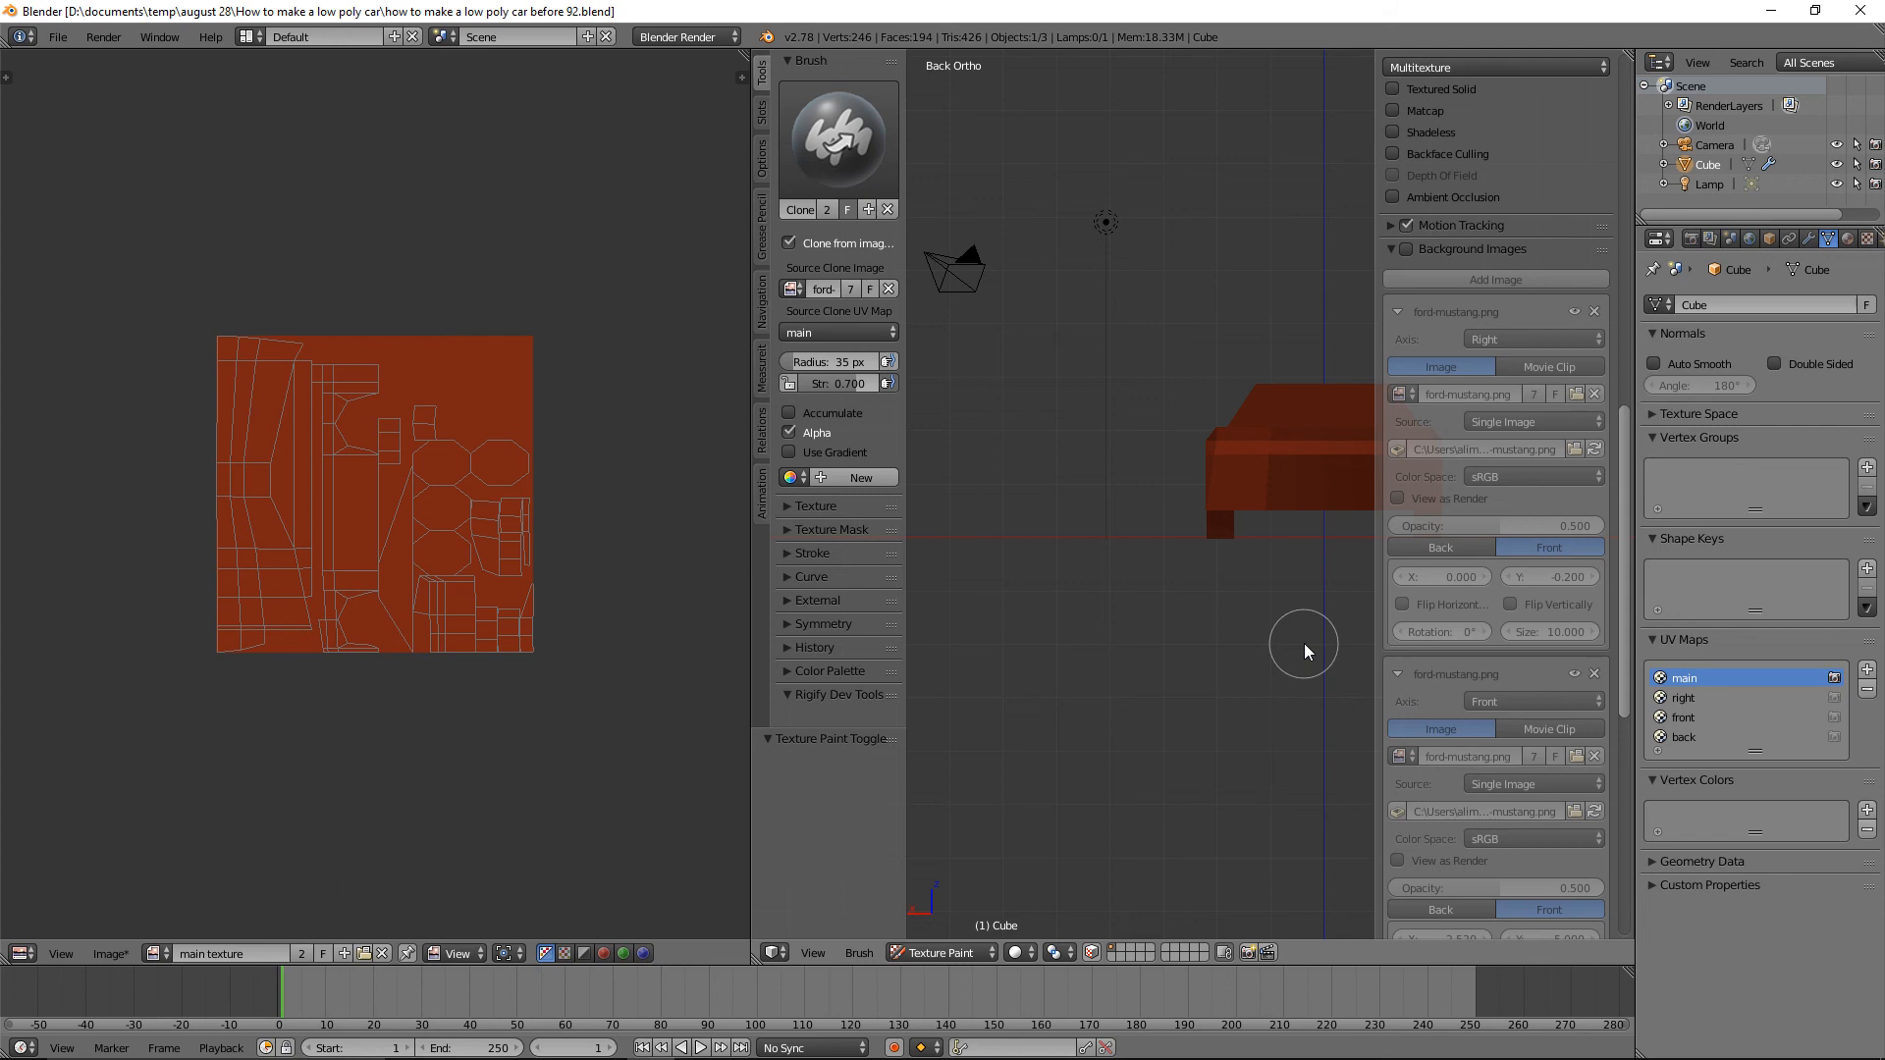
pyautogui.press('n')
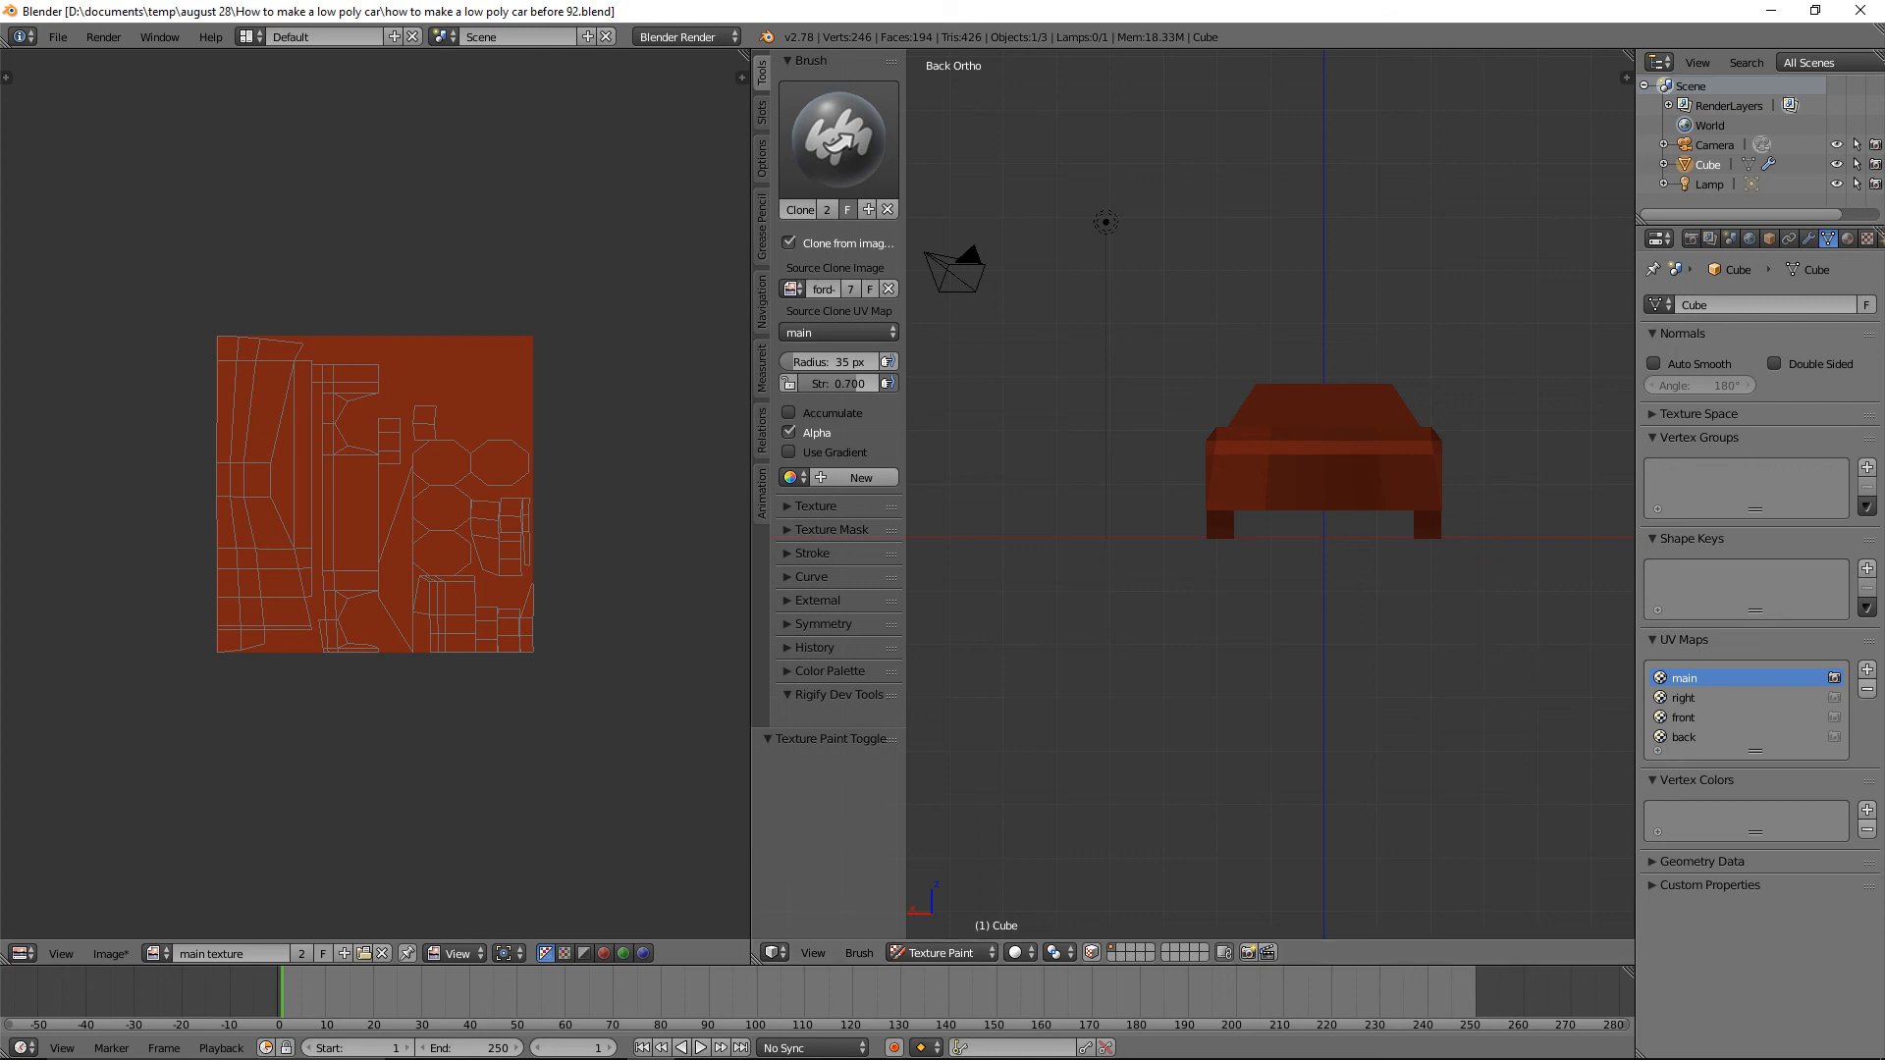
# Apply smooth shading to the car in Object Mode and switch it to Edit Mode.
pyautogui.doubleClick(1490, 279)
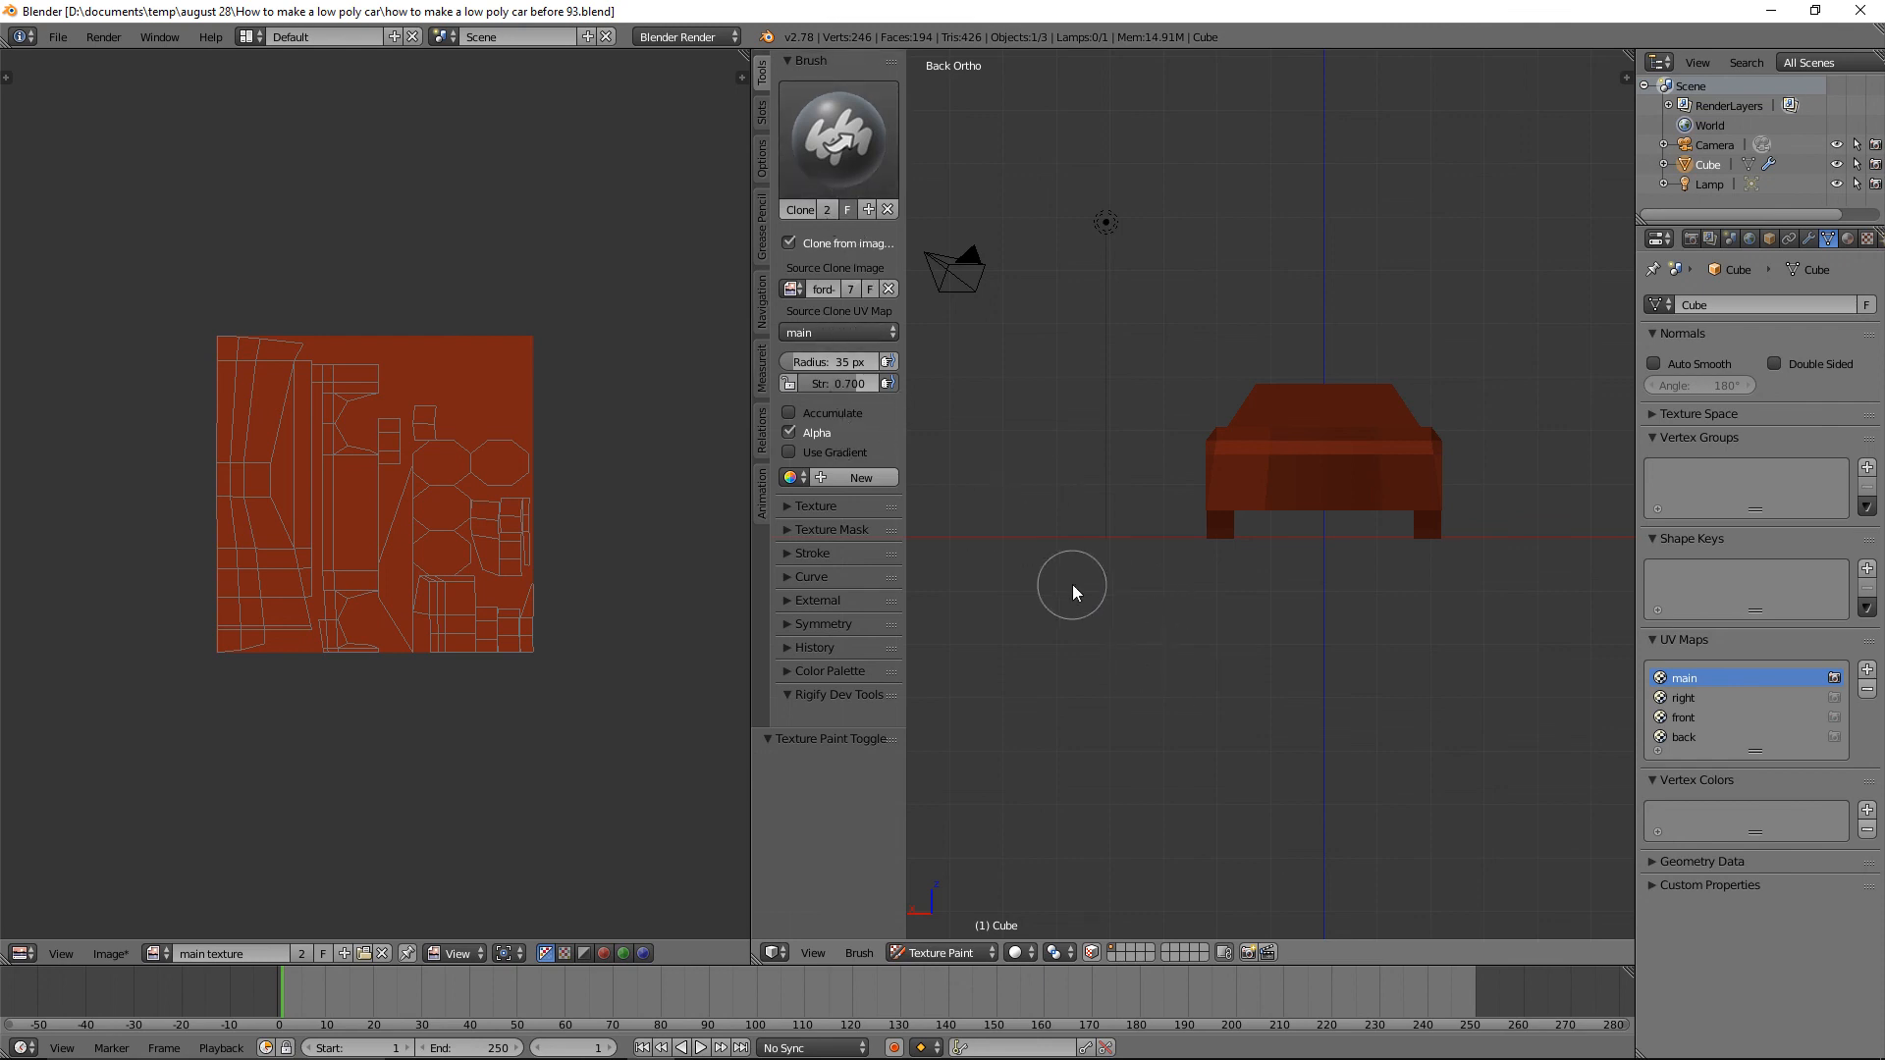
pyautogui.click(986, 951)
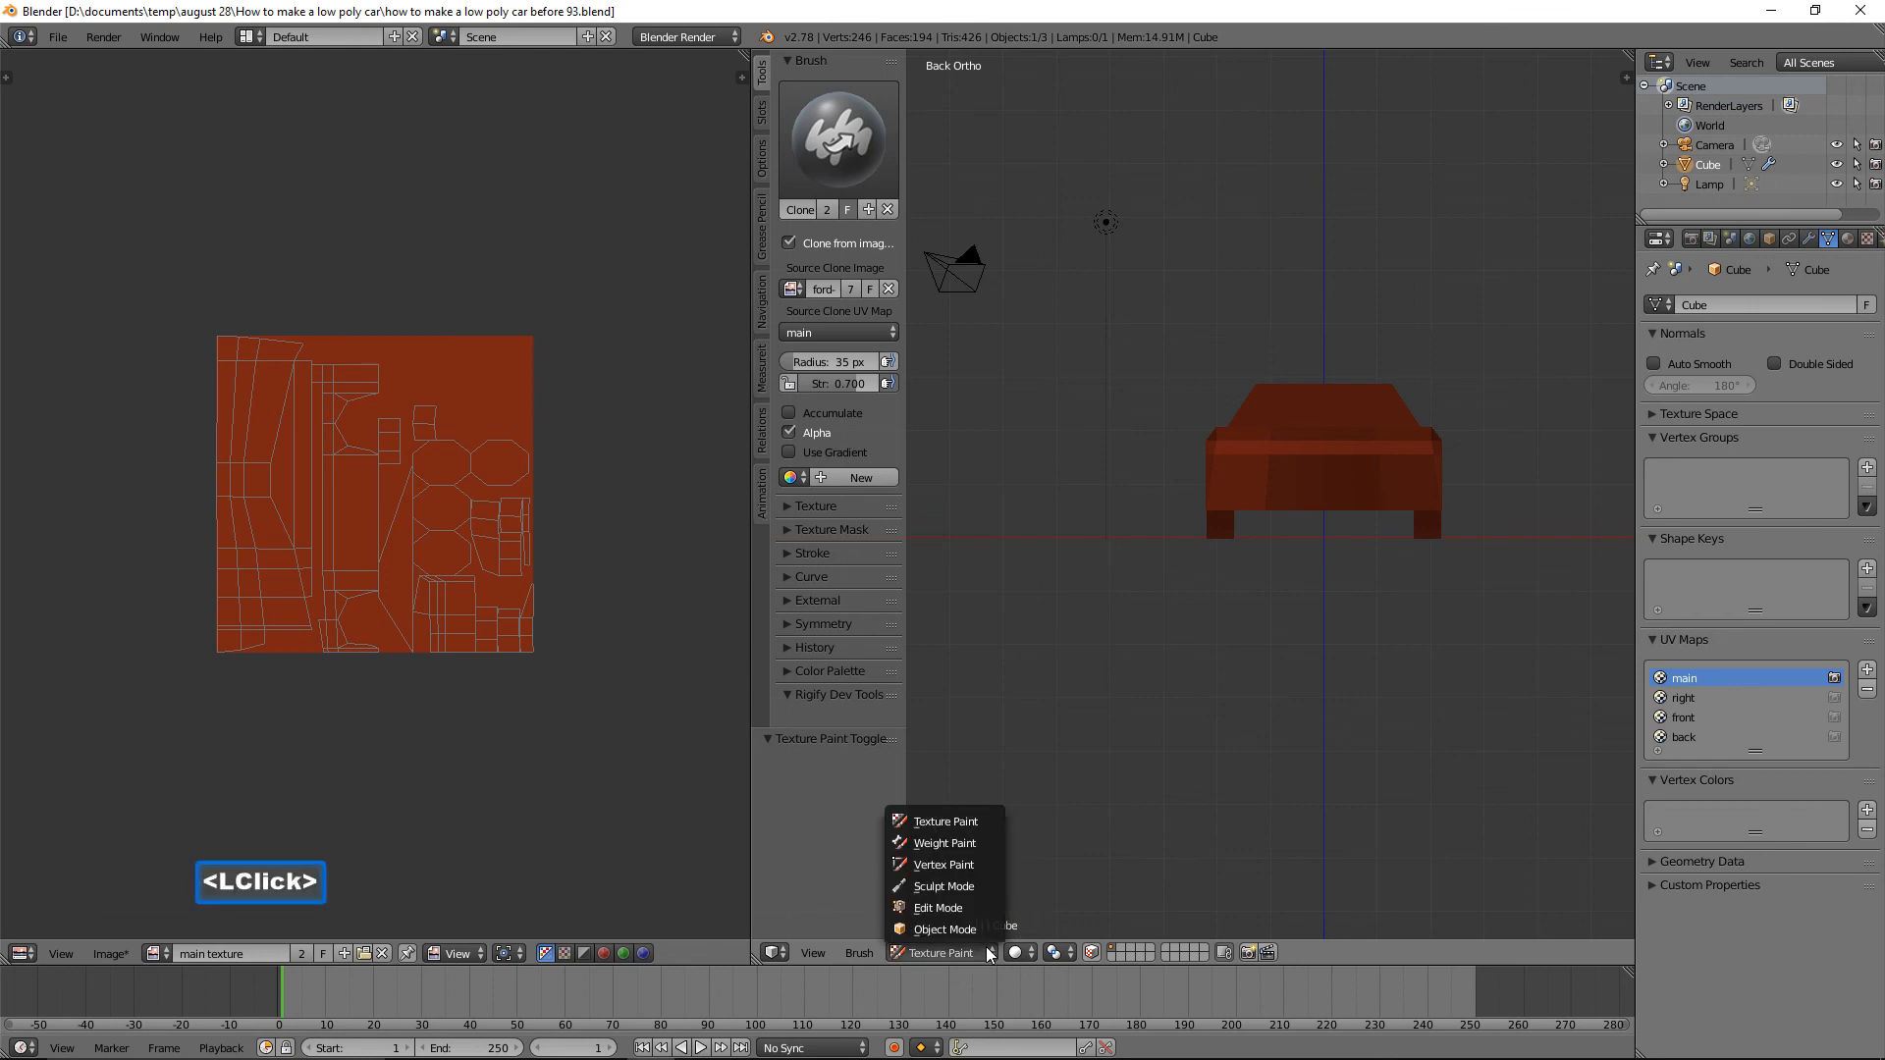
pyautogui.click(980, 923)
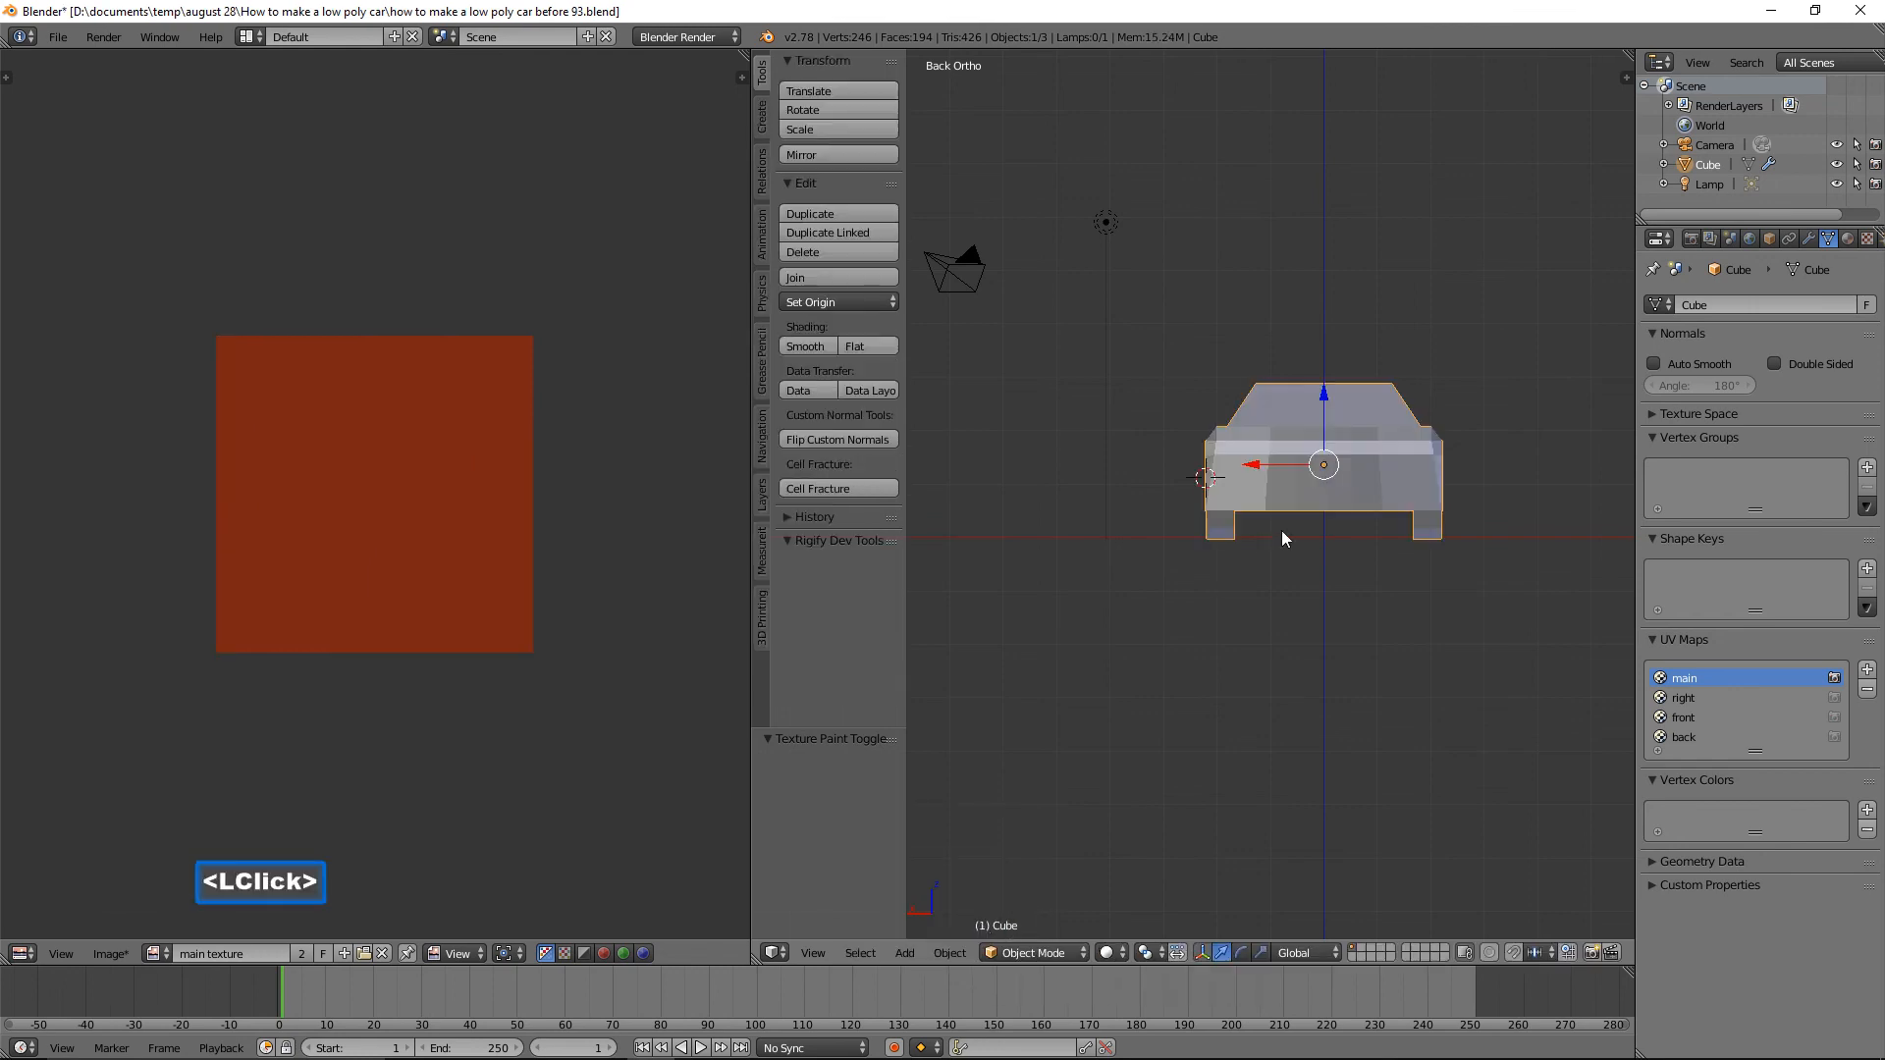
pyautogui.press('z')
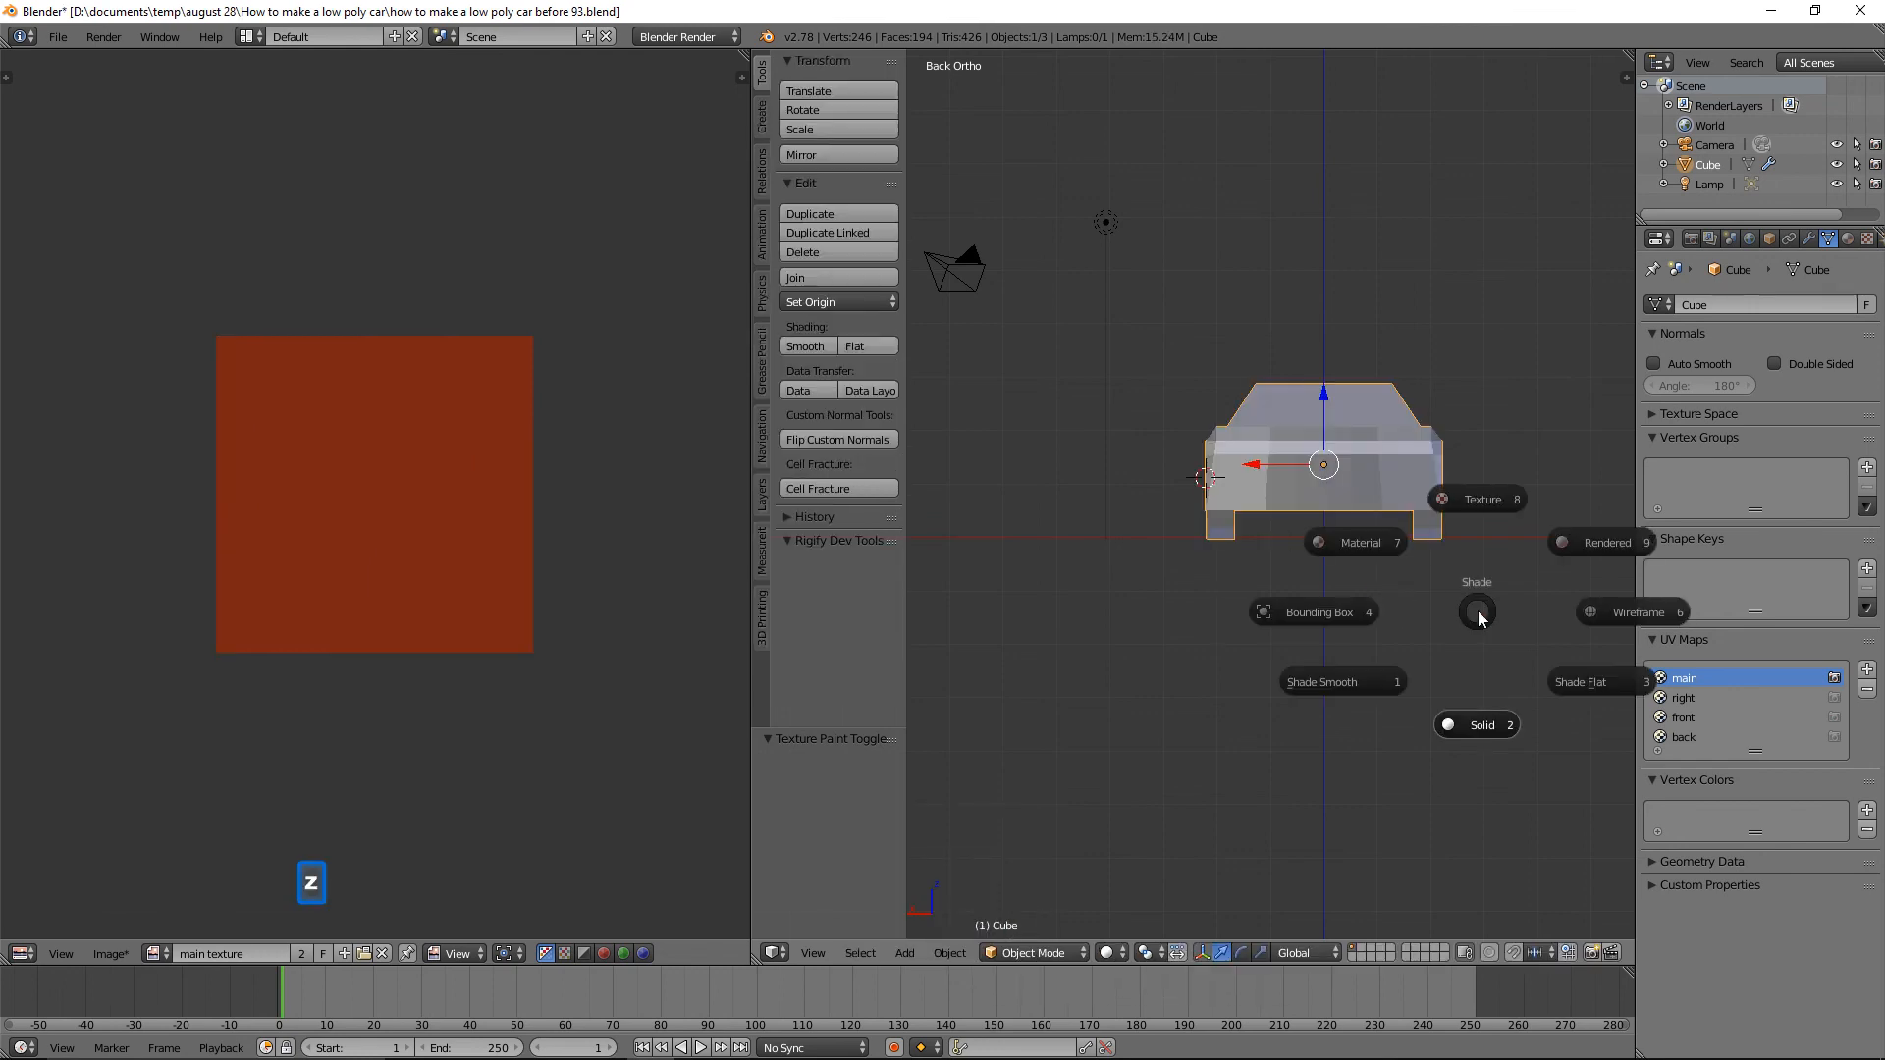
pyautogui.click(1363, 684)
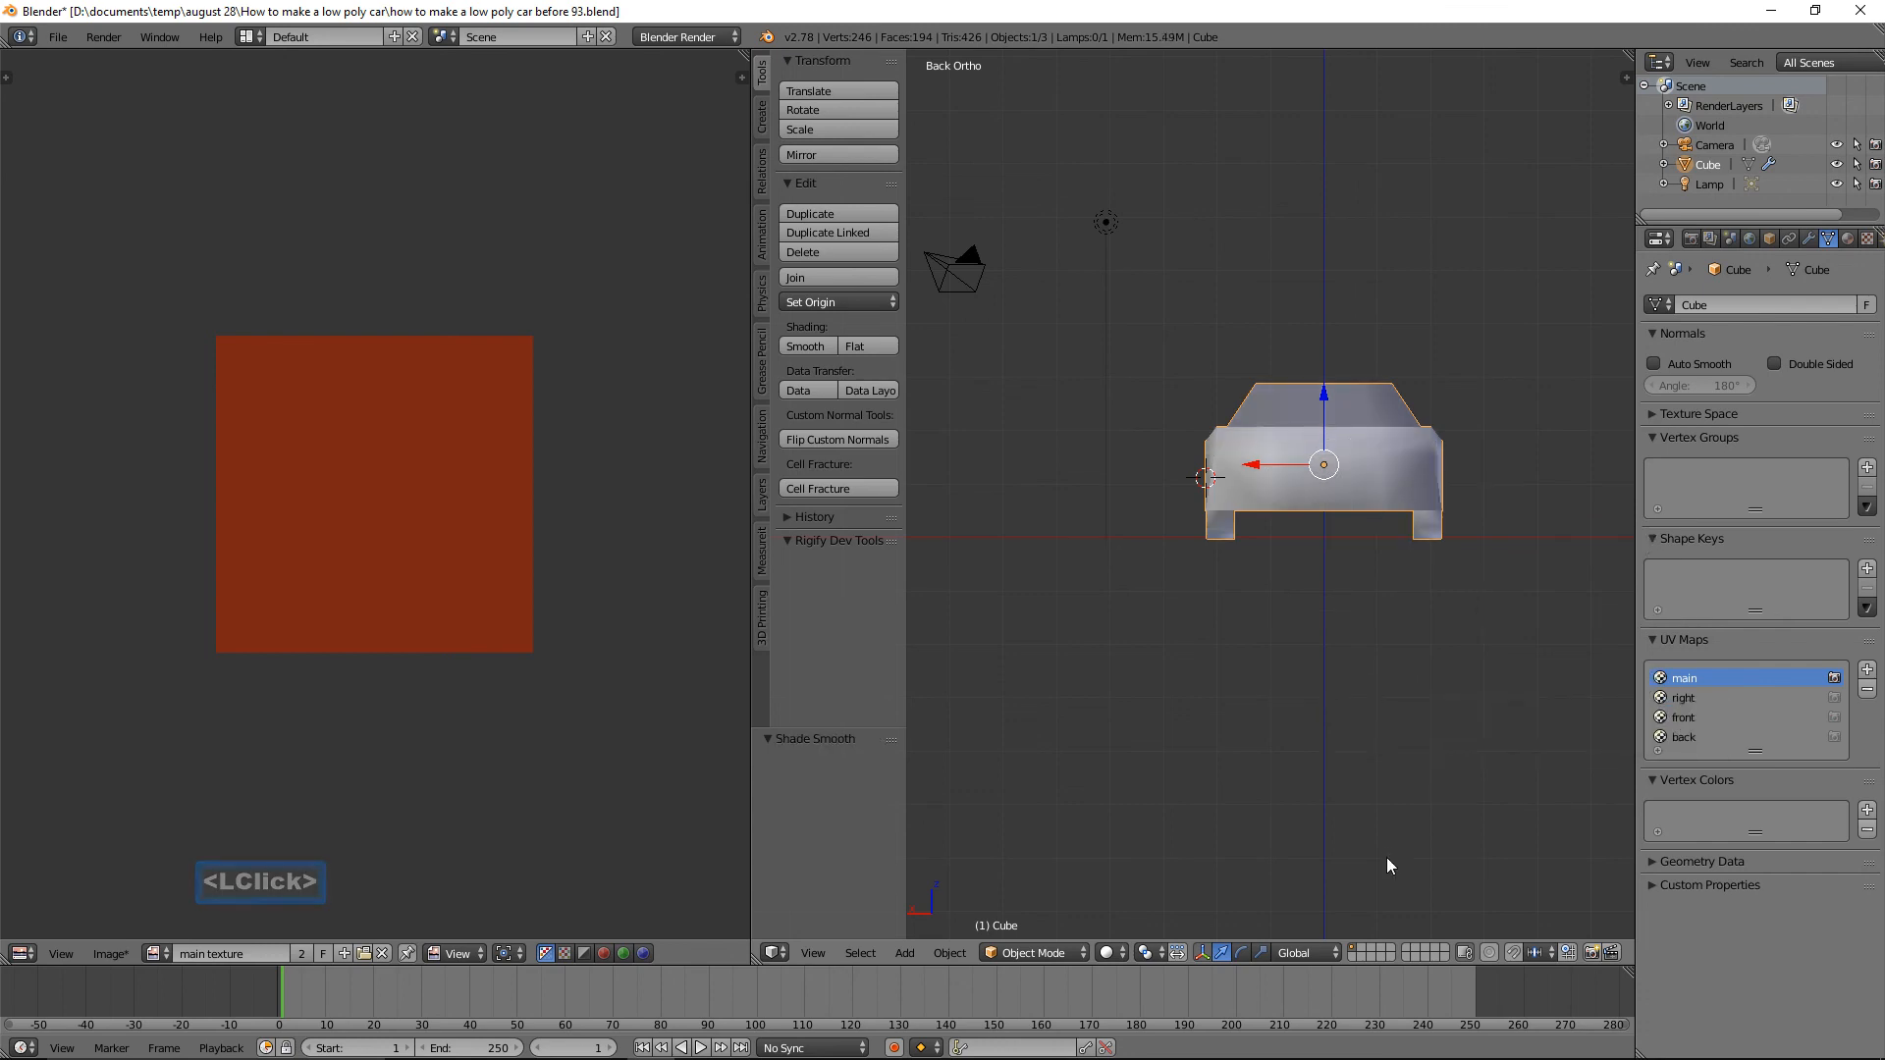
pyautogui.click(1066, 952)
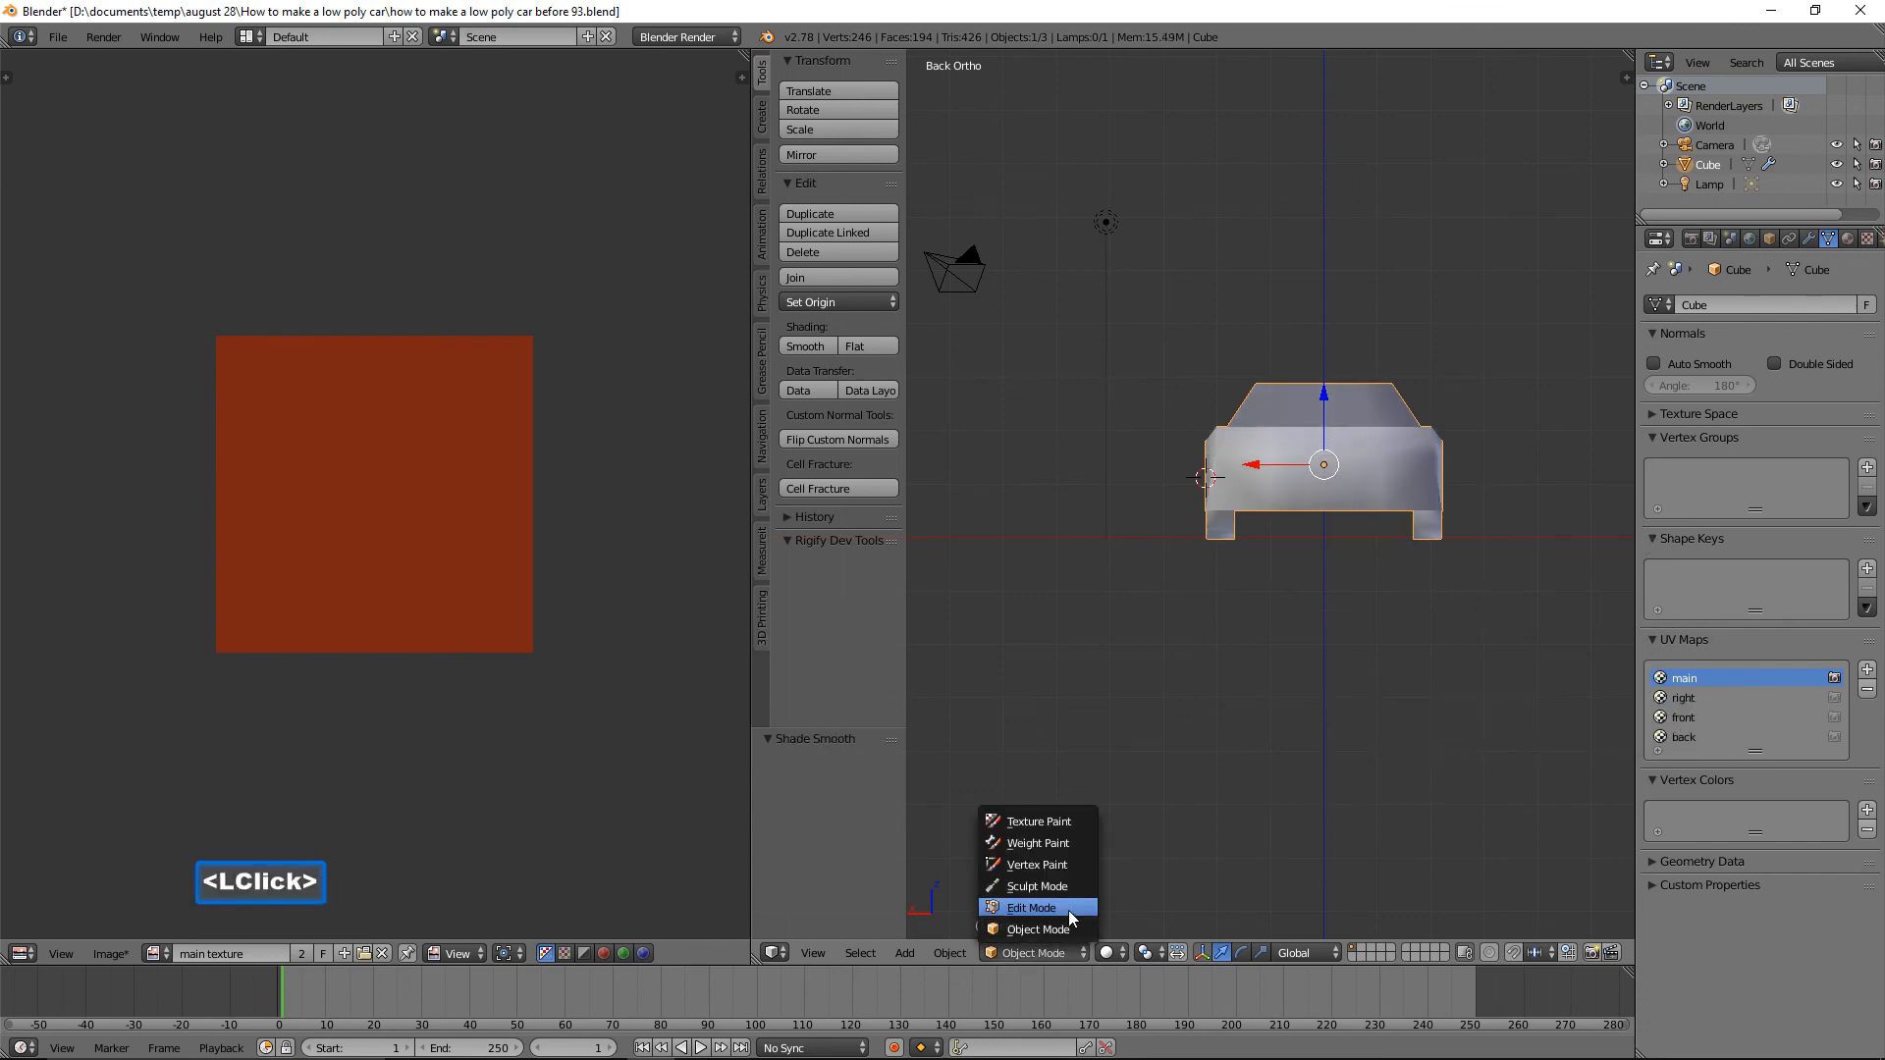
pyautogui.click(1068, 908)
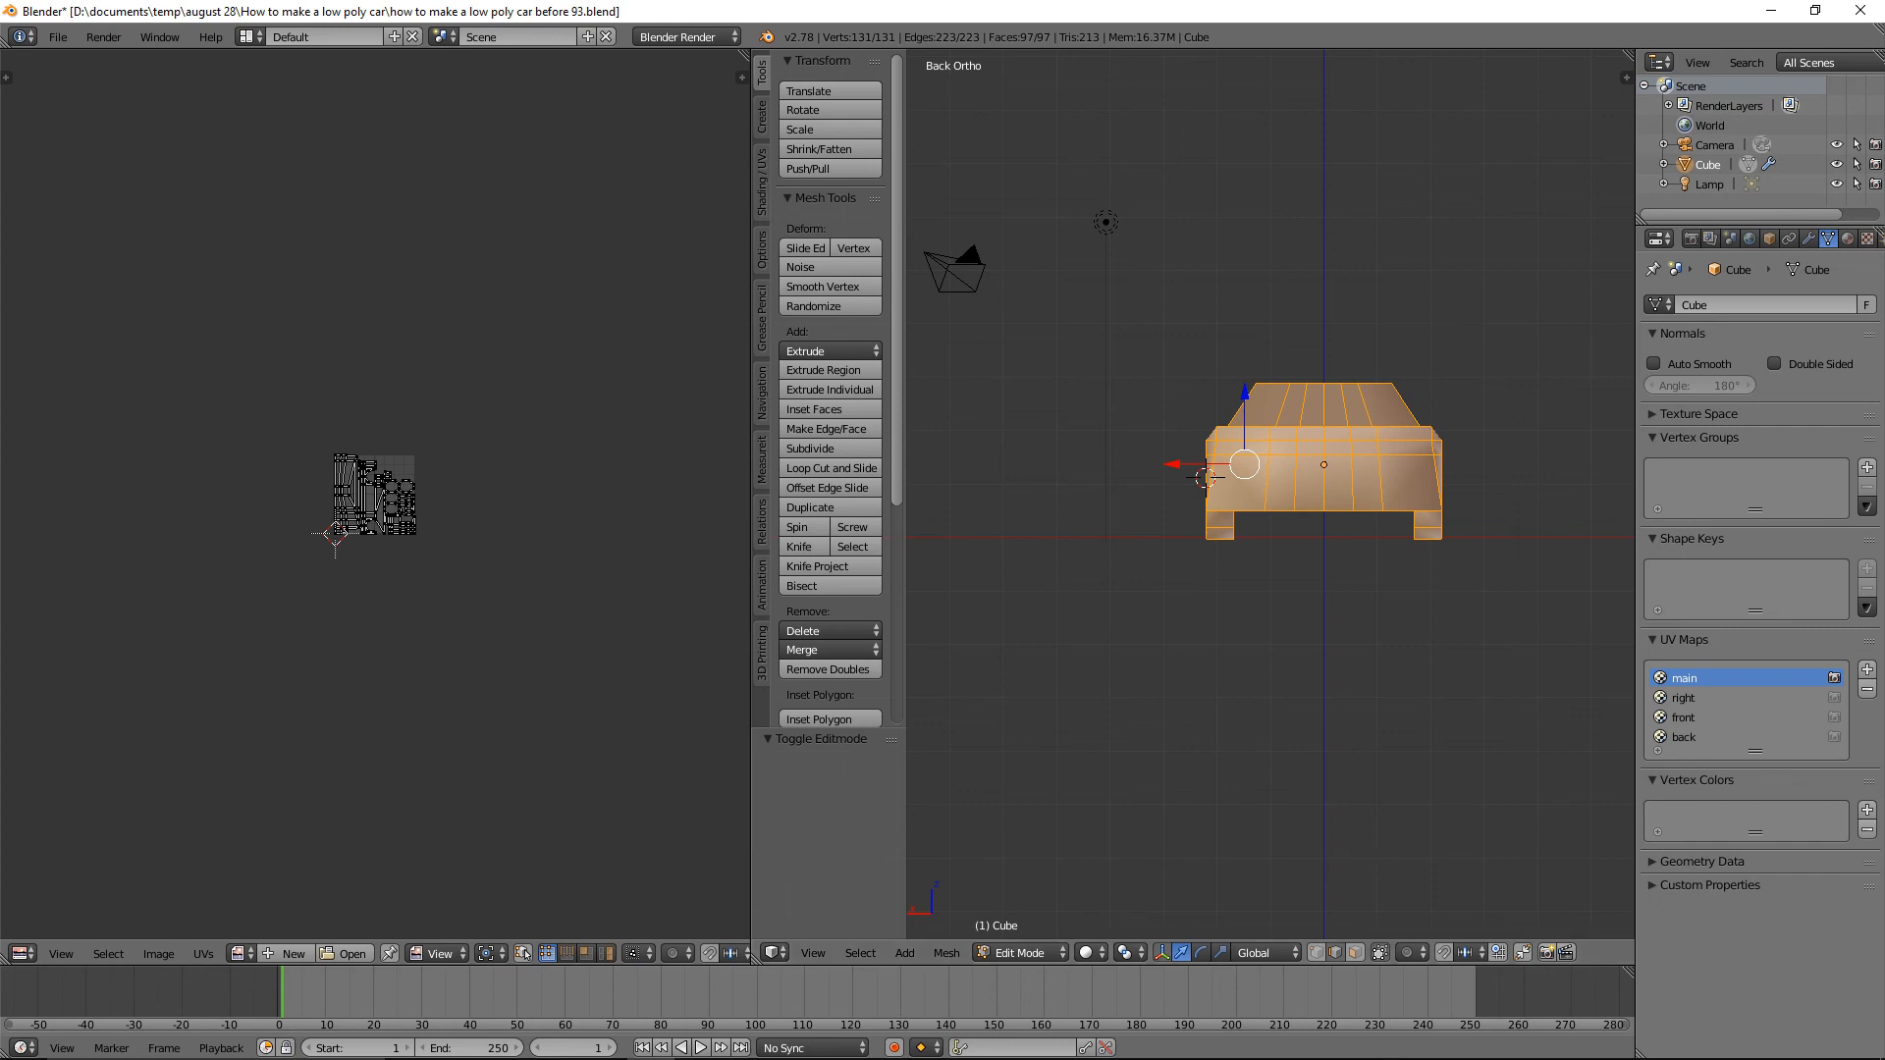
# Select the wheels as linked geometry in face select mode and separate them from the car body into a new object.
pyautogui.click(524, 954)
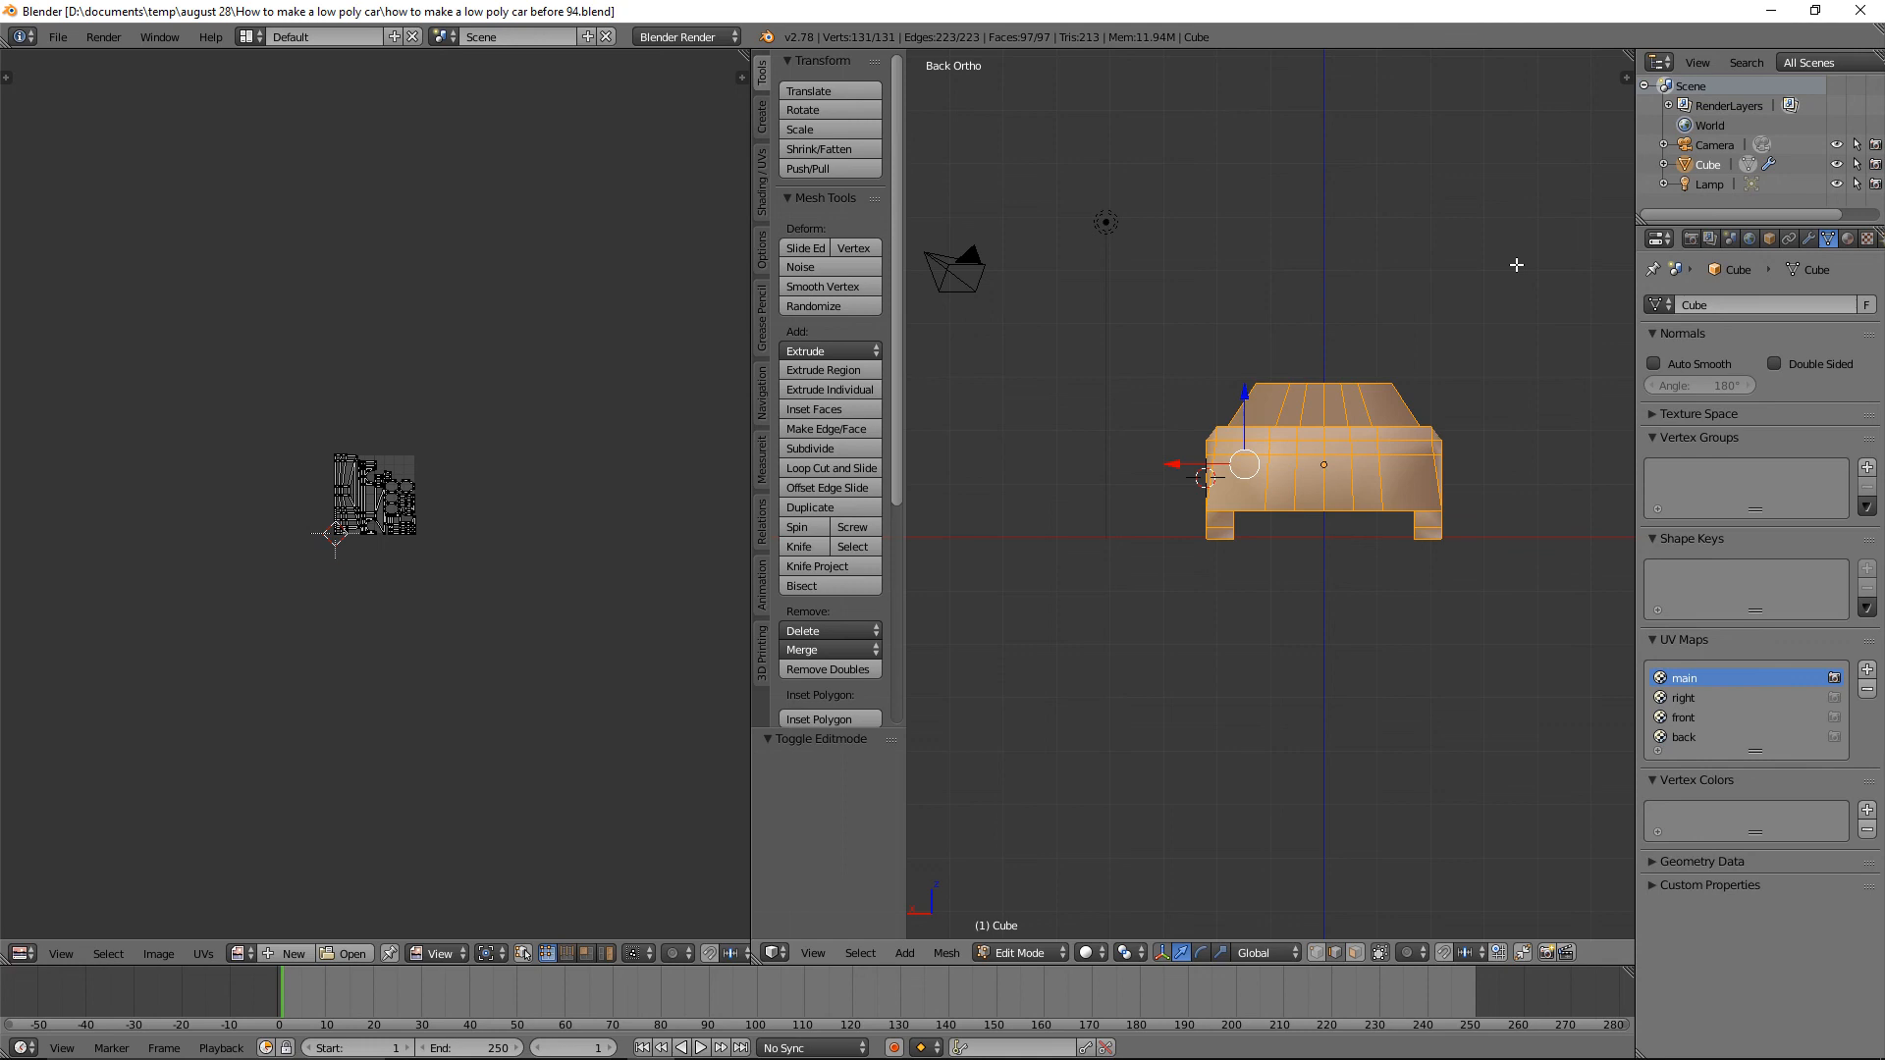
pyautogui.press('a')
pyautogui.moveTo(1517, 265); pyautogui.dragTo(1364, 286, button='middle')
pyautogui.click(1357, 952)
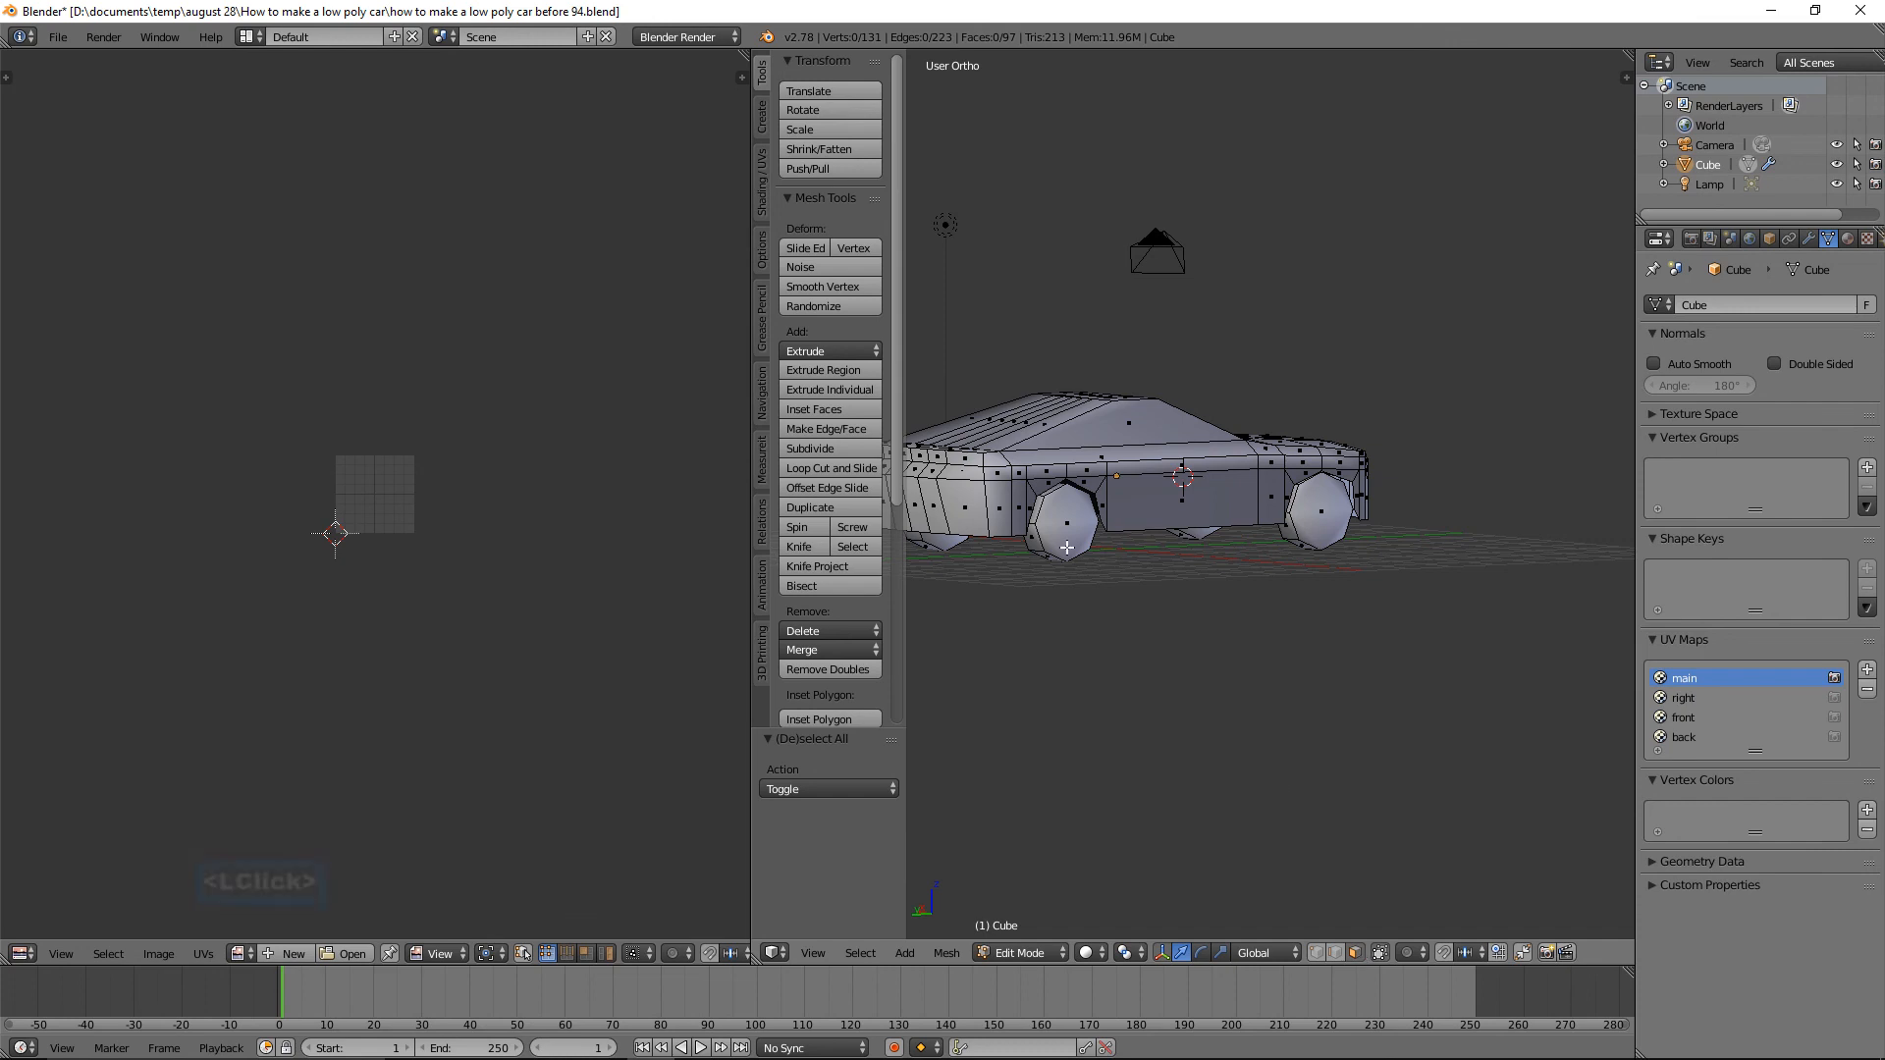
pyautogui.press('l')
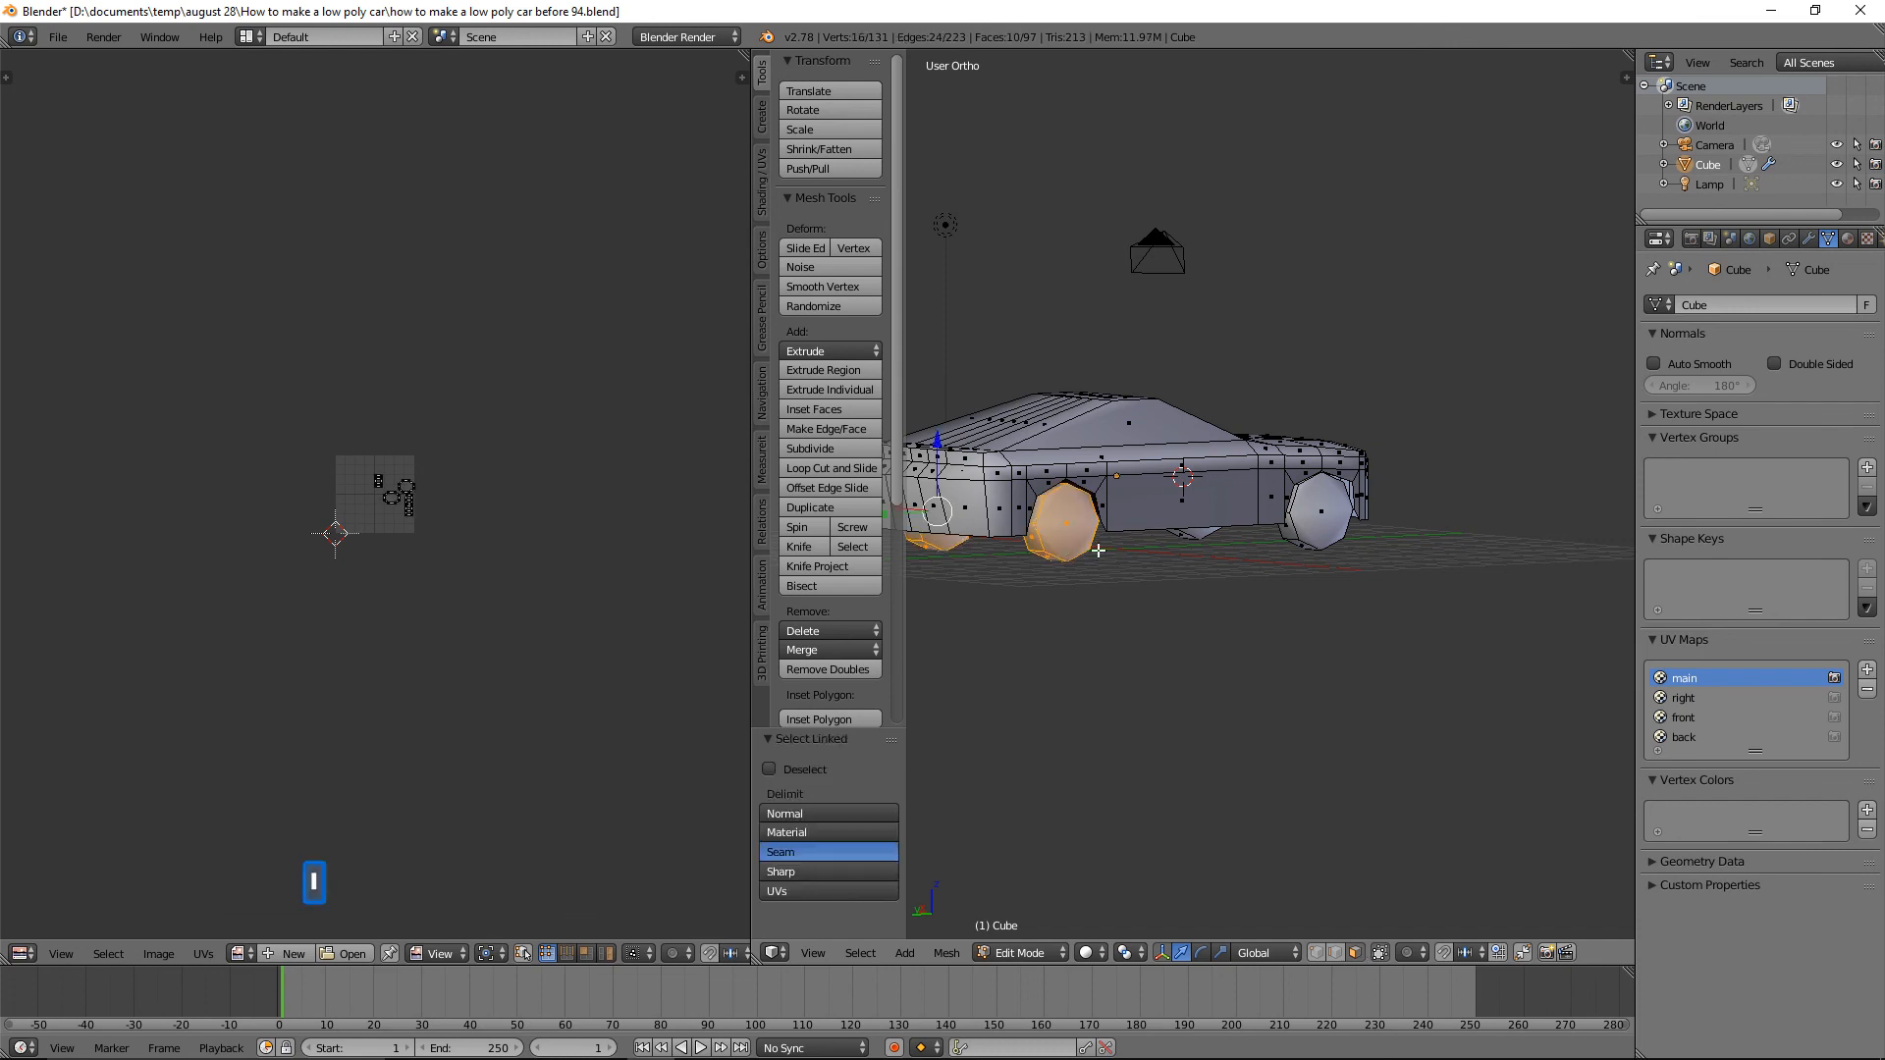
pyautogui.press('l')
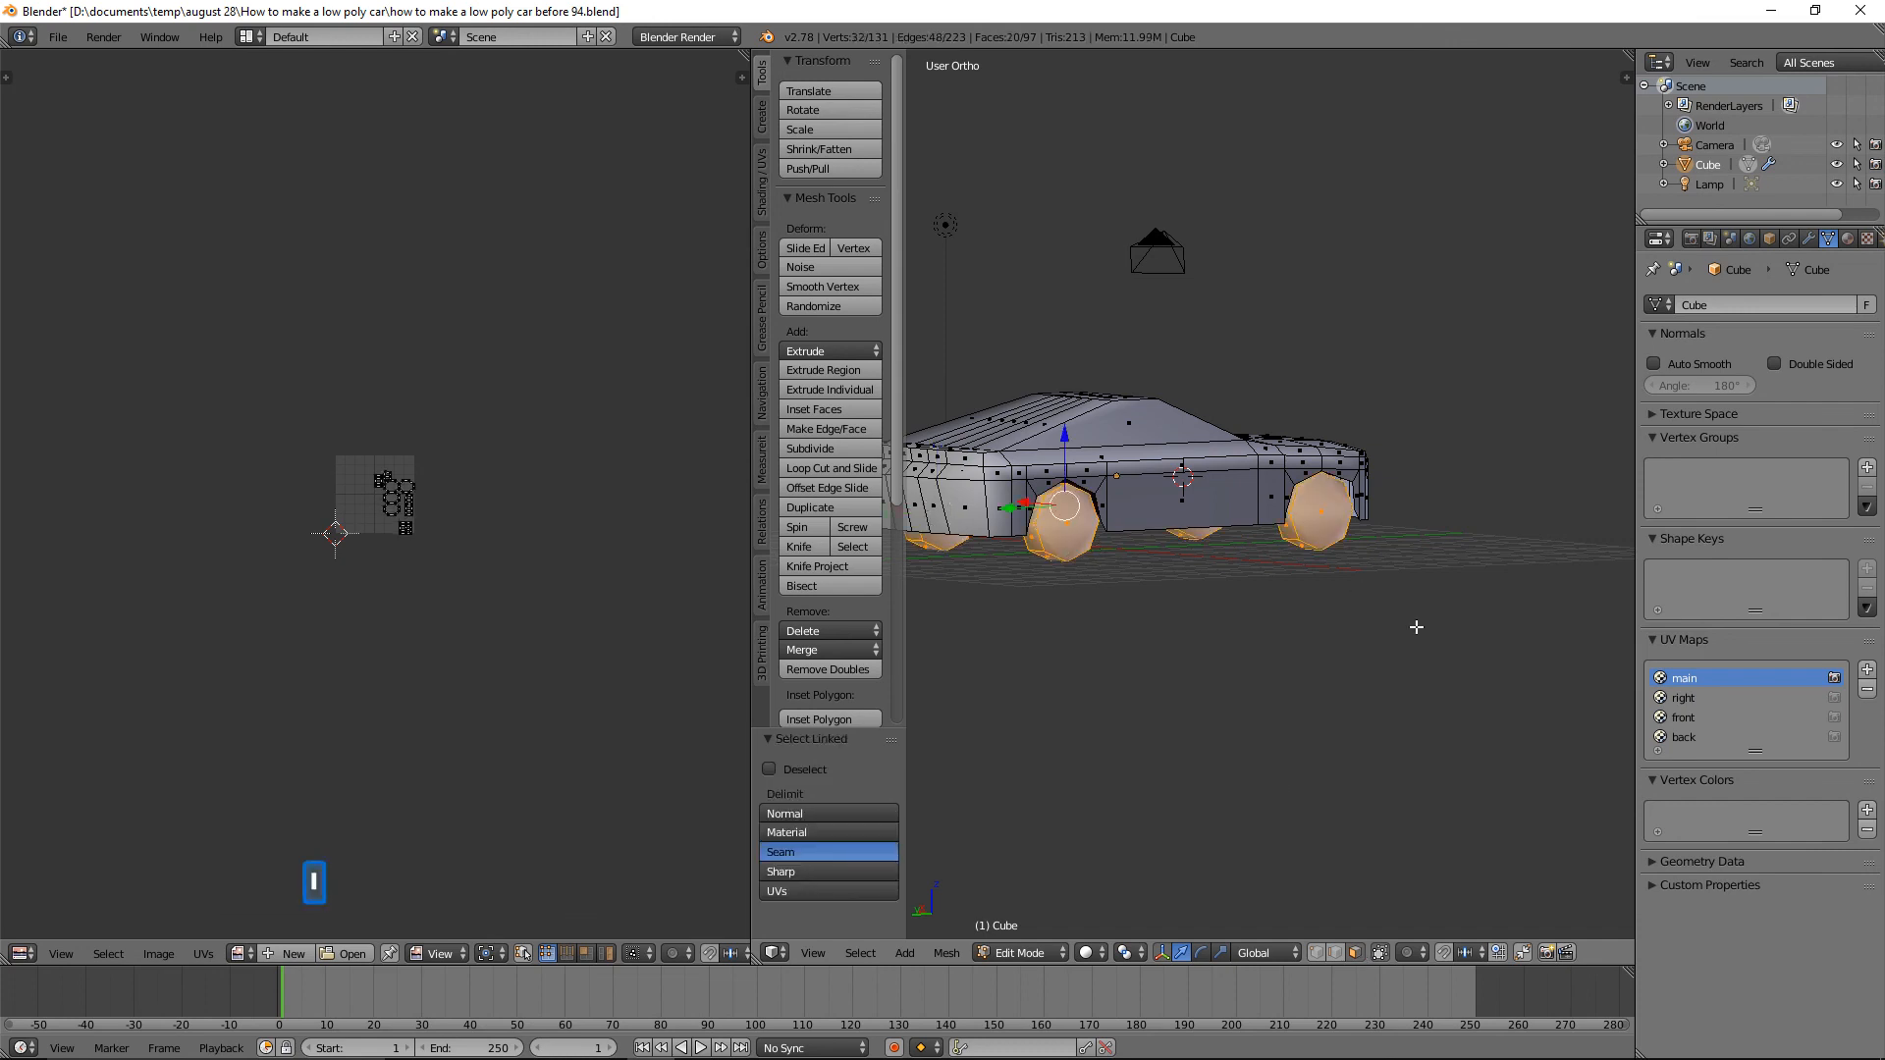
pyautogui.press('p')
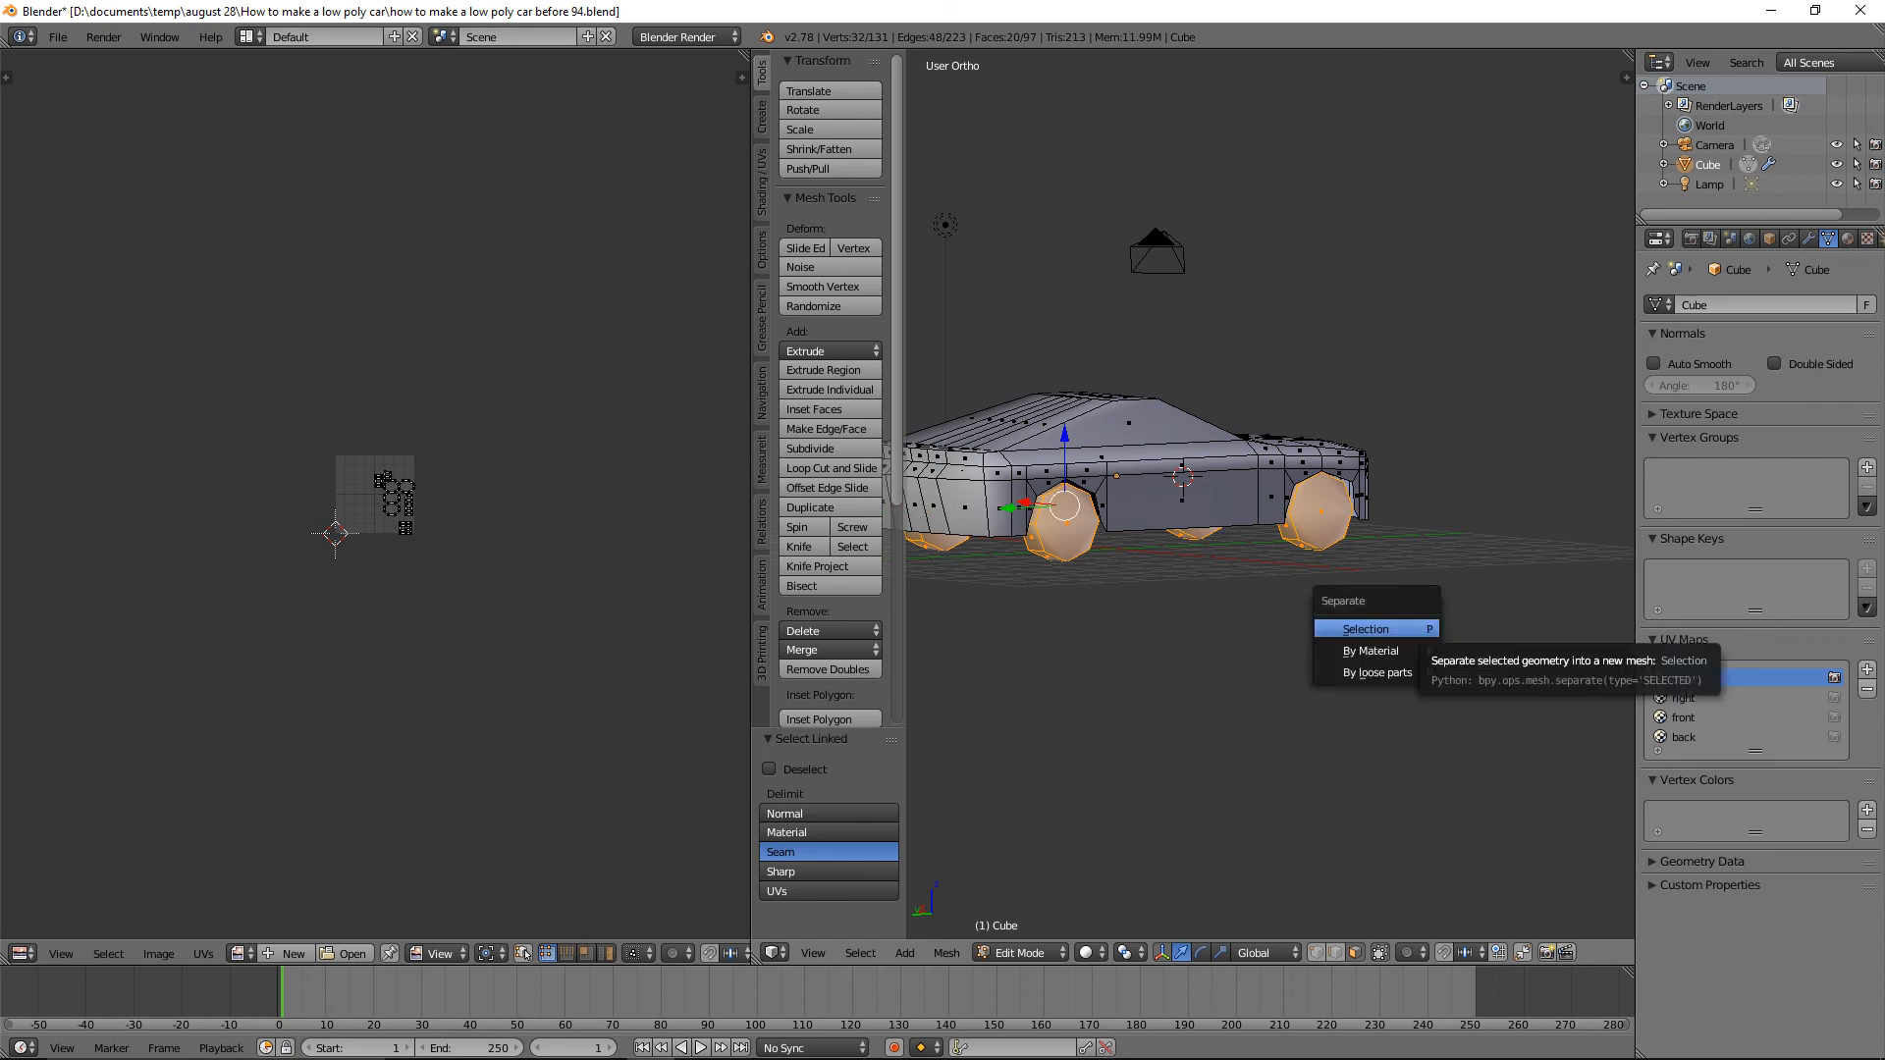
pyautogui.click(1370, 629)
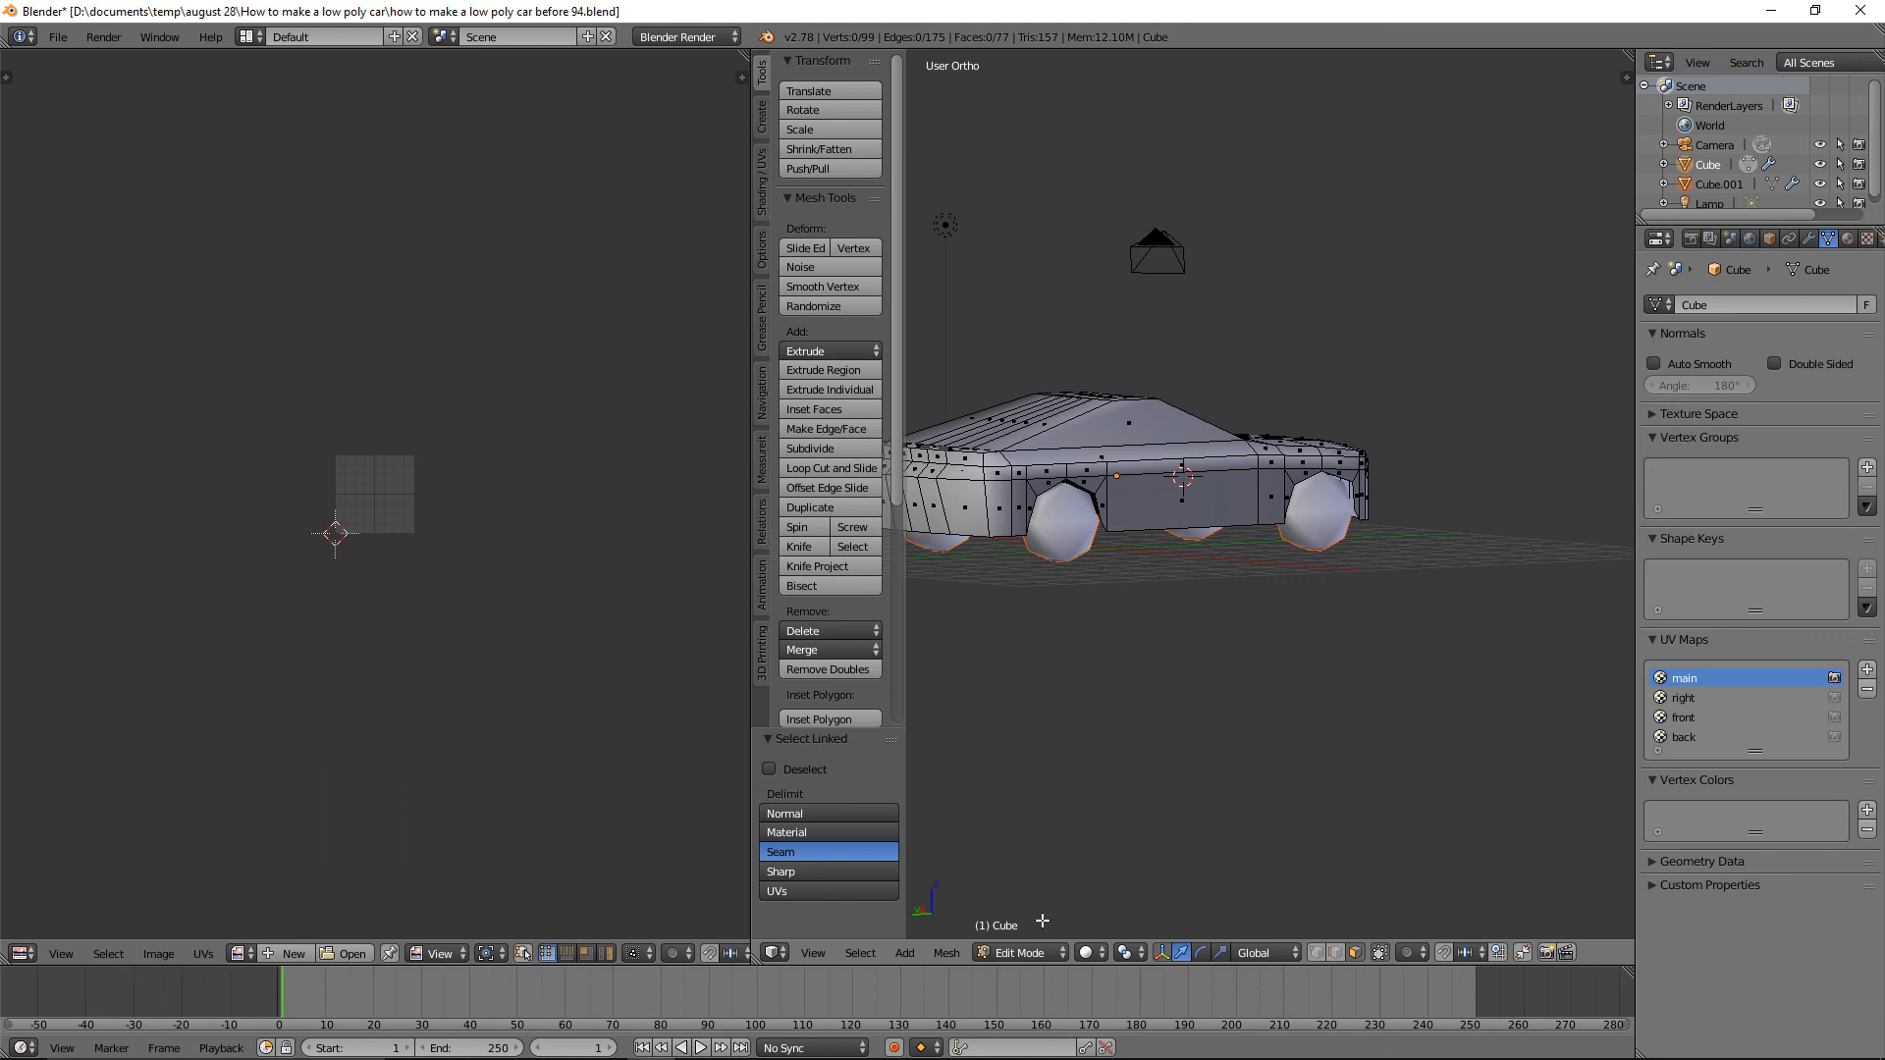
# Return to Object Mode, select only the separated wheels object, and switch it to Edit Mode.
pyautogui.click(1045, 952)
pyautogui.click(1049, 938)
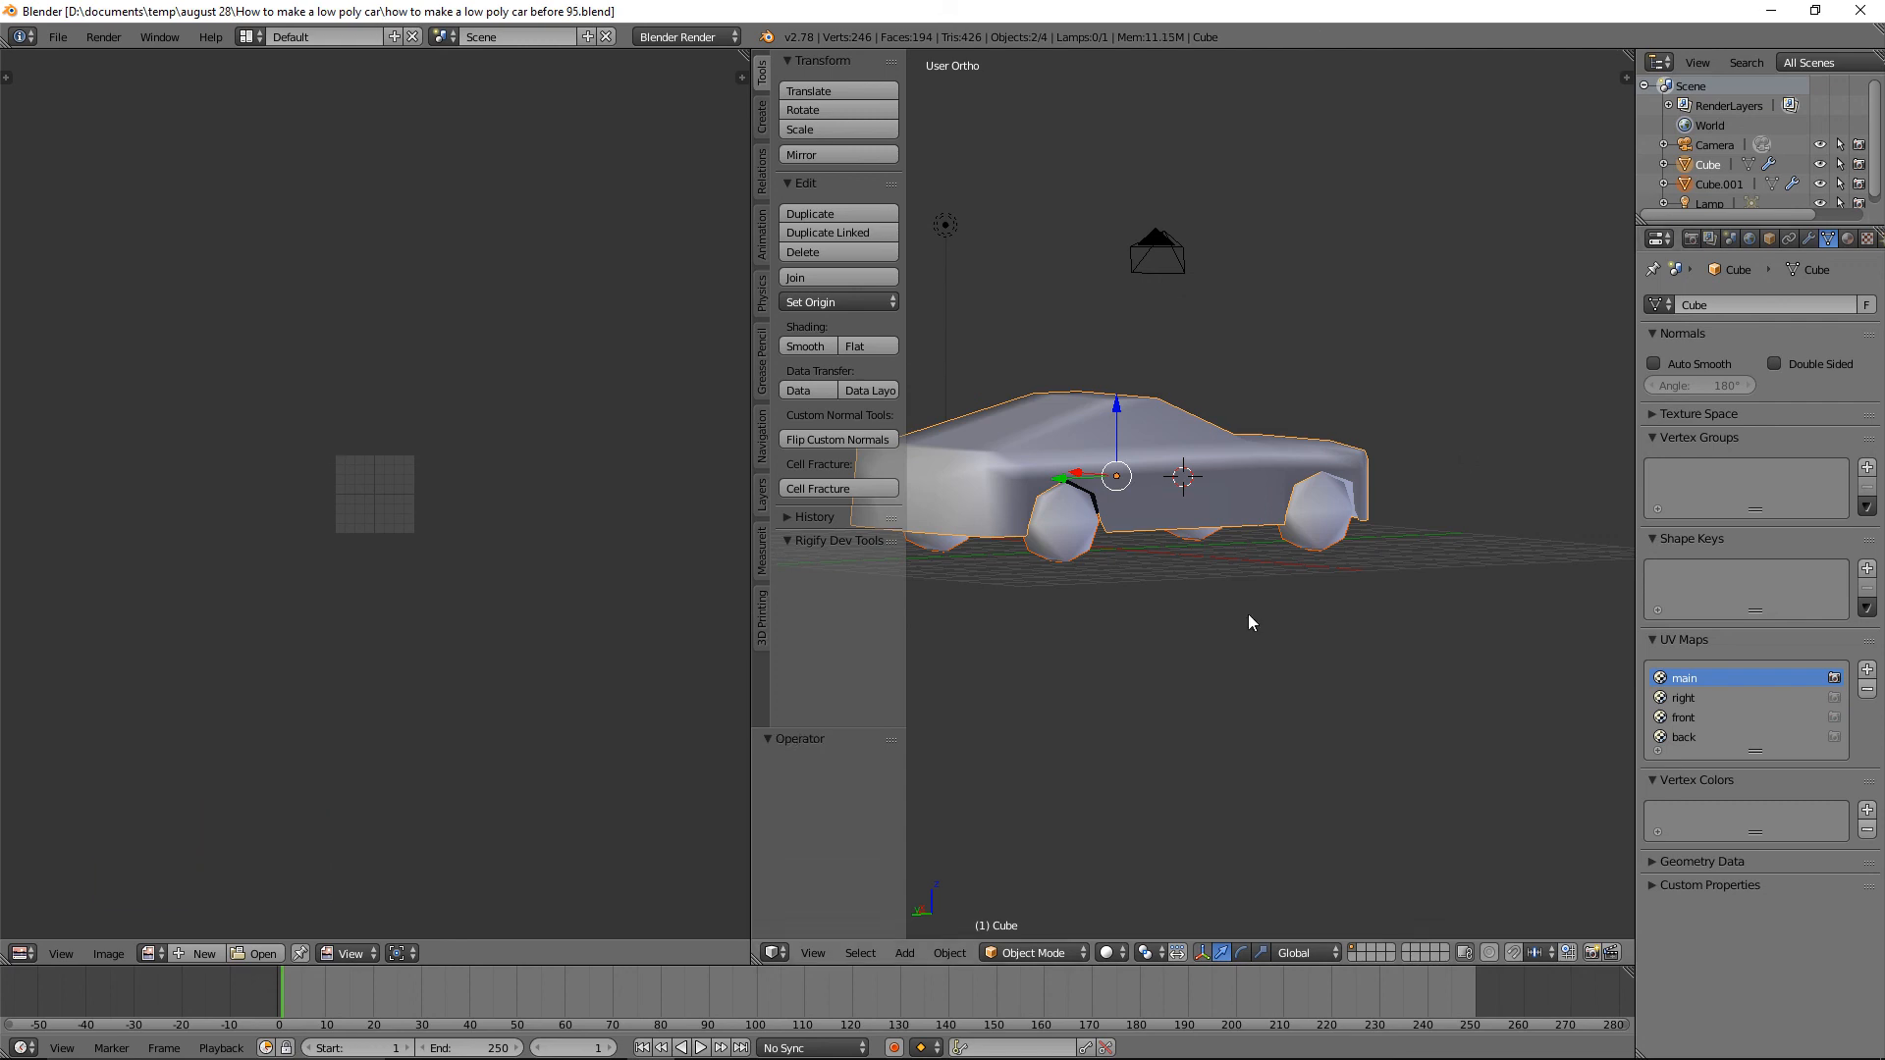
pyautogui.press('a')
pyautogui.click(1095, 555)
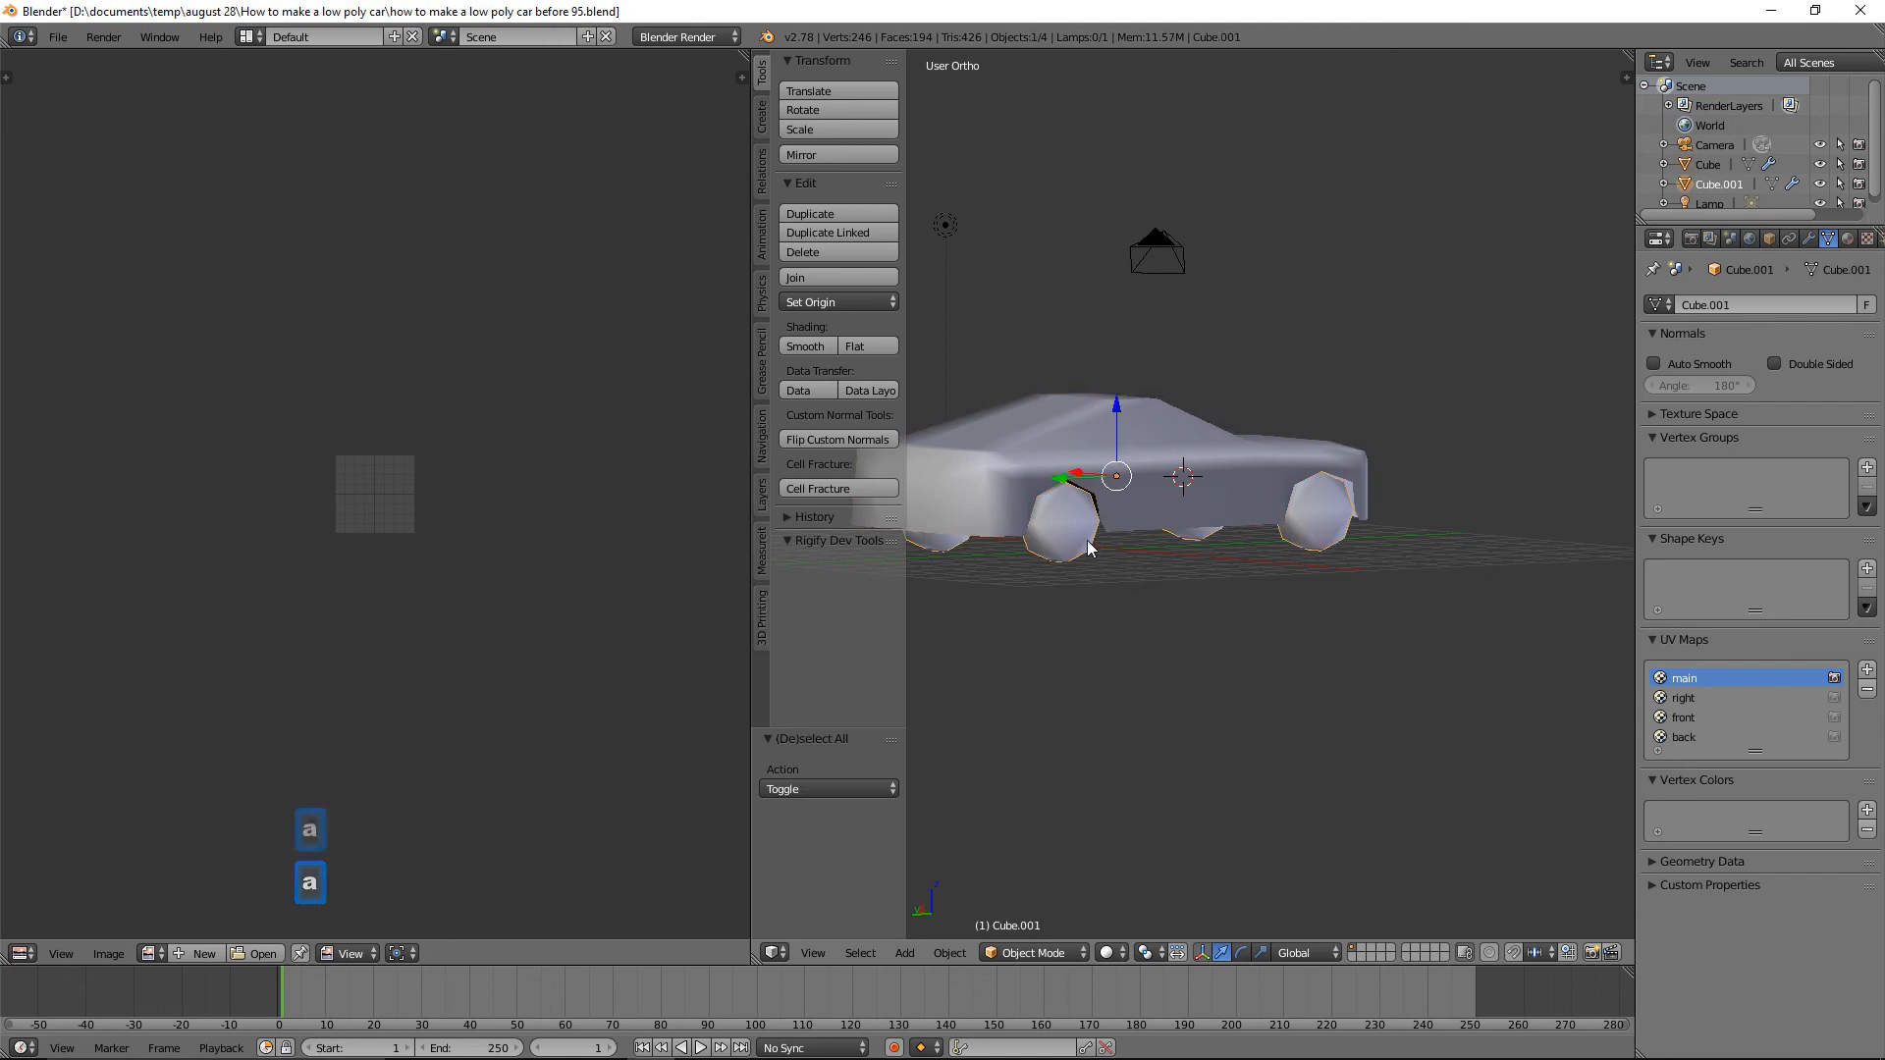
pyautogui.click(1075, 958)
pyautogui.click(1086, 910)
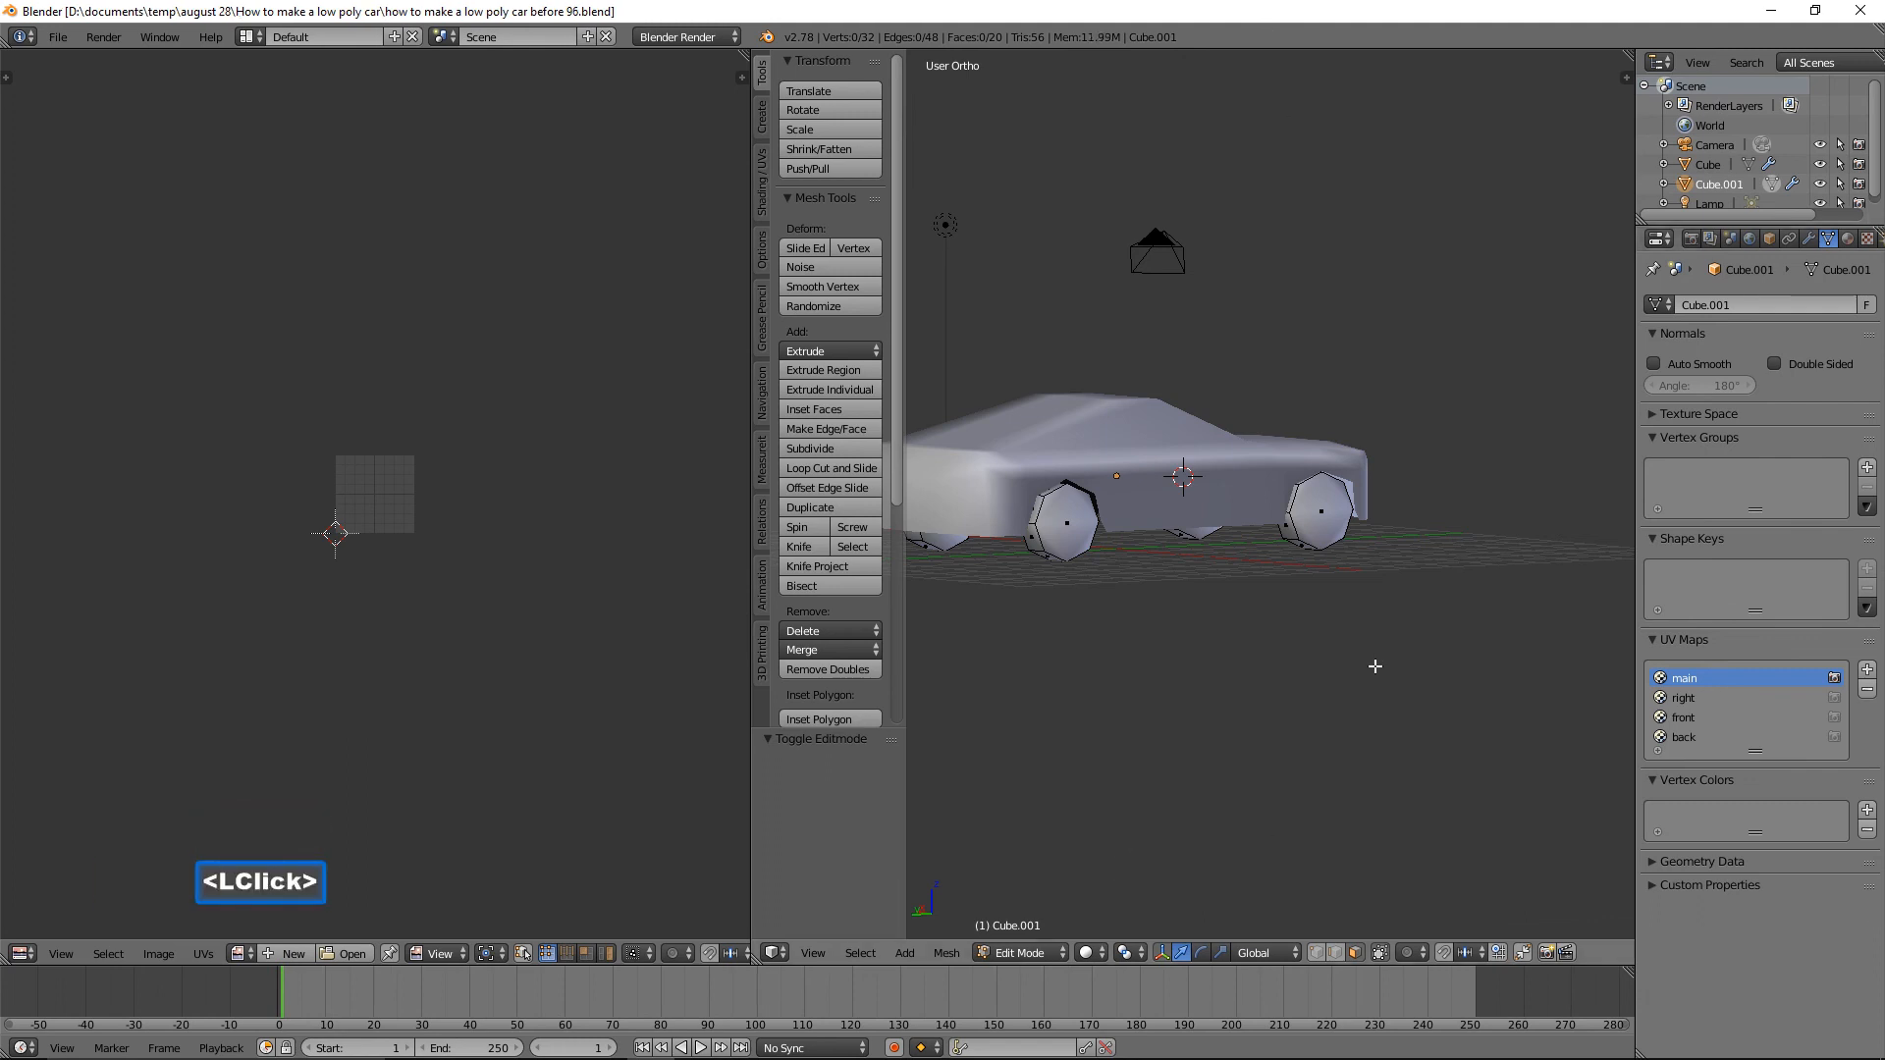
# Select all of the wheel geometry and give the wheels a level 2 Subdivision Surface.
pyautogui.moveTo(1042, 583); pyautogui.dragTo(1233, 594, button='middle')
pyautogui.keyDown('ctrl'); pyautogui.moveTo(1233, 594); pyautogui.dragTo(1266, 441, button='middle'); pyautogui.keyUp('ctrl')
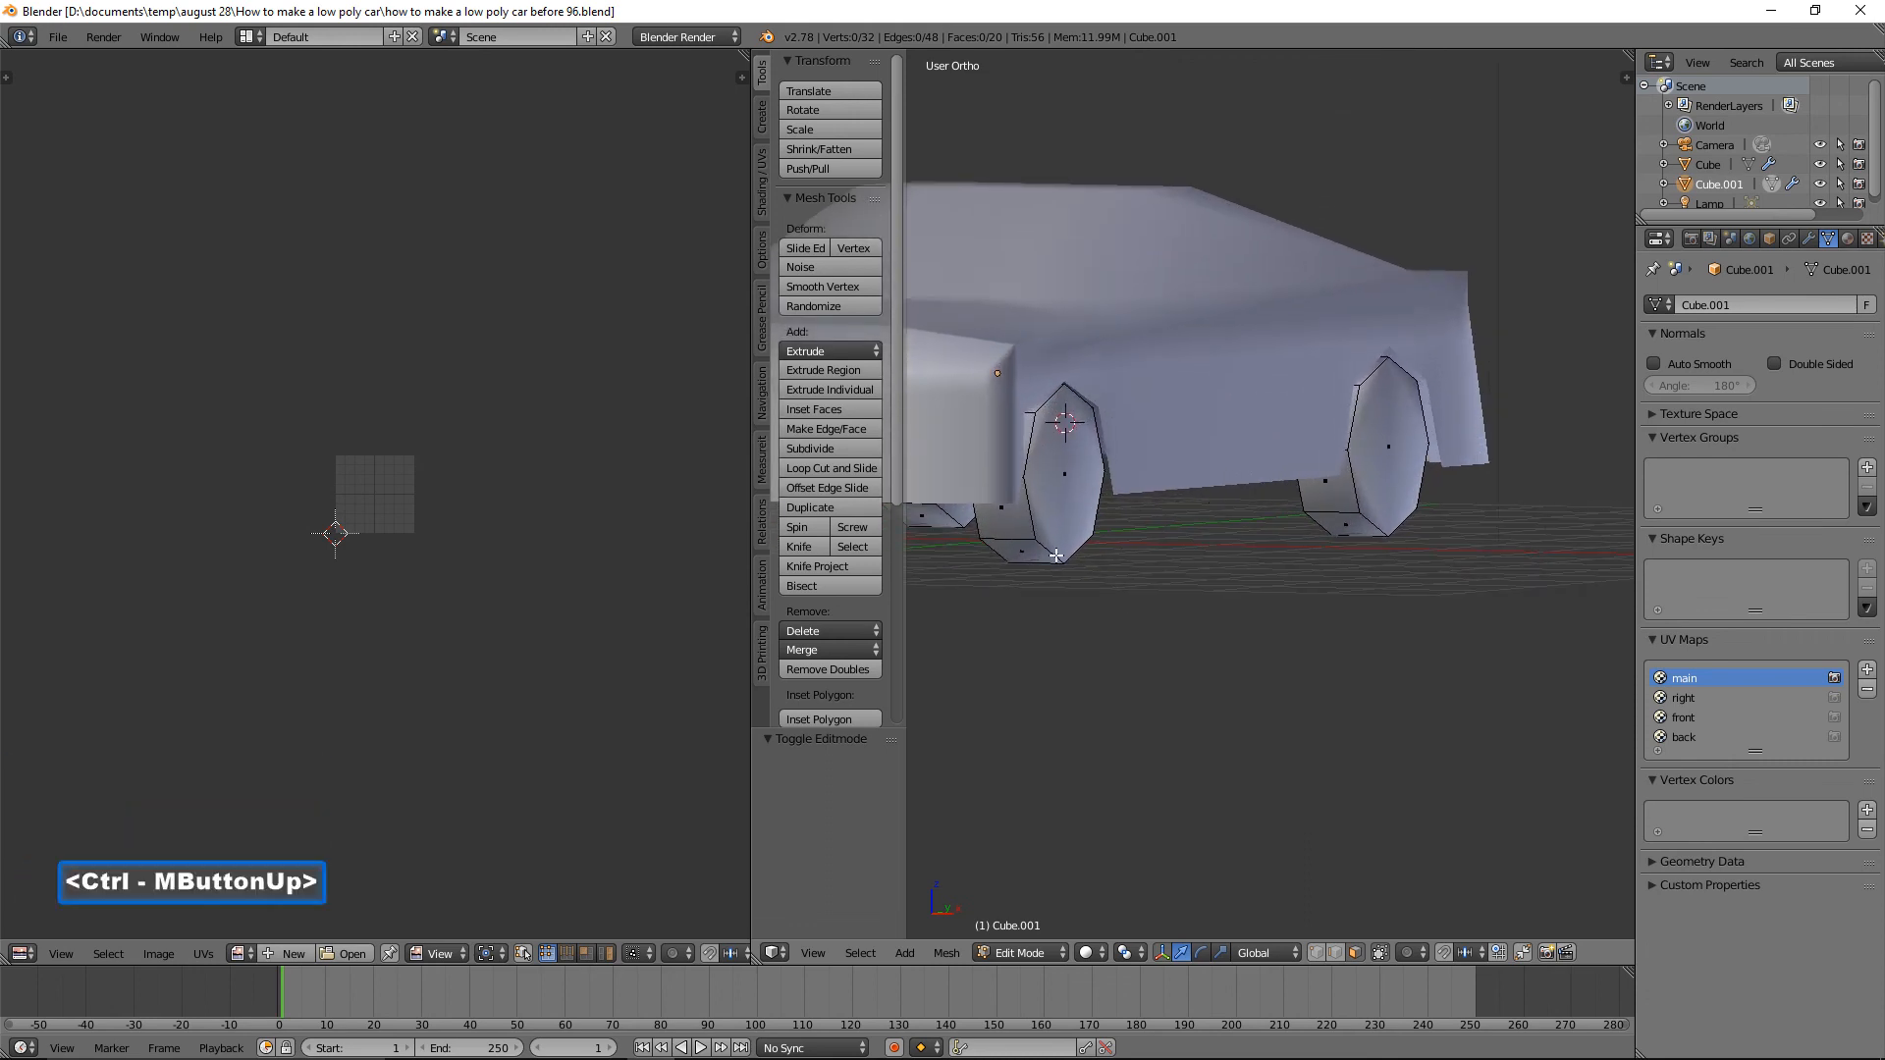
pyautogui.press('a')
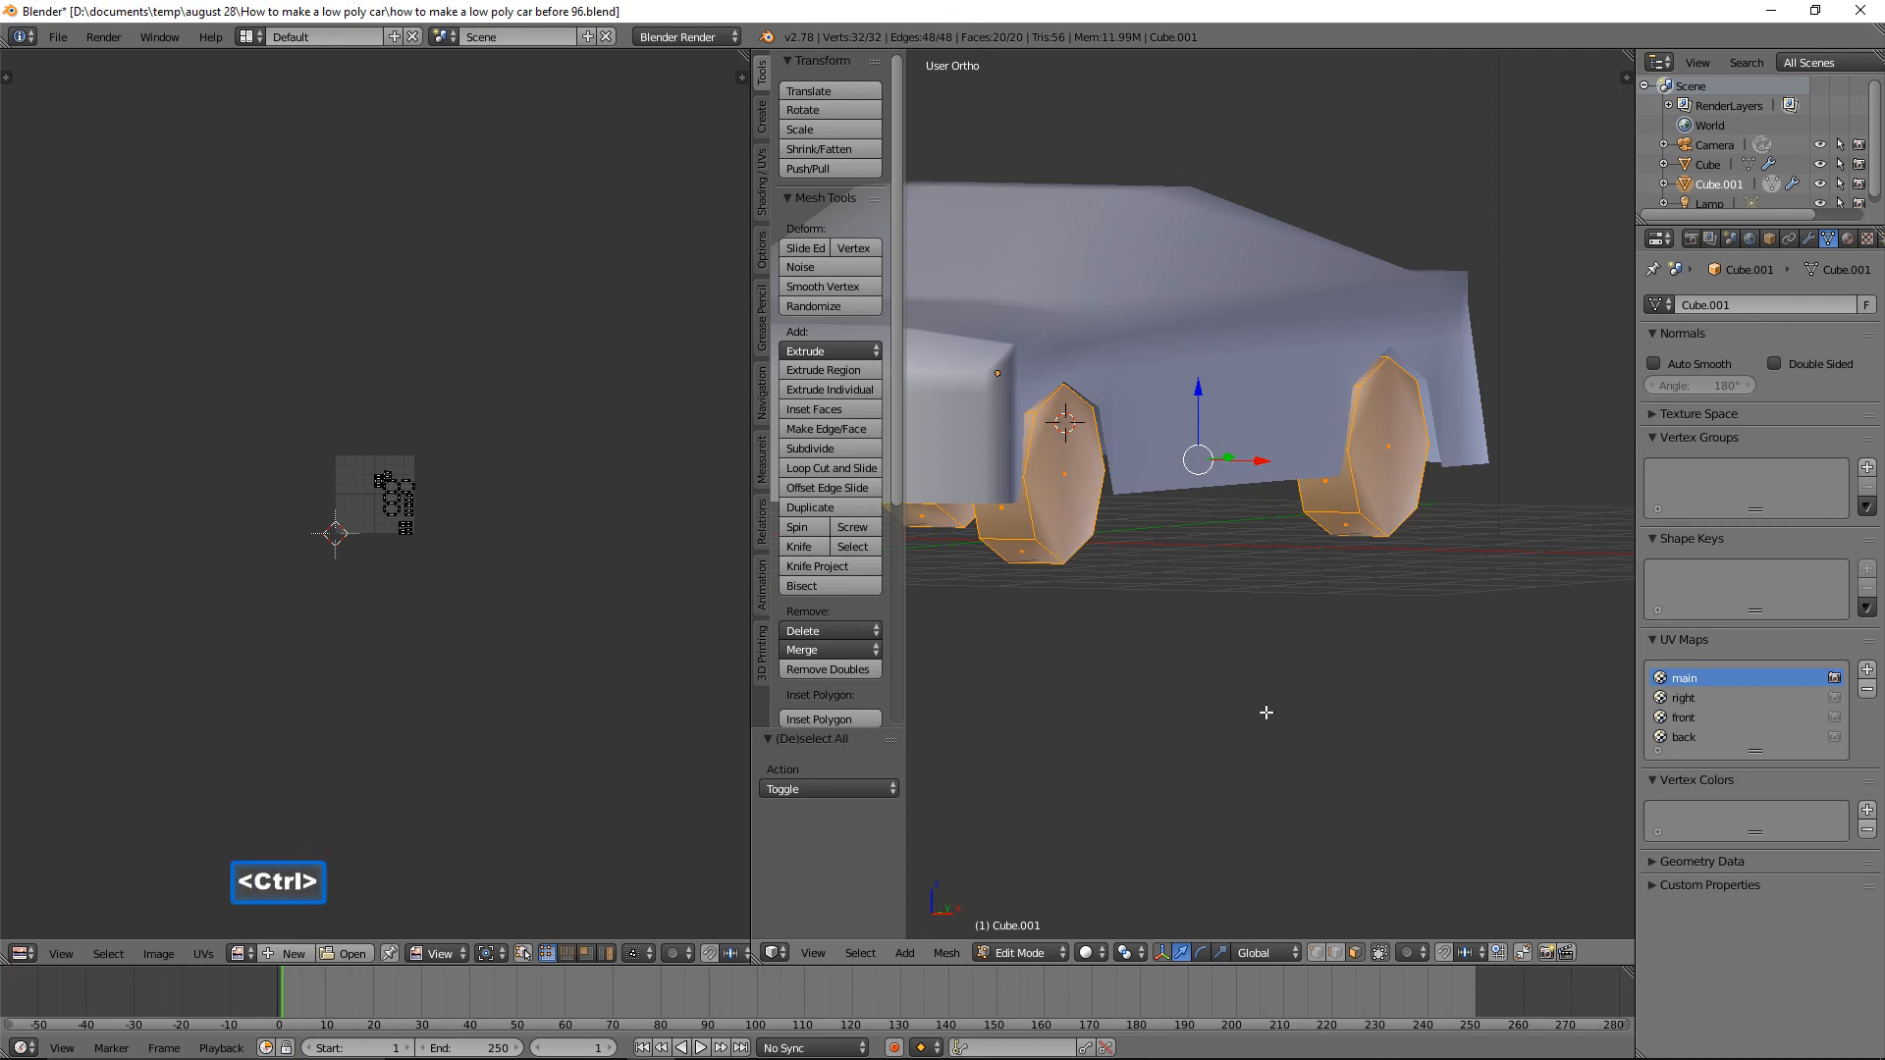
pyautogui.hotkey('ctrl', '2')
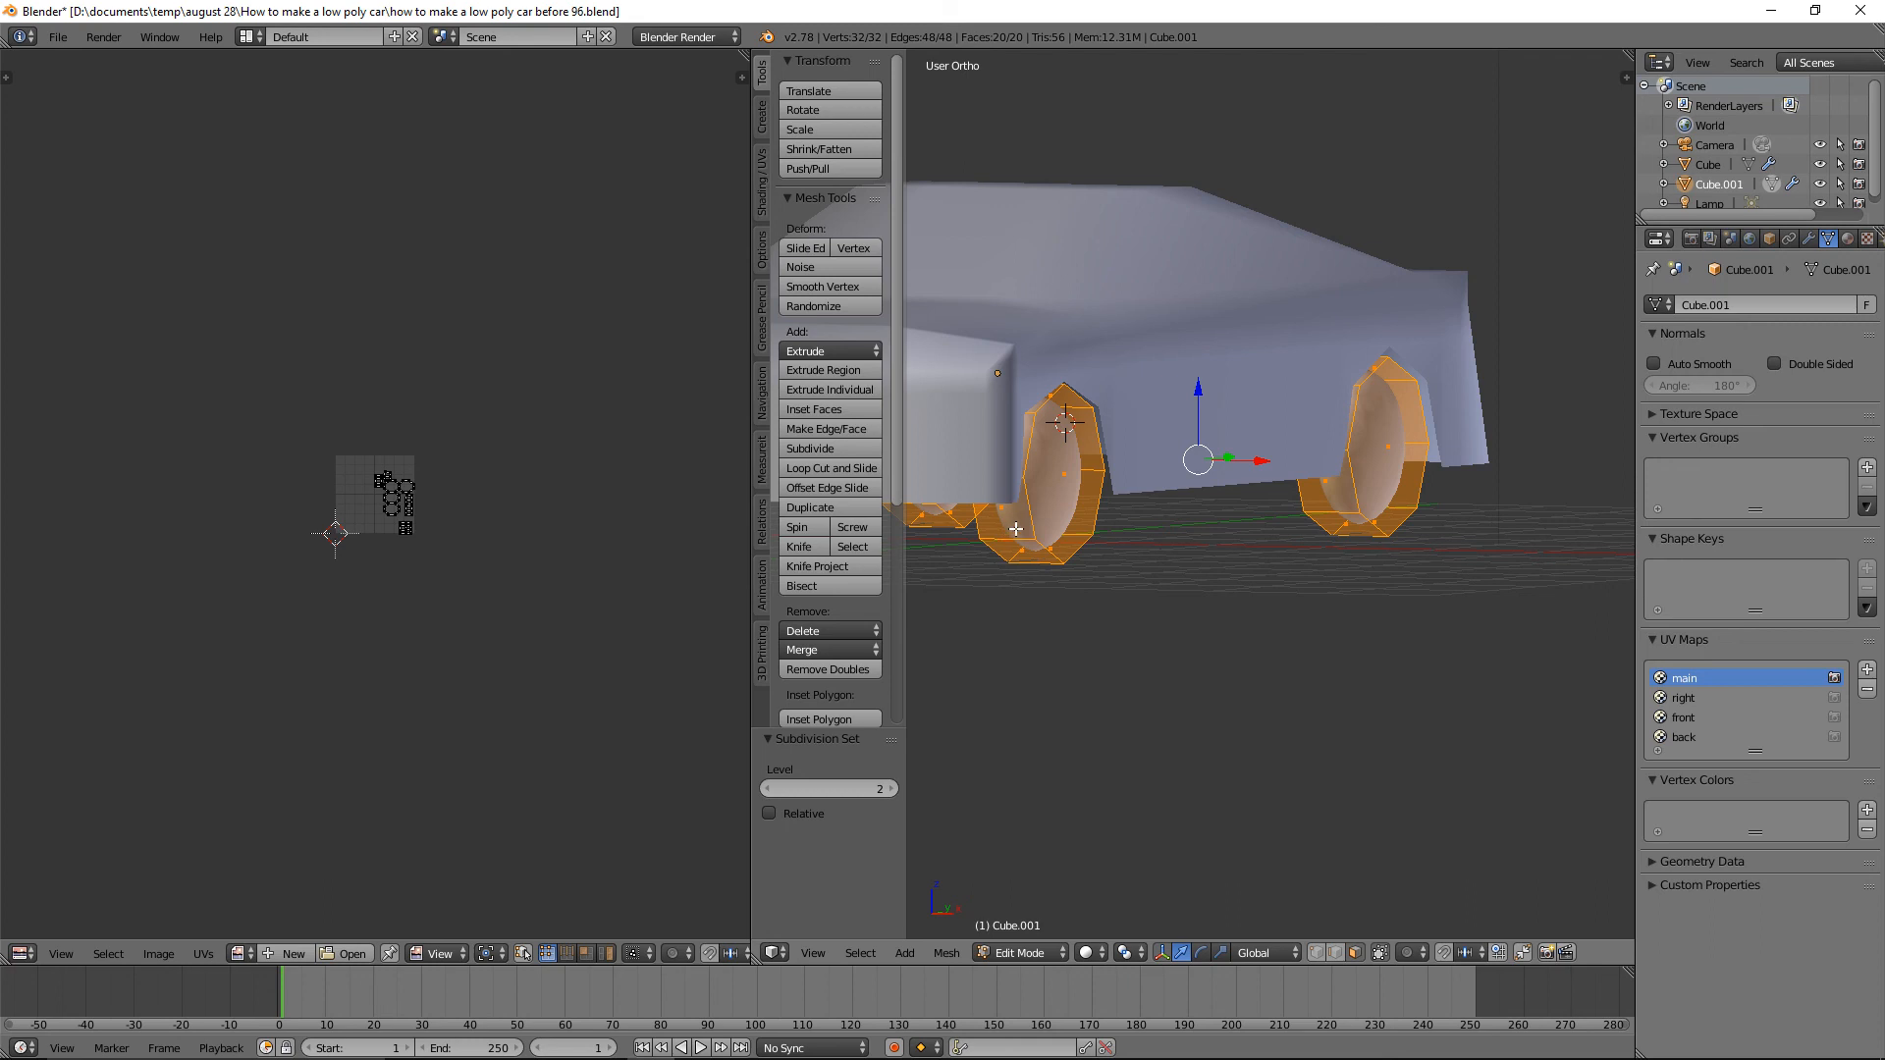
# Add two loop cuts around the front wheel's tread, sliding one to the outer edge and the other to the inner edge.
pyautogui.press('a')
pyautogui.press('ctrl')
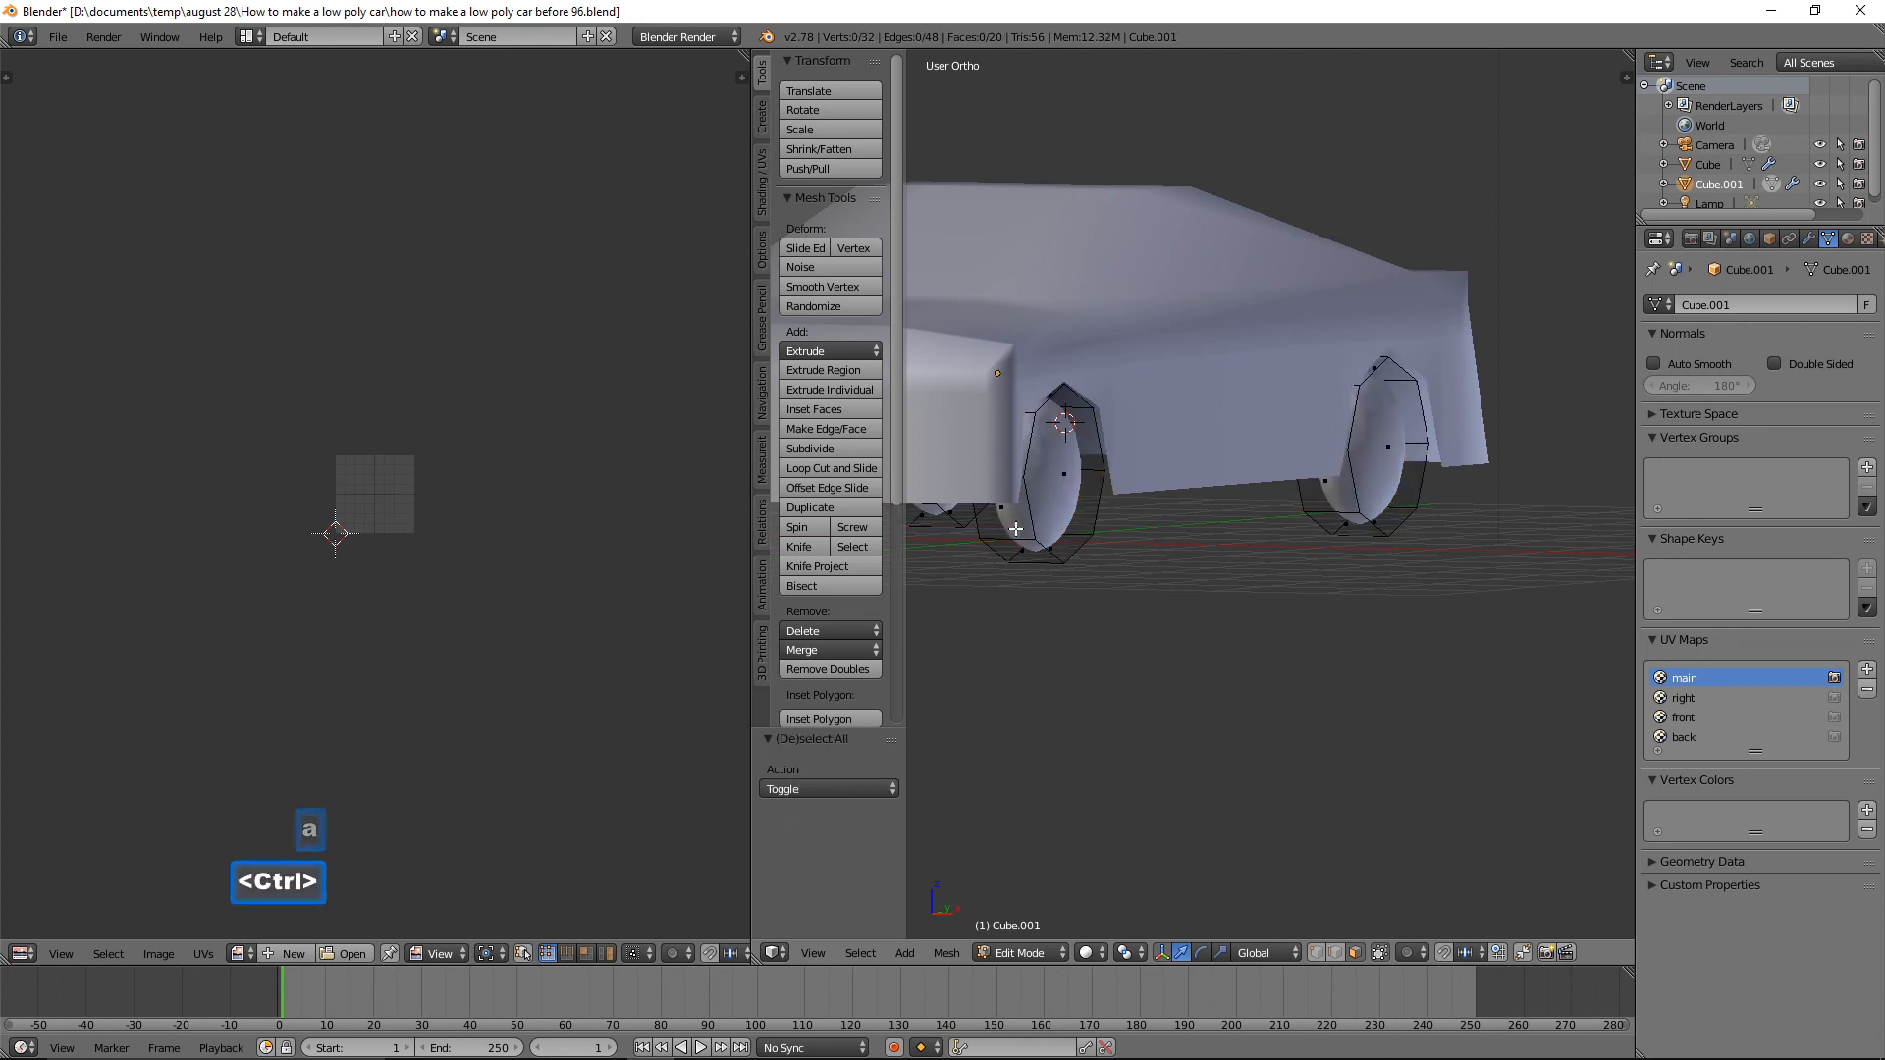
pyautogui.hotkey('ctrl', 'r')
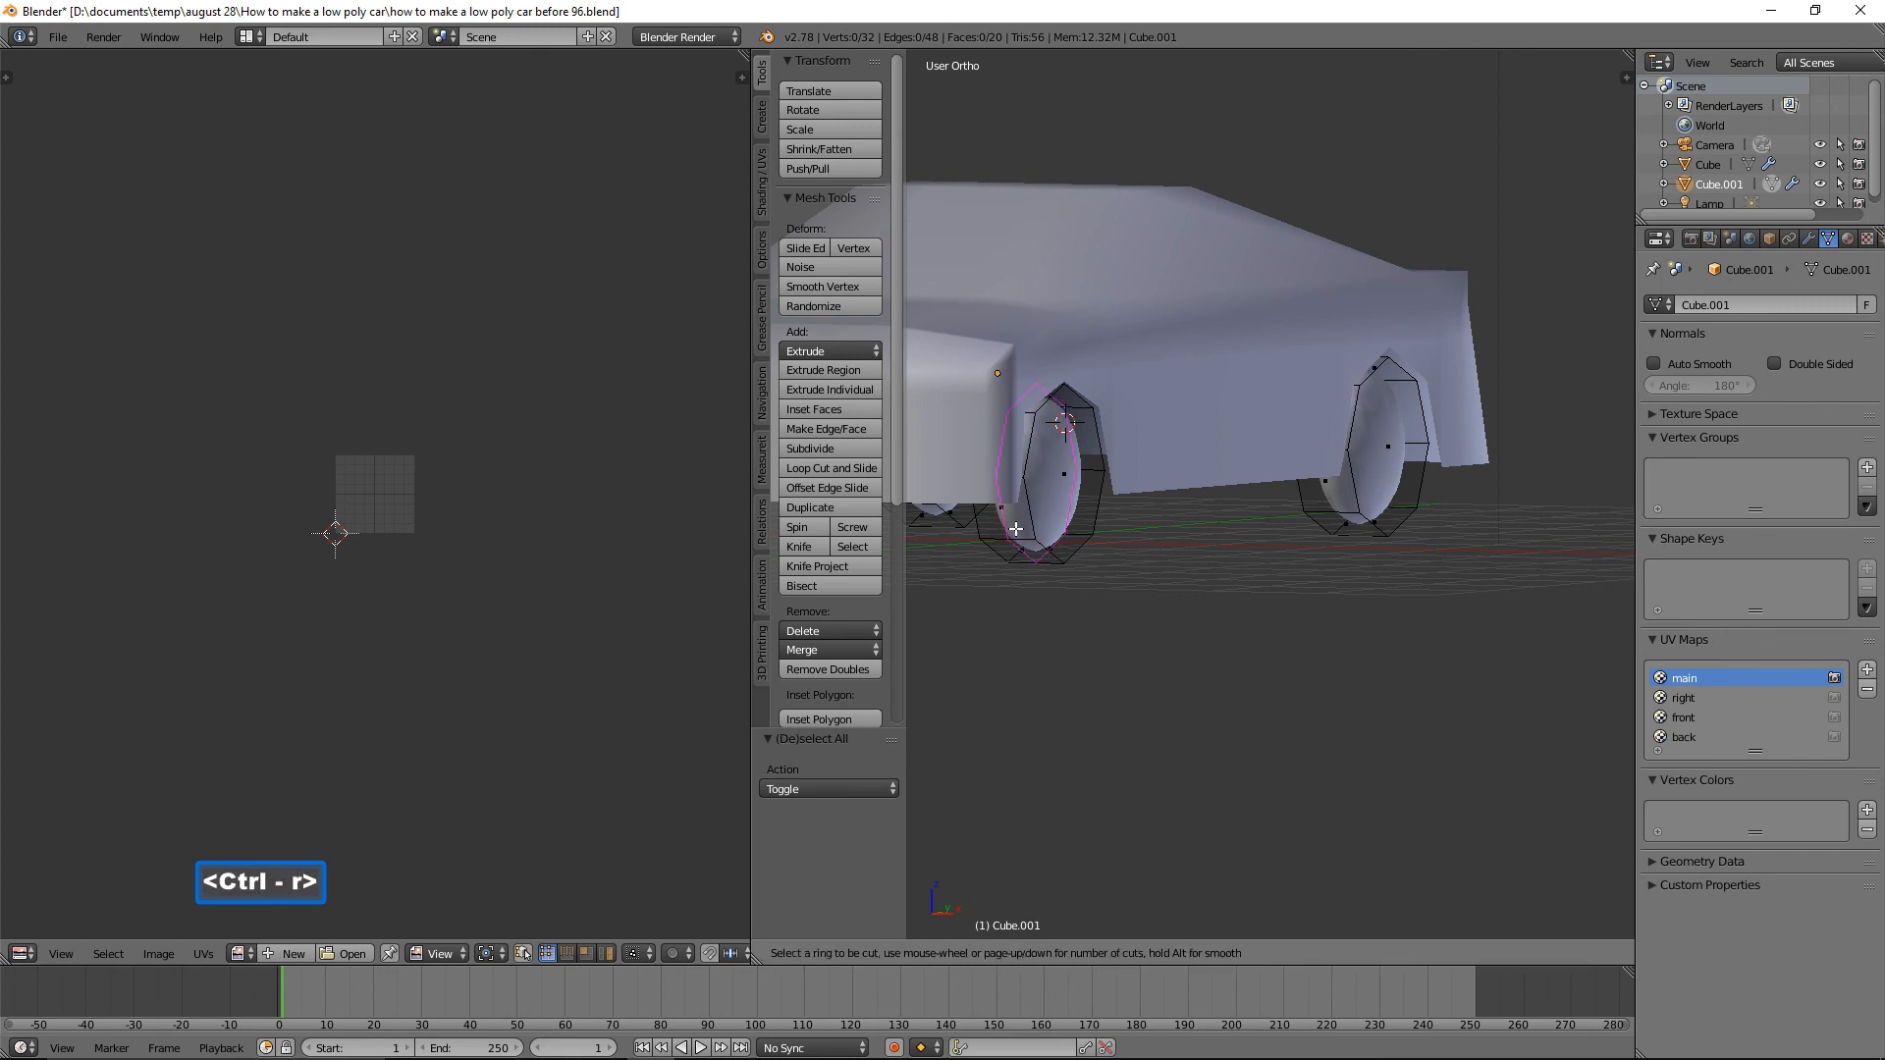
pyautogui.click(1015, 529)
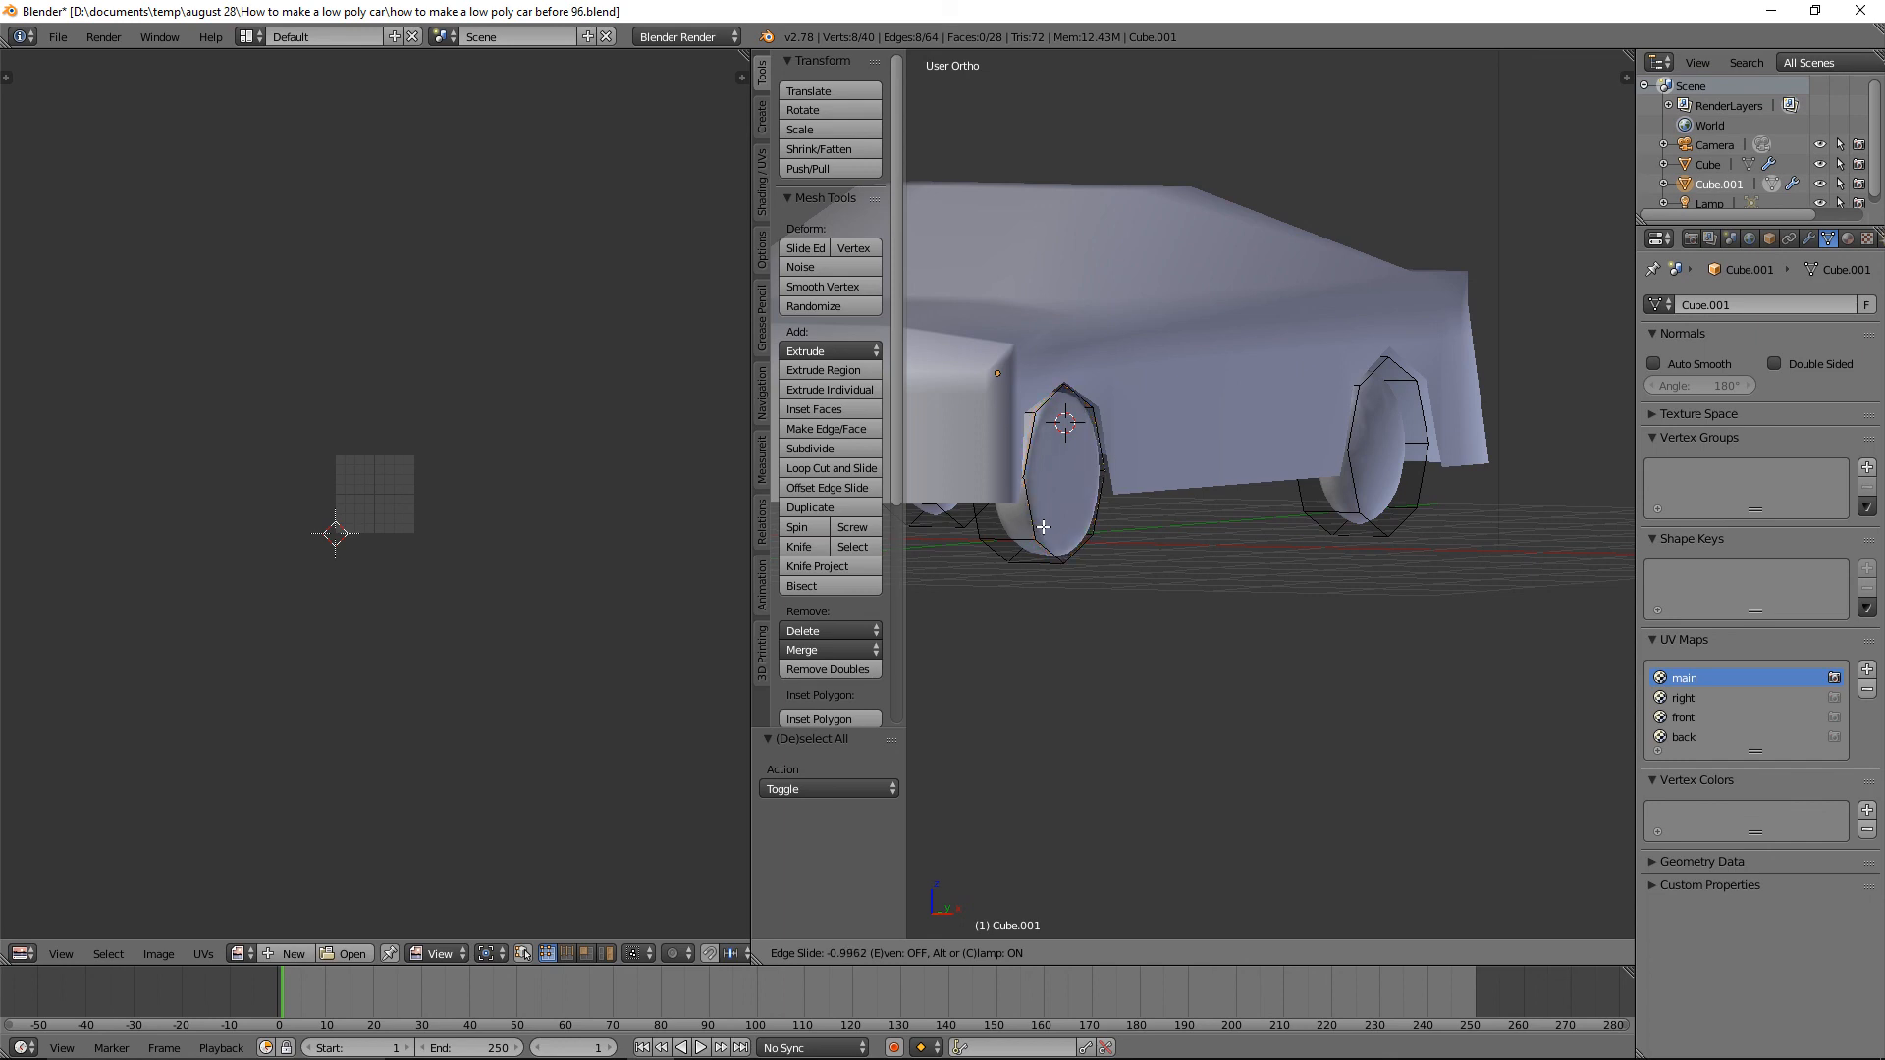
pyautogui.click(1043, 524)
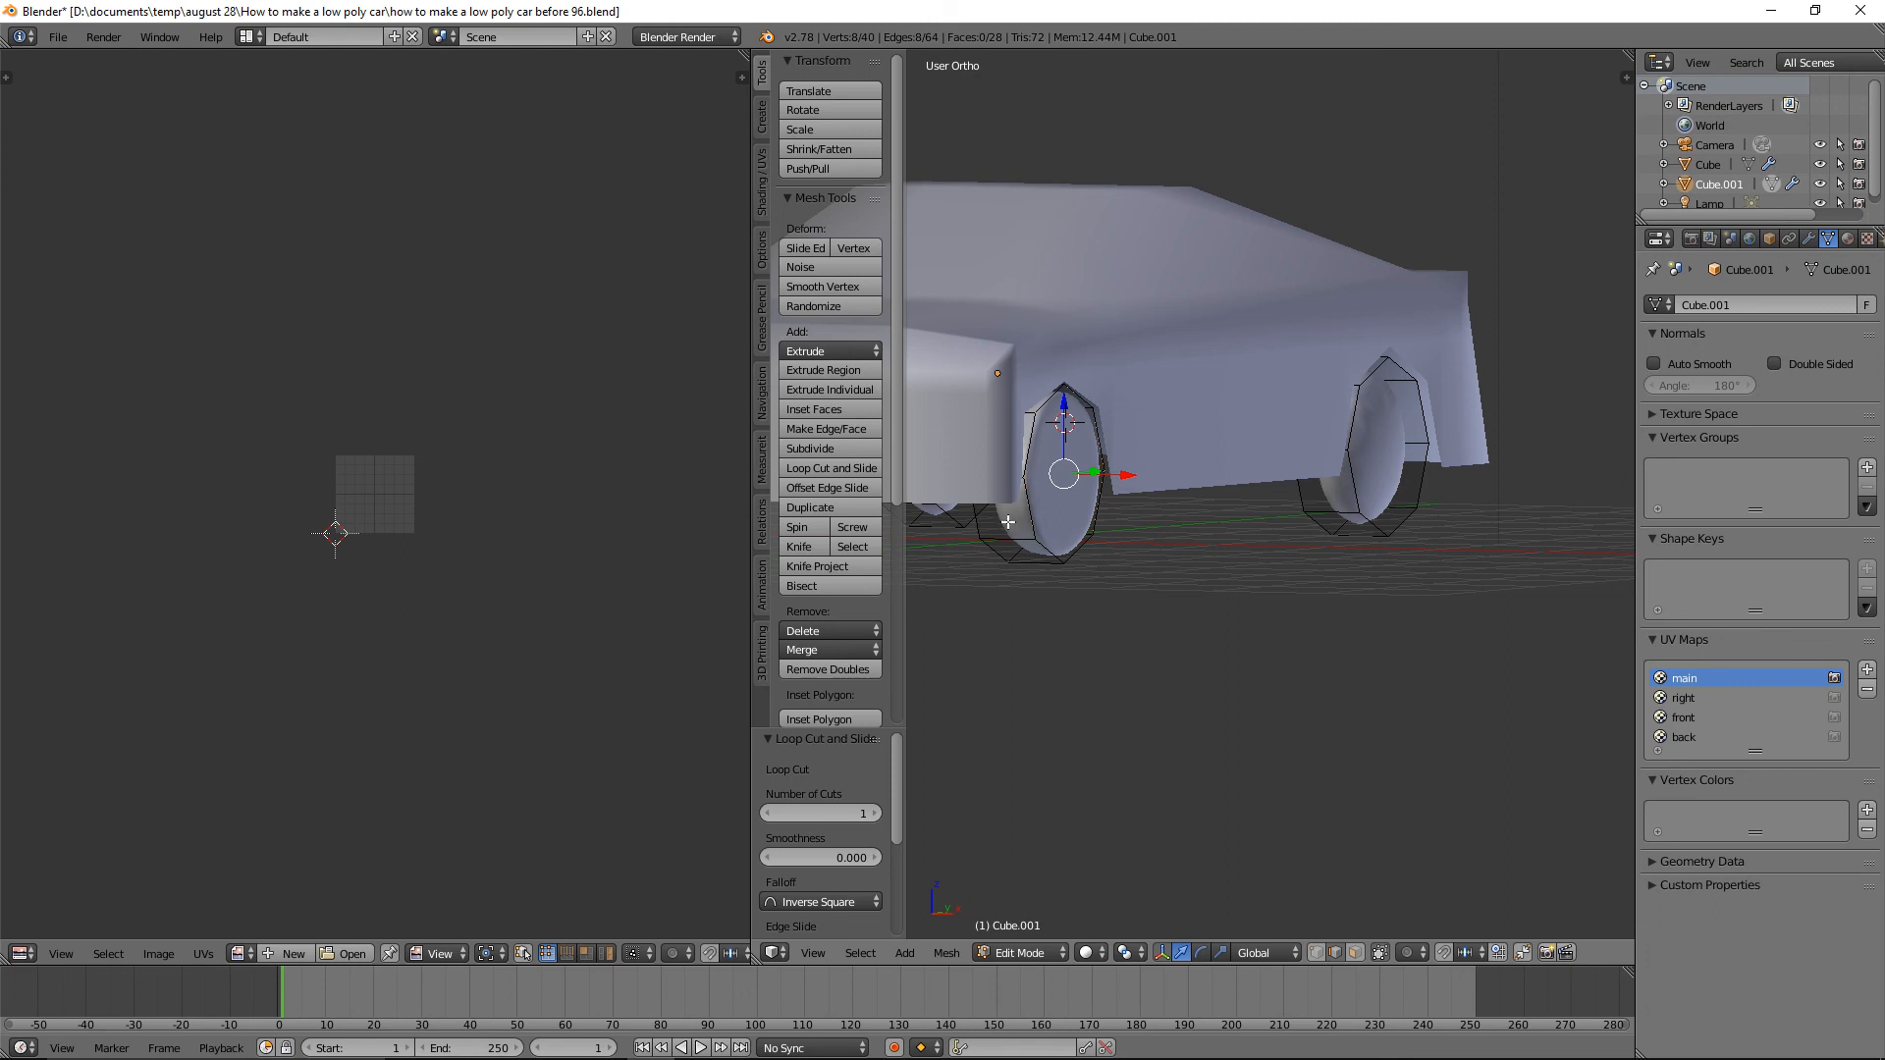
pyautogui.press('ctrl')
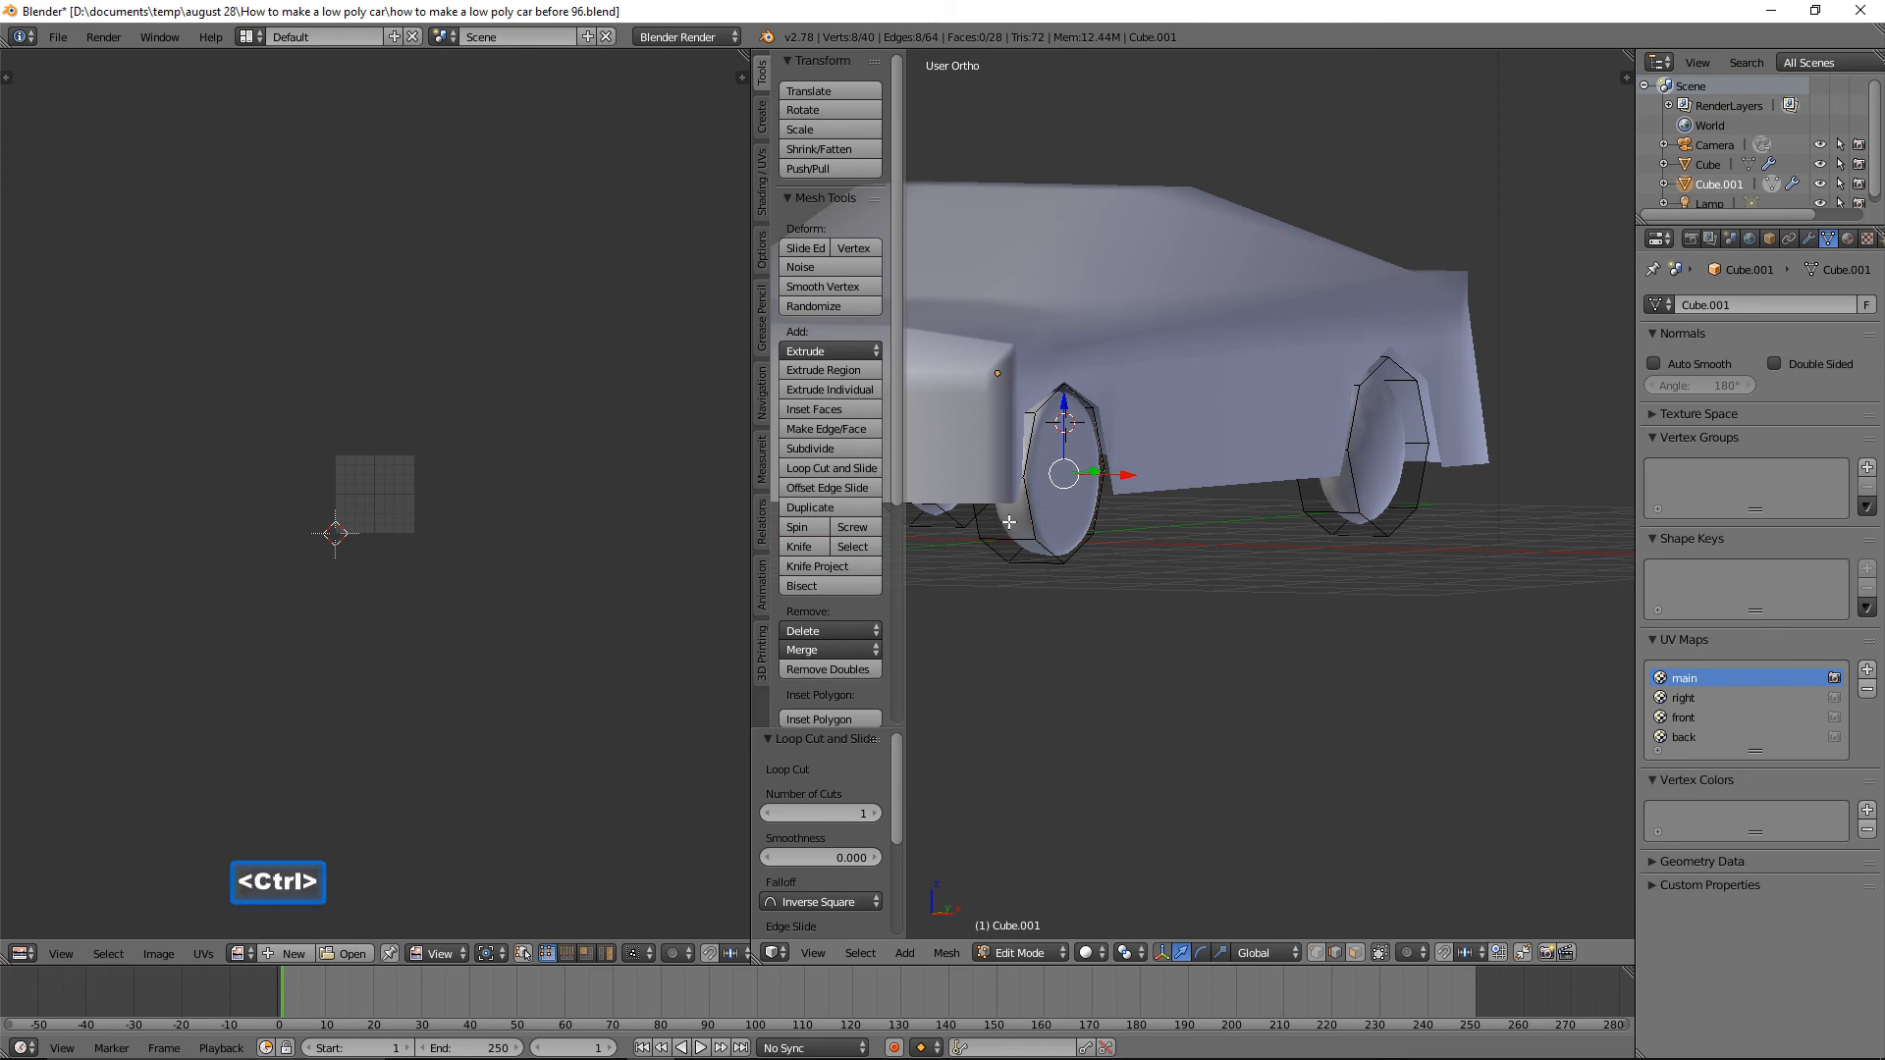
pyautogui.hotkey('ctrl', 'r')
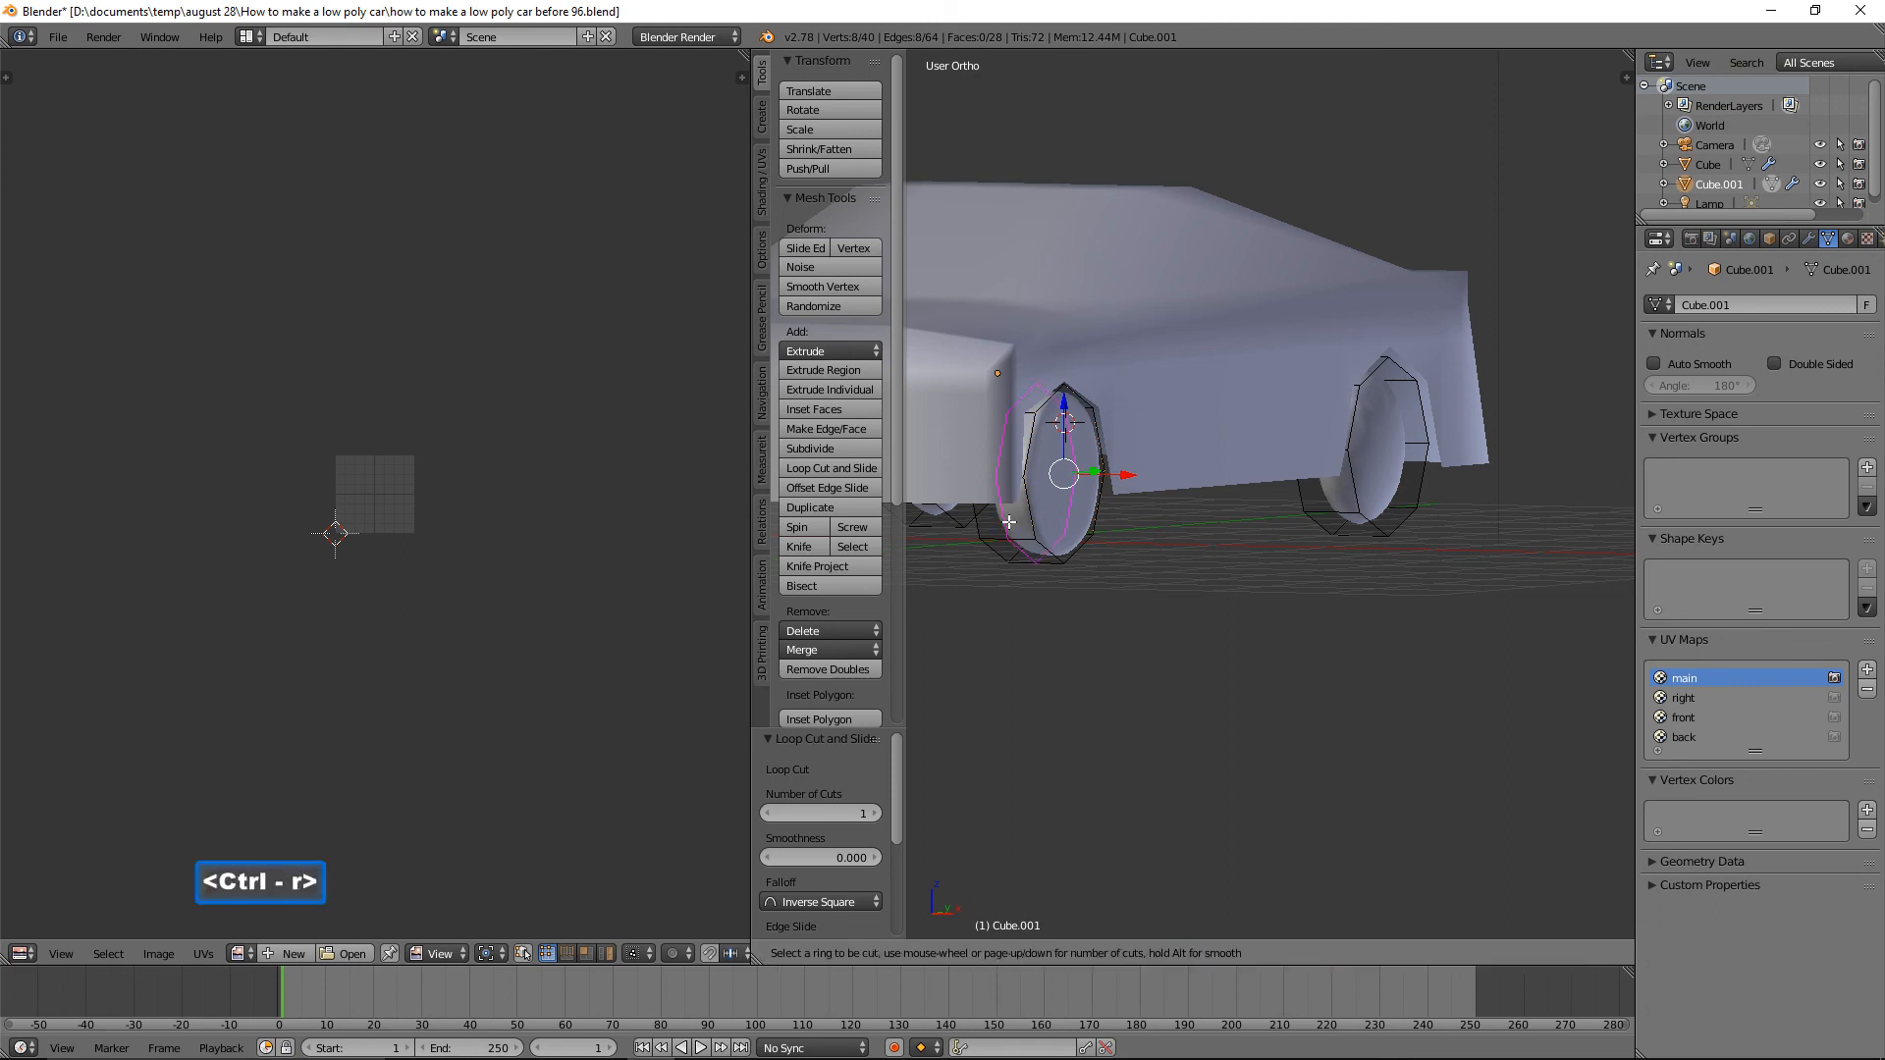
pyautogui.click(1008, 522)
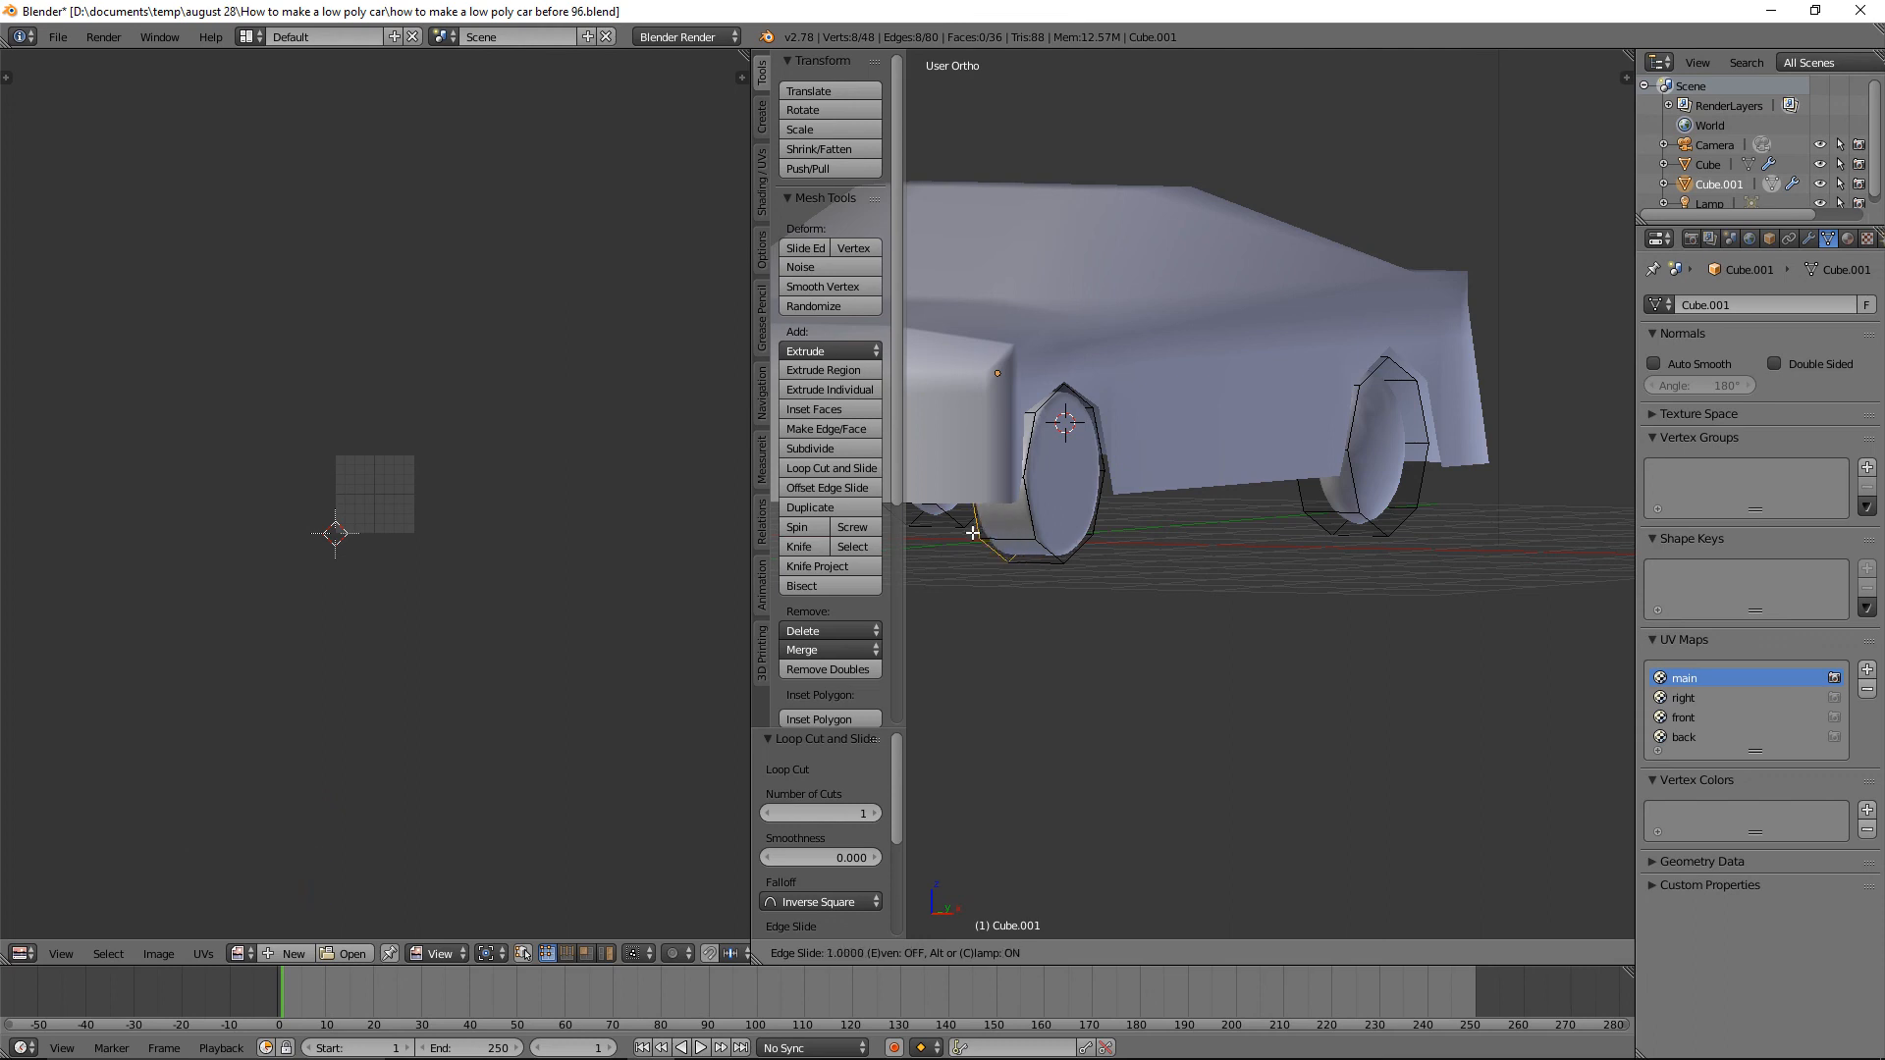
pyautogui.click(978, 540)
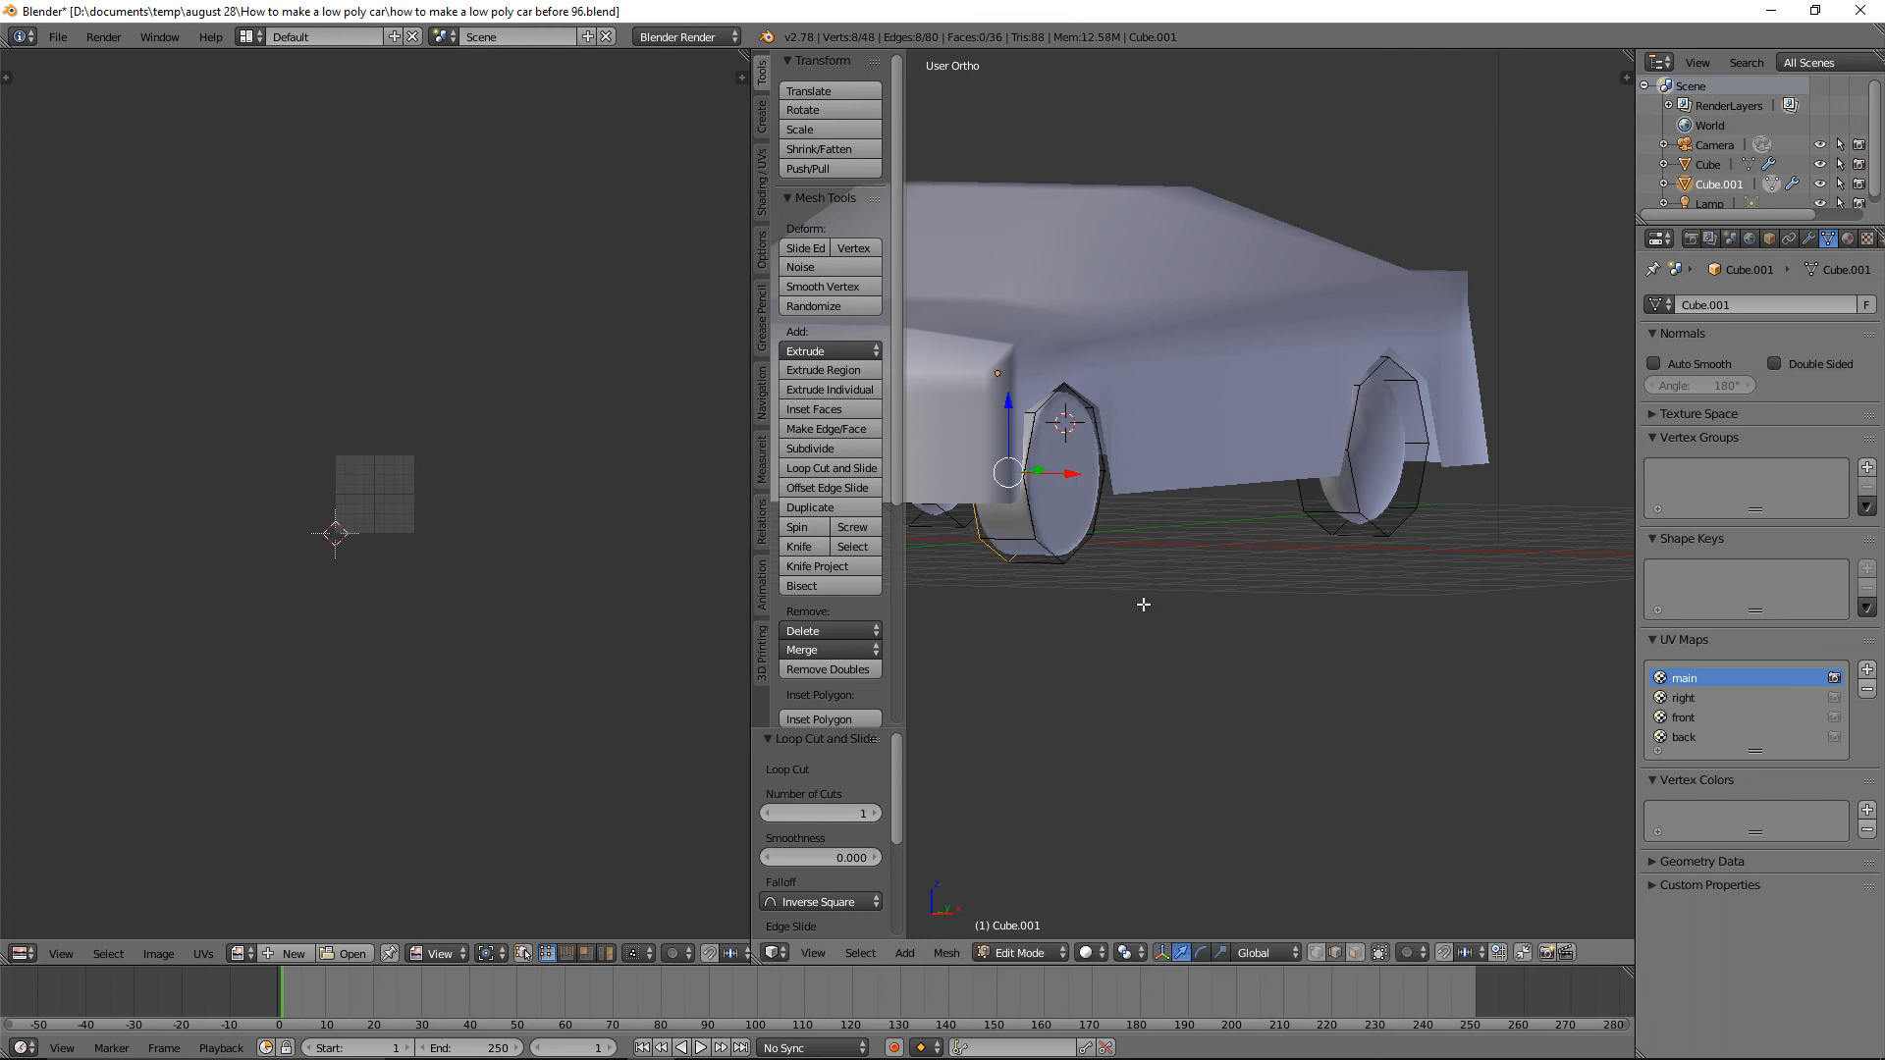
# Add two loop cuts around the rear wheel's tread, one slid to its outer edge and one to its inner edge.
pyautogui.press('a')
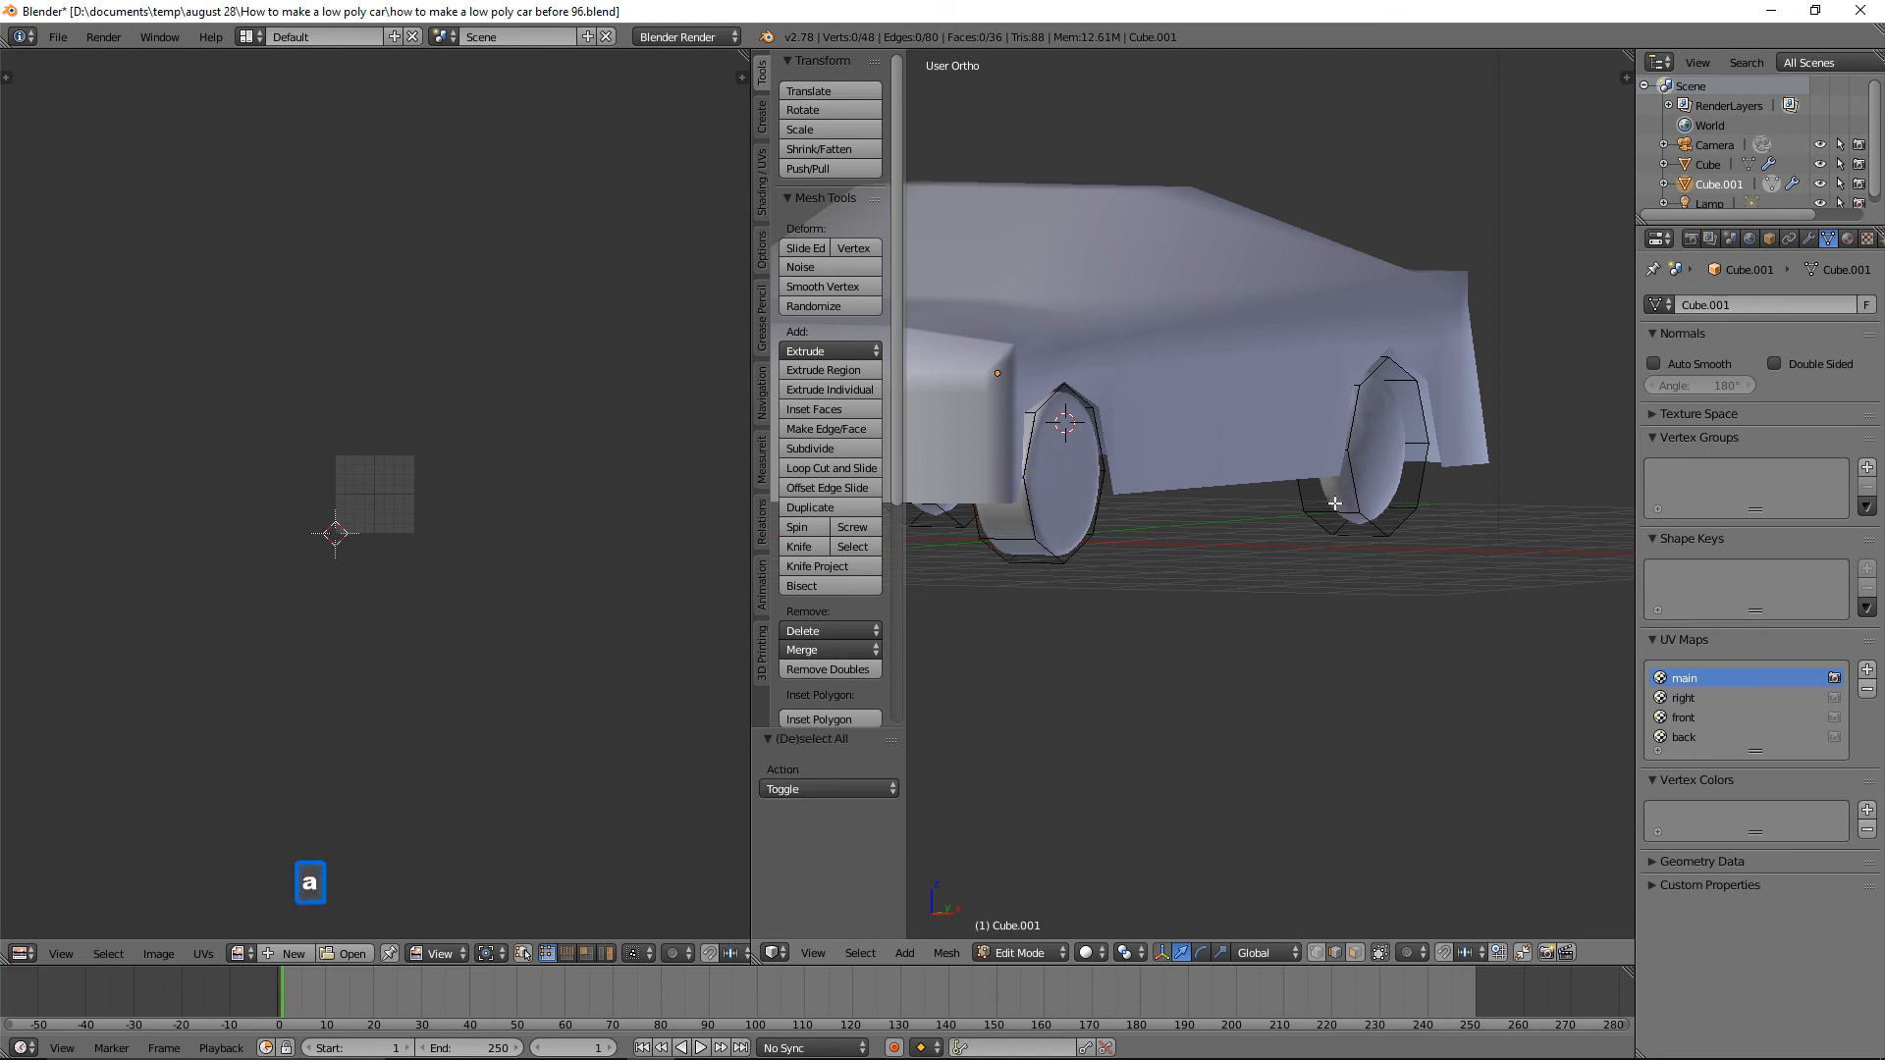
pyautogui.press('ctrl')
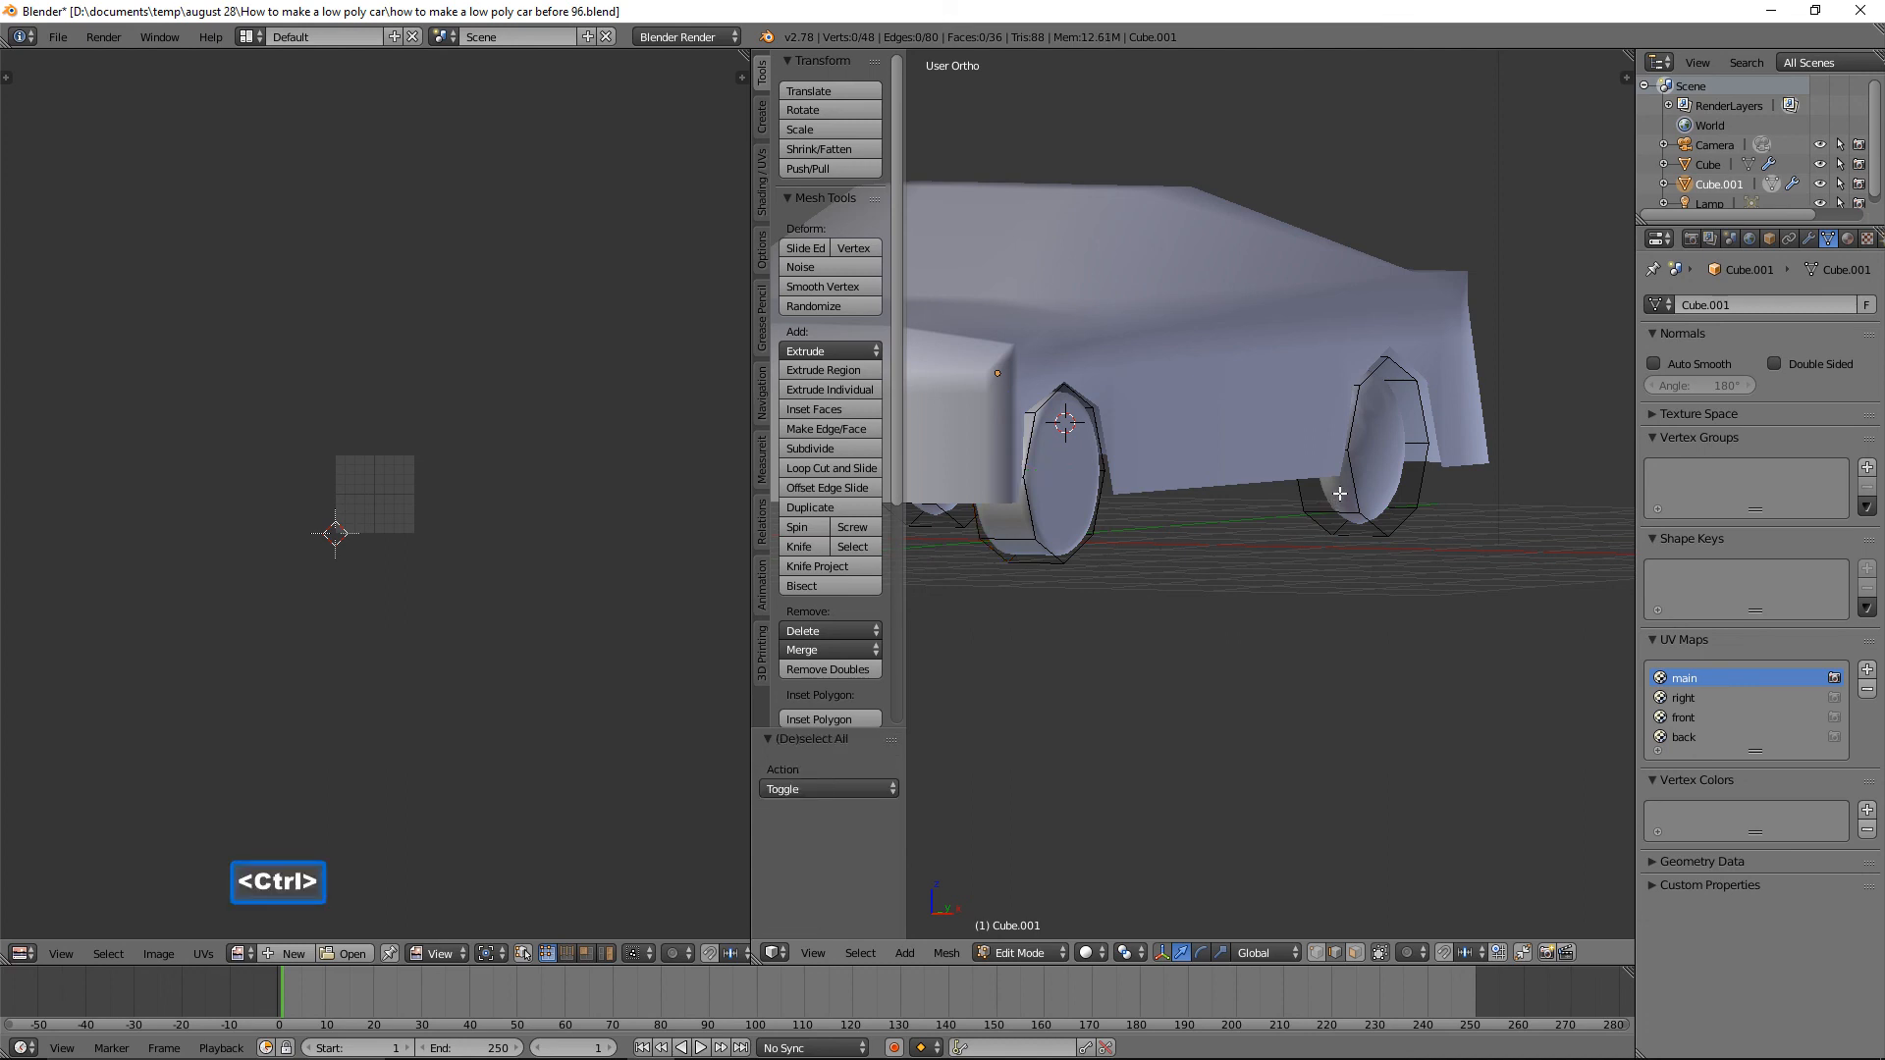
pyautogui.hotkey('ctrl', 'r')
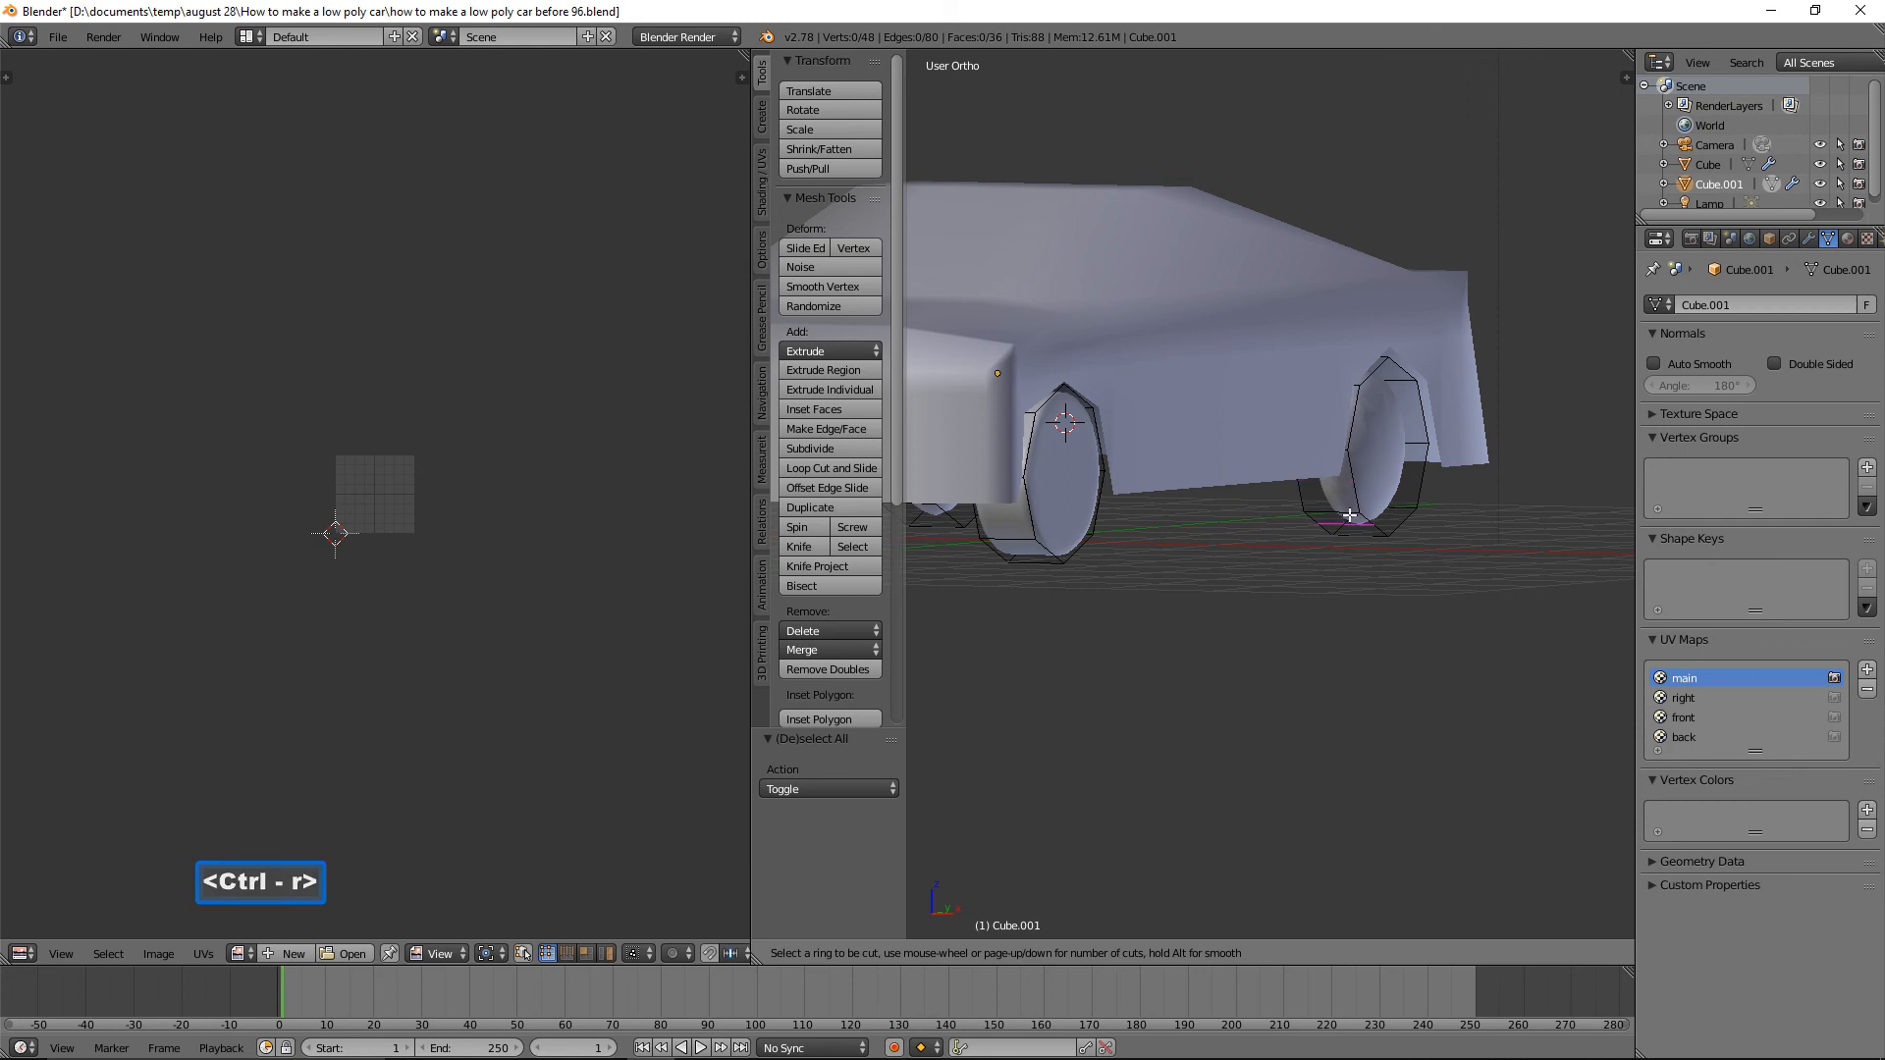
pyautogui.click(1348, 509)
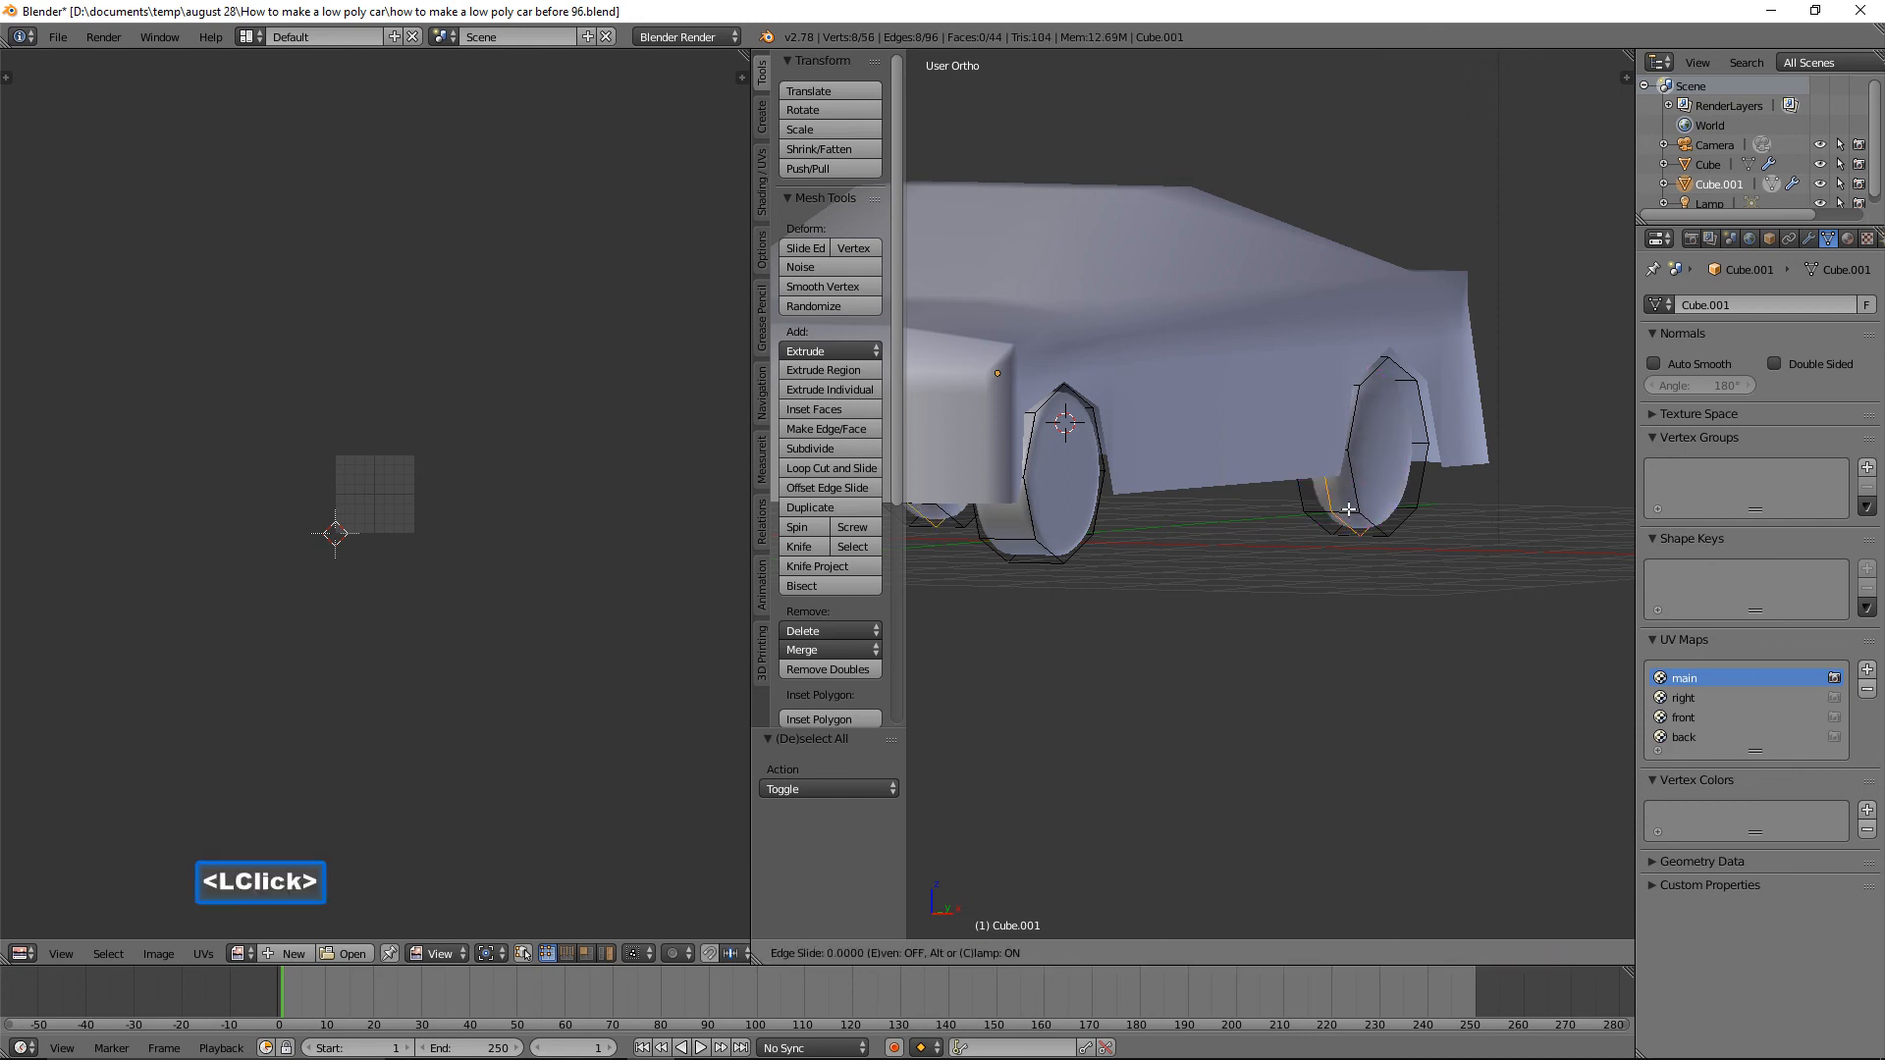
pyautogui.click(1396, 520)
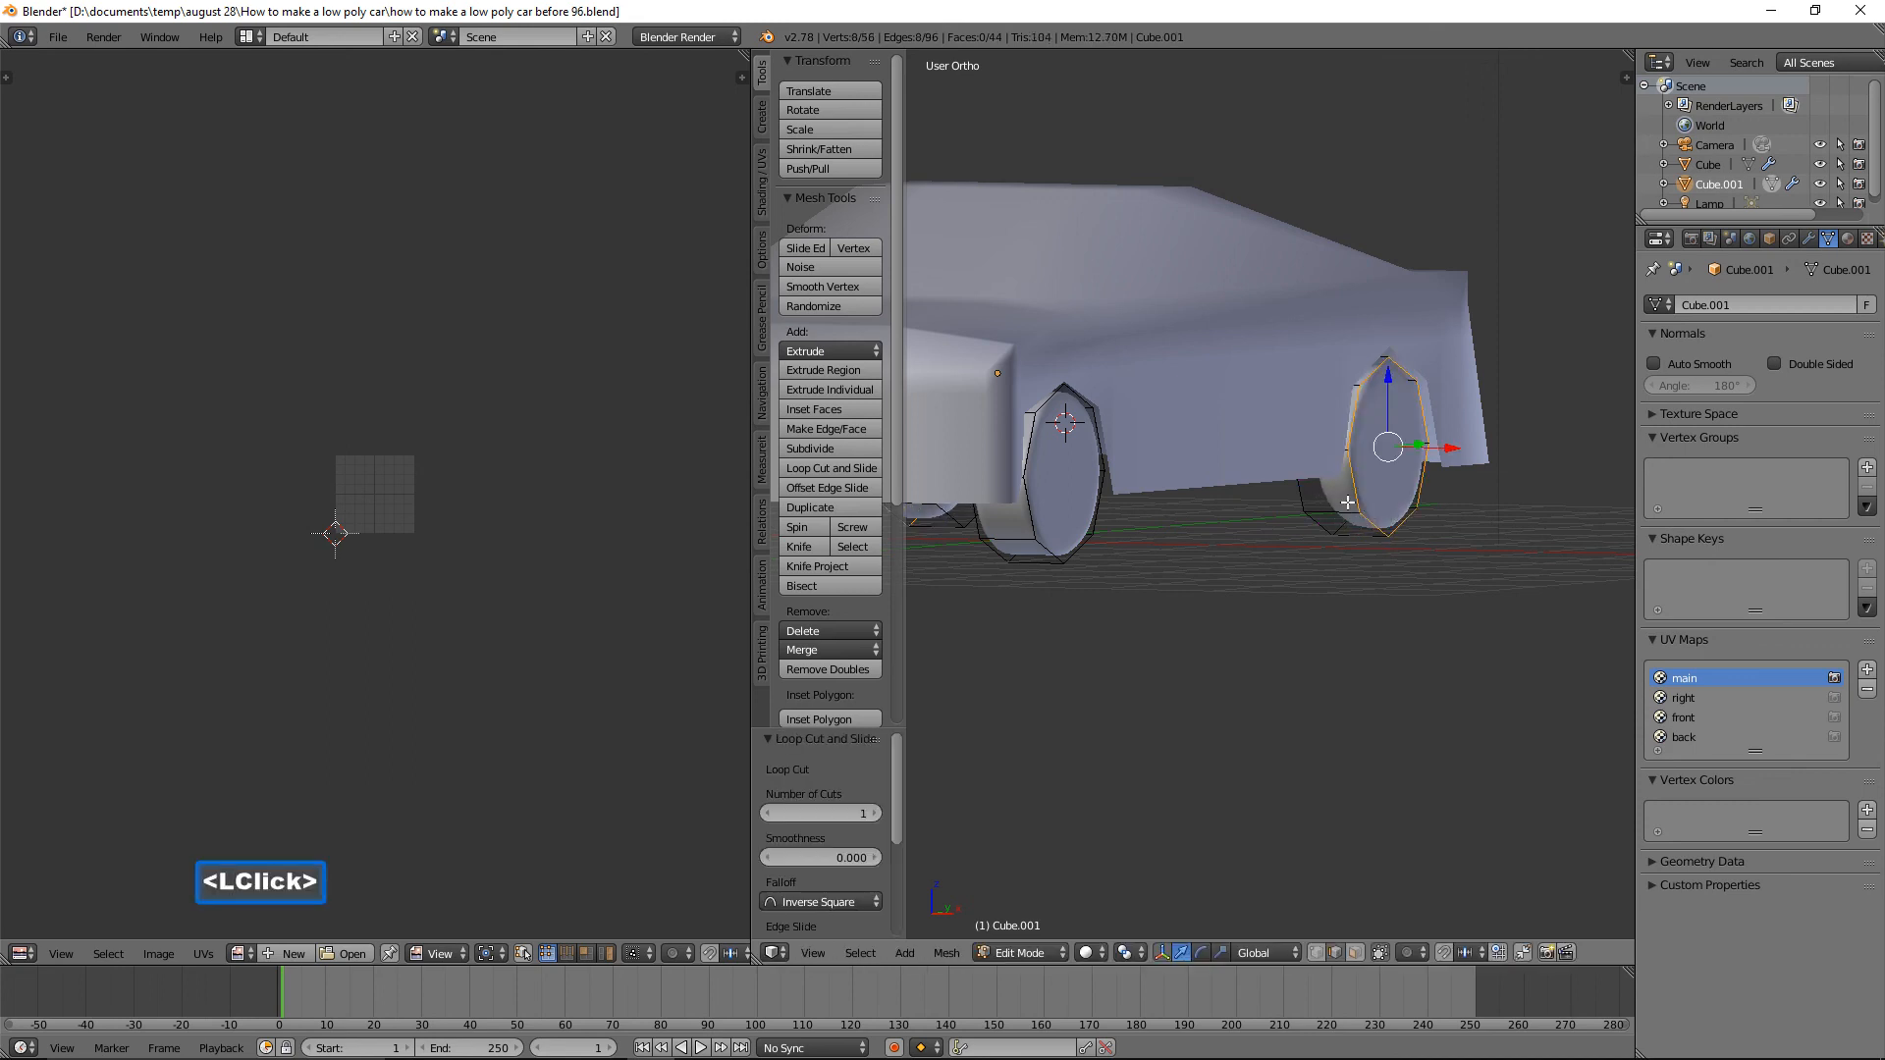
pyautogui.press('ctrl')
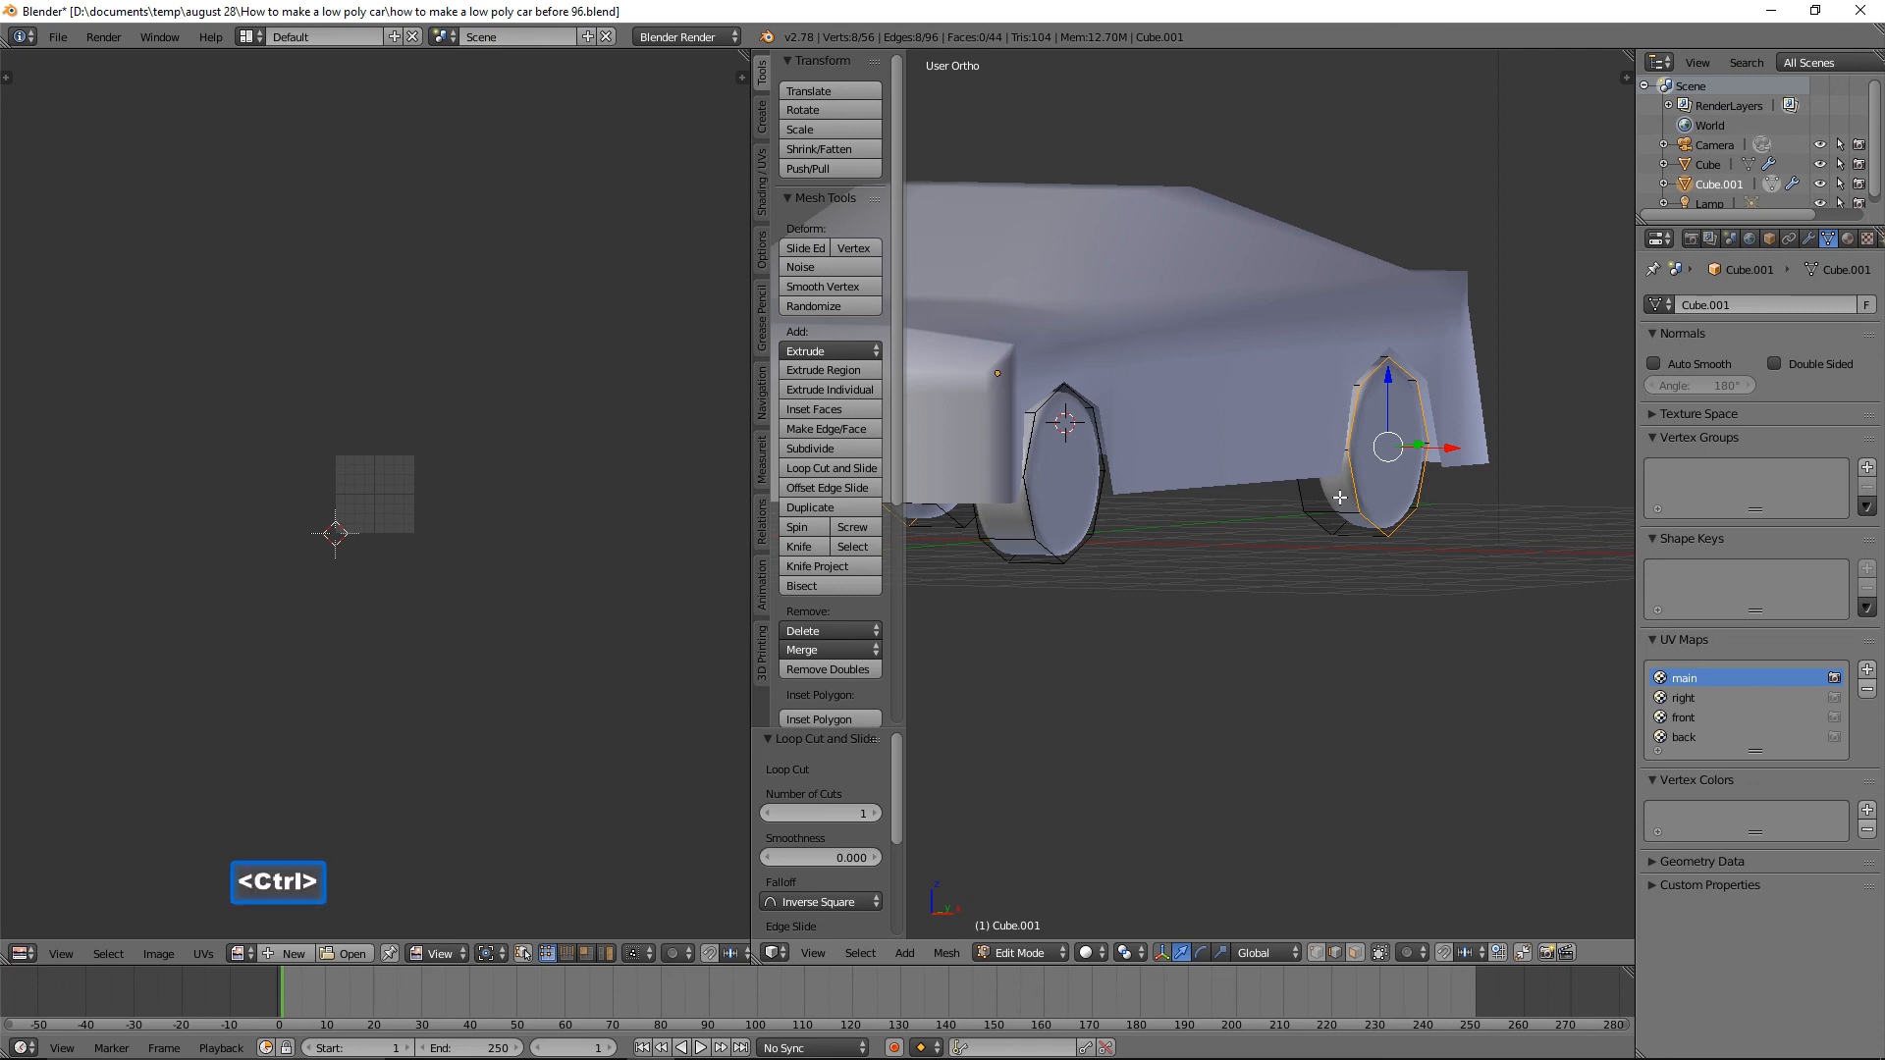
pyautogui.hotkey('ctrl', 'r')
pyautogui.click(1339, 498)
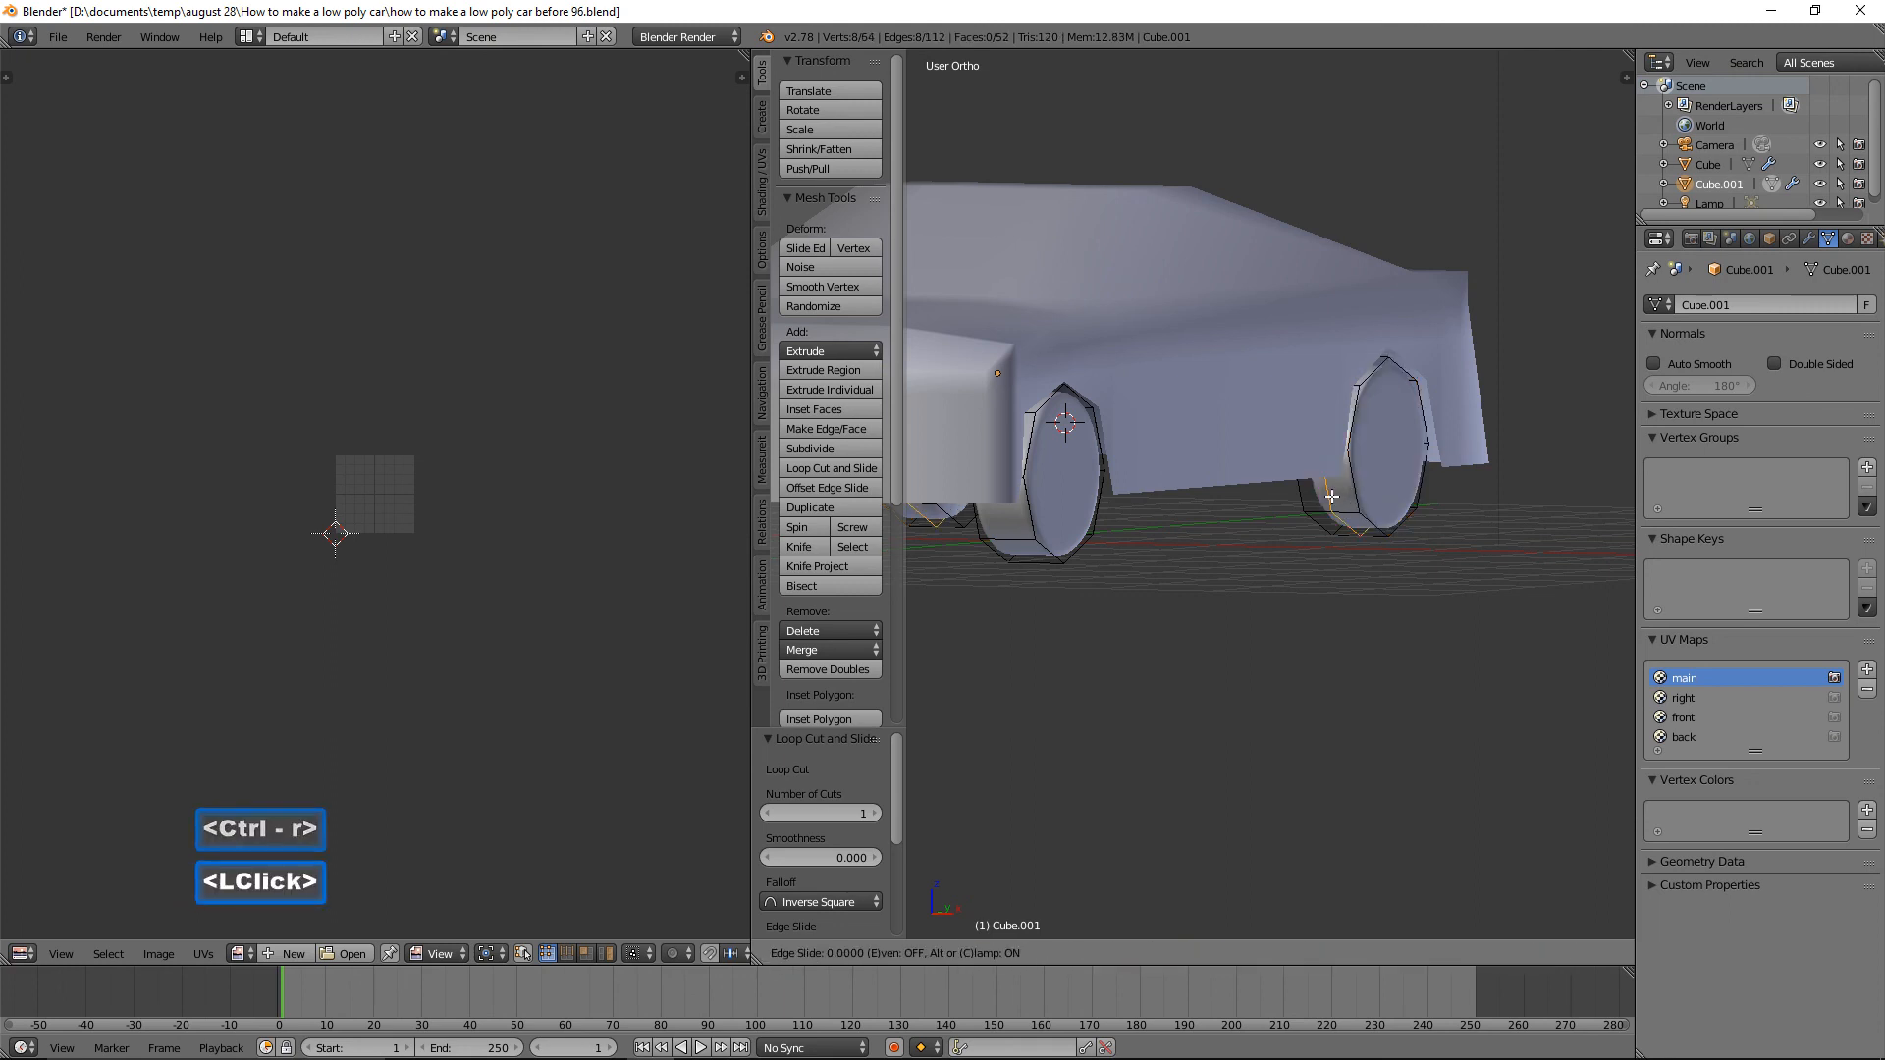
pyautogui.click(1243, 510)
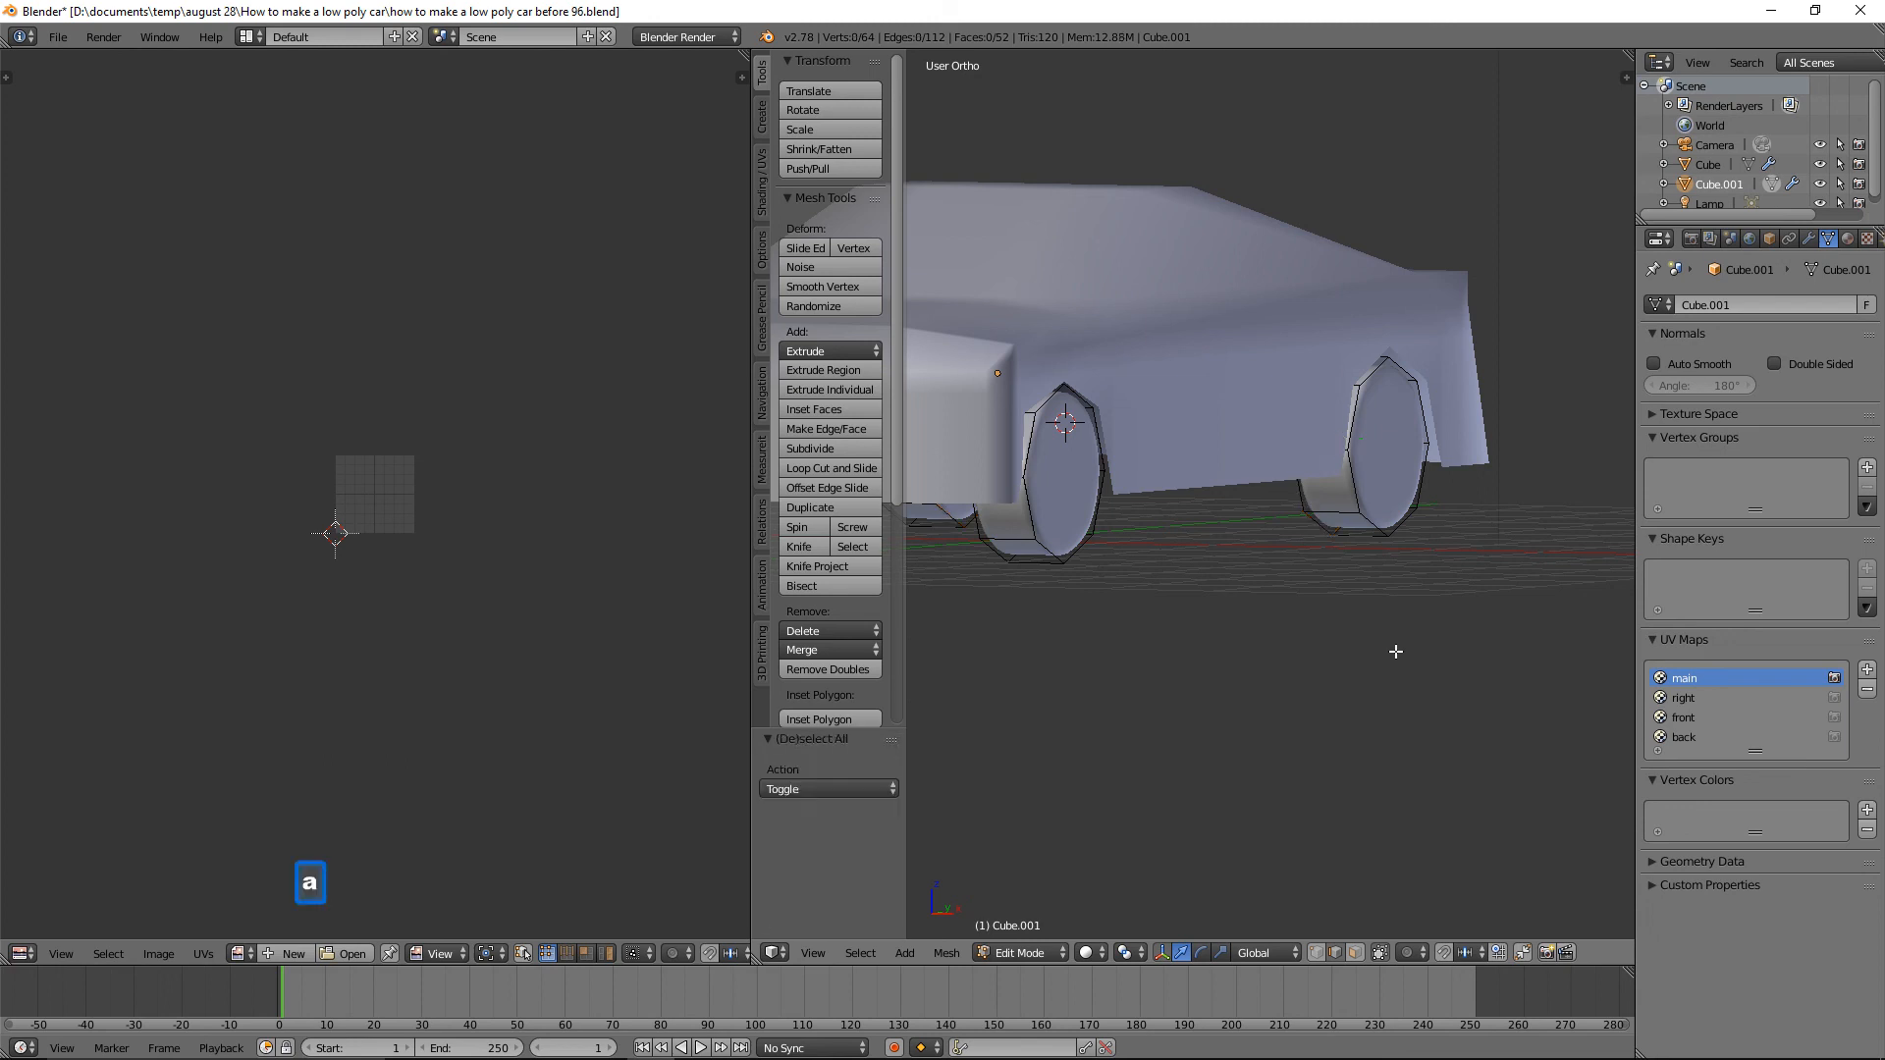
# Make the wheels' edit cage follow the result of the Subdivision Surface modifier.
pyautogui.click(1808, 239)
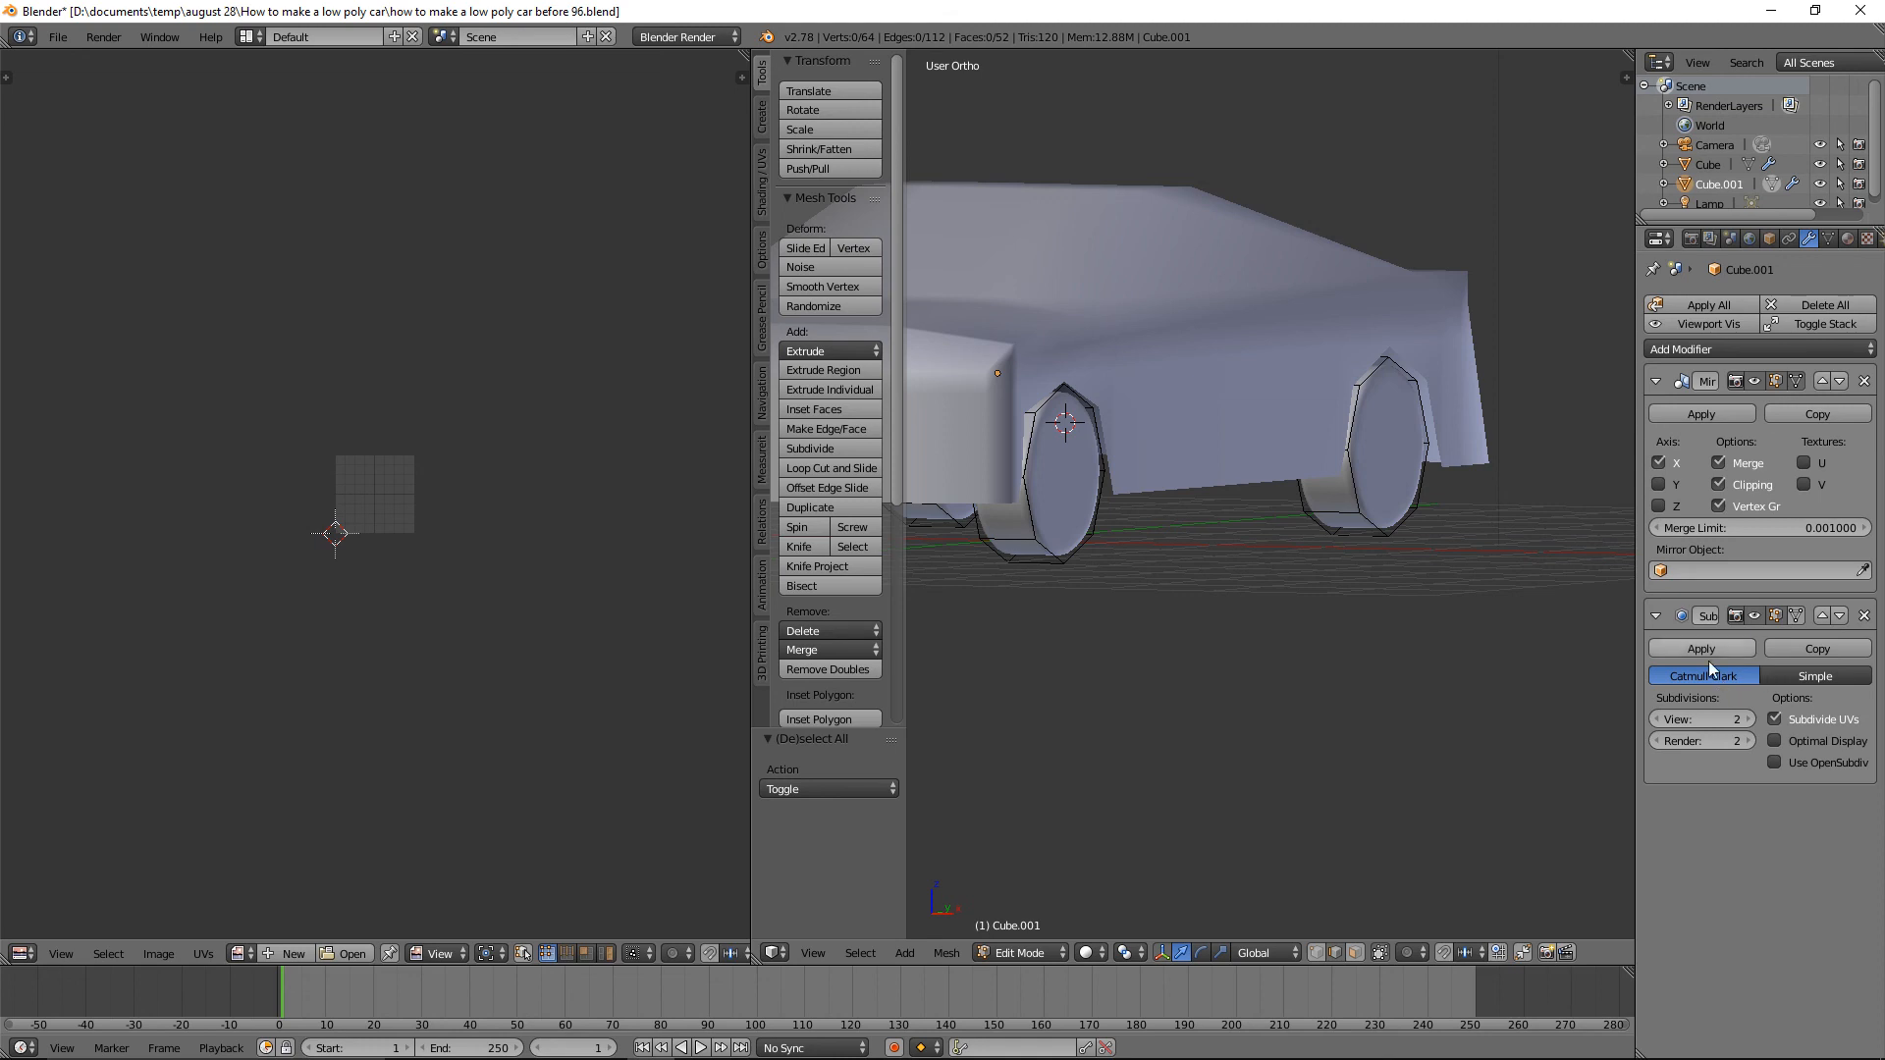
pyautogui.click(1799, 616)
pyautogui.moveTo(1532, 601); pyautogui.dragTo(1508, 604, button='middle')
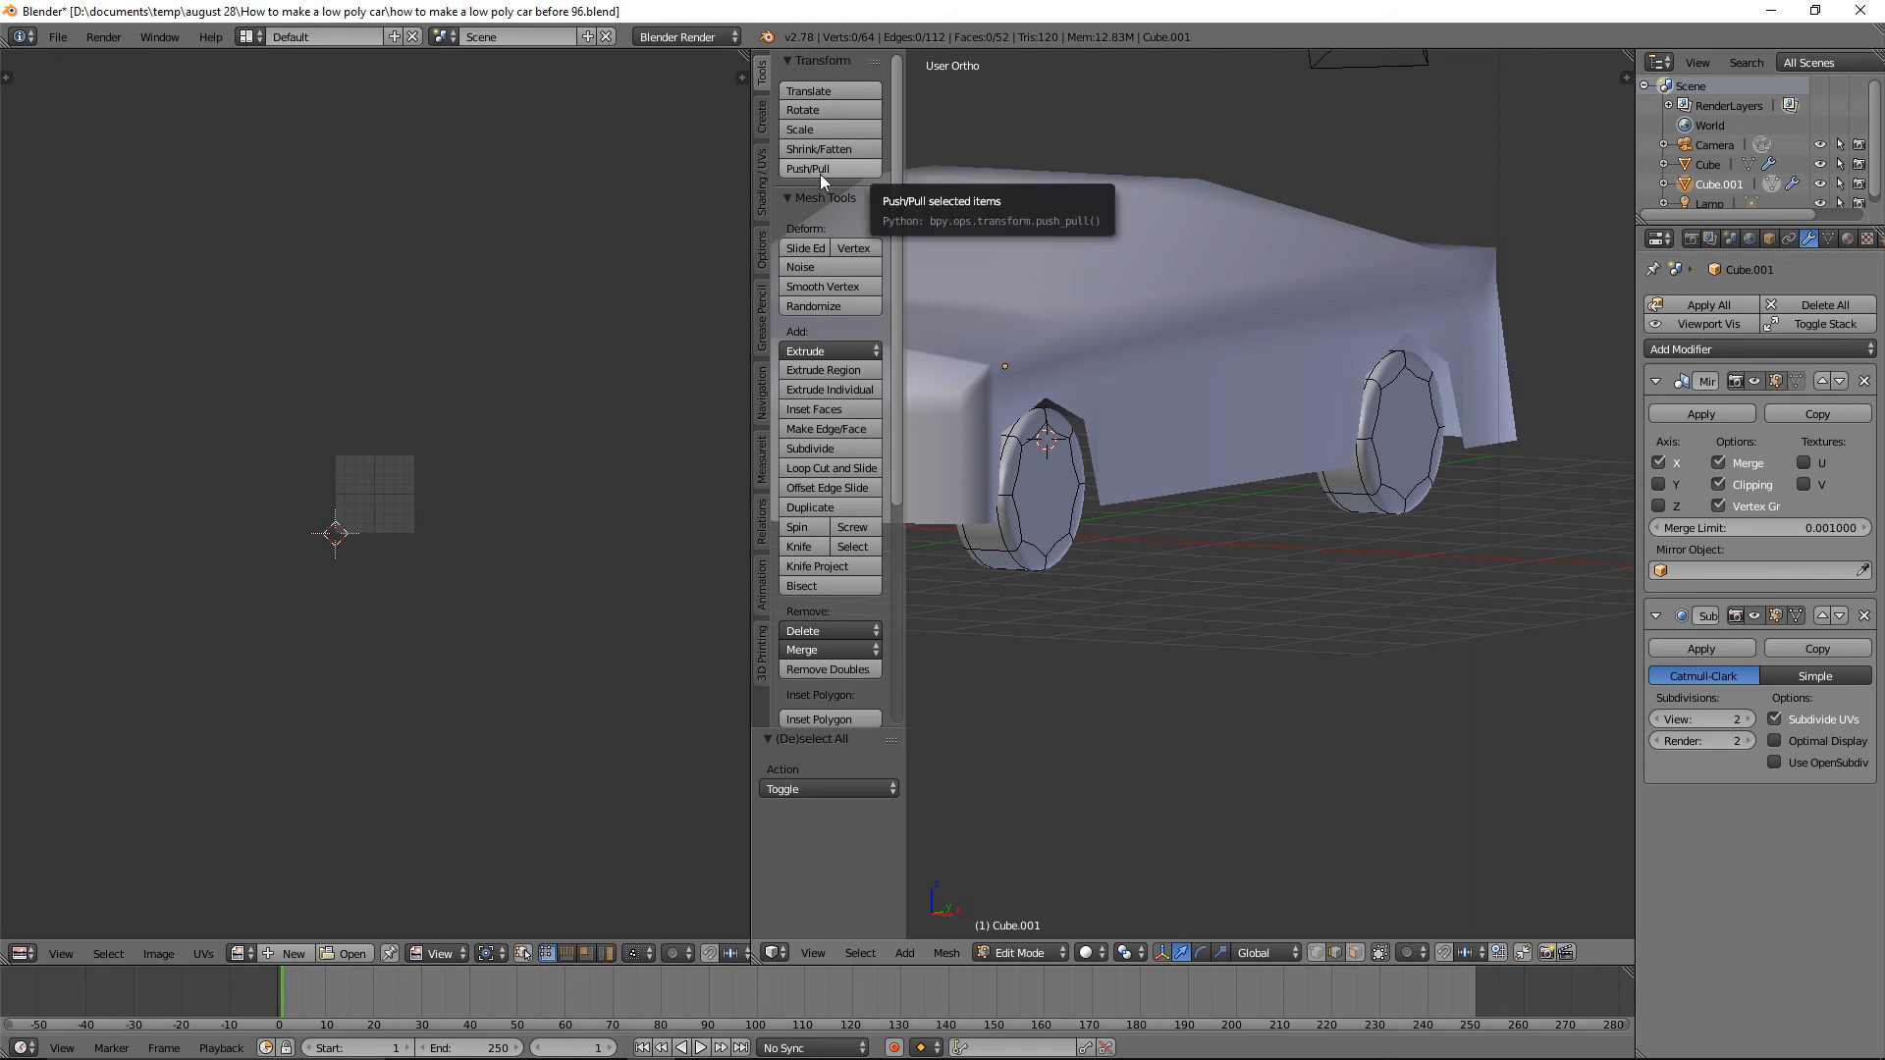
# Align the 3D view to the car's right side, select all the wheel geometry, and make the "right" UV map active.
pyautogui.click(764, 404)
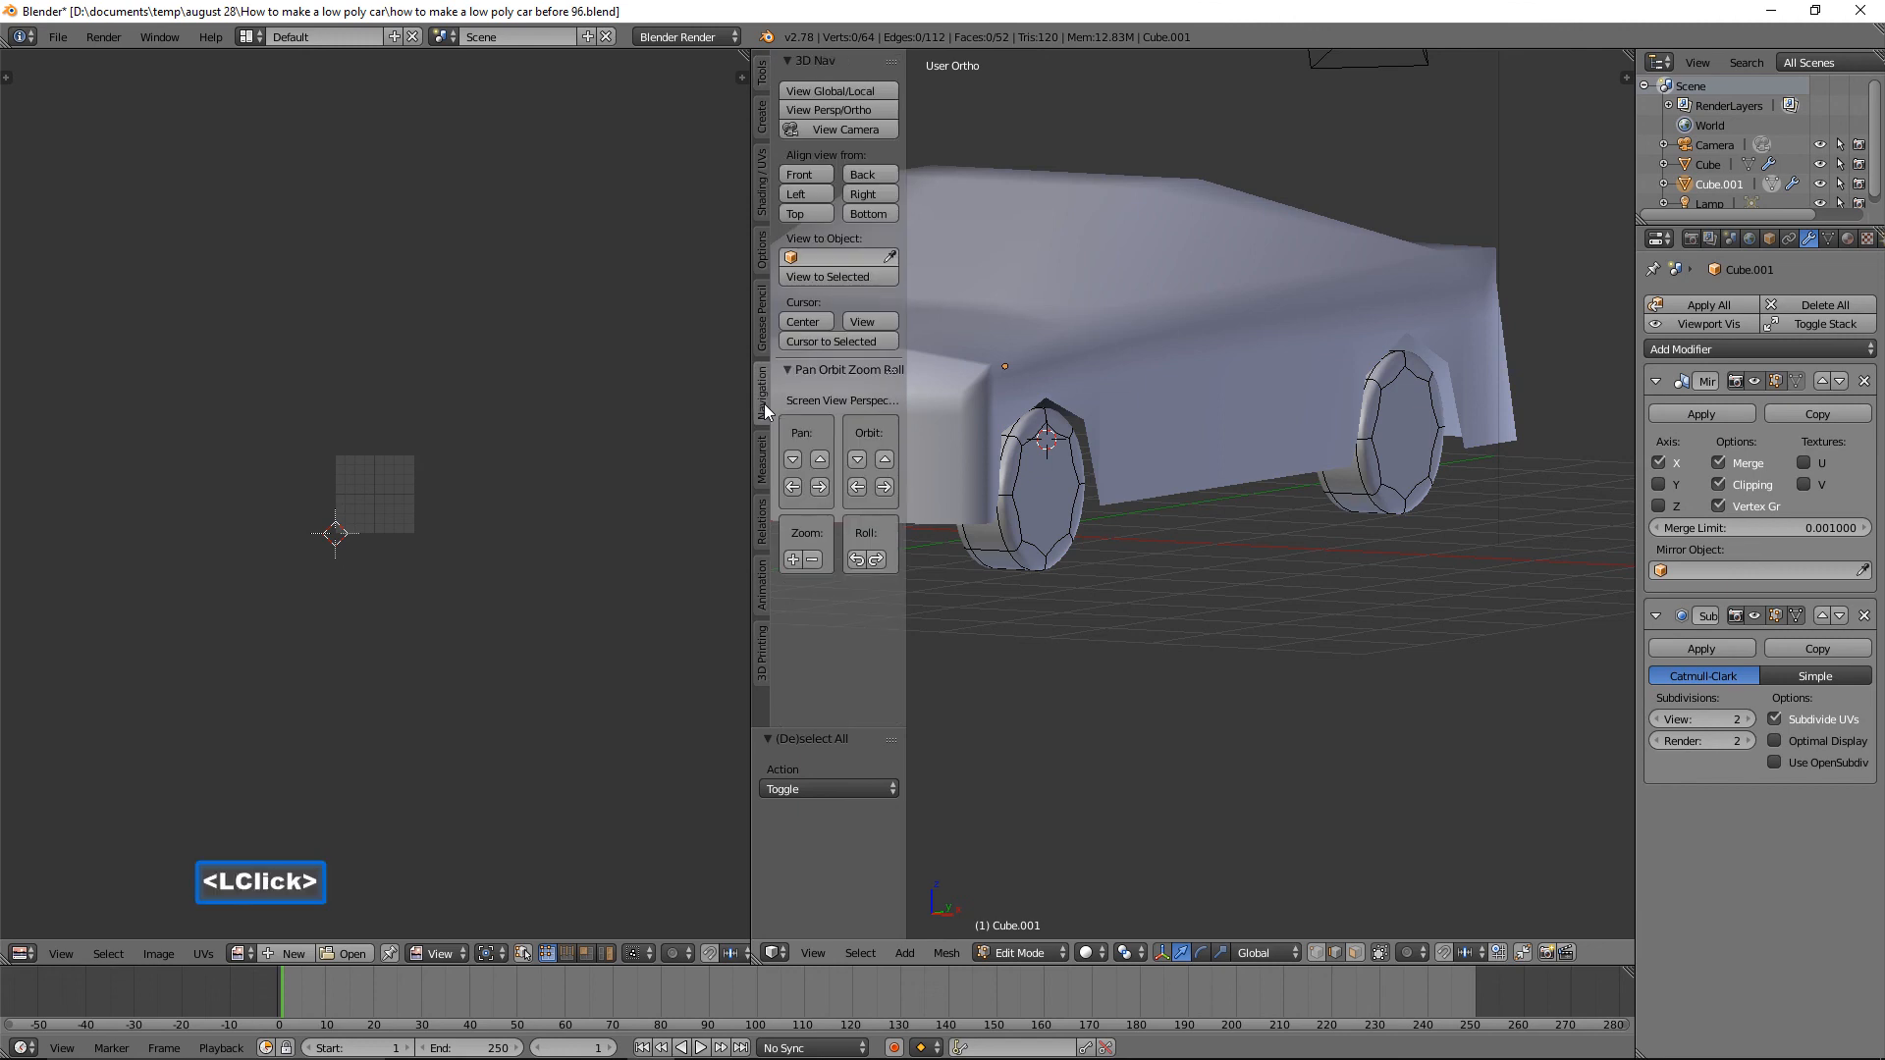
pyautogui.click(893, 188)
pyautogui.keyDown('shift'); pyautogui.moveTo(1083, 457); pyautogui.dragTo(1401, 463, button='middle'); pyautogui.keyUp('shift')
pyautogui.keyDown('shift'); pyautogui.moveTo(1093, 455); pyautogui.dragTo(1479, 477, button='middle'); pyautogui.keyUp('shift')
pyautogui.keyDown('shift'); pyautogui.moveTo(1077, 539); pyautogui.dragTo(1526, 636, button='middle'); pyautogui.keyUp('shift')
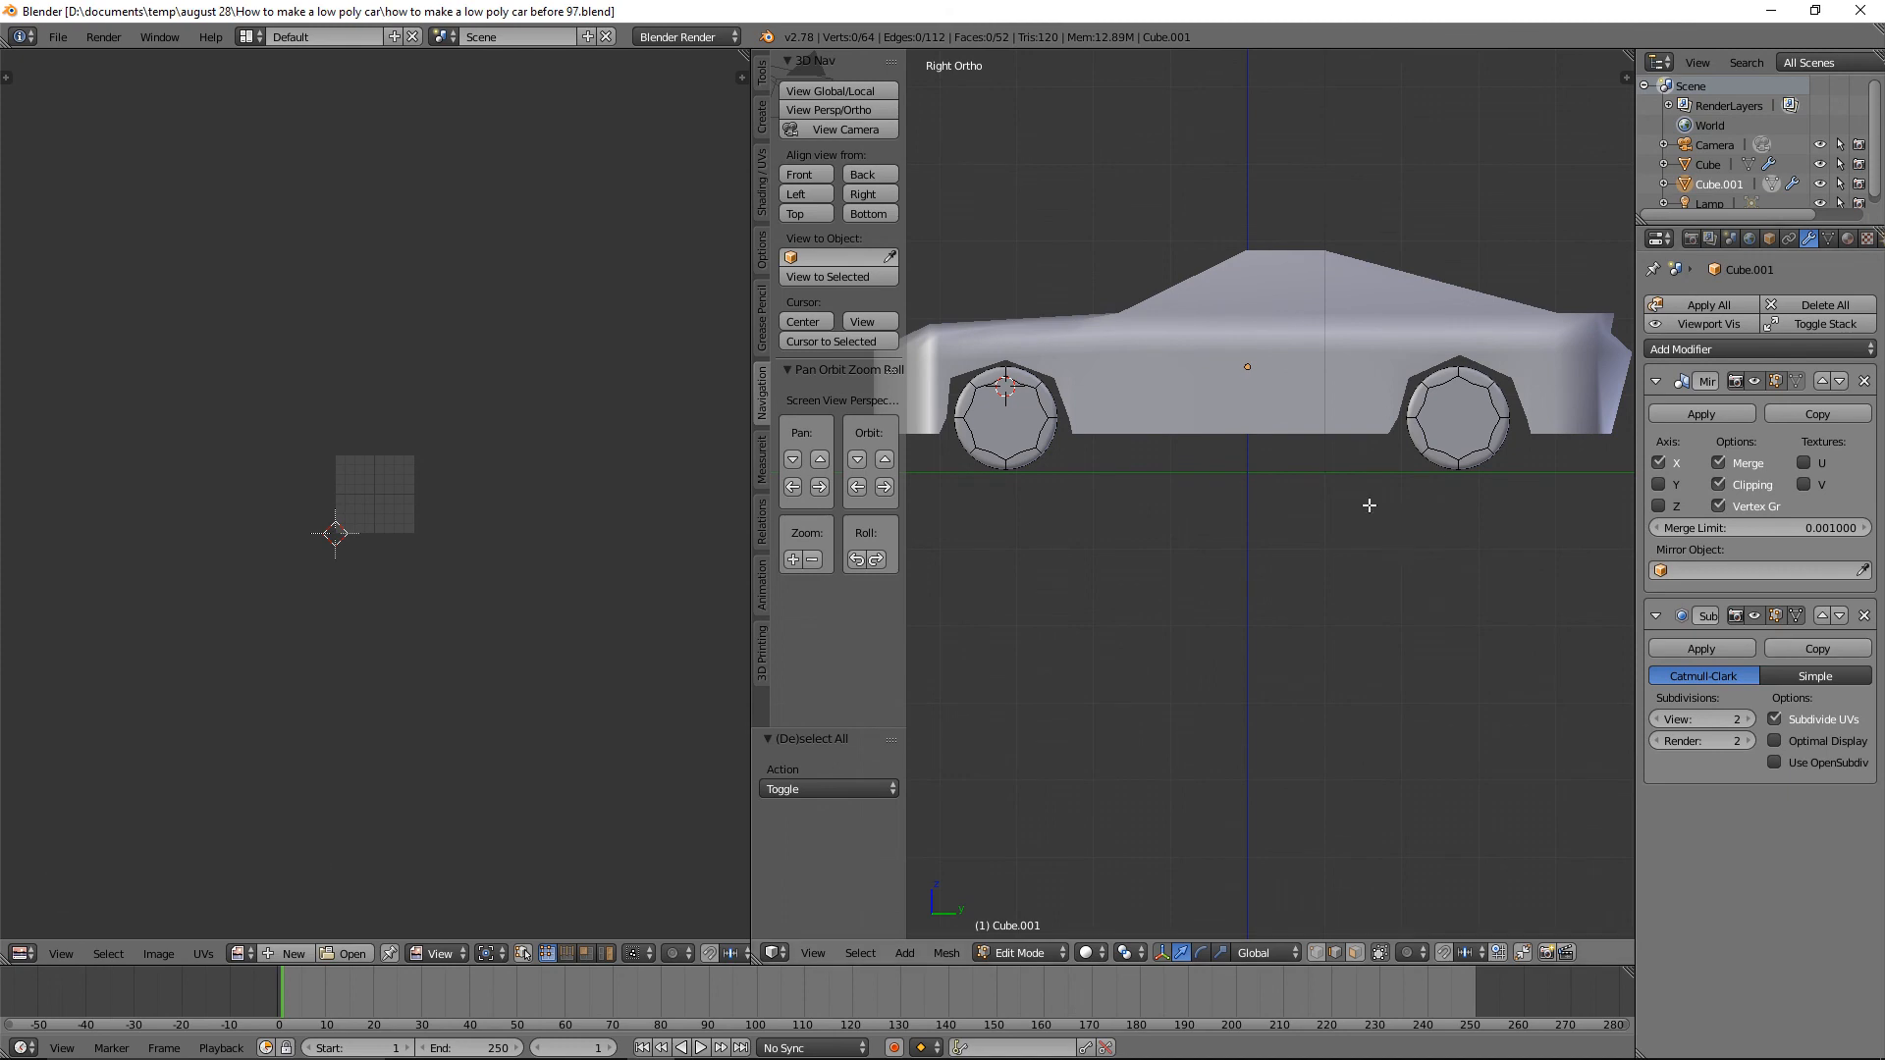
pyautogui.press('a')
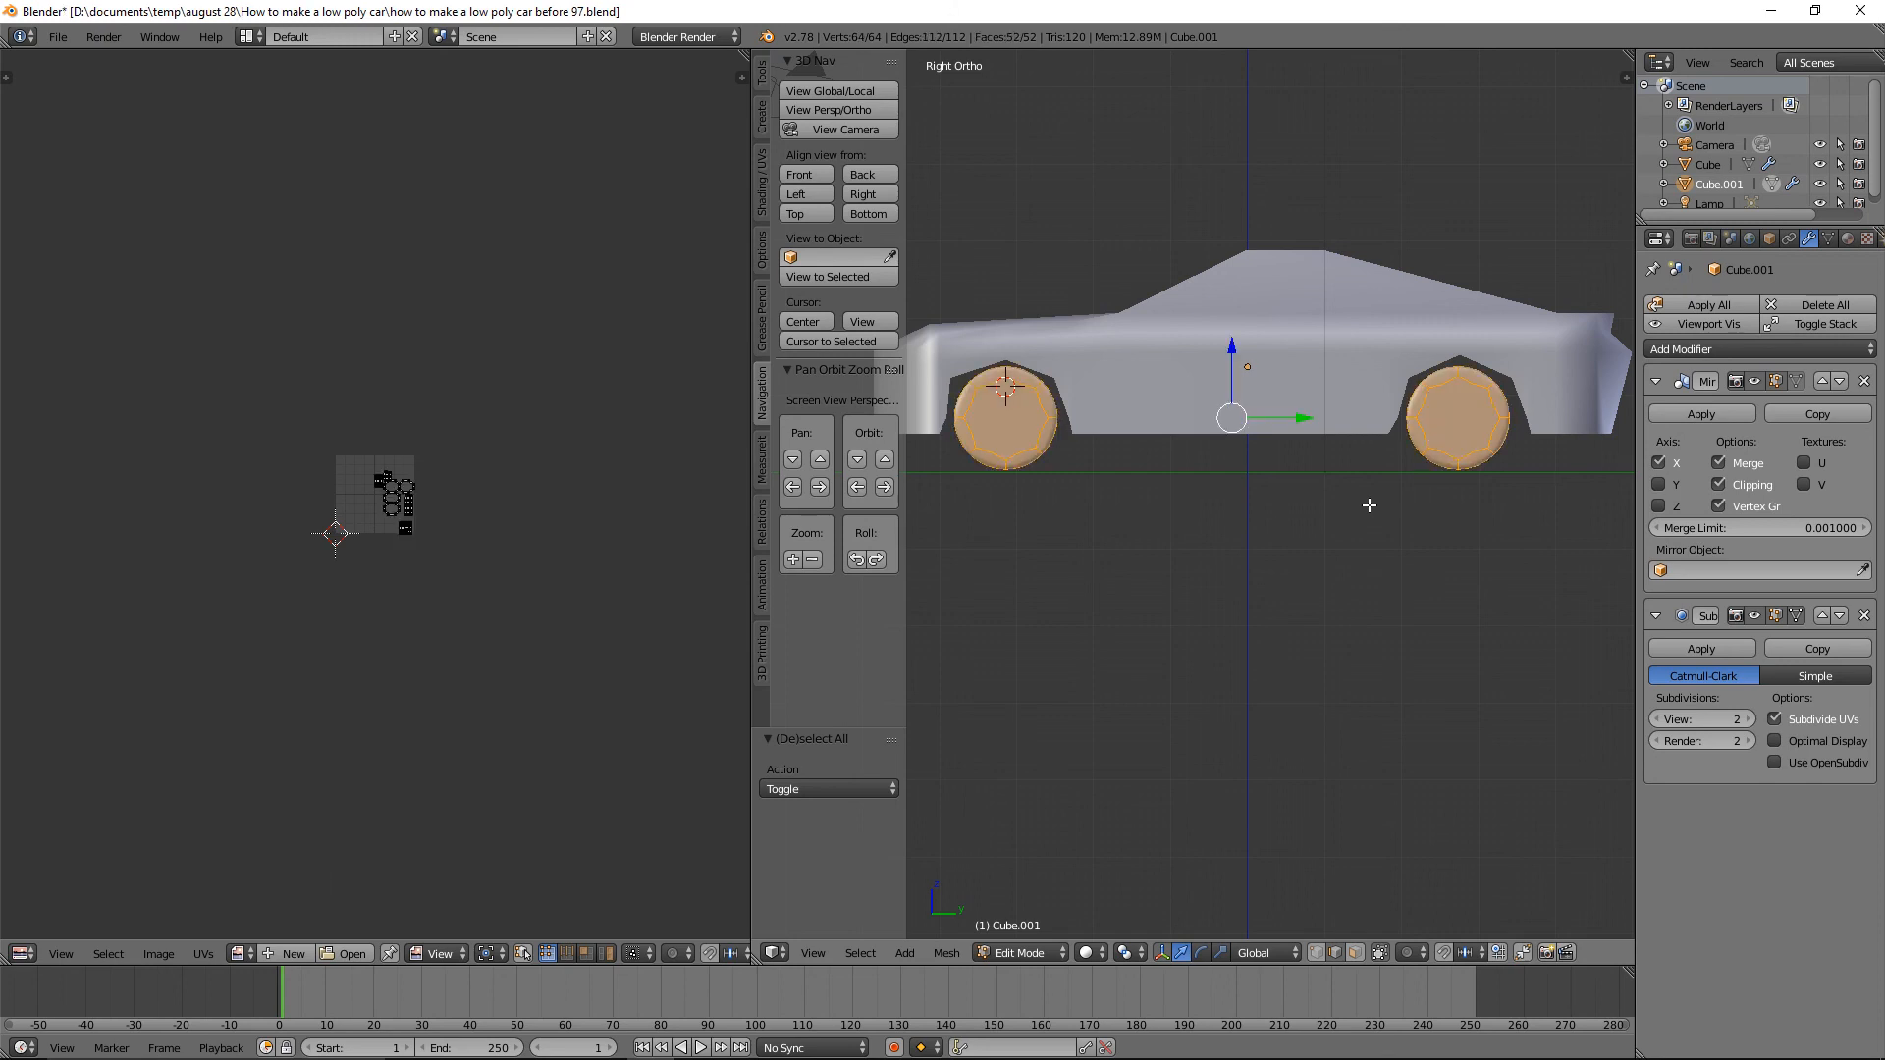
pyautogui.click(1828, 238)
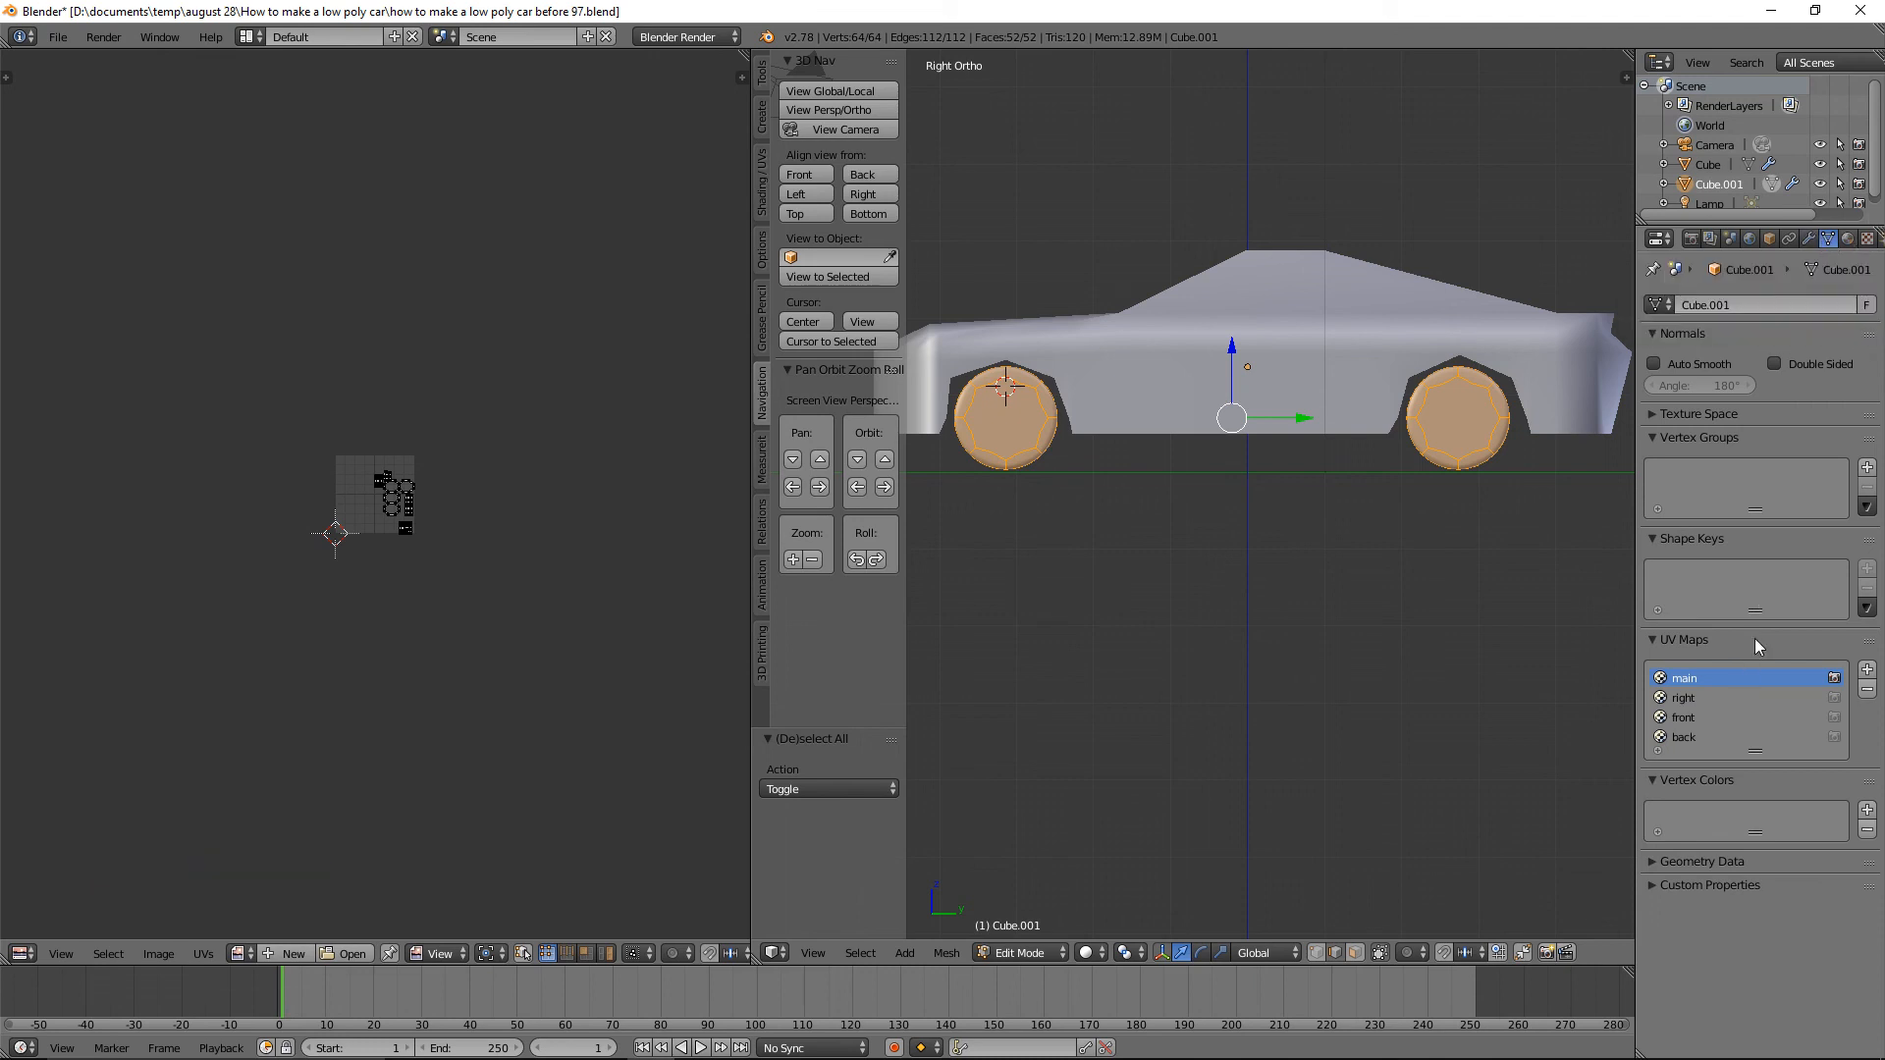
pyautogui.click(1693, 699)
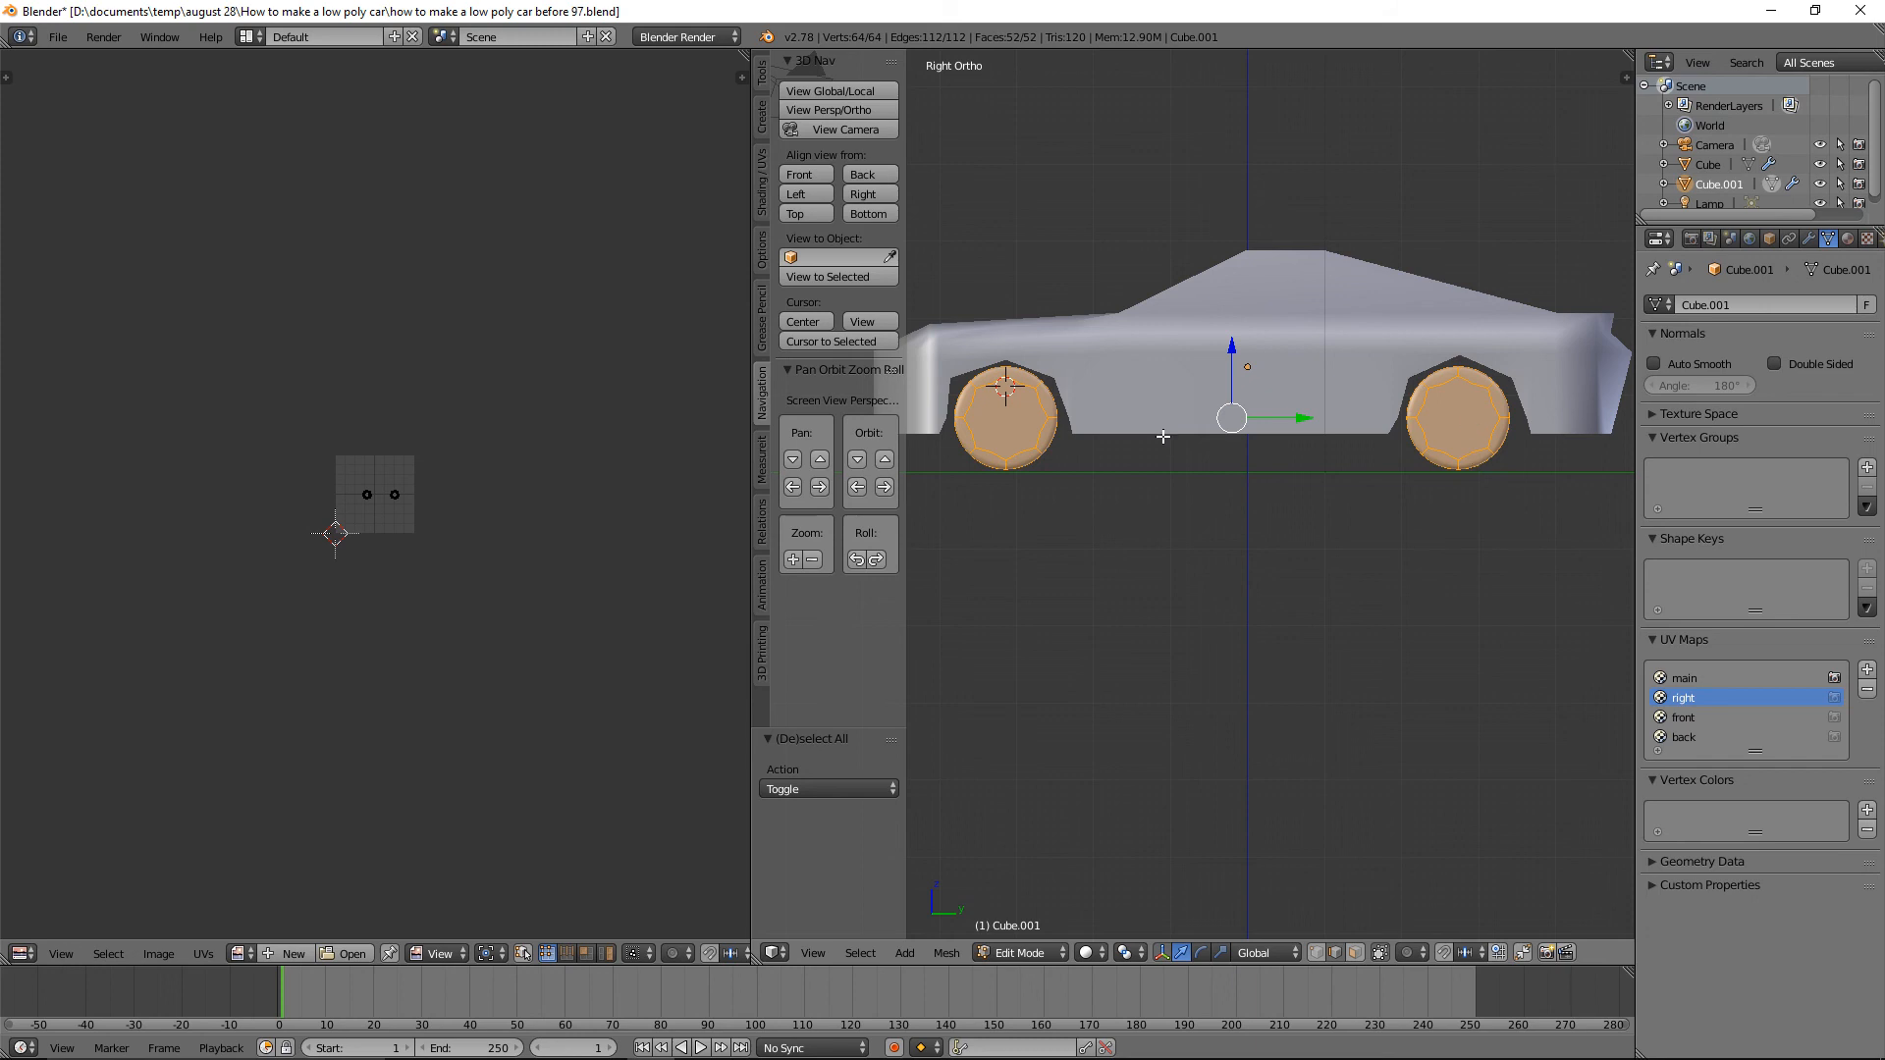
# Display ford-mustang.png in the UV editor and project the selected wheels' UVs from the right side view.
pyautogui.scroll(5, 554, 540)
pyautogui.scroll(3, 554, 540)
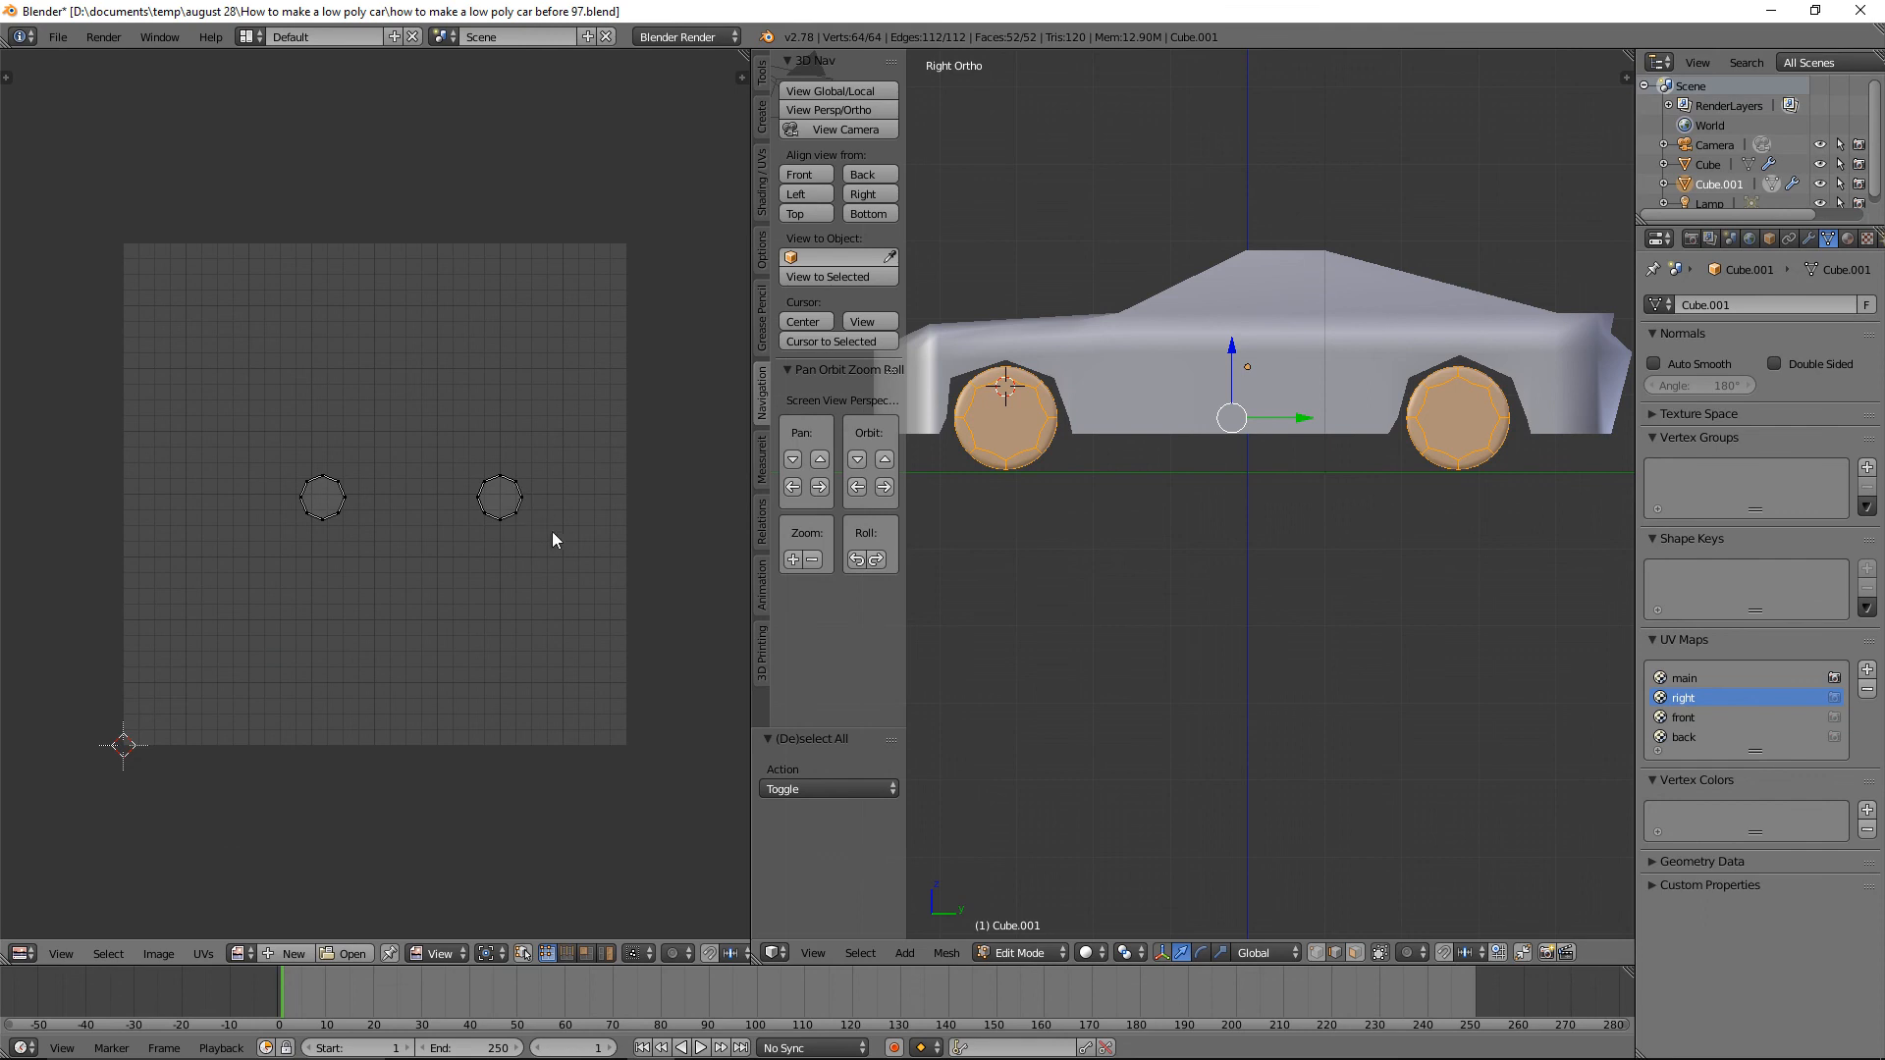
pyautogui.click(245, 955)
pyautogui.click(373, 755)
pyautogui.scroll(-3, 365, 557)
pyautogui.scroll(-2, 366, 558)
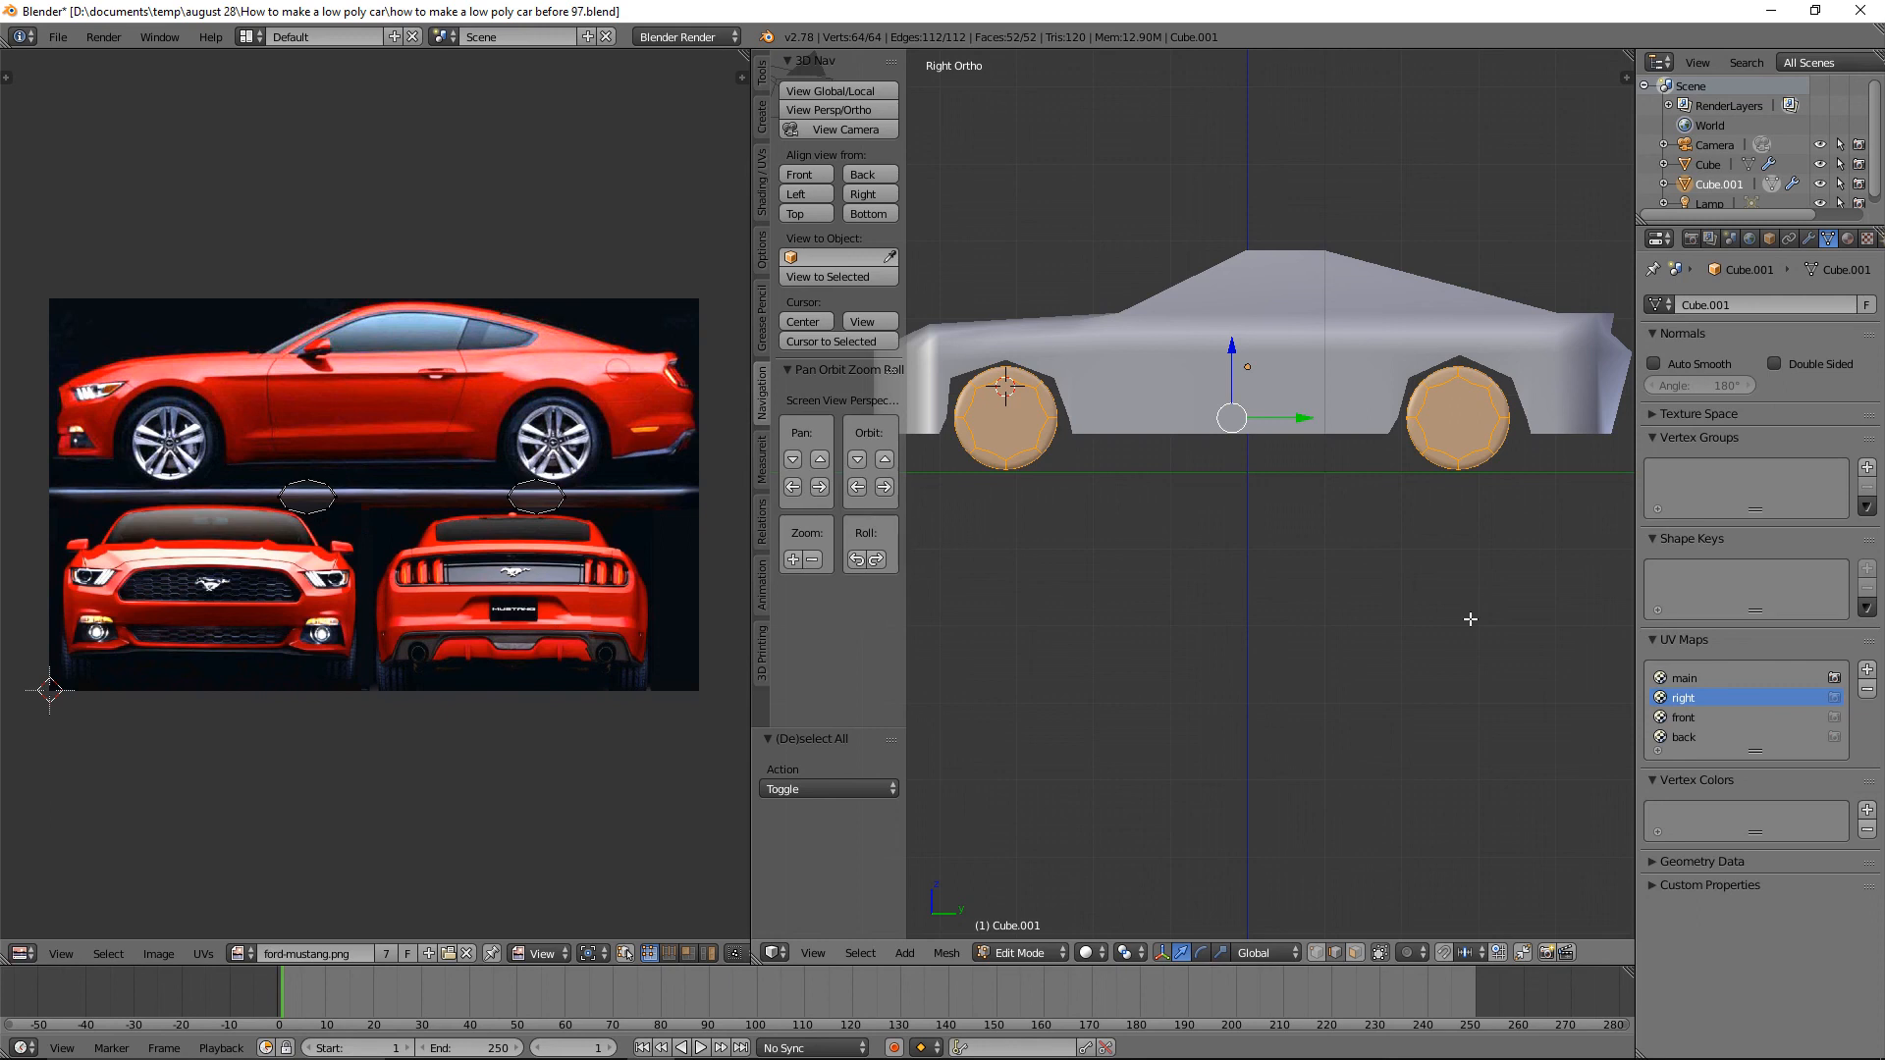
pyautogui.press('u')
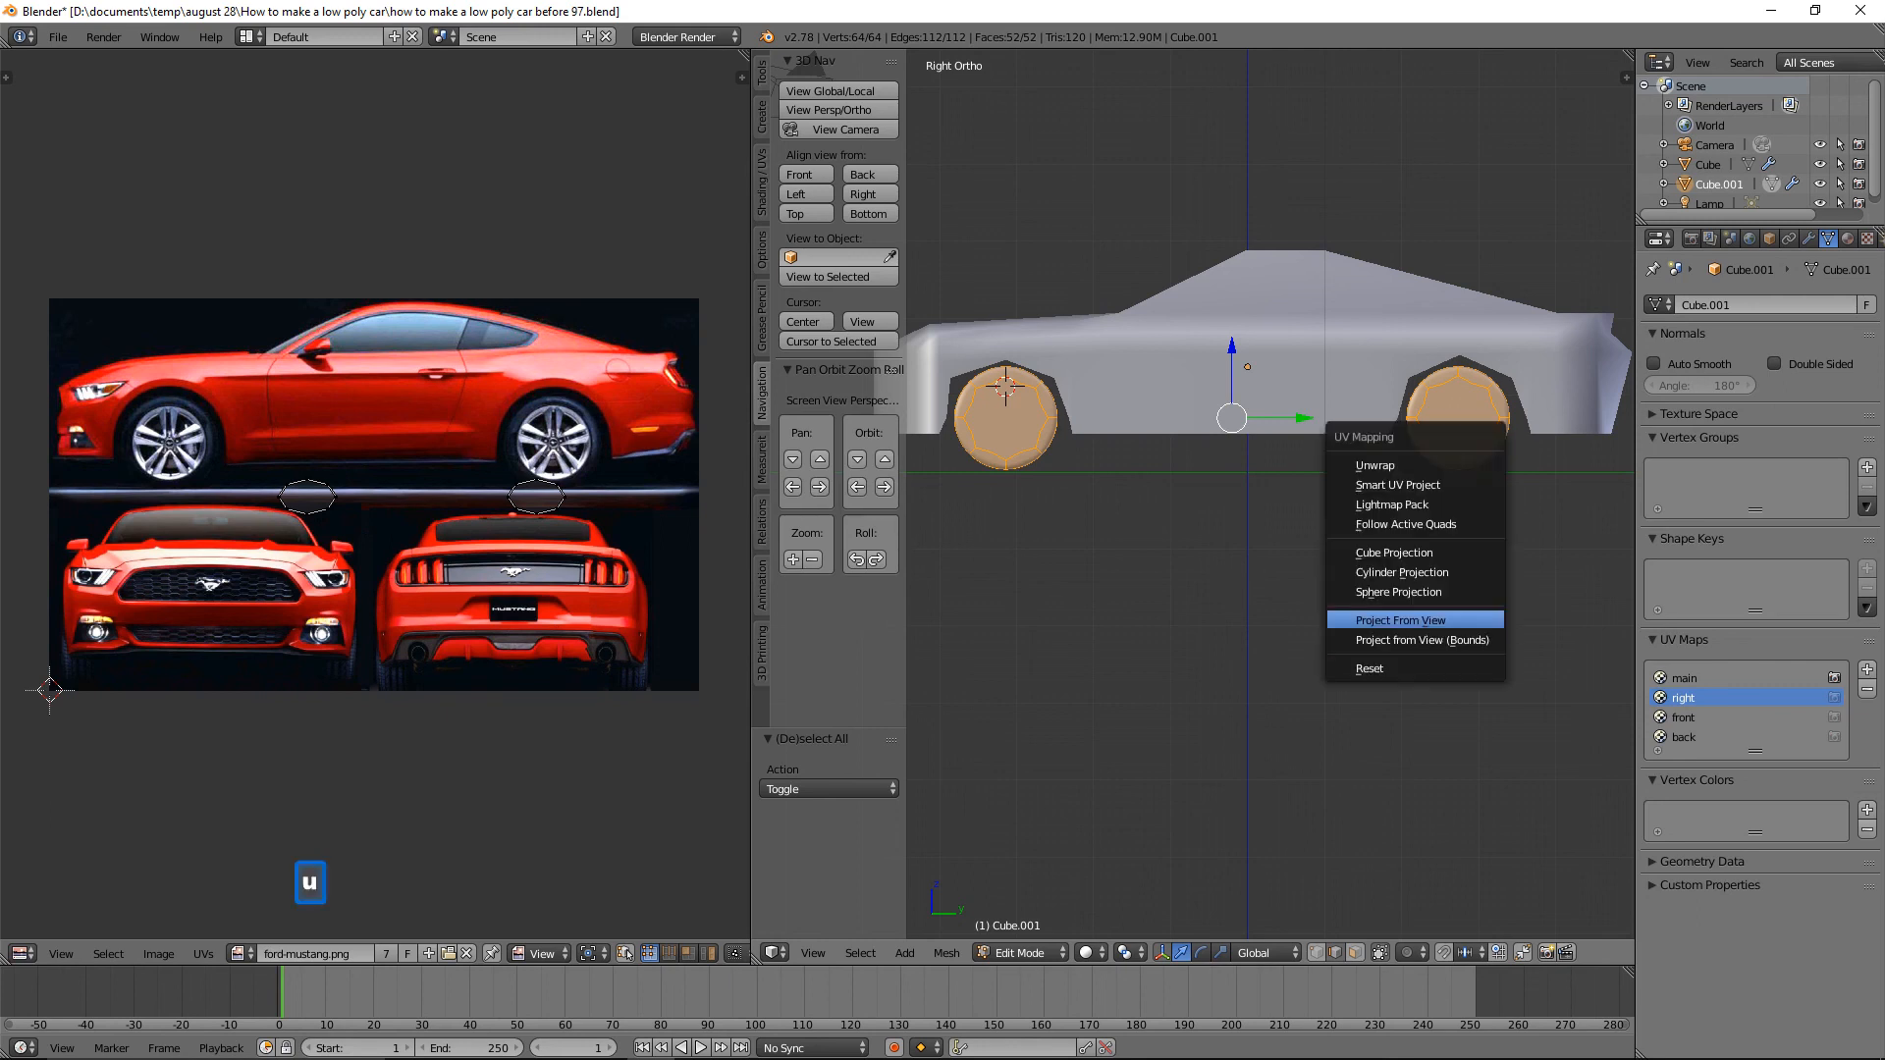
pyautogui.click(1401, 619)
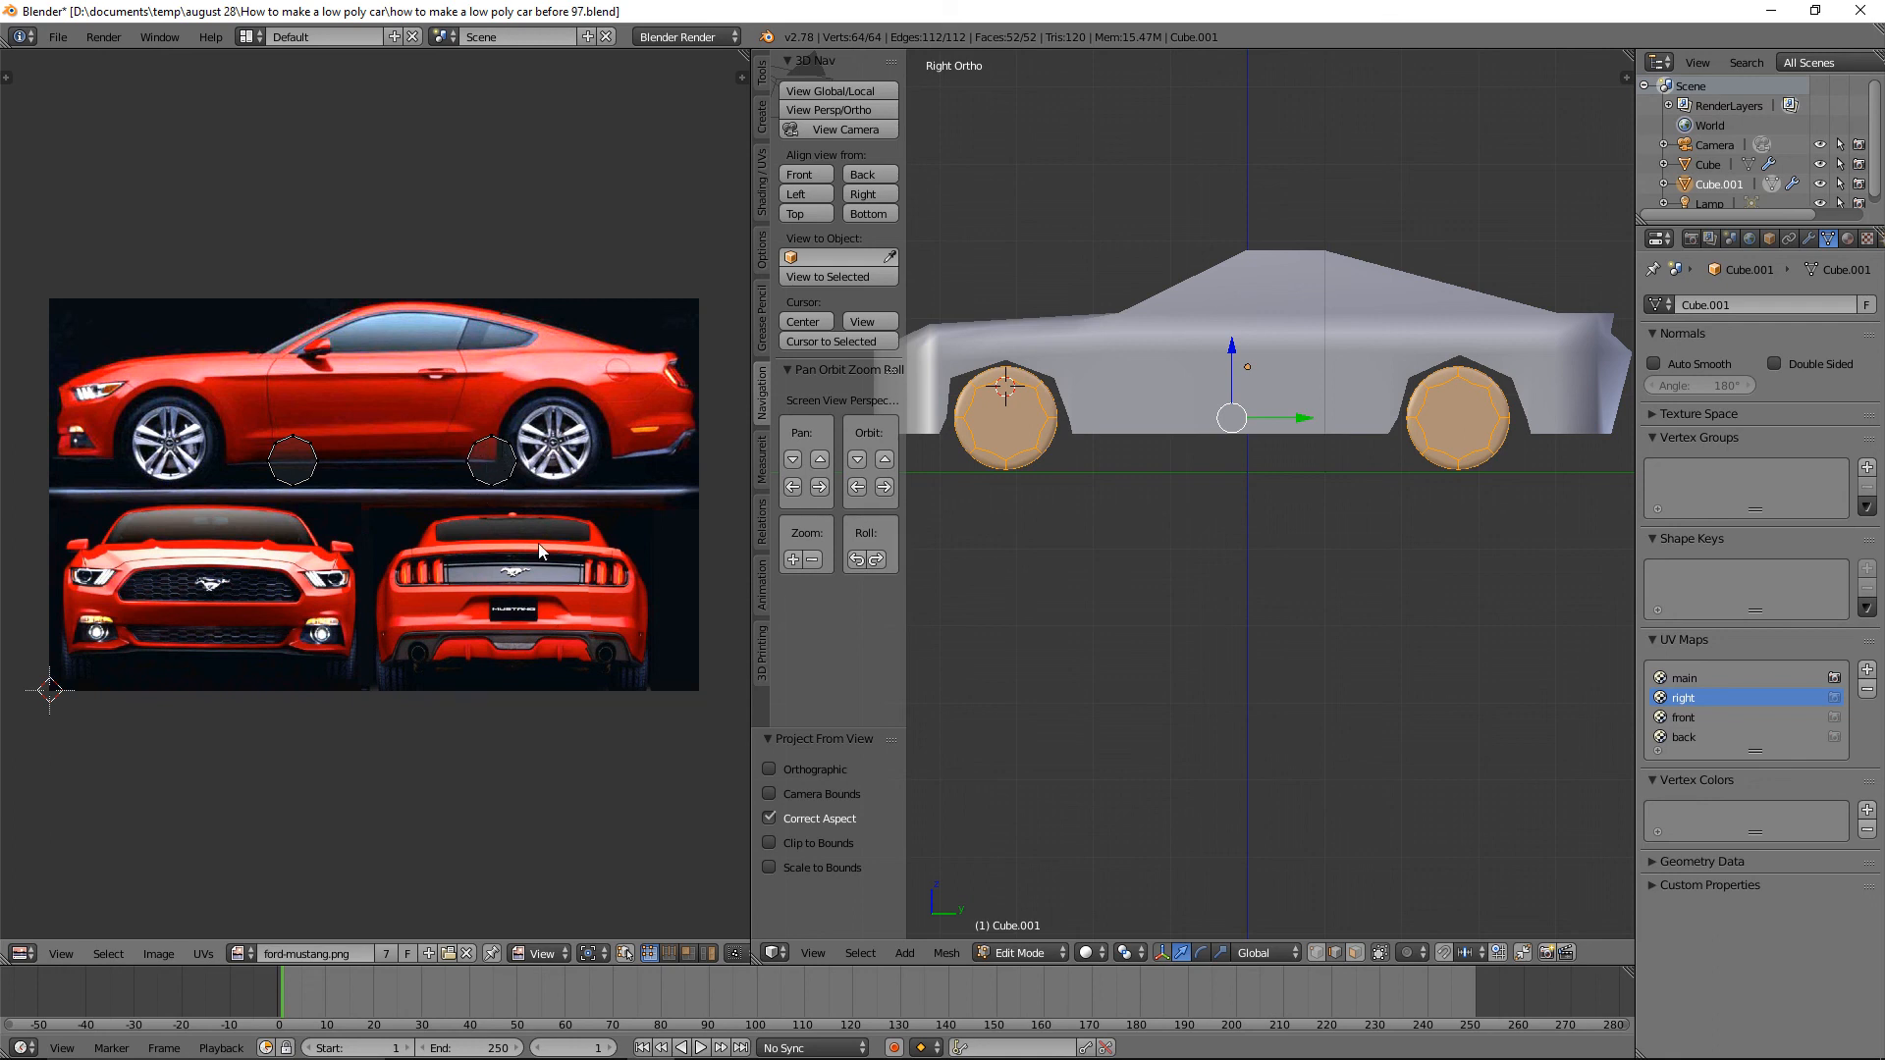
# Select all the wheel UVs, enlarge them by about 1.668 and 1.151, and move them over the wheels of the reference image's side view.
pyautogui.press('s')
pyautogui.press('a')
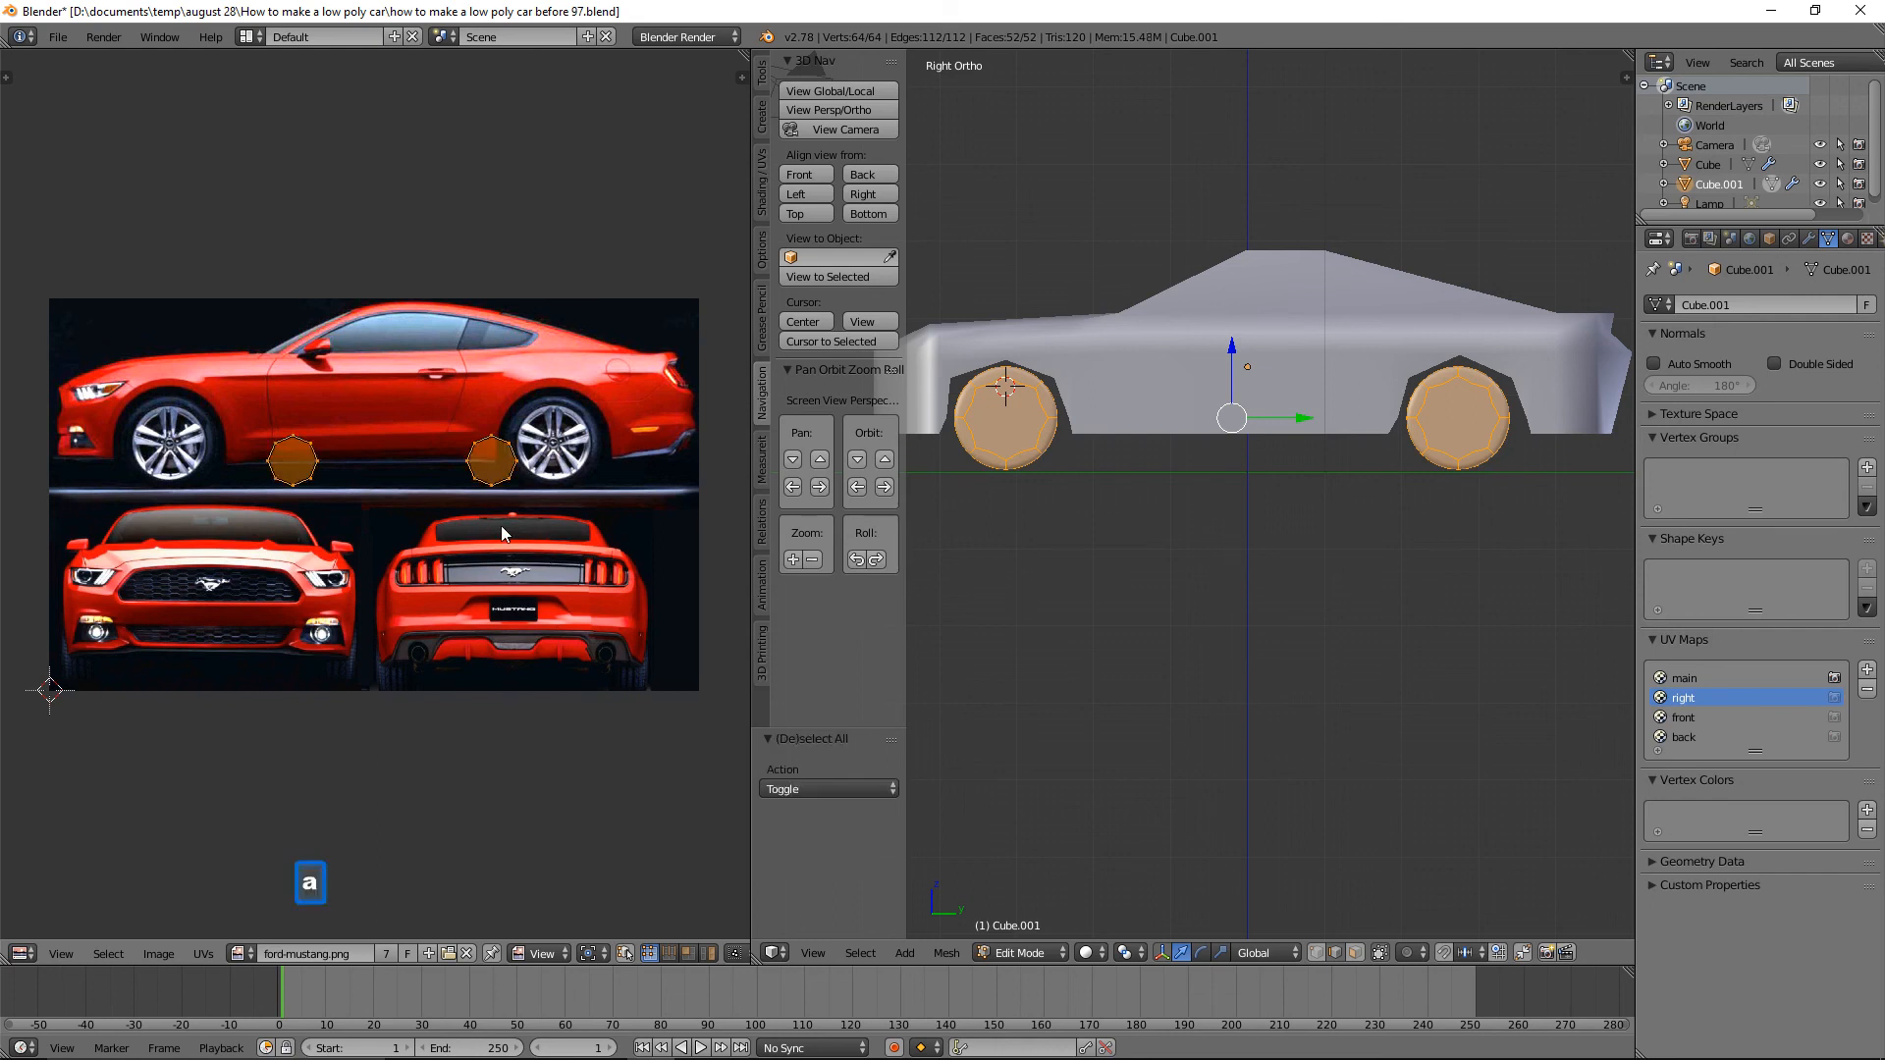
pyautogui.press('s')
pyautogui.click(586, 546)
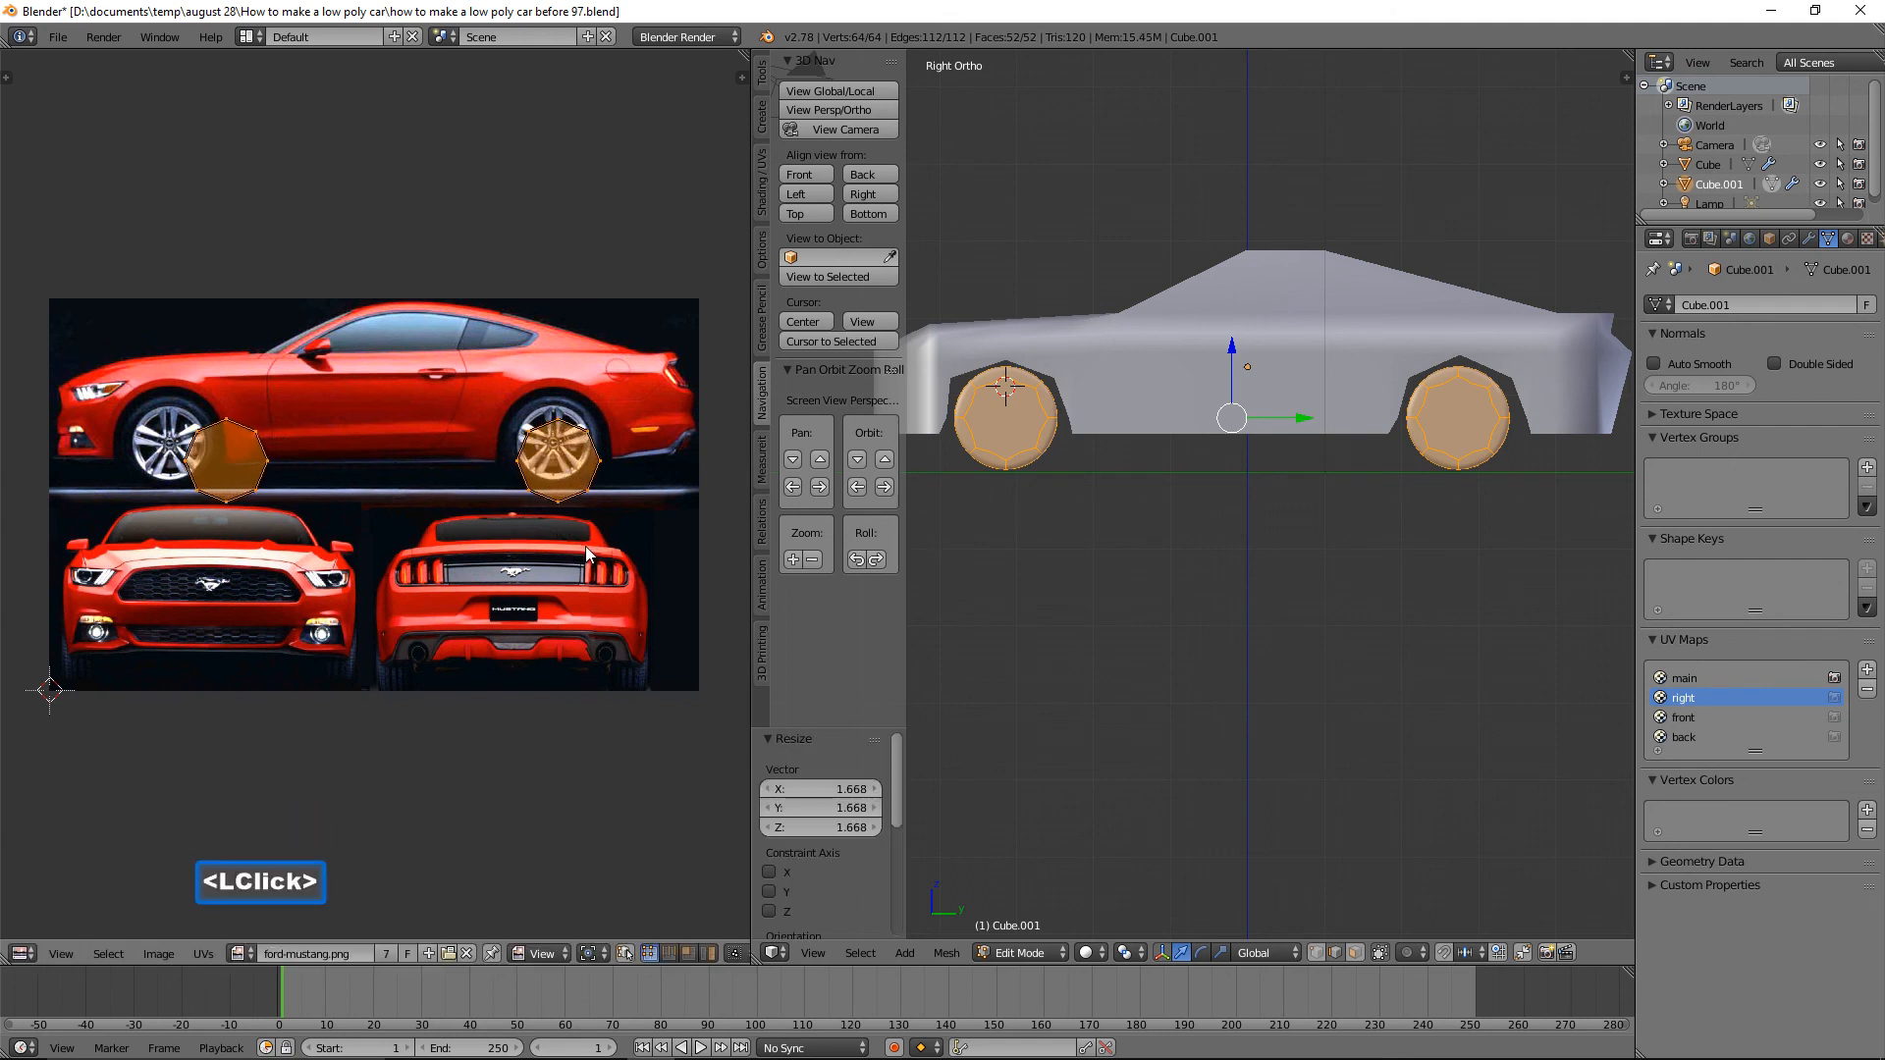
pyautogui.press('g')
pyautogui.click(567, 534)
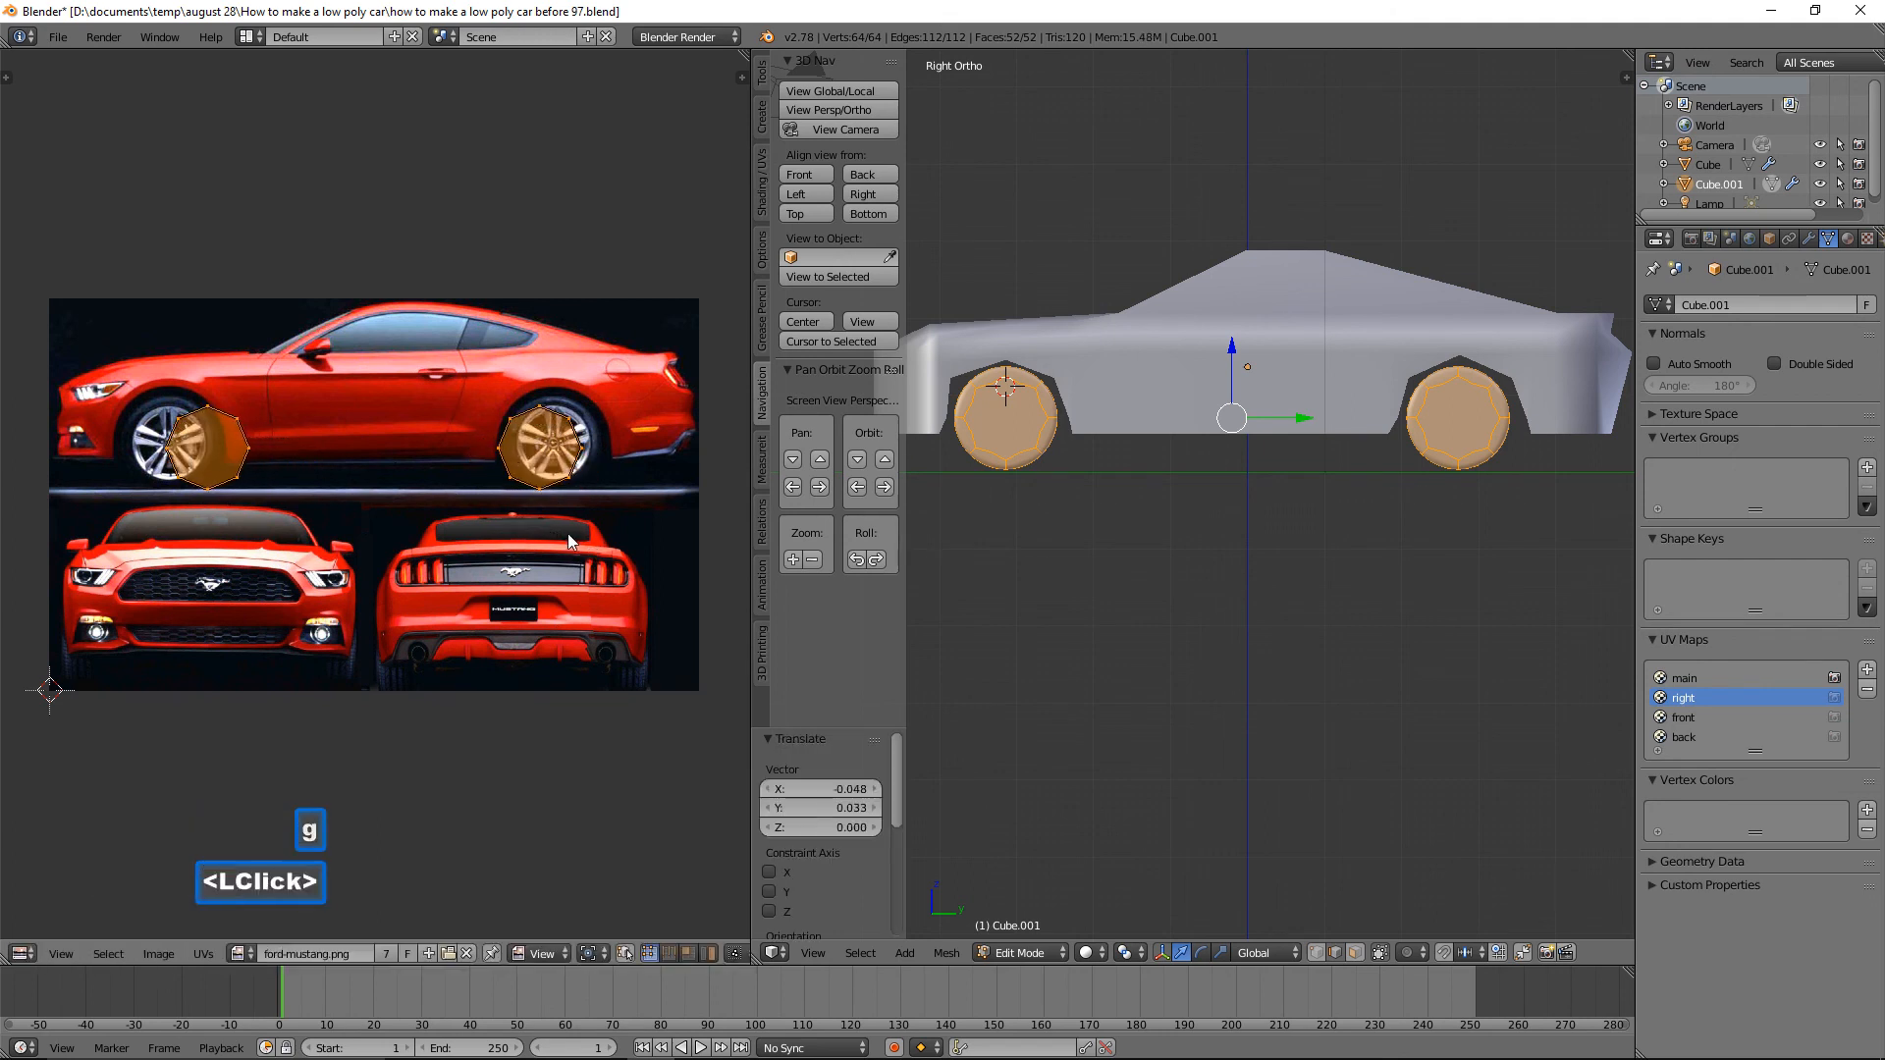
pyautogui.press('s')
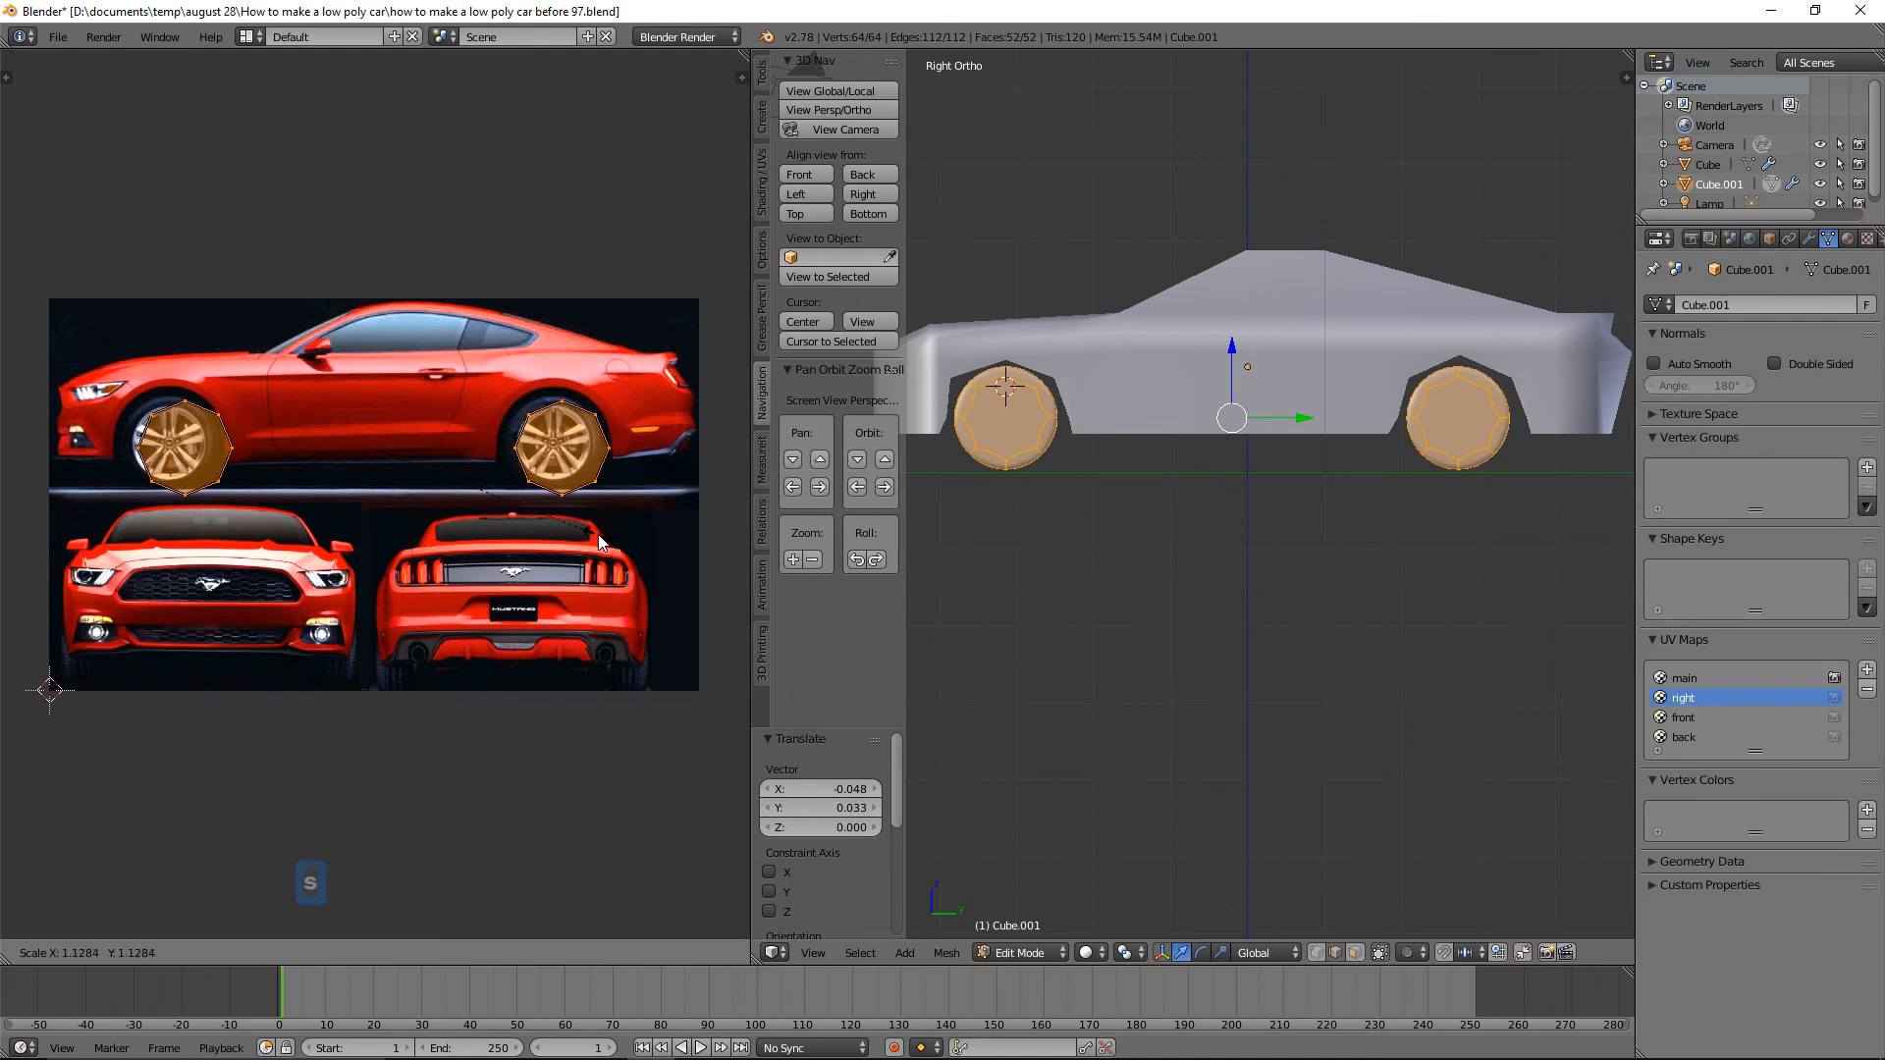
pyautogui.click(603, 544)
pyautogui.press('g')
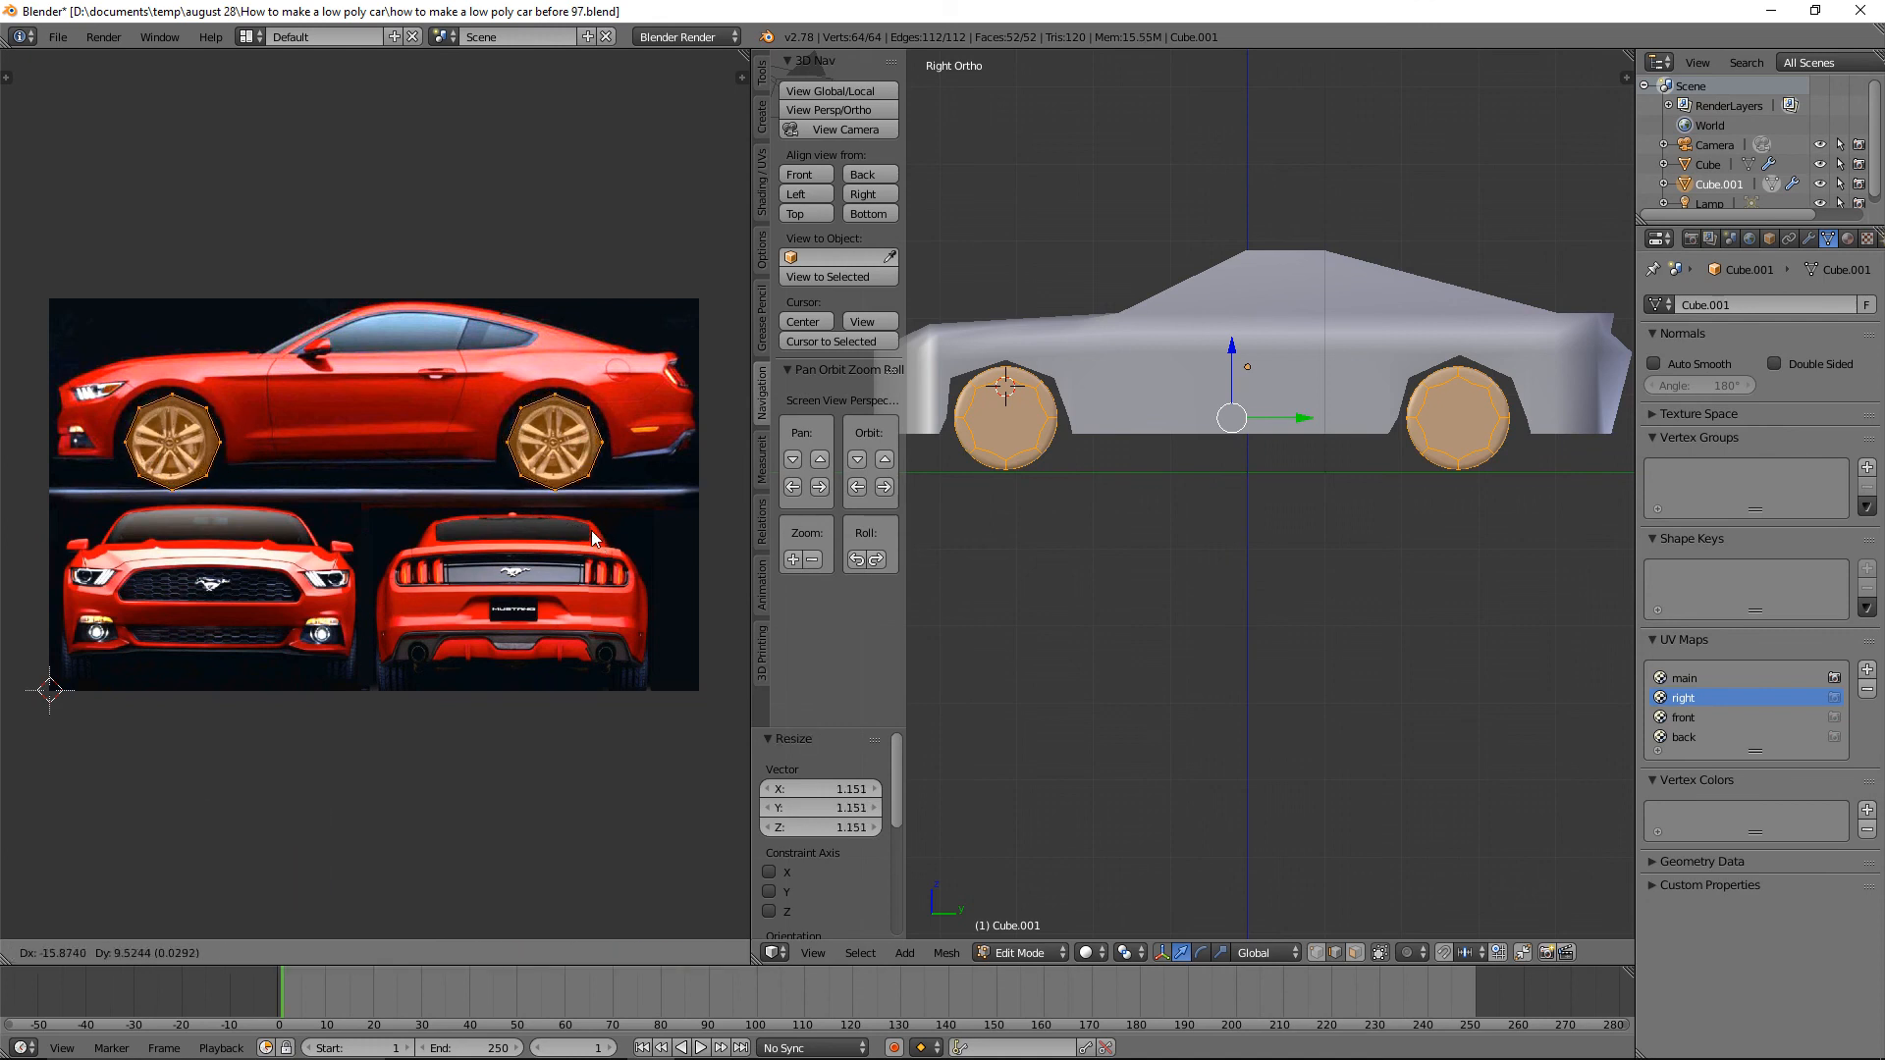
pyautogui.click(593, 537)
# Fine-tune the wheel UVs with scalings of about 1.023 and 1.013 and small X shifts to fit the photographed front wheel, and deselect them.
pyautogui.press('s')
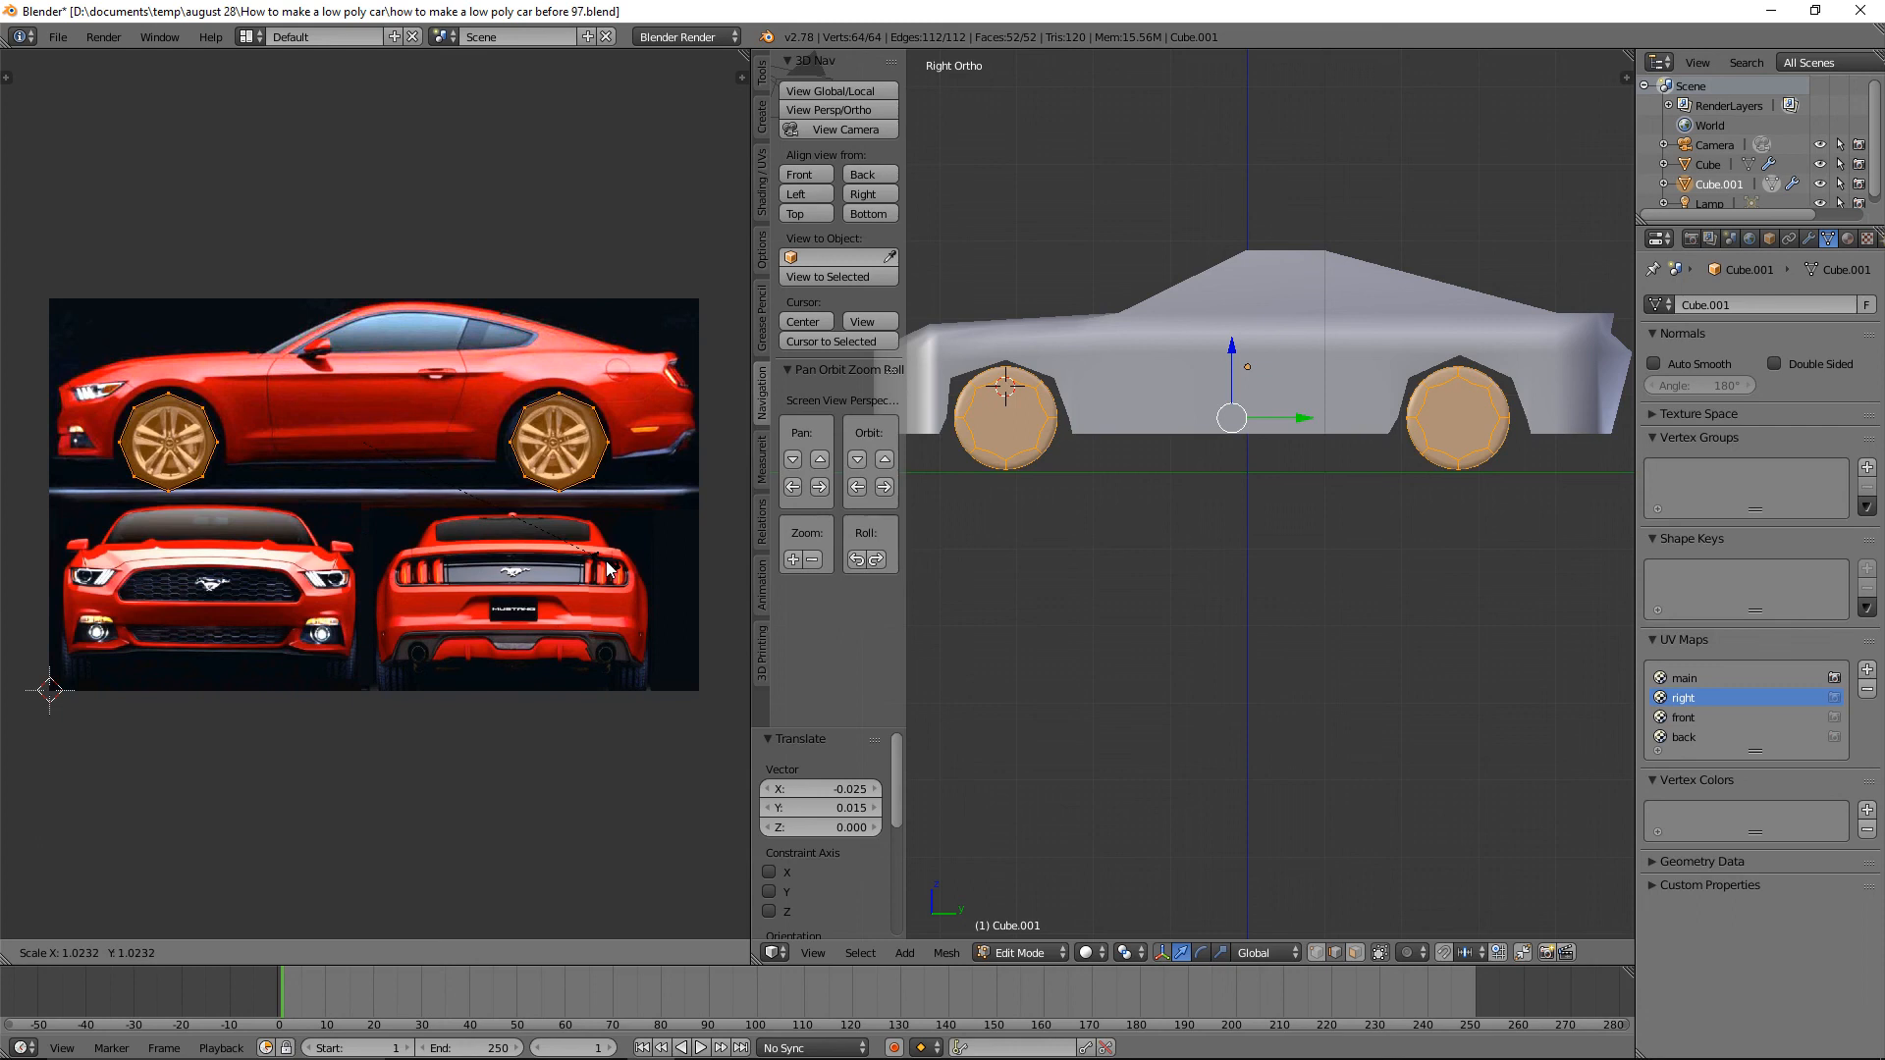
pyautogui.click(608, 569)
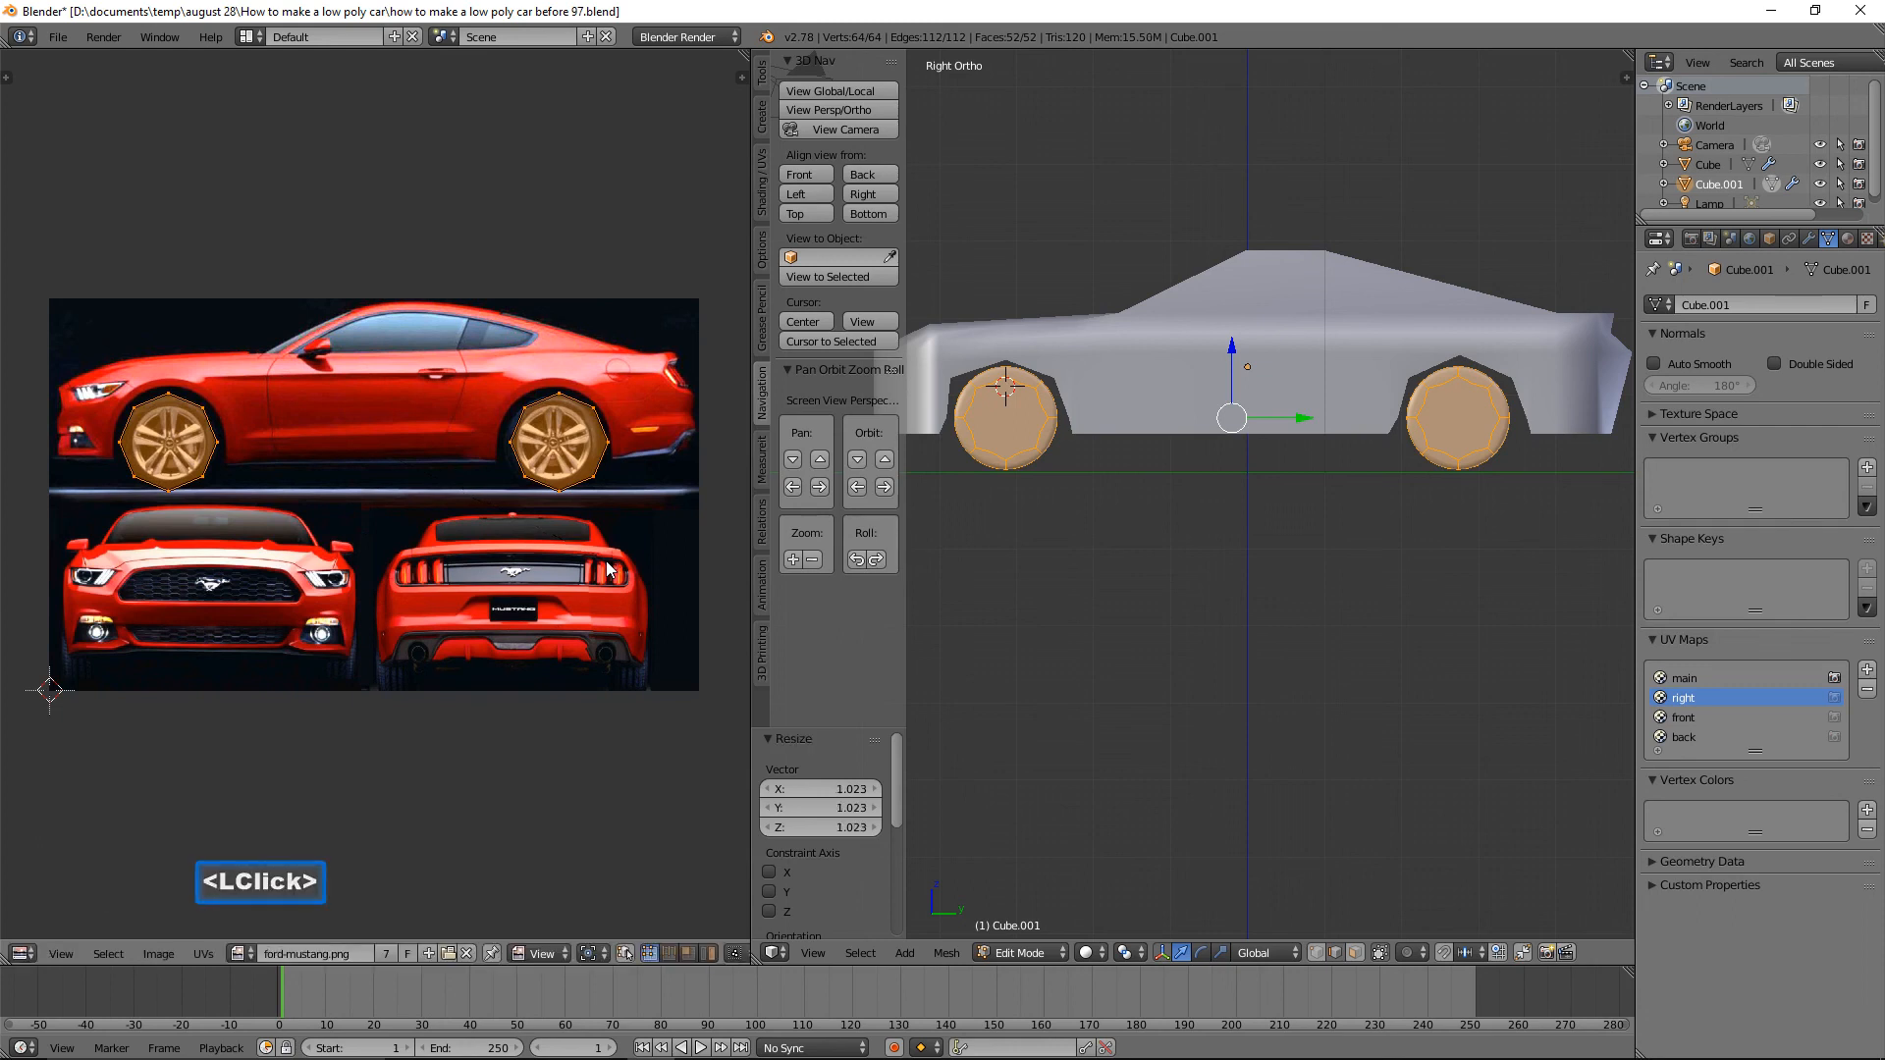
pyautogui.press('g')
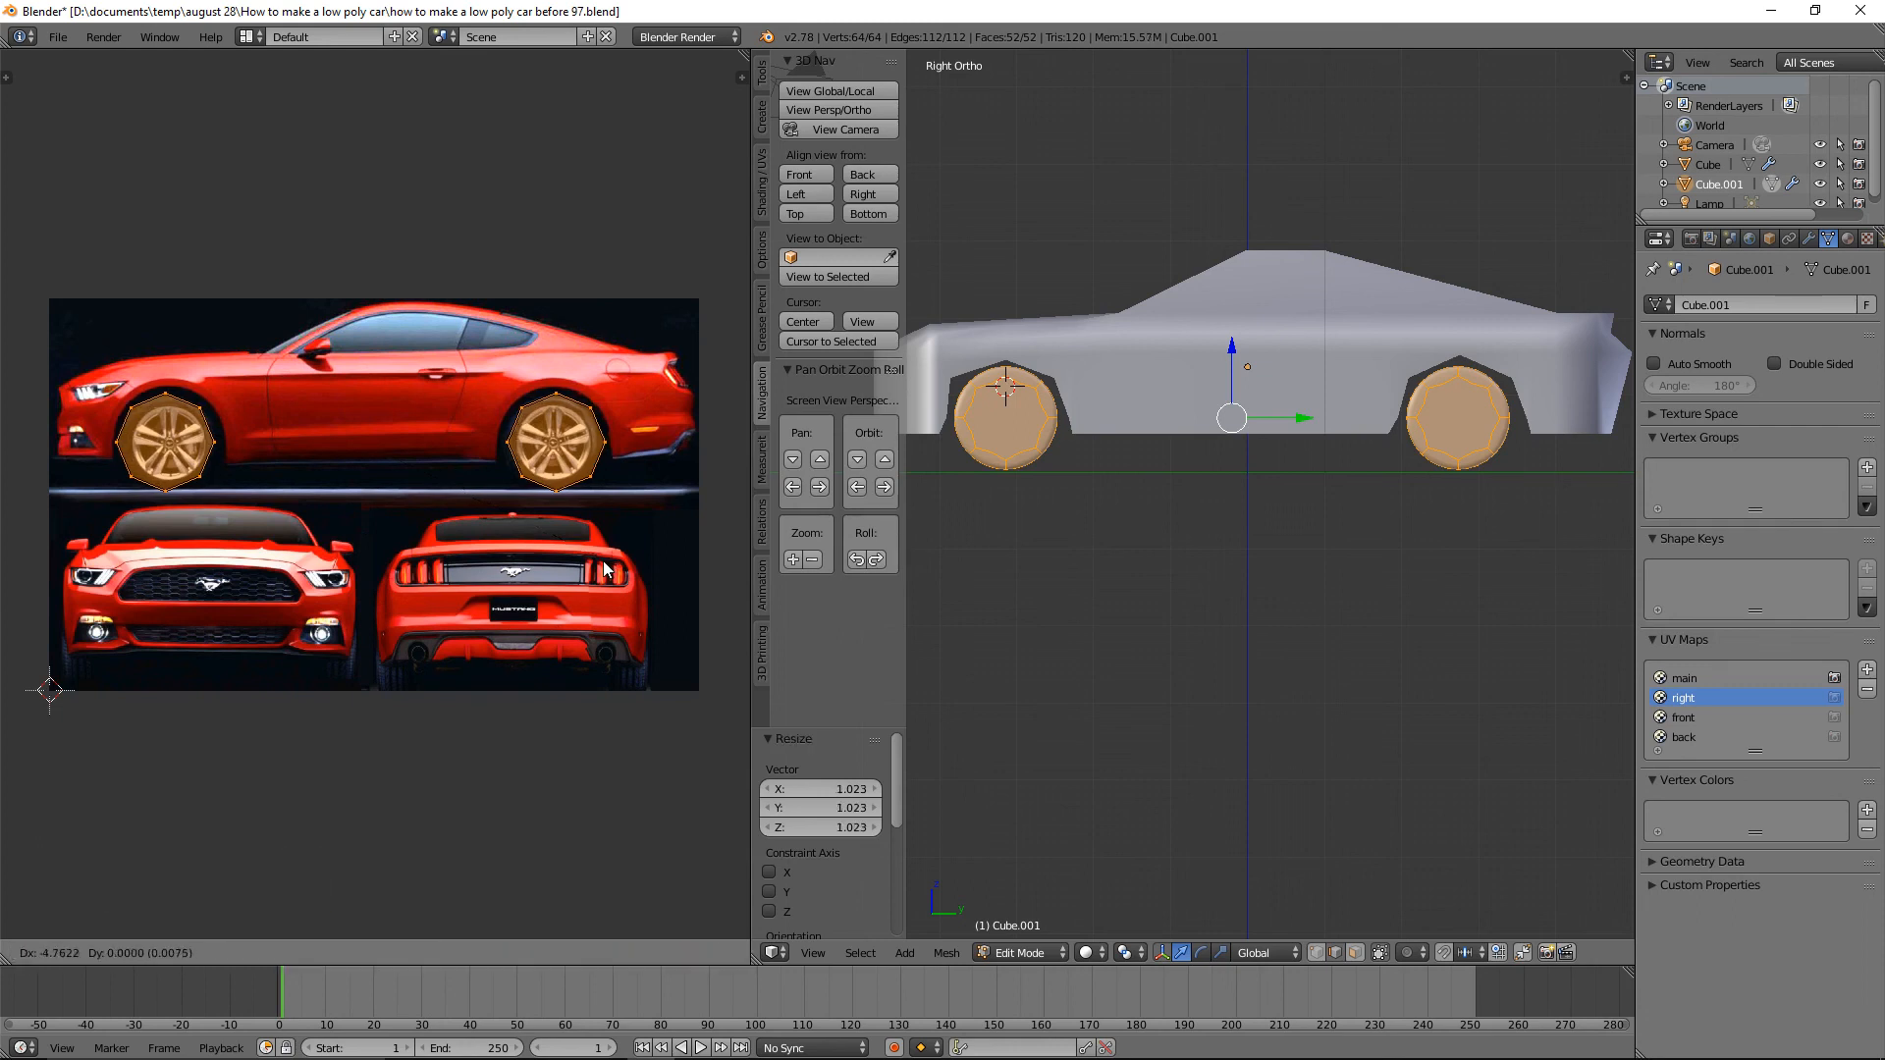
pyautogui.click(607, 569)
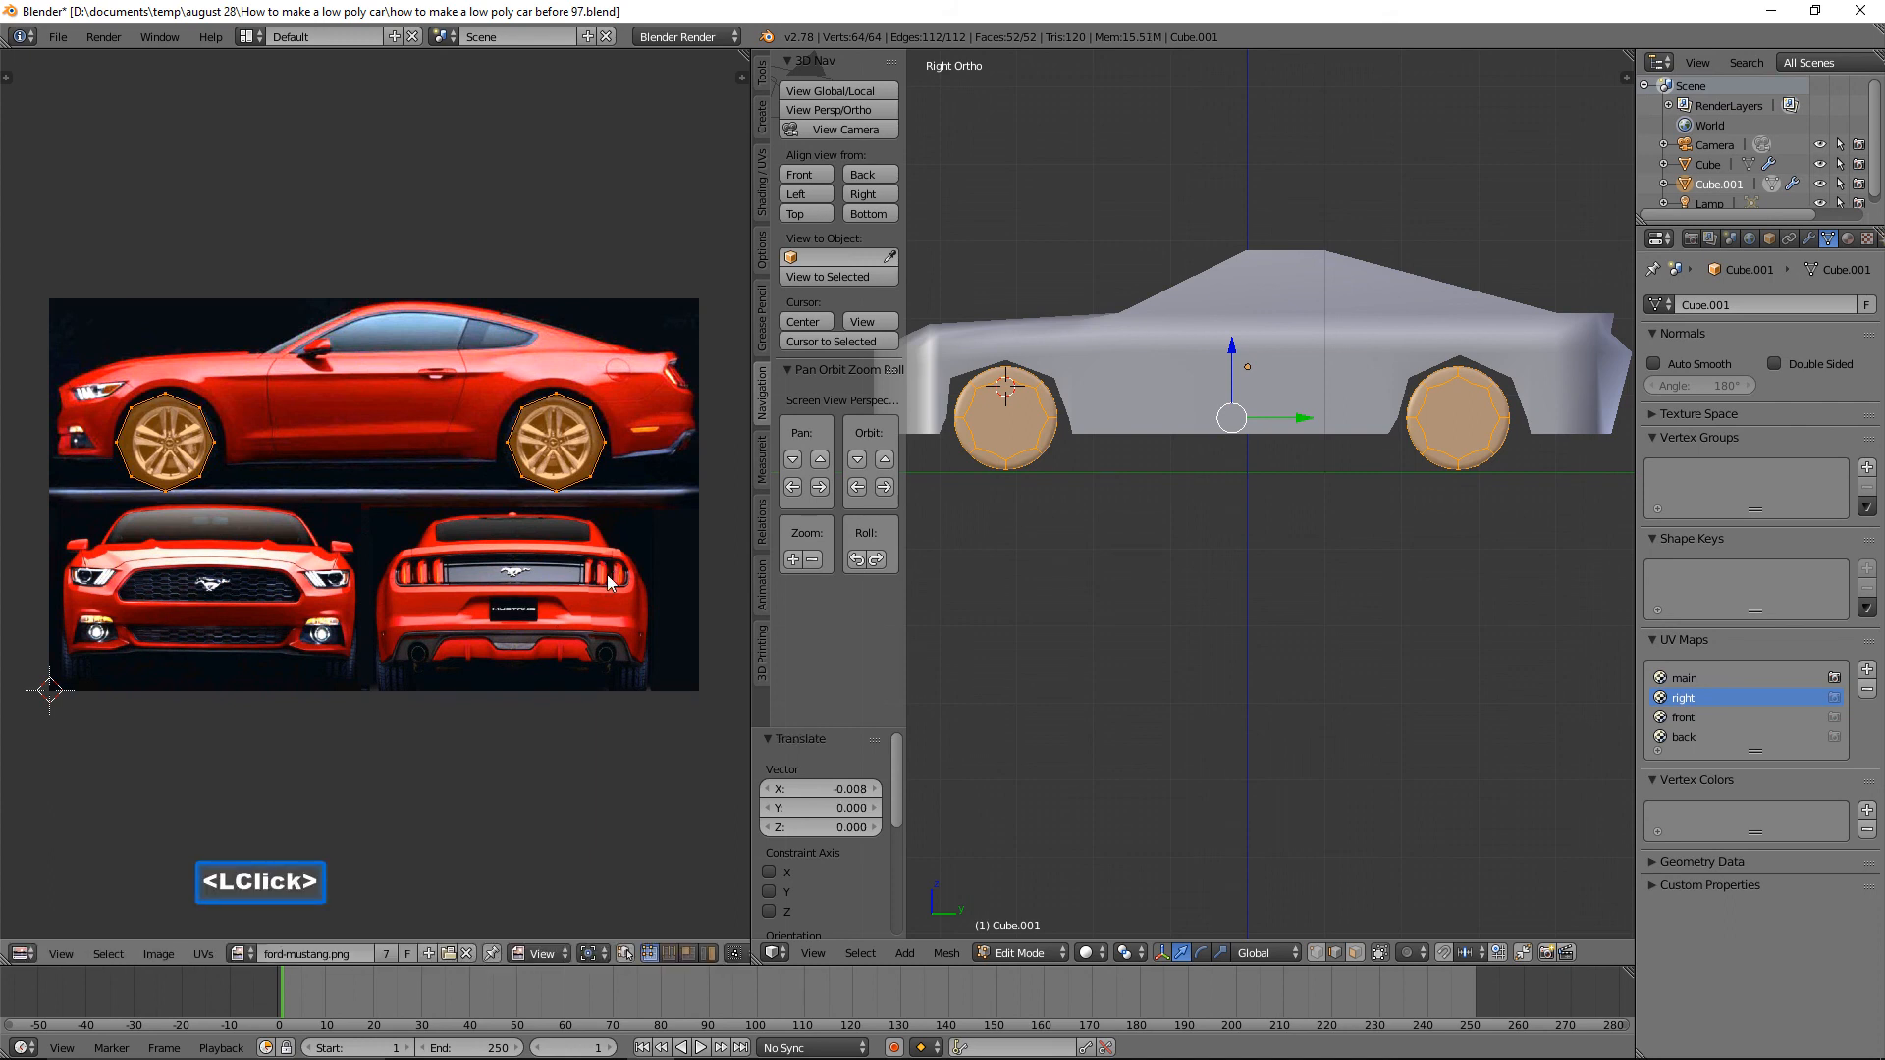
pyautogui.press('s')
pyautogui.click(610, 576)
pyautogui.press('g')
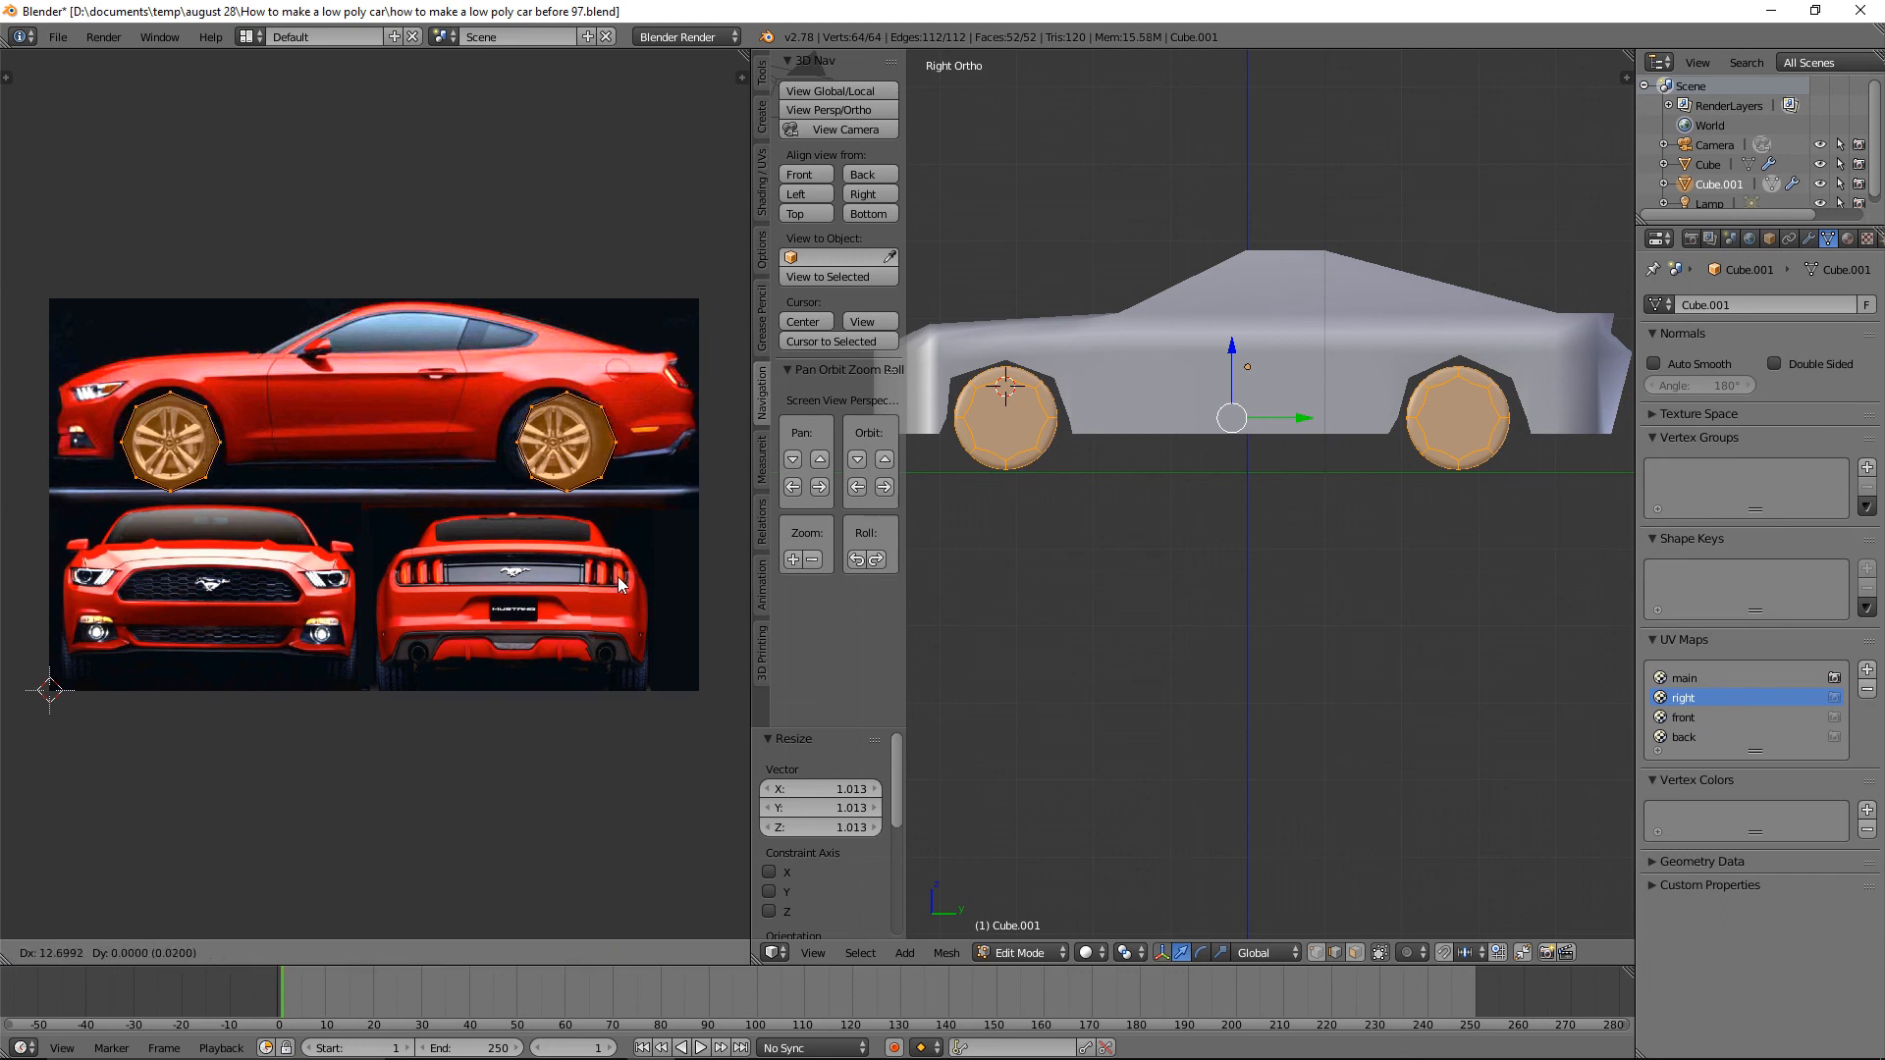
pyautogui.click(618, 576)
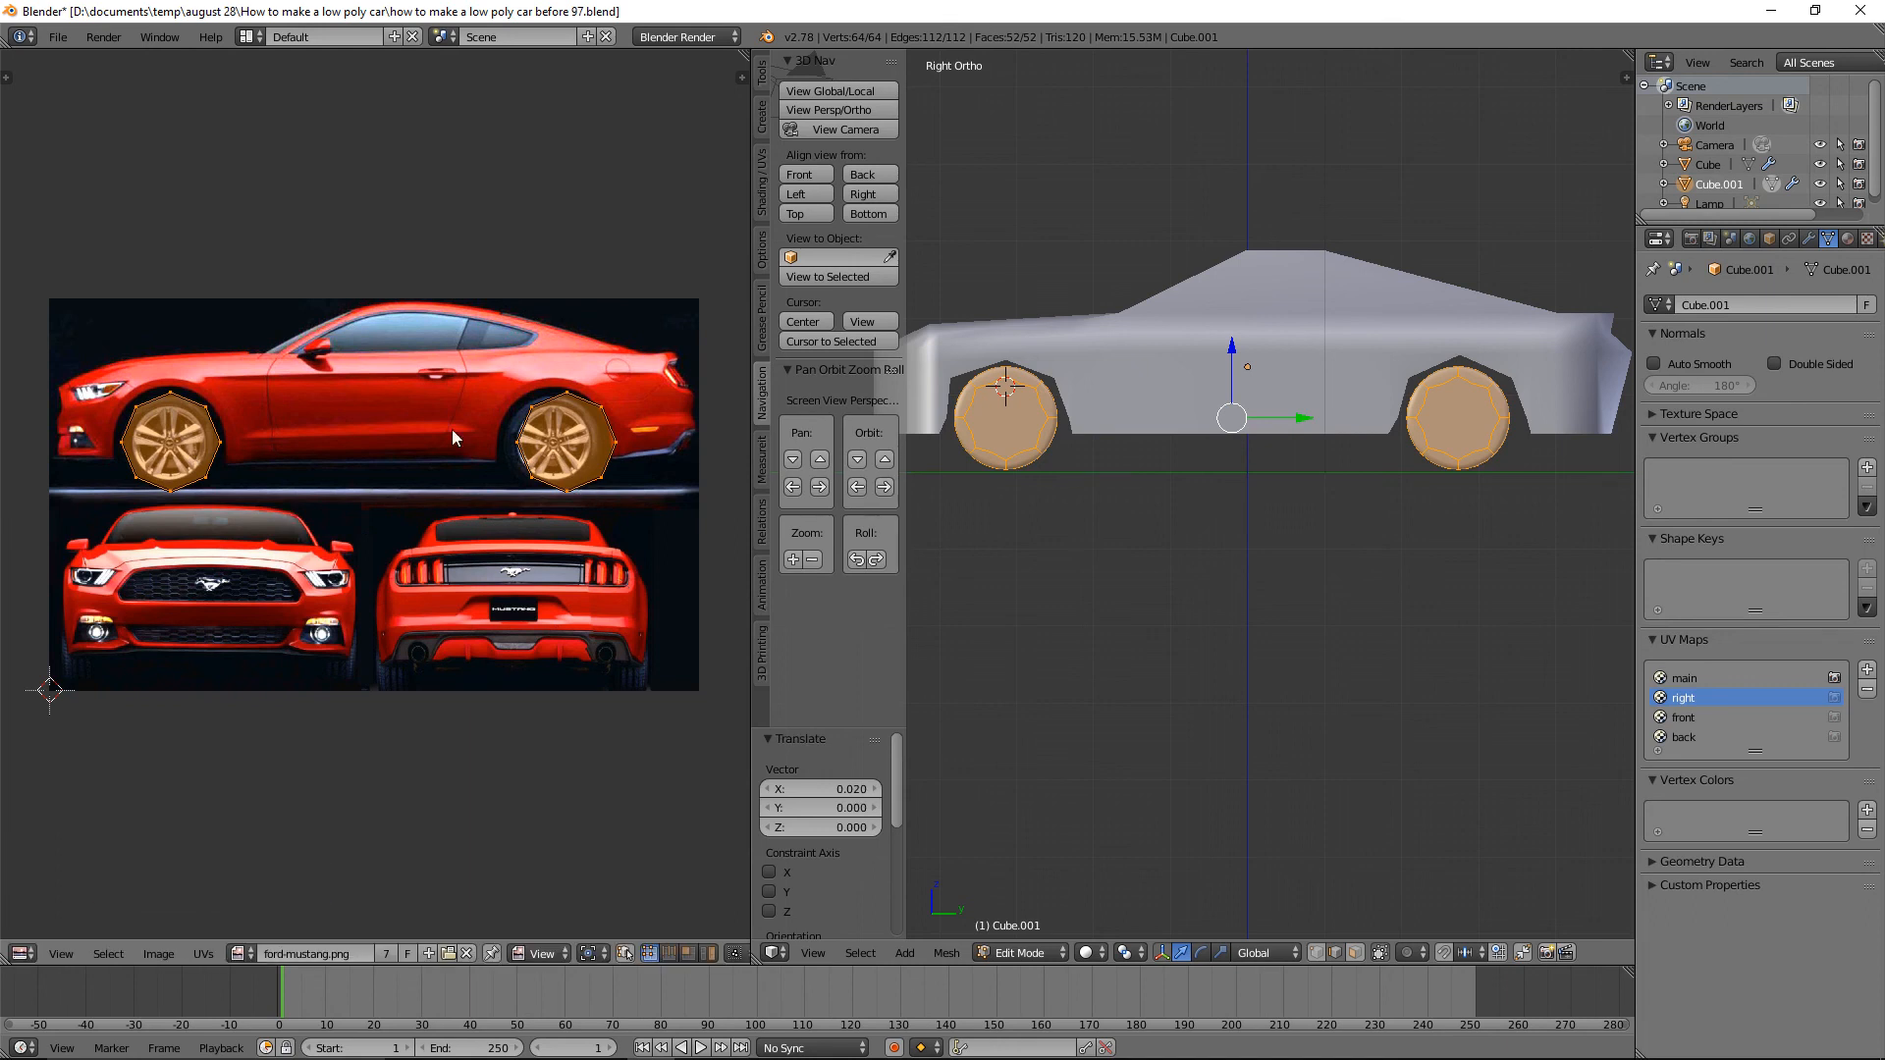
pyautogui.press('a')
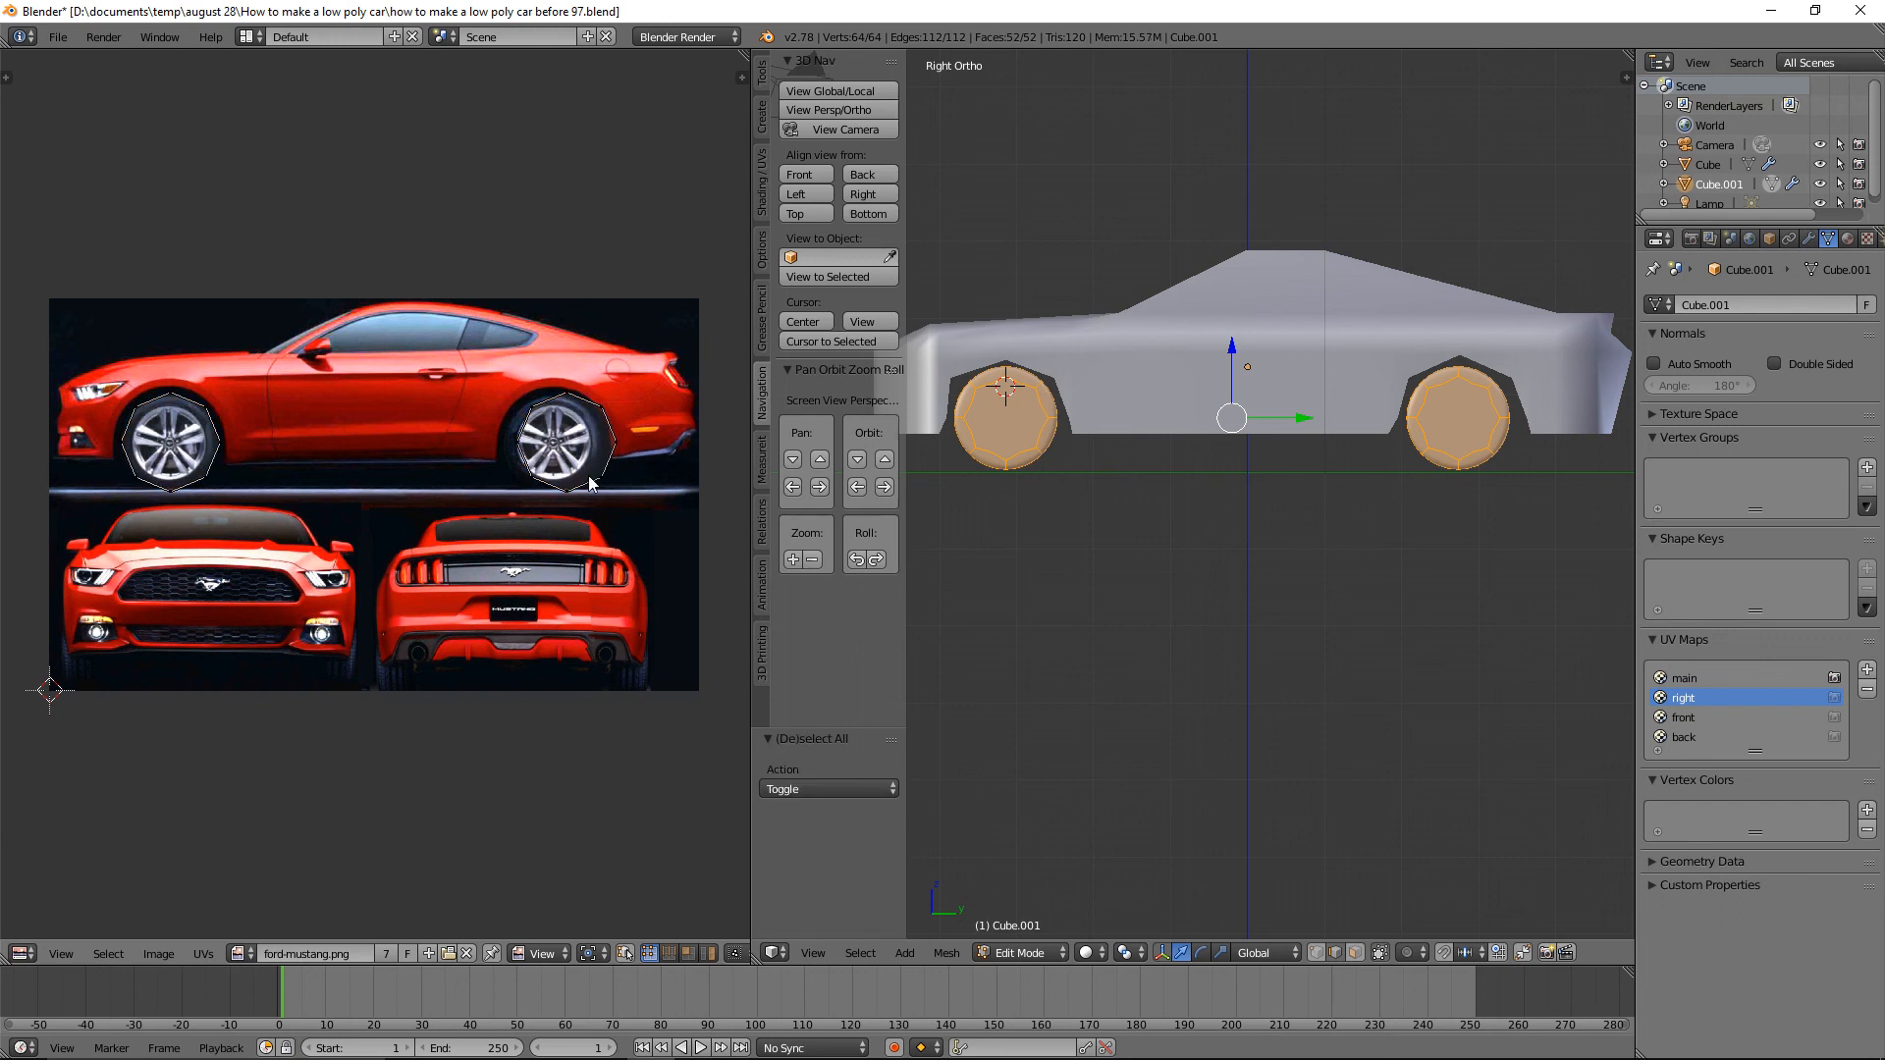
pyautogui.press('l')
pyautogui.press('g')
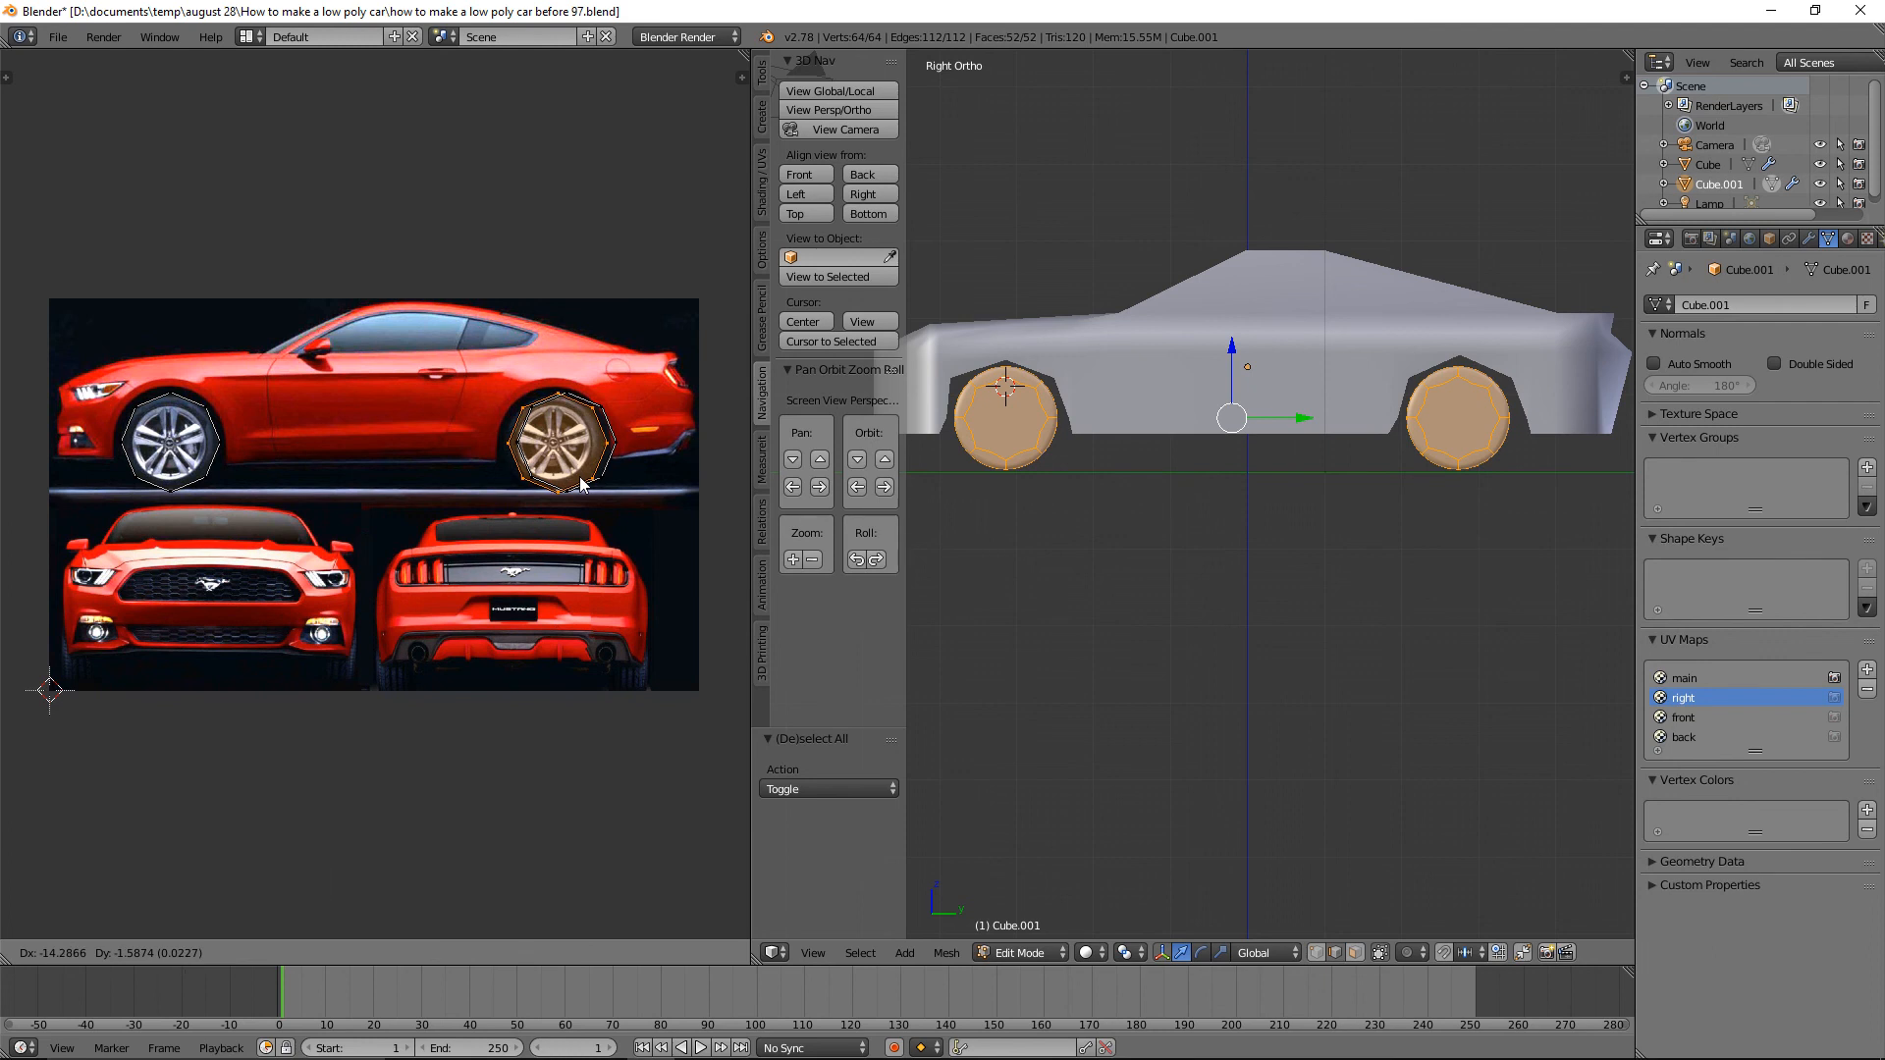
pyautogui.rightClick(583, 483)
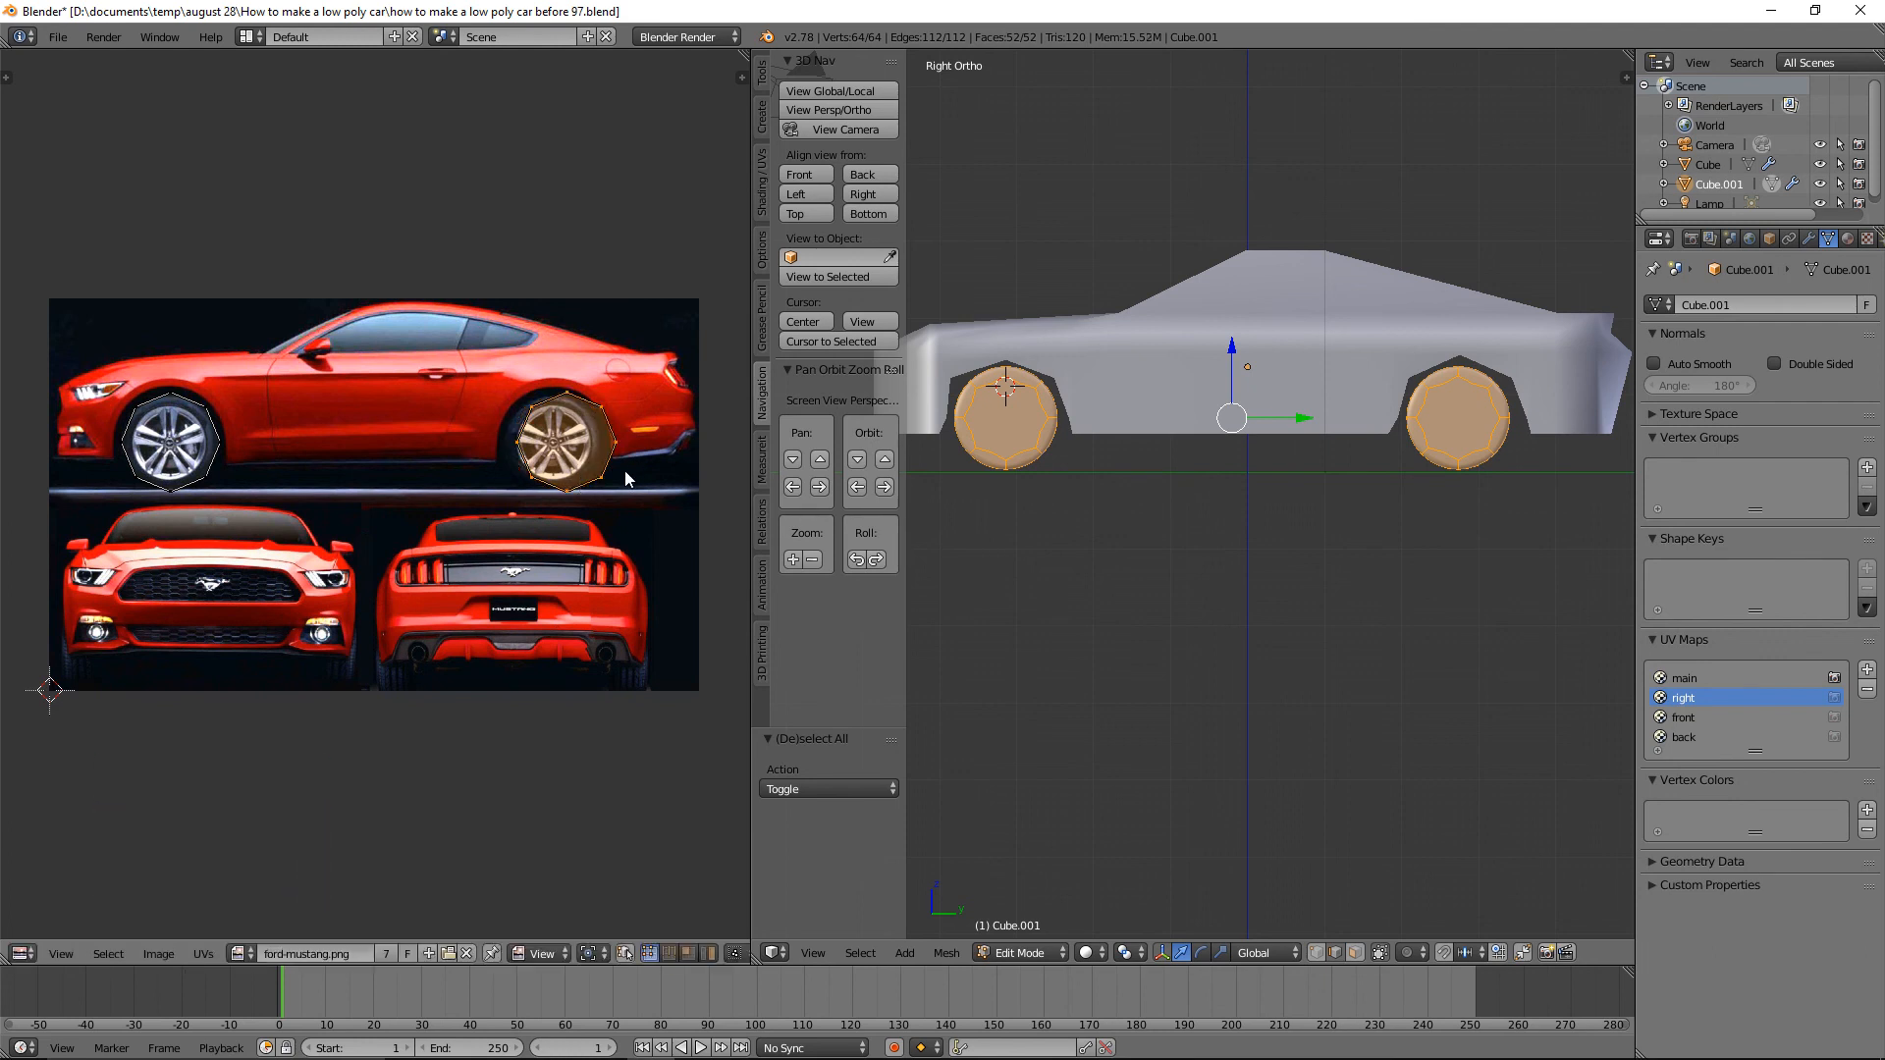
# Select the whole rear wheel's UVs and shift them about -0.033 in X and 0.003 in Y onto the photographed rear wheel.
pyautogui.press('b')
pyautogui.moveTo(442, 368); pyautogui.dragTo(646, 542)
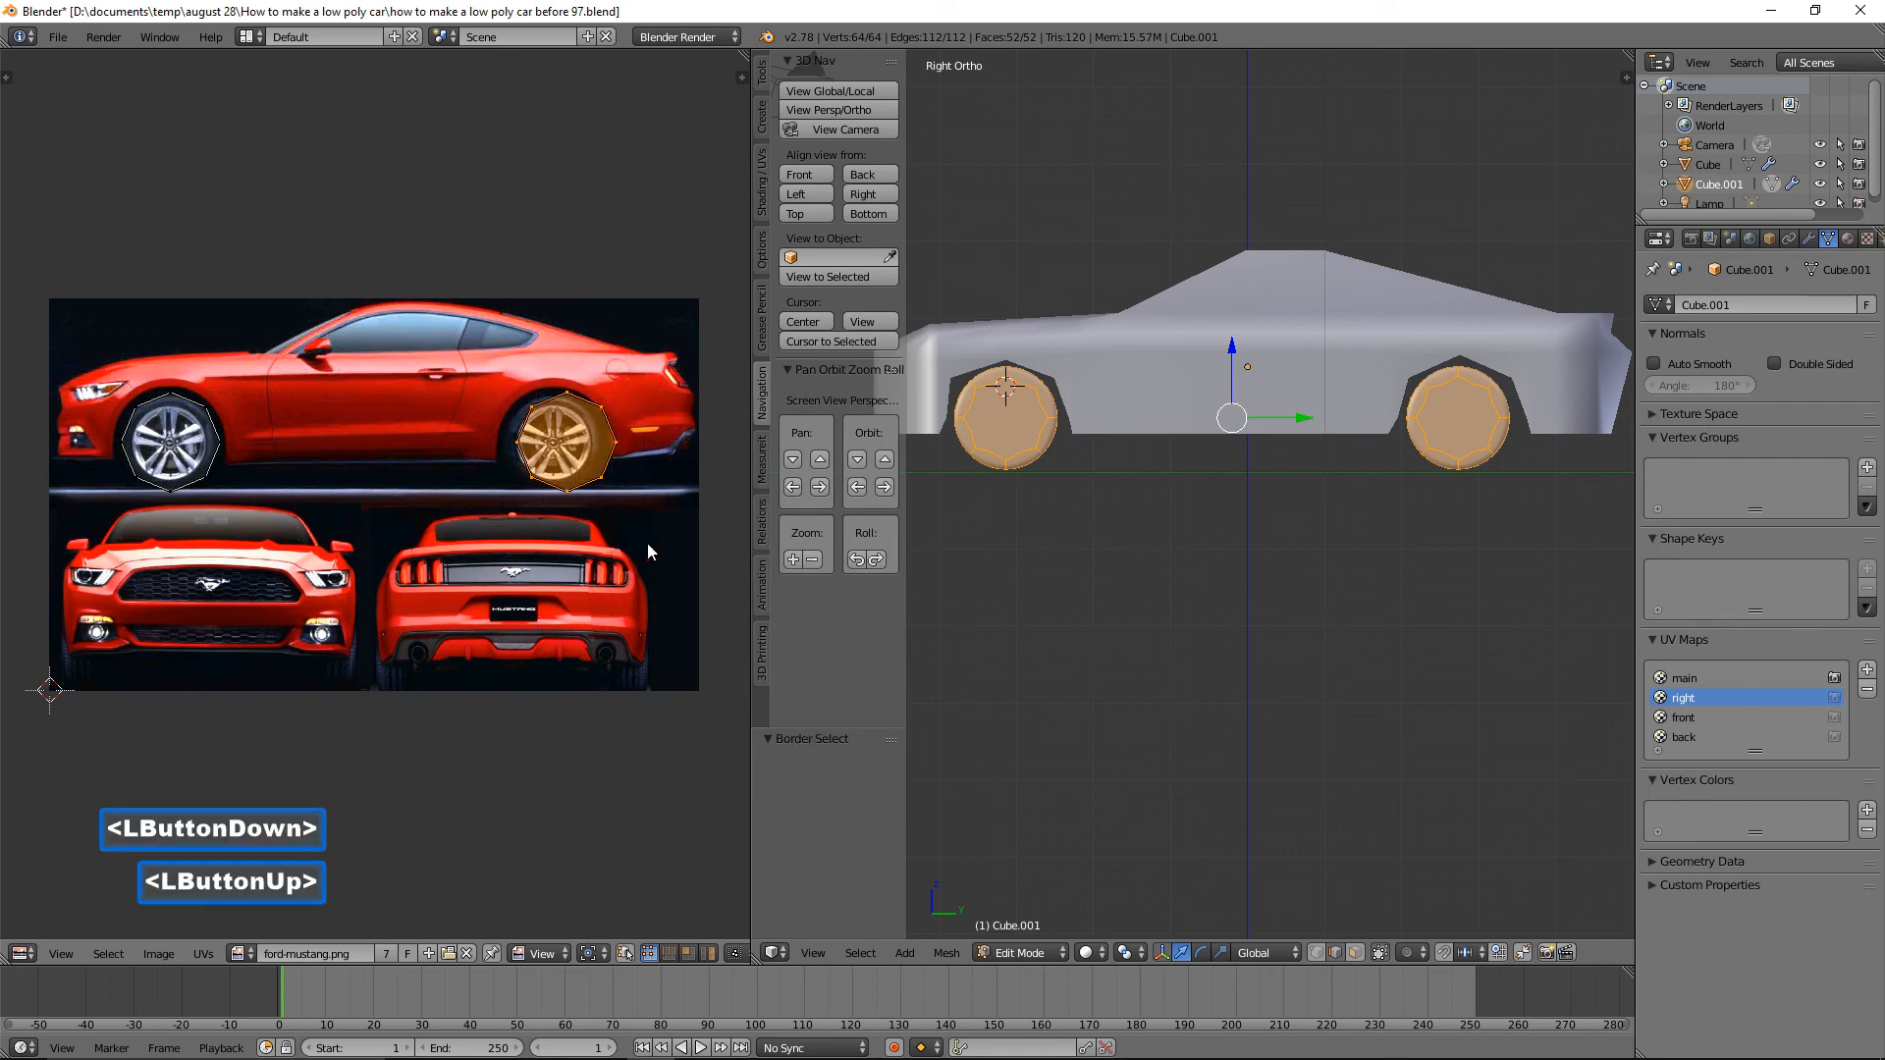
pyautogui.press('g')
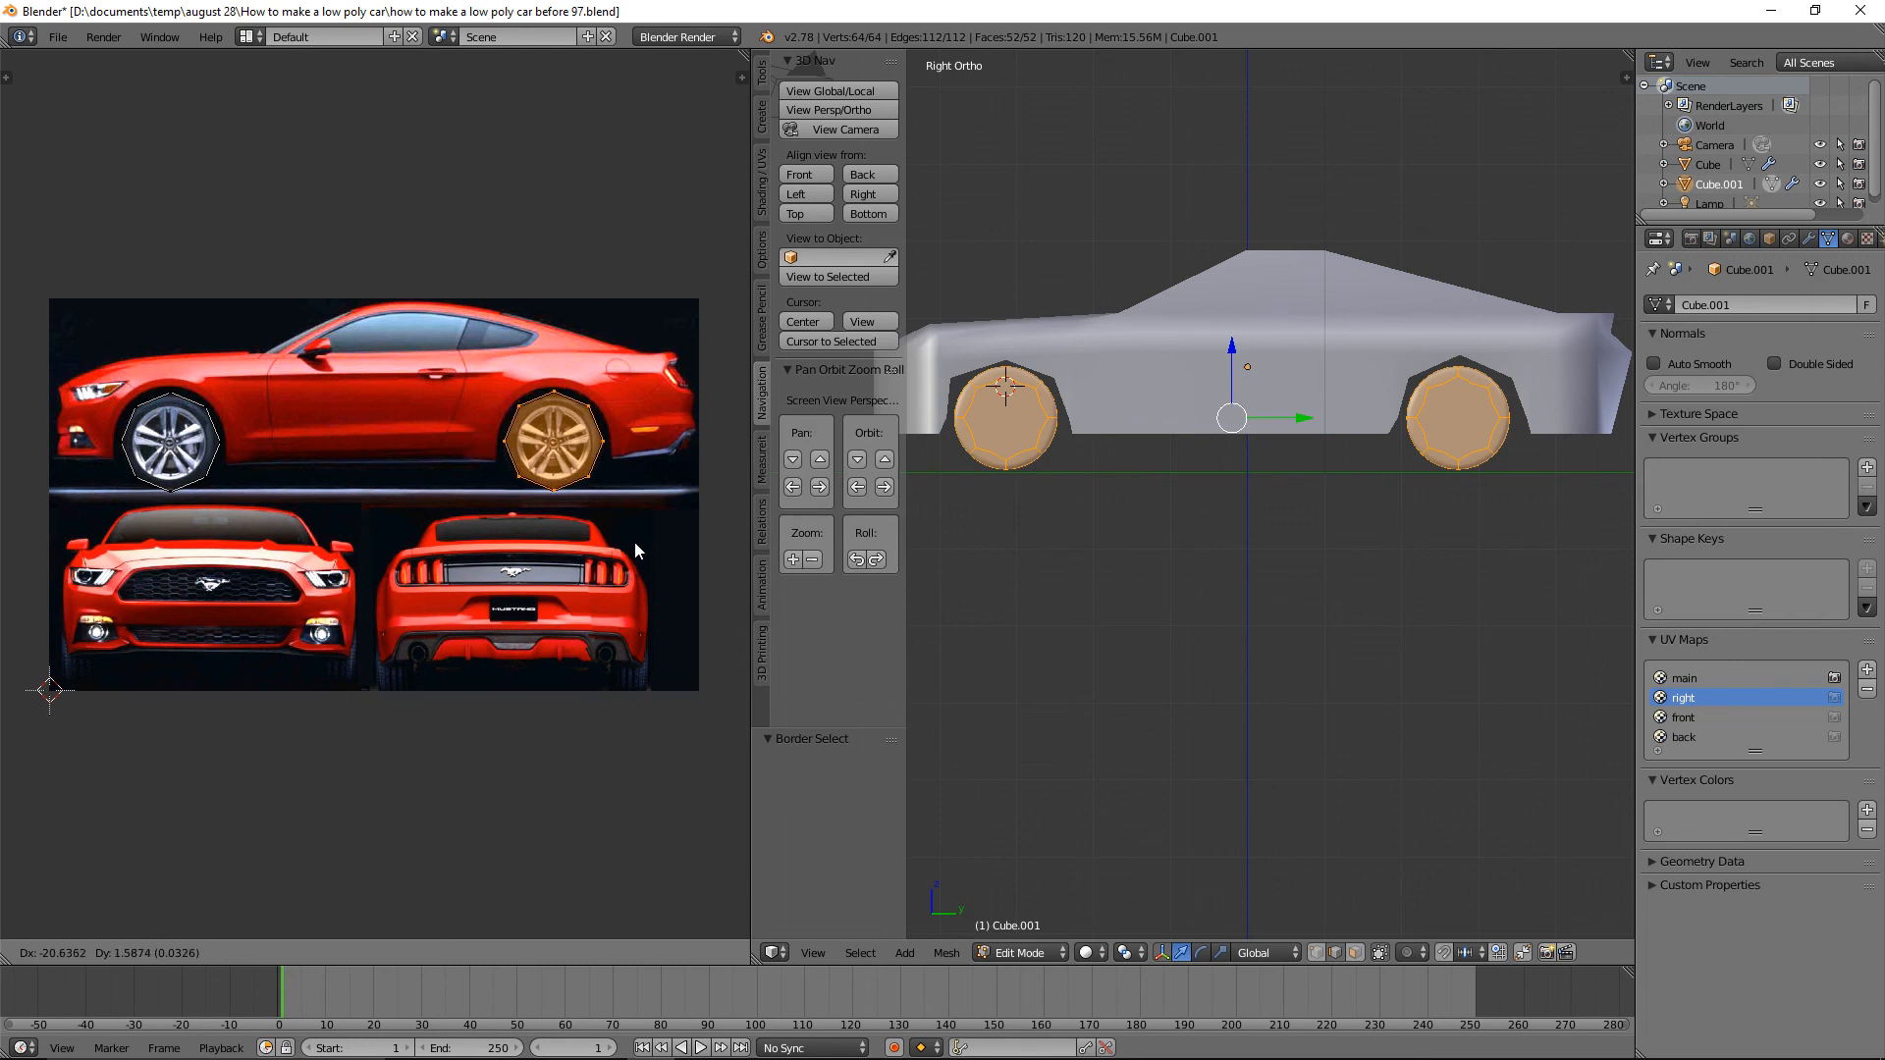
pyautogui.click(634, 542)
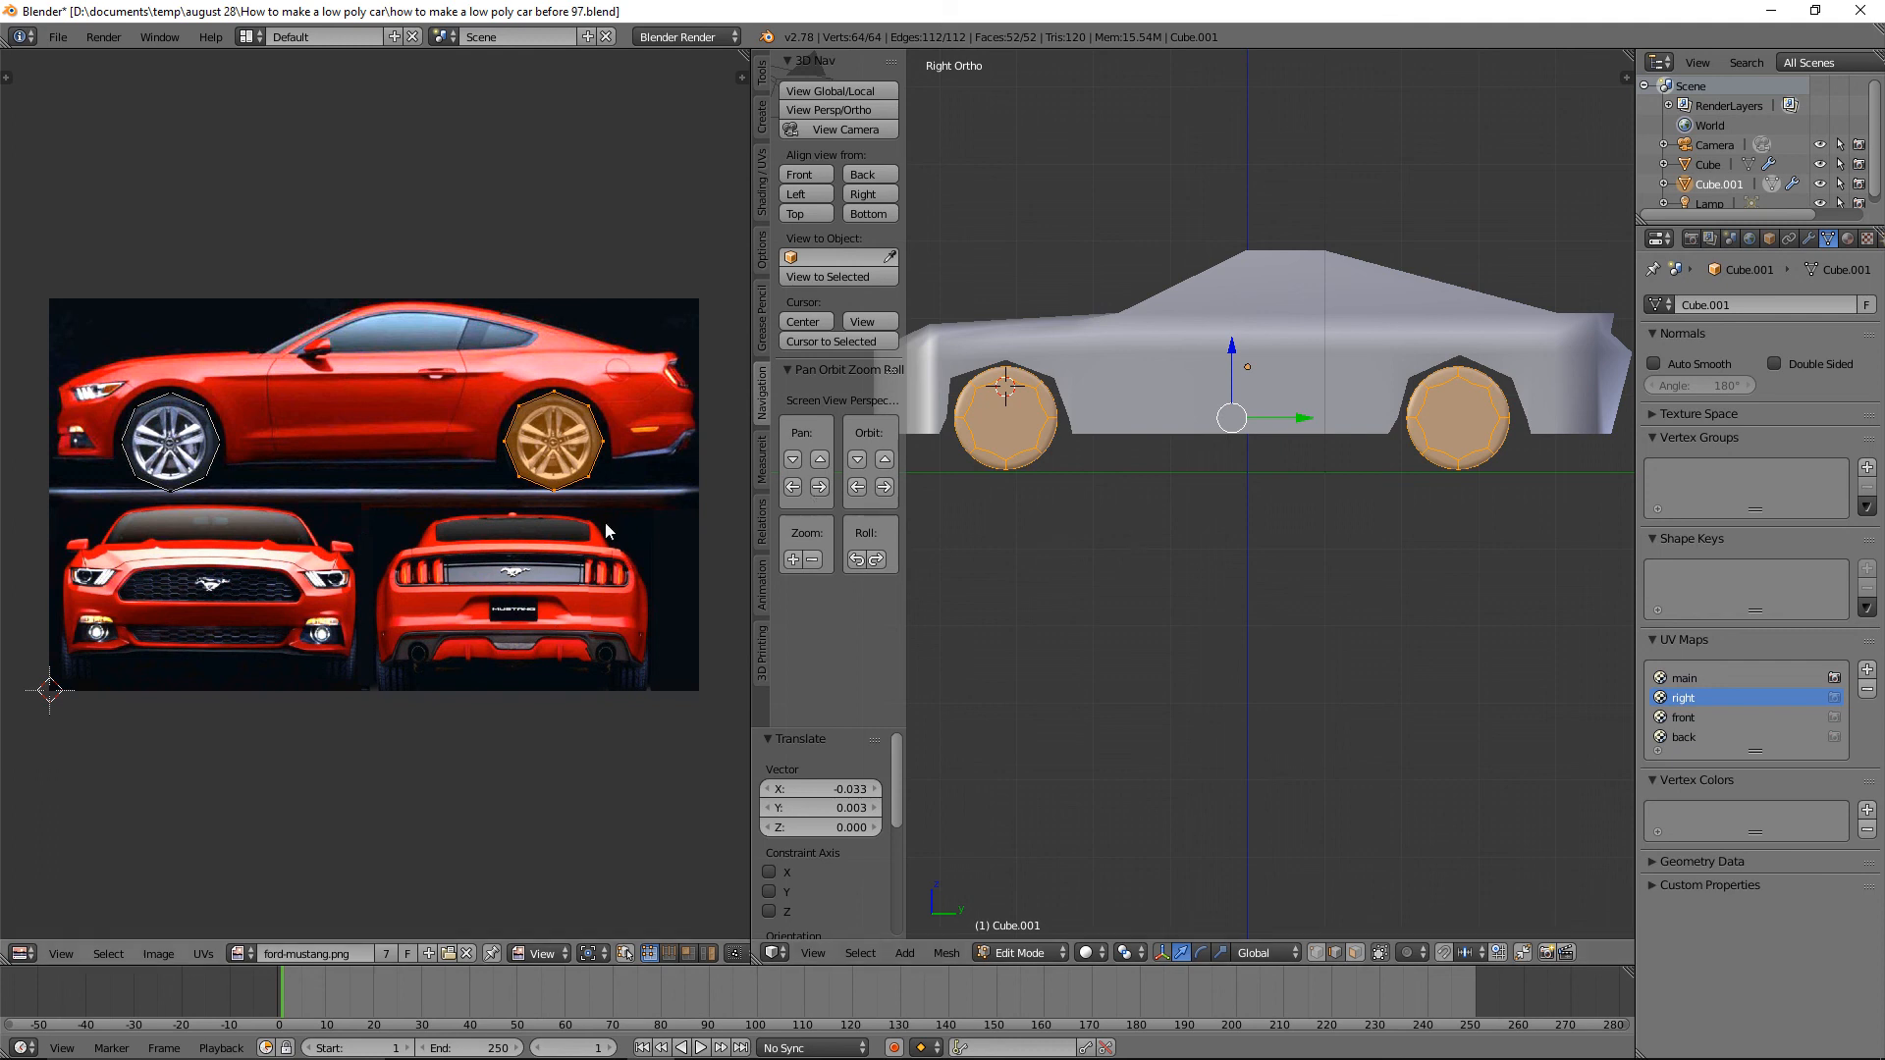
pyautogui.press('a')
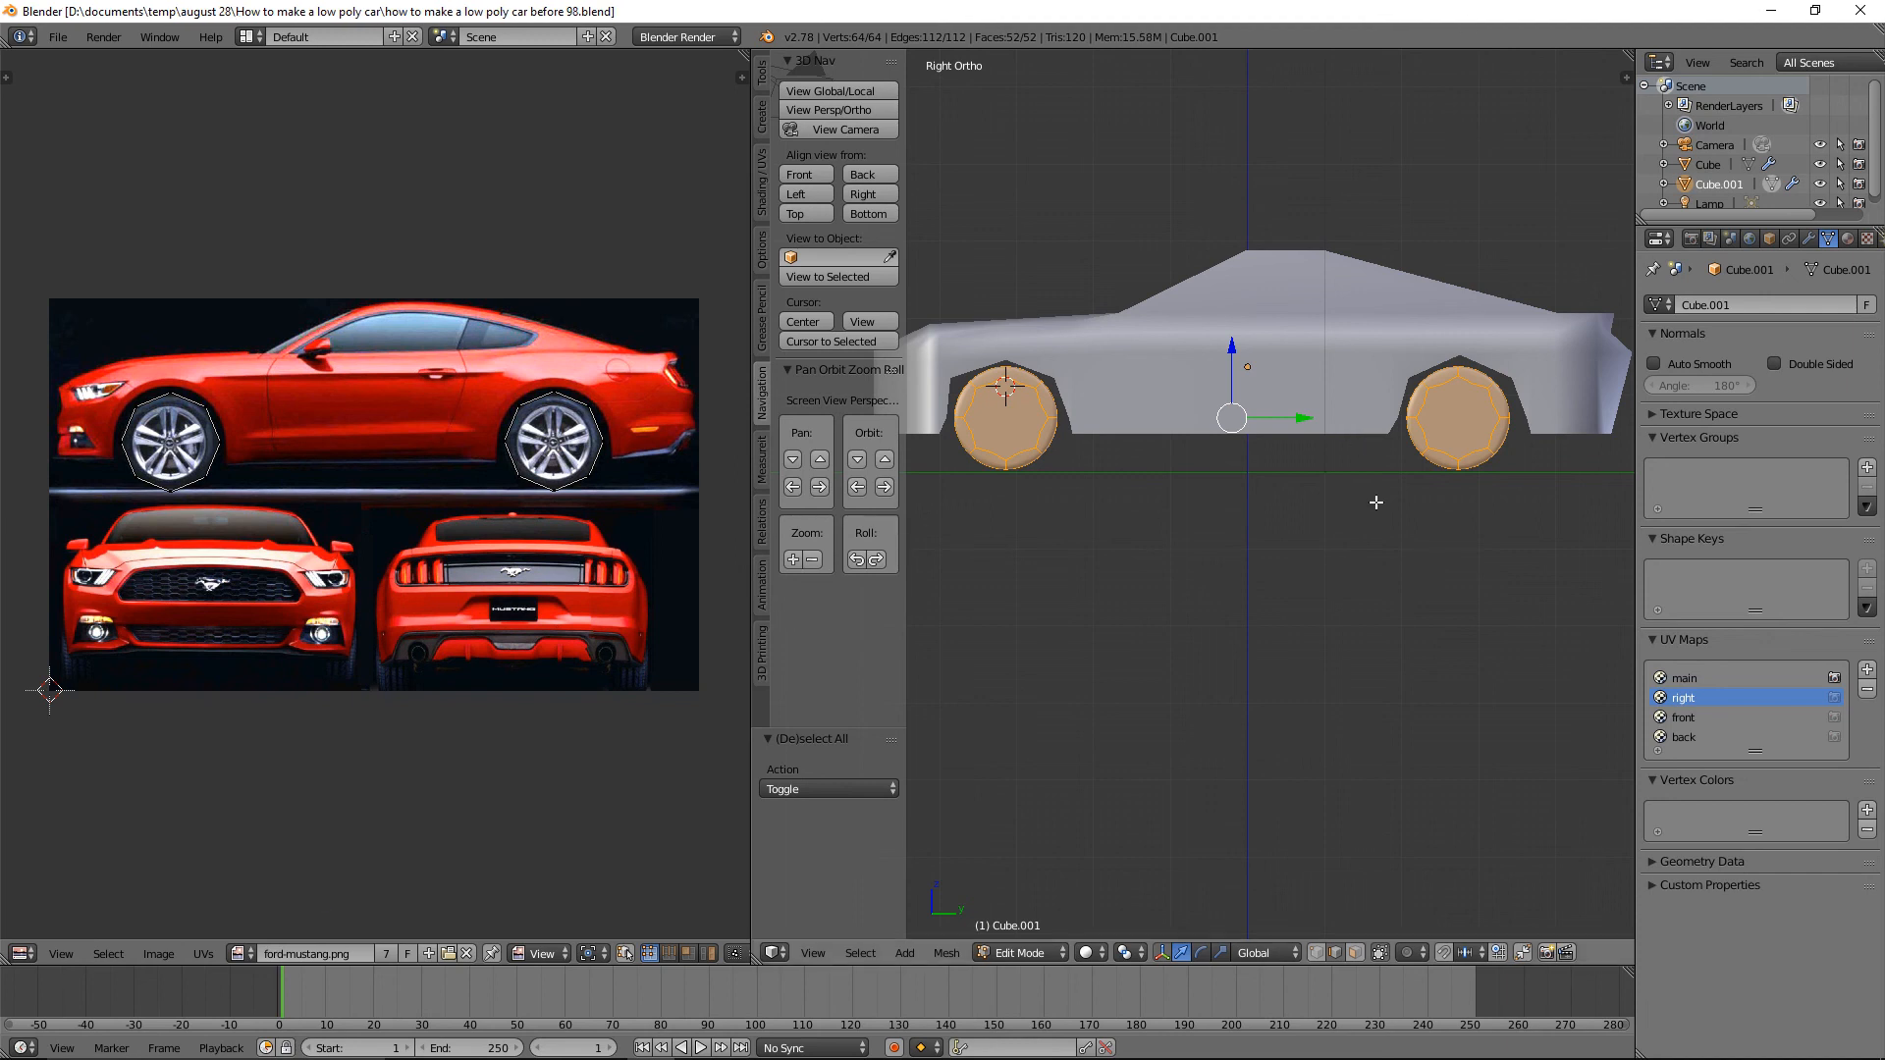
# Set the 3D view's shading to Texture and return to Object Mode.
pyautogui.scroll(-2, 1375, 508)
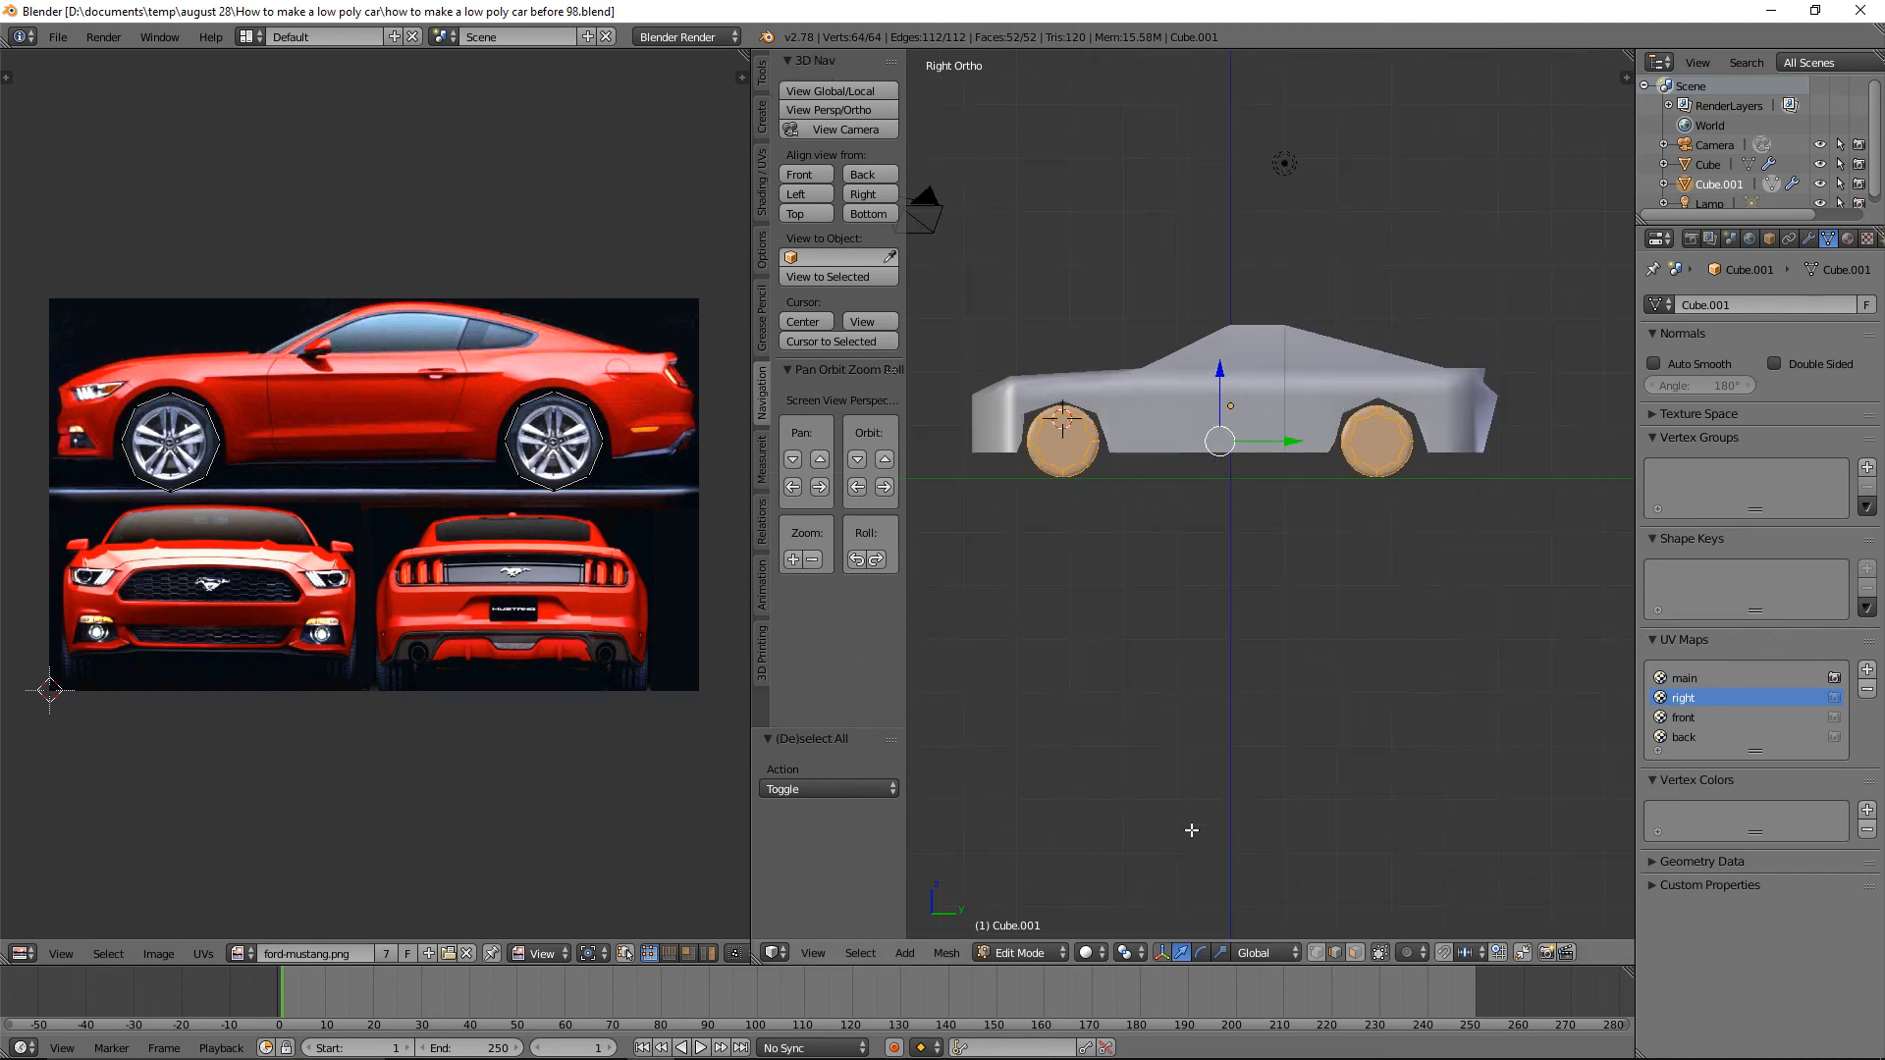
pyautogui.click(1103, 953)
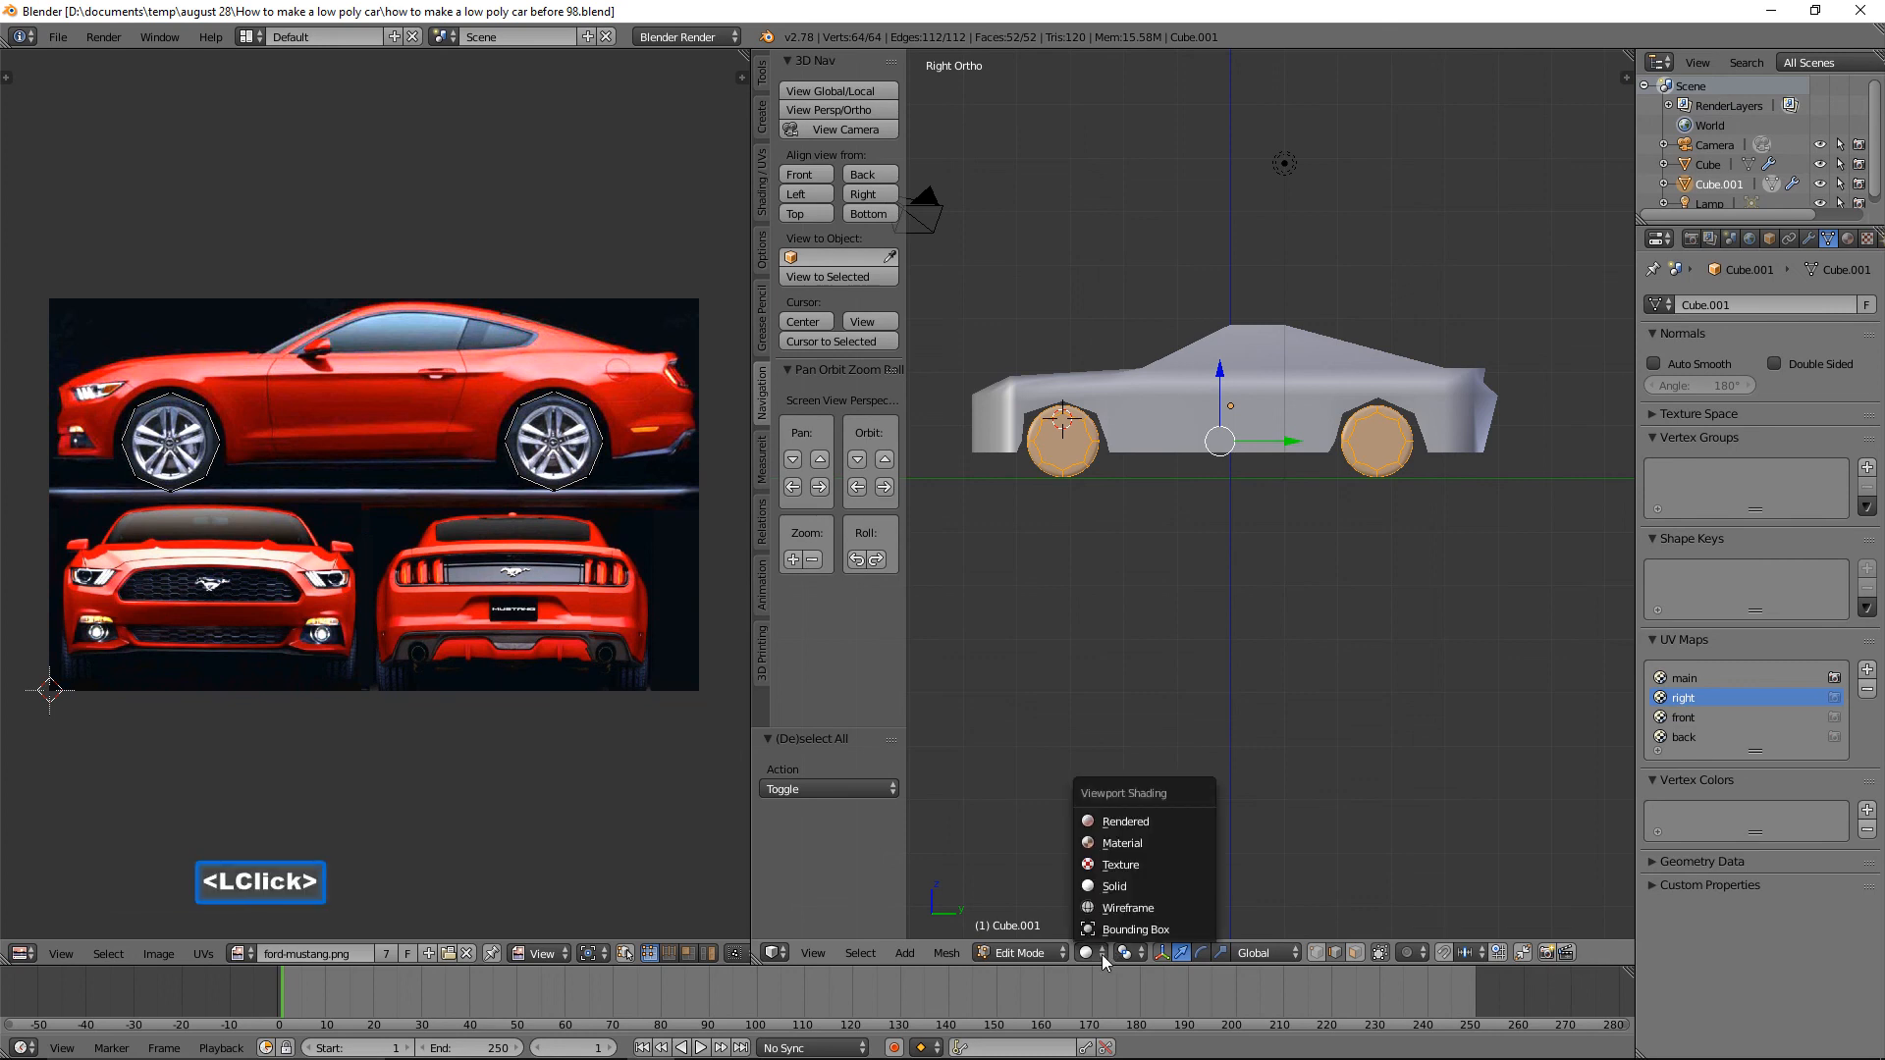
pyautogui.click(1175, 846)
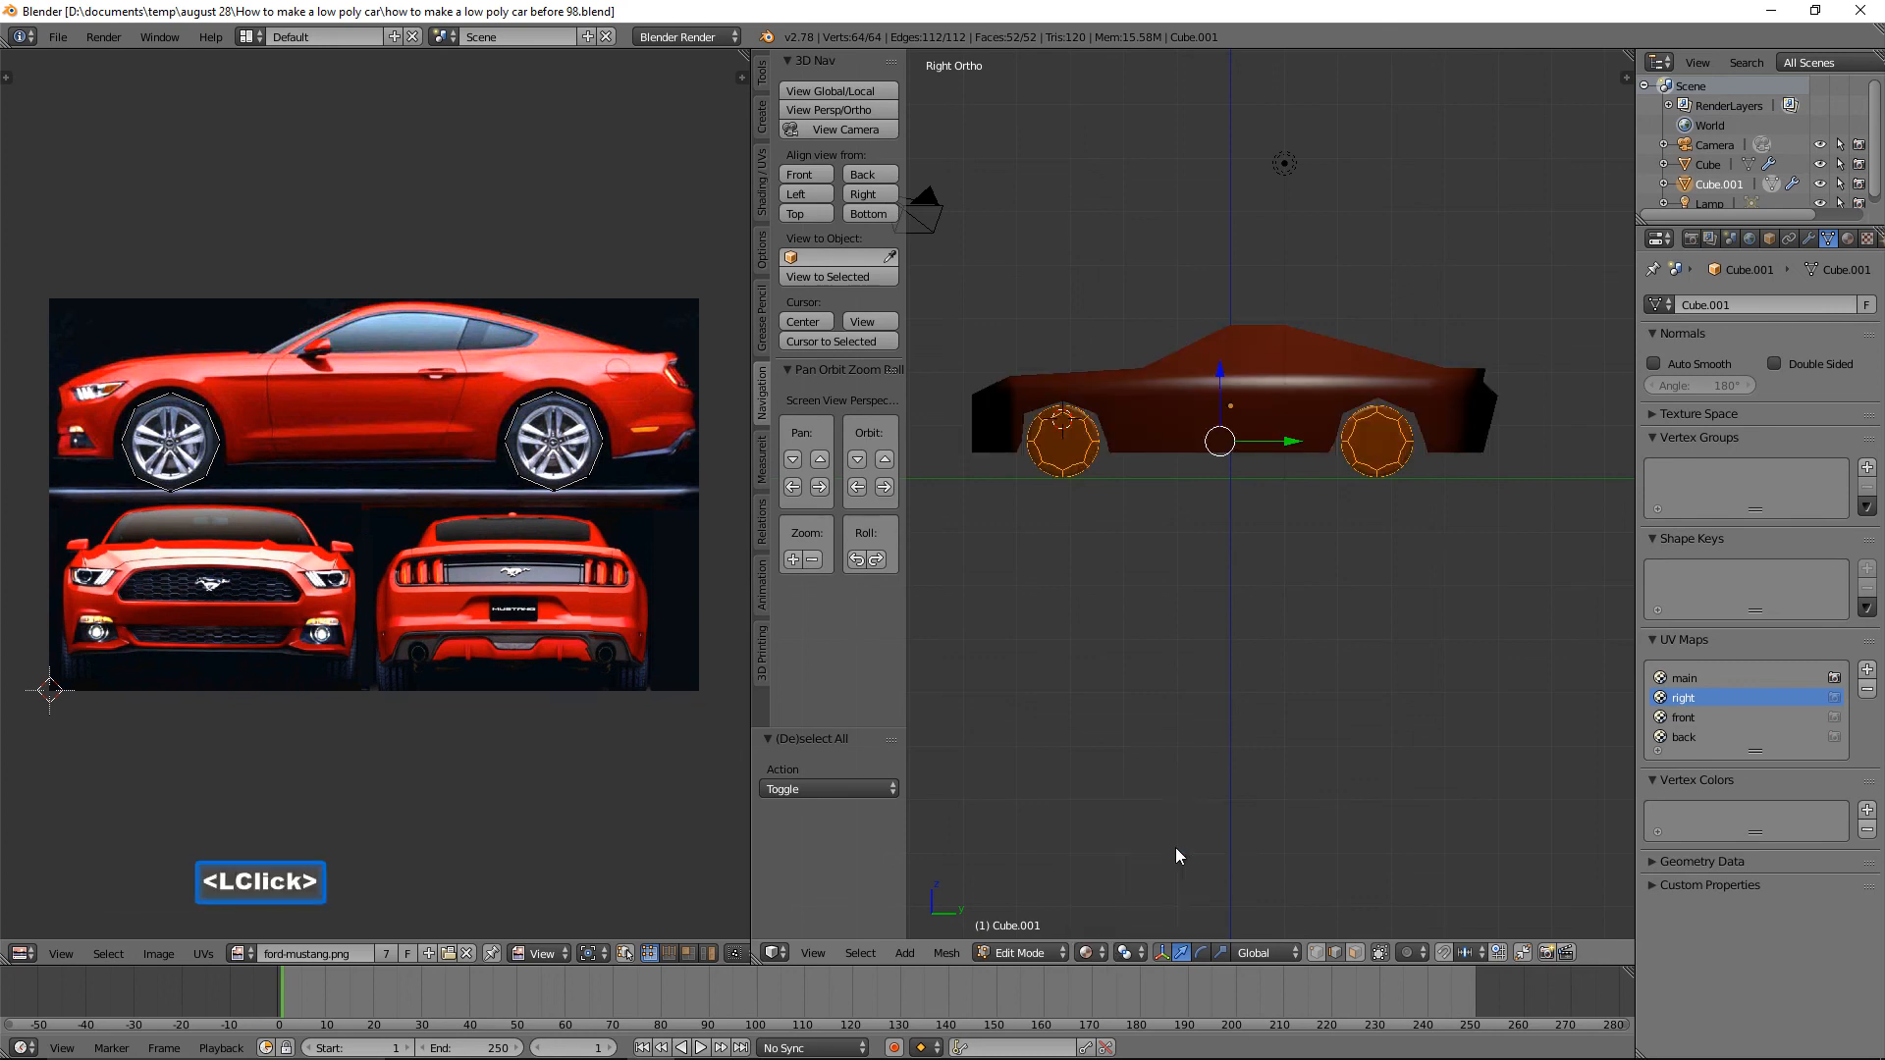
pyautogui.click(1103, 954)
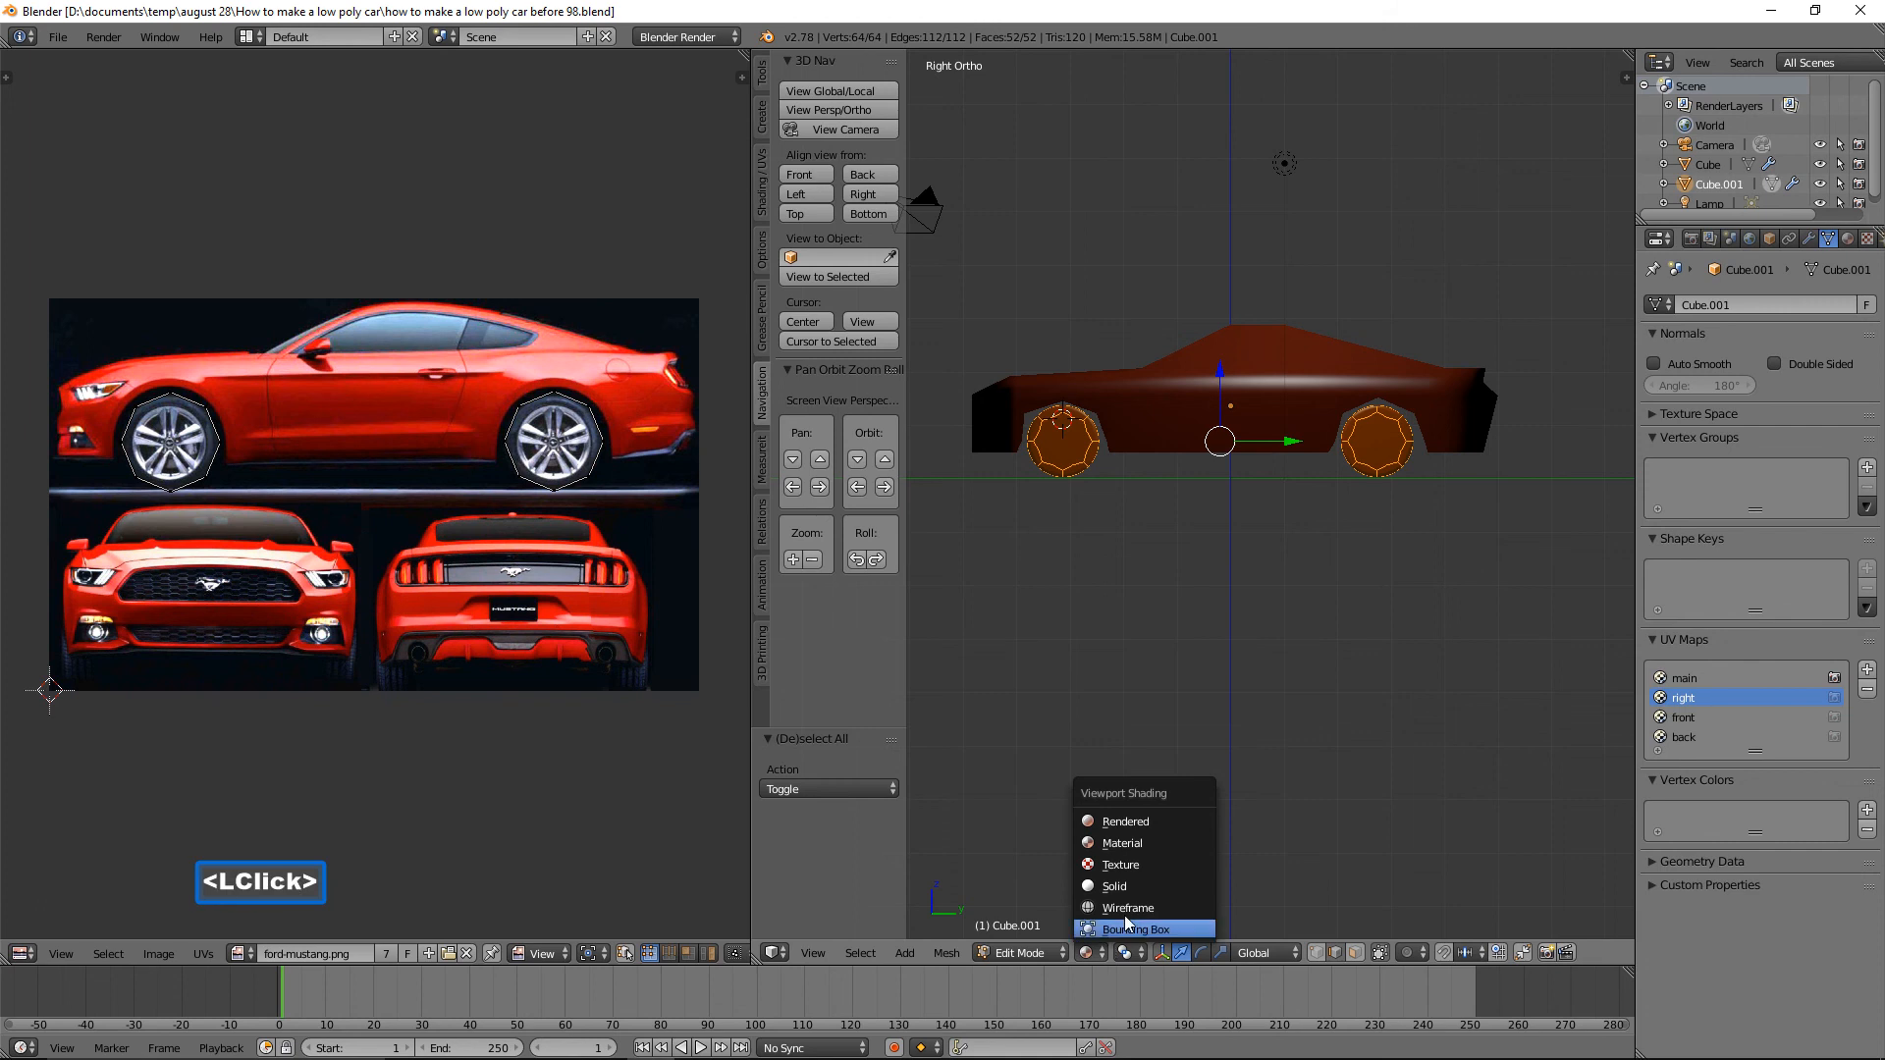
pyautogui.click(1161, 883)
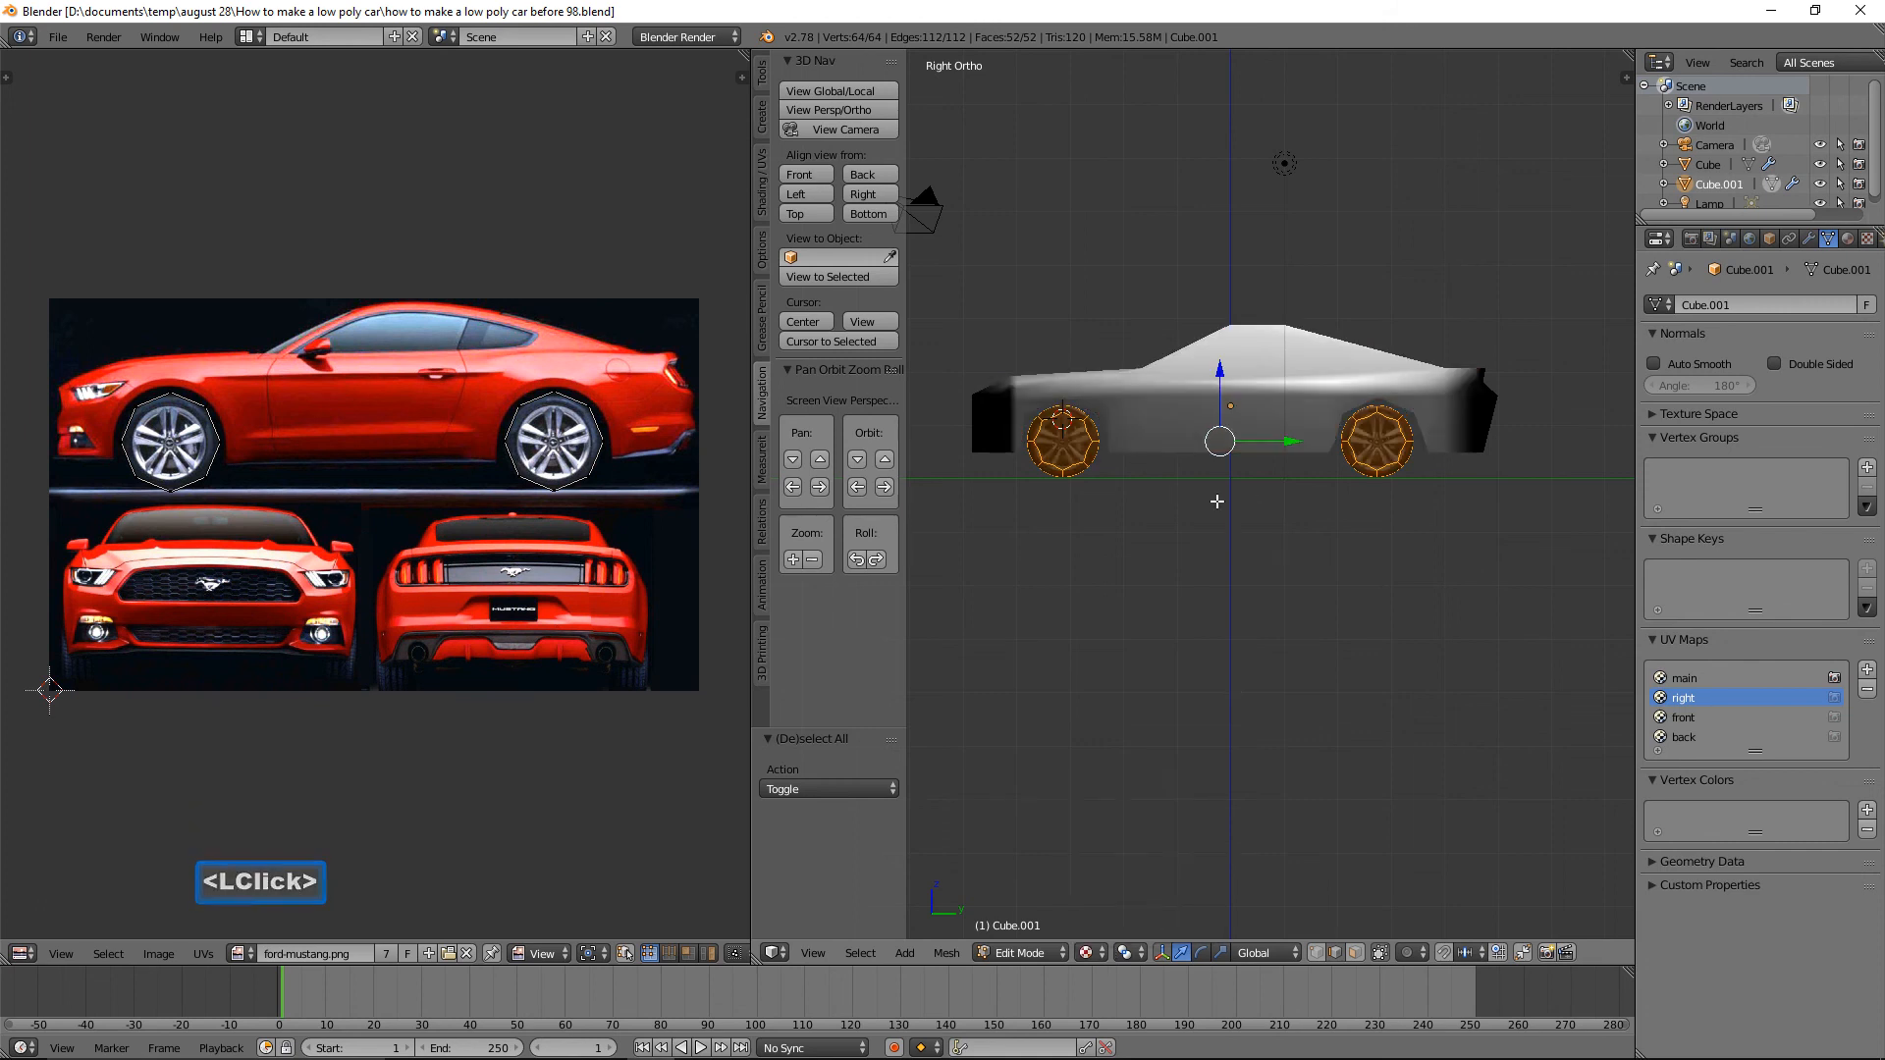
pyautogui.moveTo(1222, 511); pyautogui.dragTo(1258, 586, button='middle')
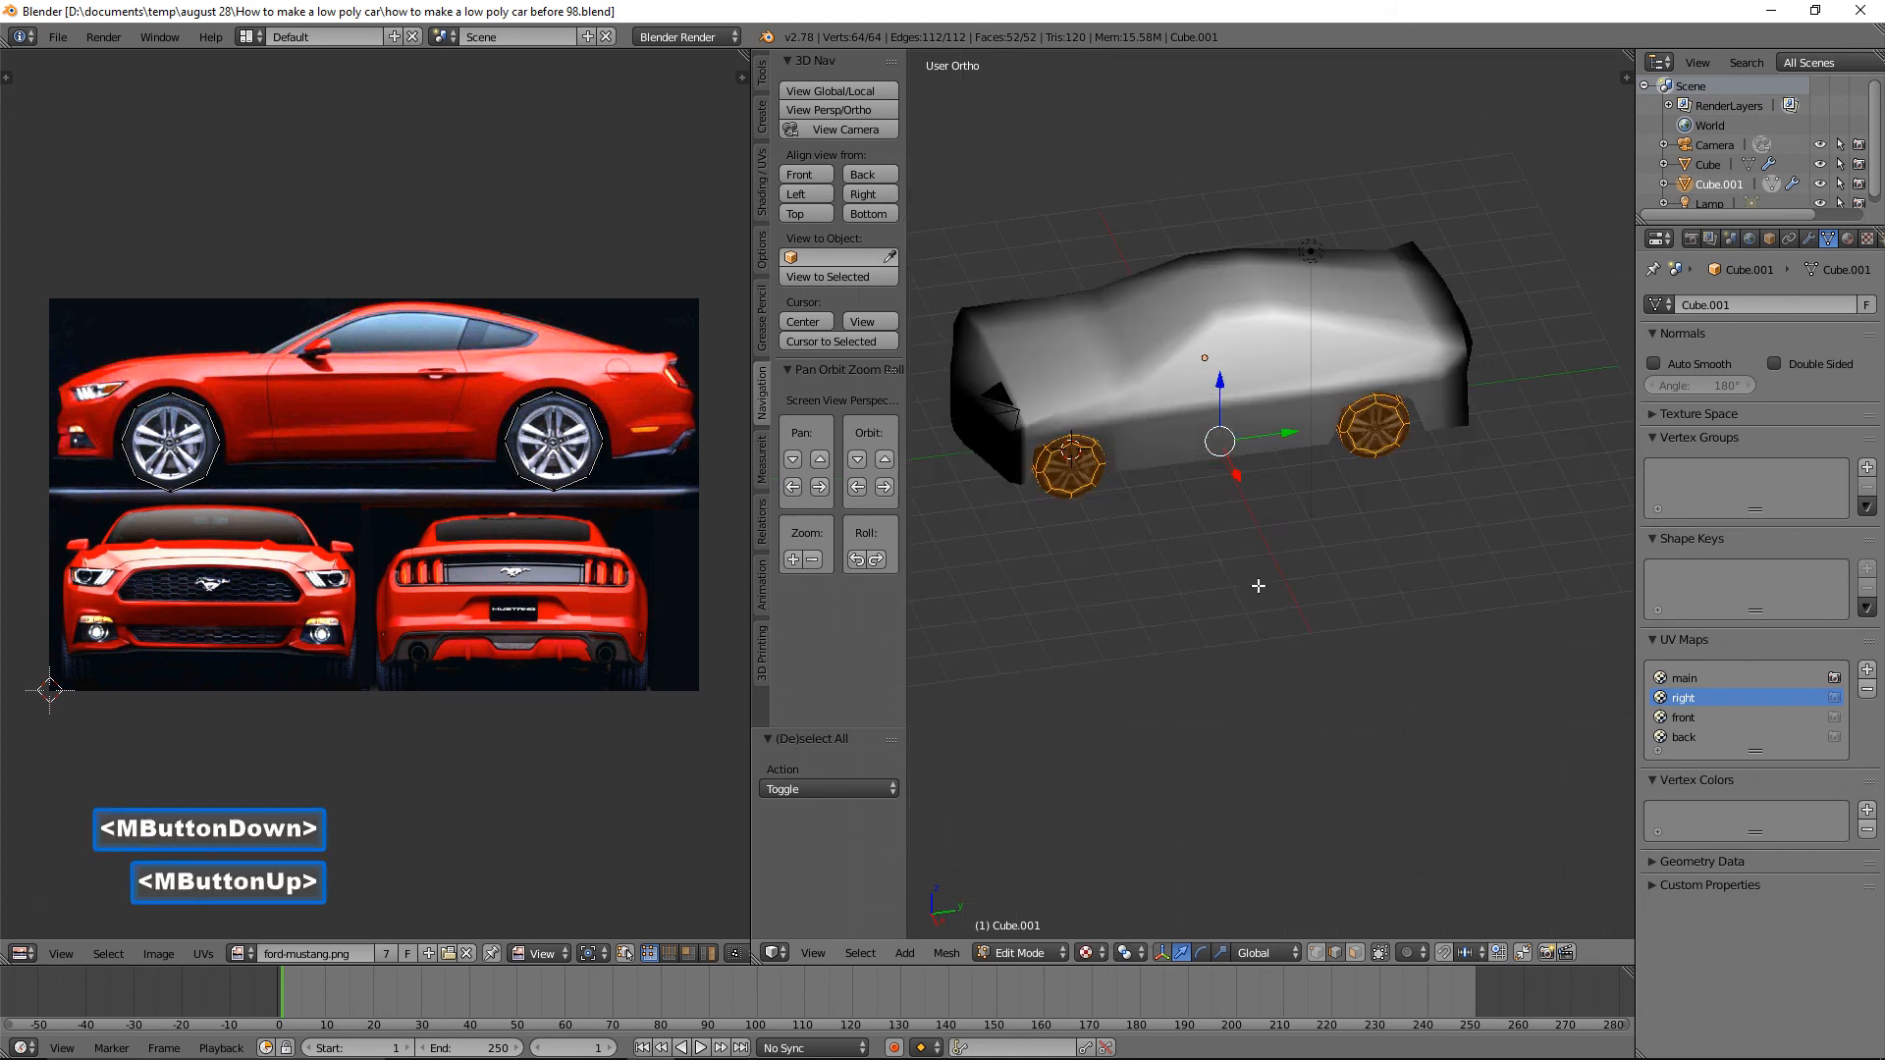
pyautogui.click(1054, 952)
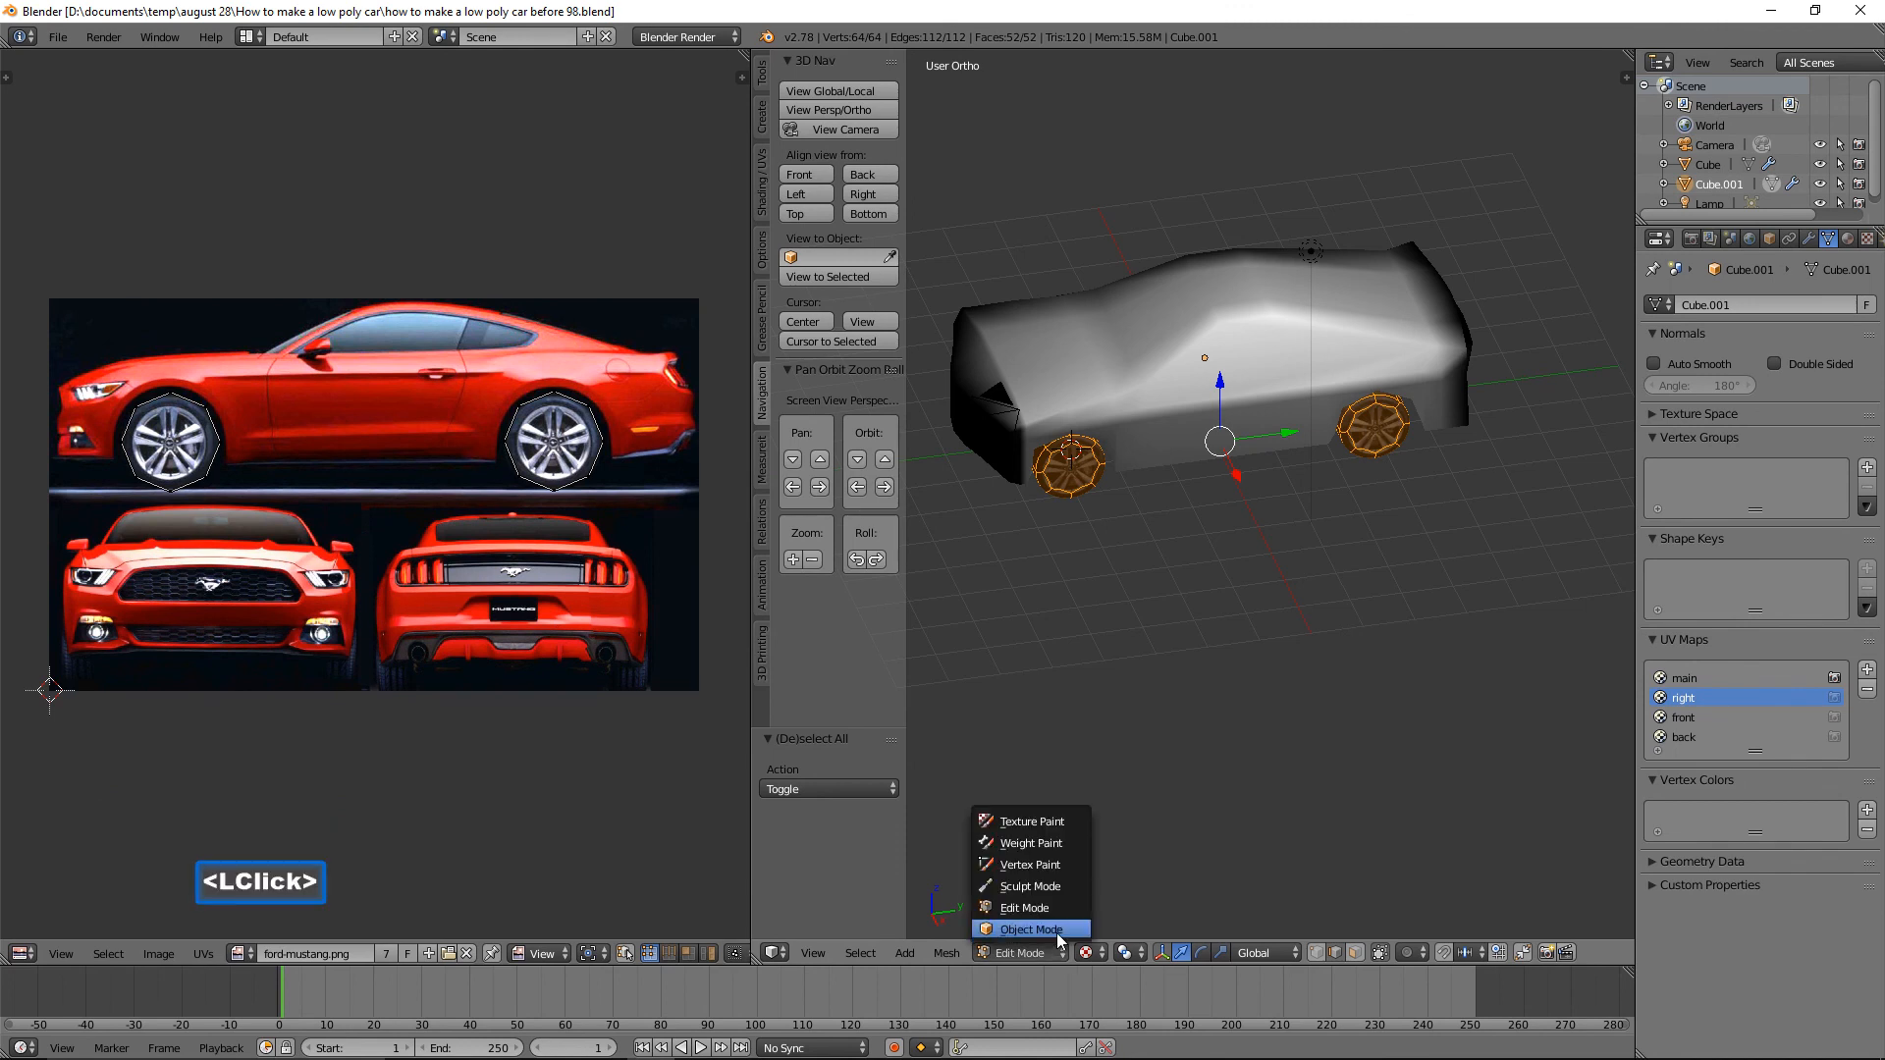
pyautogui.click(1056, 932)
# Duplicate the lamp above the car and move the copy about -6.917 along Y, toward the car's front.
pyautogui.click(1316, 253)
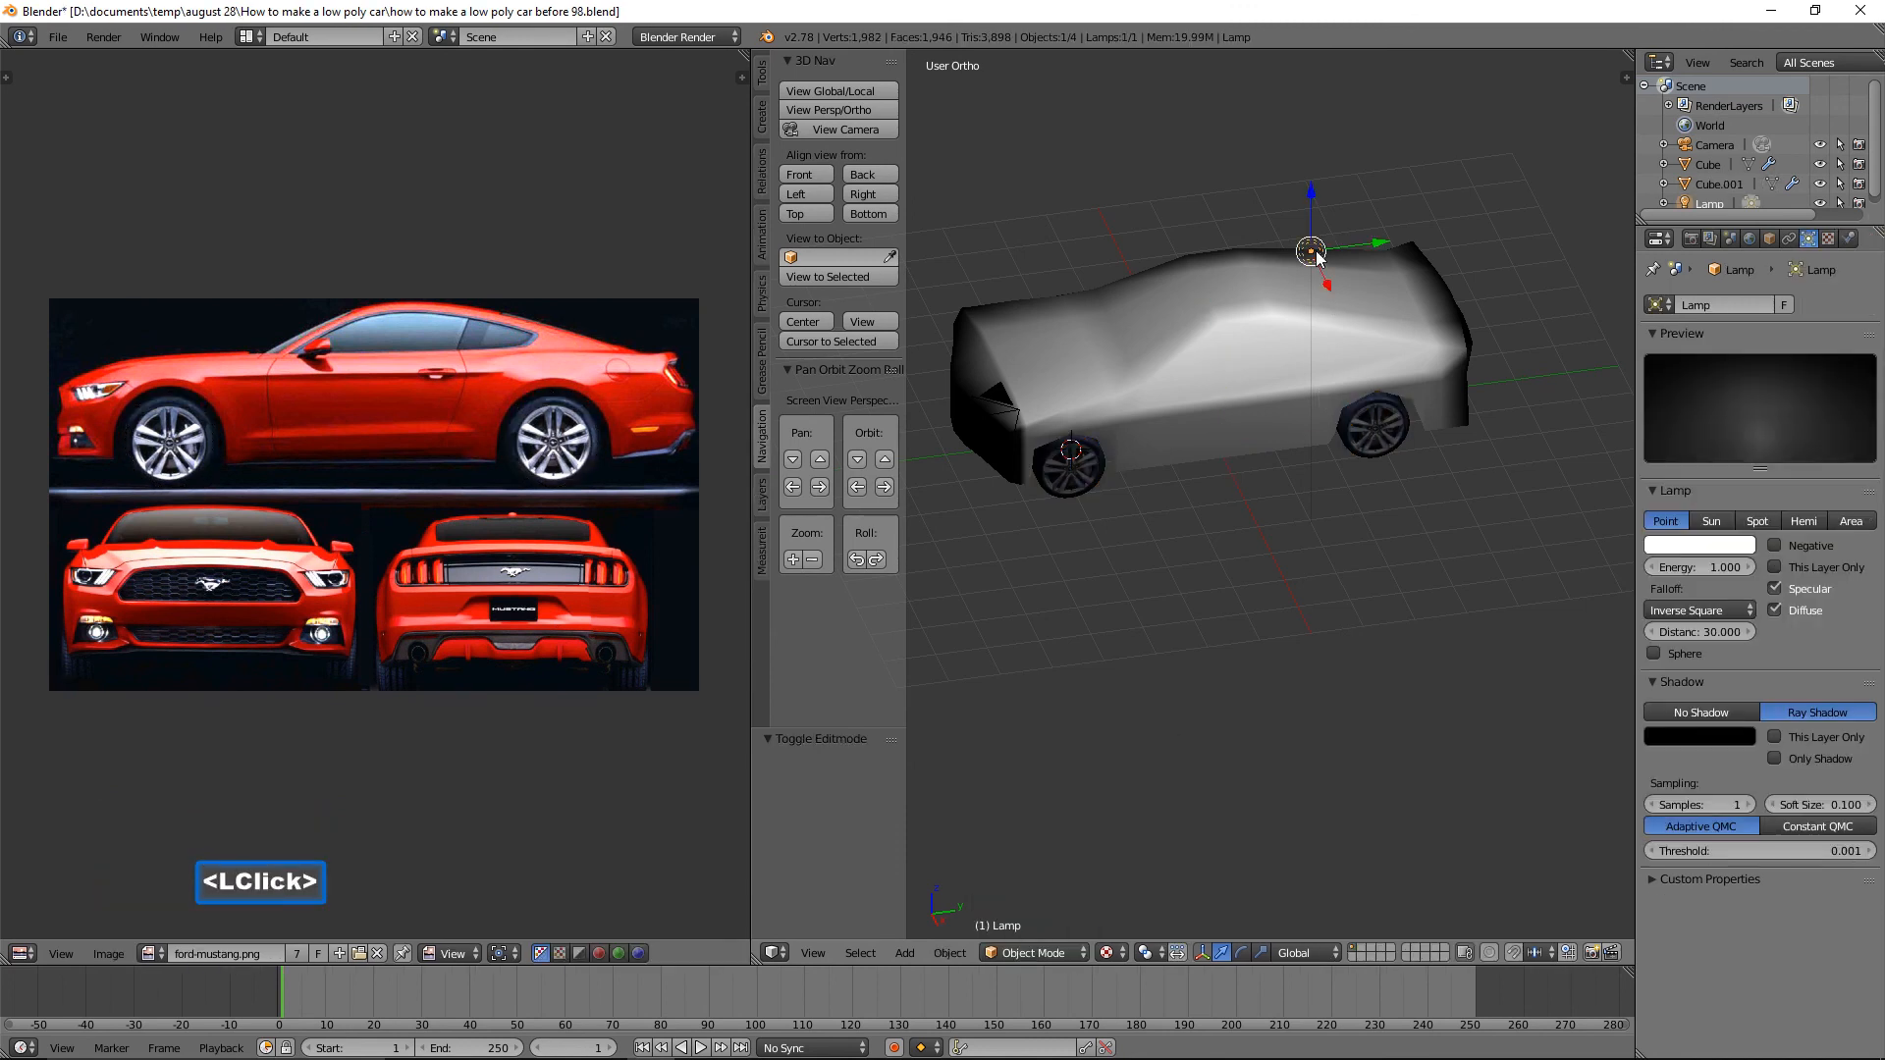
pyautogui.hotkey('shift', 'd')
pyautogui.rightClick(1316, 250)
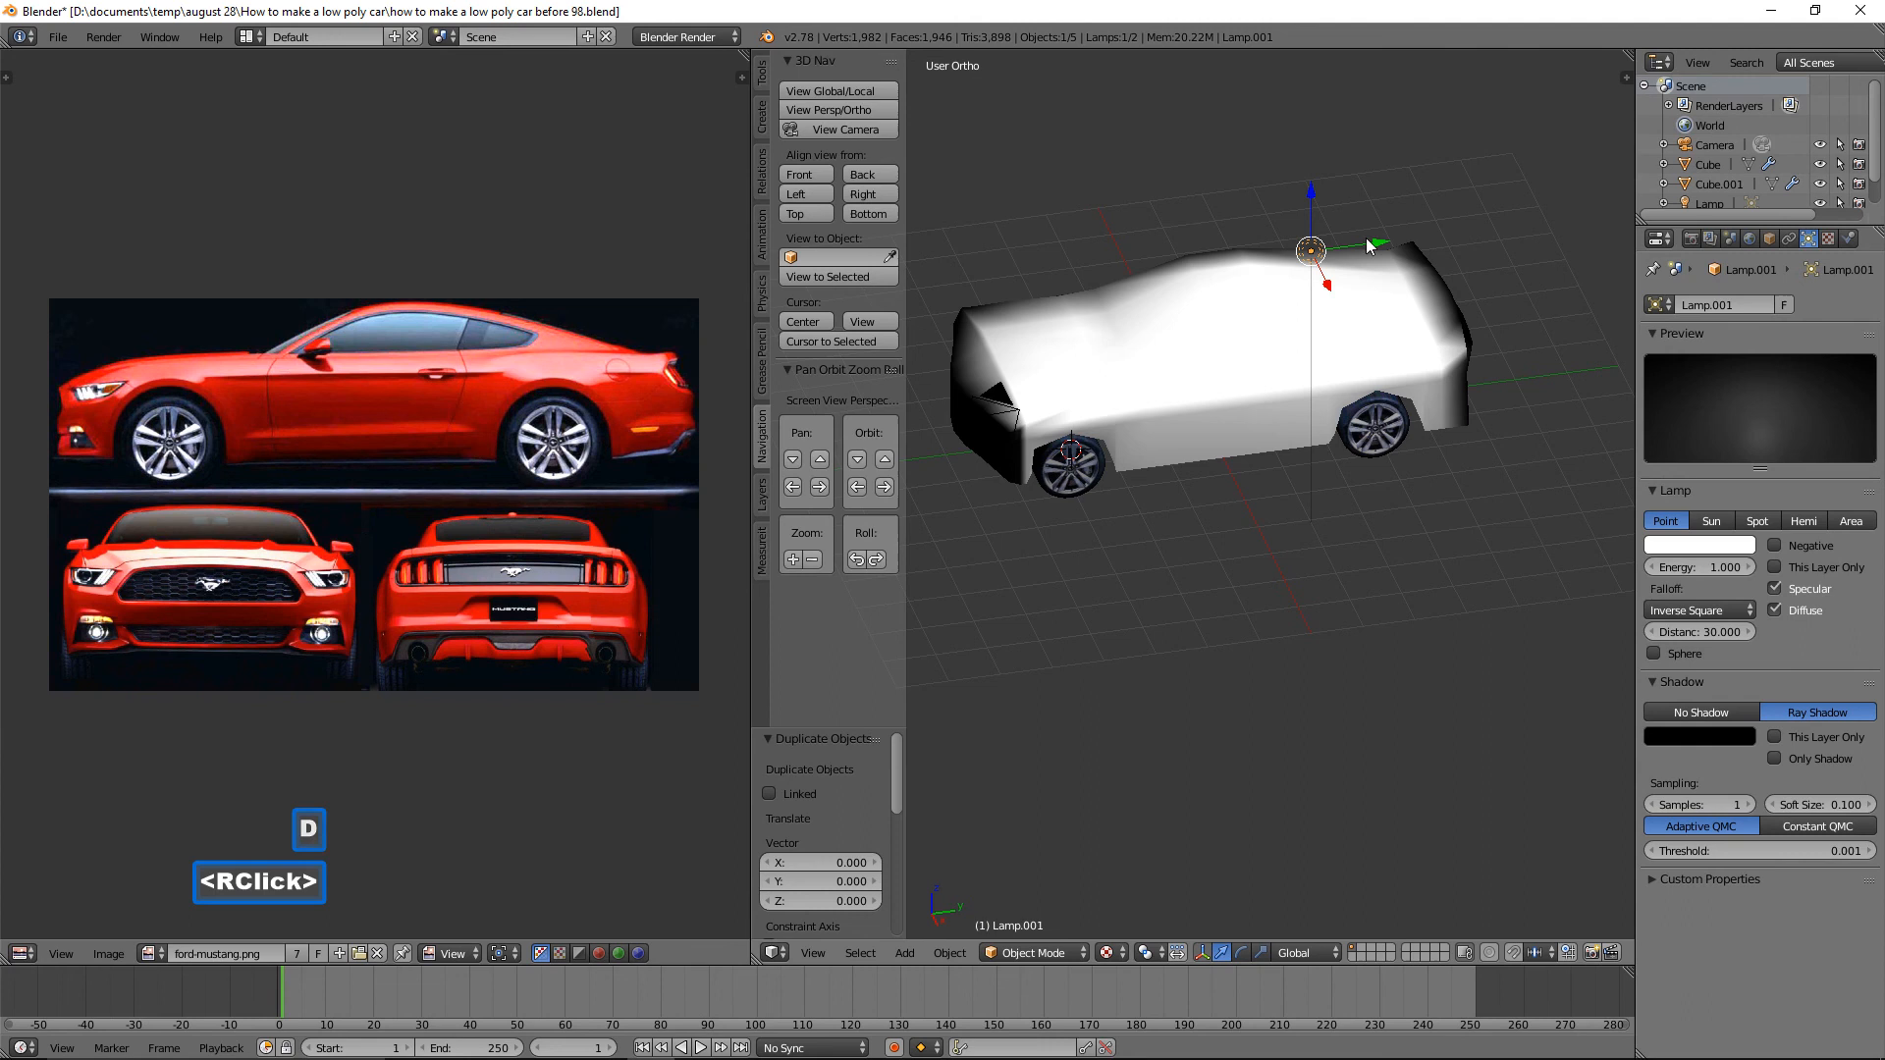
pyautogui.moveTo(1380, 246); pyautogui.dragTo(1024, 287)
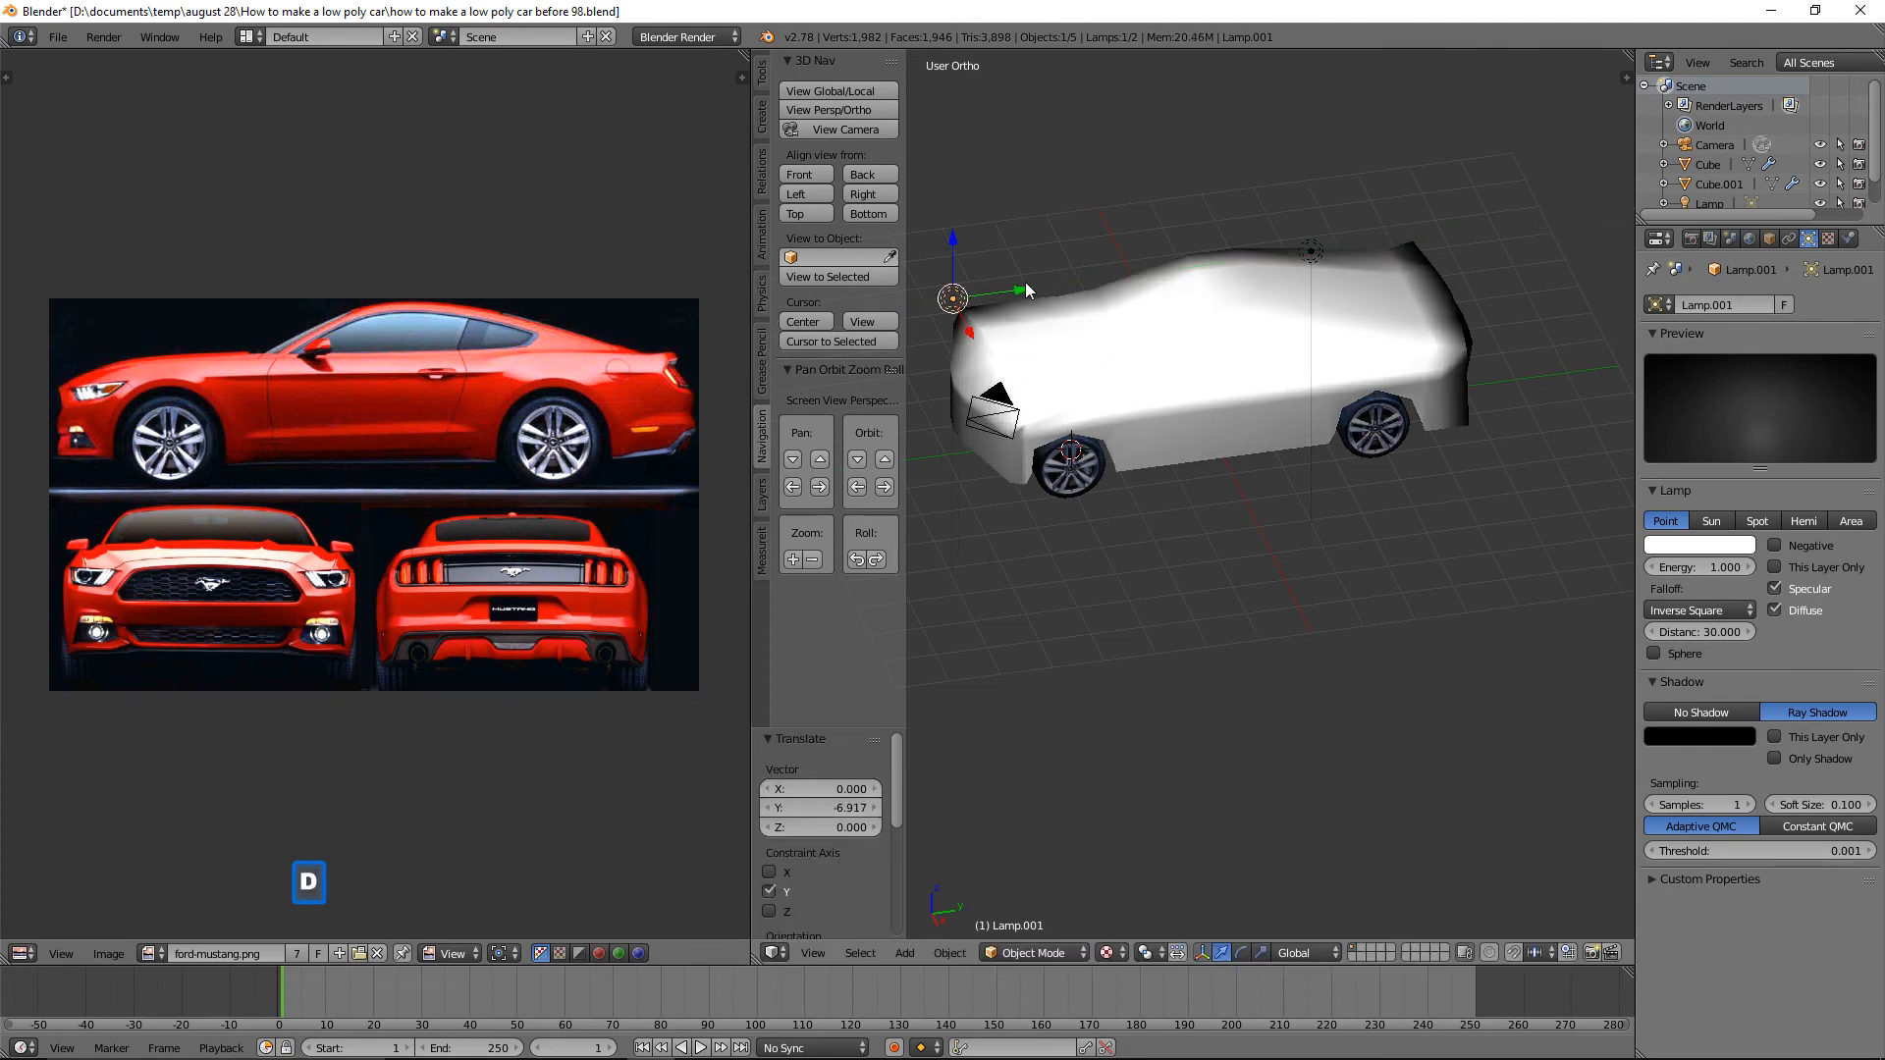
# Duplicate the front lamp and move the copy about 10.214 along Y, toward the car's rear.
pyautogui.hotkey('shift', 'd')
pyautogui.rightClick(1025, 290)
pyautogui.moveTo(1024, 290); pyautogui.dragTo(1539, 252)
# Duplicate the rear lamp and move the copy about 1.443 further along Y, behind the car.
pyautogui.scroll(-3, 1540, 253)
pyautogui.moveTo(1492, 391); pyautogui.dragTo(1390, 439, button='middle')
pyautogui.hotkey('shift', 'd')
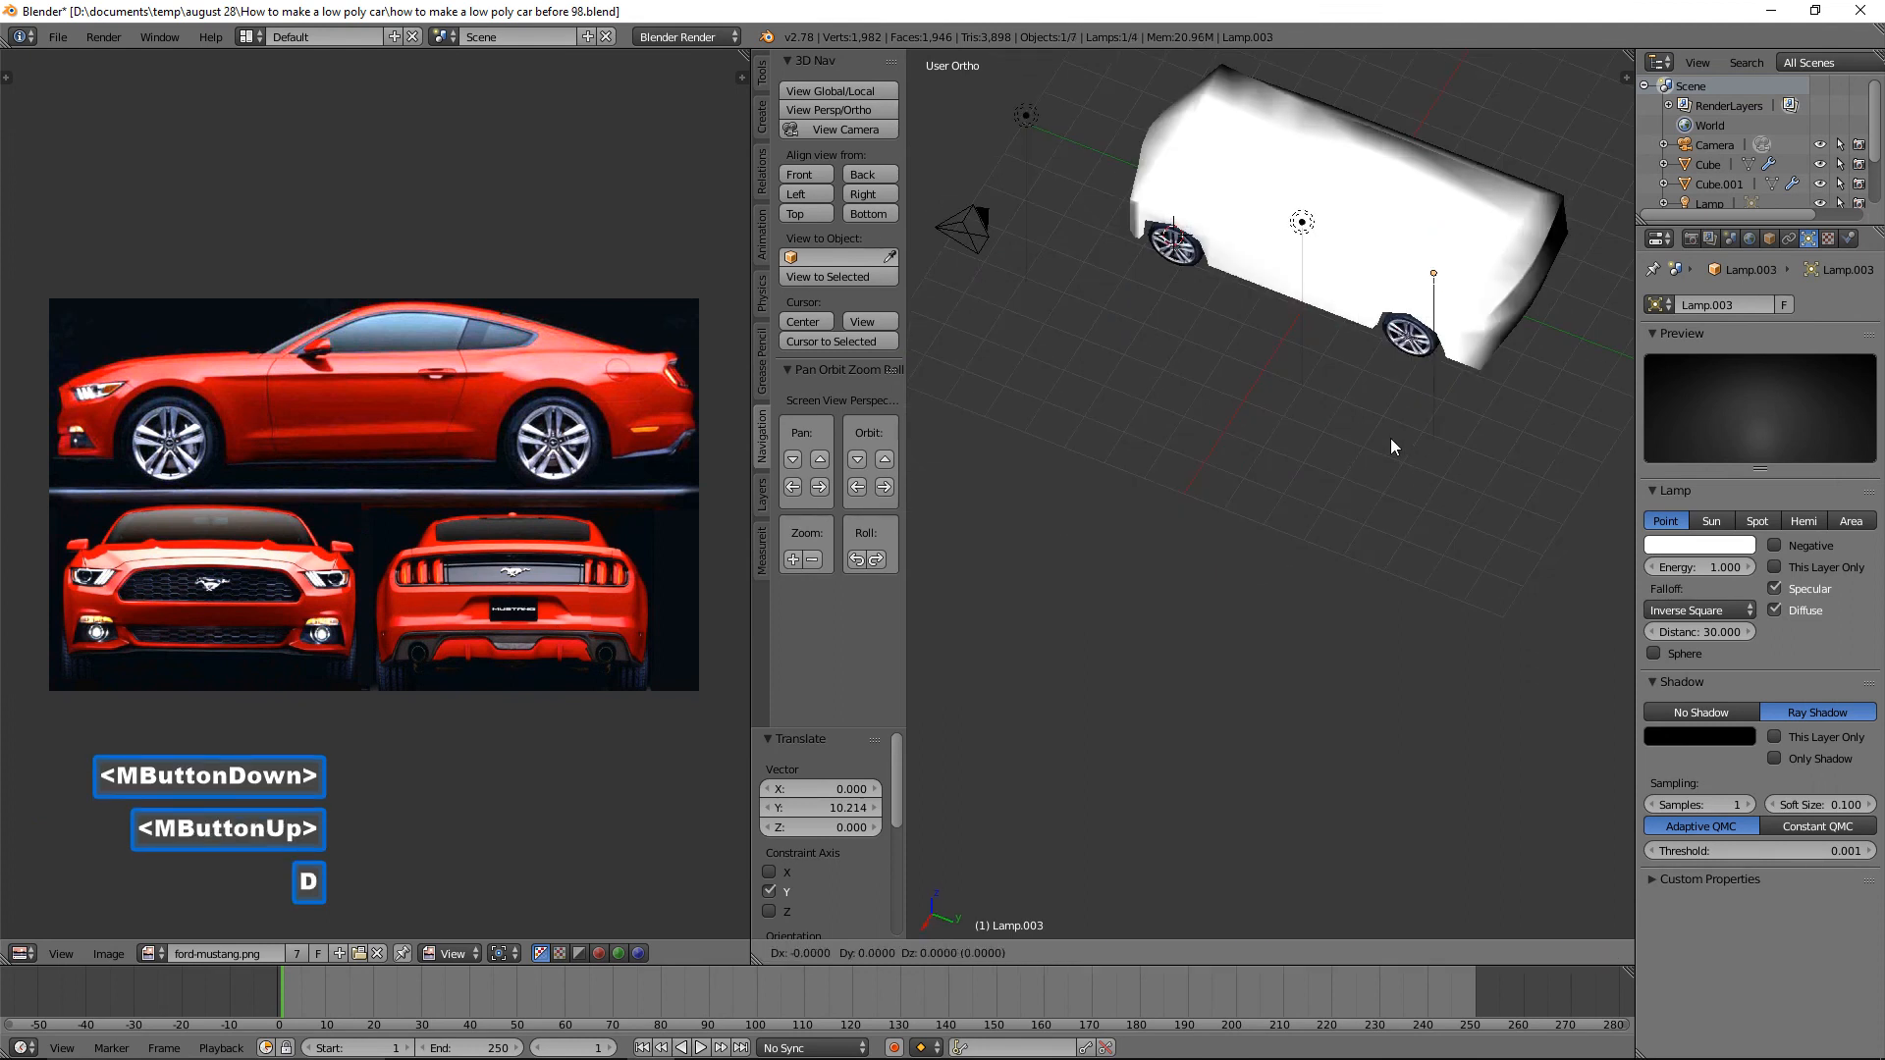
pyautogui.rightClick(1391, 437)
pyautogui.moveTo(1406, 316); pyautogui.dragTo(1582, 222)
pyautogui.moveTo(1583, 222); pyautogui.dragTo(1478, 246, button='middle')
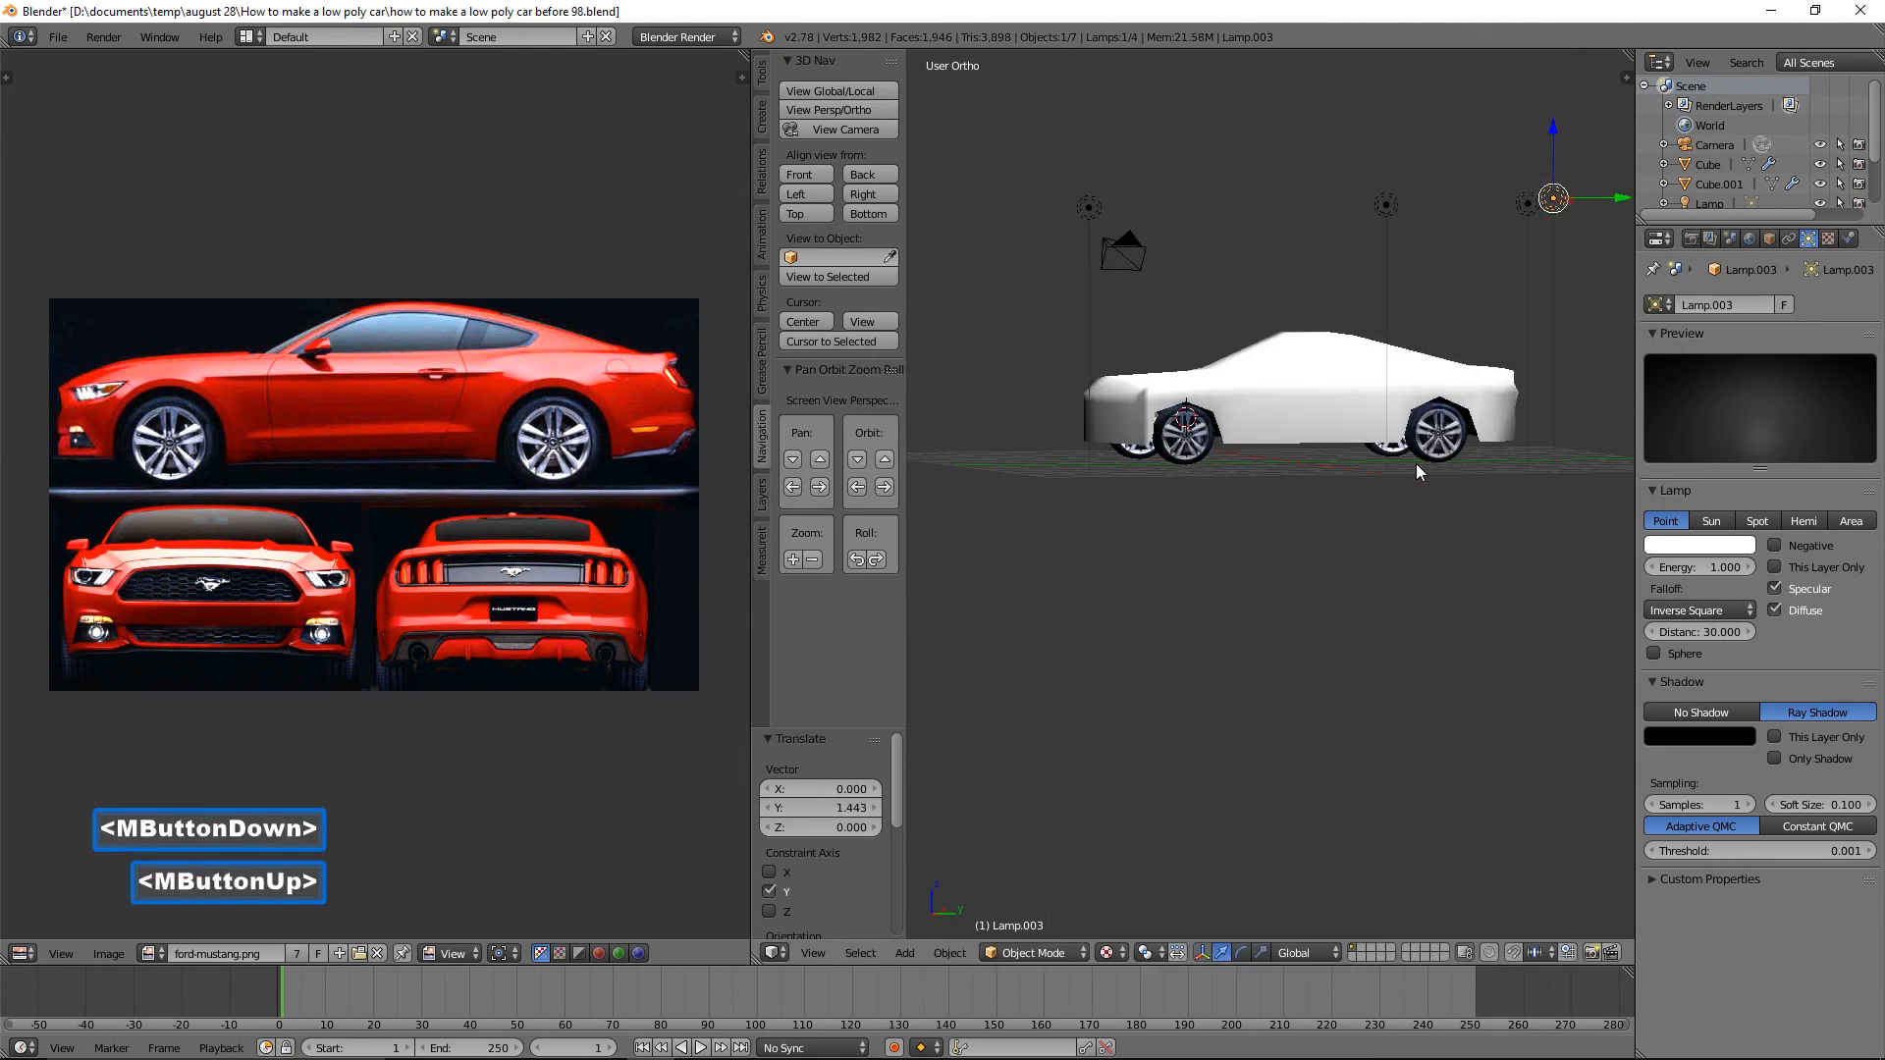
pyautogui.scroll(2, 1415, 463)
pyautogui.moveTo(1445, 490)
pyautogui.keyDown('shift'); pyautogui.mouseDown(button='middle')
pyautogui.moveTo(1376, 505)
pyautogui.moveTo(1502, 496)
pyautogui.moveTo(1472, 509)
pyautogui.moveTo(1468, 491)
pyautogui.mouseUp(button='middle'); pyautogui.keyUp('shift')
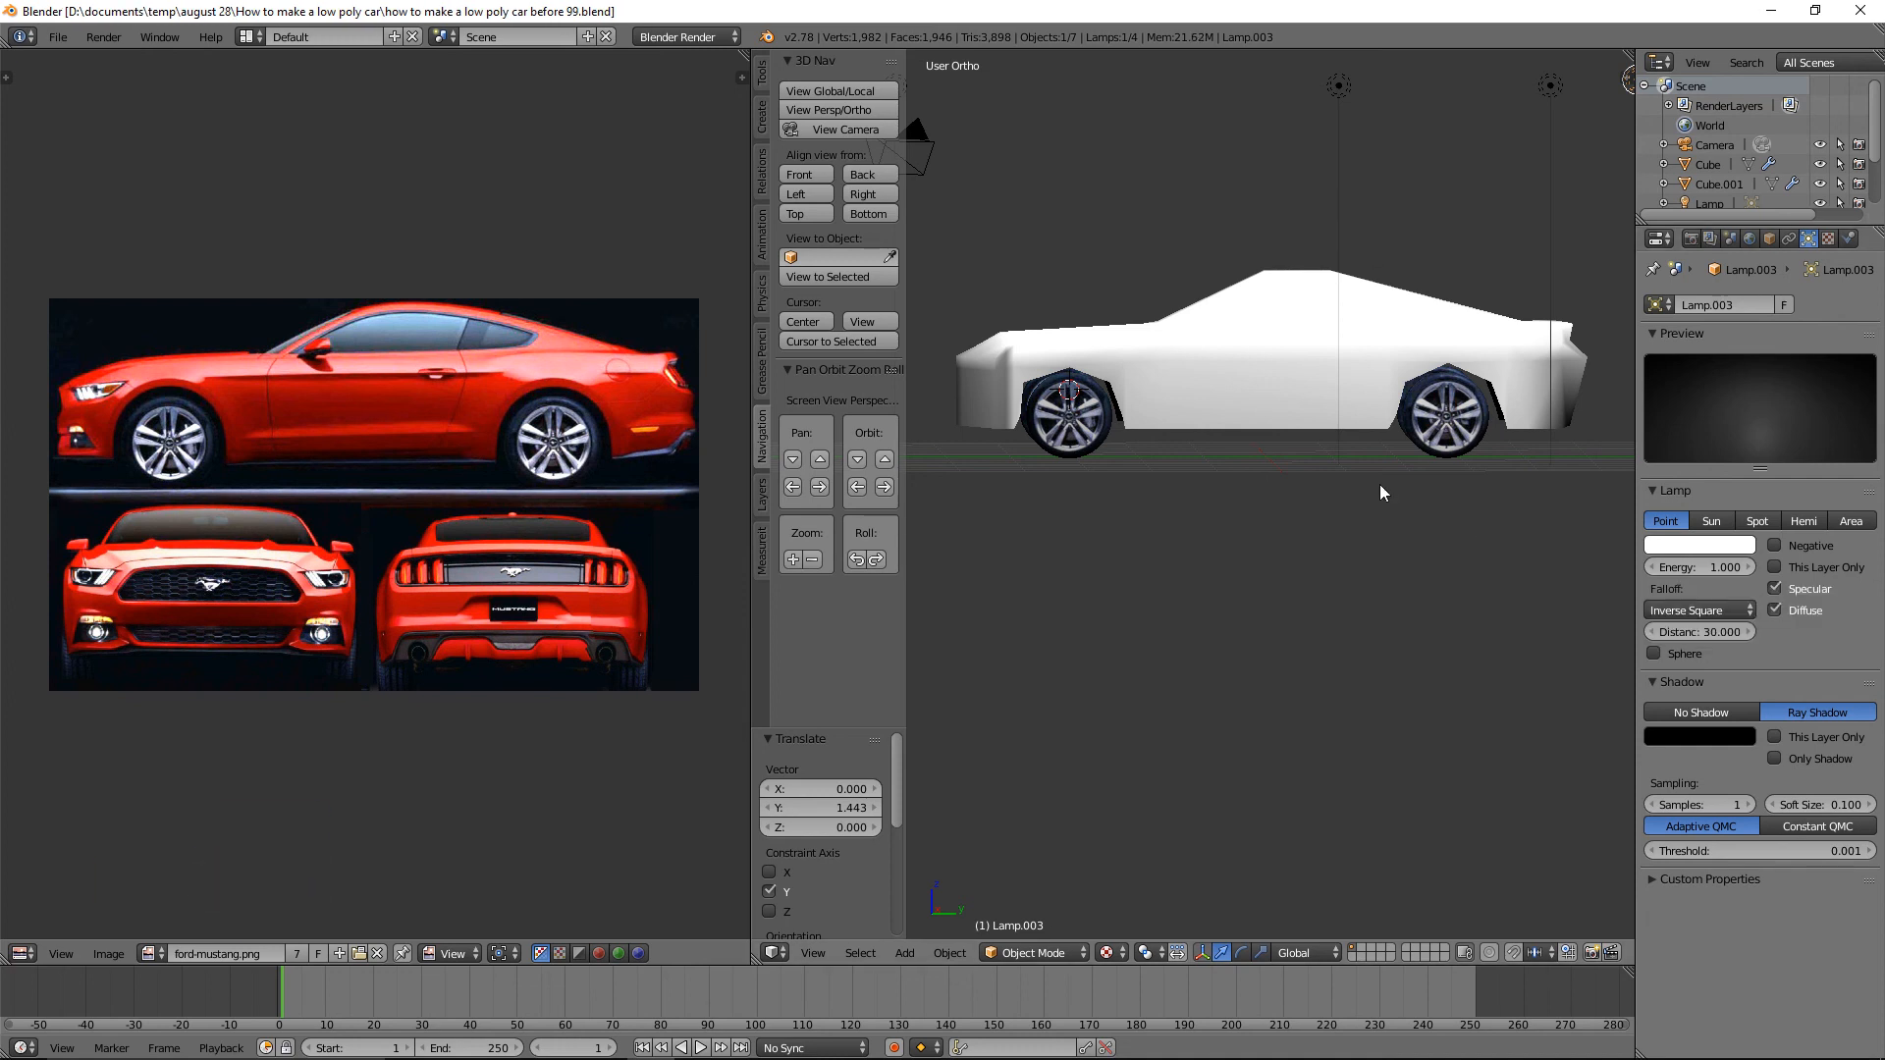
# Add a new UV map to the car body mesh and name it top.
pyautogui.click(1413, 333)
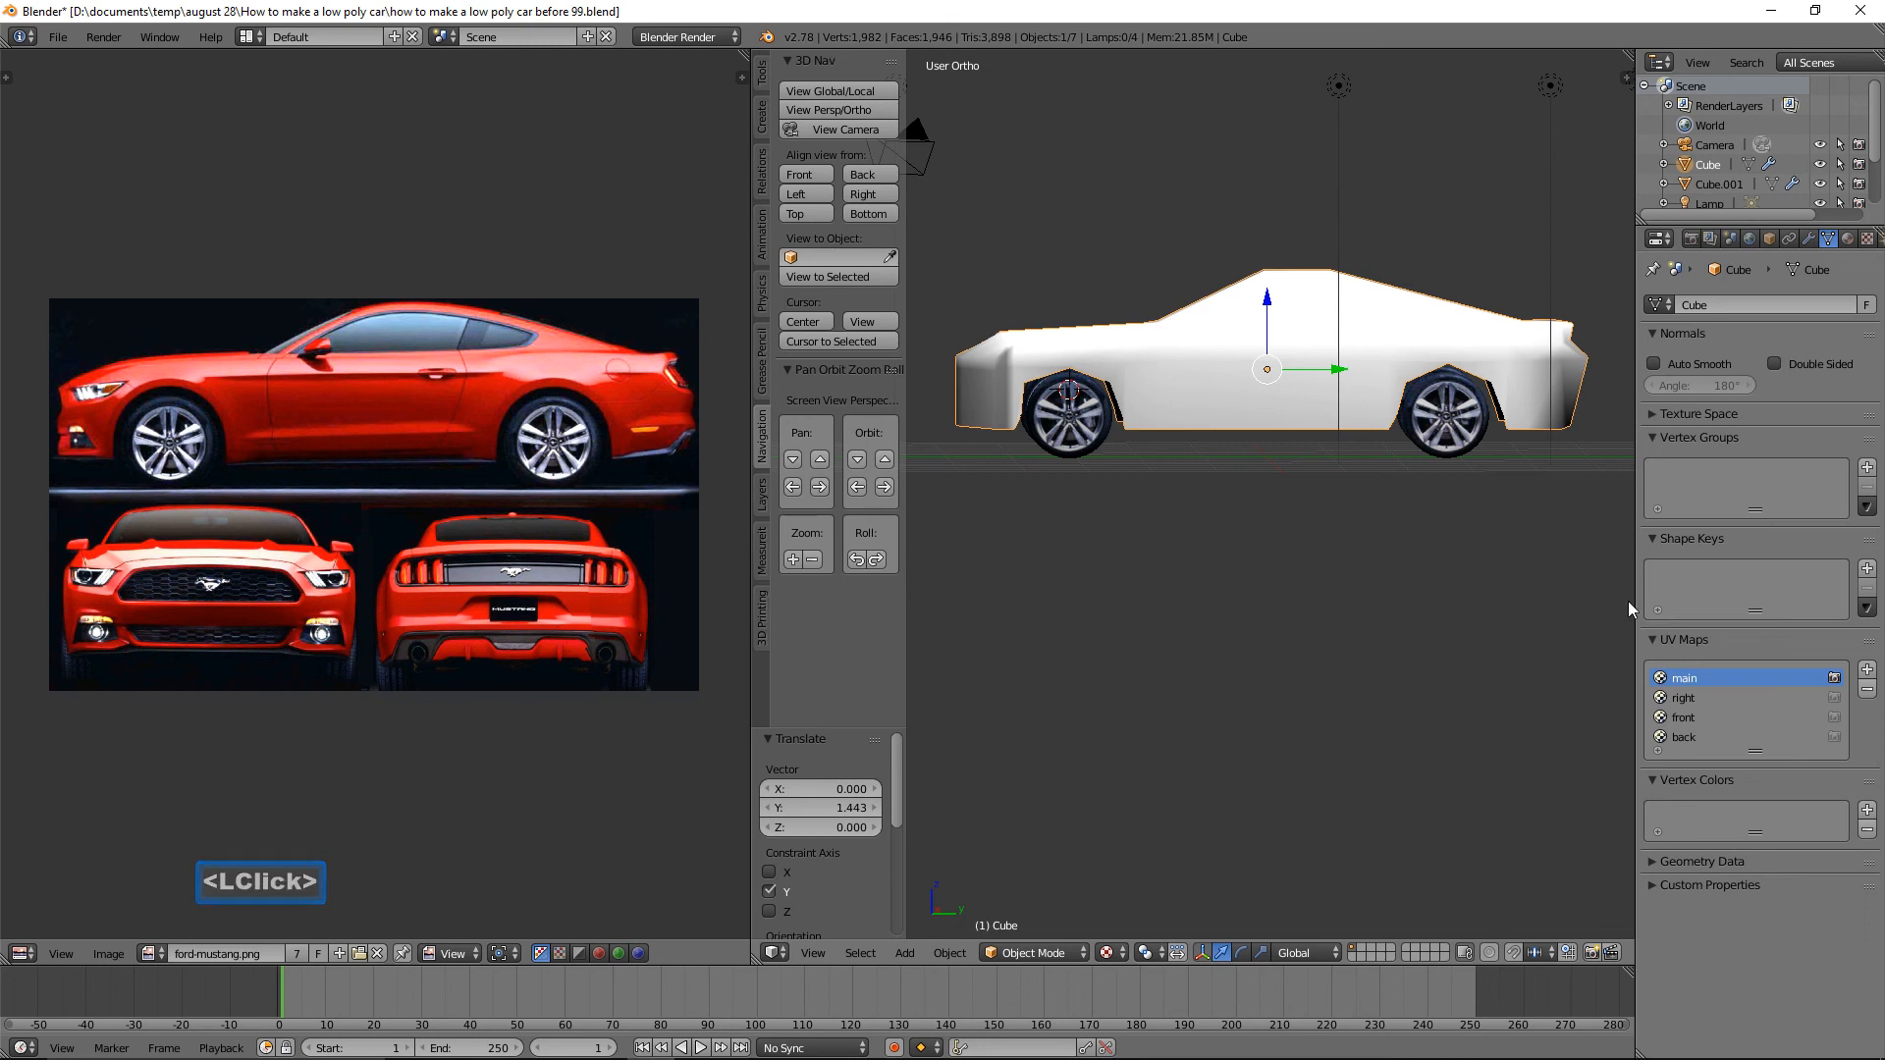
pyautogui.click(1683, 737)
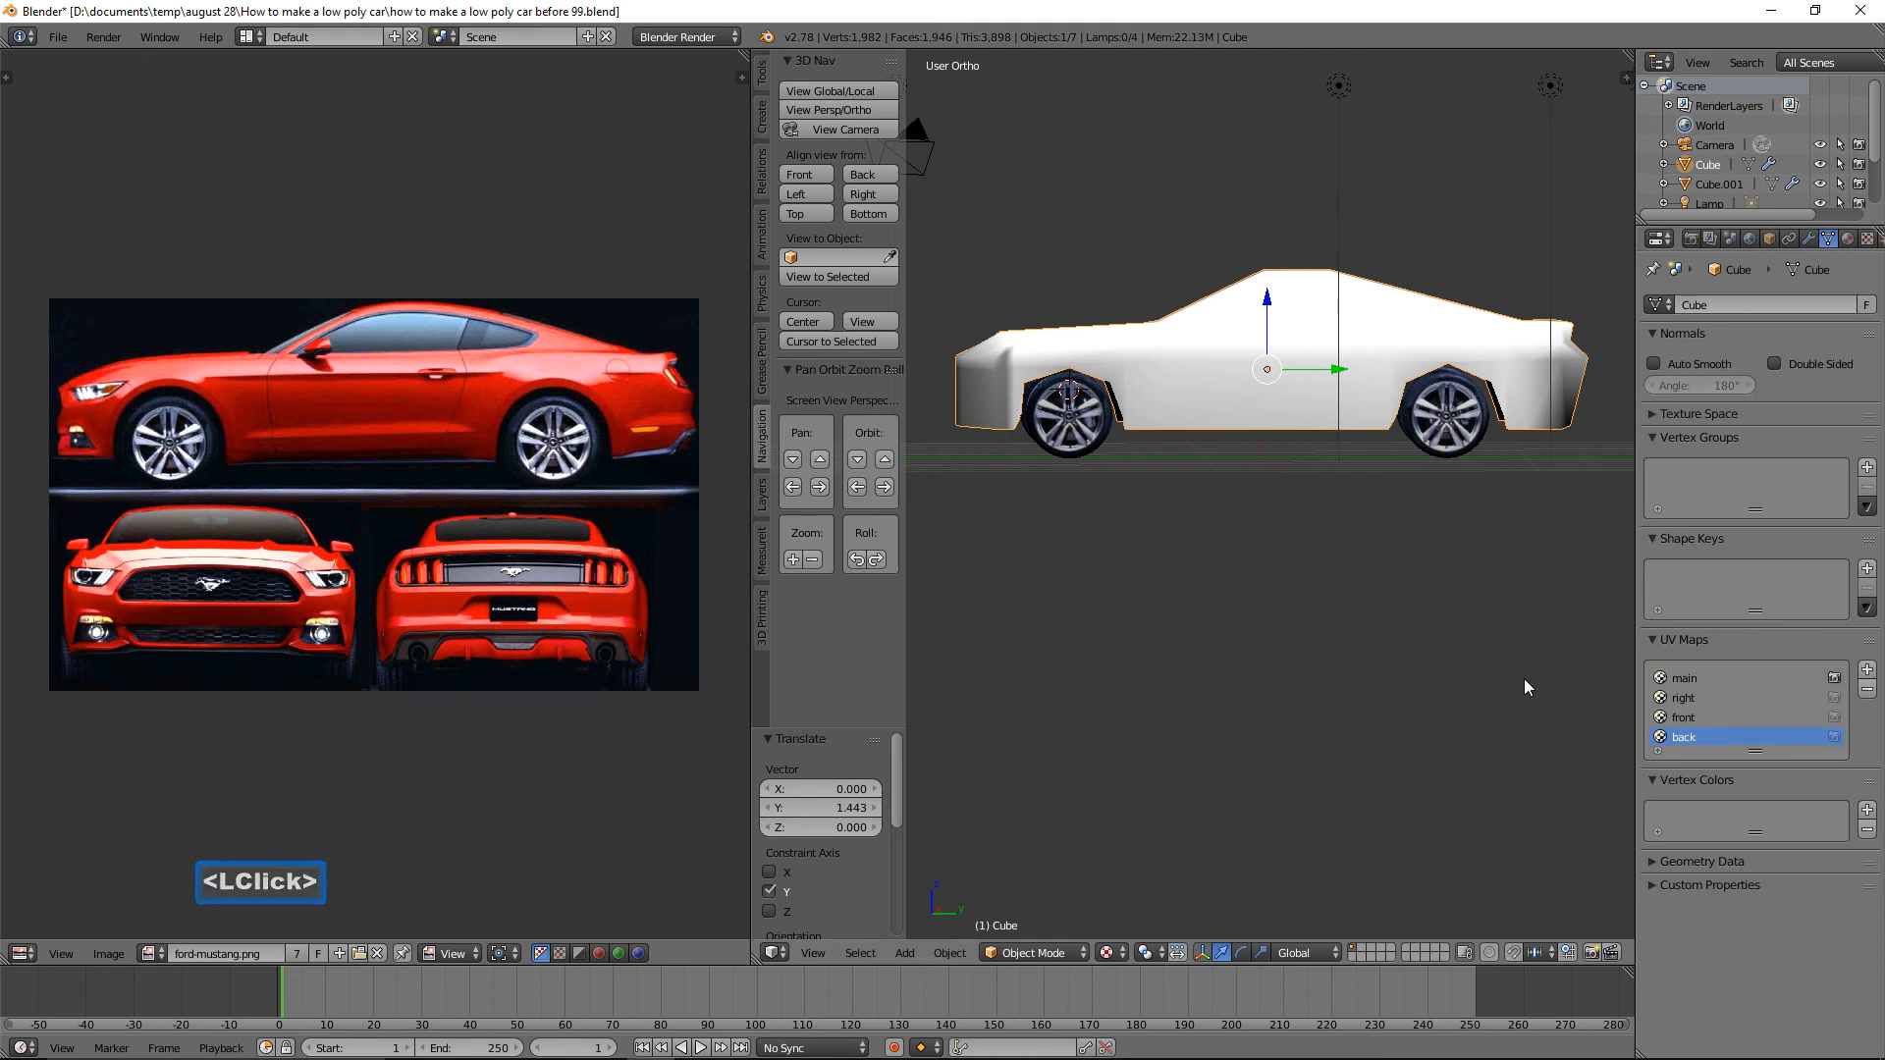
pyautogui.click(1868, 671)
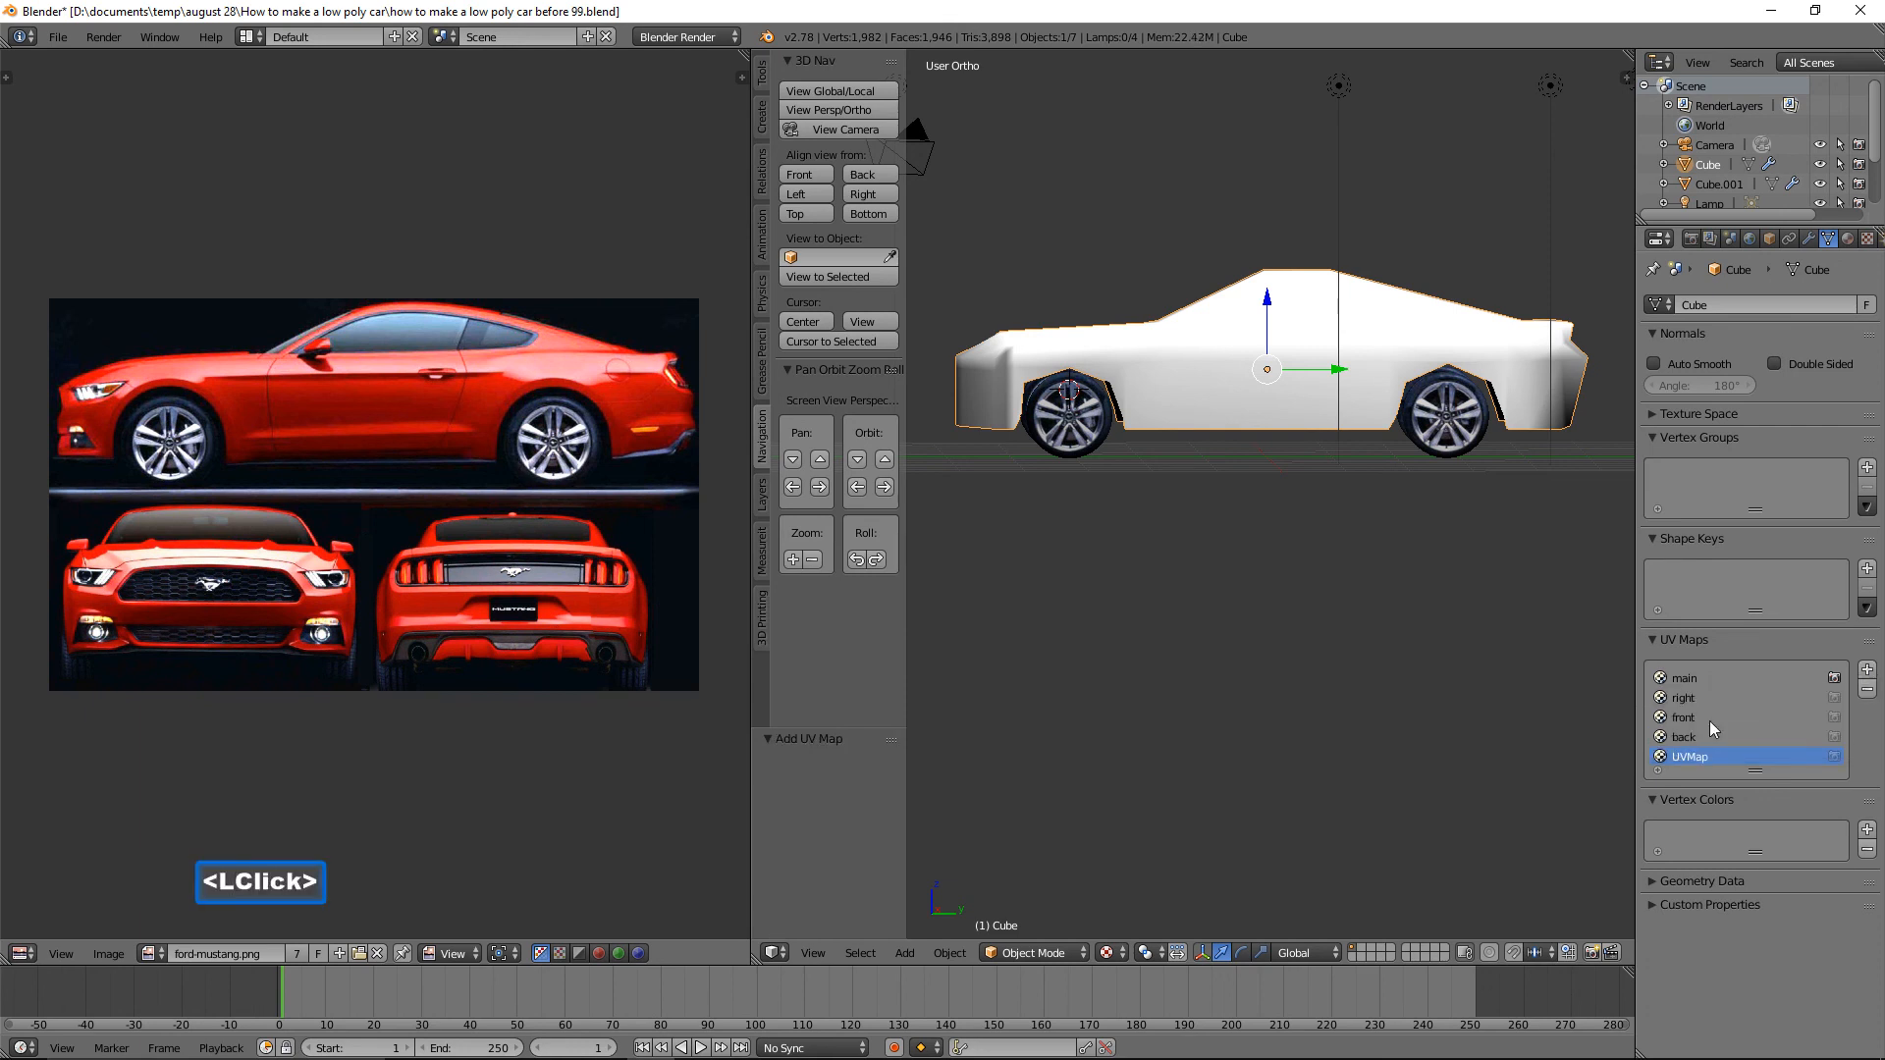
pyautogui.click(1695, 768)
pyautogui.doubleClick(1695, 768)
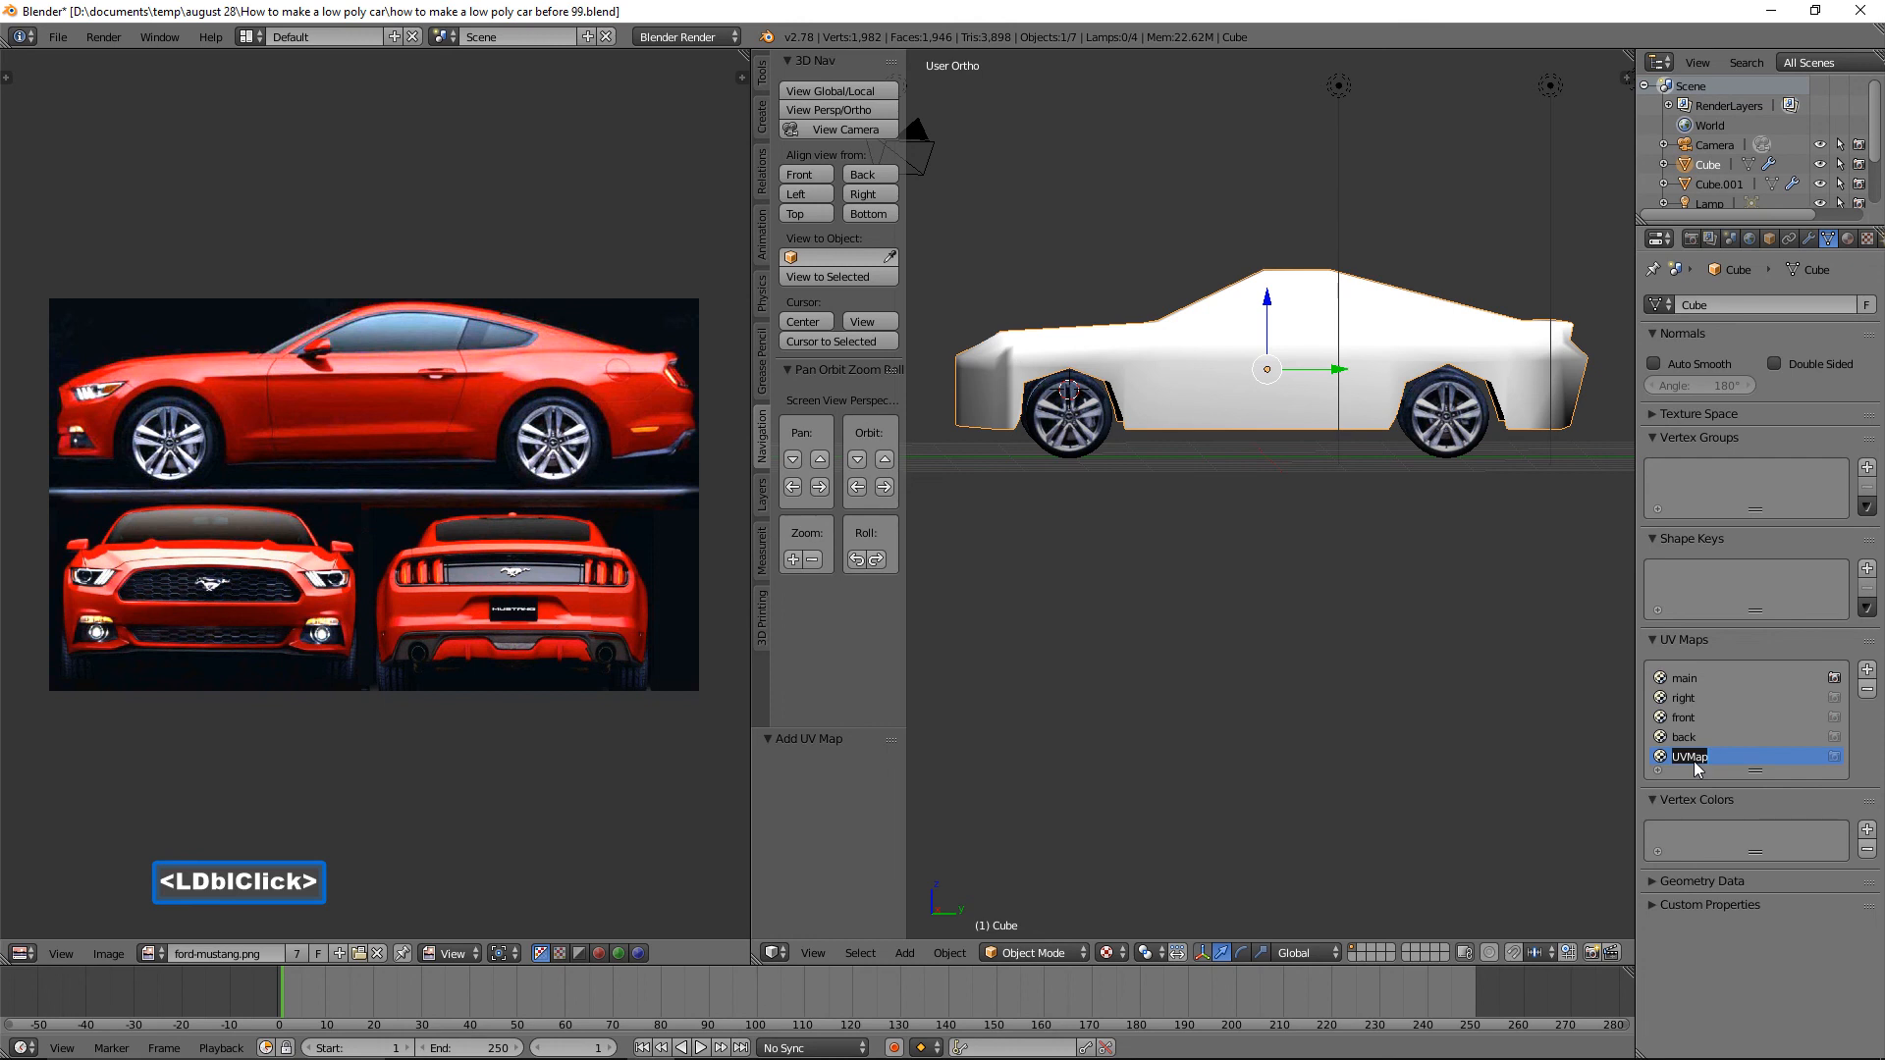
pyautogui.write('top')
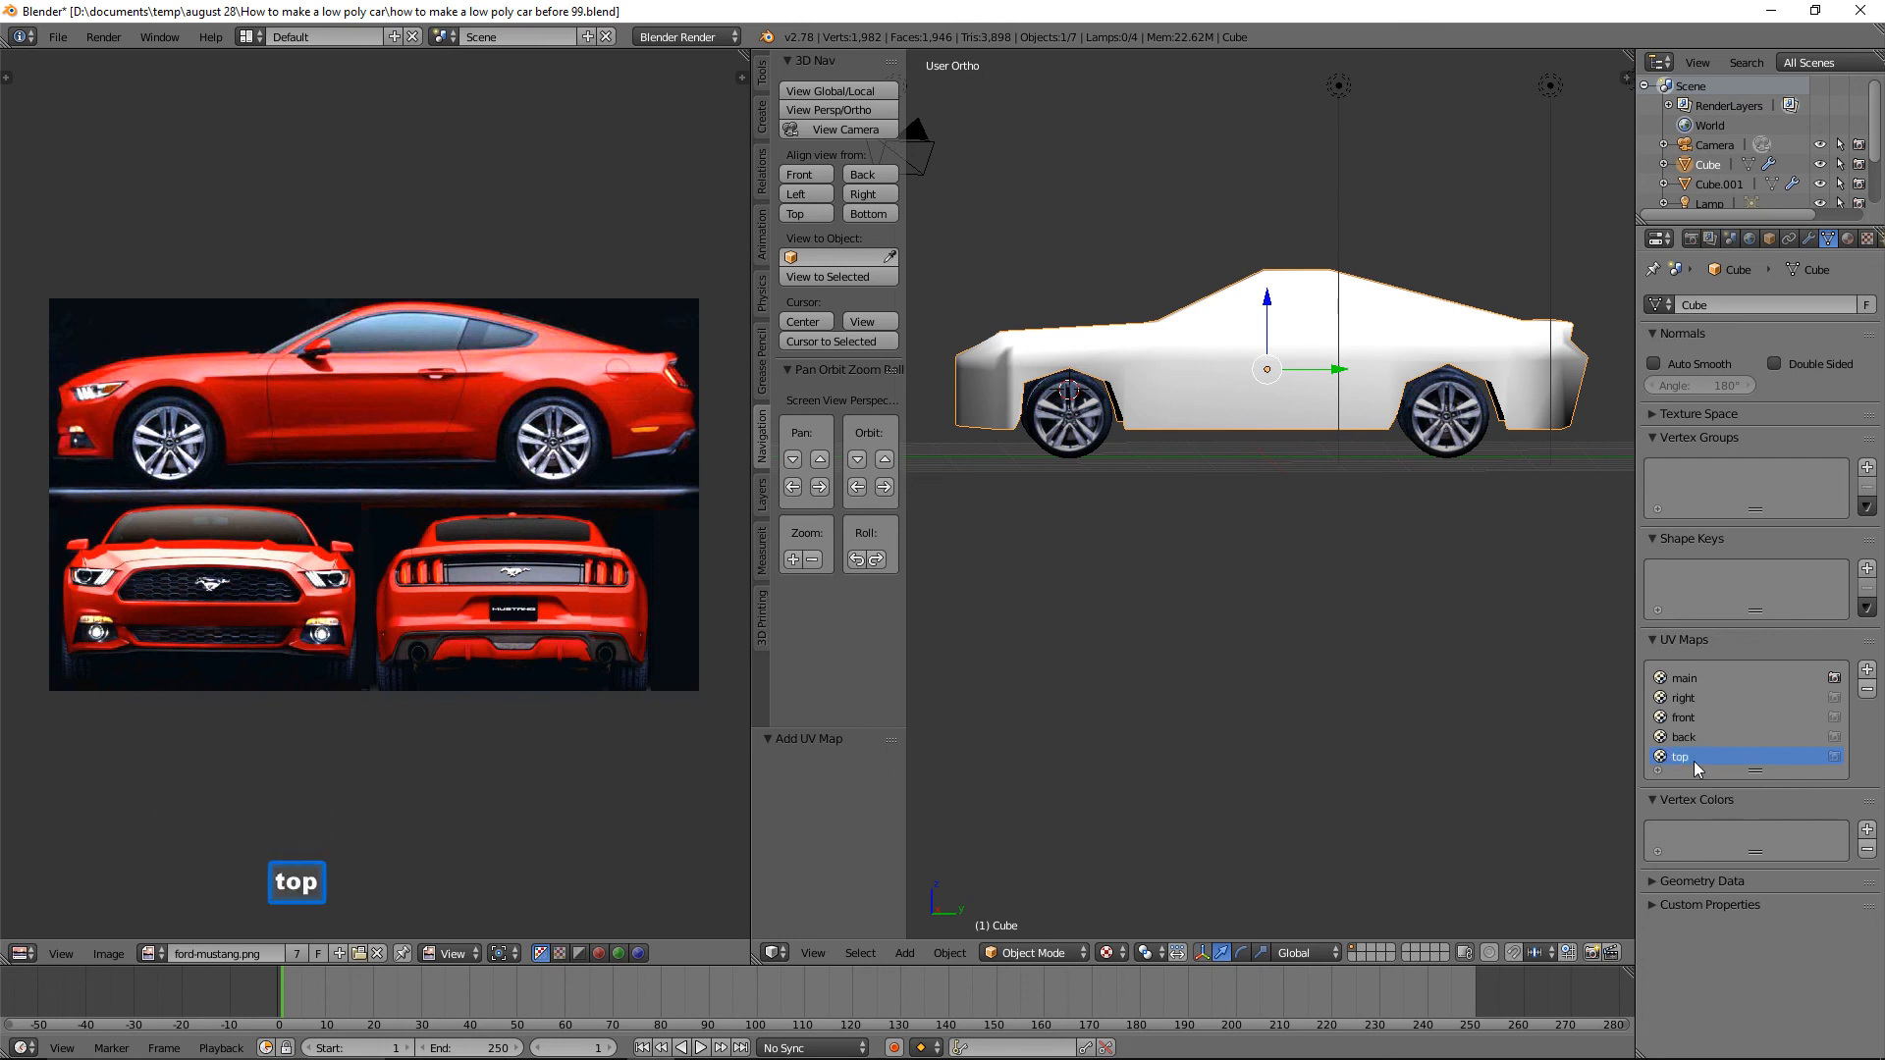
pyautogui.press('Return')
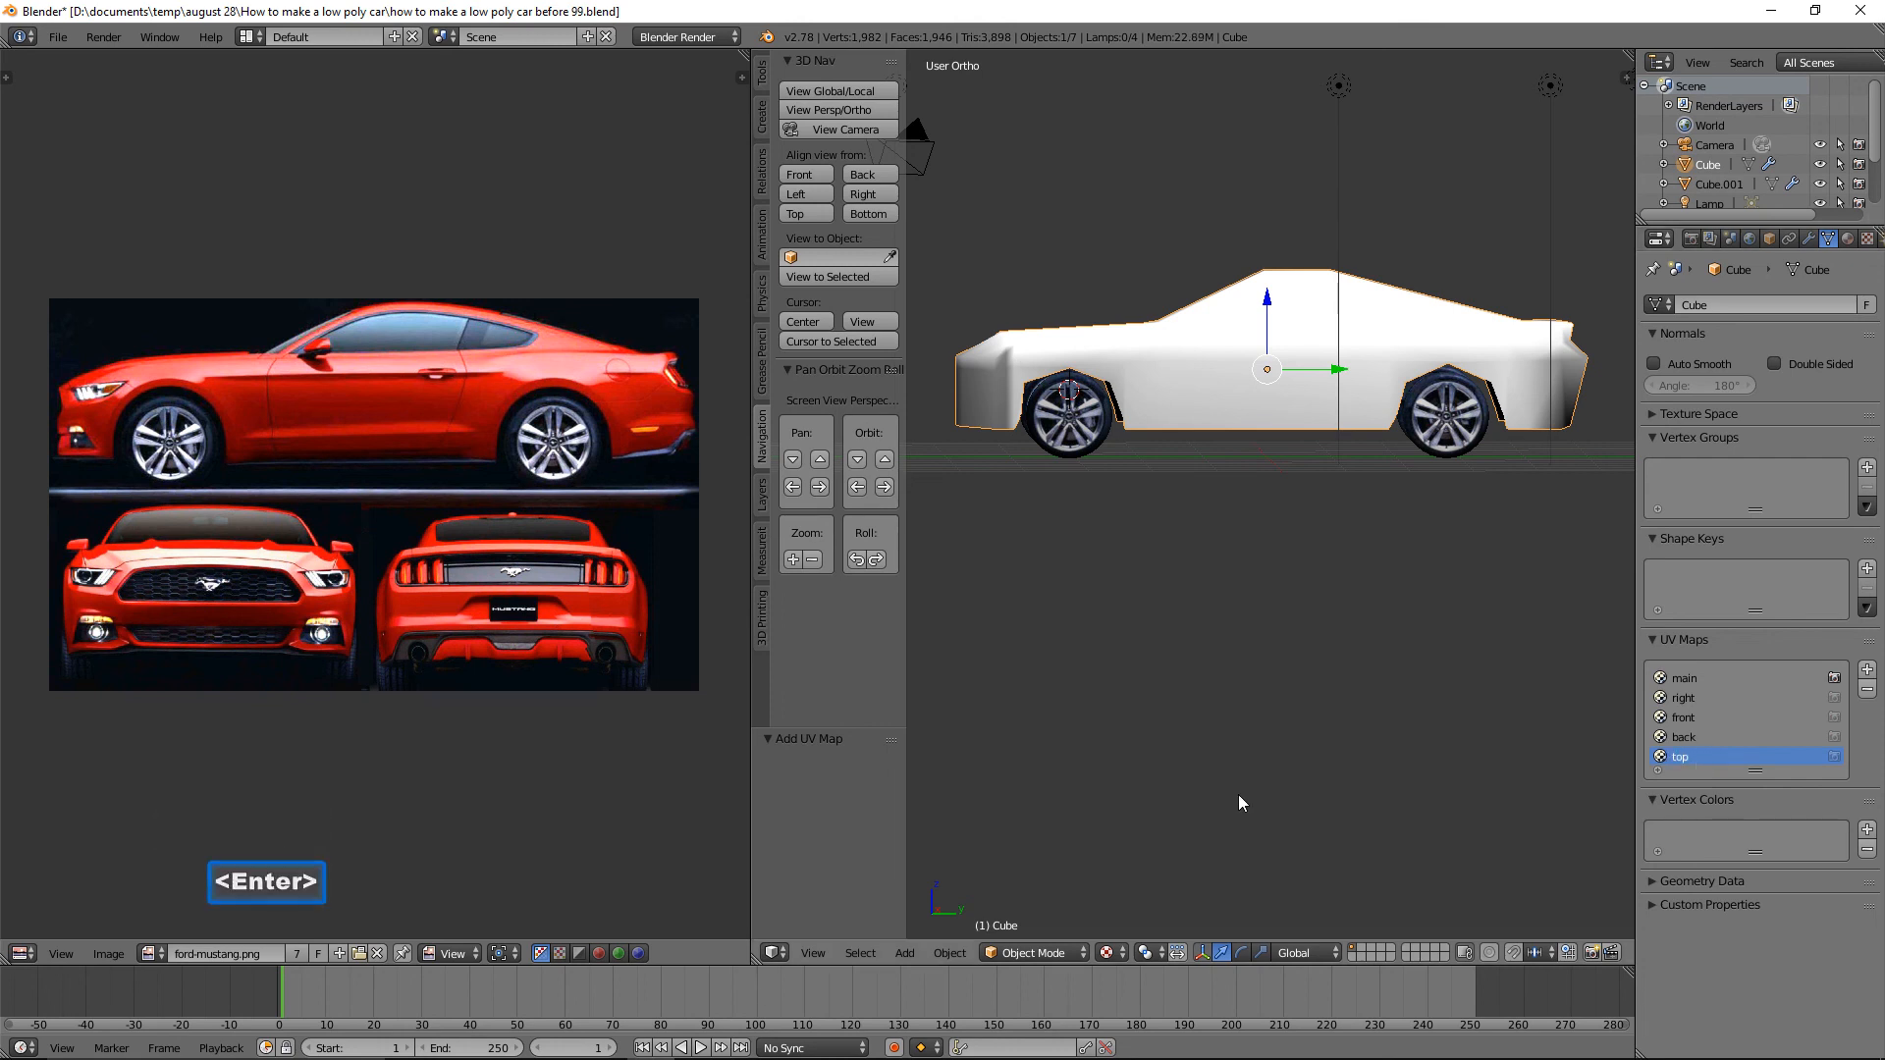
# In Edit Mode, select the whole car body and project its UVs from the top orthographic view.
pyautogui.click(1081, 952)
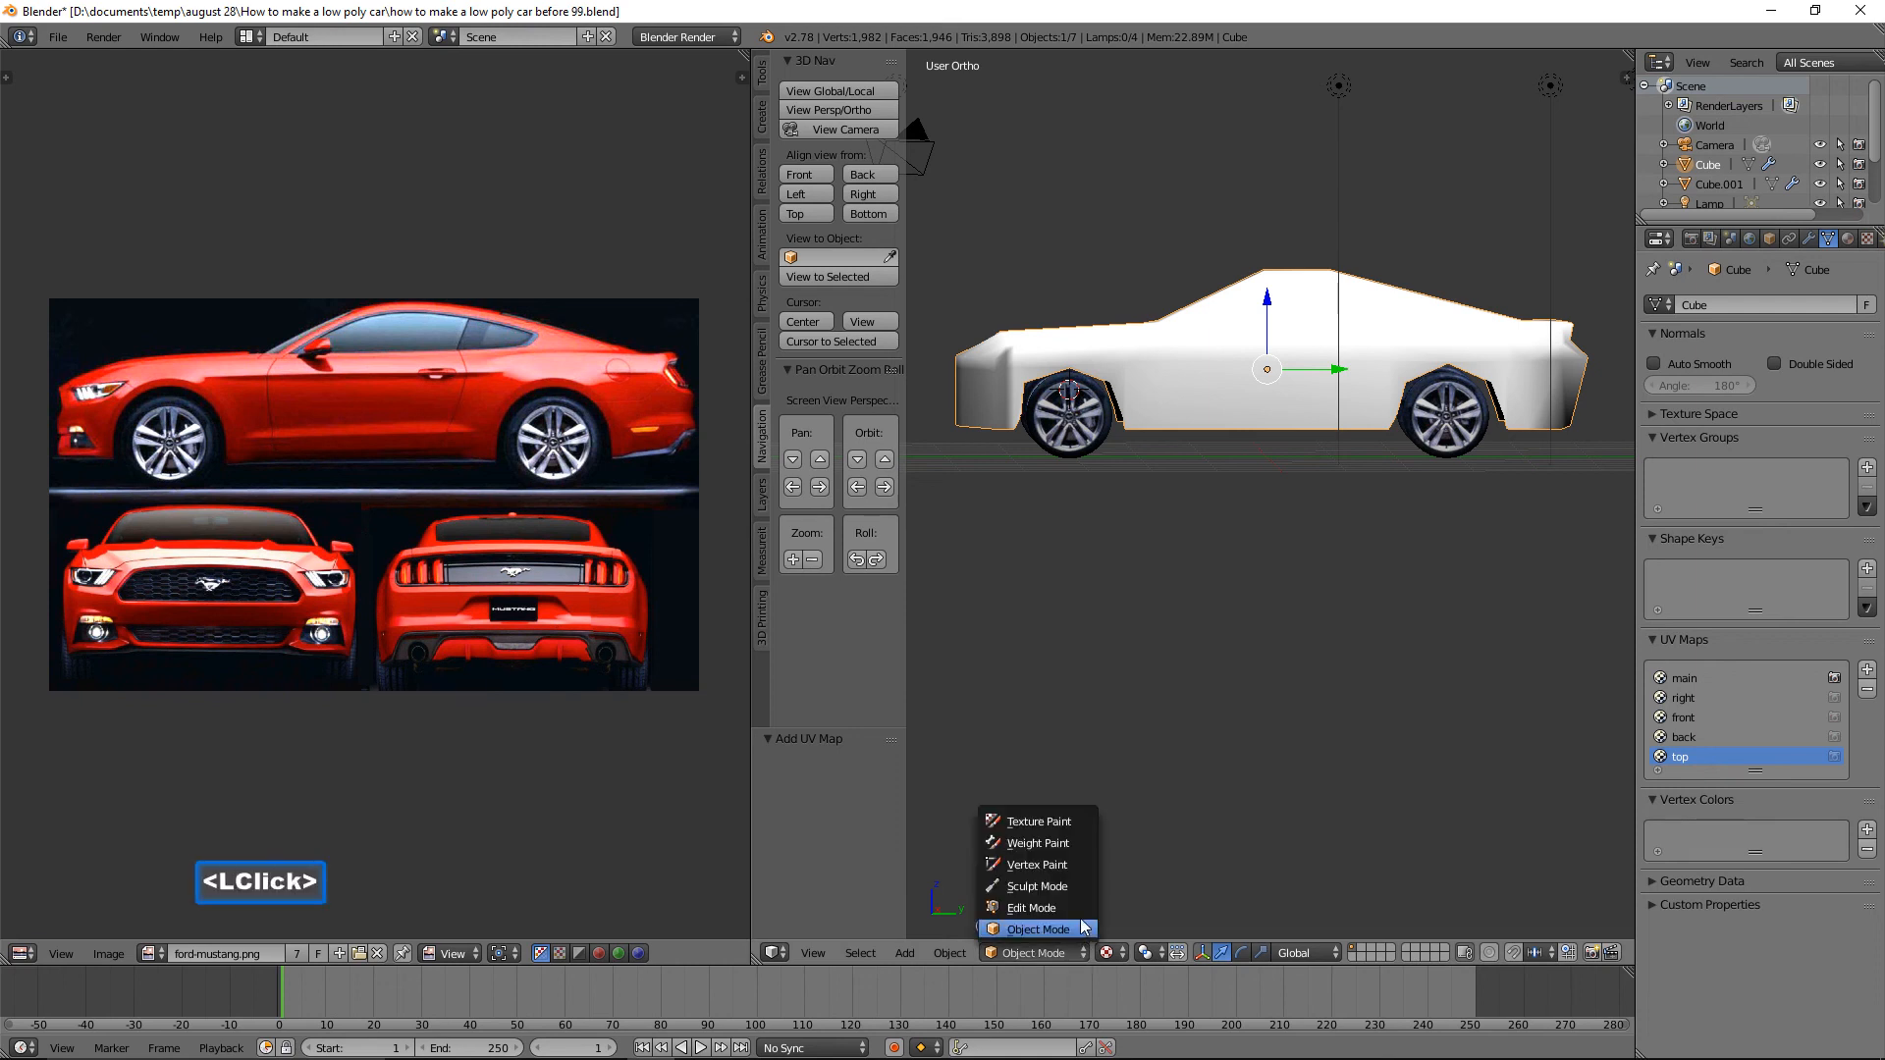
pyautogui.click(1078, 909)
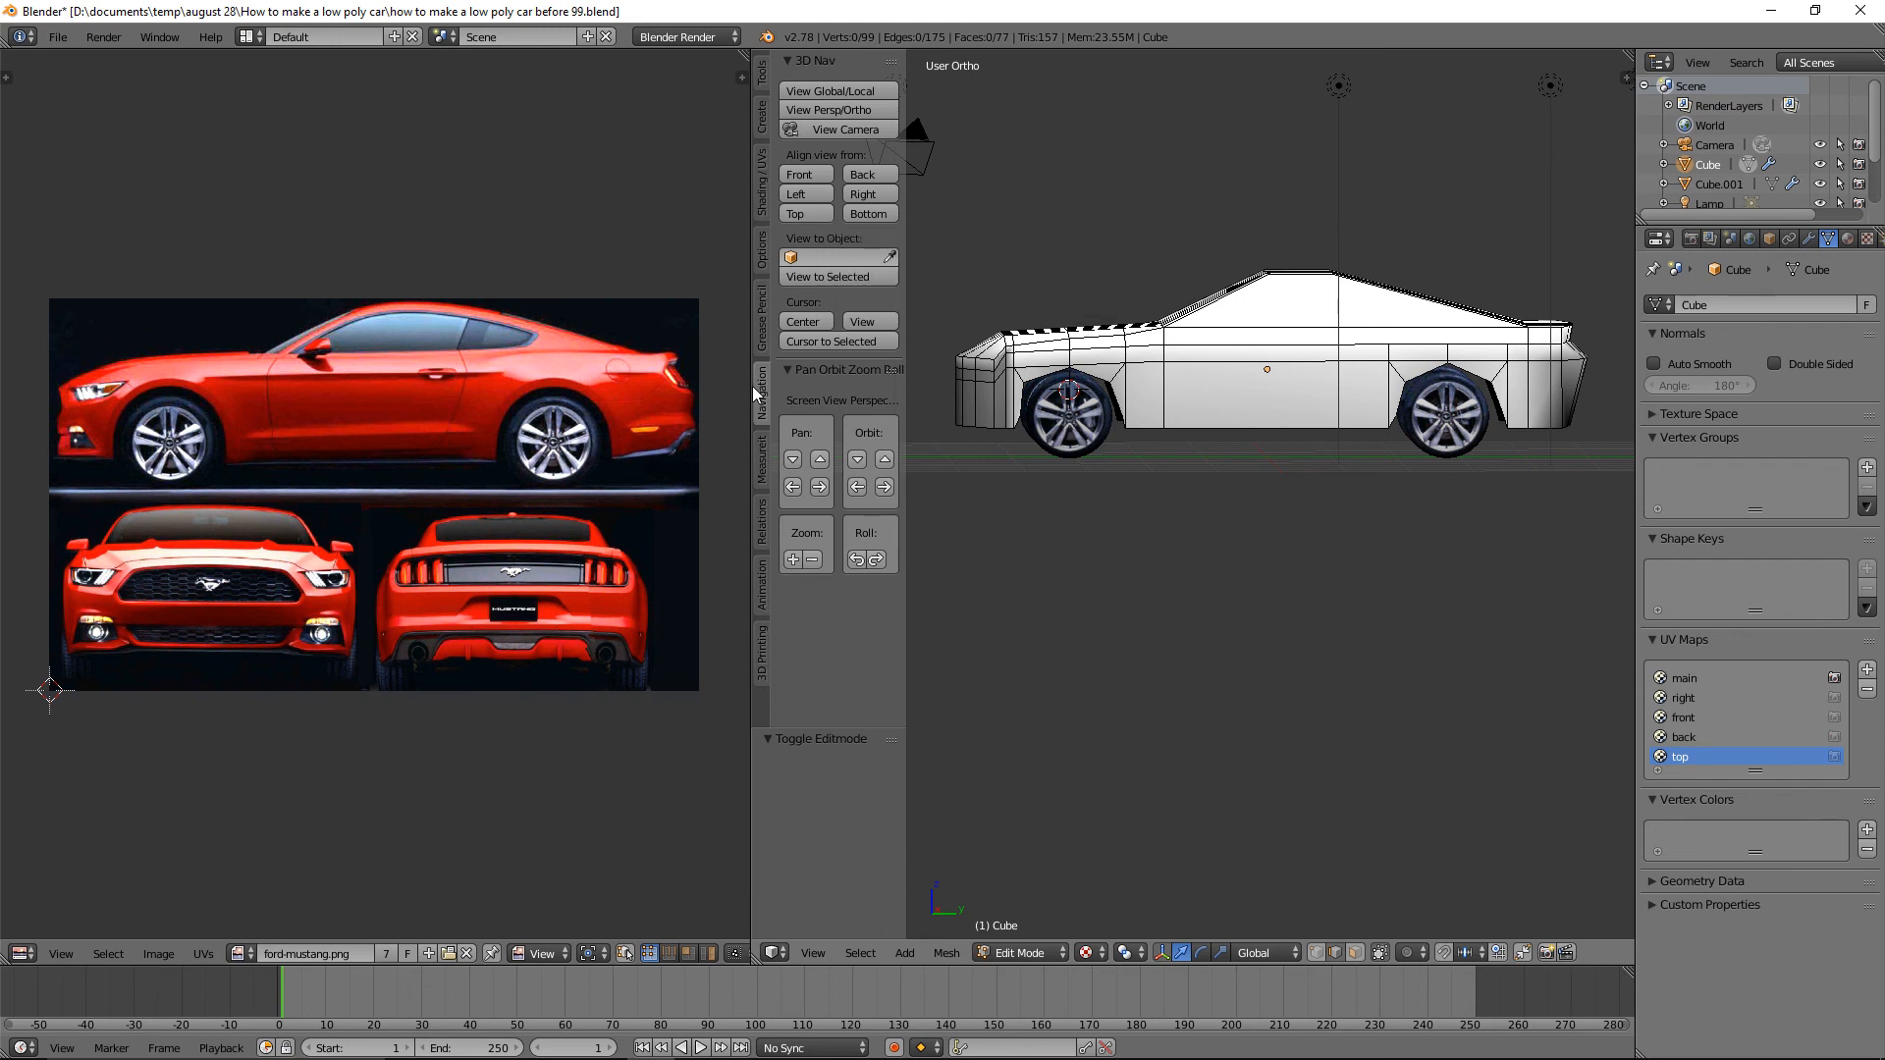
pyautogui.click(813, 215)
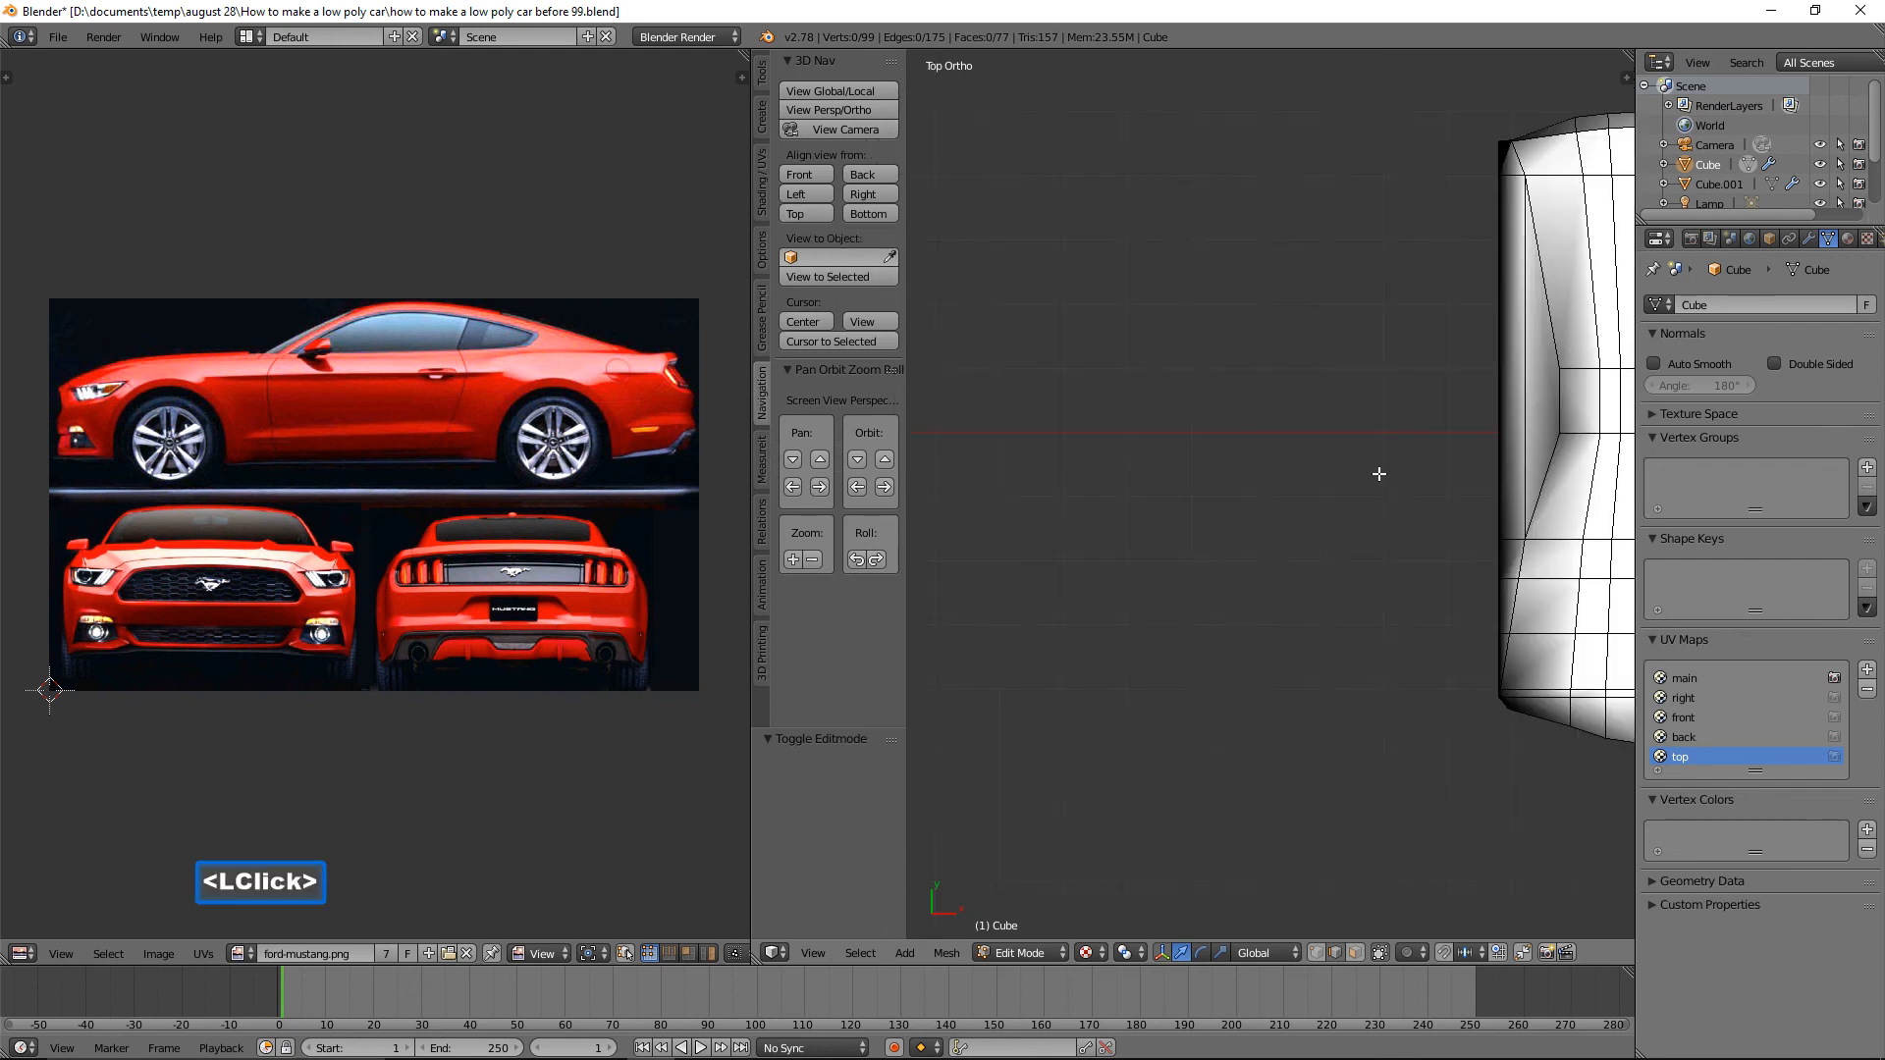
pyautogui.keyDown('shift'); pyautogui.moveTo(1503, 477); pyautogui.dragTo(1145, 505, button='middle'); pyautogui.keyUp('shift')
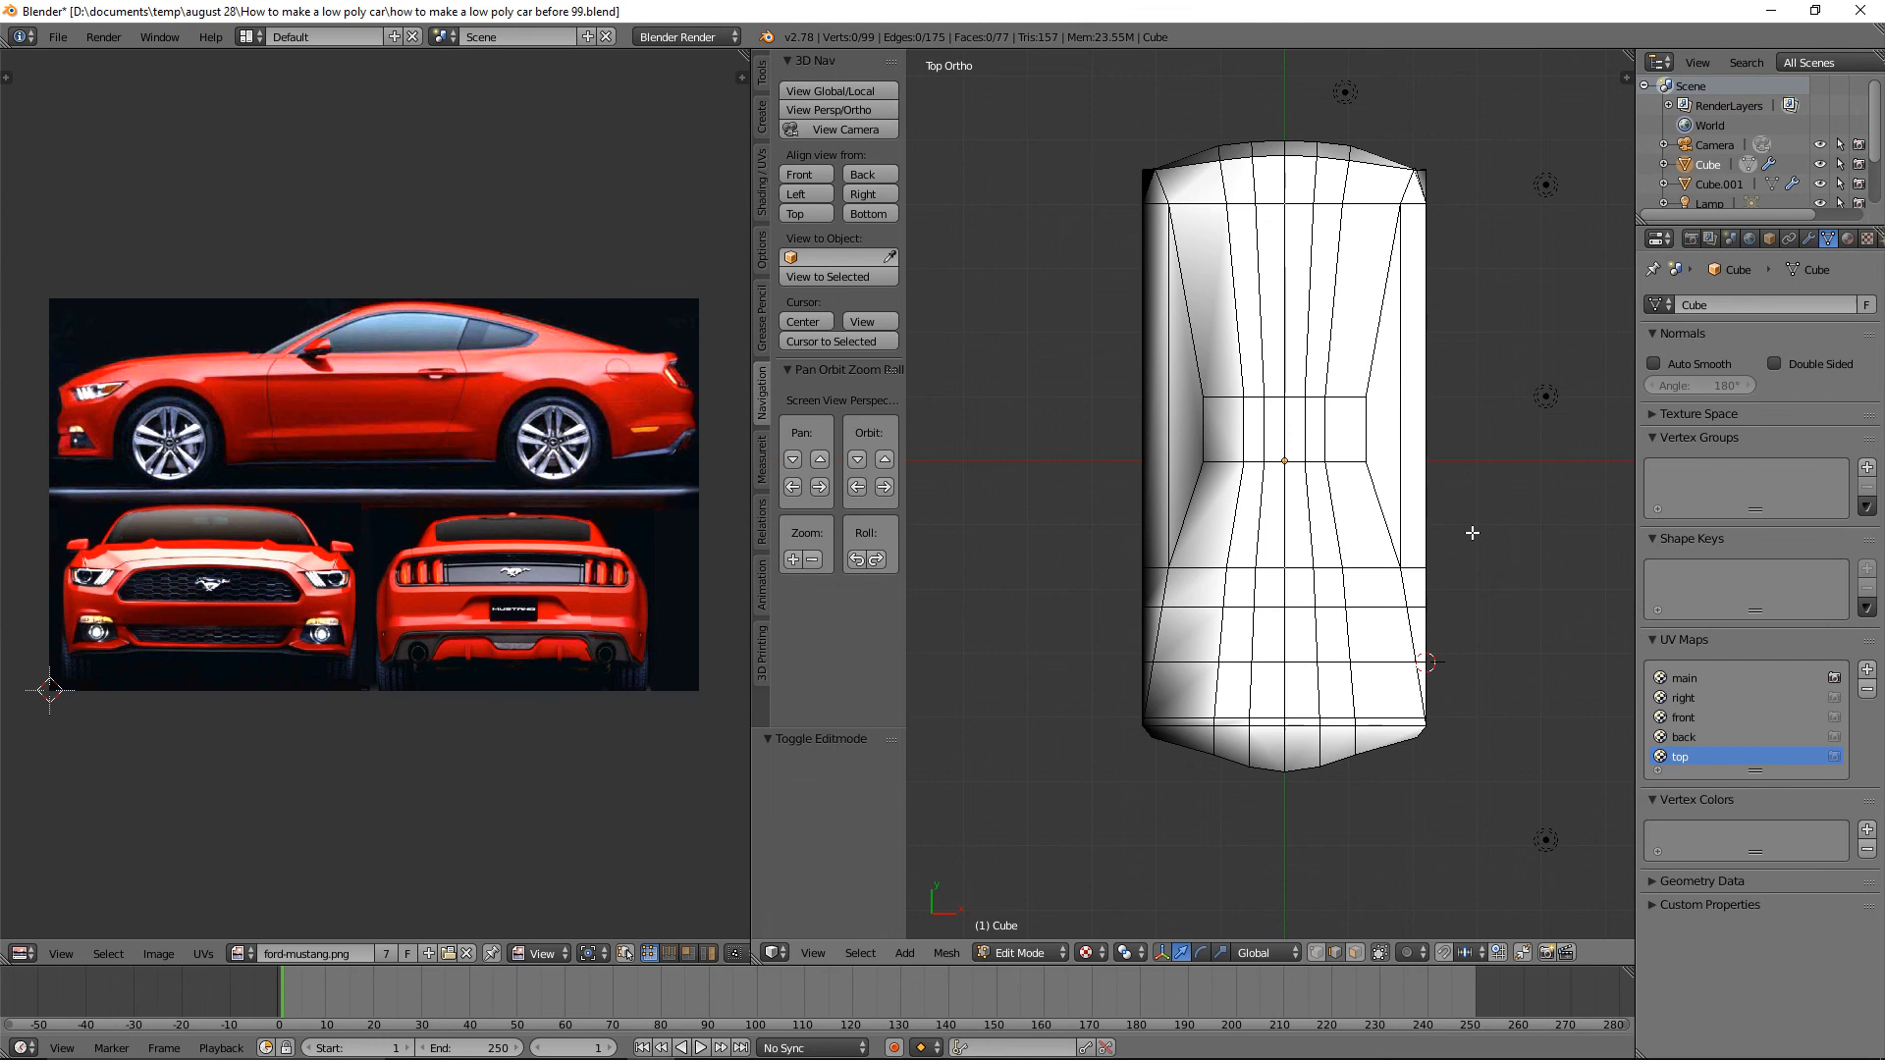
pyautogui.press('a')
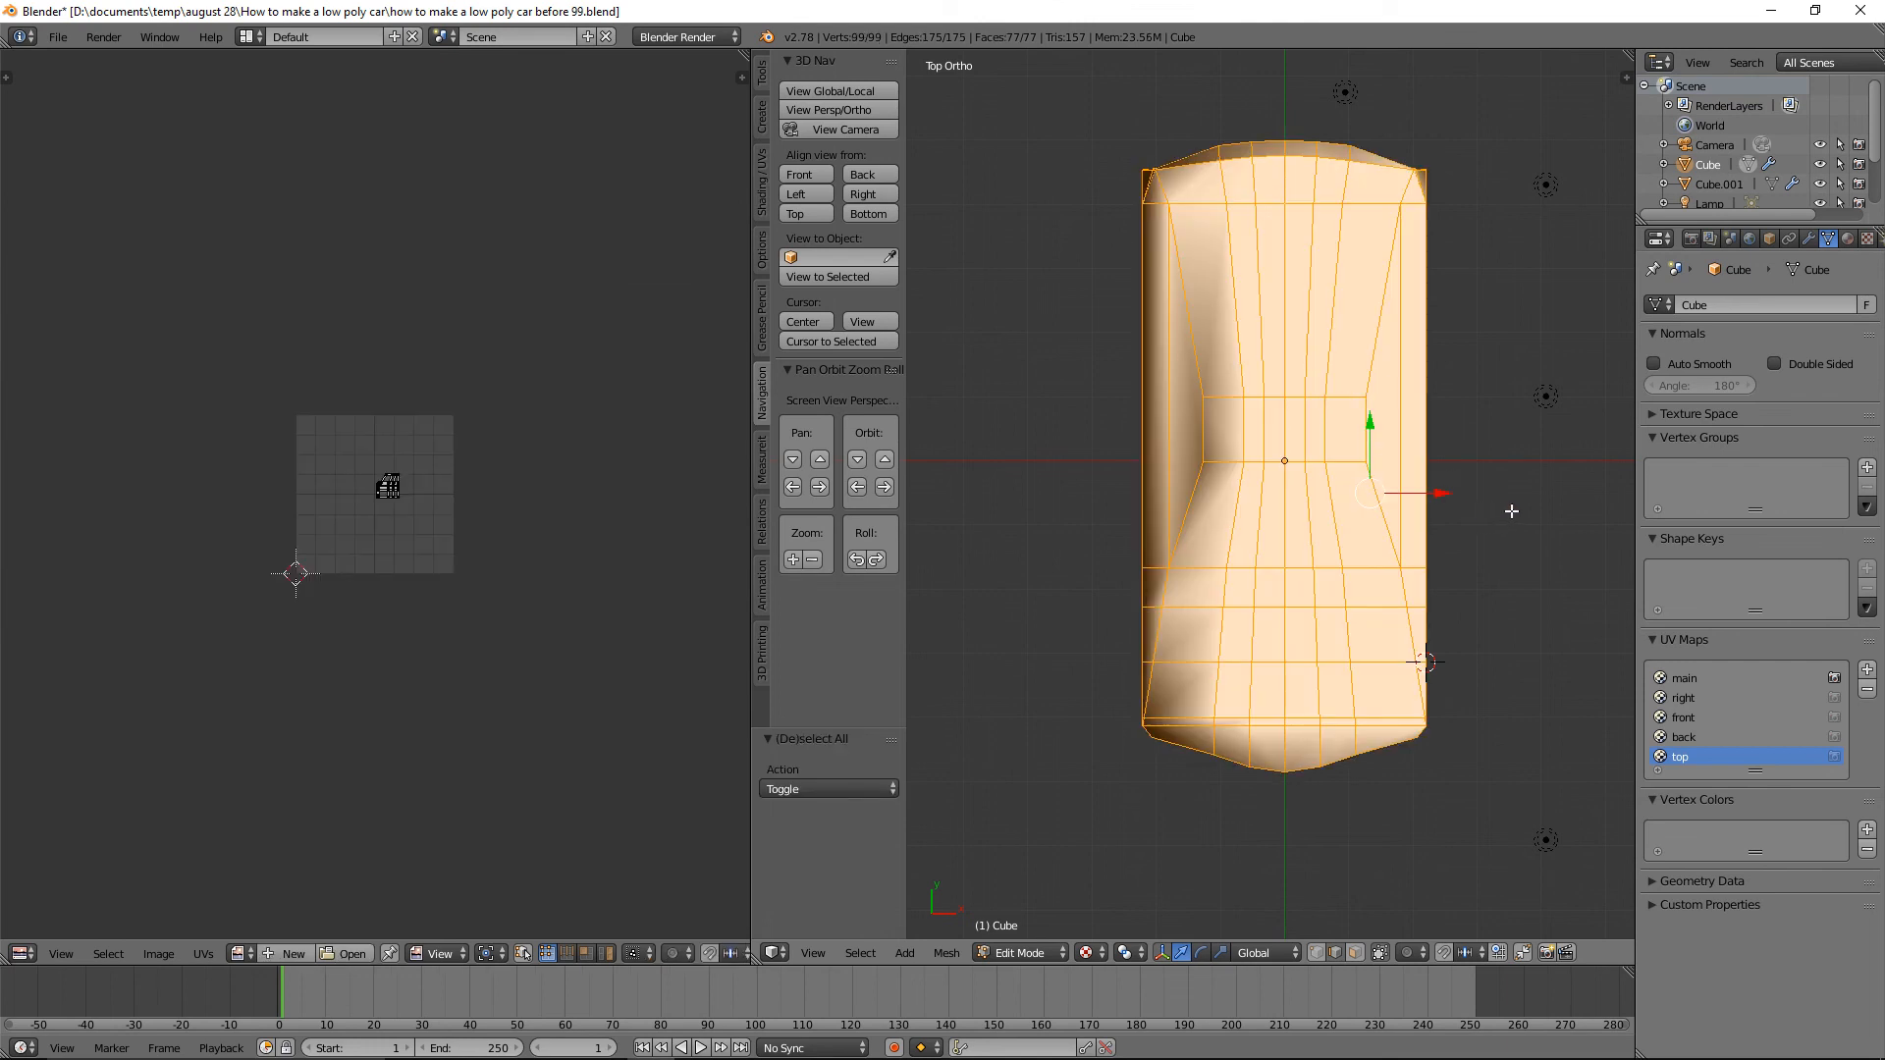
pyautogui.press('u')
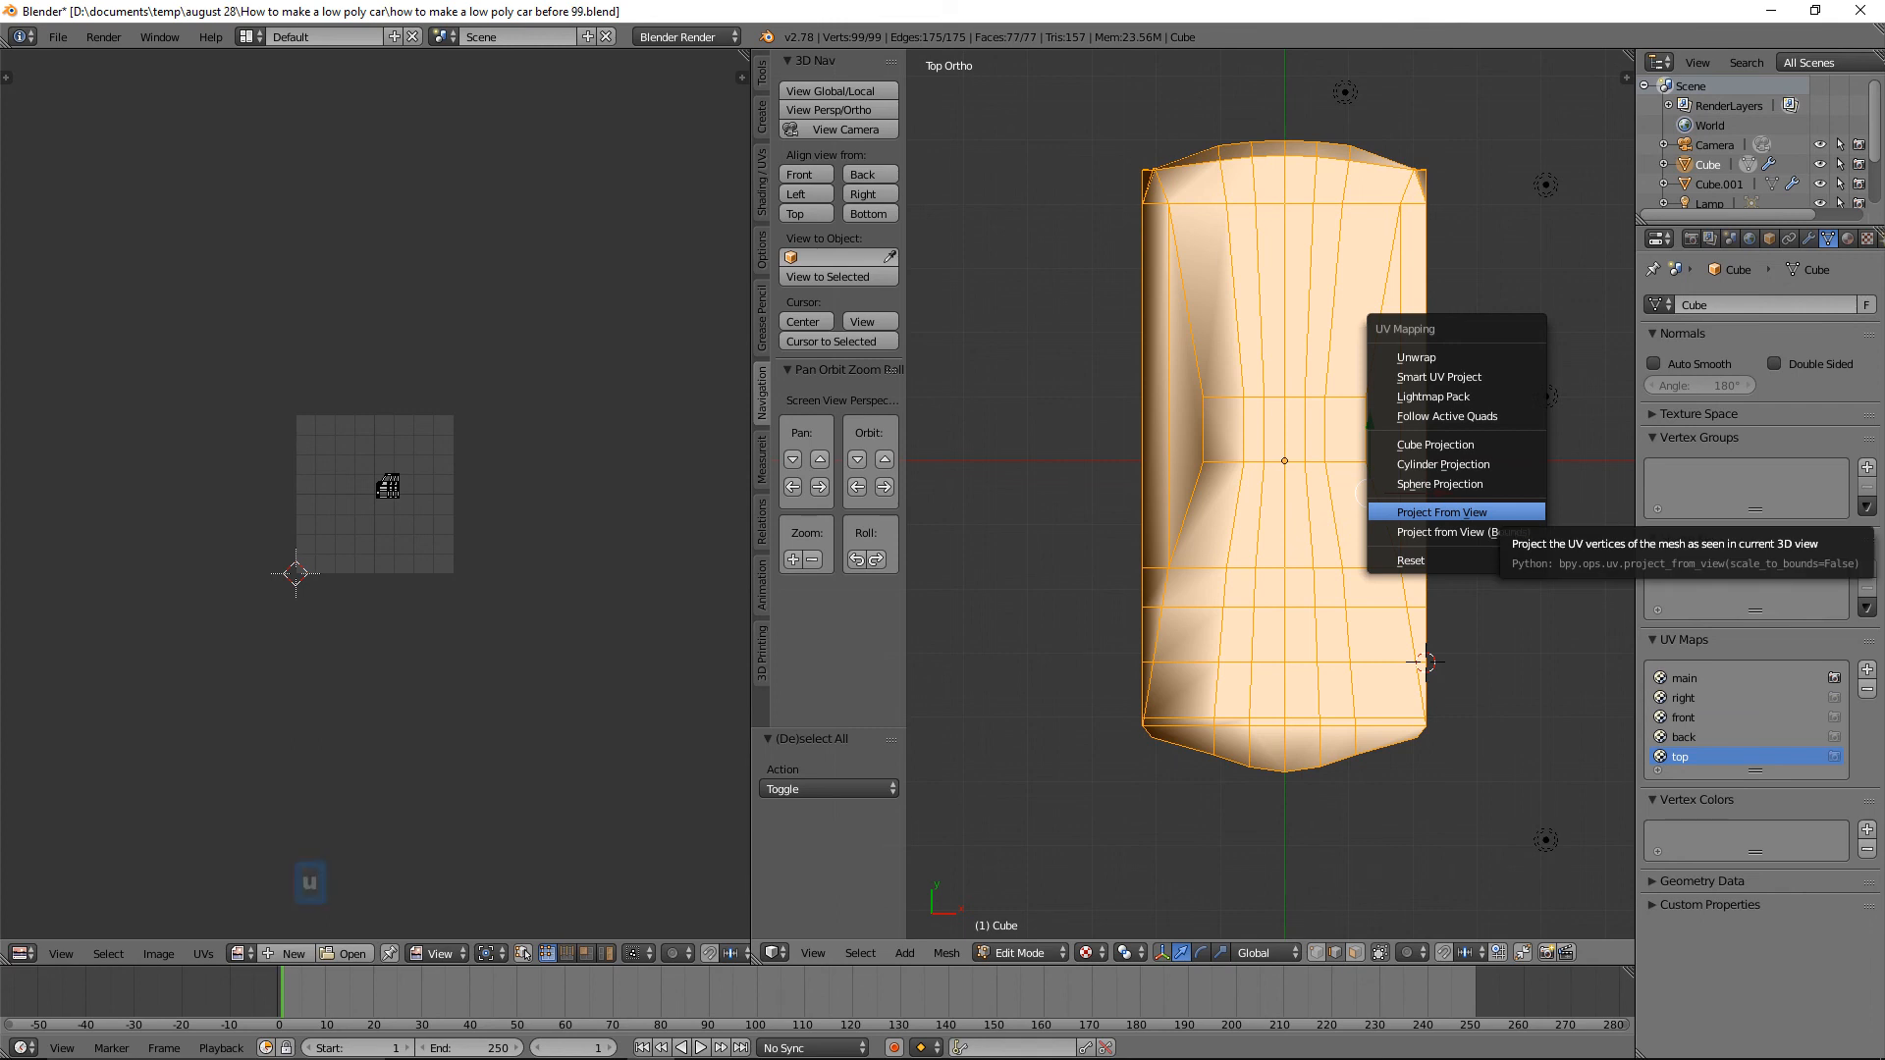
pyautogui.click(1453, 512)
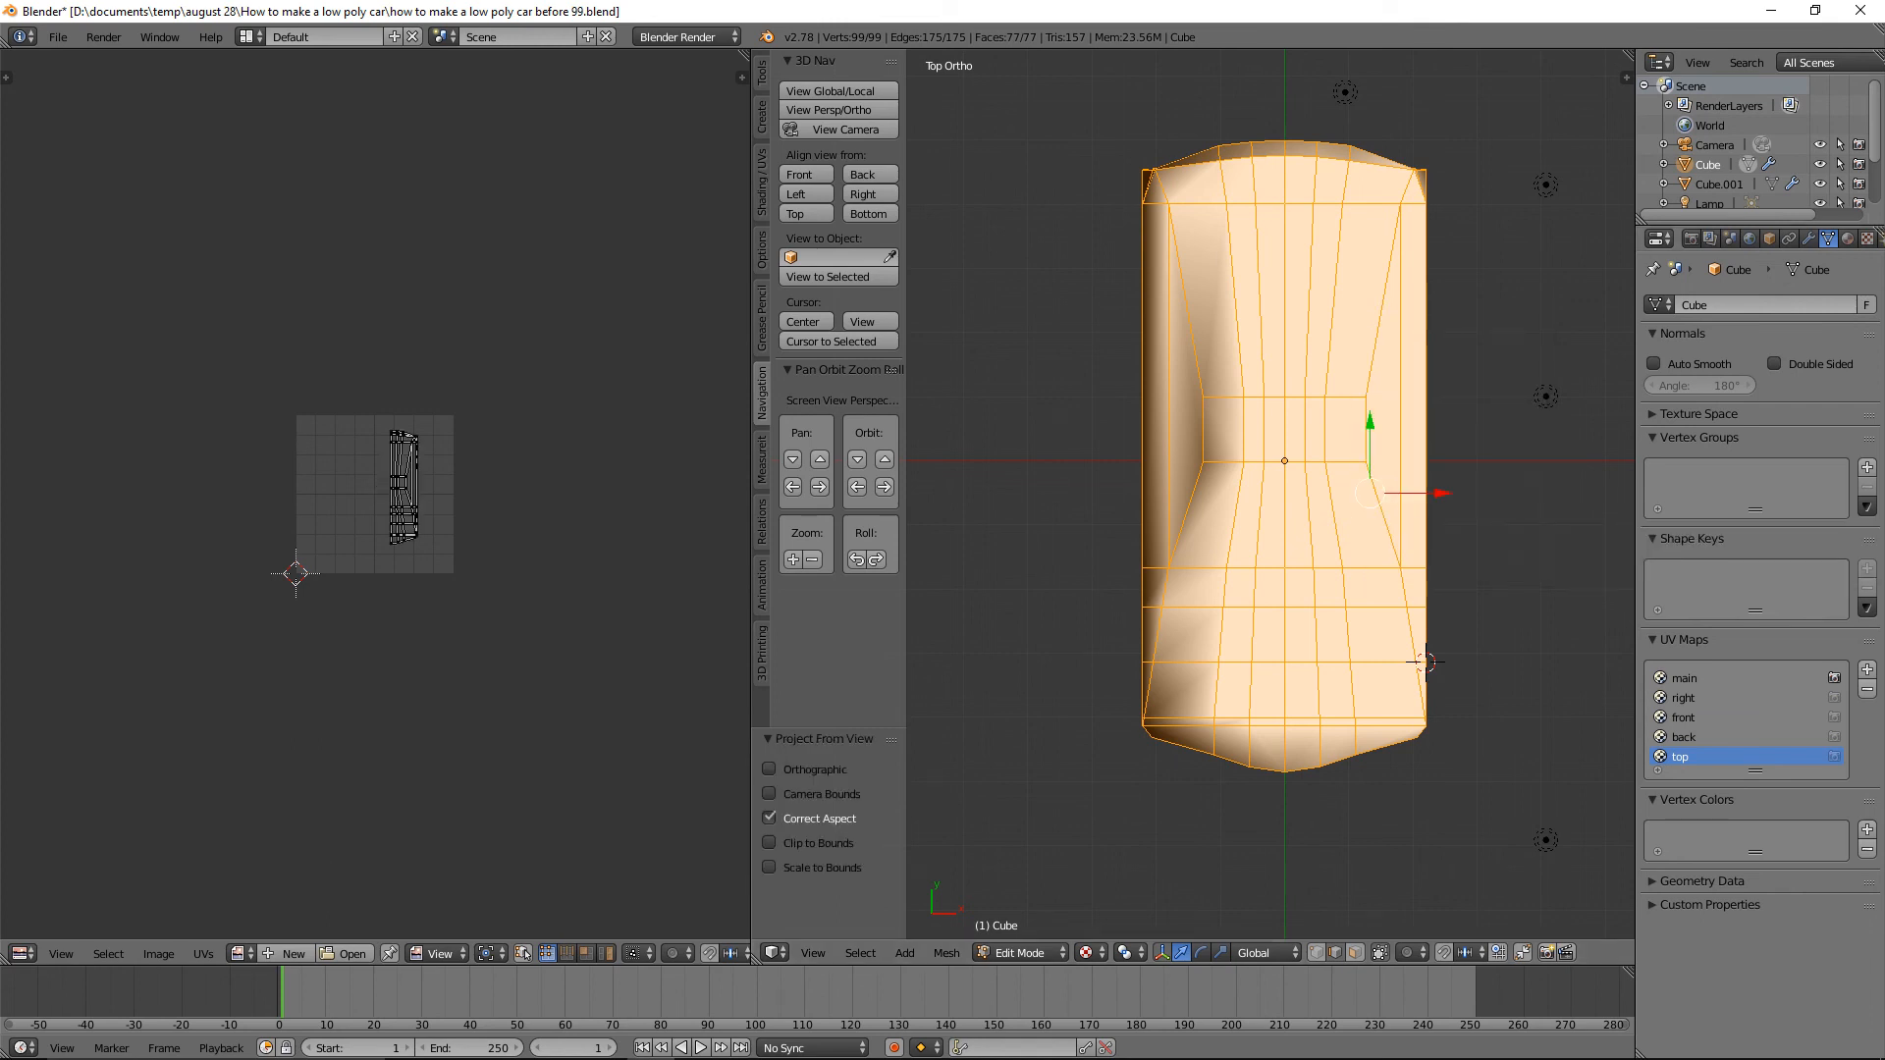
# Load the image 2015-Ford-Mustang-C1.jpg from the Desktop folder into the UV editor.
pyautogui.click(1440, 21)
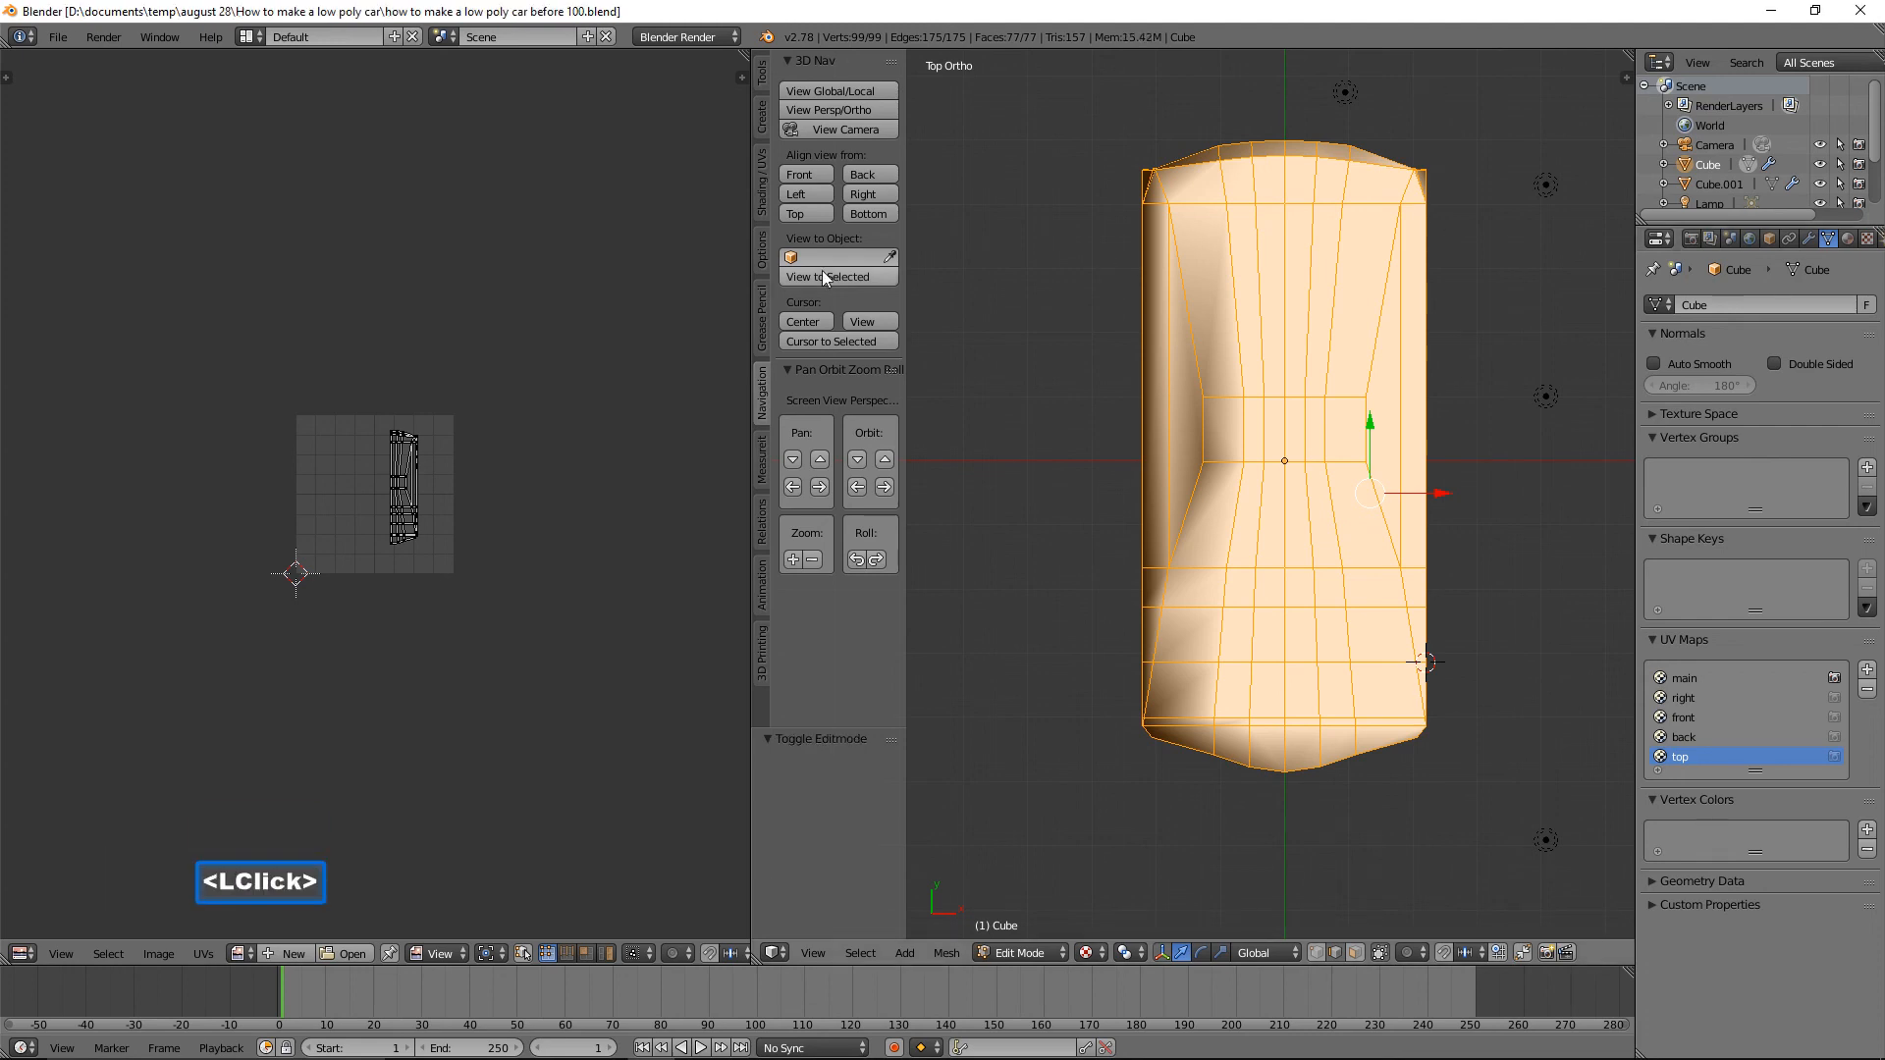
pyautogui.click(351, 953)
pyautogui.click(67, 264)
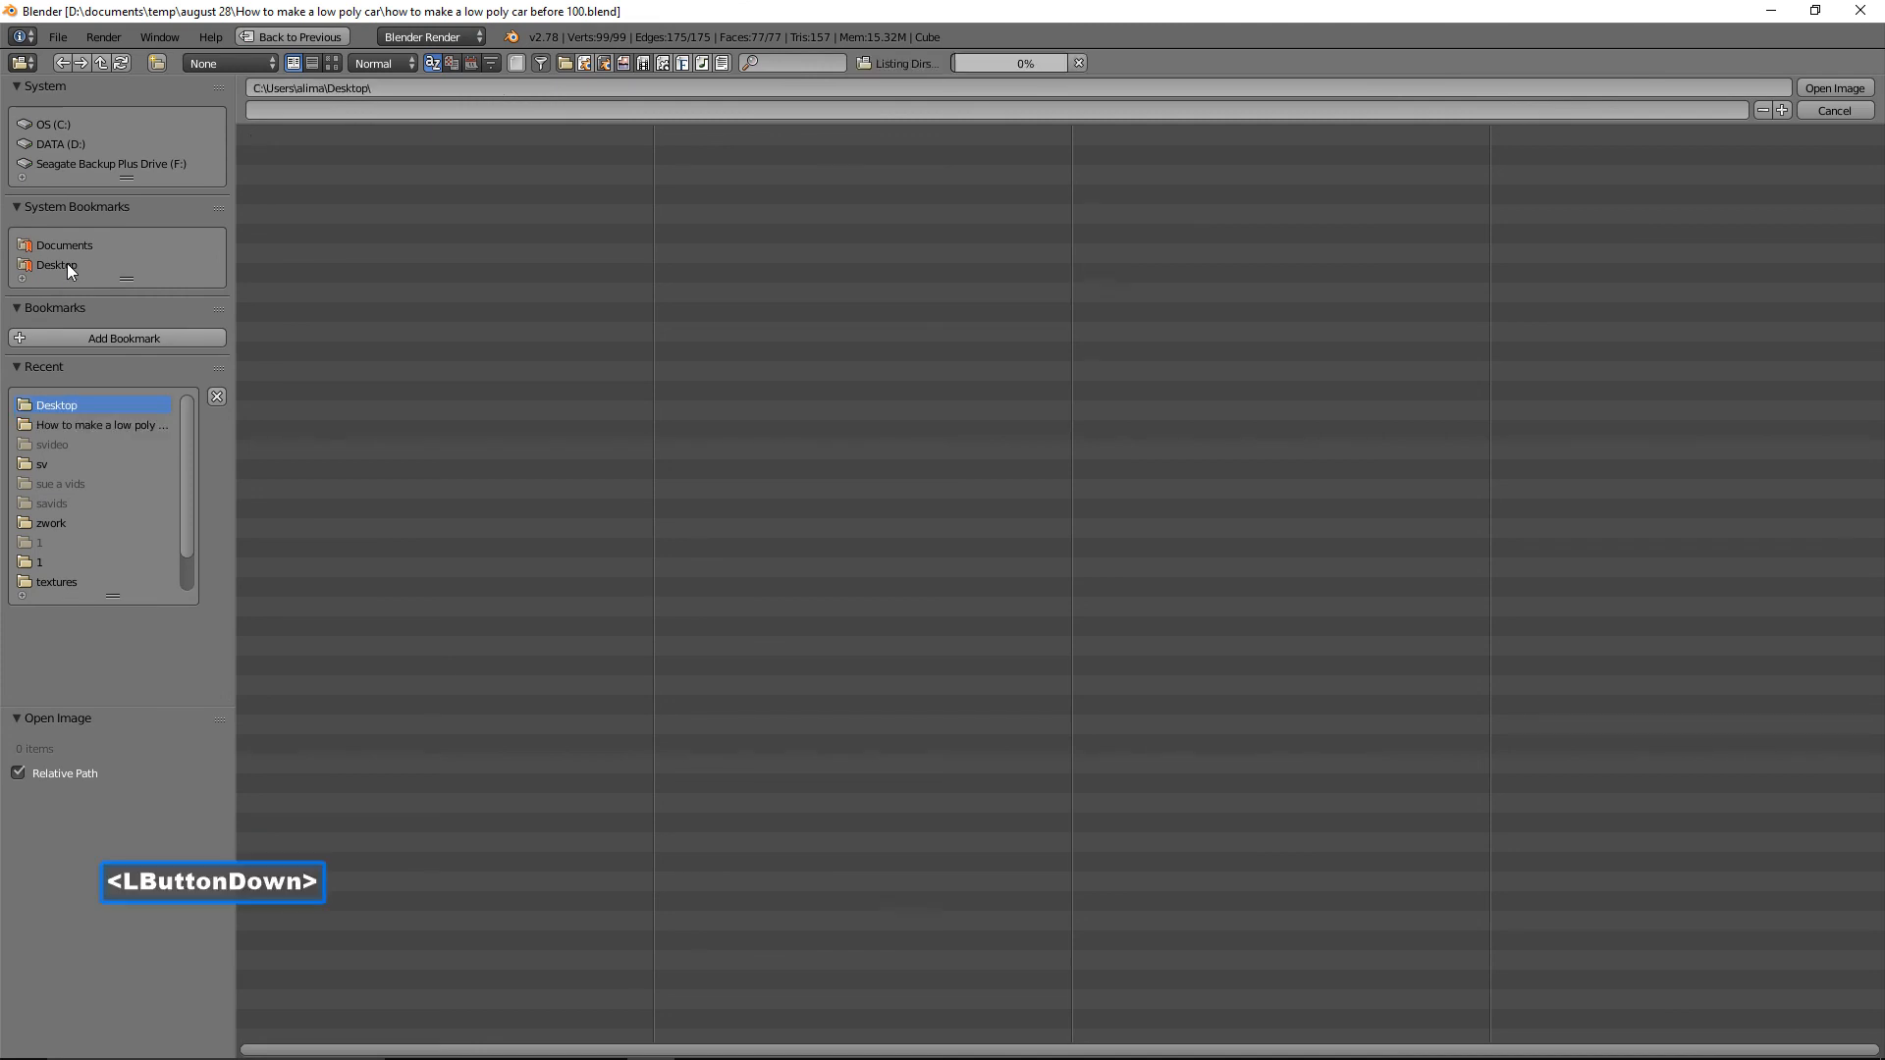
pyautogui.click(332, 62)
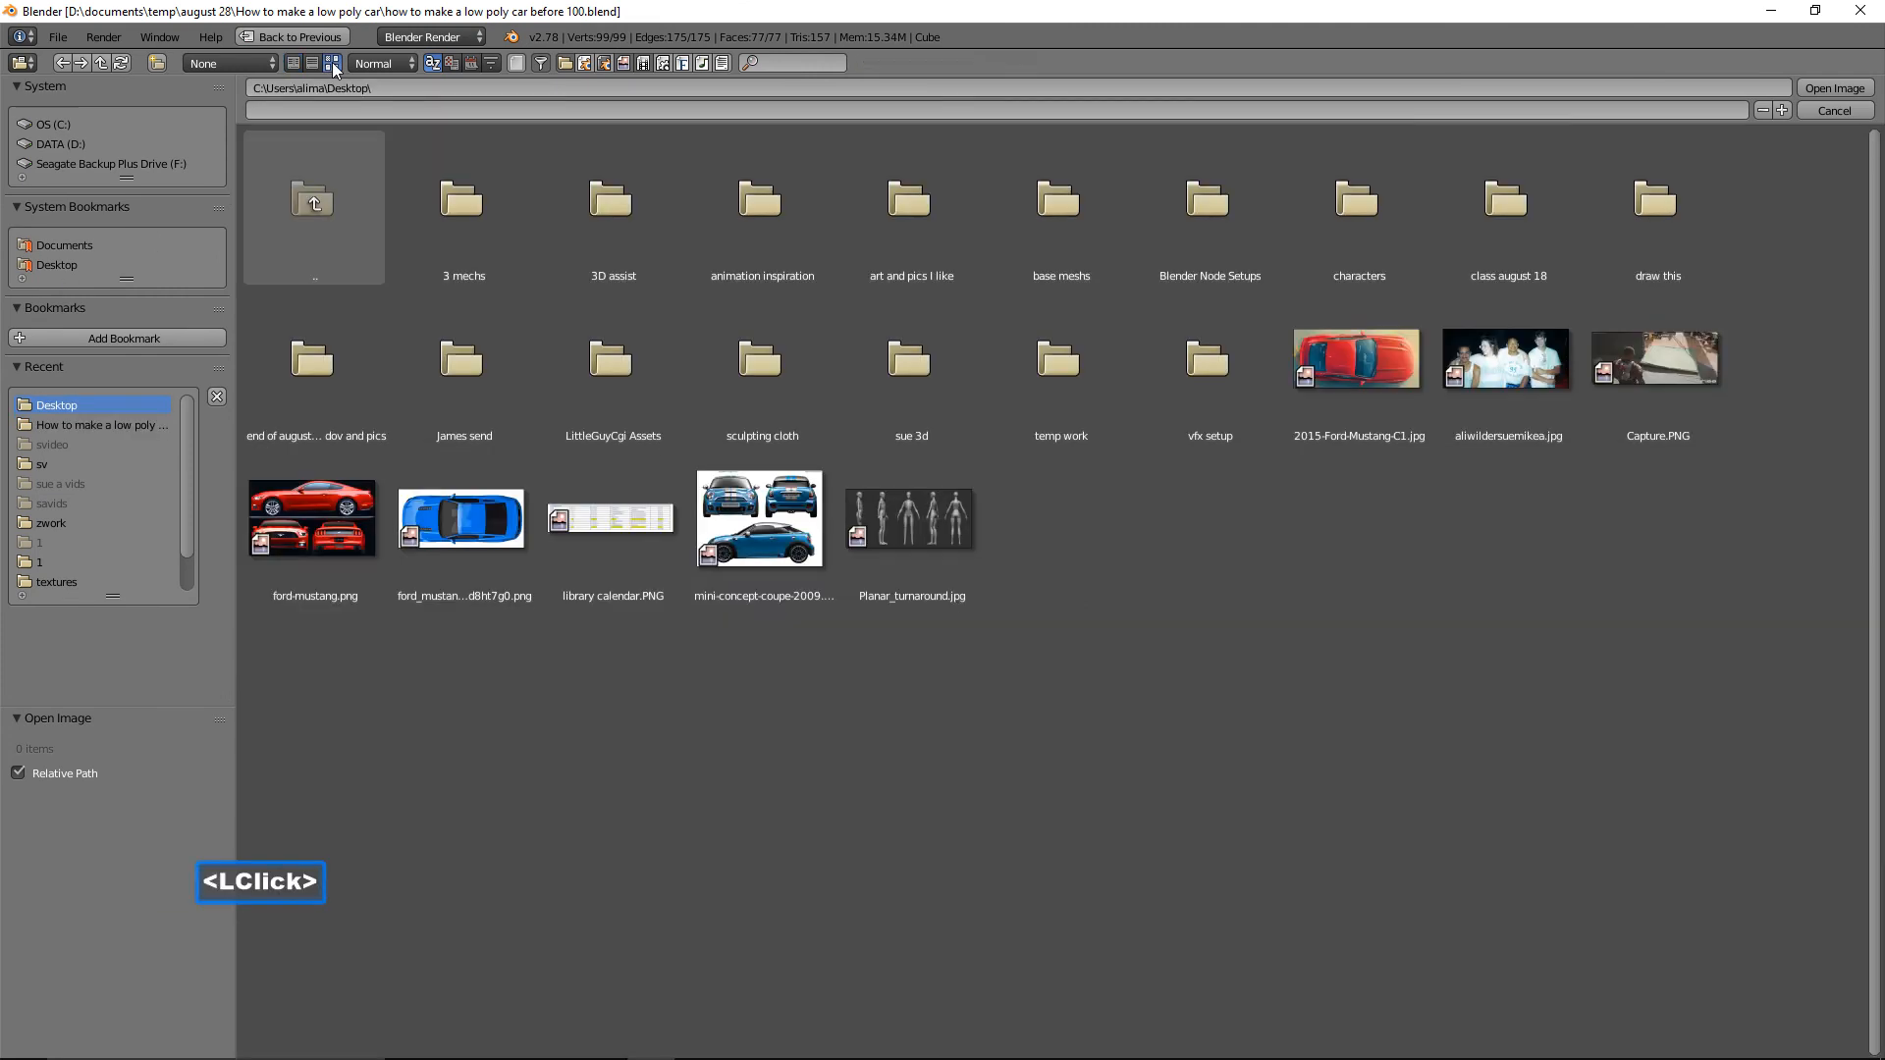
pyautogui.click(1400, 340)
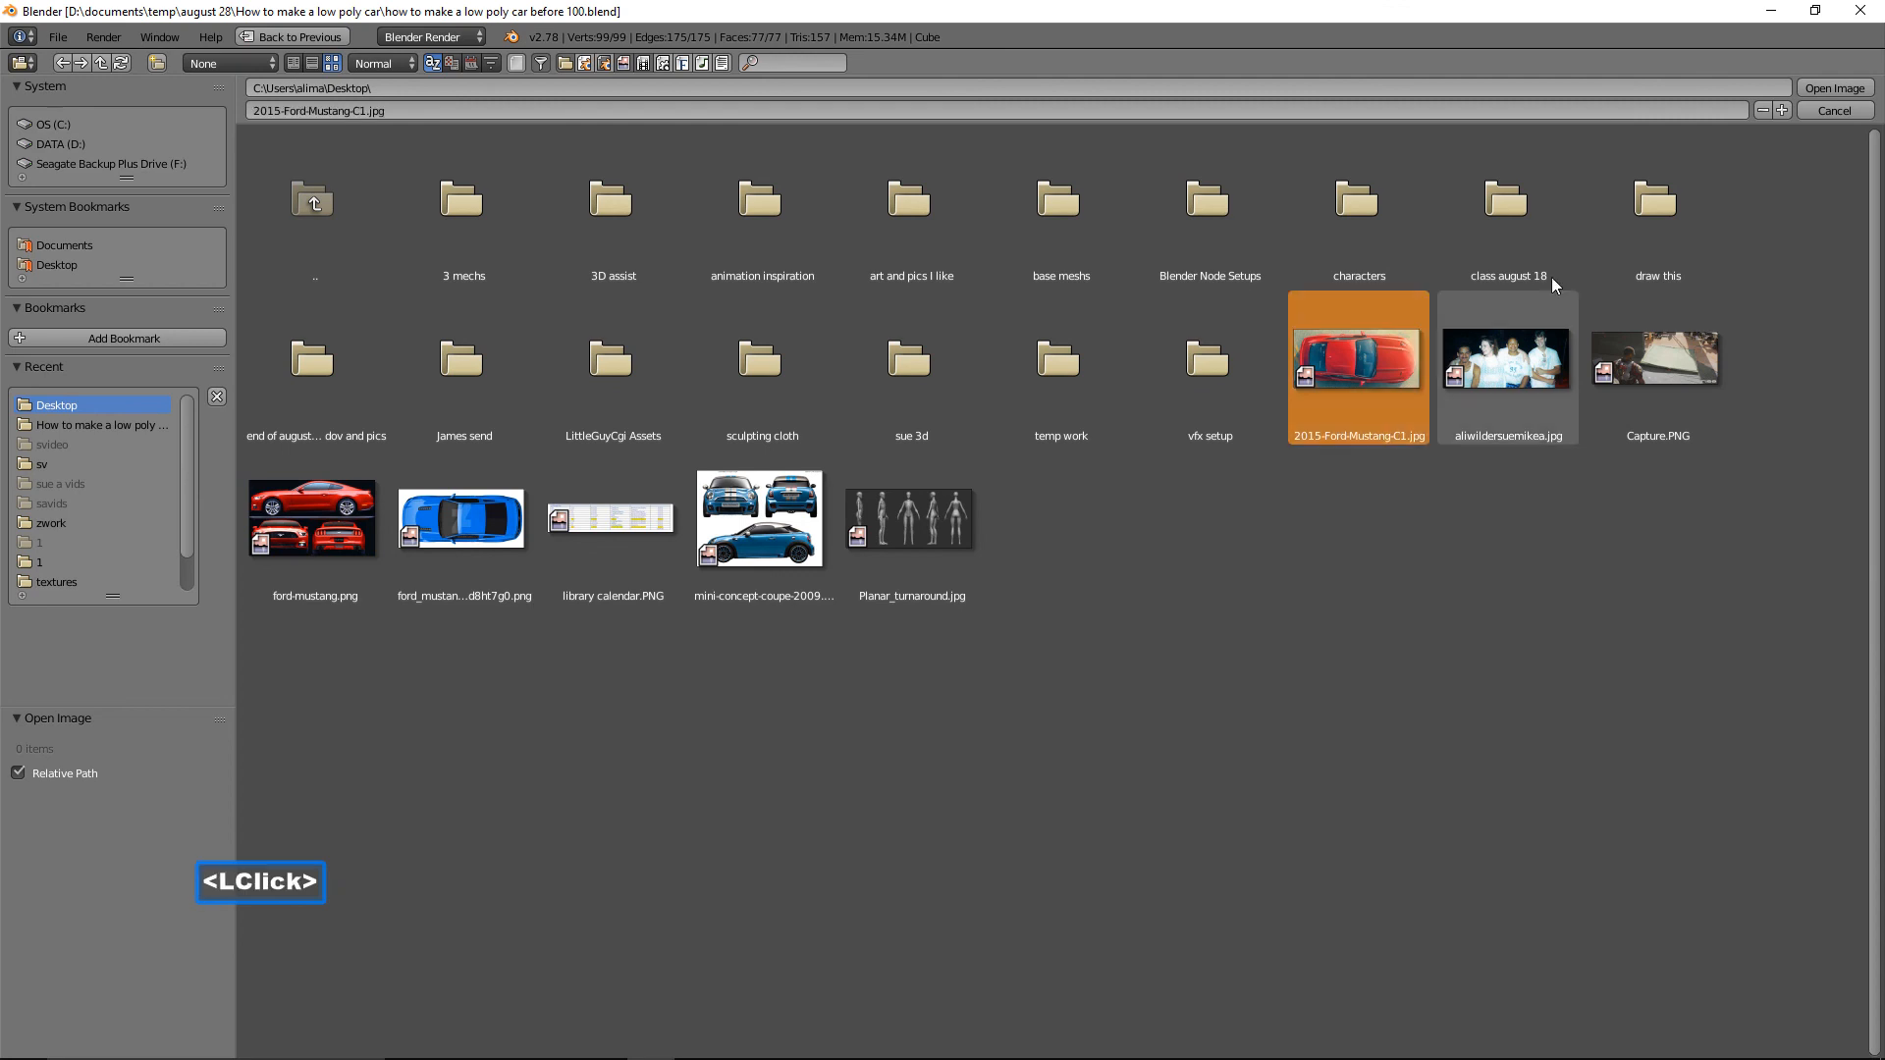
pyautogui.click(1810, 83)
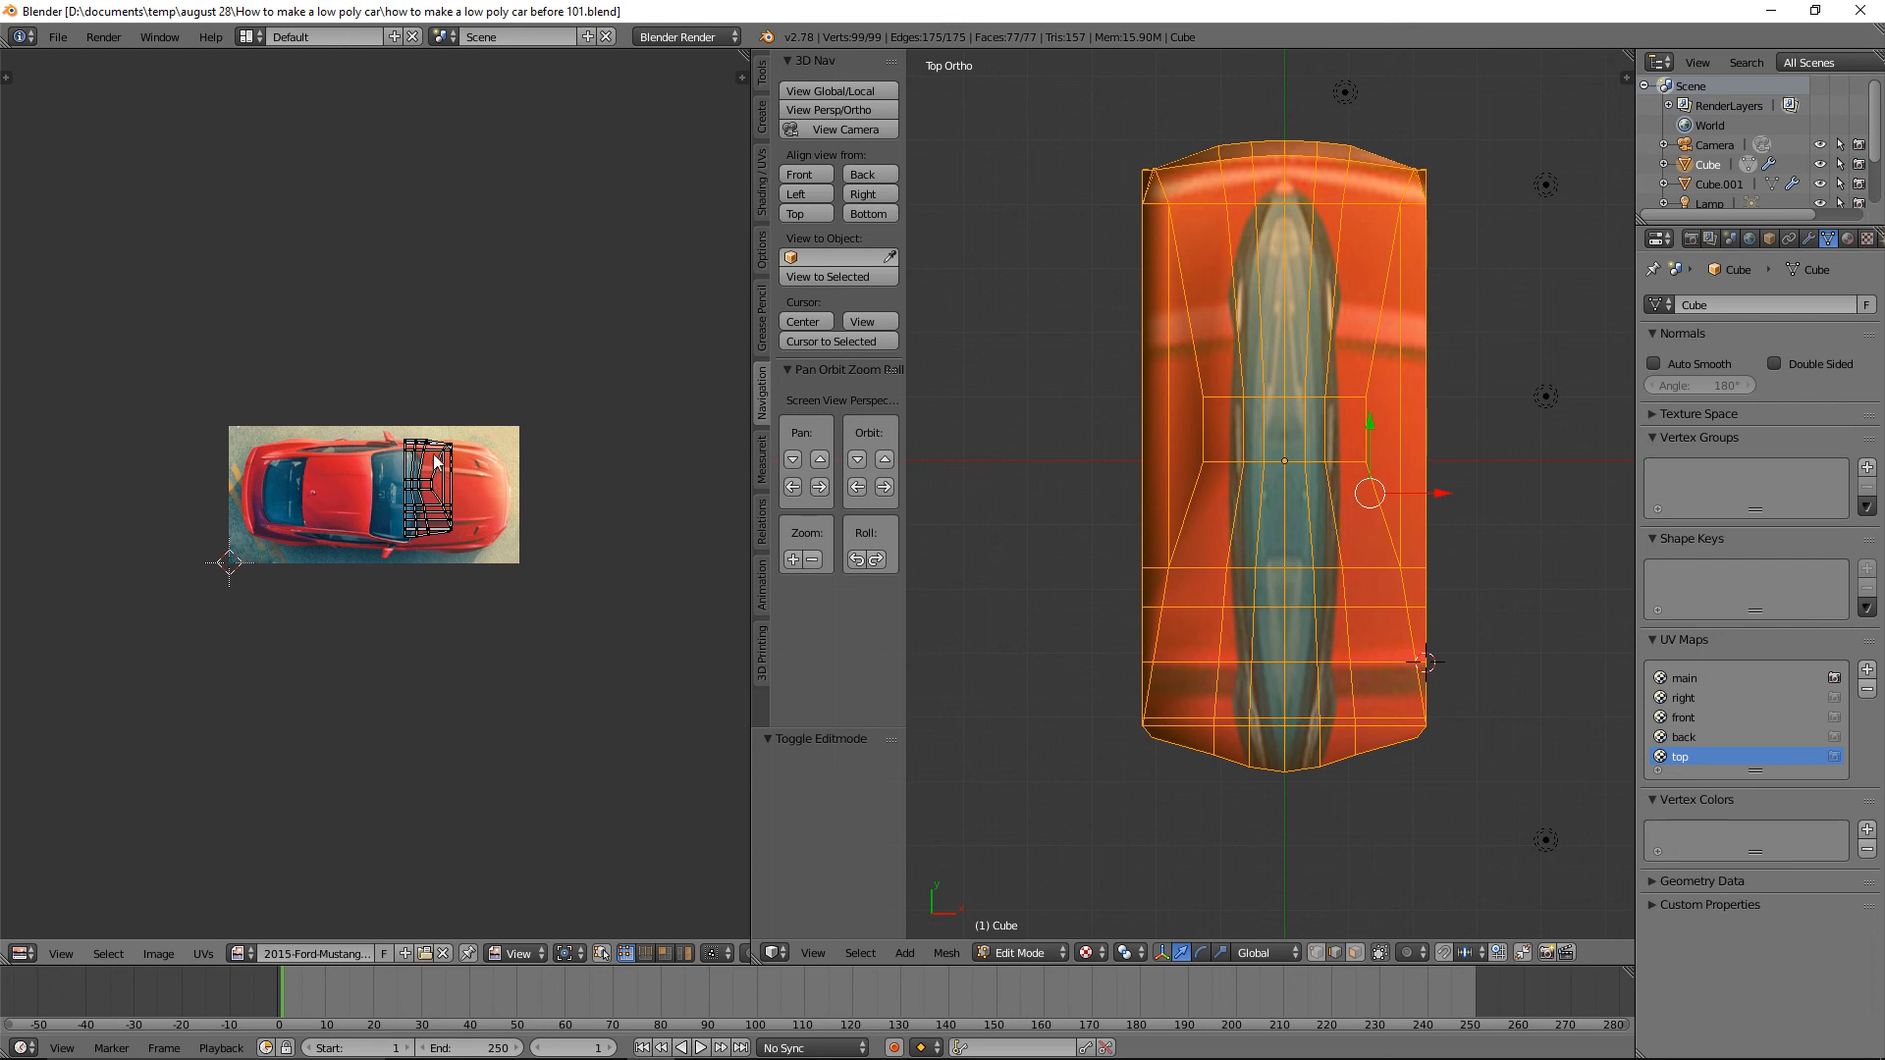
# Project the car body's UVs from the top view again and rotate the whole UV layout by -90 degrees.
pyautogui.press('u')
pyautogui.click(1477, 359)
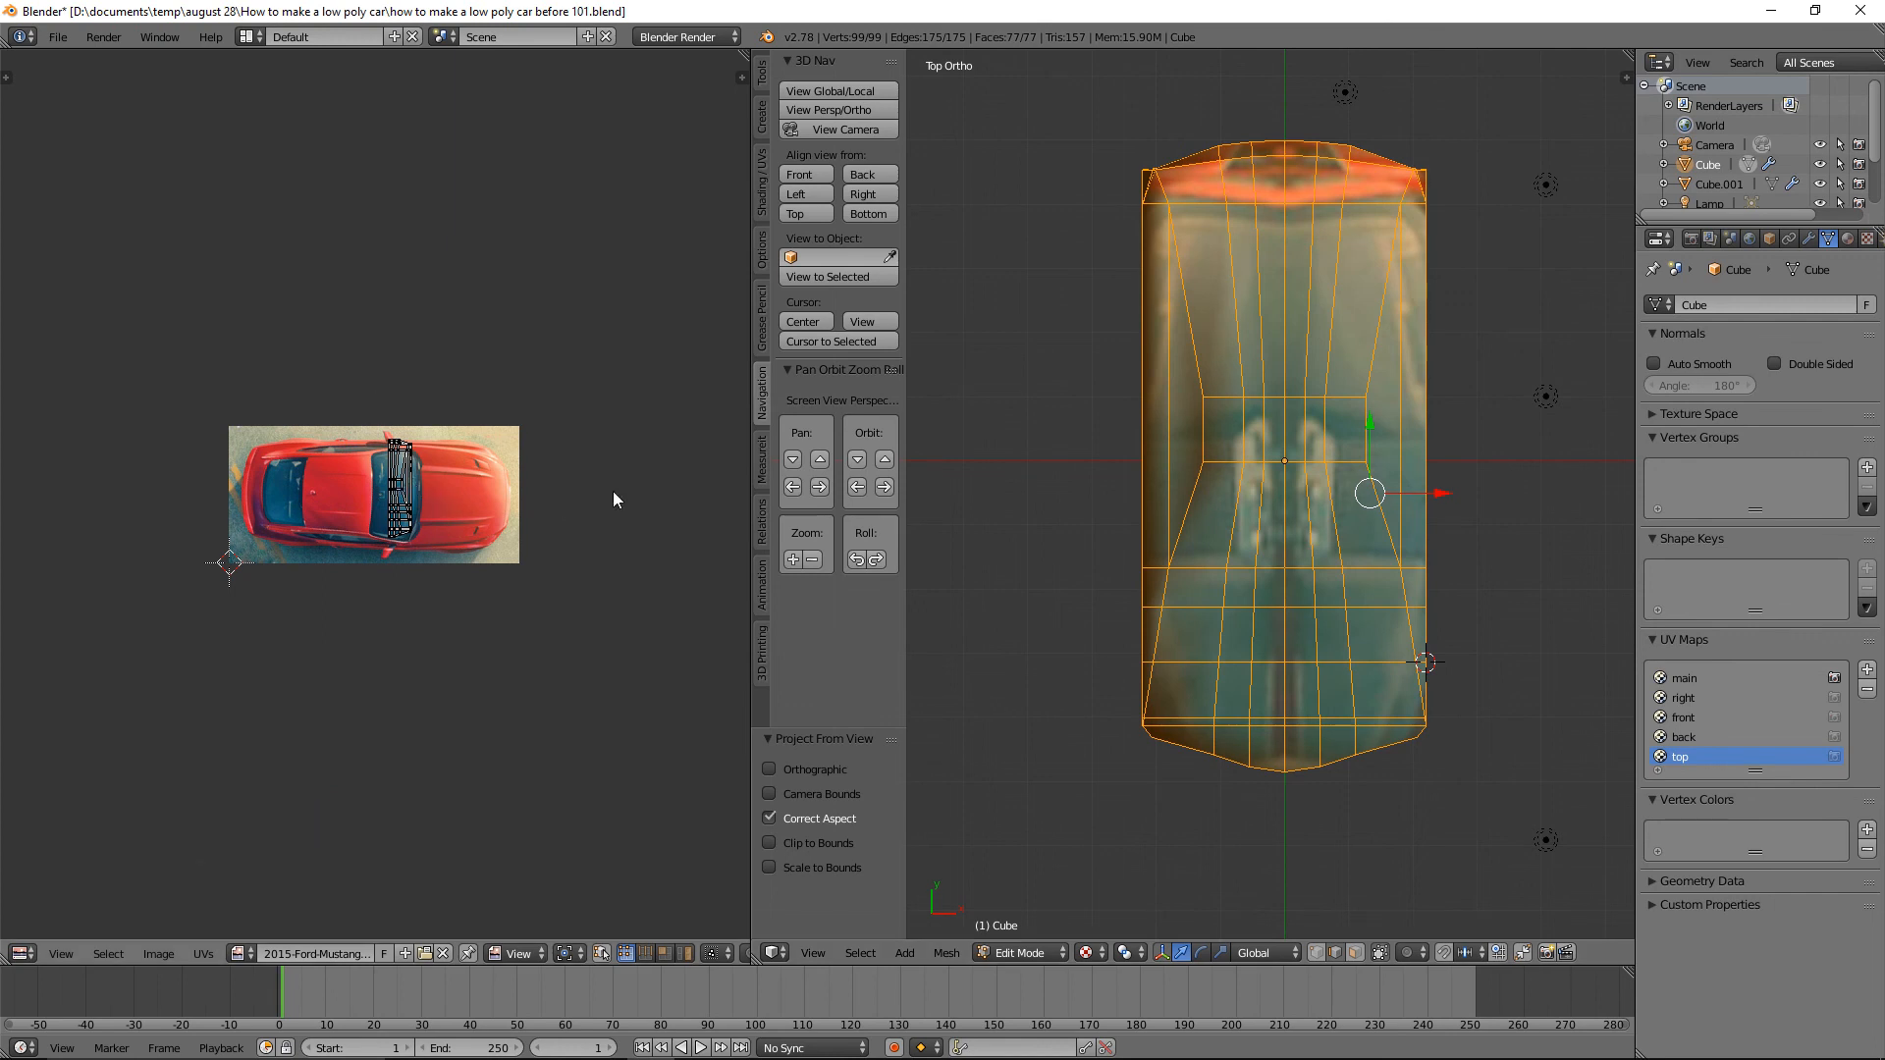
pyautogui.scroll(4, 457, 550)
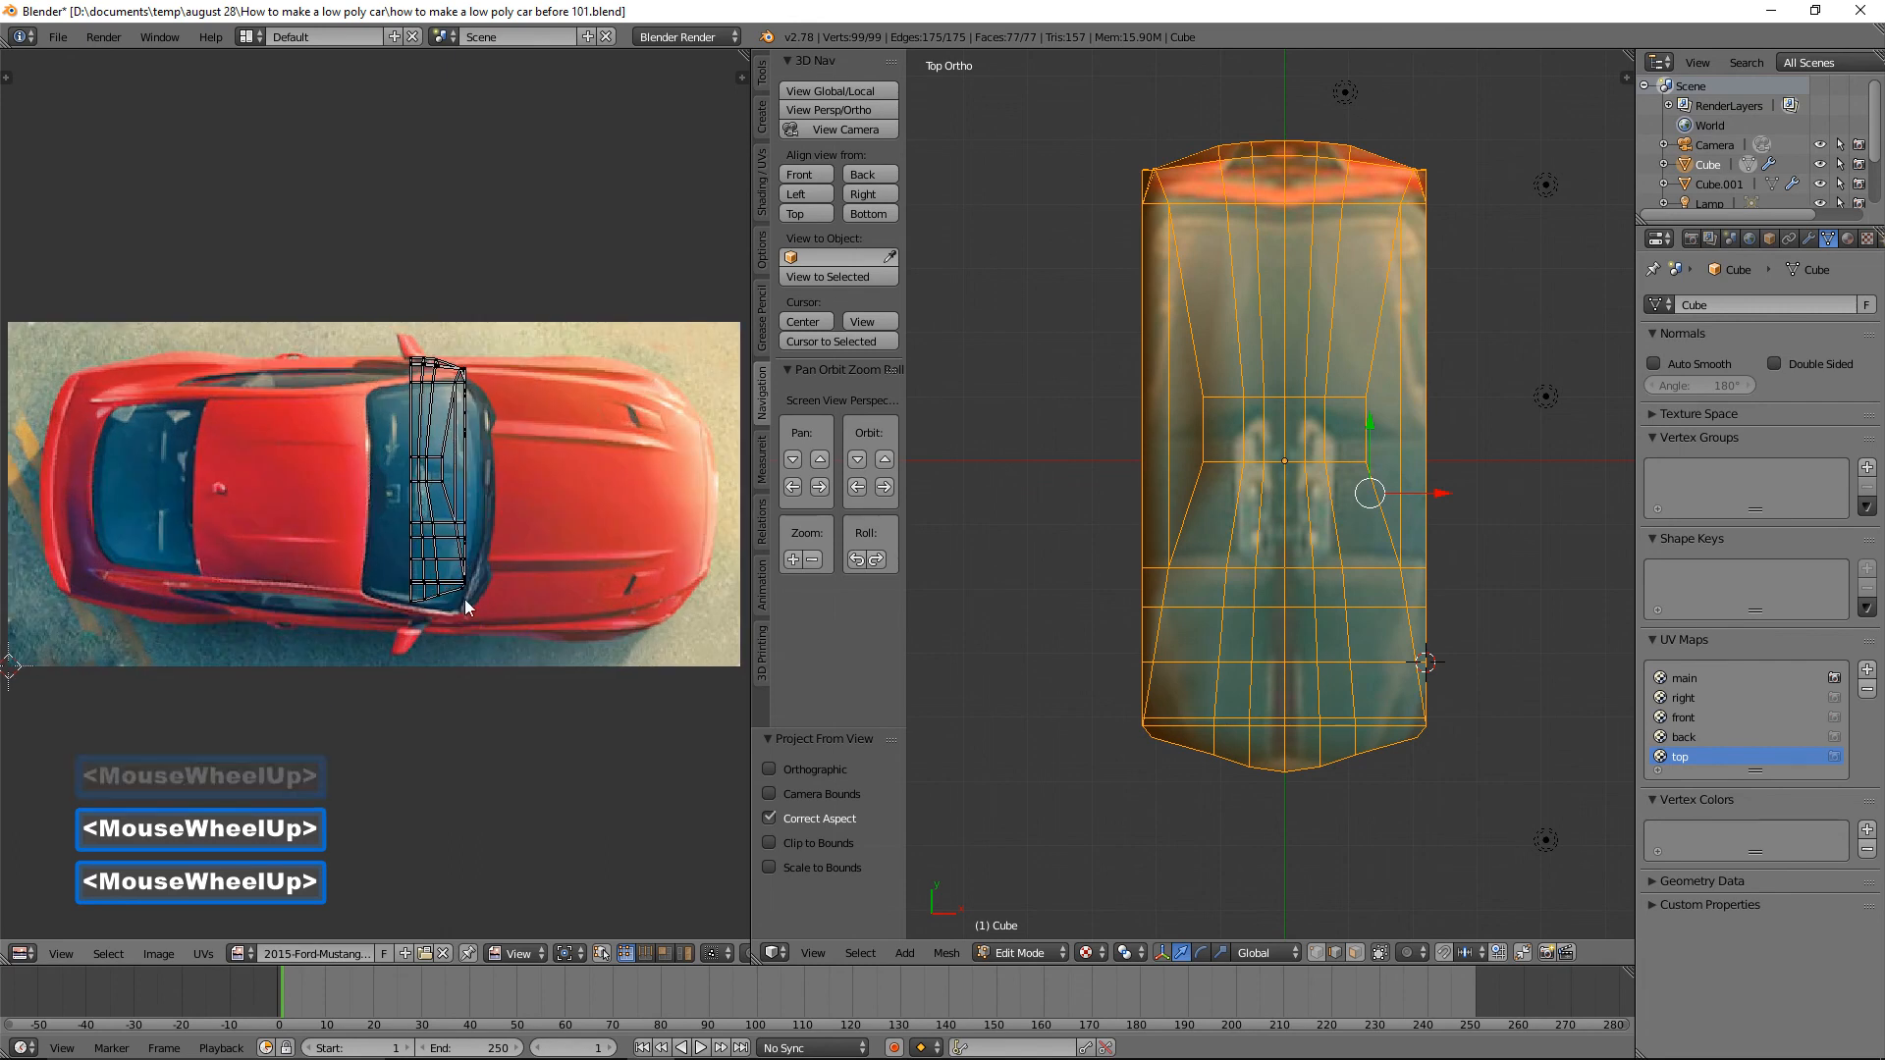
pyautogui.press('a')
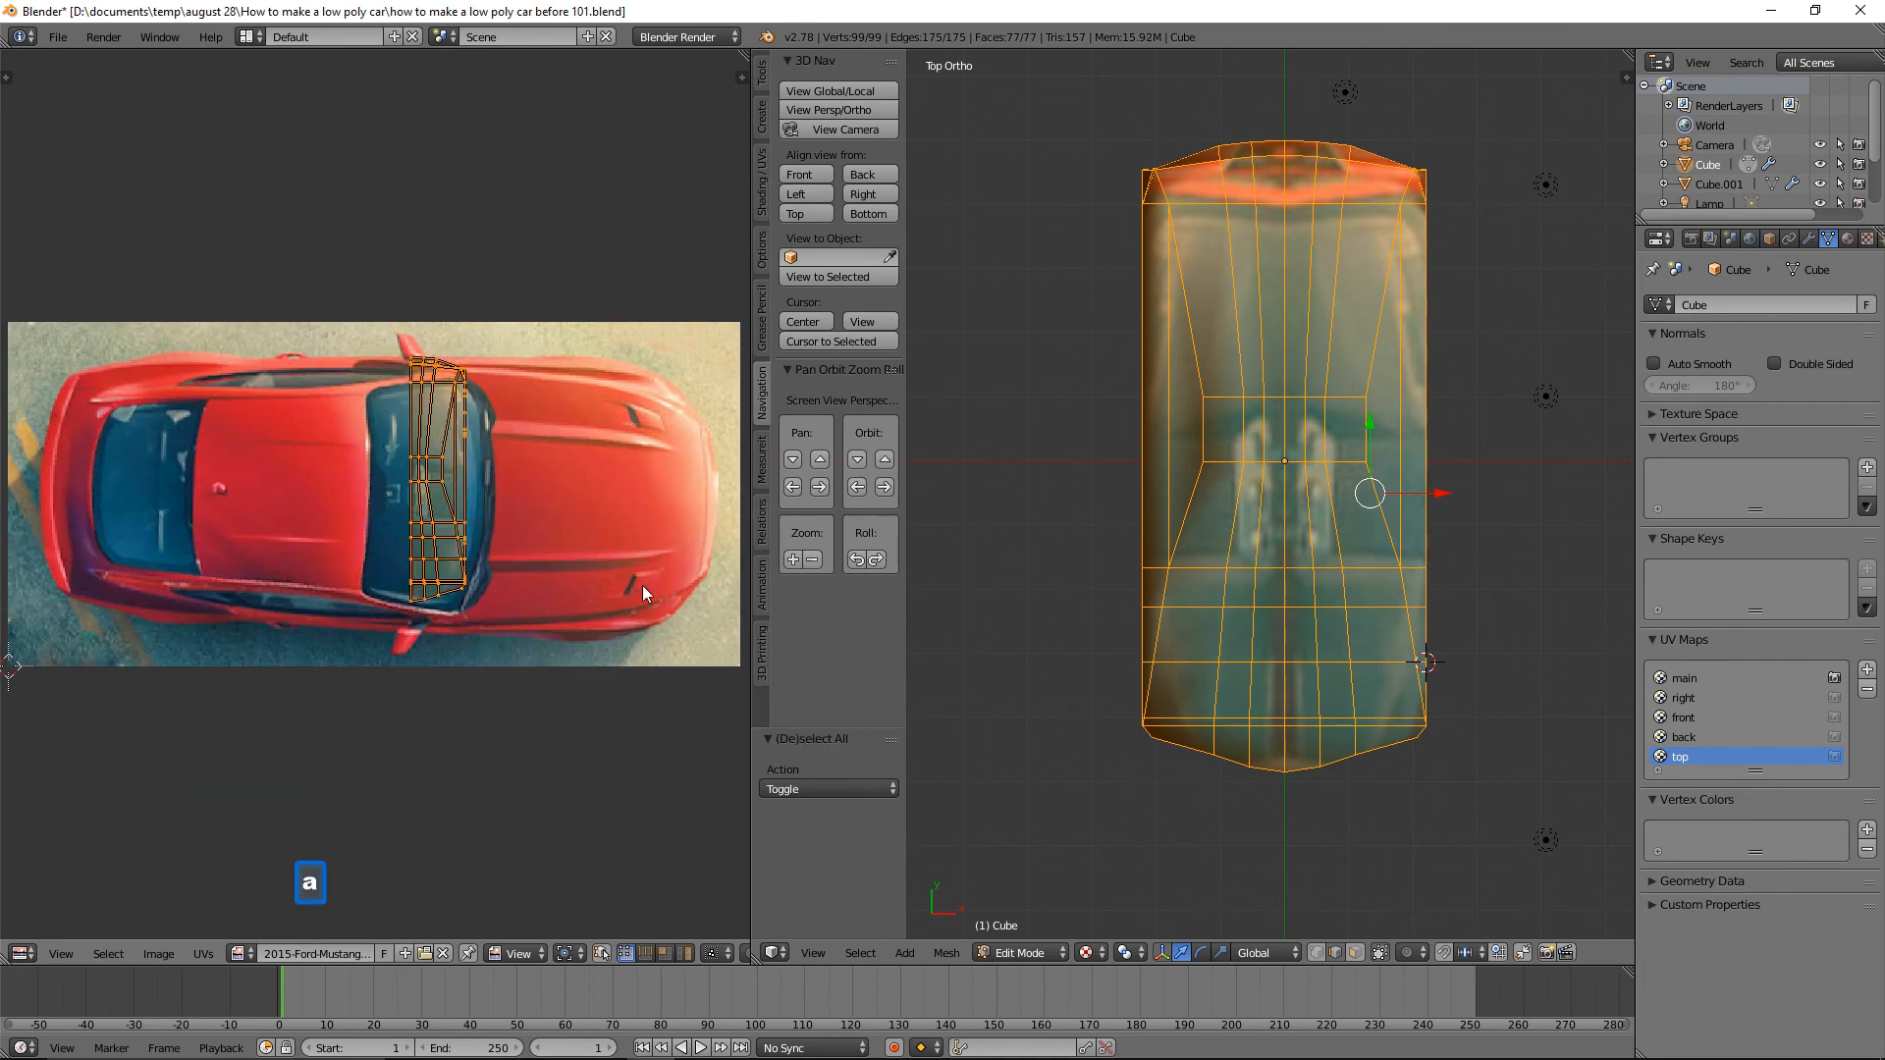
pyautogui.press('r')
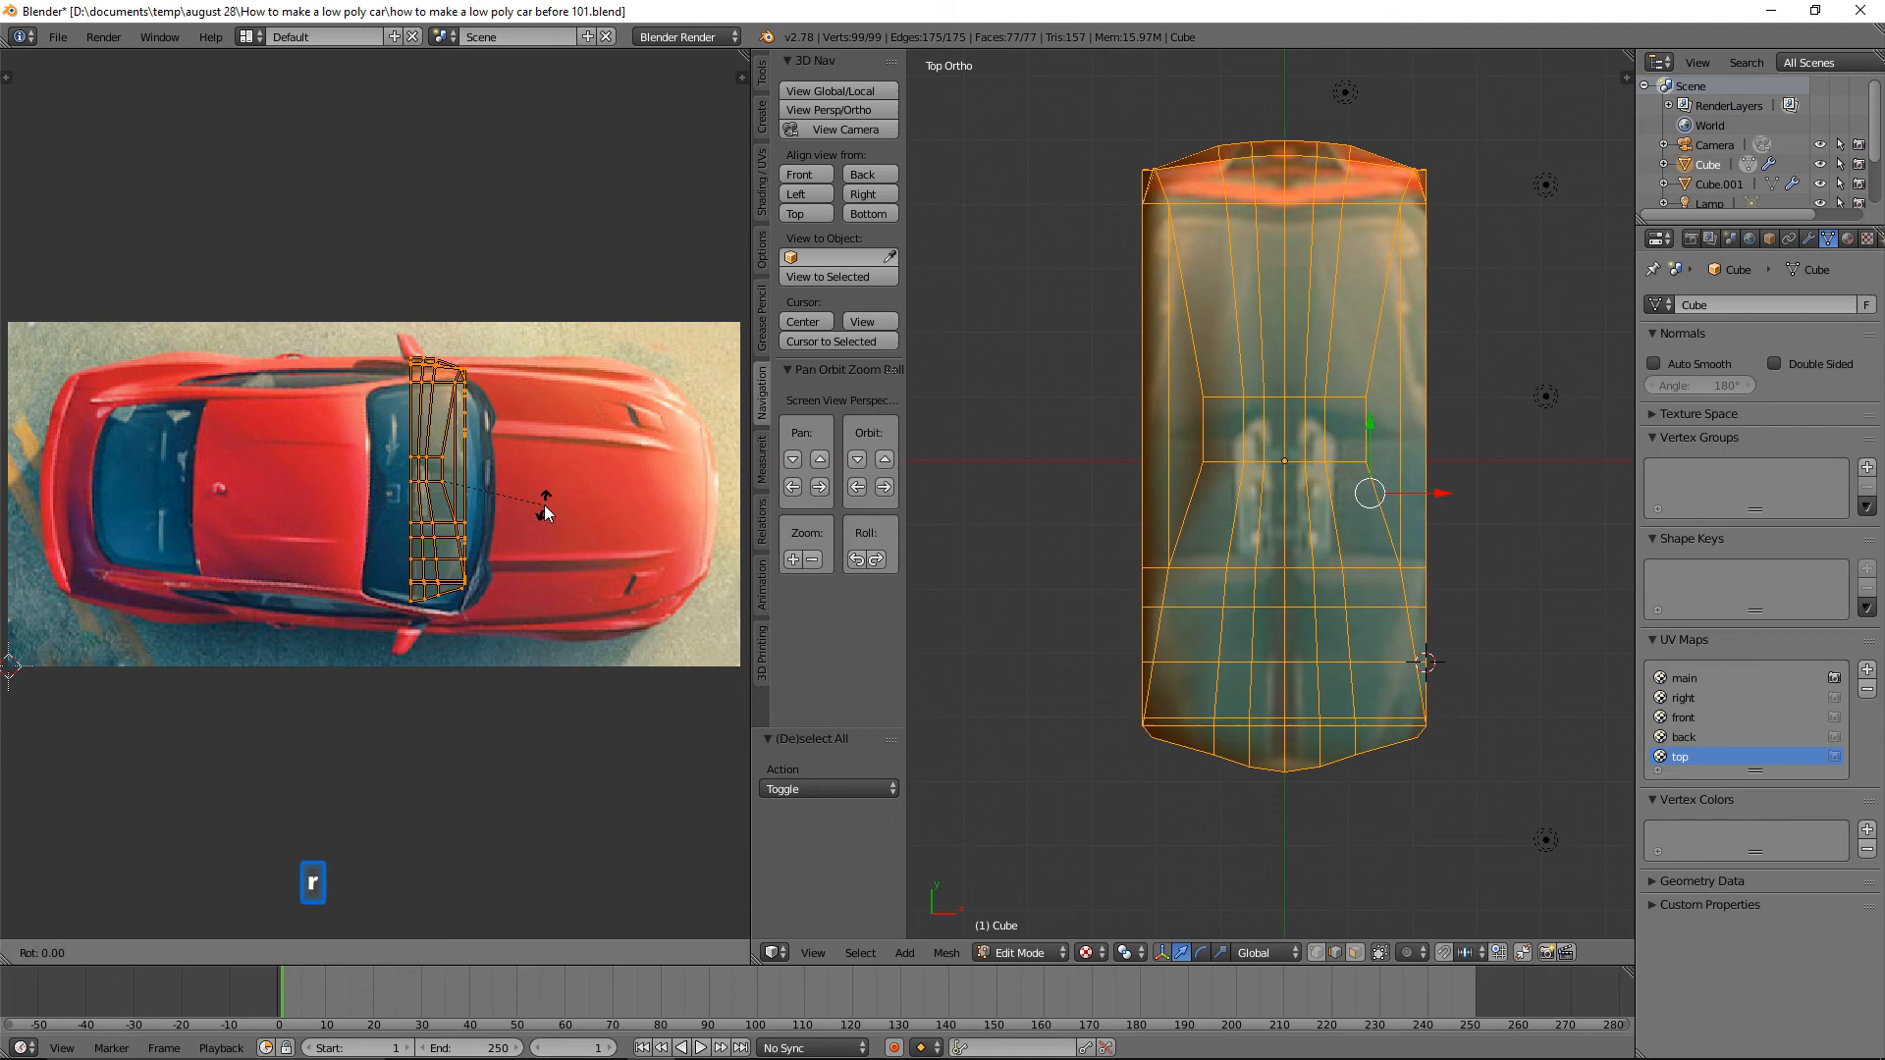
pyautogui.write('-90')
pyautogui.press('Return')
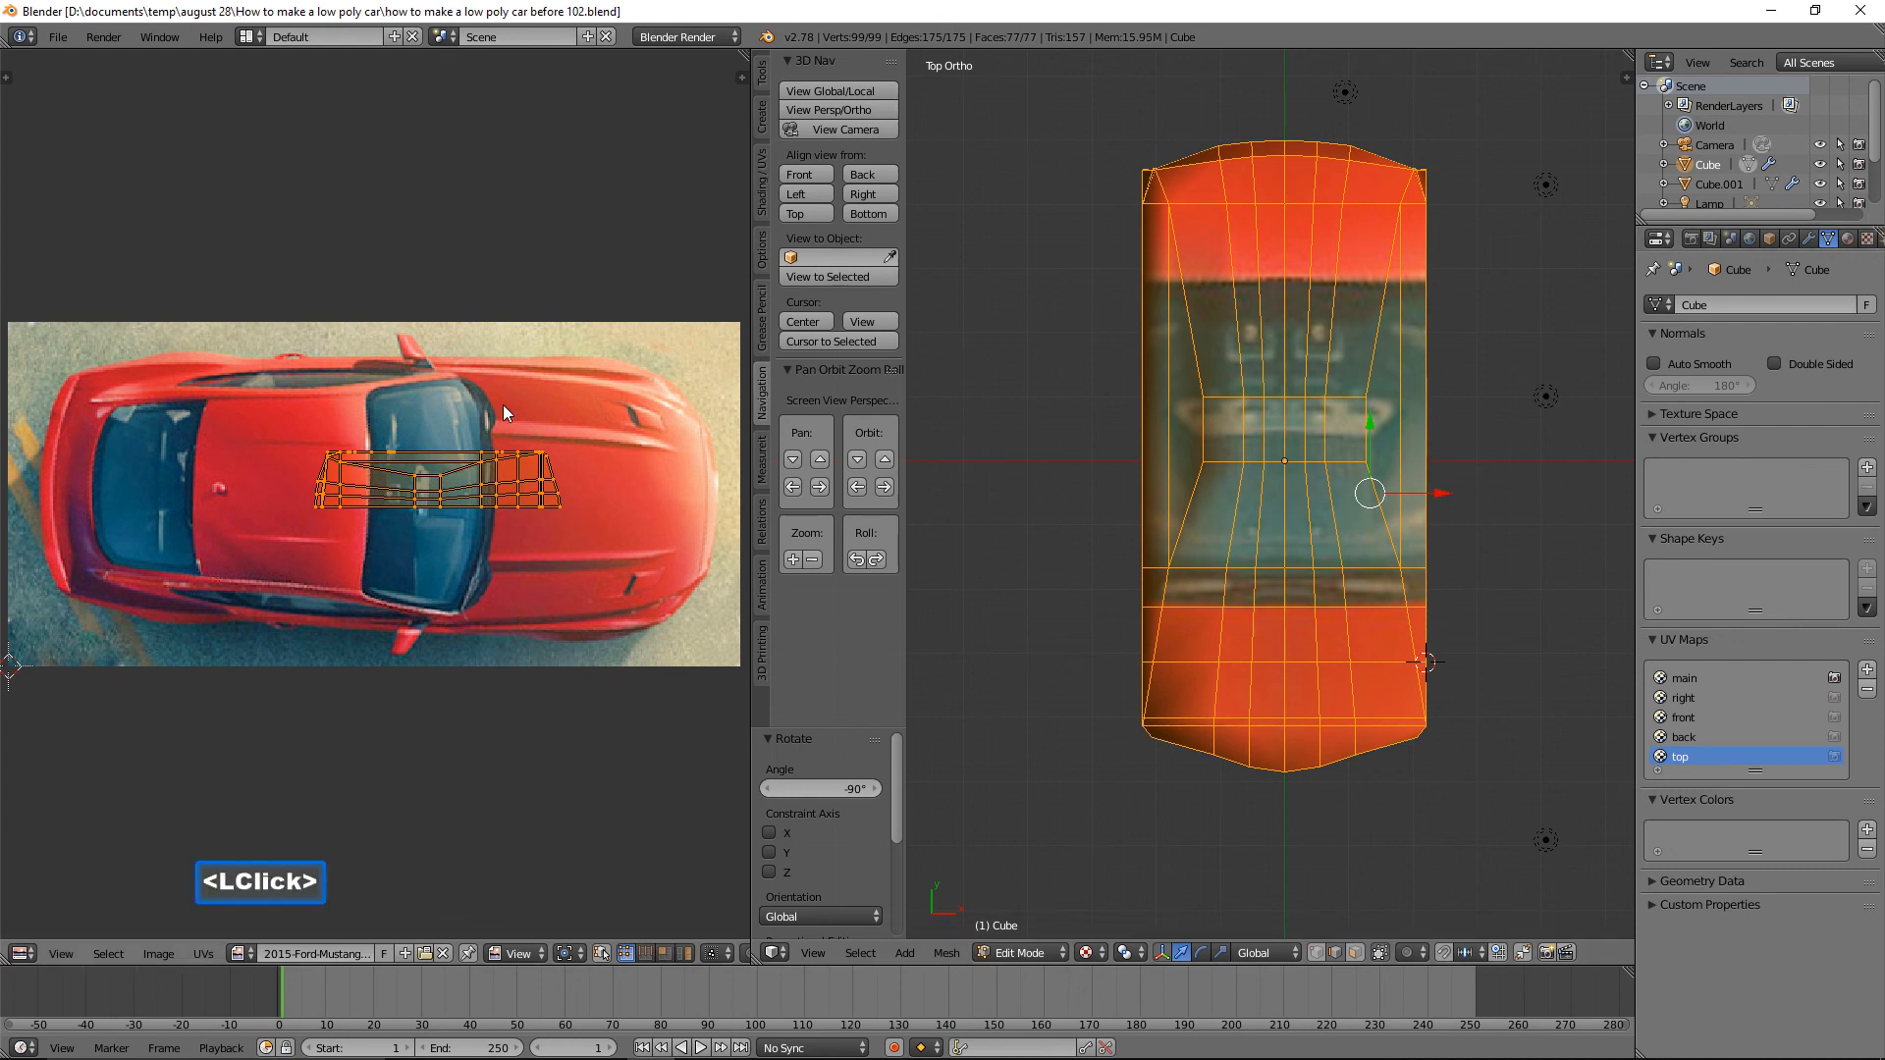
# Scale the whole UV layout by about 1.852 and move it about -0.359 in X and 0.120 in Y over the pictured car.
pyautogui.press('s')
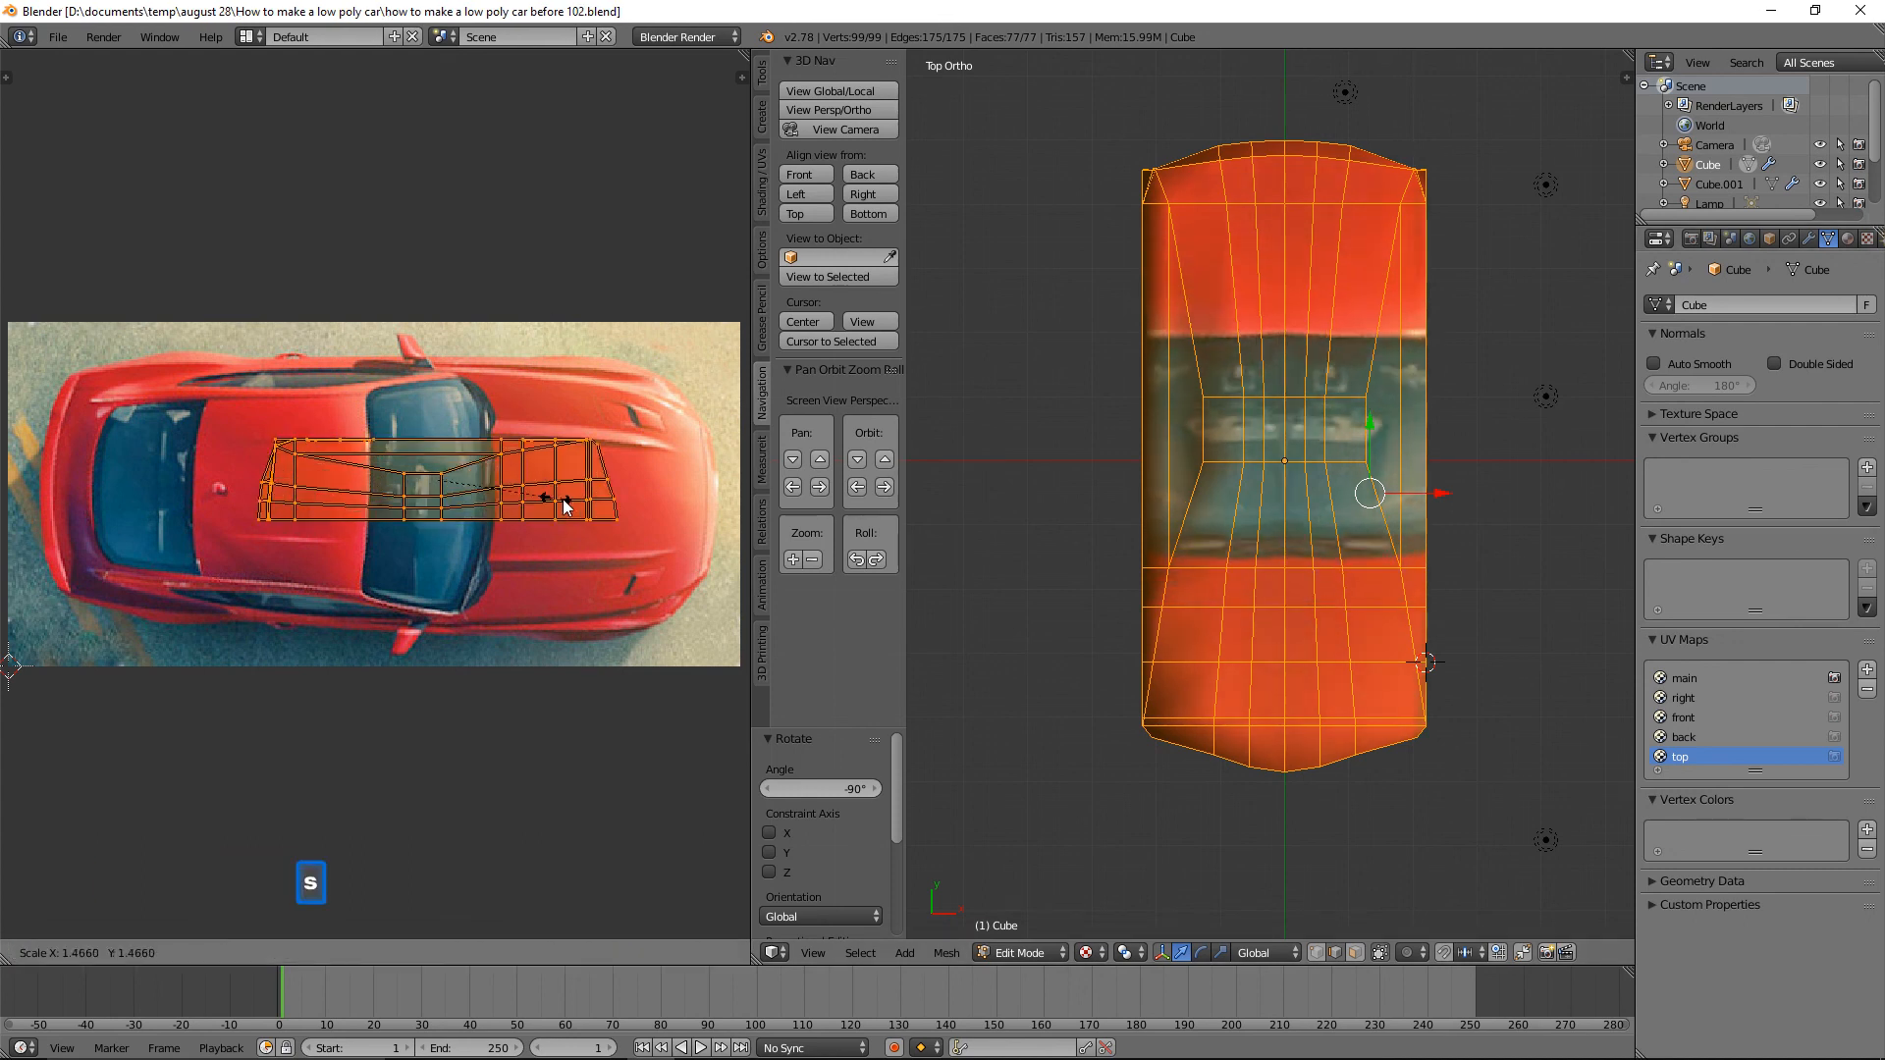
pyautogui.click(587, 499)
pyautogui.press('g')
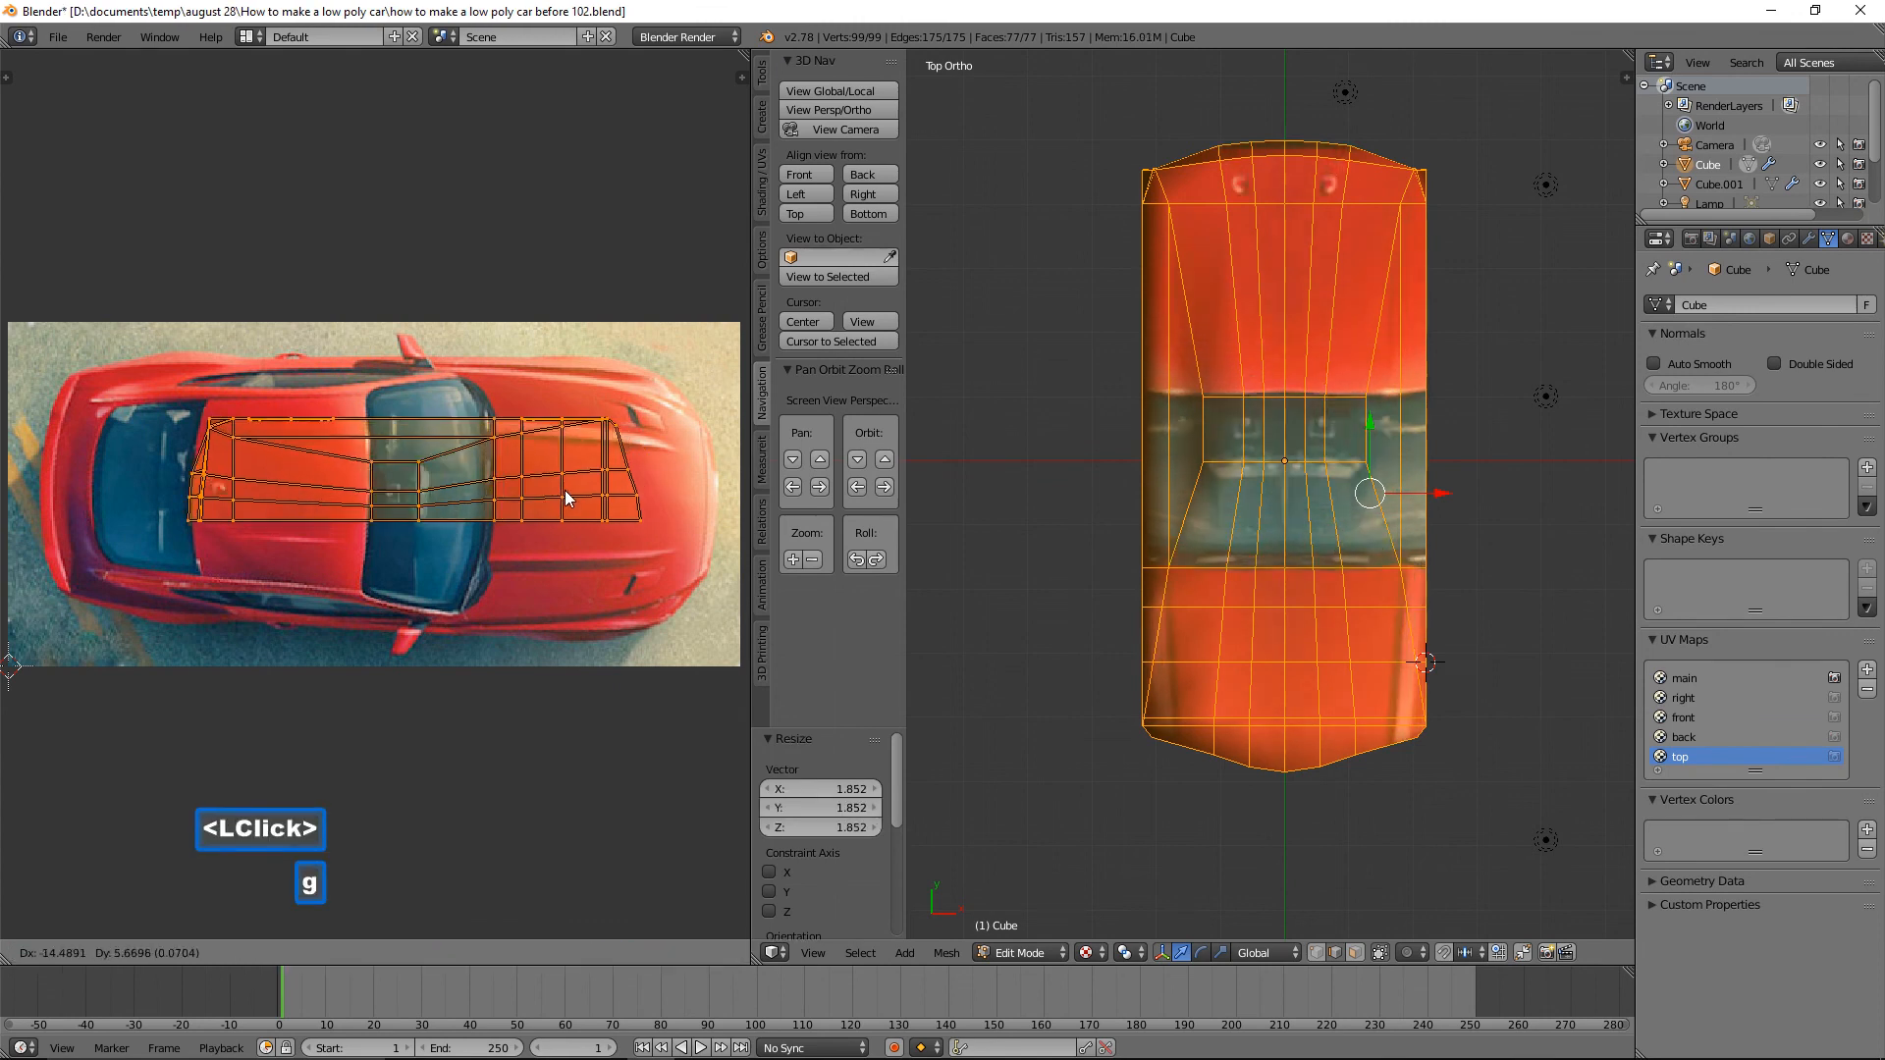
pyautogui.click(467, 466)
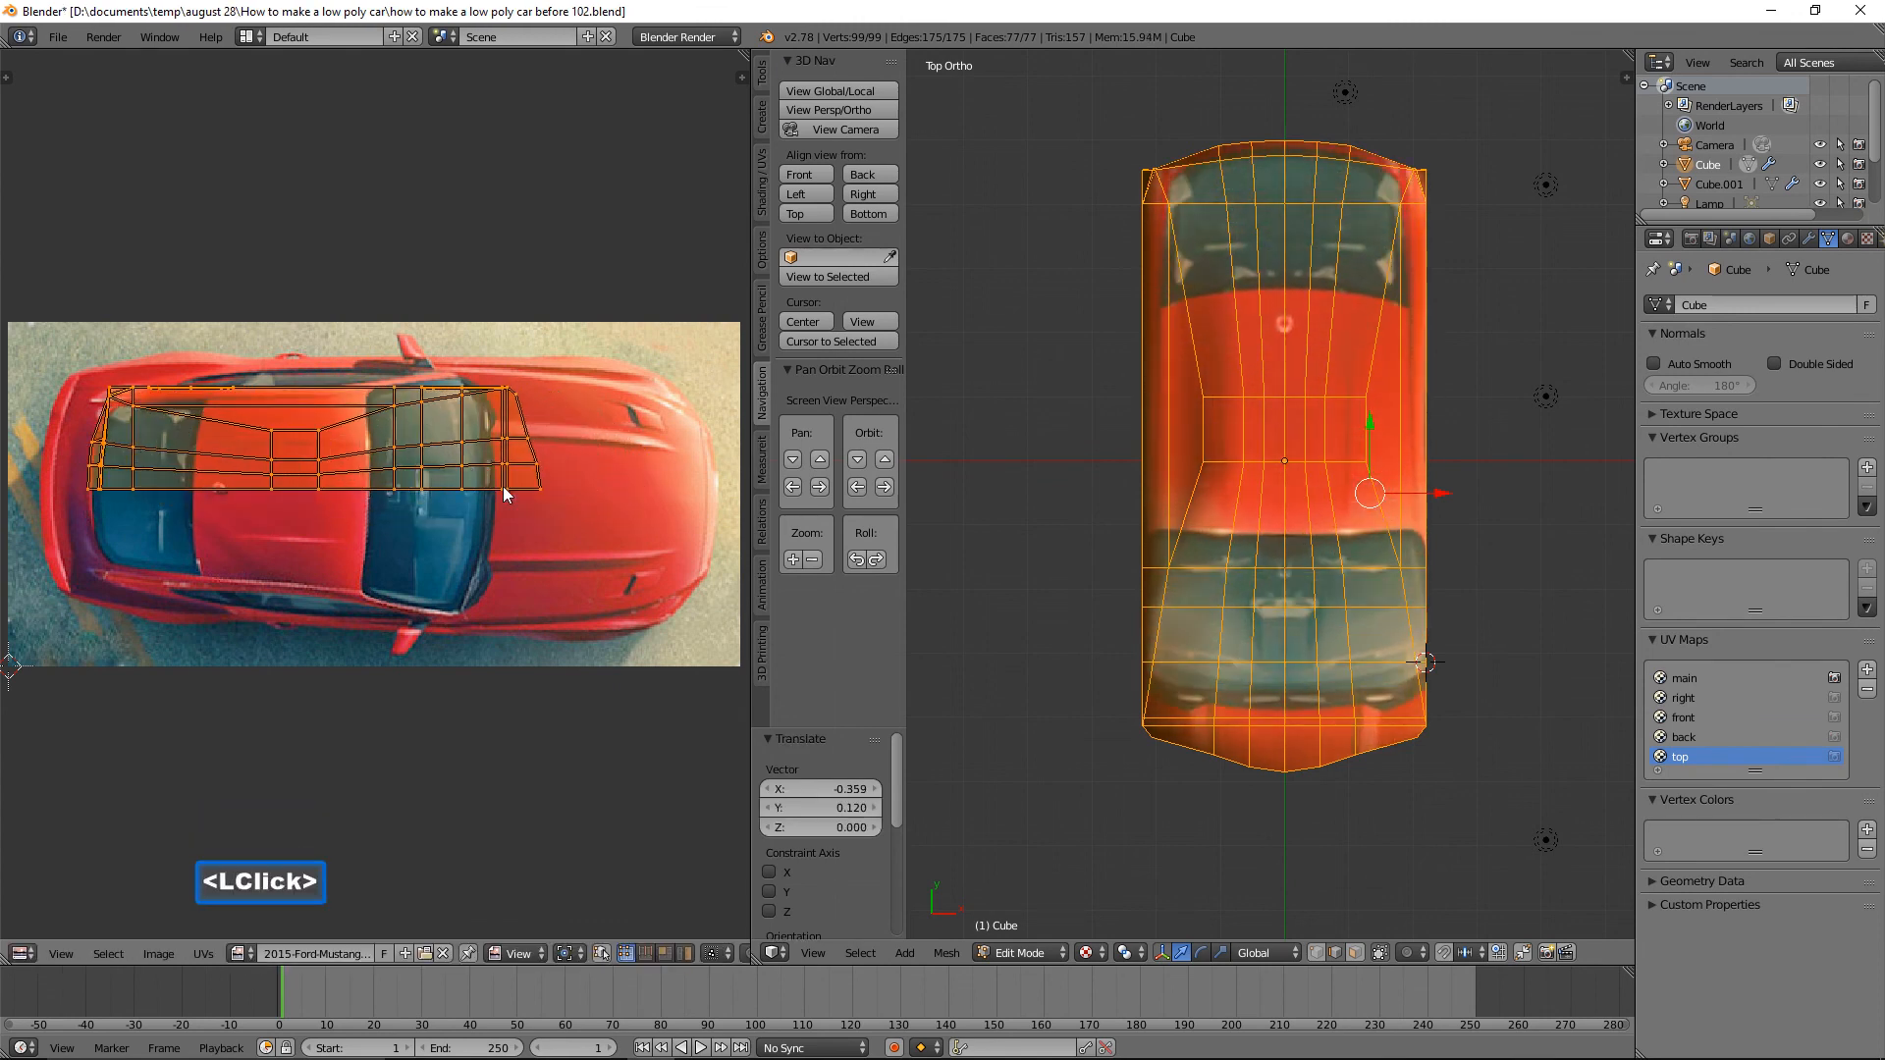
# Enlarge the UV layout by about 1.3 and shift it about 0.148 in X and 0.011 in Y toward the pictured hood.
pyautogui.press('s')
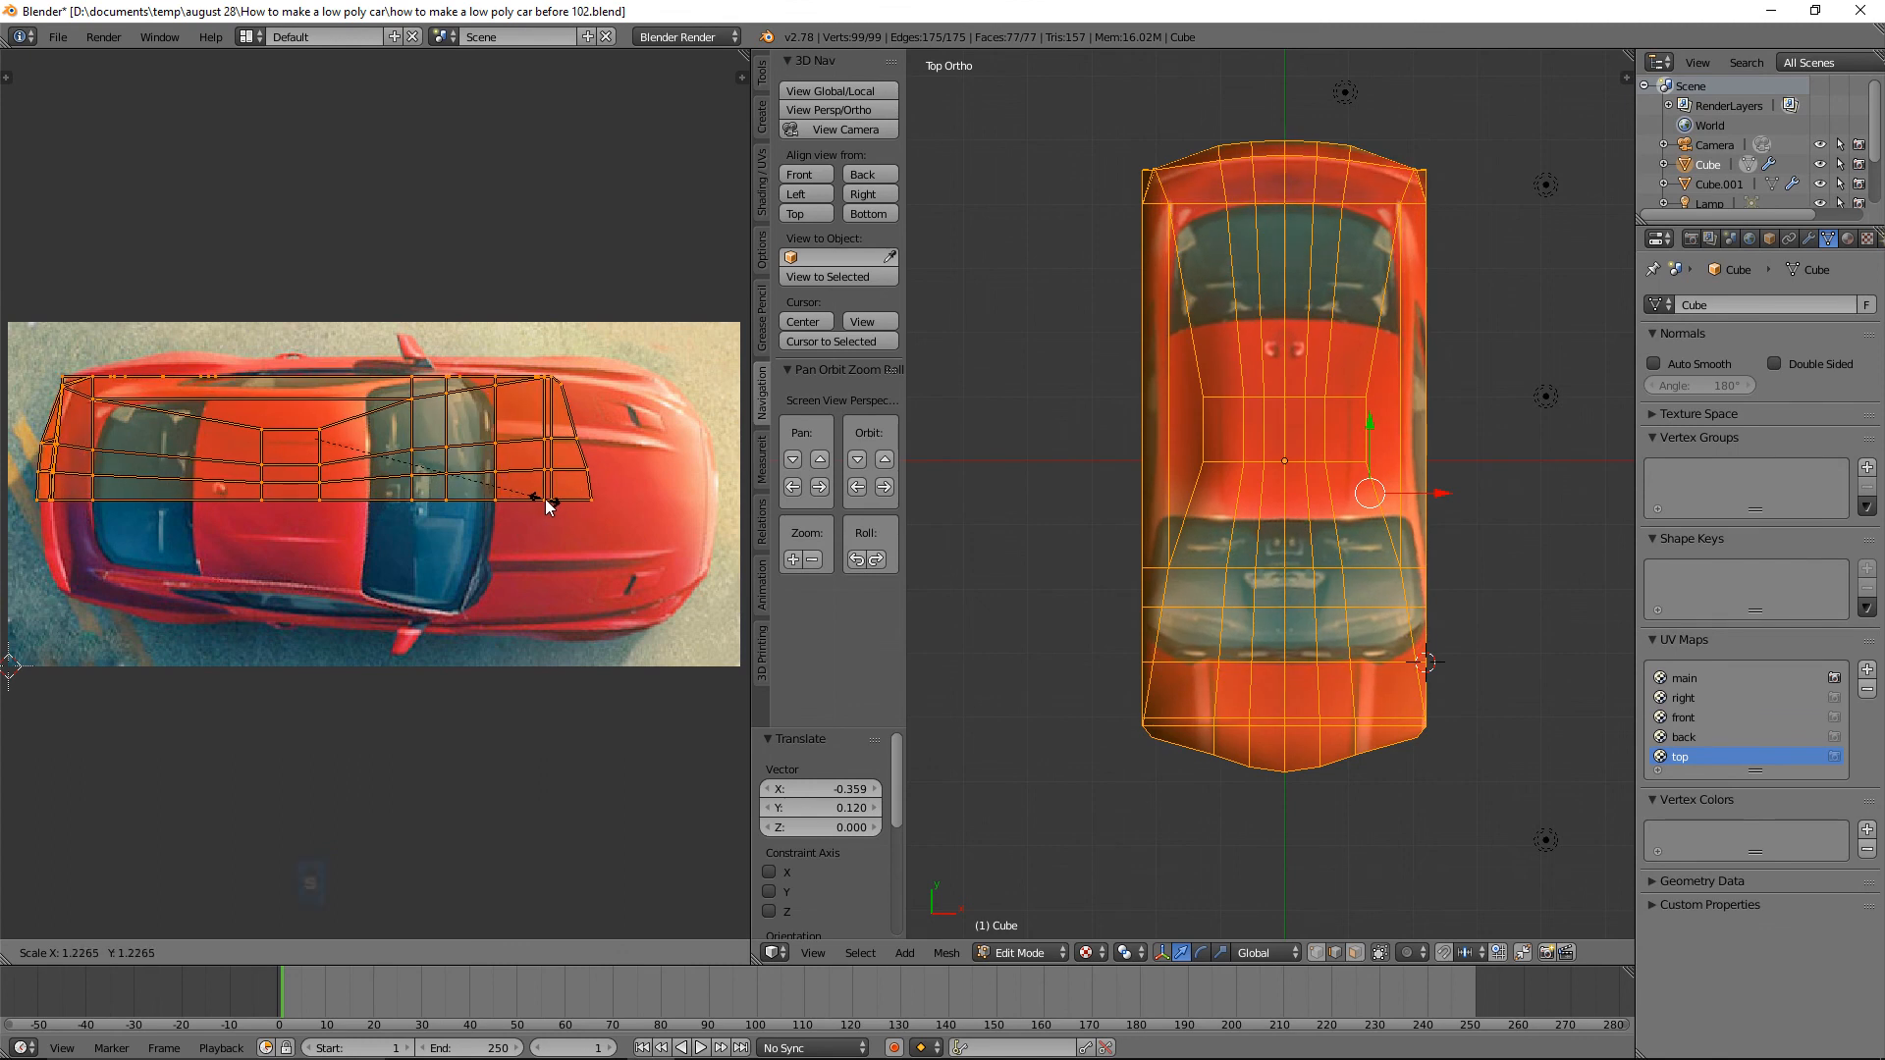
pyautogui.click(561, 503)
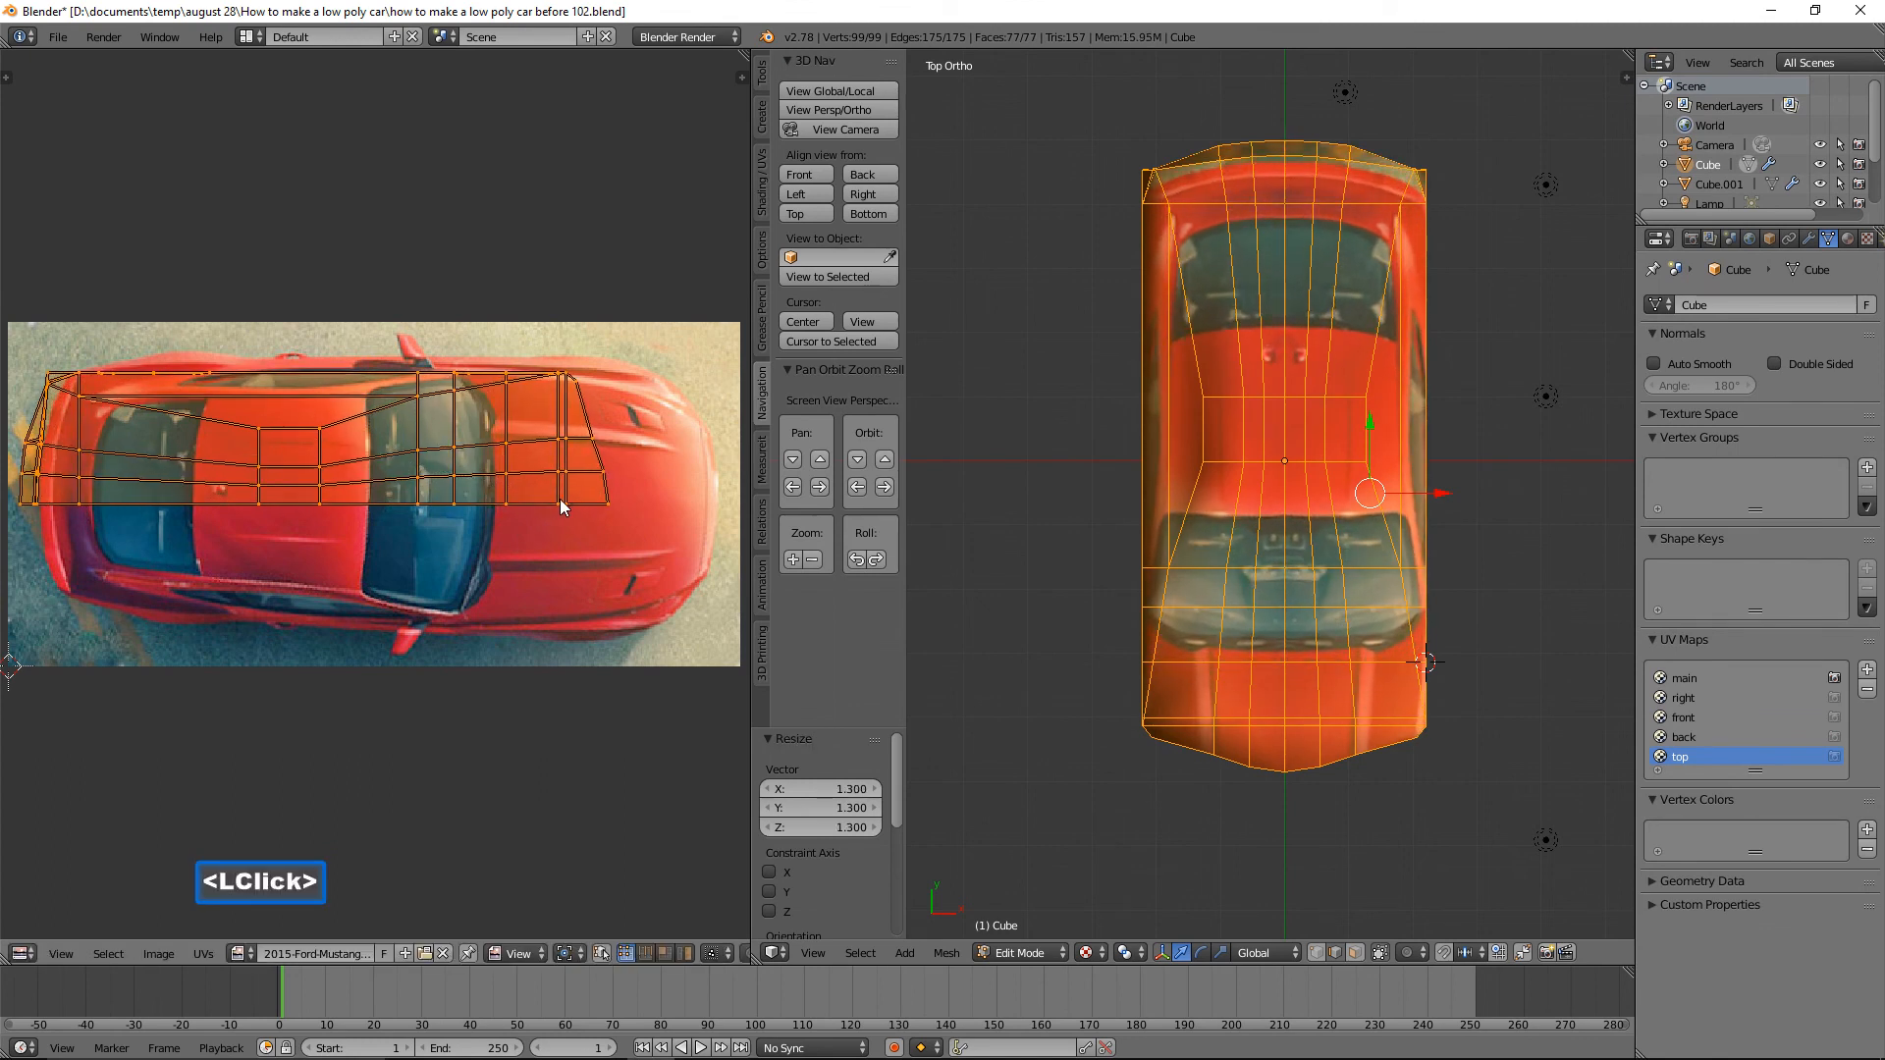
pyautogui.press('g')
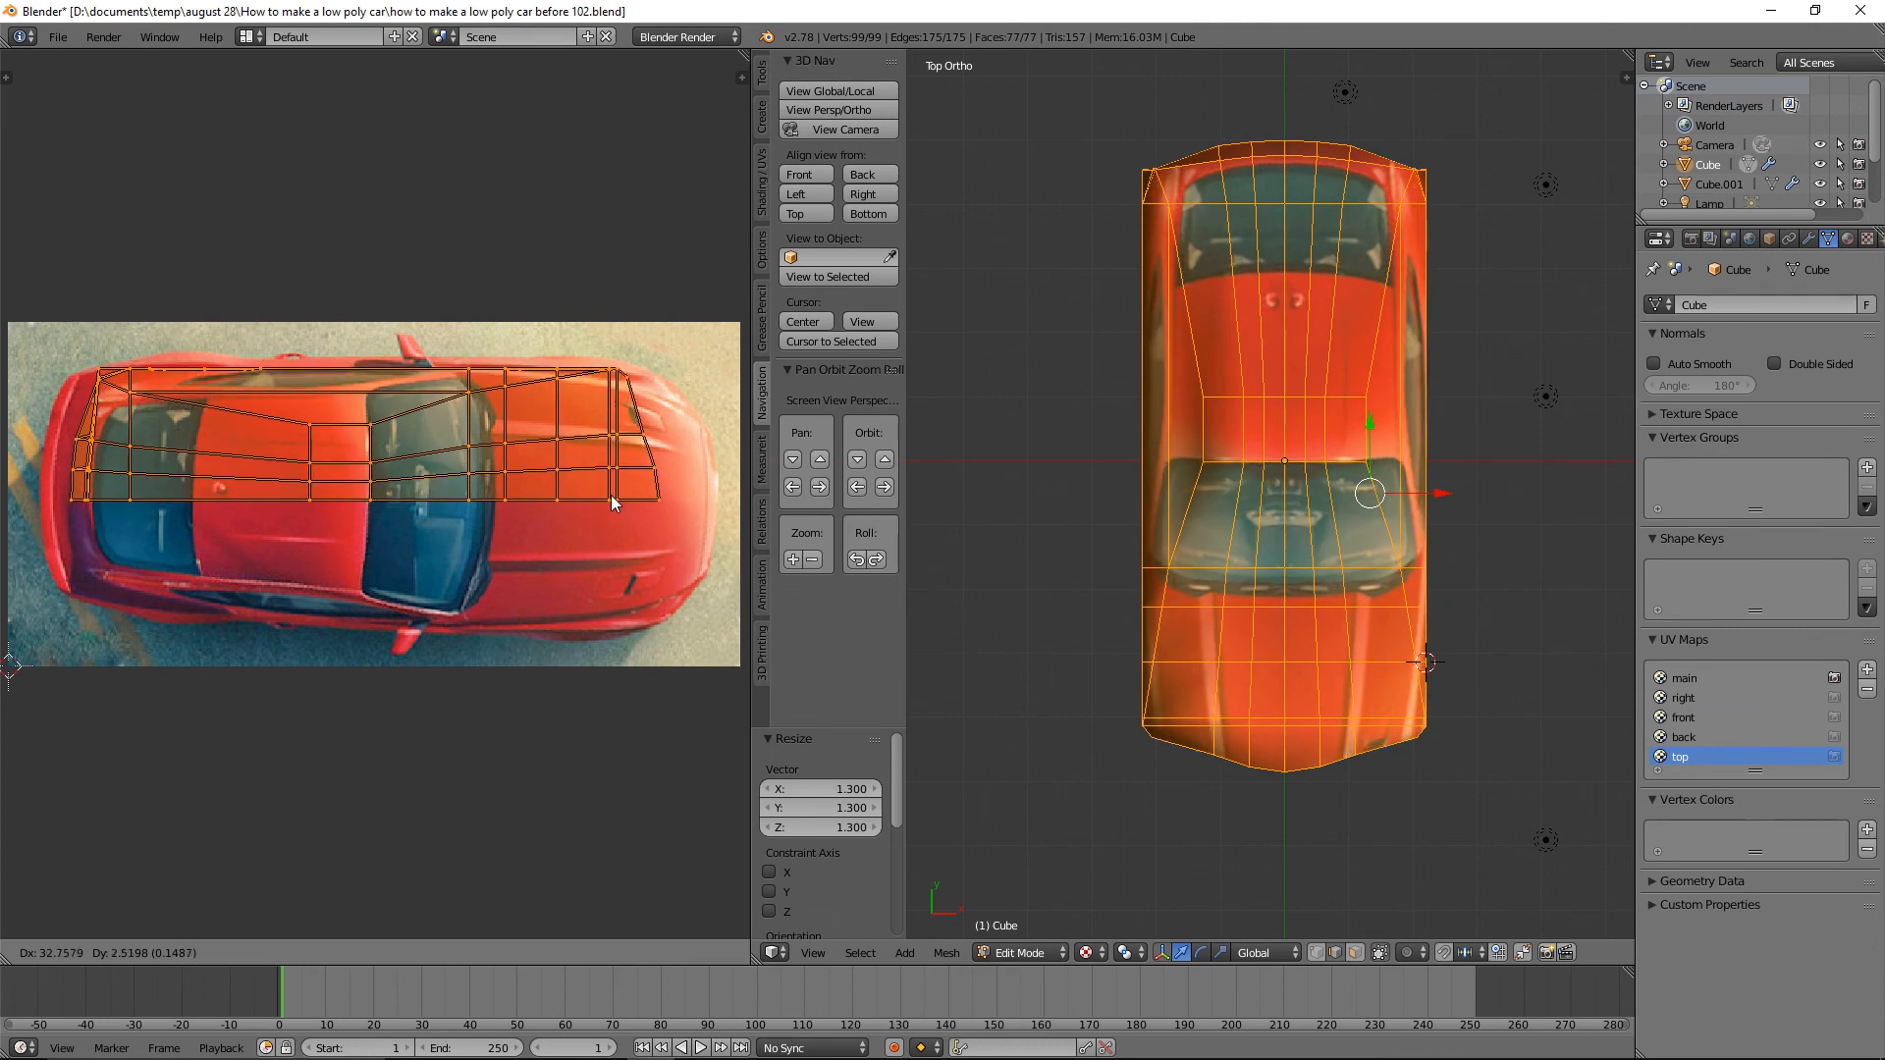
pyautogui.click(610, 495)
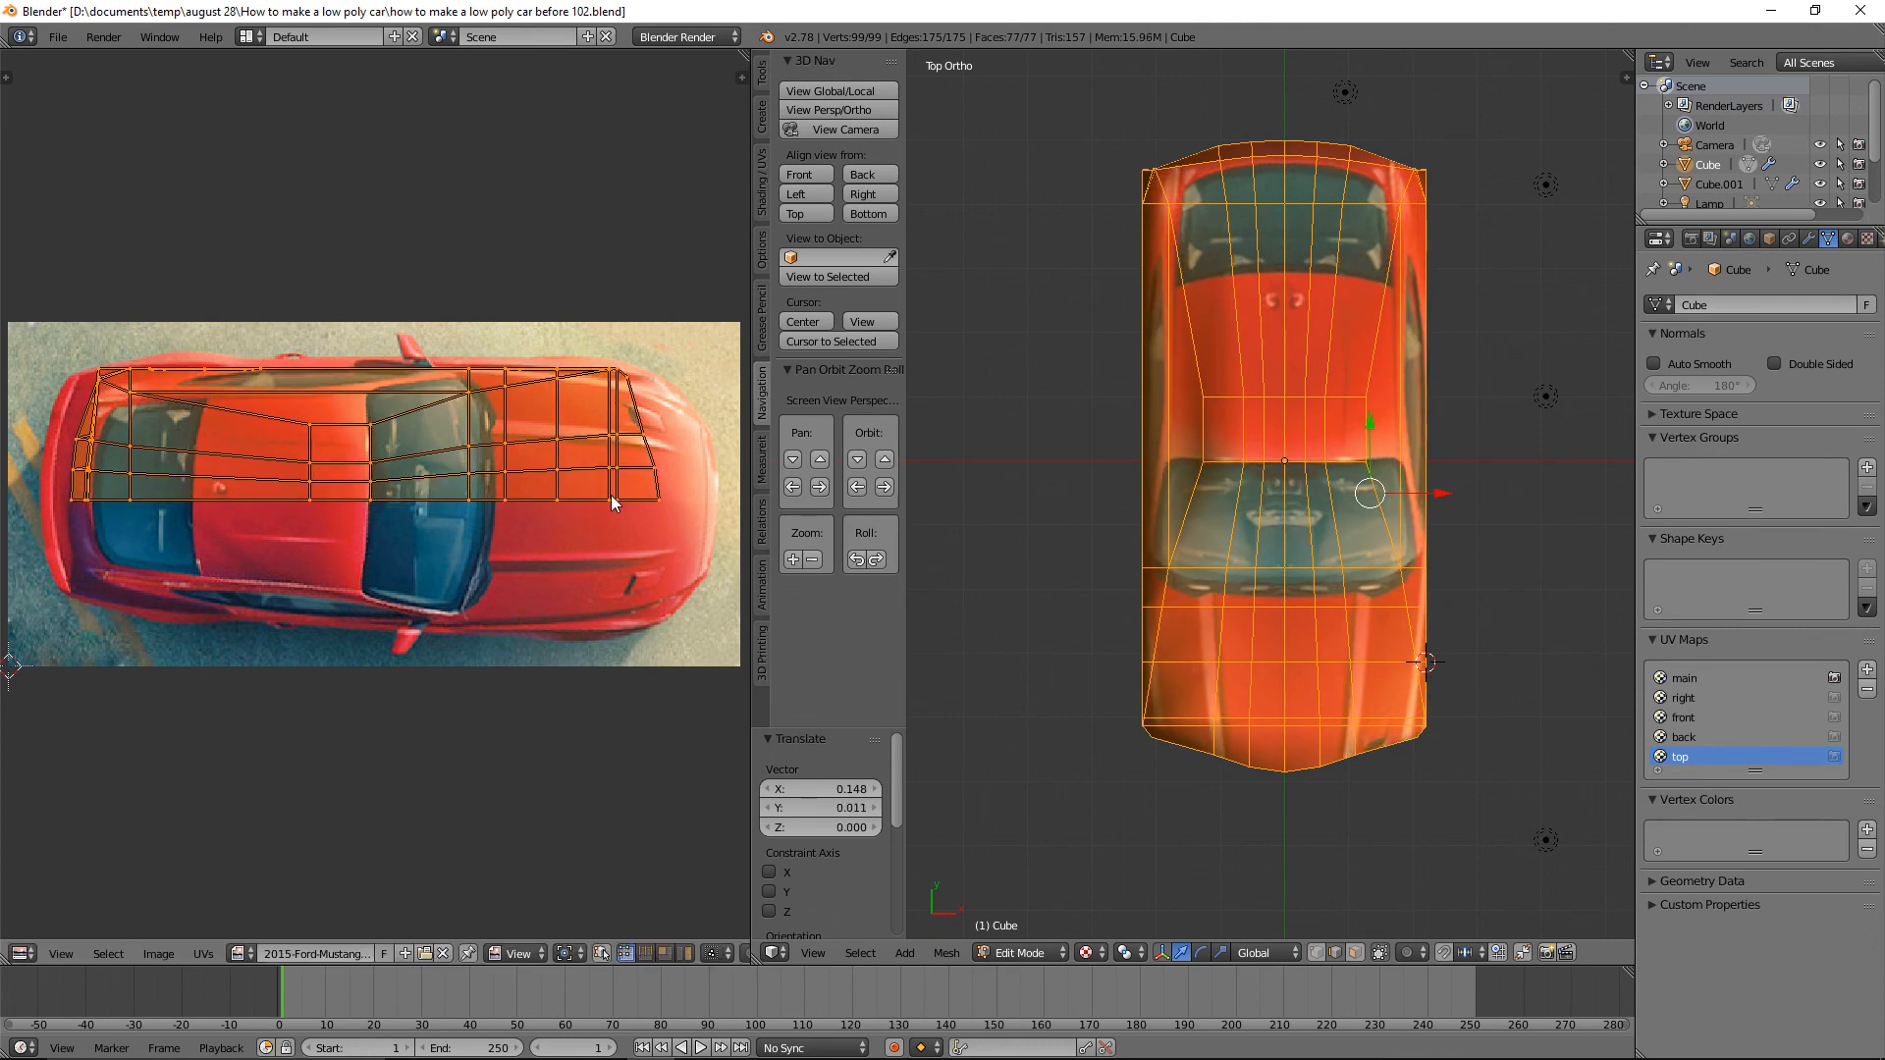
# Scale the UV layout by about 1.109 and move it about 0.063 in X and 0.040 in Y.
pyautogui.press('s')
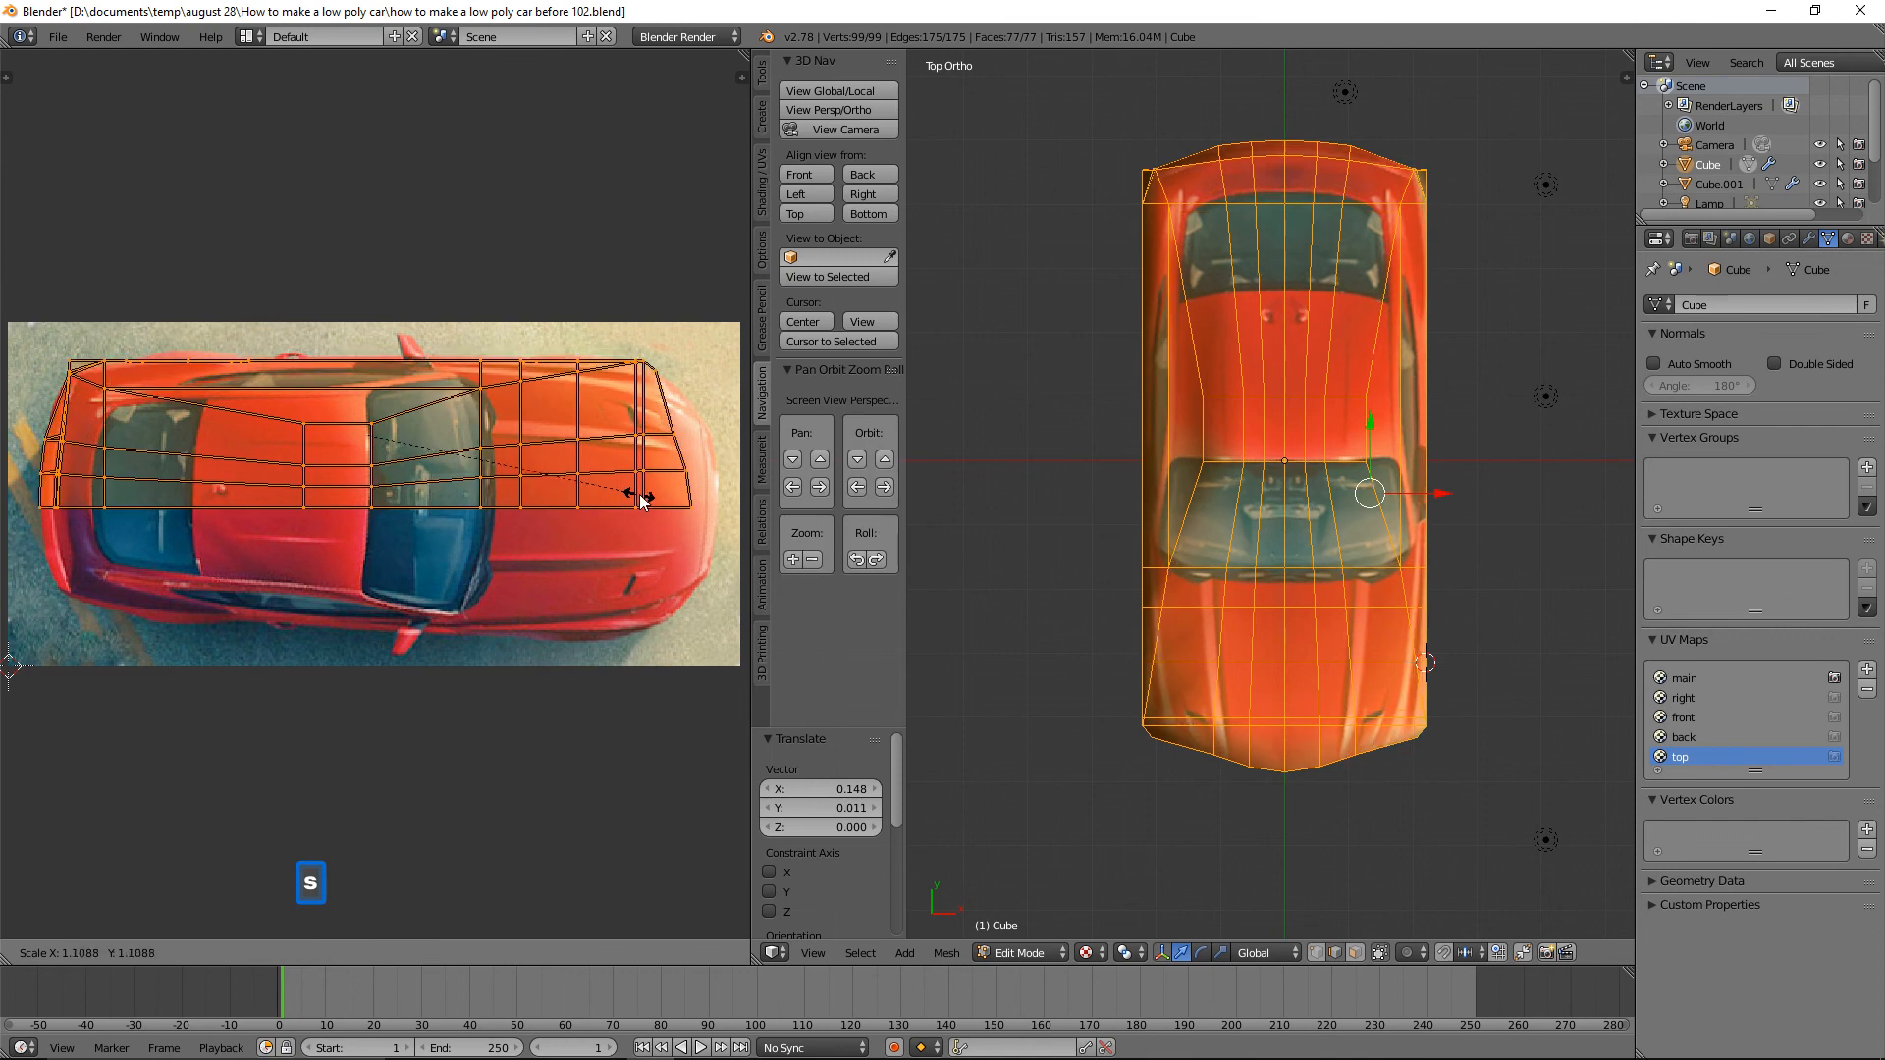
pyautogui.click(639, 493)
pyautogui.press('g')
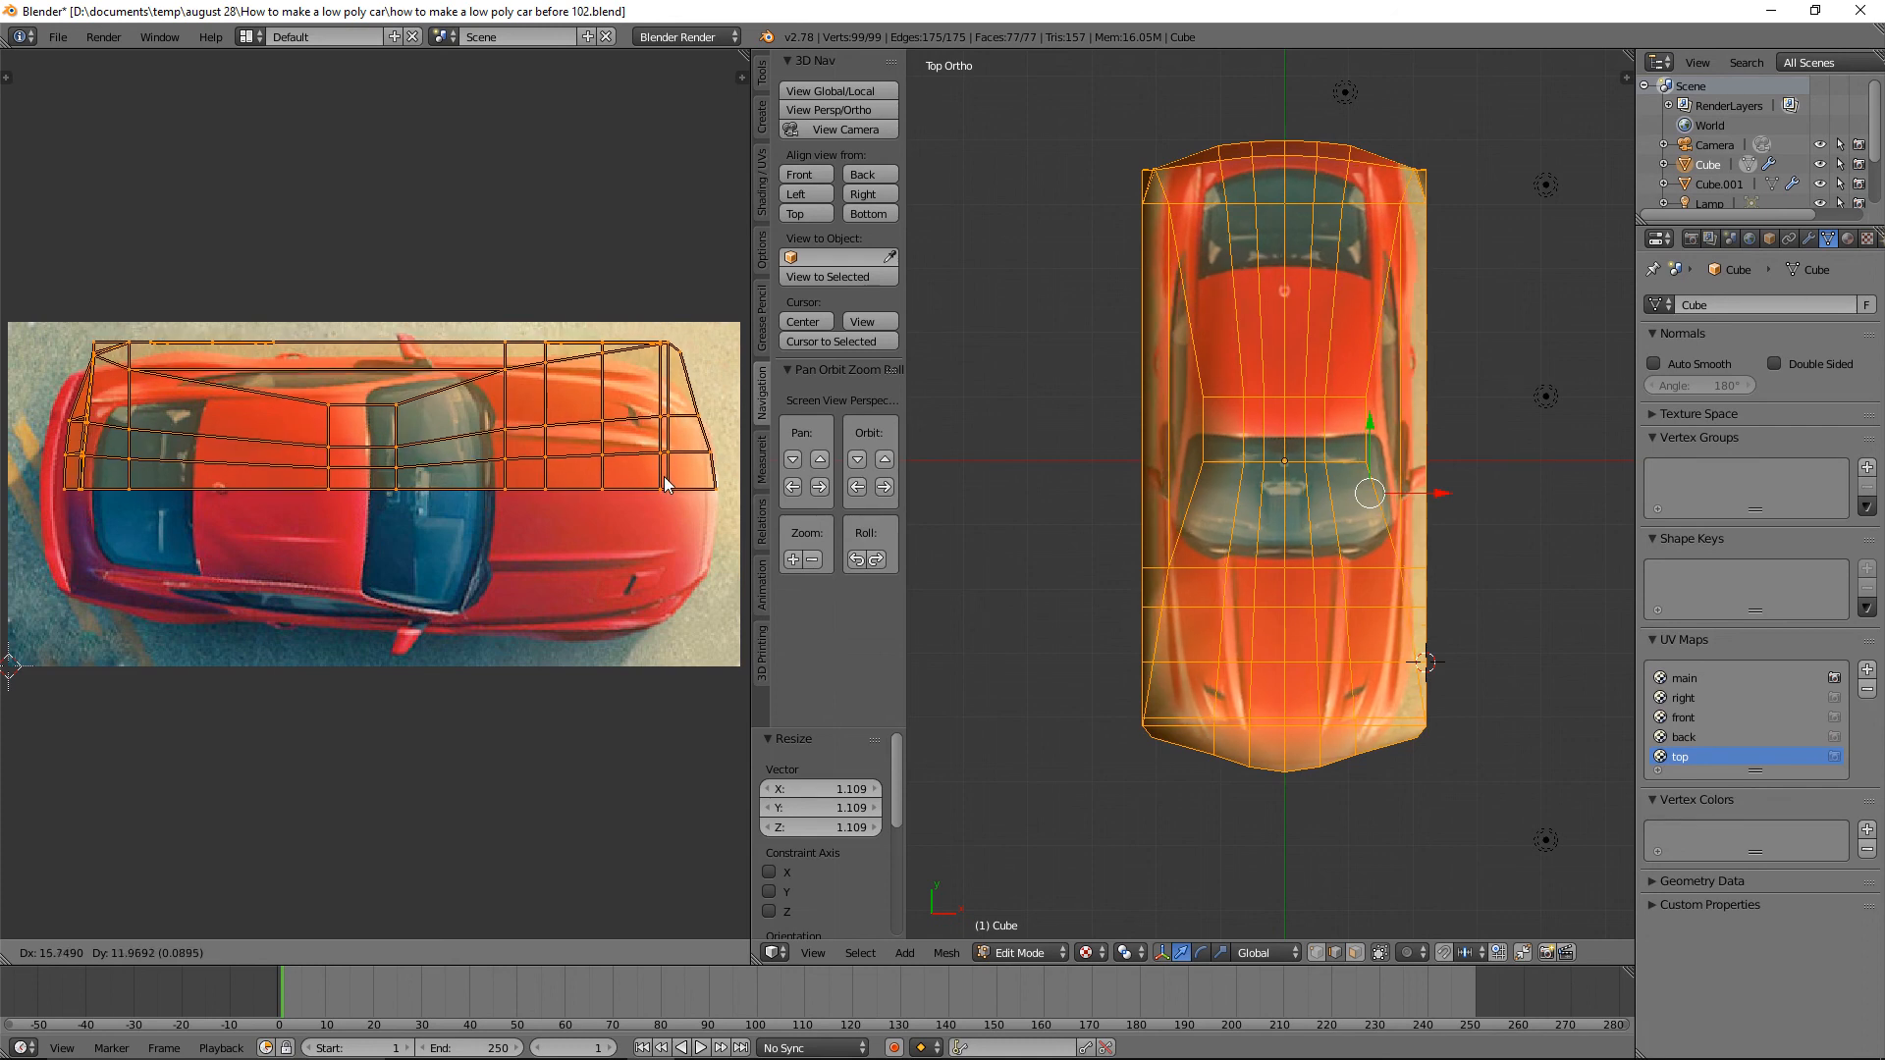
pyautogui.click(664, 487)
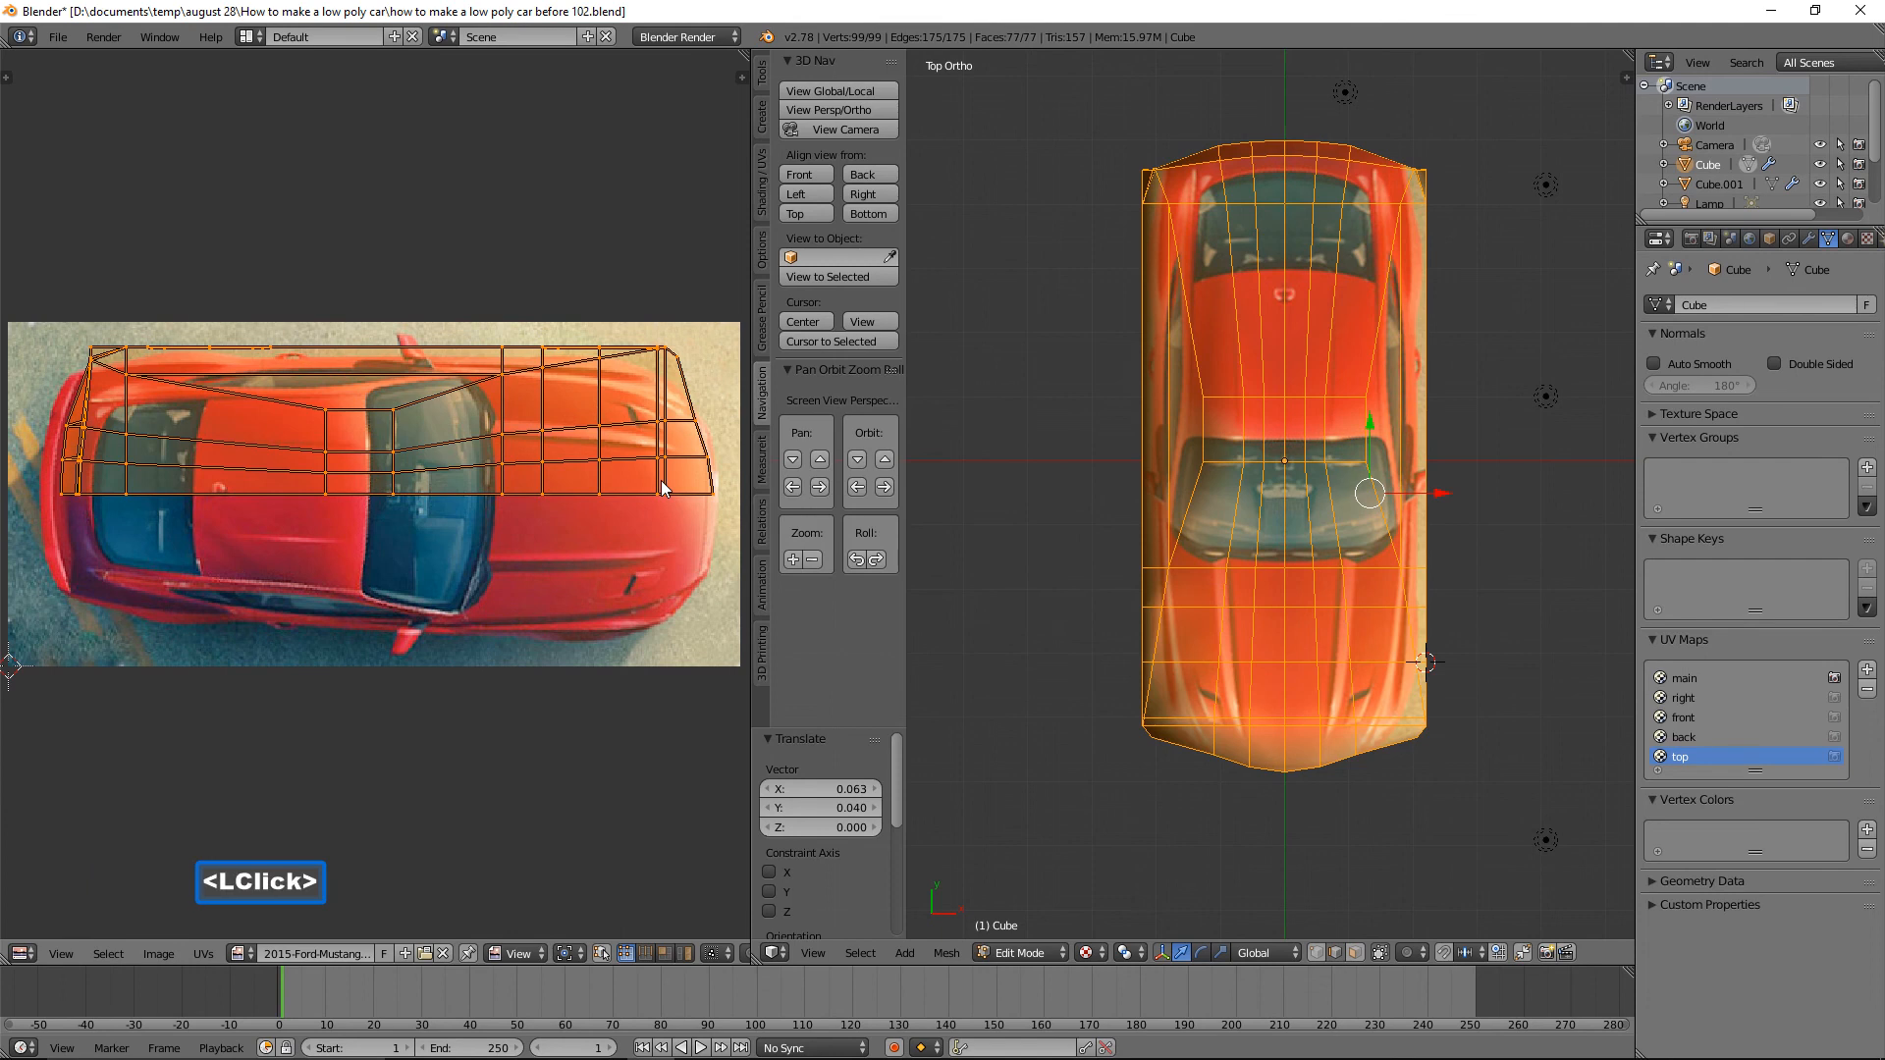
# Stretch the UV layout along X only by about 1.058 to match the pictured car's length.
pyautogui.press('s')
pyautogui.press('x')
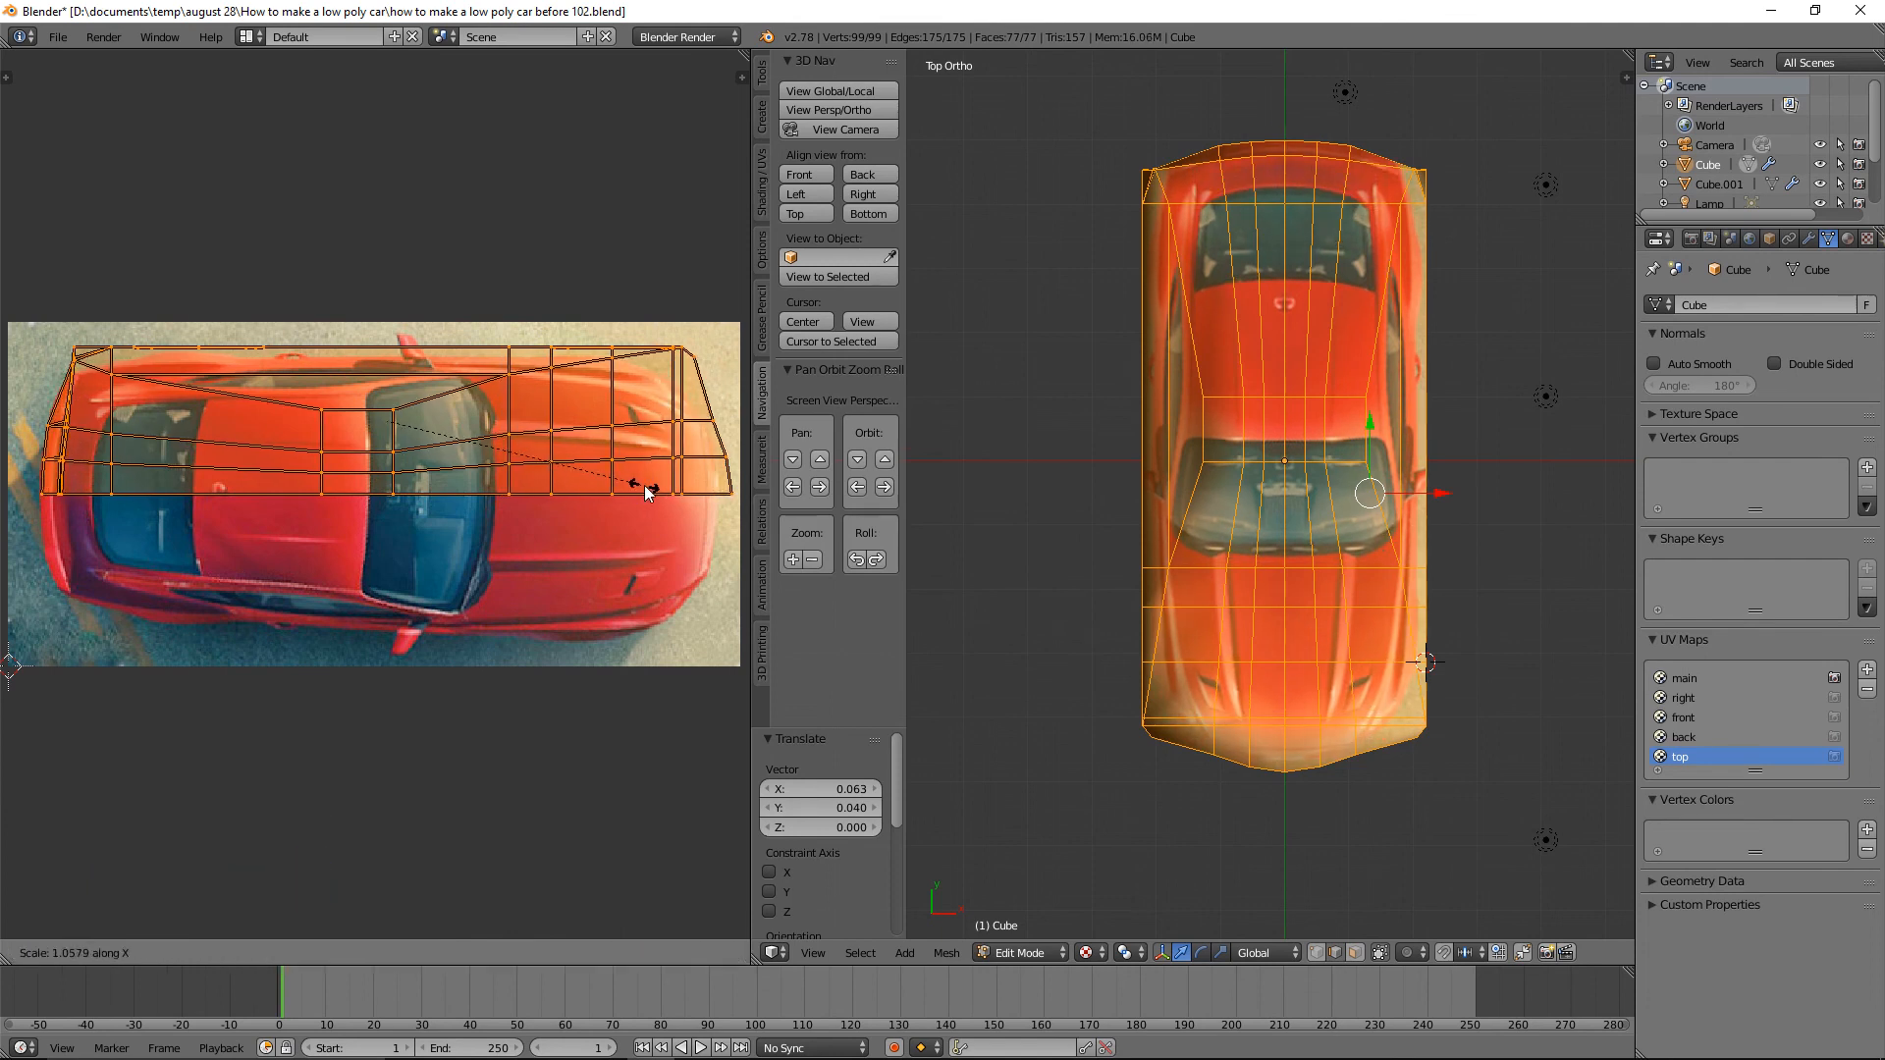
pyautogui.click(646, 489)
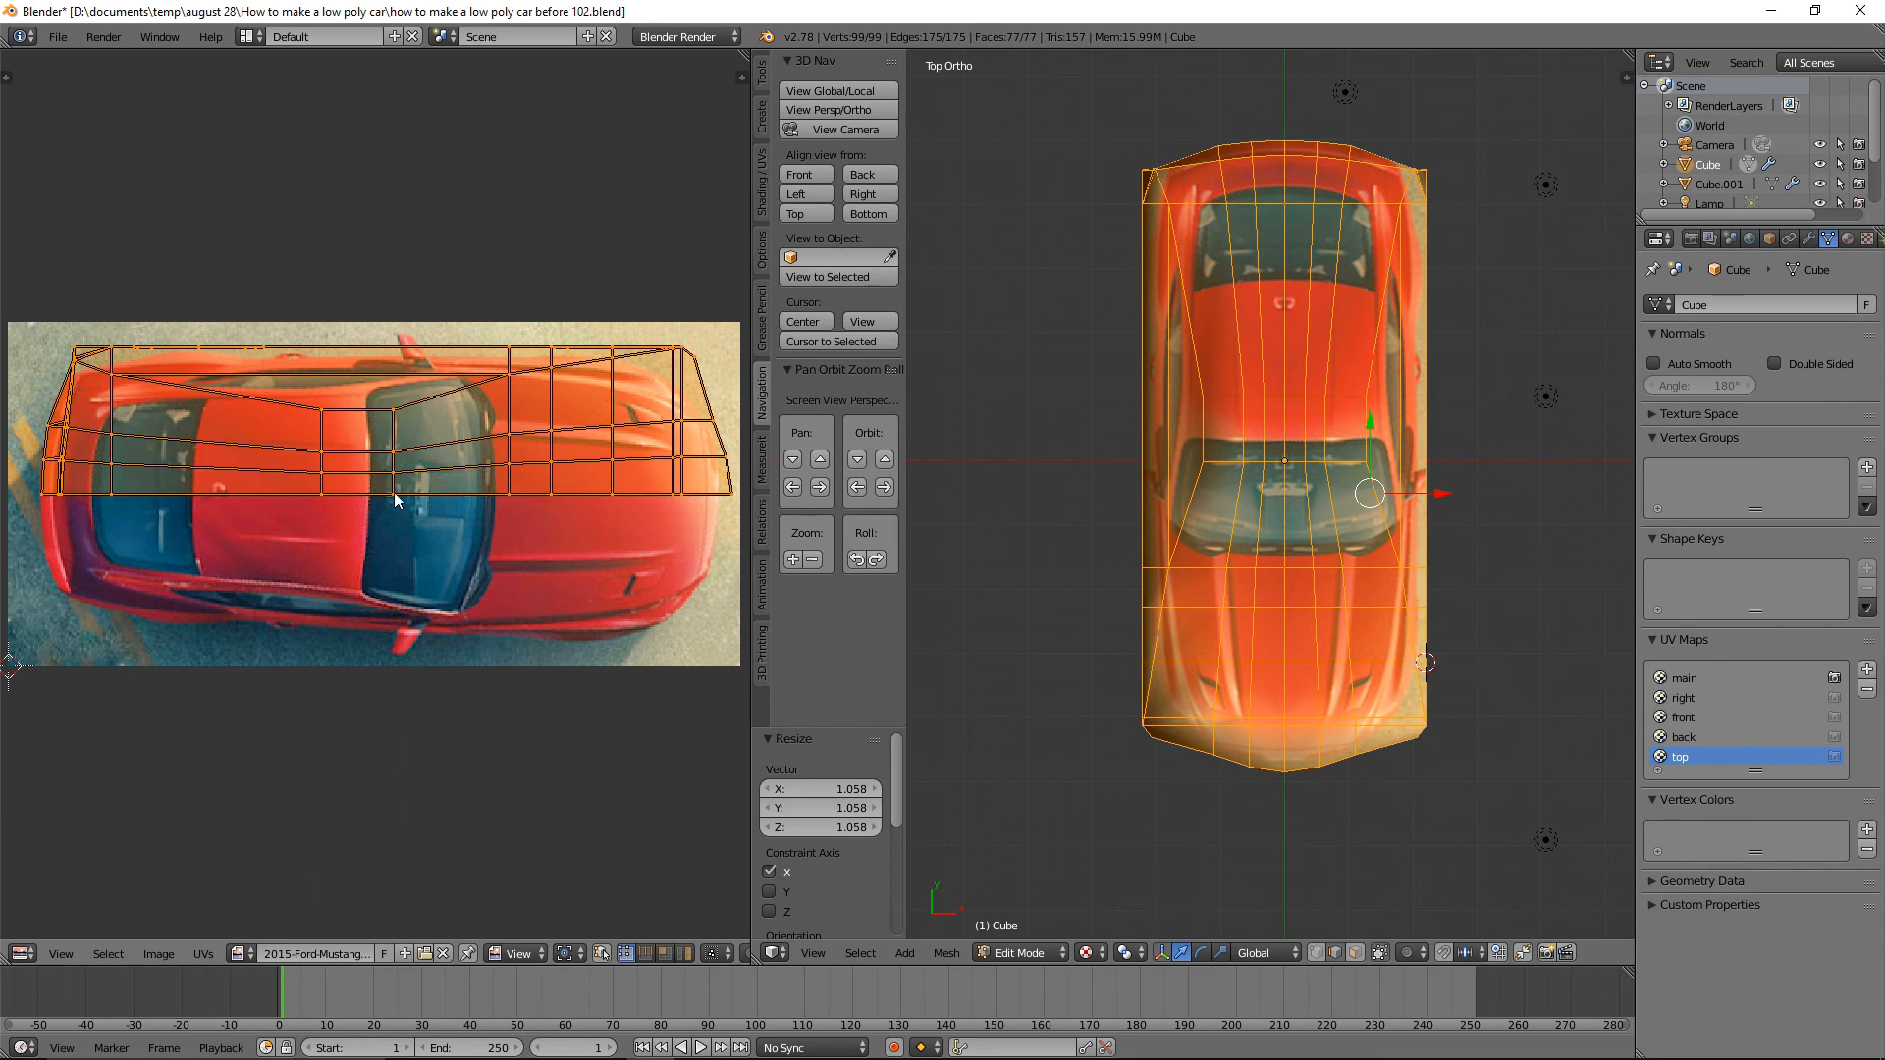
# Shift the UV layout about -0.003 in X and 0.006 in Y, and set a 2D cursor on the pictured roof's centreline as pivot.
pyautogui.press('g')
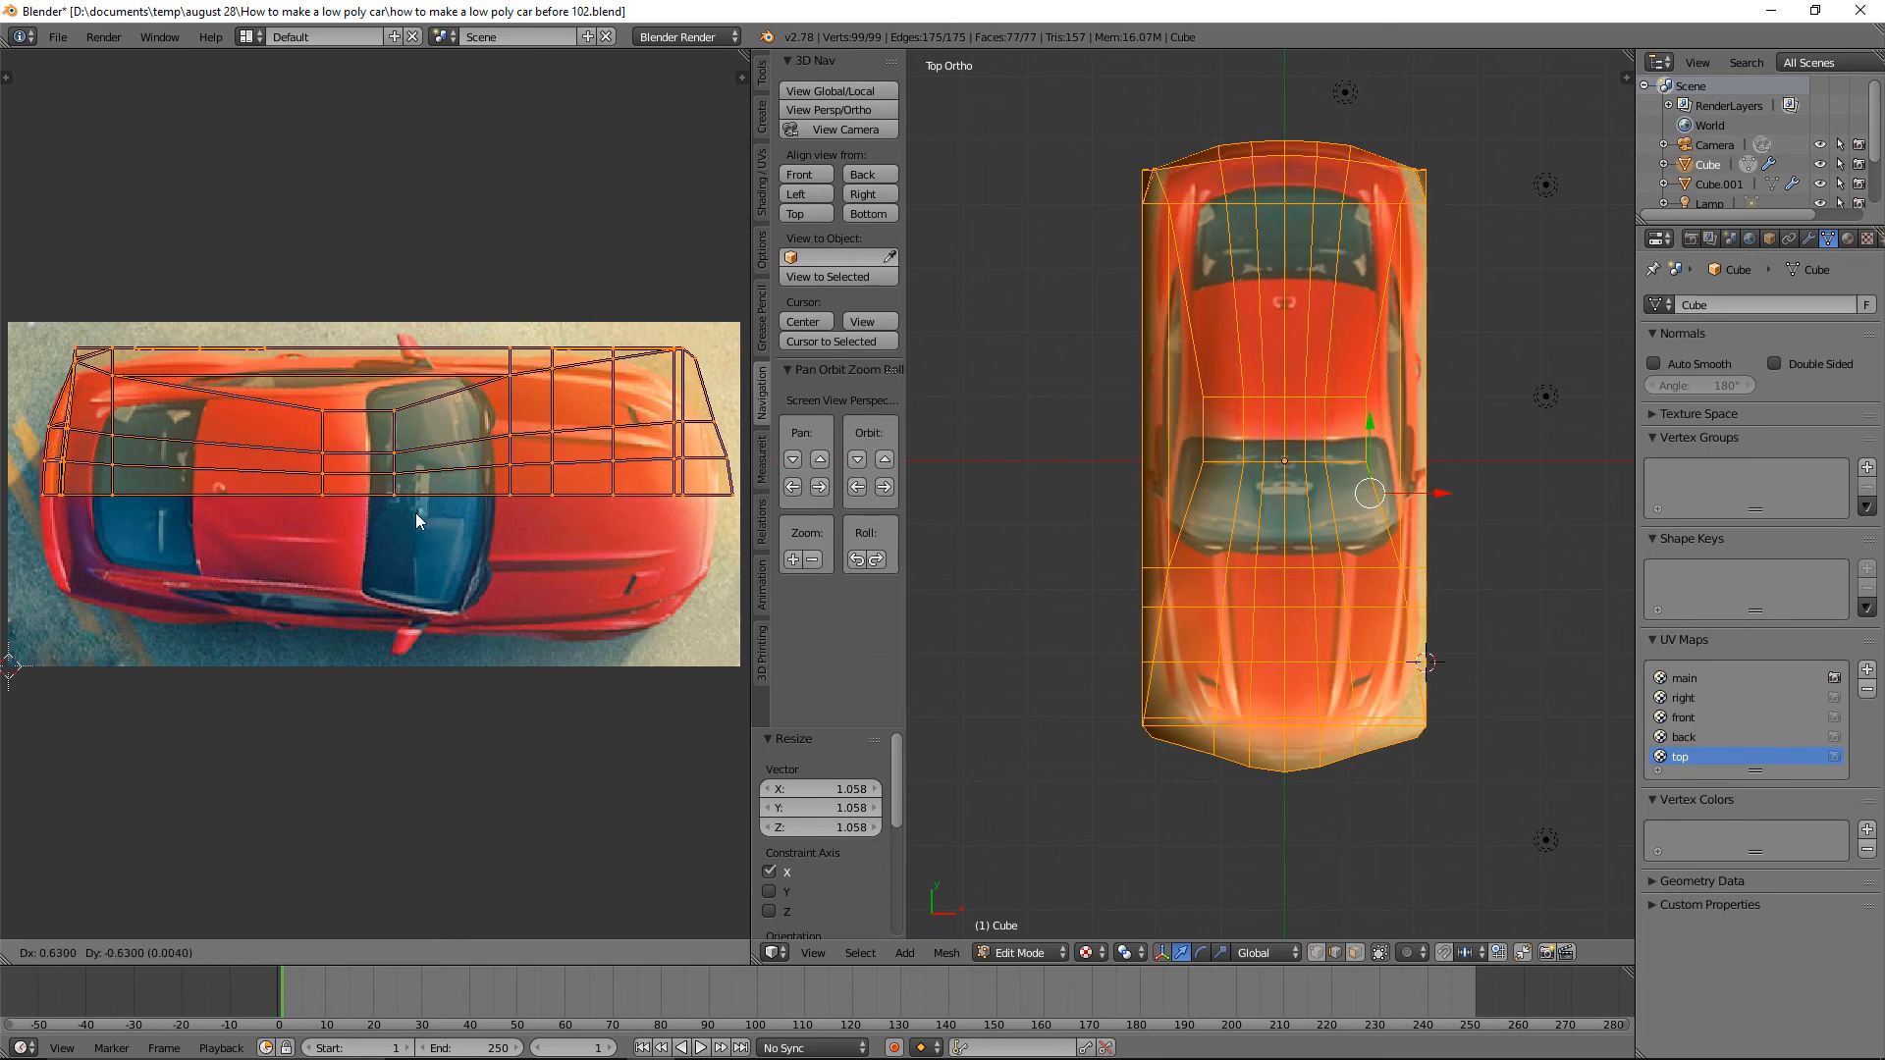
pyautogui.click(414, 510)
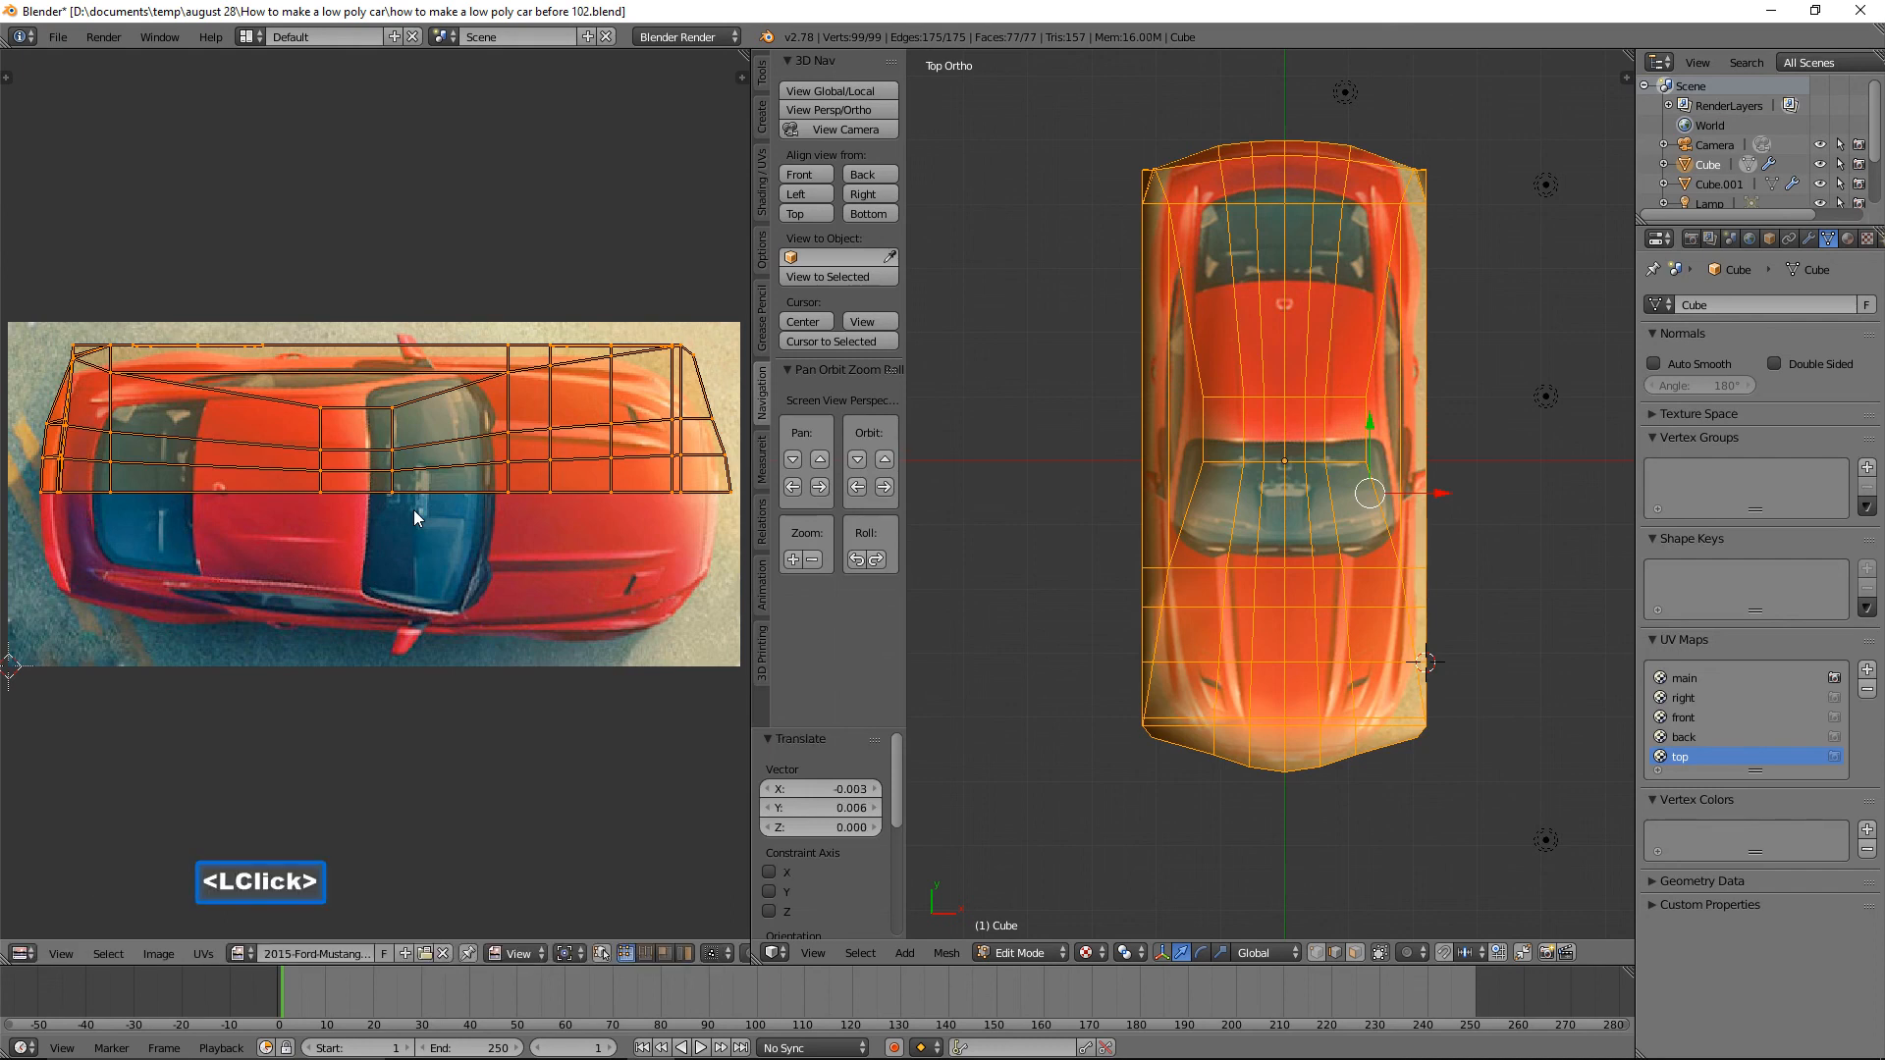
pyautogui.rightClick(290, 492)
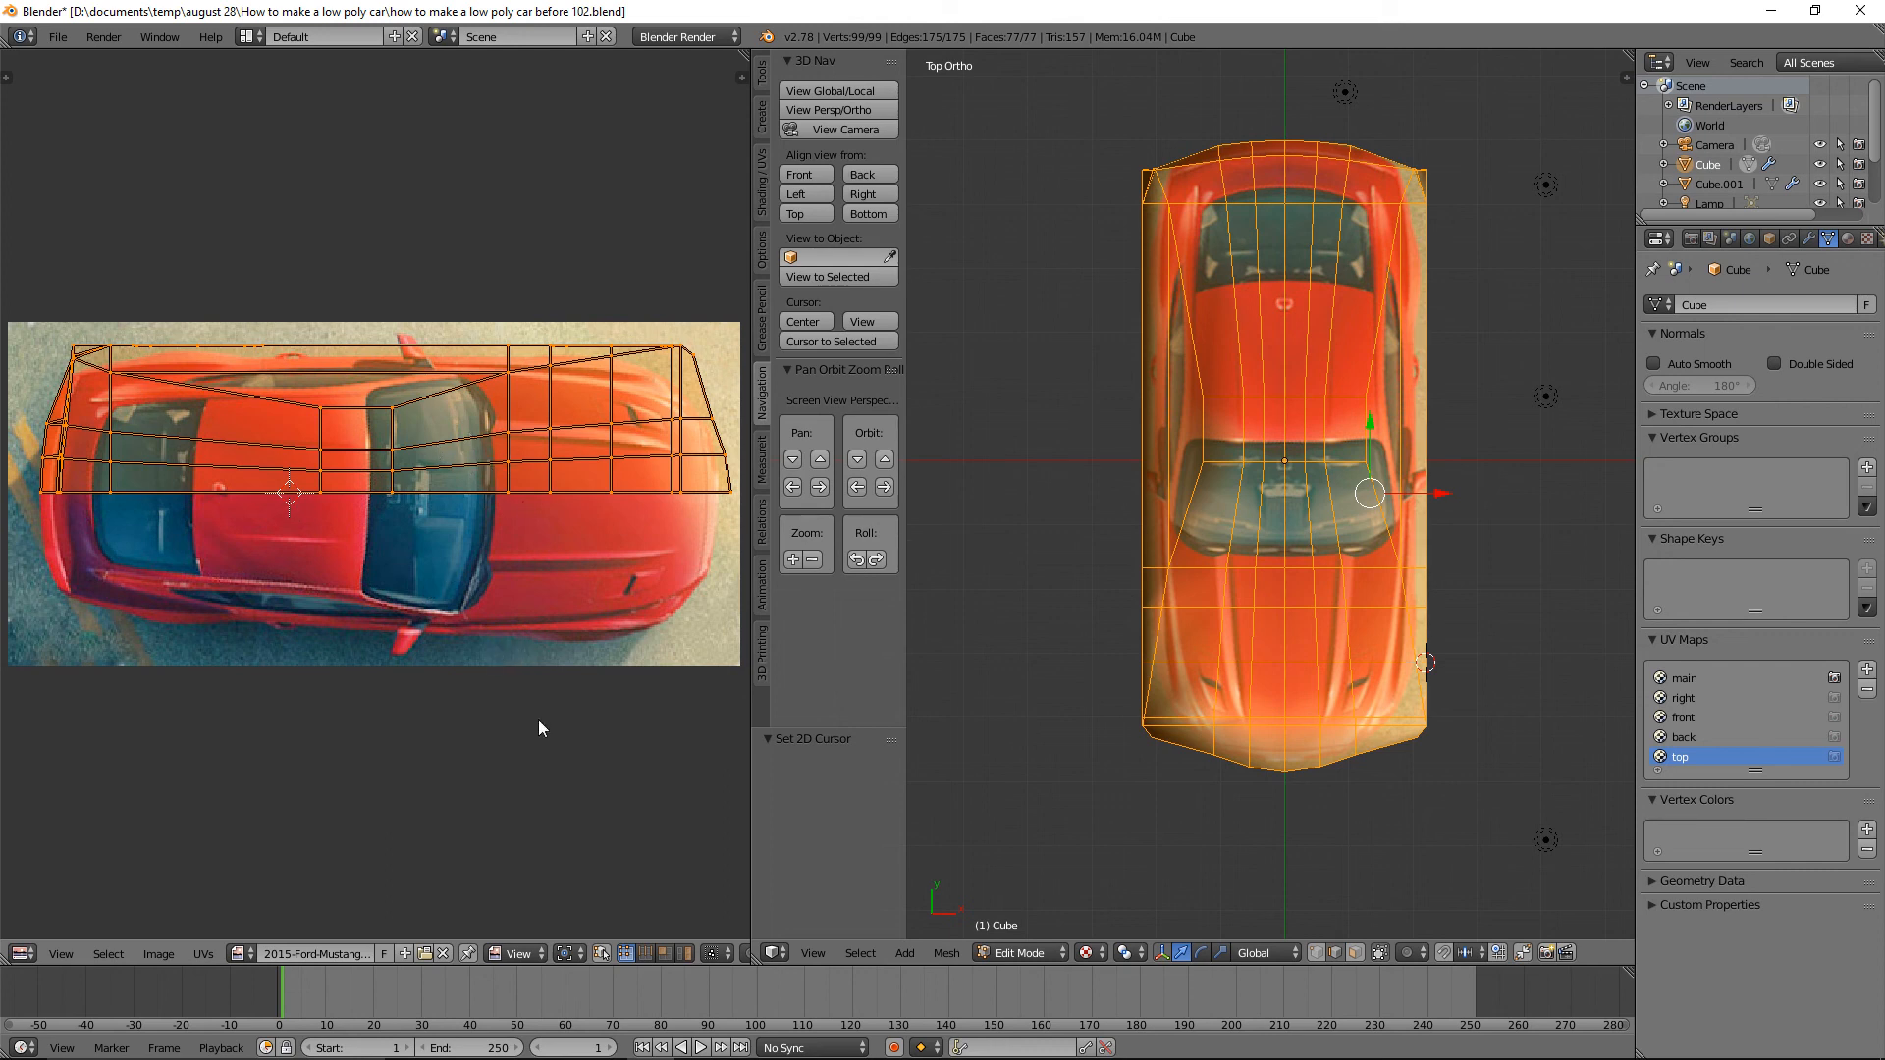
pyautogui.click(580, 952)
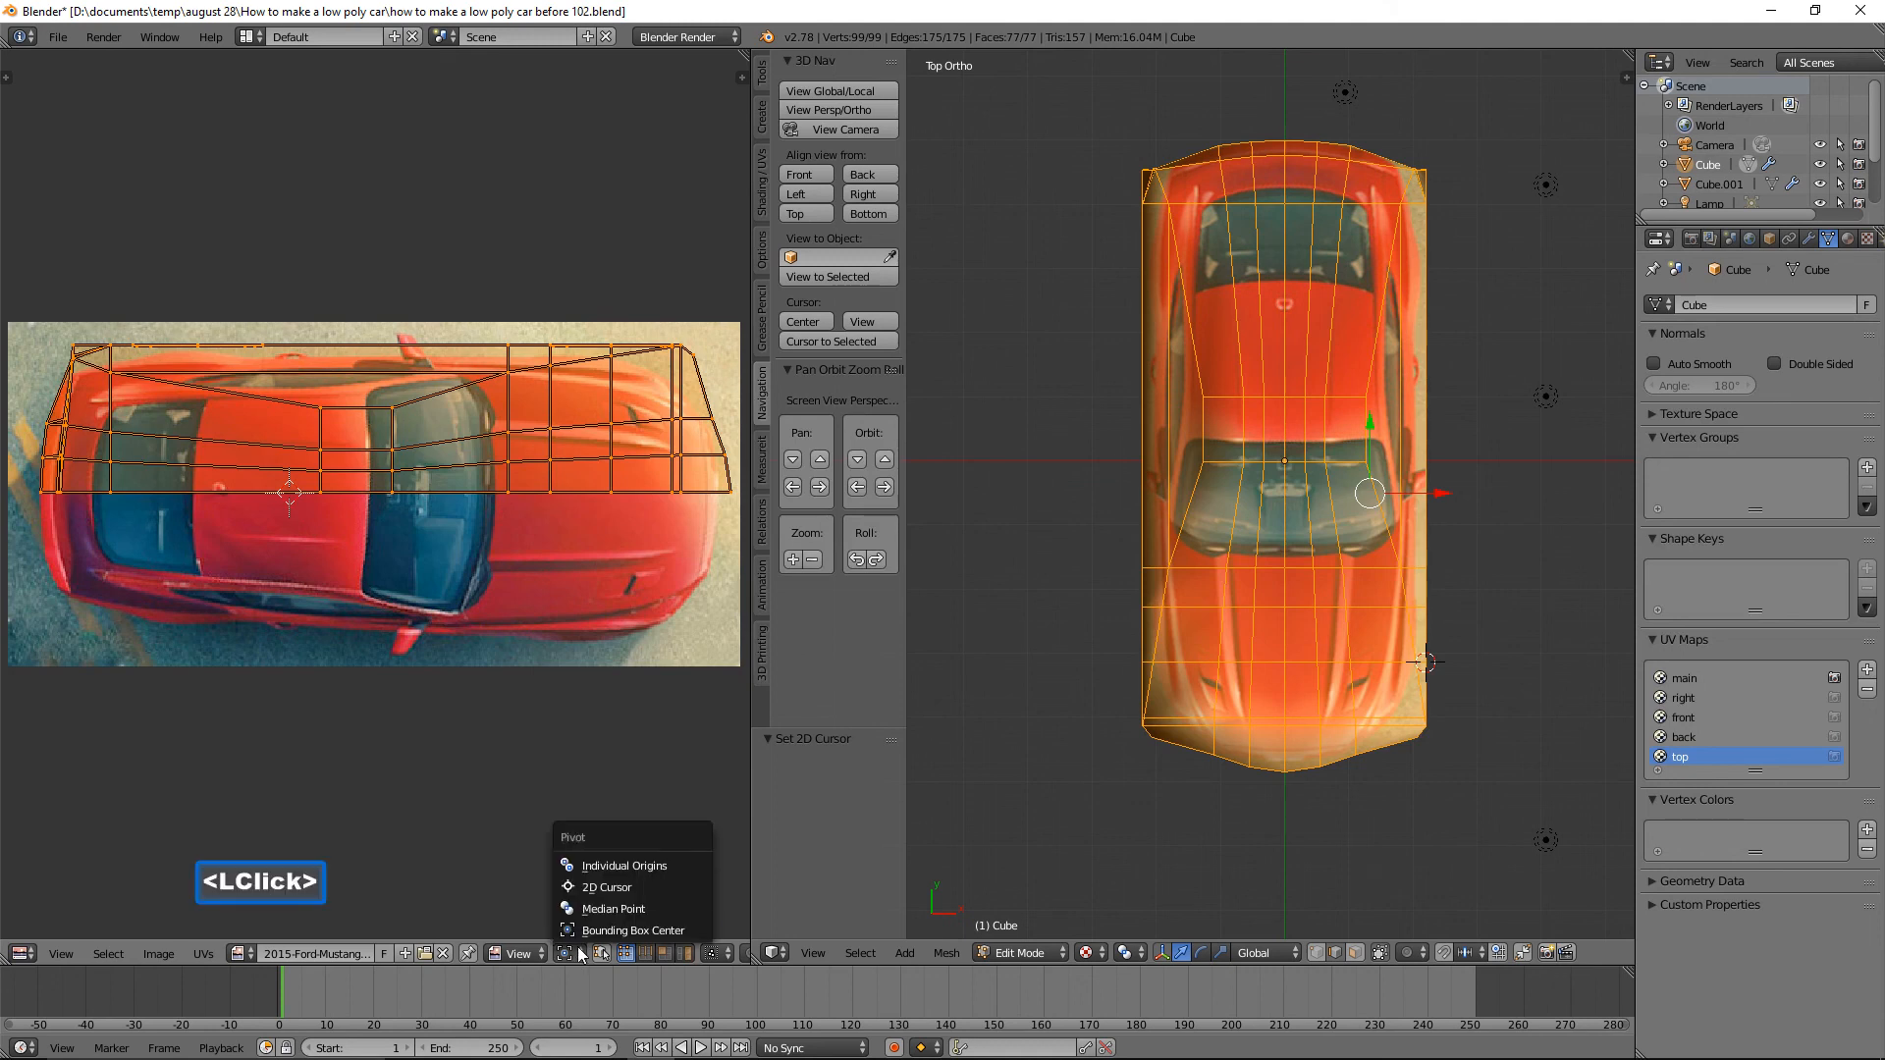
pyautogui.click(640, 886)
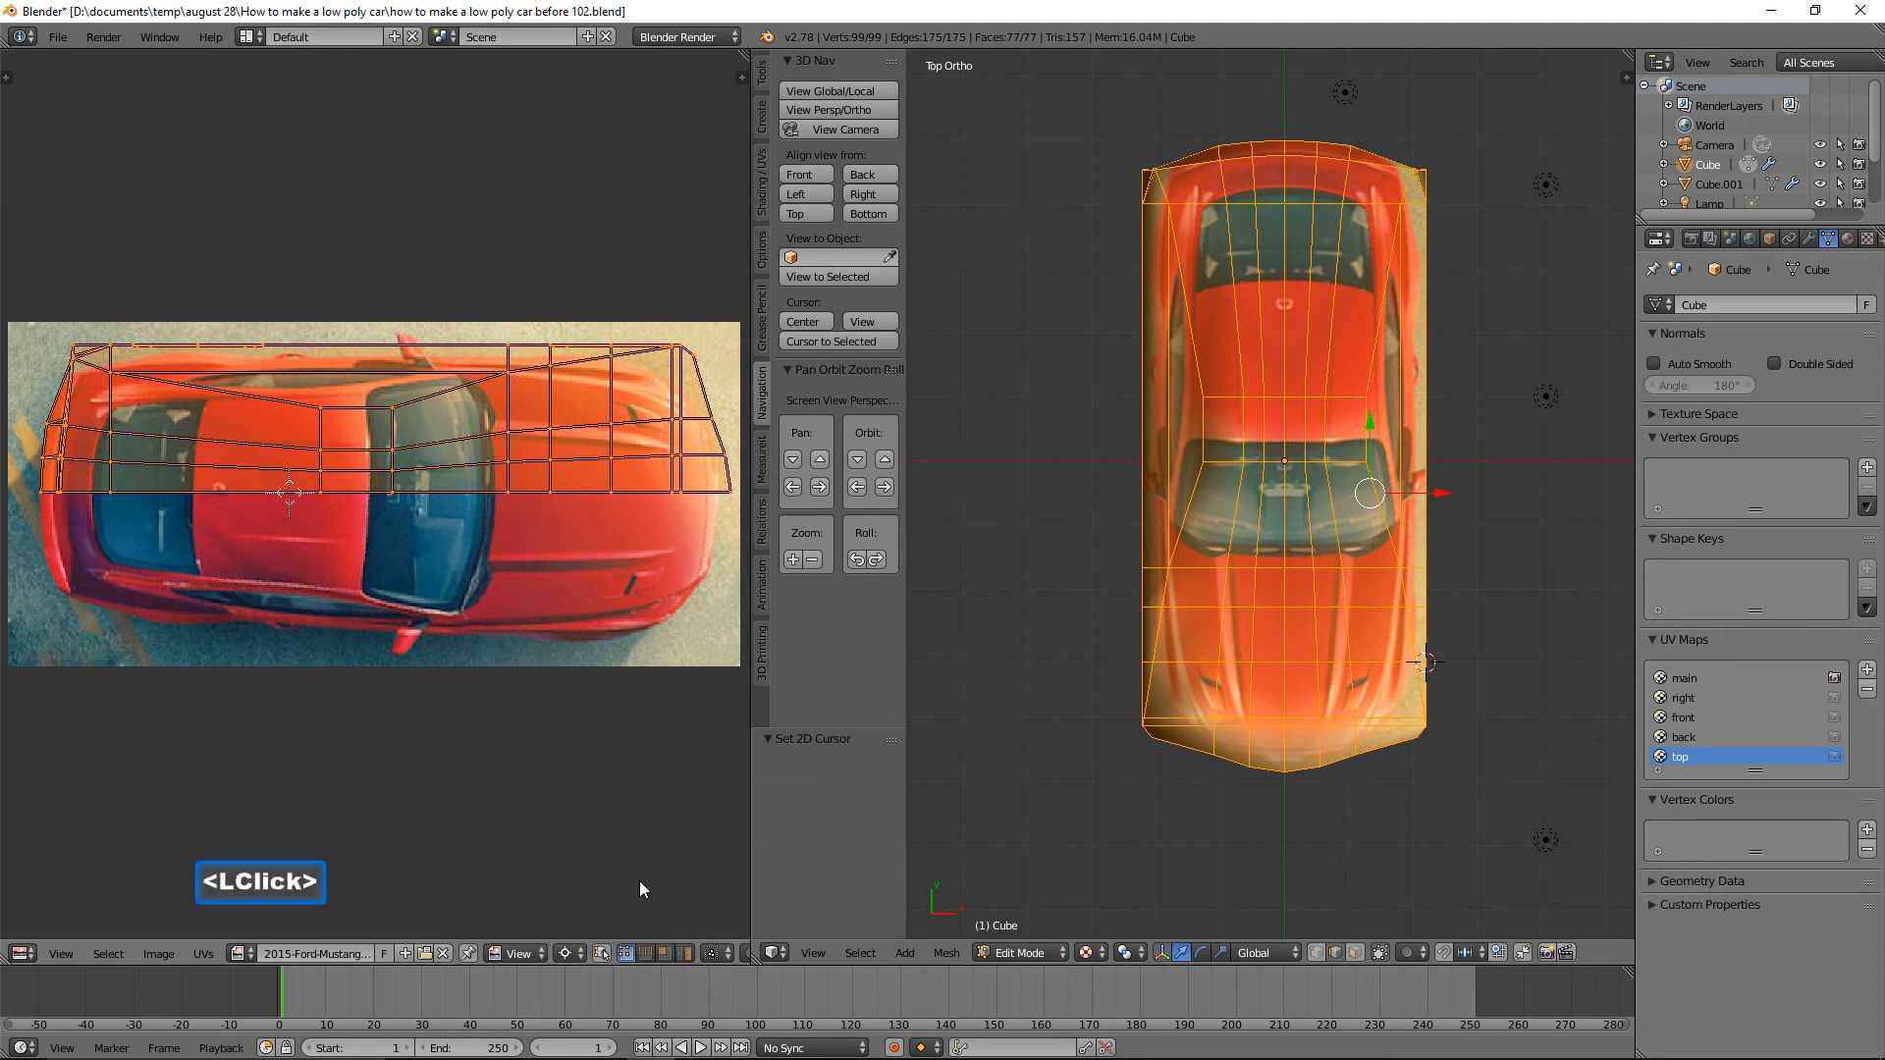
# Scale the UV layout about the 2D cursor by about 0.871 along Y and 0.975 along X.
pyautogui.press('s')
pyautogui.press('y')
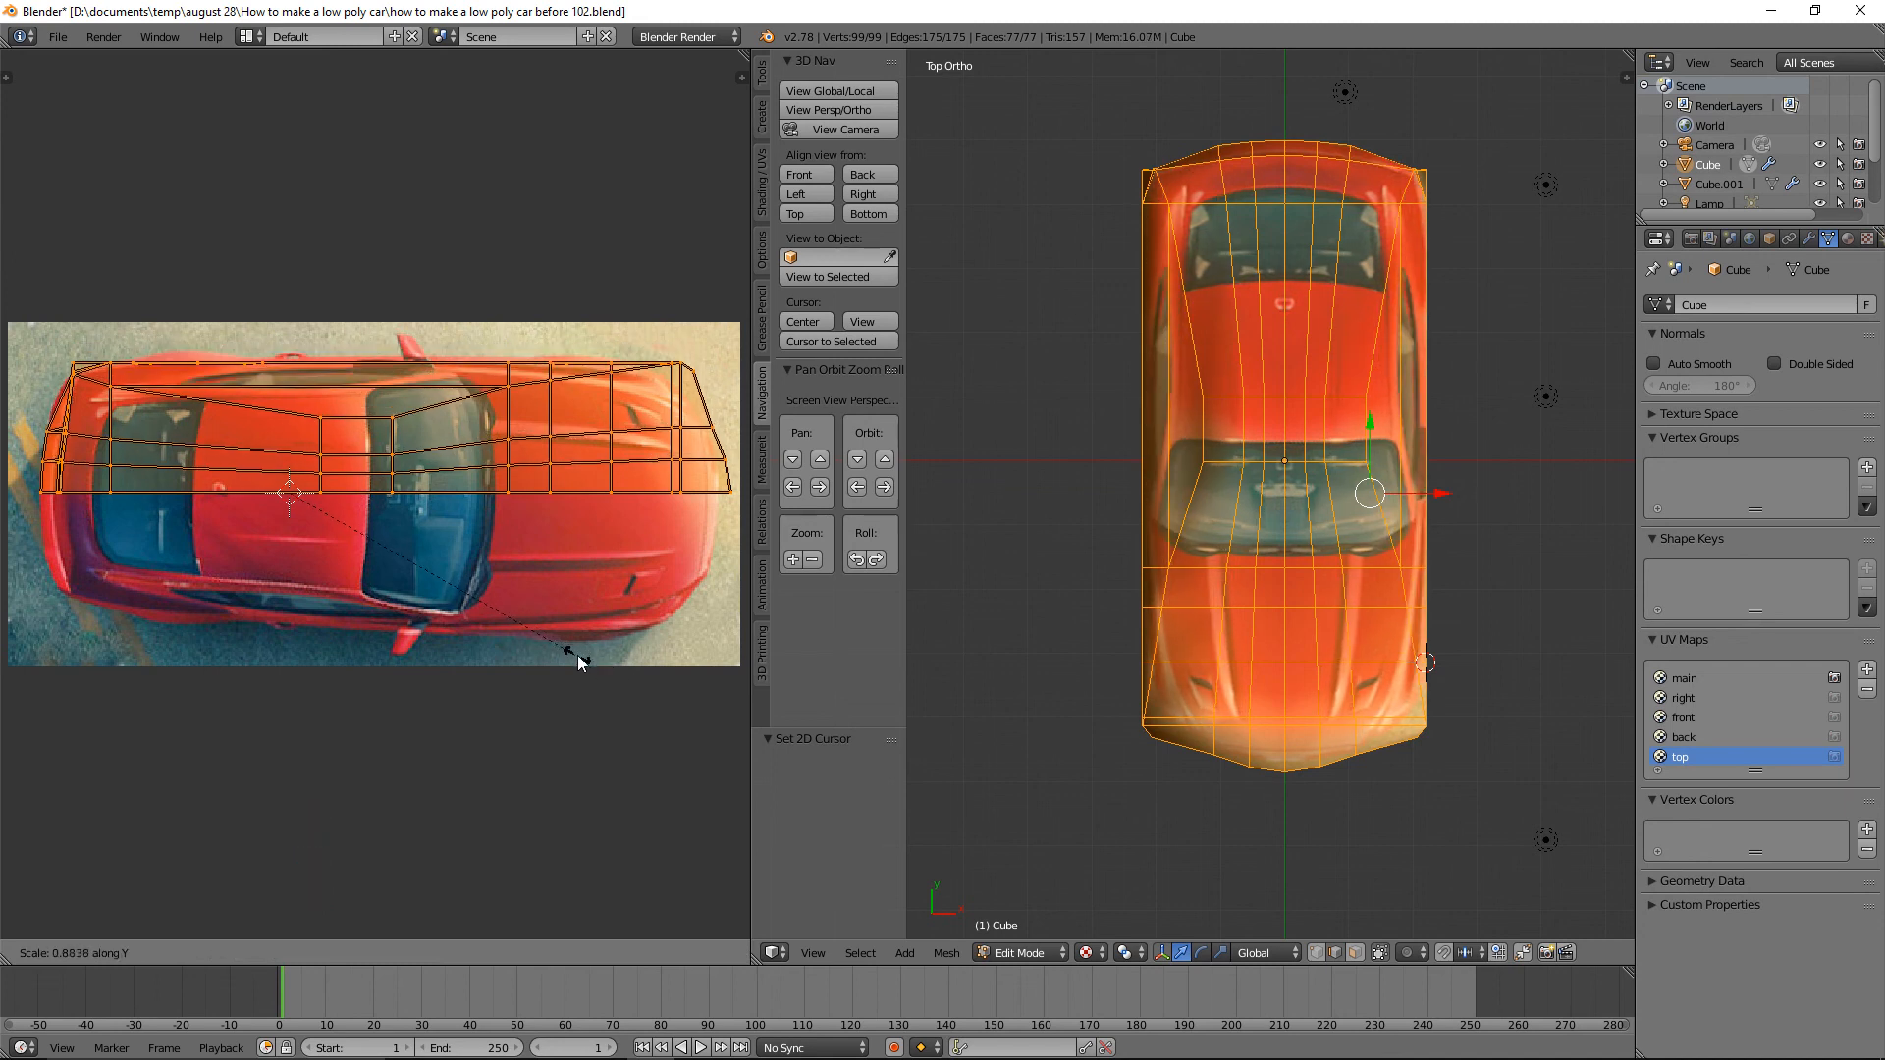
pyautogui.click(574, 652)
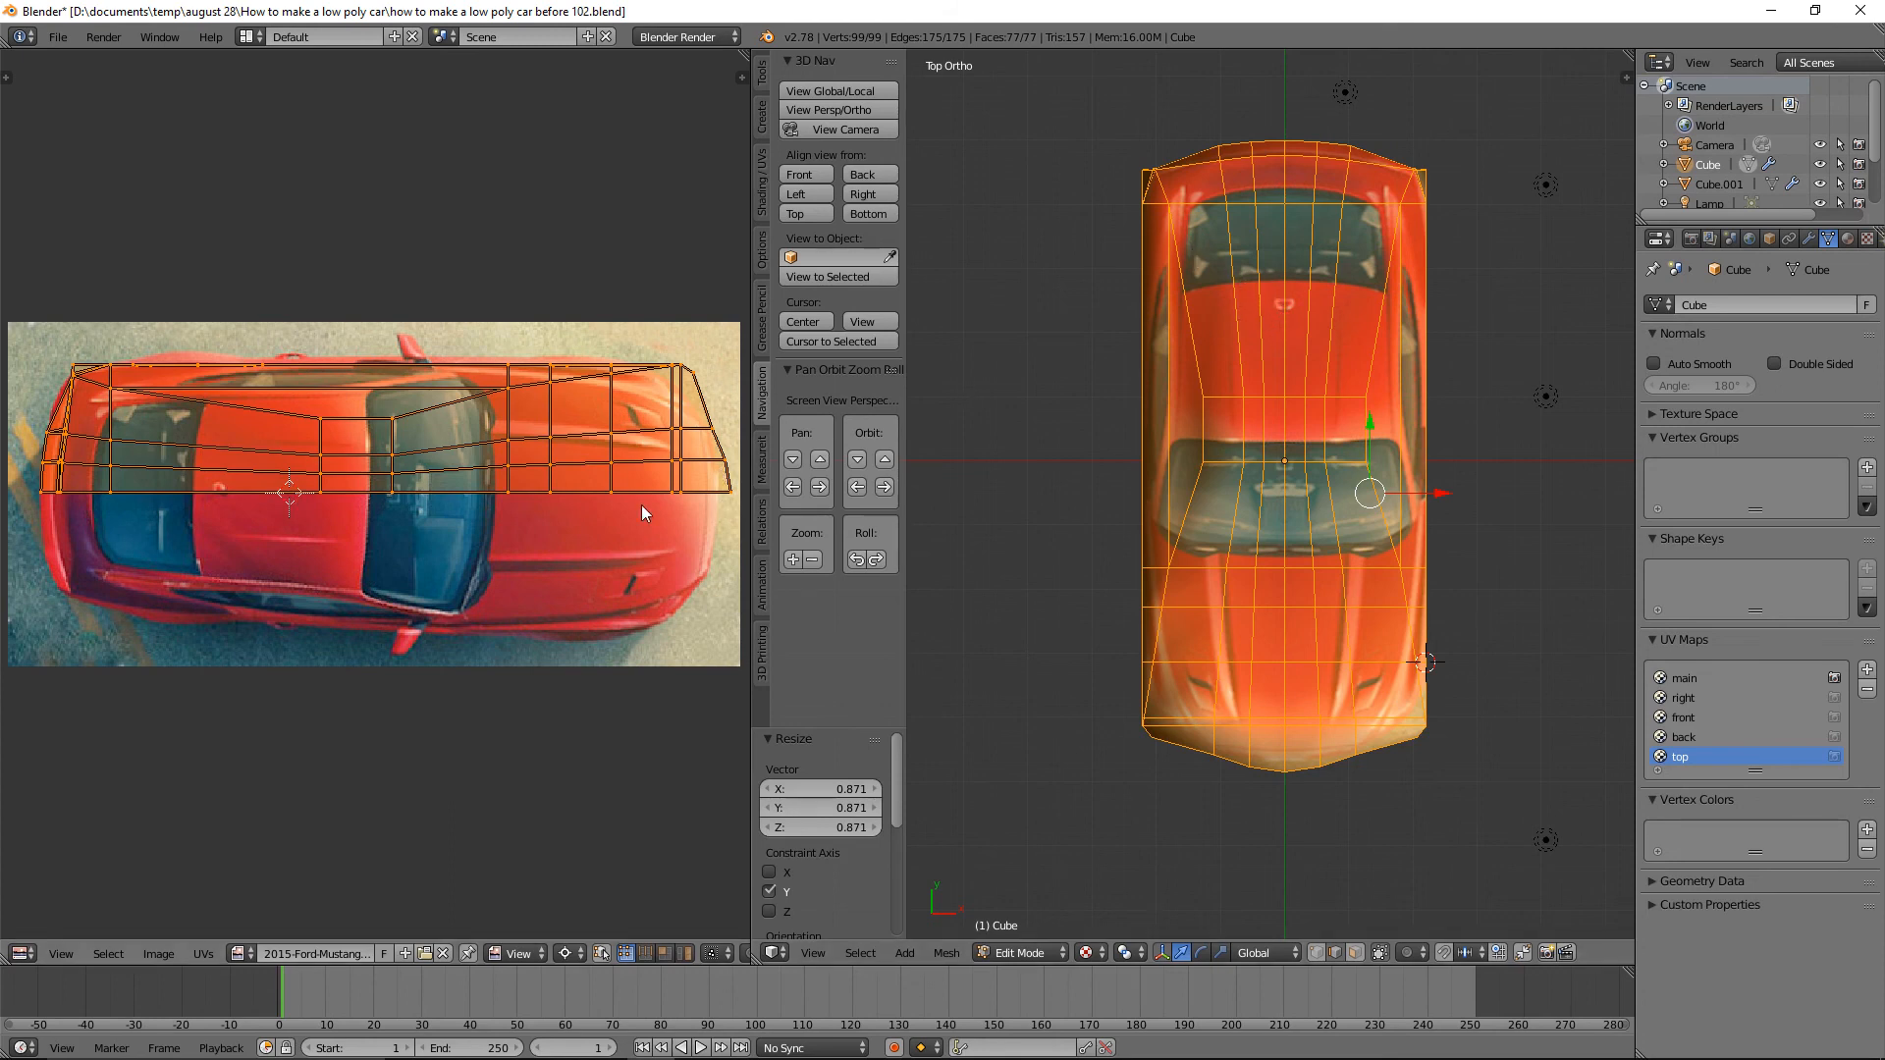
pyautogui.press('s')
pyautogui.press('x')
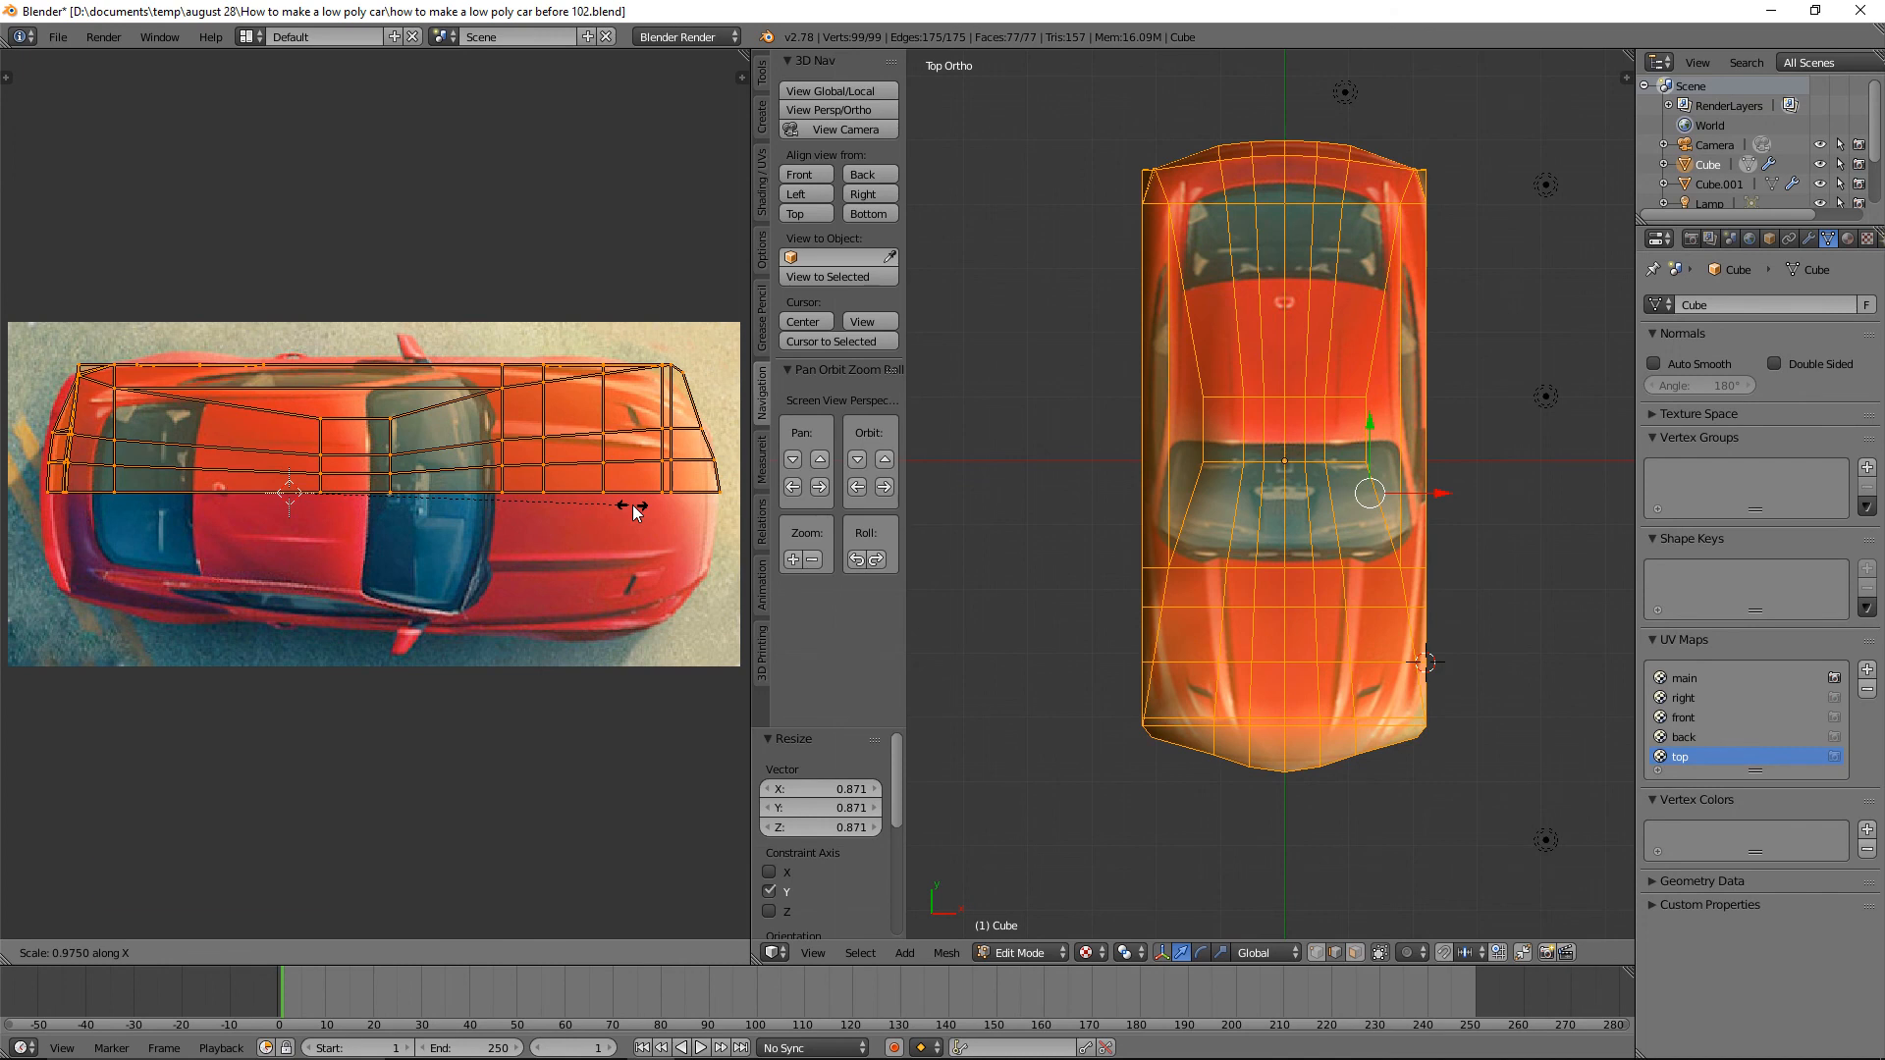
pyautogui.click(636, 510)
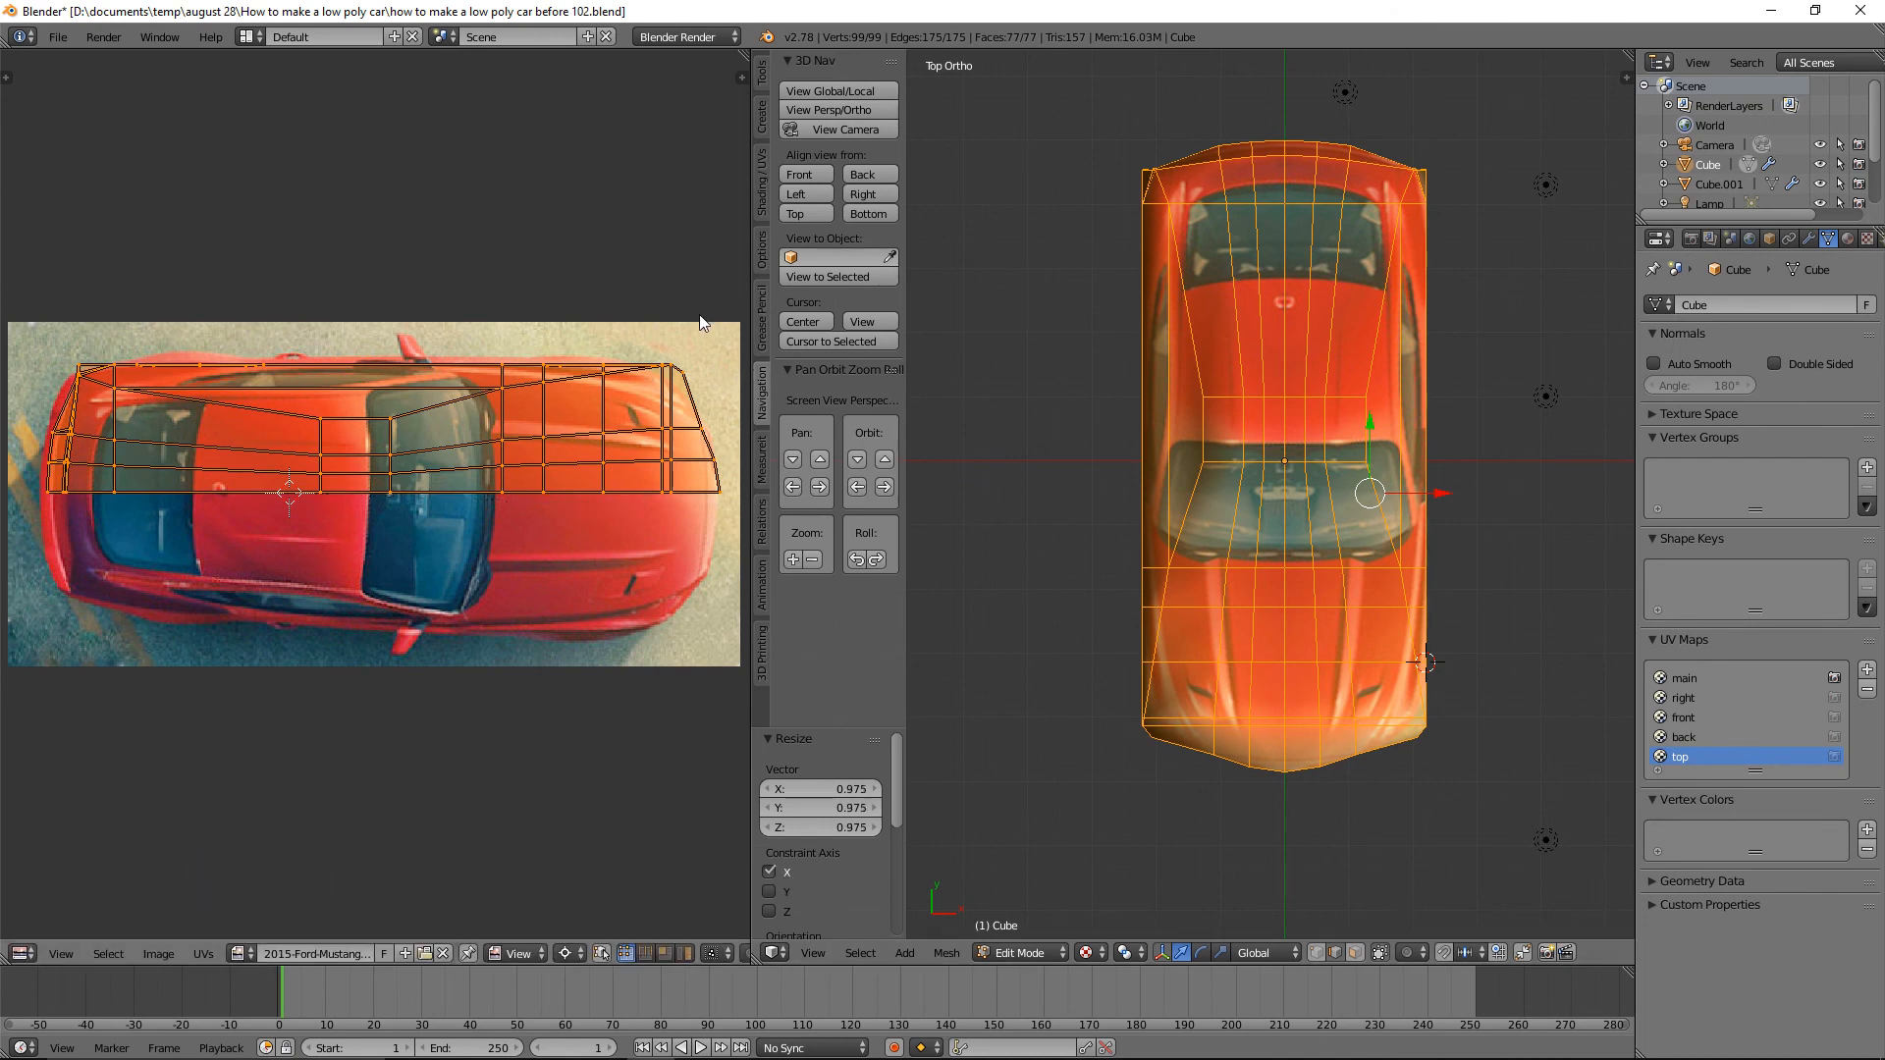
# Save as "how to make a low poly car before 103.blend" and move the hood's front outer corner UVs about -0.017 in X and -0.037 in Y.
pyautogui.press('a')
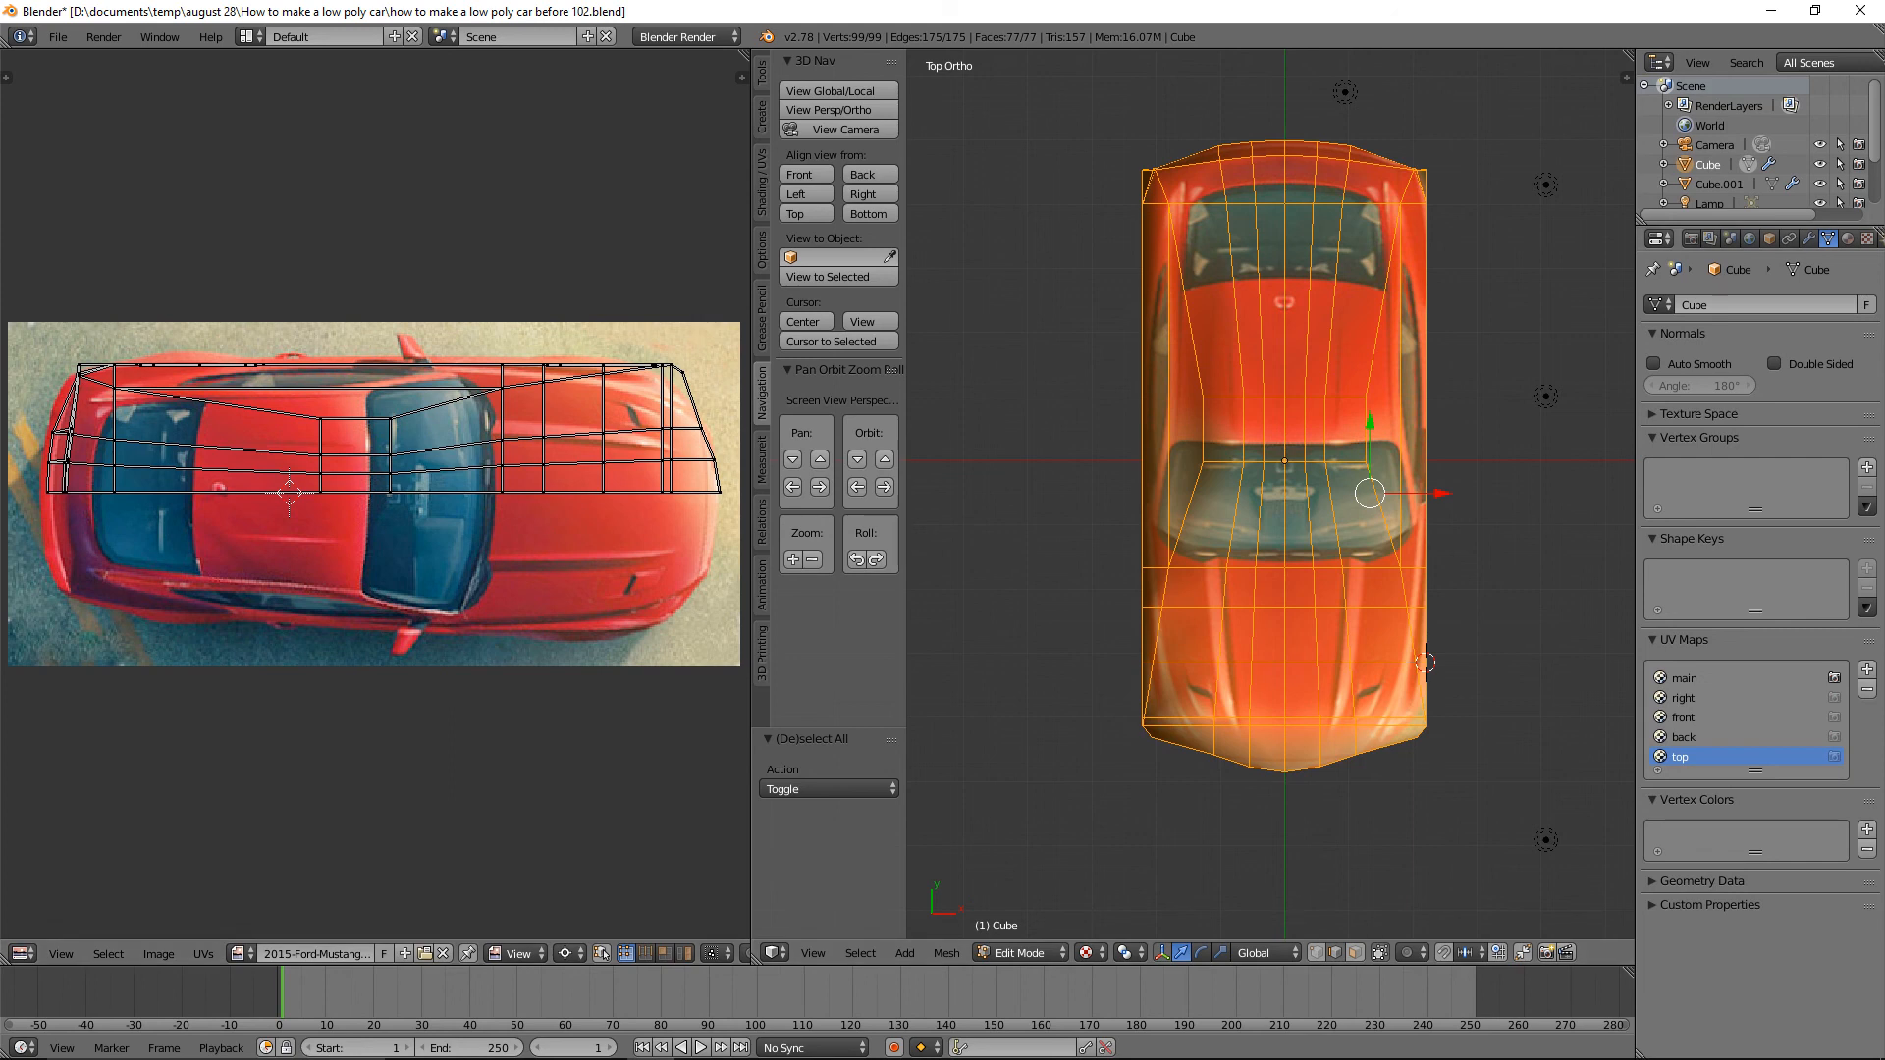
pyautogui.hotkey('ctrl', 'shift', 's')
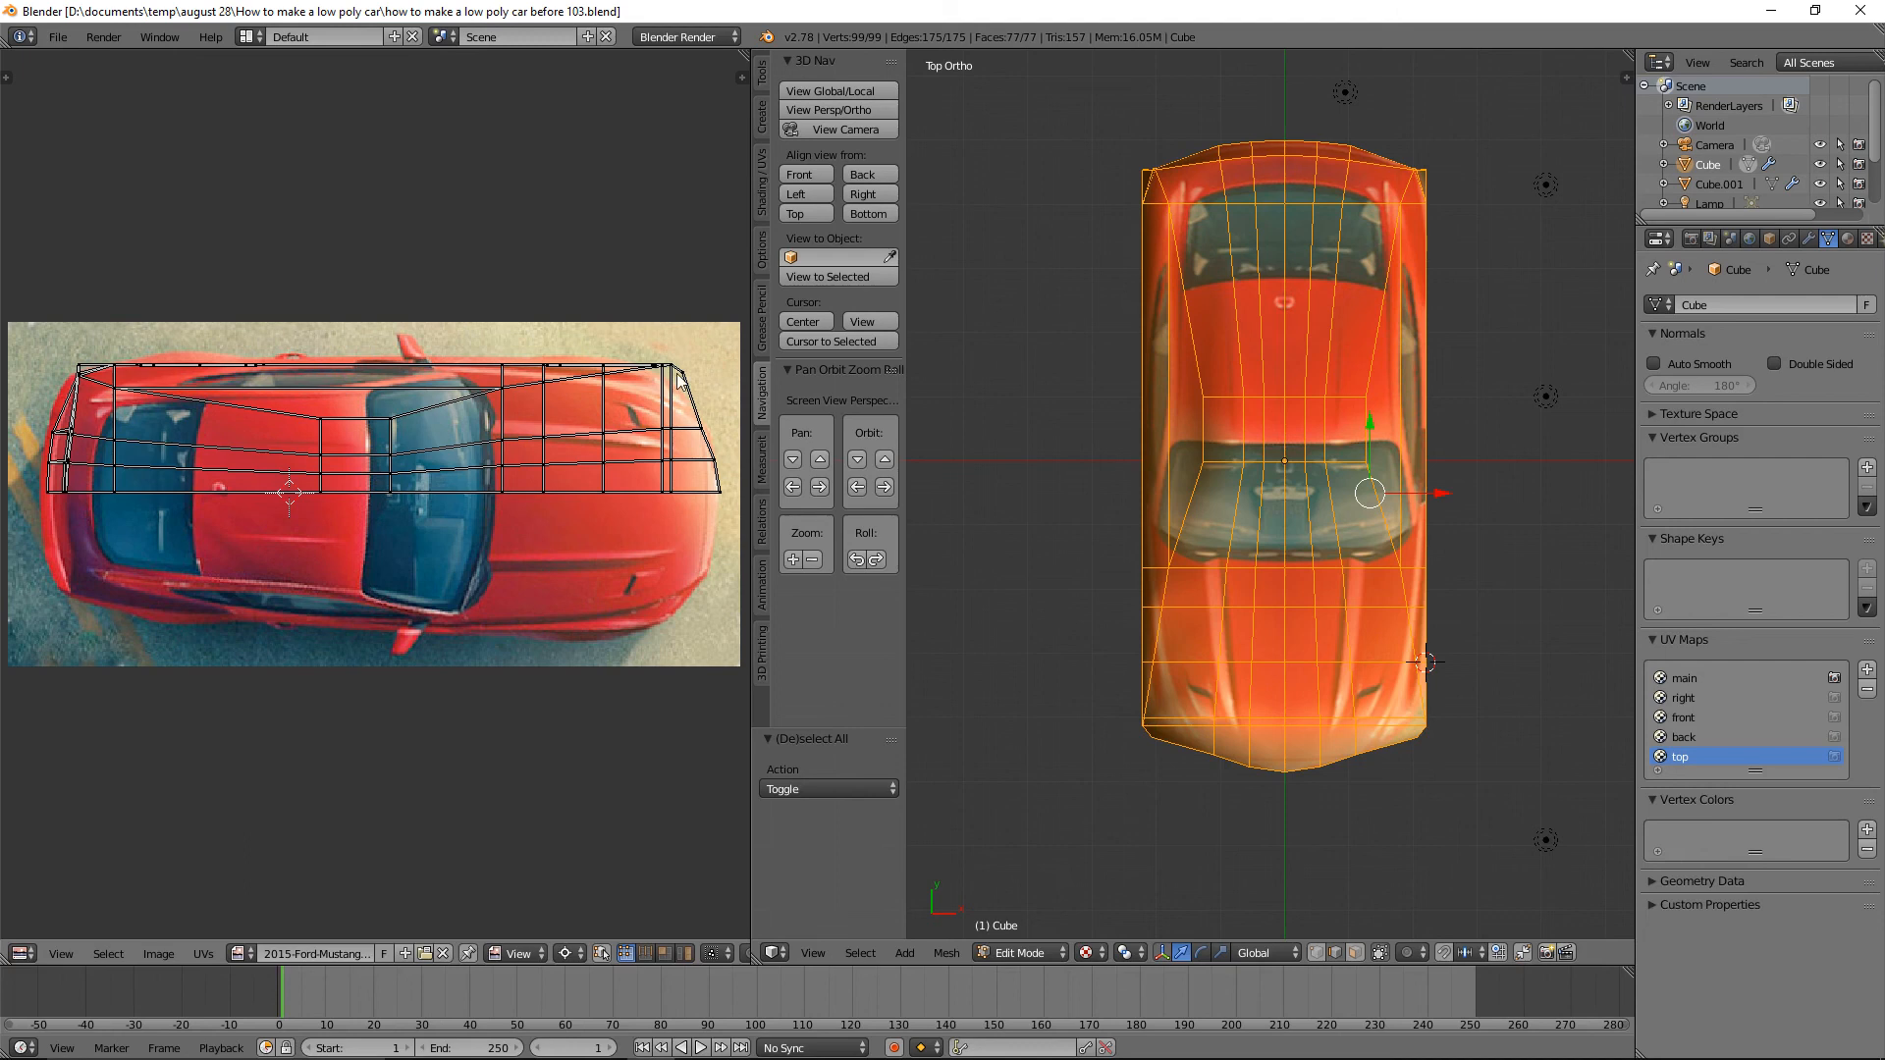
pyautogui.press('b')
pyautogui.moveTo(648, 339); pyautogui.dragTo(691, 367)
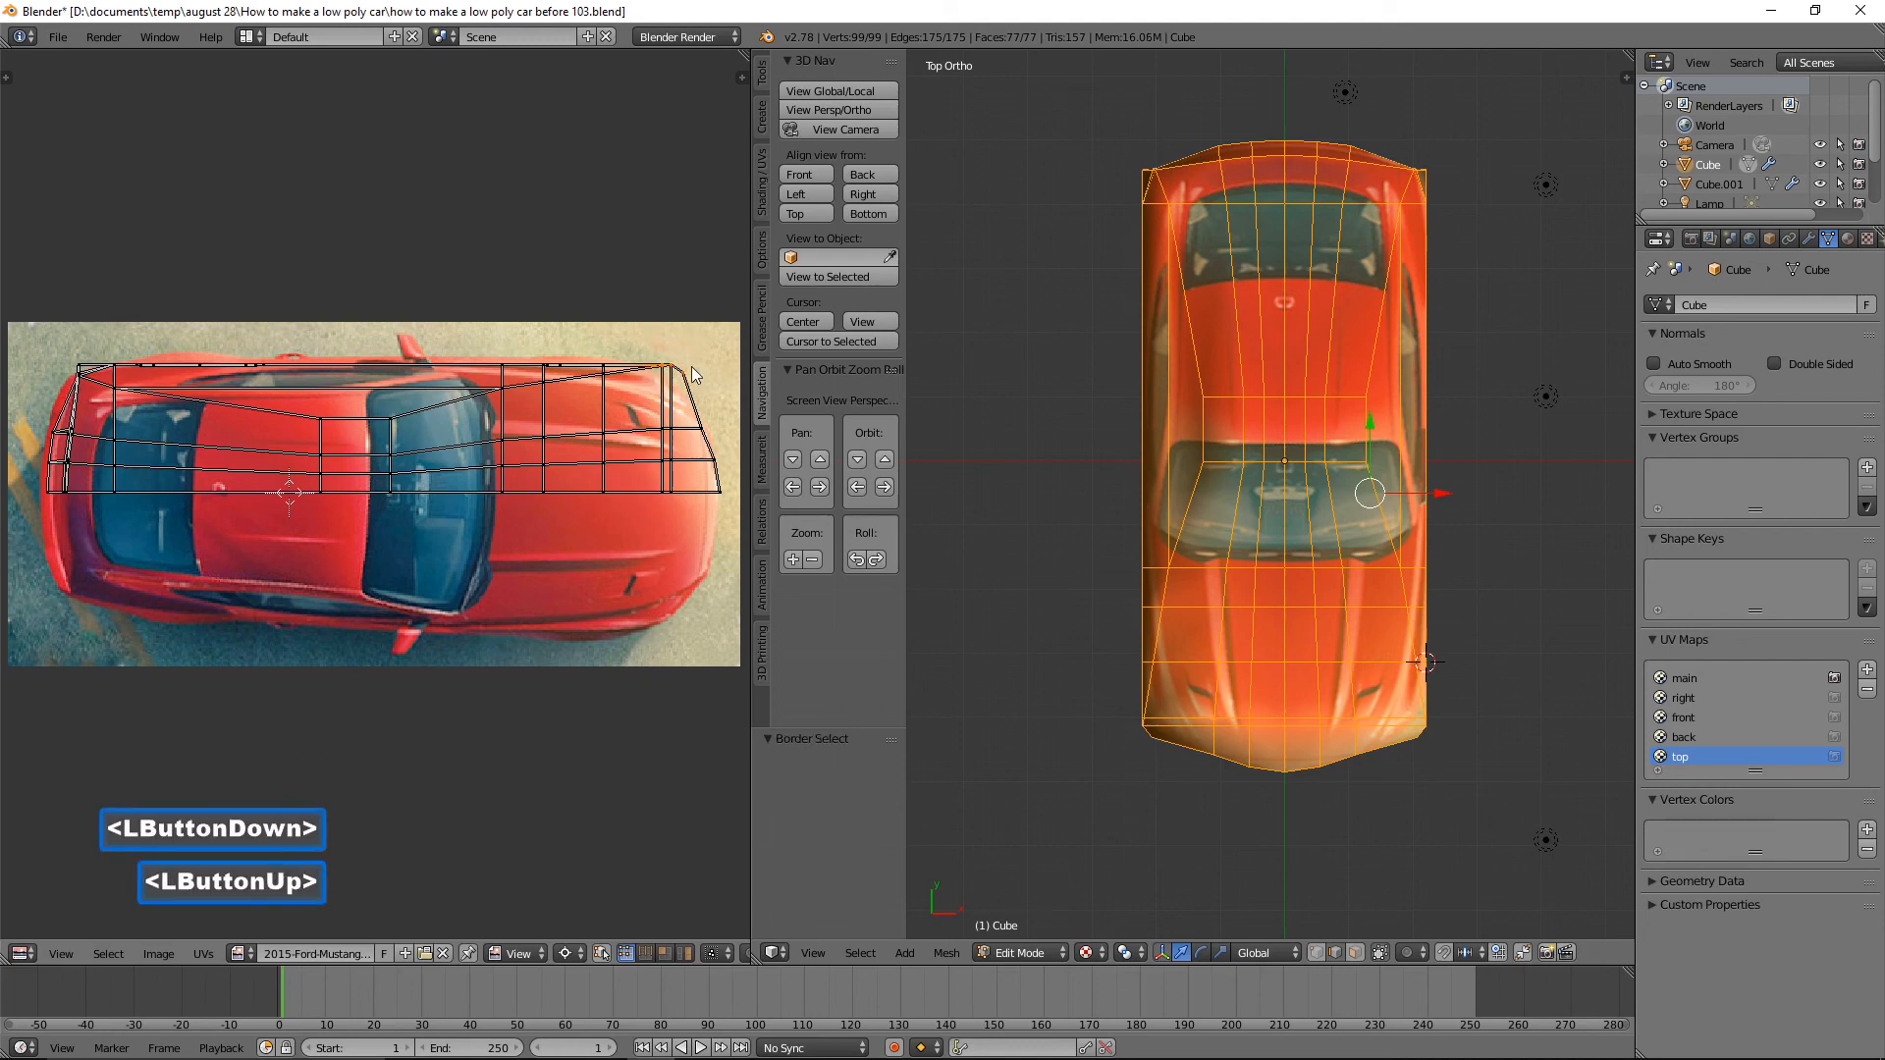
pyautogui.press('g')
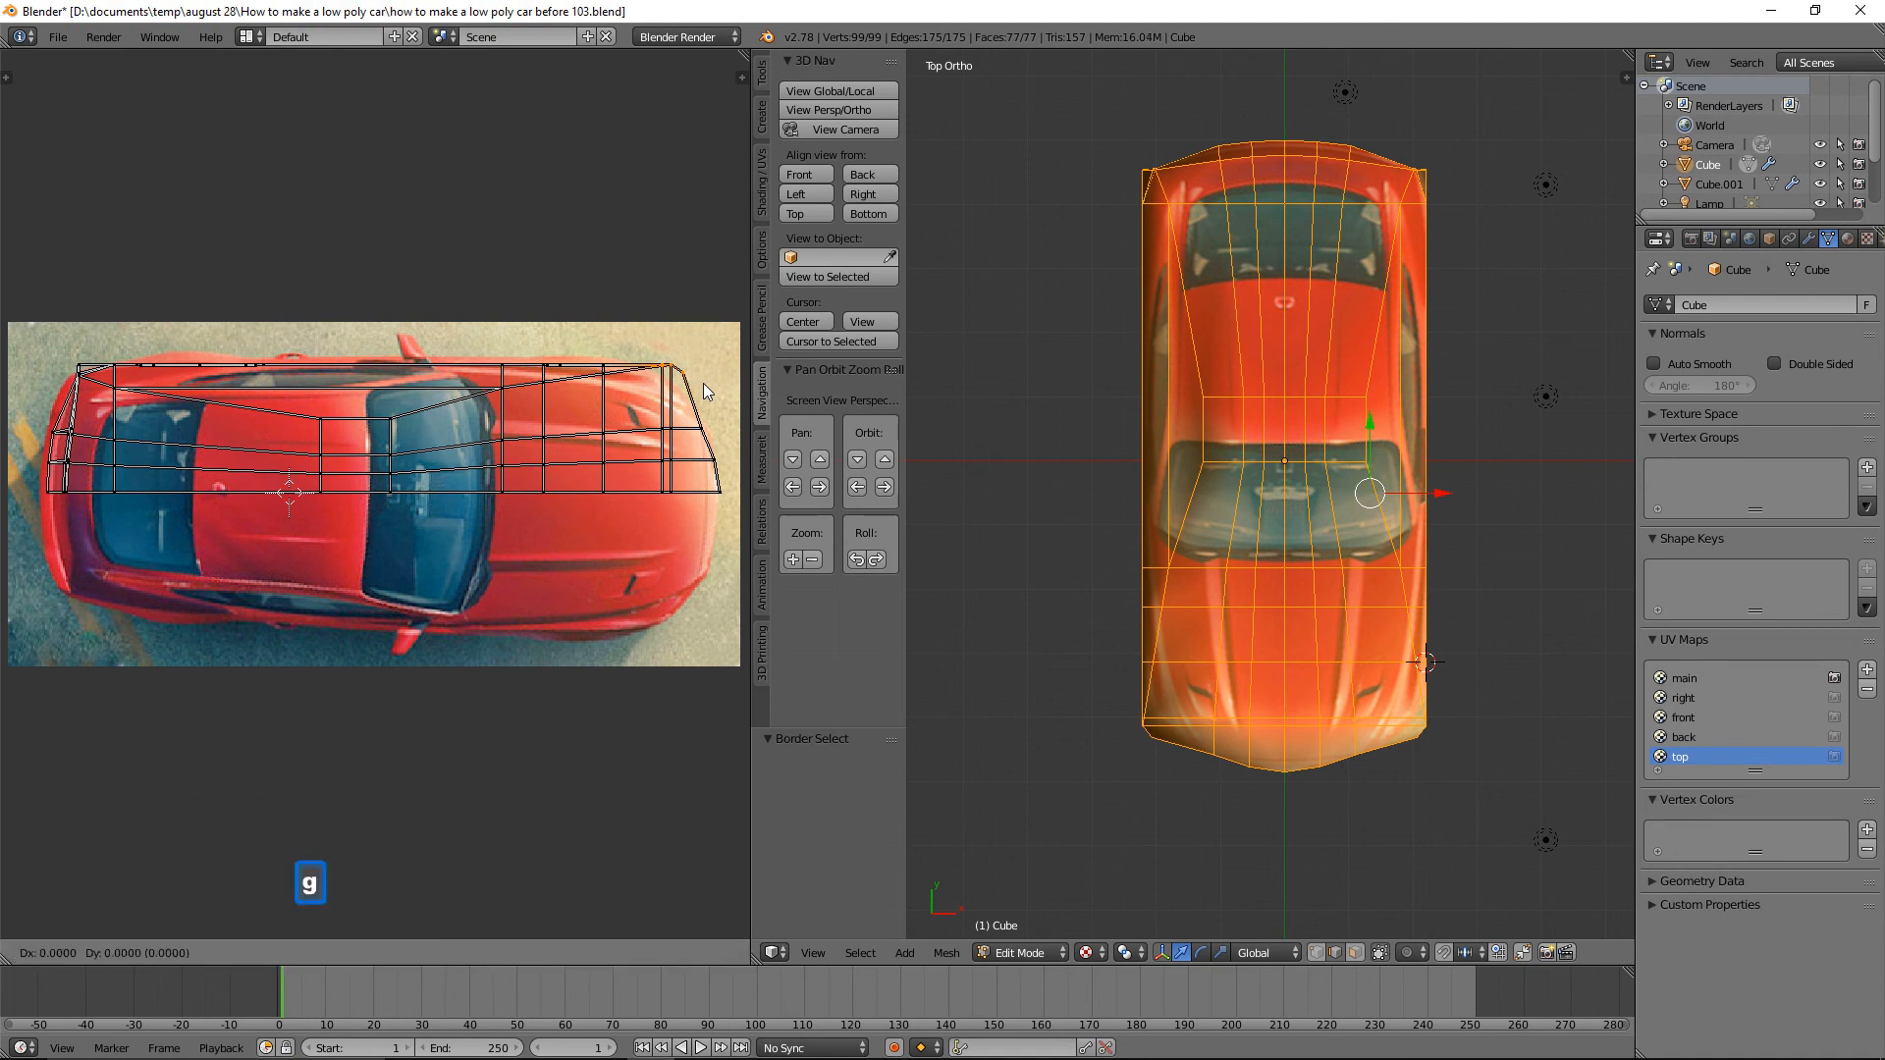
pyautogui.click(699, 401)
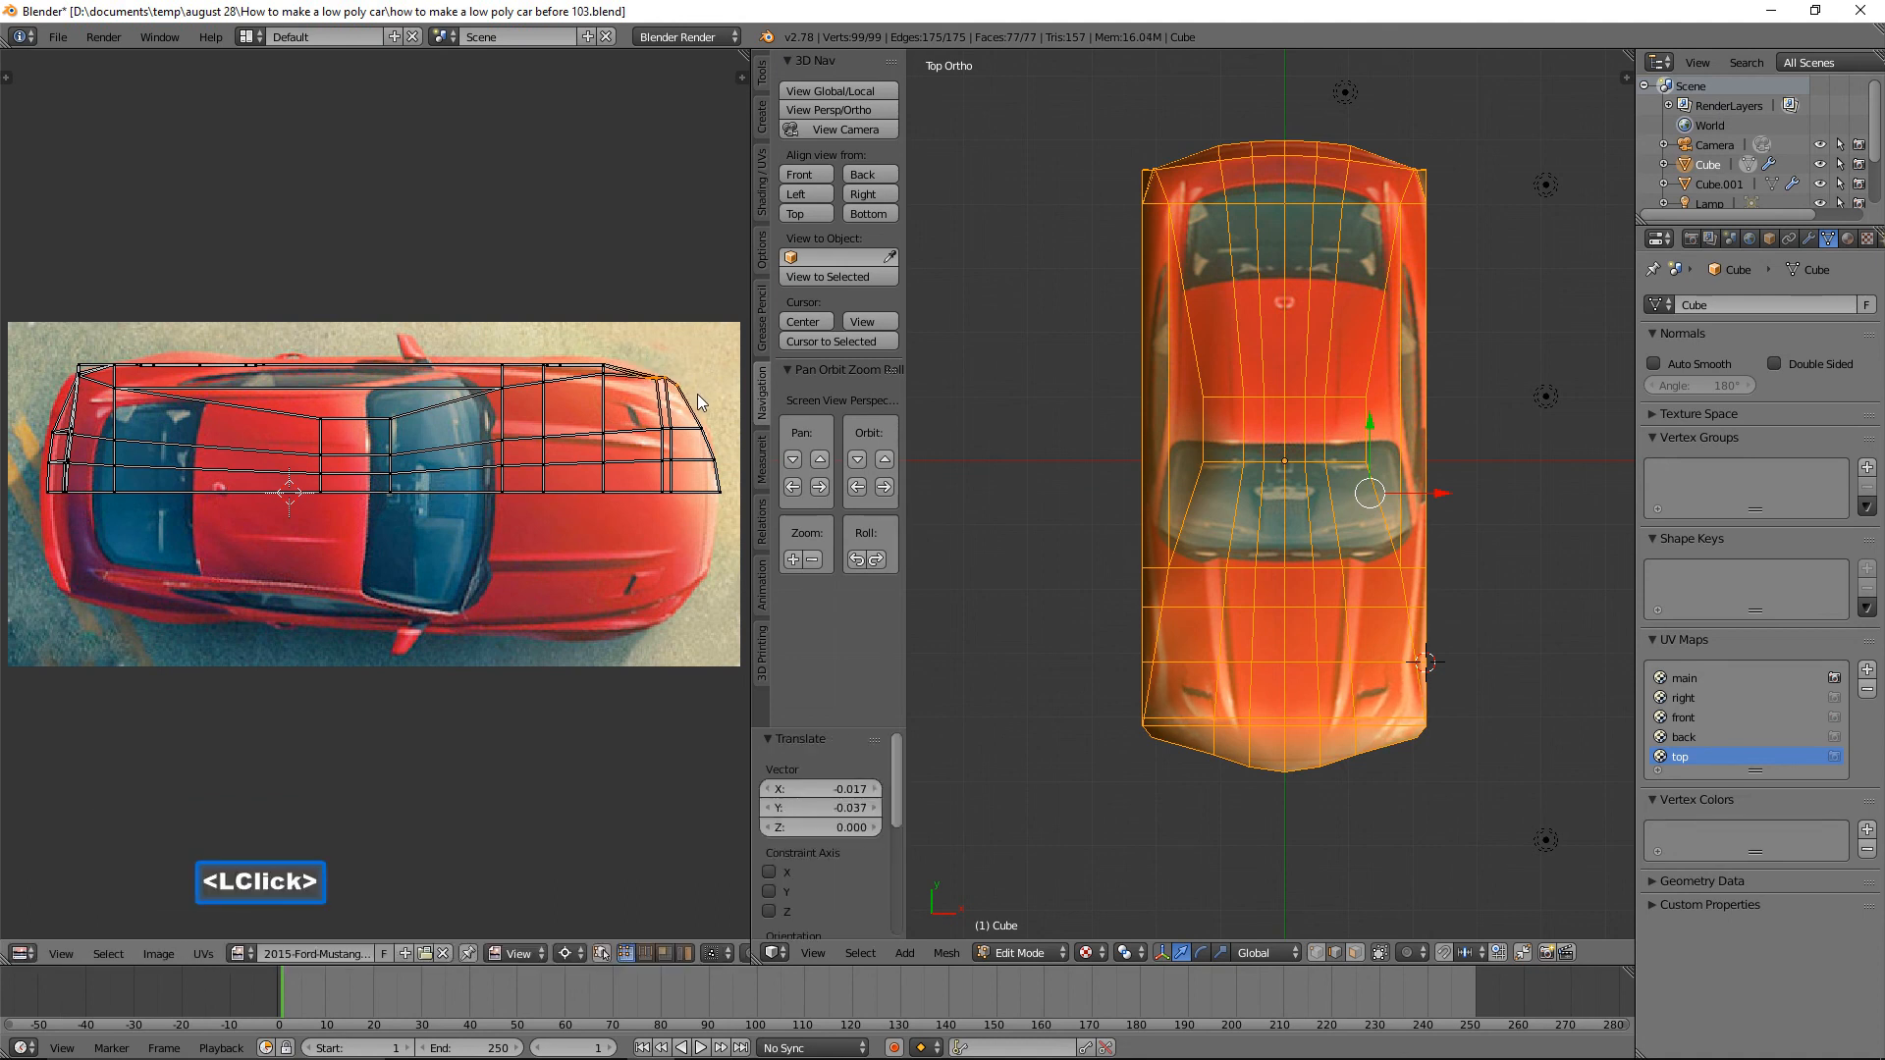
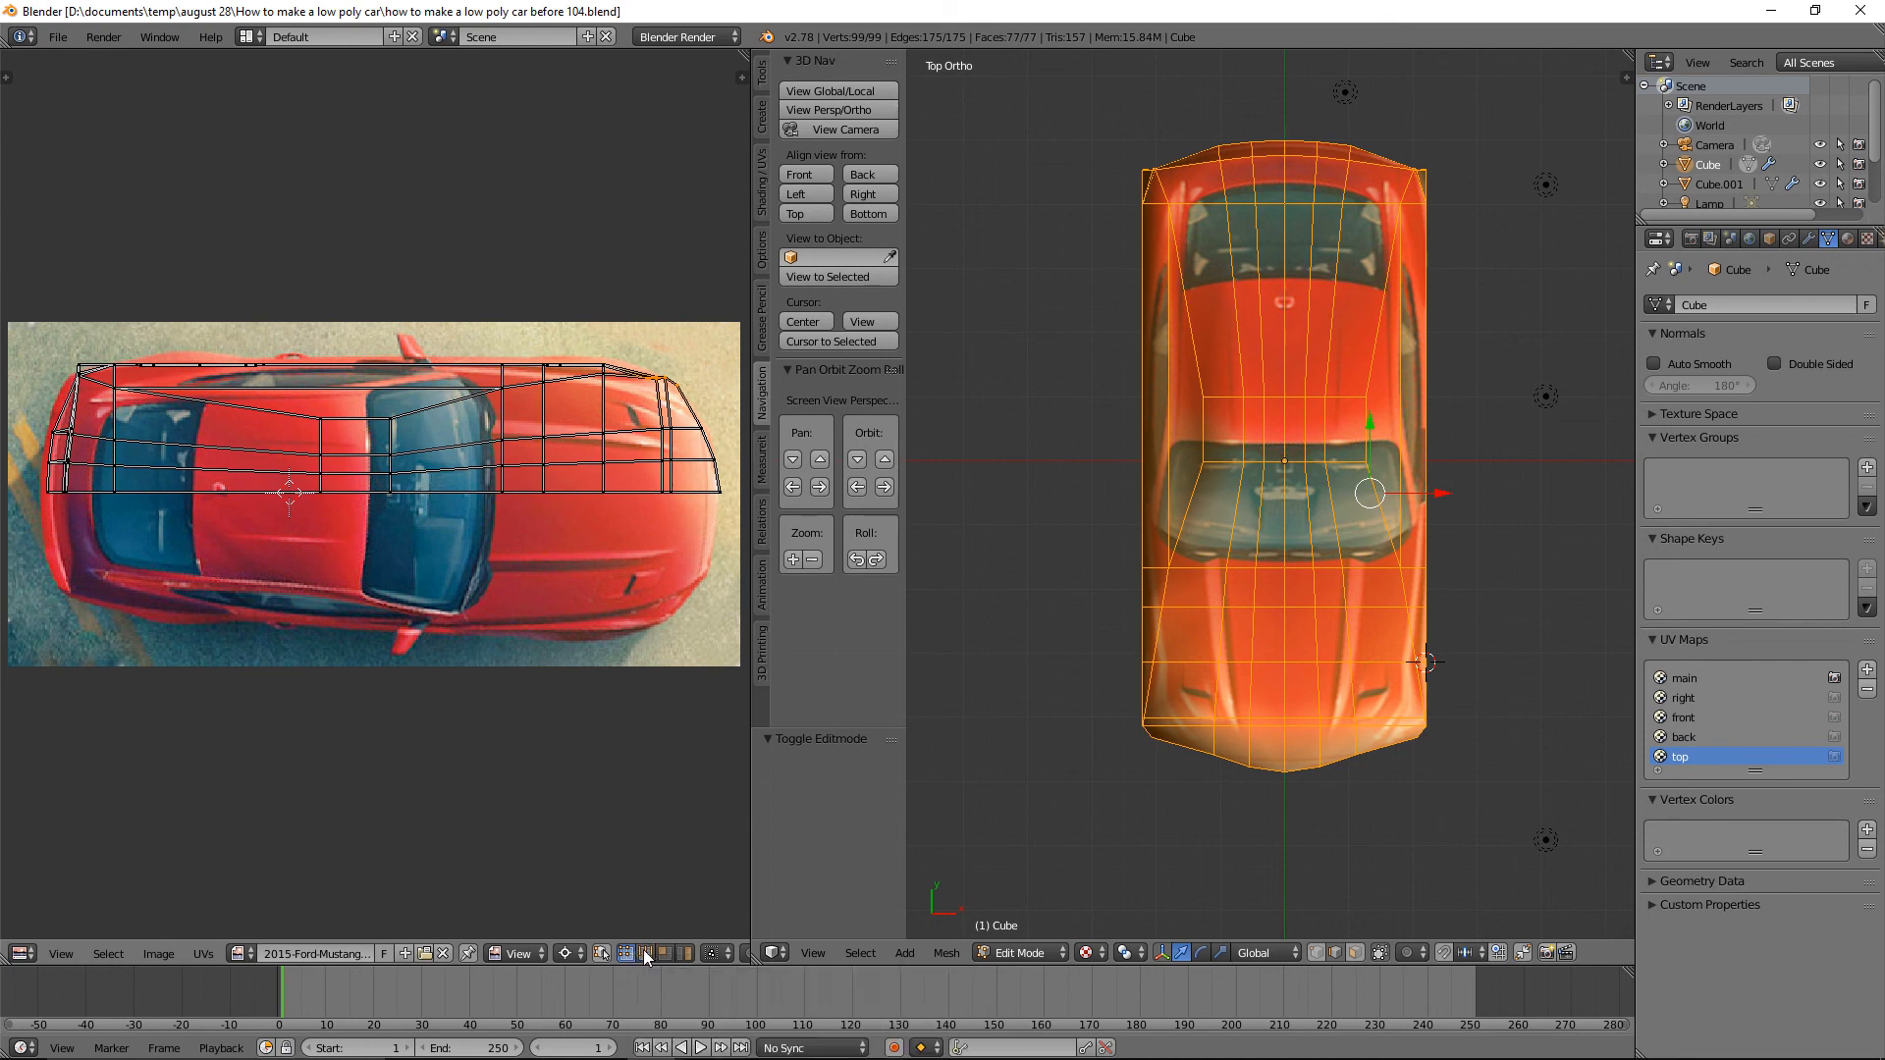
# In UV edge selection mode, move the long edge below the side windows about 0.009 in X and 0.048 in Y.
pyautogui.click(644, 952)
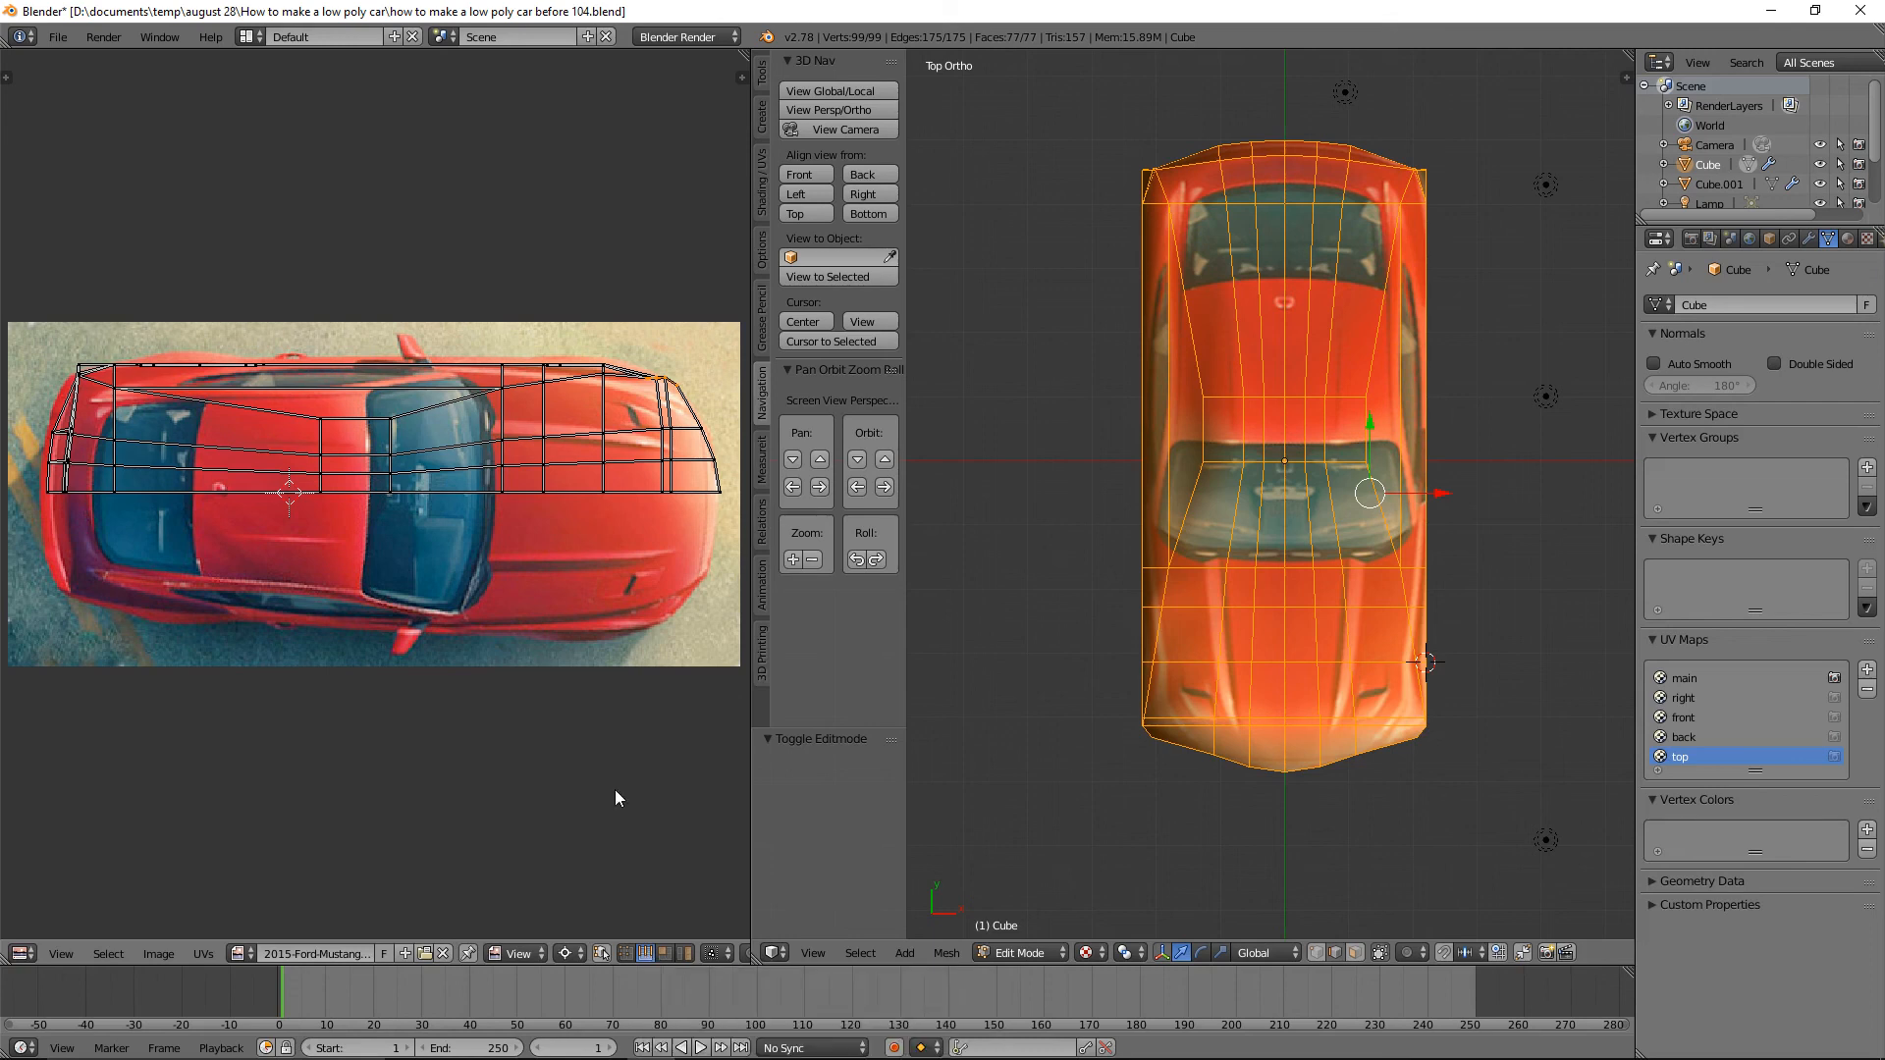
pyautogui.click(369, 385)
pyautogui.press('g')
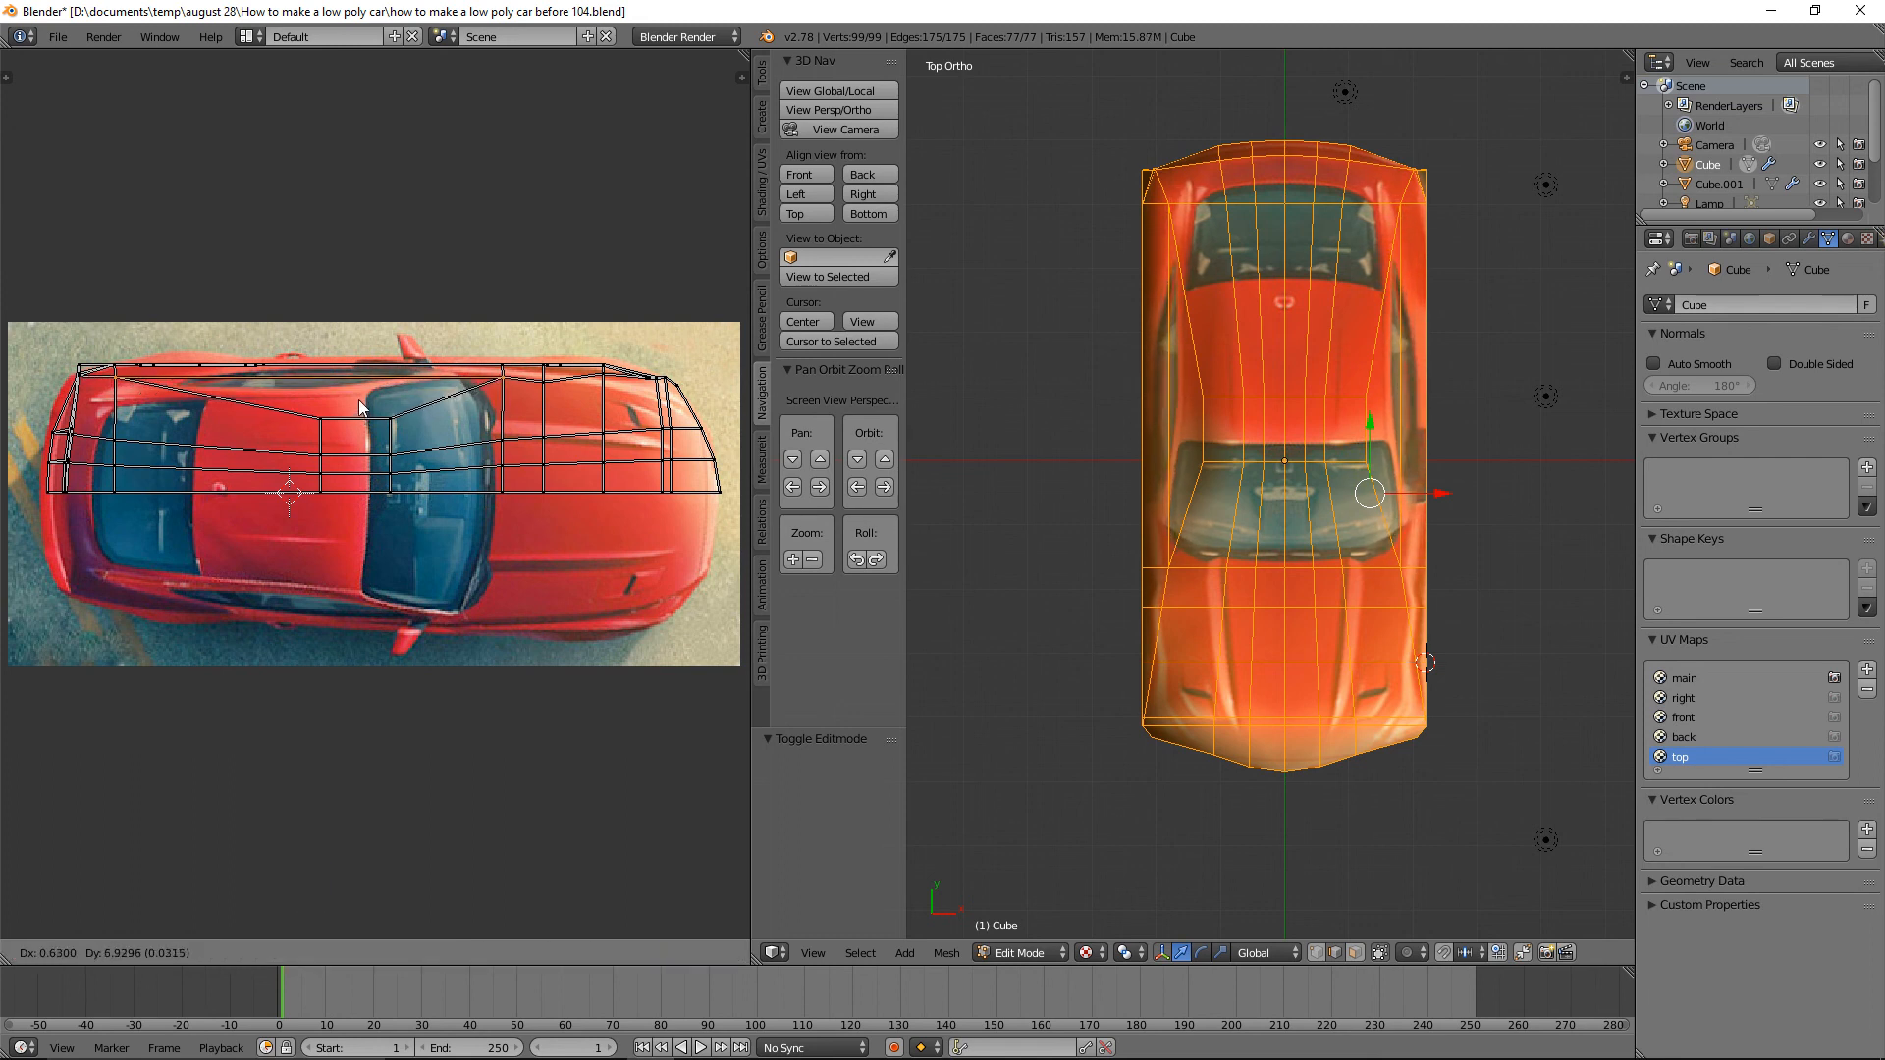
pyautogui.click(361, 393)
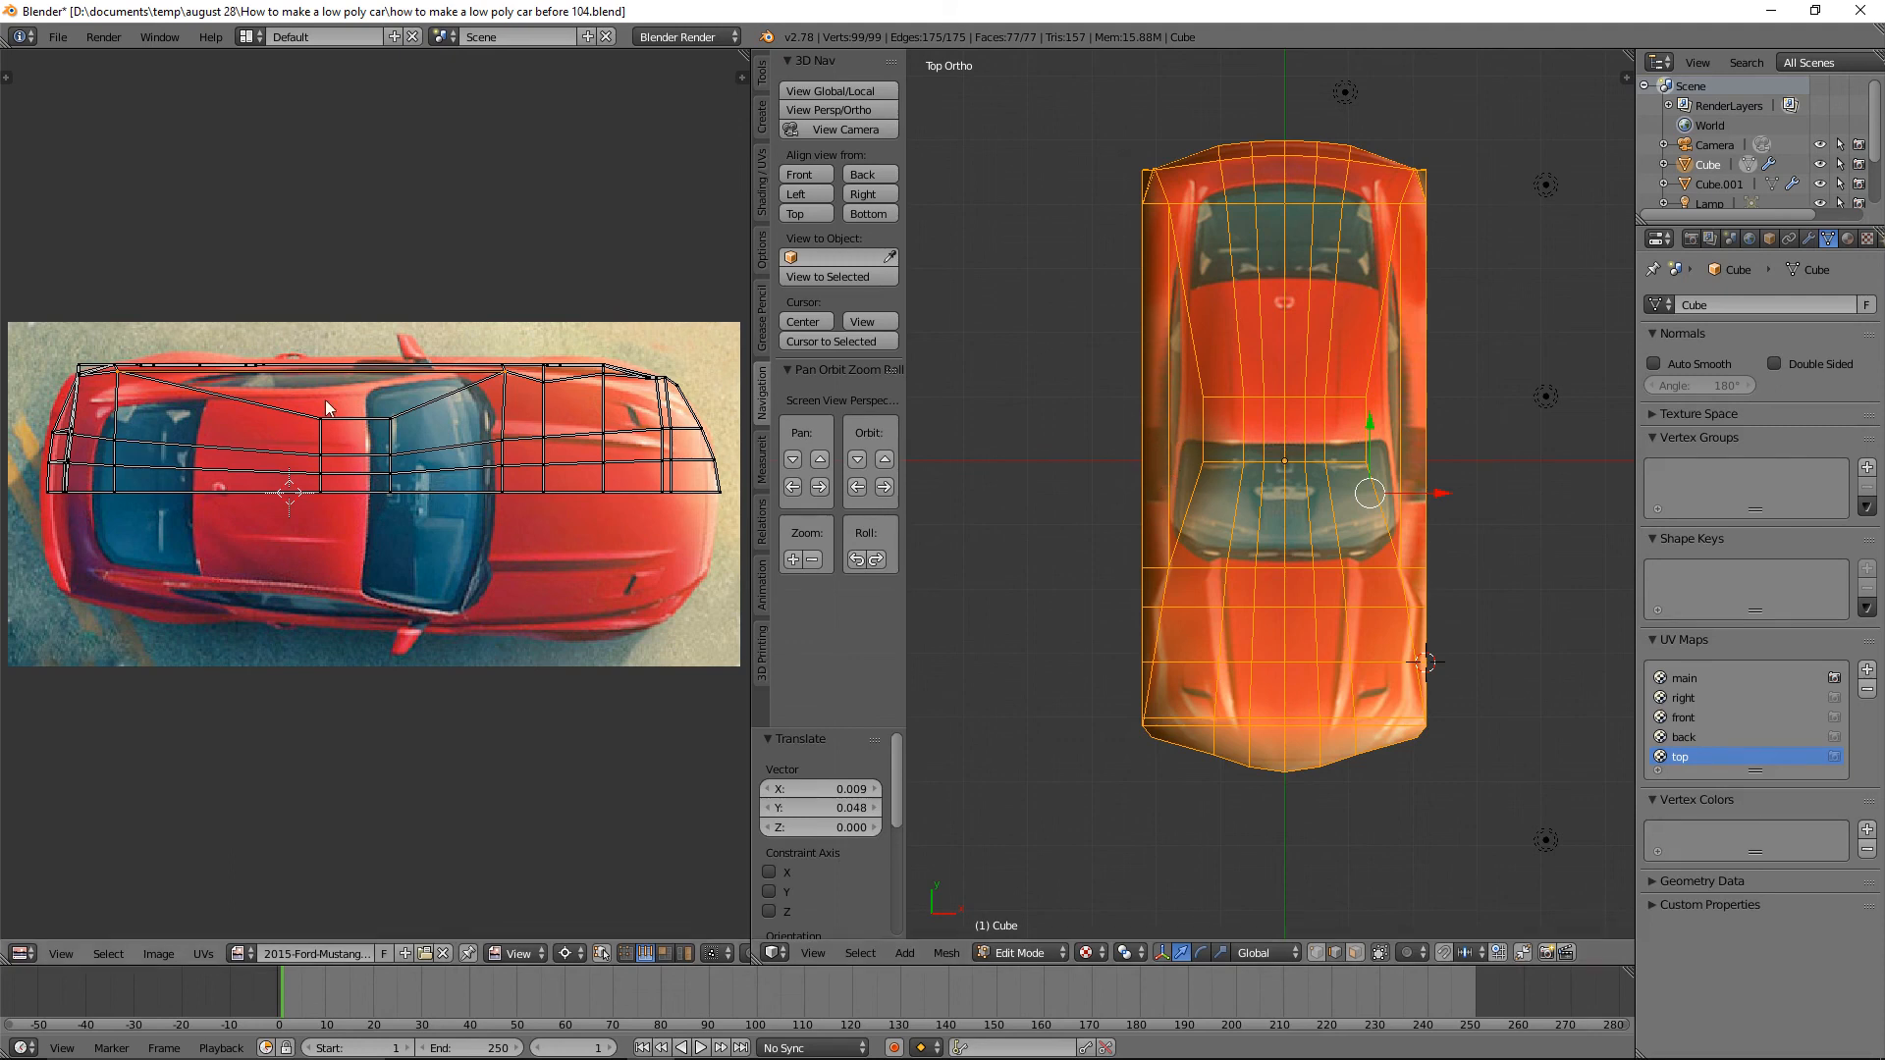
# Move the roof's outer side UV edge about 0.003 in X and 0.117 in Y, and save as "how to make a low poly car before 105.blend".
pyautogui.click(352, 415)
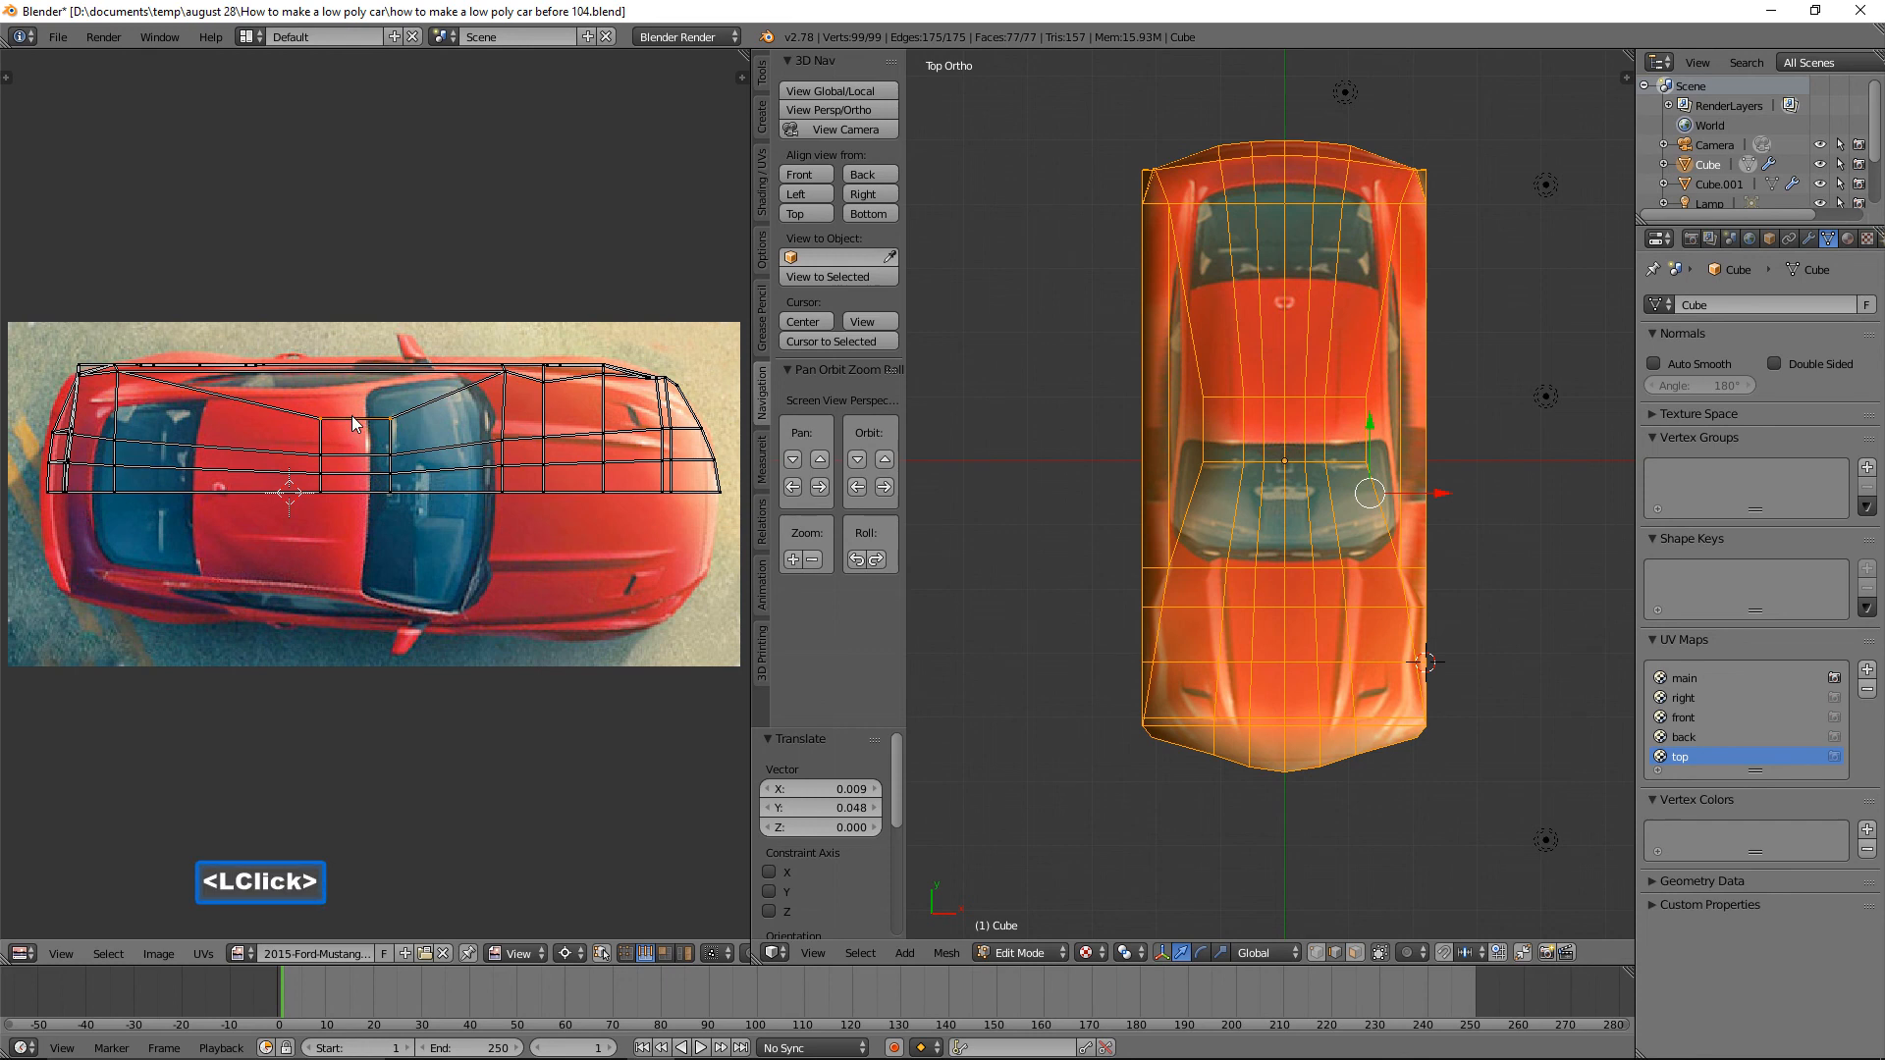
pyautogui.press('g')
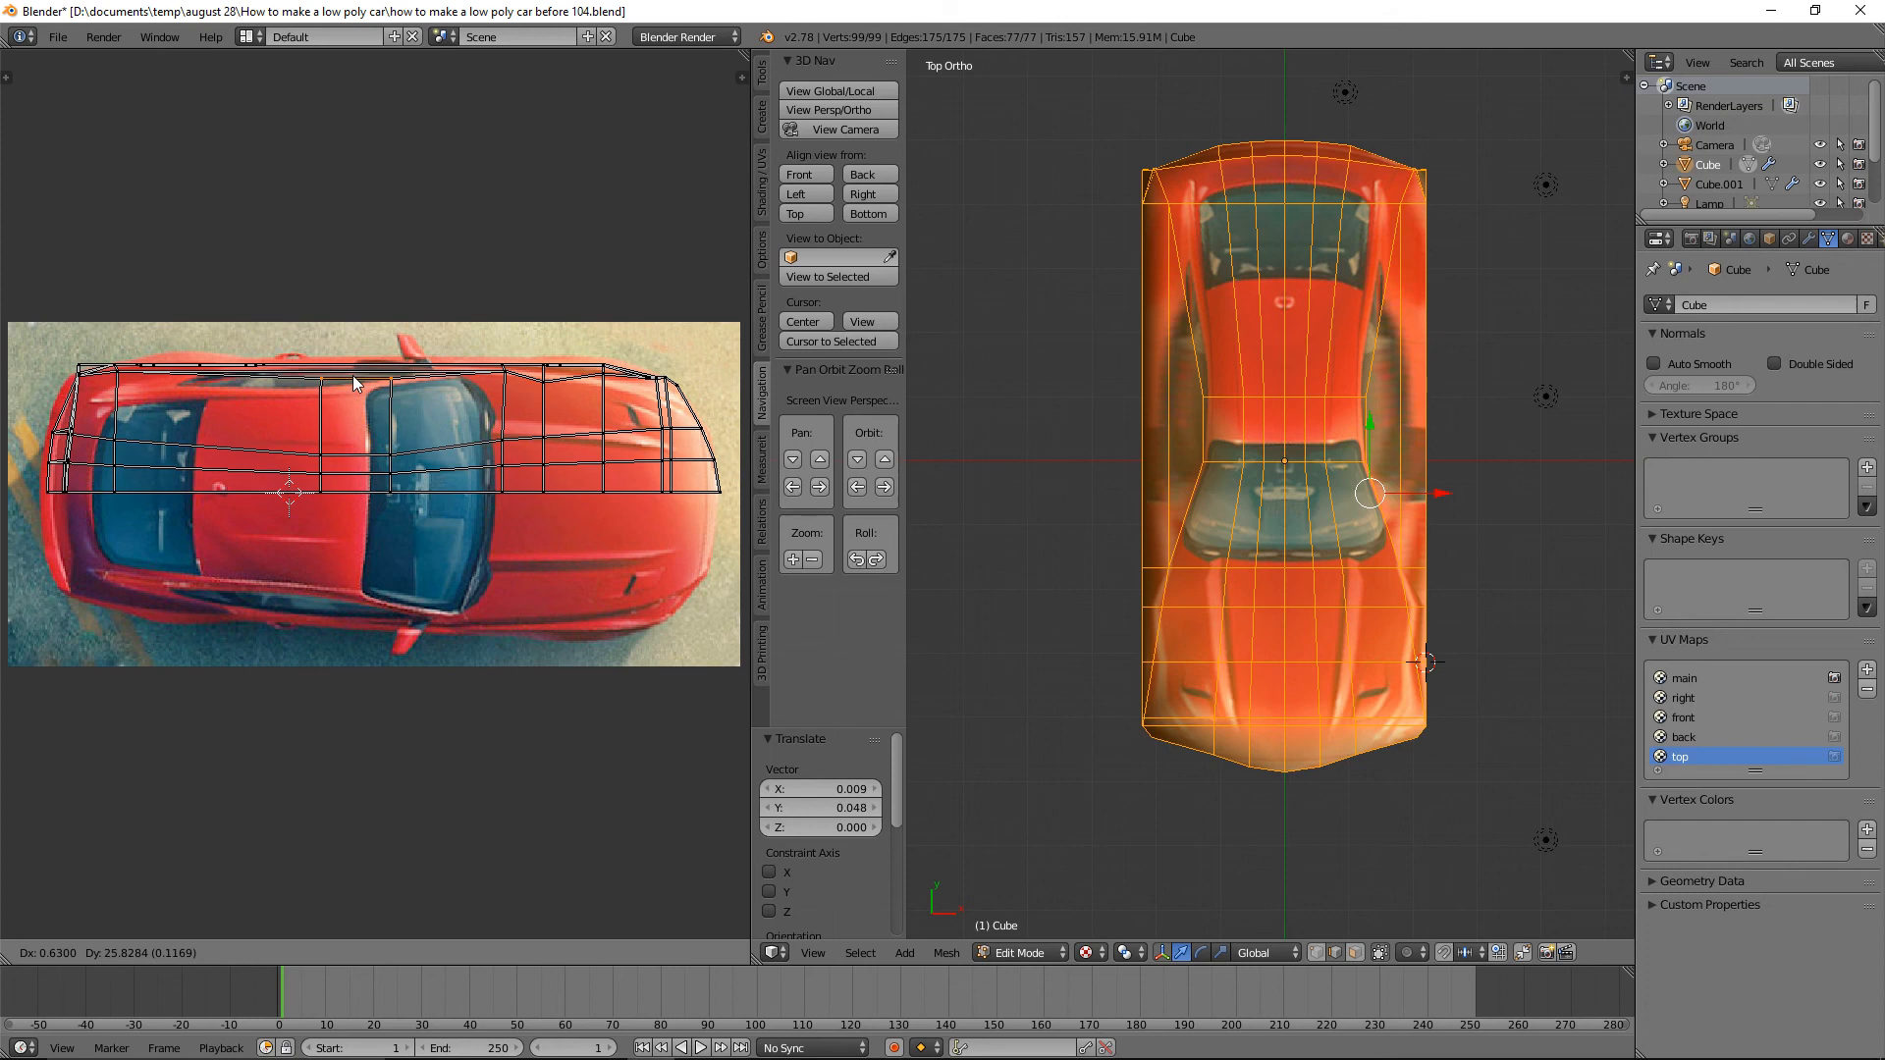
pyautogui.click(352, 375)
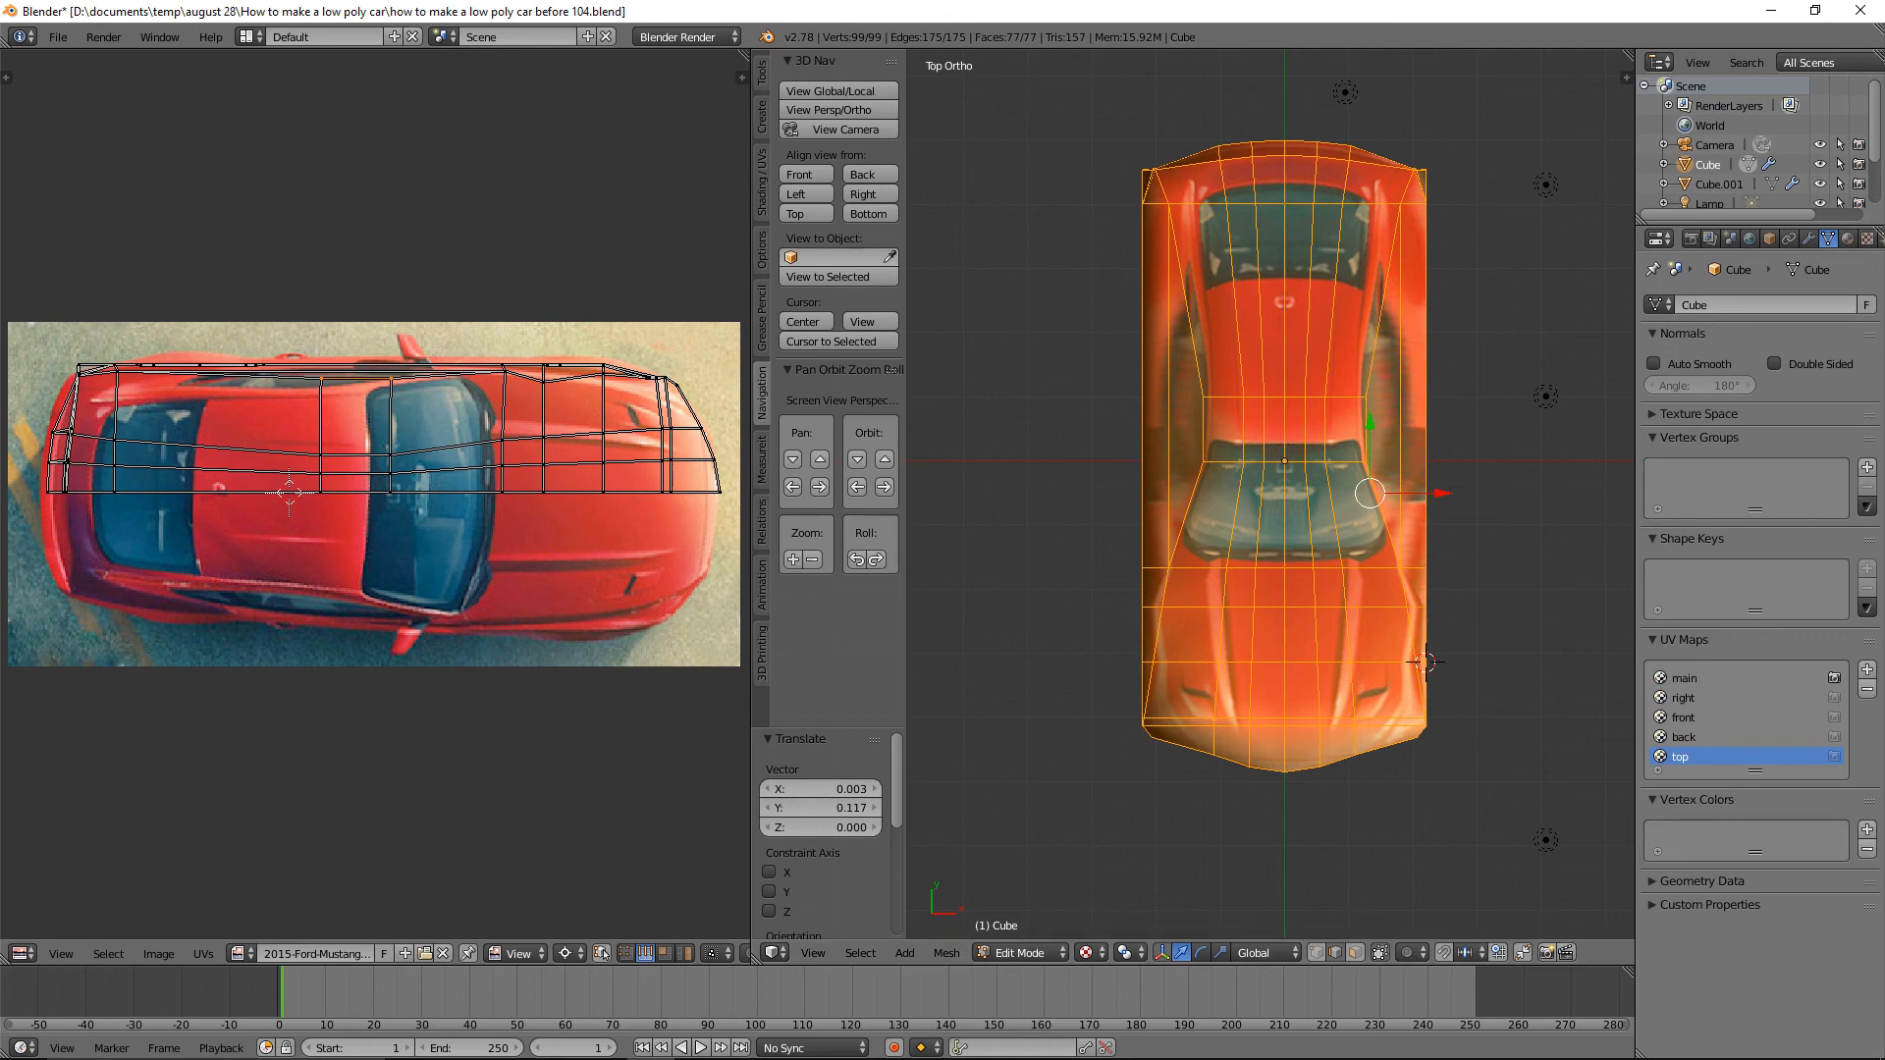
pyautogui.click(1477, 129)
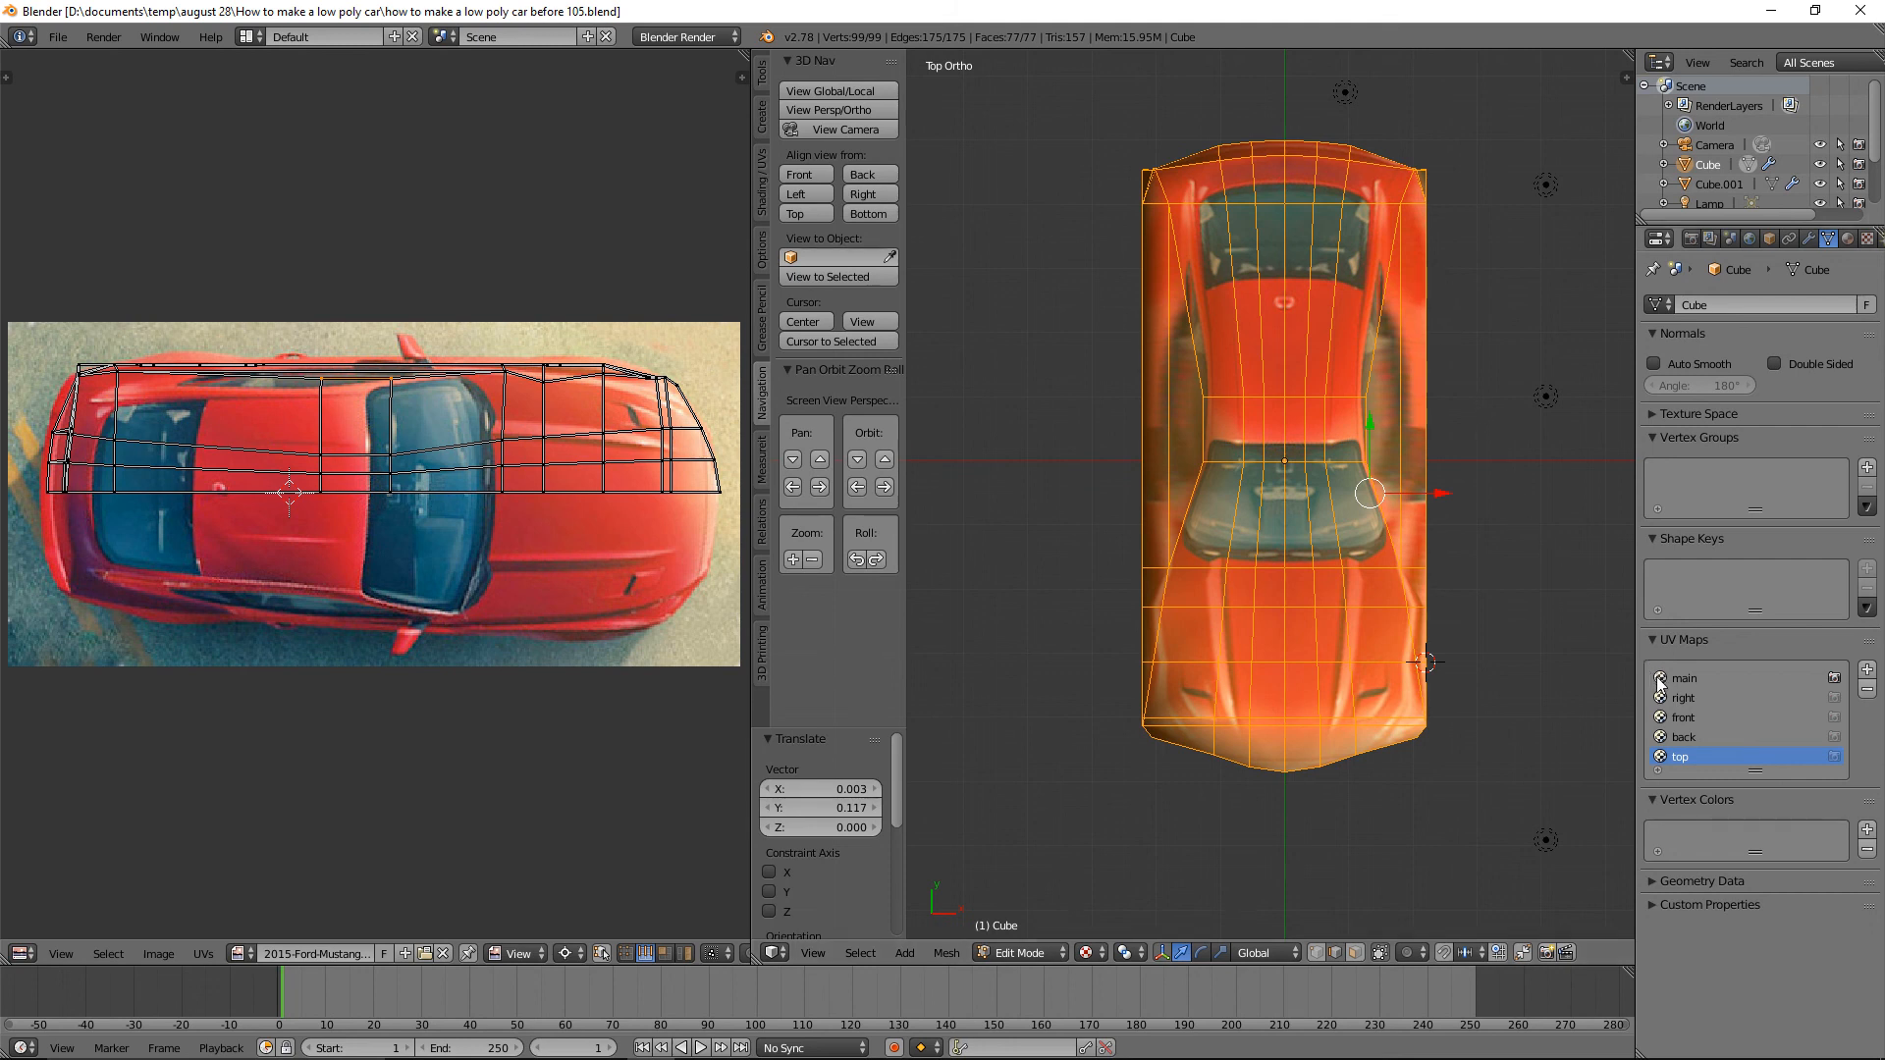
# Activate the front UV map, view the car from the front and assign ford-mustang.png as its image.
pyautogui.click(1700, 718)
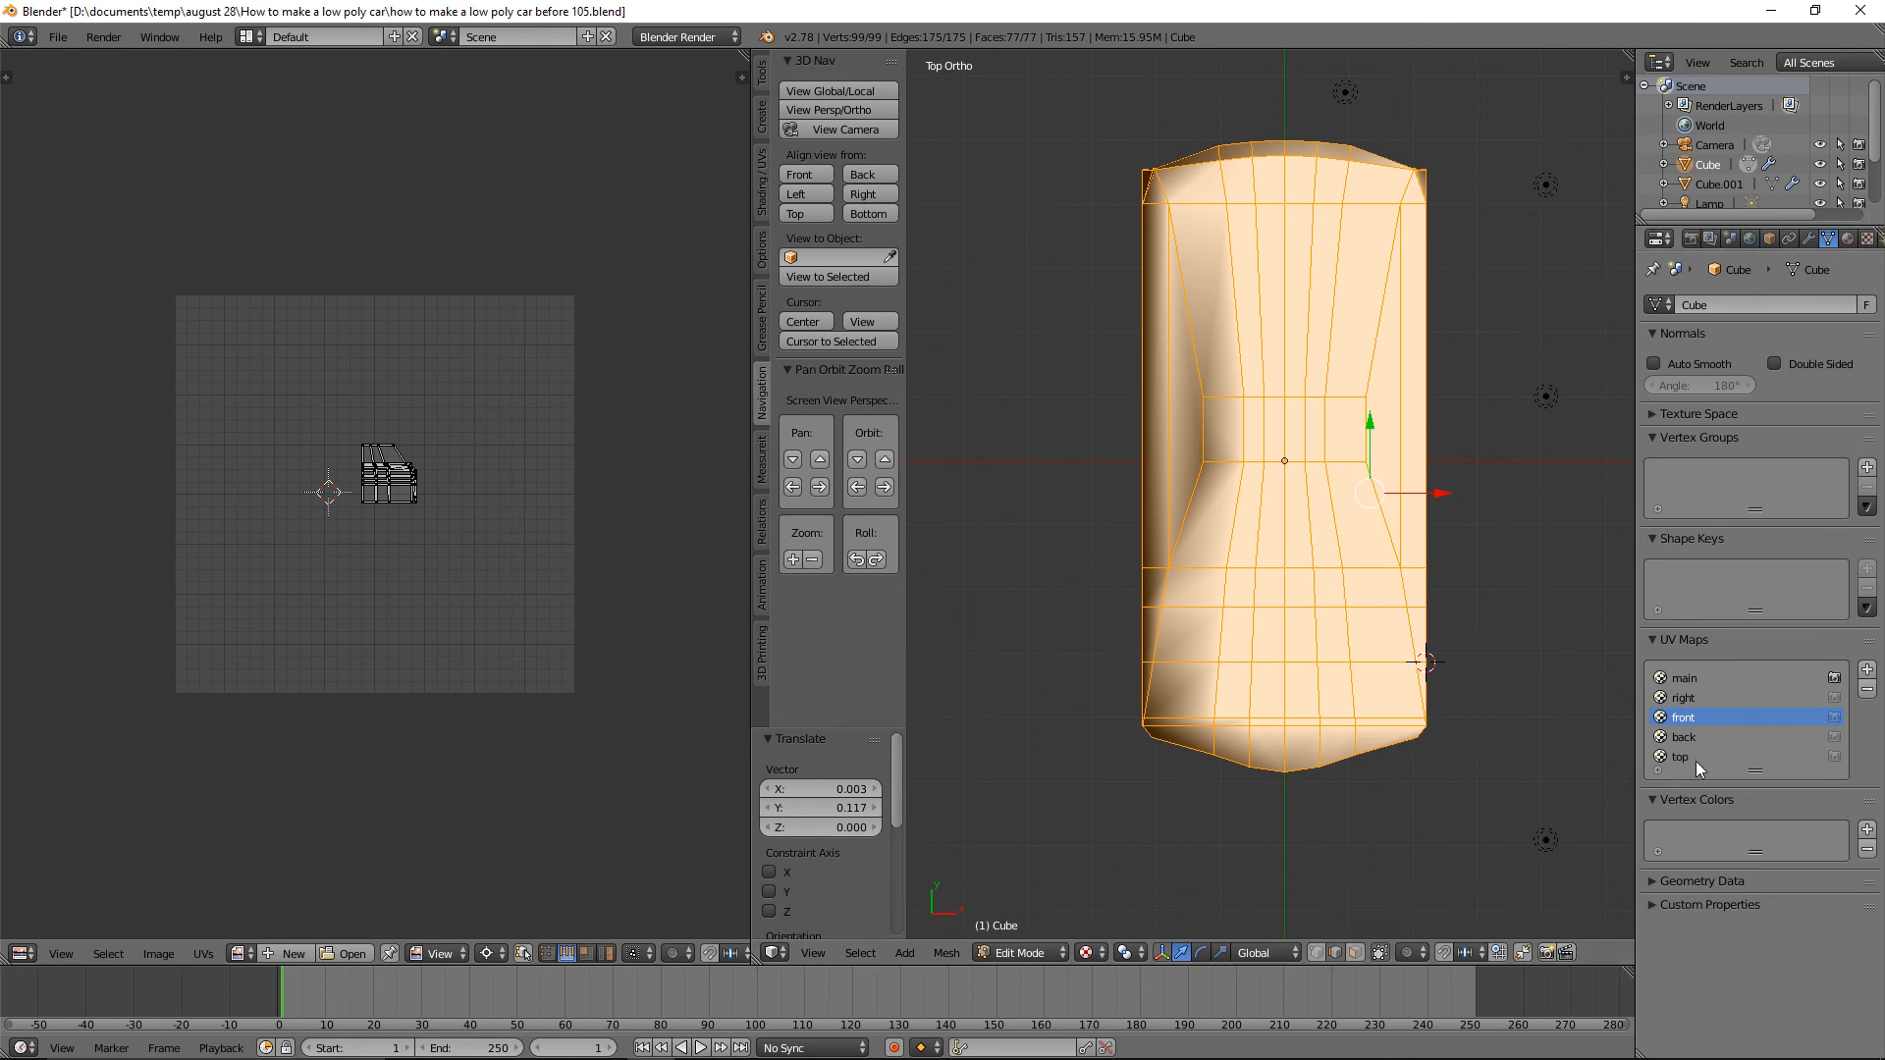
pyautogui.click(815, 169)
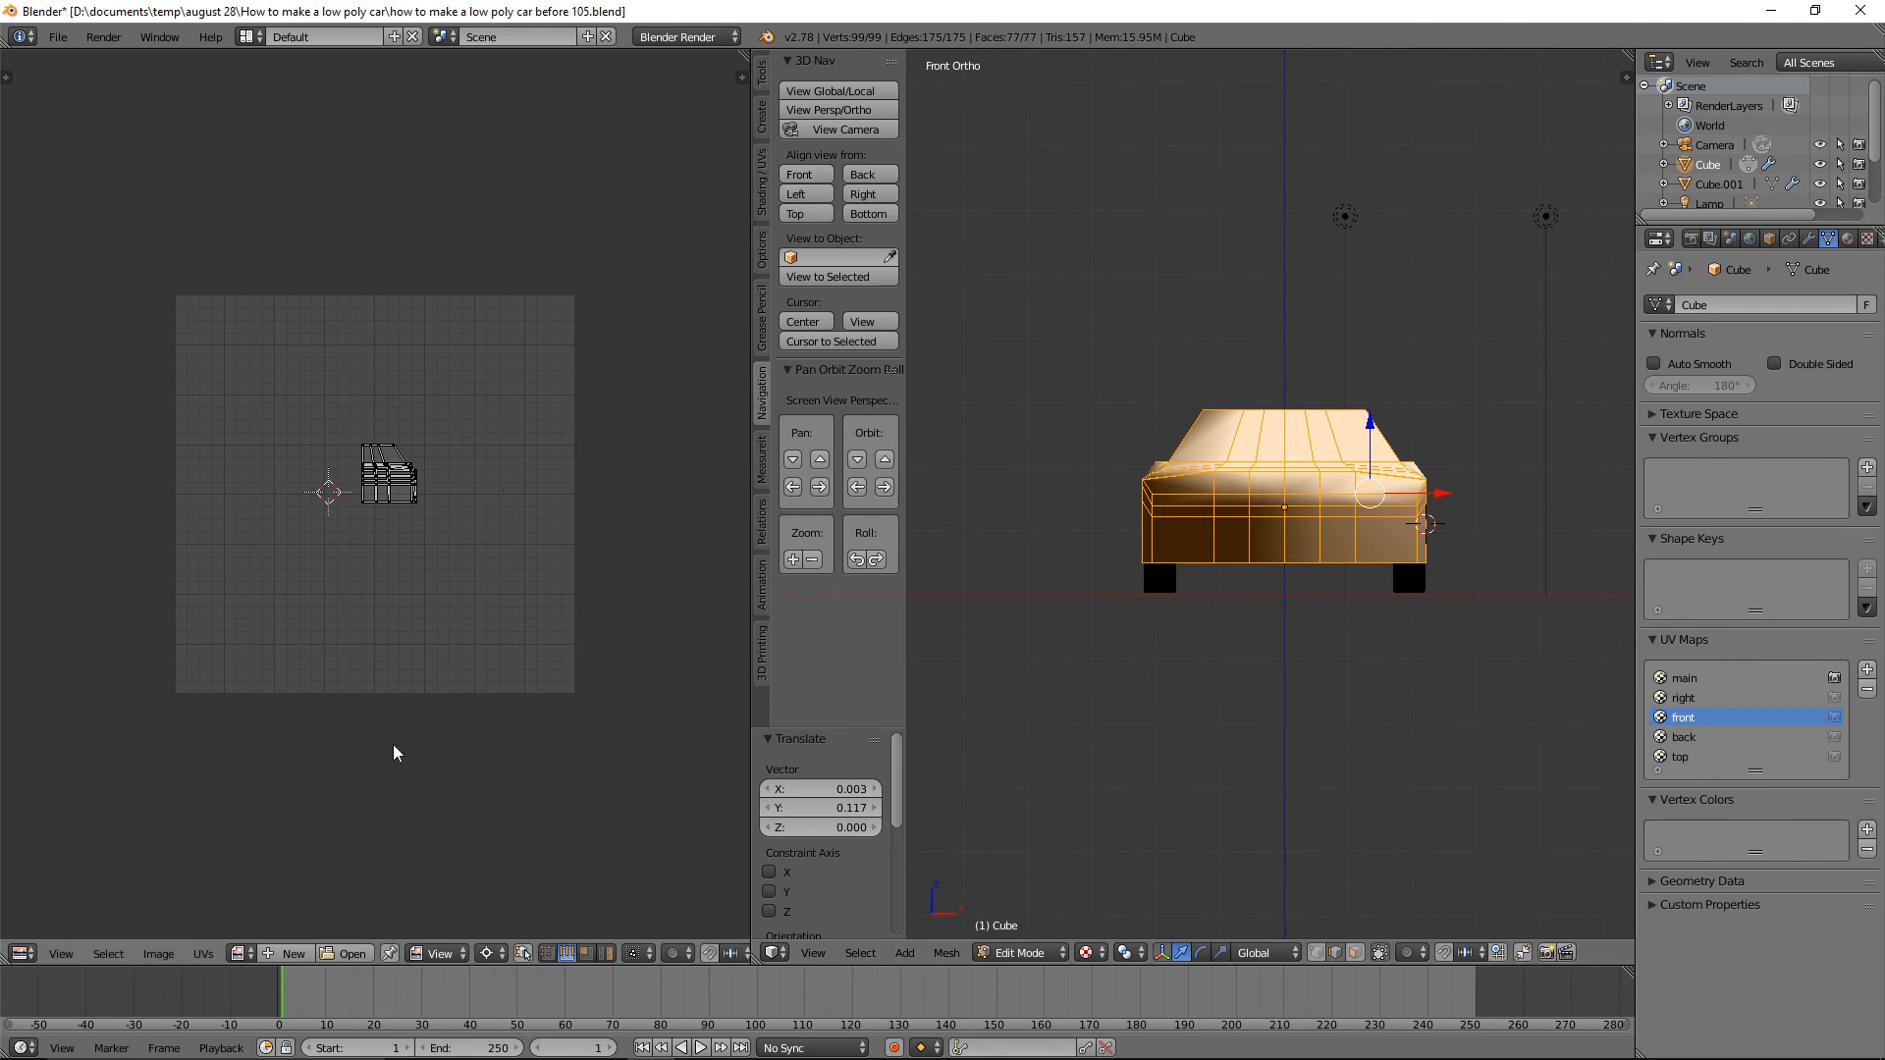
pyautogui.click(252, 954)
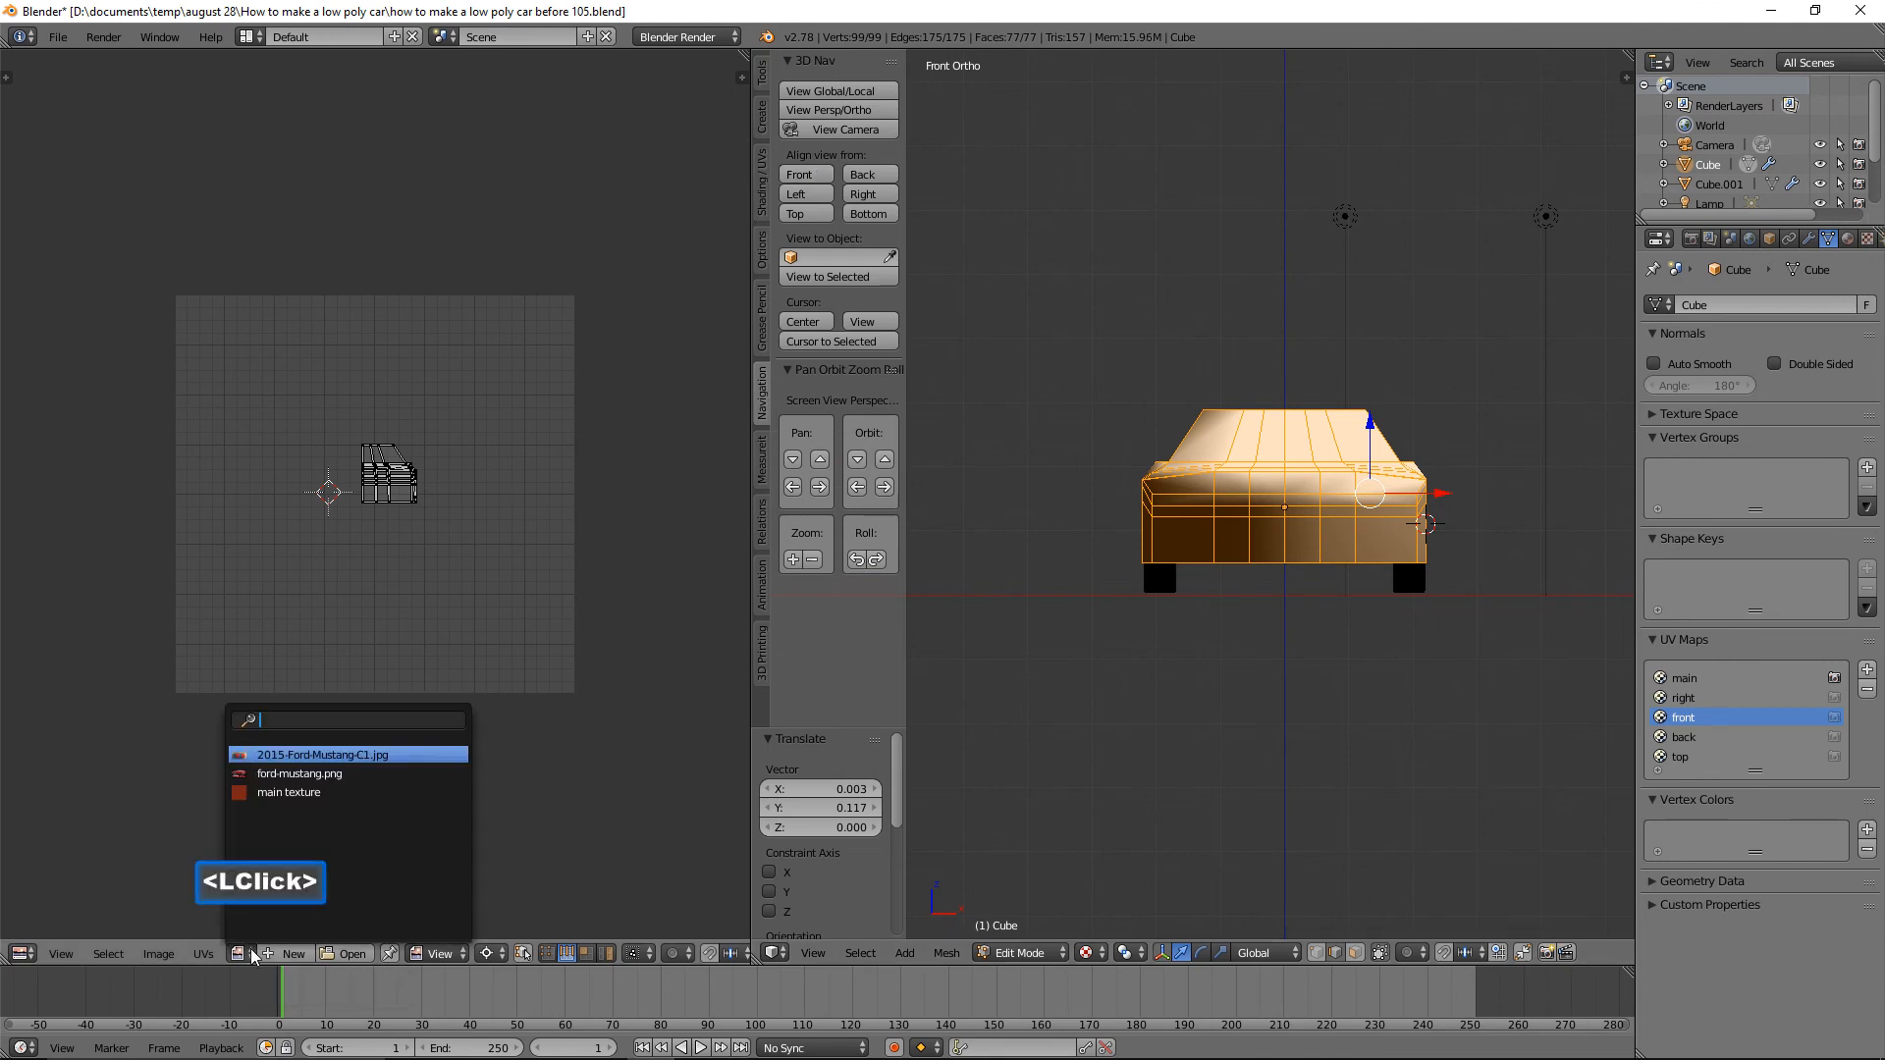
pyautogui.click(373, 776)
pyautogui.scroll(-4, 538, 597)
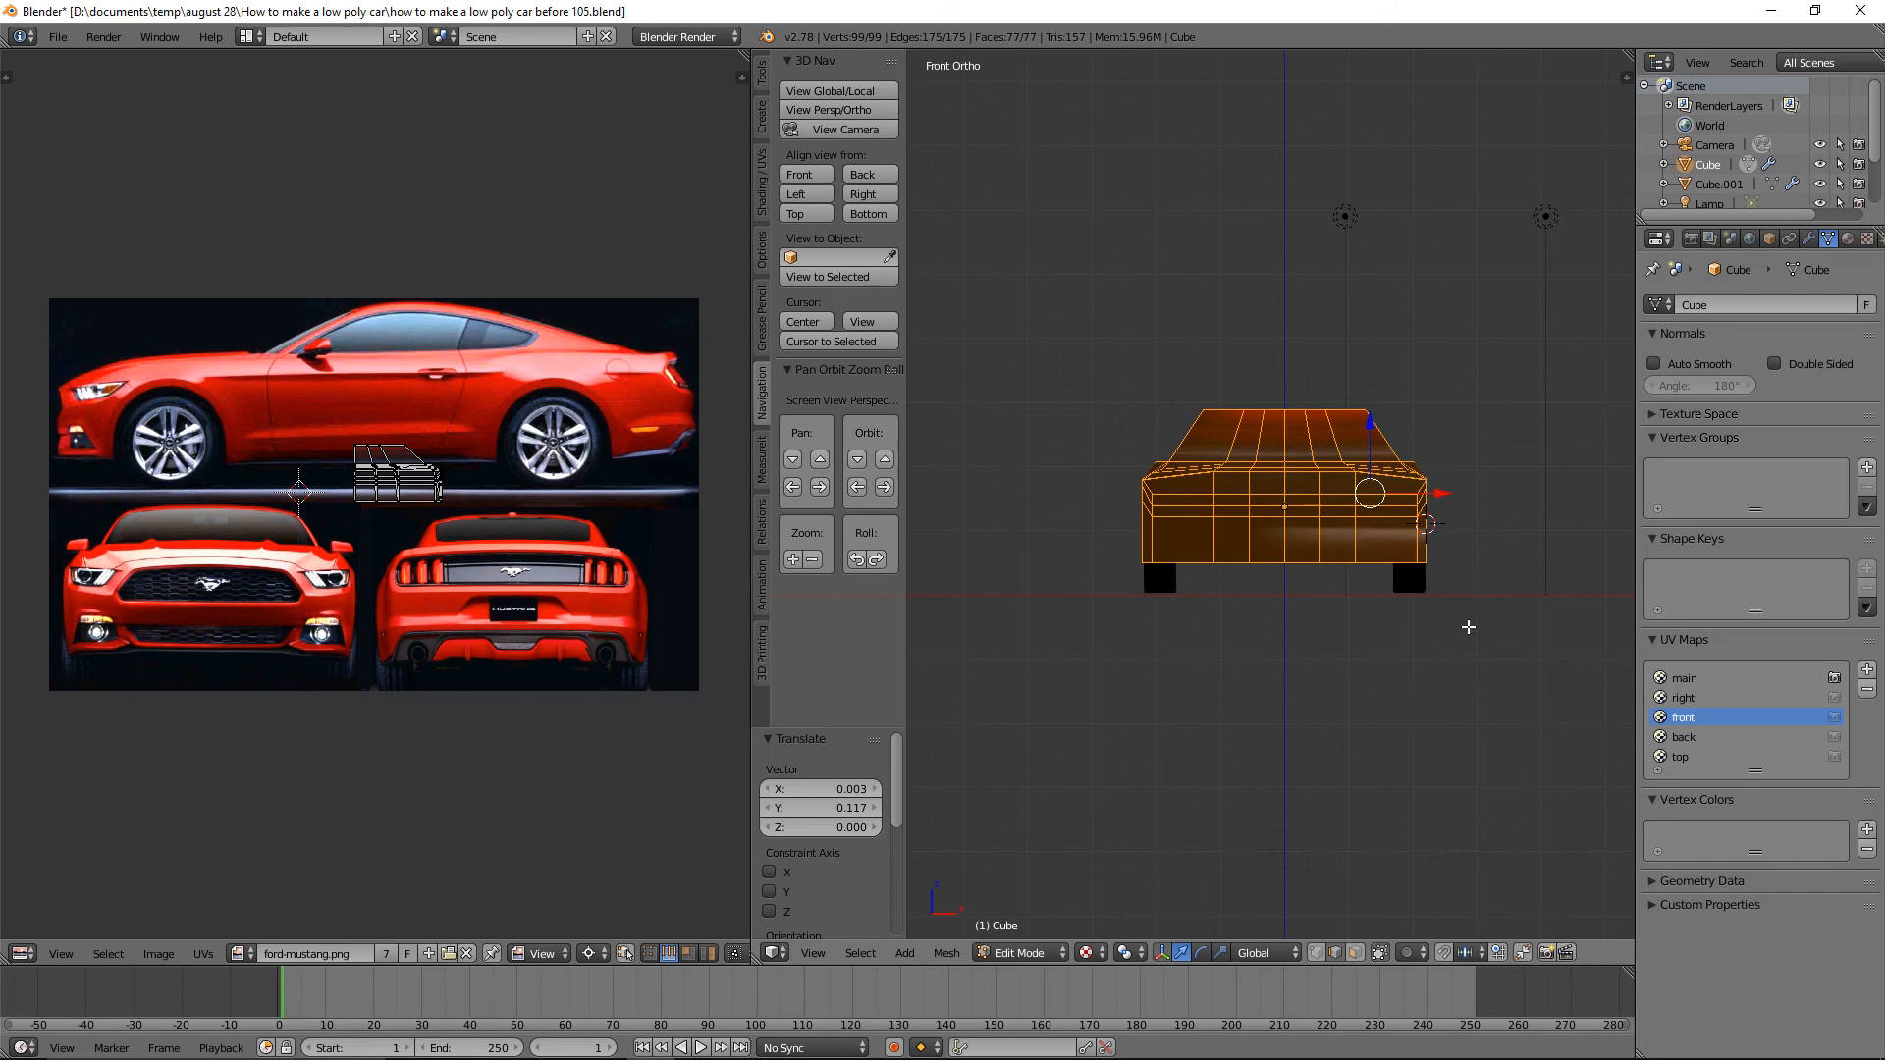
# Project the car's UVs from the front view and move them about -0.513 in X and -0.170 in Y onto the pictured front.
pyautogui.press('u')
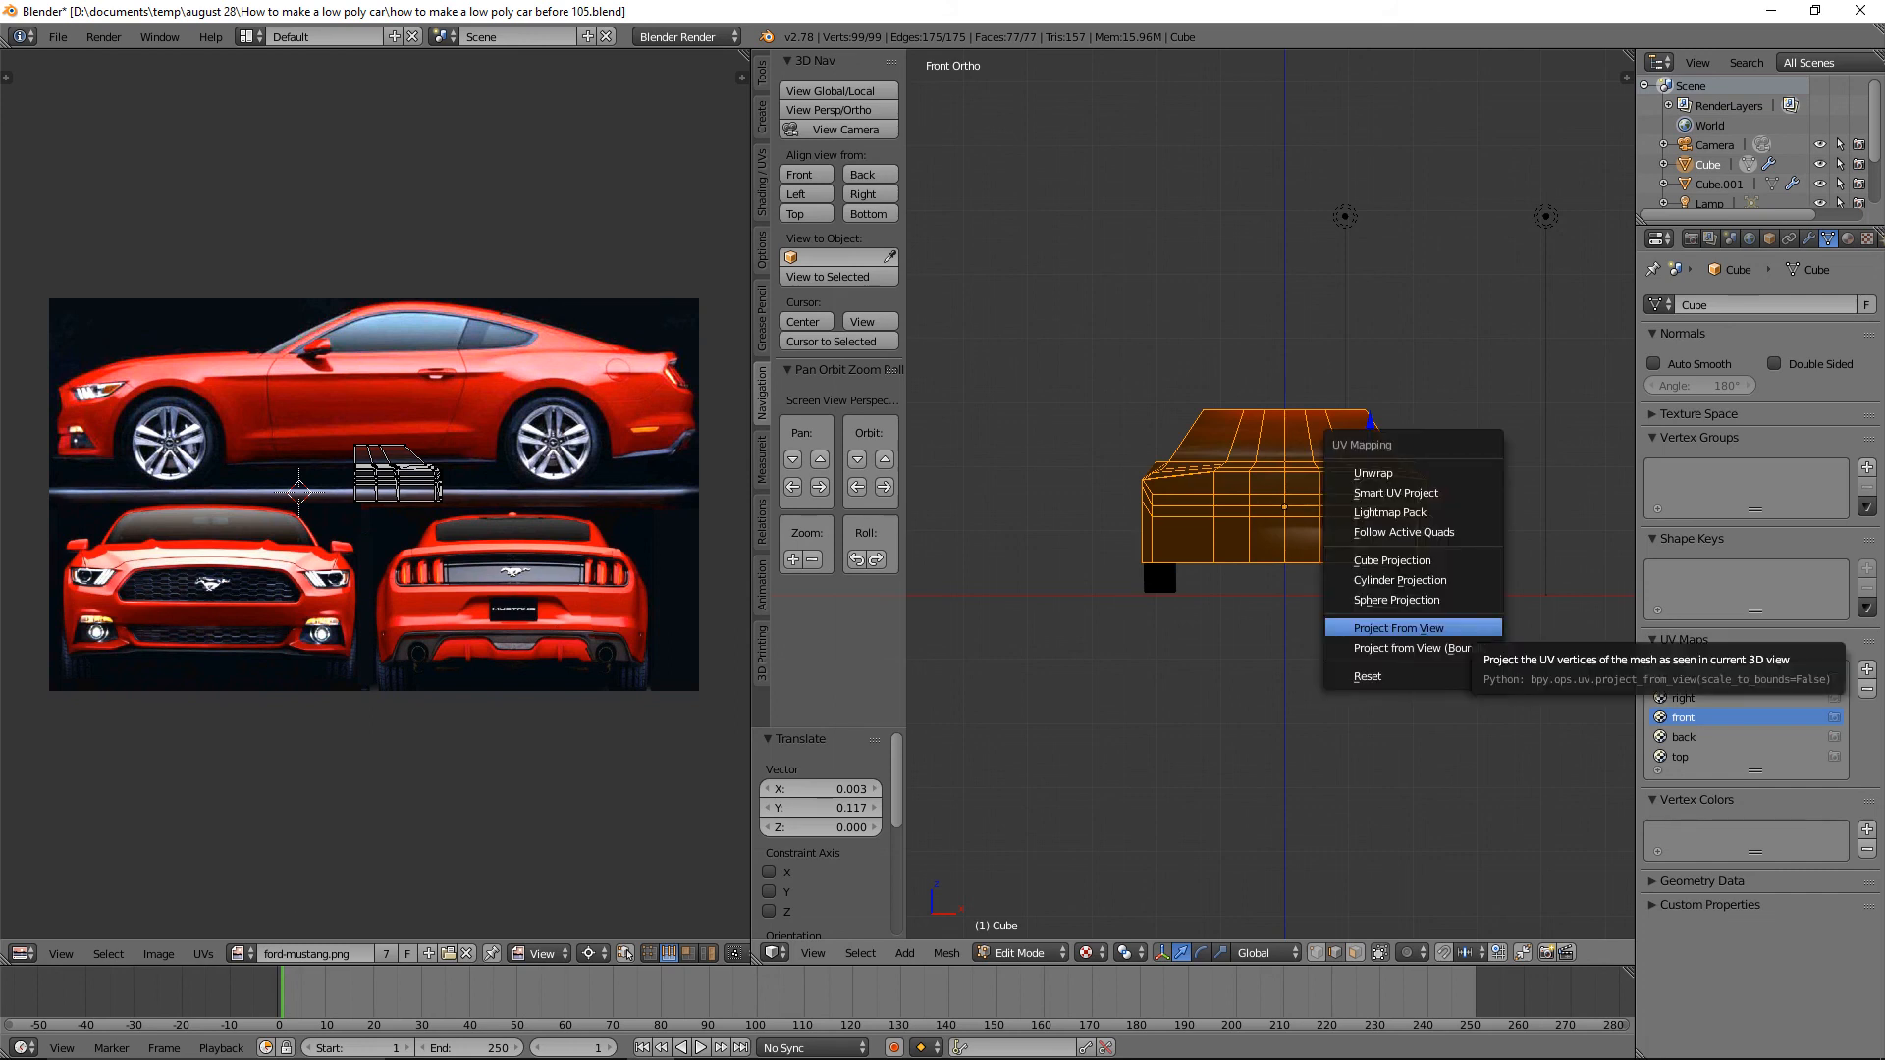
pyautogui.click(1414, 628)
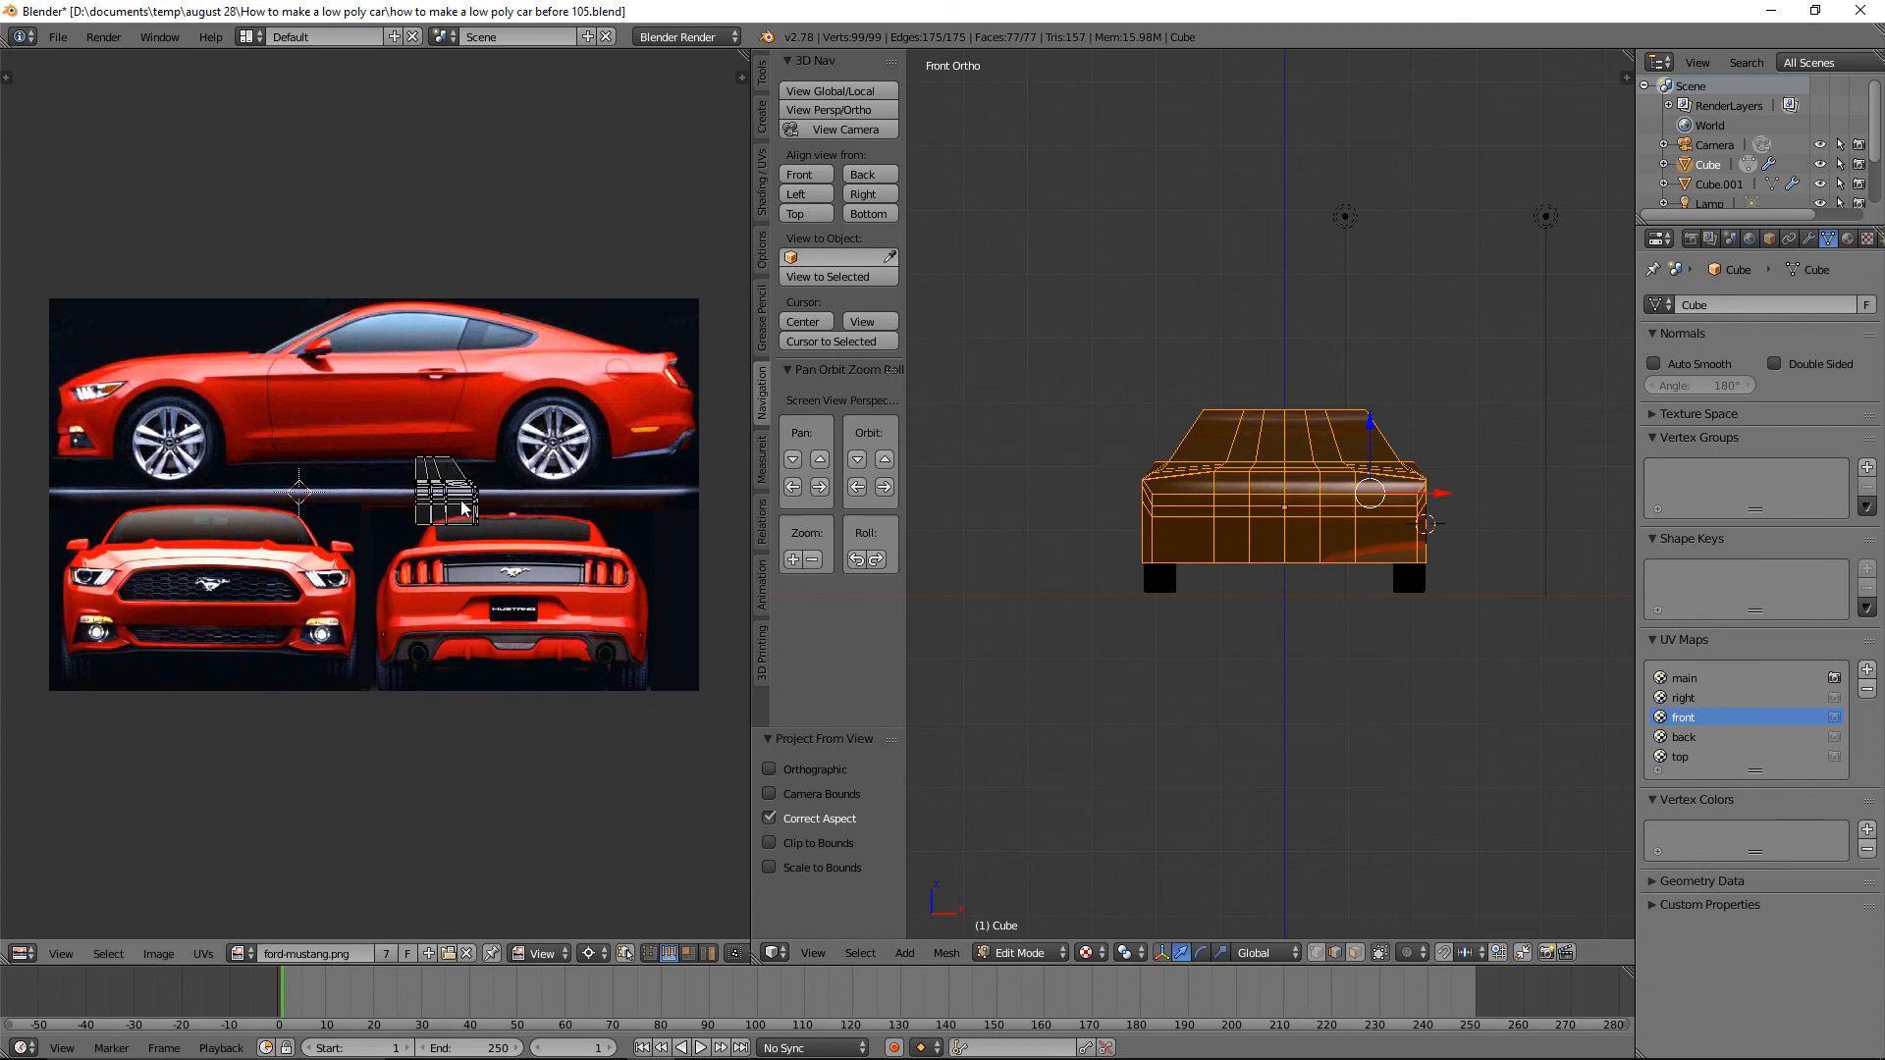
pyautogui.press('a')
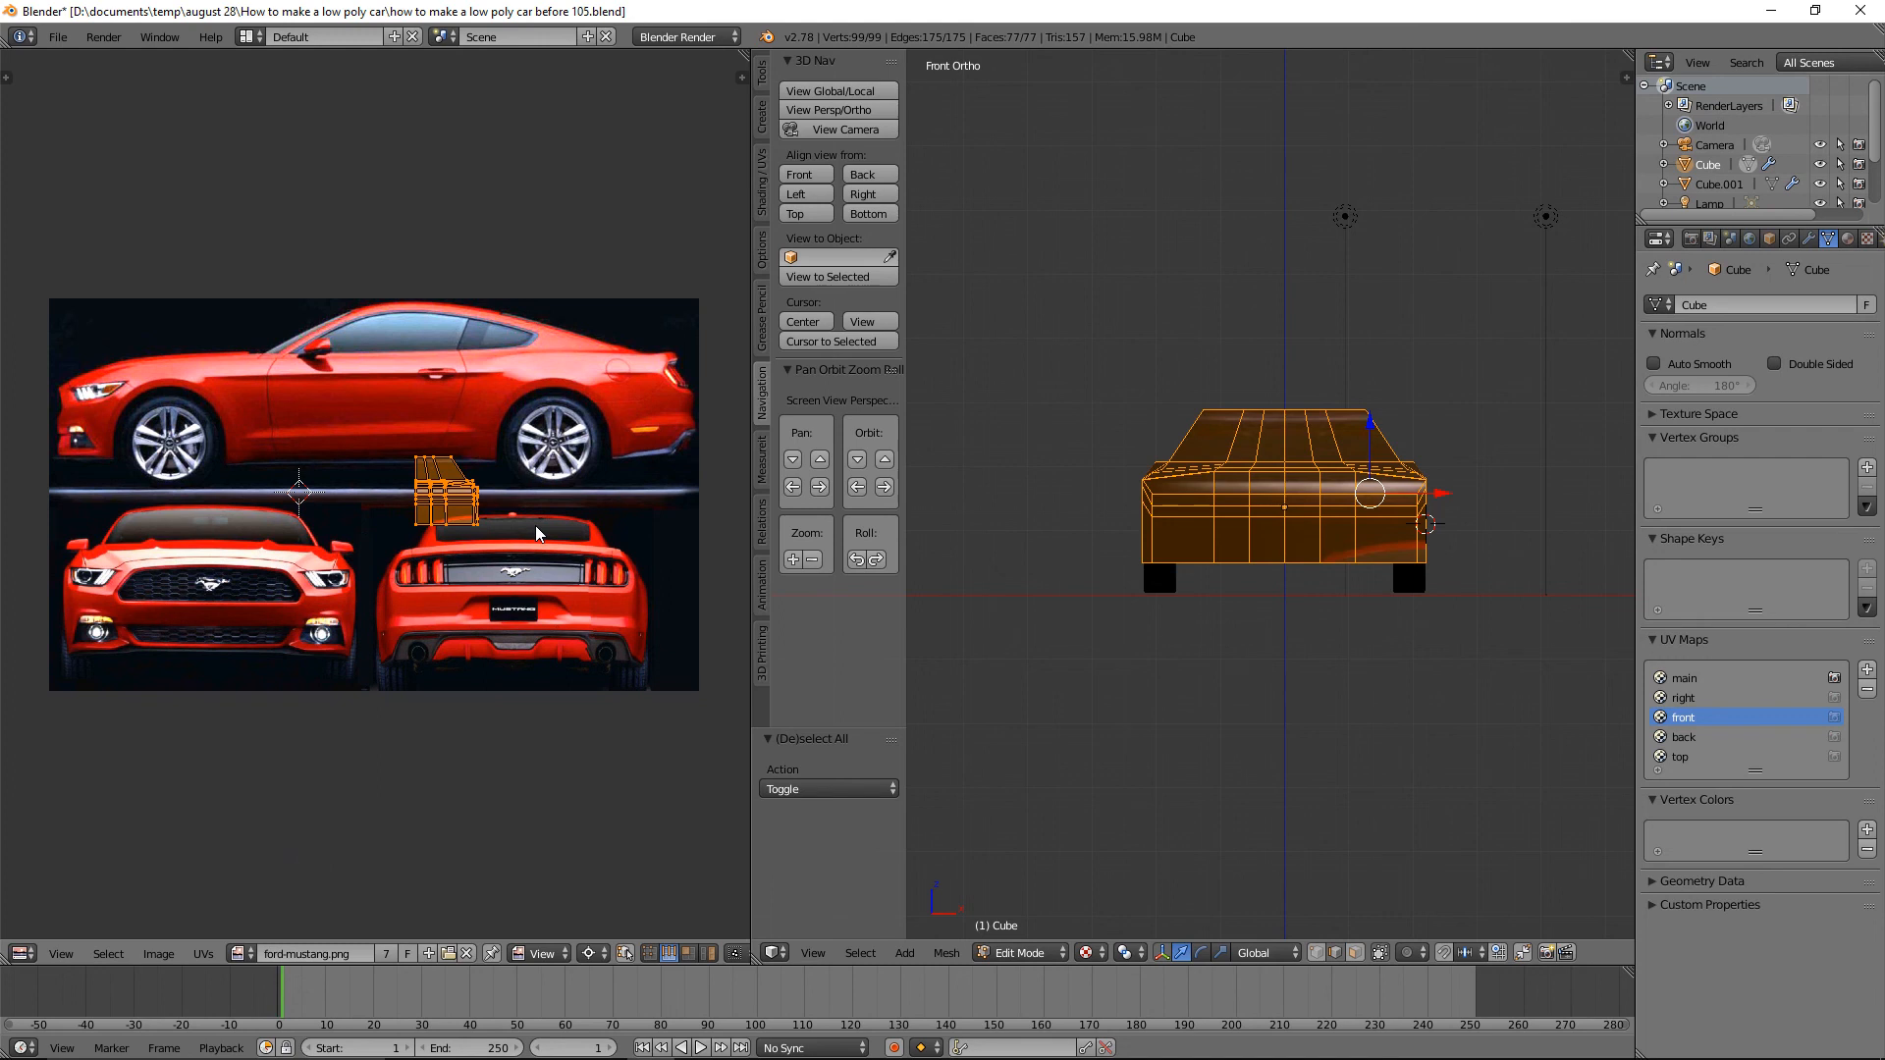
pyautogui.press('g')
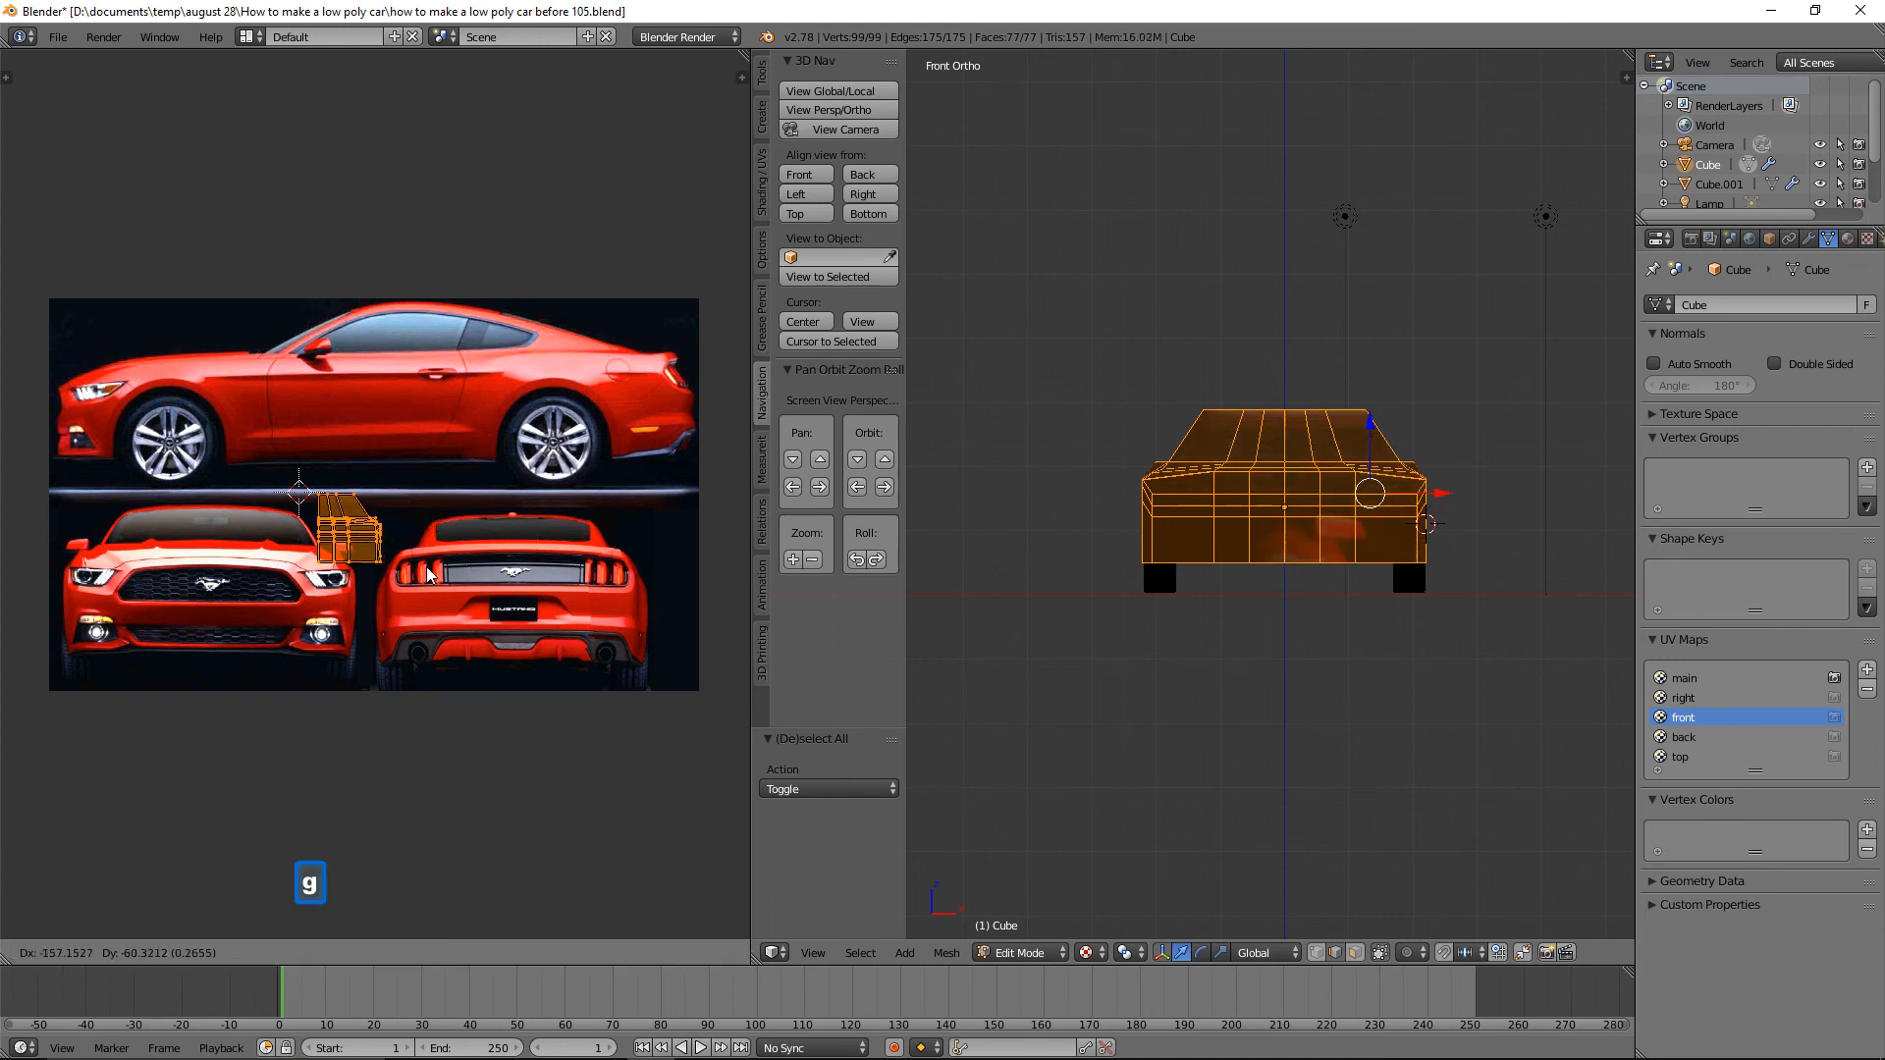
pyautogui.click(334, 592)
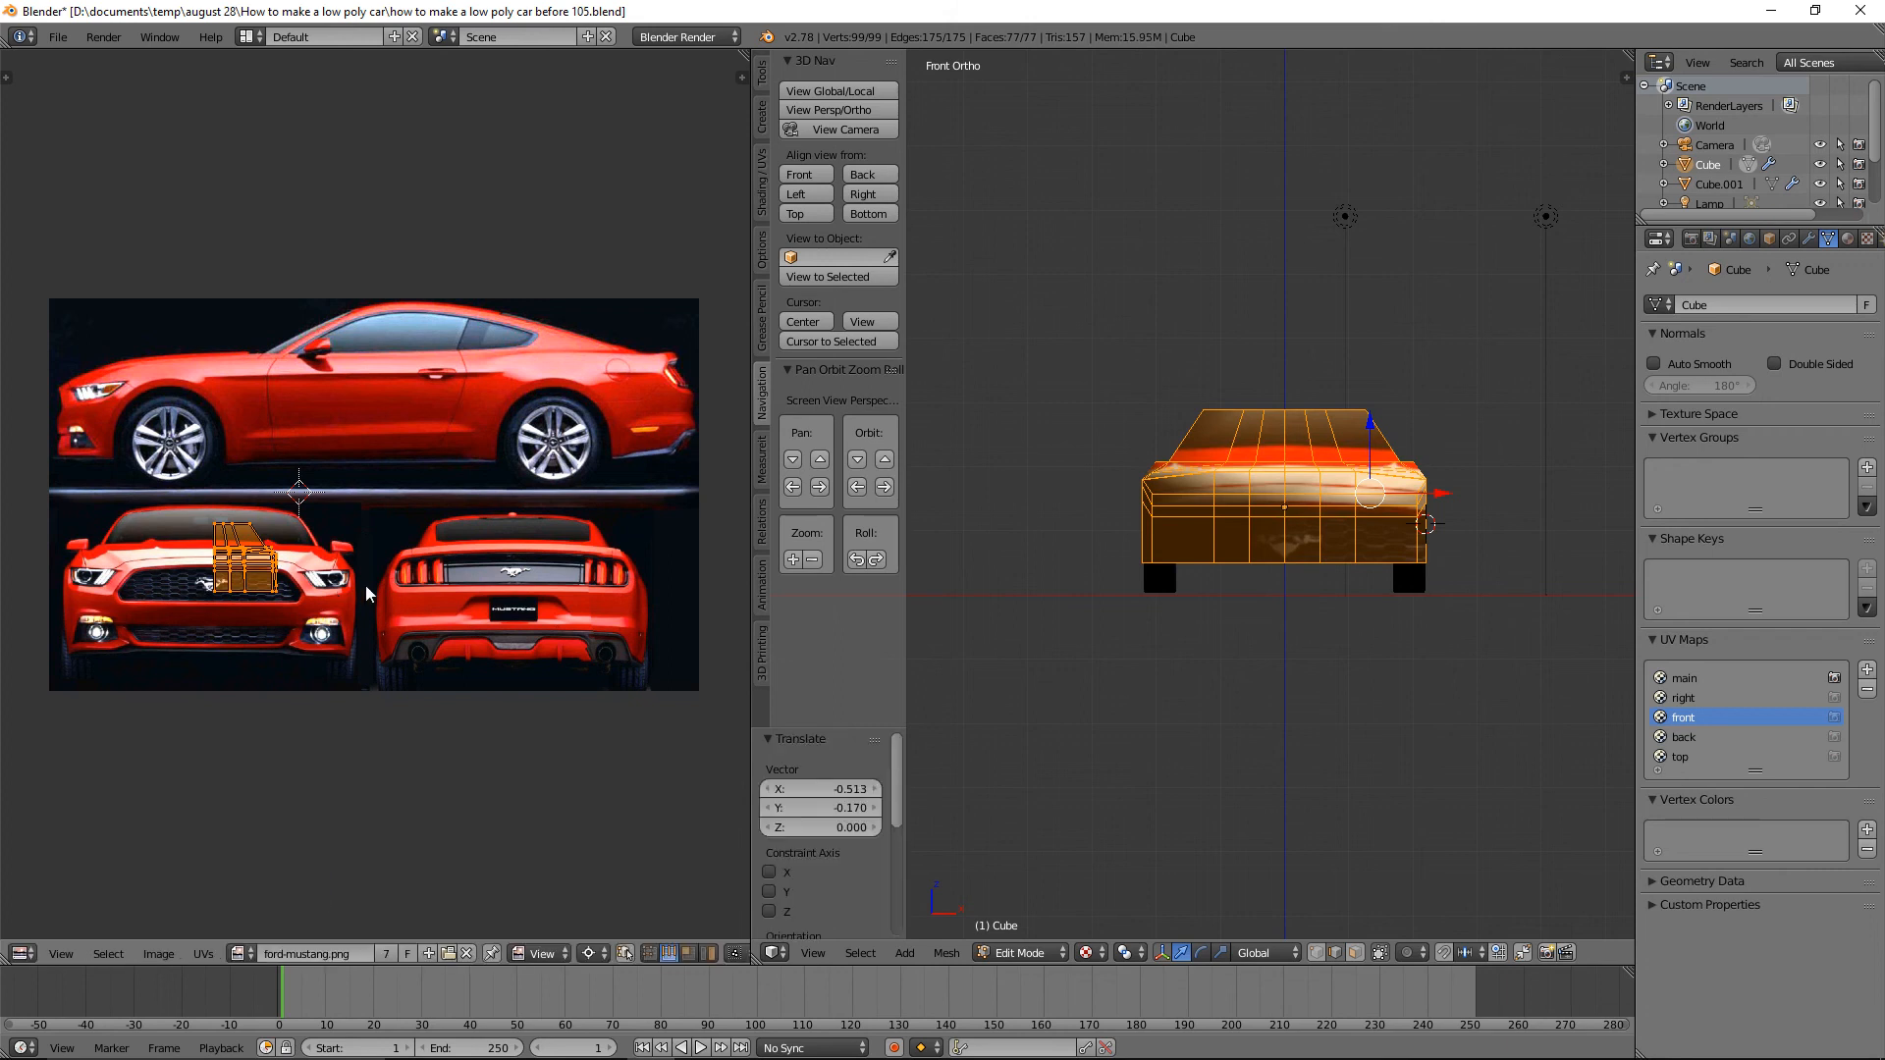
# Set the UV pivot to the 2D cursor, place the cursor on the pictured grille emblem, and scale the front UVs by about 1.551.
pyautogui.click(605, 954)
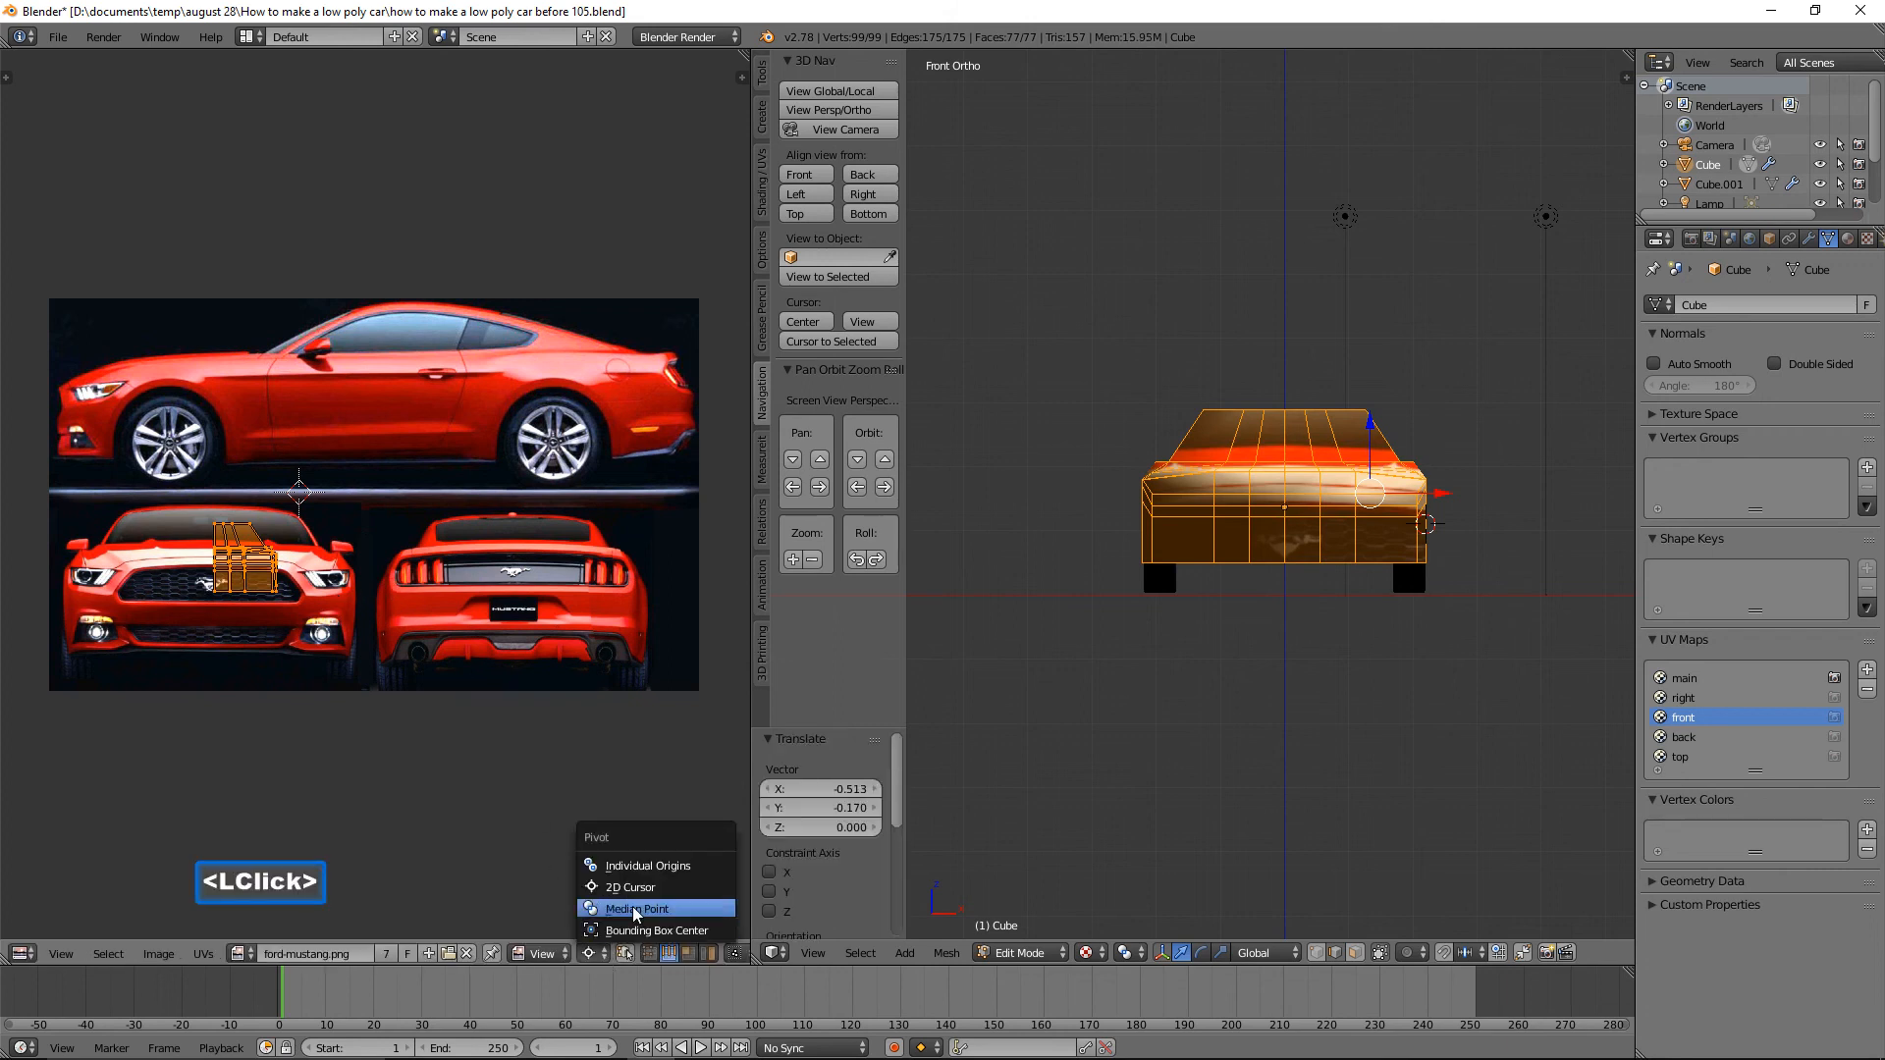
pyautogui.click(675, 887)
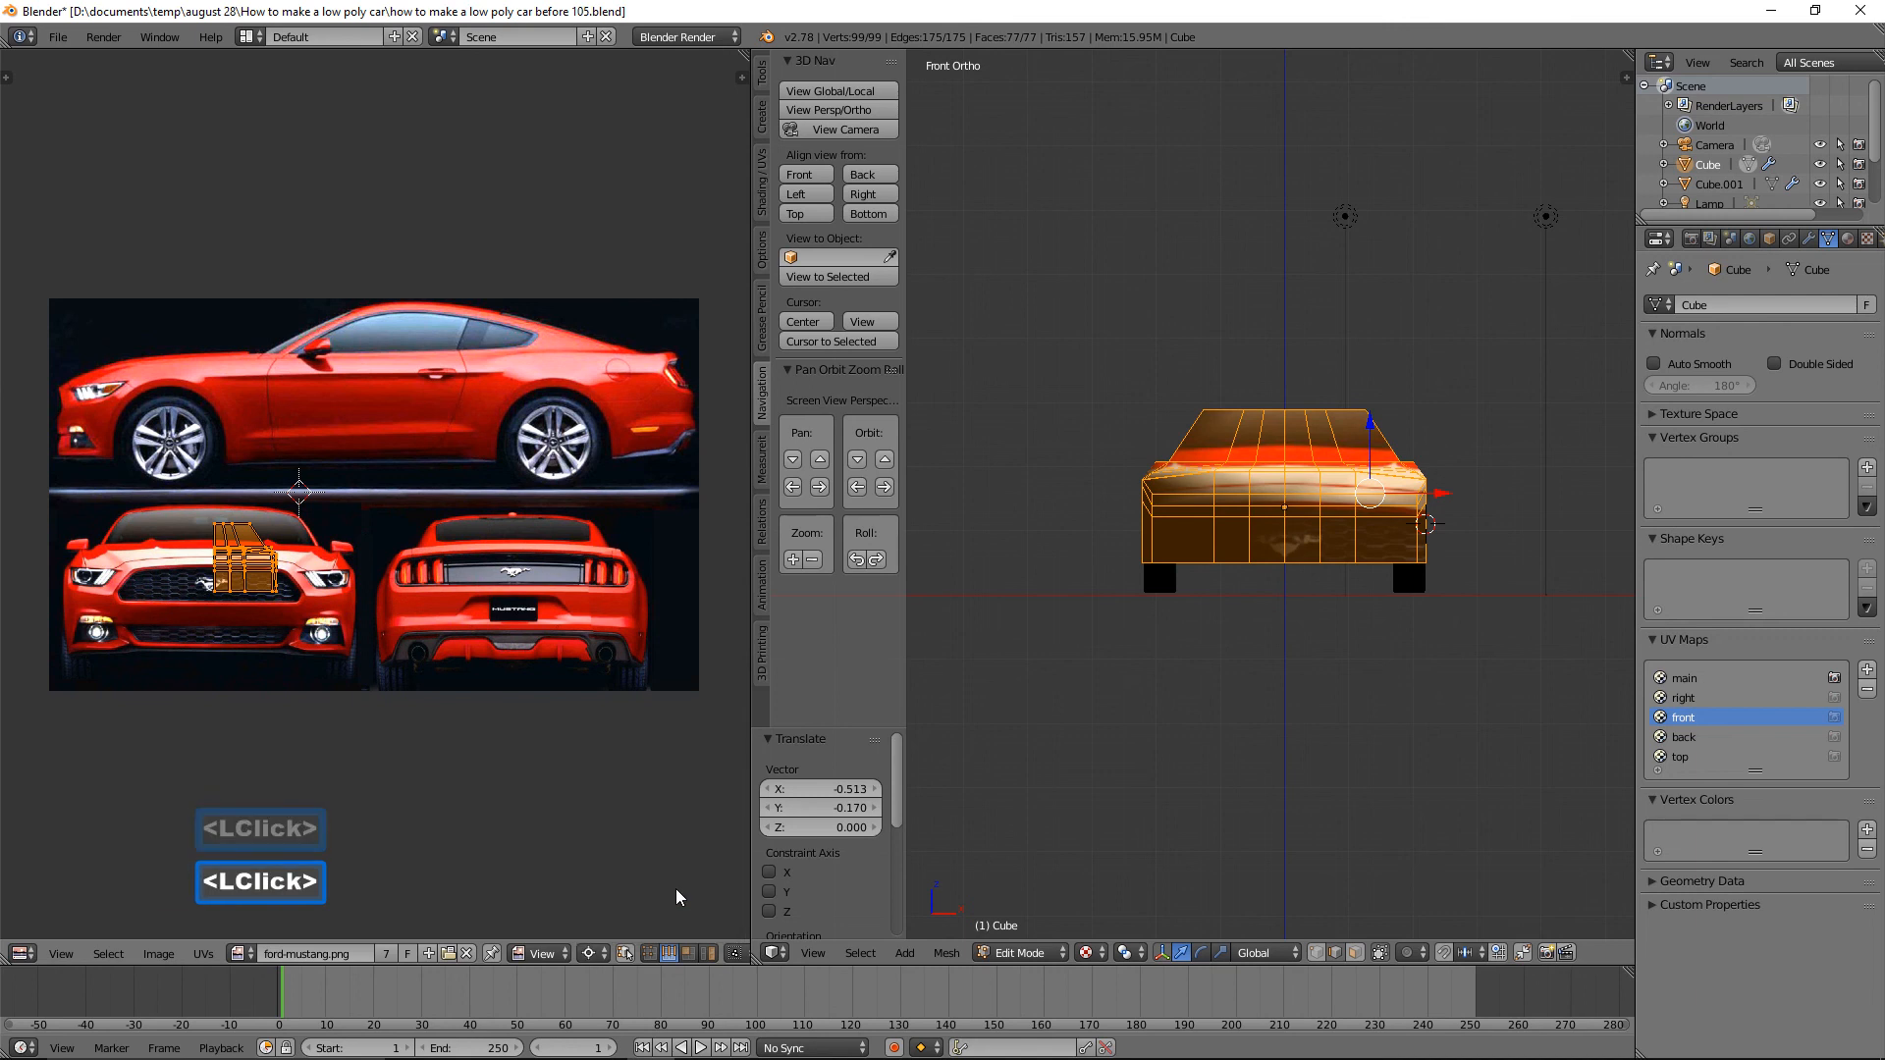
pyautogui.rightClick(214, 577)
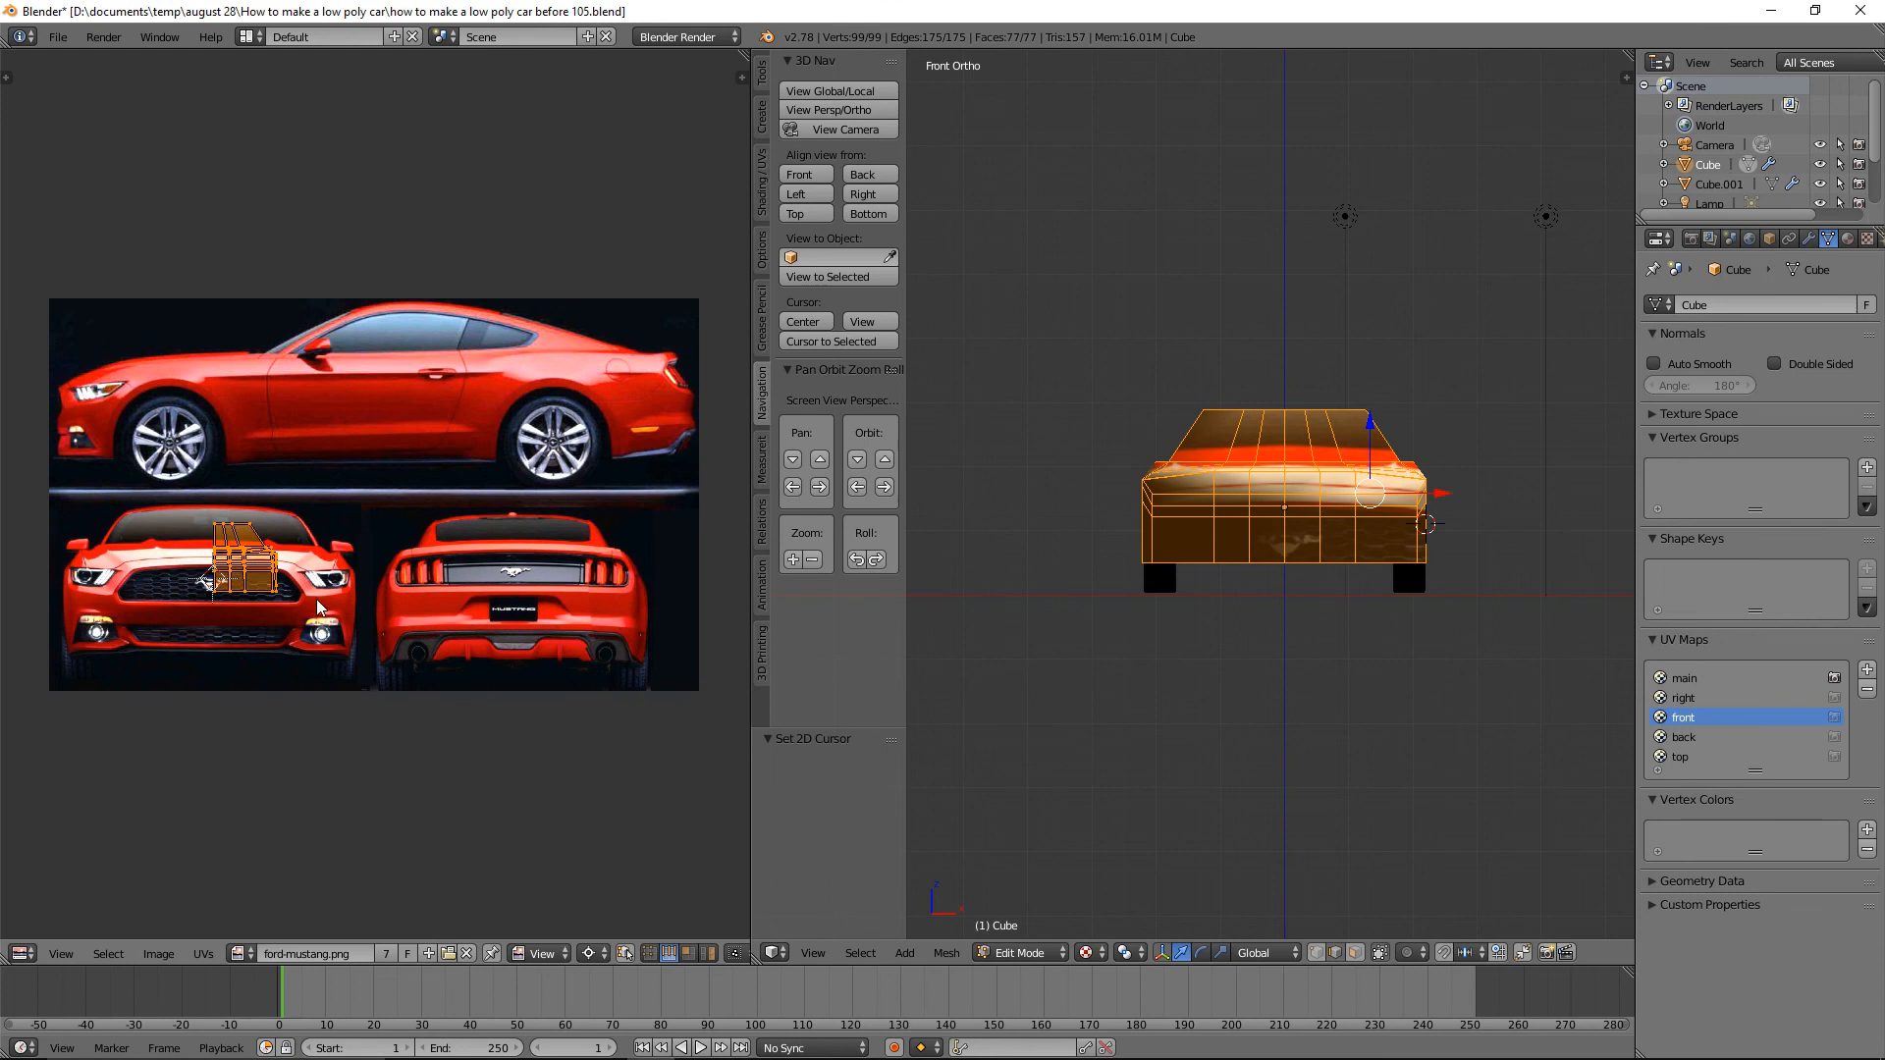
pyautogui.press('s')
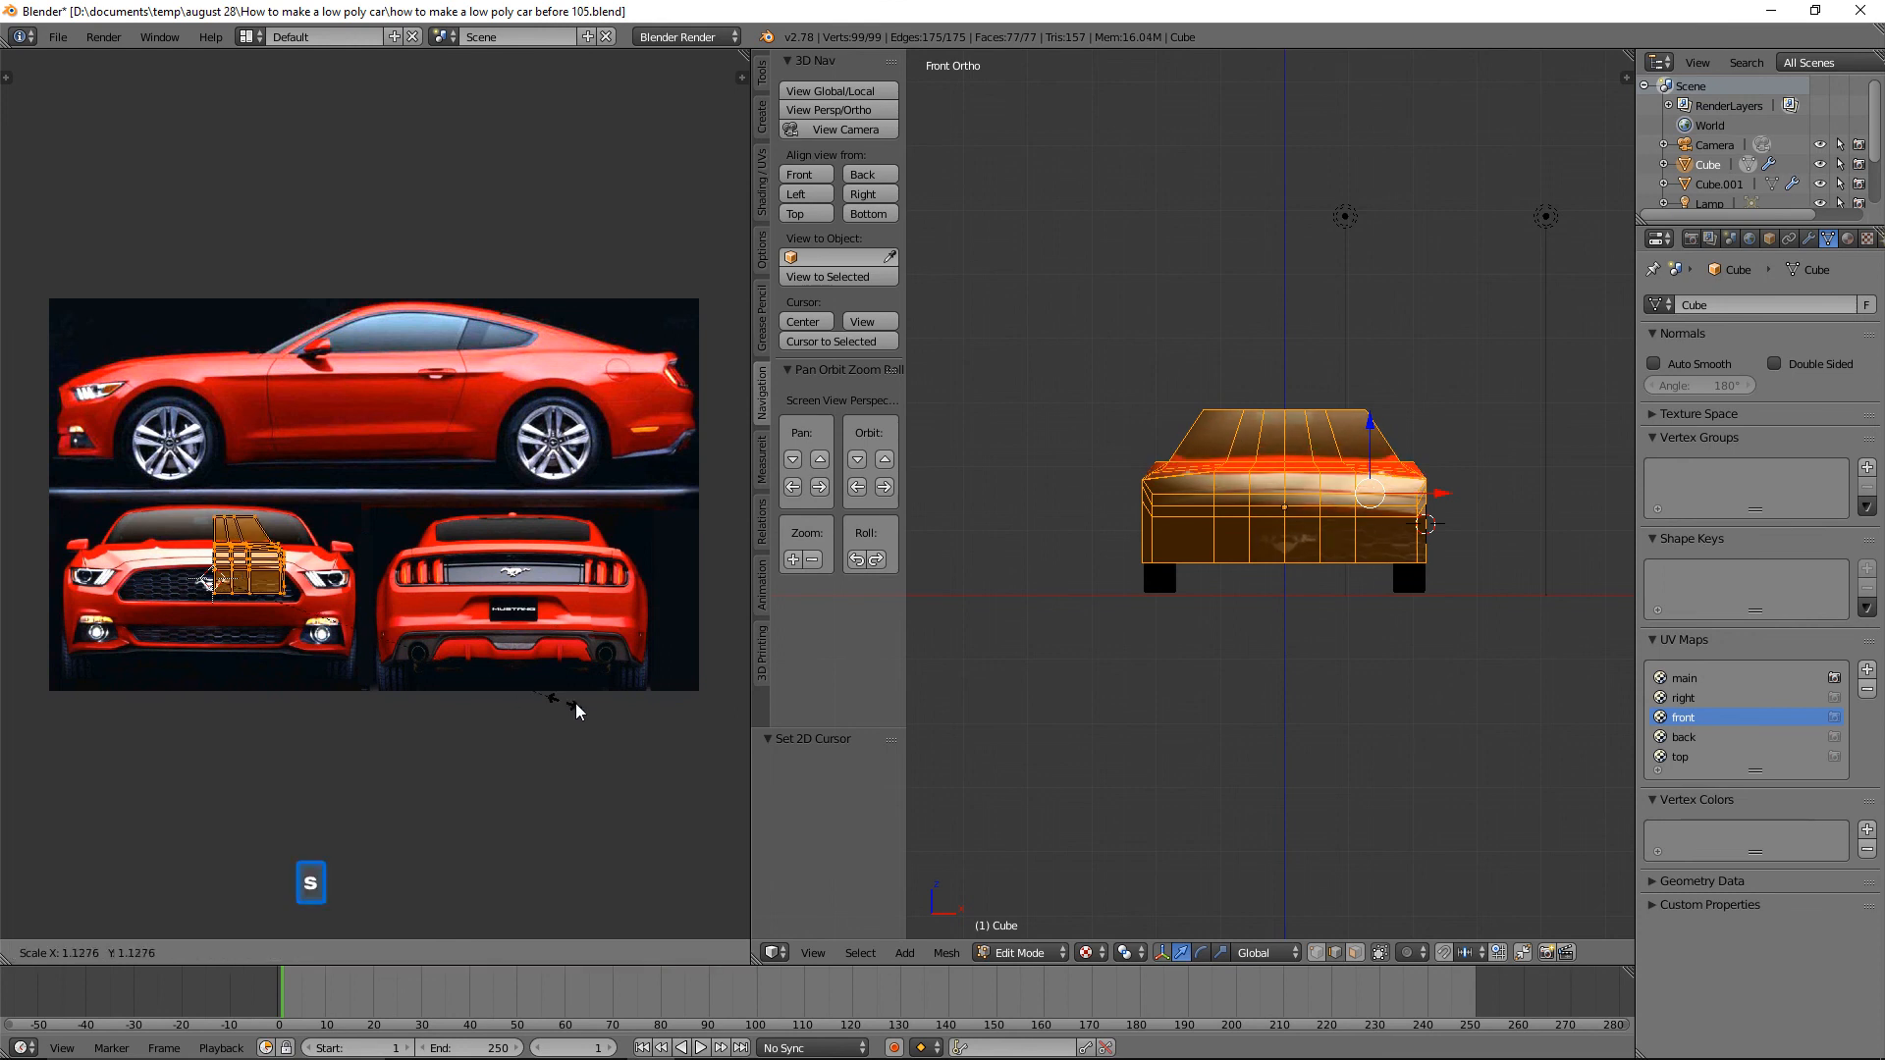
pyautogui.click(692, 731)
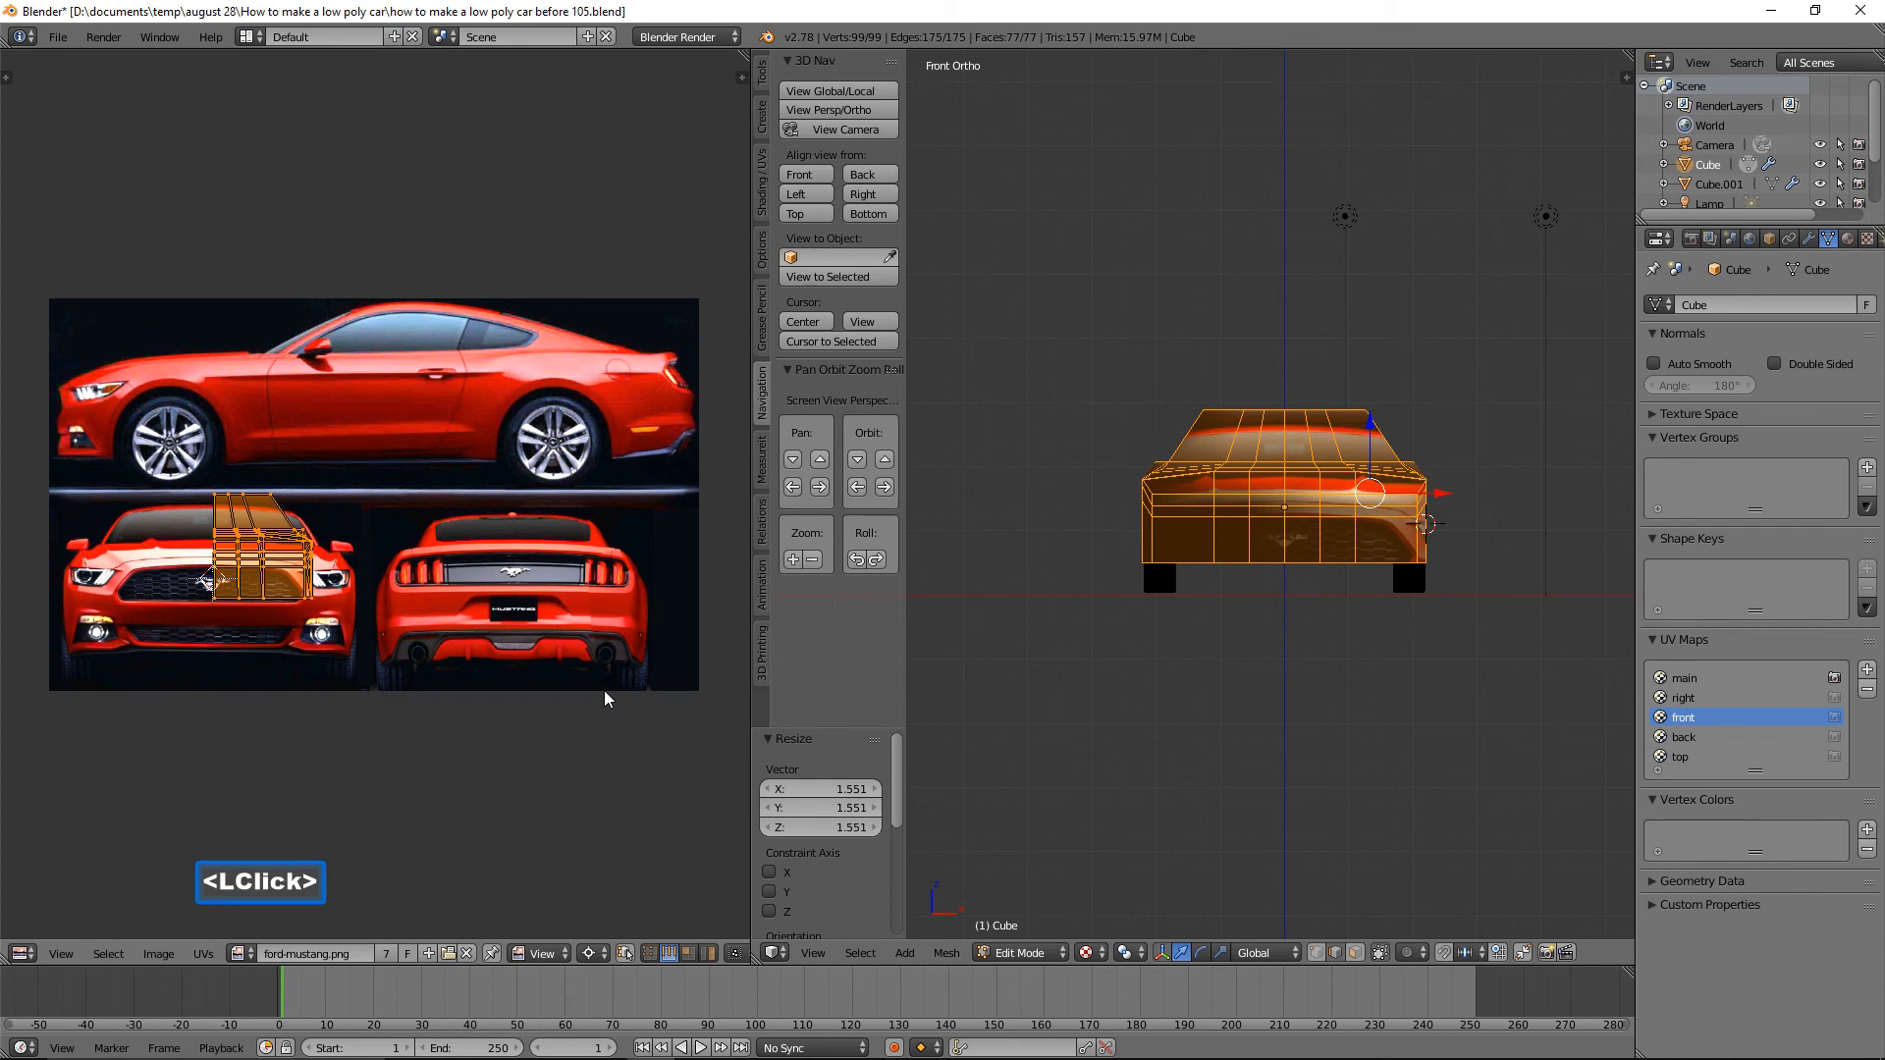
# Move the front UVs about 0.003 in X and -0.078 in Y, and scale them by about 1.229 and again by about 1.130.
pyautogui.press('g')
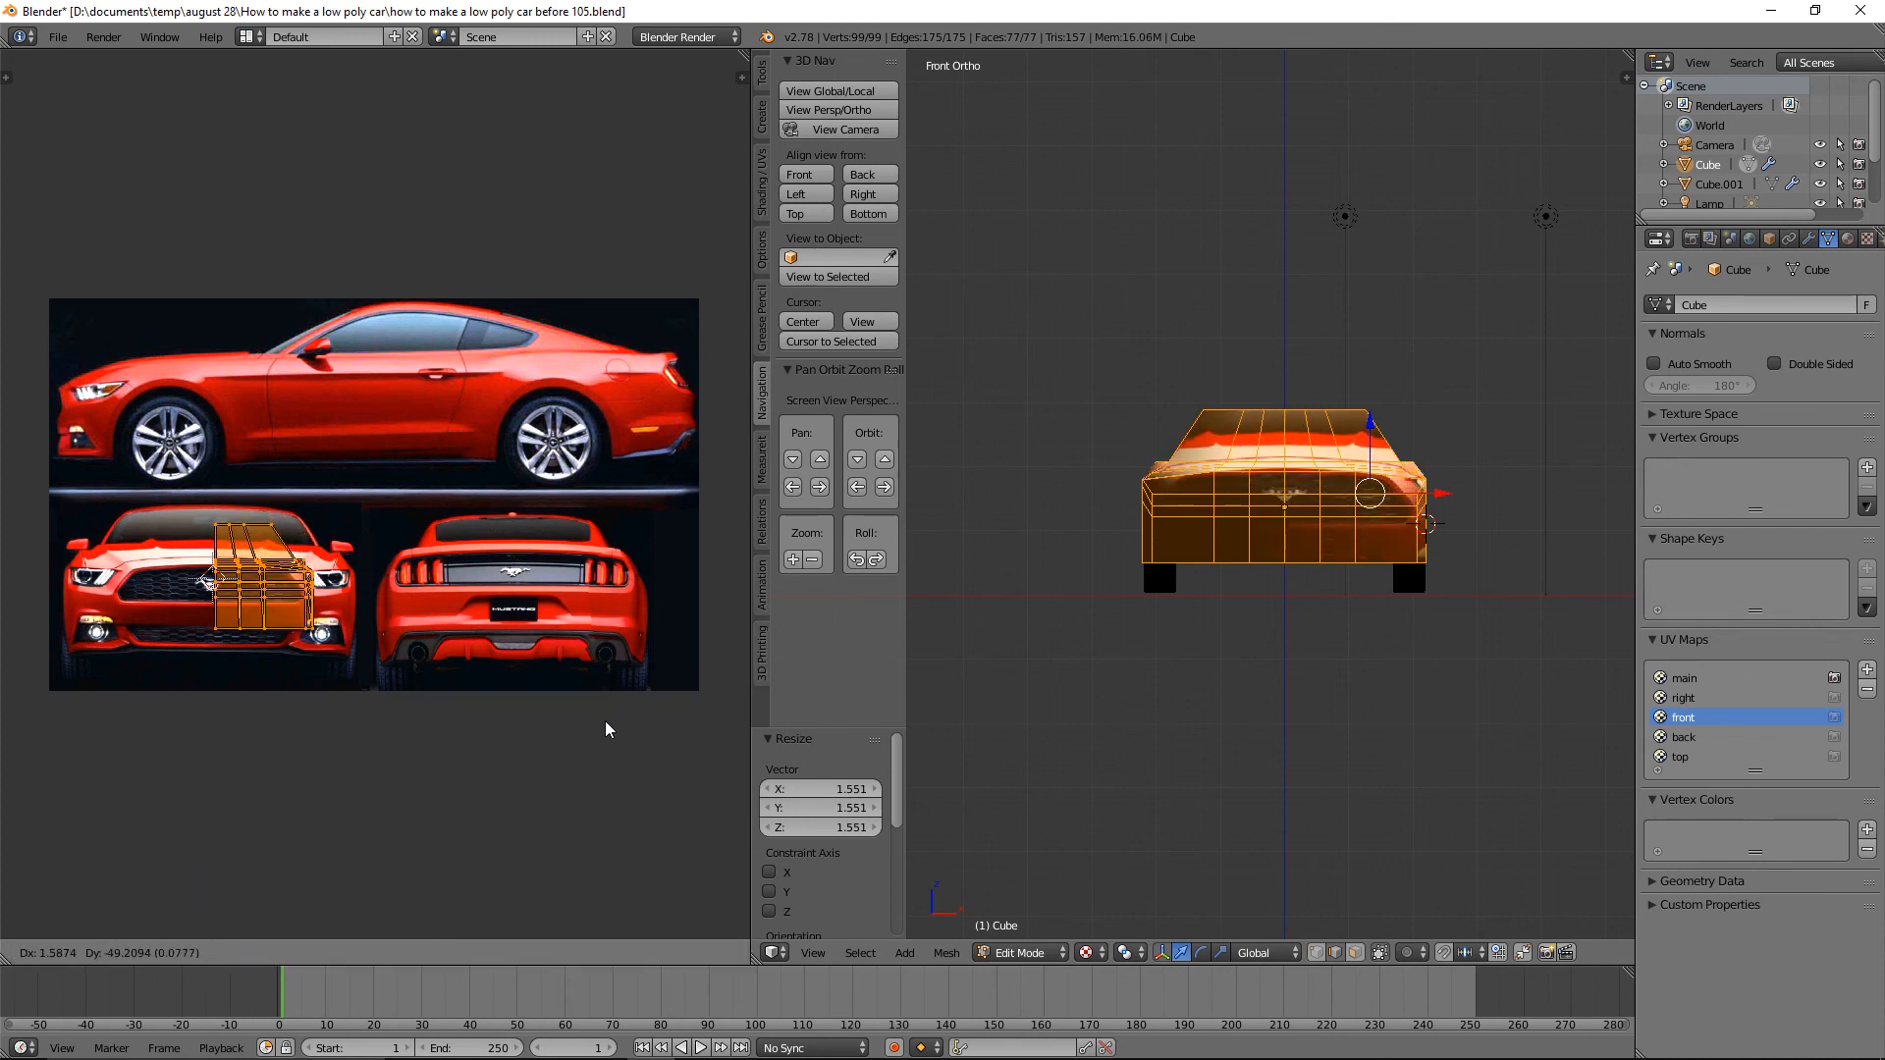
pyautogui.click(605, 723)
pyautogui.press('s')
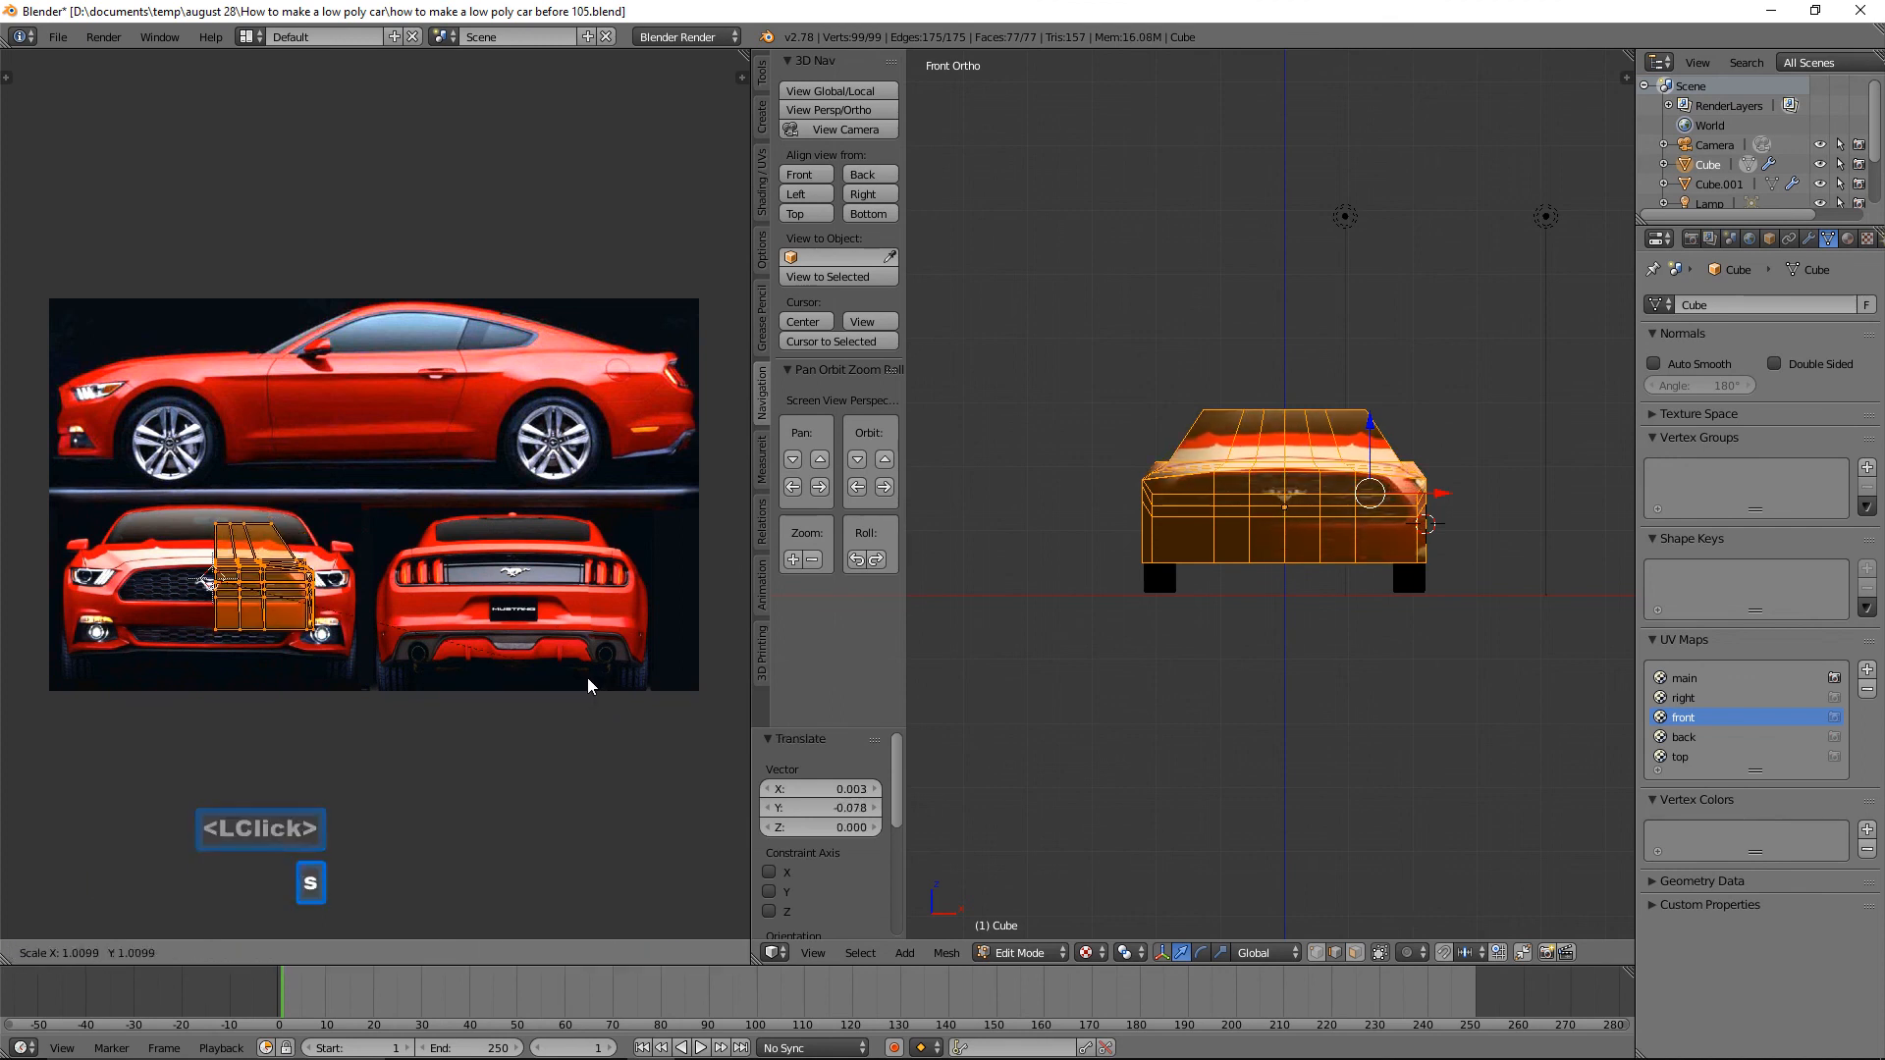
pyautogui.click(658, 693)
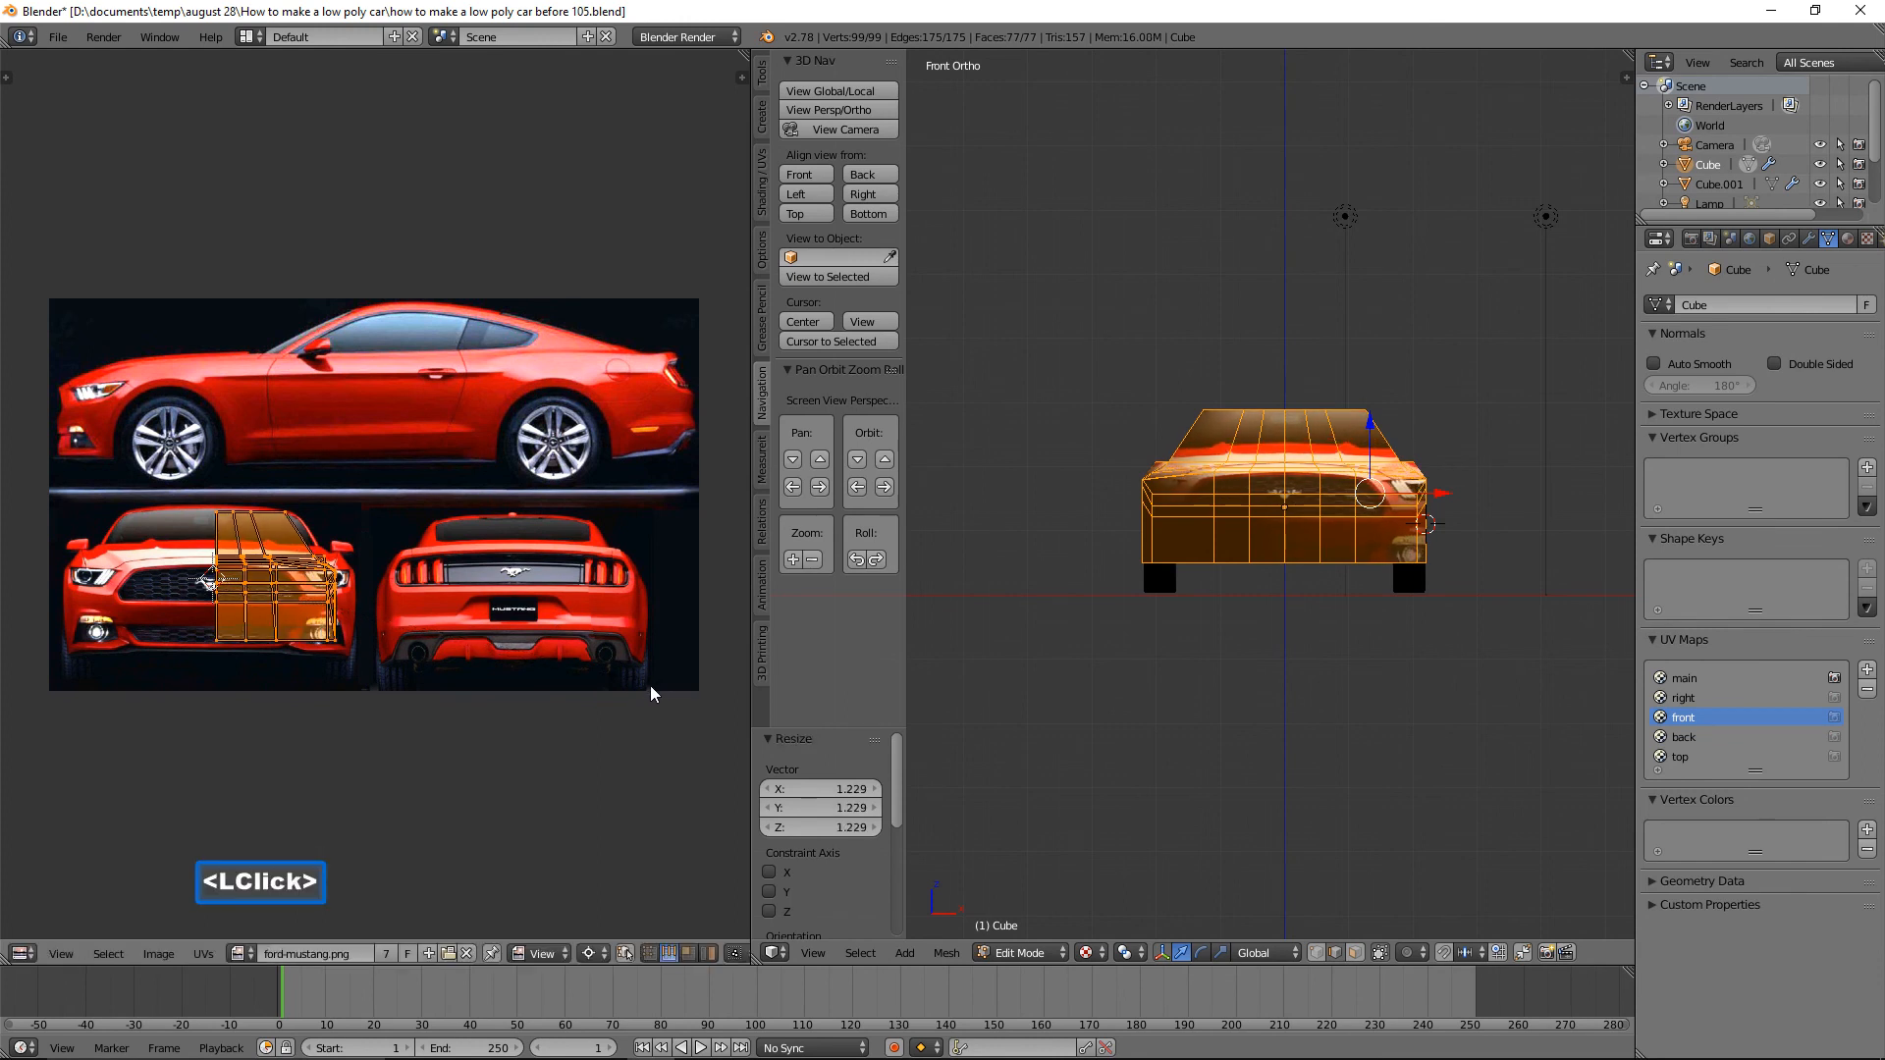
pyautogui.press('s')
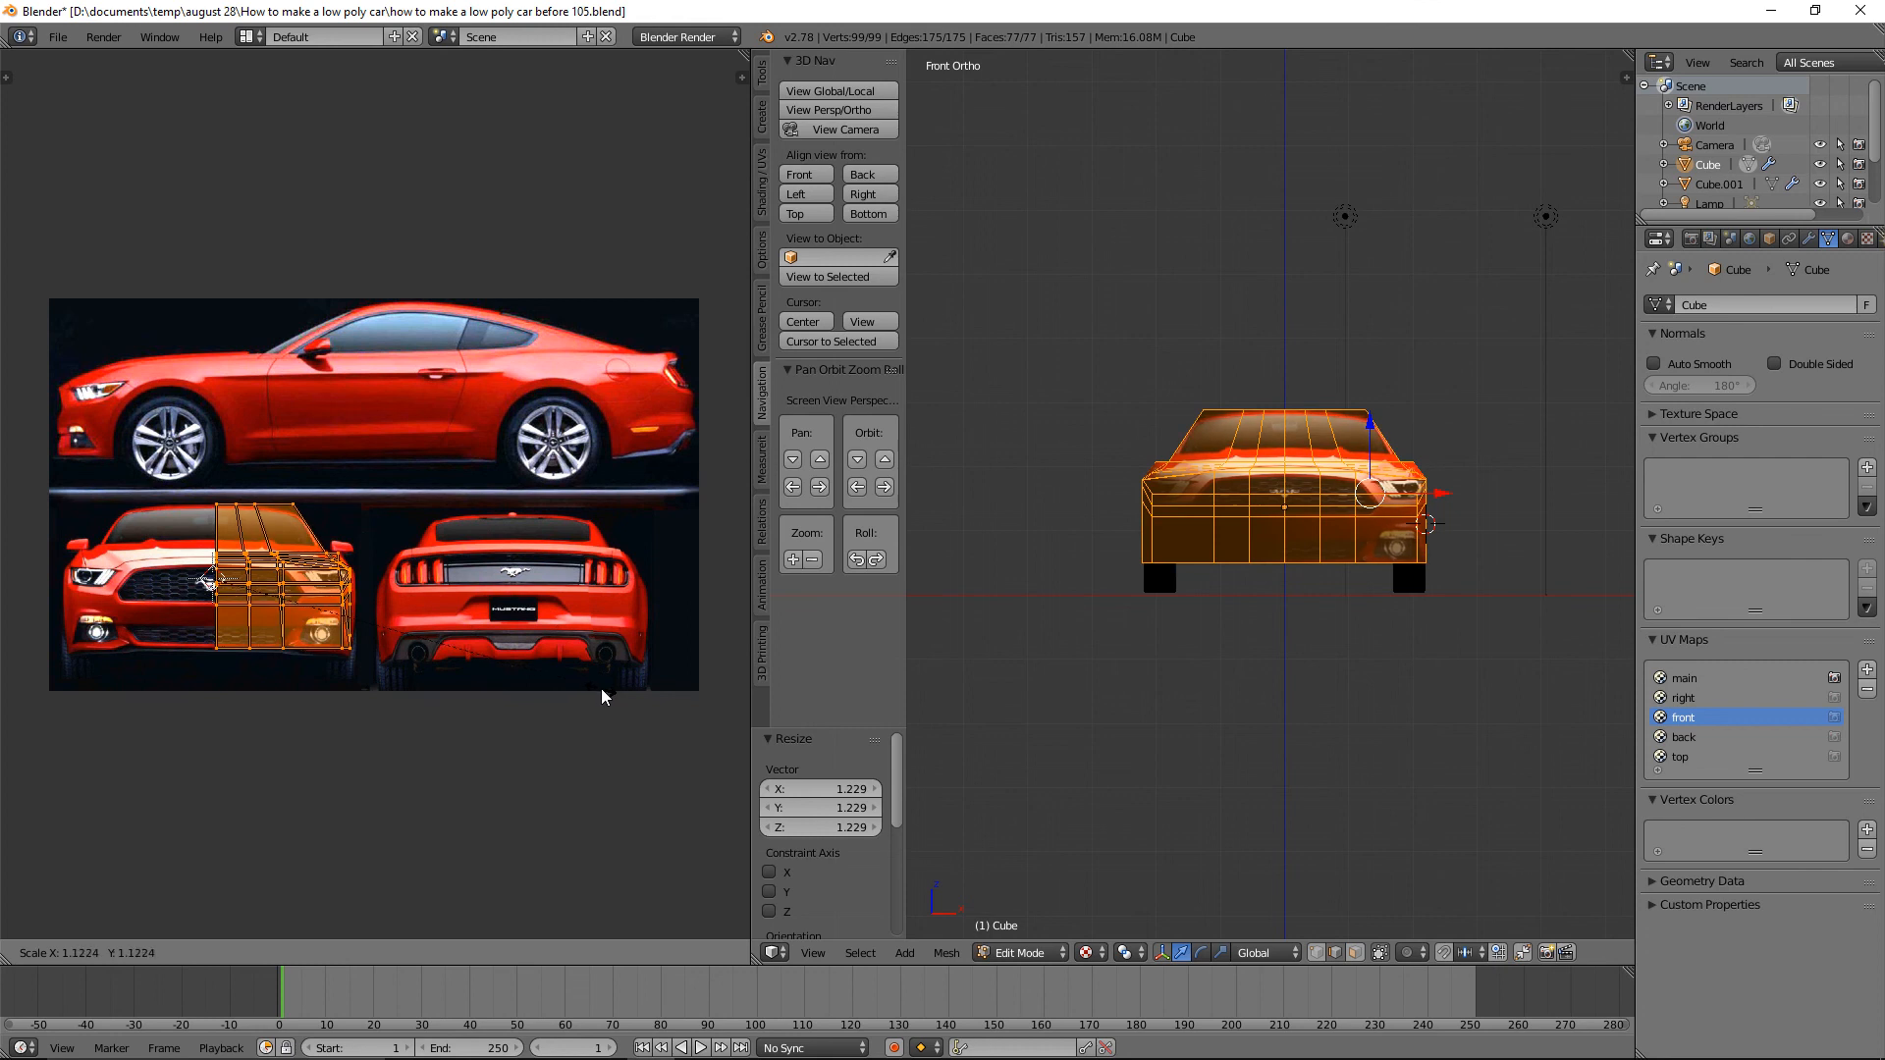
pyautogui.click(603, 689)
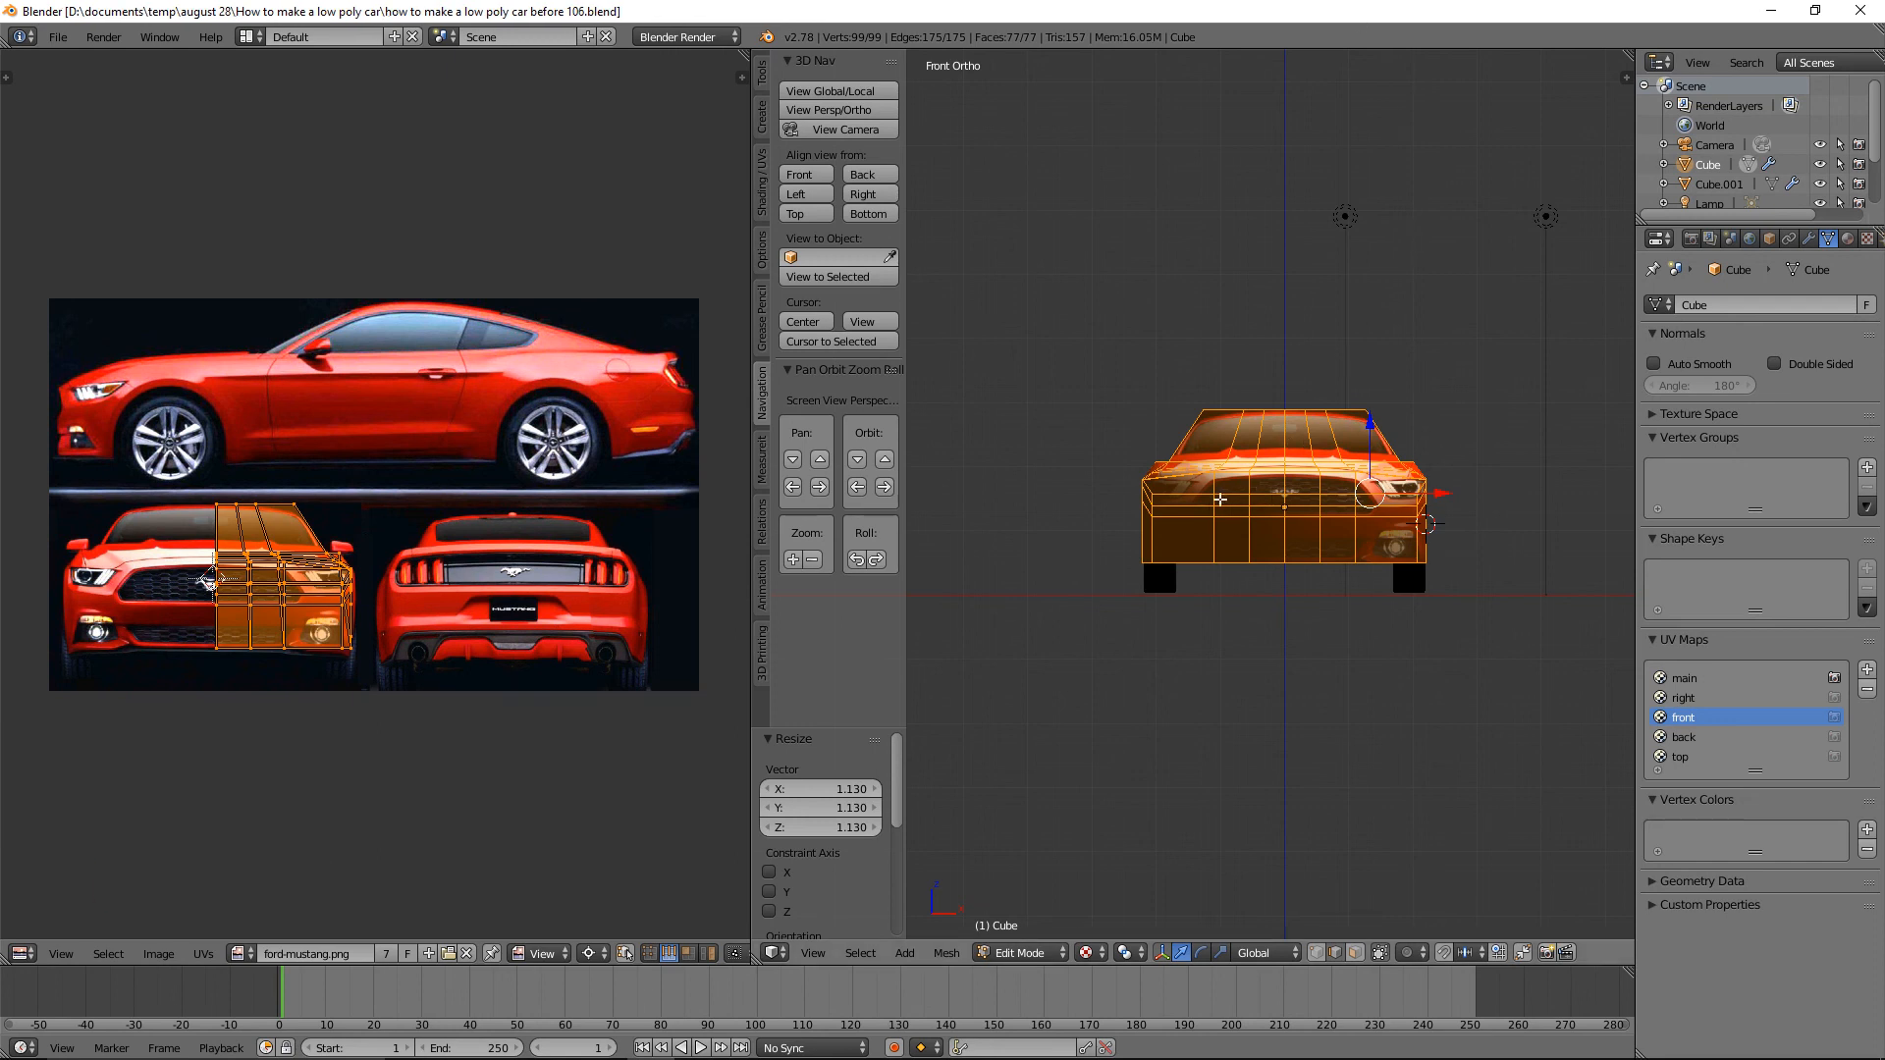
# In Object Mode, duplicate the outermost lamp and shift the copy about -5.508 and then 0.630 in X towards the car's unlit side.
pyautogui.click(1026, 952)
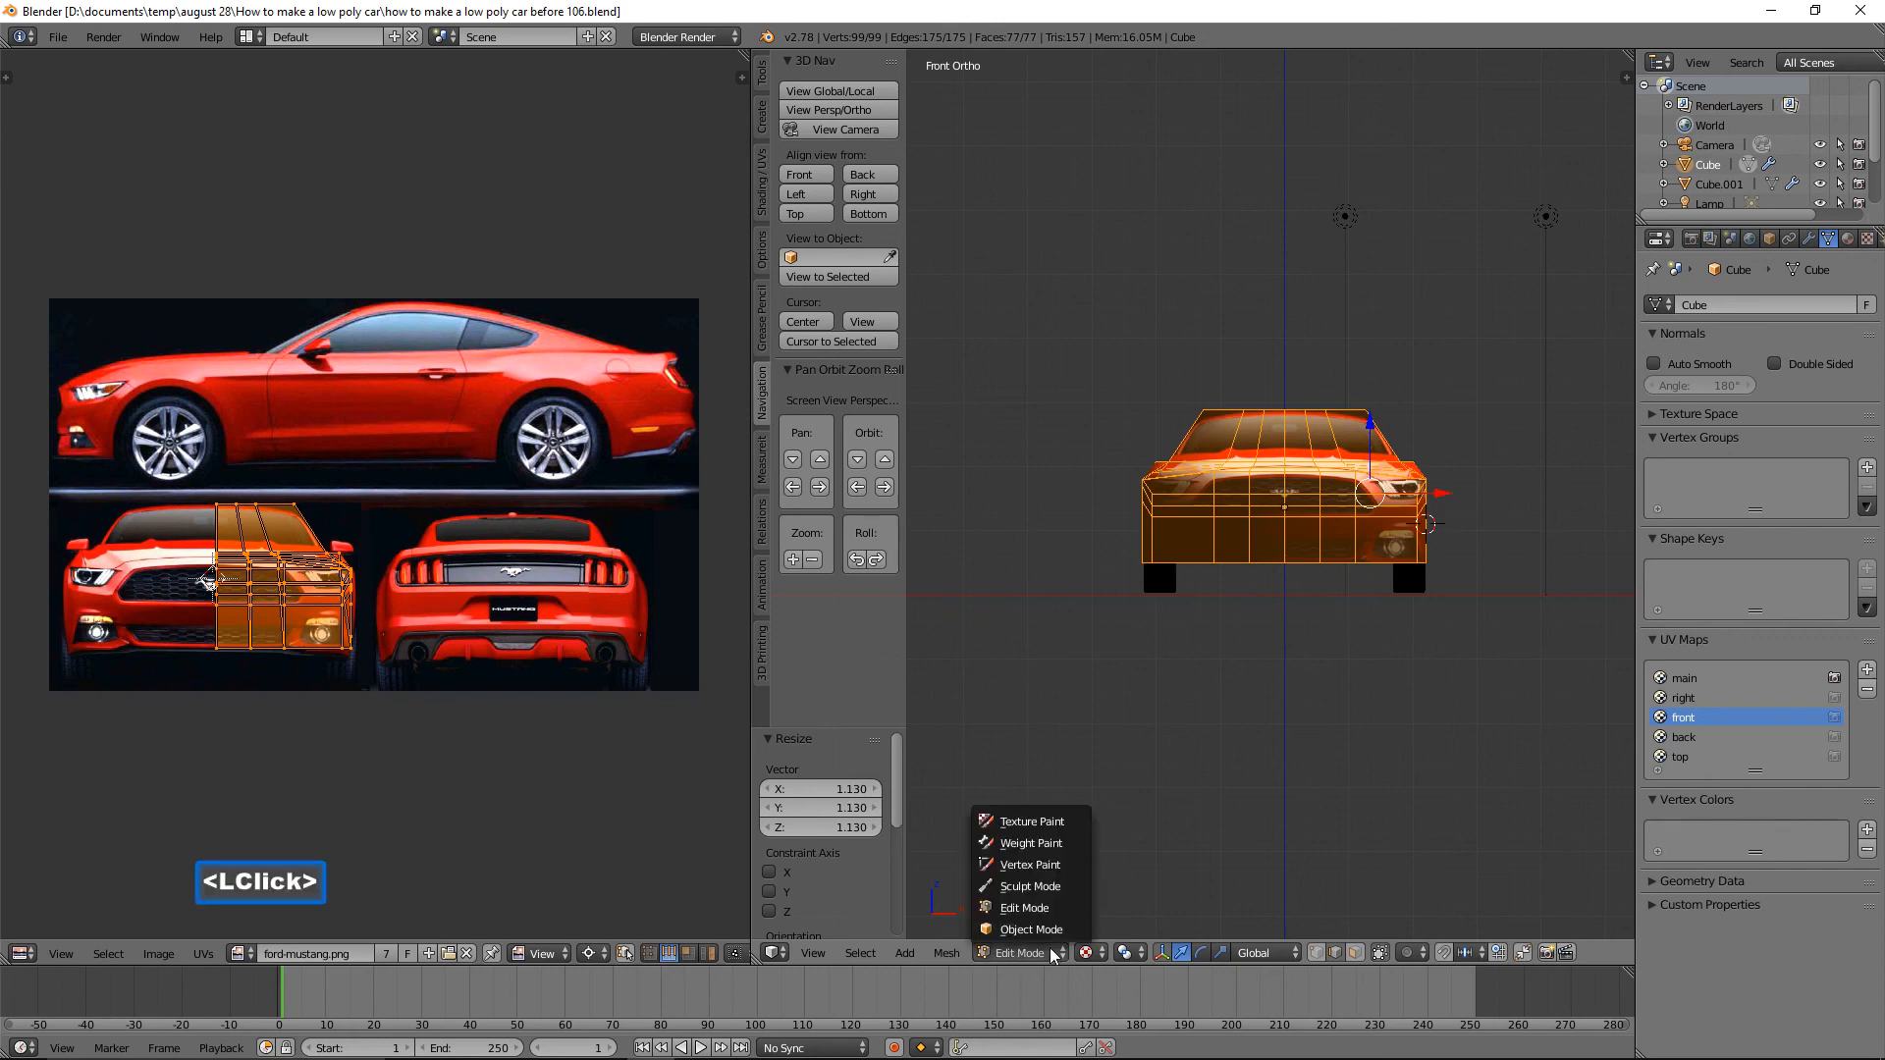
pyautogui.click(1035, 929)
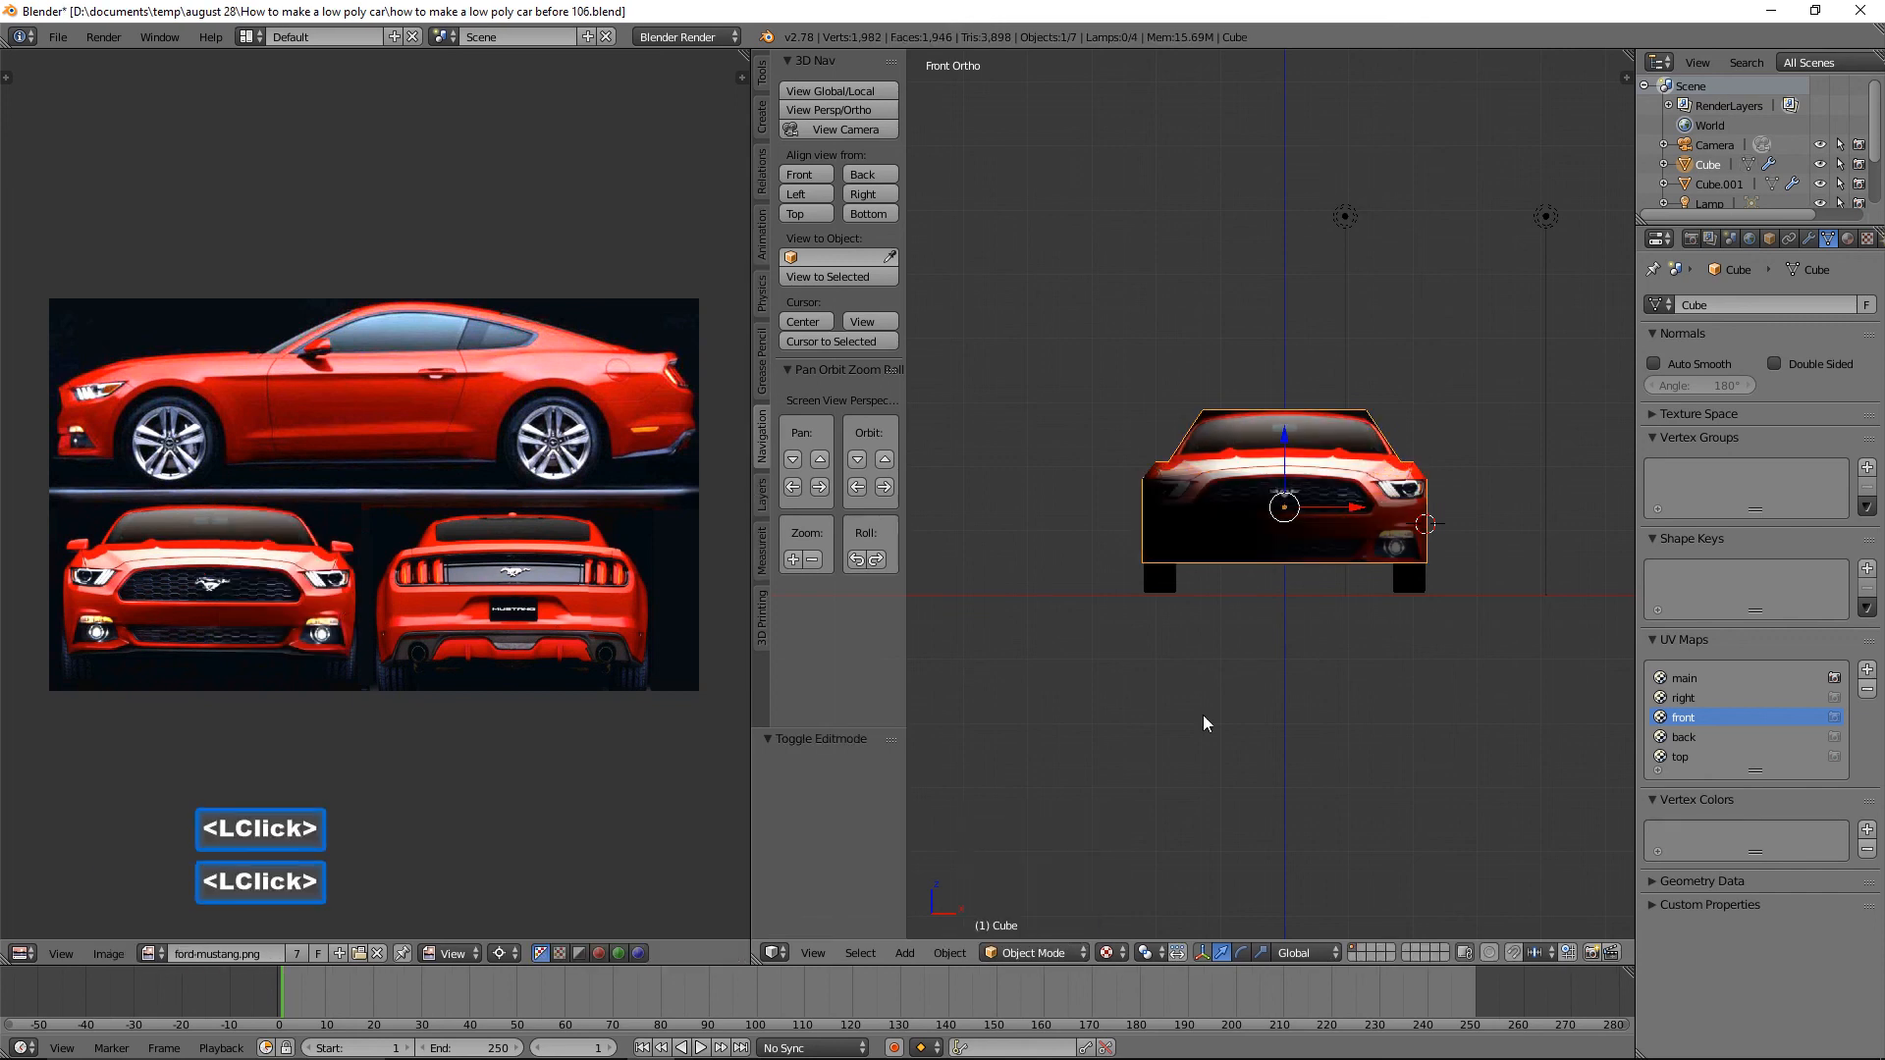
pyautogui.click(1548, 218)
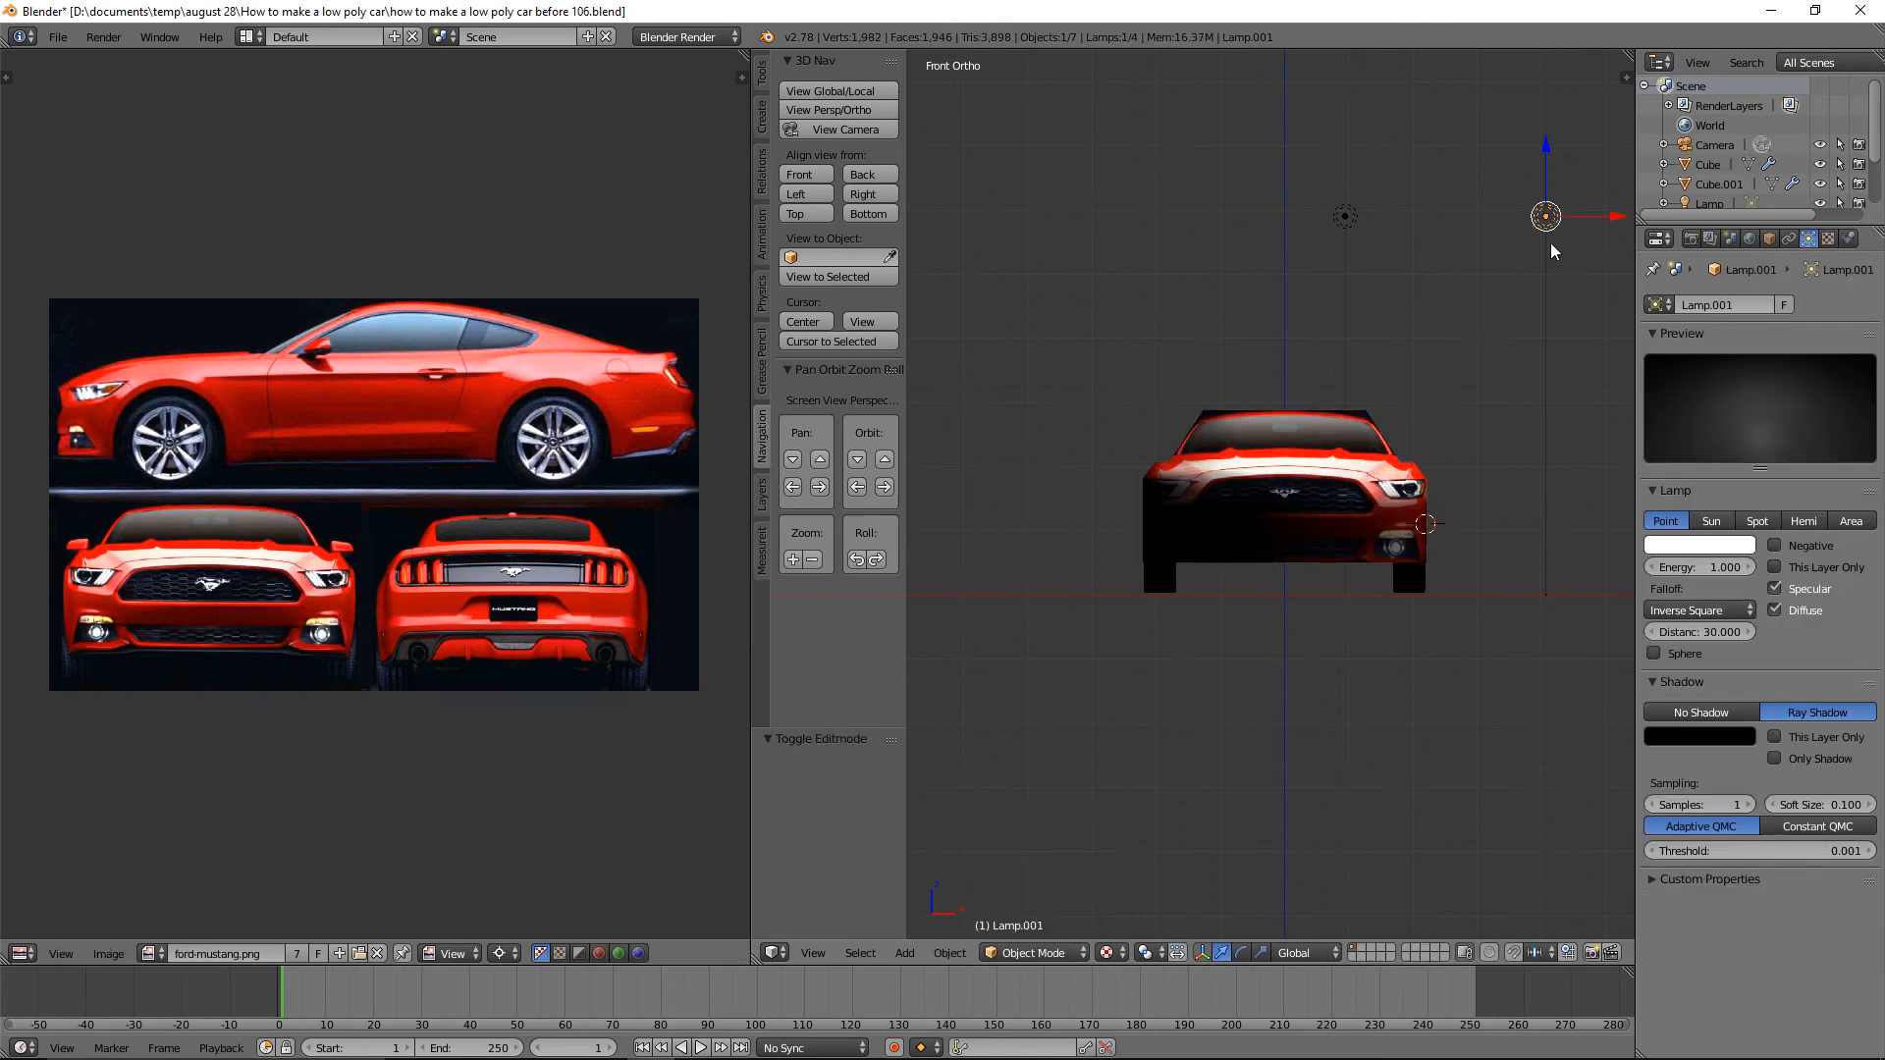
pyautogui.hotkey('shift', 'd')
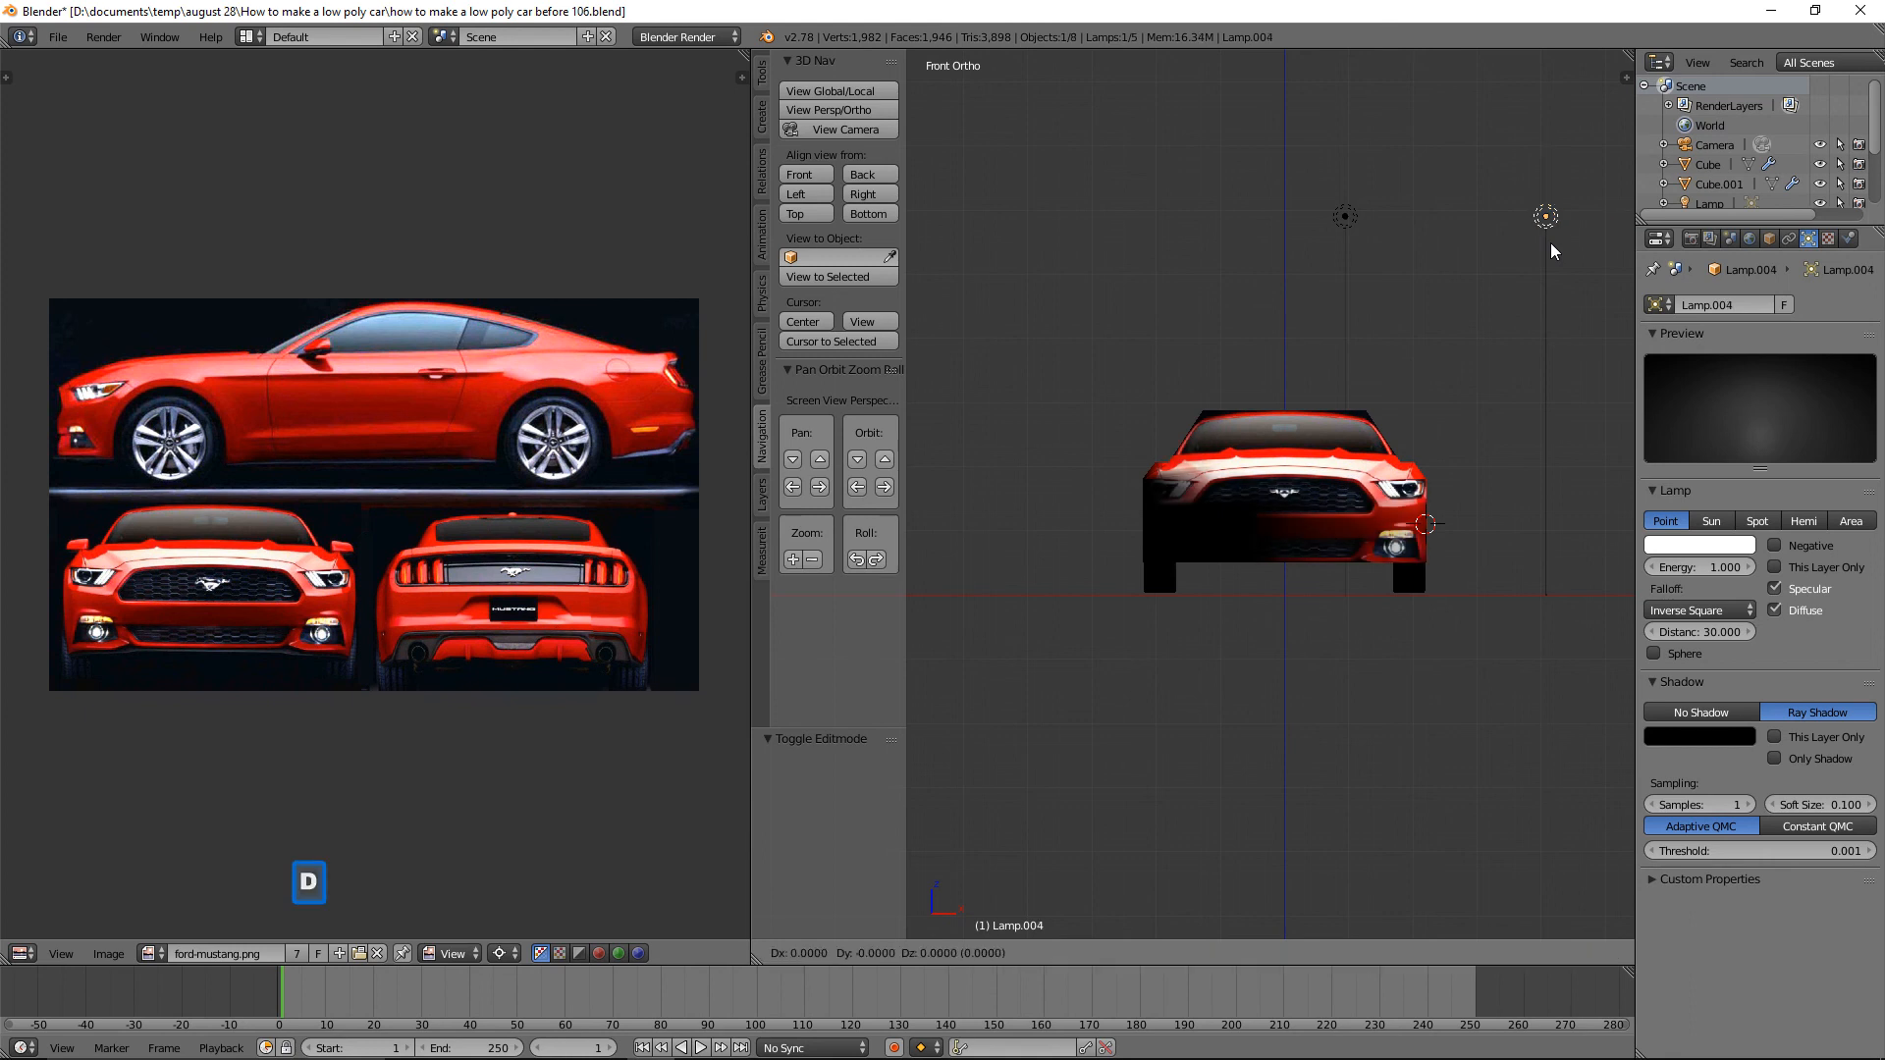
pyautogui.rightClick(1553, 250)
pyautogui.moveTo(1615, 218); pyautogui.dragTo(1263, 224)
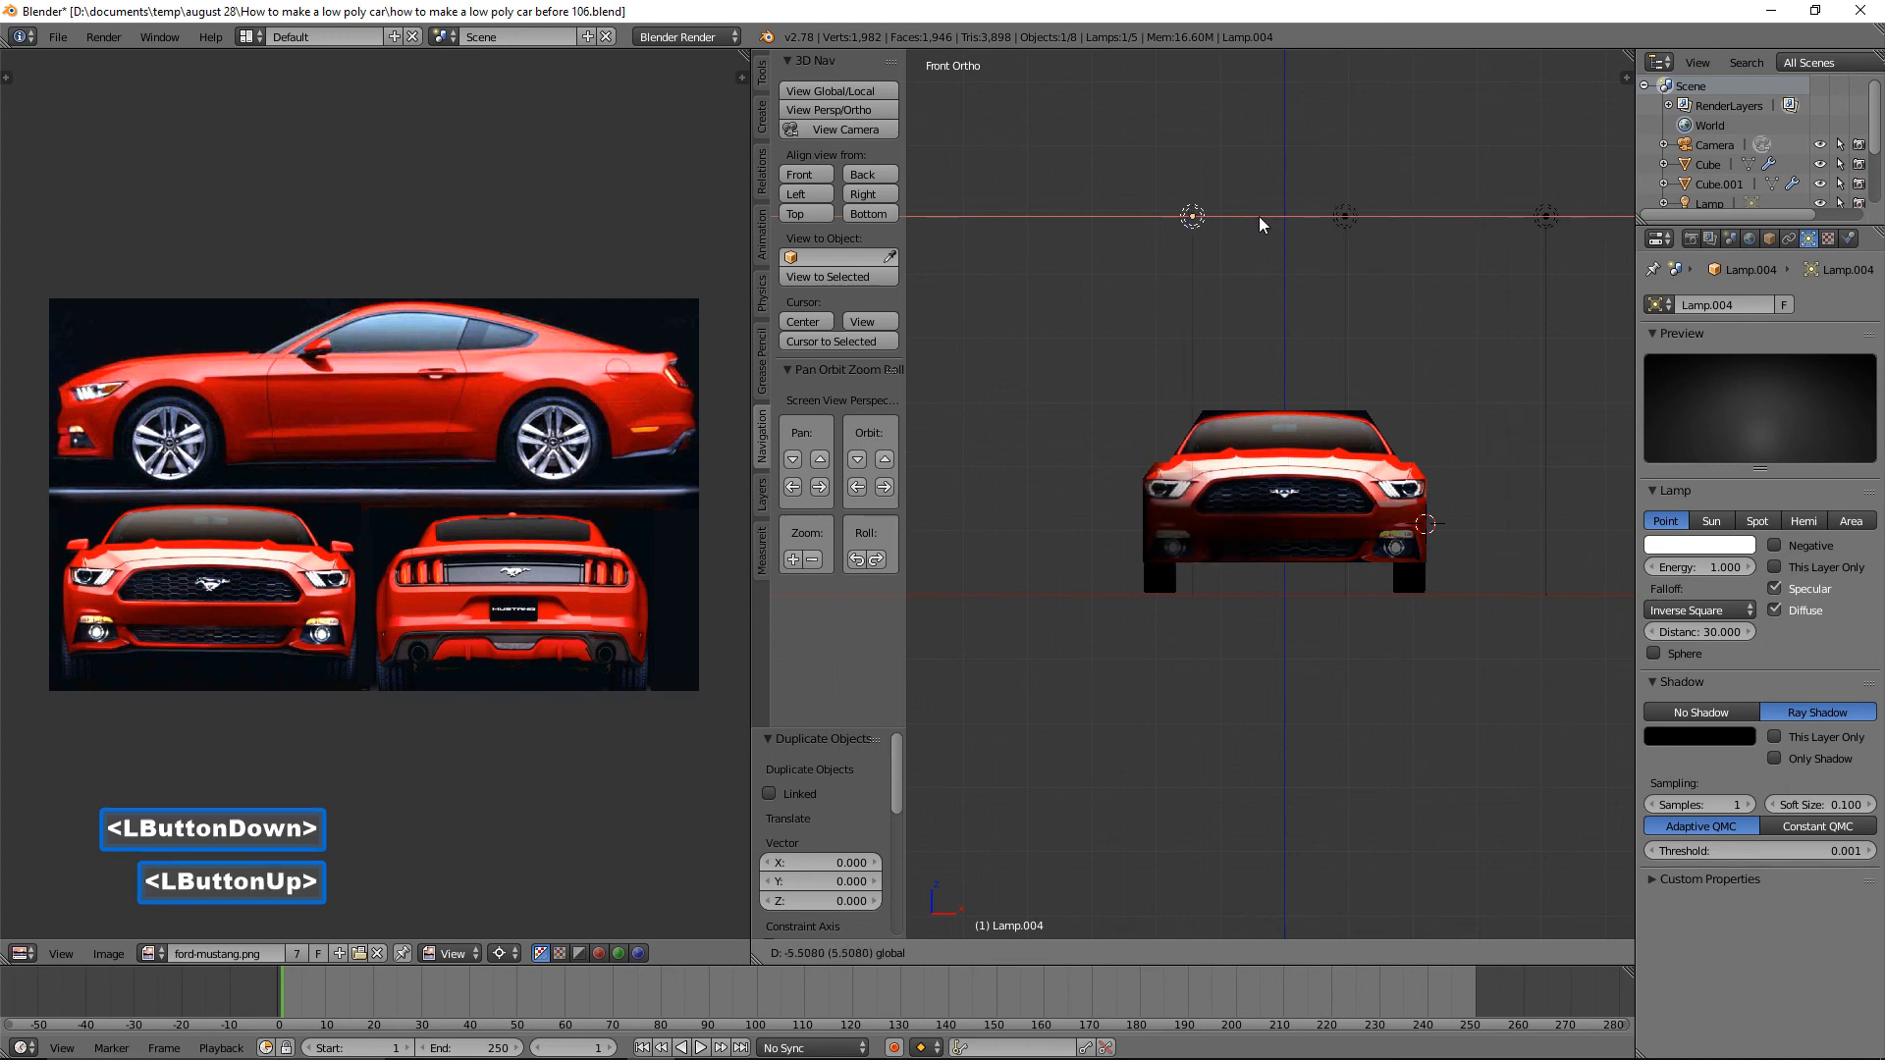
pyautogui.moveTo(1388, 252); pyautogui.dragTo(1322, 318, button='middle')
pyautogui.moveTo(1221, 184); pyautogui.dragTo(1167, 203)
pyautogui.moveTo(1205, 273); pyautogui.dragTo(1233, 312)
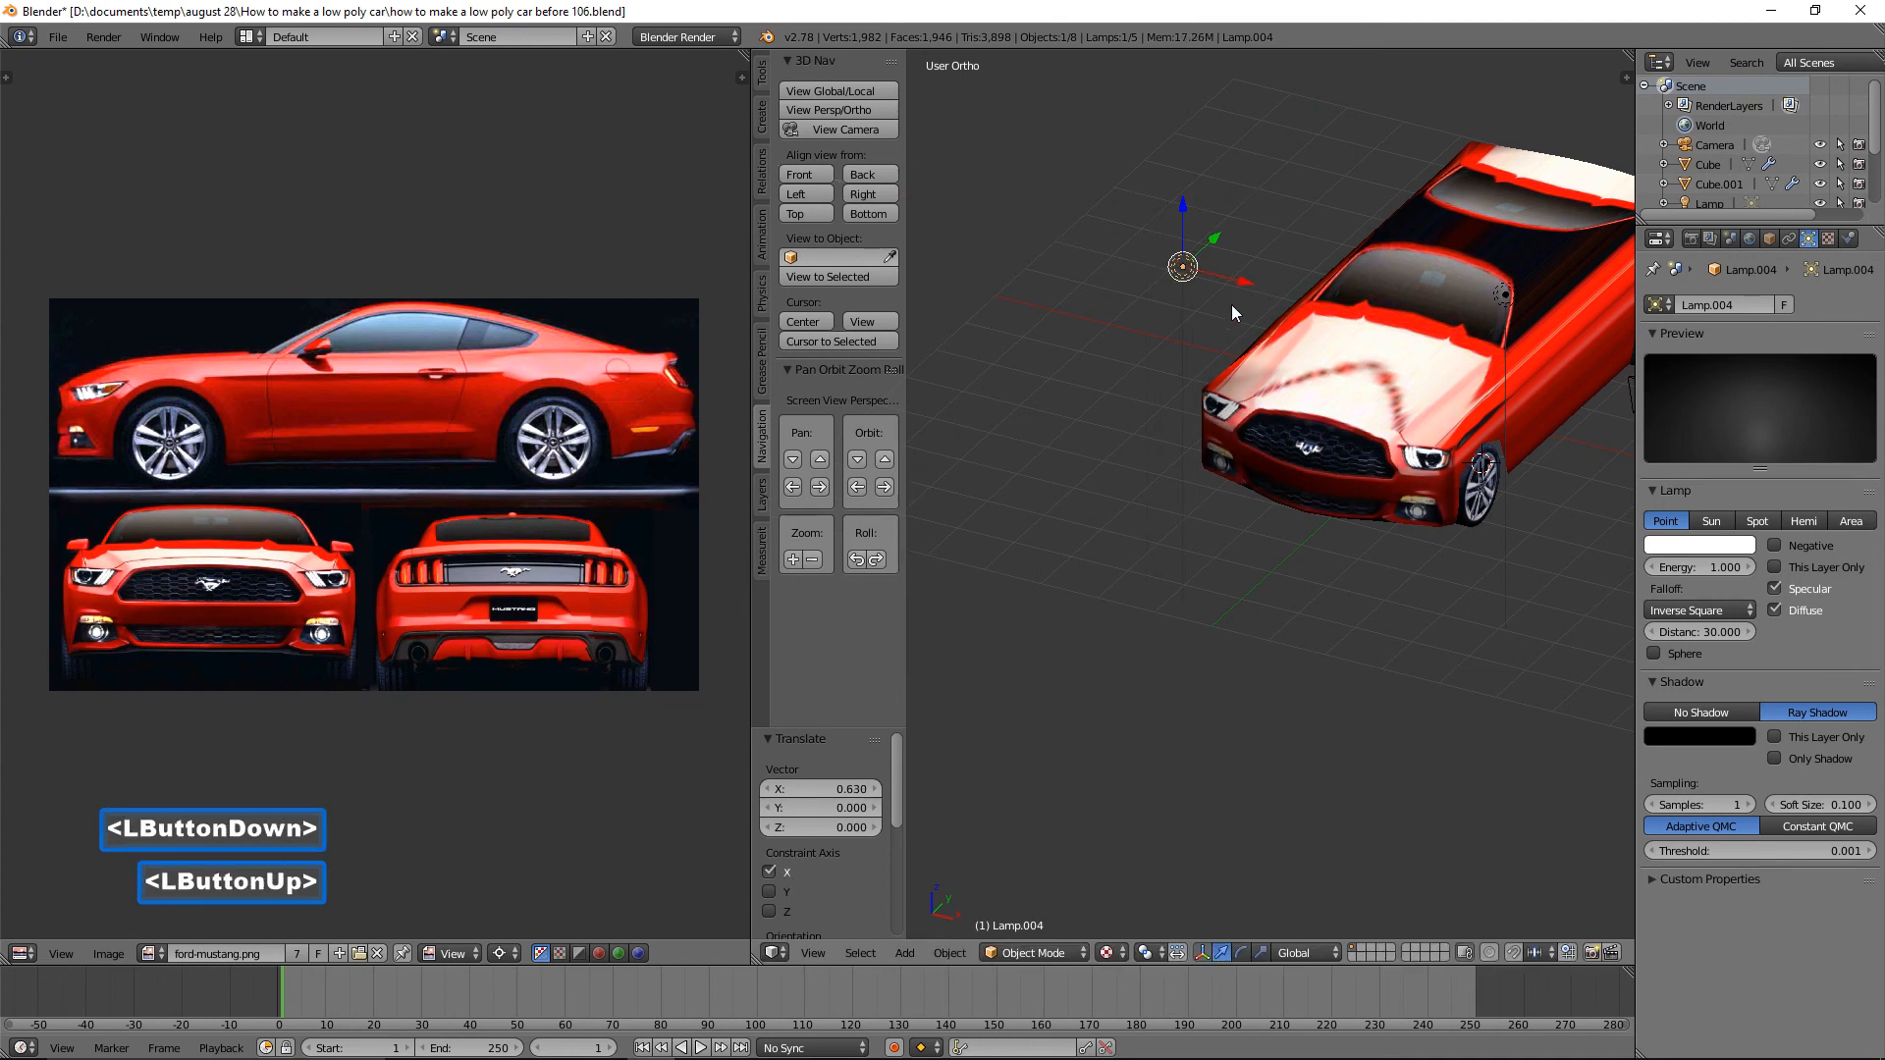
# View the scene from the front, select the car body and switch it to Edit Mode.
pyautogui.click(816, 177)
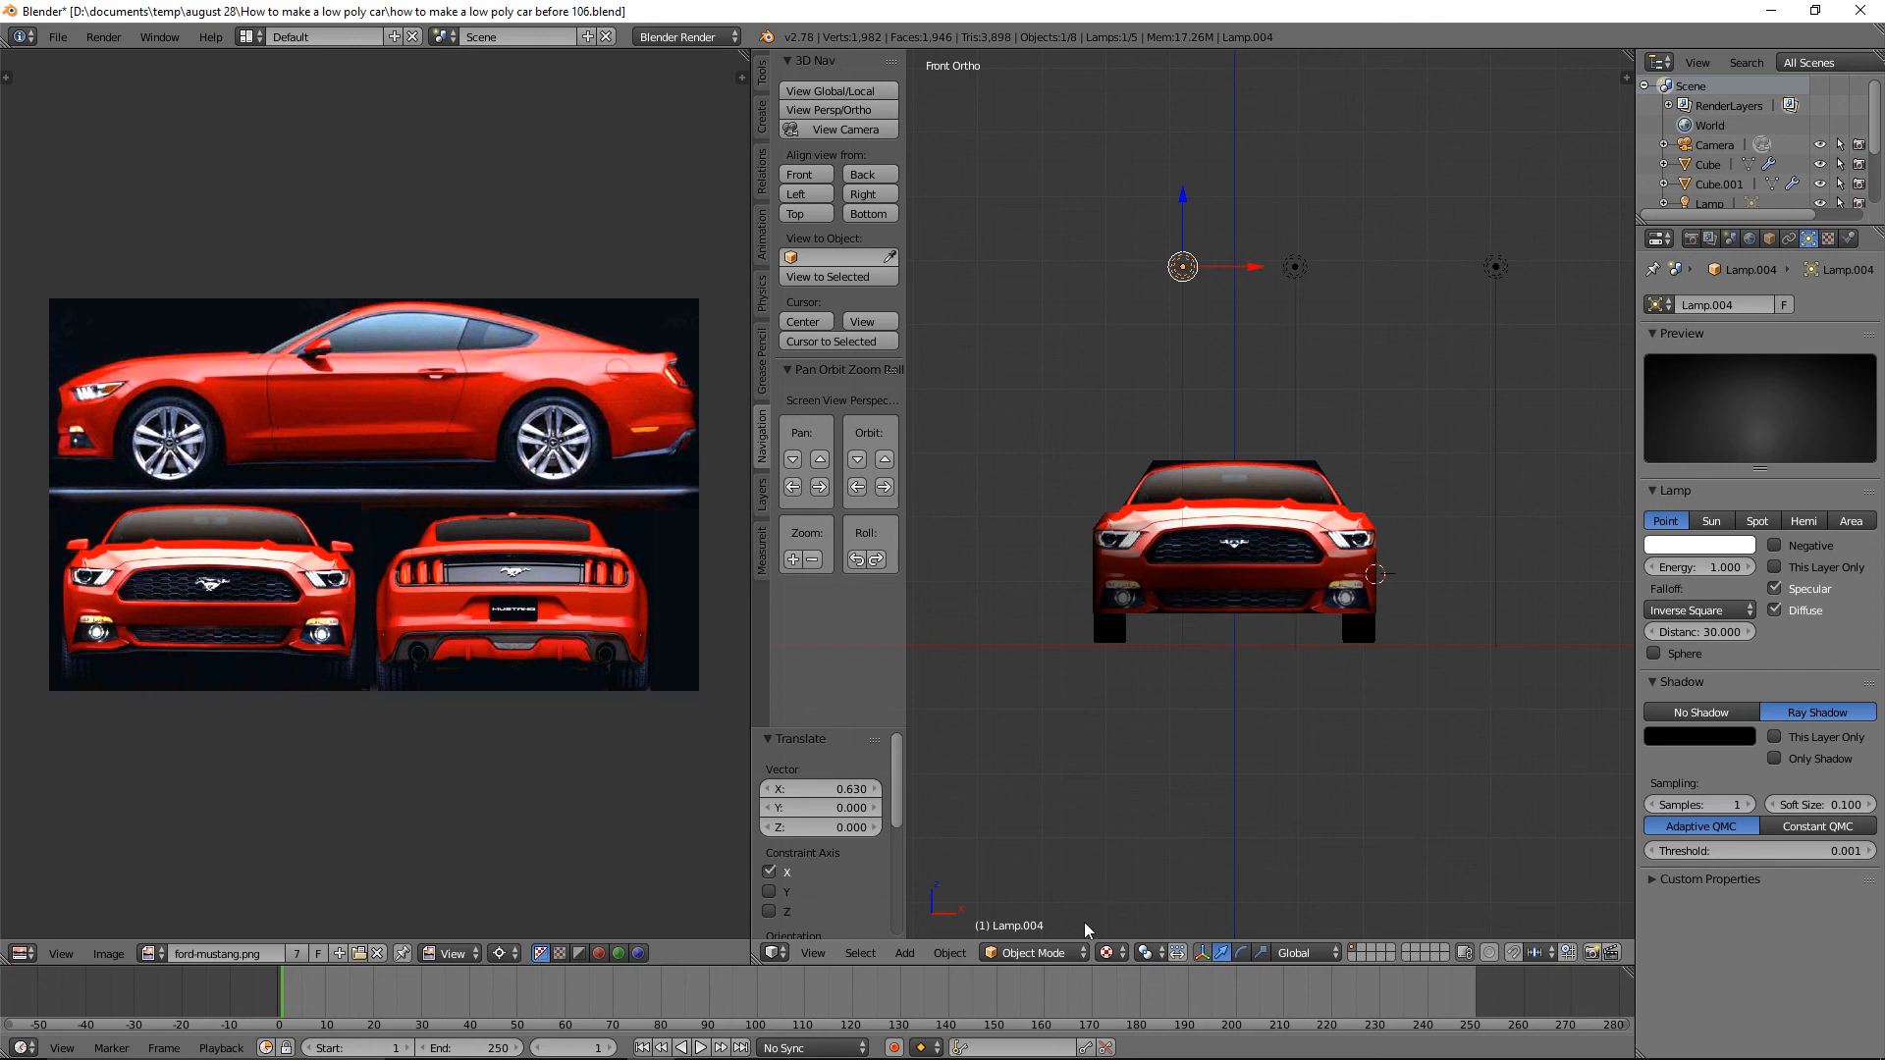
pyautogui.click(1074, 952)
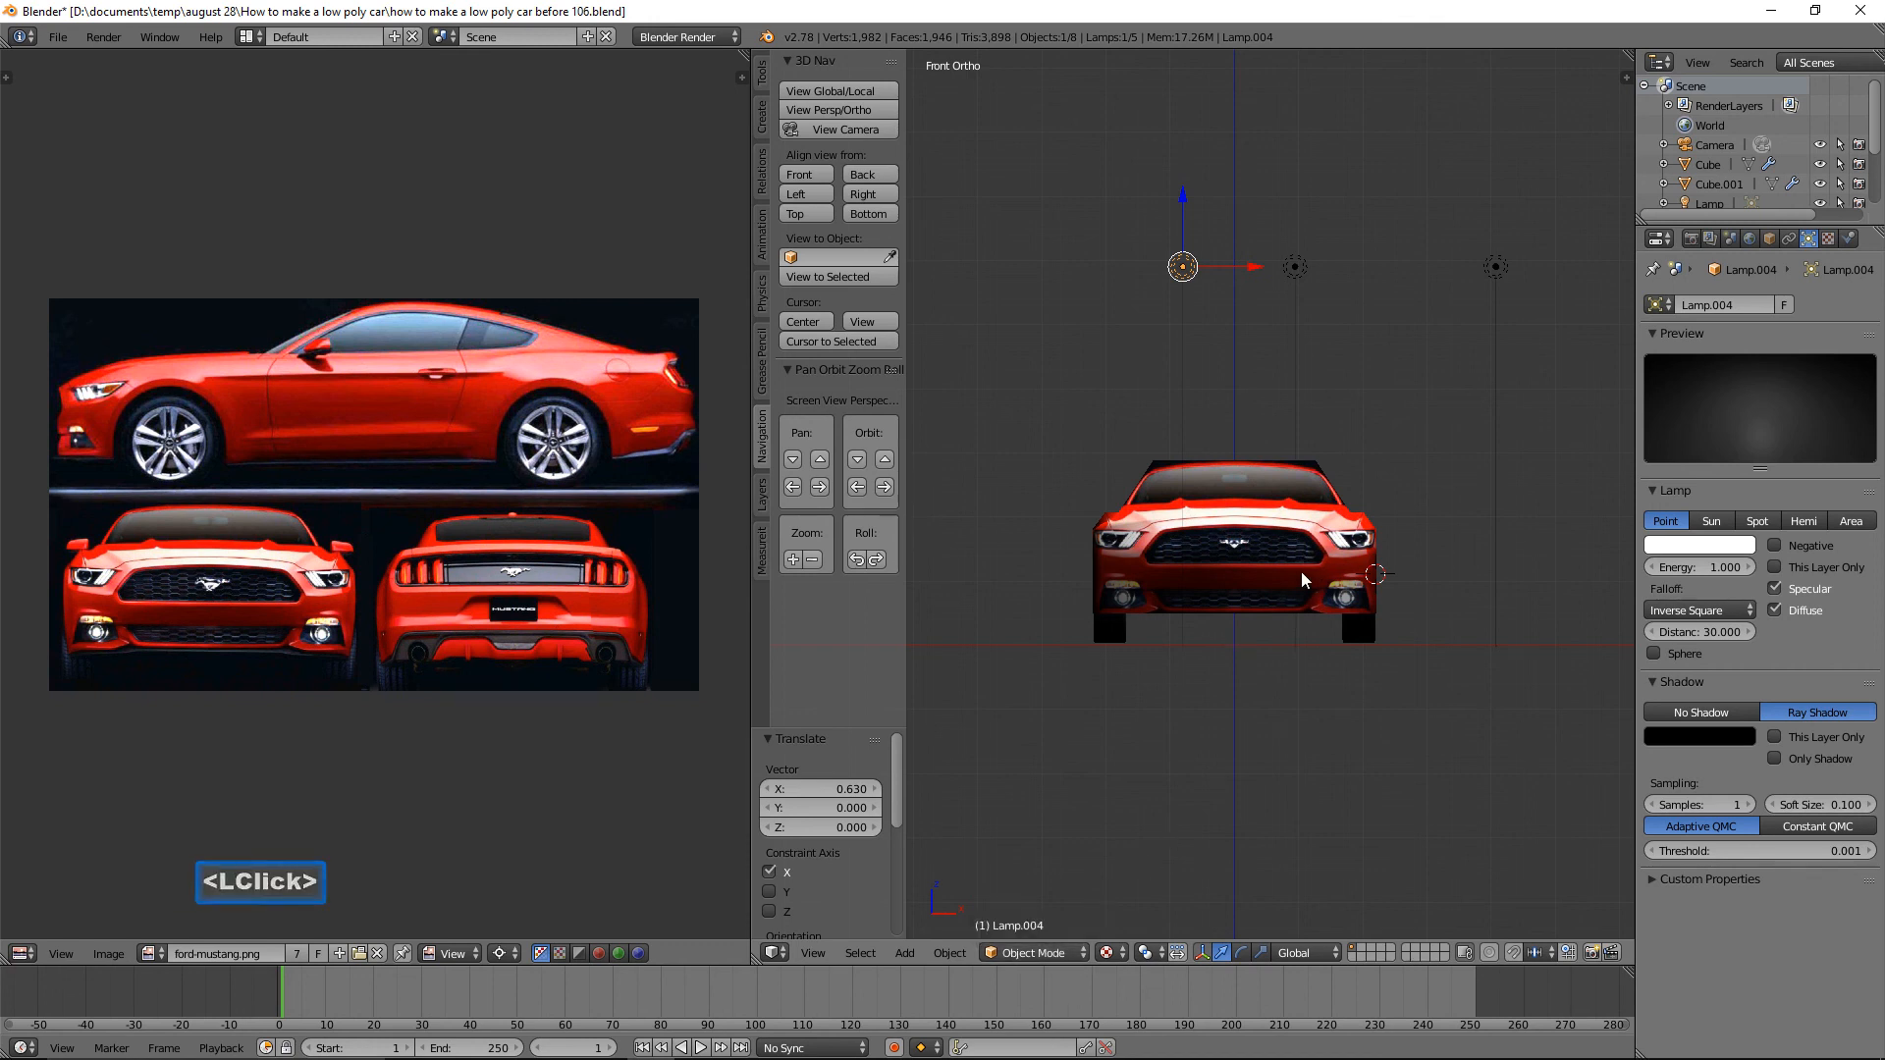
pyautogui.click(1300, 571)
pyautogui.click(1080, 952)
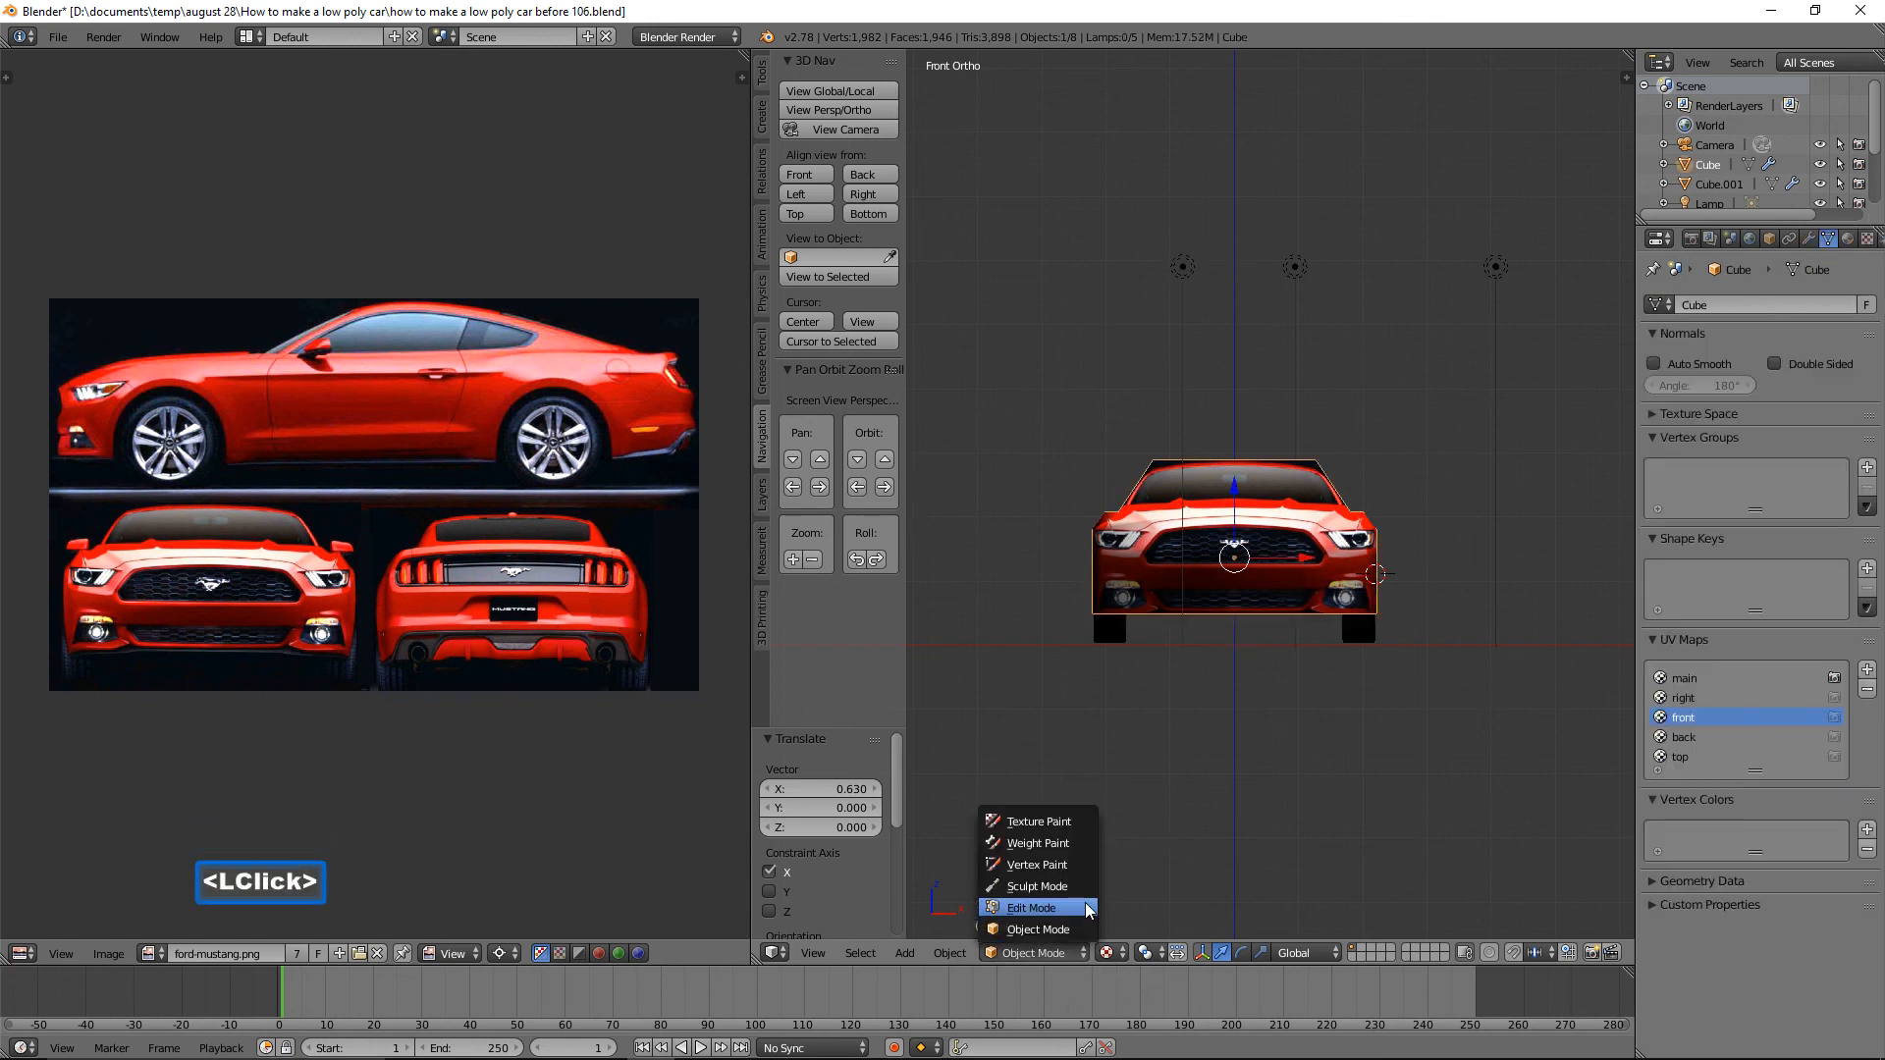
pyautogui.click(1080, 907)
pyautogui.scroll(1, 1384, 663)
pyautogui.scroll(3, 1390, 658)
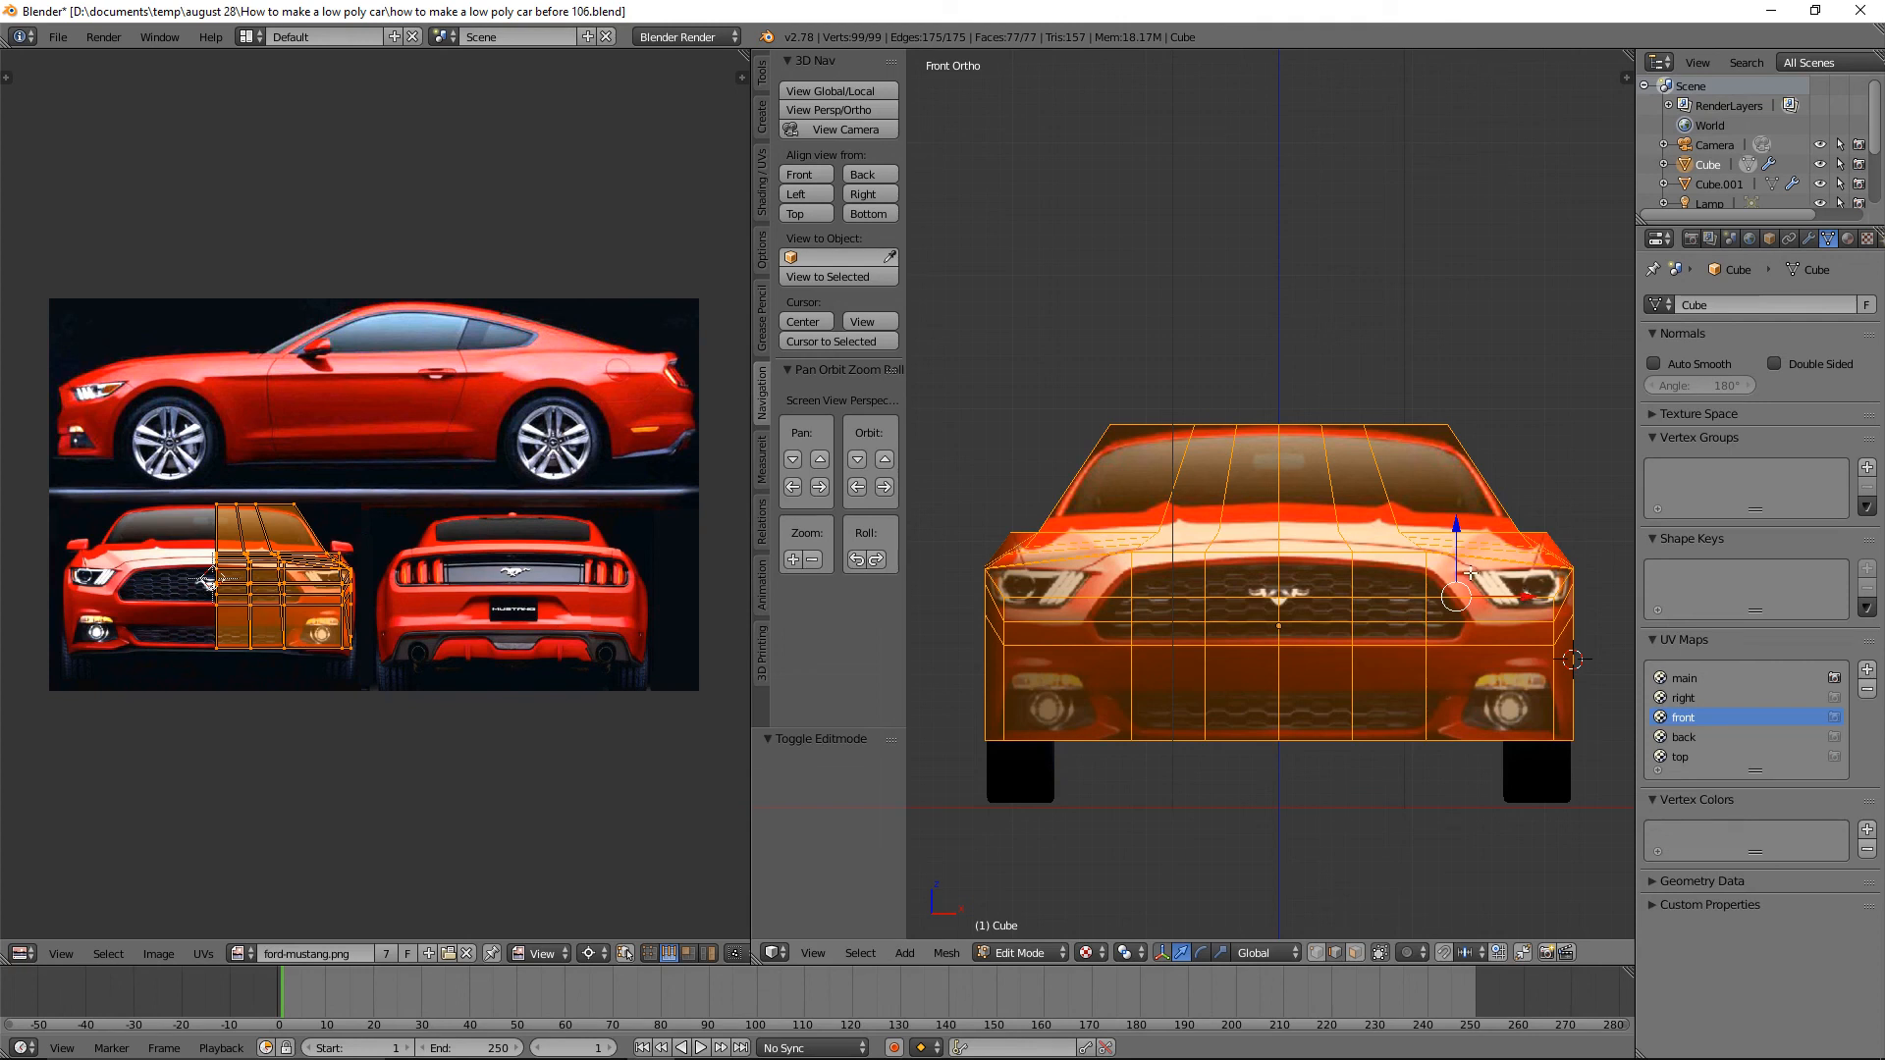
# Check the front texture from an angle, and from the front view scale the UVs by about 1.263 along Y only.
pyautogui.moveTo(1520, 583); pyautogui.dragTo(1473, 595, button='middle')
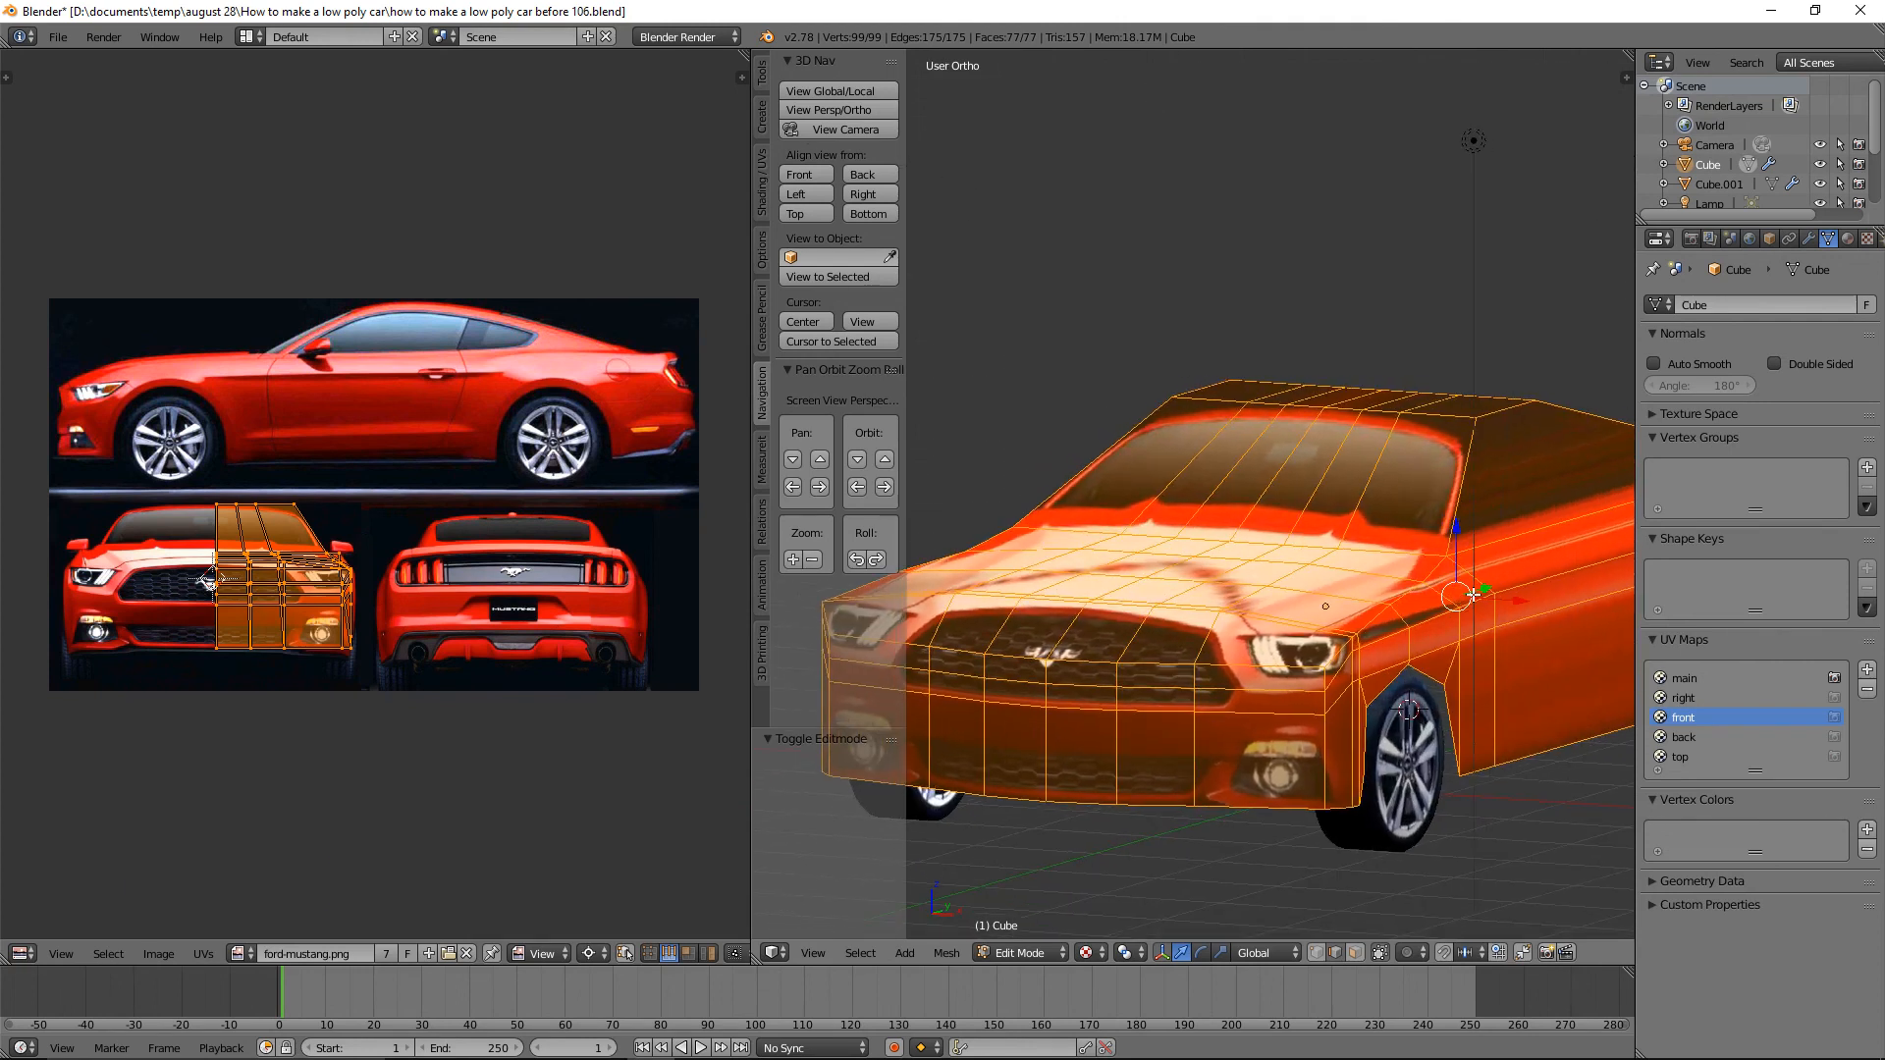
pyautogui.moveTo(1343, 657); pyautogui.dragTo(1298, 659, button='middle')
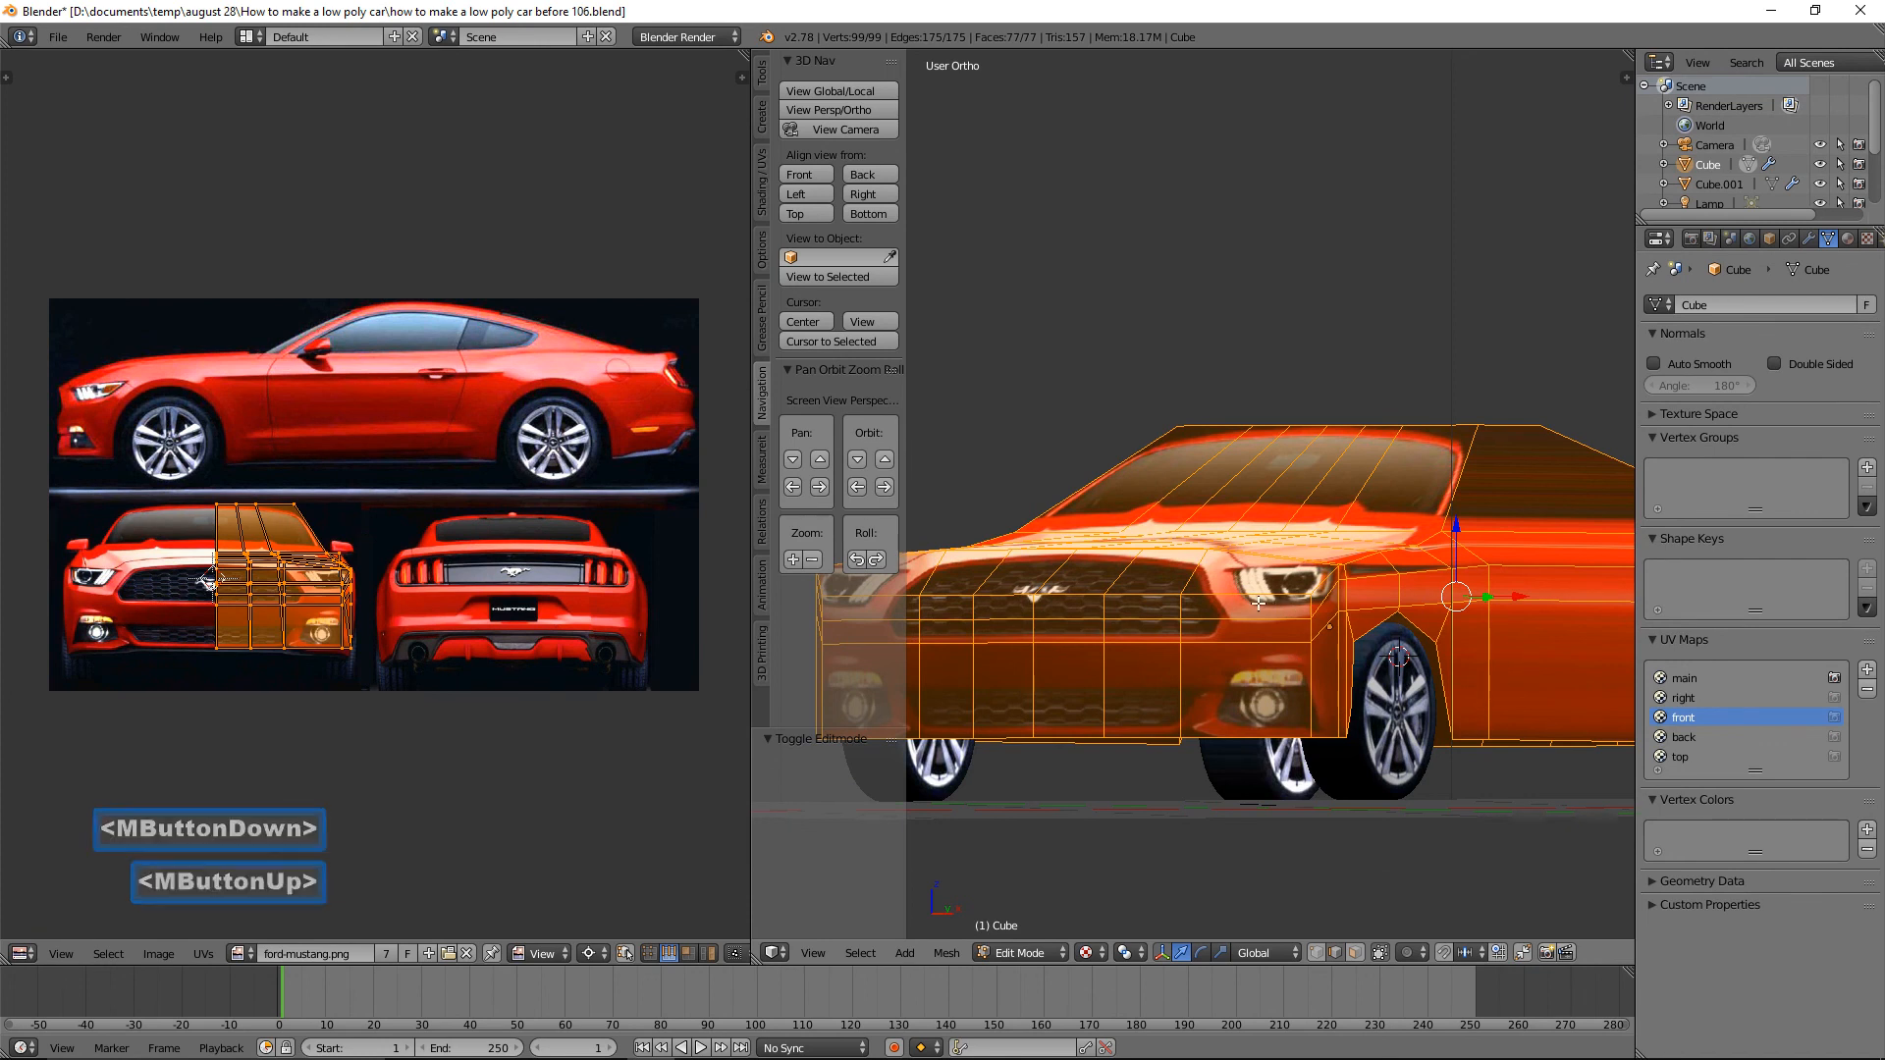
pyautogui.moveTo(1266, 610); pyautogui.dragTo(1319, 611, button='middle')
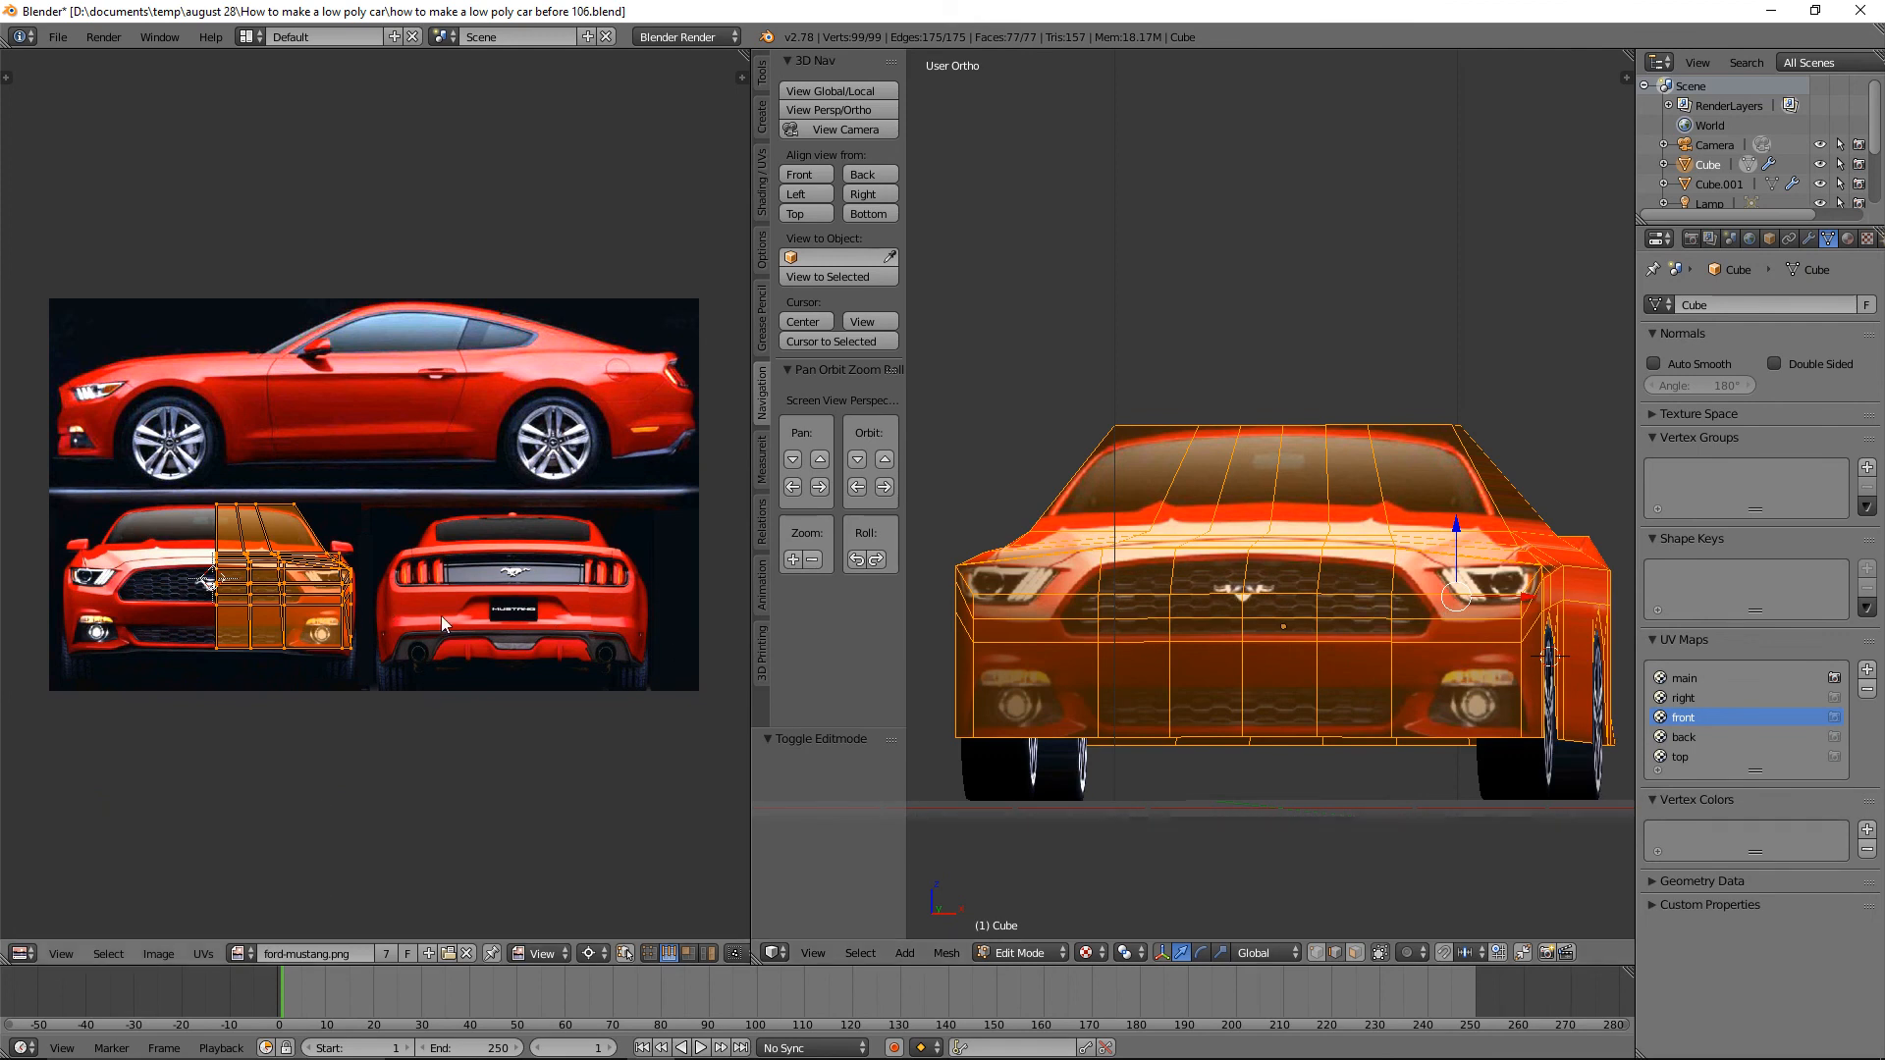
pyautogui.click(820, 172)
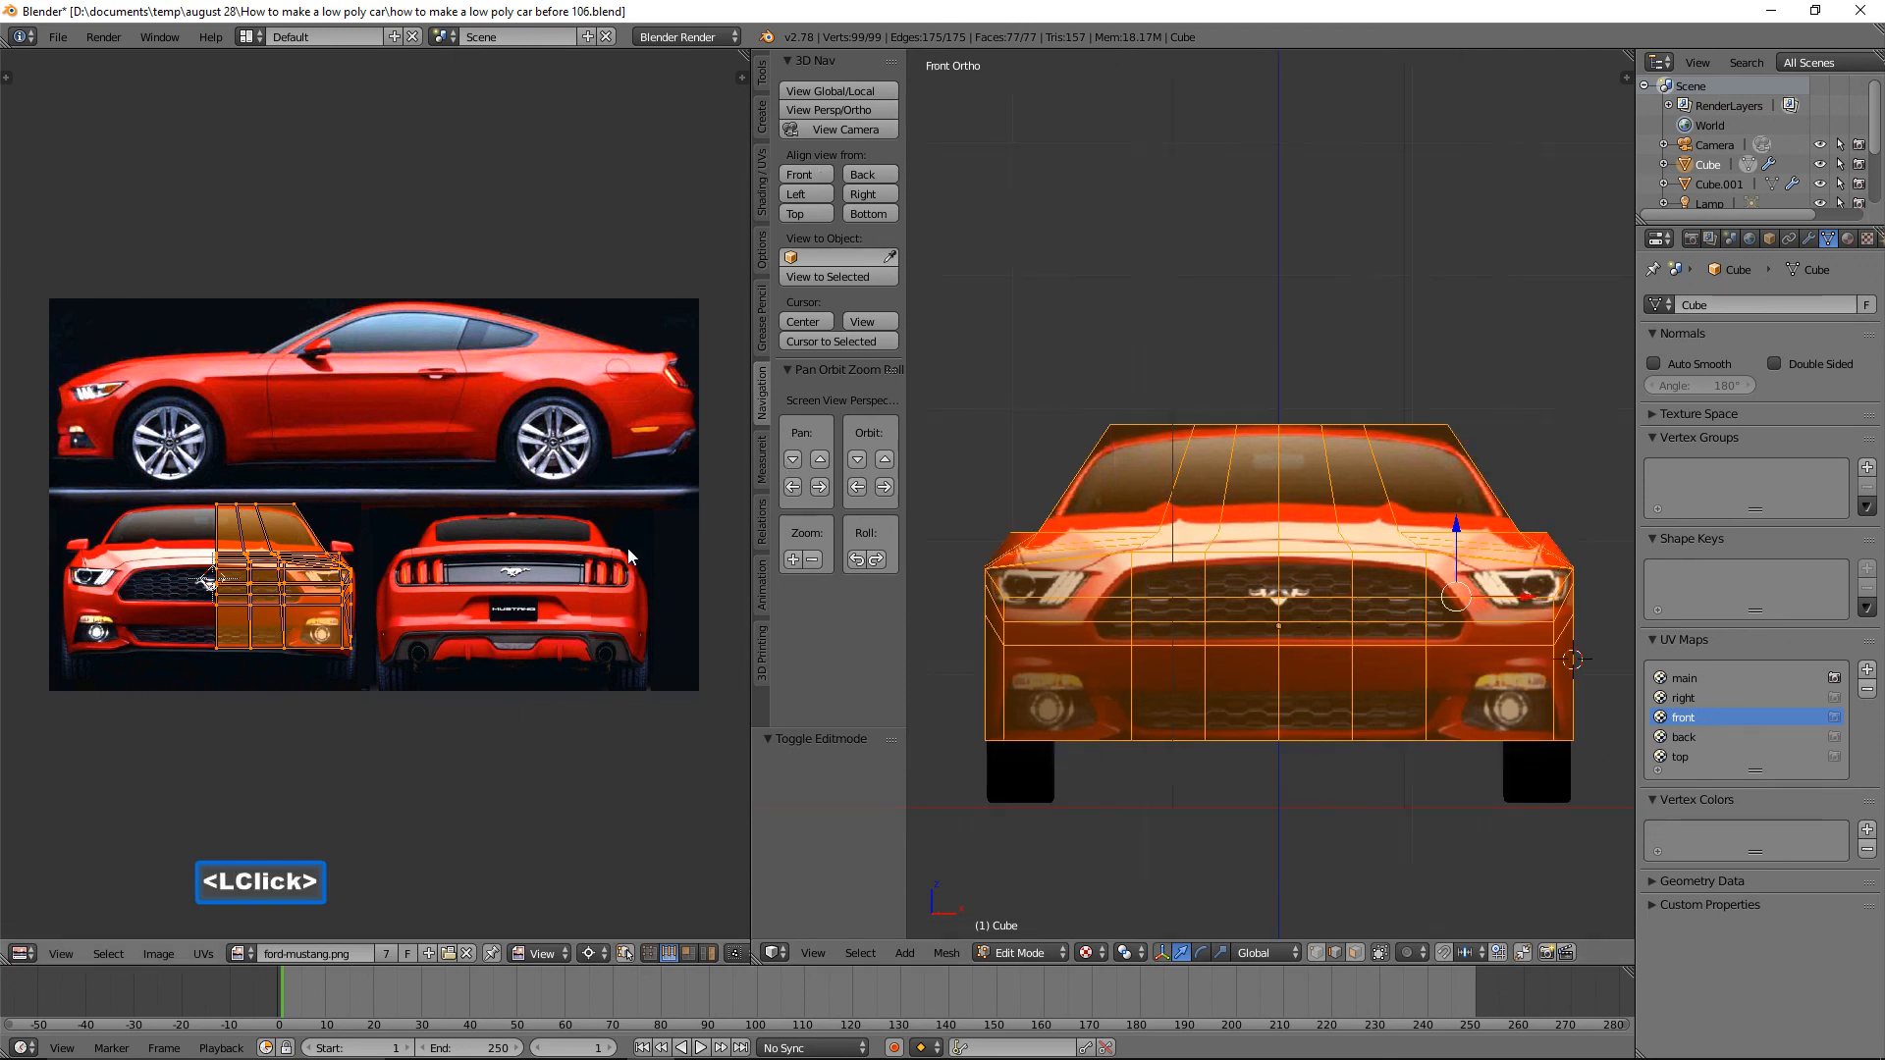
pyautogui.press('s')
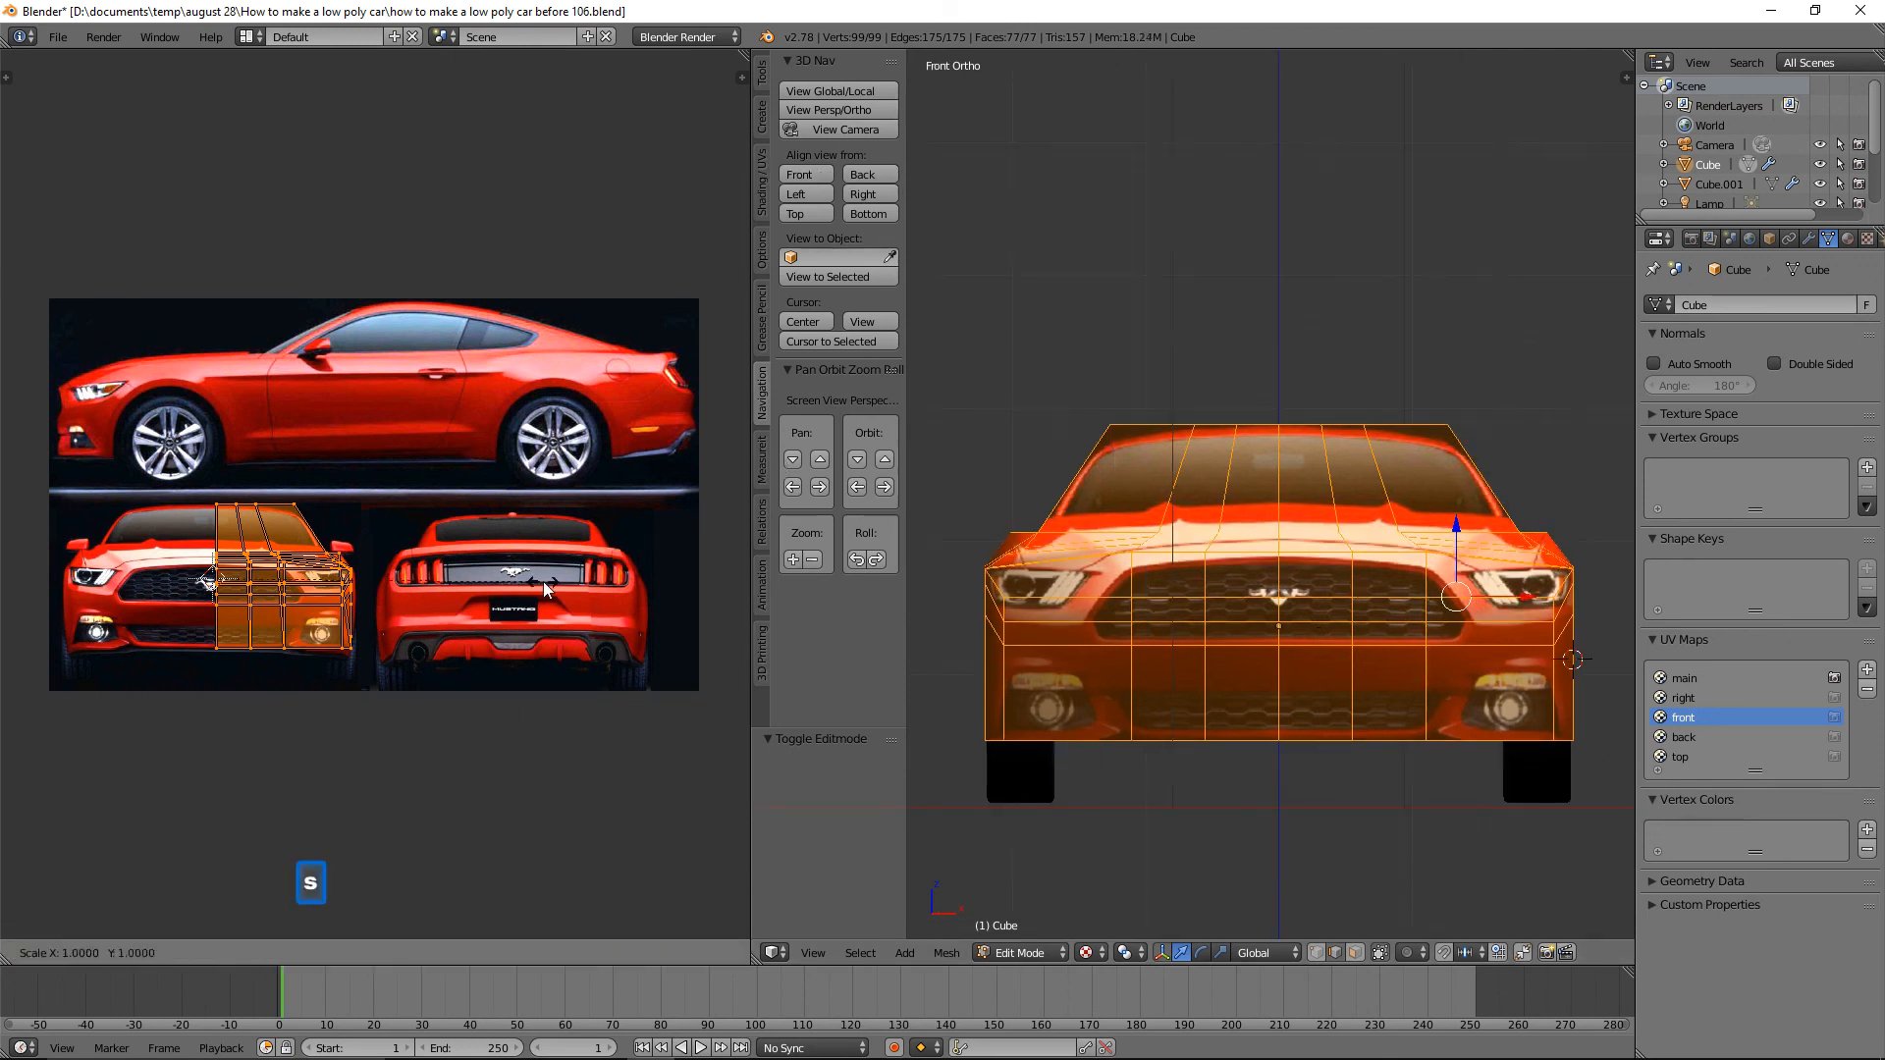
pyautogui.press('y')
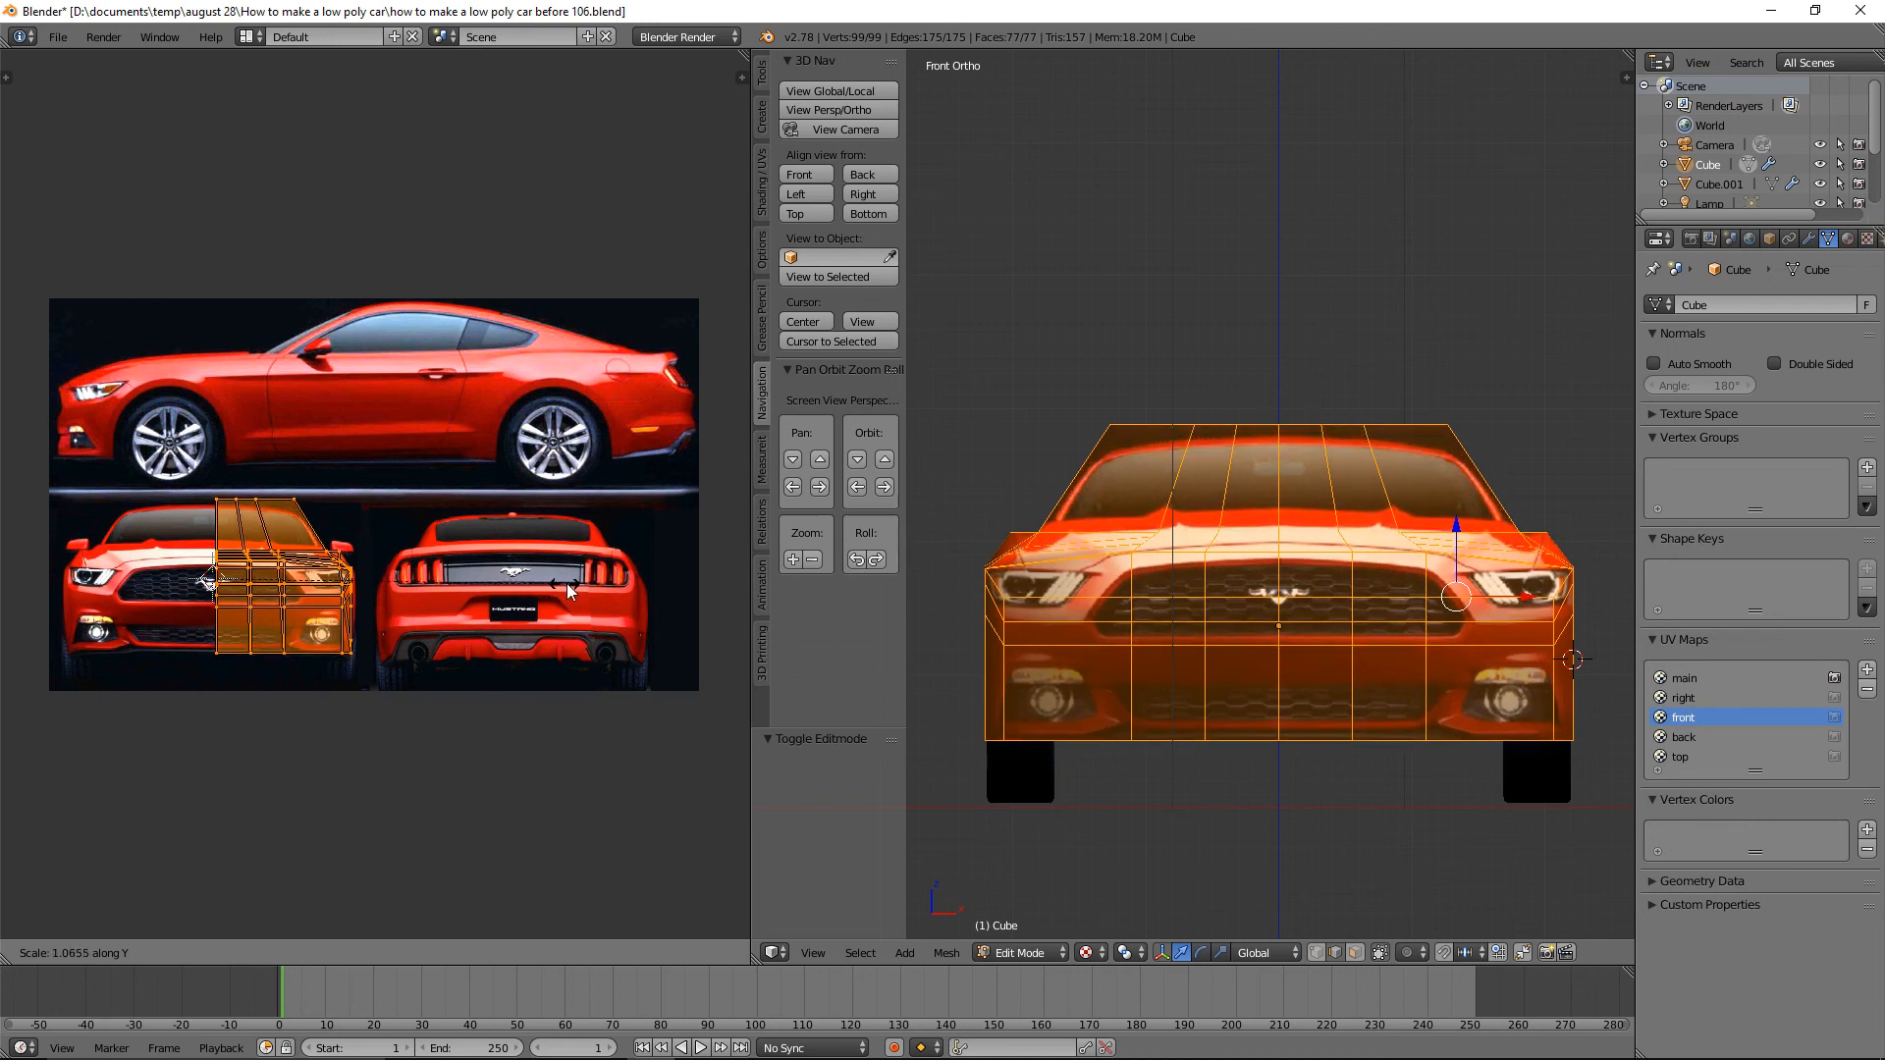
pyautogui.click(627, 597)
# Move the front UVs about 0.065 along Y and -0.010 along X to line them up with the pictured grille and emblem.
pyautogui.press('g')
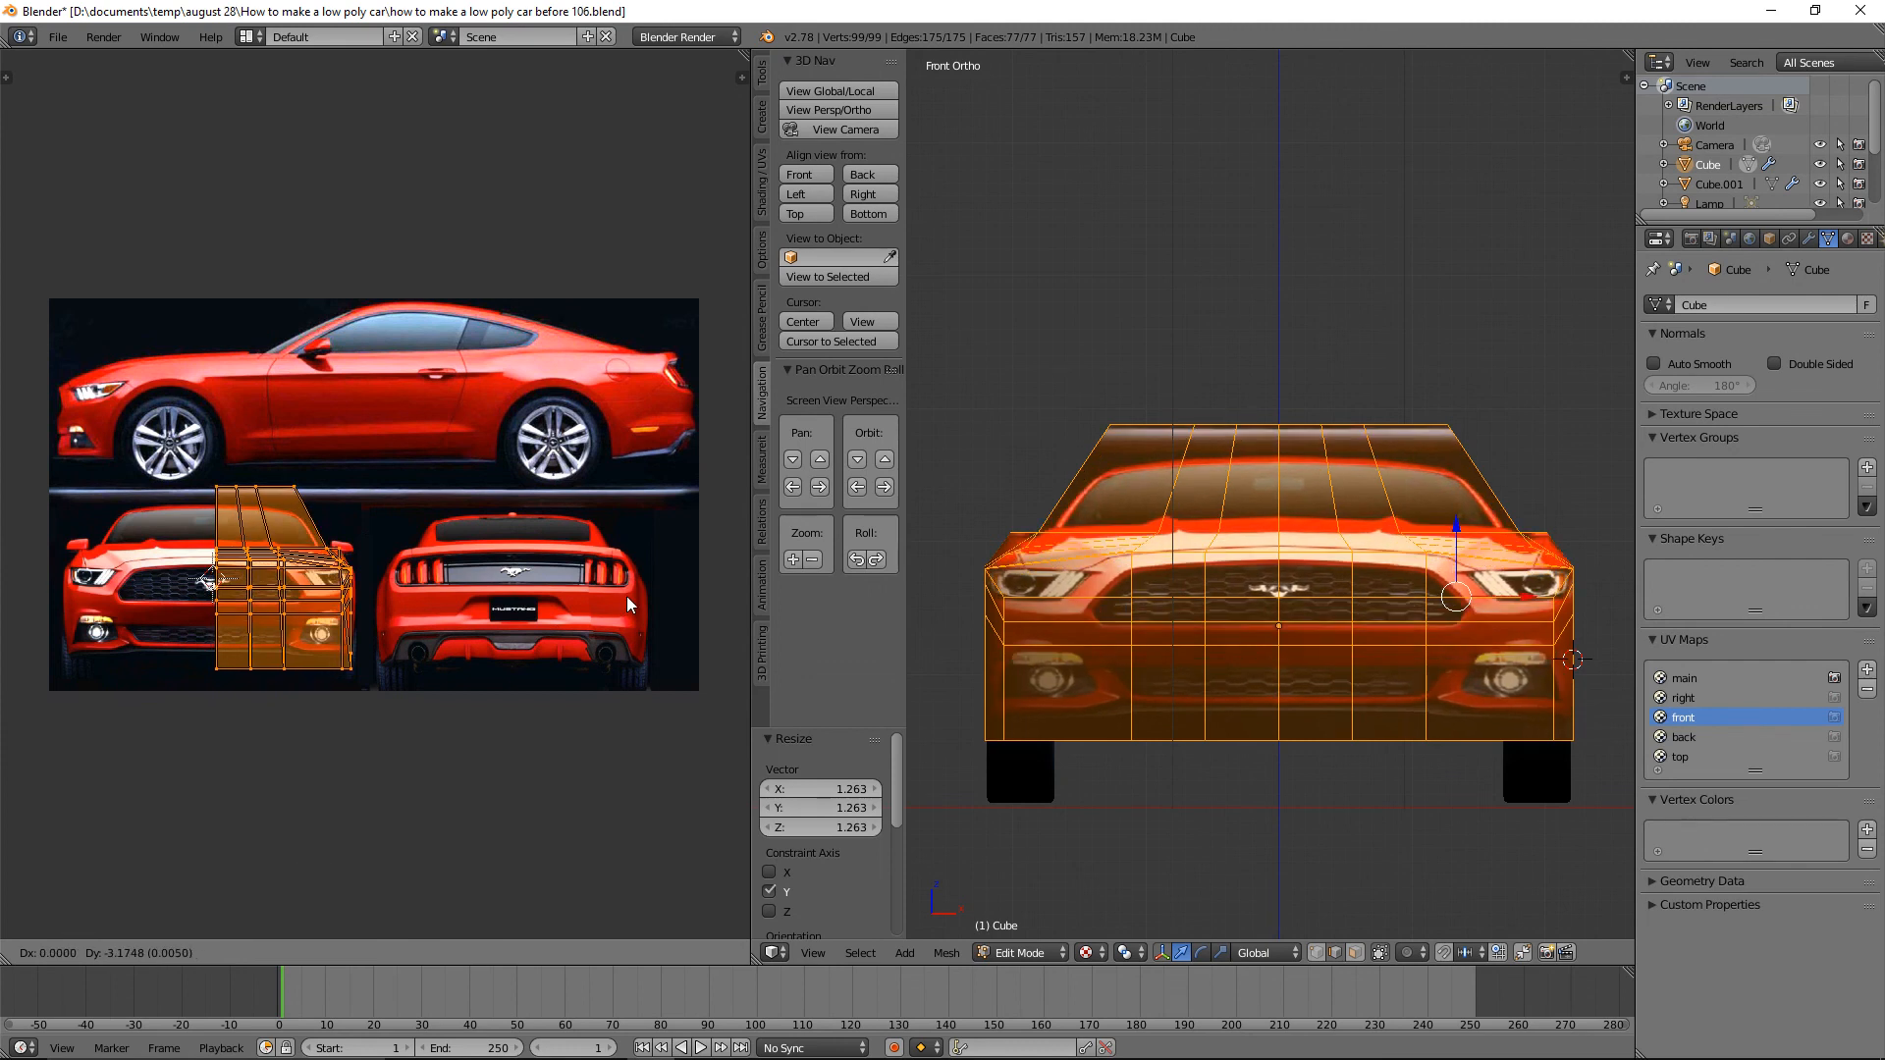
pyautogui.press('y')
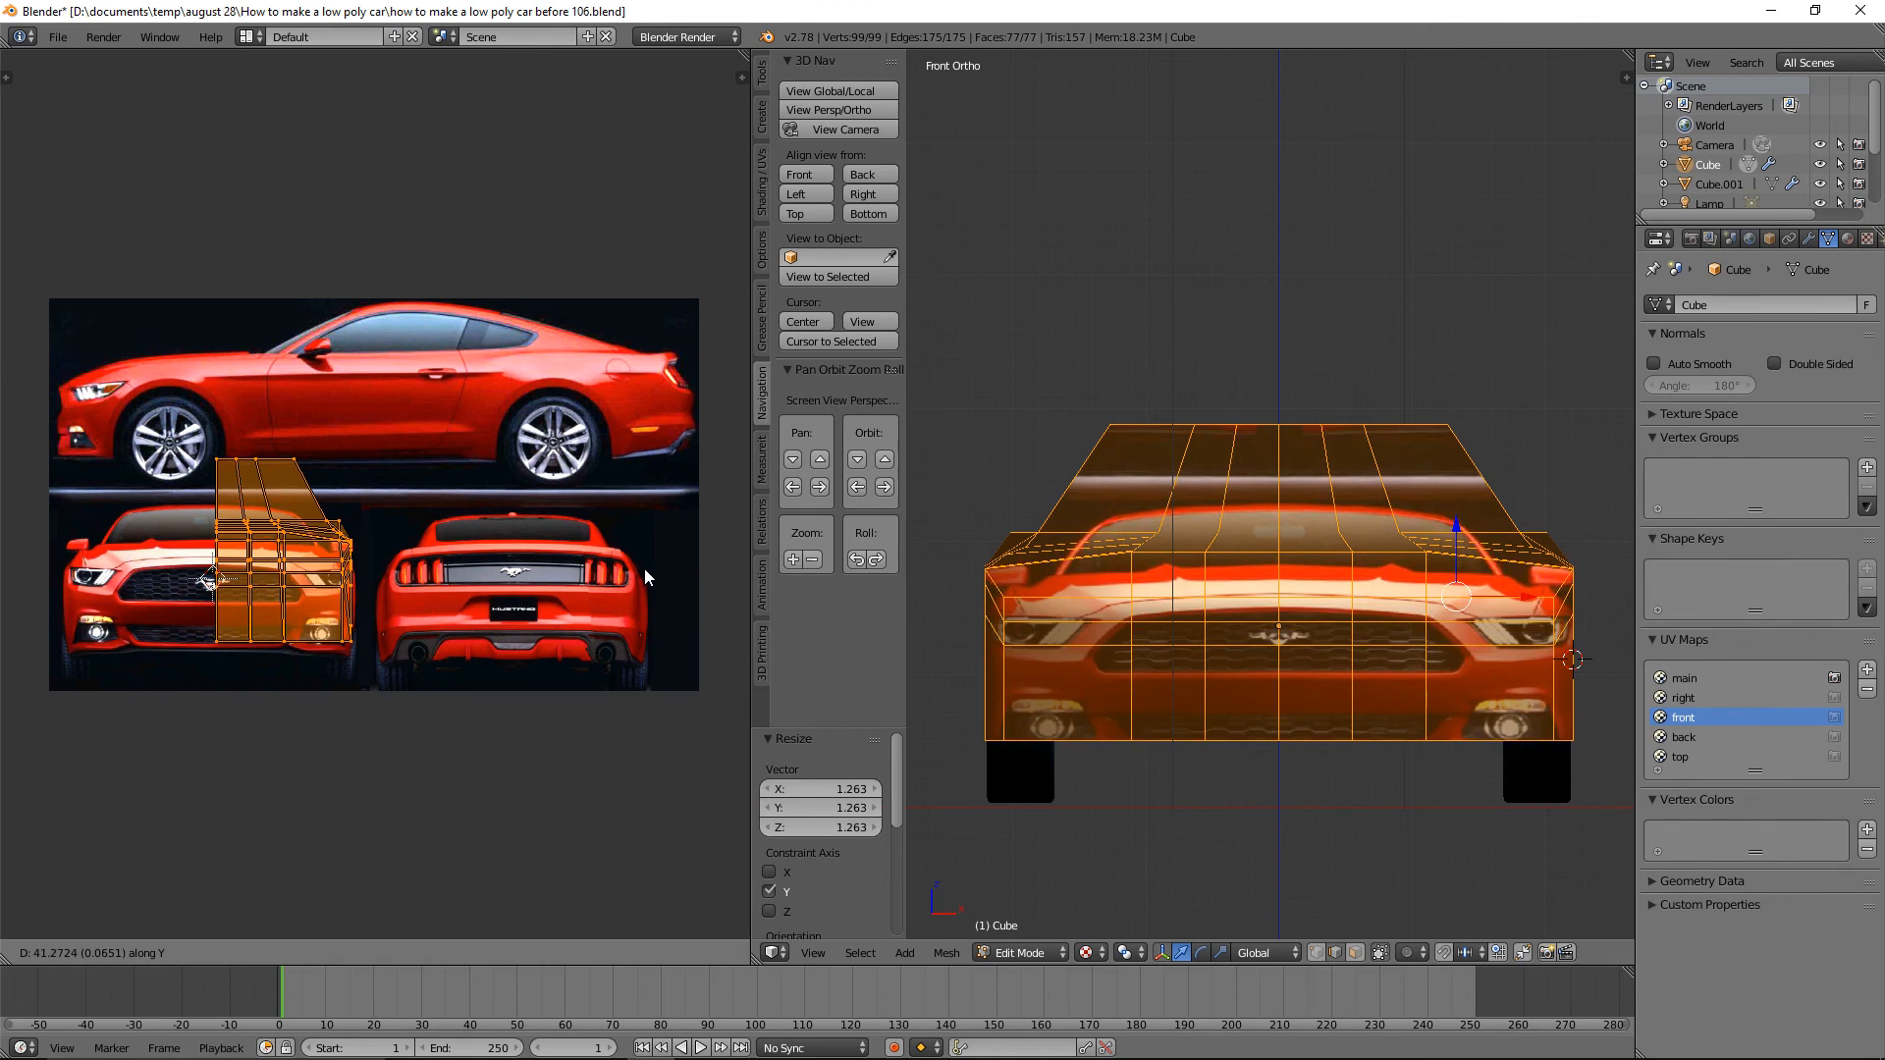
pyautogui.click(644, 569)
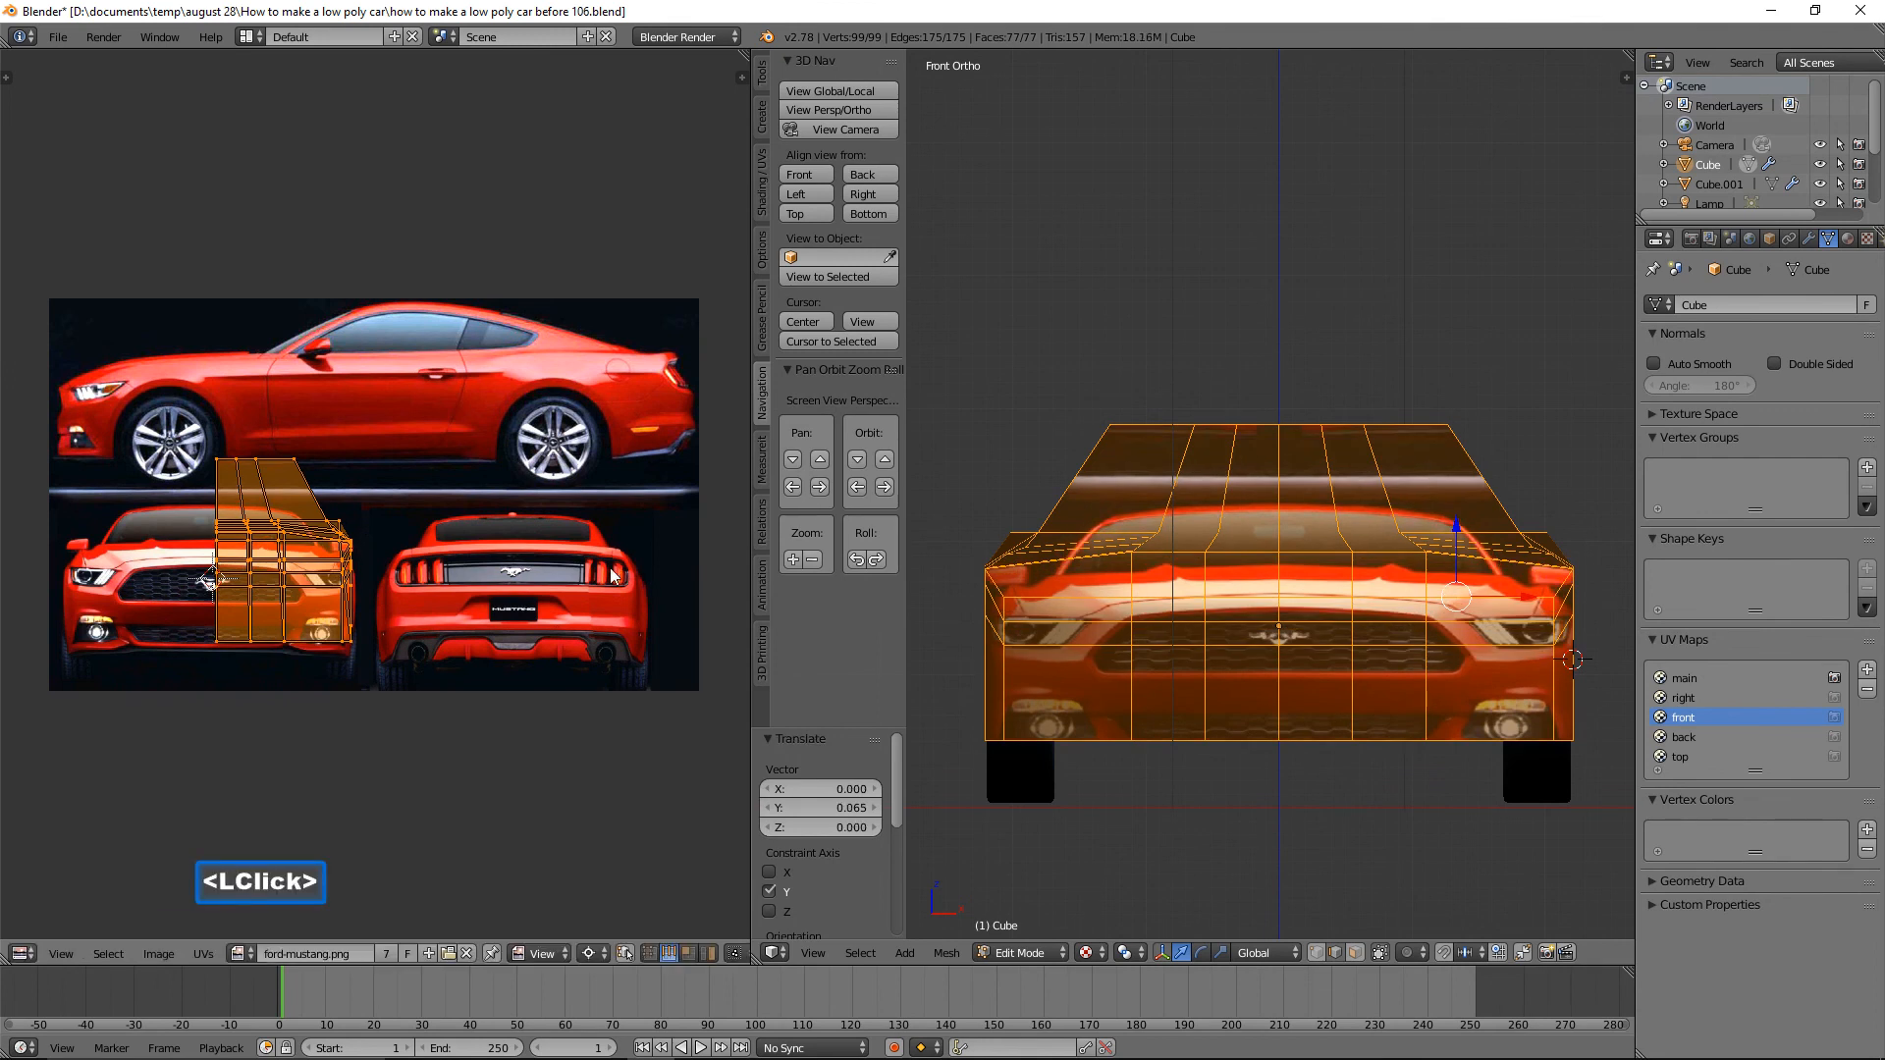
pyautogui.press('g')
pyautogui.press('x')
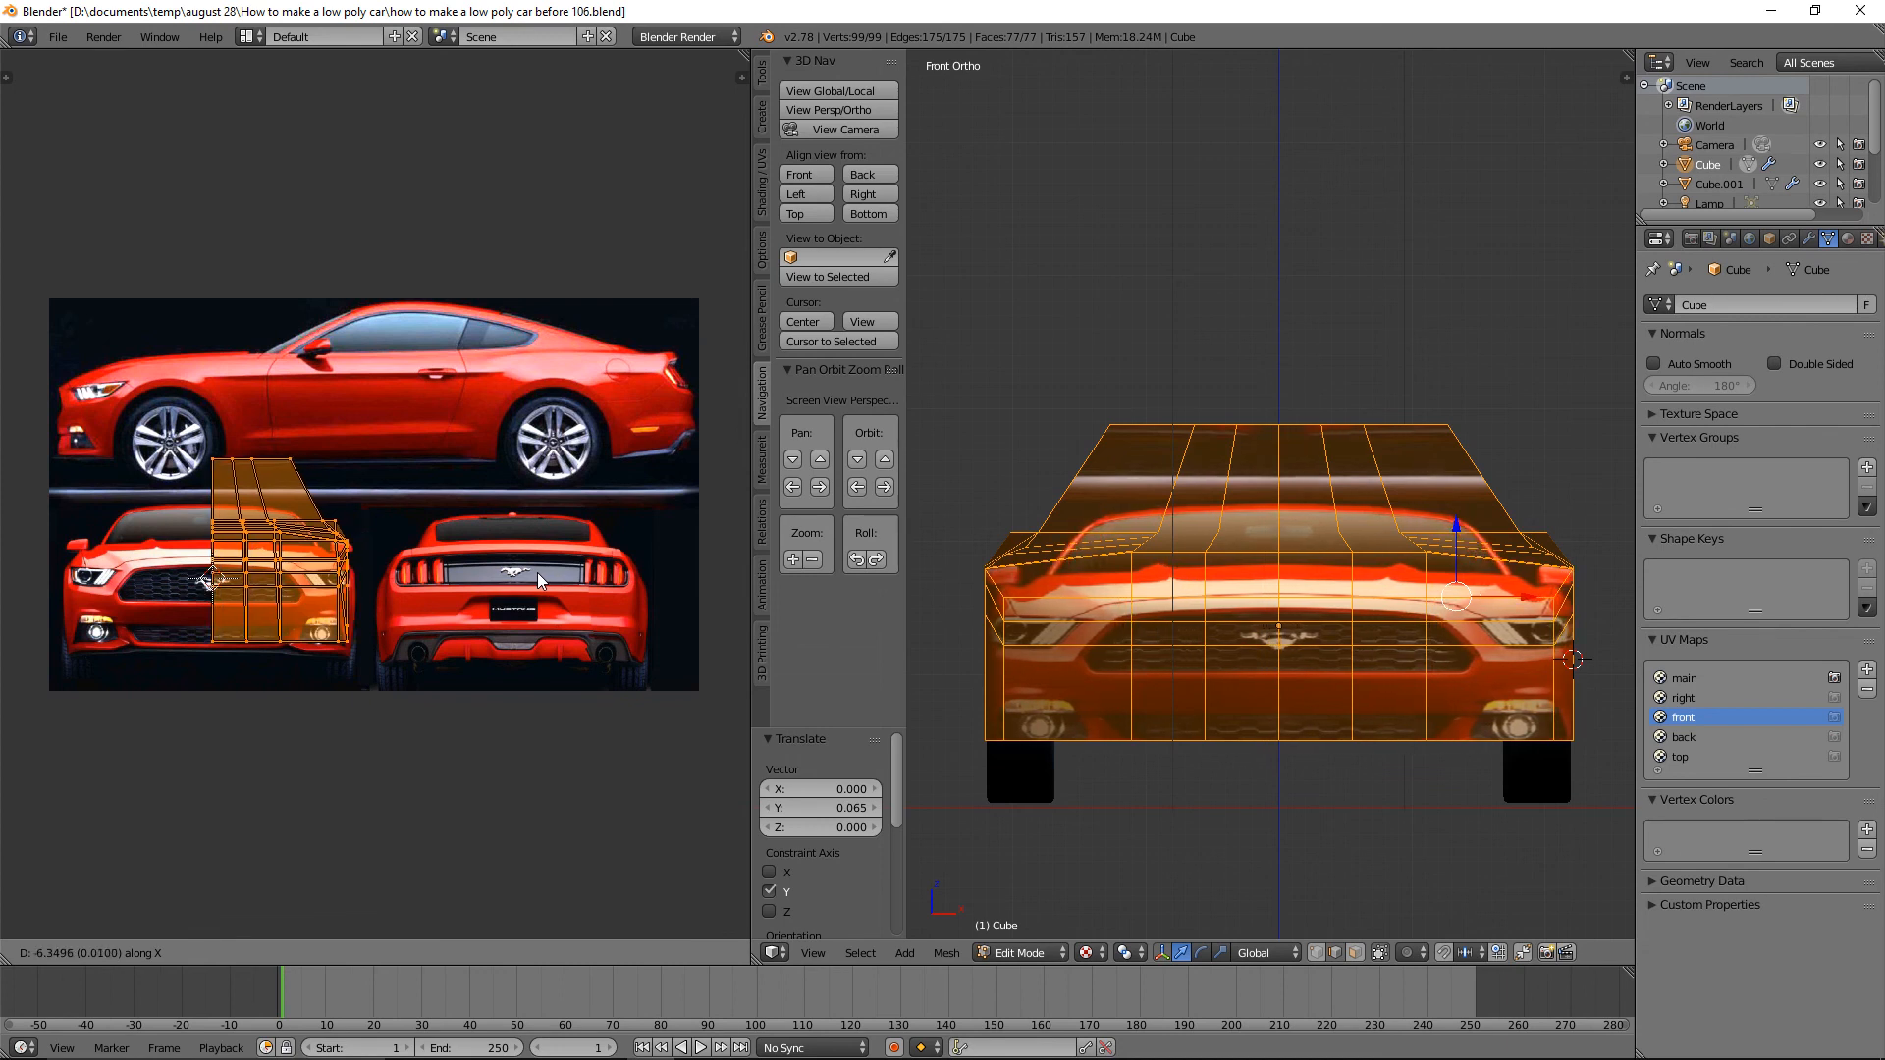
pyautogui.click(538, 574)
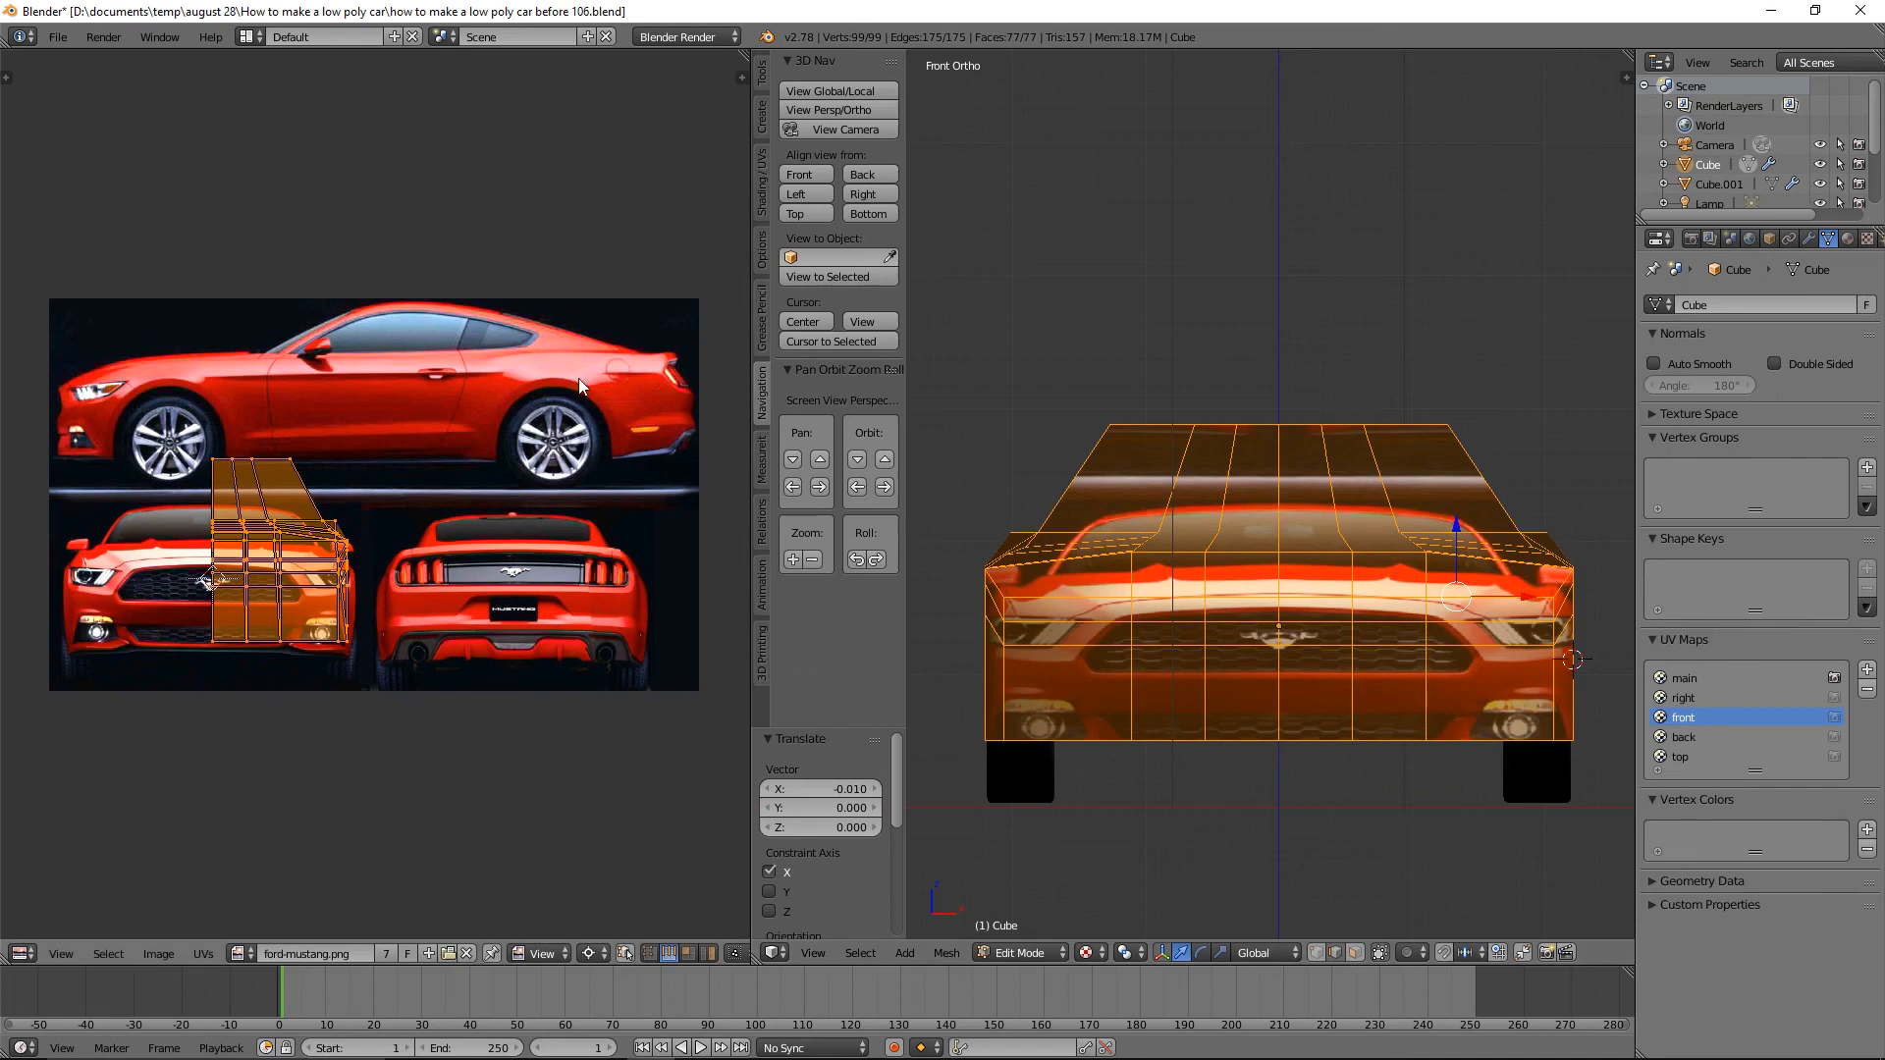
# Select only the uppermost roof UVs of the front layout and move them about -0.140 along Y onto the pictured roof.
pyautogui.press('a')
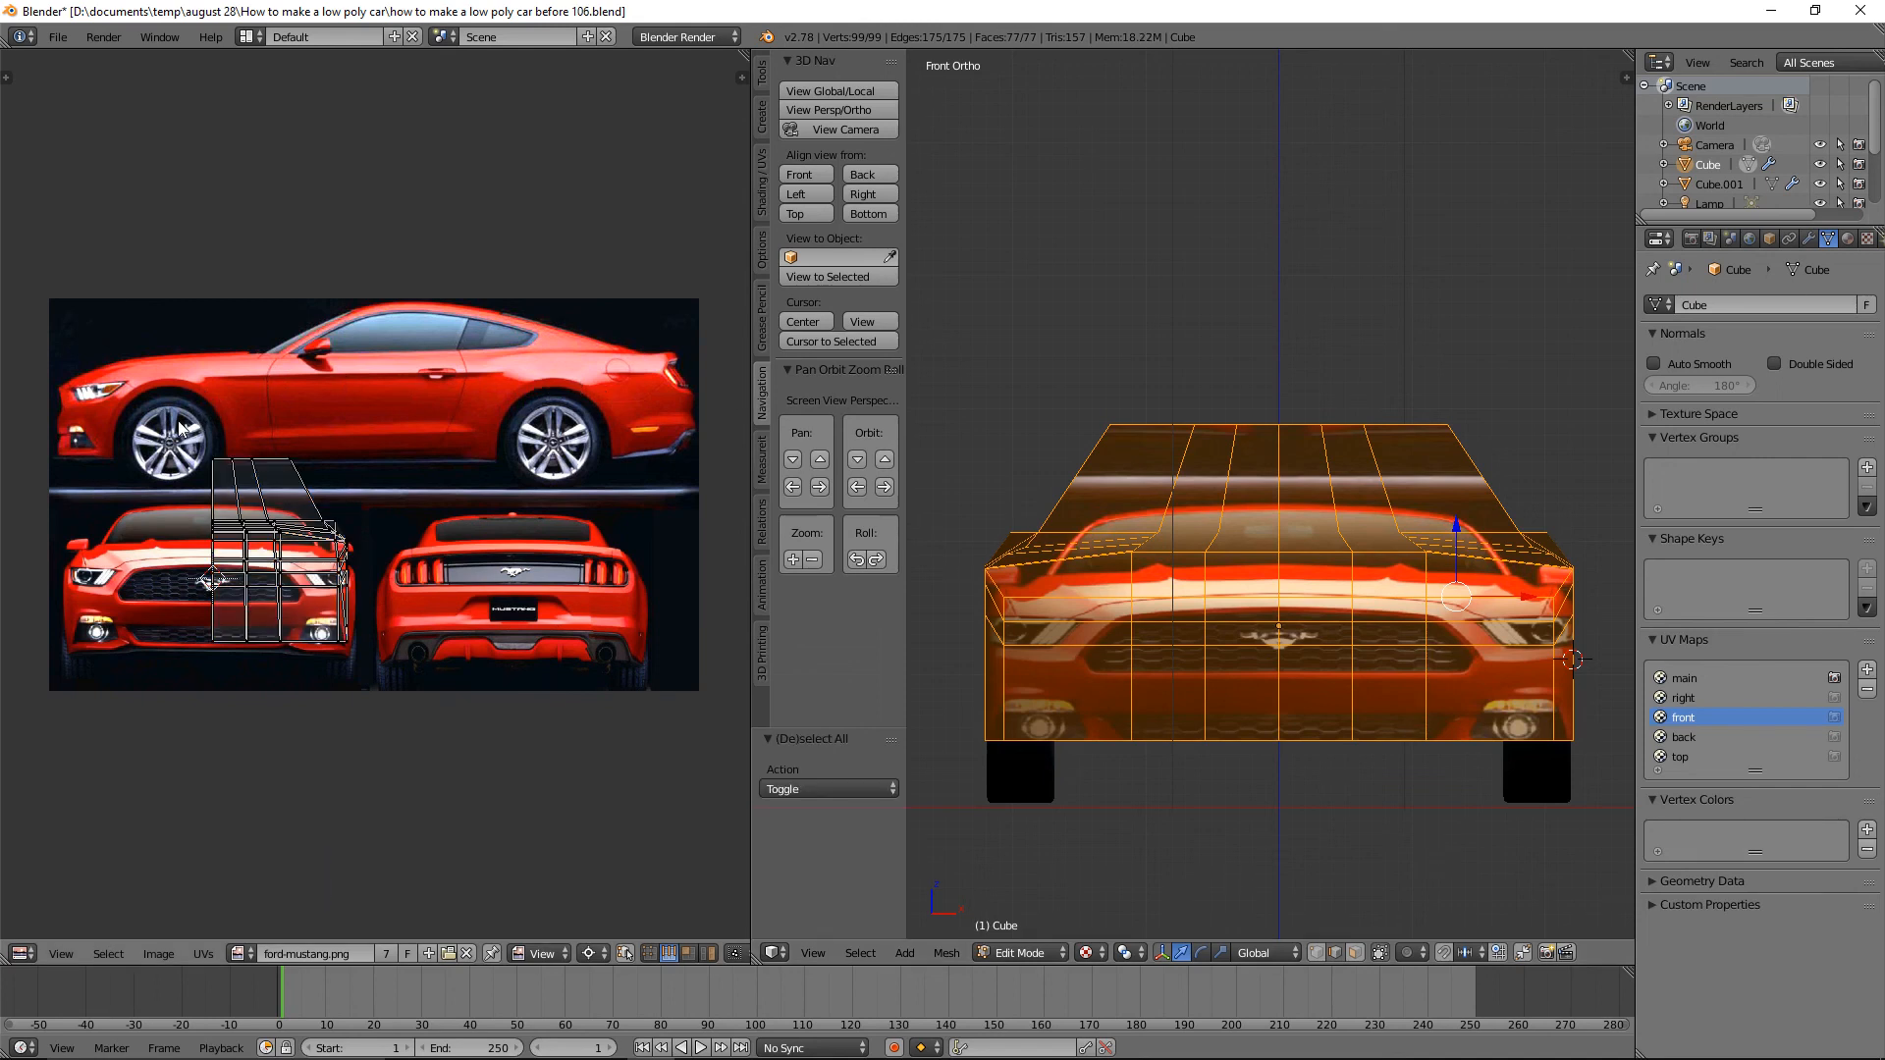
pyautogui.press('b')
pyautogui.moveTo(179, 419); pyautogui.dragTo(315, 480)
pyautogui.press('g')
pyautogui.press('y')
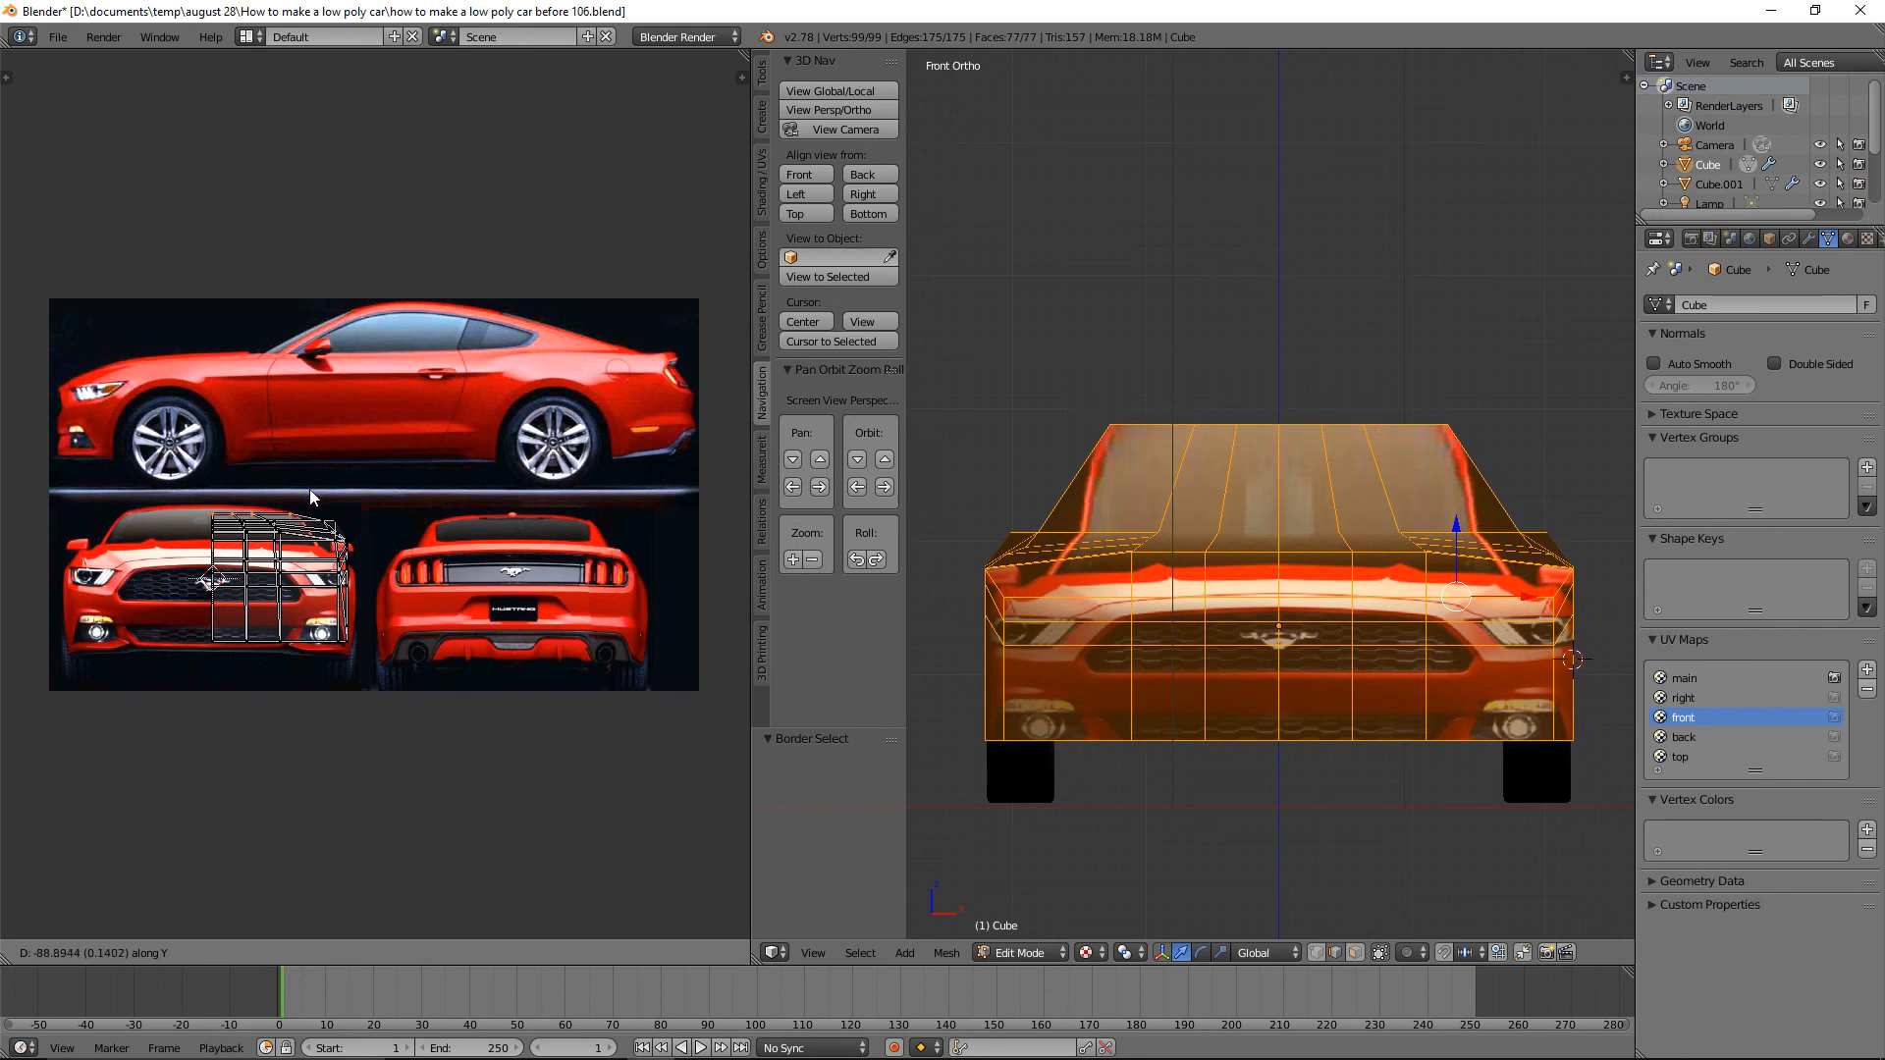
pyautogui.click(310, 488)
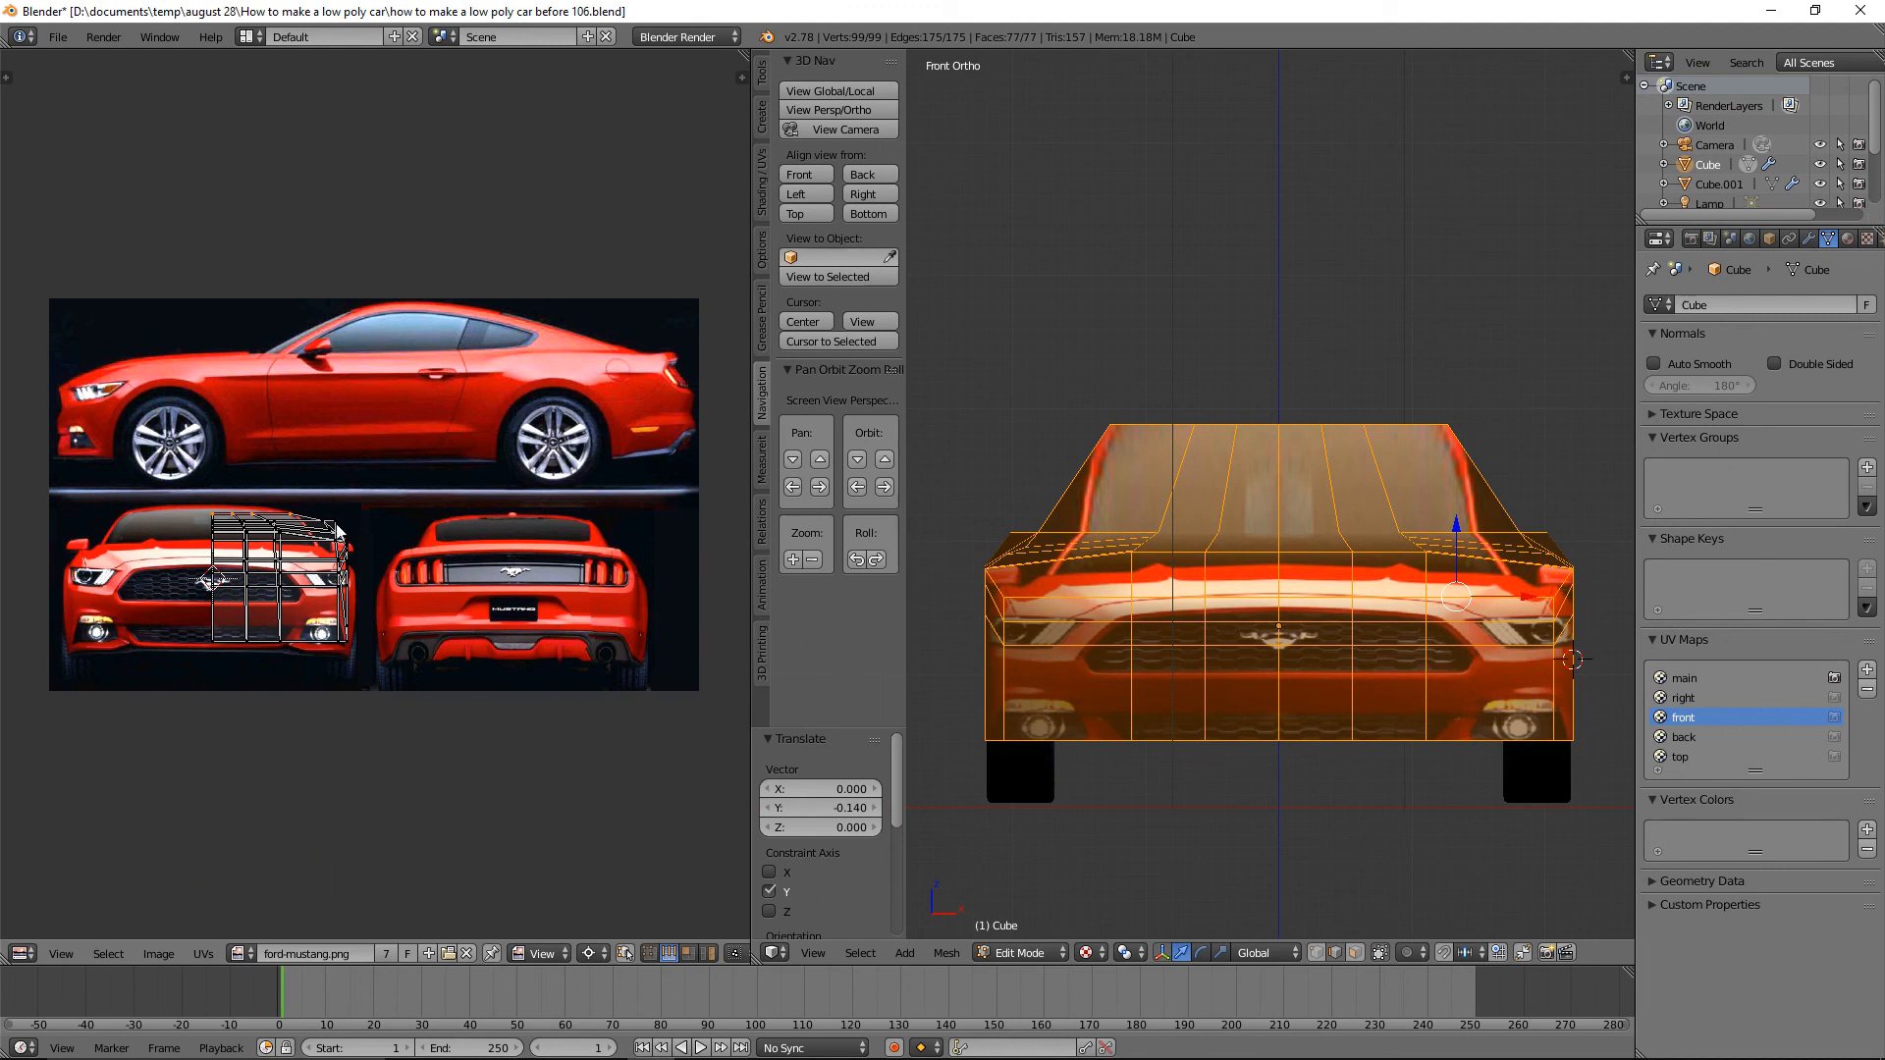
# Select the outer UV edge of the front layout beside the pictured side mirror.
pyautogui.click(337, 525)
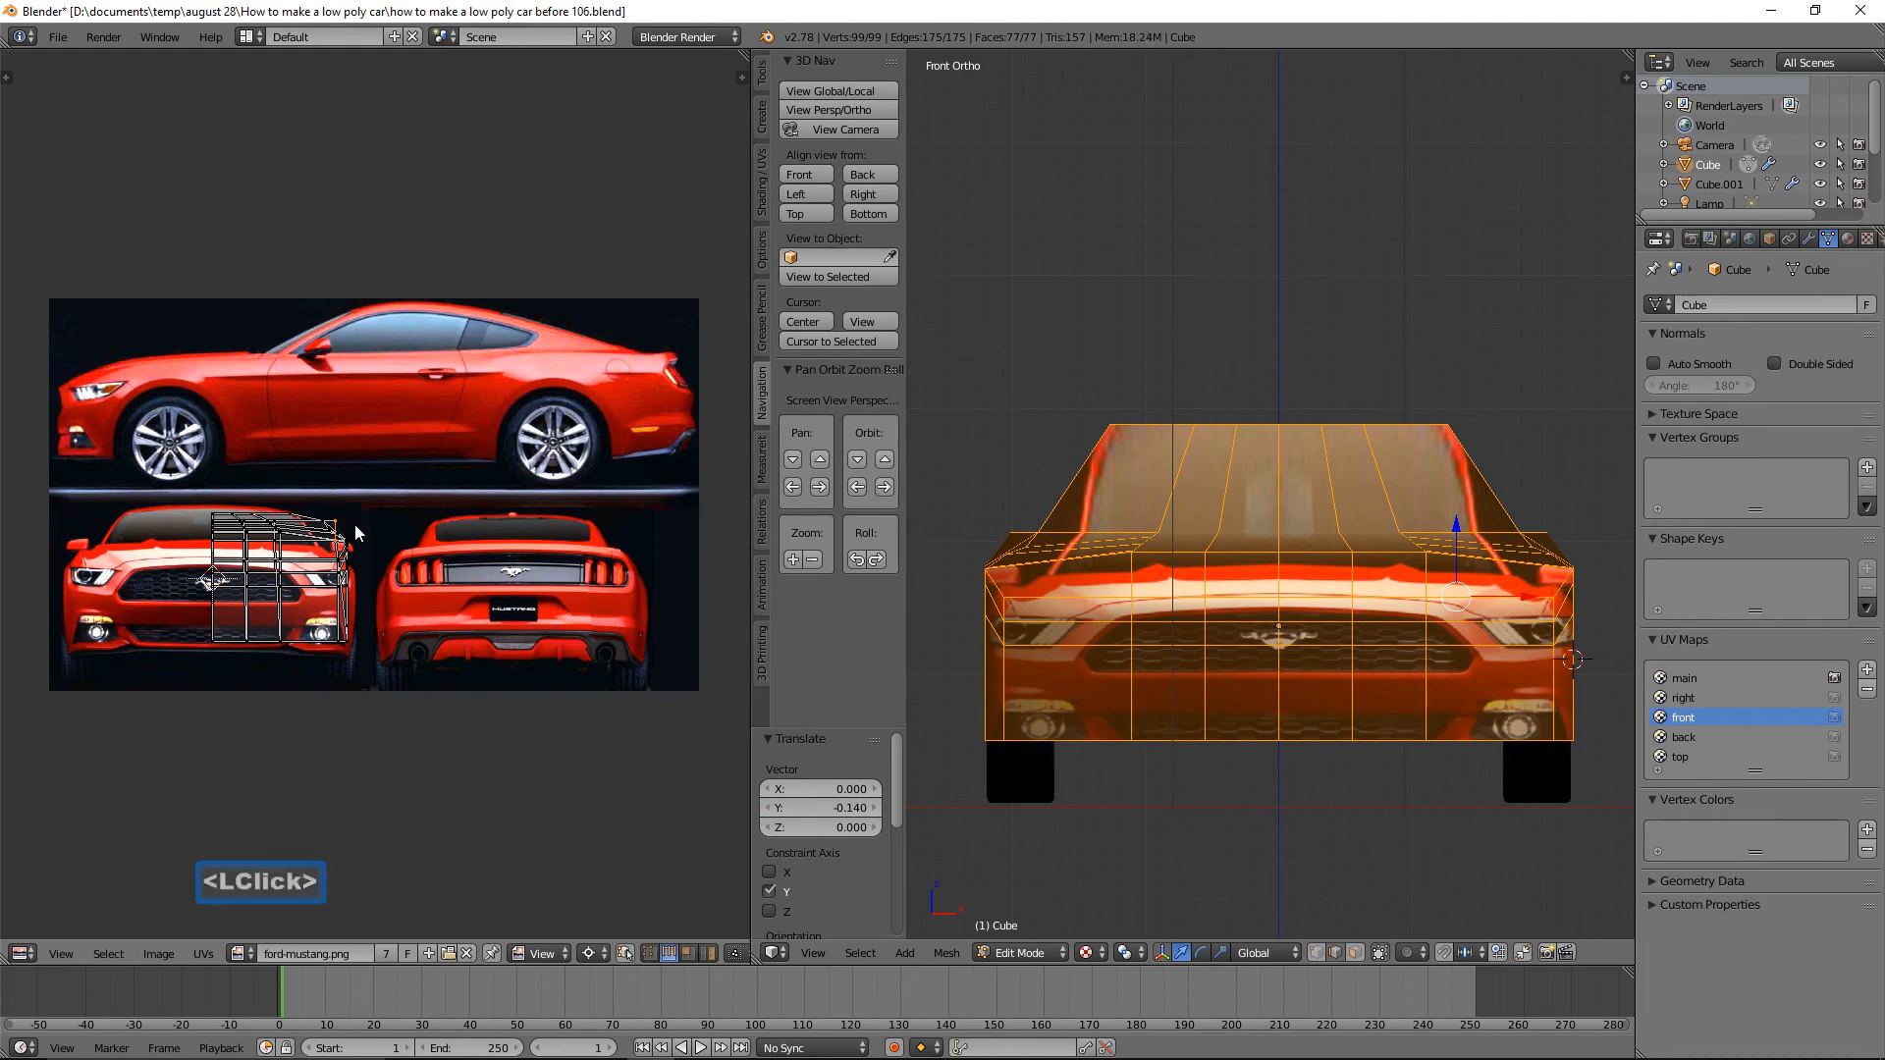
# Enable proportional editing and move the selected upper-corner UV vertex by X -0.008, with a proportional size of 0.12.
pyautogui.press('o')
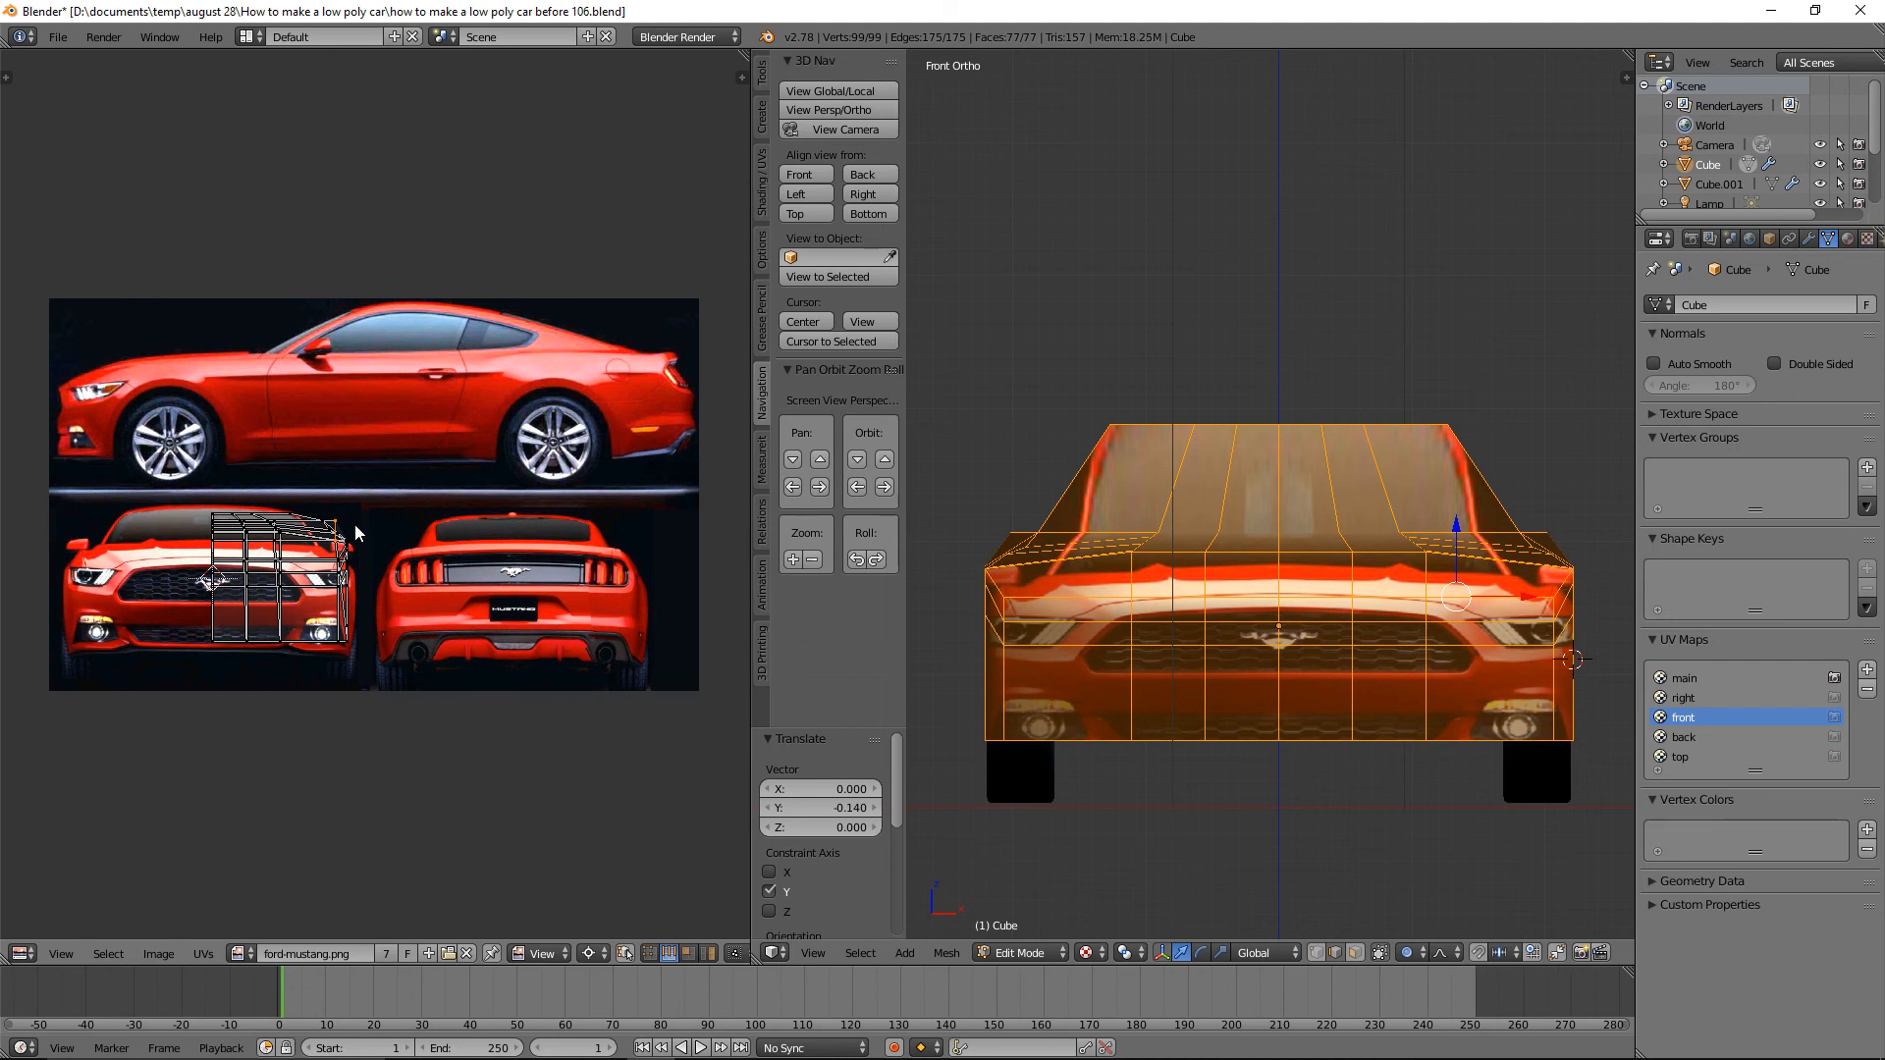
pyautogui.press('g')
pyautogui.scroll(7, 355, 524)
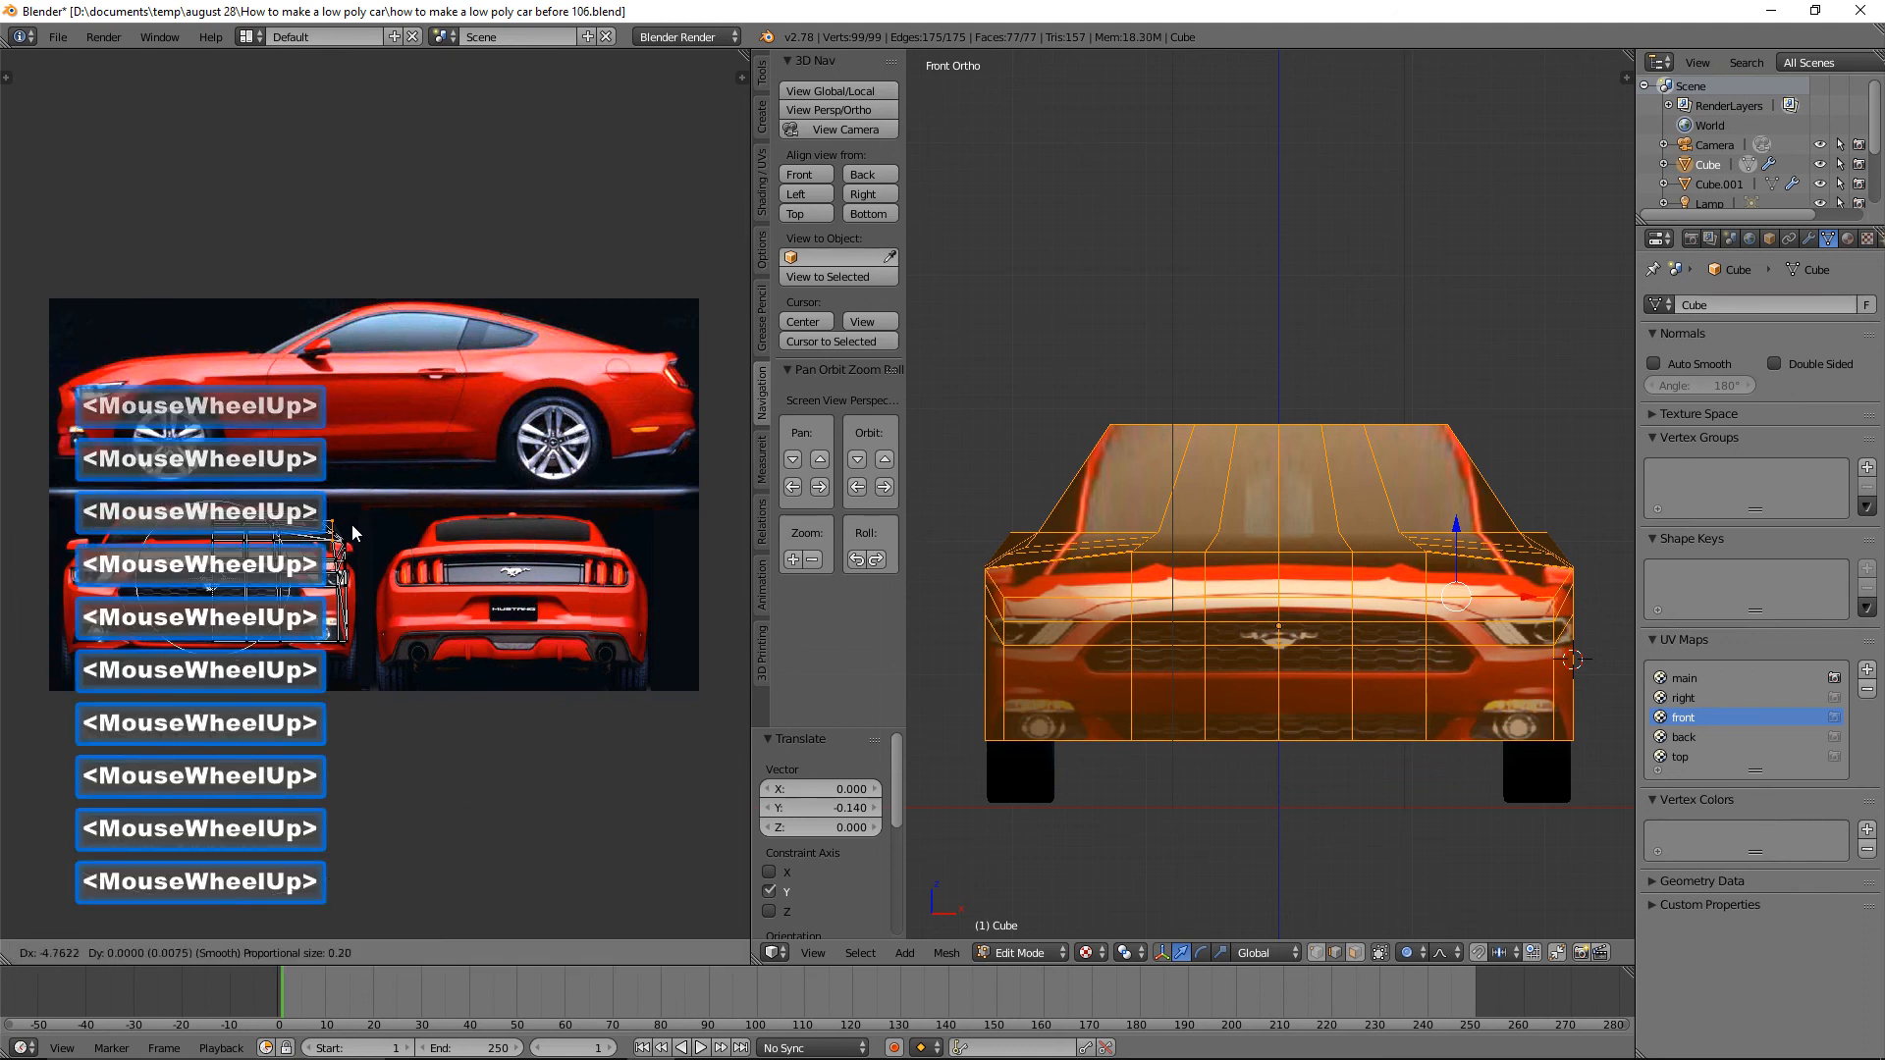
pyautogui.scroll(2, 352, 525)
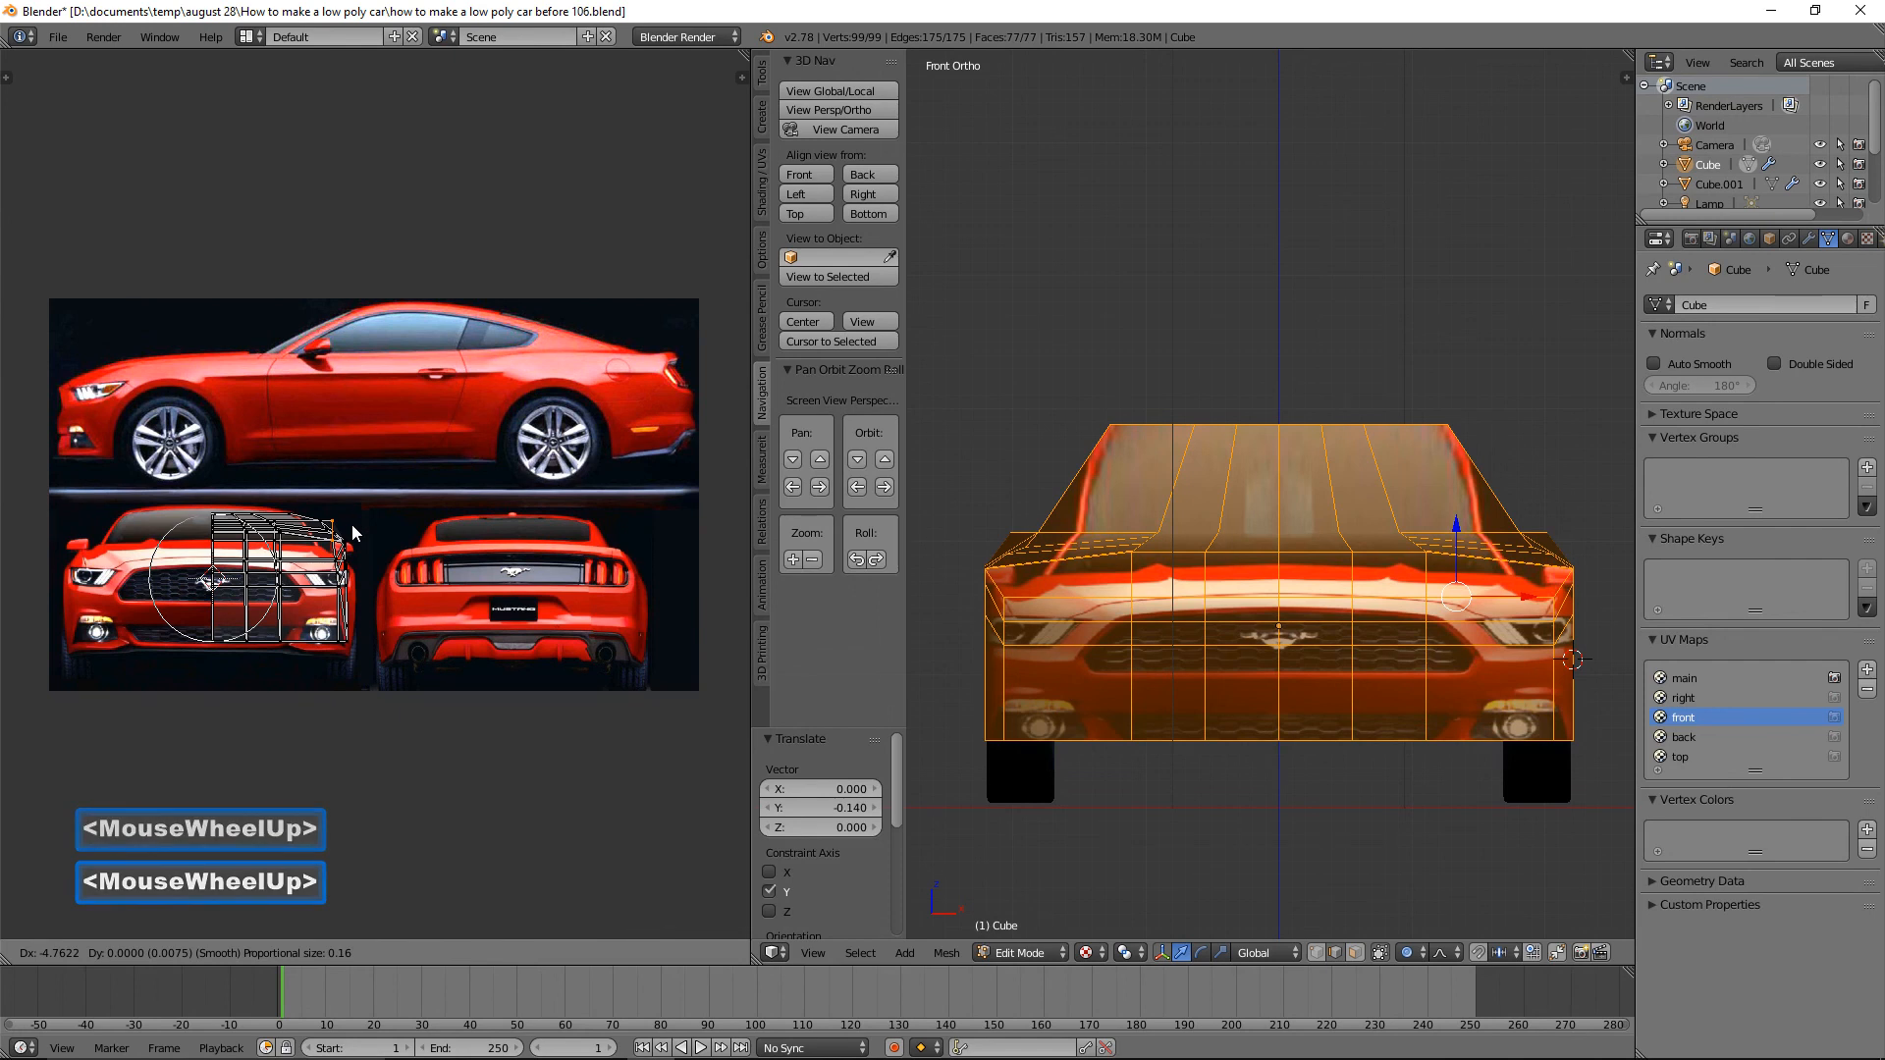
pyautogui.scroll(3, 355, 533)
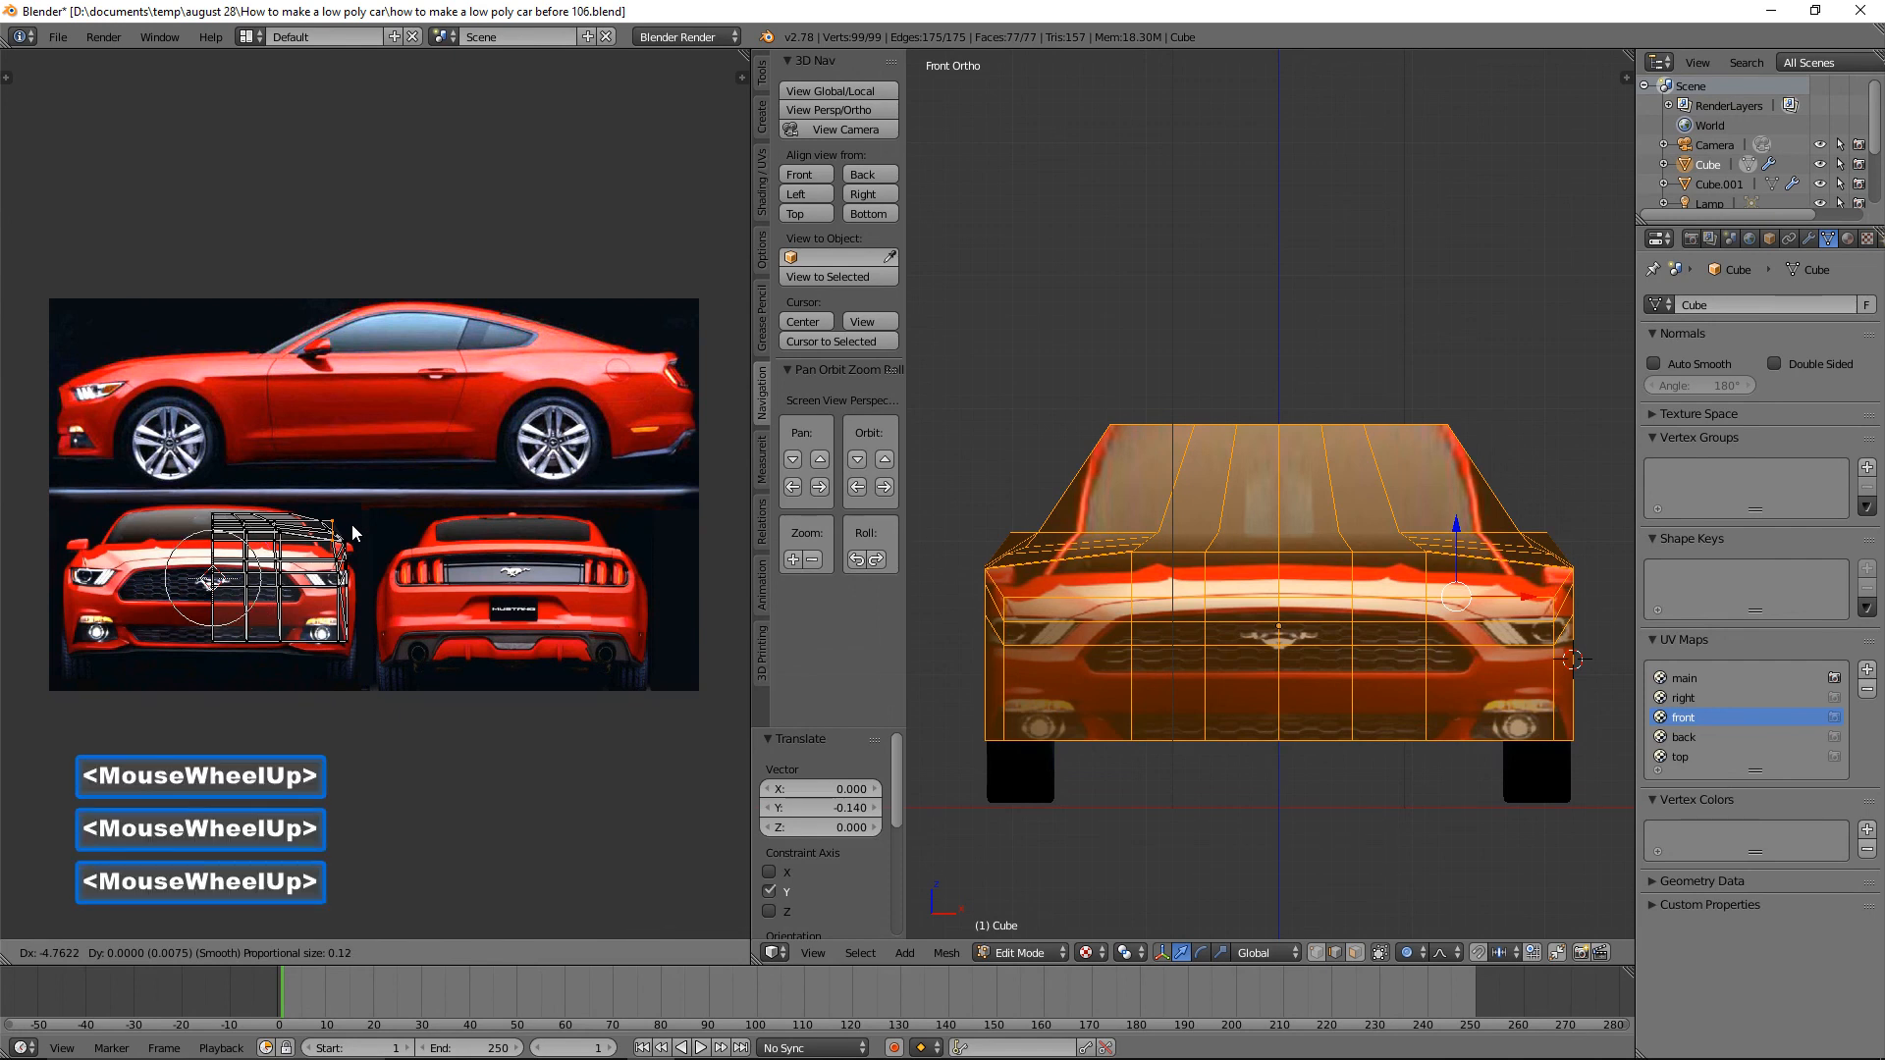
pyautogui.click(354, 533)
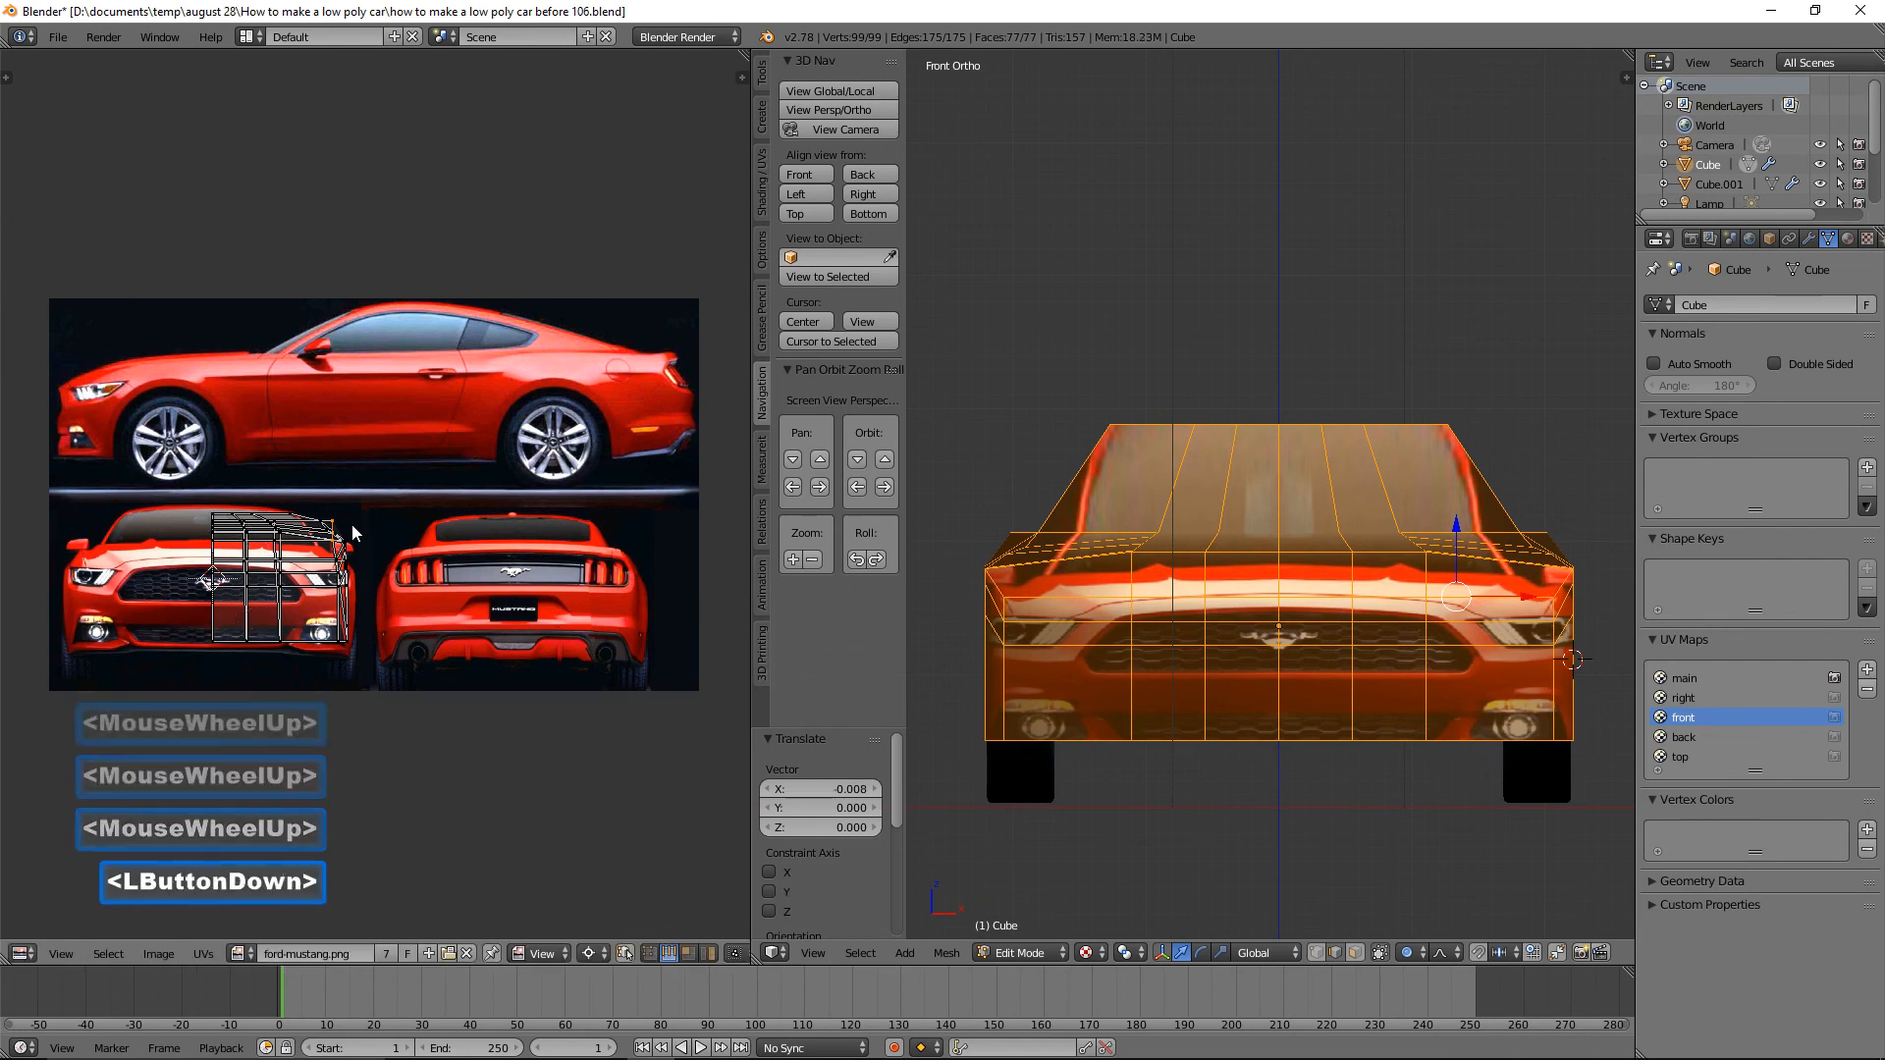
# Set the UV pivot to Bounding Box Center and move the front UV corner proportionally by X -0.193, Y 0.023, then deselect the mesh.
pyautogui.click(600, 954)
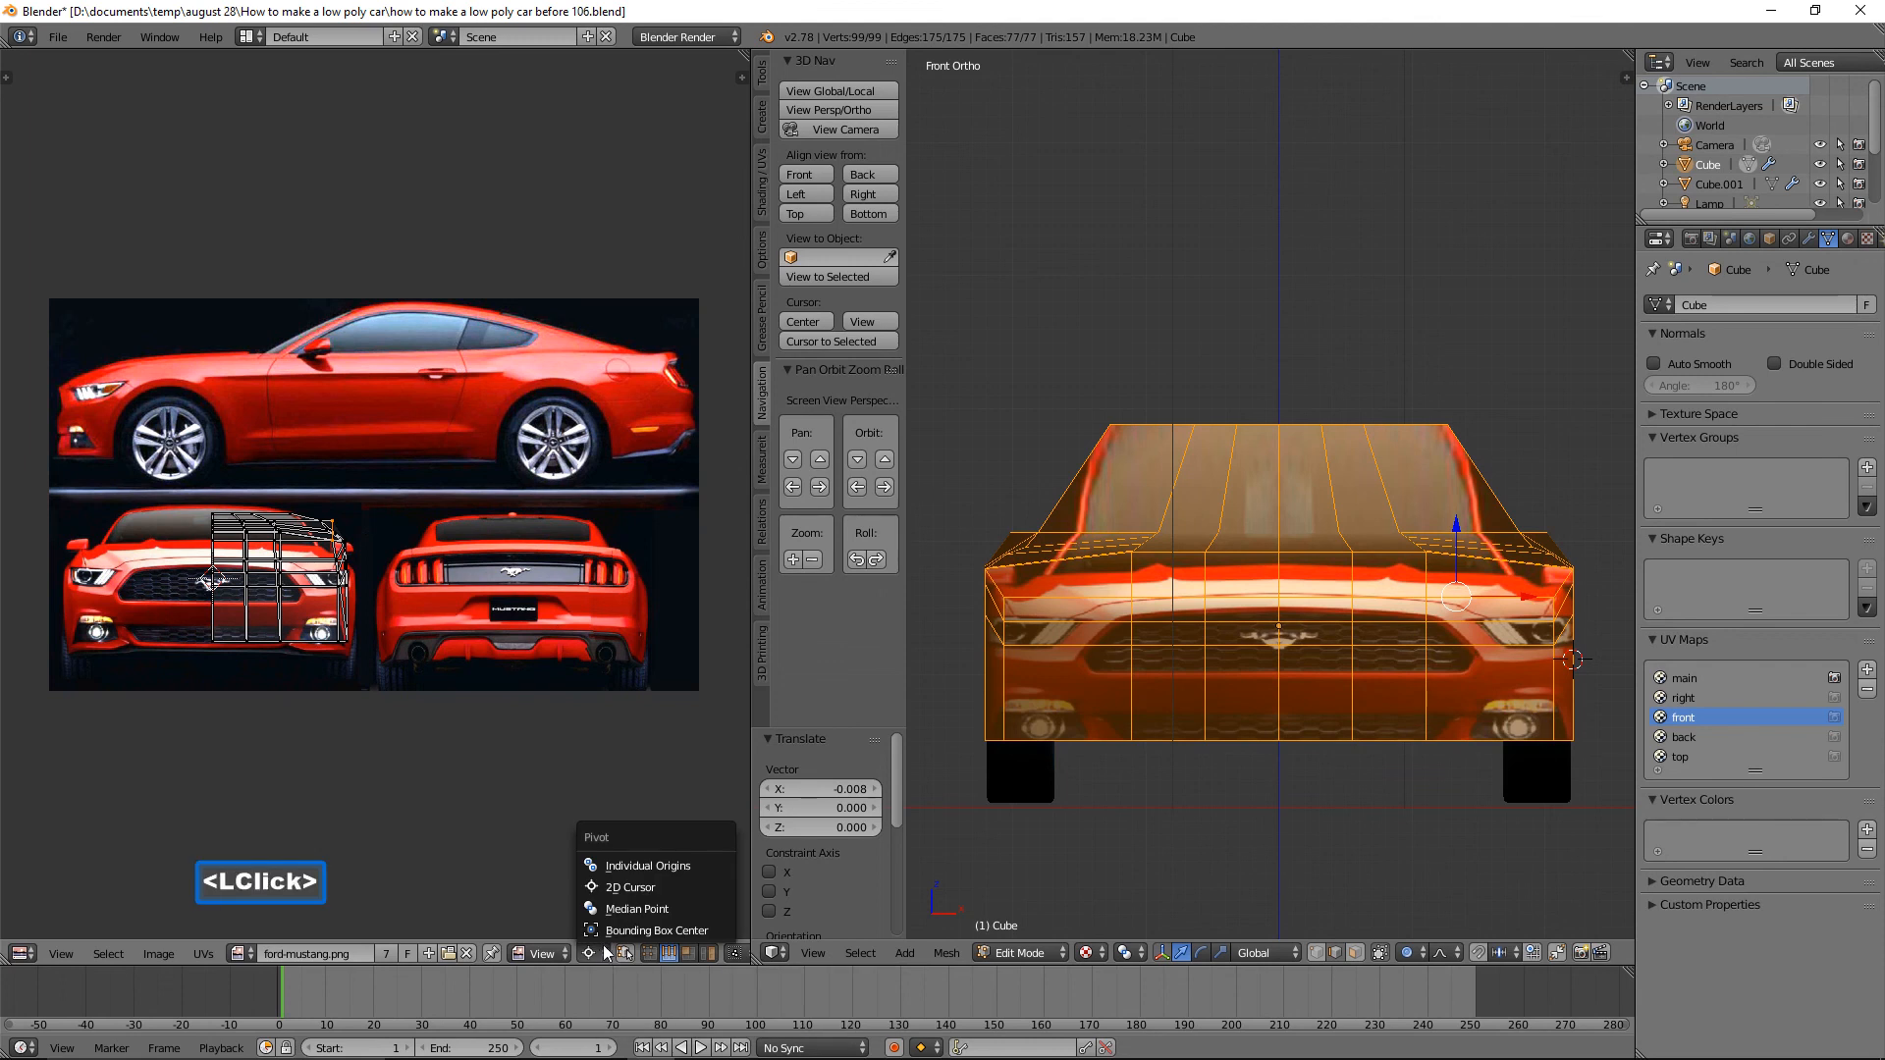
pyautogui.click(624, 932)
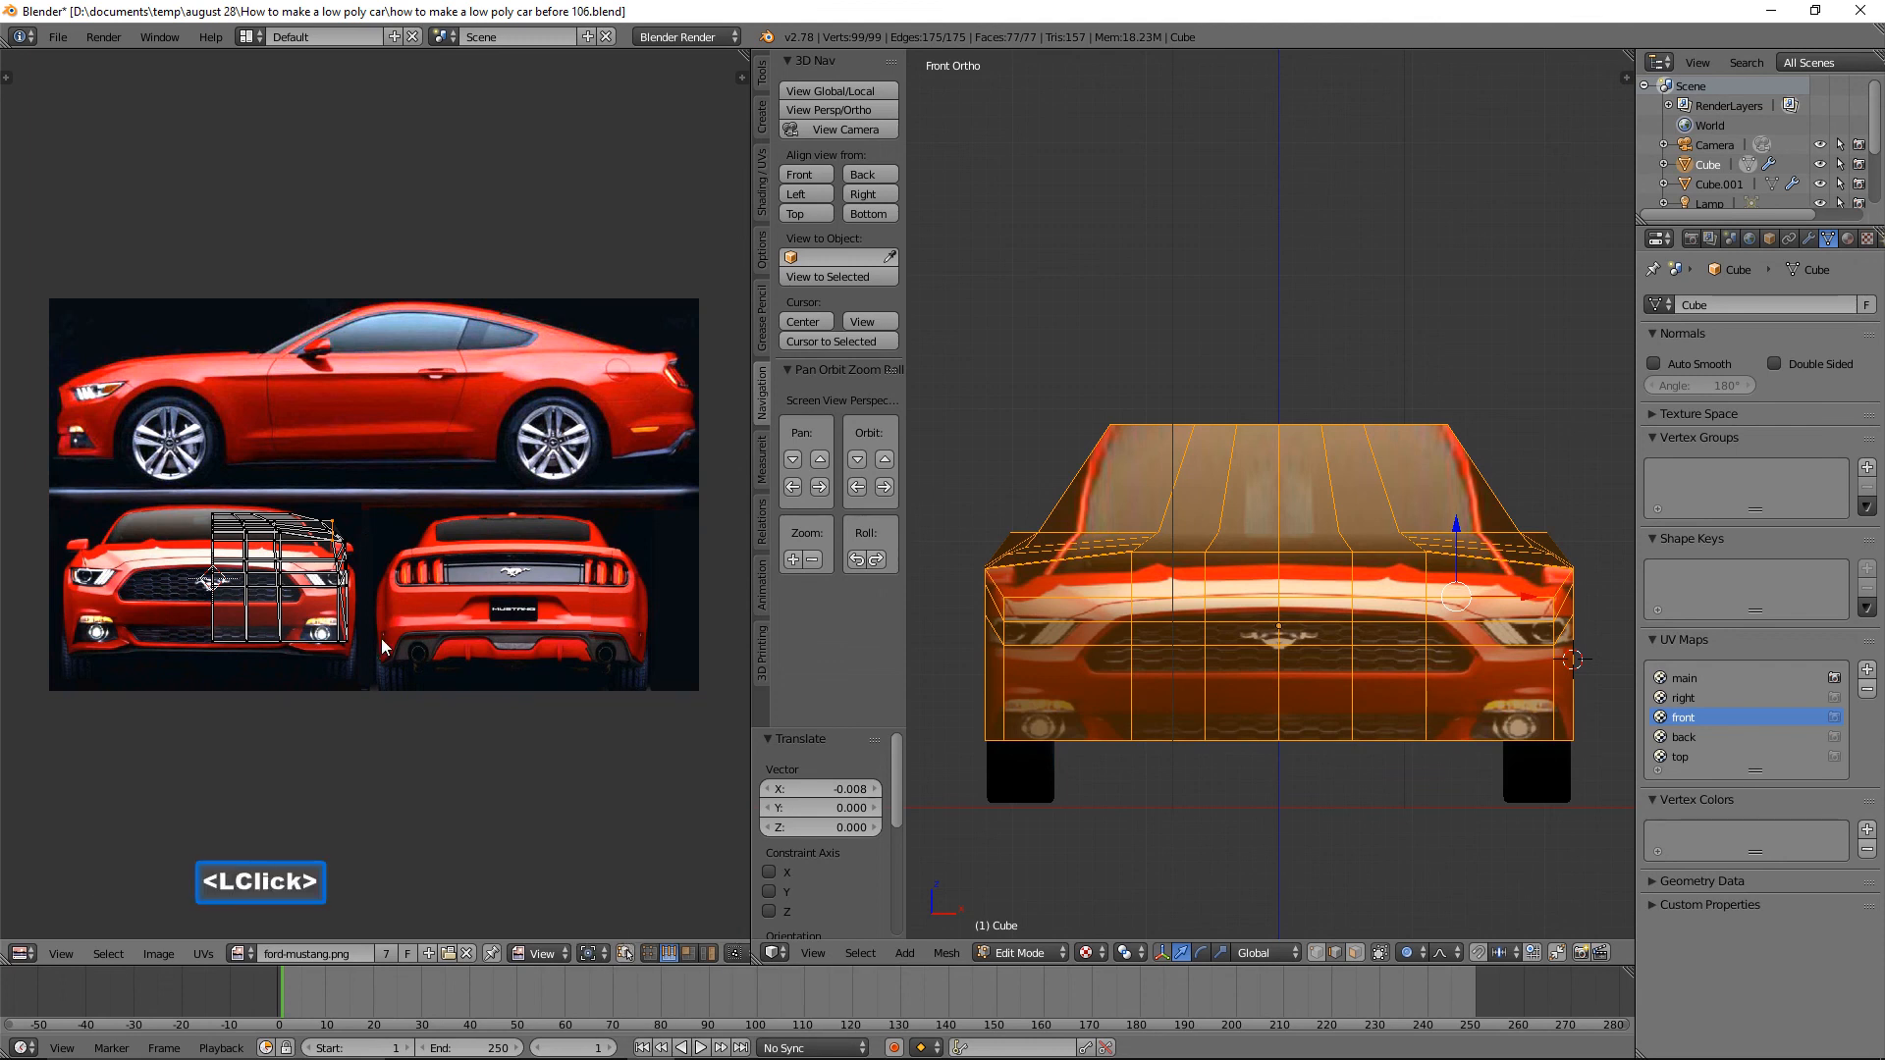
pyautogui.press('g')
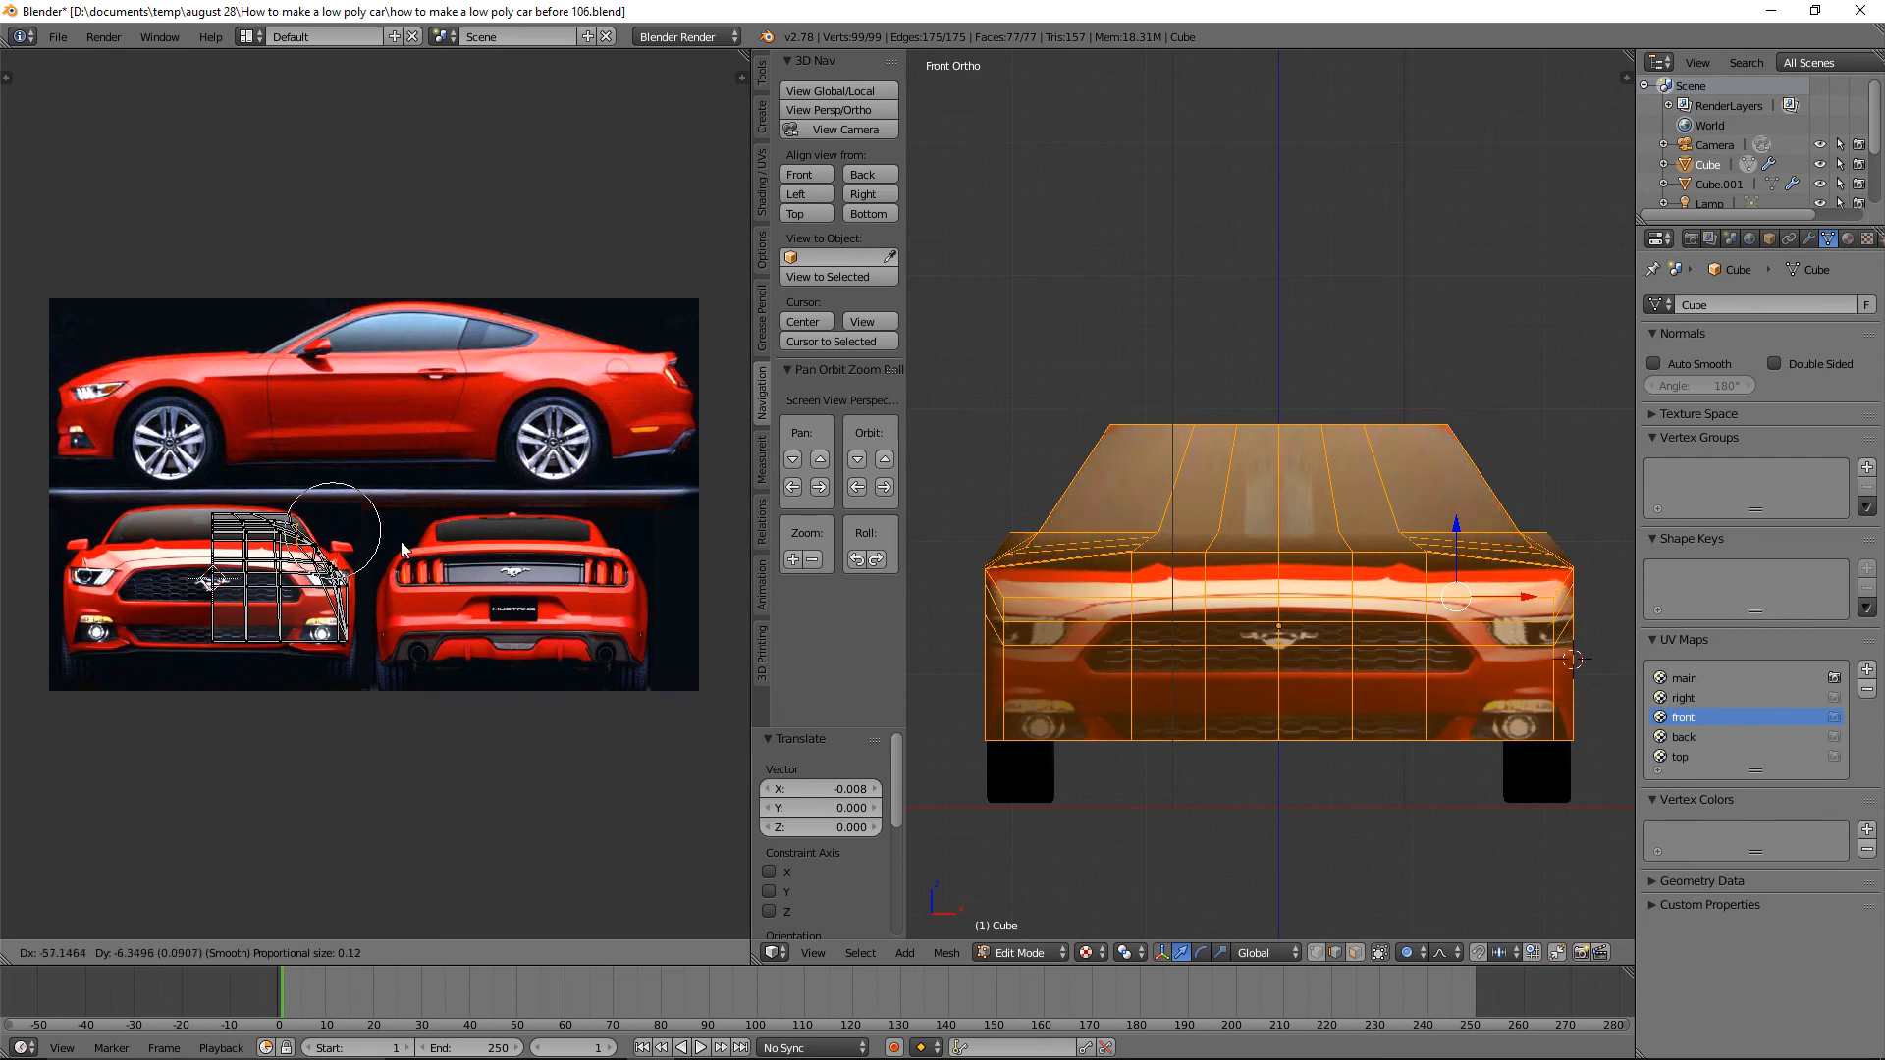
pyautogui.scroll(6, 424, 538)
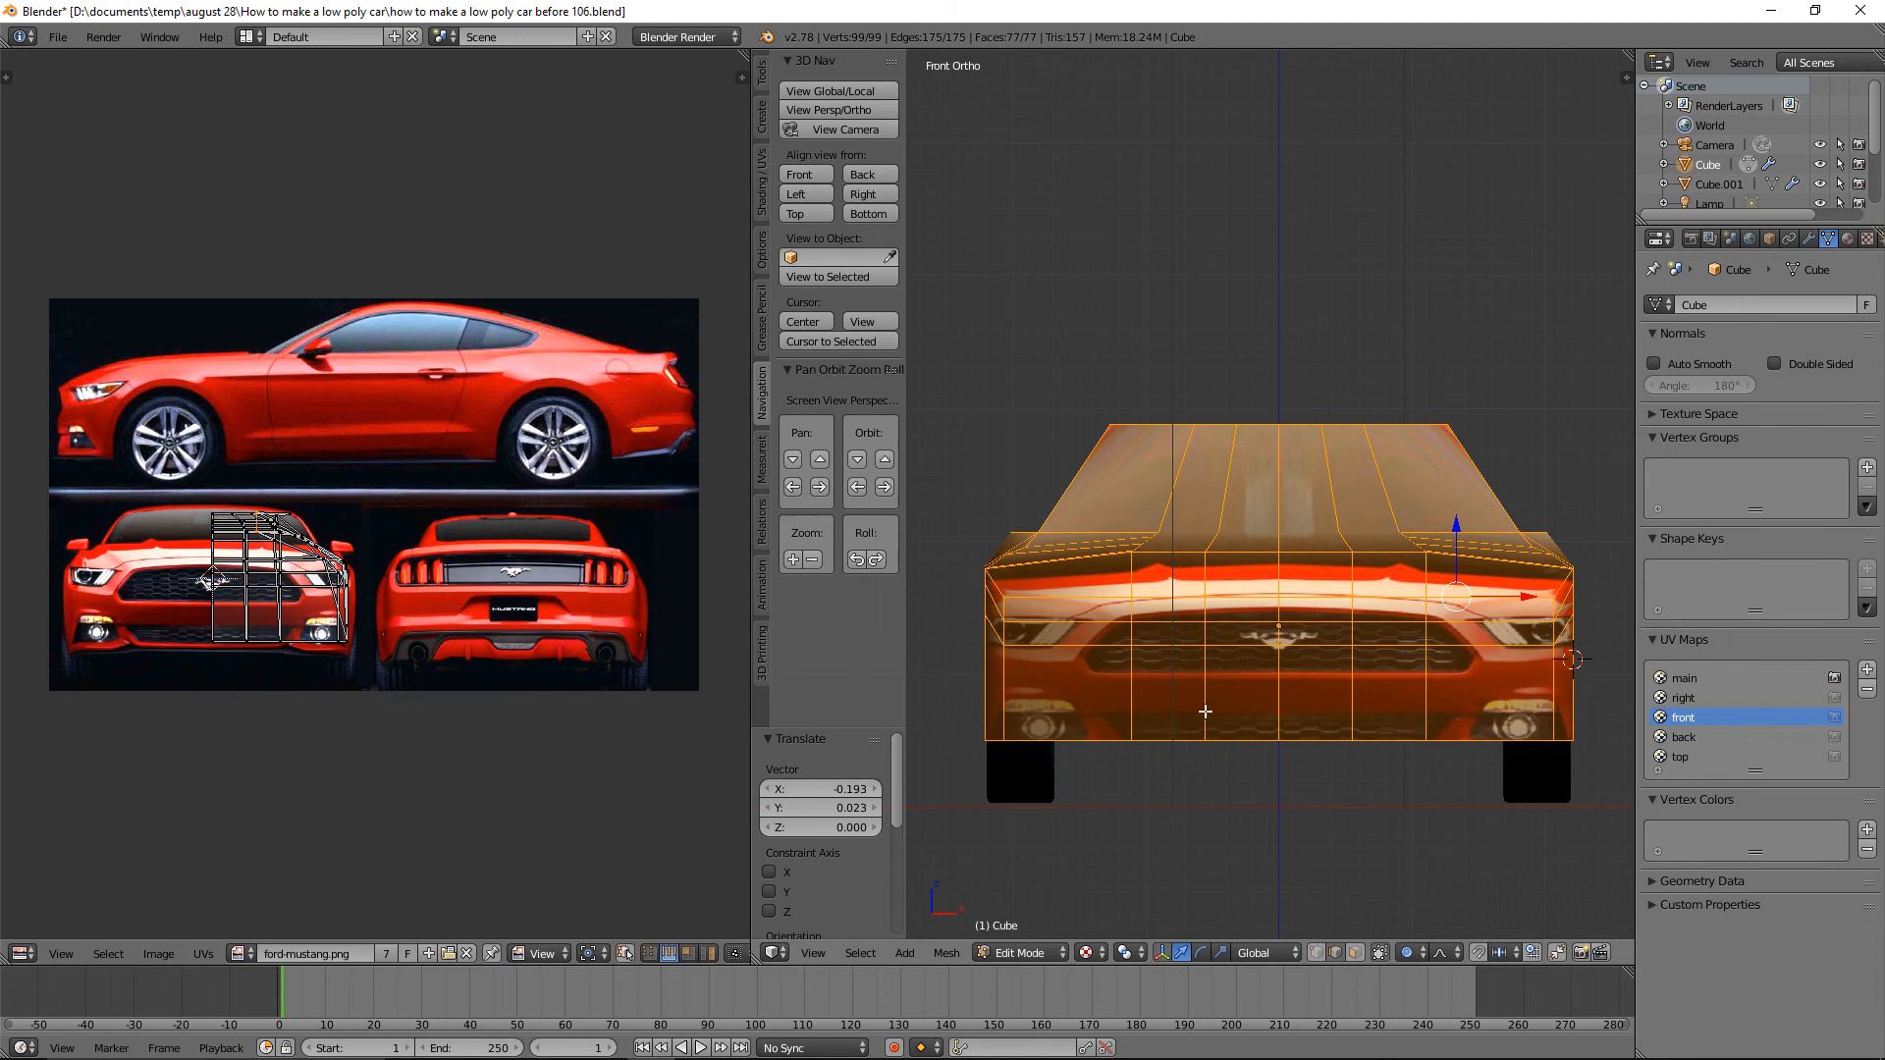
pyautogui.press('a')
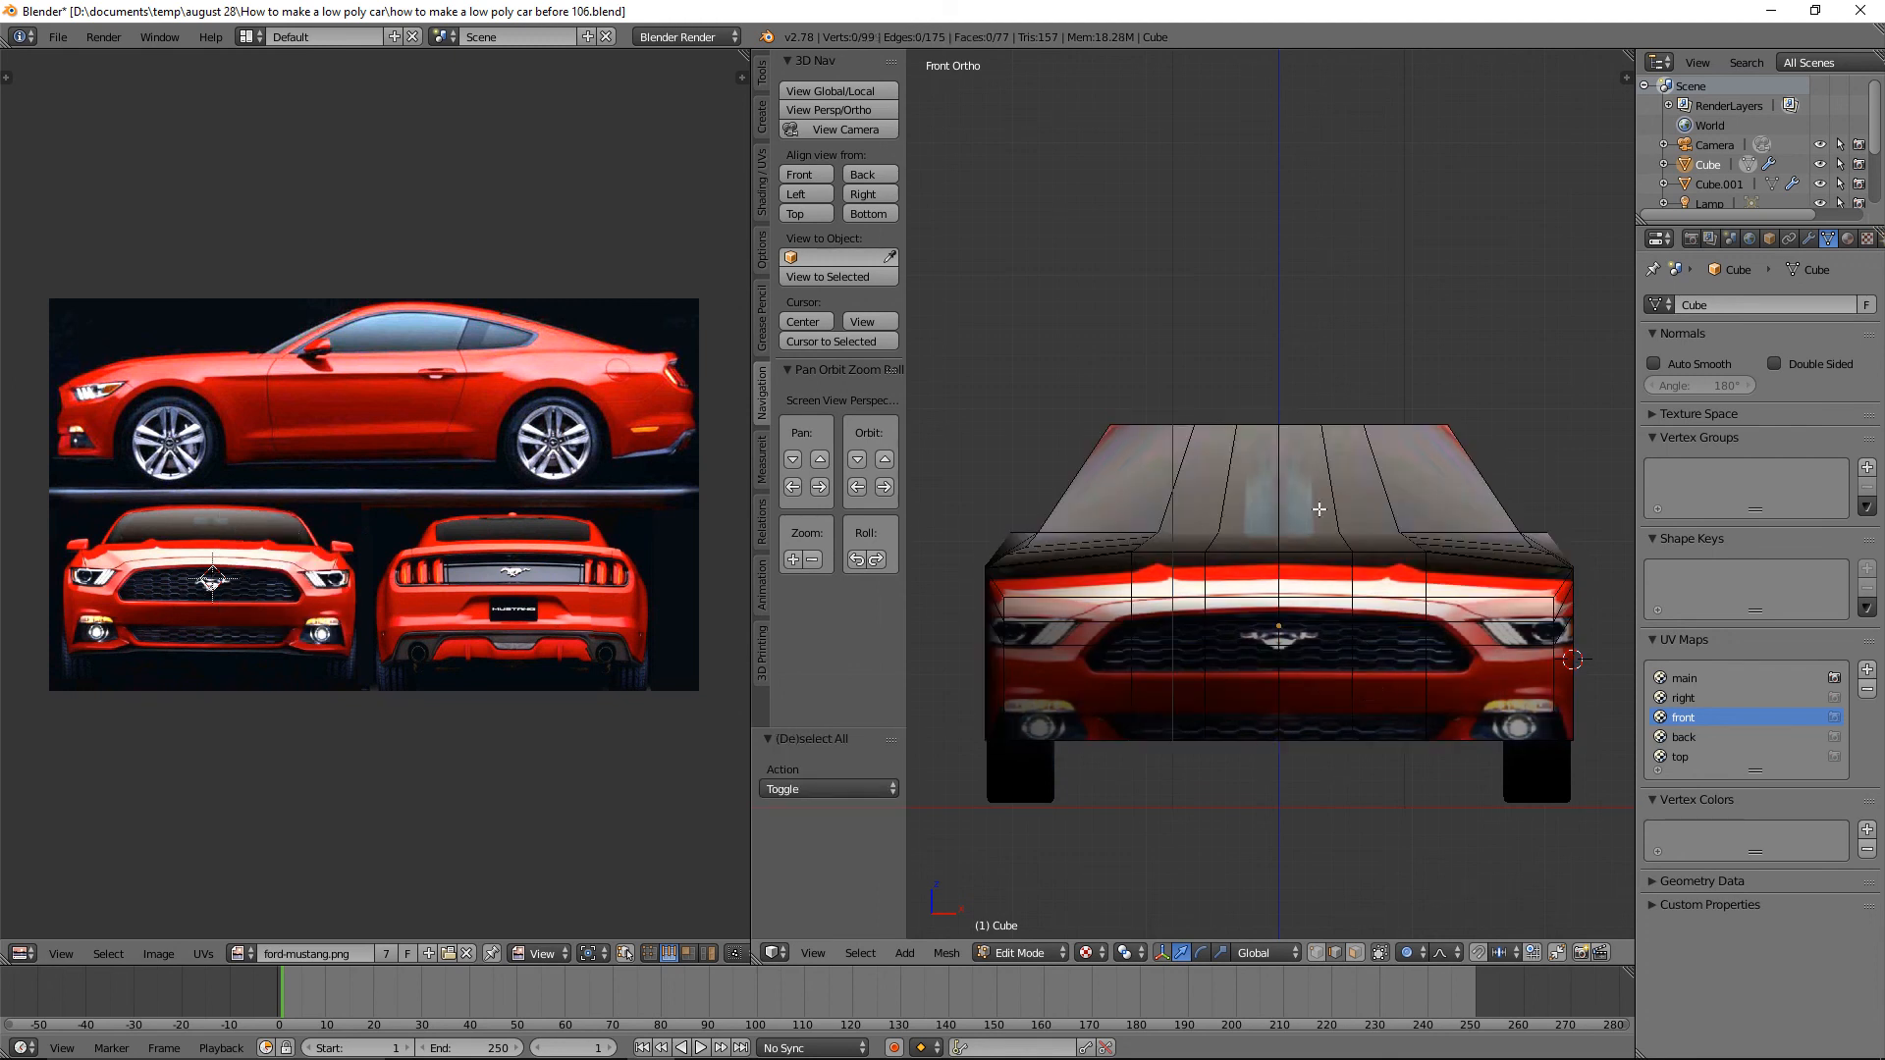
# Make the "back" UV map active, view the whole selected mesh from the back, and display ford-mustang.png behind its UVs.
pyautogui.click(1685, 736)
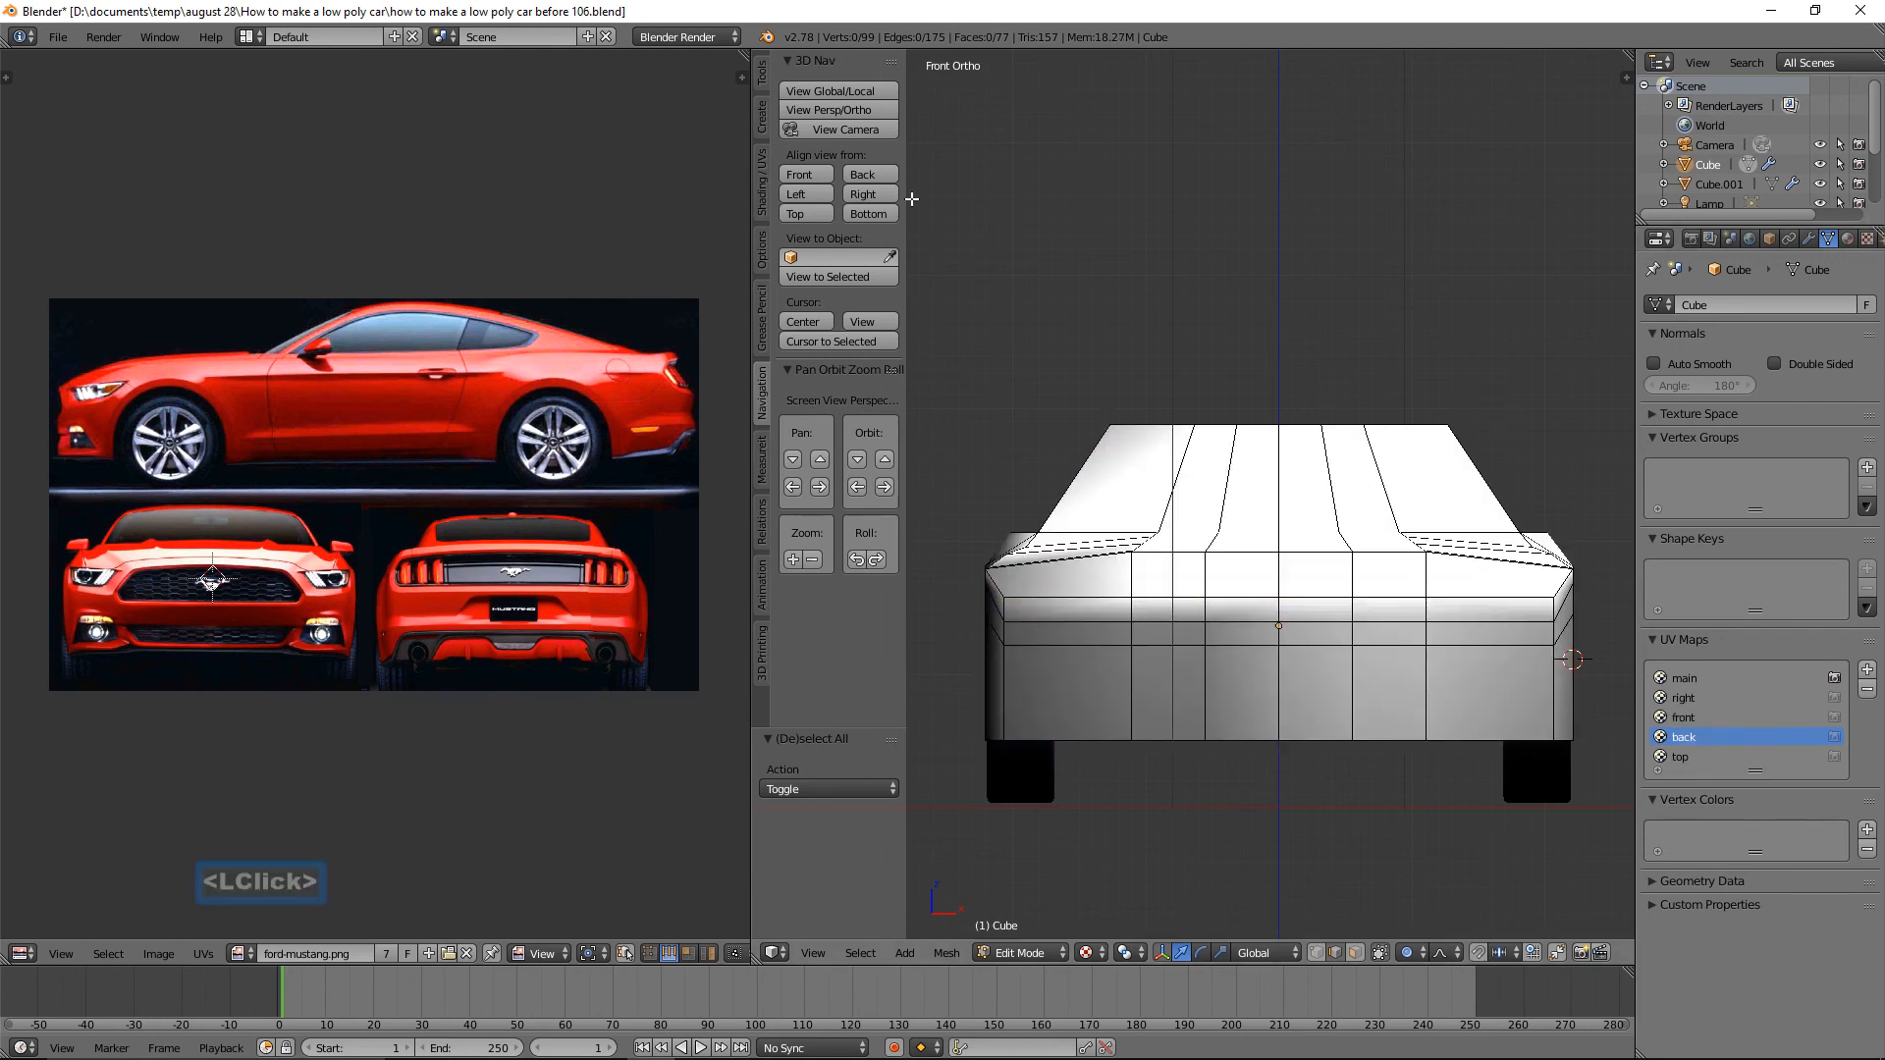
pyautogui.click(864, 177)
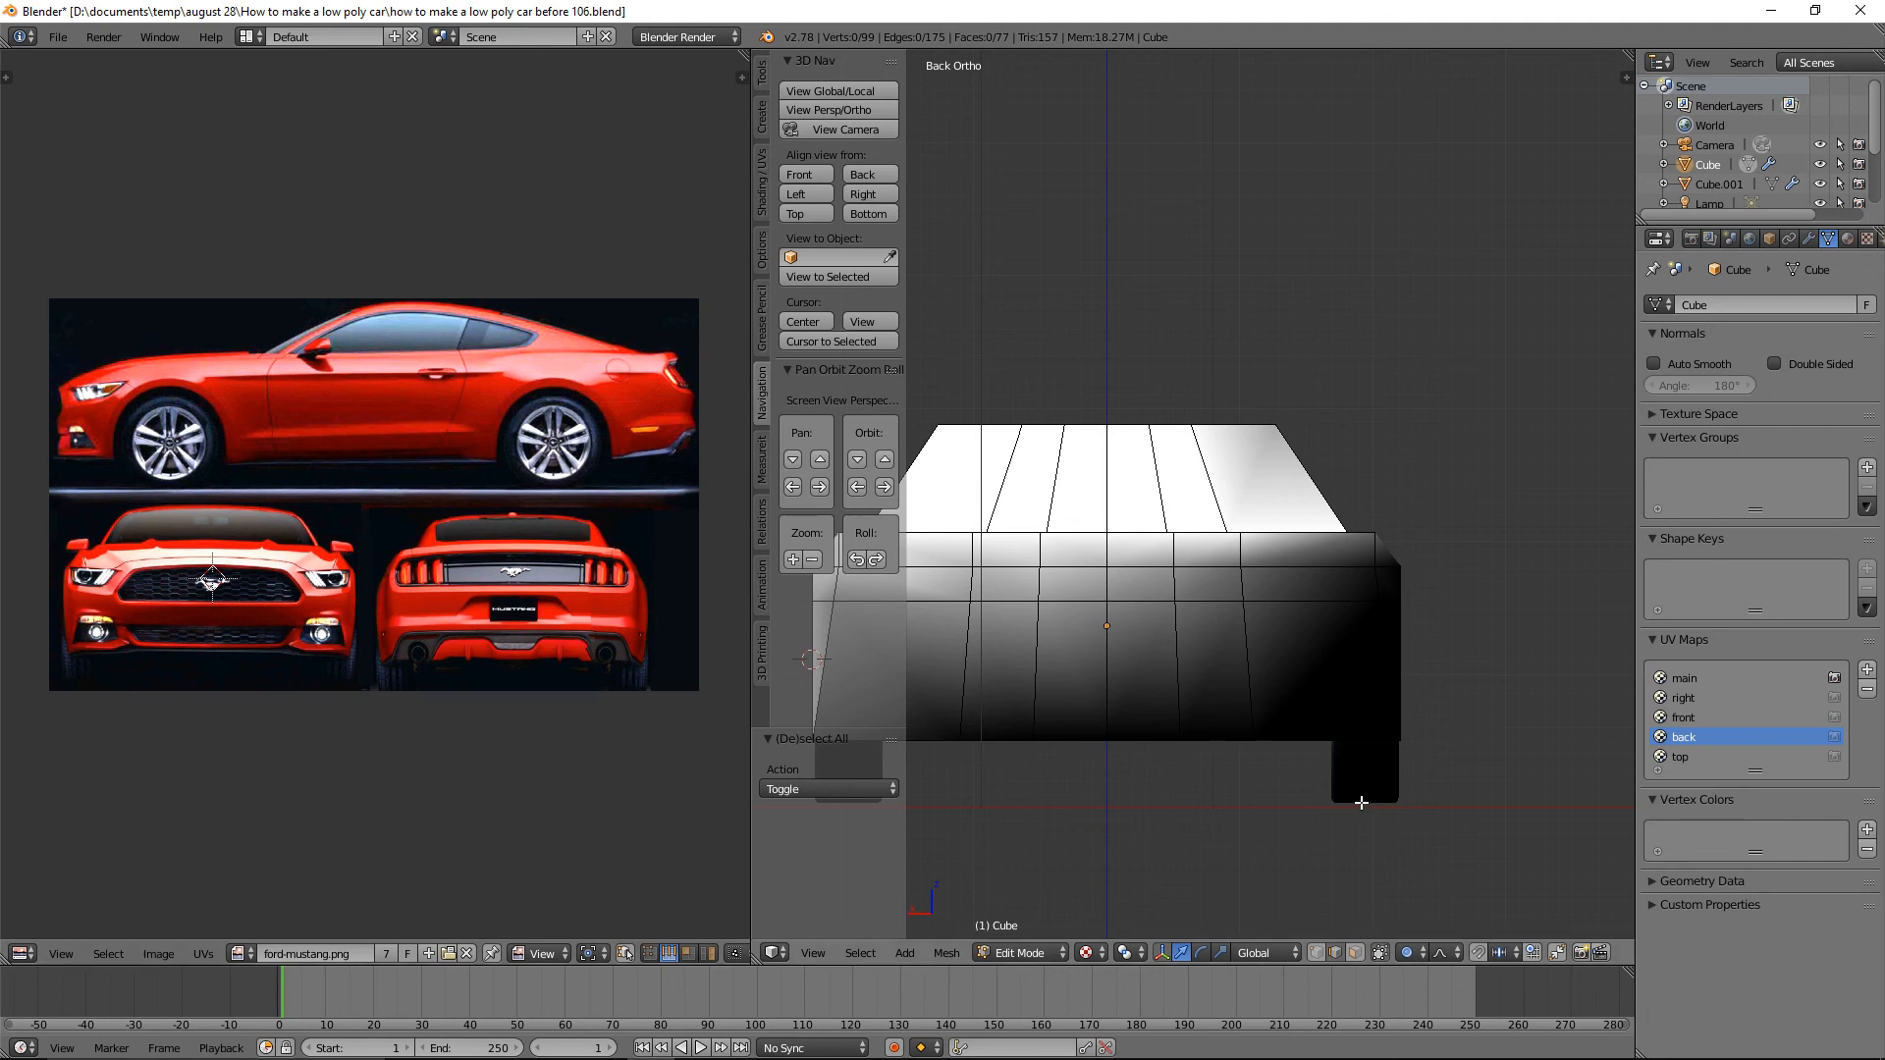
pyautogui.press('a')
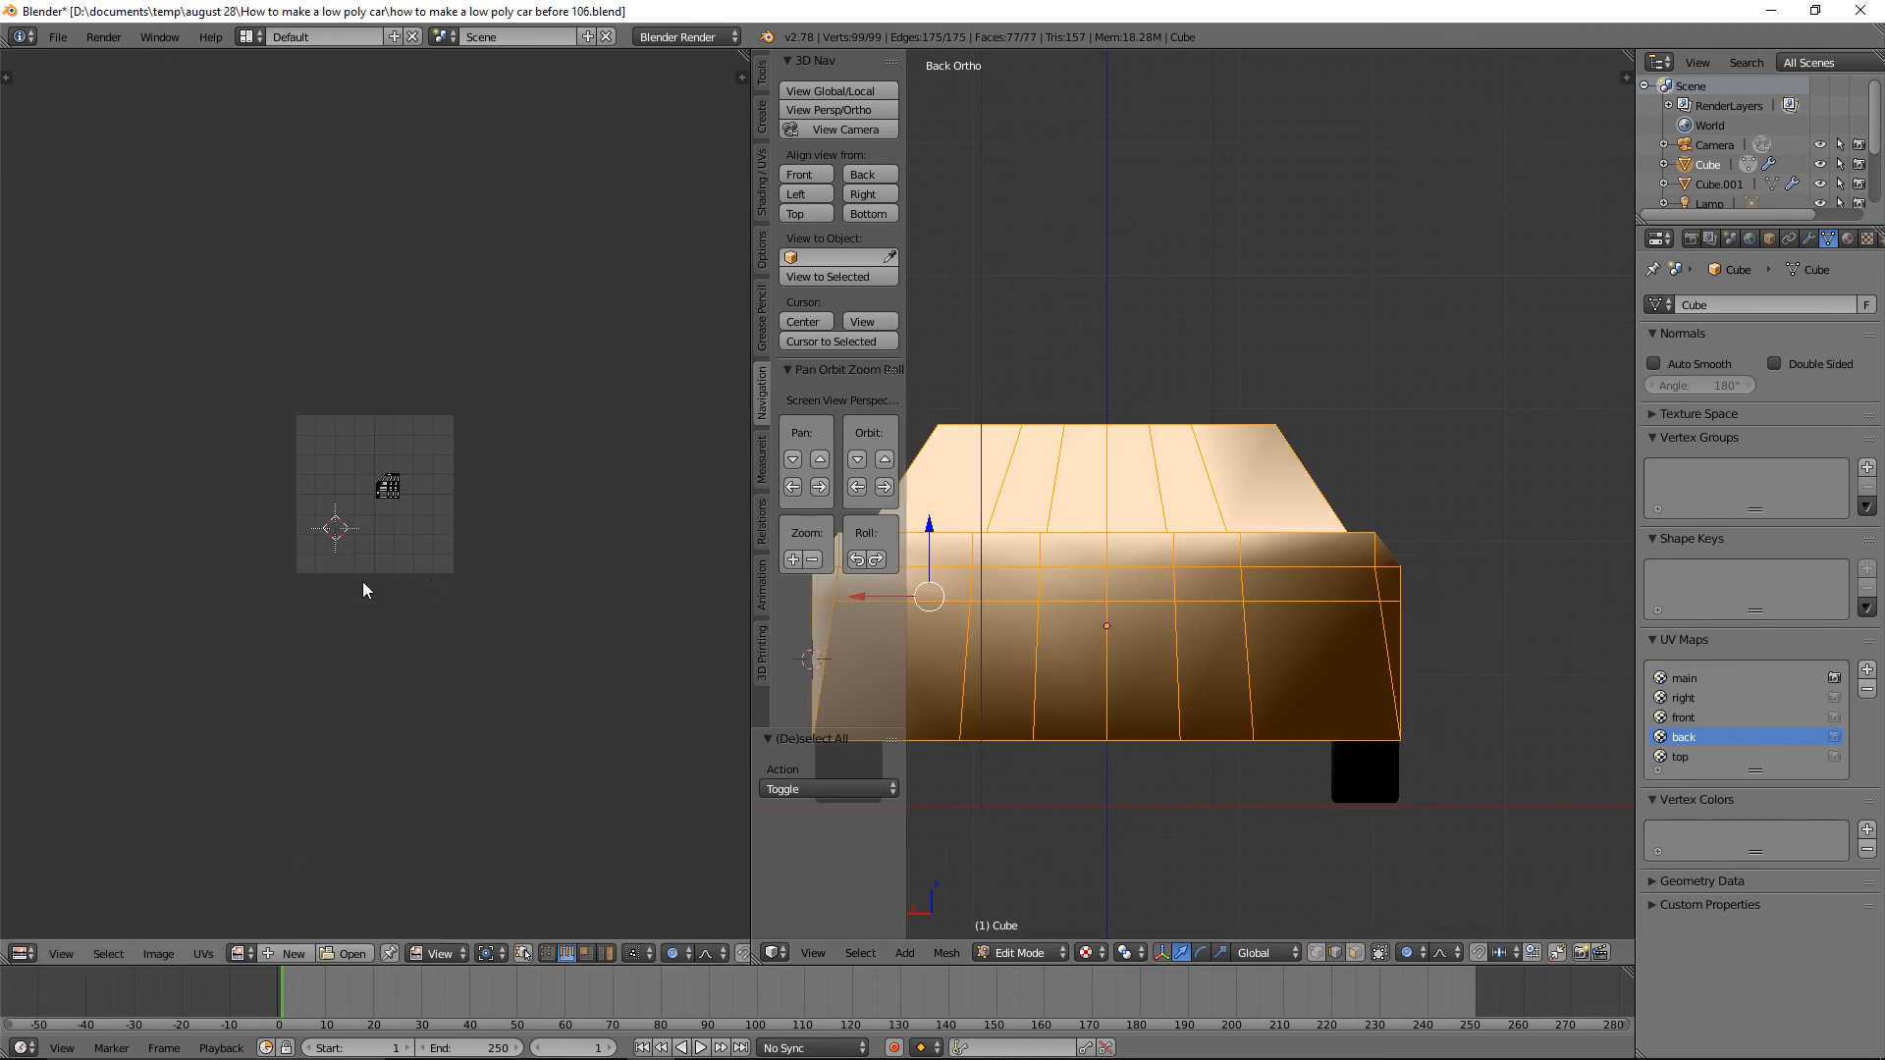
pyautogui.click(242, 954)
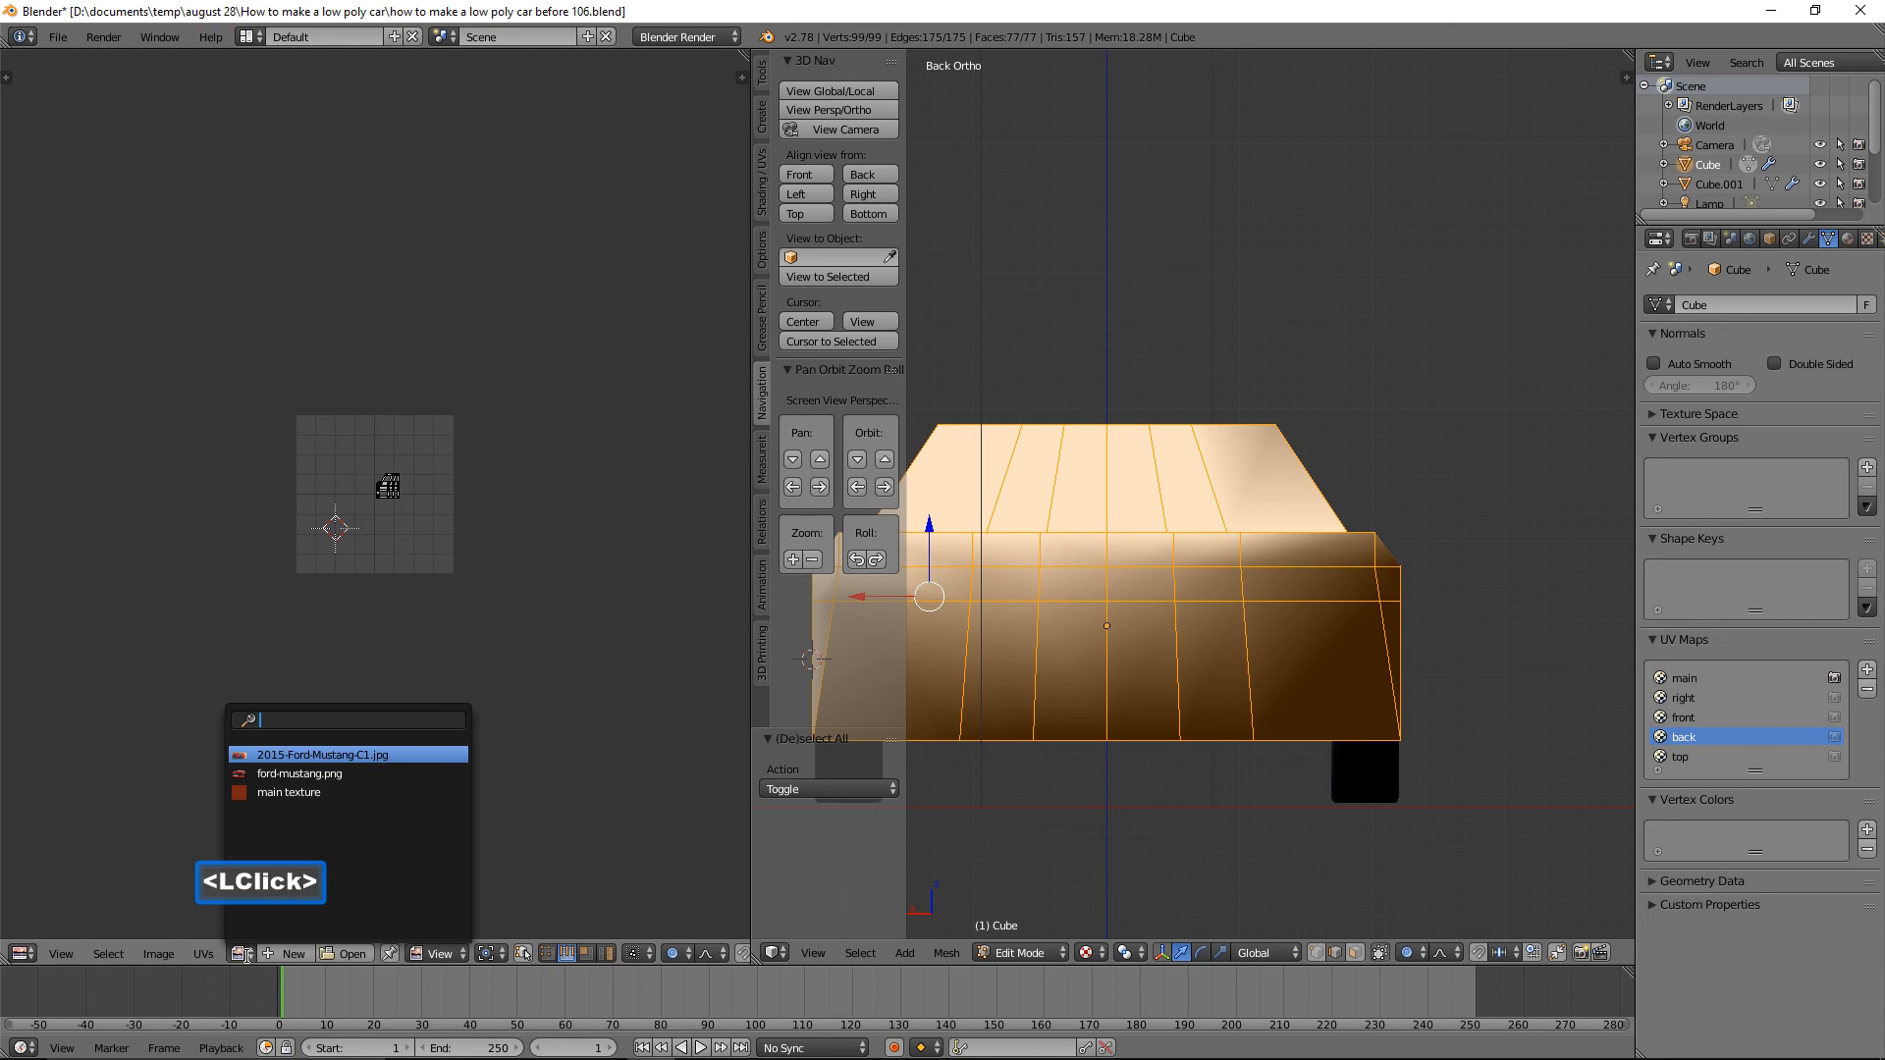
pyautogui.click(404, 778)
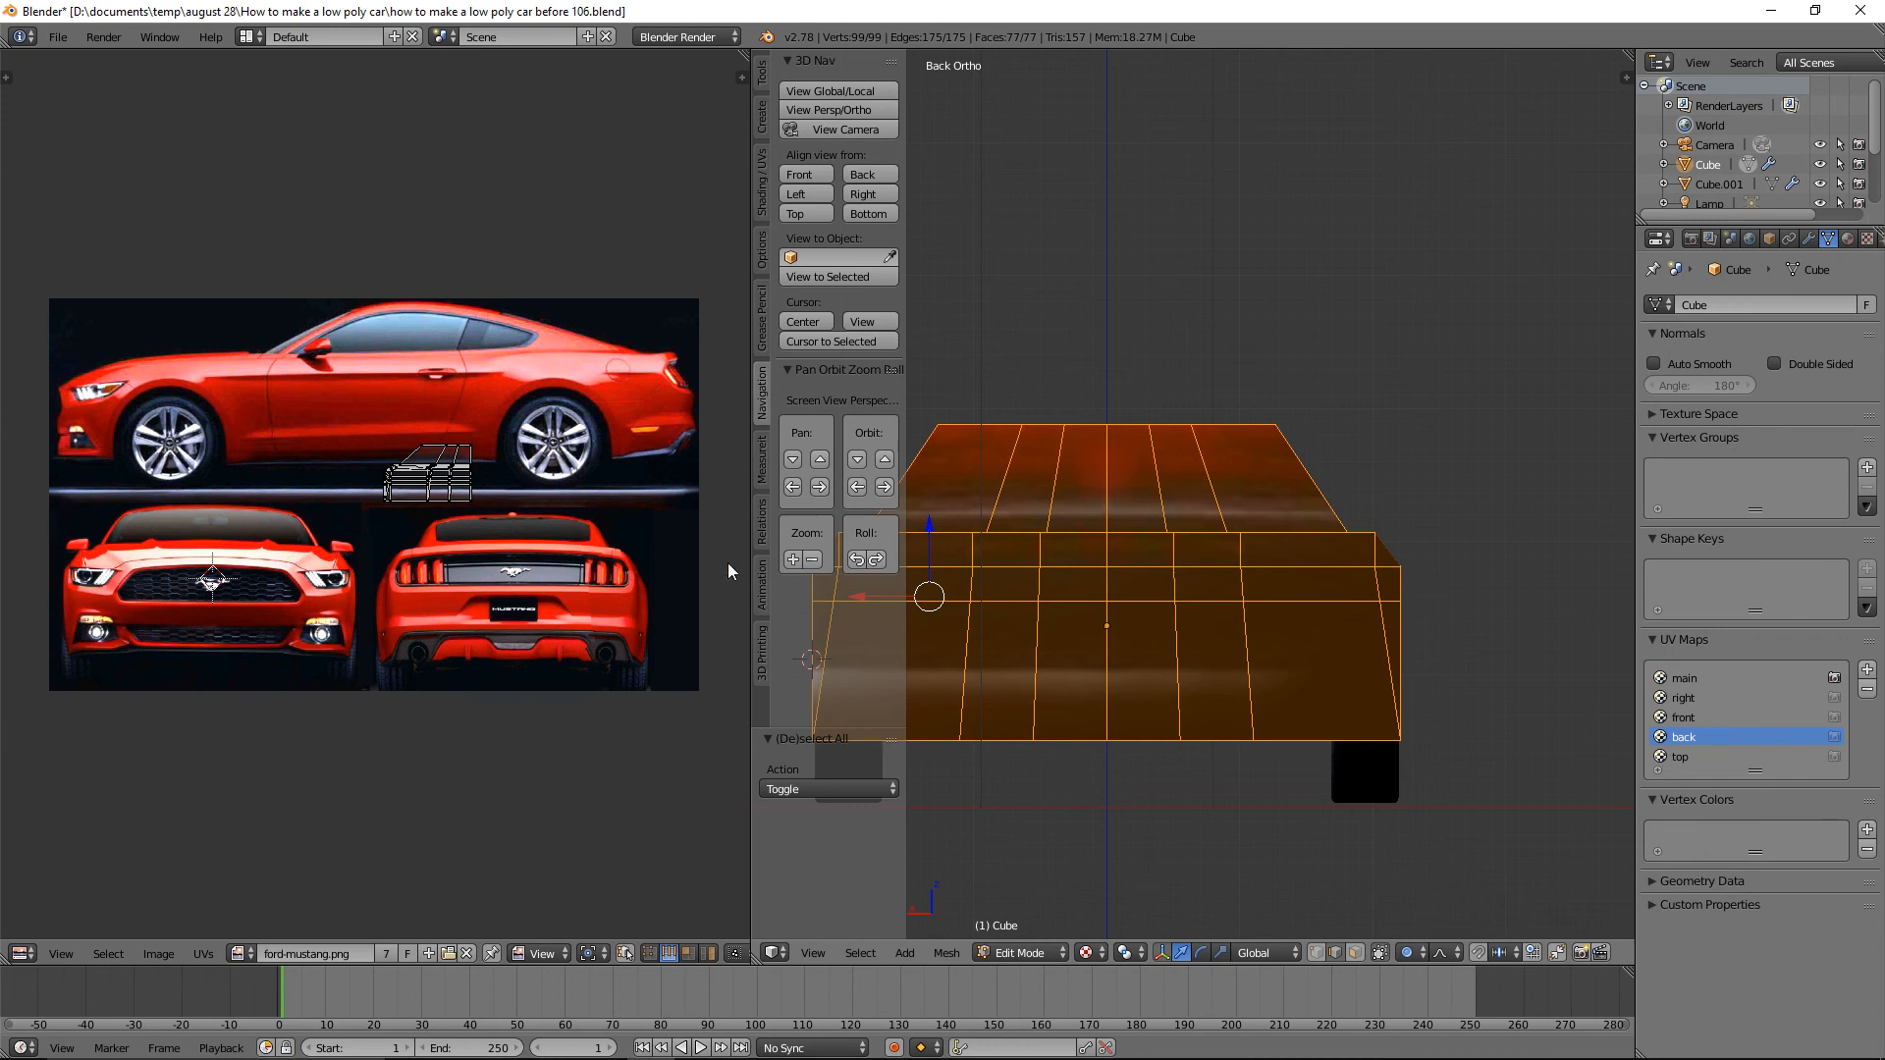
# Select all UVs and move them by X 0.023, Y -0.320 onto the rear-view photo.
pyautogui.press('a')
pyautogui.press('g')
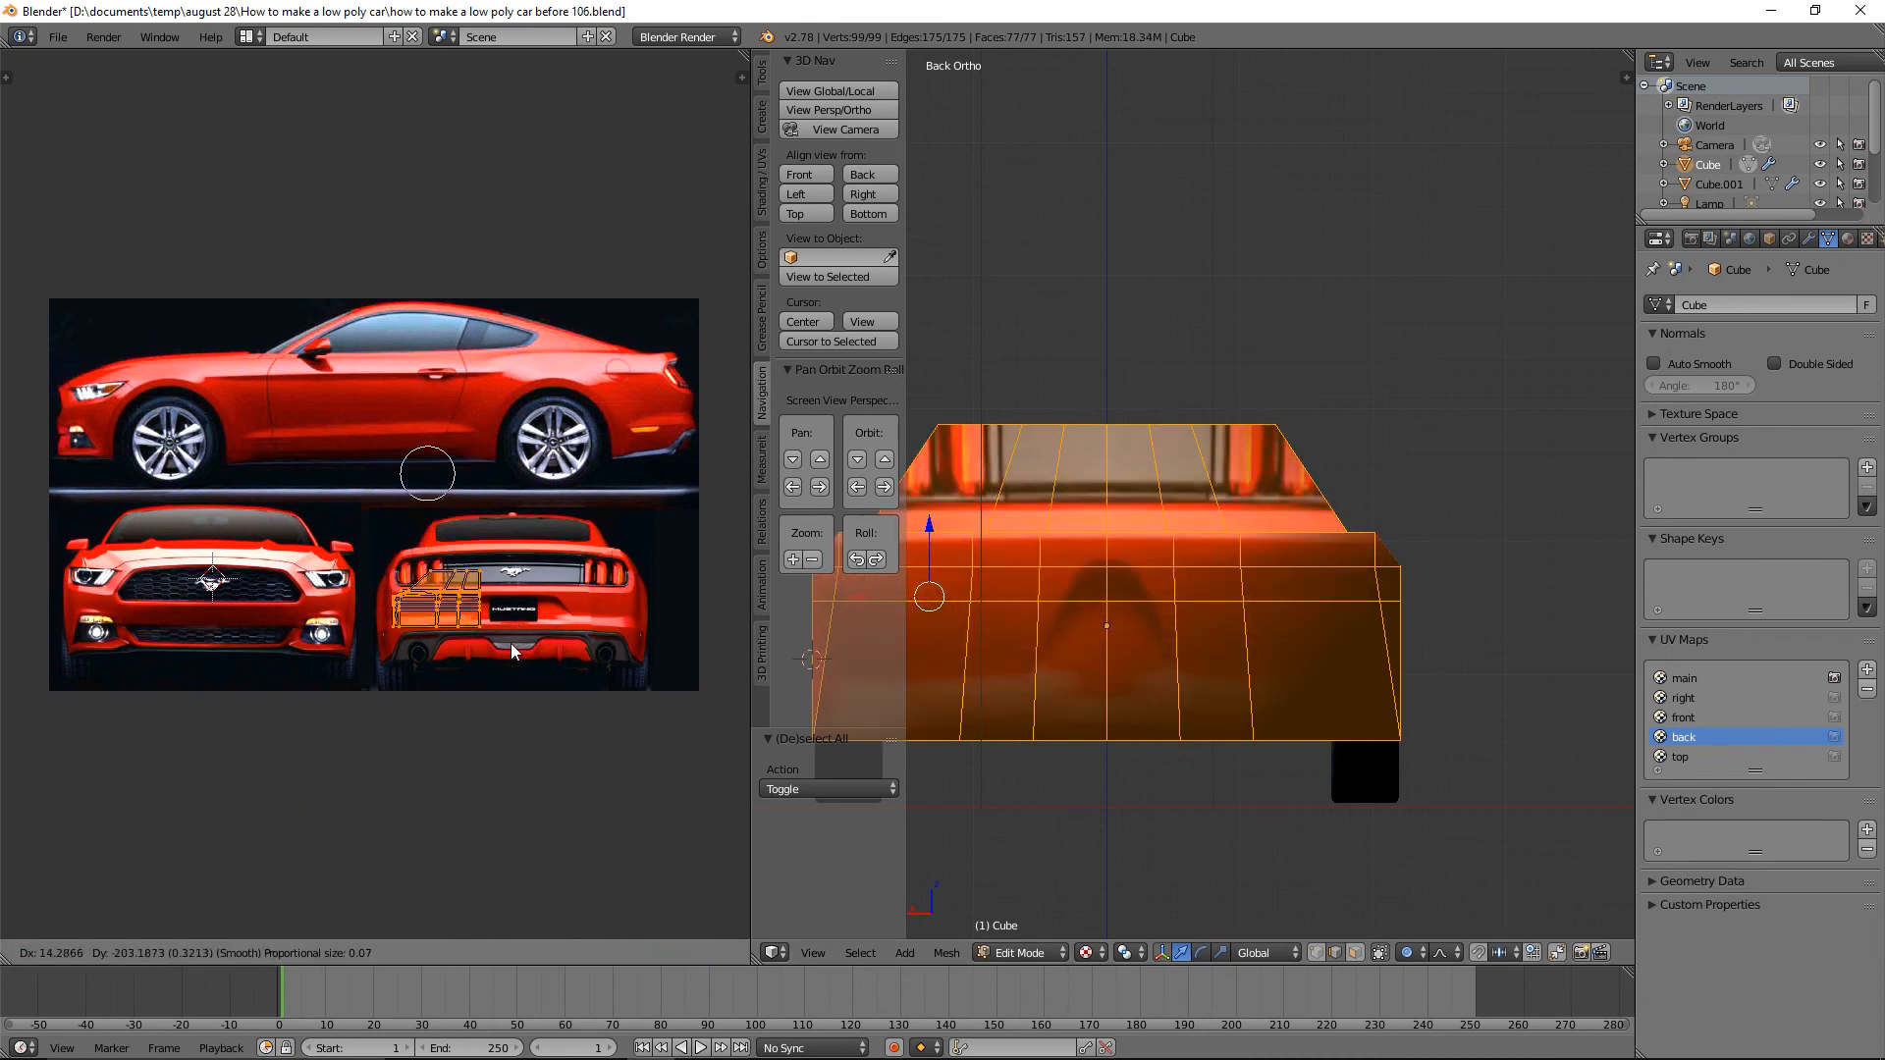
pyautogui.click(512, 651)
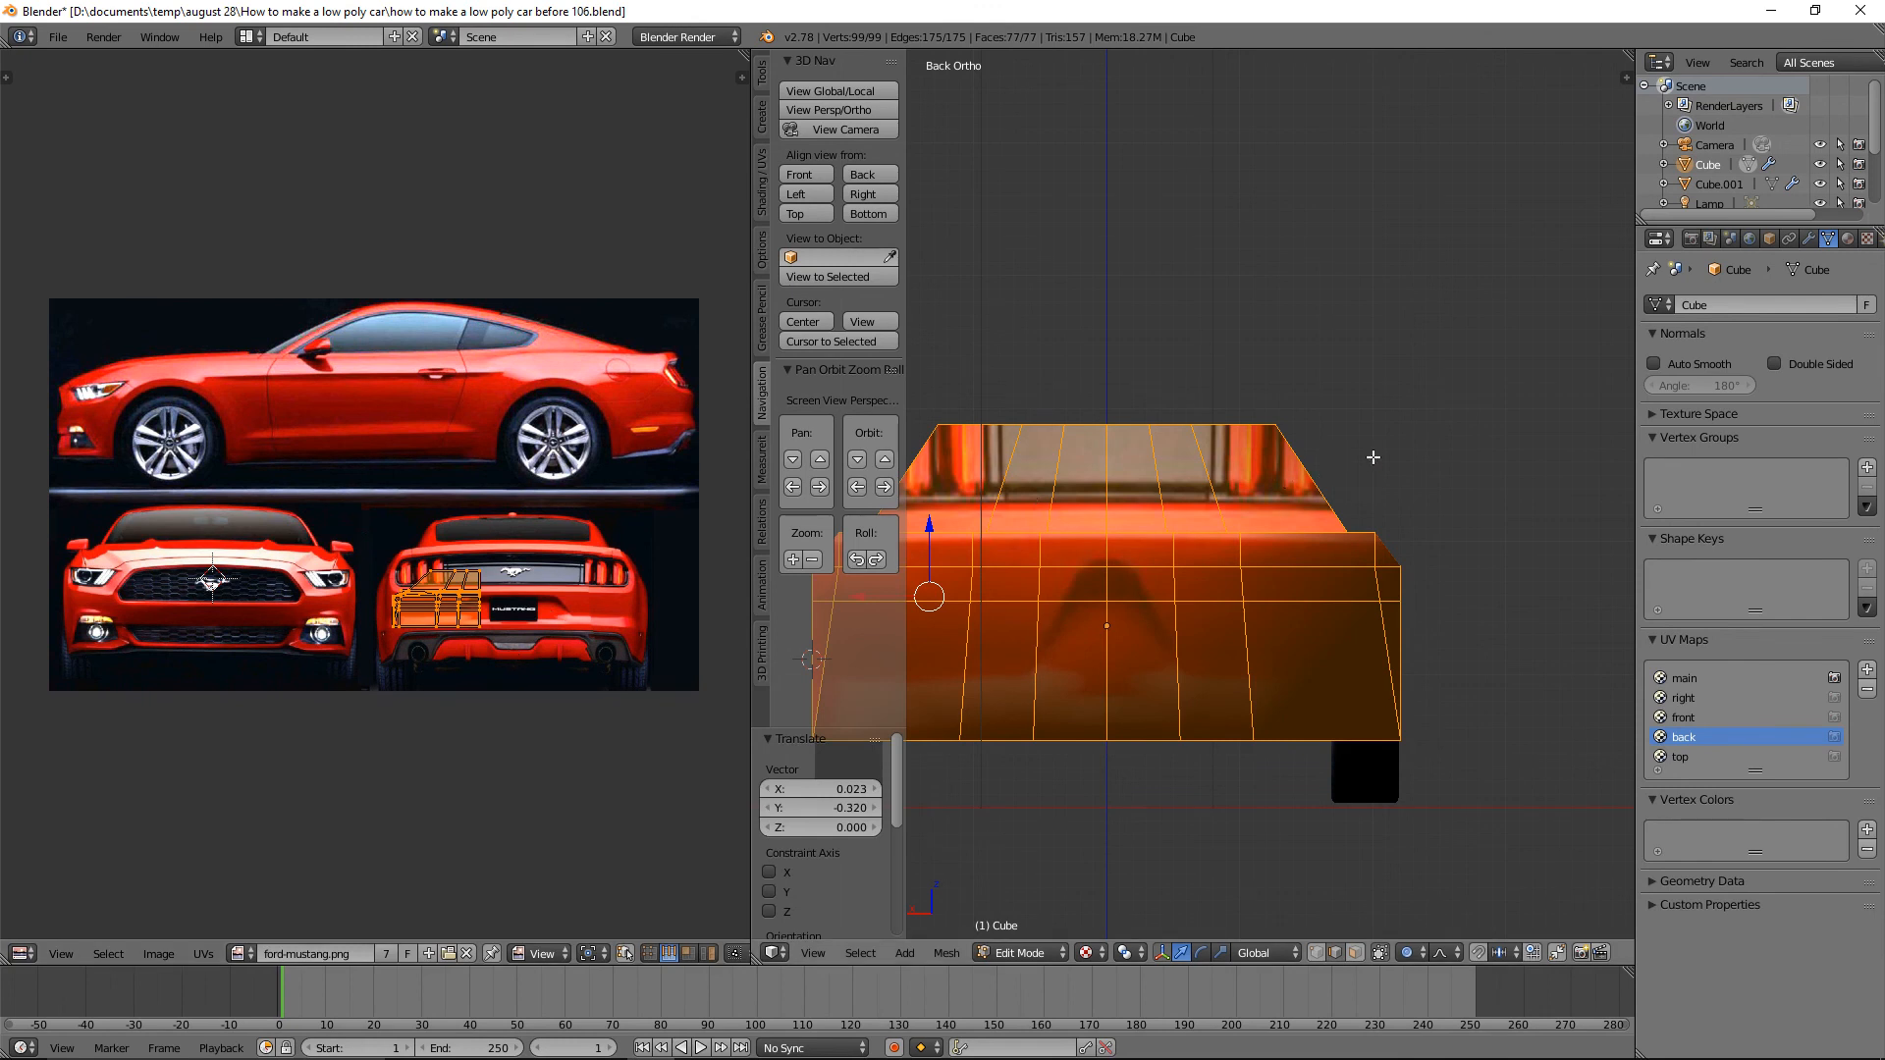
# Unwrap the mesh with Project From View and move the UVs by X 0.441, Y -0.143 onto the rear photo, with proportional editing turned off.
pyautogui.press('u')
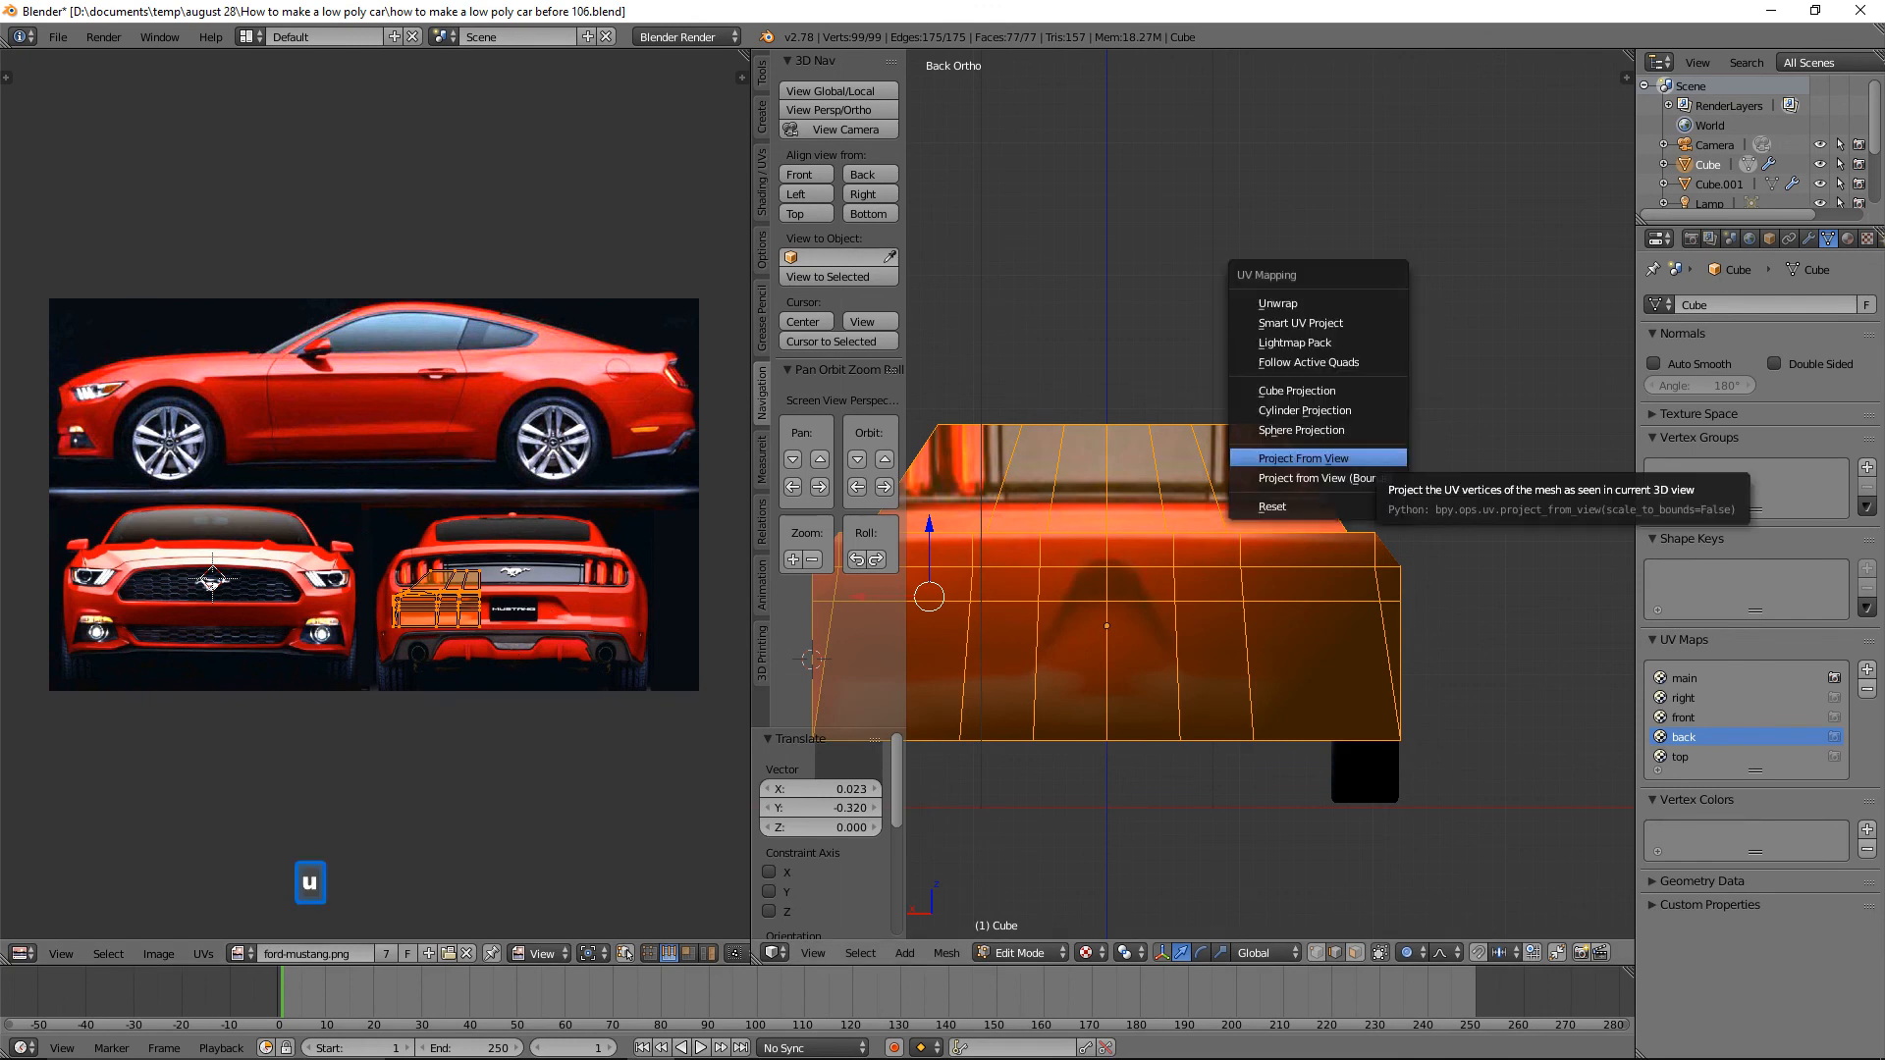
pyautogui.click(1304, 459)
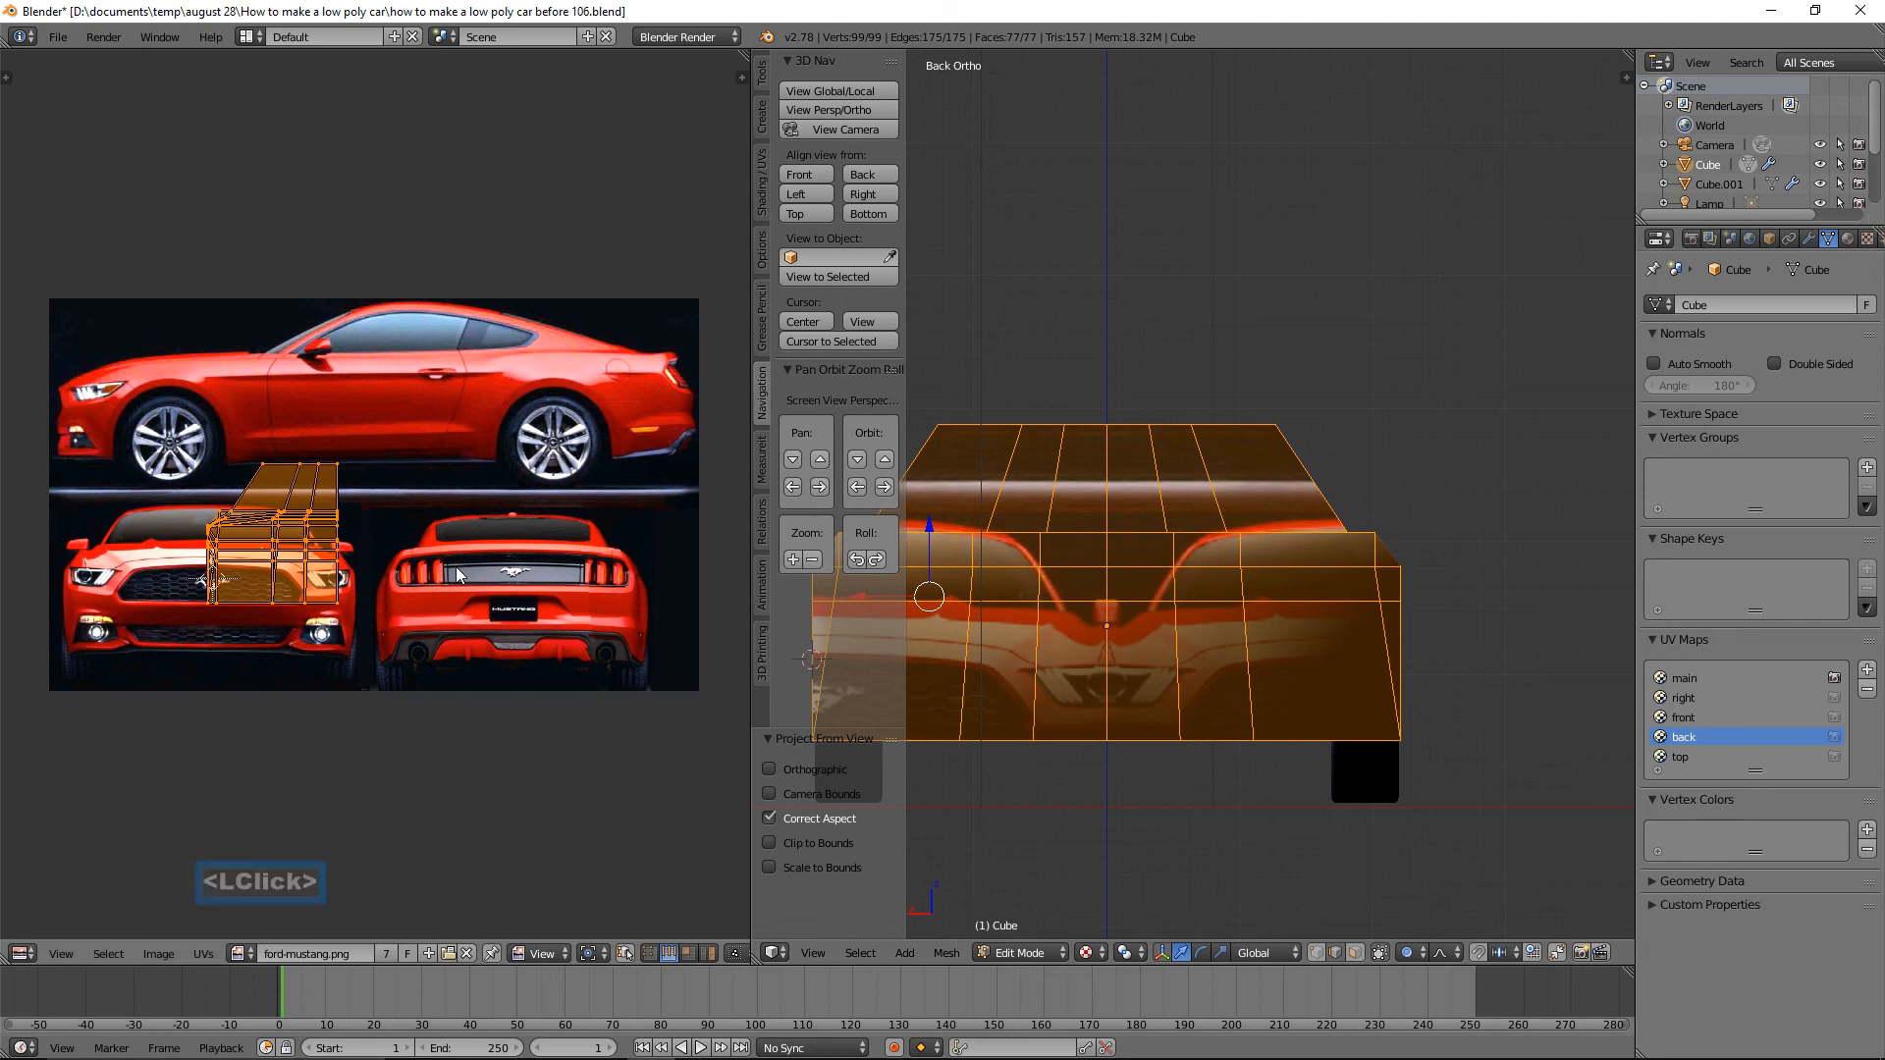
pyautogui.press('g')
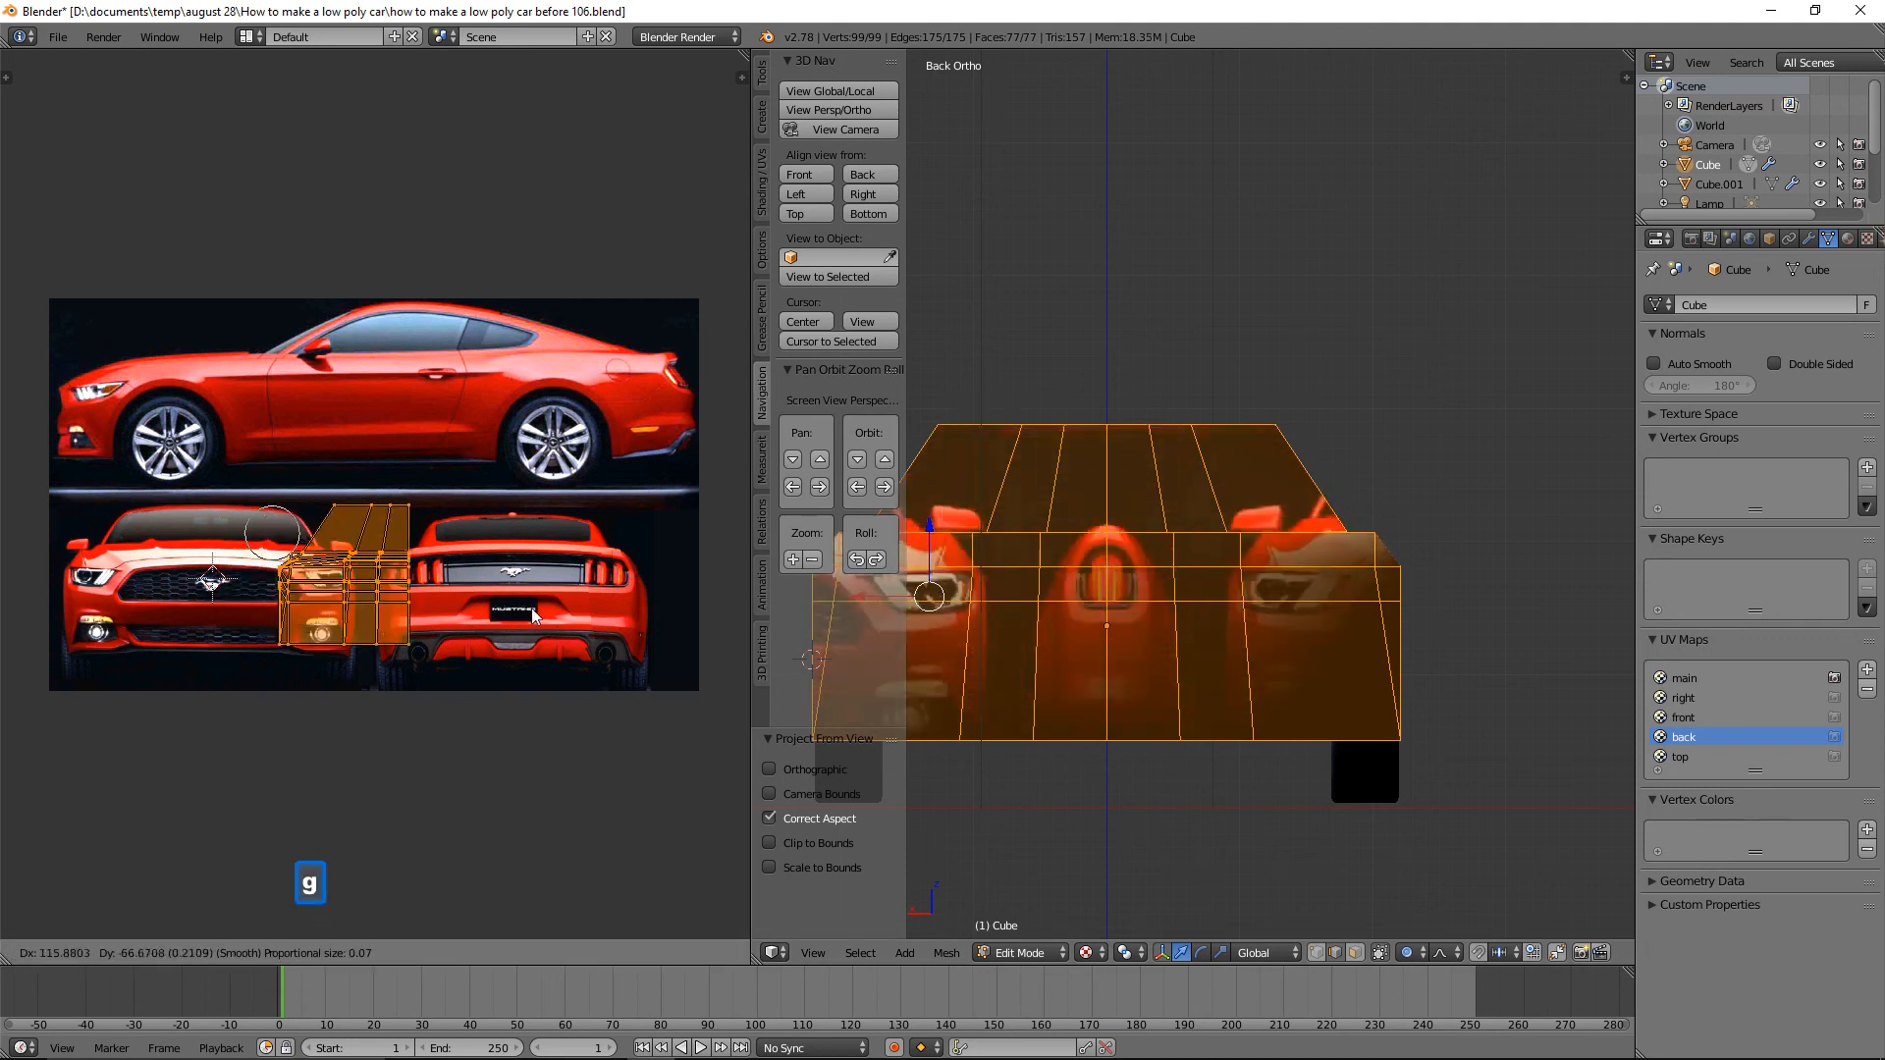
pyautogui.click(628, 622)
pyautogui.press('o')
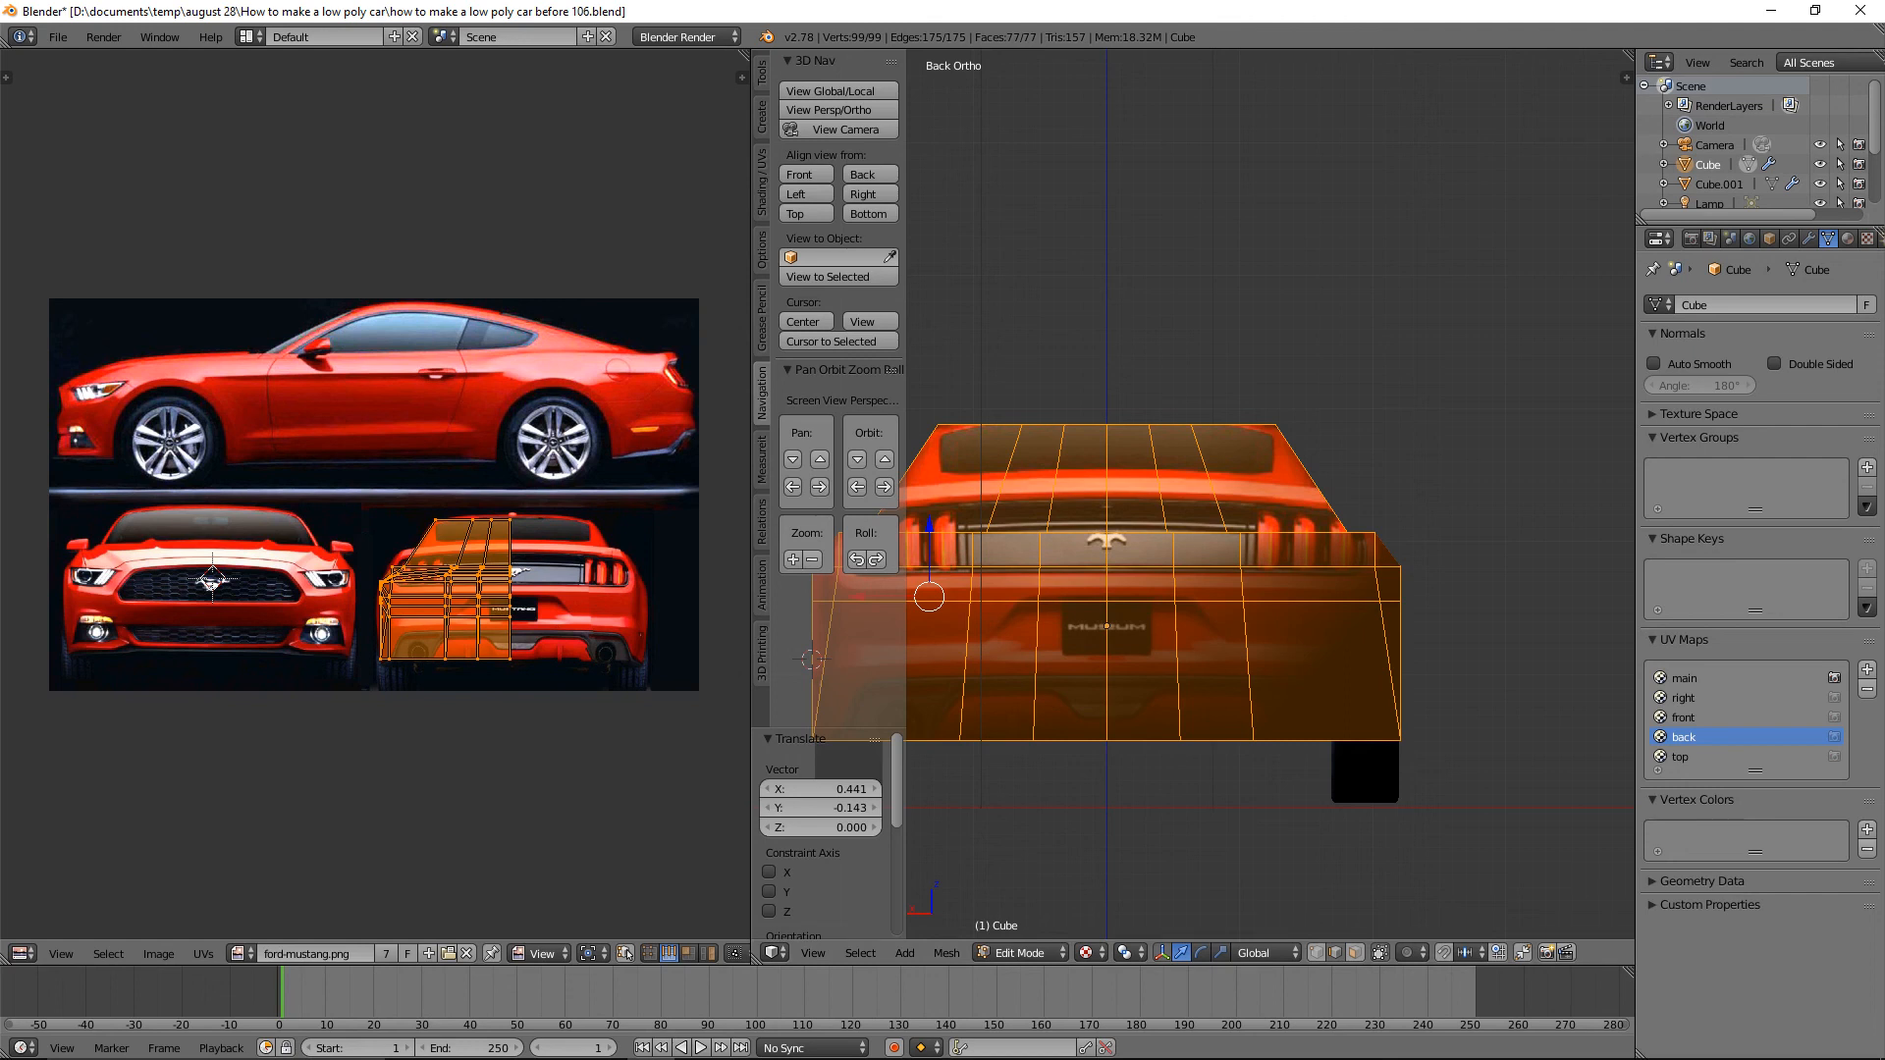
# Save the file as "how to make a low poly car before 107.blend" and stretch the back UVs along Y over the rear photo.
pyautogui.click(1129, 285)
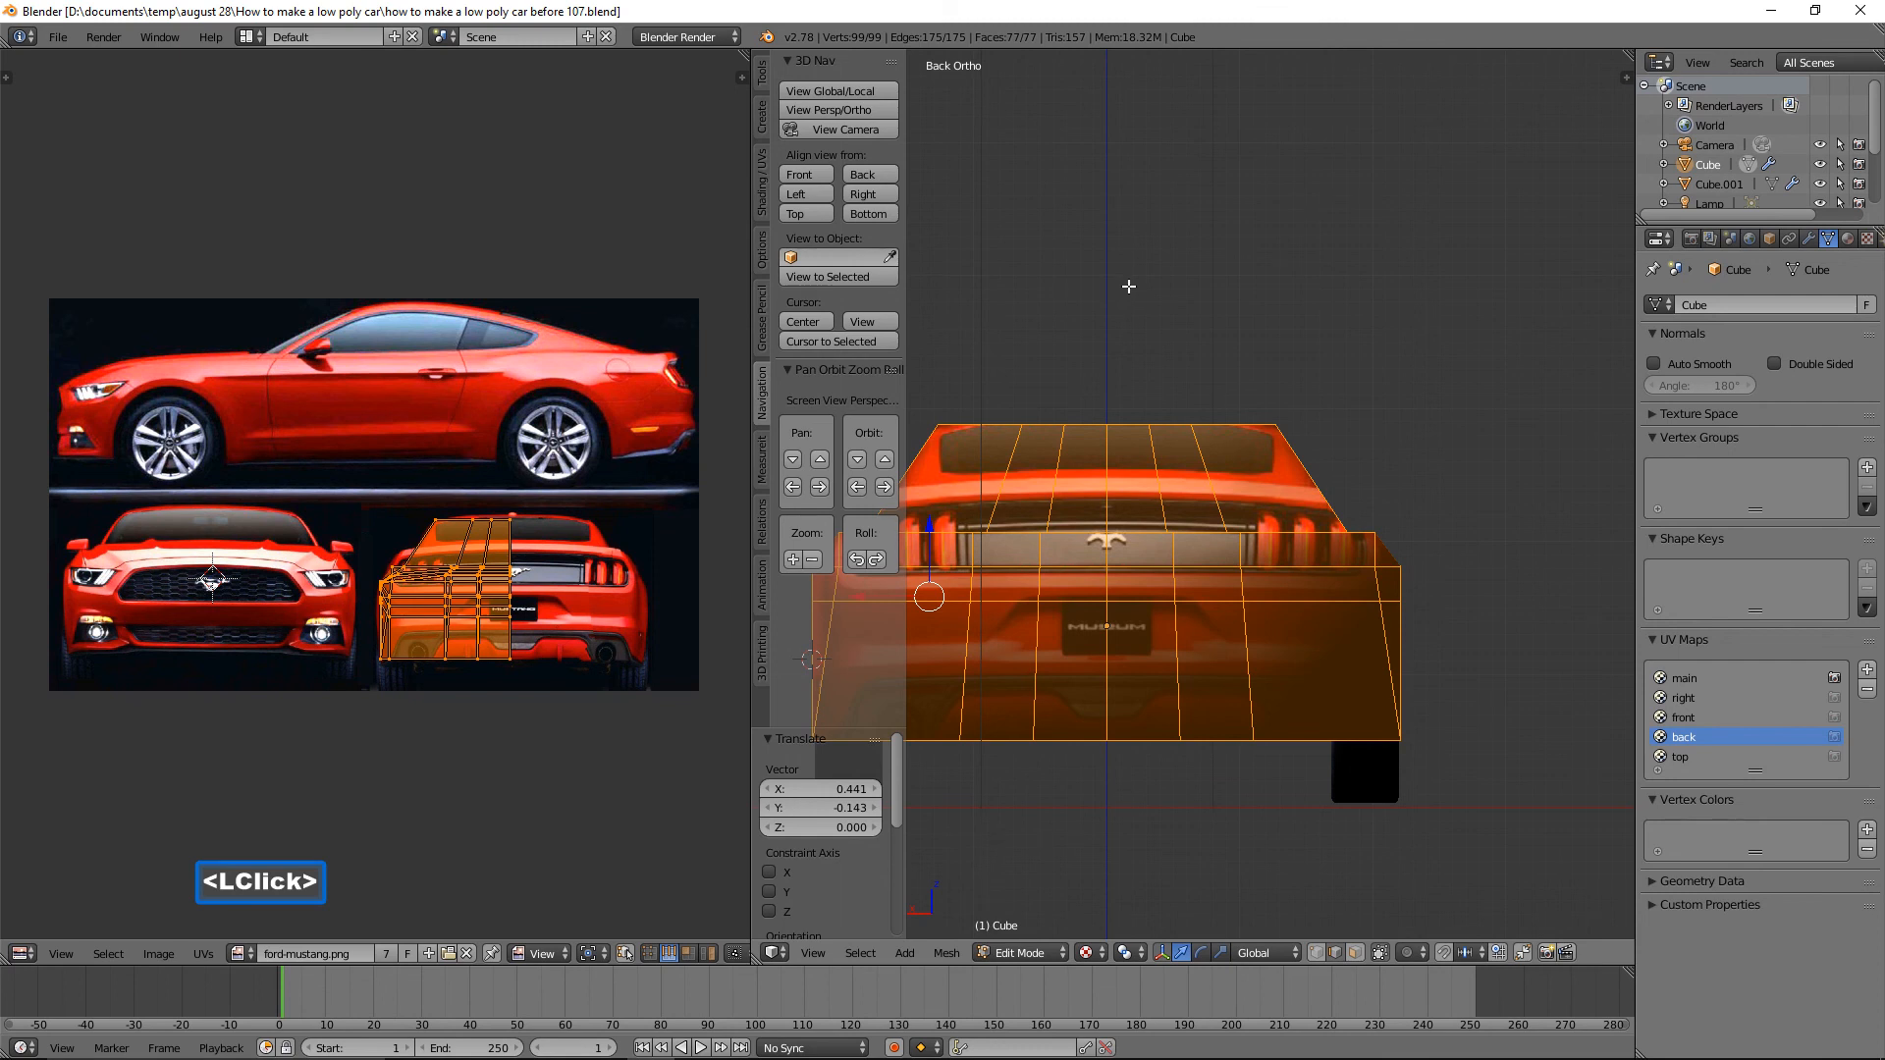
pyautogui.keyDown('shift'); pyautogui.moveTo(1129, 286); pyautogui.dragTo(1281, 225, button='middle'); pyautogui.keyUp('shift')
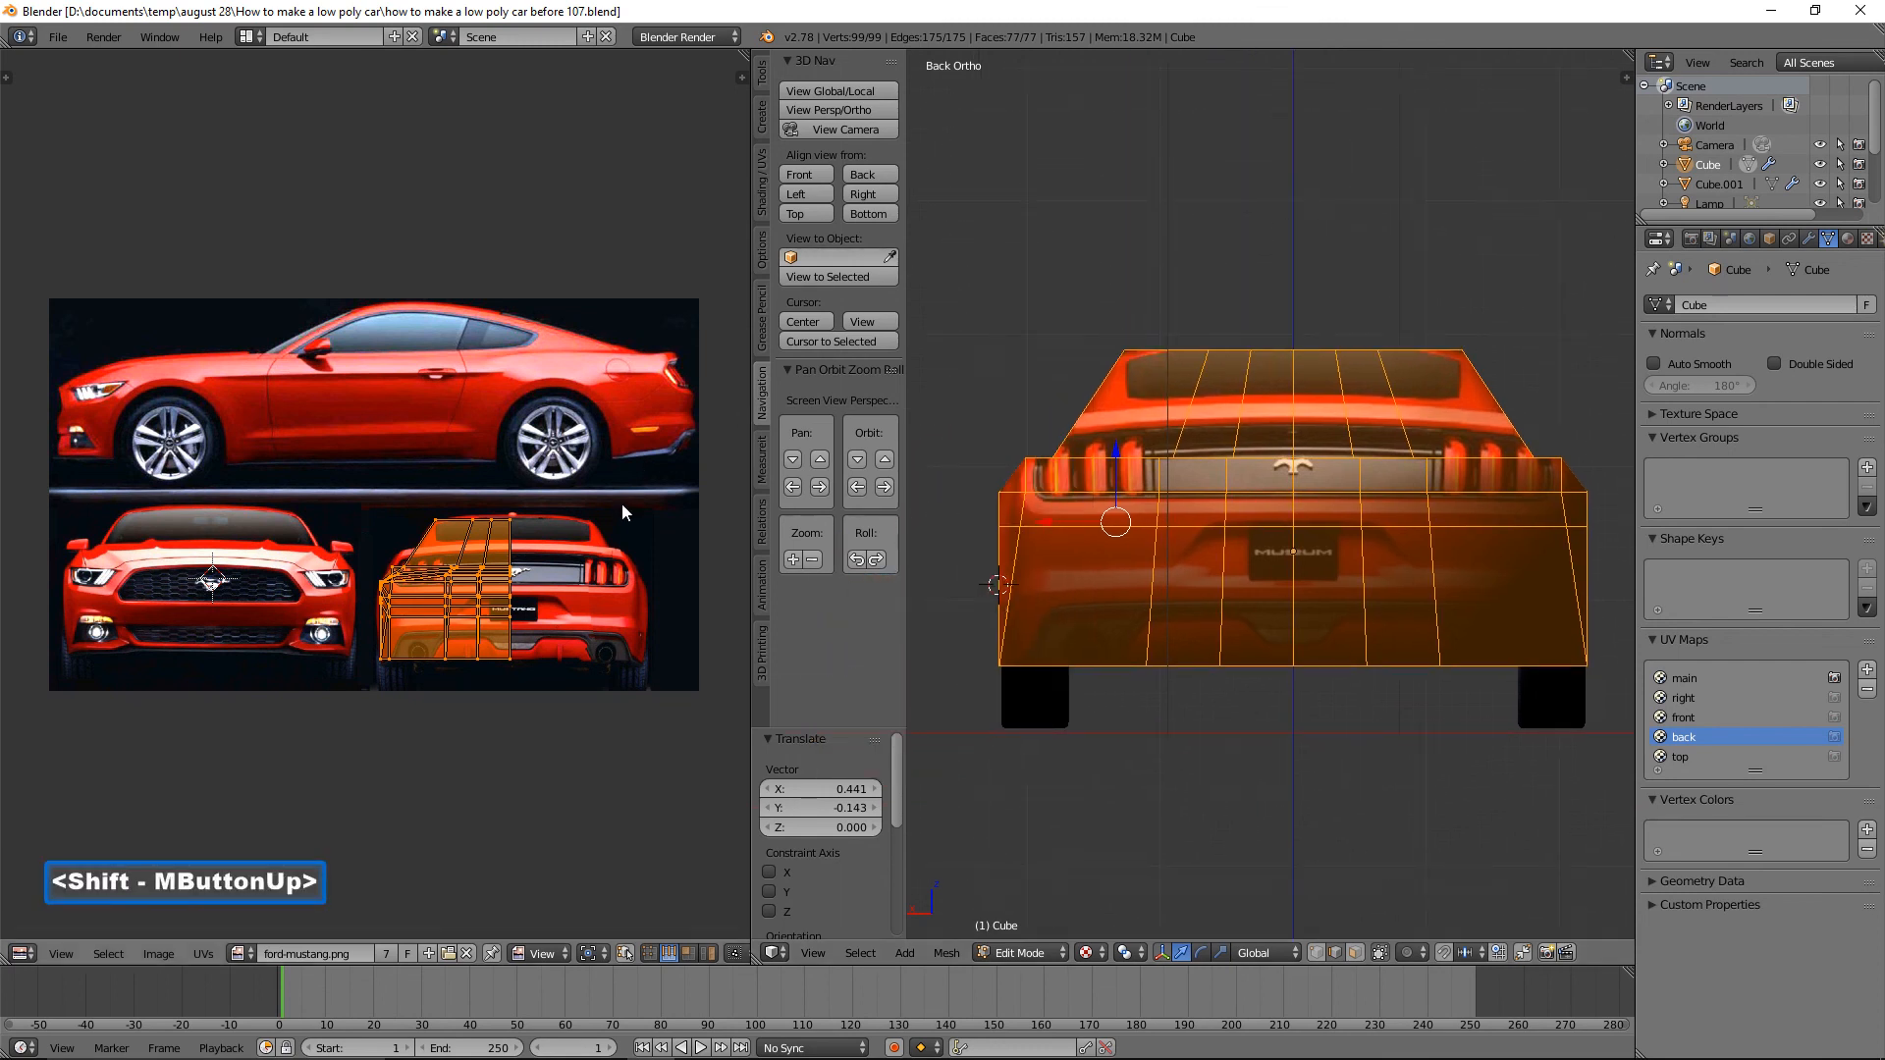
pyautogui.press('s')
pyautogui.press('y')
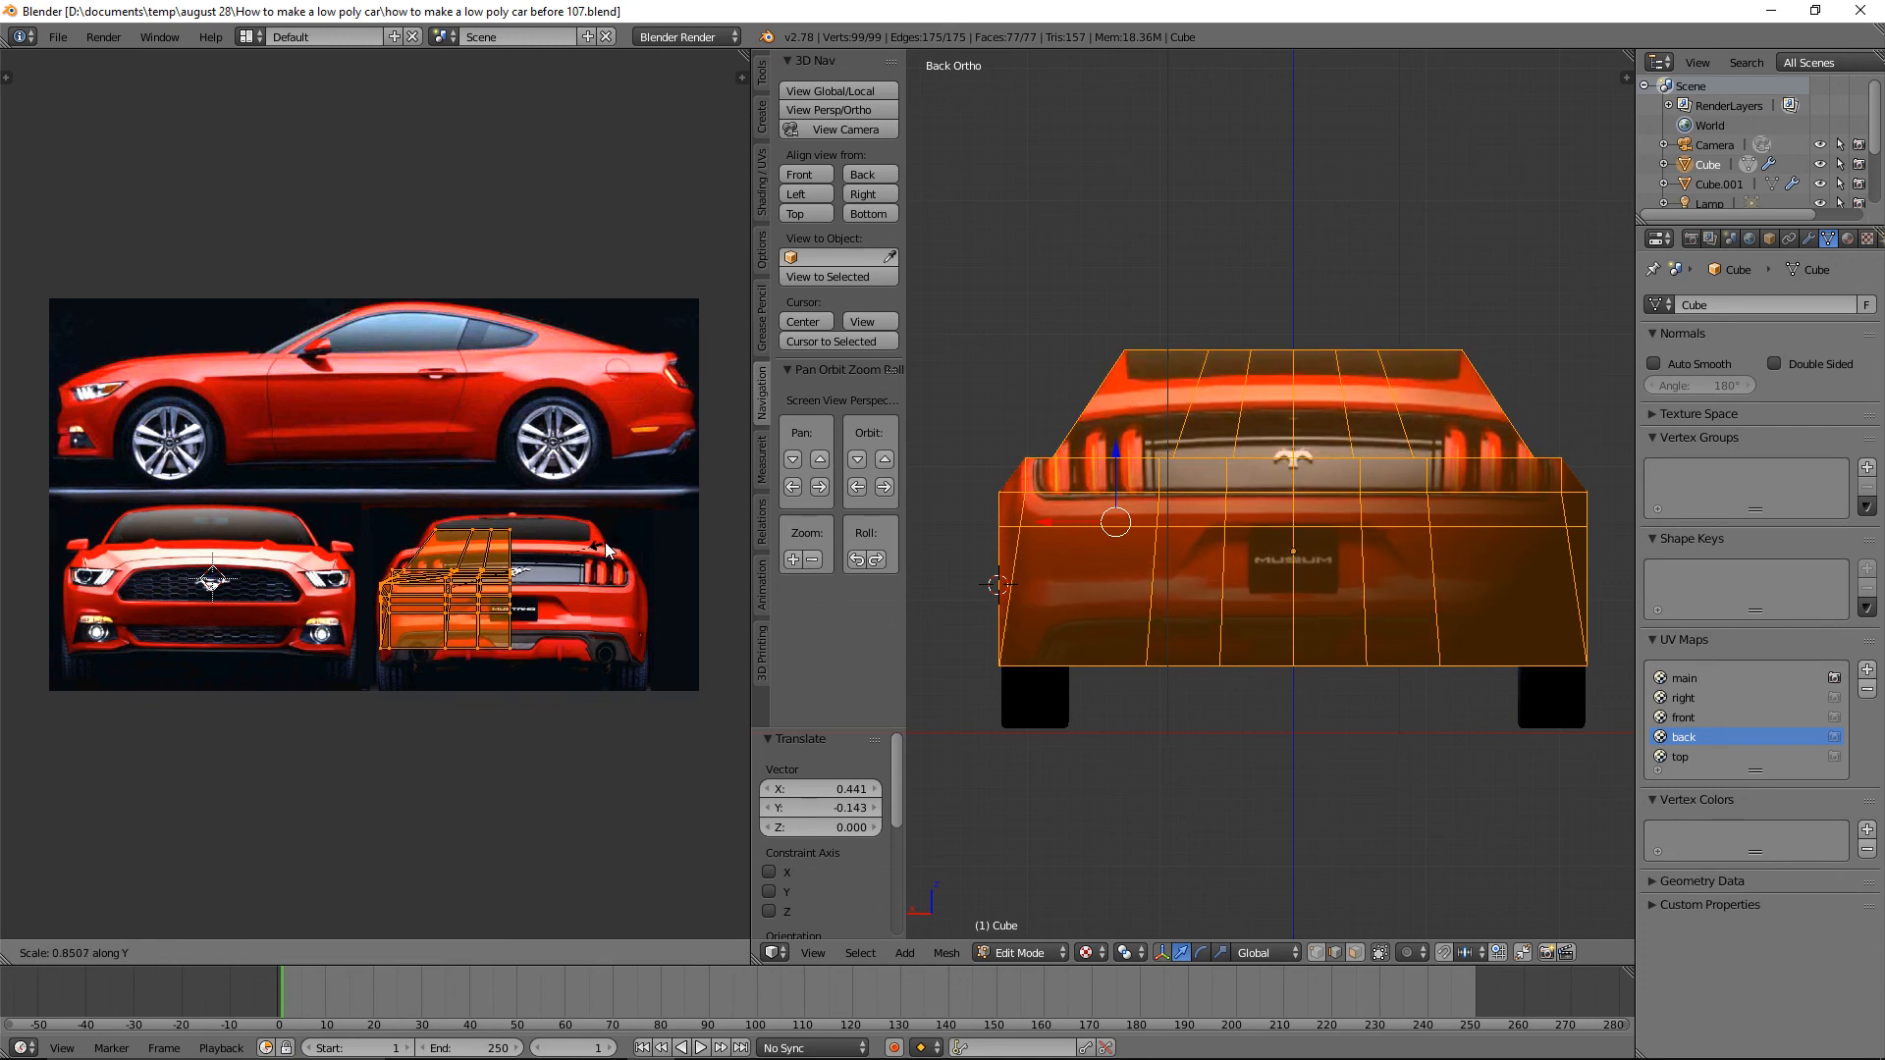
pyautogui.click(713, 567)
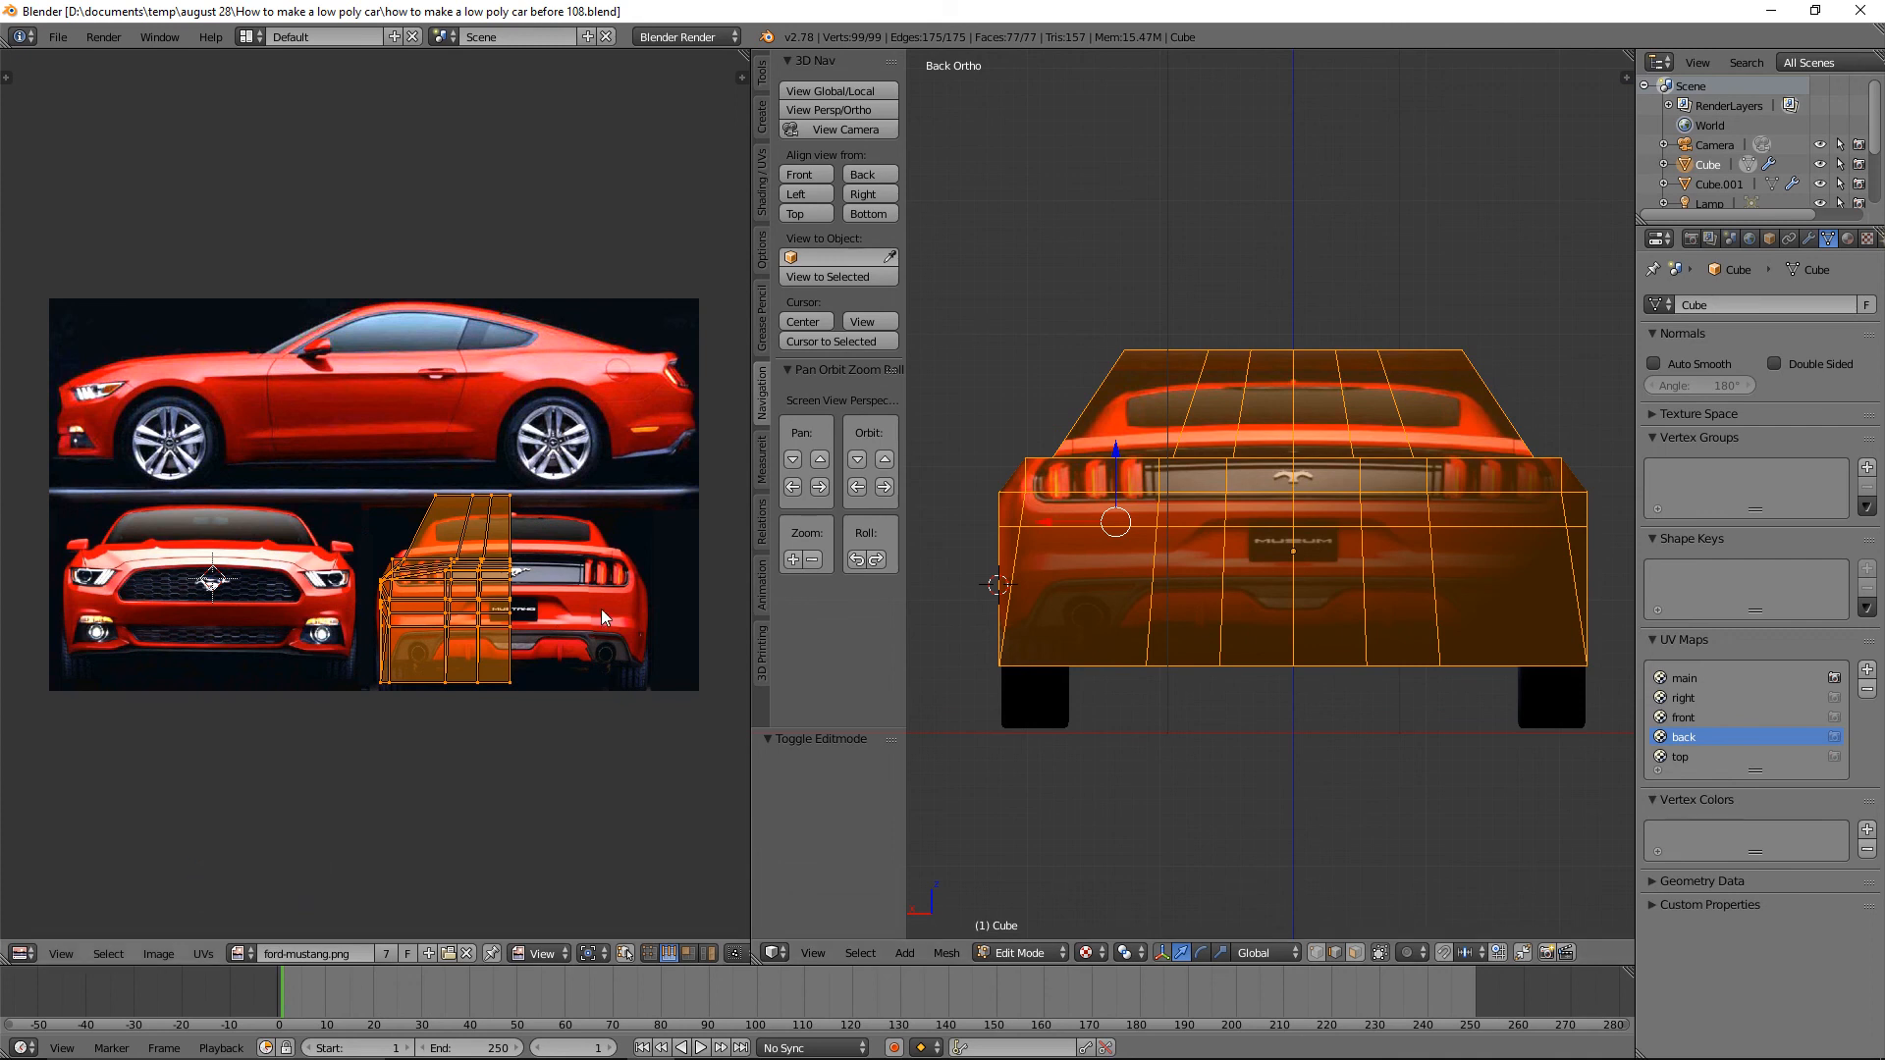
# Scale the back UVs by 0.876 along Y and move them by 0.033 along Y on the rear photo.
pyautogui.press('s')
pyautogui.press('y')
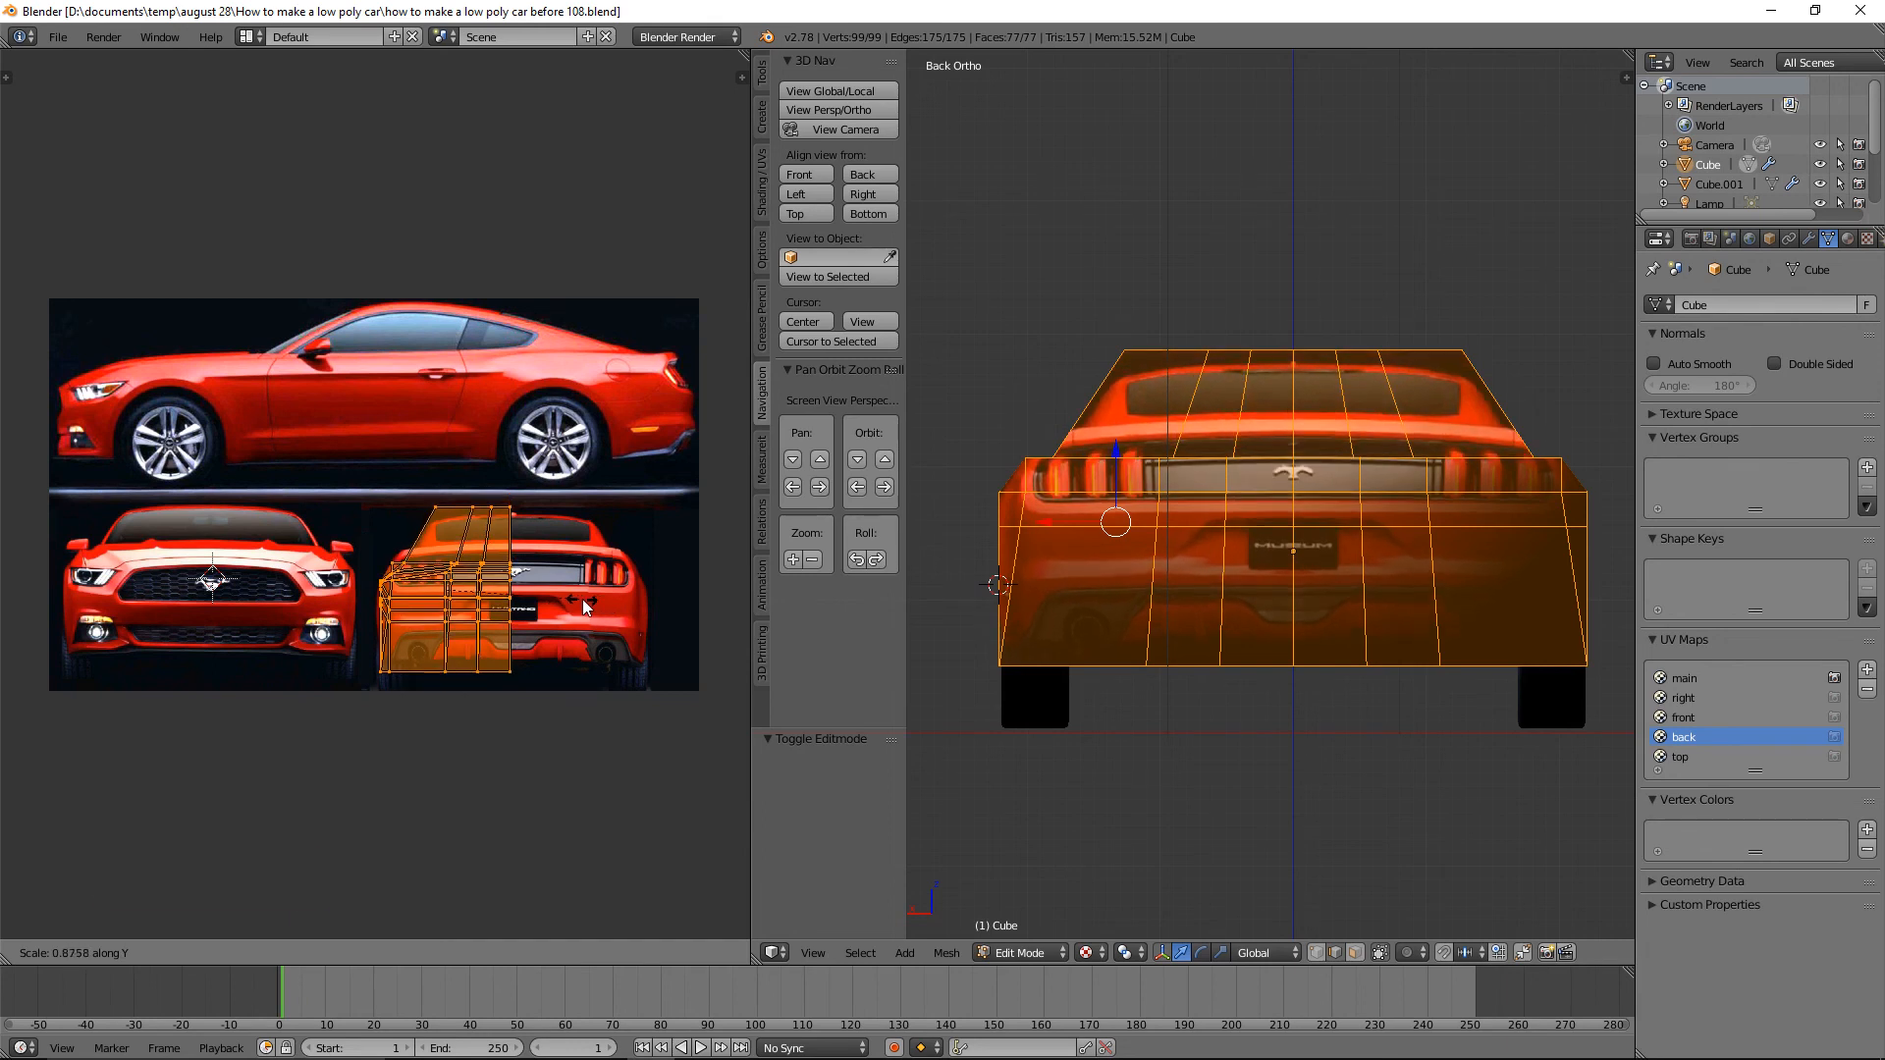
pyautogui.click(584, 603)
pyautogui.press('g')
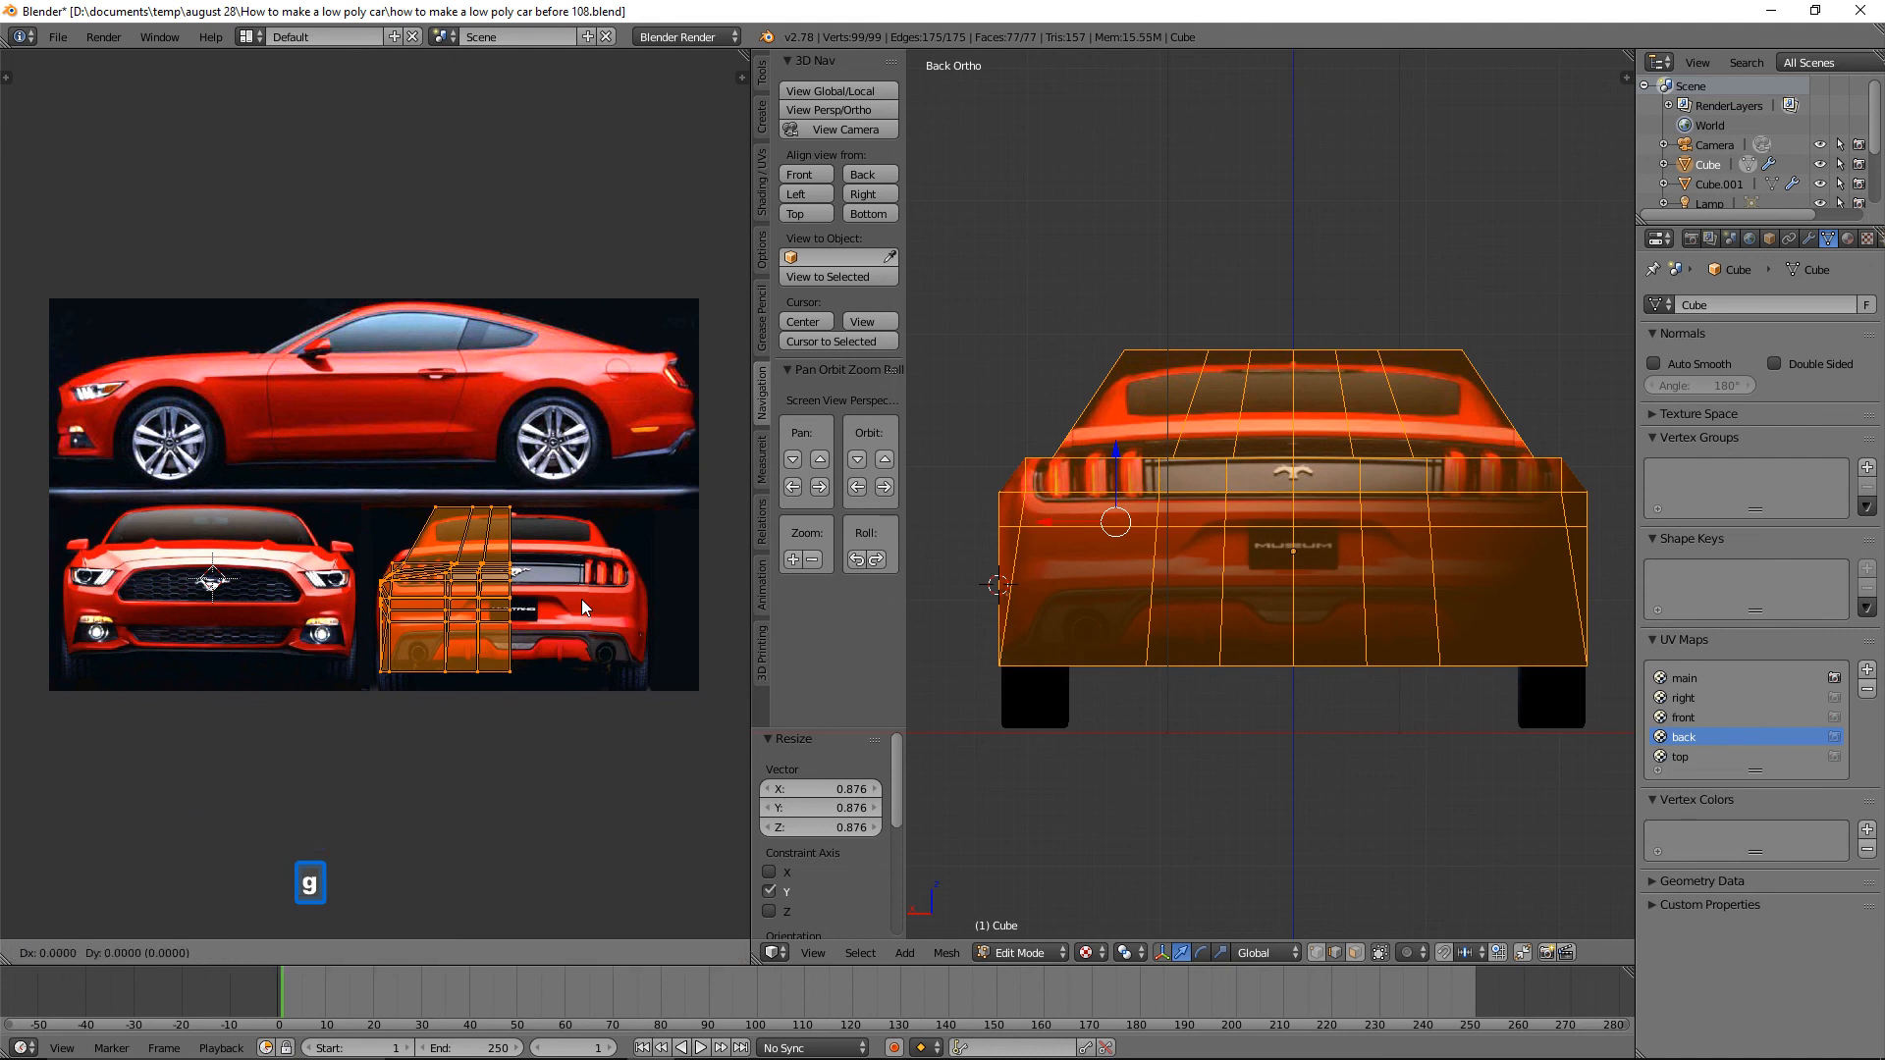
pyautogui.press('y')
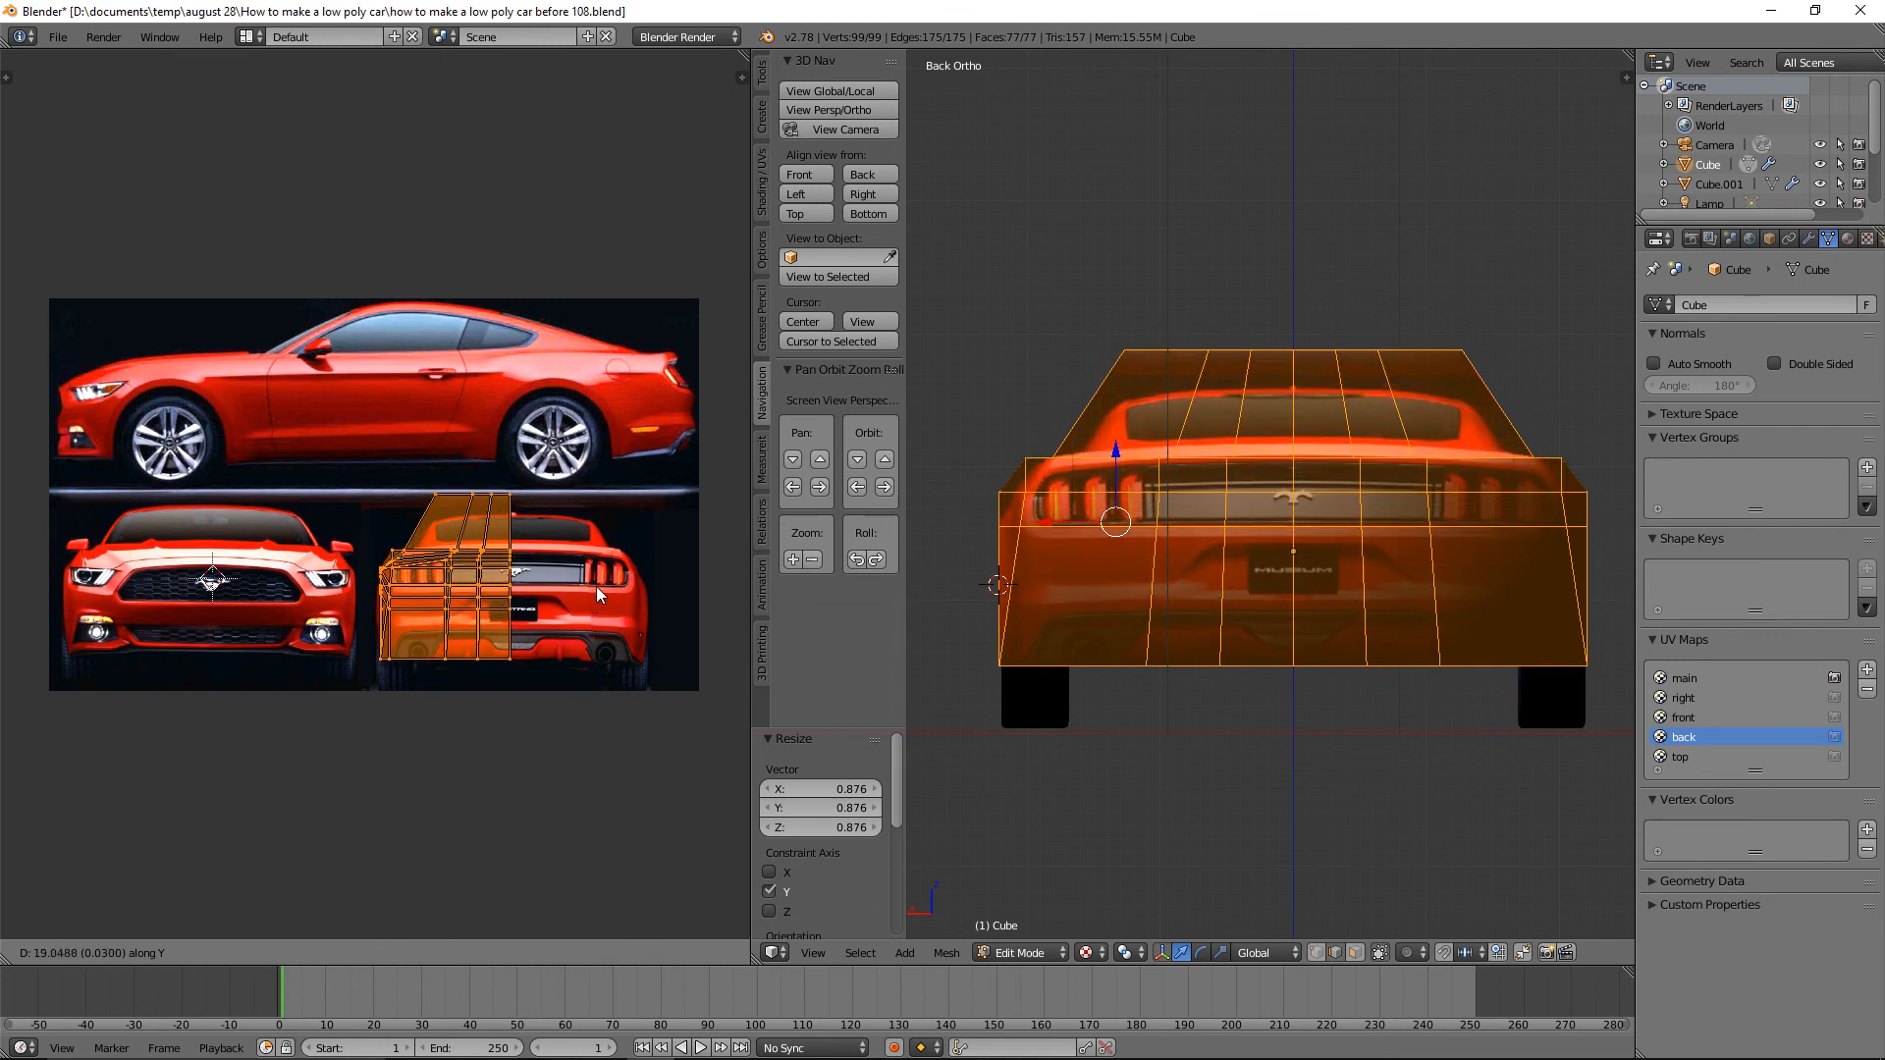
pyautogui.click(597, 587)
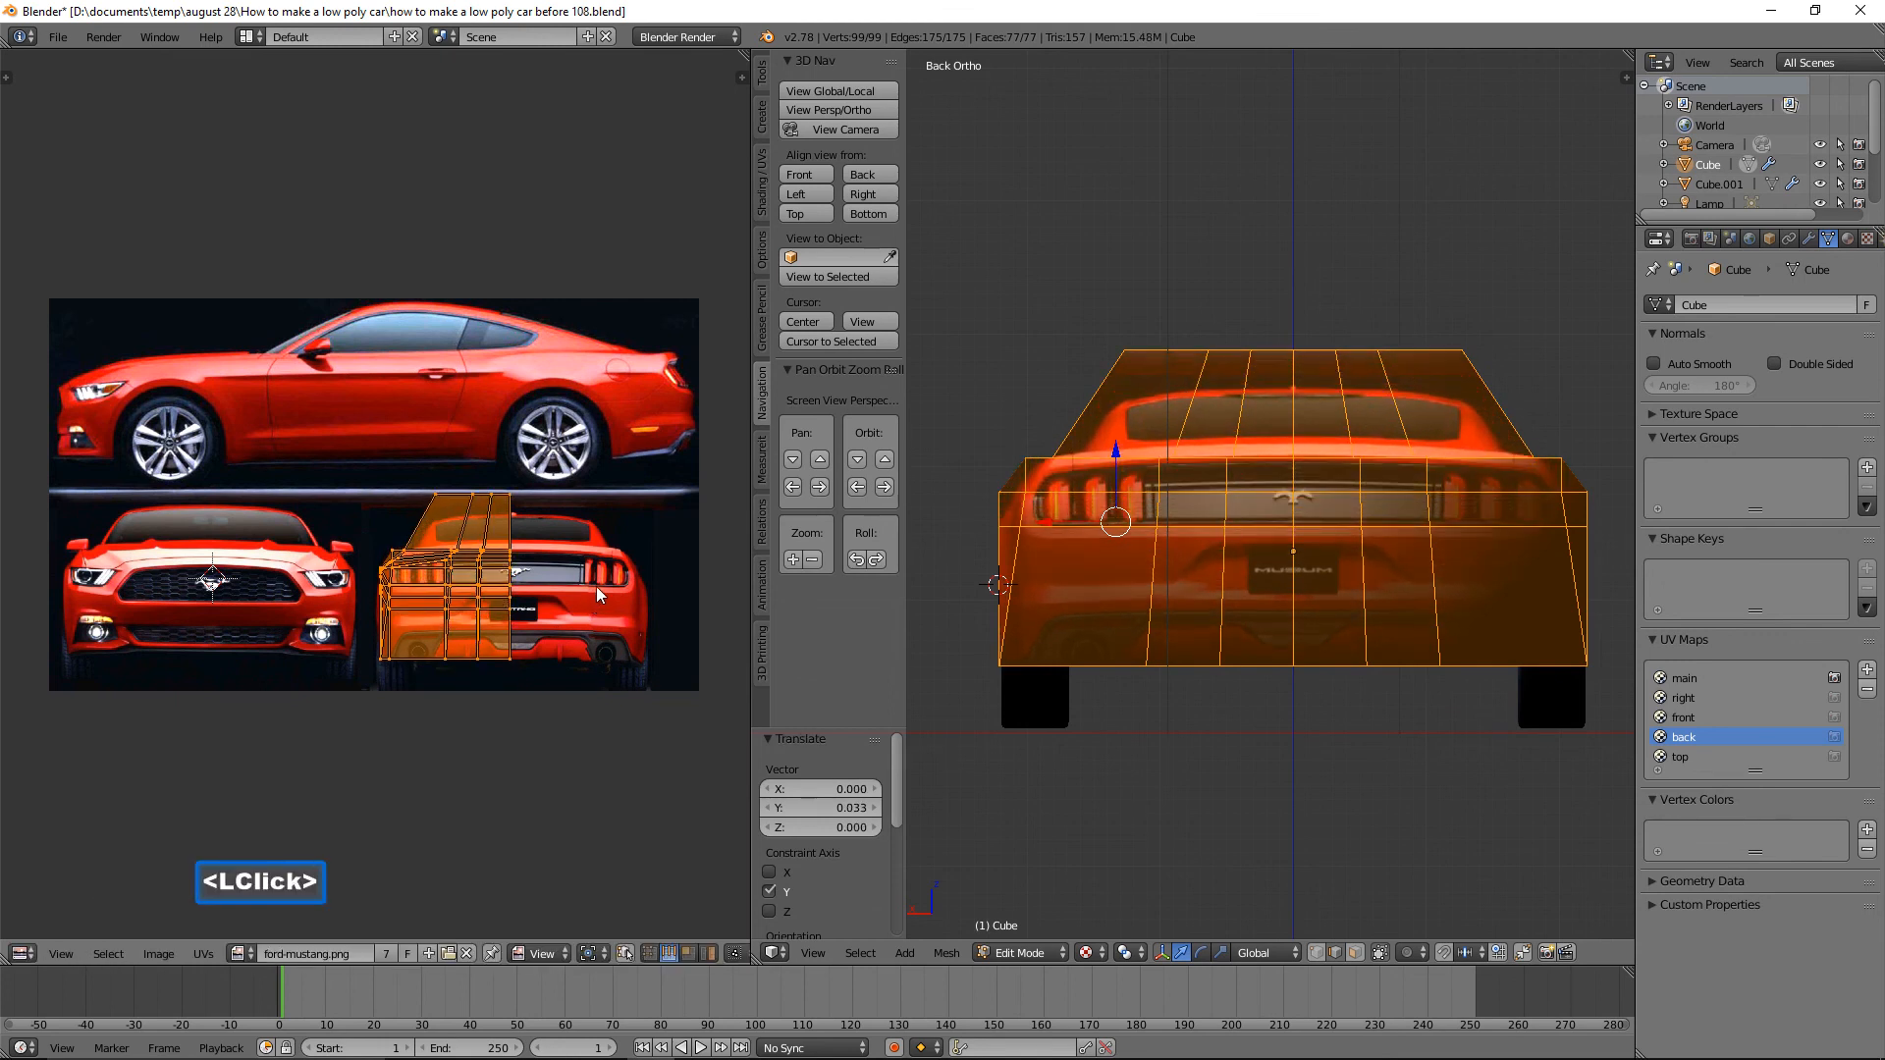
# Scale the back UVs by 0.944 along X and 1.024 along Y to fit the car's rear, and clear the UV selection.
pyautogui.press('s')
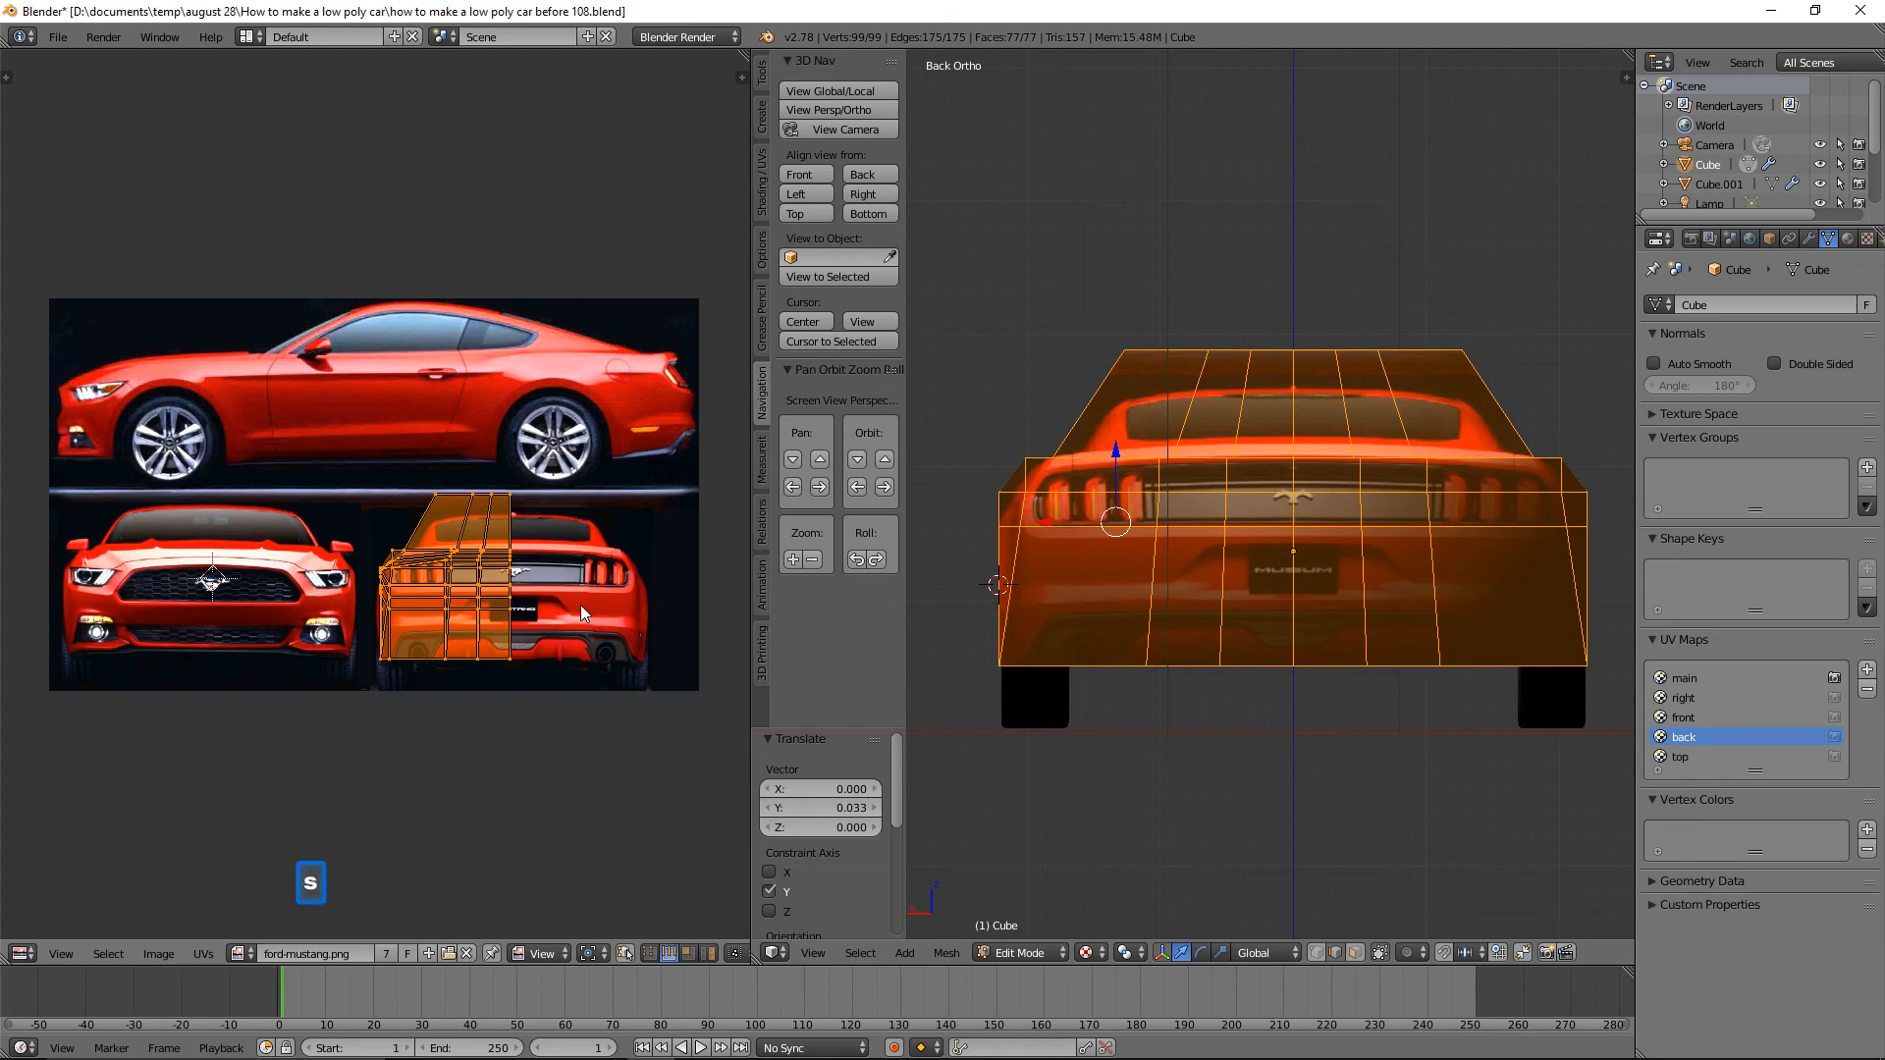
pyautogui.press('x')
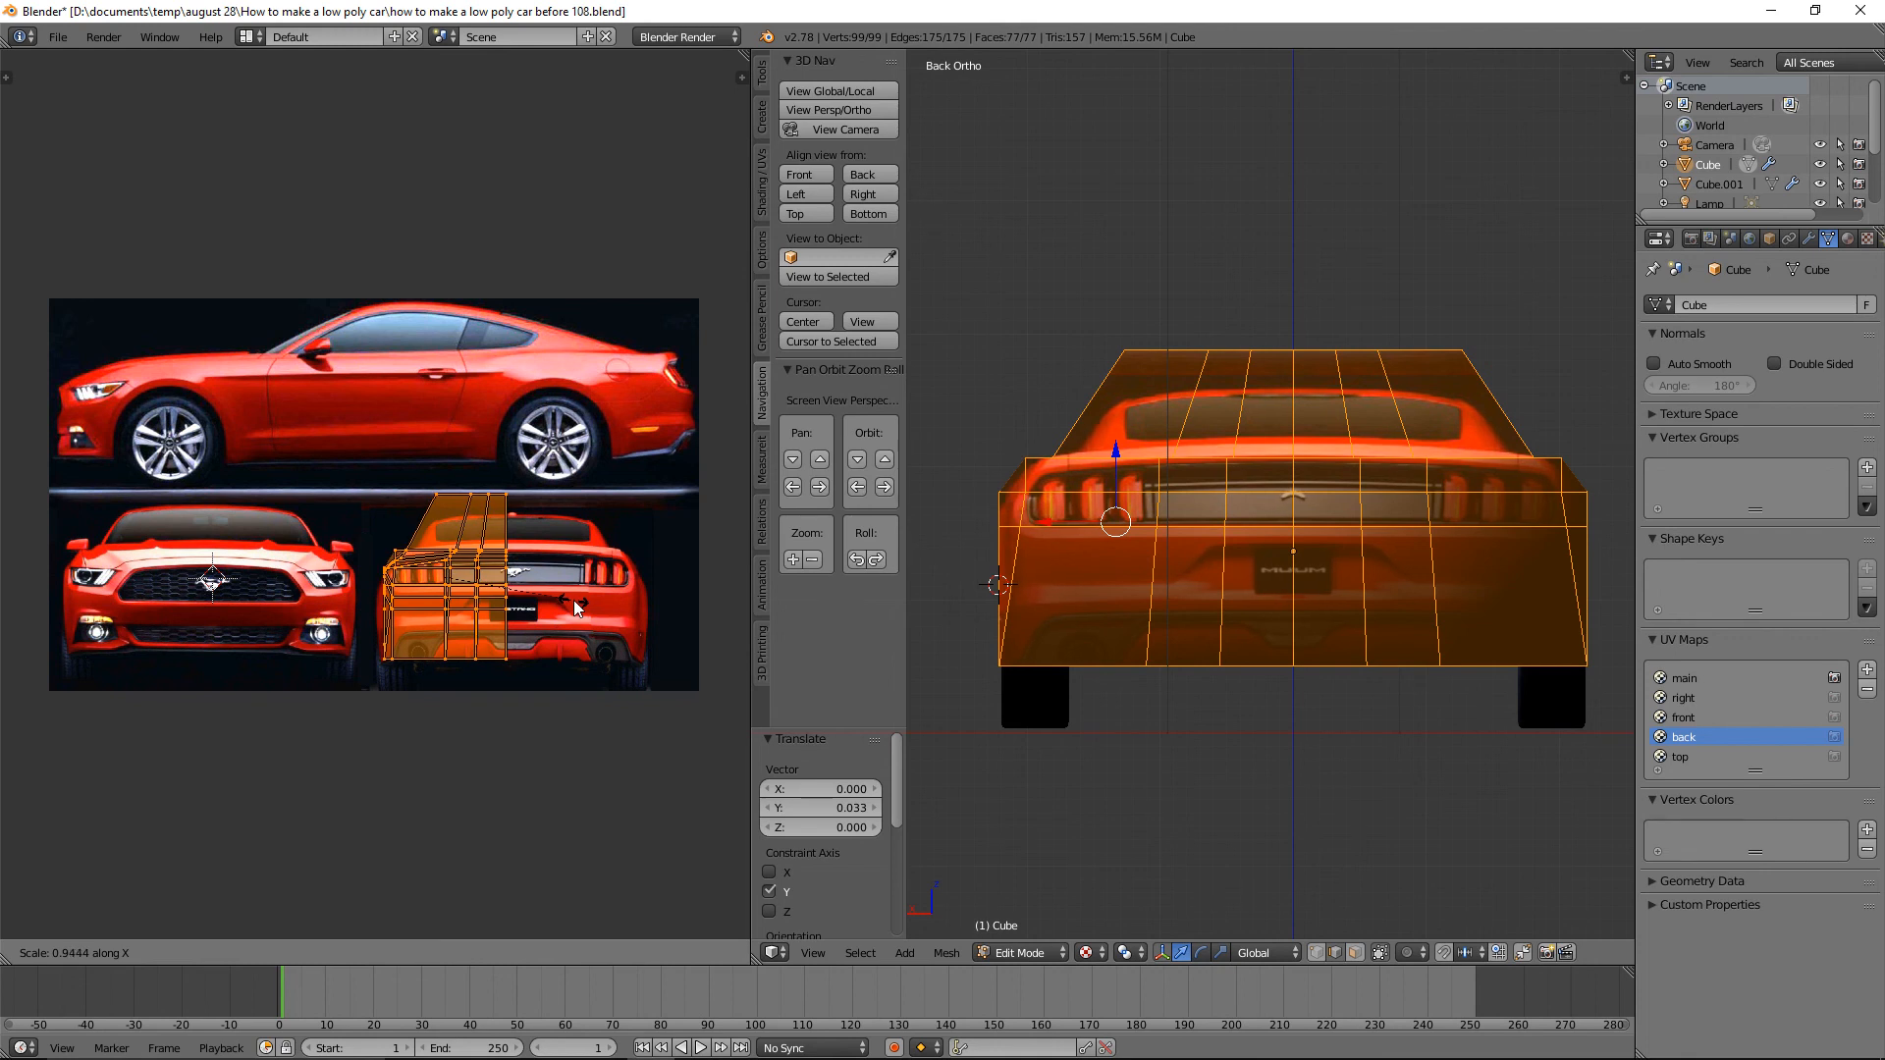
pyautogui.click(578, 607)
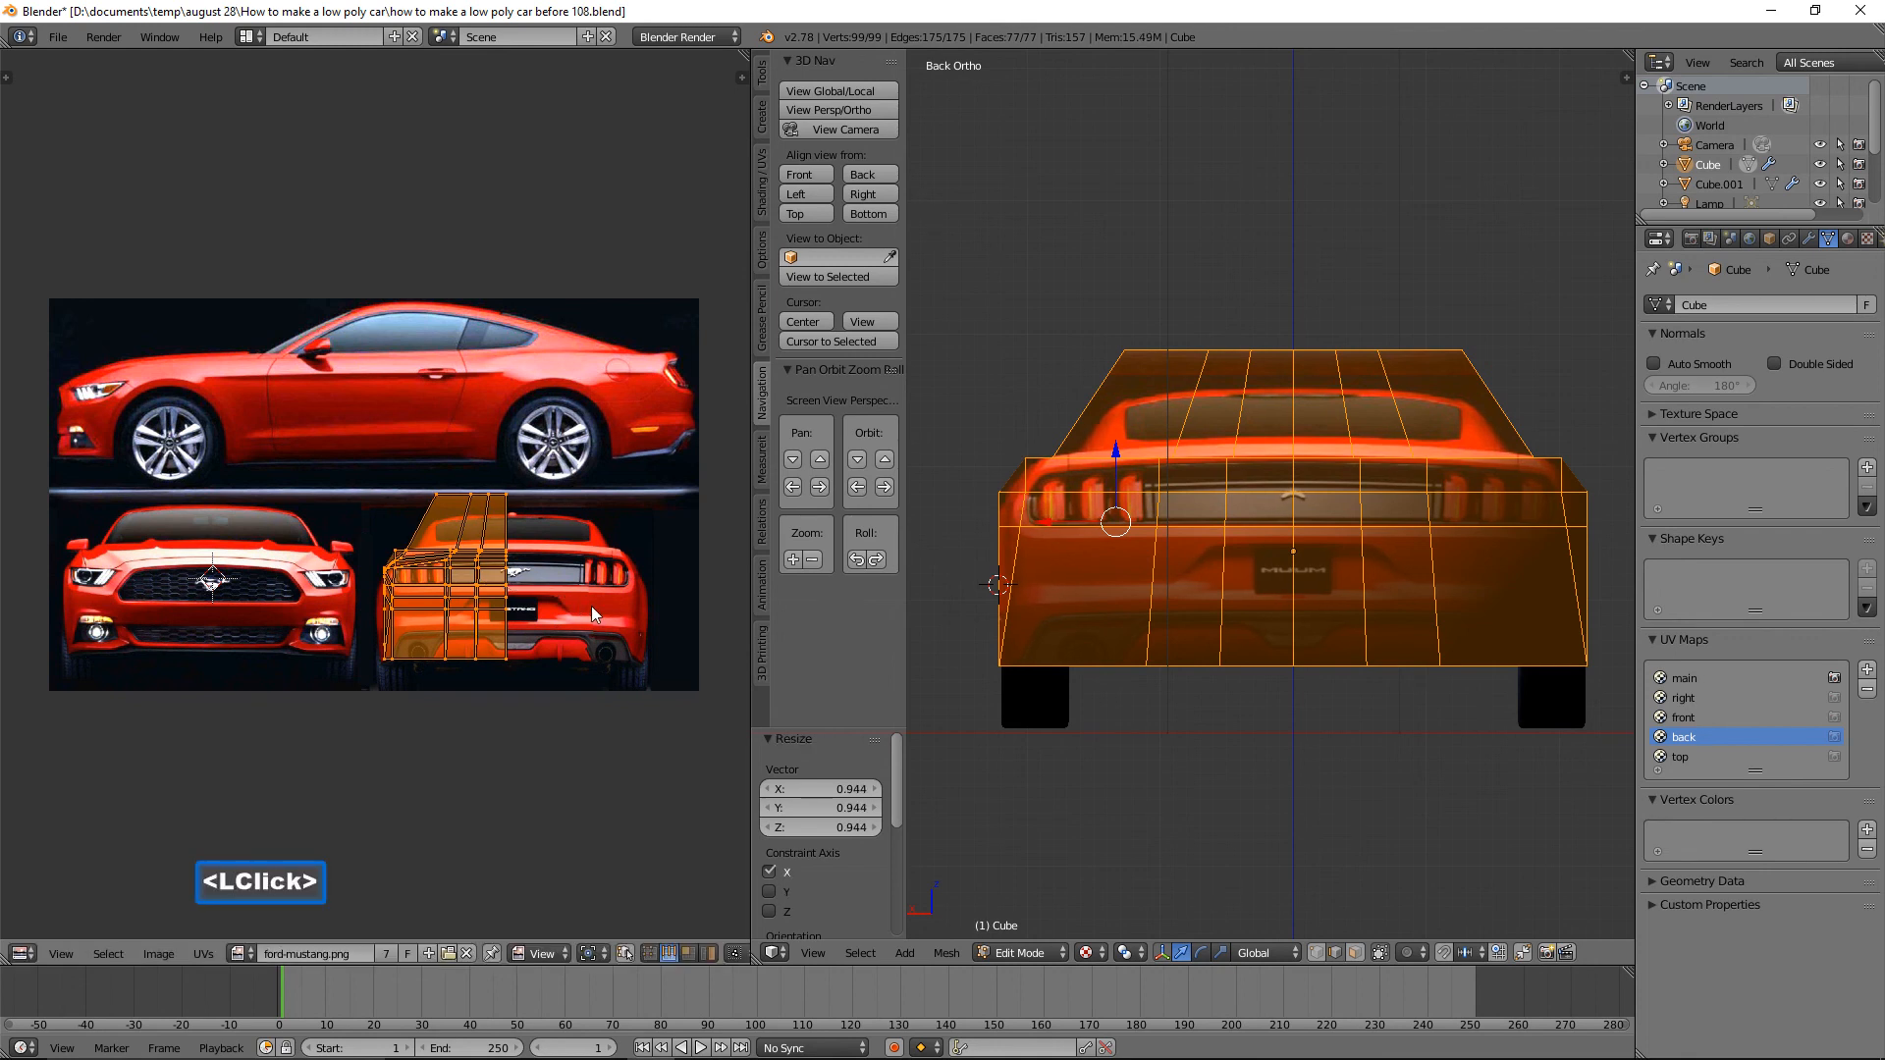
pyautogui.press('s')
pyautogui.press('y')
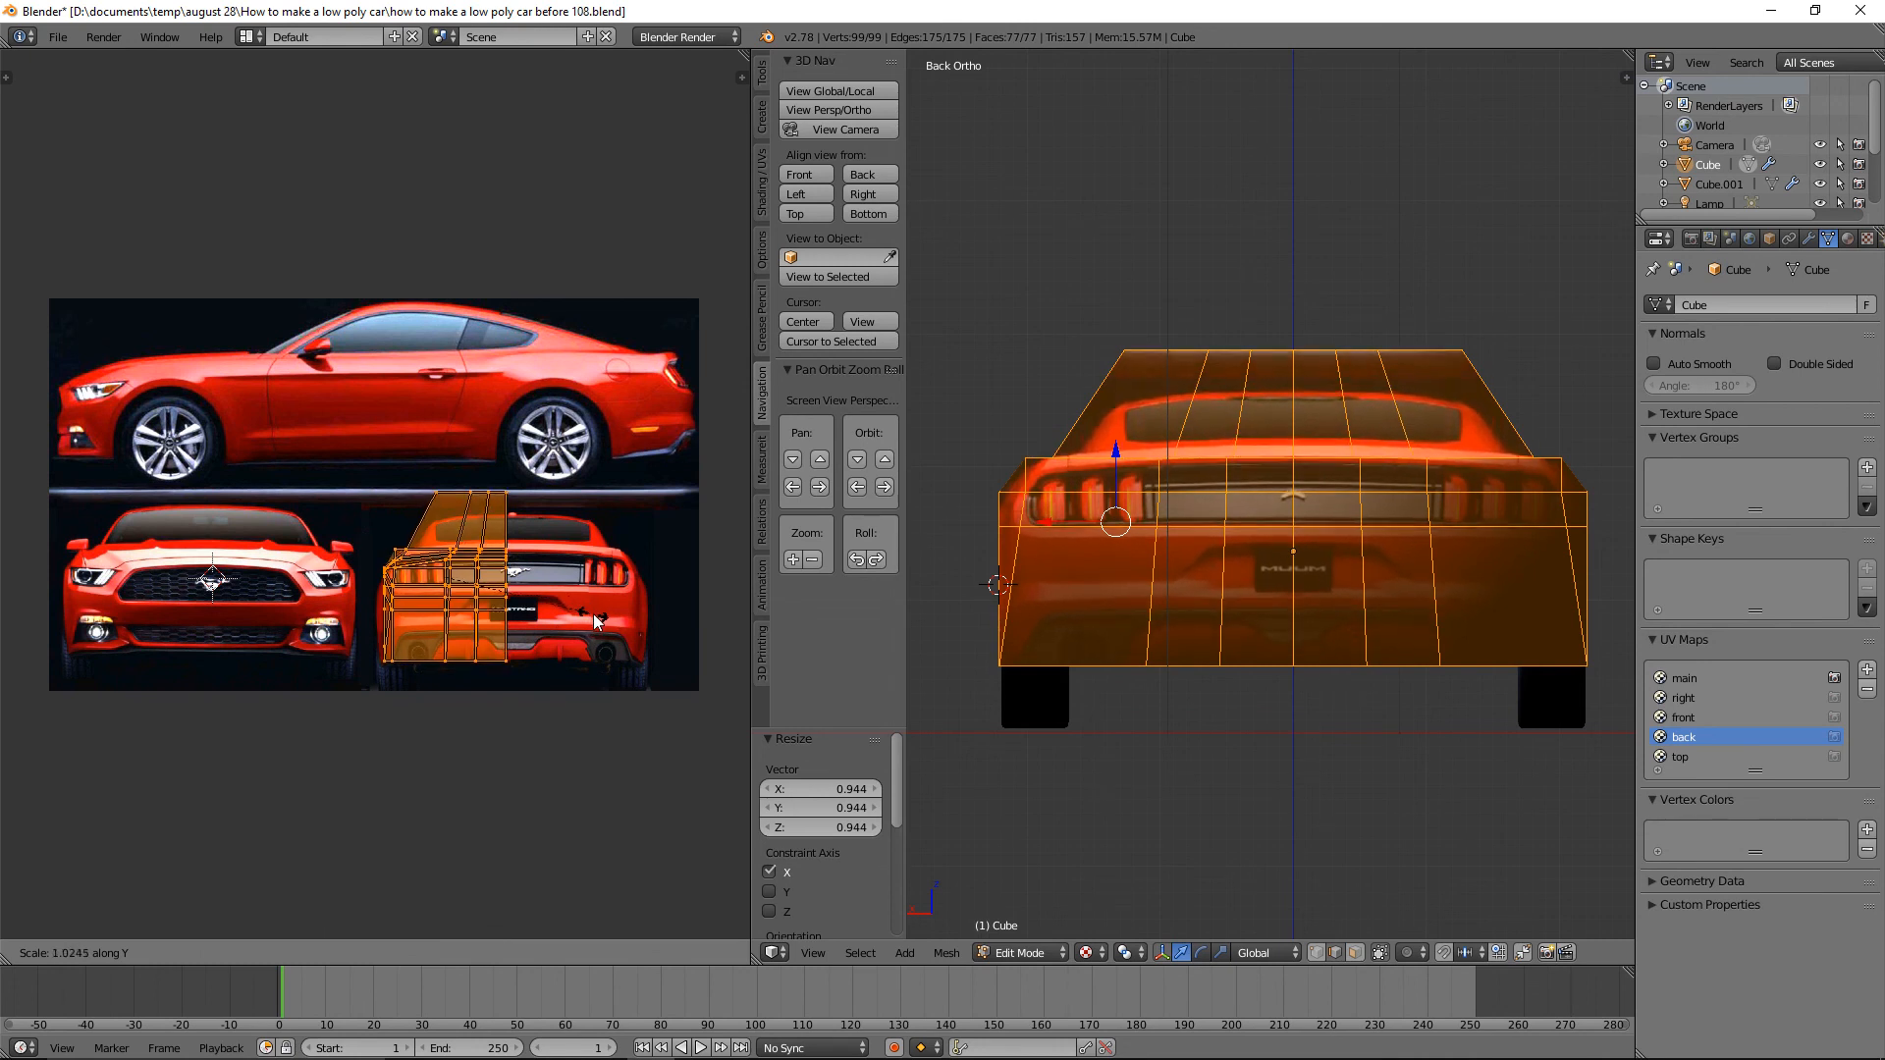
pyautogui.click(595, 619)
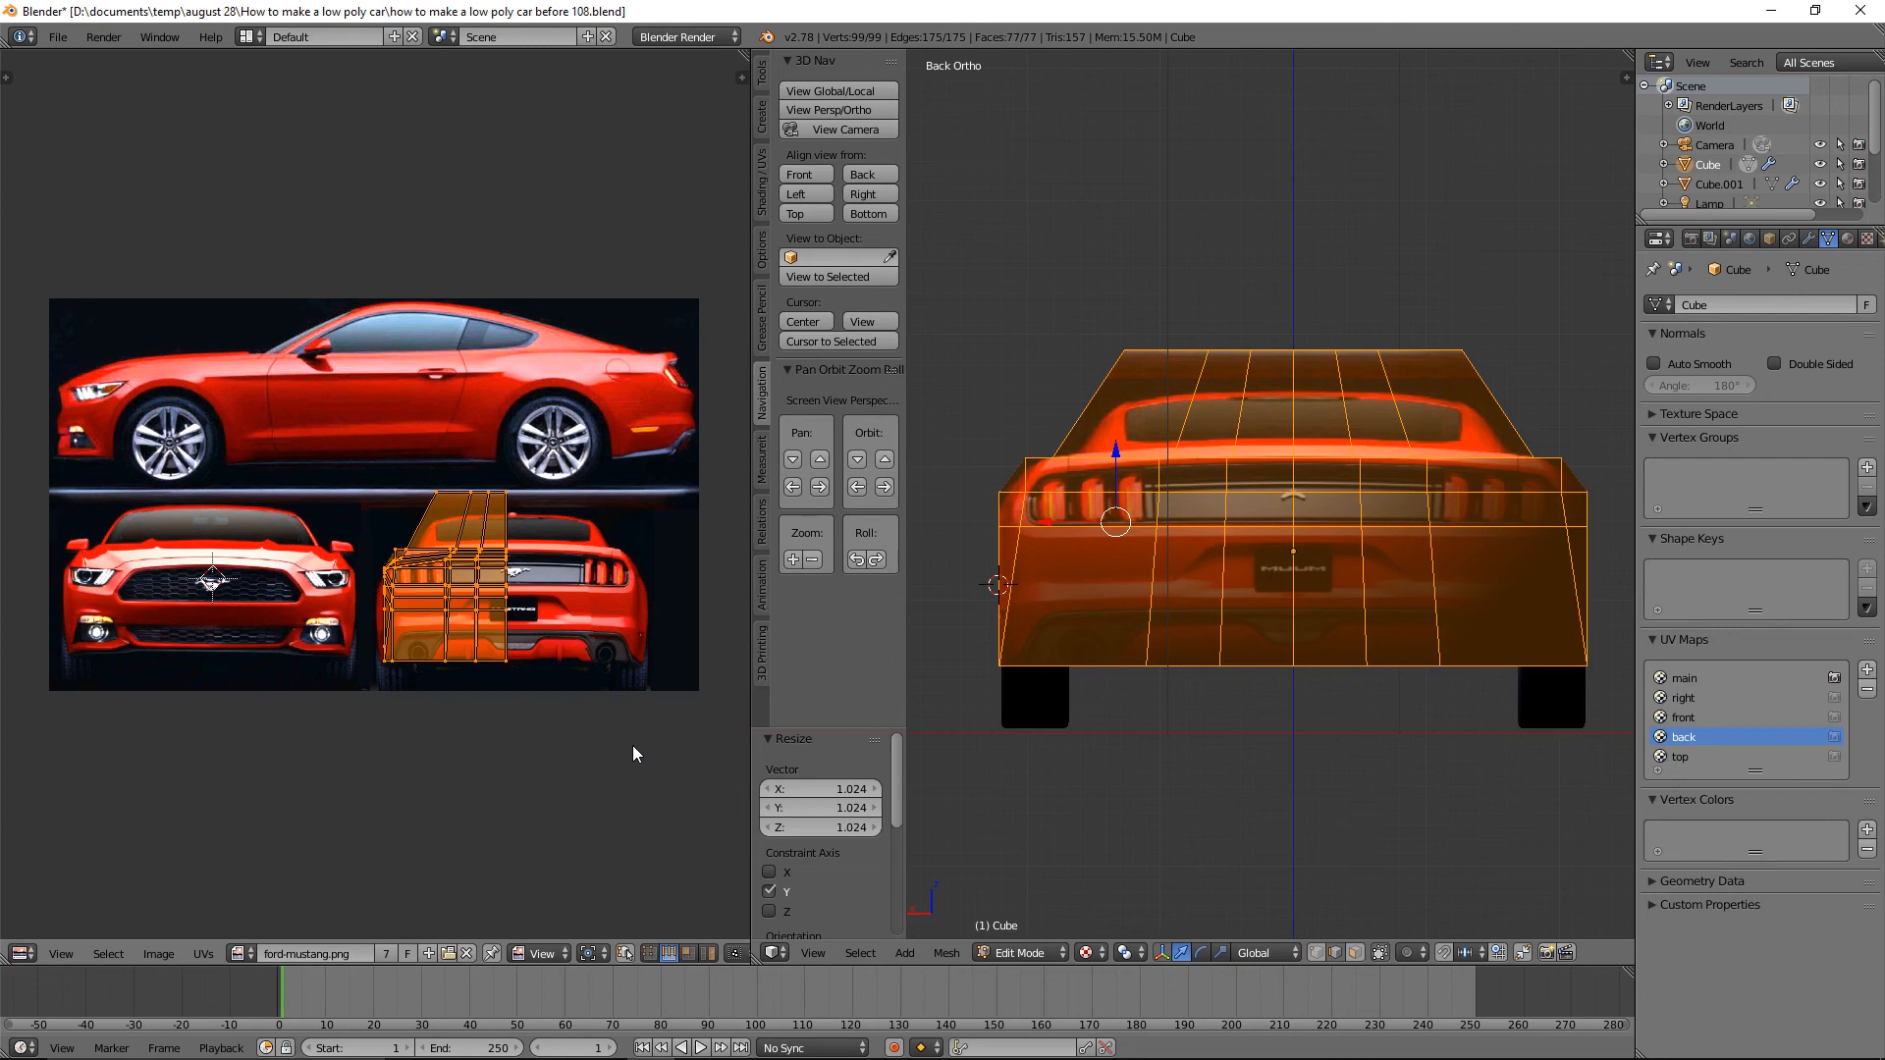
pyautogui.press('a')
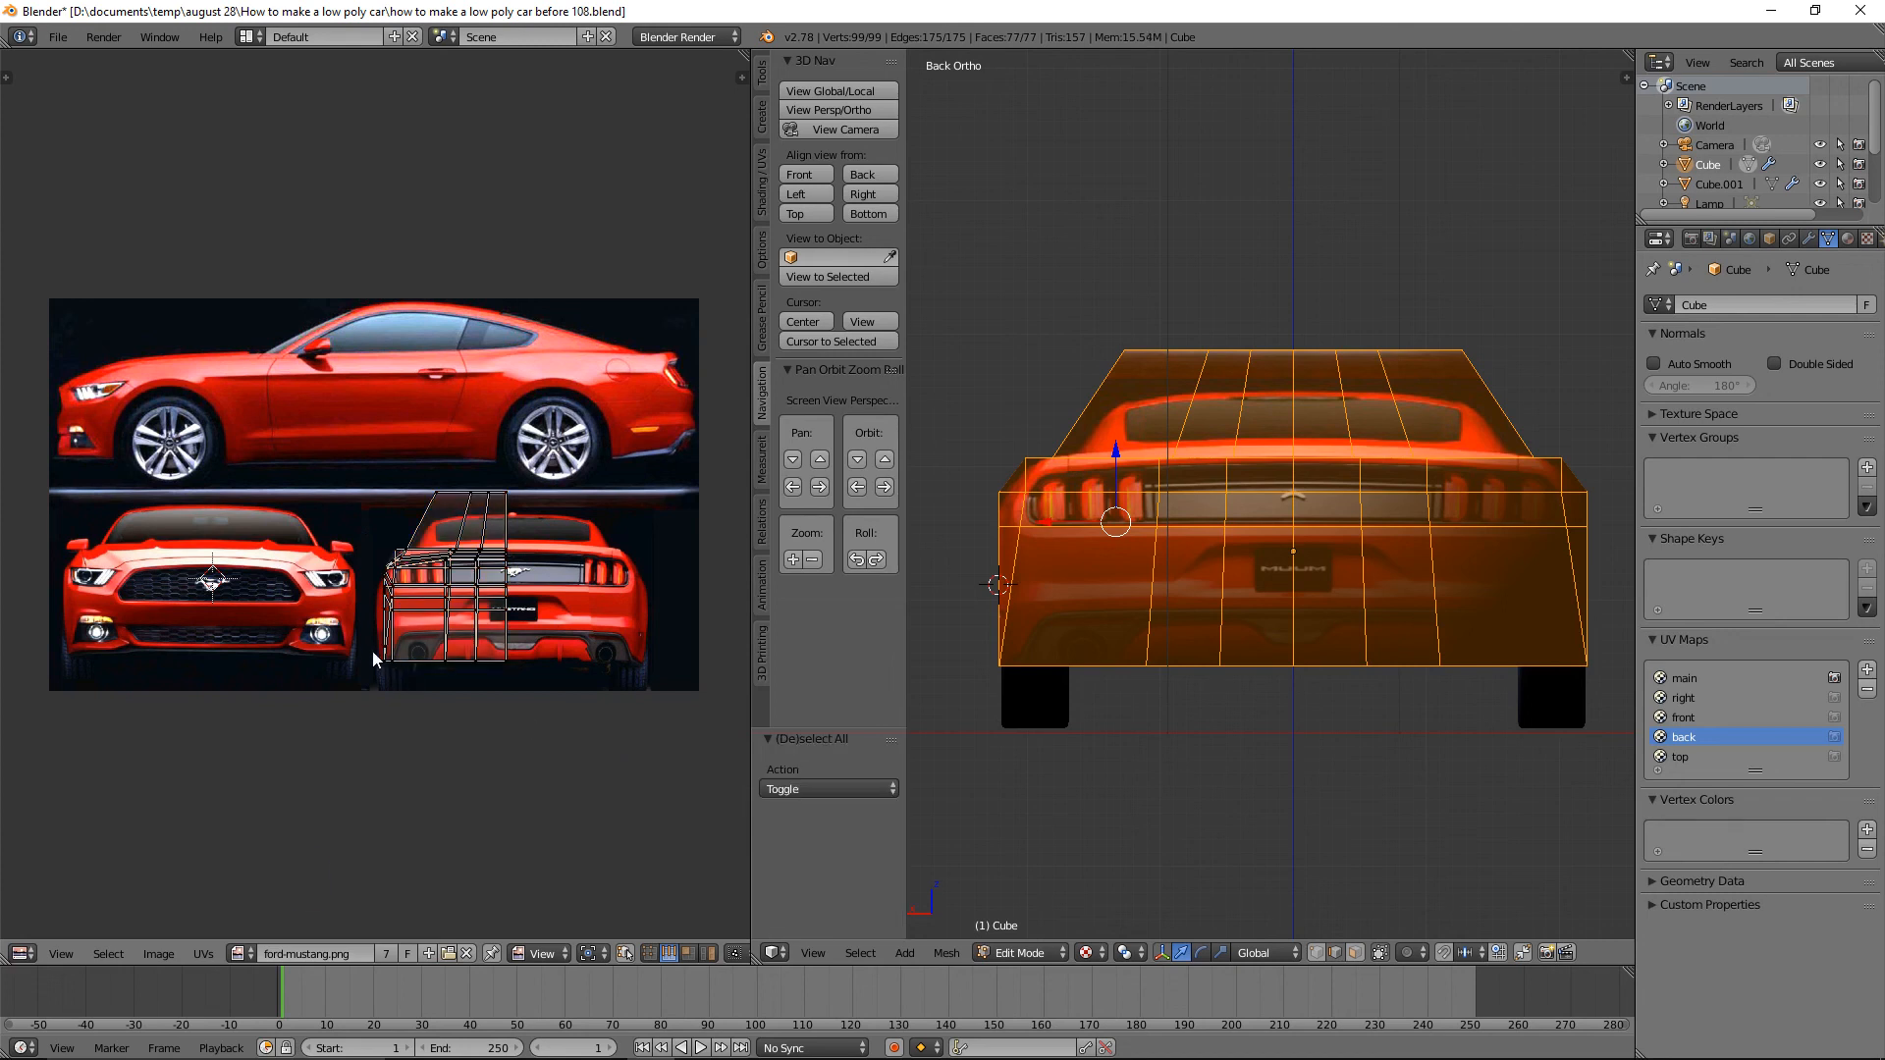
# Select the bottom row of back UVs on the rear photo, move it by -0.018 along Y, and clear the selection.
pyautogui.press('b')
pyautogui.moveTo(373, 655); pyautogui.dragTo(522, 679)
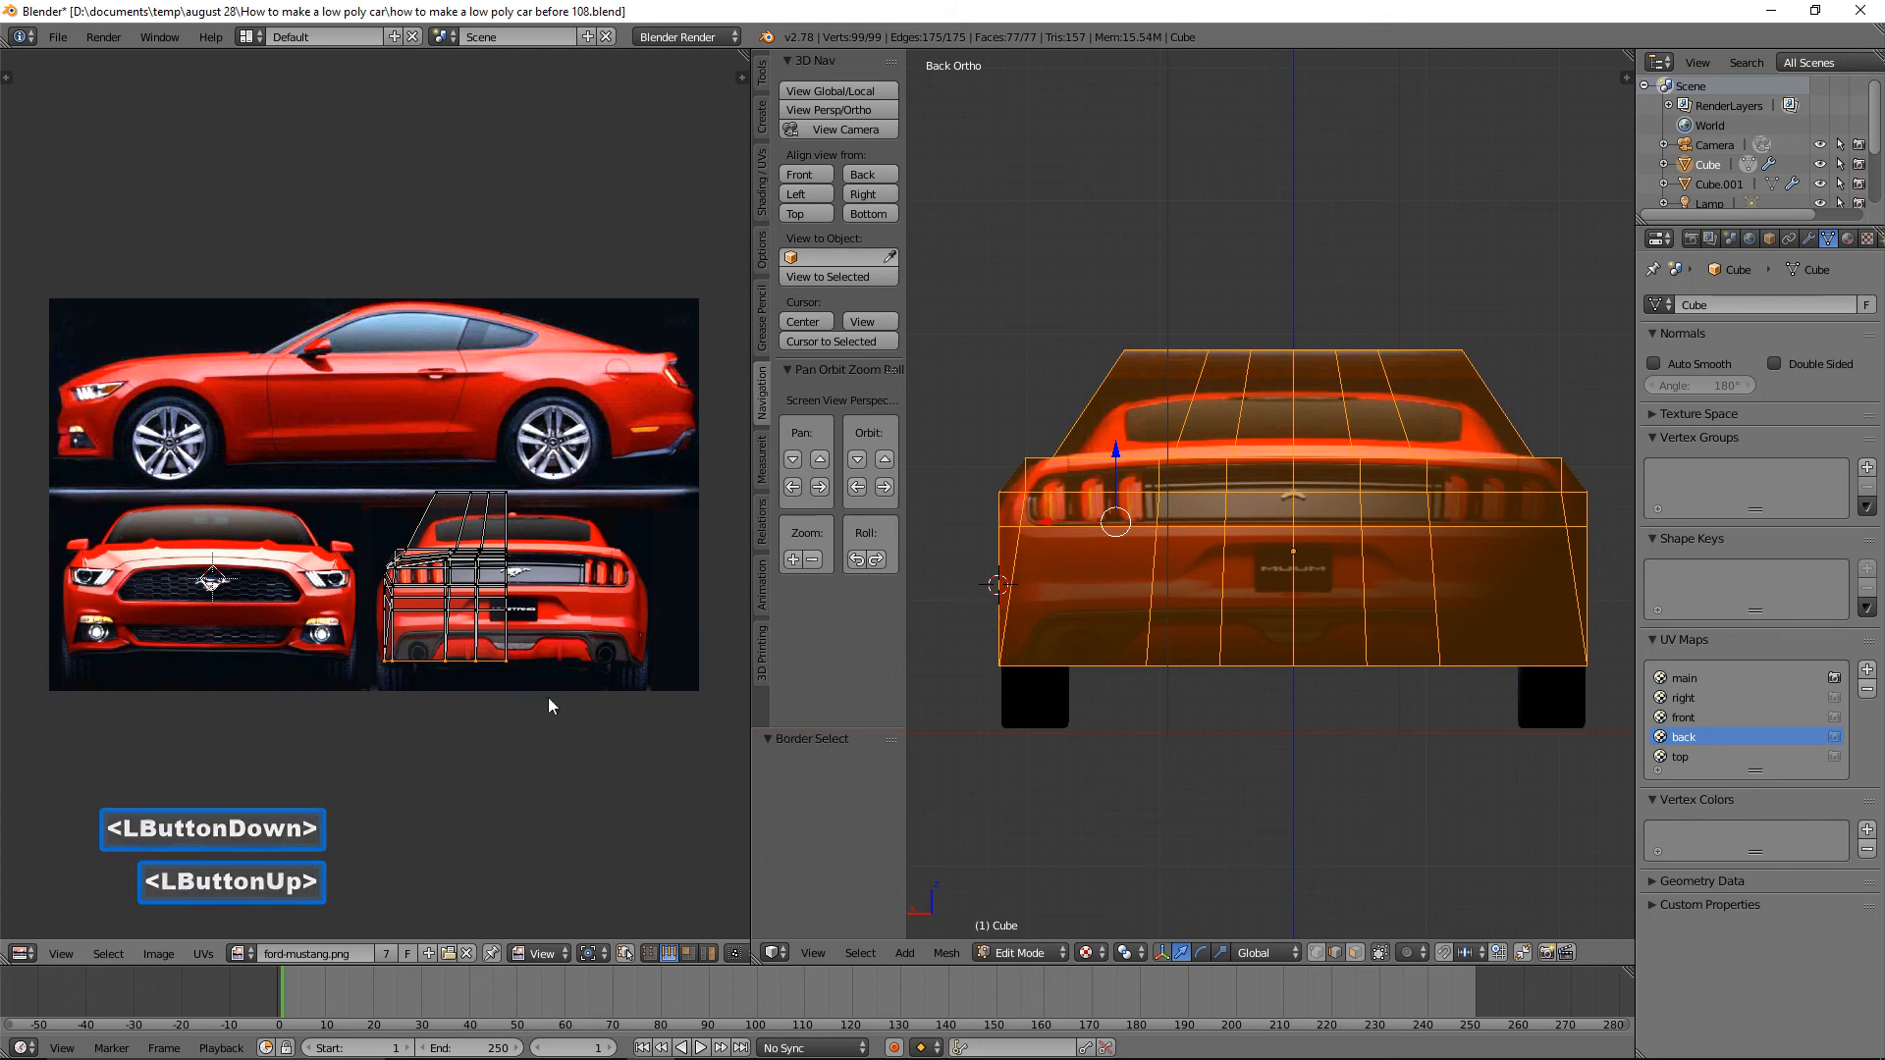
pyautogui.press('g')
pyautogui.press('y')
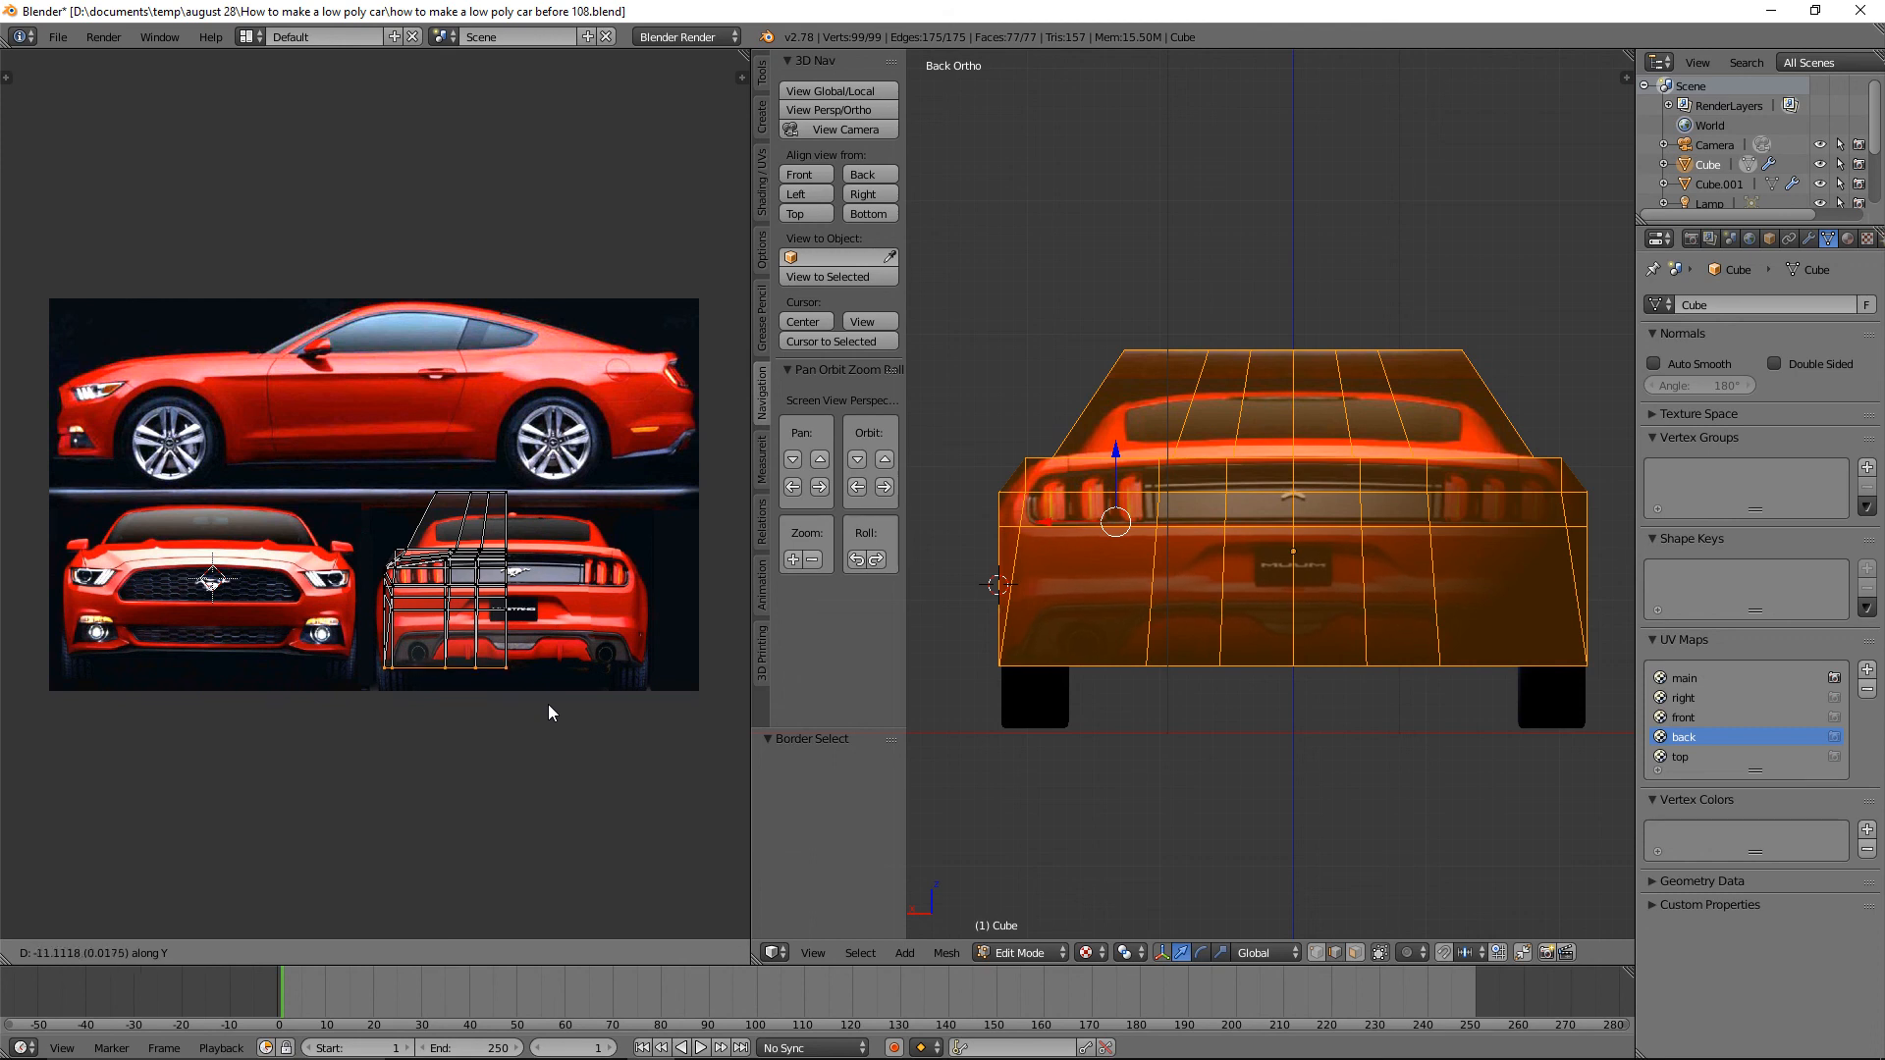
pyautogui.click(548, 704)
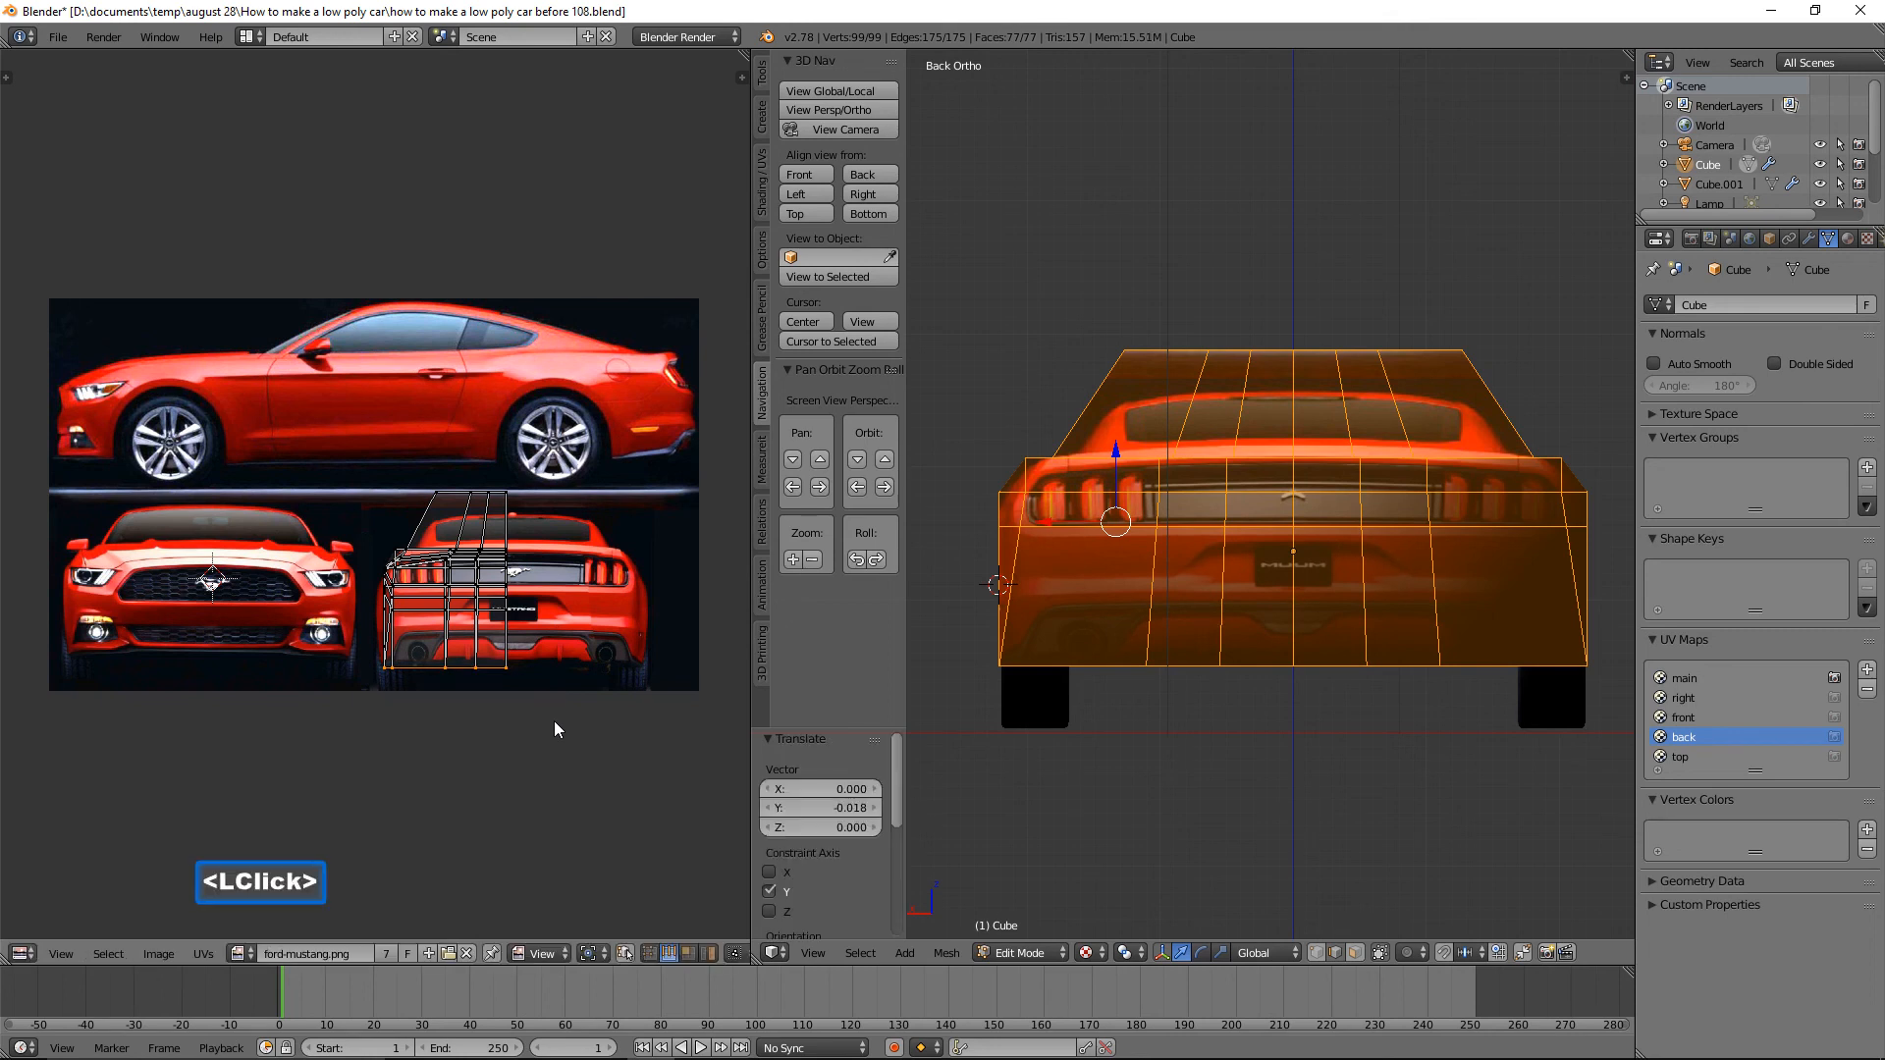
pyautogui.press('a')
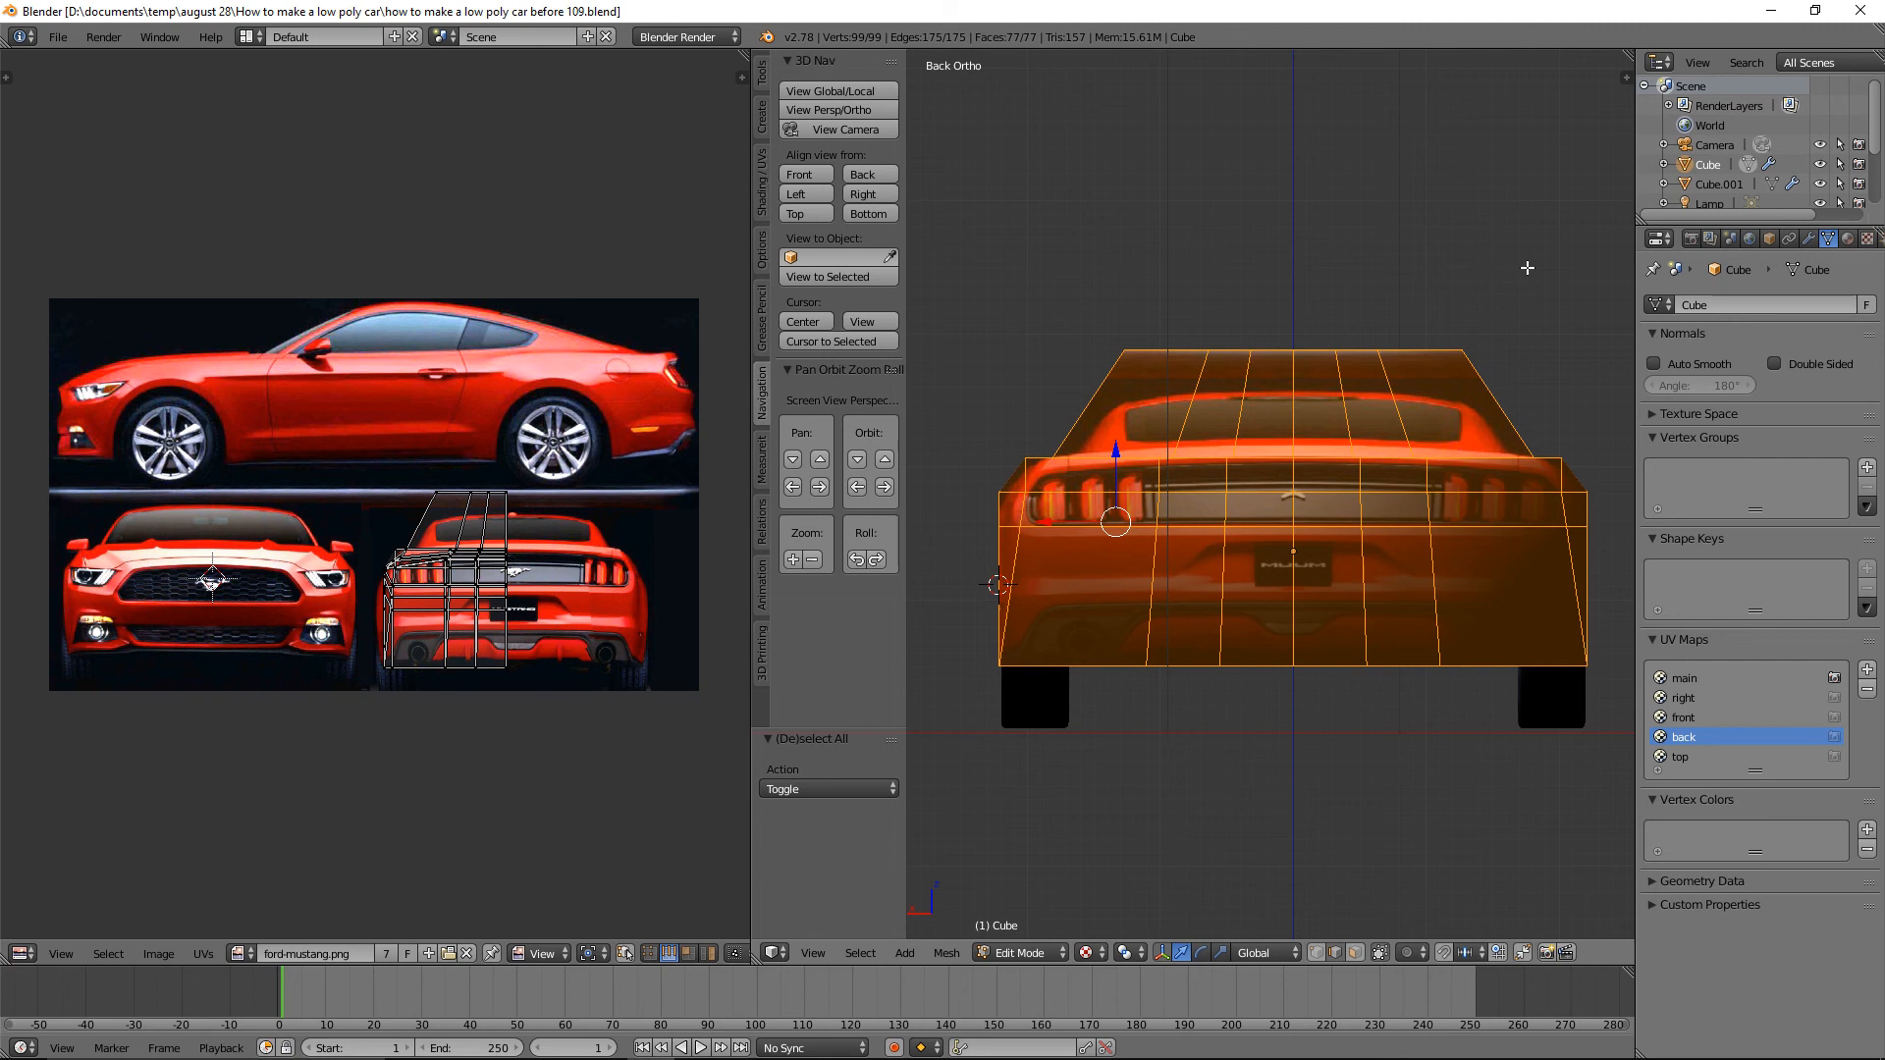
# Make the "right" UV map active, show the car from the right, and load ford-mustang.png behind its UVs.
pyautogui.click(1715, 699)
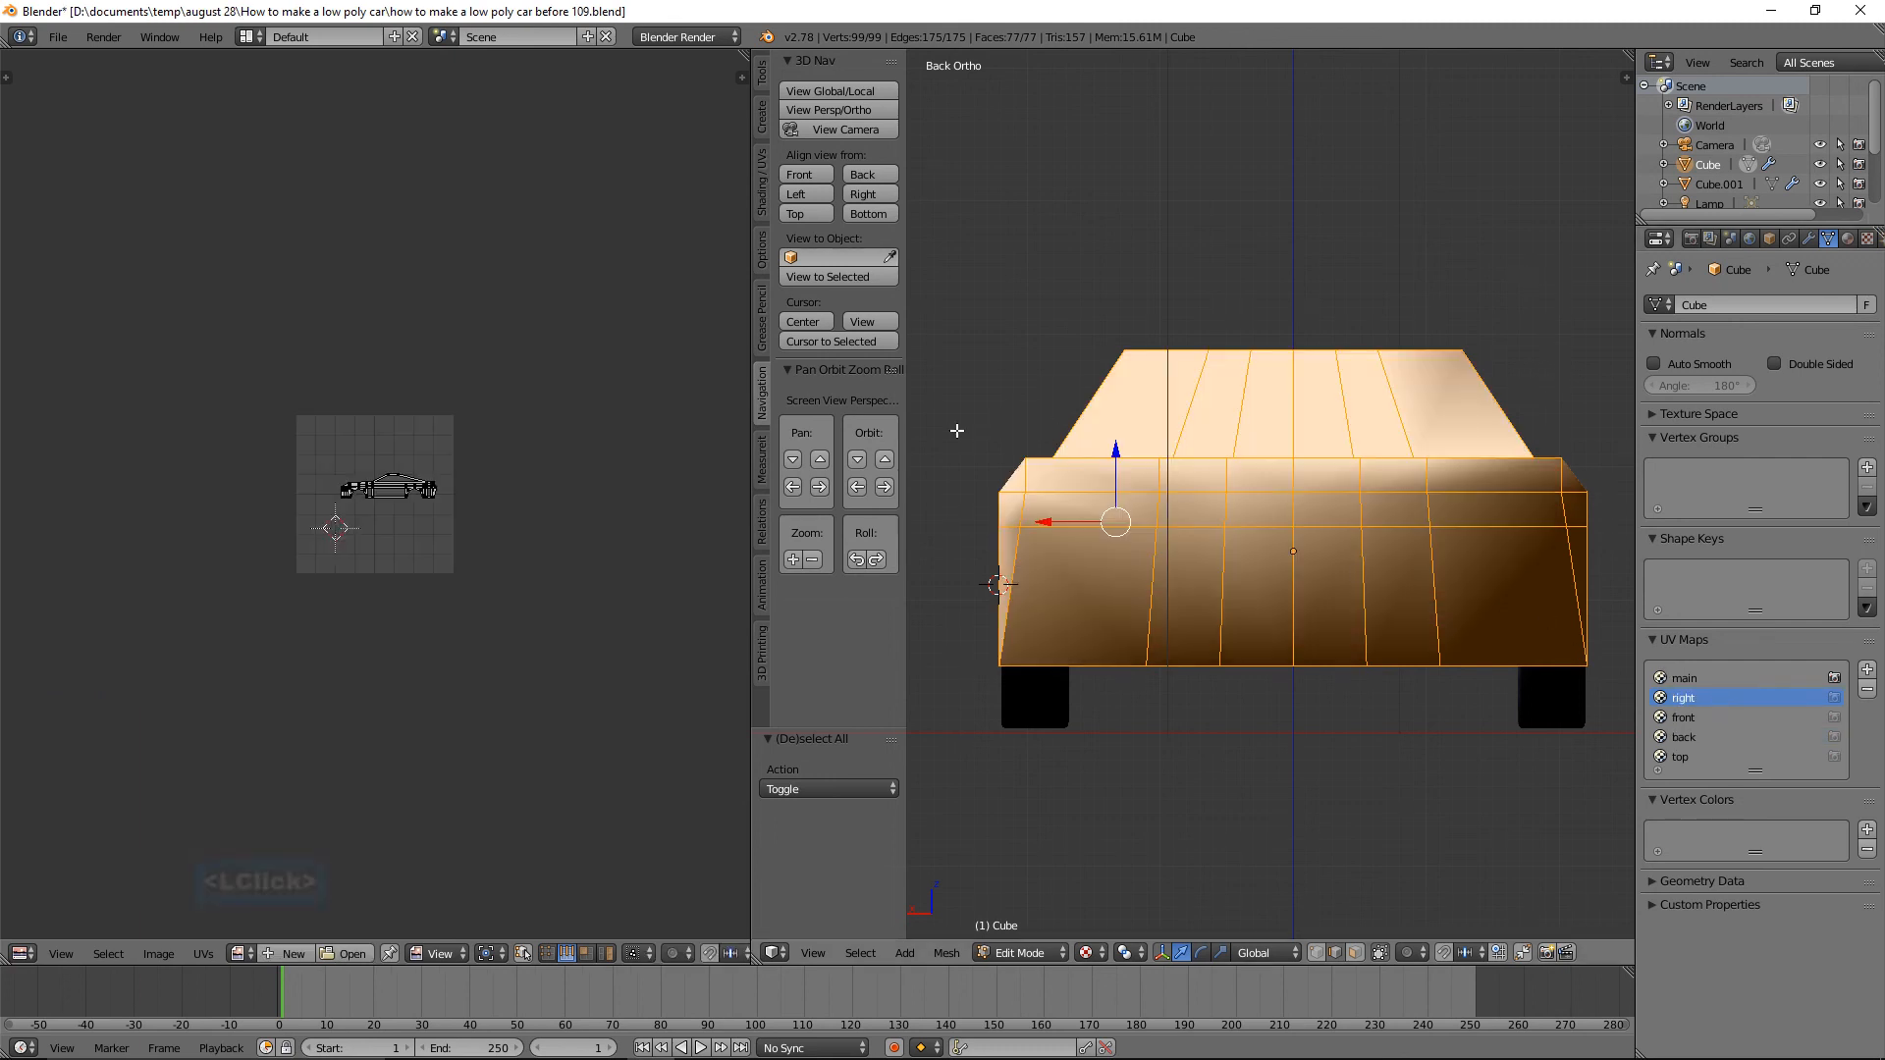
pyautogui.click(760, 398)
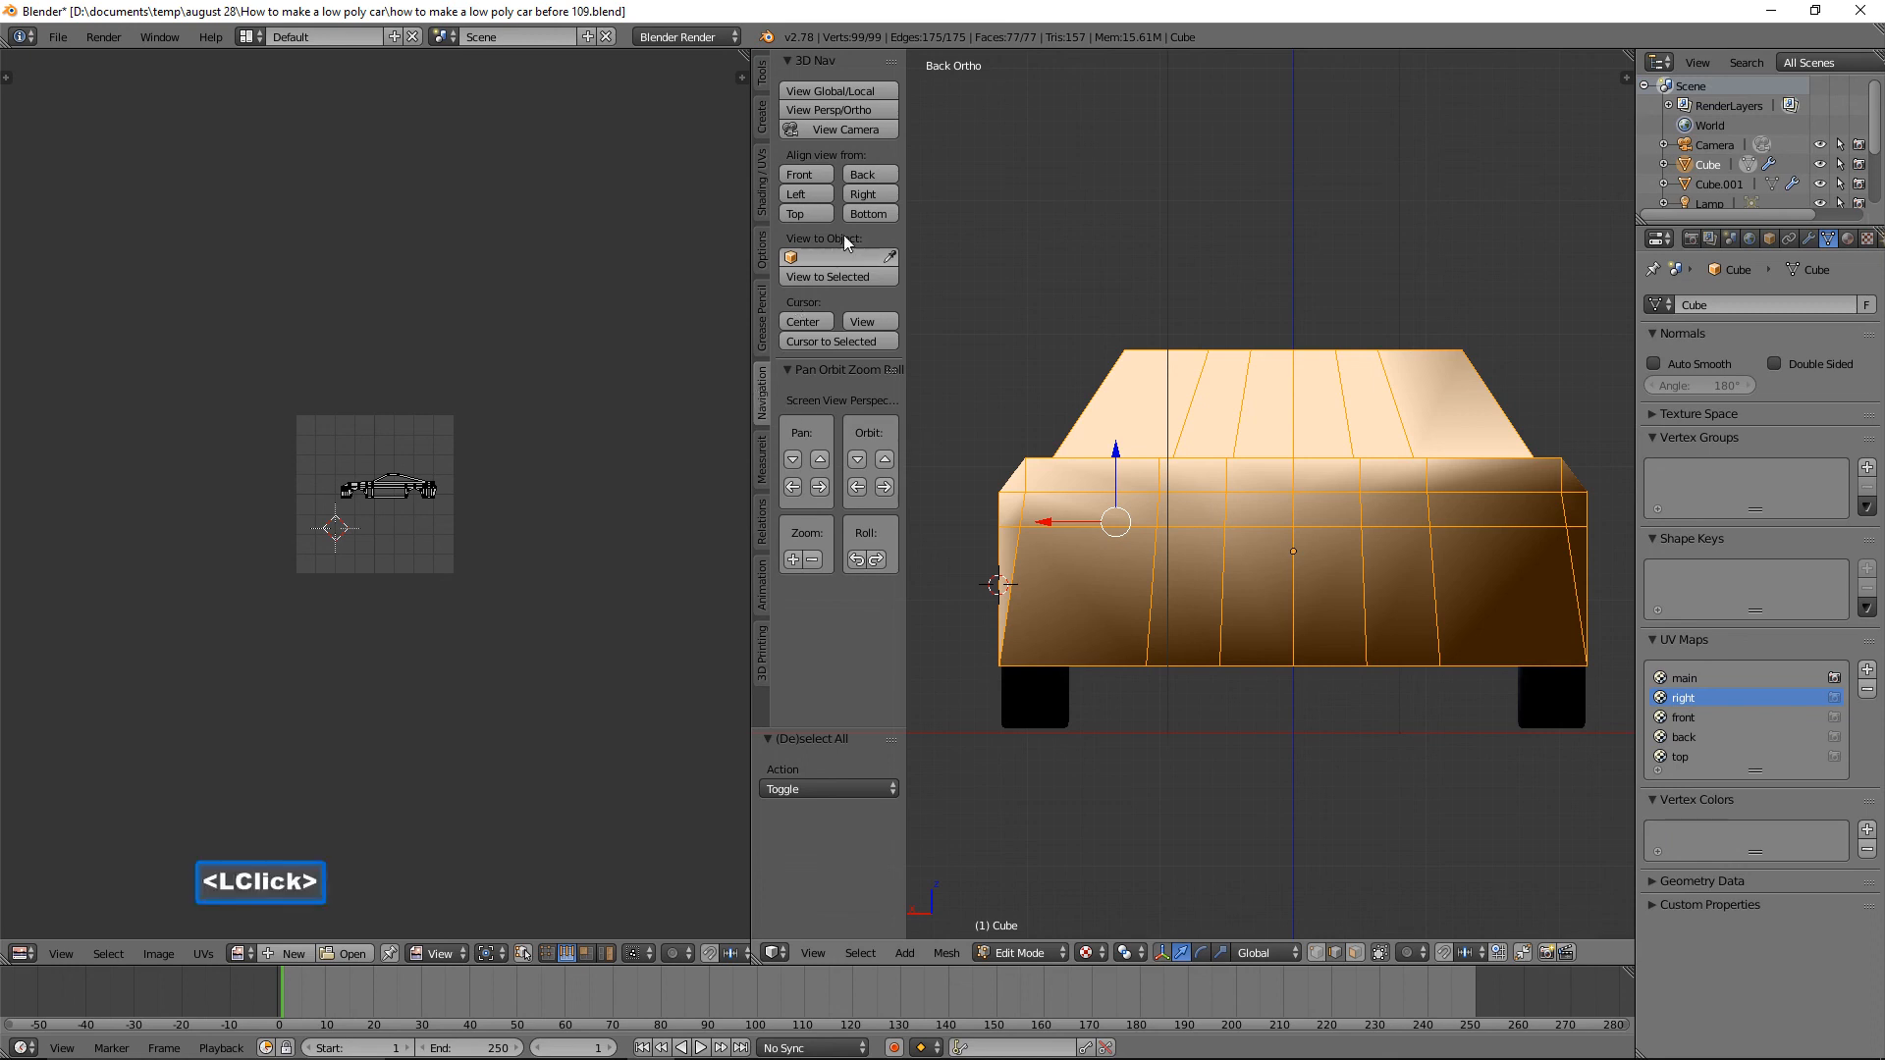
pyautogui.click(883, 194)
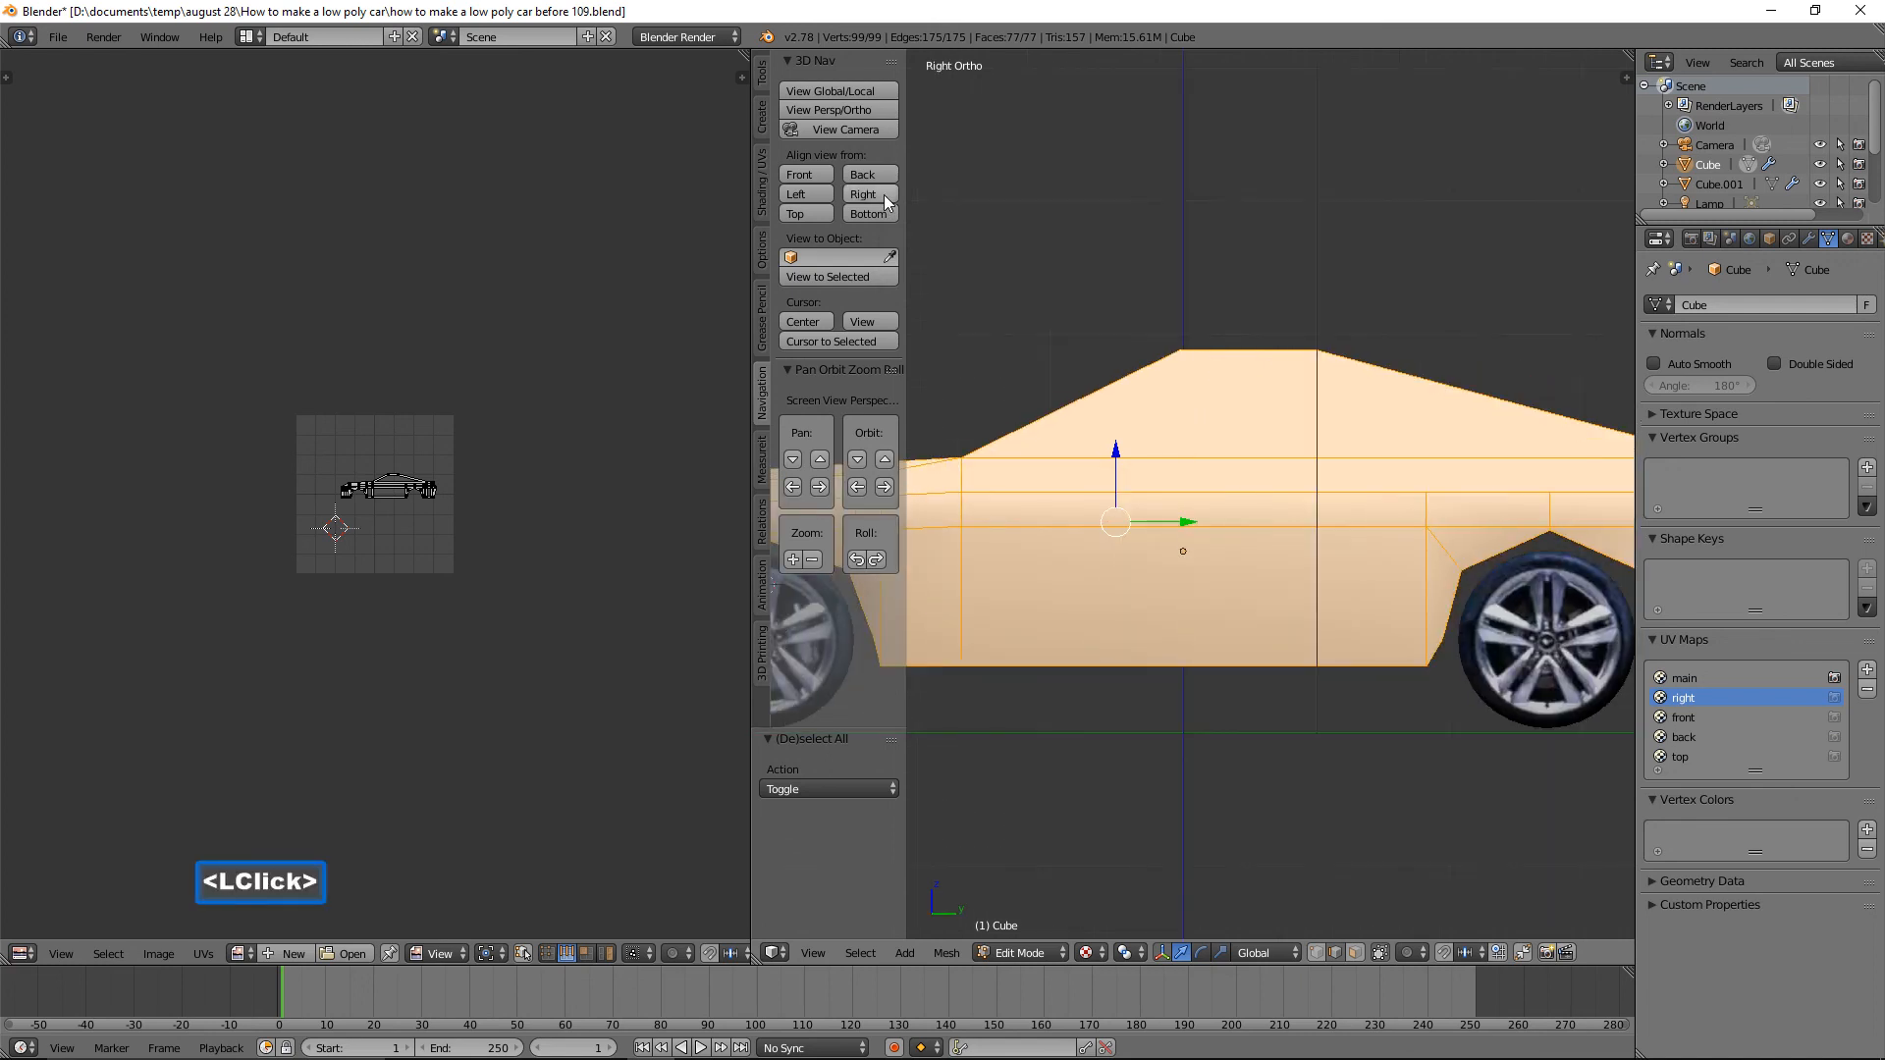
pyautogui.scroll(-2, 1351, 523)
pyautogui.scroll(-1, 1352, 522)
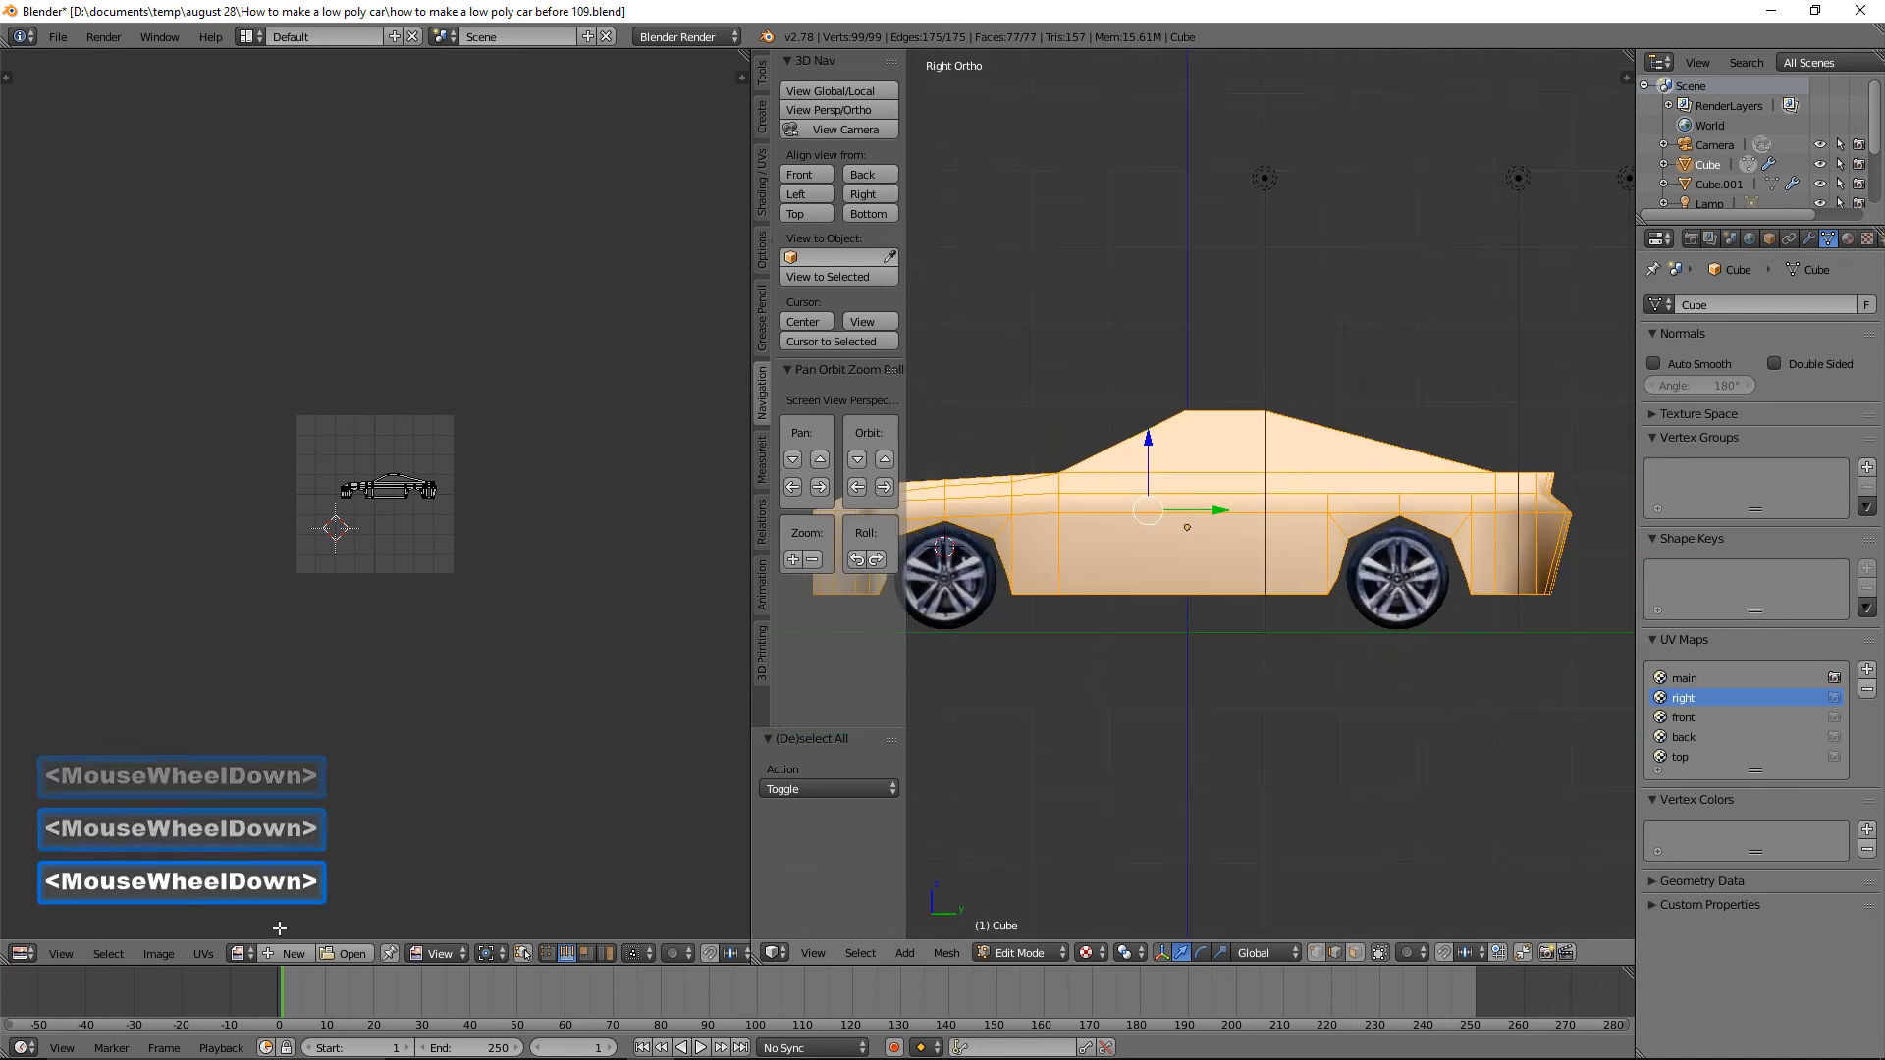
pyautogui.click(251, 952)
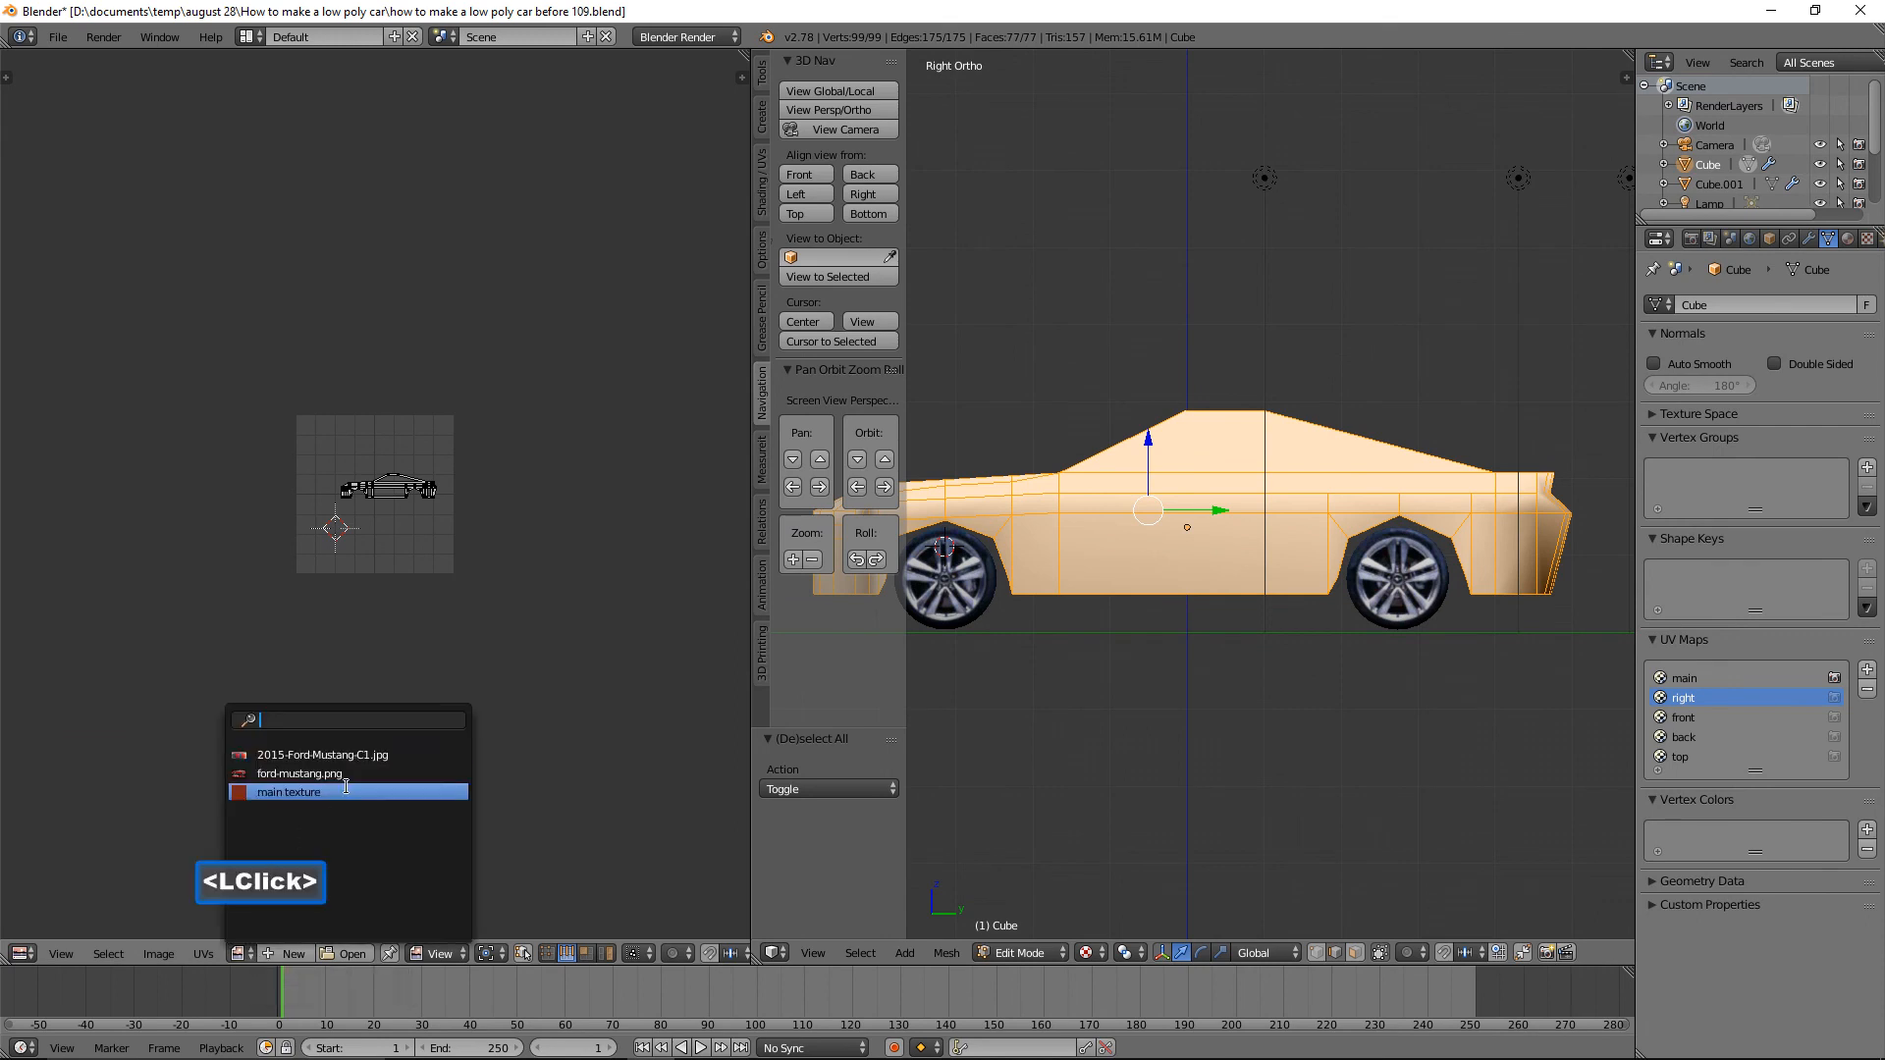
pyautogui.click(294, 771)
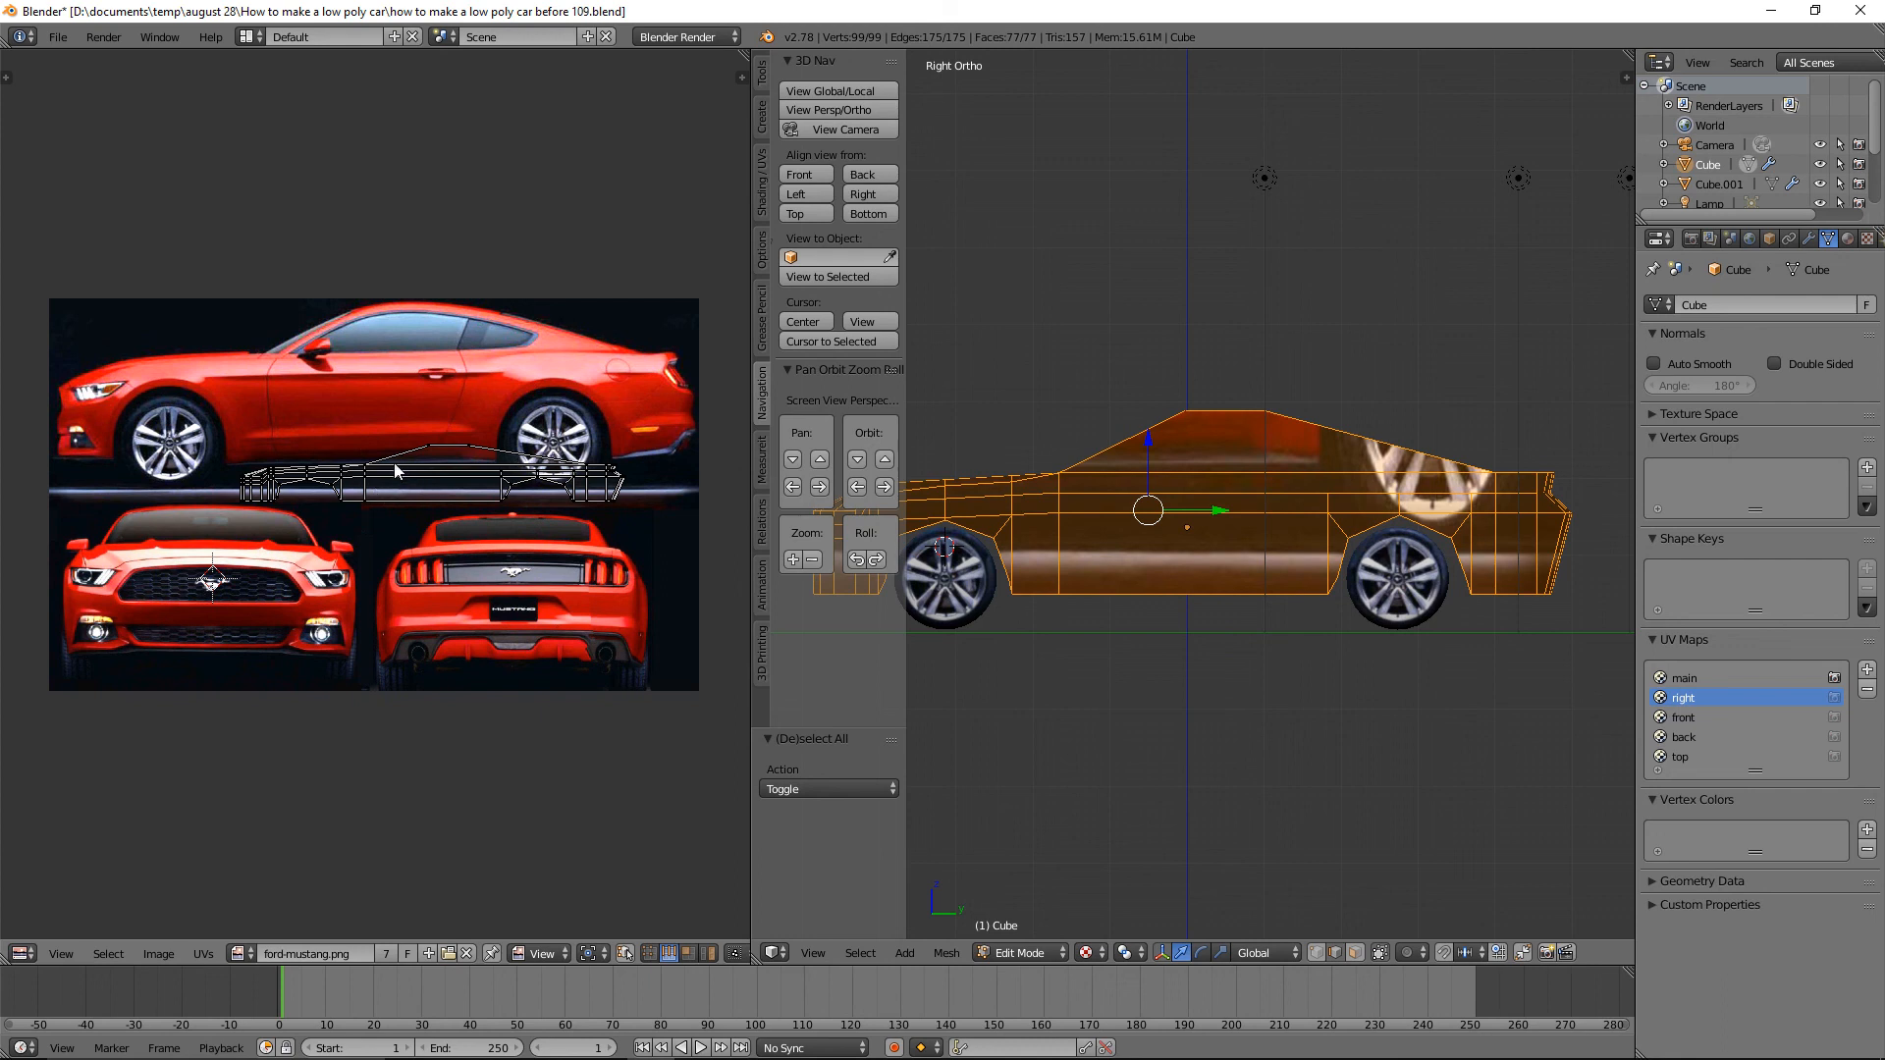
# Unwrap the mesh with Project From View and move all UVs by X 0.010, Y 0.263 onto the side photo.
pyautogui.scroll(-2, 1235, 521)
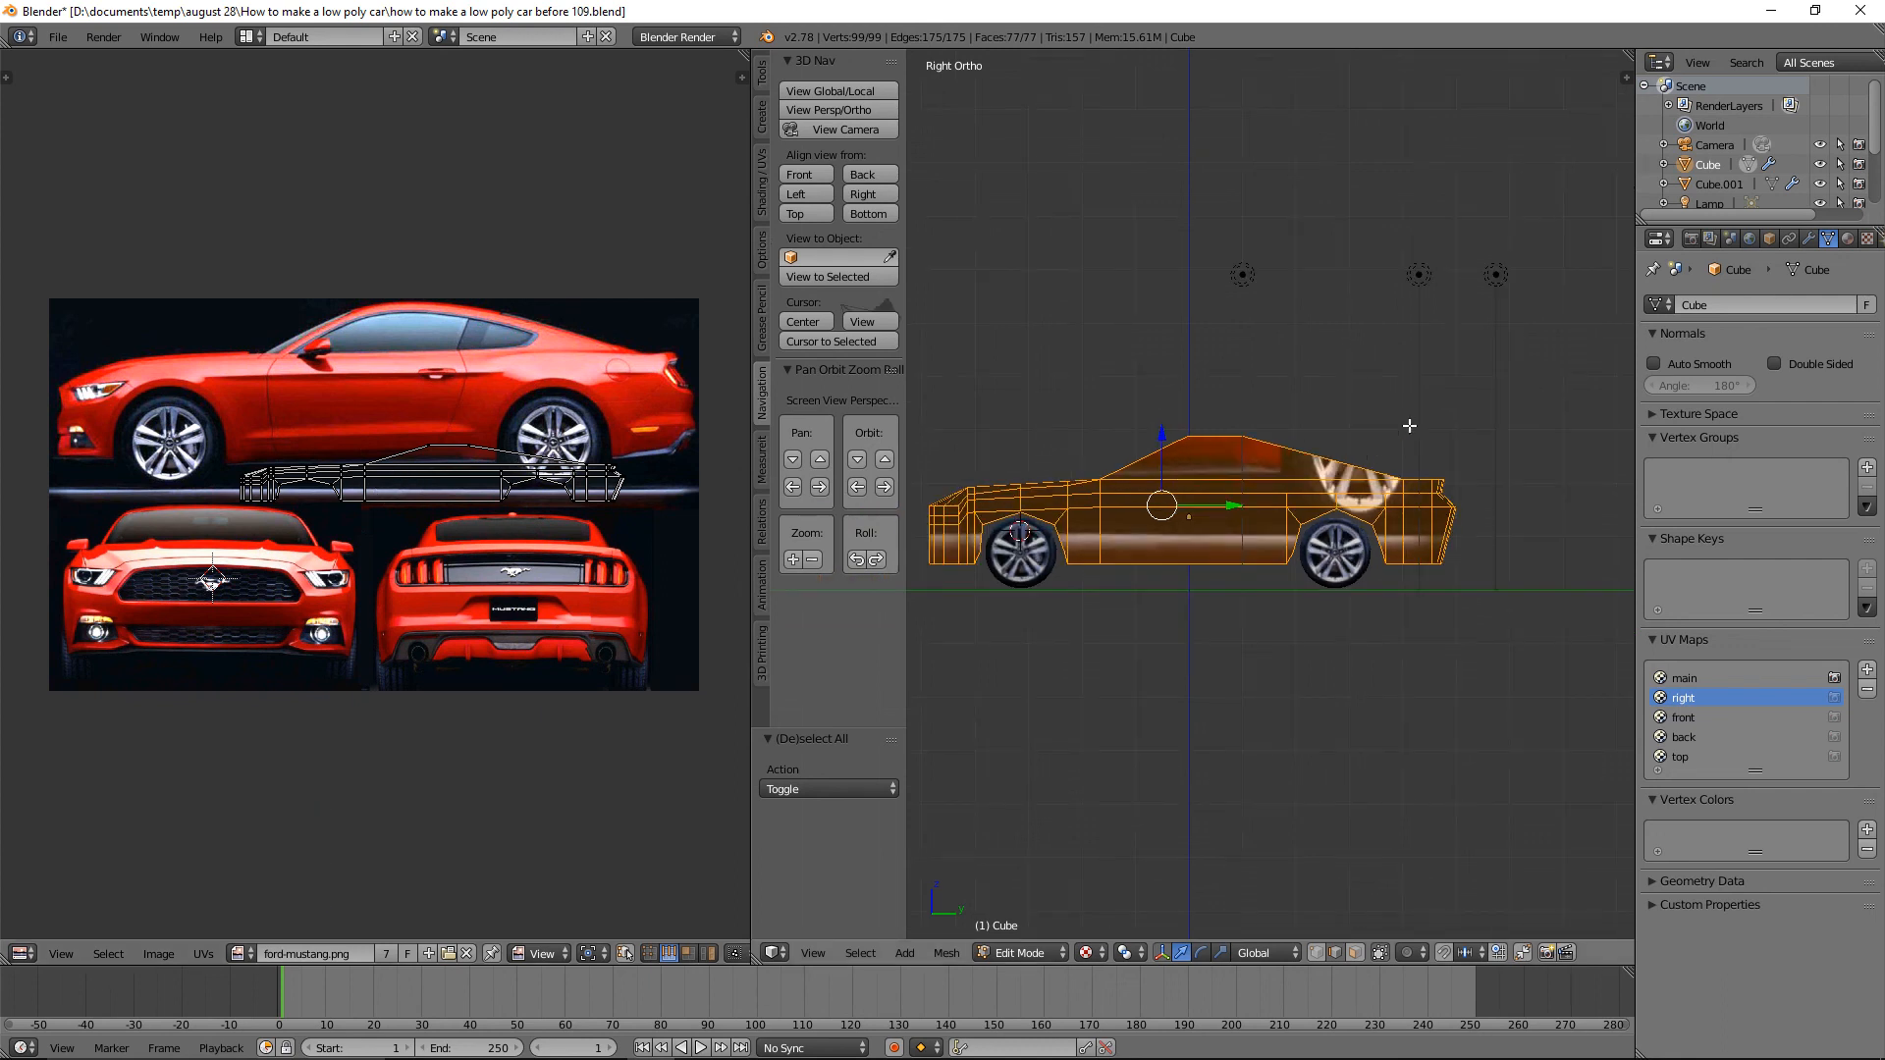
pyautogui.press('u')
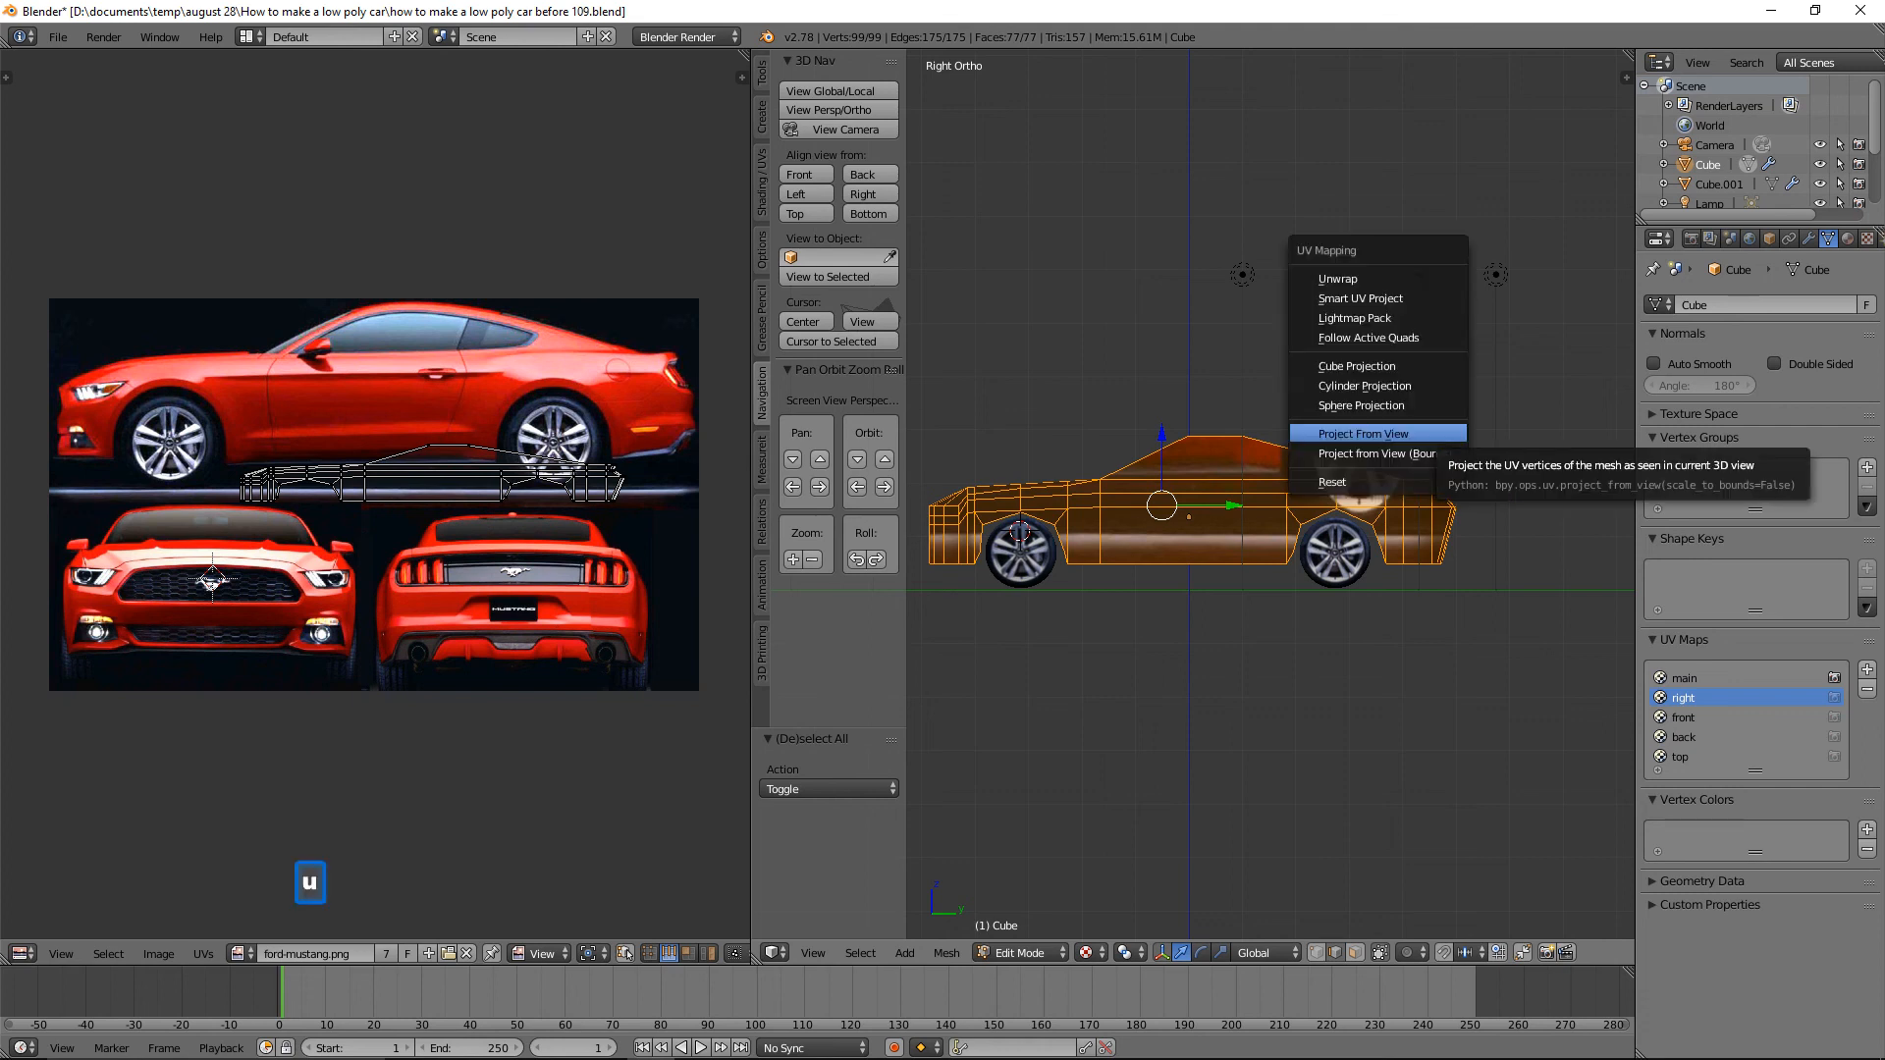
pyautogui.click(1363, 433)
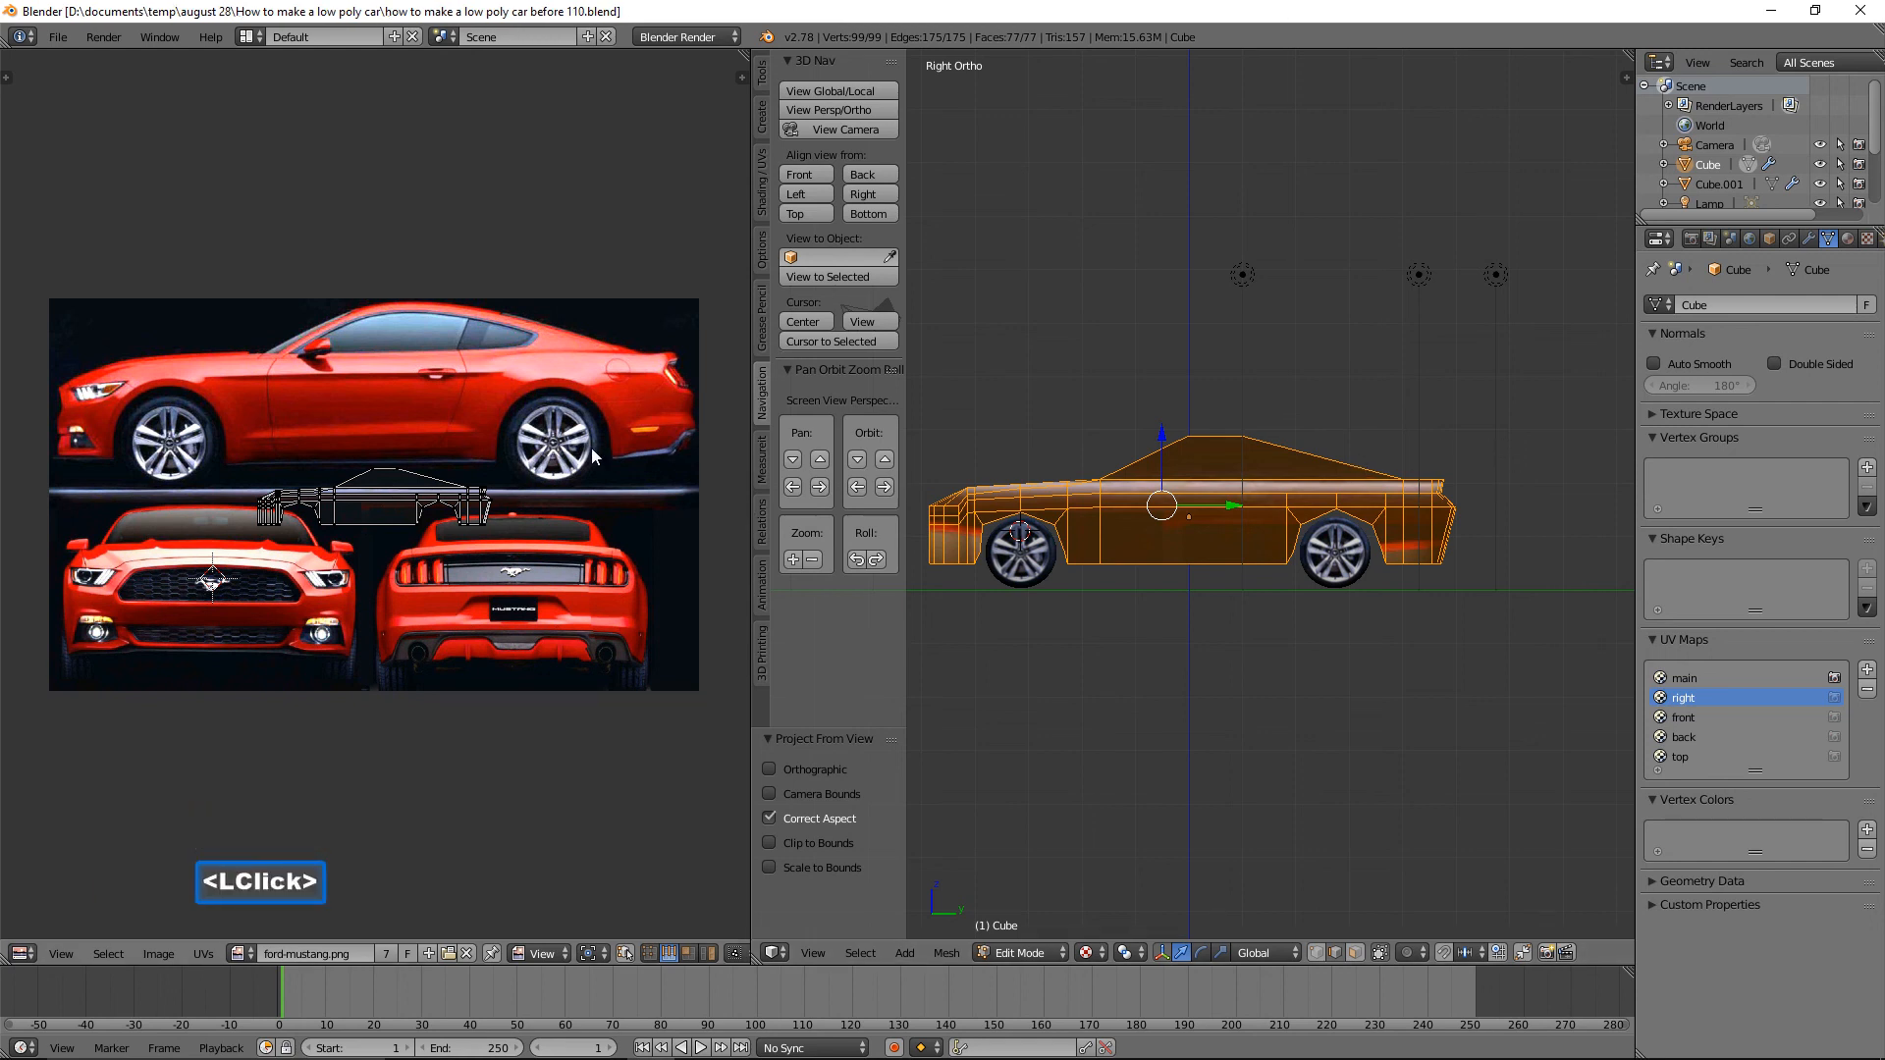
pyautogui.press('a')
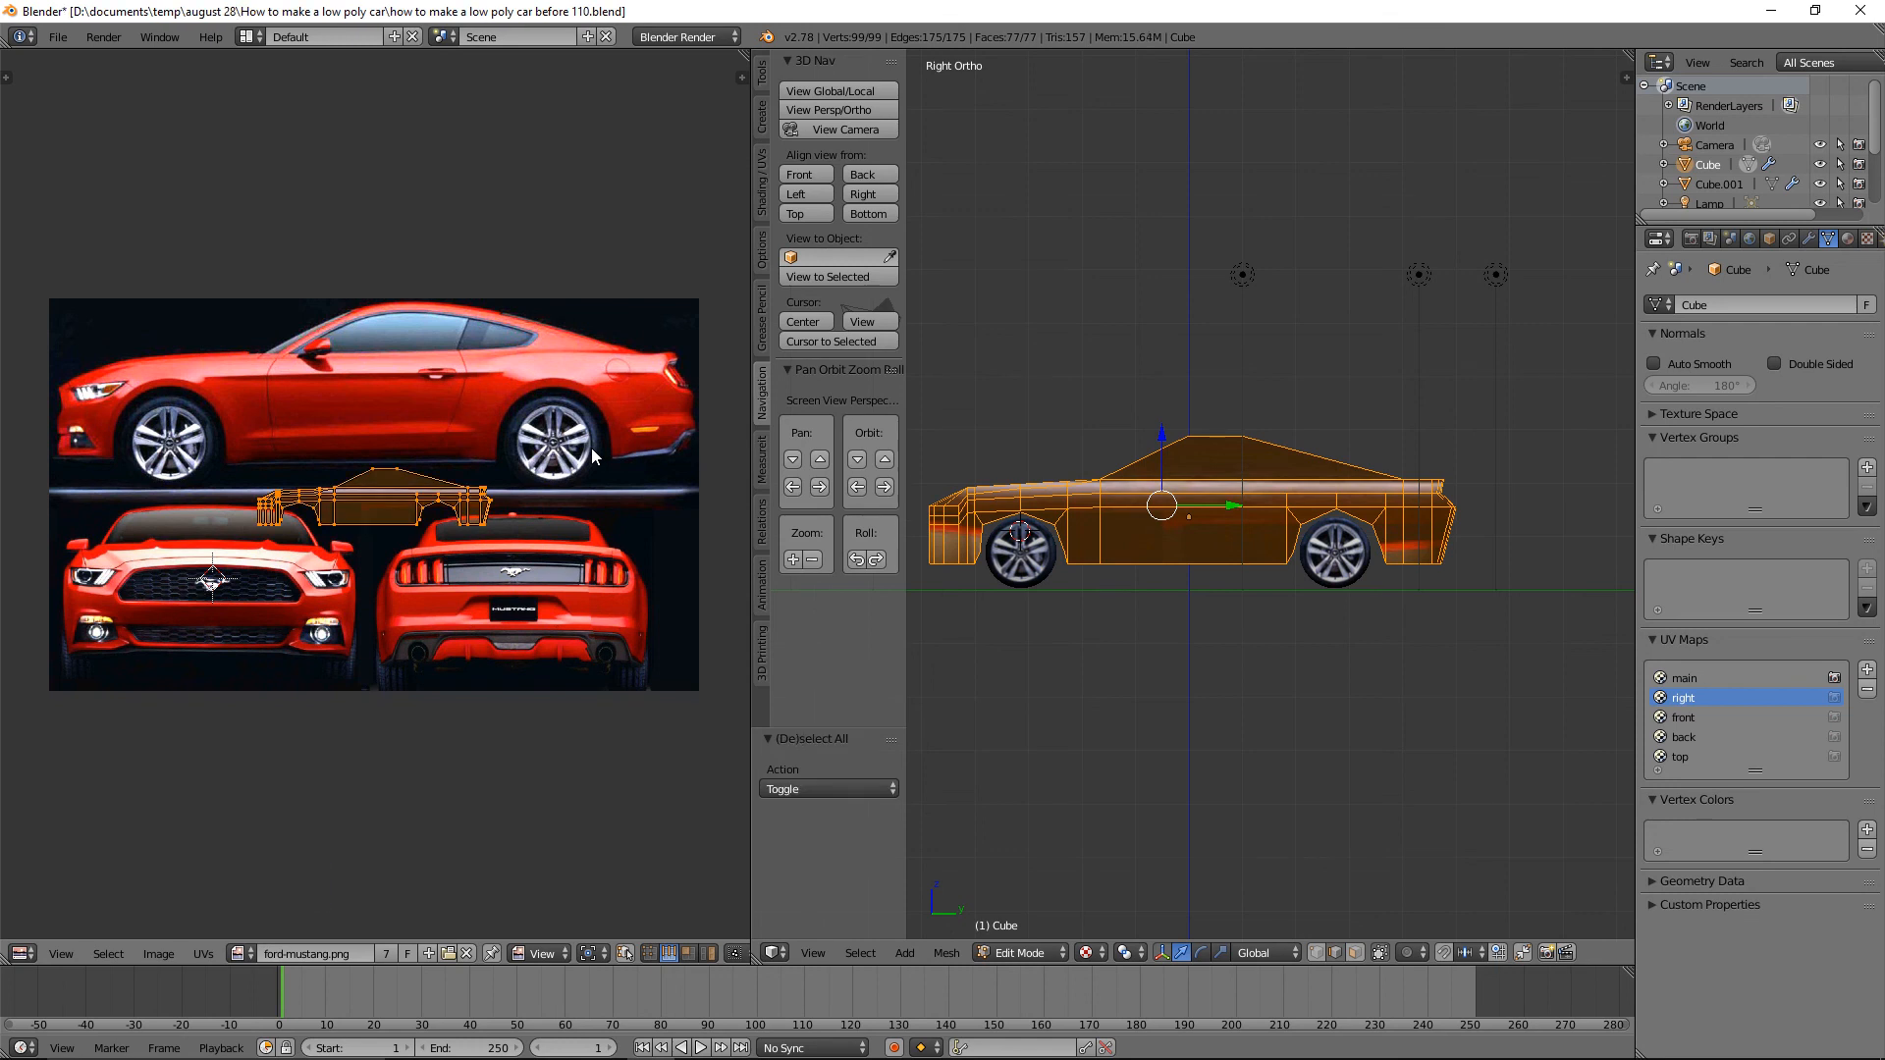
pyautogui.press('g')
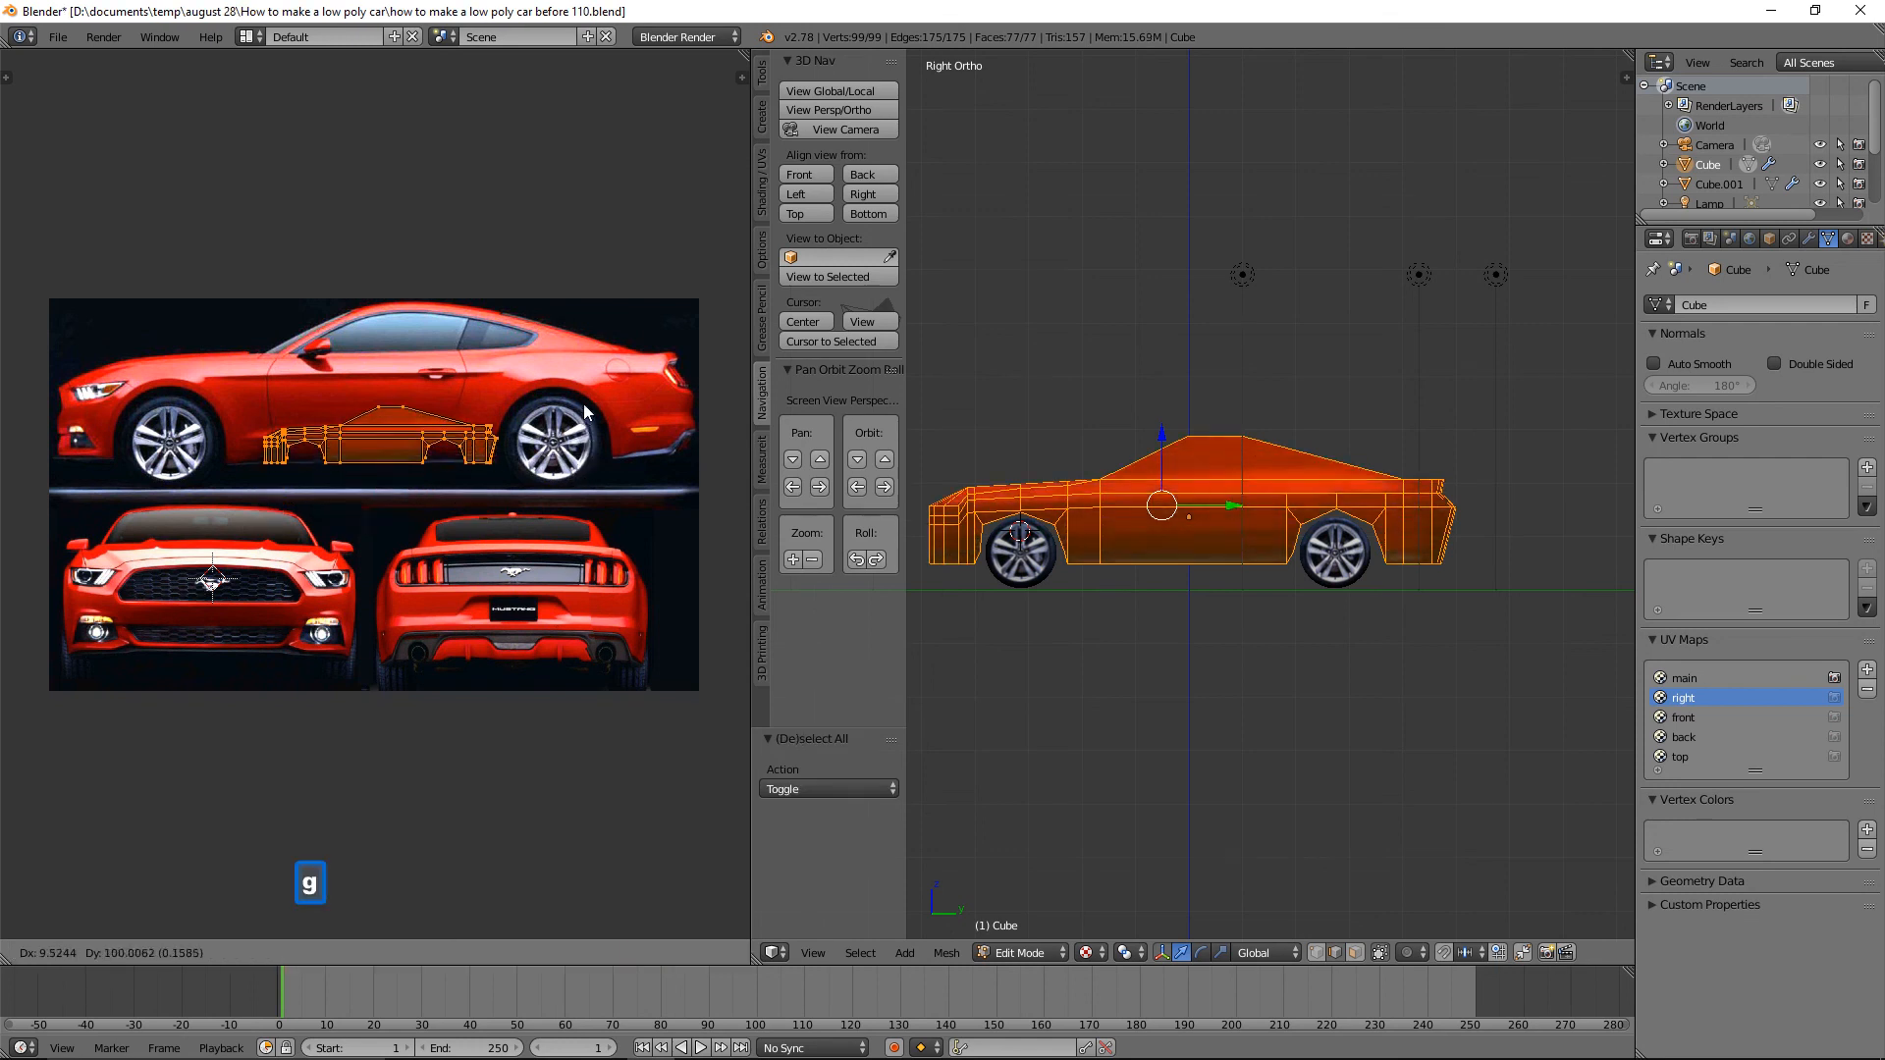
pyautogui.click(581, 381)
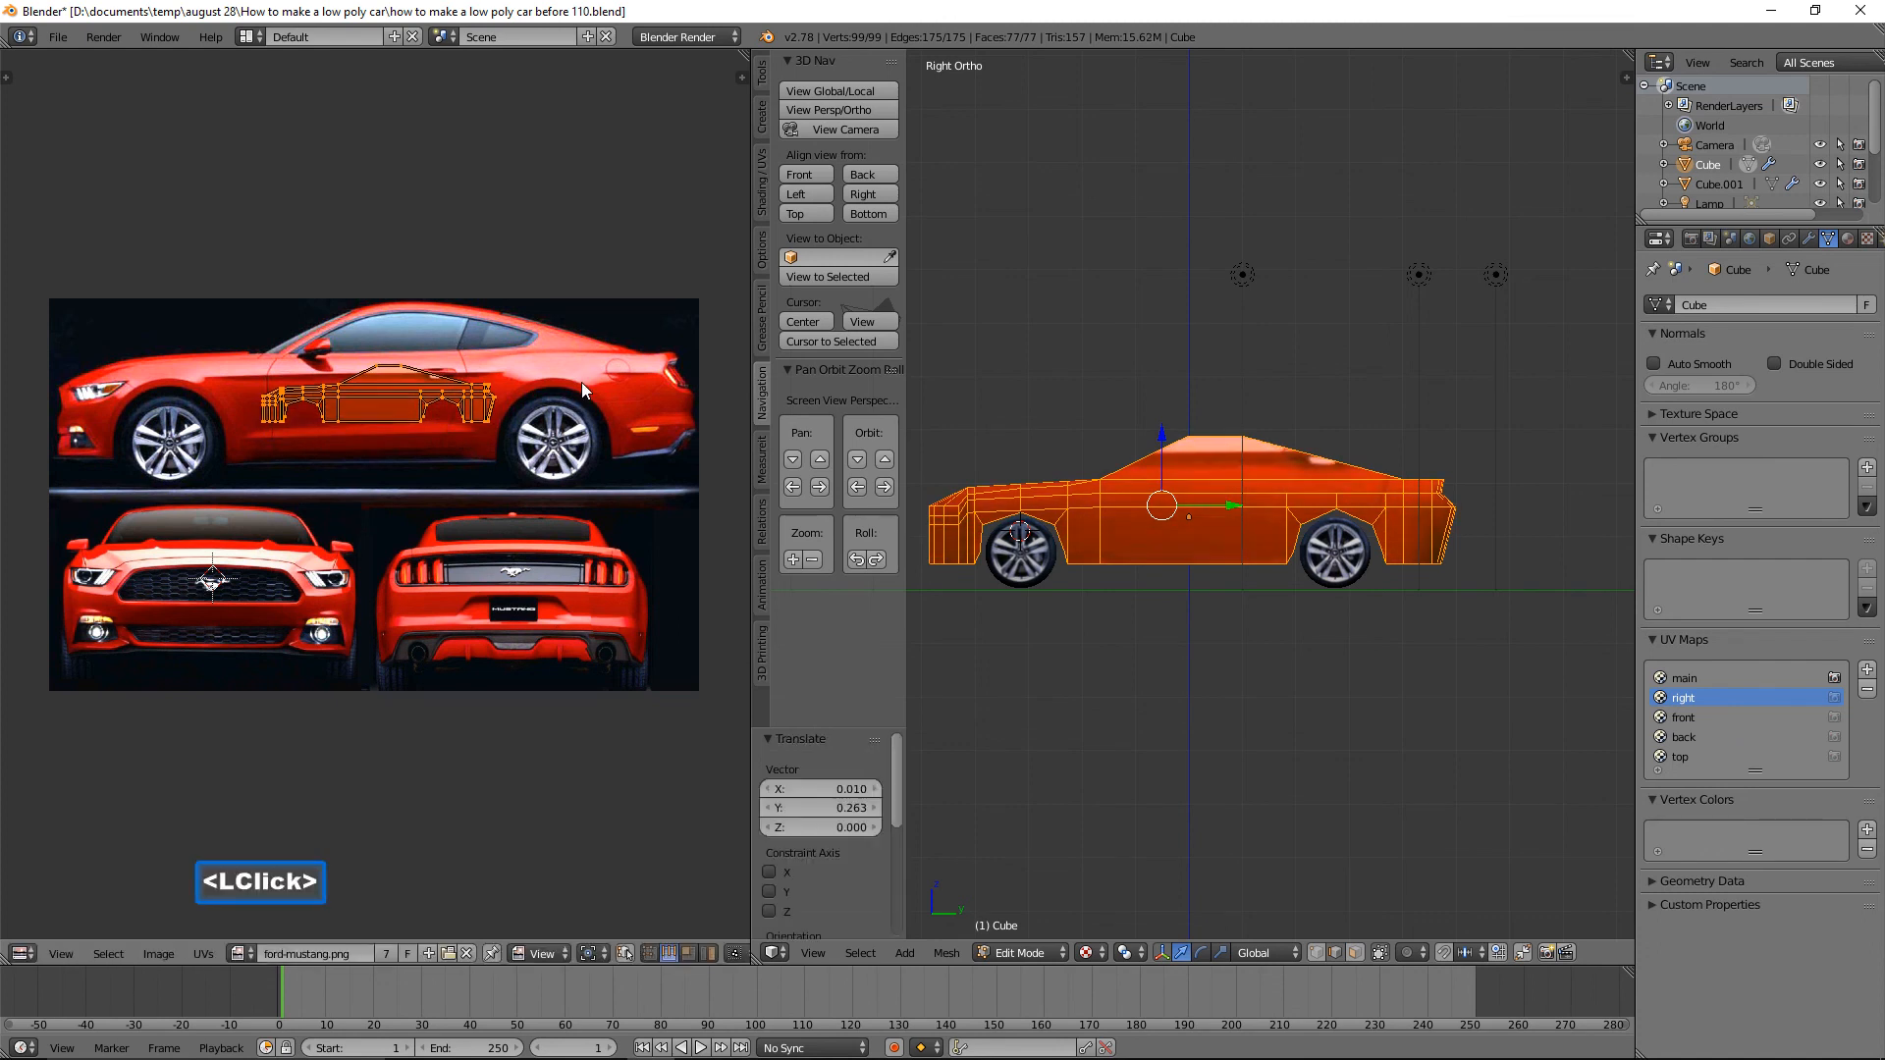
# Scale the right UVs by 1.550 and again by 1.709, and move them by X 0.008, Y 0.025 over the side photo.
pyautogui.press('s')
pyautogui.click(473, 509)
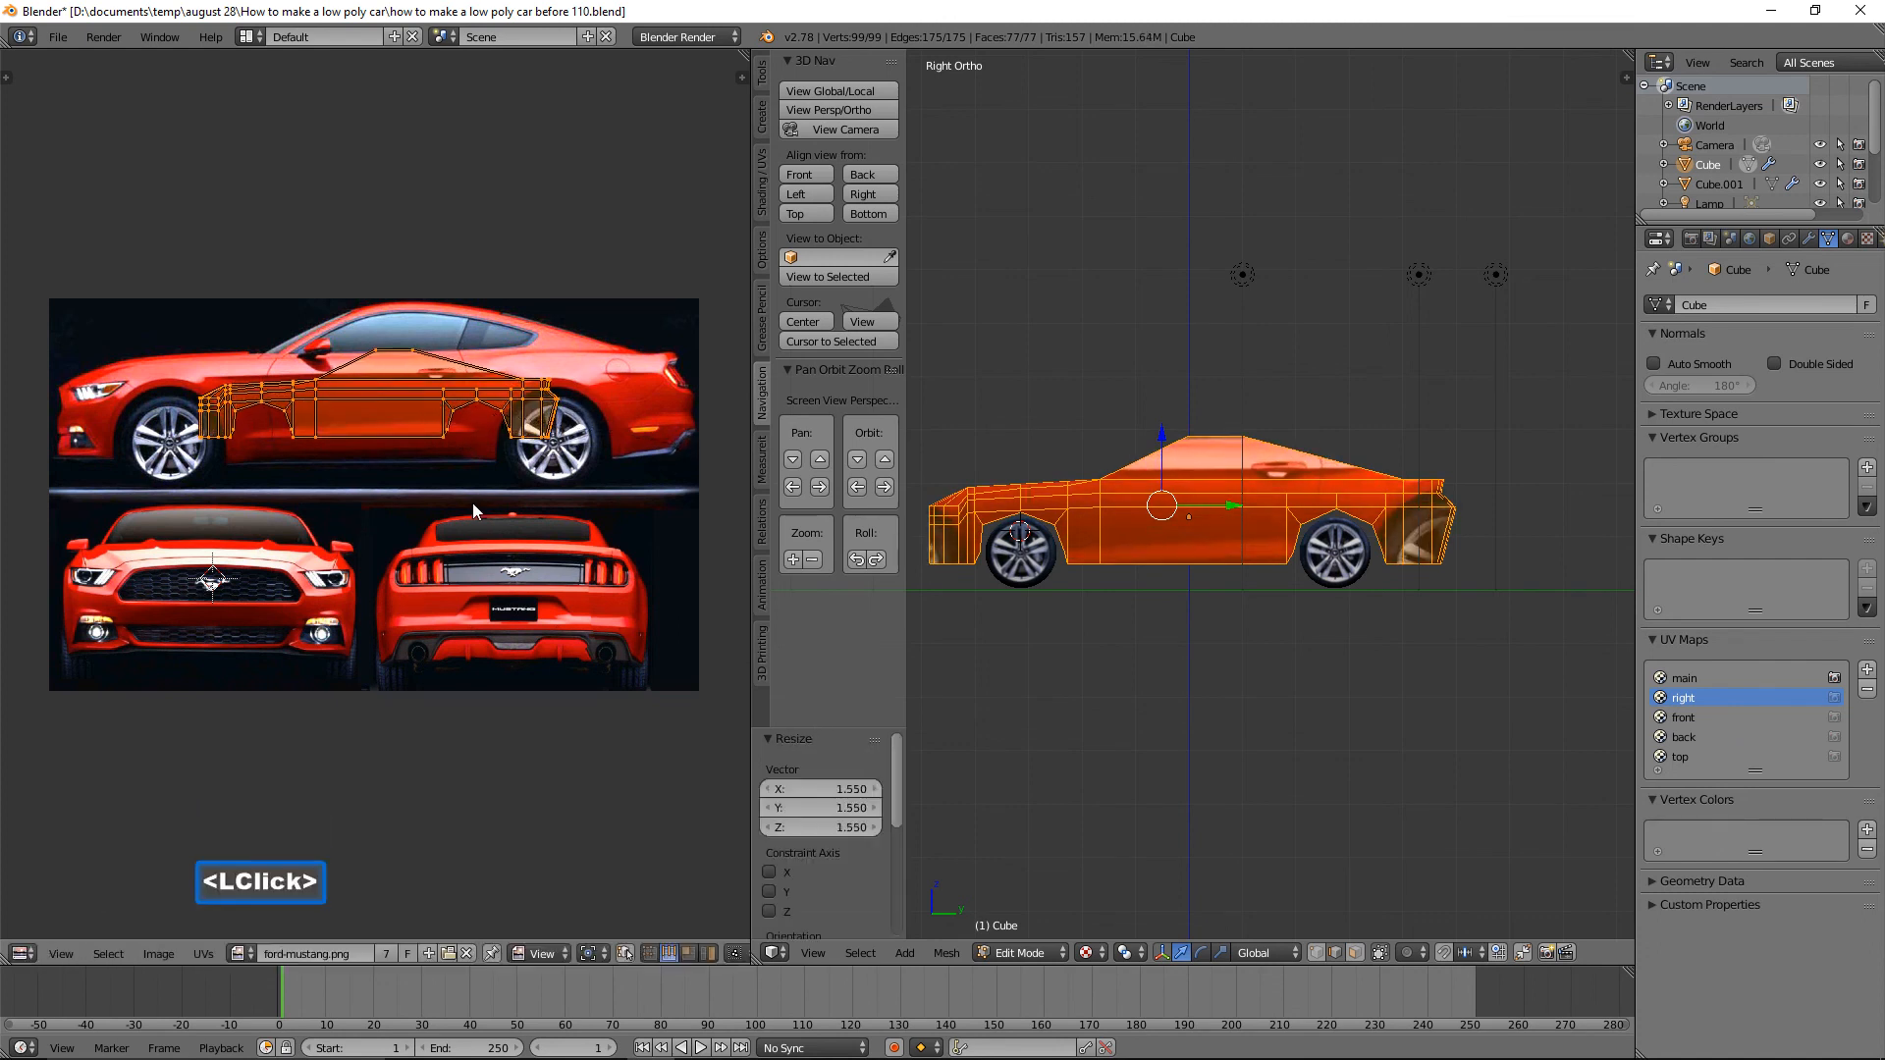
pyautogui.press('s')
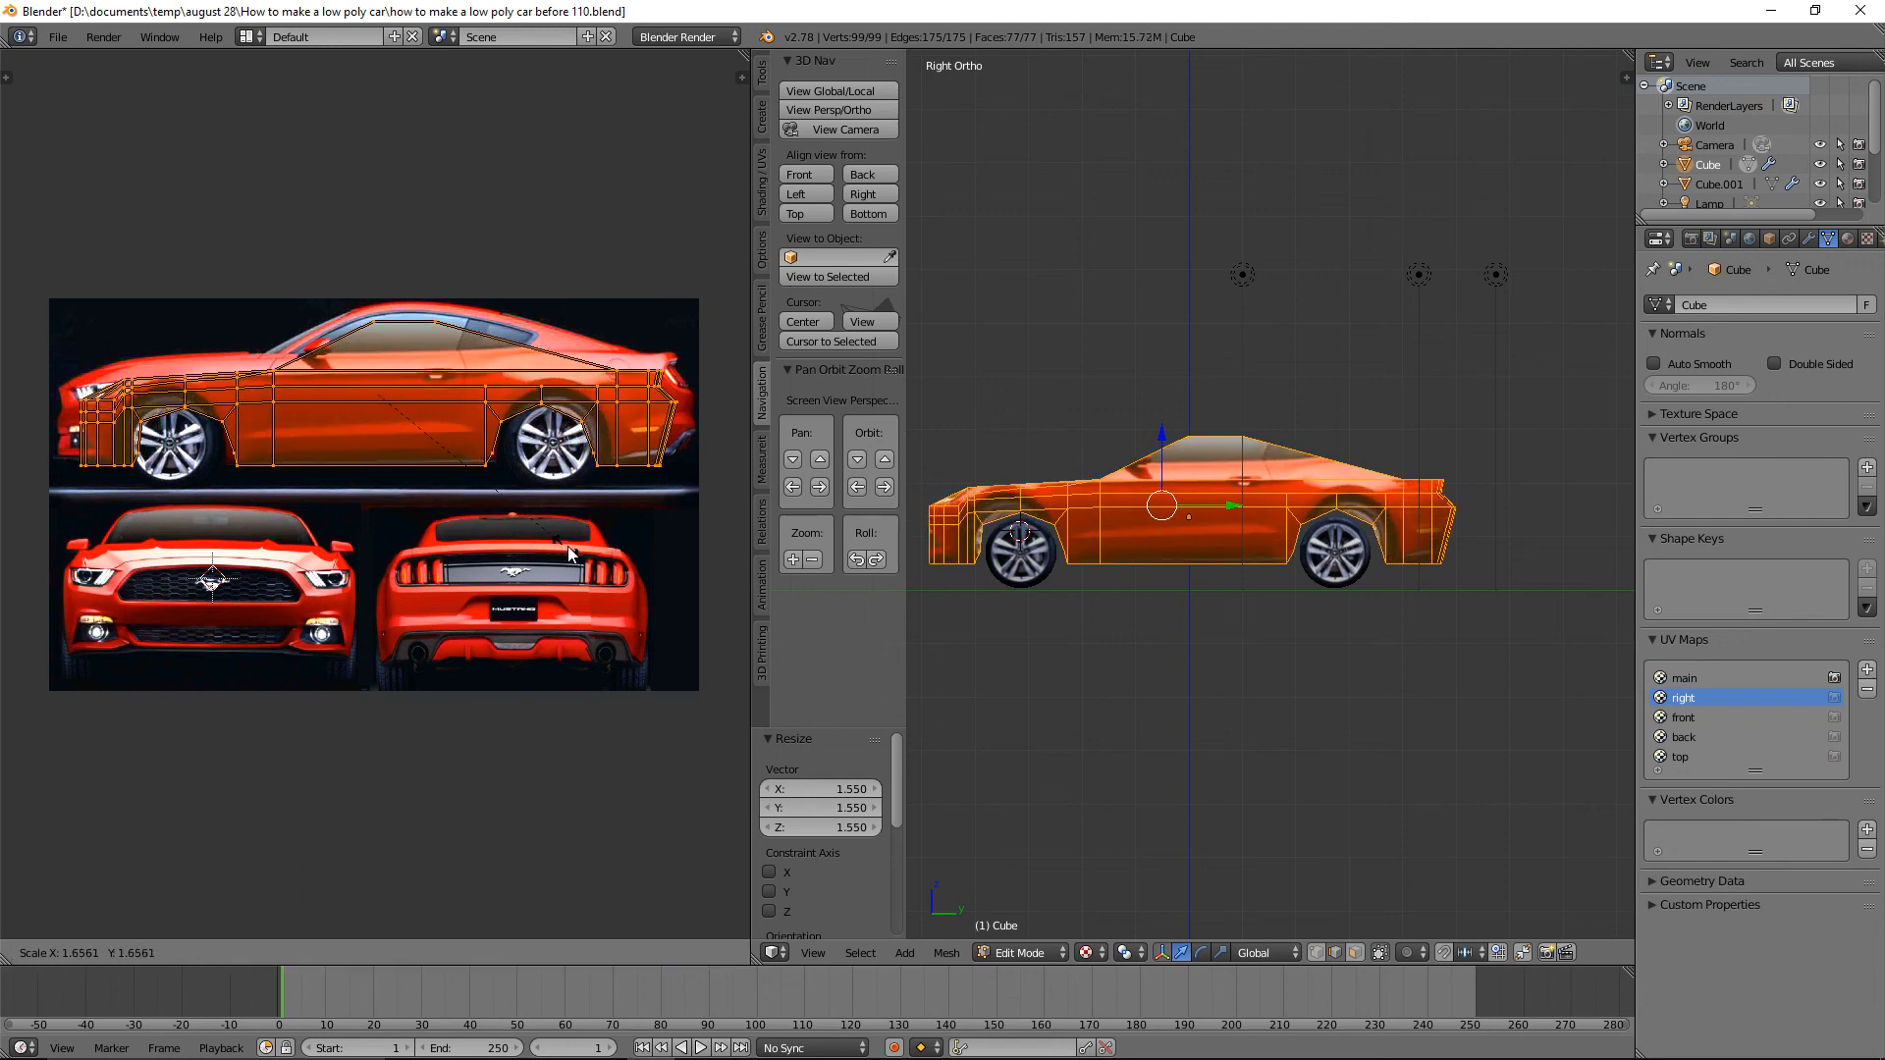
pyautogui.click(574, 552)
pyautogui.press('g')
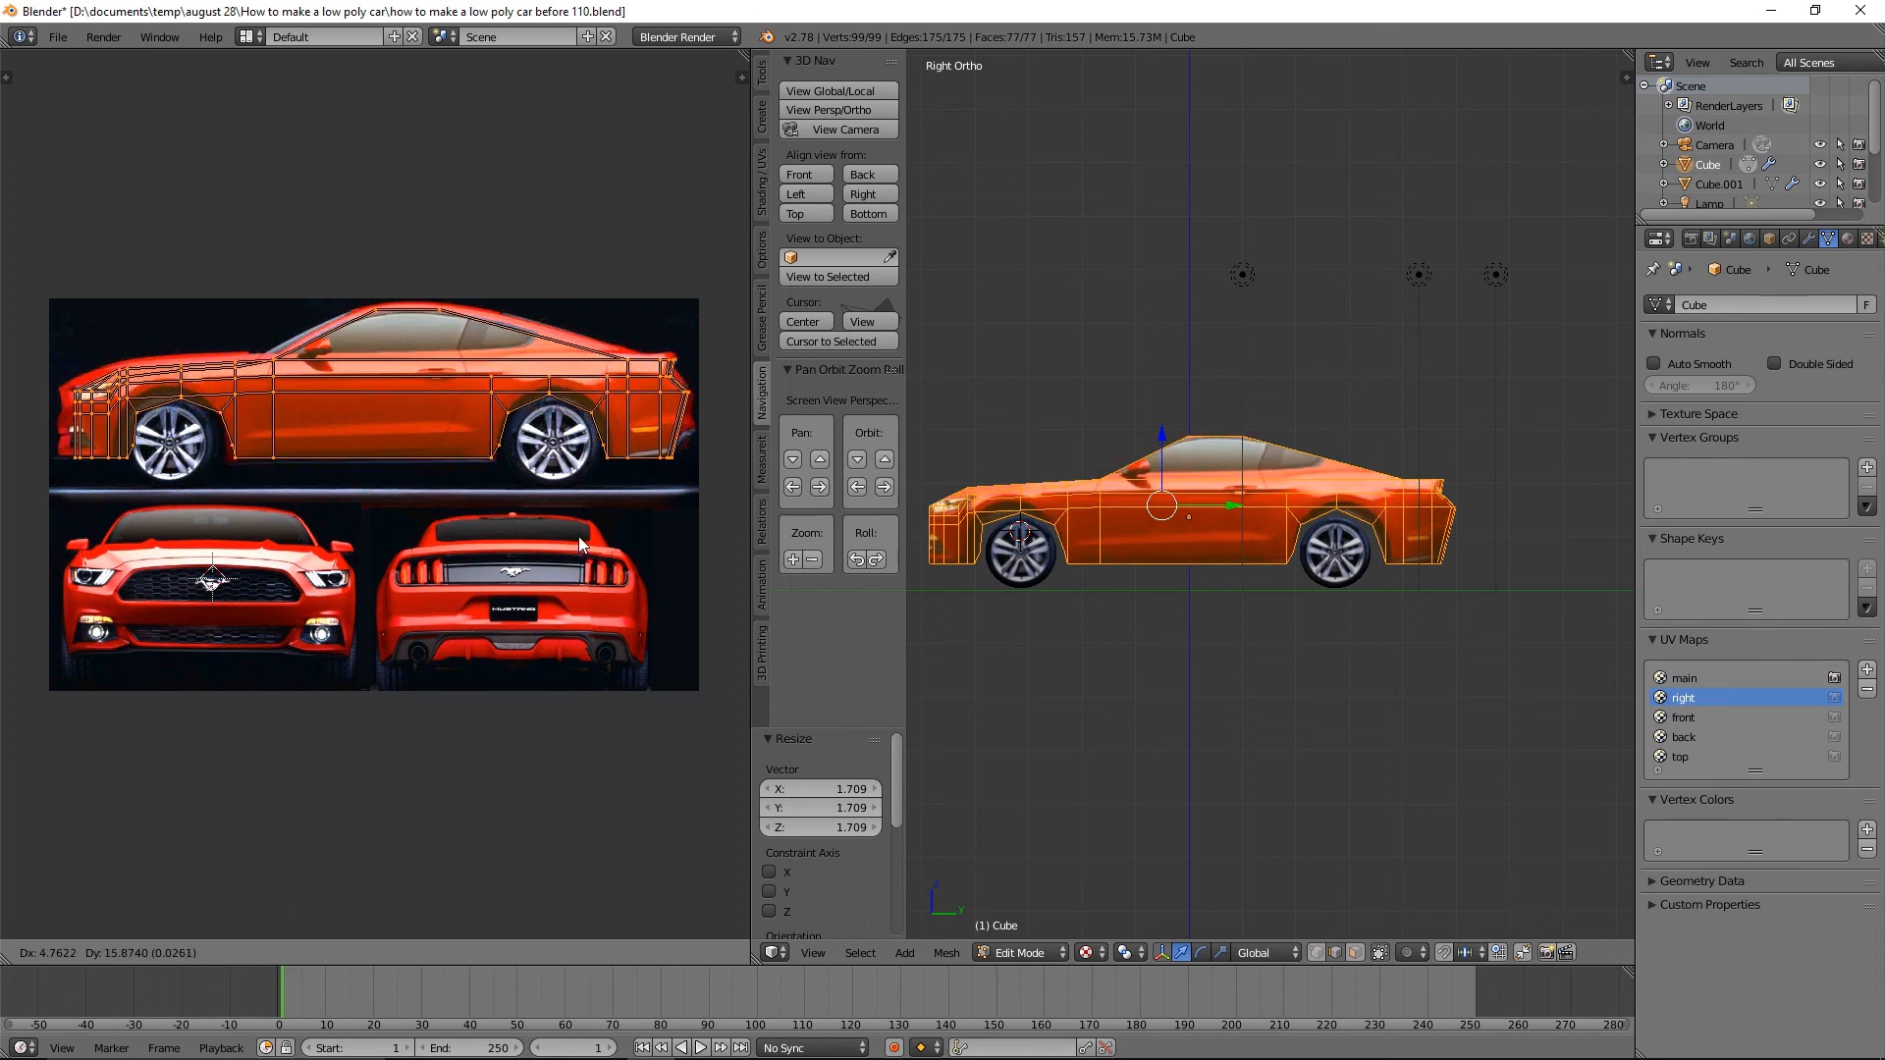
pyautogui.click(547, 568)
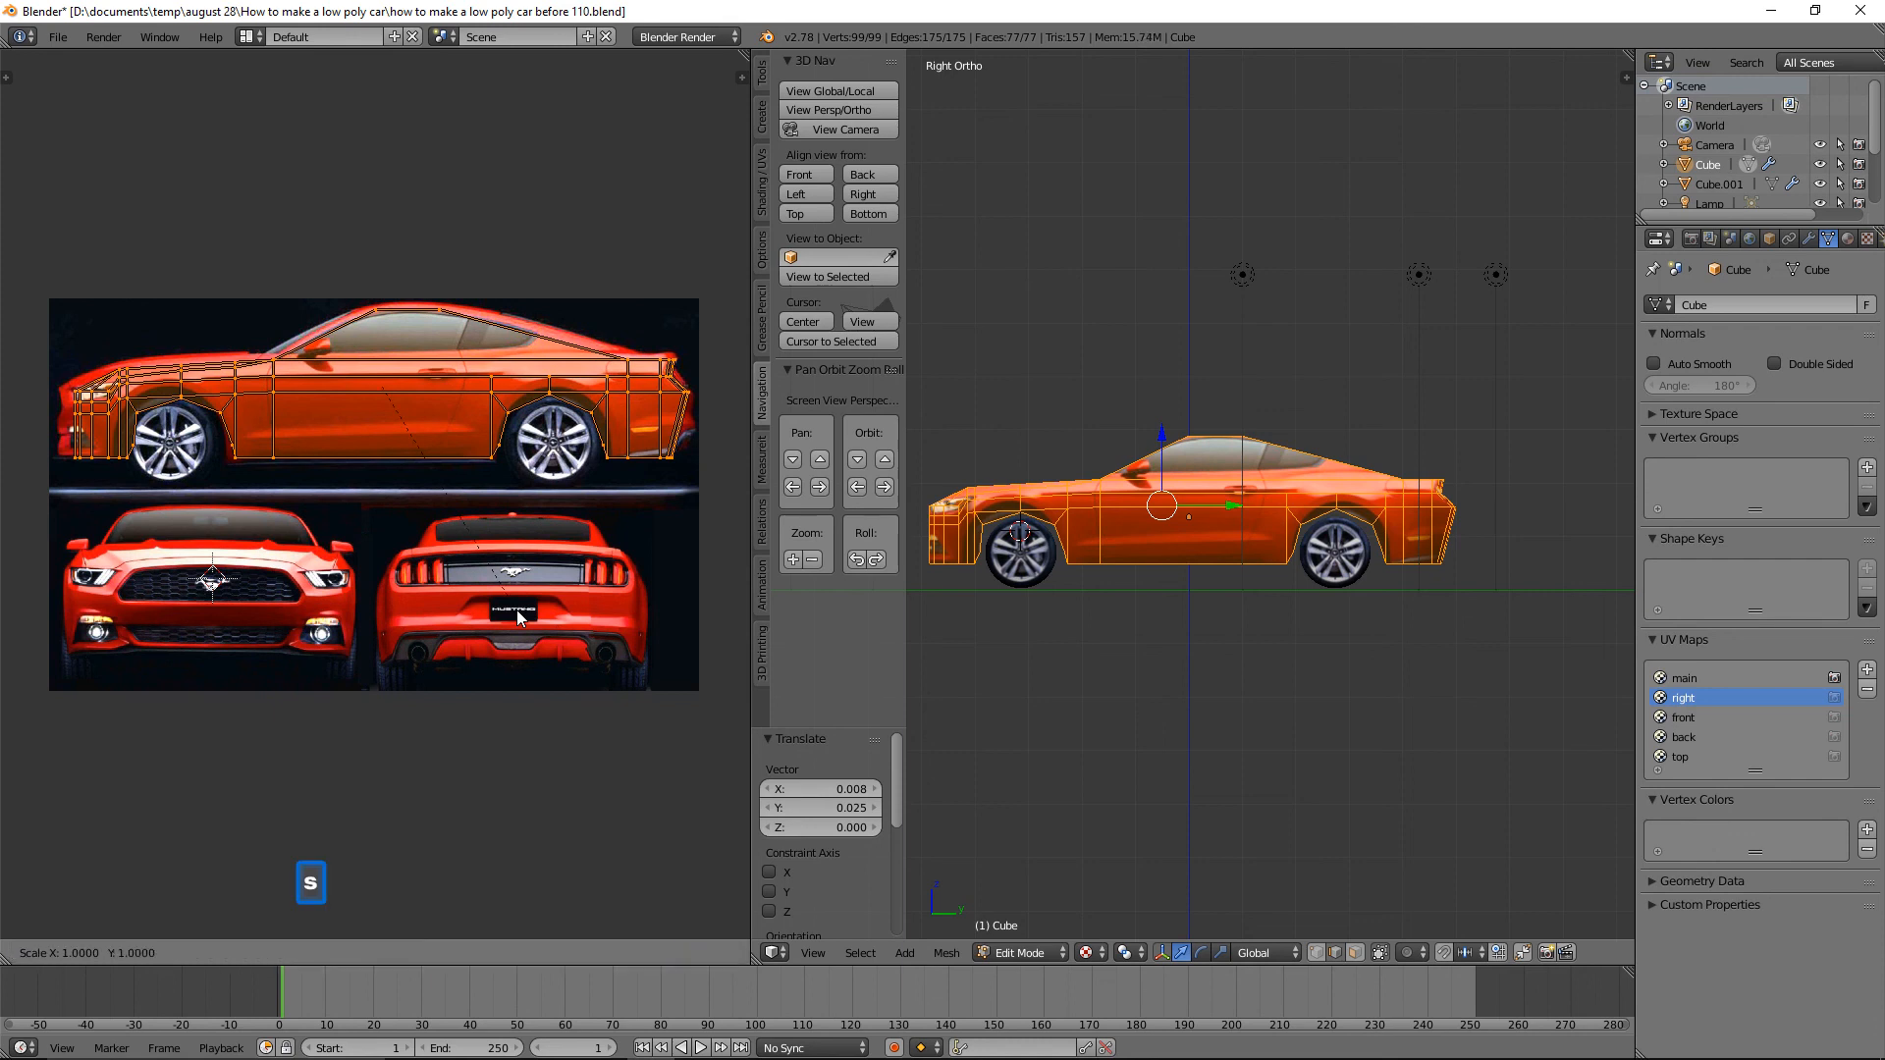
# Scale the right UVs by 1.046 and nudge them slightly upward to match the side photo's outline.
pyautogui.press('s')
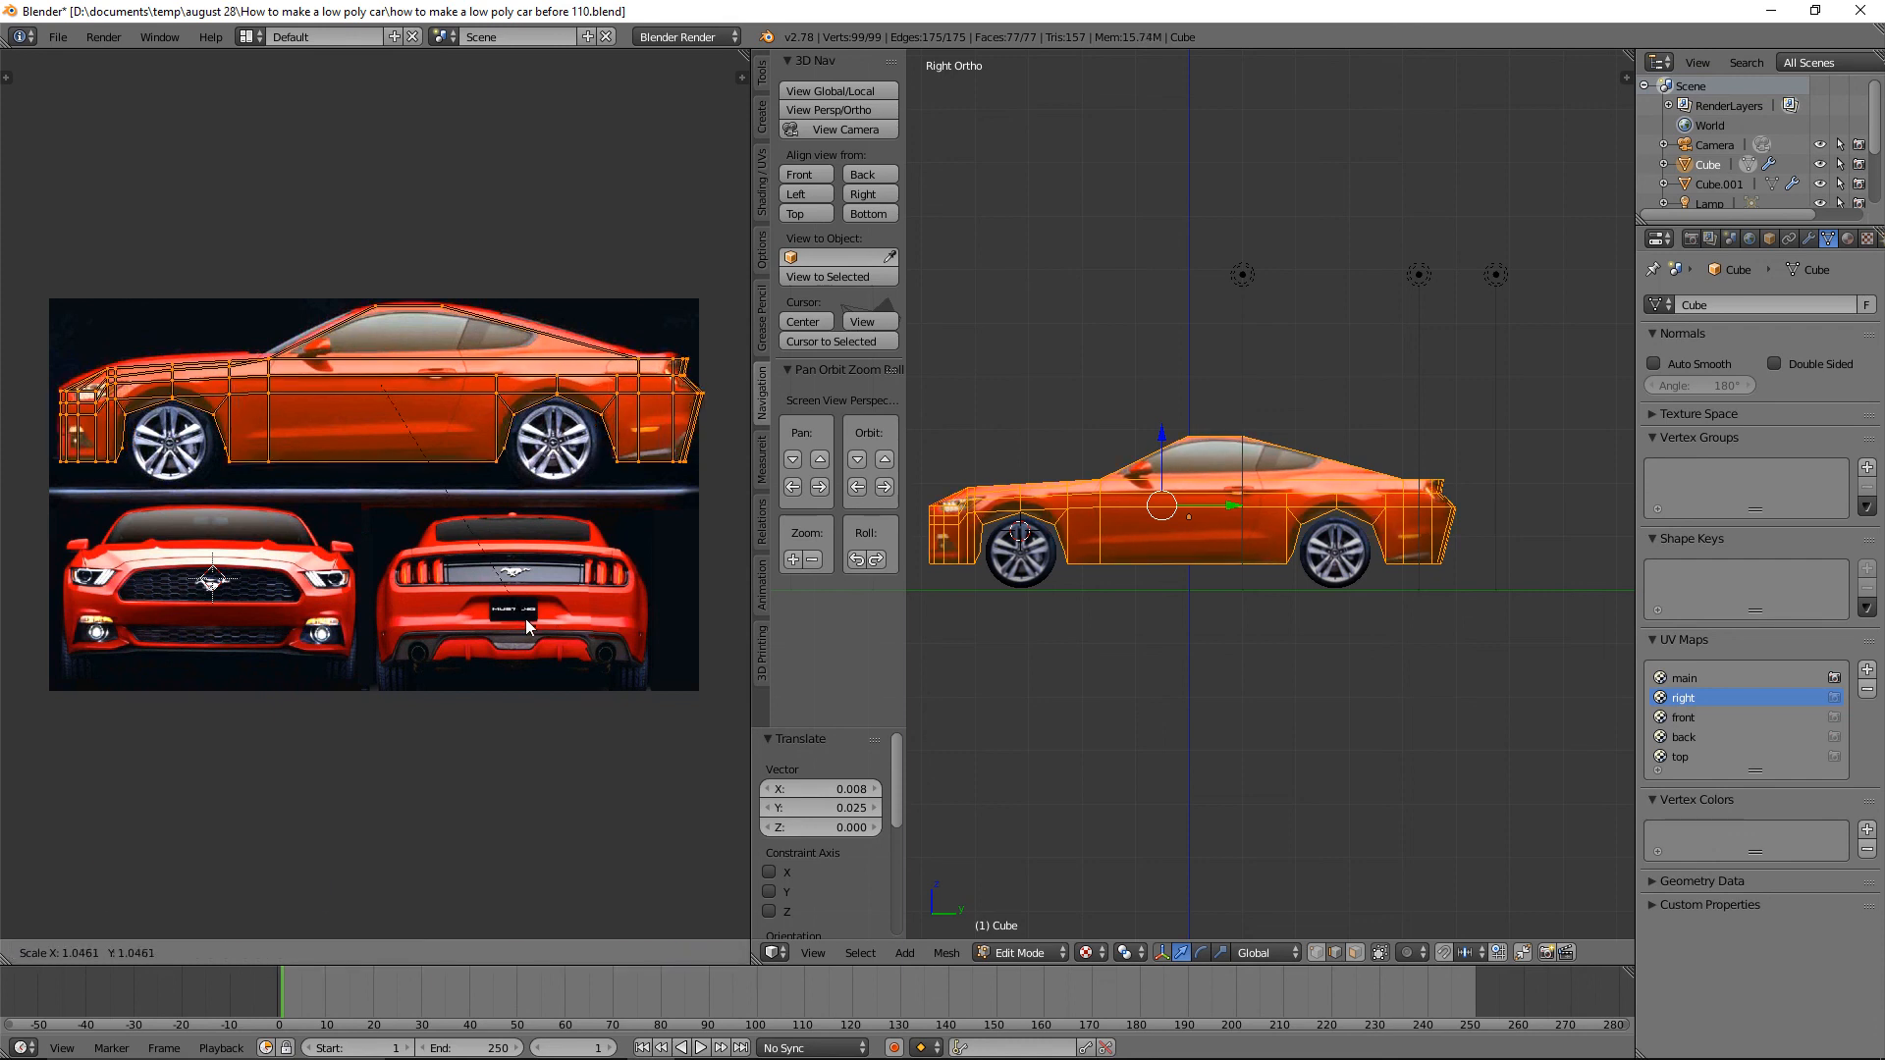
pyautogui.click(526, 619)
pyautogui.press('g')
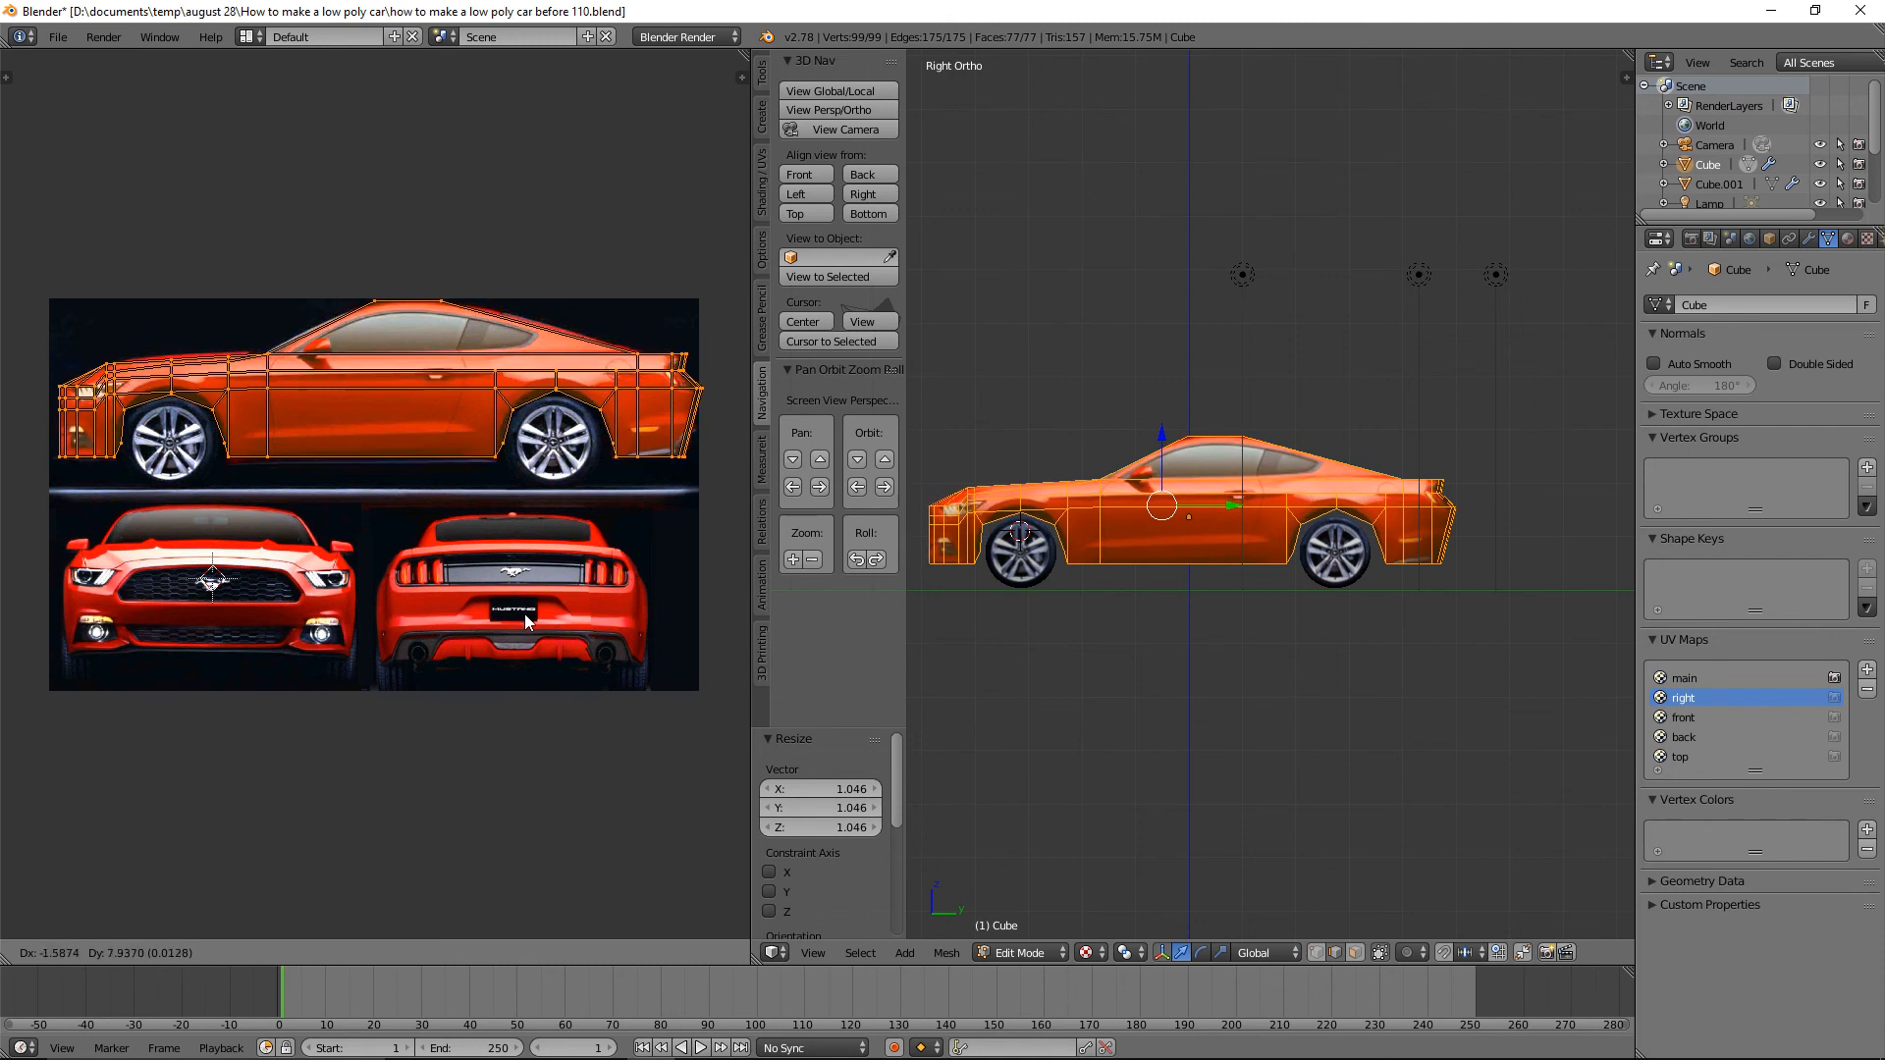
pyautogui.click(524, 615)
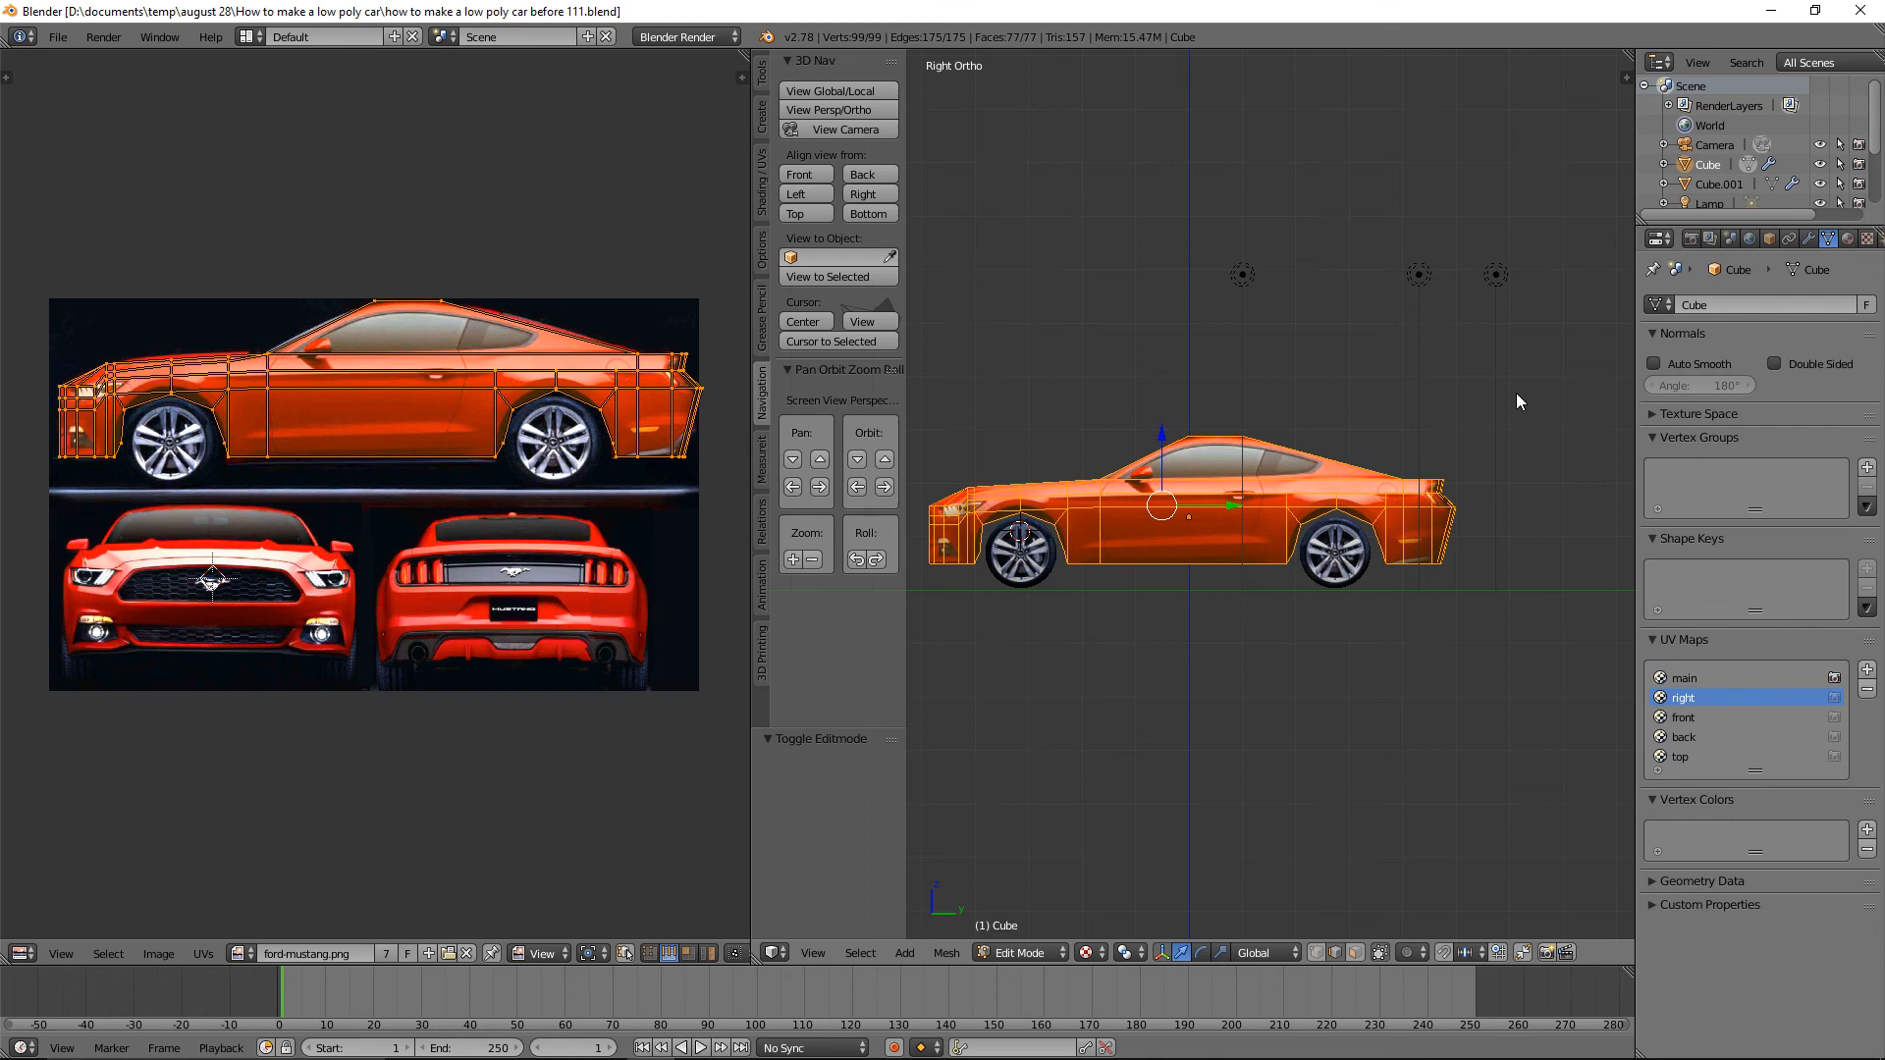
# Make the "main" UV map active, switch the car body to Texture Paint mode, and collapse the UV map list.
pyautogui.click(1716, 678)
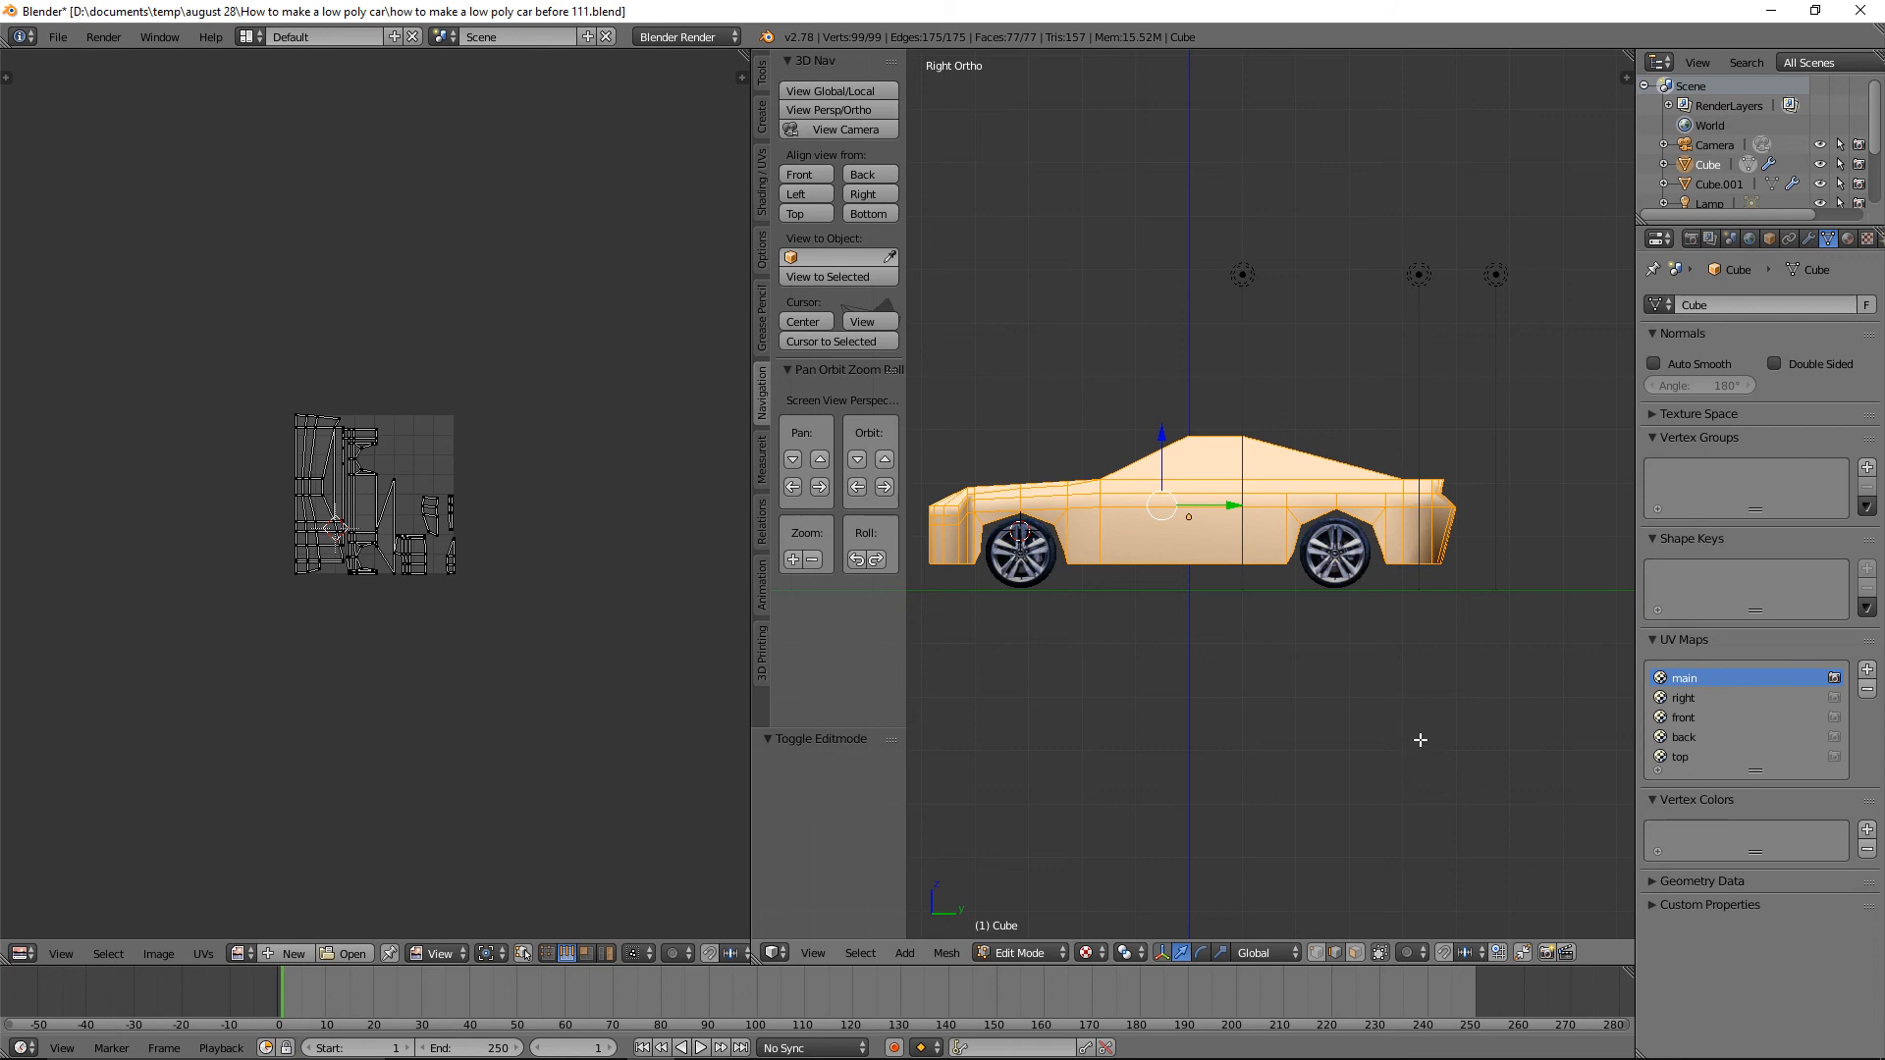
pyautogui.click(1064, 958)
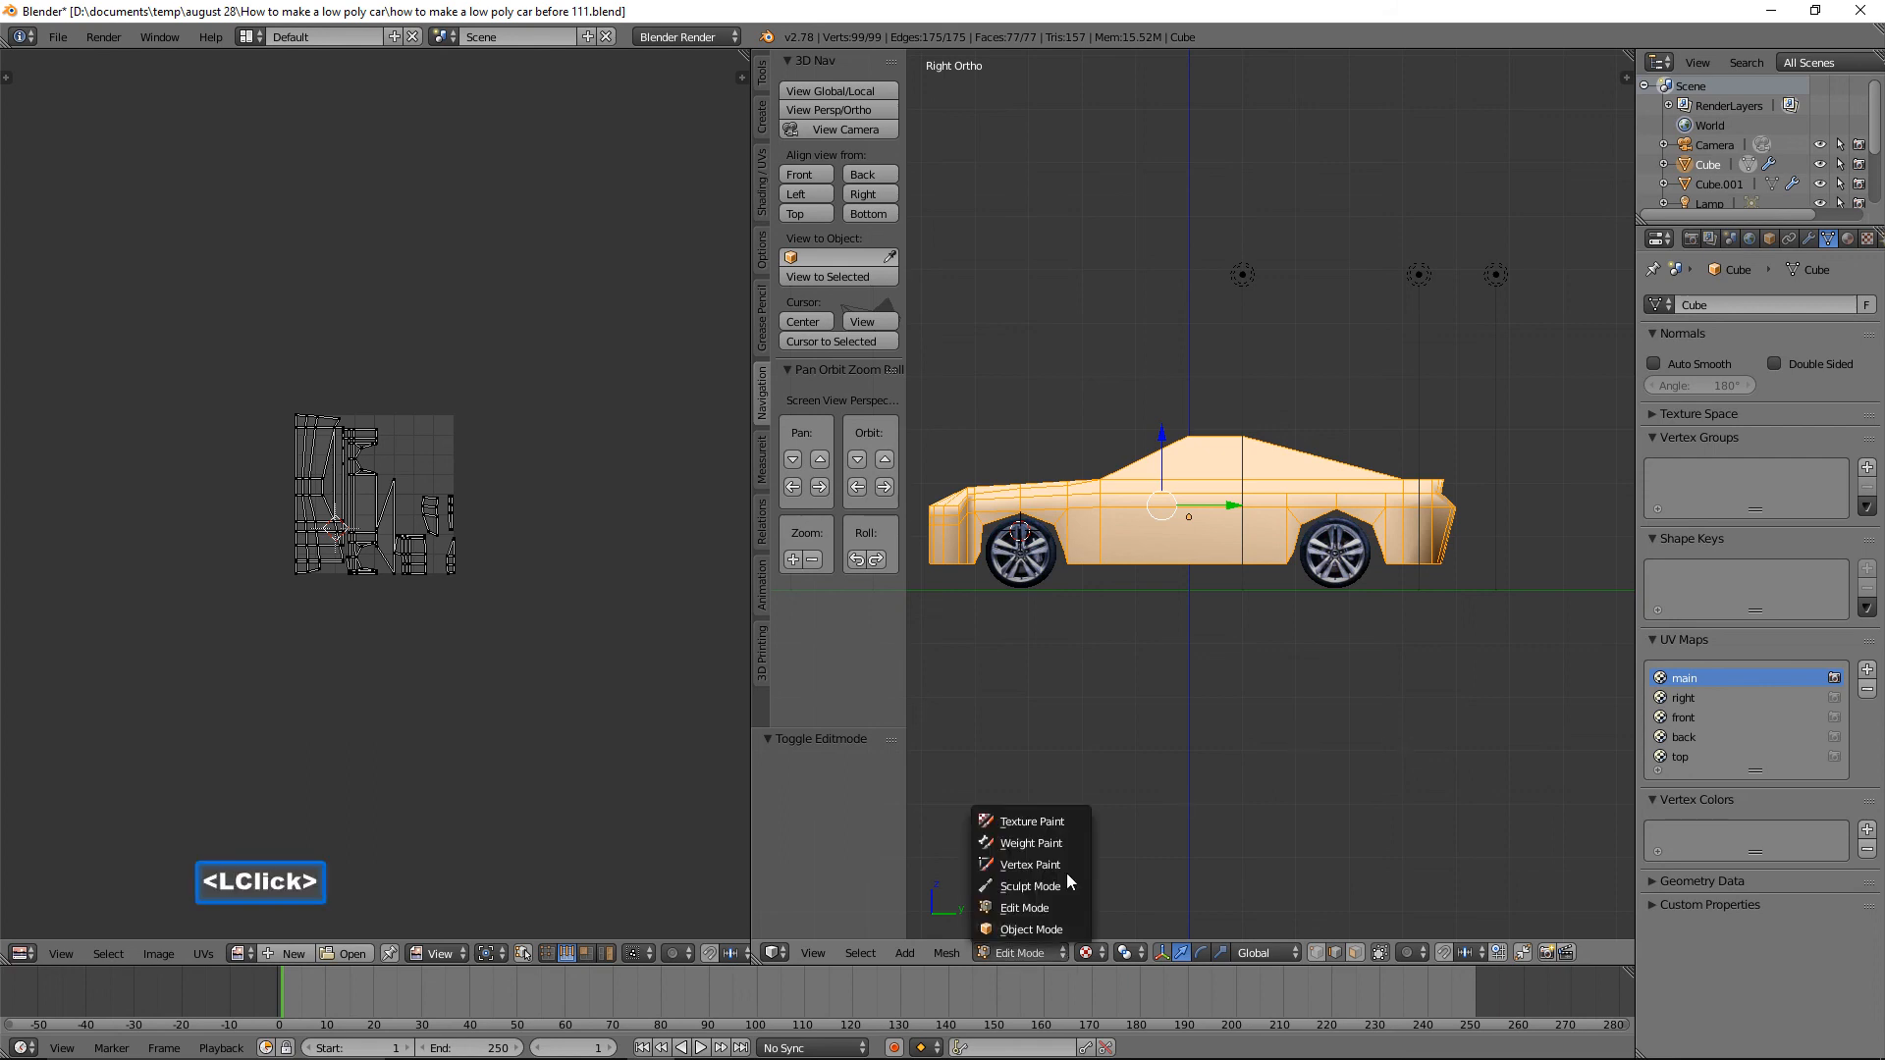
pyautogui.click(1068, 822)
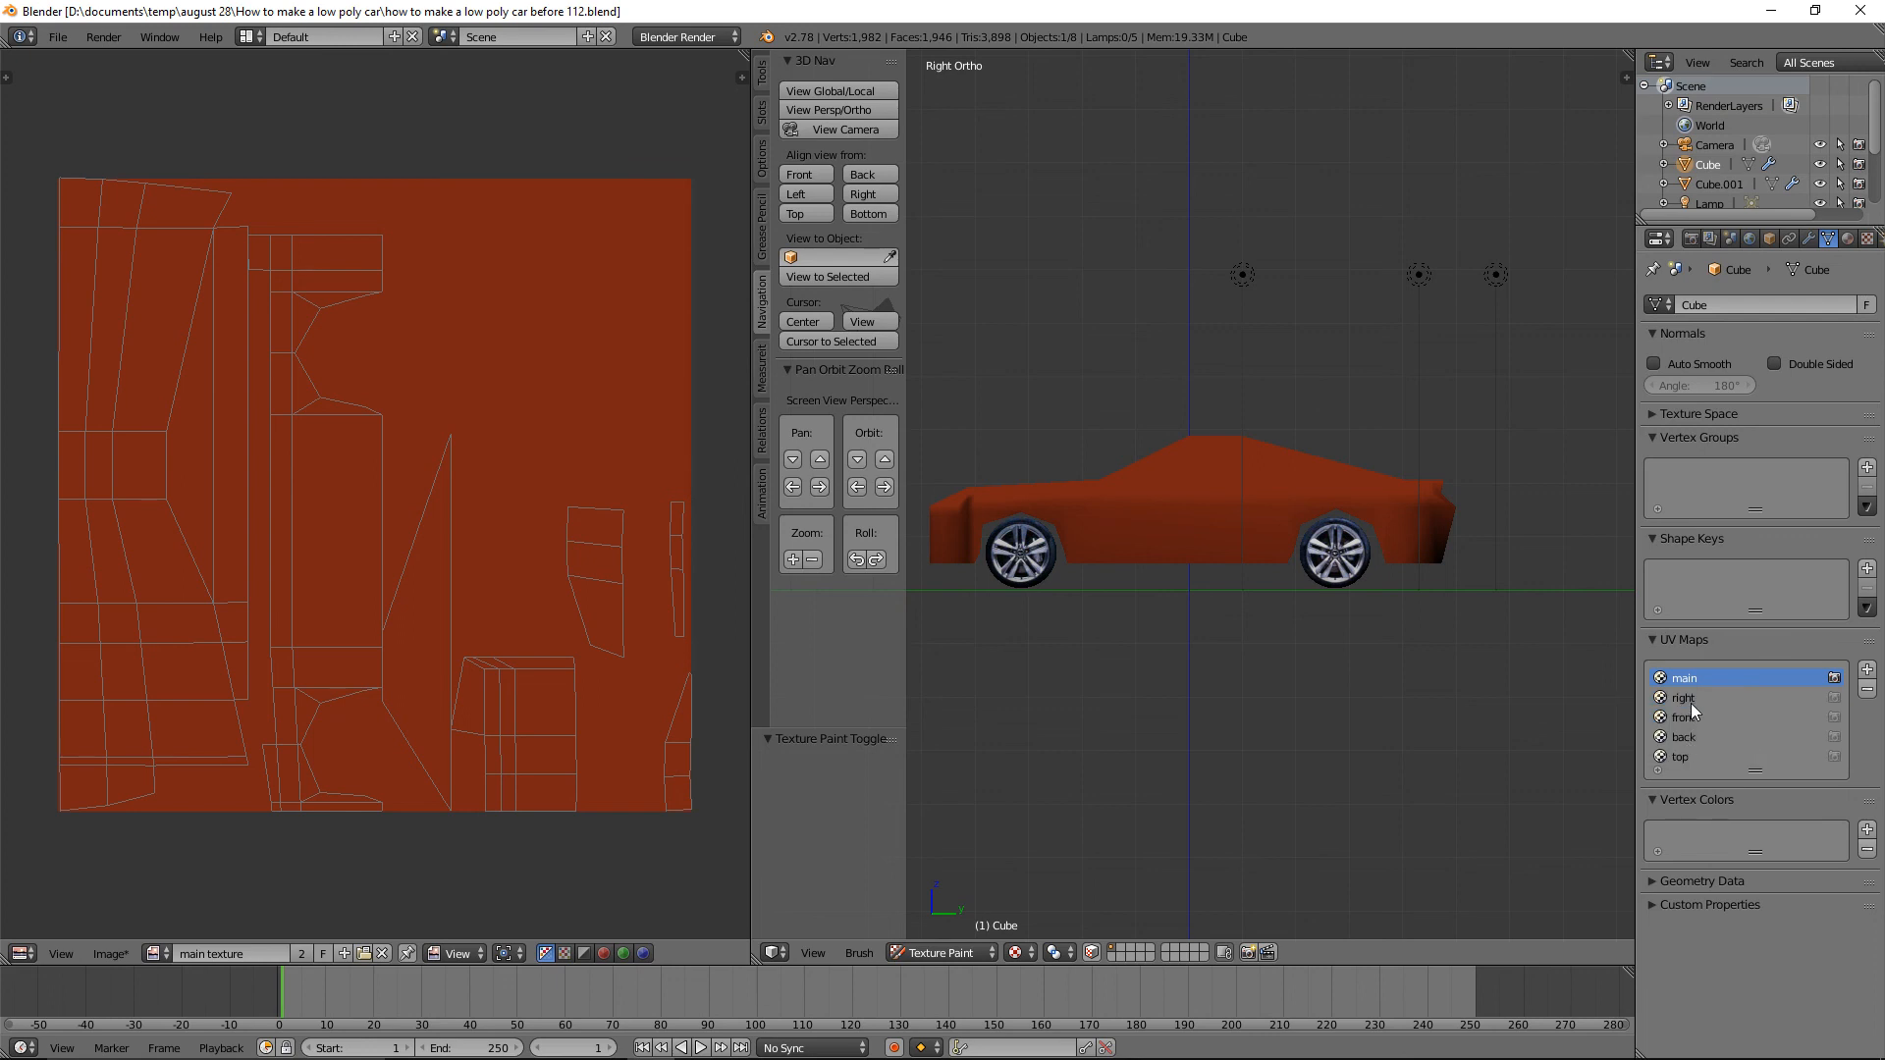
pyautogui.click(1657, 646)
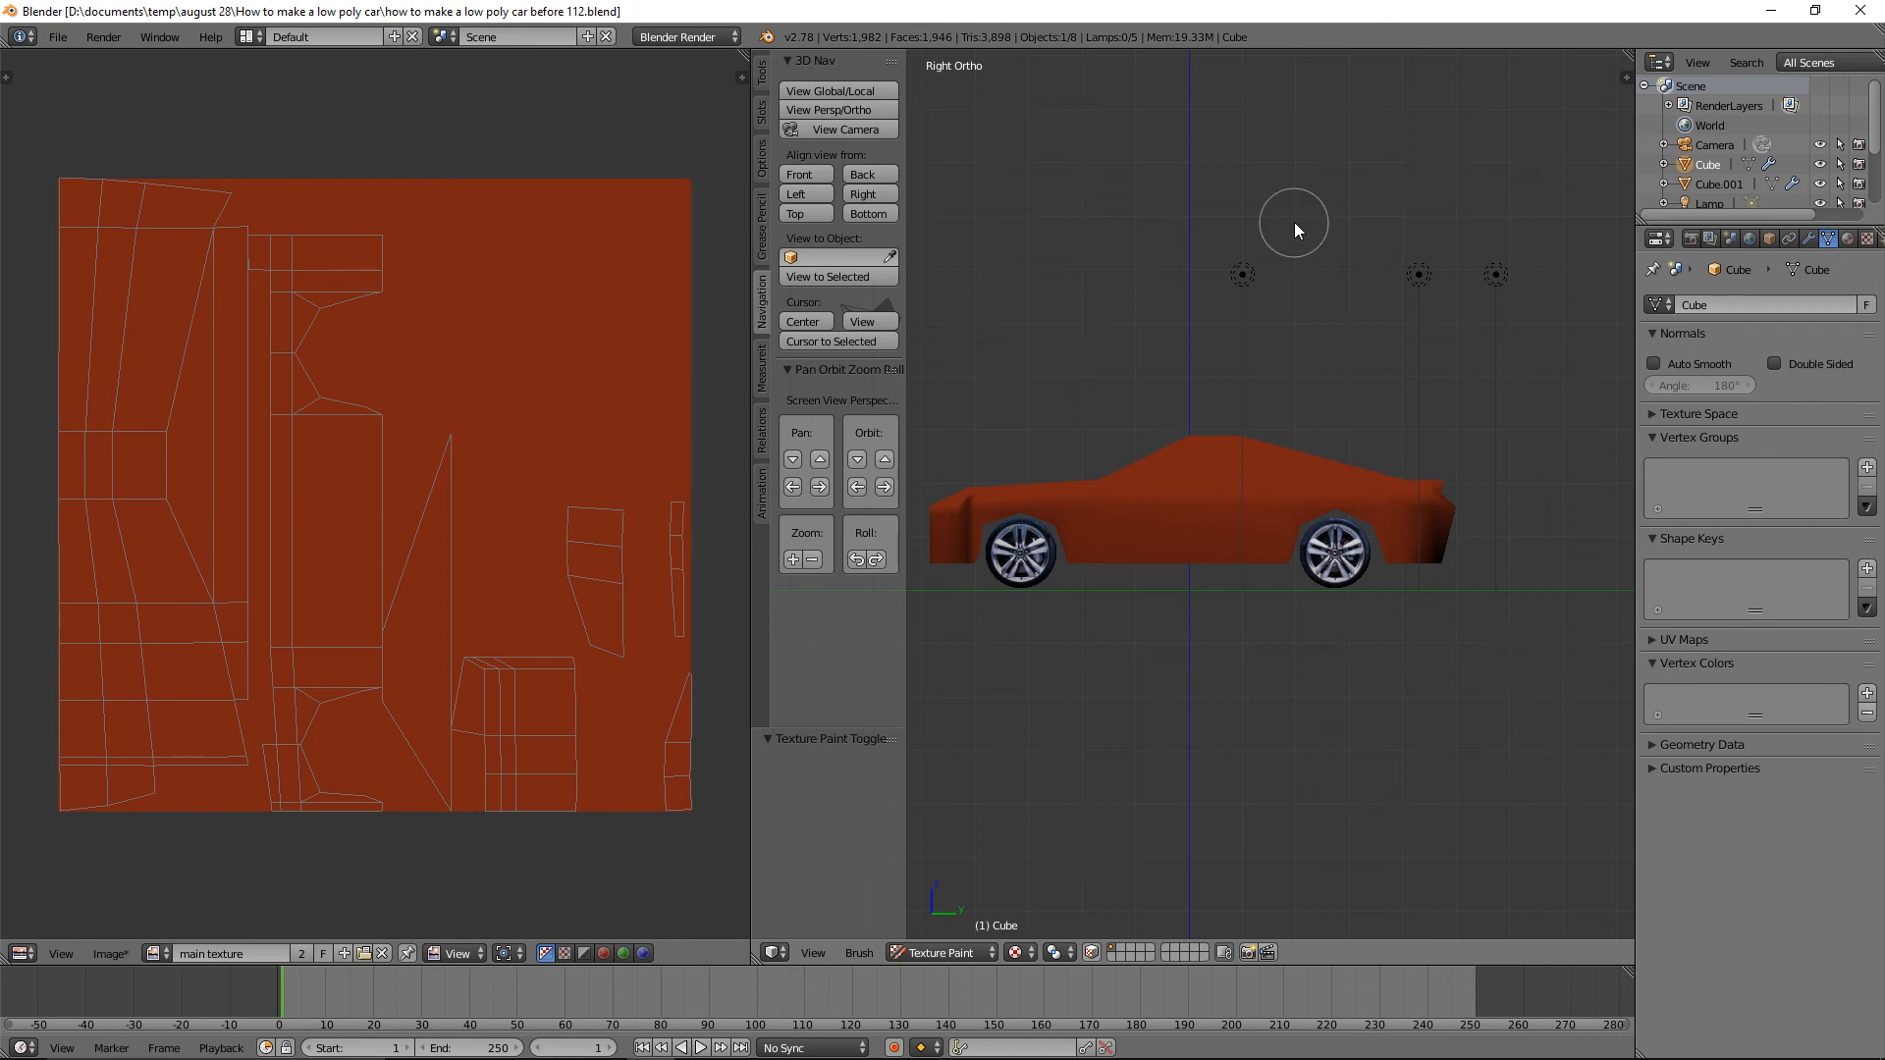
# Set the Clone brush strength to 1.000 and its source clone UV map to "right".
pyautogui.click(763, 70)
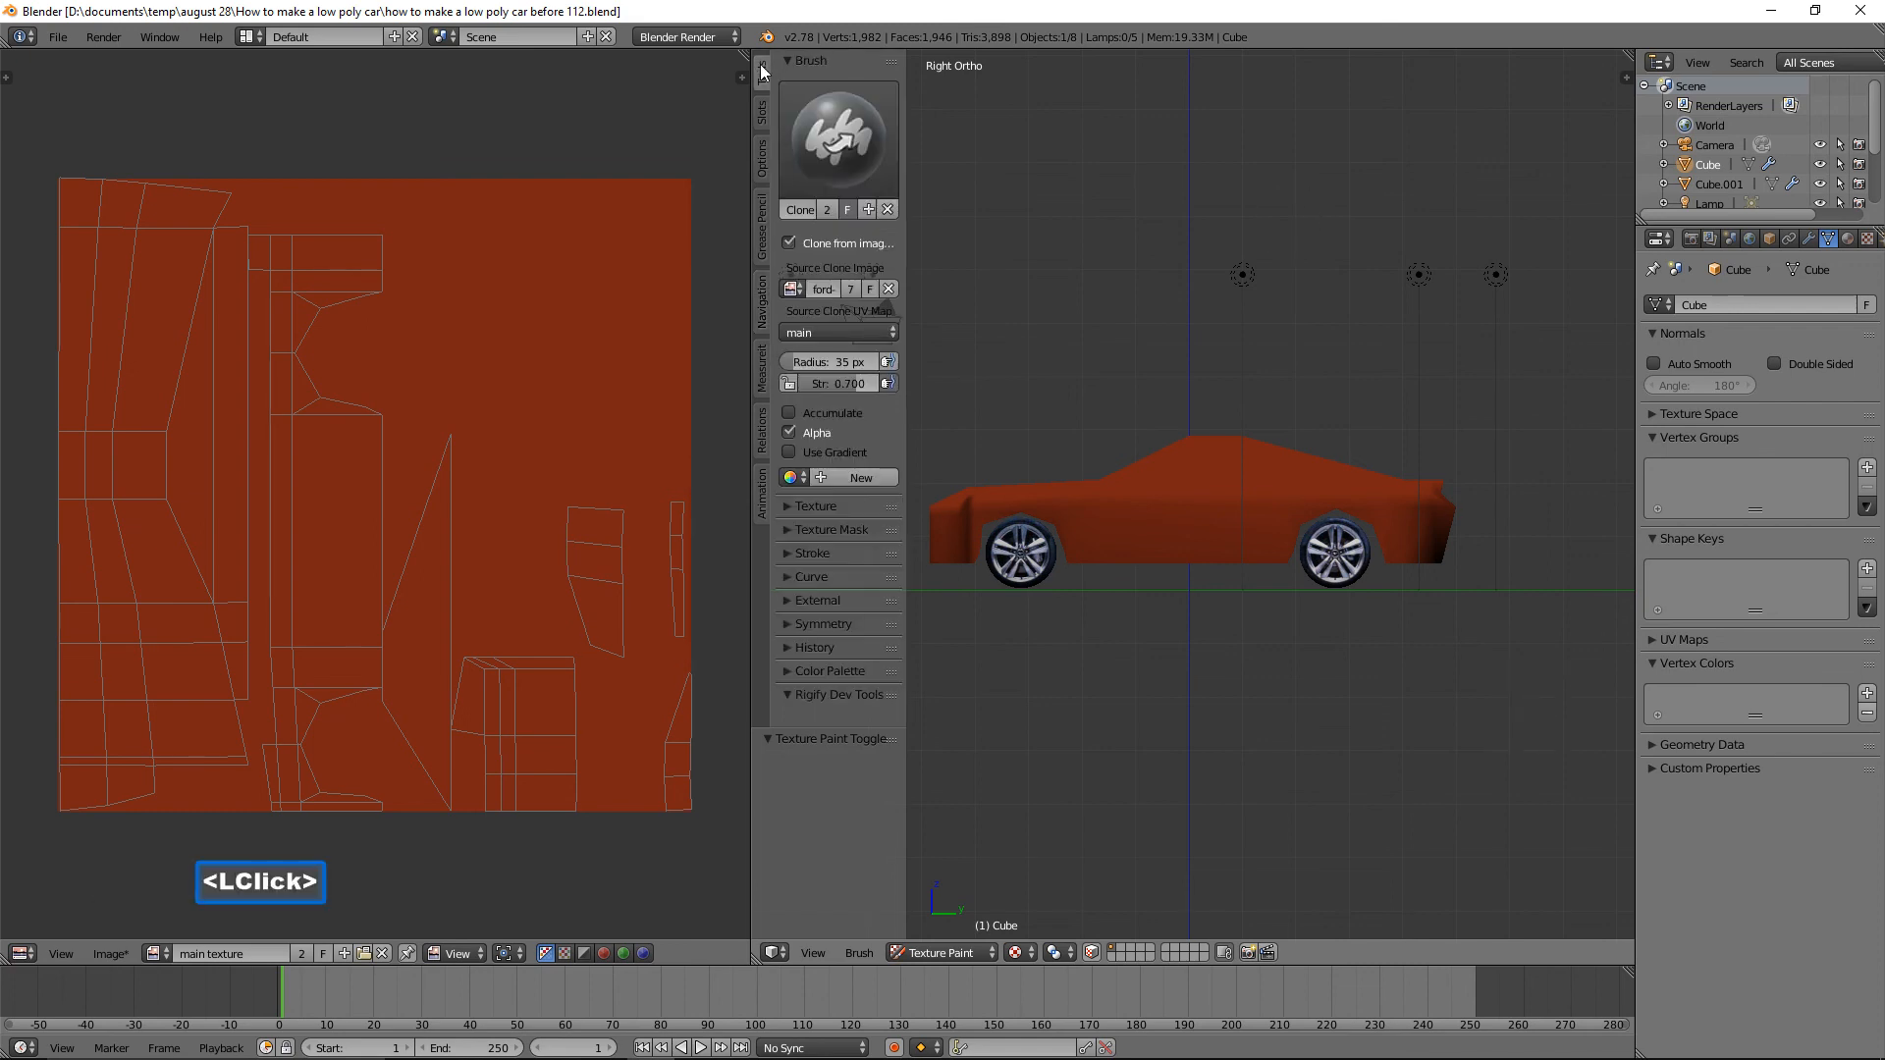
pyautogui.click(848, 386)
pyautogui.moveTo(1164, 404); pyautogui.dragTo(881, 382)
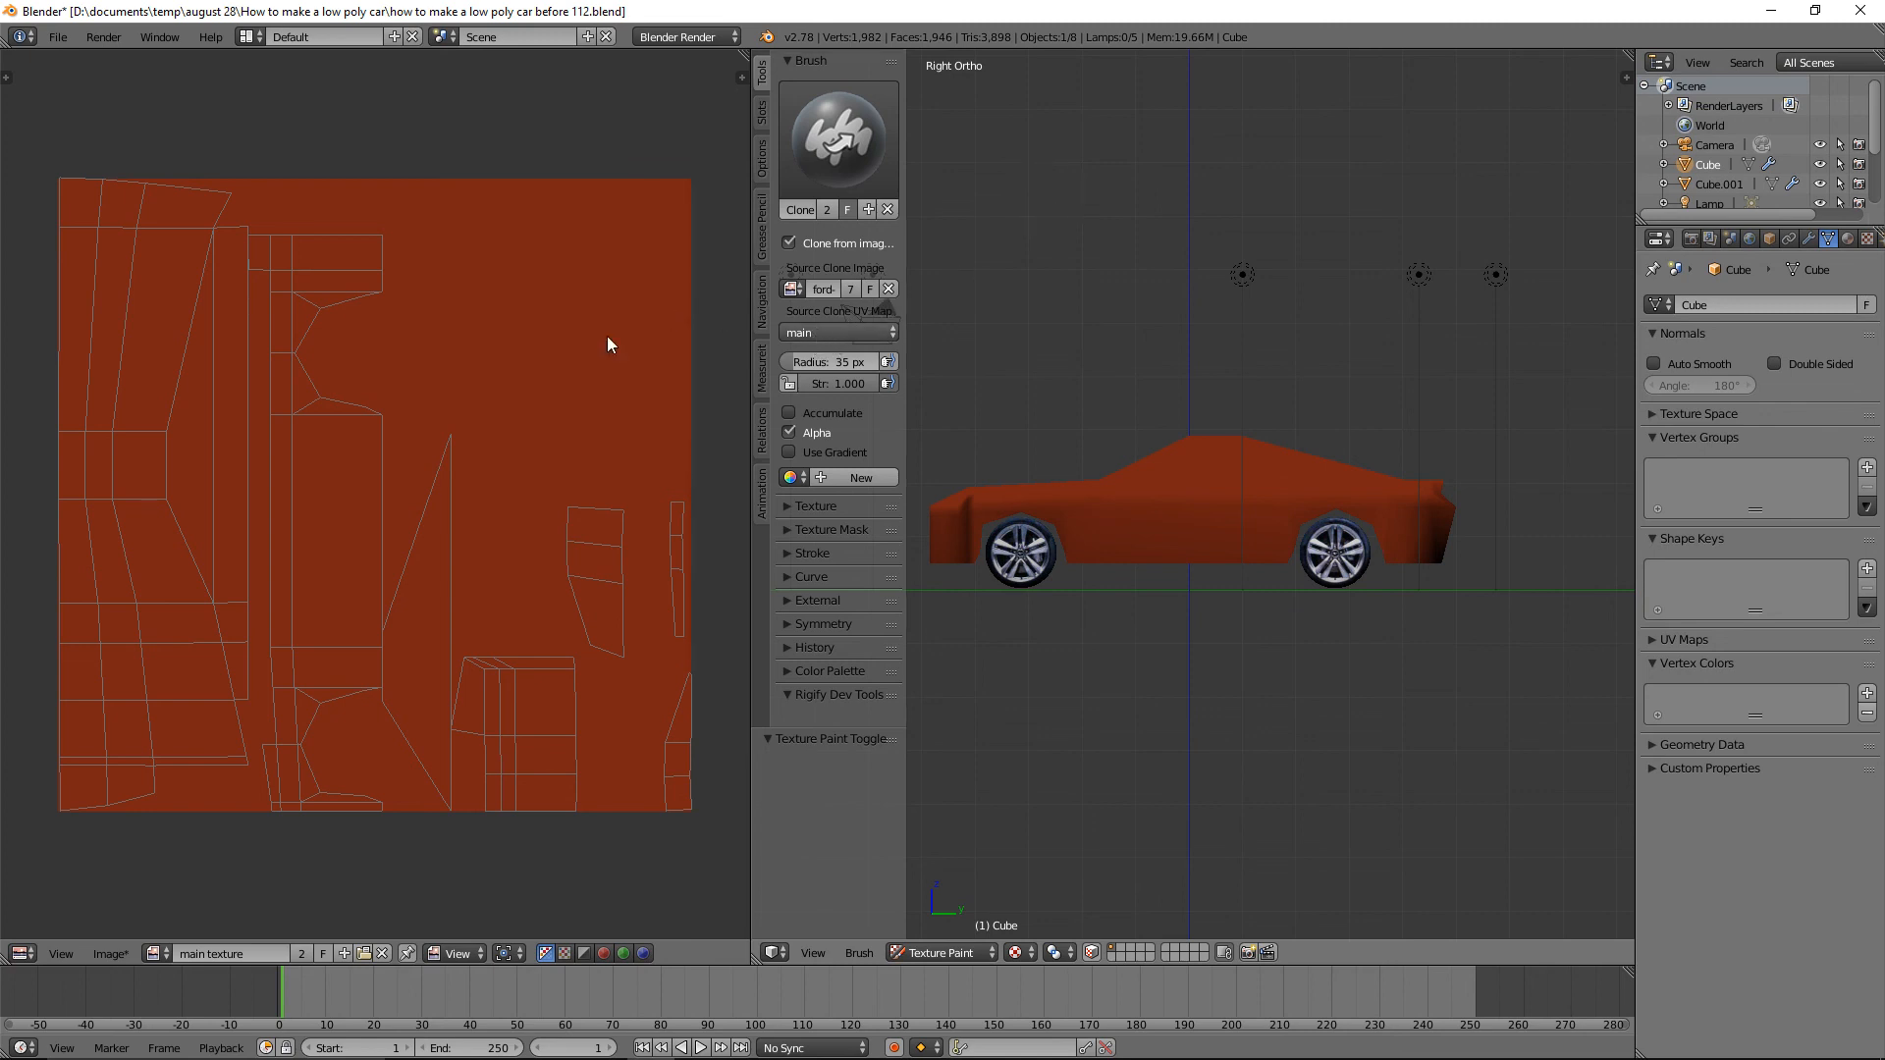
pyautogui.click(891, 332)
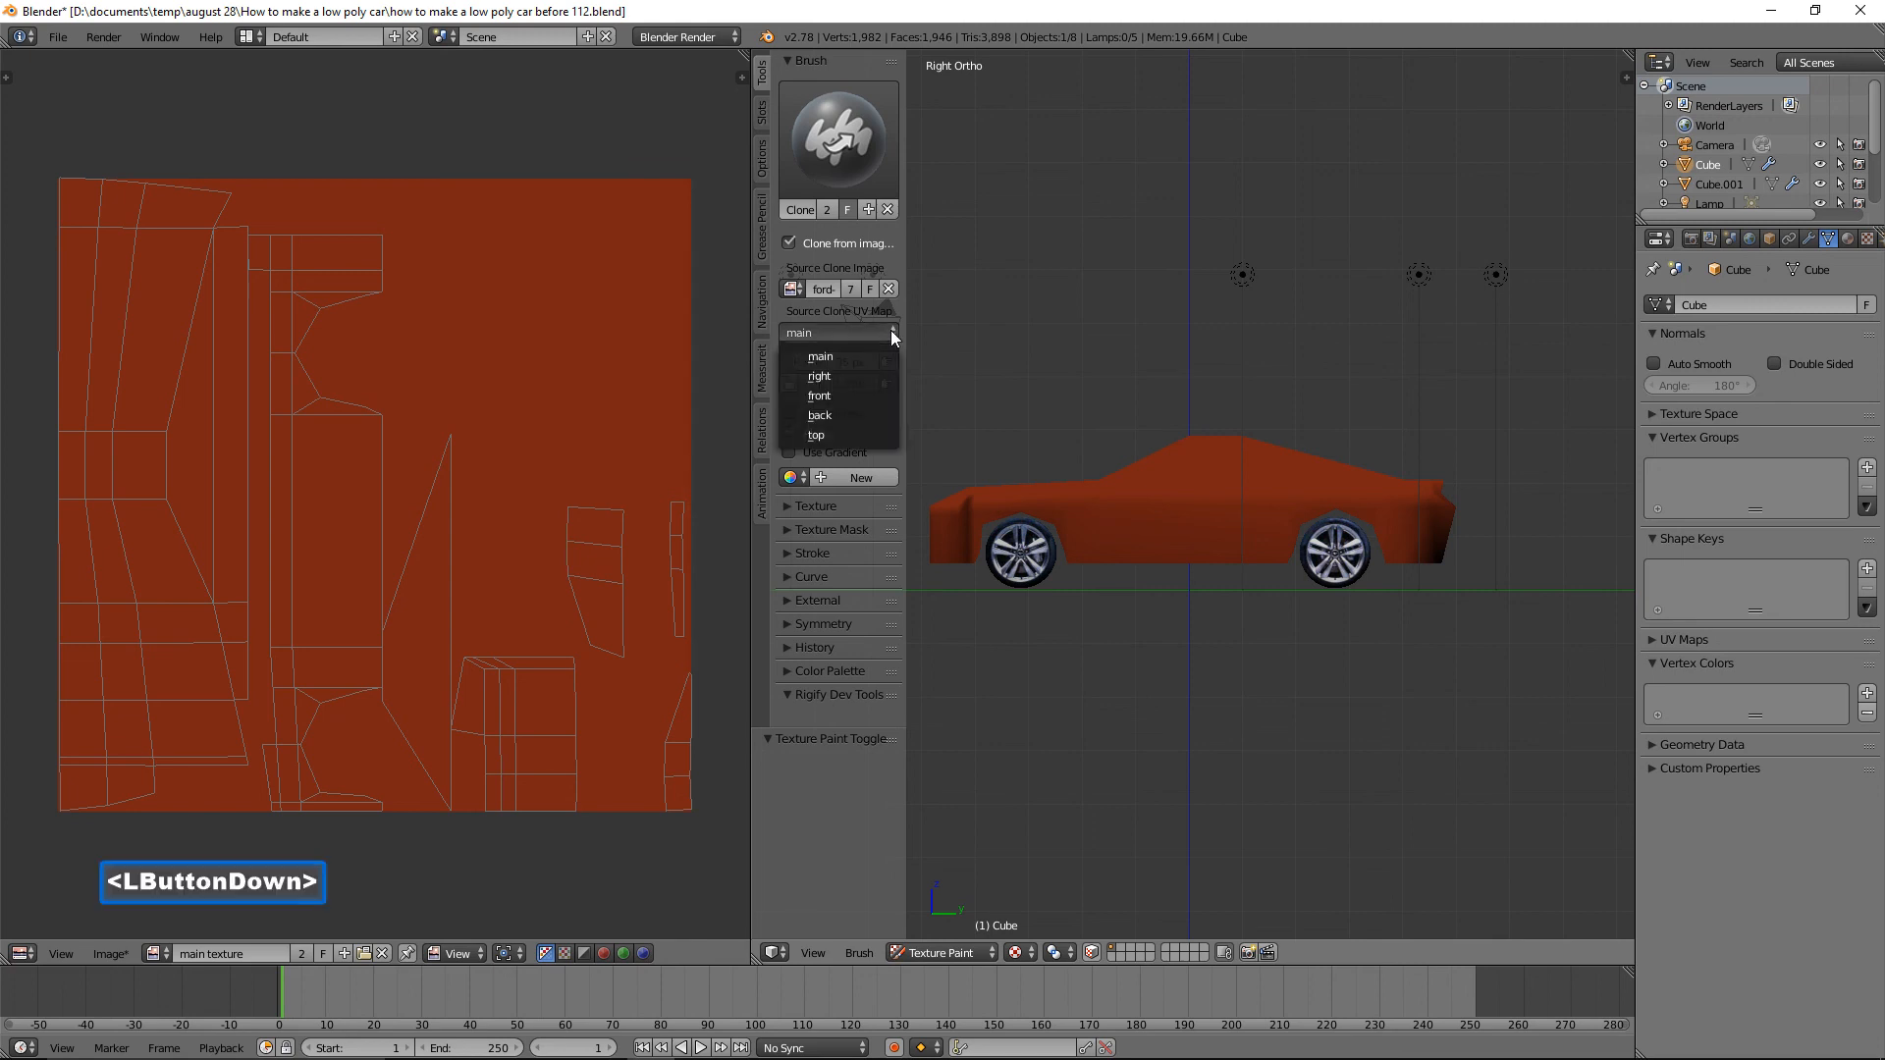
pyautogui.click(877, 378)
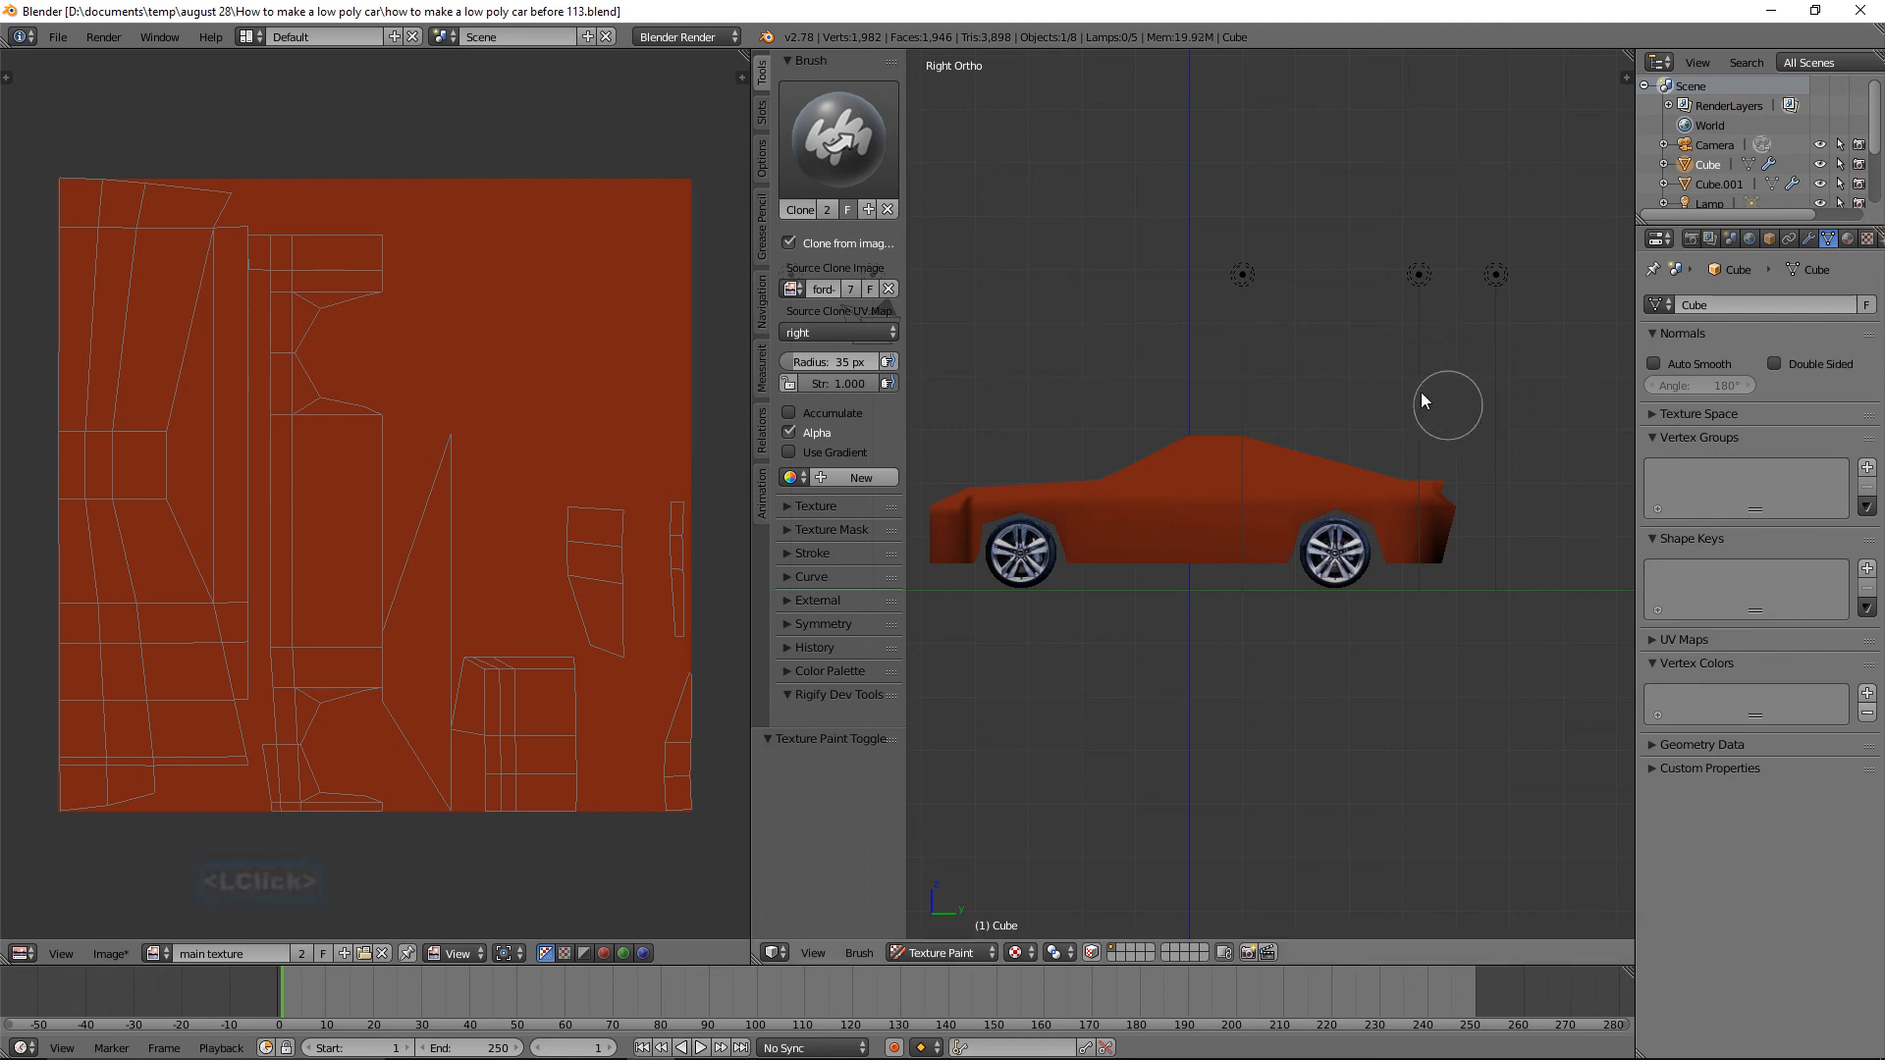
# Set the brush radius to 55 px and clone the side photo over the car's whole right side, from nose to tail.
pyautogui.press('f')
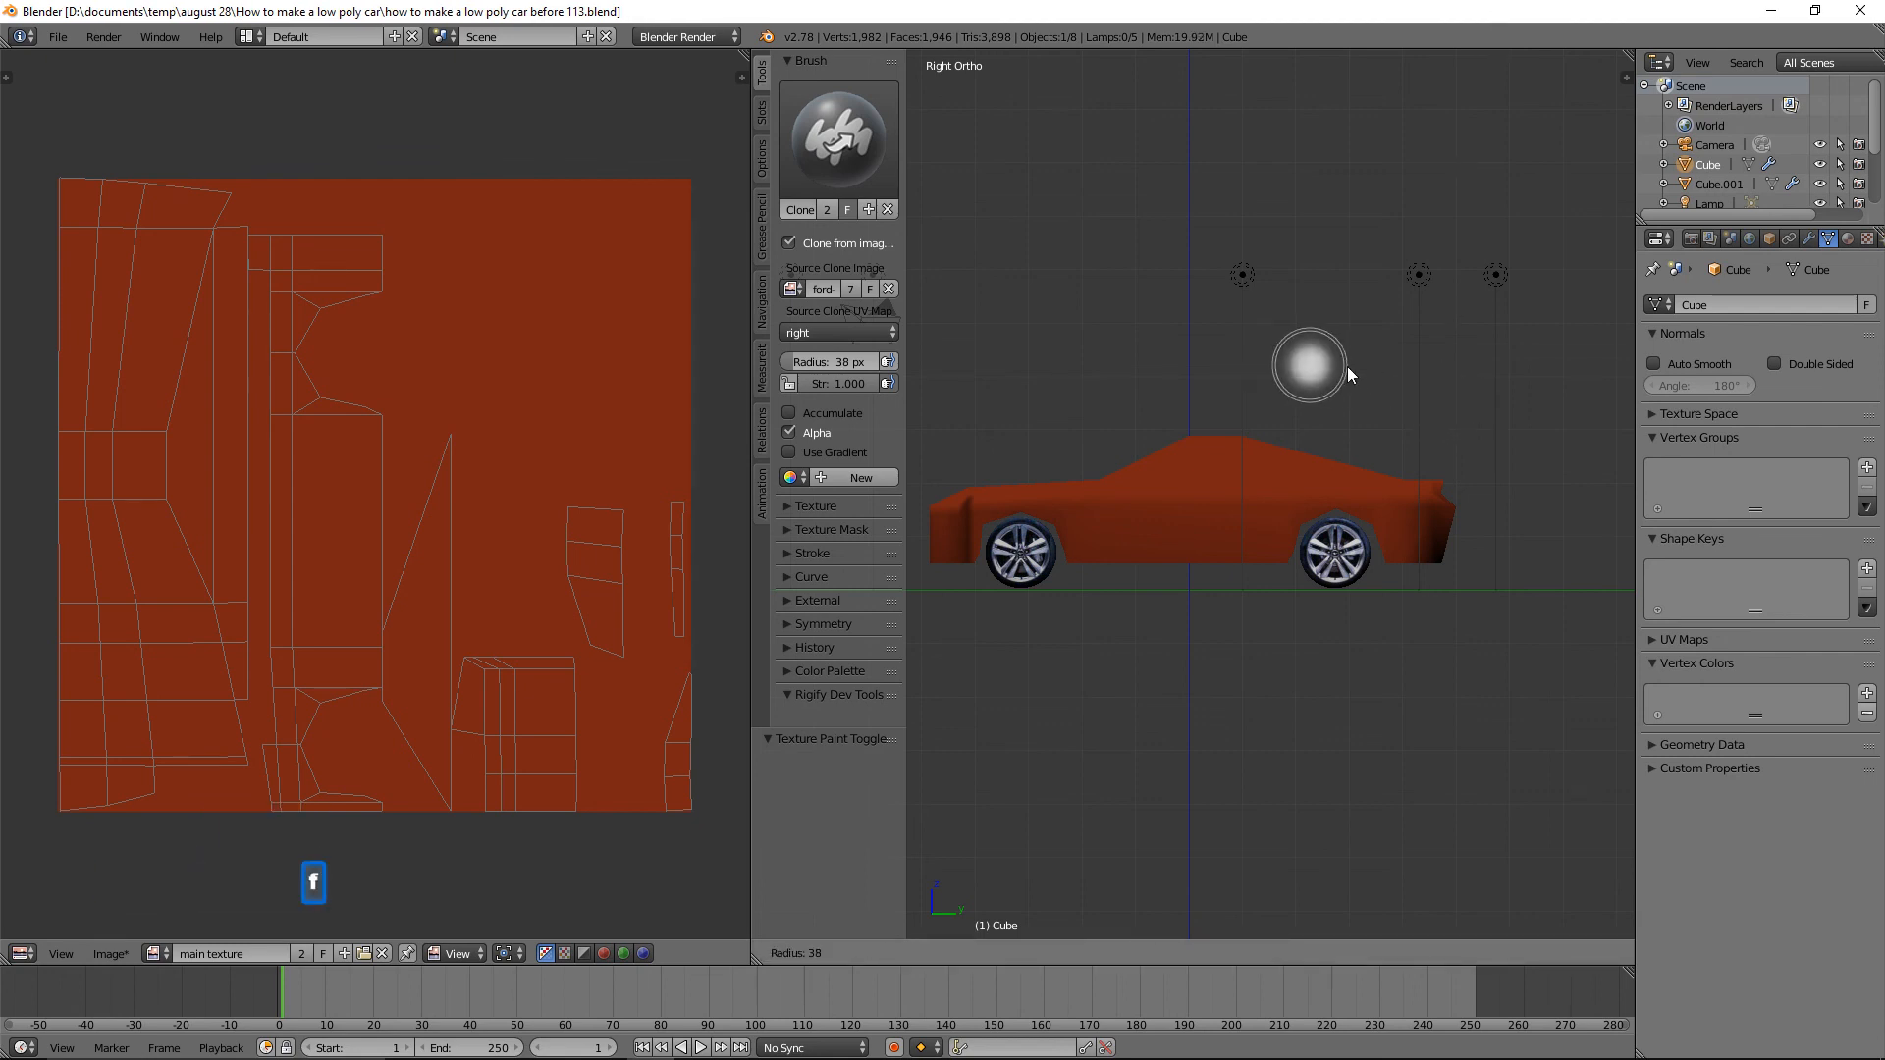
pyautogui.click(1361, 381)
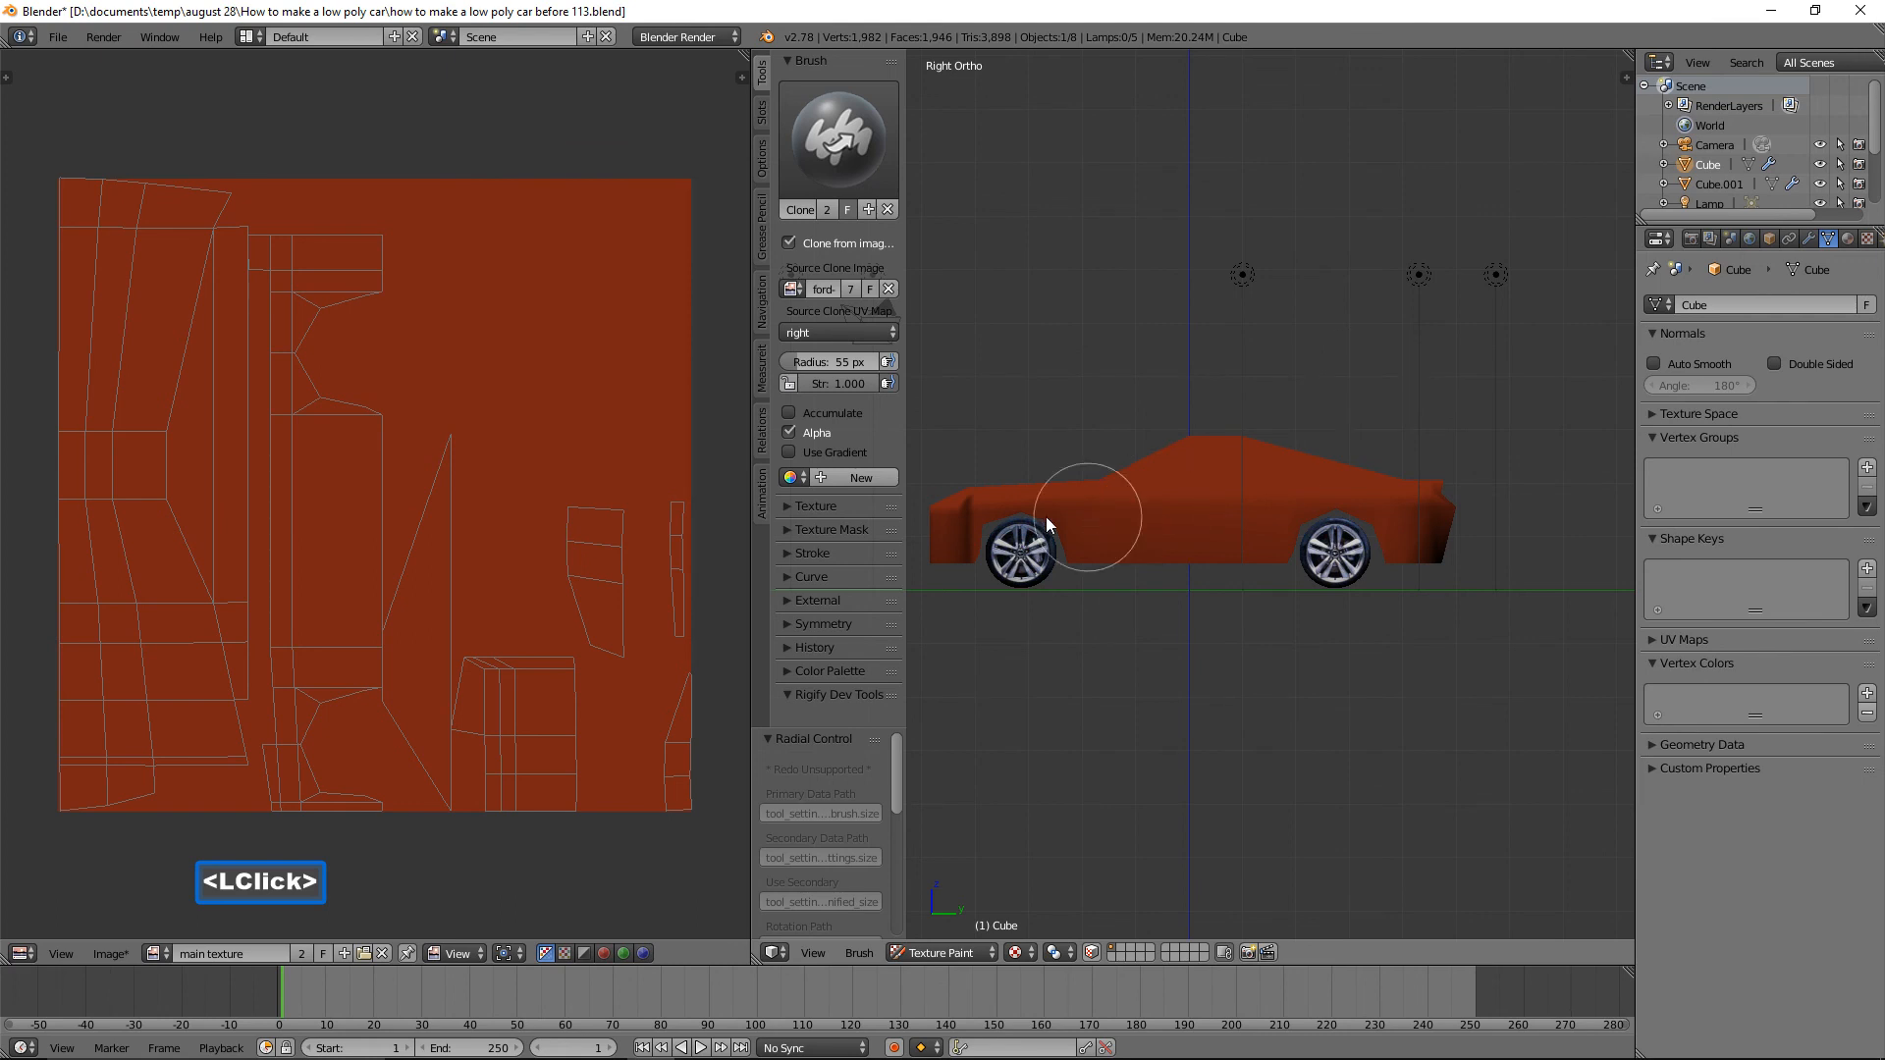
pyautogui.moveTo(966, 516)
pyautogui.mouseDown()
pyautogui.moveTo(960, 544)
pyautogui.moveTo(986, 503)
pyautogui.moveTo(957, 542)
pyautogui.mouseUp()
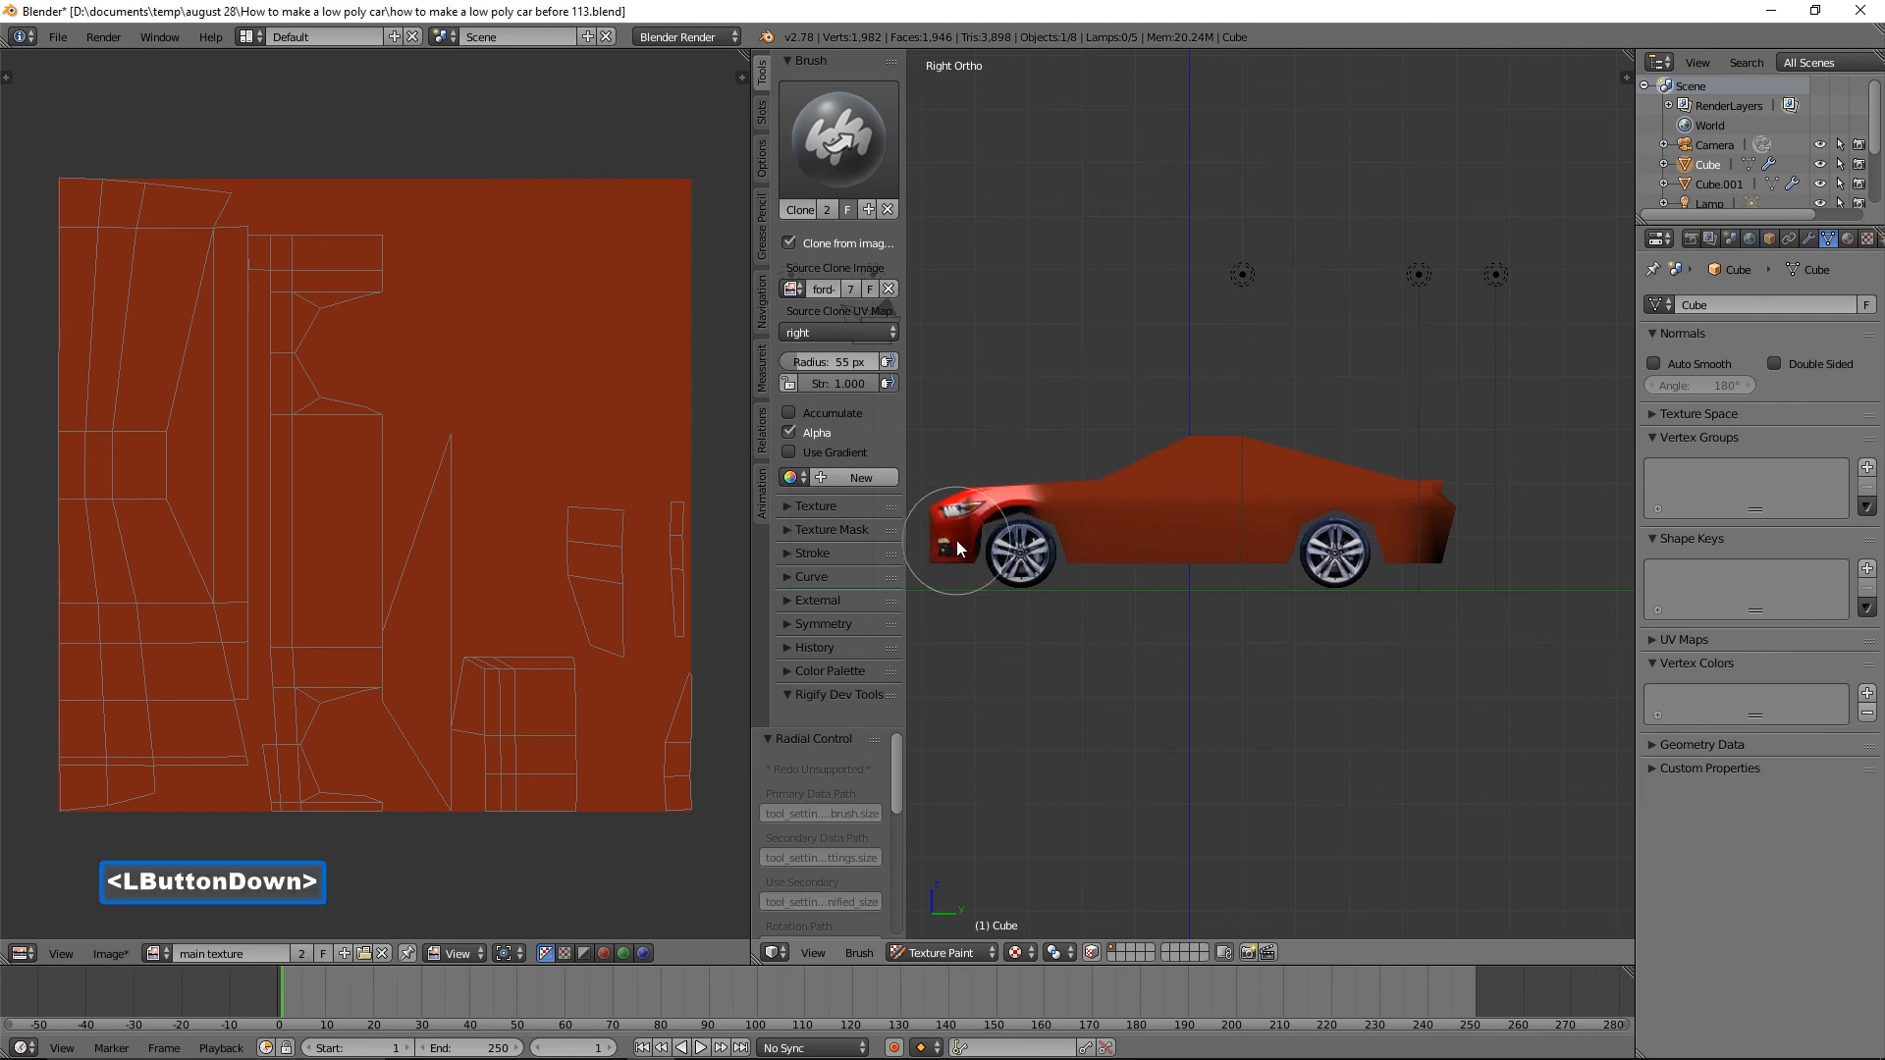
pyautogui.moveTo(1045, 501)
pyautogui.mouseDown()
pyautogui.moveTo(1180, 530)
pyautogui.moveTo(1241, 470)
pyautogui.moveTo(1215, 536)
pyautogui.moveTo(1369, 518)
pyautogui.moveTo(1318, 479)
pyautogui.moveTo(1435, 515)
pyautogui.moveTo(1429, 551)
pyautogui.moveTo(1417, 486)
pyautogui.moveTo(1231, 451)
pyautogui.moveTo(1336, 469)
pyautogui.moveTo(1201, 538)
pyautogui.moveTo(1415, 493)
pyautogui.moveTo(1409, 540)
pyautogui.moveTo(1240, 456)
pyautogui.moveTo(1009, 497)
pyautogui.mouseUp()
pyautogui.moveTo(960, 544)
pyautogui.mouseDown()
pyautogui.moveTo(1051, 533)
pyautogui.moveTo(1180, 561)
pyautogui.mouseUp()
pyautogui.moveTo(968, 545)
pyautogui.mouseDown()
pyautogui.moveTo(1086, 495)
pyautogui.moveTo(1262, 467)
pyautogui.moveTo(1427, 512)
pyautogui.moveTo(1101, 544)
pyautogui.moveTo(1209, 497)
pyautogui.moveTo(1480, 550)
pyautogui.mouseUp()
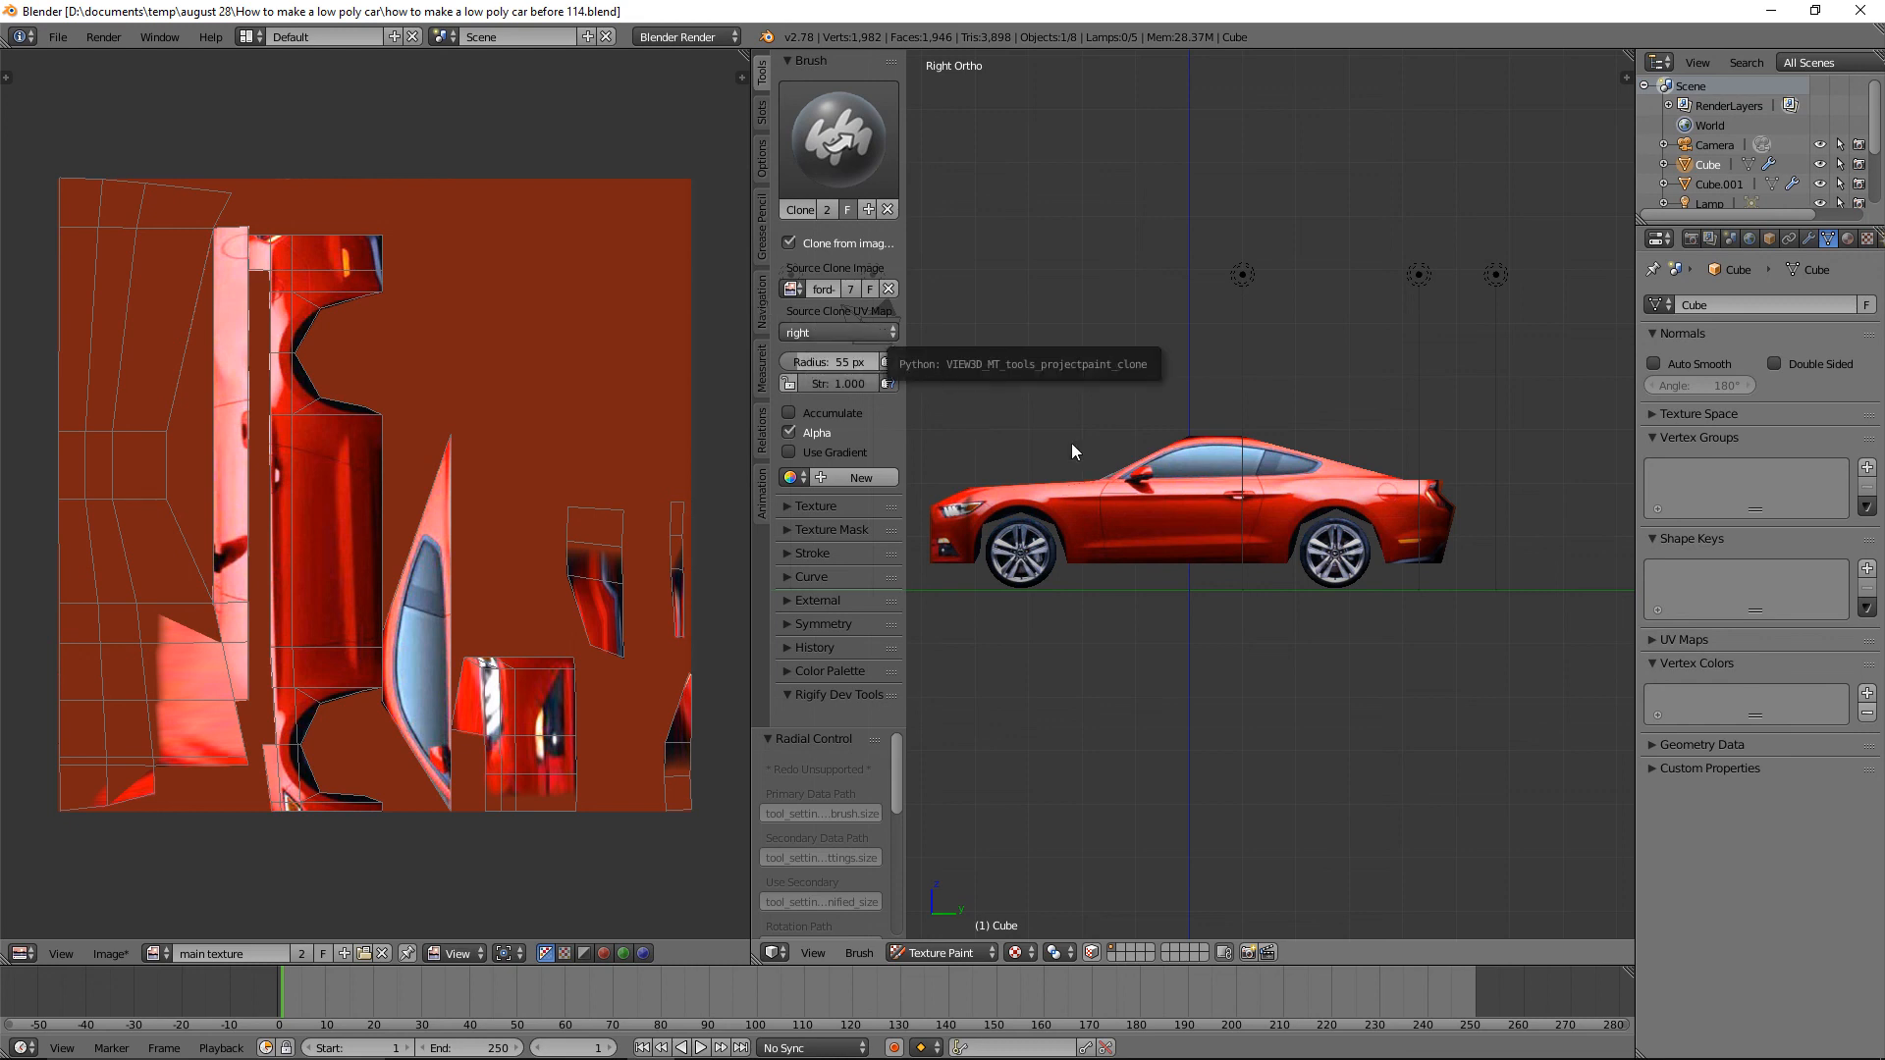
# Face the car in the aligned front view and set the Clone brush's source clone UV map to "front".
pyautogui.click(760, 304)
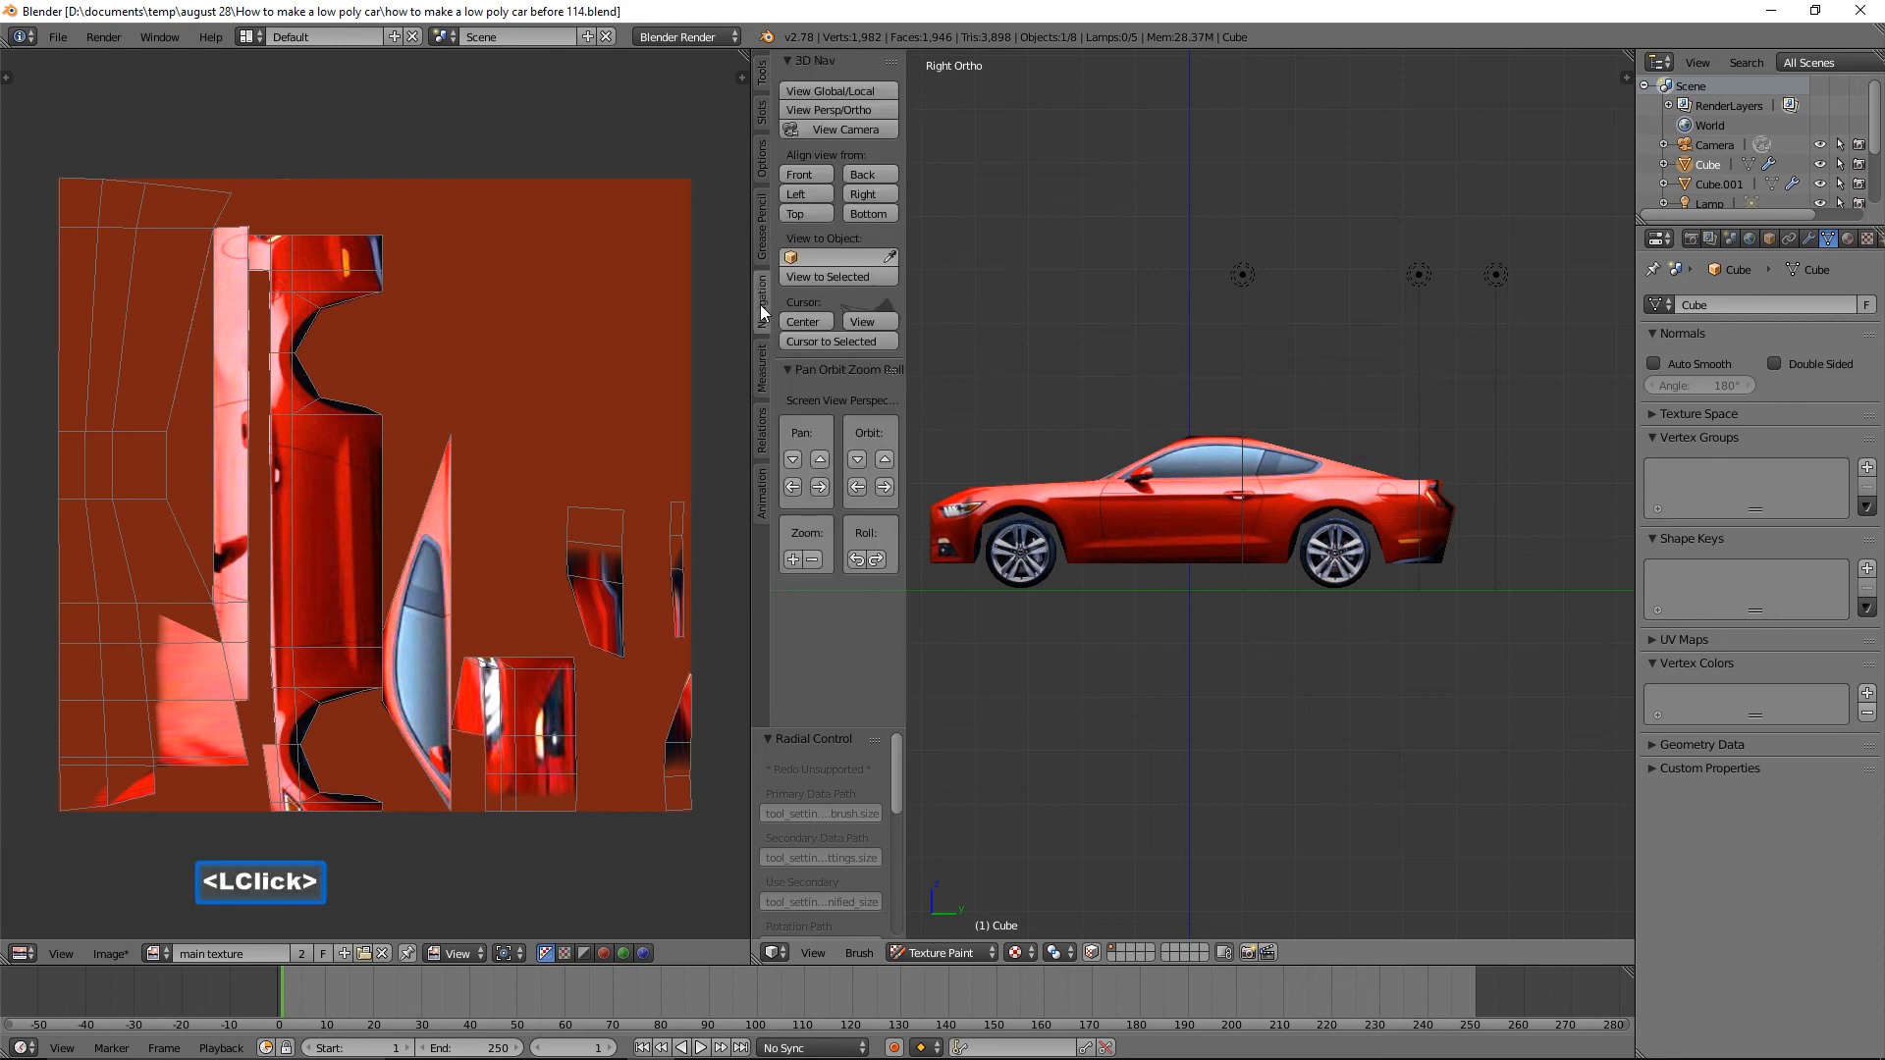
pyautogui.click(819, 175)
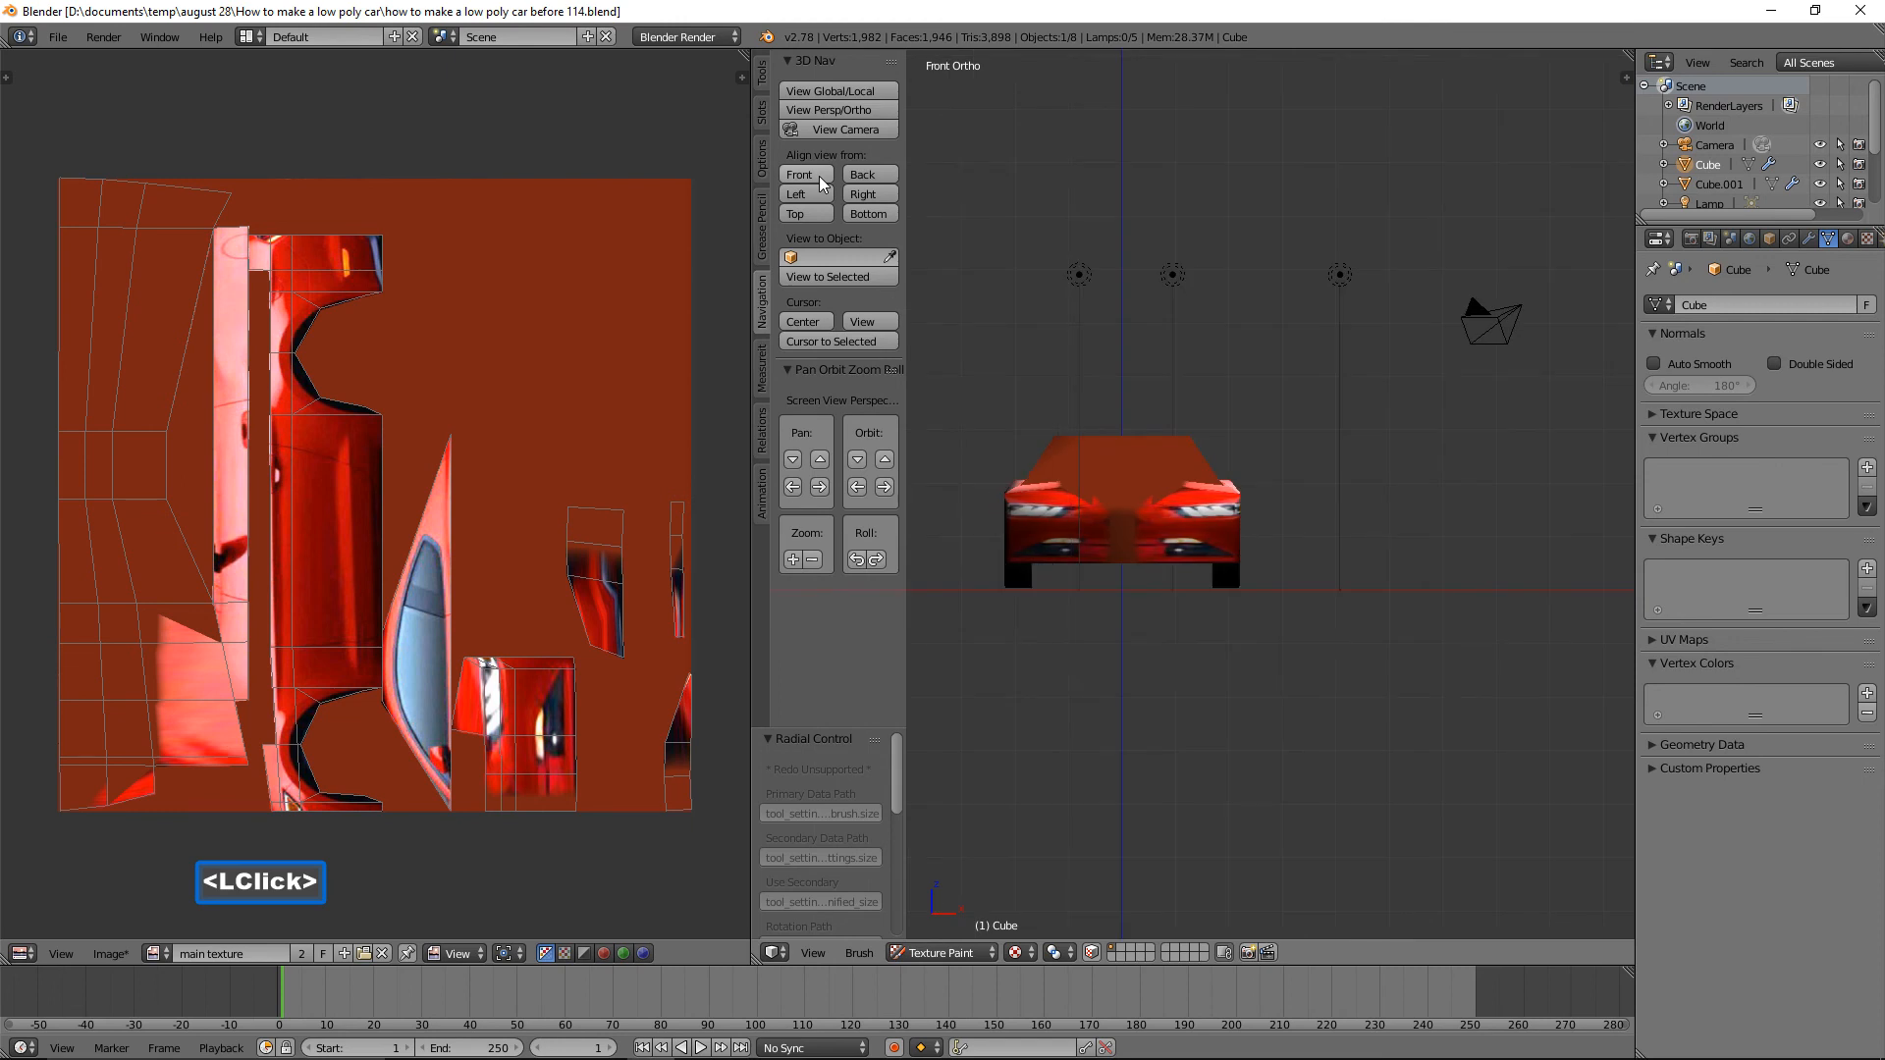
pyautogui.click(759, 74)
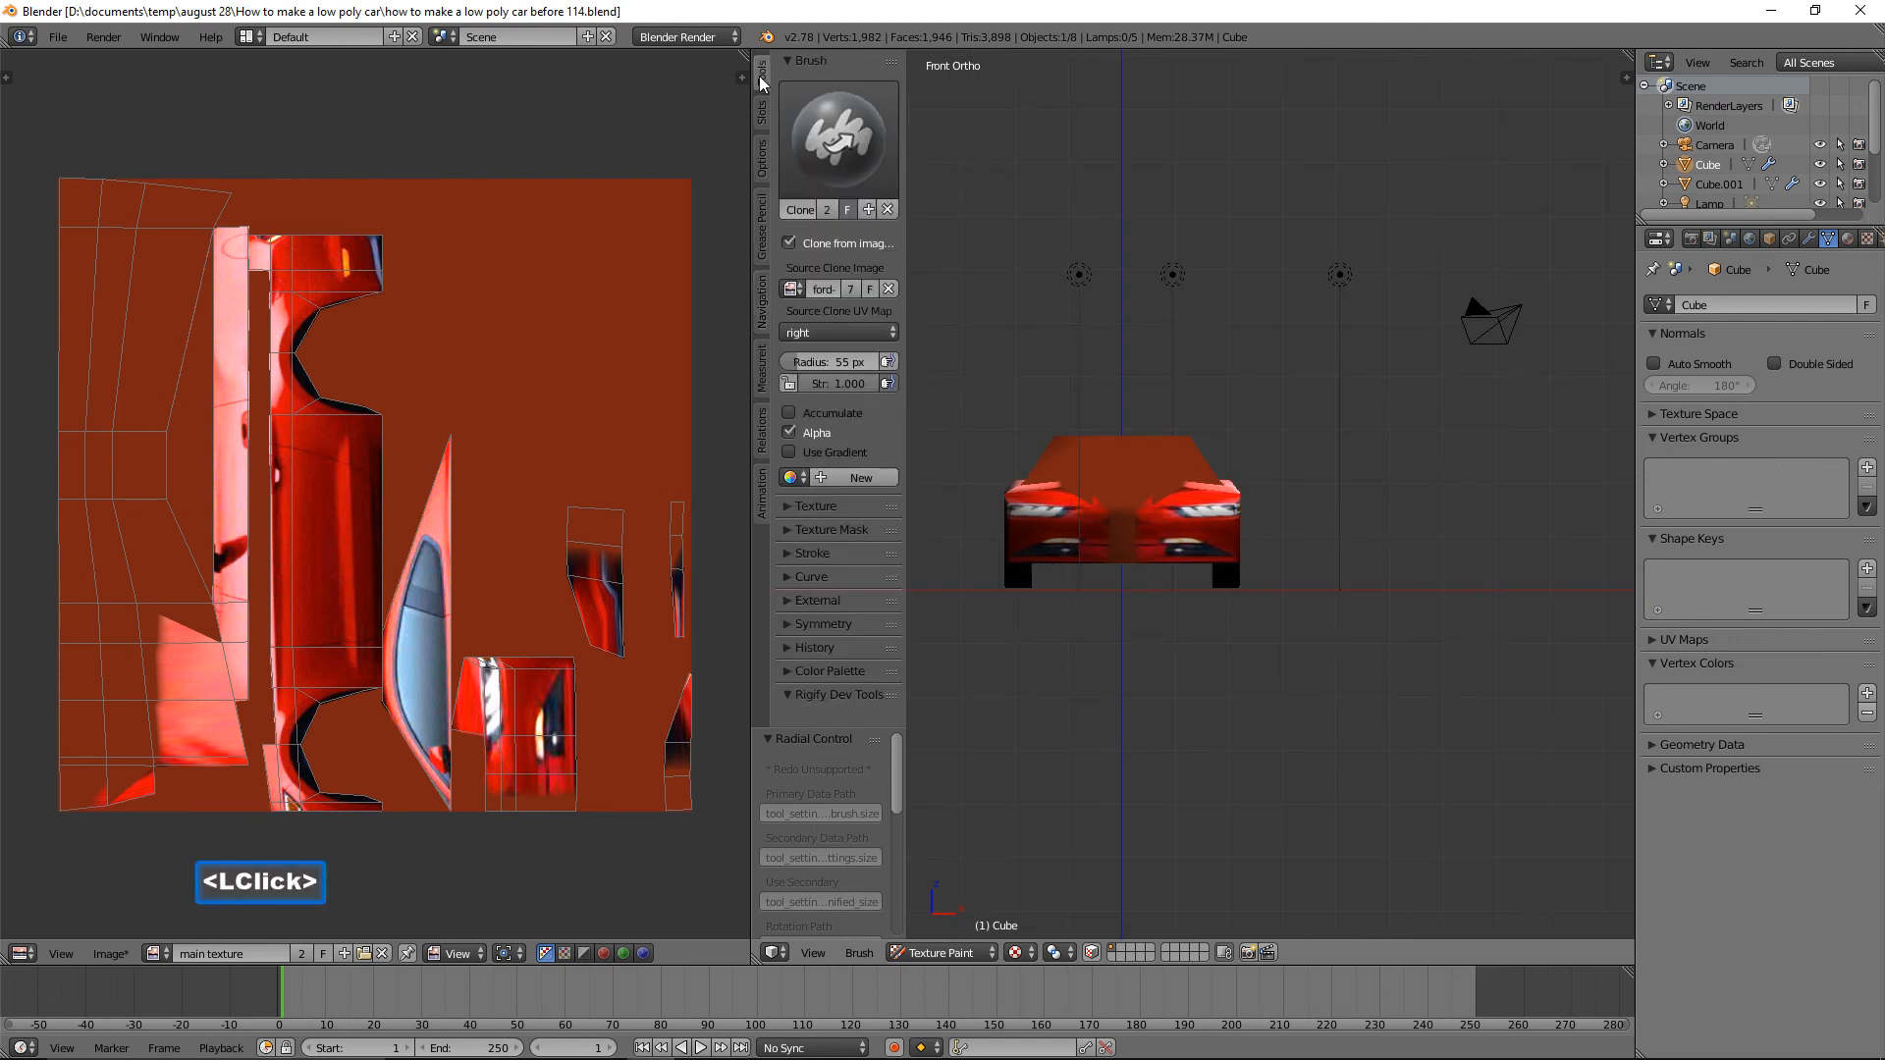
pyautogui.click(891, 334)
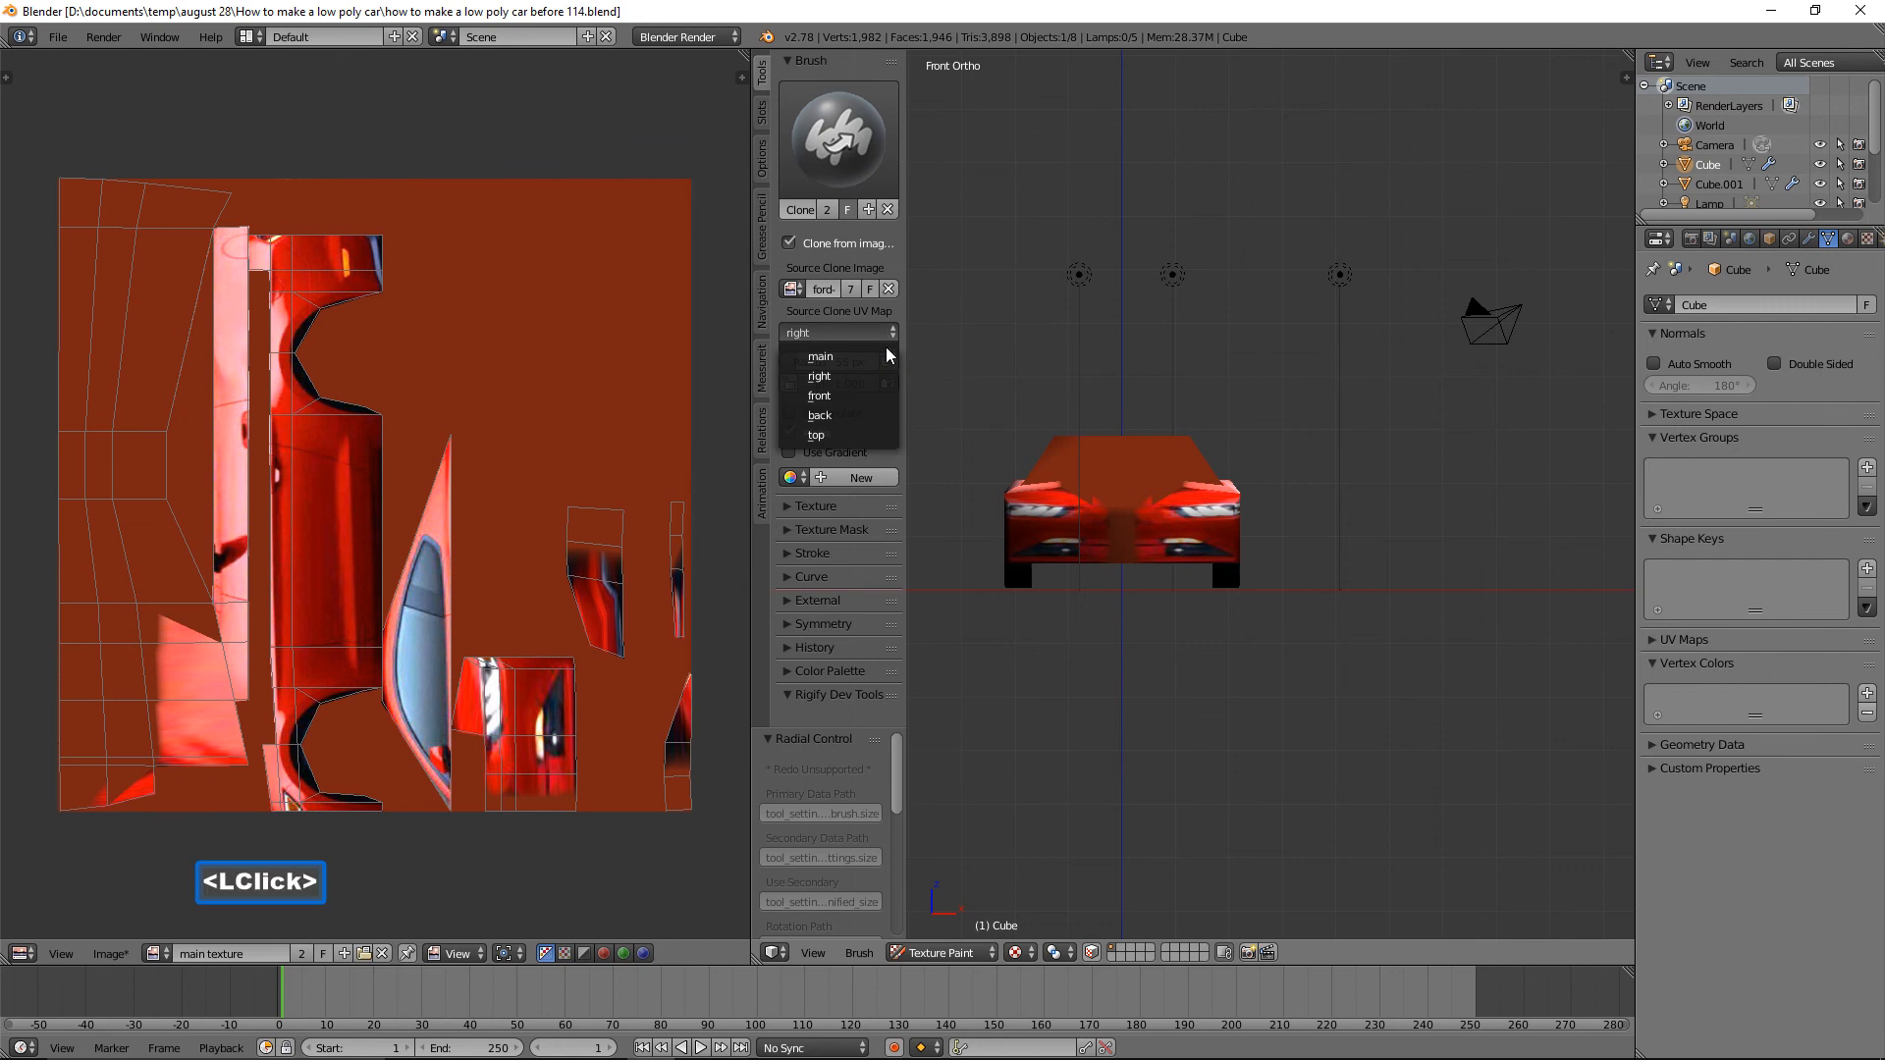
pyautogui.click(868, 393)
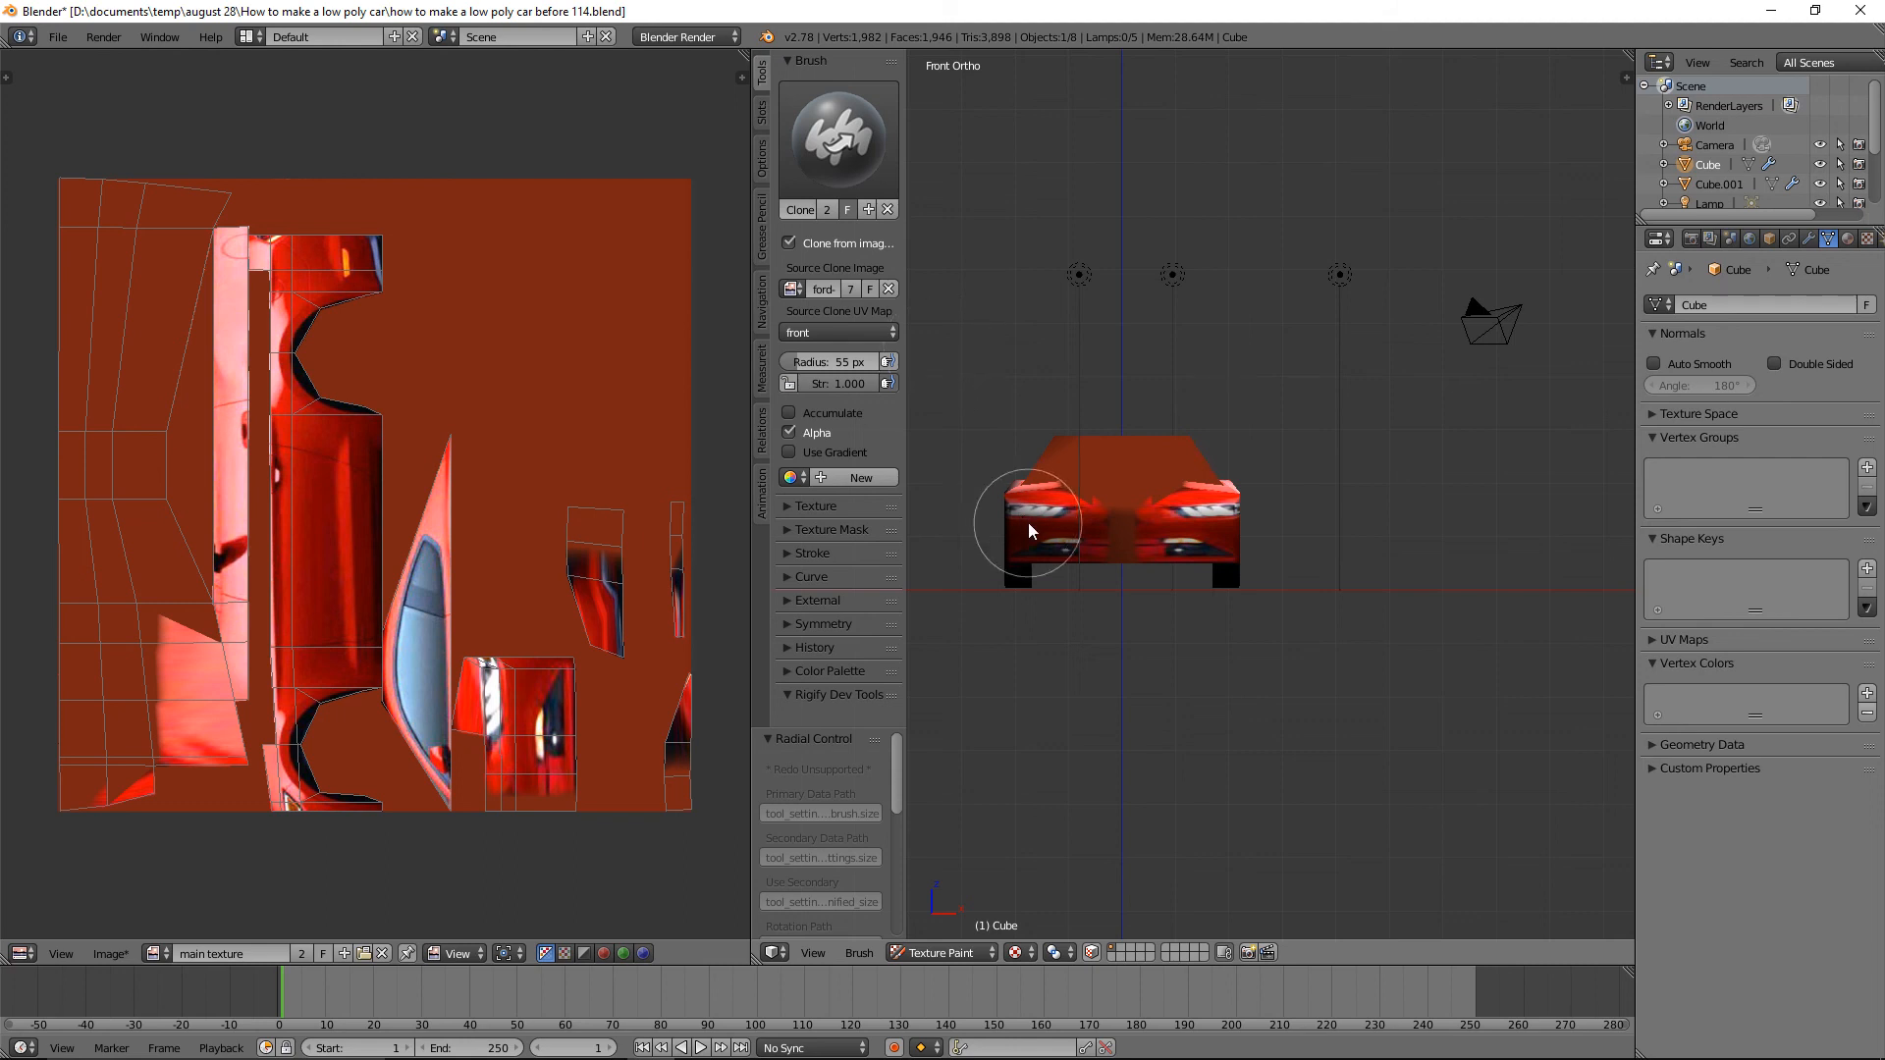
# Clone the front photo over the car's nose, covering the grille, badge, headlights, bumper and front edge of the hood.
pyautogui.scroll(3, 1211, 599)
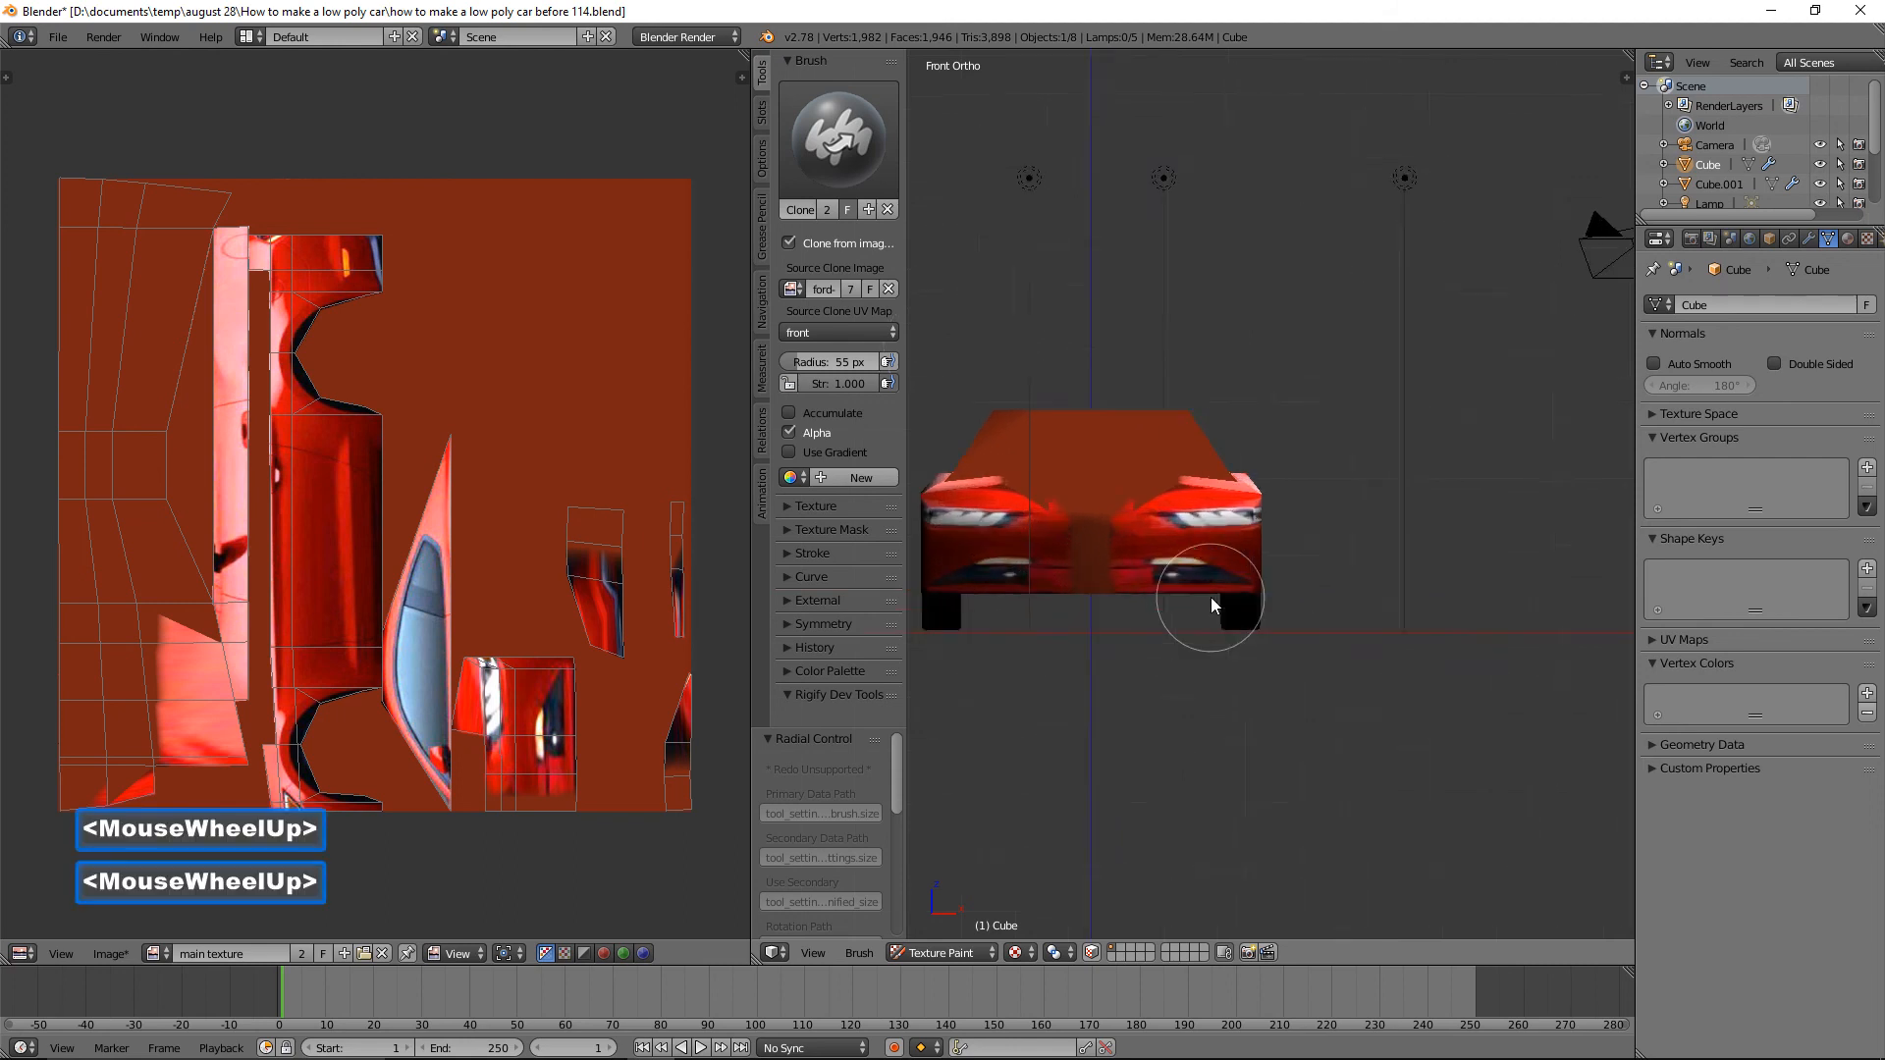
pyautogui.keyDown('shift'); pyautogui.moveTo(1170, 621); pyautogui.dragTo(1380, 526, button='middle'); pyautogui.keyUp('shift')
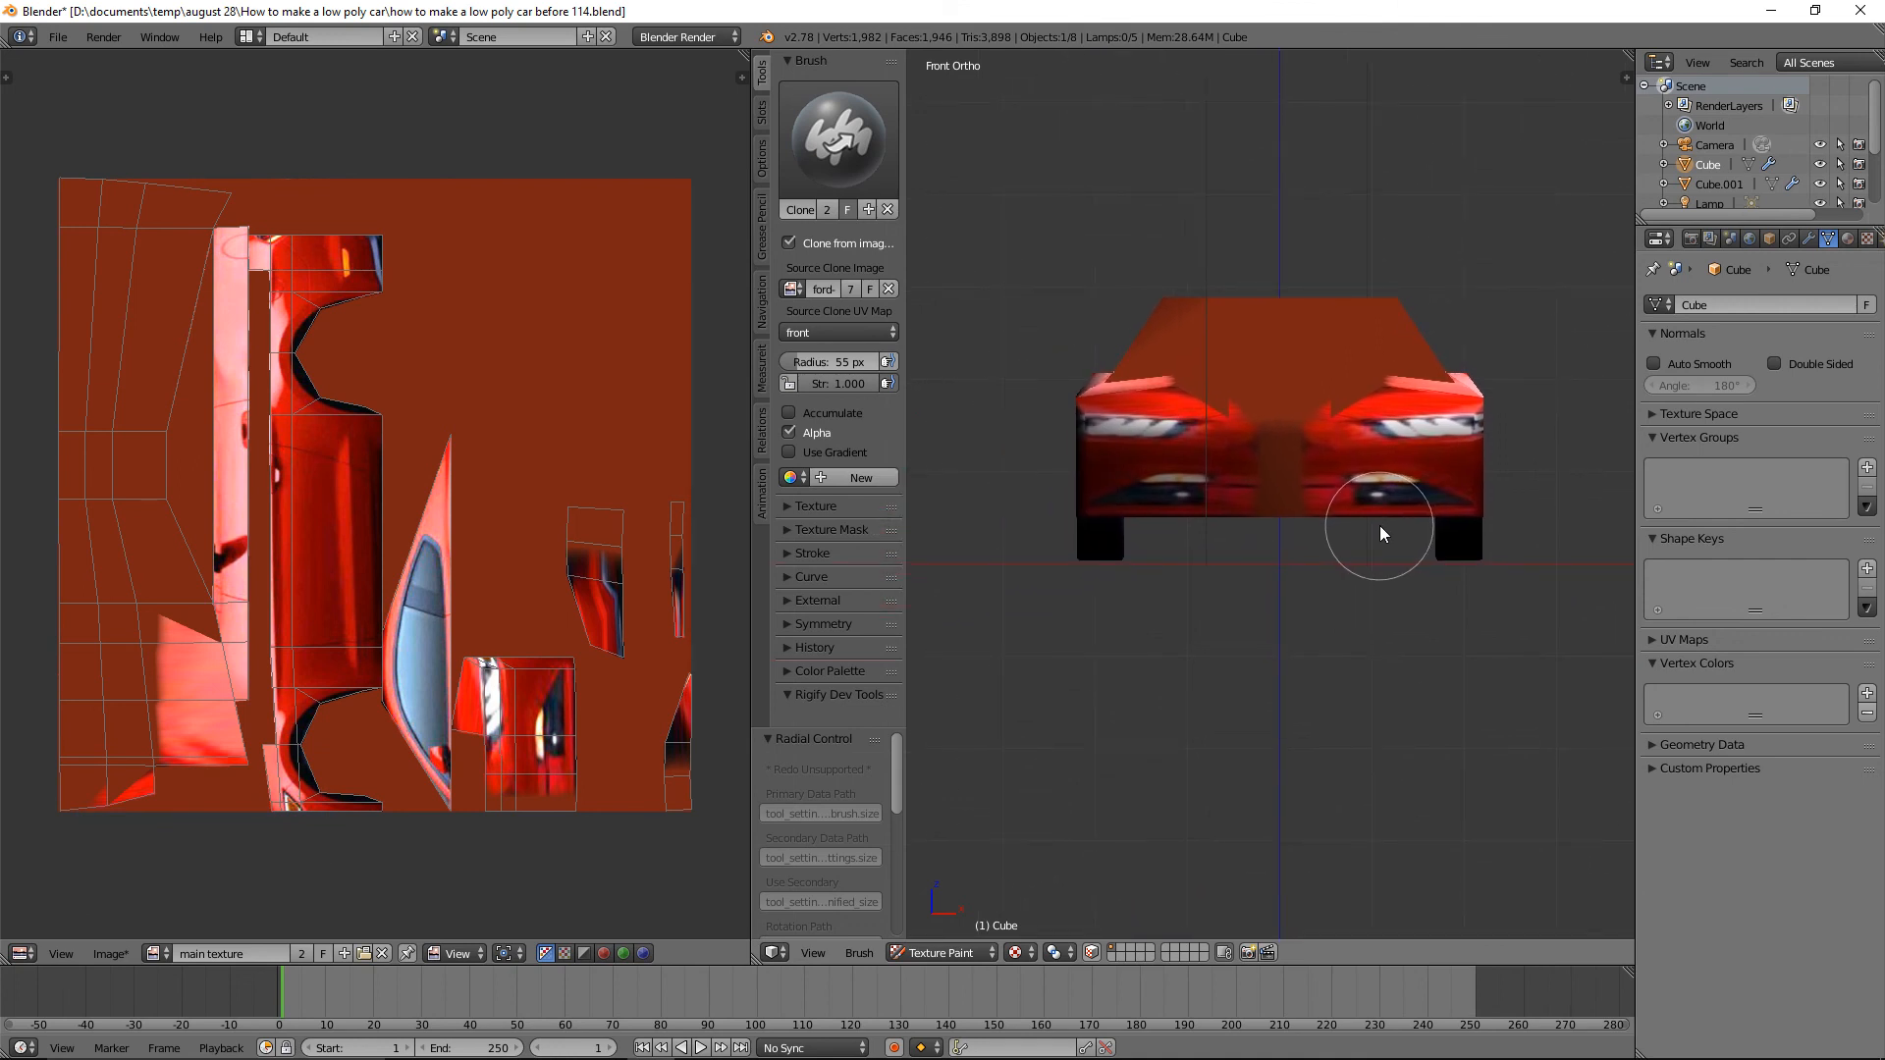
pyautogui.scroll(1, 1380, 527)
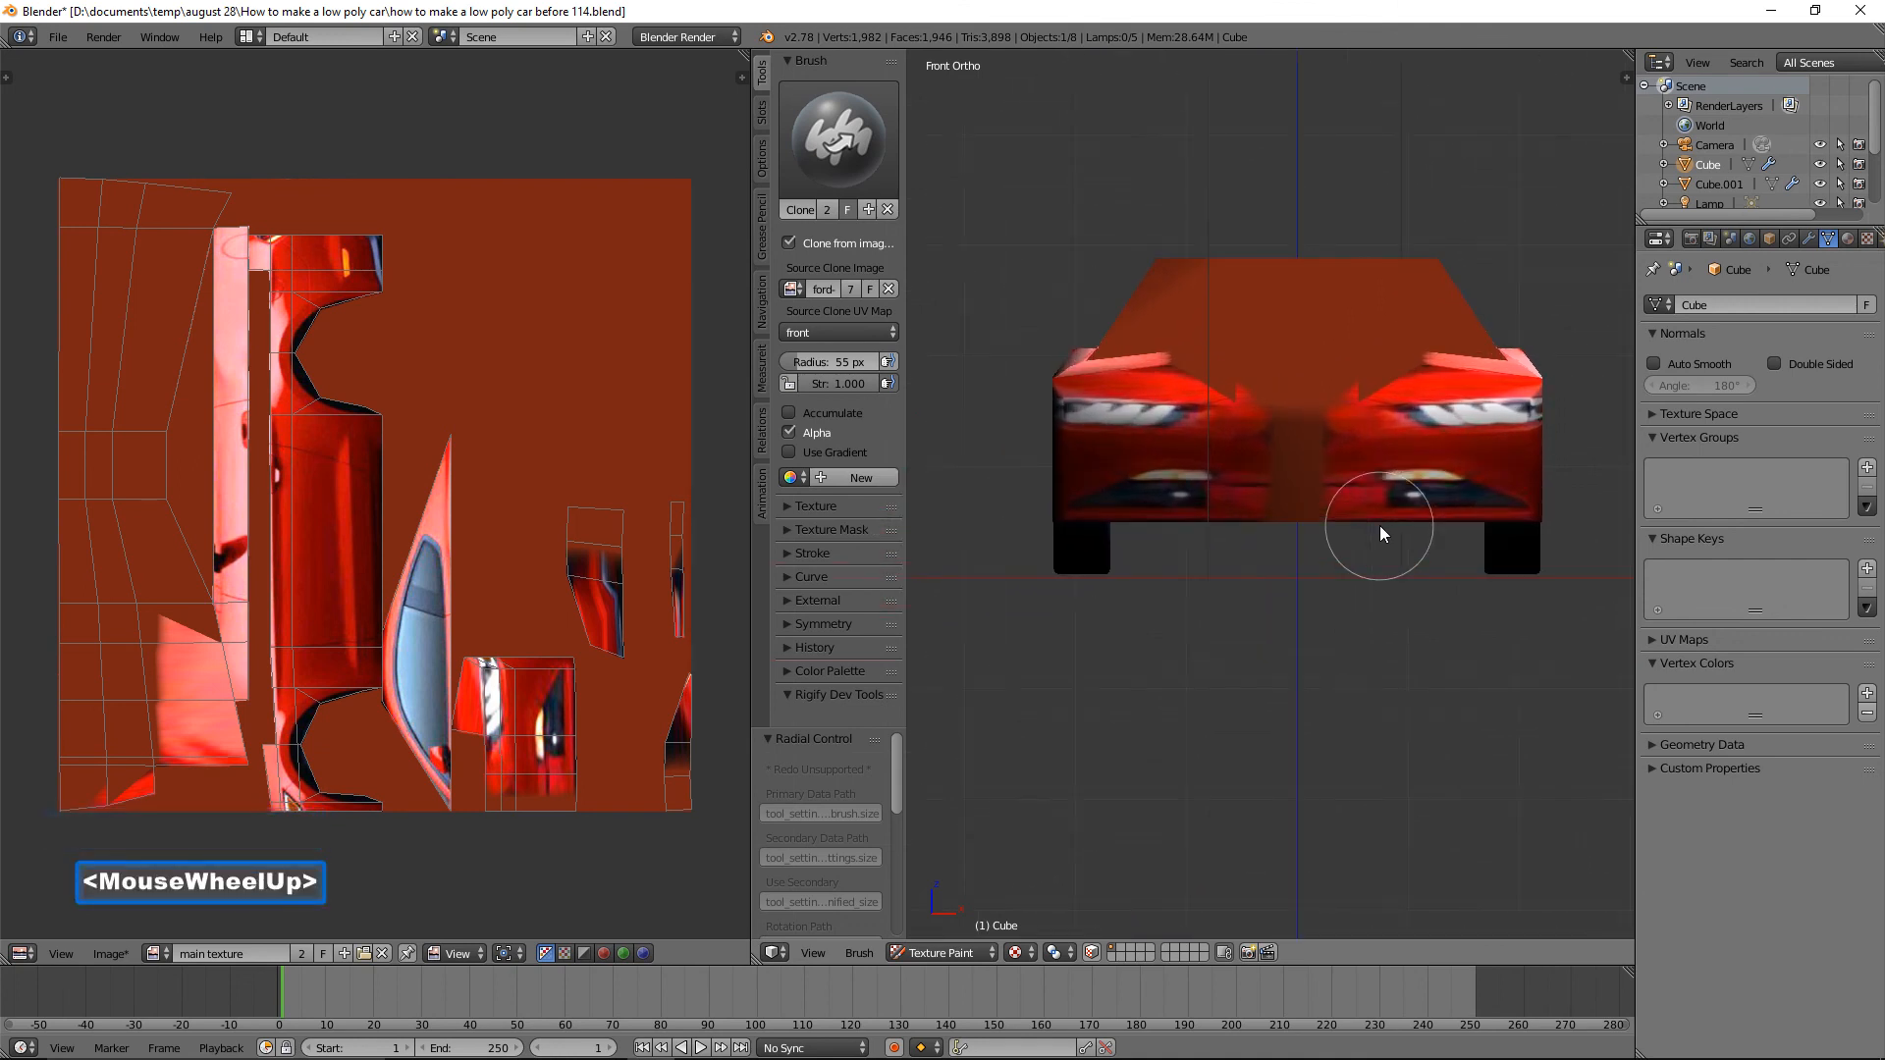
pyautogui.scroll(1, 1381, 526)
pyautogui.keyDown('shift'); pyautogui.moveTo(1380, 527); pyautogui.dragTo(1321, 587, button='middle'); pyautogui.keyUp('shift')
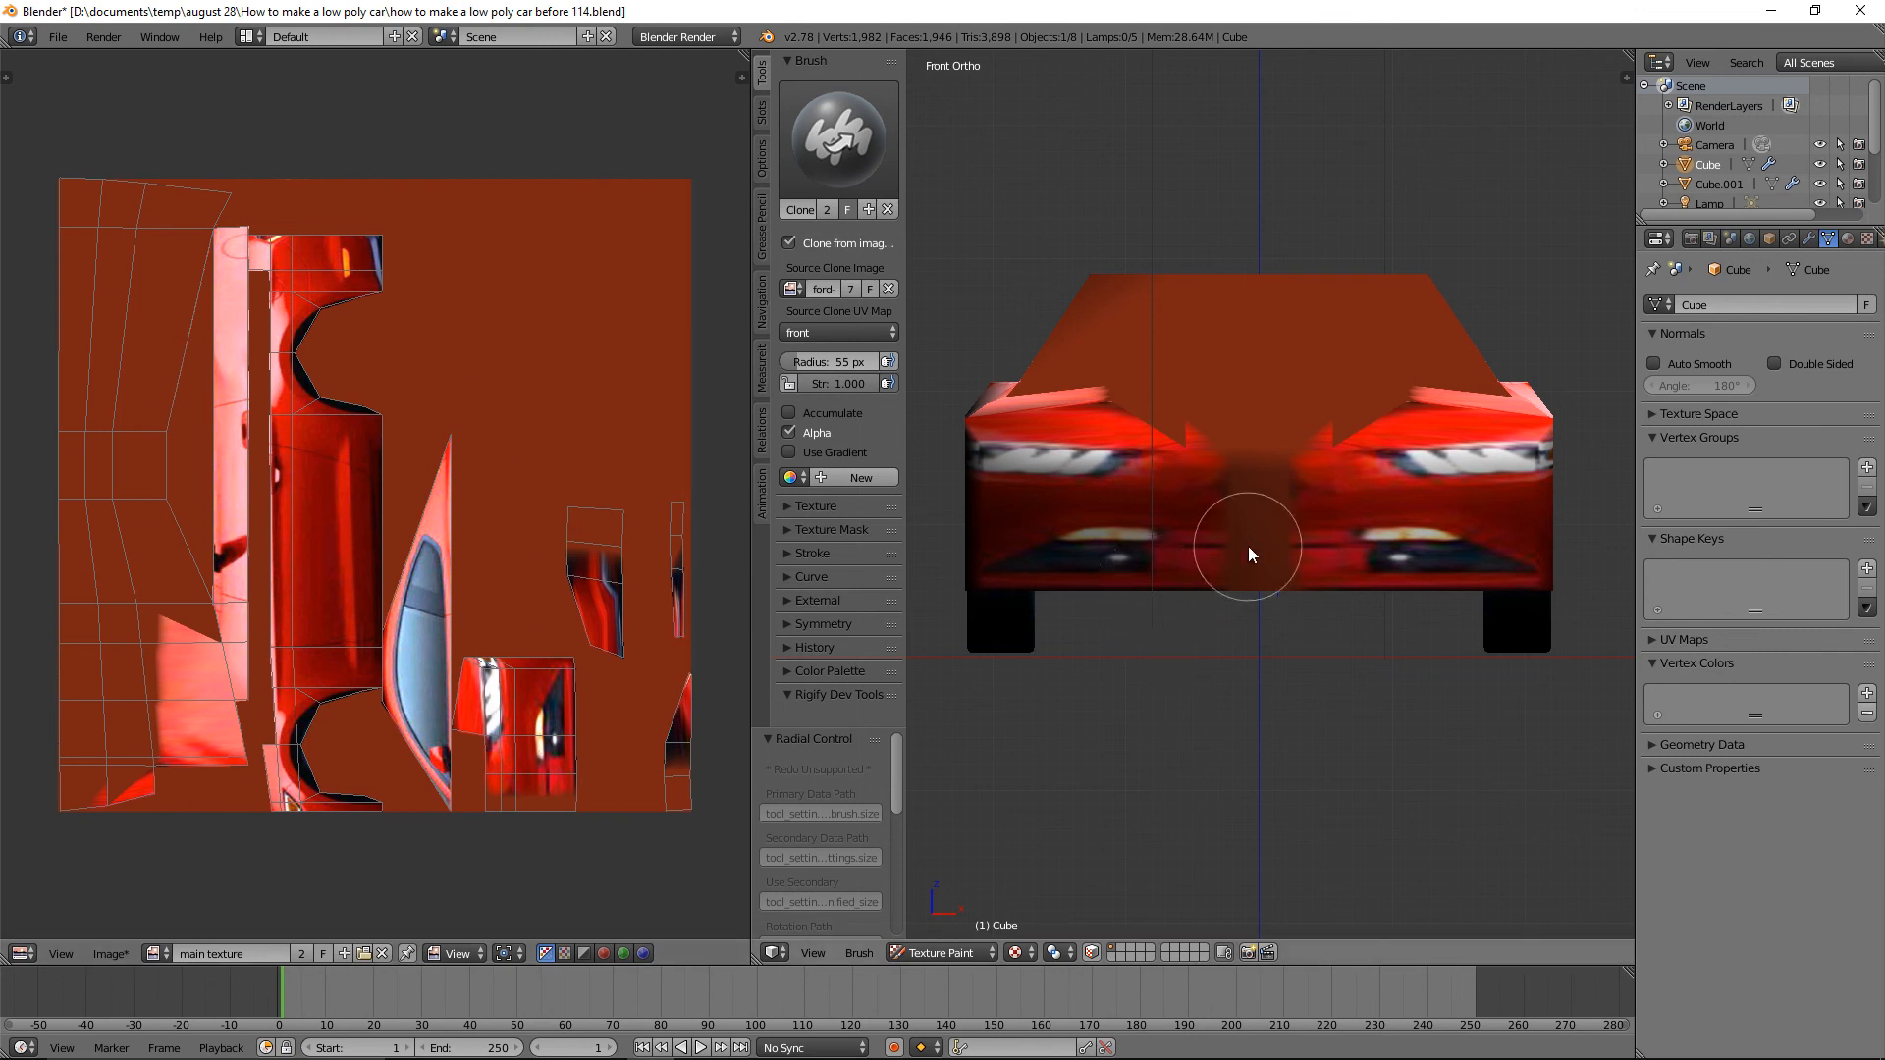
pyautogui.moveTo(1246, 546)
pyautogui.mouseDown()
pyautogui.moveTo(1278, 515)
pyautogui.moveTo(1092, 516)
pyautogui.moveTo(1171, 512)
pyautogui.mouseUp()
pyautogui.click(1200, 508)
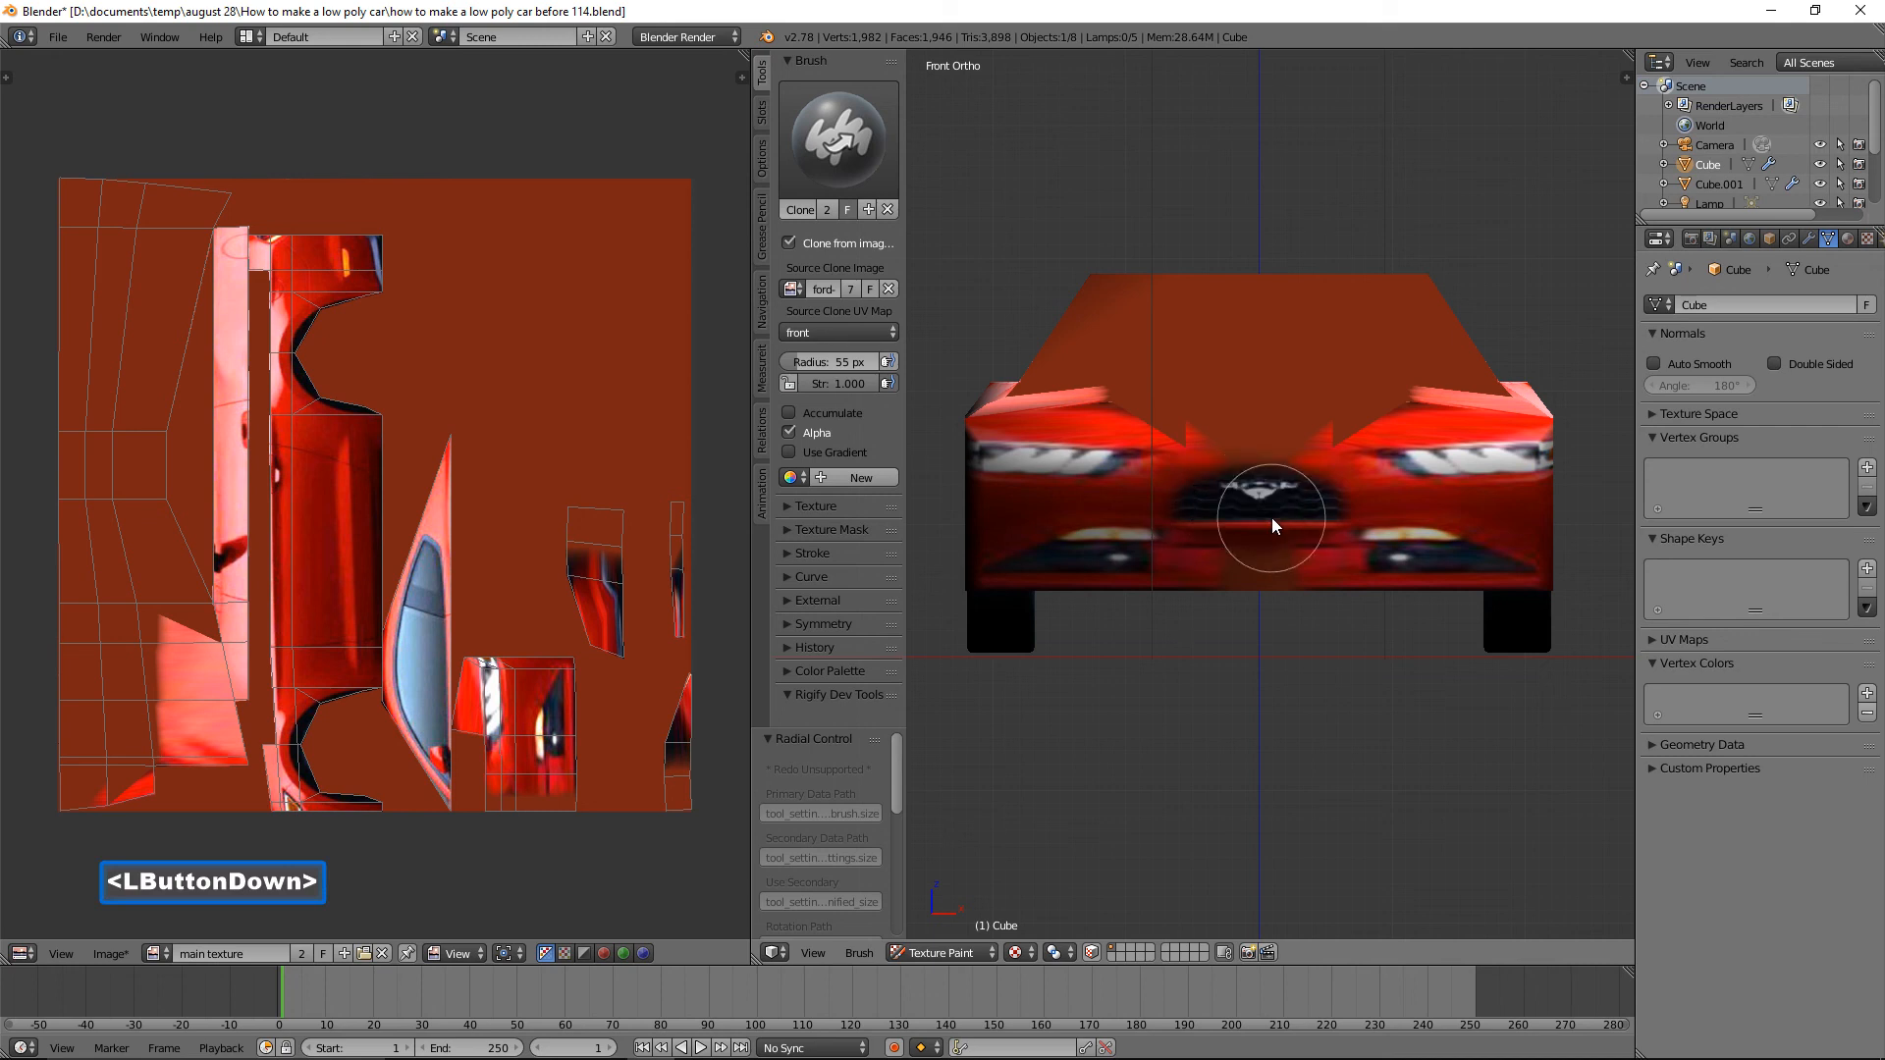
pyautogui.moveTo(1263, 550); pyautogui.dragTo(1434, 536)
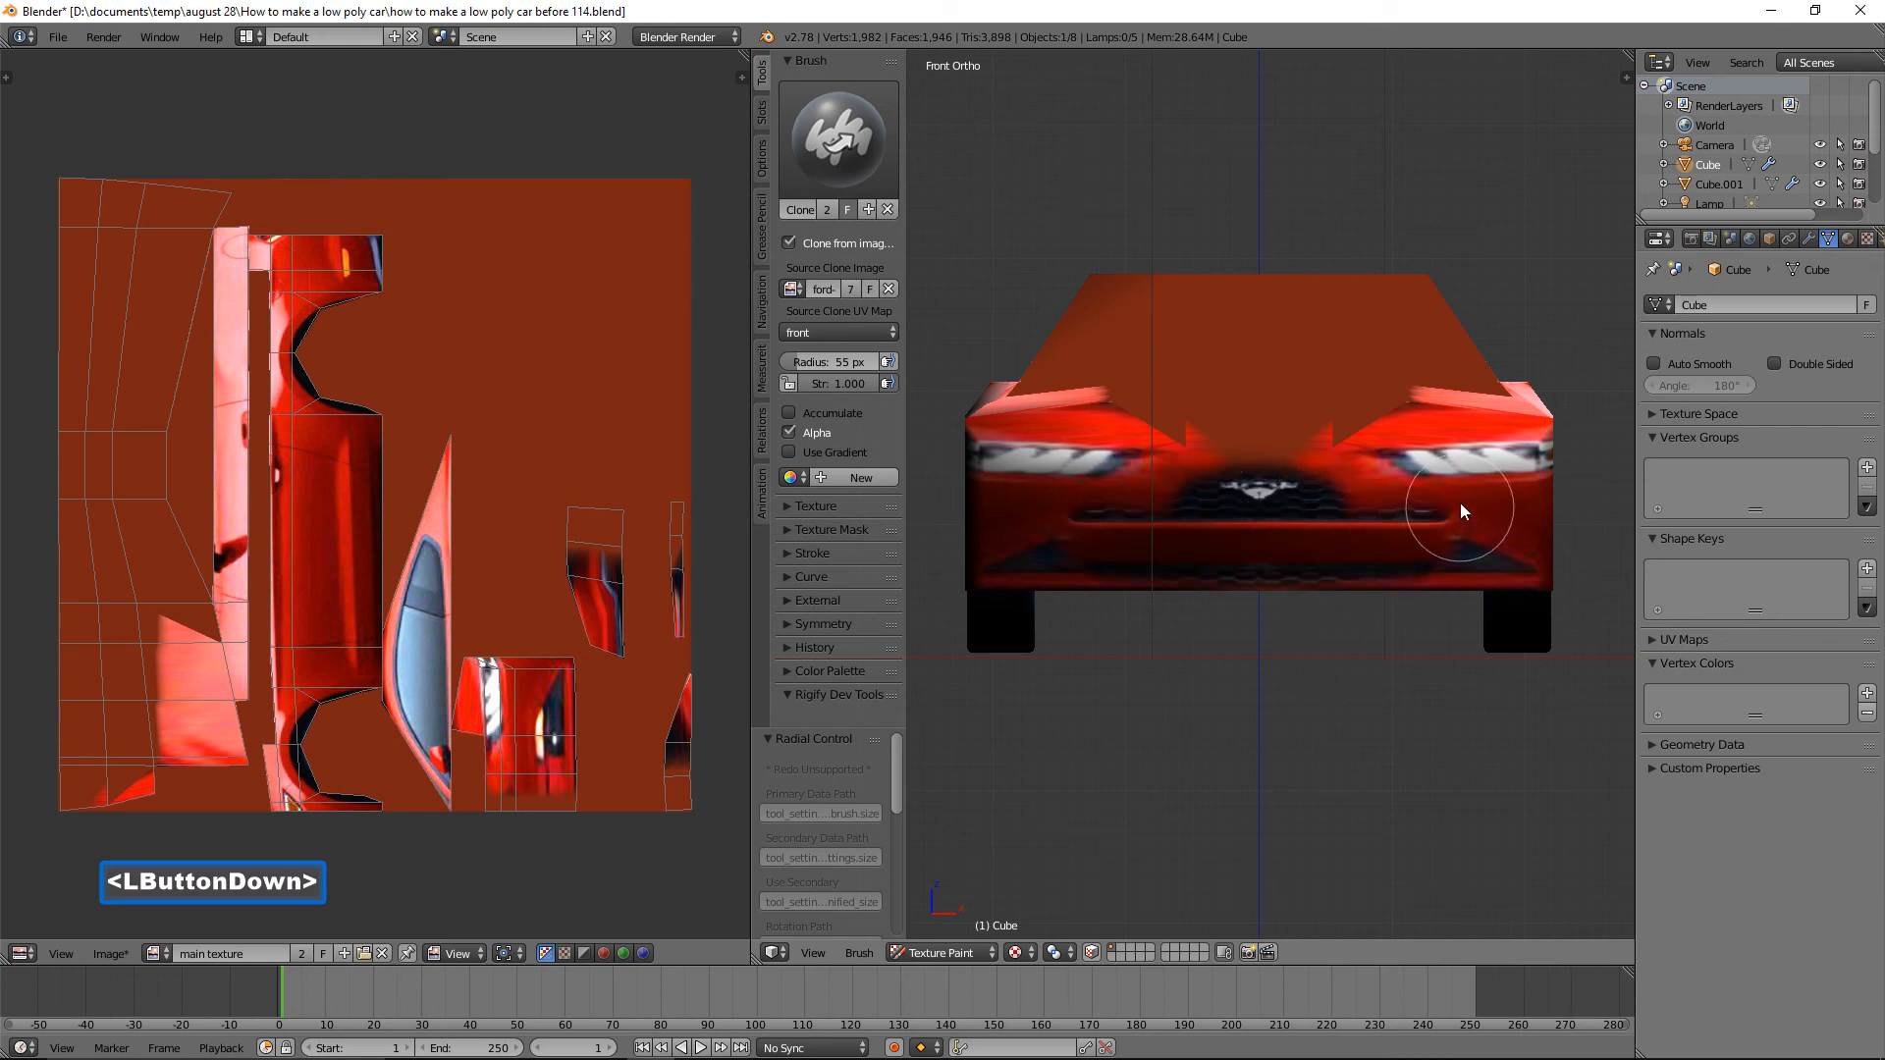
pyautogui.moveTo(1299, 456)
pyautogui.mouseDown()
pyautogui.moveTo(1209, 445)
pyautogui.moveTo(1311, 440)
pyautogui.mouseUp()
pyautogui.moveTo(1447, 474)
pyautogui.mouseDown()
pyautogui.moveTo(1502, 501)
pyautogui.moveTo(1477, 468)
pyautogui.mouseUp()
pyautogui.moveTo(1384, 526)
pyautogui.mouseDown()
pyautogui.moveTo(1187, 510)
pyautogui.moveTo(1227, 514)
pyautogui.mouseUp()
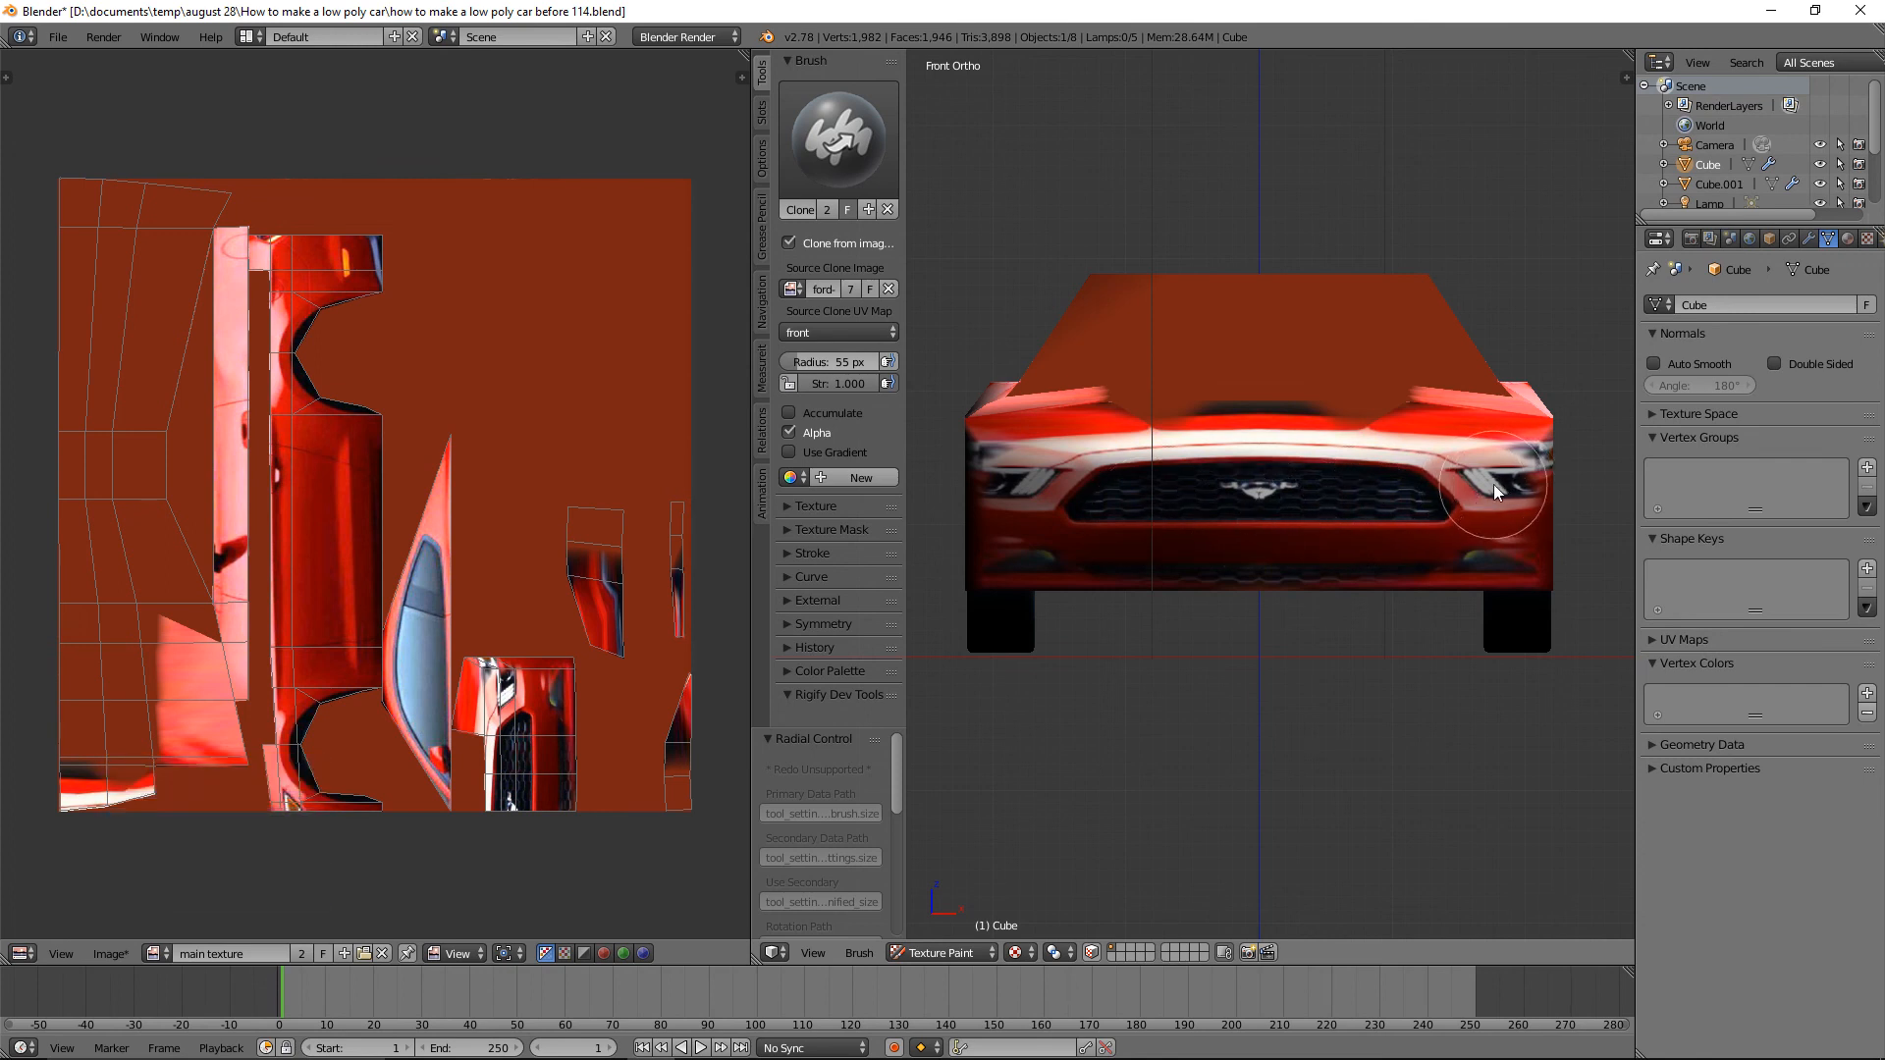
pyautogui.moveTo(1505, 497)
pyautogui.mouseDown(button='middle')
pyautogui.moveTo(1351, 504)
pyautogui.moveTo(1518, 471)
pyautogui.mouseUp(button='middle')
pyautogui.moveTo(1443, 524); pyautogui.dragTo(1475, 524, button='middle')
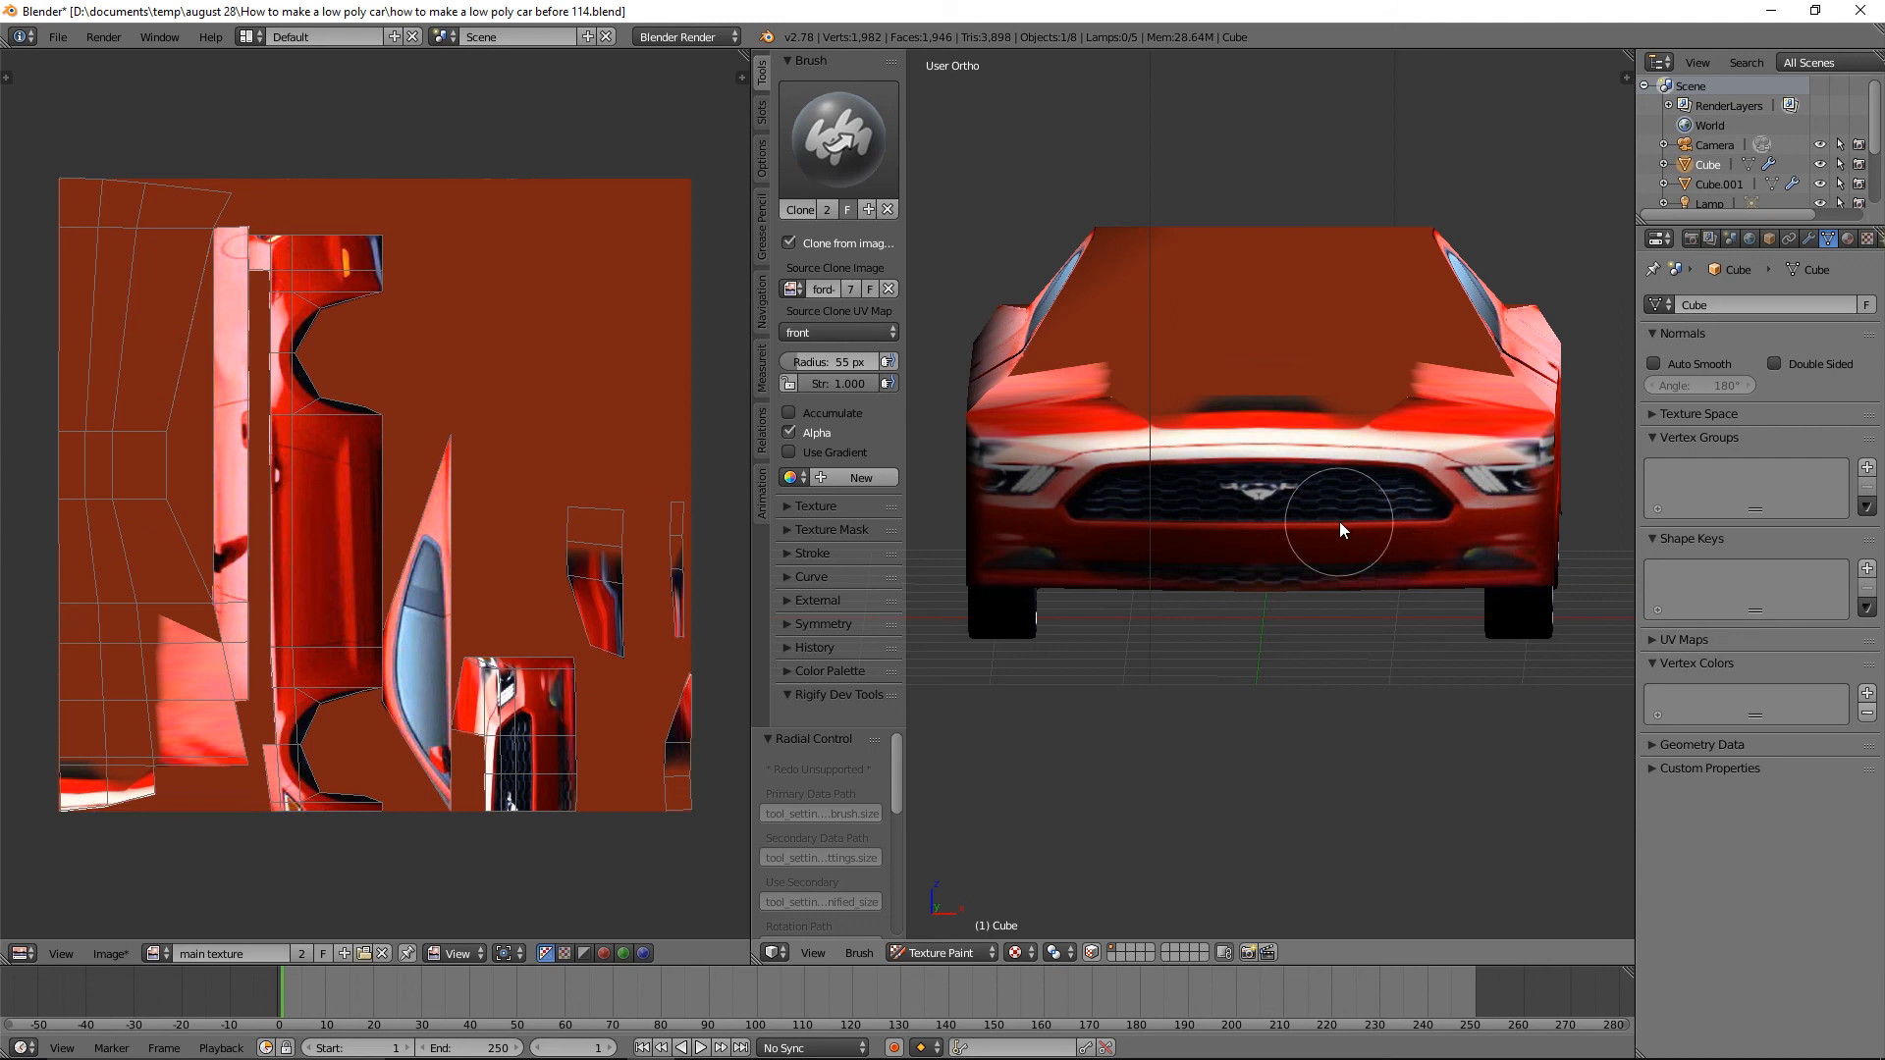
# Switch the car body to Edit Mode, make the "front" UV map active and align the view to the car's front.
pyautogui.click(1657, 641)
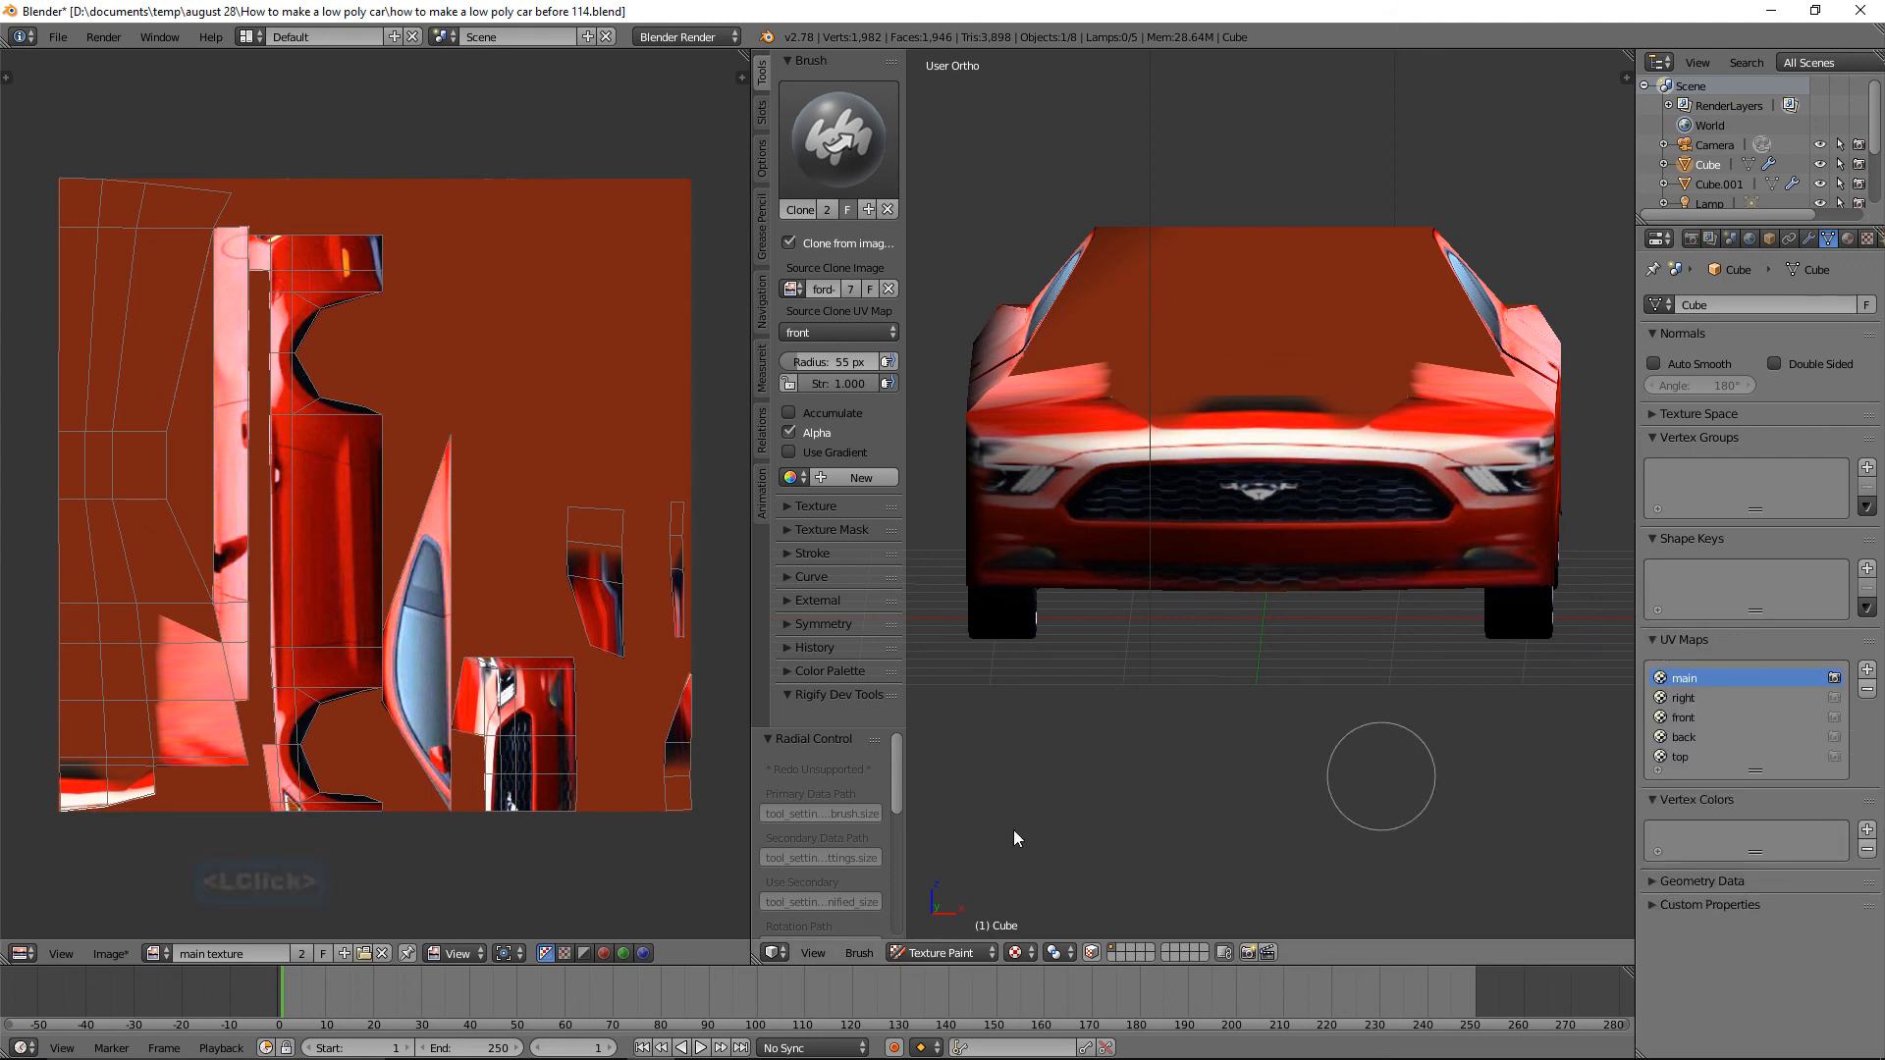
pyautogui.click(970, 950)
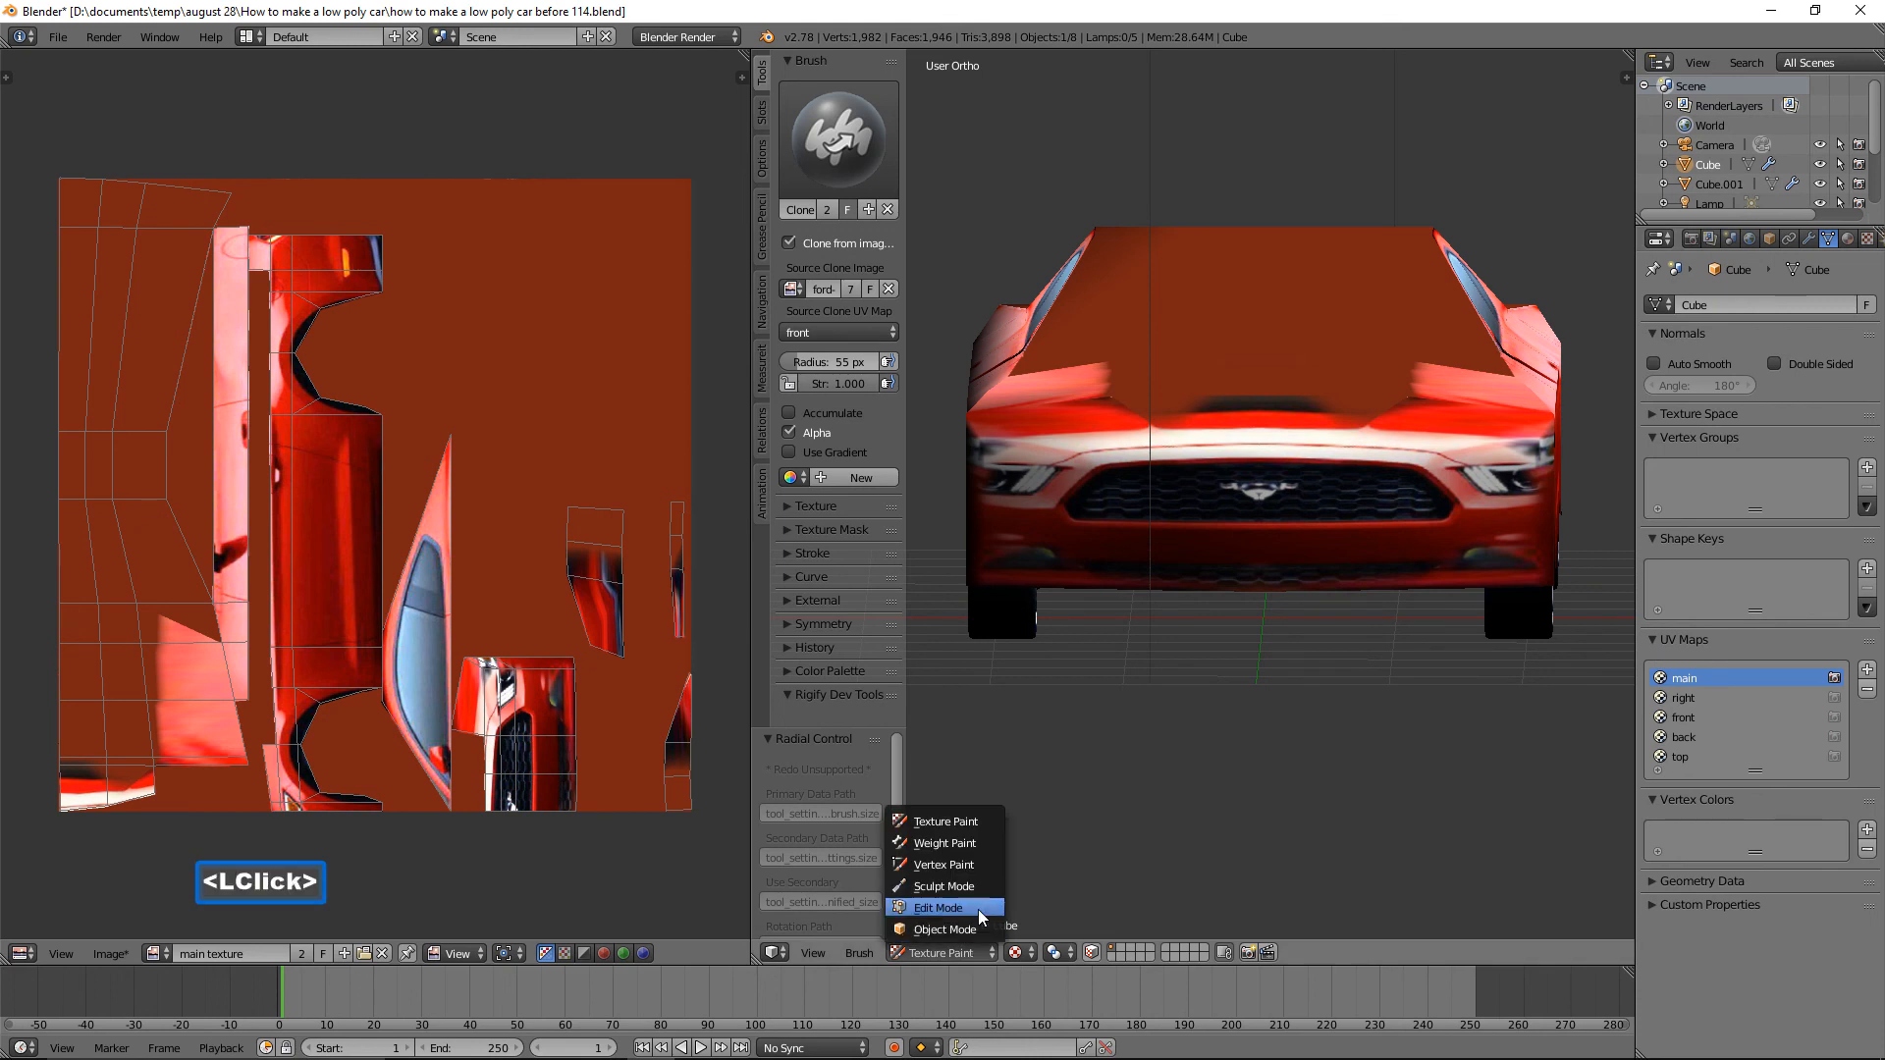
pyautogui.click(977, 909)
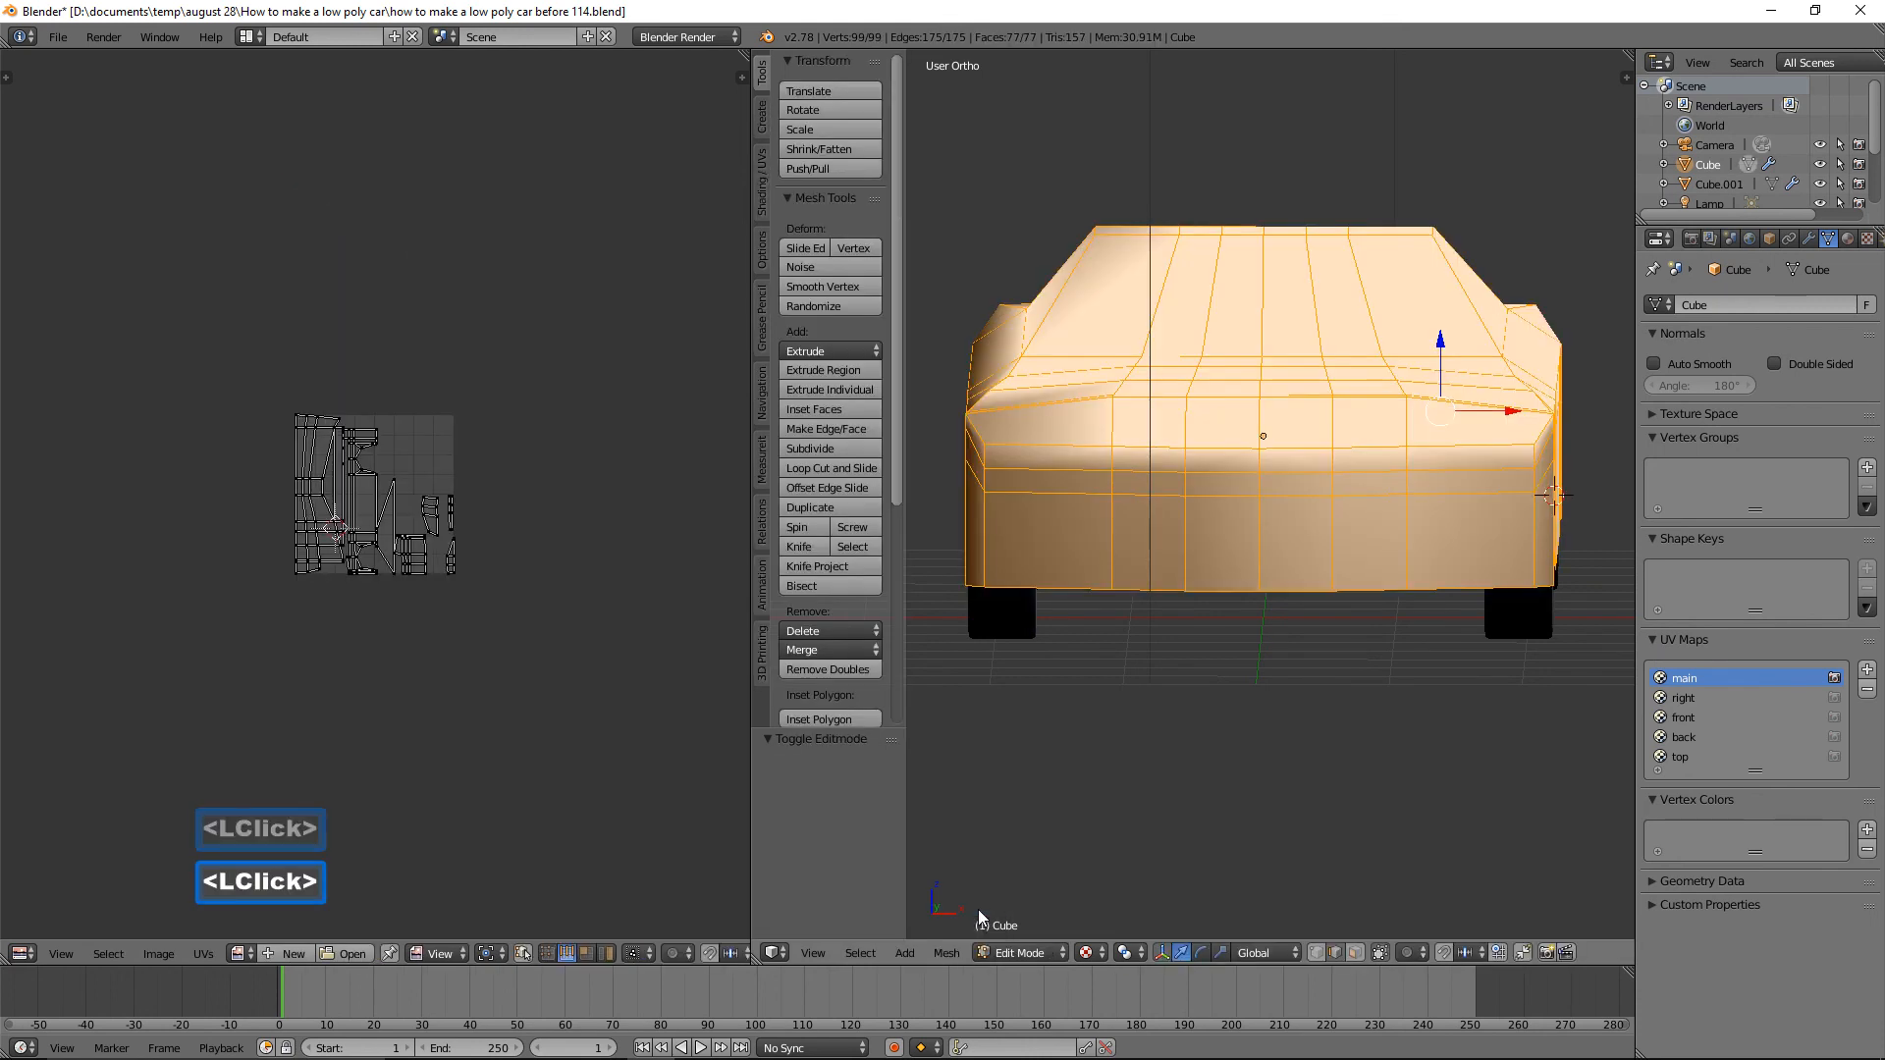
pyautogui.click(1684, 717)
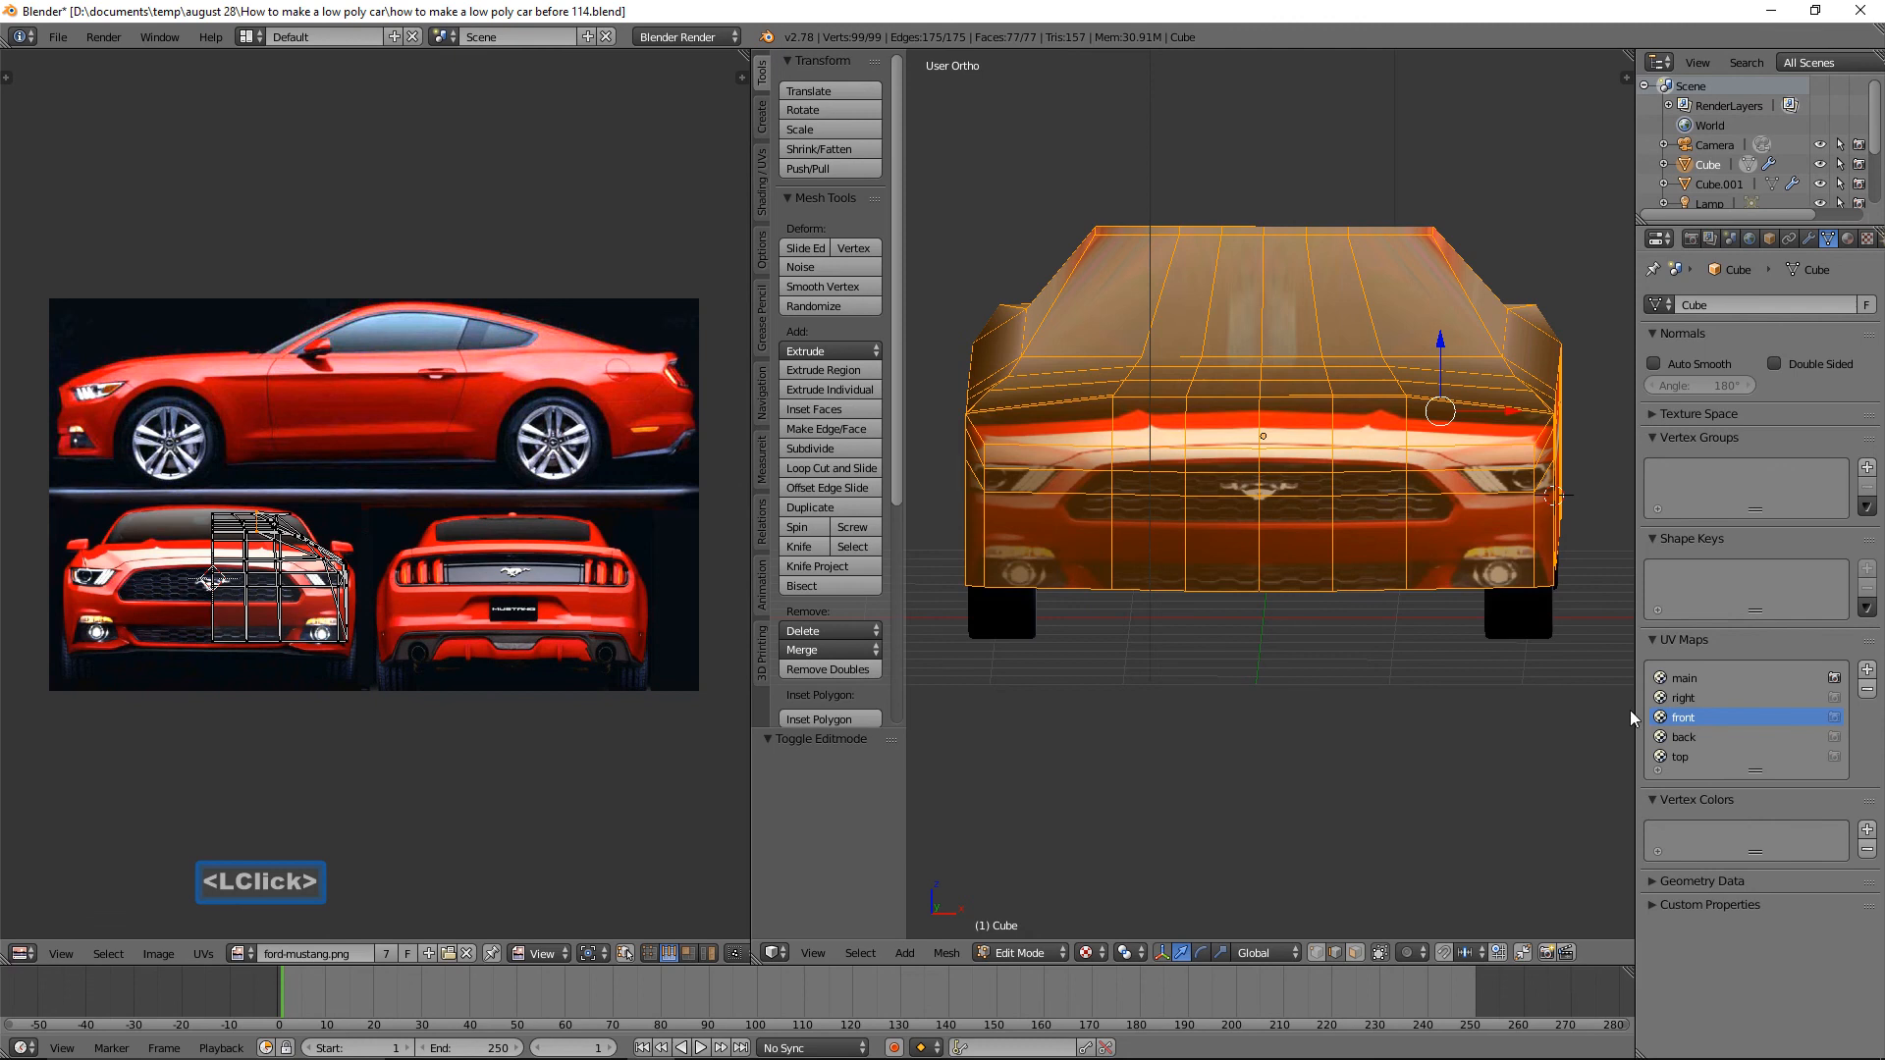
pyautogui.click(764, 402)
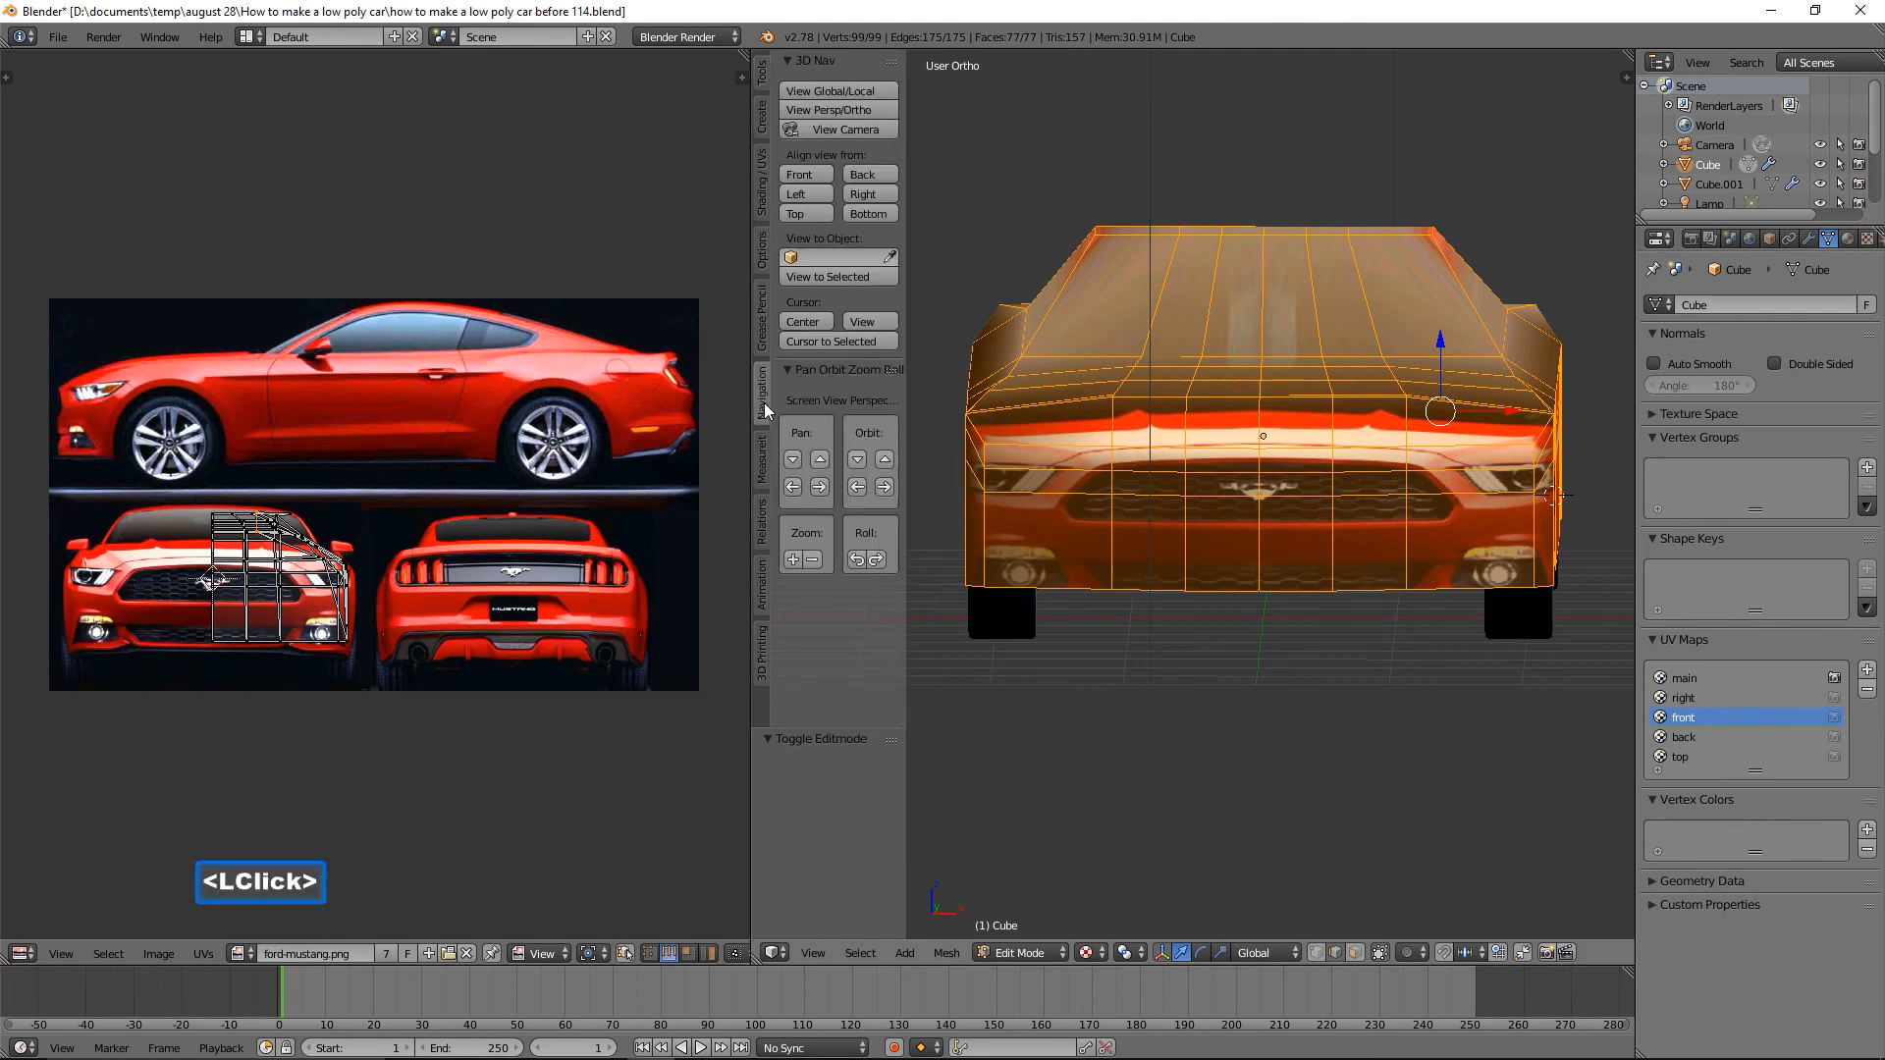
pyautogui.click(815, 177)
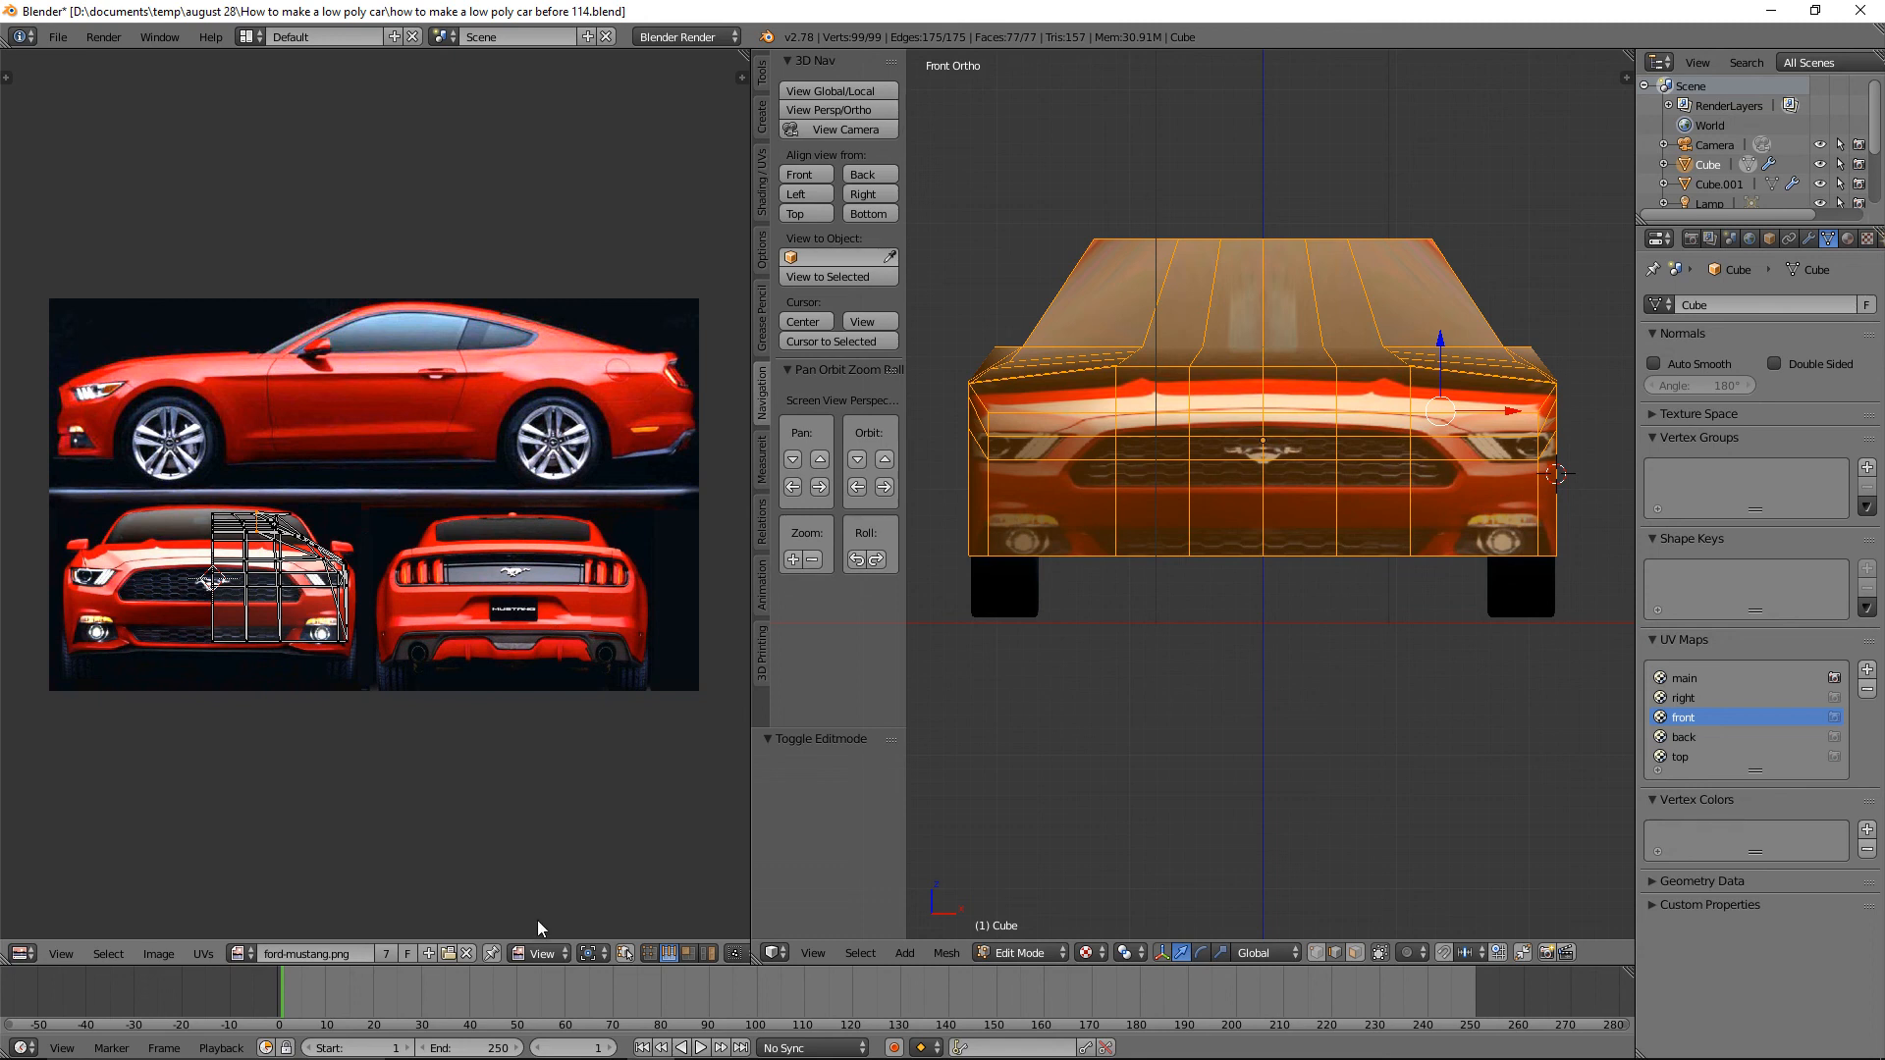
# In UV face selection, box-select the faces across the grille and headlights and move them by X 0.015, Y -0.038 on the front photo.
pyautogui.click(688, 953)
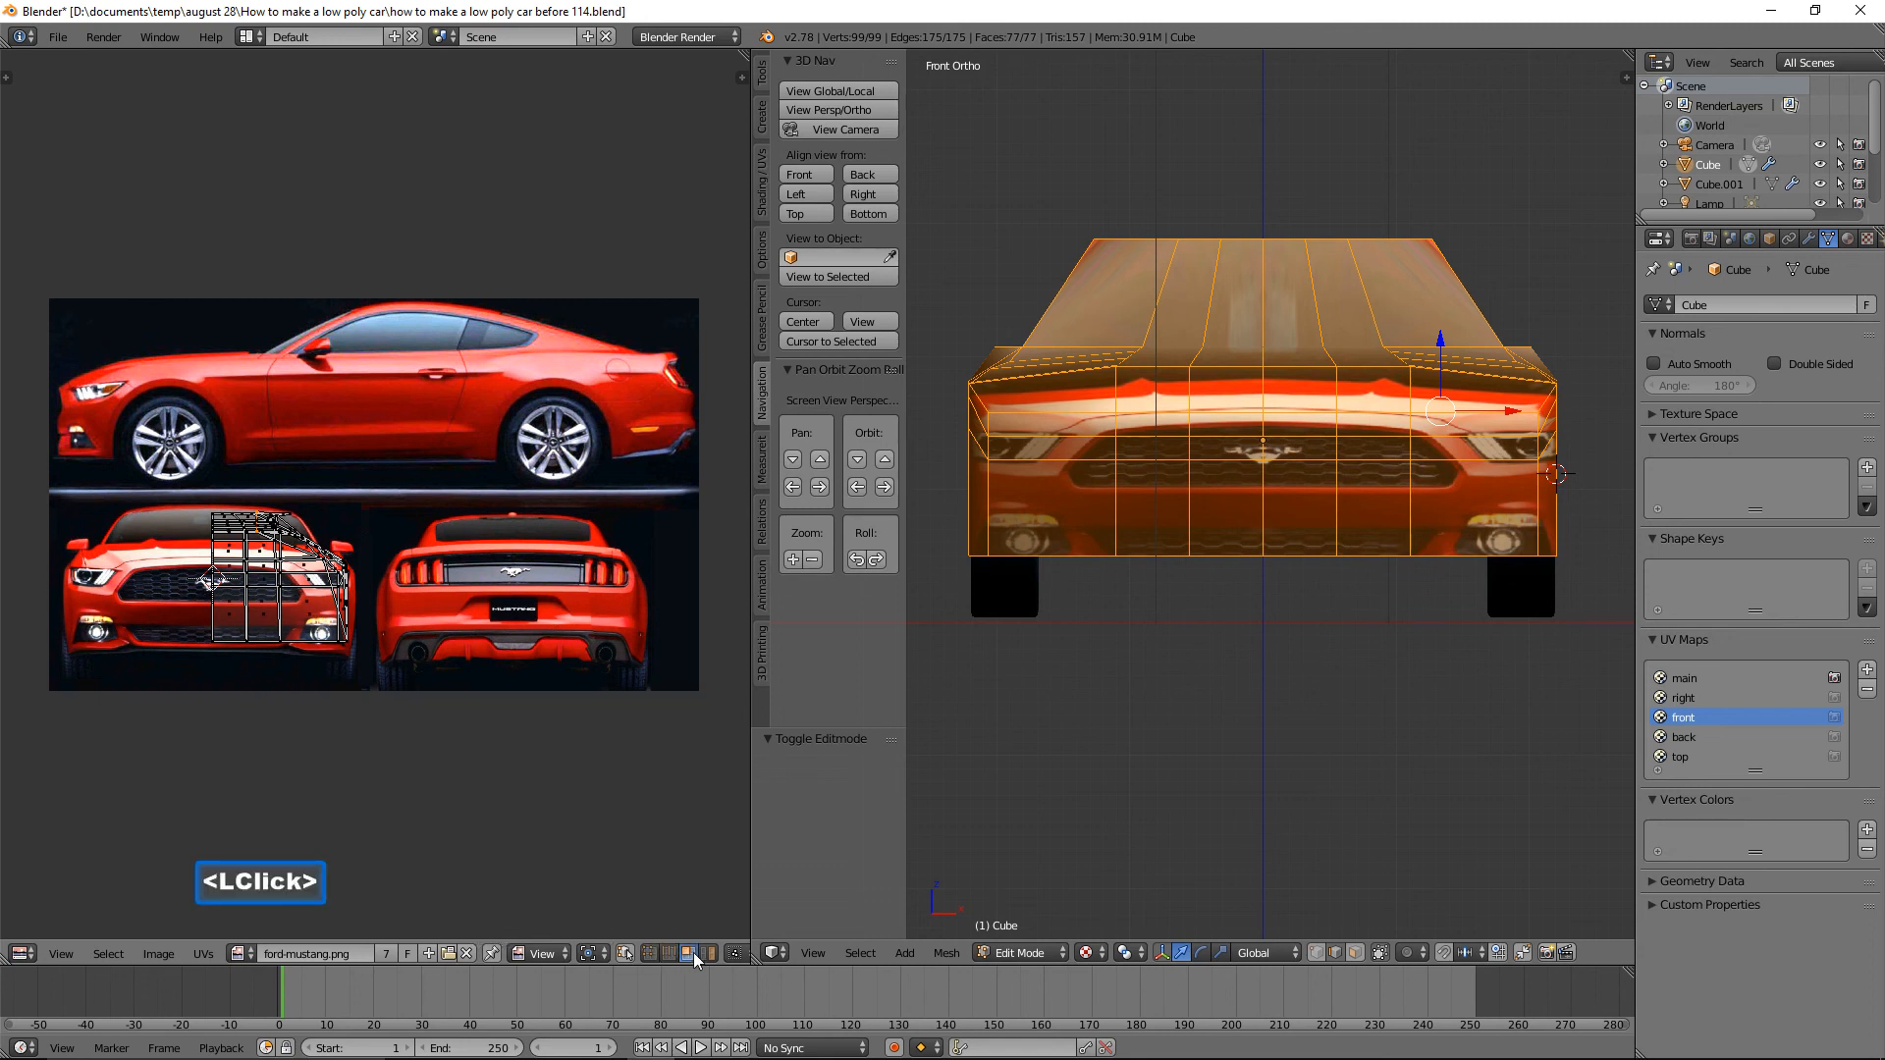
pyautogui.keyDown('alt'); pyautogui.click(282, 580); pyautogui.keyUp('alt')
pyautogui.press('a')
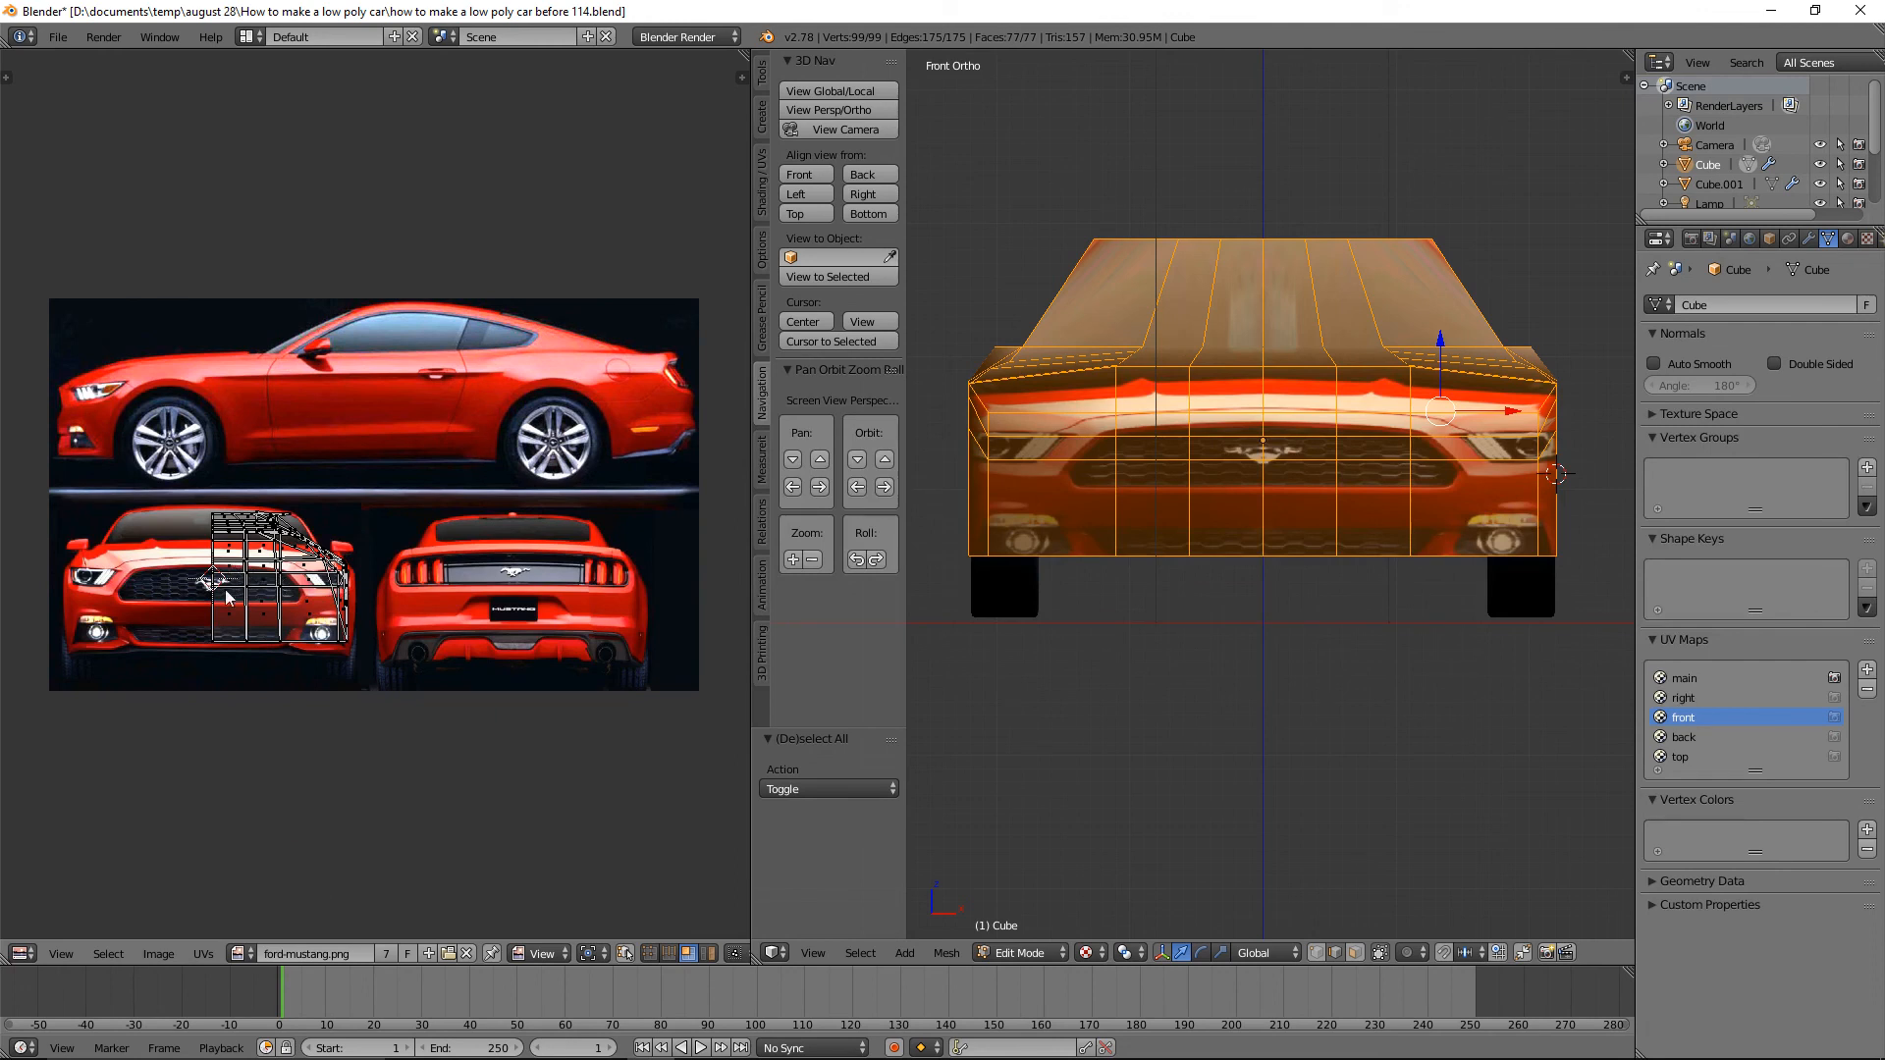
pyautogui.press('b')
pyautogui.moveTo(210, 576); pyautogui.dragTo(355, 593)
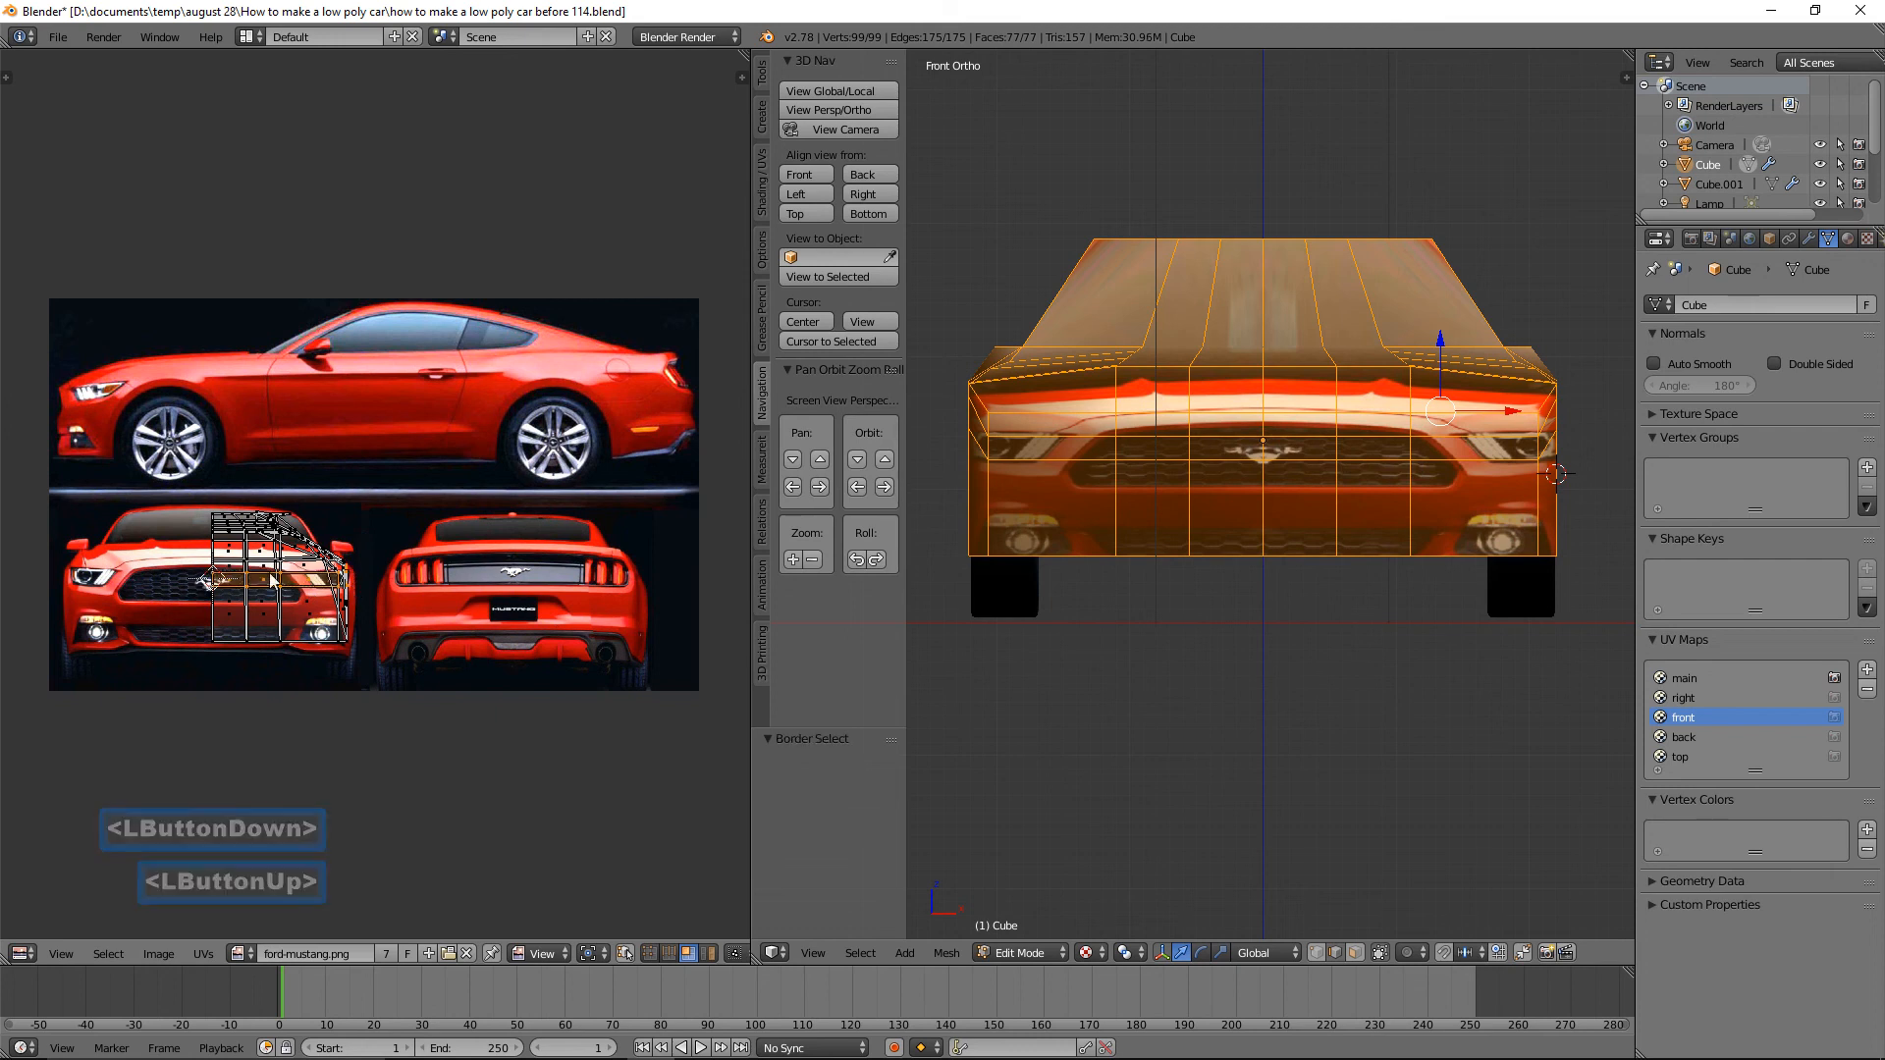
pyautogui.press('b')
pyautogui.moveTo(208, 562); pyautogui.dragTo(354, 594)
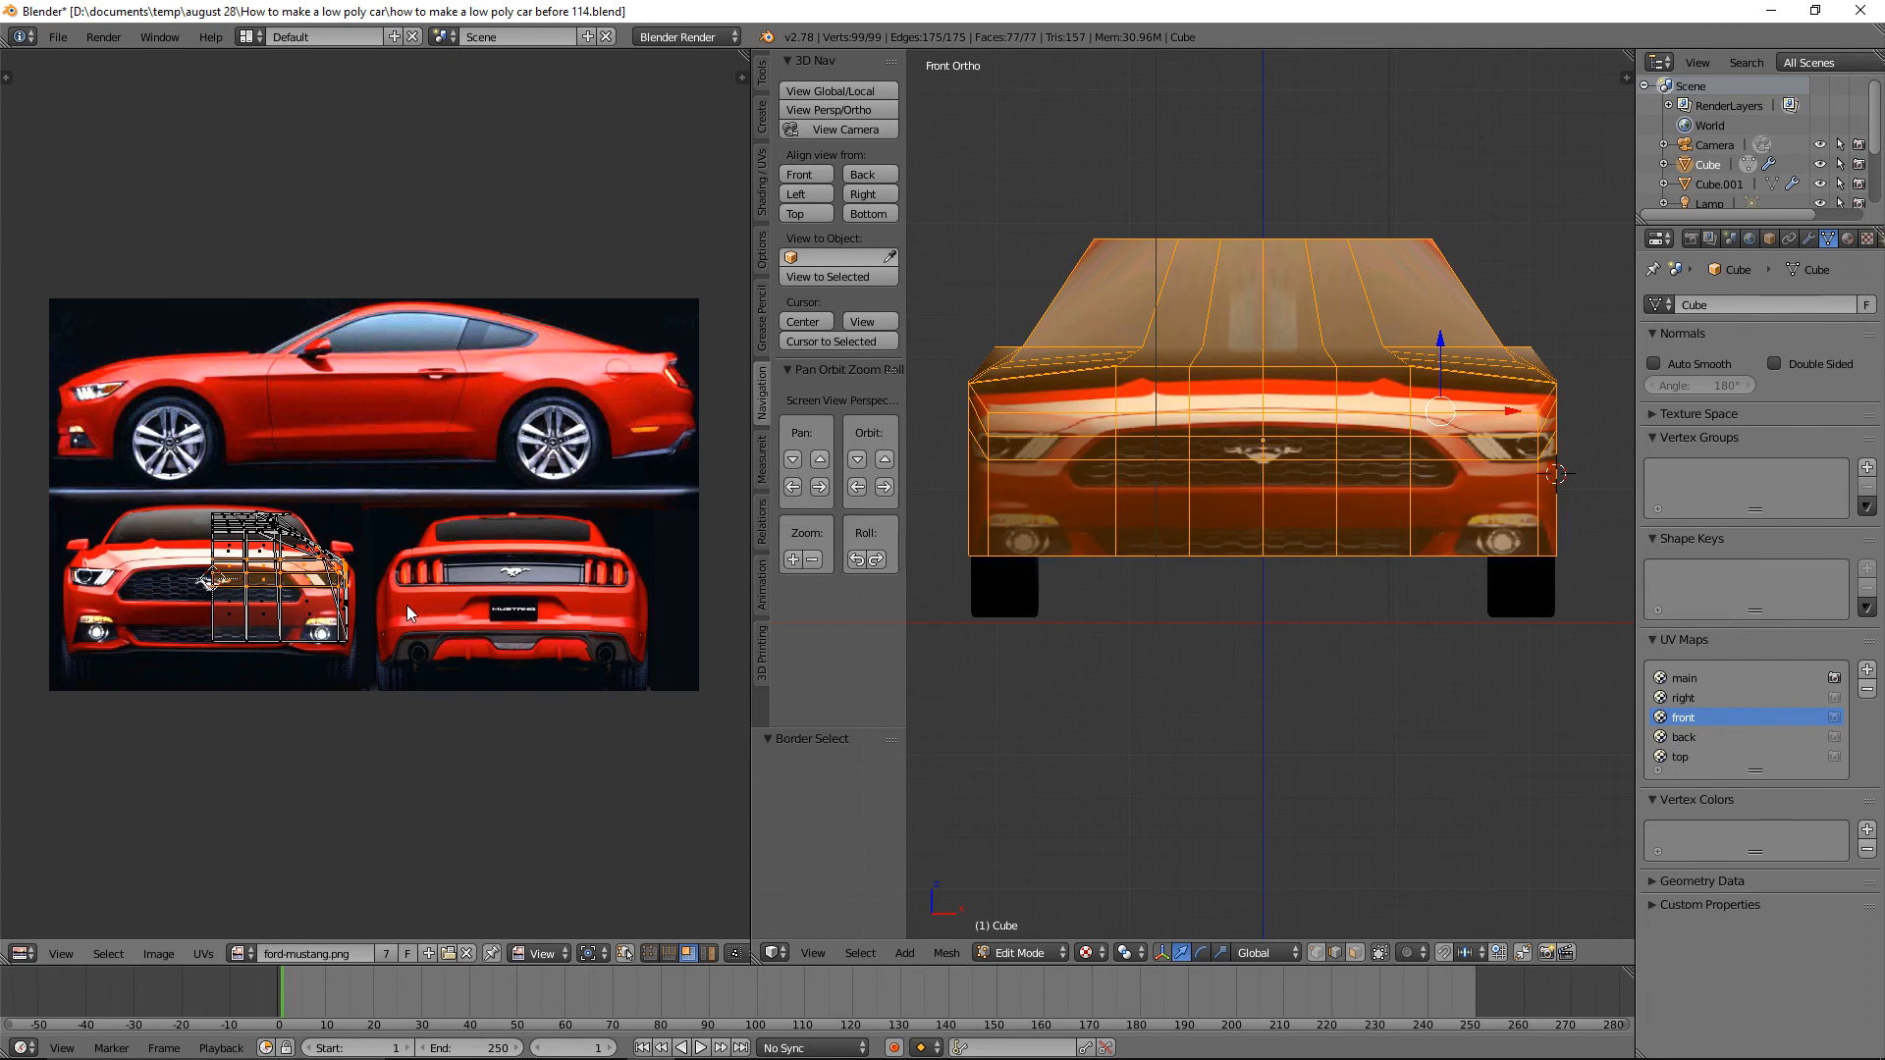
pyautogui.press('g')
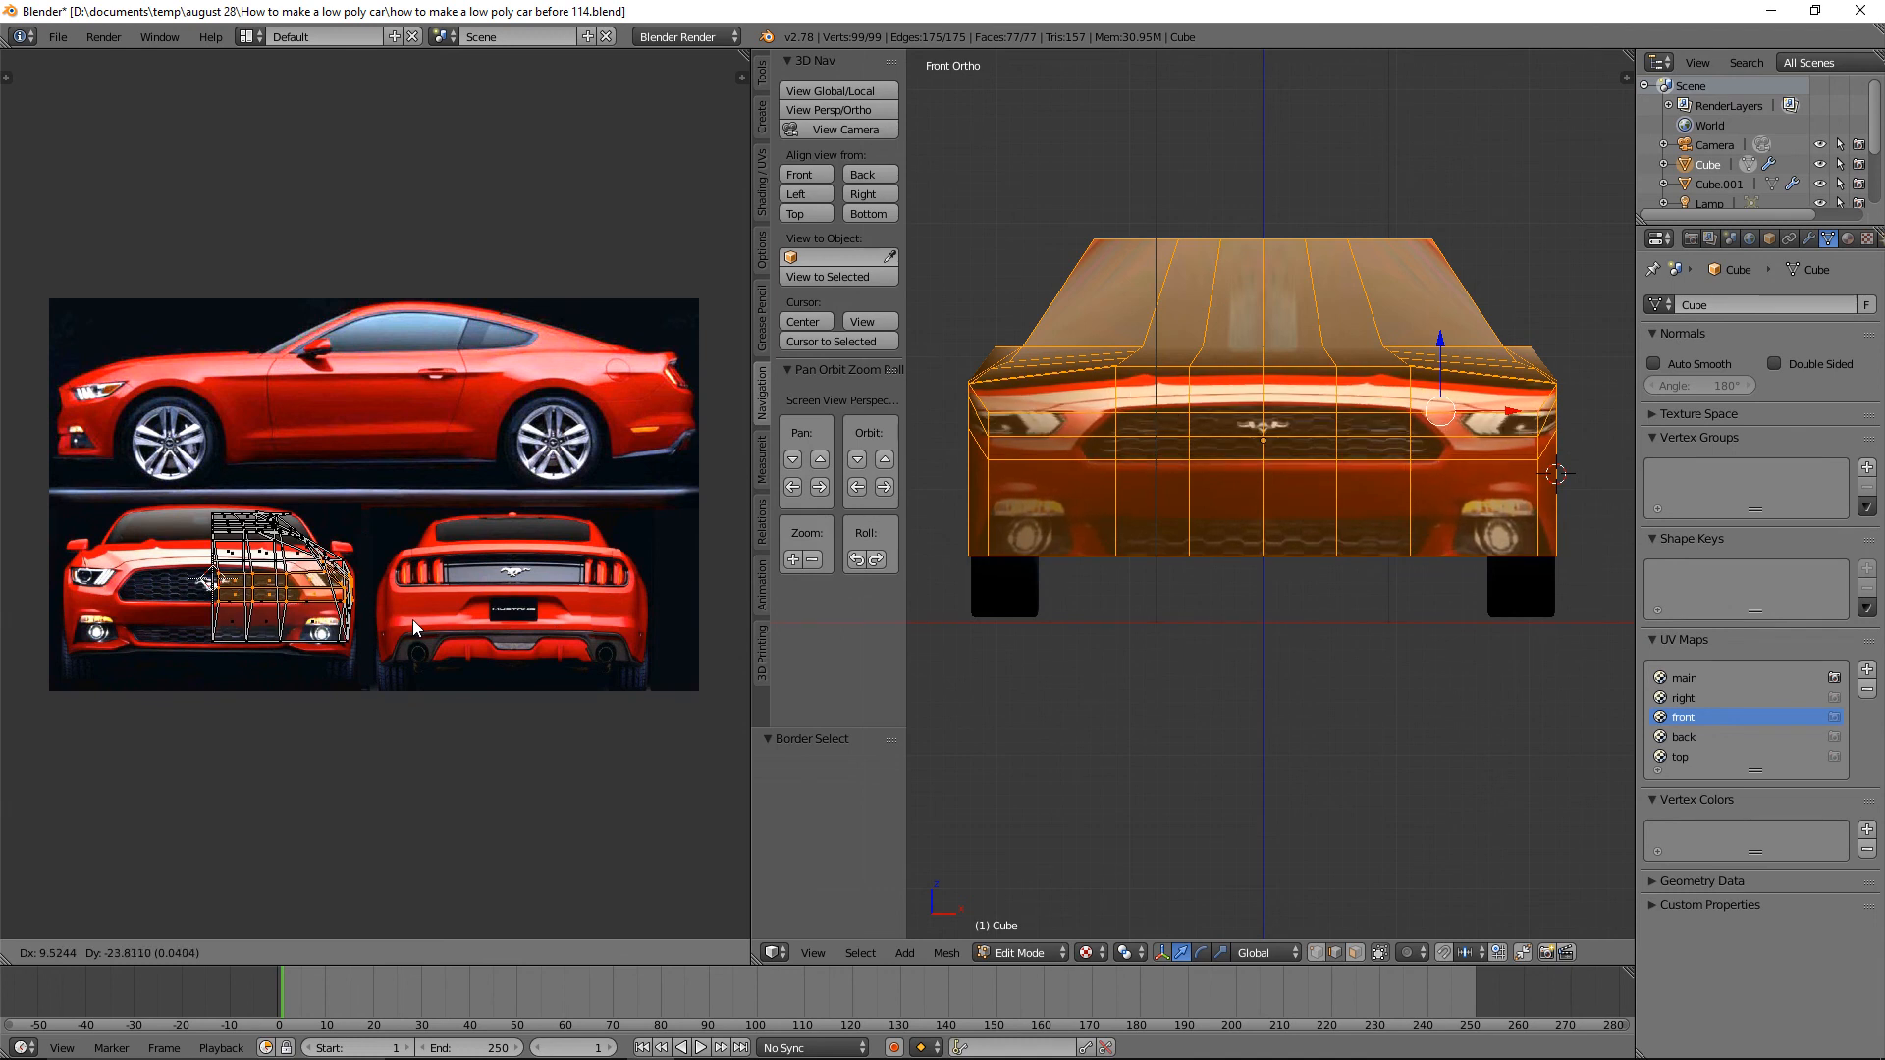
pyautogui.click(413, 620)
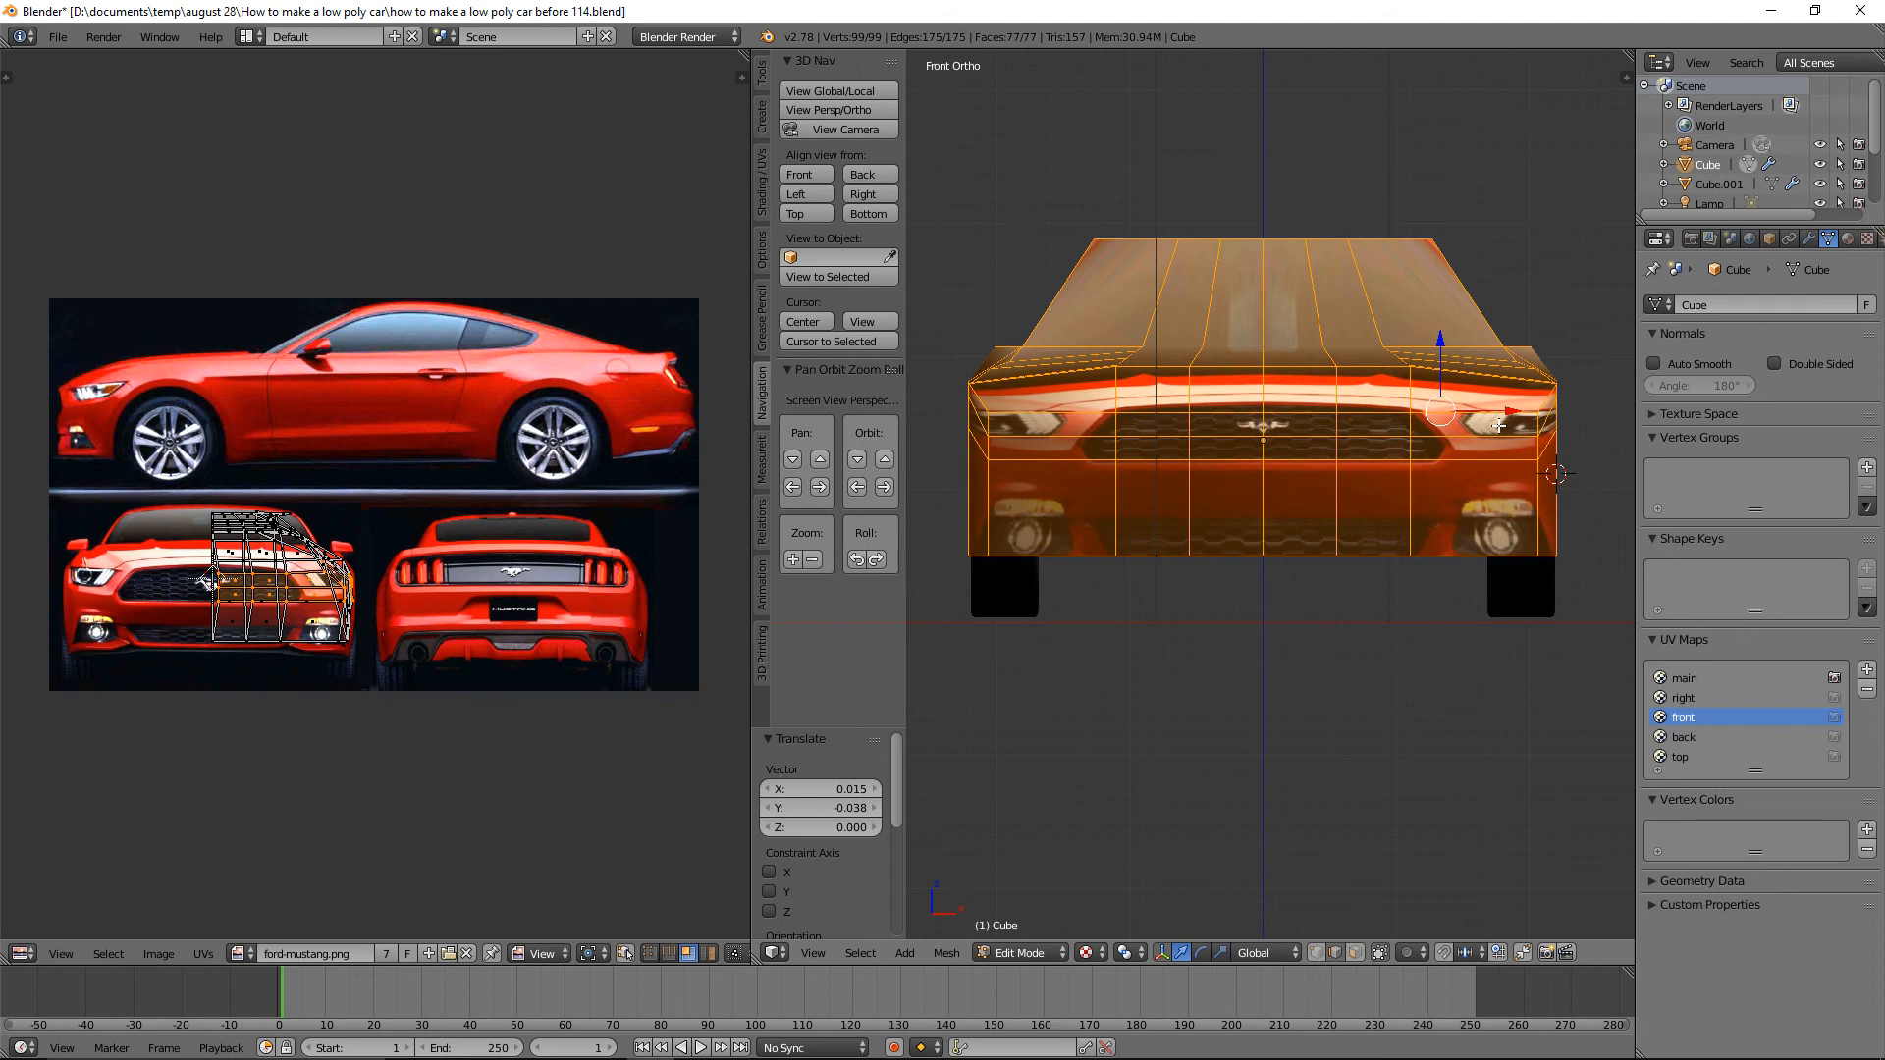
# Make the "main" UV map active again and return the car body to Texture Paint mode.
pyautogui.click(1712, 677)
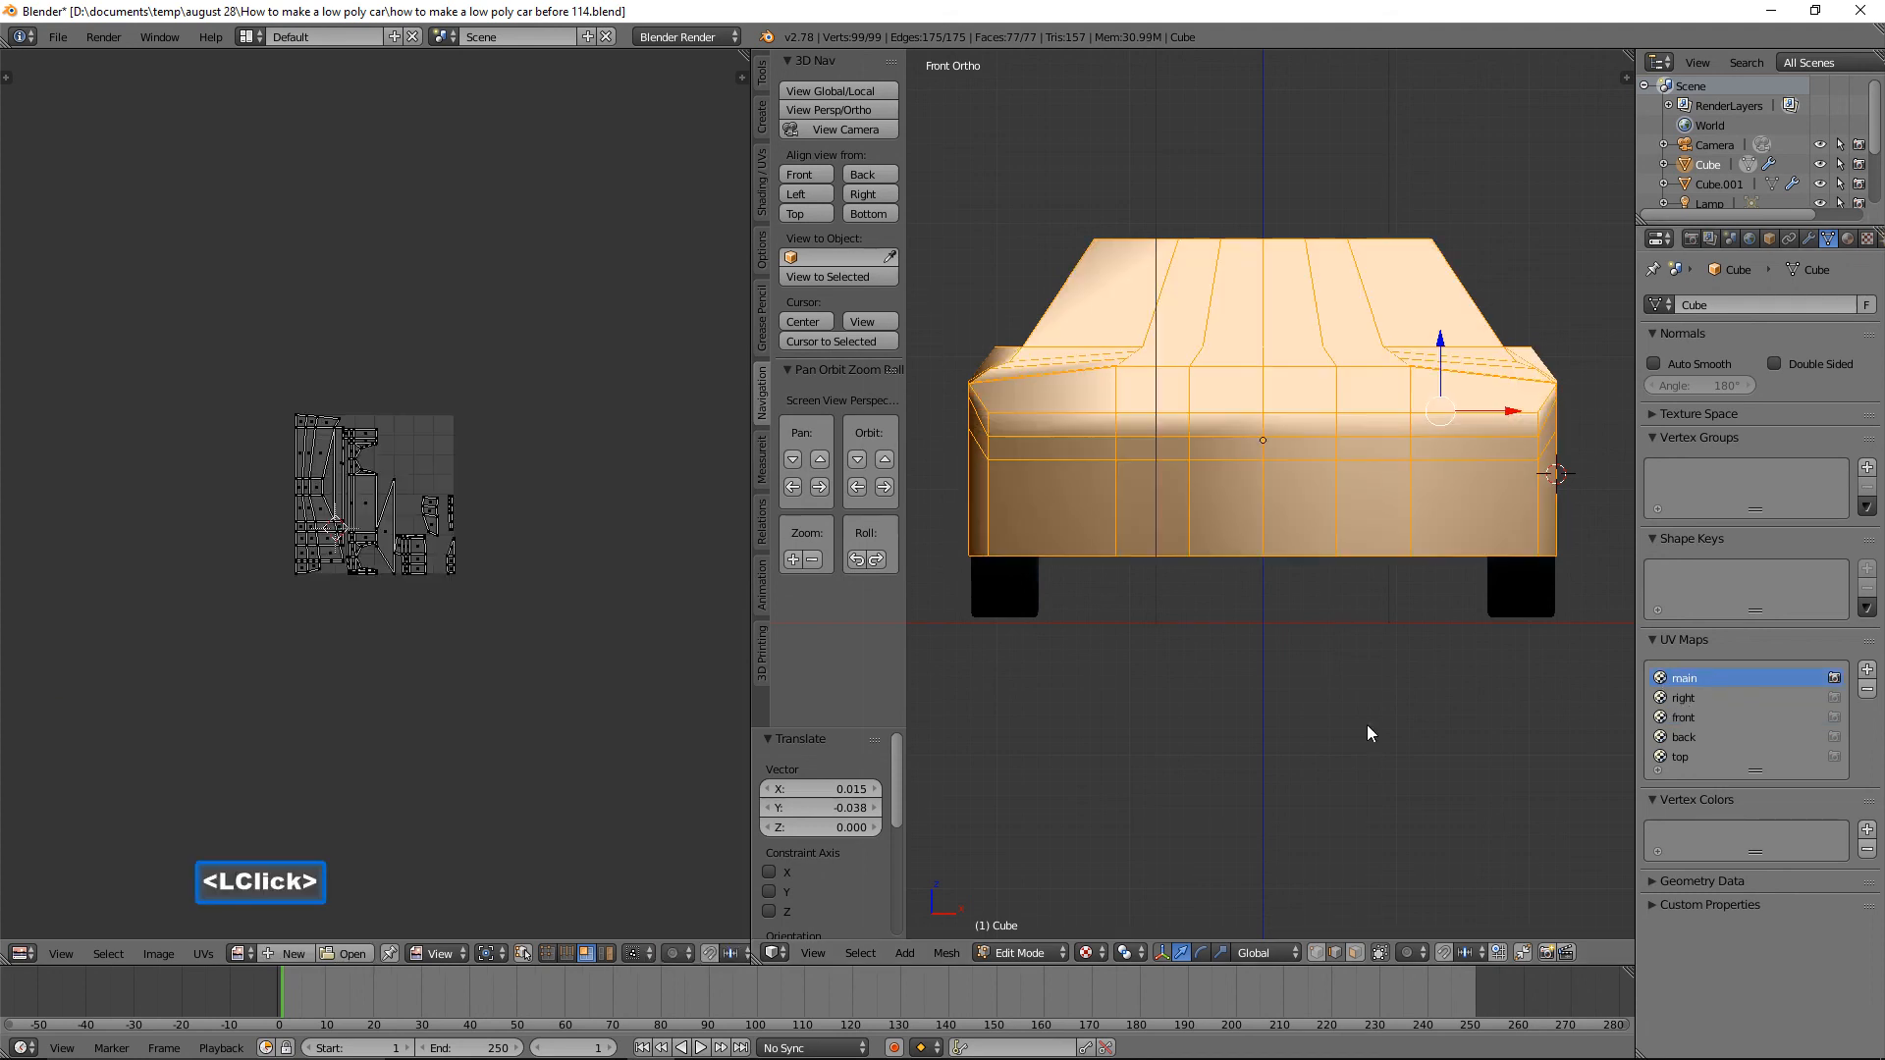
pyautogui.click(1051, 954)
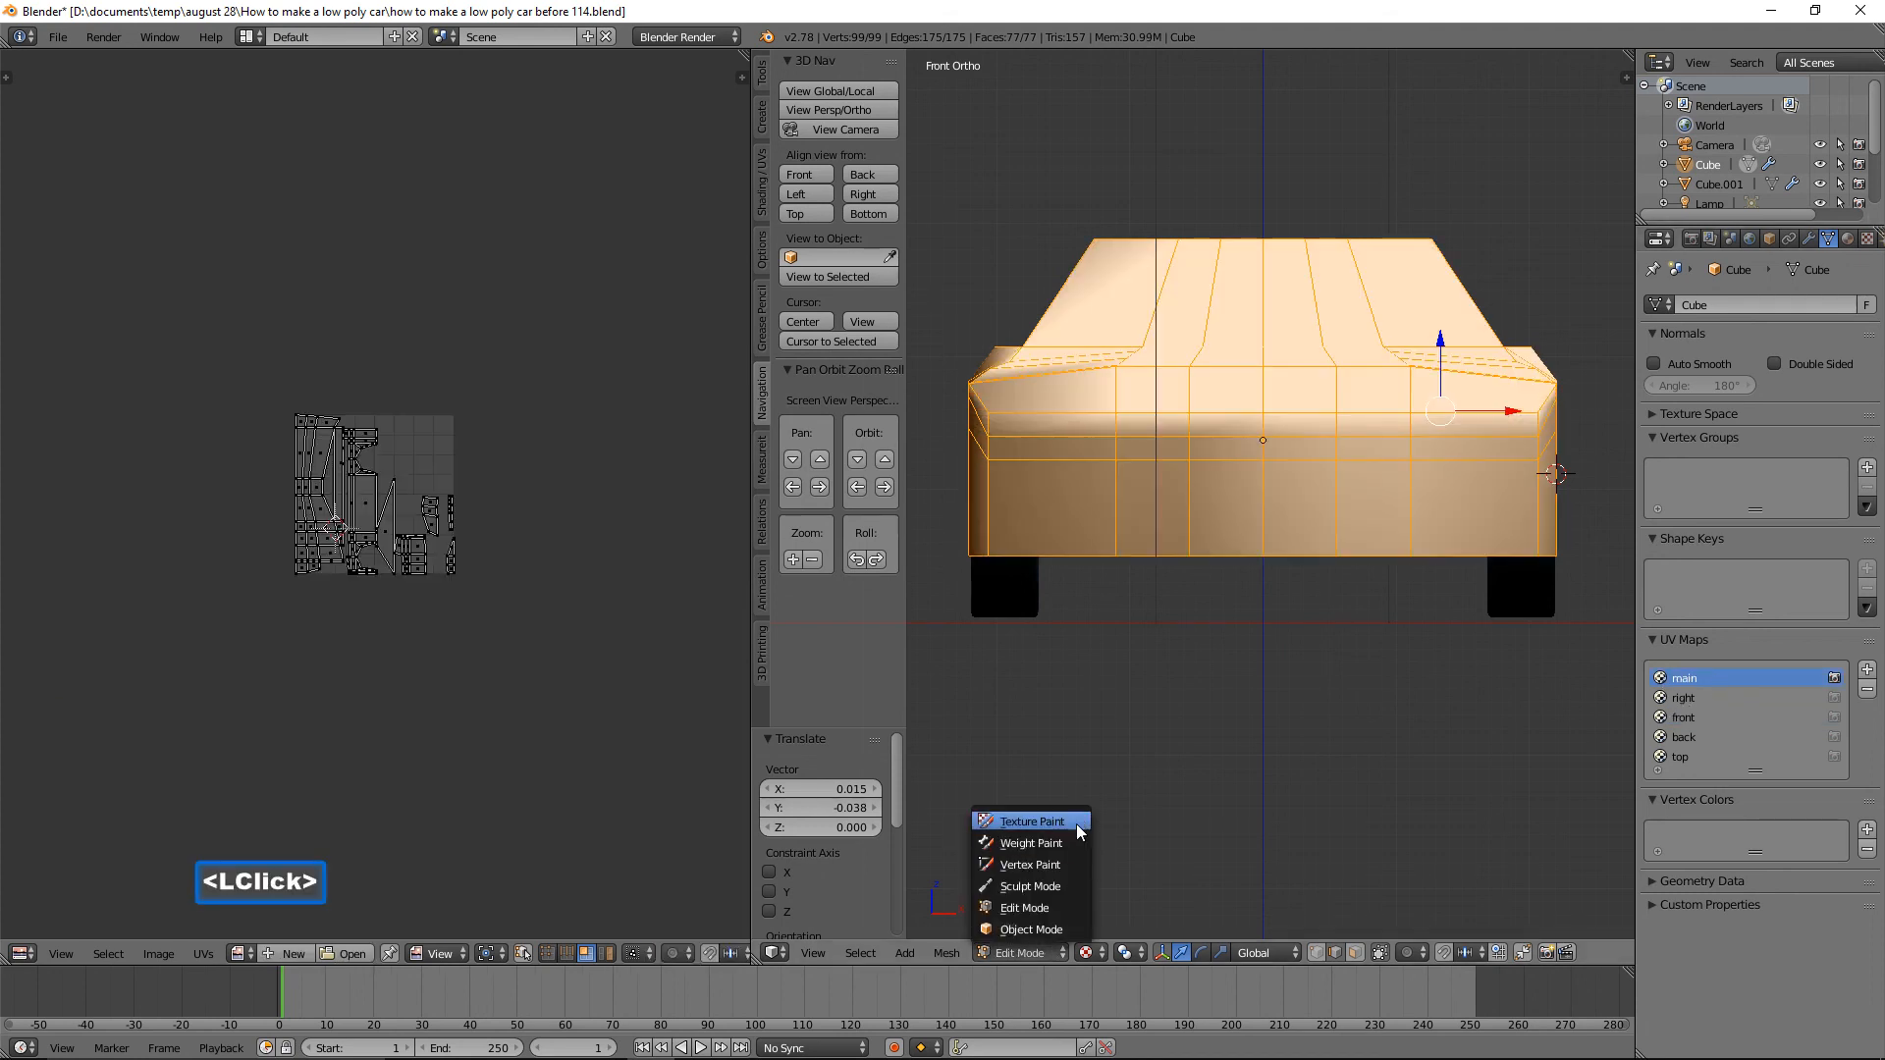
pyautogui.click(1031, 822)
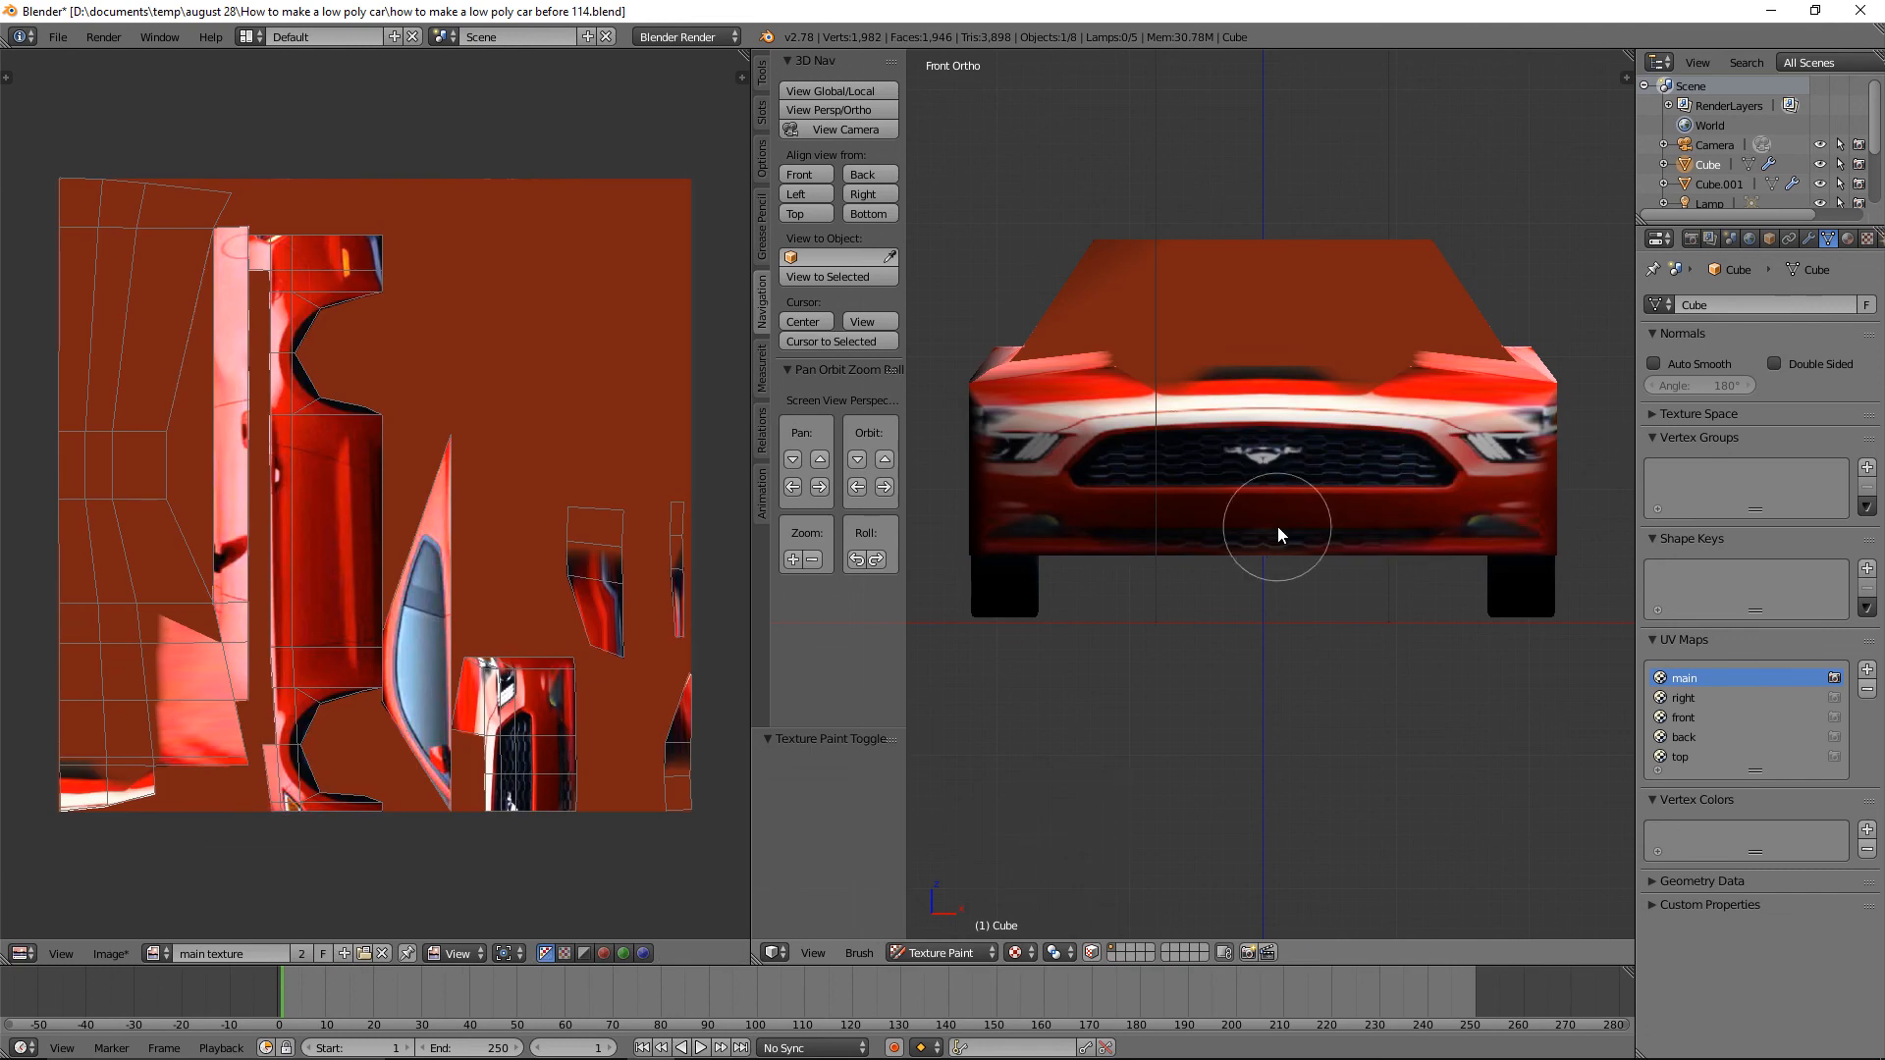
# Clone the realigned front photo over the headlights, fog lights, lower bumper and grille again.
pyautogui.moveTo(1482, 451)
pyautogui.mouseDown()
pyautogui.moveTo(1512, 444)
pyautogui.moveTo(1456, 438)
pyautogui.moveTo(1524, 426)
pyautogui.moveTo(1482, 459)
pyautogui.moveTo(1475, 434)
pyautogui.moveTo(1227, 434)
pyautogui.moveTo(1525, 511)
pyautogui.mouseUp()
pyautogui.click(1528, 428)
pyautogui.click(1178, 526)
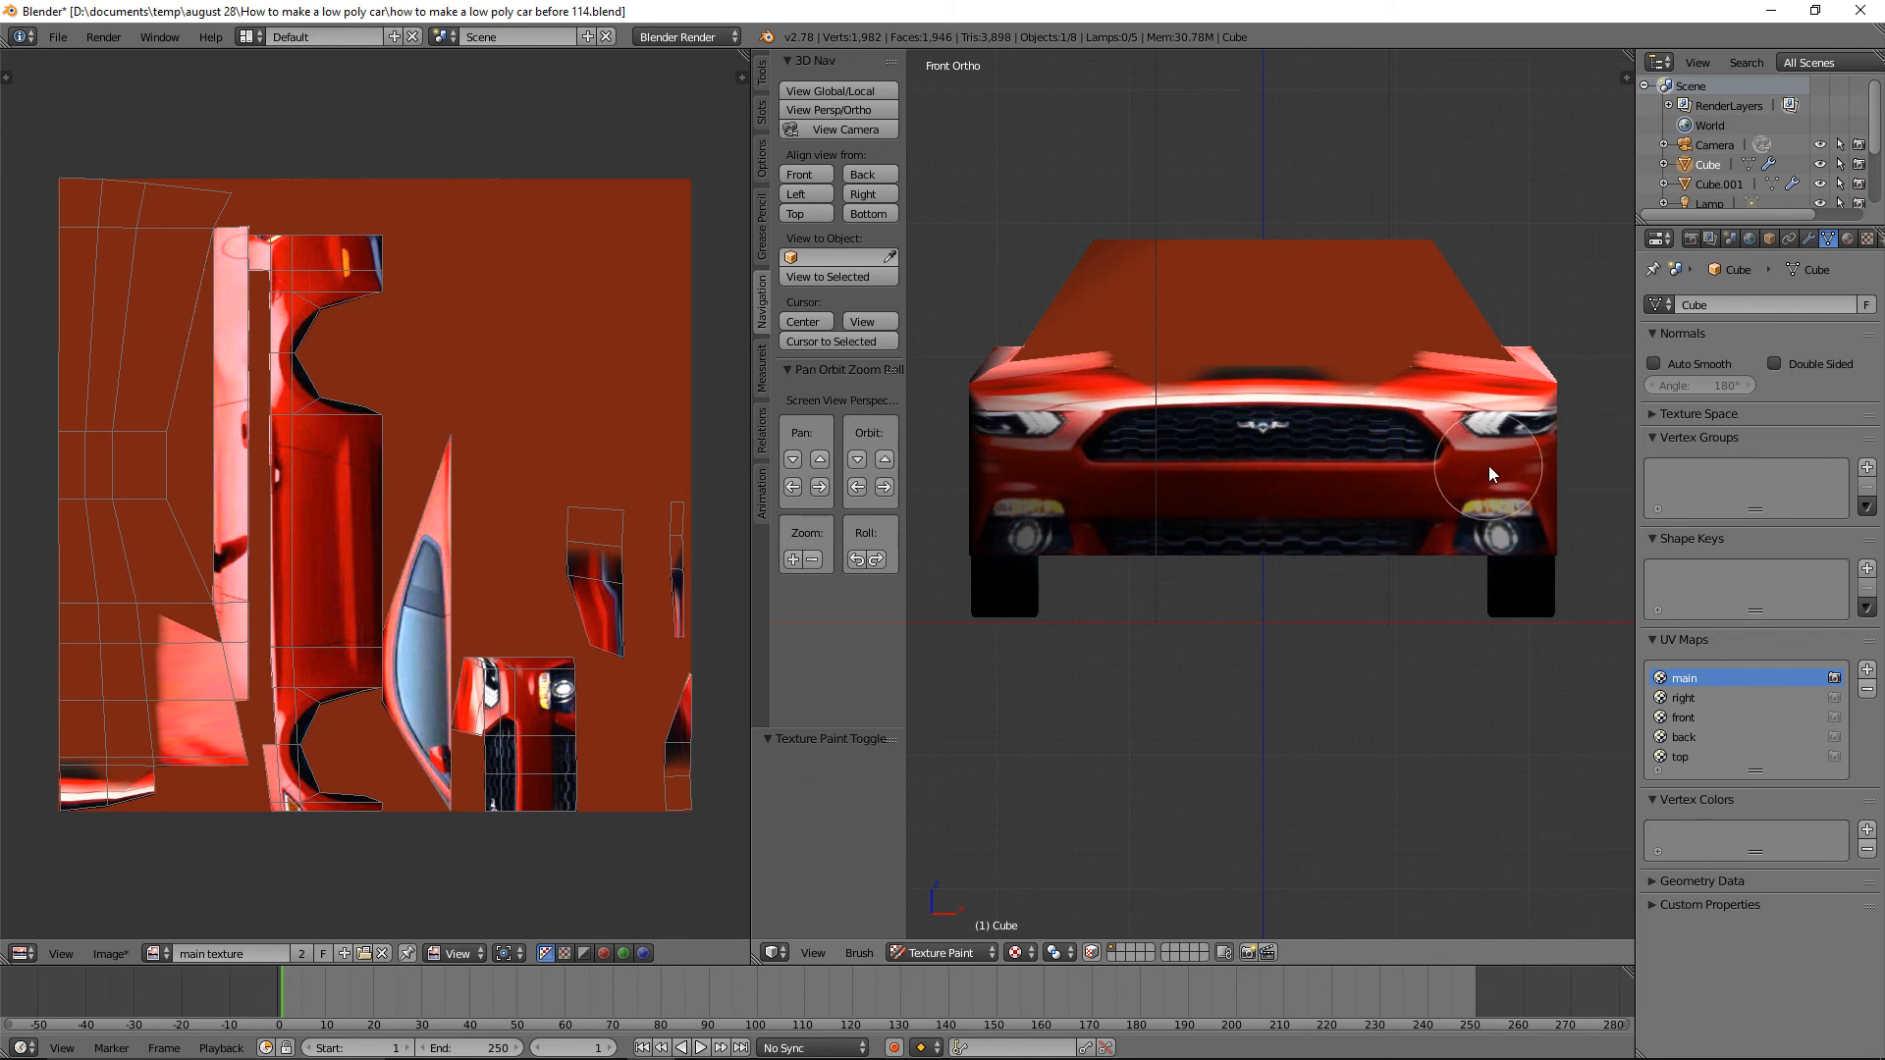
pyautogui.moveTo(1337, 430)
pyautogui.mouseDown()
pyautogui.moveTo(1239, 413)
pyautogui.moveTo(1070, 429)
pyautogui.mouseUp()
pyautogui.moveTo(1523, 530); pyautogui.dragTo(1388, 493, button='middle')
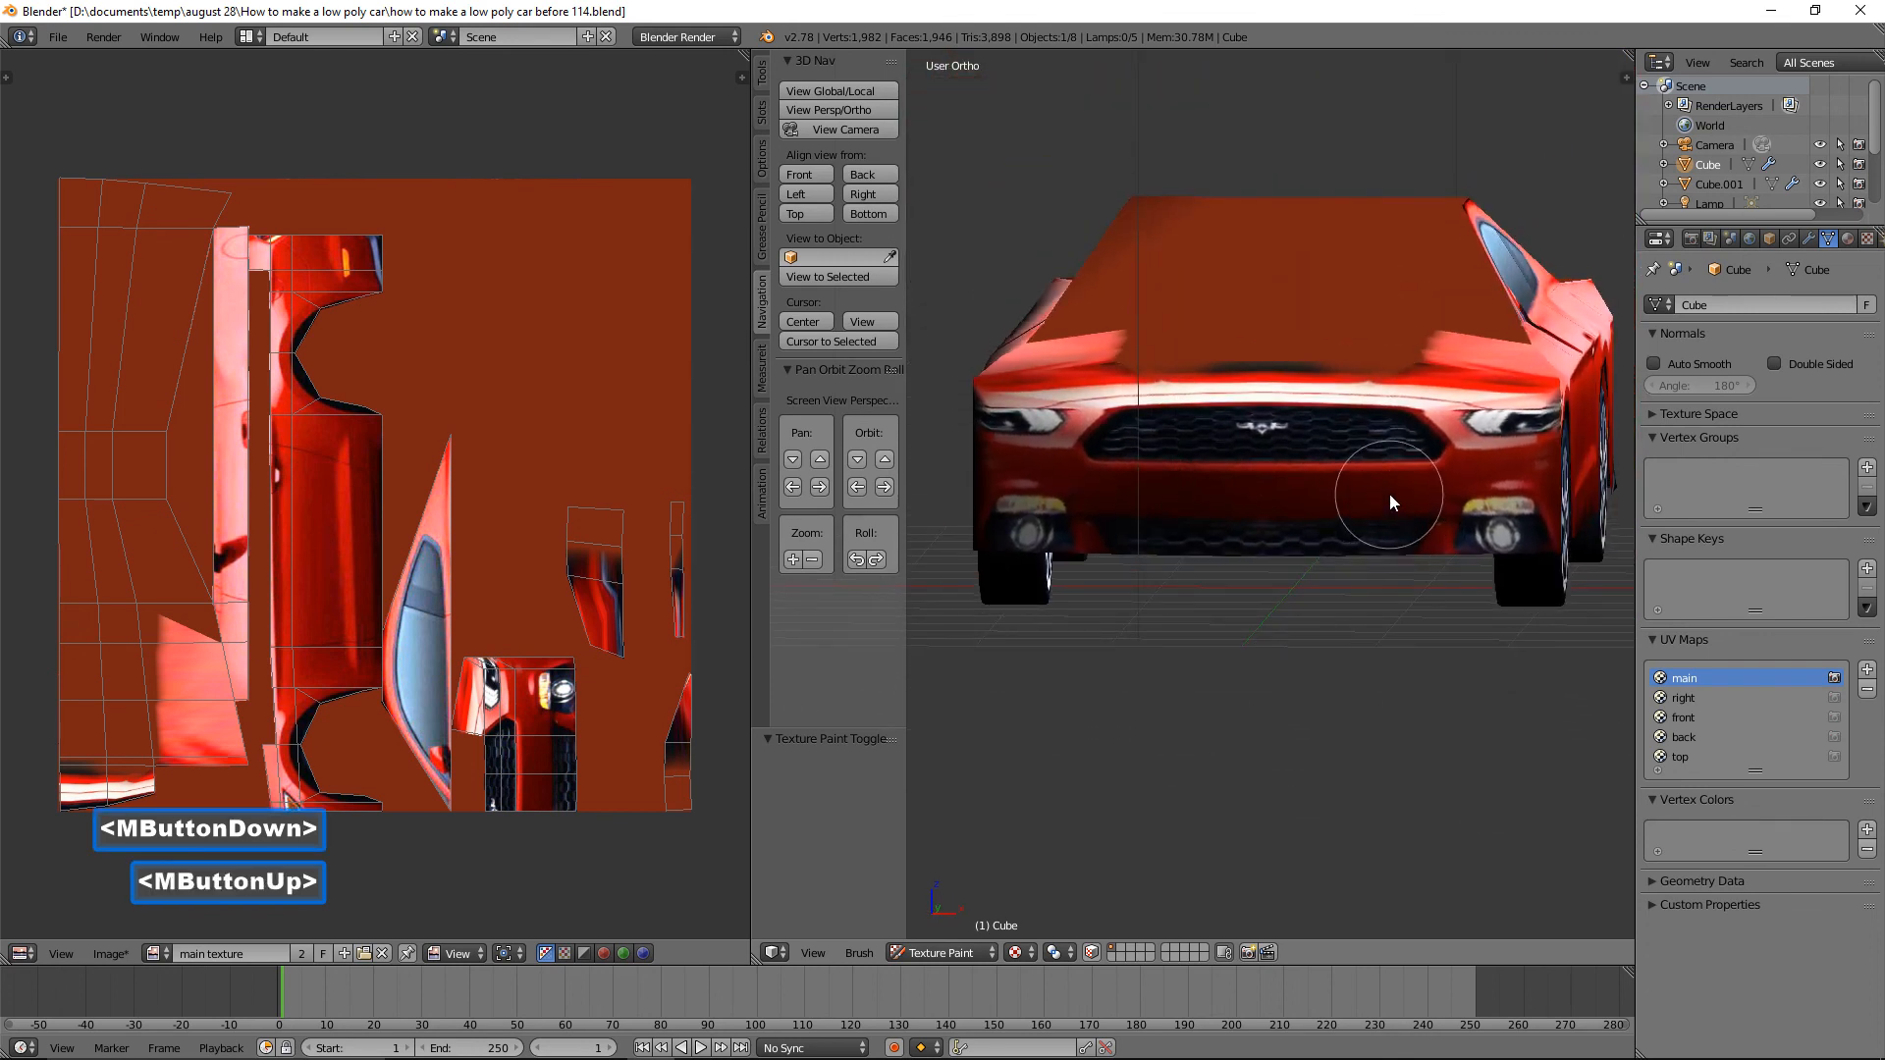
# Align the view to the car's back and set the Clone brush's source UV map to "back".
pyautogui.click(763, 82)
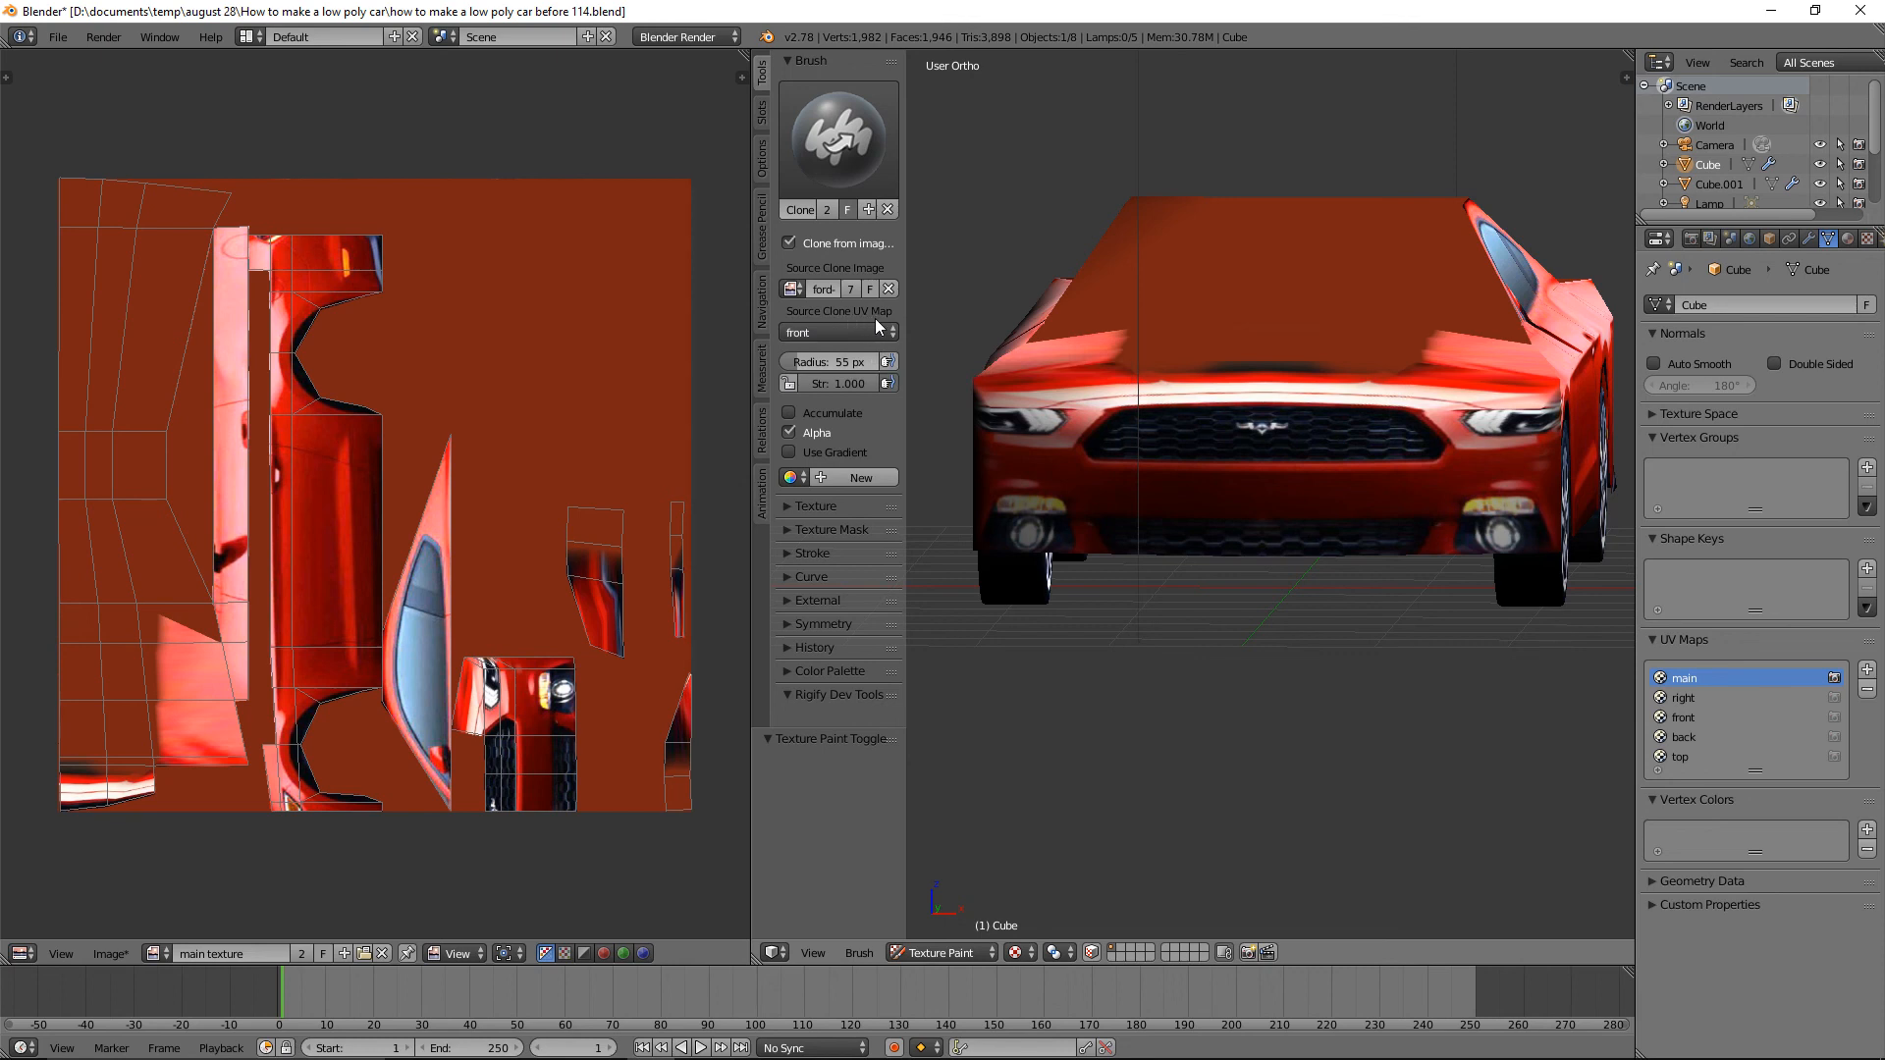
pyautogui.click(763, 315)
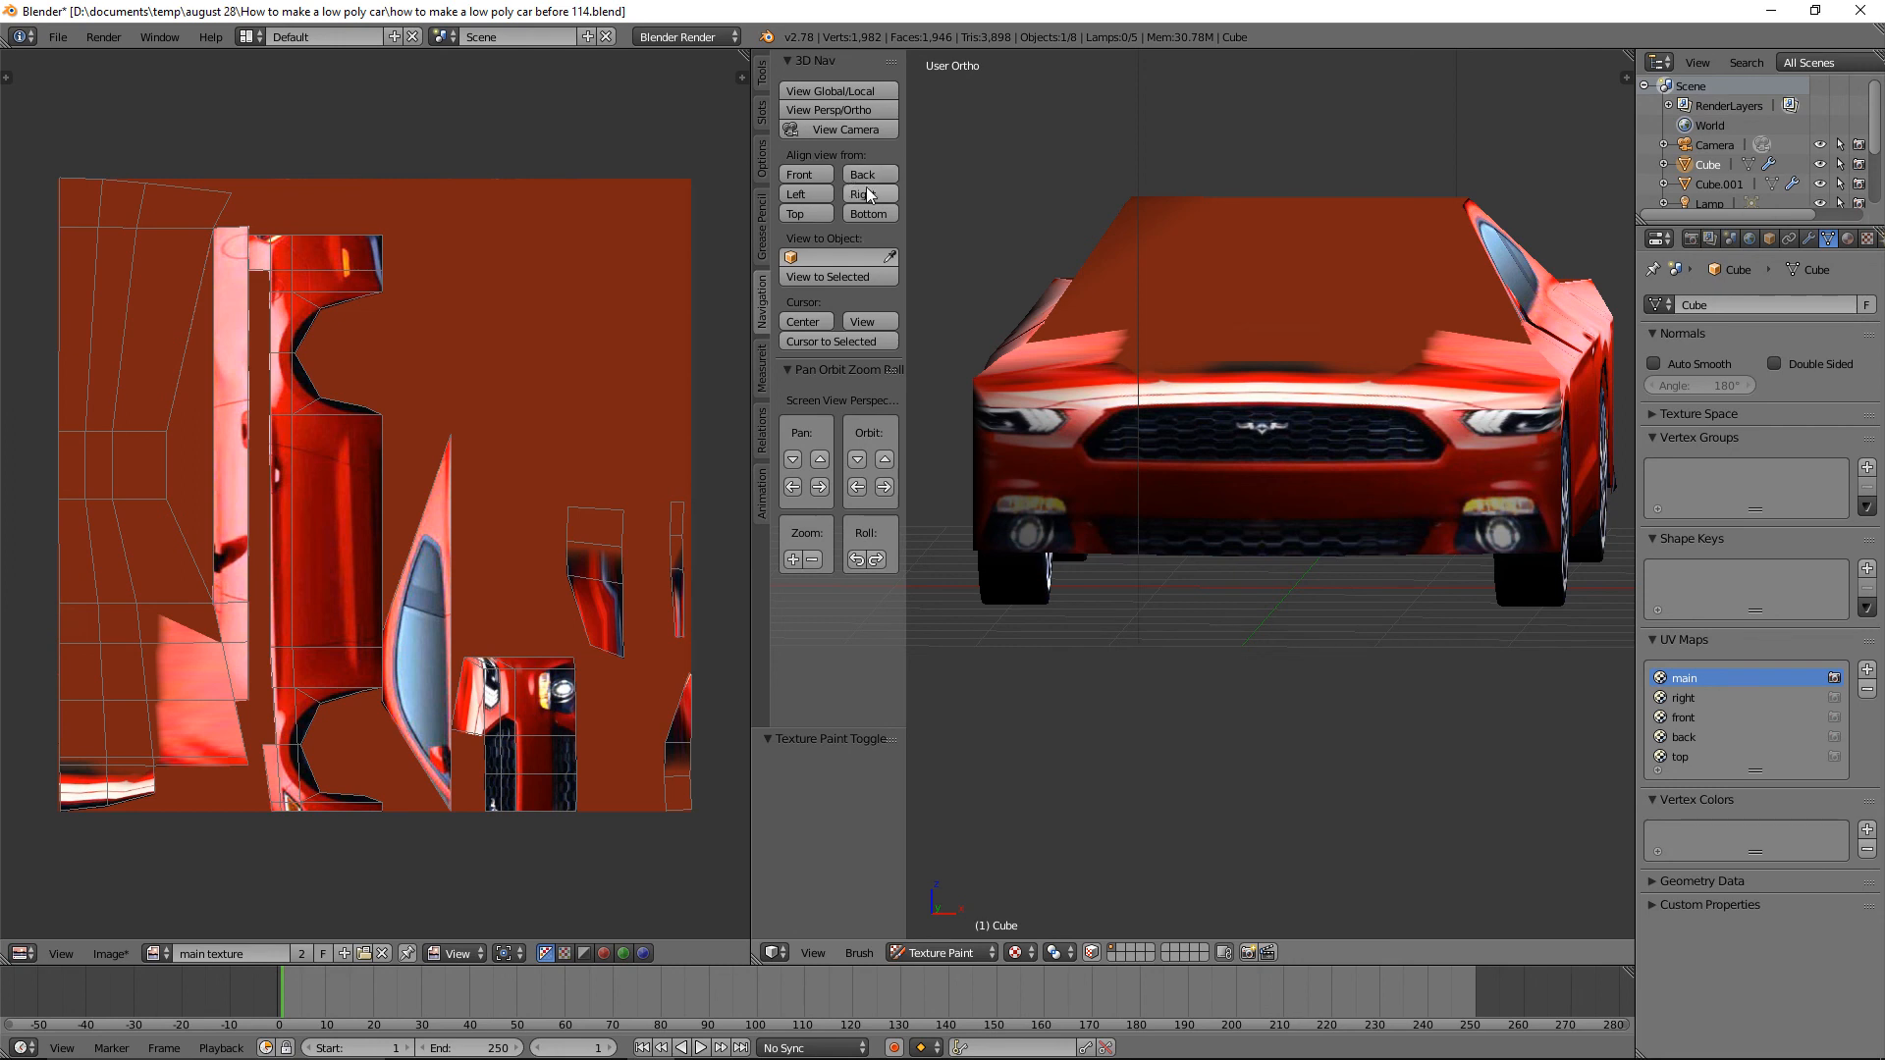
pyautogui.click(880, 173)
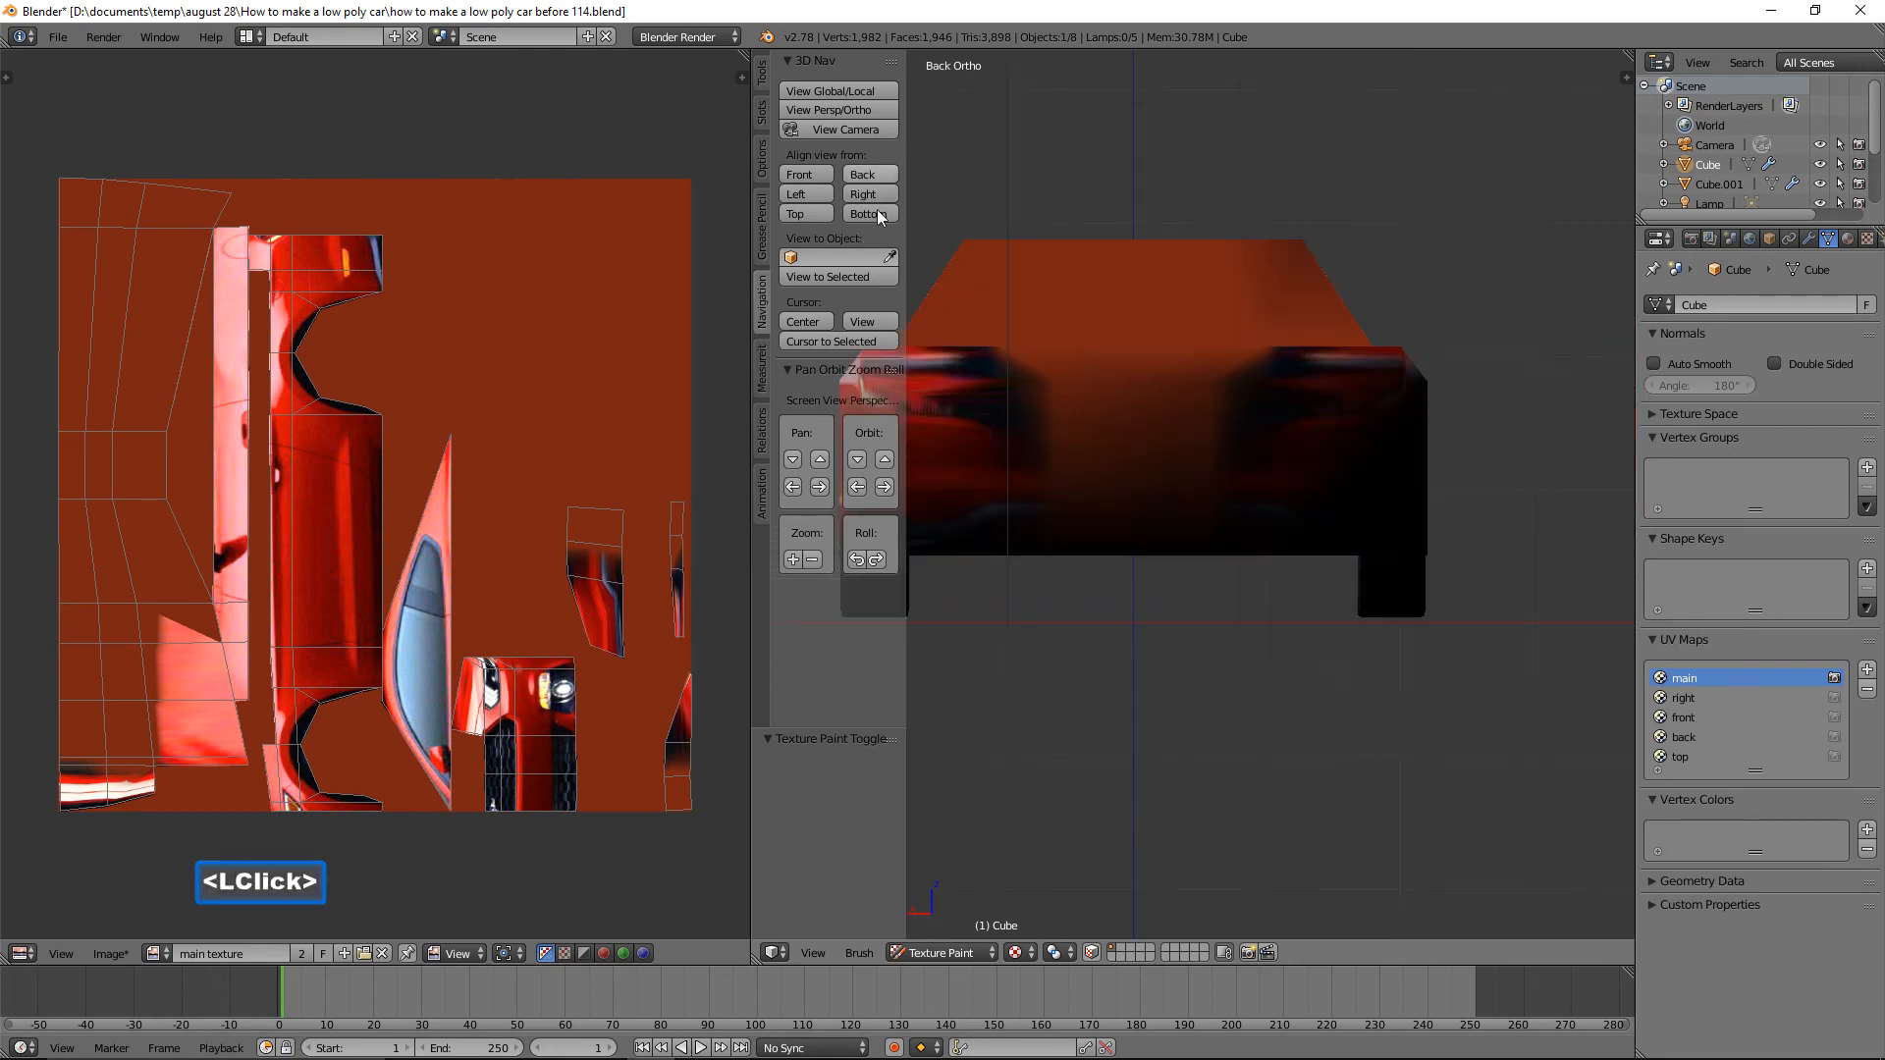
pyautogui.click(762, 75)
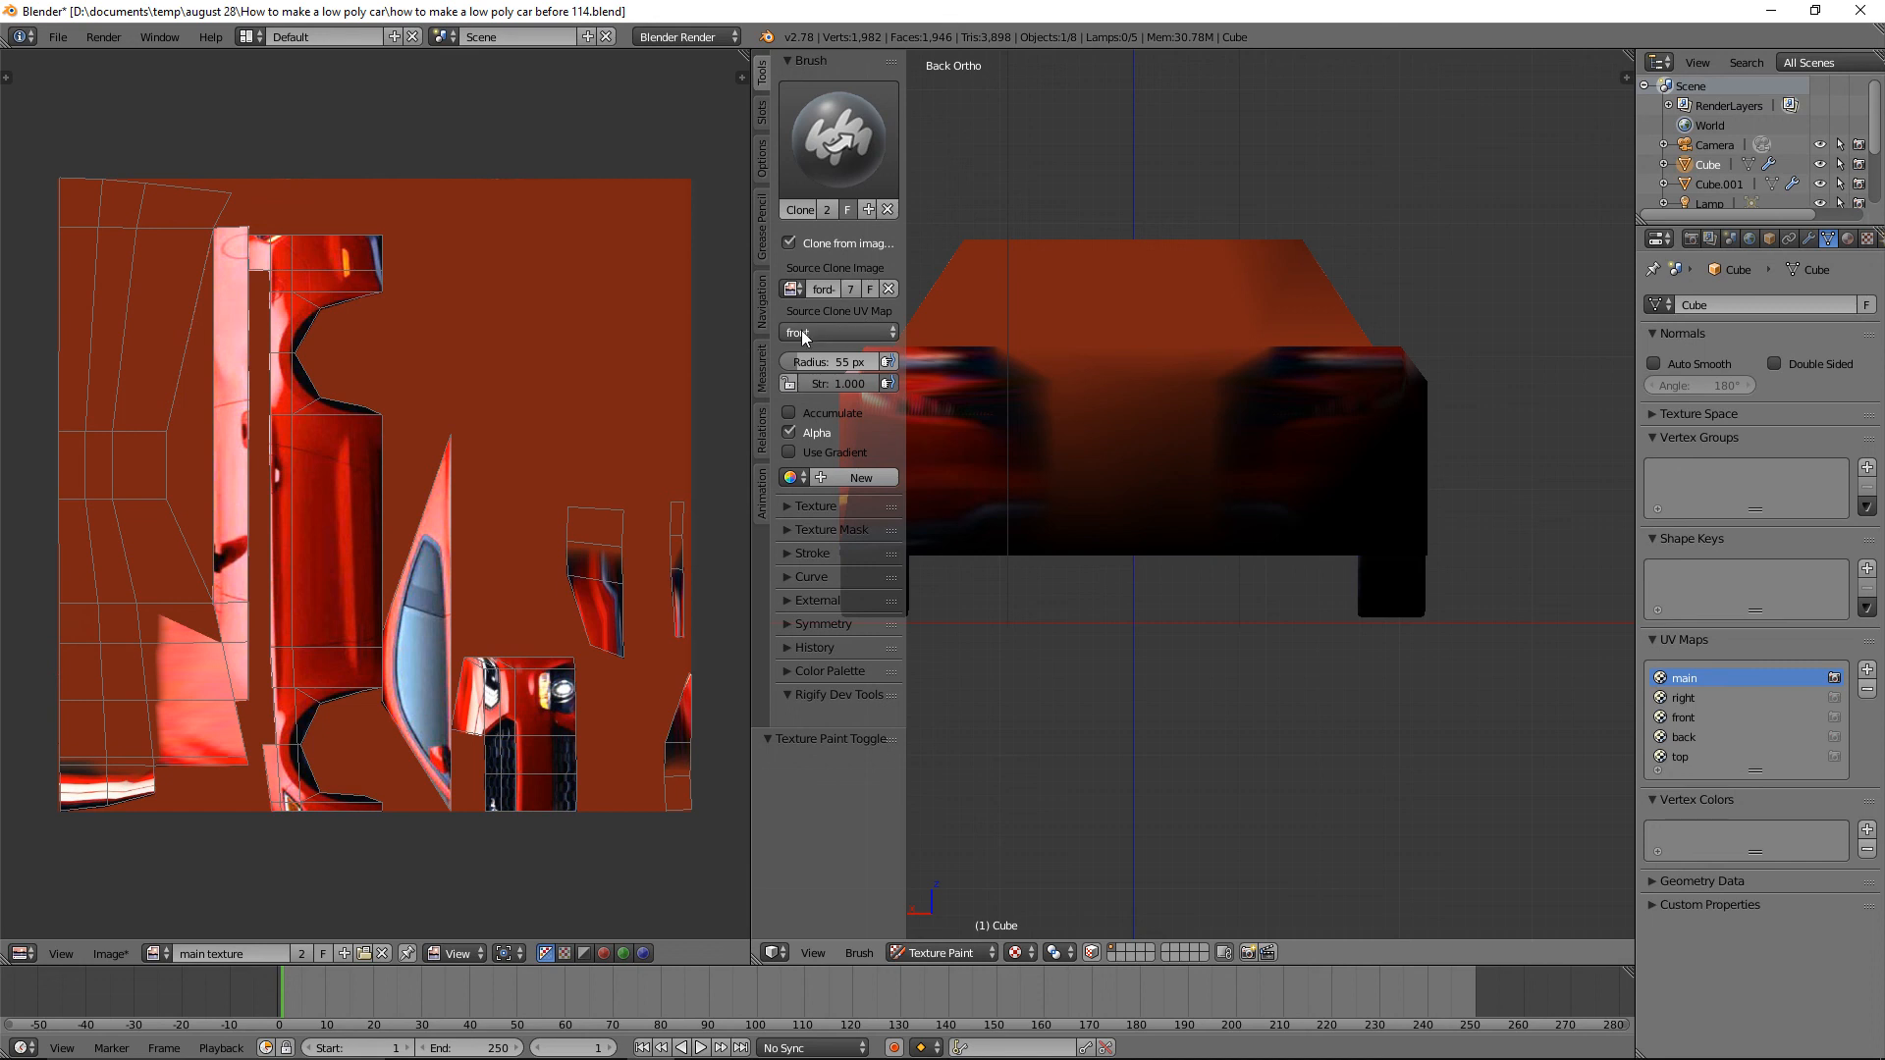
pyautogui.click(893, 333)
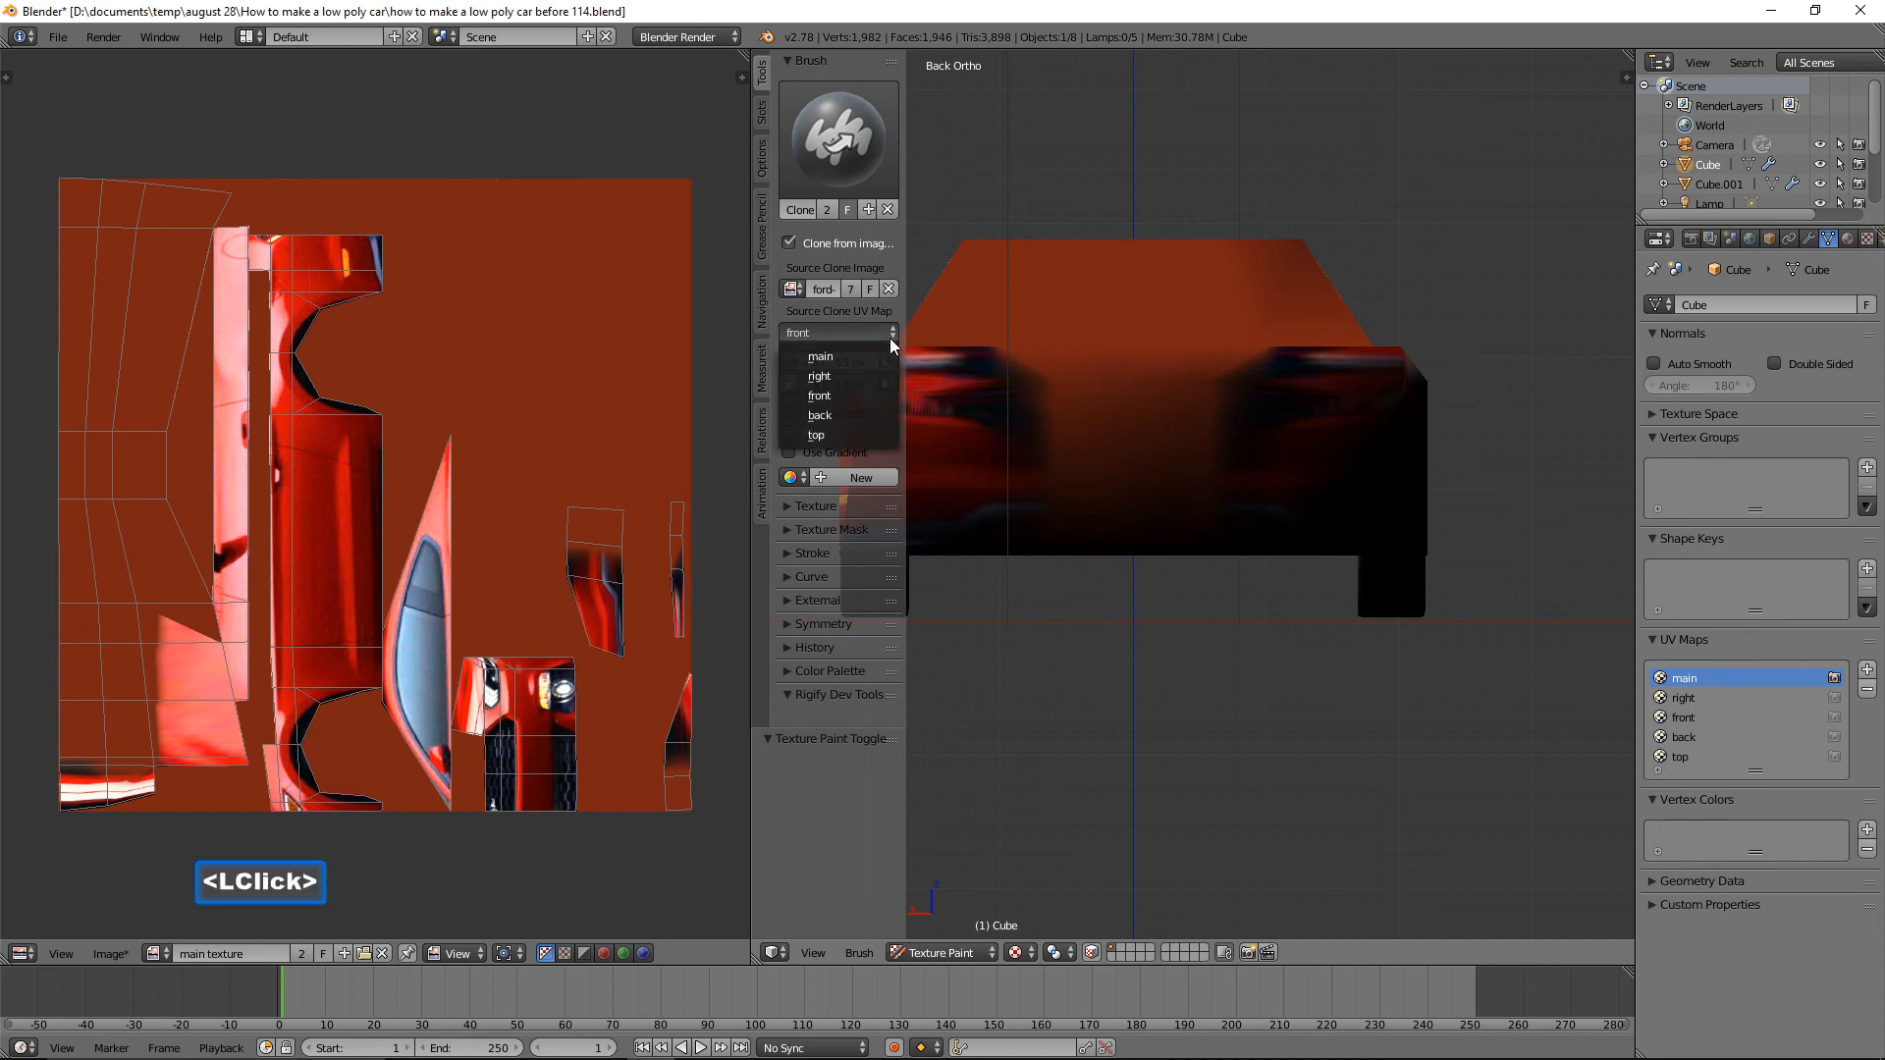
pyautogui.click(848, 409)
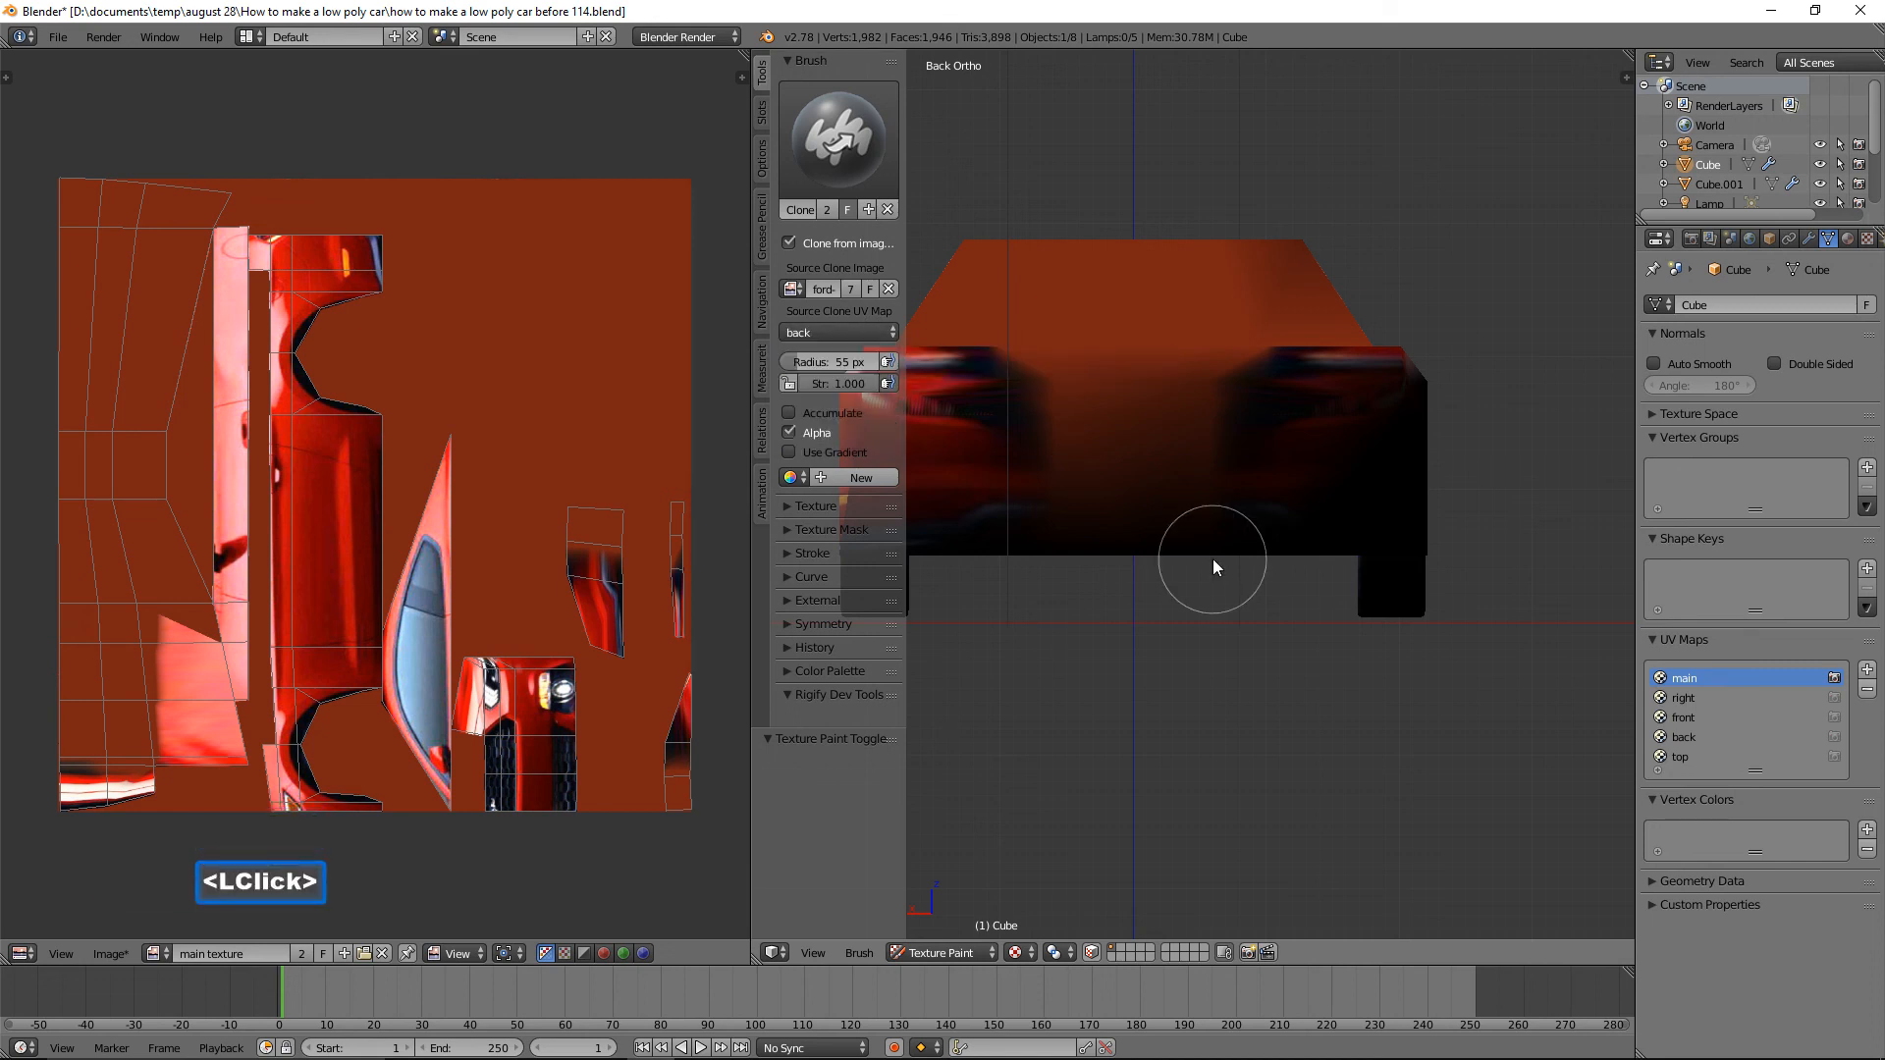
# Clone the back photo over the car's taillights, trunk panel, license plate and rear bumper.
pyautogui.keyDown('shift'); pyautogui.moveTo(1194, 583); pyautogui.dragTo(1304, 556, button='middle'); pyautogui.keyUp('shift')
pyautogui.click(1256, 444)
pyautogui.moveTo(1259, 453)
pyautogui.mouseDown()
pyautogui.moveTo(1317, 424)
pyautogui.moveTo(1155, 418)
pyautogui.moveTo(1137, 363)
pyautogui.moveTo(1388, 369)
pyautogui.moveTo(1451, 398)
pyautogui.moveTo(1452, 420)
pyautogui.mouseUp()
pyautogui.moveTo(1016, 375)
pyautogui.mouseDown()
pyautogui.moveTo(986, 411)
pyautogui.moveTo(1066, 369)
pyautogui.moveTo(1059, 383)
pyautogui.mouseUp()
pyautogui.moveTo(1058, 383)
pyautogui.mouseDown()
pyautogui.moveTo(1298, 397)
pyautogui.moveTo(1406, 470)
pyautogui.mouseUp()
pyautogui.moveTo(1498, 432)
pyautogui.mouseDown()
pyautogui.moveTo(1502, 371)
pyautogui.moveTo(1526, 385)
pyautogui.moveTo(1449, 439)
pyautogui.mouseUp()
pyautogui.moveTo(1041, 488); pyautogui.dragTo(1490, 485)
pyautogui.moveTo(1198, 338)
pyautogui.mouseDown()
pyautogui.moveTo(1485, 367)
pyautogui.moveTo(1439, 403)
pyautogui.mouseUp()
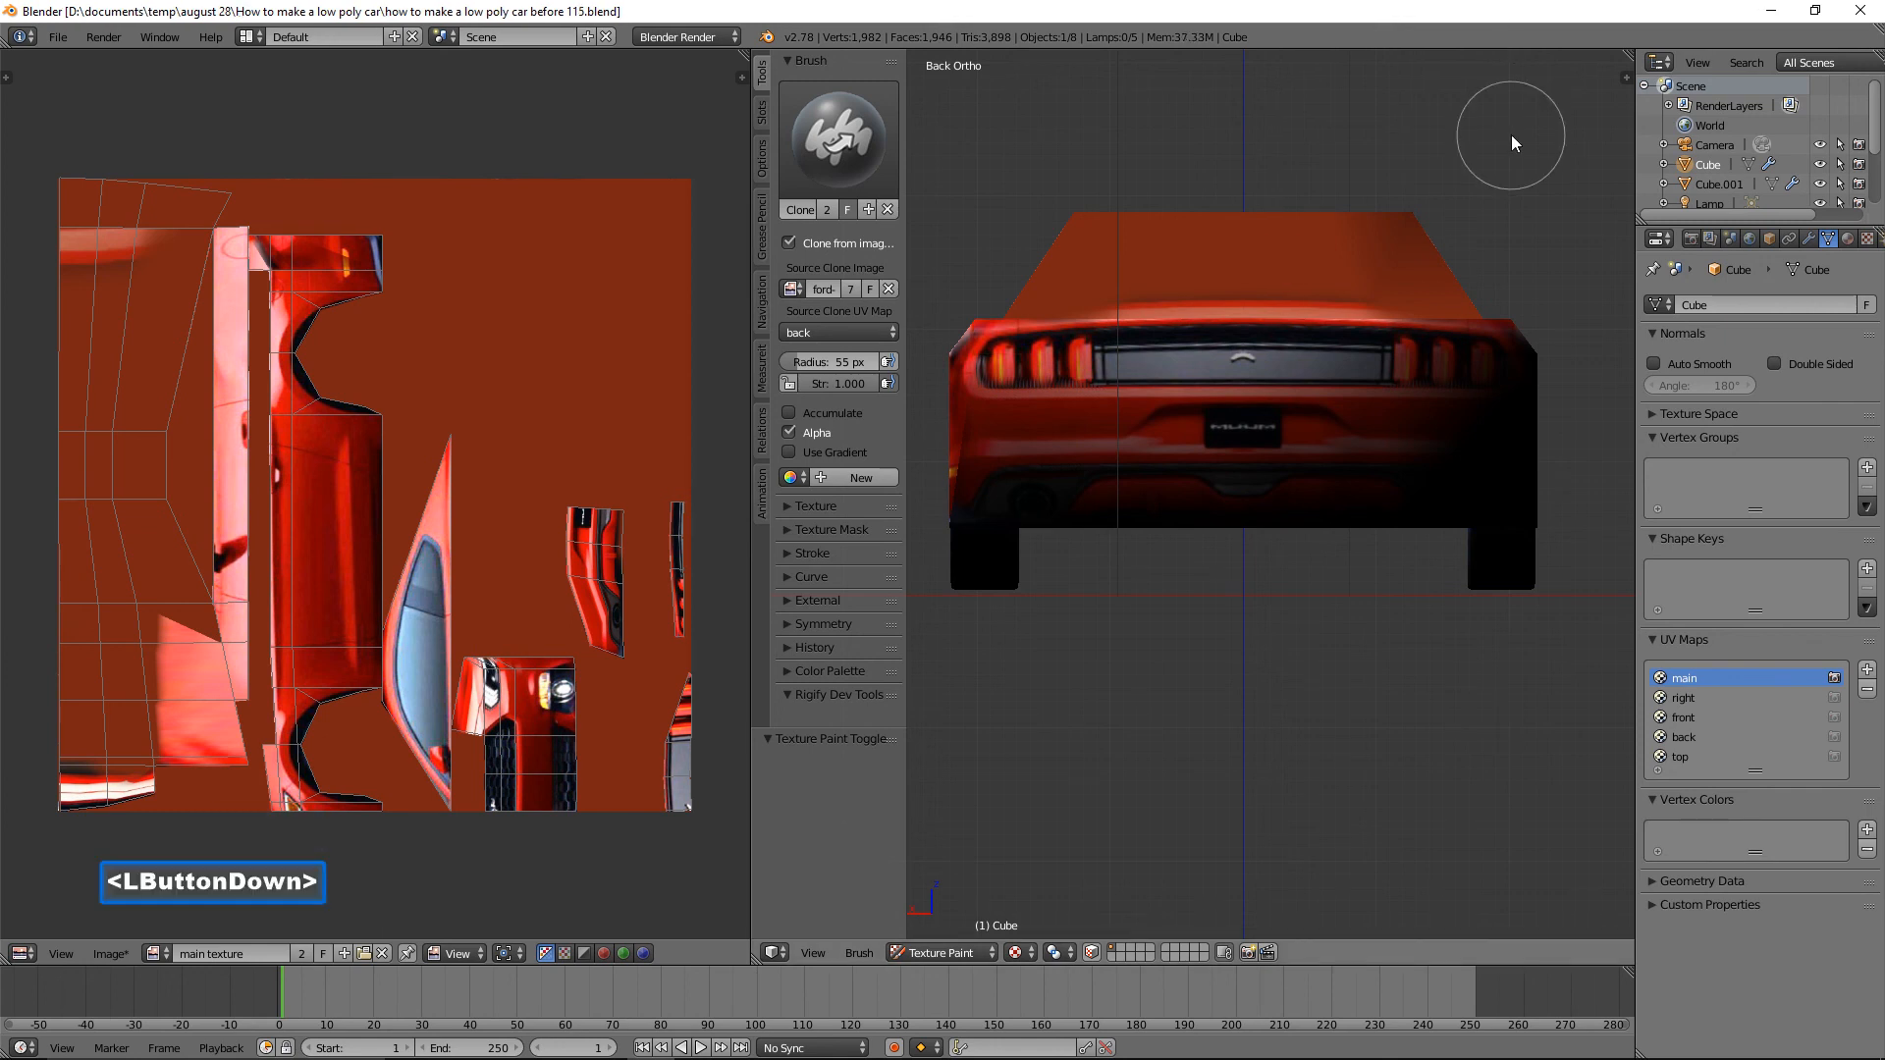
# Align the view to the car's top and set the clone source to 2015-Ford-Mustang-C1.jpg with the "top" UV map.
pyautogui.click(764, 304)
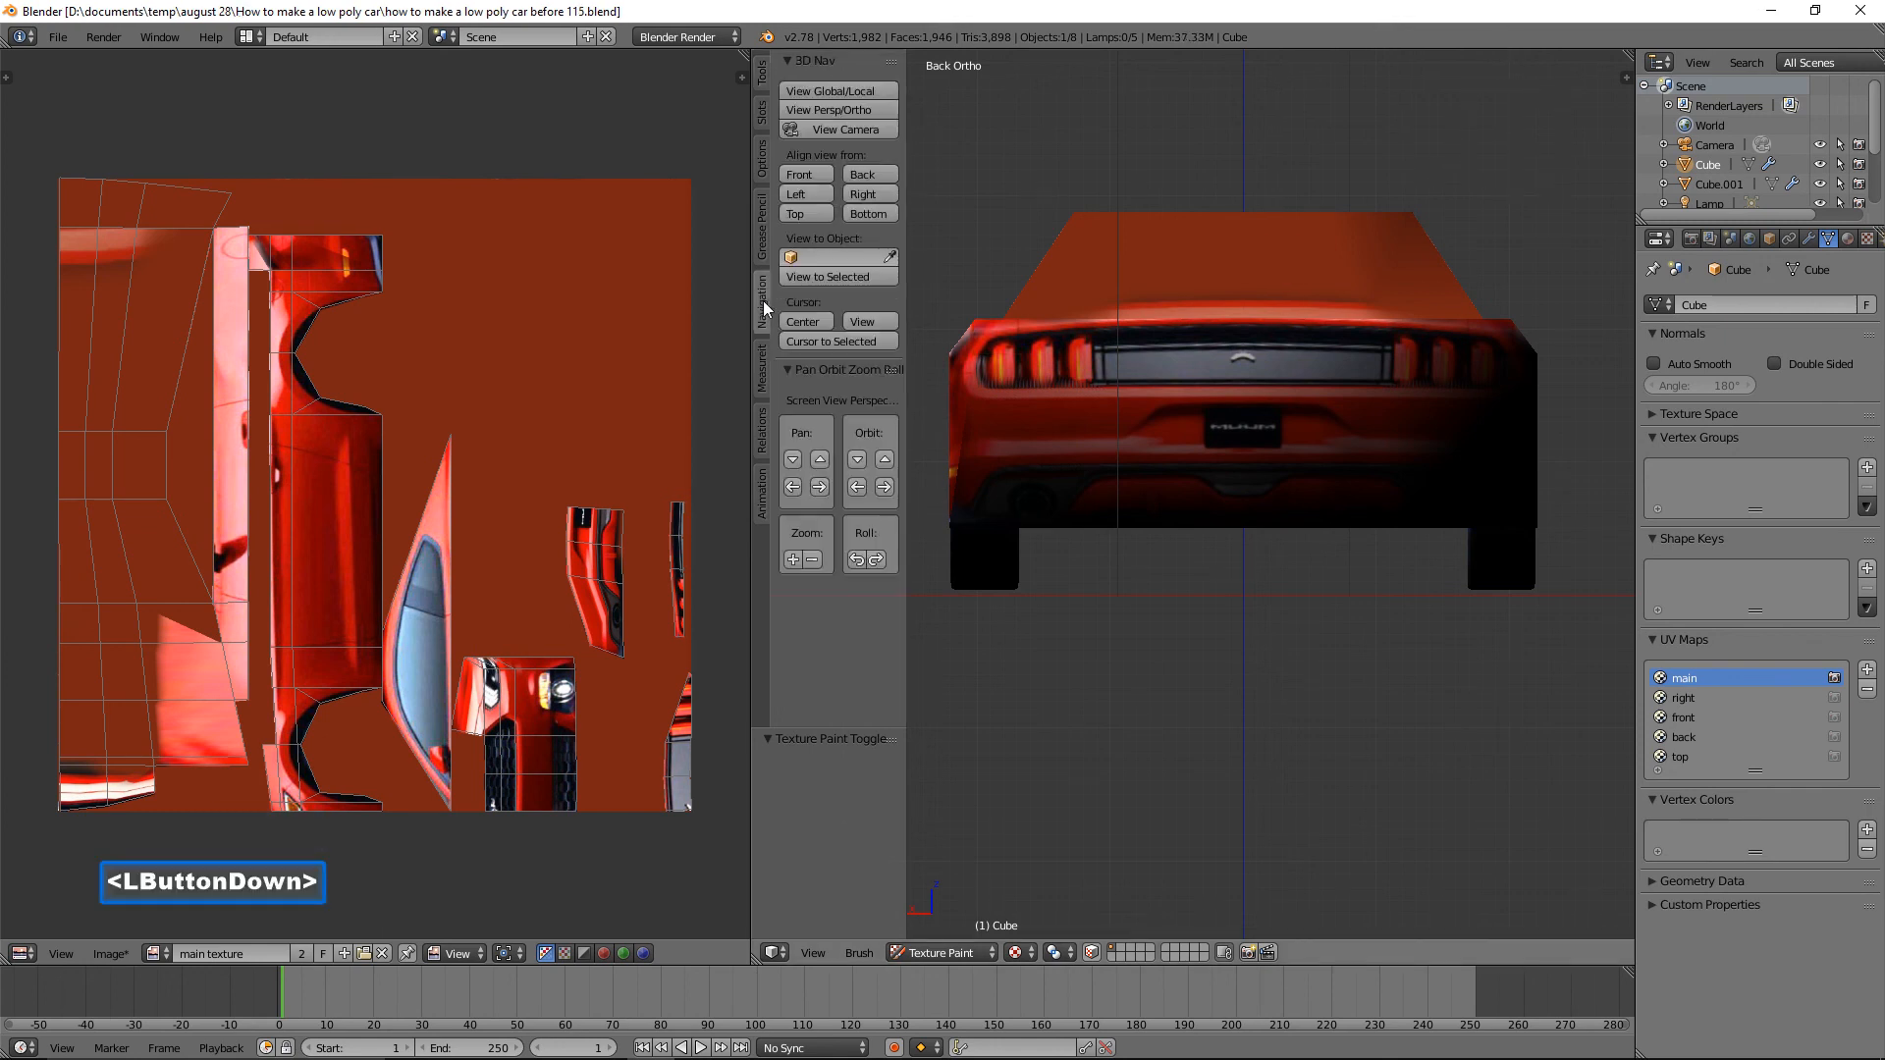
pyautogui.click(817, 214)
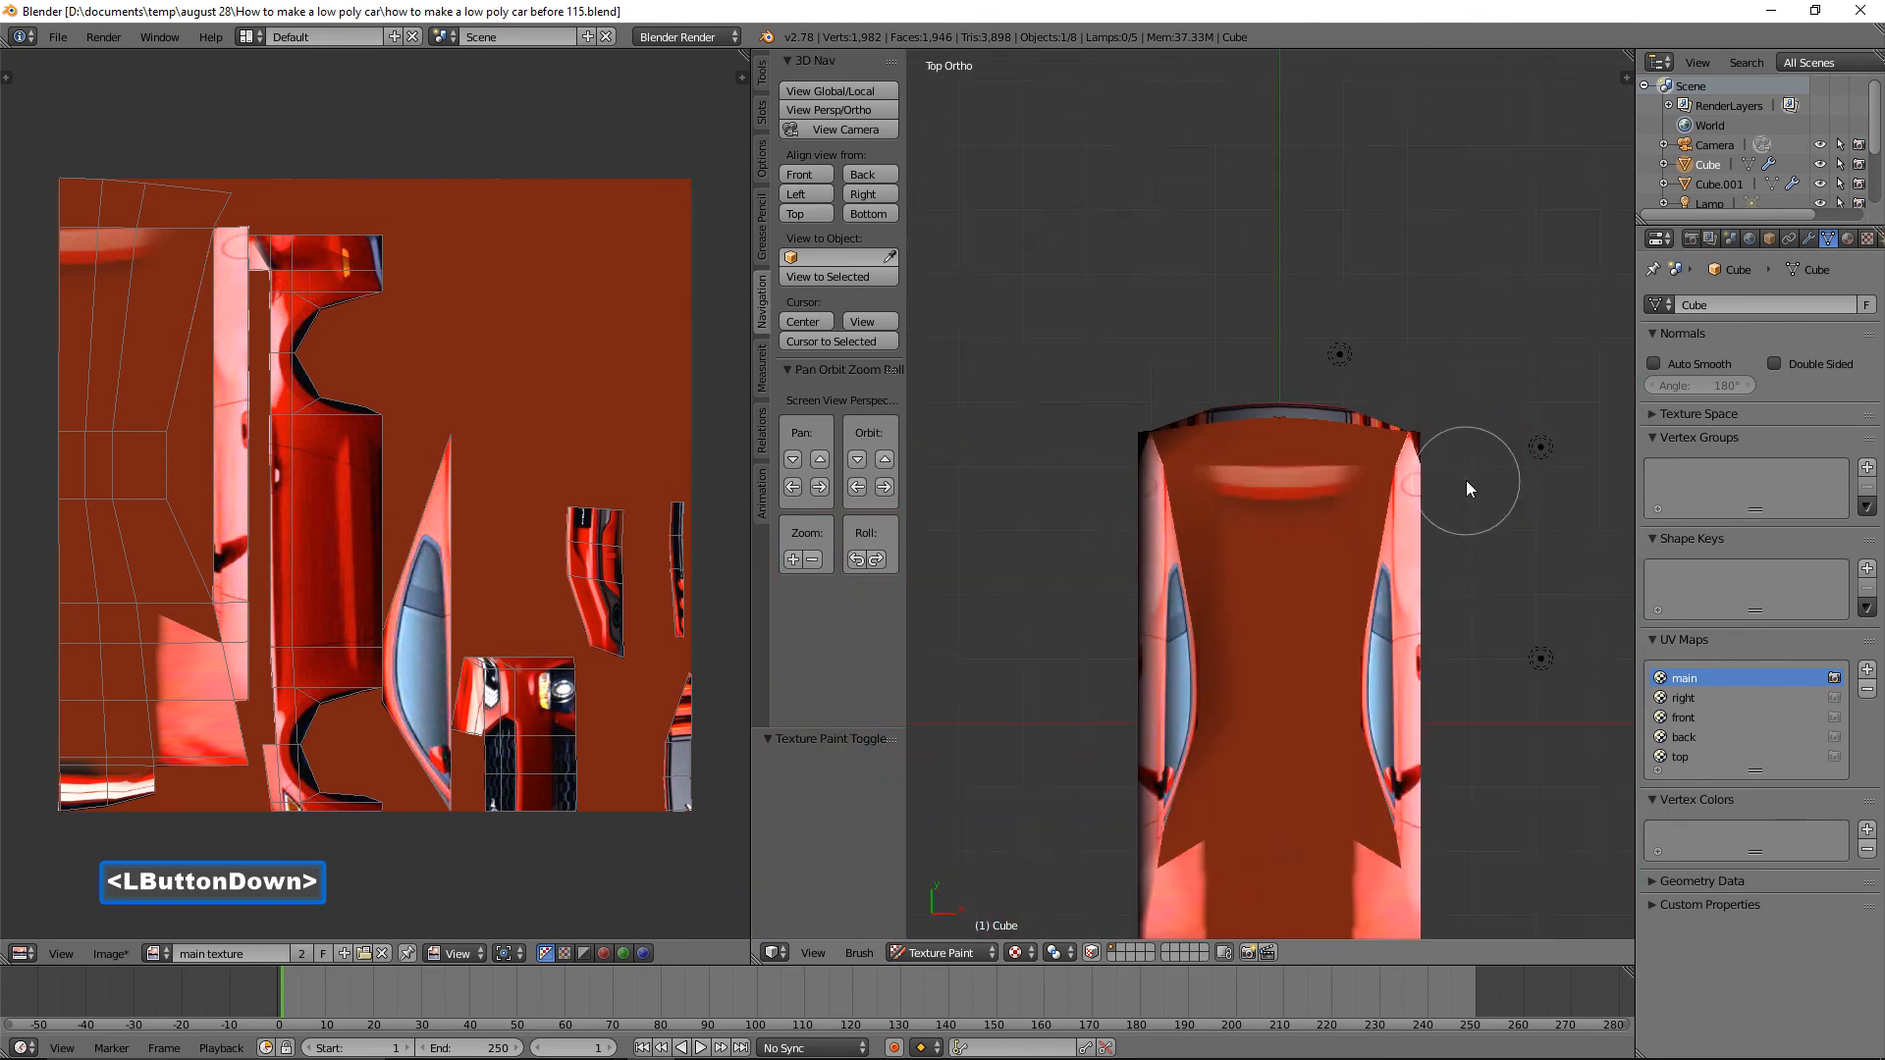
pyautogui.scroll(-1, 1465, 480)
pyautogui.keyDown('shift'); pyautogui.moveTo(1463, 564); pyautogui.dragTo(1441, 343, button='middle'); pyautogui.keyUp('shift')
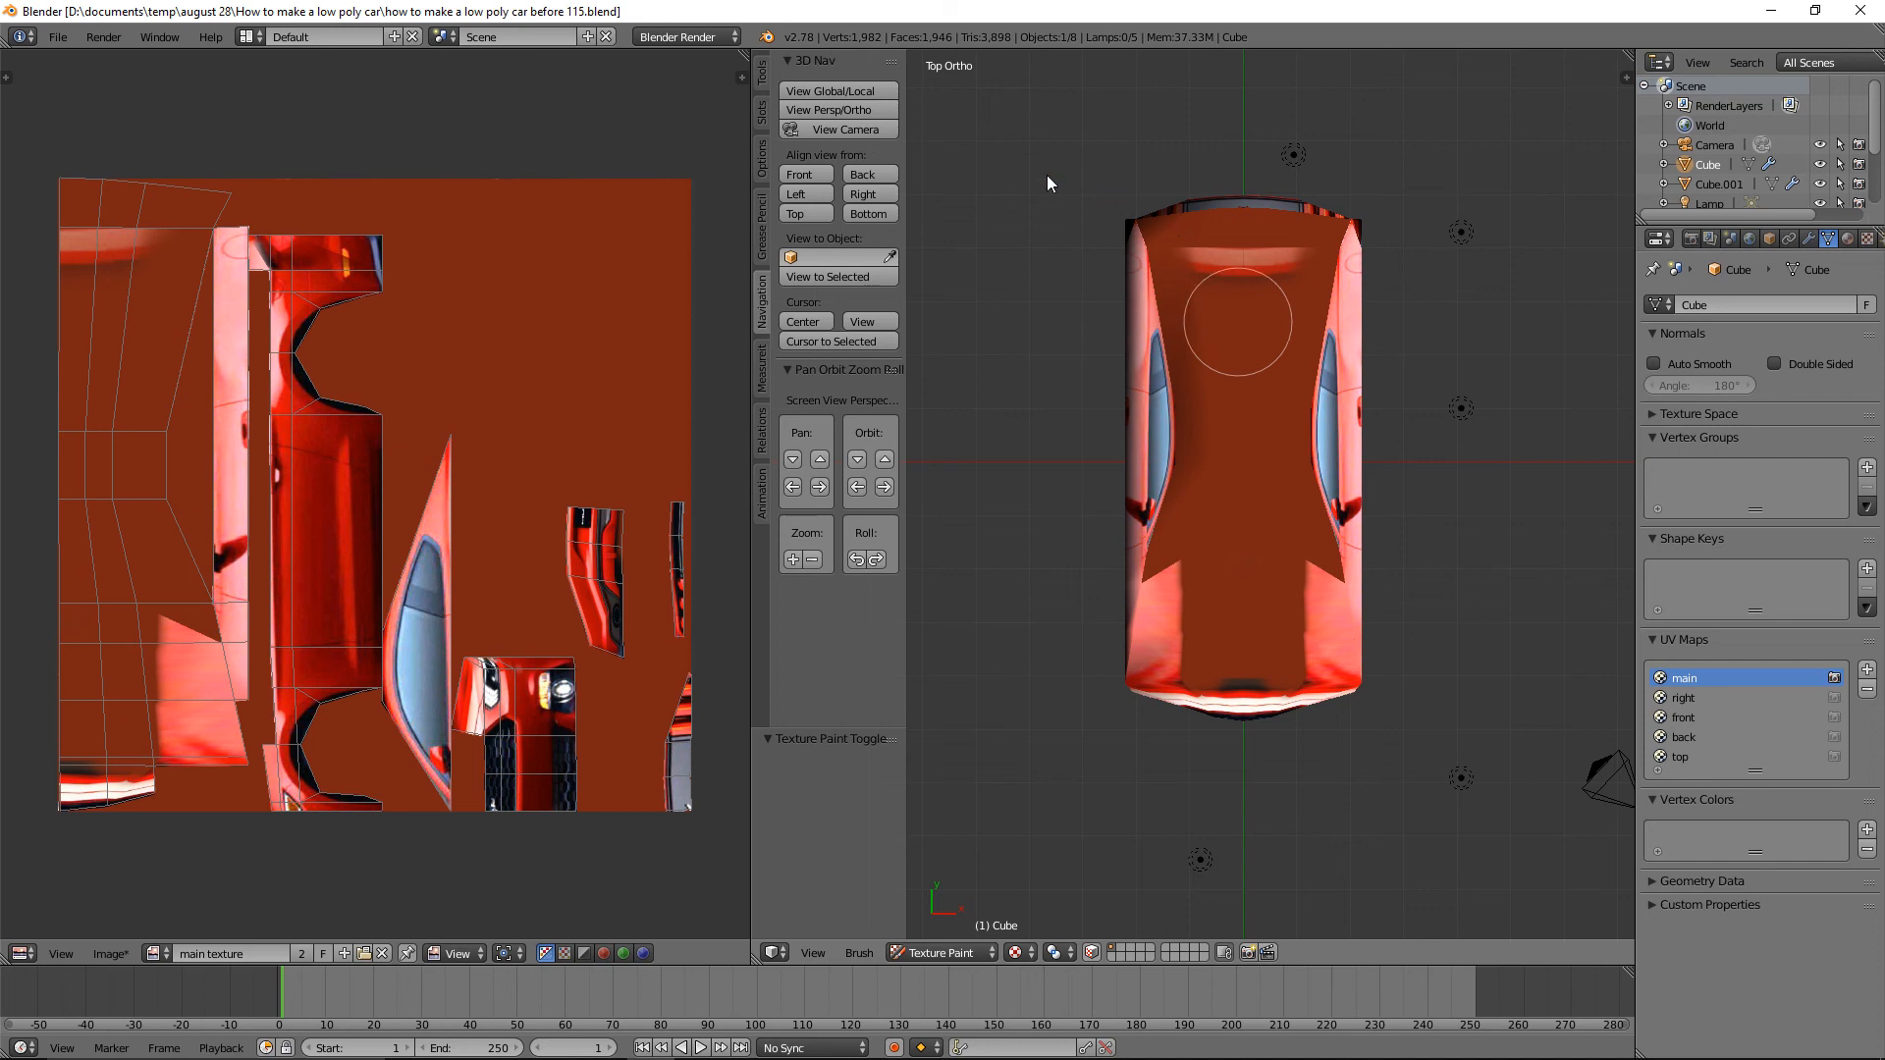
pyautogui.click(761, 76)
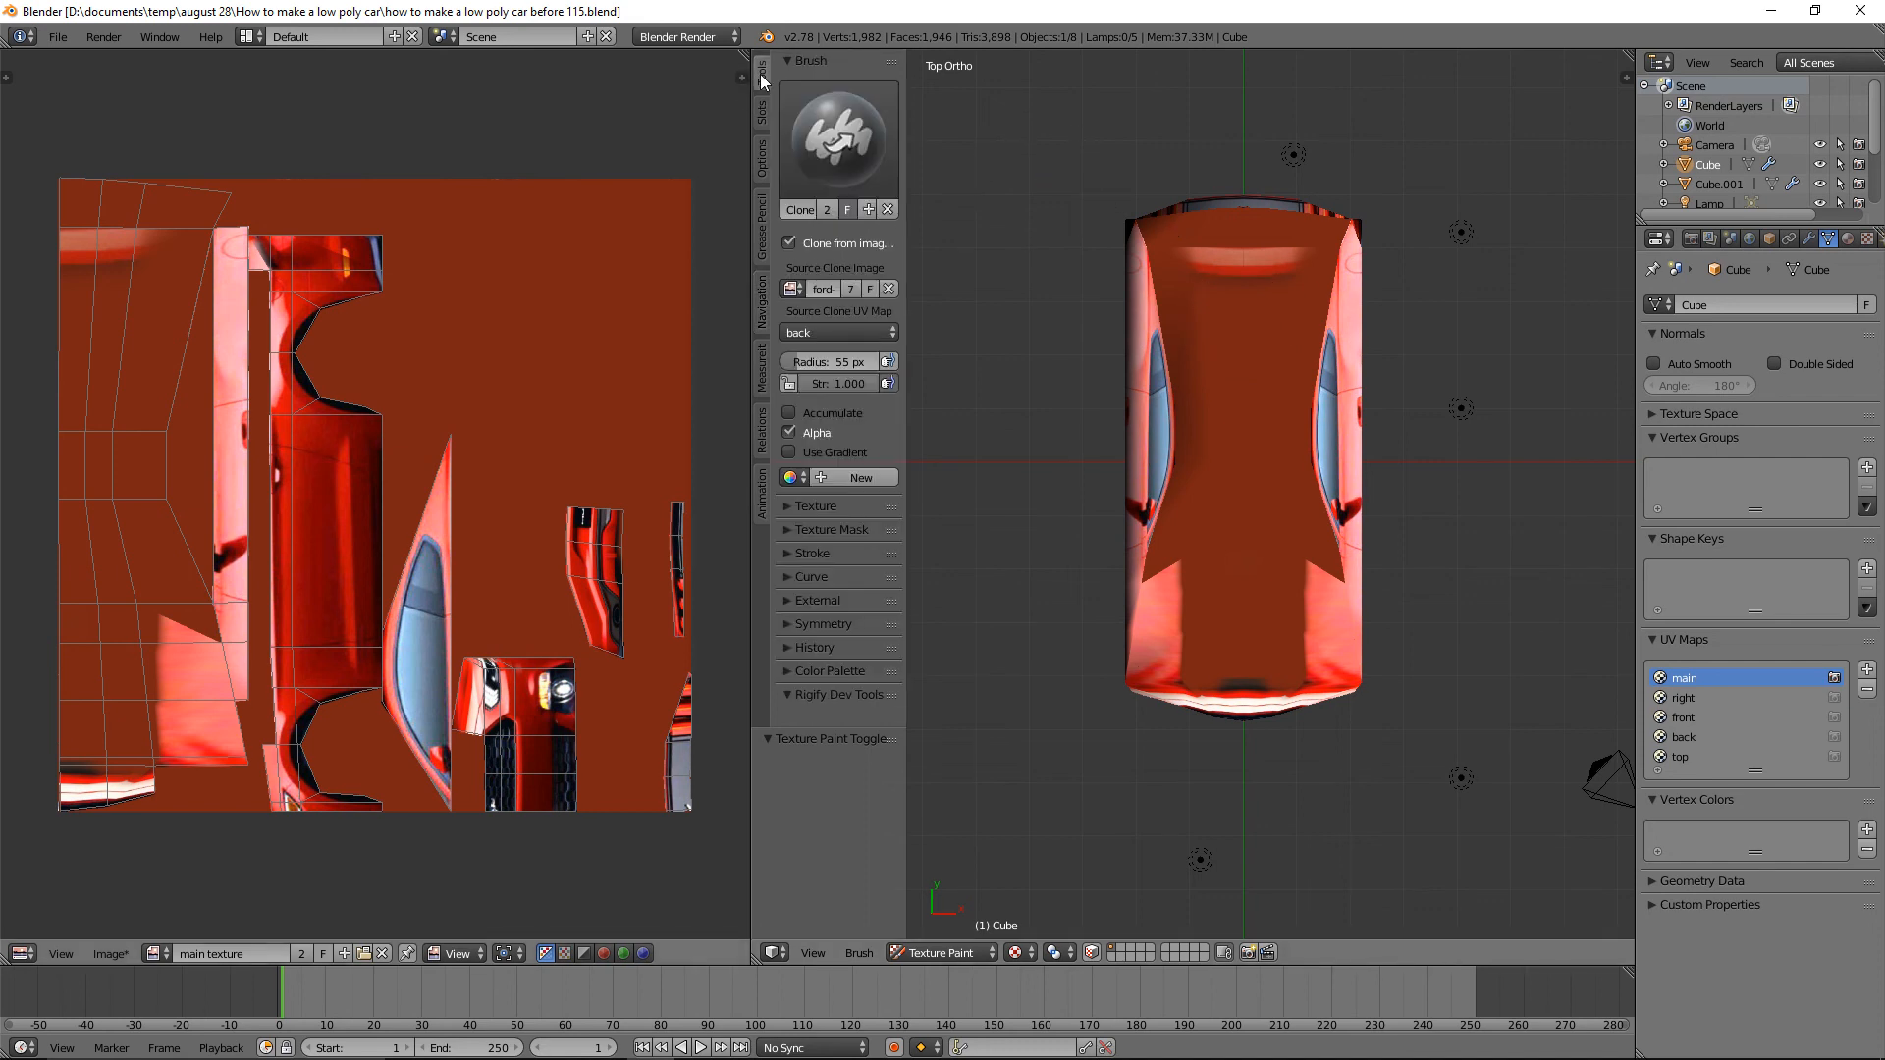
pyautogui.click(797, 291)
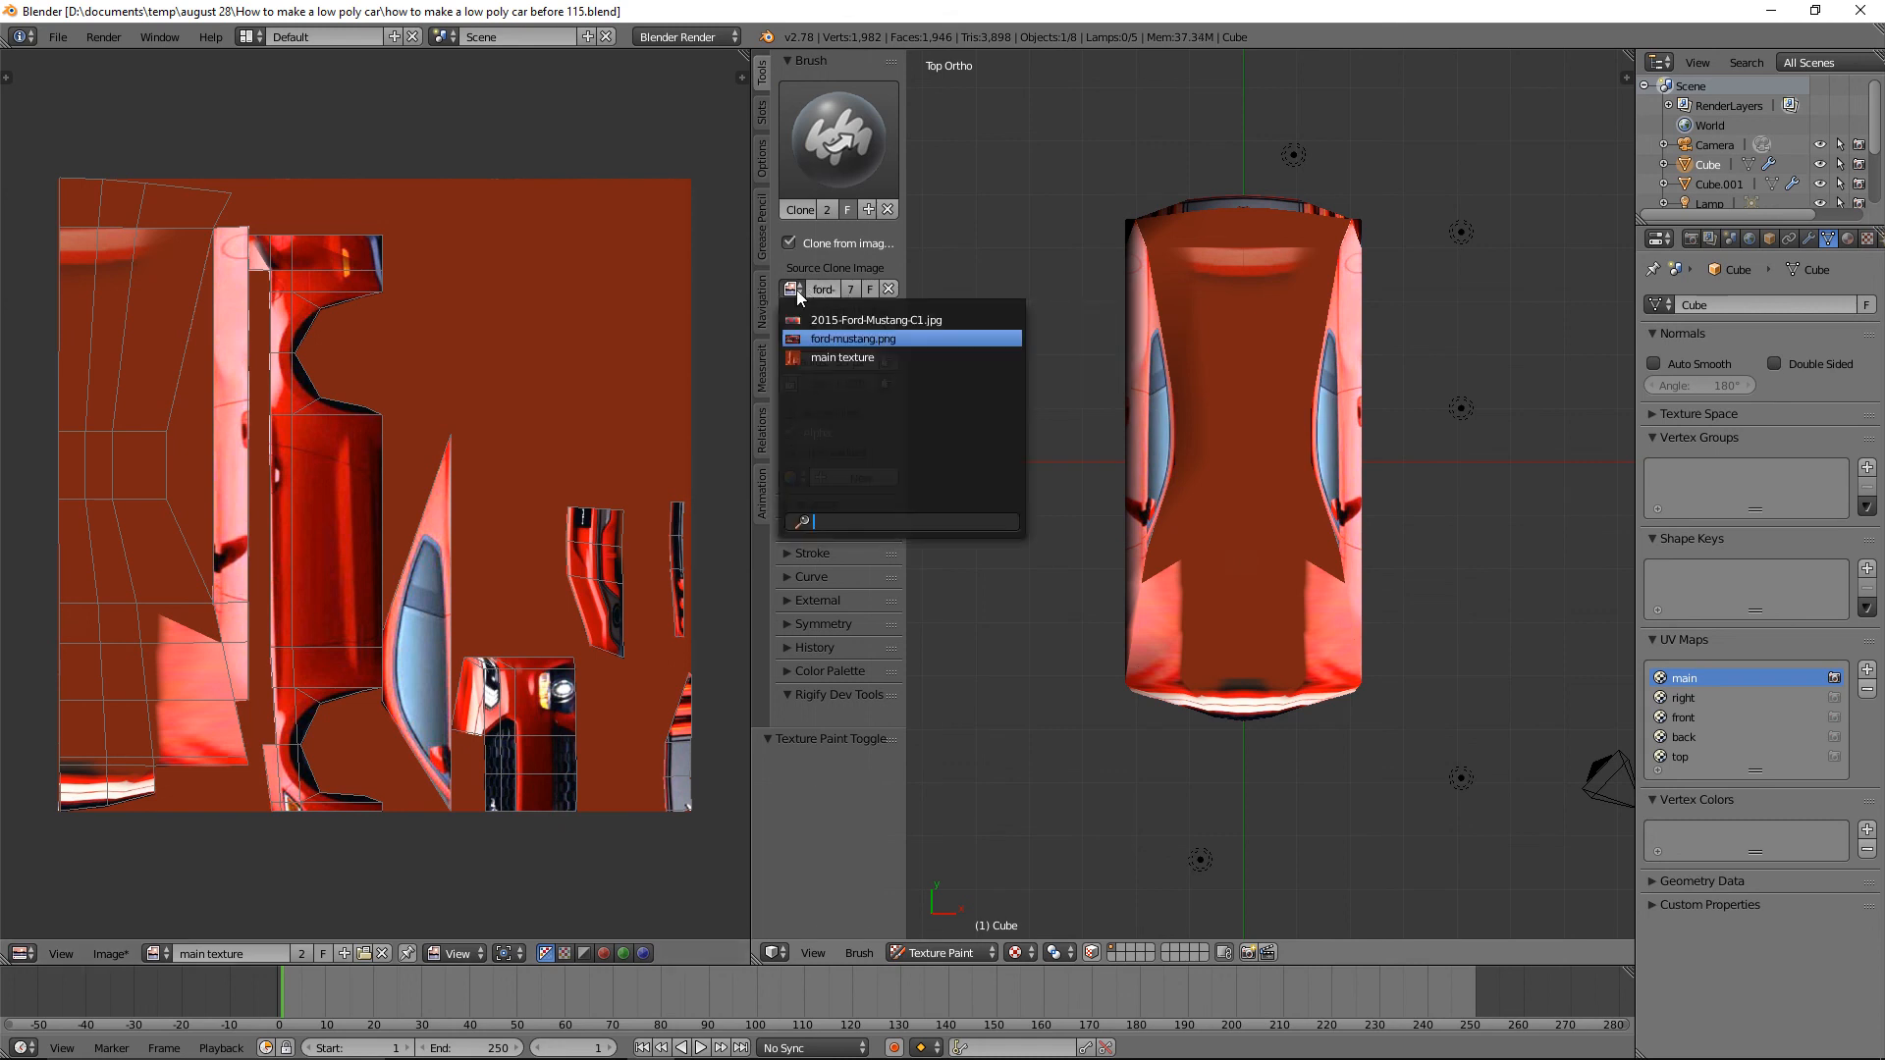
pyautogui.click(955, 322)
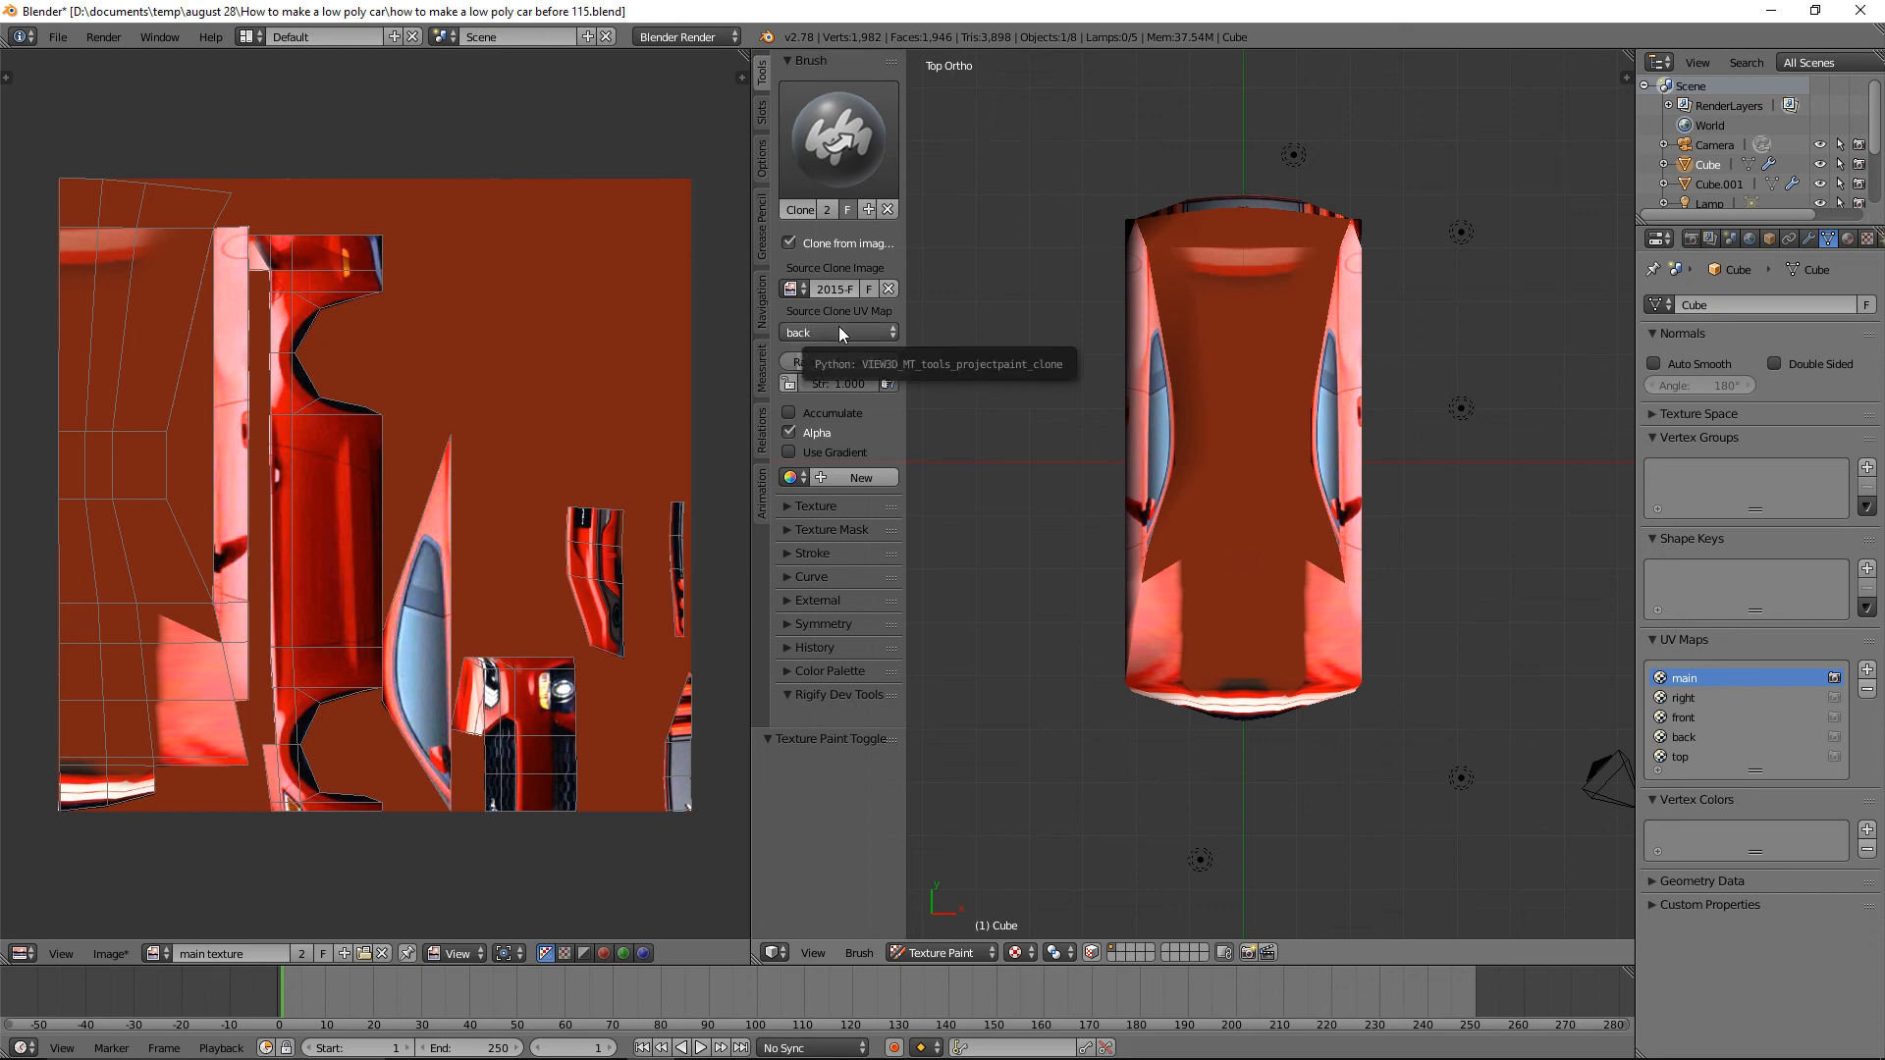
pyautogui.click(876, 332)
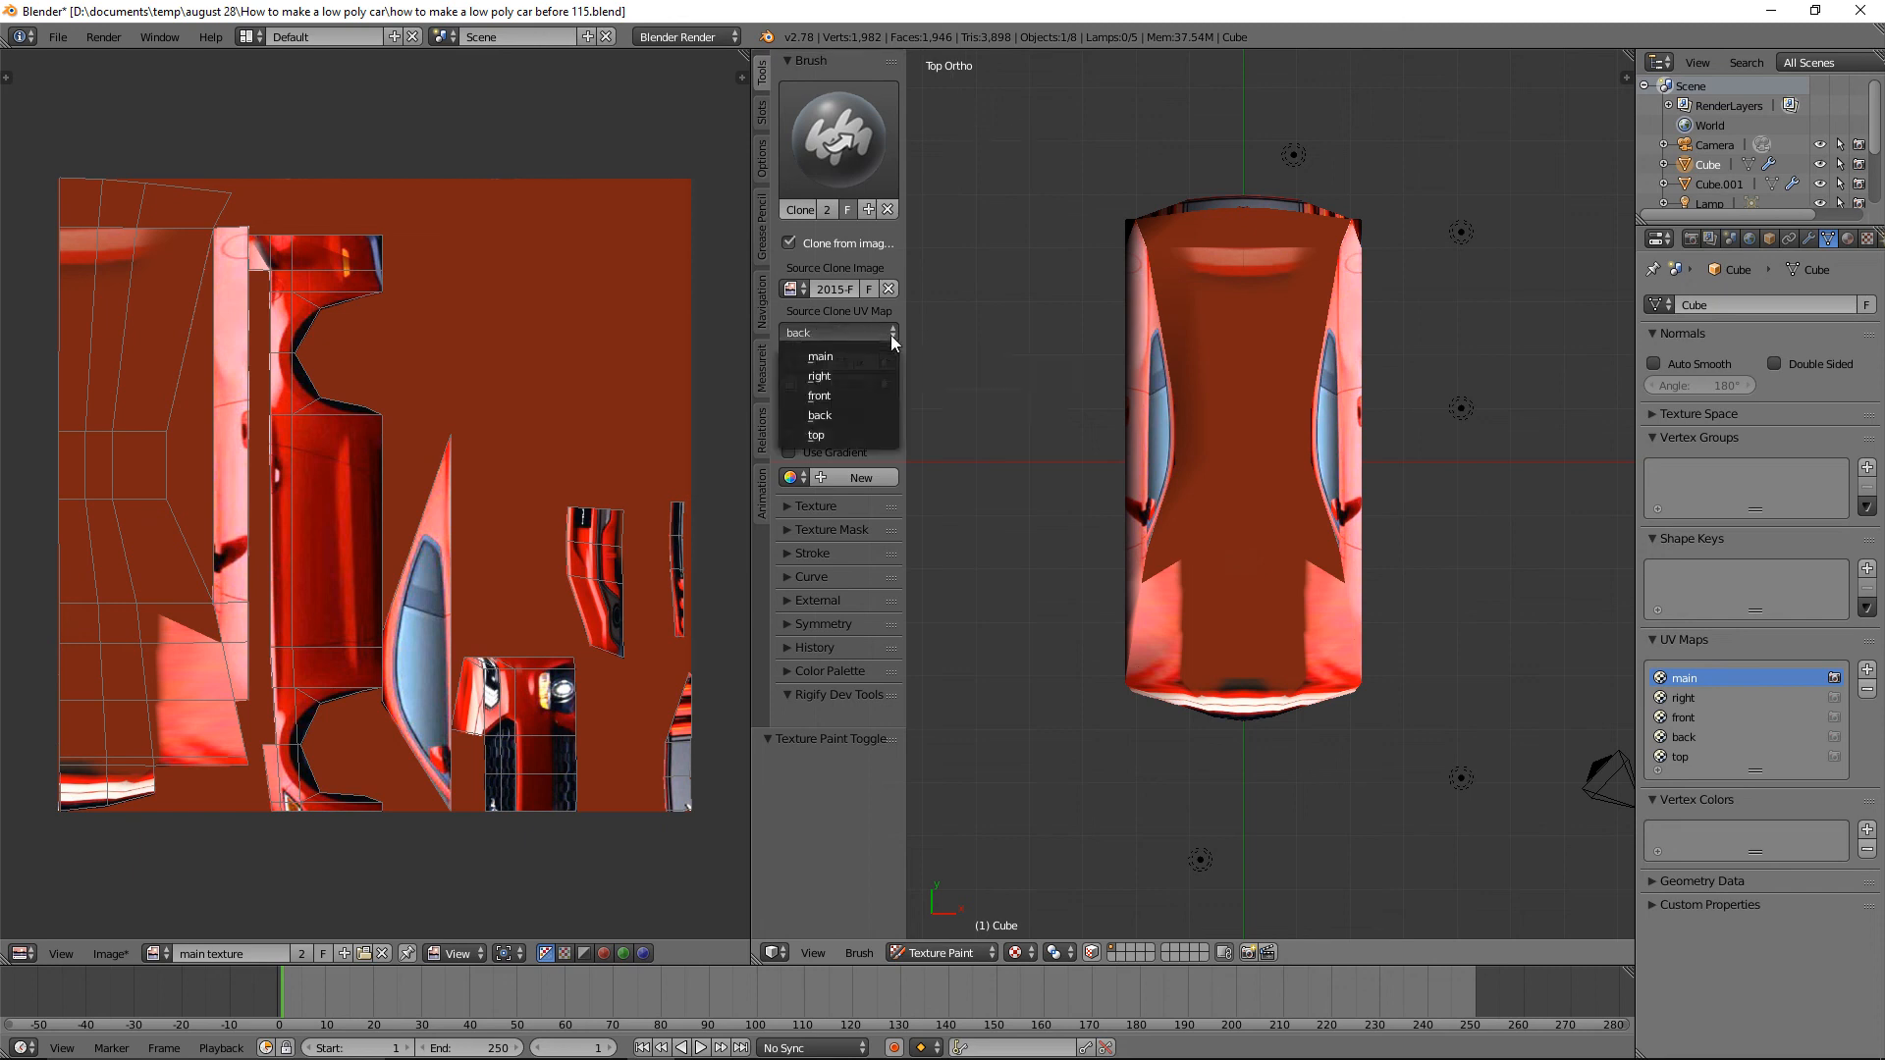
pyautogui.click(850, 434)
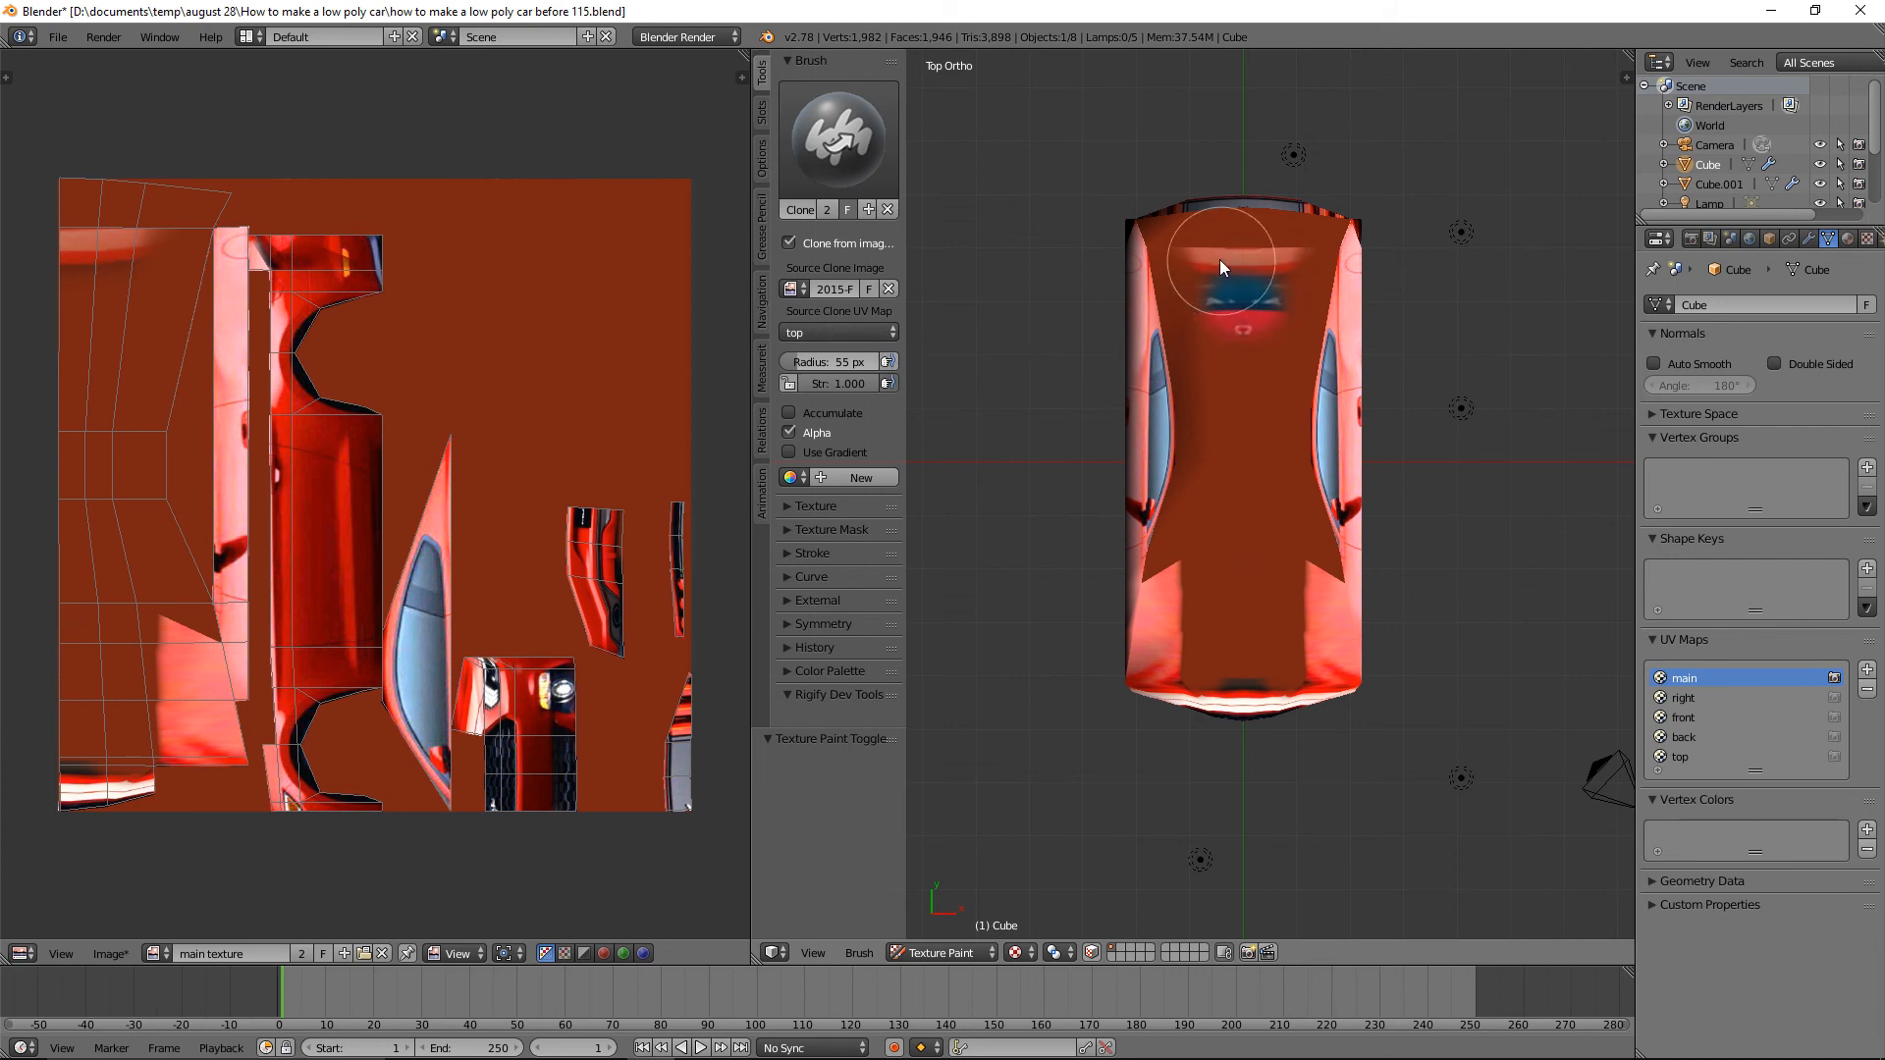
# Clone the top photo over the roof, windshields and hood, reducing the brush radius to 28 px for the edges.
pyautogui.moveTo(1200, 257)
pyautogui.mouseDown()
pyautogui.moveTo(1281, 267)
pyautogui.moveTo(1253, 351)
pyautogui.moveTo(1243, 609)
pyautogui.moveTo(1187, 638)
pyautogui.moveTo(1178, 604)
pyautogui.moveTo(1168, 657)
pyautogui.moveTo(1237, 652)
pyautogui.mouseUp()
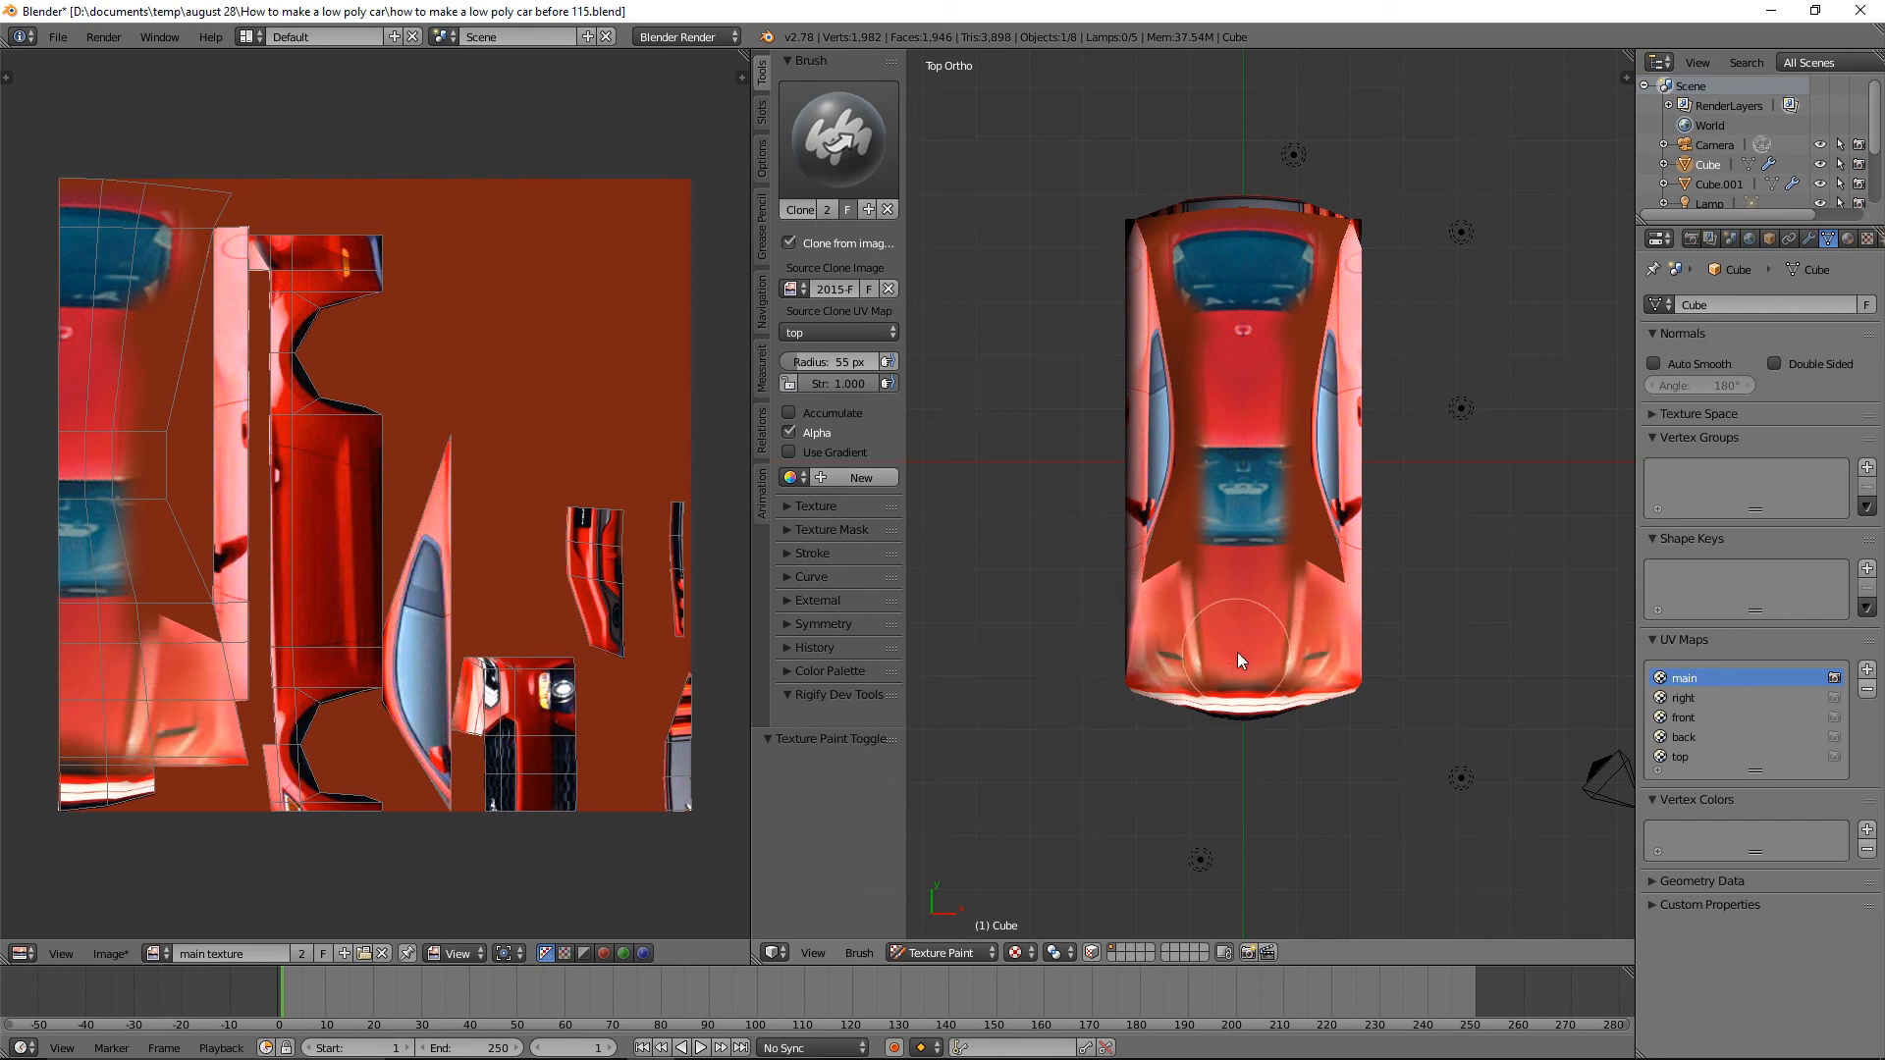
pyautogui.click(1286, 552)
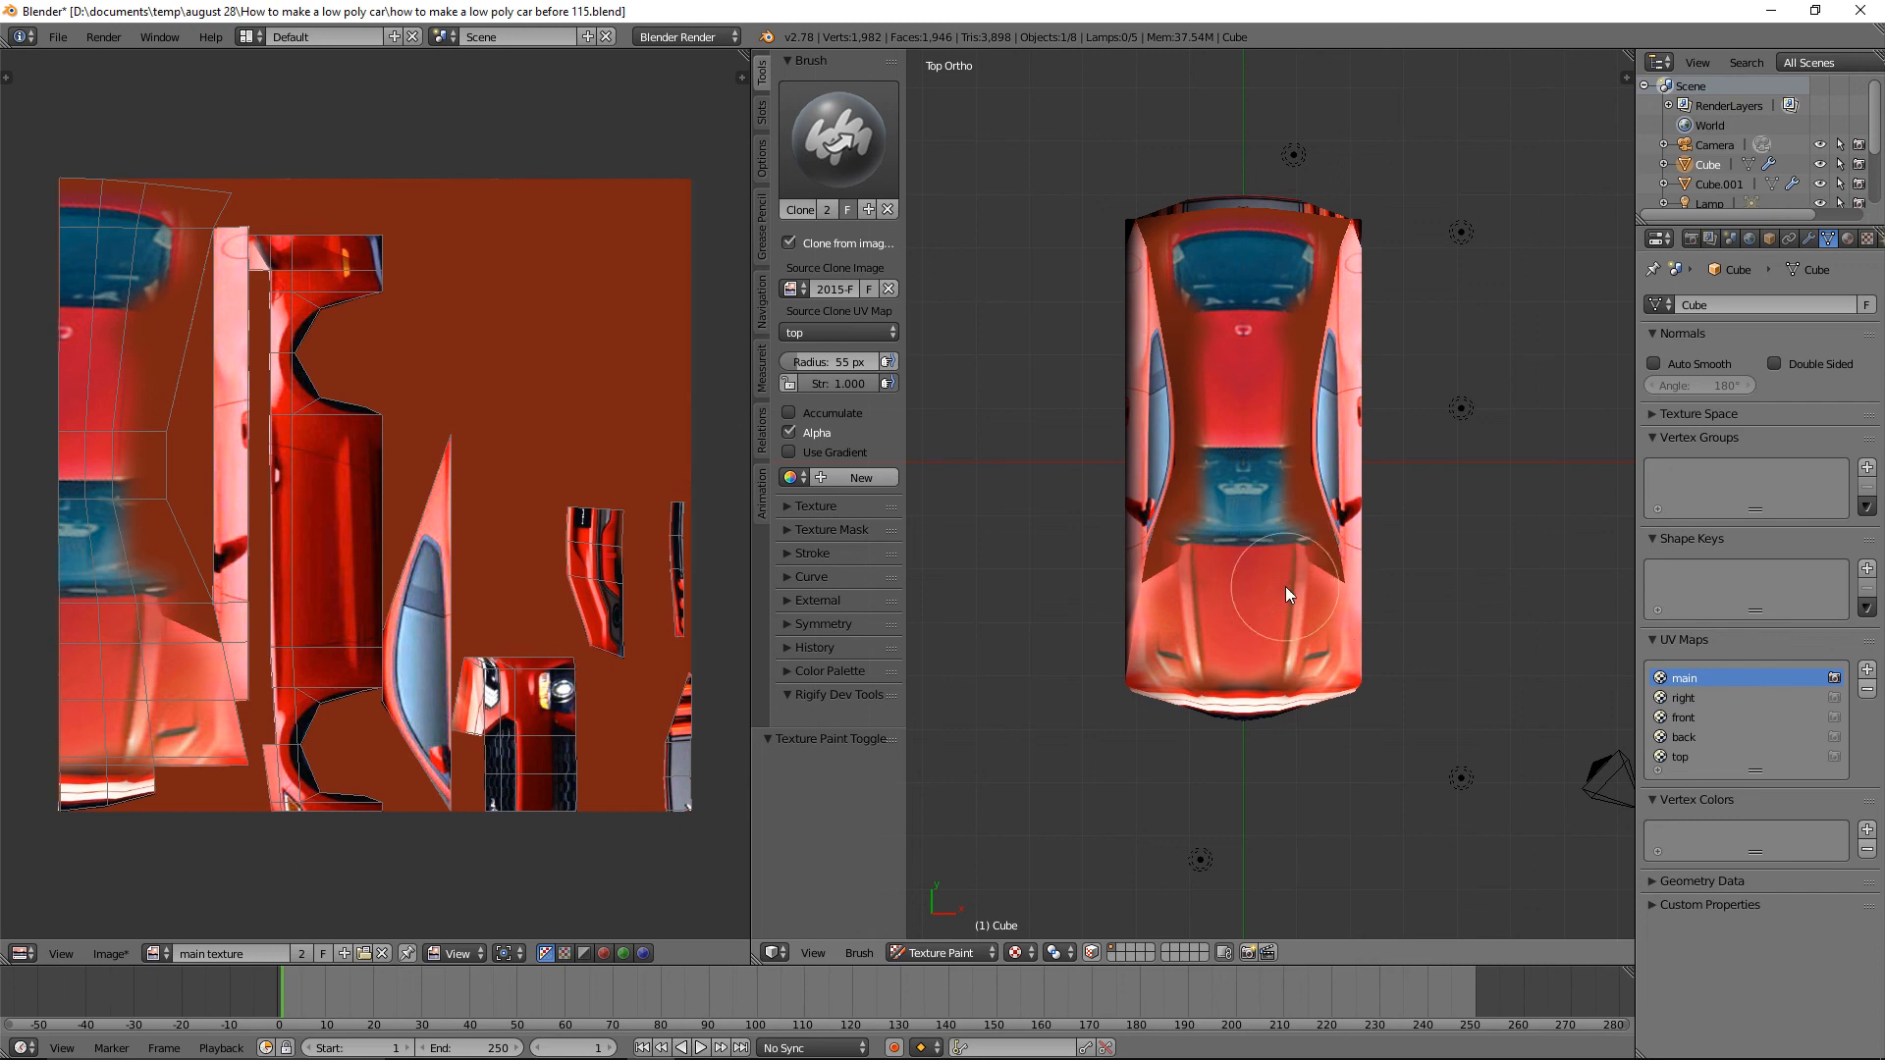
pyautogui.press('f')
pyautogui.click(1259, 587)
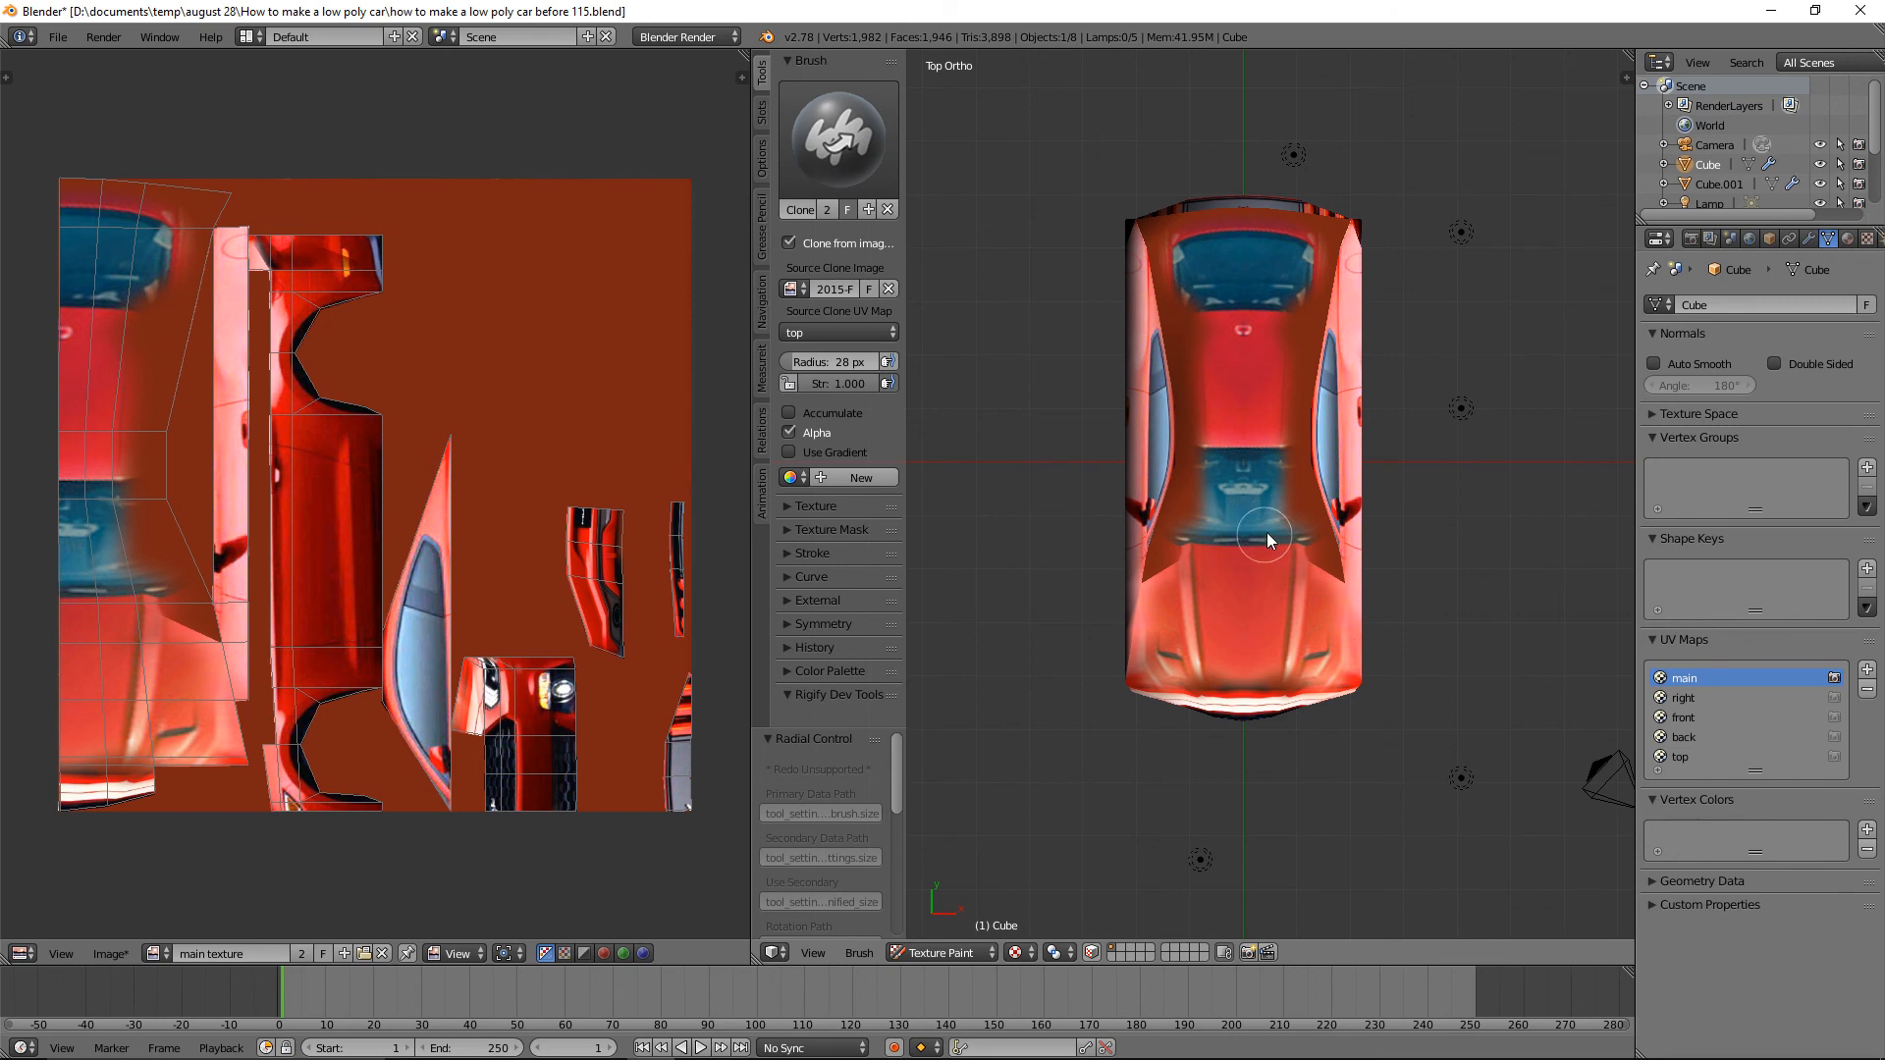
pyautogui.moveTo(1275, 516)
pyautogui.mouseDown()
pyautogui.moveTo(1313, 572)
pyautogui.moveTo(1334, 569)
pyautogui.moveTo(1280, 432)
pyautogui.moveTo(1304, 283)
pyautogui.moveTo(1292, 456)
pyautogui.mouseUp()
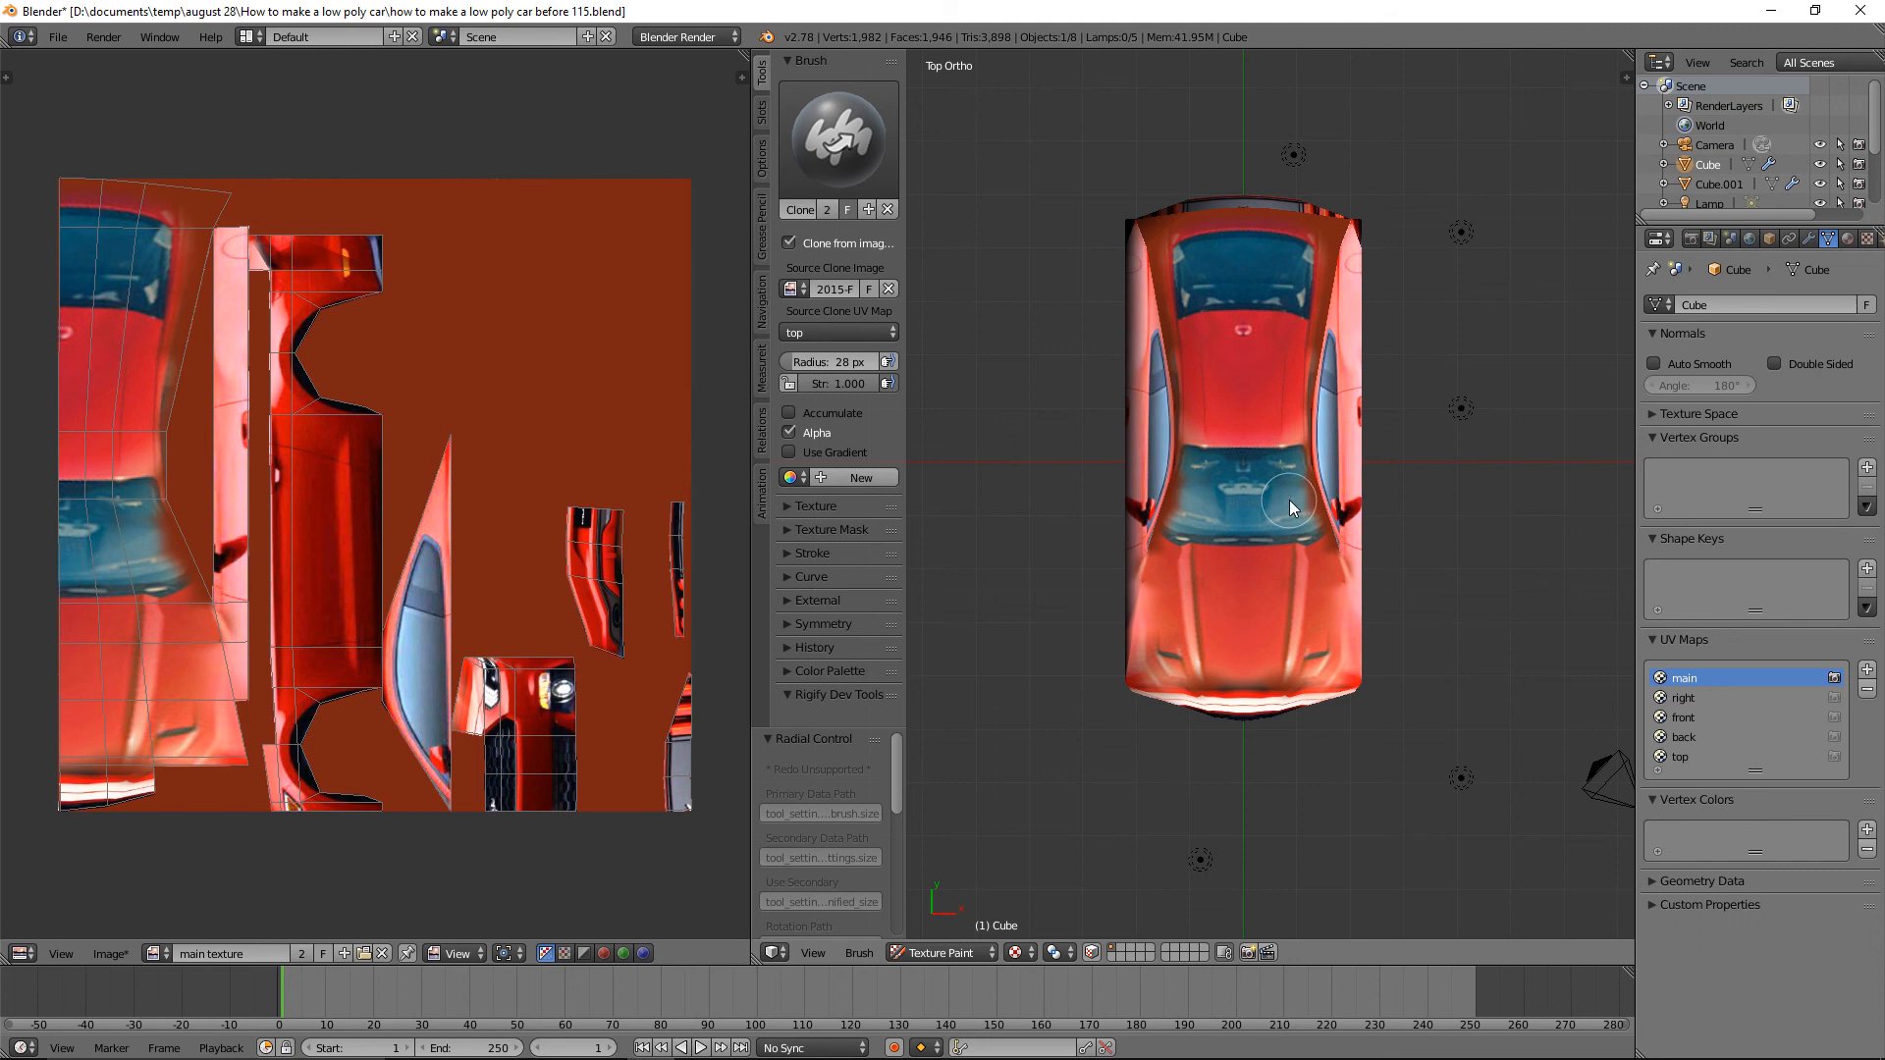
pyautogui.moveTo(1294, 510)
pyautogui.mouseDown()
pyautogui.moveTo(1308, 532)
pyautogui.moveTo(1301, 491)
pyautogui.mouseUp()
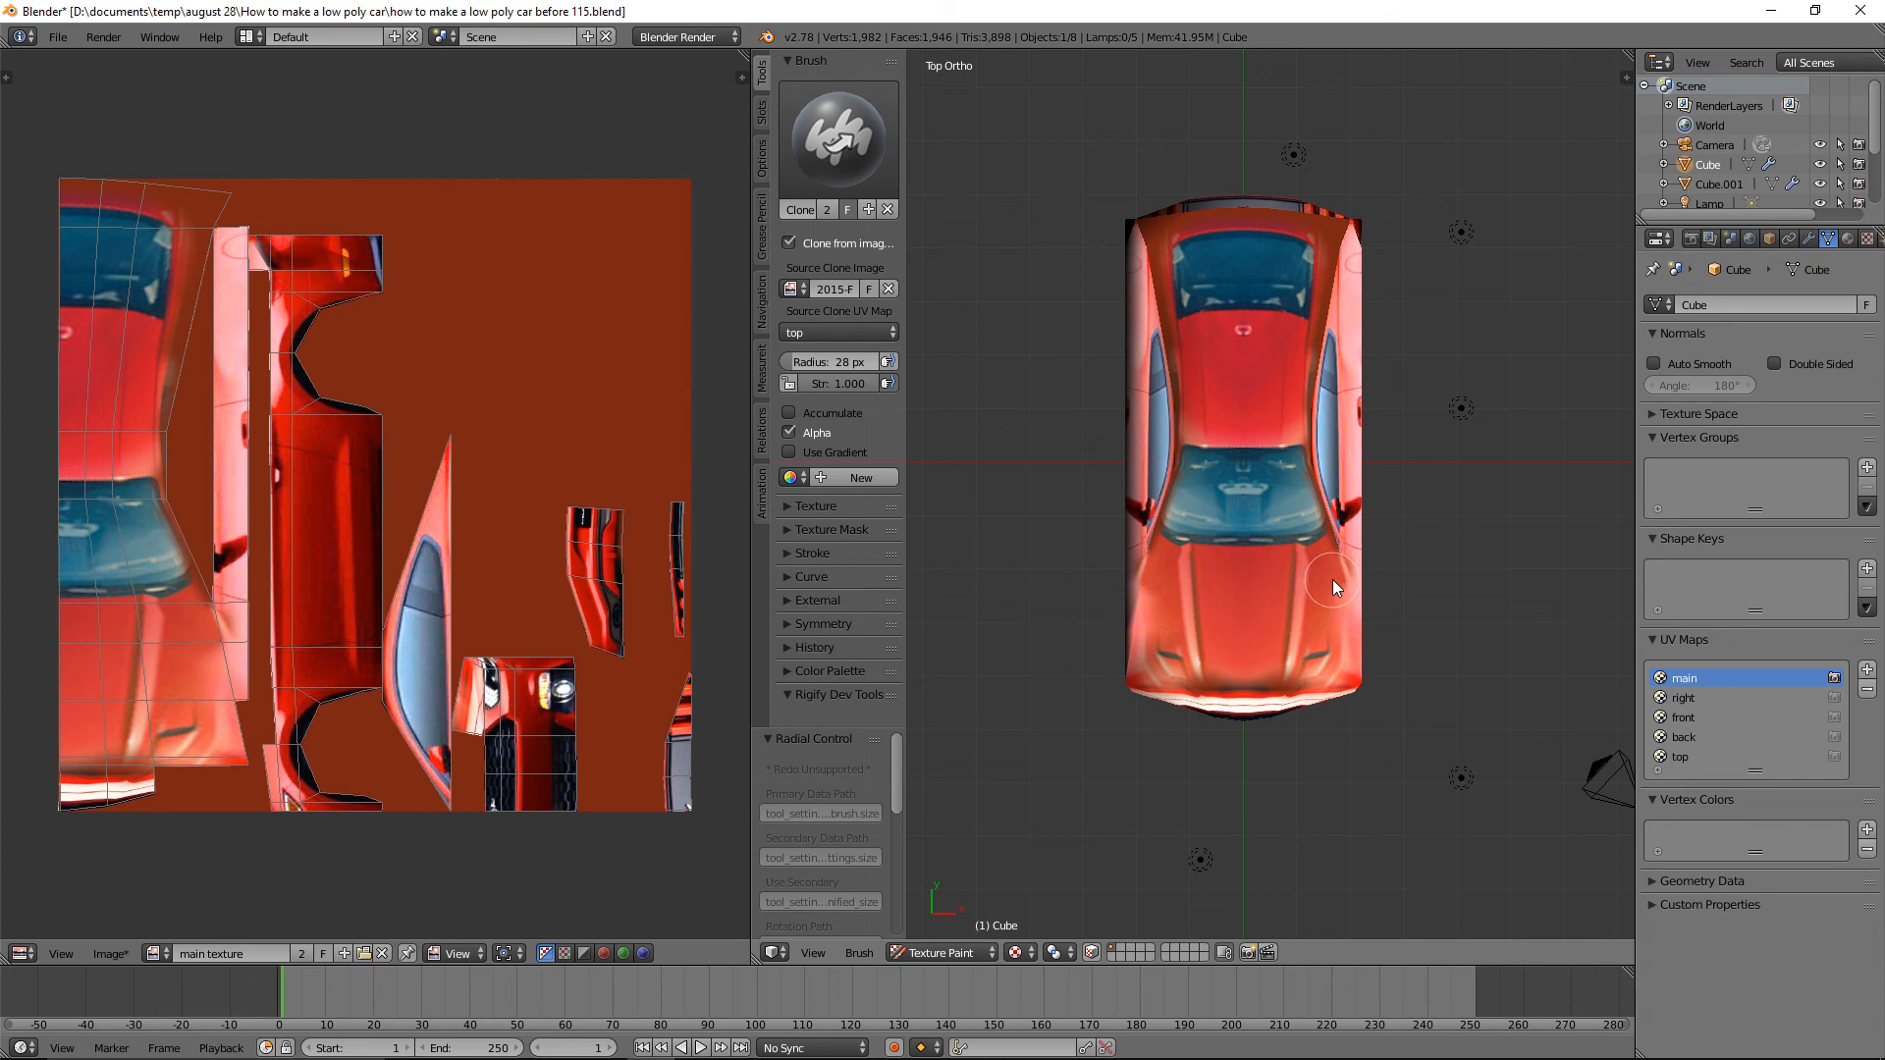
pyautogui.click(1329, 596)
pyautogui.click(1333, 606)
pyautogui.click(1335, 617)
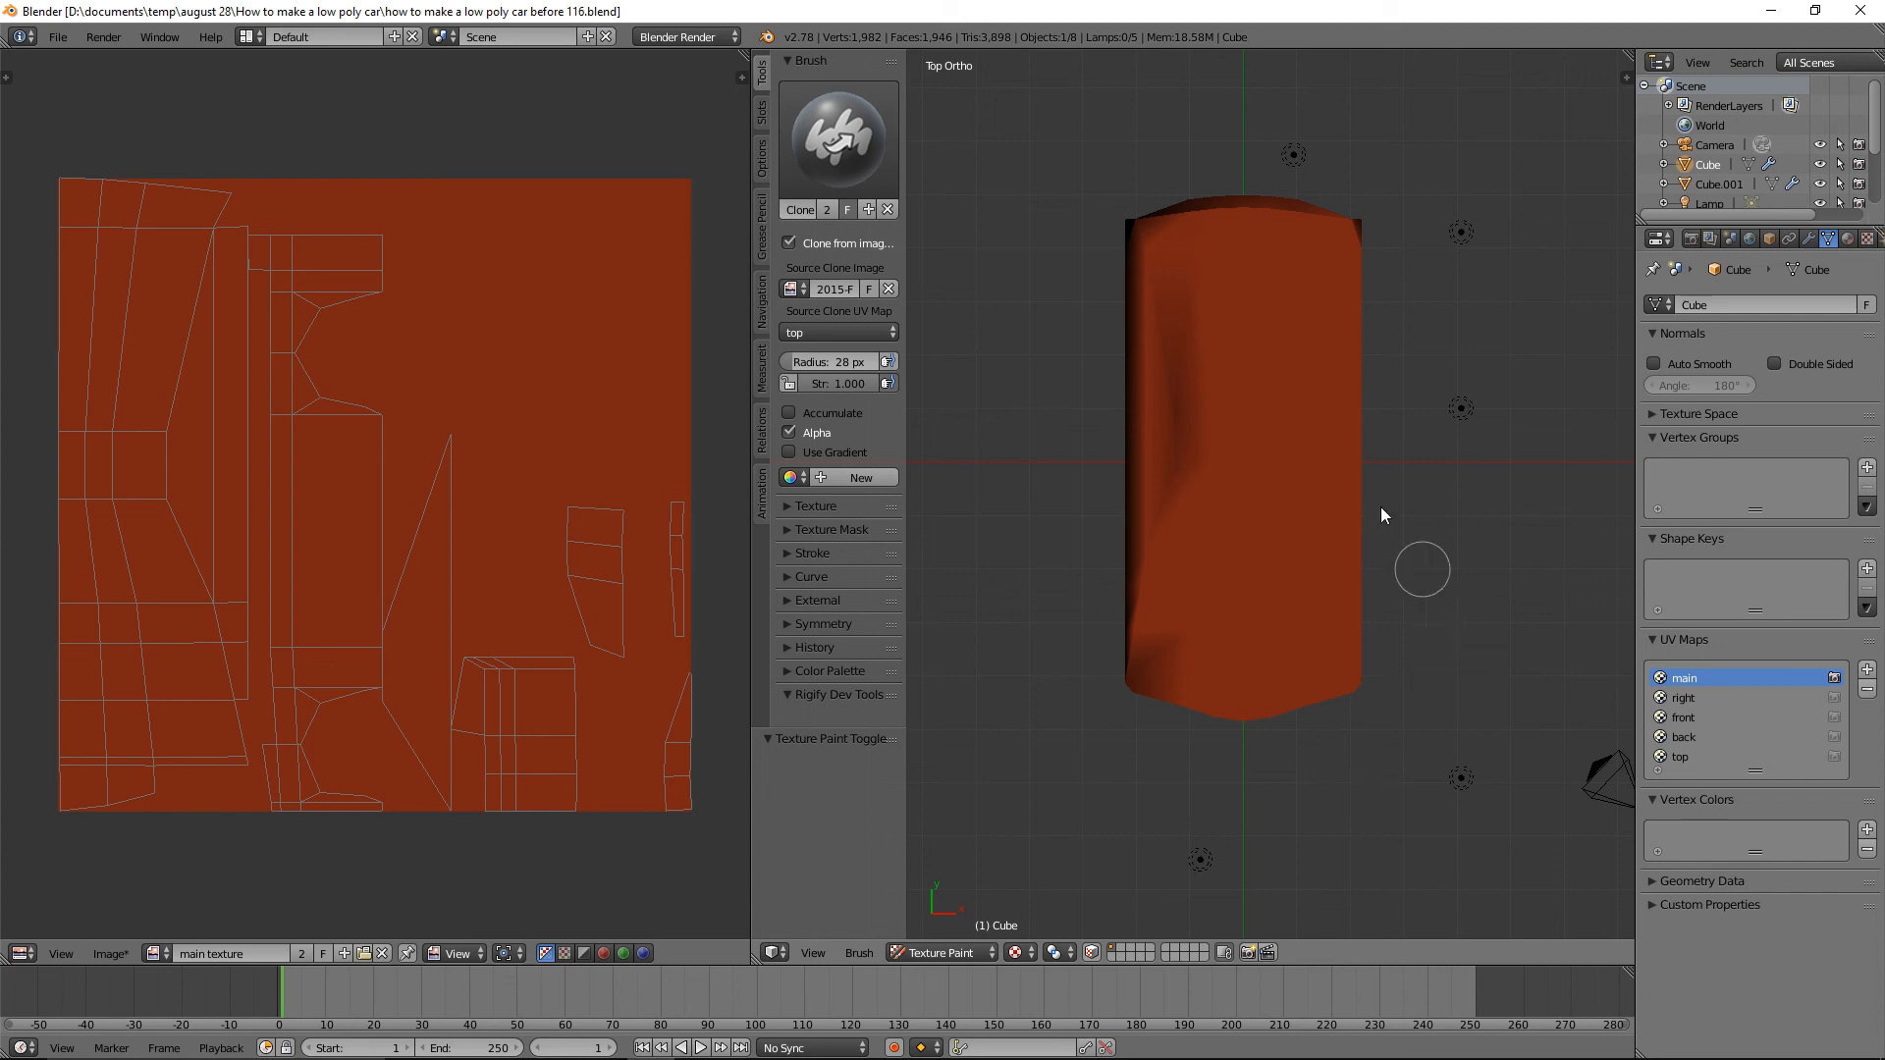
# Set the clone source to ford-mustang.png with the "right" UV map and align the view to the car's right side.
pyautogui.click(803, 288)
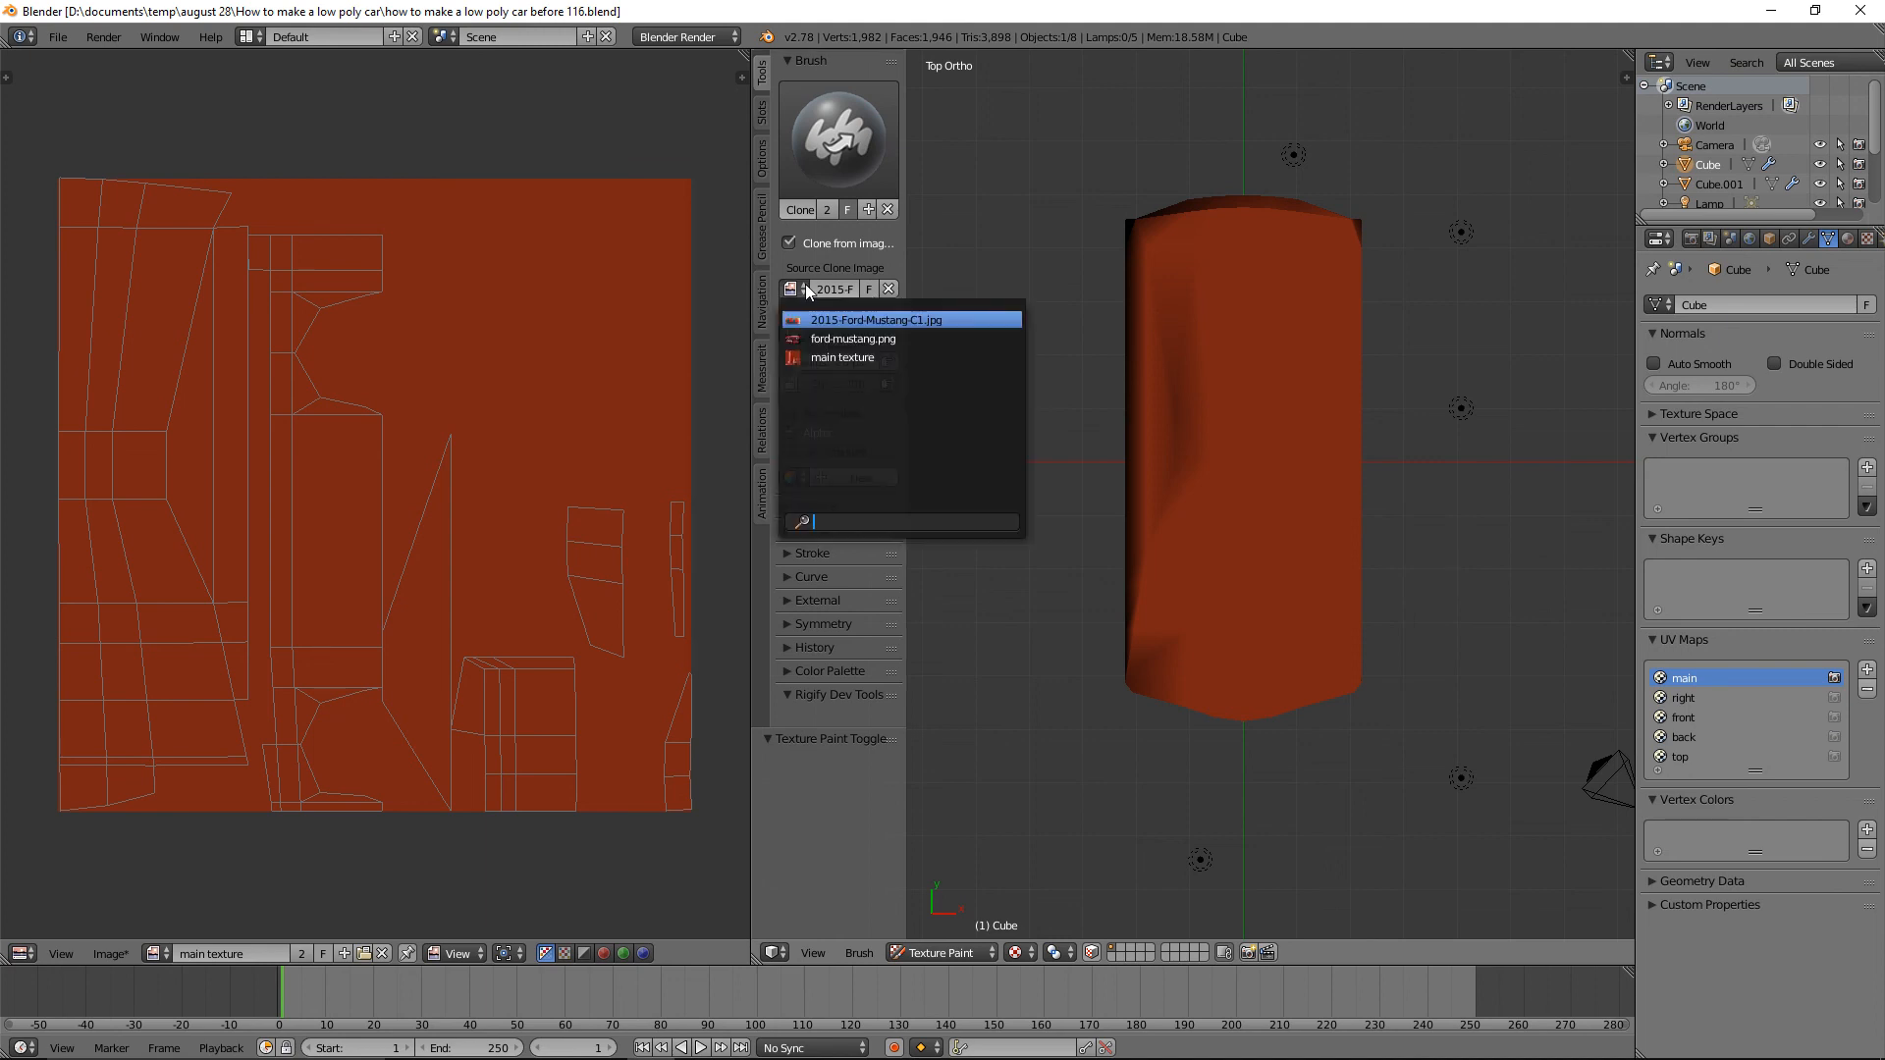
pyautogui.click(919, 333)
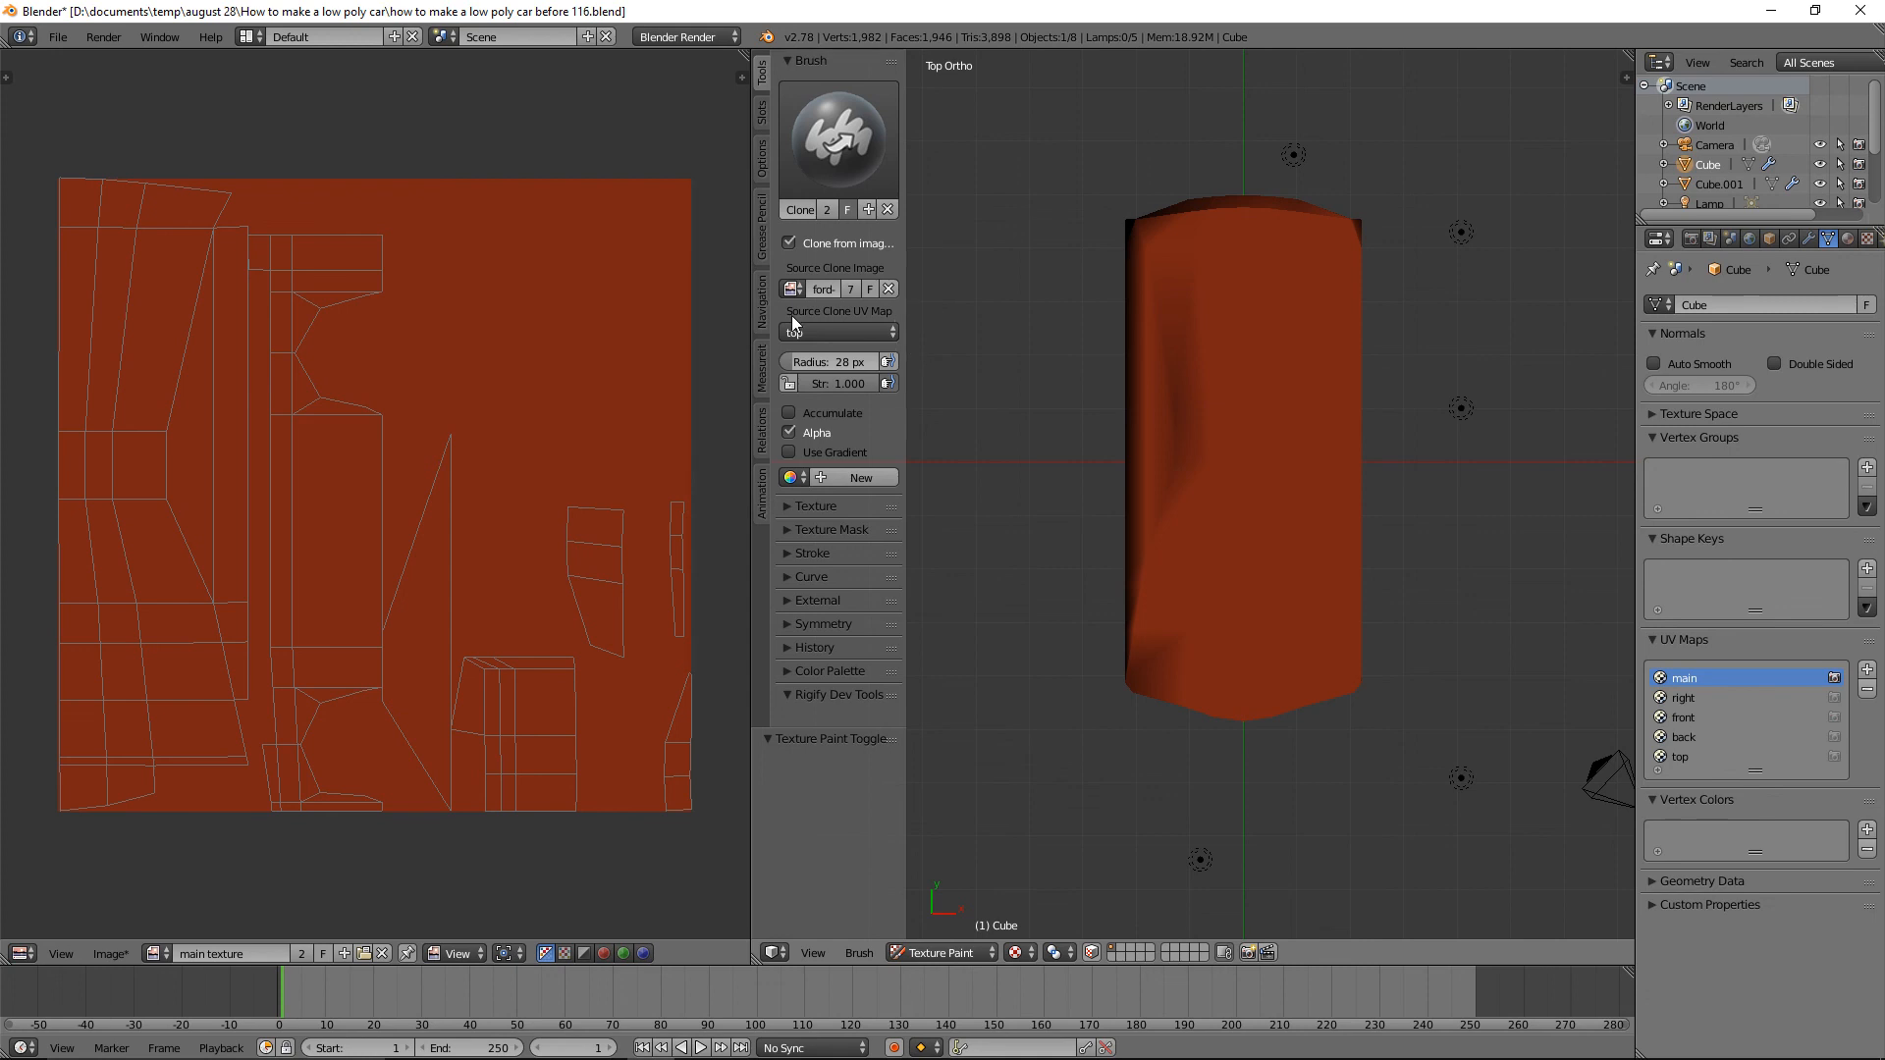
pyautogui.click(762, 308)
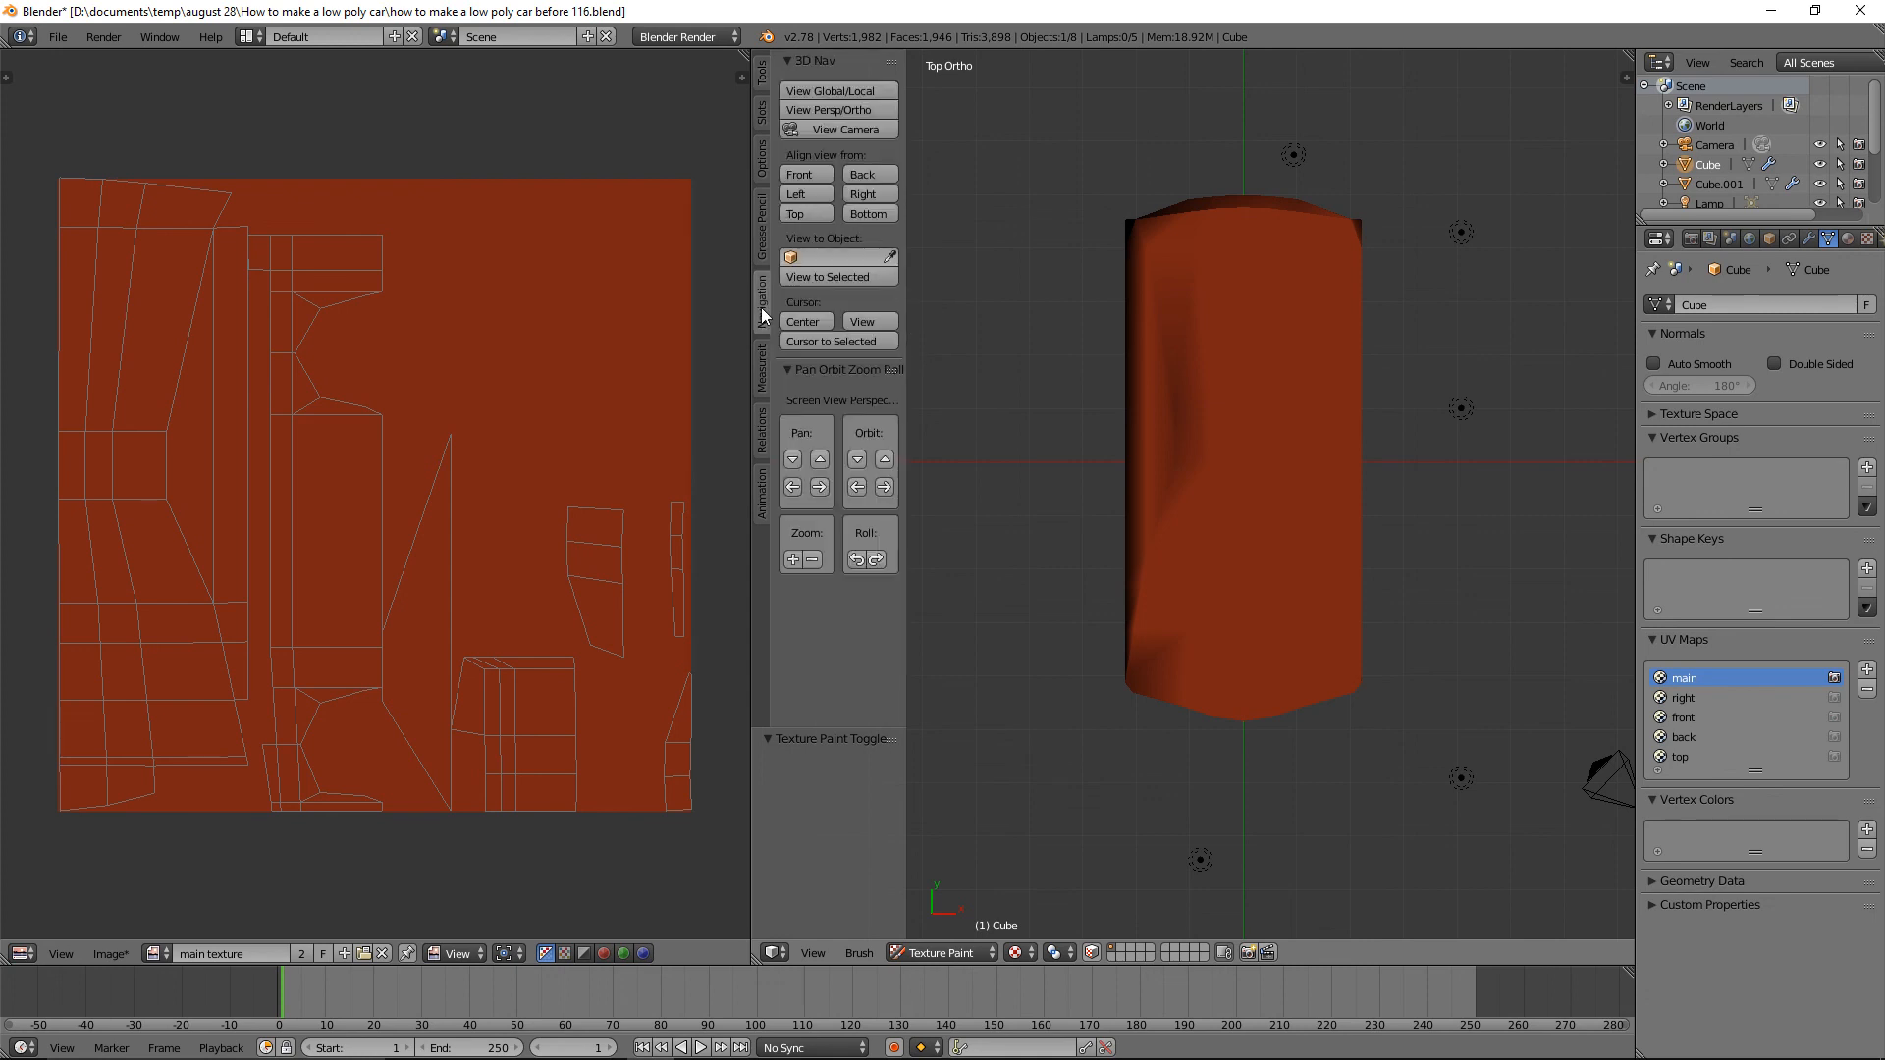
pyautogui.click(883, 196)
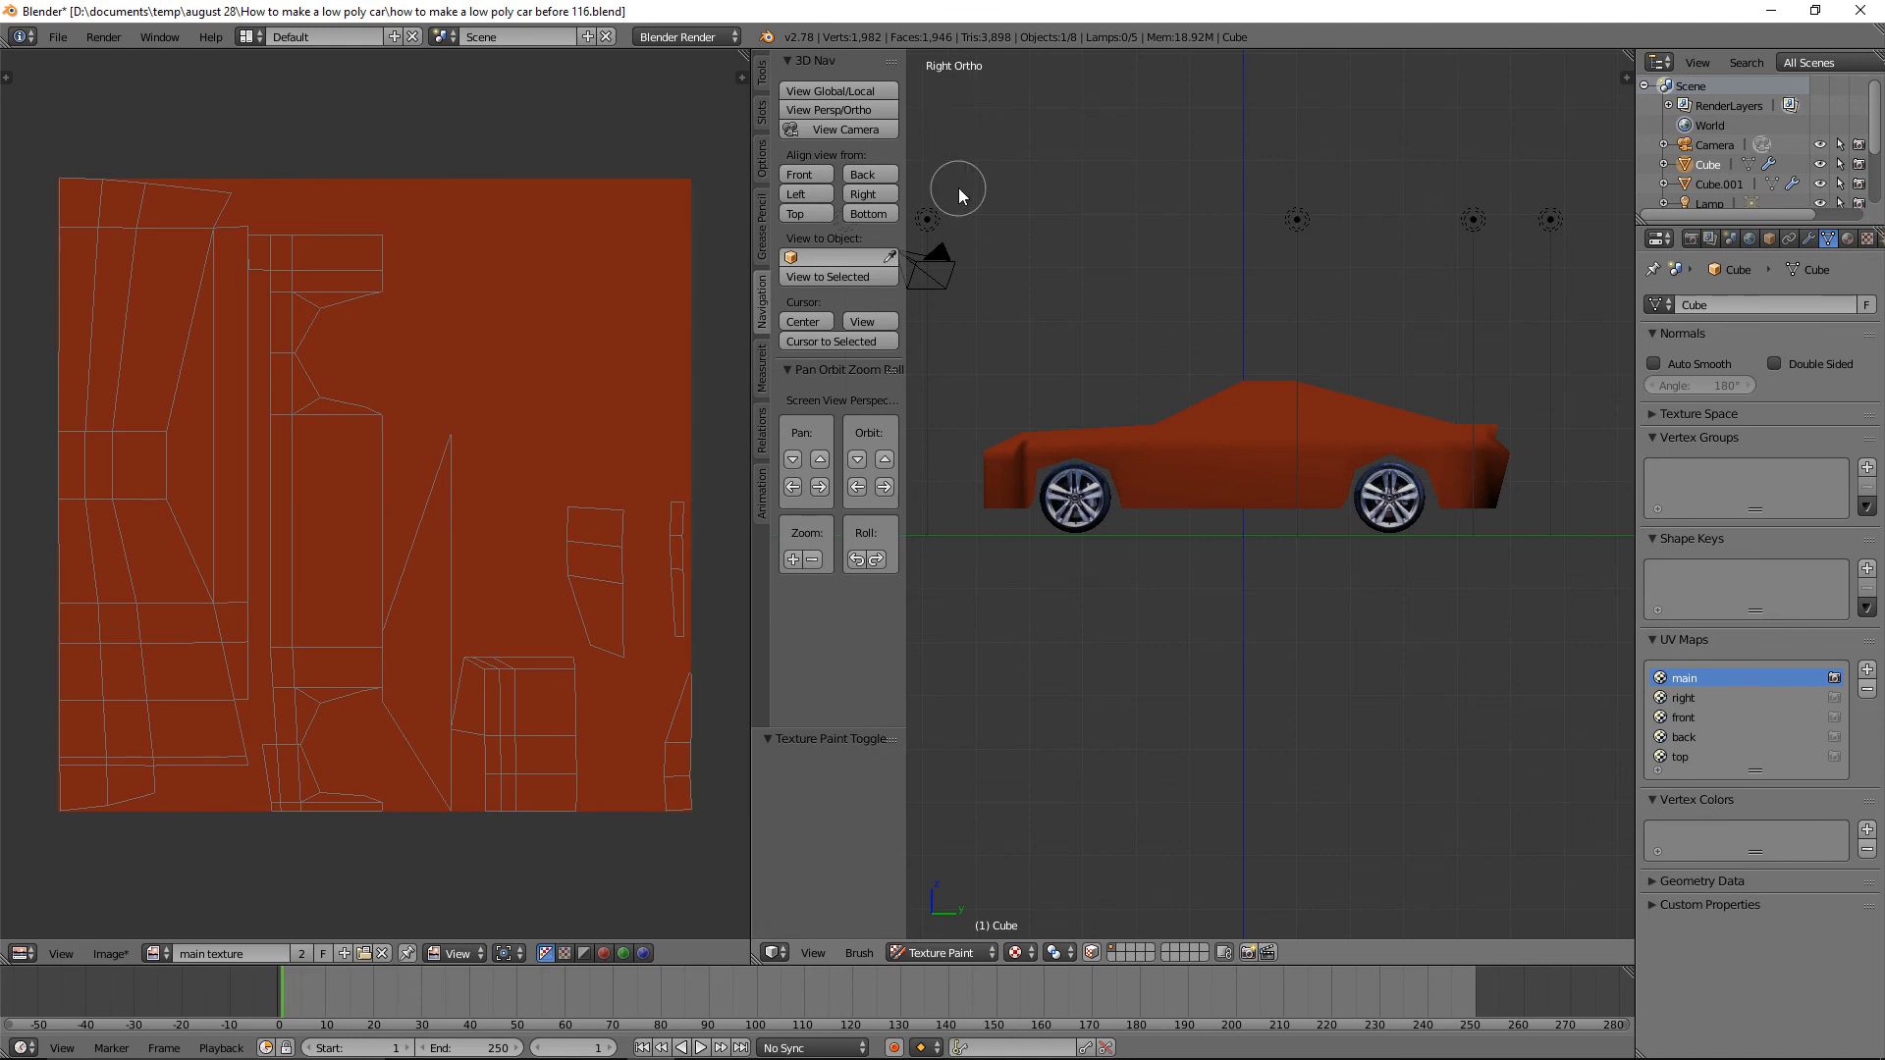
pyautogui.click(762, 74)
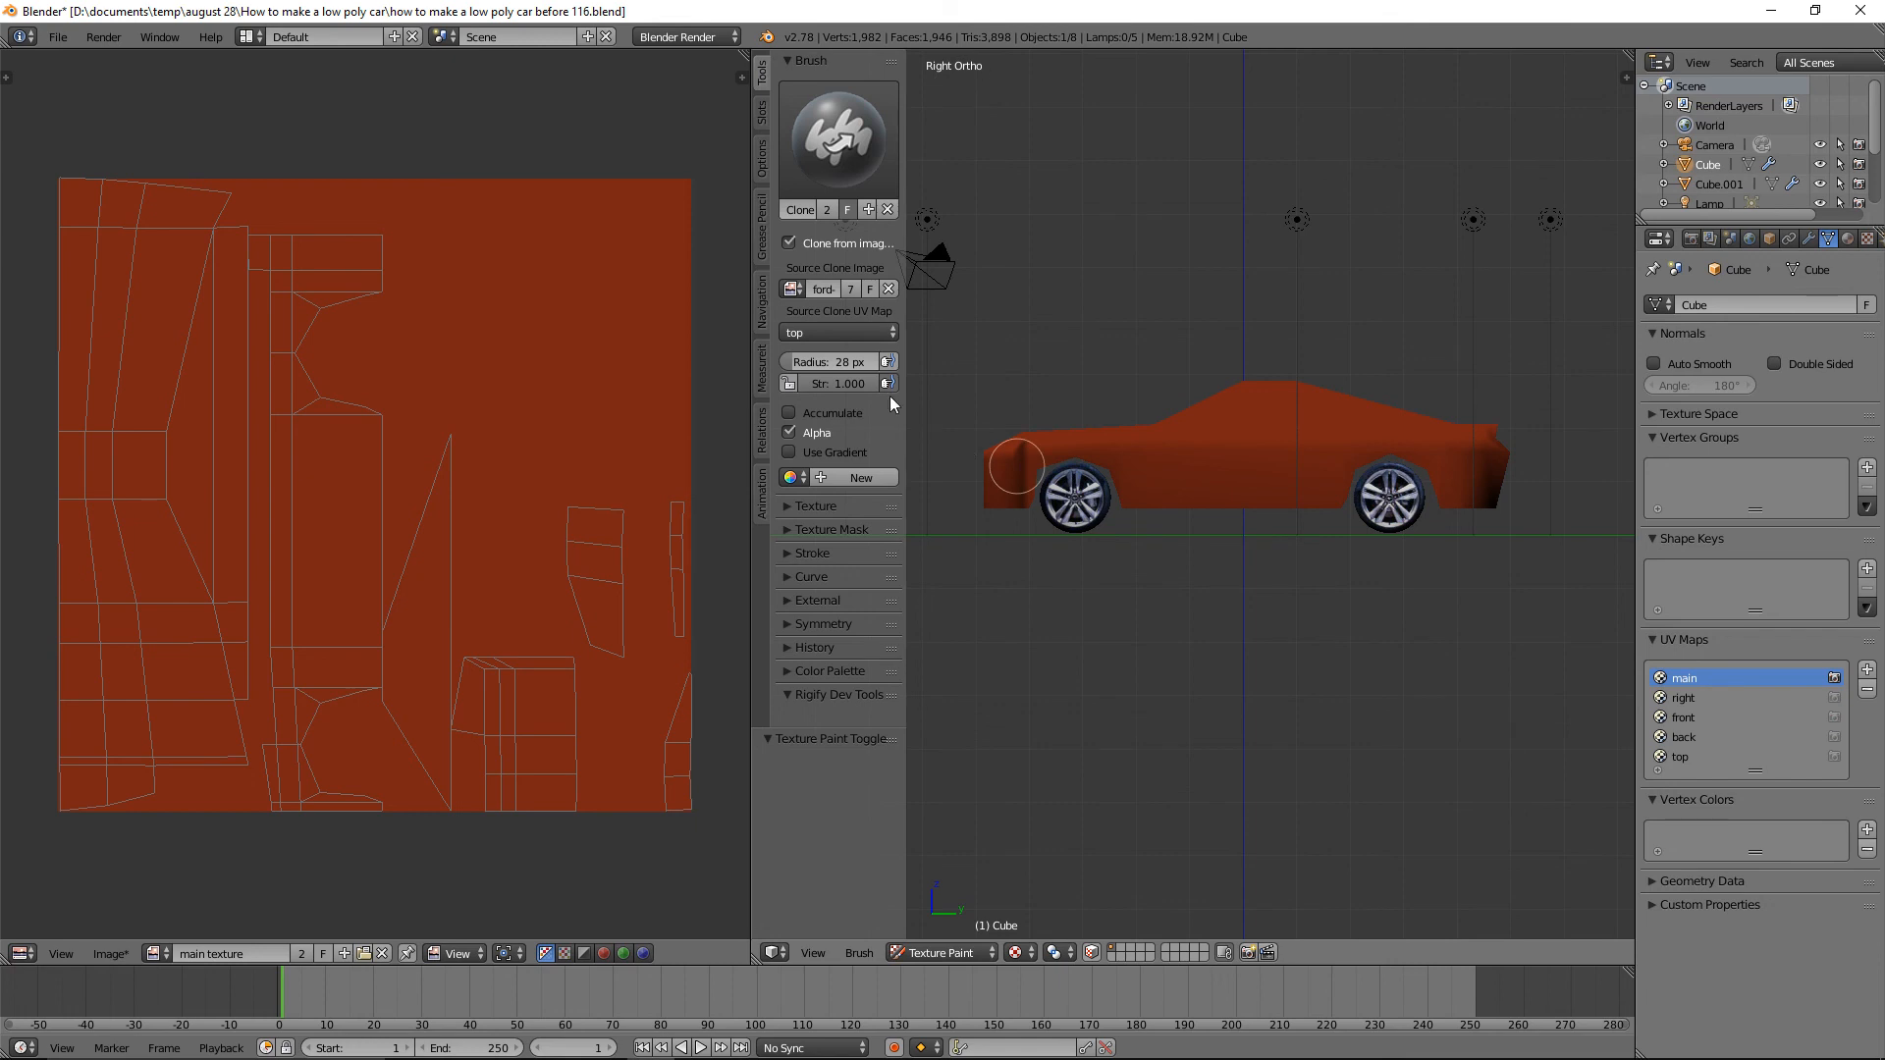
pyautogui.click(886, 330)
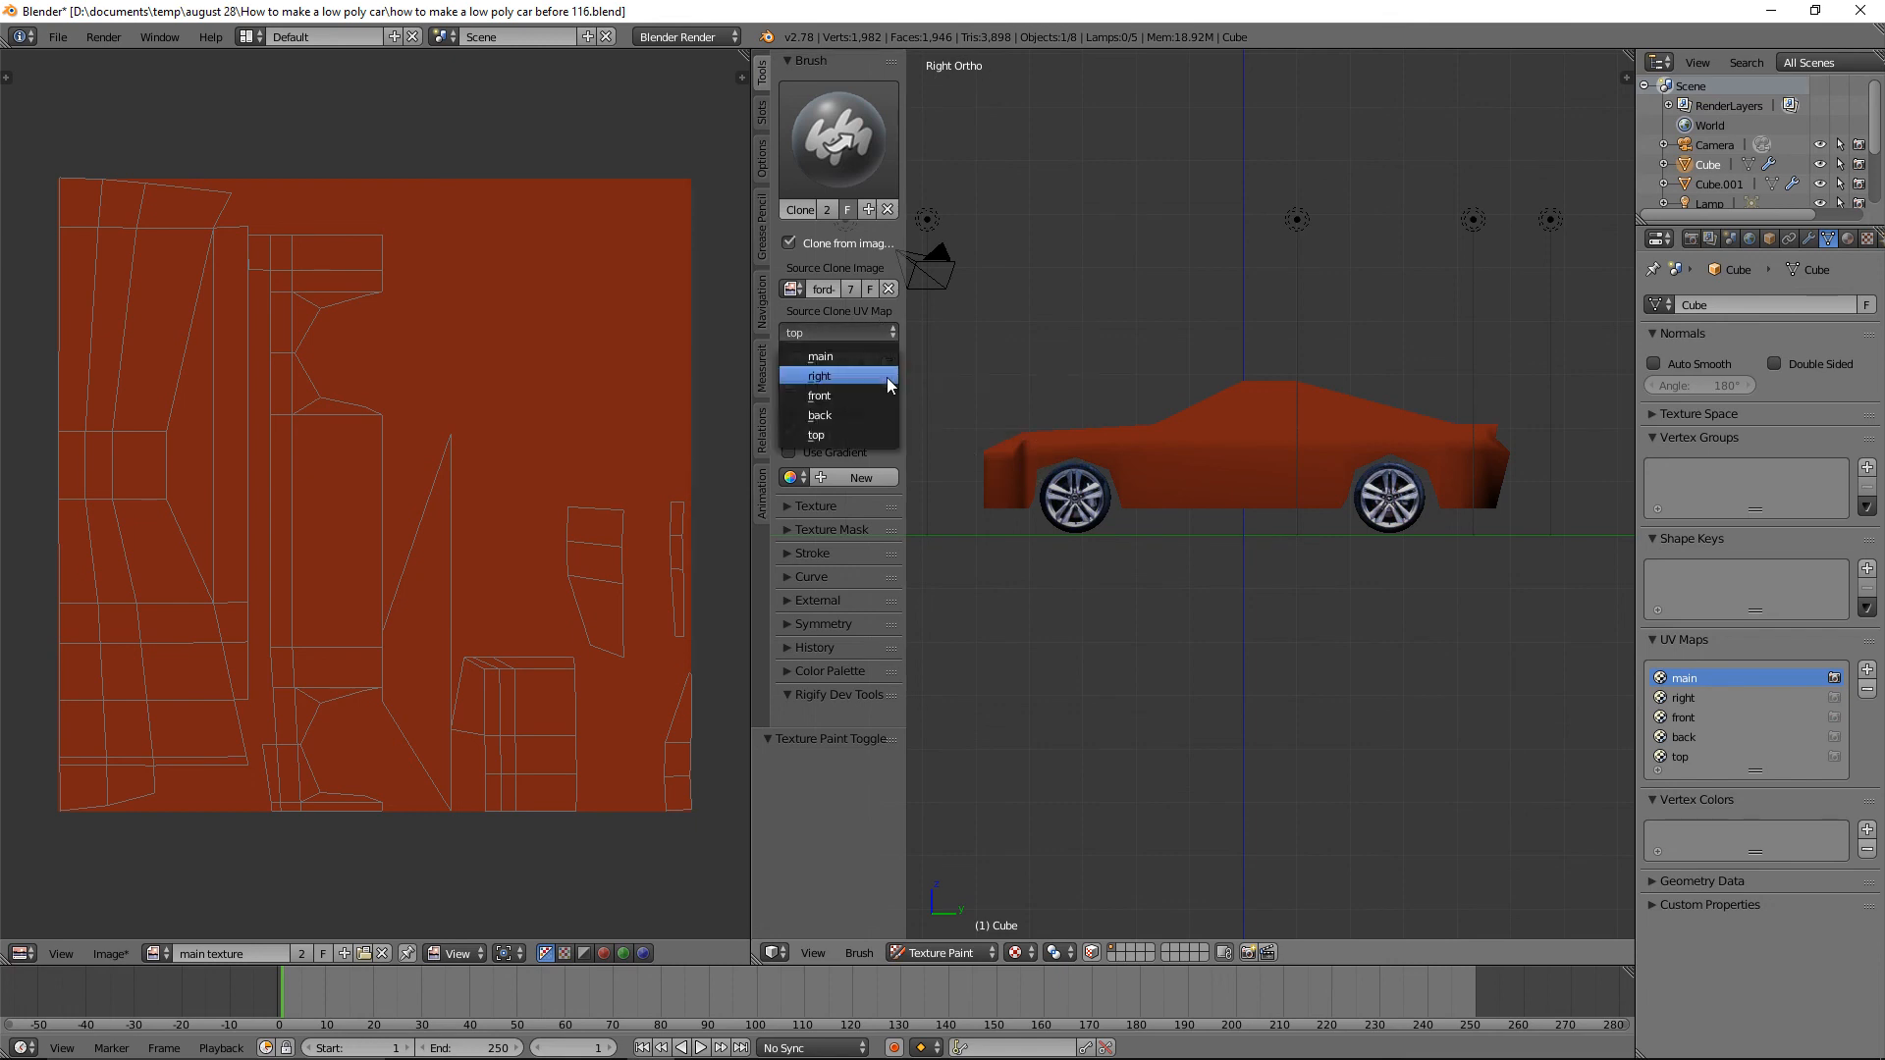
pyautogui.click(884, 377)
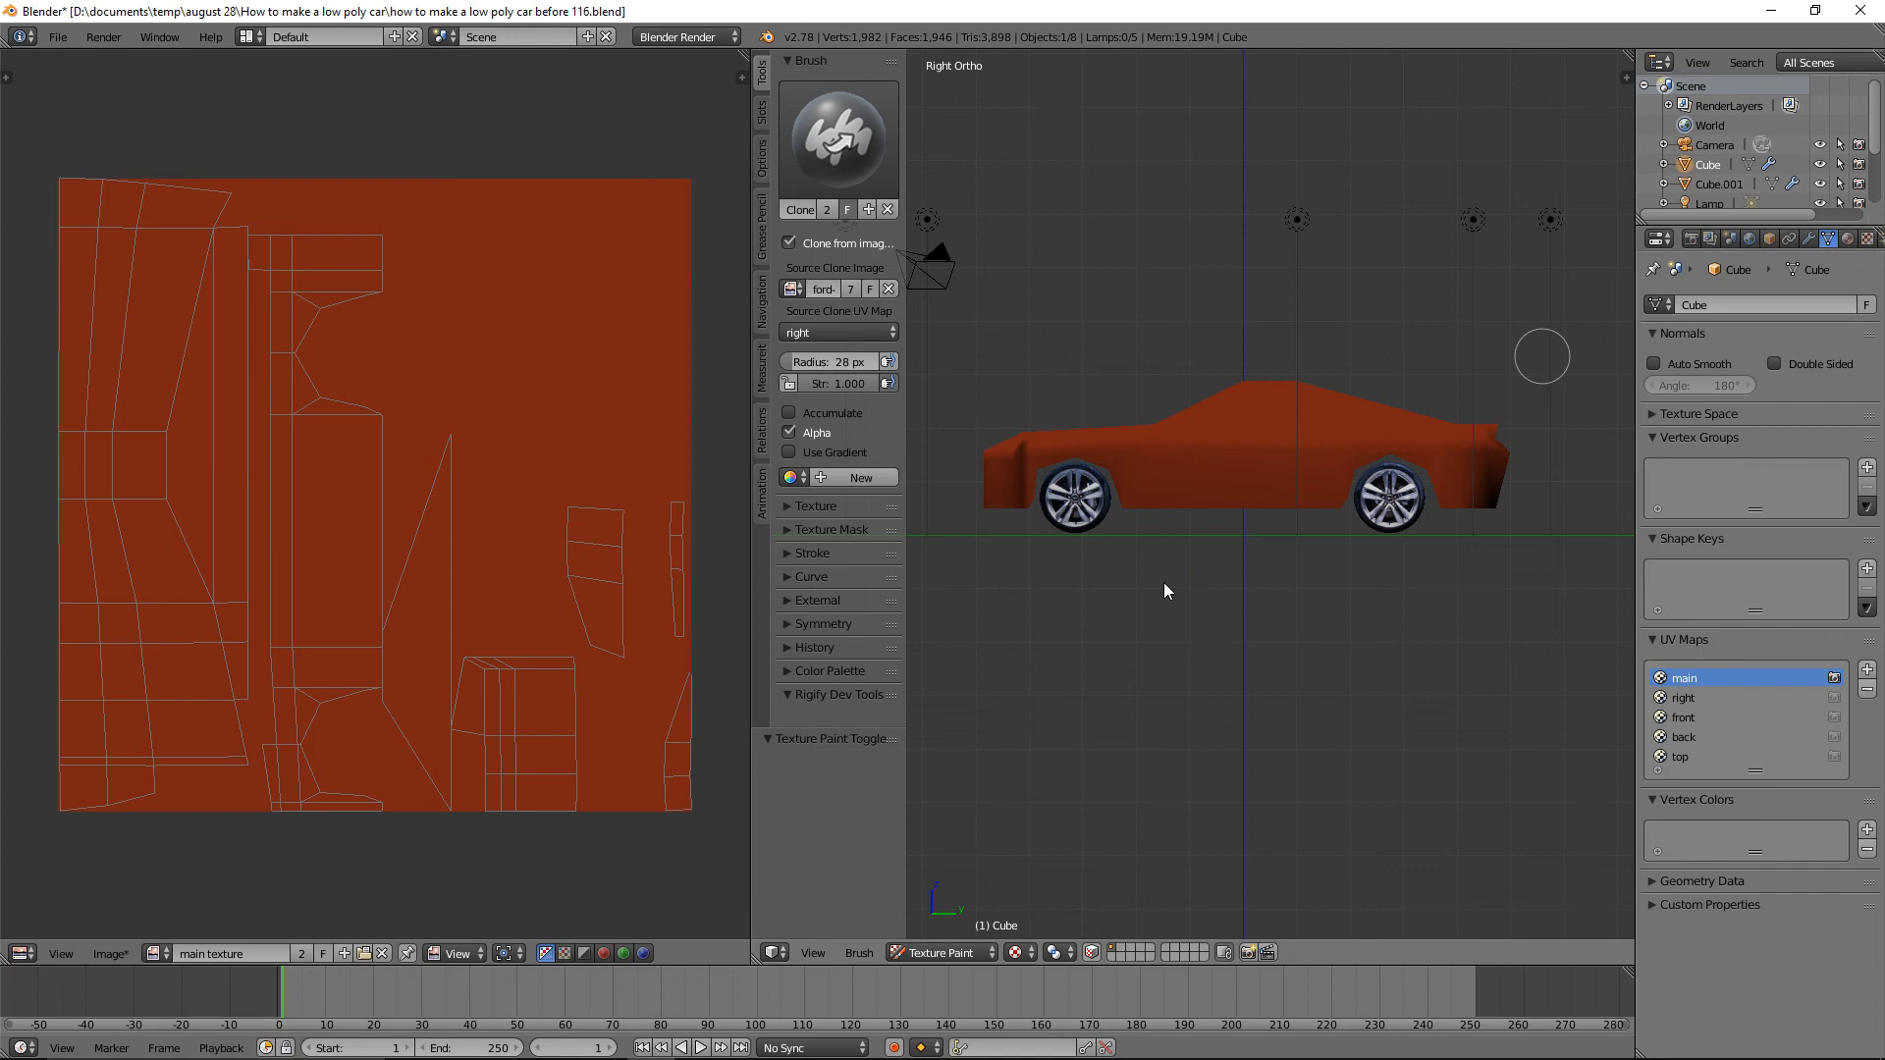
# Clone the right-side photo over the body and side windows with a 76 px brush, and save as "how to make a low poly car before 117.blend".
pyautogui.press('f')
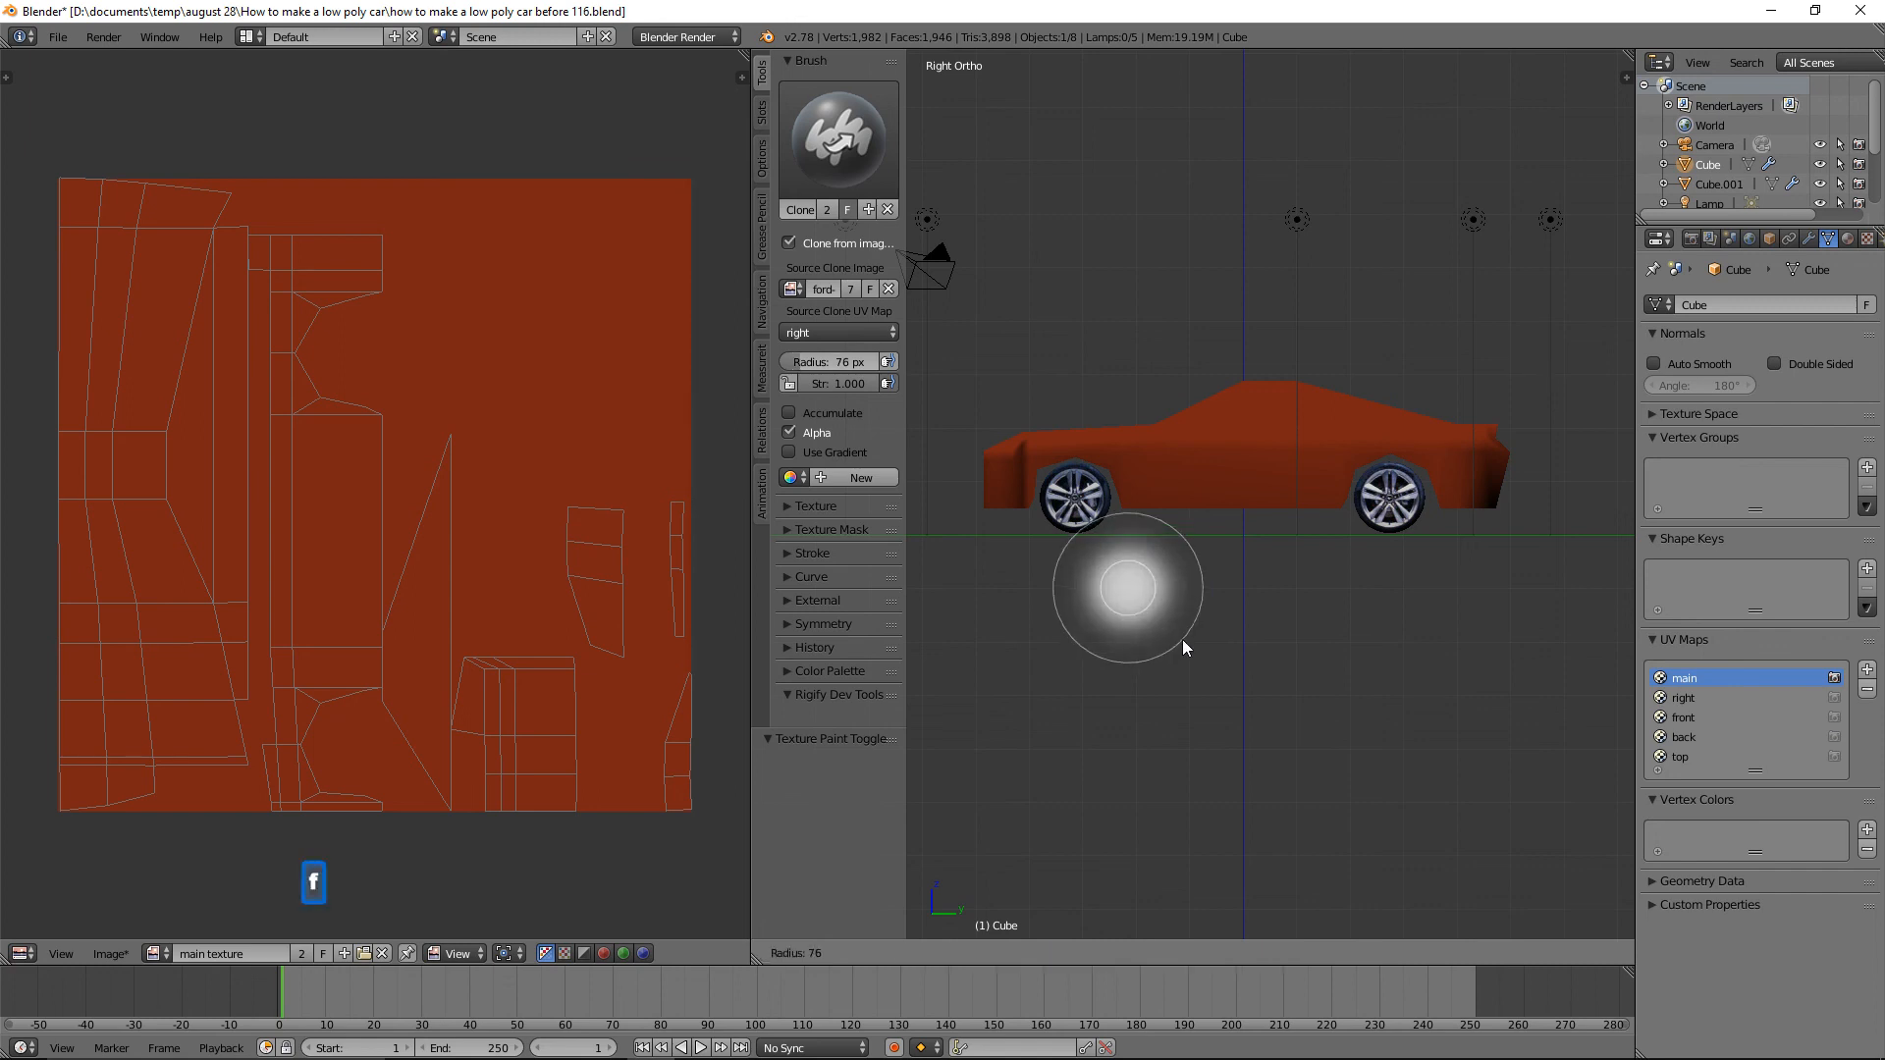
pyautogui.click(1182, 639)
pyautogui.moveTo(1103, 504)
pyautogui.mouseDown()
pyautogui.moveTo(1028, 475)
pyautogui.moveTo(1507, 469)
pyautogui.moveTo(1506, 454)
pyautogui.mouseUp()
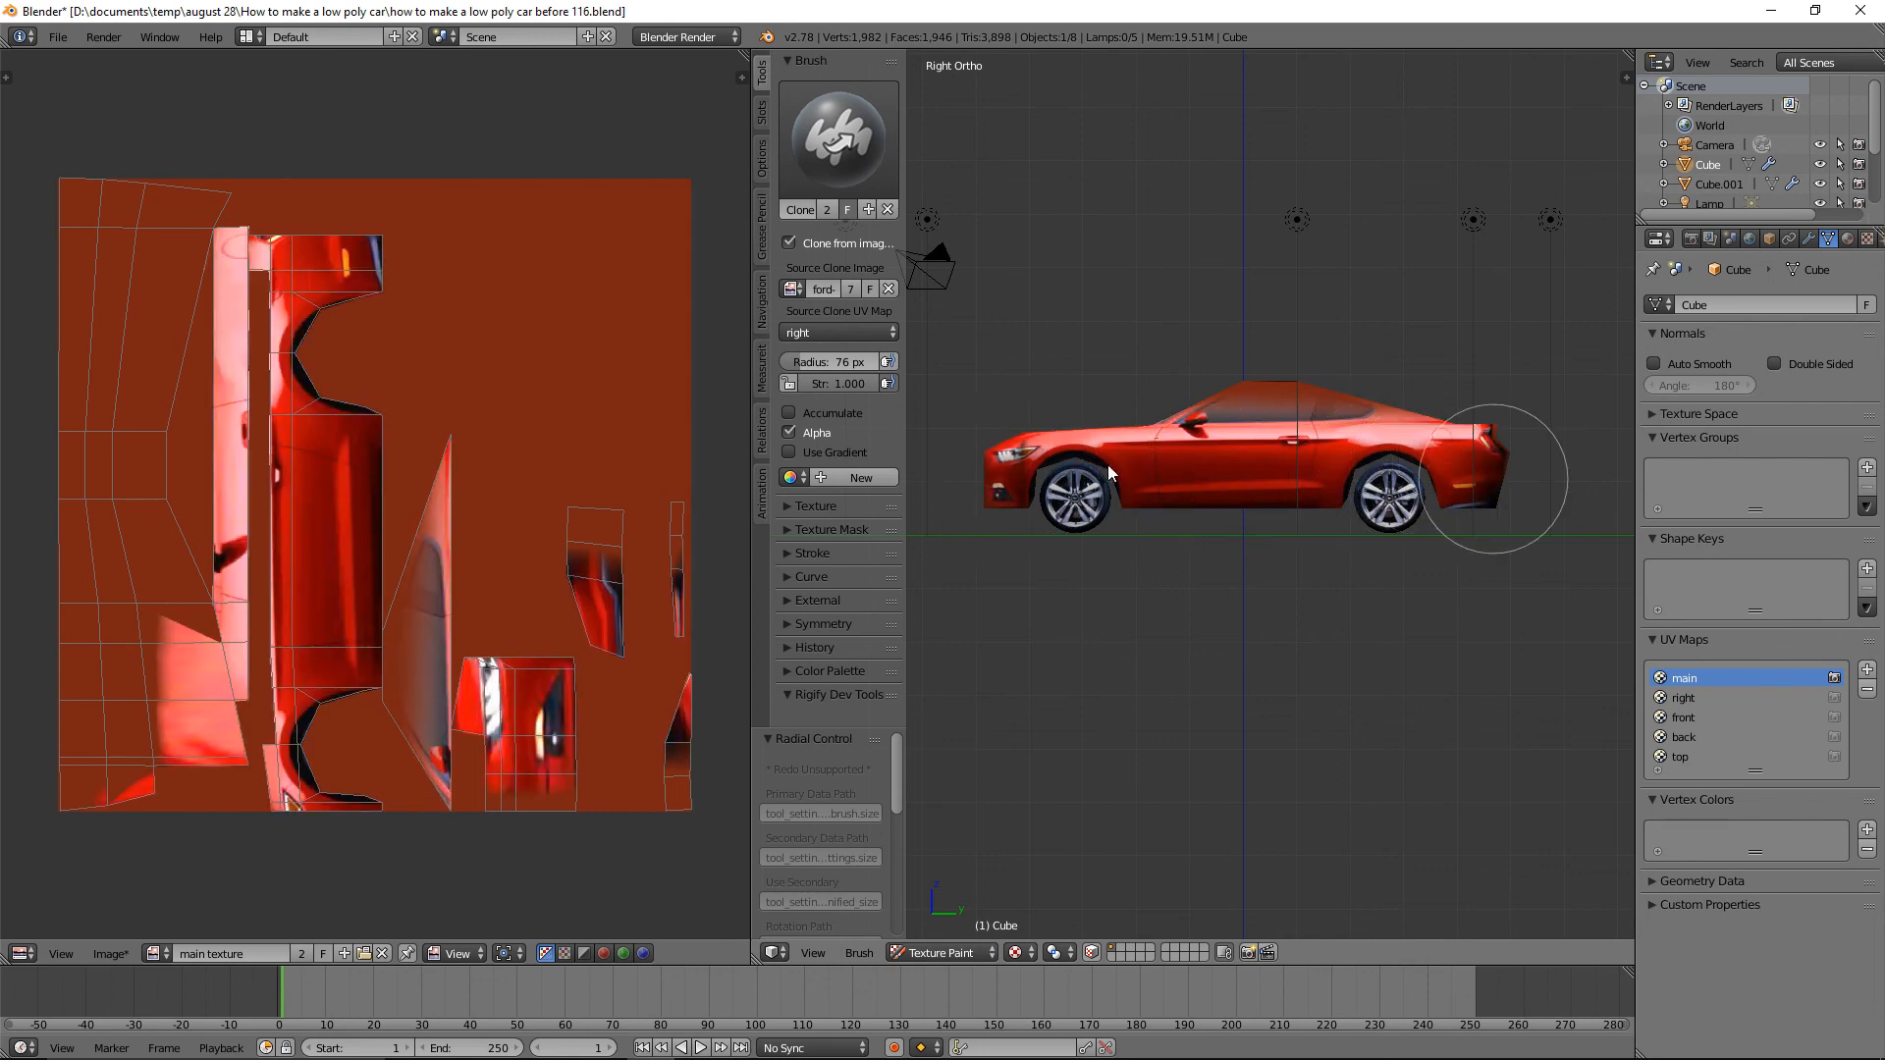
pyautogui.moveTo(1418, 418); pyautogui.dragTo(1465, 433)
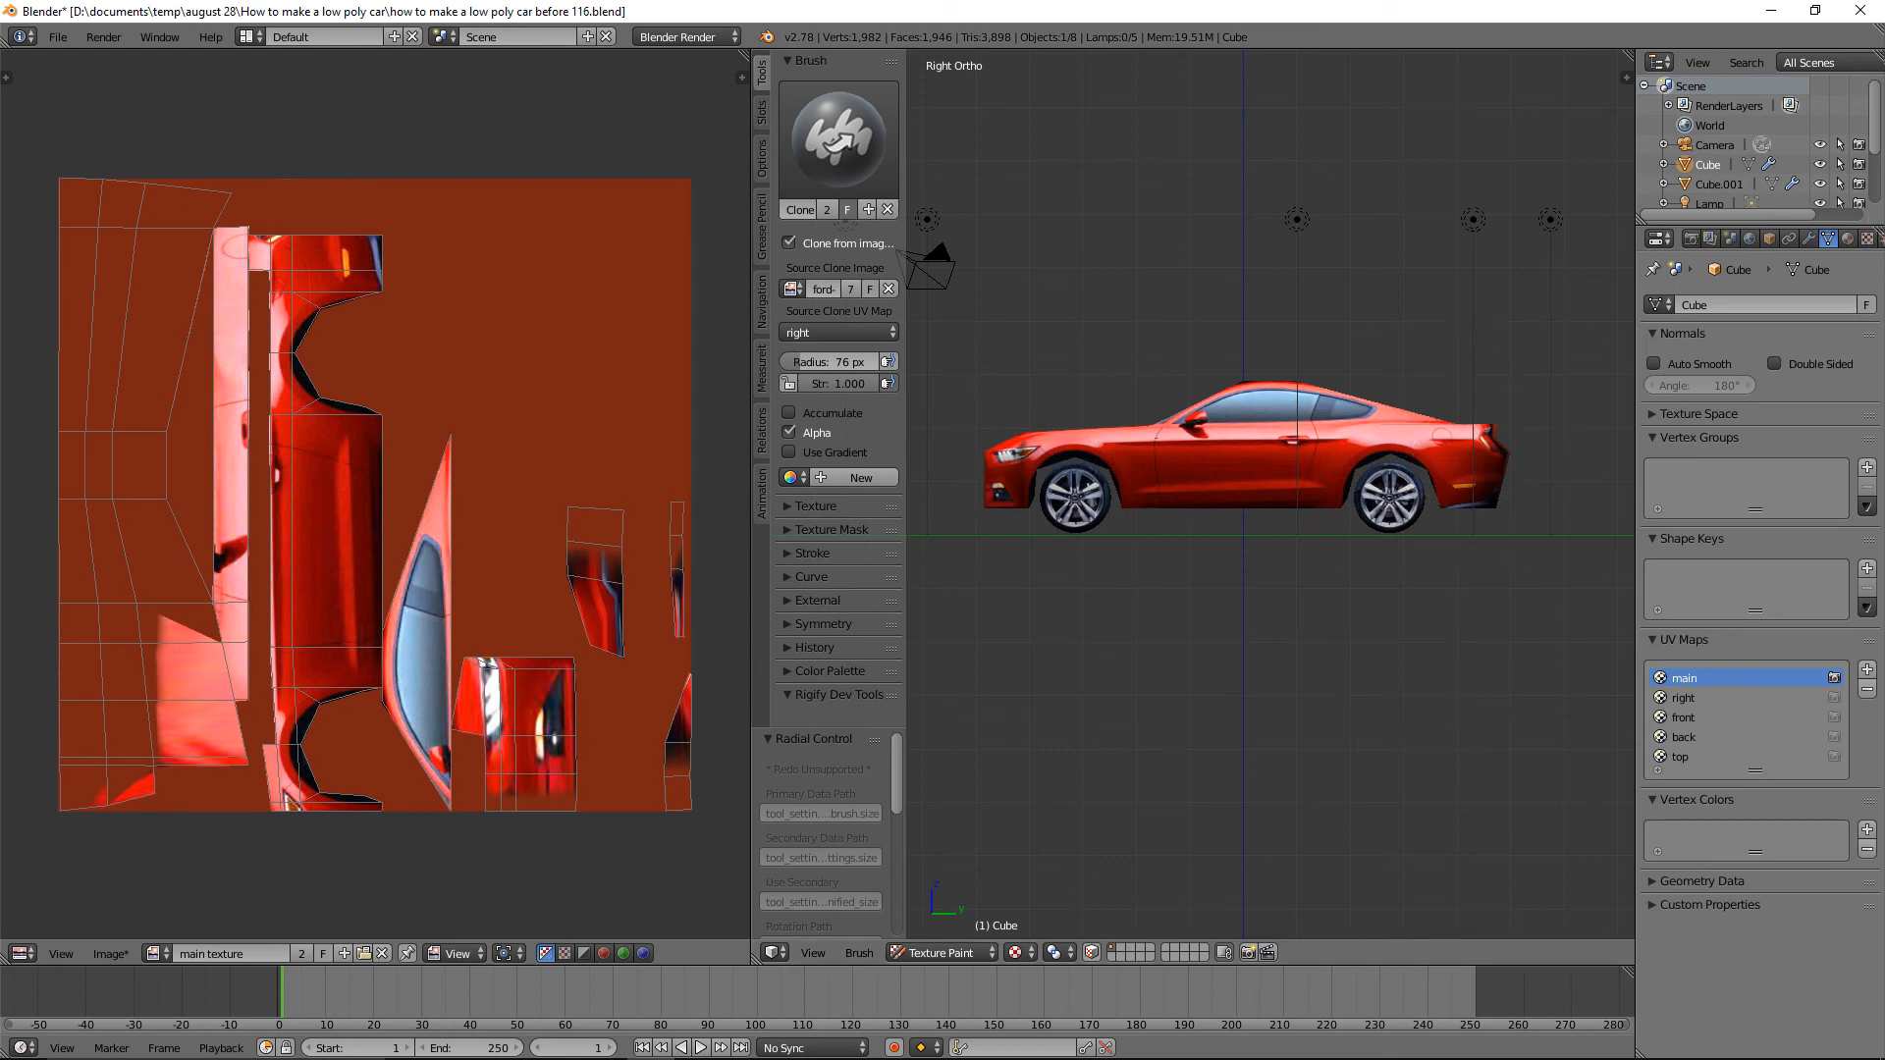
pyautogui.hotkey('ctrl', 'alt', 's')
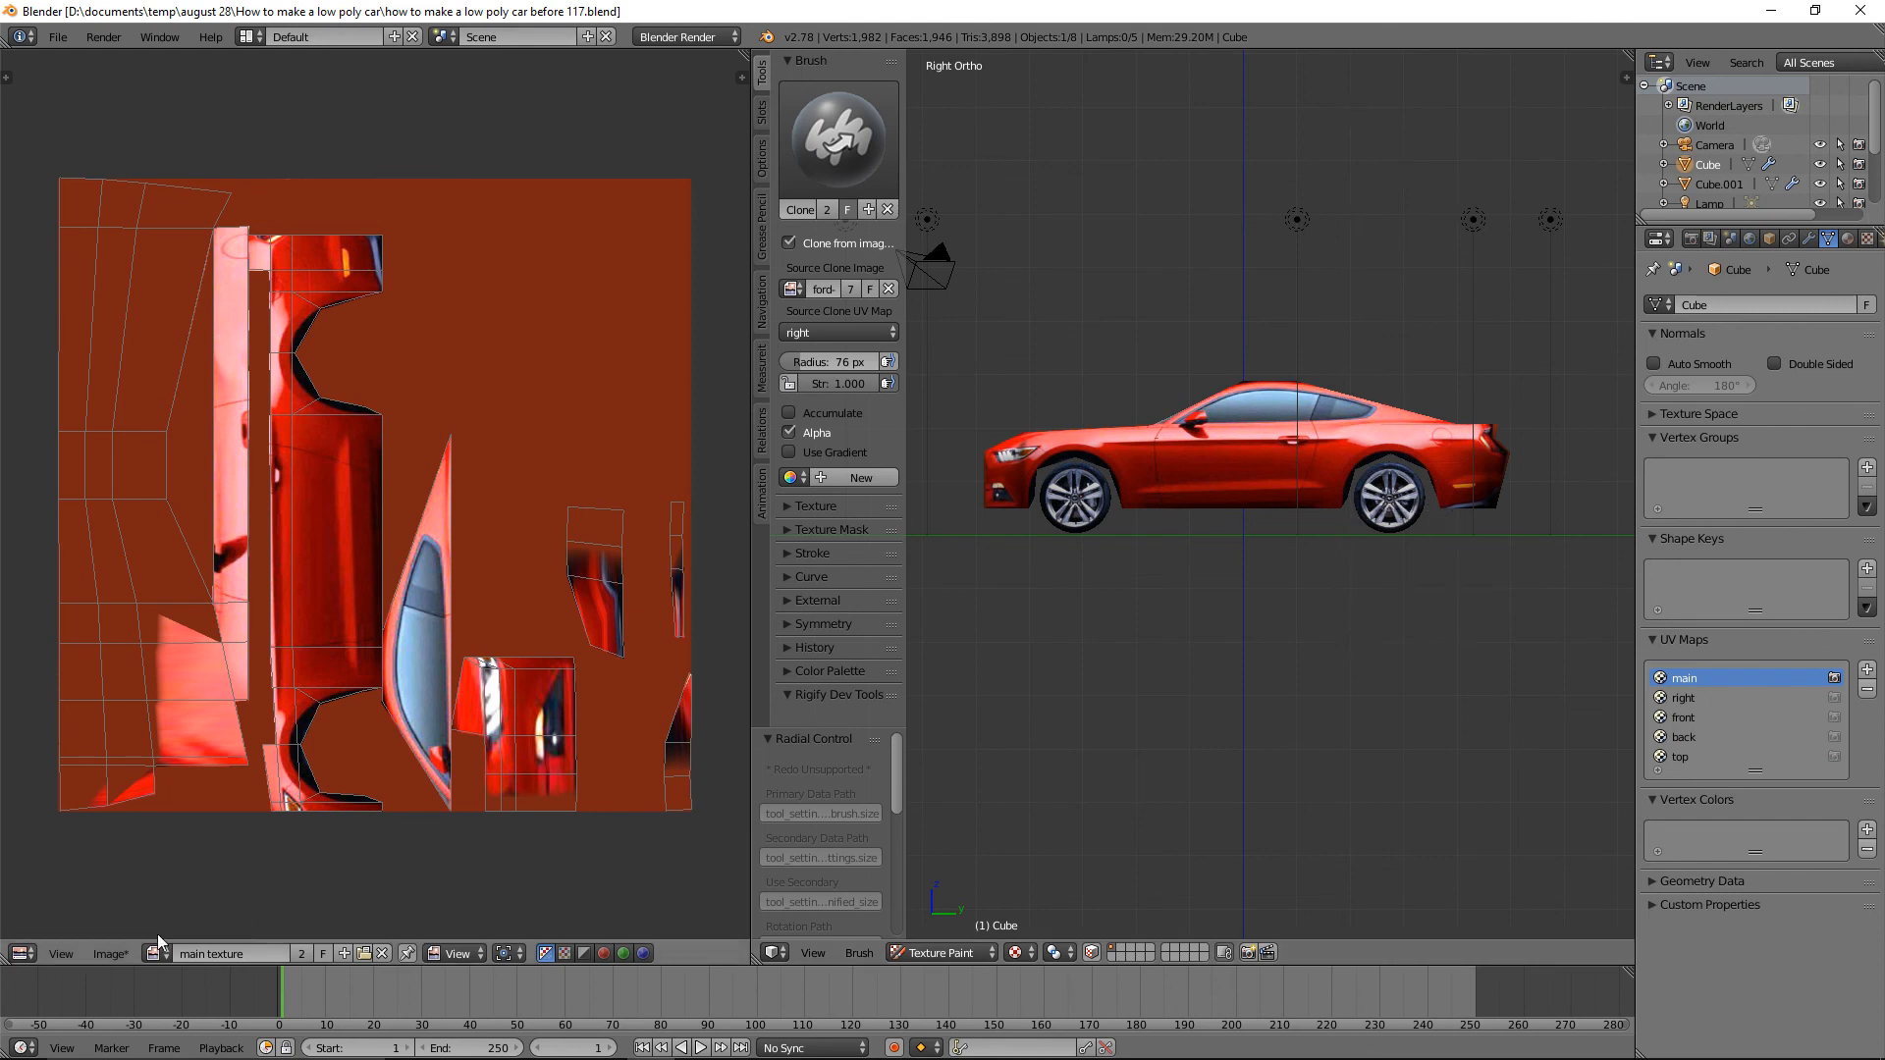
# Start saving the main texture as a new image and browse to the folder D:\documents\temp\august 28\How to make a low poly car.
pyautogui.click(108, 952)
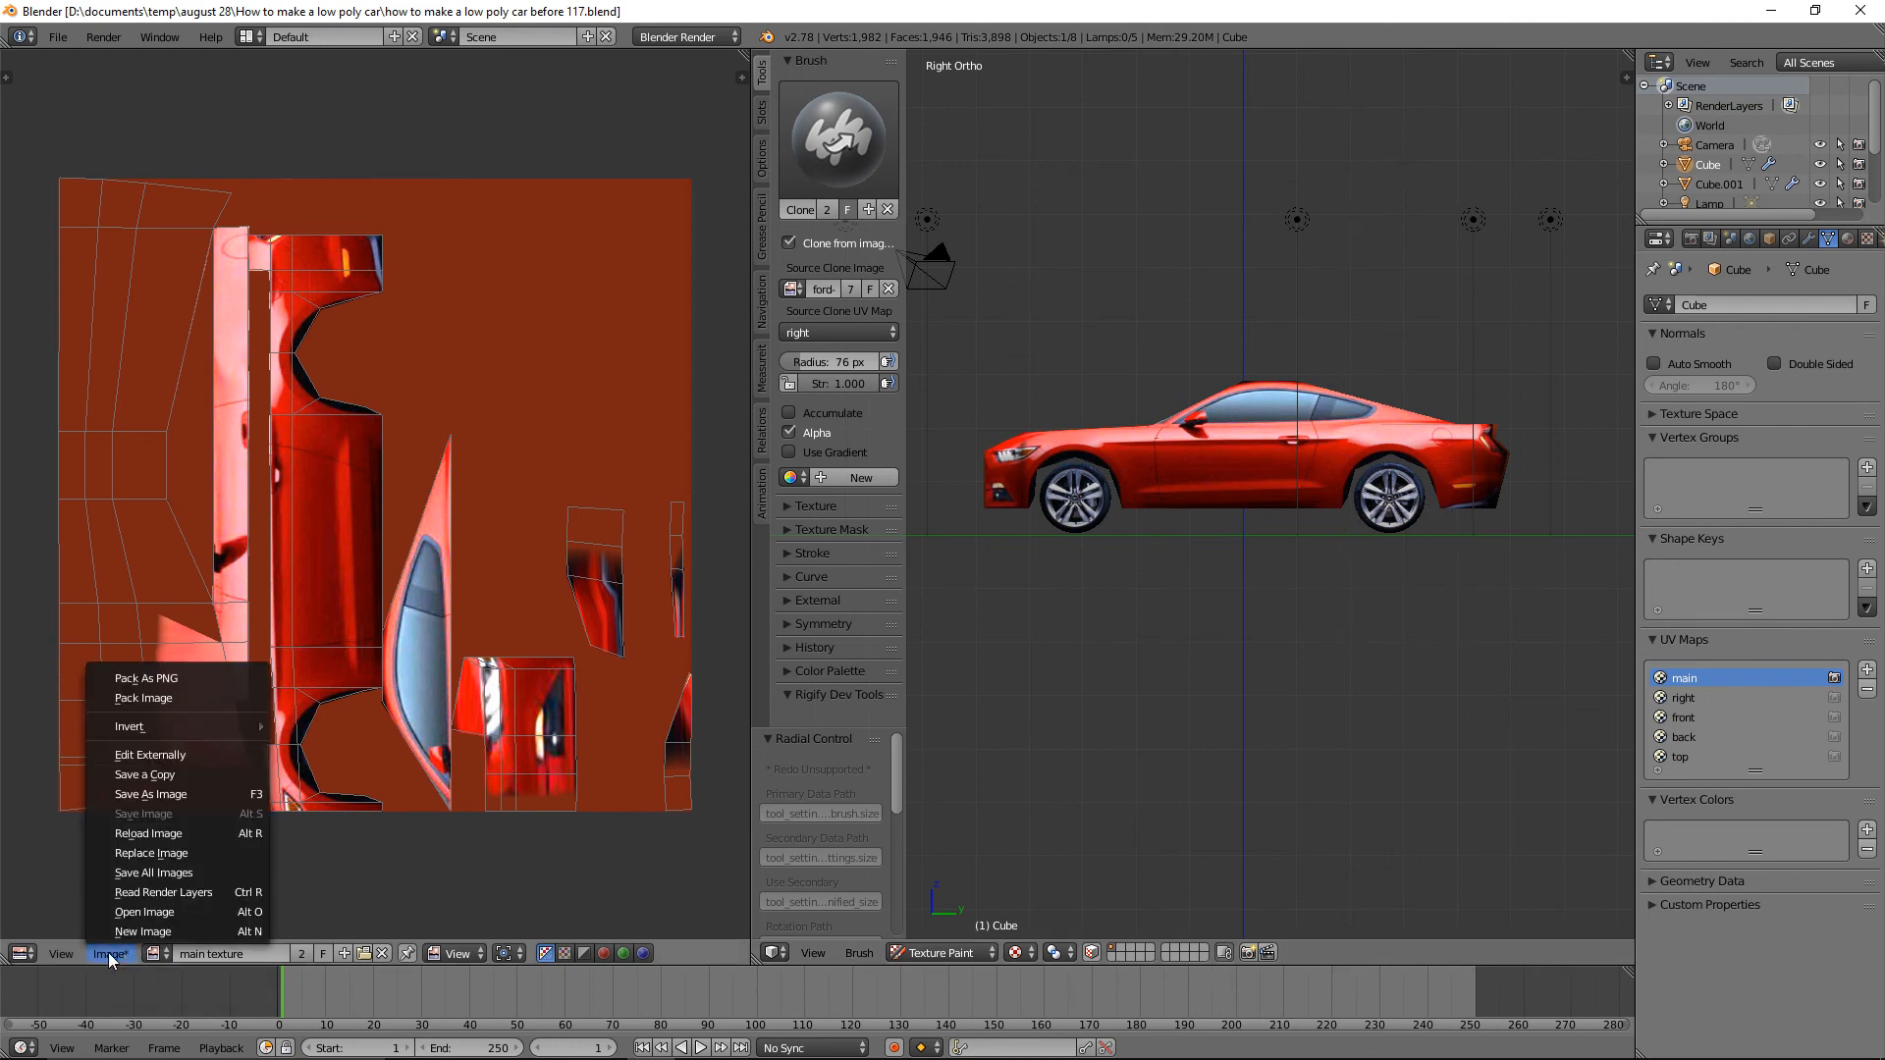
pyautogui.click(204, 794)
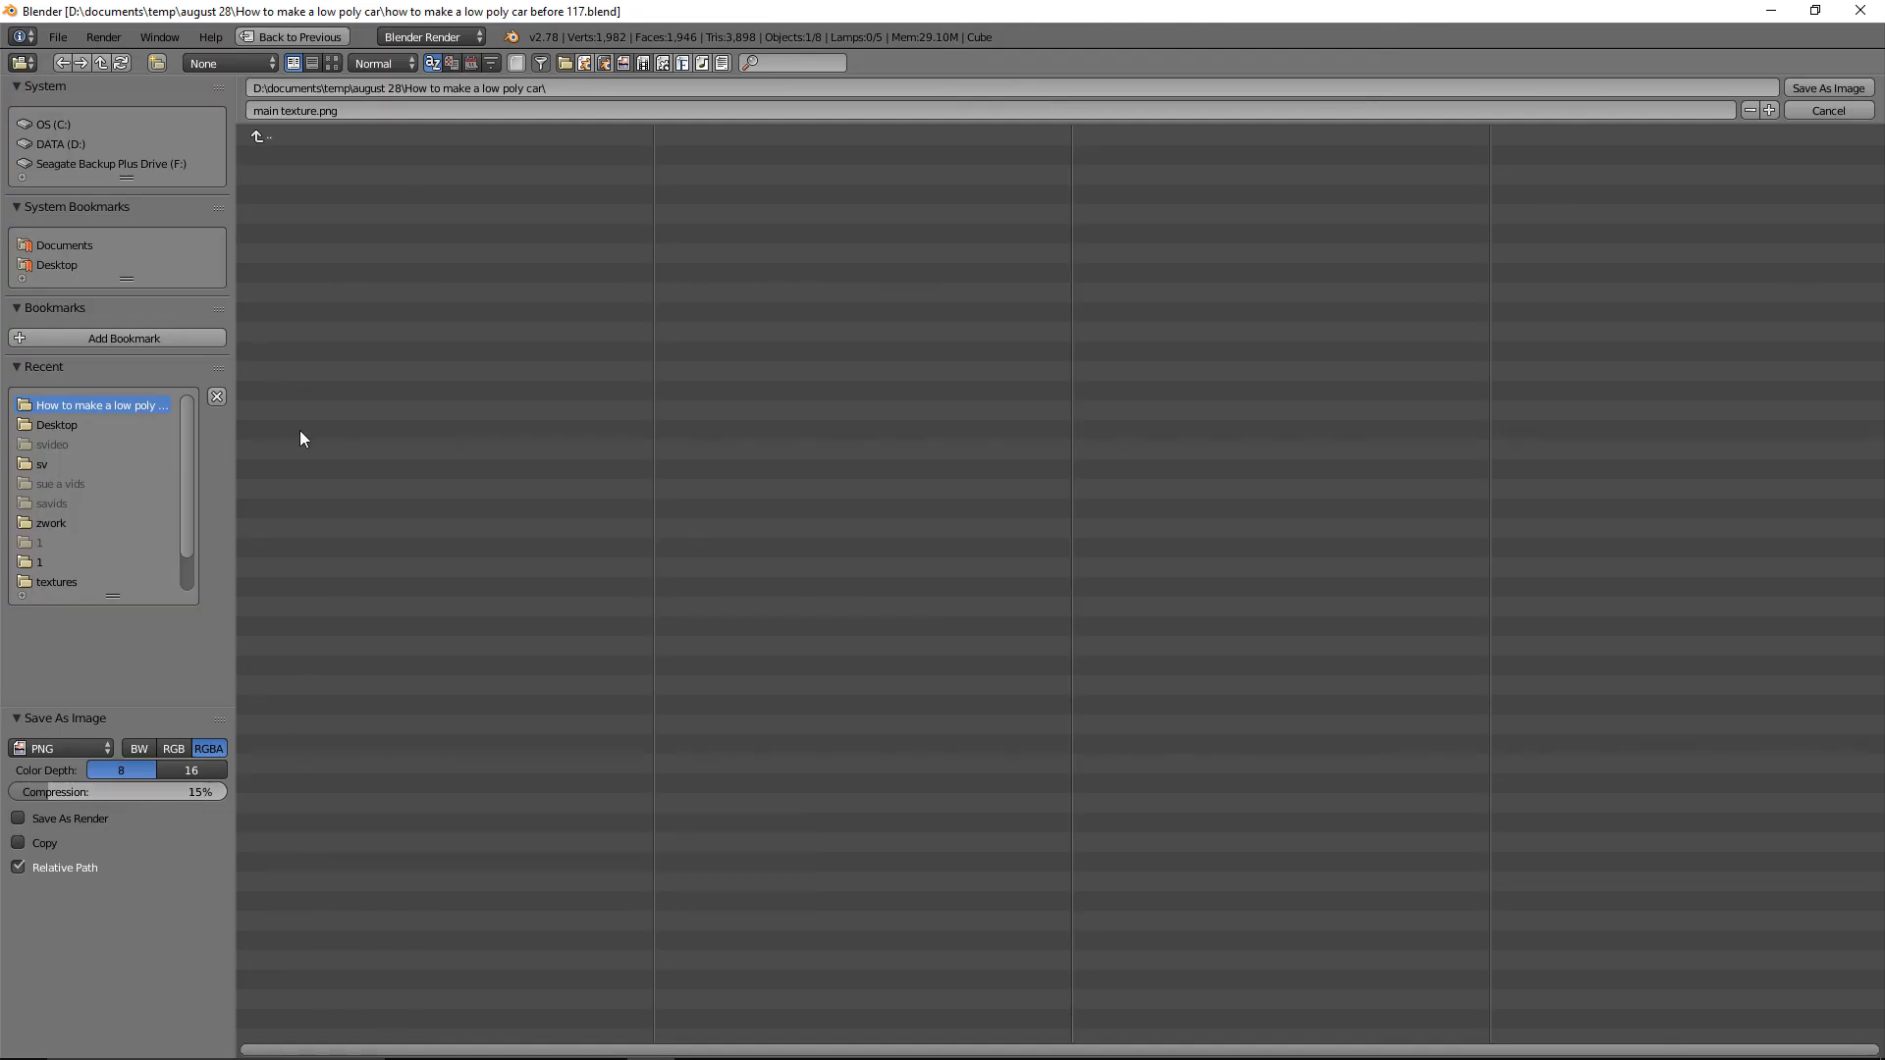
pyautogui.click(80, 144)
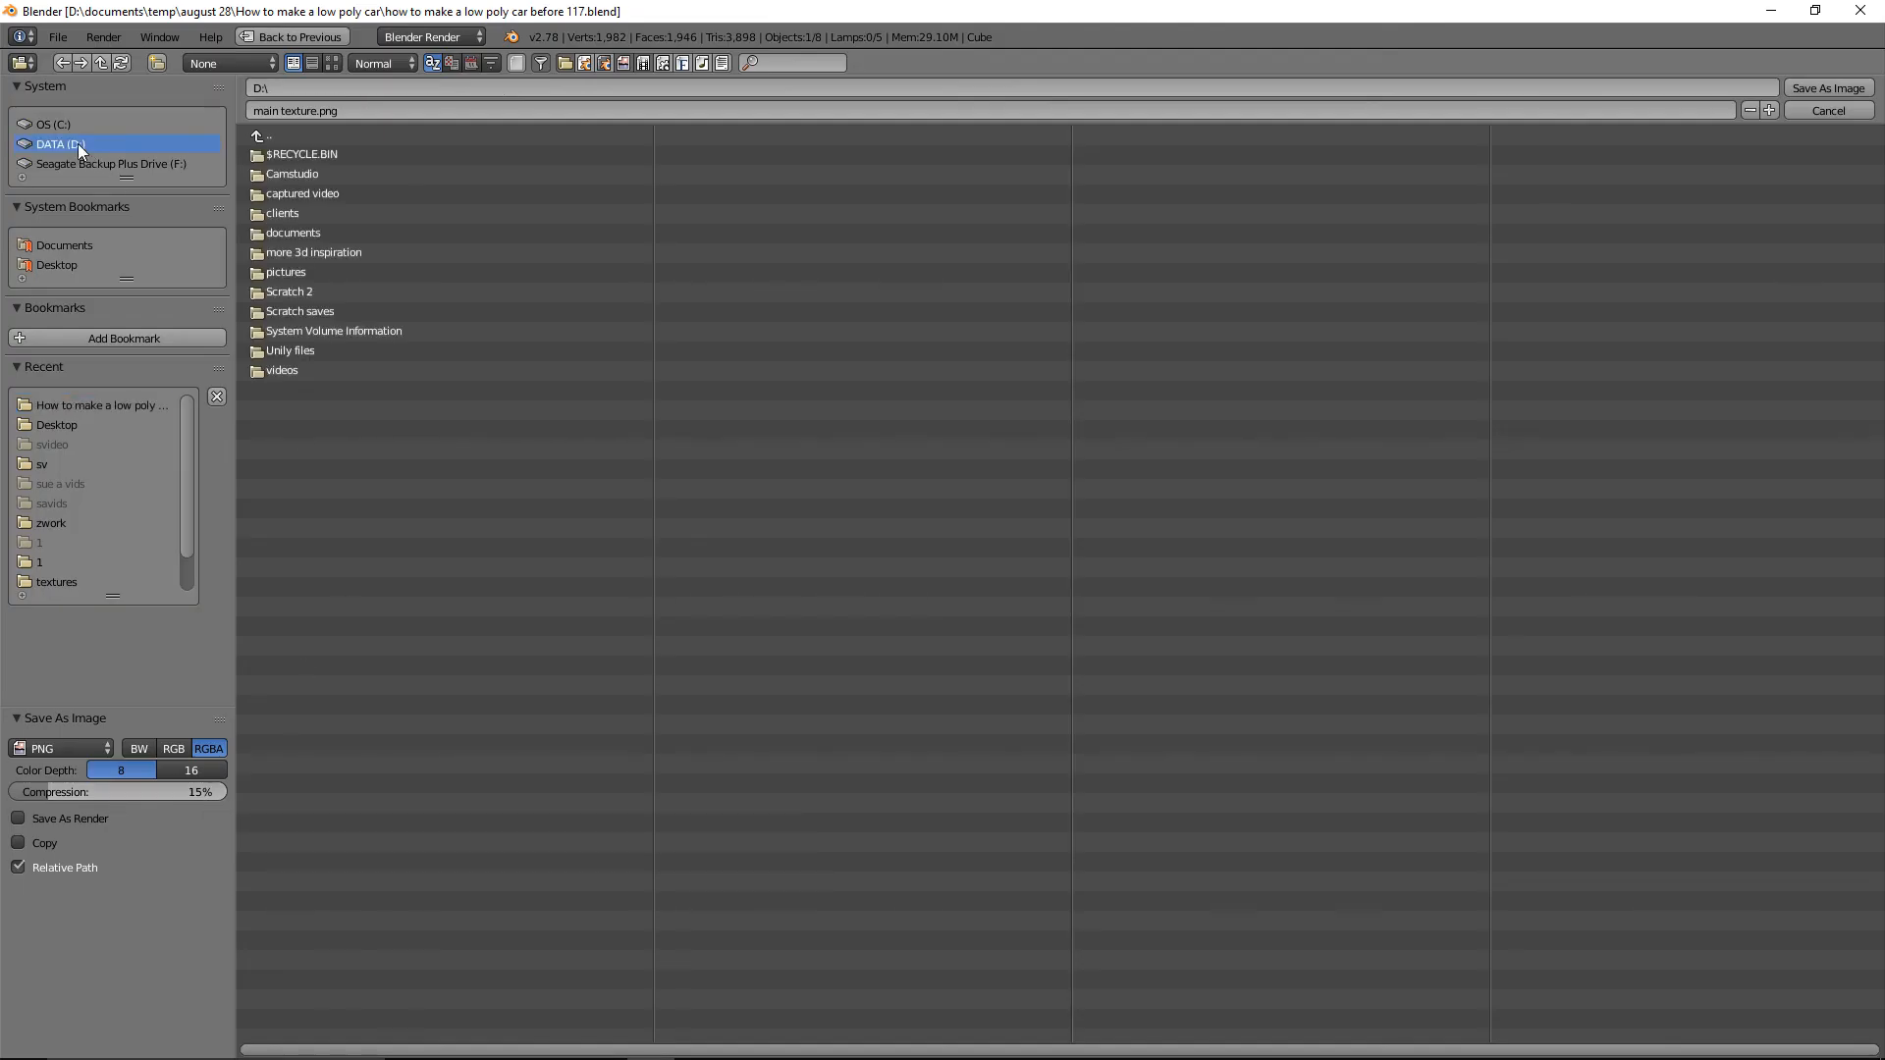
pyautogui.doubleClick(358, 235)
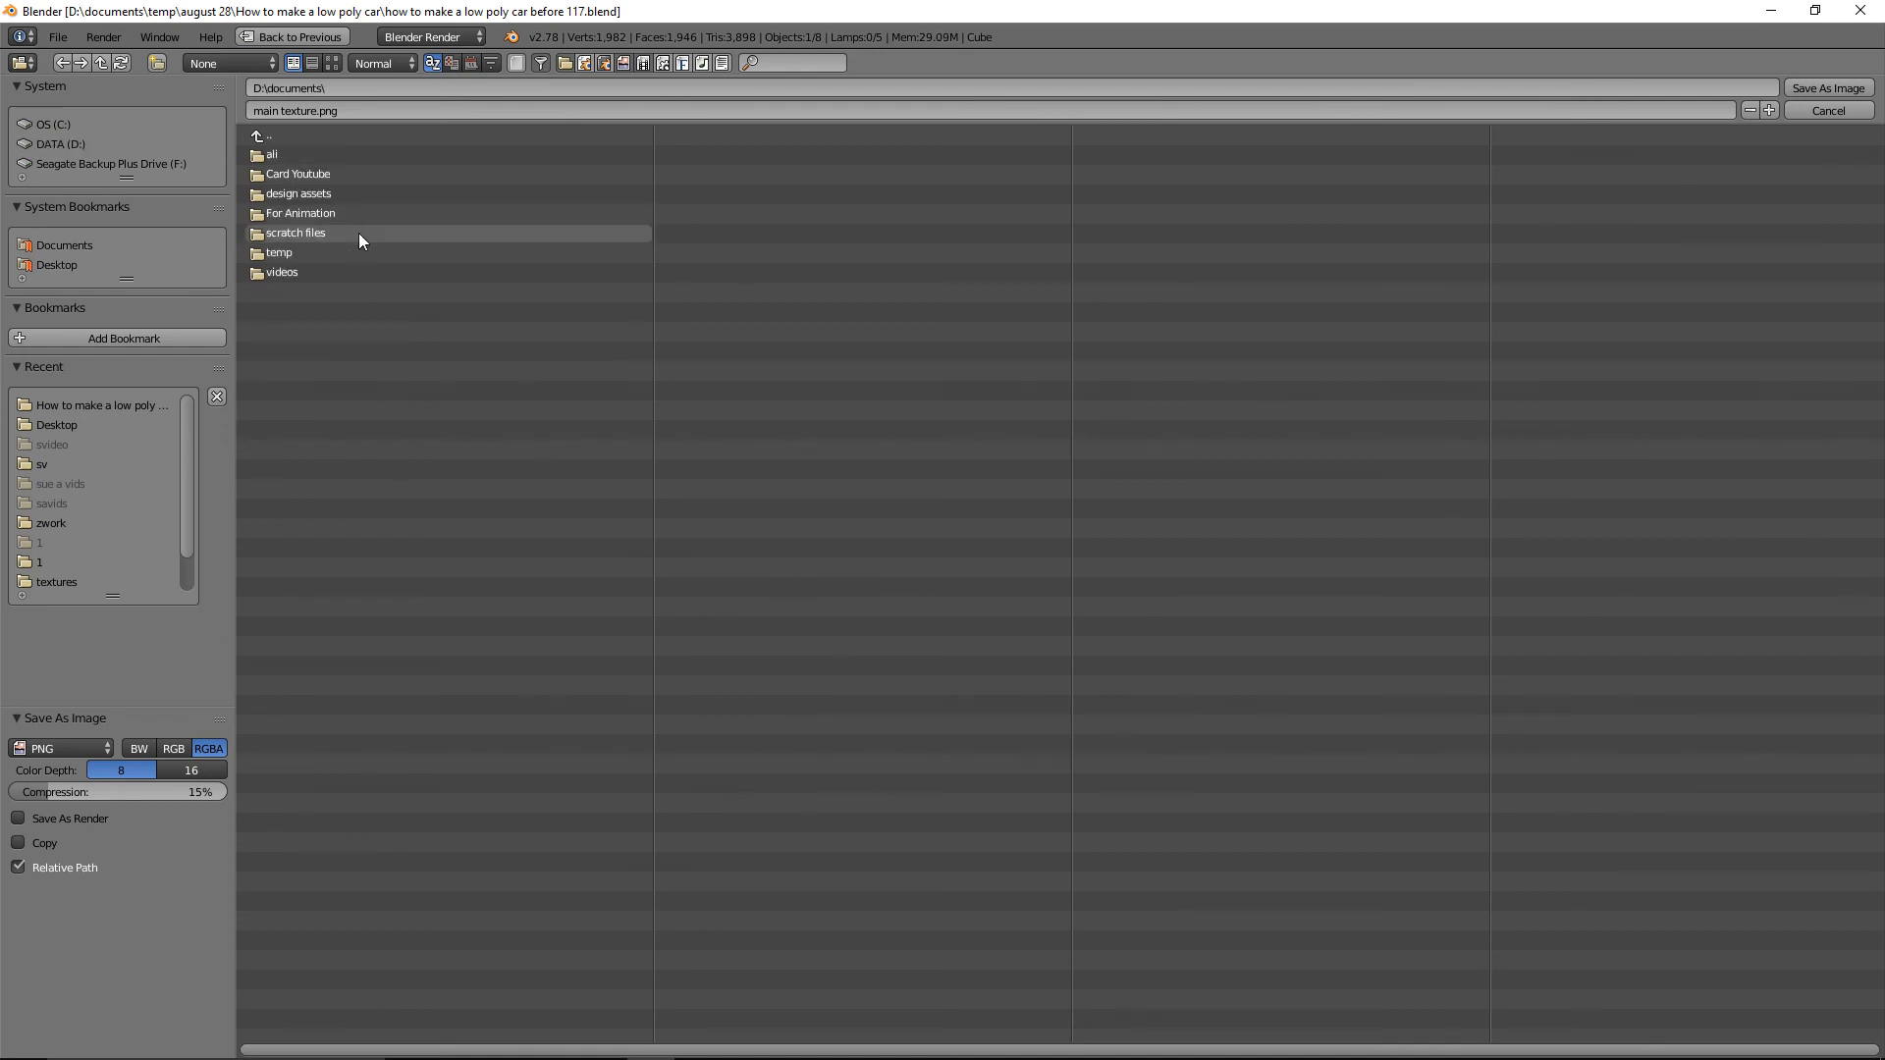
pyautogui.doubleClick(358, 254)
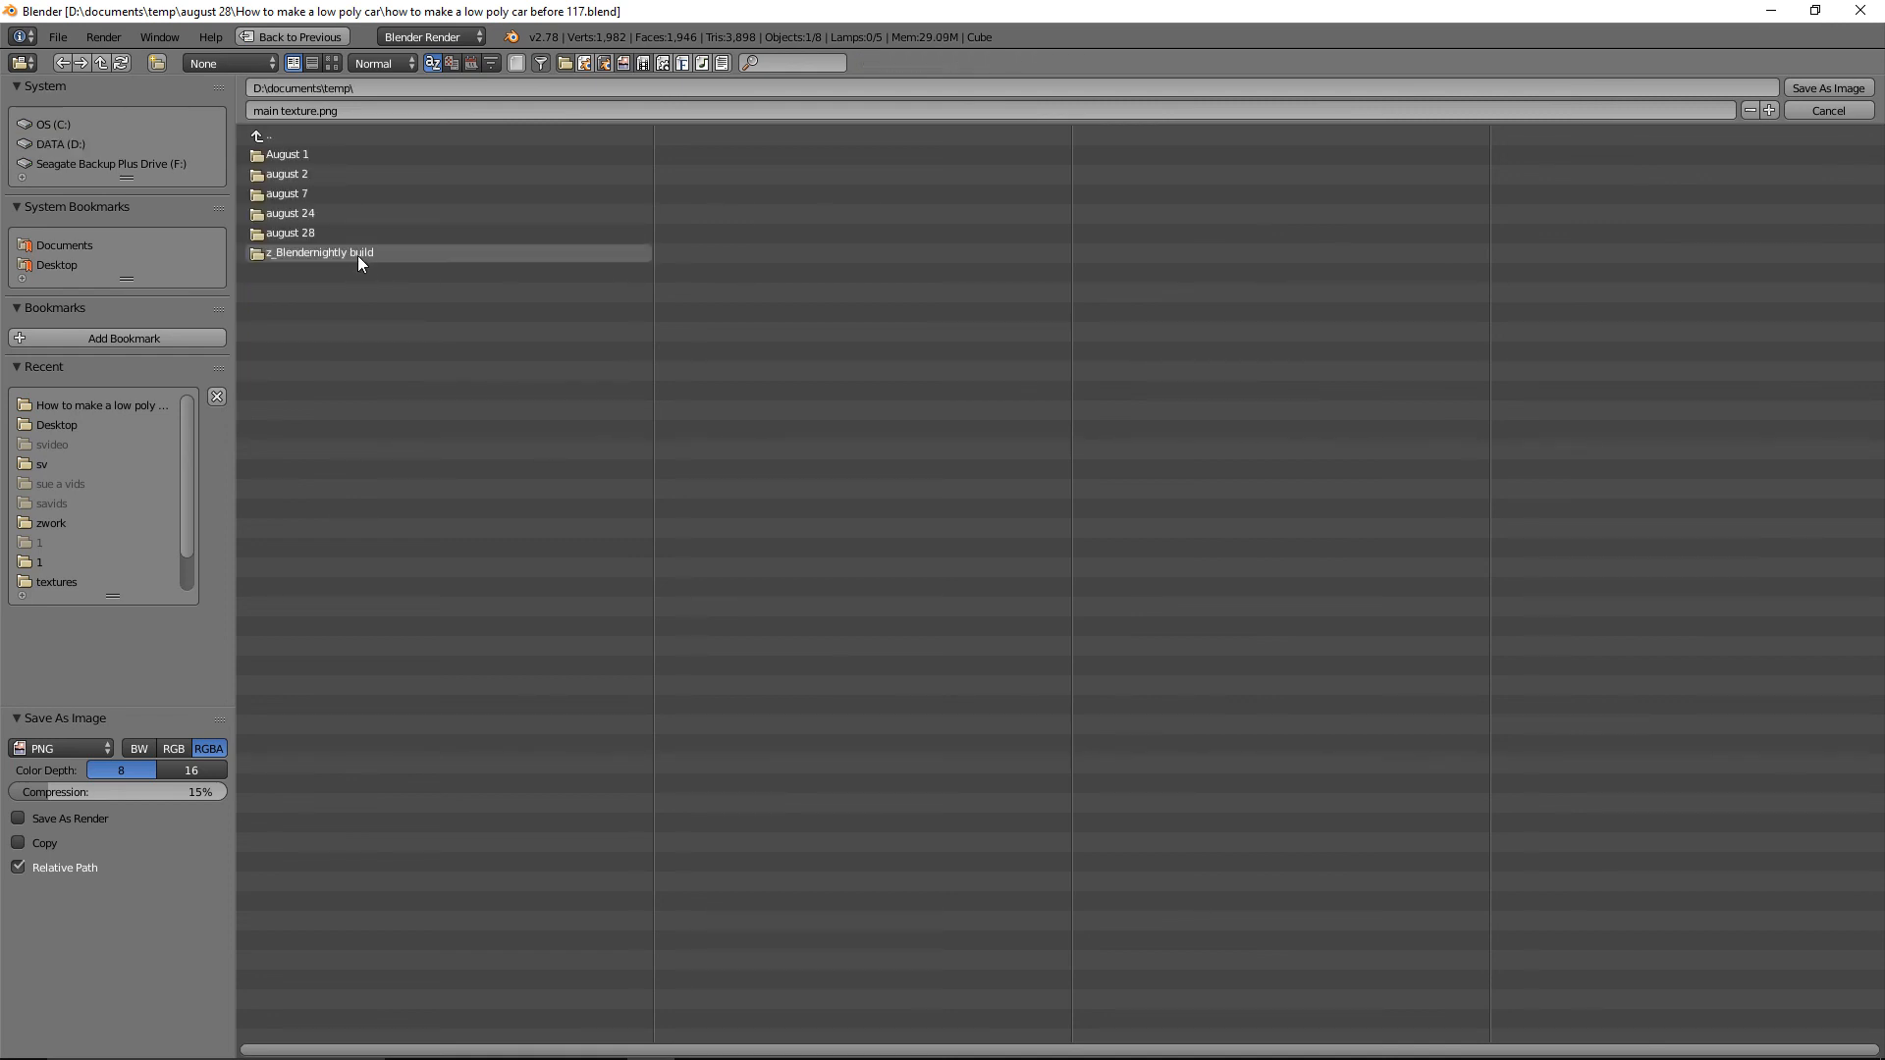
pyautogui.doubleClick(362, 237)
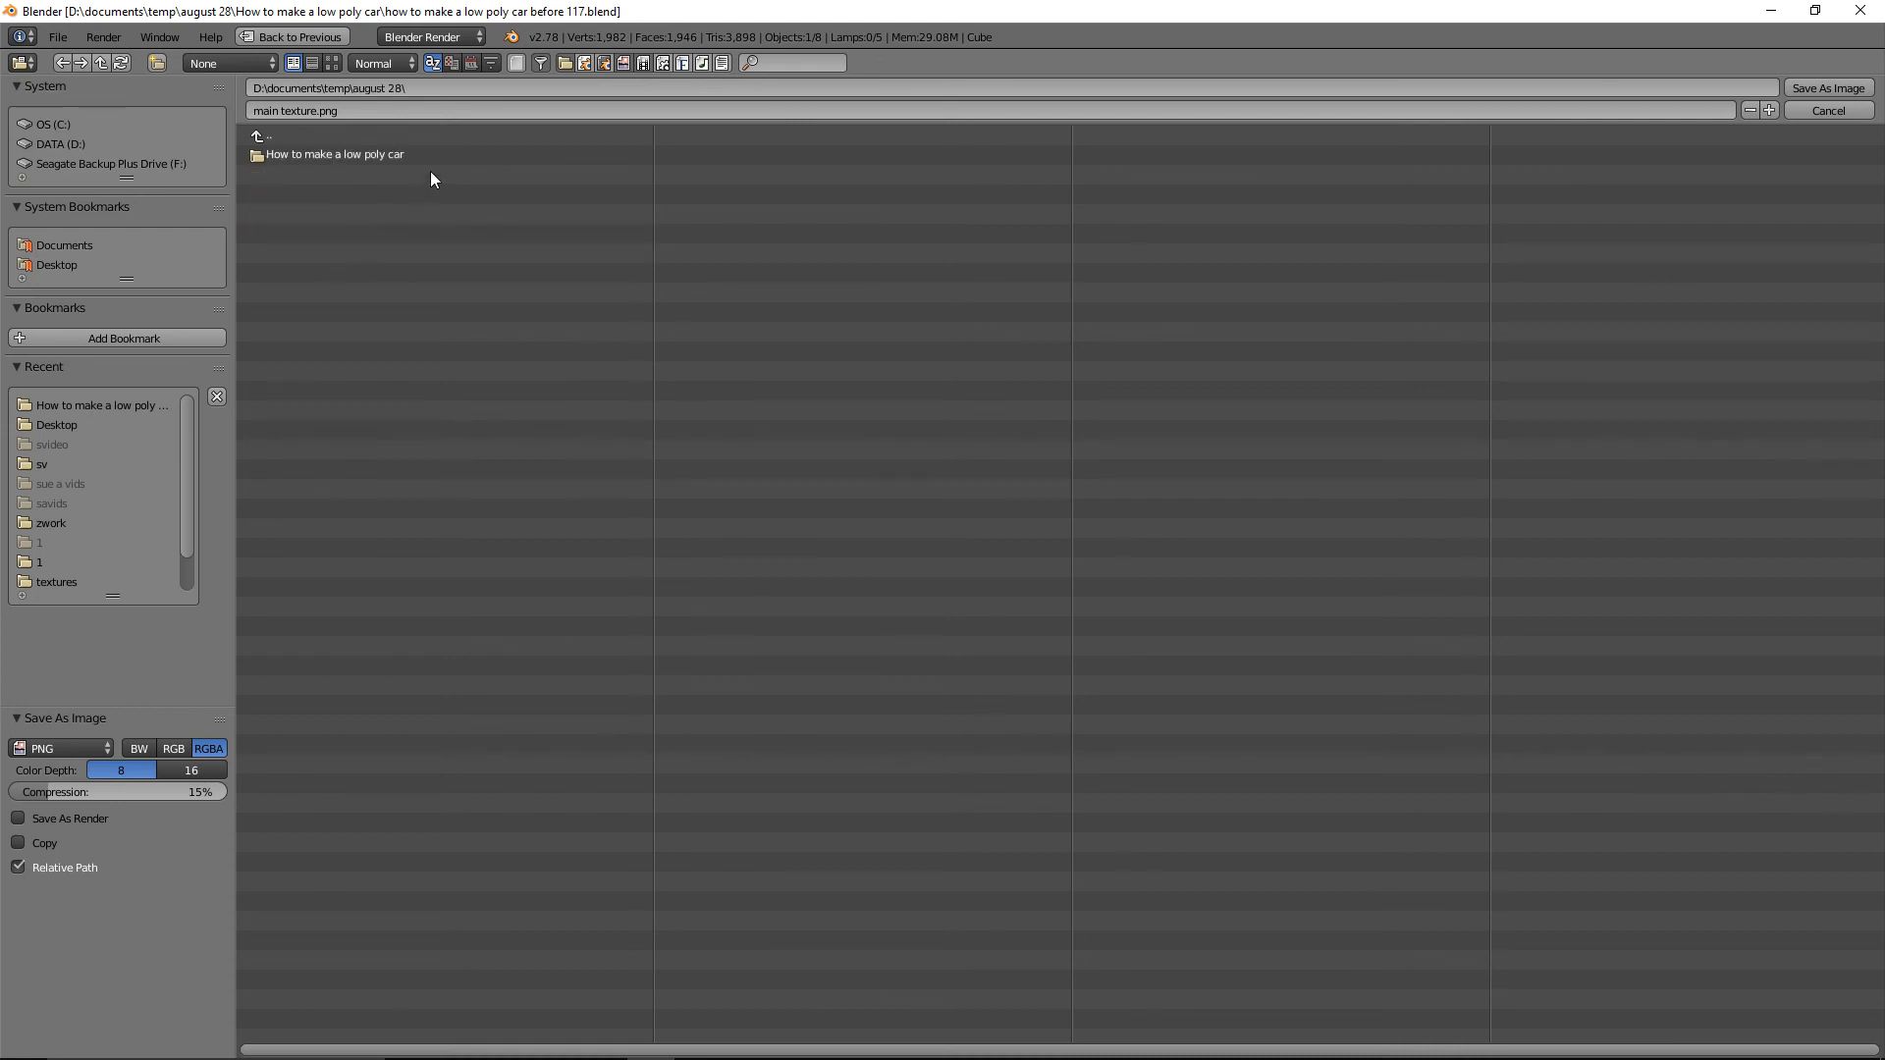
pyautogui.click(403, 157)
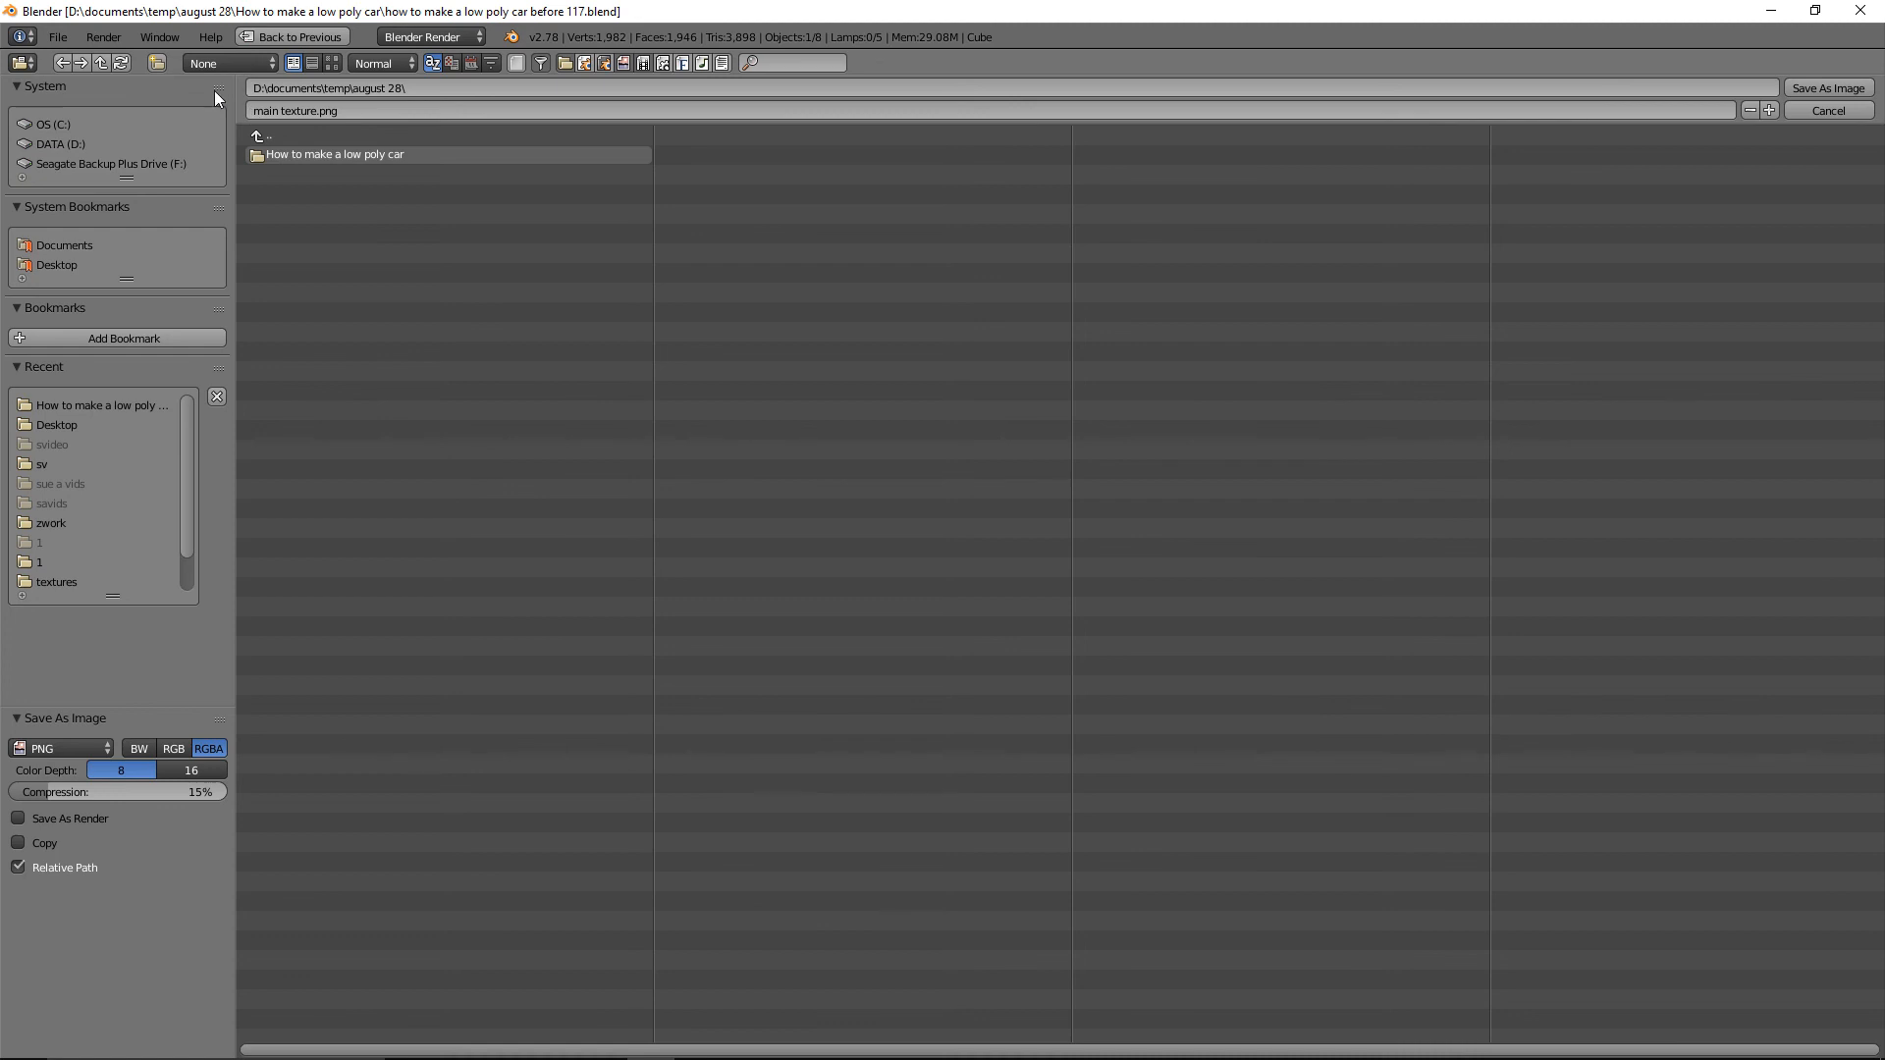
pyautogui.doubleClick(444, 154)
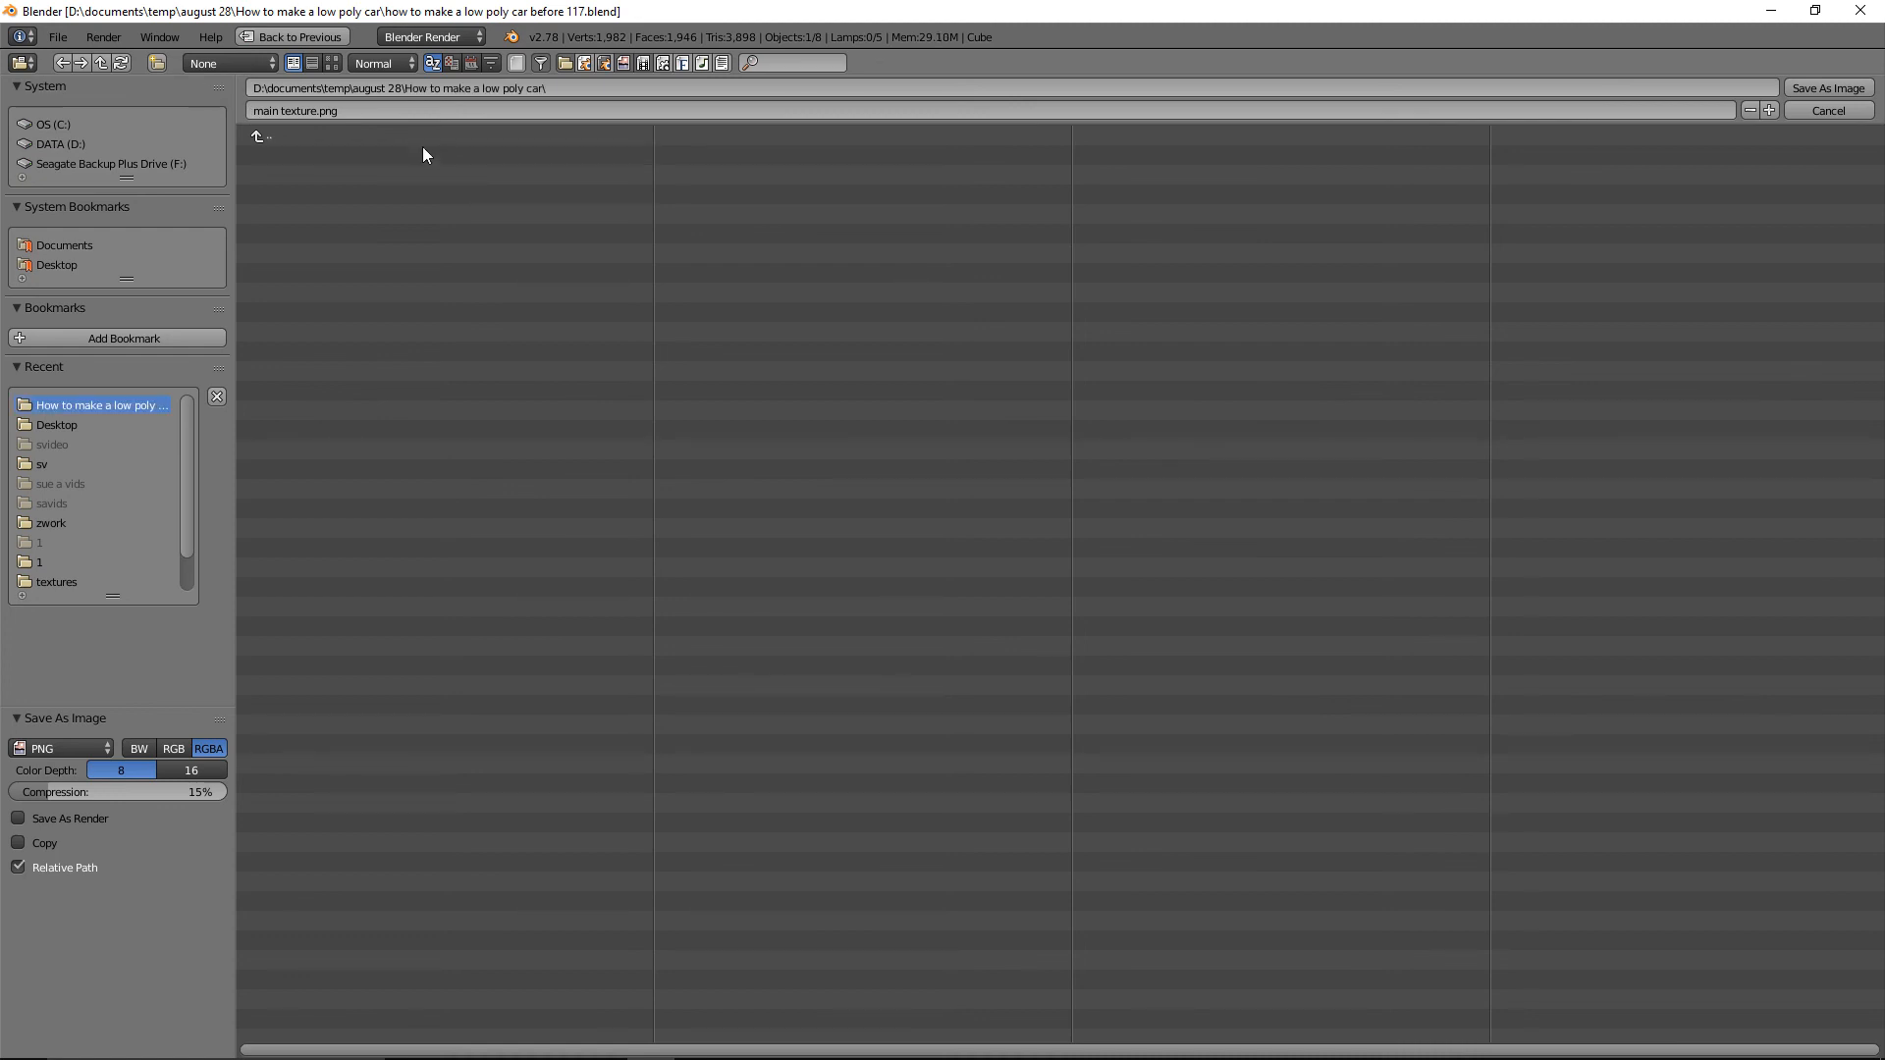
# Create a folder named "textures" and save the image in it as "main texture.png".
pyautogui.click(155, 64)
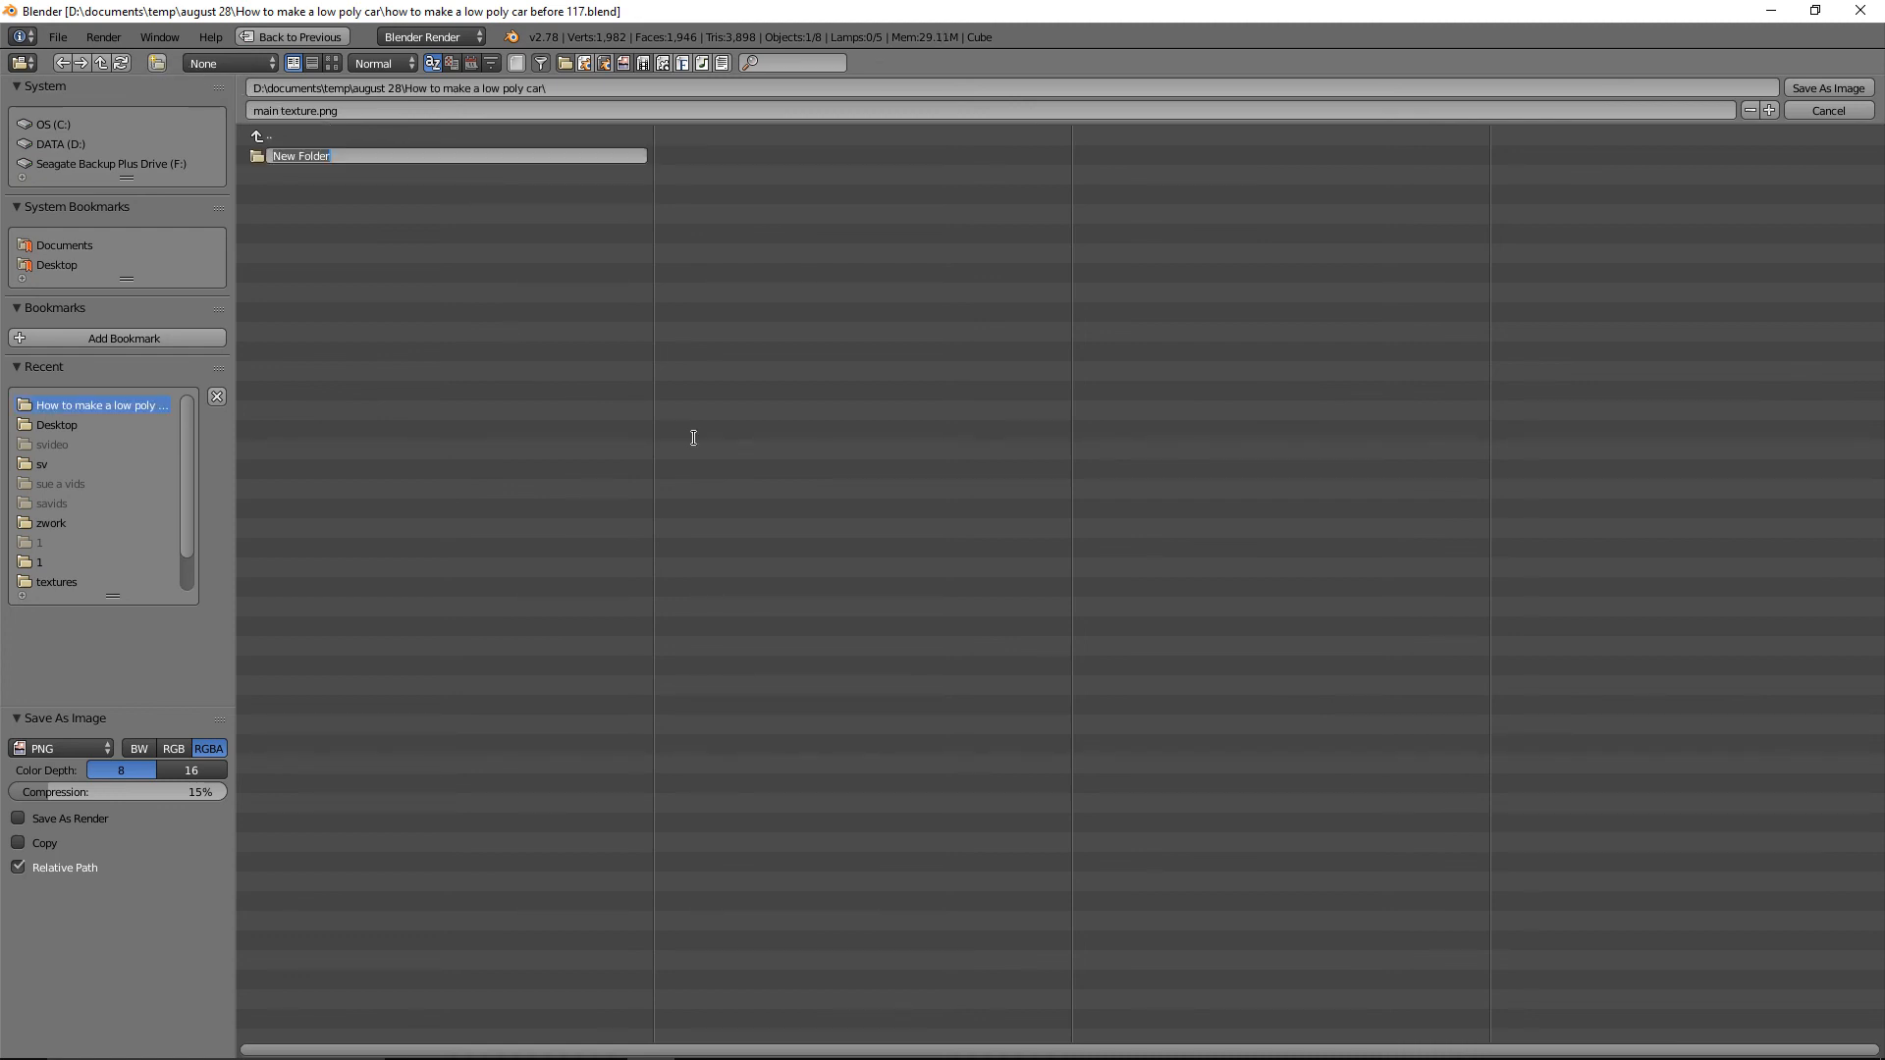
pyautogui.write('textures')
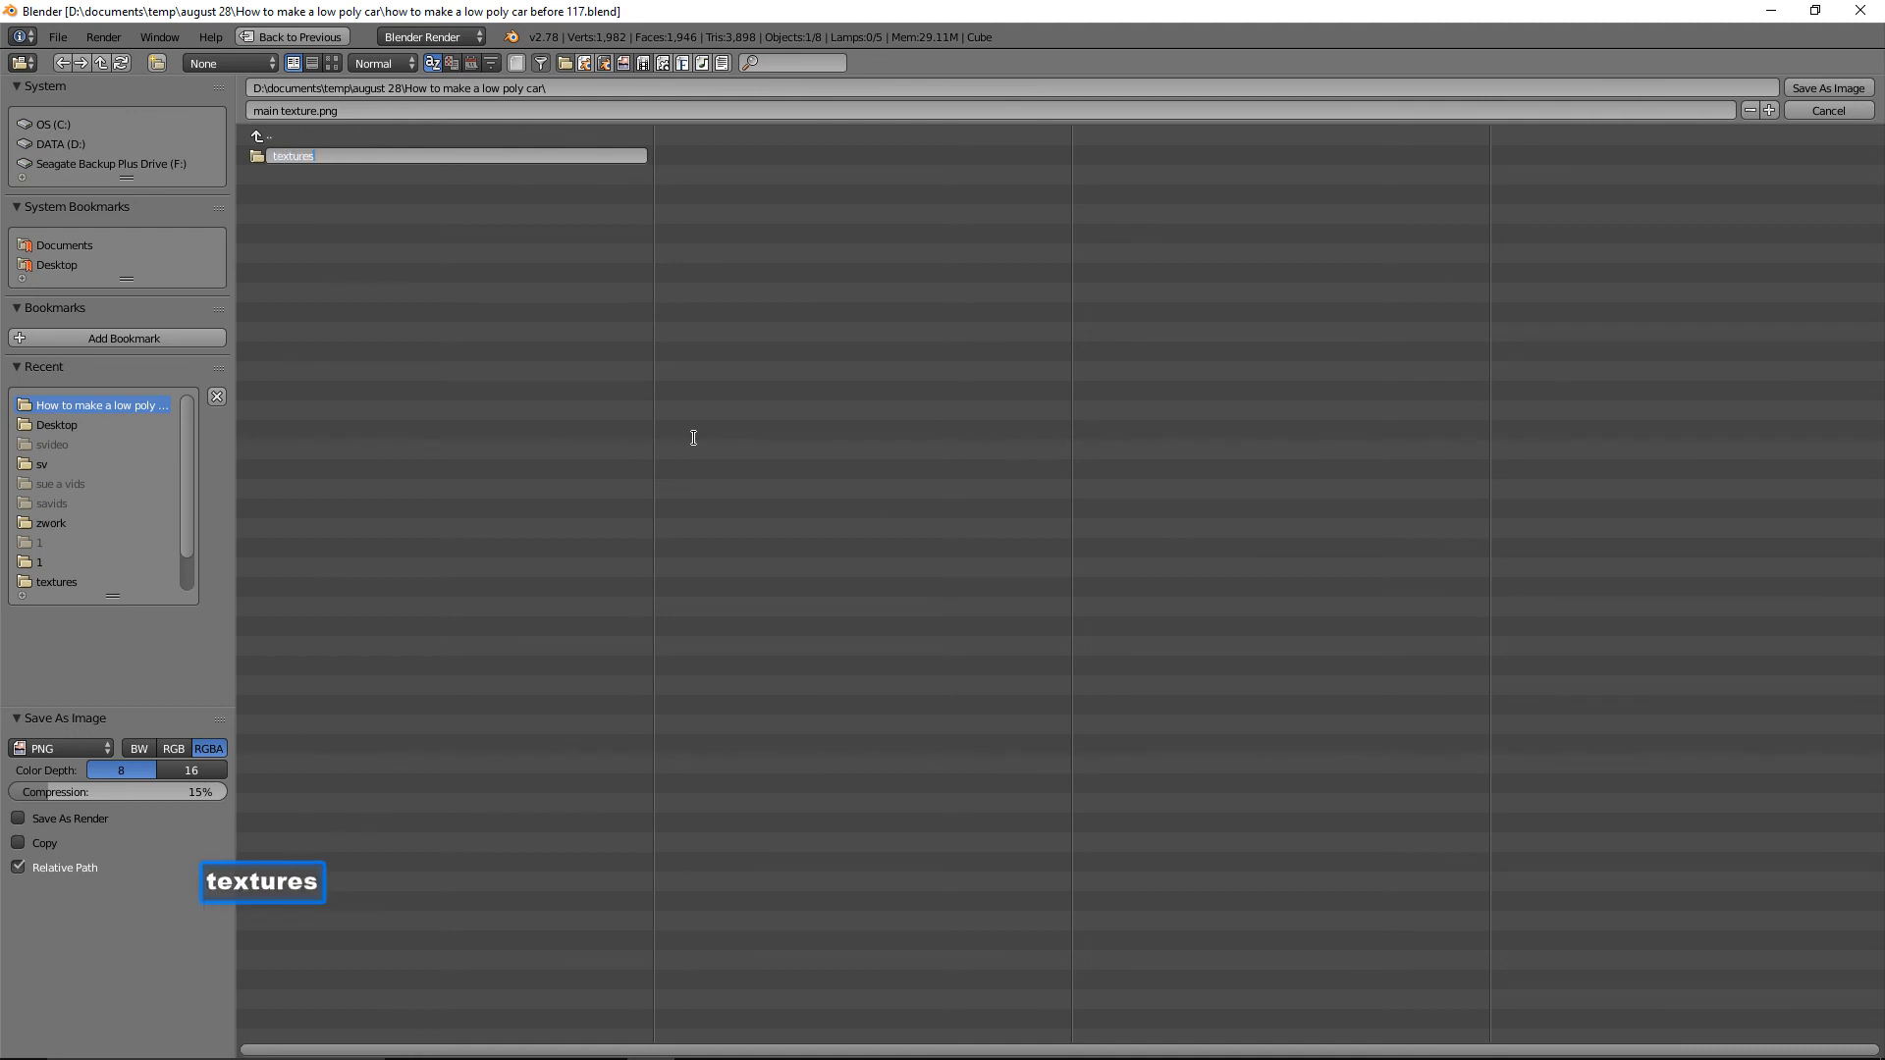
pyautogui.press('Return')
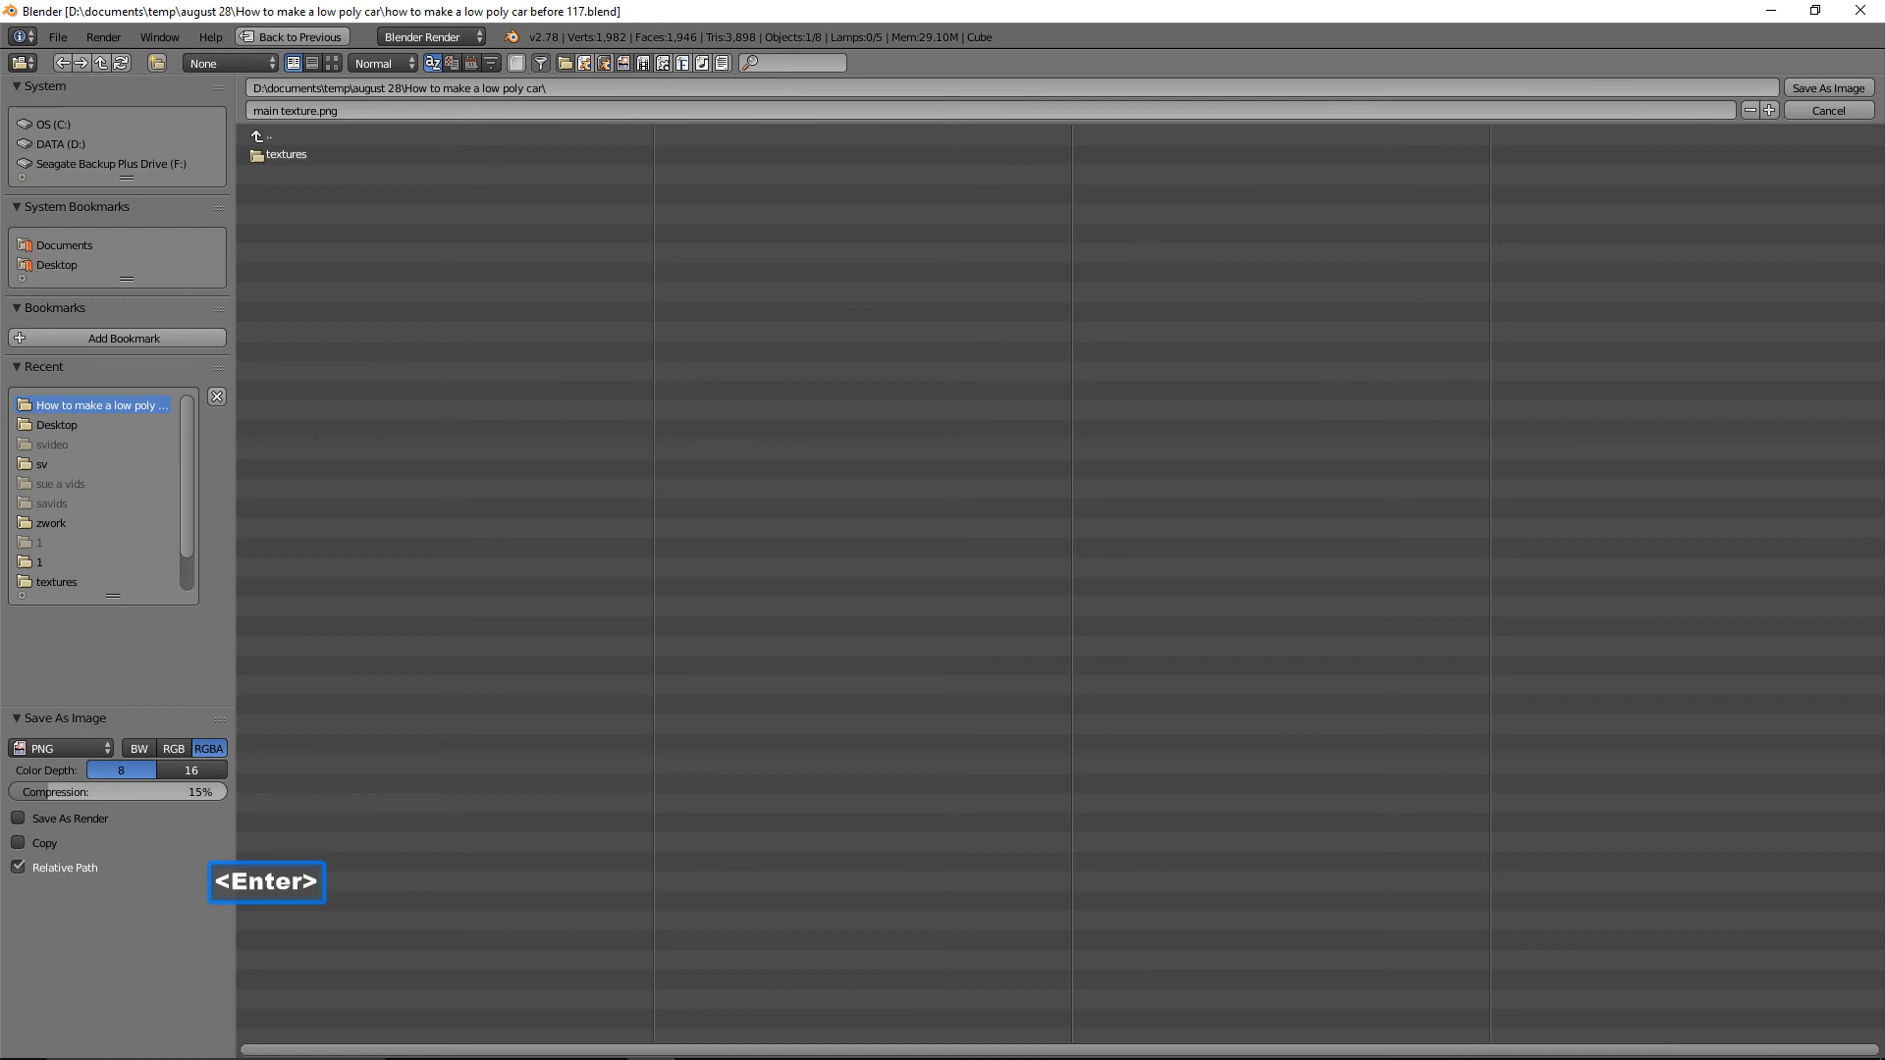
pyautogui.click(332, 155)
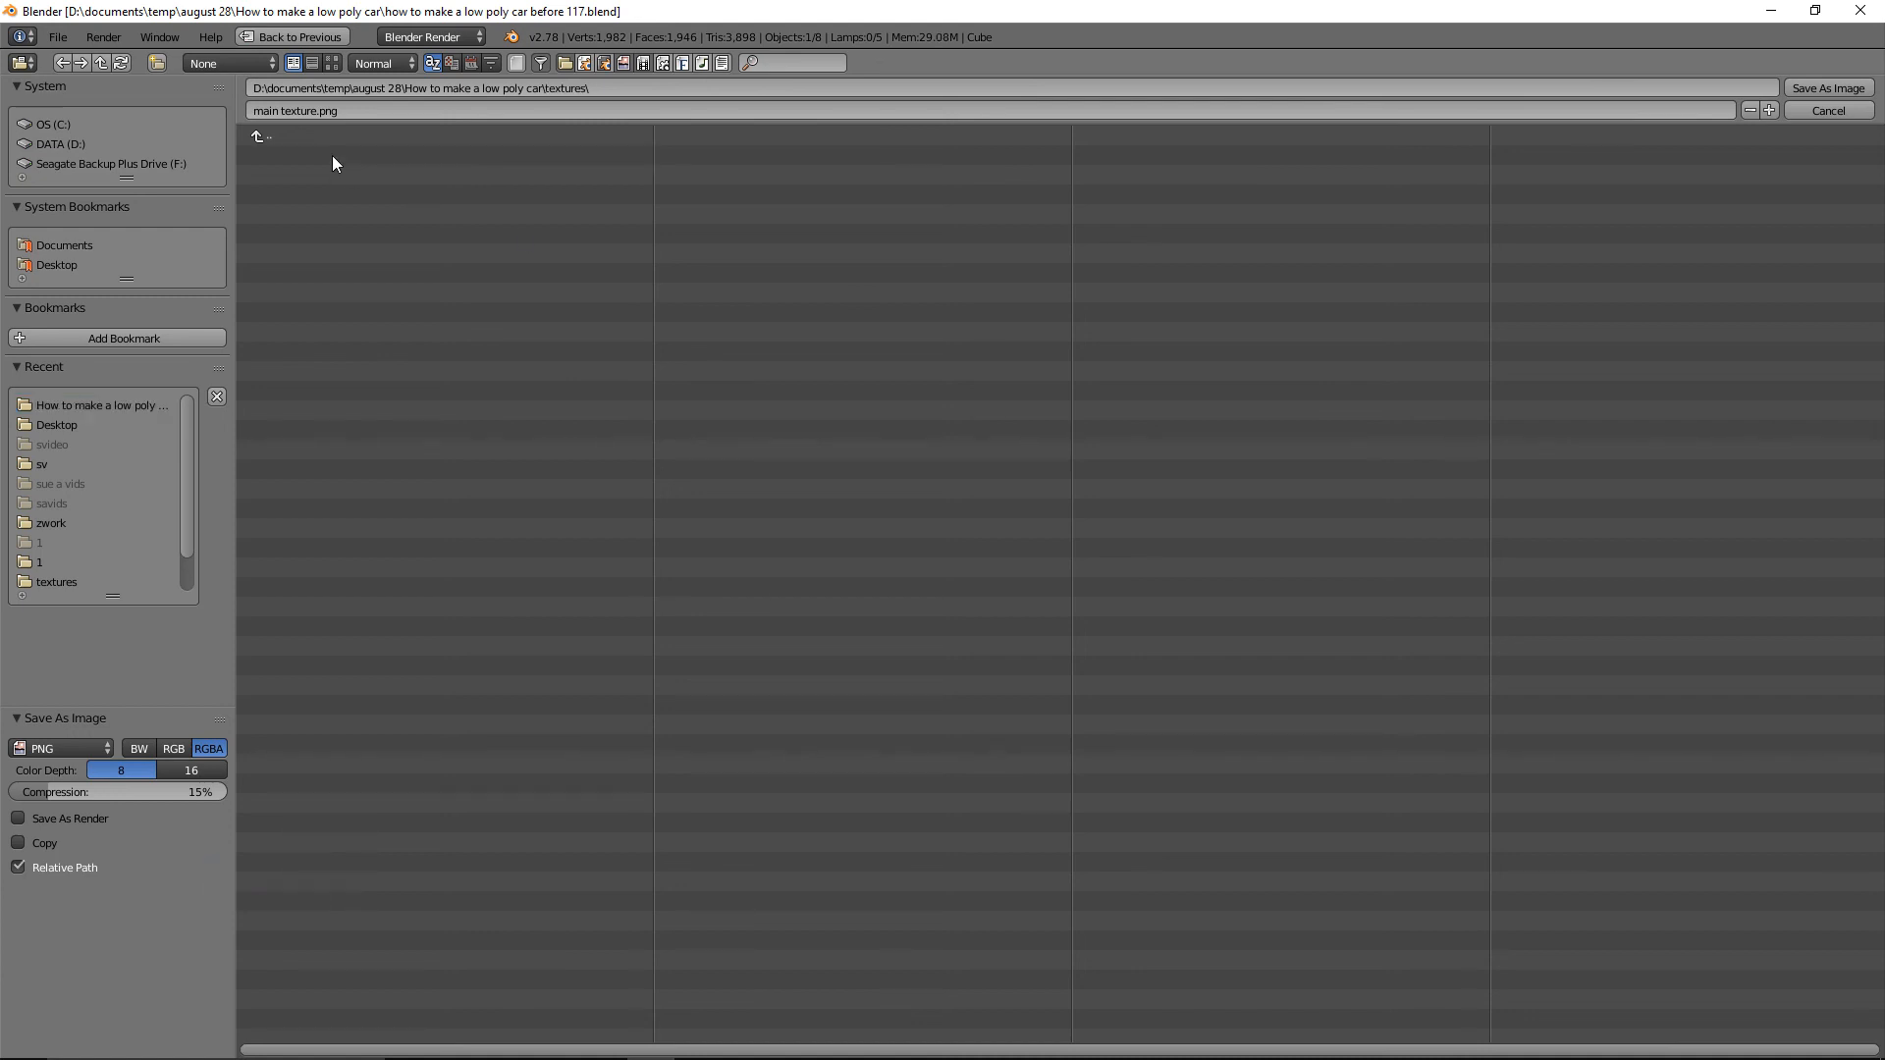
pyautogui.click(1802, 87)
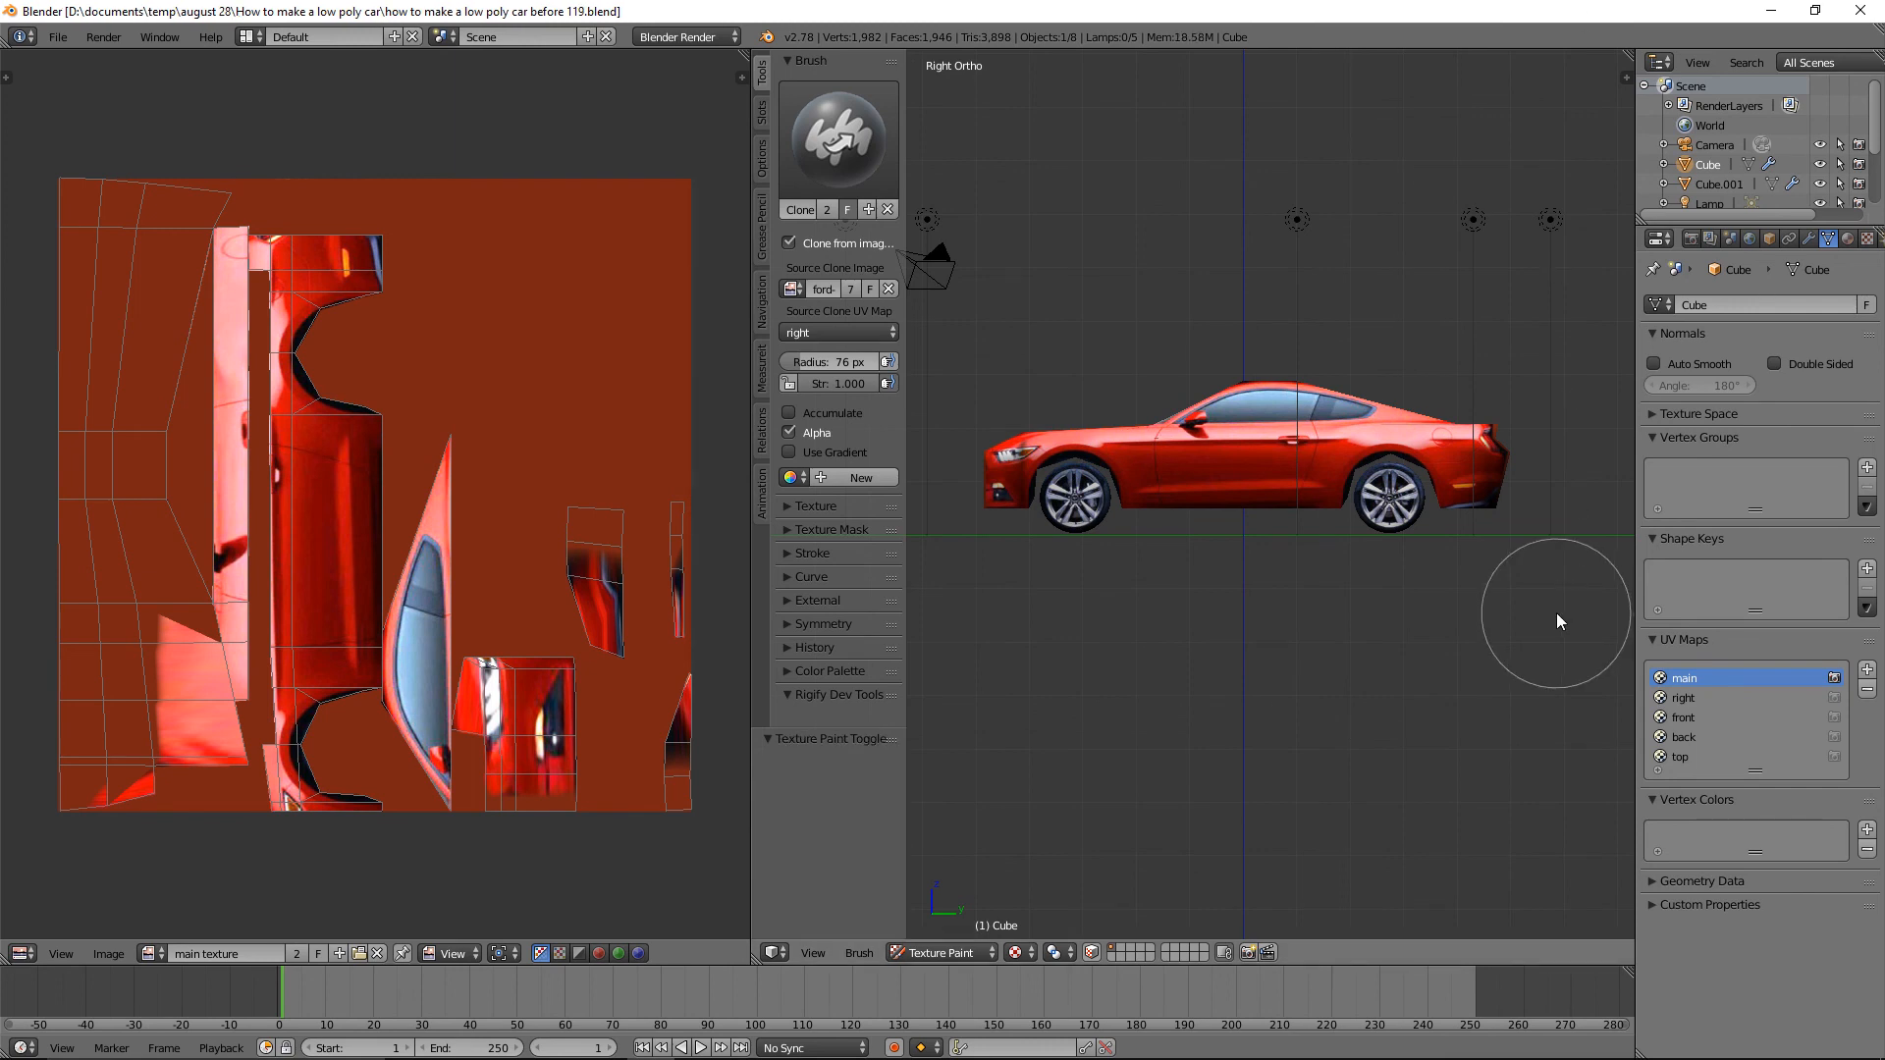
# Align the view to the car's front, set the clone source UV map to "front", and save as "how to make a low poly car before 120.blend".
pyautogui.click(763, 306)
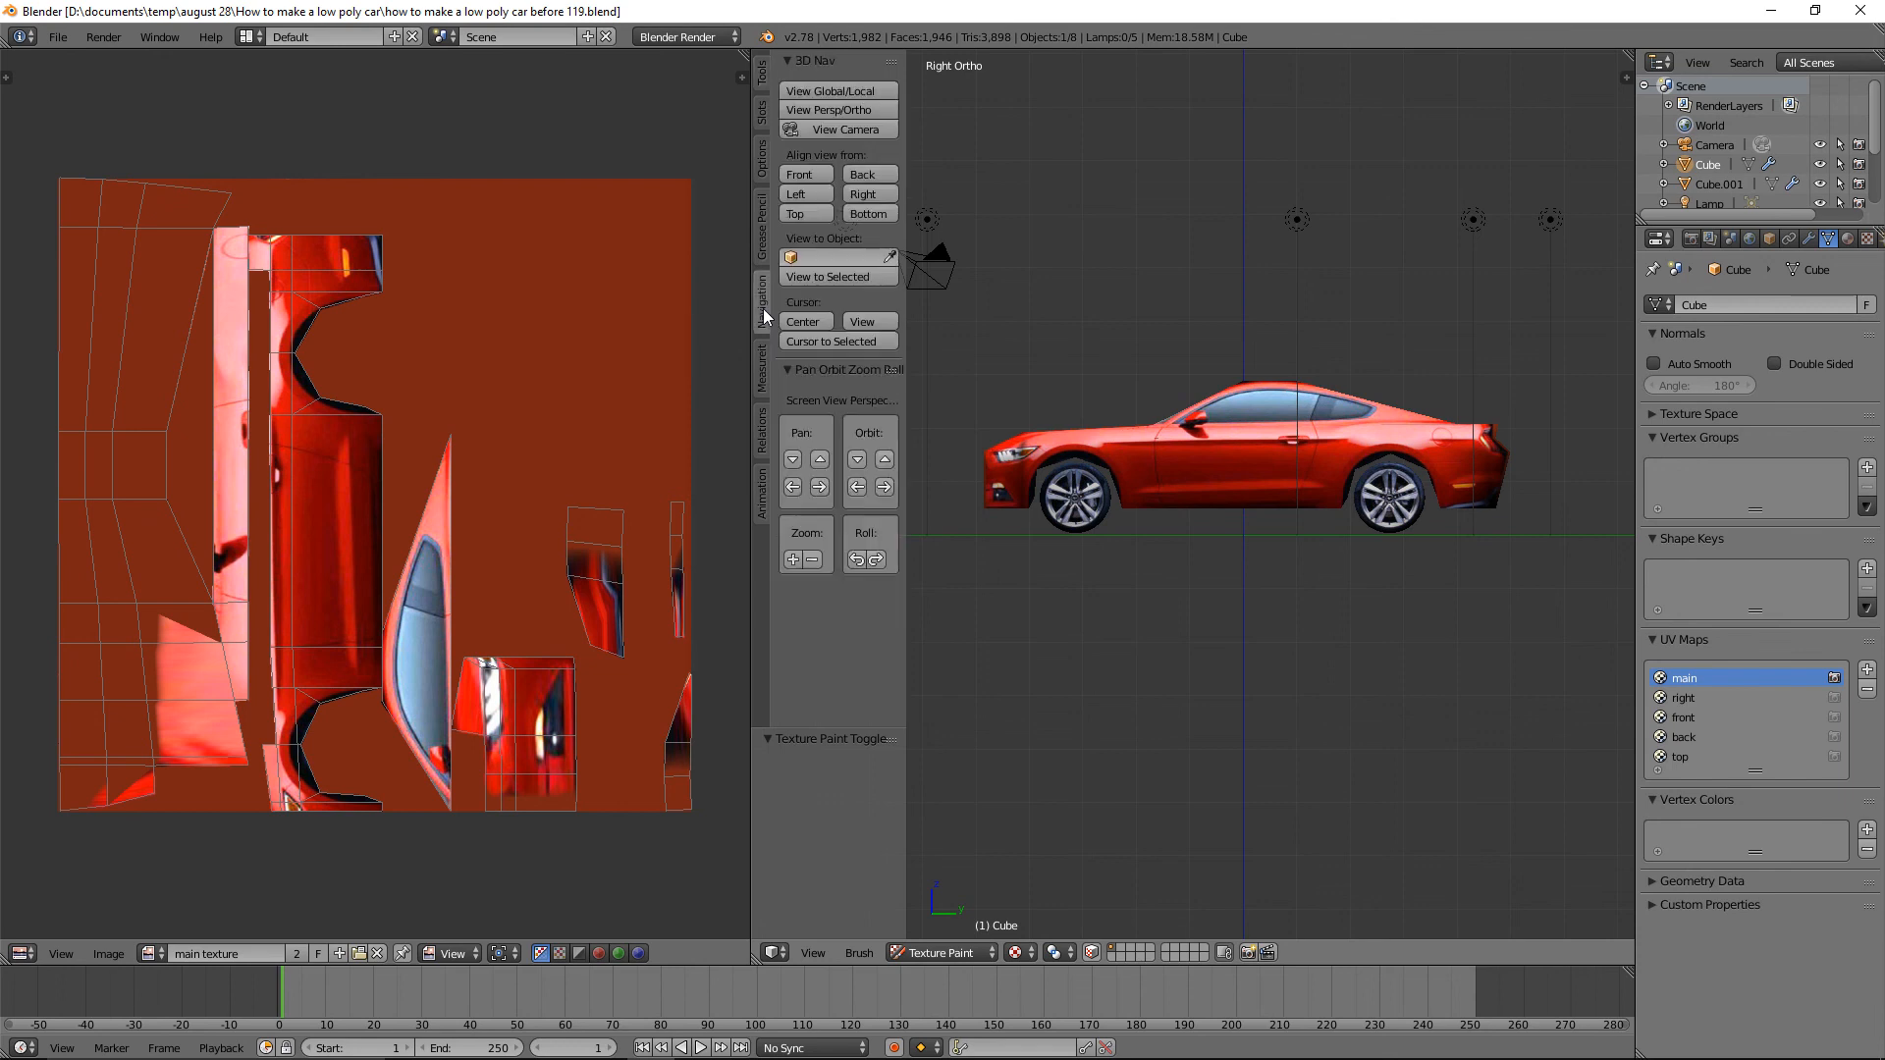
pyautogui.click(823, 175)
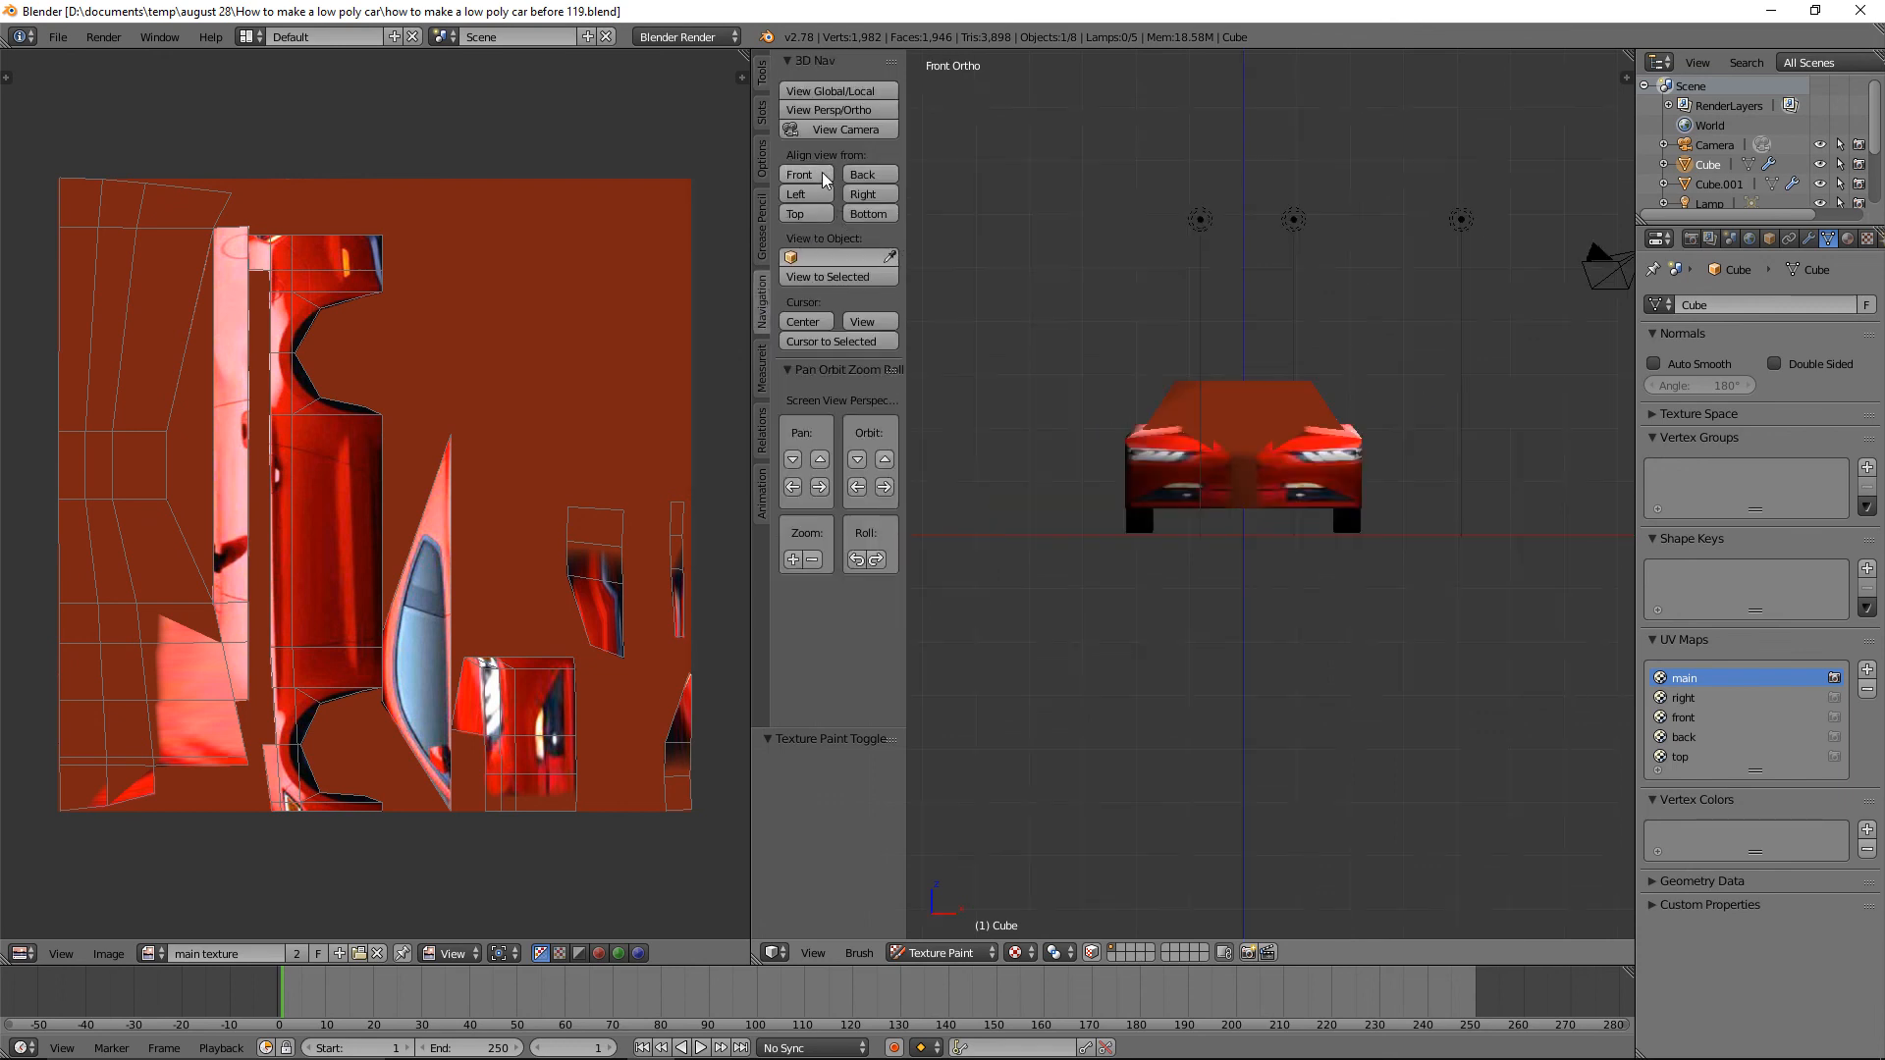
pyautogui.click(764, 72)
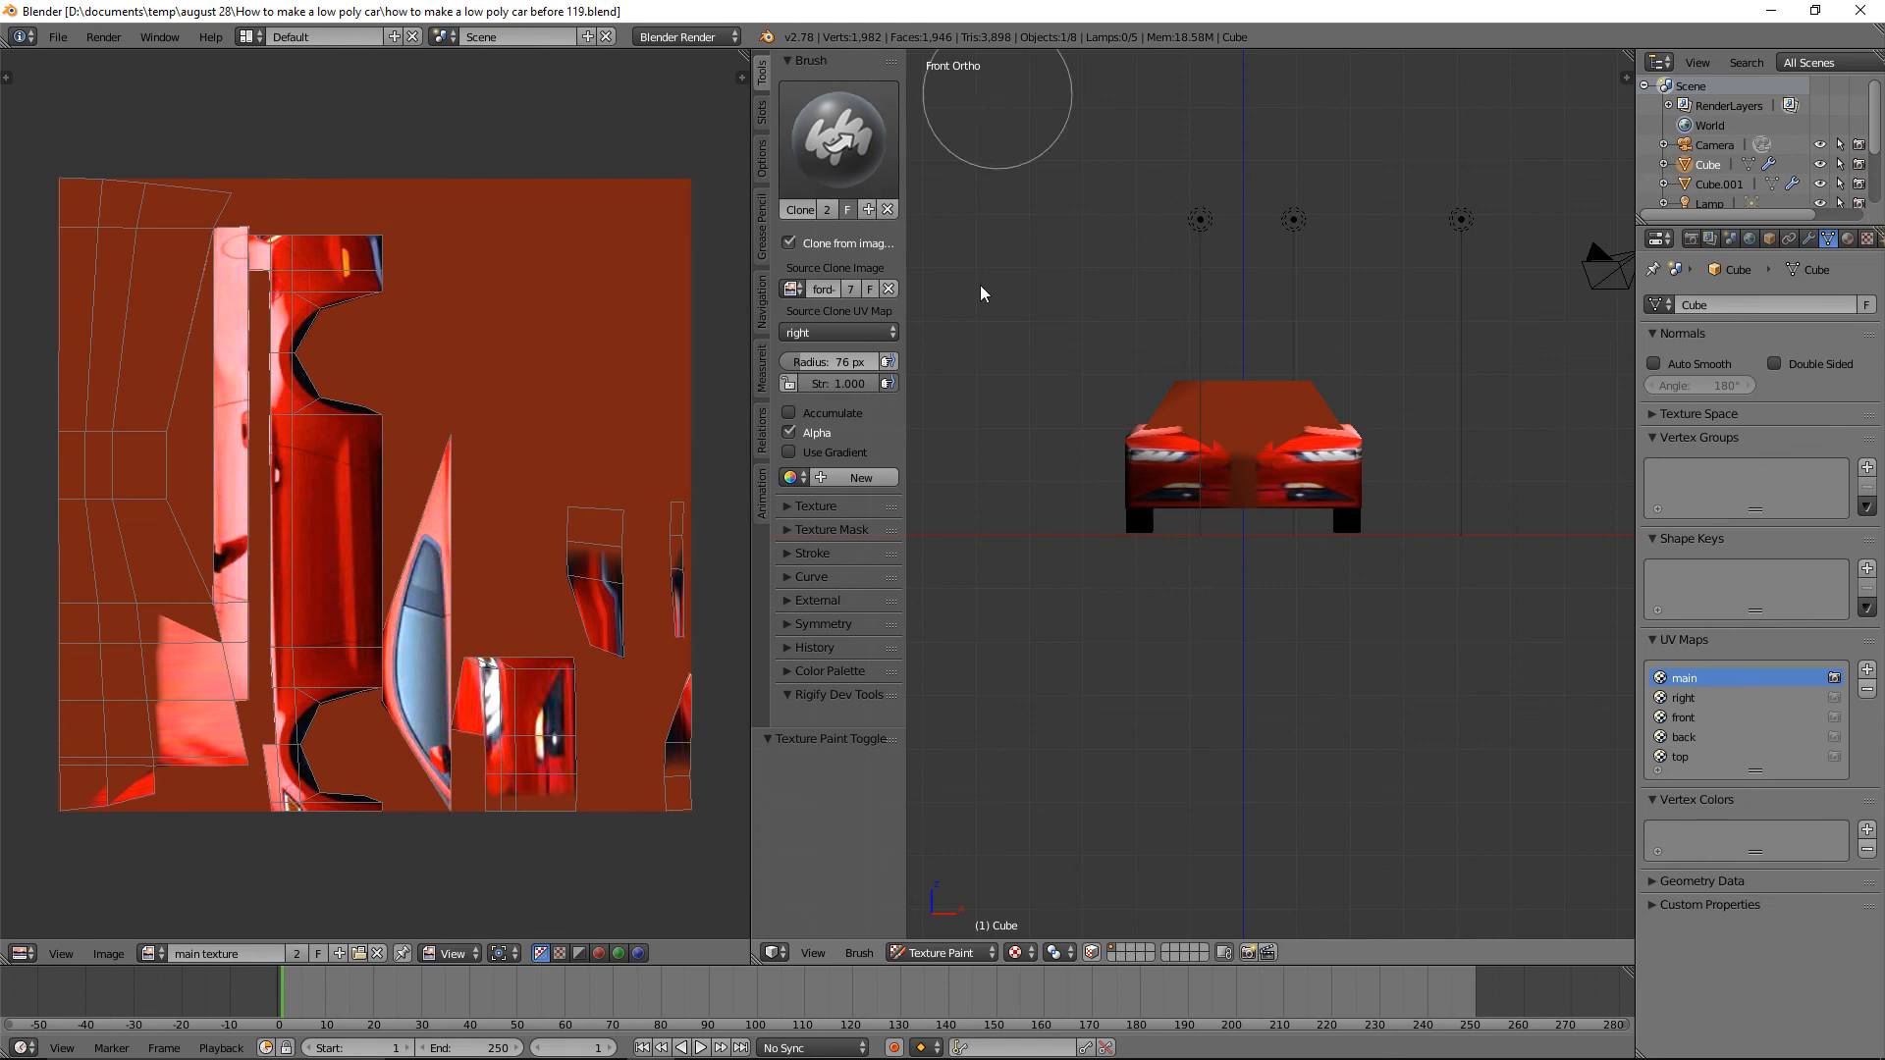
pyautogui.click(890, 334)
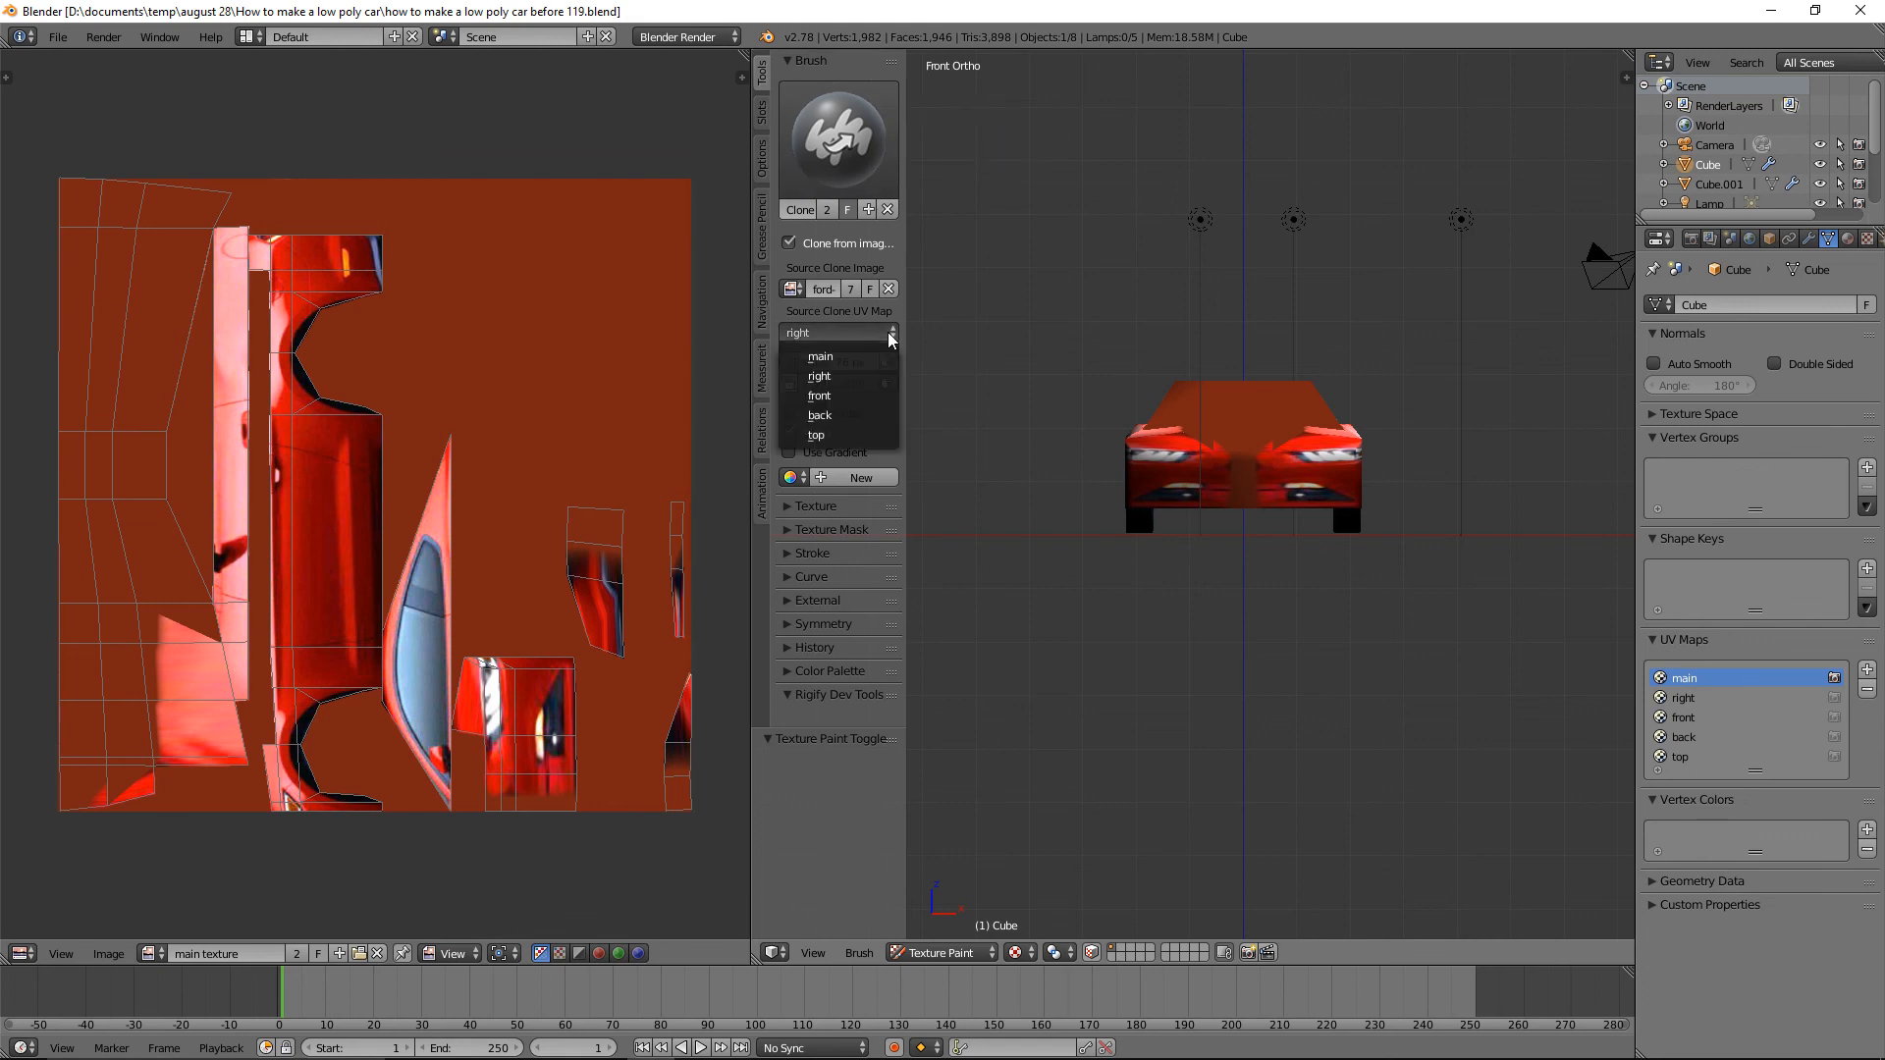
pyautogui.click(858, 391)
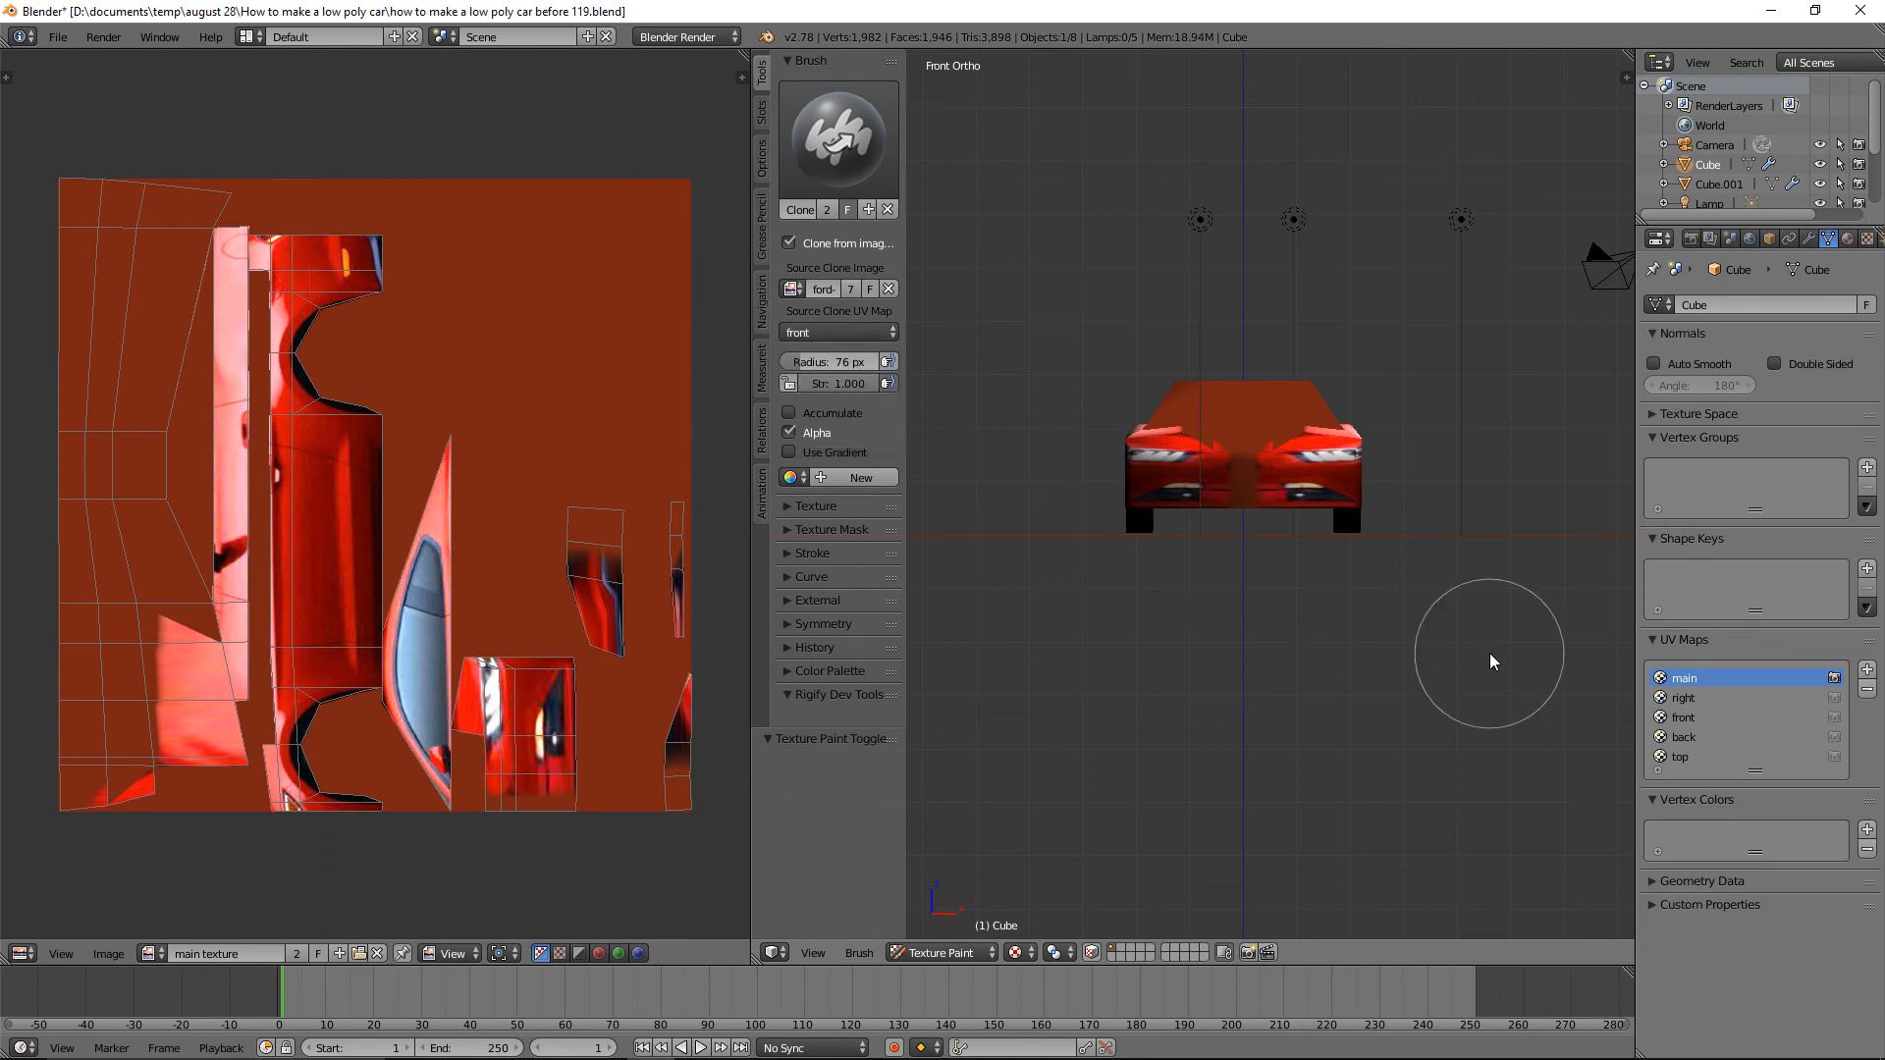
pyautogui.hotkey('ctrl', 'alt', 's')
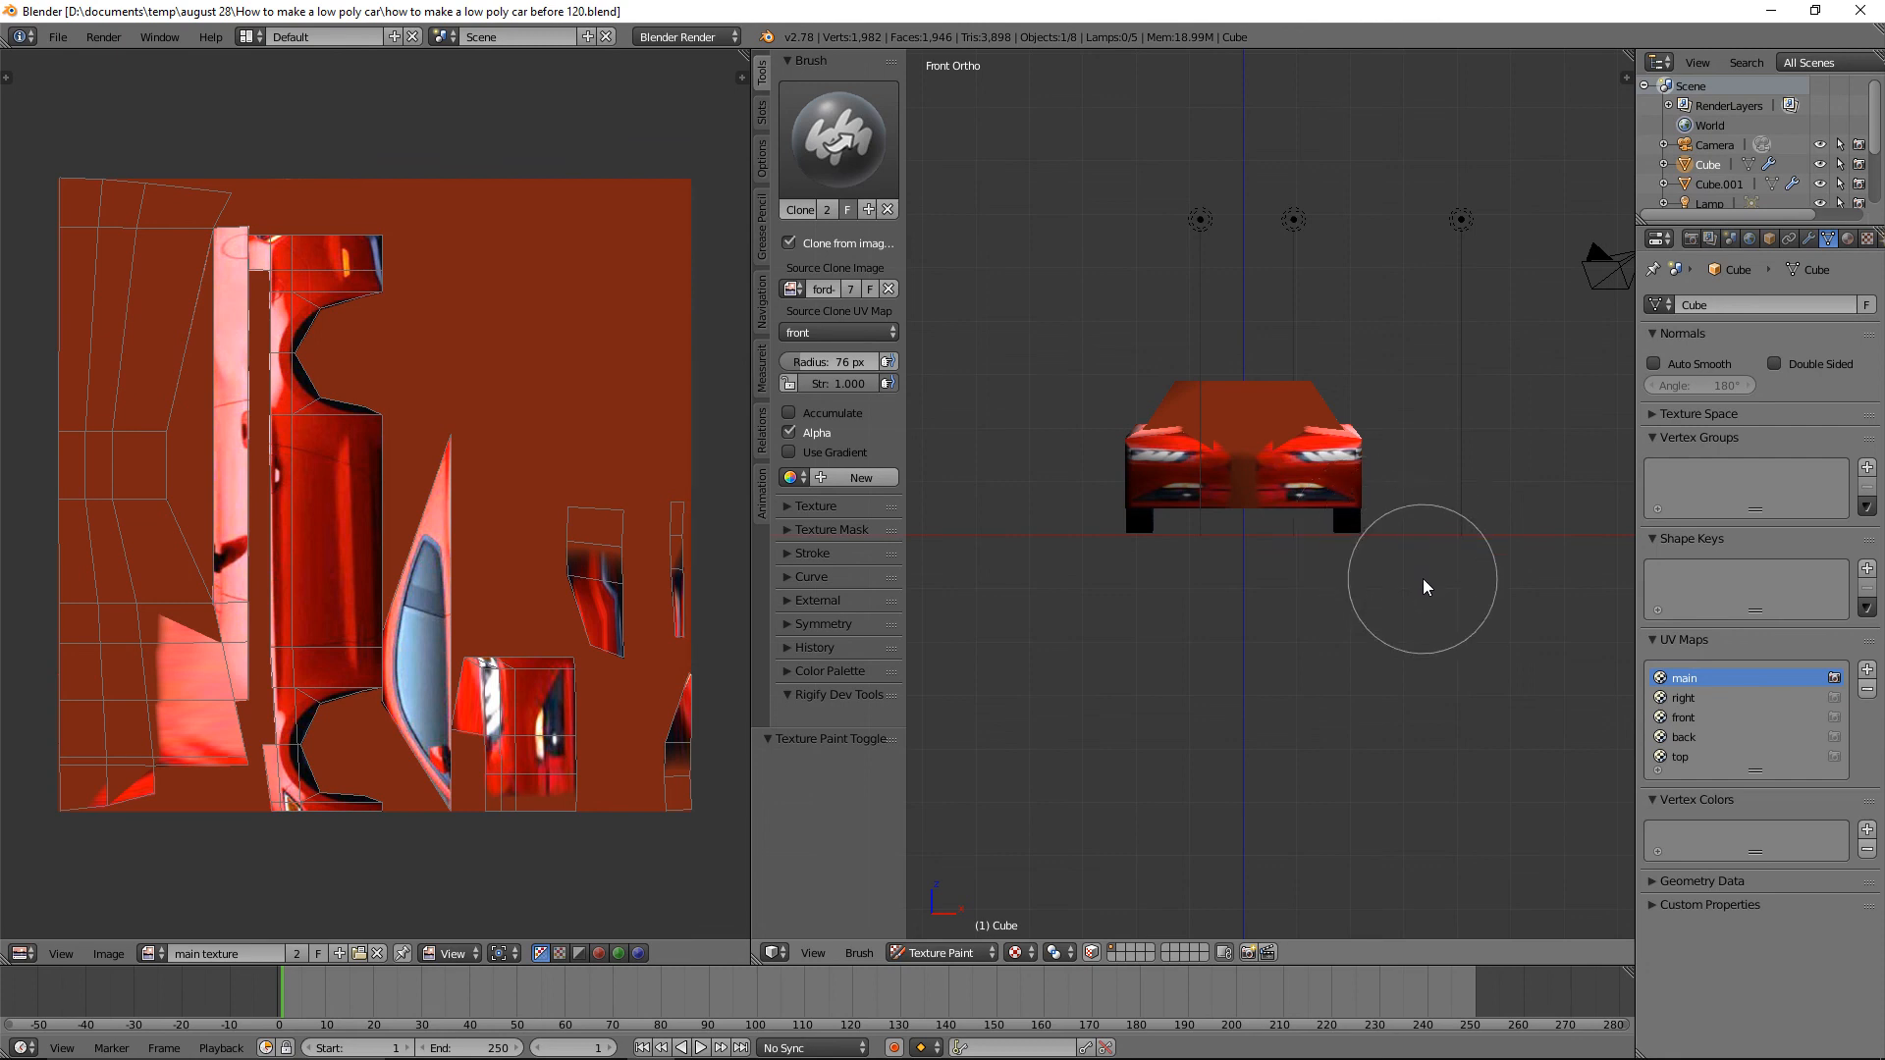
# Clone the front photo over the middle of the grille and lower bumper with a 44 px brush.
pyautogui.keyDown('ctrl'); pyautogui.moveTo(1437, 609); pyautogui.dragTo(1480, 472, button='middle'); pyautogui.keyUp('ctrl')
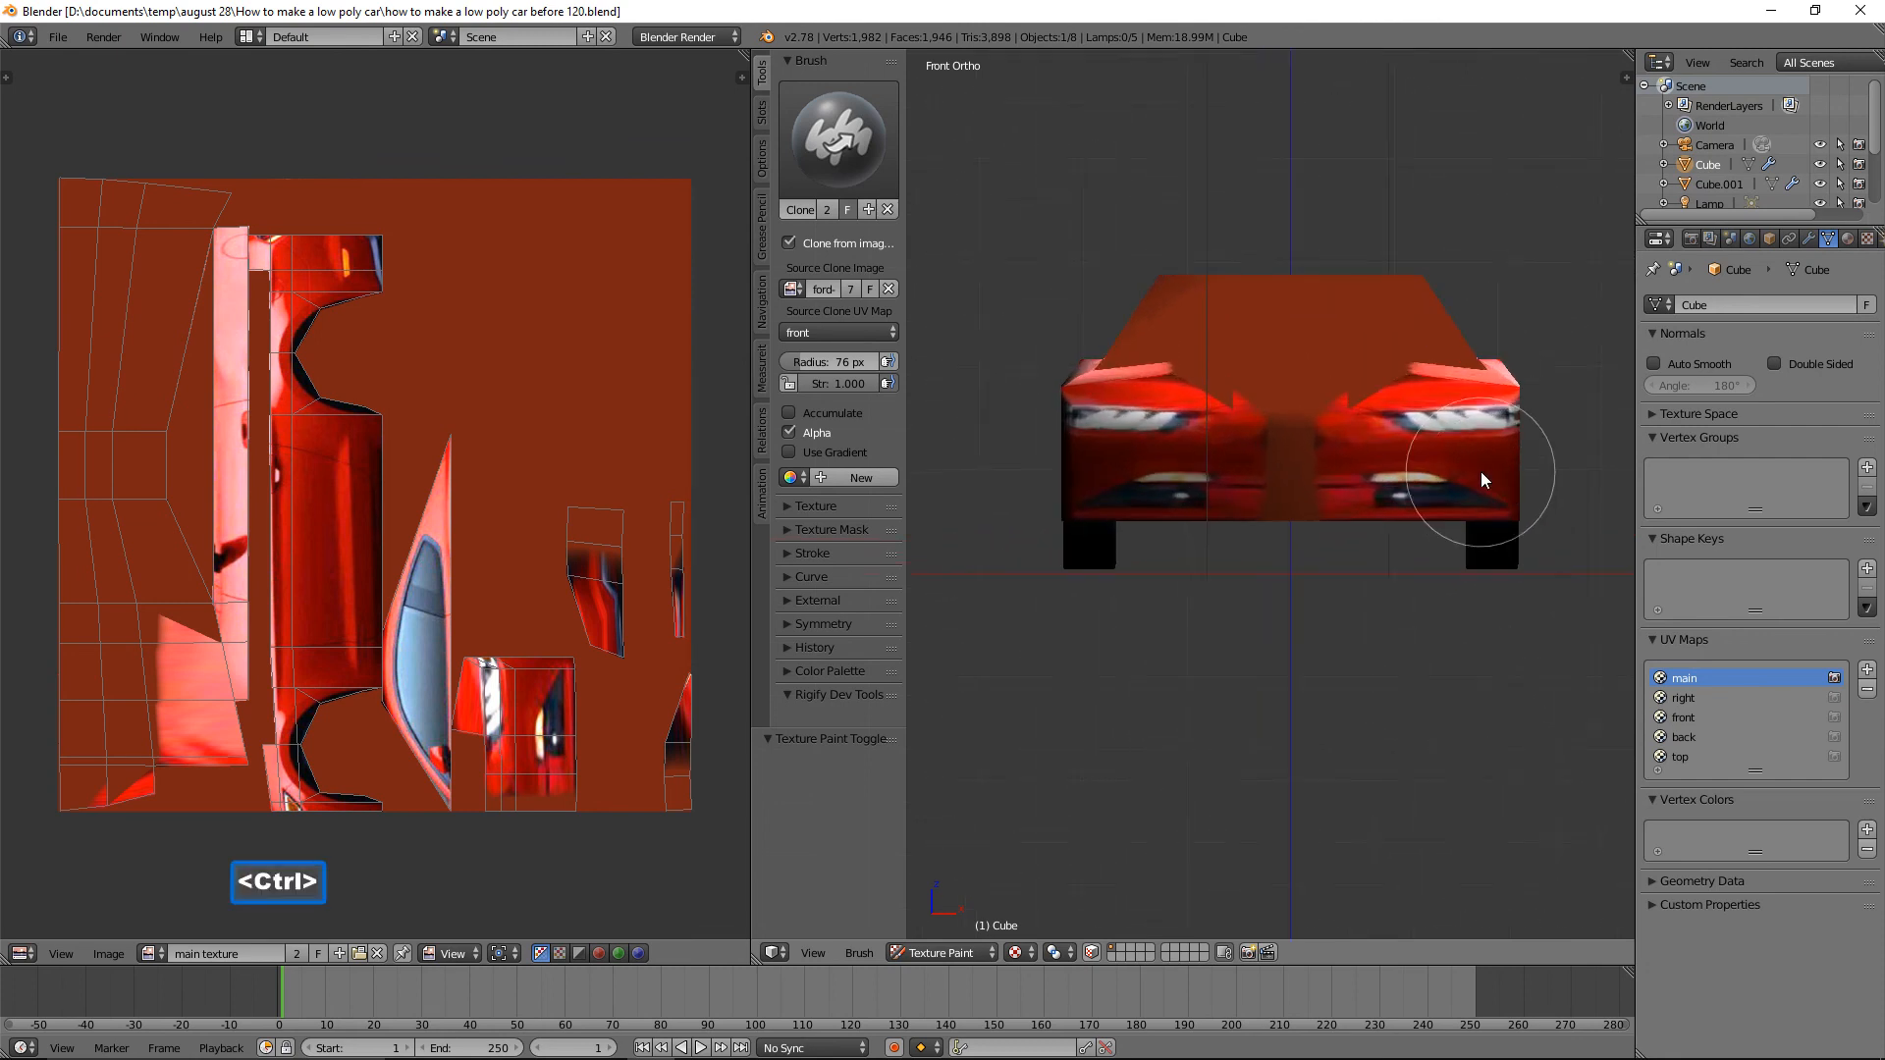
pyautogui.press('f')
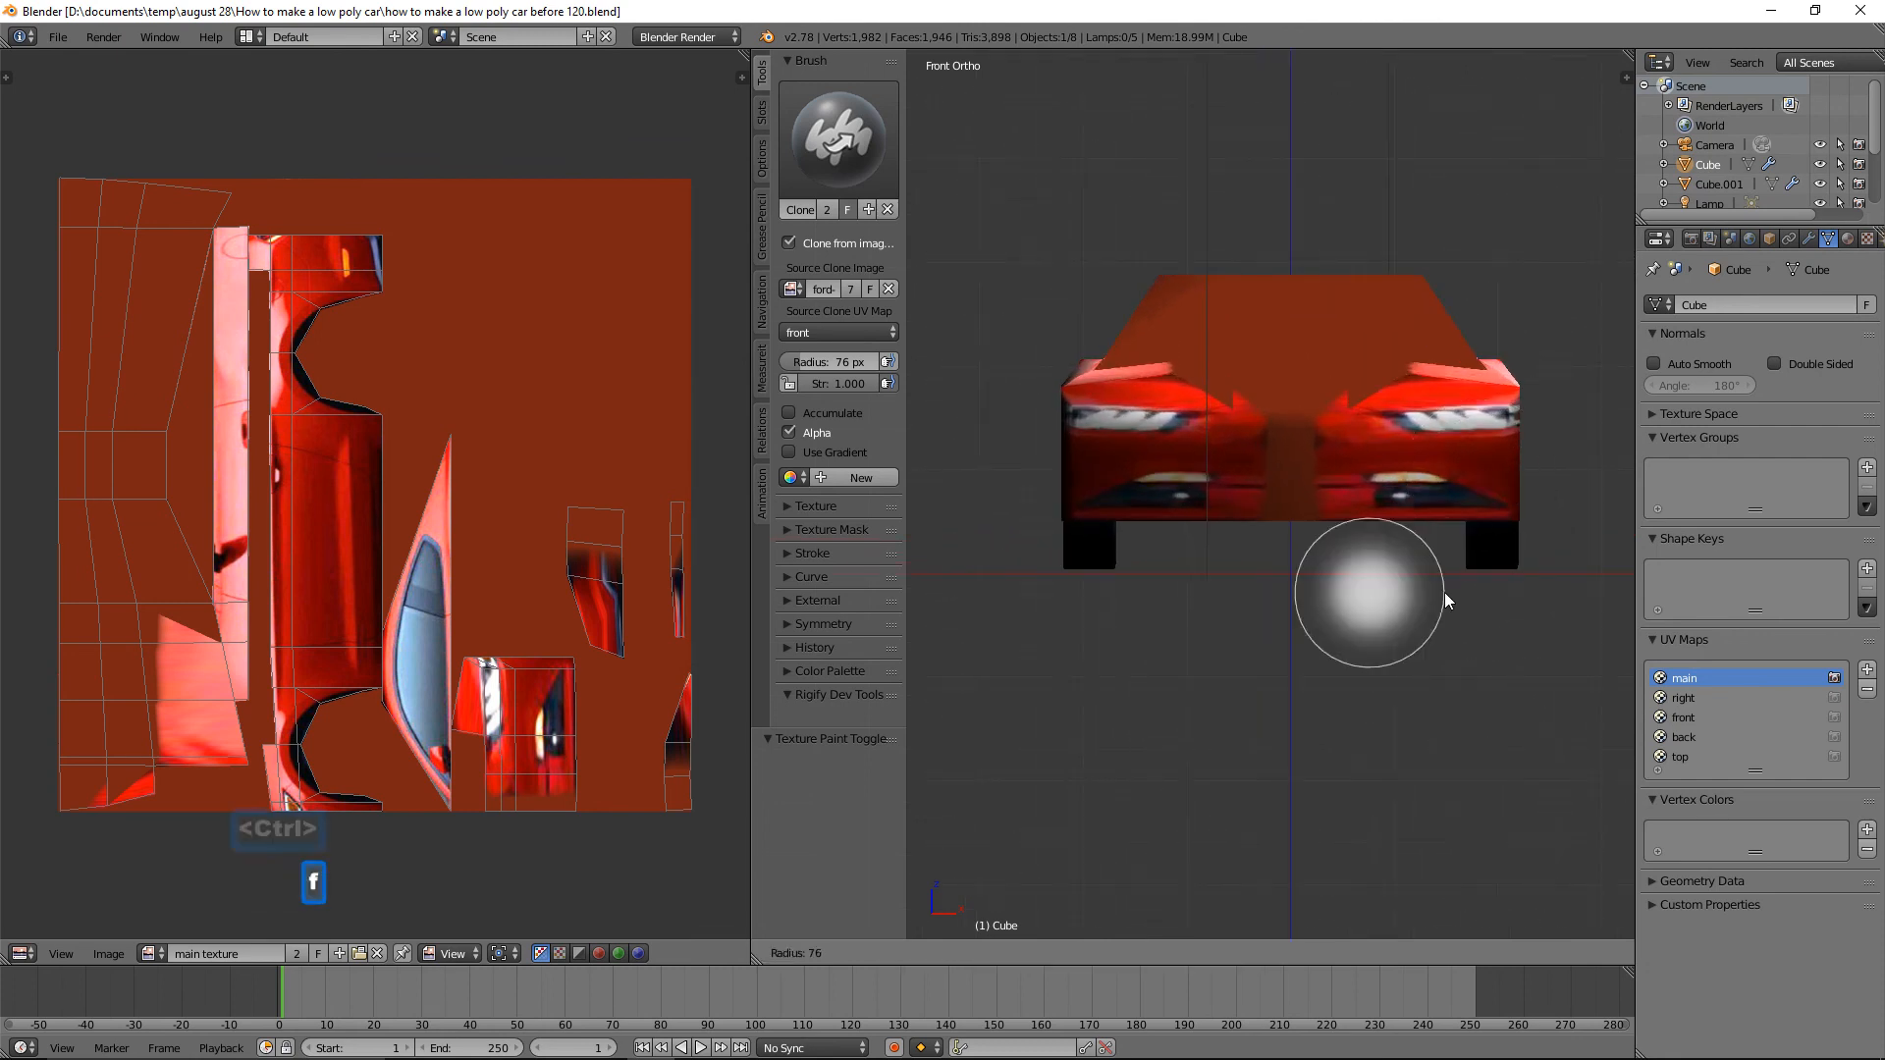
pyautogui.click(1413, 595)
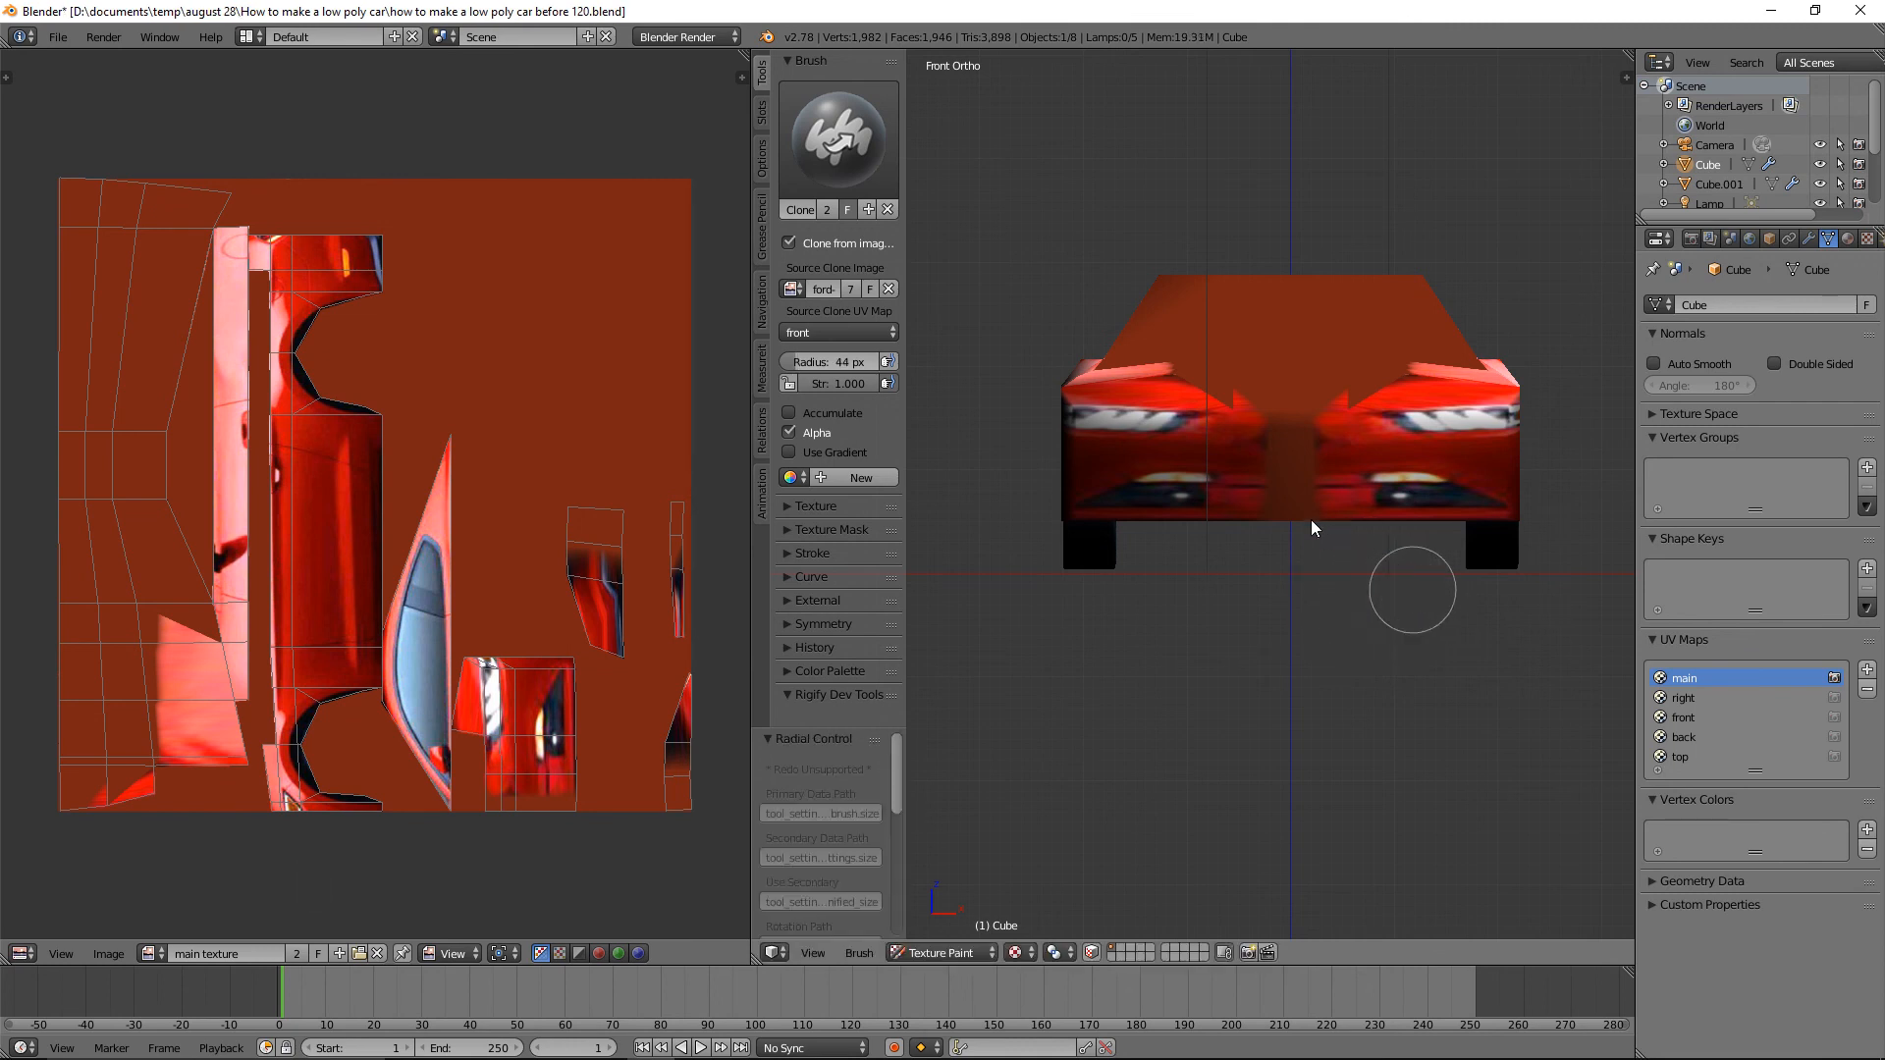
pyautogui.click(1276, 449)
pyautogui.click(1272, 473)
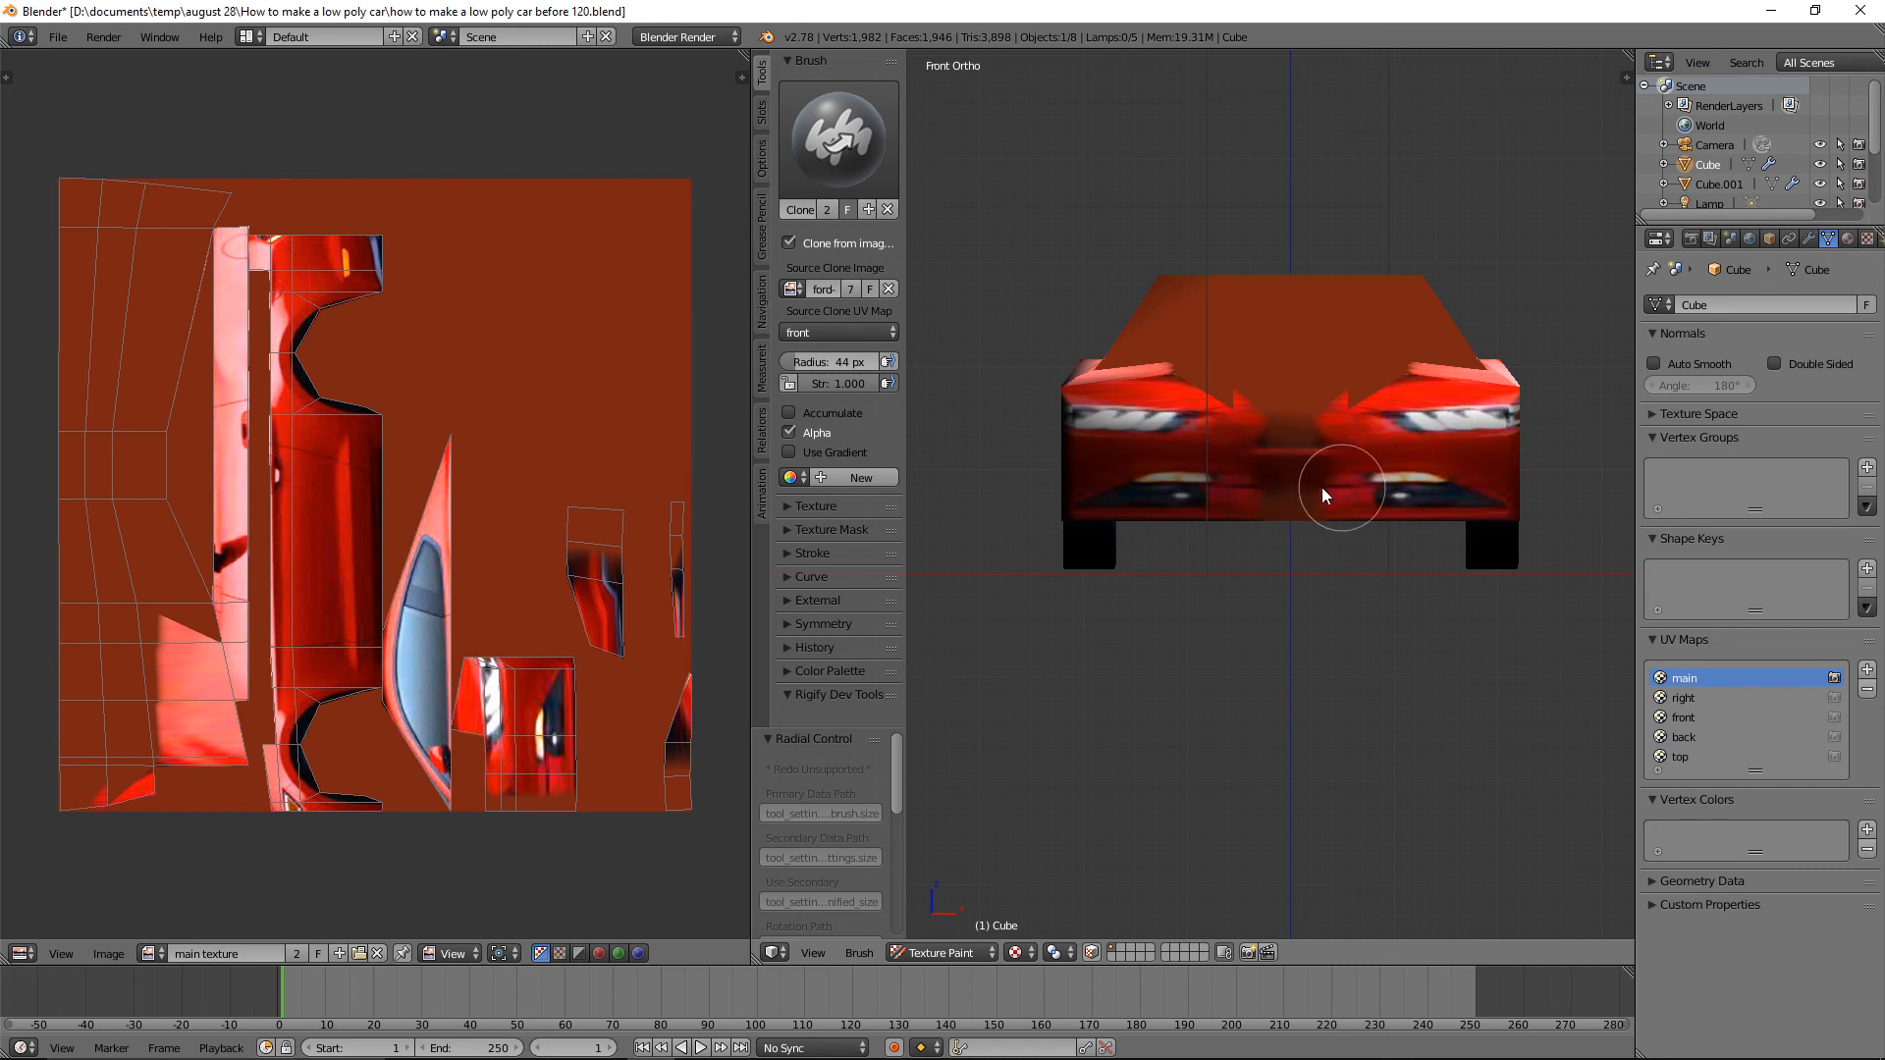
pyautogui.moveTo(1170, 487)
pyautogui.mouseDown()
pyautogui.moveTo(1252, 445)
pyautogui.moveTo(1245, 384)
pyautogui.moveTo(1221, 375)
pyautogui.moveTo(1237, 393)
pyautogui.mouseUp()
# Reduce the brush radius to 25 px and clone the front photo over the grille edges, headlights, hood edge and fog lights.
pyautogui.press('f')
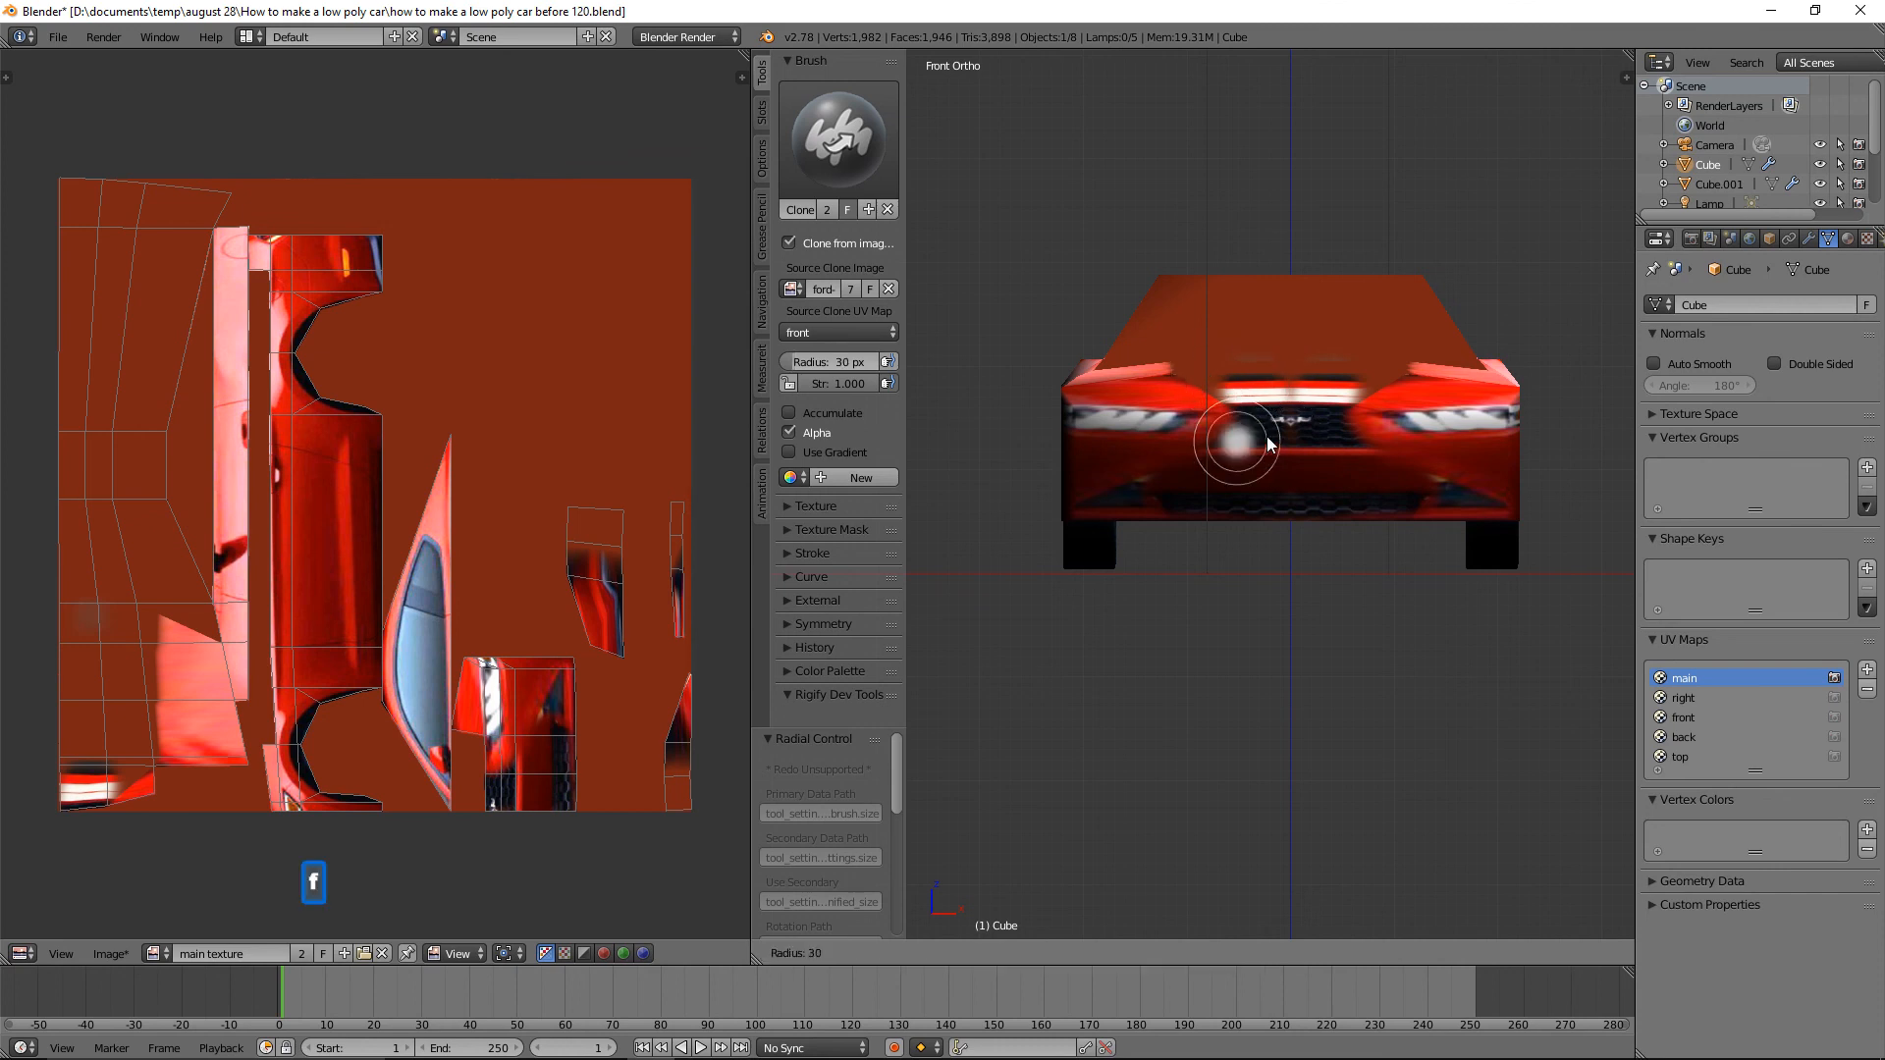
pyautogui.click(1263, 442)
pyautogui.moveTo(1217, 381); pyautogui.dragTo(1145, 367)
pyautogui.moveTo(1263, 383)
pyautogui.mouseDown()
pyautogui.moveTo(1412, 377)
pyautogui.moveTo(1345, 422)
pyautogui.moveTo(1353, 450)
pyautogui.moveTo(1394, 446)
pyautogui.moveTo(1379, 425)
pyautogui.mouseUp()
pyautogui.moveTo(1384, 422)
pyautogui.mouseDown()
pyautogui.moveTo(1431, 457)
pyautogui.moveTo(1413, 413)
pyautogui.moveTo(1425, 452)
pyautogui.mouseUp()
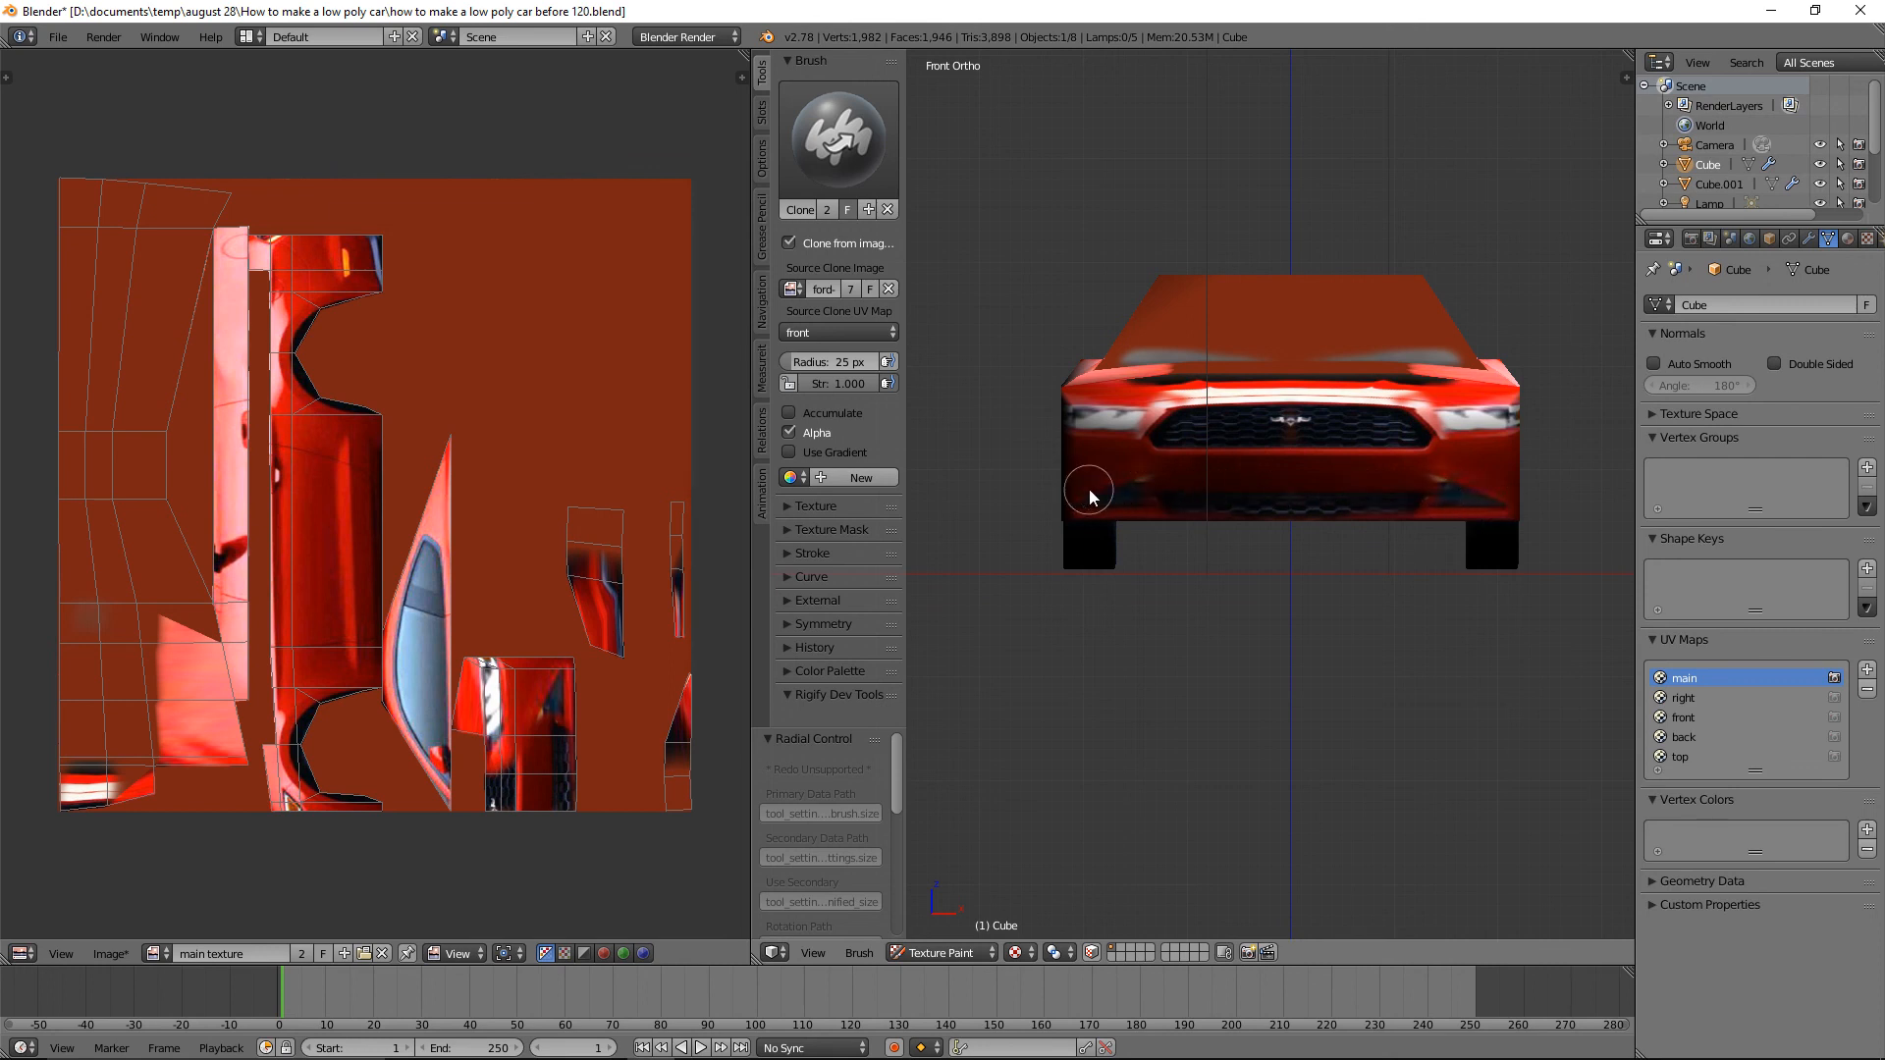
pyautogui.moveTo(1376, 539)
pyautogui.mouseDown()
pyautogui.moveTo(1482, 504)
pyautogui.moveTo(1463, 481)
pyautogui.moveTo(1514, 501)
pyautogui.moveTo(1486, 524)
pyautogui.mouseUp()
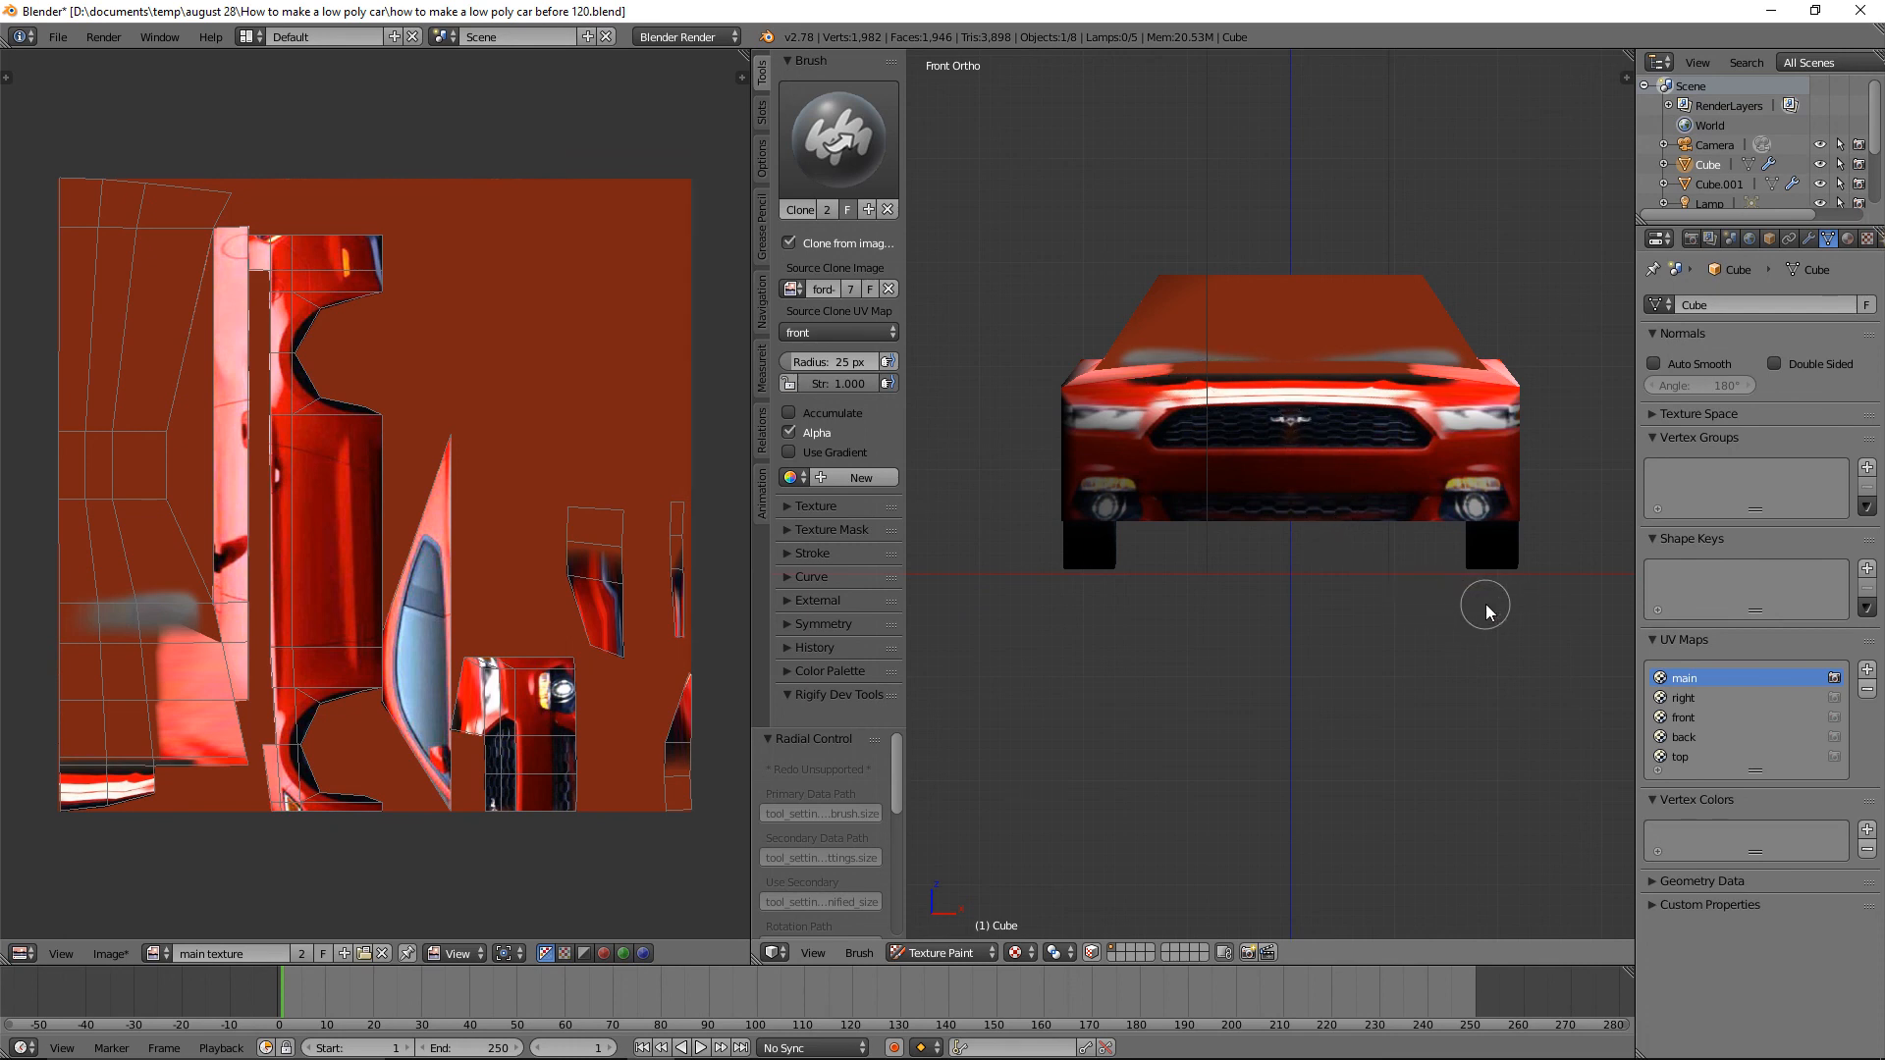
# Save the updated main texture image and save the project as "how to make a low poly car before 121.blend".
pyautogui.moveTo(1489, 605); pyautogui.dragTo(1411, 625, button='middle')
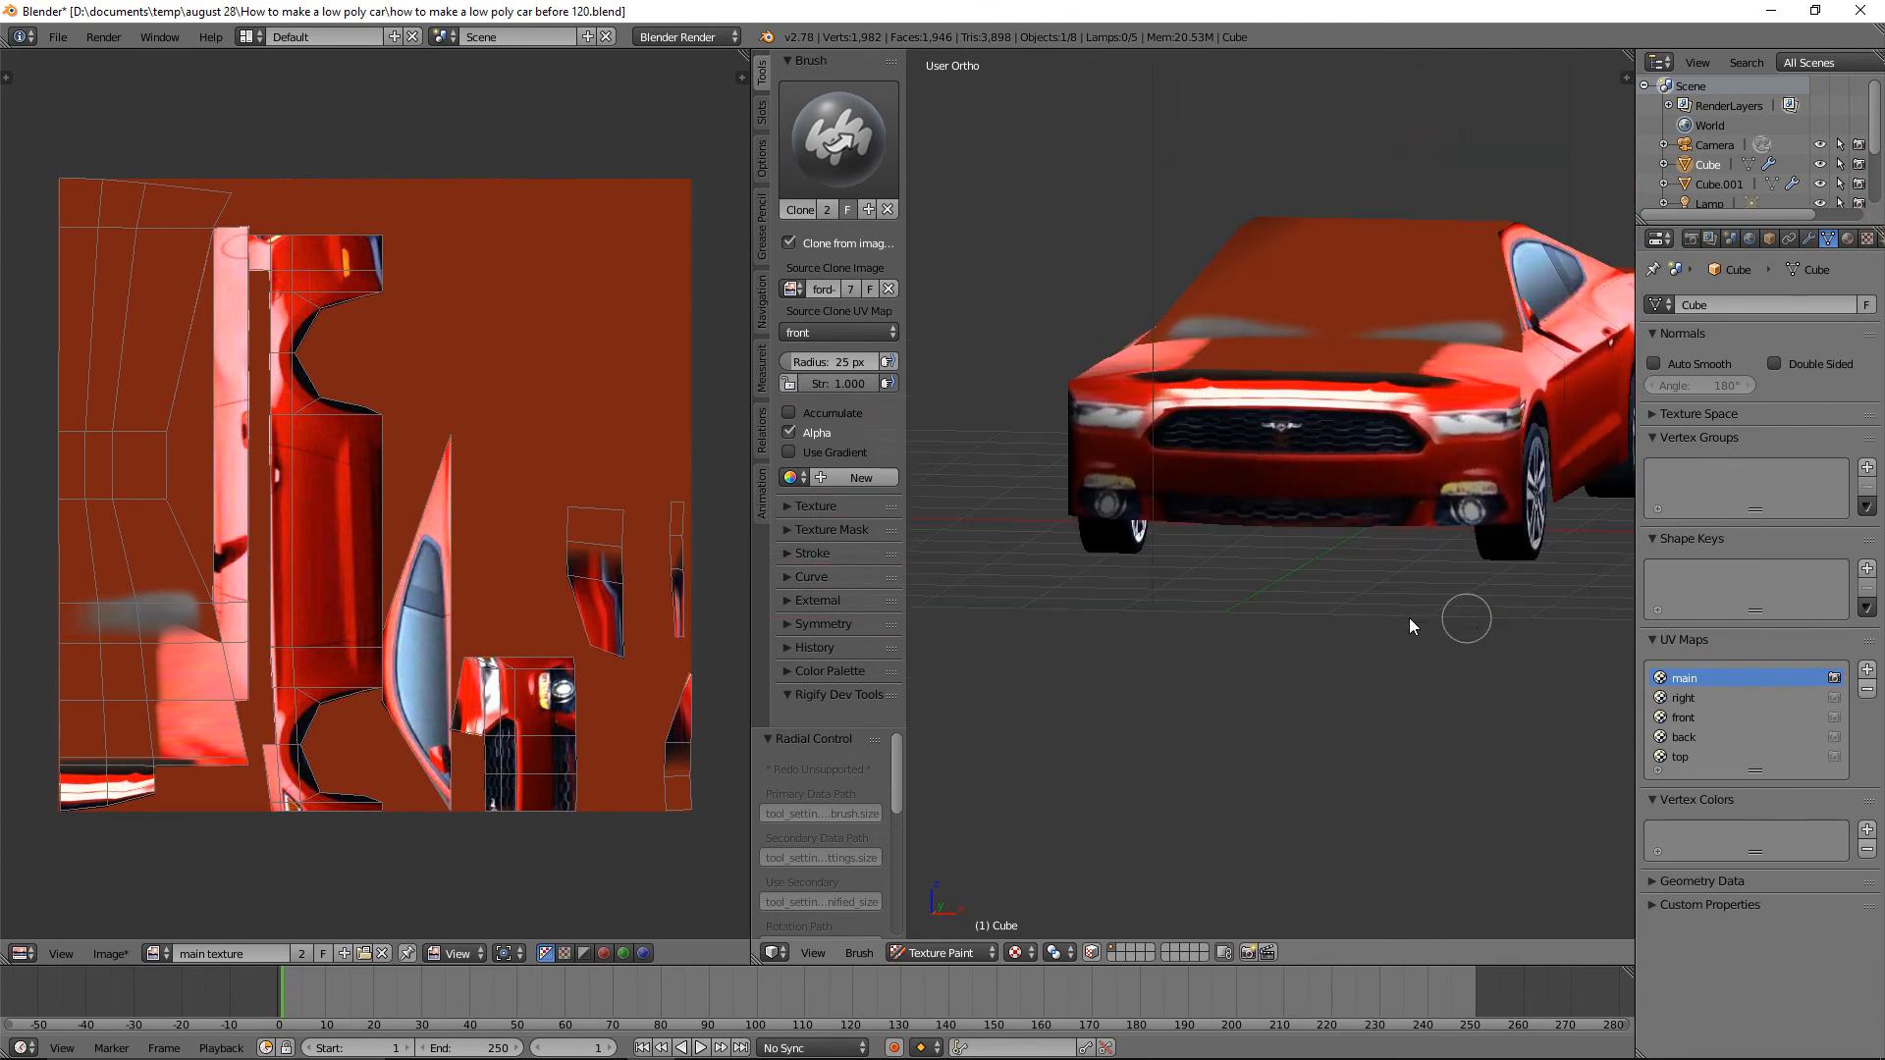
pyautogui.click(111, 953)
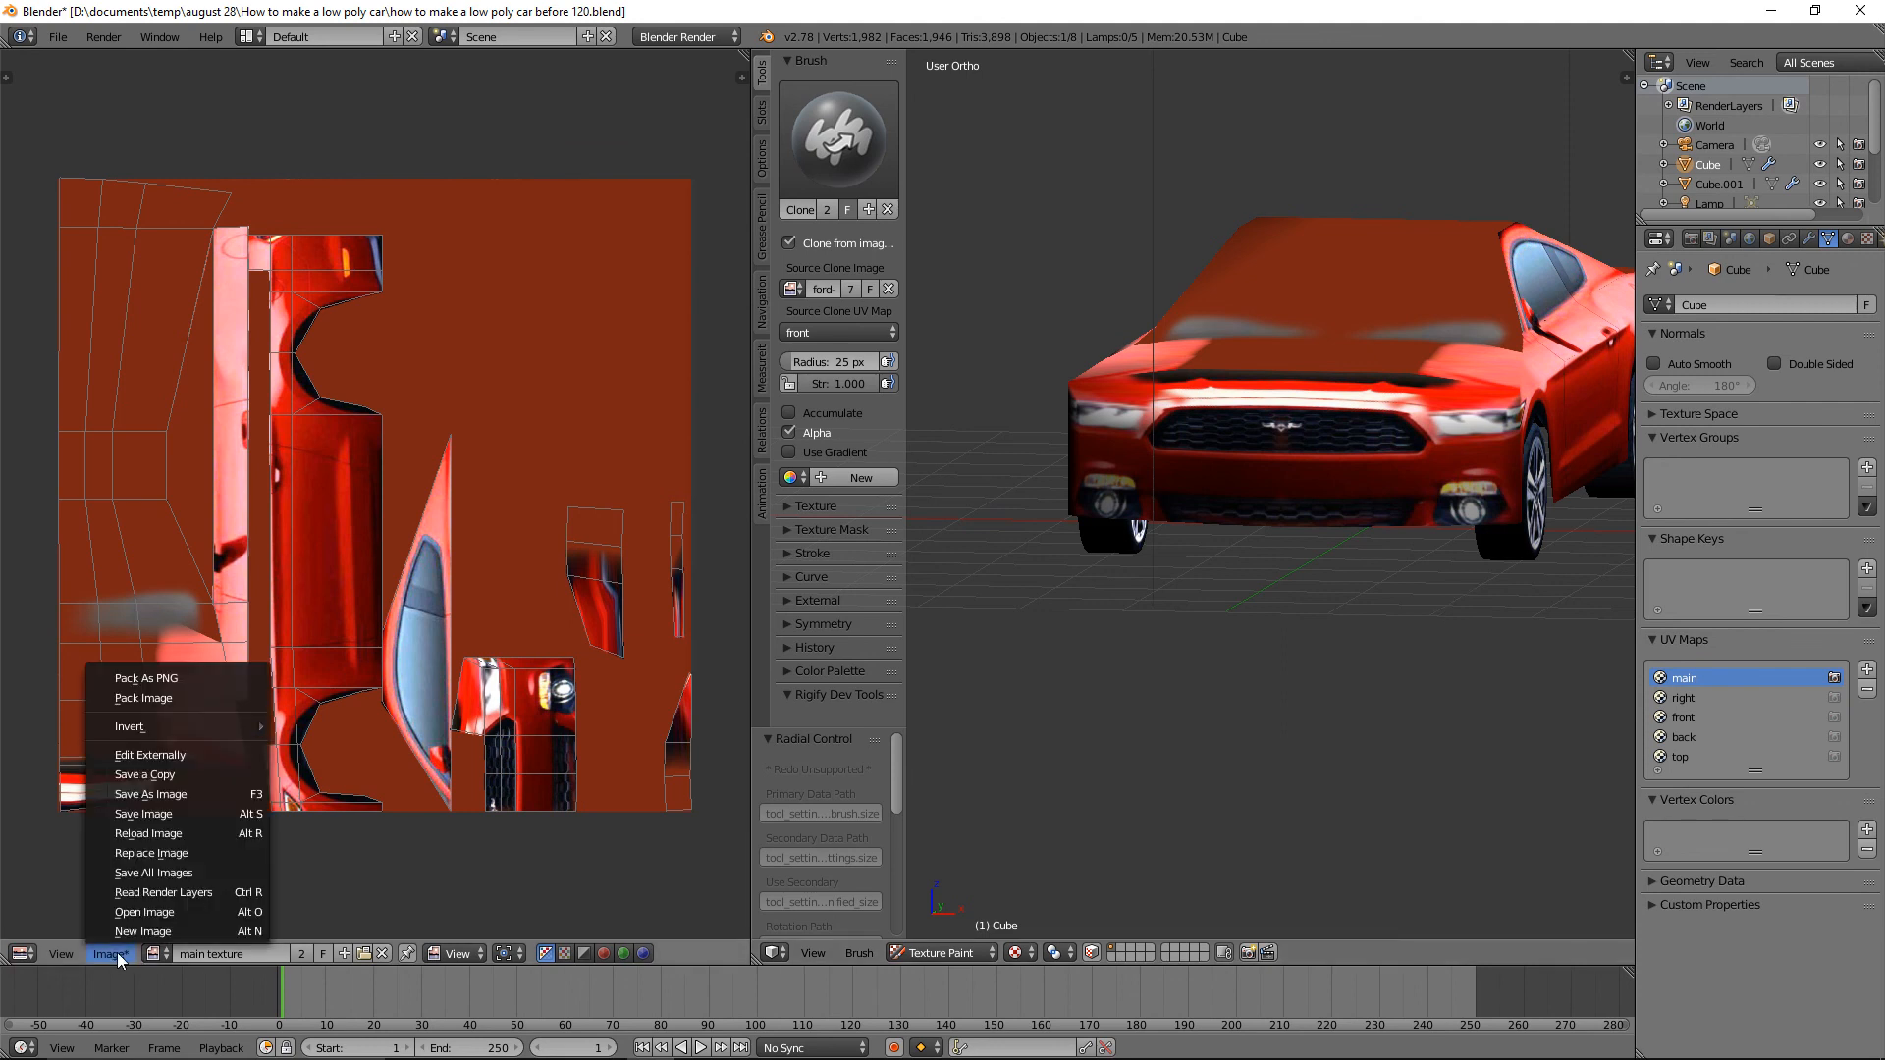
pyautogui.click(185, 812)
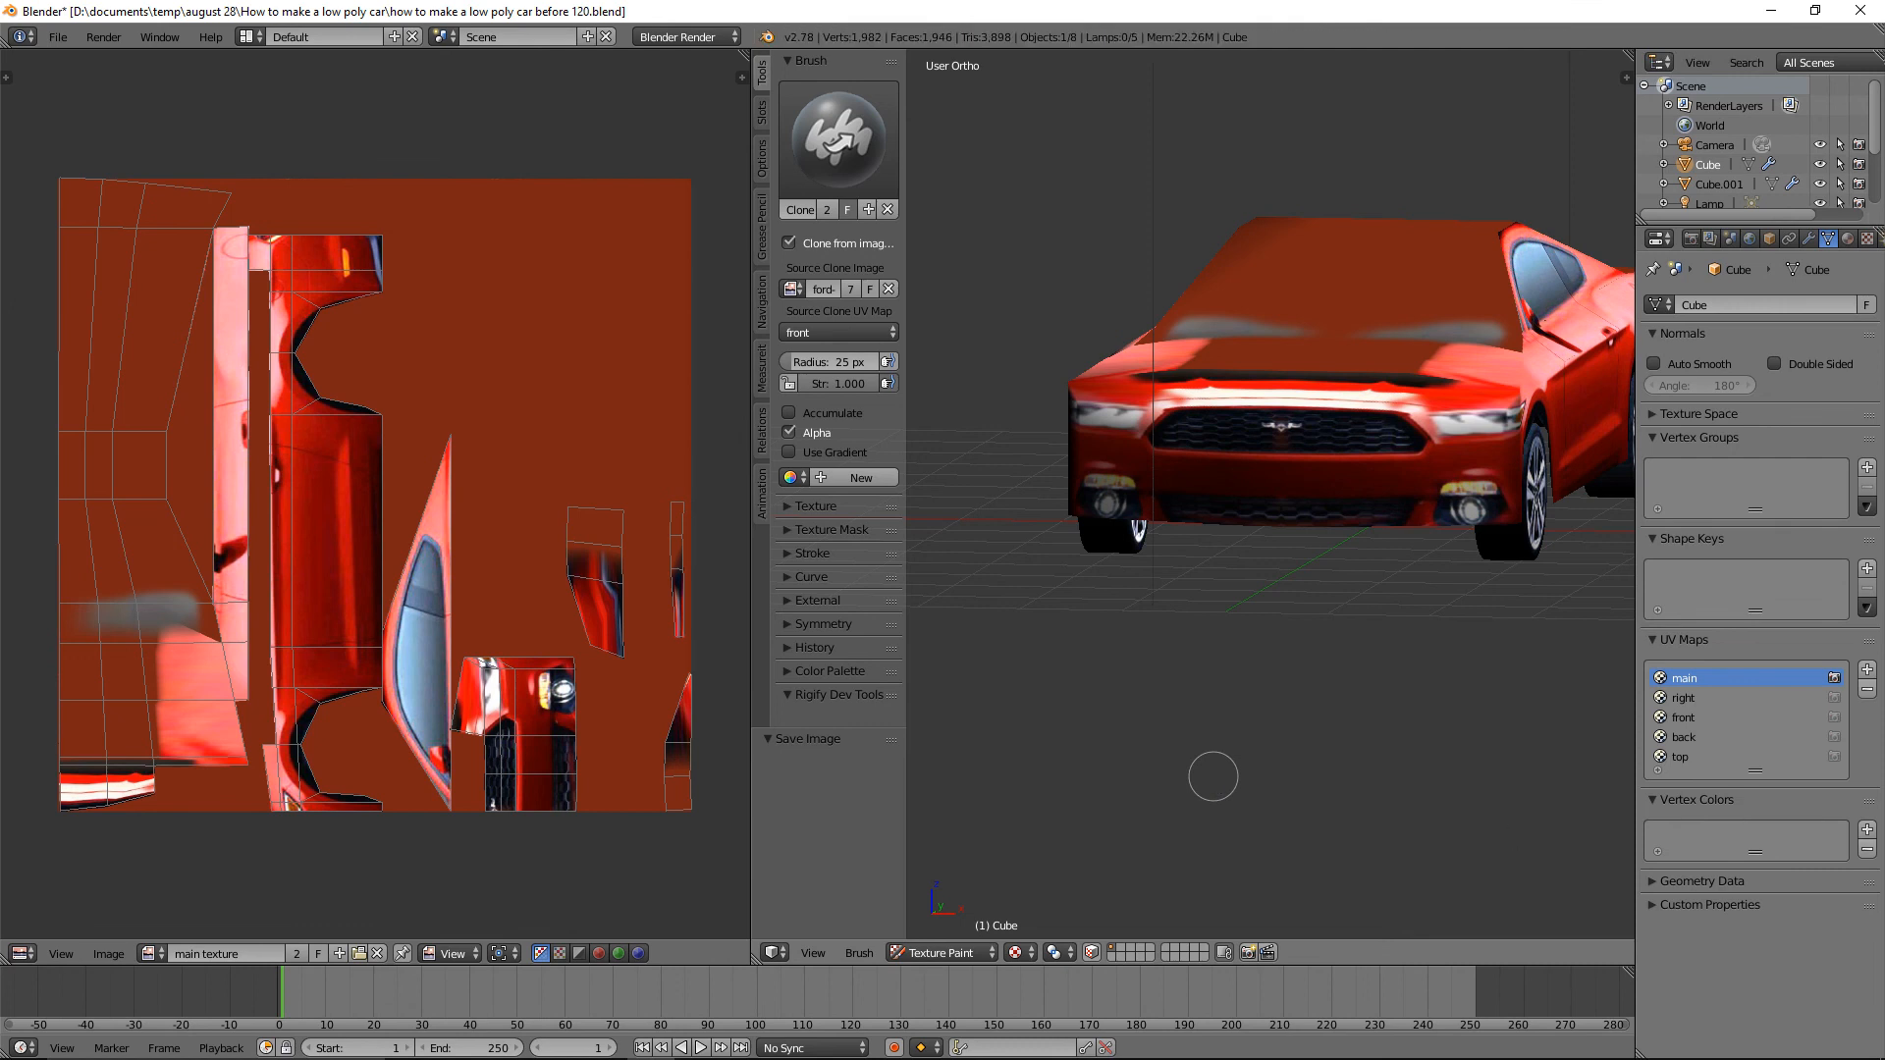
pyautogui.hotkey('ctrl', 'alt', 's')
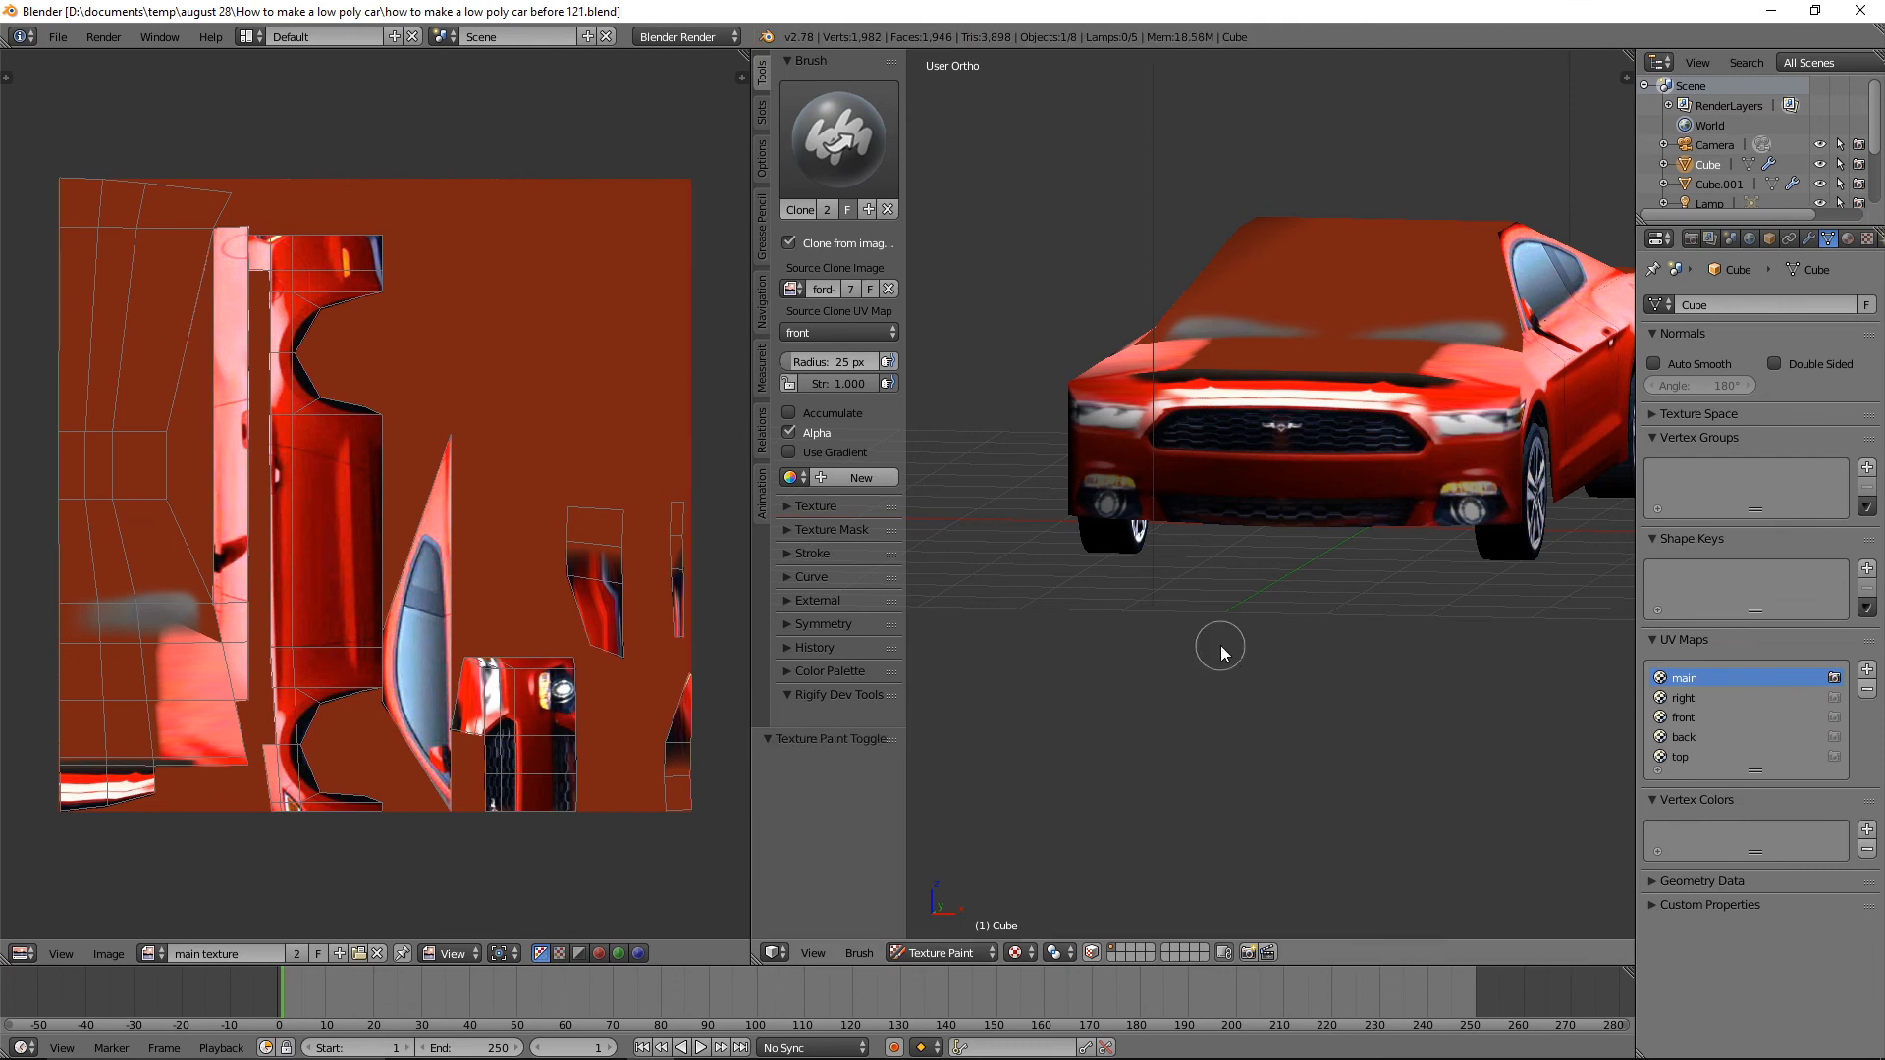
# Align the view to the car's back and set the clone source UV map to "back".
pyautogui.click(763, 314)
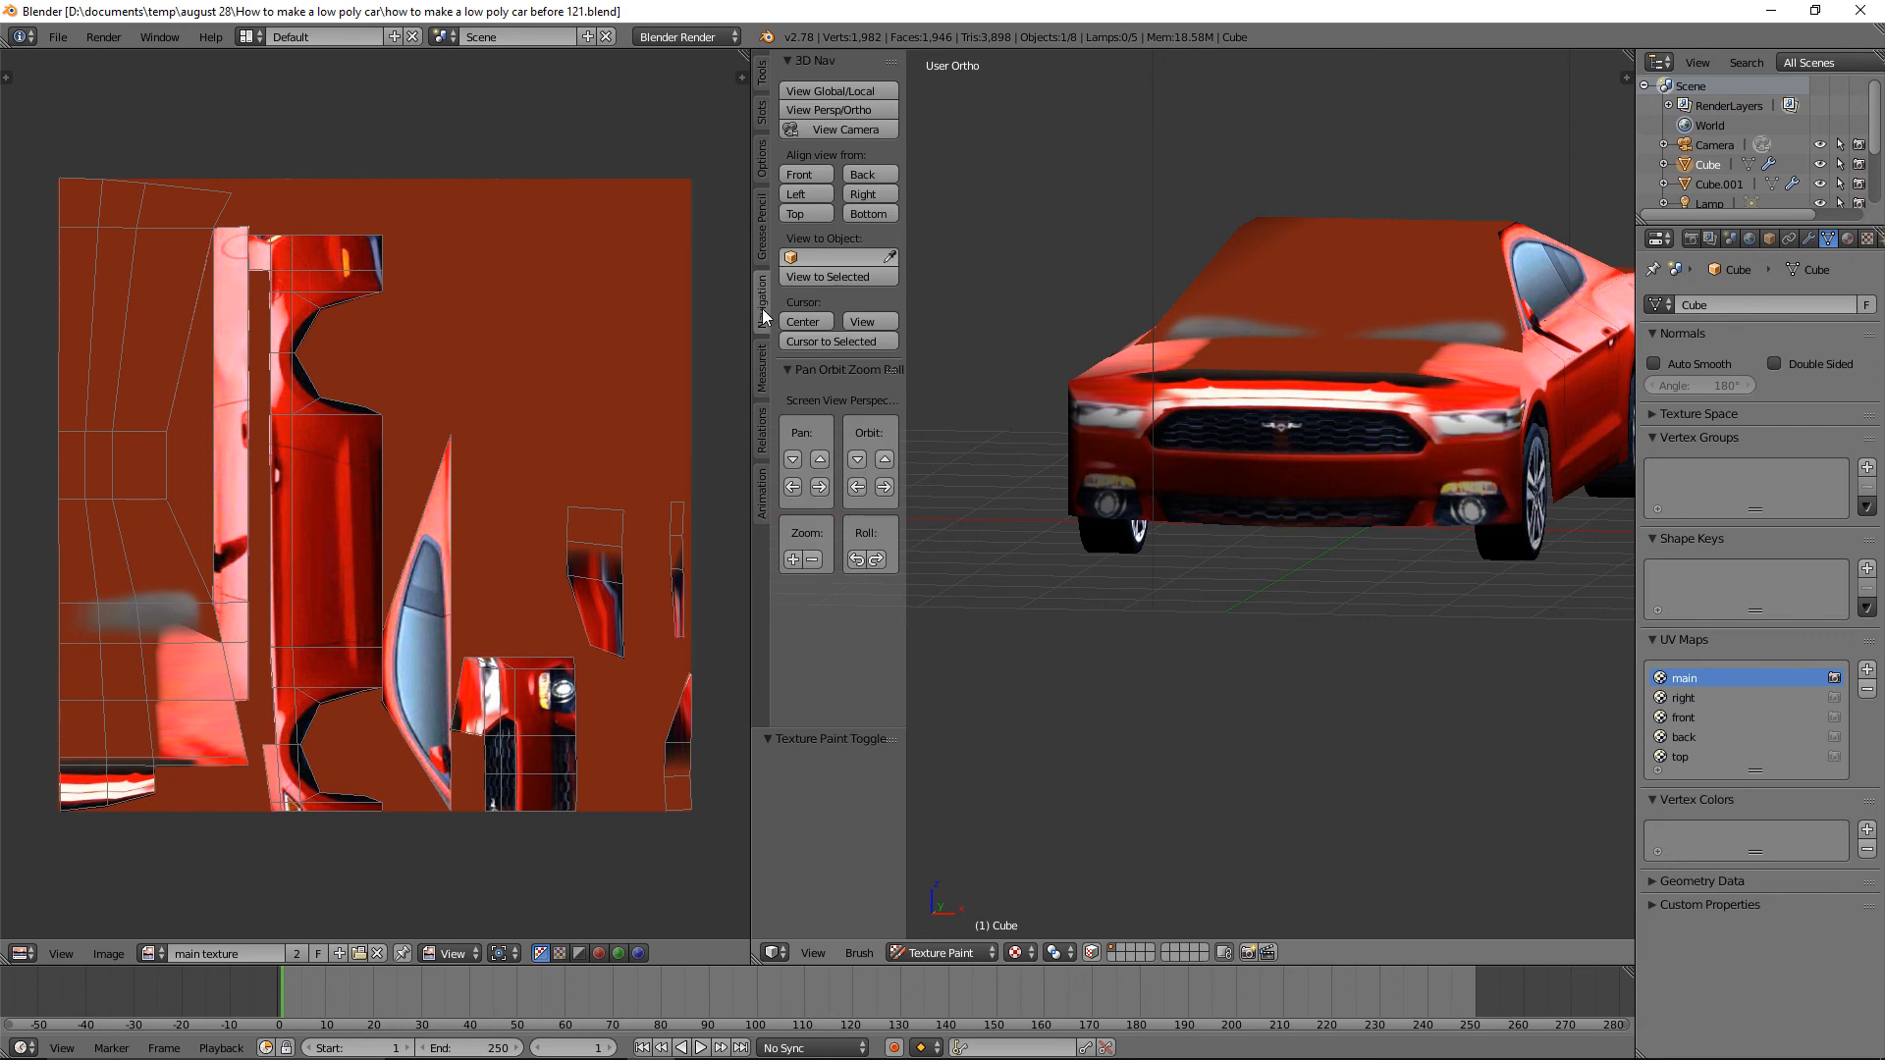
pyautogui.click(877, 175)
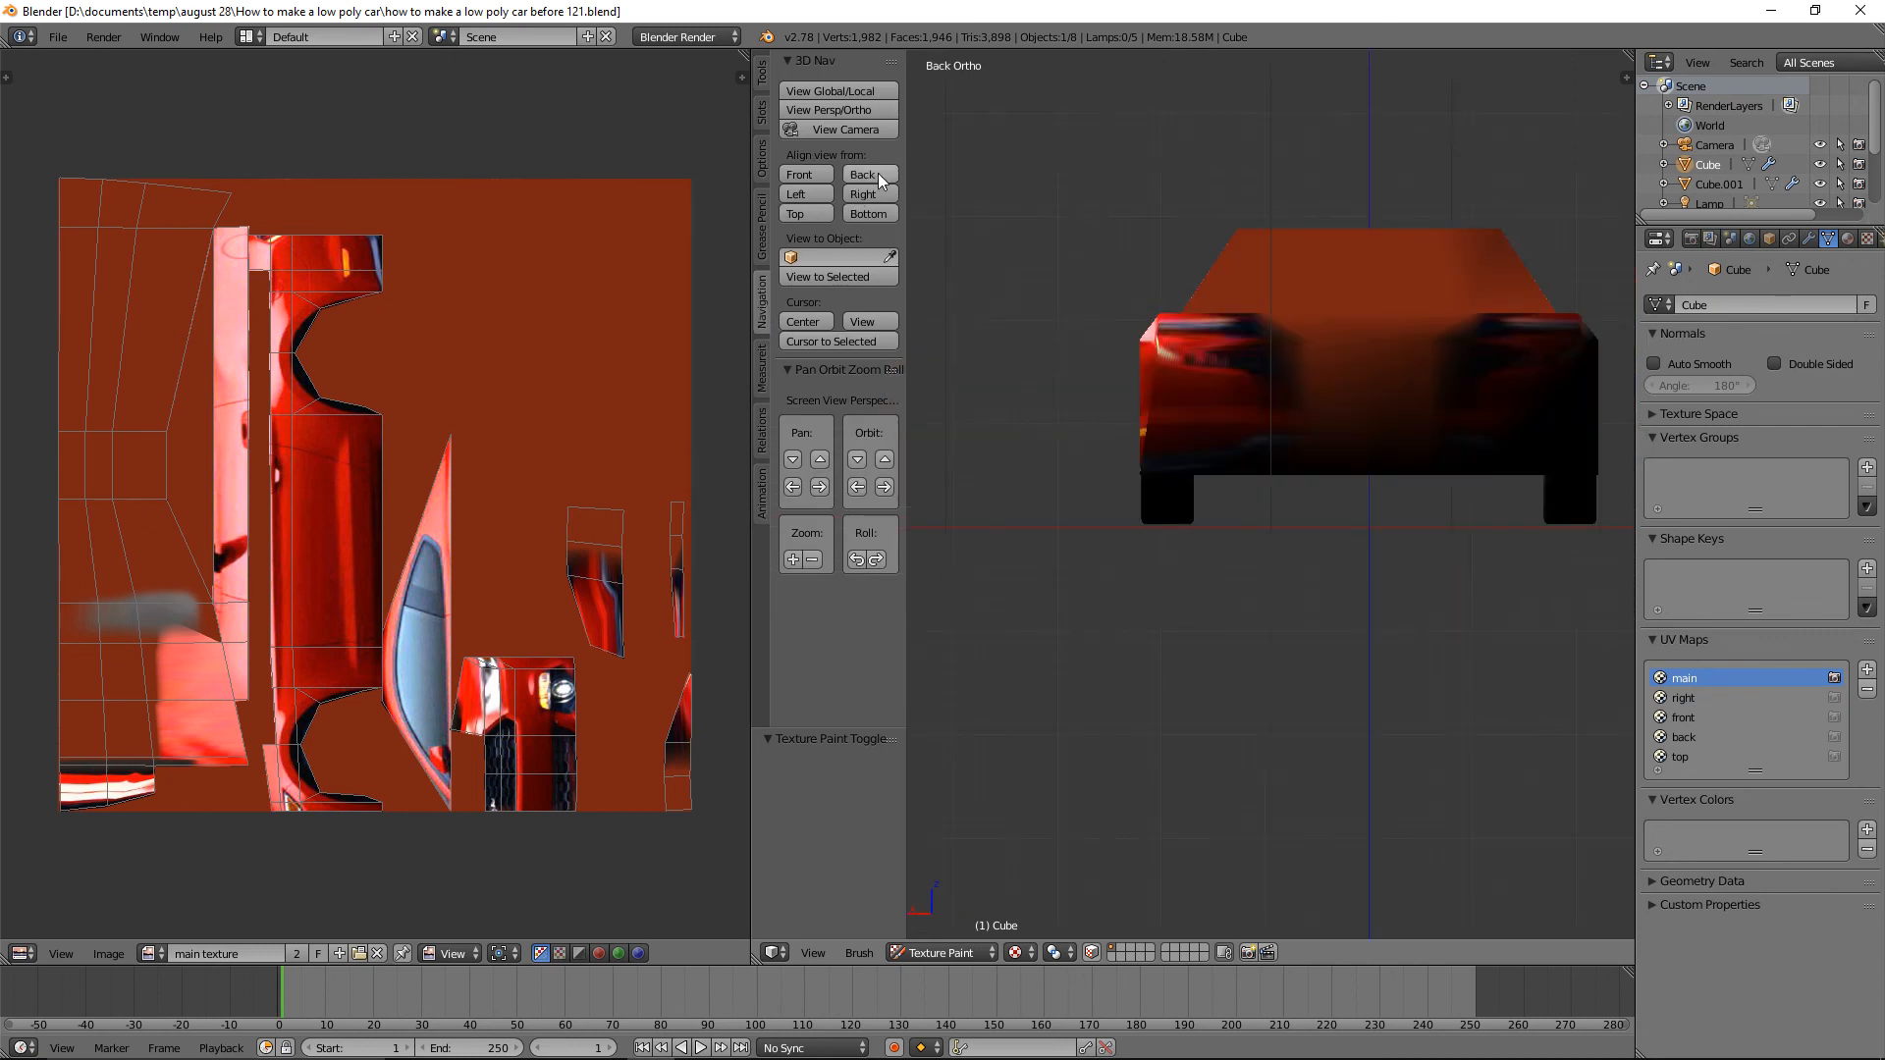
pyautogui.click(764, 76)
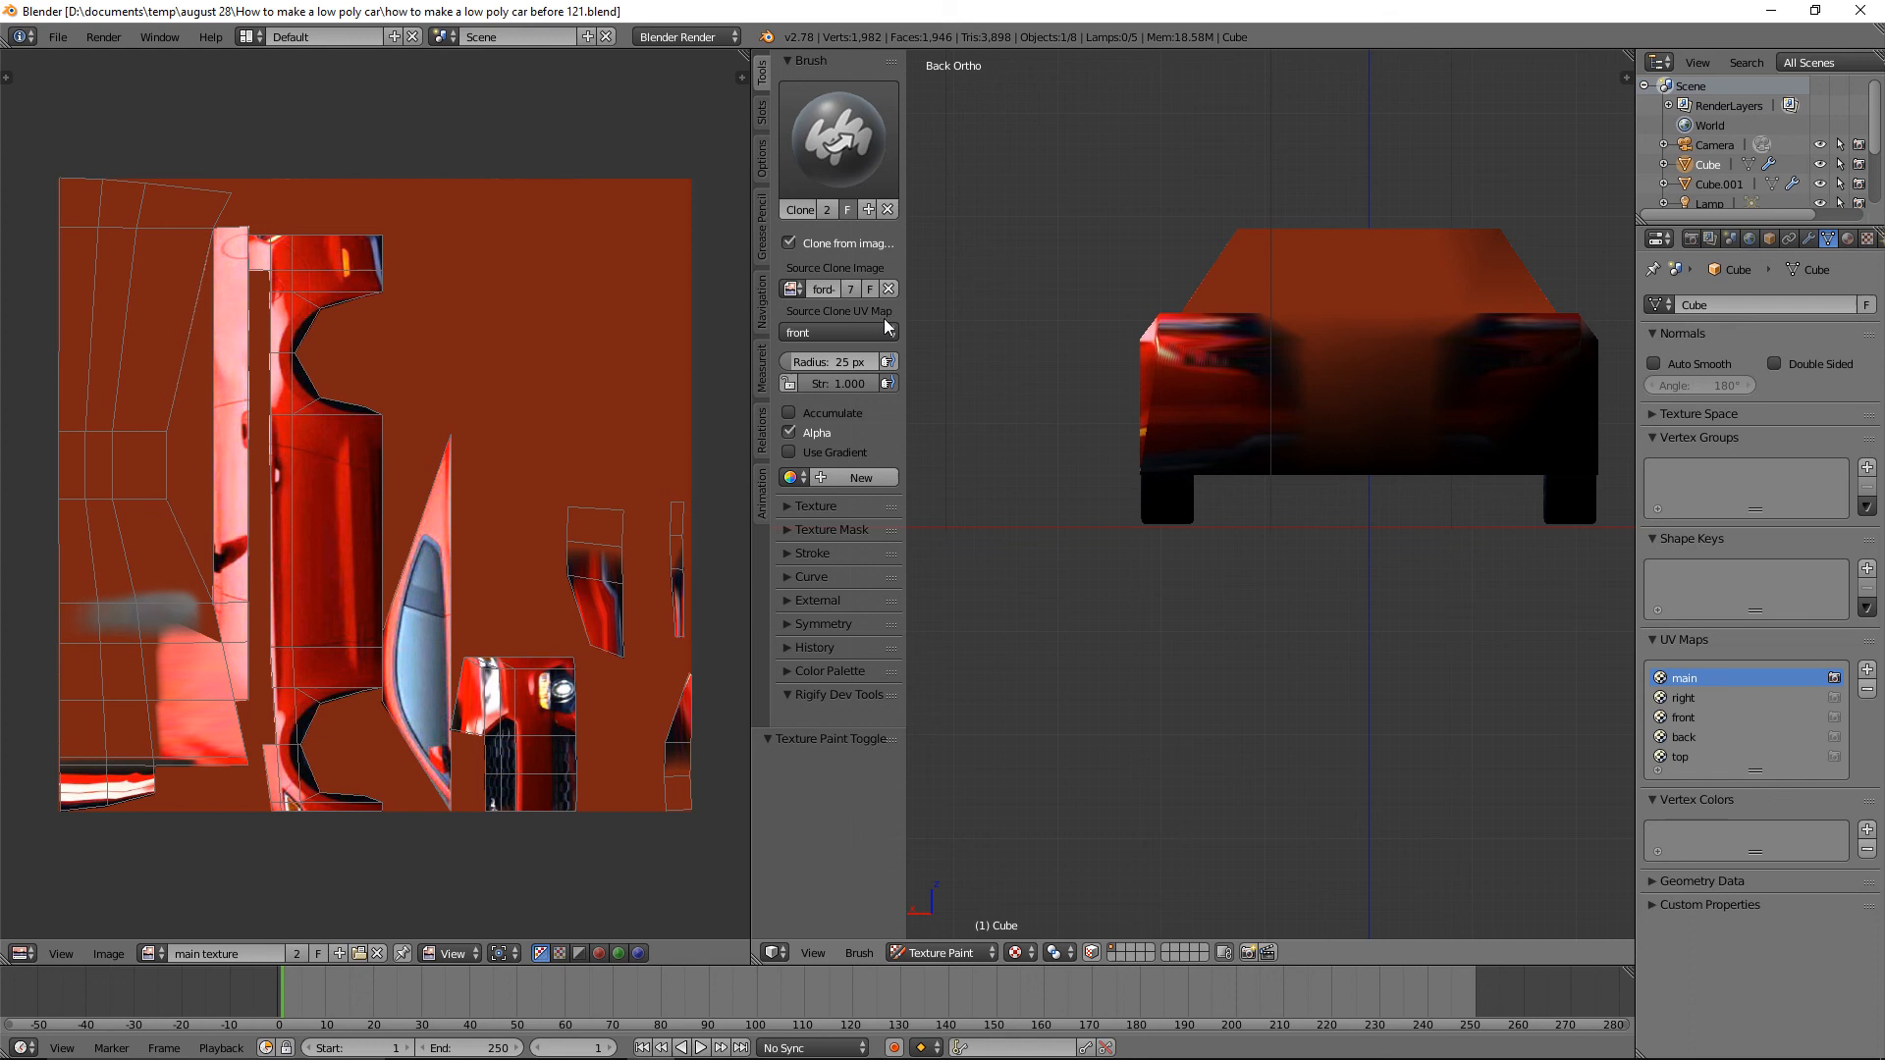
pyautogui.click(892, 337)
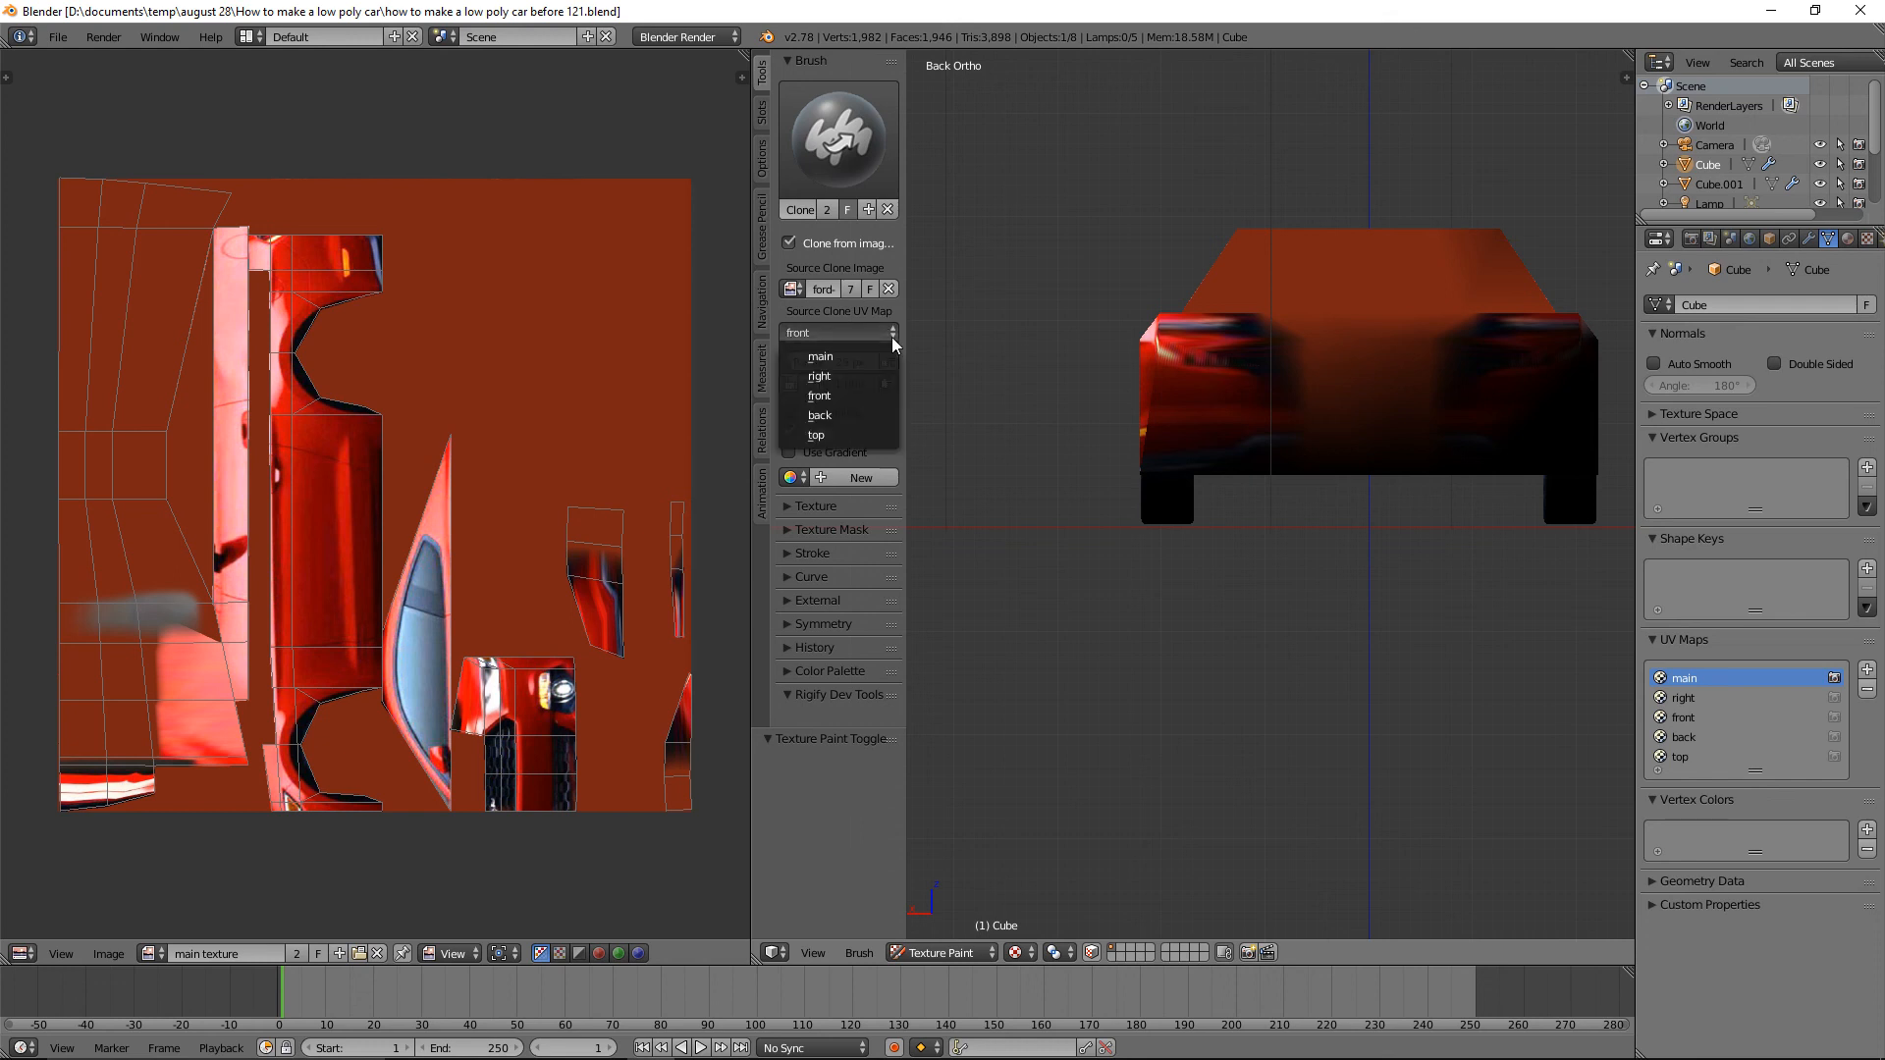
pyautogui.click(864, 412)
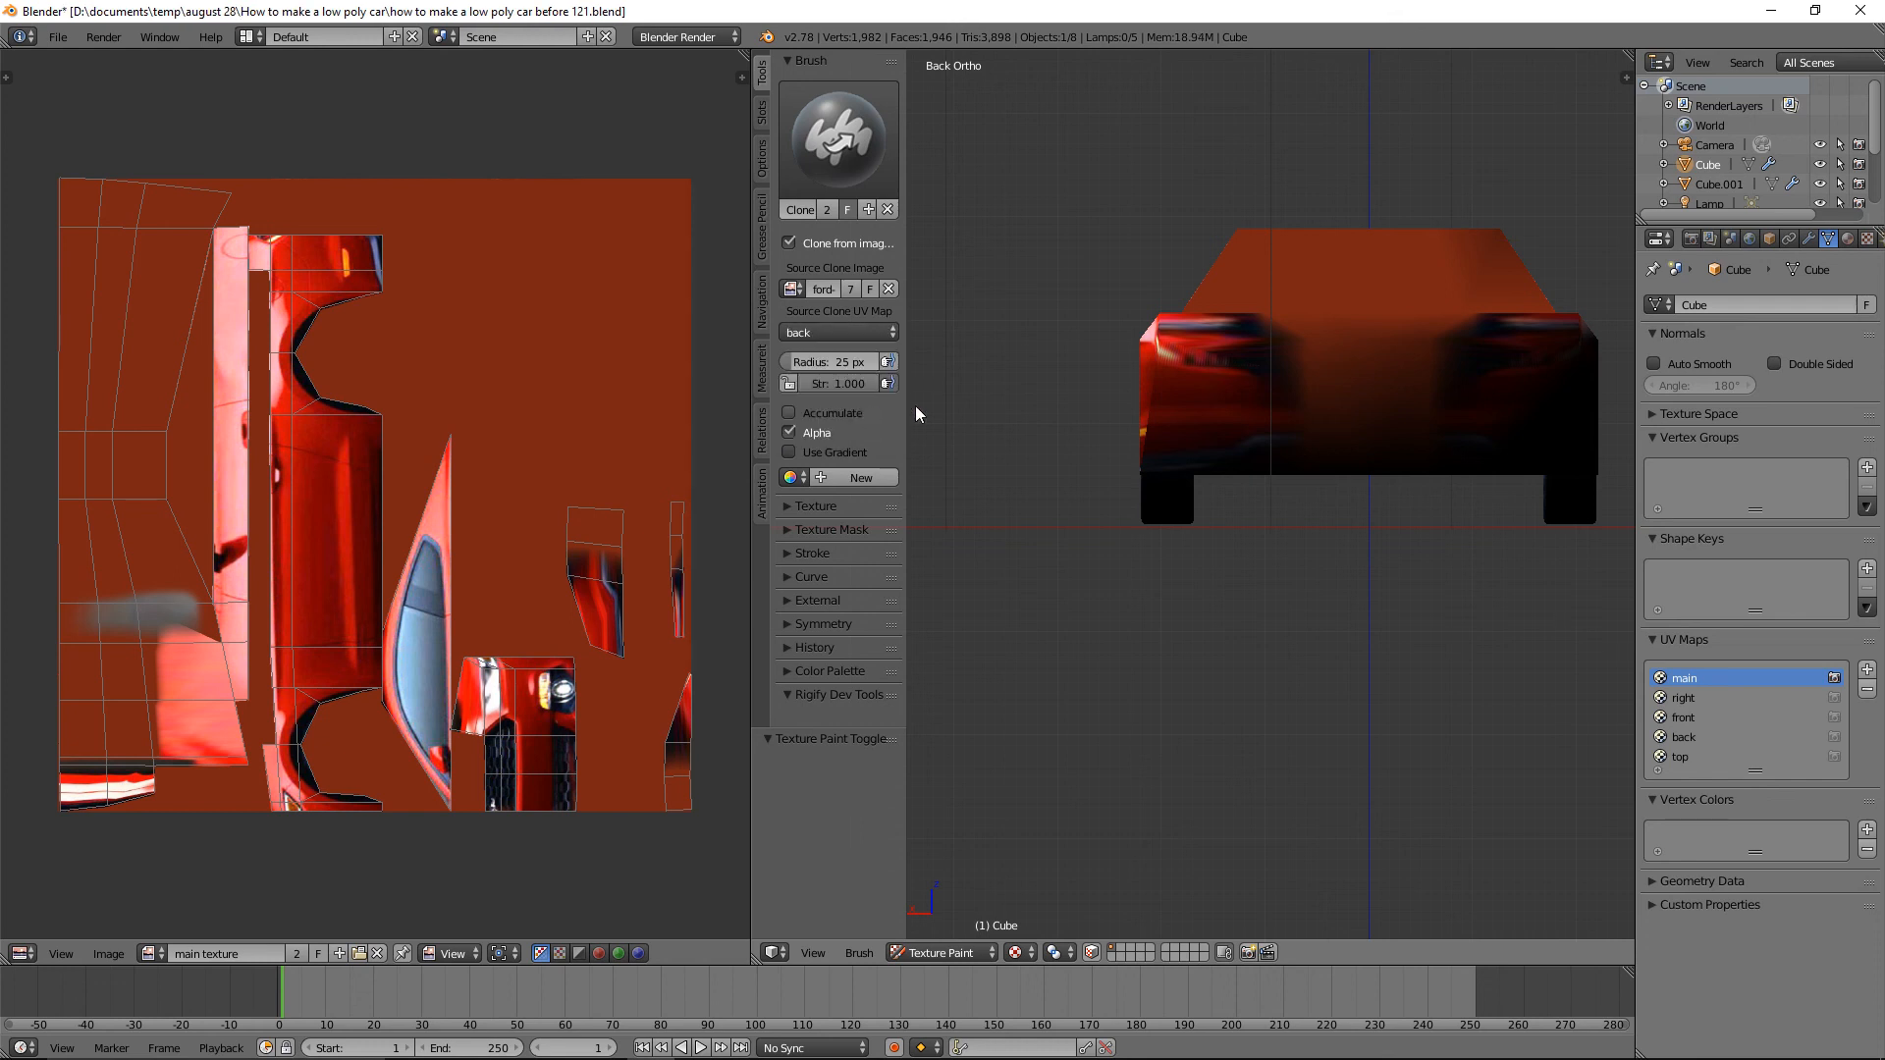
# Set the brush radius to 47 px and clone the back photo over the rear panel, tail lights and bumper.
pyautogui.press('f')
pyautogui.click(1297, 433)
pyautogui.moveTo(1295, 425)
pyautogui.mouseDown()
pyautogui.moveTo(1498, 398)
pyautogui.moveTo(1211, 357)
pyautogui.moveTo(1417, 369)
pyautogui.mouseUp()
pyautogui.moveTo(1533, 352)
pyautogui.mouseDown()
pyautogui.moveTo(1339, 338)
pyautogui.moveTo(1494, 345)
pyautogui.moveTo(1546, 400)
pyautogui.moveTo(1402, 429)
pyautogui.moveTo(1174, 431)
pyautogui.moveTo(1455, 445)
pyautogui.mouseUp()
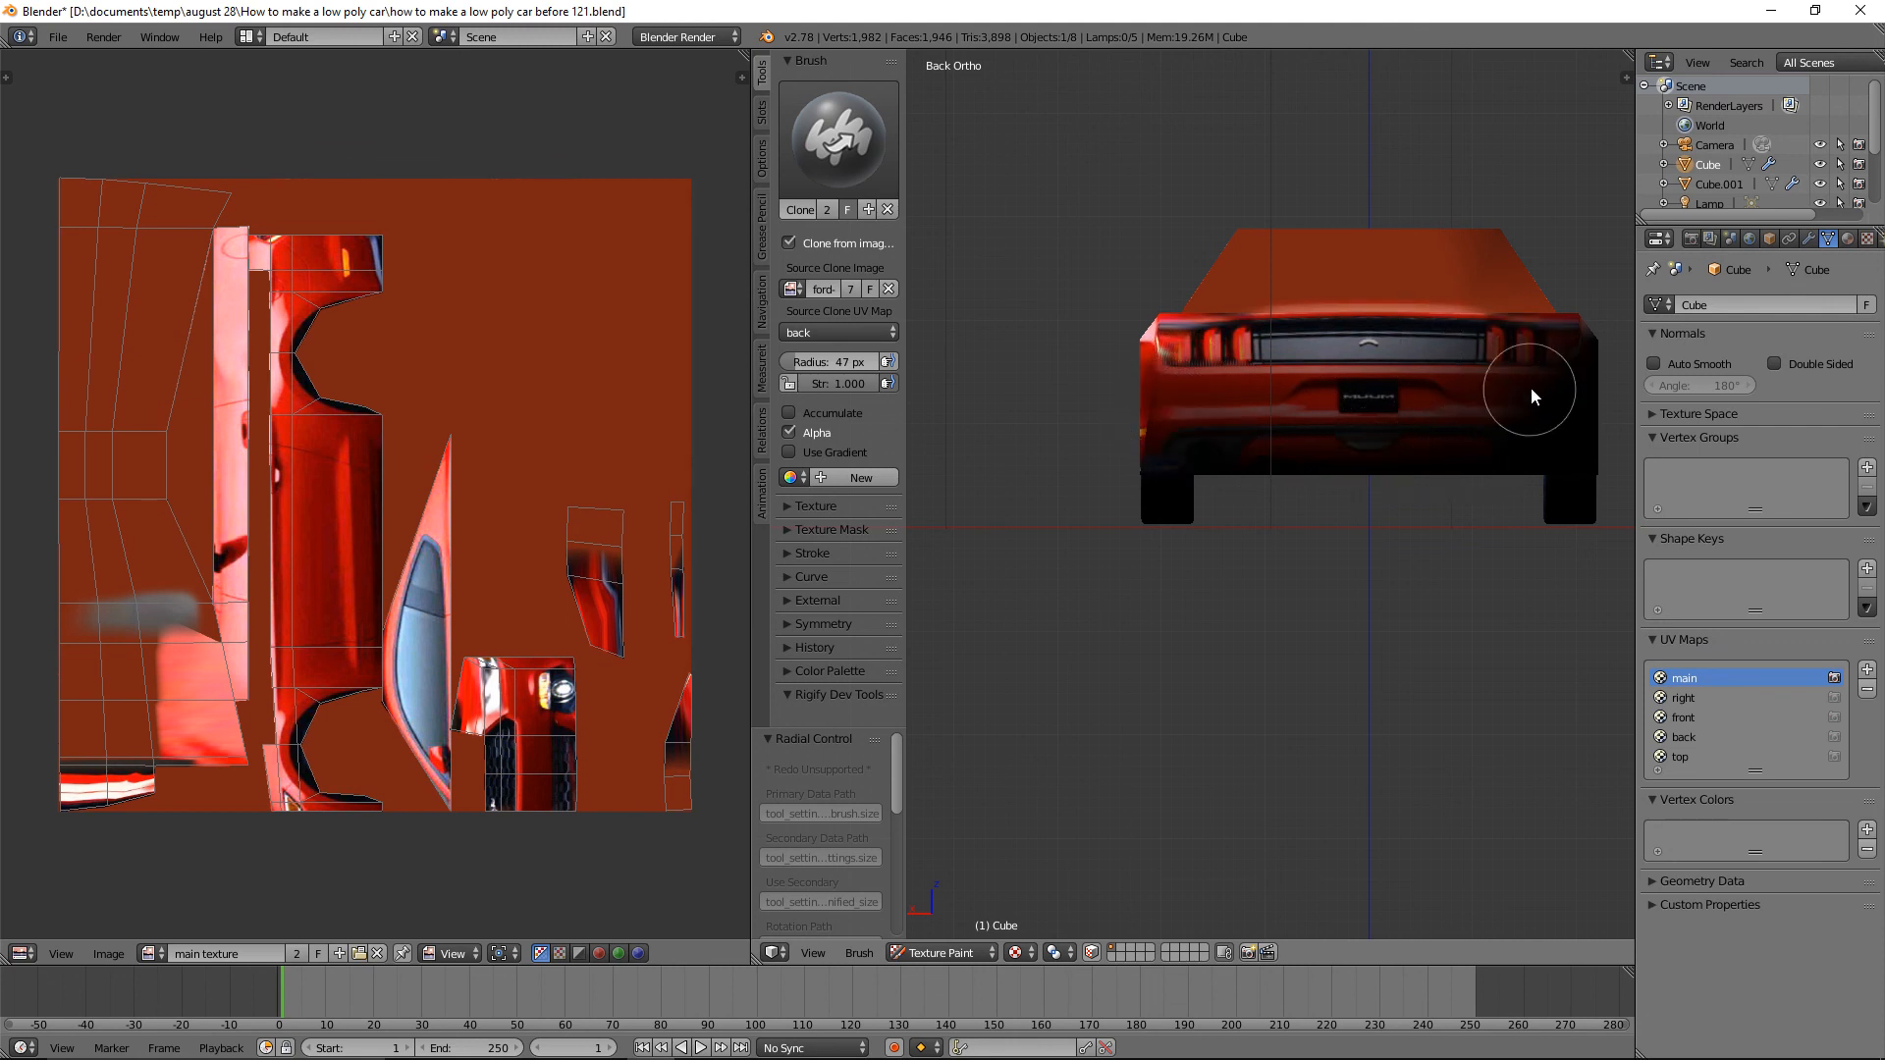
pyautogui.moveTo(1539, 385)
pyautogui.mouseDown()
pyautogui.moveTo(1553, 421)
pyautogui.moveTo(1562, 360)
pyautogui.moveTo(1514, 348)
pyautogui.mouseUp()
pyautogui.hotkey('ctrl', 'z')
pyautogui.hotkey('ctrl', 'z')
pyautogui.hotkey('ctrl', 'z')
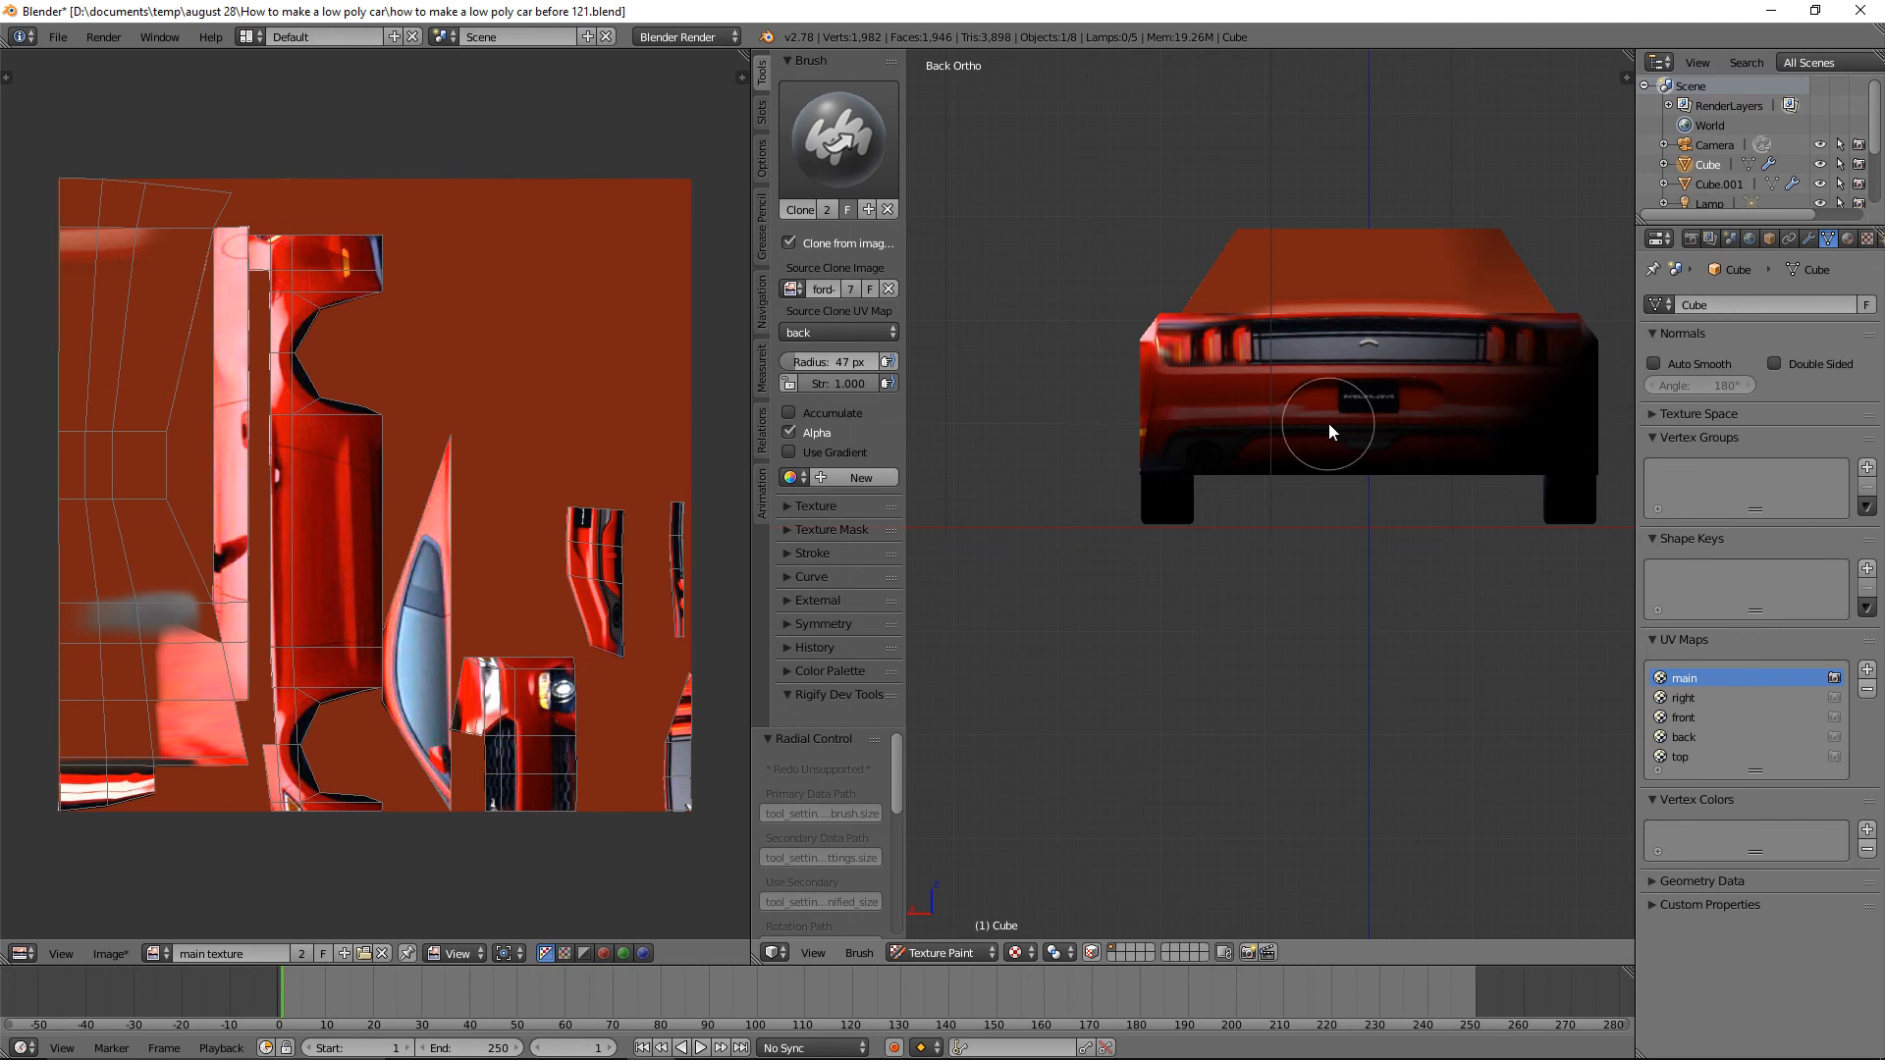
# Clone the back photo over the tail lights and lower bumper again, and save the main texture image.
pyautogui.moveTo(1182, 442)
pyautogui.mouseDown()
pyautogui.moveTo(1539, 421)
pyautogui.moveTo(1520, 344)
pyautogui.moveTo(1383, 367)
pyautogui.moveTo(1257, 357)
pyautogui.mouseUp()
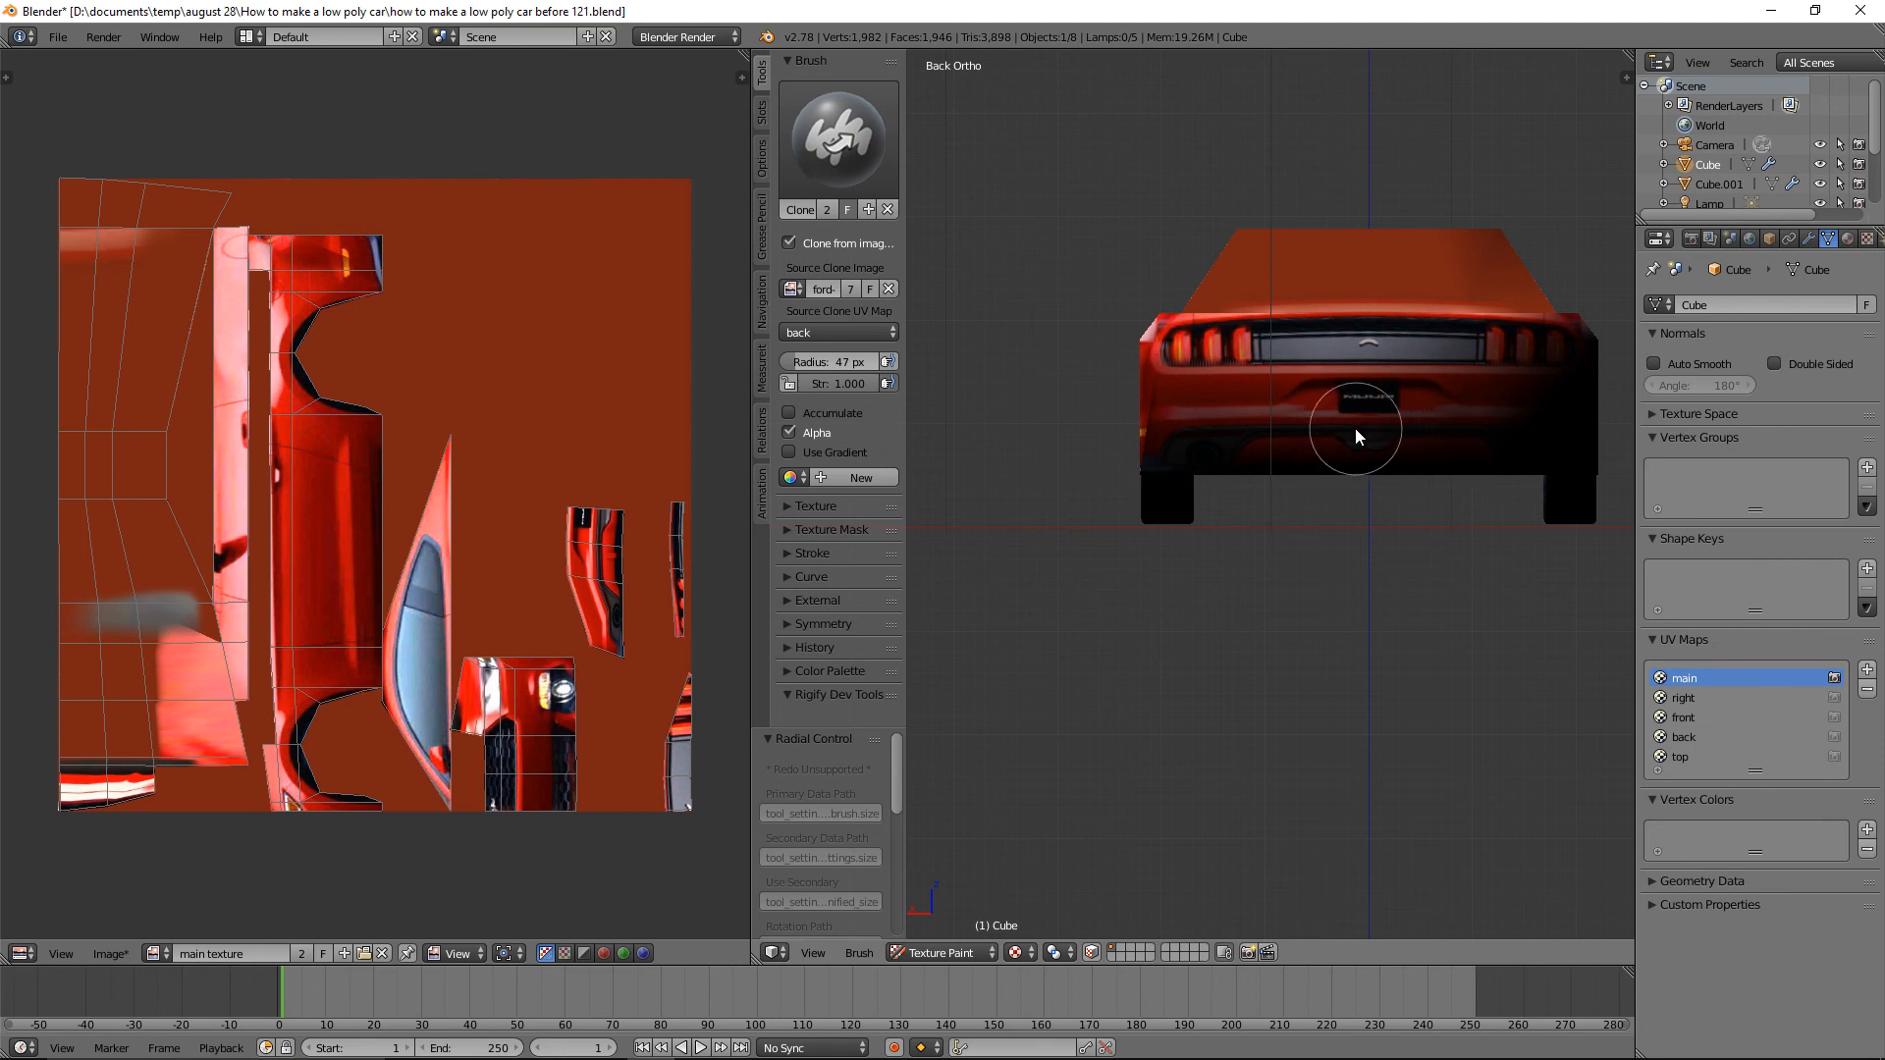
pyautogui.moveTo(1198, 450); pyautogui.dragTo(1582, 445)
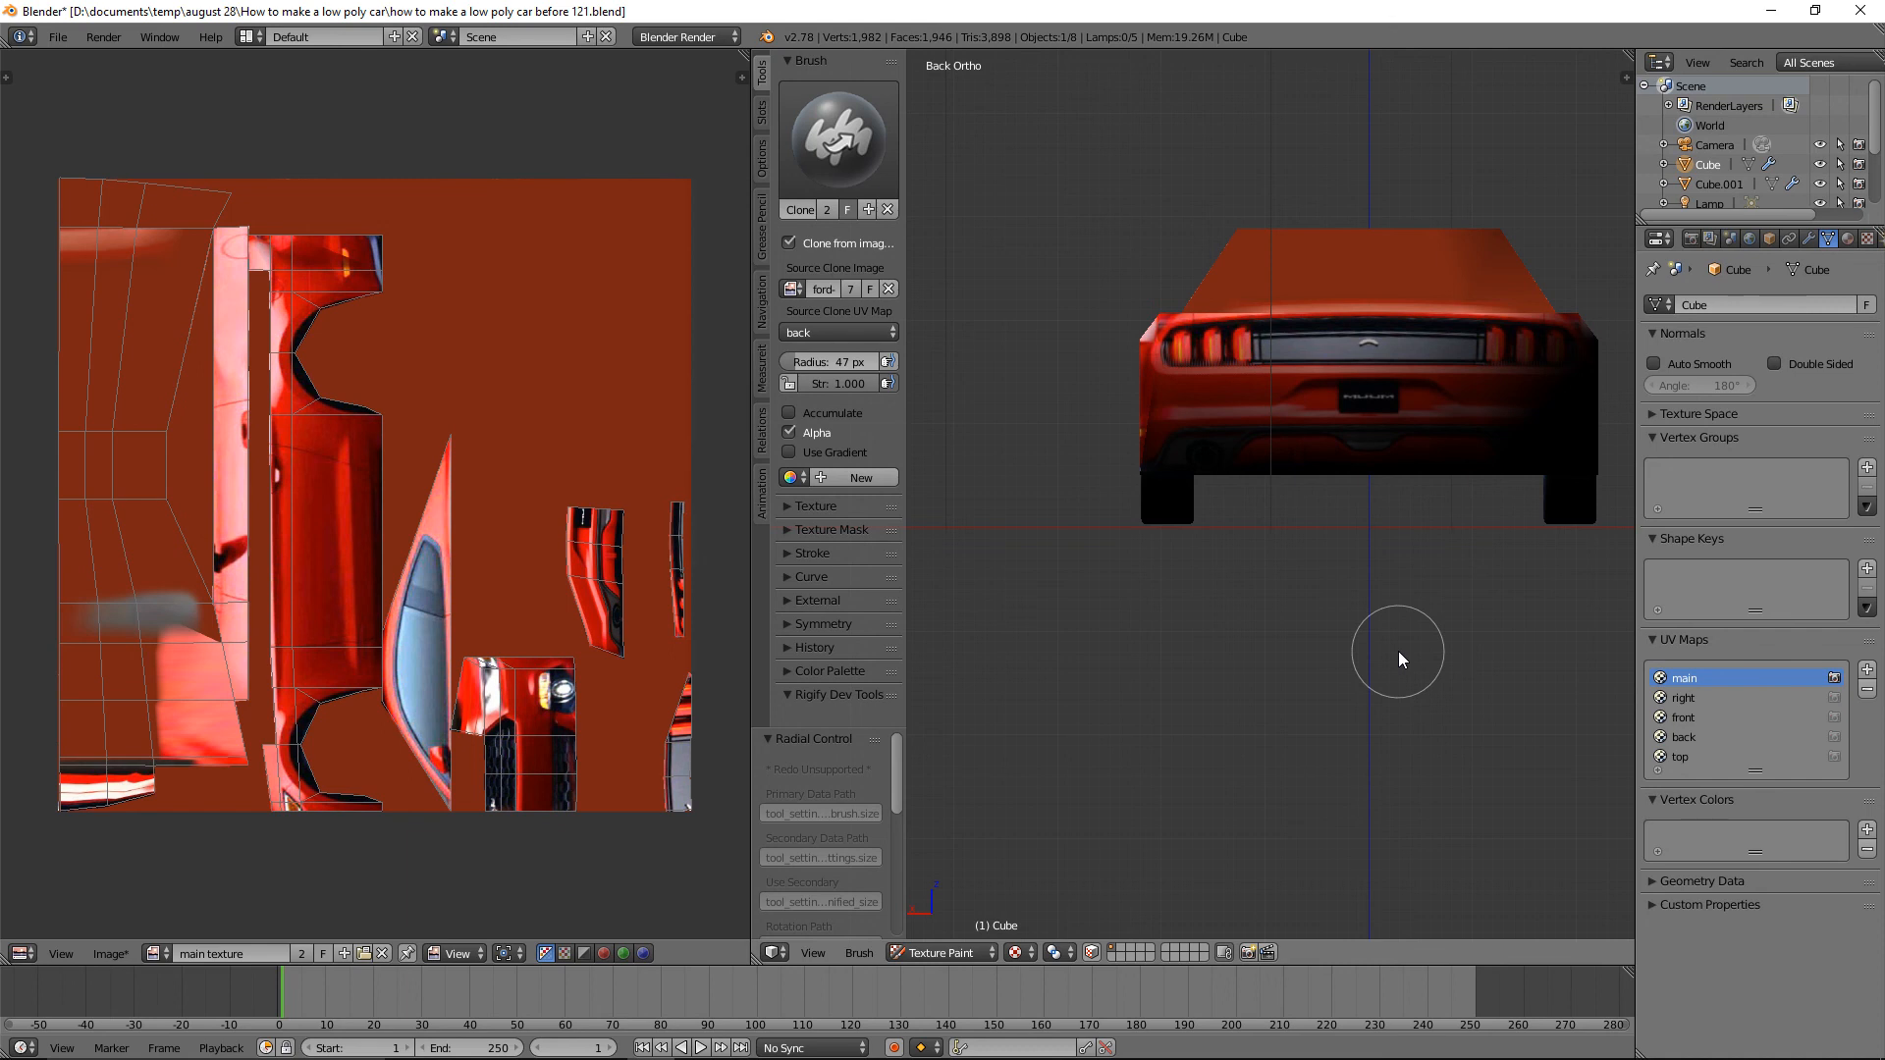
pyautogui.click(111, 953)
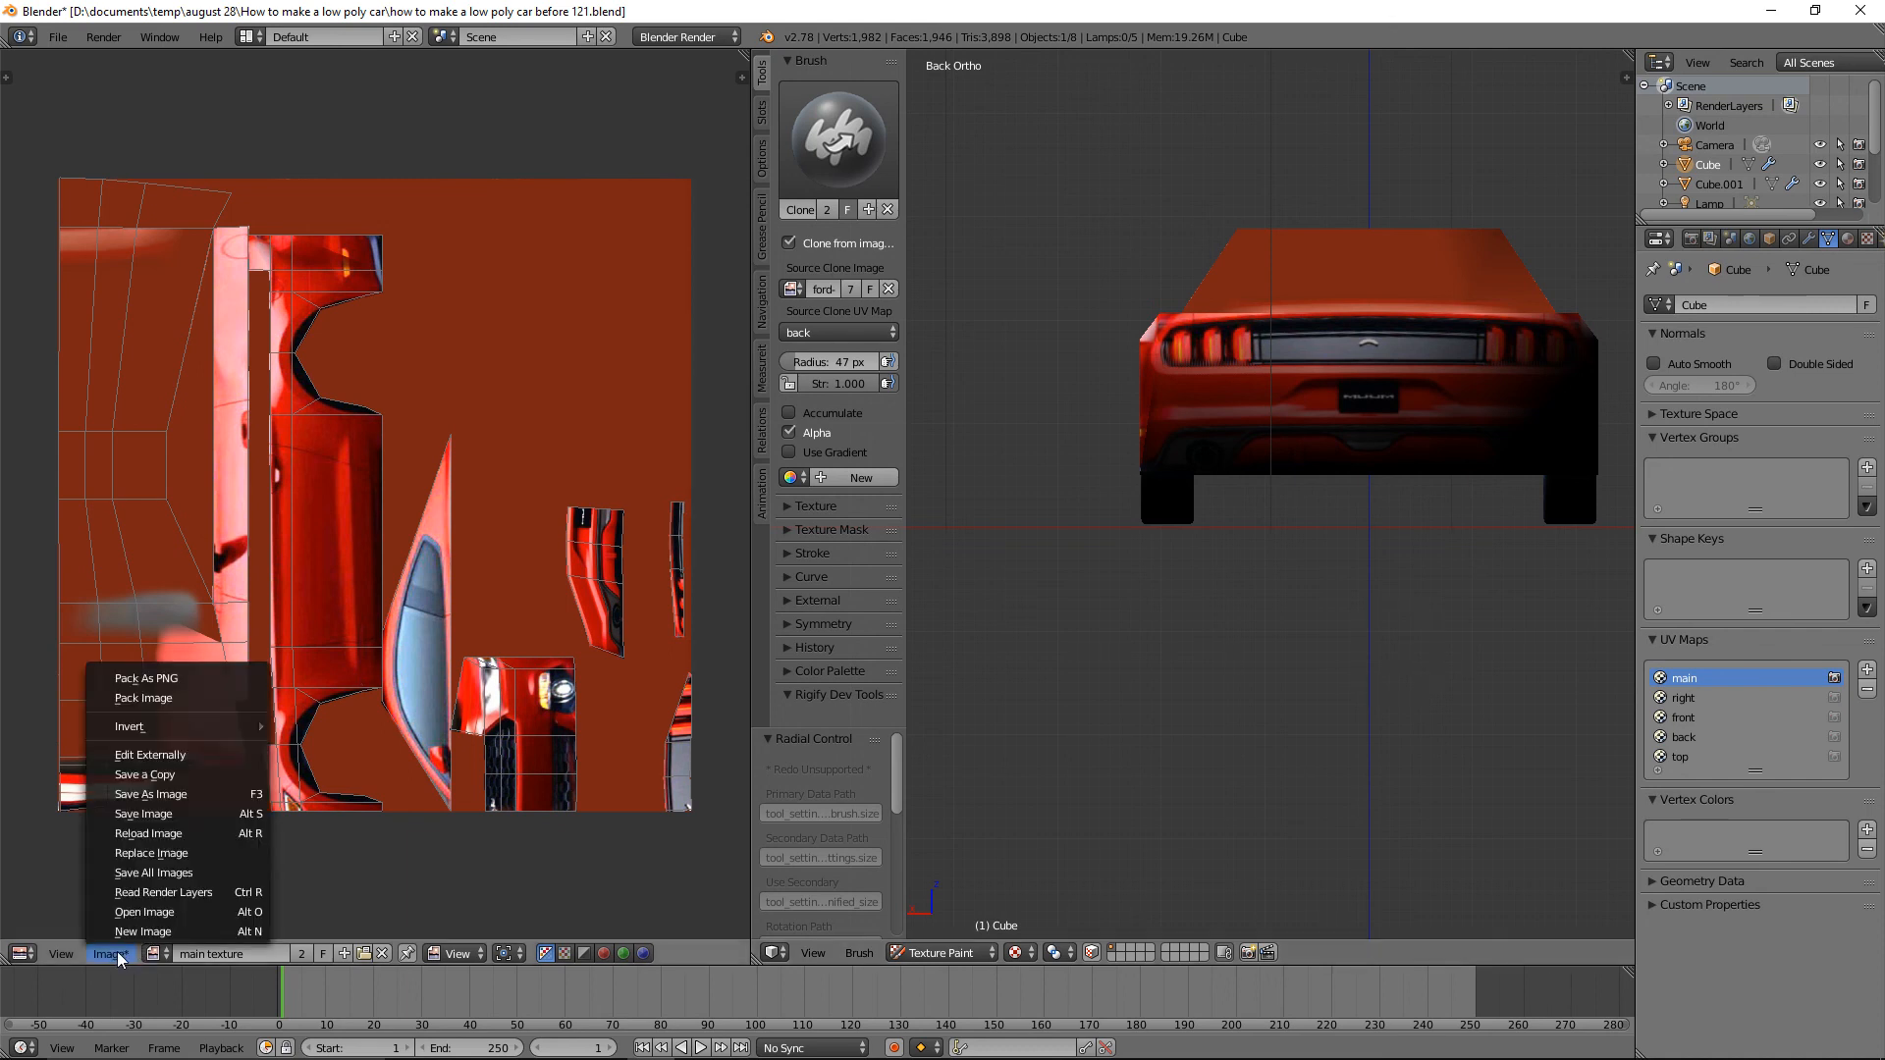
pyautogui.click(197, 813)
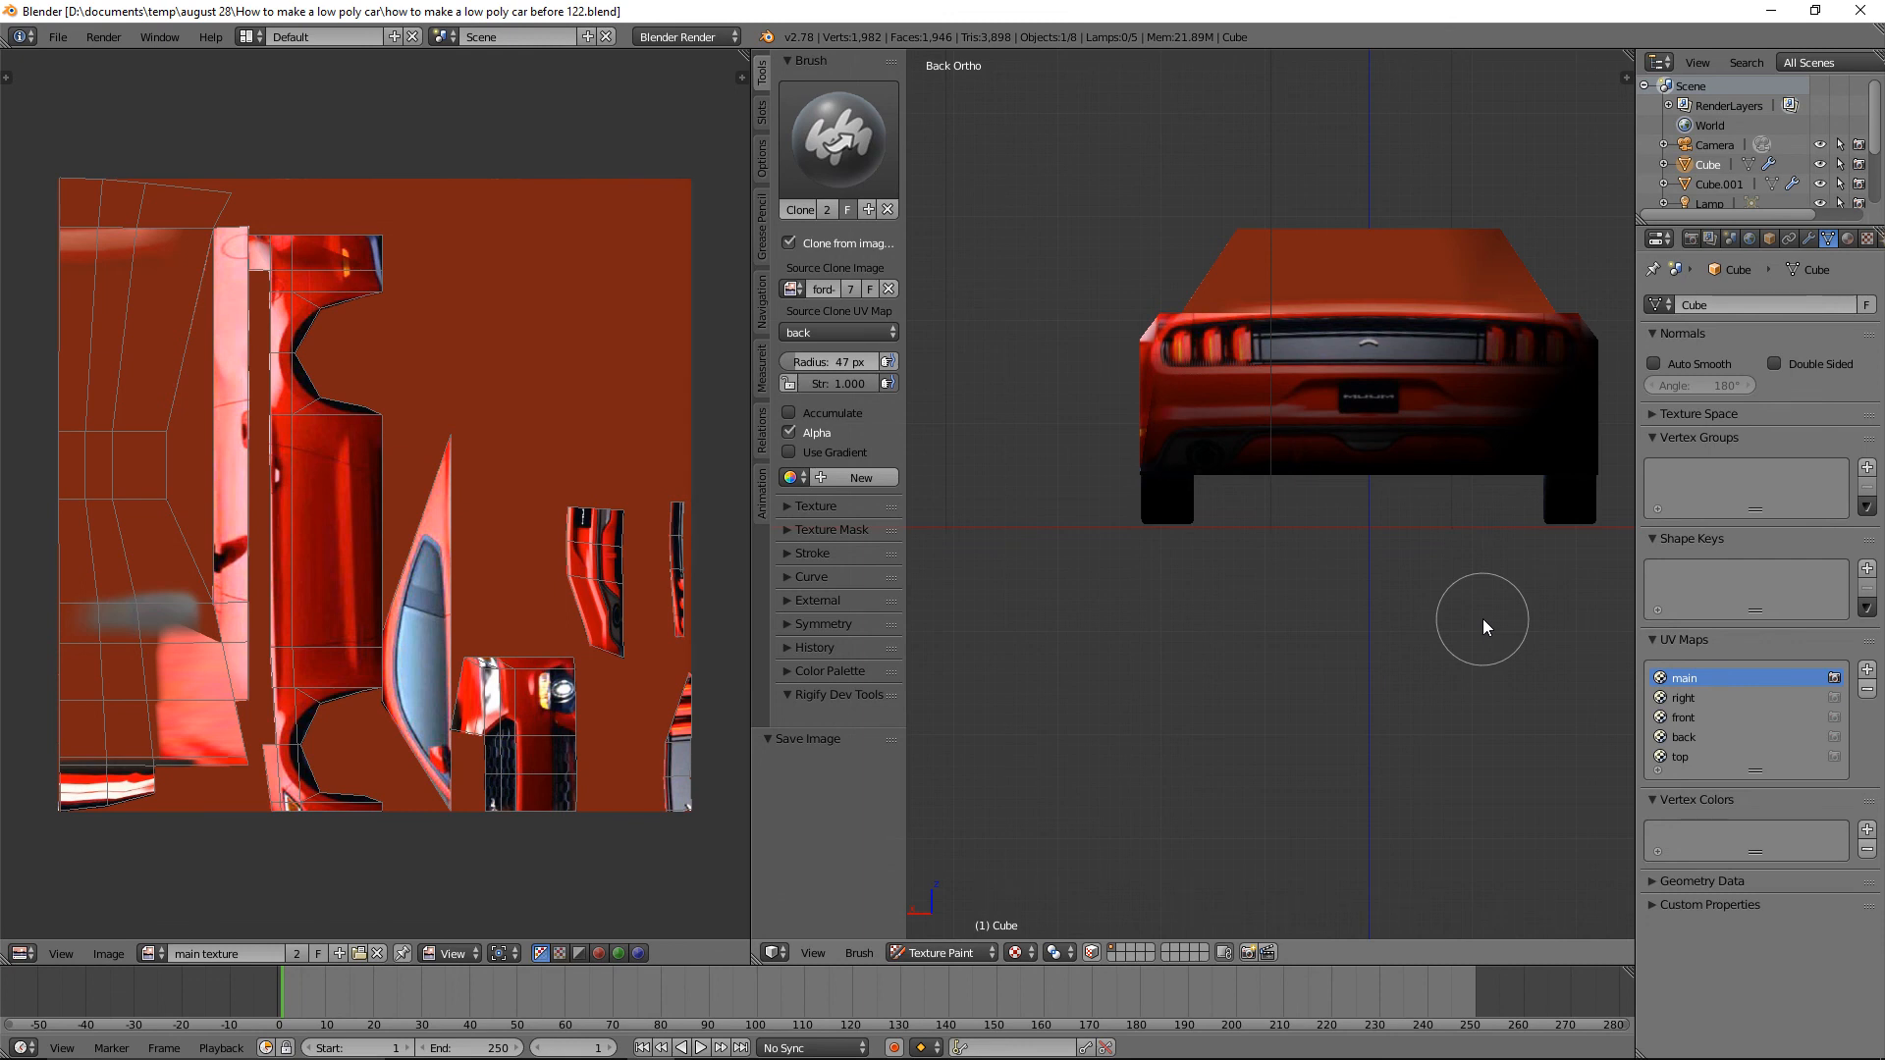
# Align the view to the car's top and set the clone source to 2015-Ford-Mustang-C1.jpg with the "top" UV map.
pyautogui.click(760, 306)
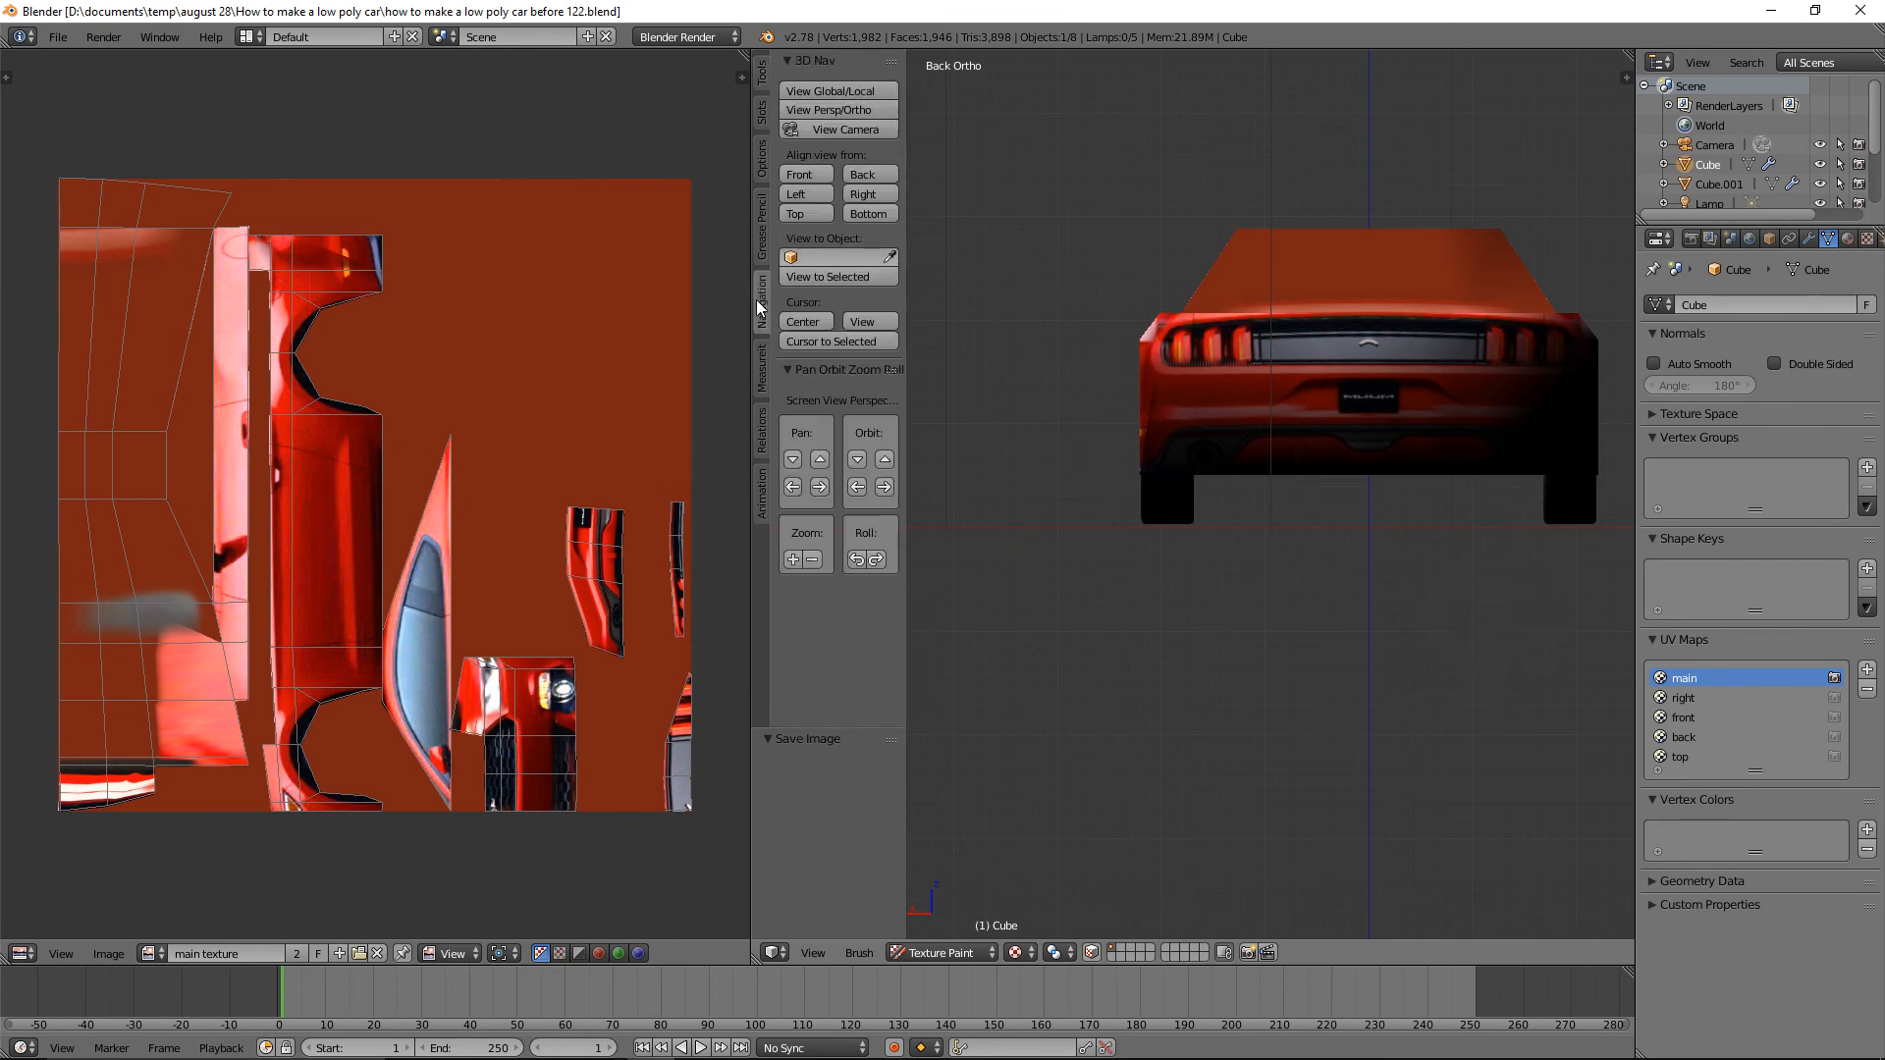
pyautogui.click(828, 212)
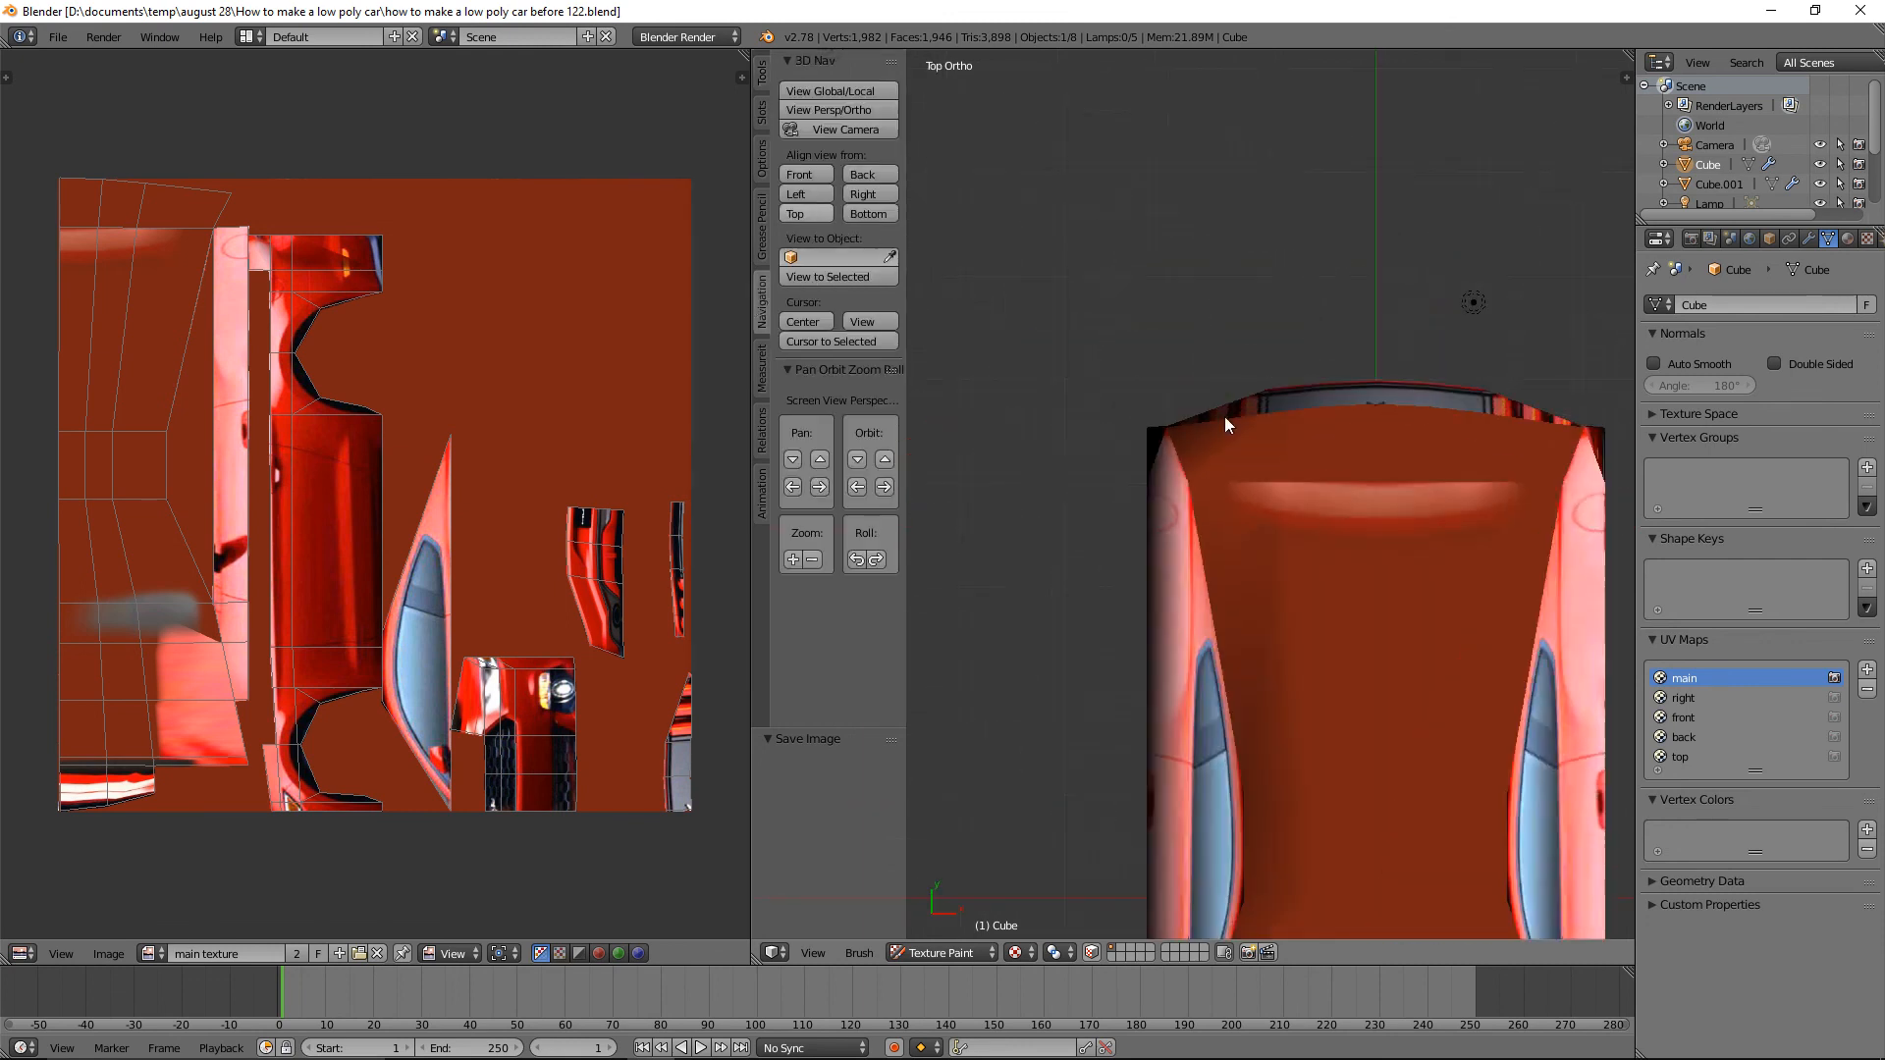
pyautogui.scroll(-2, 1452, 468)
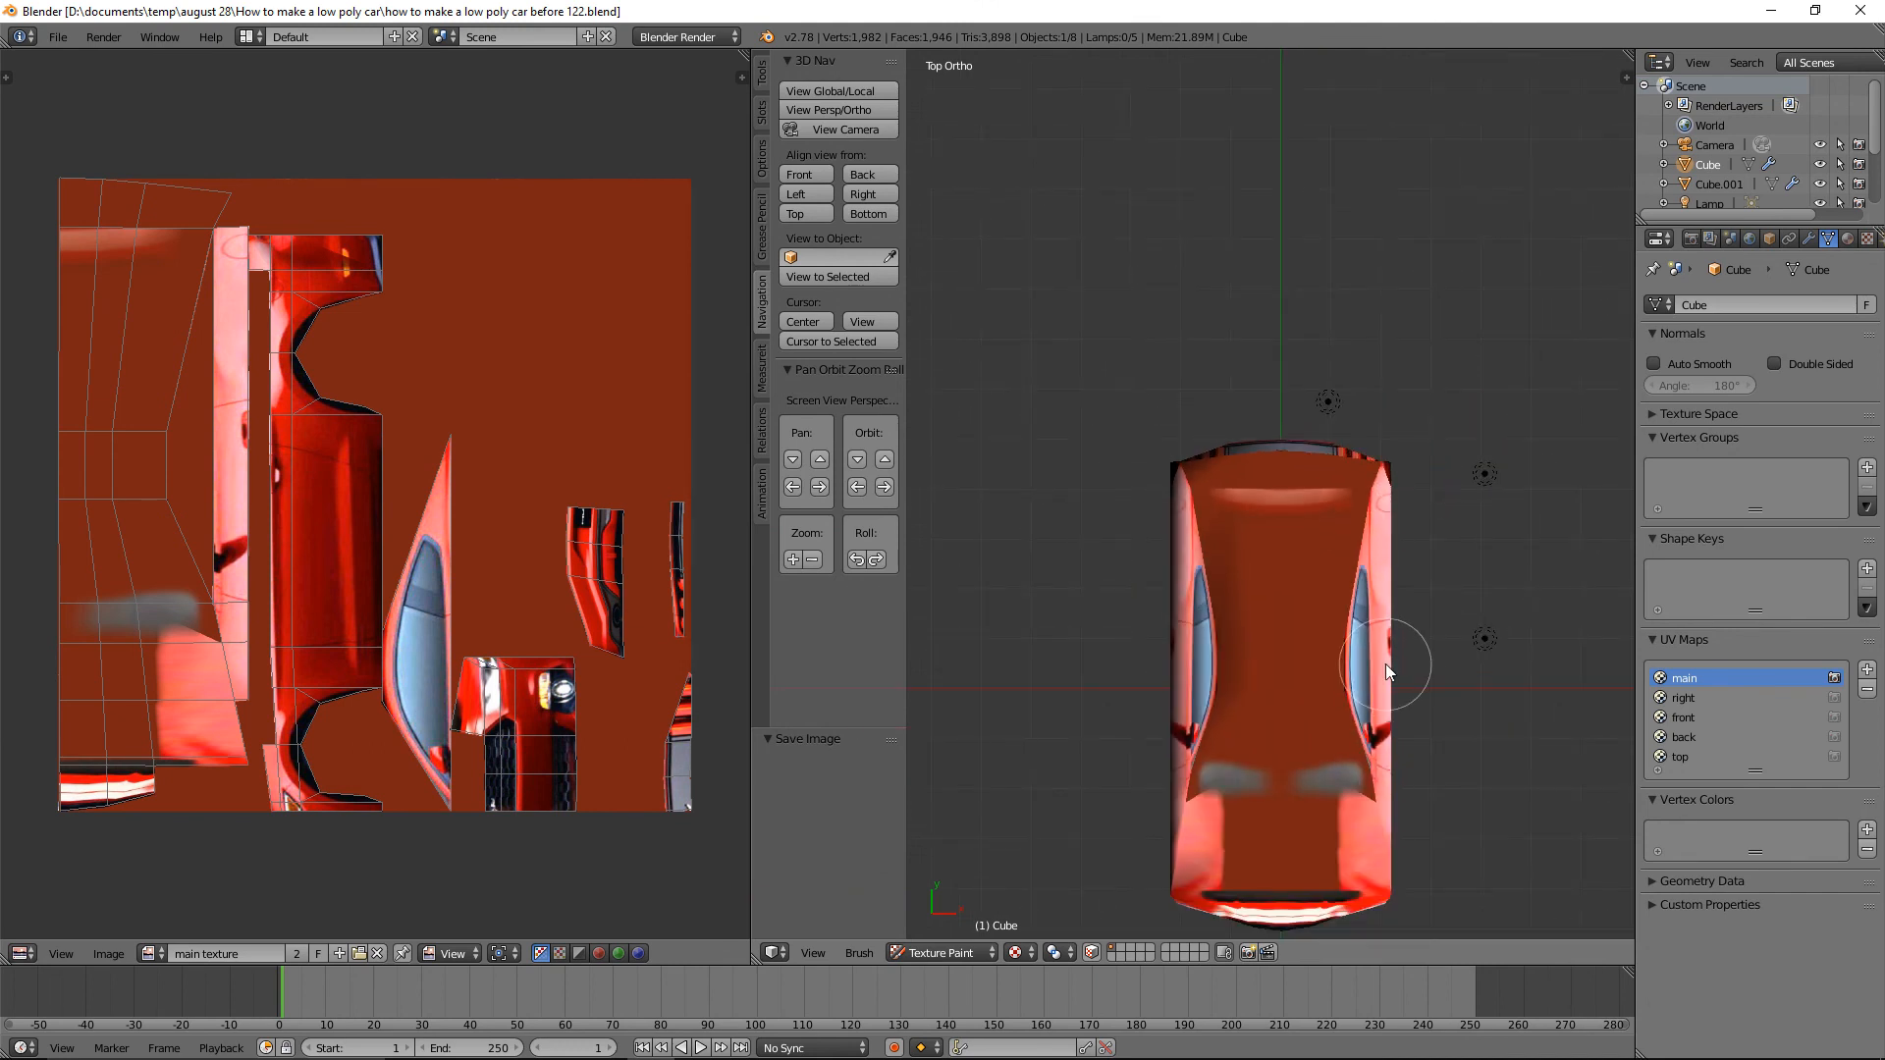
pyautogui.keyDown('shift'); pyautogui.moveTo(1382, 665); pyautogui.dragTo(1380, 441, button='middle'); pyautogui.keyUp('shift')
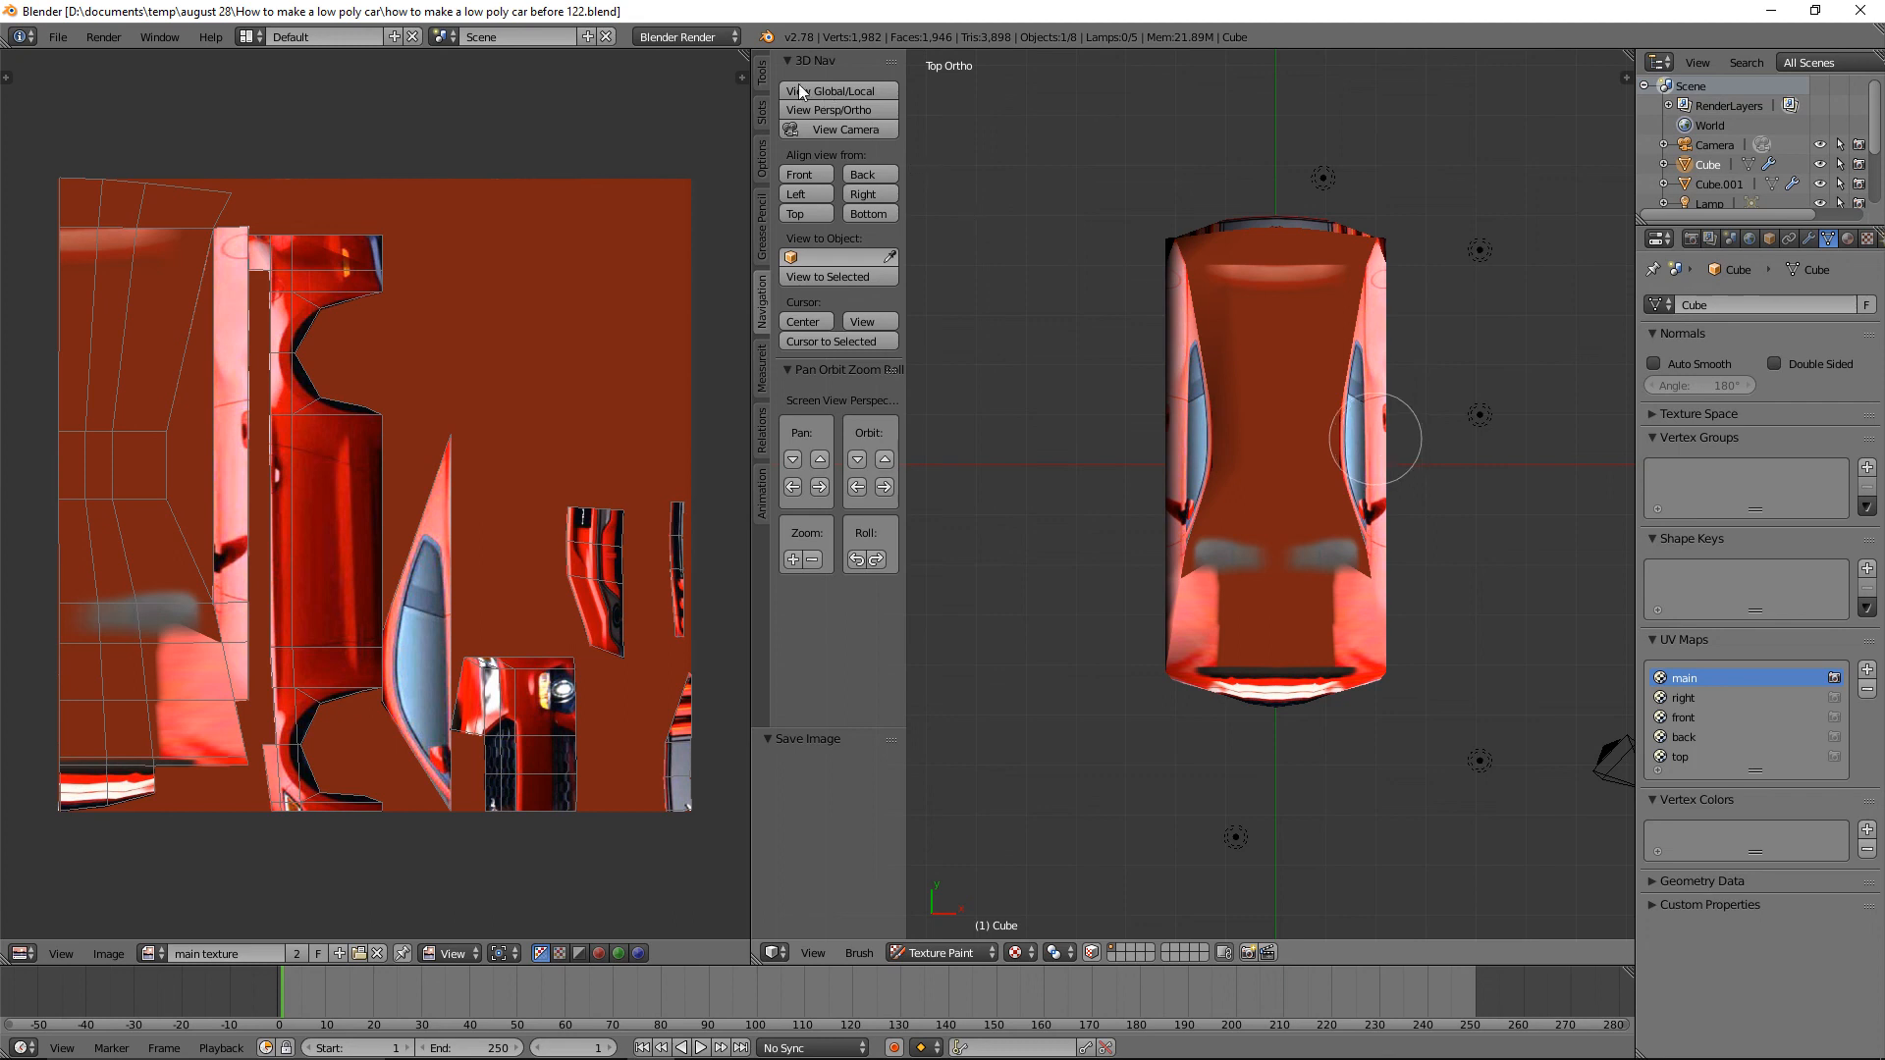
pyautogui.click(762, 76)
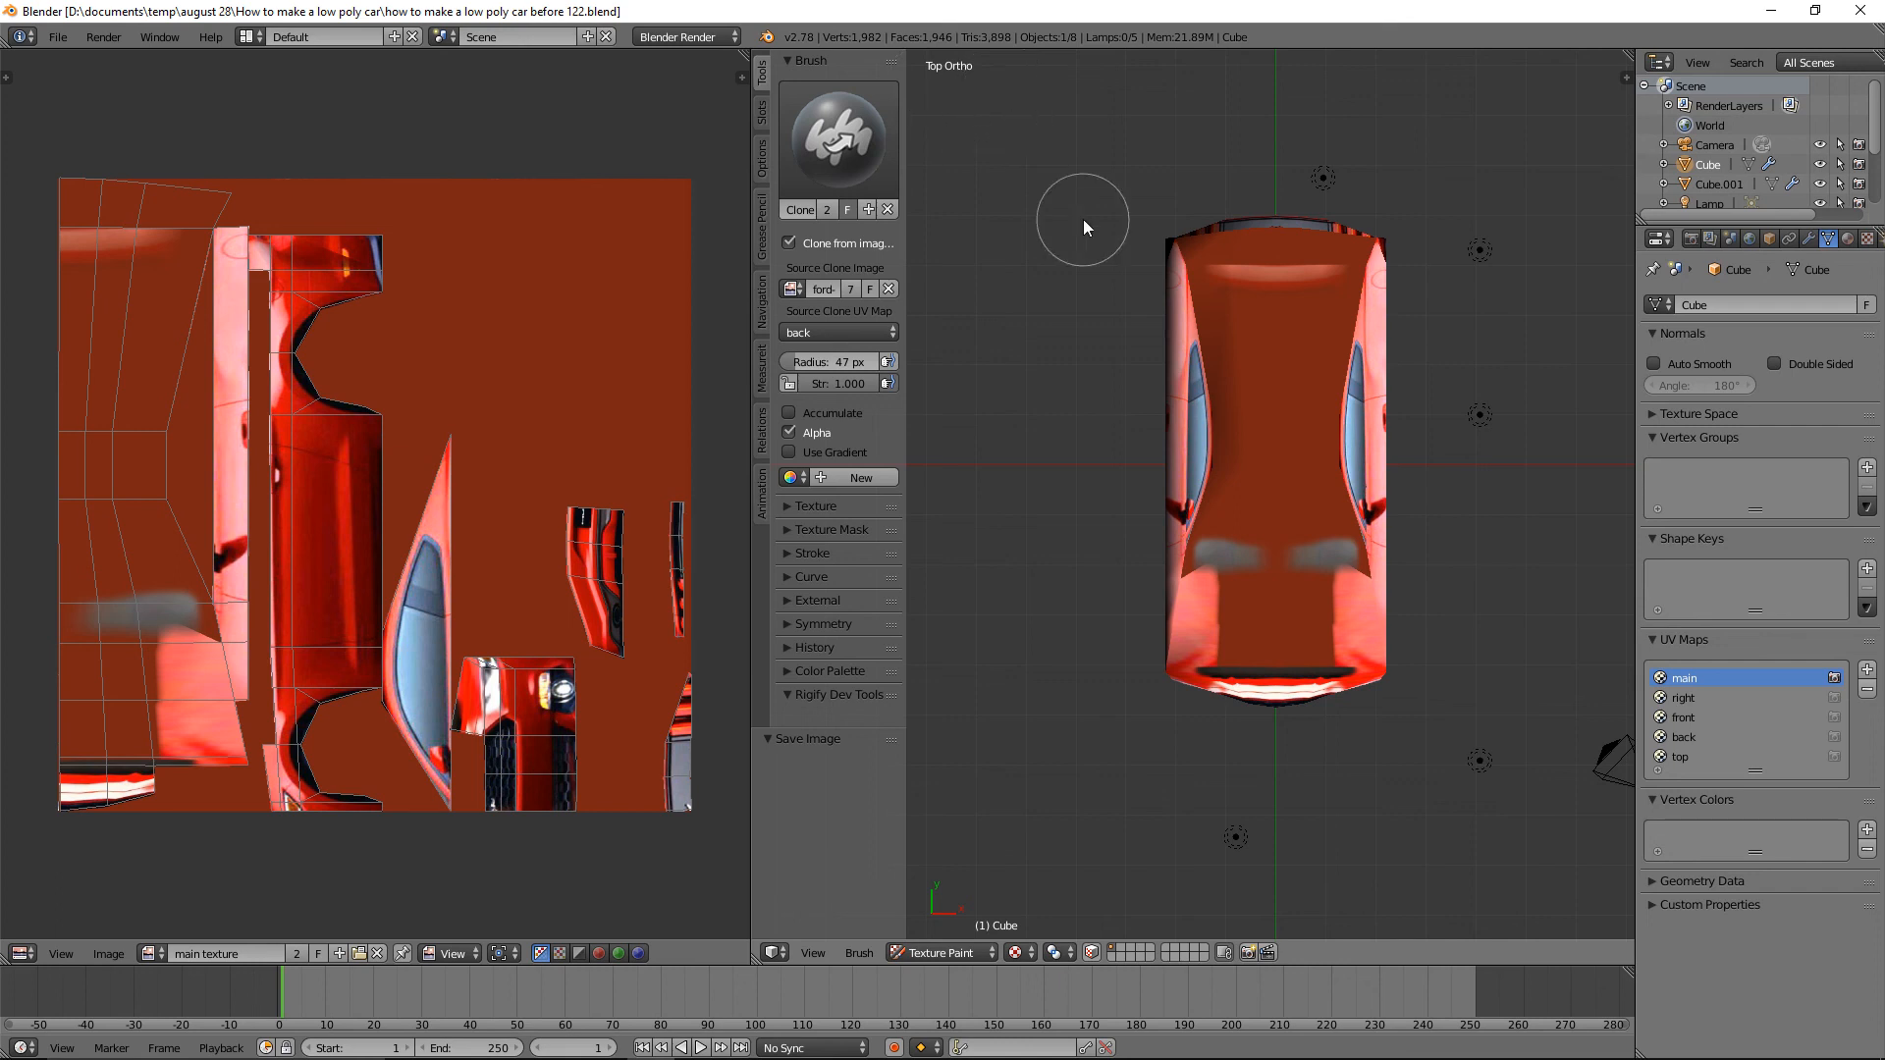
pyautogui.click(801, 292)
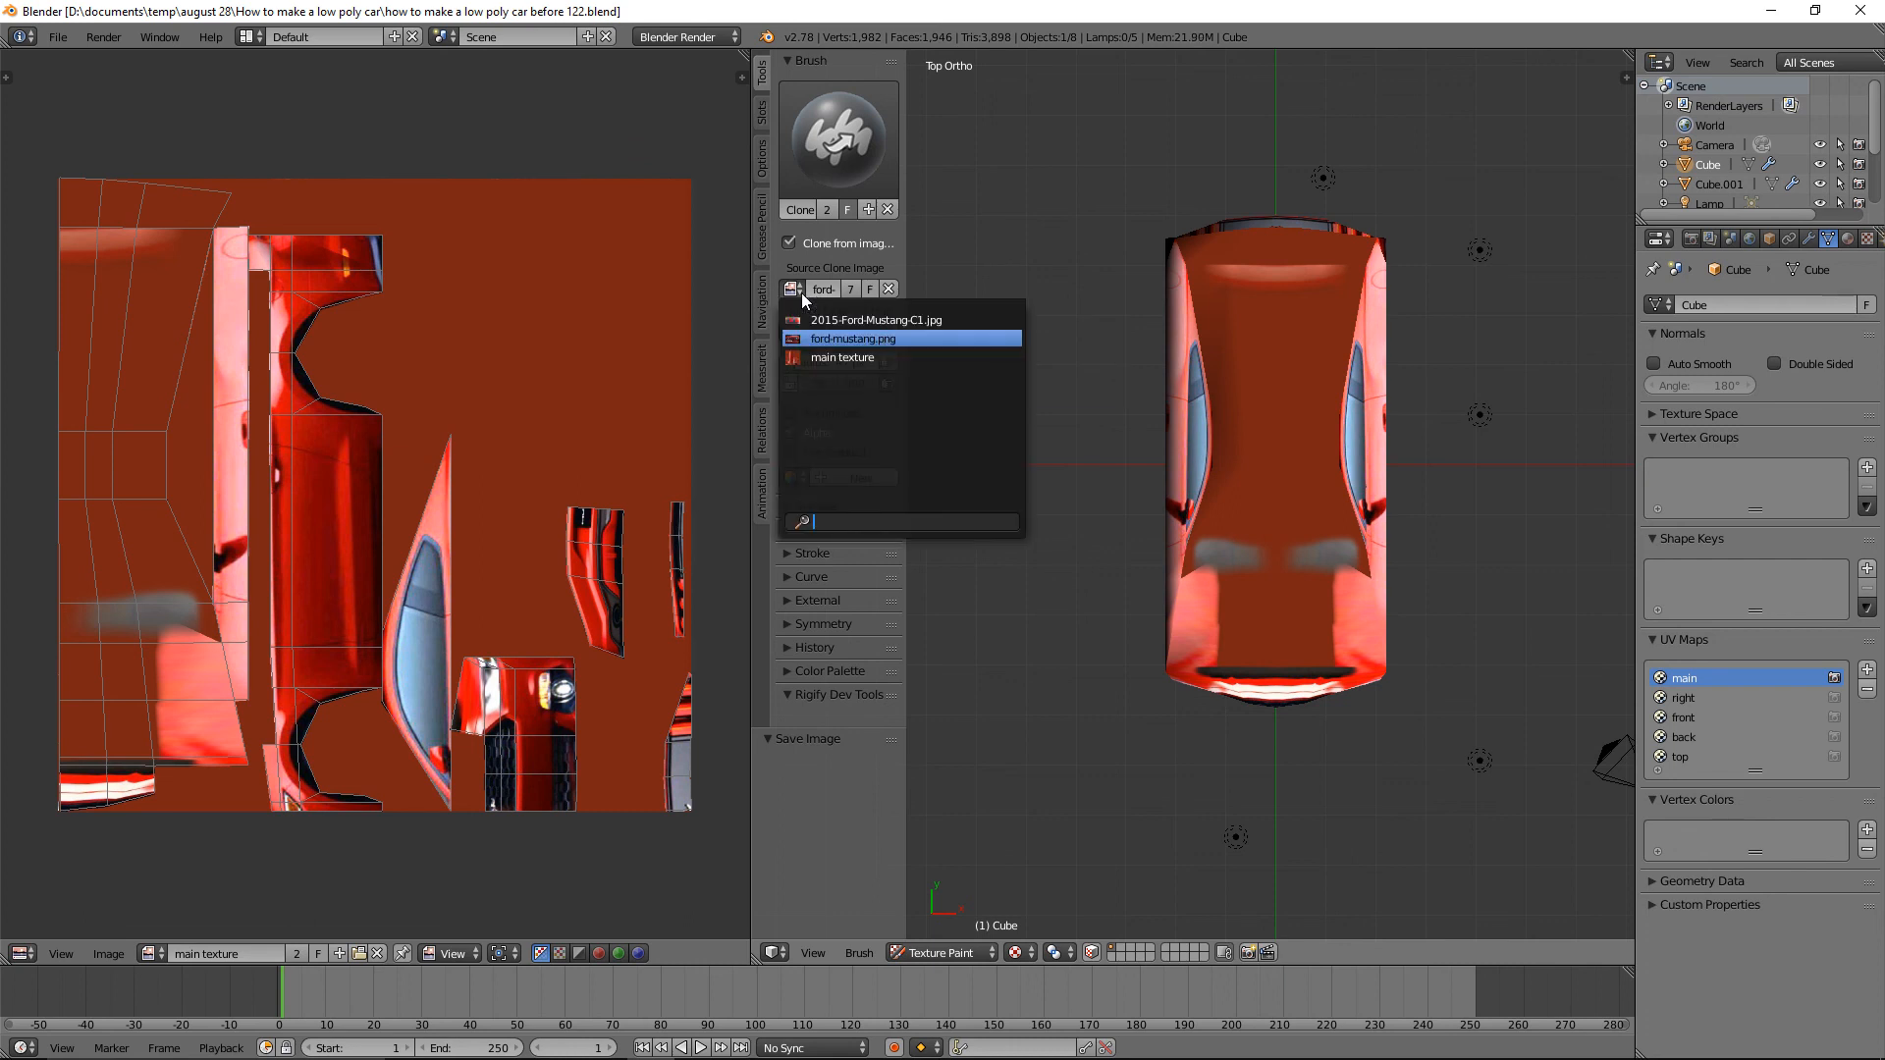
pyautogui.click(959, 321)
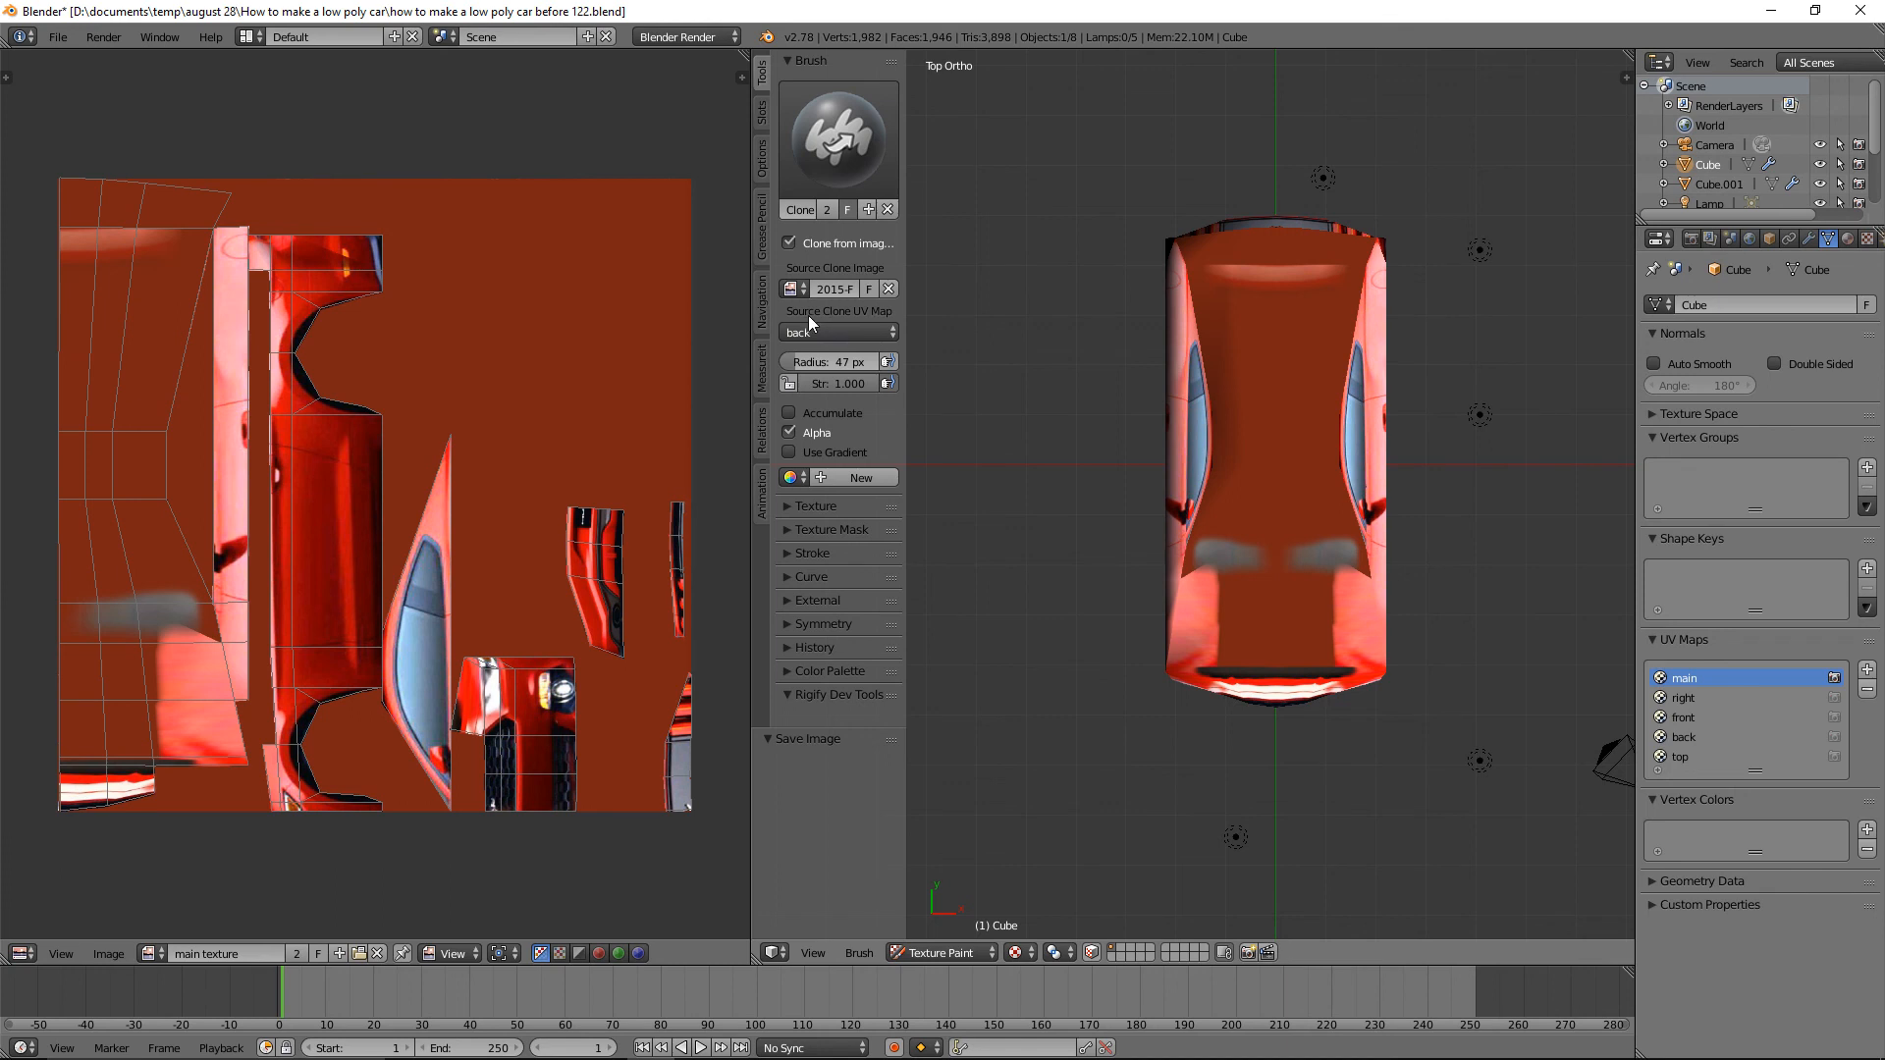
pyautogui.click(888, 333)
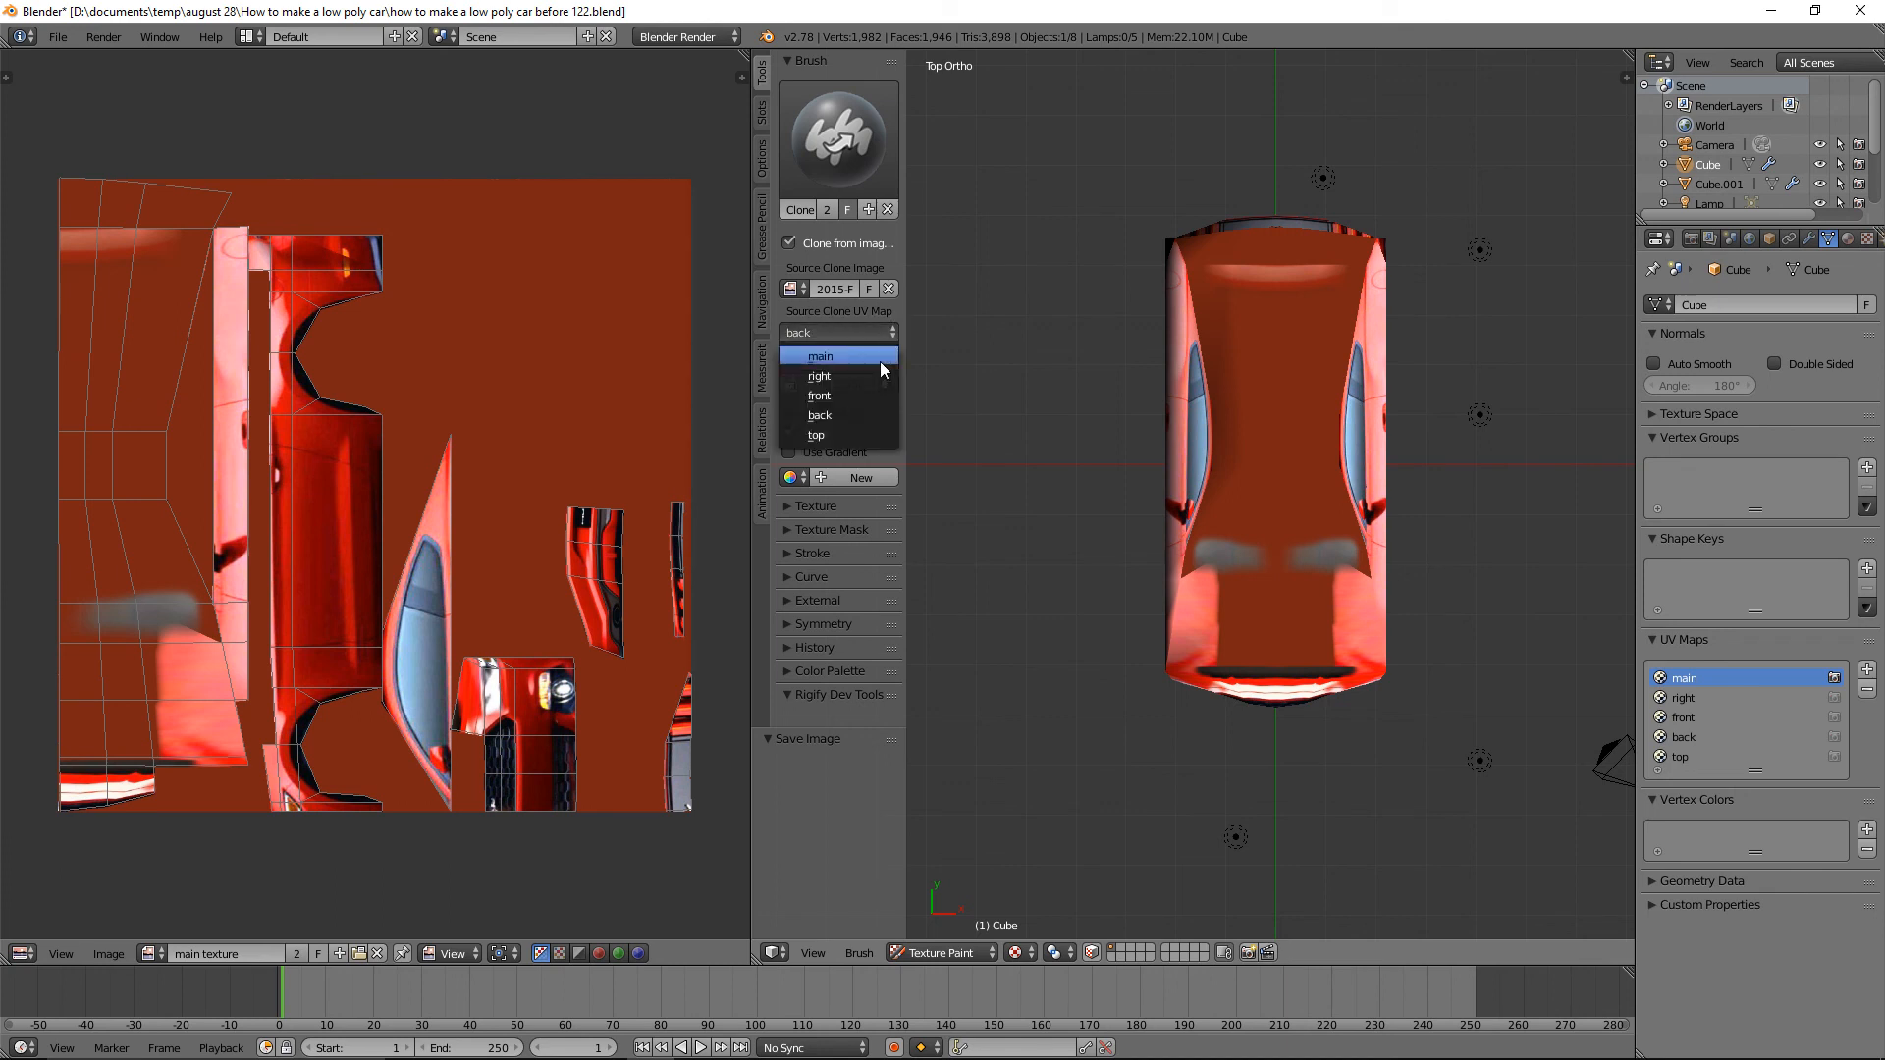
pyautogui.click(866, 432)
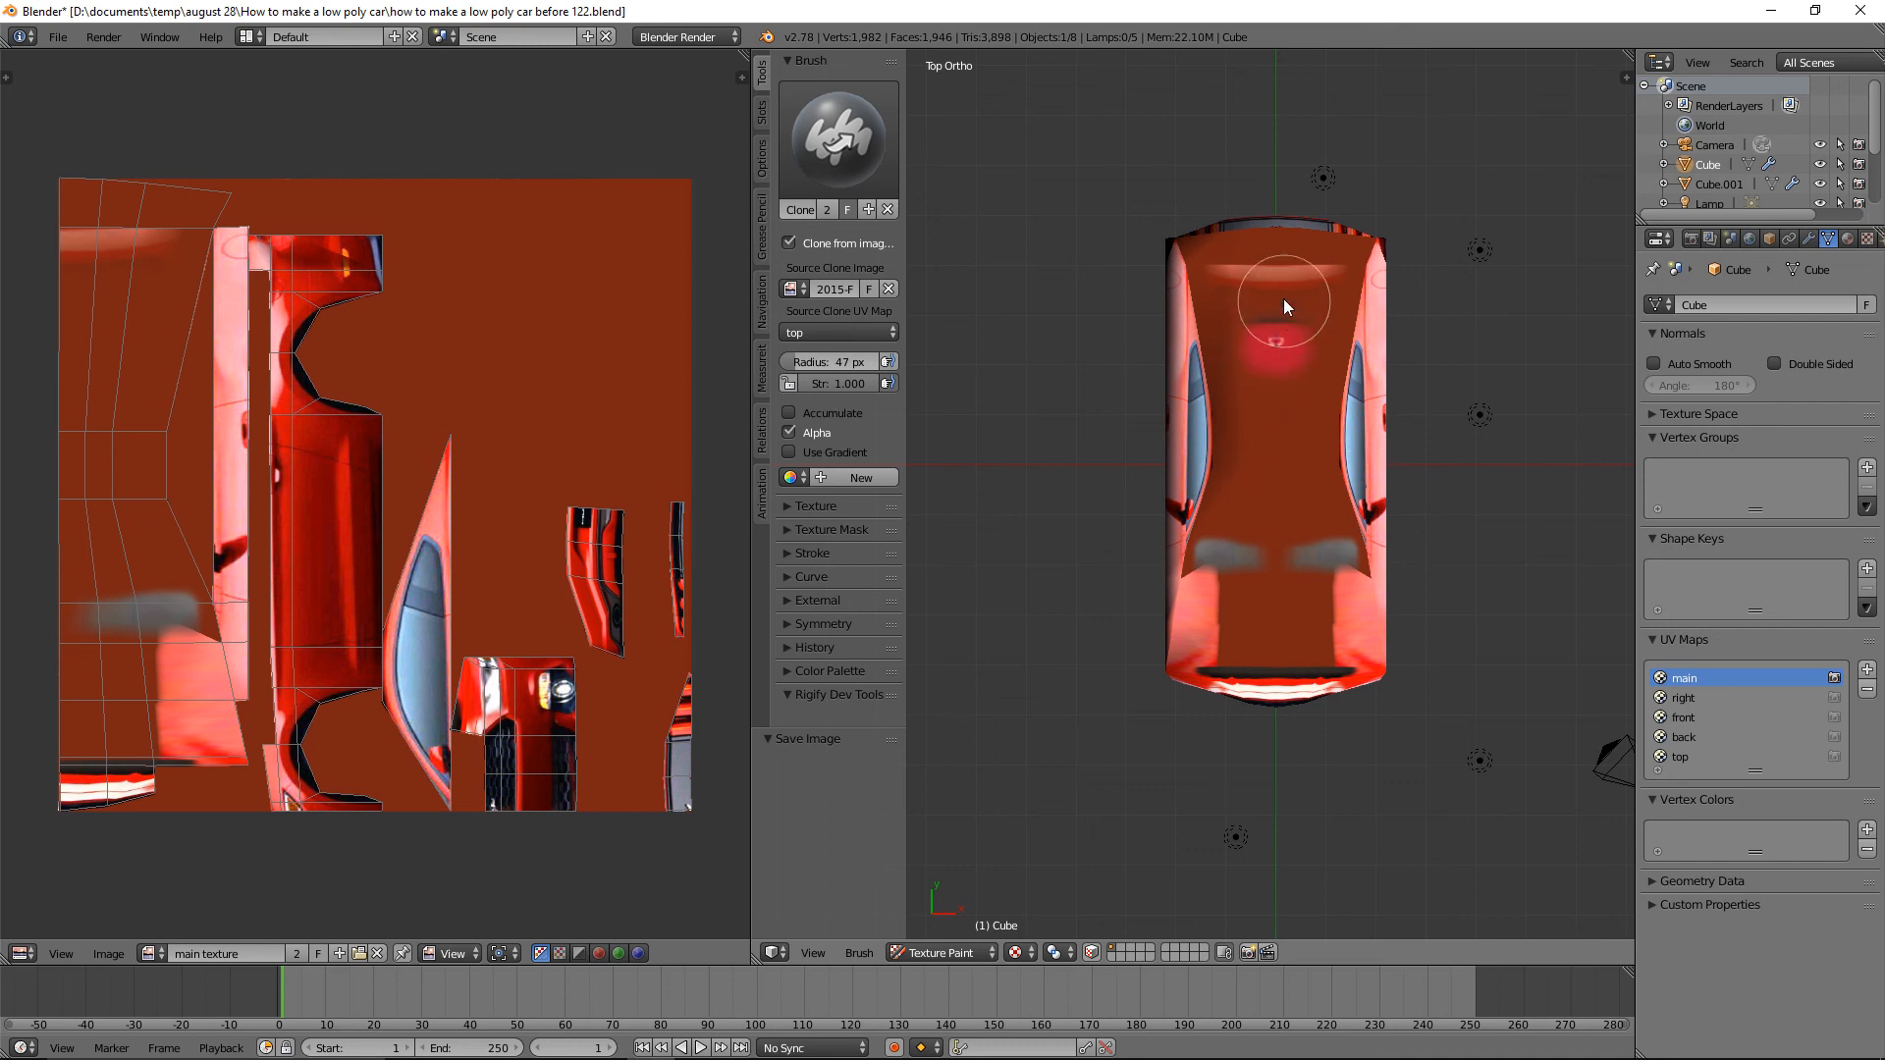
# Clone the top photo over the rear window and the middle of the roof, windshield and hood with the 47 px brush.
pyautogui.moveTo(1229, 281)
pyautogui.mouseDown()
pyautogui.moveTo(1316, 290)
pyautogui.moveTo(1282, 345)
pyautogui.moveTo(1275, 473)
pyautogui.mouseUp()
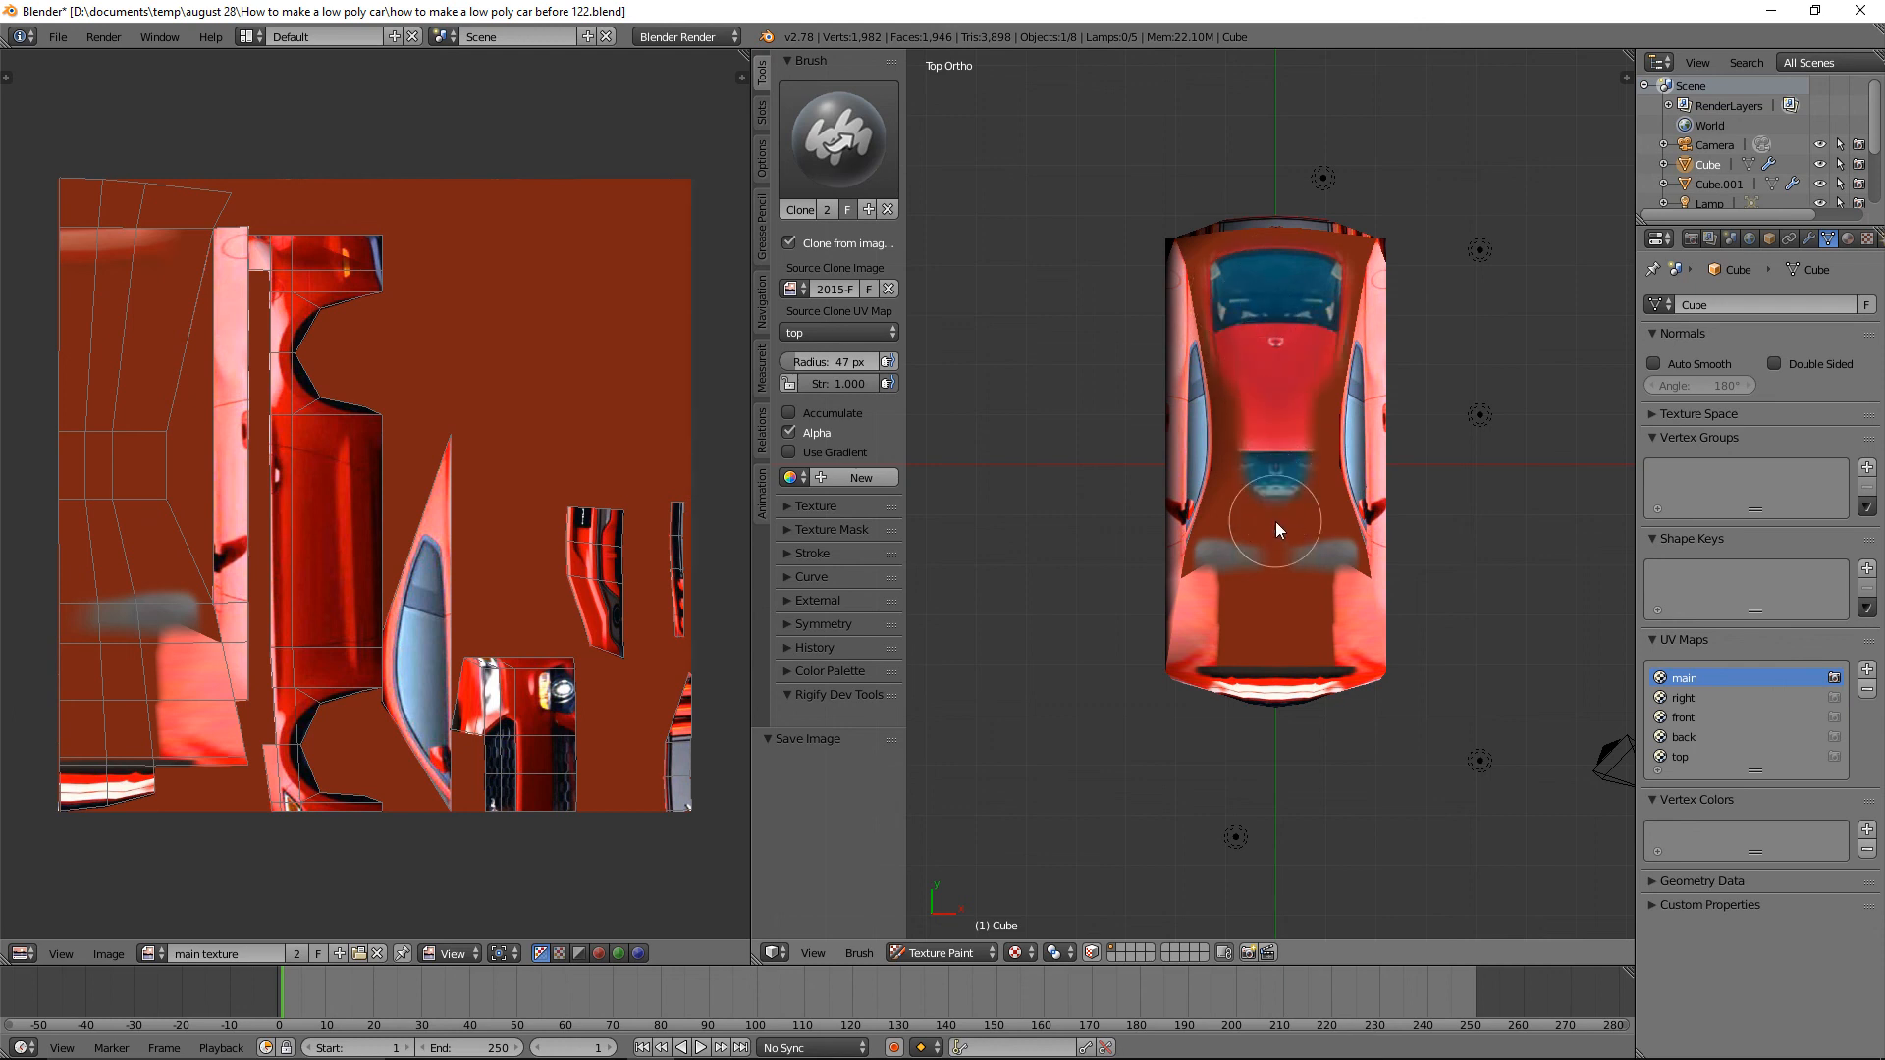
pyautogui.moveTo(1279, 569)
pyautogui.mouseDown()
pyautogui.moveTo(1276, 597)
pyautogui.moveTo(1262, 528)
pyautogui.mouseUp()
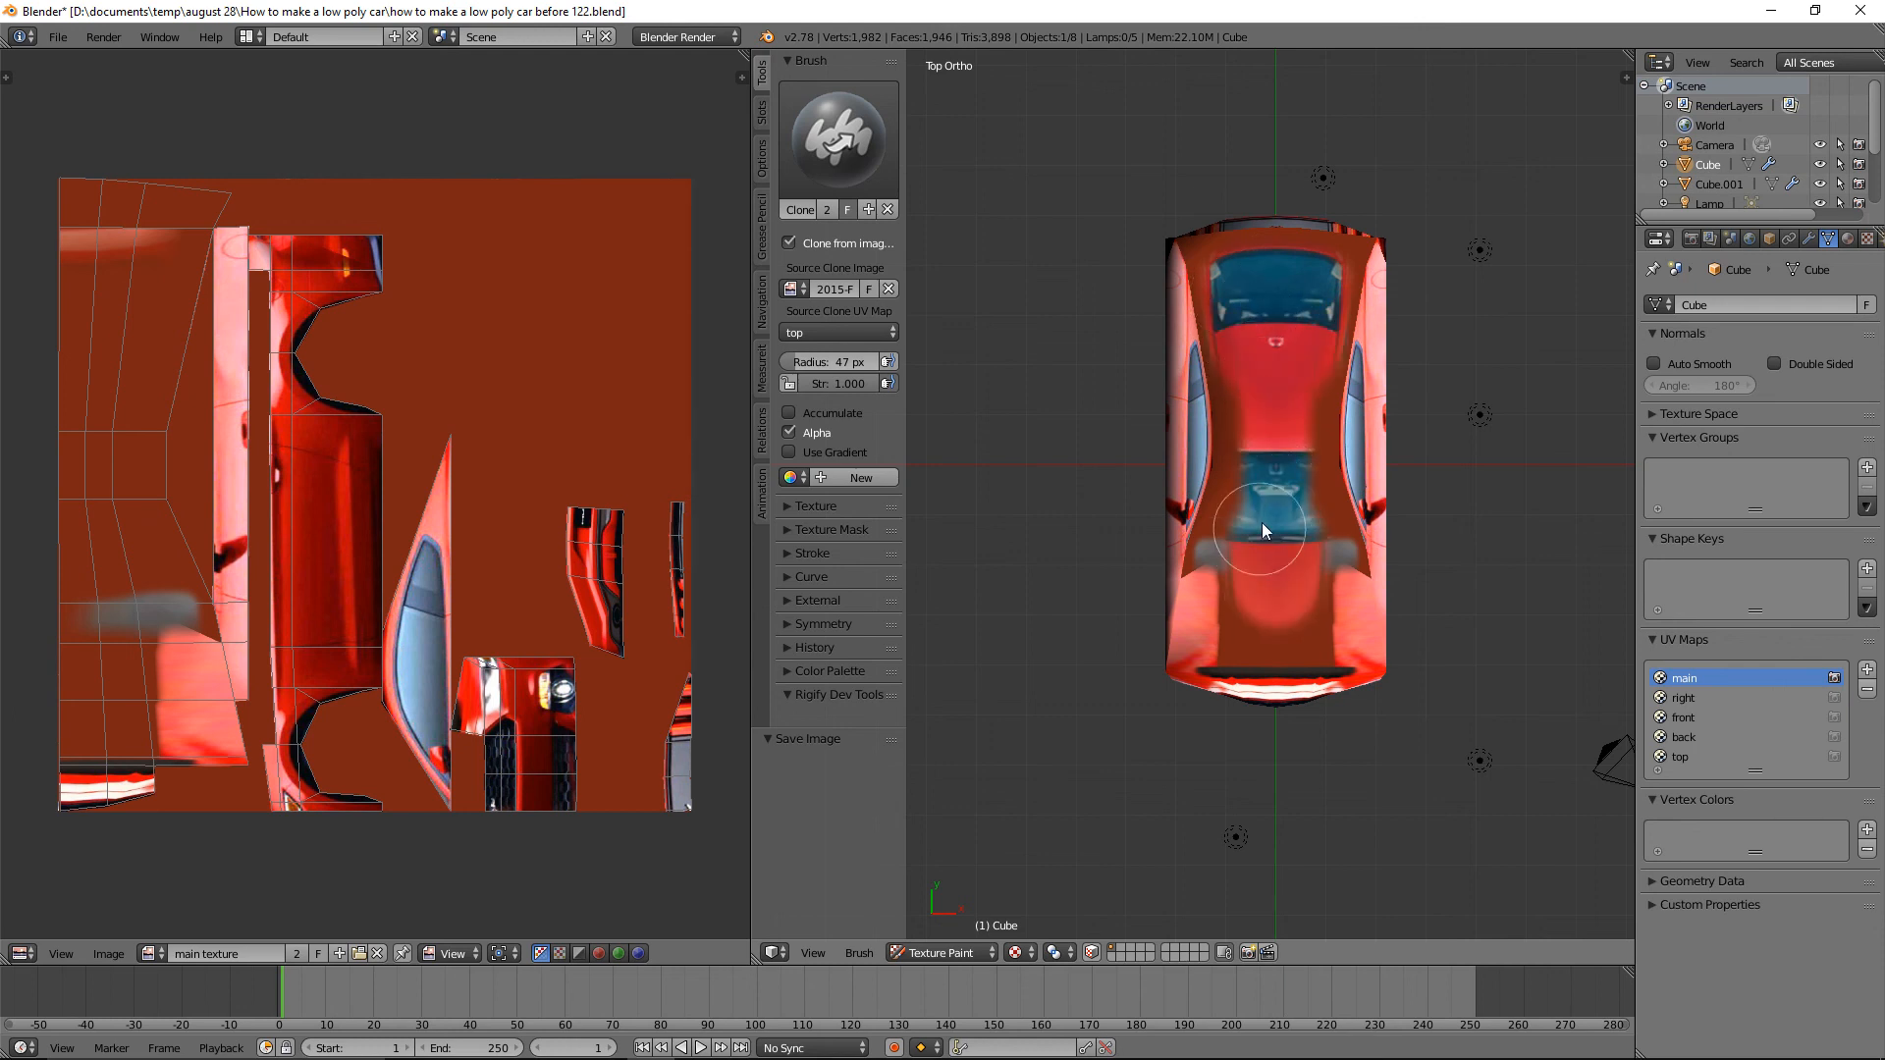
pyautogui.moveTo(1312, 597); pyautogui.dragTo(1315, 597)
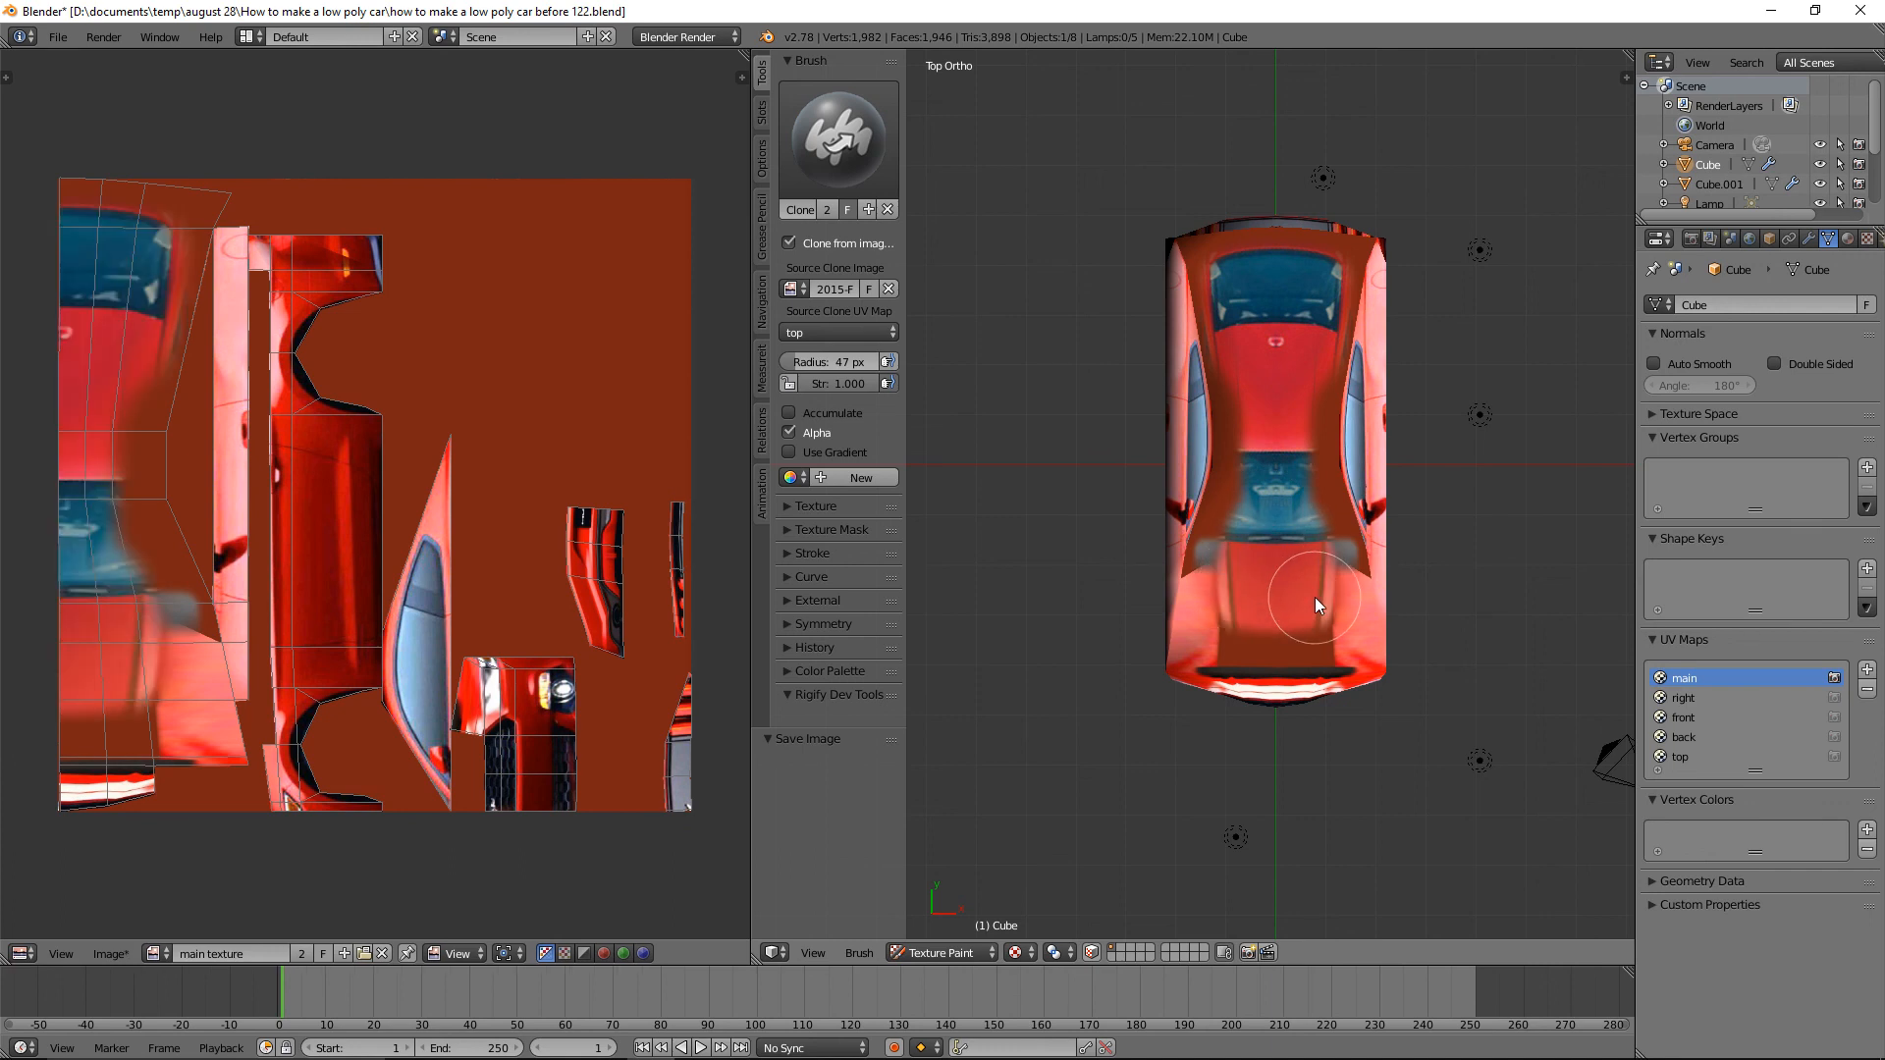
# Reduce the brush radius to 19 px and clone the top photo over the hood's sides, front edge and vents.
pyautogui.press('f')
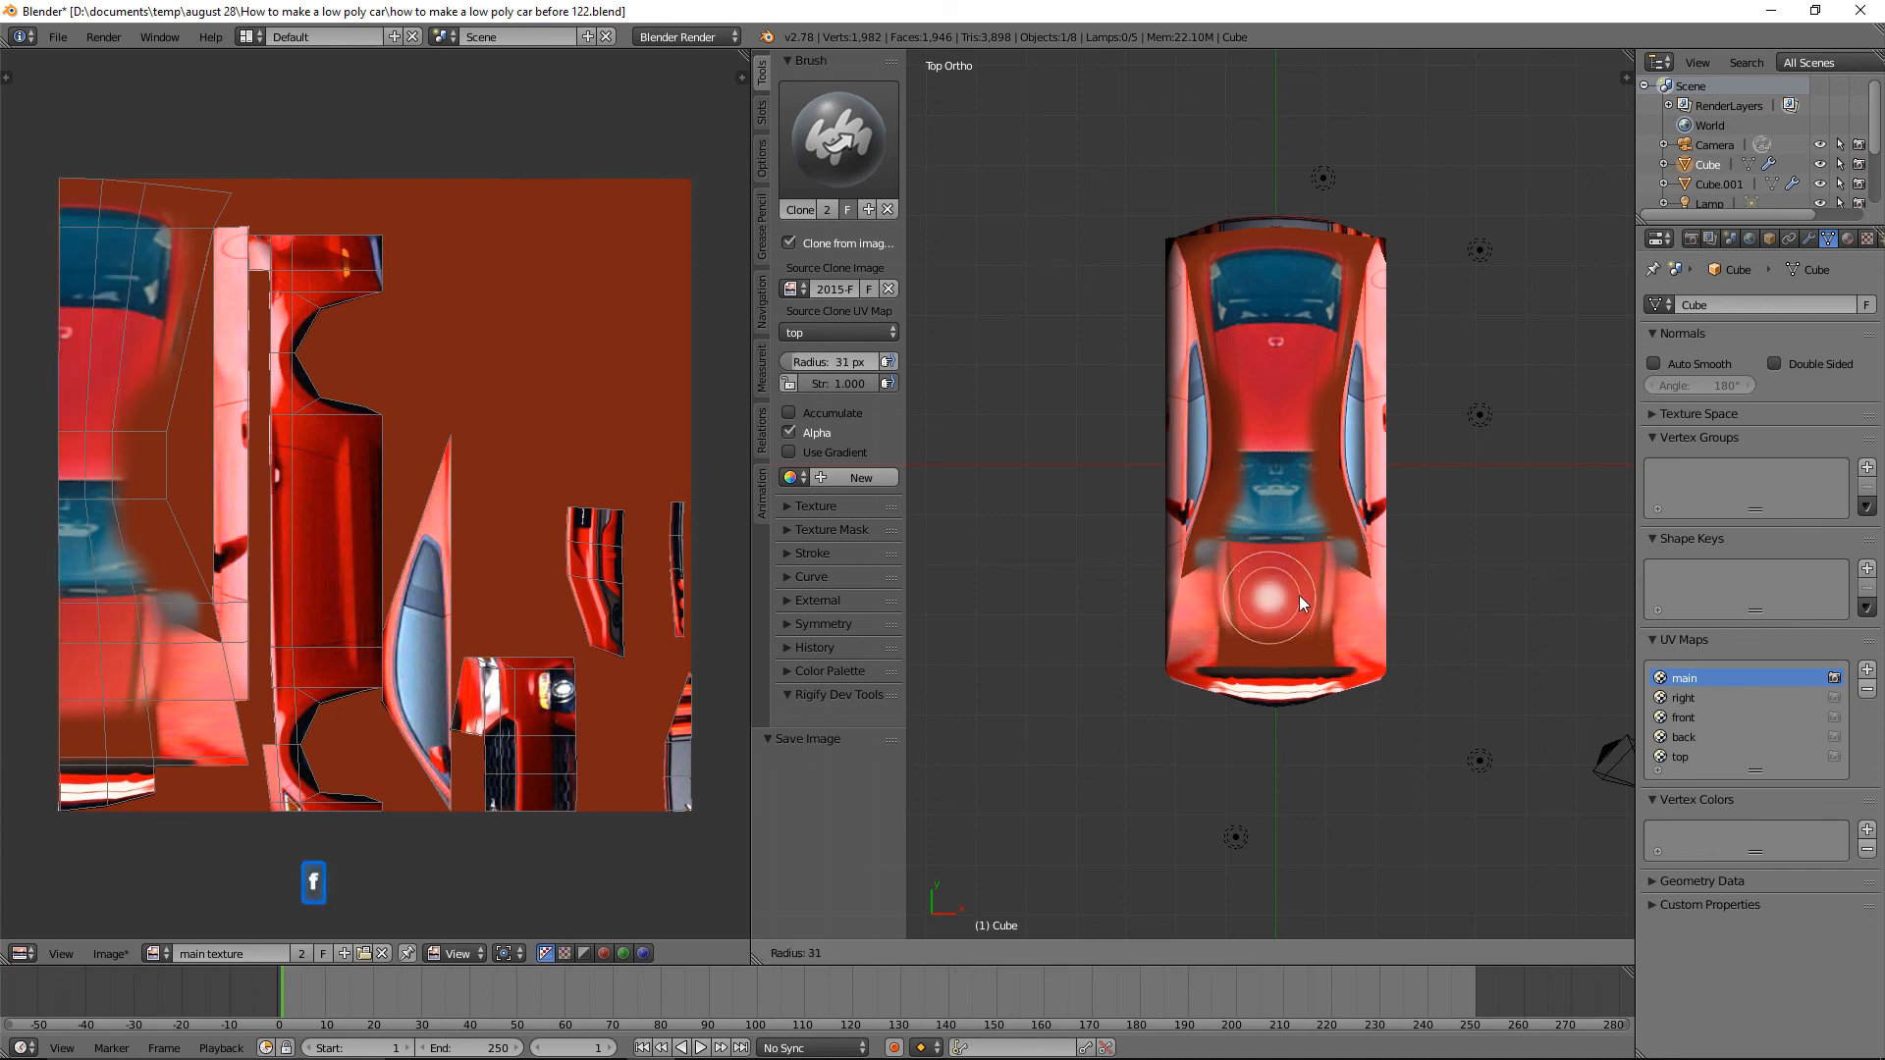
pyautogui.click(1288, 595)
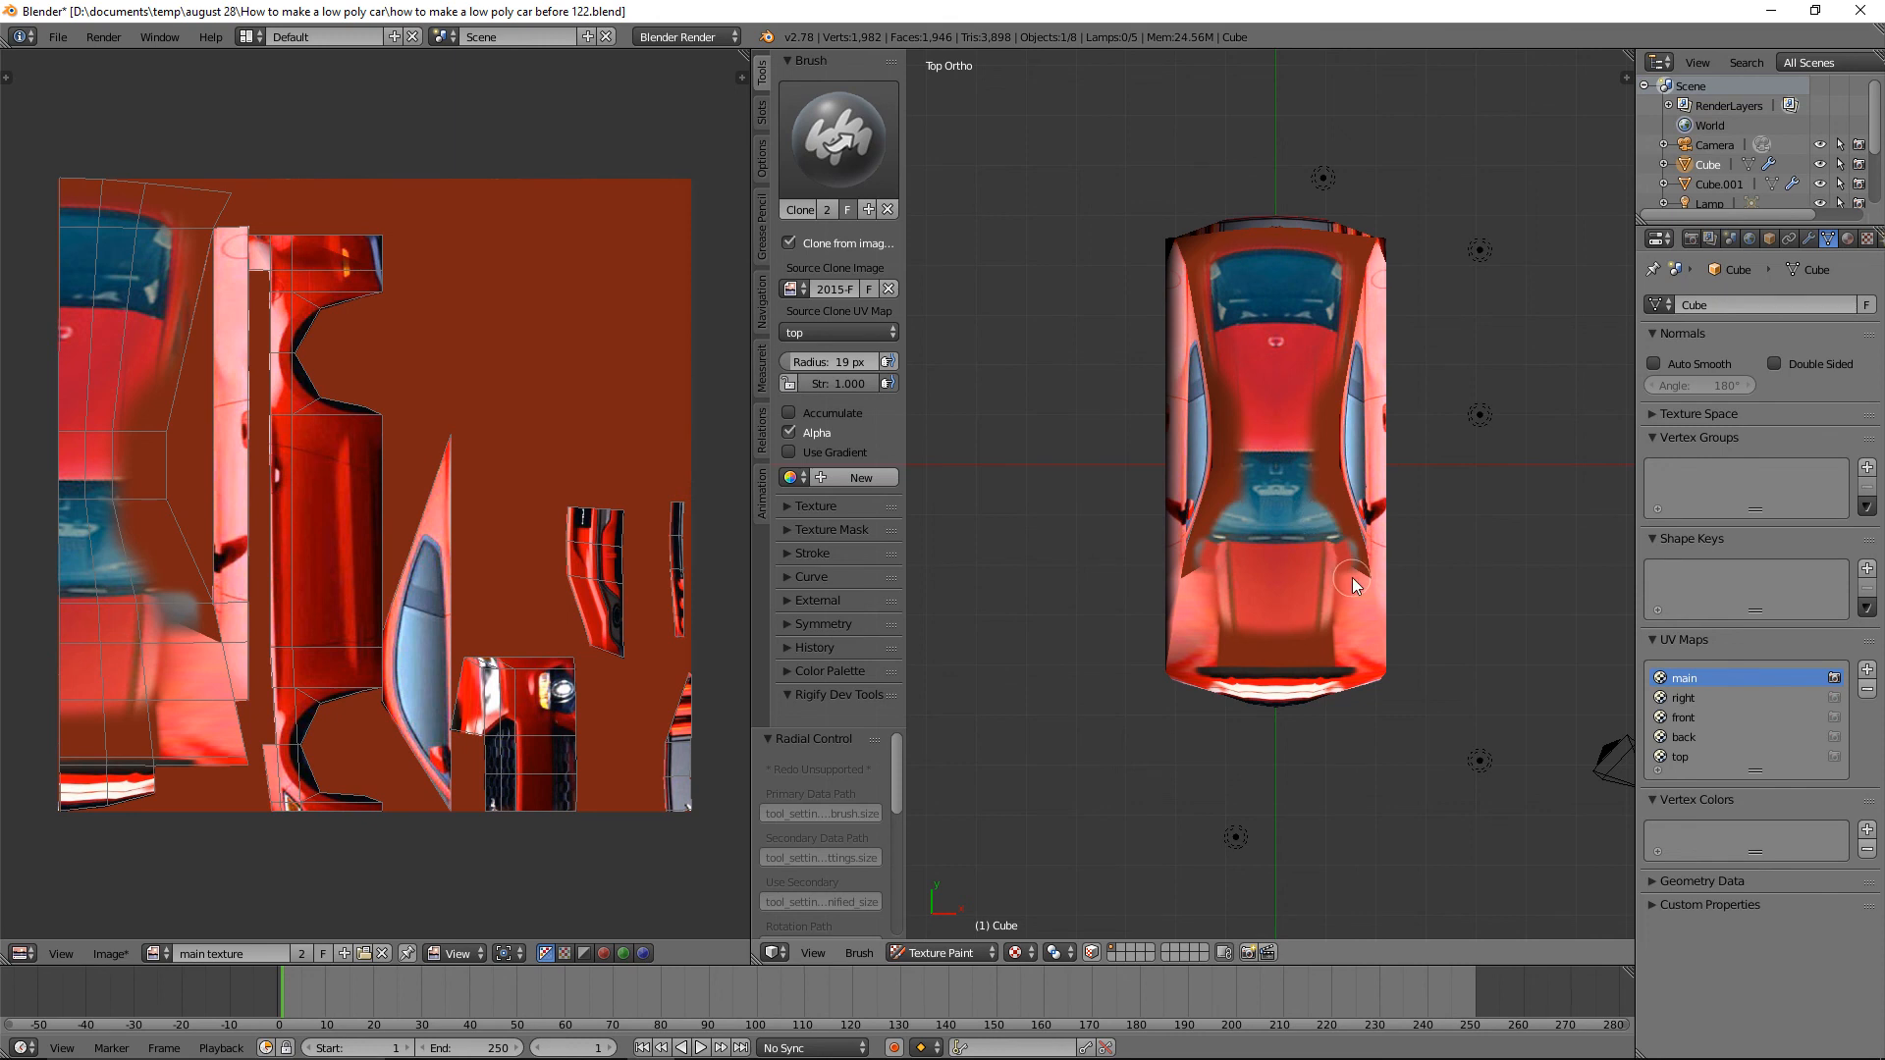
pyautogui.moveTo(1352, 556); pyautogui.dragTo(1327, 592)
pyautogui.moveTo(1228, 638); pyautogui.dragTo(1304, 648)
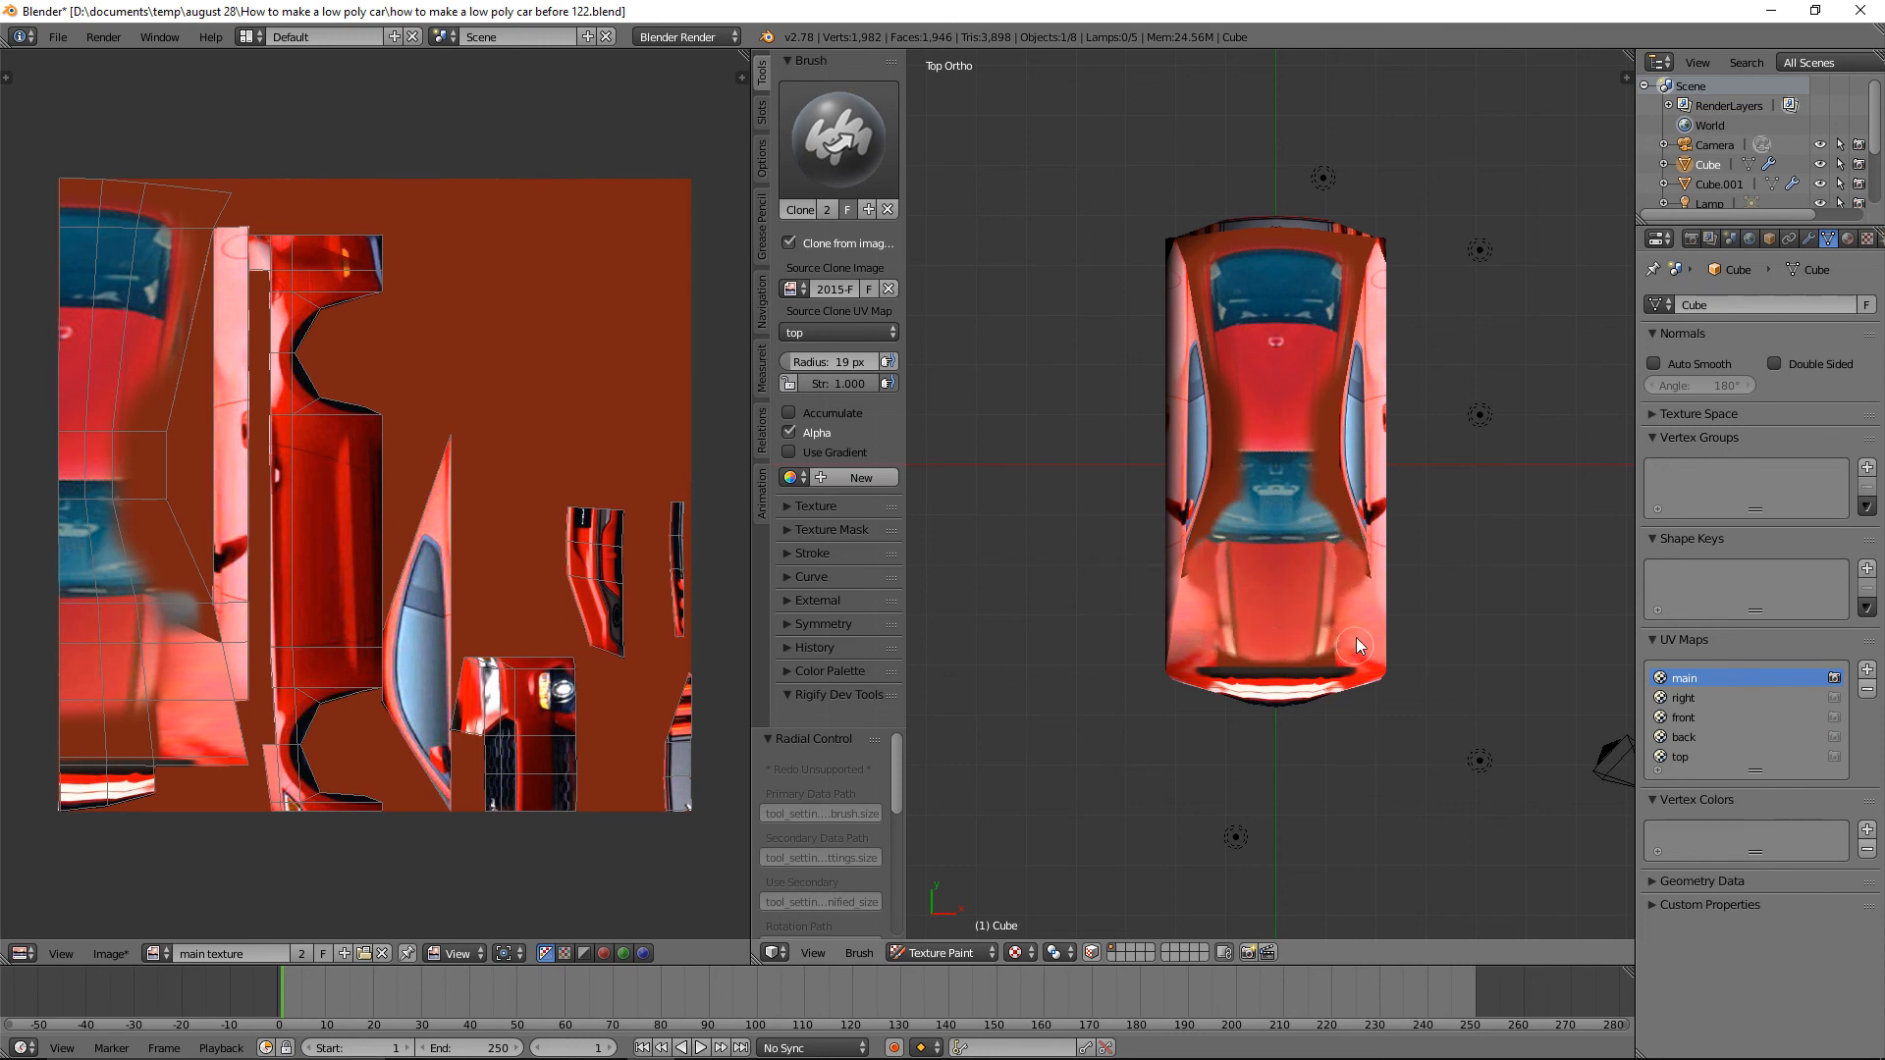
pyautogui.moveTo(1357, 587); pyautogui.dragTo(1351, 620)
pyautogui.click(1363, 586)
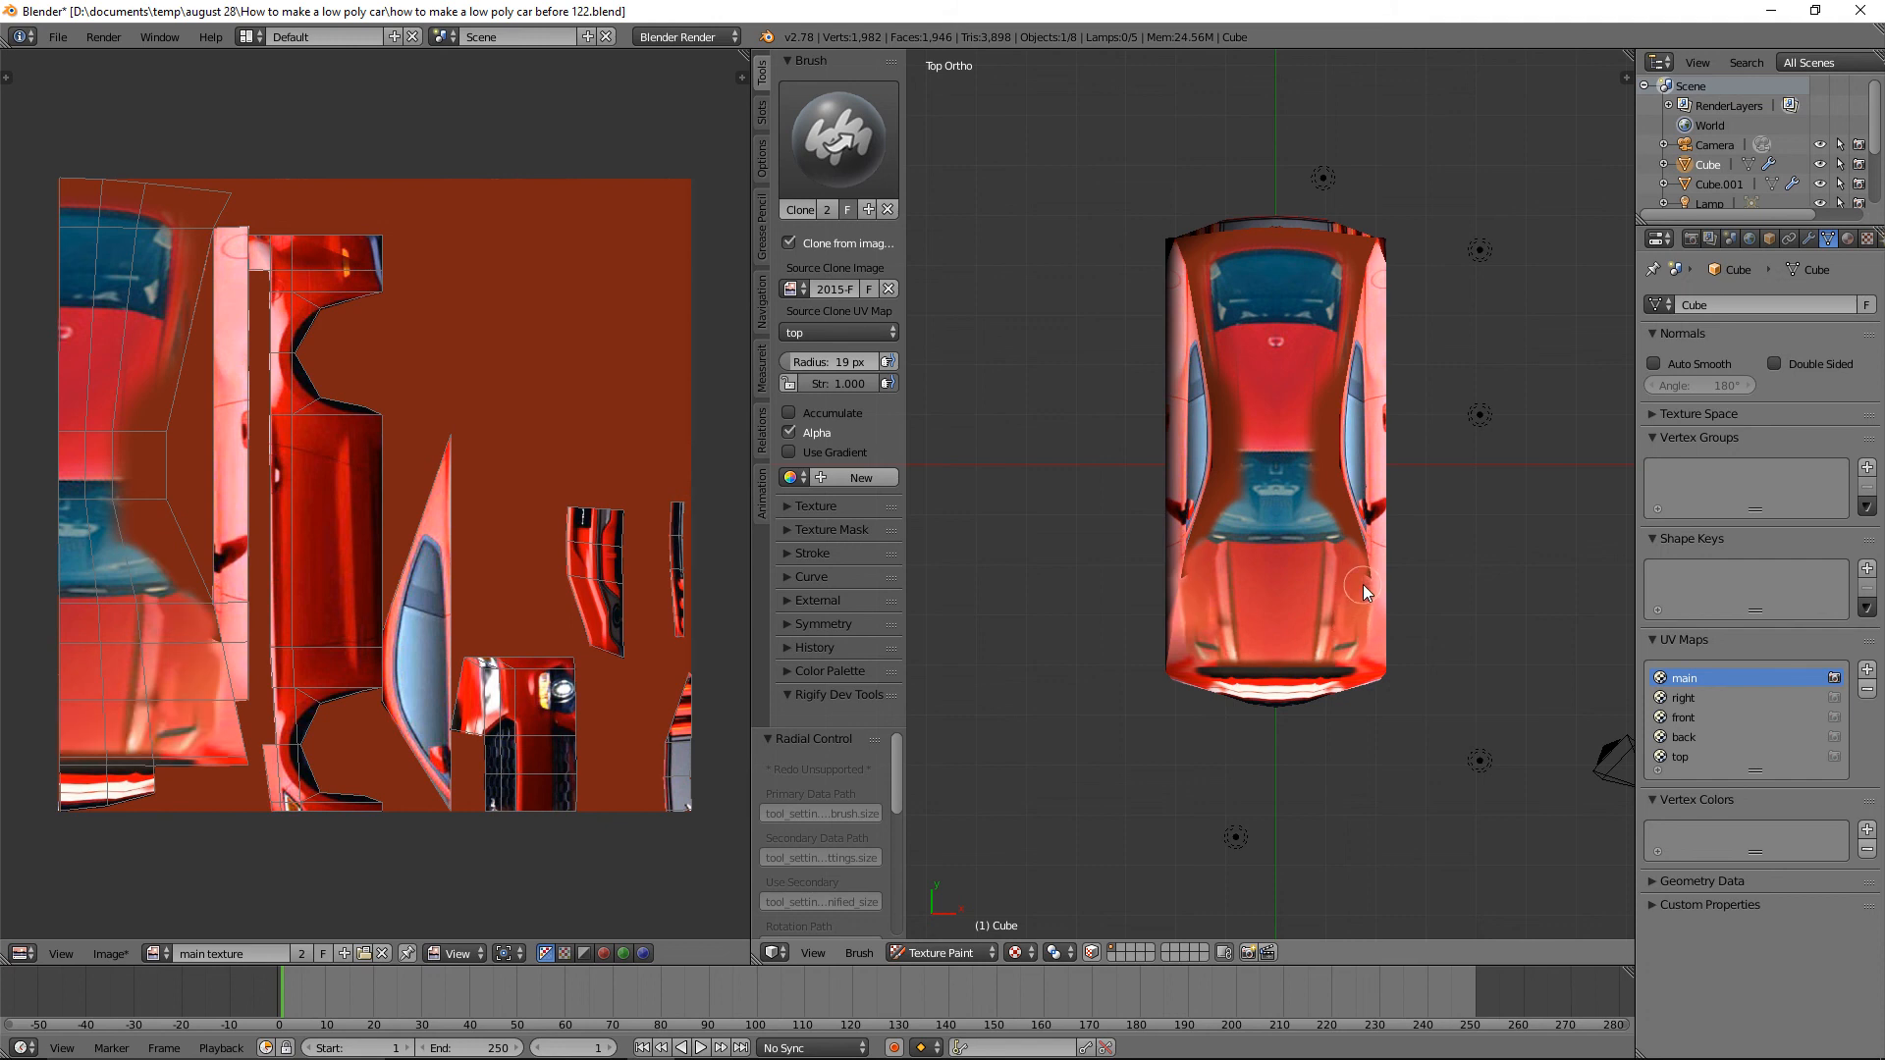
pyautogui.moveTo(1239, 655); pyautogui.dragTo(1216, 660)
pyautogui.moveTo(1187, 621); pyautogui.dragTo(1192, 599)
# Clone the top photo over the side edges of the windshield and roof, and save the main texture image.
pyautogui.moveTo(1232, 521)
pyautogui.mouseDown()
pyautogui.moveTo(1215, 540)
pyautogui.moveTo(1248, 481)
pyautogui.moveTo(1231, 502)
pyautogui.moveTo(1234, 373)
pyautogui.moveTo(1211, 540)
pyautogui.mouseUp()
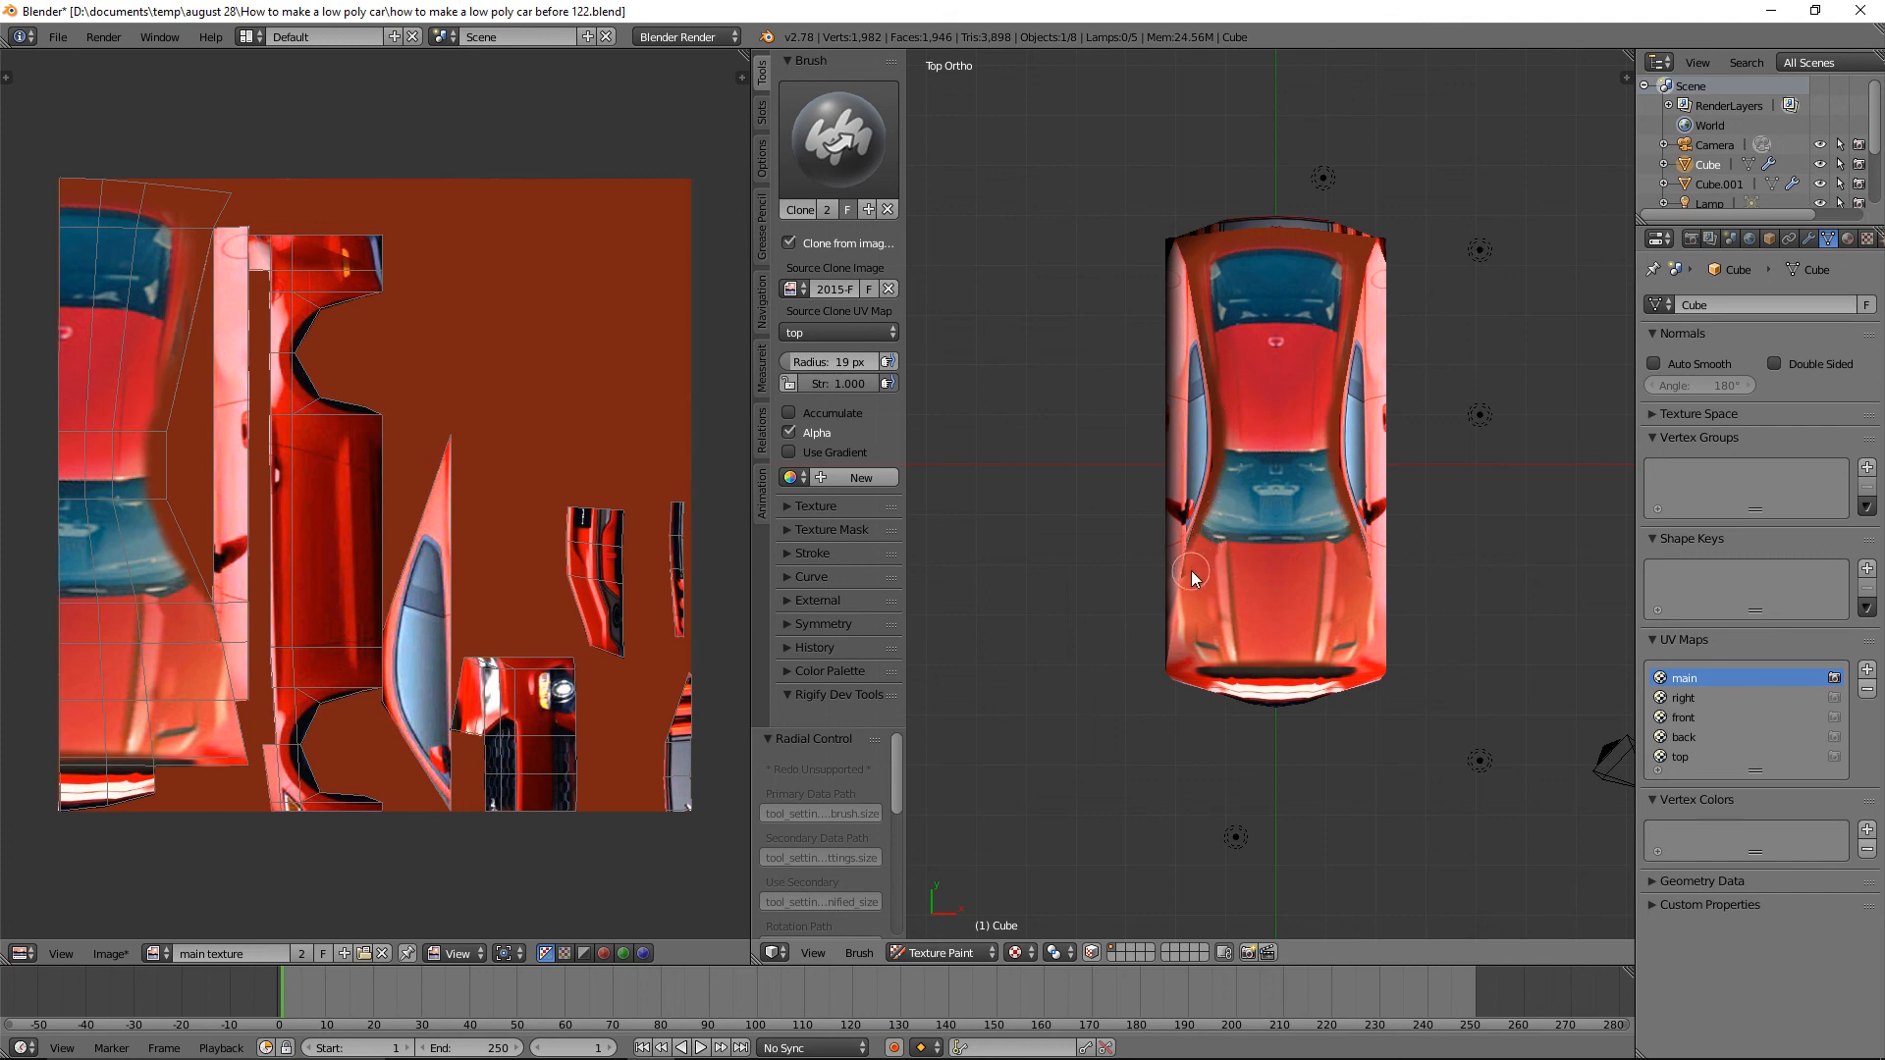
pyautogui.moveTo(1210, 536); pyautogui.dragTo(1224, 493)
pyautogui.scroll(4, 1447, 415)
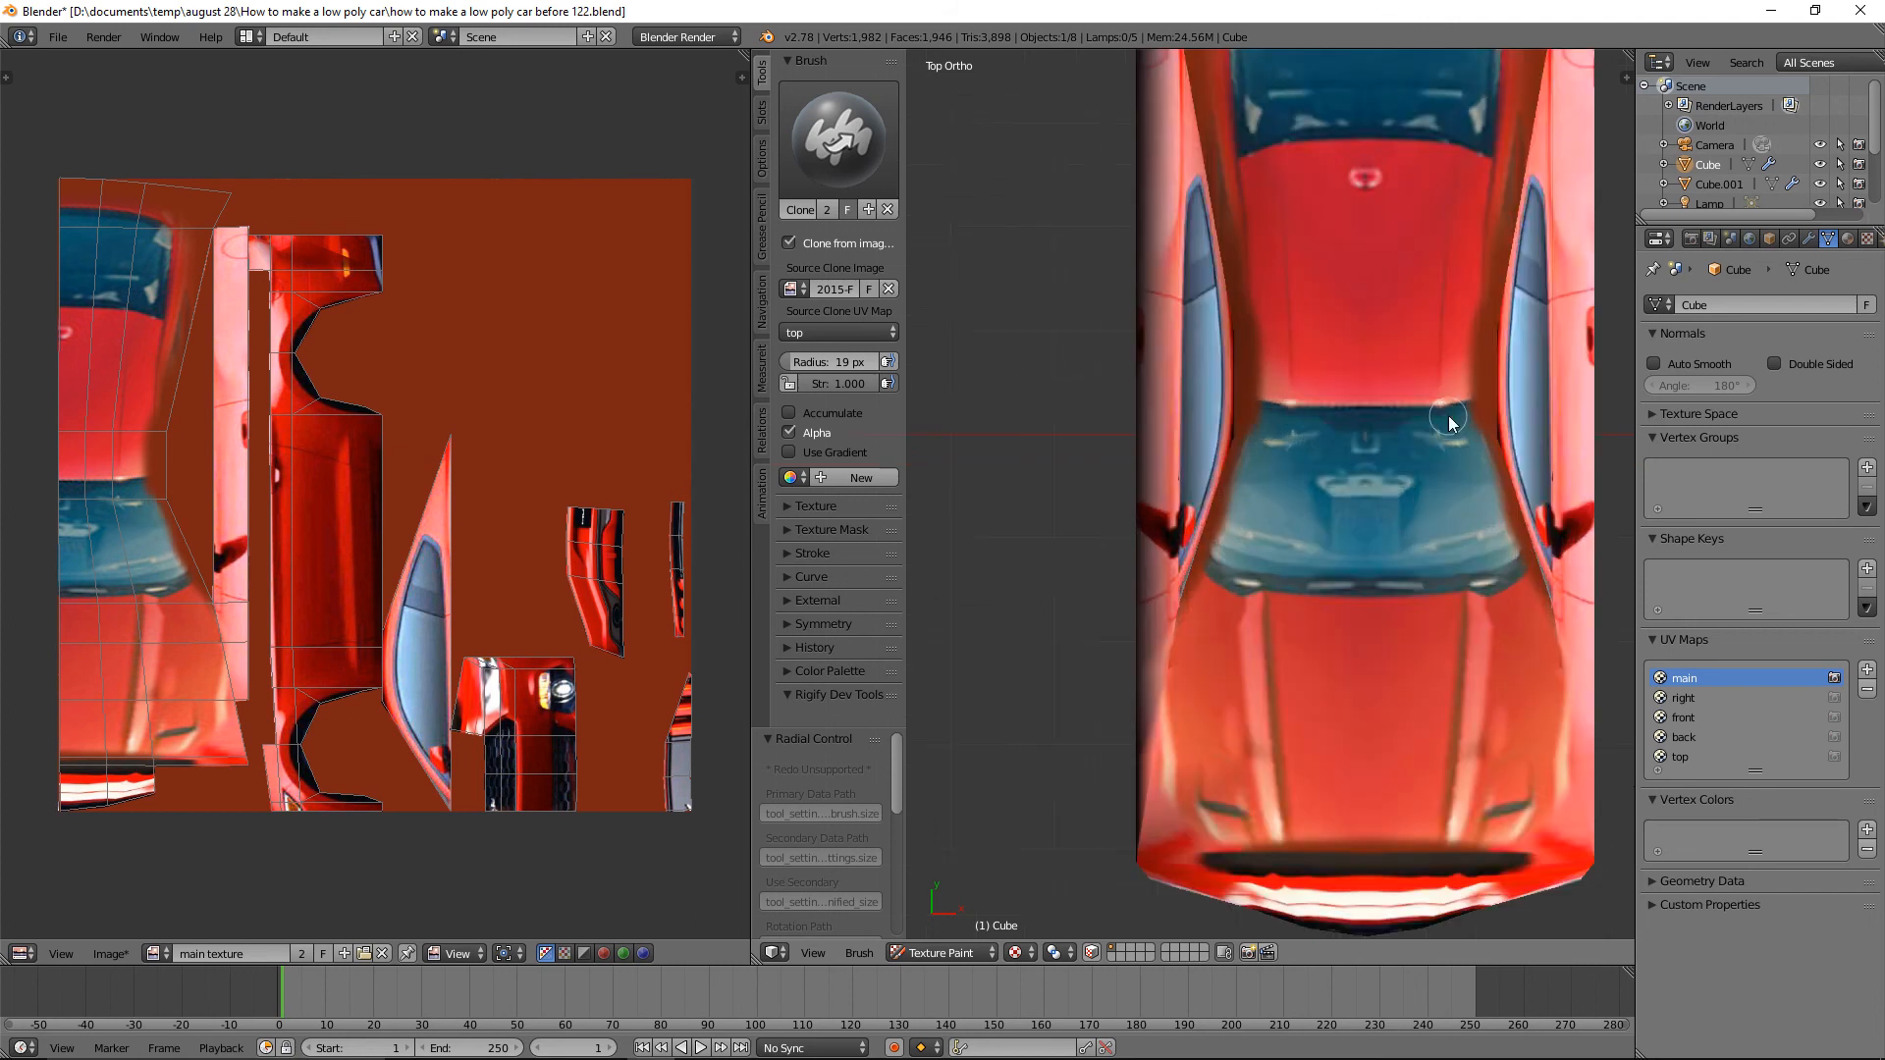
pyautogui.keyDown('shift'); pyautogui.moveTo(1452, 427); pyautogui.dragTo(1371, 428, button='middle'); pyautogui.keyUp('shift')
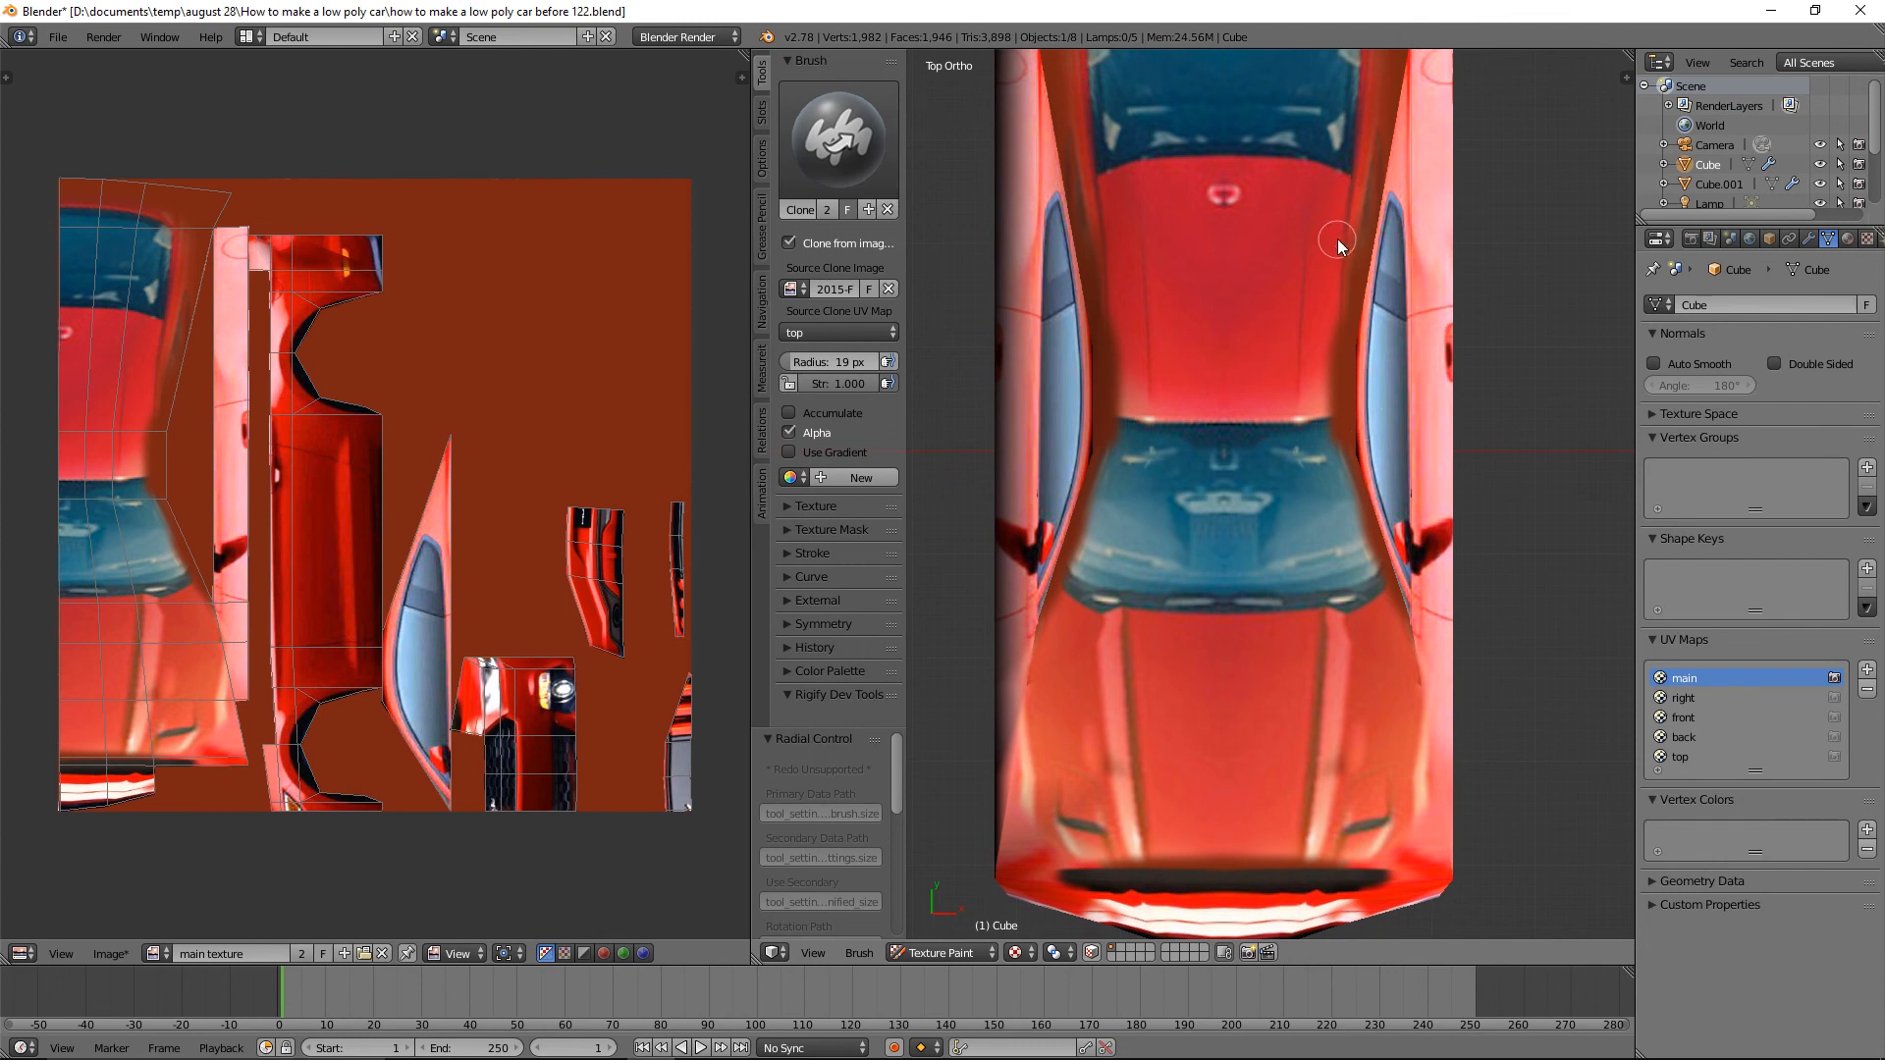
pyautogui.moveTo(1330, 298); pyautogui.dragTo(1324, 366)
pyautogui.moveTo(1328, 446)
pyautogui.mouseDown()
pyautogui.moveTo(1339, 367)
pyautogui.moveTo(1337, 456)
pyautogui.mouseUp()
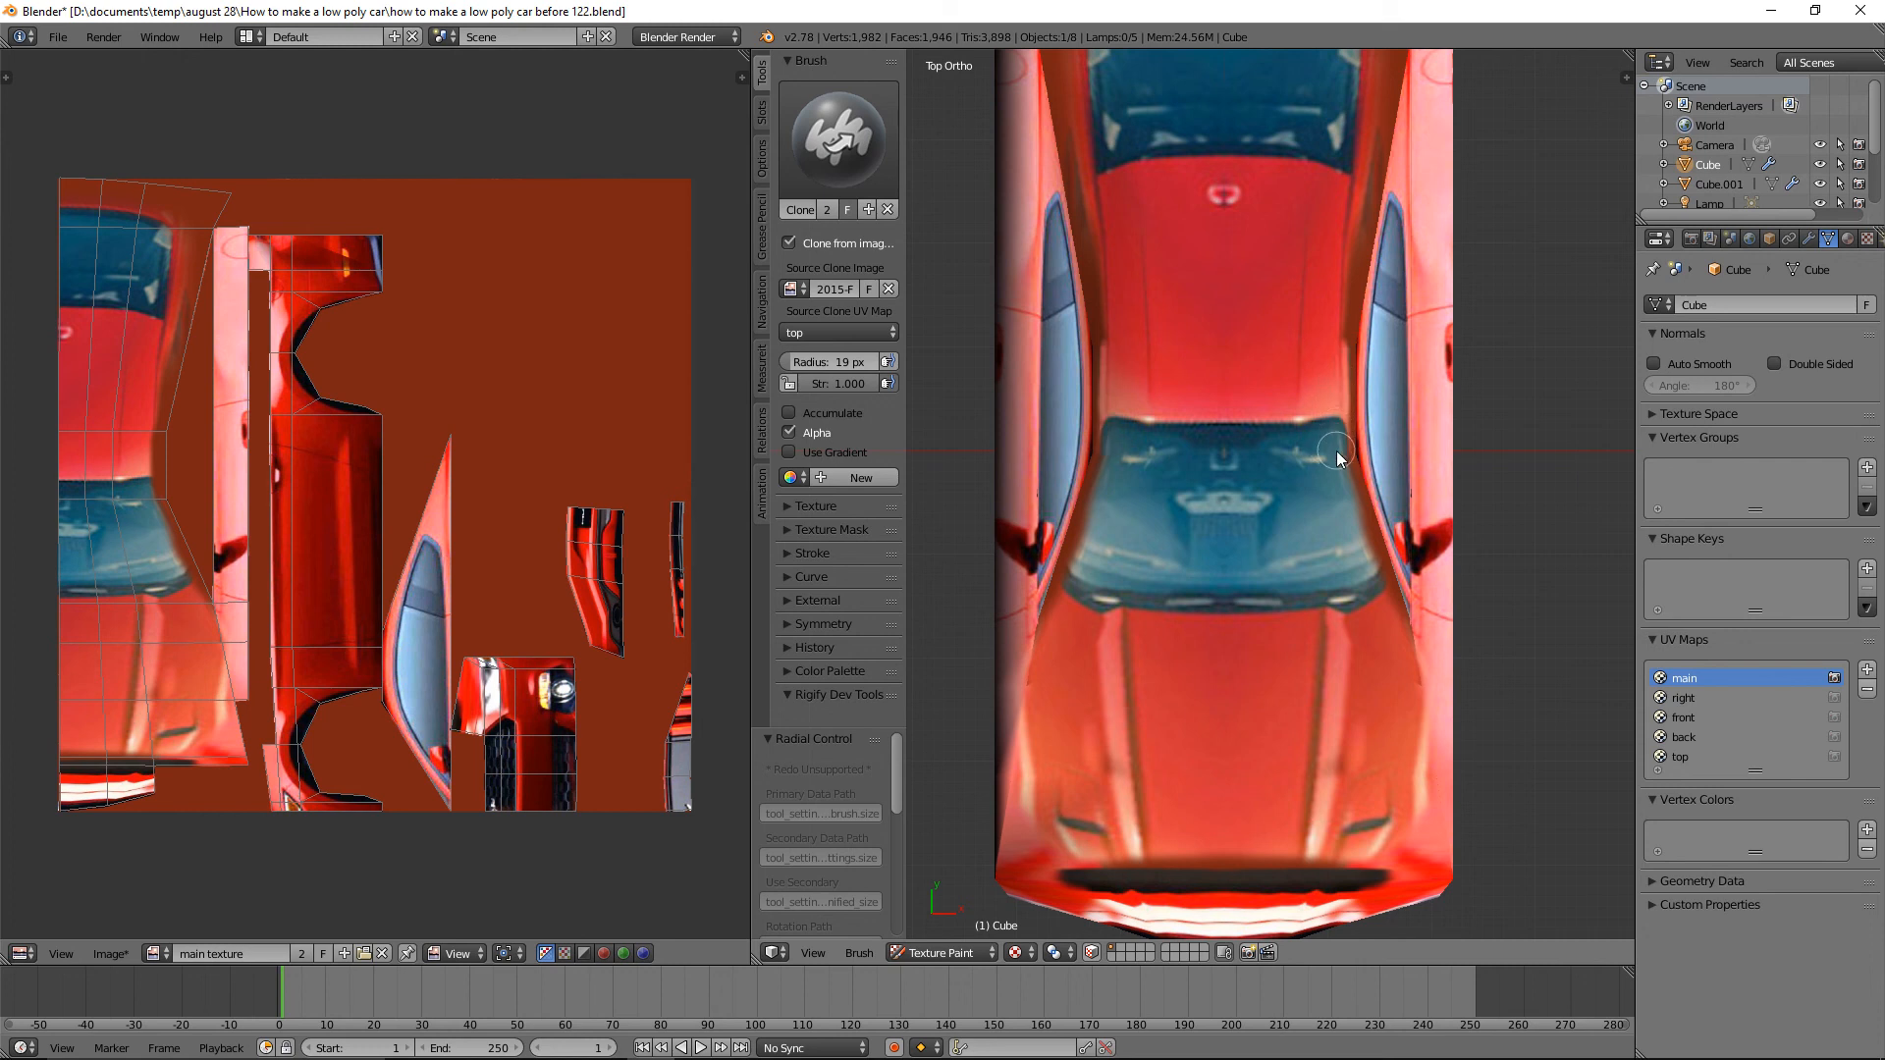
pyautogui.moveTo(1359, 555)
pyautogui.mouseDown()
pyautogui.moveTo(1372, 603)
pyautogui.moveTo(1362, 575)
pyautogui.mouseUp()
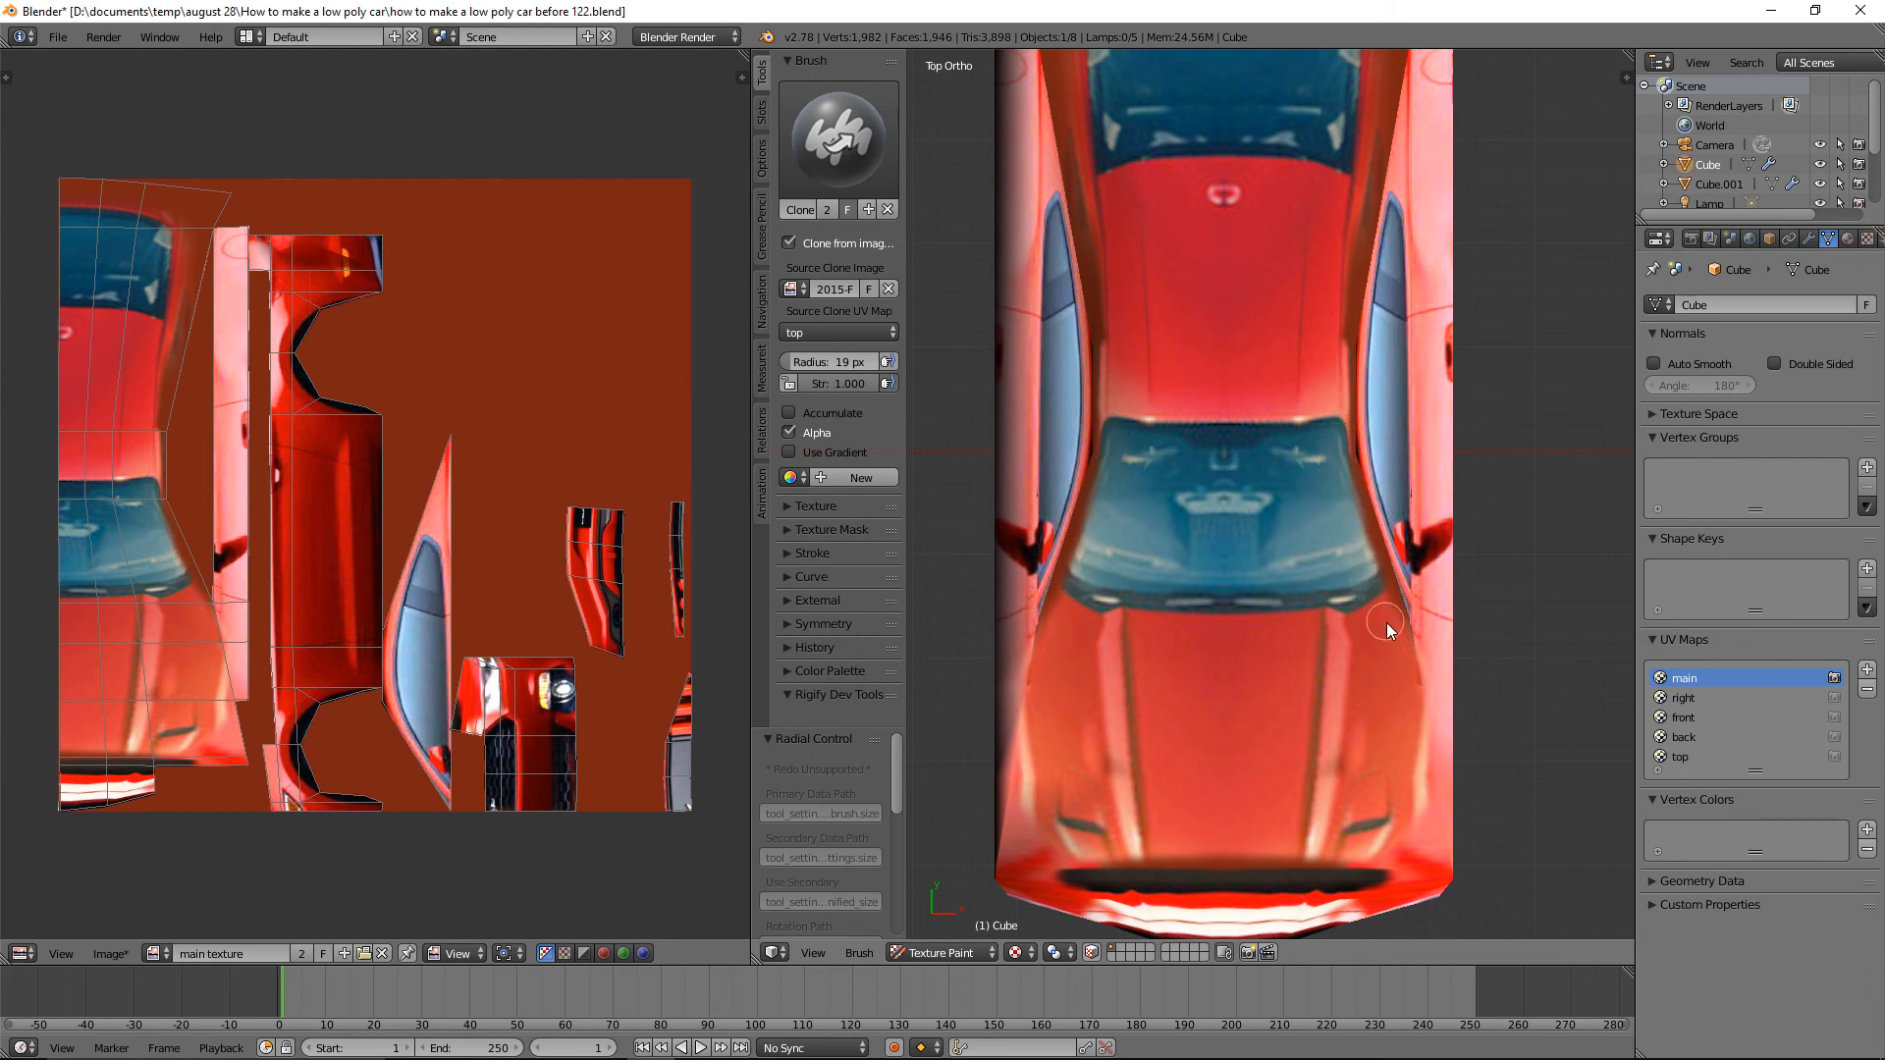
pyautogui.moveTo(1362, 534); pyautogui.dragTo(1382, 606)
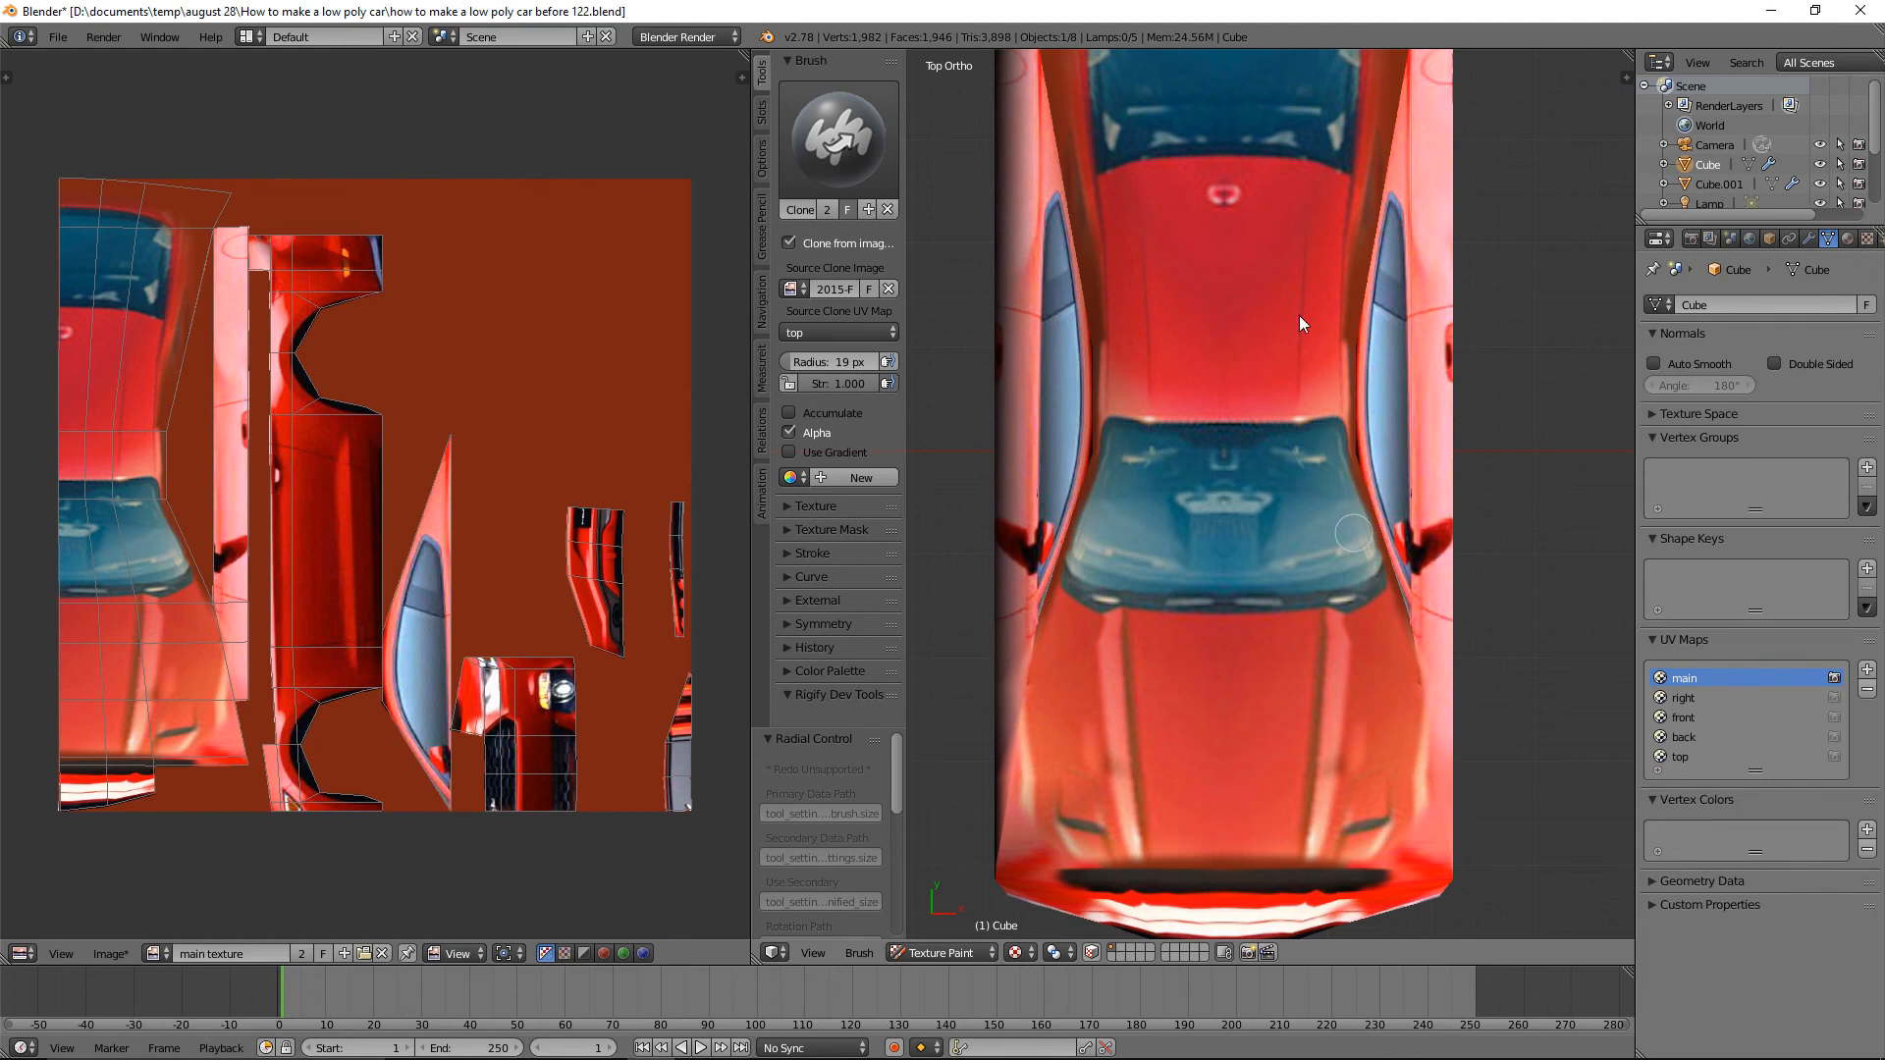
pyautogui.moveTo(1349, 243); pyautogui.dragTo(1323, 337)
pyautogui.moveTo(1345, 239); pyautogui.dragTo(1350, 272)
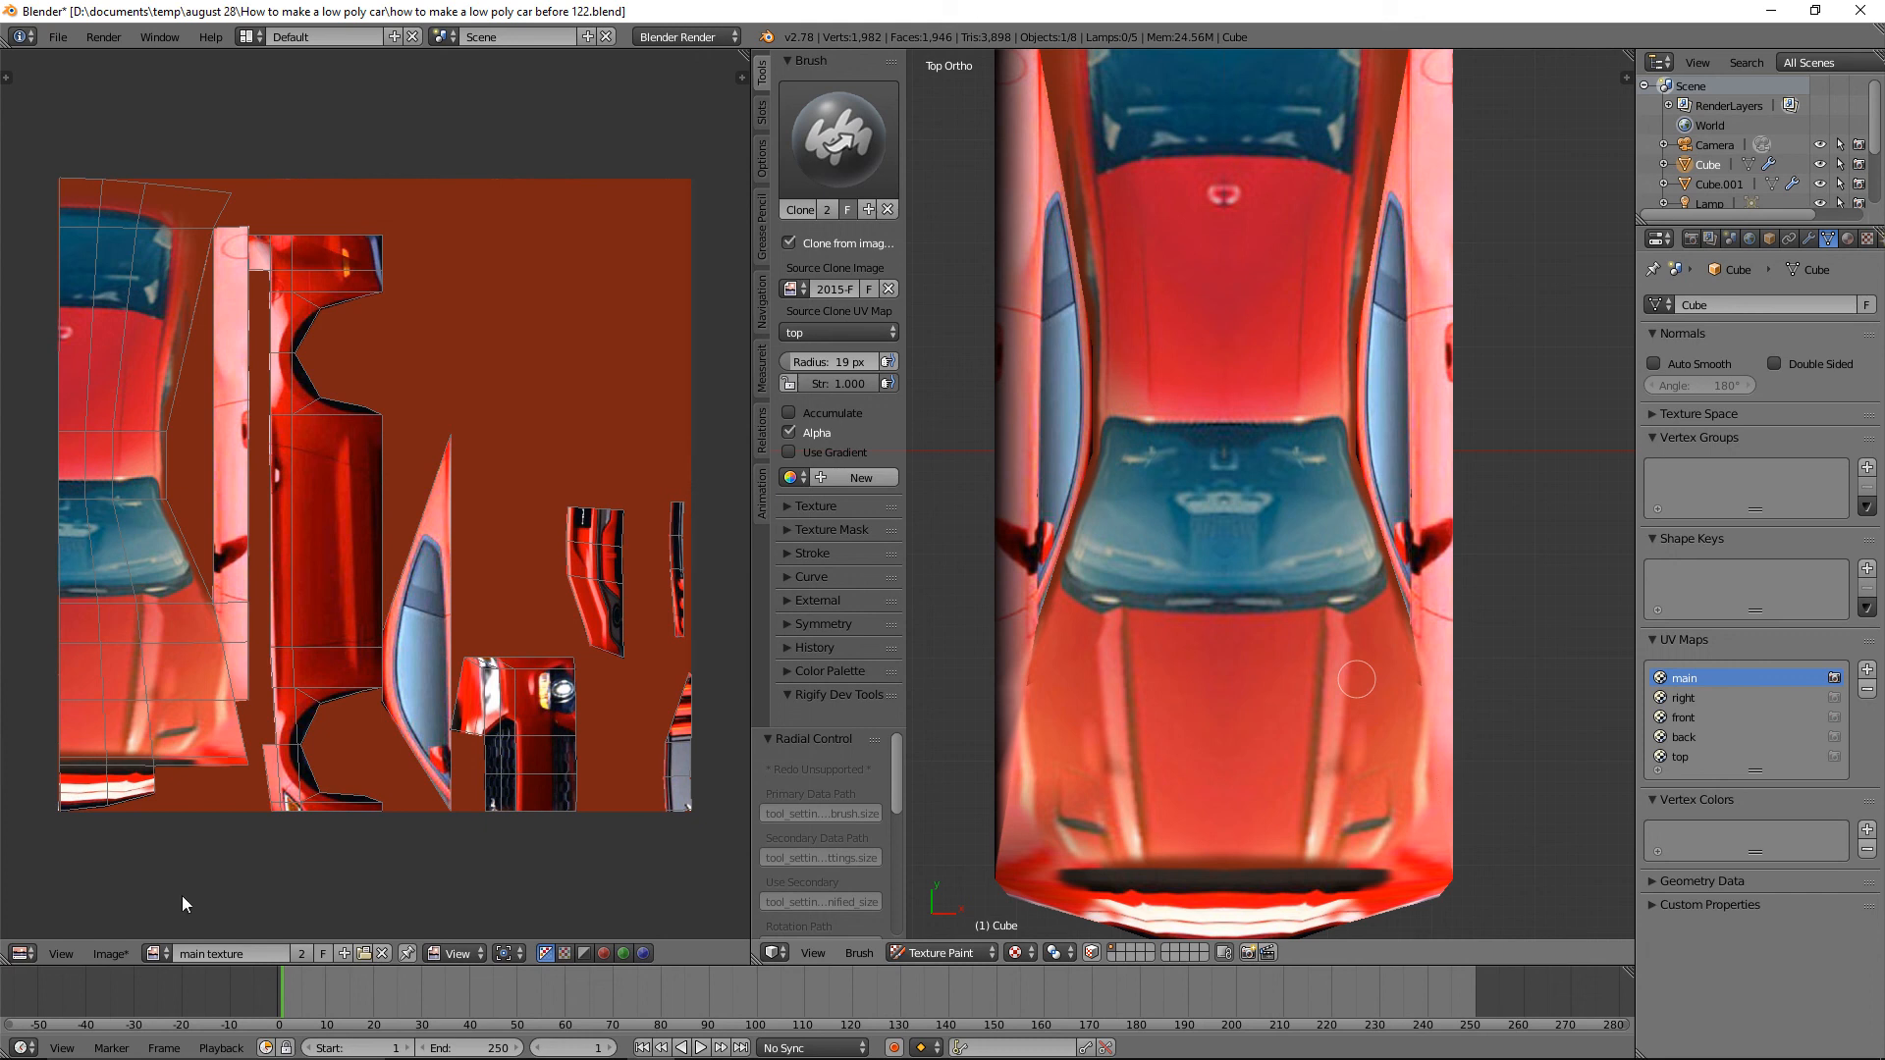
pyautogui.click(103, 954)
pyautogui.click(202, 821)
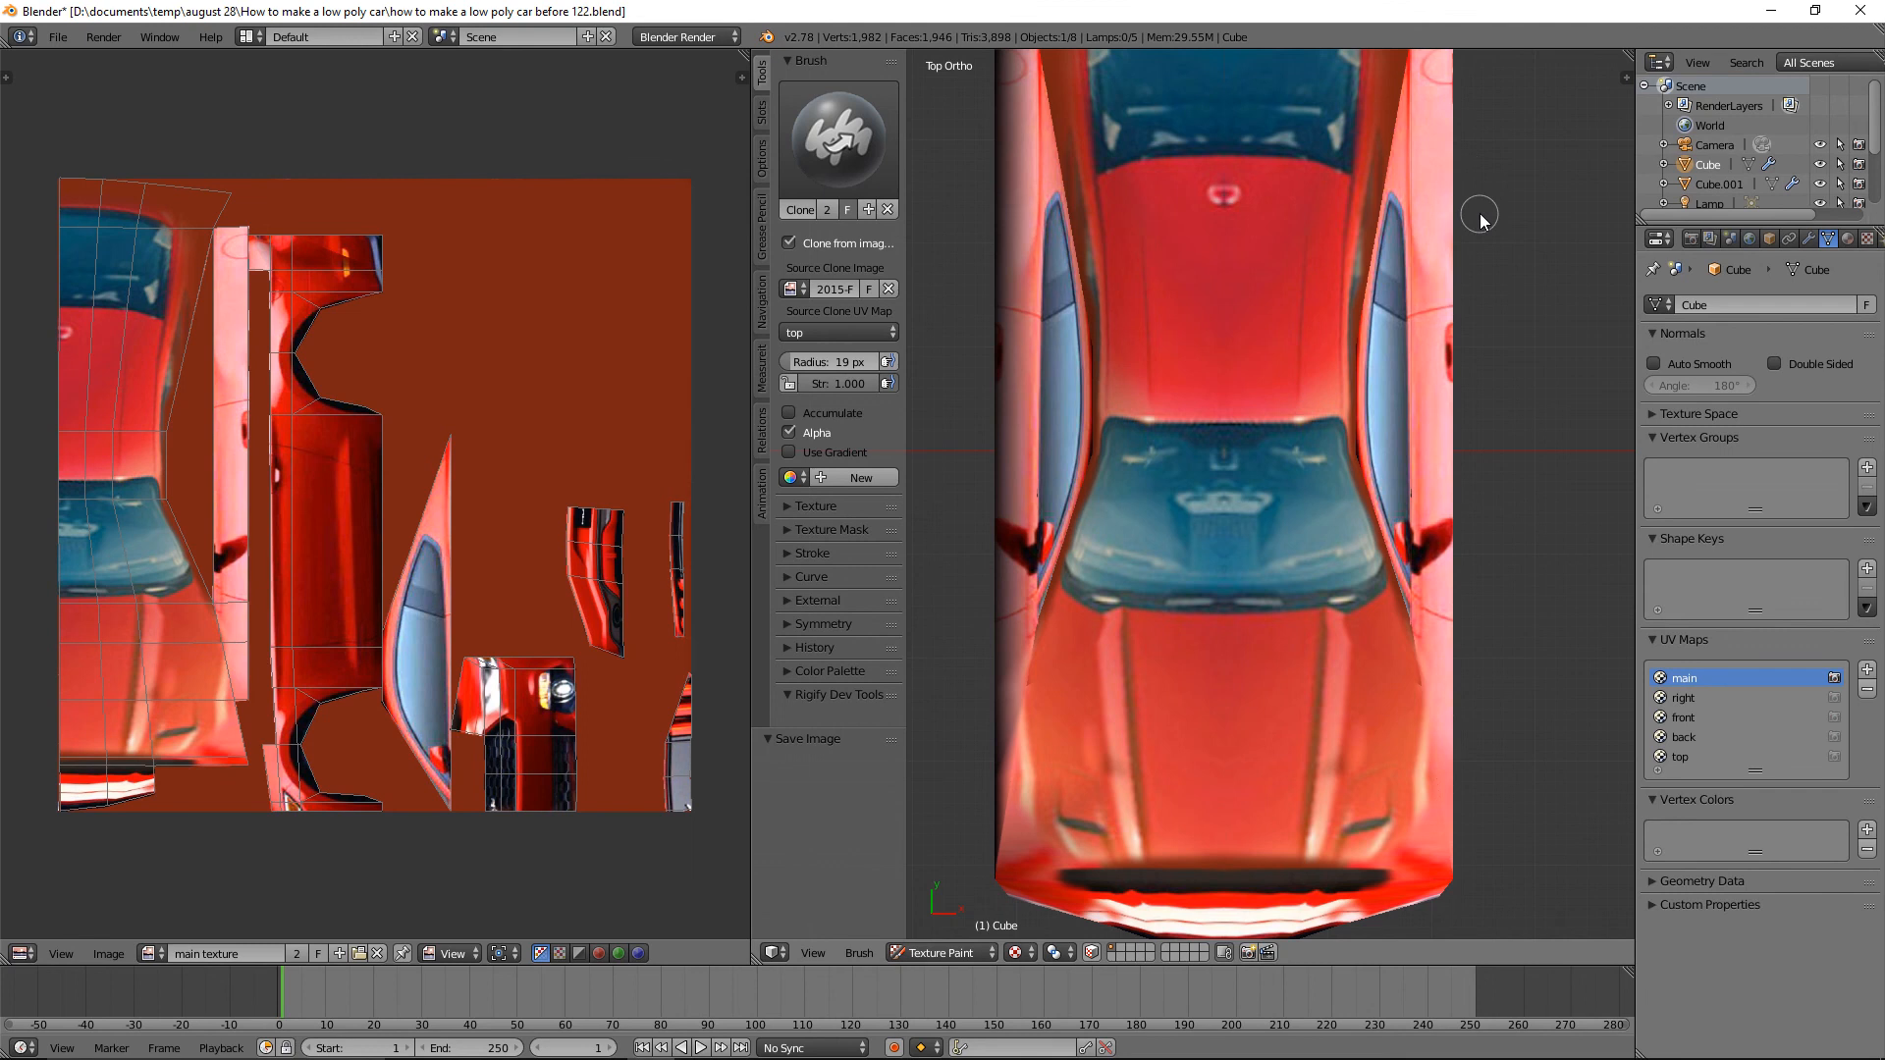
# Clone the top photo over the trunk and the area around the rear window, and save the main texture image.
pyautogui.scroll(-1, 1505, 236)
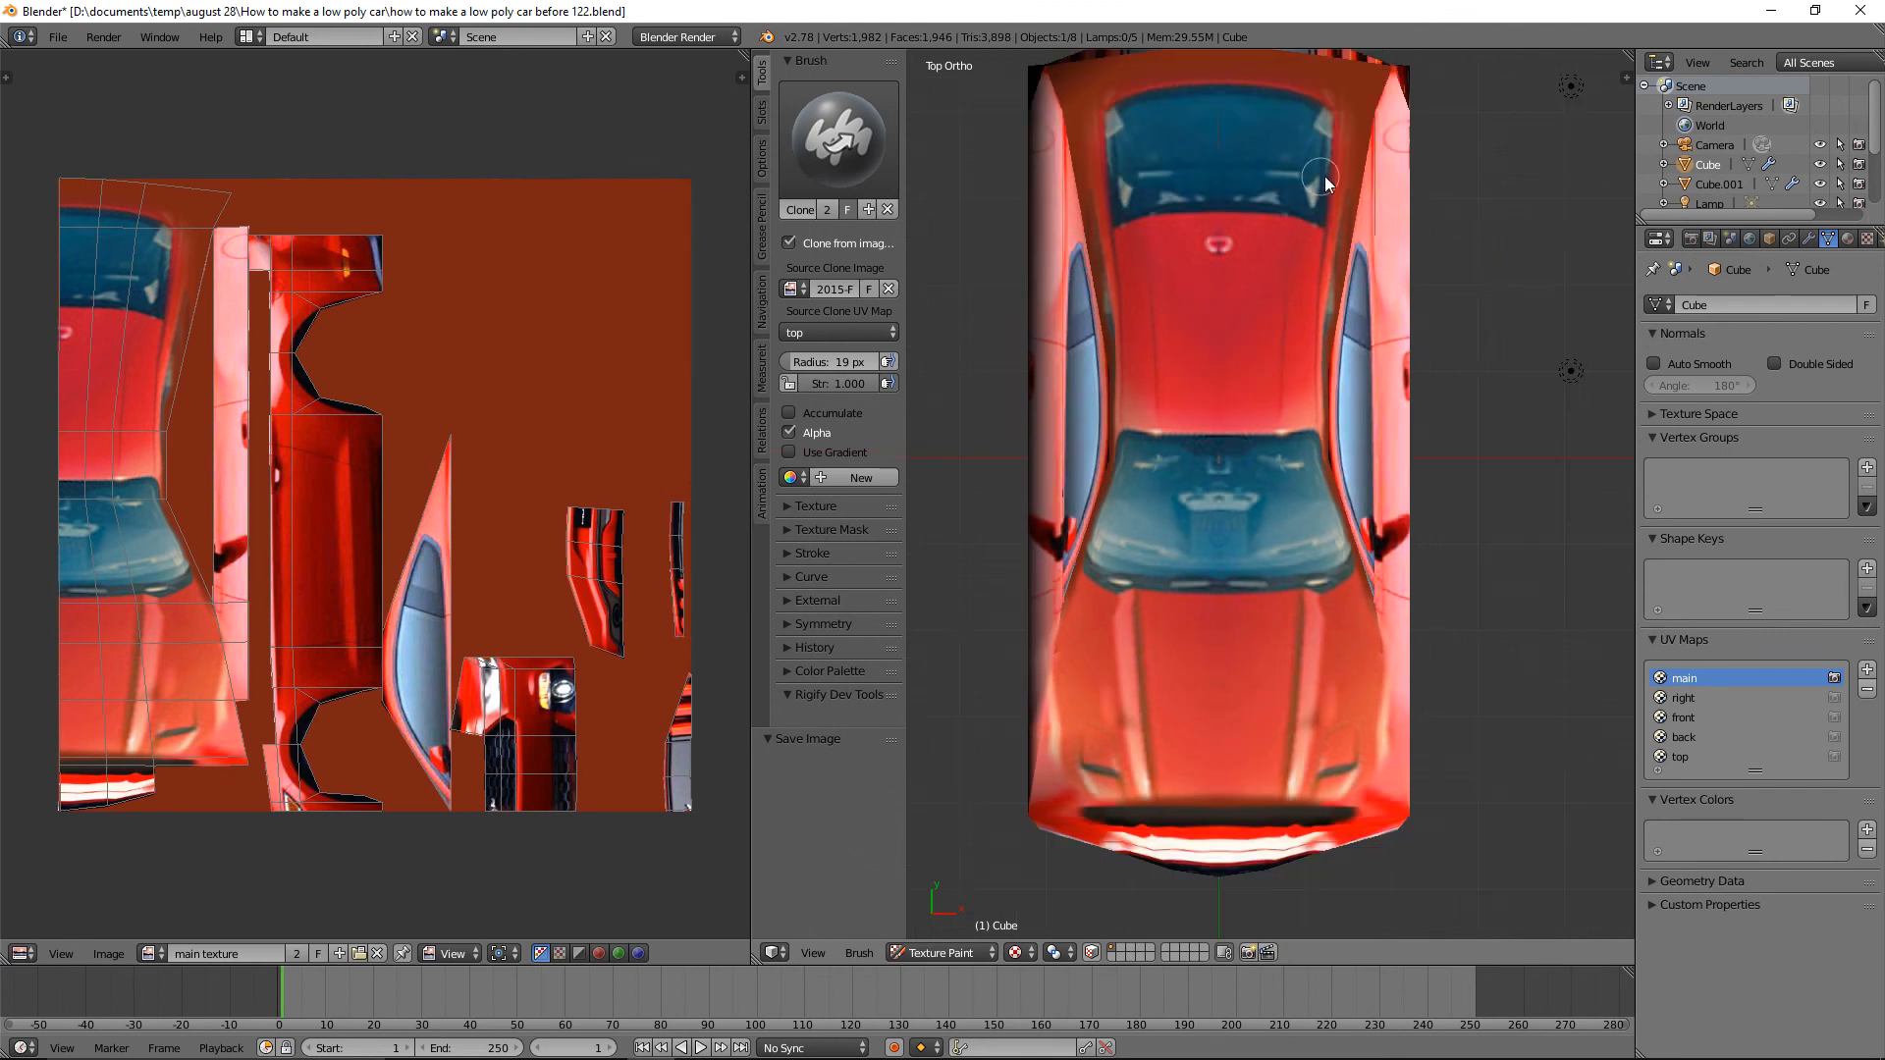
pyautogui.moveTo(1344, 162)
pyautogui.mouseDown()
pyautogui.moveTo(1364, 85)
pyautogui.moveTo(1131, 77)
pyautogui.mouseUp()
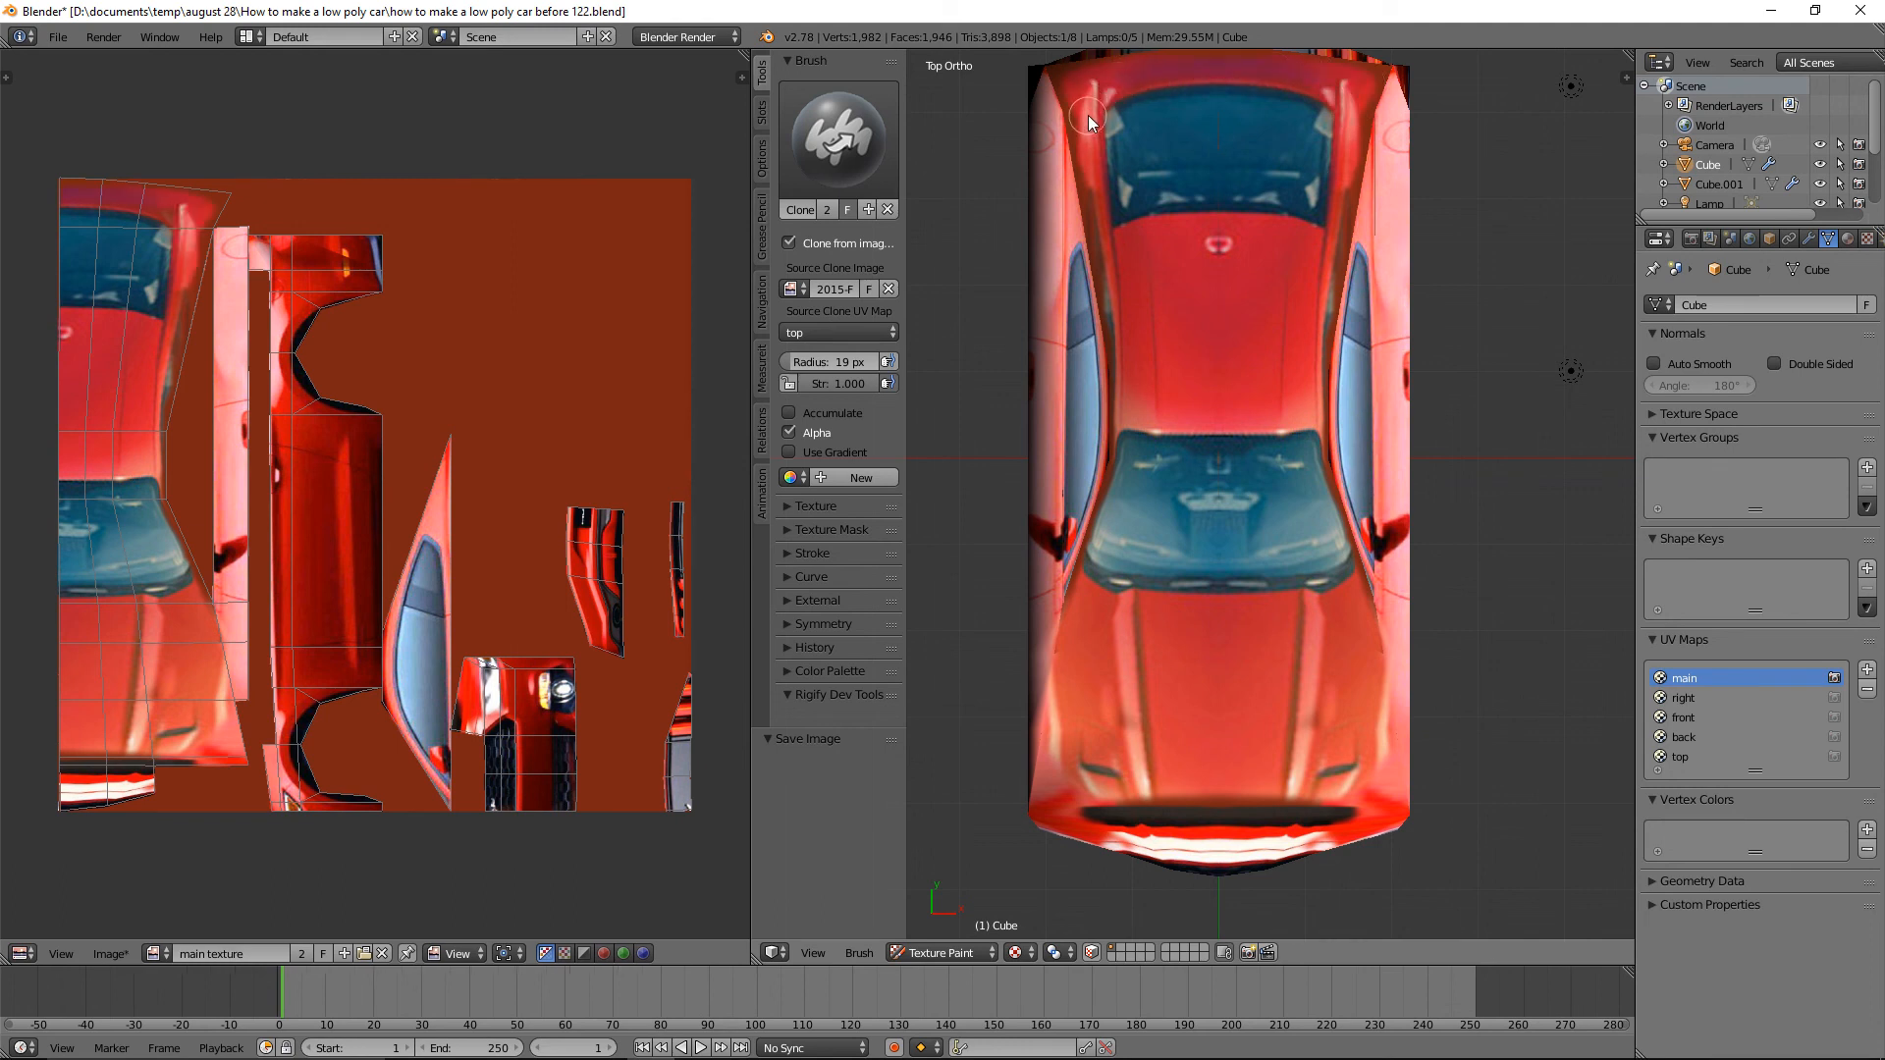
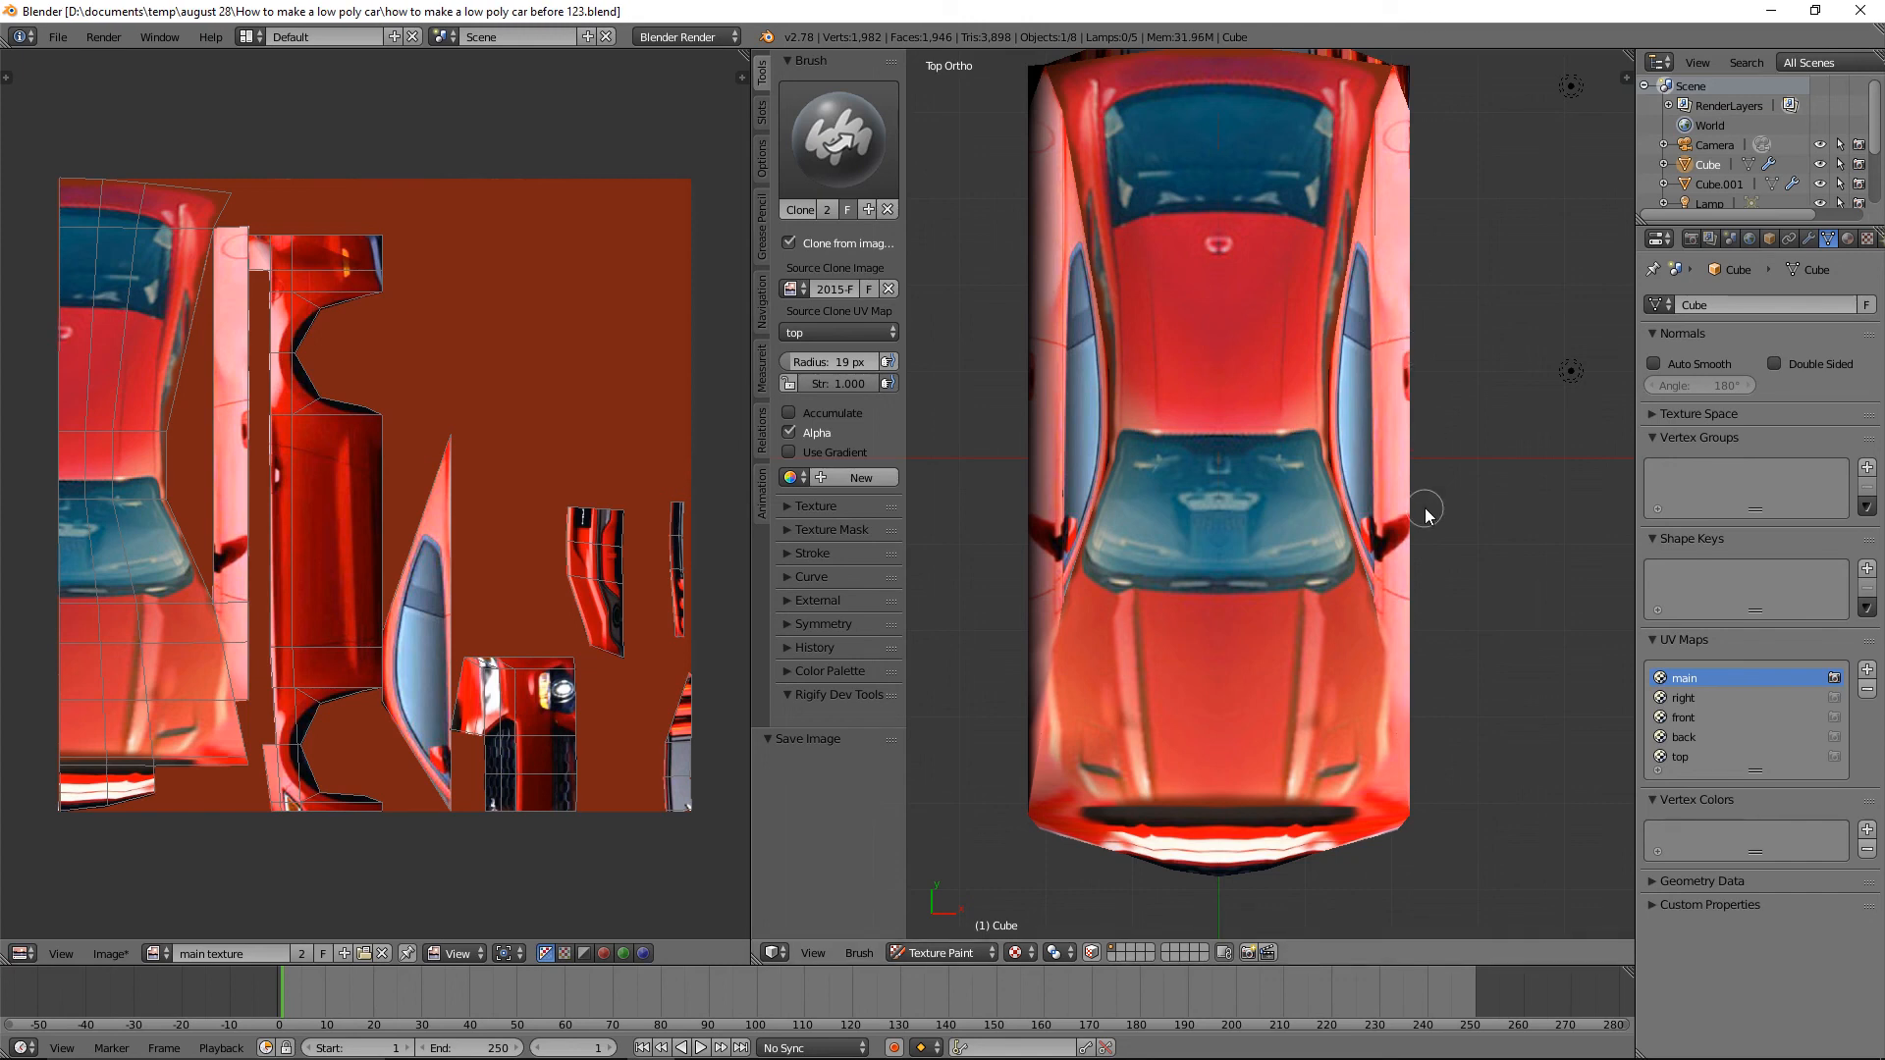
pyautogui.click(110, 953)
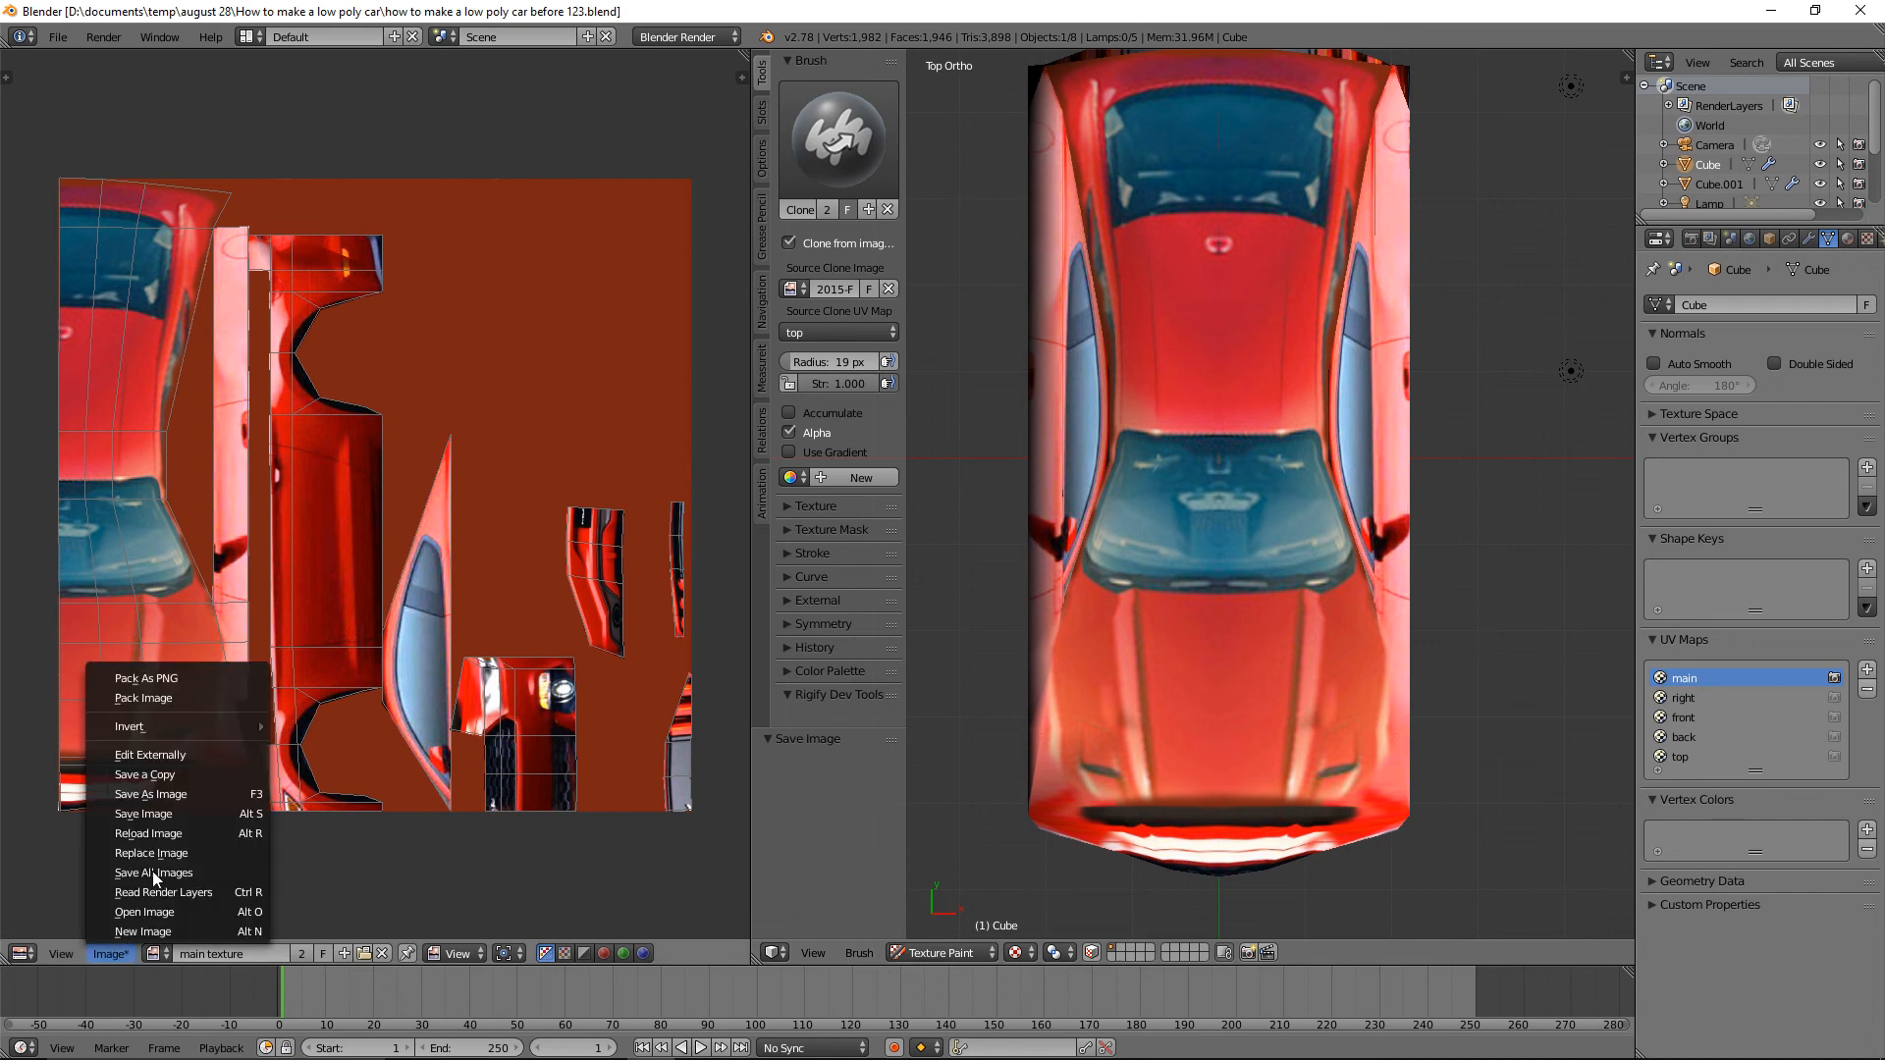
pyautogui.click(208, 812)
pyautogui.moveTo(1433, 630); pyautogui.dragTo(1433, 497, button='middle')
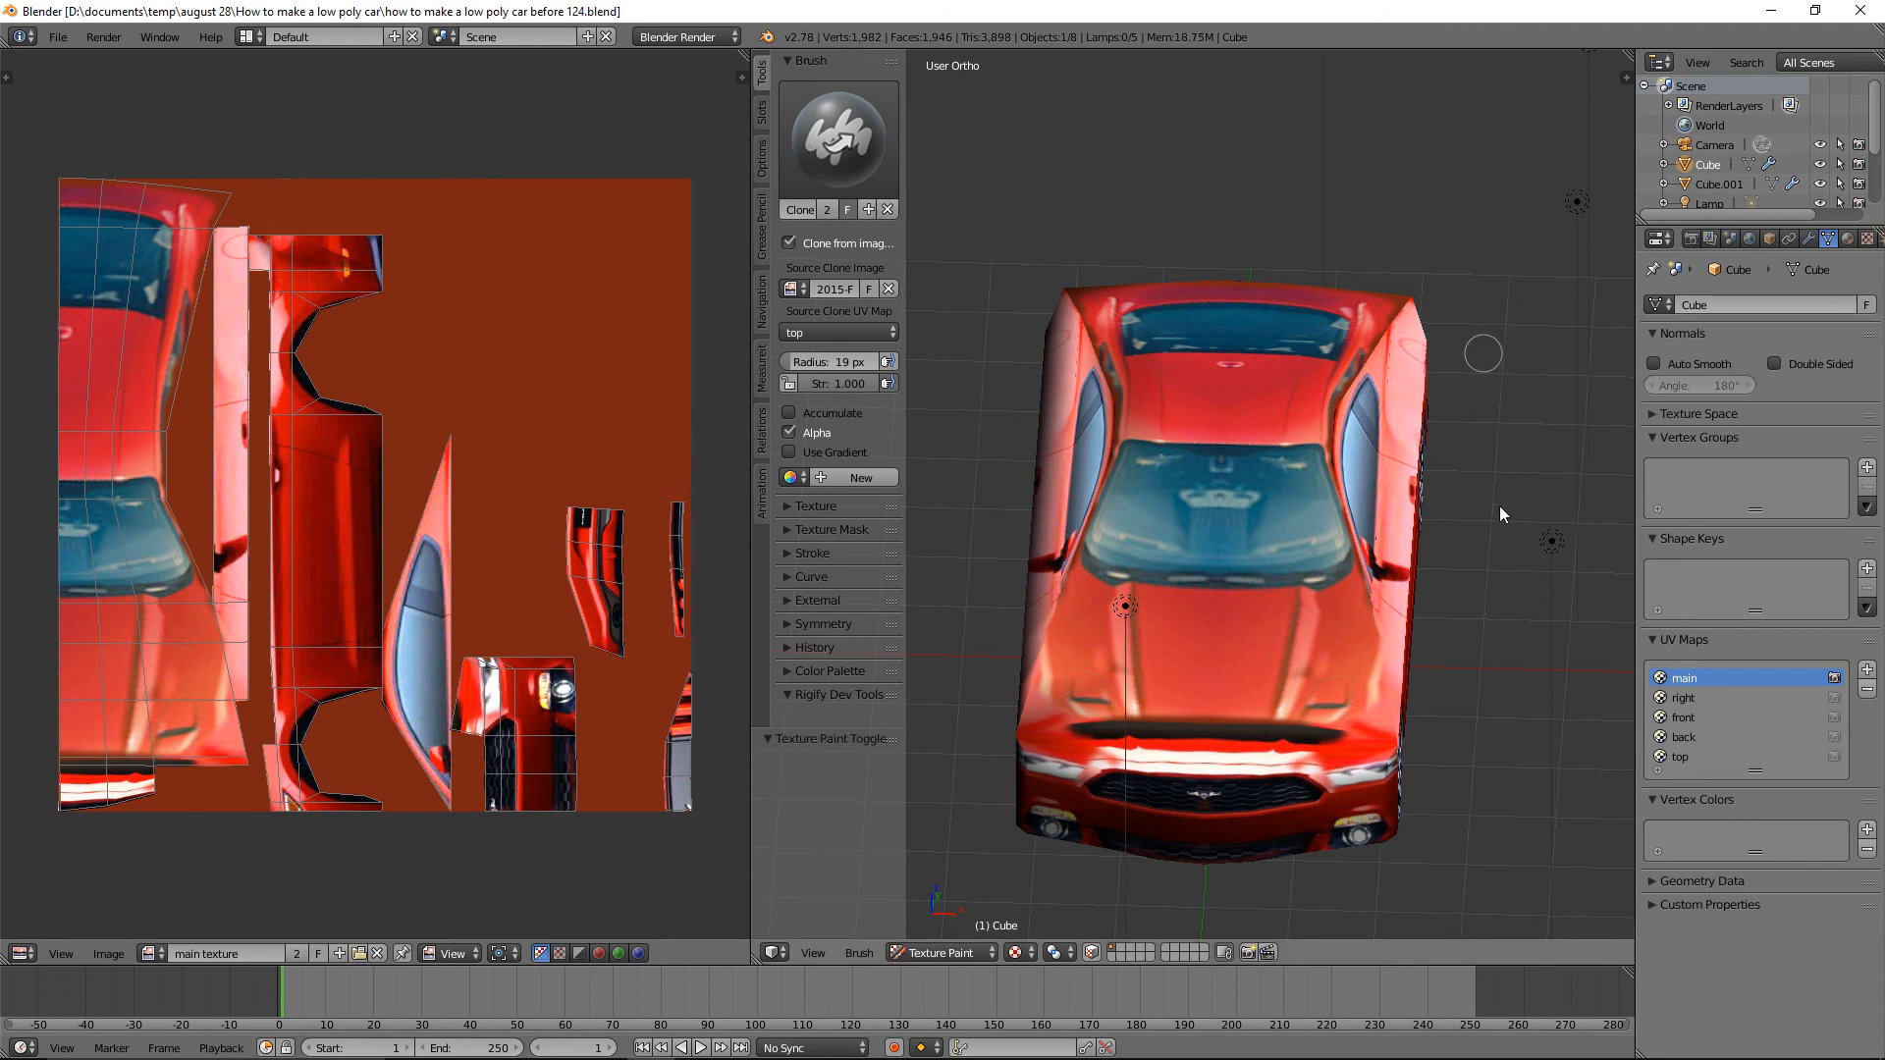
# Switch the car body to Object Mode, select the wheels object and make main its active UV map.
pyautogui.moveTo(1493, 534); pyautogui.dragTo(1080, 864, button='middle')
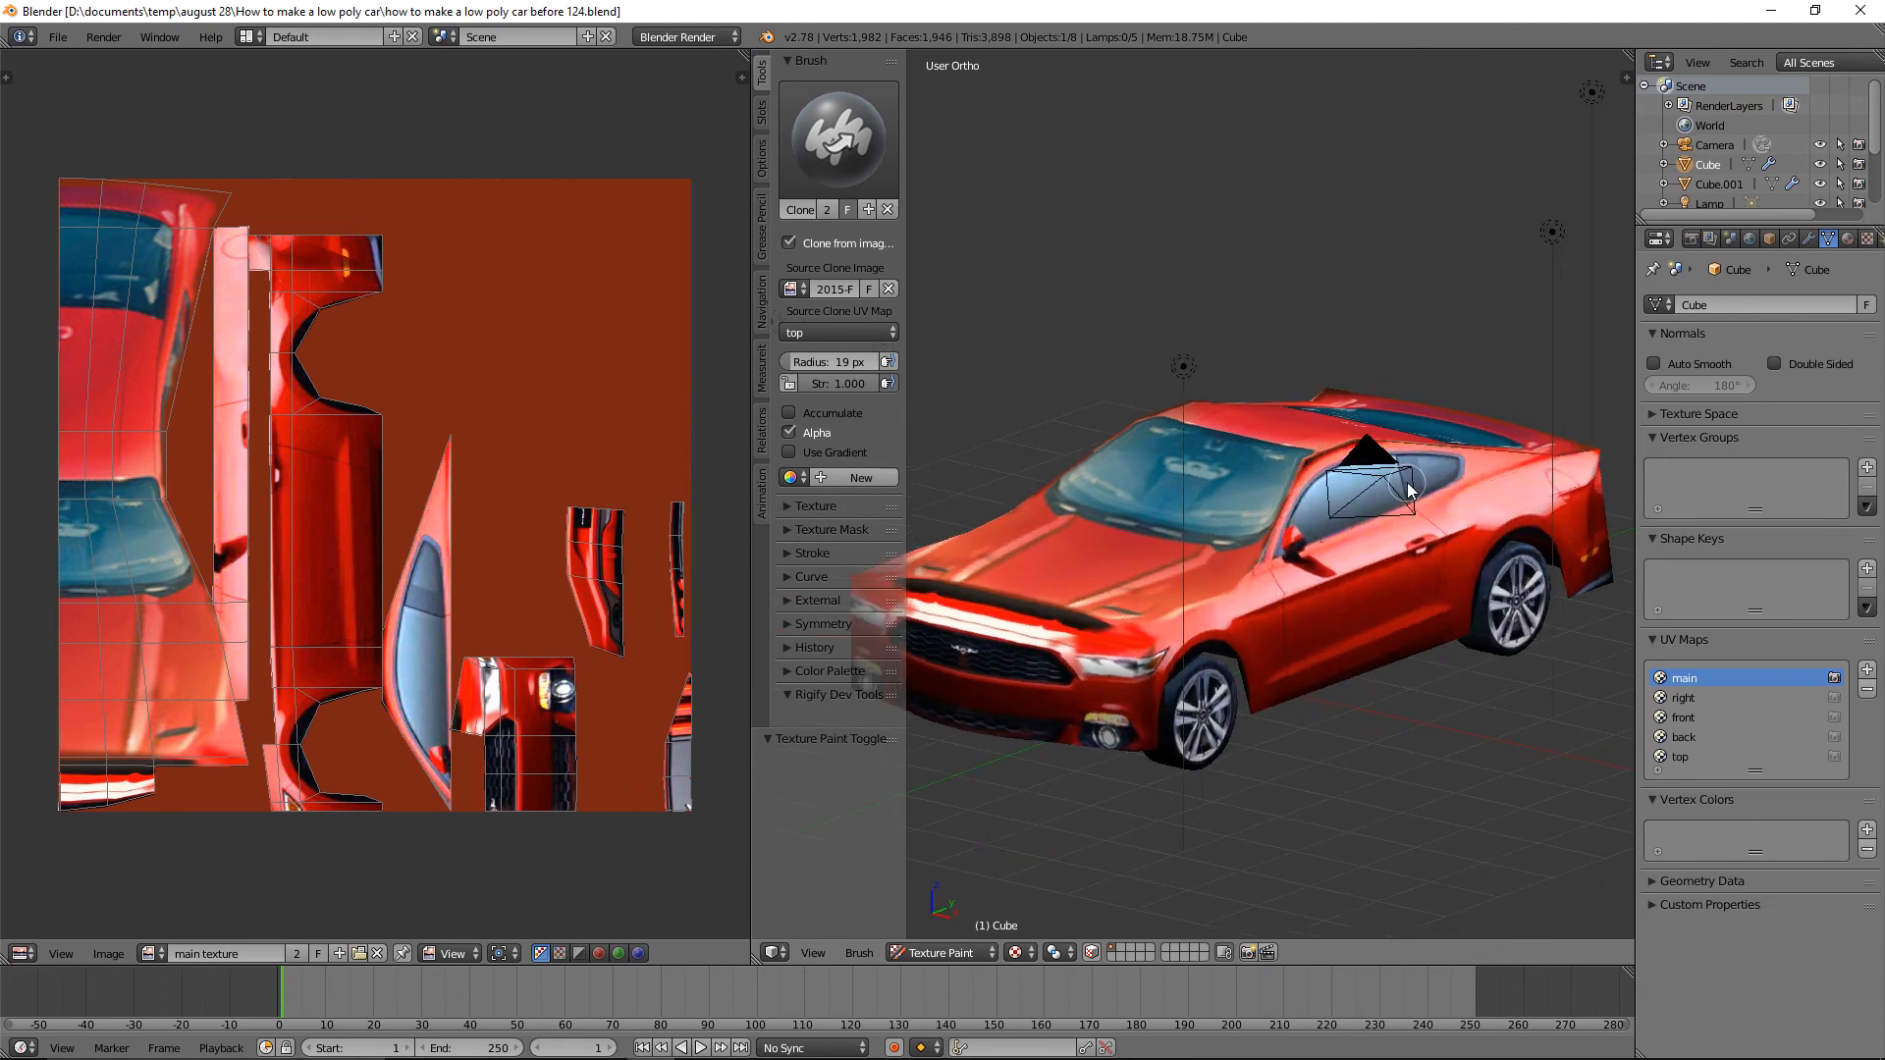
pyautogui.click(984, 952)
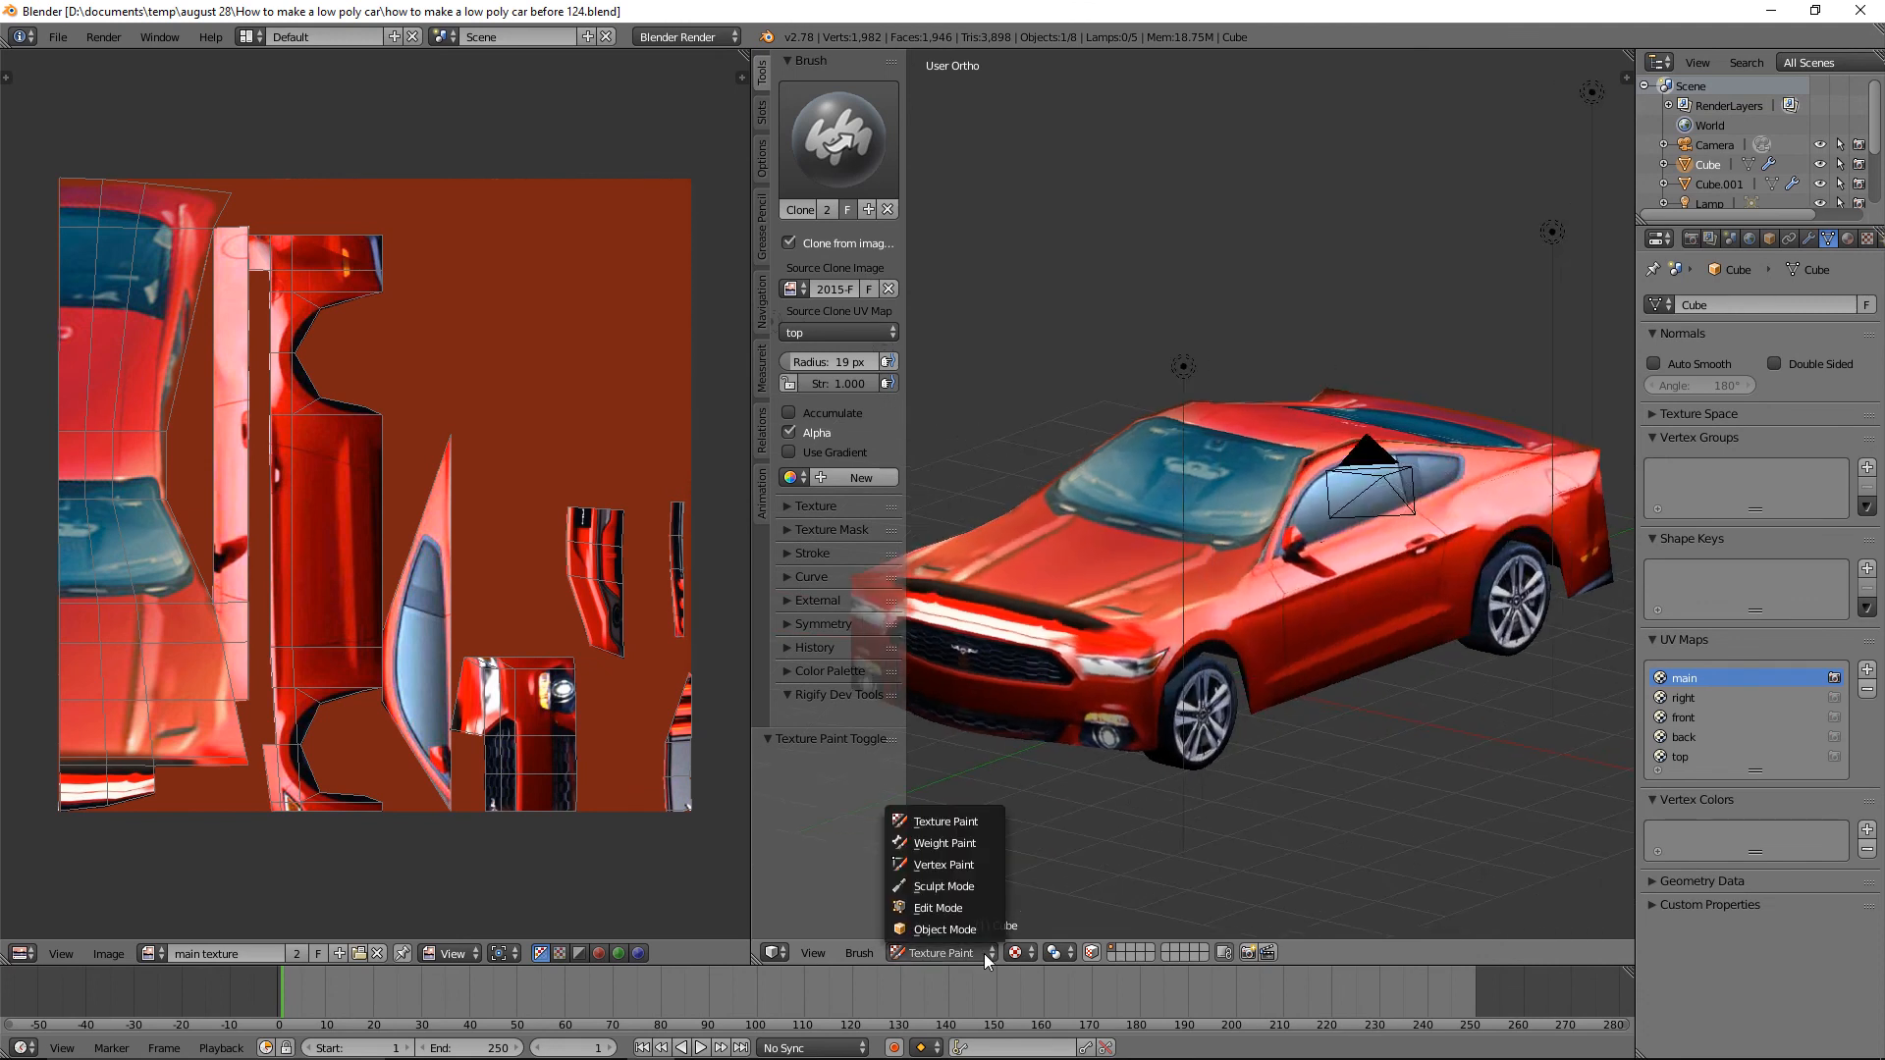
pyautogui.click(987, 923)
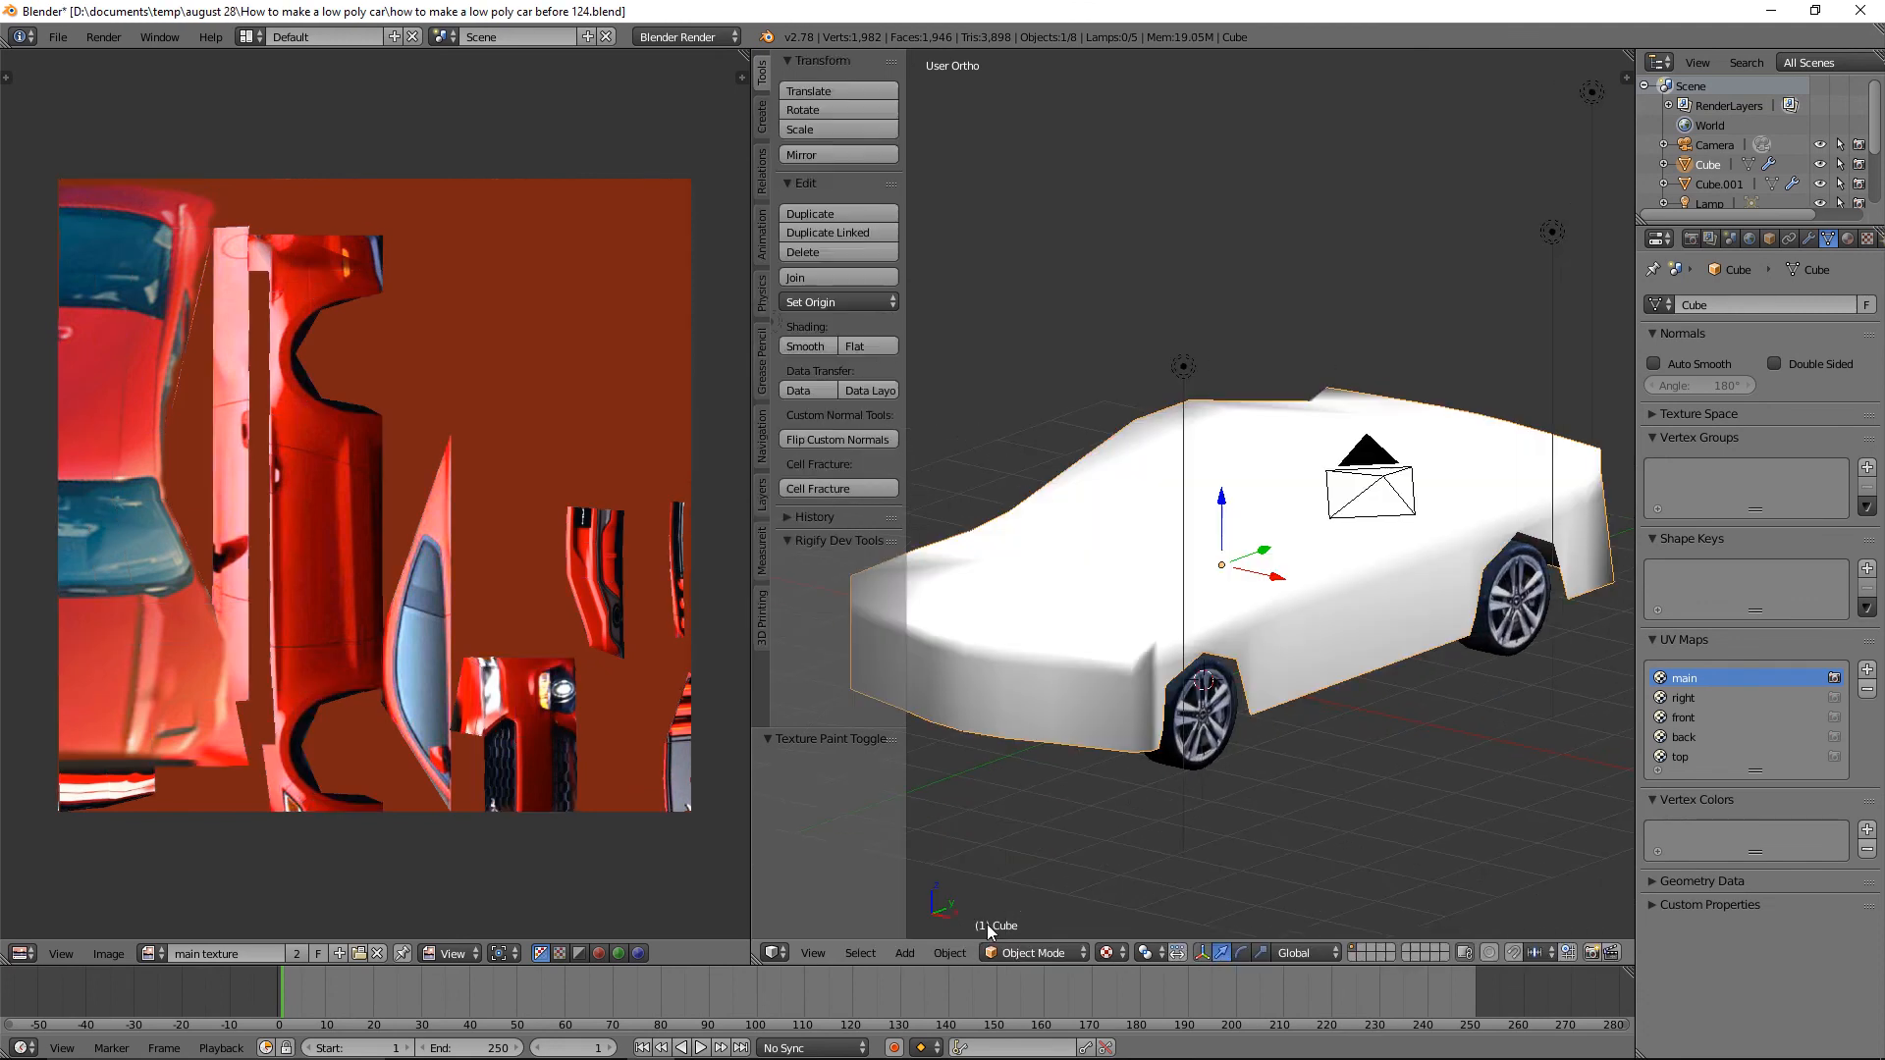
pyautogui.rightClick(1213, 753)
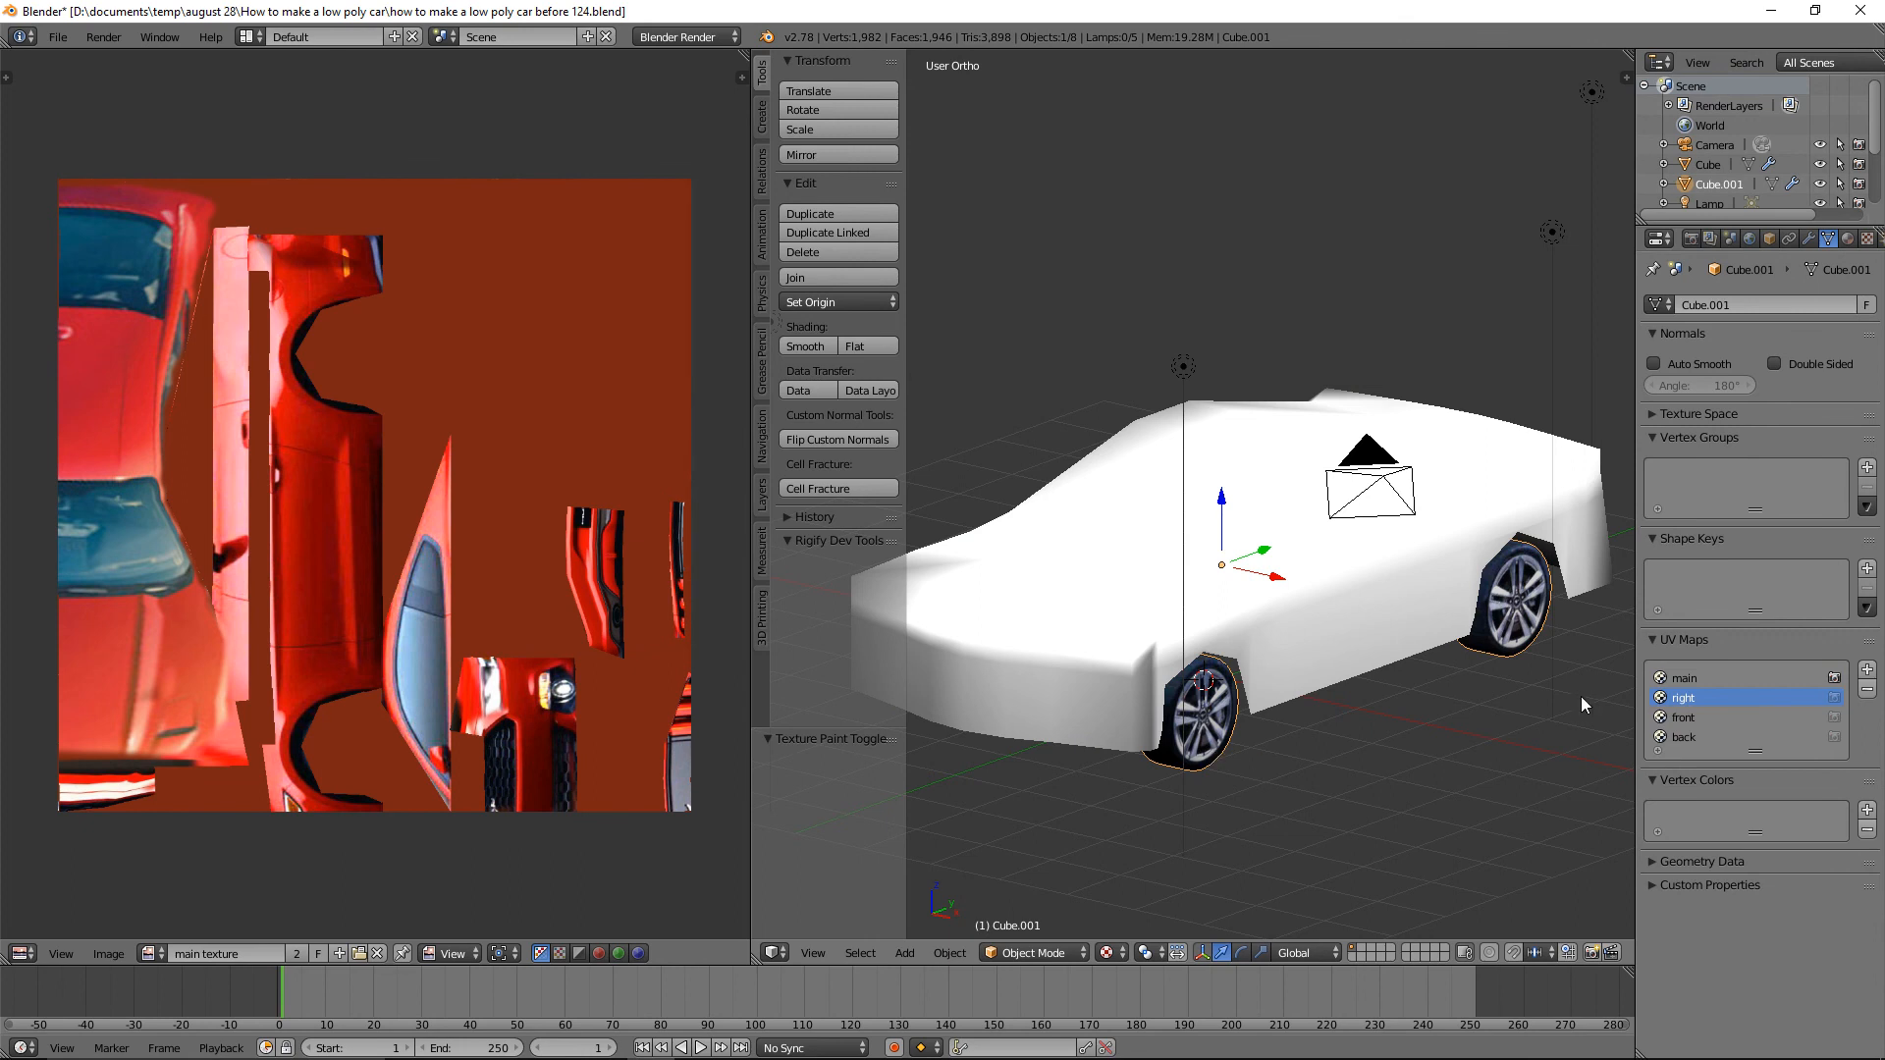
pyautogui.click(1720, 678)
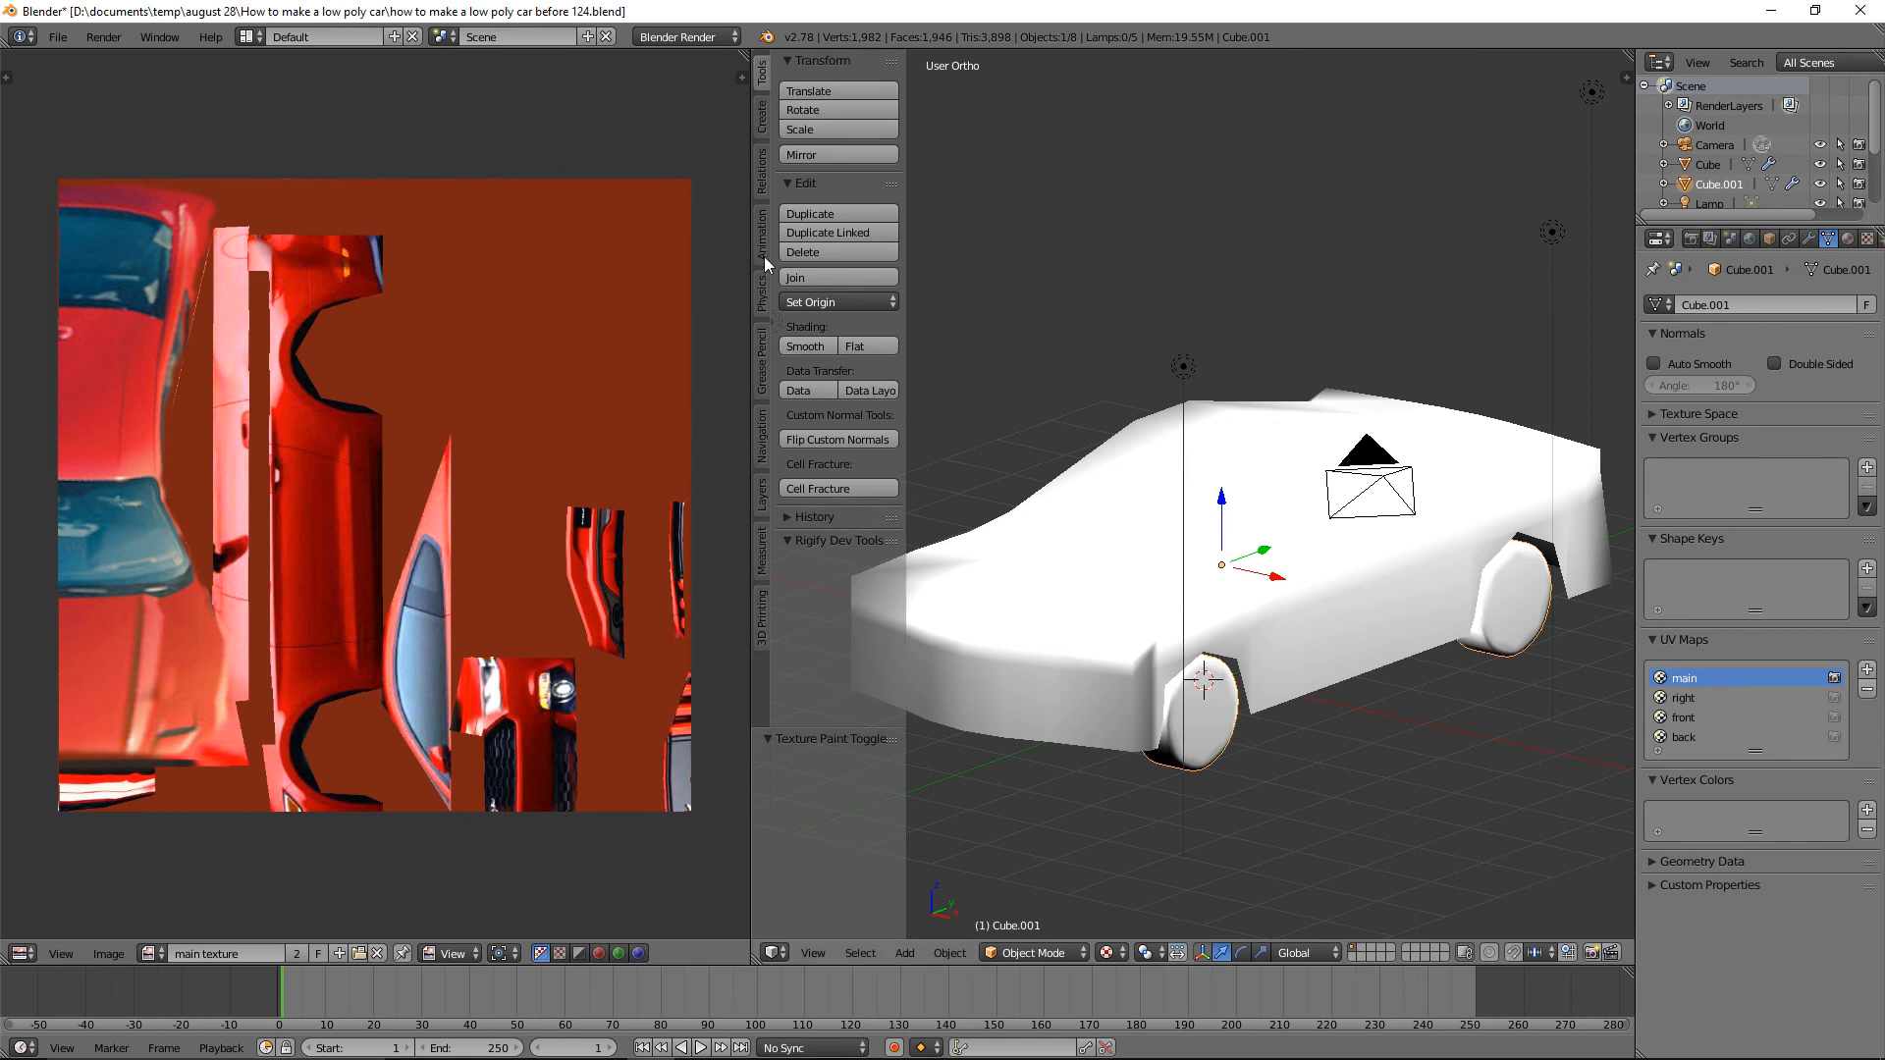
# Align the view to the right side of the car and put the wheels into Texture Paint mode.
pyautogui.click(761, 437)
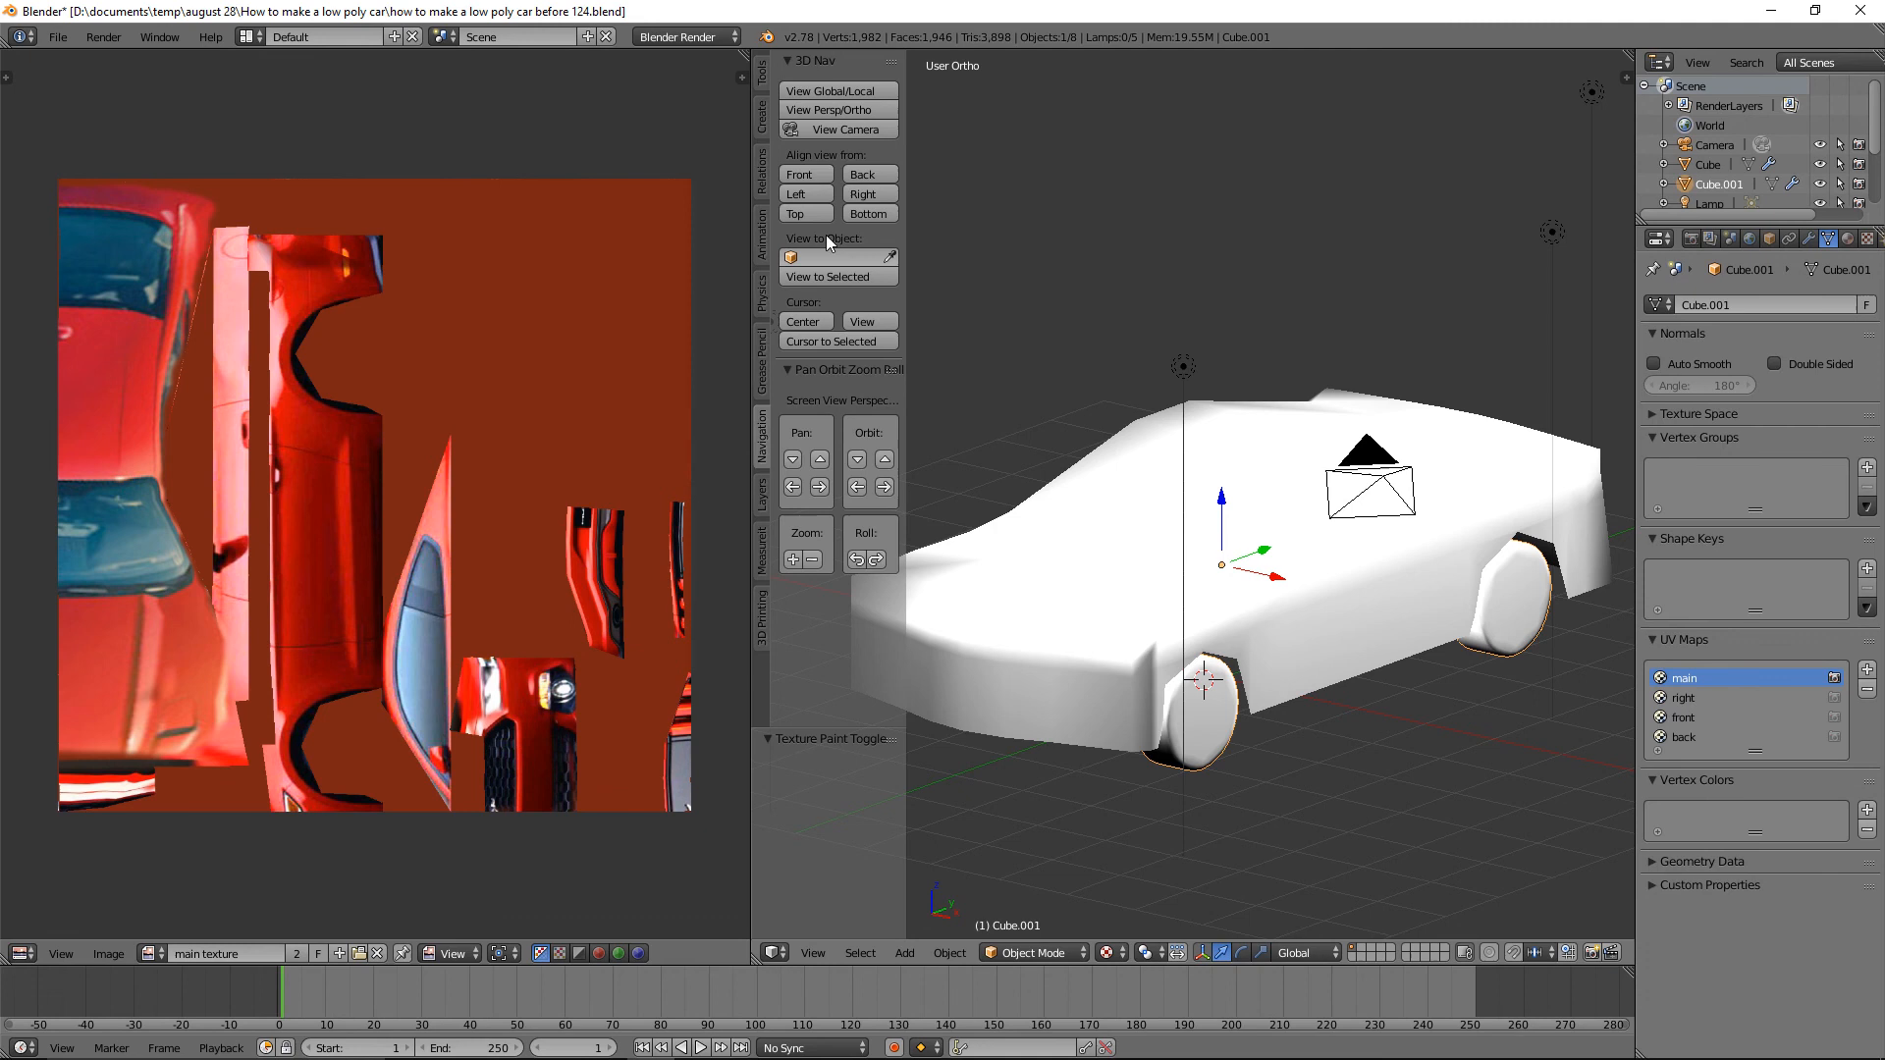
pyautogui.click(873, 198)
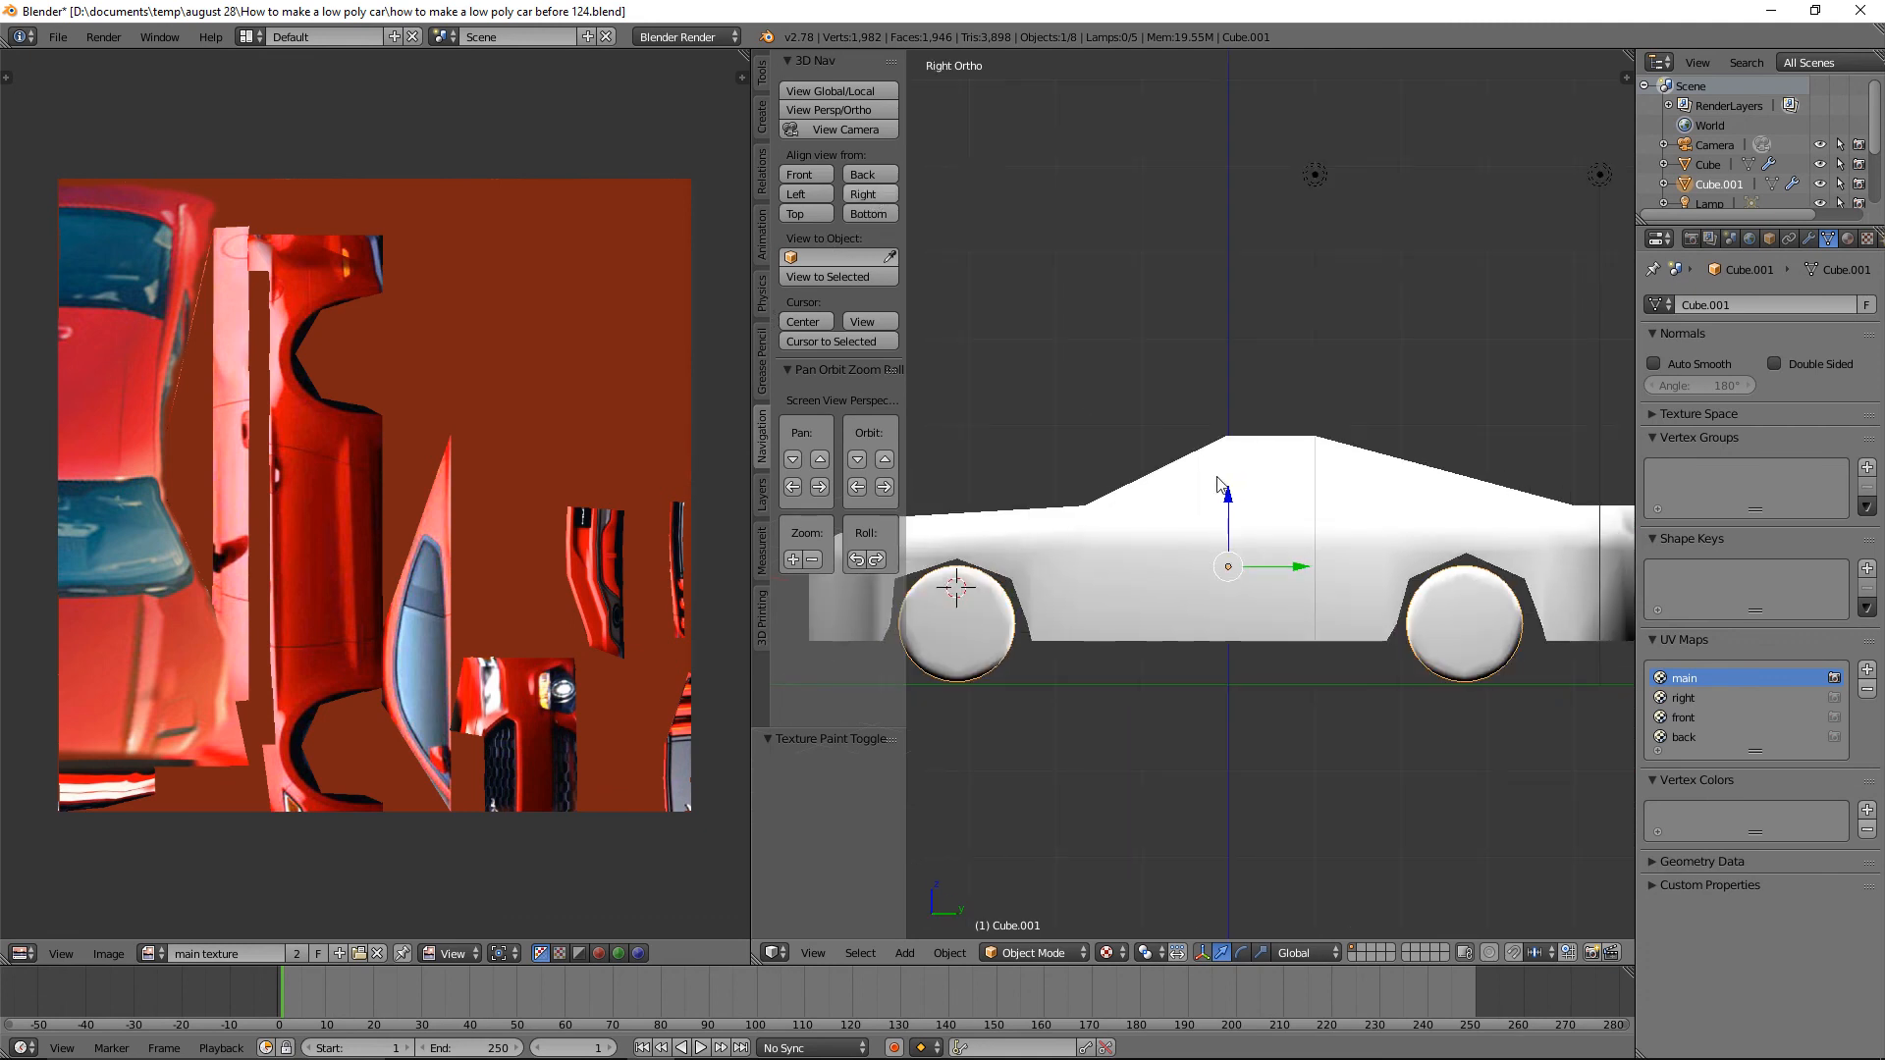
pyautogui.scroll(-1, 1230, 481)
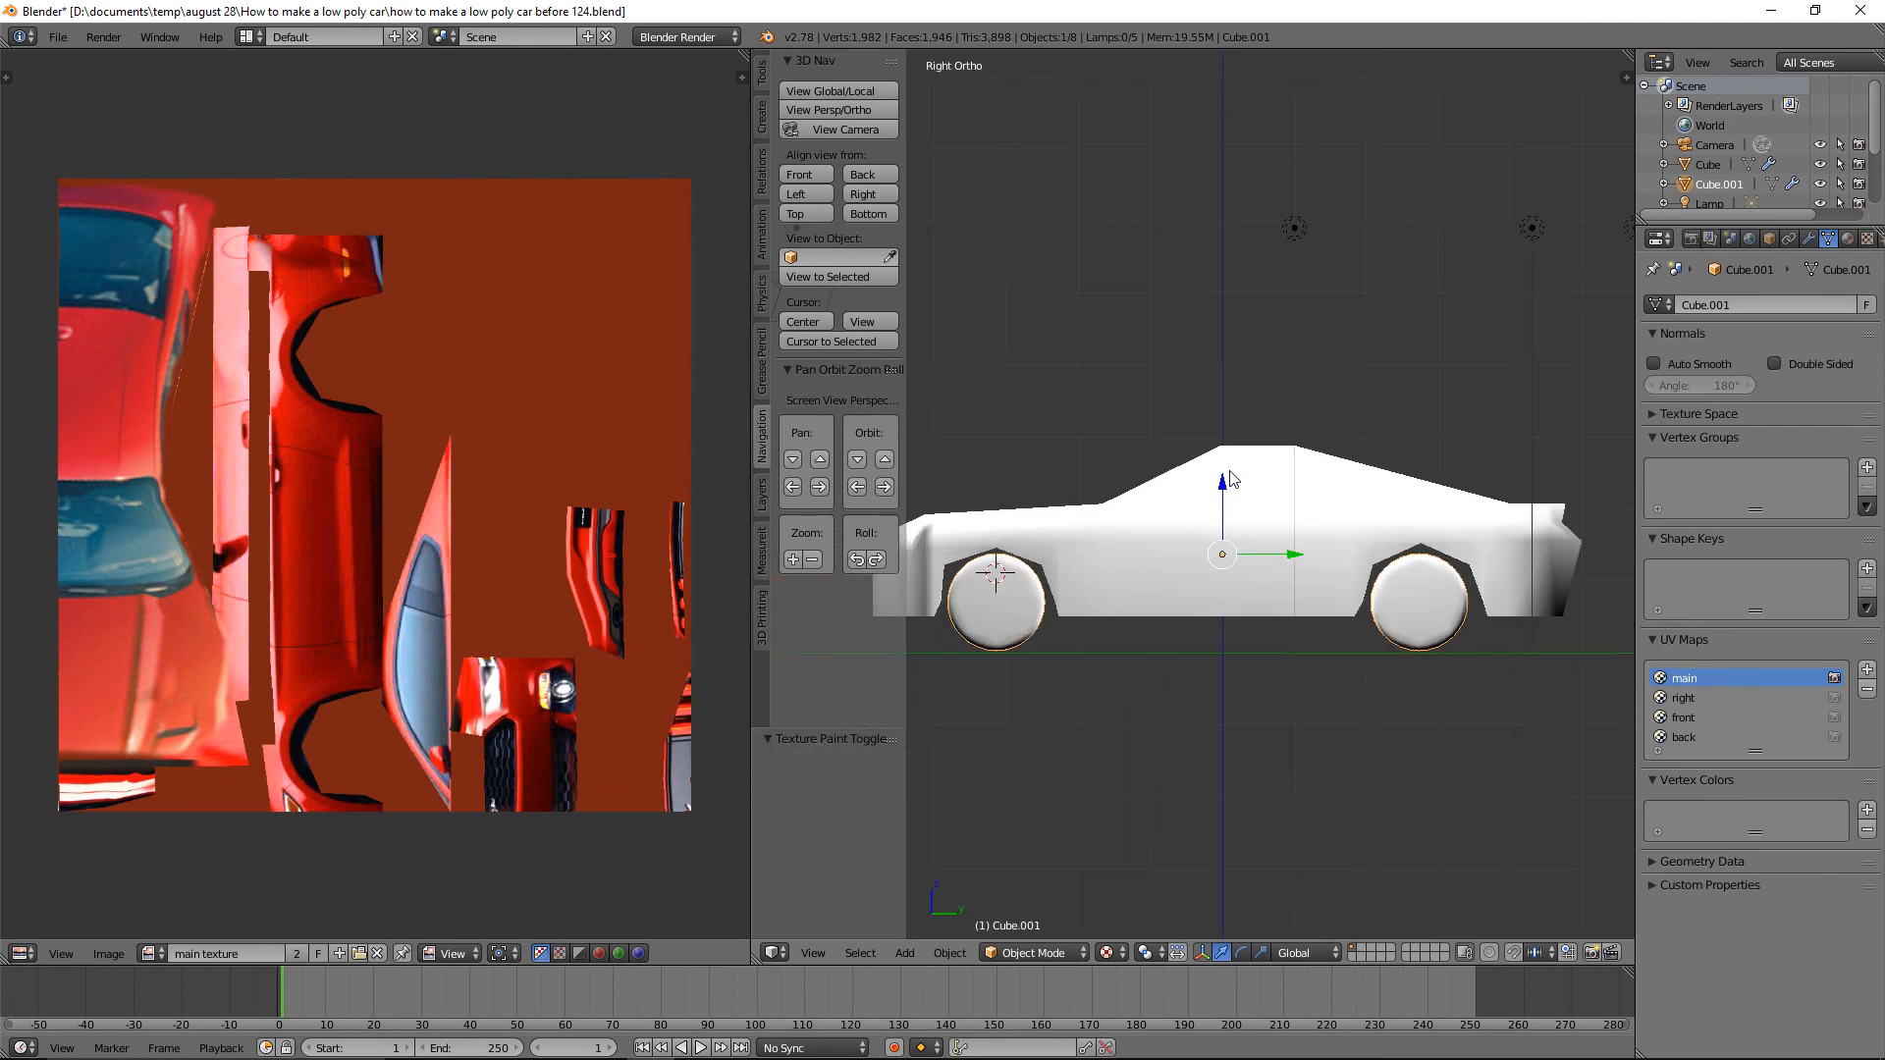
pyautogui.keyDown('shift'); pyautogui.moveTo(1226, 478); pyautogui.dragTo(1290, 463, button='middle'); pyautogui.keyUp('shift')
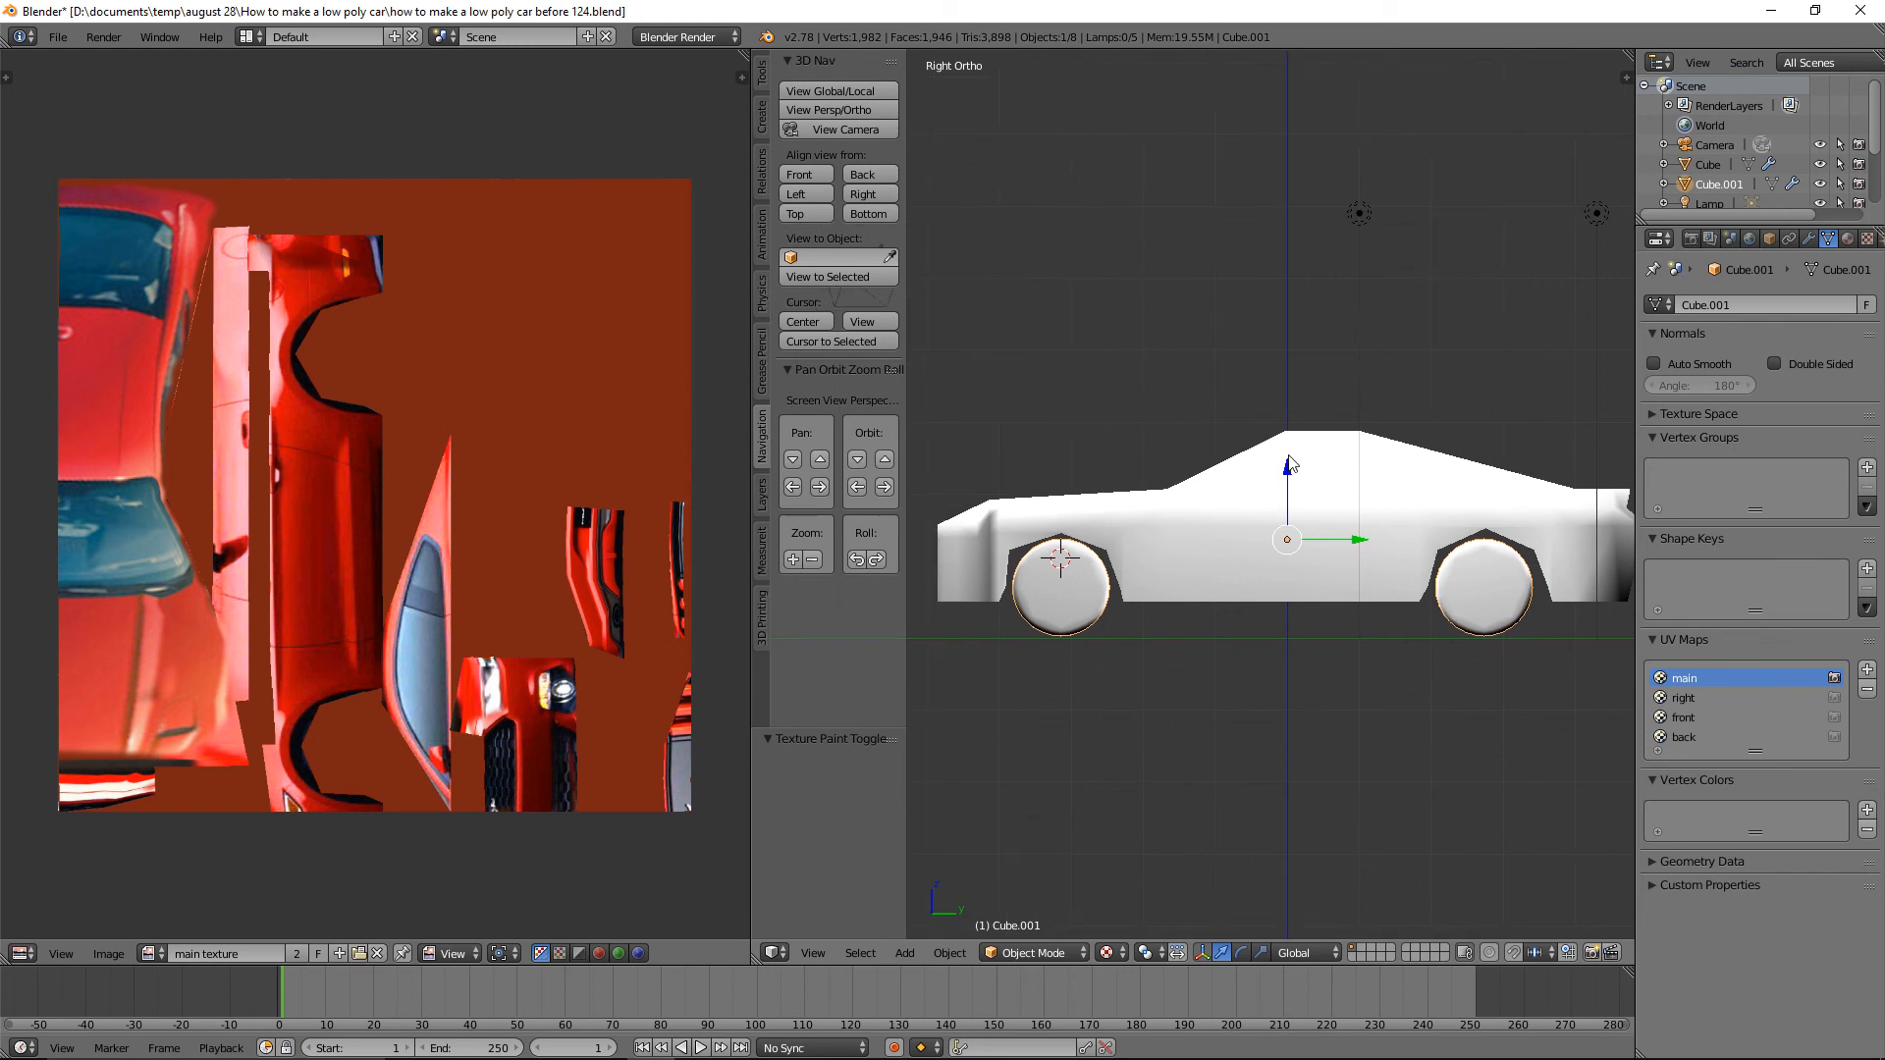
pyautogui.click(1087, 955)
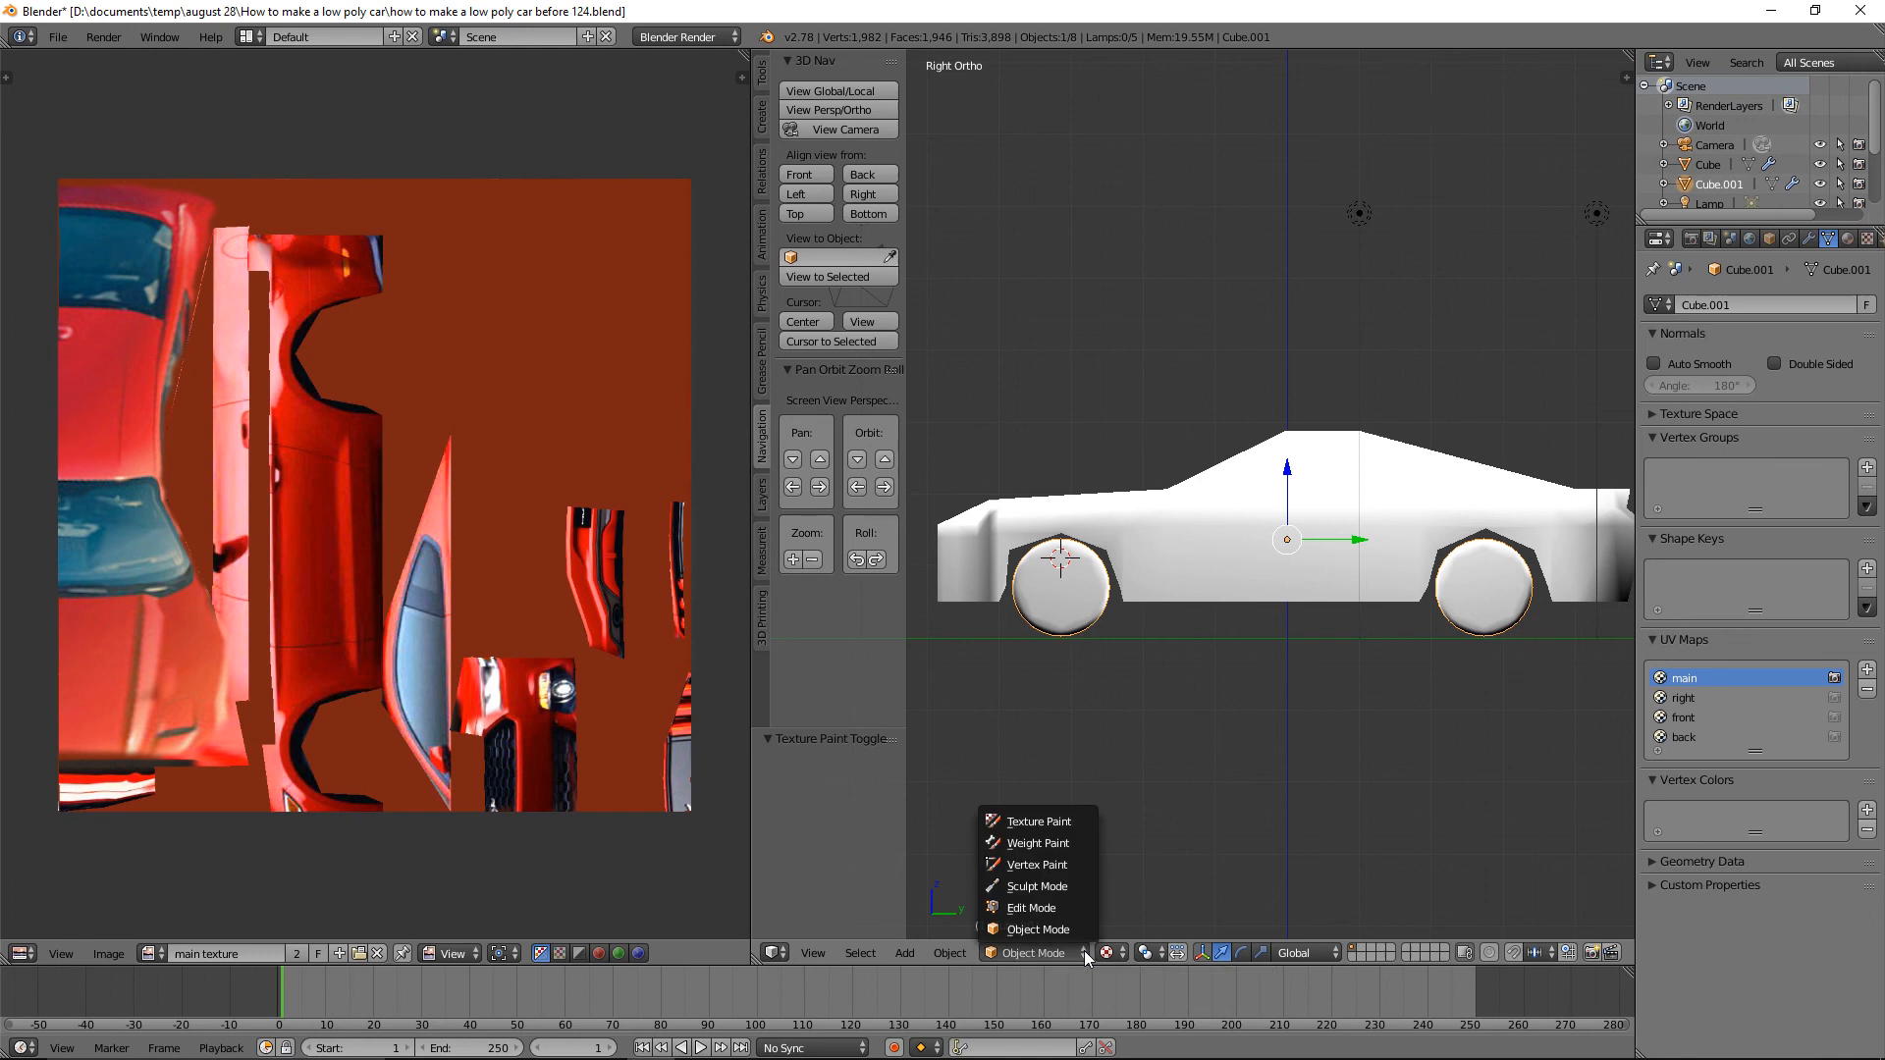
pyautogui.click(1084, 830)
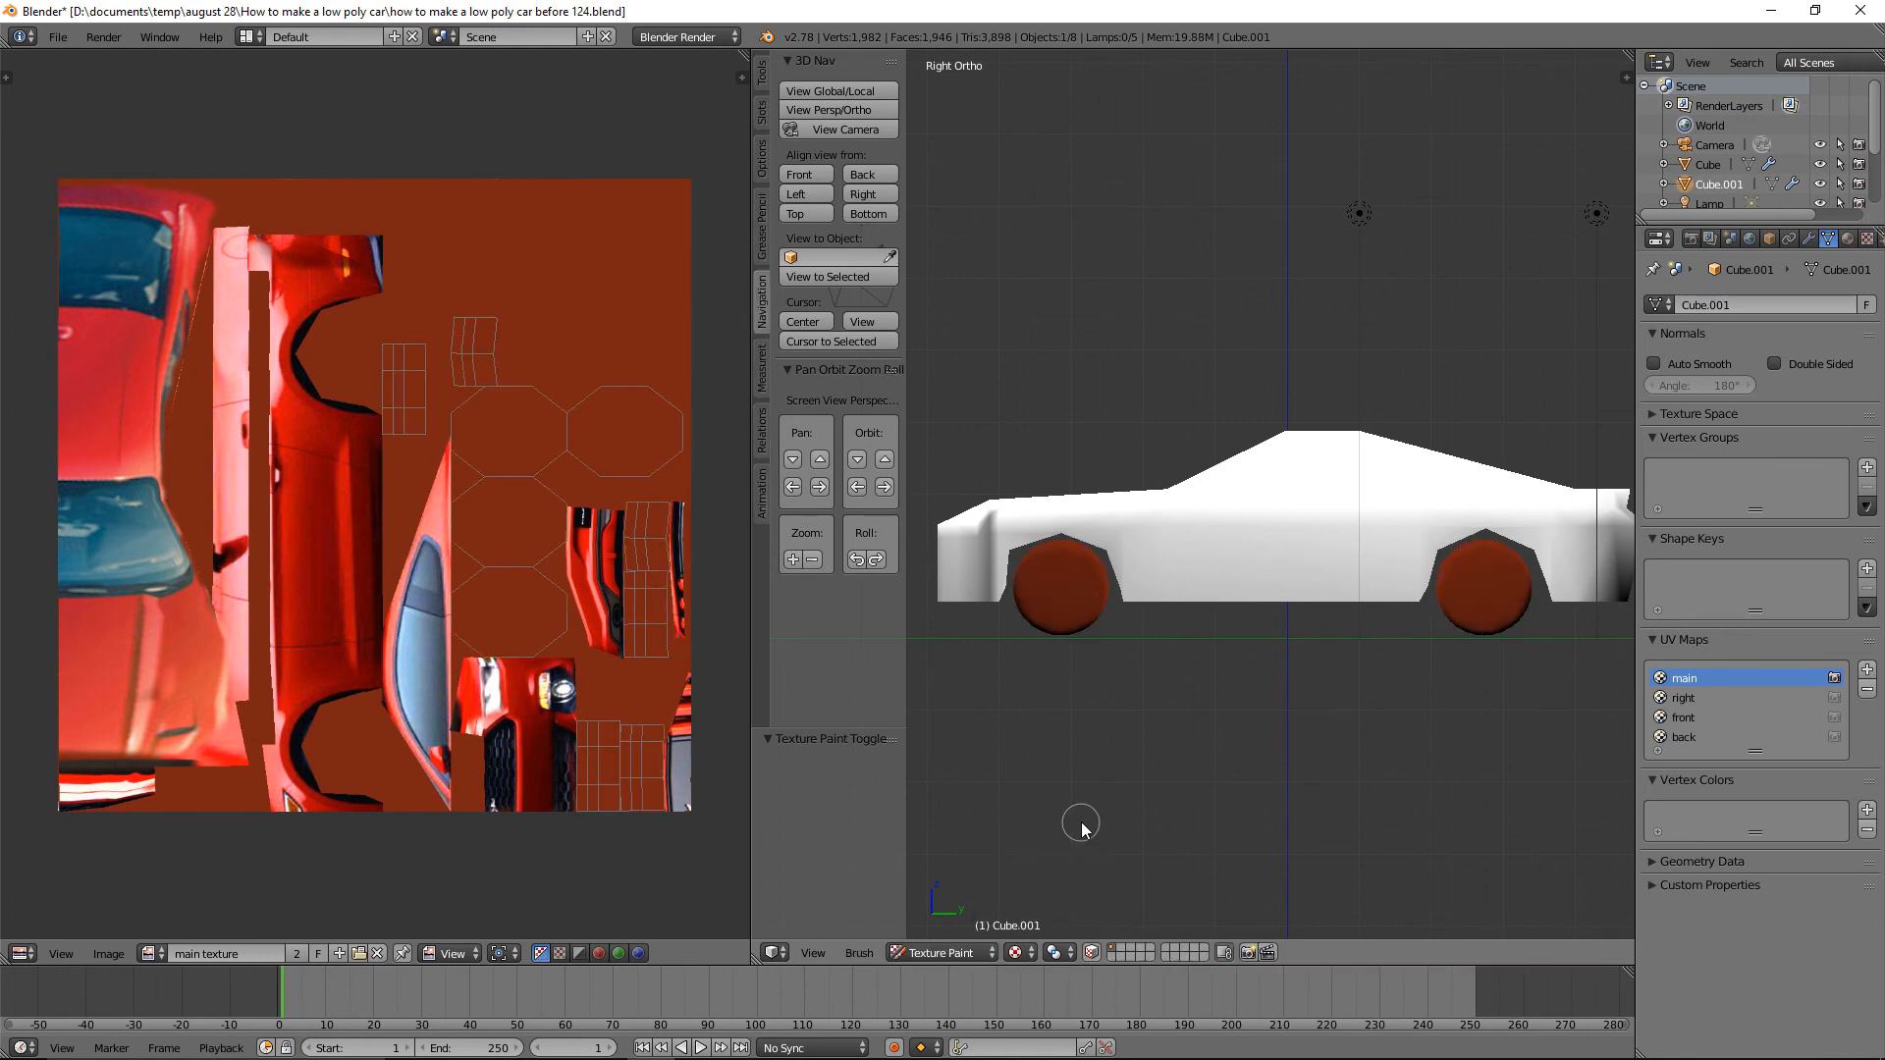
# Set the wheels' clone source to the ford-mustang.png image with the right UV map.
pyautogui.click(768, 68)
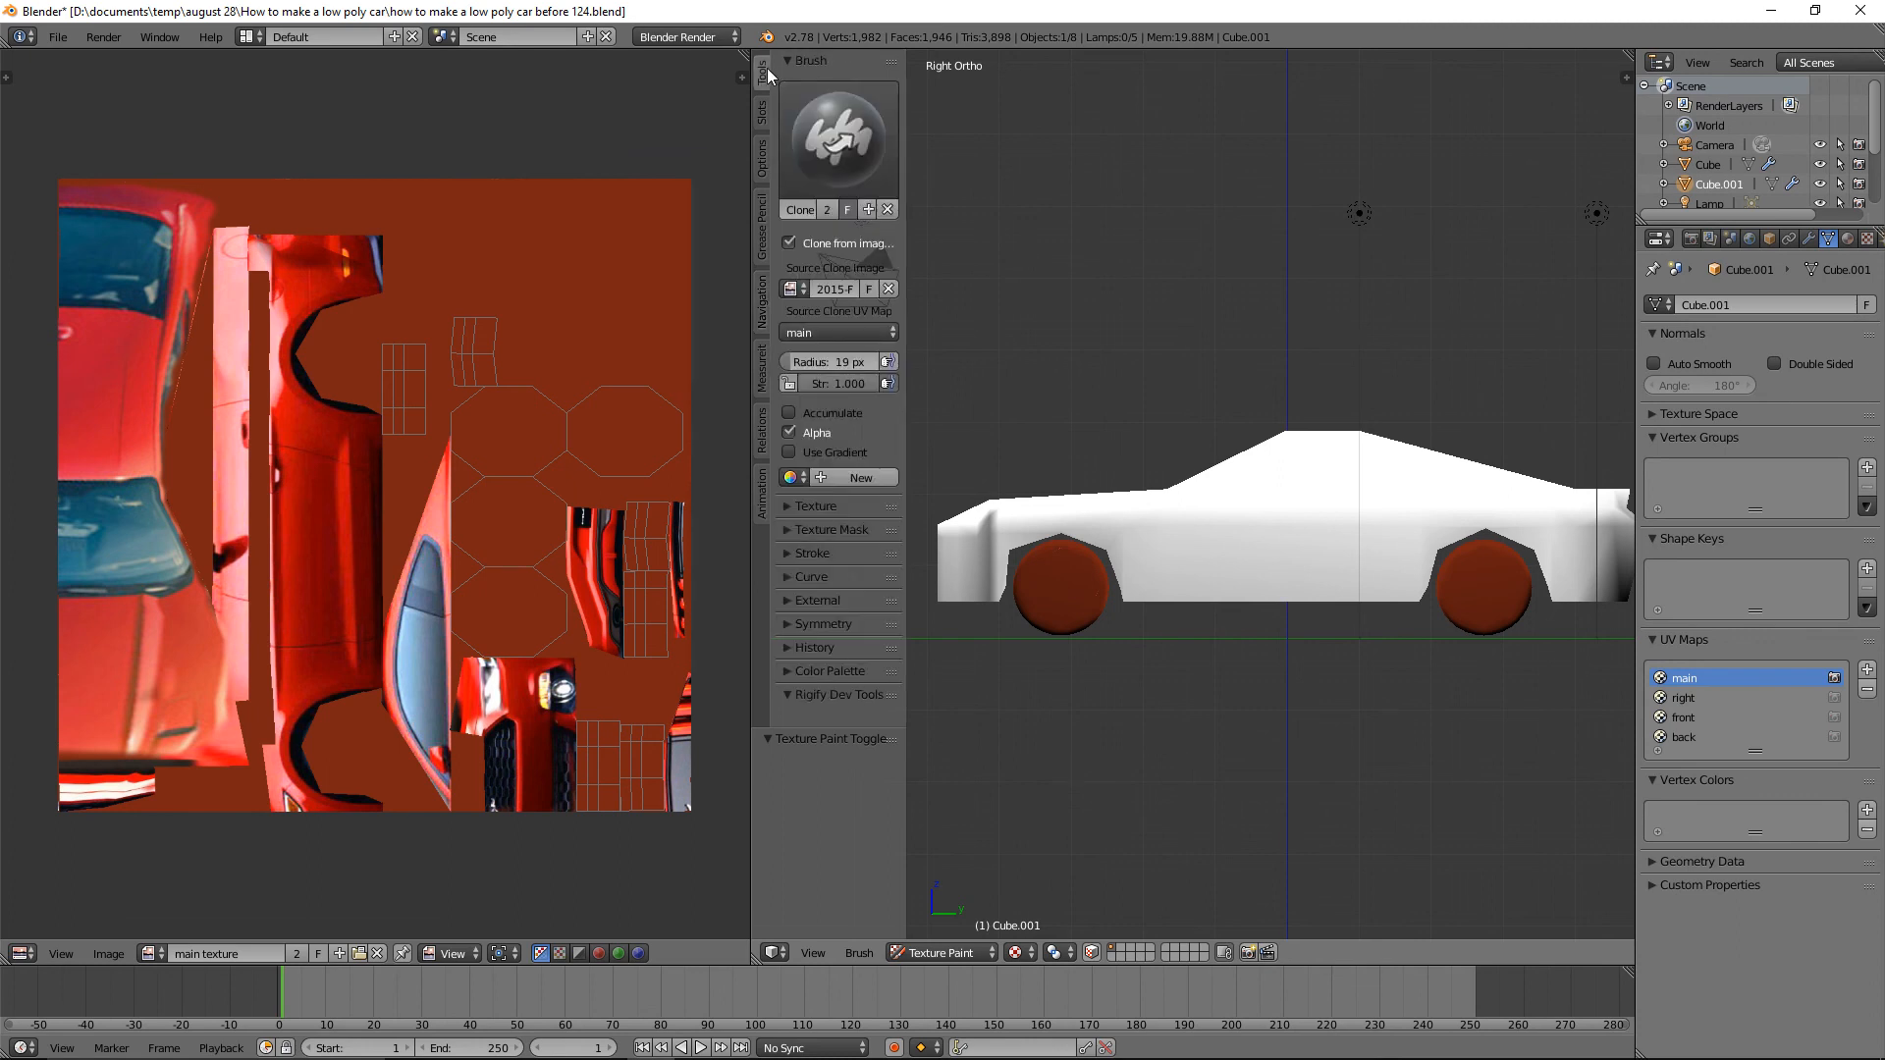
pyautogui.click(795, 290)
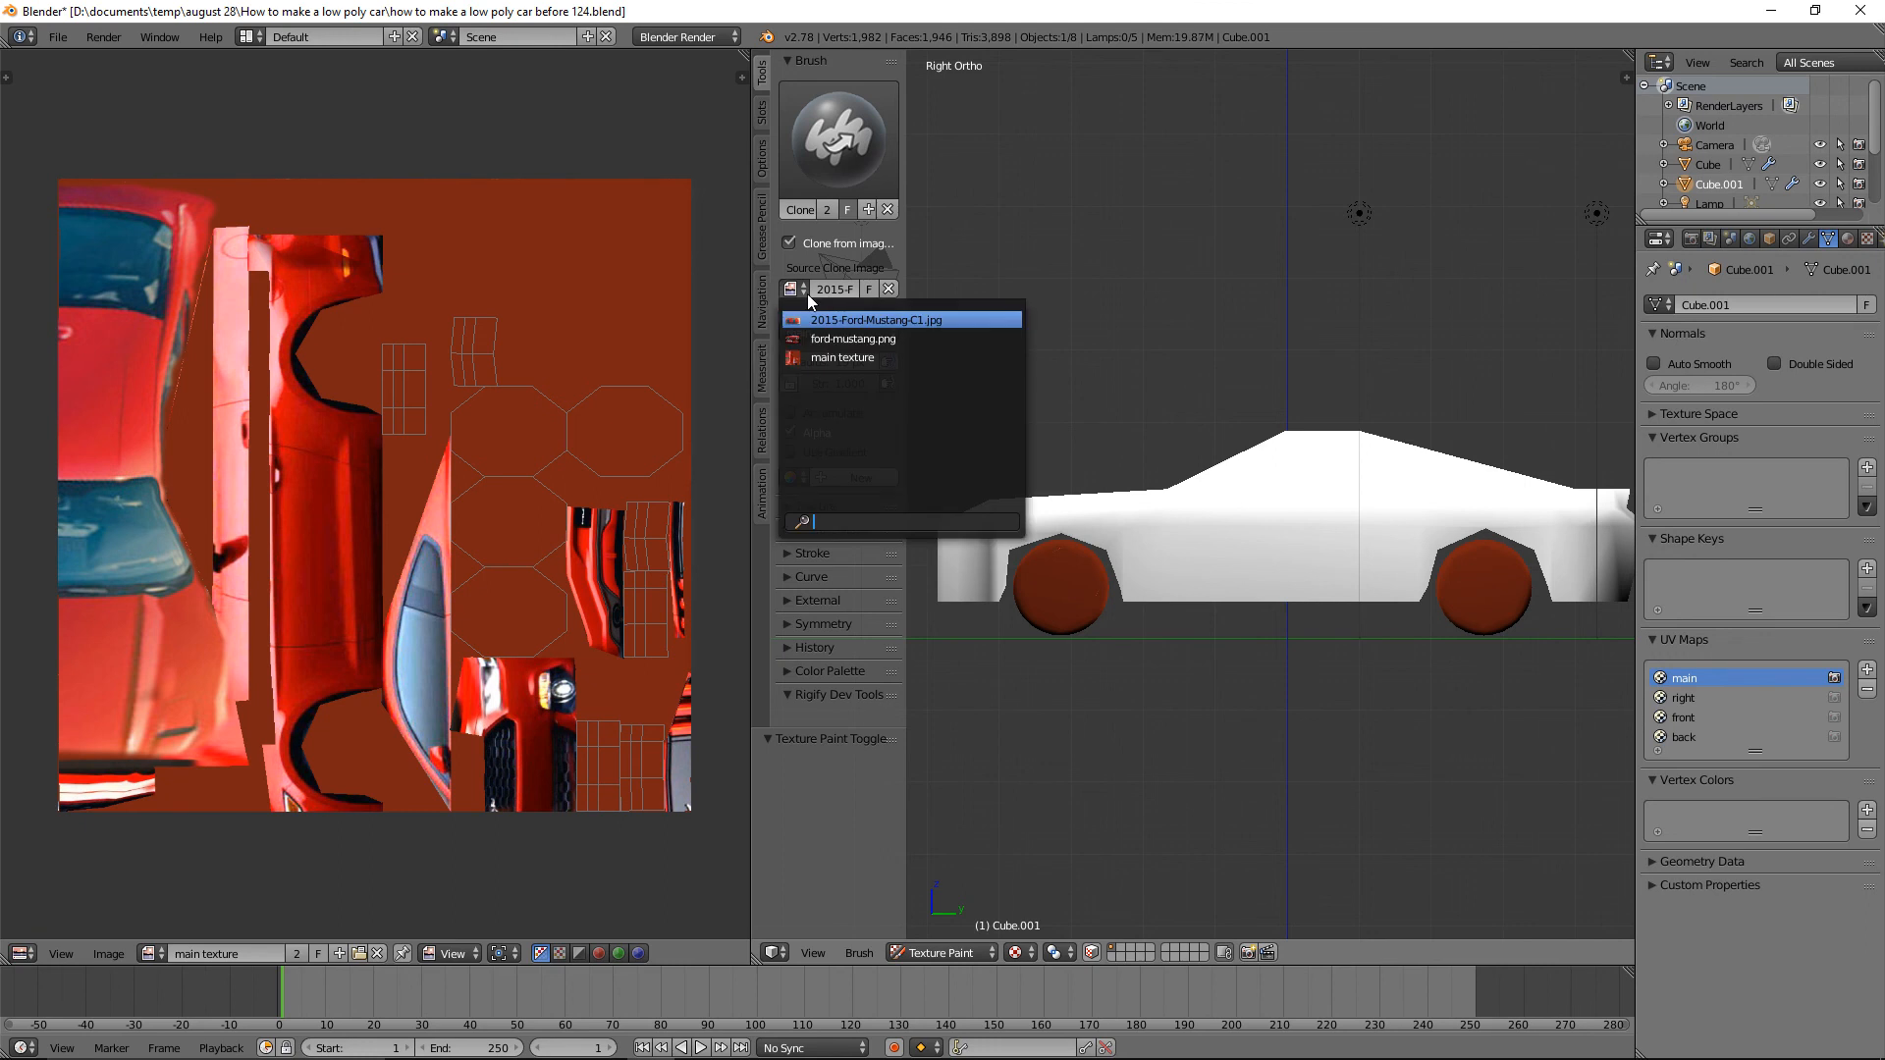
pyautogui.click(921, 337)
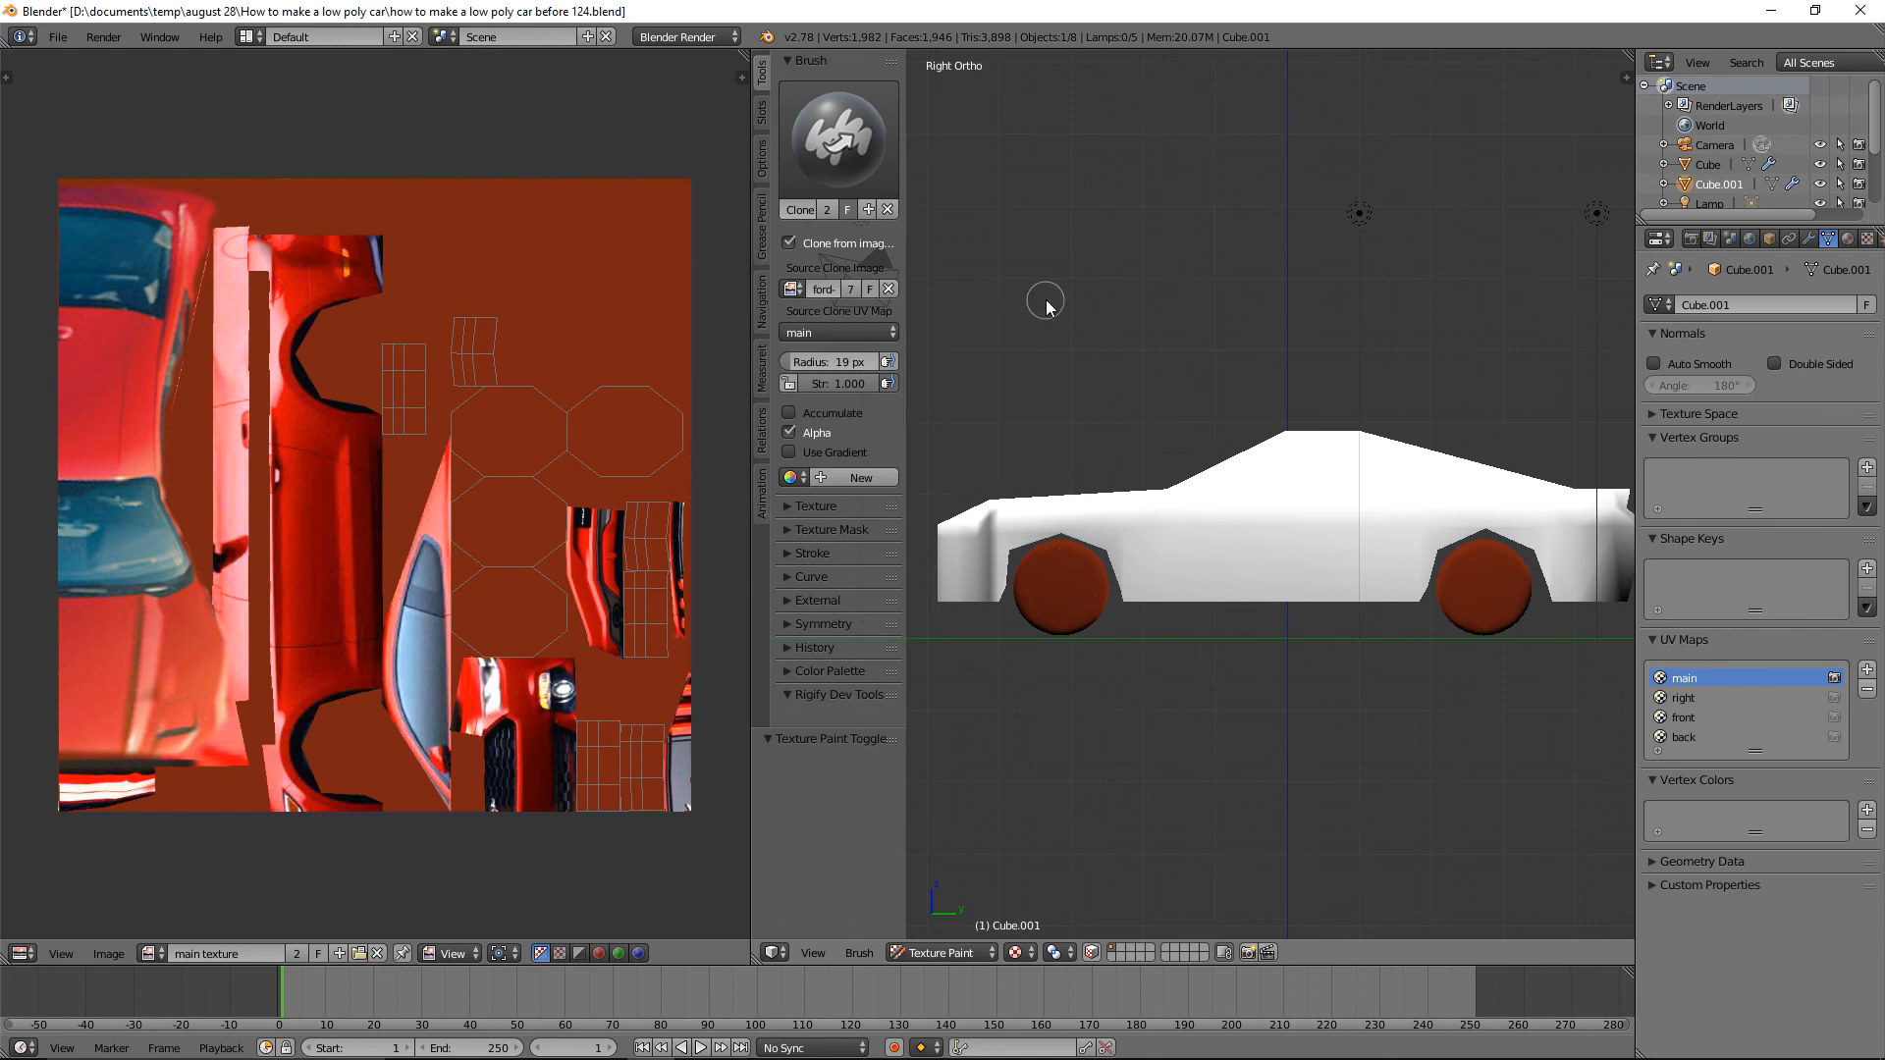
pyautogui.click(893, 332)
pyautogui.click(872, 373)
# Clone the side photo over the front and rear wheels with a 45 px brush, and save the main texture image.
pyautogui.press('f')
pyautogui.click(1068, 625)
pyautogui.moveTo(1080, 605)
pyautogui.mouseDown()
pyautogui.moveTo(1081, 579)
pyautogui.moveTo(1051, 621)
pyautogui.moveTo(1085, 571)
pyautogui.mouseUp()
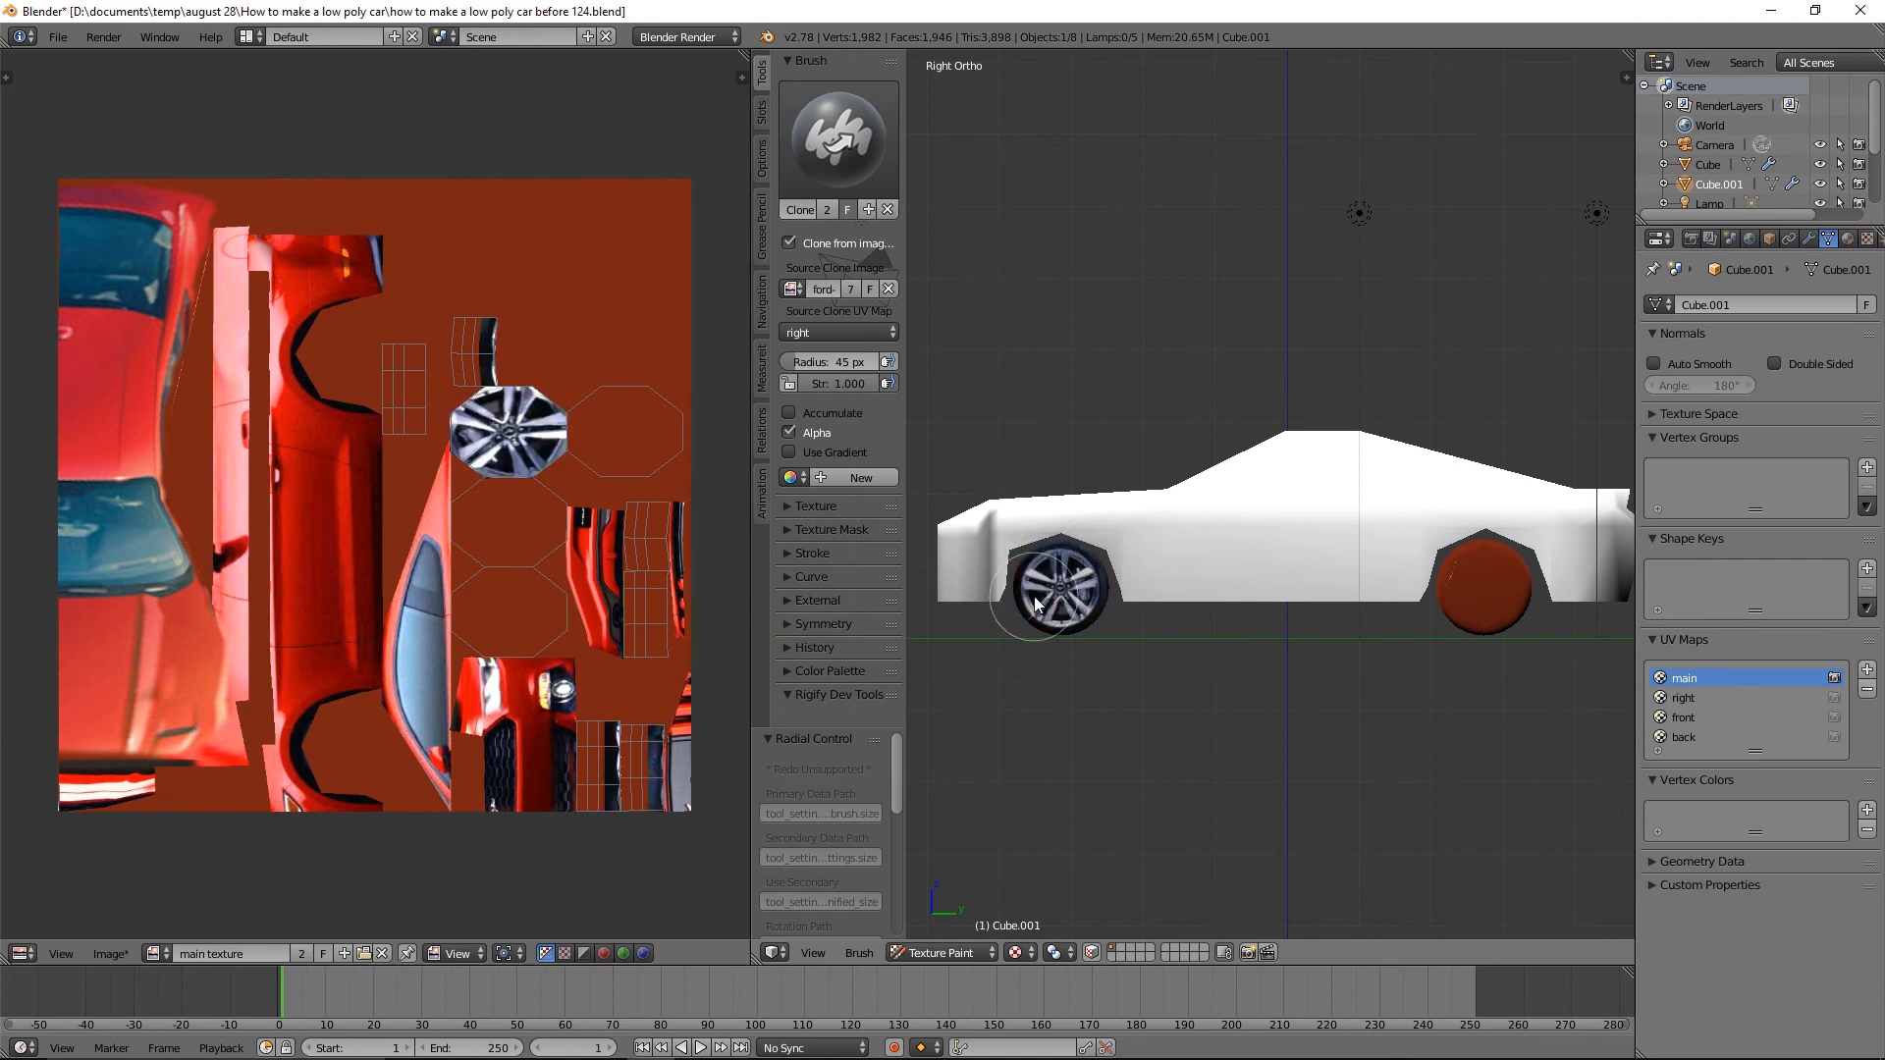
pyautogui.moveTo(1512, 574)
pyautogui.mouseDown()
pyautogui.moveTo(1482, 564)
pyautogui.moveTo(1484, 616)
pyautogui.moveTo(1505, 586)
pyautogui.moveTo(1454, 618)
pyautogui.moveTo(1485, 590)
pyautogui.moveTo(1460, 587)
pyautogui.moveTo(1508, 600)
pyautogui.mouseUp()
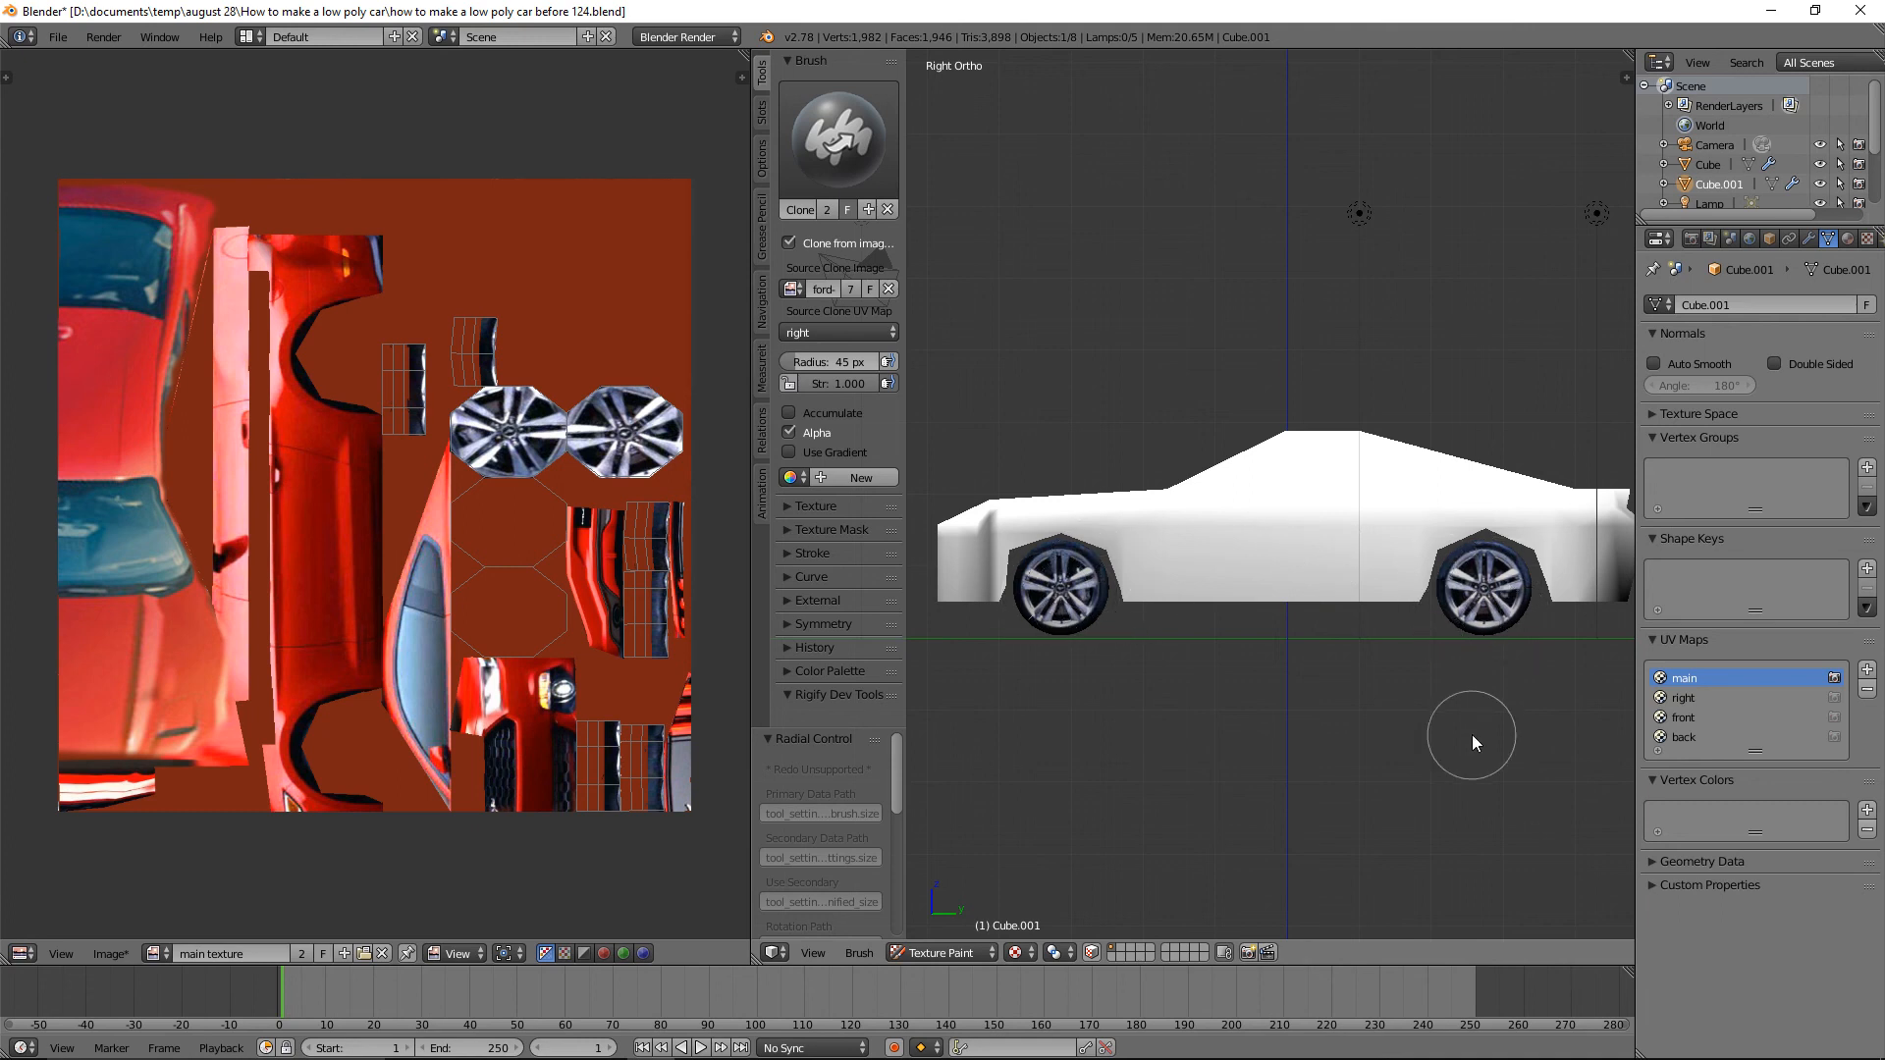
pyautogui.click(109, 953)
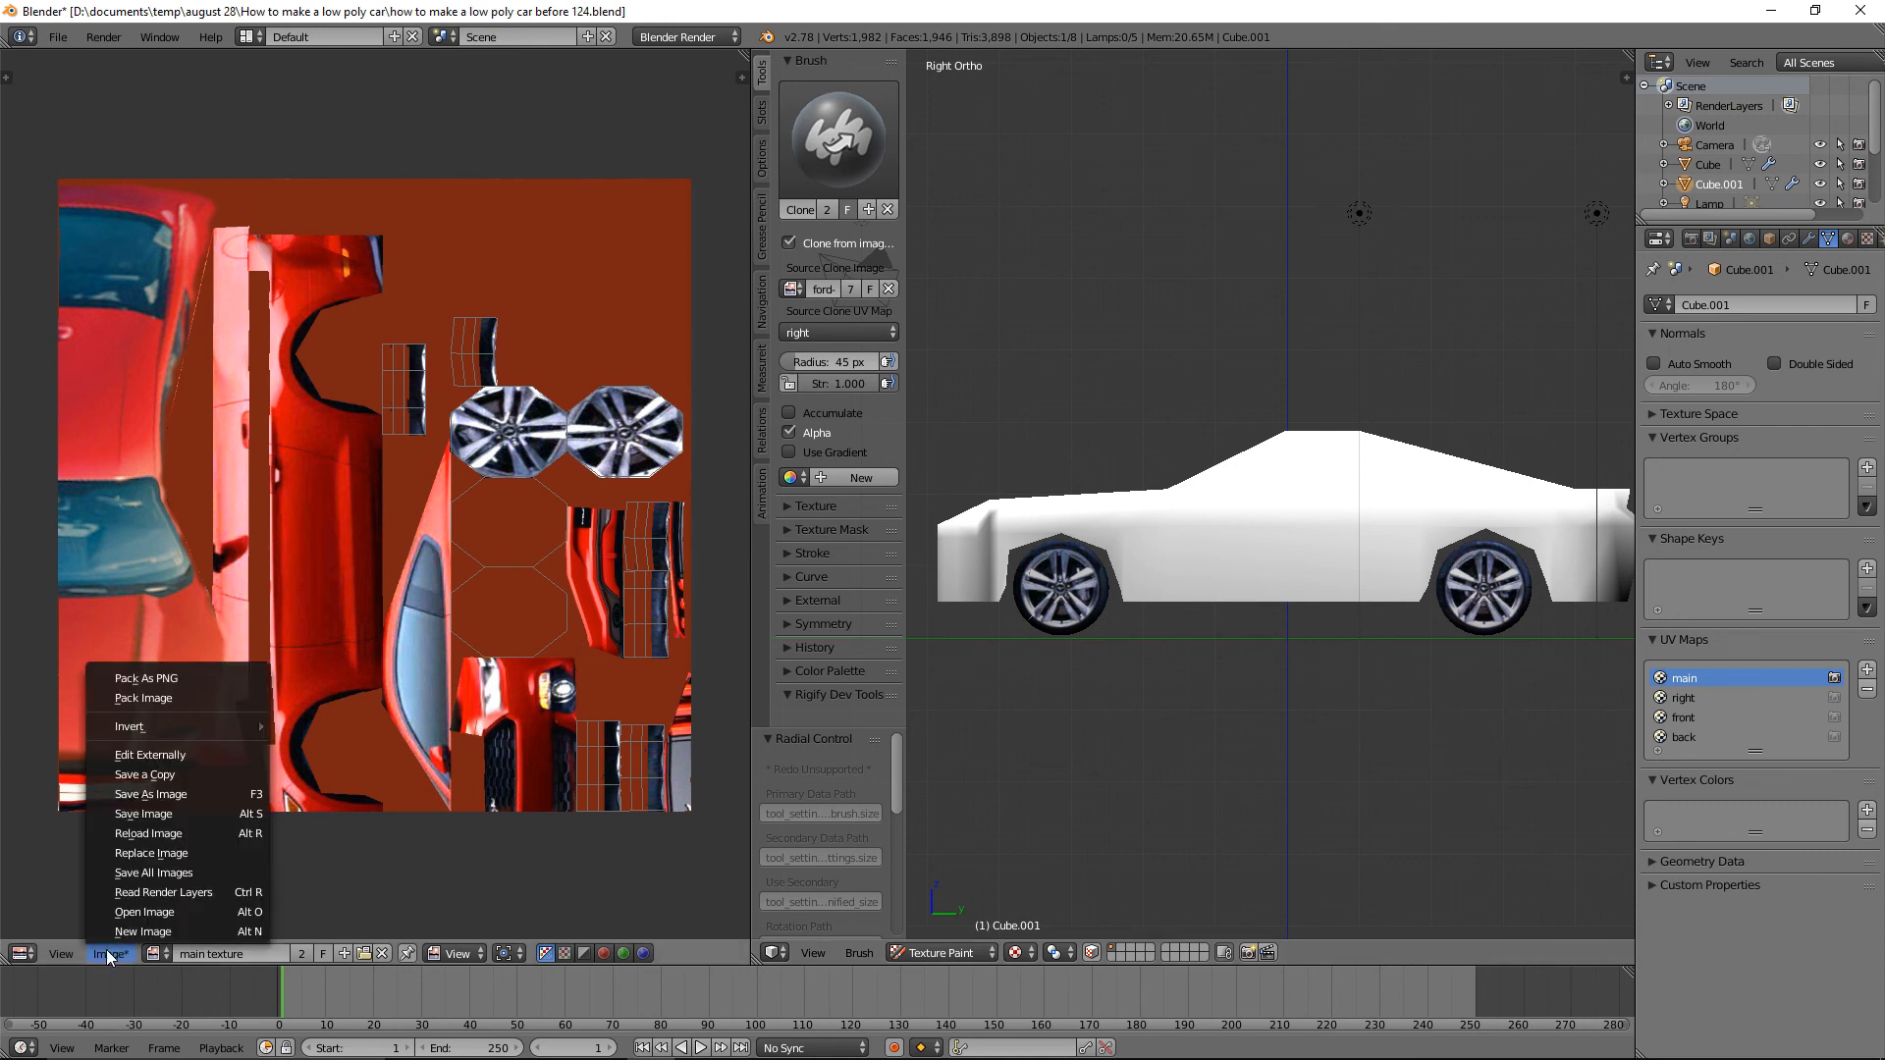
pyautogui.click(185, 813)
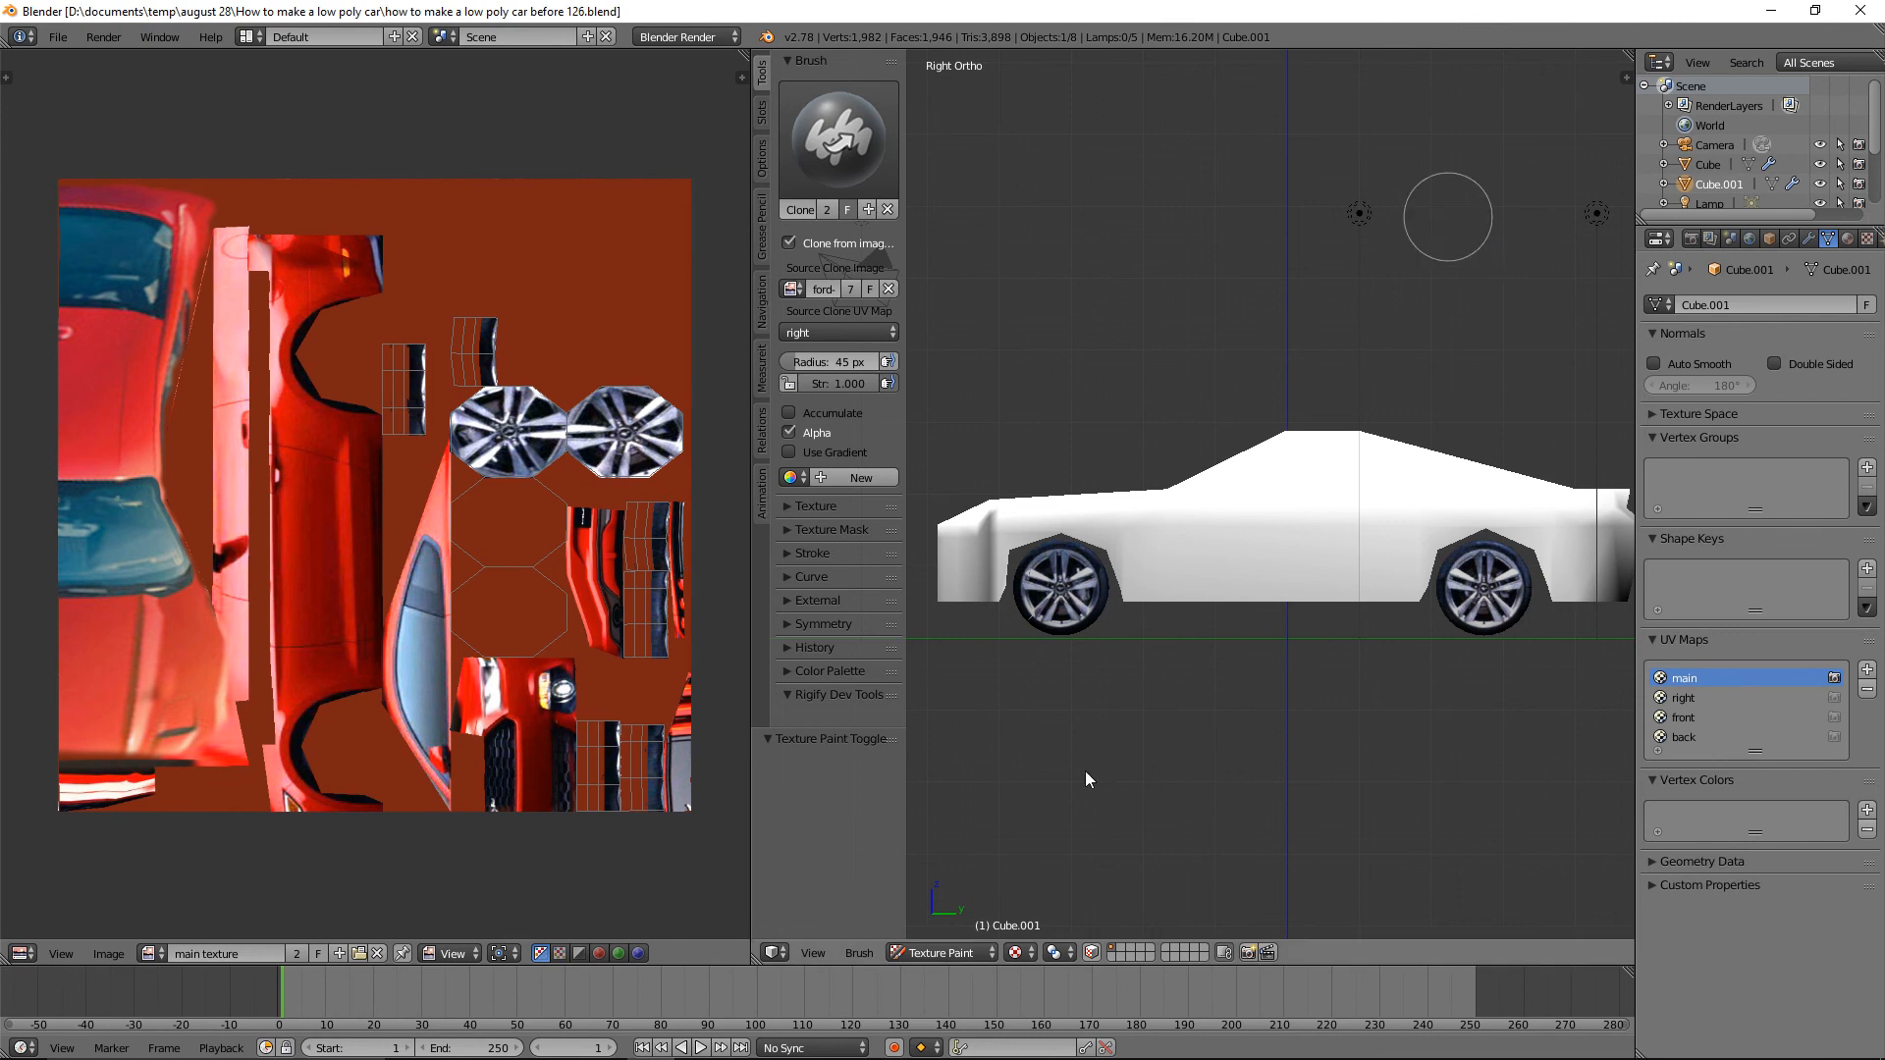
# Return the wheels to Object Mode, select the car body and put it into Texture Paint mode.
pyautogui.click(987, 952)
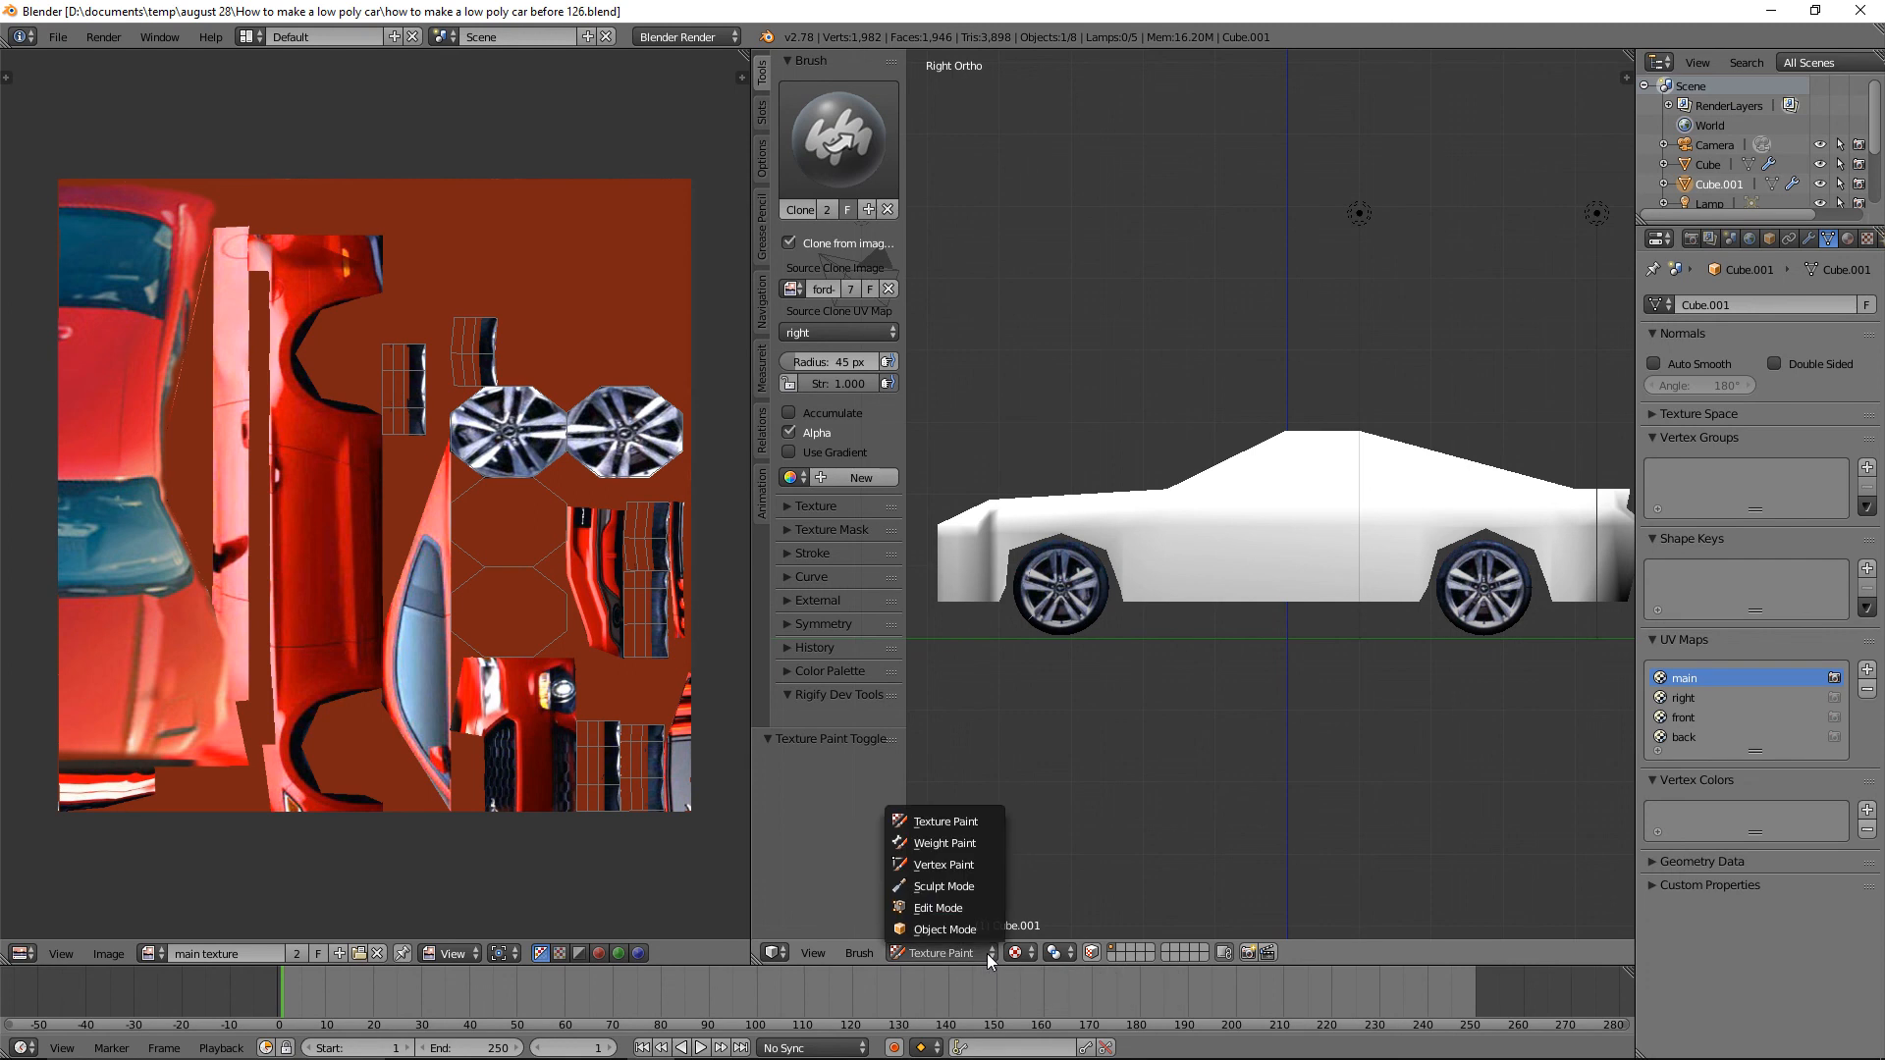
pyautogui.click(986, 931)
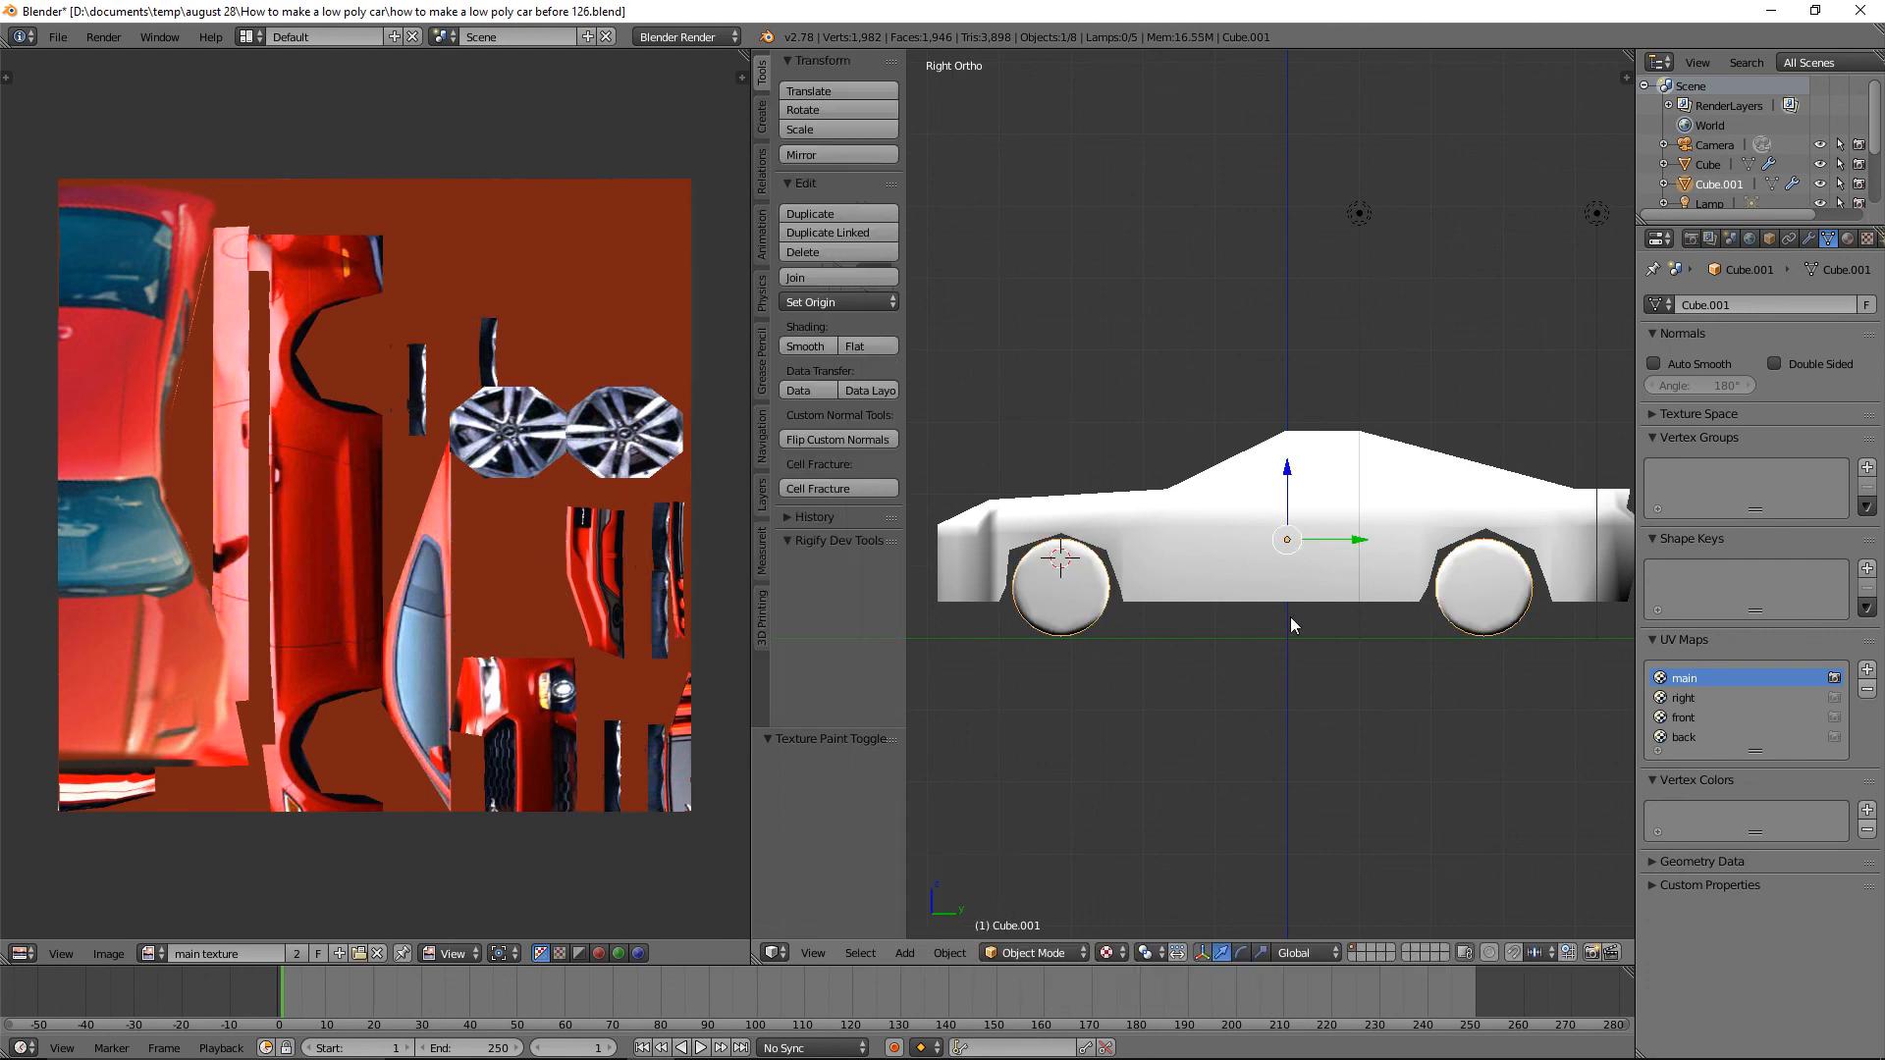
pyautogui.rightClick(1401, 575)
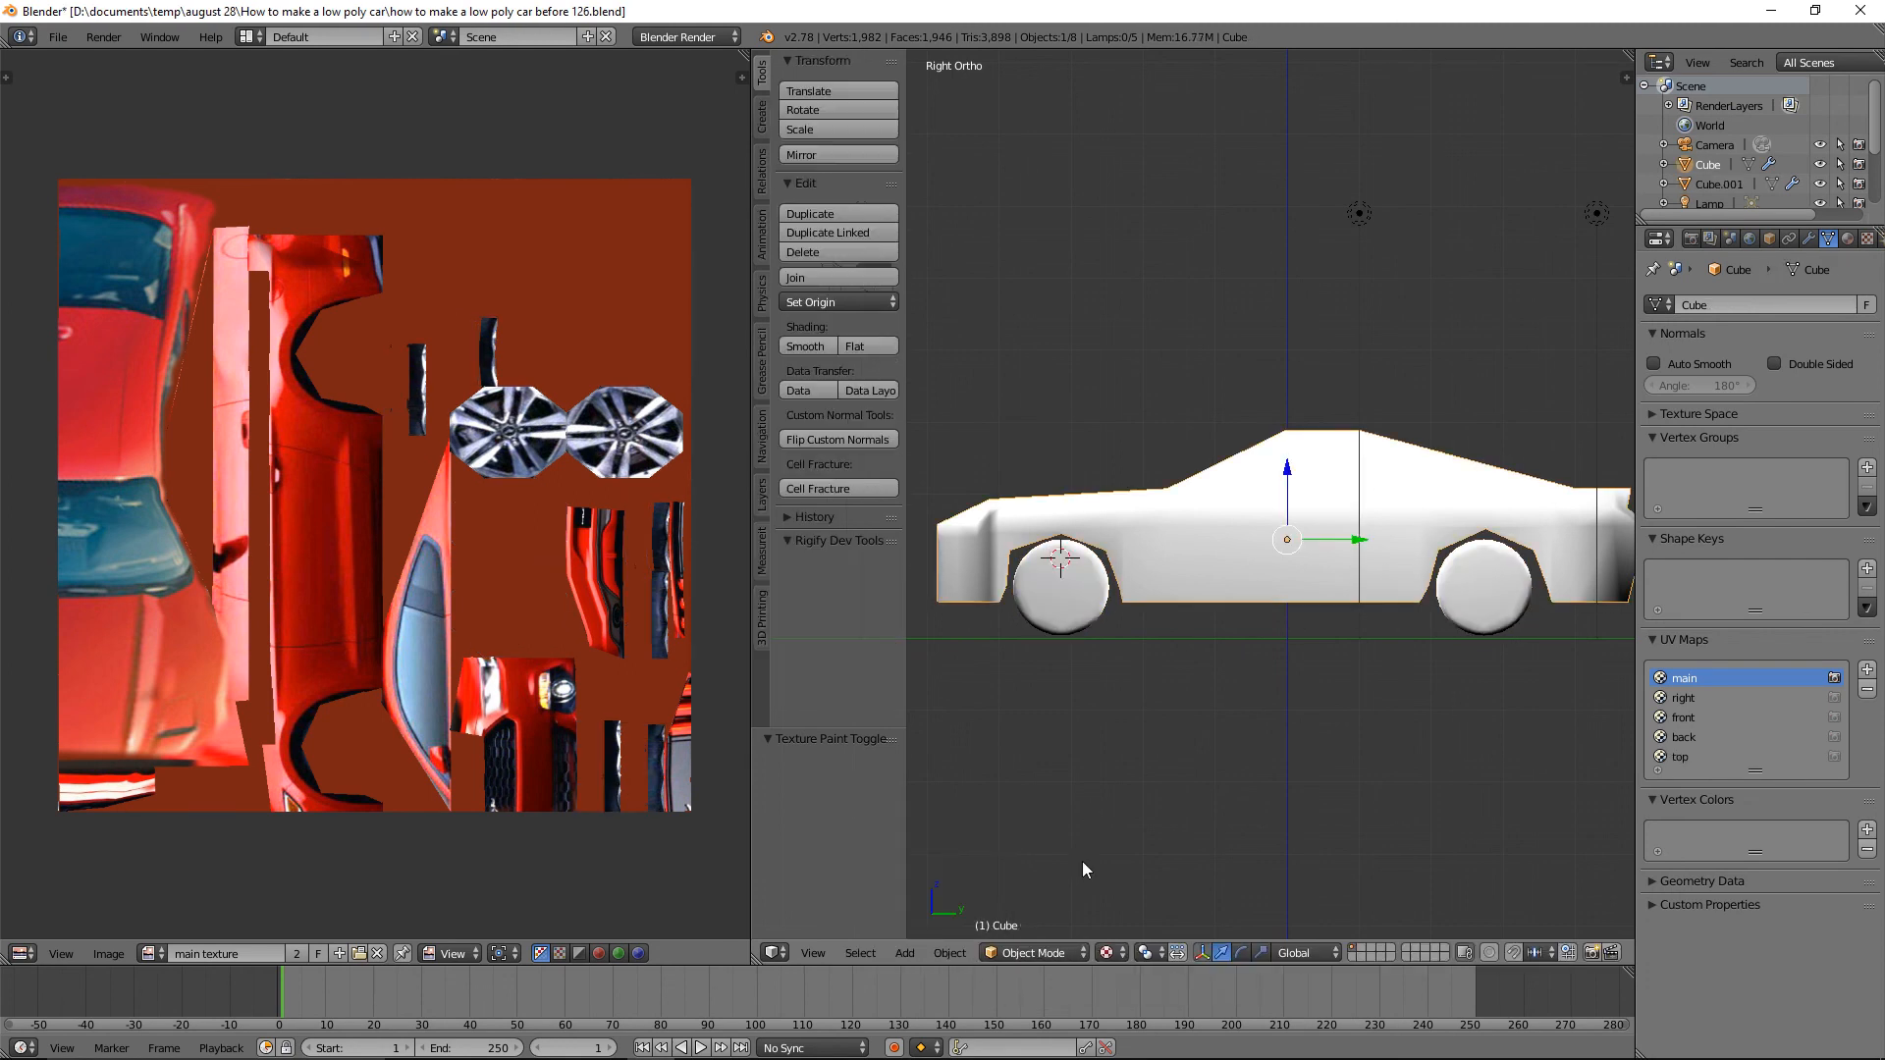
pyautogui.click(1075, 952)
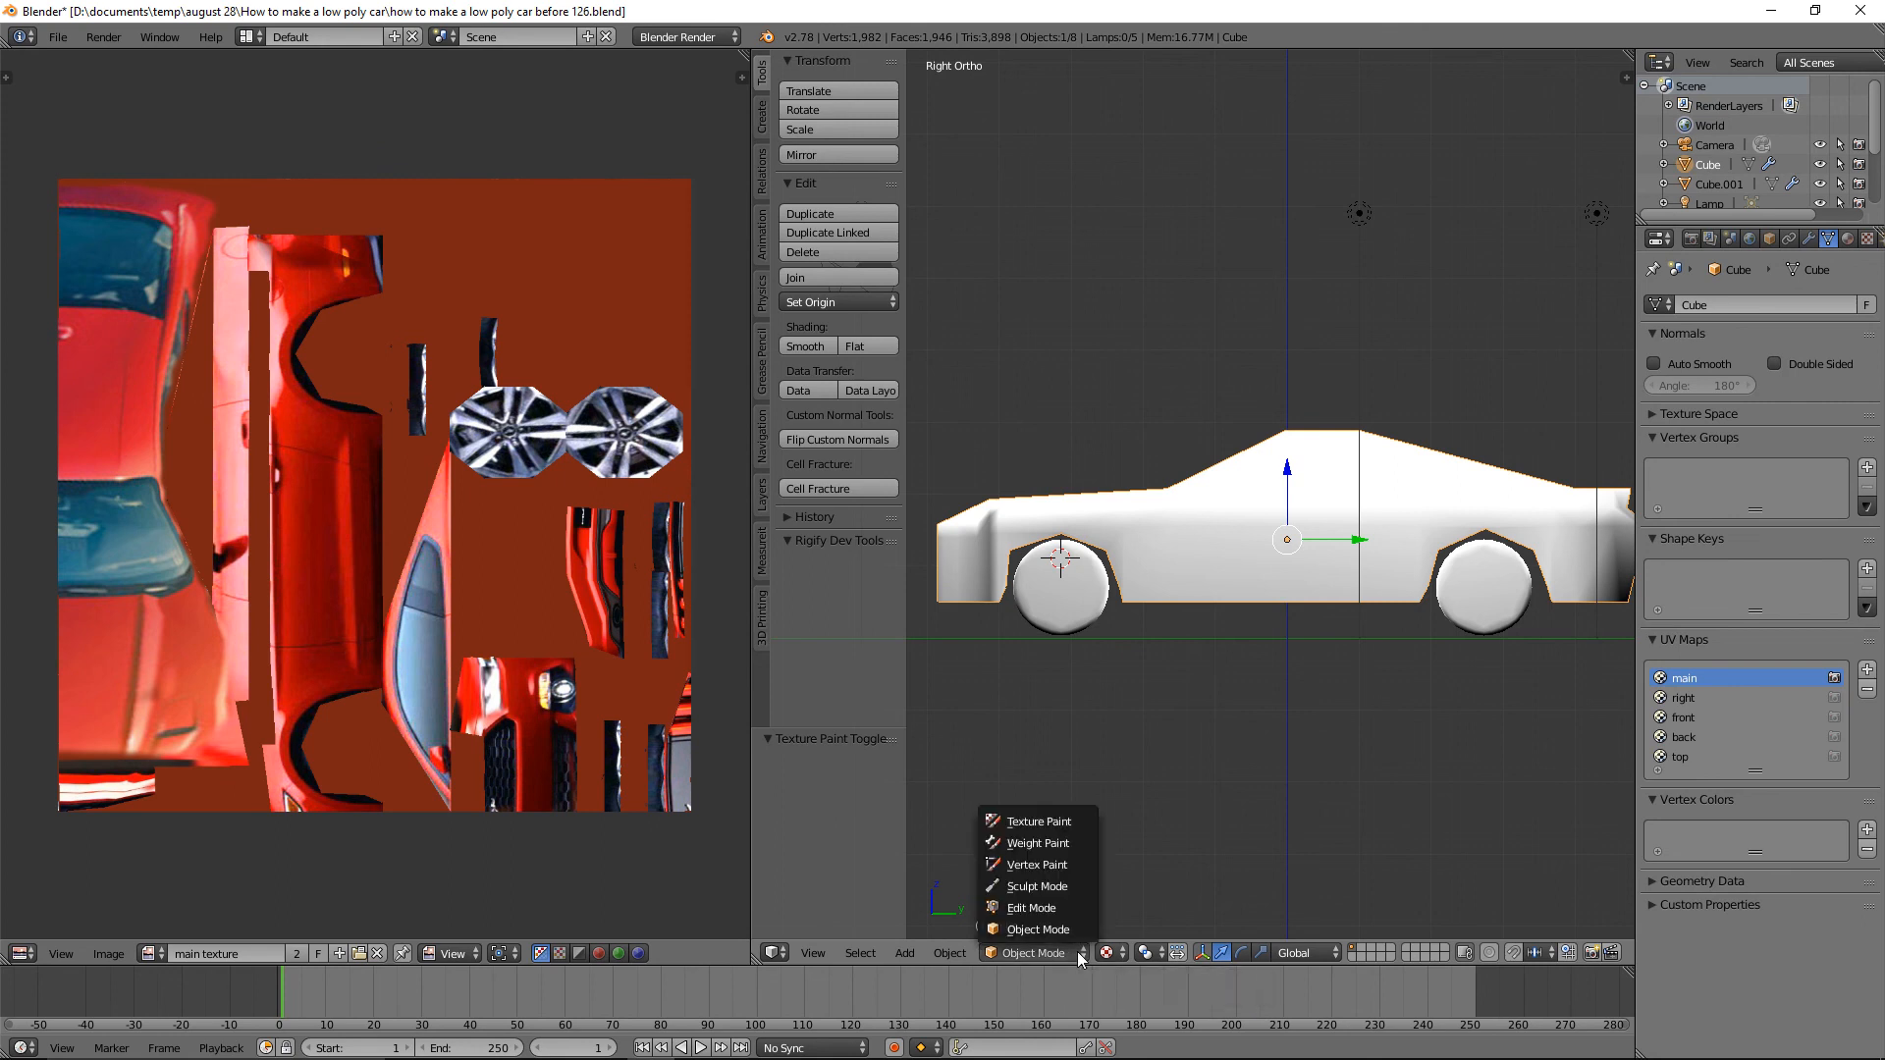
pyautogui.click(1090, 823)
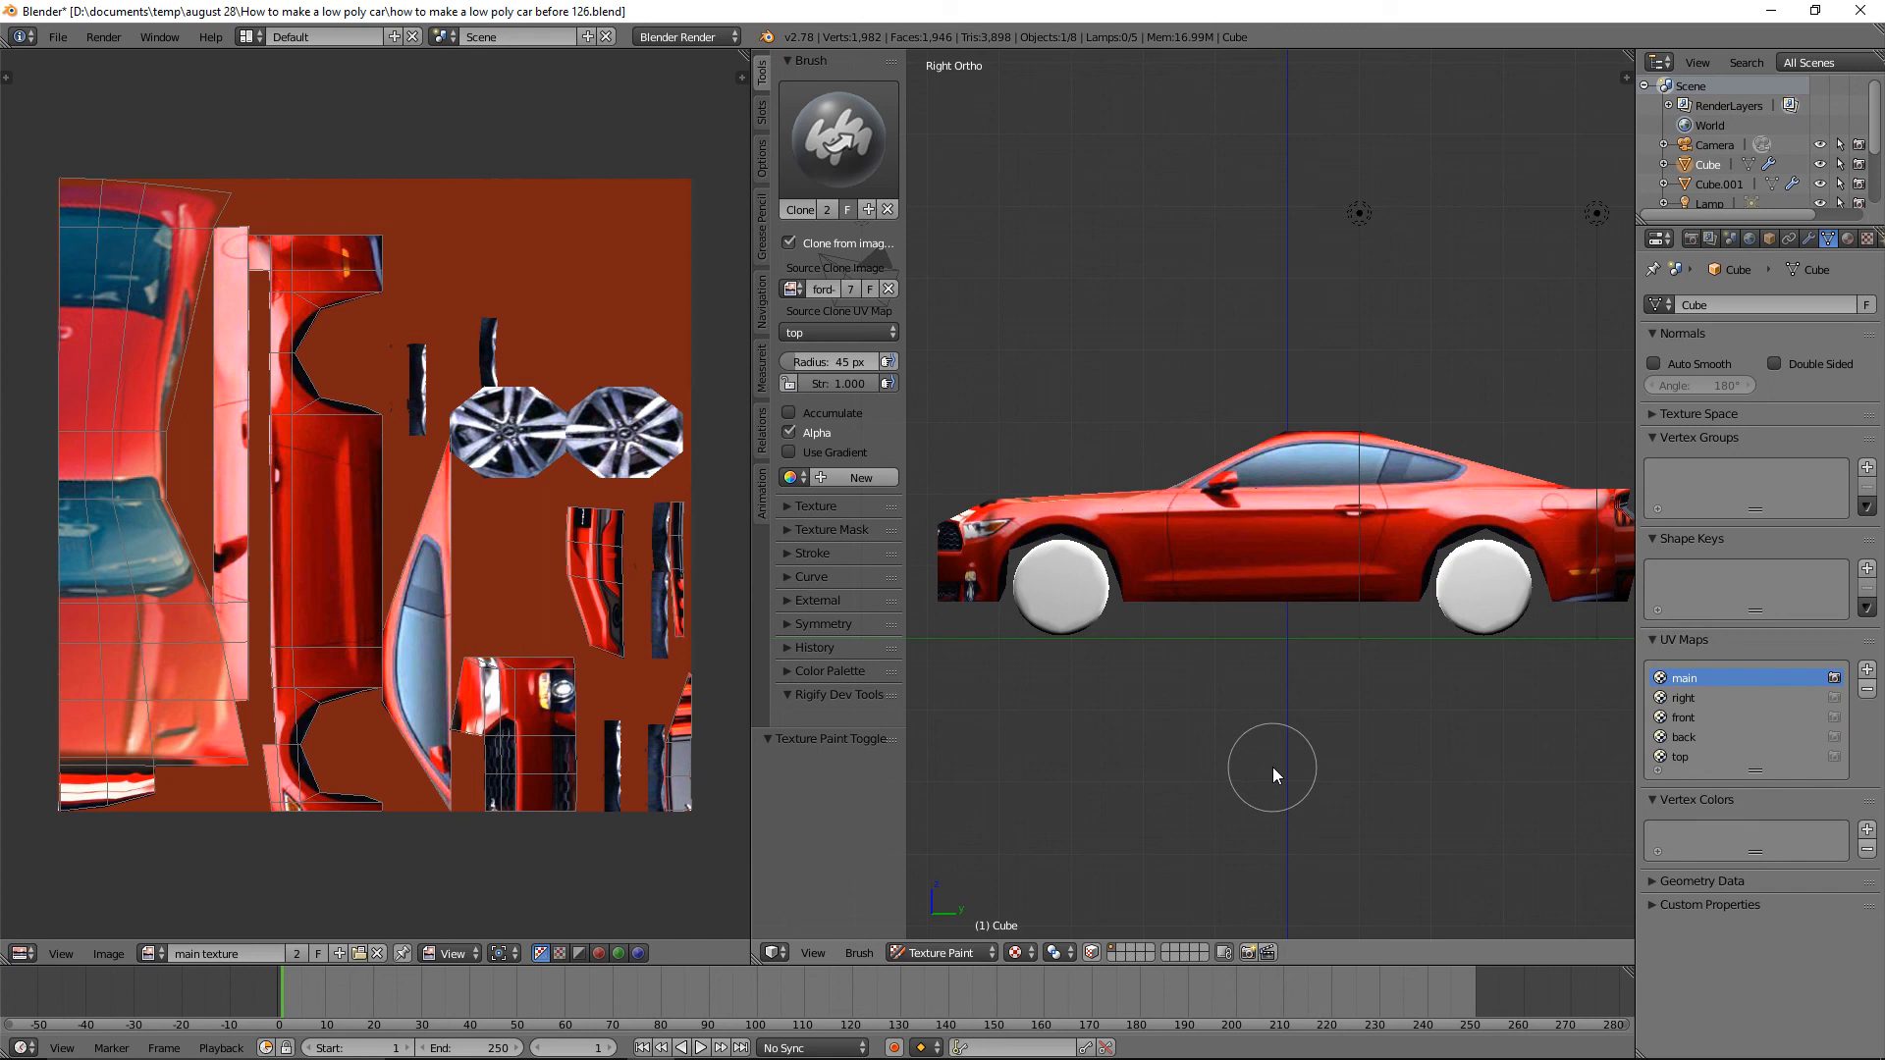
# Turn off cloning from an image, reduce the brush radius to 22 px and set the clone source on the middle of the hood.
pyautogui.moveTo(1273, 767)
pyautogui.mouseDown(button='middle')
pyautogui.moveTo(1168, 704)
pyautogui.moveTo(1276, 769)
pyautogui.mouseUp(button='middle')
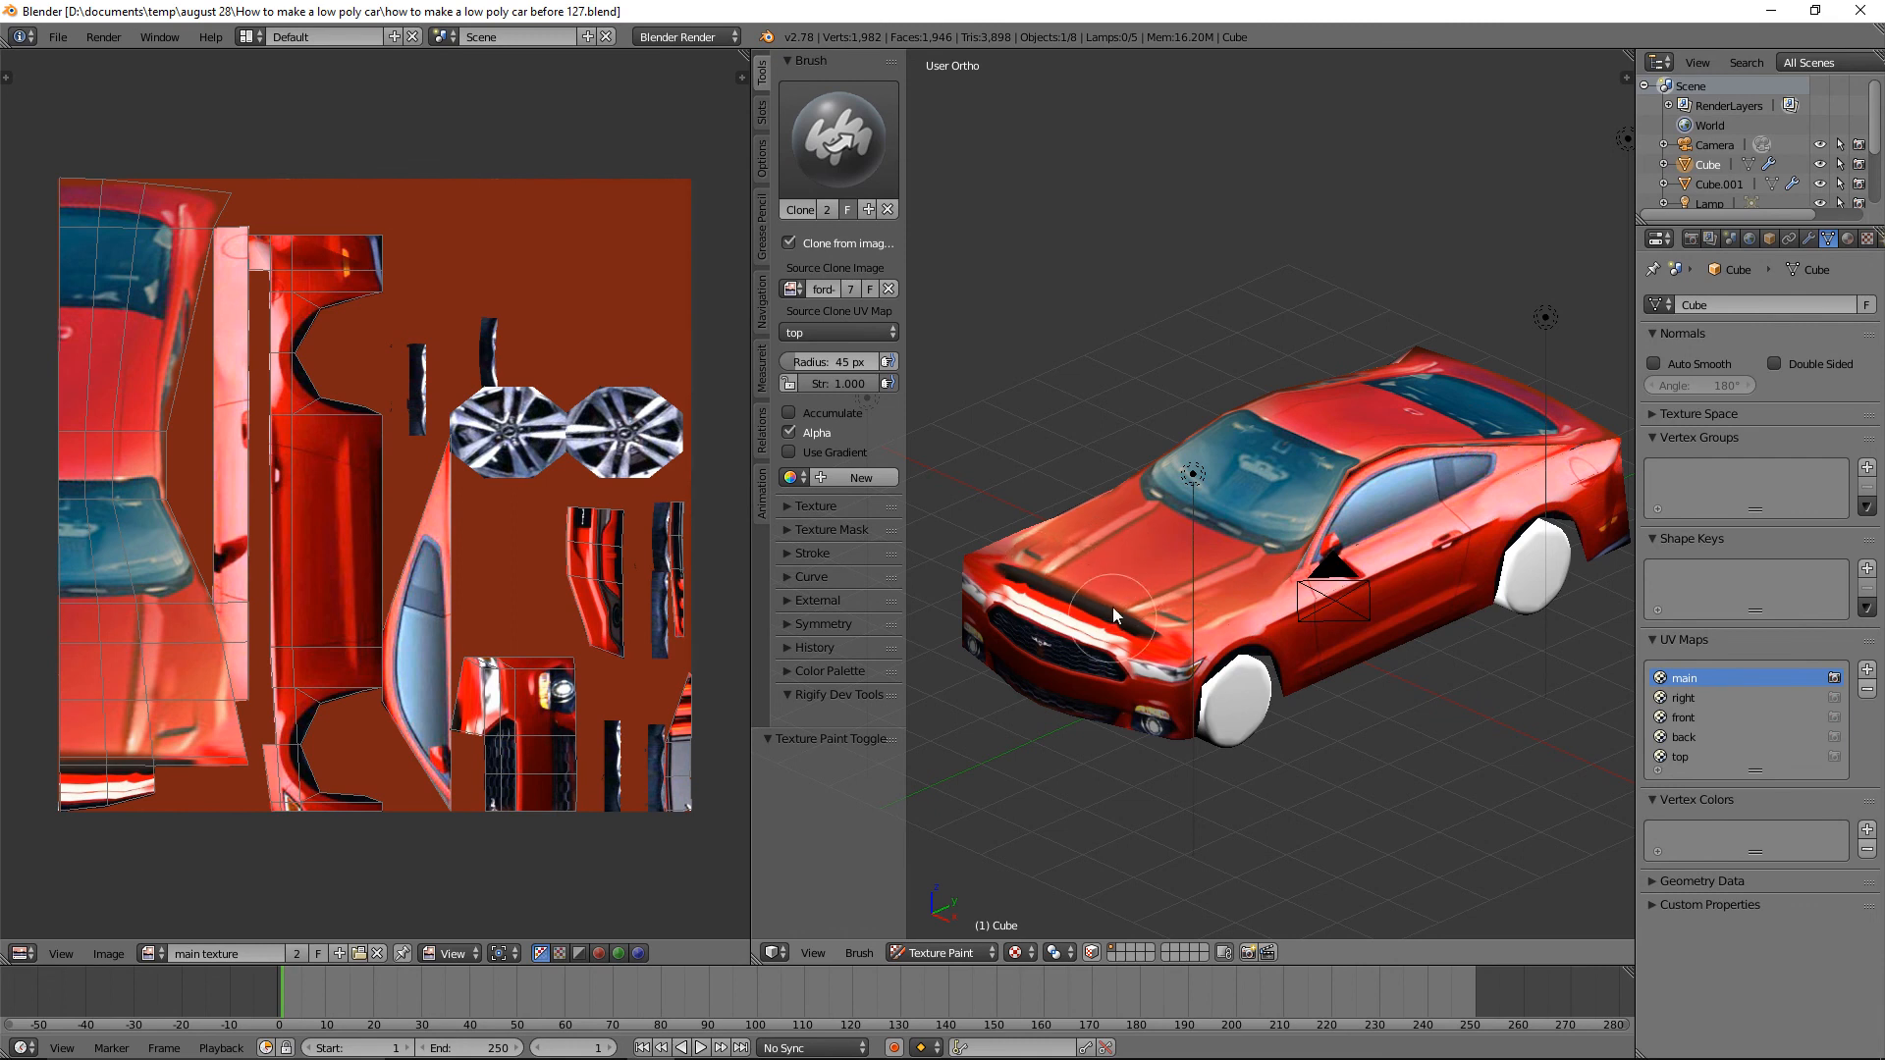
pyautogui.click(791, 243)
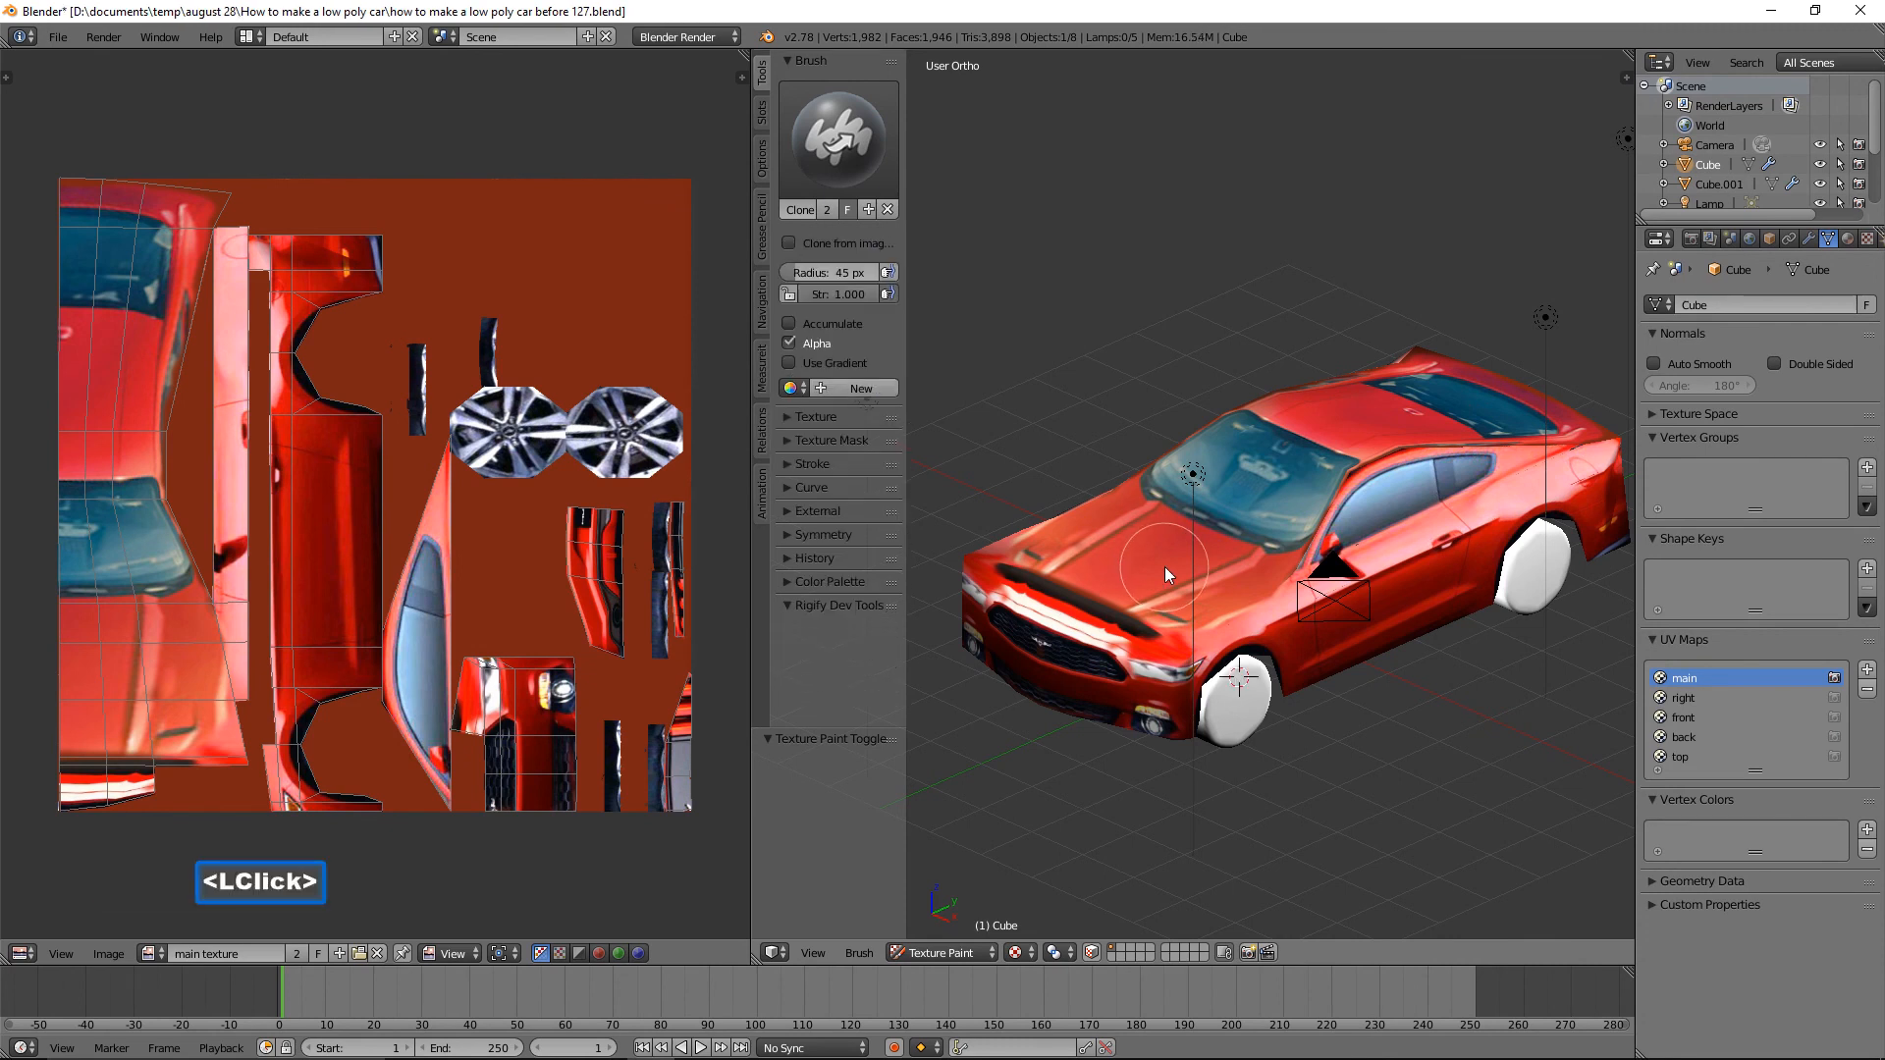
pyautogui.scroll(2, 1165, 568)
pyautogui.scroll(3, 1165, 568)
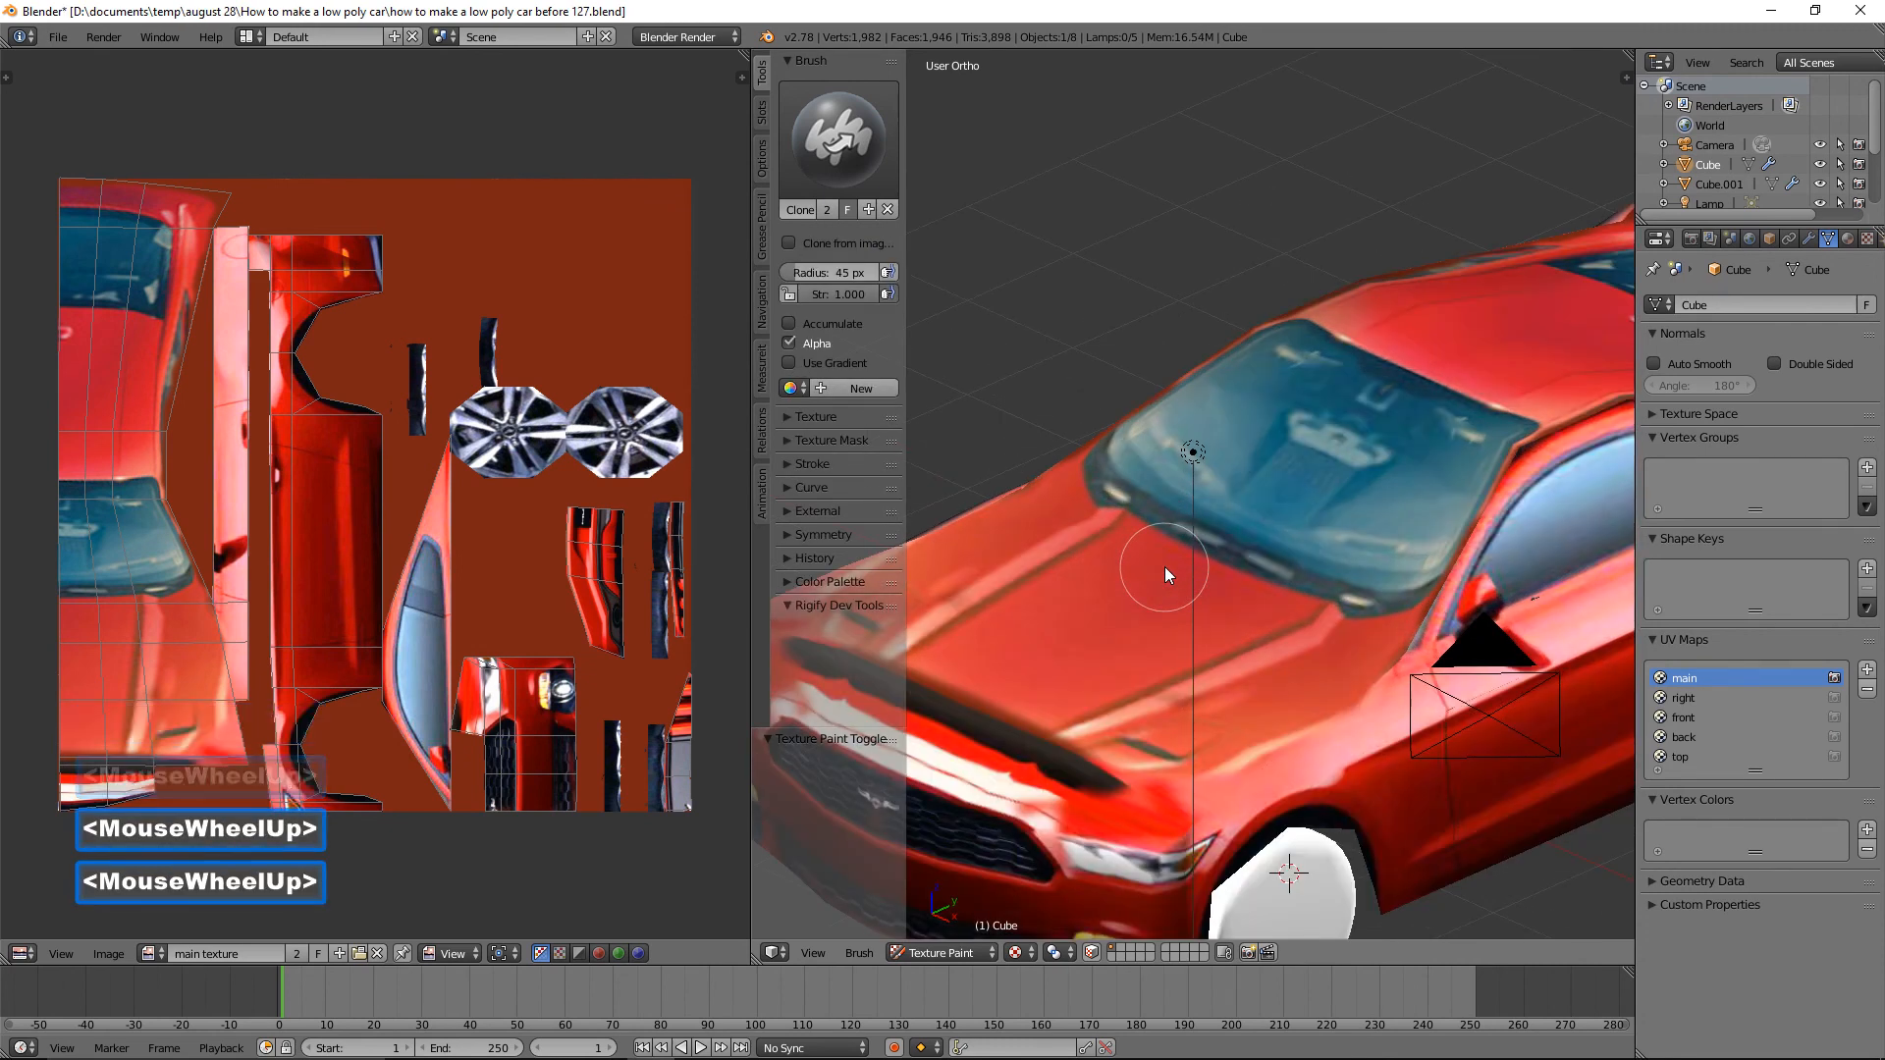
pyautogui.keyDown('shift'); pyautogui.moveTo(1169, 568); pyautogui.dragTo(1408, 373, button='middle'); pyautogui.keyUp('shift')
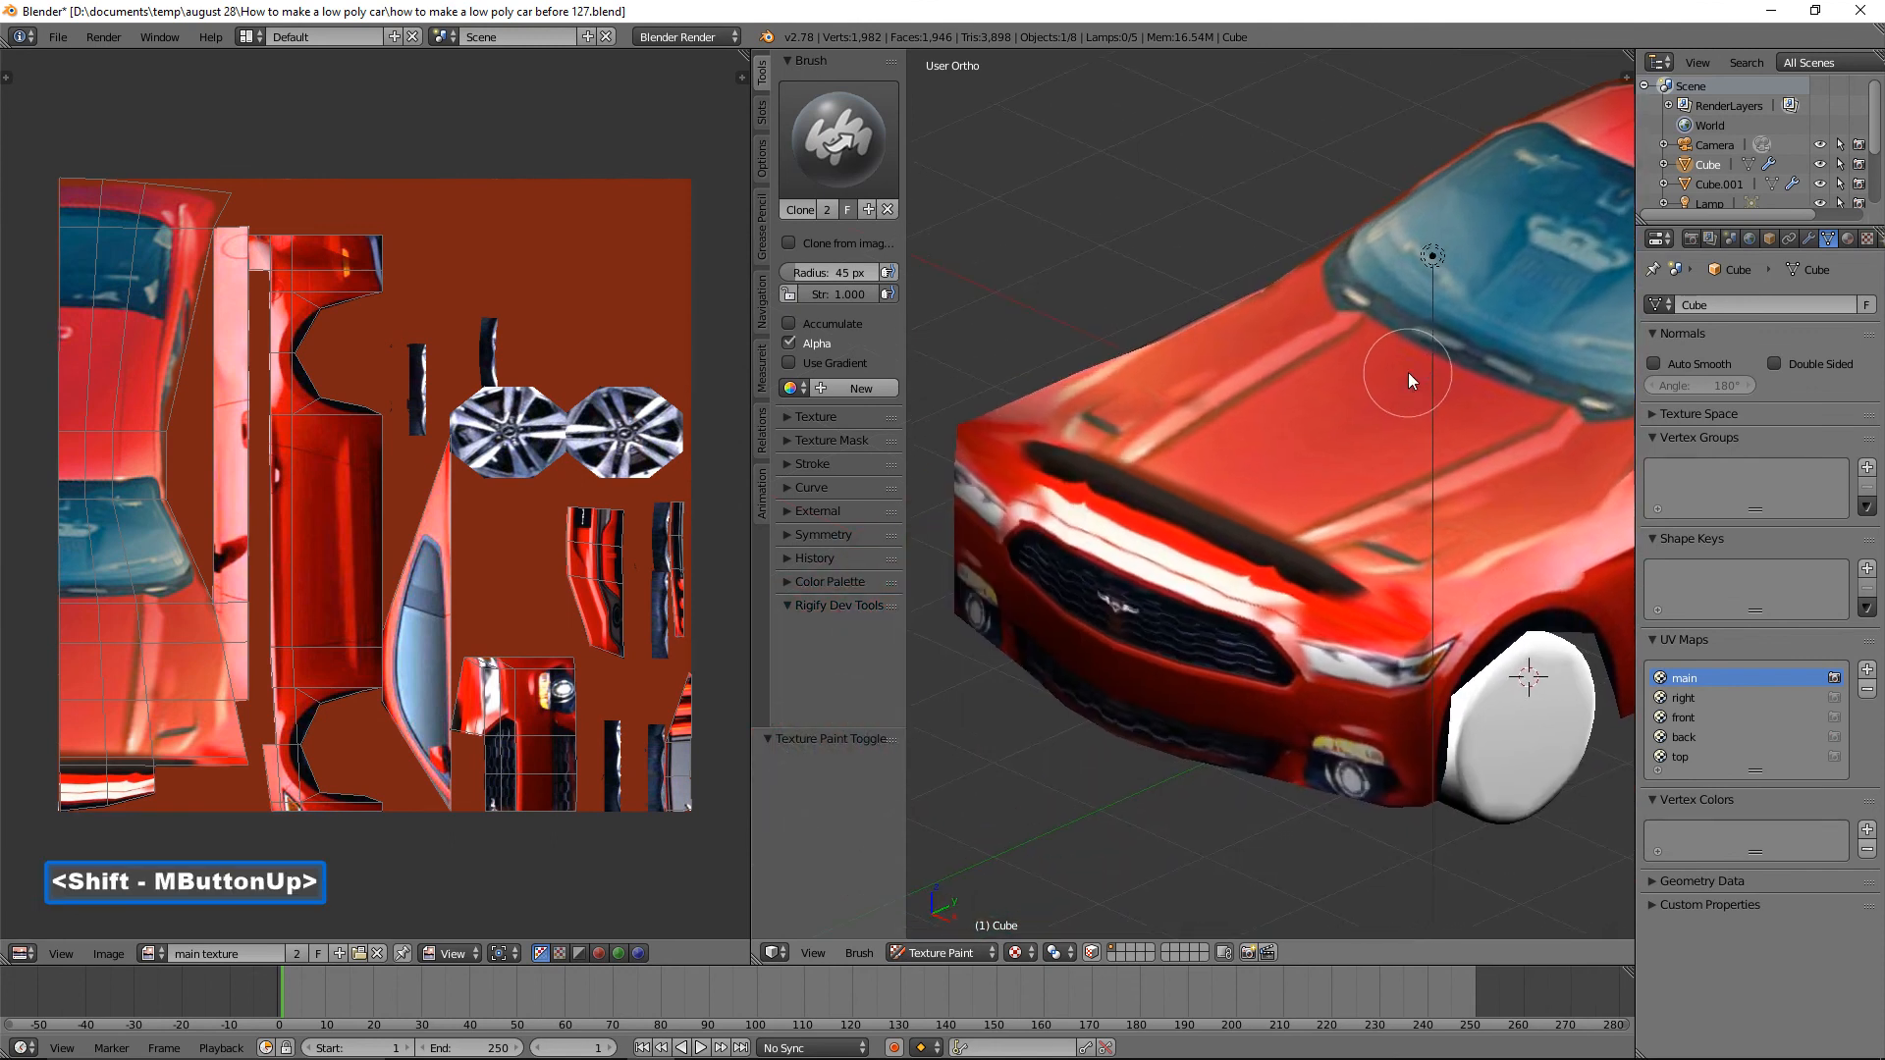
pyautogui.scroll(2, 1394, 404)
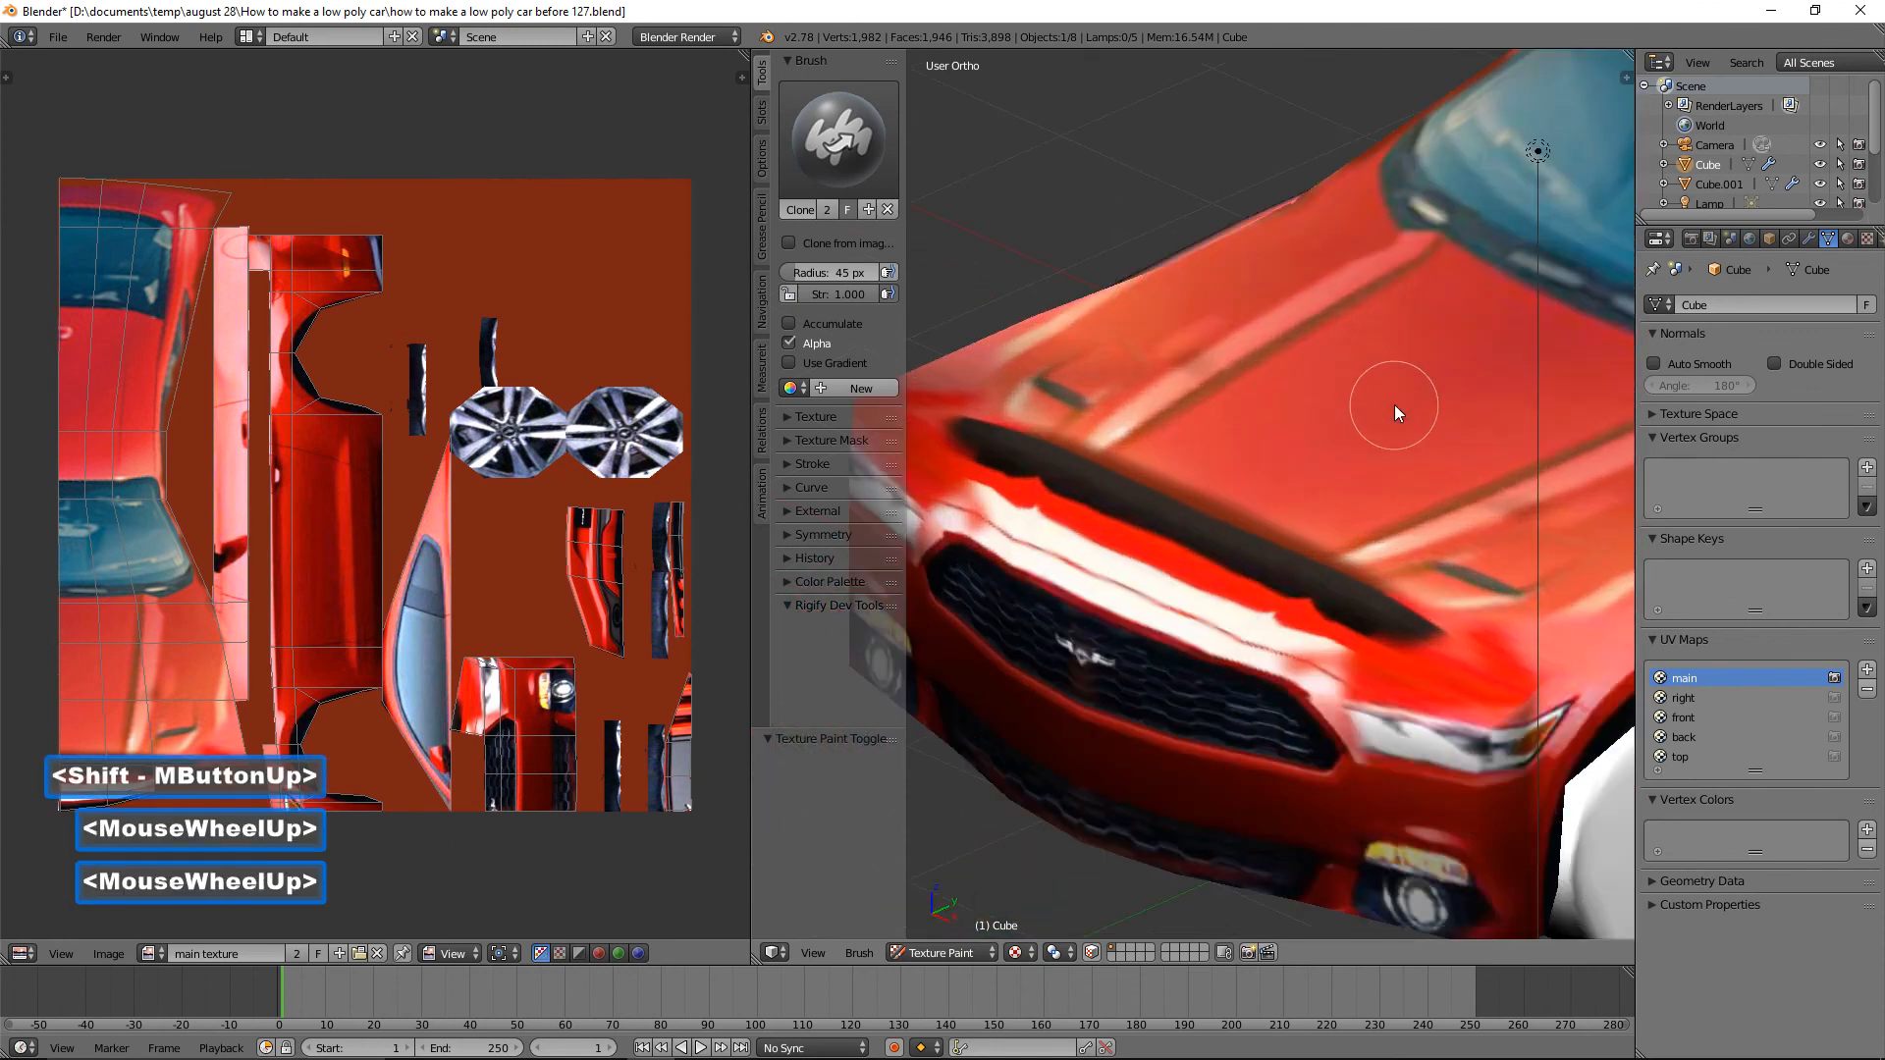
pyautogui.press('f')
pyautogui.click(1328, 415)
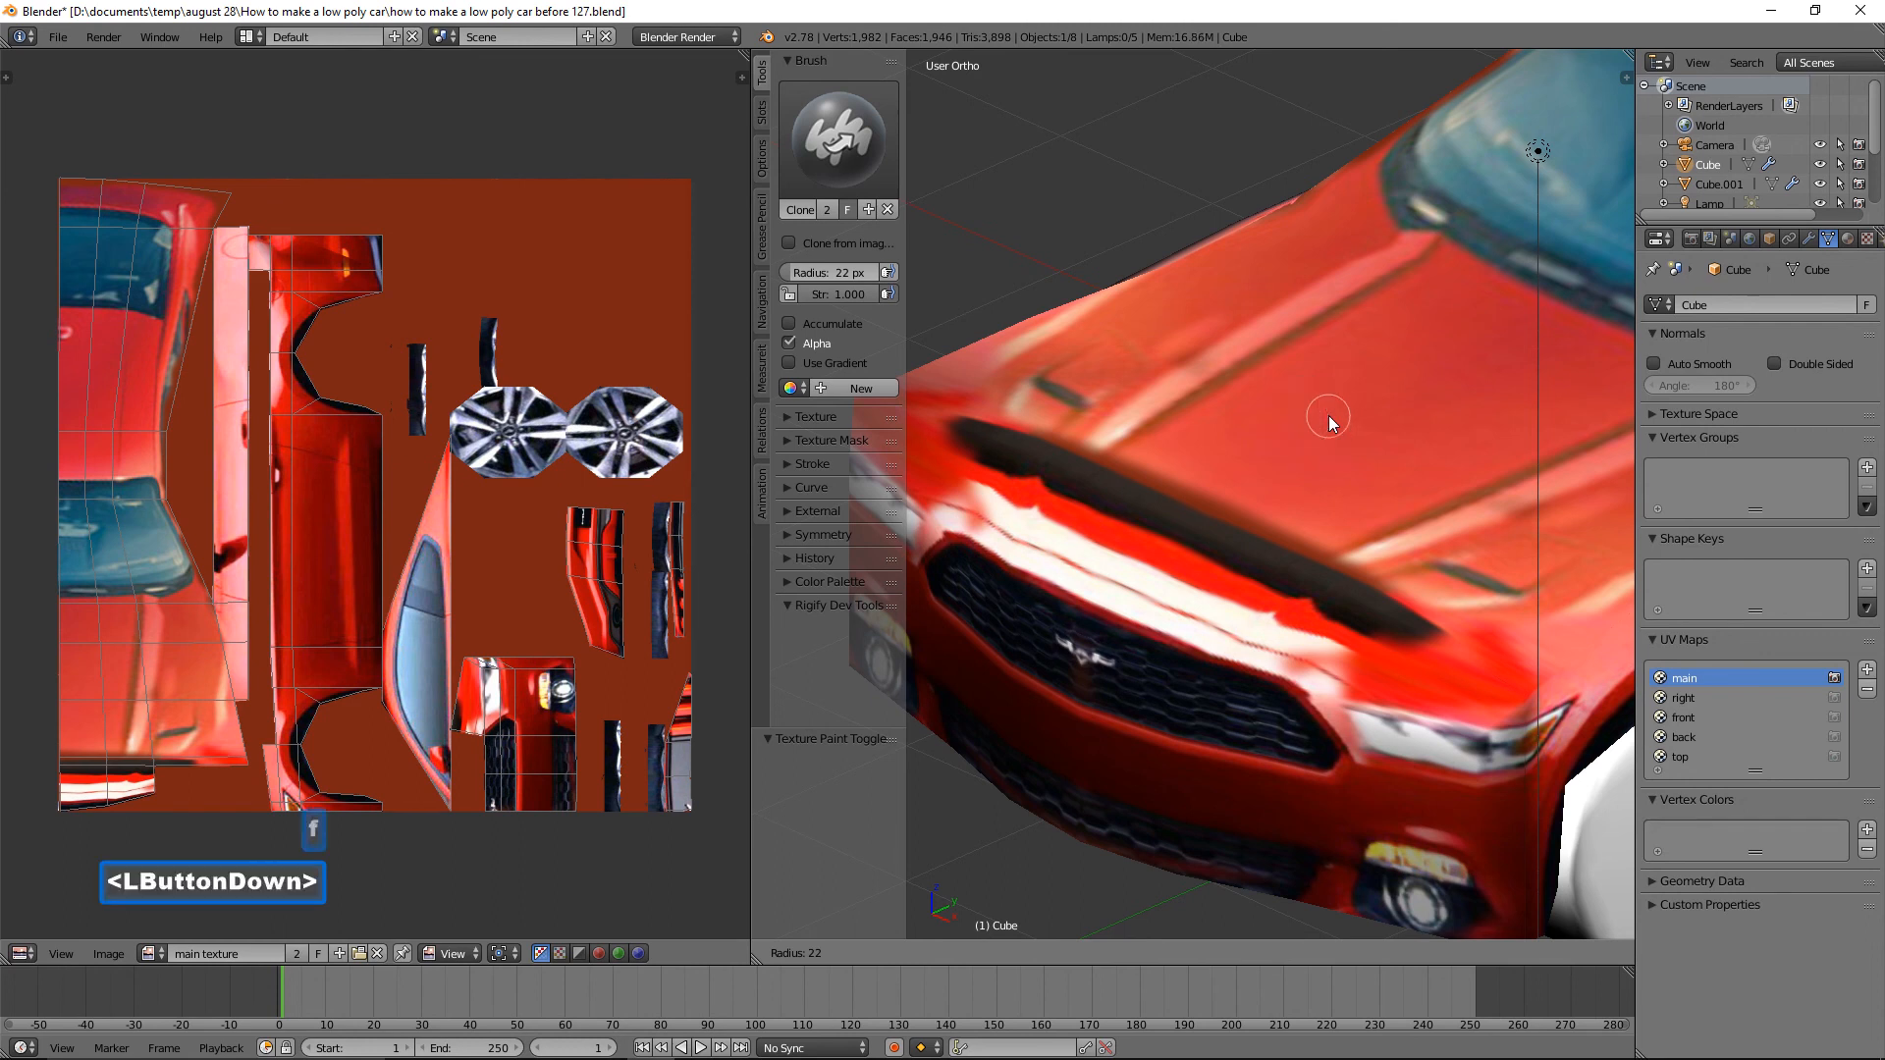
pyautogui.press('ctrl')
pyautogui.keyDown('ctrl'); pyautogui.click(1329, 415); pyautogui.keyUp('ctrl')
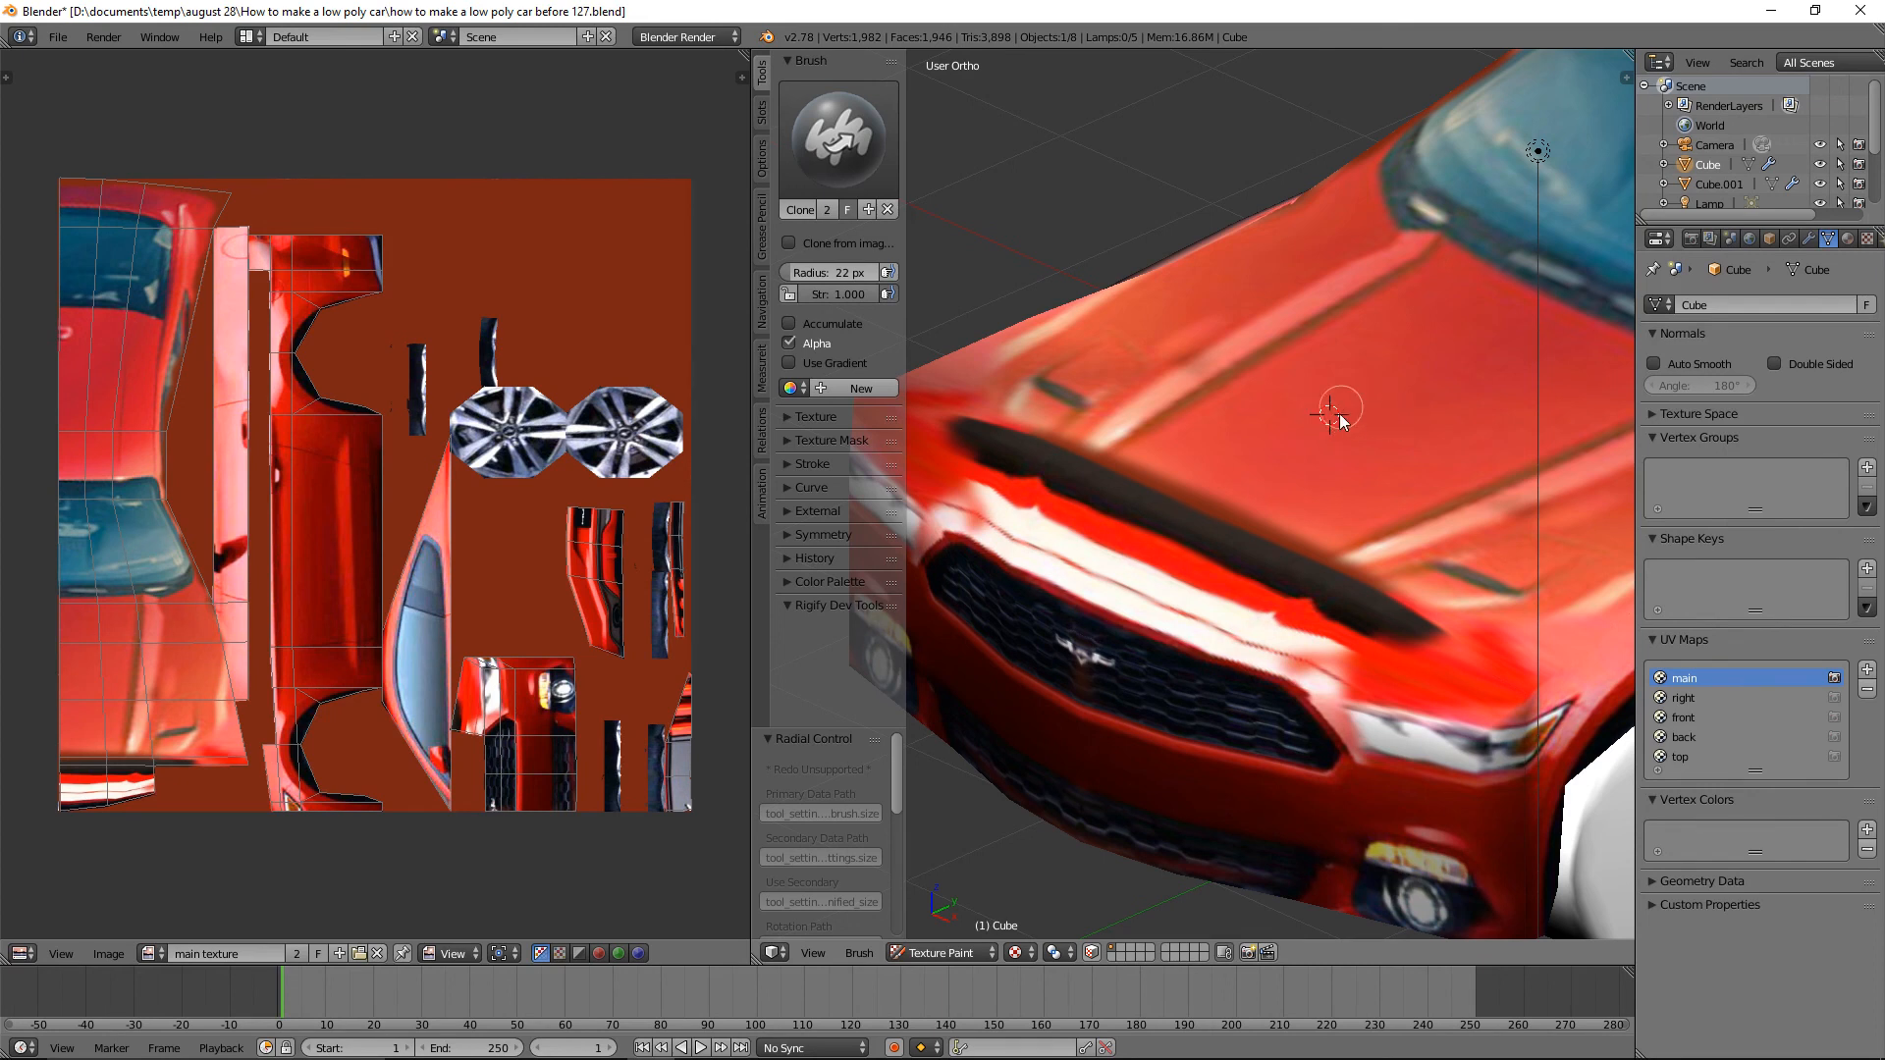
# Clone the red hood paint over the black strip along the hood's front edge, and save the main texture image.
pyautogui.click(1234, 540)
pyautogui.moveTo(1238, 541); pyautogui.dragTo(1234, 545)
pyautogui.moveTo(1198, 531)
pyautogui.mouseDown()
pyautogui.moveTo(1176, 522)
pyautogui.moveTo(1294, 563)
pyautogui.moveTo(1360, 615)
pyautogui.mouseUp()
pyautogui.moveTo(1272, 575)
pyautogui.mouseDown()
pyautogui.moveTo(1386, 632)
pyautogui.moveTo(1346, 616)
pyautogui.moveTo(1438, 632)
pyautogui.mouseUp()
pyautogui.moveTo(1327, 603); pyautogui.dragTo(1330, 603)
pyautogui.moveTo(1326, 603); pyautogui.dragTo(1315, 597)
pyautogui.moveTo(1290, 583)
pyautogui.mouseDown()
pyautogui.moveTo(1273, 577)
pyautogui.moveTo(1349, 580)
pyautogui.mouseUp()
pyautogui.moveTo(1269, 535)
pyautogui.mouseDown()
pyautogui.moveTo(1210, 503)
pyautogui.moveTo(1376, 589)
pyautogui.mouseUp()
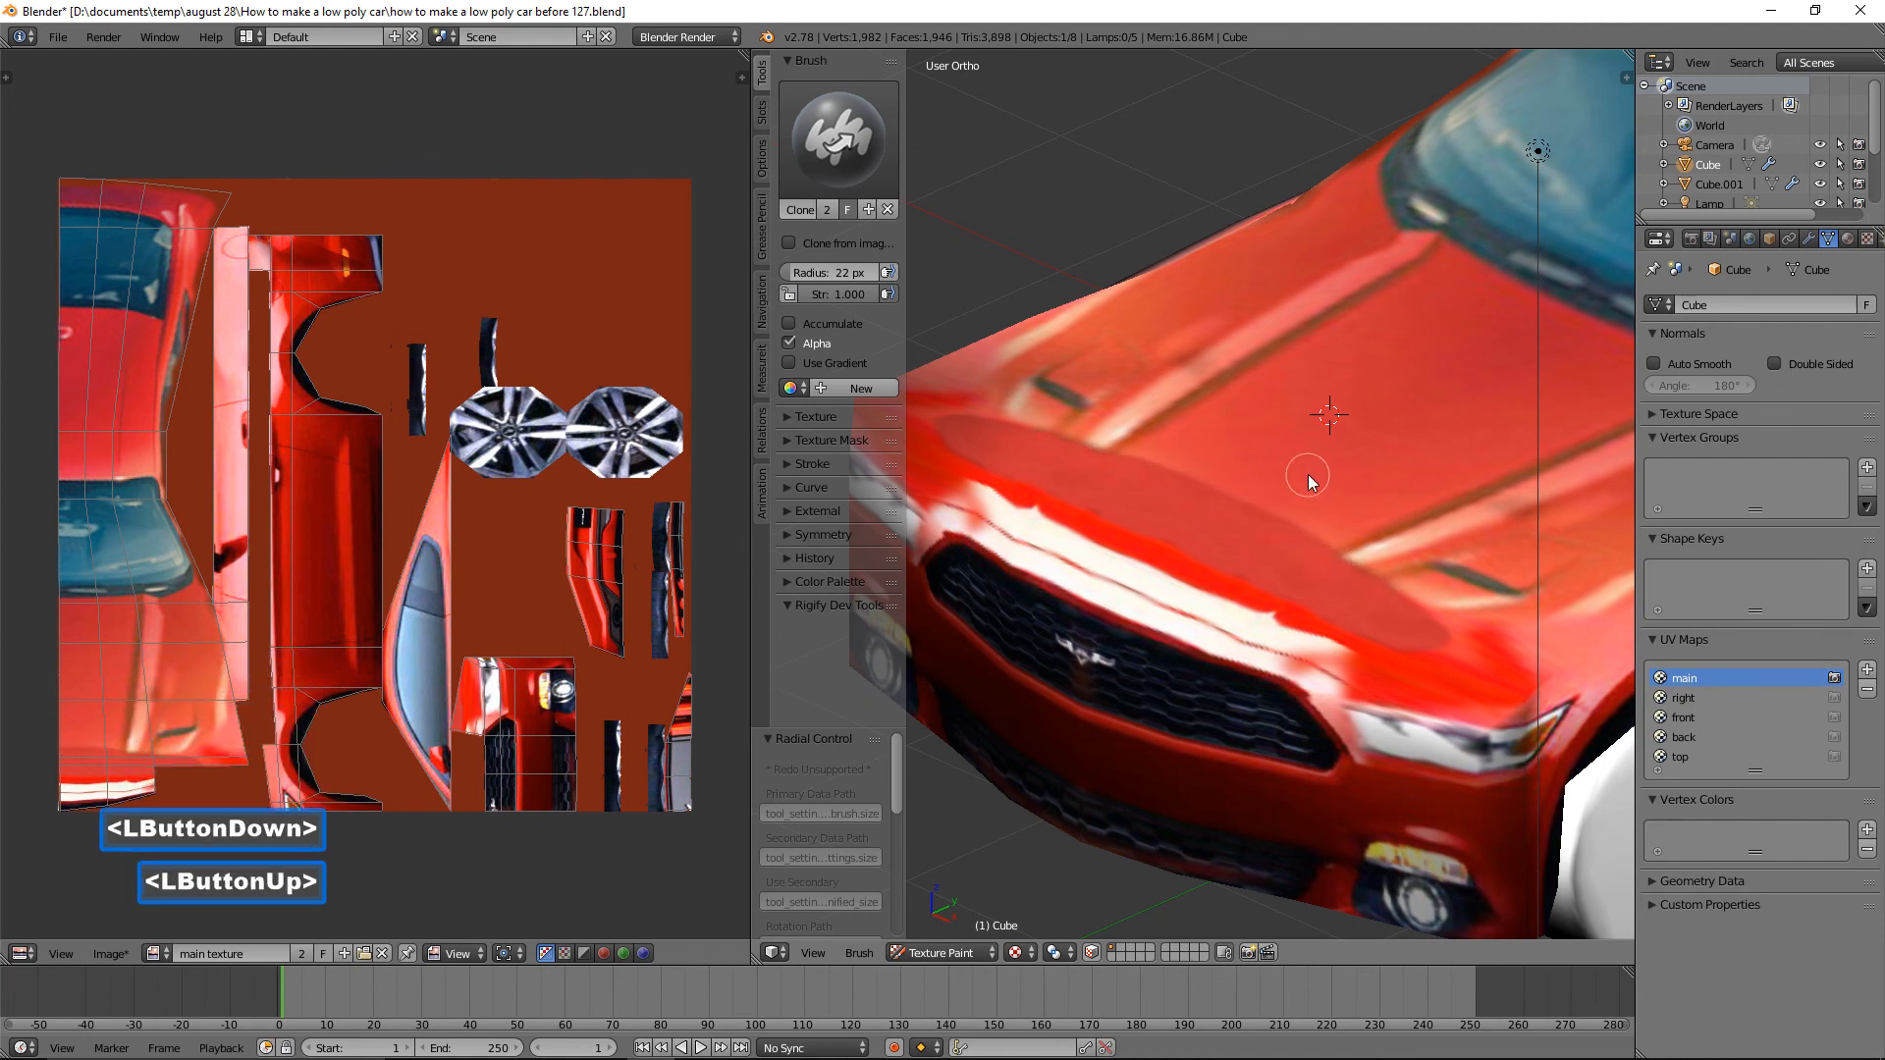
pyautogui.click(111, 955)
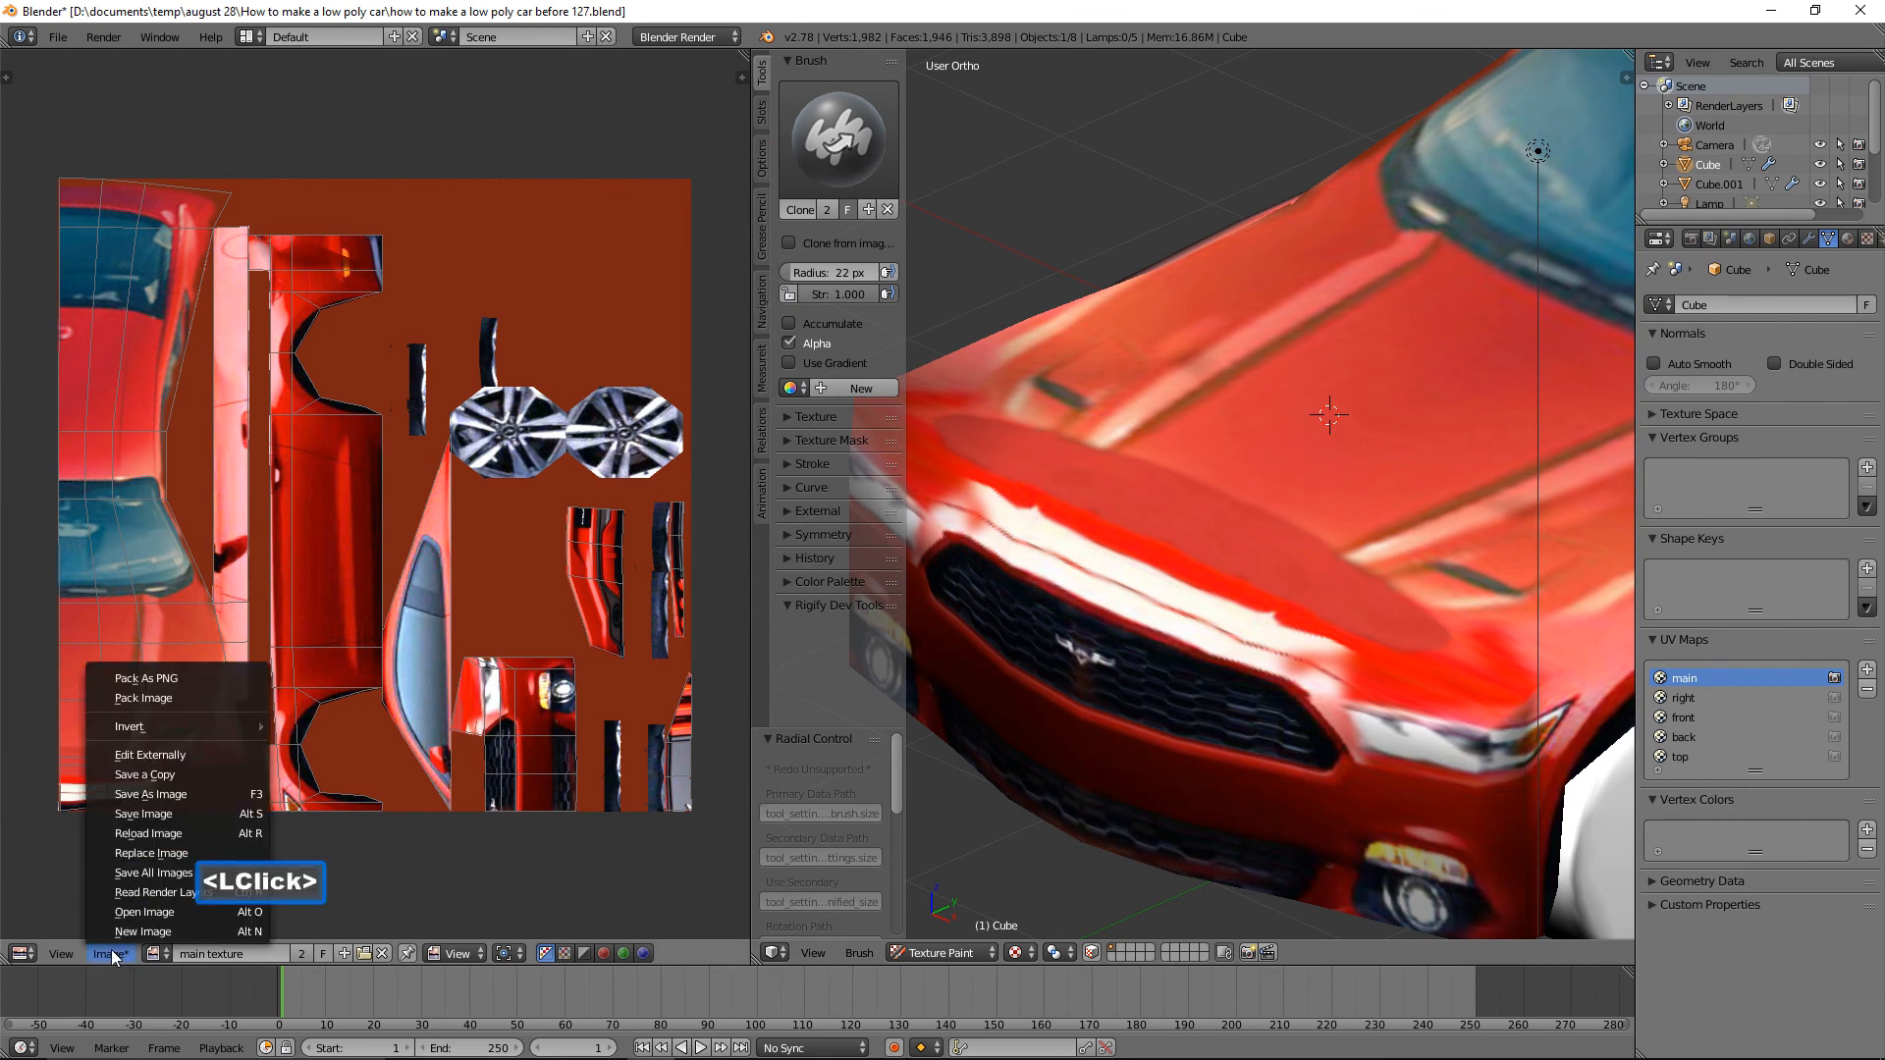
pyautogui.click(186, 813)
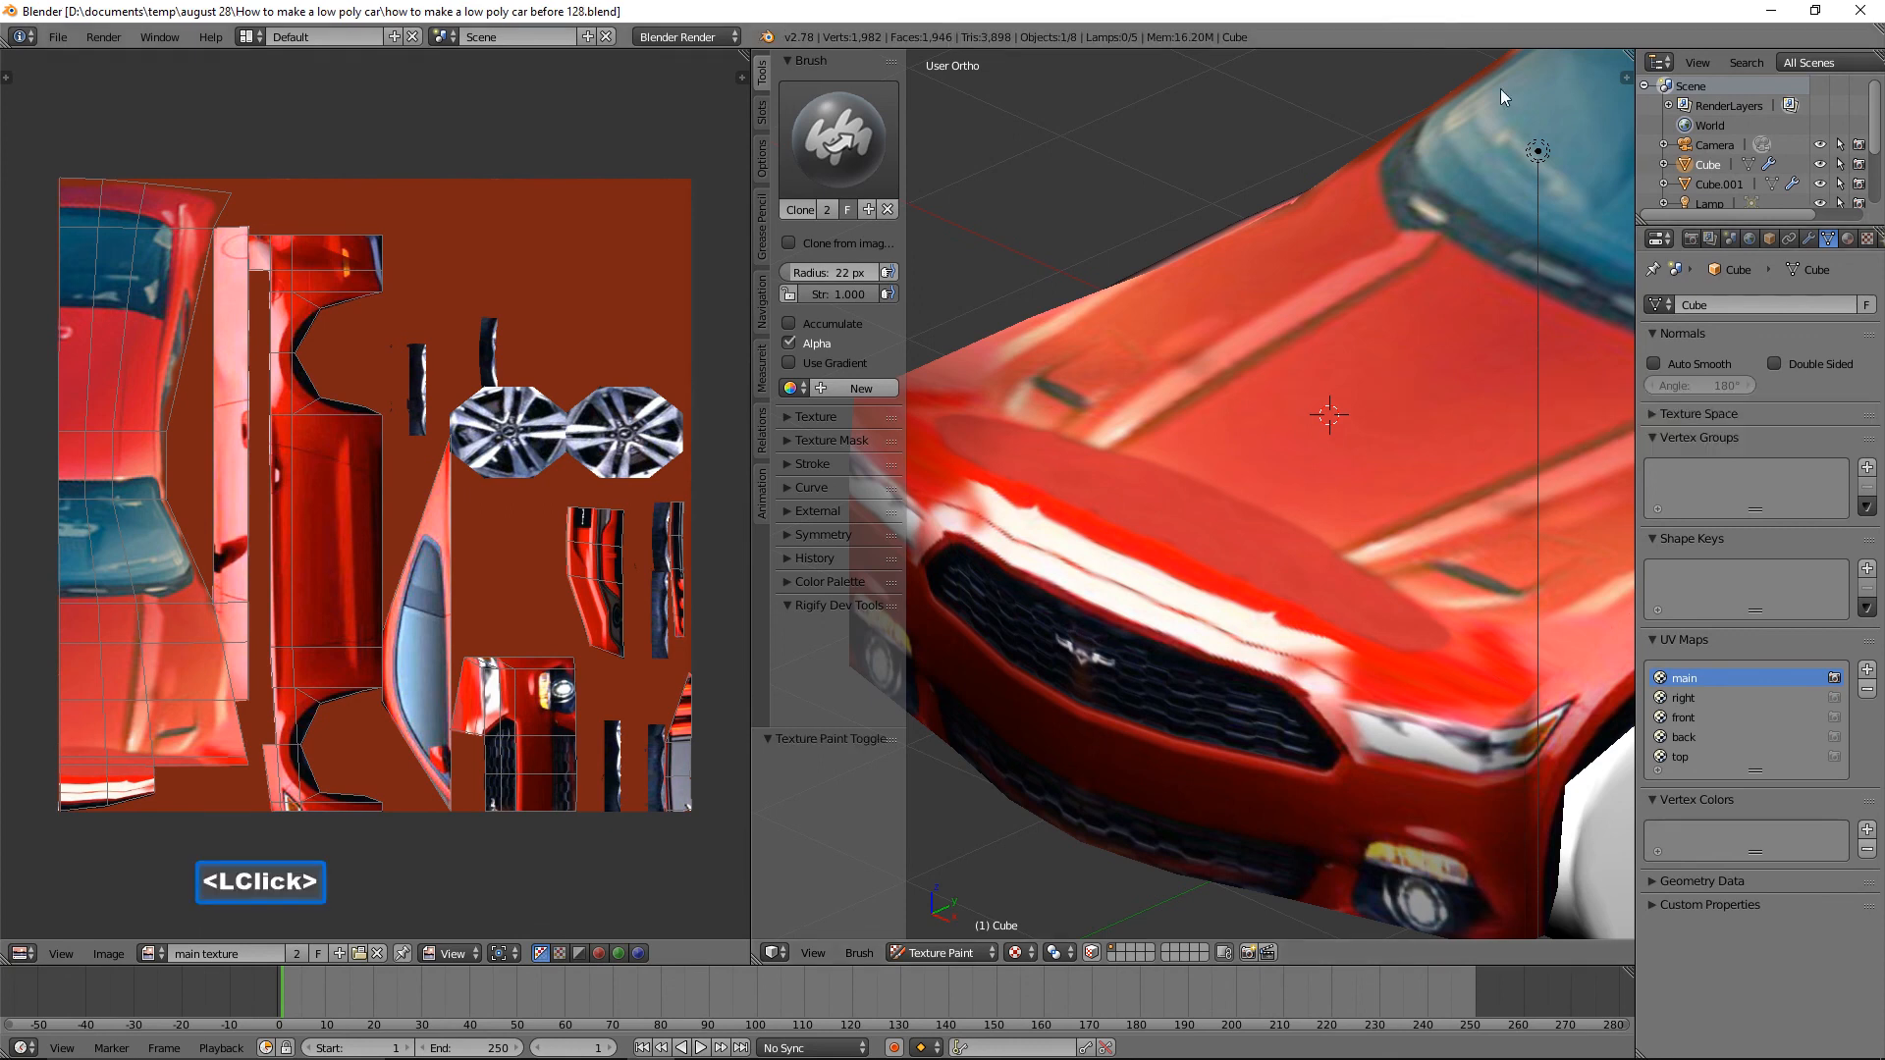
# Reduce the clone brush radius to 14 px and set the clone source on the red paint beside the rear window.
pyautogui.scroll(-4, 1487, 173)
pyautogui.keyDown('shift'); pyautogui.moveTo(1484, 175); pyautogui.dragTo(1127, 313, button='middle'); pyautogui.keyUp('shift')
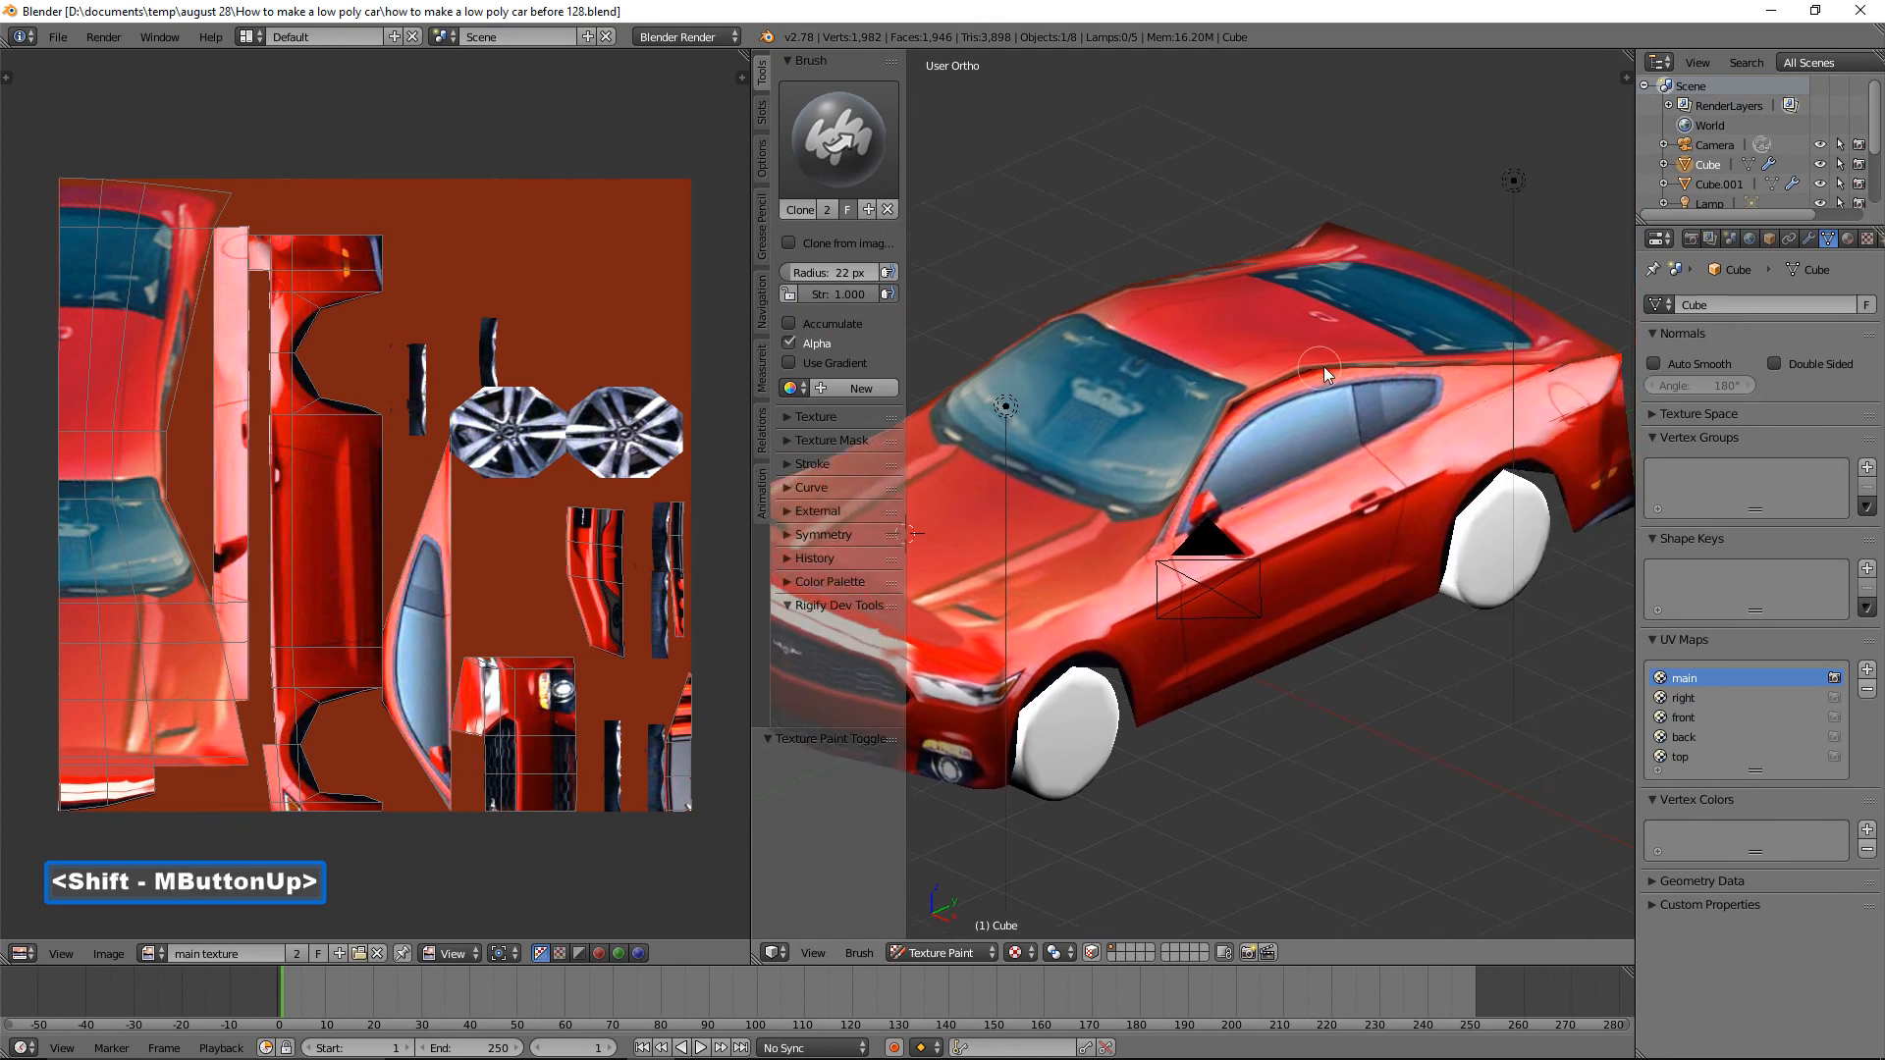
pyautogui.scroll(4, 1329, 363)
pyautogui.keyDown('shift'); pyautogui.moveTo(1351, 338); pyautogui.dragTo(1206, 451, button='middle'); pyautogui.keyUp('shift')
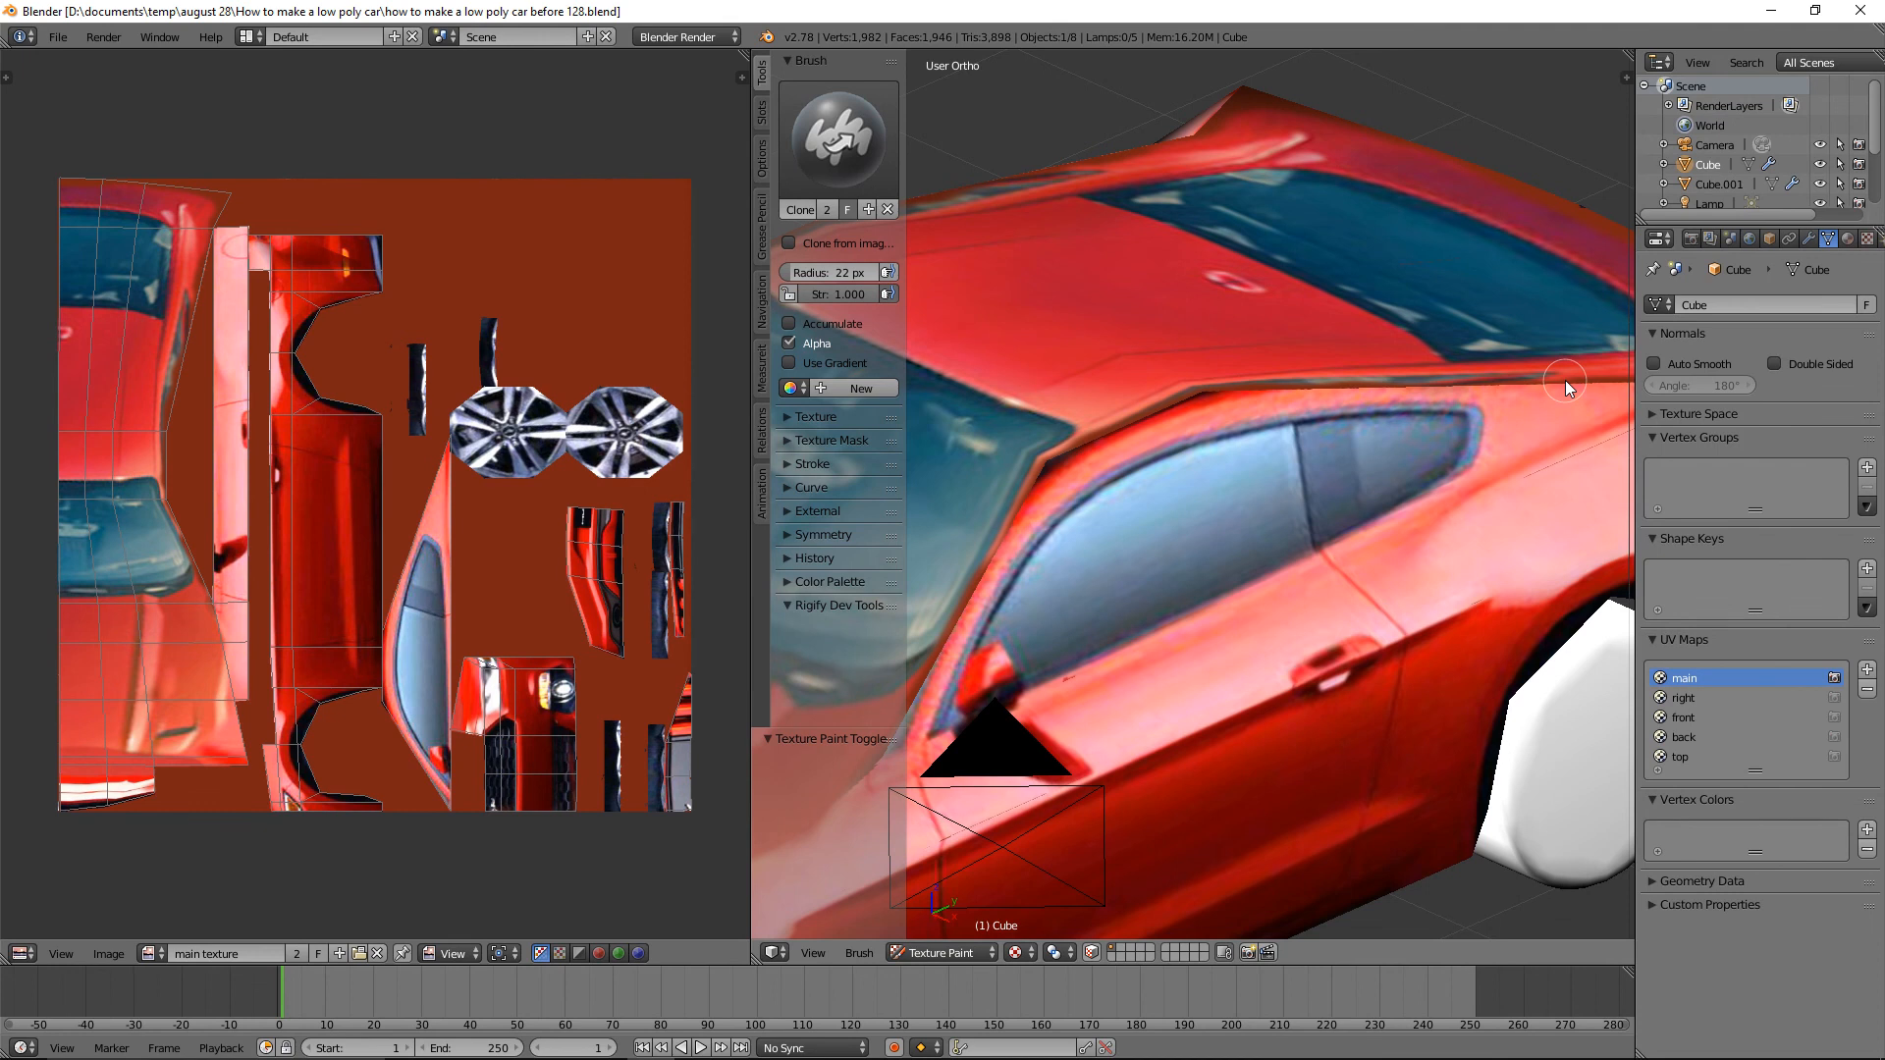
pyautogui.press('f')
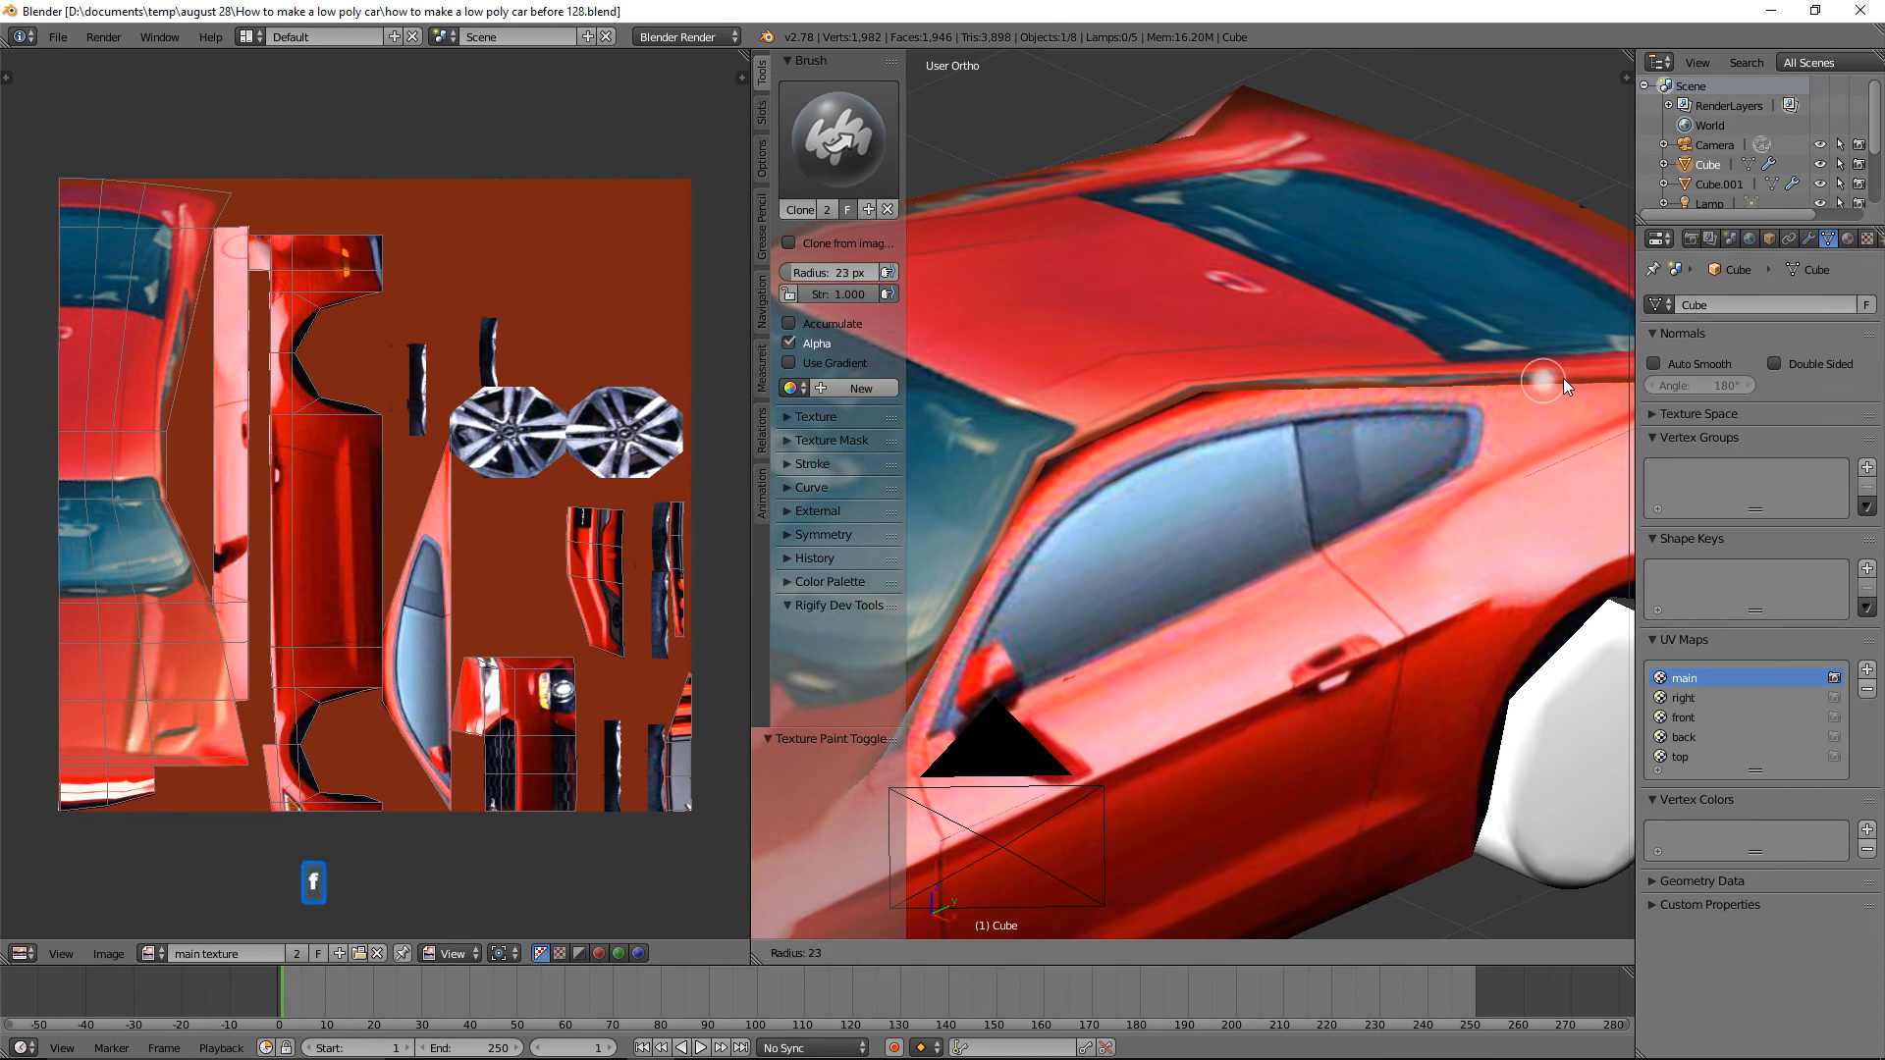
pyautogui.click(1557, 377)
pyautogui.press('ctrl')
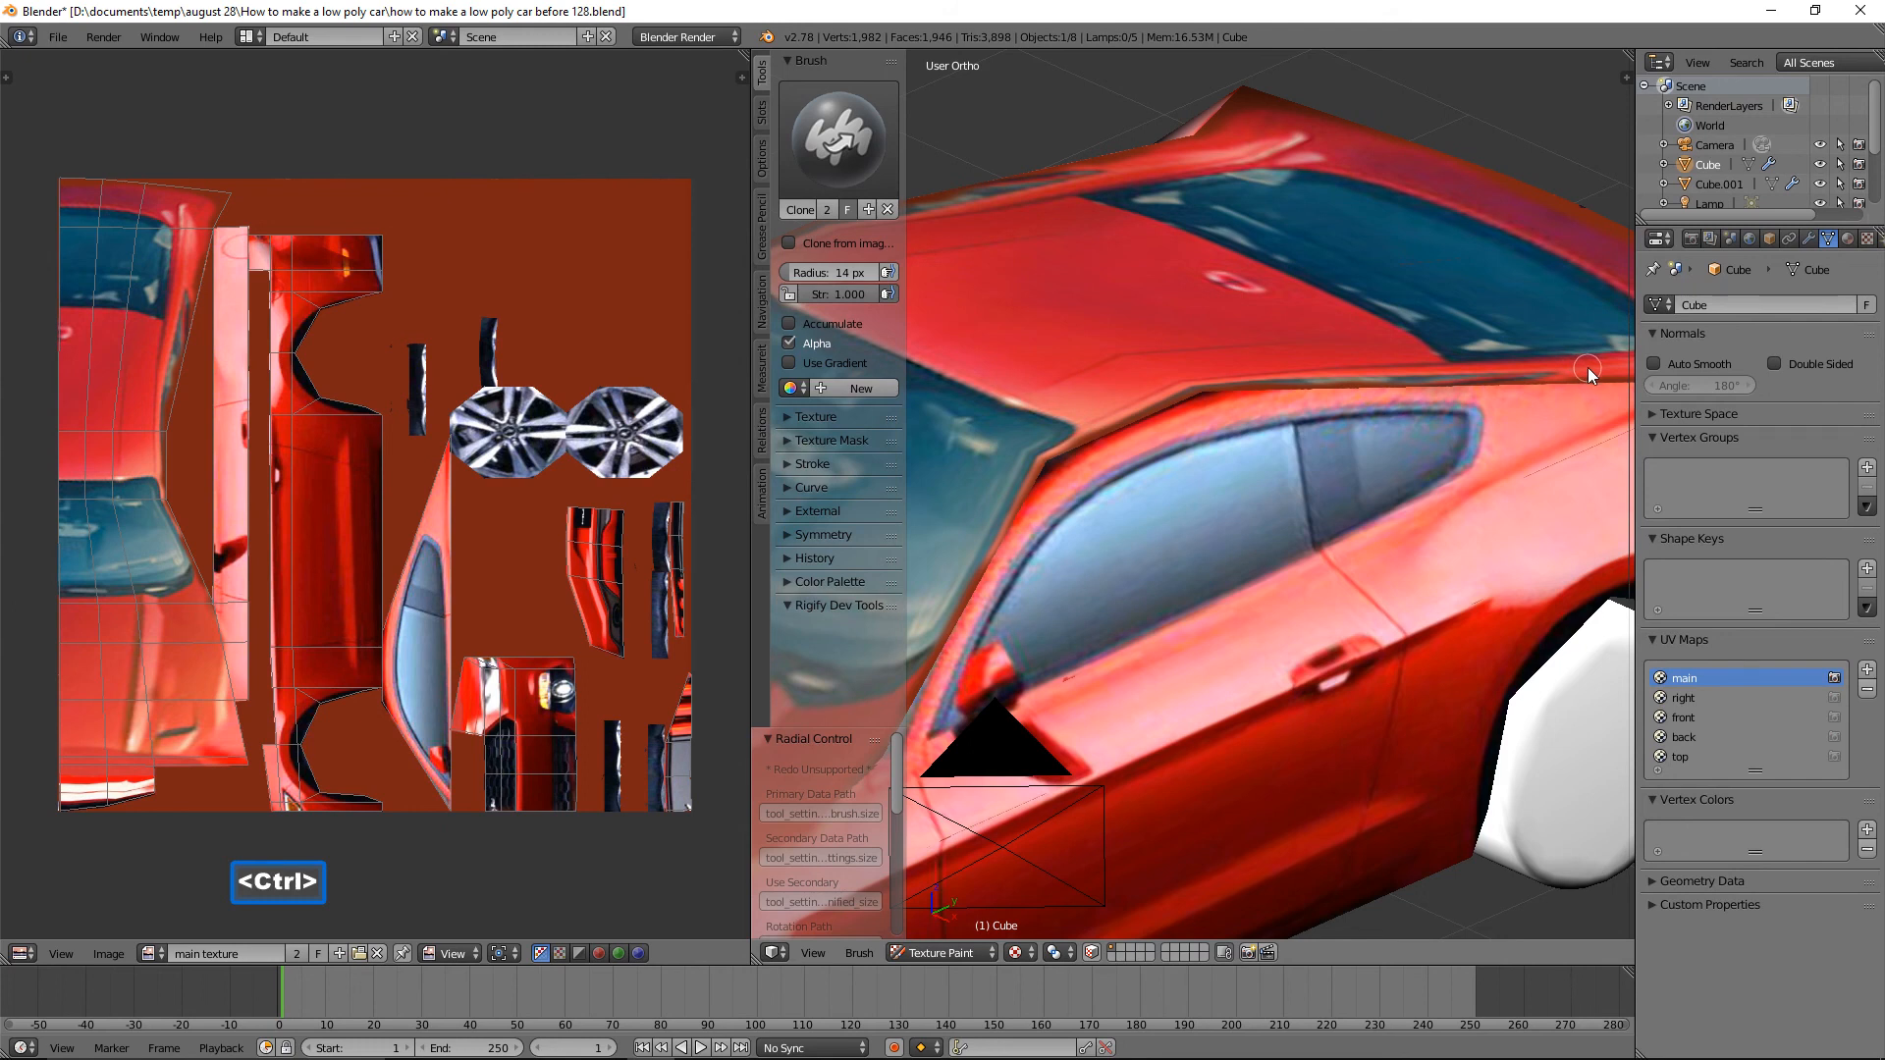
pyautogui.keyDown('ctrl'); pyautogui.click(1588, 367); pyautogui.keyUp('ctrl')
# Clone red paint over the dark line along the roof edge above the rear part of the side window.
pyautogui.click(1559, 375)
pyautogui.click(1550, 378)
pyautogui.click(1541, 375)
pyautogui.click(1524, 375)
pyautogui.click(1522, 375)
pyautogui.click(1532, 375)
pyautogui.click(1524, 374)
pyautogui.click(1517, 373)
pyautogui.click(1515, 373)
pyautogui.click(1508, 372)
pyautogui.click(1501, 372)
pyautogui.click(1494, 373)
pyautogui.click(1485, 375)
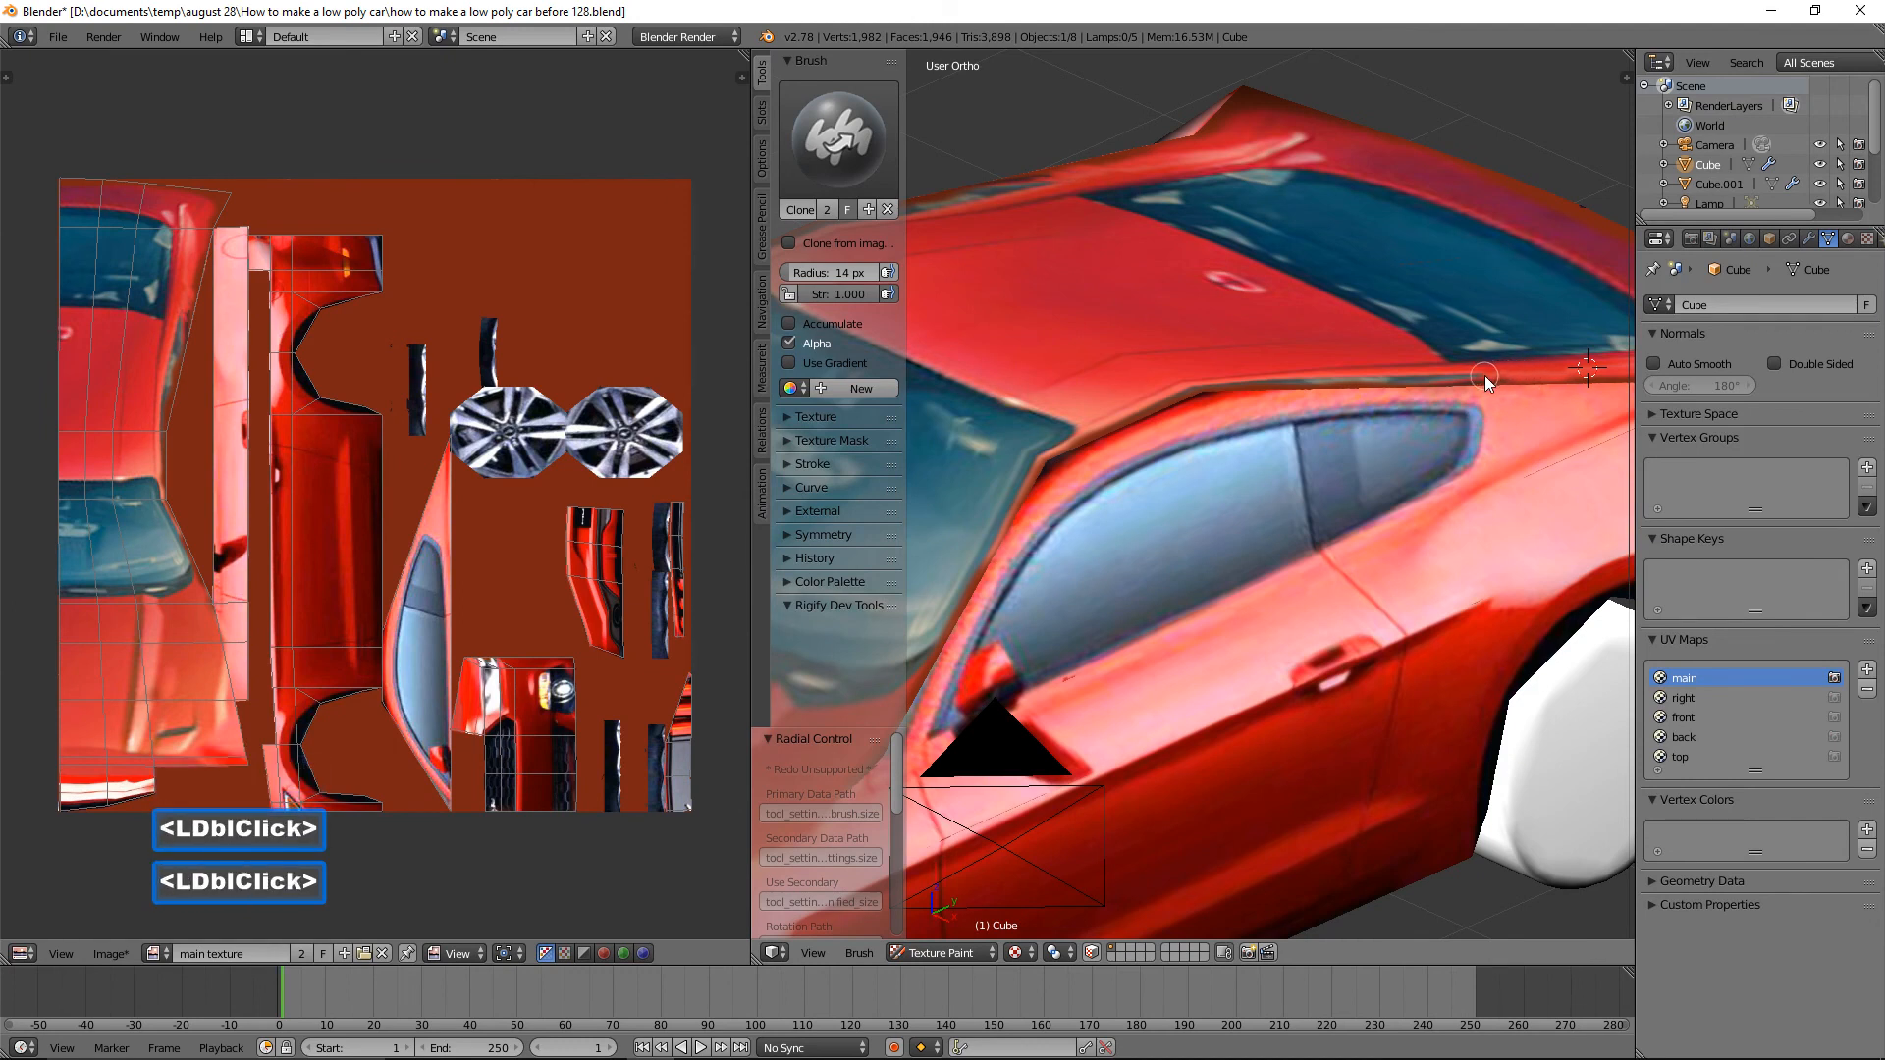
pyautogui.click(1478, 374)
pyautogui.click(1454, 371)
pyautogui.click(1465, 371)
pyautogui.click(1464, 371)
pyautogui.click(1449, 373)
pyautogui.click(1437, 374)
pyautogui.click(1427, 375)
pyautogui.click(1439, 371)
pyautogui.click(1435, 372)
# Continue cloning red paint forward along the dark roof edge above the side window, towards the windshield.
pyautogui.moveTo(1435, 372)
pyautogui.mouseDown(button='middle')
pyautogui.moveTo(1425, 422)
pyautogui.moveTo(1457, 459)
pyautogui.mouseUp(button='middle')
pyautogui.click(1420, 400)
pyautogui.click(1414, 401)
pyautogui.click(1402, 403)
pyautogui.click(1389, 414)
pyautogui.click(1363, 436)
pyautogui.click(1337, 449)
pyautogui.click(1317, 457)
pyautogui.click(1357, 433)
pyautogui.click(1410, 408)
pyautogui.click(1429, 394)
pyautogui.click(1427, 387)
pyautogui.click(1416, 403)
pyautogui.click(1386, 420)
pyautogui.click(1342, 444)
pyautogui.click(1316, 457)
pyautogui.click(1306, 463)
pyautogui.click(1305, 473)
pyautogui.click(1288, 481)
pyautogui.click(1278, 492)
pyautogui.click(1269, 498)
pyautogui.click(1267, 499)
pyautogui.click(1319, 463)
pyautogui.click(1323, 461)
pyautogui.click(1352, 444)
pyautogui.click(1362, 438)
pyautogui.click(1382, 426)
pyautogui.click(1394, 419)
pyautogui.click(1404, 410)
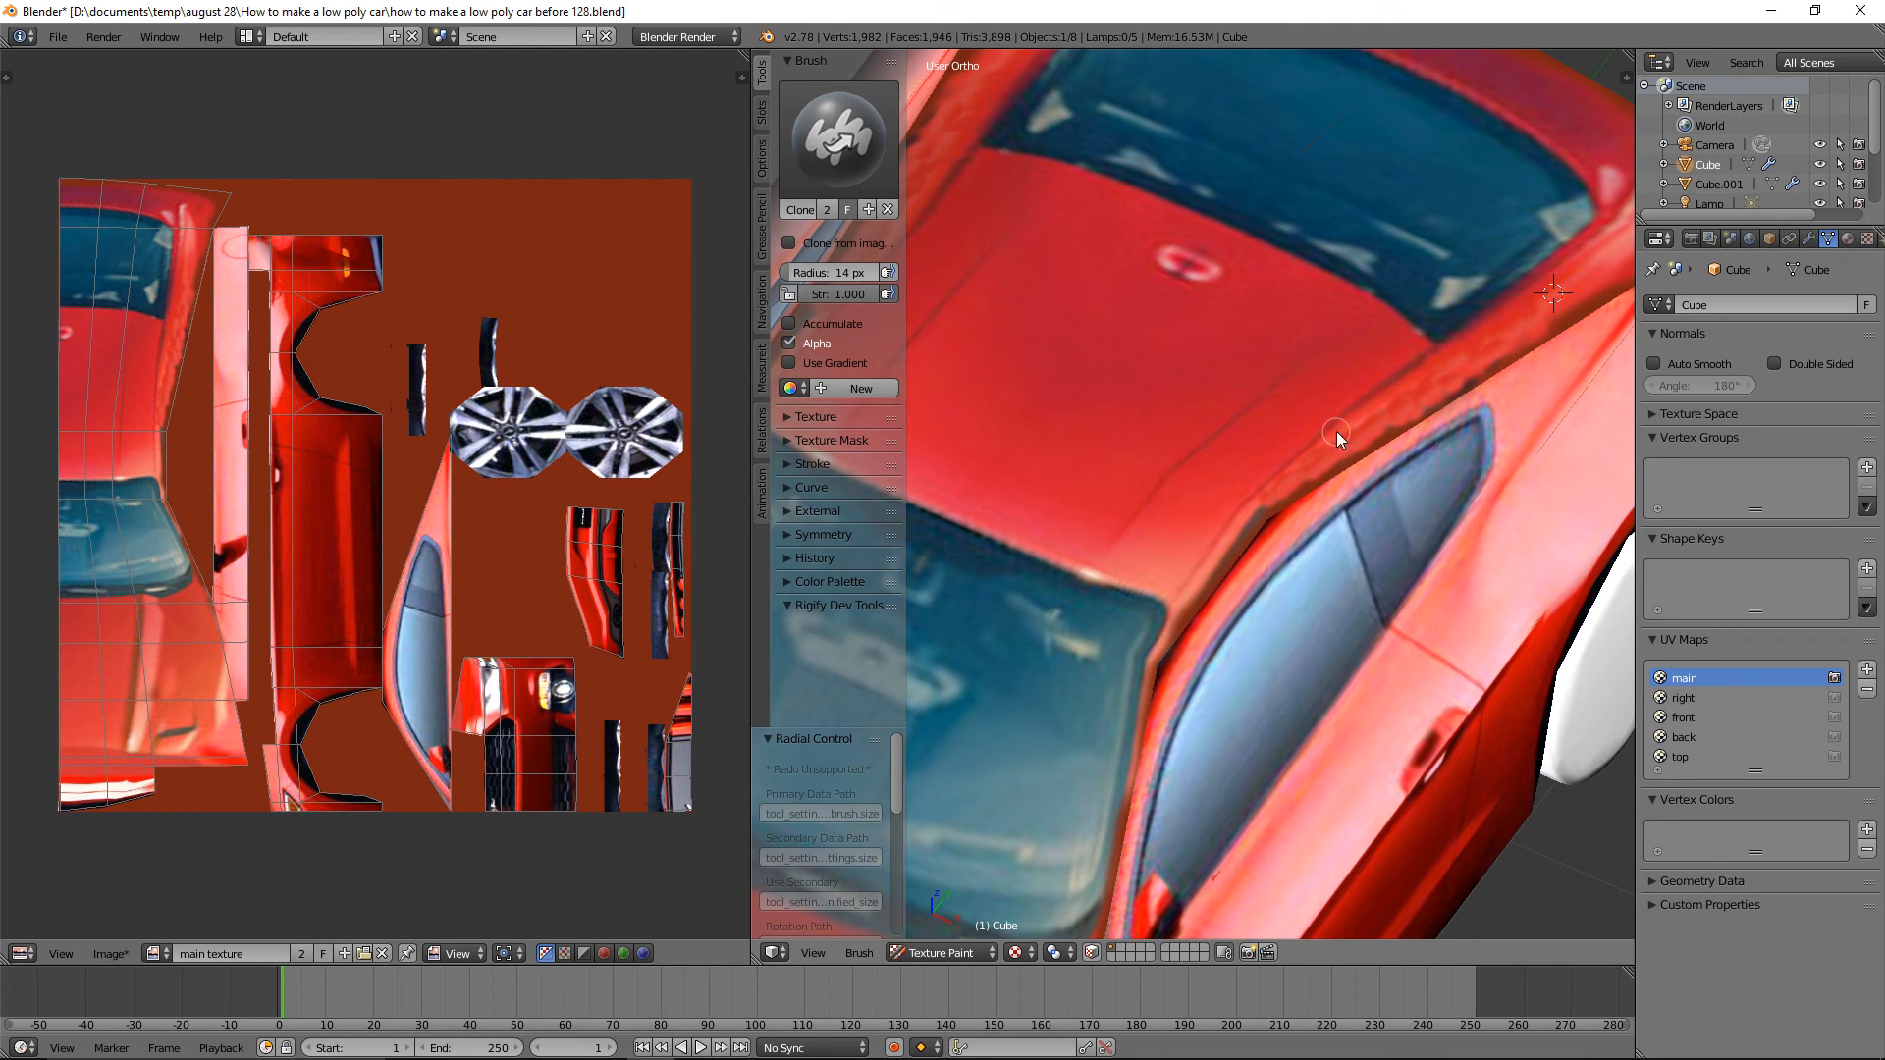
# Lower the clone brush strength to 0.5 and blend the cloned patches along the roof edge and rear pillar.
pyautogui.click(837, 297)
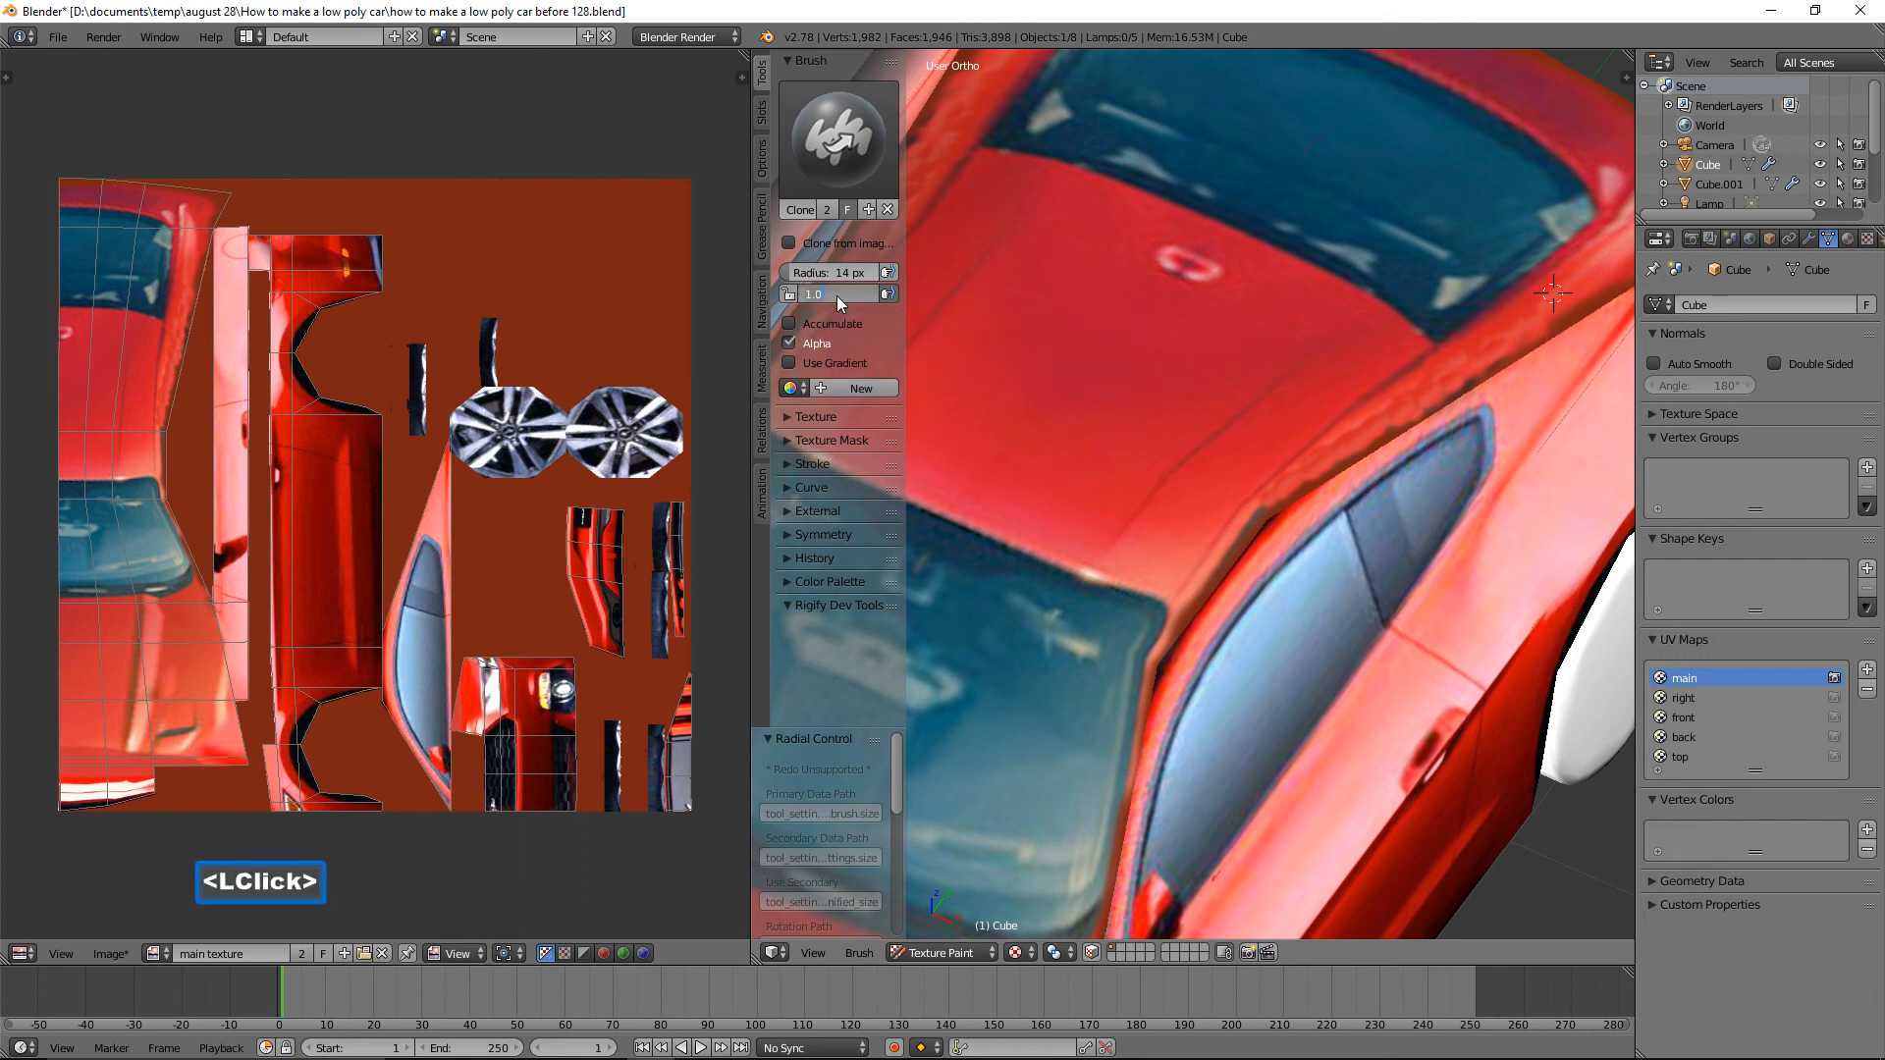
pyautogui.write('.5')
pyautogui.press('Return')
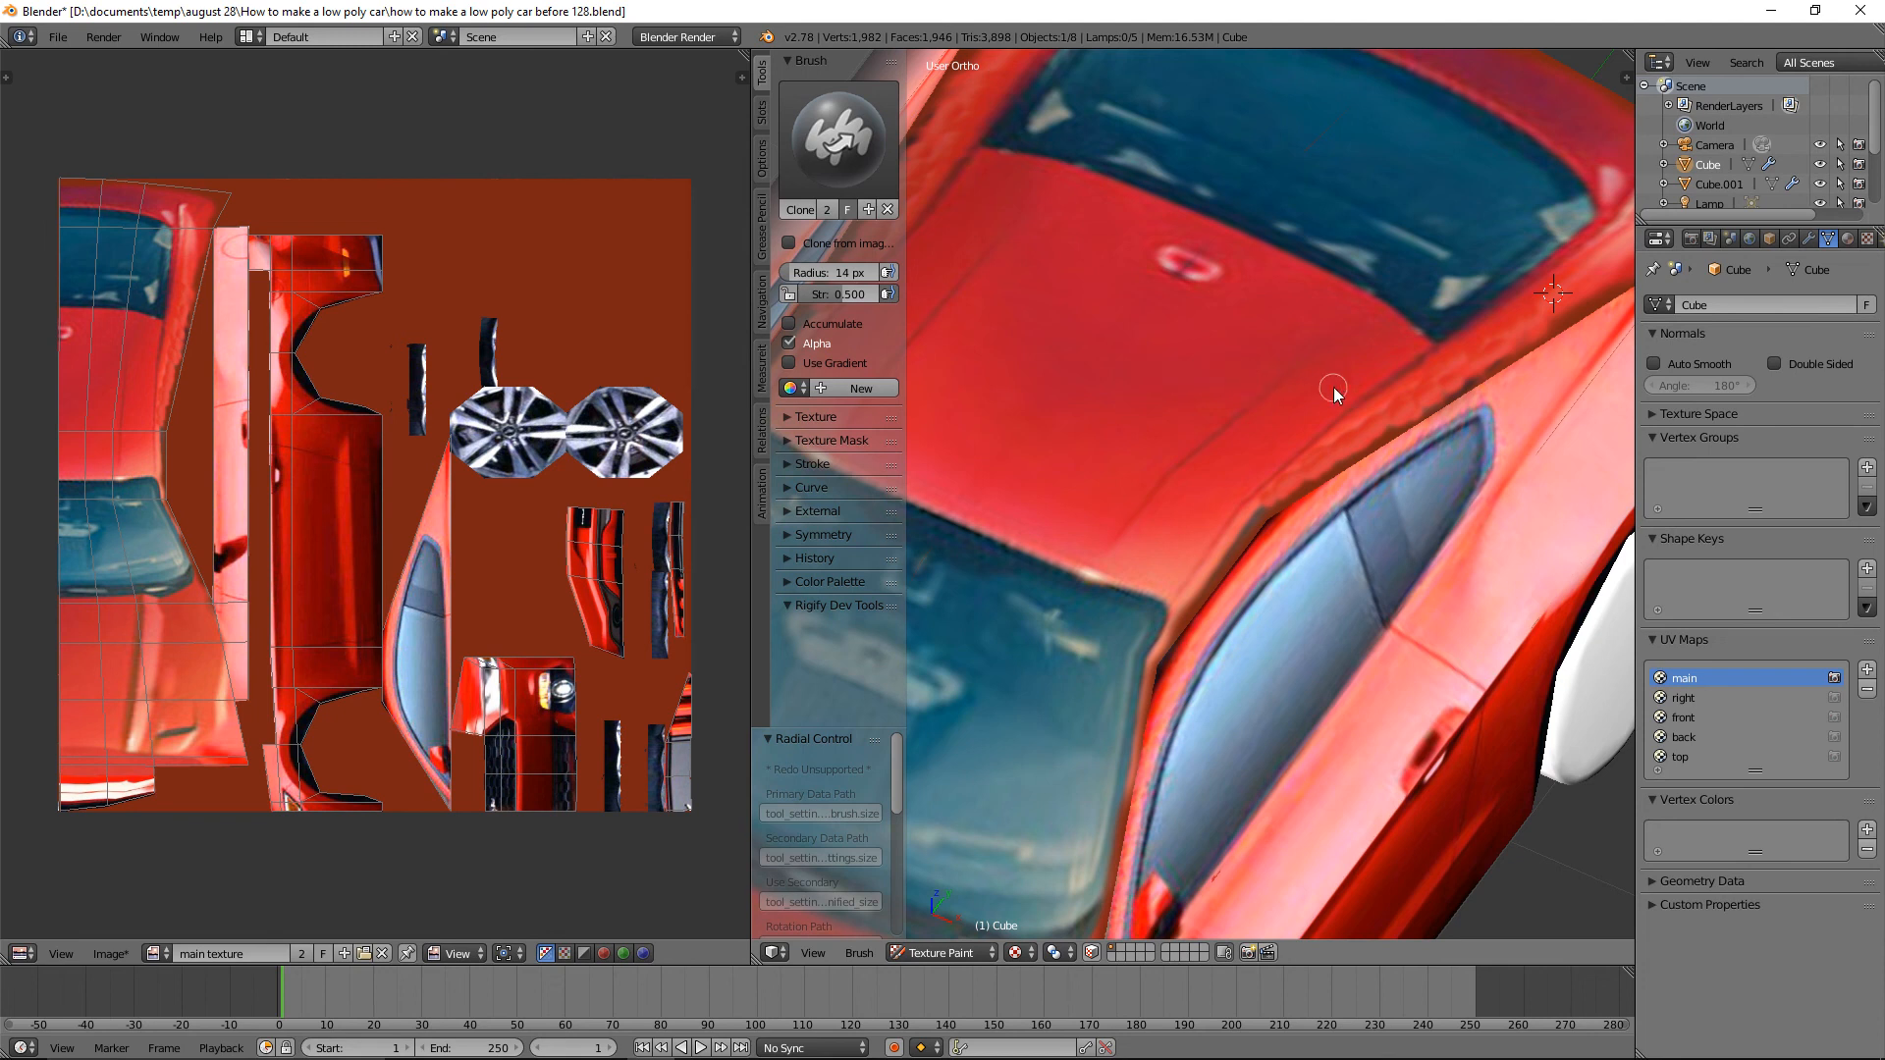
pyautogui.moveTo(1502, 356)
pyautogui.mouseDown()
pyautogui.moveTo(1510, 341)
pyautogui.moveTo(1343, 424)
pyautogui.moveTo(1307, 469)
pyautogui.mouseUp()
pyautogui.moveTo(1569, 295); pyautogui.dragTo(1480, 363)
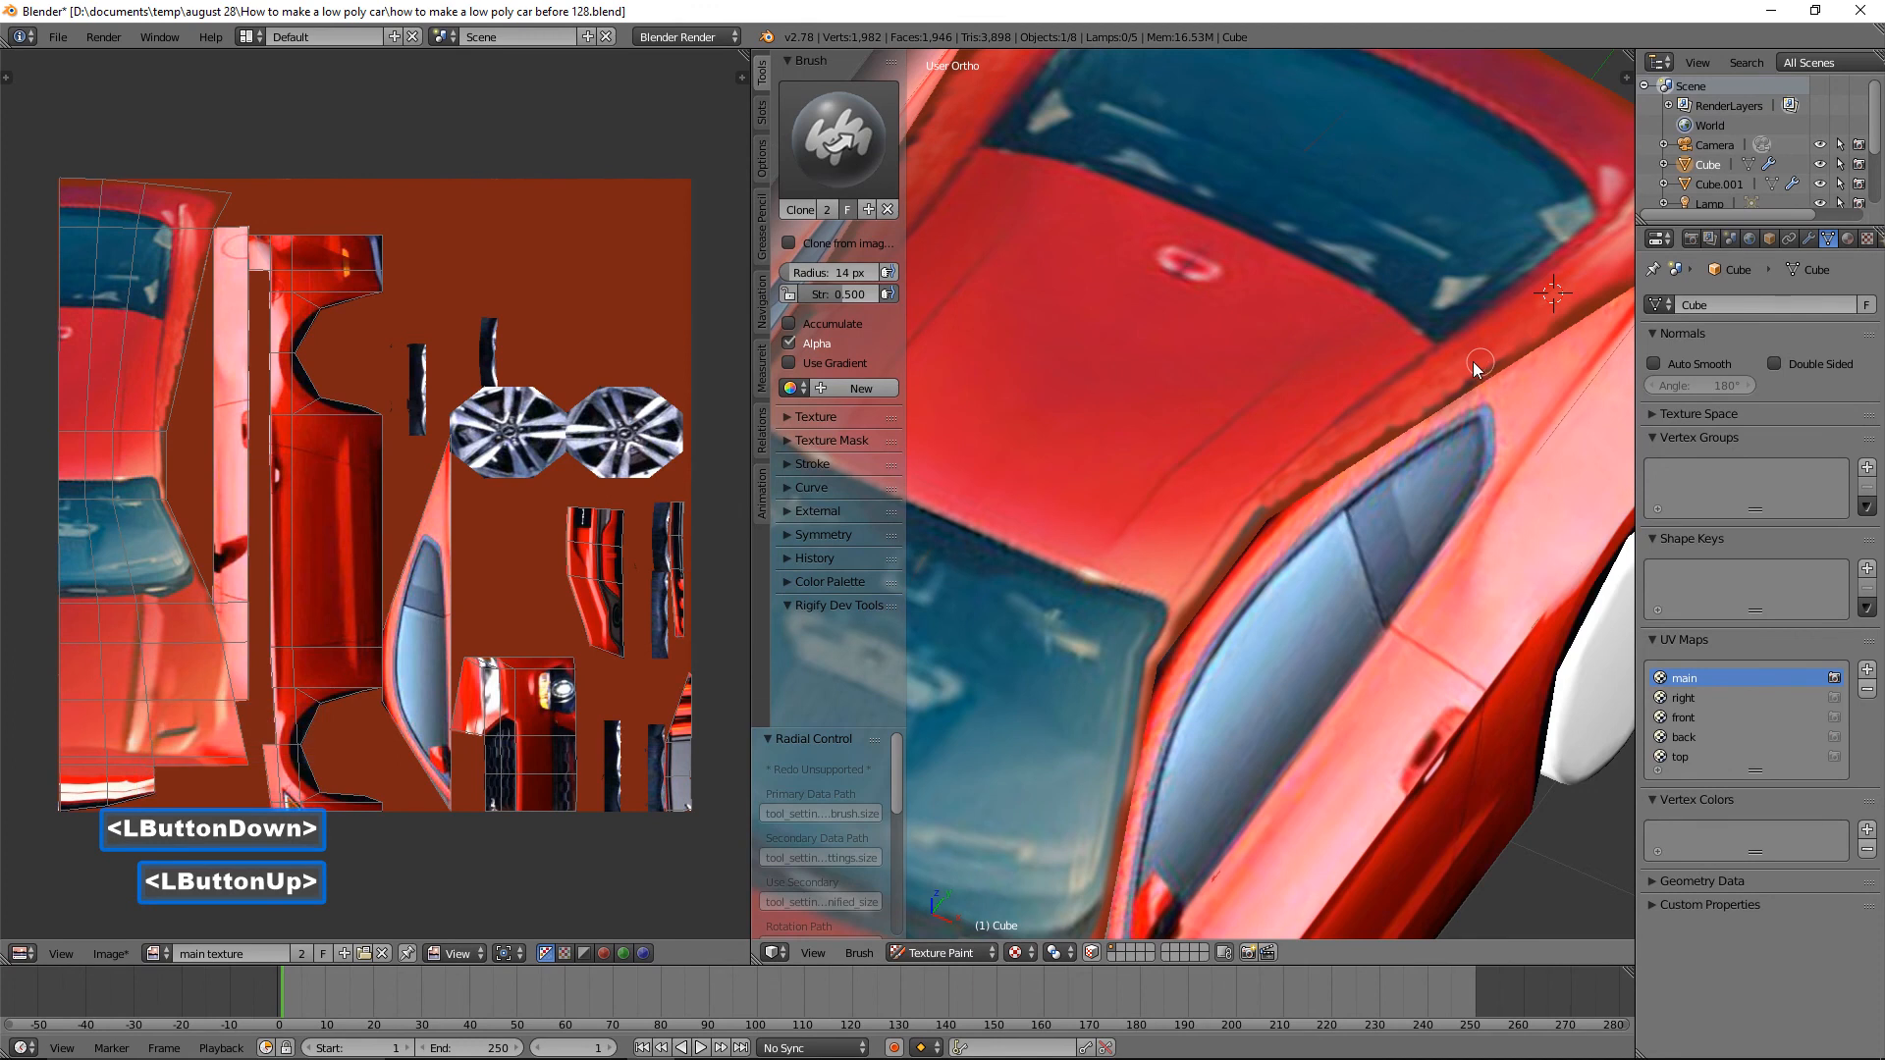
# Save the main texture image and save the scene as "how to make a low poly car before 129.blend".
pyautogui.click(110, 954)
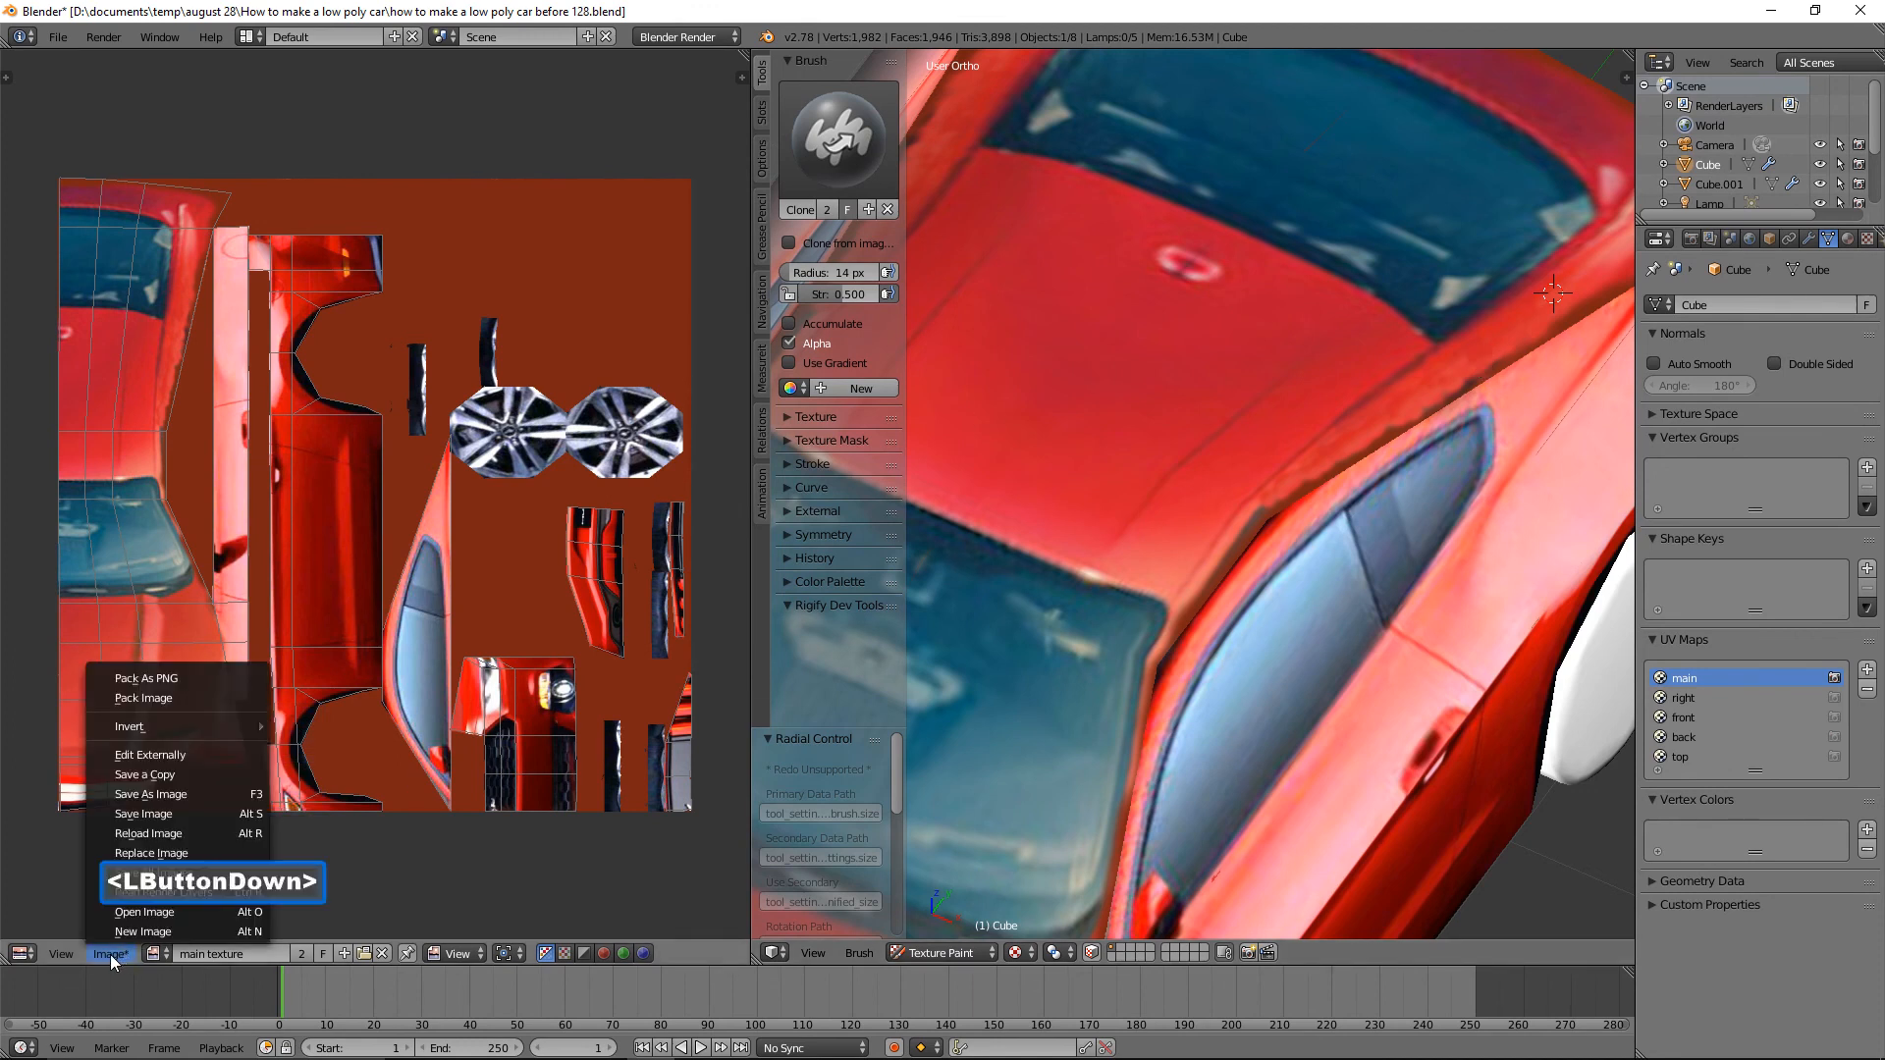
pyautogui.click(198, 812)
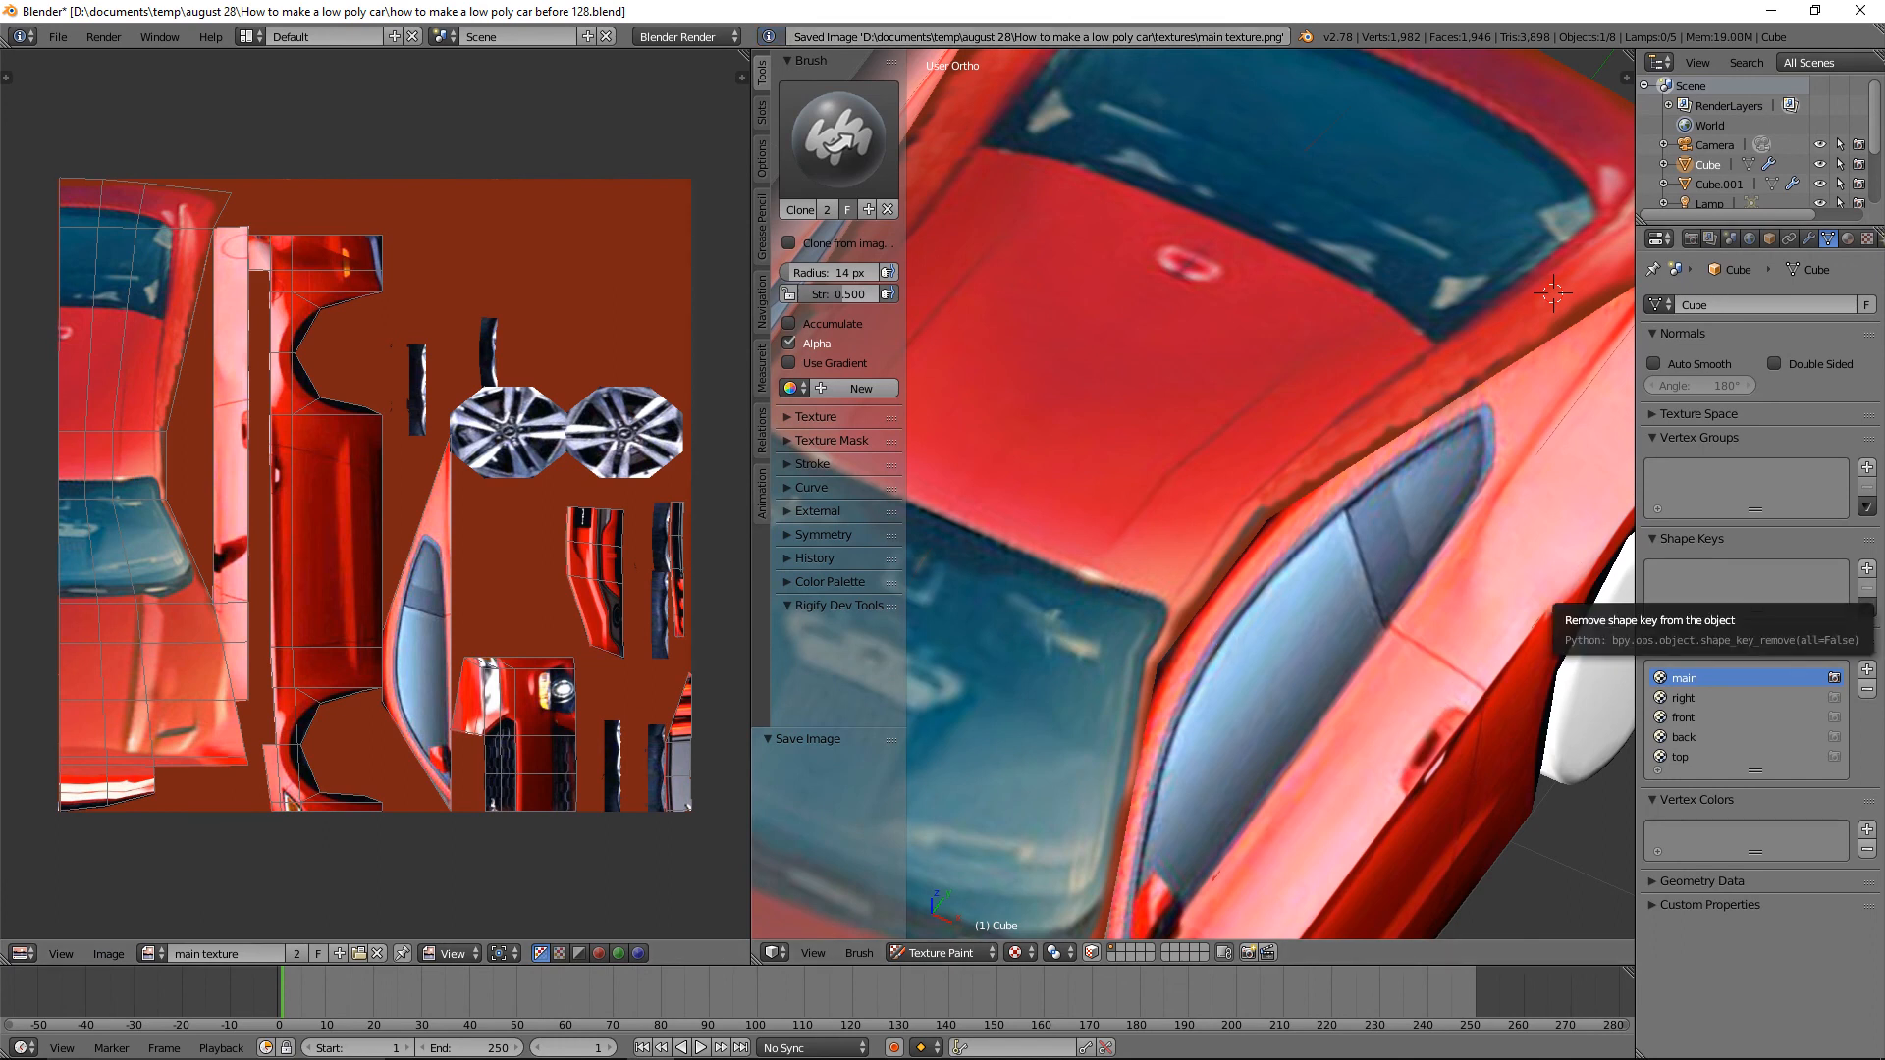
pyautogui.click(1366, 15)
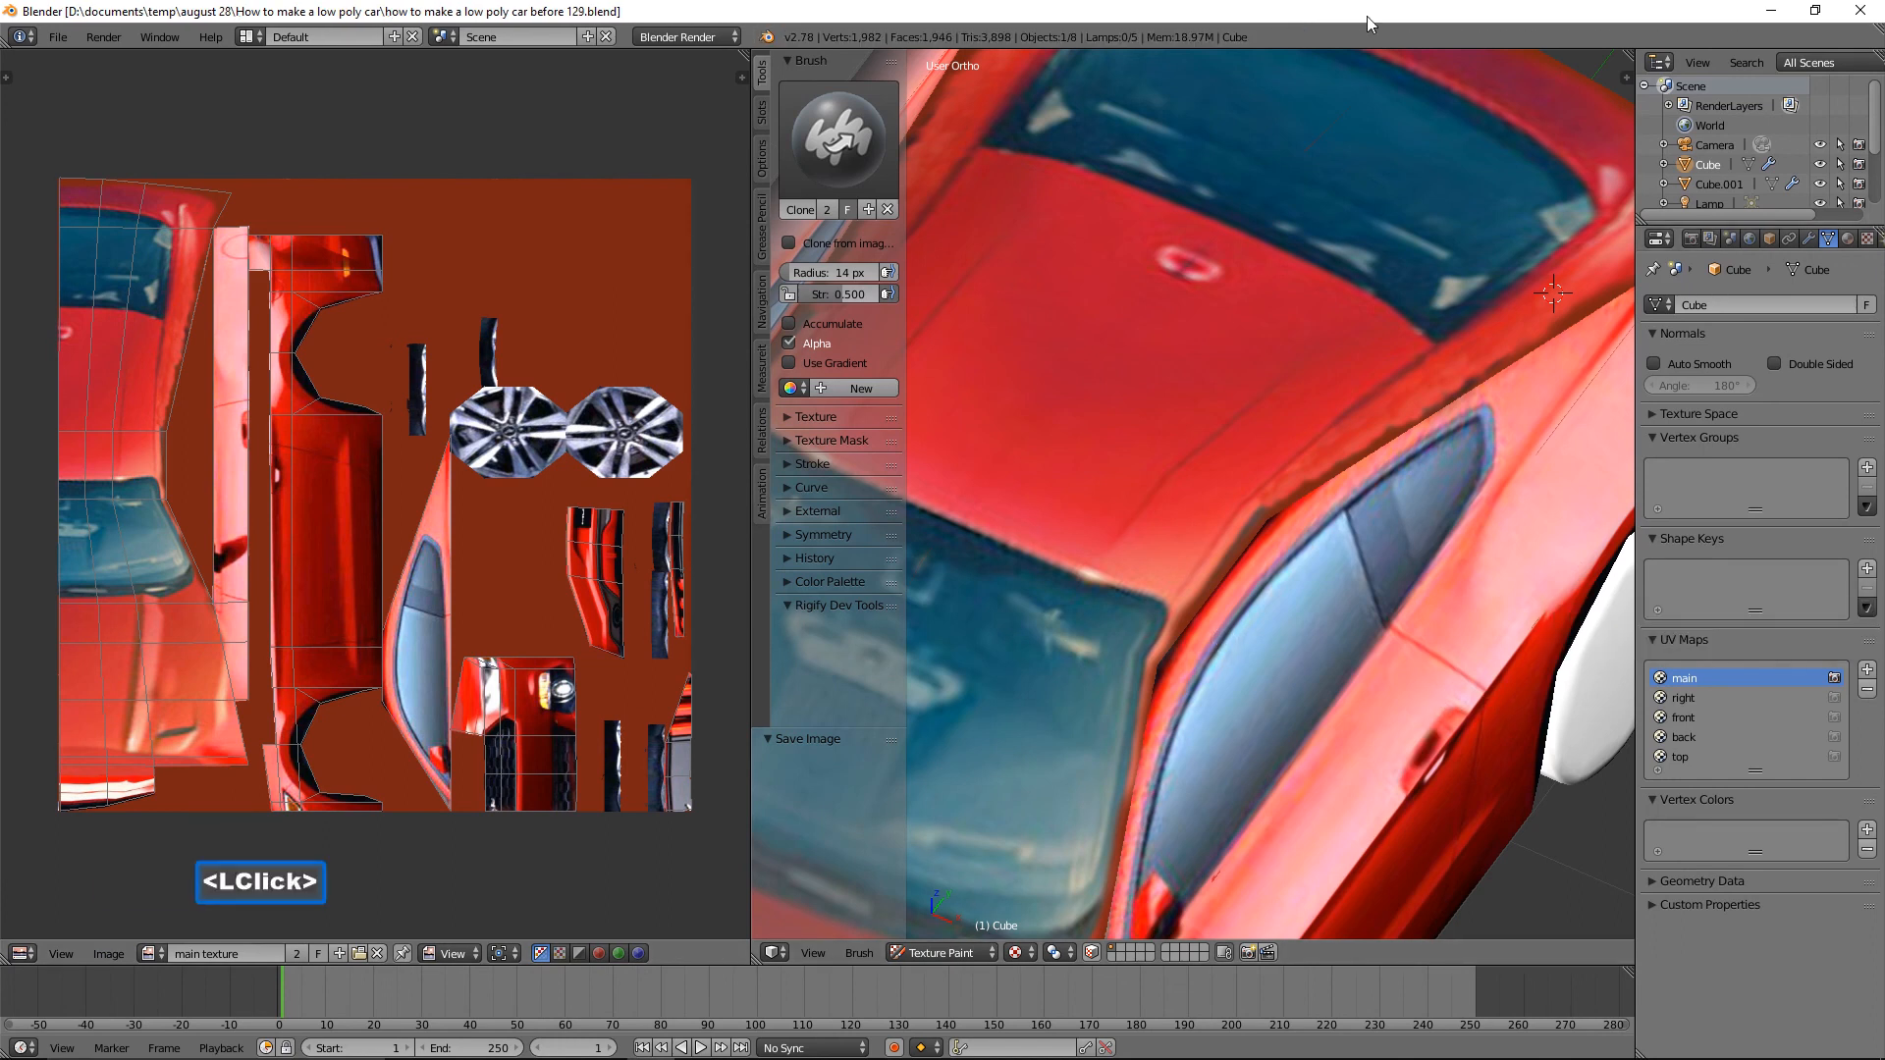
# Set the clone source on the roof near its side crease and soften the roof edge above the side window.
pyautogui.keyDown('ctrl'); pyautogui.click(1219, 475); pyautogui.keyUp('ctrl')
pyautogui.moveTo(1294, 481); pyautogui.dragTo(1272, 496)
pyautogui.moveTo(1271, 496)
pyautogui.mouseDown()
pyautogui.moveTo(1180, 640)
pyautogui.moveTo(1280, 515)
pyautogui.mouseUp()
pyautogui.moveTo(1433, 409)
pyautogui.mouseDown()
pyautogui.moveTo(1384, 442)
pyautogui.moveTo(1446, 404)
pyautogui.mouseUp()
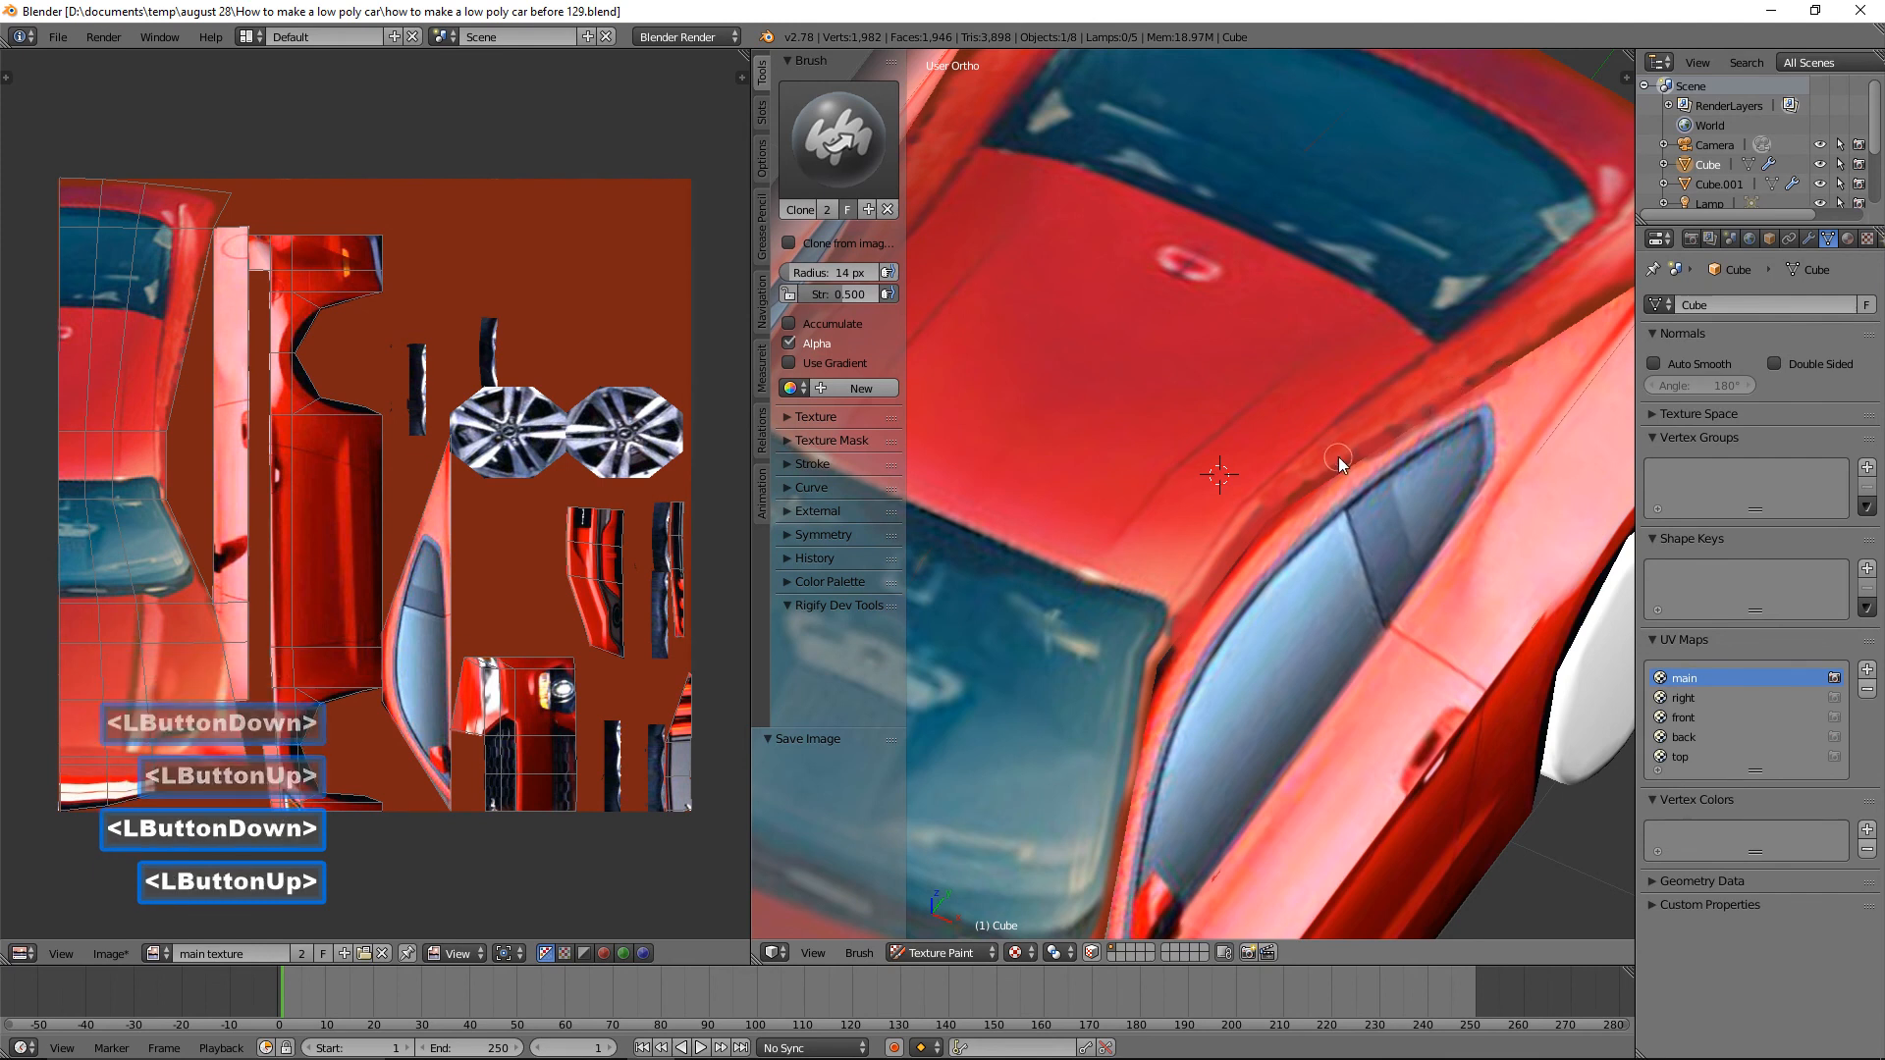
pyautogui.click(1404, 413)
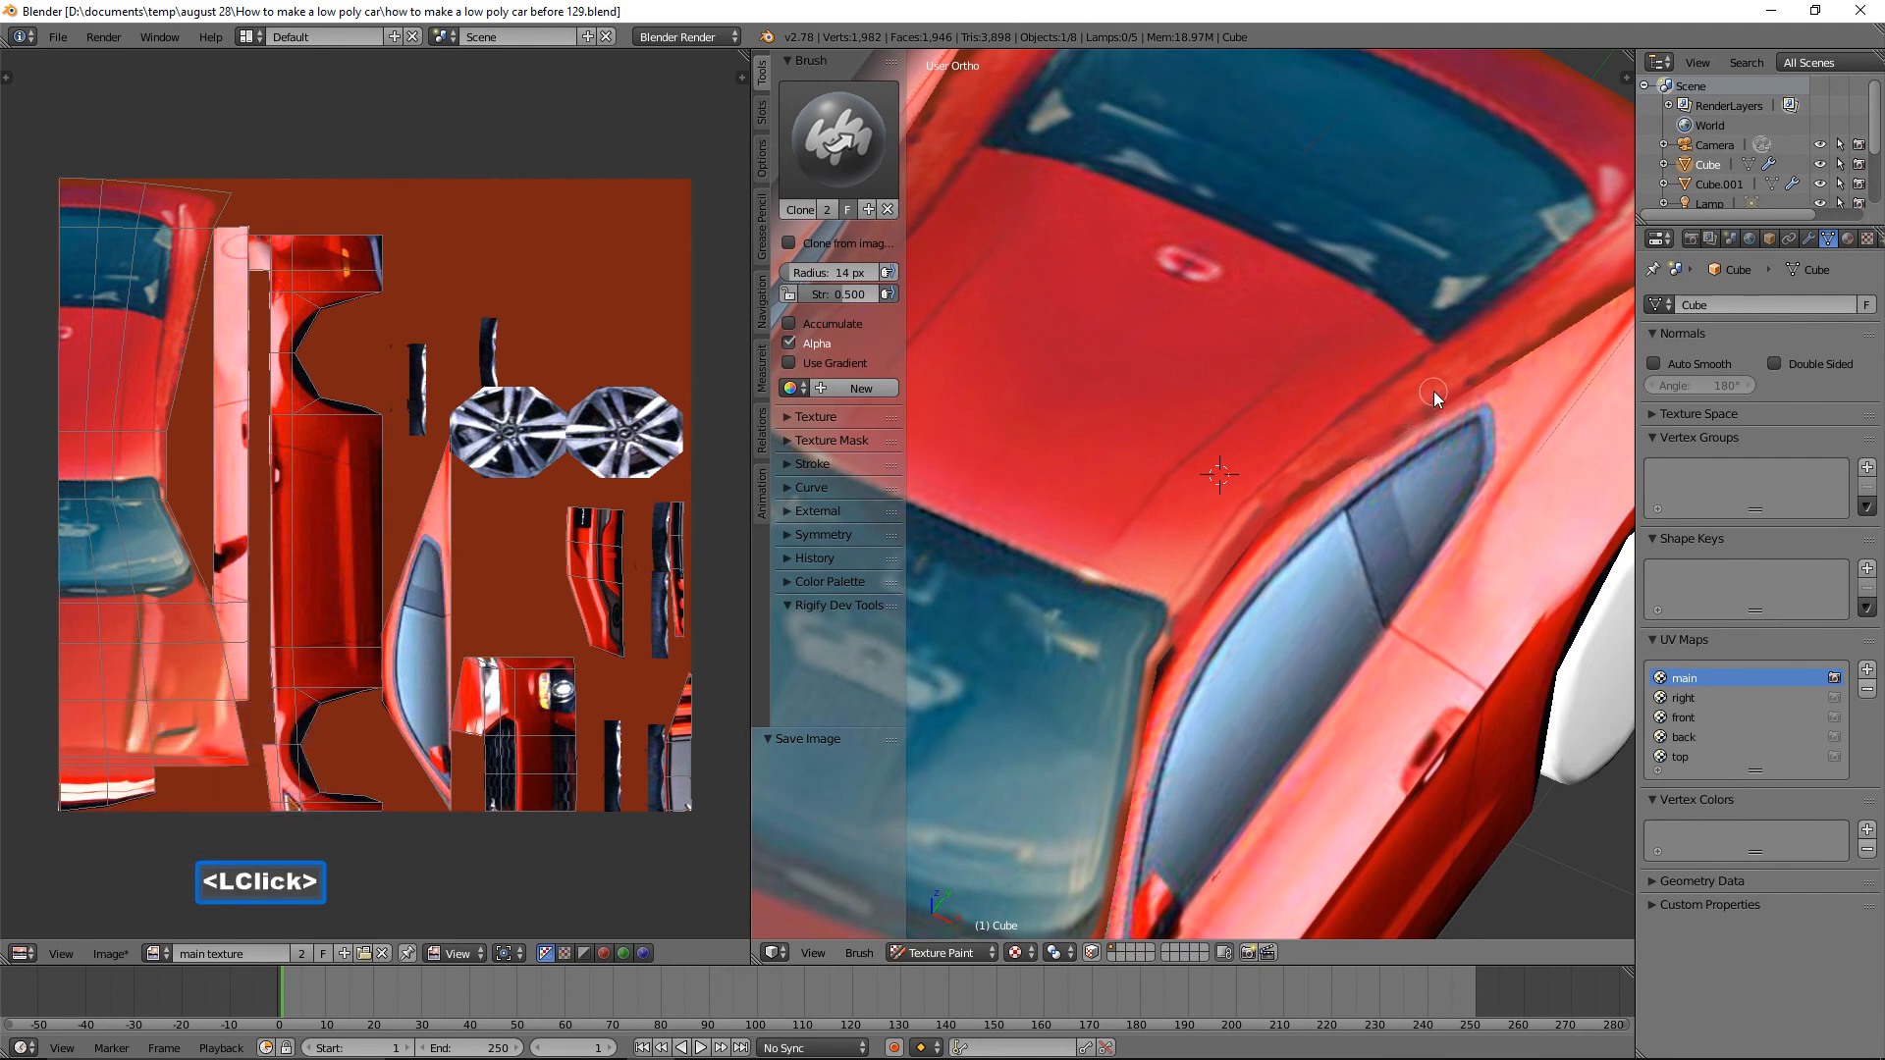
# Resample the paint near the rear window's lower corner and dab it over uneven spots along the roof edge.
pyautogui.keyDown('ctrl'); pyautogui.click(1429, 386); pyautogui.keyUp('ctrl')
pyautogui.moveTo(1412, 404); pyautogui.dragTo(1422, 403)
pyautogui.click(1433, 401)
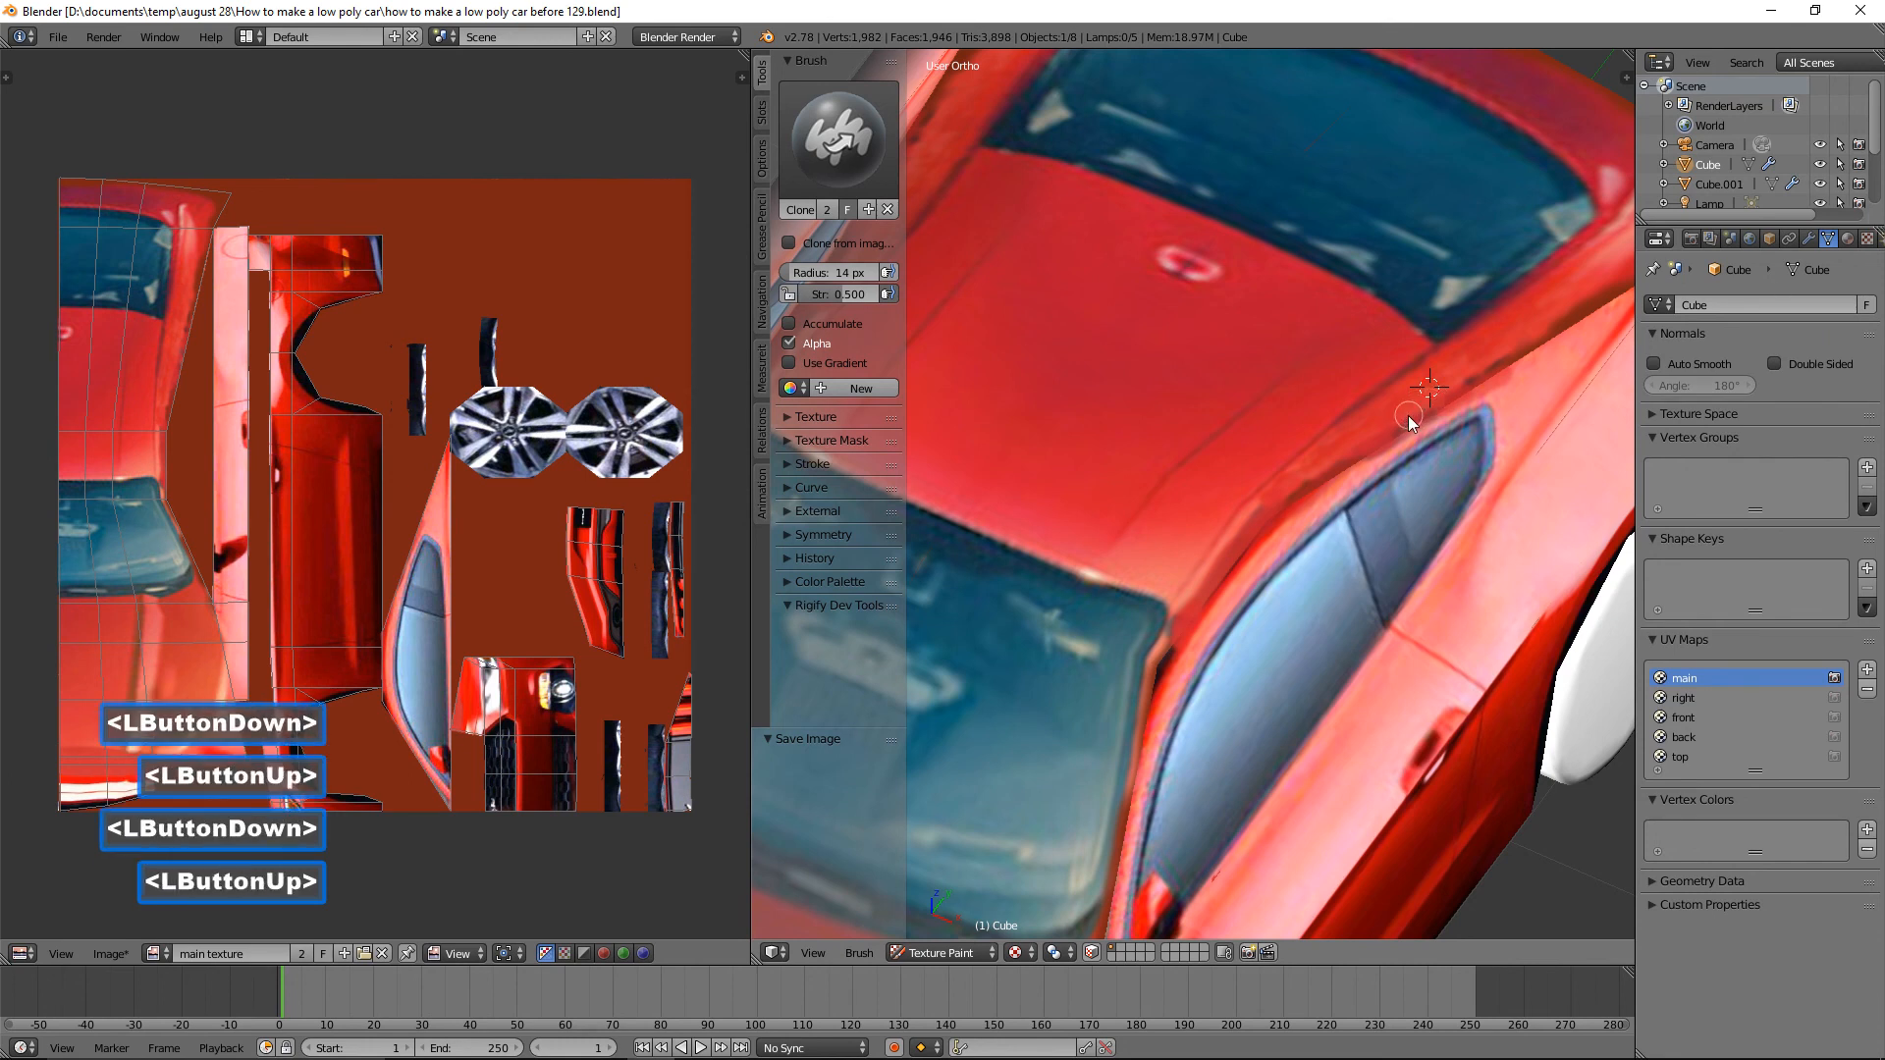
pyautogui.doubleClick(1398, 422)
pyautogui.click(1353, 448)
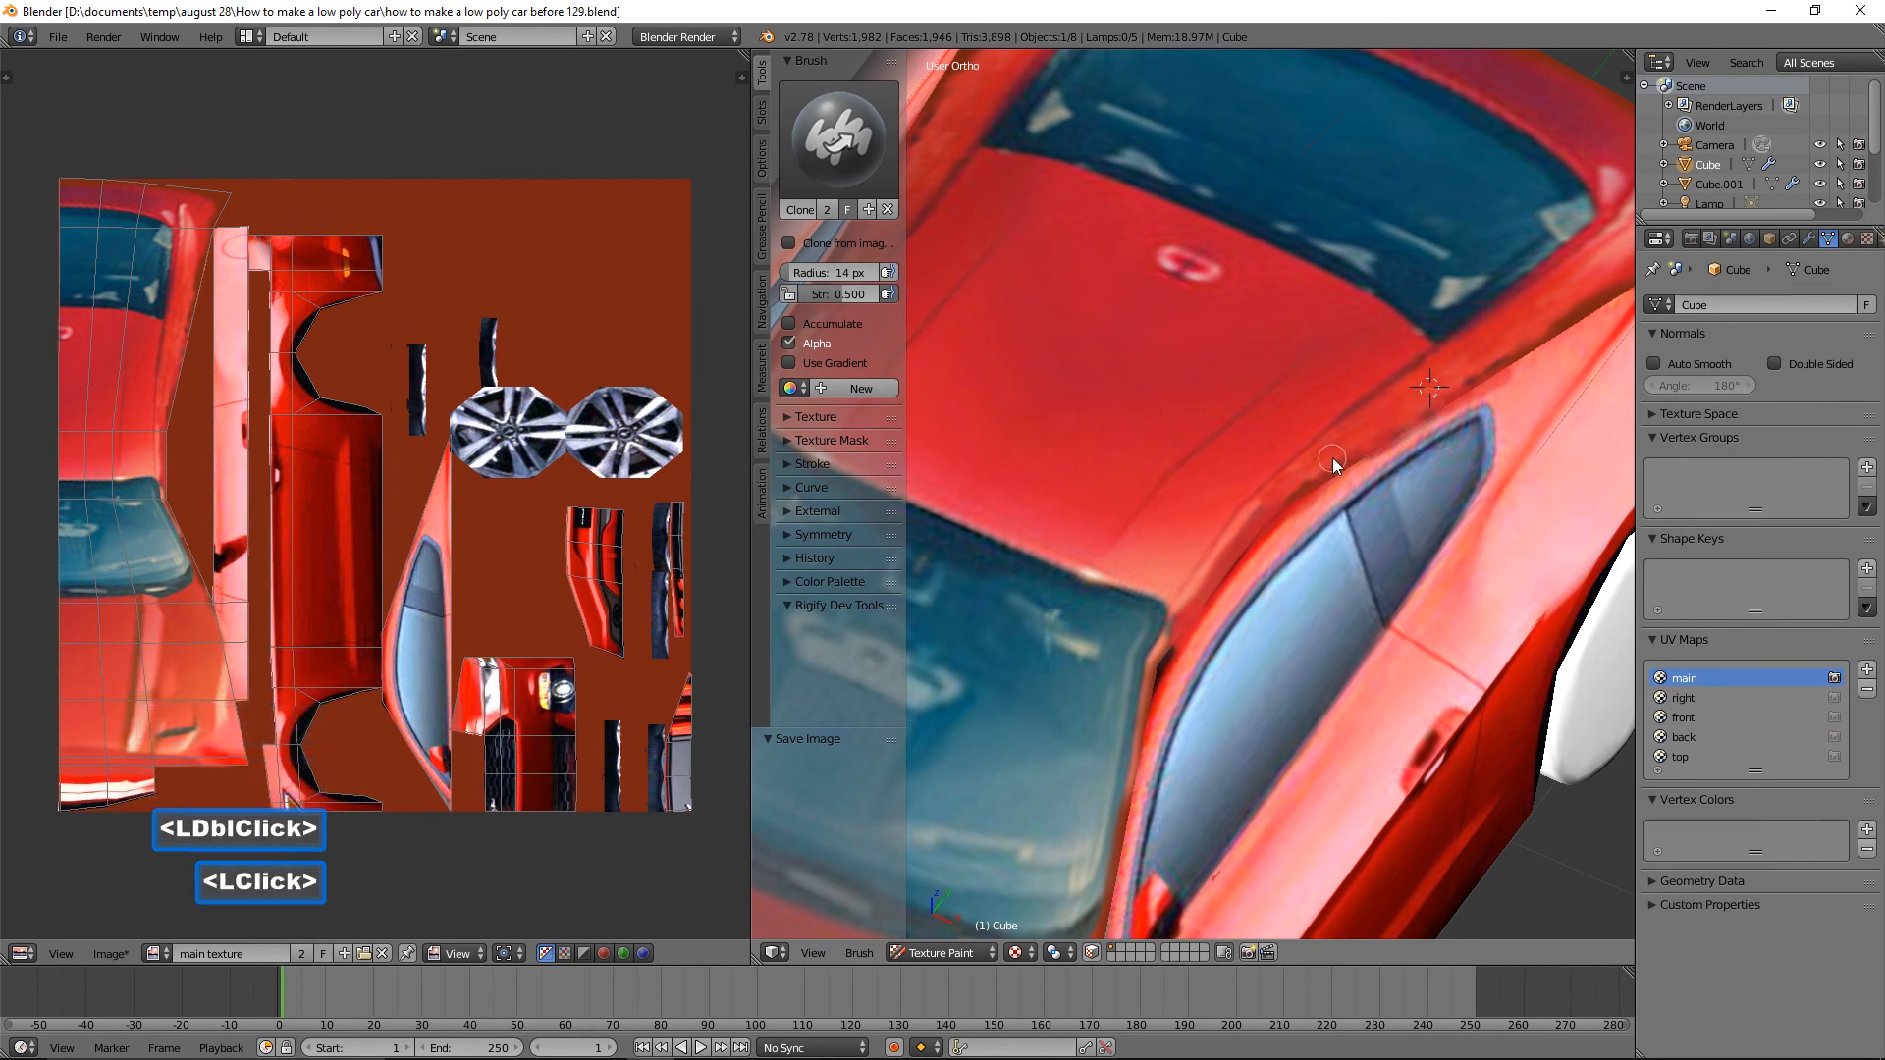
pyautogui.click(1345, 452)
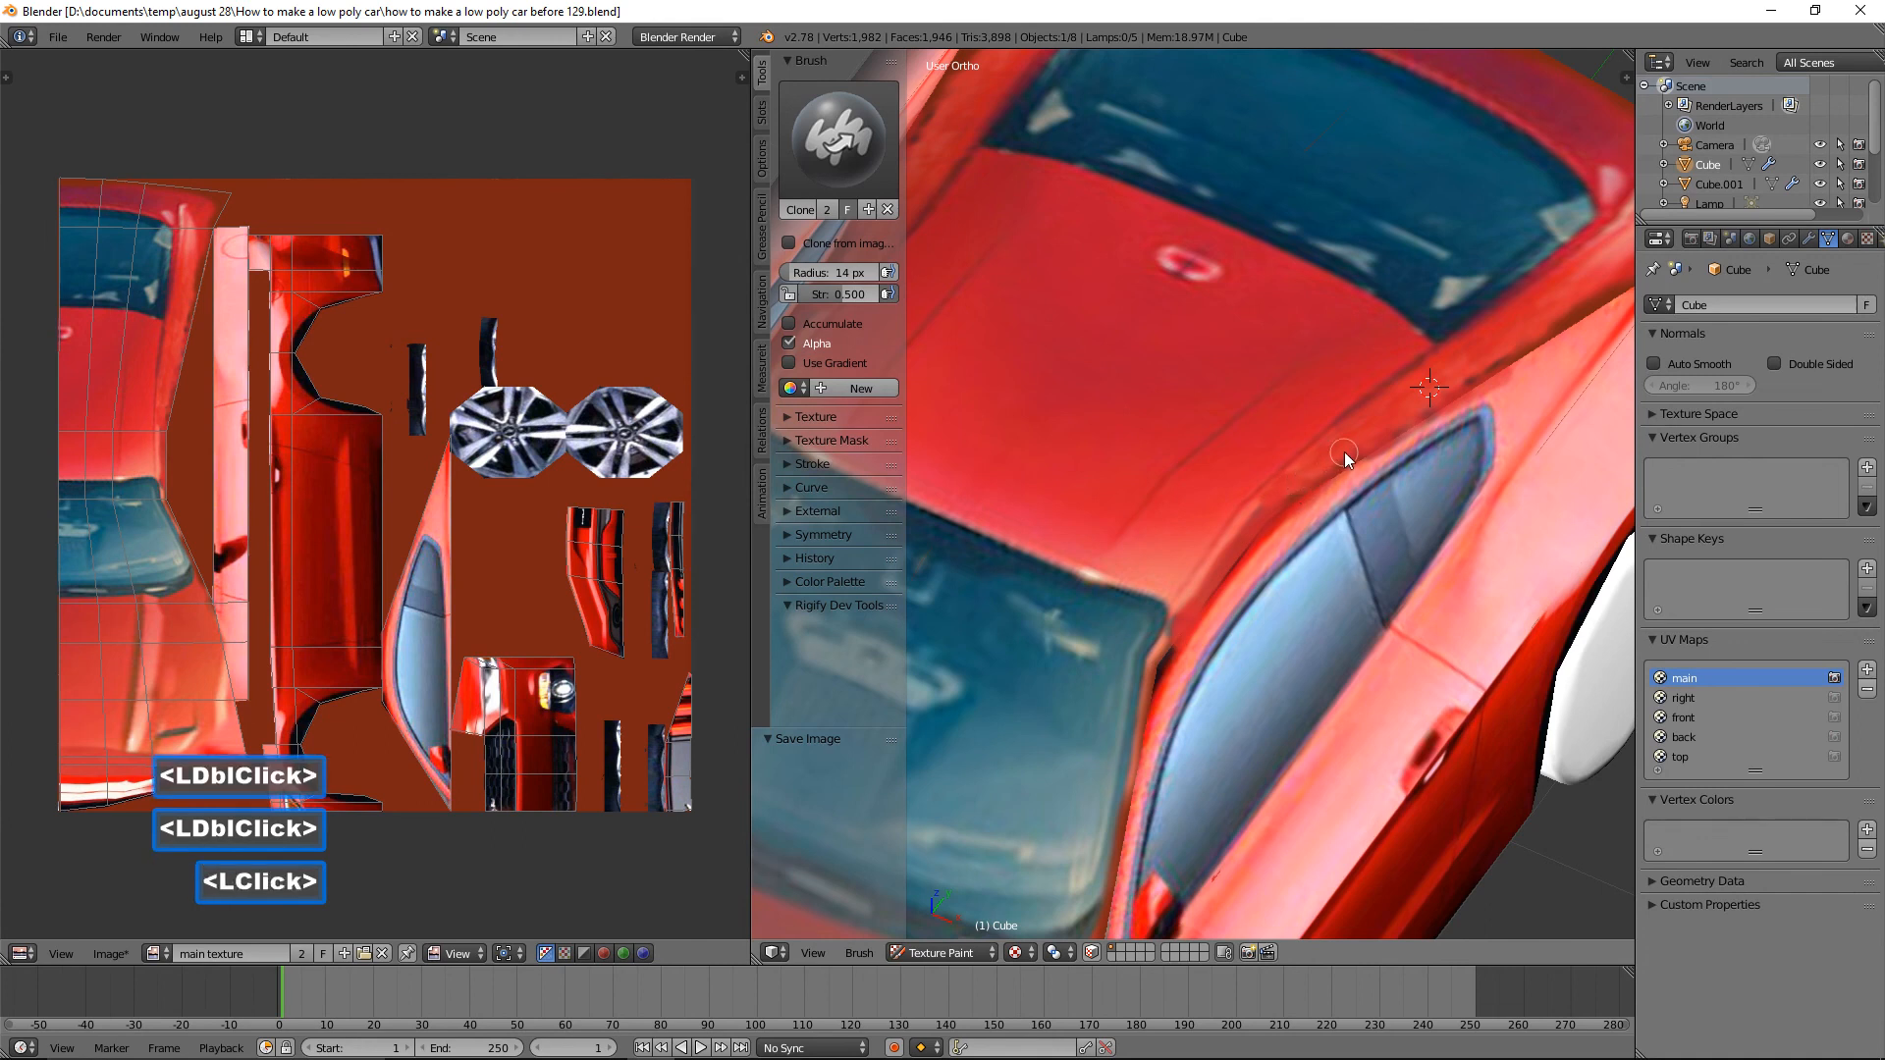
pyautogui.click(1469, 374)
pyautogui.doubleClick(1477, 368)
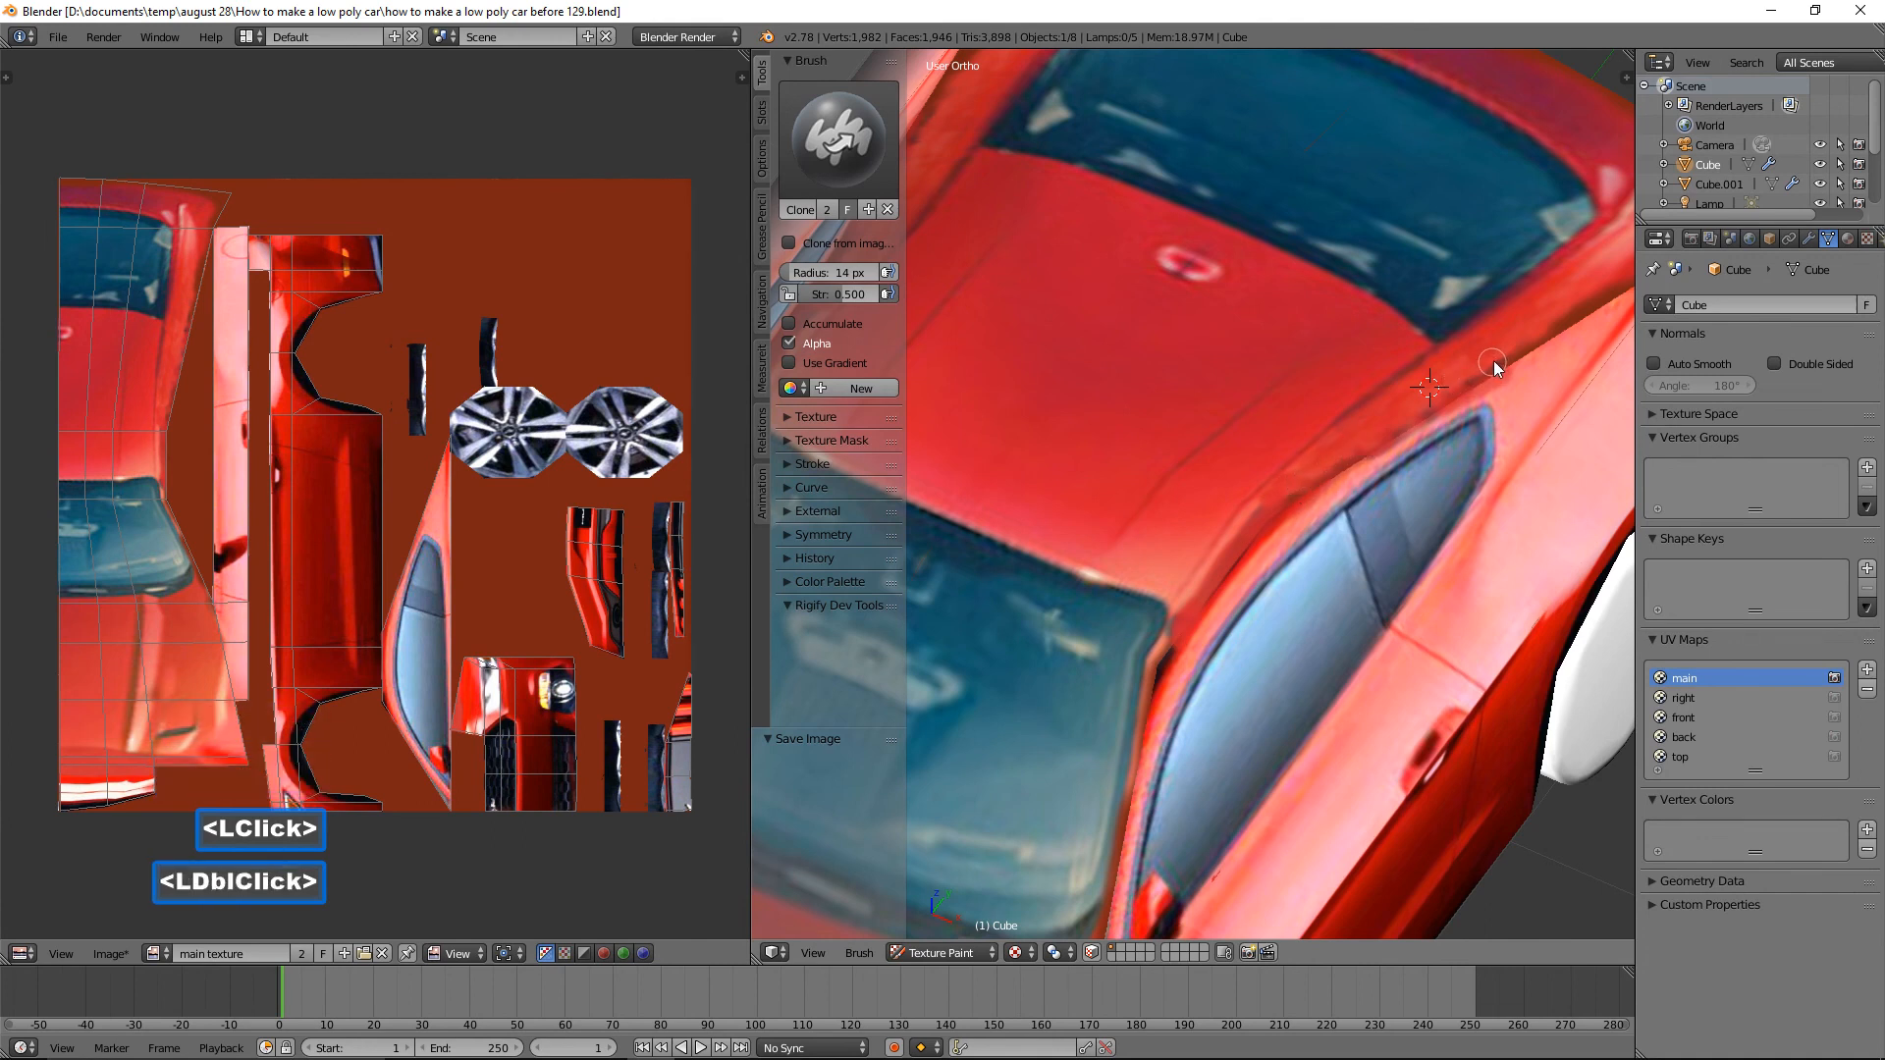
pyautogui.doubleClick(1509, 353)
pyautogui.click(1510, 352)
pyautogui.click(1496, 361)
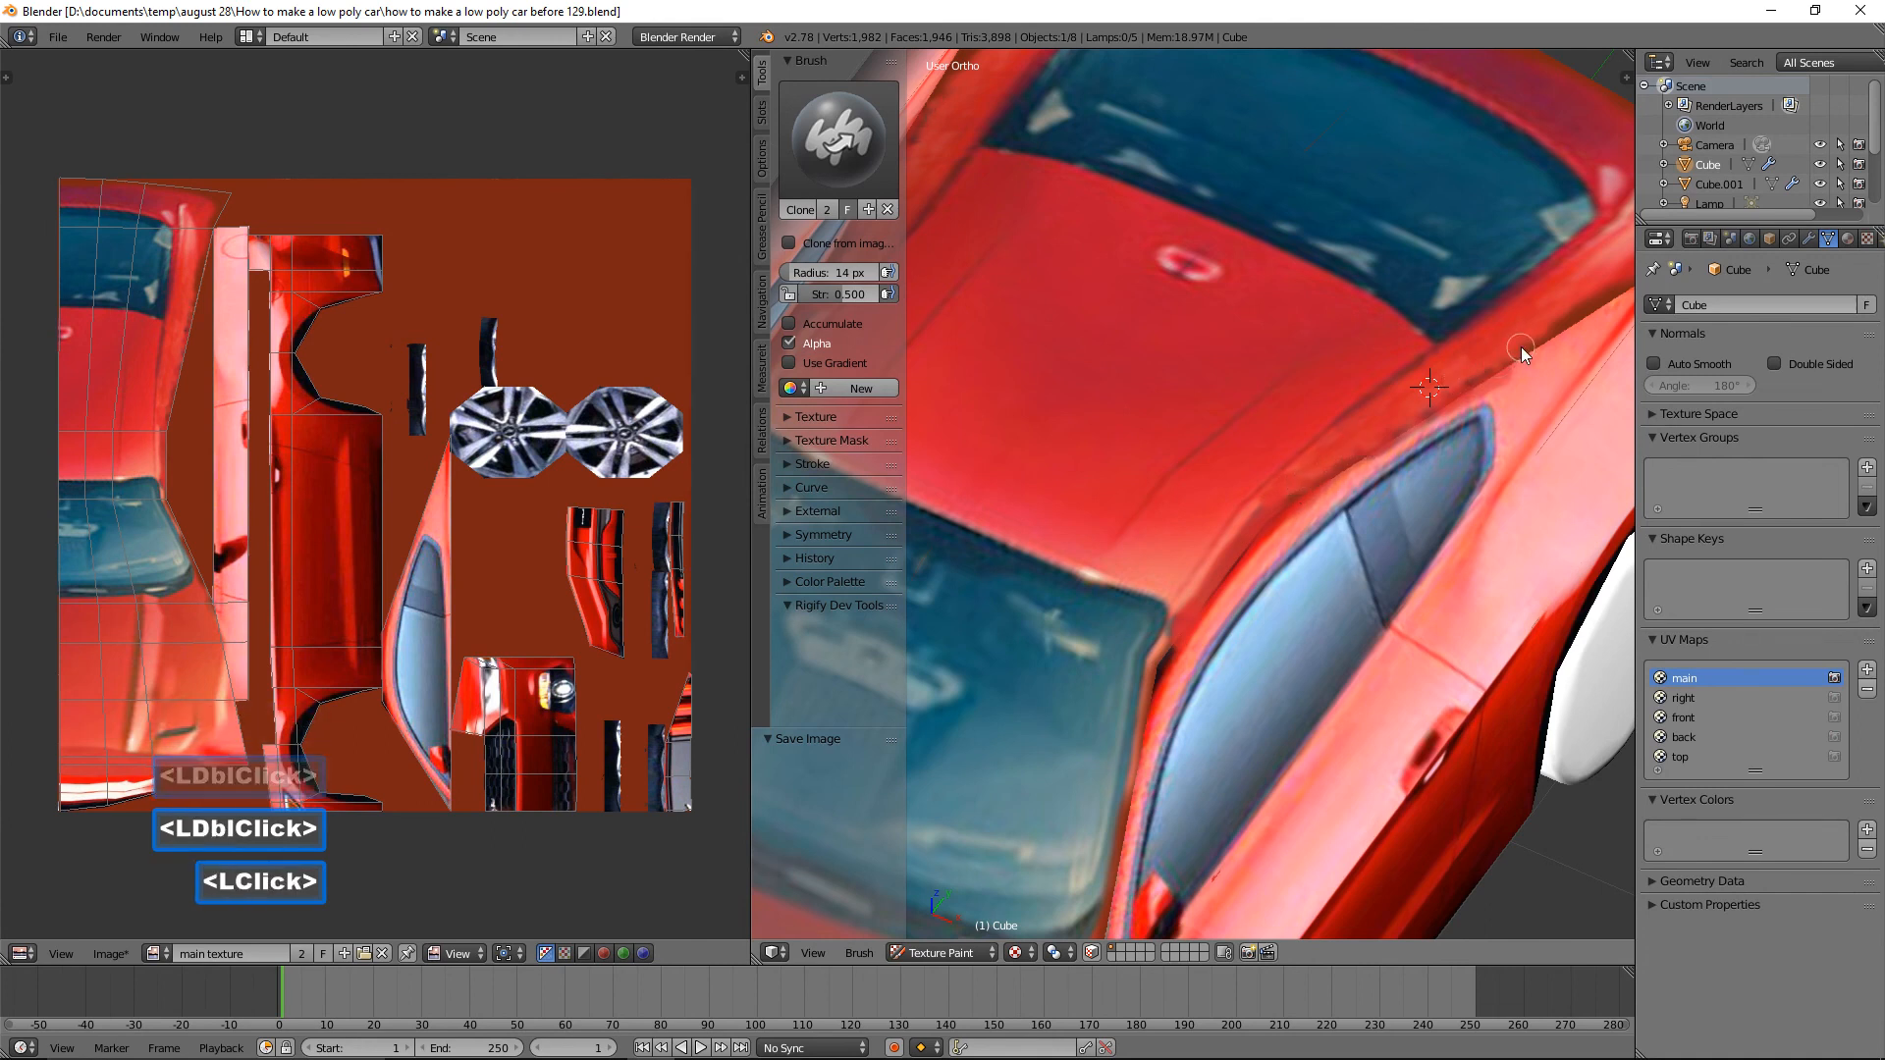
# Set the clone source on the paint beside the rear window's outer corner and clone it over the rear pillar seam.
pyautogui.keyDown('shift'); pyautogui.moveTo(1563, 363); pyautogui.dragTo(1406, 383, button='middle'); pyautogui.keyUp('shift')
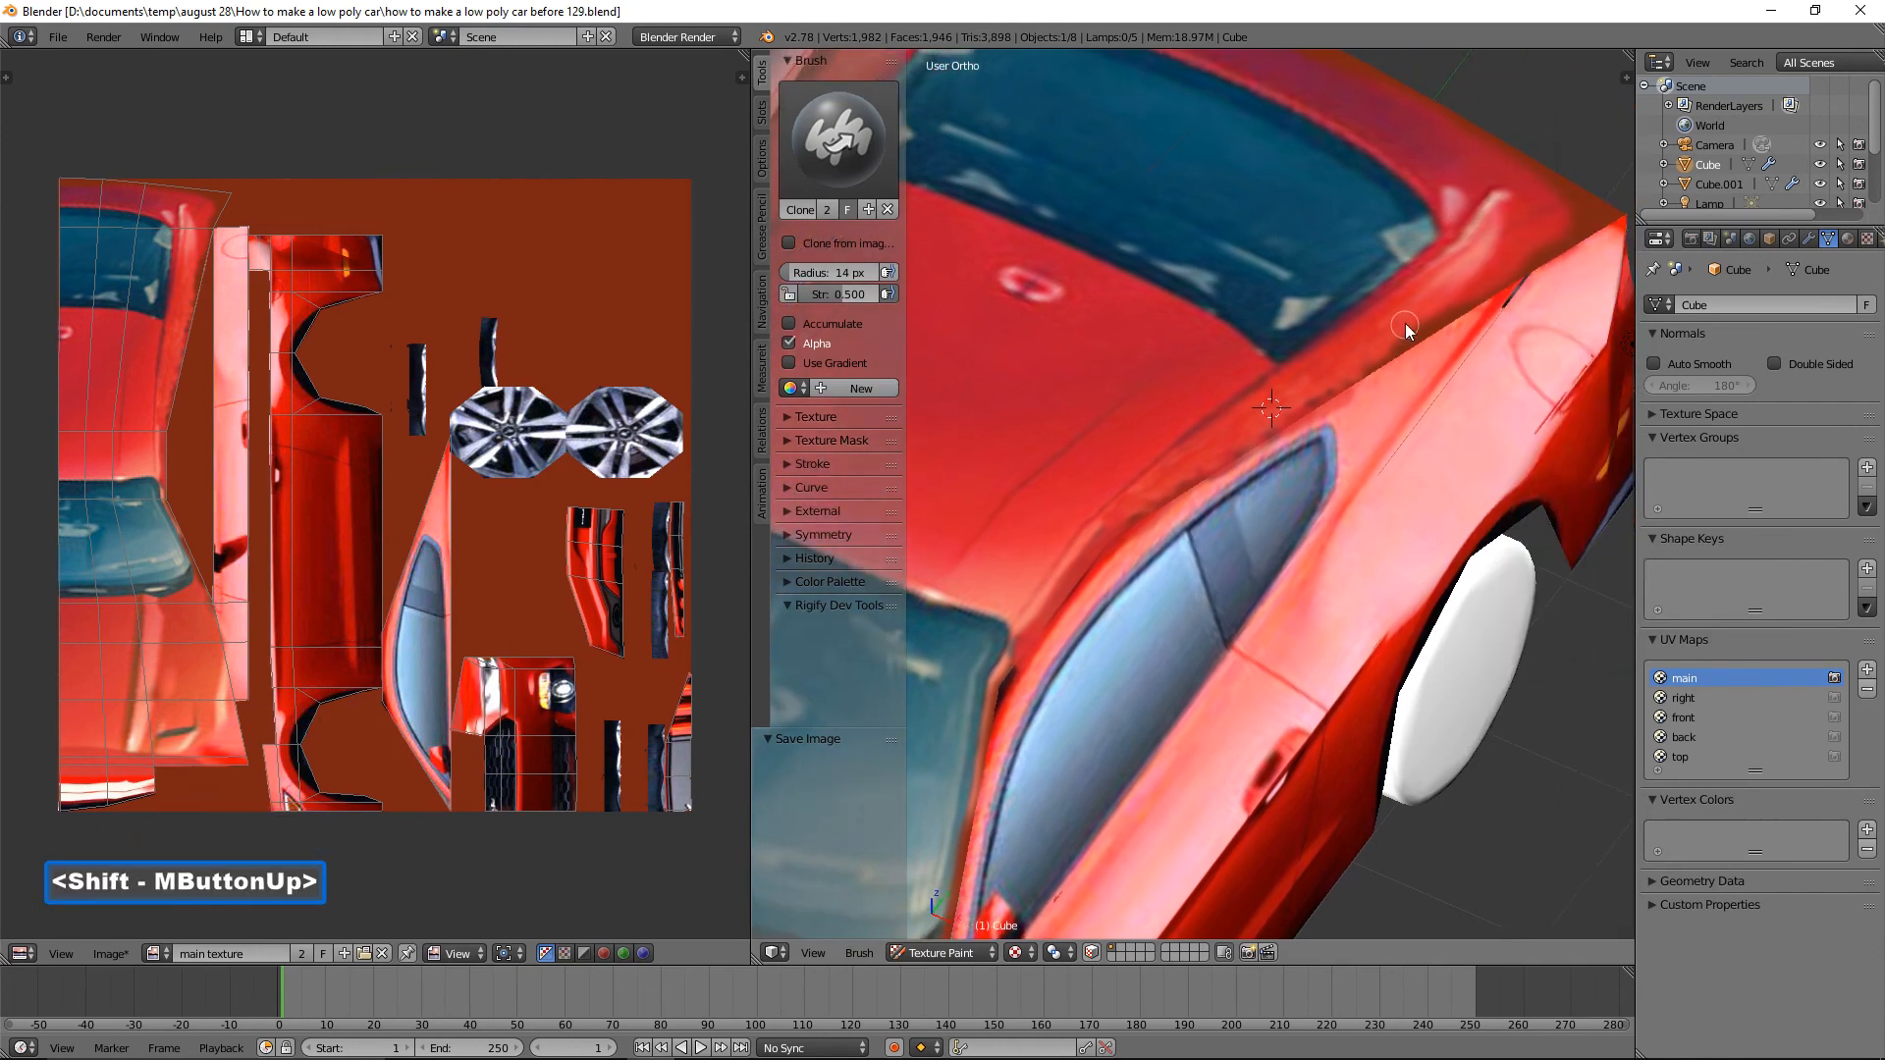
pyautogui.keyDown('ctrl'); pyautogui.click(1435, 289); pyautogui.keyUp('ctrl')
pyautogui.click(1406, 322)
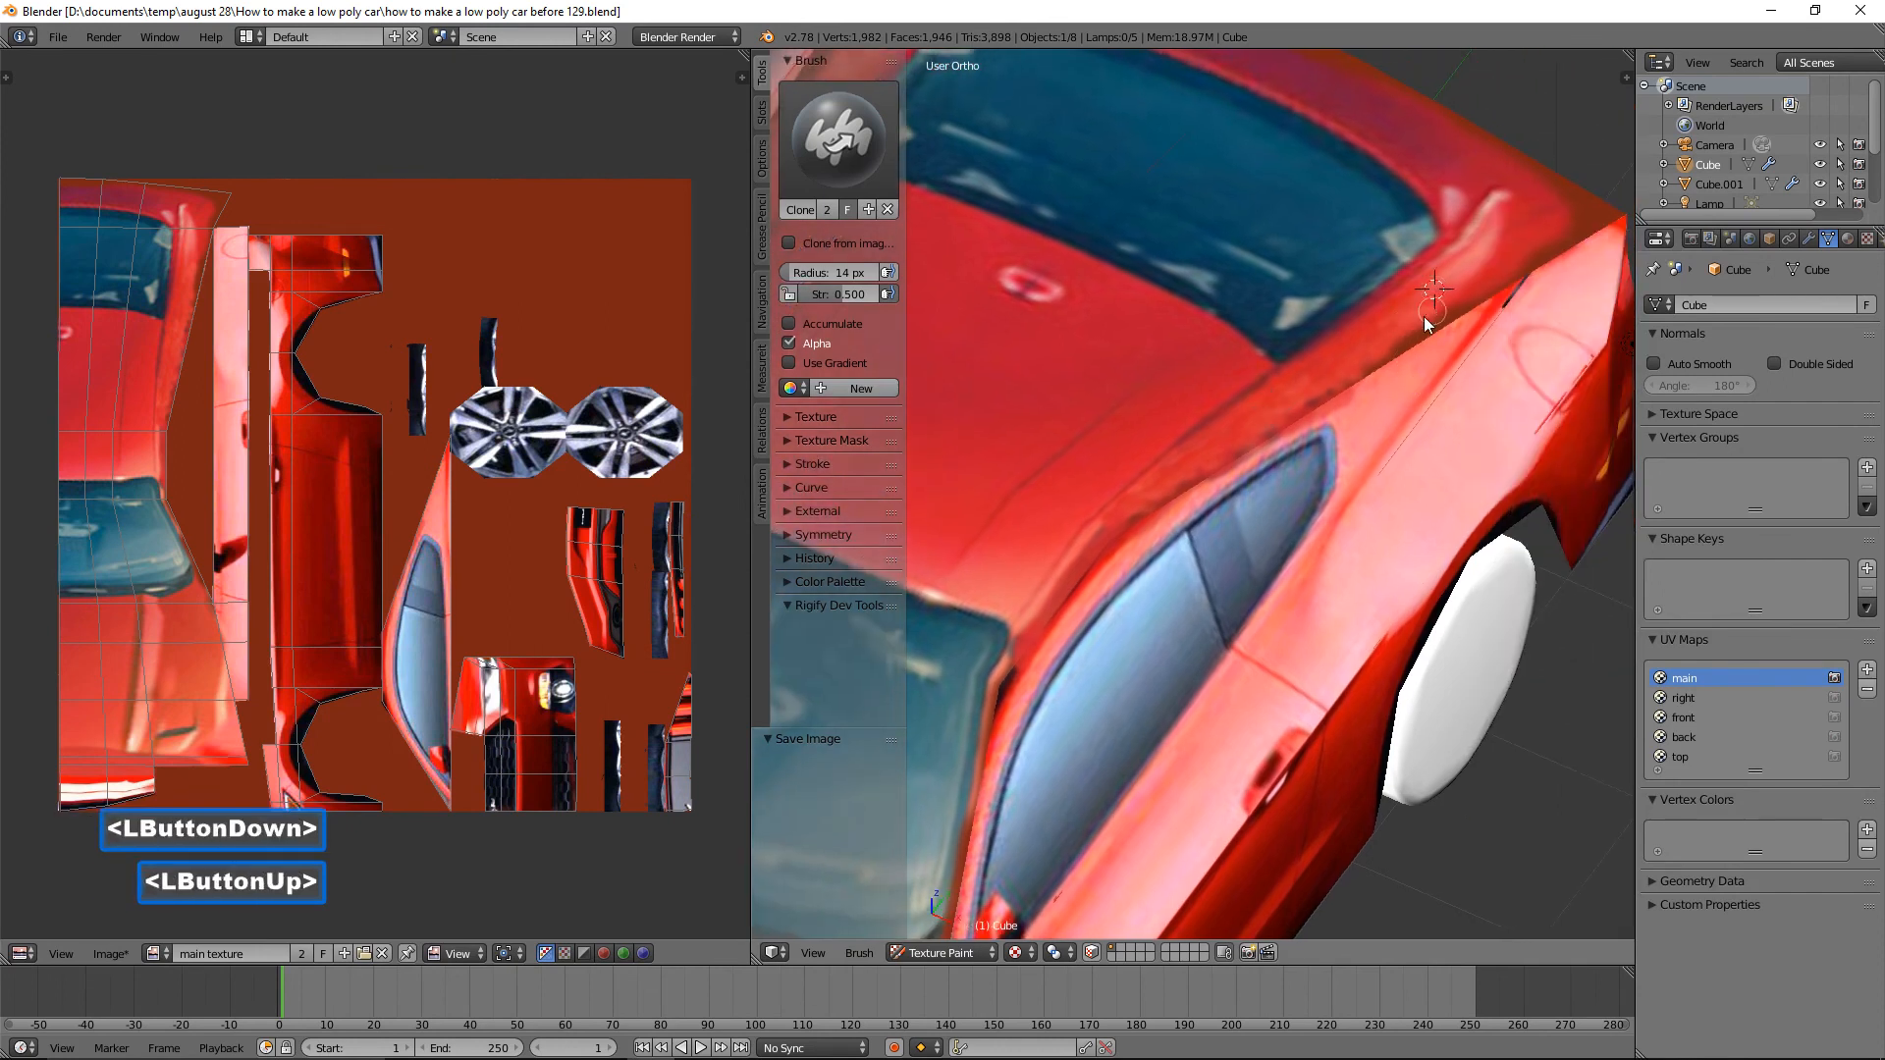
pyautogui.click(1438, 310)
pyautogui.click(1462, 306)
pyautogui.click(1469, 301)
pyautogui.click(1481, 299)
pyautogui.click(1395, 339)
pyautogui.click(1400, 337)
pyautogui.click(1414, 331)
pyautogui.click(1402, 334)
pyautogui.moveTo(1399, 333); pyautogui.dragTo(1412, 328)
pyautogui.doubleClick(1449, 306)
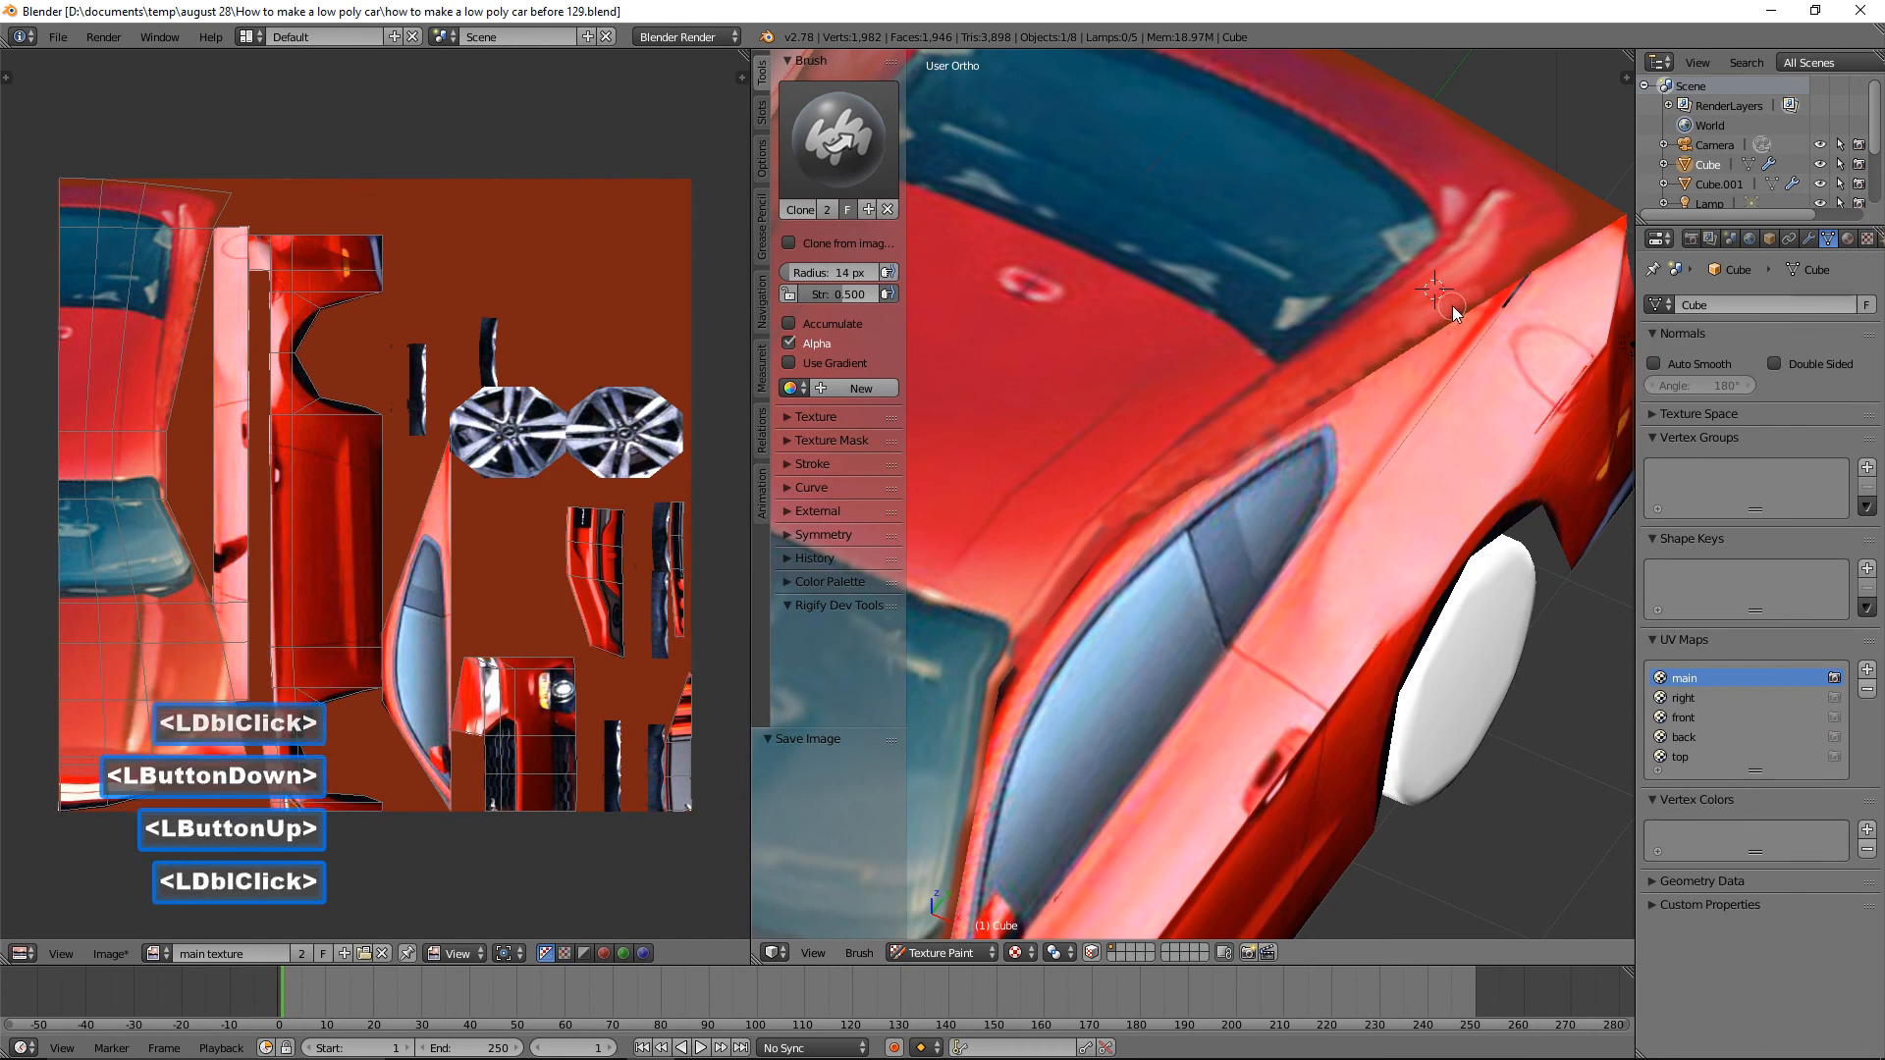
pyautogui.doubleClick(1450, 310)
pyautogui.click(1435, 333)
pyautogui.doubleClick(1401, 354)
pyautogui.doubleClick(1394, 362)
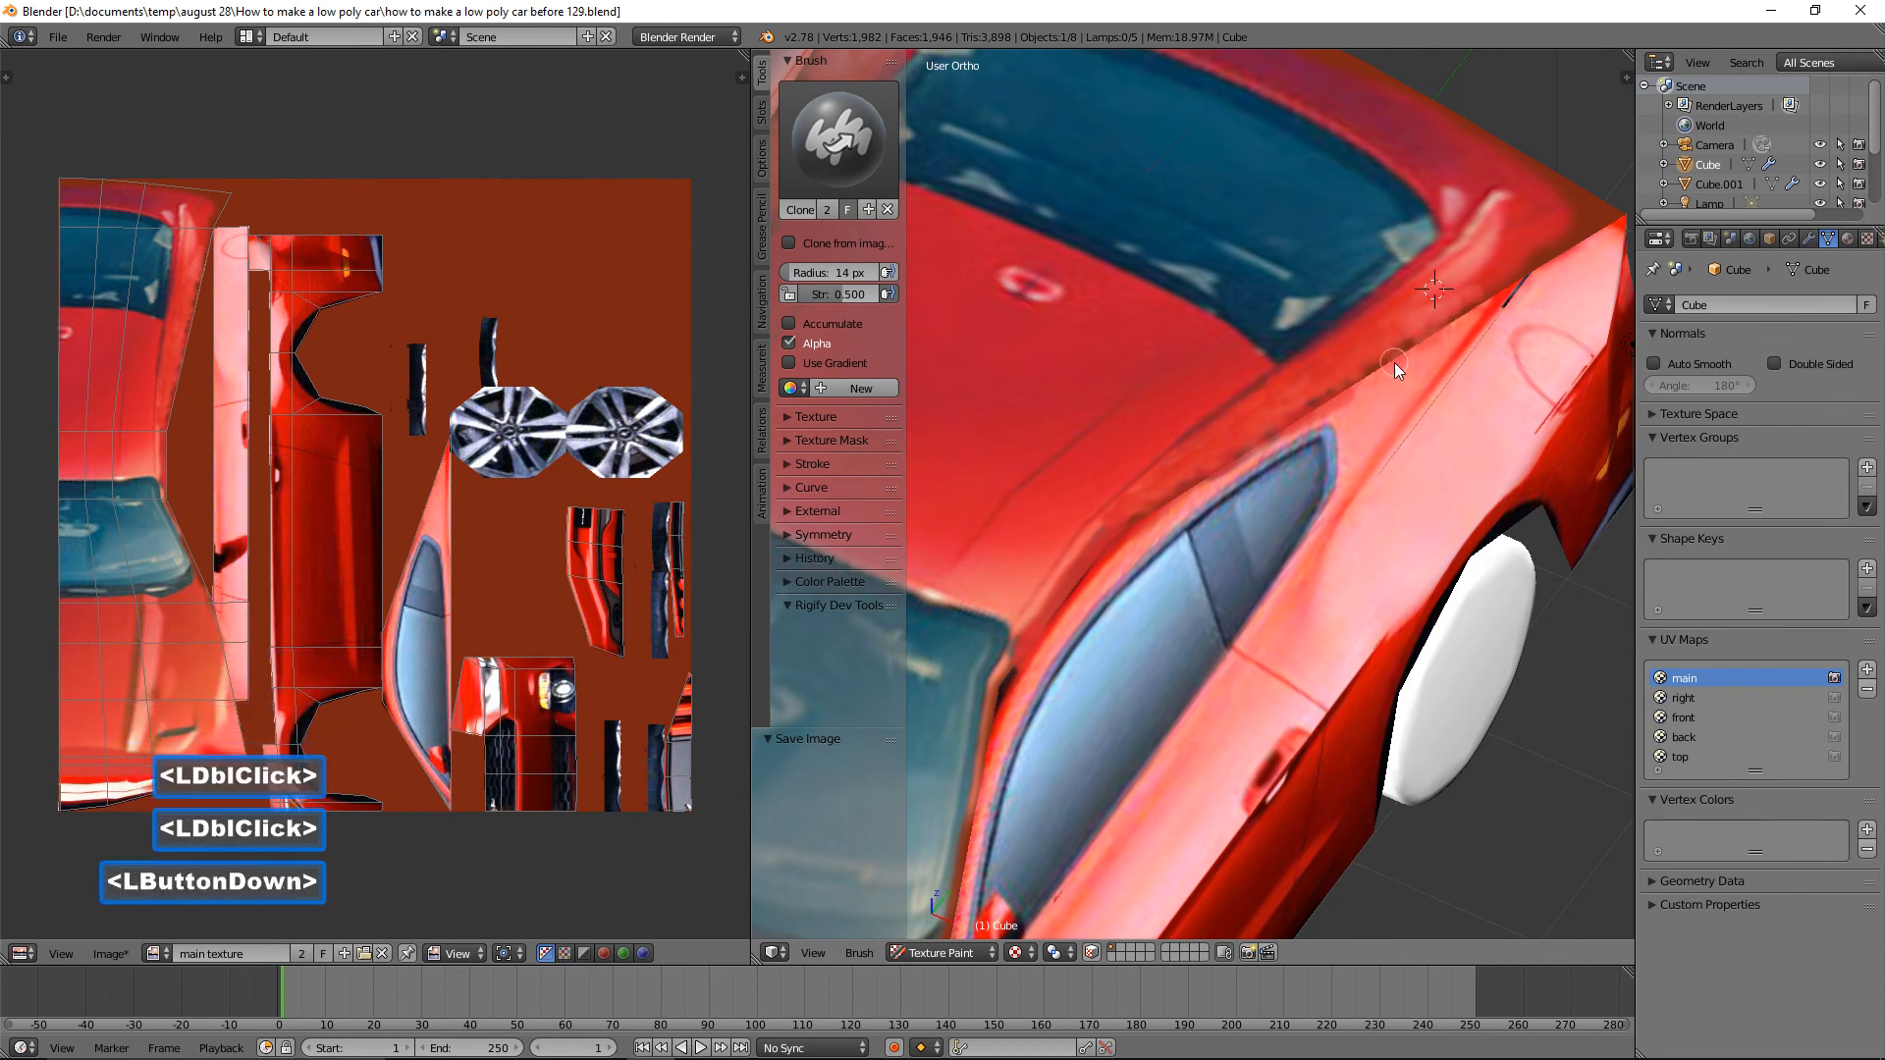
# Blend the remaining blotches from the rear pillar forward along the roof edge above the side window.
pyautogui.click(1325, 391)
pyautogui.click(1379, 360)
pyautogui.click(1394, 350)
pyautogui.click(1406, 342)
pyautogui.click(1416, 338)
pyautogui.click(1465, 304)
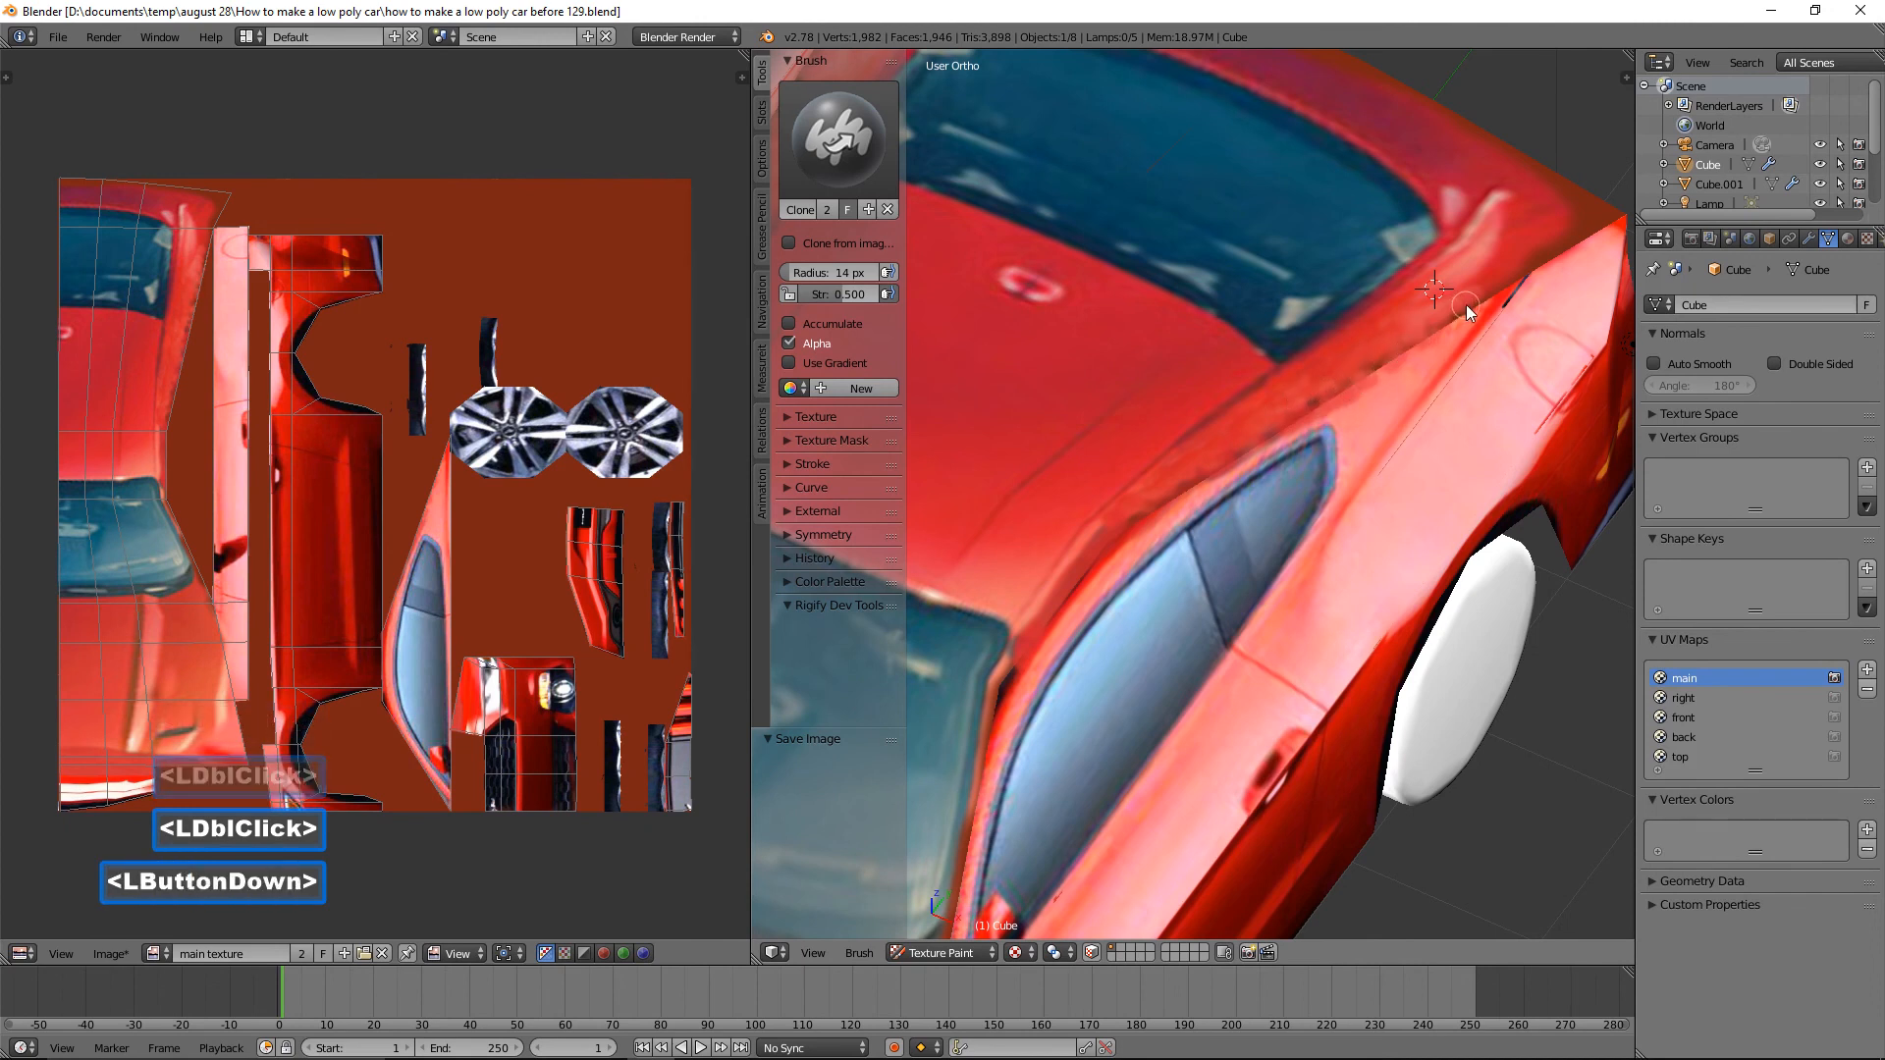
pyautogui.scroll(-1, 1423, 379)
pyautogui.click(1287, 421)
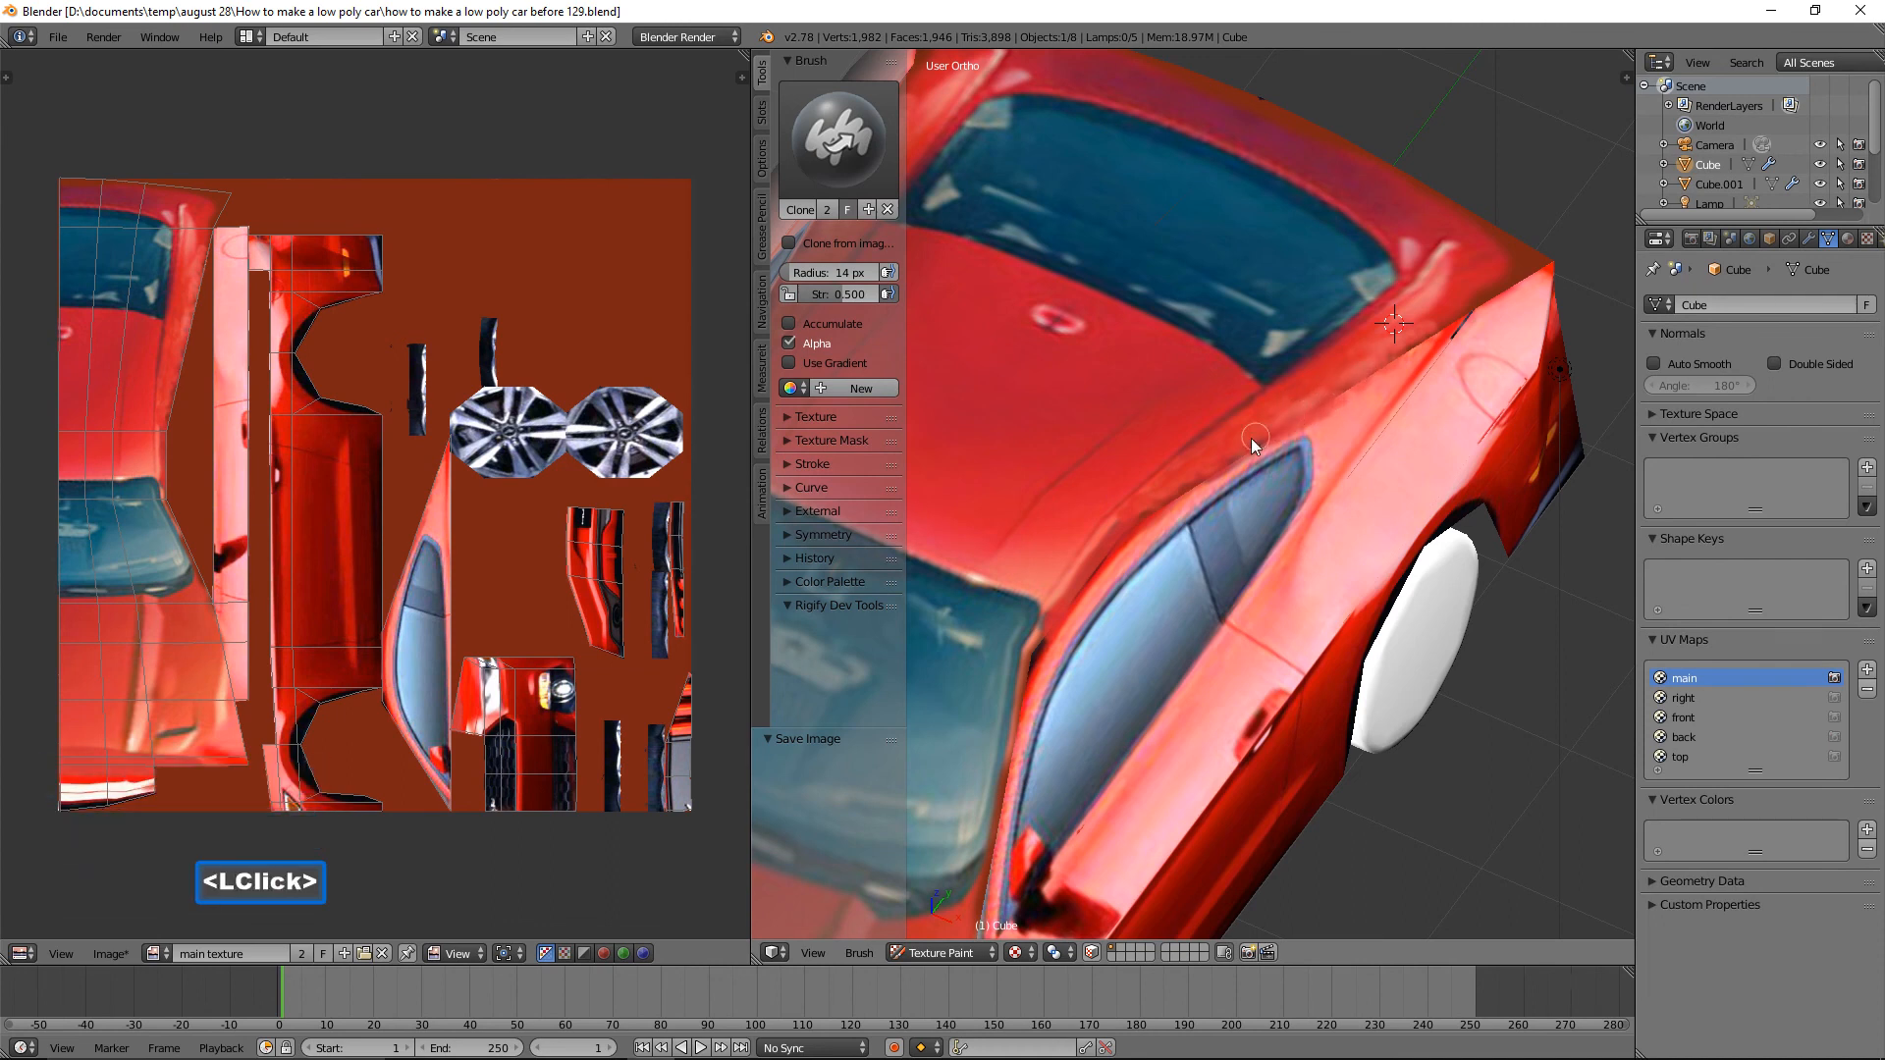
pyautogui.click(1262, 433)
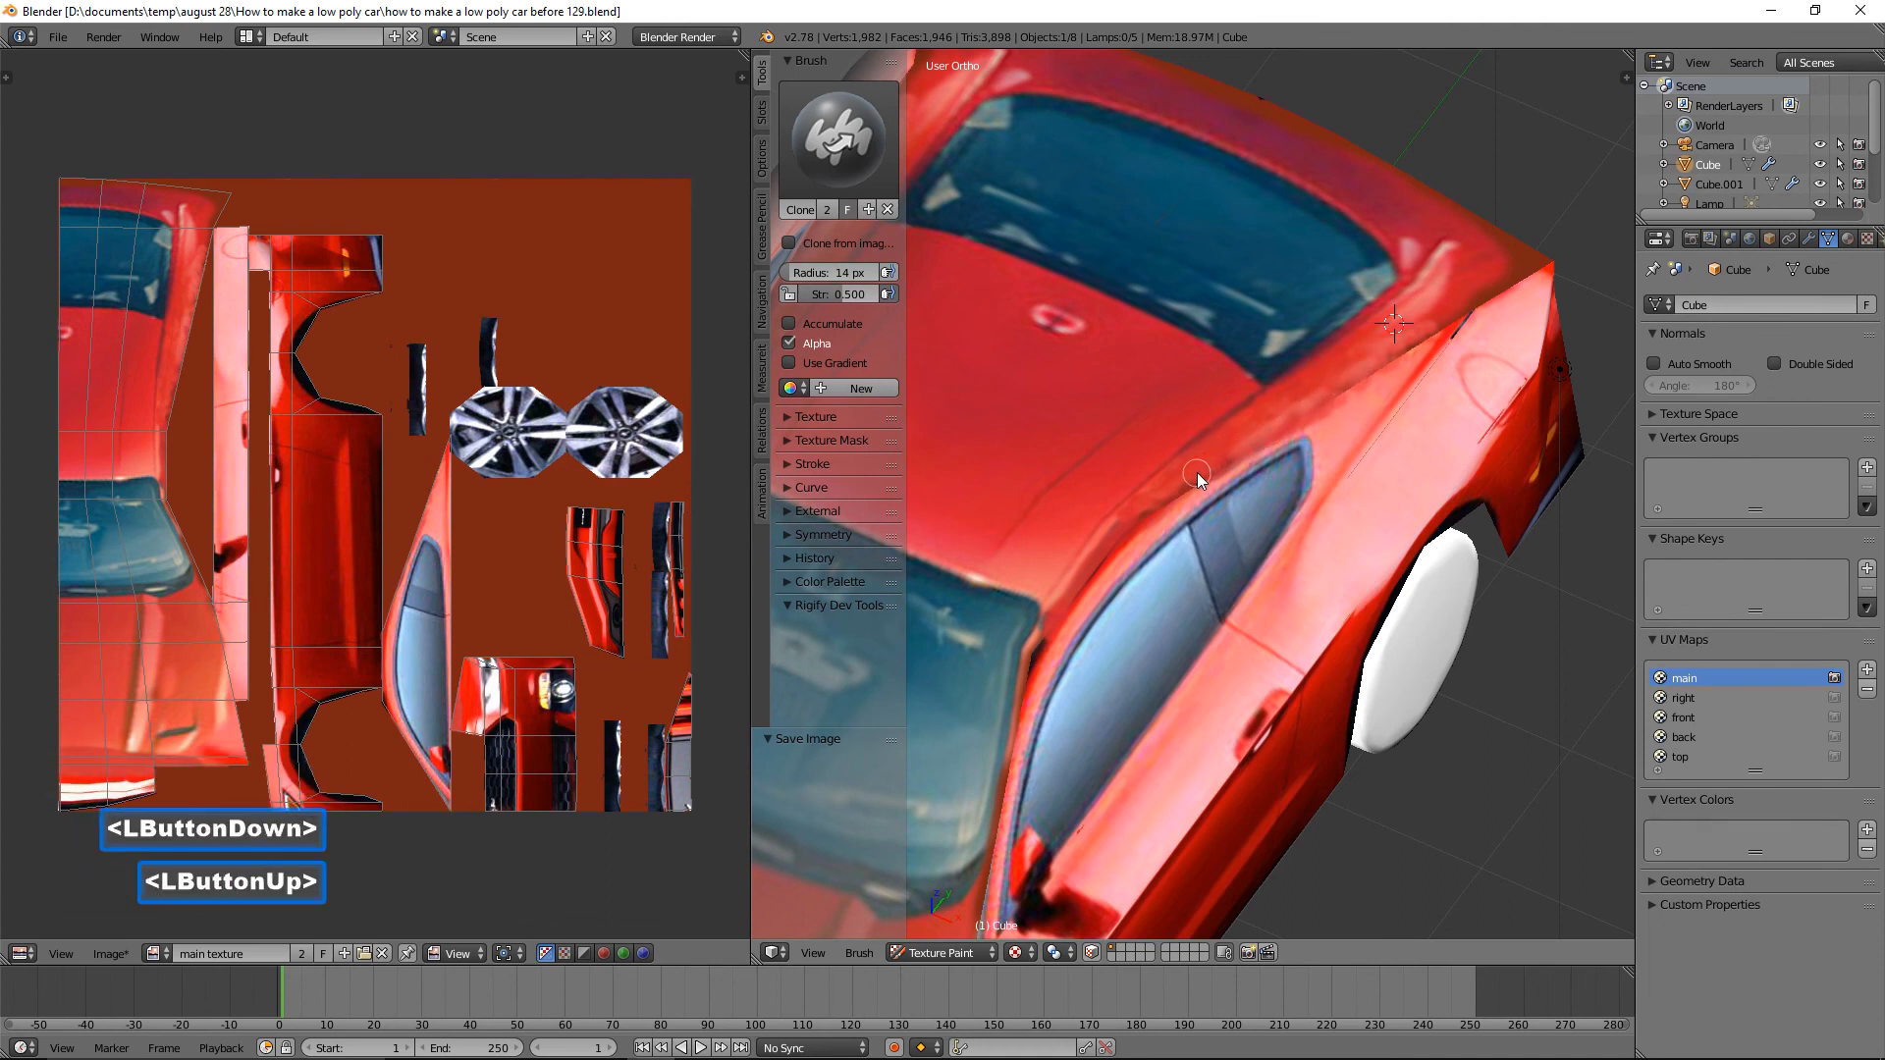
pyautogui.click(1170, 491)
# Set the clone source on the middle of the hood and blend its paint into the patch behind the front edge.
pyautogui.scroll(-3, 1414, 405)
pyautogui.keyDown('shift'); pyautogui.moveTo(1270, 685); pyautogui.dragTo(1473, 485, button='middle'); pyautogui.keyUp('shift')
pyautogui.moveTo(1428, 618); pyautogui.dragTo(1473, 556, button='middle')
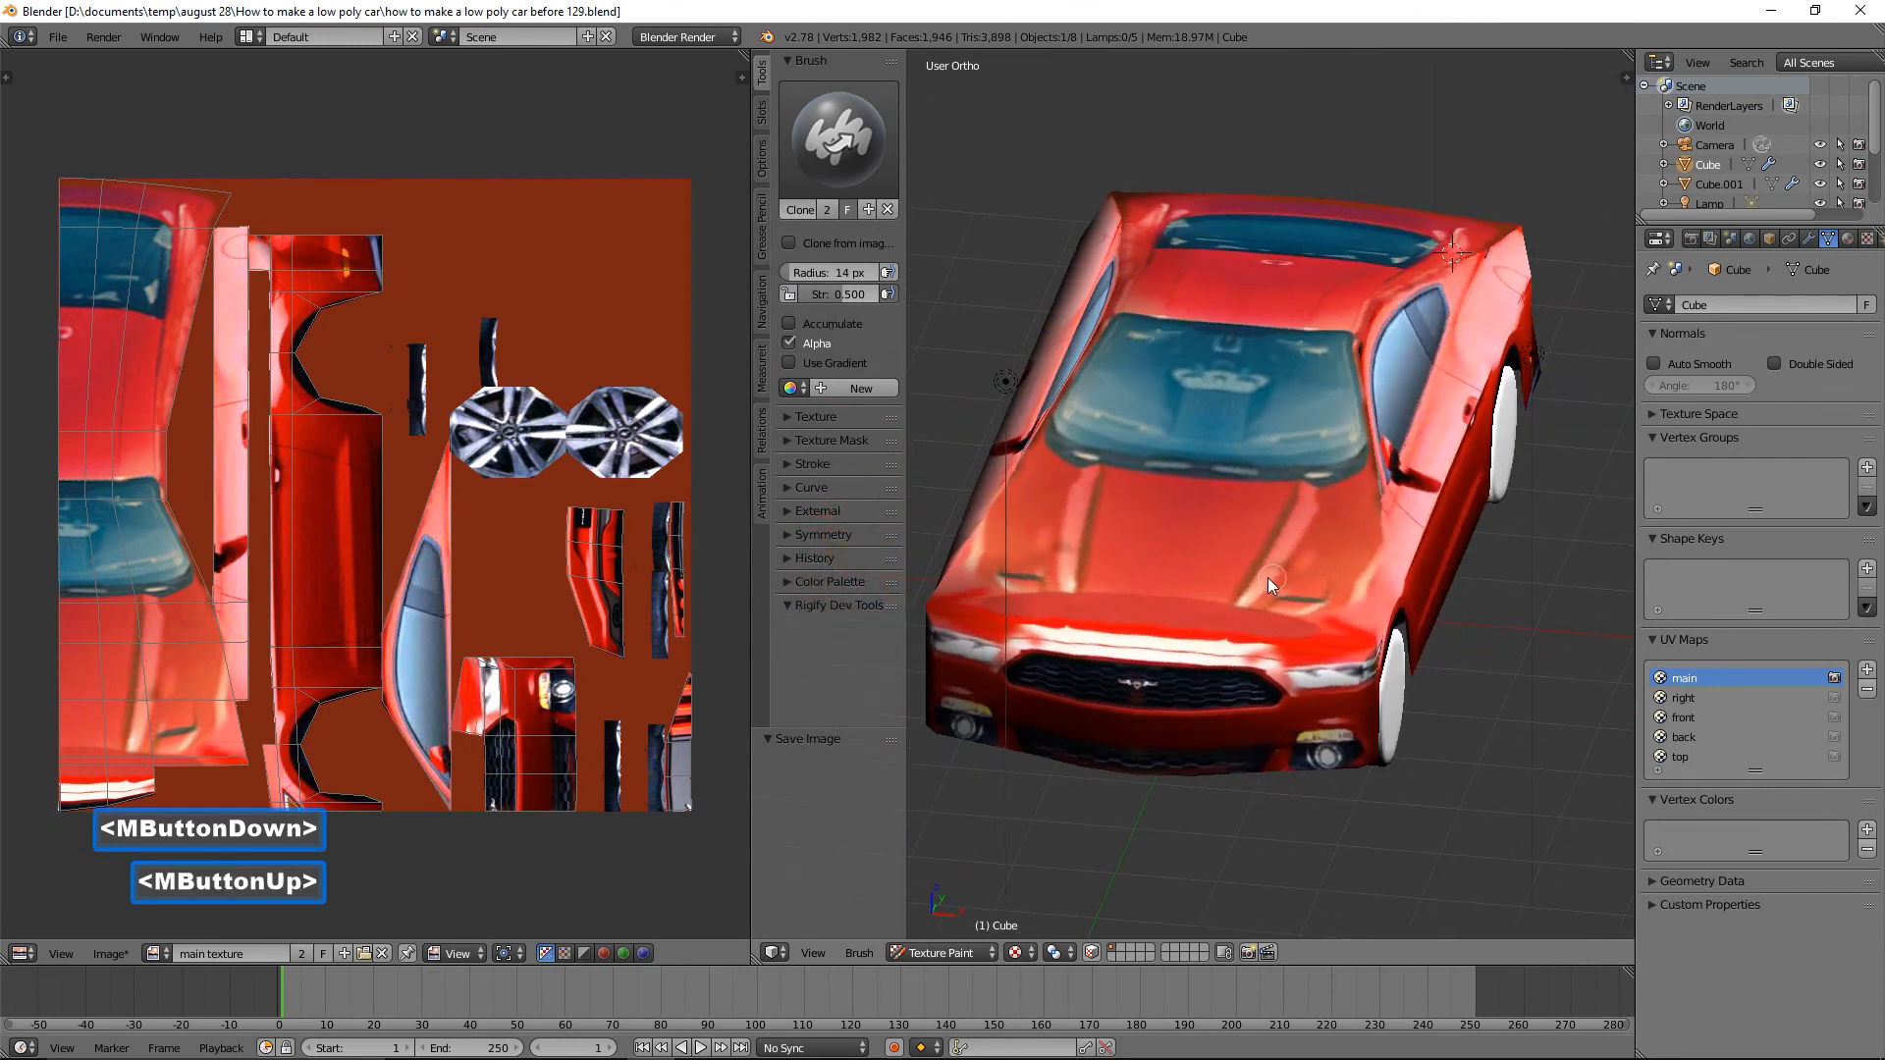
pyautogui.press('ctrl')
pyautogui.keyDown('ctrl'); pyautogui.click(1186, 569); pyautogui.keyUp('ctrl')
pyautogui.moveTo(1156, 593); pyautogui.dragTo(1217, 599)
pyautogui.click(1187, 599)
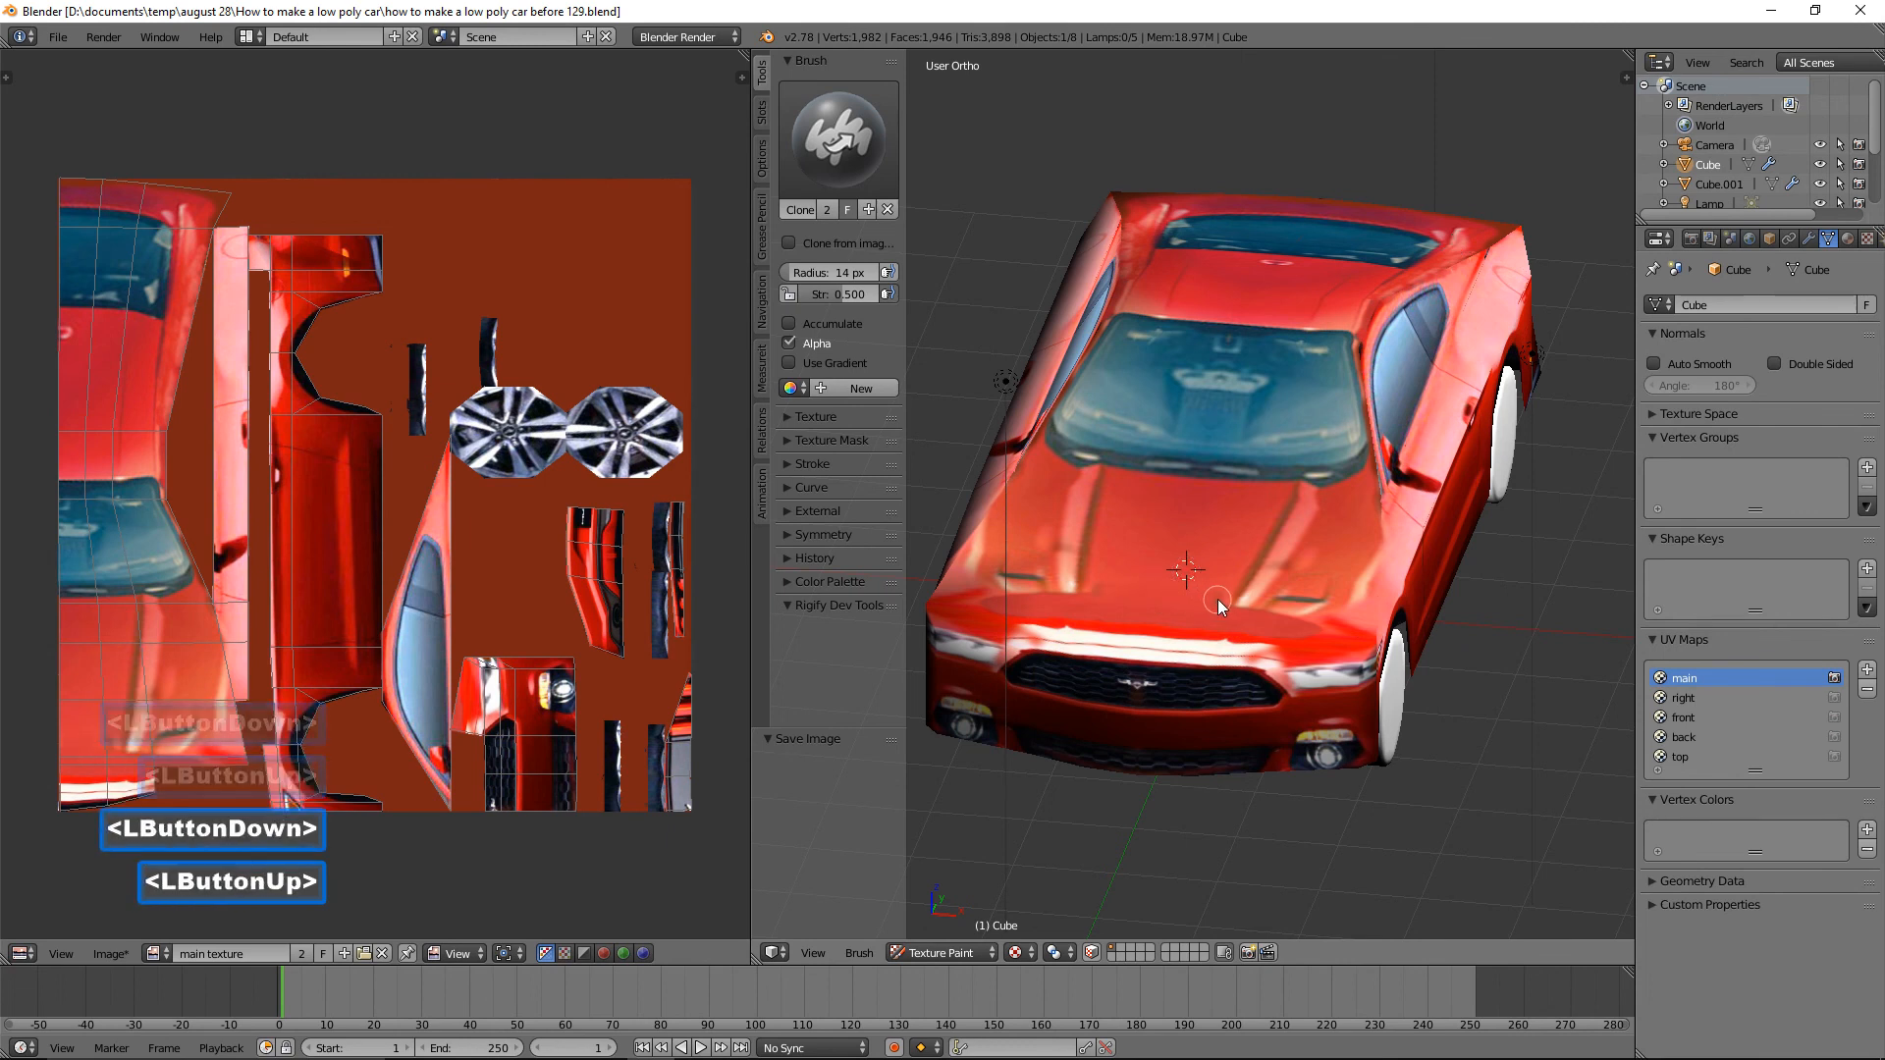
pyautogui.click(1223, 592)
pyautogui.click(1222, 592)
pyautogui.click(1222, 592)
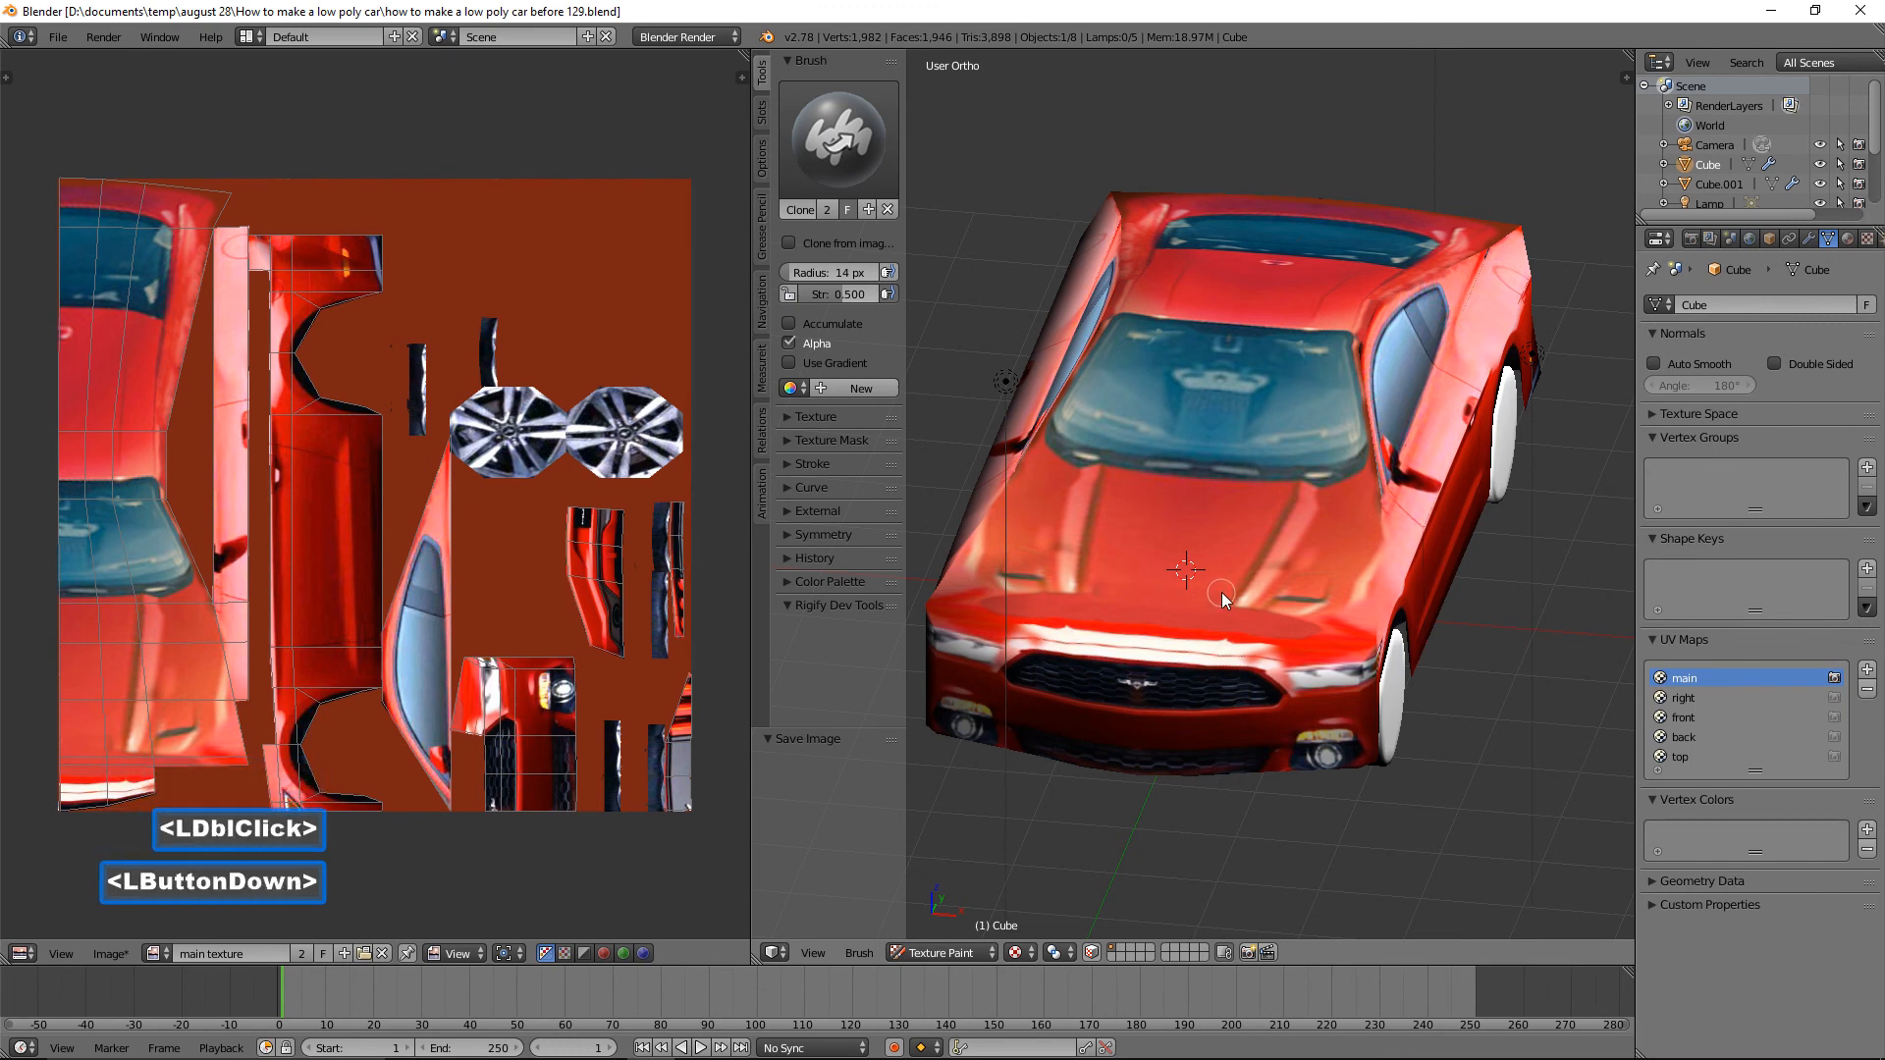
# Clone hood paint along the hood's front edge, from beside the headlight to the centre, to soften the seam.
pyautogui.click(1289, 618)
pyautogui.moveTo(1290, 617); pyautogui.dragTo(1300, 638)
pyautogui.click(1276, 617)
pyautogui.click(1304, 639)
pyautogui.moveTo(1300, 639); pyautogui.dragTo(1241, 628)
pyautogui.moveTo(1239, 629); pyautogui.dragTo(1164, 622)
pyautogui.click(1164, 618)
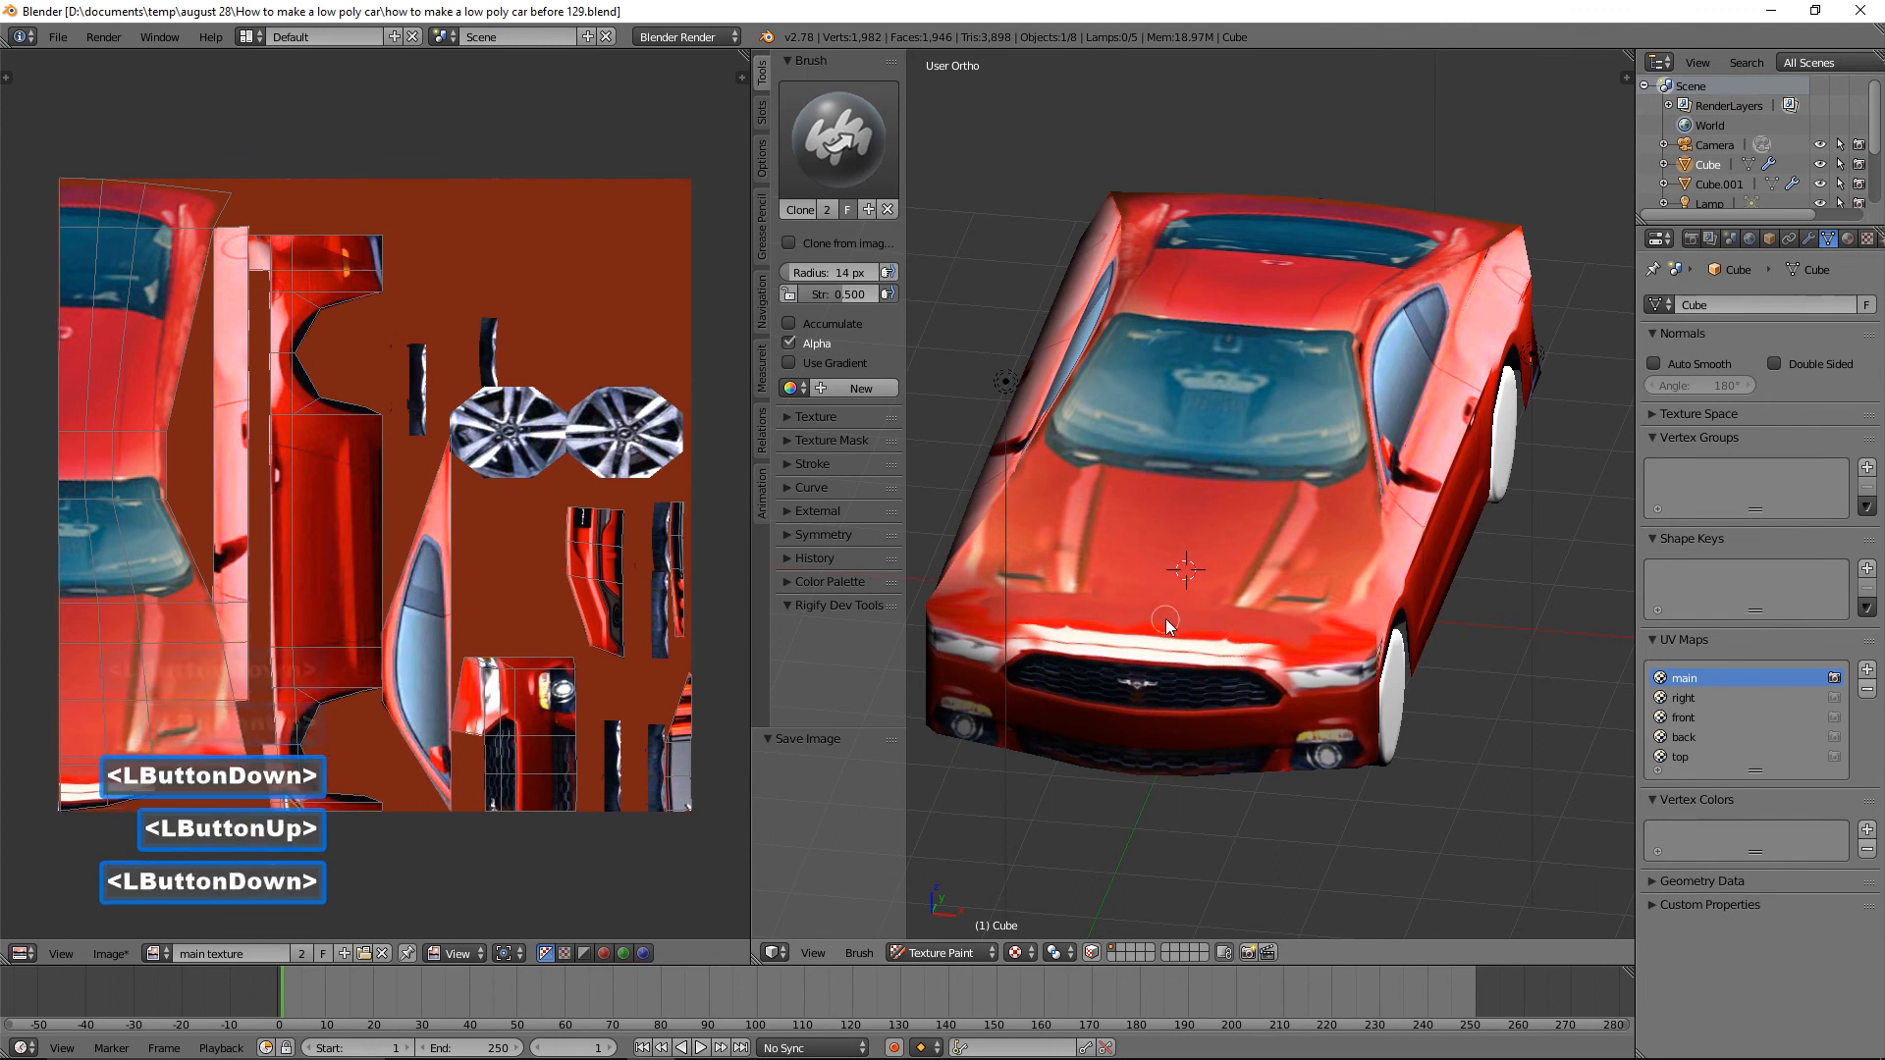
pyautogui.doubleClick(1146, 621)
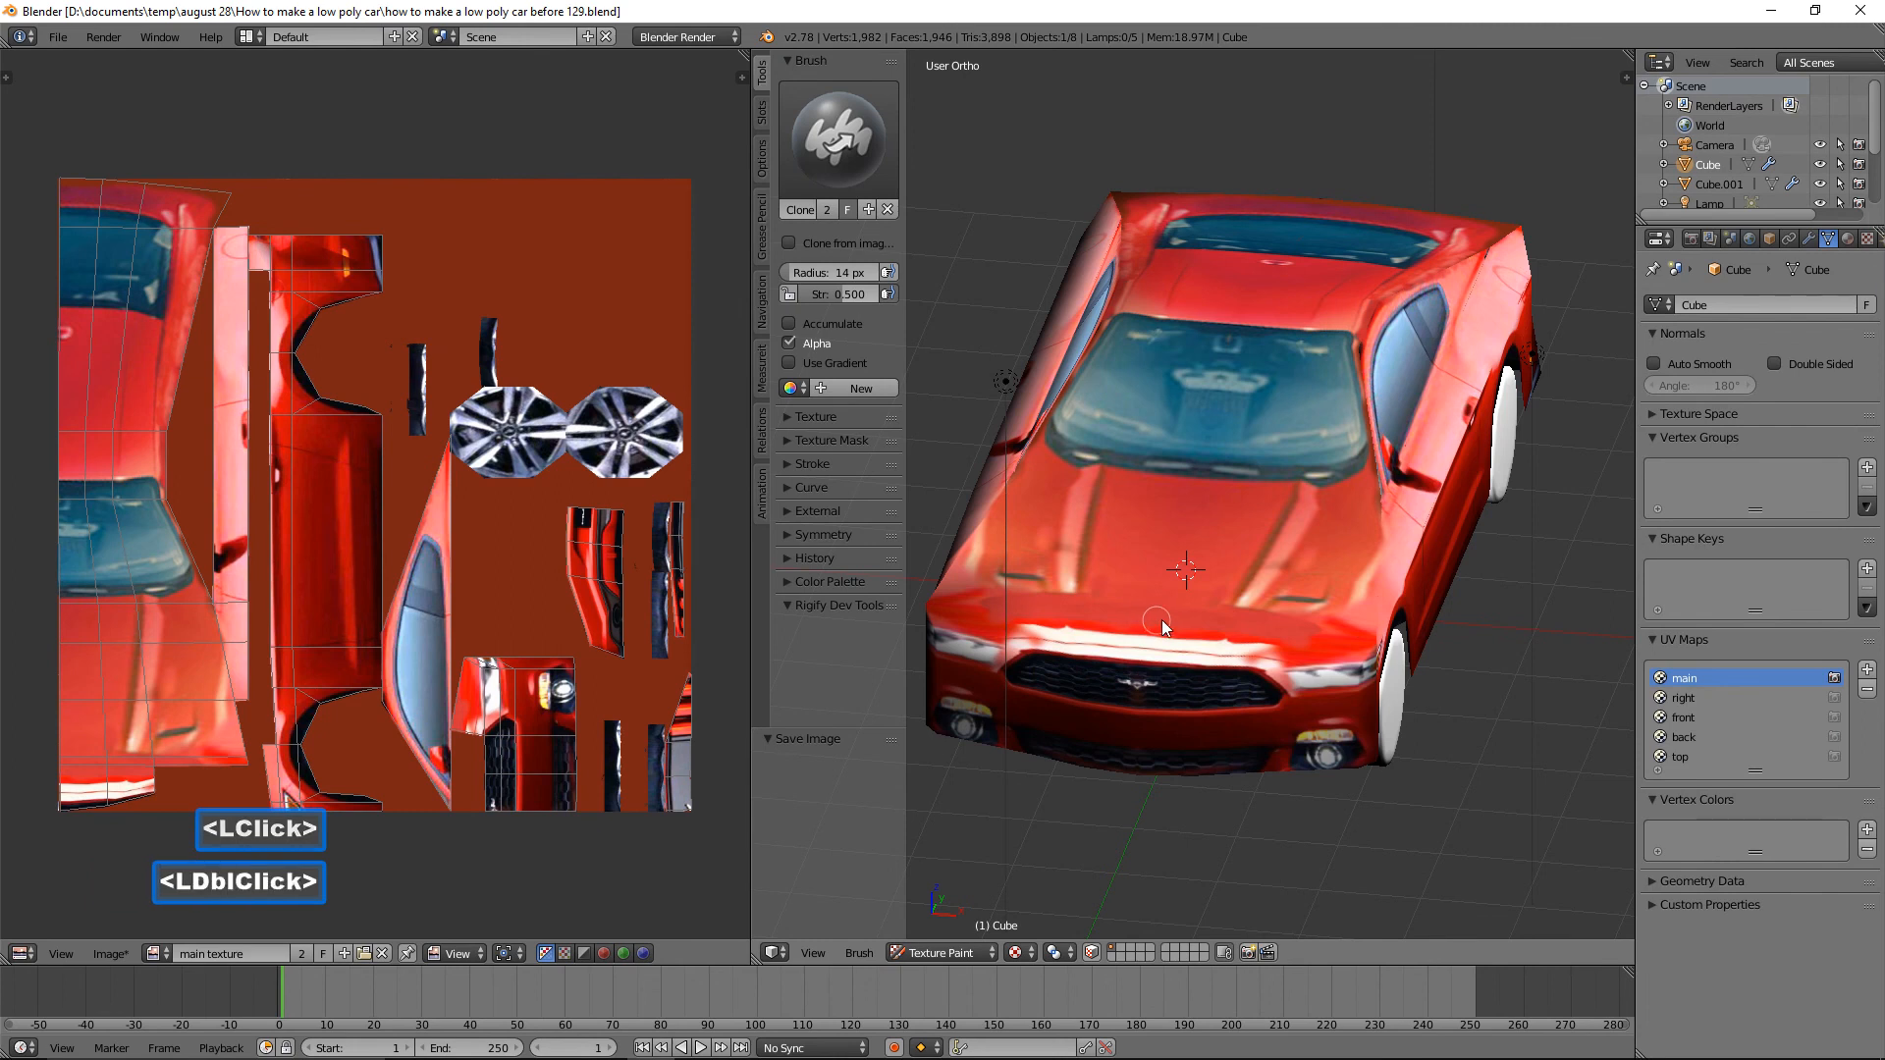
pyautogui.doubleClick(1215, 630)
pyautogui.click(1312, 628)
pyautogui.click(1316, 627)
pyautogui.click(1321, 626)
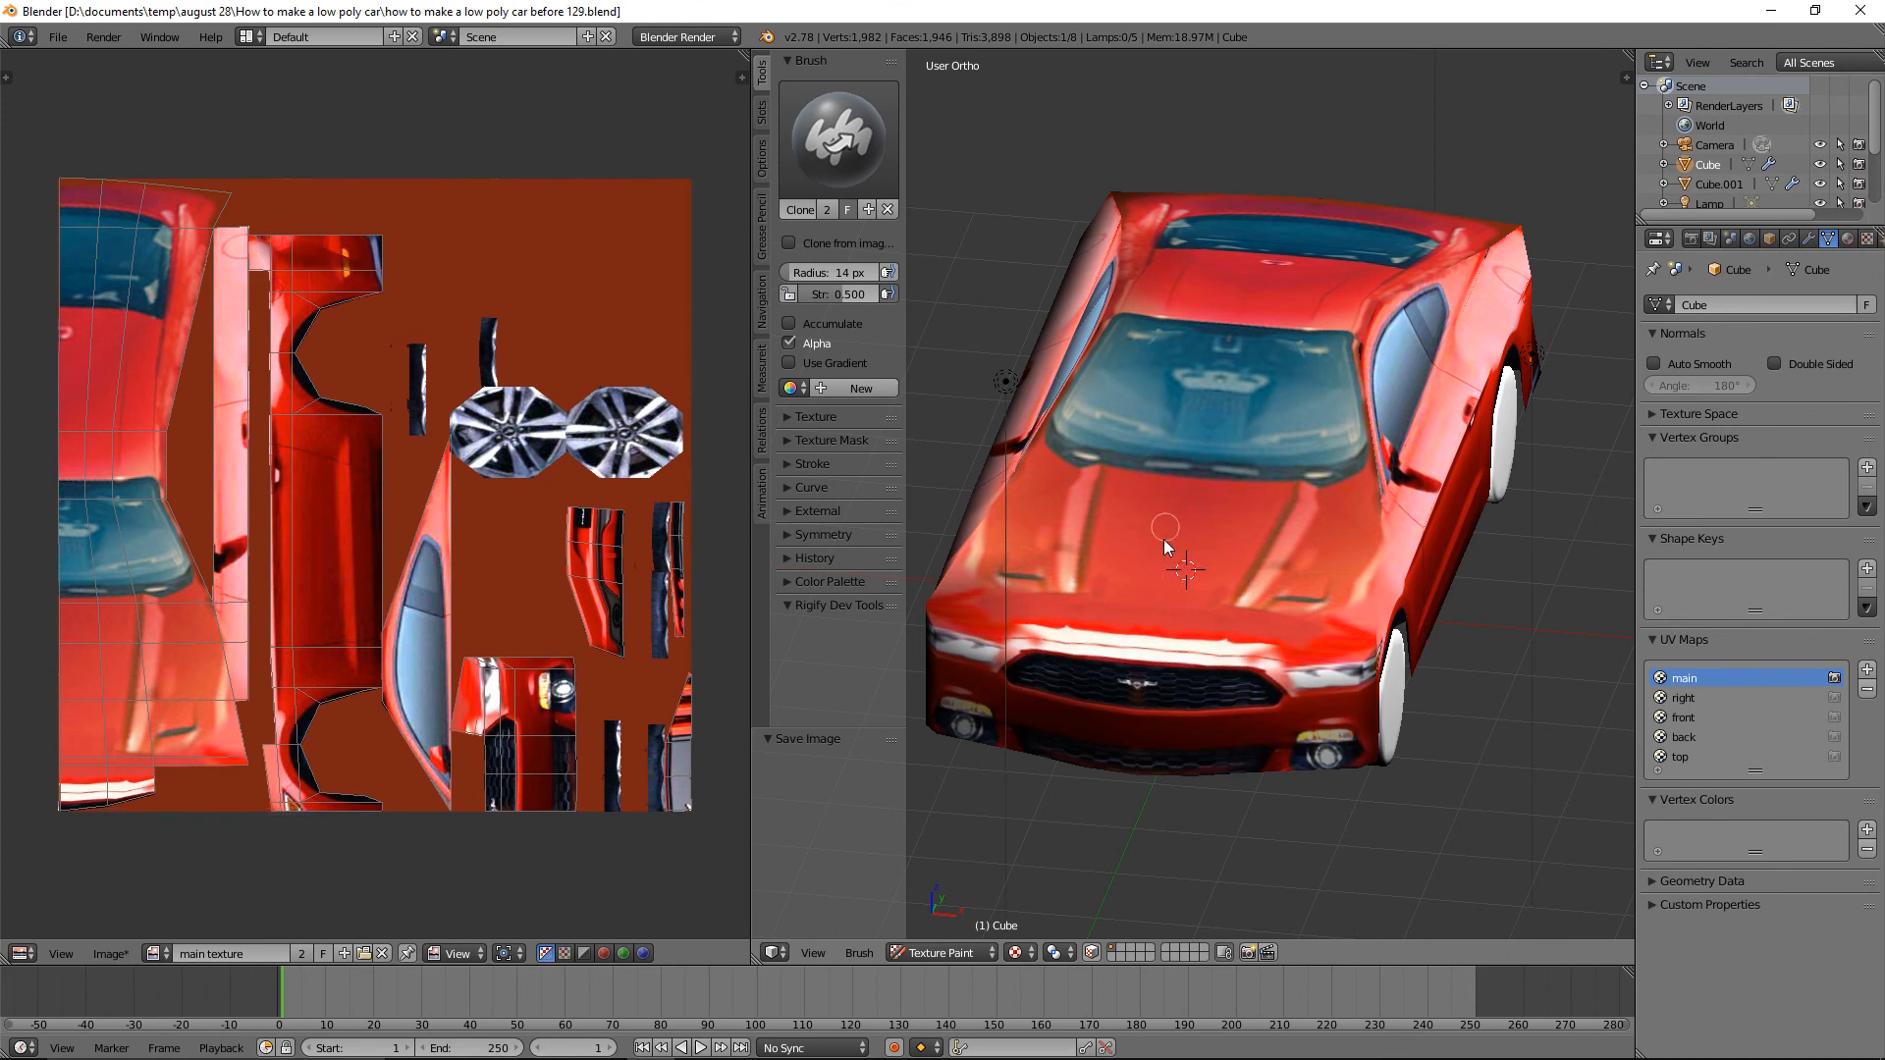
# Save the main texture image with the retouched roof edge and hood.
pyautogui.moveTo(1504, 633); pyautogui.dragTo(1500, 663, button='middle')
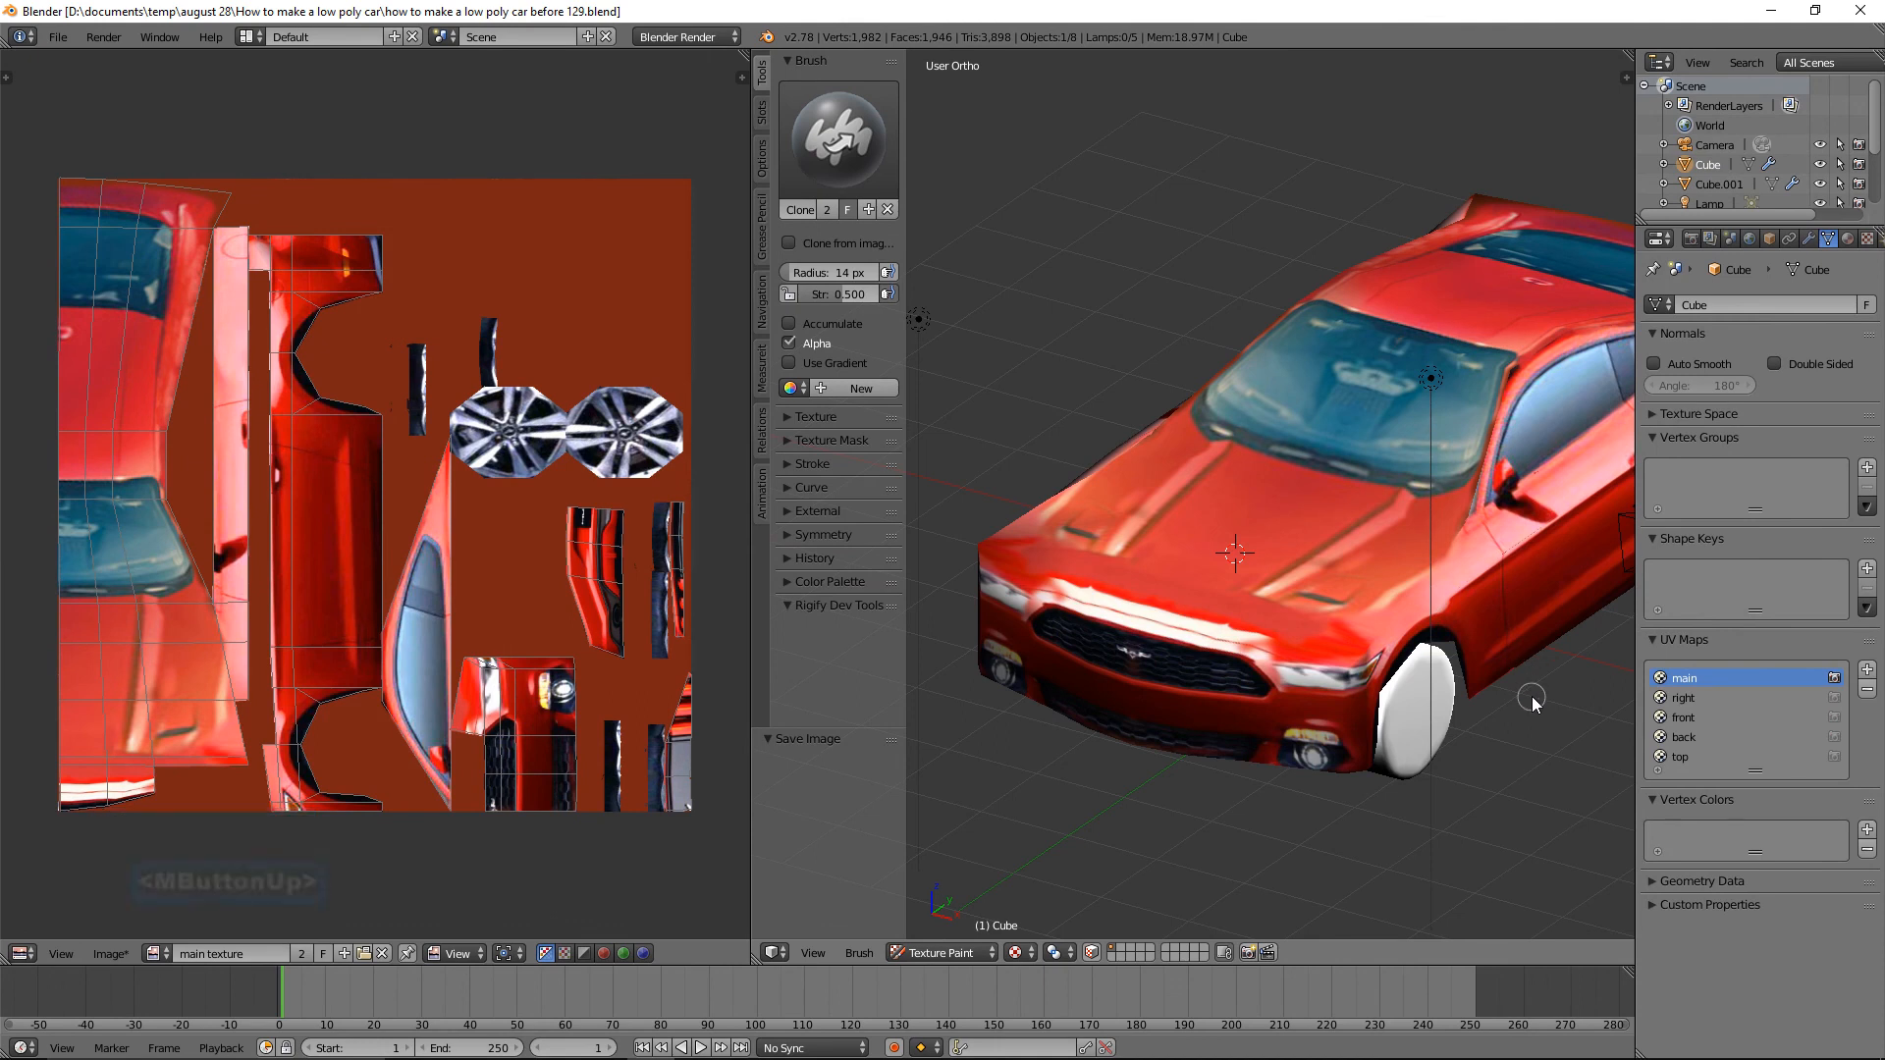
pyautogui.click(110, 953)
pyautogui.click(185, 811)
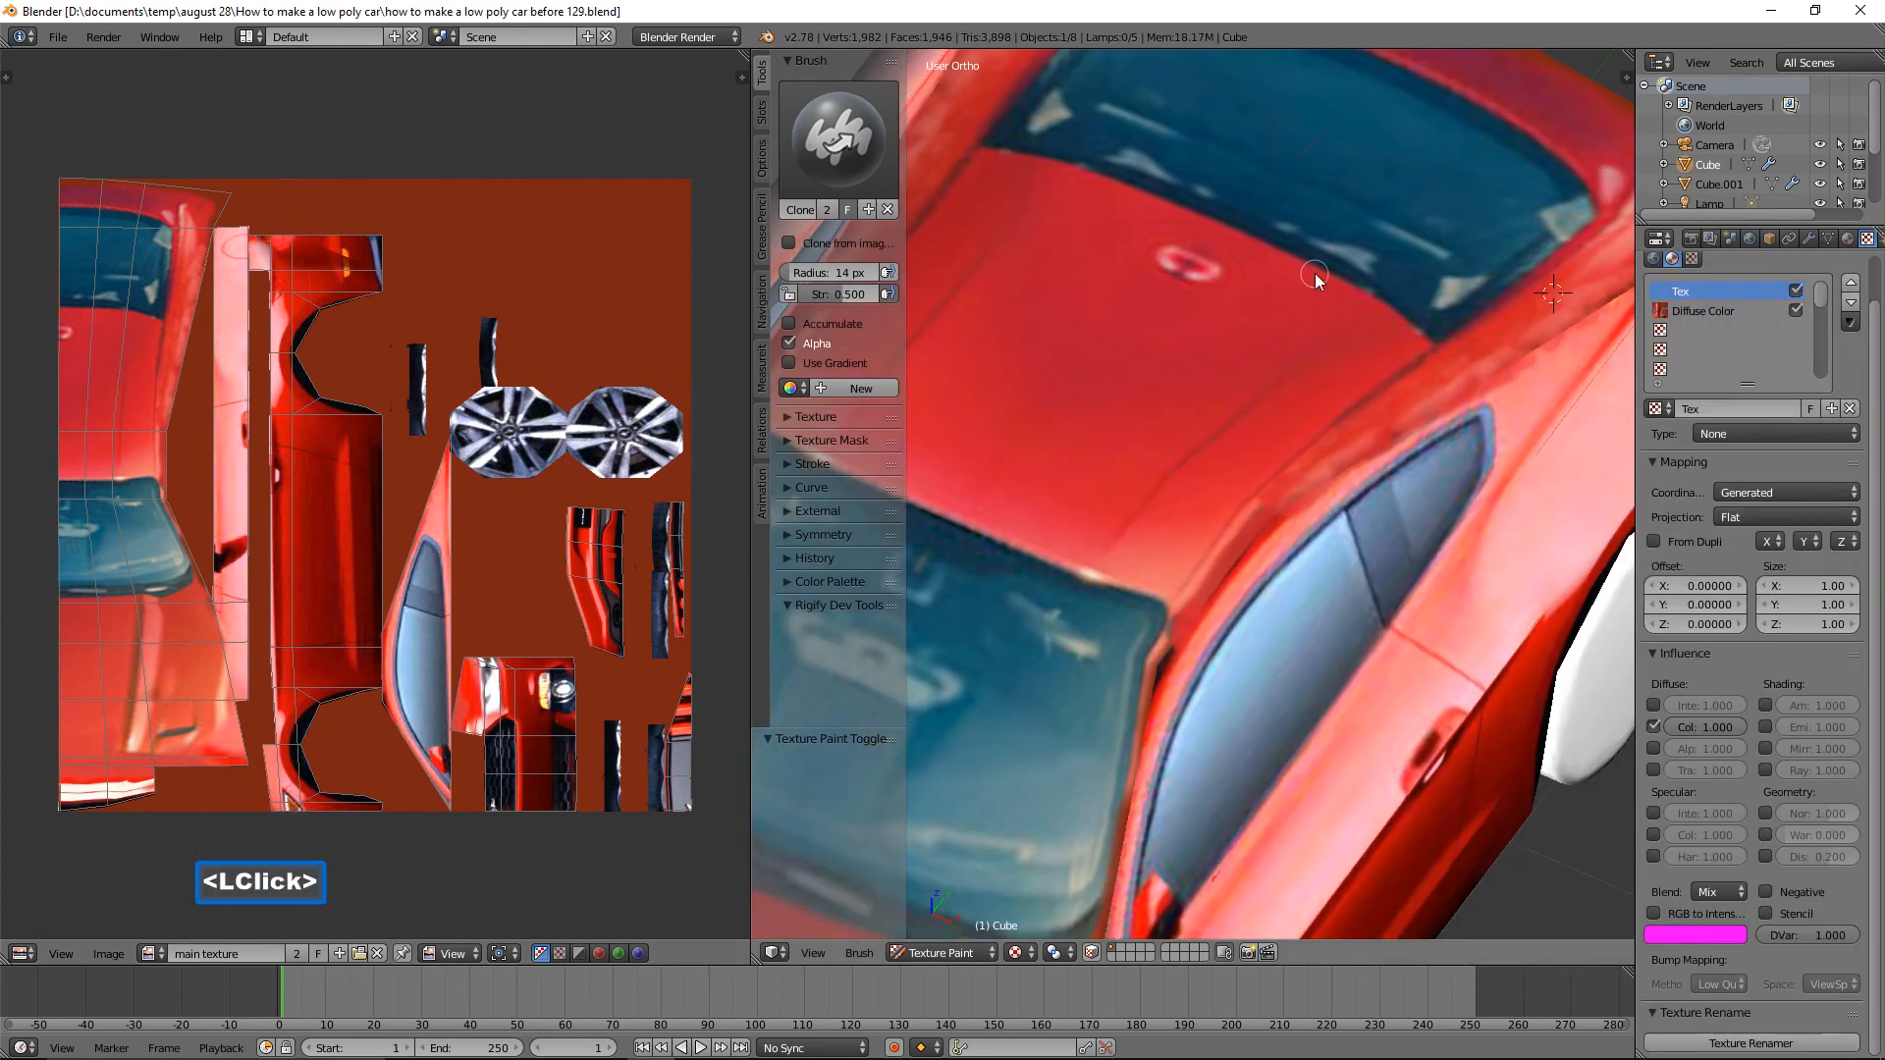
pyautogui.scroll(-5, 1316, 273)
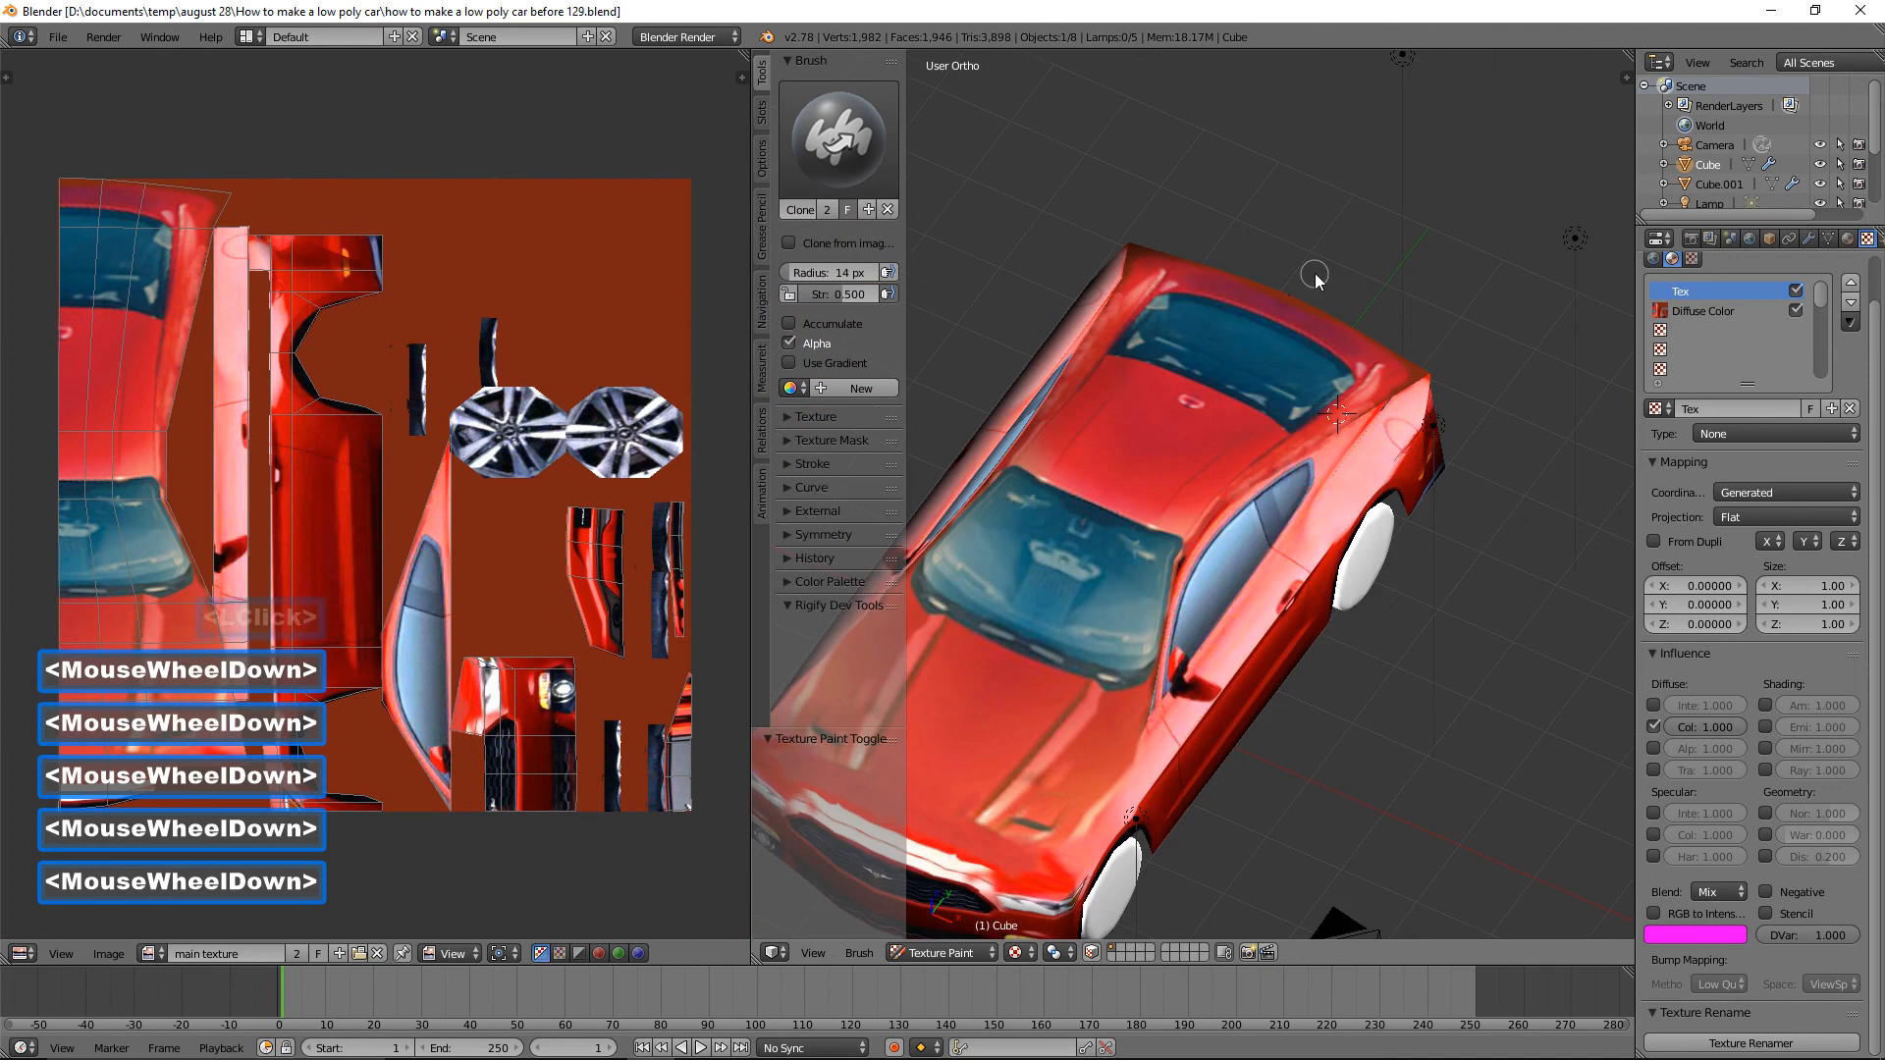
# Return the car body from Texture Paint to Object Mode and set the viewport shading to Solid.
pyautogui.keyDown('shift'); pyautogui.moveTo(1226, 492); pyautogui.dragTo(1383, 393, button='middle'); pyautogui.keyUp('shift')
pyautogui.moveTo(1413, 570)
pyautogui.mouseDown(button='middle')
pyautogui.moveTo(1394, 534)
pyautogui.moveTo(1410, 534)
pyautogui.mouseUp(button='middle')
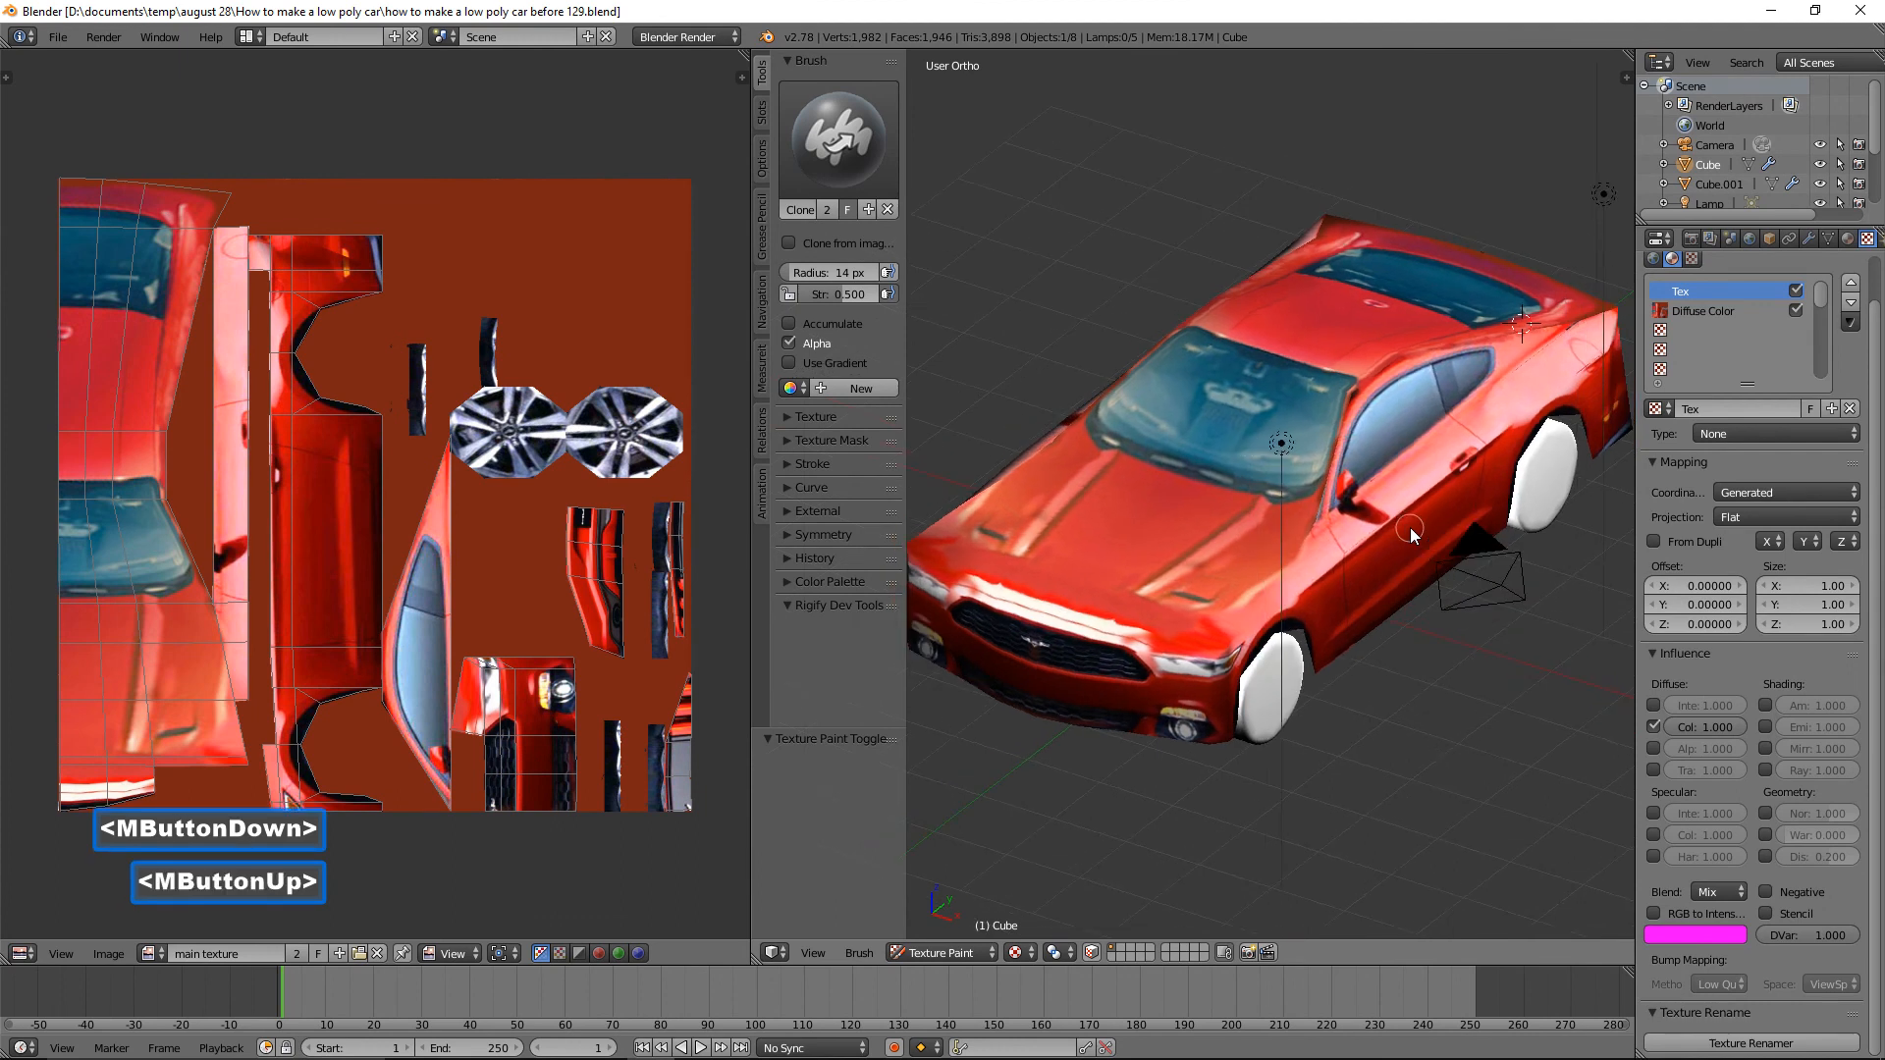
pyautogui.click(993, 954)
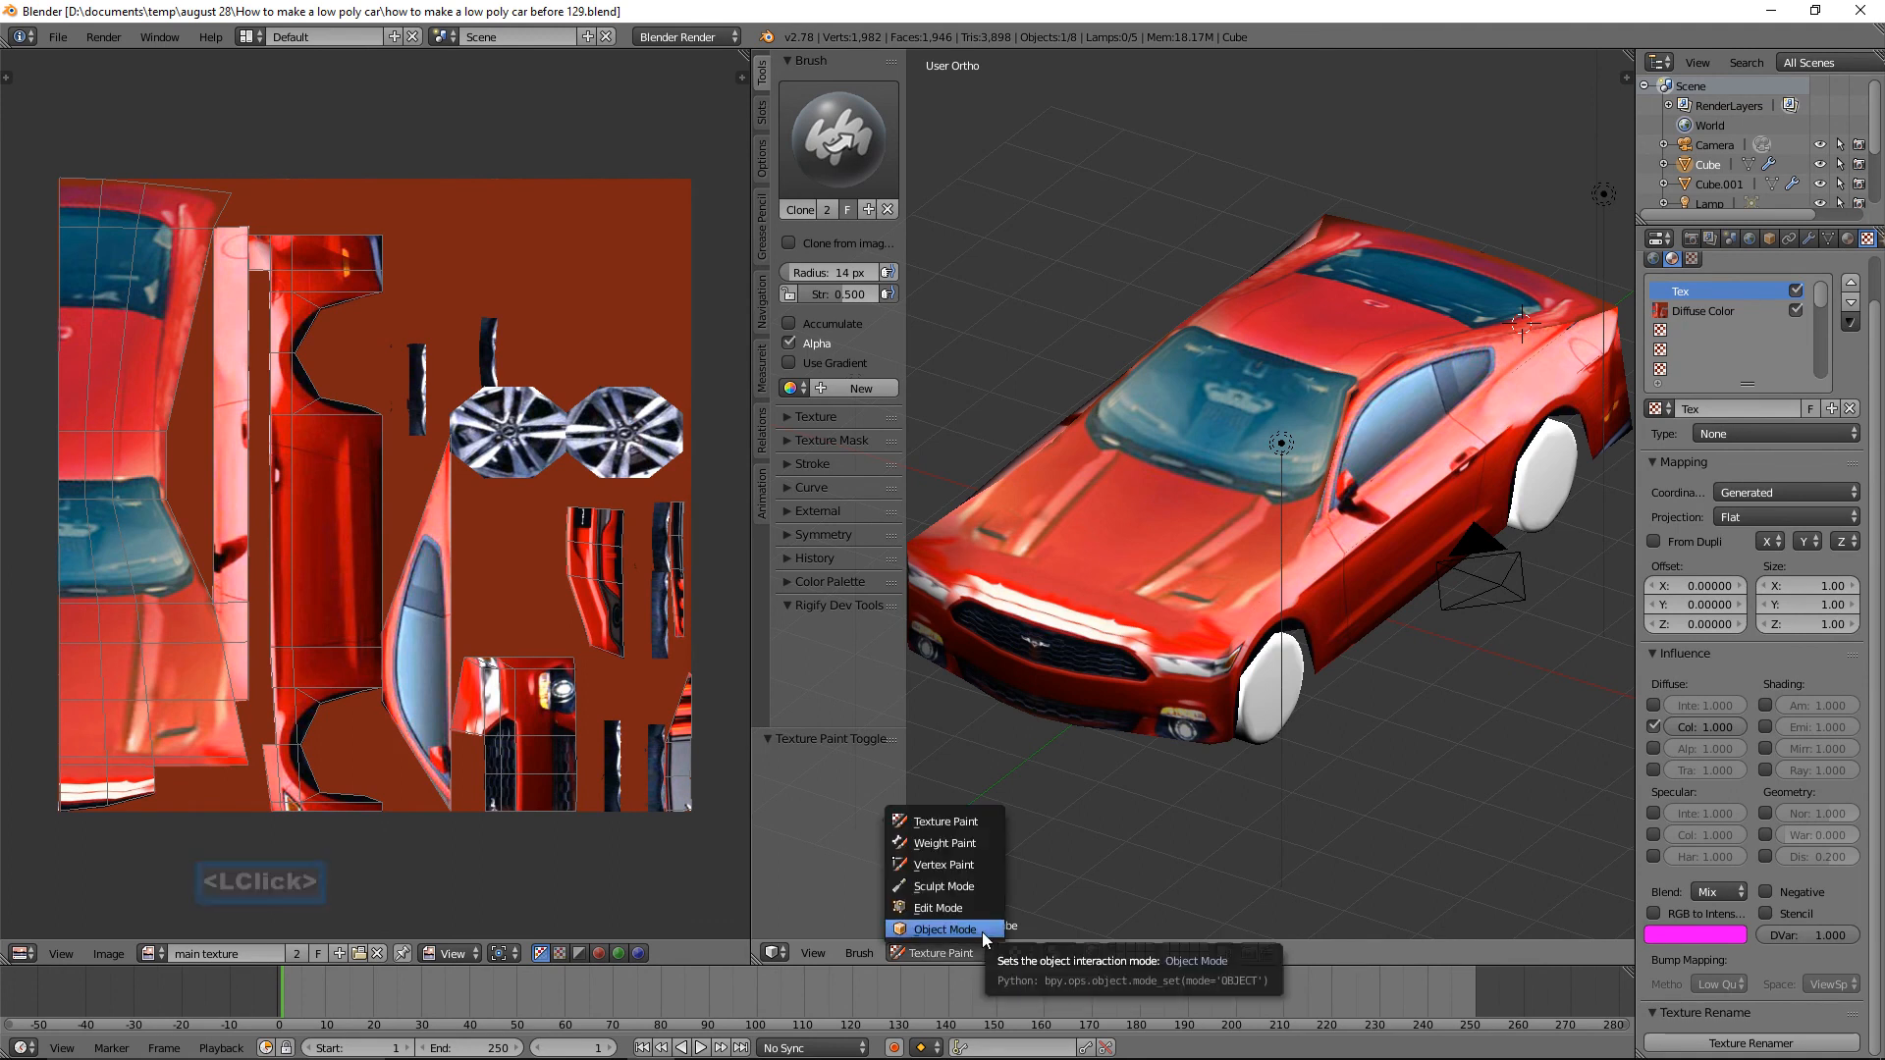
pyautogui.click(982, 929)
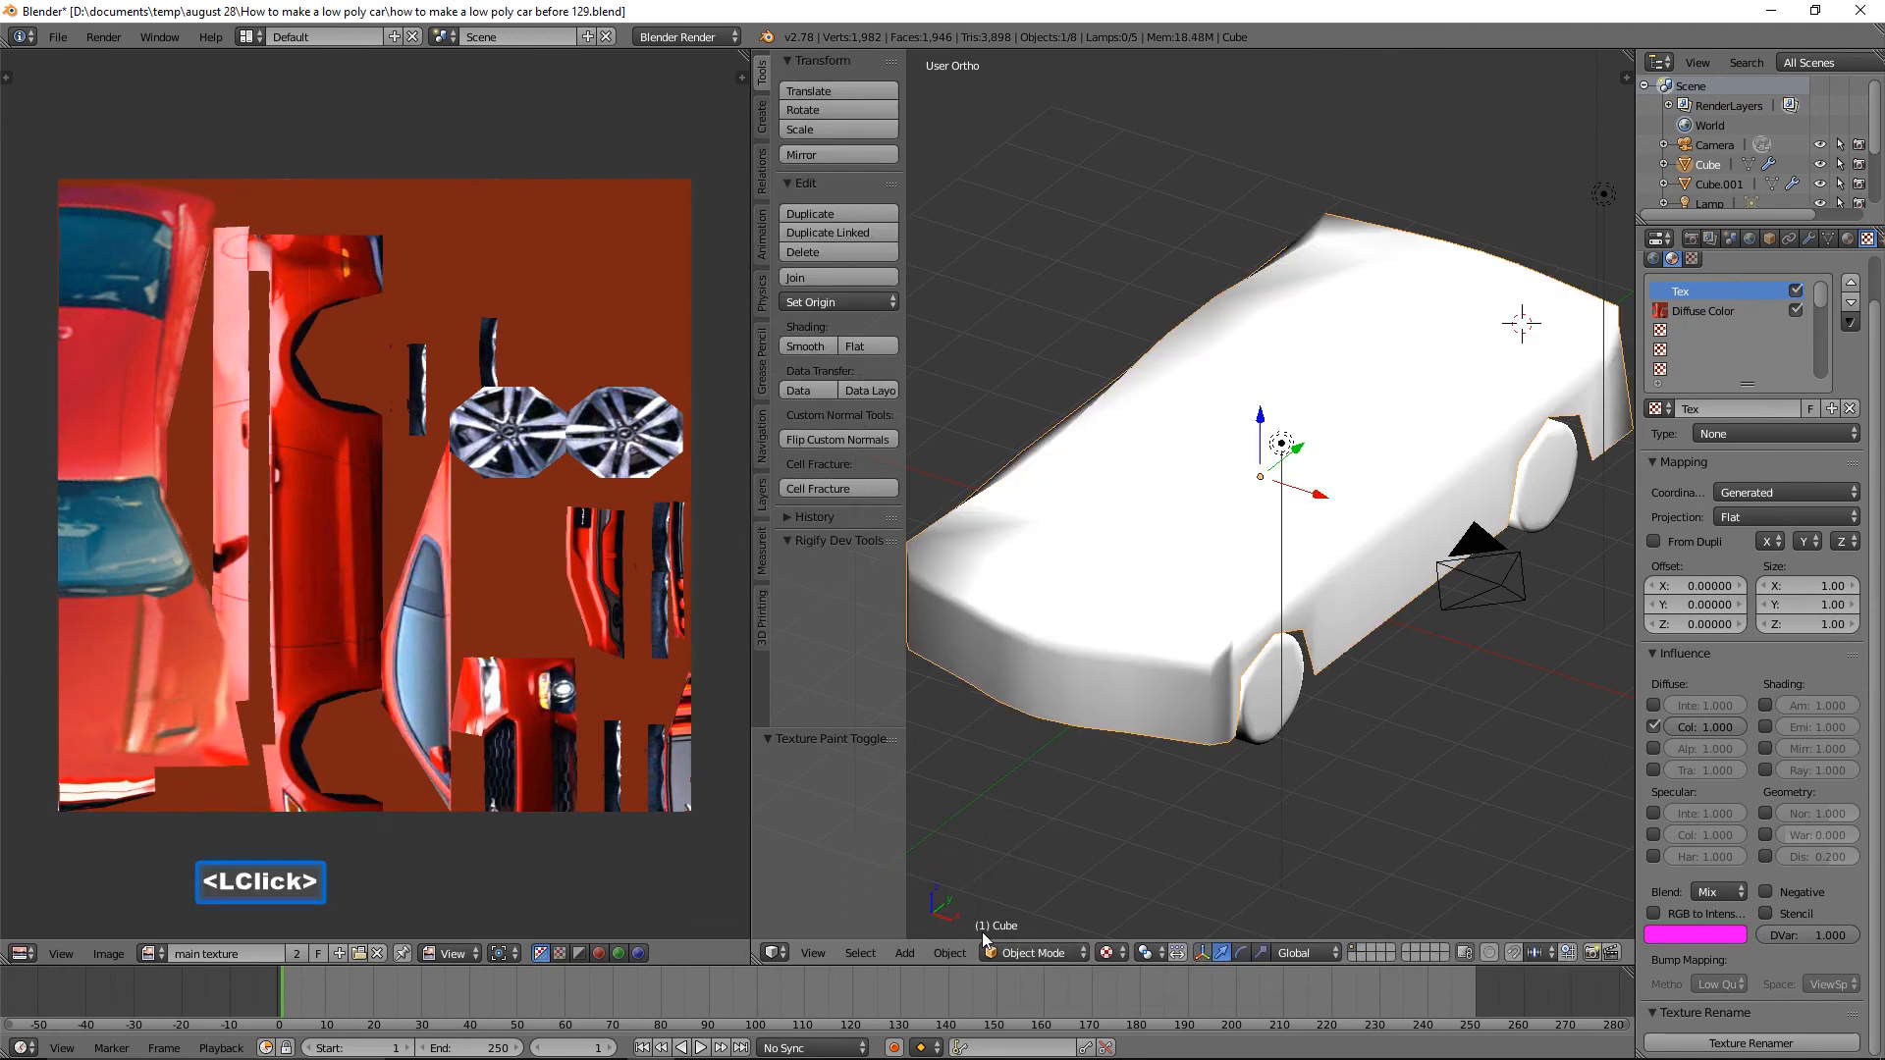
pyautogui.click(1113, 955)
pyautogui.click(1170, 889)
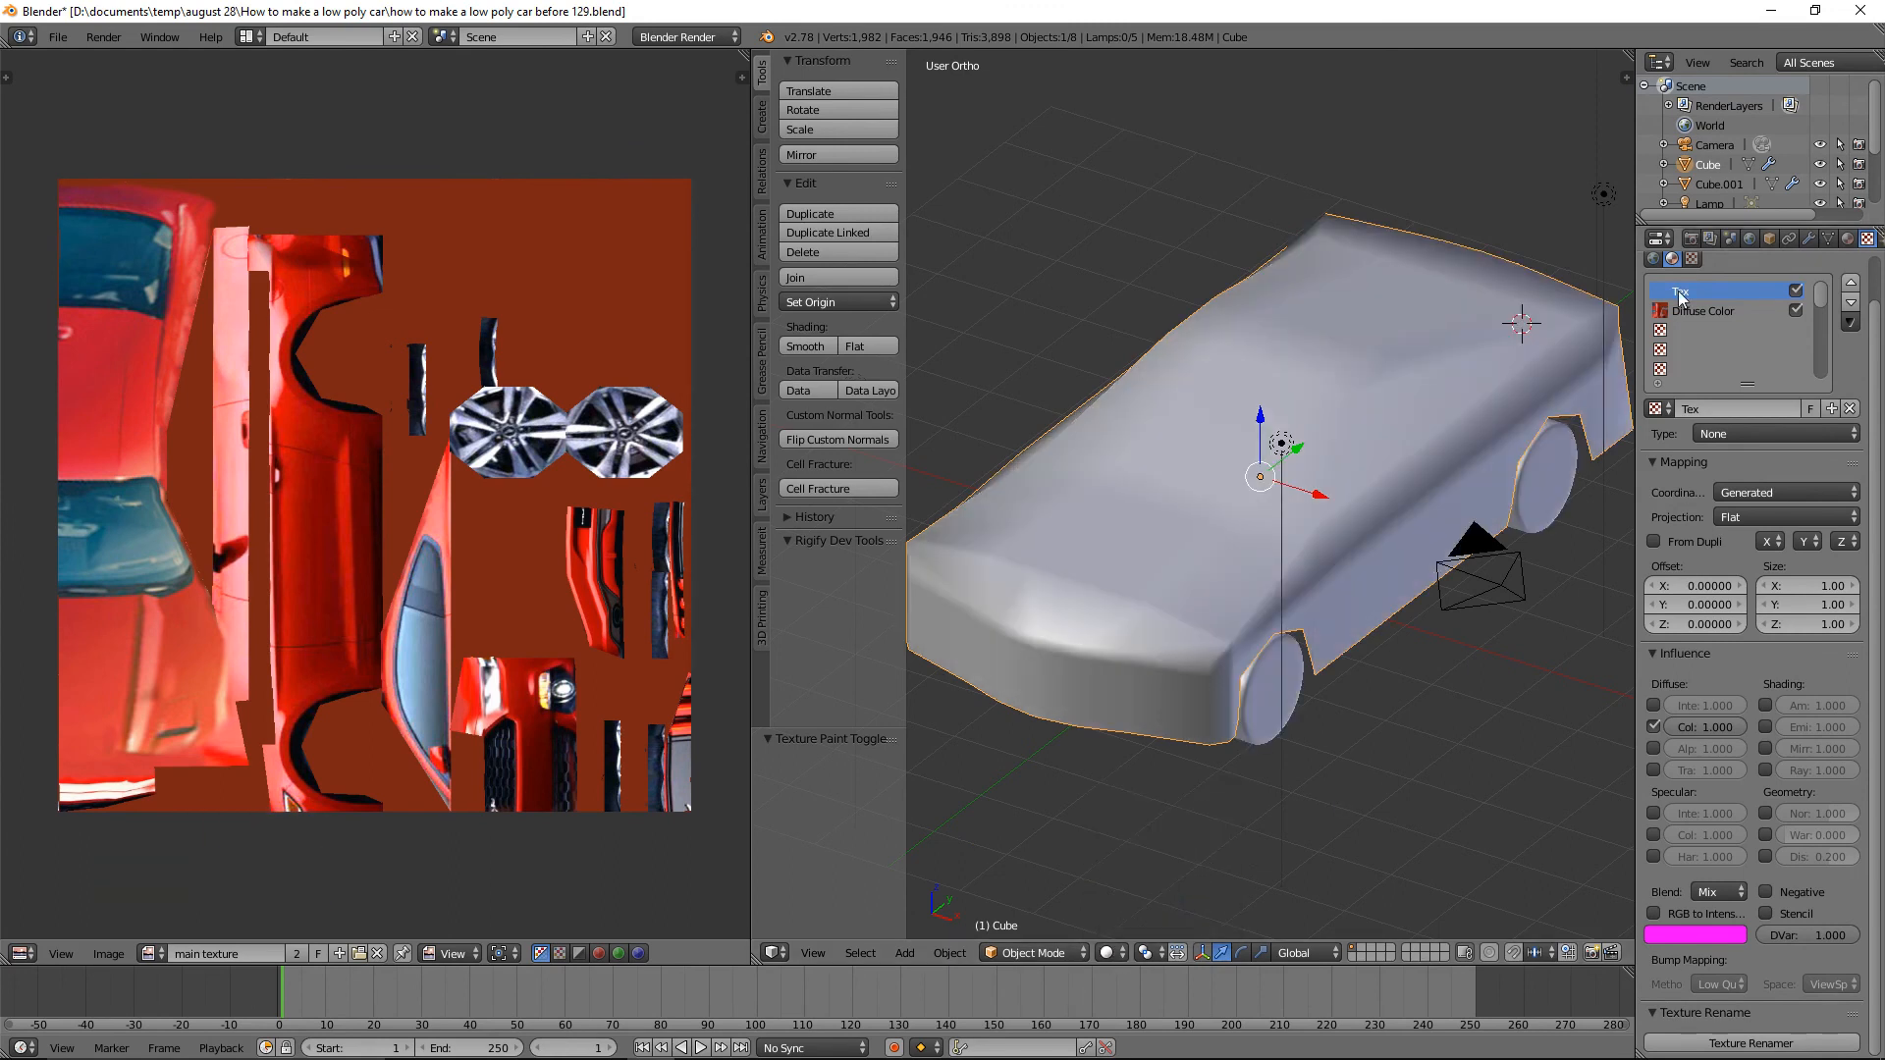
# Set the material's Tex texture to the Image or Movie type and assign the main texture image to it.
pyautogui.click(1847, 238)
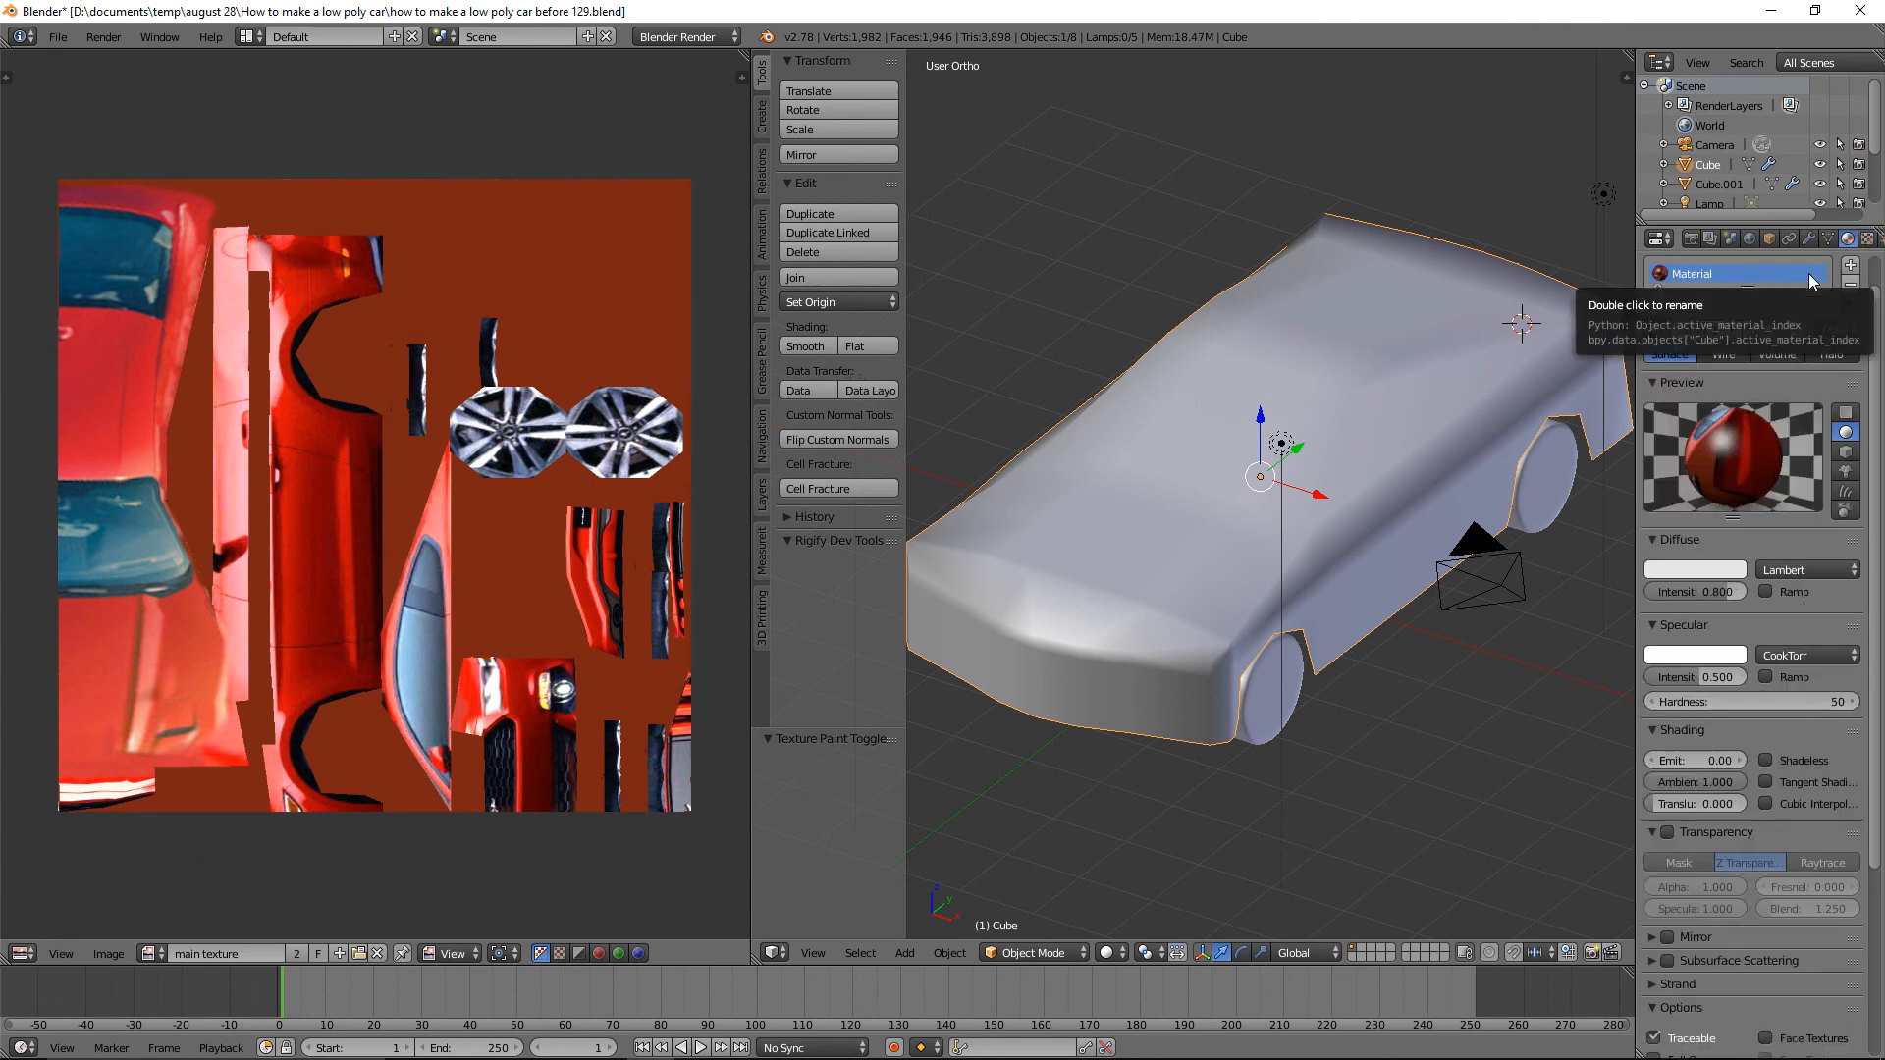
pyautogui.click(1867, 240)
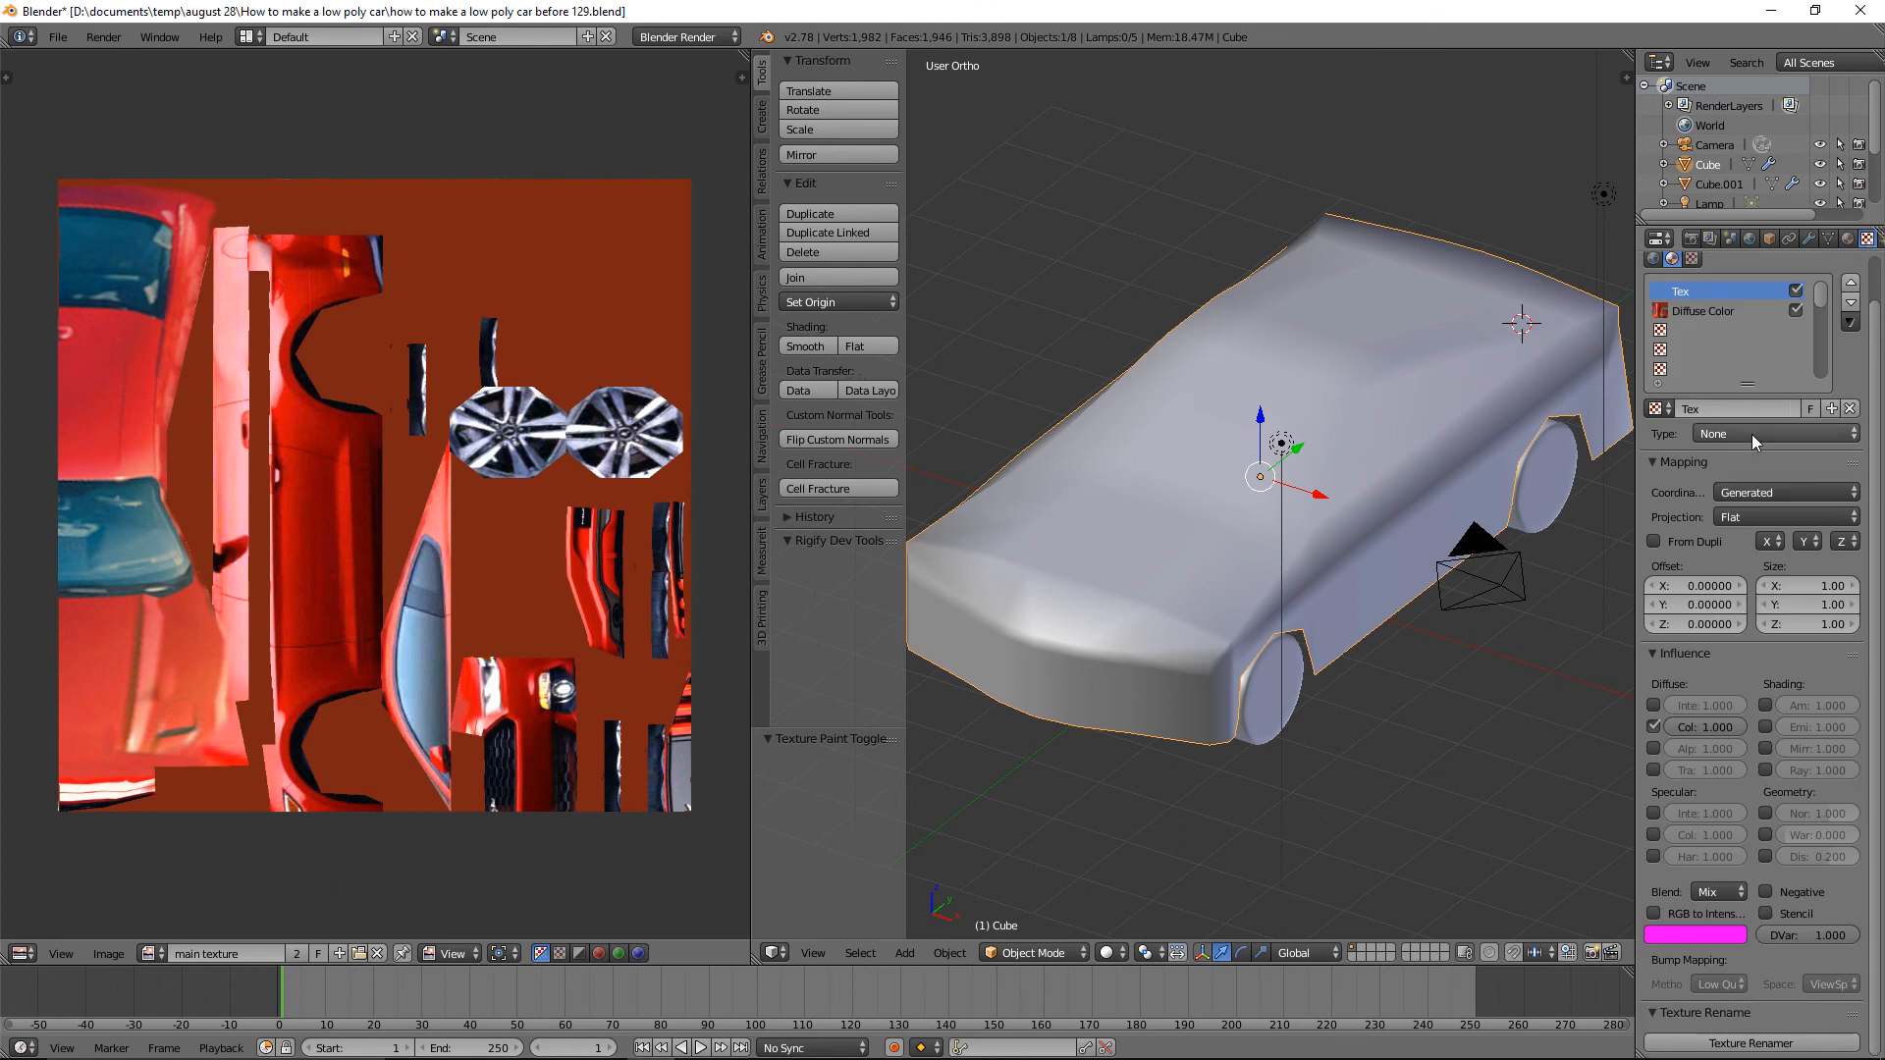
pyautogui.click(1847, 240)
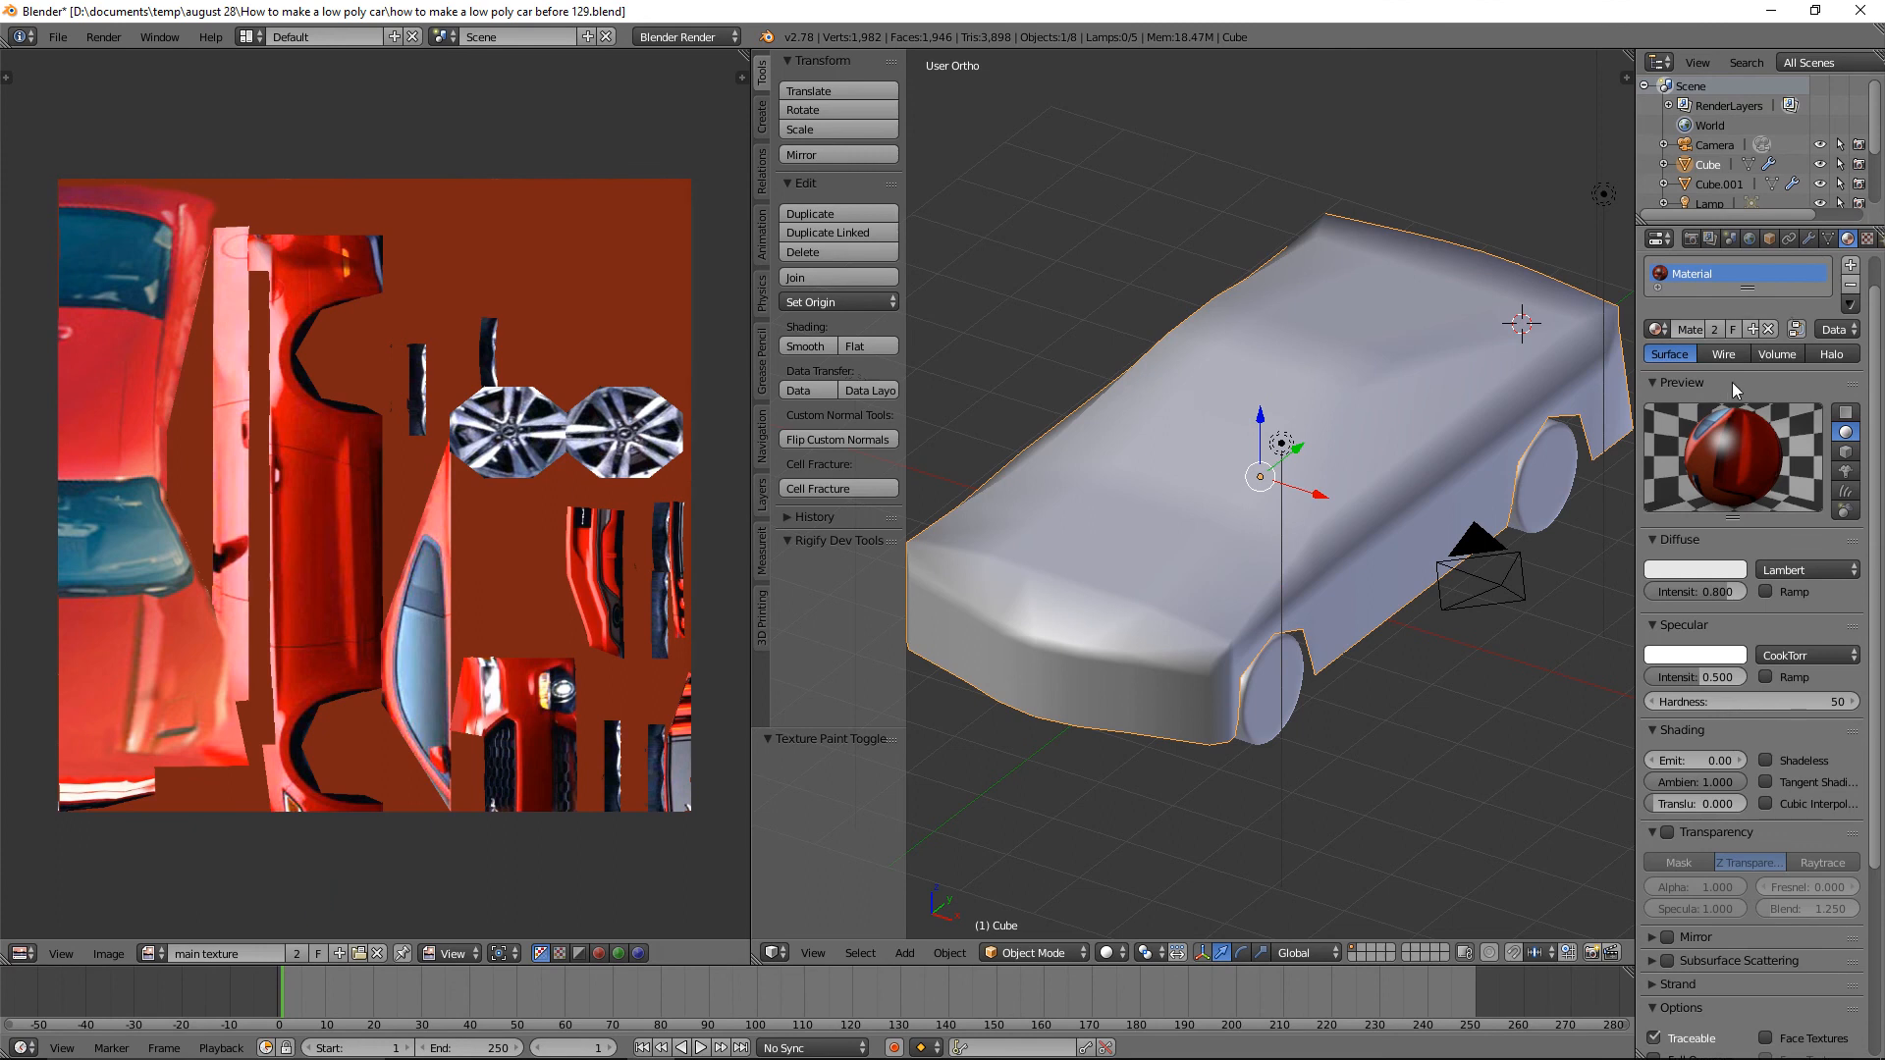
pyautogui.click(1866, 239)
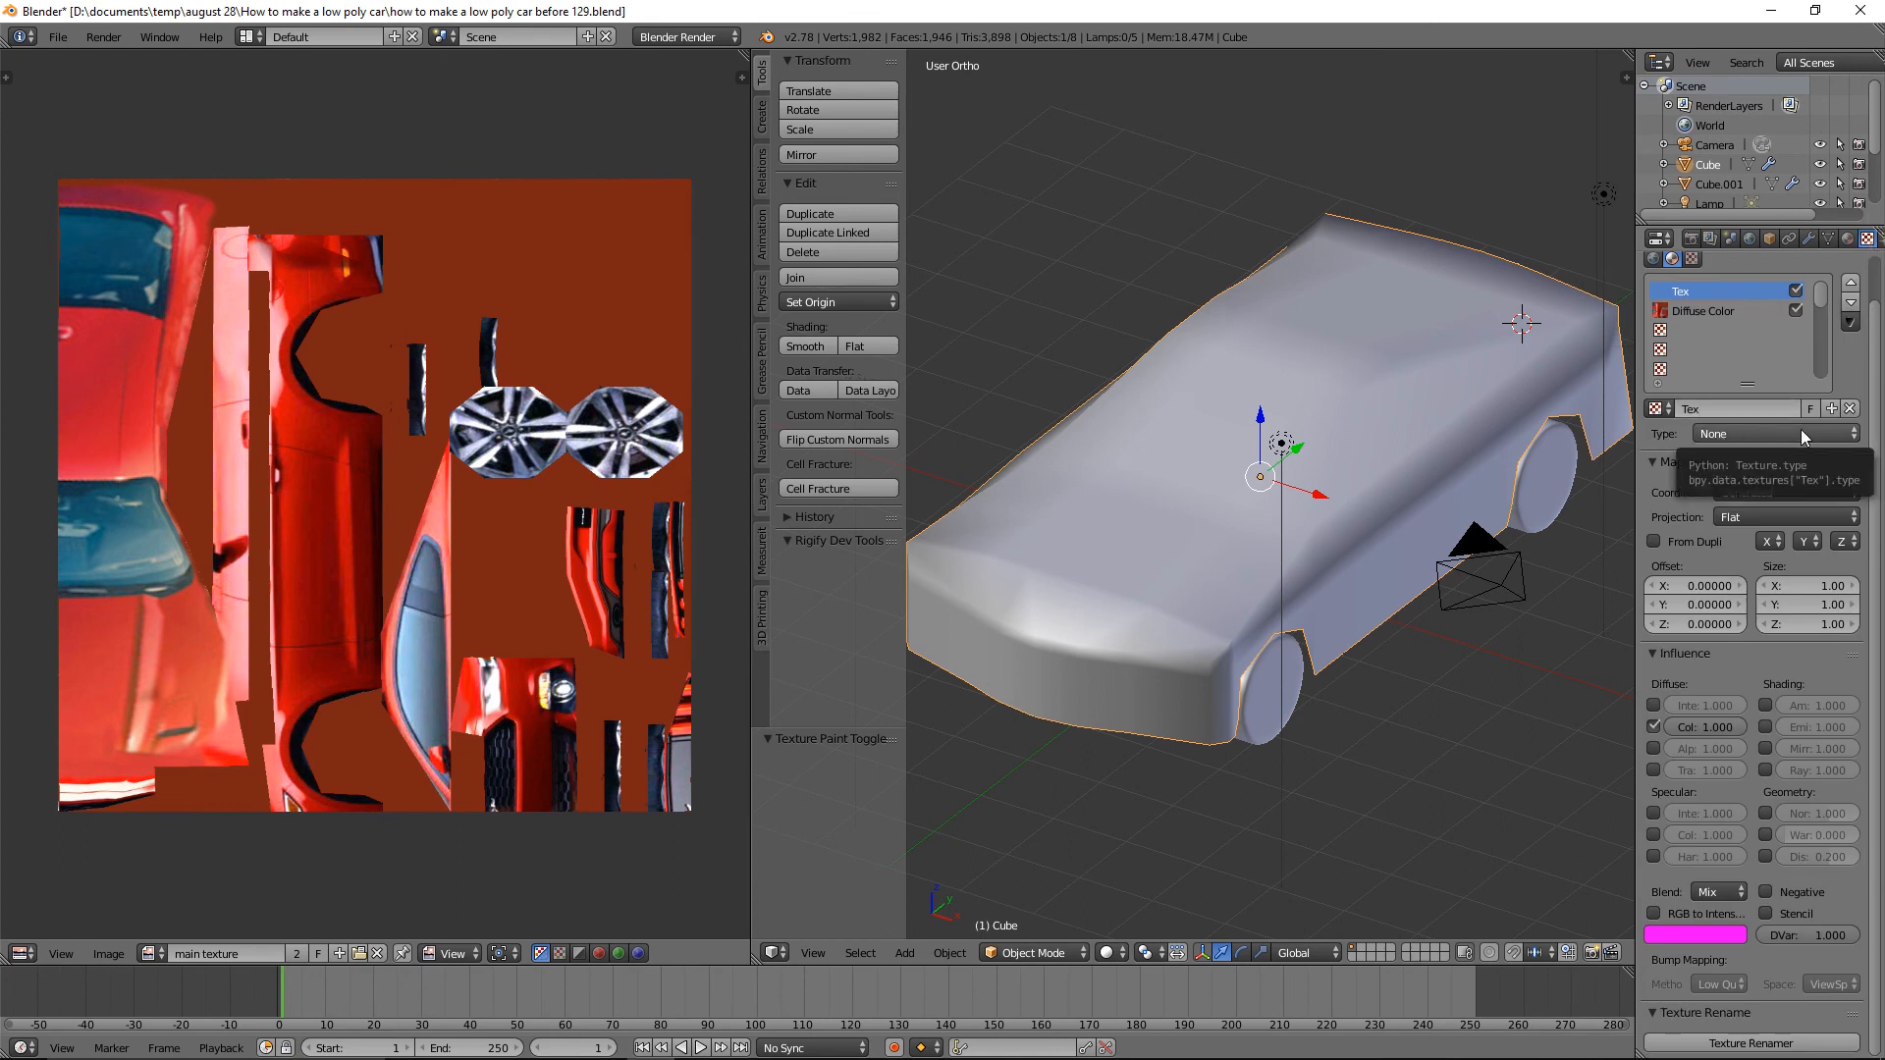
pyautogui.click(1853, 435)
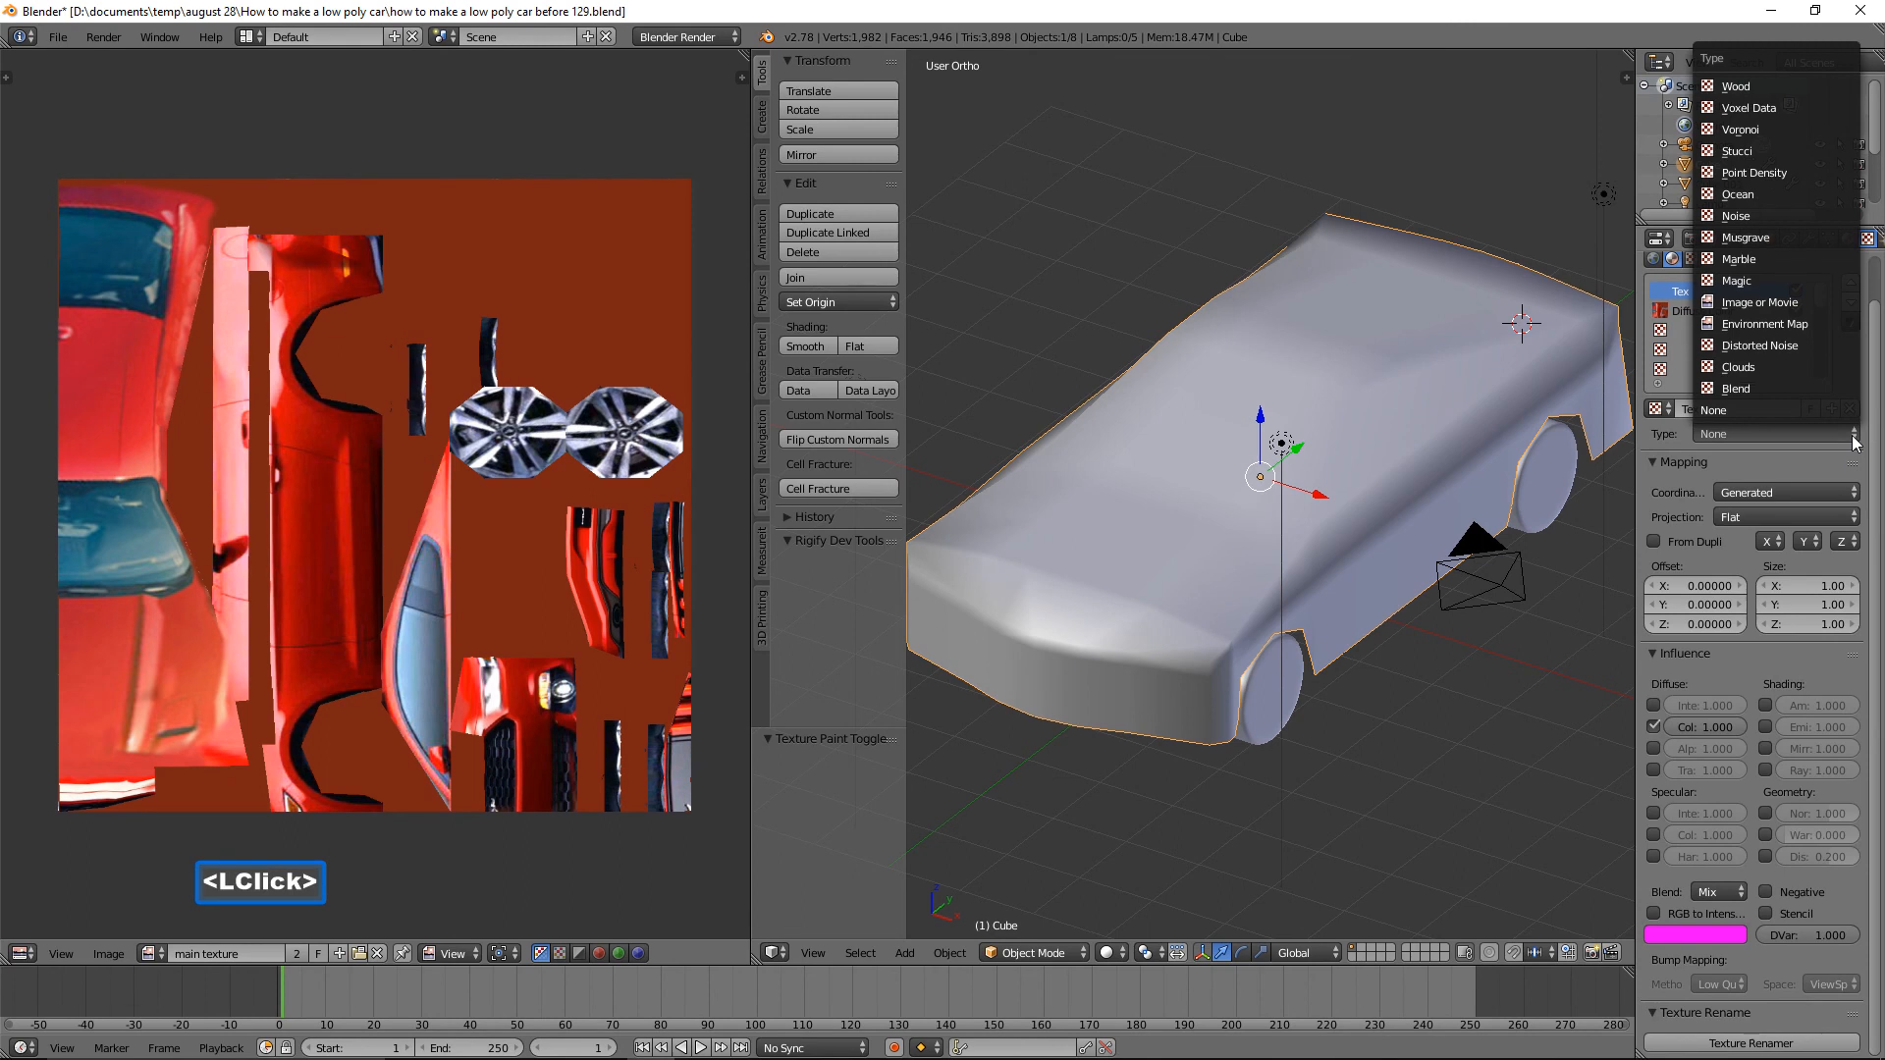
pyautogui.click(1834, 306)
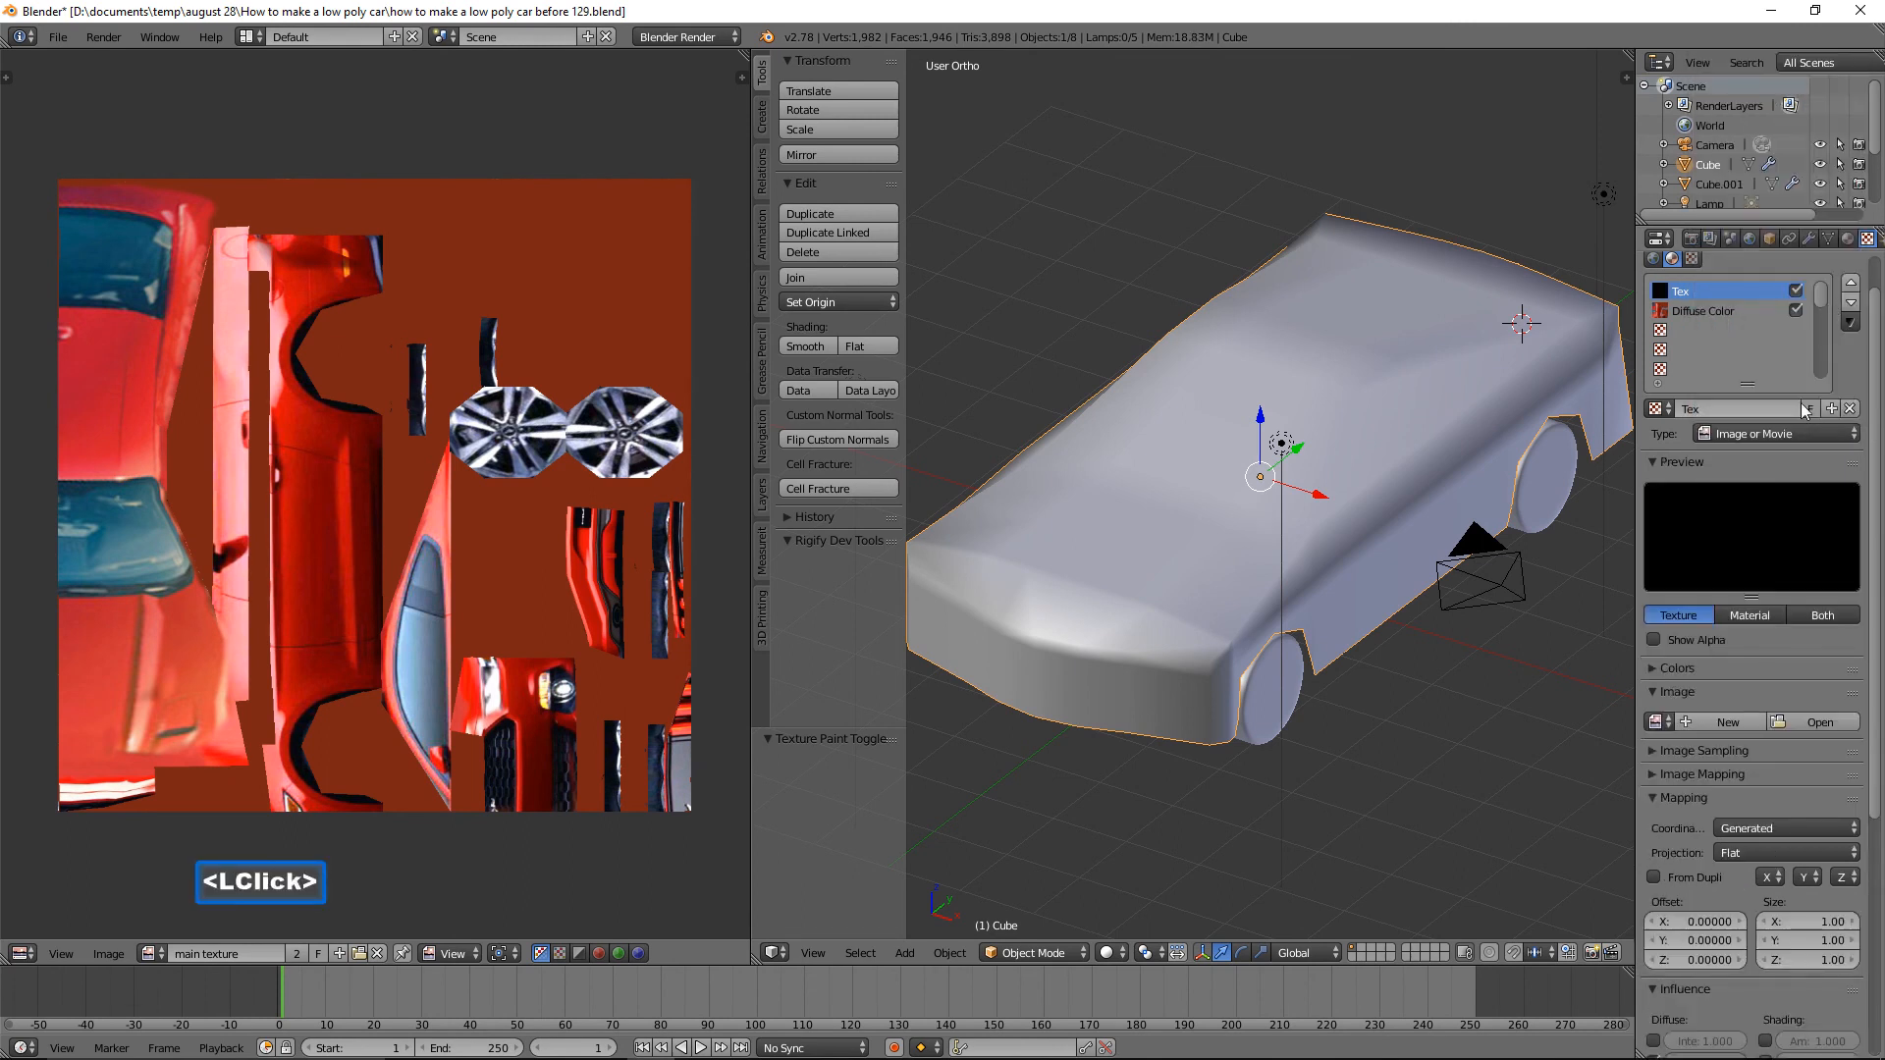
pyautogui.click(1669, 728)
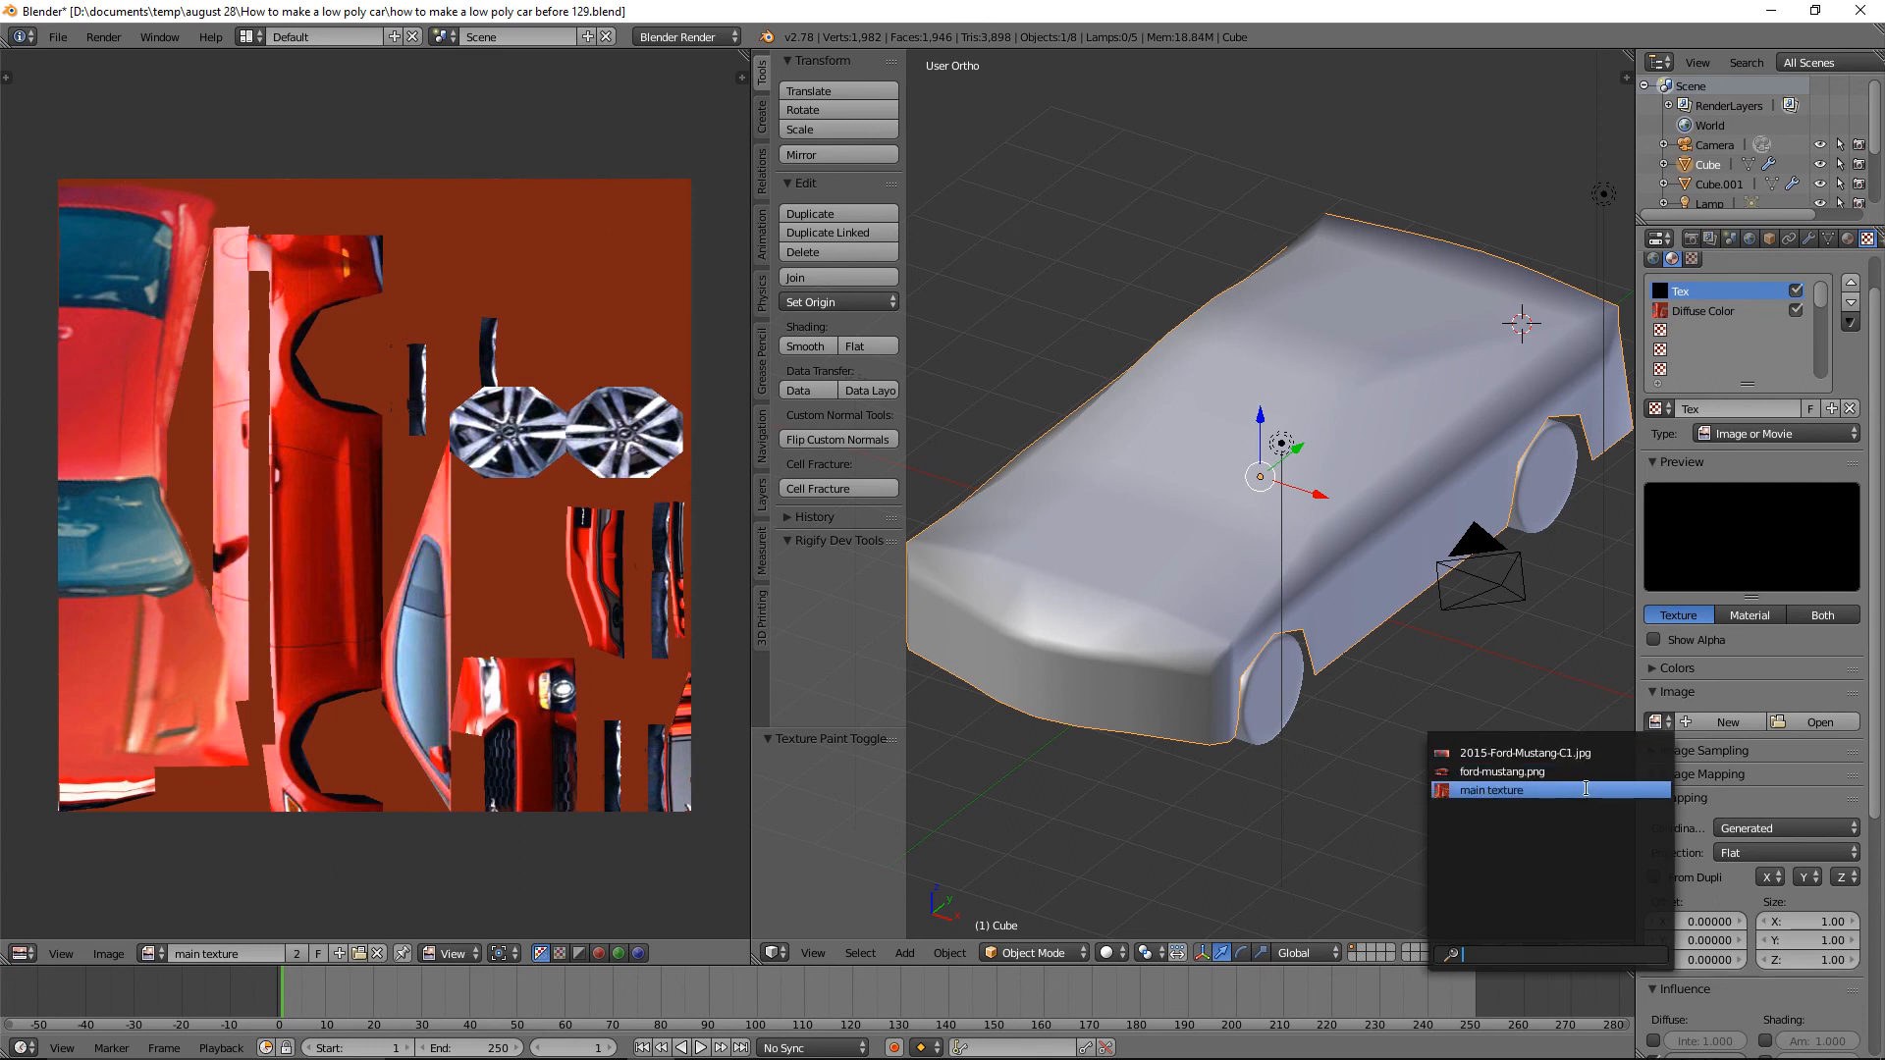
pyautogui.click(1585, 789)
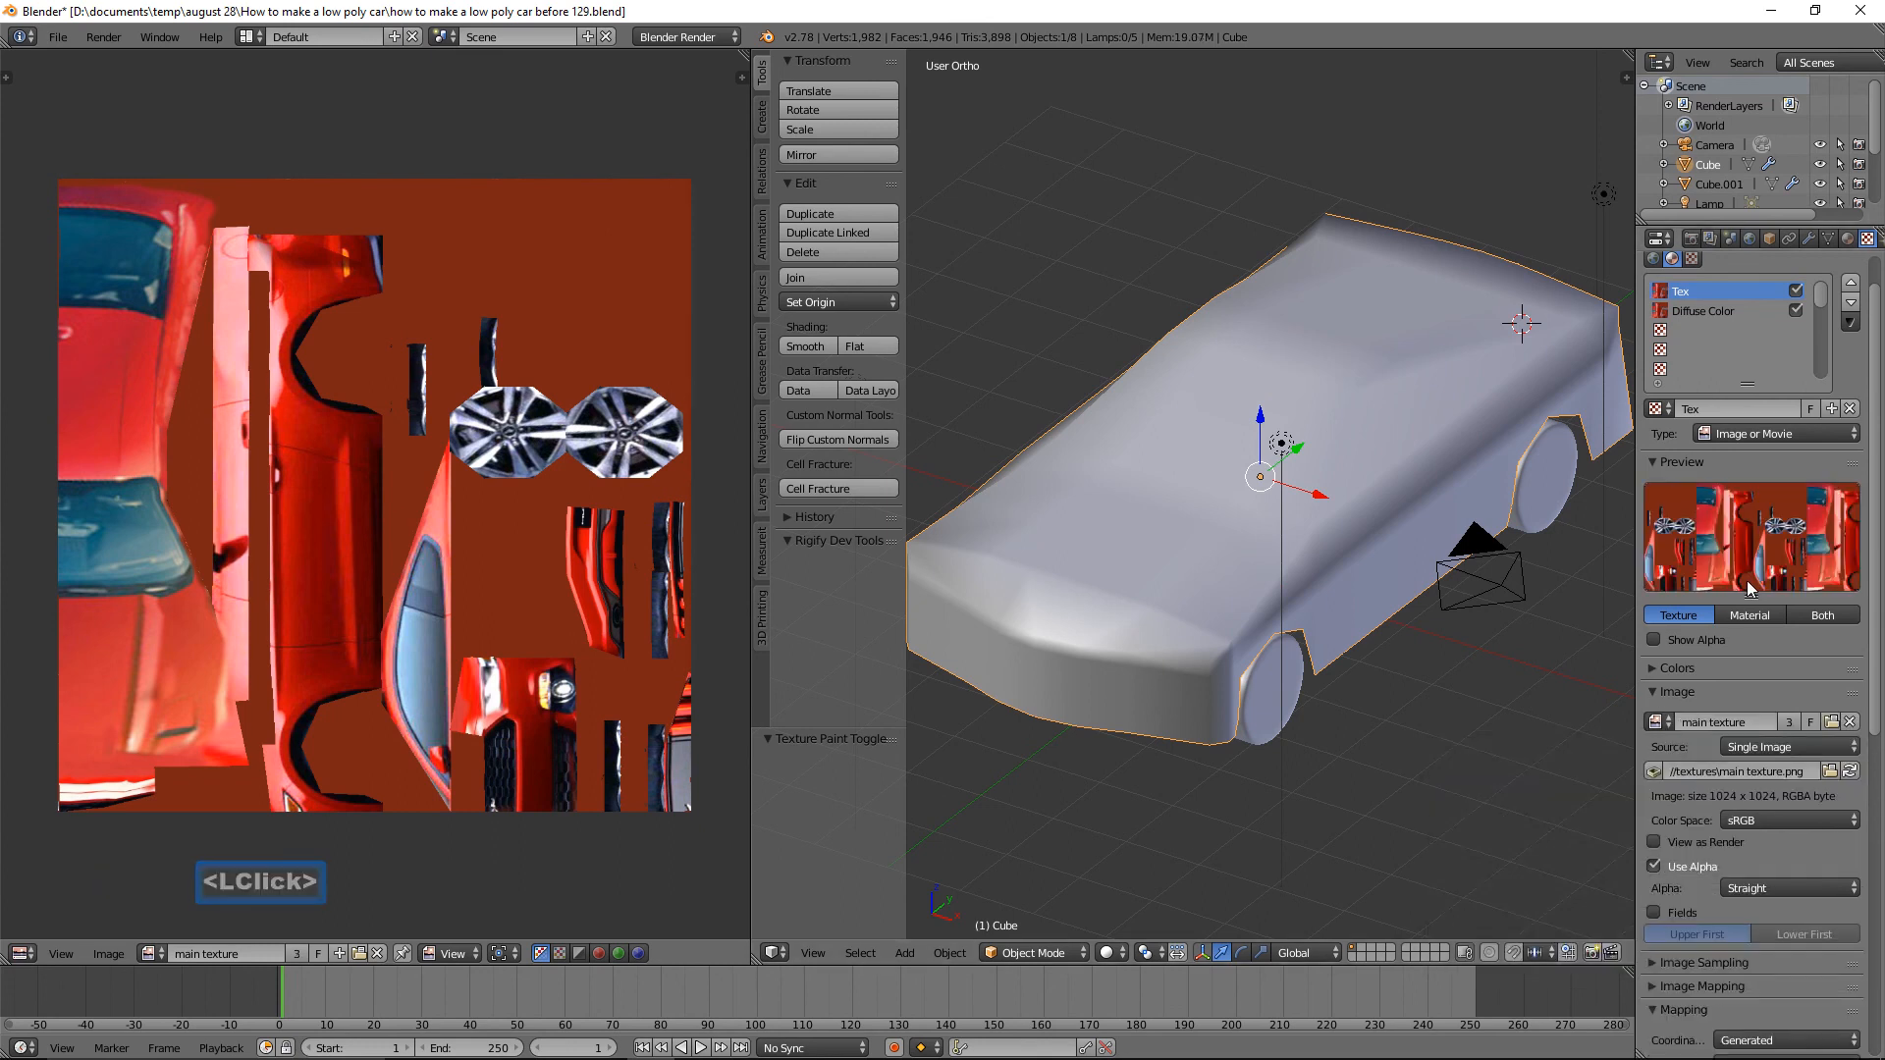
# Set the Tex texture's mapping coordinates to UV.
pyautogui.scroll(-3, 1776, 677)
pyautogui.scroll(-5, 1777, 677)
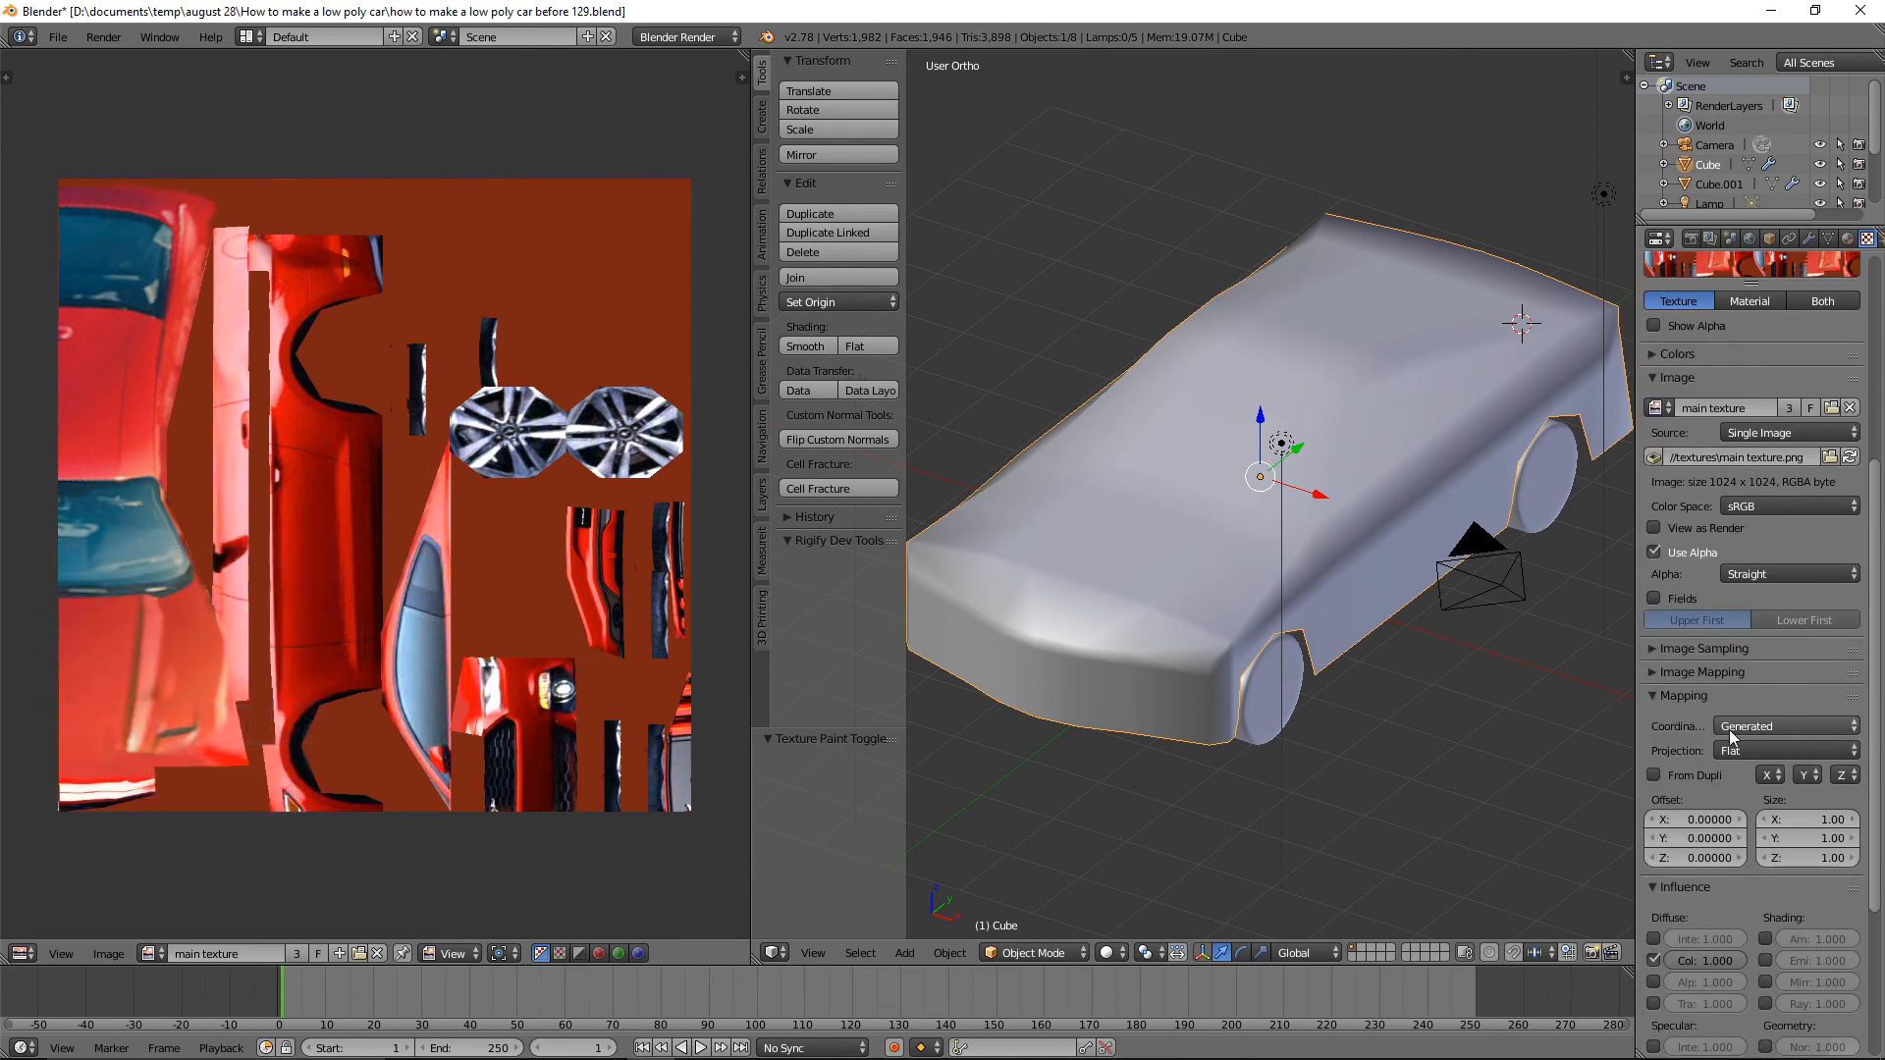
pyautogui.click(1844, 728)
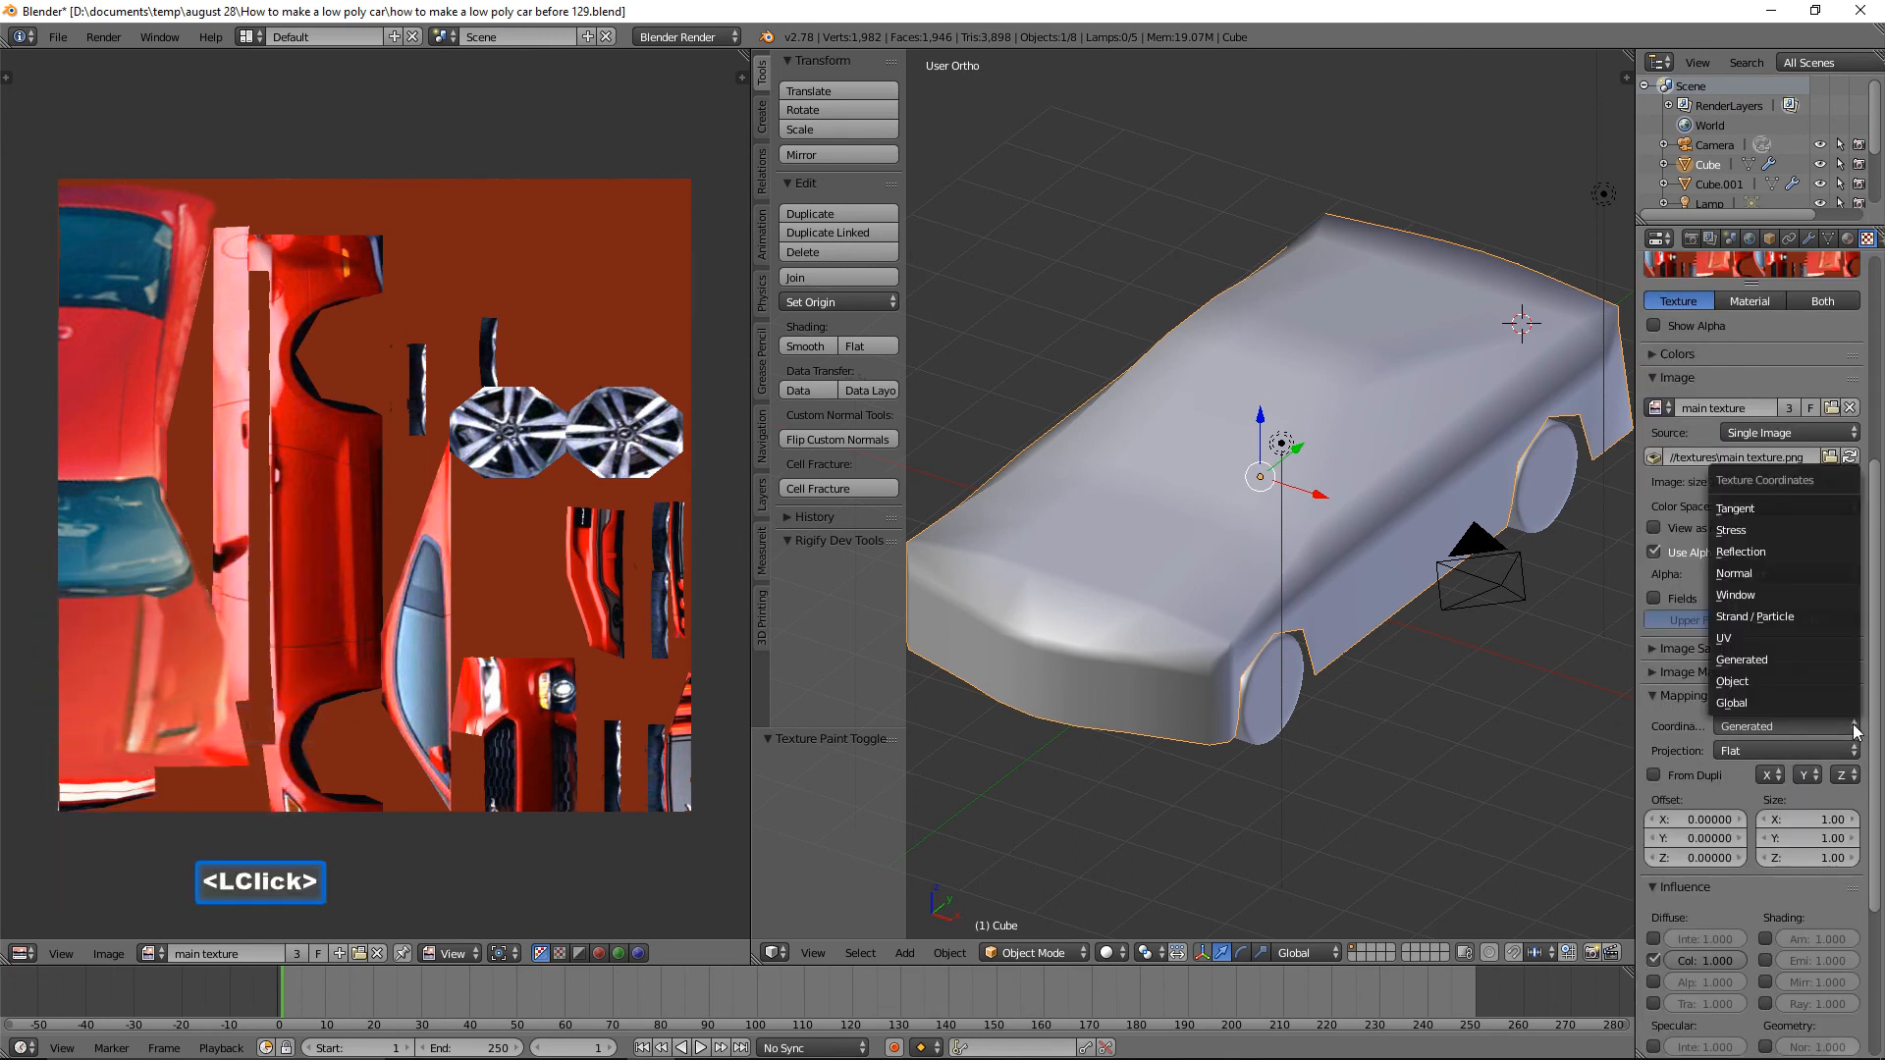
pyautogui.click(1834, 644)
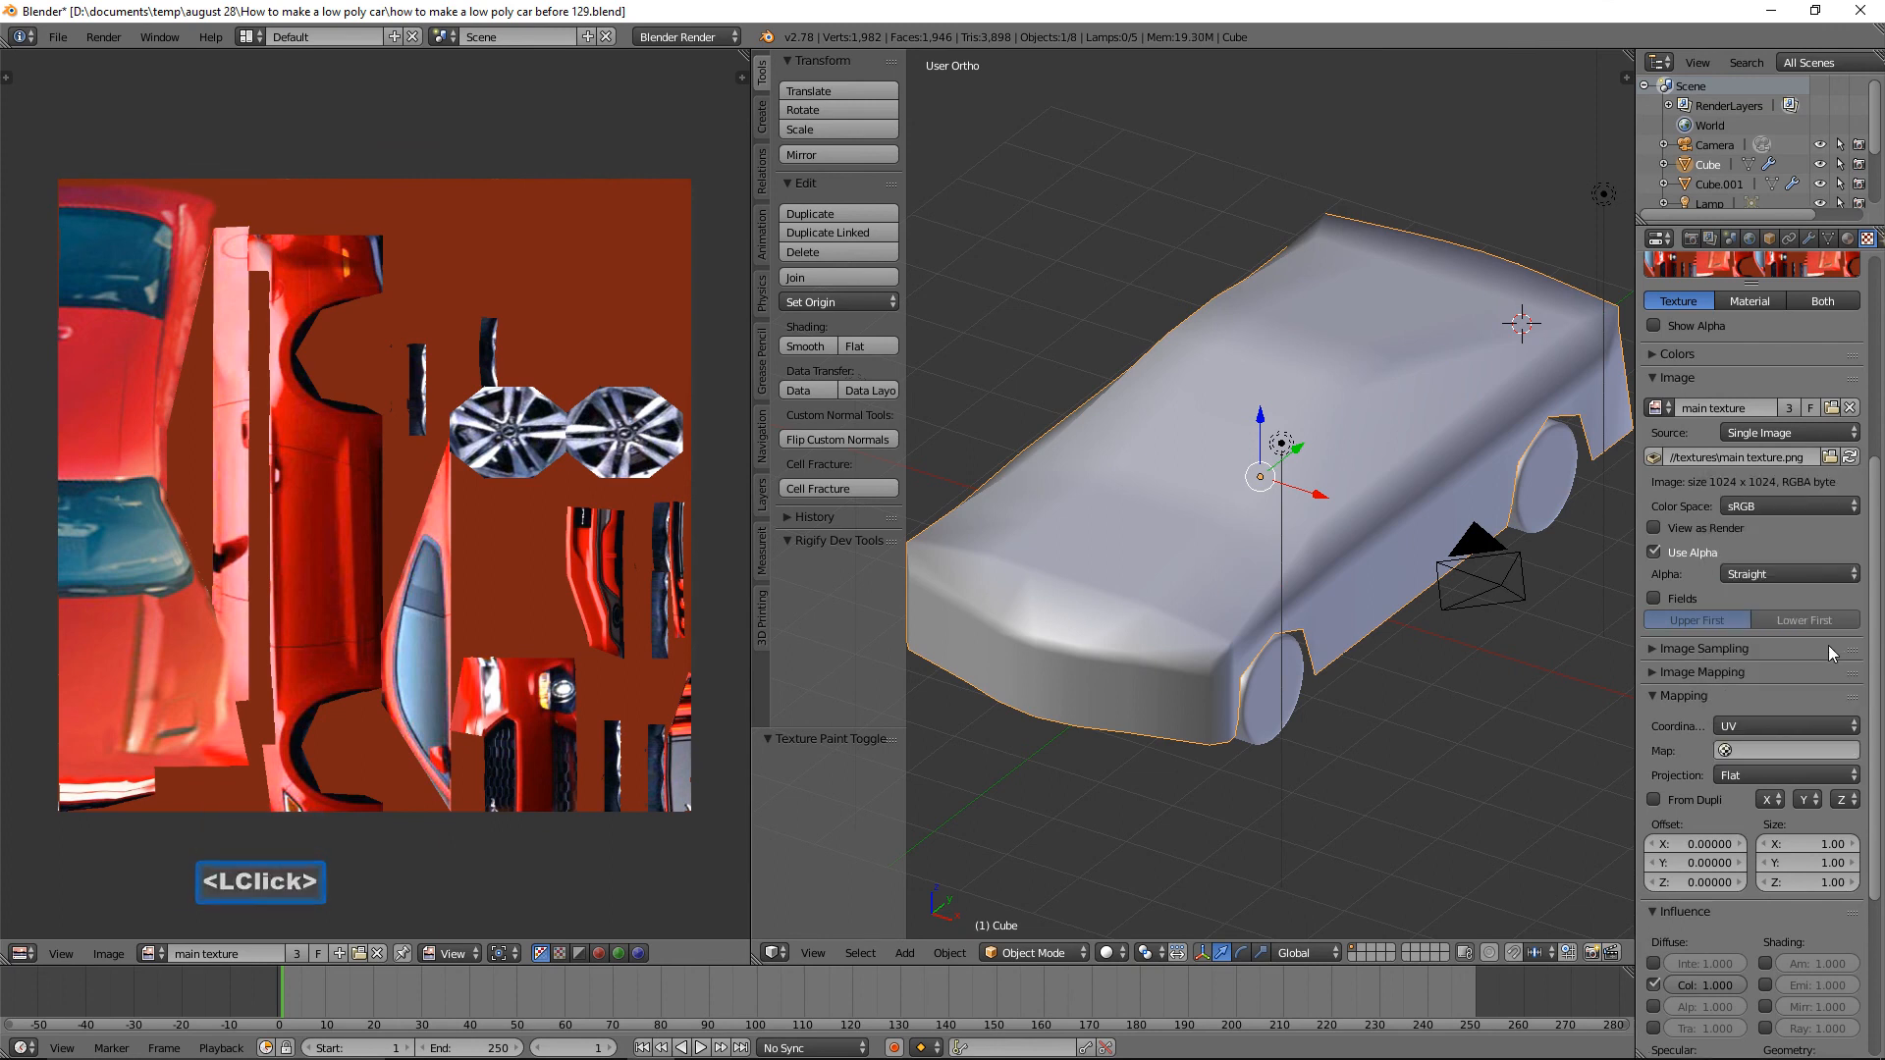
pyautogui.scroll(-2, 1828, 645)
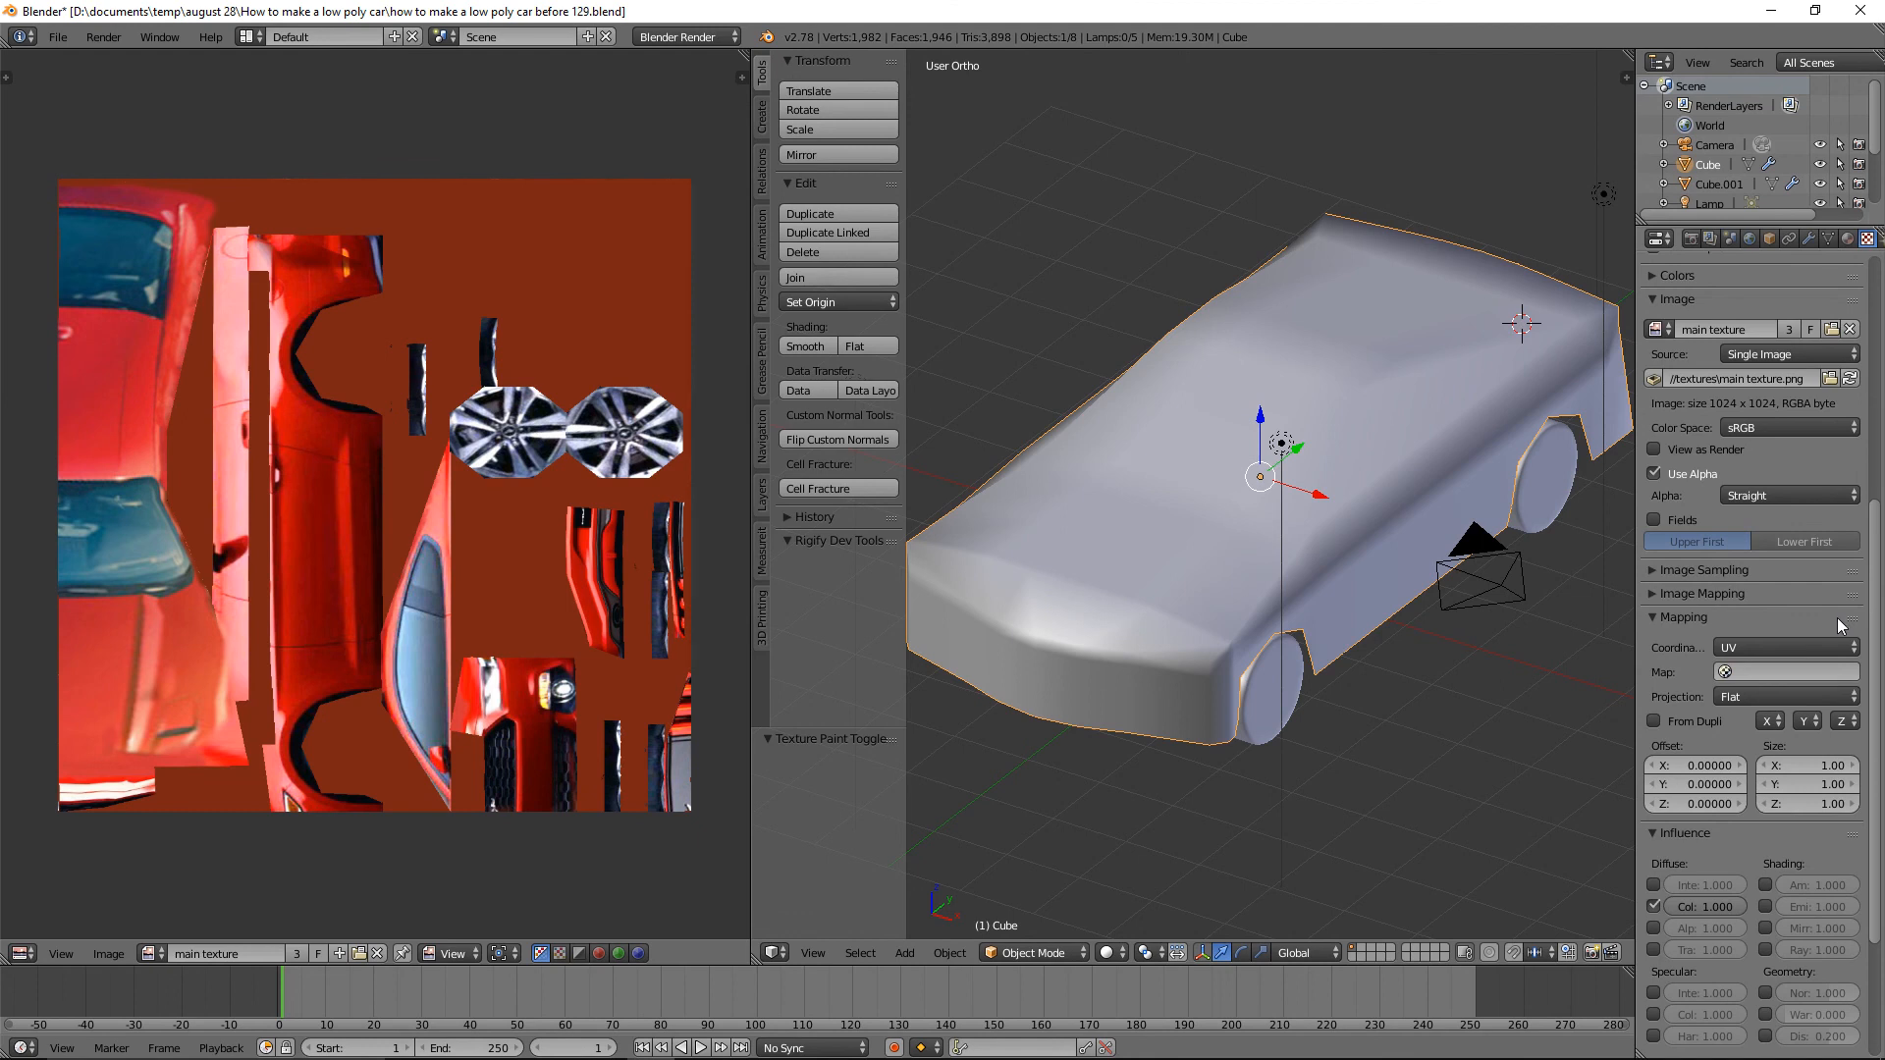
# Set the viewport shading to Material to view the textured car.
pyautogui.click(1157, 950)
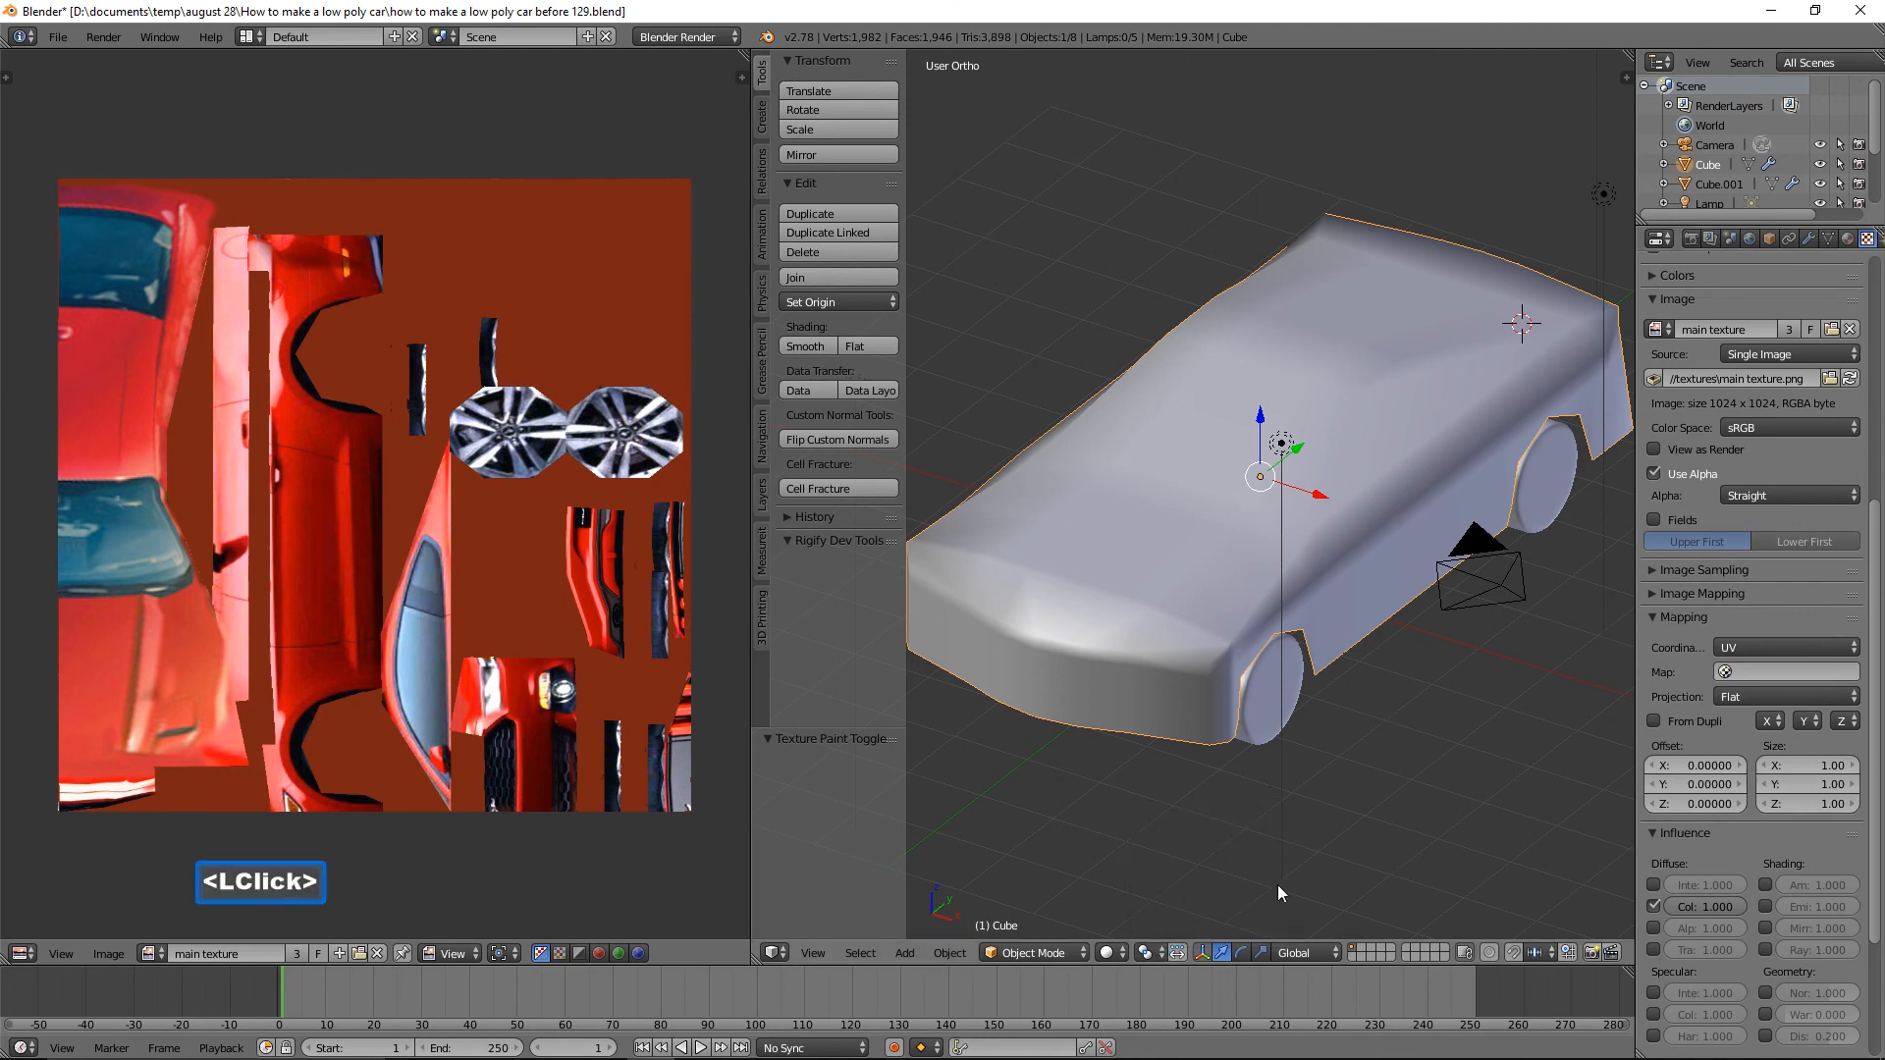
pyautogui.click(1113, 952)
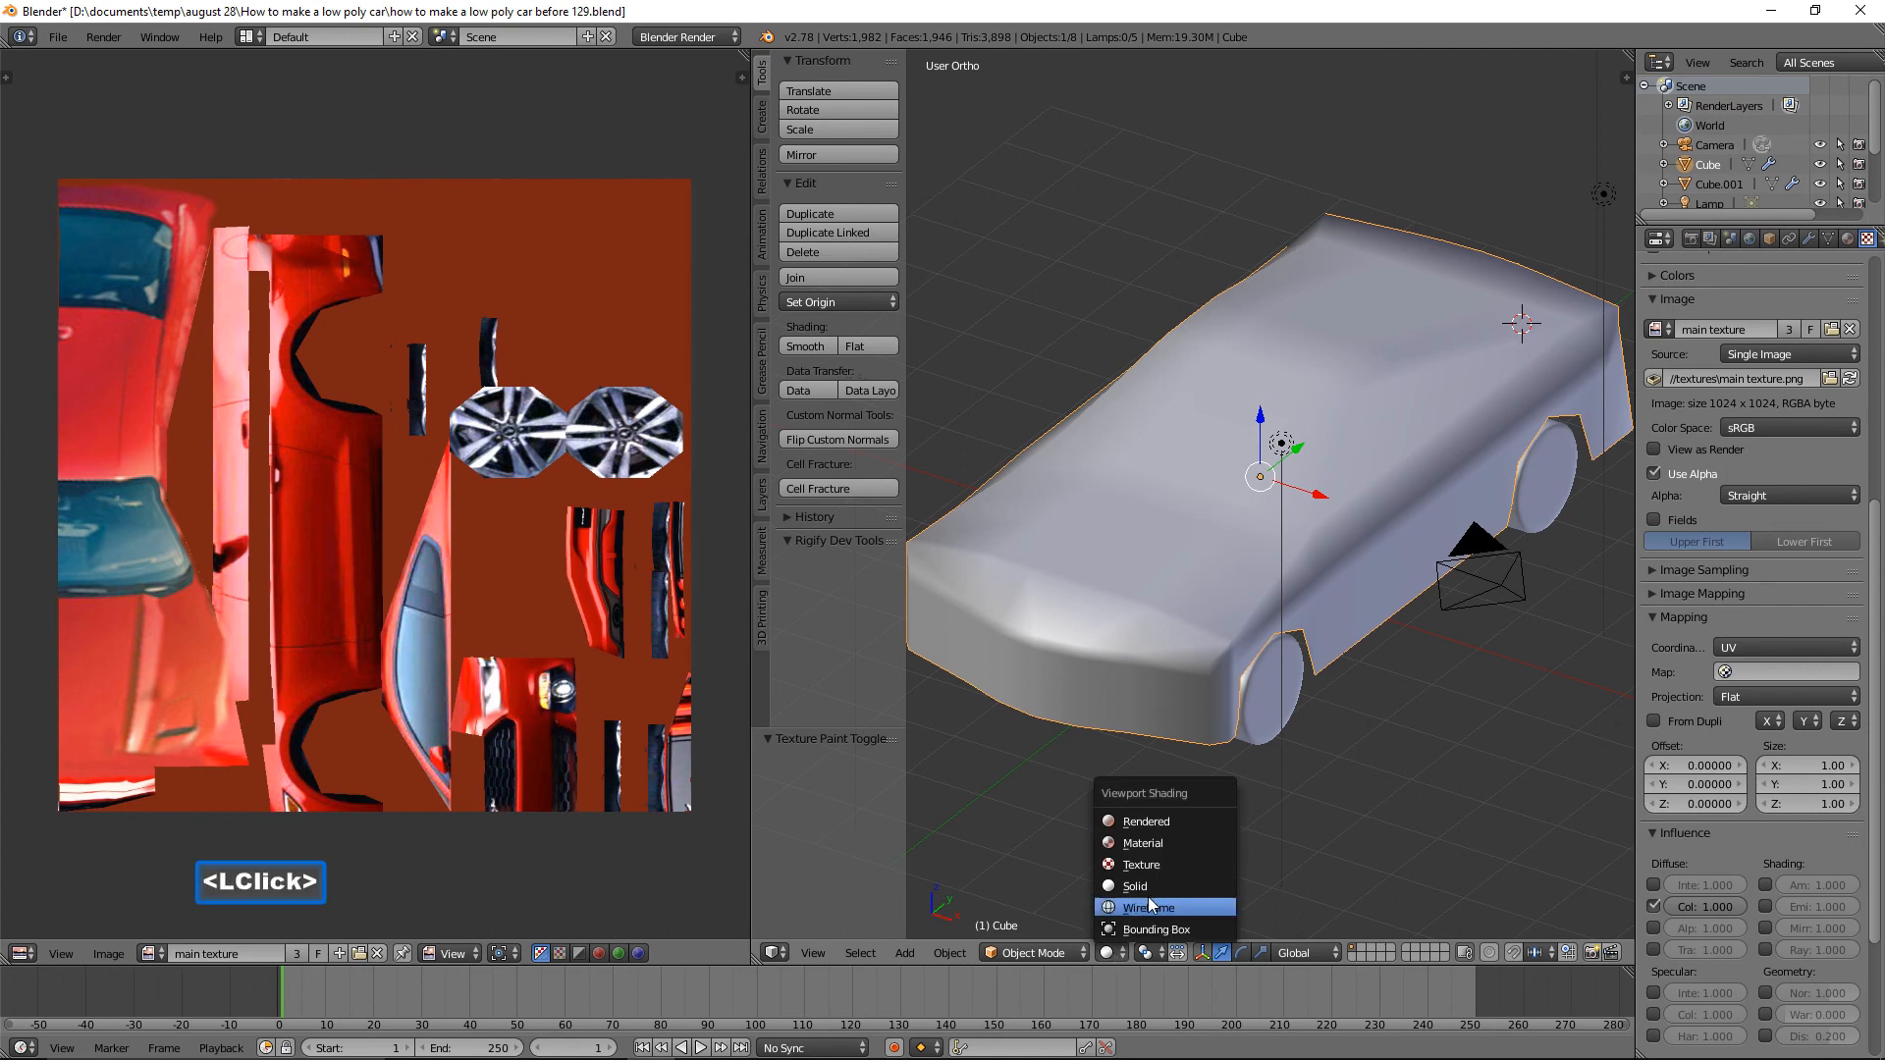
pyautogui.click(1196, 846)
pyautogui.moveTo(1231, 815)
pyautogui.mouseDown(button='middle')
pyautogui.moveTo(1400, 687)
pyautogui.moveTo(1294, 640)
pyautogui.moveTo(1356, 585)
pyautogui.moveTo(1388, 680)
pyautogui.mouseUp(button='middle')
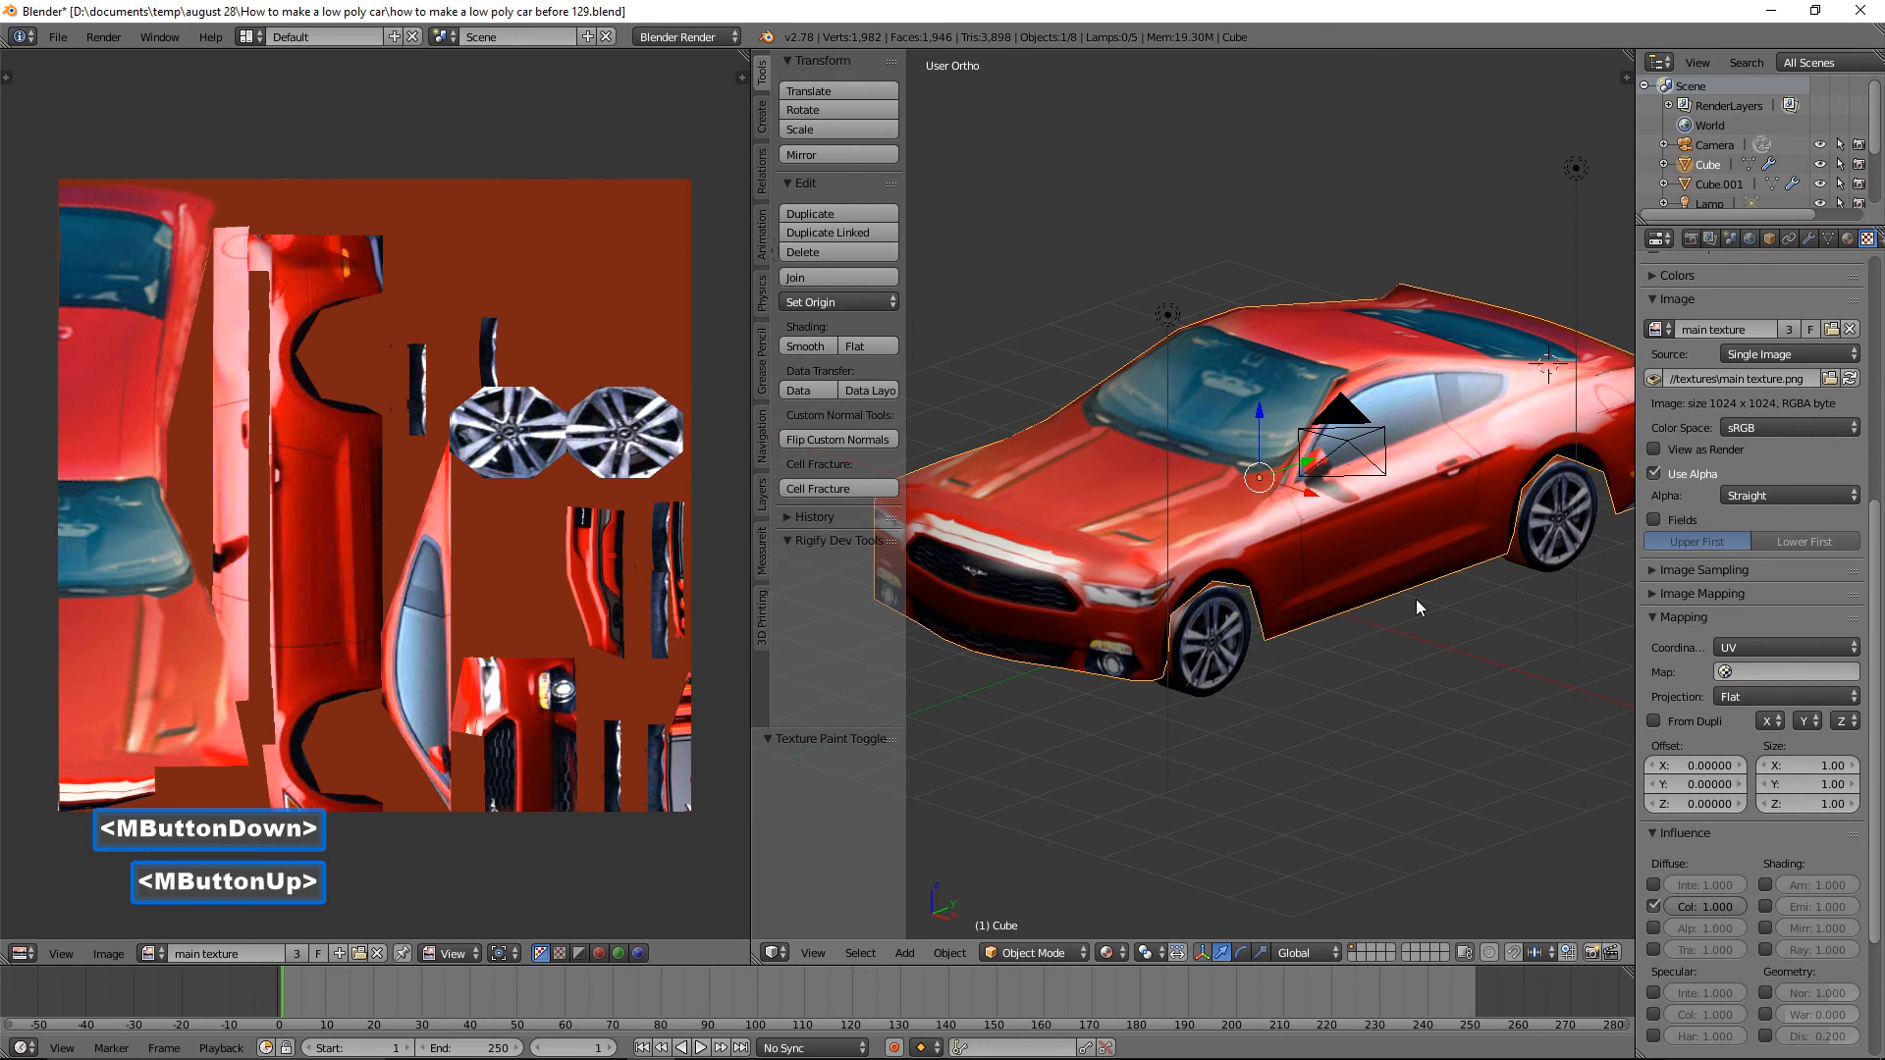
# Select the wheels and temporarily hide their Subdivision Surface modifier in the viewport to inspect the unsmoothed shape.
pyautogui.click(1247, 665)
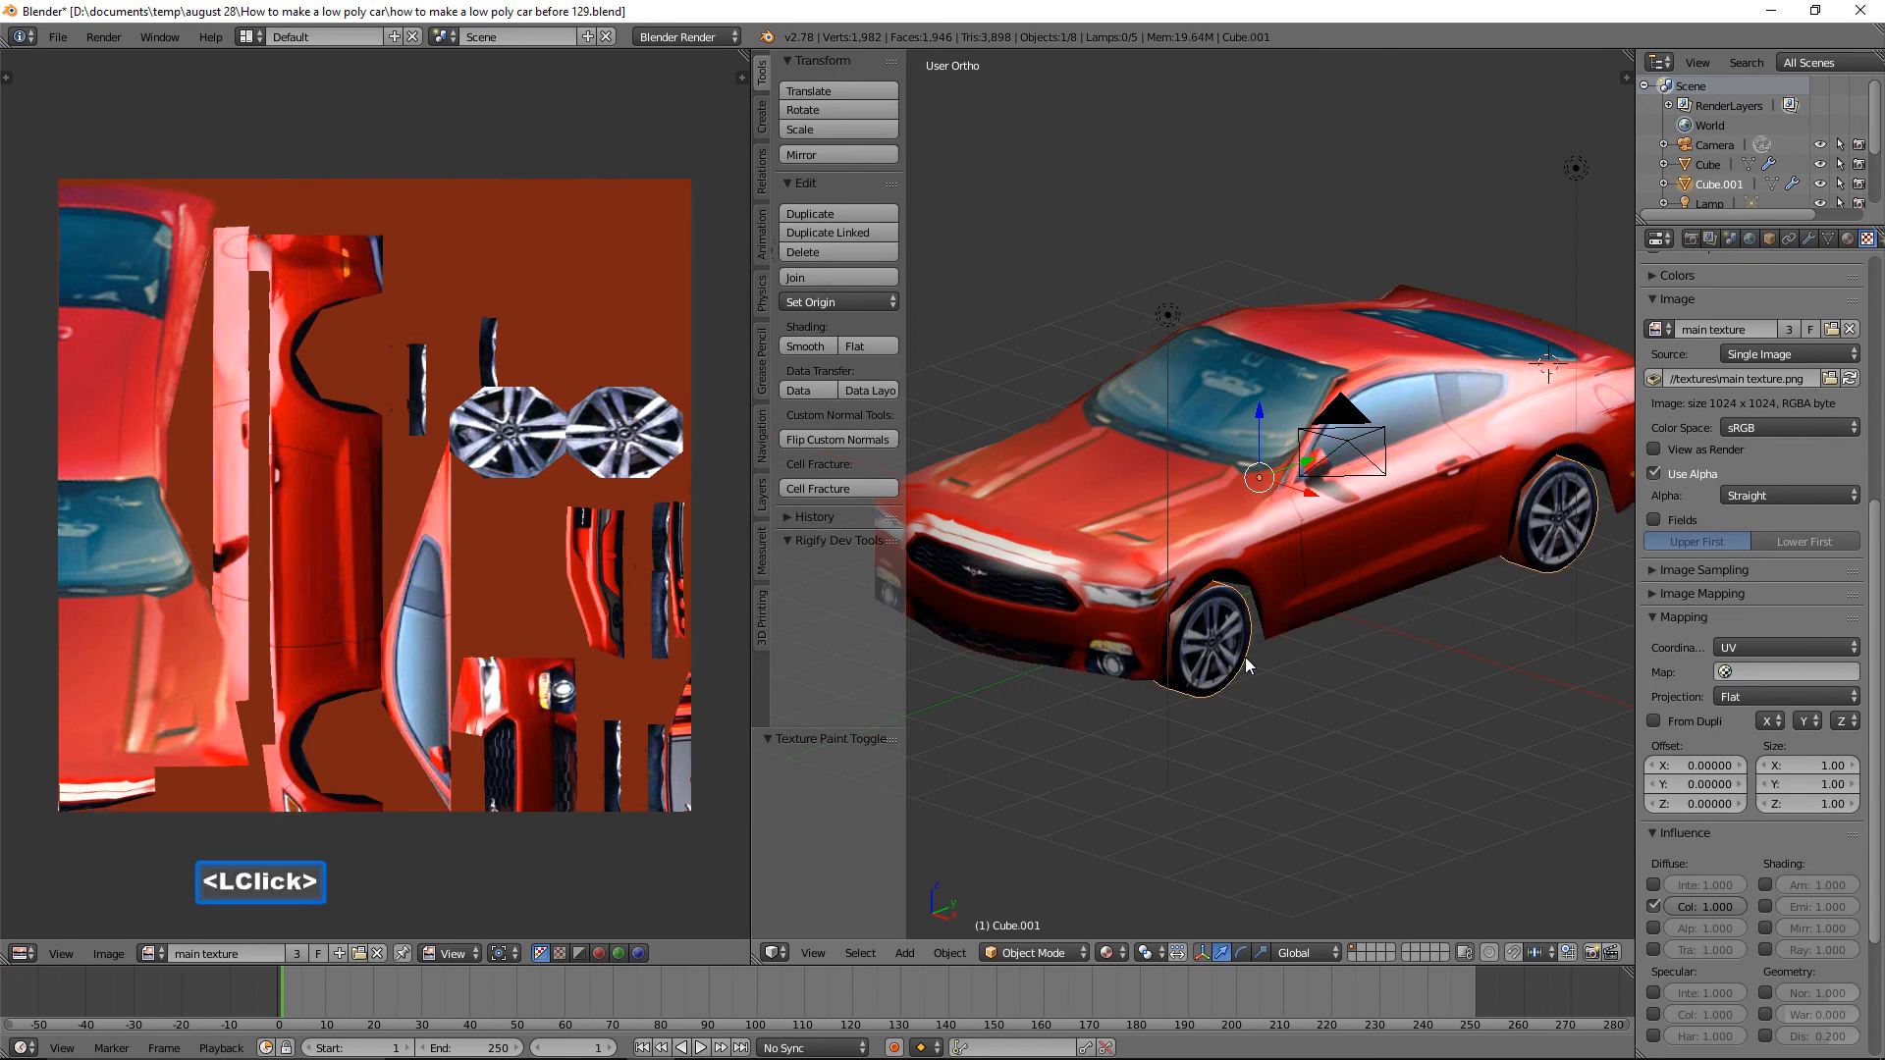
pyautogui.click(1807, 241)
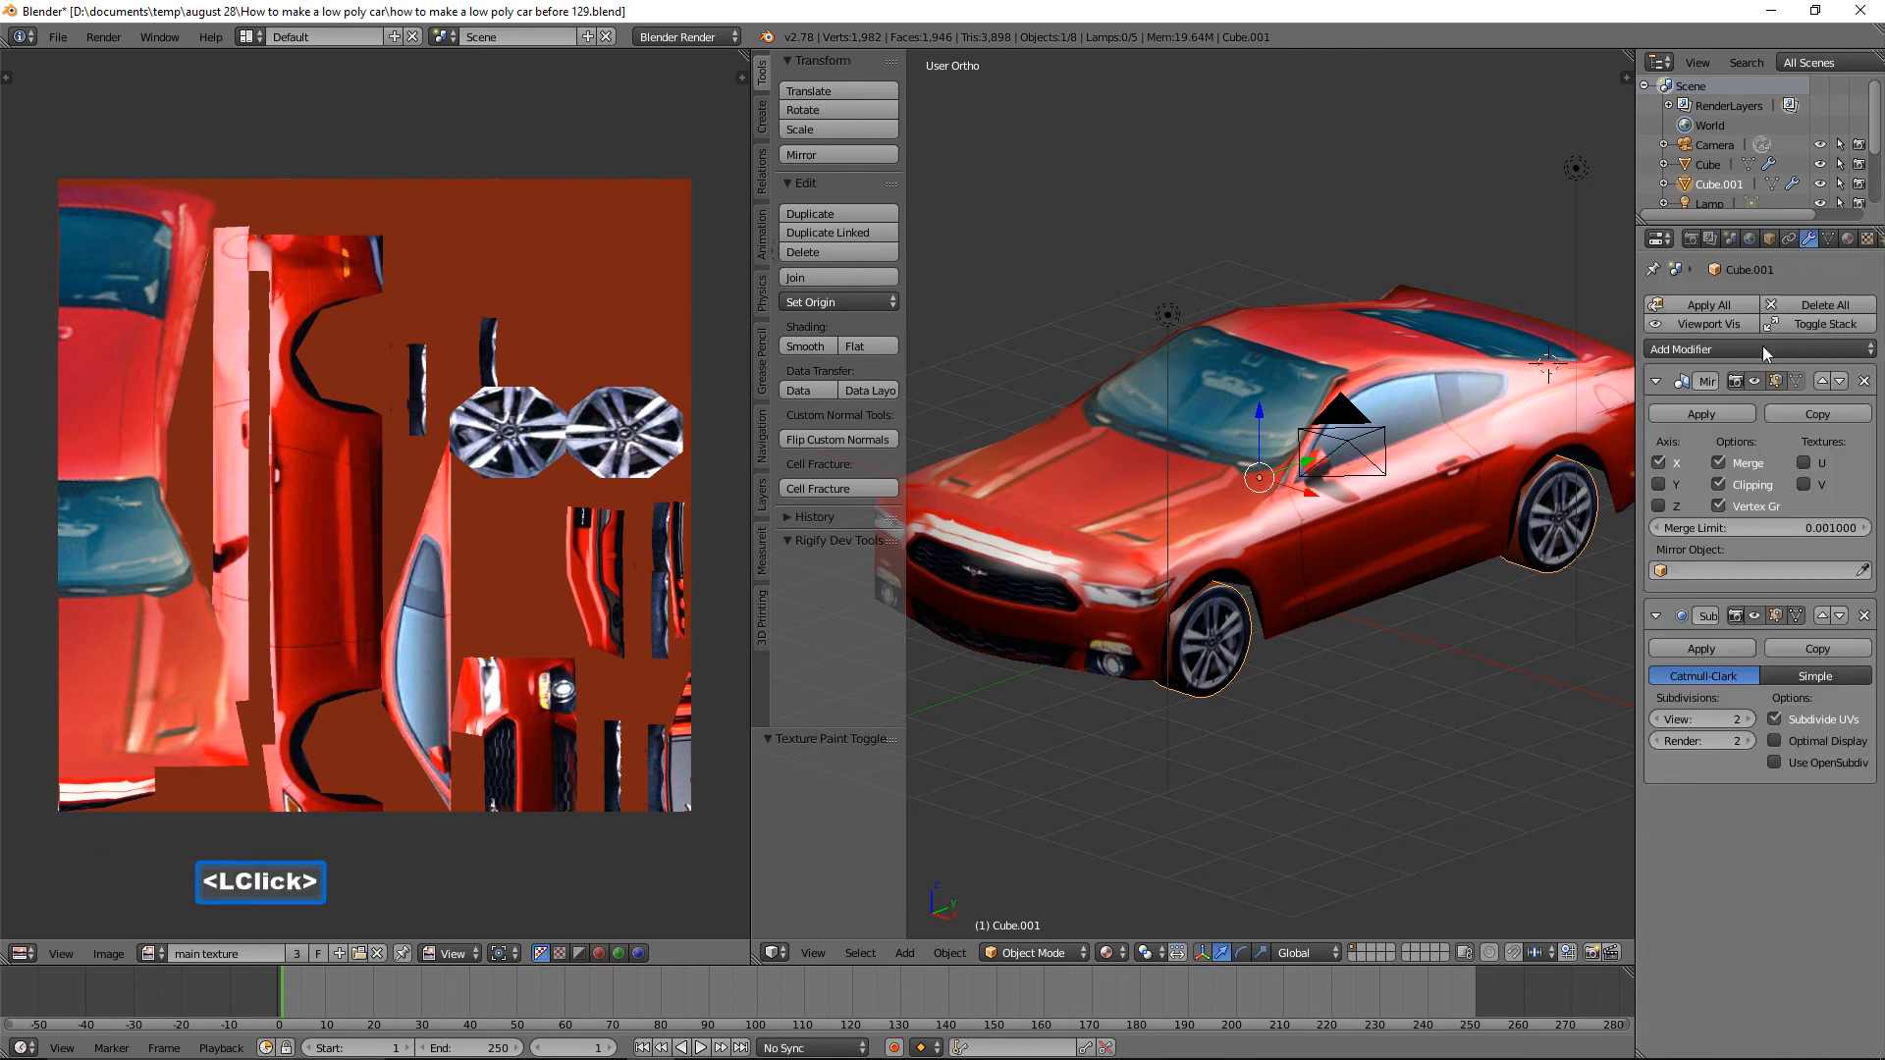
pyautogui.click(1758, 385)
pyautogui.click(1757, 386)
pyautogui.click(1754, 617)
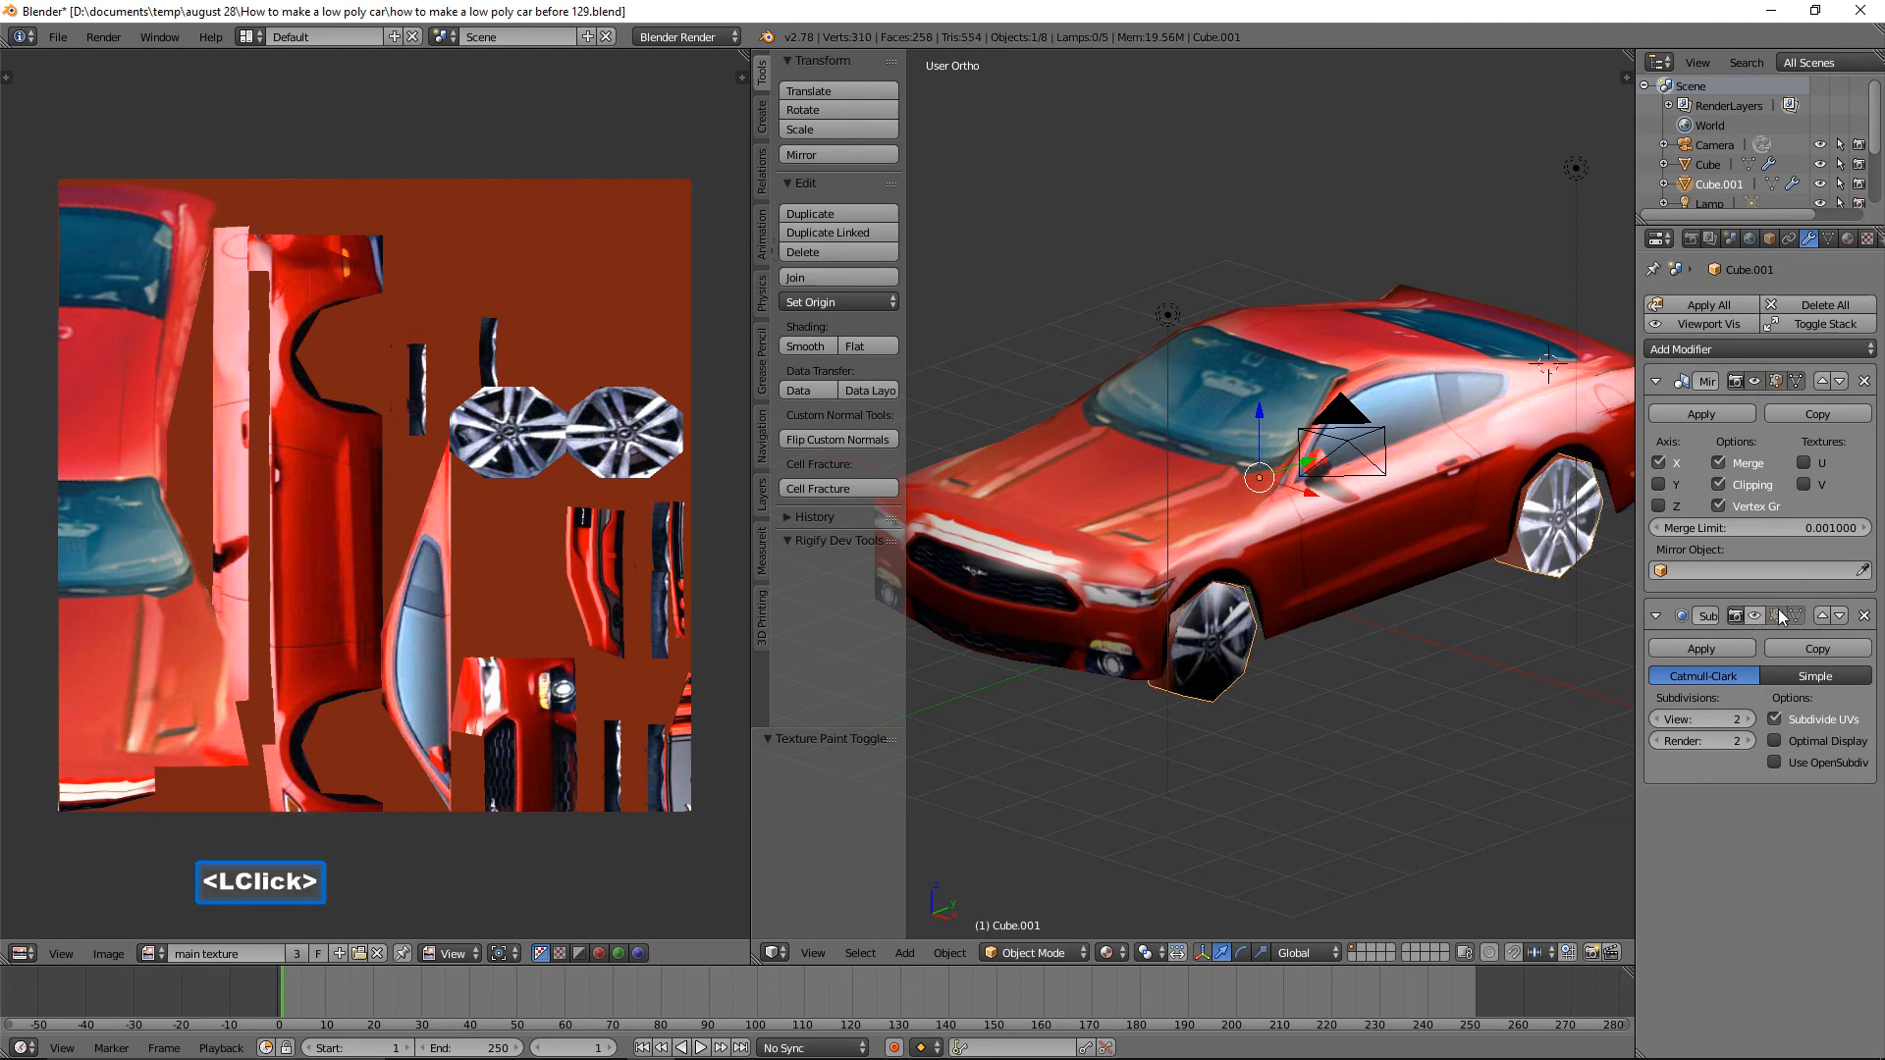
pyautogui.moveTo(1499, 653); pyautogui.dragTo(1482, 594, button='middle')
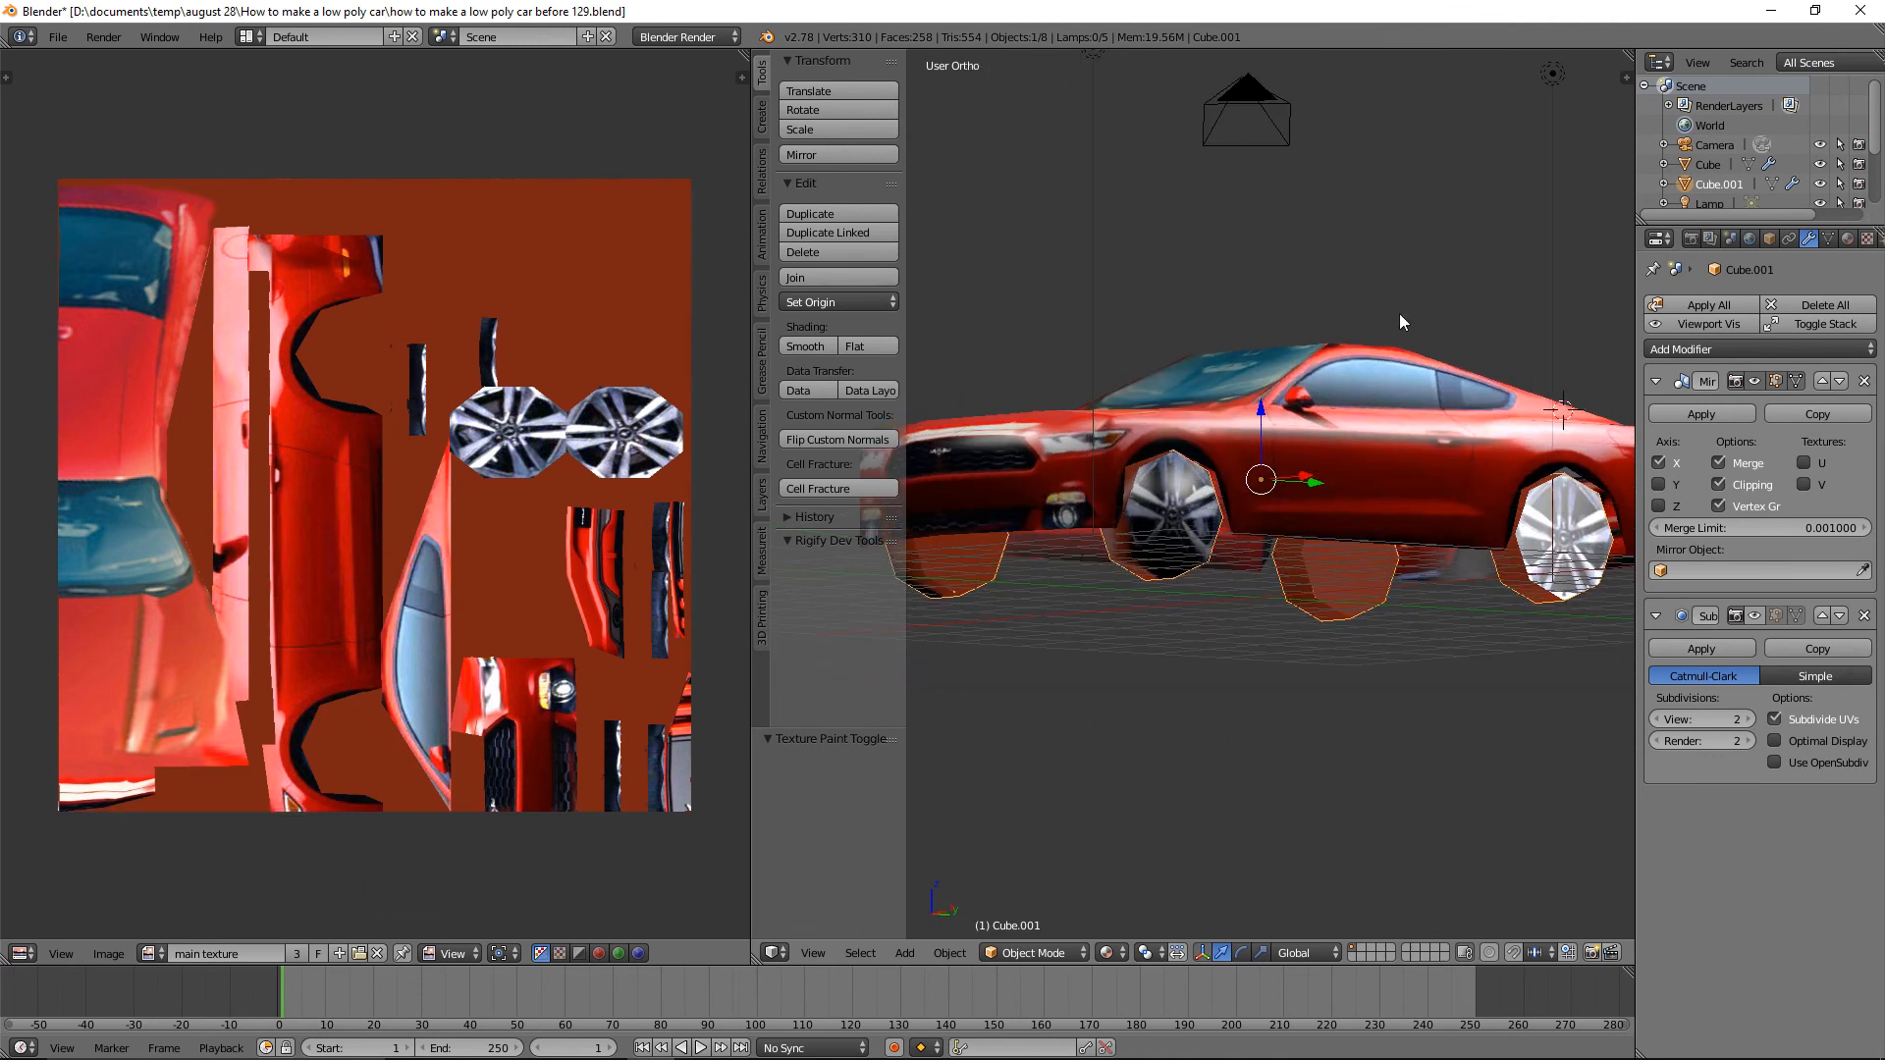
pyautogui.click(1754, 616)
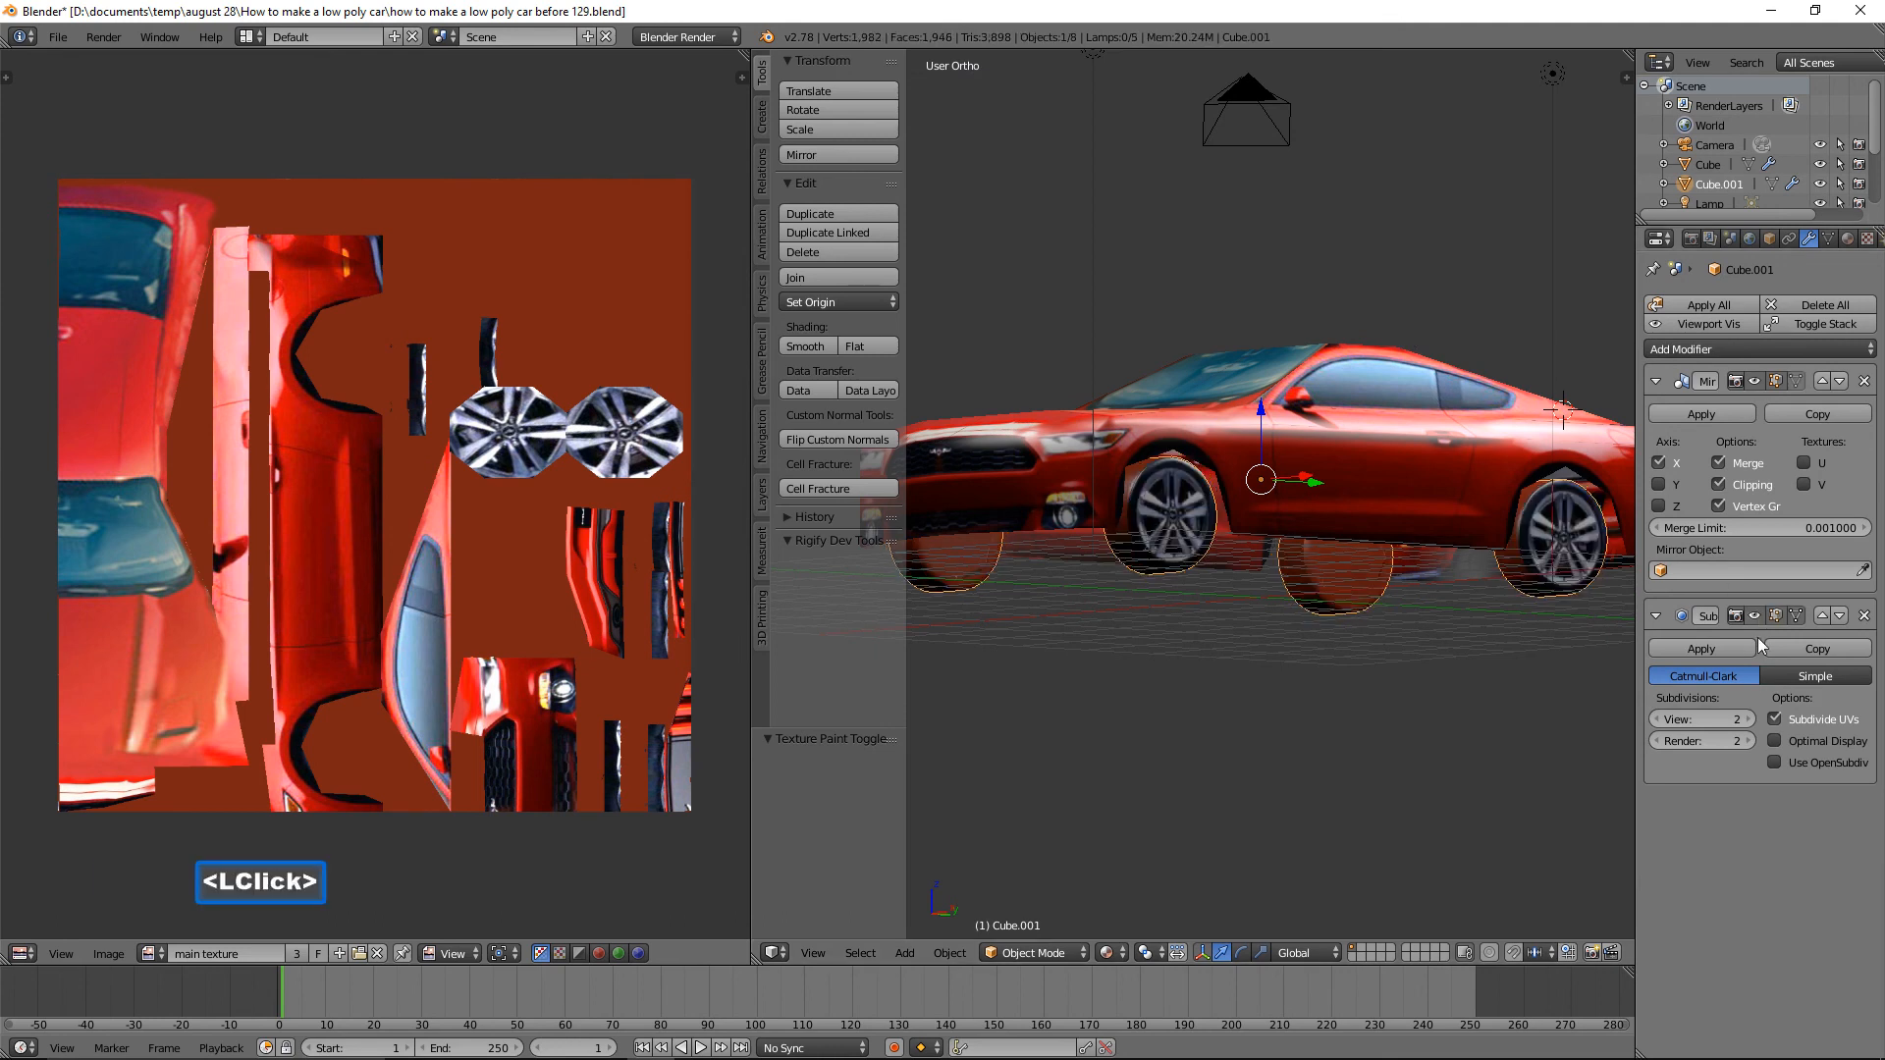
# Set the View level of the wheels' Subdivision Surface modifier to 1.
pyautogui.click(1655, 721)
pyautogui.moveTo(1468, 413); pyautogui.dragTo(1428, 410, button='middle')
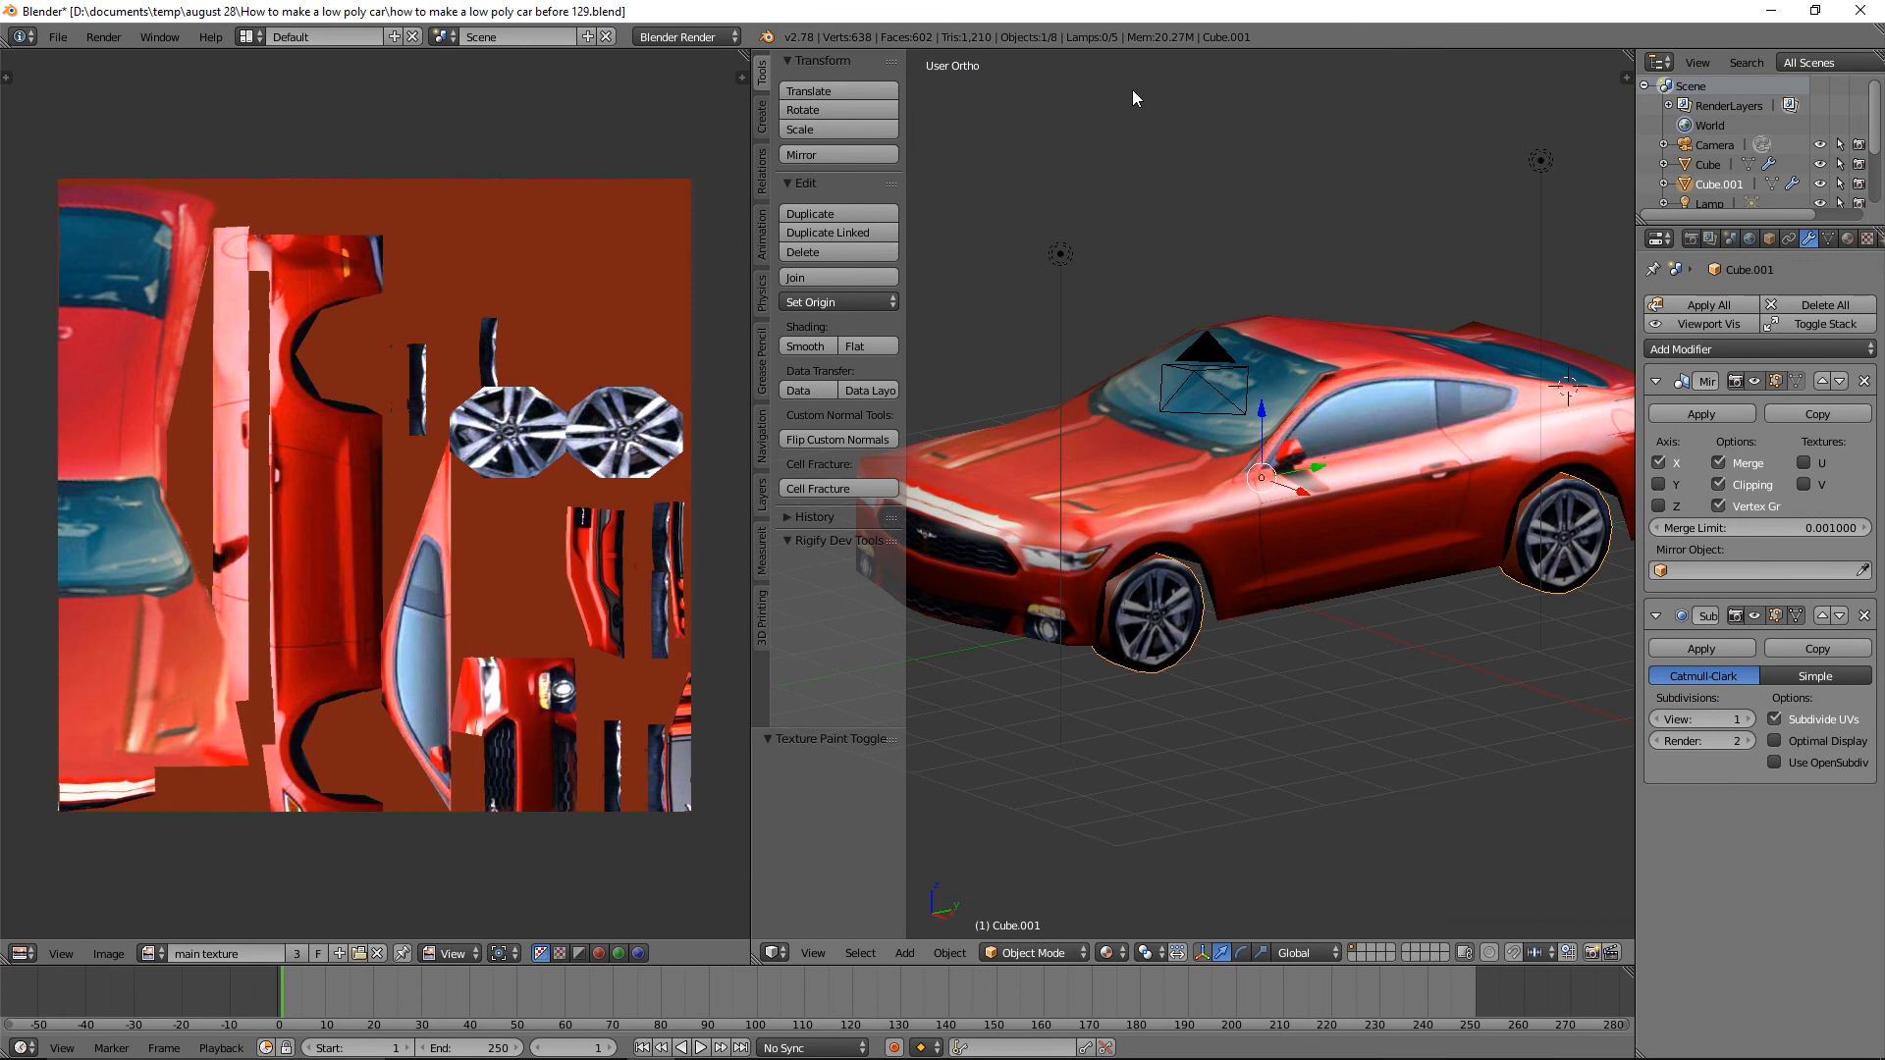
pyautogui.moveTo(1194, 546); pyautogui.dragTo(1237, 468, button='middle')
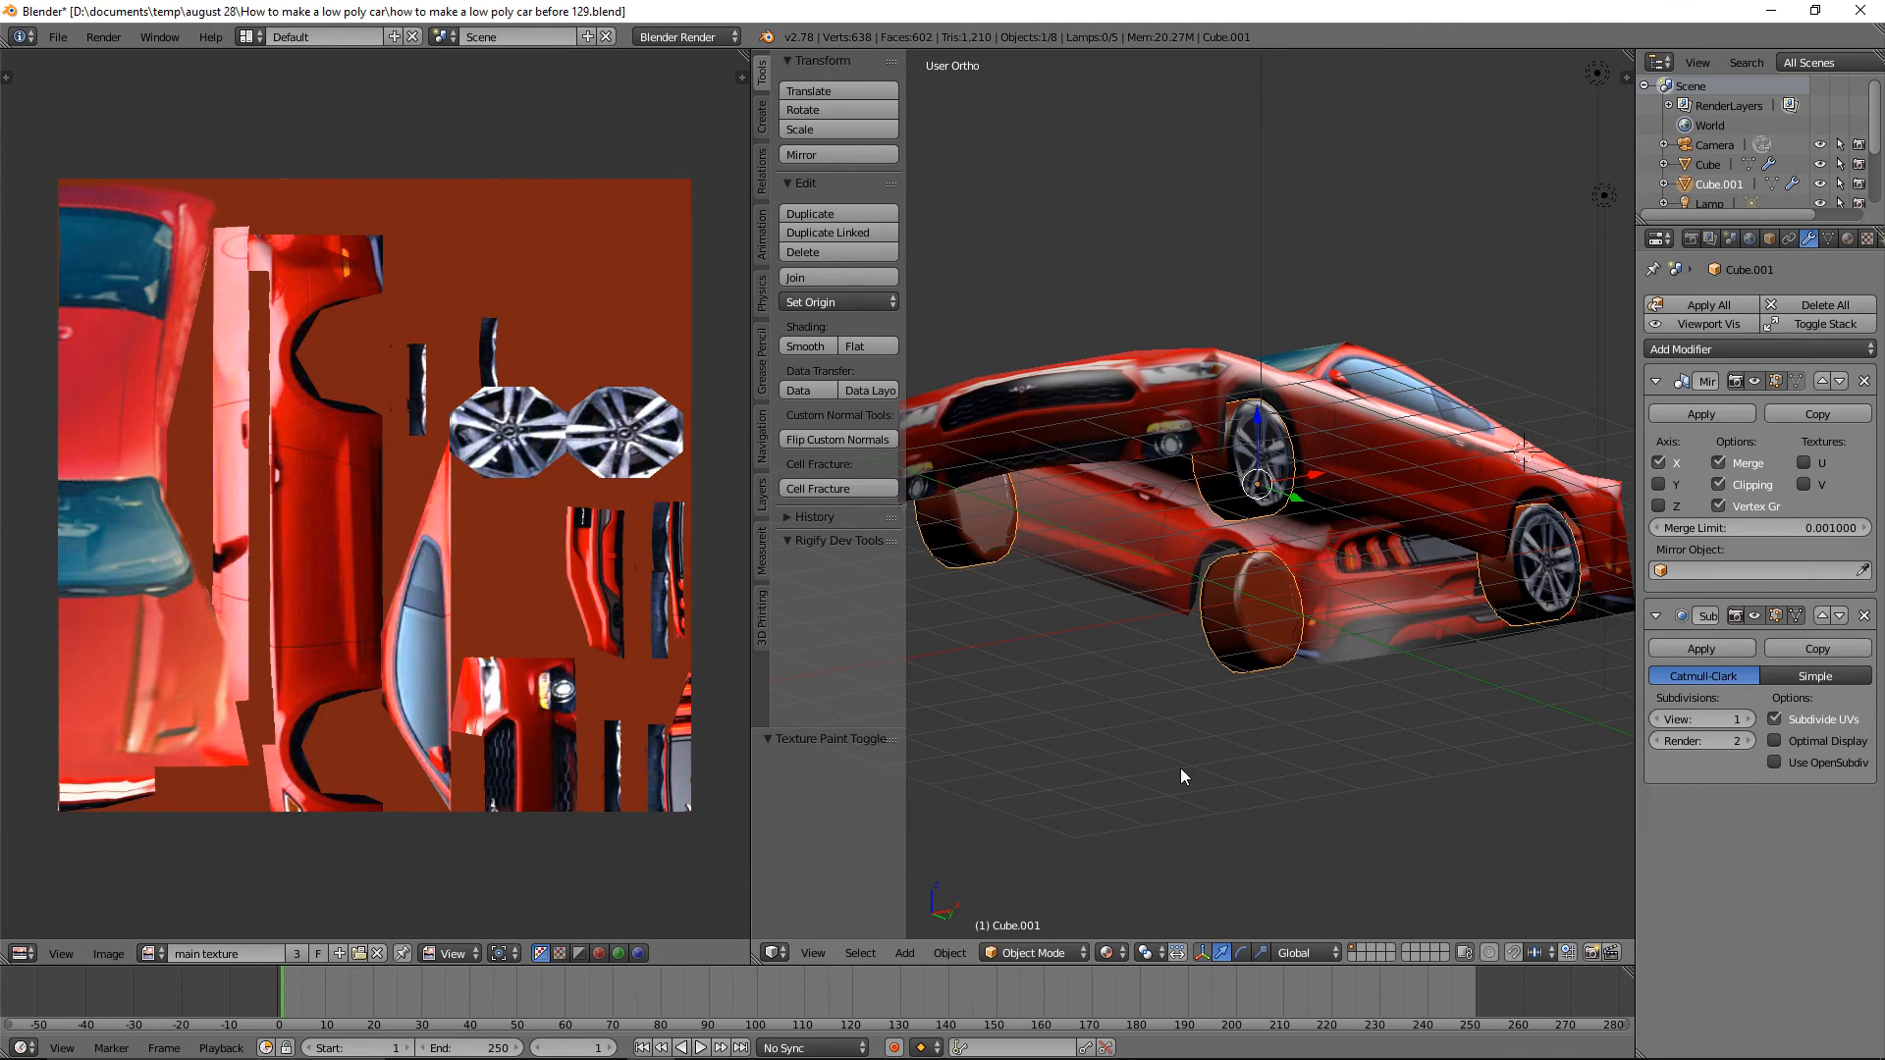
# Switch the wheels to Texture Paint mode and get a close view of them from below.
pyautogui.click(1067, 947)
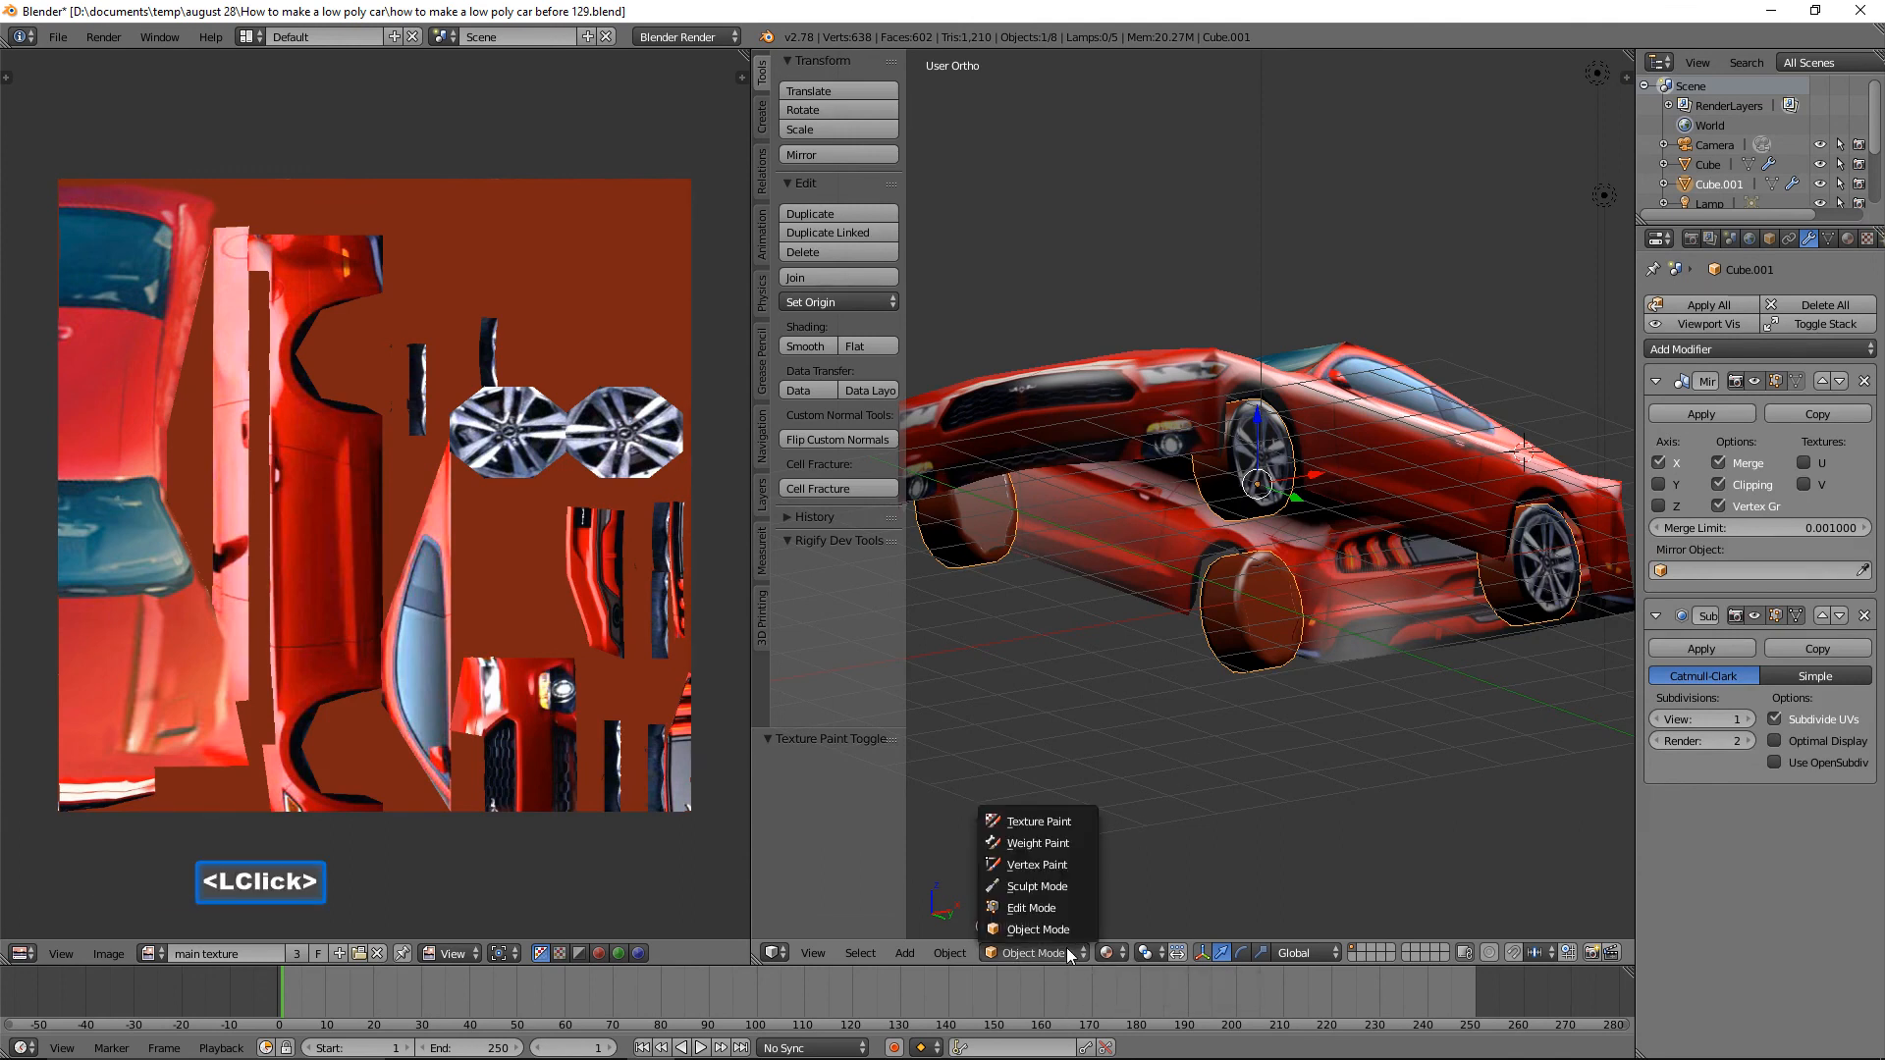
pyautogui.click(1068, 828)
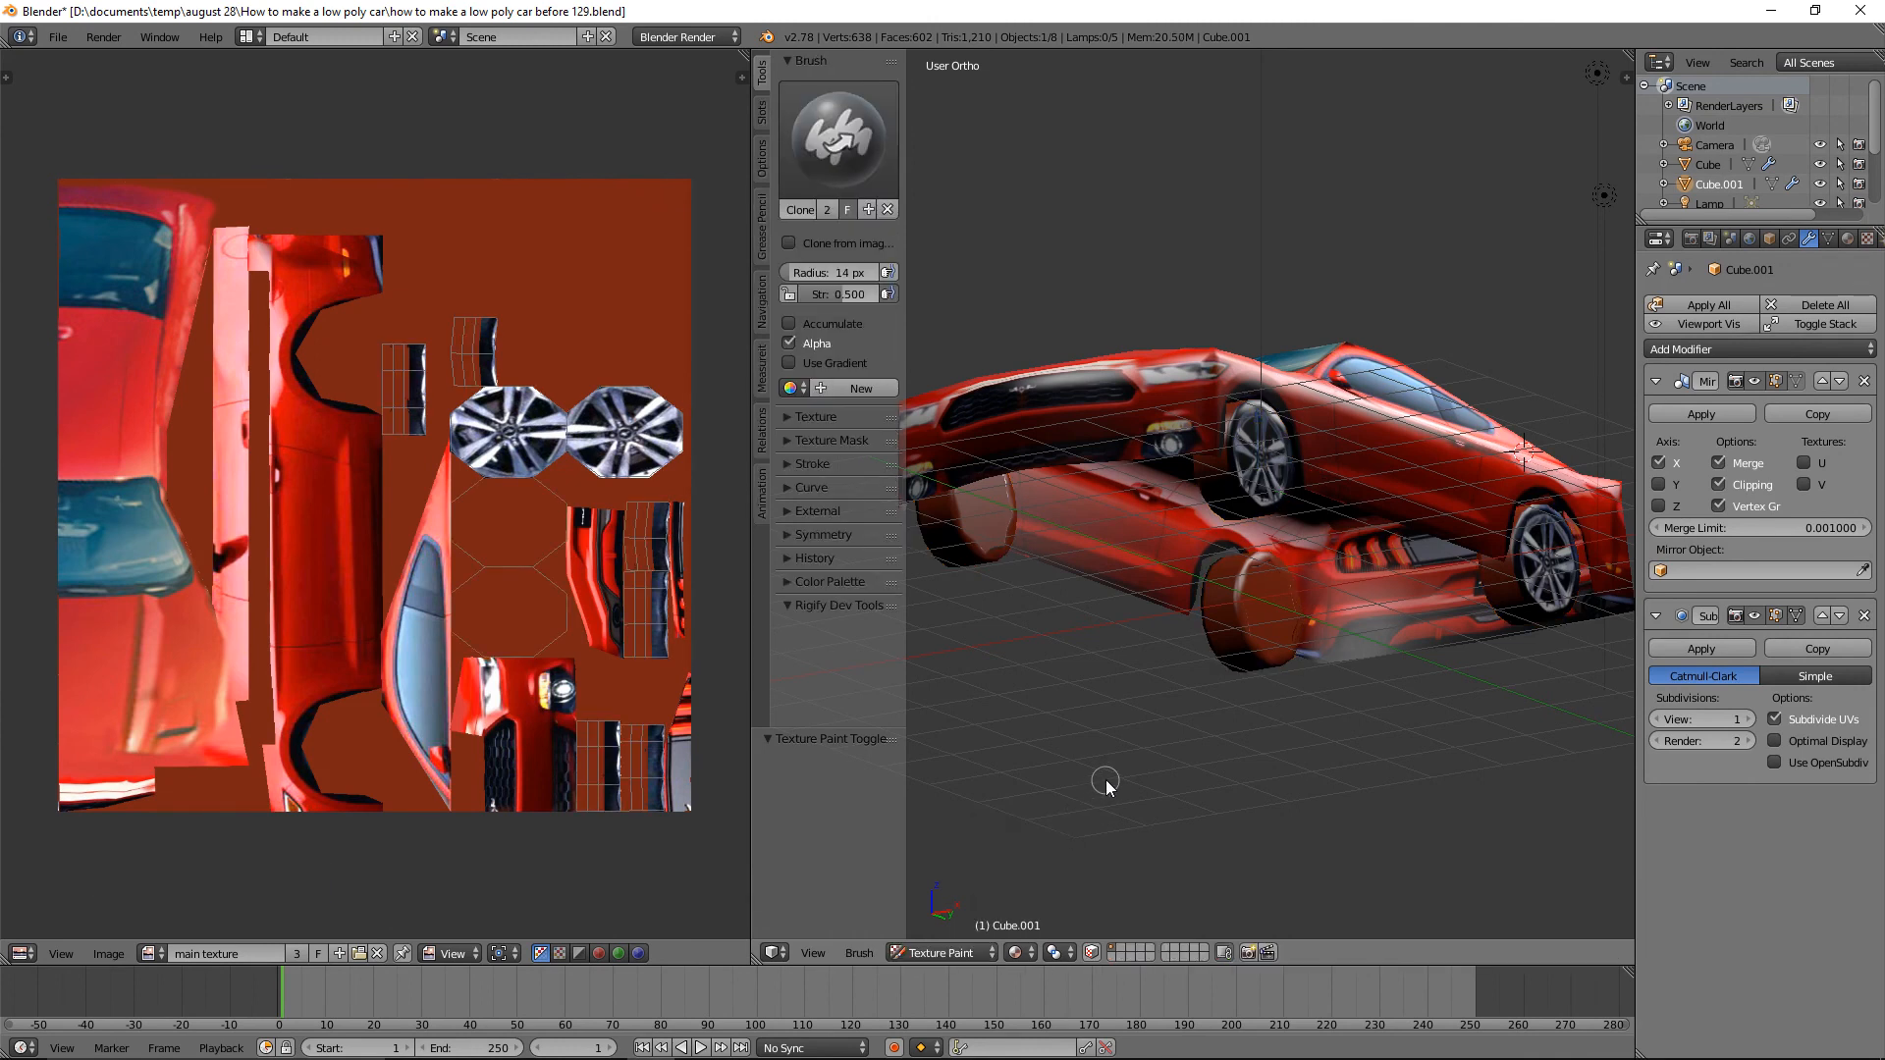
pyautogui.scroll(2, 1121, 766)
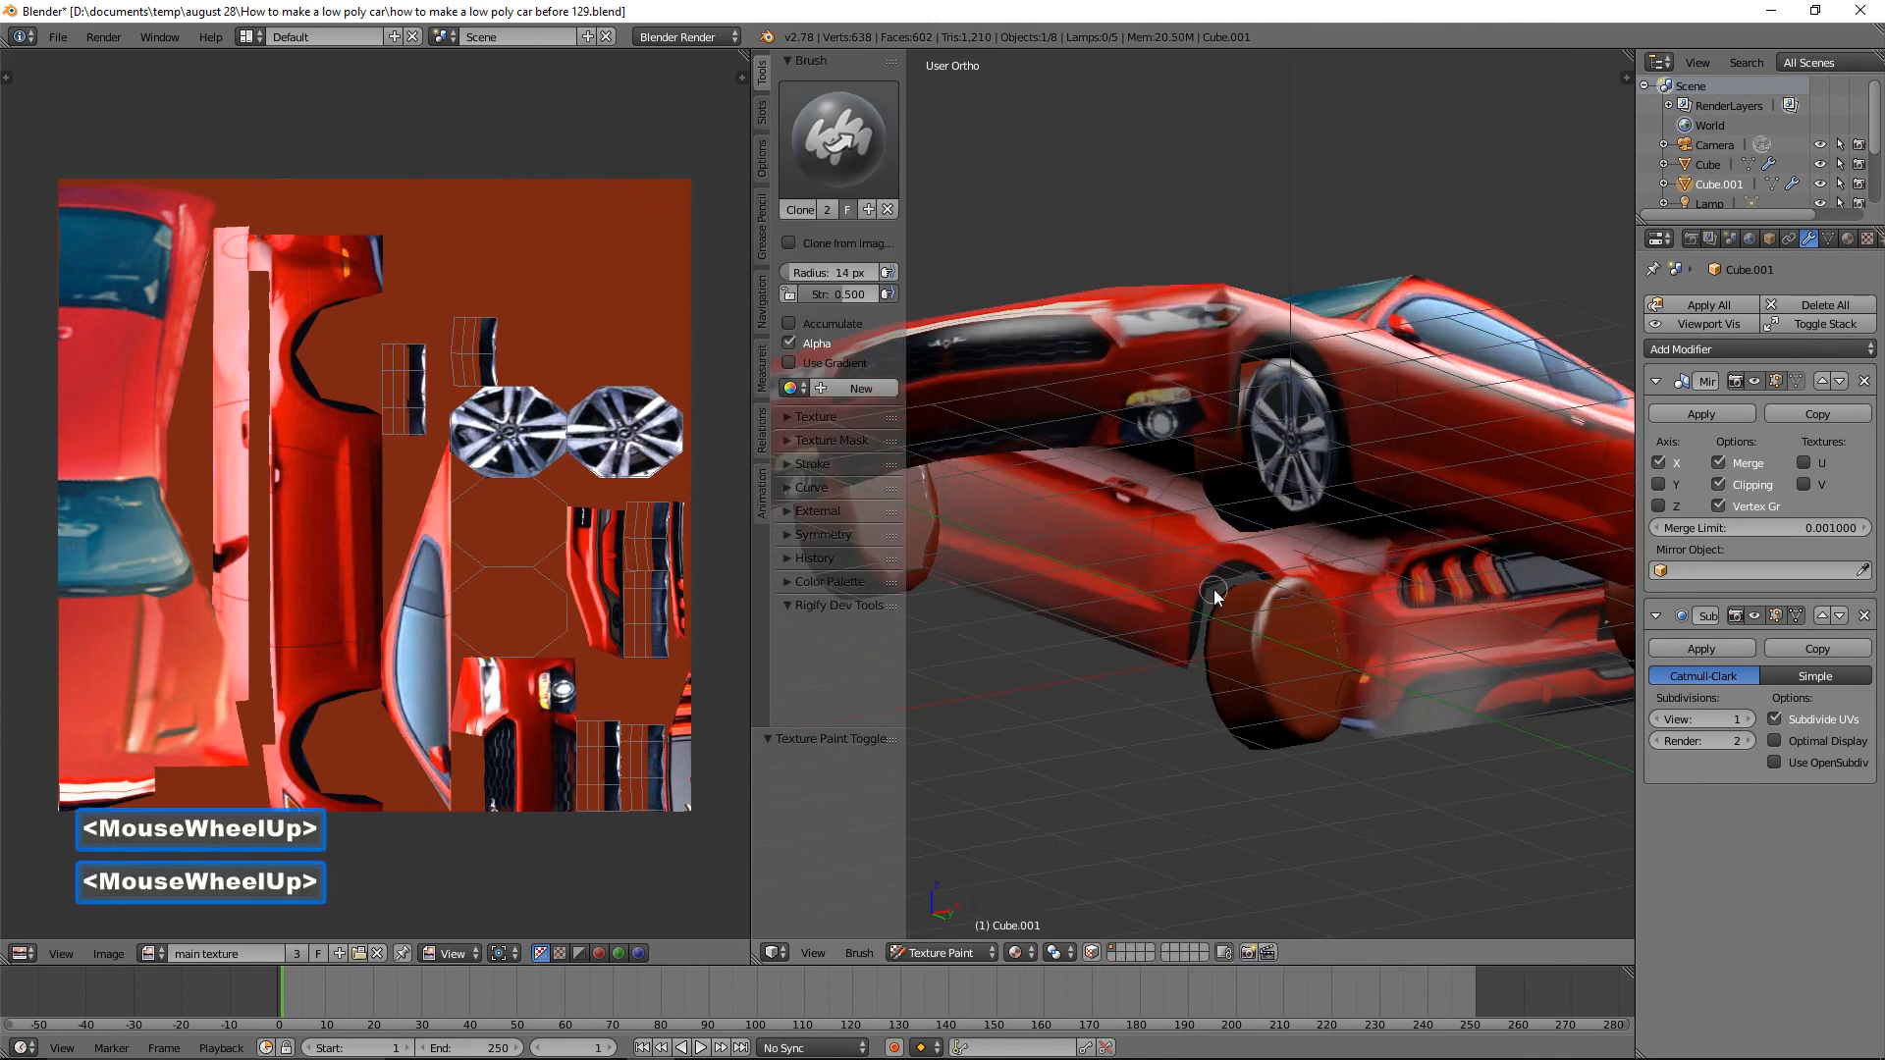
pyautogui.scroll(2, 1250, 508)
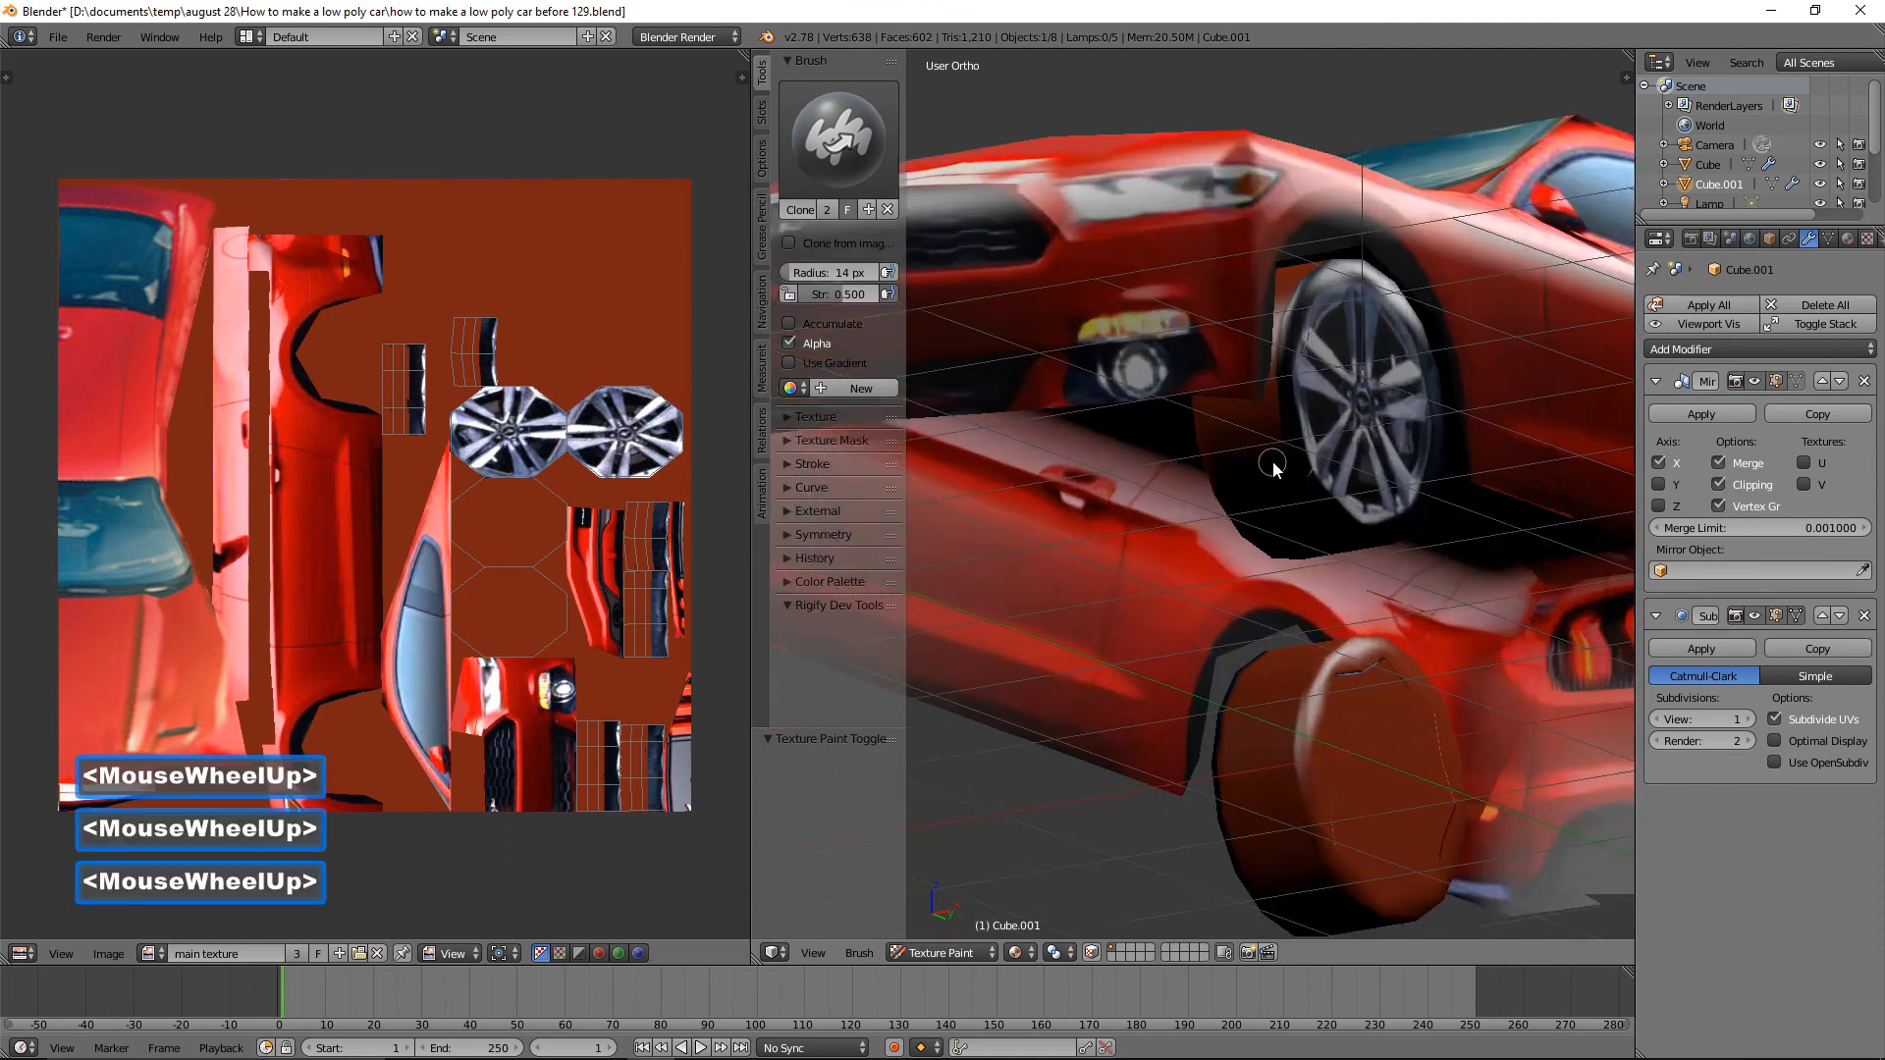
pyautogui.scroll(1, 1267, 462)
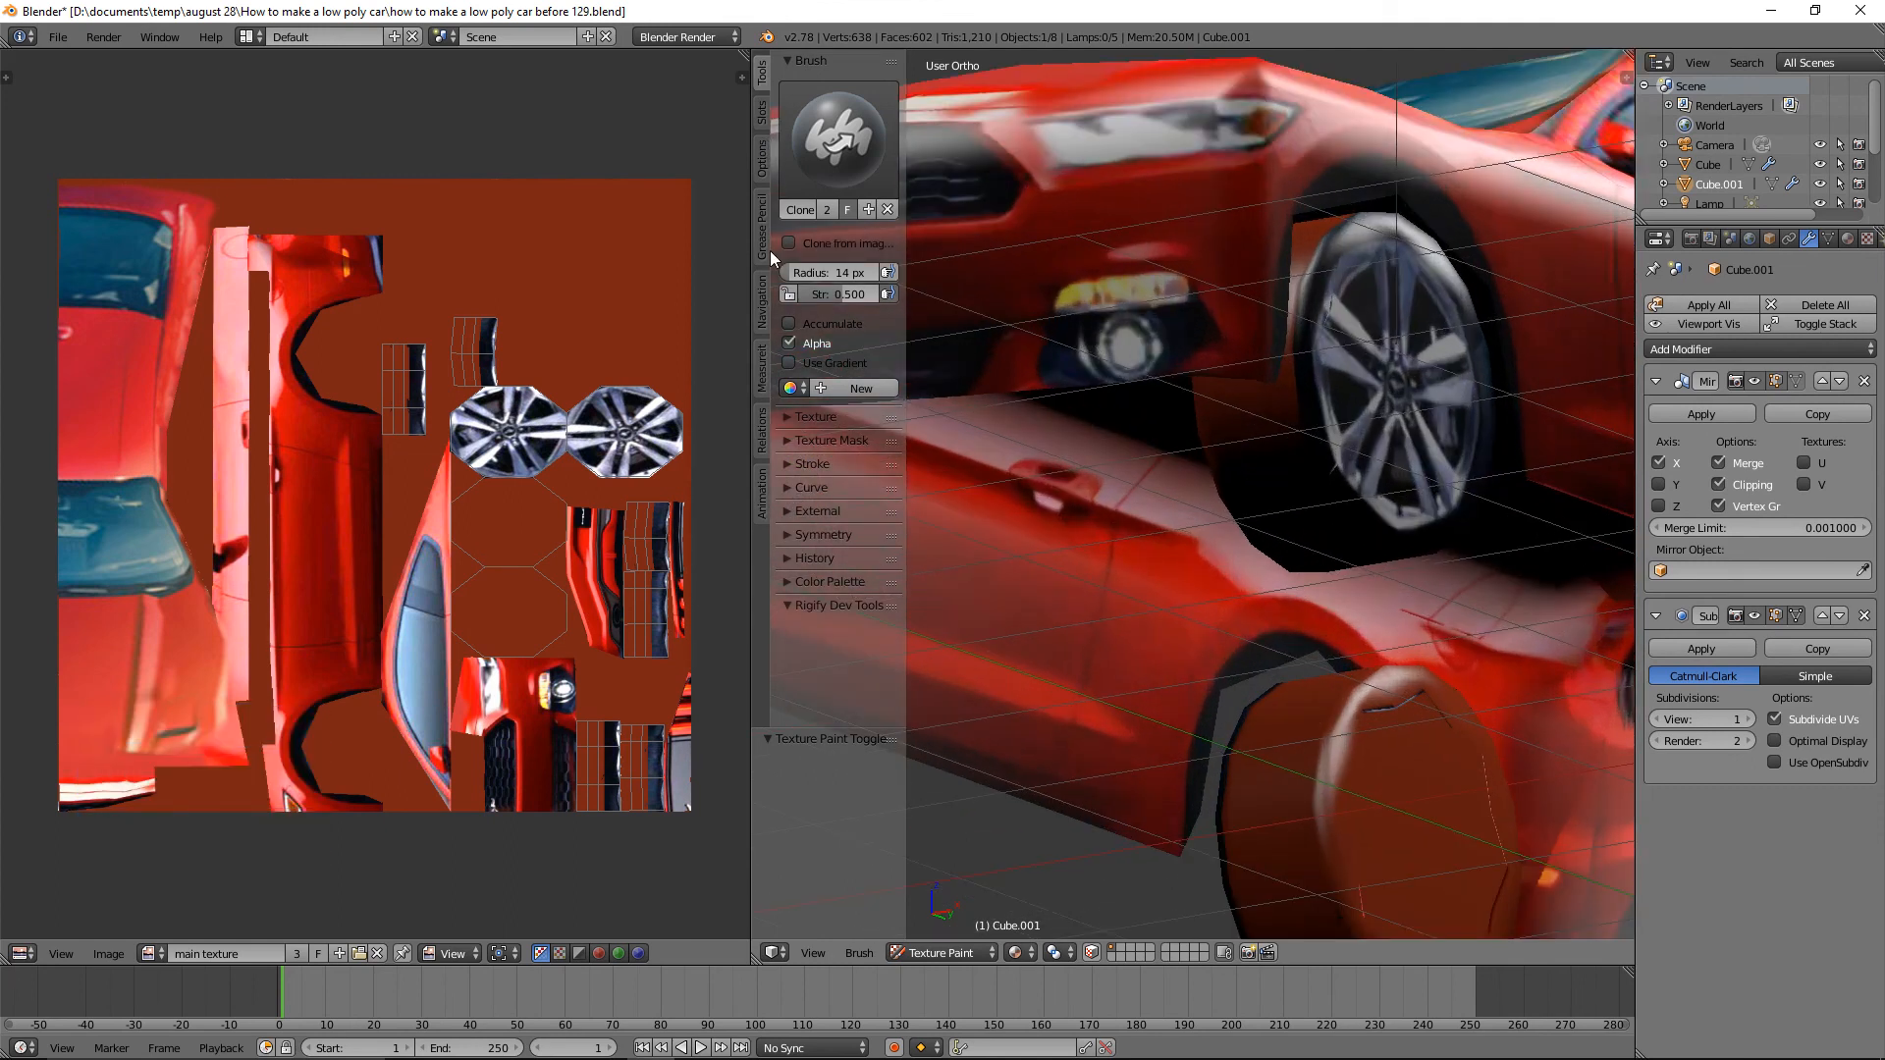
# Isolate the wheels in local view, frame one pair closely, and bring back the clone brush settings.
pyautogui.click(761, 296)
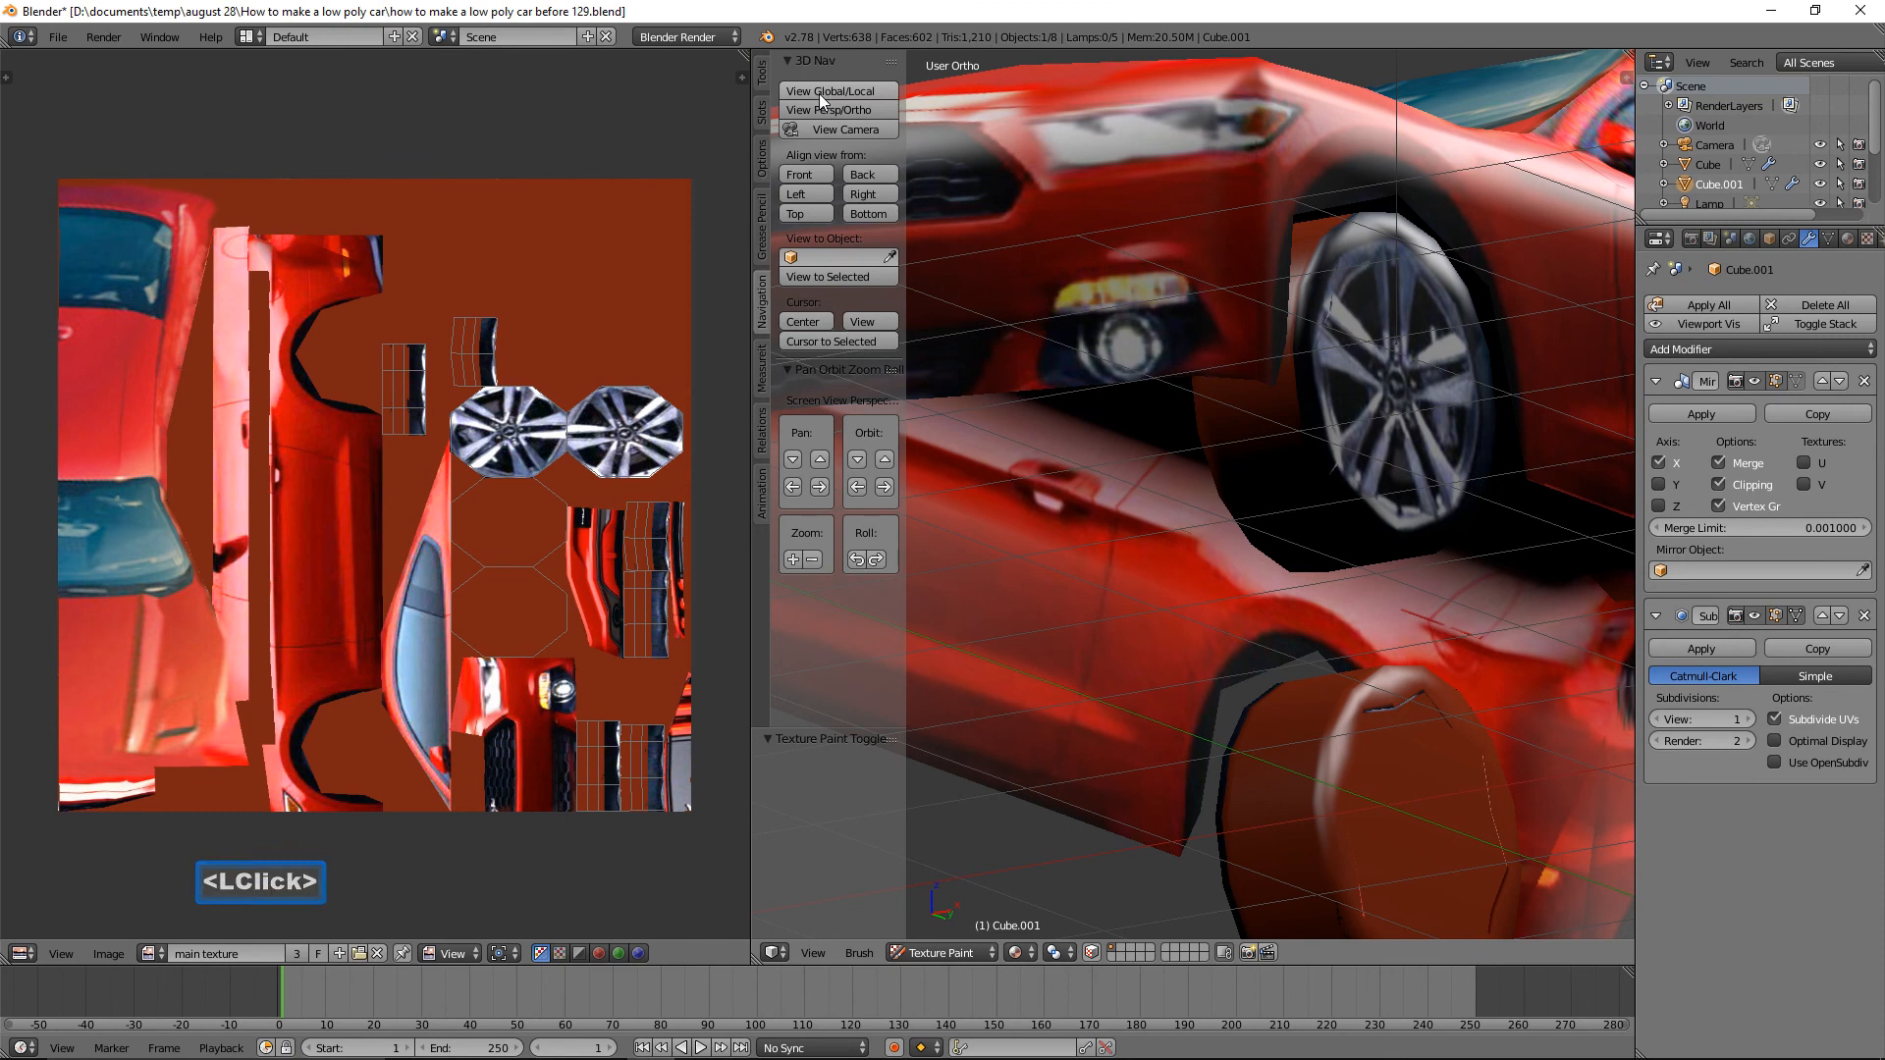
pyautogui.click(872, 90)
pyautogui.scroll(2, 1148, 345)
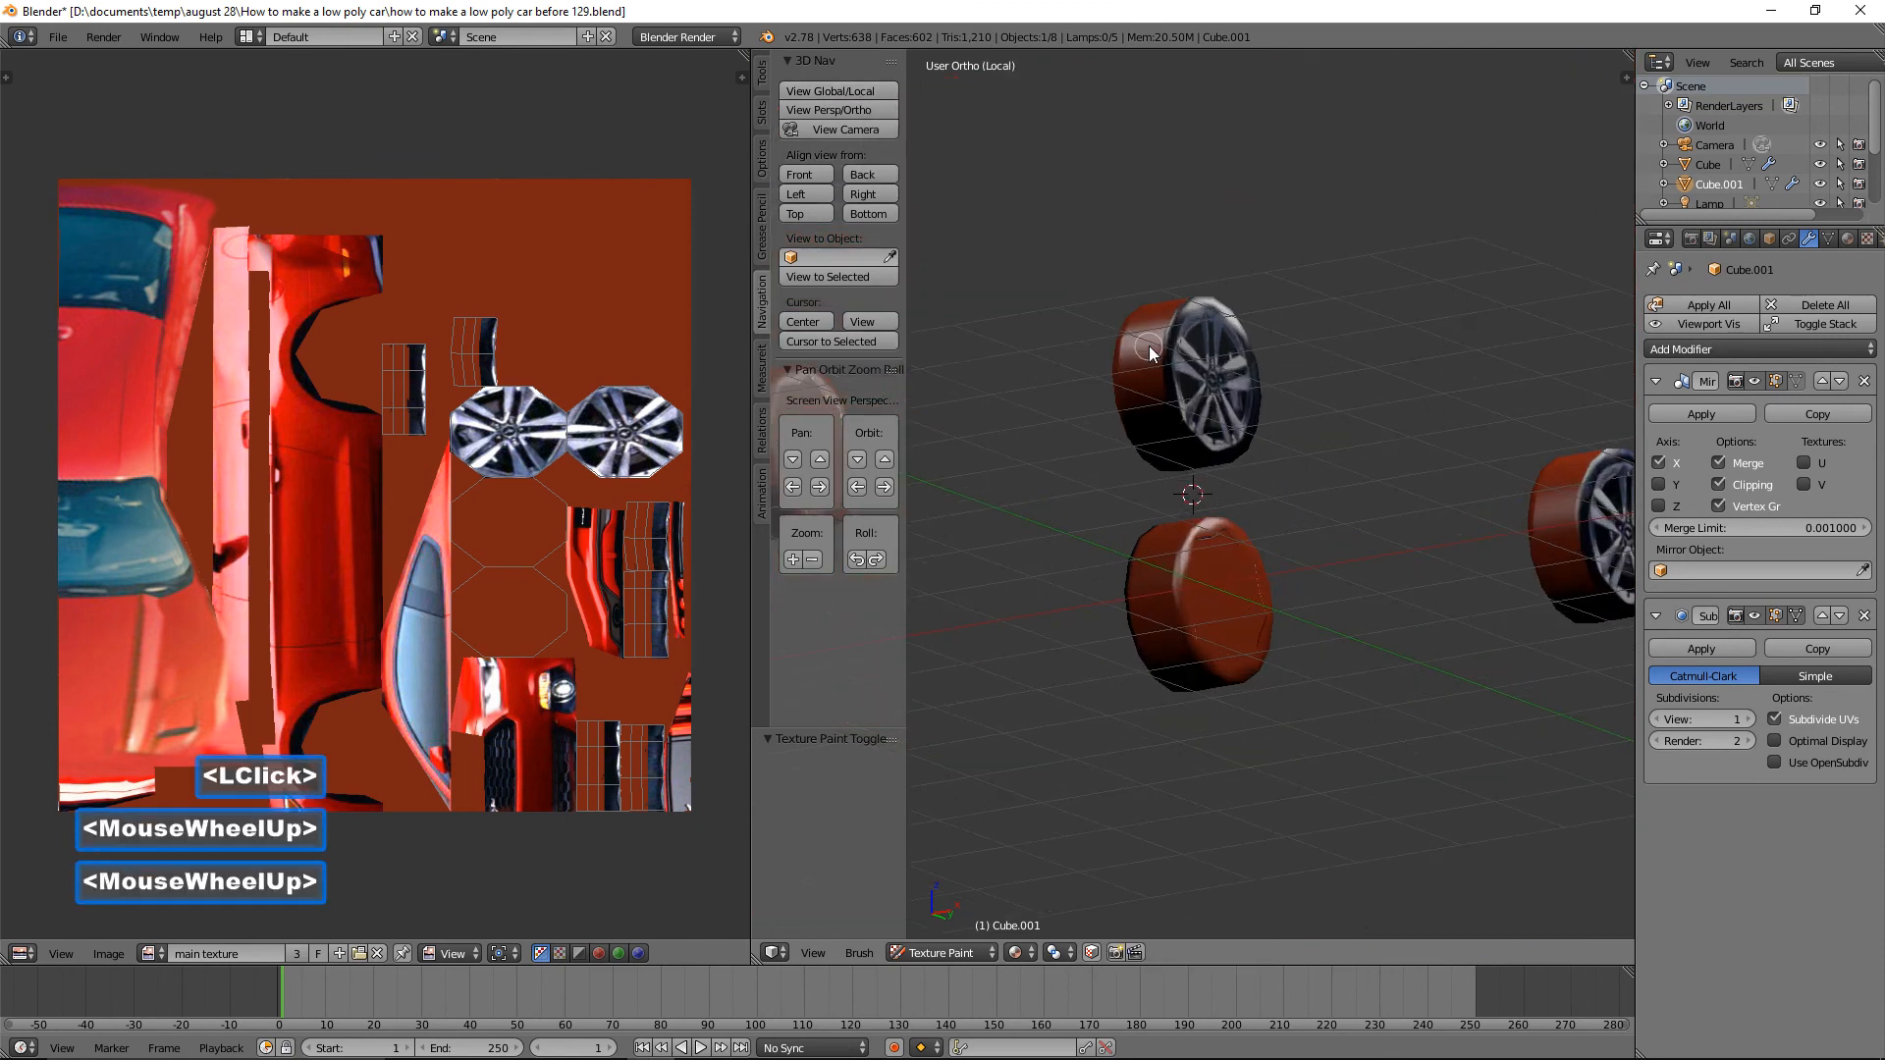
pyautogui.scroll(3, 1150, 349)
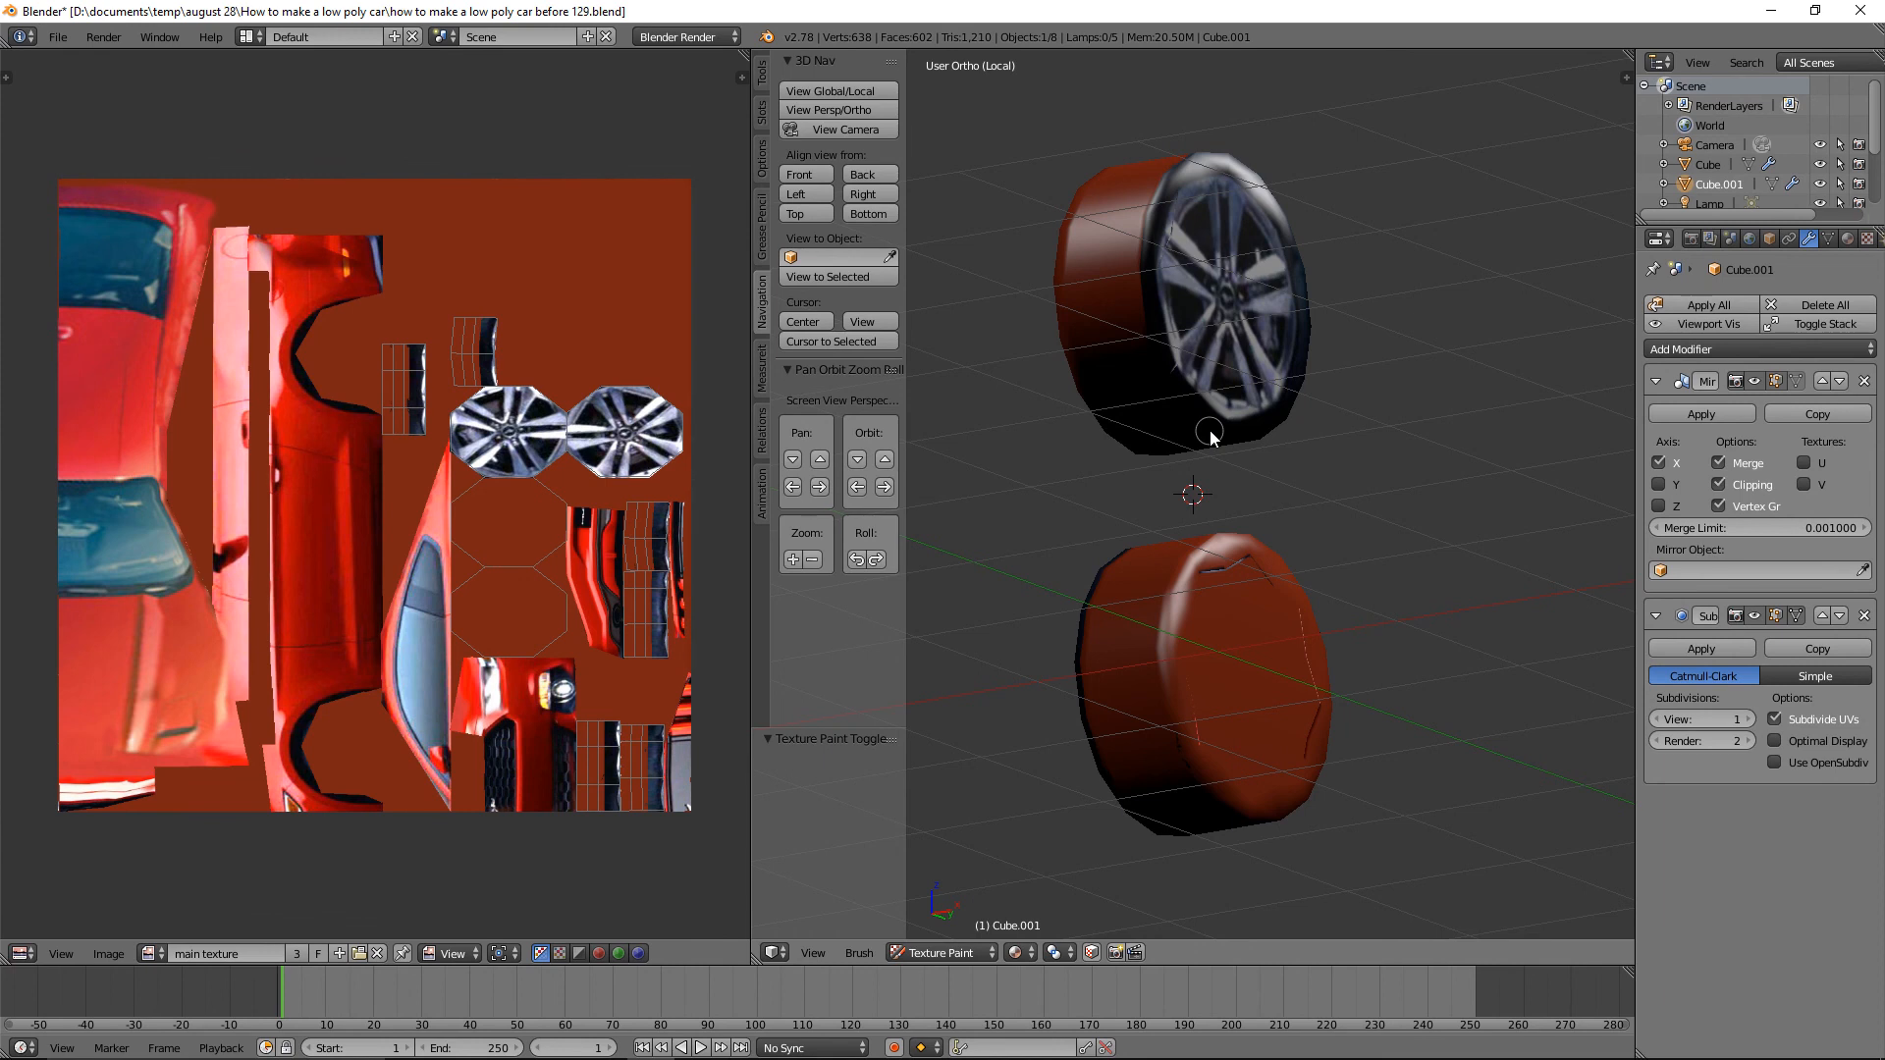
pyautogui.click(761, 73)
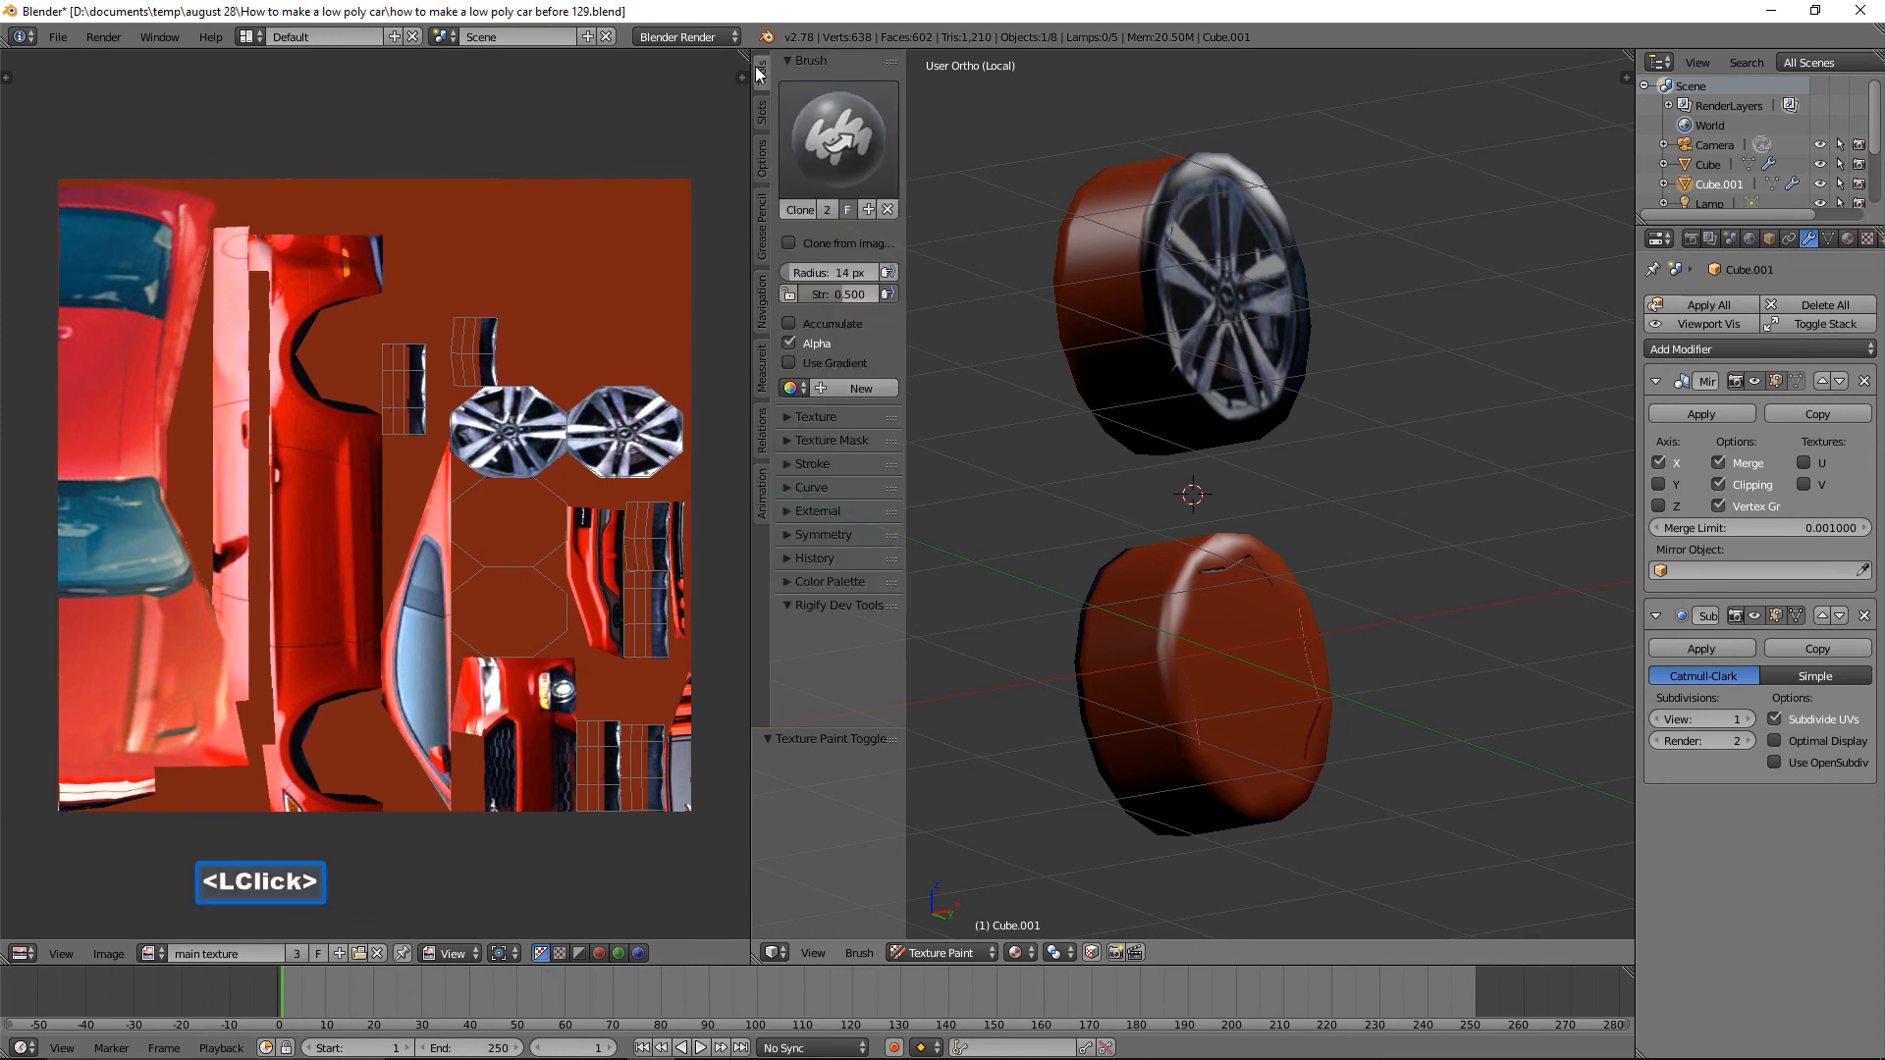
# Clone the black at the upper wheel's bottom edge onto the red tread in short strokes.
pyautogui.keyDown('ctrl'); pyautogui.click(1215, 429); pyautogui.keyUp('ctrl')
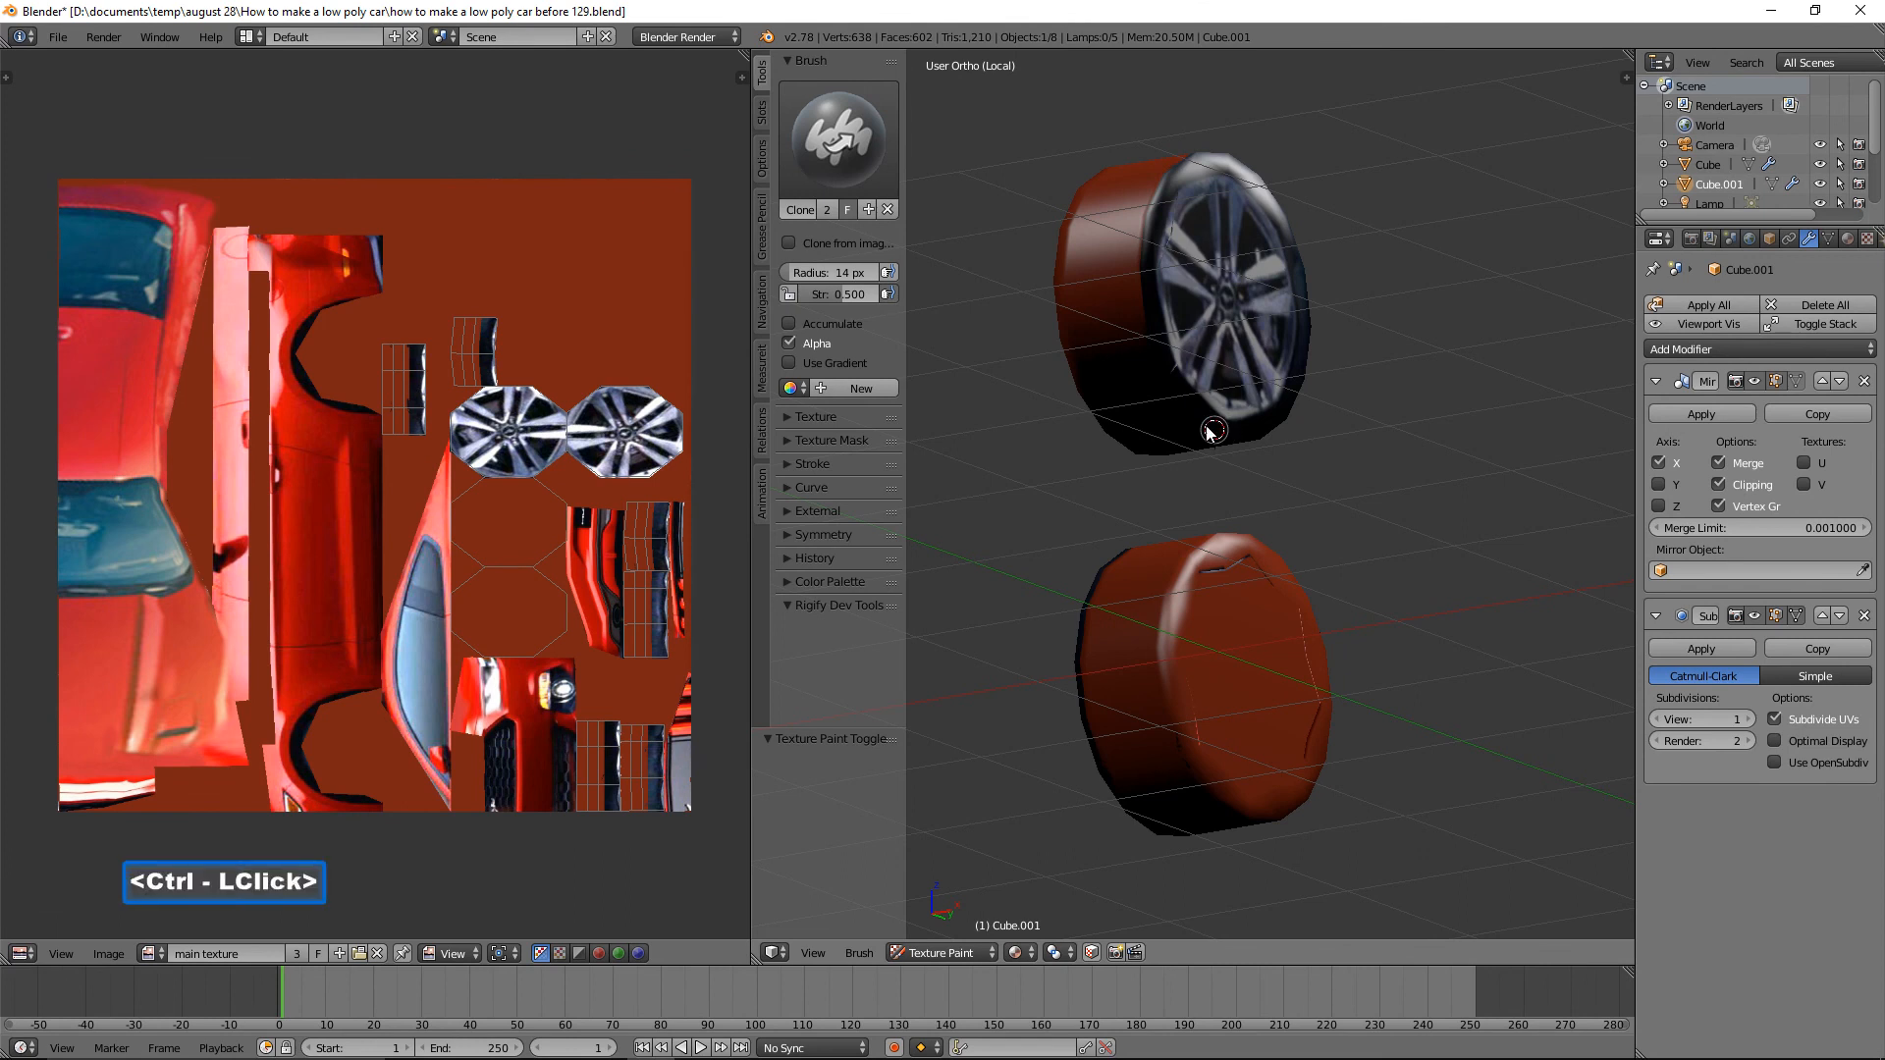
pyautogui.moveTo(1112, 312); pyautogui.dragTo(1112, 344)
pyautogui.moveTo(1116, 246); pyautogui.dragTo(1113, 284)
pyautogui.moveTo(1107, 205); pyautogui.dragTo(1120, 258)
pyautogui.doubleClick(1122, 272)
pyautogui.doubleClick(1124, 286)
pyautogui.doubleClick(1127, 305)
pyautogui.click(1129, 311)
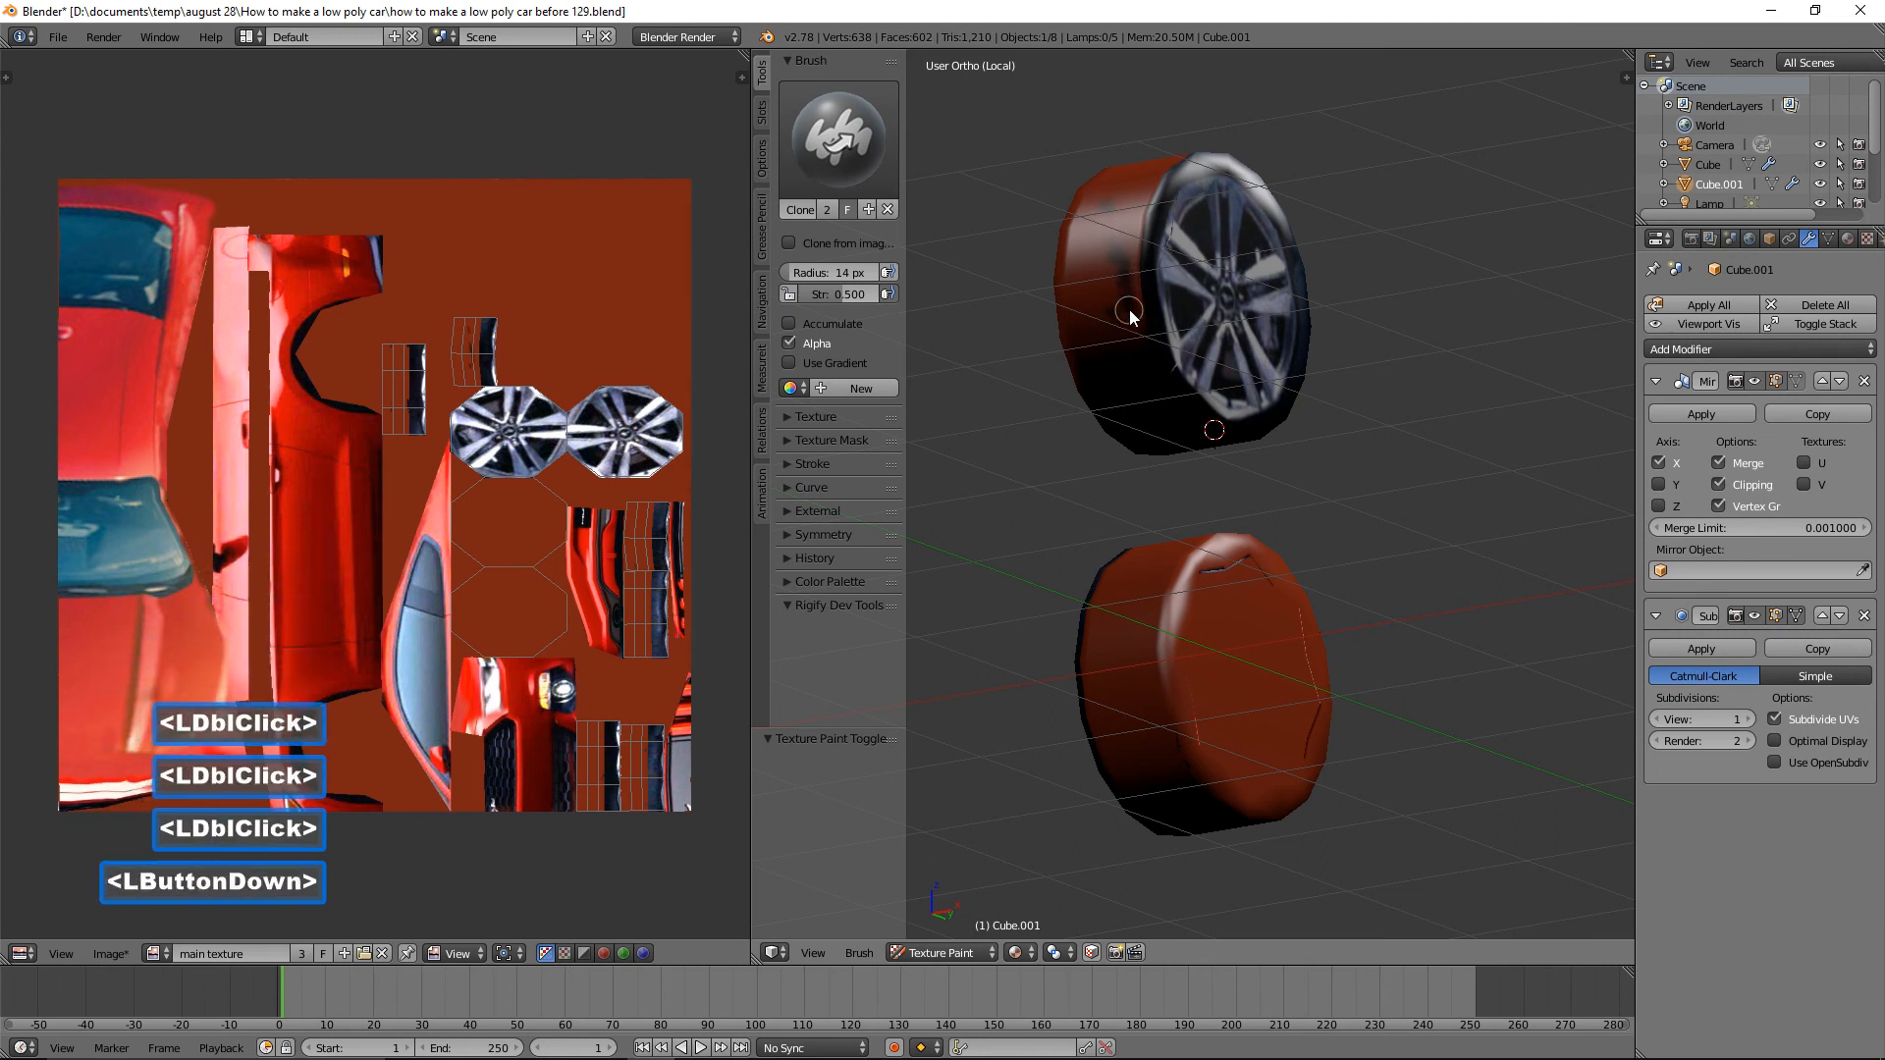
pyautogui.click(1130, 325)
pyautogui.doubleClick(1106, 297)
pyautogui.doubleClick(1110, 301)
pyautogui.moveTo(1113, 302); pyautogui.dragTo(1137, 304)
pyautogui.moveTo(1138, 305); pyautogui.dragTo(1111, 310)
pyautogui.click(1128, 275)
pyautogui.doubleClick(1124, 319)
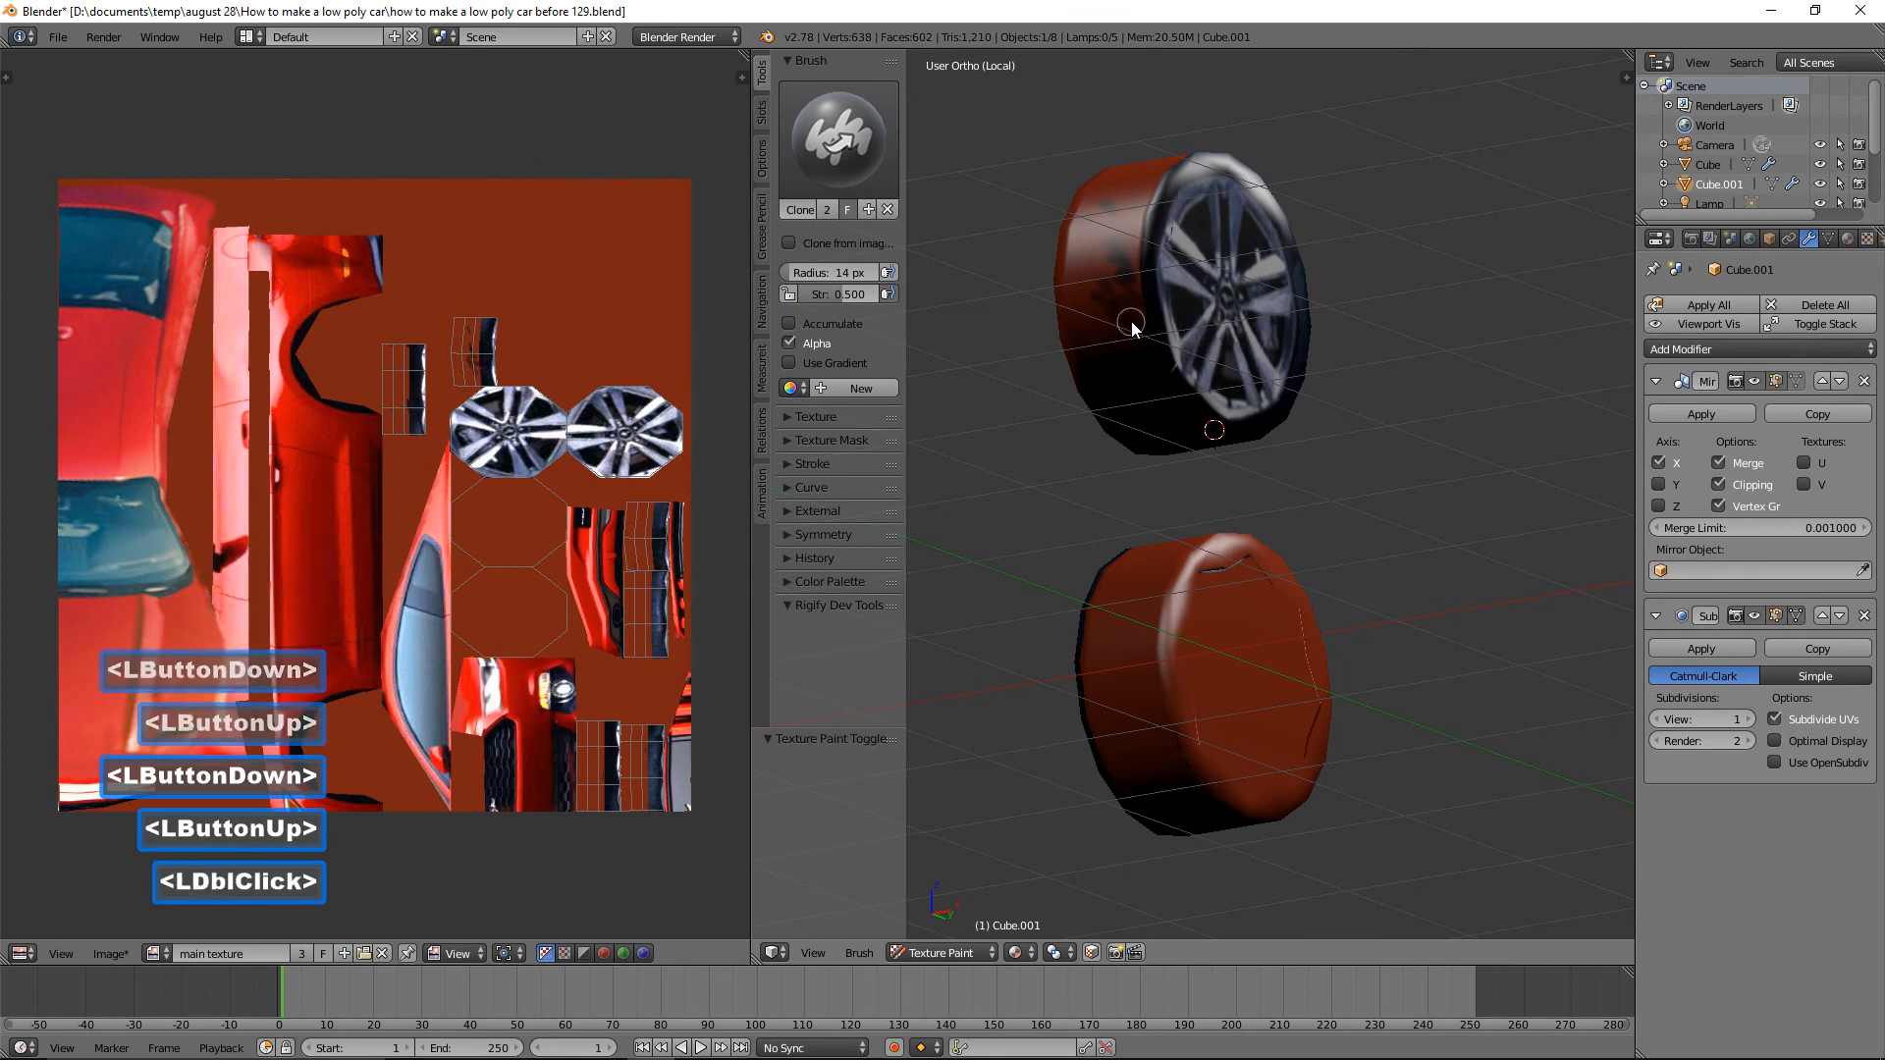
# Examine the cloned dark patches on the wheel's red tread from close up.
pyautogui.moveTo(1139, 367); pyautogui.dragTo(1131, 469, button='middle')
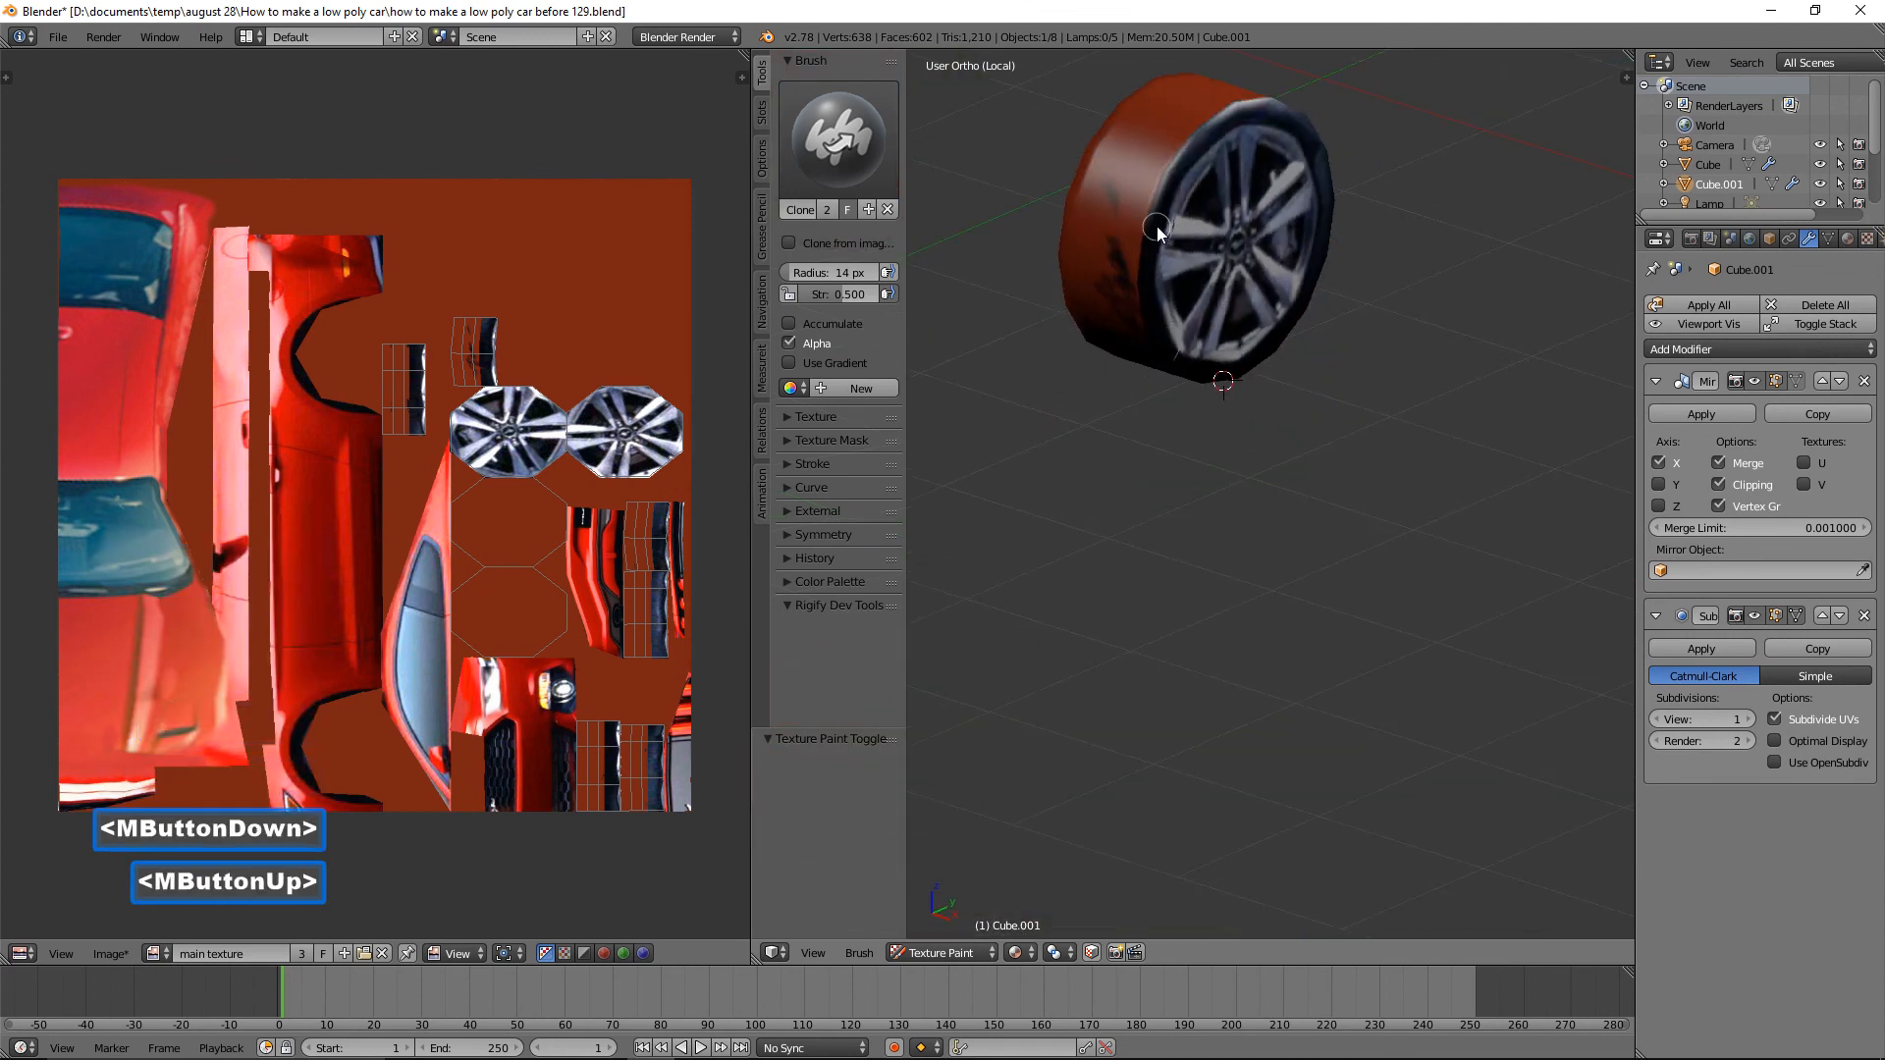
pyautogui.scroll(2, 1157, 226)
pyautogui.keyDown('shift'); pyautogui.moveTo(1189, 208); pyautogui.dragTo(1339, 496, button='middle'); pyautogui.keyUp('shift')
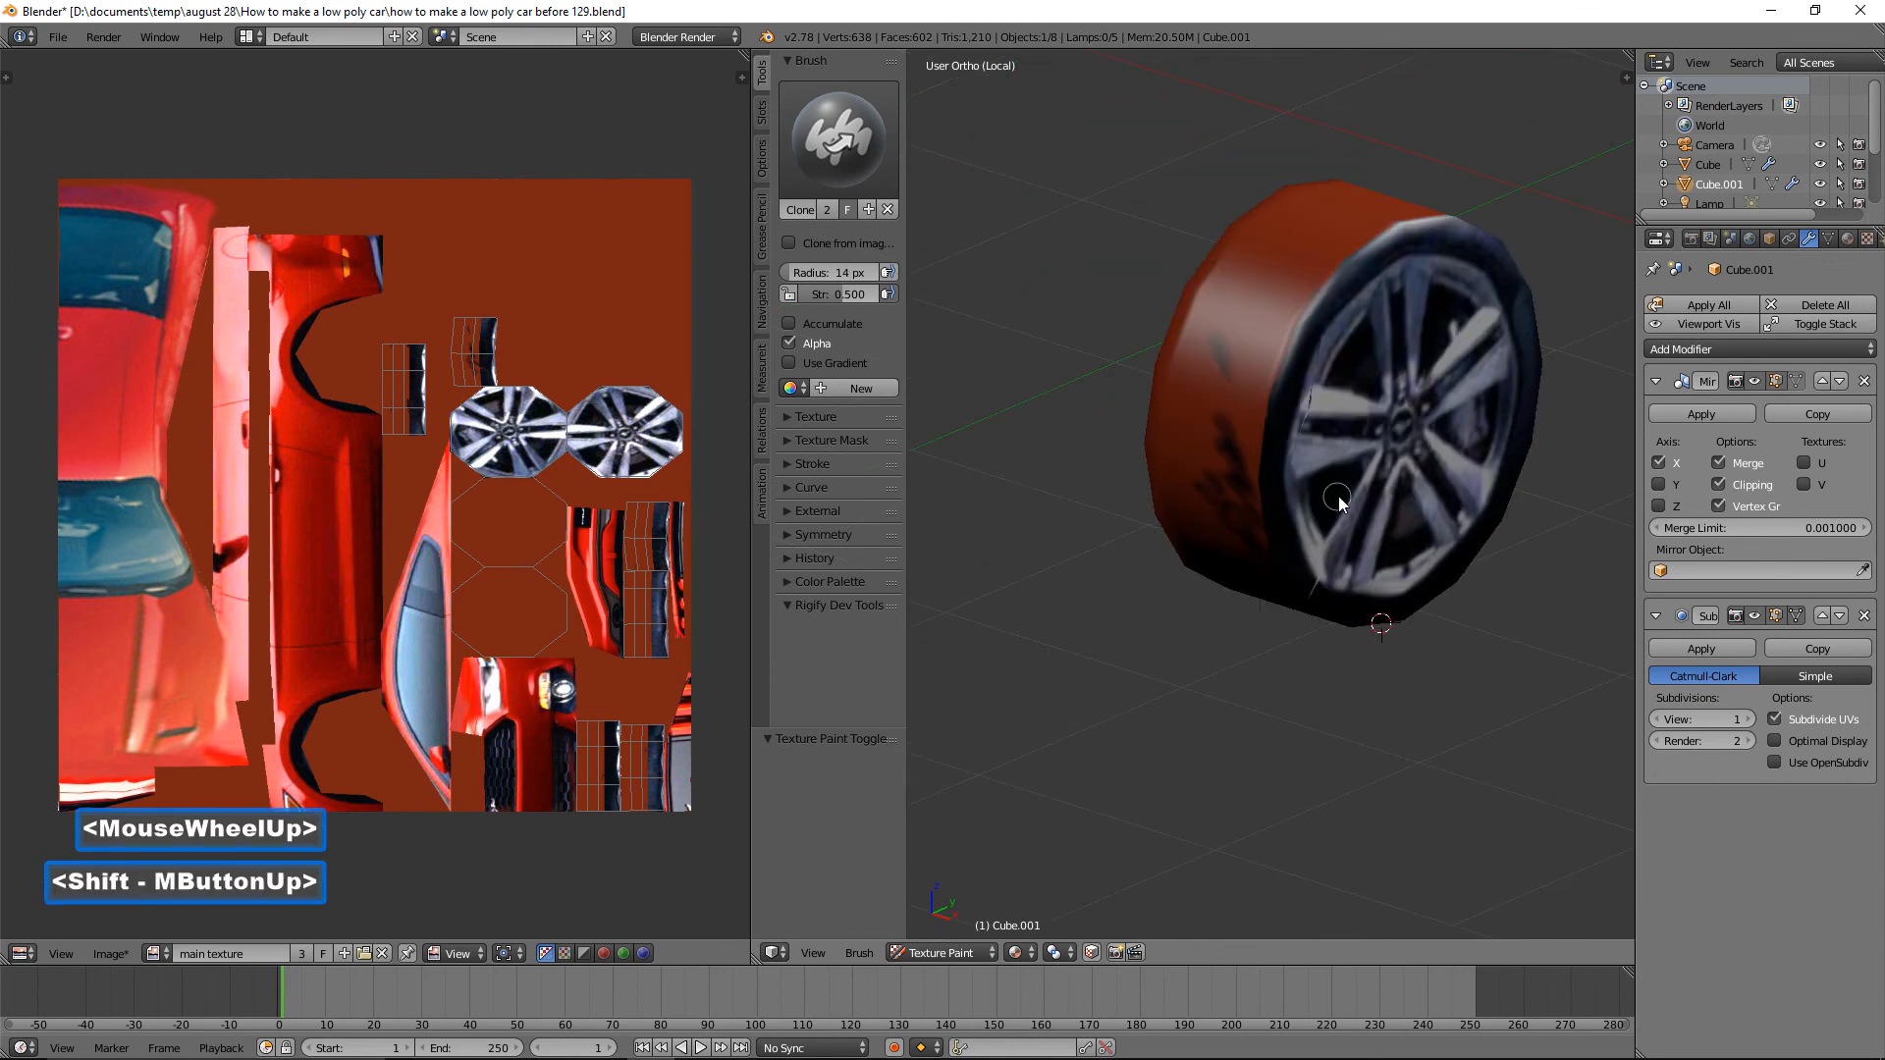
pyautogui.press('ctrl')
pyautogui.keyDown('ctrl'); pyautogui.scroll(2, 1342, 496); pyautogui.keyUp('ctrl')
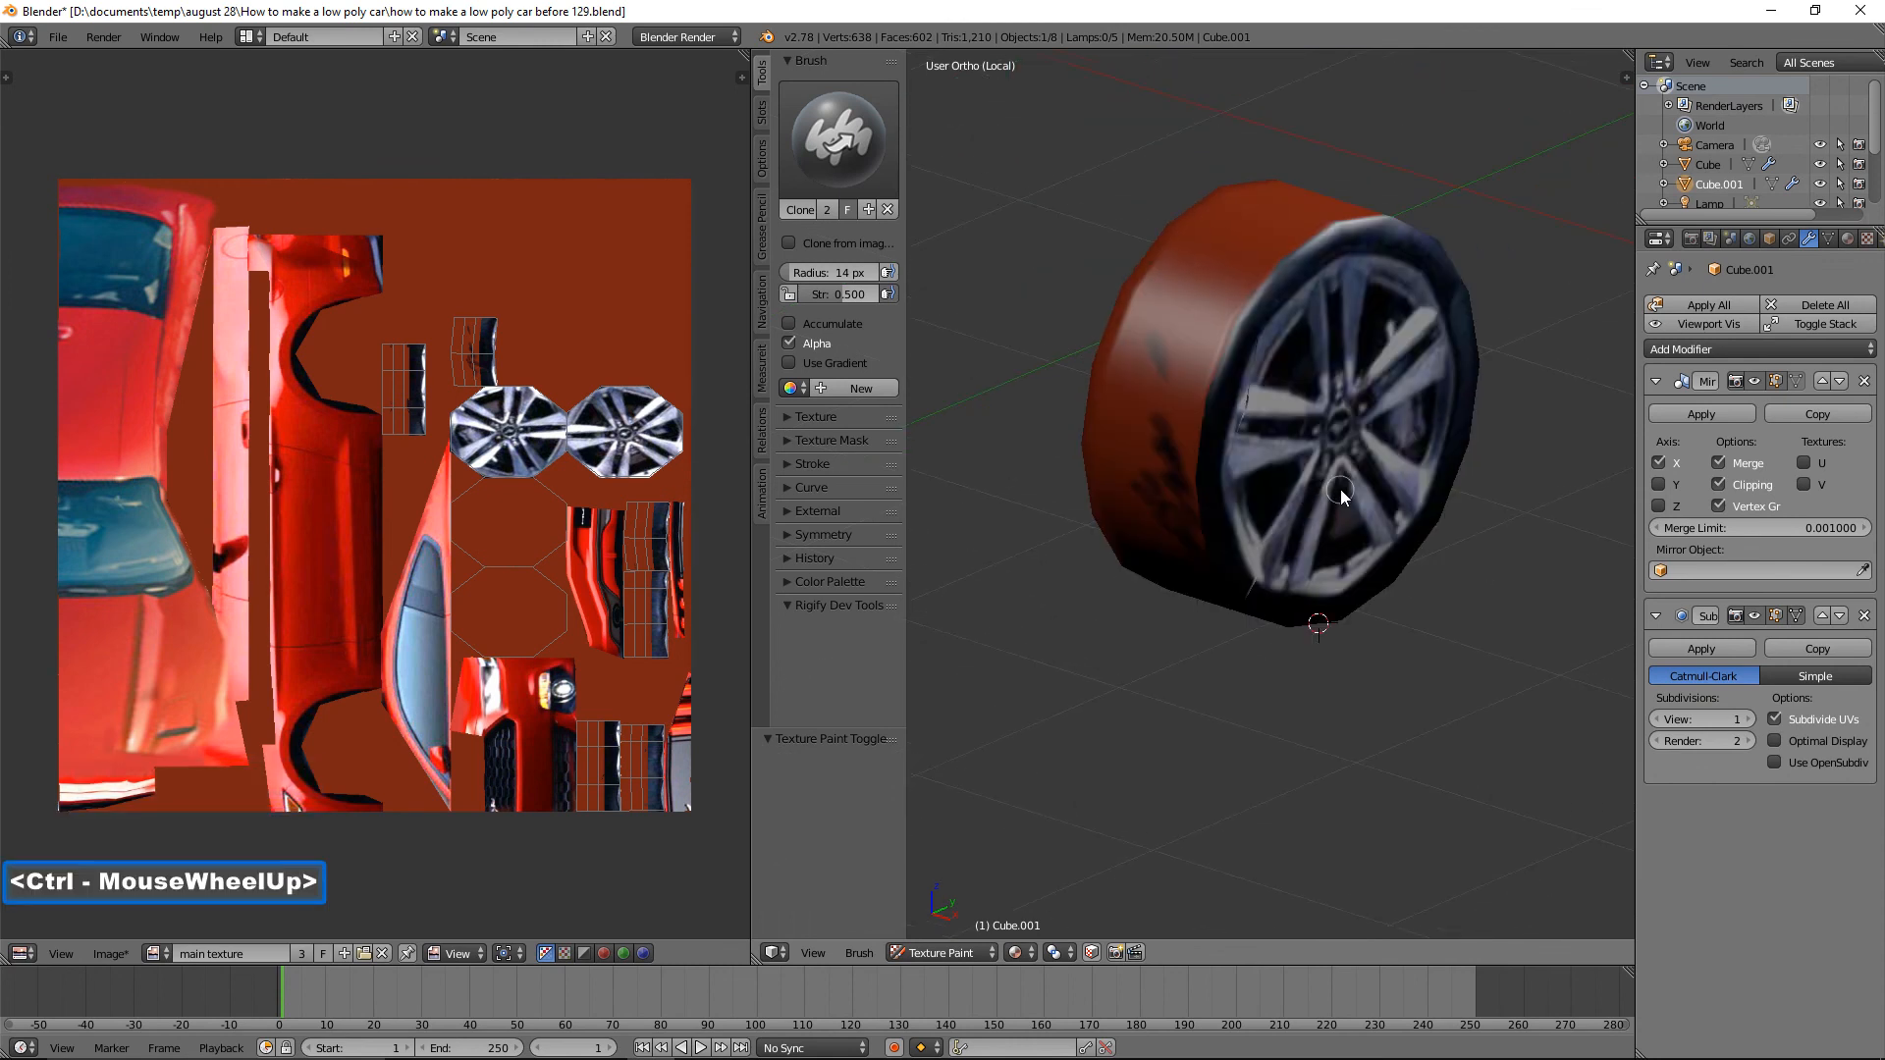
pyautogui.keyDown('ctrl'); pyautogui.scroll(-3, 1340, 491); pyautogui.keyUp('ctrl')
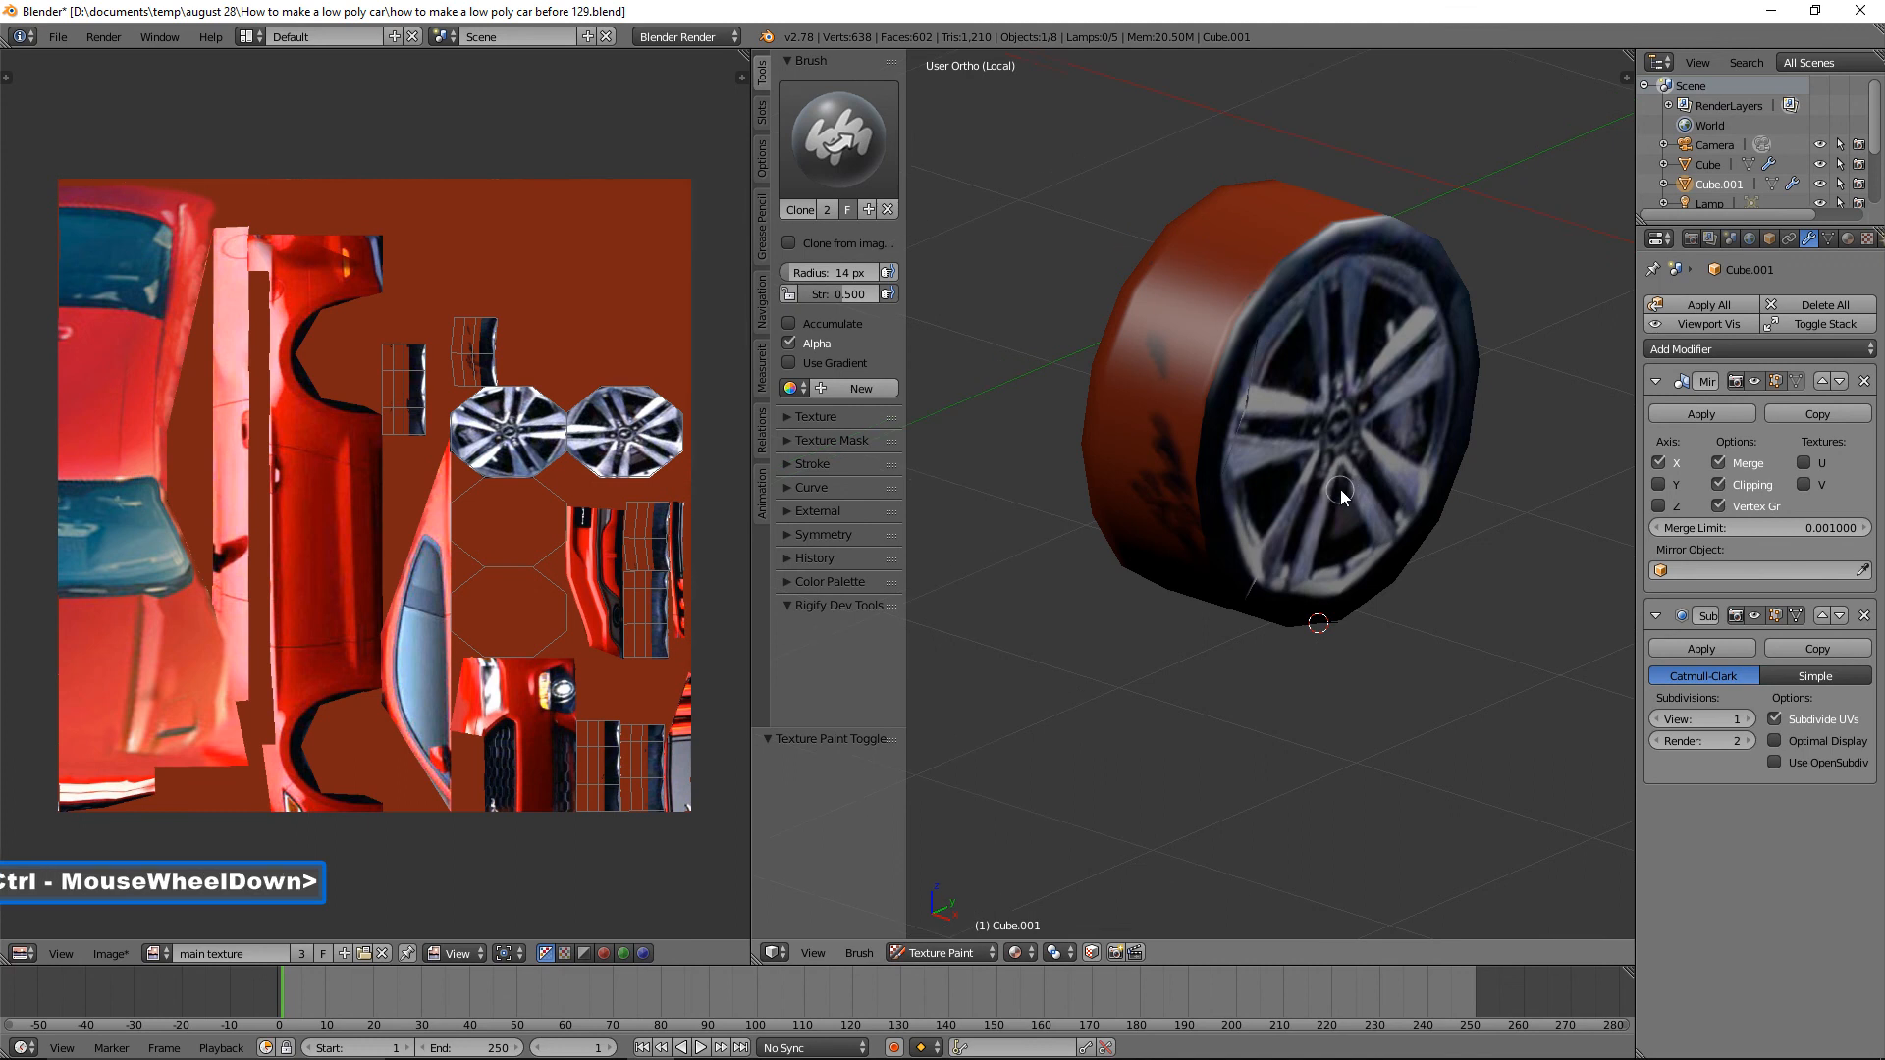
pyautogui.keyDown('ctrl'); pyautogui.scroll(2, 1341, 493); pyautogui.keyUp('ctrl')
pyautogui.keyDown('ctrl'); pyautogui.scroll(-2, 1341, 493); pyautogui.keyUp('ctrl')
pyautogui.scroll(1, 1341, 493)
pyautogui.scroll(2, 1341, 493)
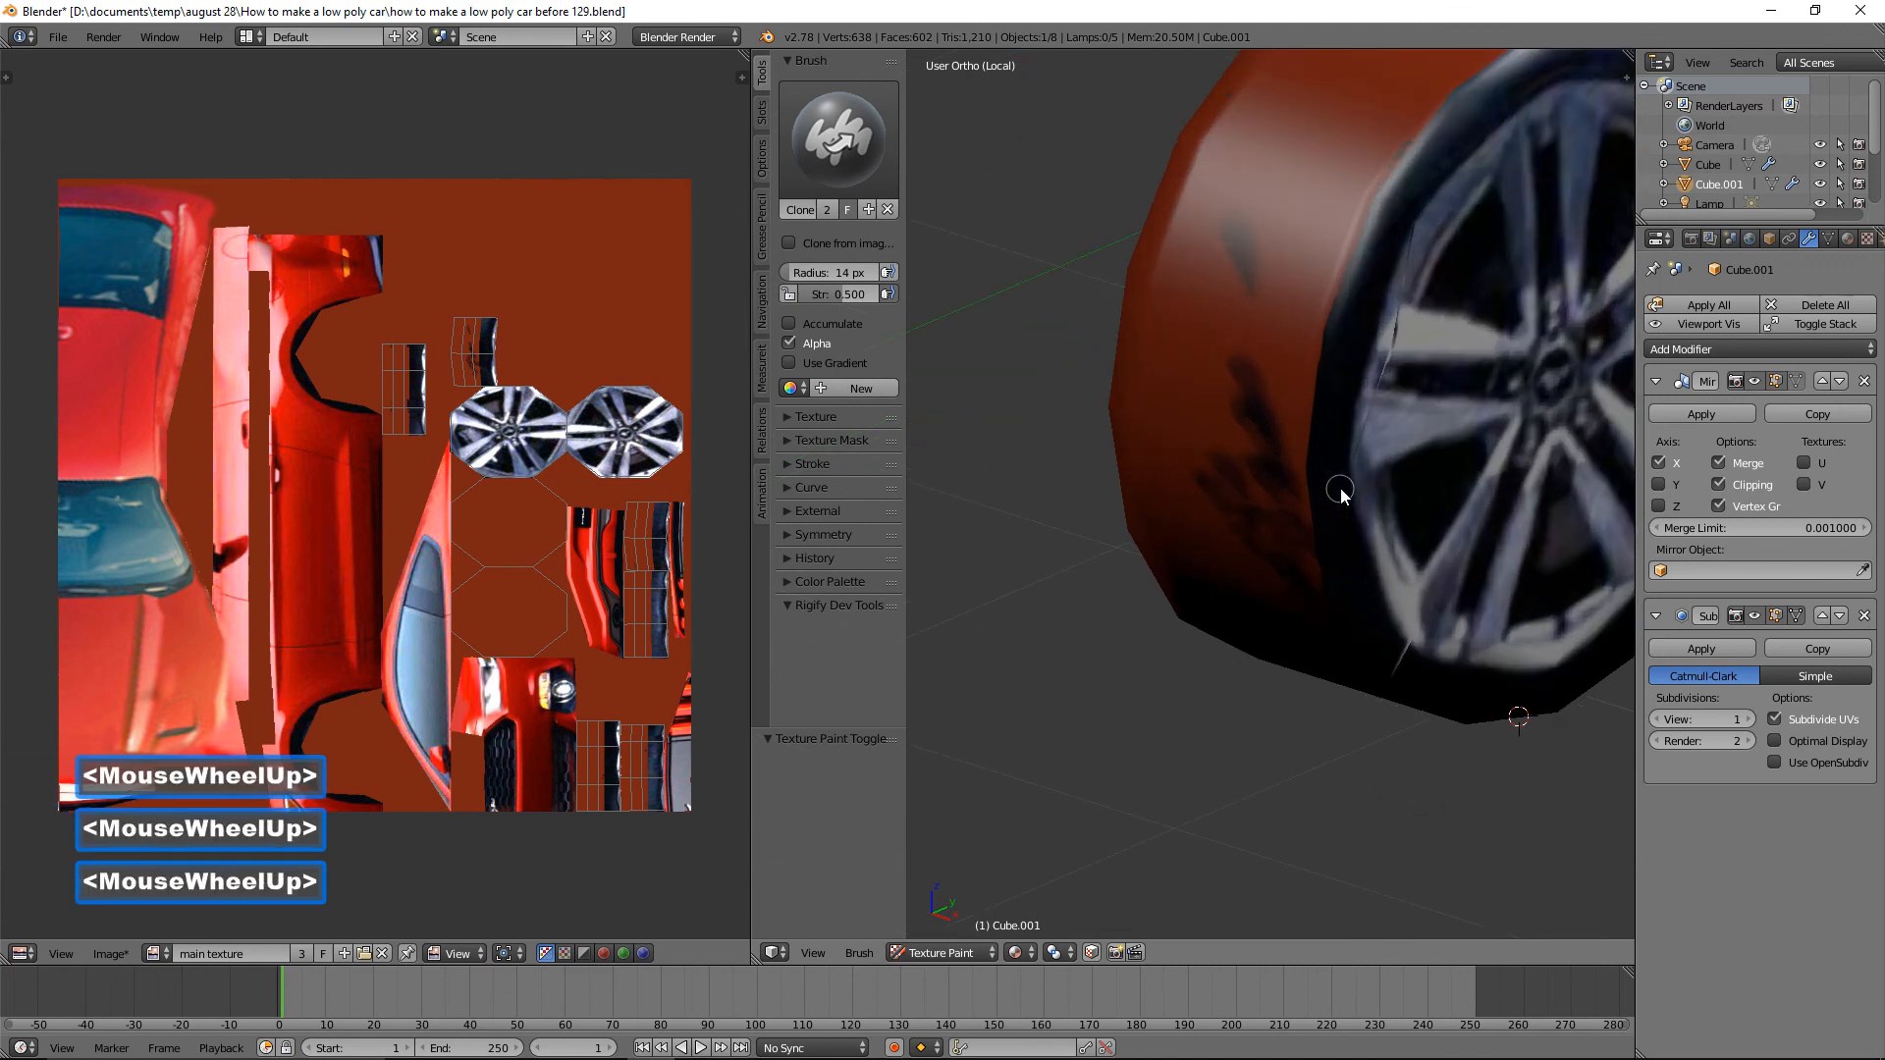
pyautogui.keyDown('ctrl'); pyautogui.scroll(-1, 1356, 388); pyautogui.keyUp('ctrl')
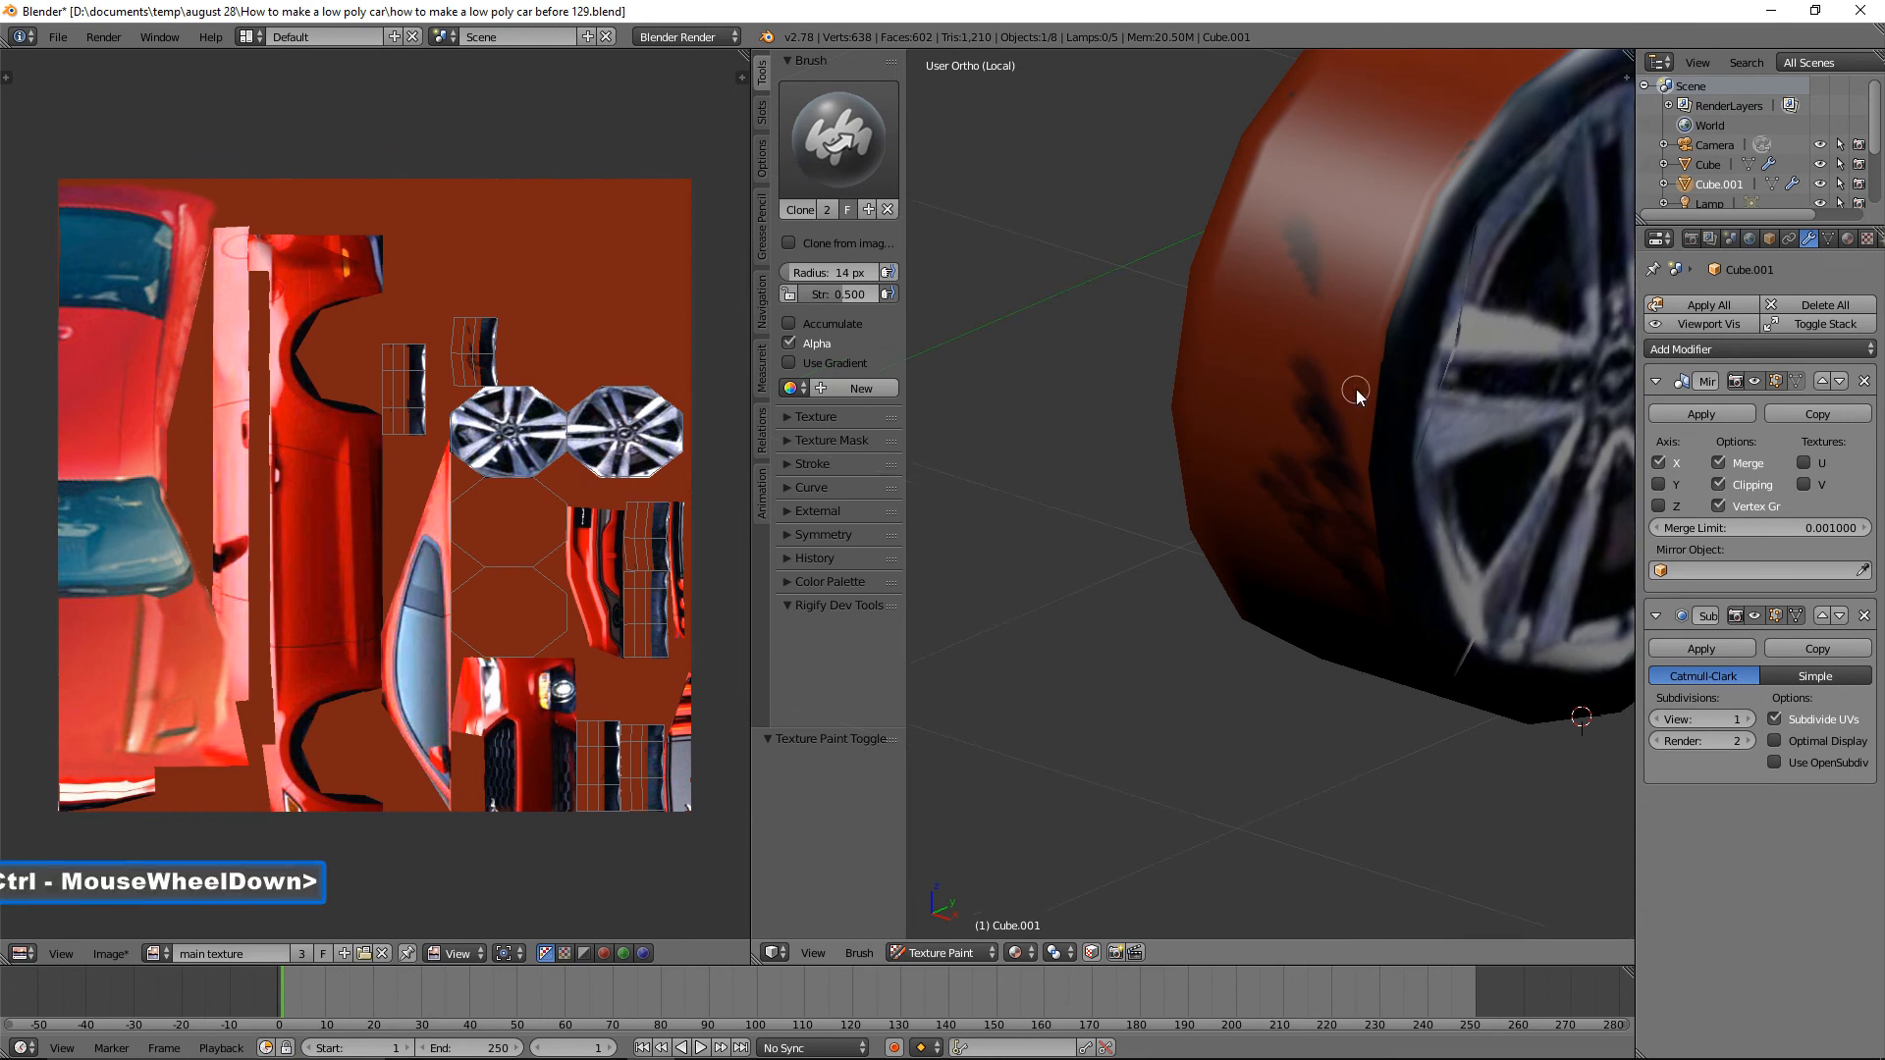
pyautogui.keyDown('ctrl'); pyautogui.scroll(3, 1357, 389); pyautogui.keyUp('ctrl')
pyautogui.keyDown('ctrl'); pyautogui.scroll(-1, 1356, 389); pyautogui.keyUp('ctrl')
pyautogui.keyDown('ctrl'); pyautogui.scroll(1, 1357, 389); pyautogui.keyUp('ctrl')
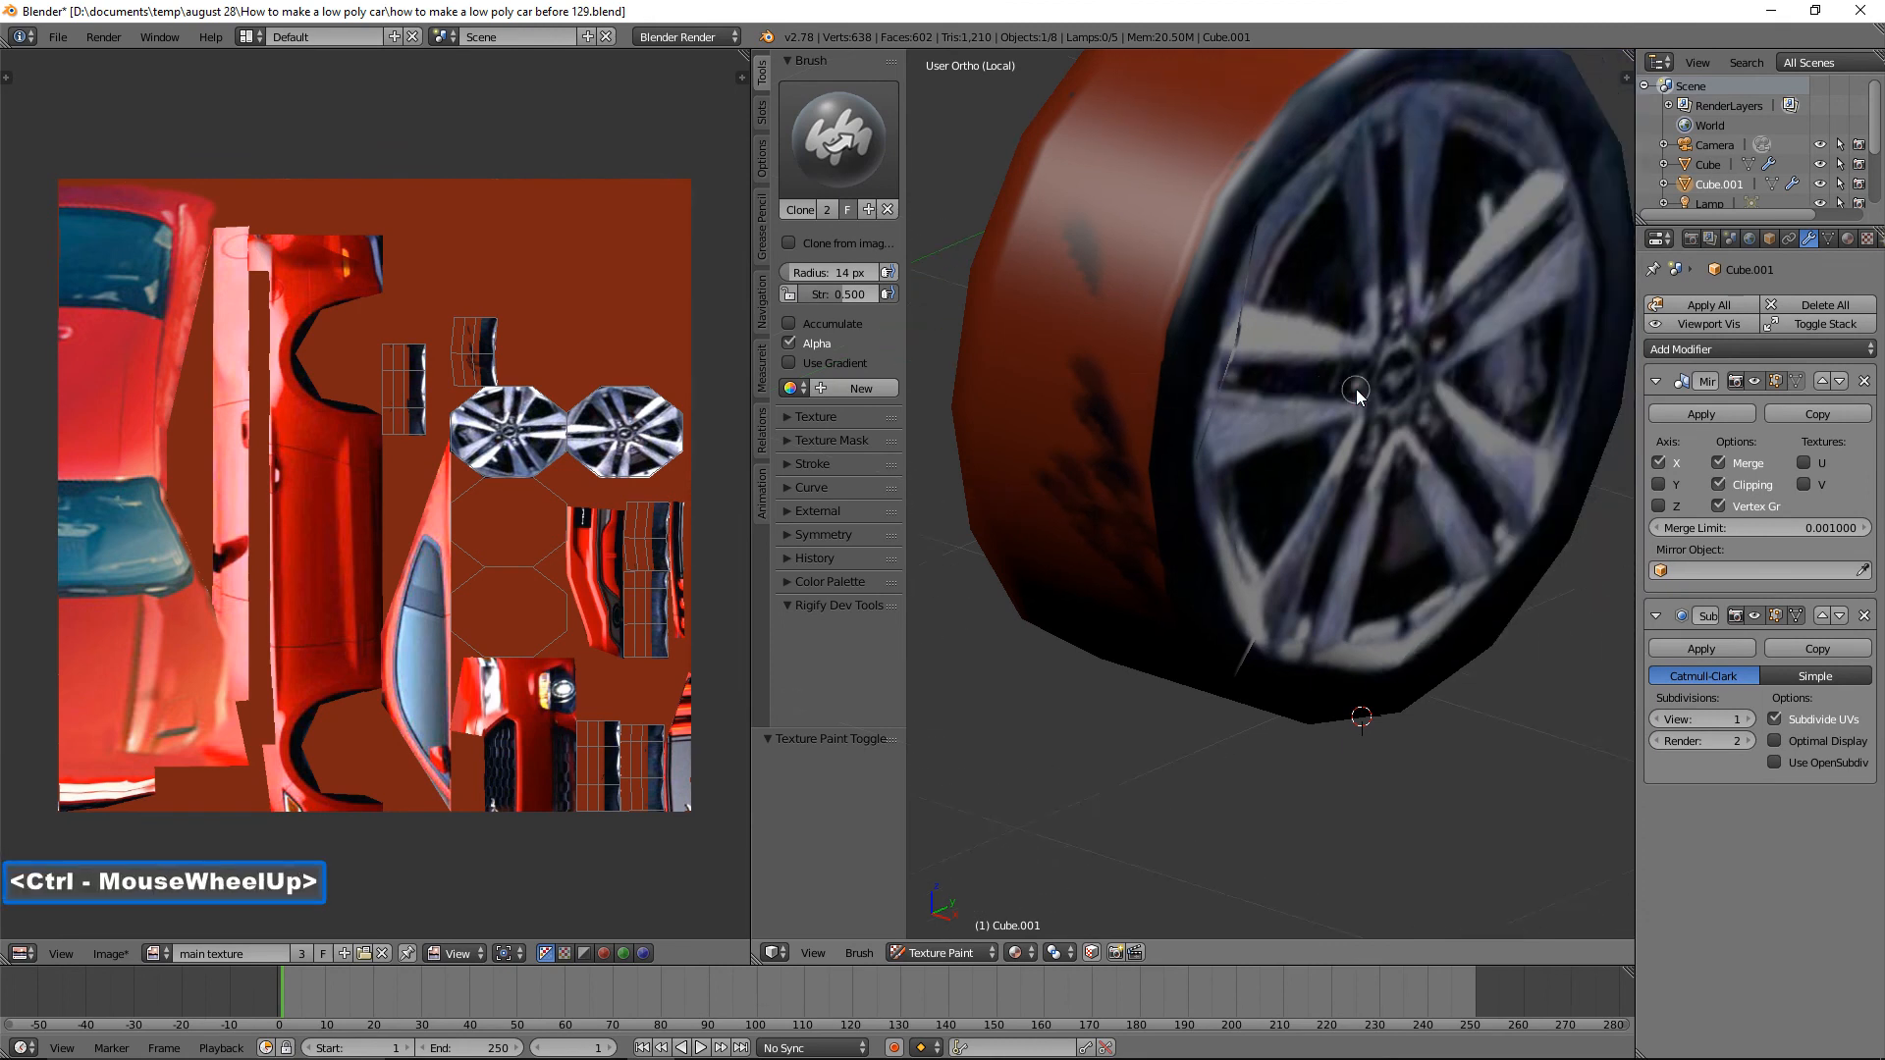
pyautogui.keyDown('ctrl'); pyautogui.scroll(-1, 1357, 388); pyautogui.keyUp('ctrl')
pyautogui.keyDown('ctrl'); pyautogui.scroll(1, 1357, 389); pyautogui.keyUp('ctrl')
pyautogui.keyDown('ctrl'); pyautogui.scroll(-1, 1357, 389); pyautogui.keyUp('ctrl')
pyautogui.keyDown('ctrl'); pyautogui.scroll(1, 1356, 389); pyautogui.keyUp('ctrl')
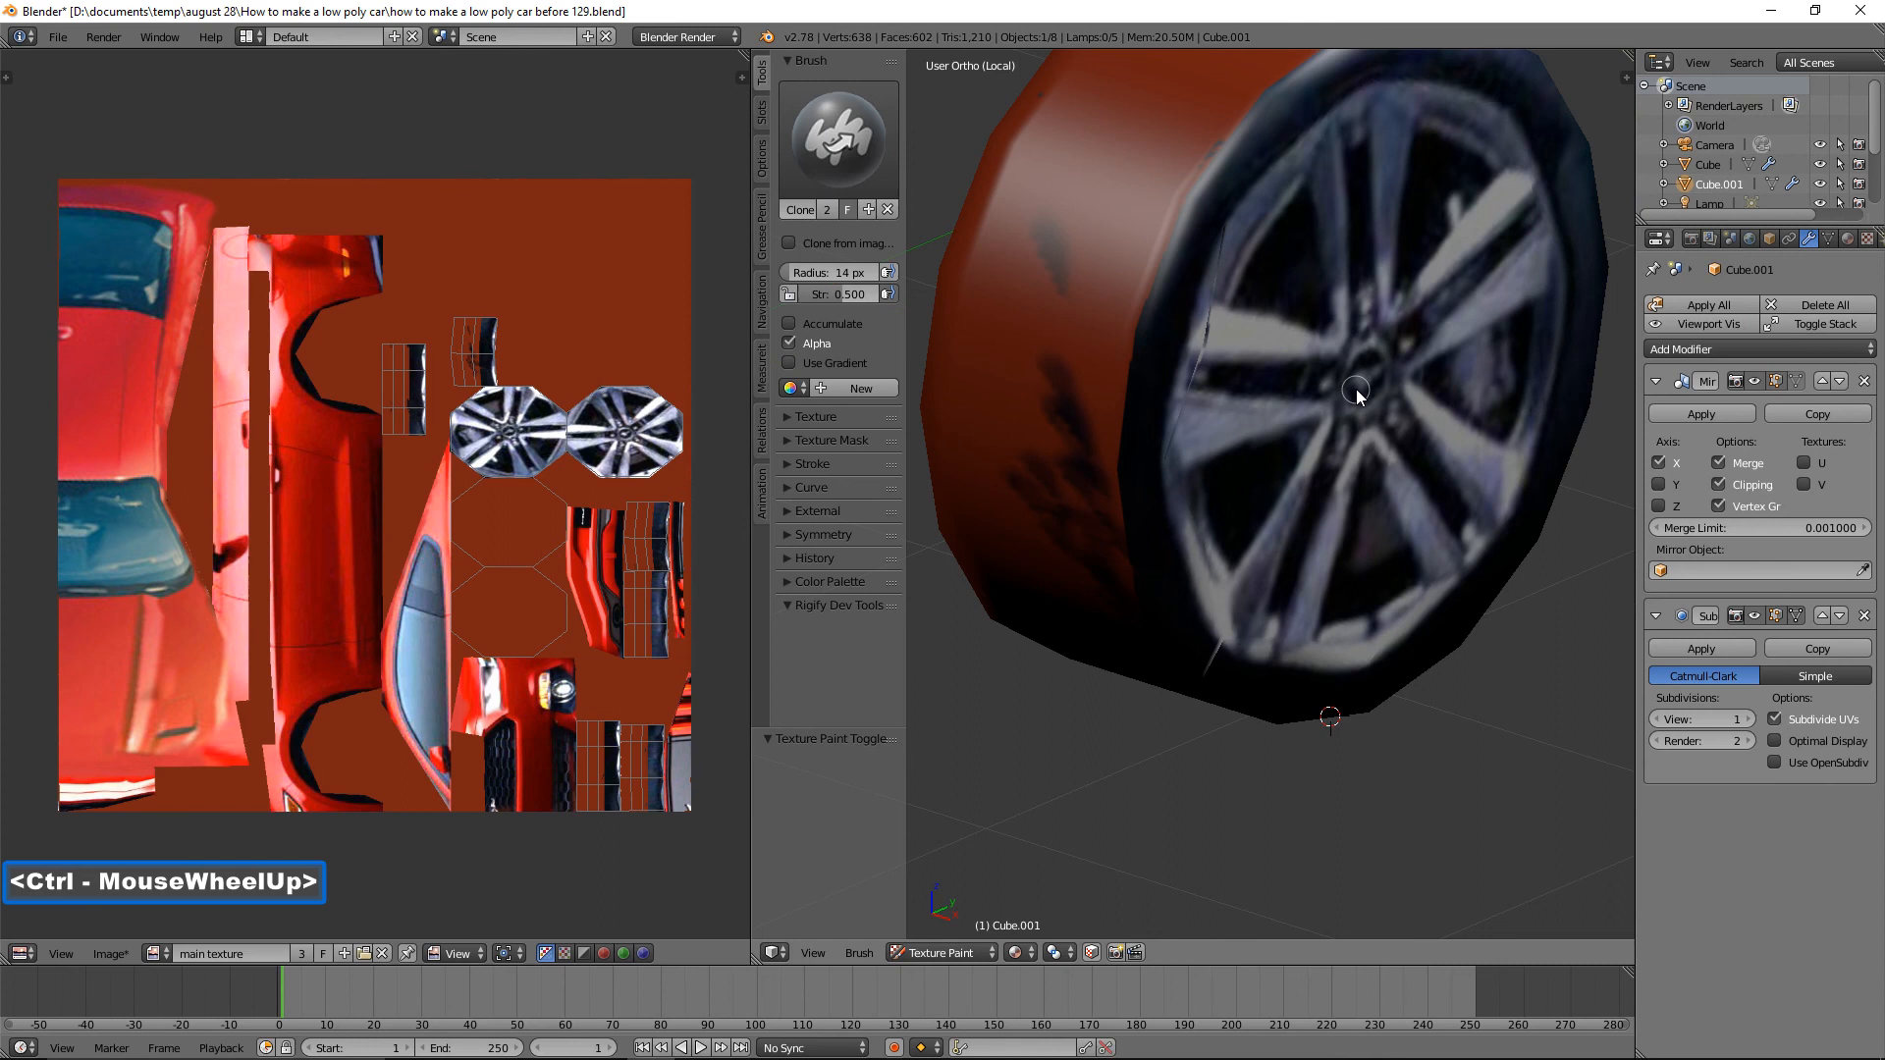
pyautogui.keyDown('ctrl'); pyautogui.scroll(-1, 1357, 388); pyautogui.keyUp('ctrl')
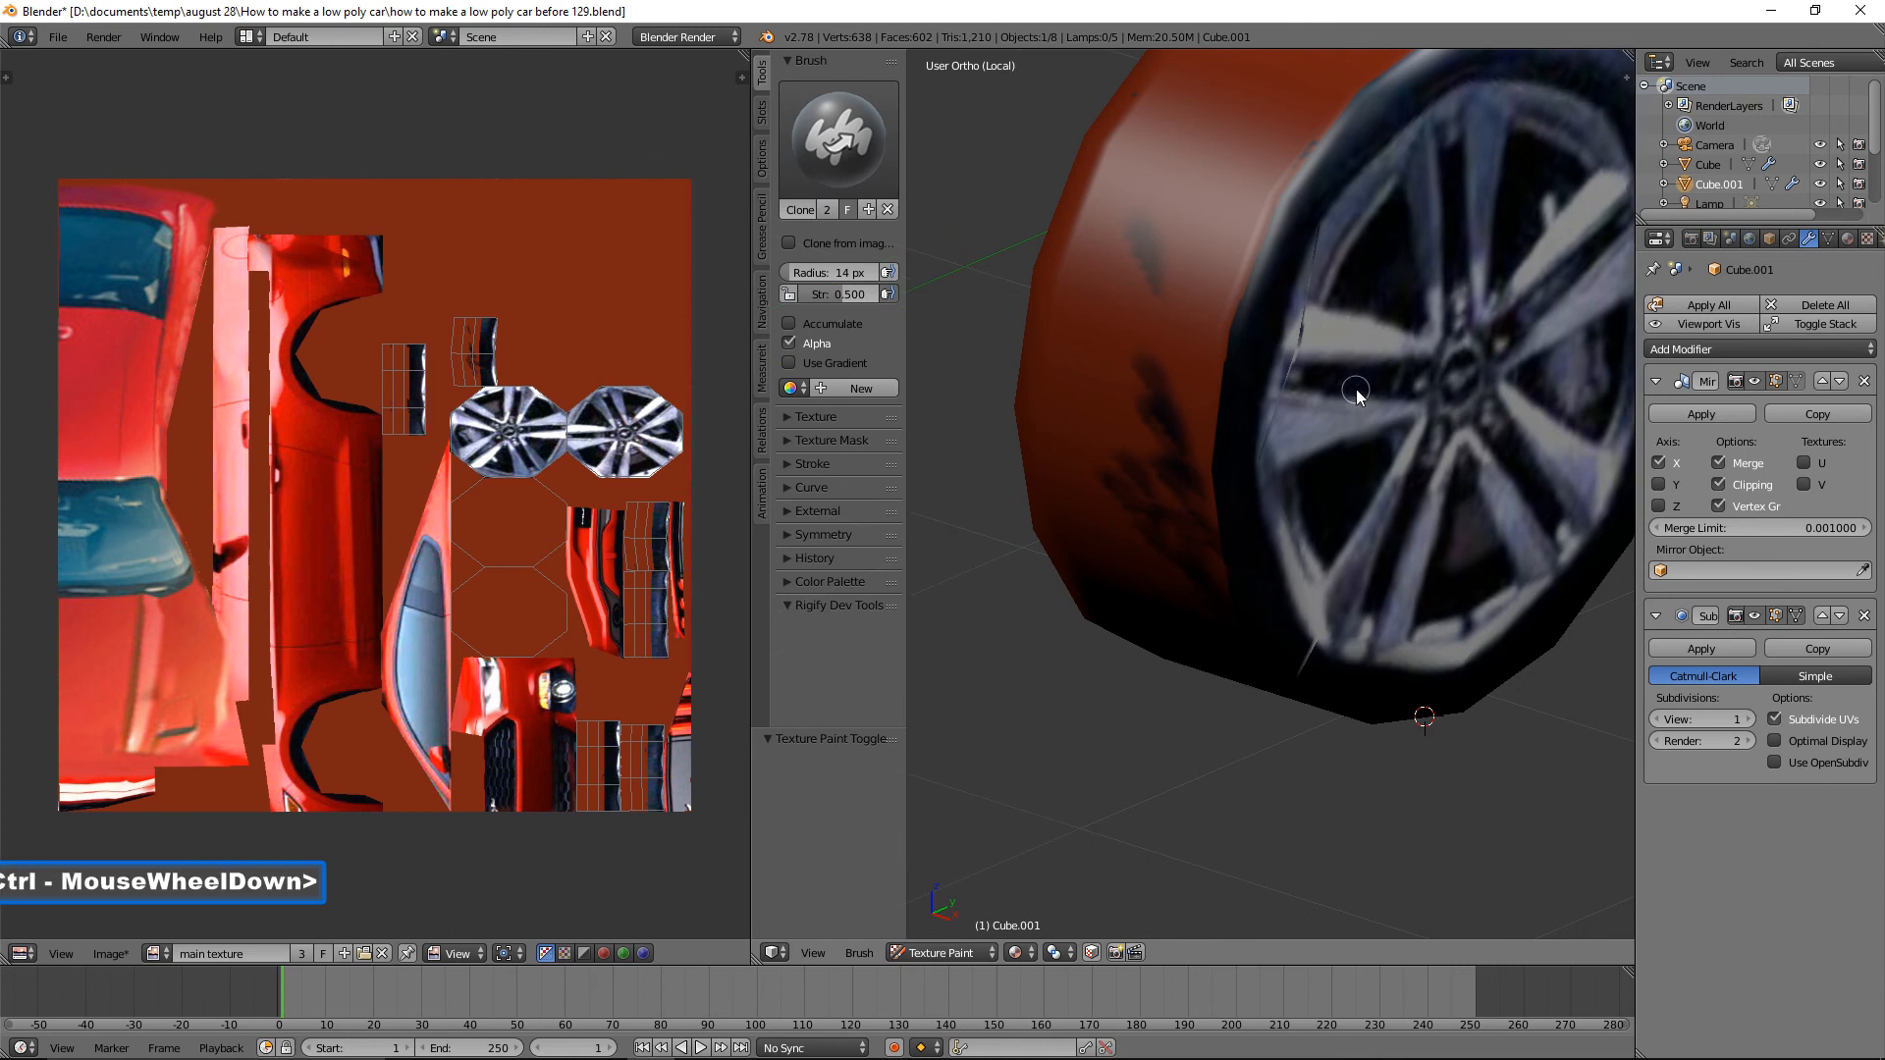
# Sample the tyre's dark edge beside the rim and clone it onto the red tread.
pyautogui.keyDown('ctrl'); pyautogui.click(1246, 349); pyautogui.keyUp('ctrl')
pyautogui.moveTo(1222, 304)
pyautogui.mouseDown()
pyautogui.moveTo(1206, 330)
pyautogui.moveTo(1199, 257)
pyautogui.moveTo(1166, 311)
pyautogui.mouseUp()
pyautogui.click(1183, 298)
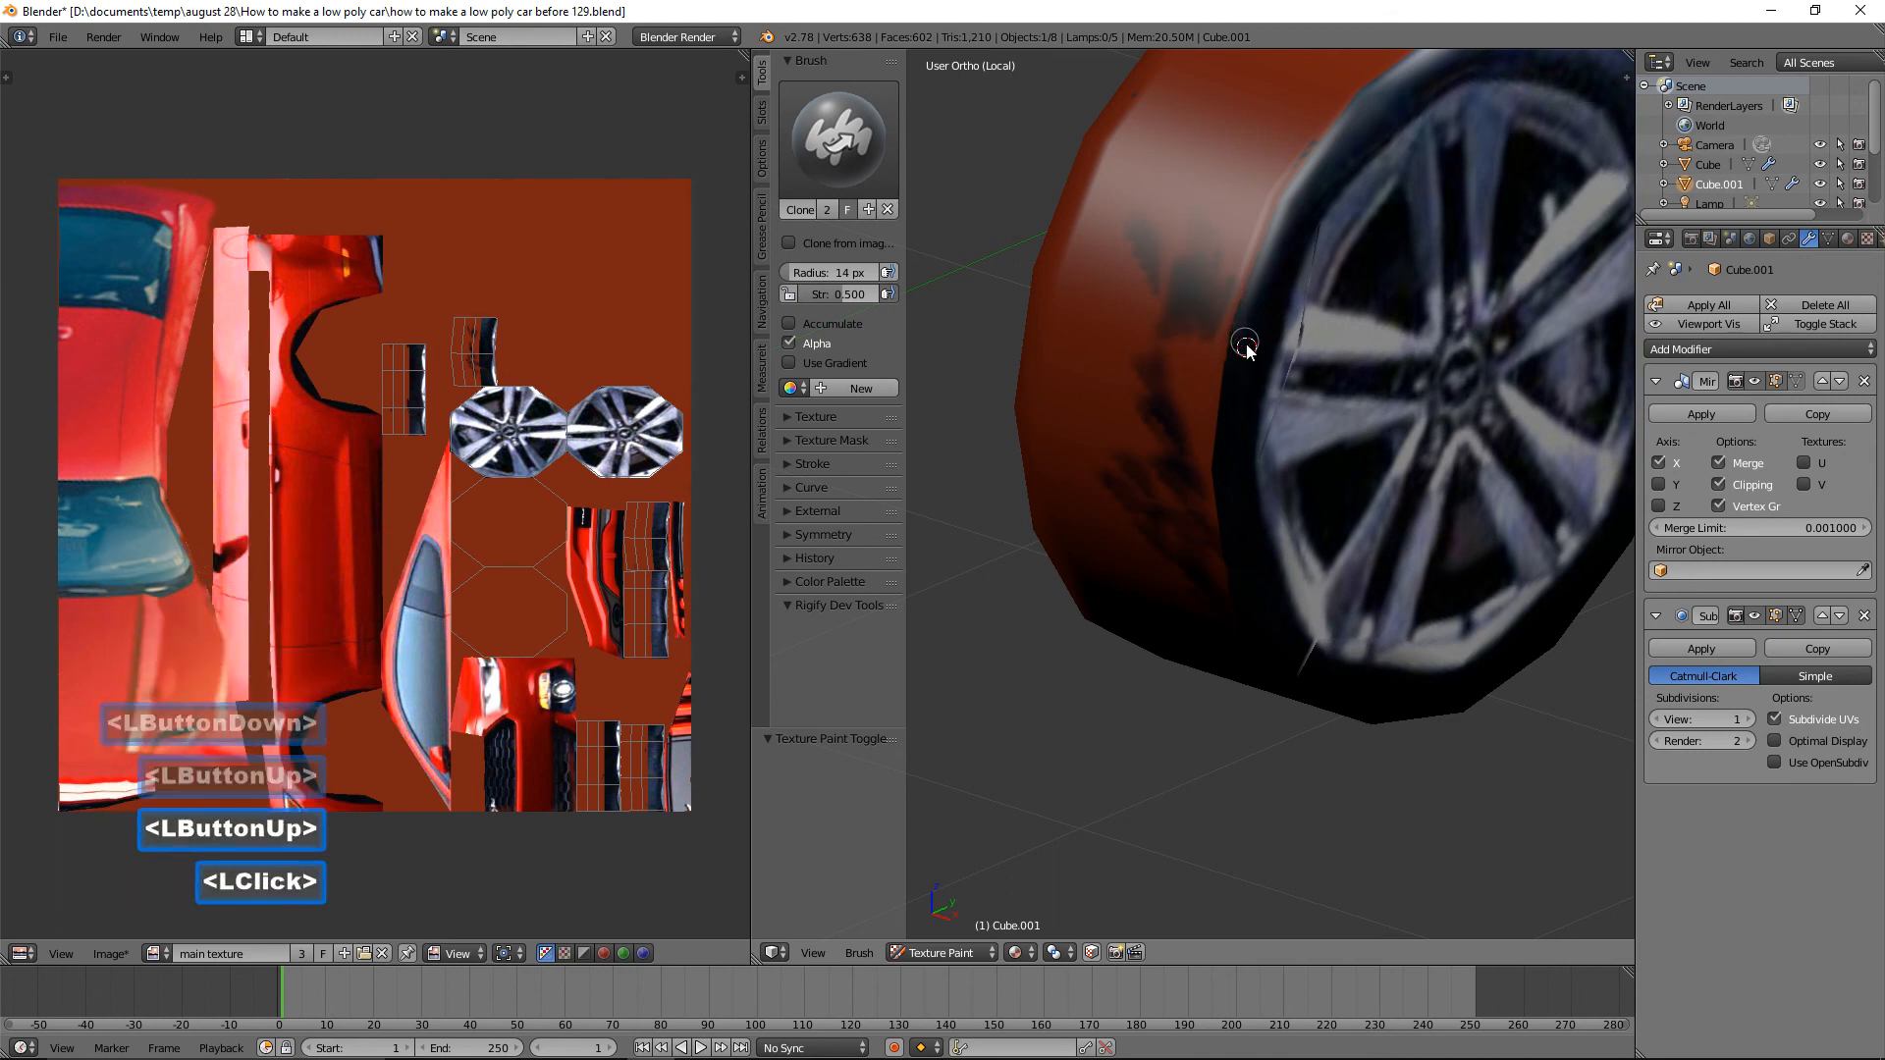
# Switch to the TexDraw brush with a darker colour and a 45 px radius, and paint over part of the red tread.
pyautogui.click(859, 154)
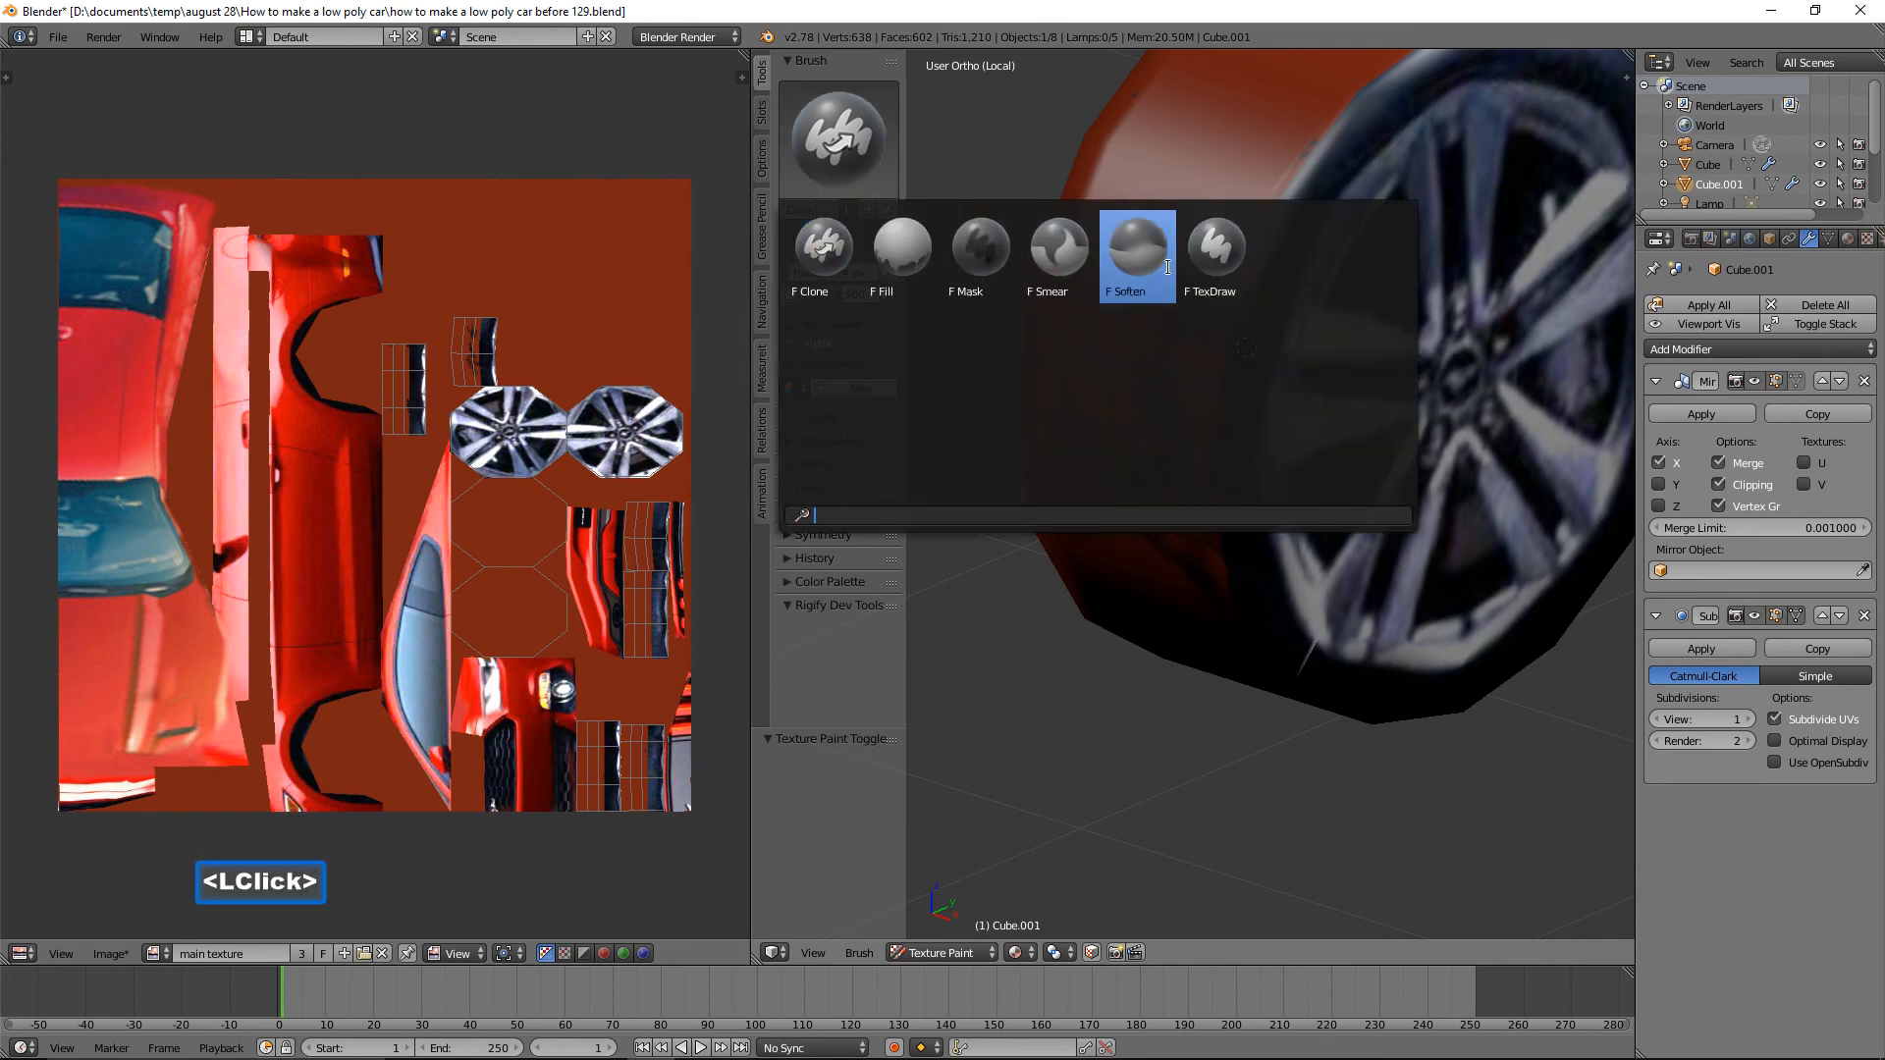
pyautogui.click(1215, 250)
pyautogui.moveTo(876, 285); pyautogui.dragTo(876, 305)
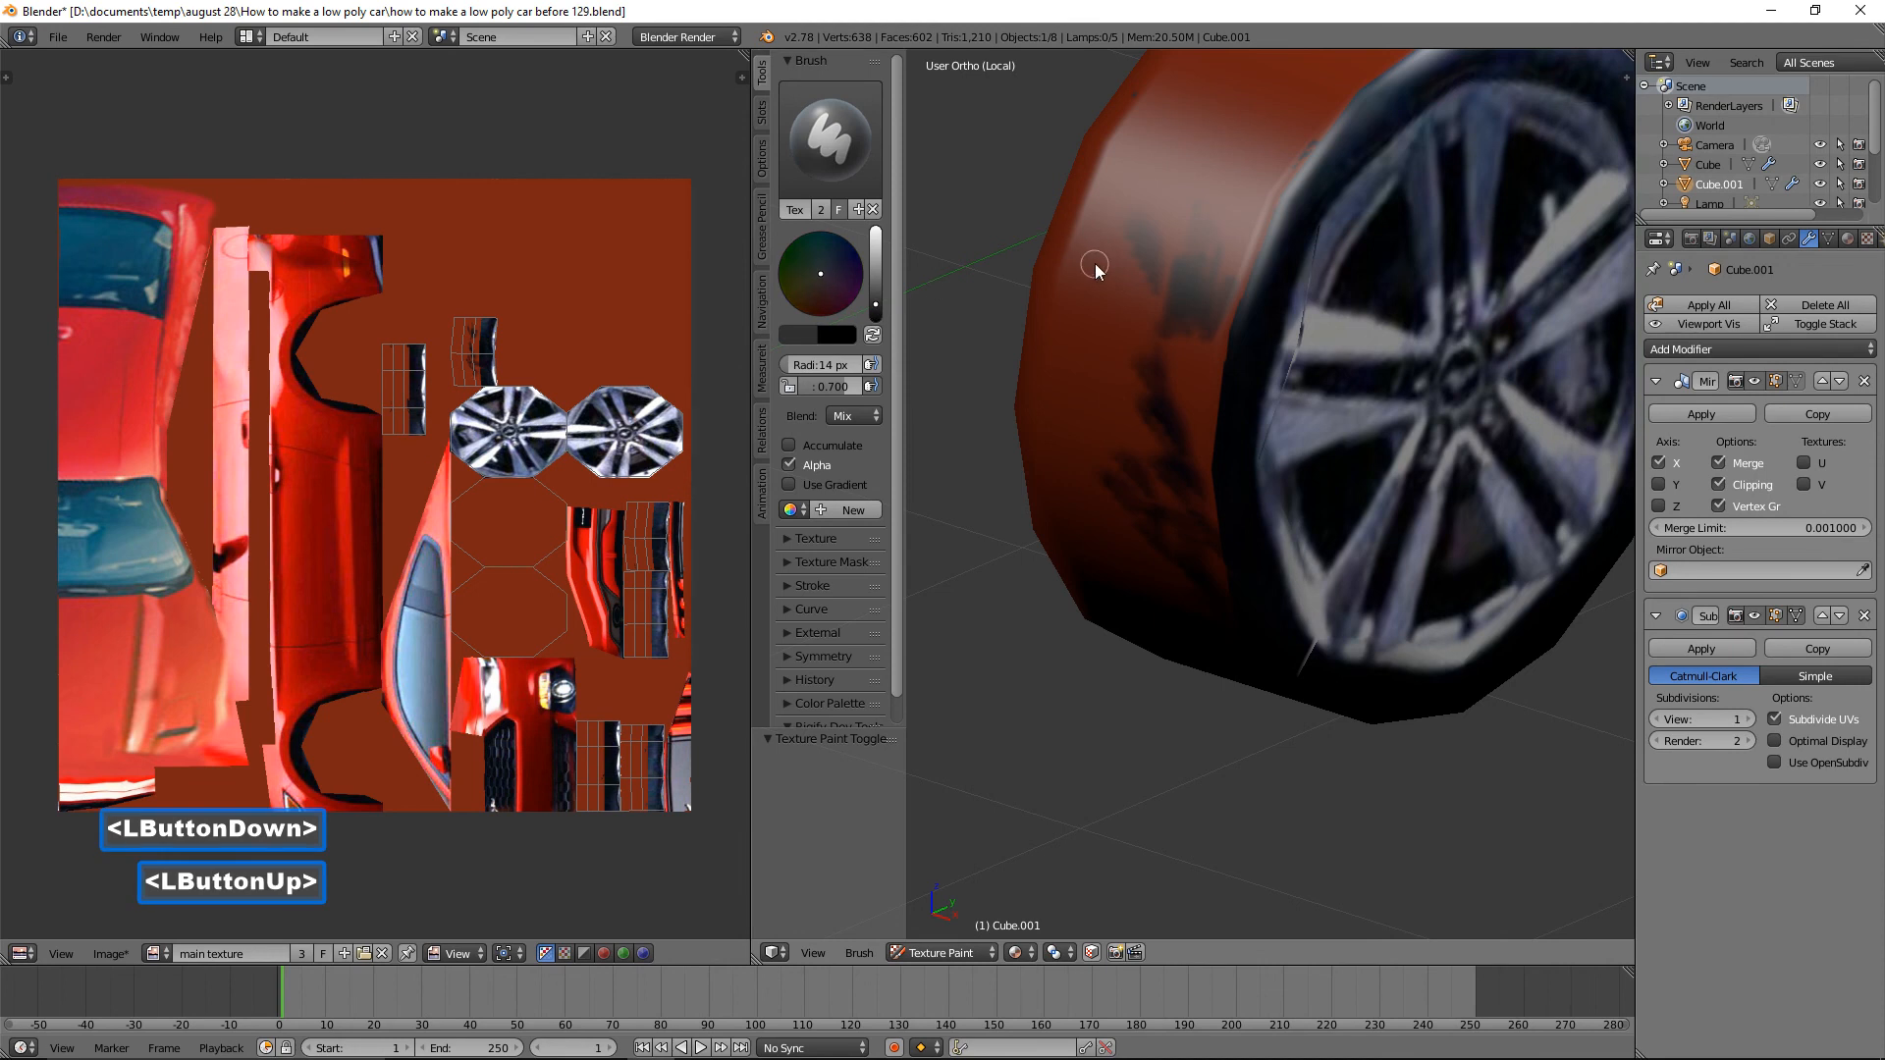
pyautogui.press('f')
pyautogui.click(1116, 295)
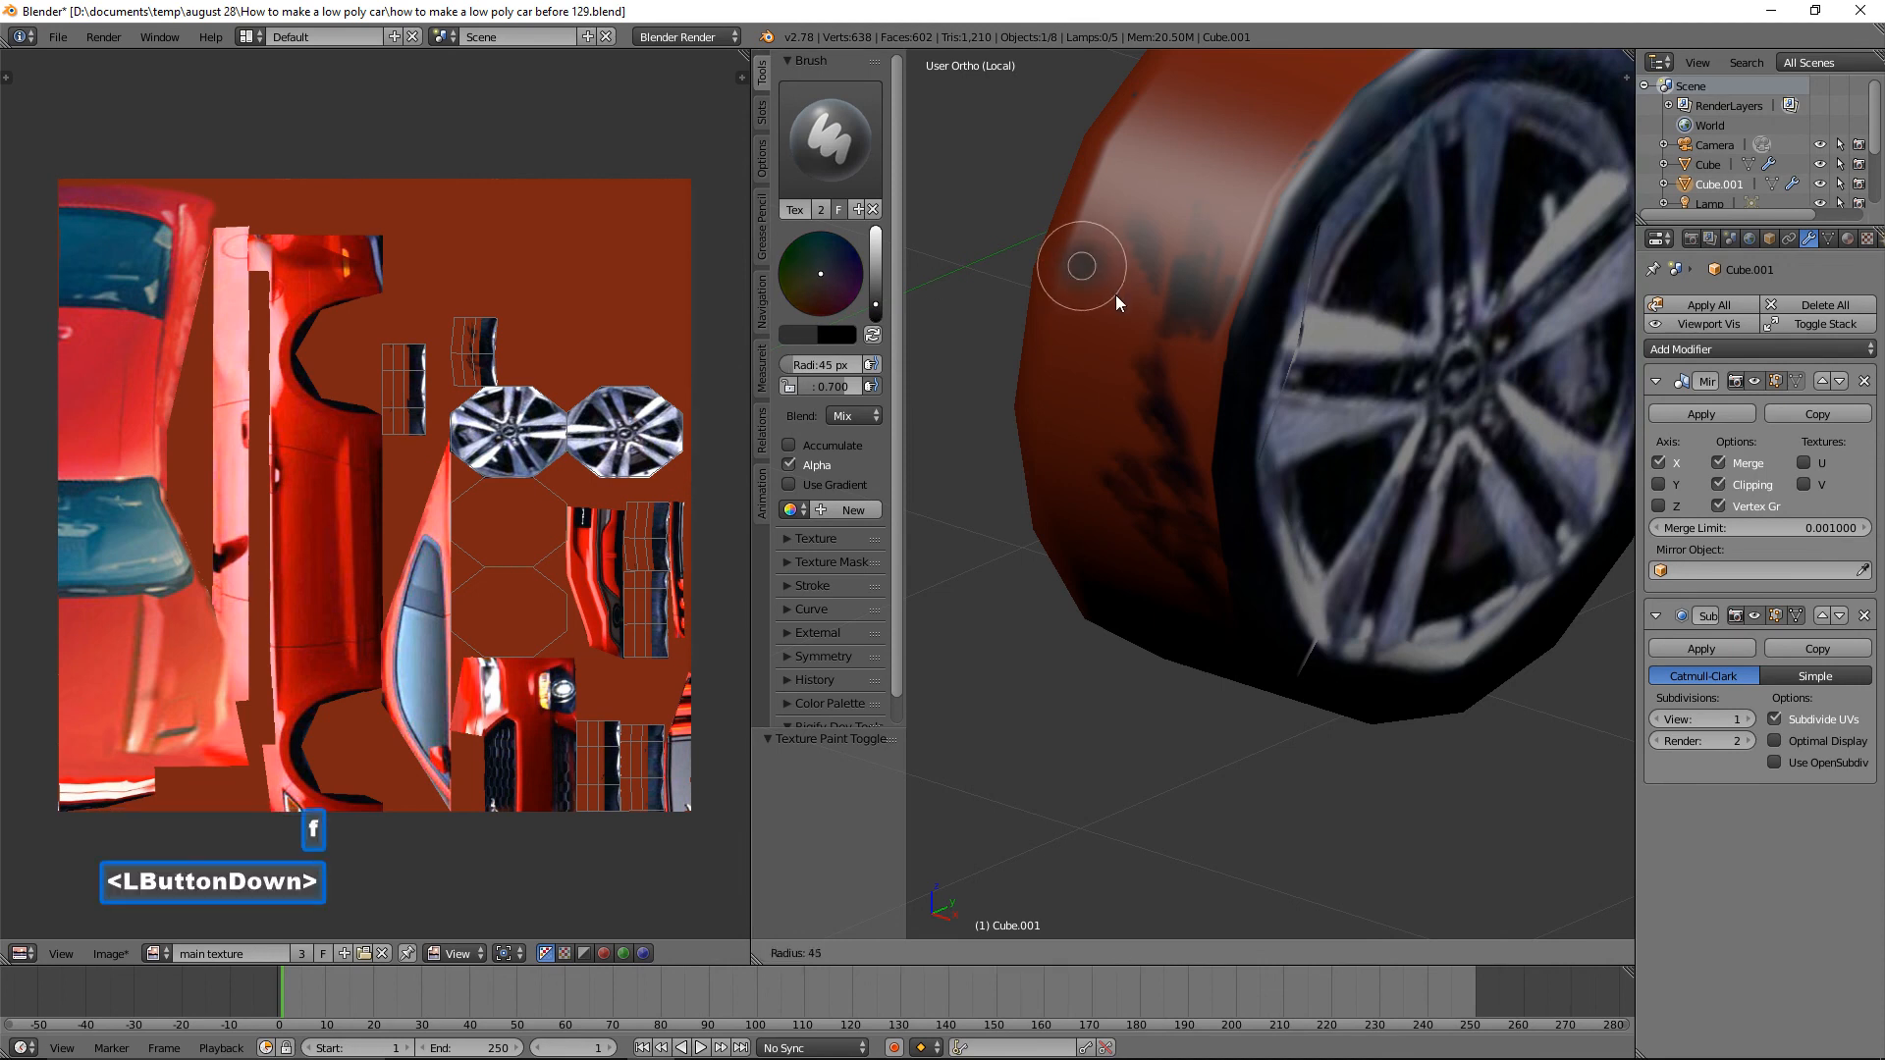
pyautogui.moveTo(1070, 312)
pyautogui.mouseDown()
pyautogui.moveTo(1136, 295)
pyautogui.moveTo(1141, 329)
pyautogui.mouseUp()
pyautogui.moveTo(1143, 344)
pyautogui.mouseDown()
pyautogui.moveTo(1144, 362)
pyautogui.moveTo(1138, 257)
pyautogui.mouseUp()
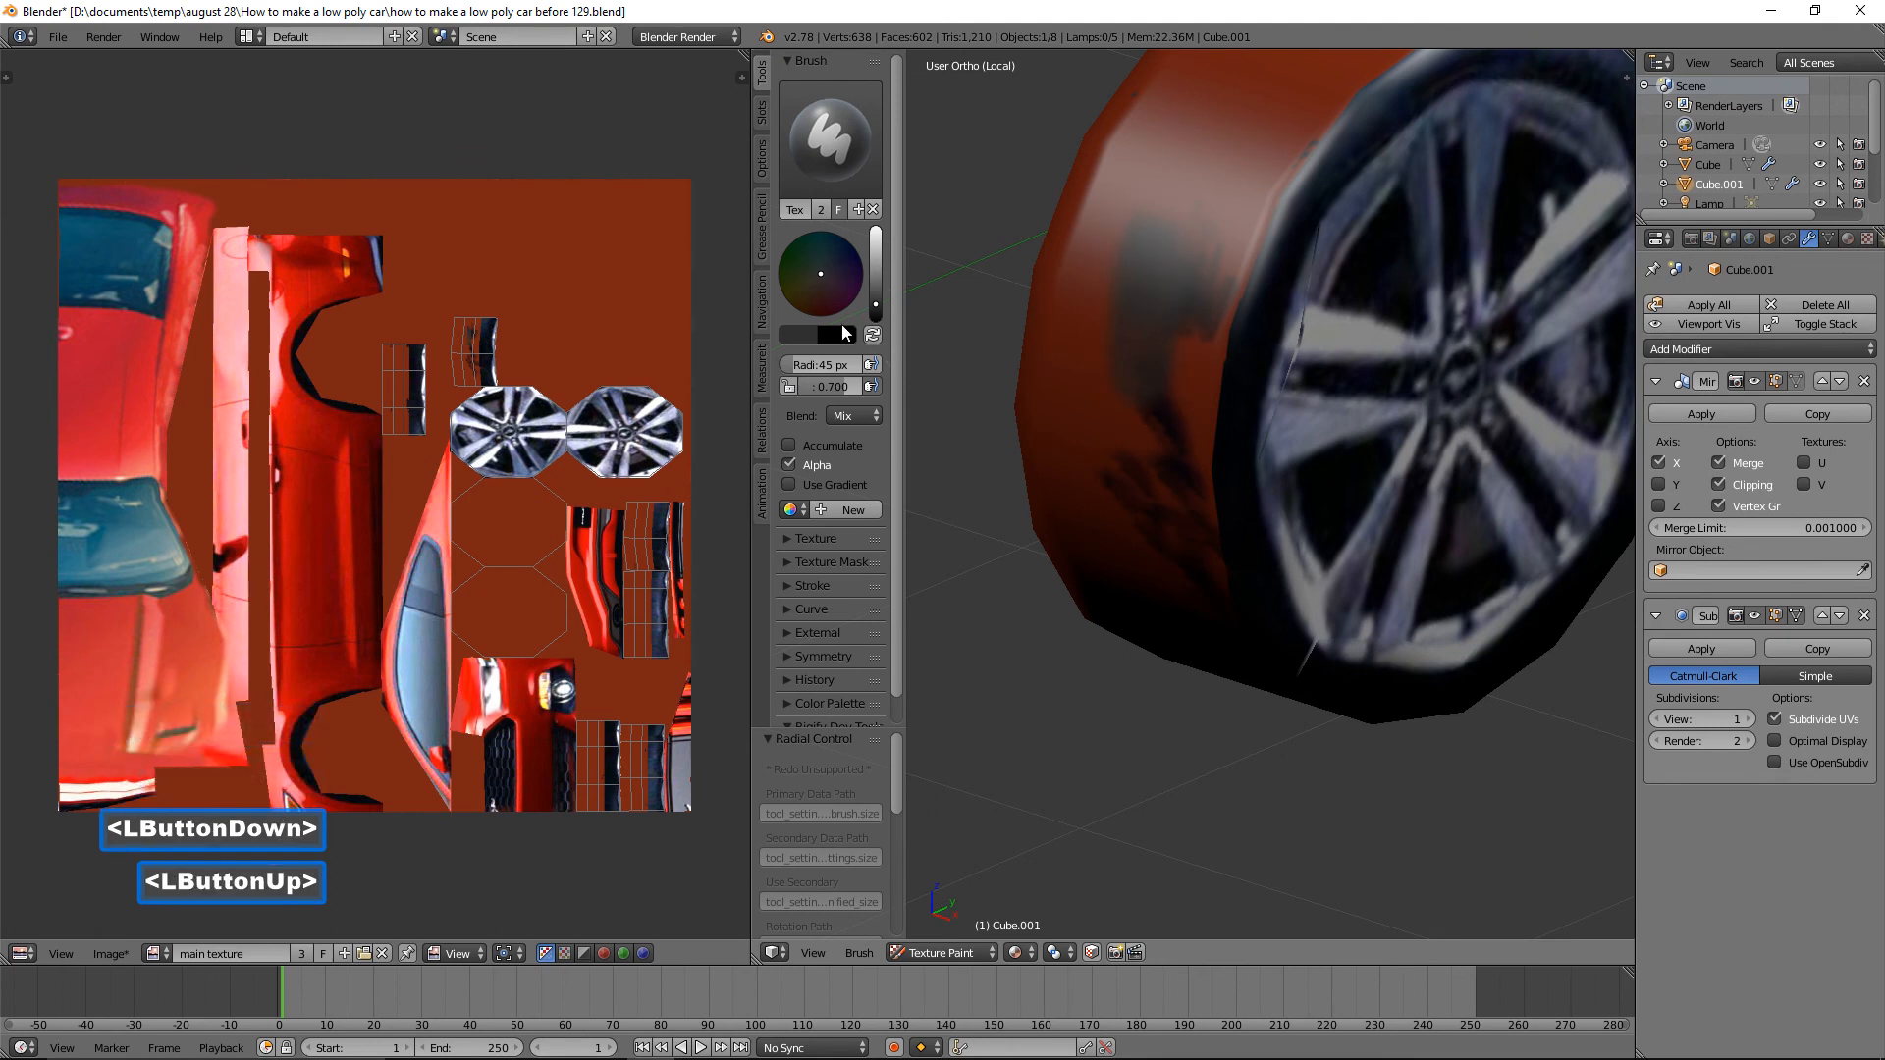
# Darken the brush colour to black and paint over the remaining red on the visible tread.
pyautogui.click(817, 335)
pyautogui.moveTo(1171, 234)
pyautogui.mouseDown()
pyautogui.moveTo(1086, 273)
pyautogui.moveTo(1167, 471)
pyautogui.moveTo(1193, 320)
pyautogui.moveTo(1184, 548)
pyautogui.moveTo(1153, 415)
pyautogui.mouseUp()
pyautogui.click(880, 310)
pyautogui.moveTo(881, 314); pyautogui.dragTo(878, 322)
pyautogui.moveTo(1153, 280)
pyautogui.mouseDown()
pyautogui.moveTo(1175, 220)
pyautogui.moveTo(1040, 445)
pyautogui.moveTo(1174, 147)
pyautogui.moveTo(1233, 189)
pyautogui.moveTo(1155, 536)
pyautogui.moveTo(1180, 608)
pyautogui.moveTo(1119, 250)
pyautogui.moveTo(1078, 583)
pyautogui.moveTo(1161, 497)
pyautogui.moveTo(1176, 391)
pyautogui.moveTo(1199, 572)
pyautogui.moveTo(1192, 513)
pyautogui.mouseUp()
pyautogui.keyDown('shift'); pyautogui.moveTo(1189, 504); pyautogui.dragTo(1317, 328, button='middle'); pyautogui.keyUp('shift')
pyautogui.moveTo(1318, 328)
pyautogui.mouseDown()
pyautogui.moveTo(1286, 385)
pyautogui.moveTo(1364, 198)
pyautogui.moveTo(1058, 468)
pyautogui.moveTo(1464, 271)
pyautogui.moveTo(1094, 347)
pyautogui.moveTo(1092, 472)
pyautogui.moveTo(1240, 330)
pyautogui.mouseUp()
# Paint the first wheel's inner face and the adjoining tread black.
pyautogui.scroll(-4, 1200, 405)
pyautogui.moveTo(1200, 404)
pyautogui.mouseDown(button='middle')
pyautogui.moveTo(1228, 462)
pyautogui.moveTo(1390, 413)
pyautogui.moveTo(1237, 462)
pyautogui.moveTo(1293, 516)
pyautogui.mouseUp(button='middle')
pyautogui.moveTo(1293, 516)
pyautogui.mouseDown()
pyautogui.moveTo(1304, 403)
pyautogui.moveTo(1155, 587)
pyautogui.moveTo(1082, 586)
pyautogui.moveTo(1021, 539)
pyautogui.moveTo(1068, 446)
pyautogui.moveTo(968, 593)
pyautogui.moveTo(1090, 622)
pyautogui.moveTo(1043, 598)
pyautogui.moveTo(1128, 543)
pyautogui.moveTo(1188, 670)
pyautogui.moveTo(1175, 797)
pyautogui.moveTo(1318, 704)
pyautogui.mouseUp()
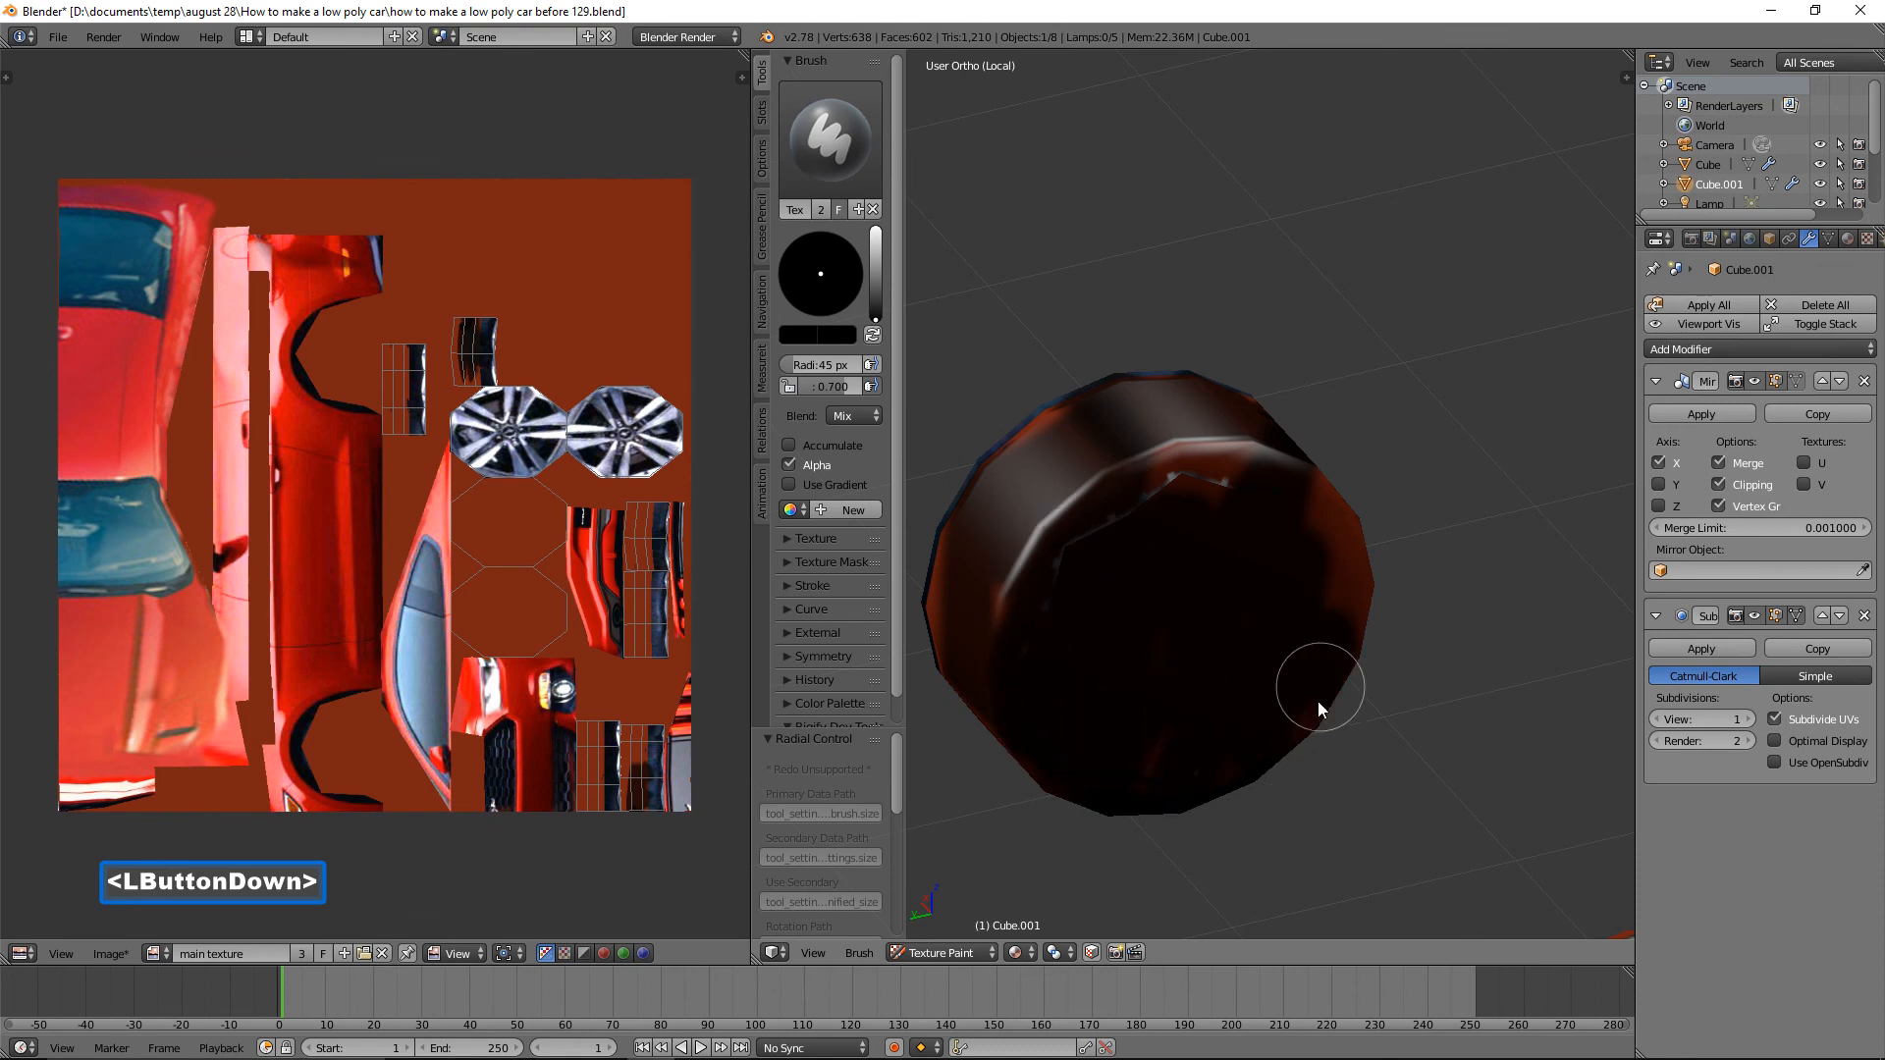
pyautogui.moveTo(1329, 507)
pyautogui.mouseDown()
pyautogui.moveTo(1158, 517)
pyautogui.moveTo(1228, 509)
pyautogui.moveTo(1204, 475)
pyautogui.moveTo(1127, 541)
pyautogui.moveTo(1069, 474)
pyautogui.moveTo(1071, 434)
pyautogui.mouseUp()
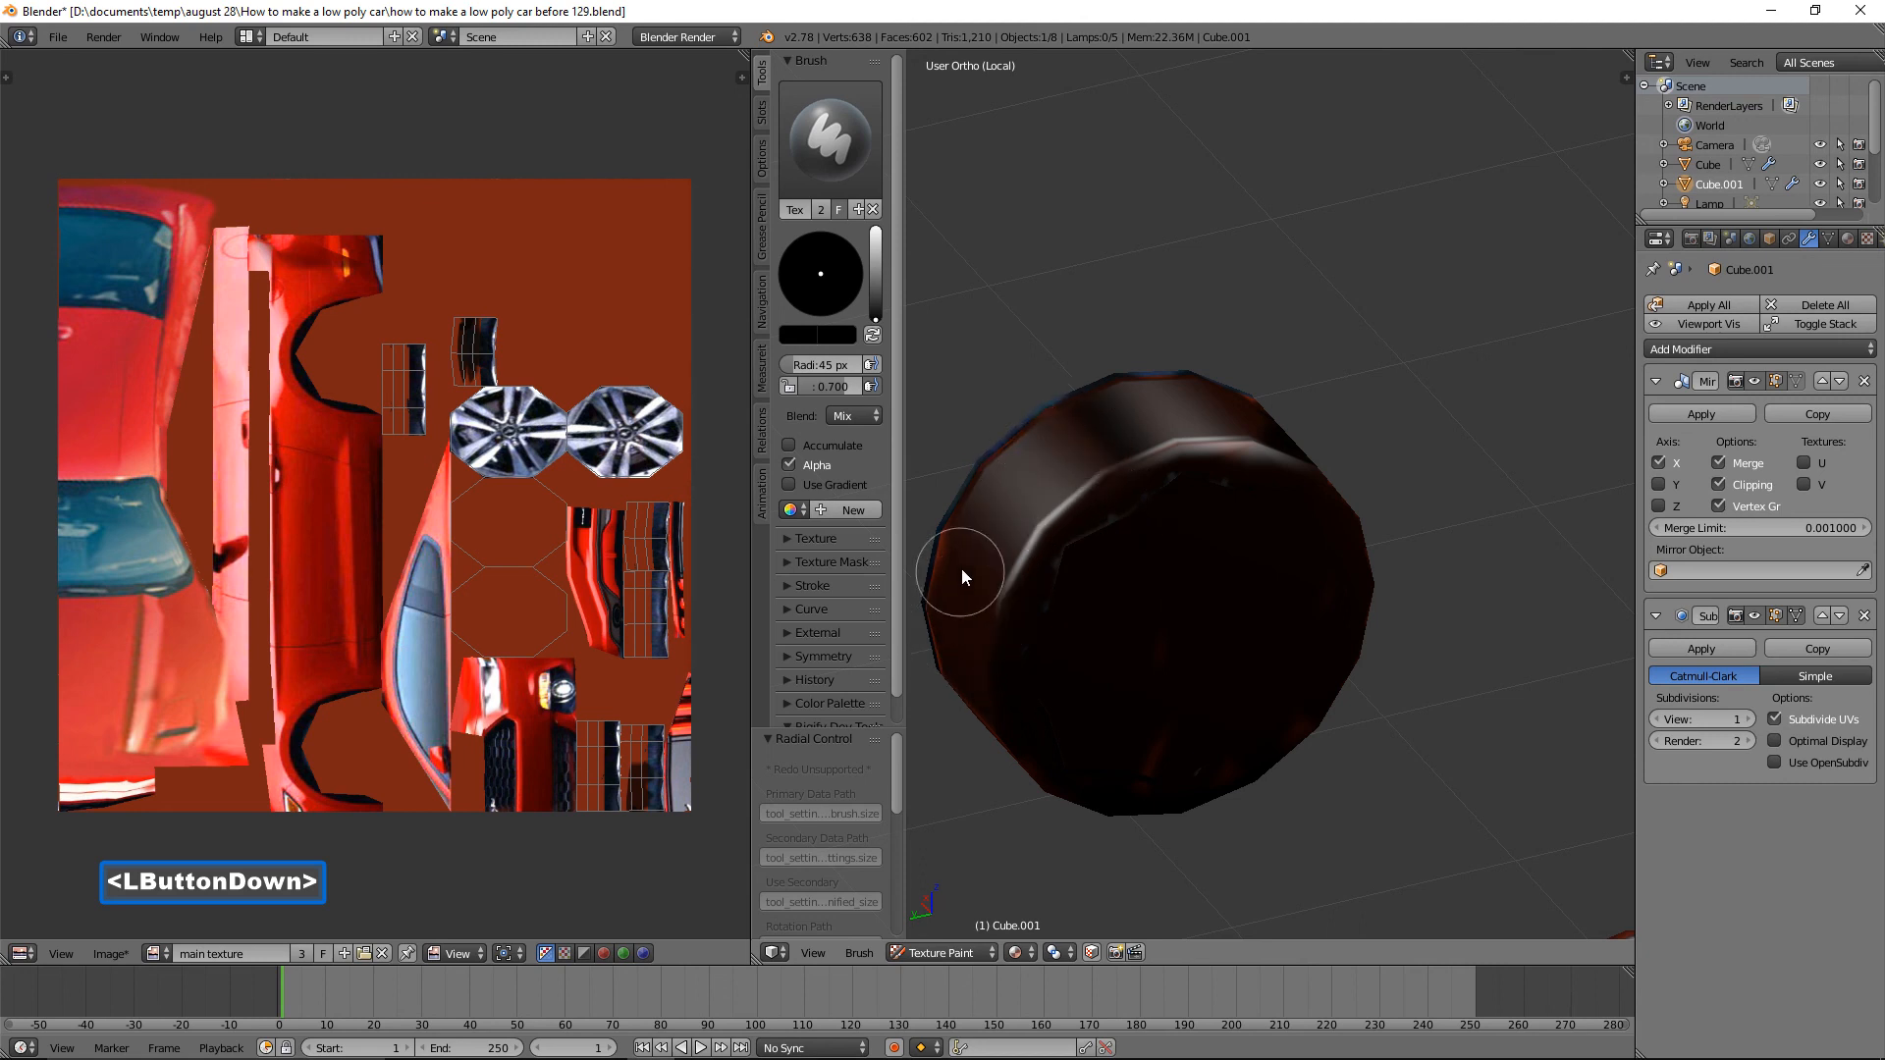
pyautogui.moveTo(958, 680)
pyautogui.mouseDown()
pyautogui.moveTo(1127, 692)
pyautogui.moveTo(1217, 733)
pyautogui.moveTo(1254, 720)
pyautogui.moveTo(1263, 646)
pyautogui.moveTo(1204, 456)
pyautogui.moveTo(1162, 461)
pyautogui.mouseUp()
# Set the brush strength to 1 and repaint the first wheel's inner face and upper rim solid black.
pyautogui.click(828, 386)
pyautogui.write('1')
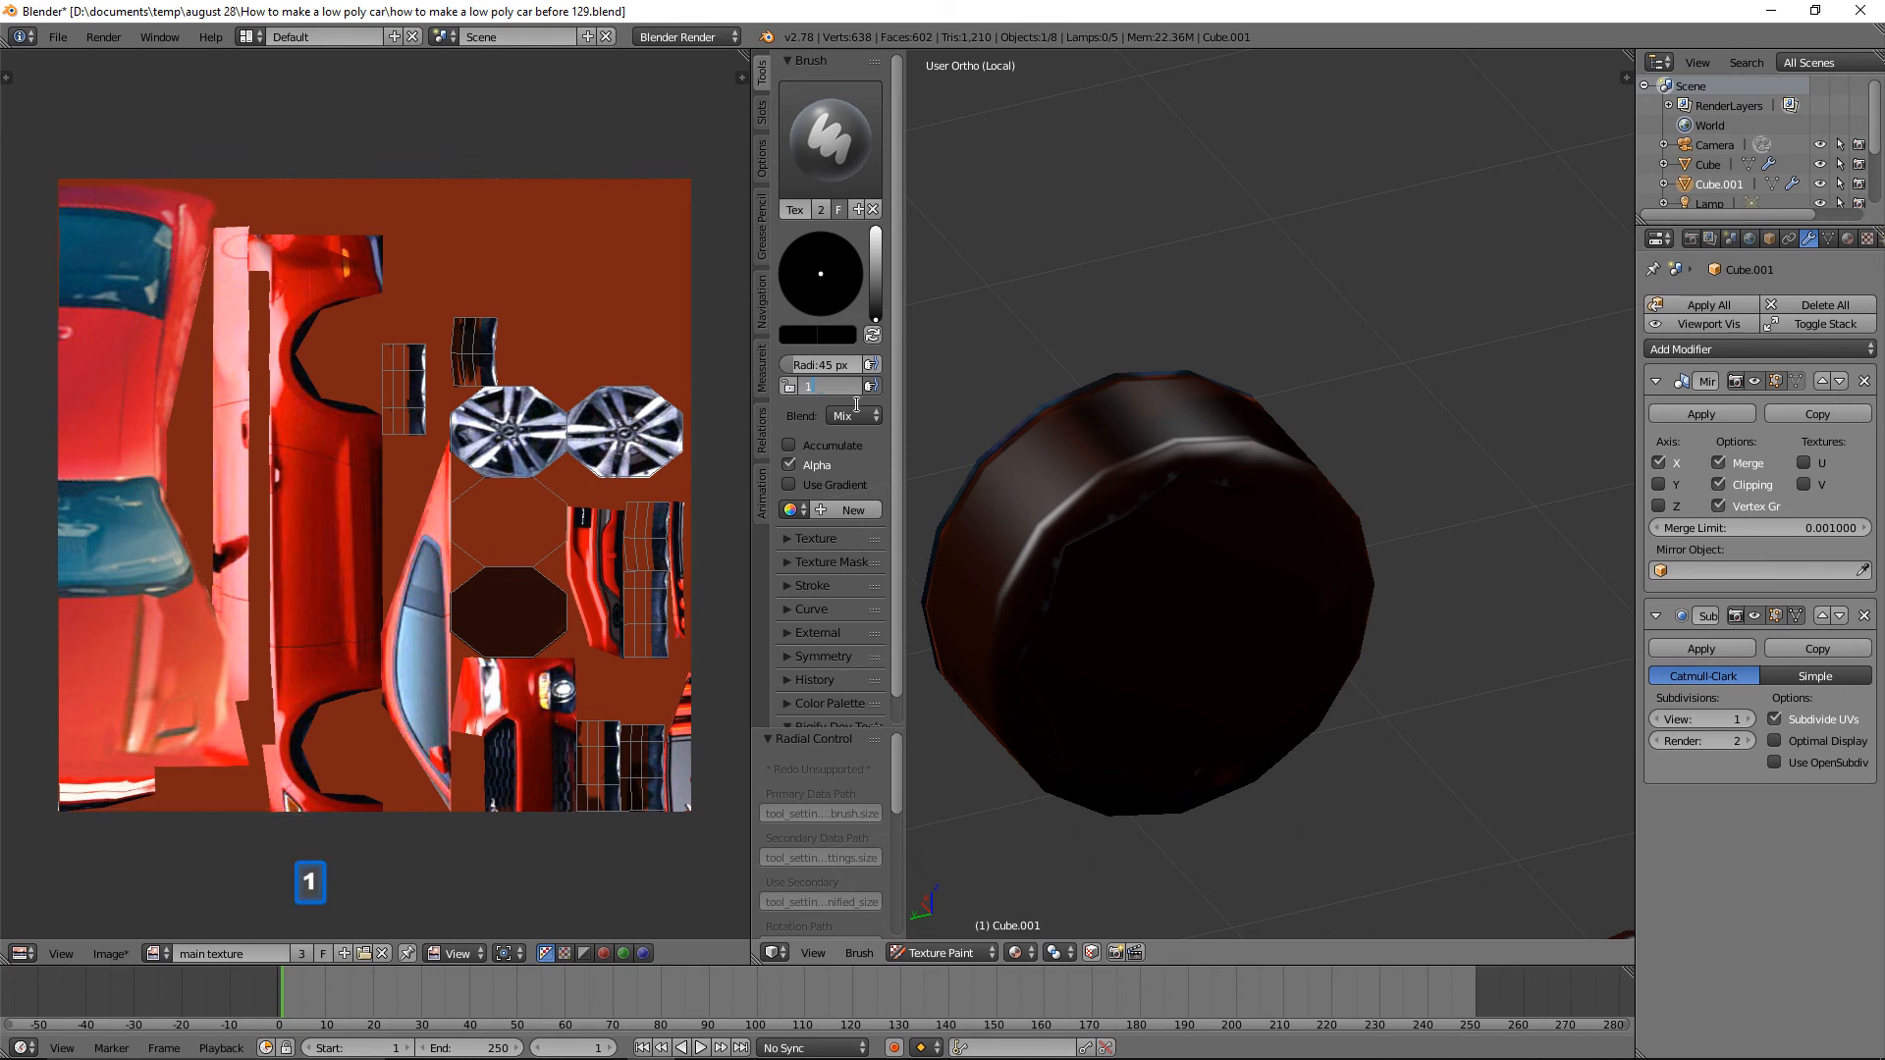
pyautogui.press('Return')
pyautogui.moveTo(1110, 471)
pyautogui.mouseDown()
pyautogui.moveTo(1082, 493)
pyautogui.moveTo(1125, 434)
pyautogui.moveTo(1082, 438)
pyautogui.moveTo(1249, 411)
pyautogui.mouseUp()
pyautogui.moveTo(1045, 534)
pyautogui.mouseDown()
pyautogui.moveTo(999, 520)
pyautogui.moveTo(953, 607)
pyautogui.moveTo(1021, 482)
pyautogui.moveTo(1231, 441)
pyautogui.moveTo(1139, 509)
pyautogui.moveTo(1237, 455)
pyautogui.moveTo(1237, 428)
pyautogui.moveTo(1133, 498)
pyautogui.moveTo(1062, 723)
pyautogui.moveTo(1406, 573)
pyautogui.mouseUp()
# Paint out the leftover red on the far side of the first wheel's tread in black.
pyautogui.moveTo(1405, 573)
pyautogui.mouseDown(button='middle')
pyautogui.moveTo(1299, 563)
pyautogui.moveTo(1206, 404)
pyautogui.moveTo(1195, 415)
pyautogui.mouseUp(button='middle')
pyautogui.moveTo(1159, 442)
pyautogui.mouseDown()
pyautogui.moveTo(1145, 577)
pyautogui.moveTo(1148, 430)
pyautogui.moveTo(1139, 674)
pyautogui.moveTo(1065, 698)
pyautogui.moveTo(1188, 365)
pyautogui.moveTo(1265, 436)
pyautogui.mouseUp()
pyautogui.moveTo(1264, 436)
pyautogui.mouseDown(button='middle')
pyautogui.moveTo(1317, 456)
pyautogui.moveTo(1271, 491)
pyautogui.moveTo(1053, 418)
pyautogui.moveTo(1039, 379)
pyautogui.moveTo(1343, 486)
pyautogui.mouseUp(button='middle')
pyautogui.moveTo(1343, 486); pyautogui.dragTo(1330, 558)
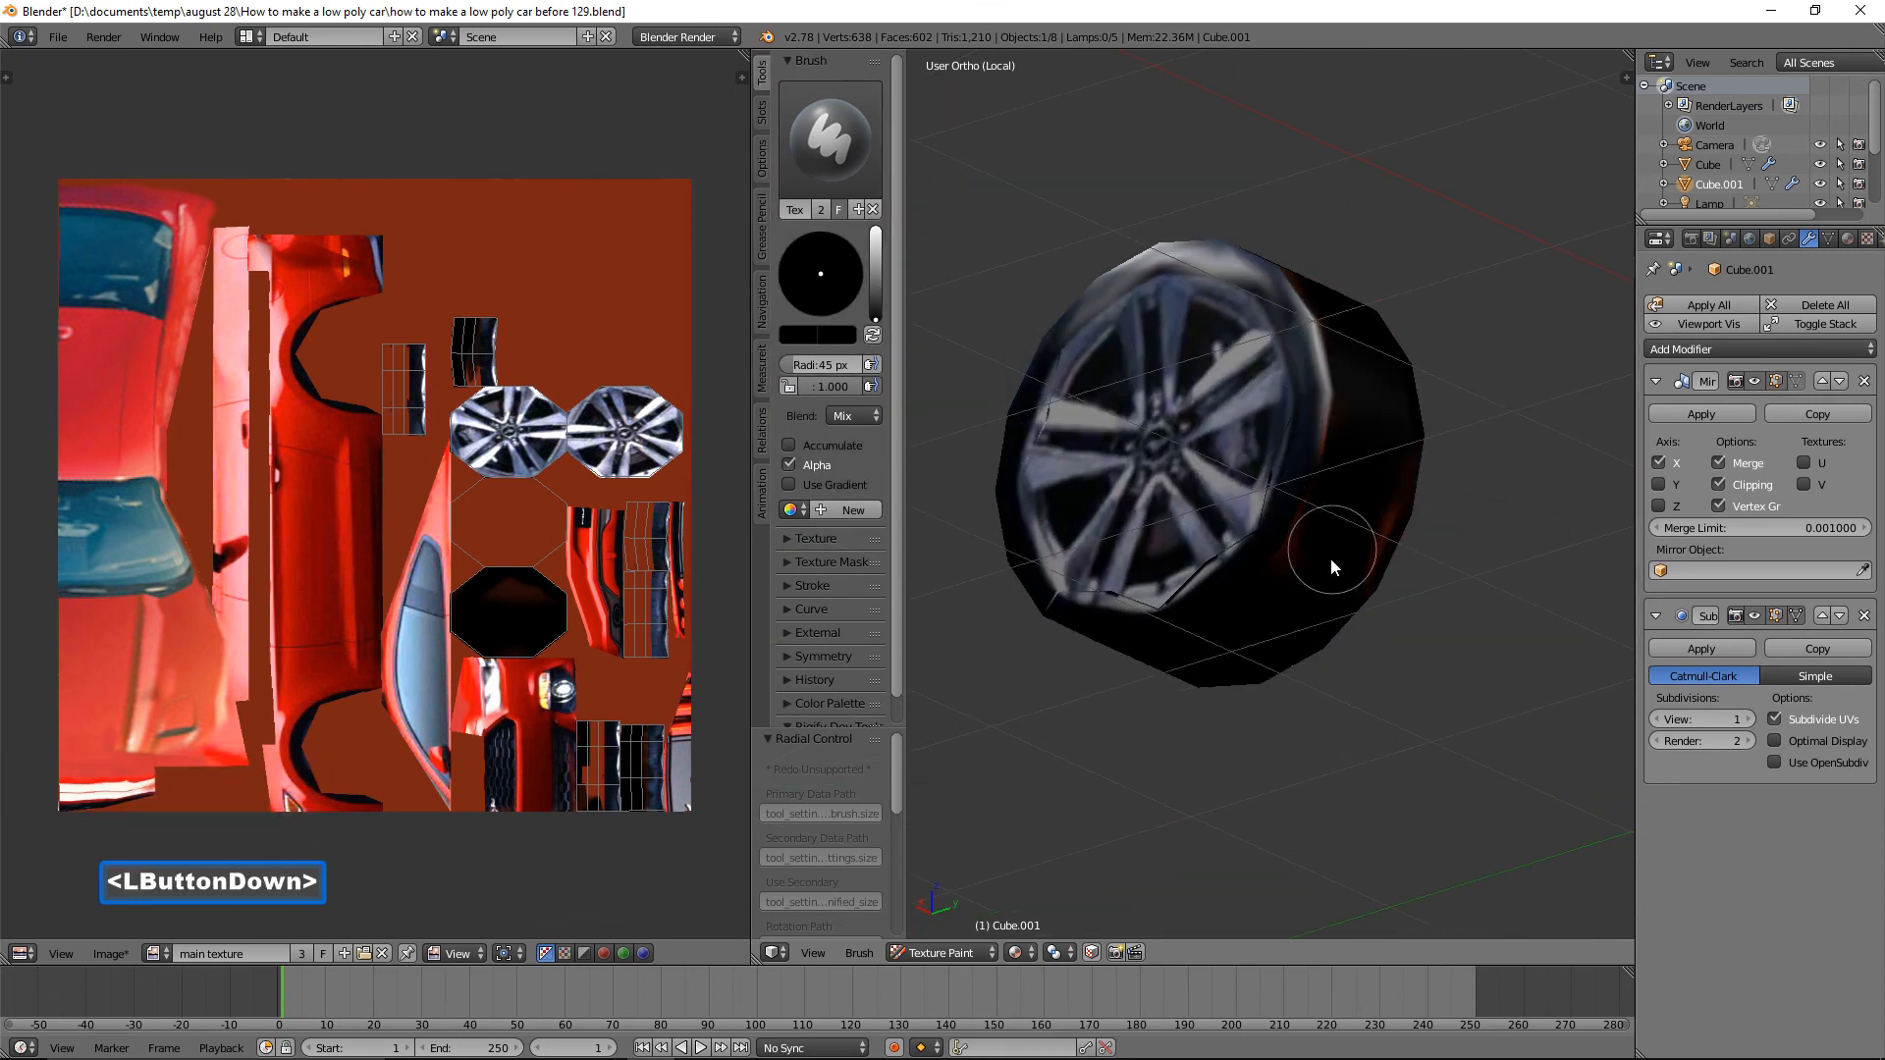
pyautogui.moveTo(1363, 468)
pyautogui.mouseDown()
pyautogui.moveTo(1388, 527)
pyautogui.moveTo(1270, 638)
pyautogui.moveTo(1318, 574)
pyautogui.moveTo(1365, 392)
pyautogui.moveTo(1333, 512)
pyautogui.mouseUp()
pyautogui.moveTo(1204, 663); pyautogui.dragTo(1391, 520)
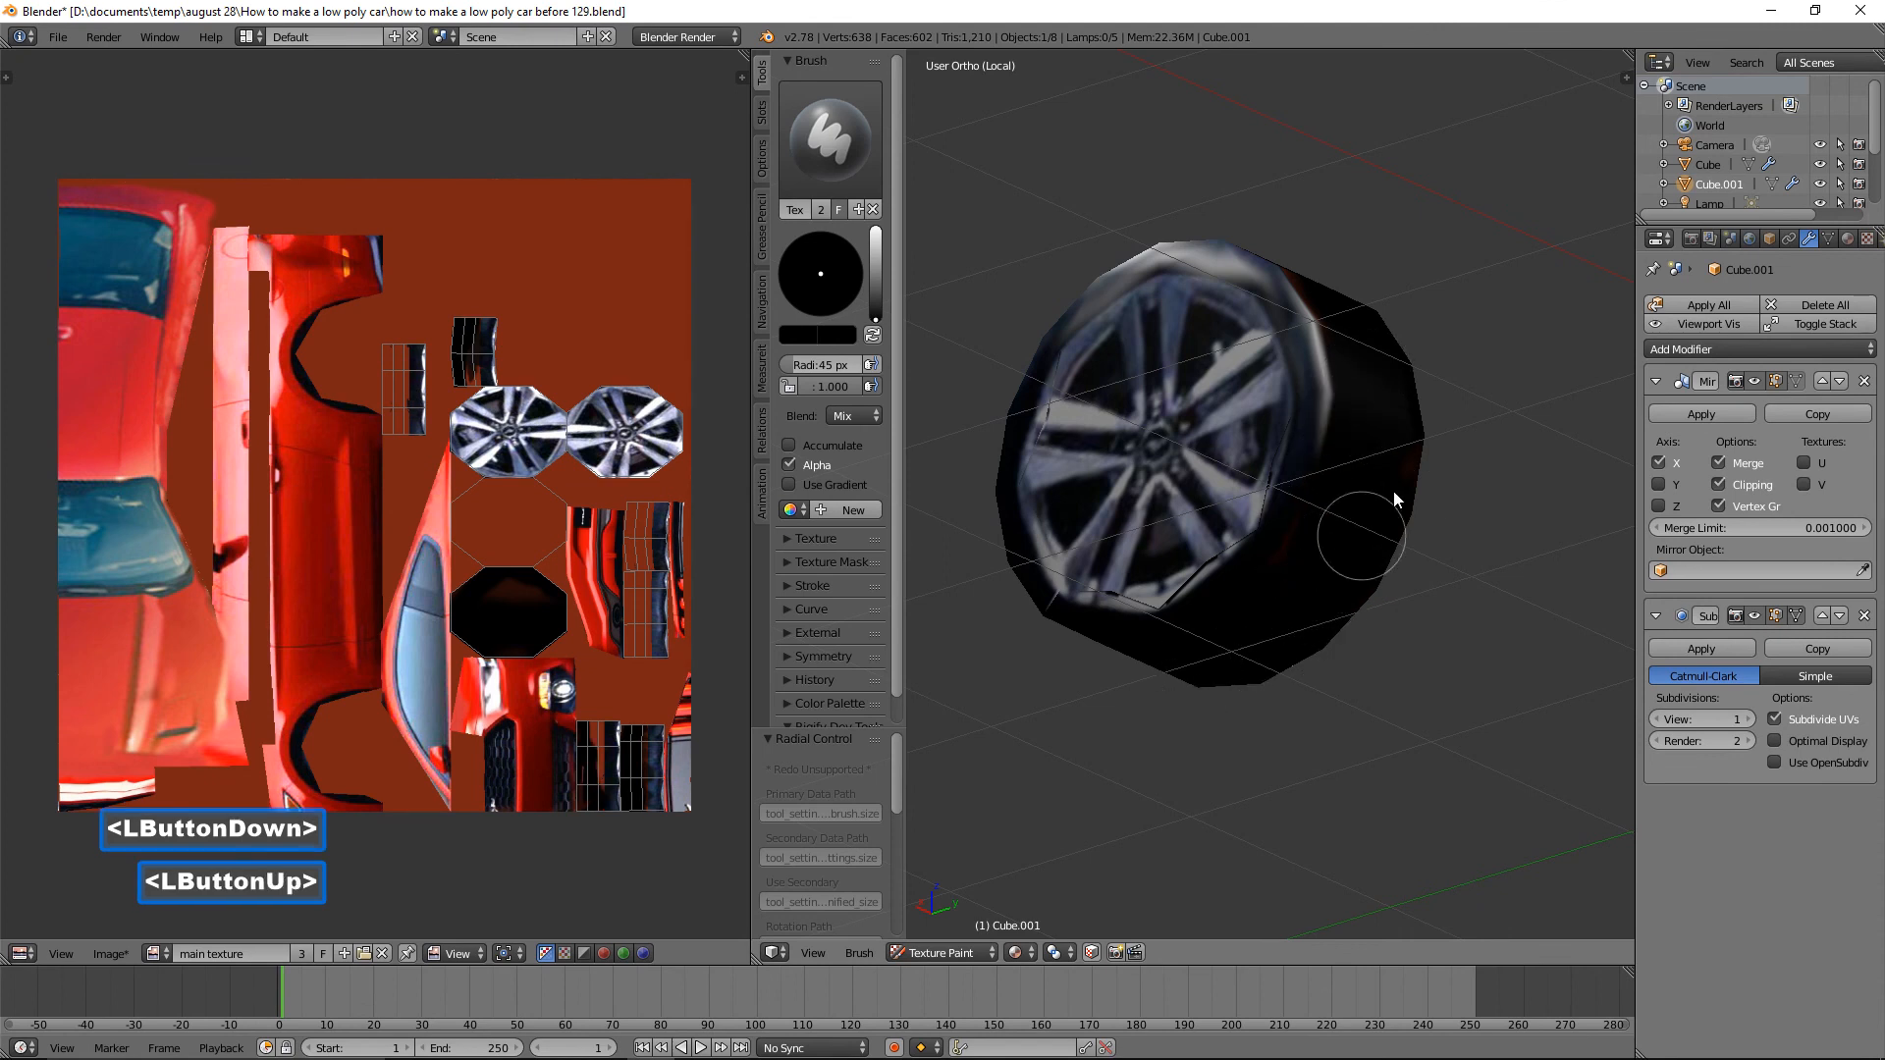
# Bring the second wheel into view and paint its tread black.
pyautogui.scroll(-2, 1414, 475)
pyautogui.keyDown('shift'); pyautogui.scroll(-3, 1251, 427); pyautogui.keyUp('shift')
pyautogui.keyDown('shift'); pyautogui.moveTo(1251, 427); pyautogui.dragTo(1193, 358, button='middle'); pyautogui.keyUp('shift')
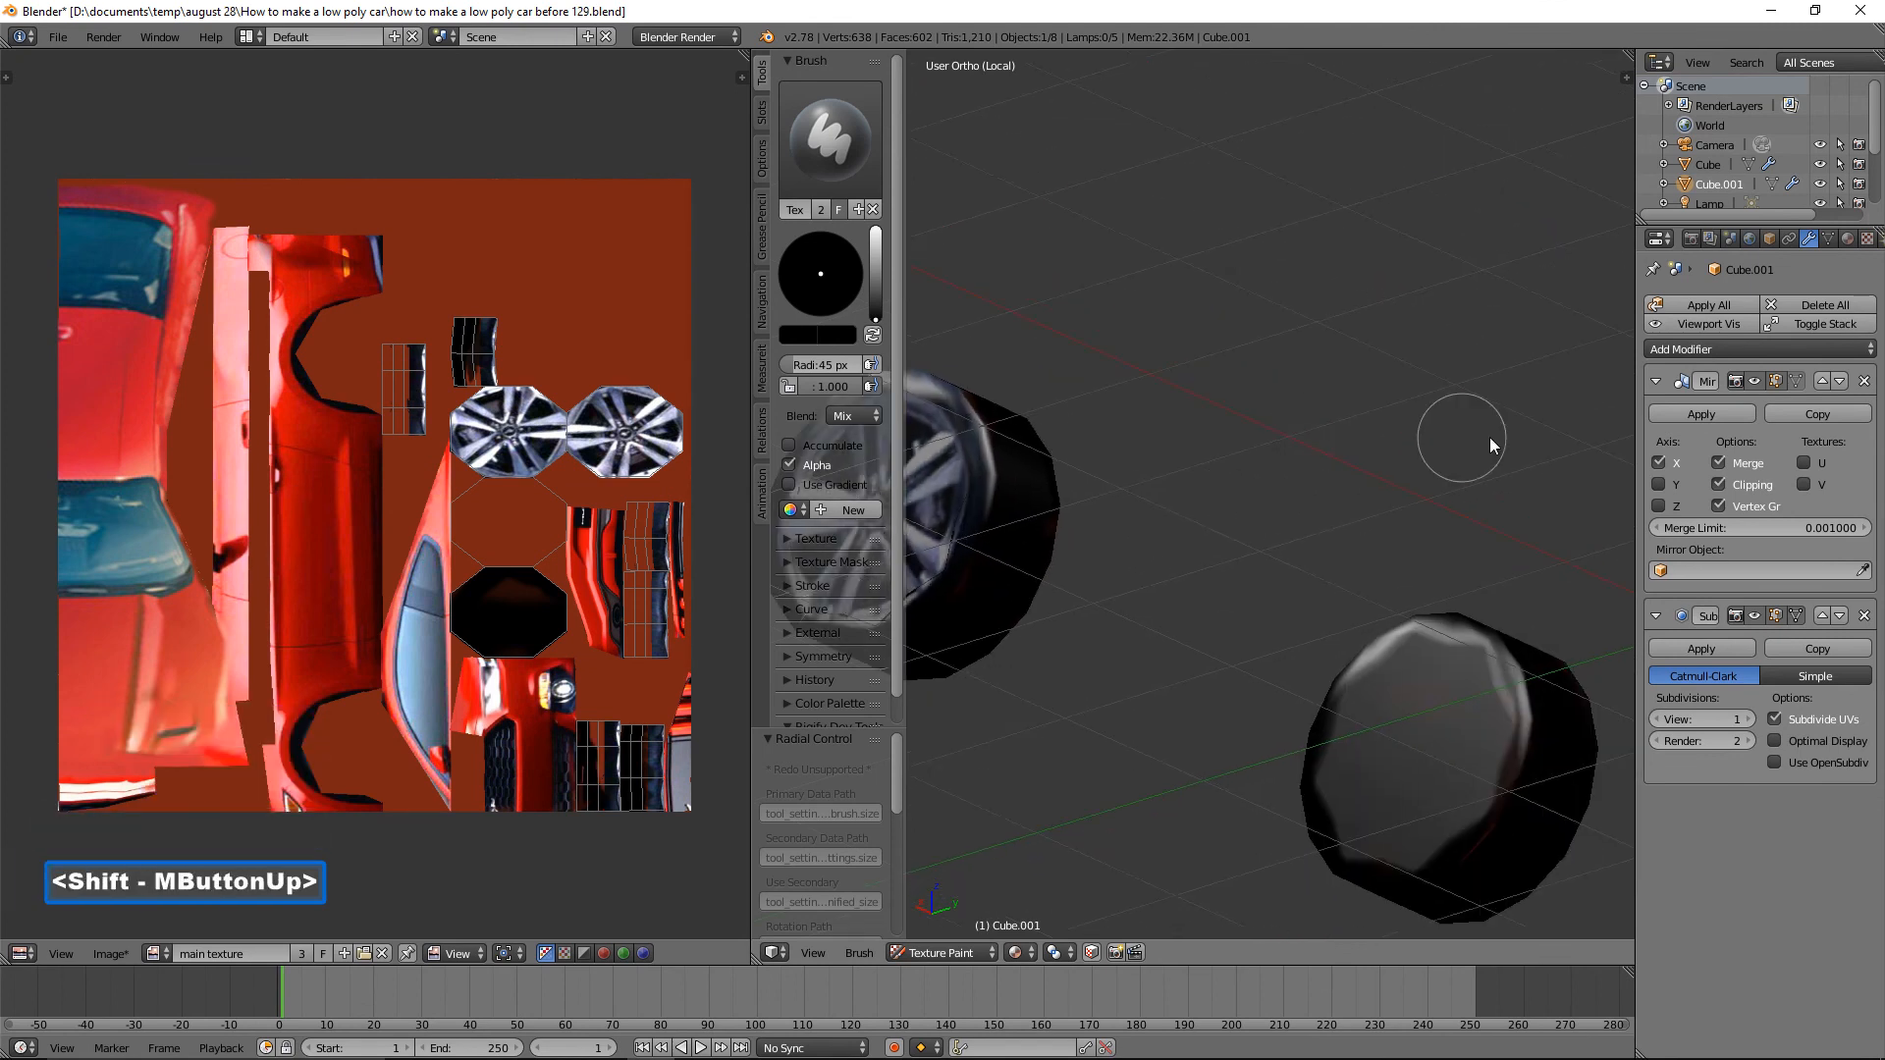
pyautogui.keyDown('shift'); pyautogui.moveTo(1464, 433); pyautogui.dragTo(1220, 337, button='middle'); pyautogui.keyUp('shift')
pyautogui.keyDown('shift'); pyautogui.moveTo(1535, 294); pyautogui.dragTo(1246, 540, button='middle'); pyautogui.keyUp('shift')
pyautogui.moveTo(1435, 290)
pyautogui.mouseDown()
pyautogui.moveTo(1427, 364)
pyautogui.moveTo(1414, 231)
pyautogui.moveTo(1463, 347)
pyautogui.mouseUp()
pyautogui.moveTo(1462, 348)
pyautogui.mouseDown(button='middle')
pyautogui.moveTo(1428, 326)
pyautogui.moveTo(1398, 444)
pyautogui.mouseUp(button='middle')
pyautogui.moveTo(1374, 246)
pyautogui.mouseDown()
pyautogui.moveTo(1418, 297)
pyautogui.moveTo(1387, 305)
pyautogui.moveTo(1287, 102)
pyautogui.moveTo(1371, 273)
pyautogui.mouseUp()
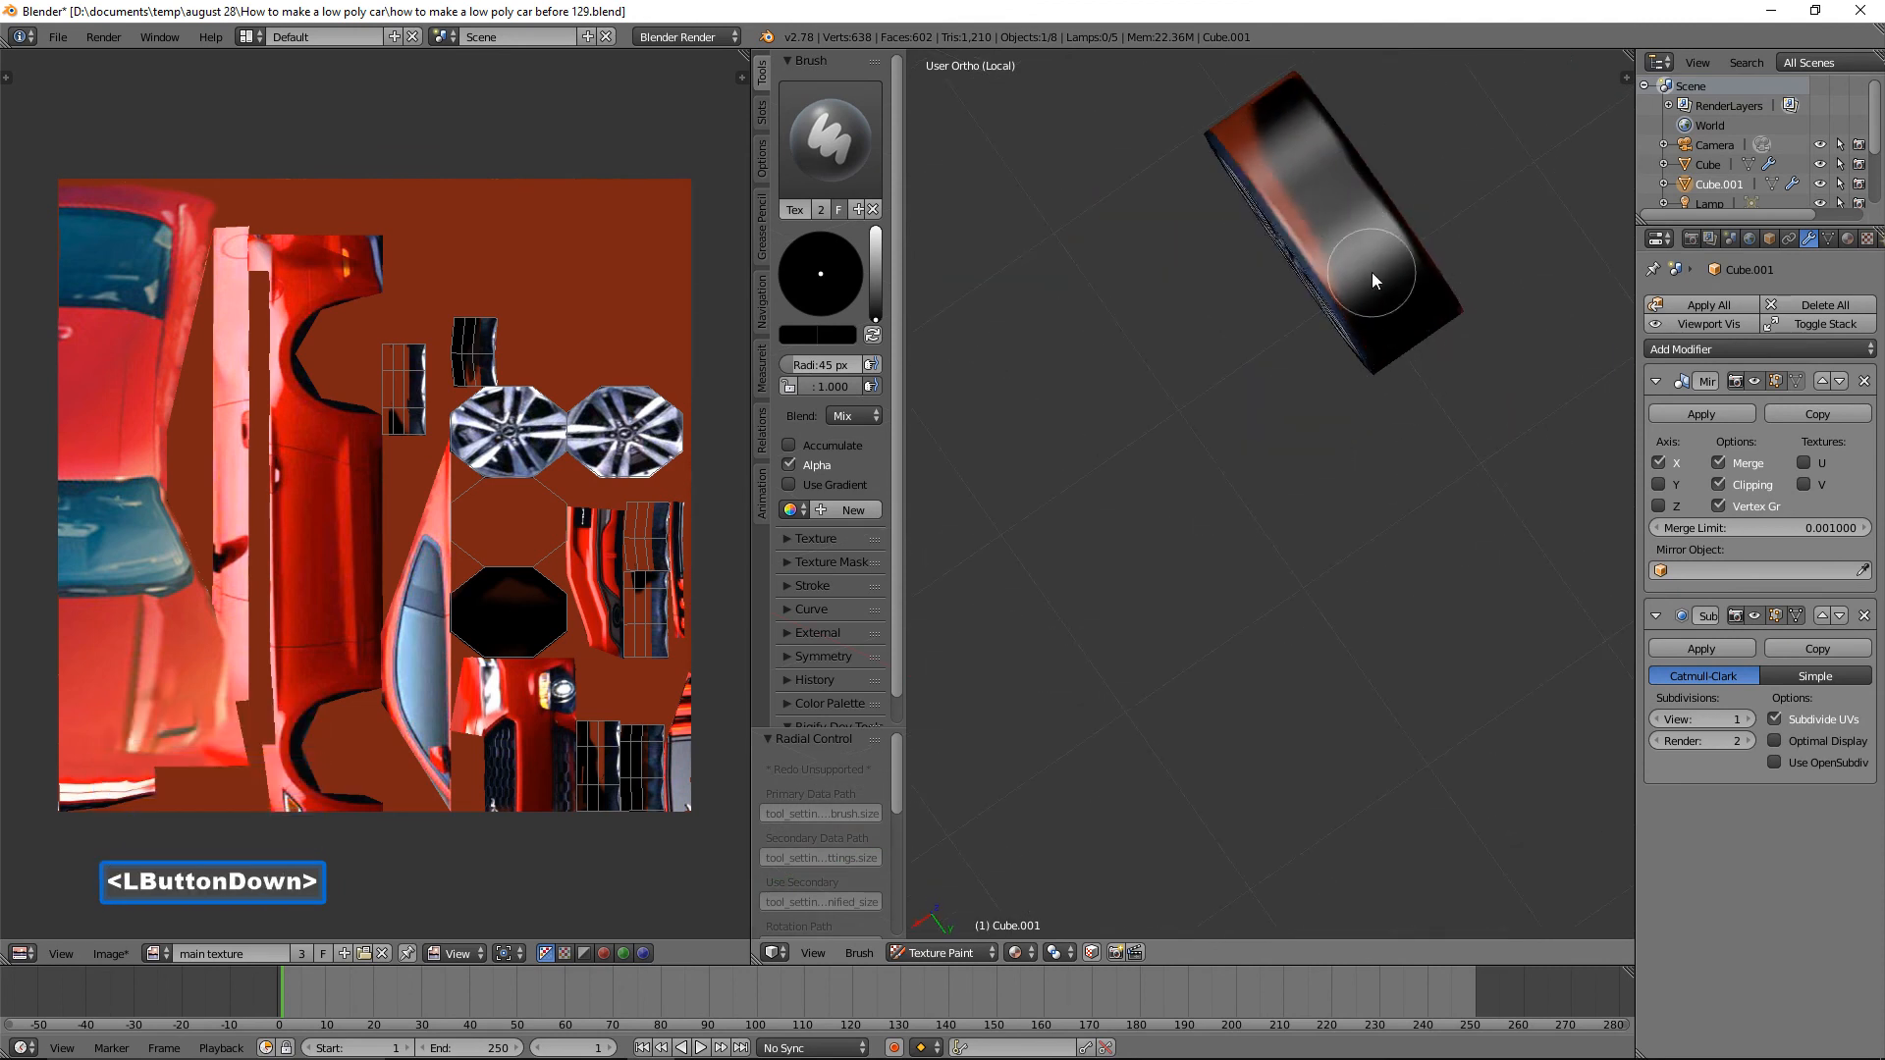
pyautogui.moveTo(1269, 151); pyautogui.dragTo(1357, 287)
pyautogui.moveTo(1322, 185); pyautogui.dragTo(1111, 178)
# Cover the remaining red on the second wheel's inner face and tread with black from several angles.
pyautogui.moveTo(1111, 178)
pyautogui.mouseDown(button='middle')
pyautogui.moveTo(1223, 265)
pyautogui.moveTo(1436, 197)
pyautogui.moveTo(1315, 373)
pyautogui.mouseUp(button='middle')
pyautogui.moveTo(1316, 373)
pyautogui.mouseDown()
pyautogui.moveTo(1304, 483)
pyautogui.moveTo(1333, 328)
pyautogui.moveTo(1281, 332)
pyautogui.moveTo(1247, 430)
pyautogui.mouseUp()
pyautogui.moveTo(1247, 430); pyautogui.dragTo(1276, 328, button='middle')
pyautogui.moveTo(1276, 328)
pyautogui.mouseDown()
pyautogui.moveTo(1233, 288)
pyautogui.moveTo(1168, 422)
pyautogui.moveTo(1158, 208)
pyautogui.moveTo(1300, 336)
pyautogui.moveTo(1205, 297)
pyautogui.moveTo(1131, 320)
pyautogui.moveTo(1151, 302)
pyautogui.mouseUp()
pyautogui.moveTo(1151, 302)
pyautogui.mouseDown(button='middle')
pyautogui.moveTo(1416, 315)
pyautogui.moveTo(1146, 308)
pyautogui.mouseUp(button='middle')
pyautogui.moveTo(1139, 324)
pyautogui.mouseDown()
pyautogui.moveTo(1074, 405)
pyautogui.moveTo(1250, 212)
pyautogui.moveTo(1355, 361)
pyautogui.mouseUp()
pyautogui.moveTo(1354, 362)
pyautogui.mouseDown(button='middle')
pyautogui.moveTo(1220, 387)
pyautogui.moveTo(1058, 315)
pyautogui.moveTo(953, 326)
pyautogui.mouseUp(button='middle')
pyautogui.click(1088, 284)
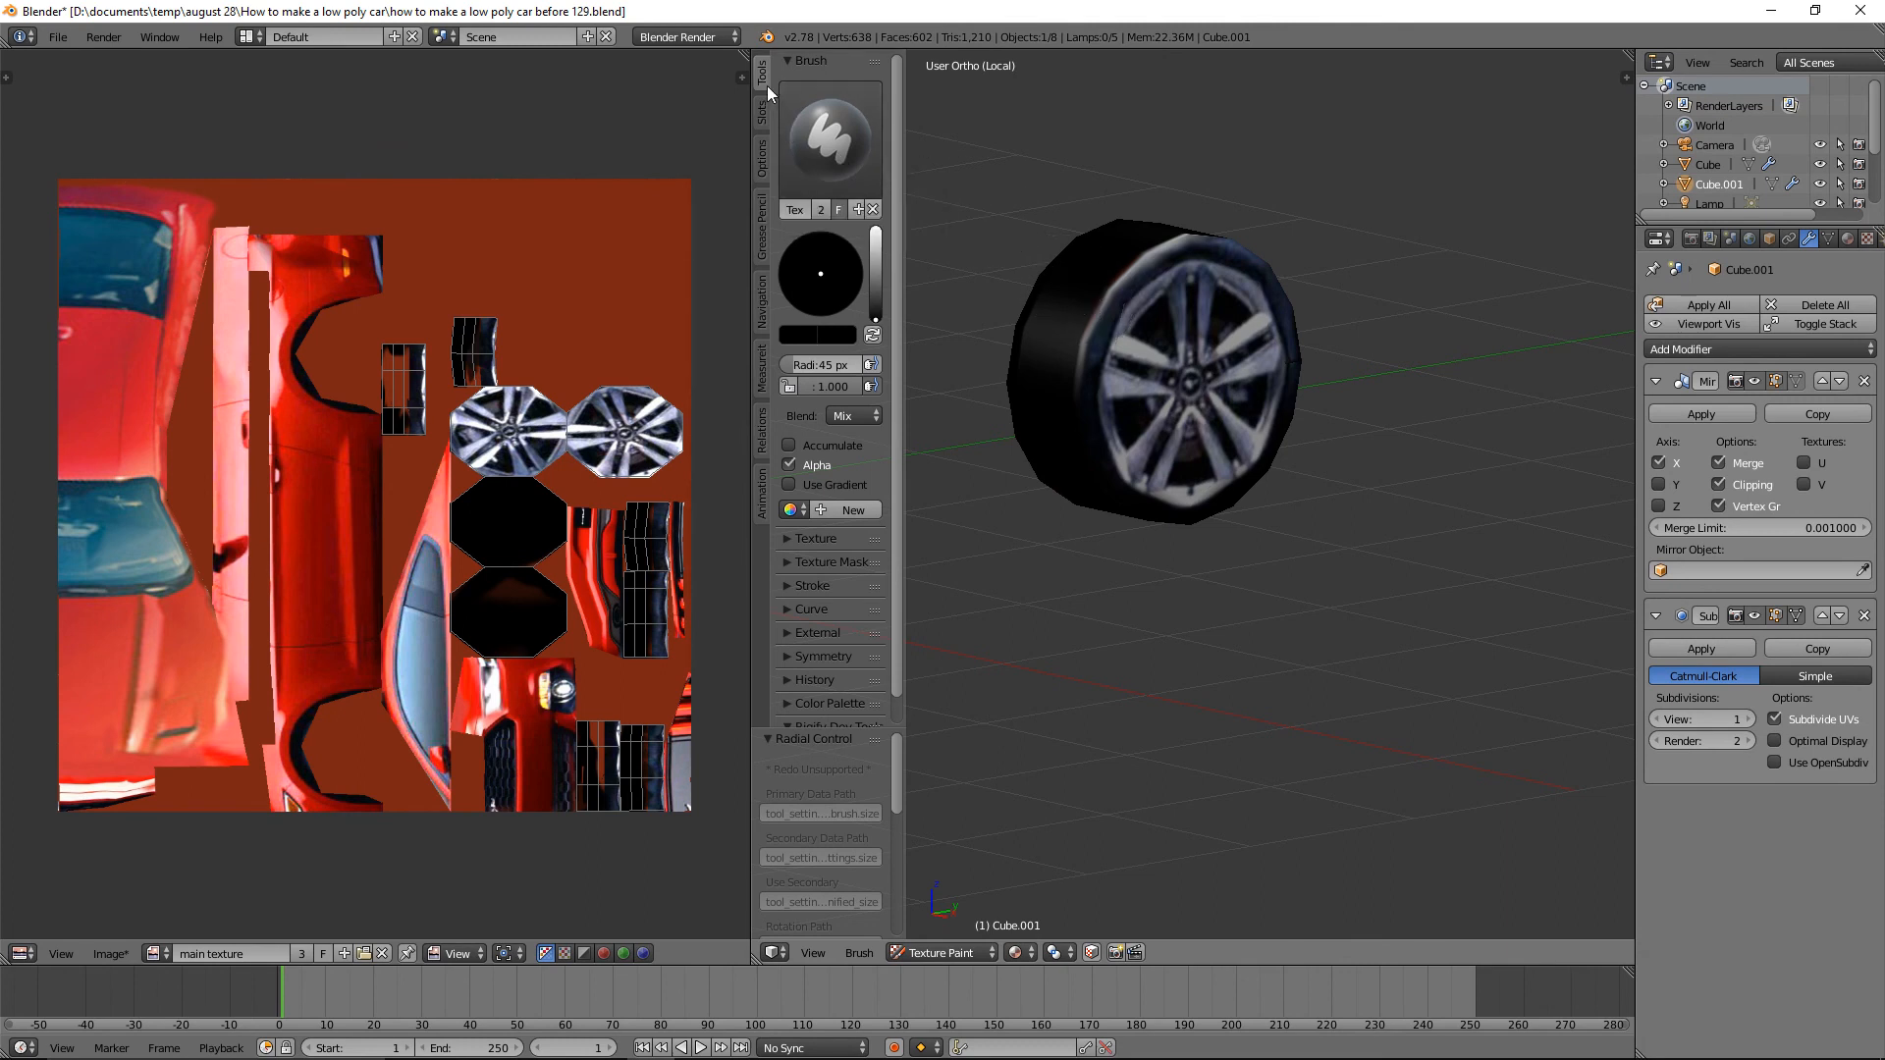
# Leave local view and frame the whole car from the front corner.
pyautogui.click(763, 298)
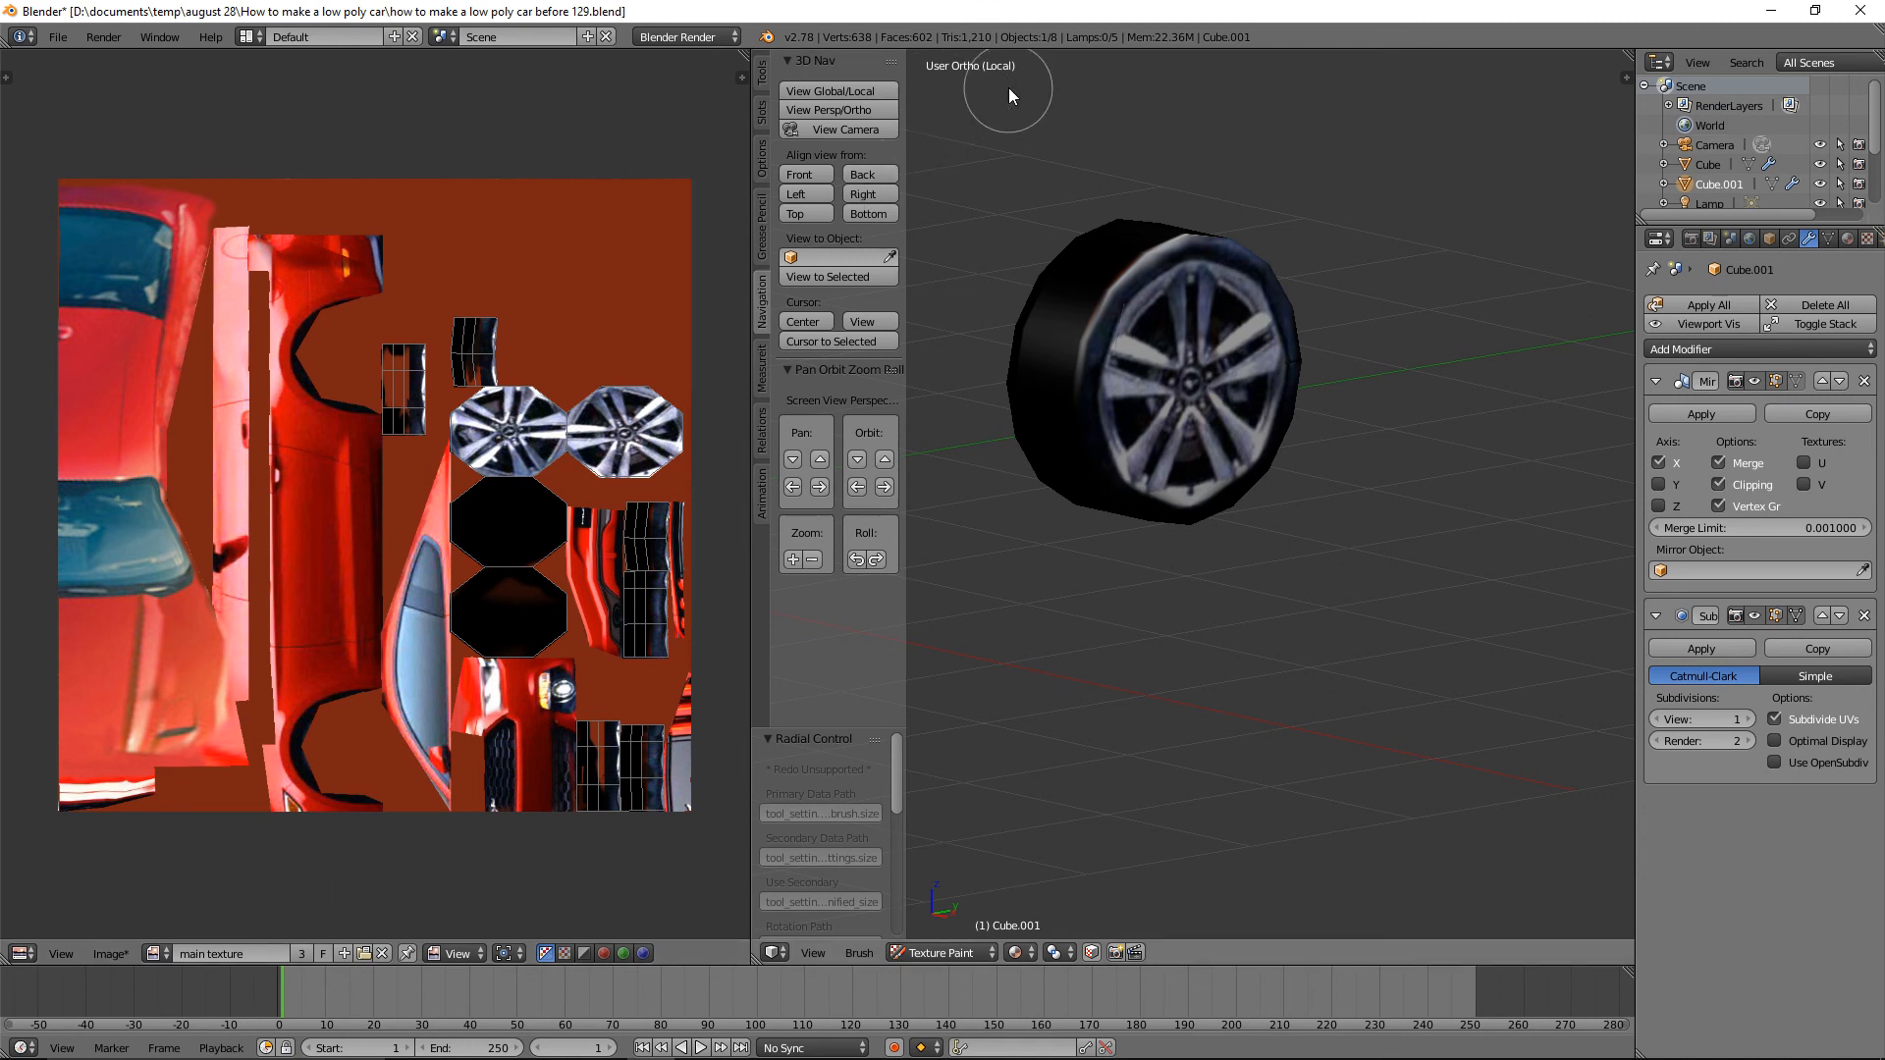
pyautogui.click(857, 90)
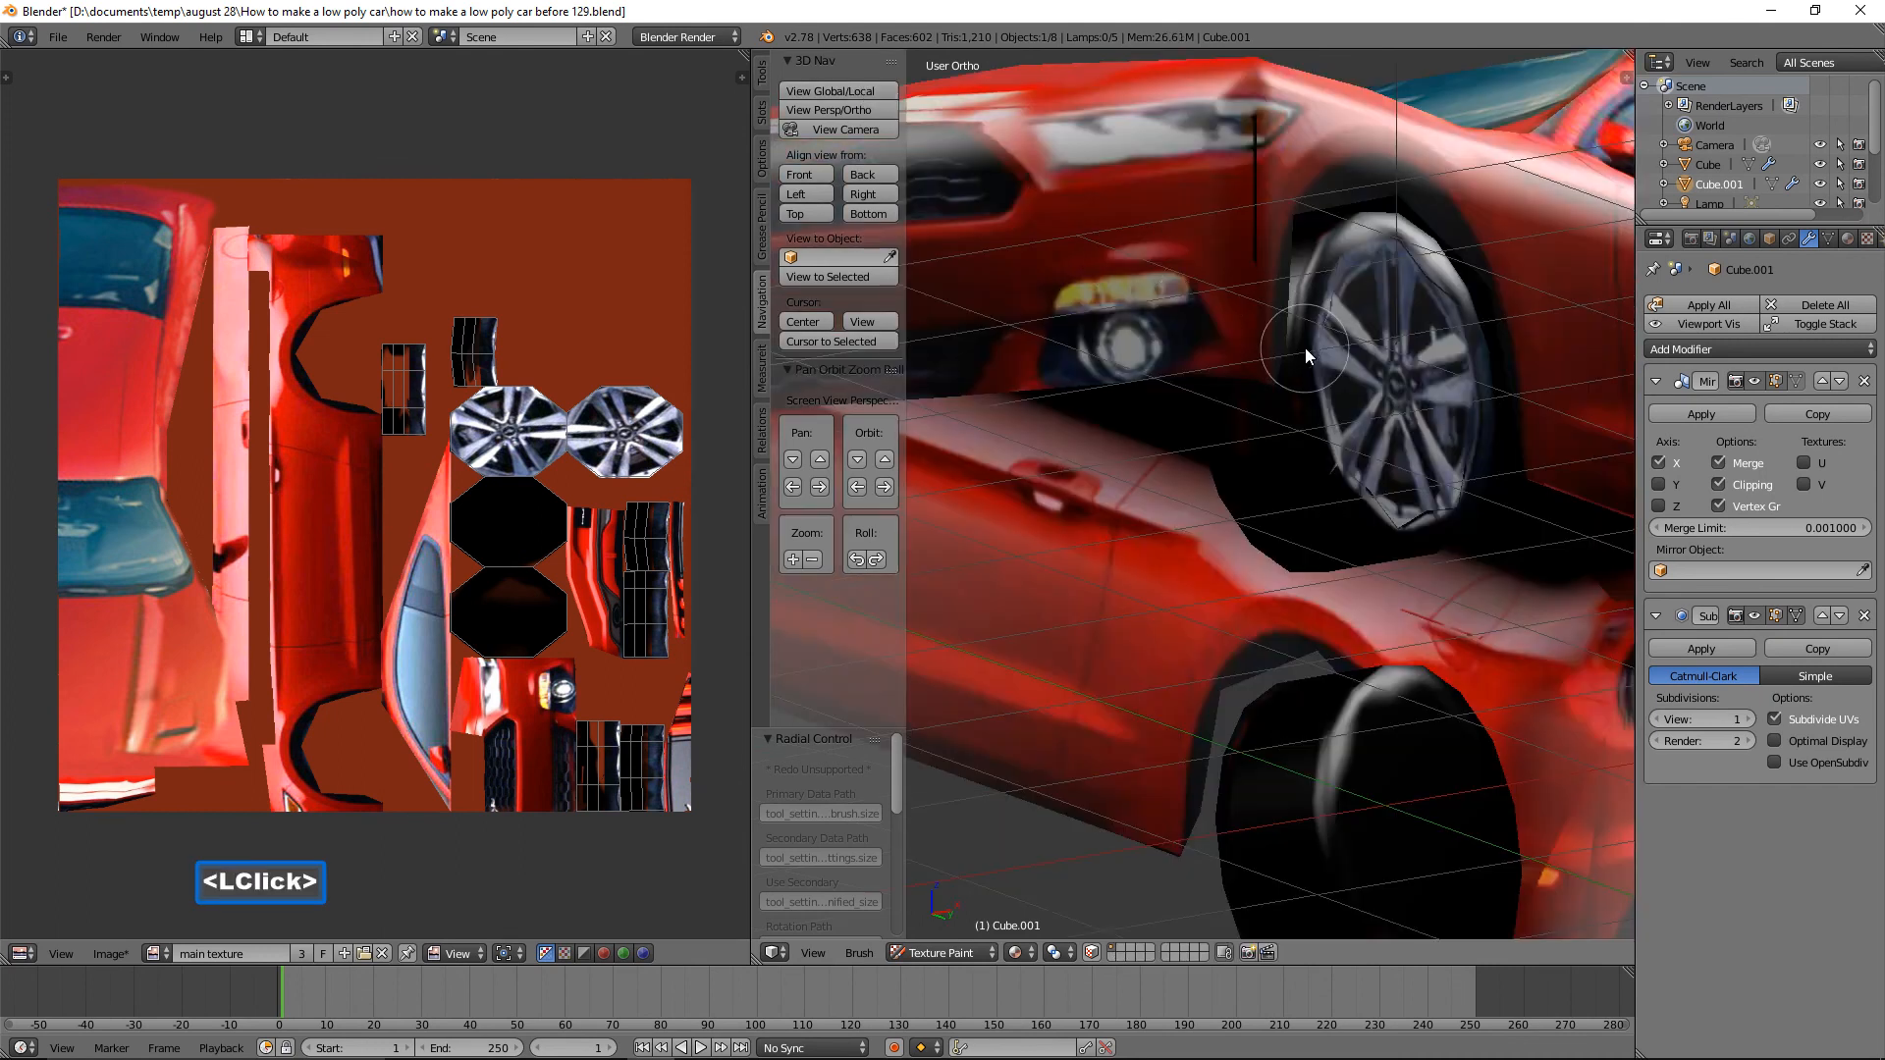
pyautogui.scroll(-6, 1305, 348)
pyautogui.moveTo(1355, 327); pyautogui.dragTo(1327, 423, button='middle')
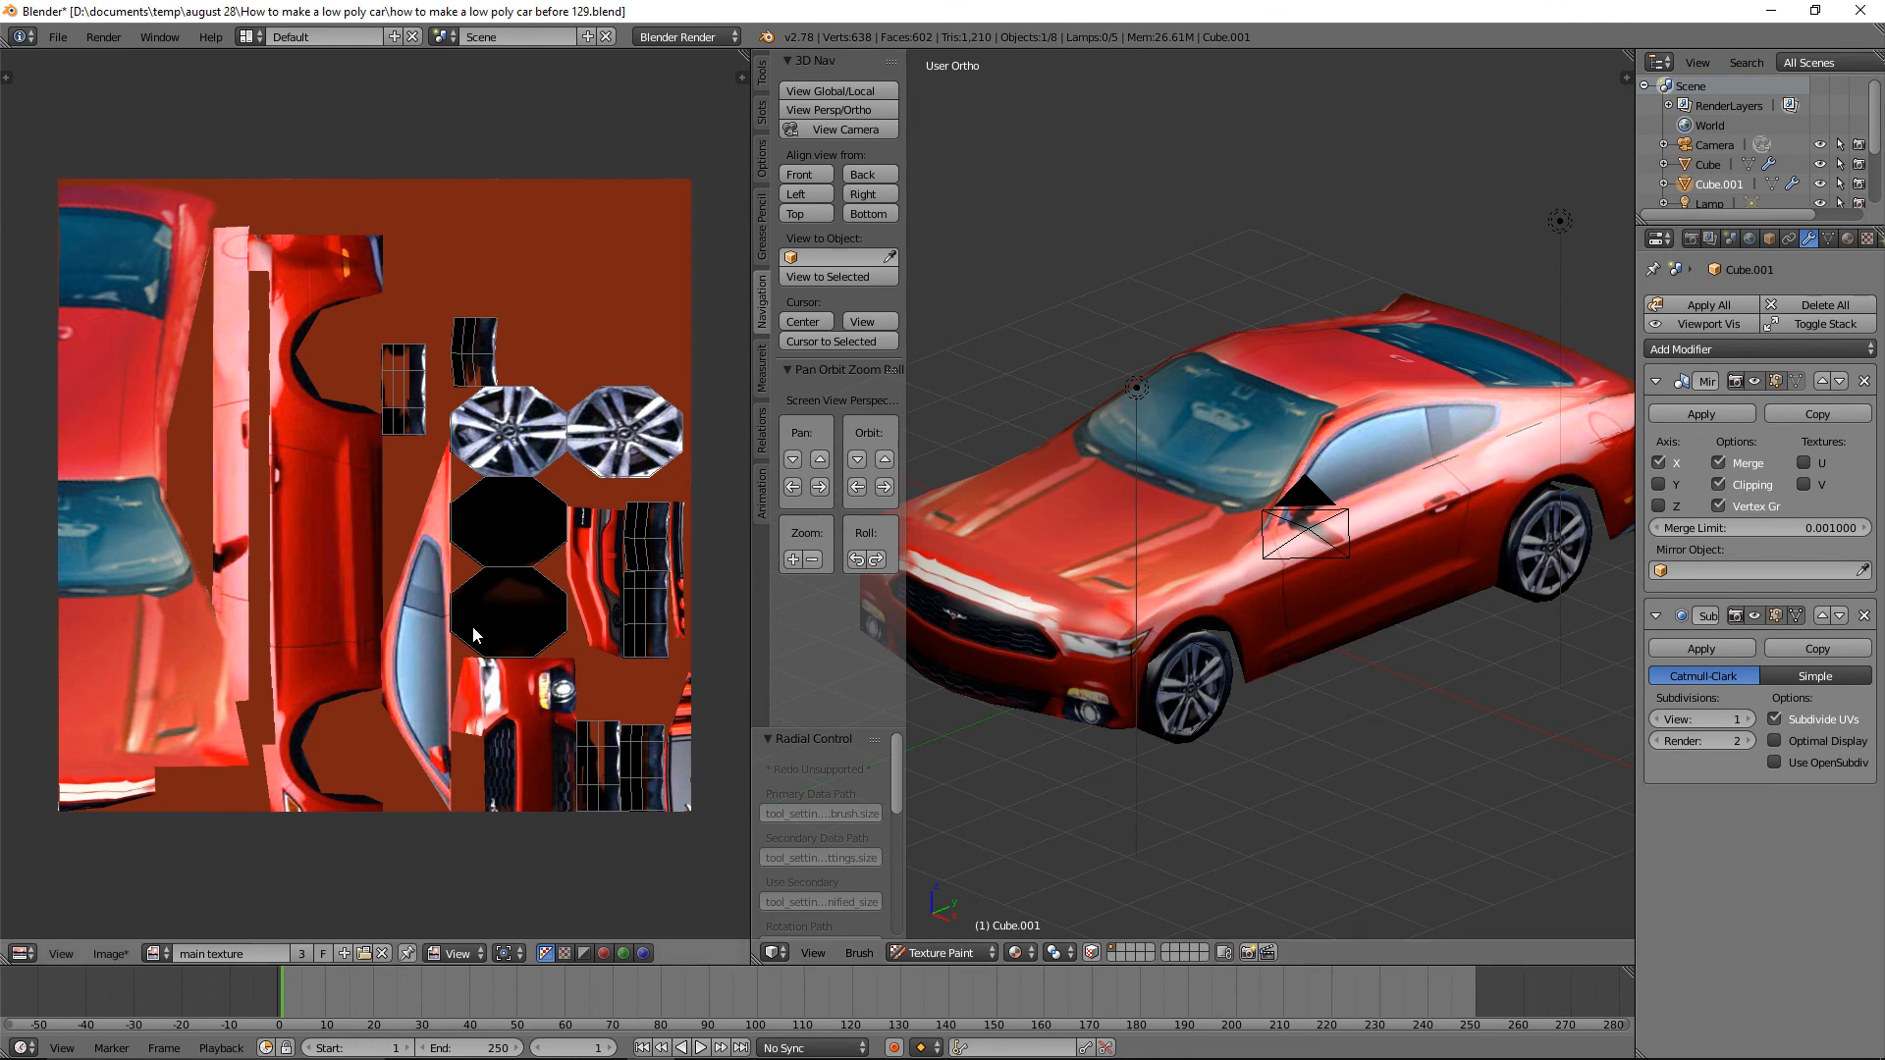
# Save the painted main texture image and check the car from below and above.
pyautogui.click(126, 951)
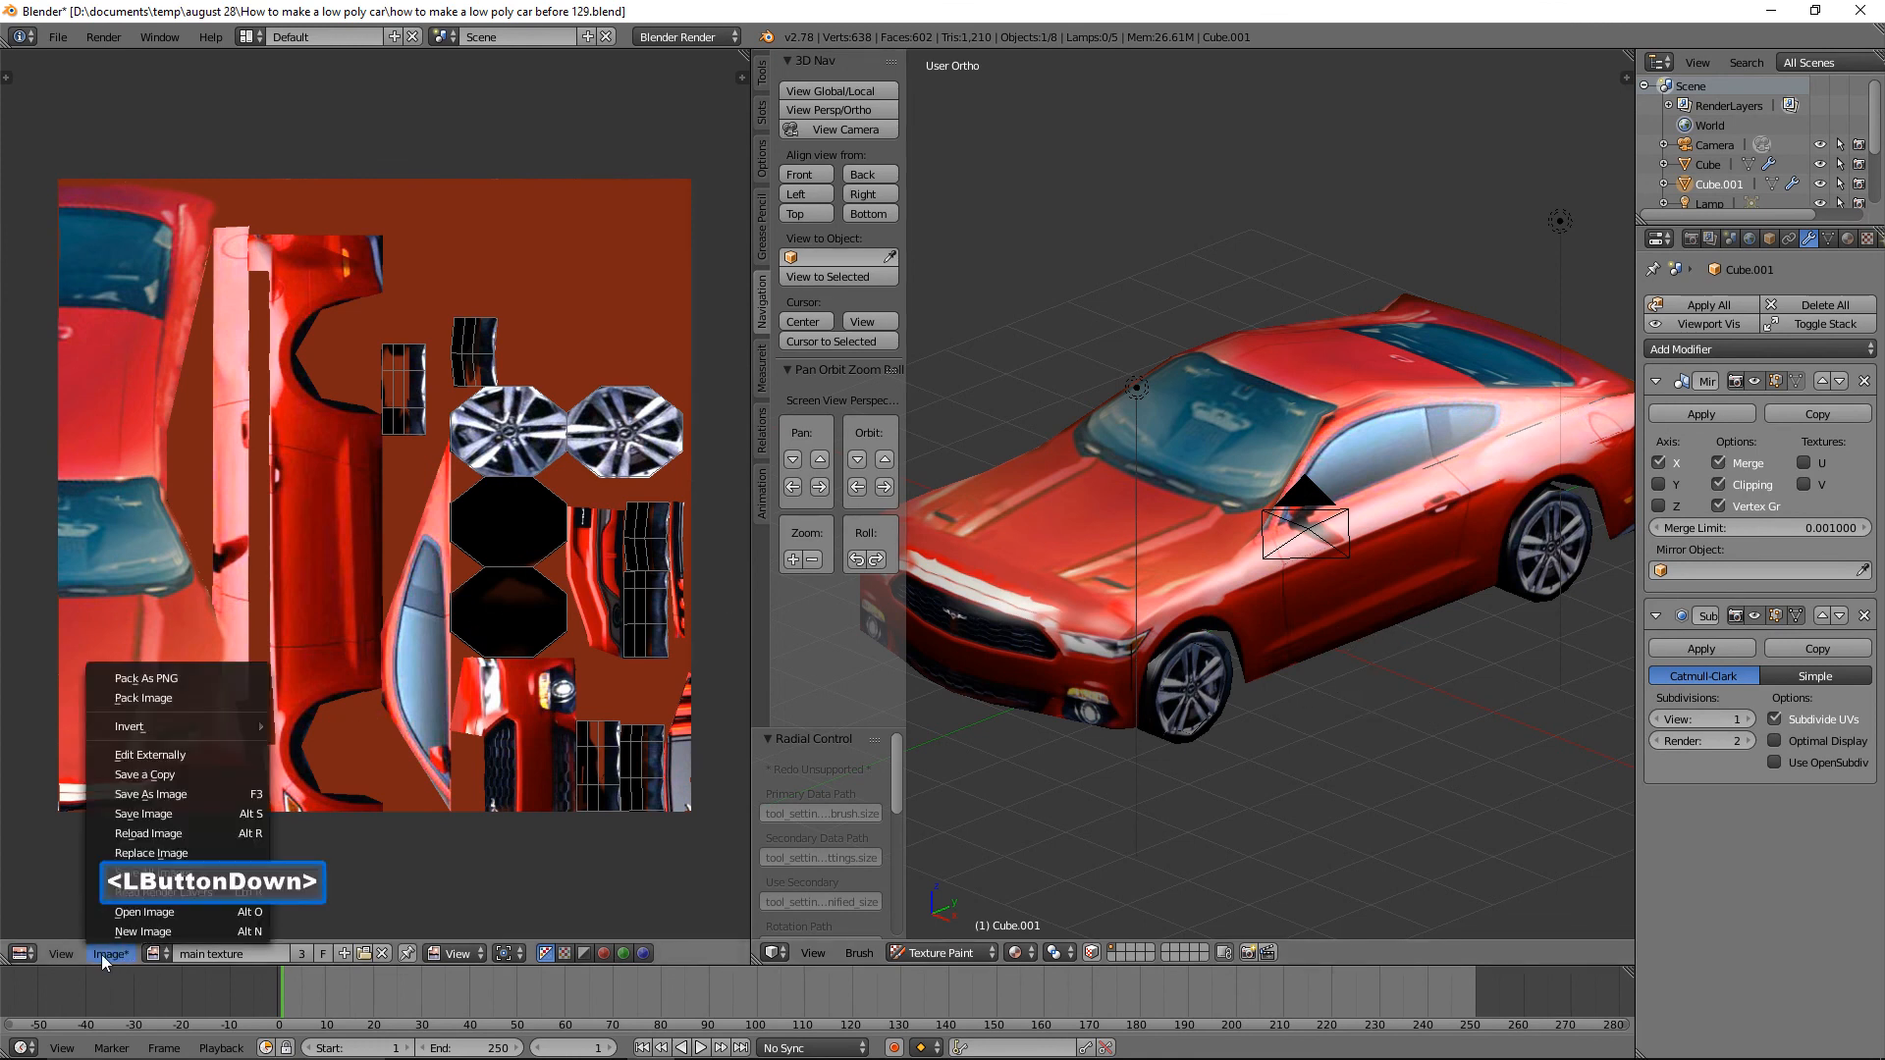
pyautogui.click(182, 814)
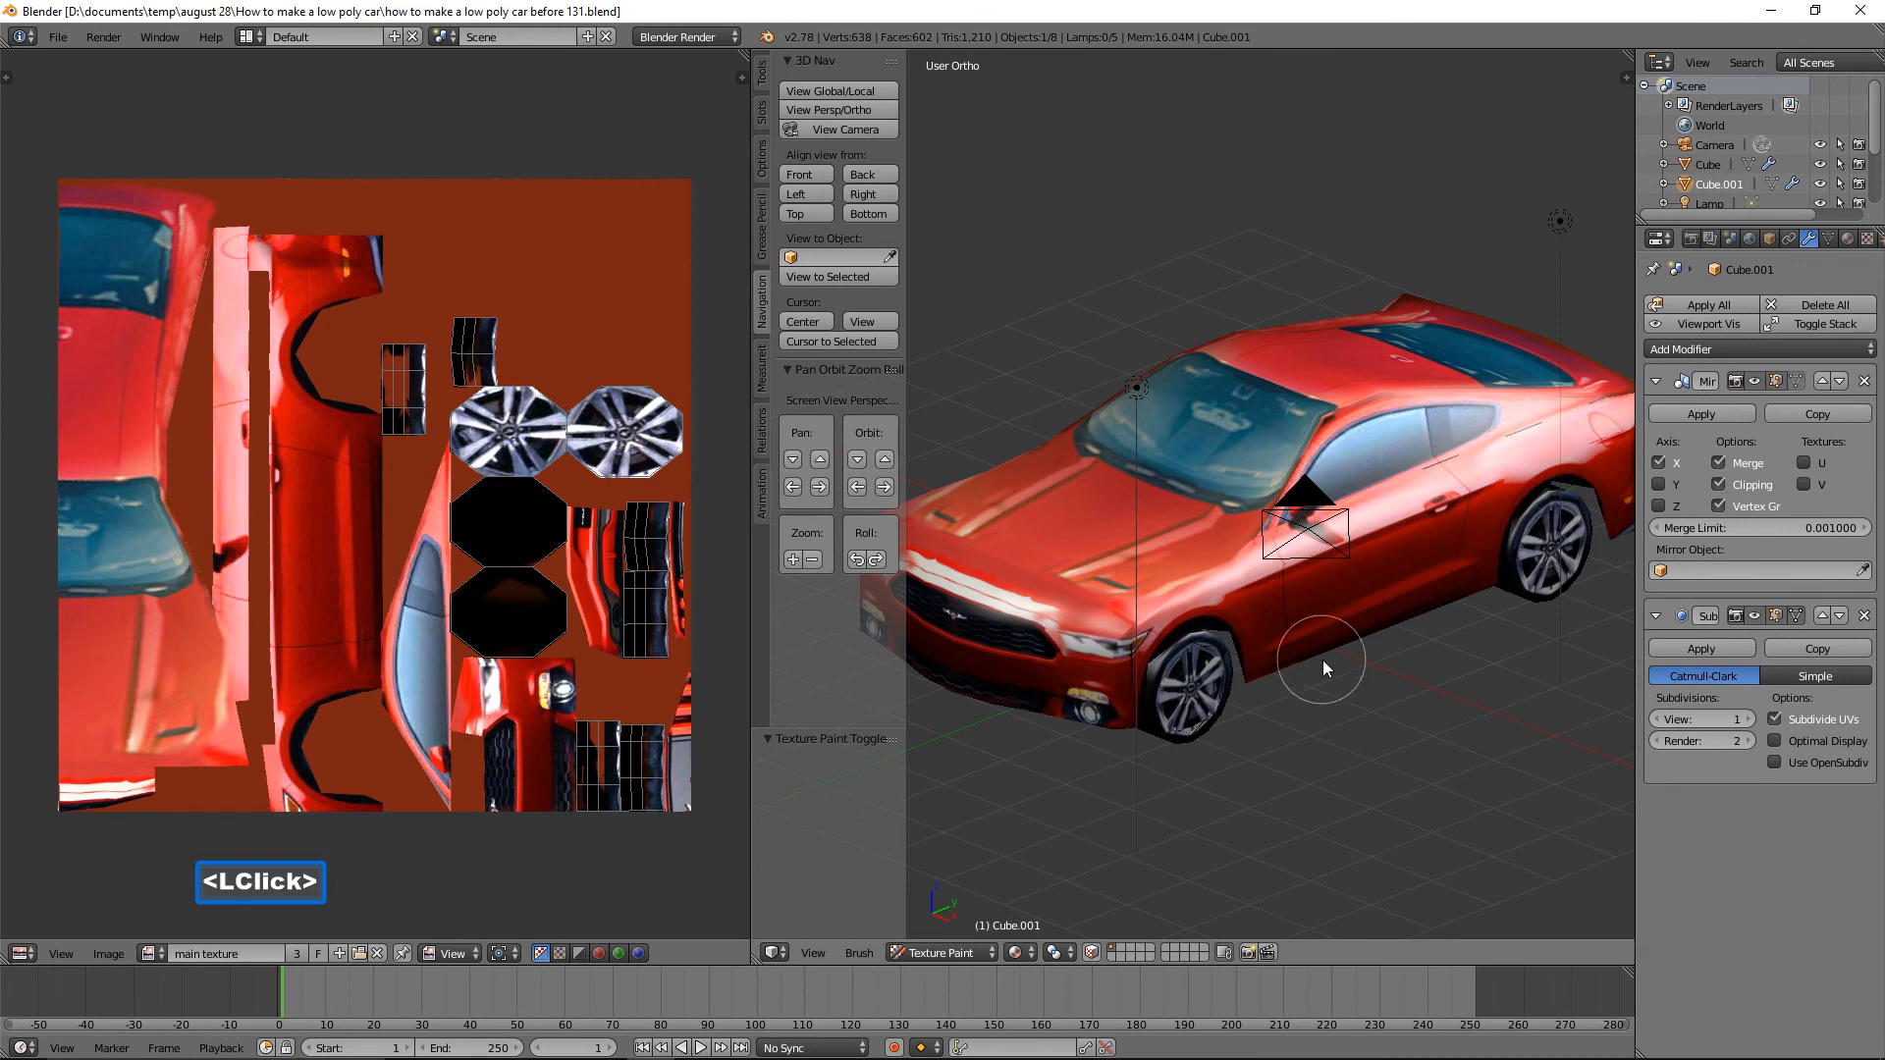
pyautogui.moveTo(1322, 661); pyautogui.dragTo(1335, 487, button='middle')
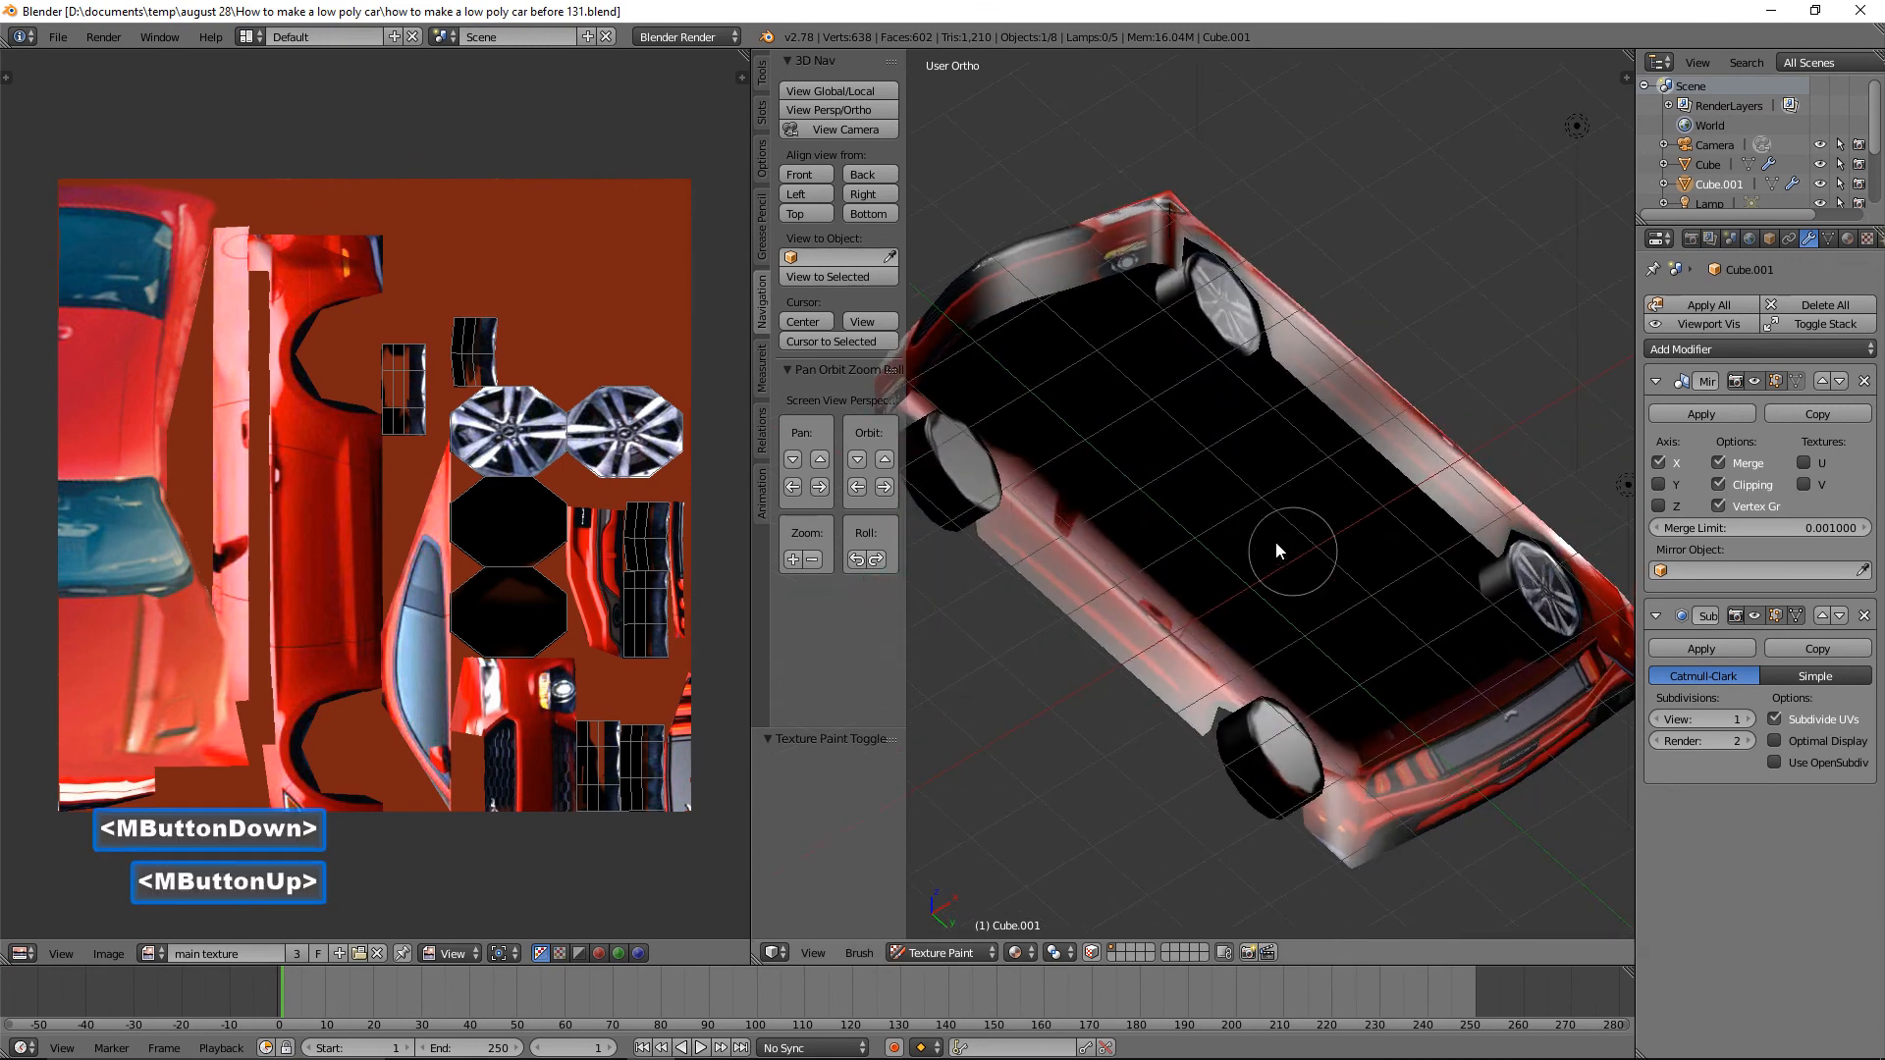
pyautogui.moveTo(1311, 384); pyautogui.dragTo(1328, 601, button='middle')
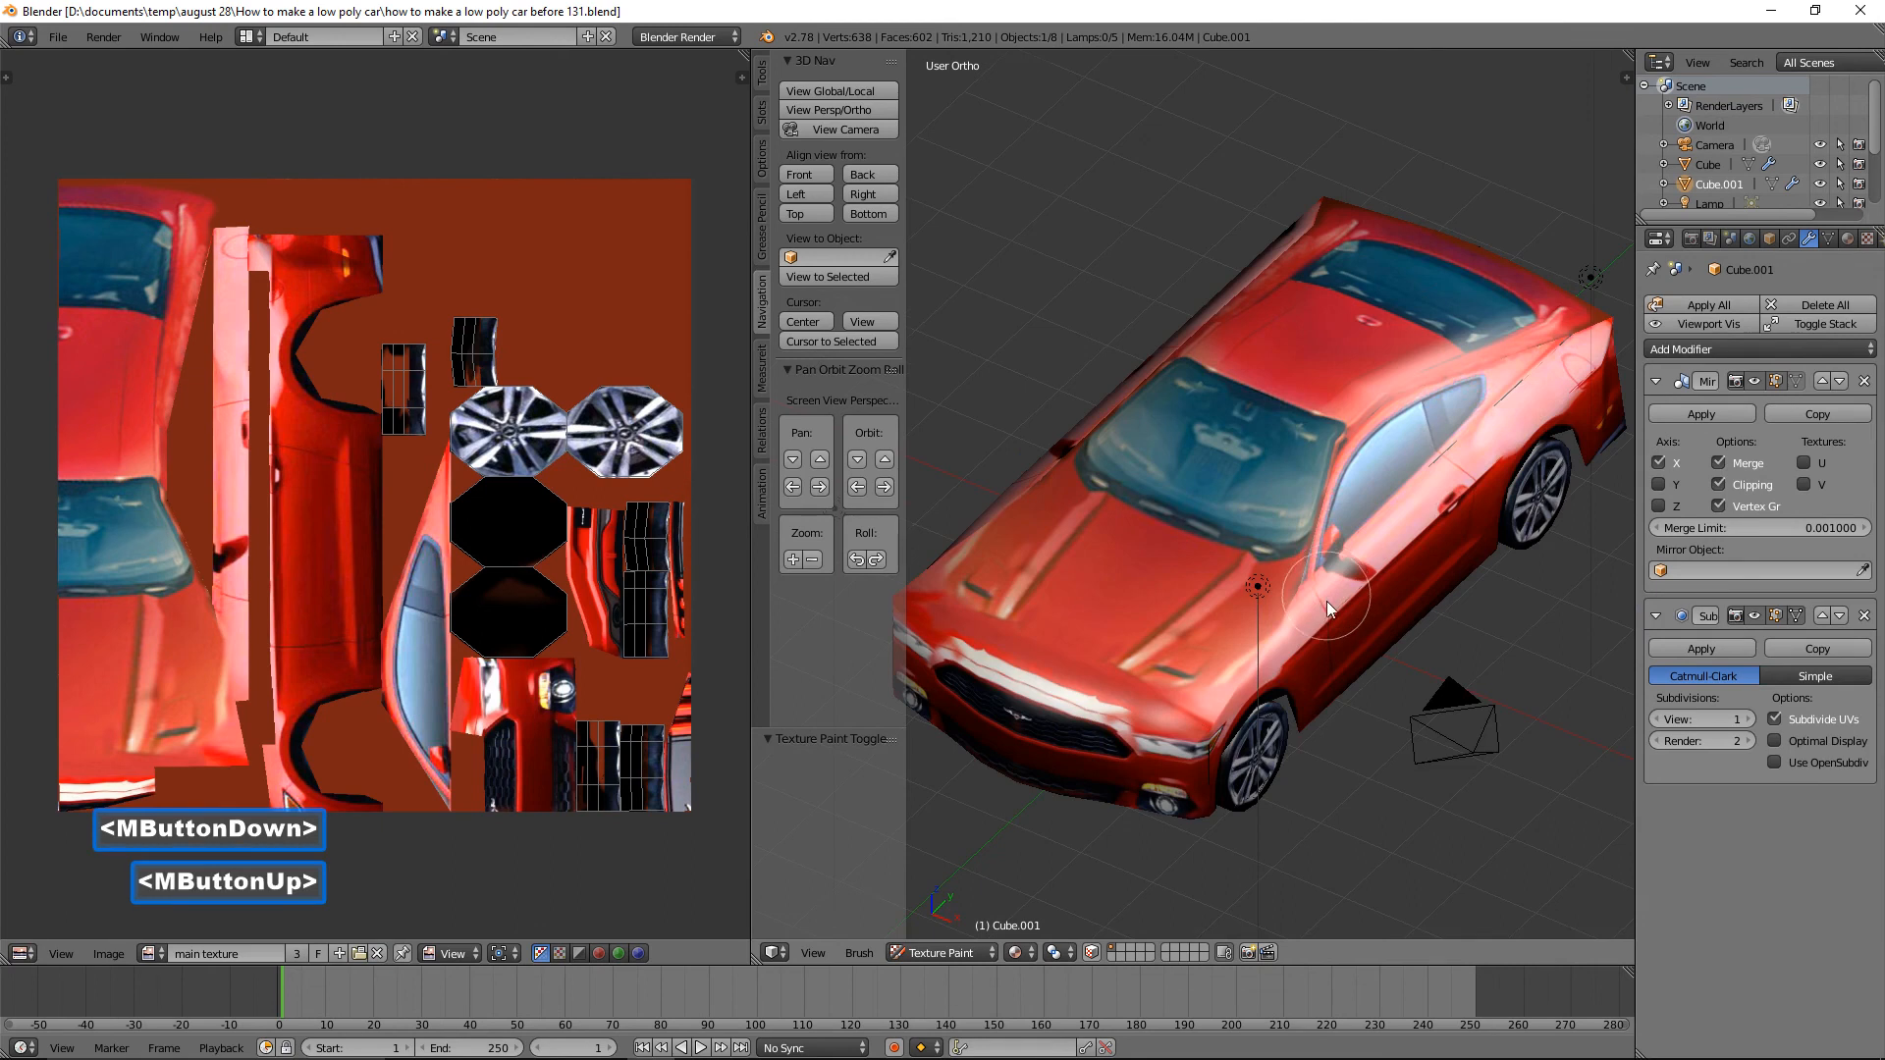
# Leave Texture Paint for Object Mode, select the car body and snap the 3D cursor to its centre.
pyautogui.click(987, 957)
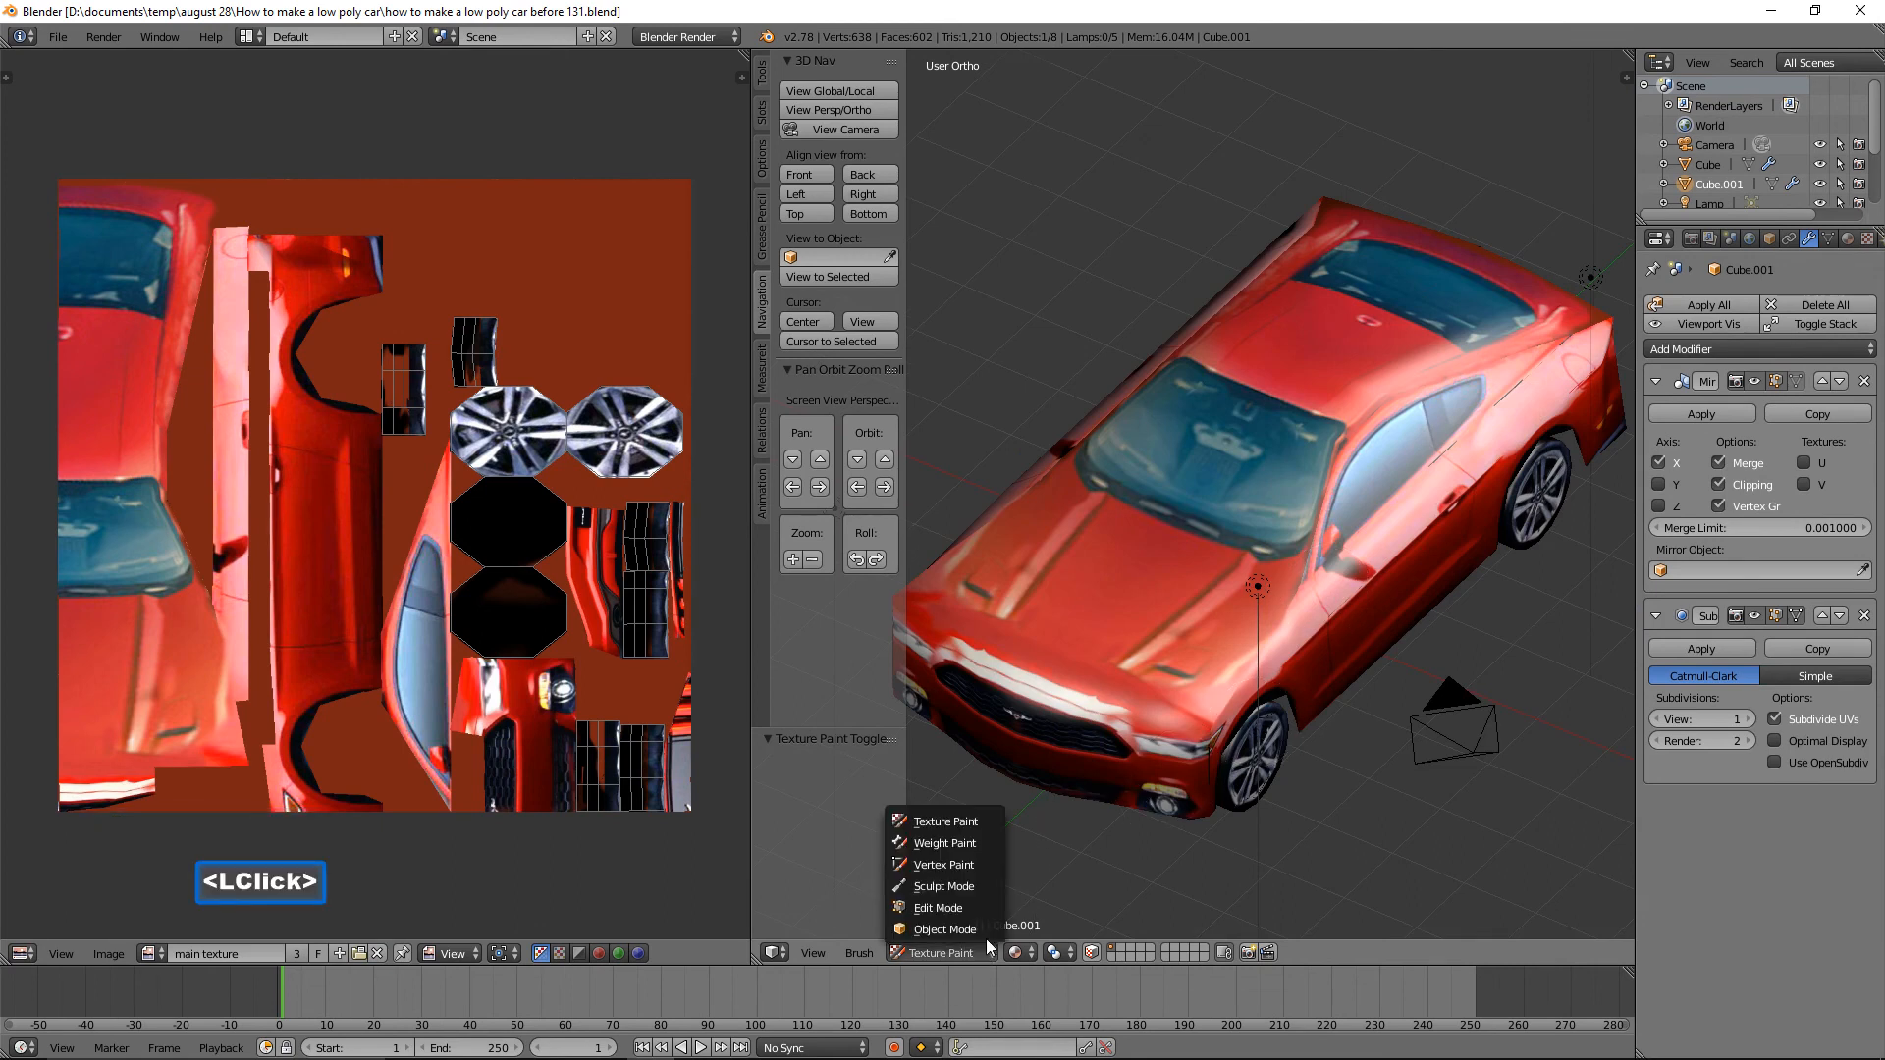
pyautogui.click(992, 933)
pyautogui.click(1382, 497)
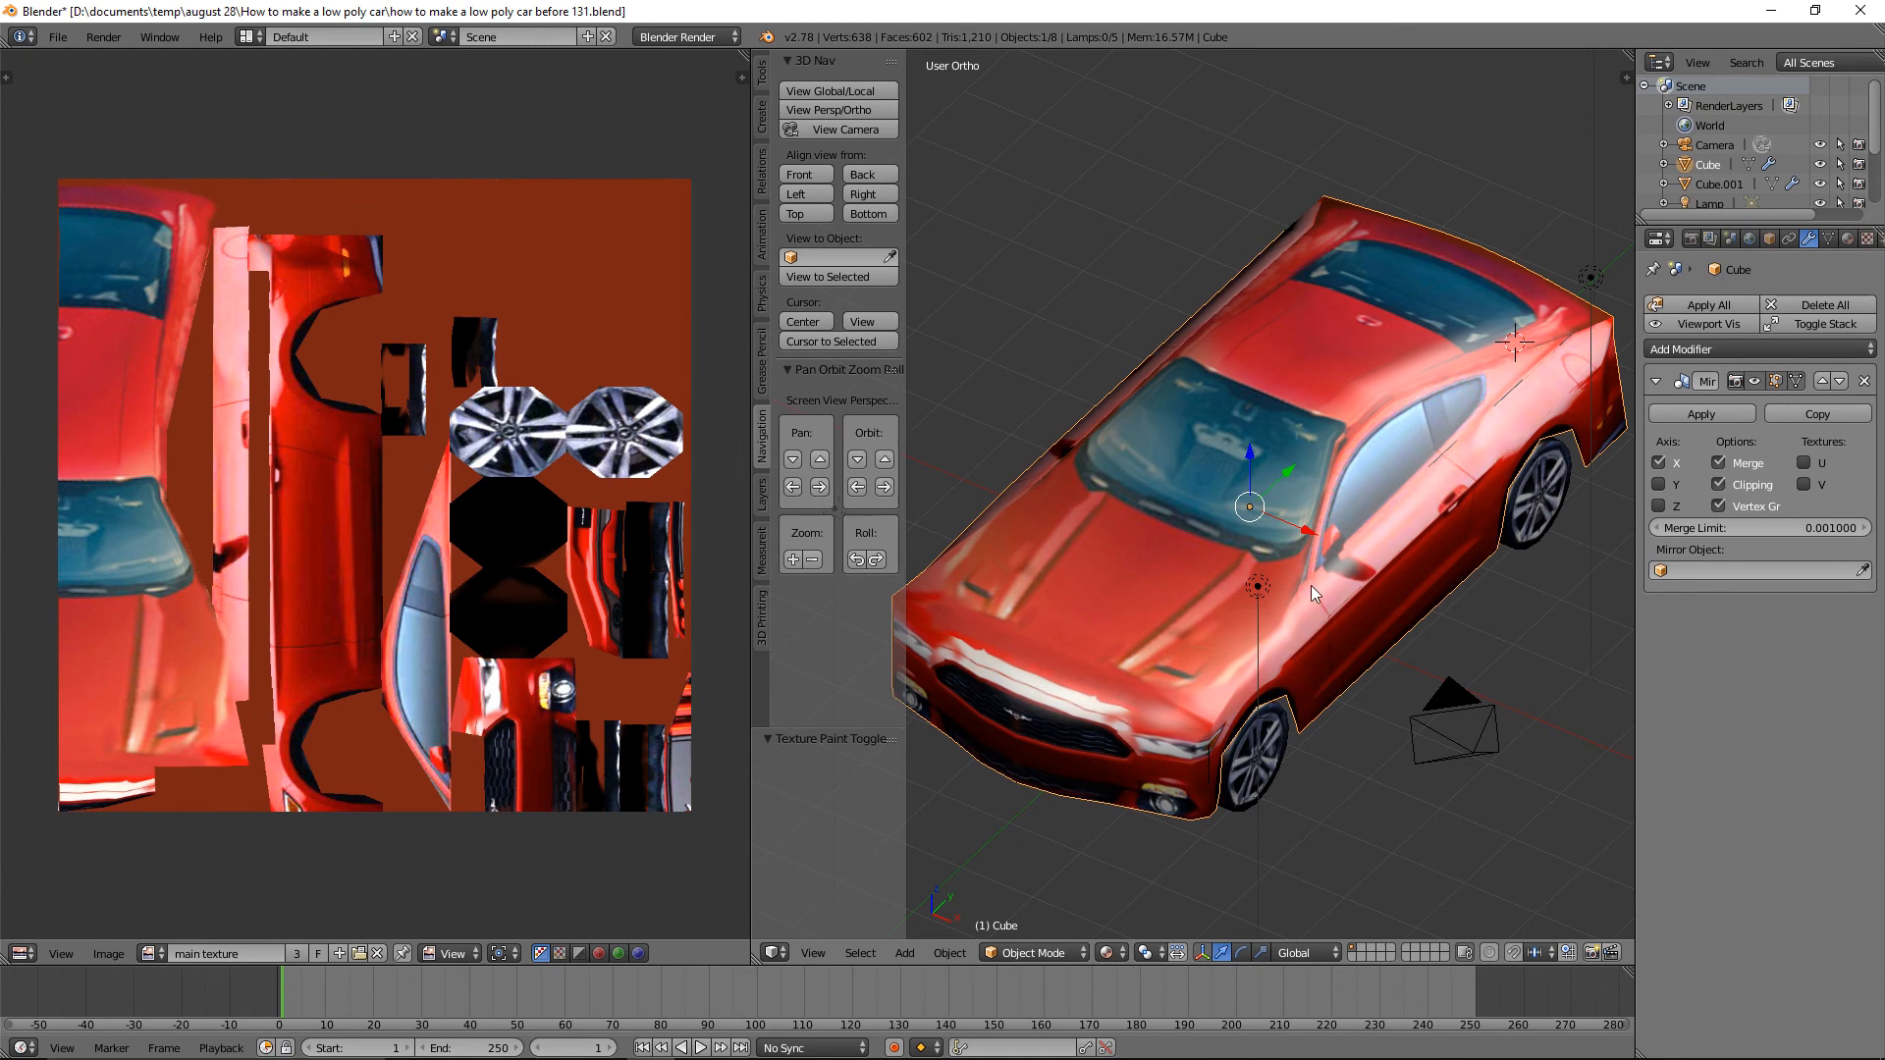
pyautogui.hotkey('shift', 's')
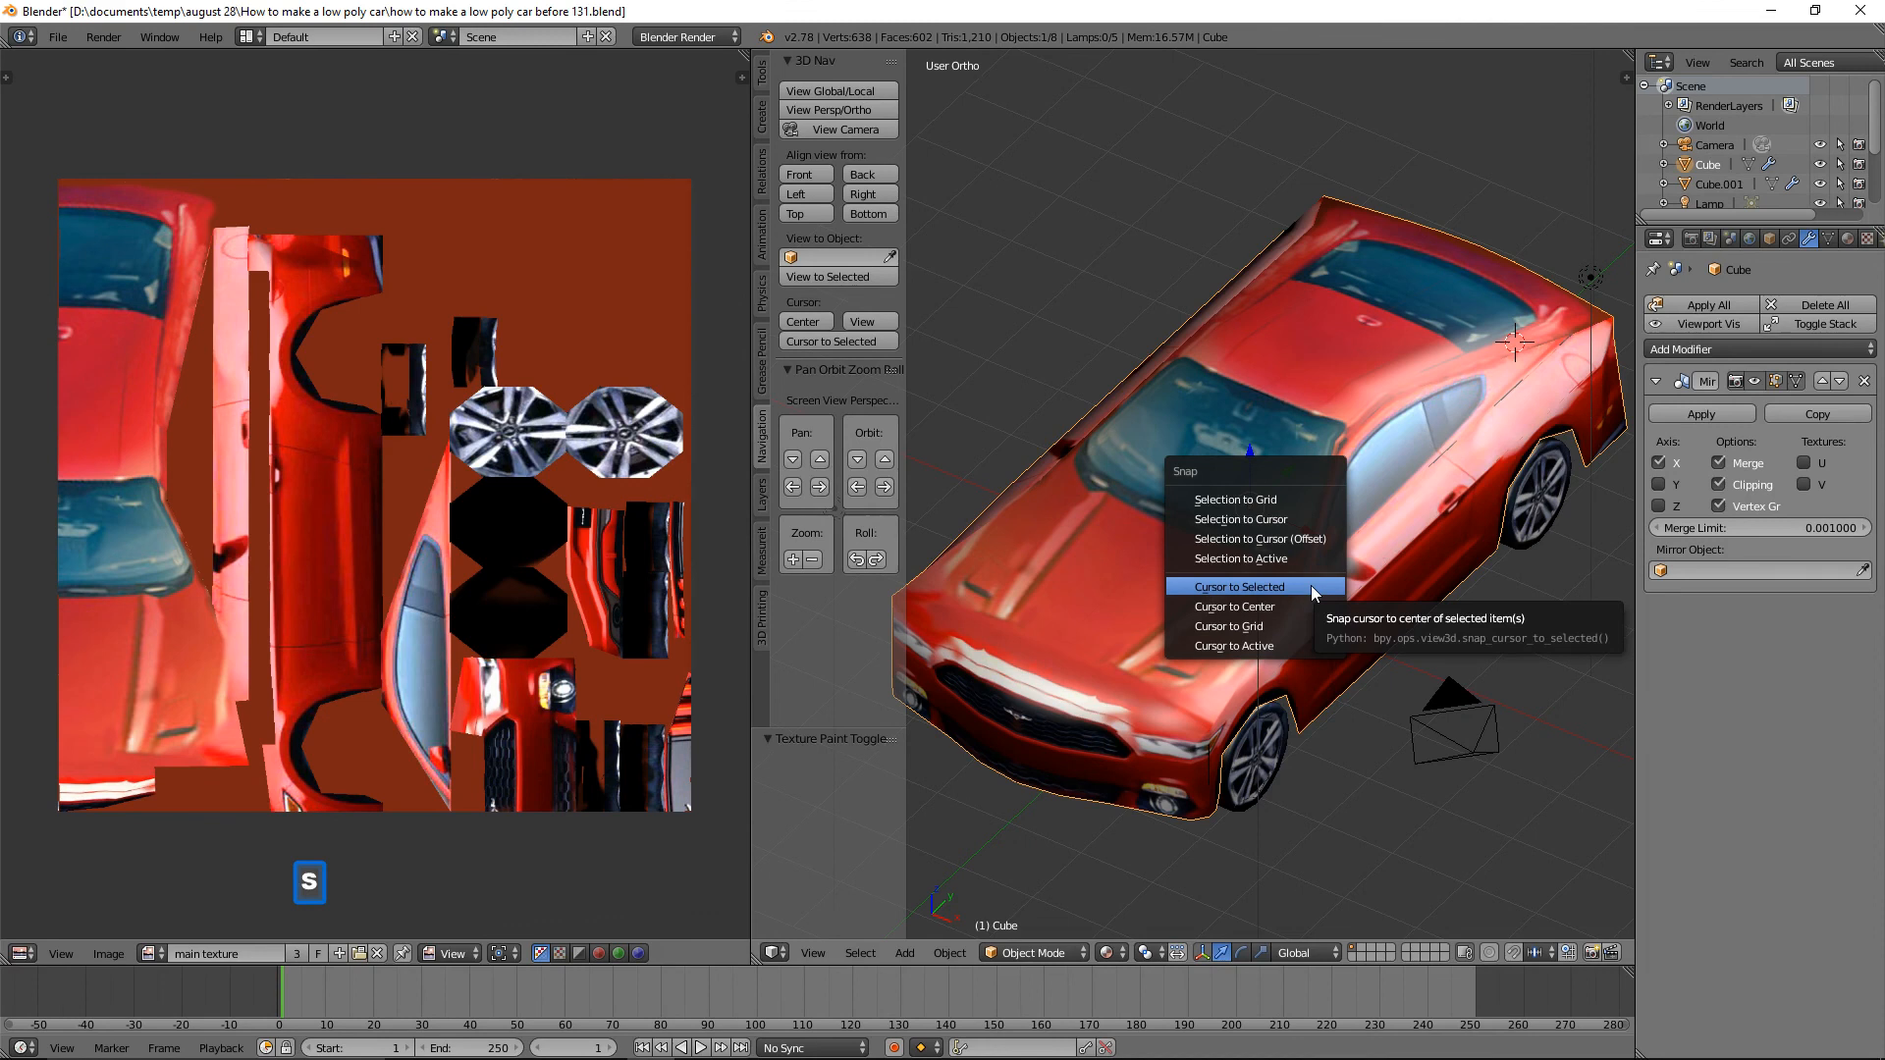
pyautogui.click(1311, 585)
# Add a cube mesh at the 3D cursor inside the car body.
pyautogui.moveTo(1292, 658); pyautogui.dragTo(1321, 481, button='middle')
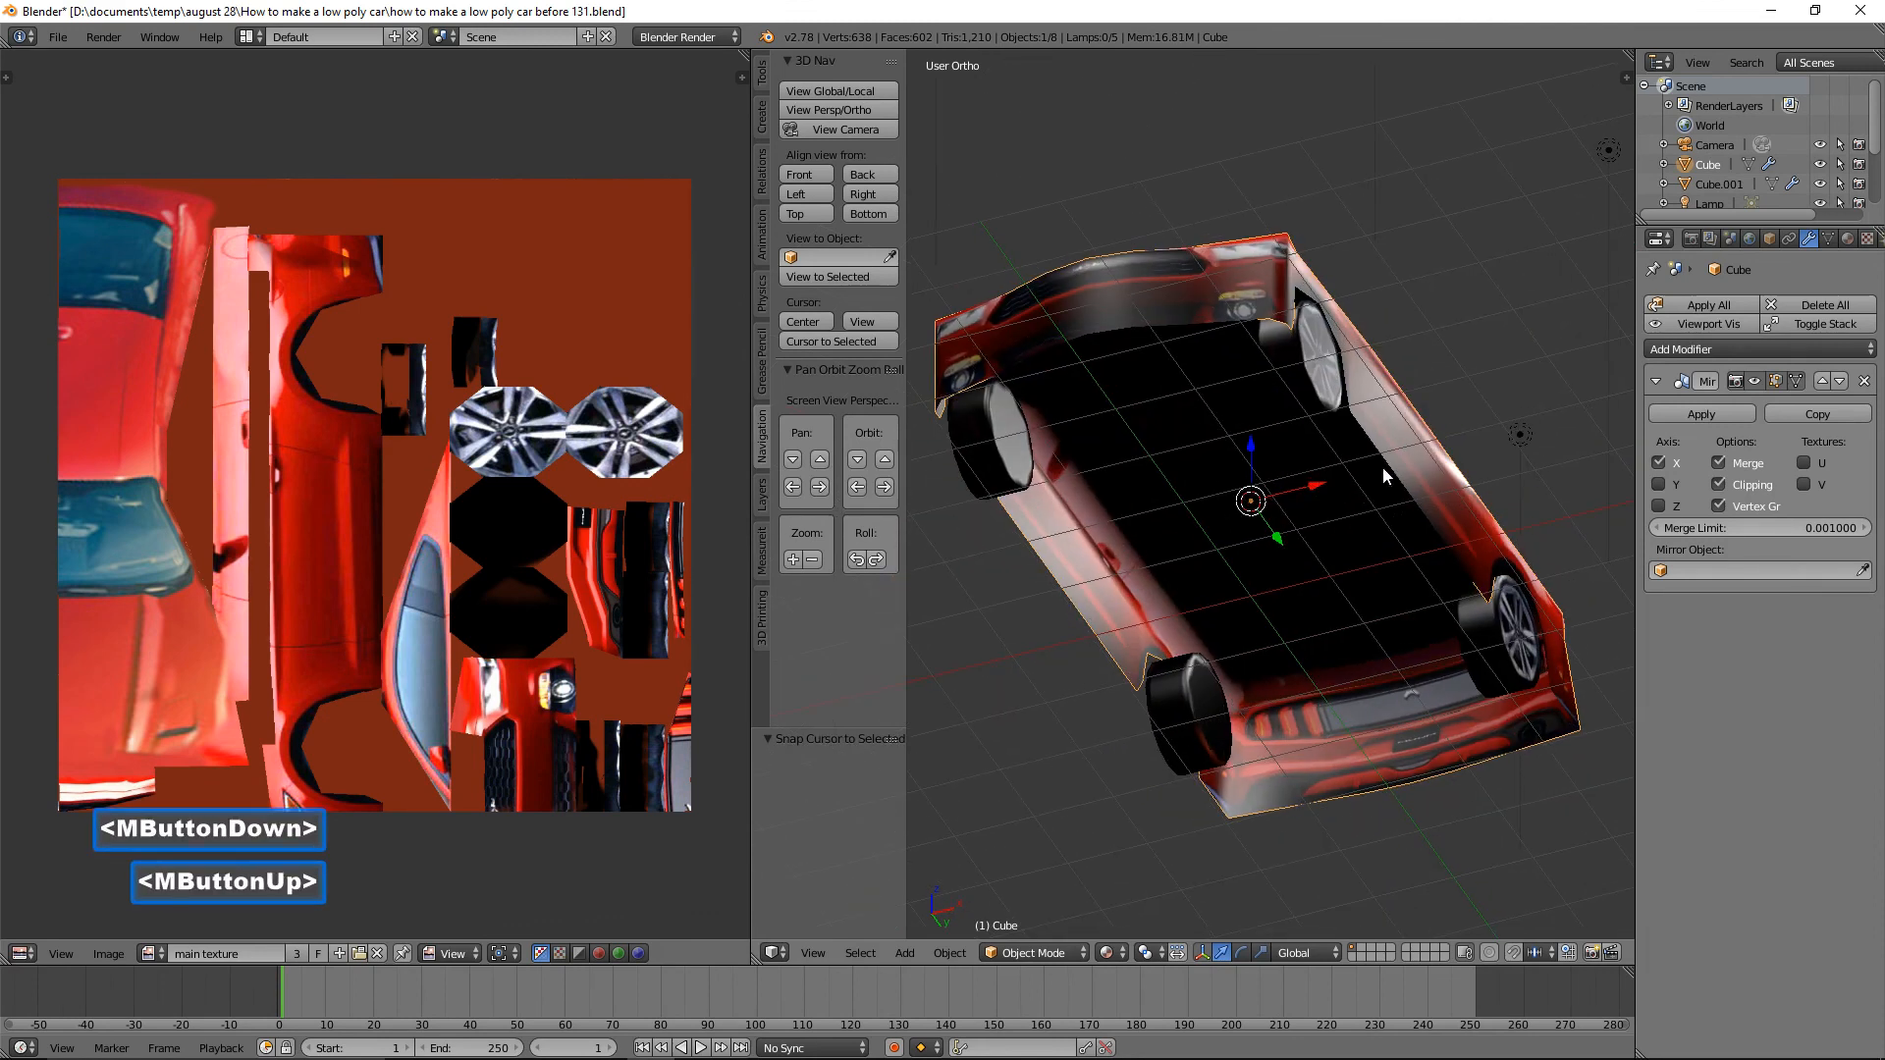
pyautogui.moveTo(1416, 449); pyautogui.dragTo(1400, 451, button='middle')
pyautogui.hotkey('shift', 'a')
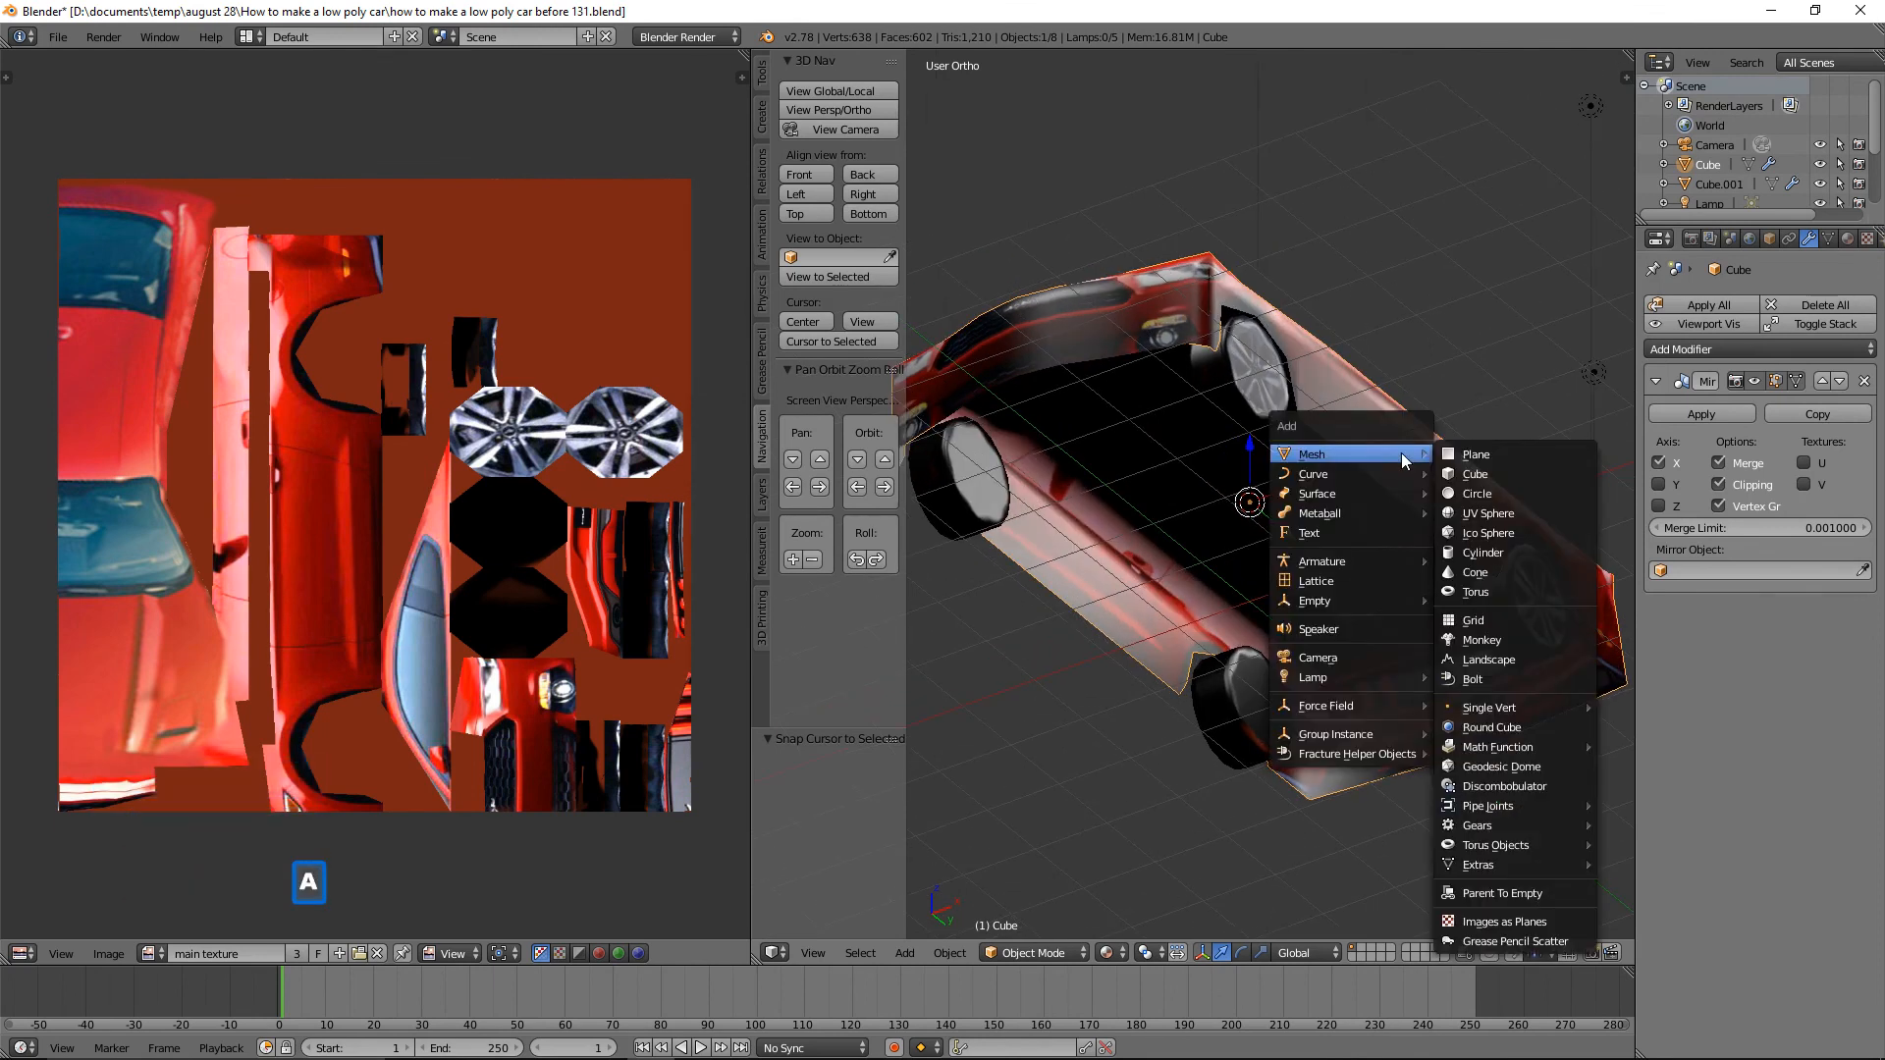
pyautogui.click(1478, 472)
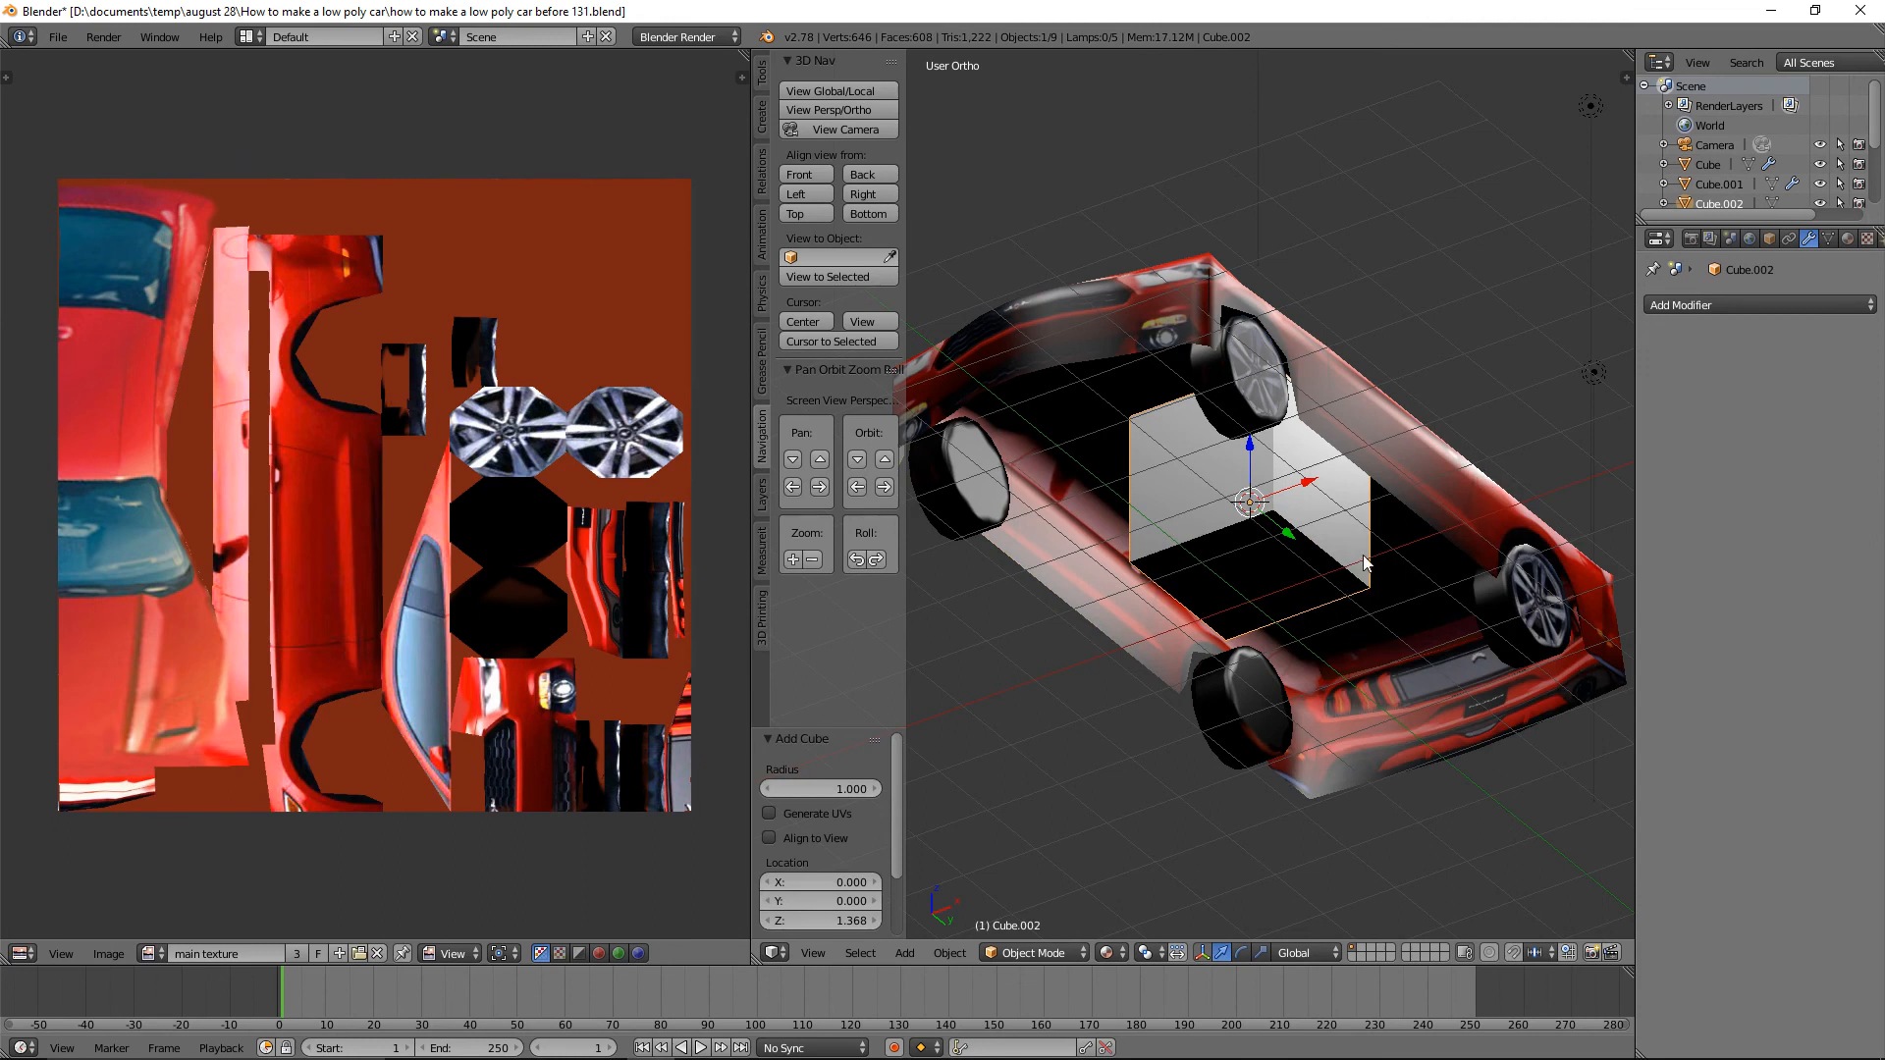
# Stretch the cube along Y by about 3.47 and again by about 1.245 to span the car's length.
pyautogui.press('s')
pyautogui.press('y')
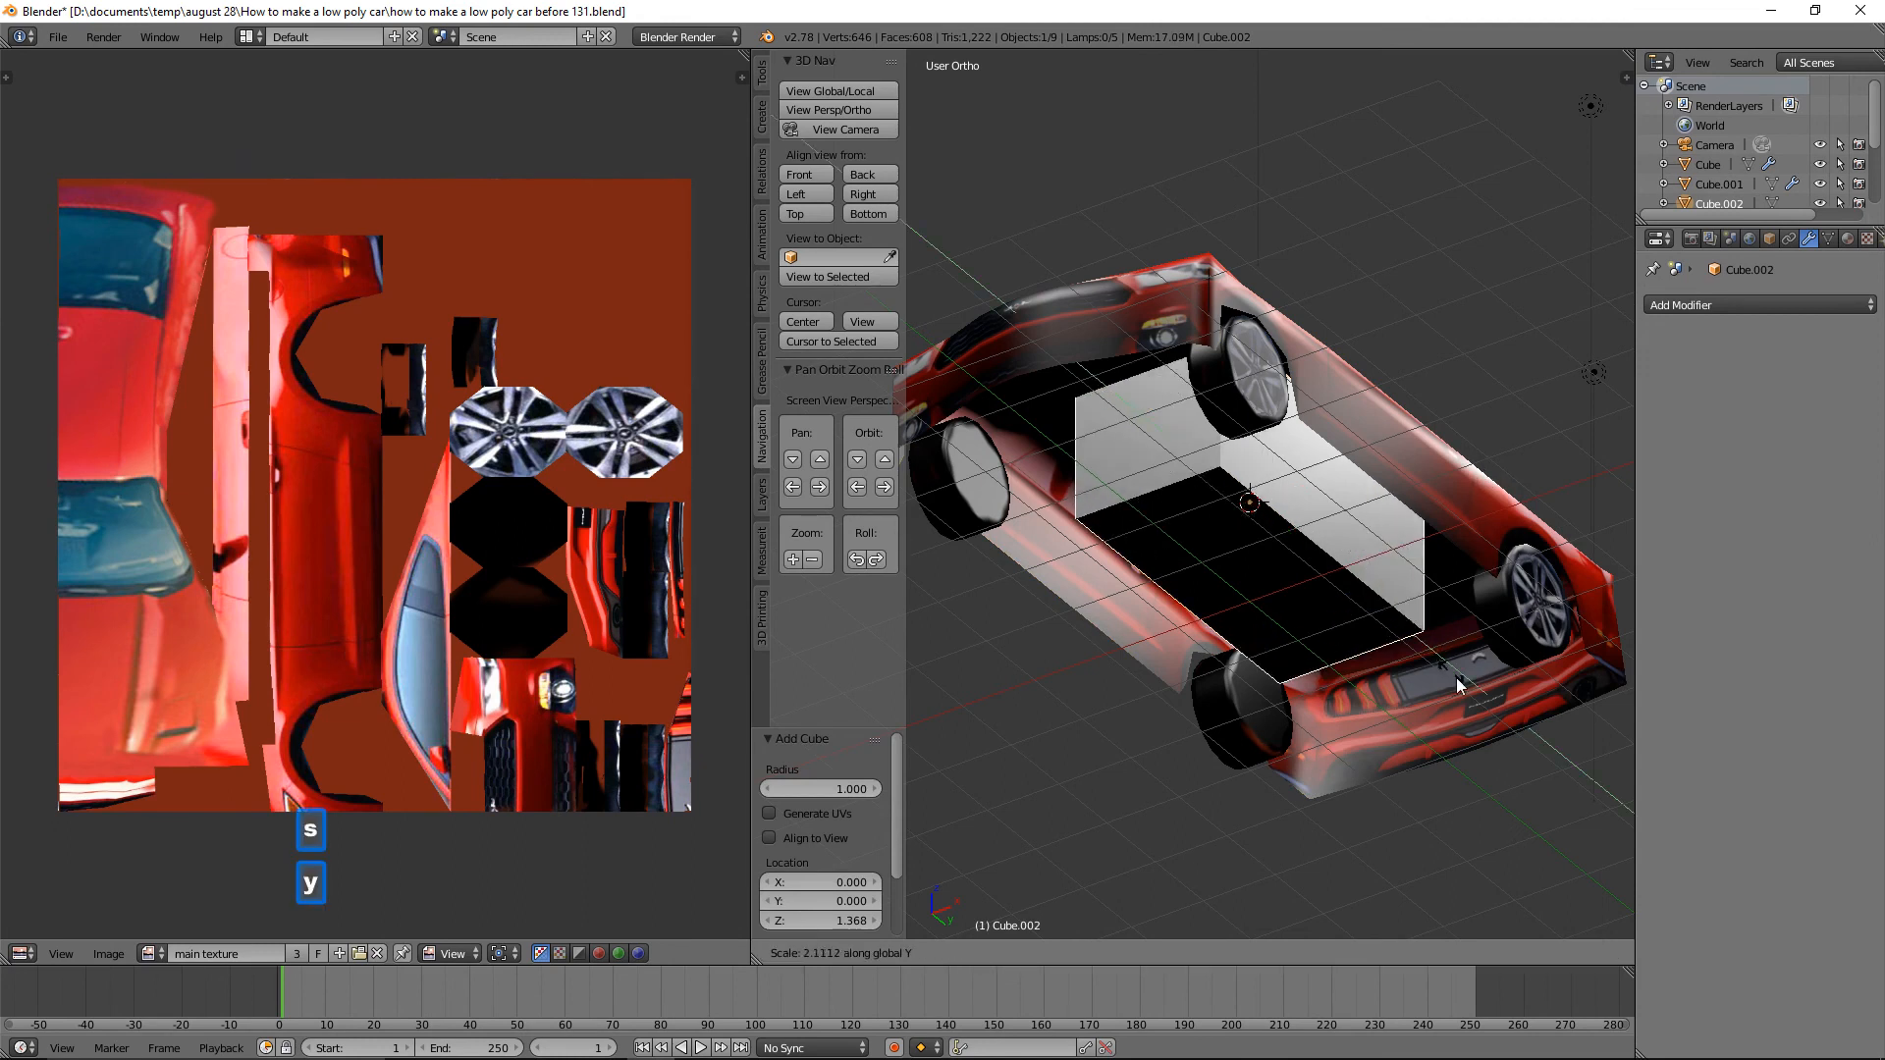
pyautogui.moveTo(1553, 791); pyautogui.dragTo(1325, 634, button='middle')
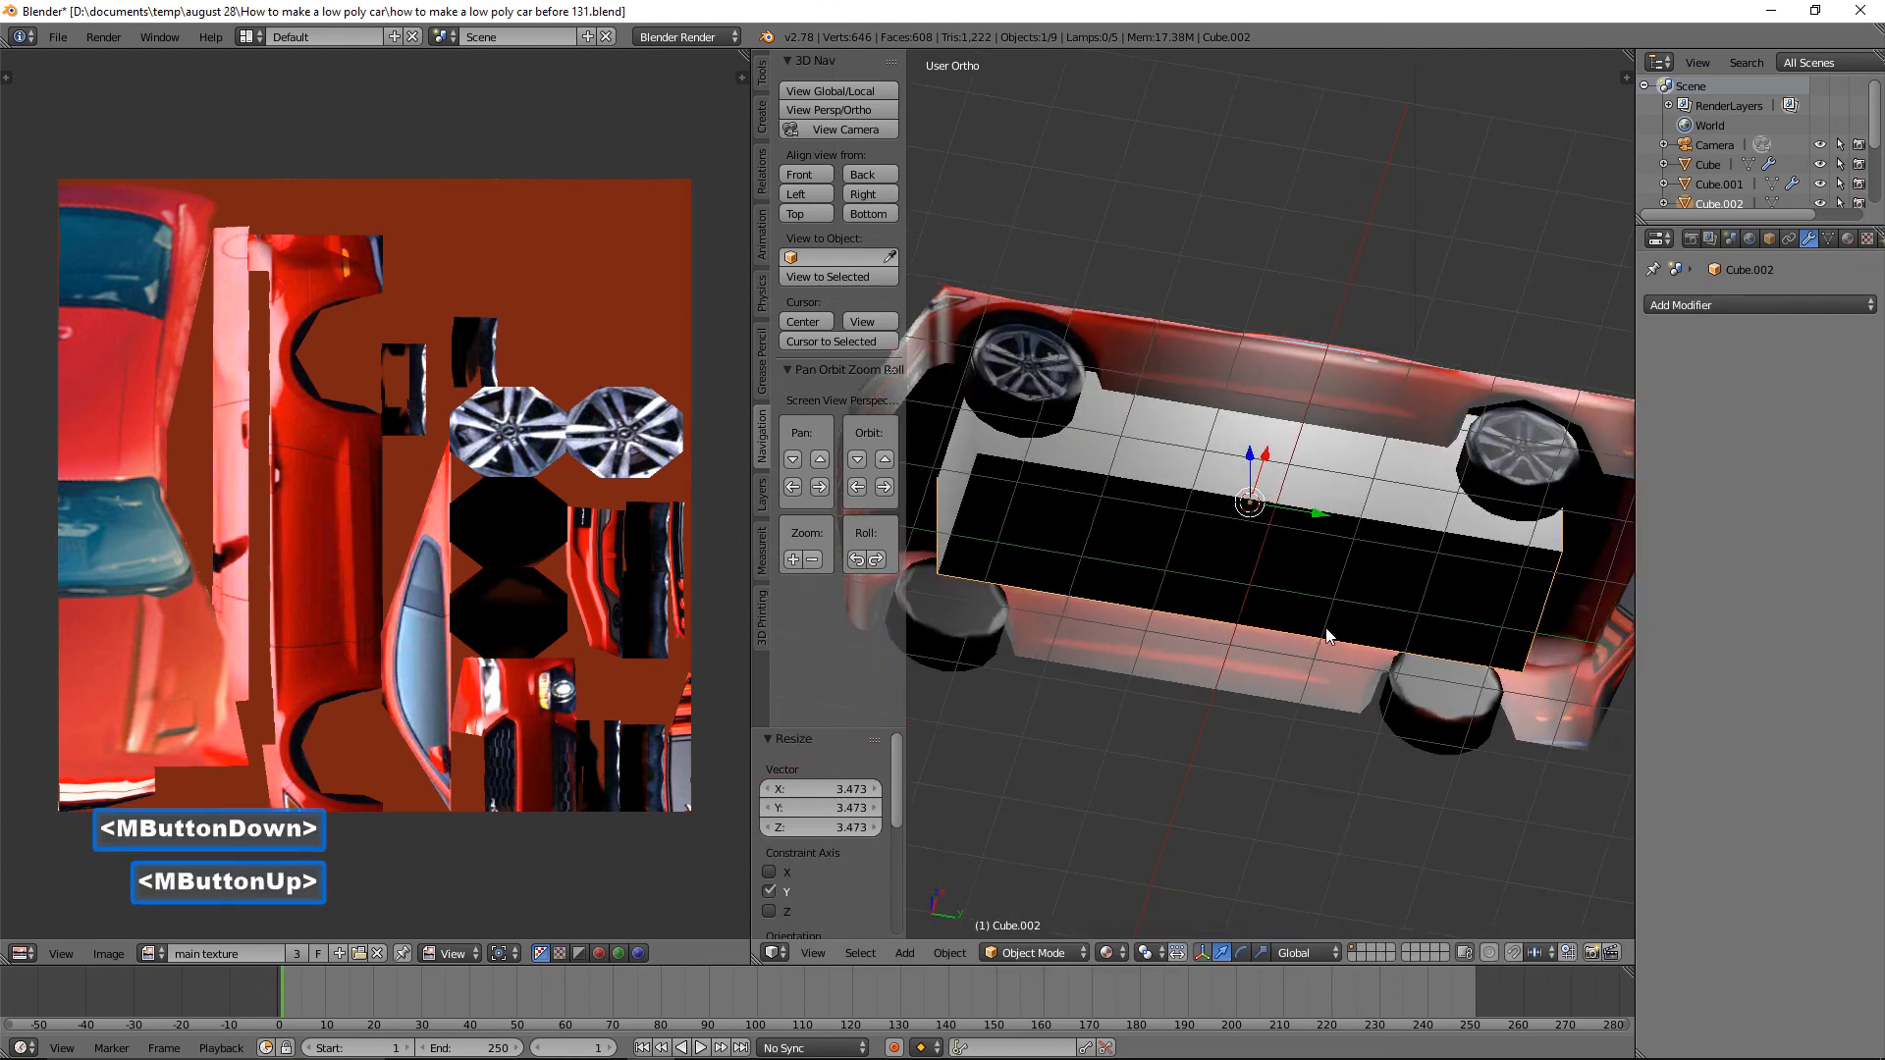
pyautogui.press('s')
pyautogui.press('y')
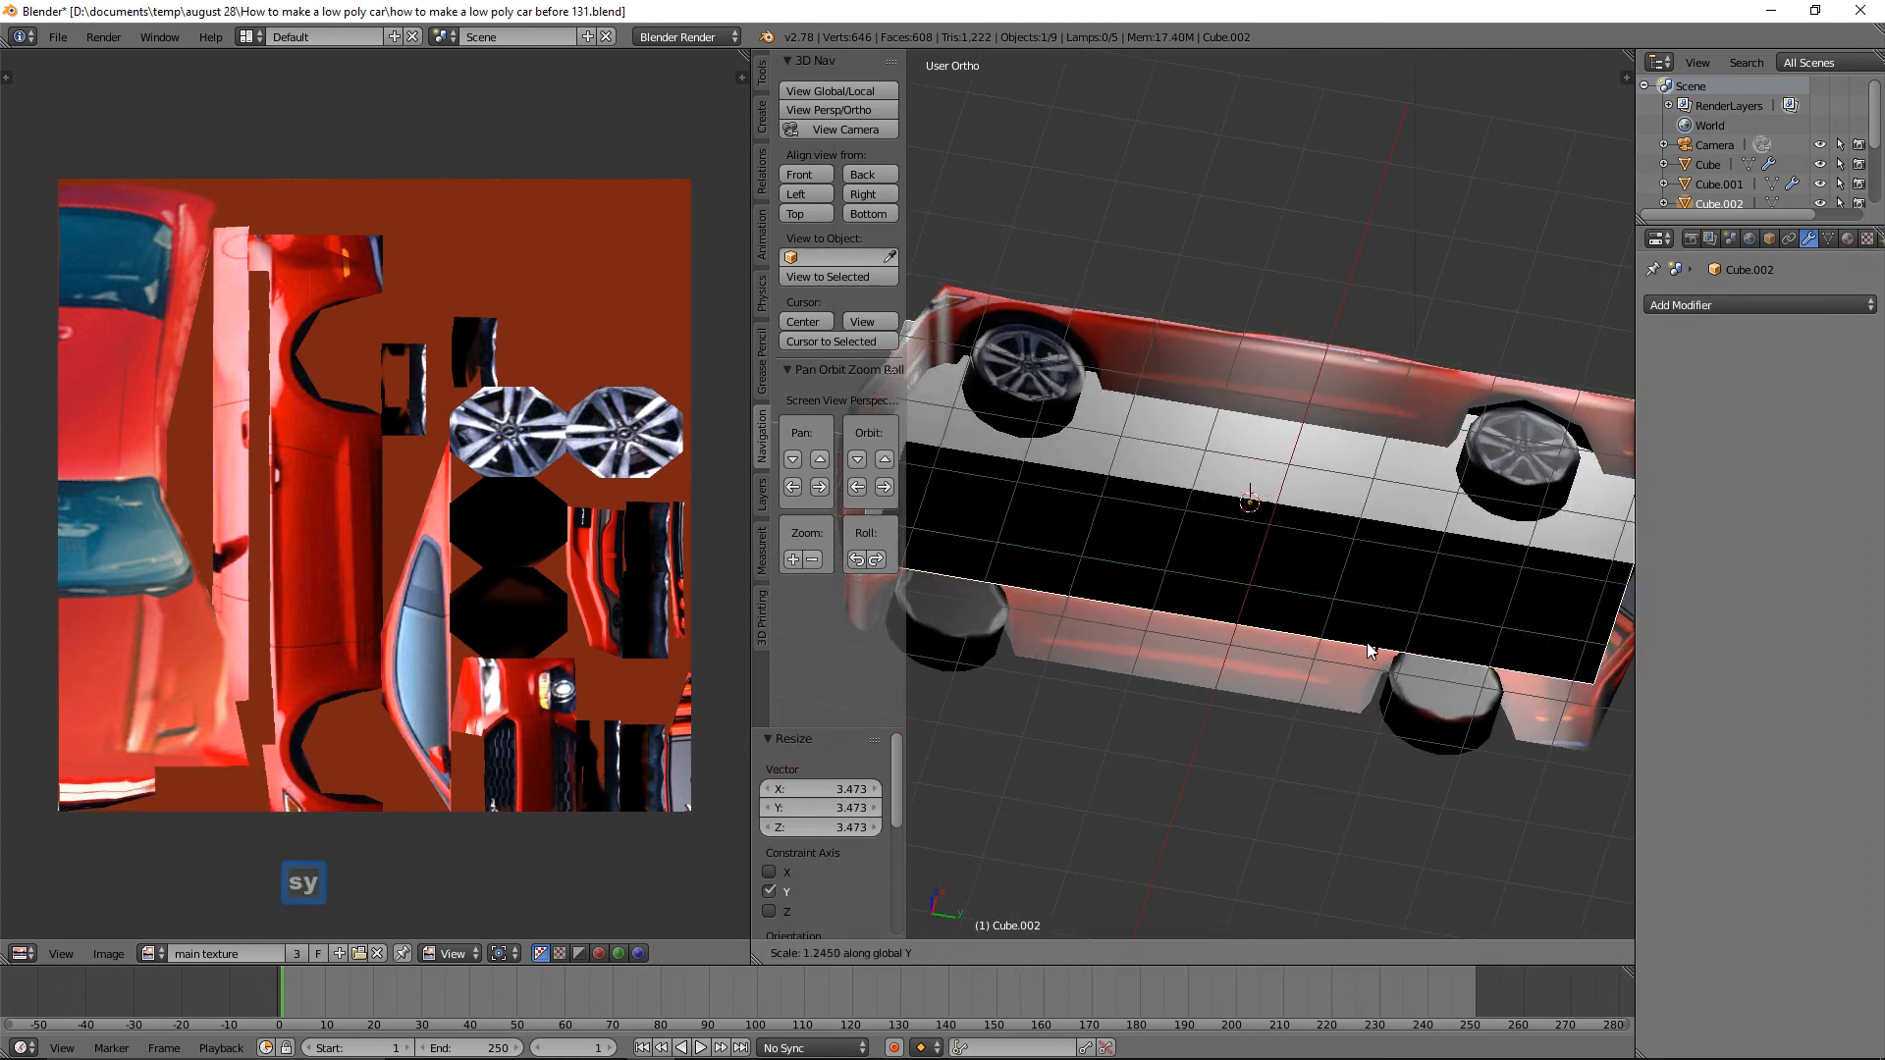
pyautogui.click(1320, 568)
pyautogui.moveTo(1320, 568); pyautogui.dragTo(1296, 538, button='middle')
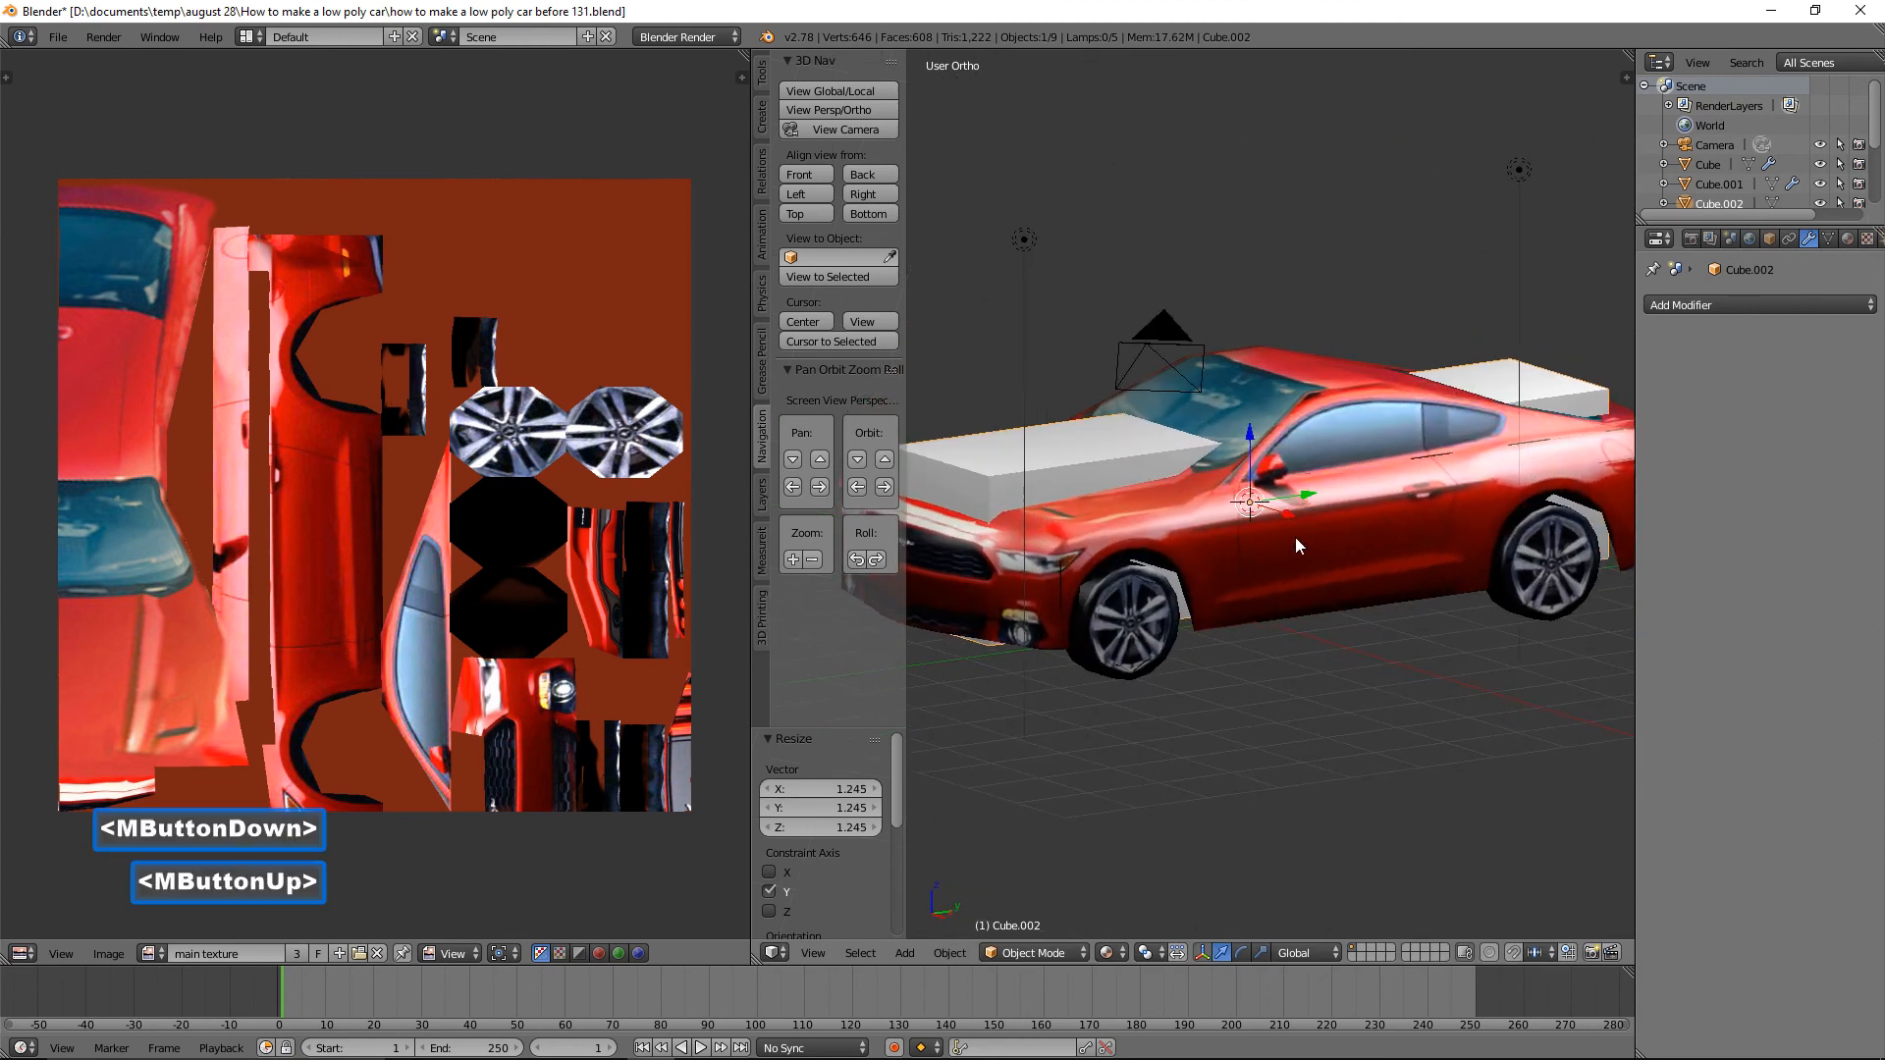
# In Edit Mode, lower the cube's top face along Z so it sits beneath the bonnet and boot.
pyautogui.click(1068, 952)
pyautogui.click(1058, 910)
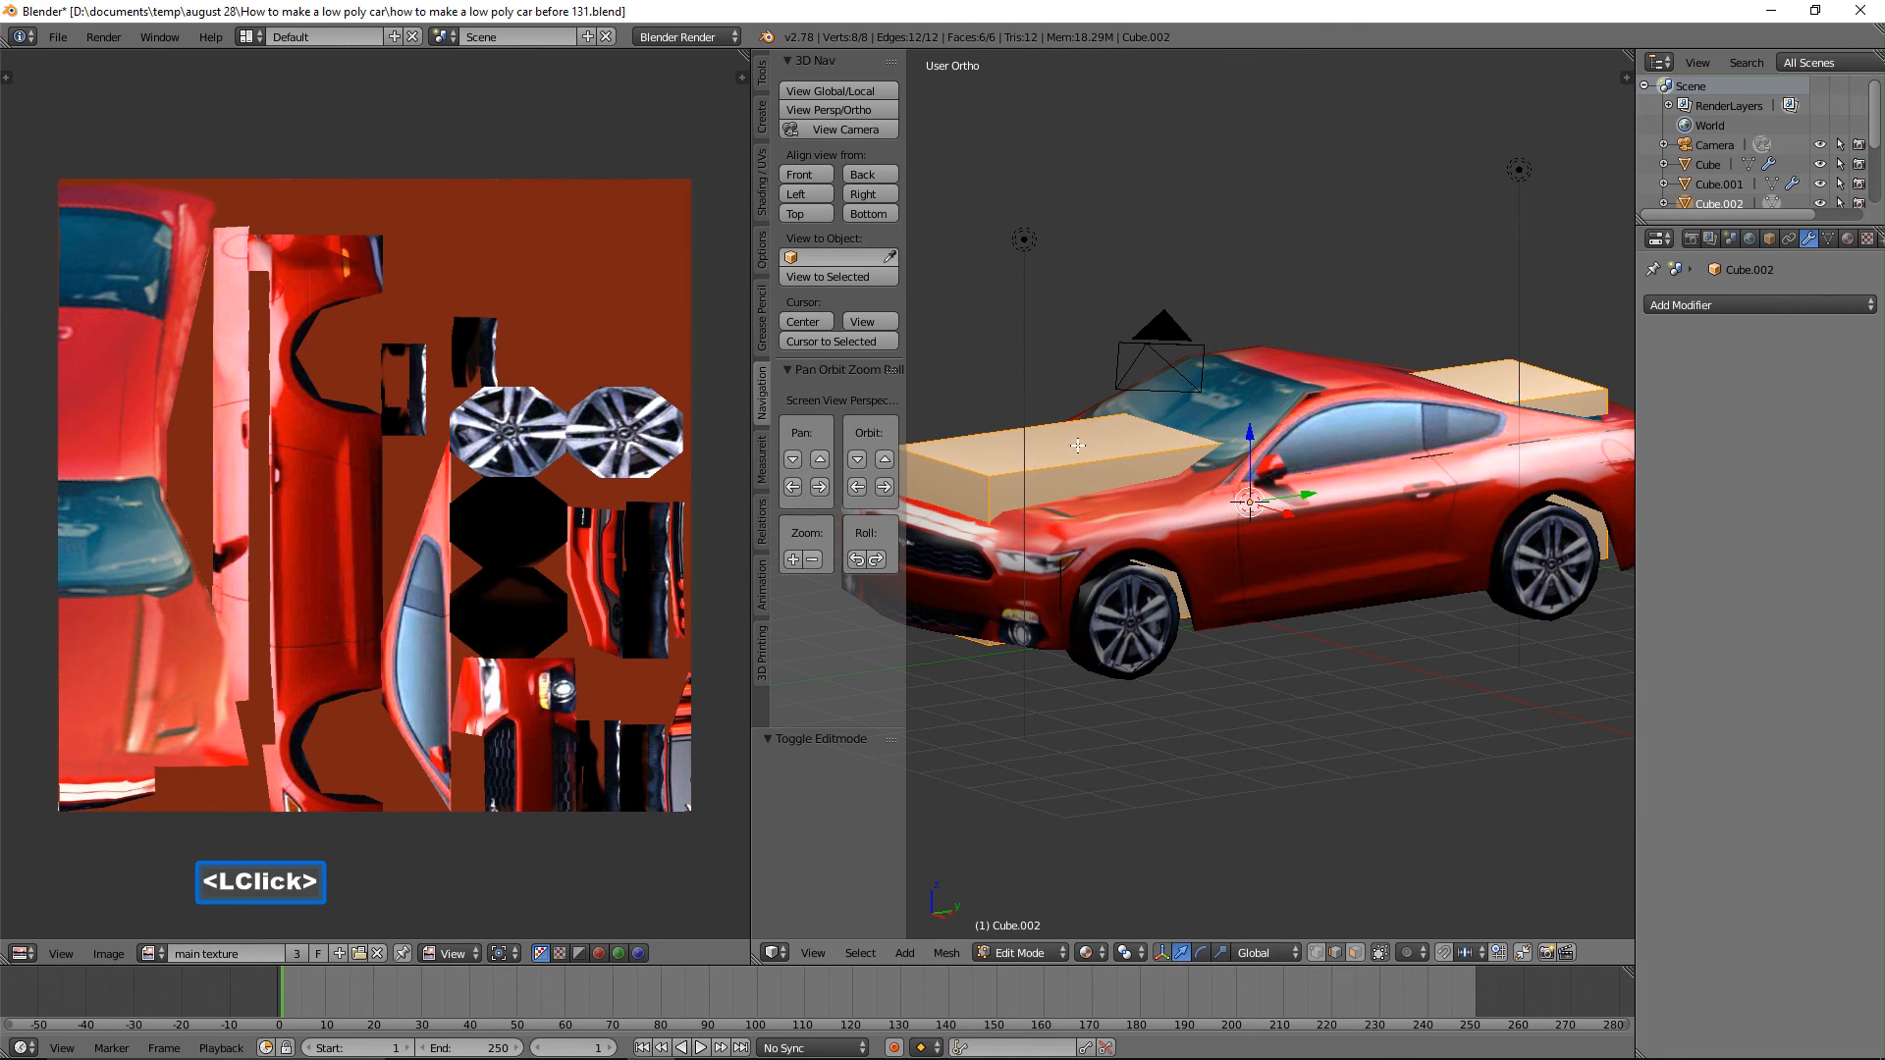
pyautogui.press('a')
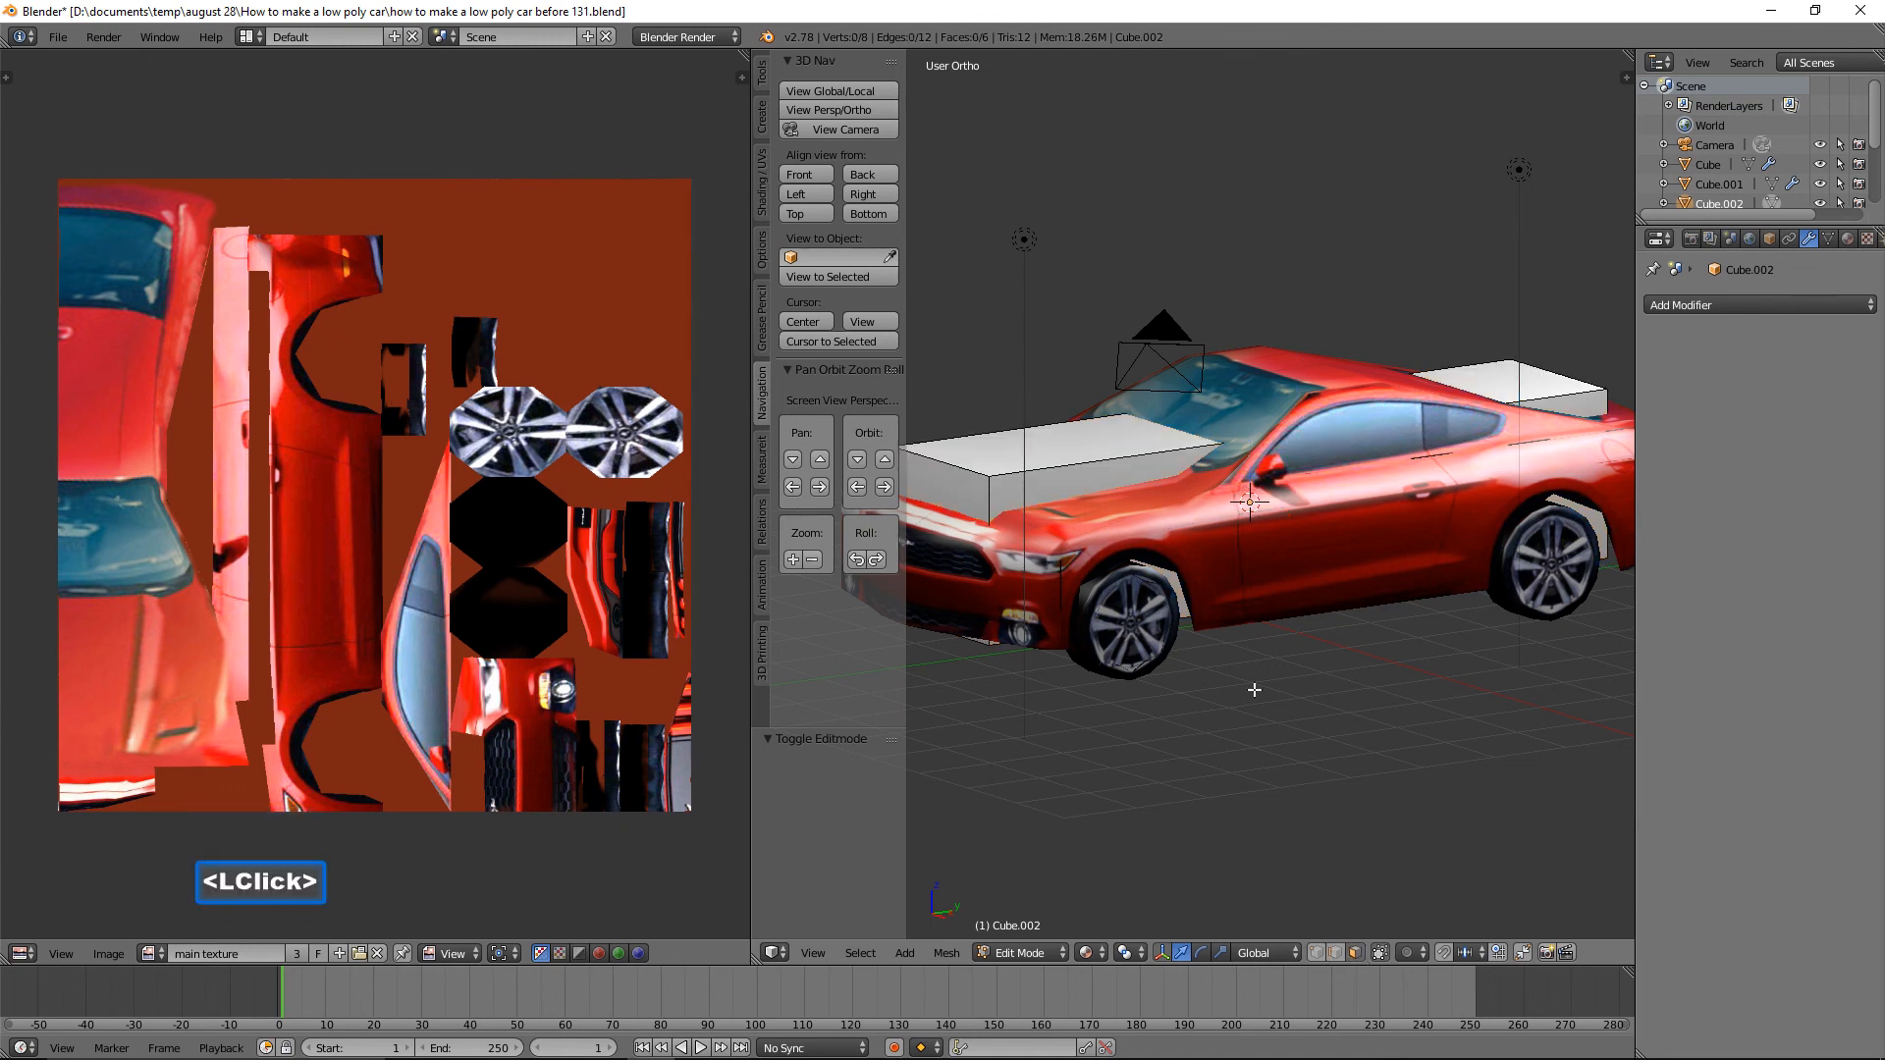
pyautogui.click(1065, 442)
pyautogui.moveTo(1251, 350); pyautogui.dragTo(1263, 408)
pyautogui.moveTo(1266, 424); pyautogui.dragTo(1353, 338, button='middle')
# Select the whole cube mesh and widen it along X by about 1.62 to fill the underside.
pyautogui.press('a')
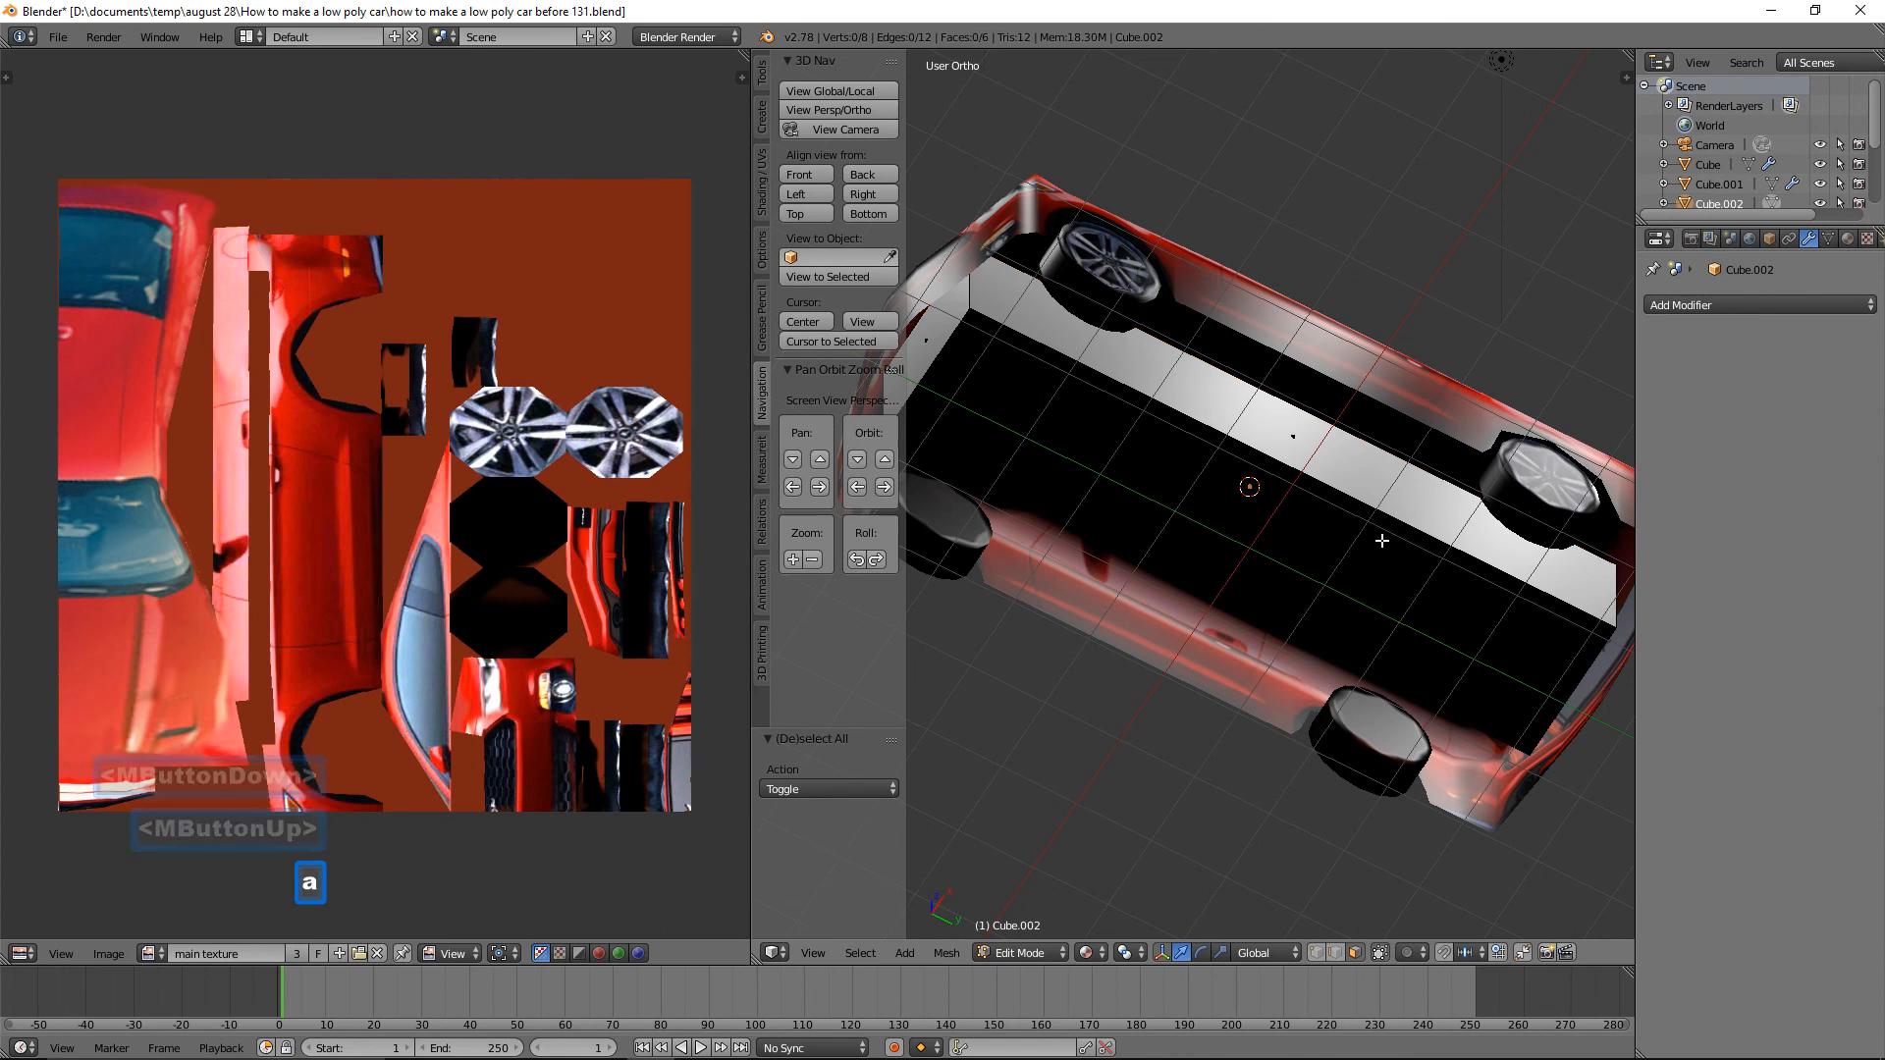
pyautogui.press('a')
pyautogui.press('s')
pyautogui.press('x')
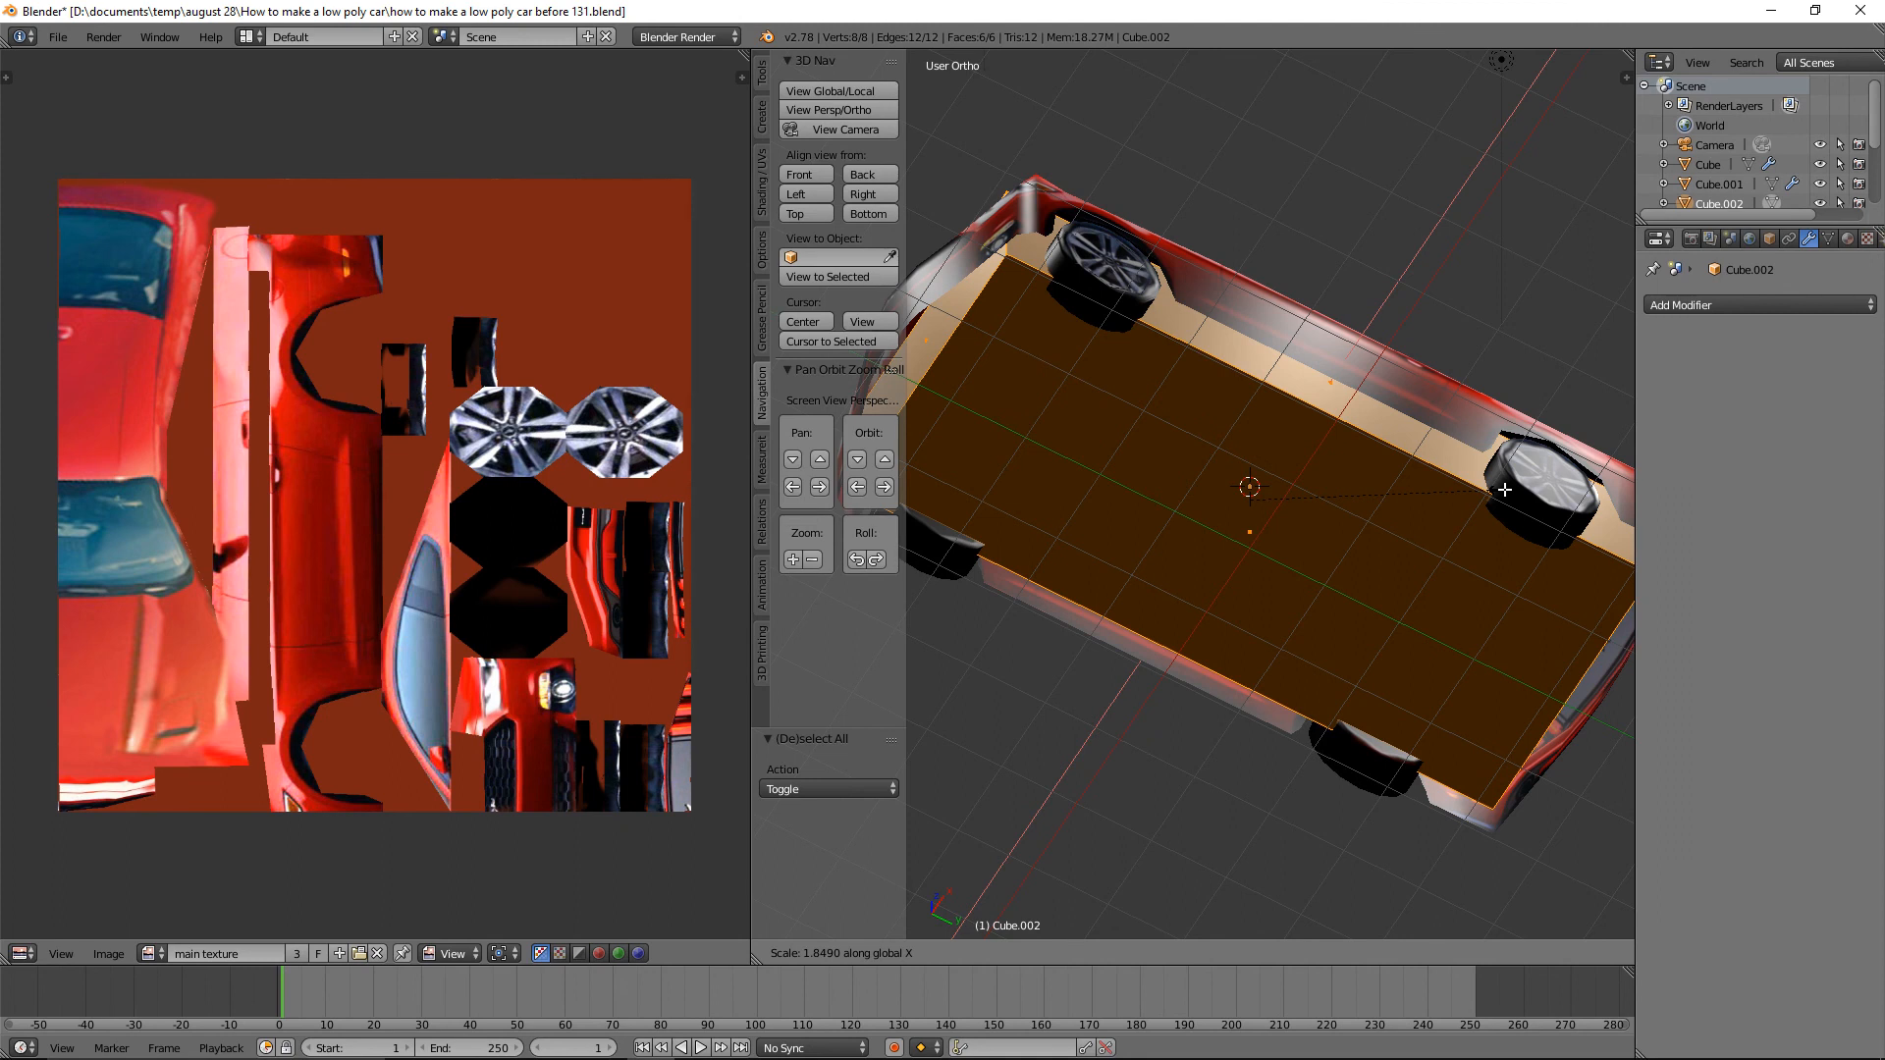
pyautogui.click(1473, 499)
# Scale the cube mesh along Z to fit within the car body and raise it by about 0.114.
pyautogui.moveTo(1433, 387); pyautogui.dragTo(1419, 641, button='middle')
pyautogui.press('s')
pyautogui.press('z')
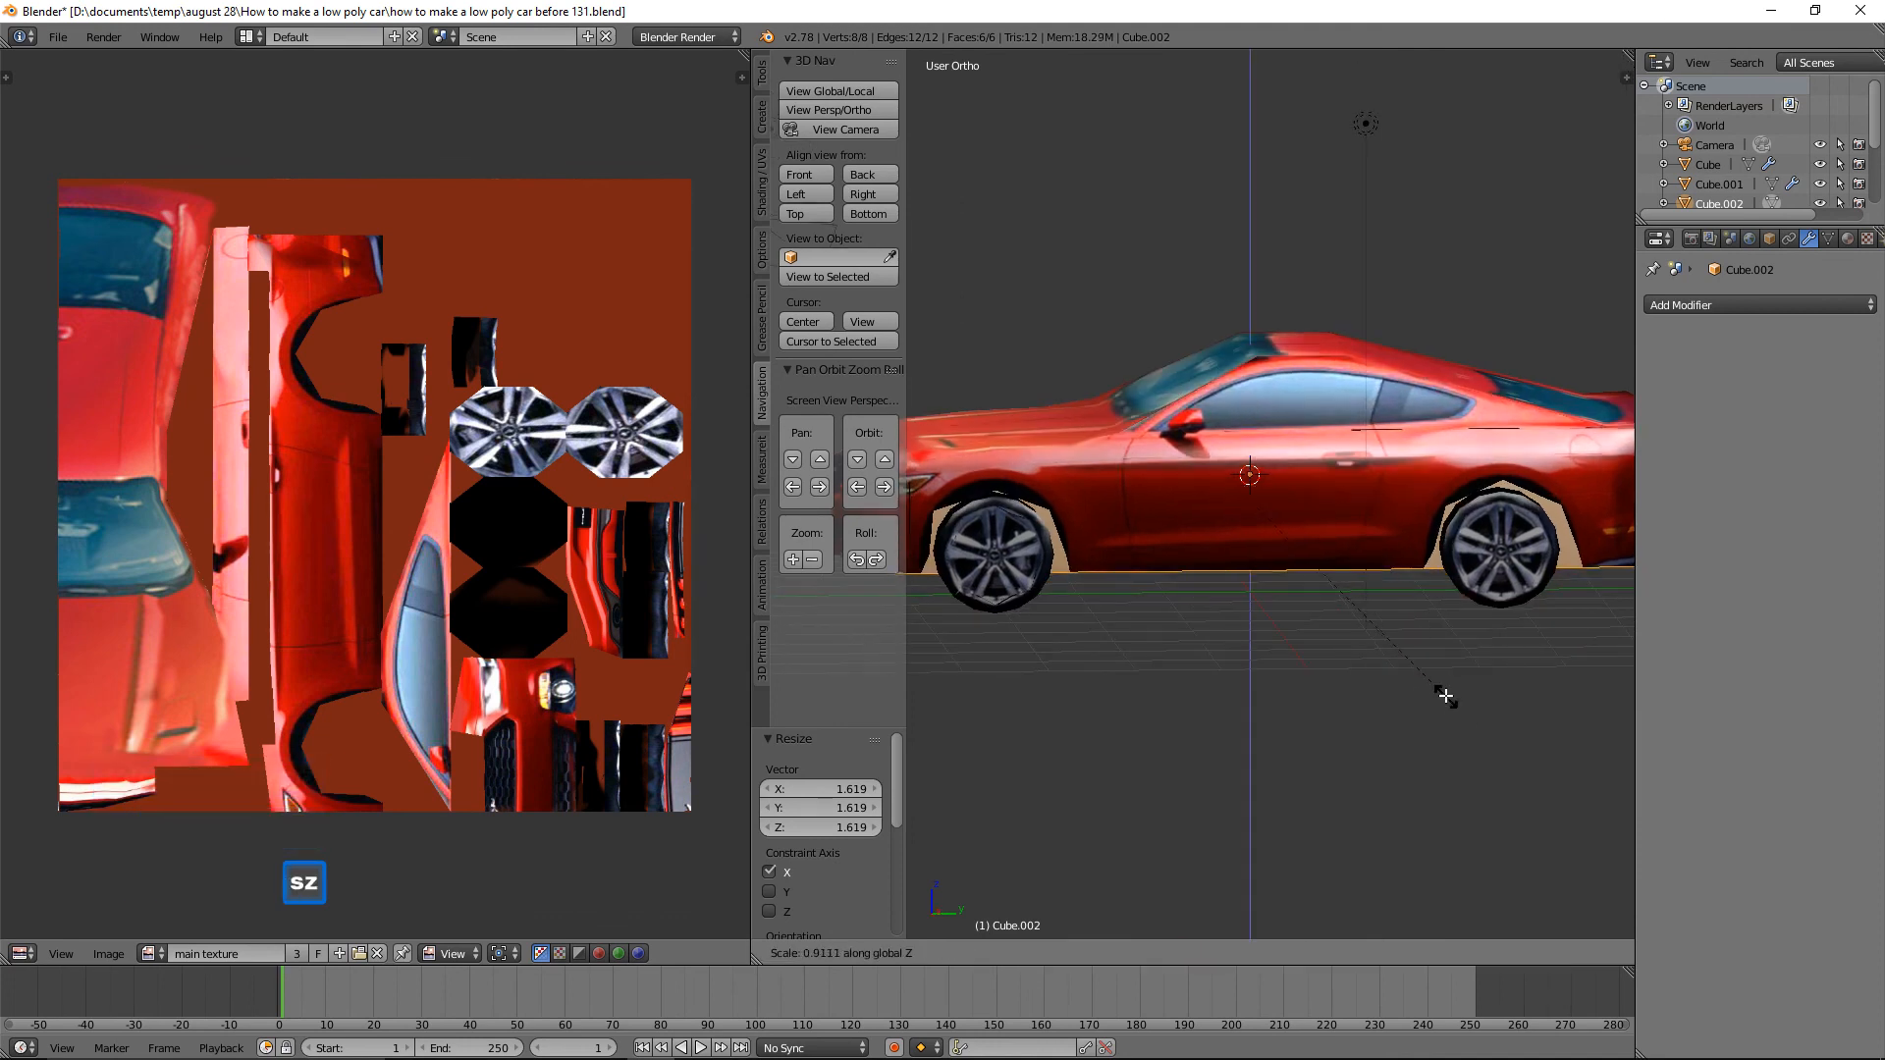
pyautogui.click(1372, 579)
pyautogui.moveTo(1251, 430); pyautogui.dragTo(1253, 424)
pyautogui.scroll(-2, 1306, 475)
pyautogui.moveTo(1306, 475); pyautogui.dragTo(1312, 490, button='middle')
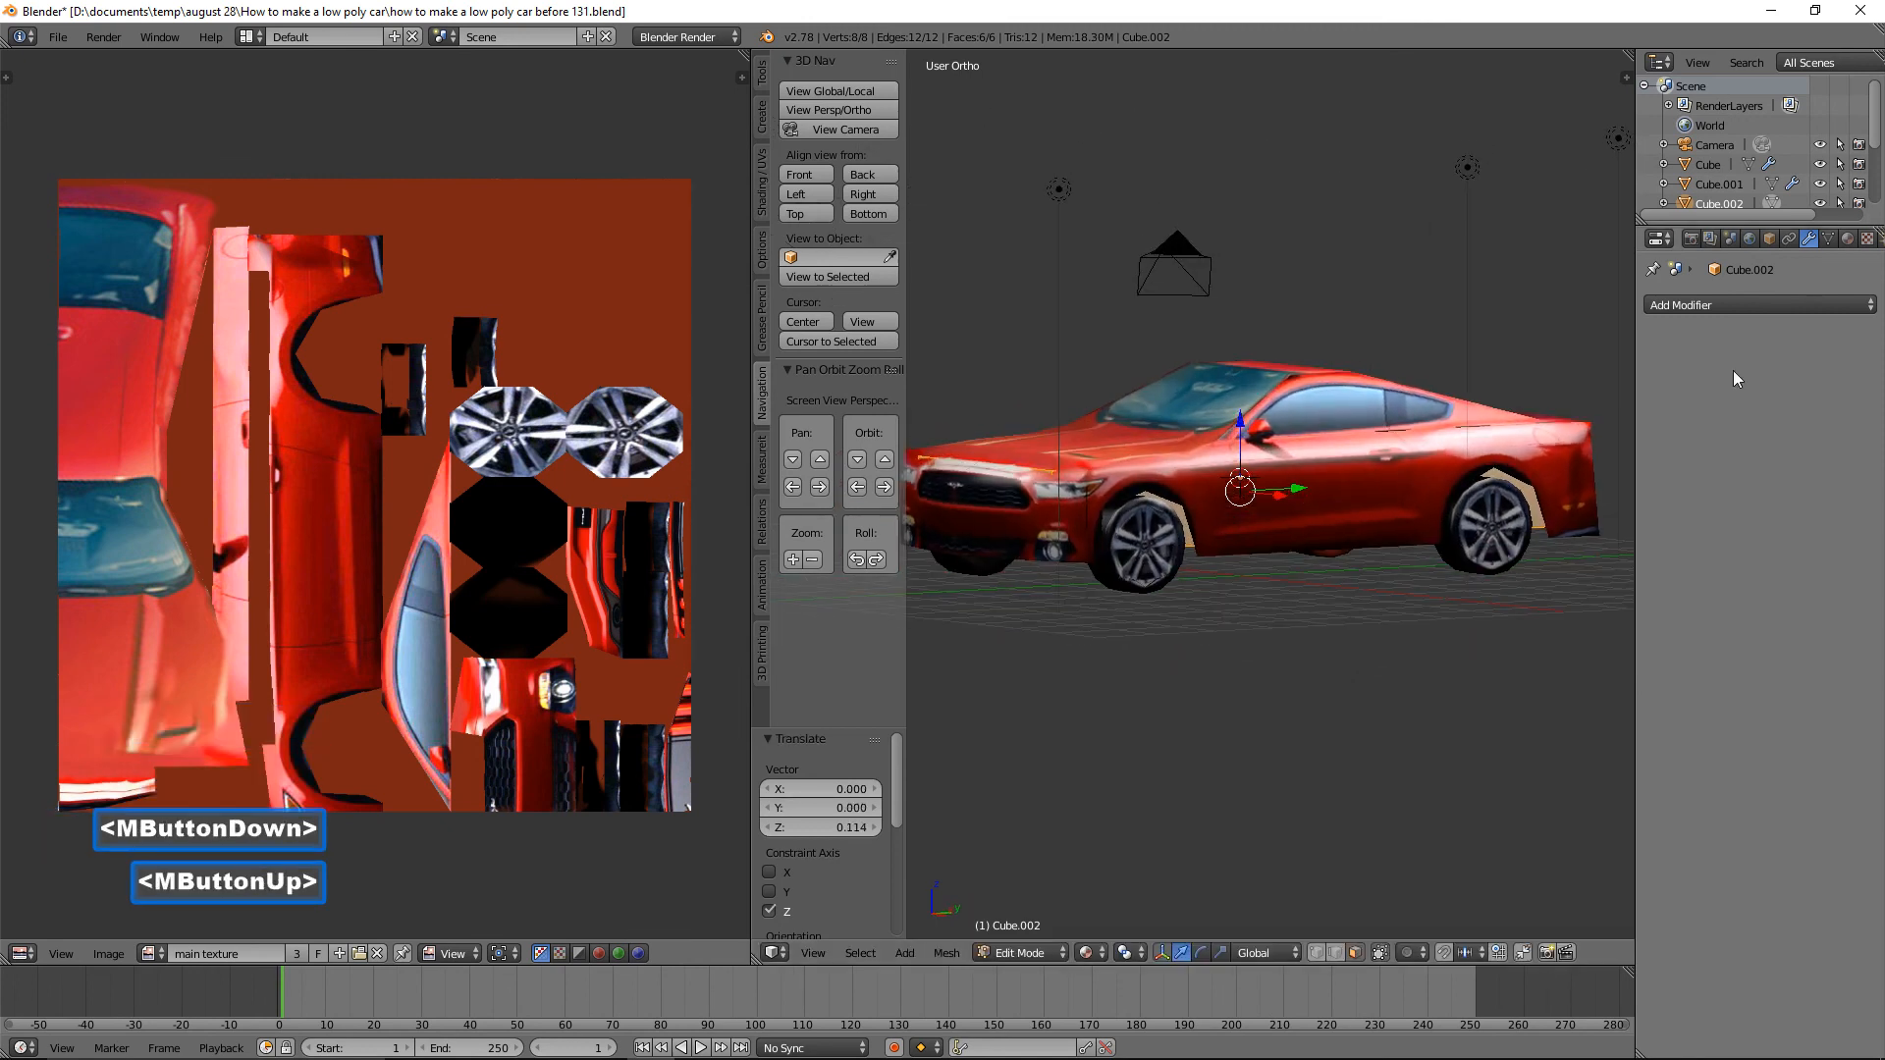
# Give the cube a new material with a dark grey diffuse colour and deselect its mesh.
pyautogui.click(1847, 240)
pyautogui.click(1738, 393)
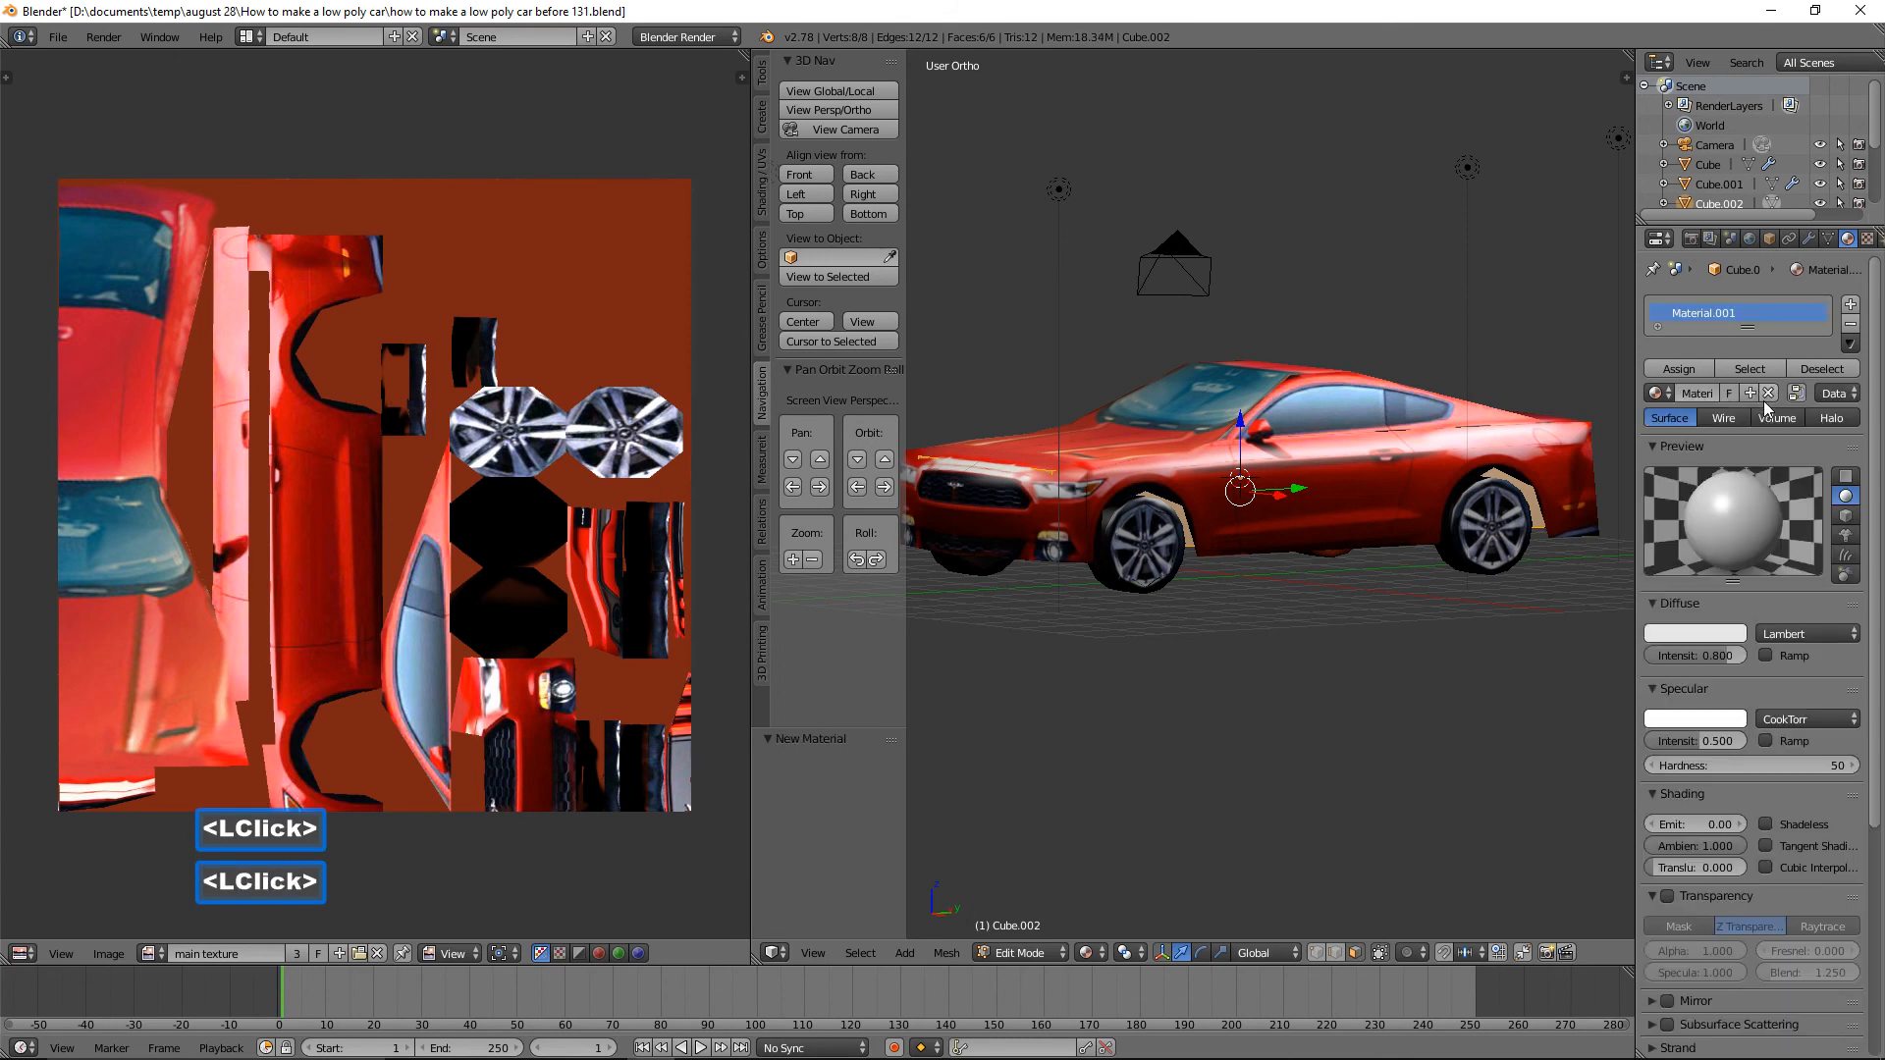
pyautogui.click(1726, 636)
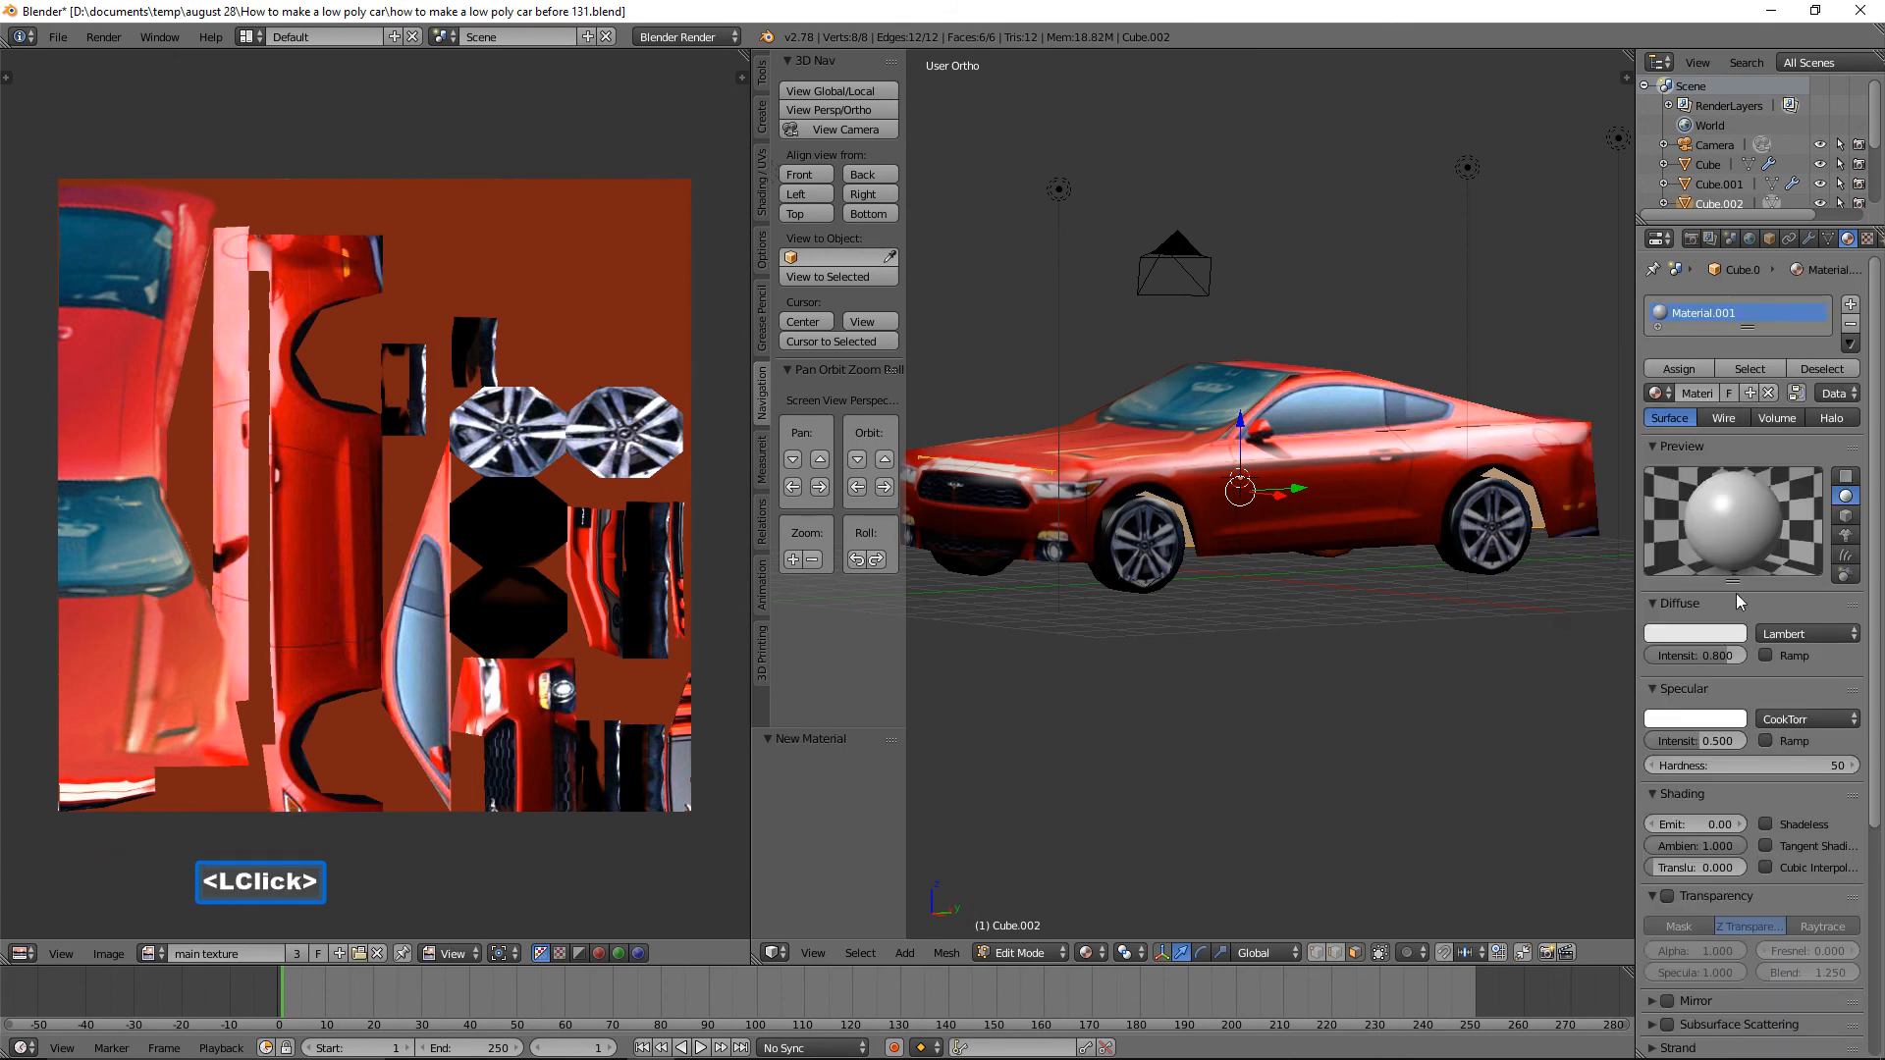
pyautogui.click(1727, 635)
pyautogui.click(1728, 636)
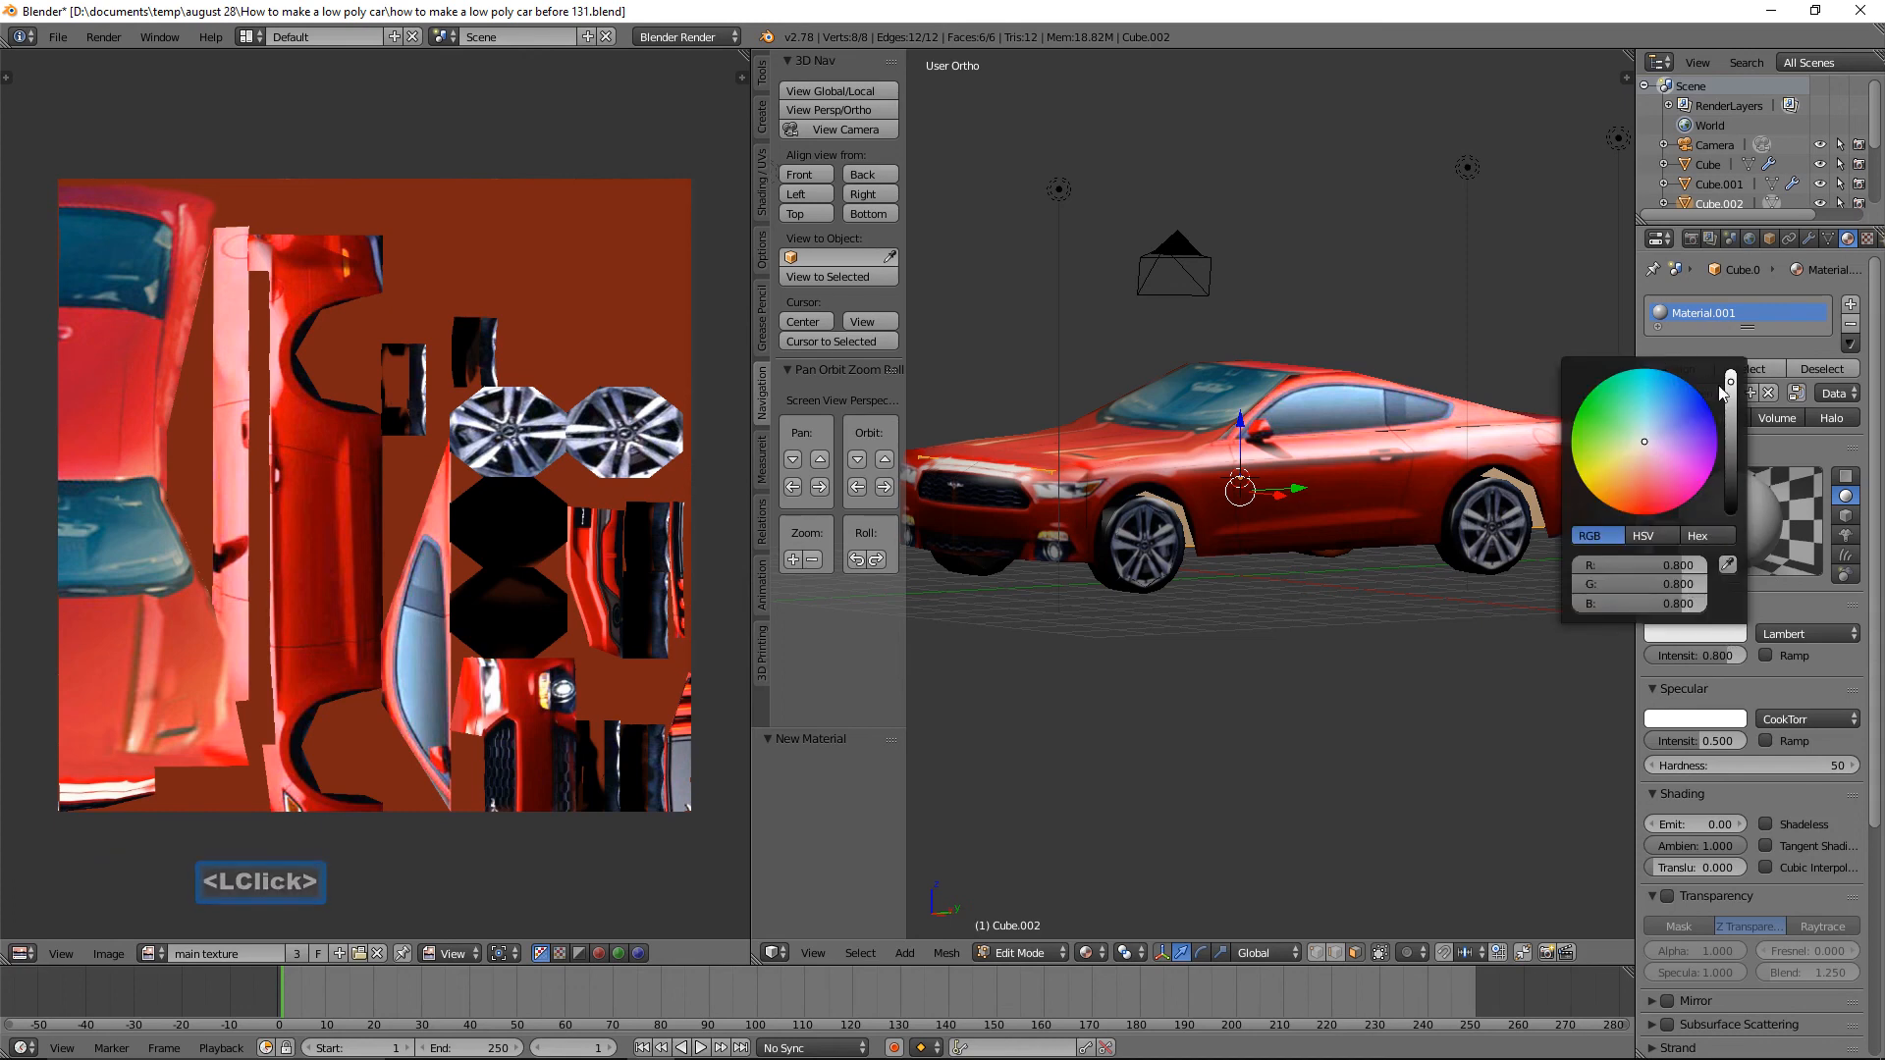
pyautogui.moveTo(1732, 404); pyautogui.dragTo(1740, 469)
pyautogui.press('a')
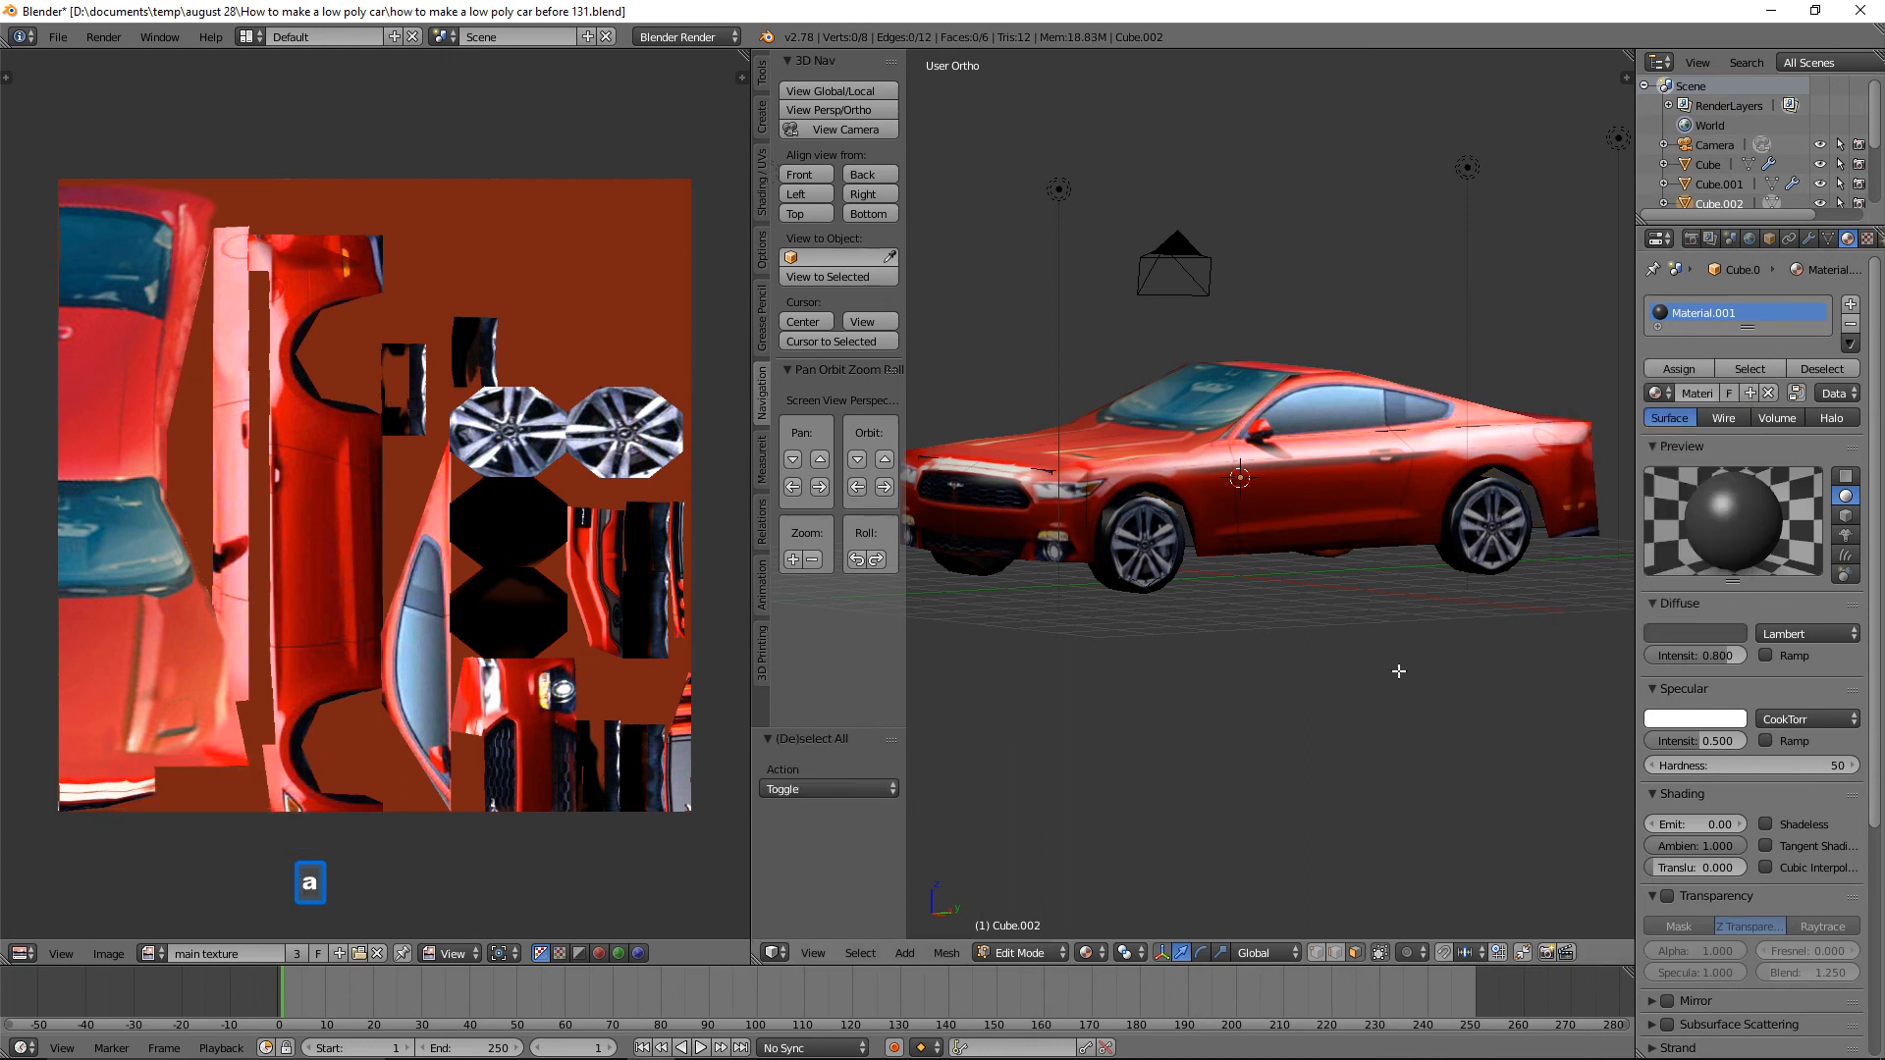
# Merge the image editor area into the 3D view and frame the car from the front corner.
pyautogui.moveTo(1414, 663); pyautogui.dragTo(1329, 518, button='middle')
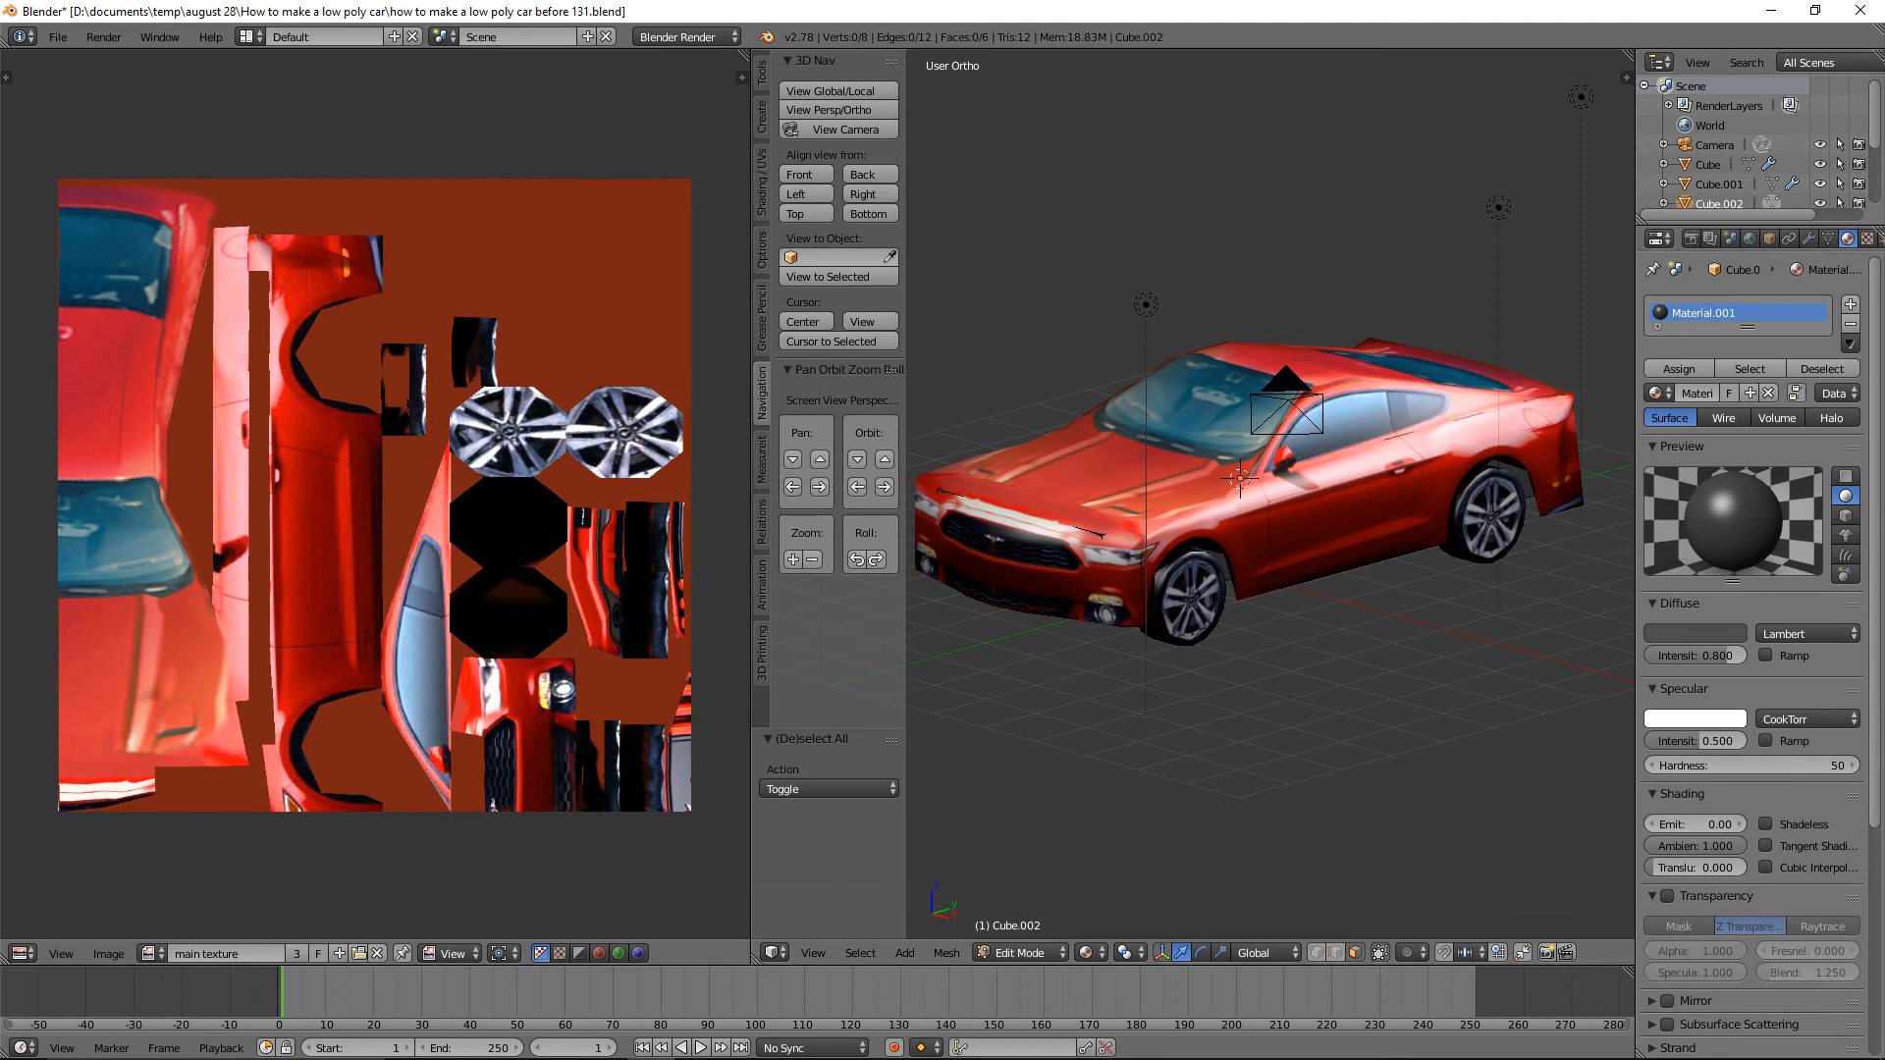
pyautogui.click(755, 957)
pyautogui.moveTo(755, 957); pyautogui.dragTo(726, 954)
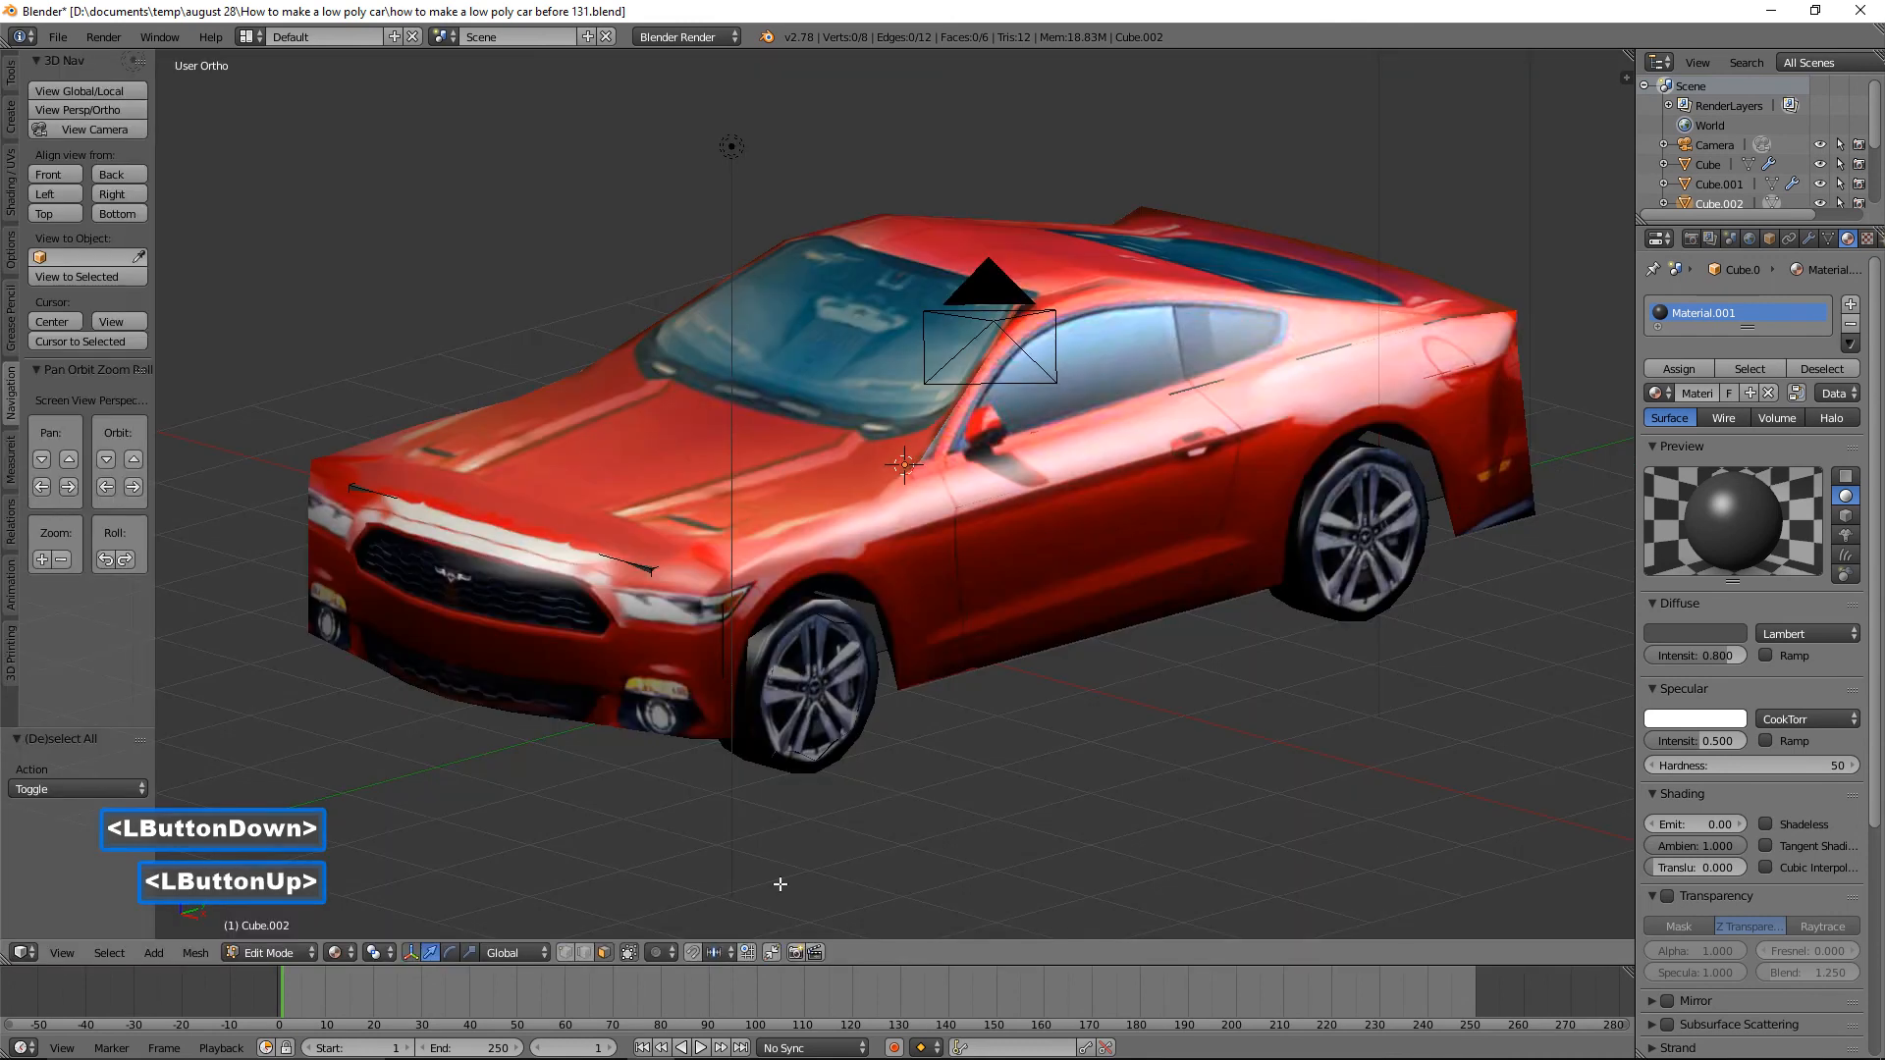
pyautogui.scroll(-2, 1144, 698)
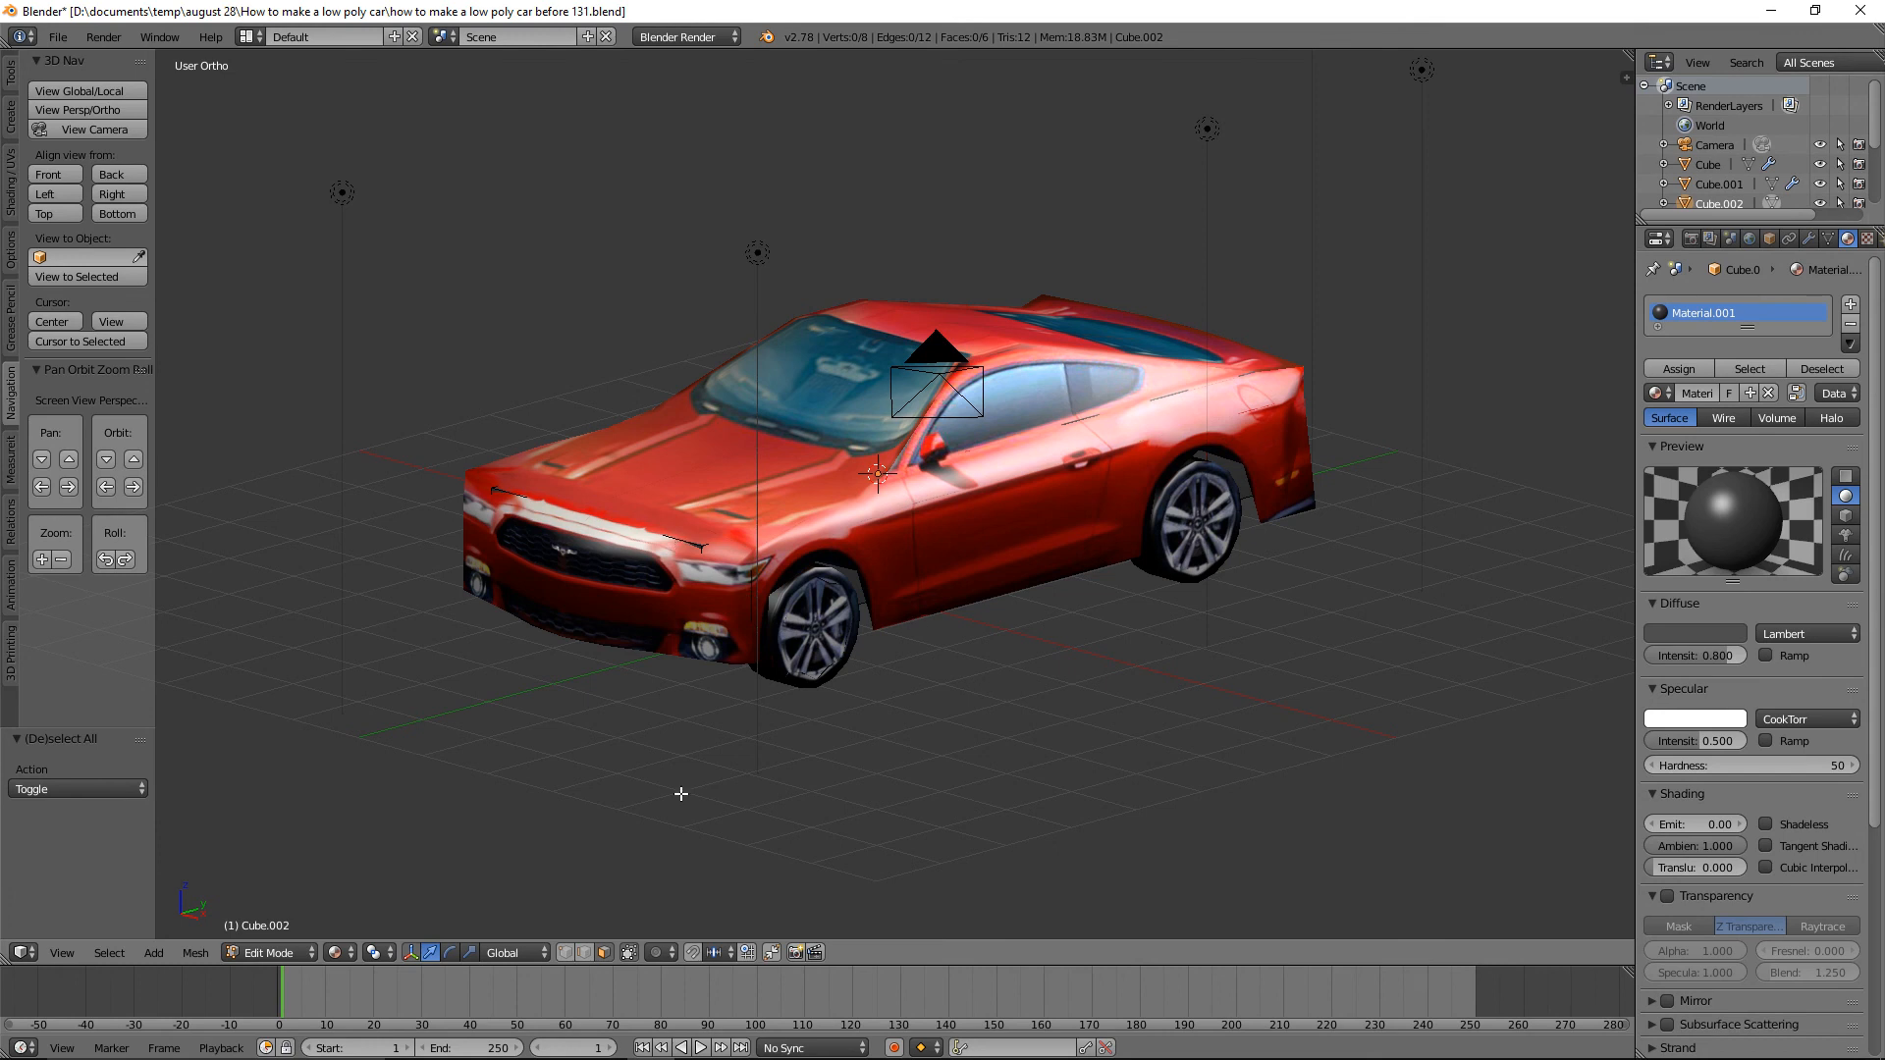
# In edge select mode, lower the cube's upper front edge by about 0.234 along Z beneath the bonnet.
pyautogui.click(584, 952)
pyautogui.click(667, 536)
pyautogui.moveTo(610, 461); pyautogui.dragTo(601, 477)
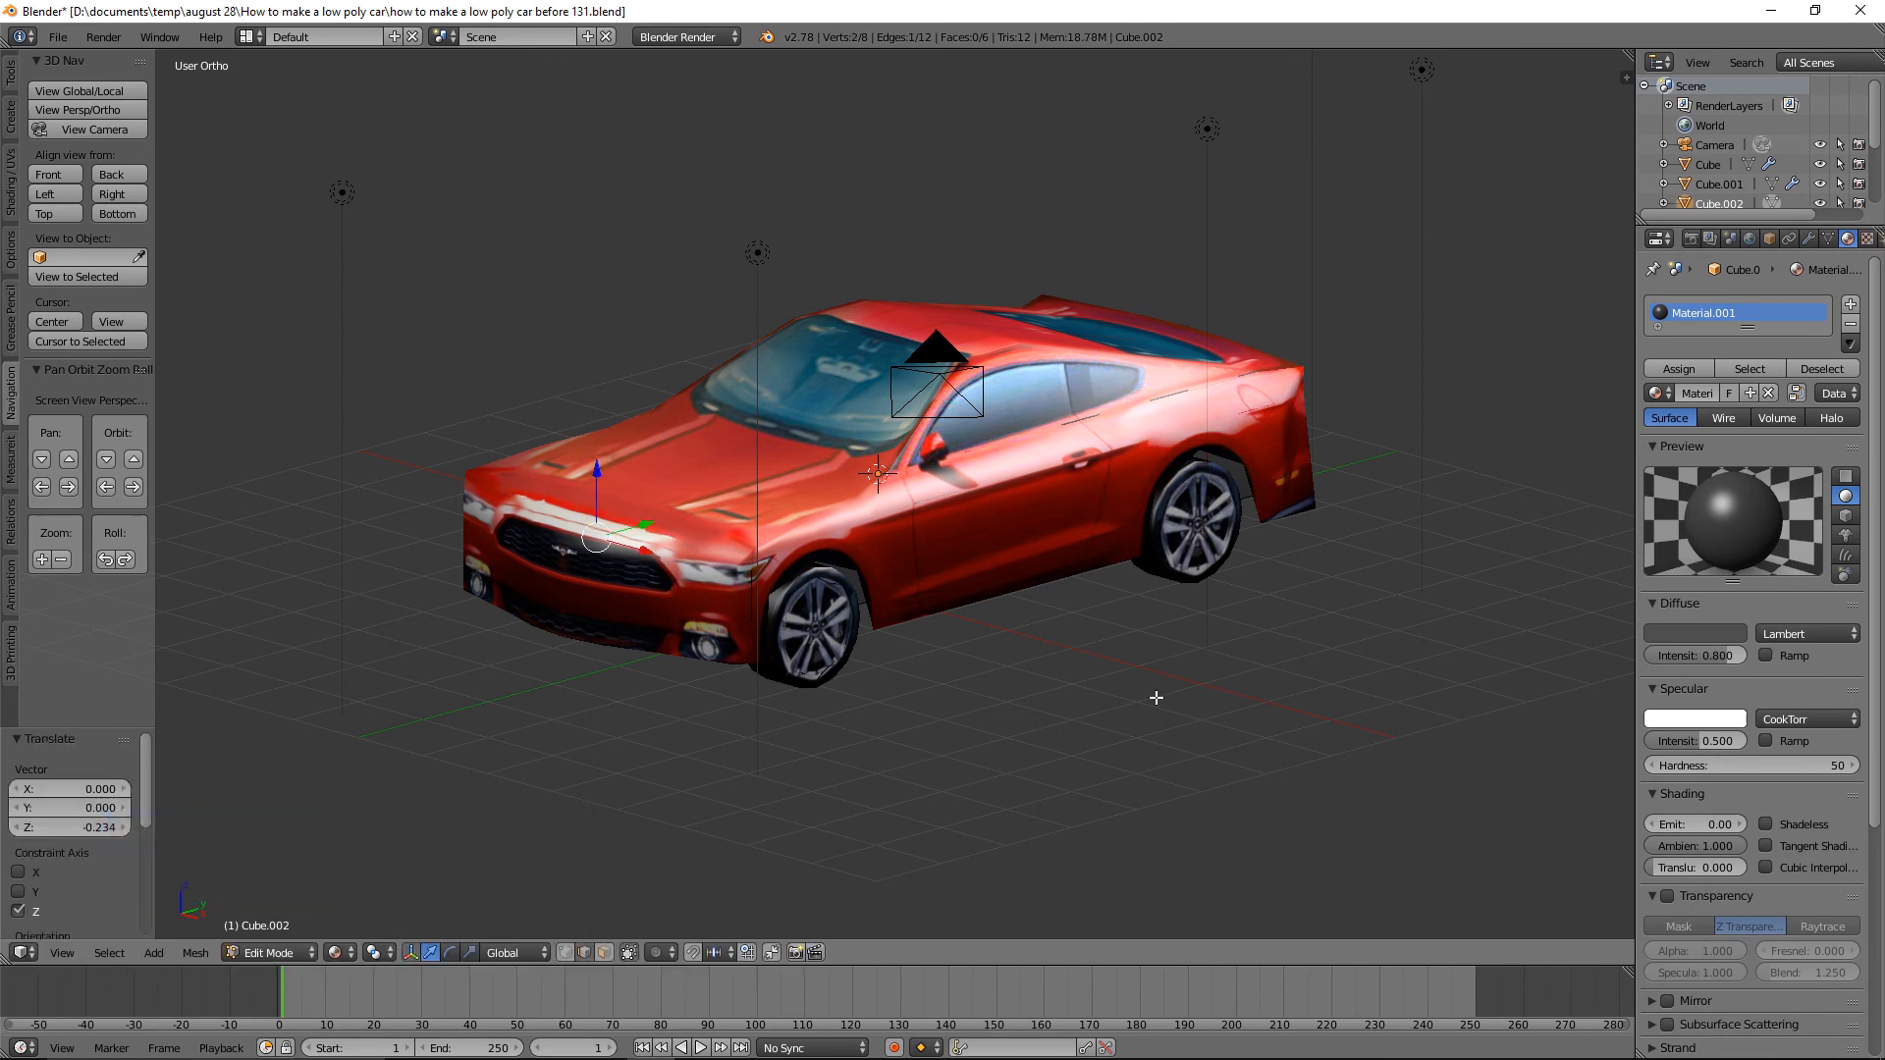
pyautogui.press('a')
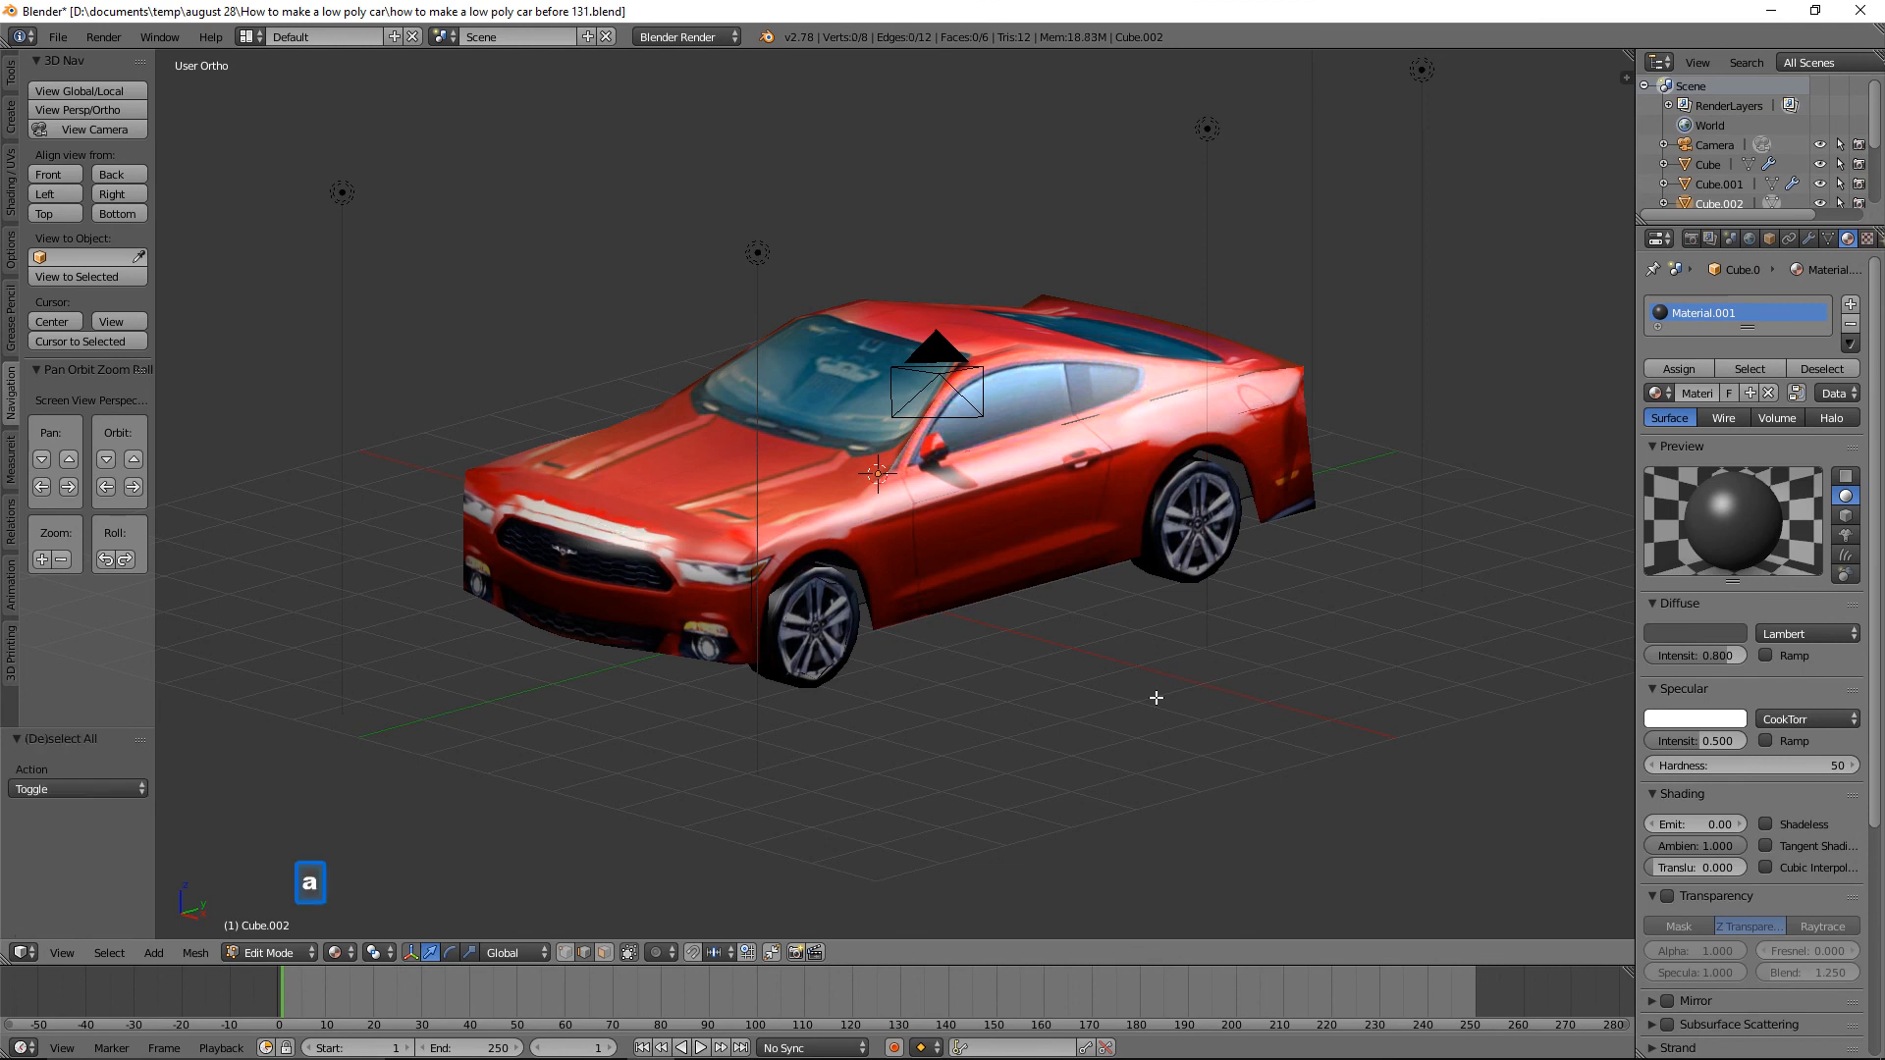
# Return to Object Mode, deselect everything and view the complete car from the front corner.
pyautogui.click(294, 953)
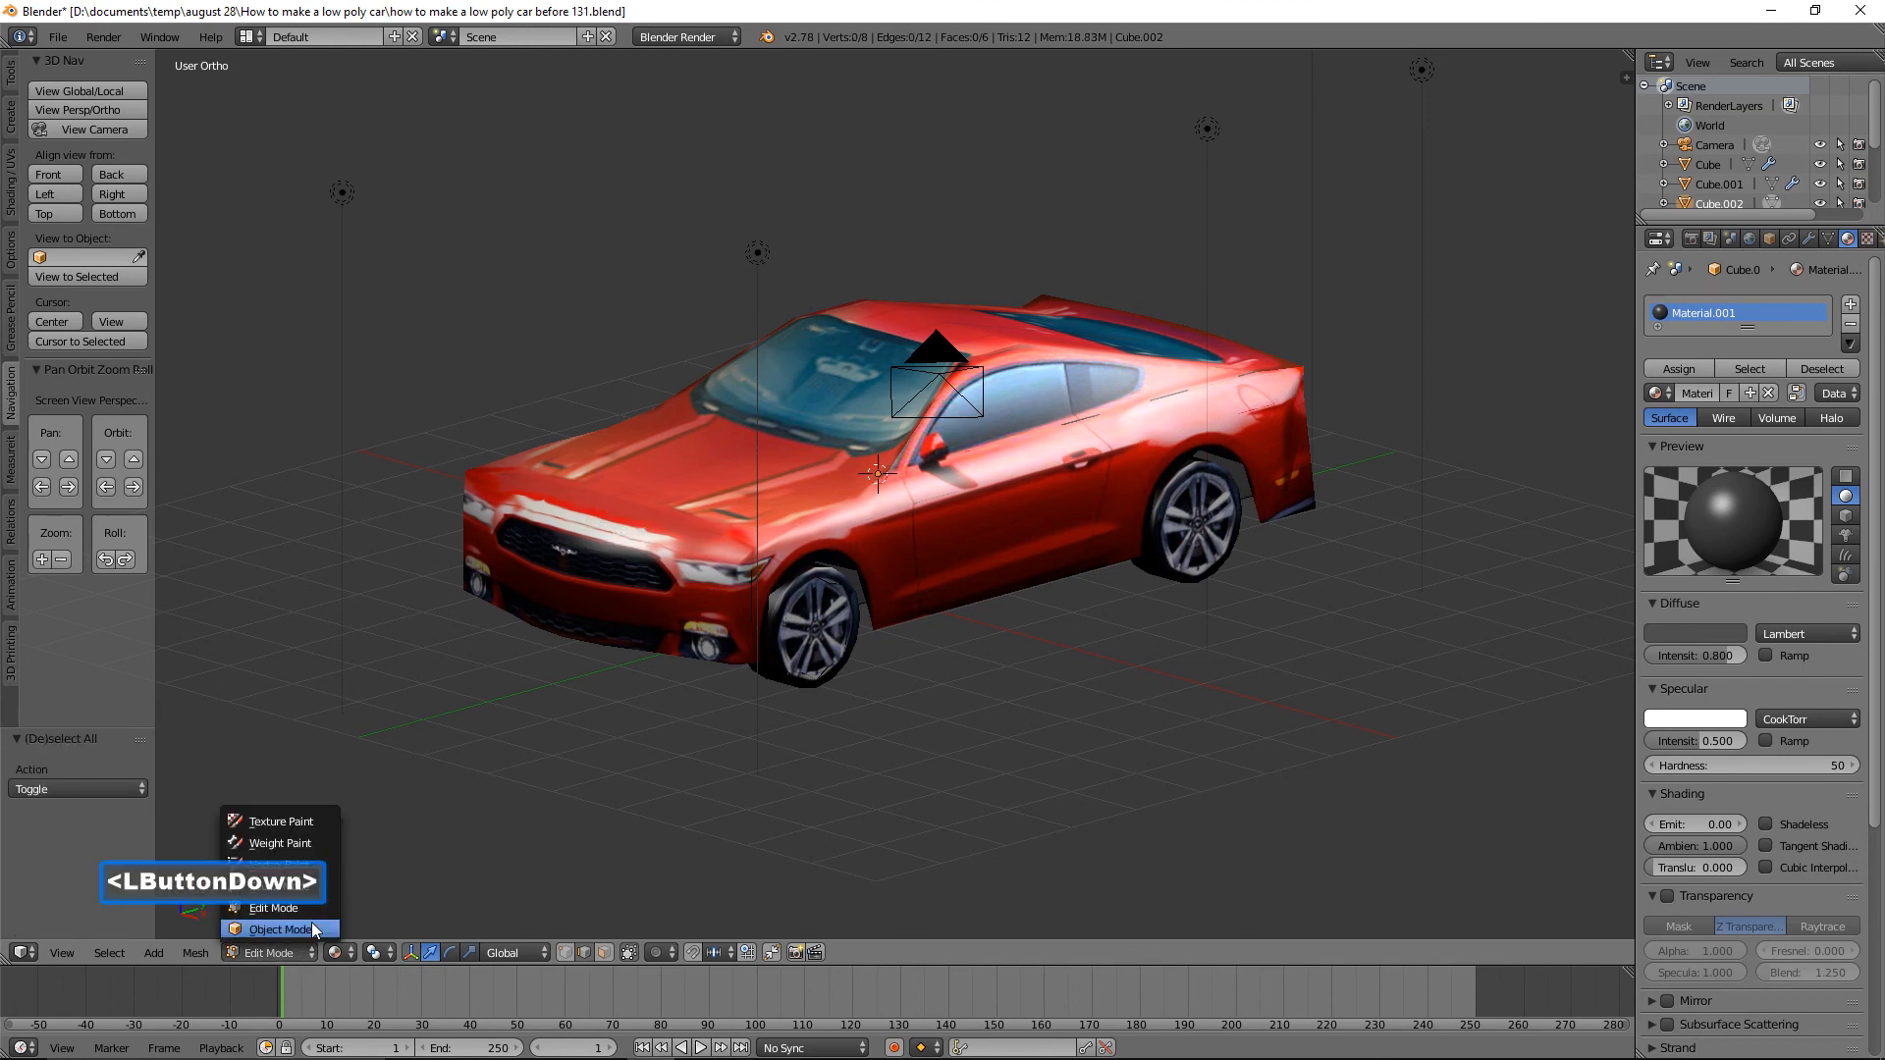
pyautogui.click(313, 929)
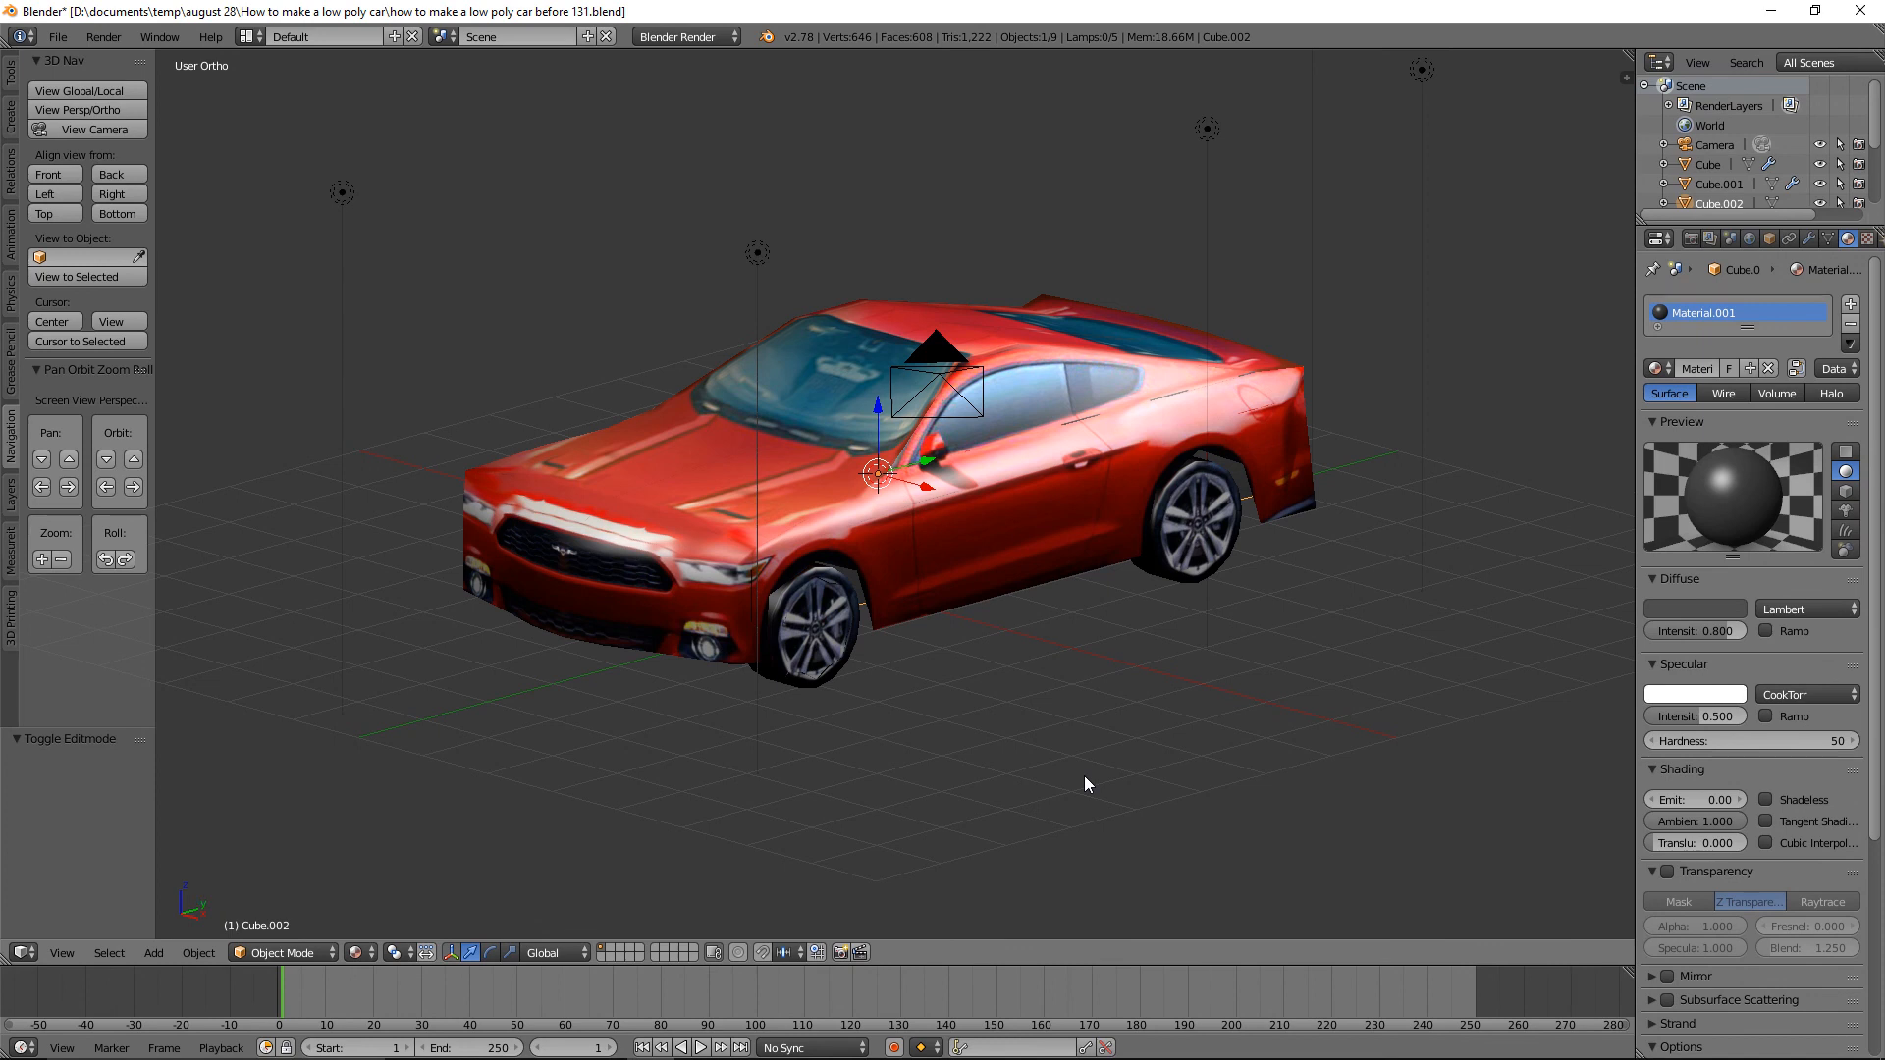
pyautogui.press('a')
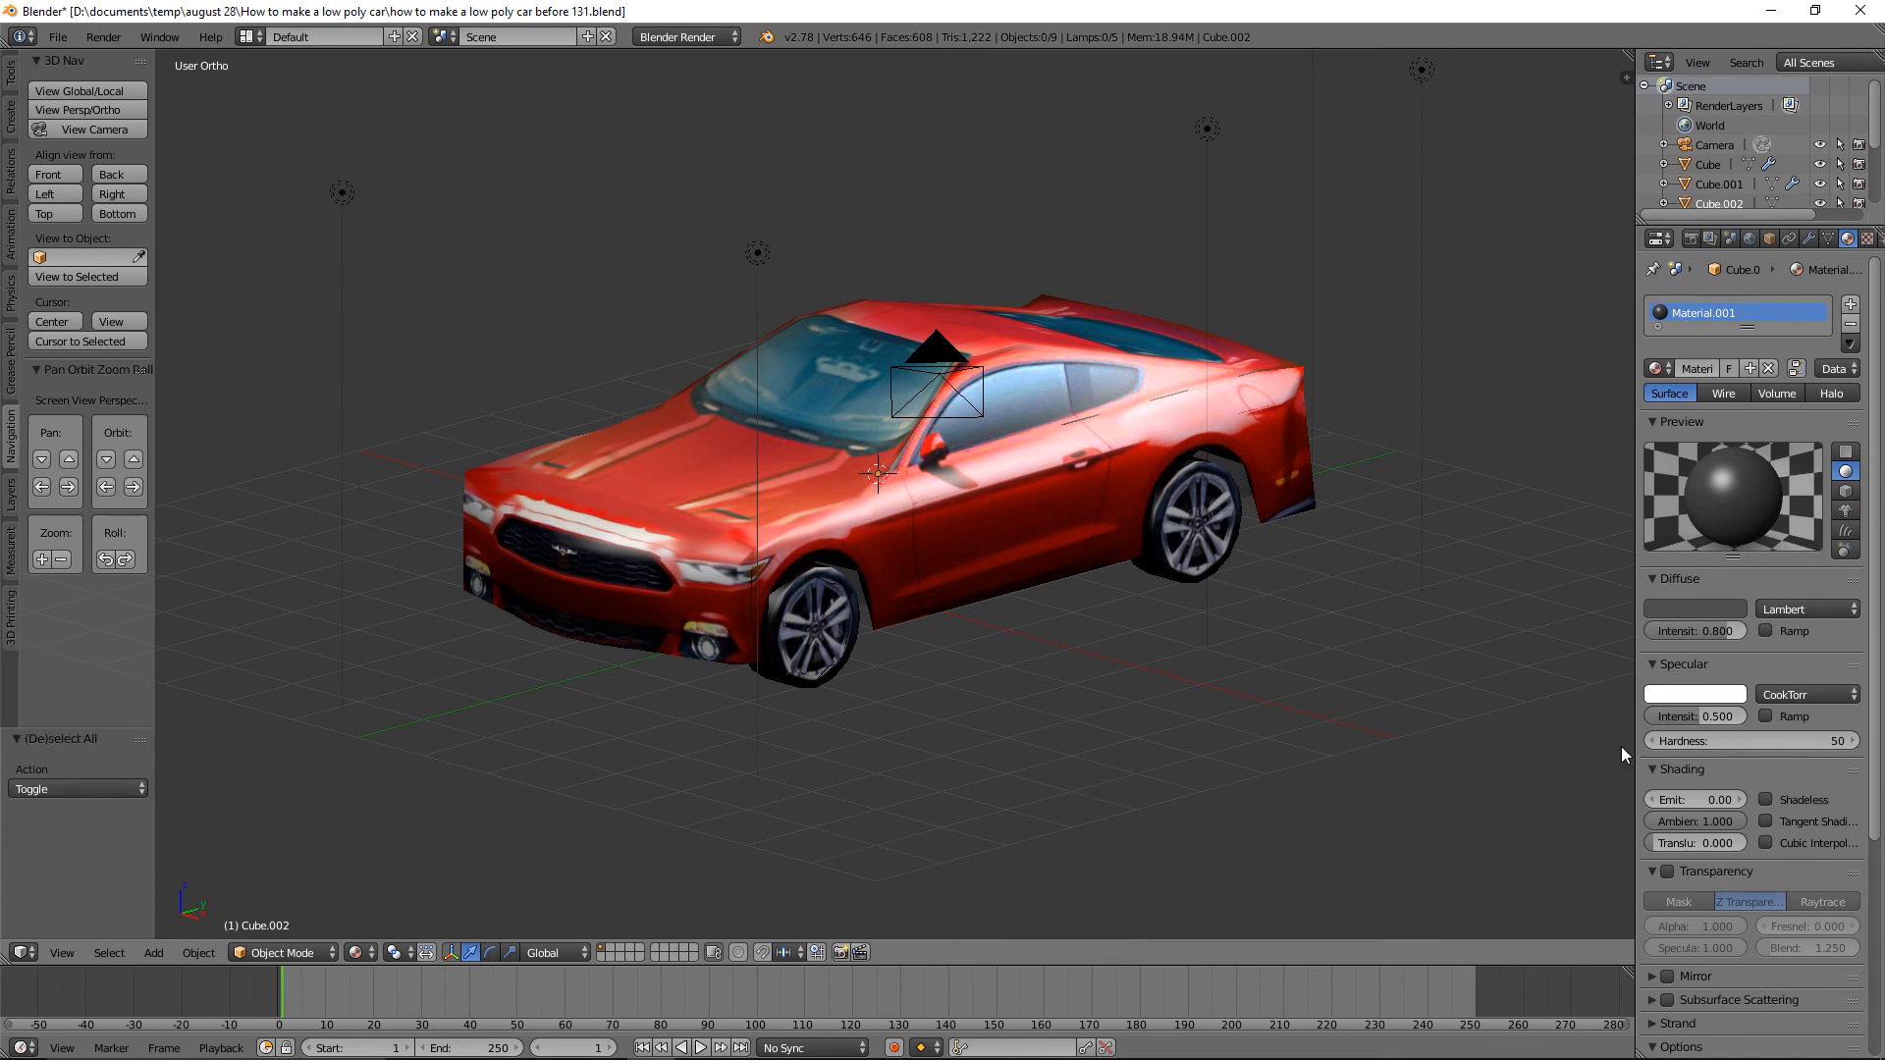
pyautogui.click(1183, 455)
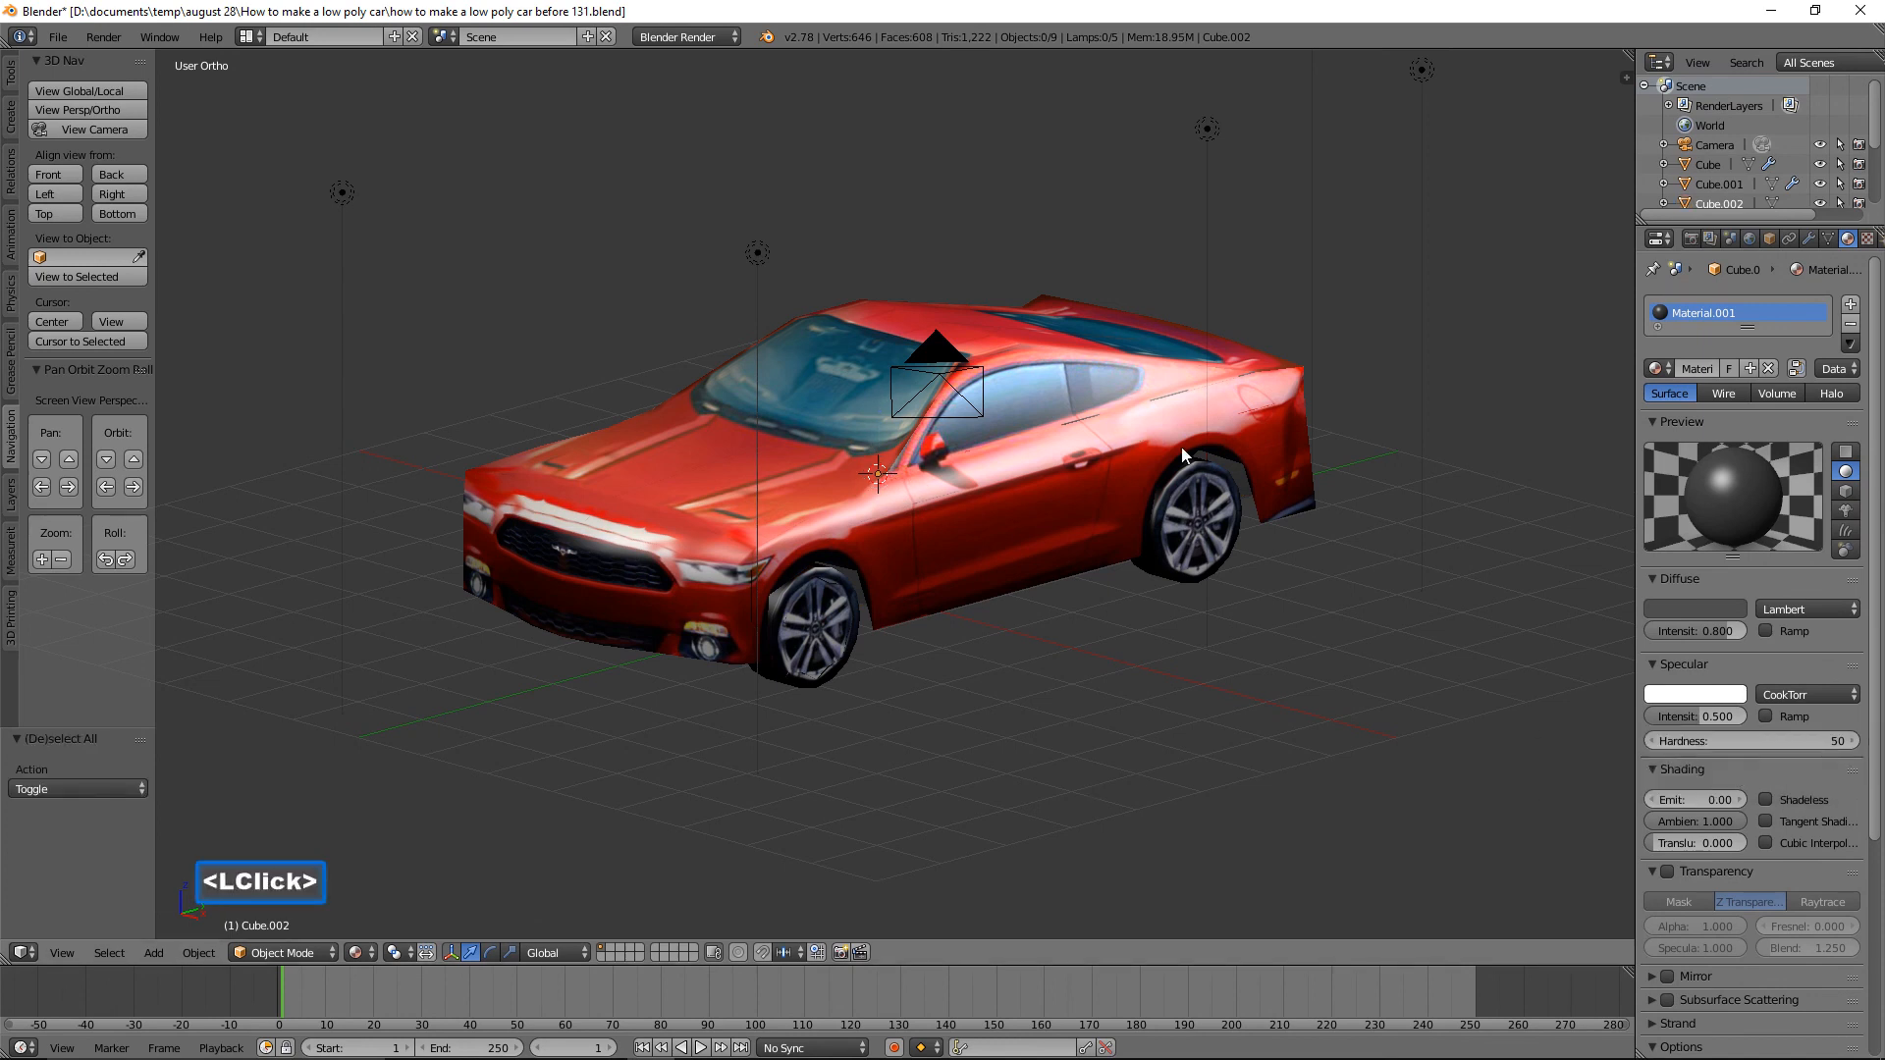
pyautogui.moveTo(1066, 511)
pyautogui.mouseDown(button='middle')
pyautogui.moveTo(1186, 481)
pyautogui.moveTo(1143, 530)
pyautogui.moveTo(976, 489)
pyautogui.moveTo(993, 514)
pyautogui.moveTo(1041, 511)
pyautogui.mouseUp(button='middle')
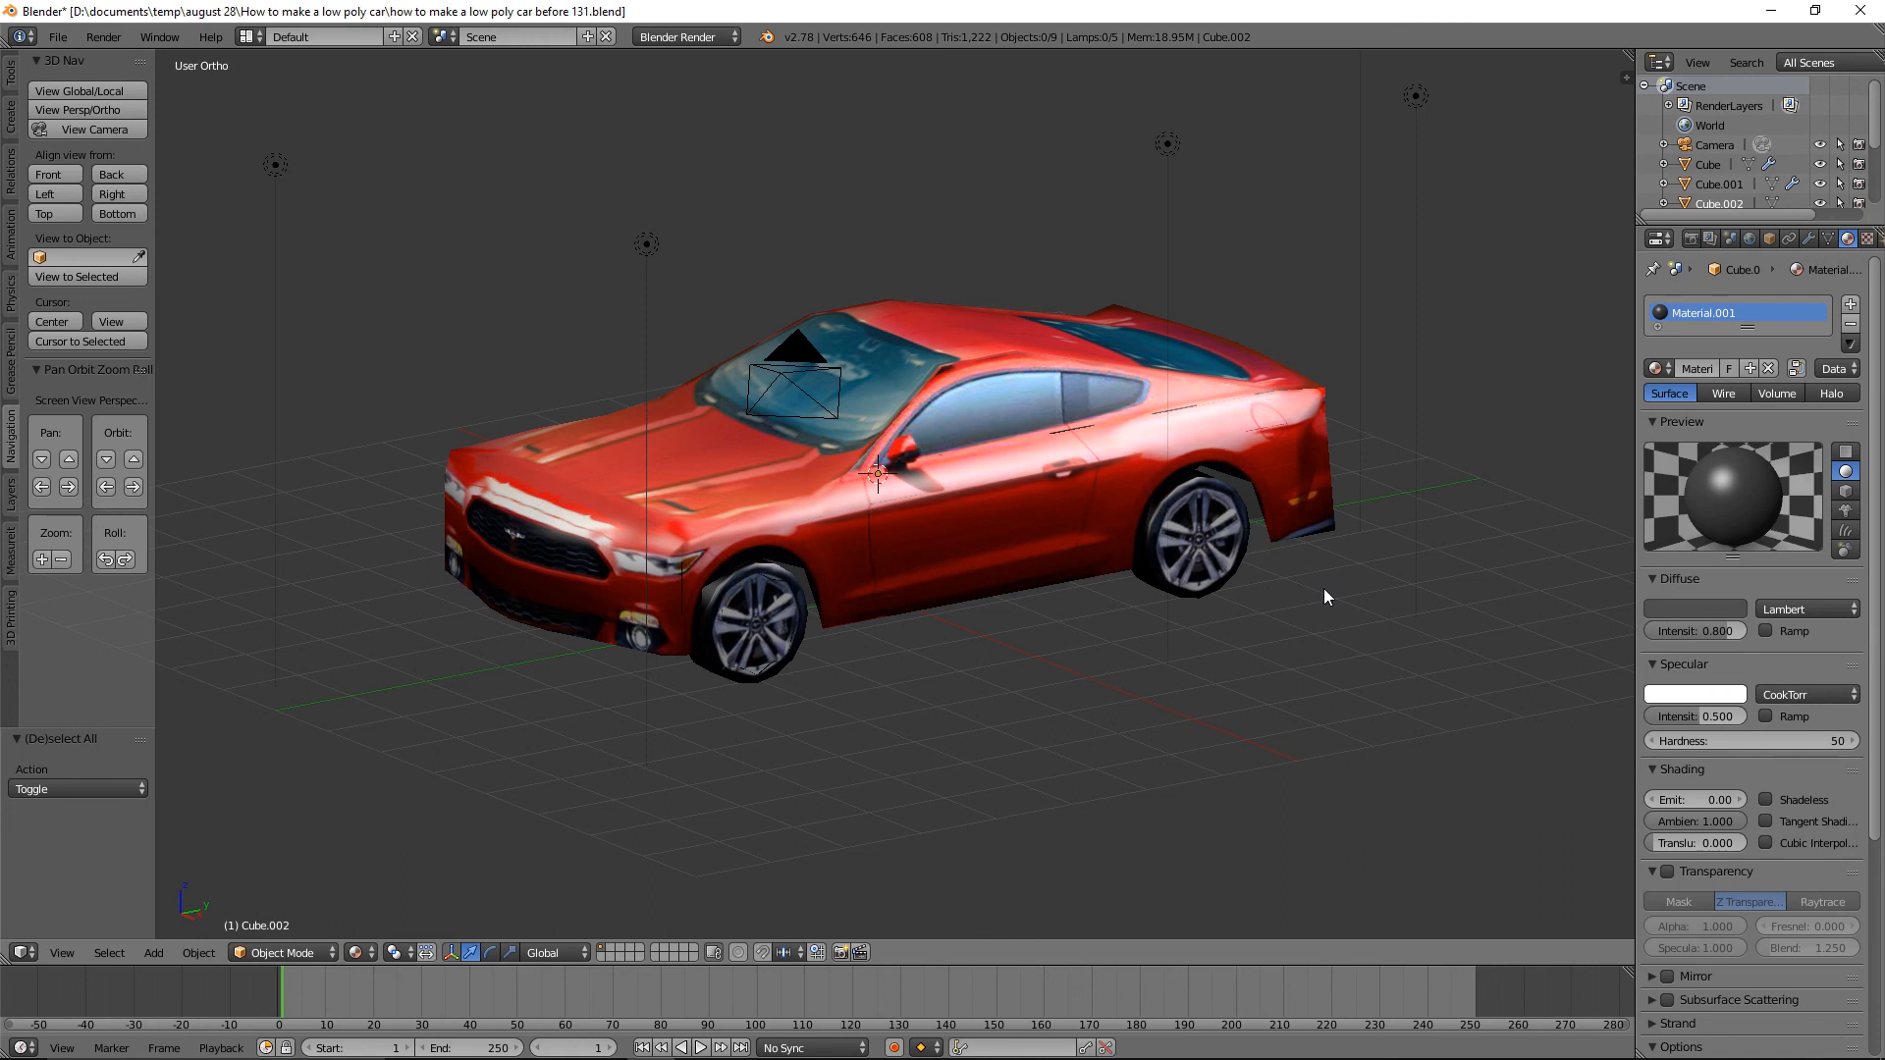
pyautogui.moveTo(1155, 691)
pyautogui.mouseDown(button='middle')
pyautogui.moveTo(1206, 673)
pyautogui.moveTo(1153, 694)
pyautogui.mouseUp(button='middle')
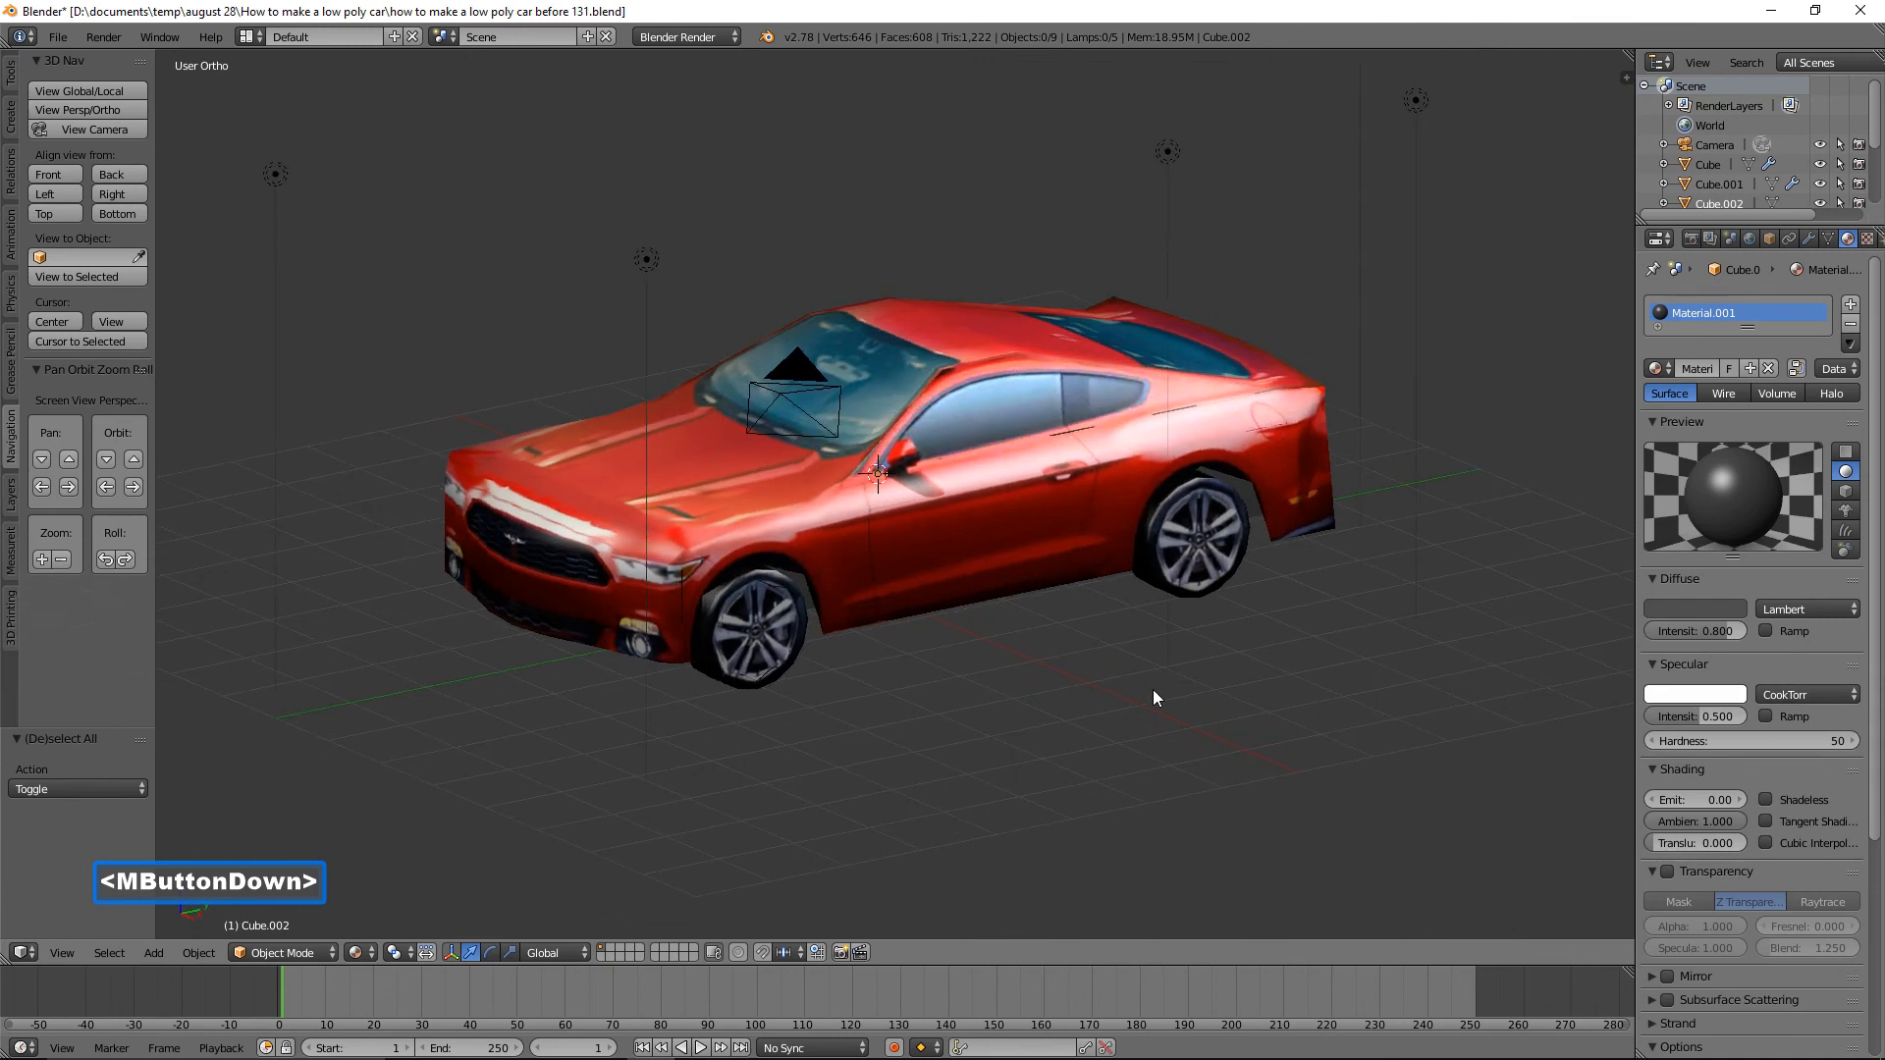
pyautogui.scroll(-1, 1152, 694)
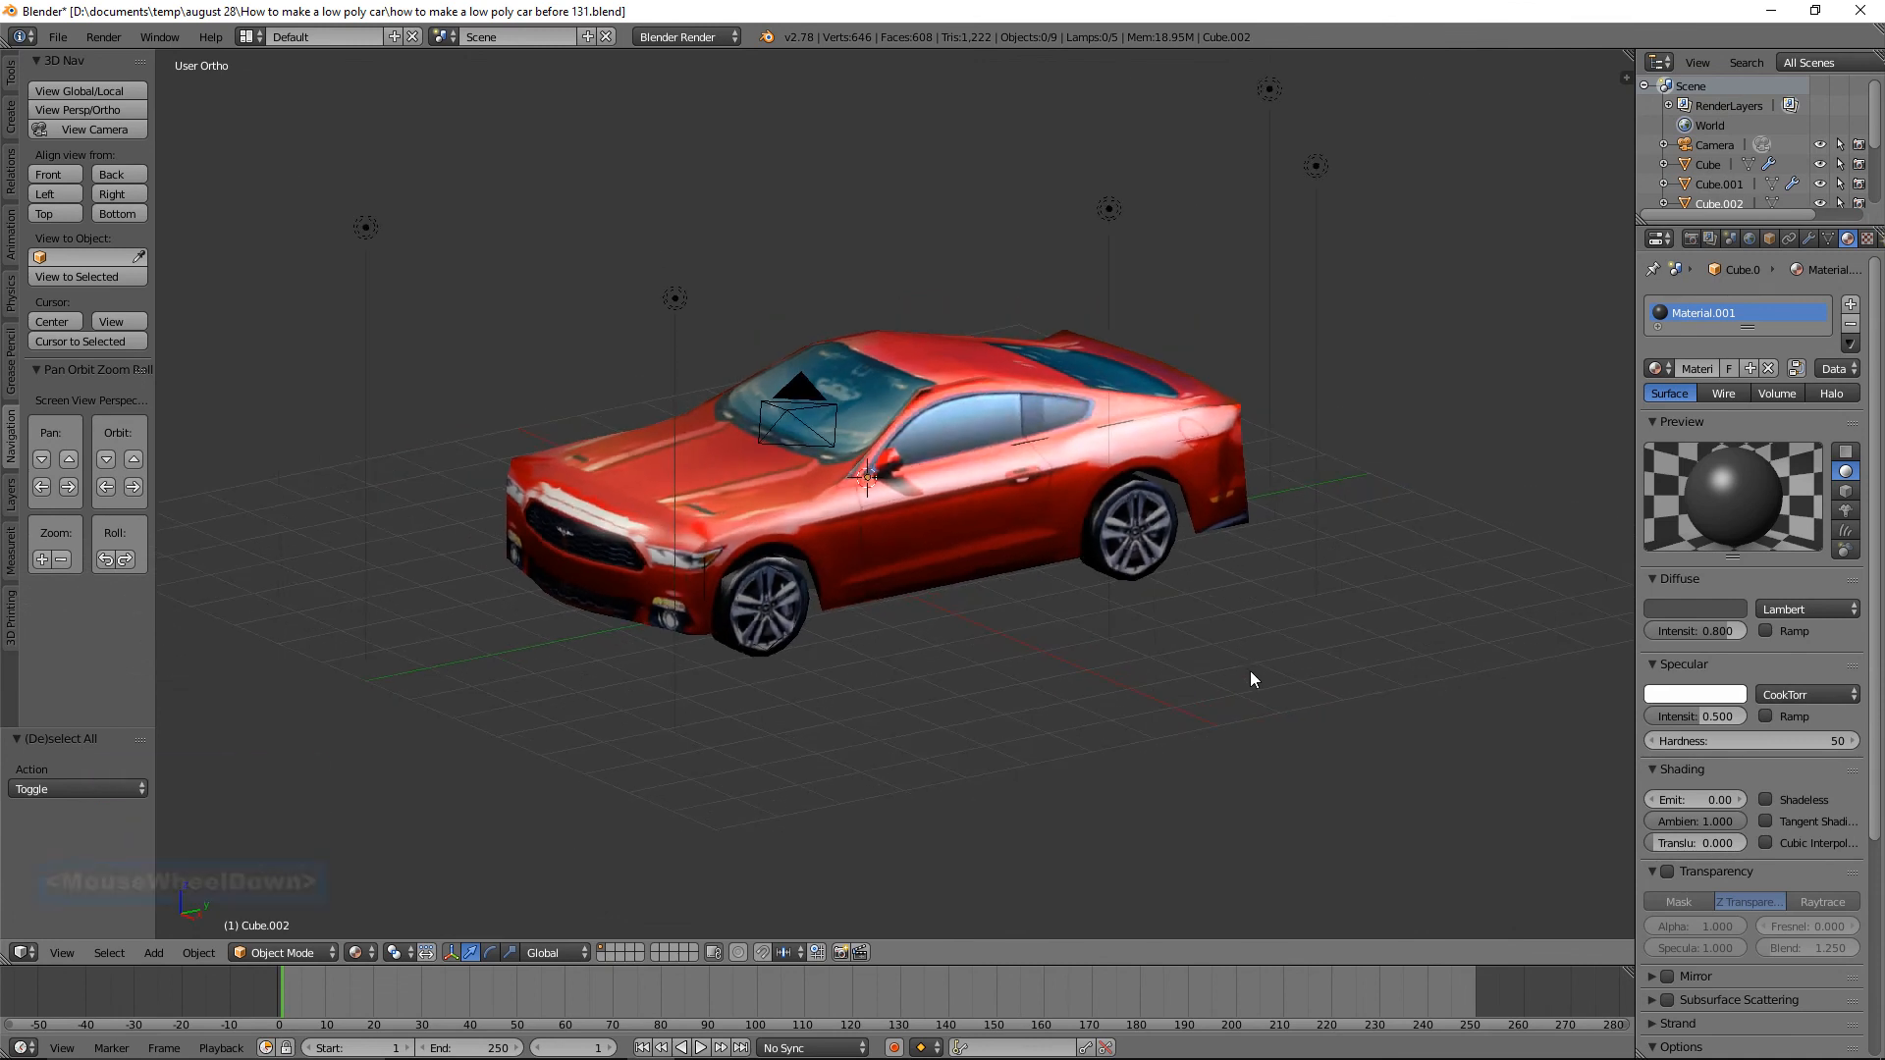